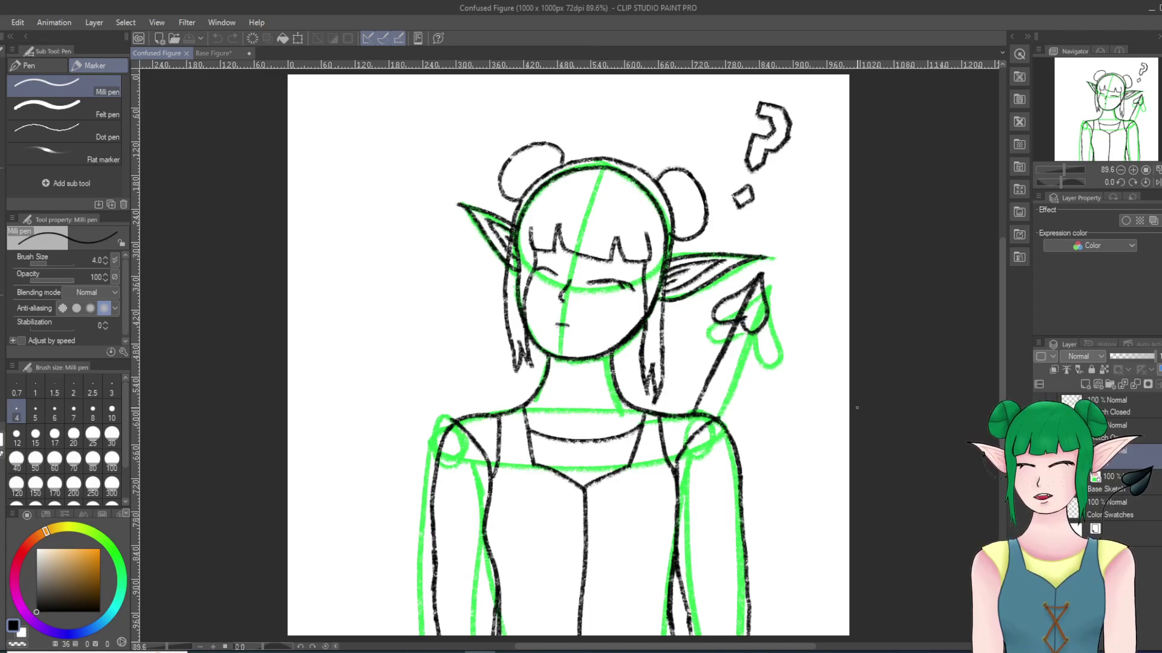
Step: Select the Turnip pen, try it with two freehand strokes over the figure, and undo both
left_click(29, 66)
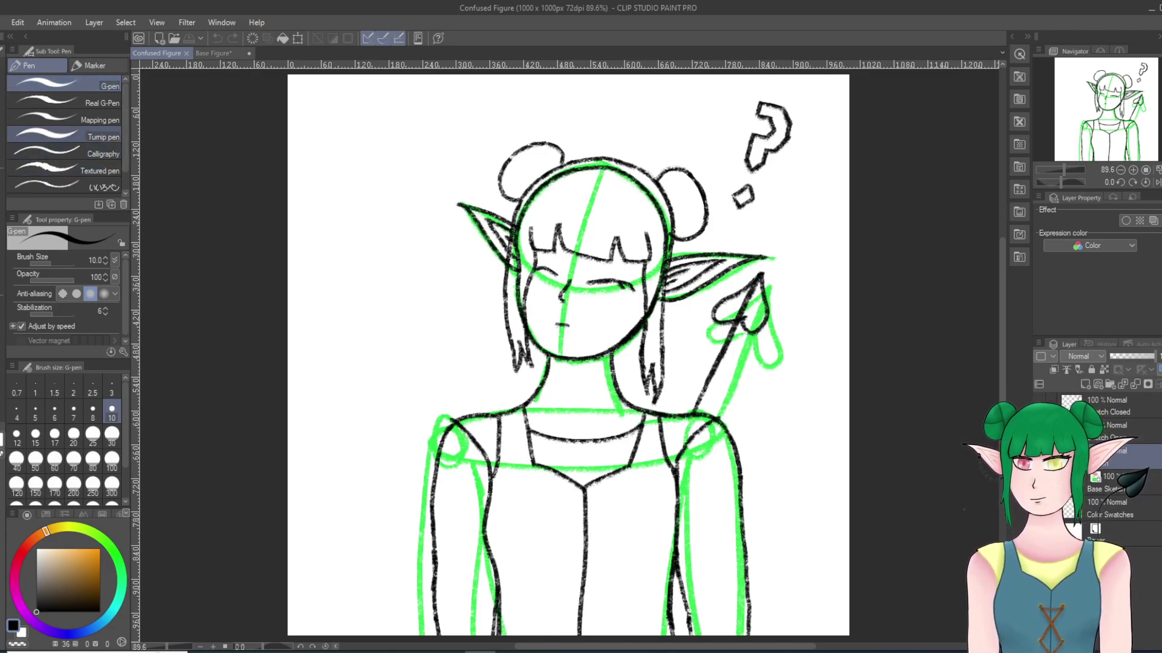
left_click(96, 135)
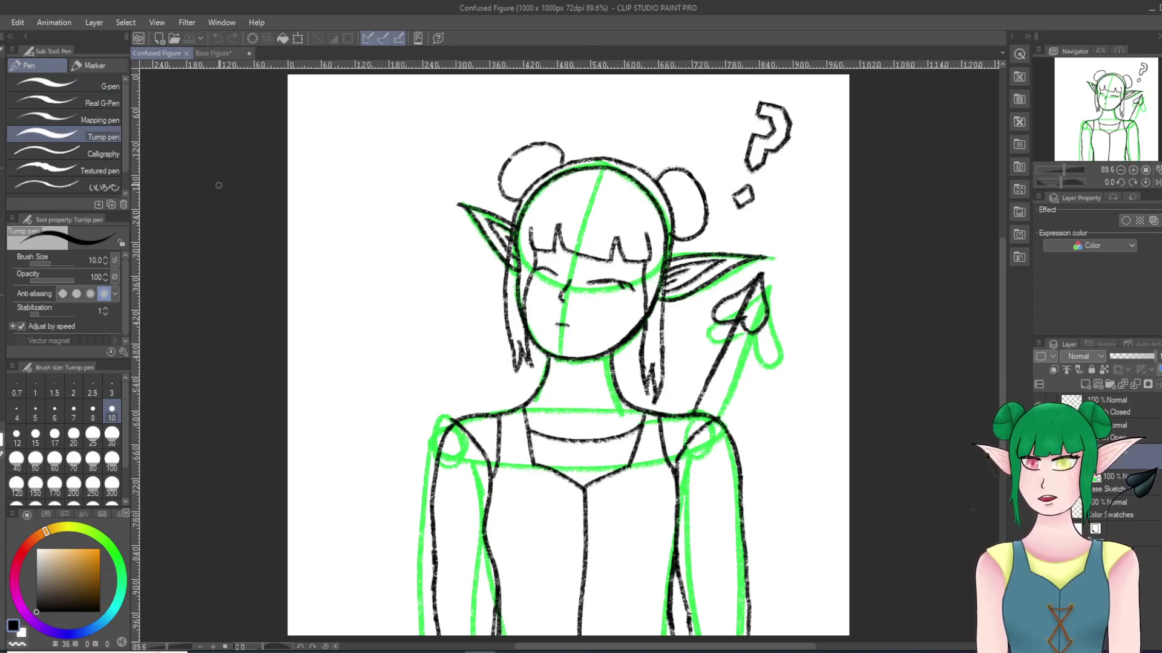
left_click_drag(446, 362, 430, 217)
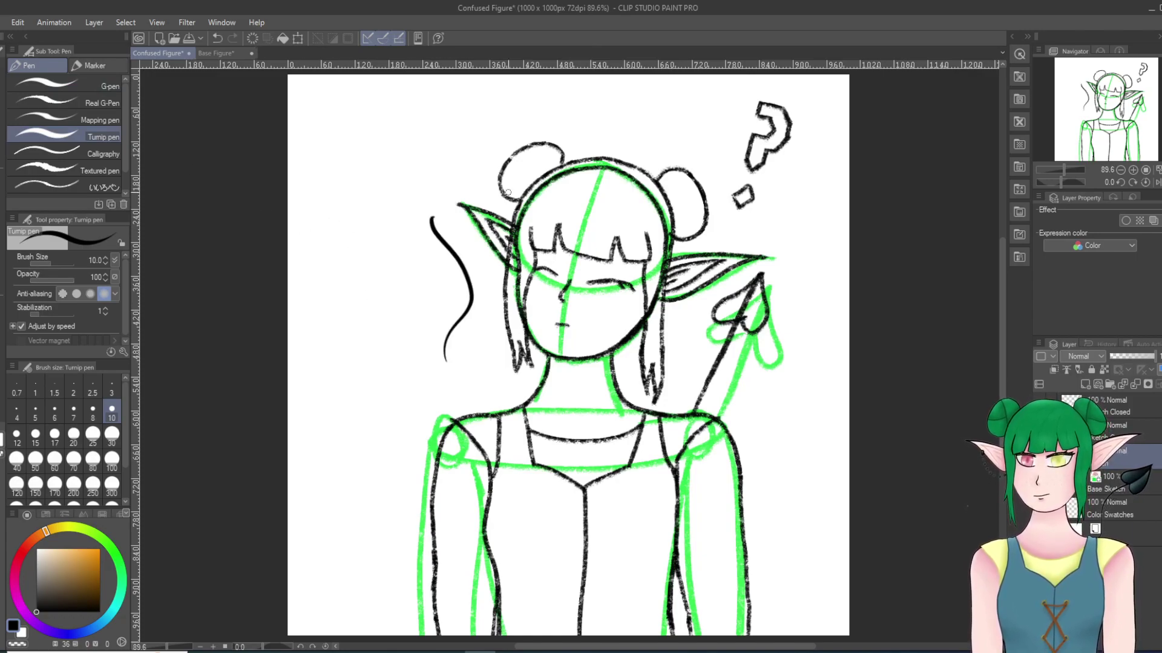
mouse_move(479, 260)
left_mouse_down()
mouse_move(486, 224)
mouse_move(525, 258)
mouse_move(670, 179)
left_mouse_up()
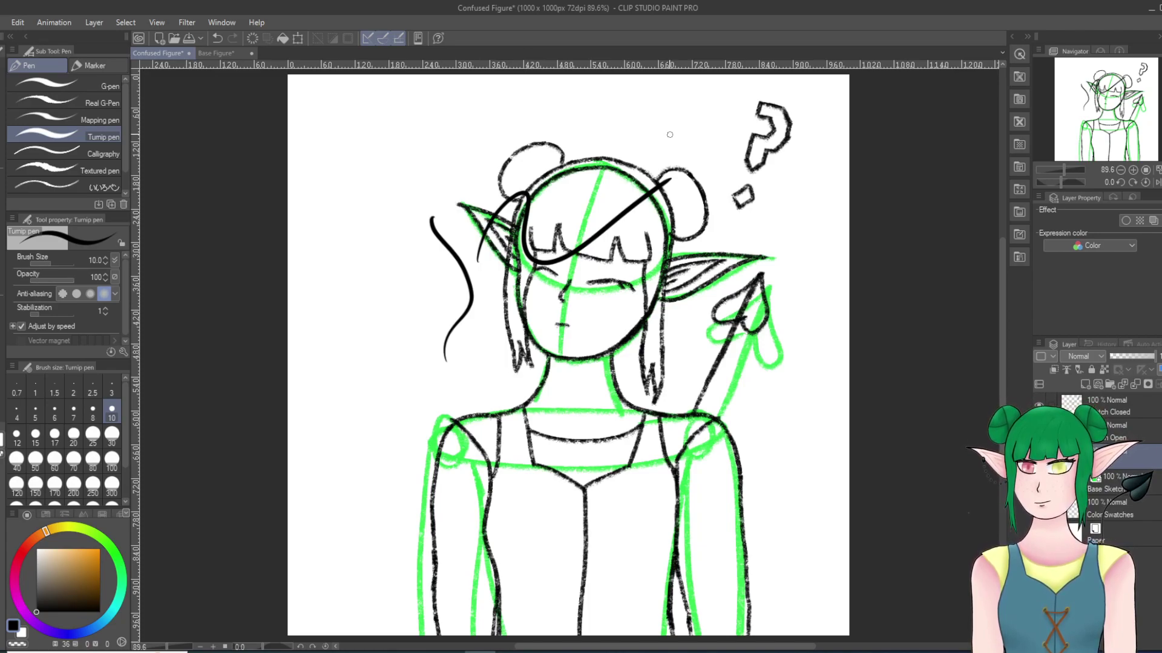
left_click(218, 38)
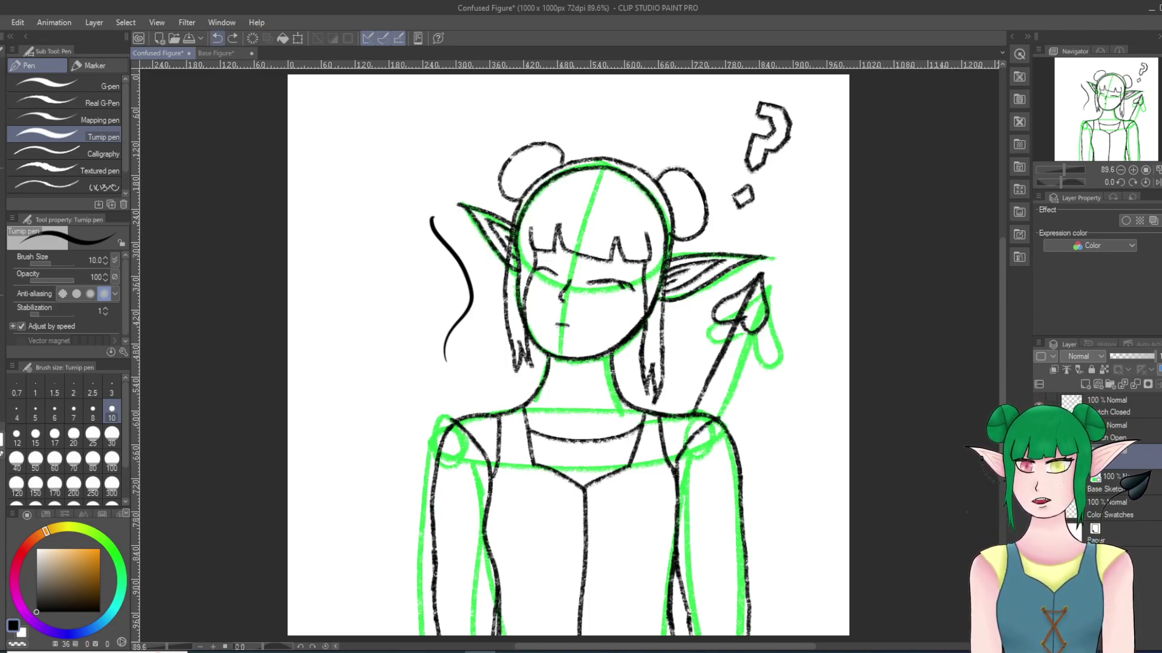
left_click(217, 38)
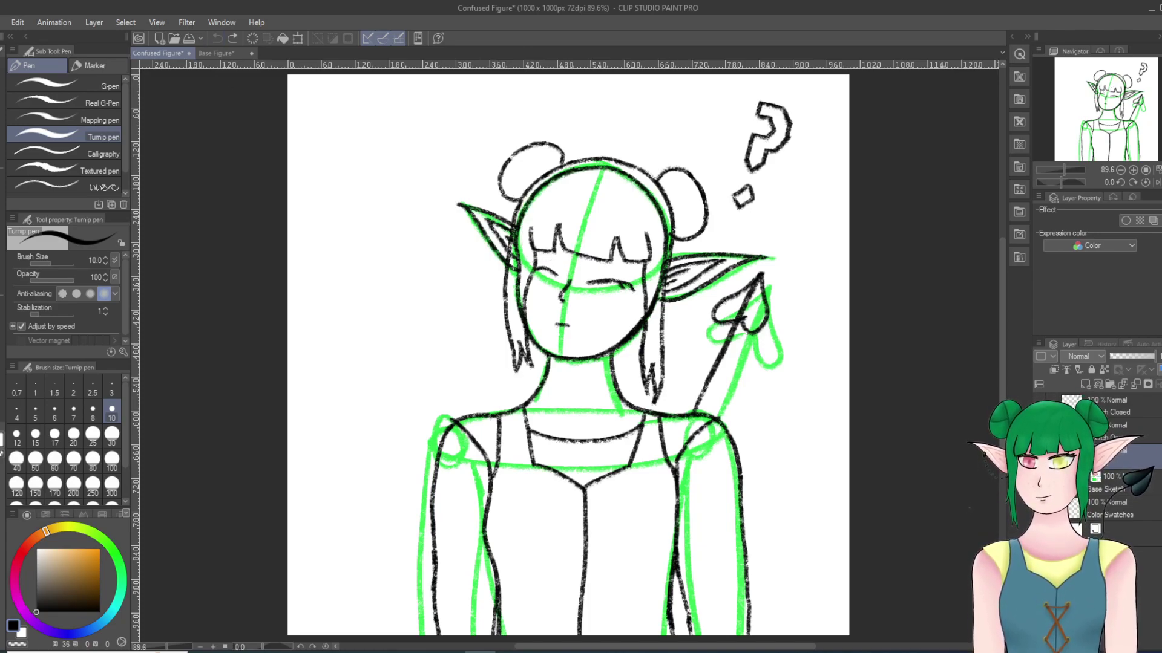
Step: Examine the colour palette on the Color Swatches layer, hiding the layer again
left_click(1039, 508)
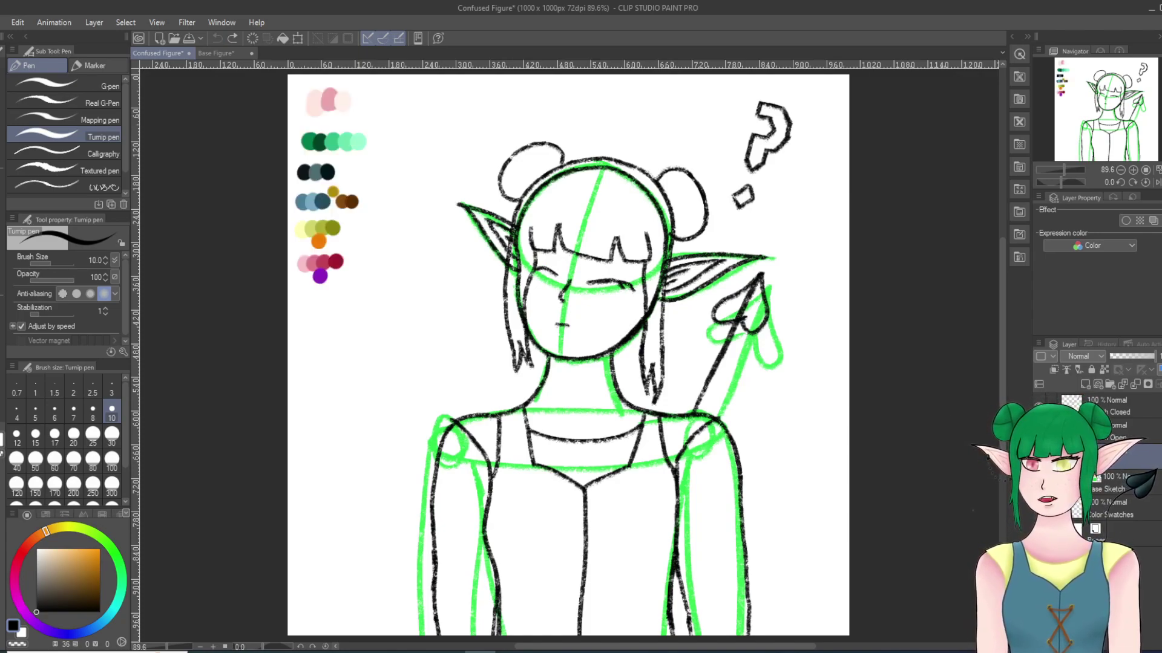
left_click(1039, 508)
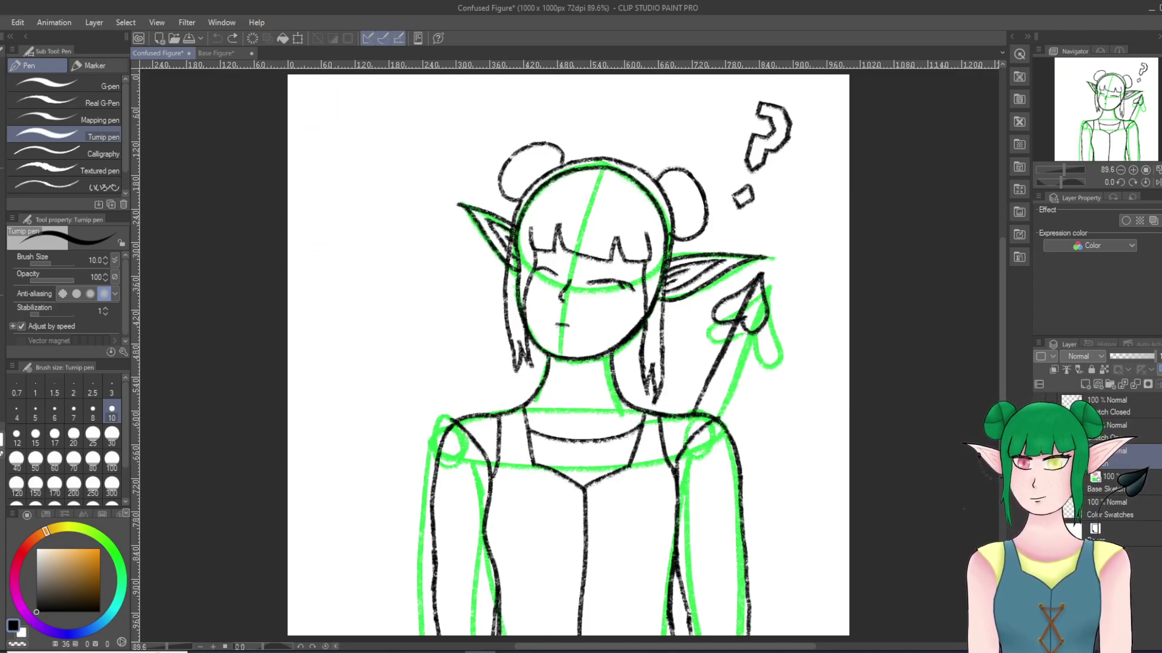
Step: Lower the opacity of the Sketch layer and the Sketch Closed layer to 55% each
scroll(620, 310, "up", 5)
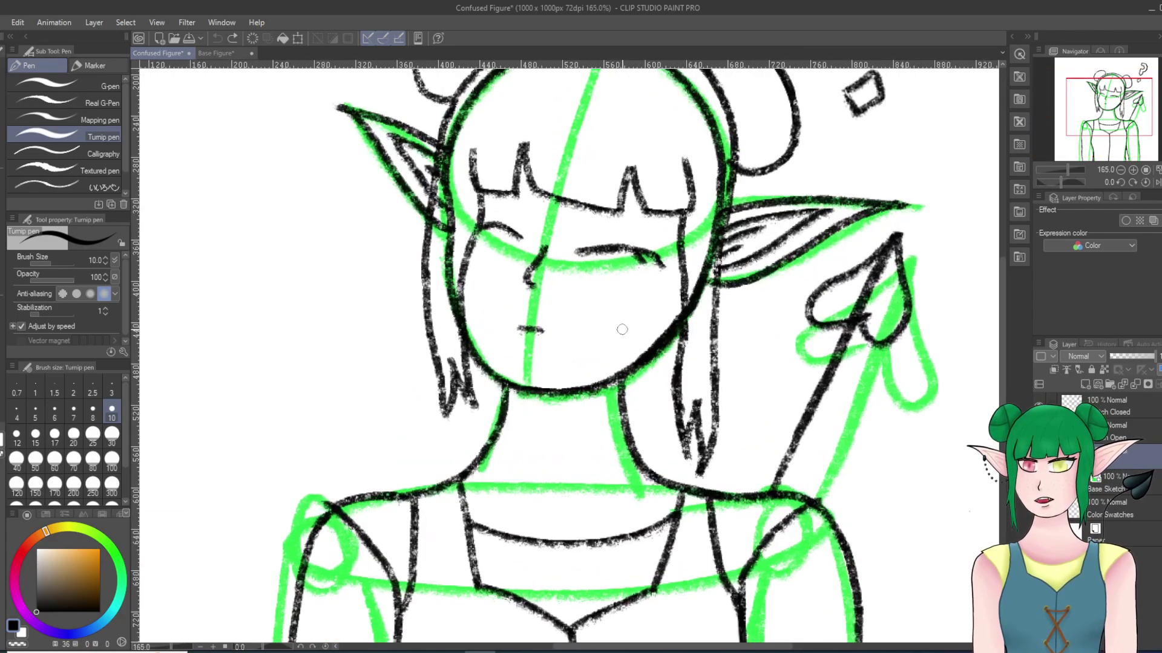
scroll(617, 334, "up", 2)
scroll(600, 334, "down", 1)
scroll(630, 347, "down", 1)
scroll(629, 346, "down", 1)
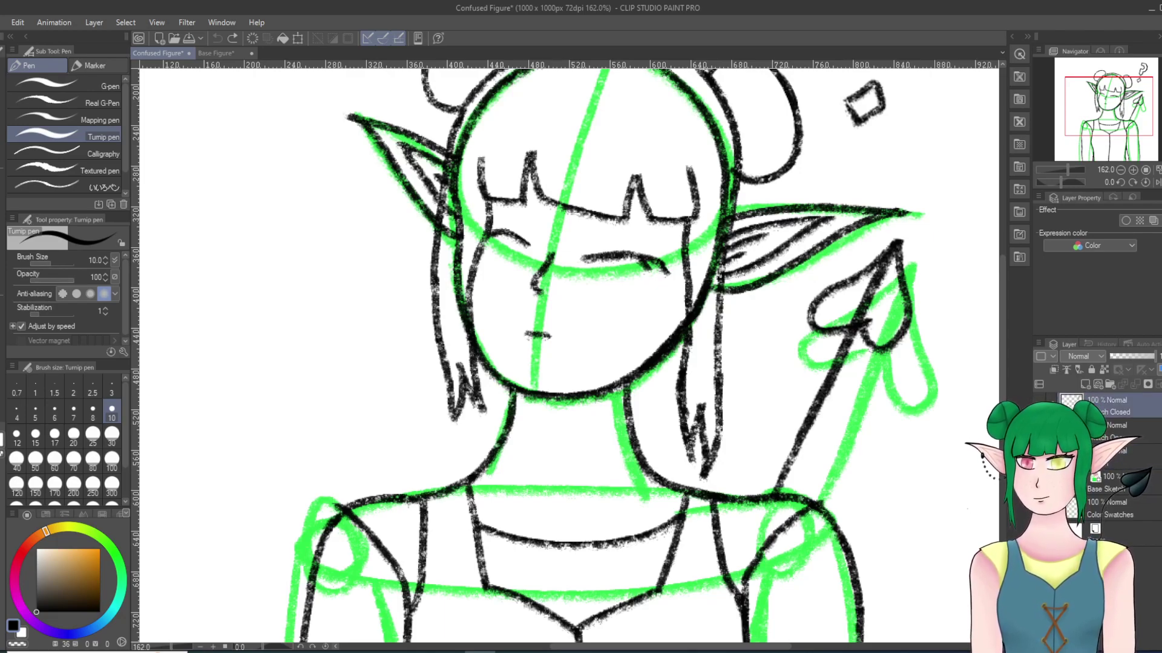
left_click(1139, 356)
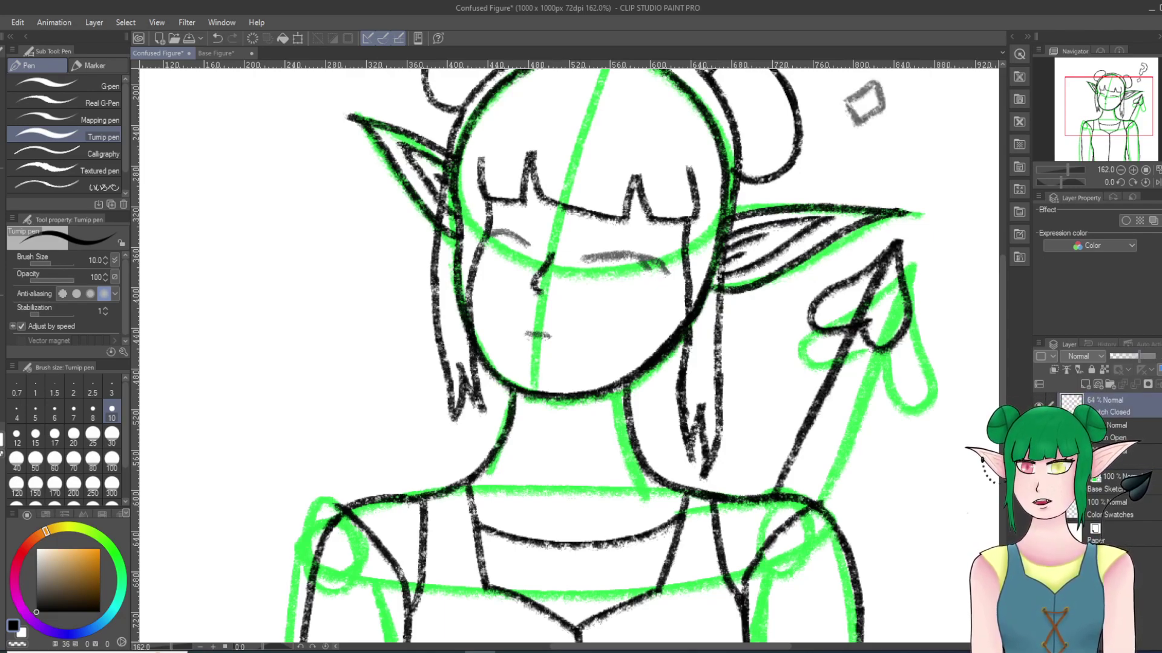
left_click_drag(1139, 356, 1157, 356)
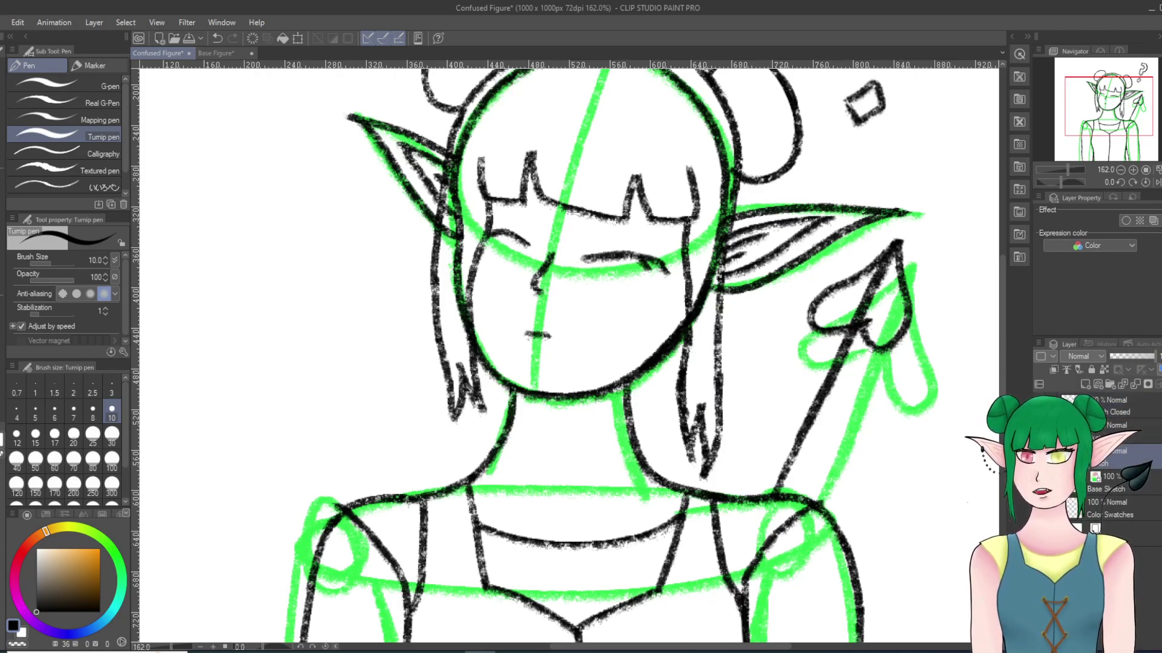
left_click(1134, 357)
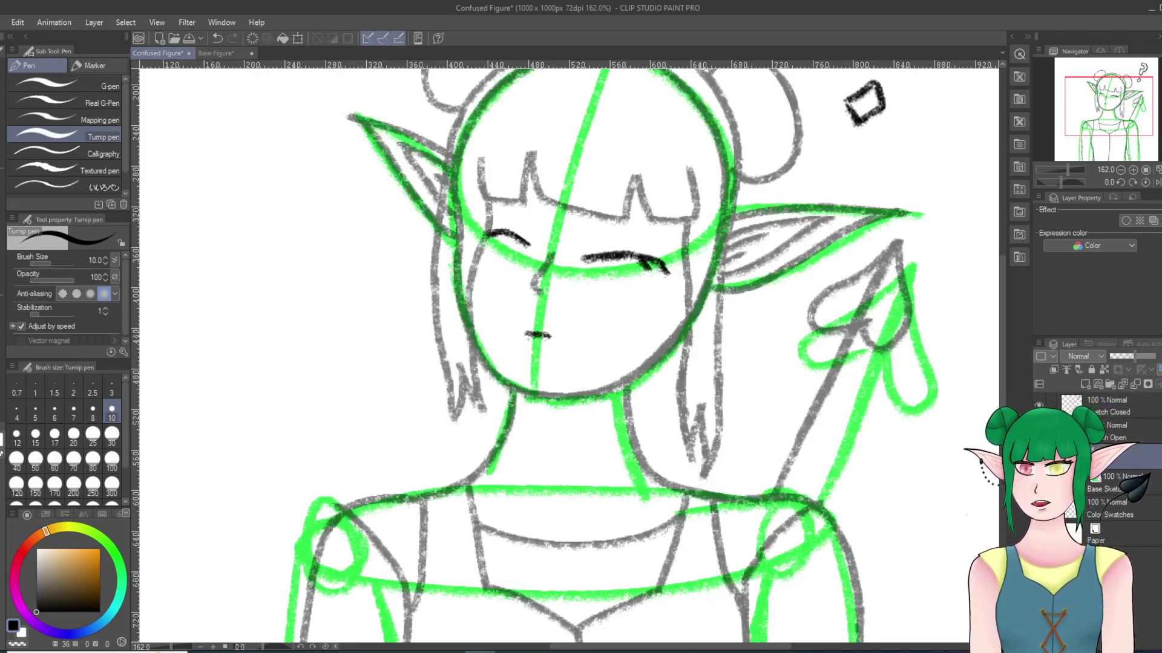
left_click(1119, 407)
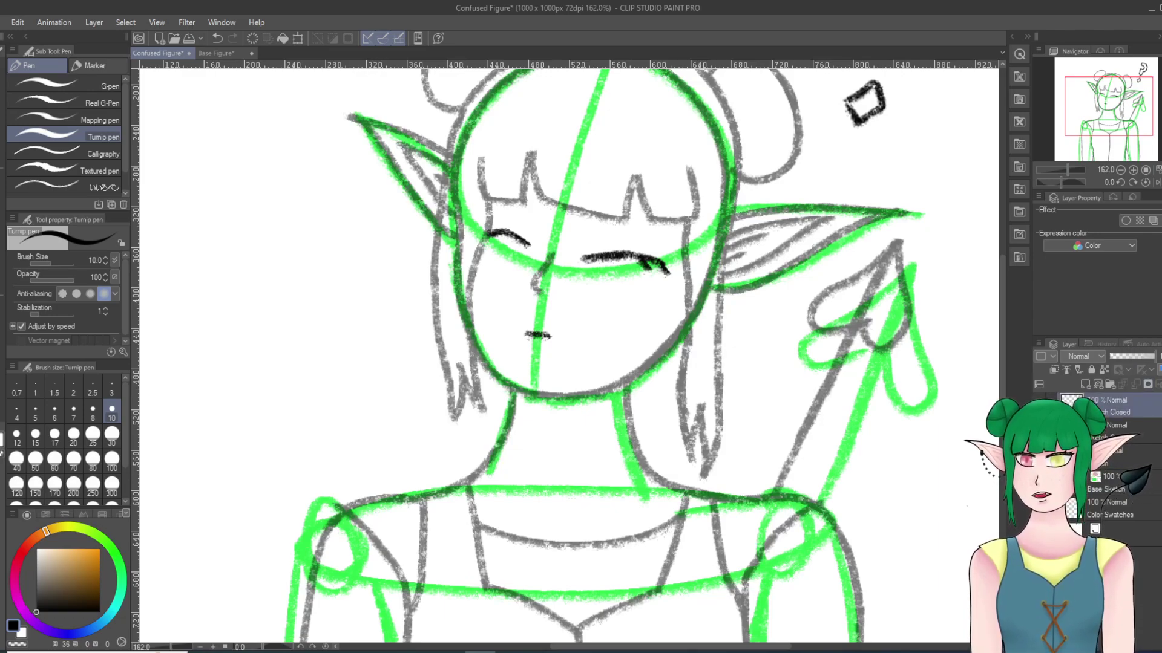
left_click(1141, 356)
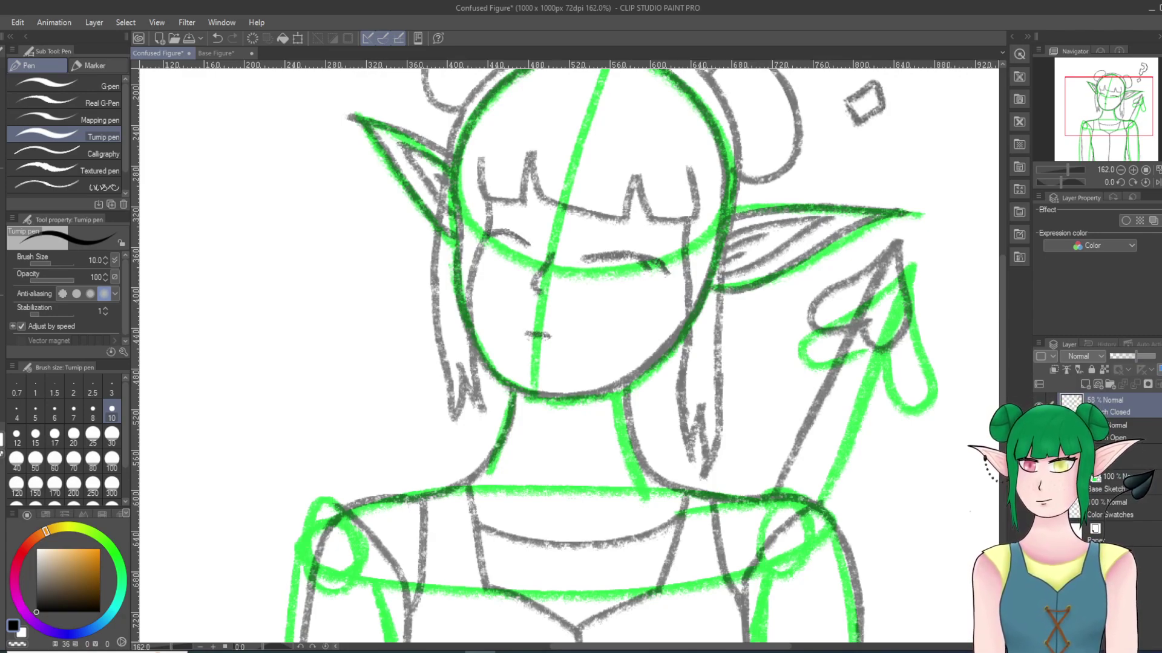
Step: Lower the Sketch Open layer's opacity to 55%, showing it for the adjustment and hiding it again
left_click(1120, 432)
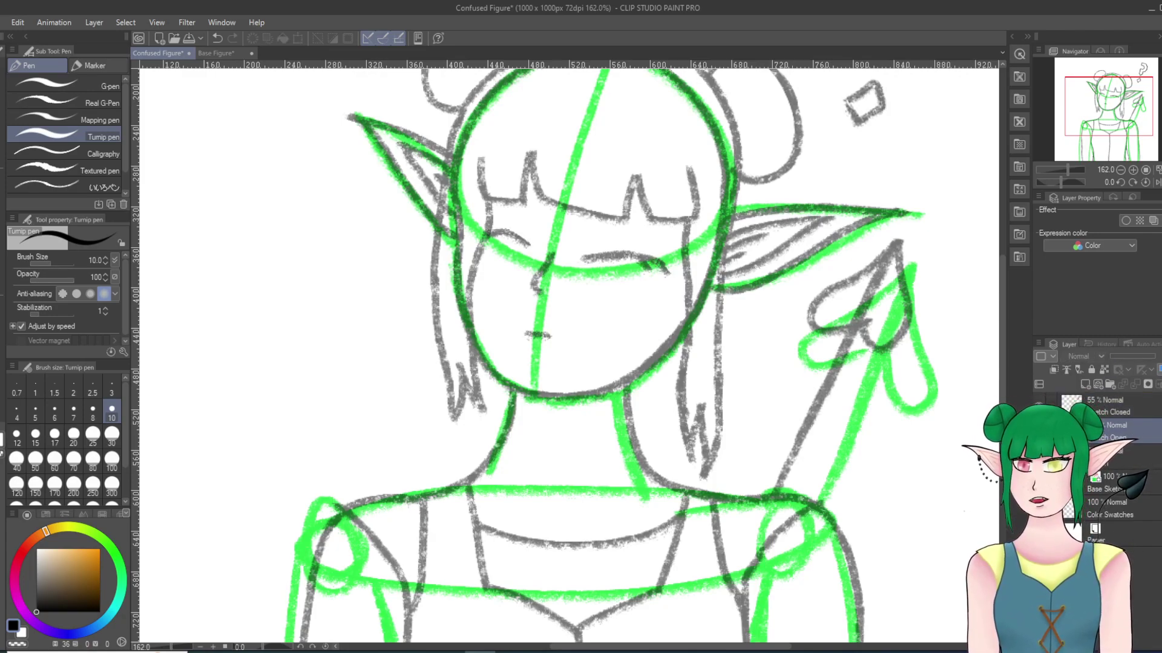
left_click(1039, 432)
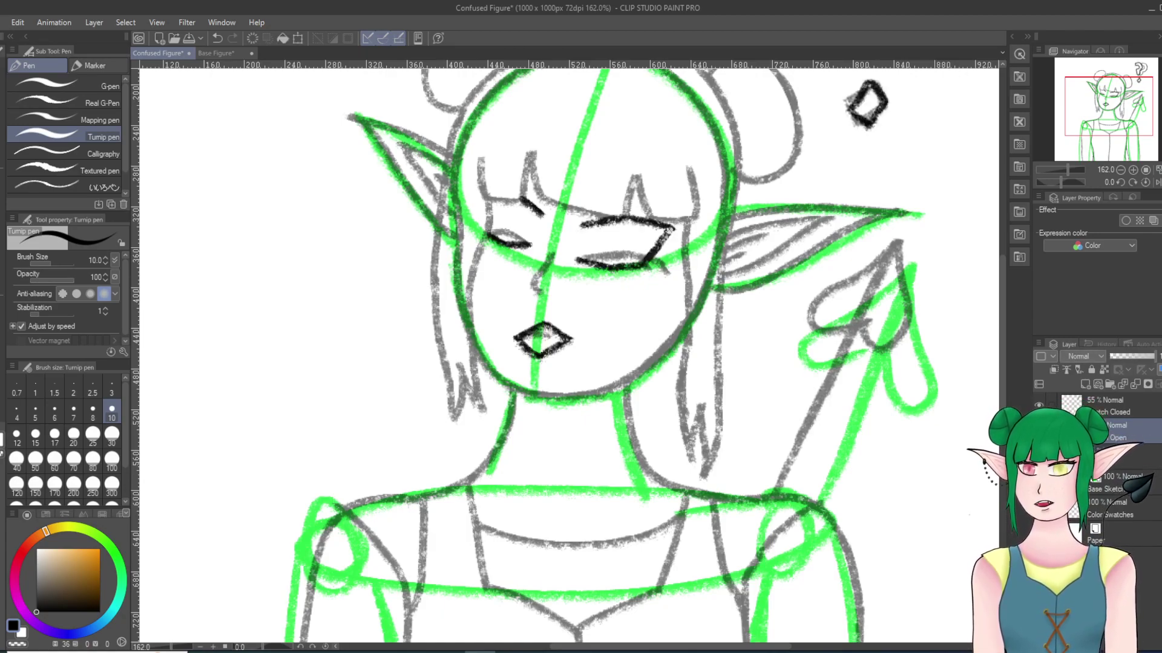
left_click_drag(1126, 356, 1137, 356)
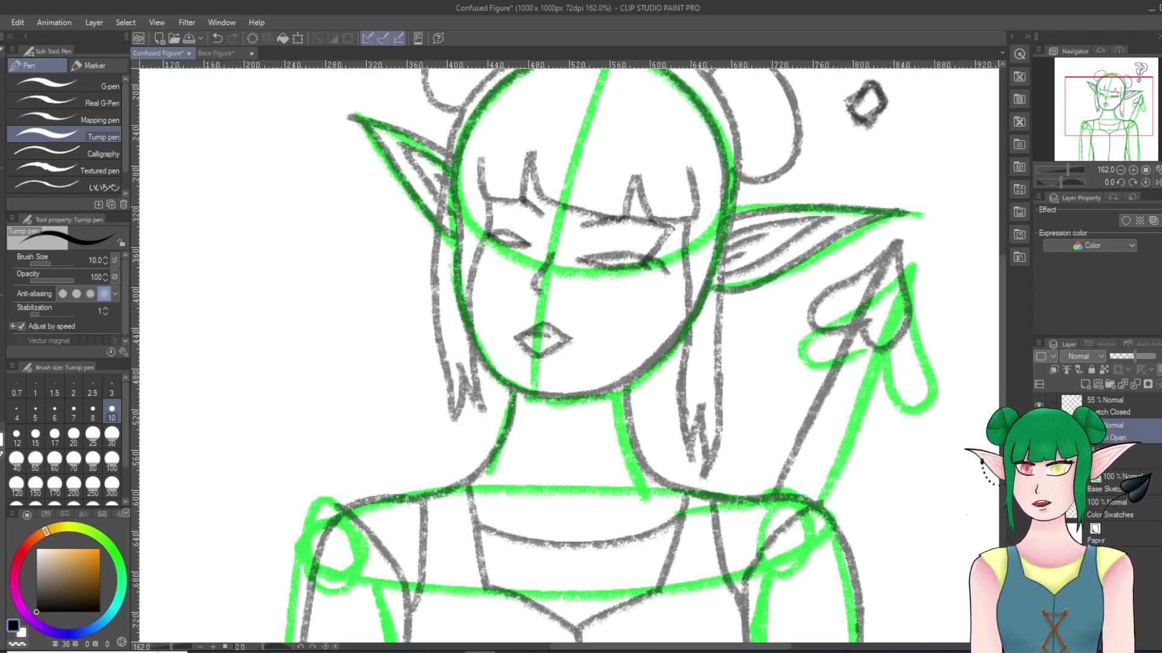
left_click(1039, 431)
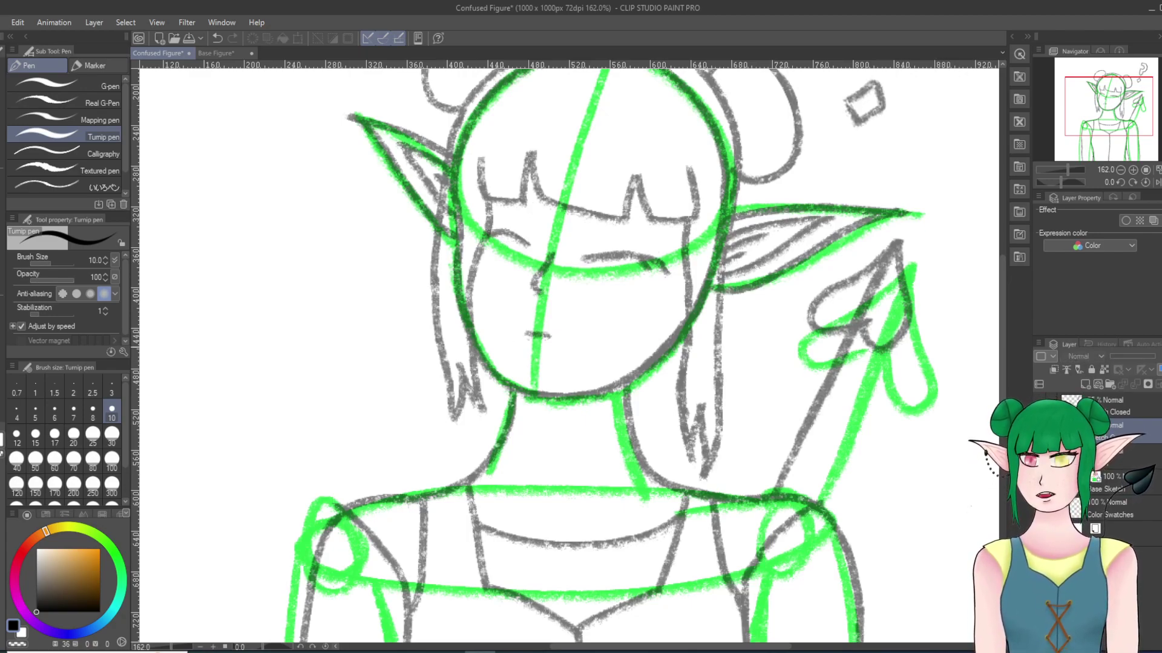
Step: Create a layer folder above the Sketch Closed layer and add a new raster layer inside it
scroll(568, 356, "down", 2)
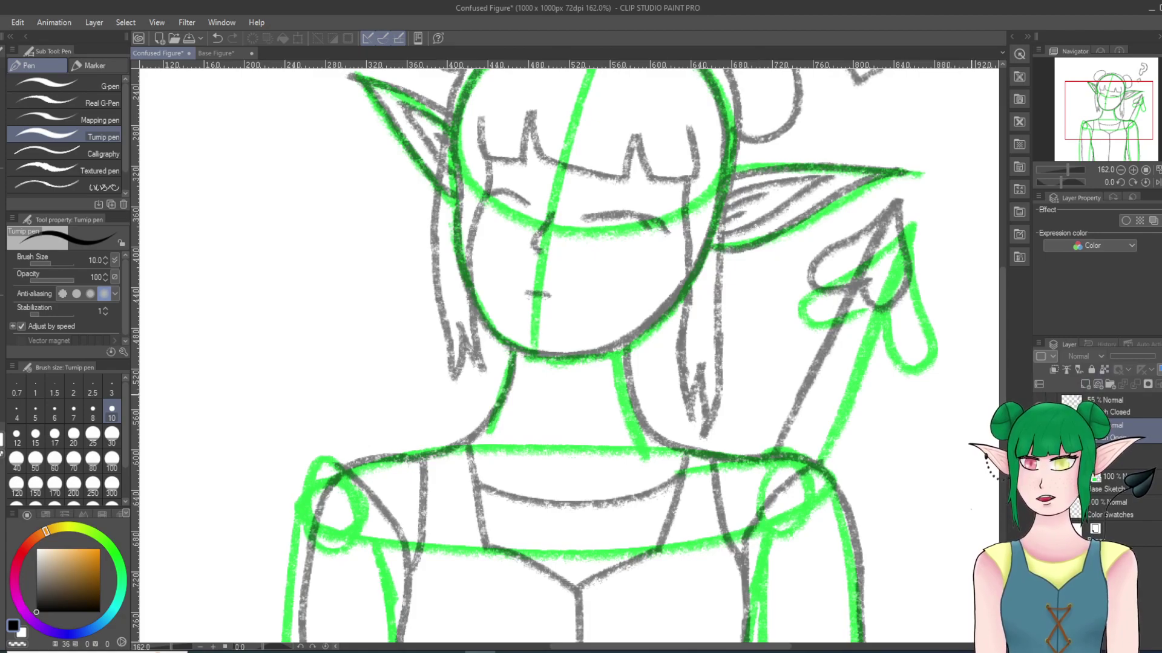
scroll(741, 242, "down", 7)
scroll(701, 236, "up", 10)
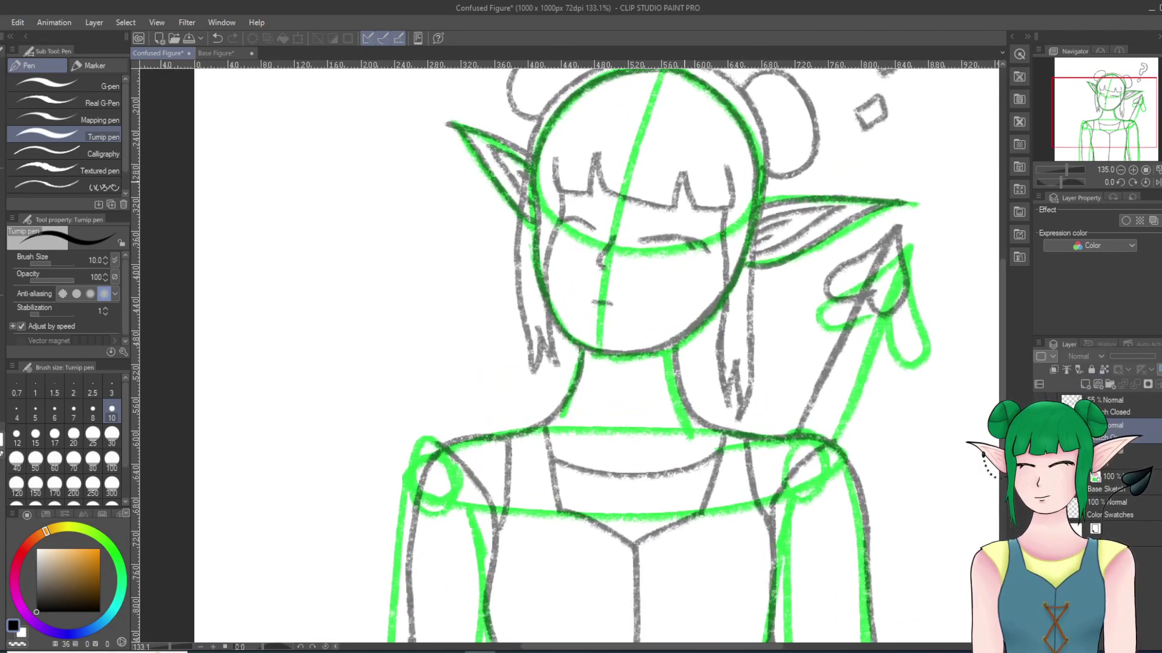
left_click(1112, 407)
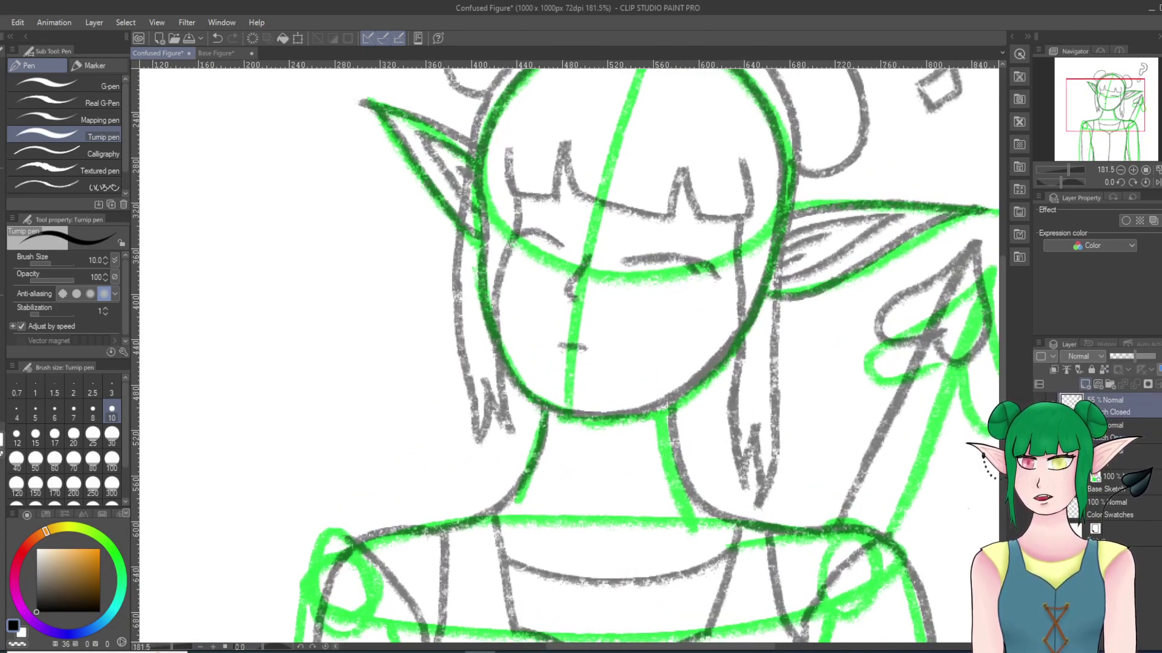
left_click(1109, 384)
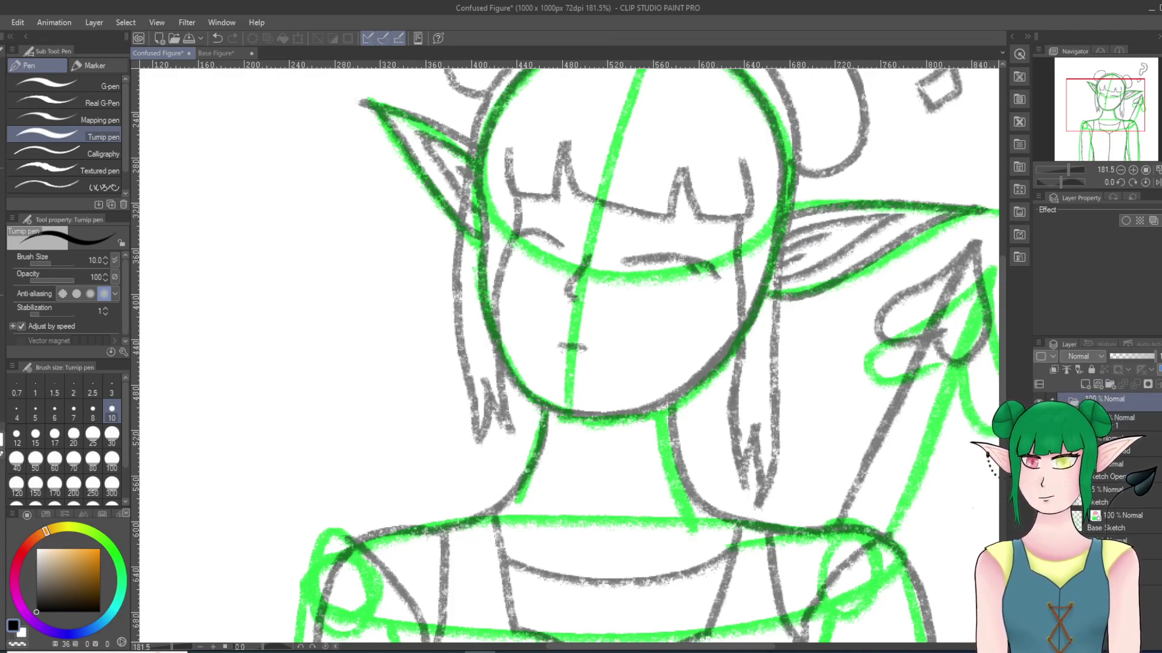
left_click(1085, 384)
Step: Try several inked strokes along the jaw curve beside the chin with the canvas rotated 45 degrees, undoing each one
scroll(702, 426, "down", 3)
scroll(711, 407, "up", 5)
scroll(712, 408, "up", 1)
key("asciicircum")
key("asciicircum")
key("asciicircum")
key("asciicircum")
key("asciicircum")
key("asciicircum")
key("asciicircum")
key("asciicircum")
key("asciicircum")
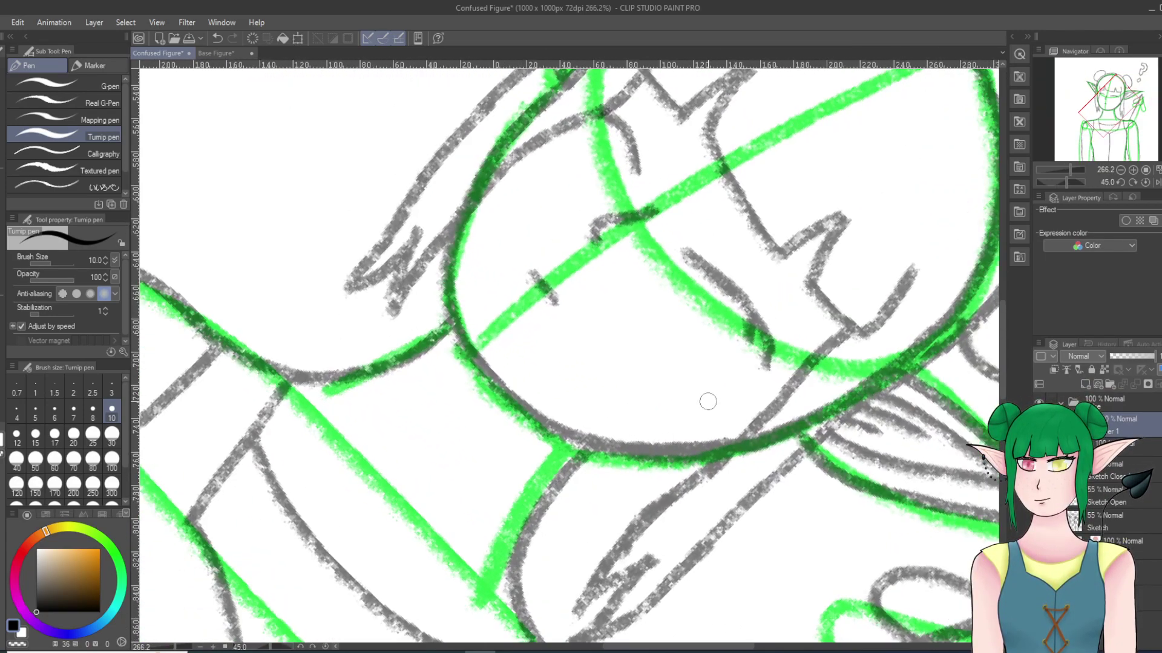
mouse_move(457, 231)
left_mouse_down()
mouse_move(451, 279)
mouse_move(467, 349)
left_mouse_up()
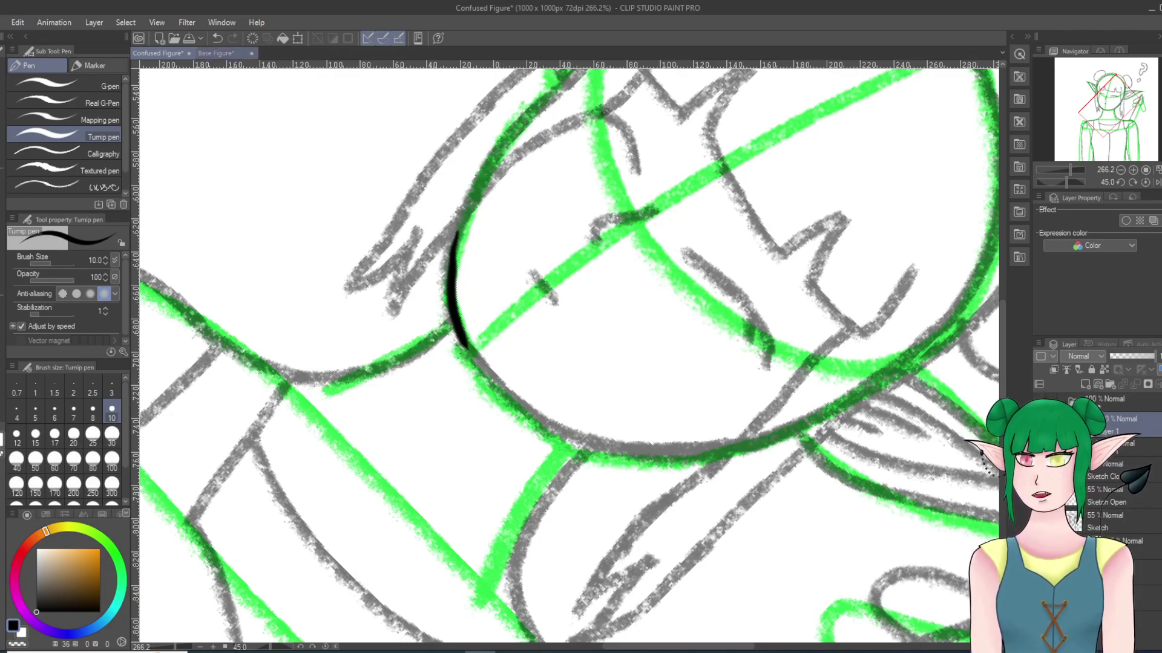
left_click(217, 38)
mouse_move(458, 227)
left_mouse_down()
mouse_move(452, 323)
mouse_move(465, 331)
left_mouse_up()
left_click(217, 38)
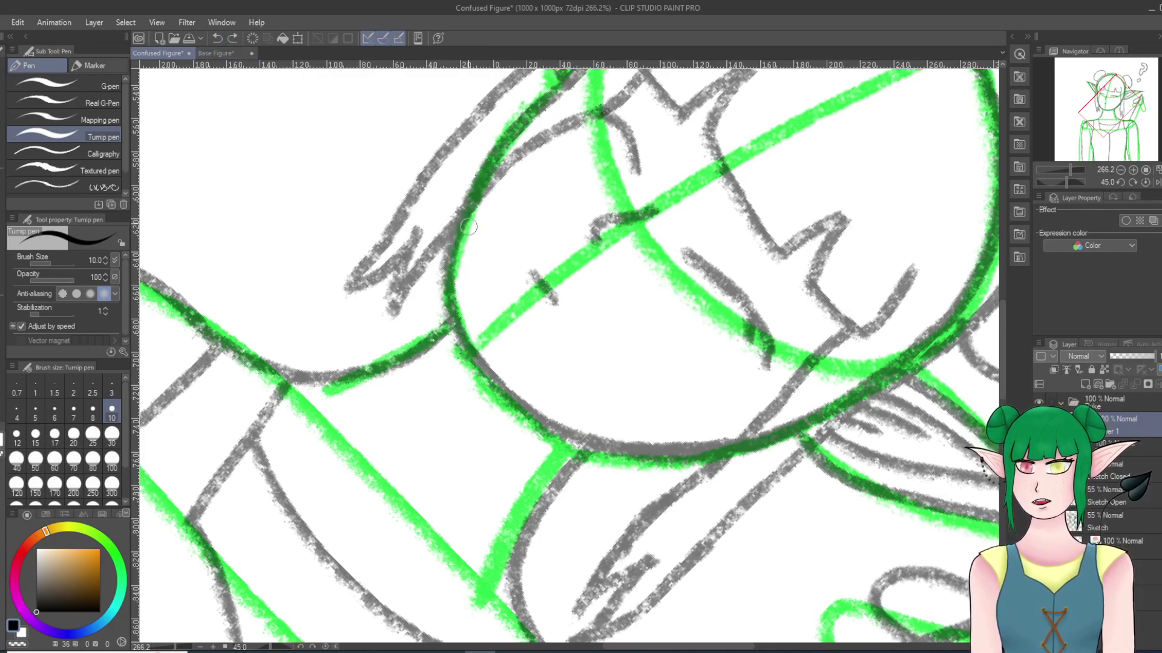
mouse_move(458, 224)
left_mouse_down()
mouse_move(461, 322)
mouse_move(475, 347)
left_mouse_up()
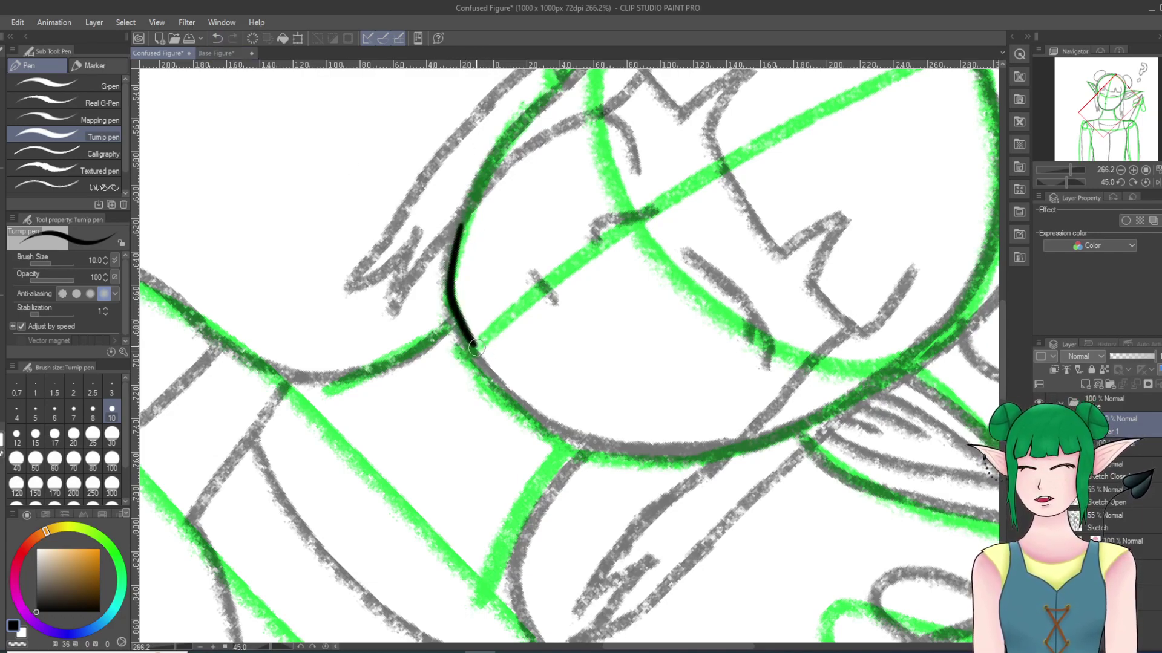
left_click(217, 38)
mouse_move(470, 210)
left_mouse_down()
mouse_move(456, 311)
mouse_move(490, 392)
left_mouse_up()
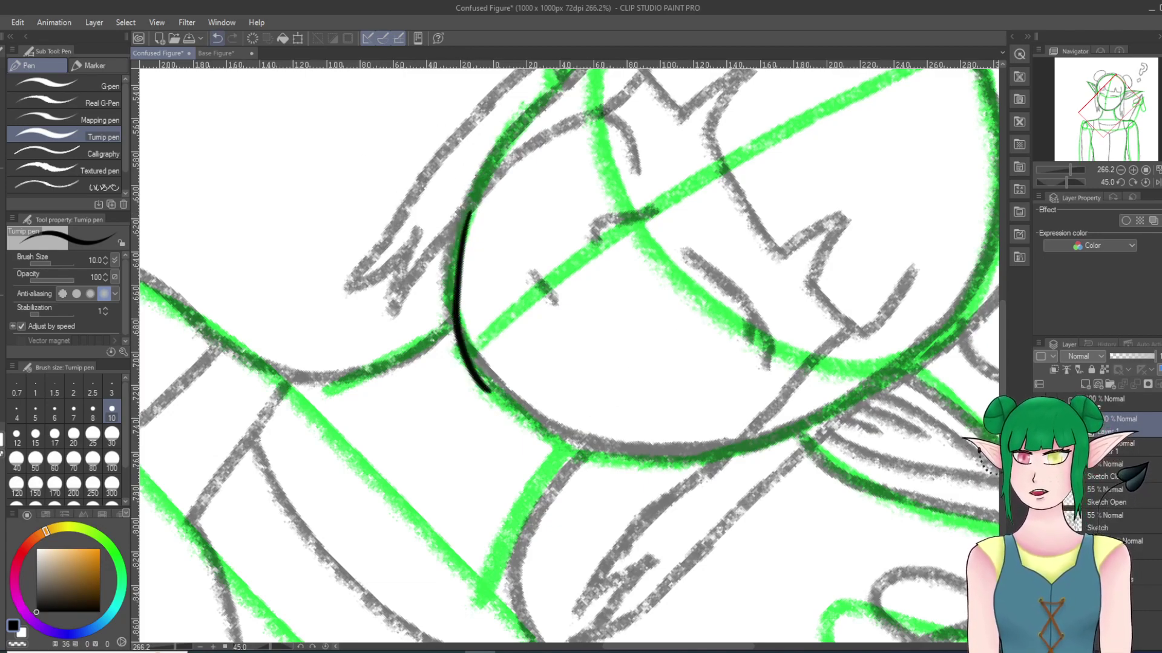
left_click(217, 38)
mouse_move(469, 215)
left_mouse_down()
mouse_move(465, 323)
mouse_move(508, 384)
left_mouse_up()
left_click(217, 38)
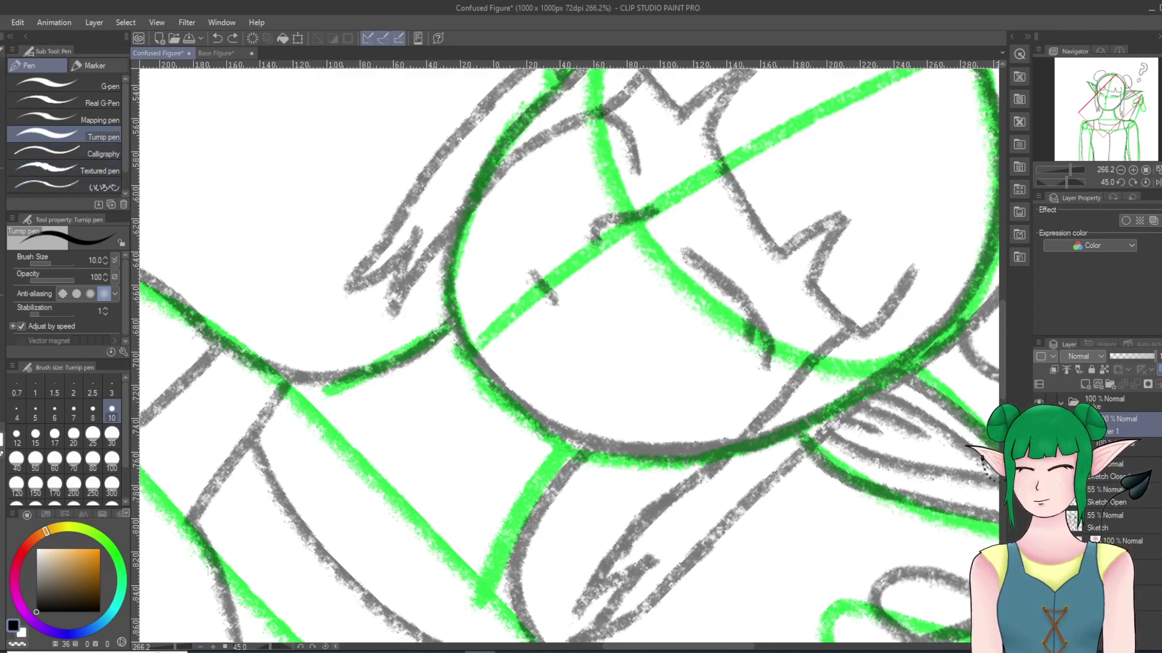
mouse_move(448, 239)
left_mouse_down()
mouse_move(457, 319)
mouse_move(490, 373)
left_mouse_up()
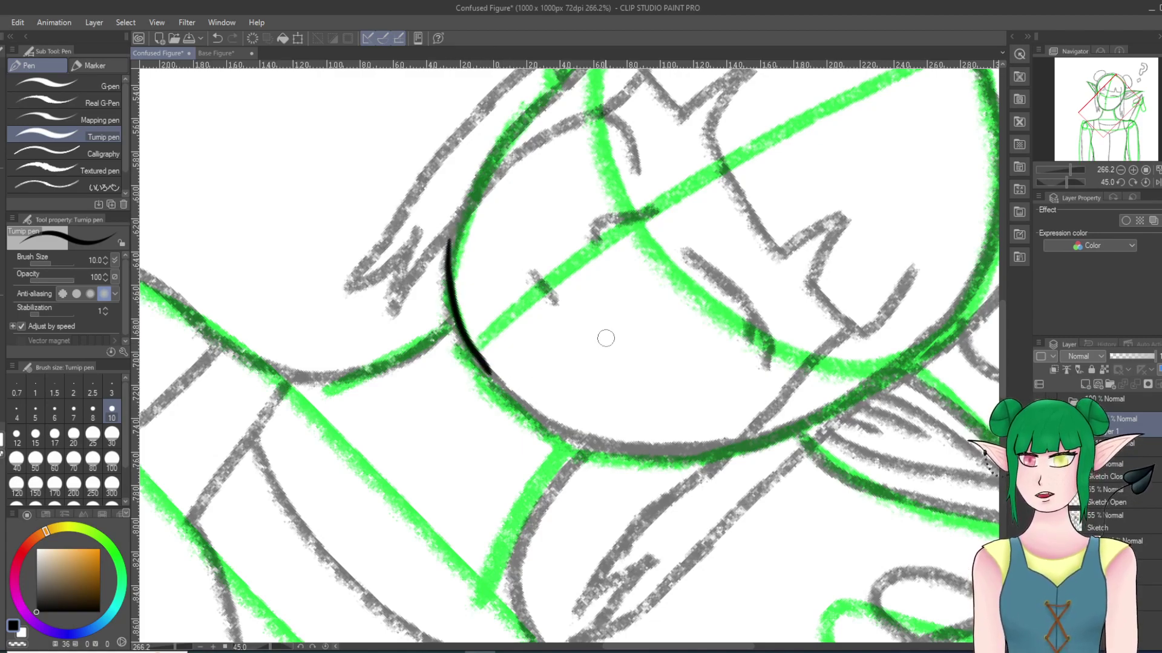
key("ctrl+z")
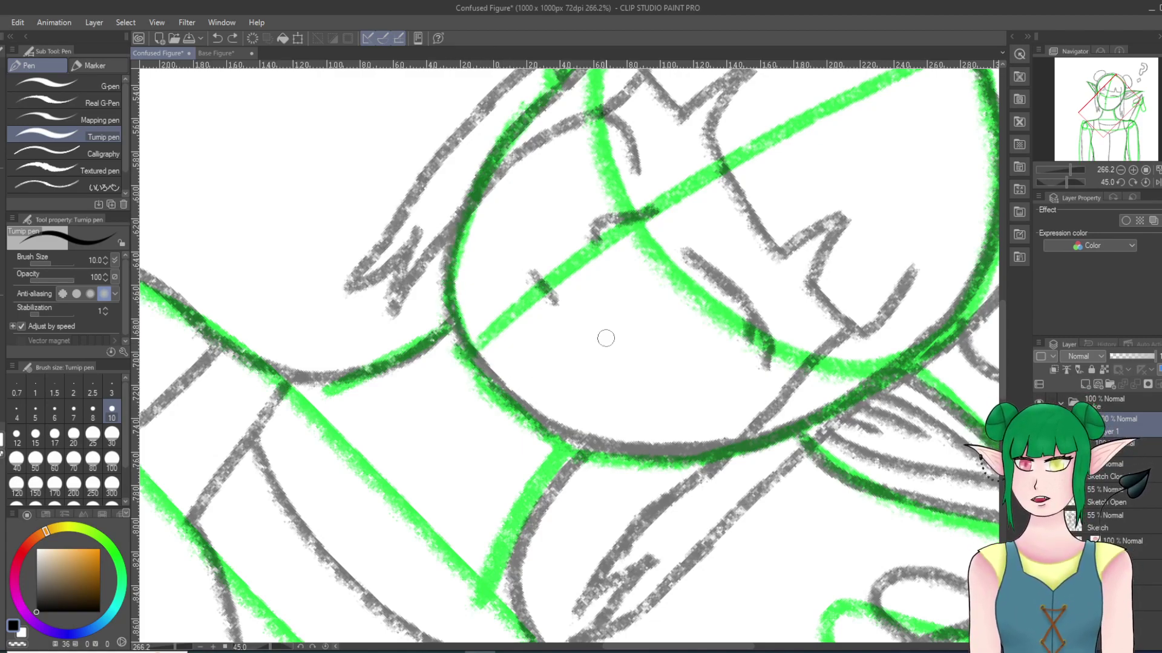
Step: Try inking short strokes along the jaw curve beside the side hair lock, undoing each one
key("minus")
key("minus")
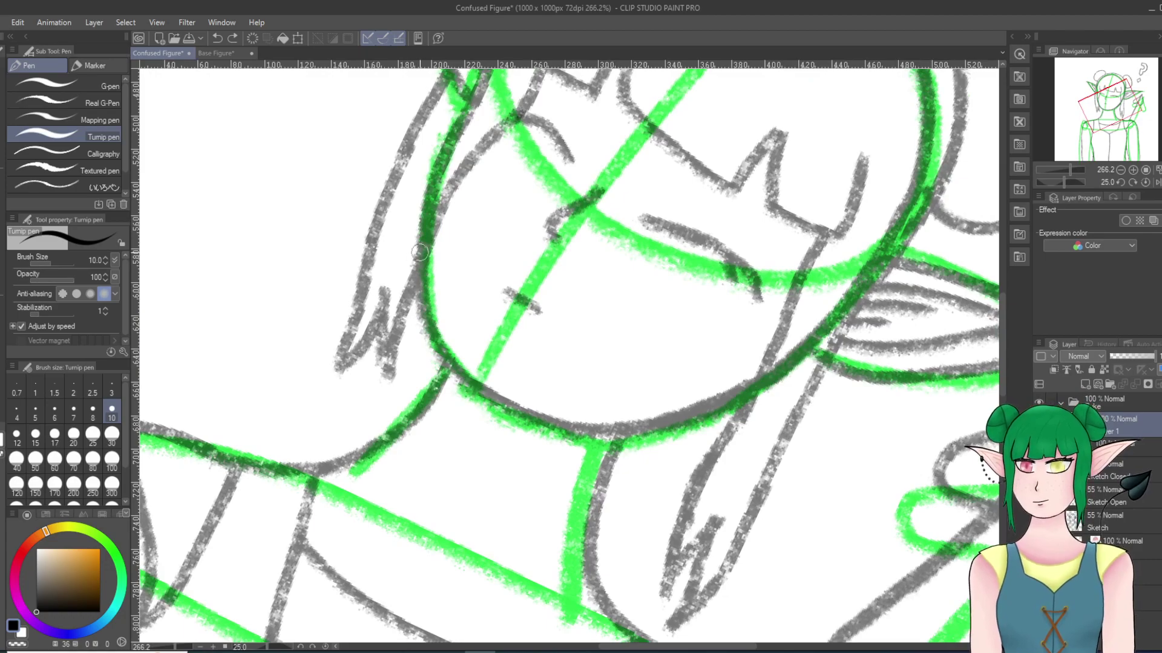
mouse_move(426, 248)
left_mouse_down()
mouse_move(440, 332)
mouse_move(469, 382)
left_mouse_up()
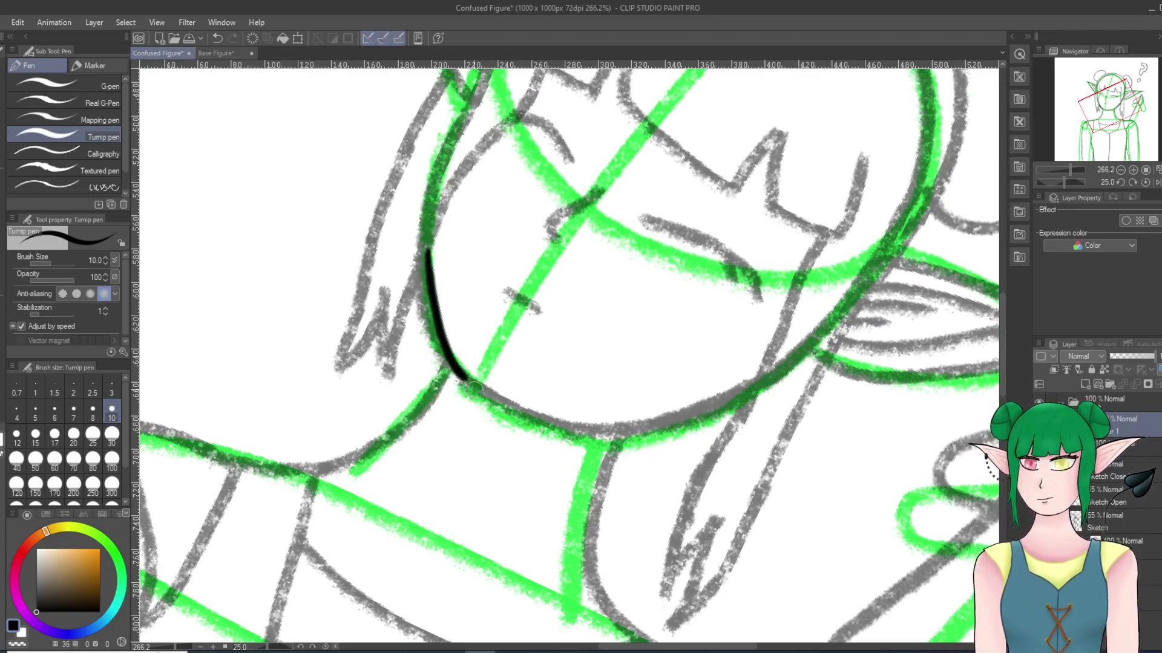
scroll(557, 350, "down", 15, "shift")
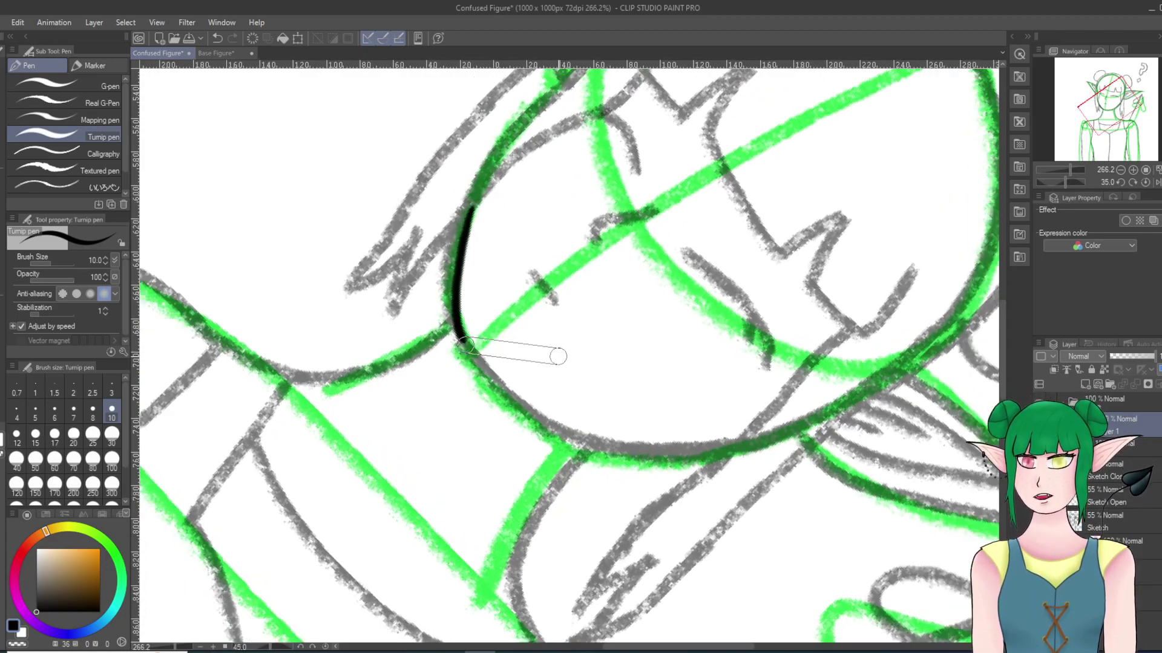
scroll(558, 371, "down", 1)
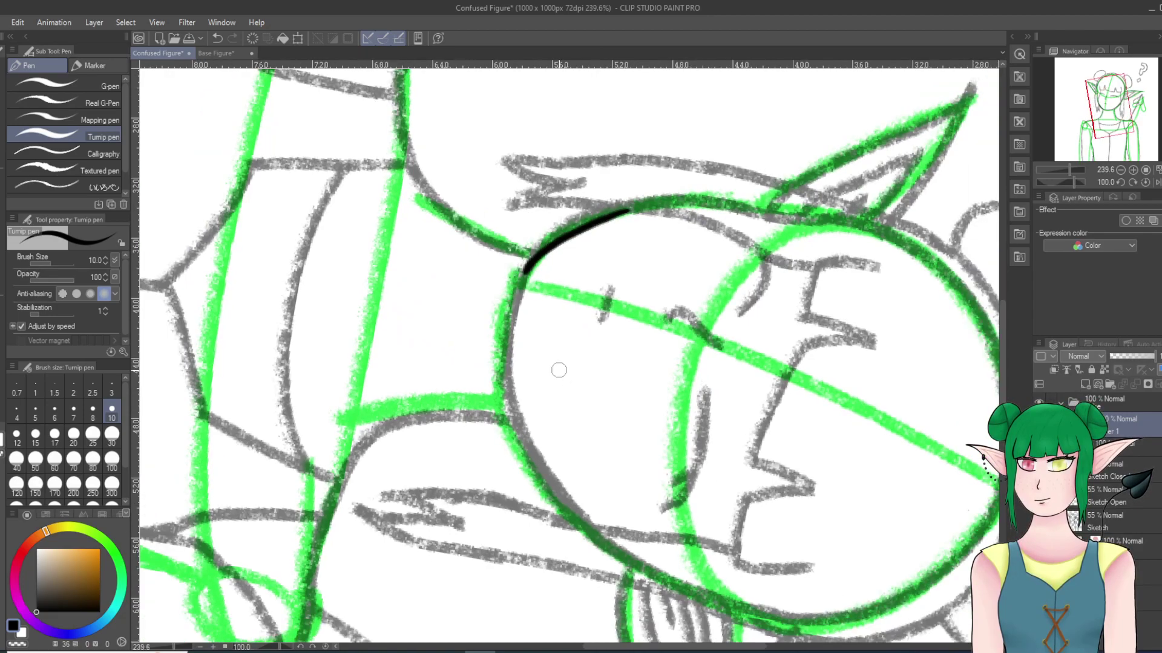
left_click_drag(528, 271, 512, 330)
key("ctrl+z")
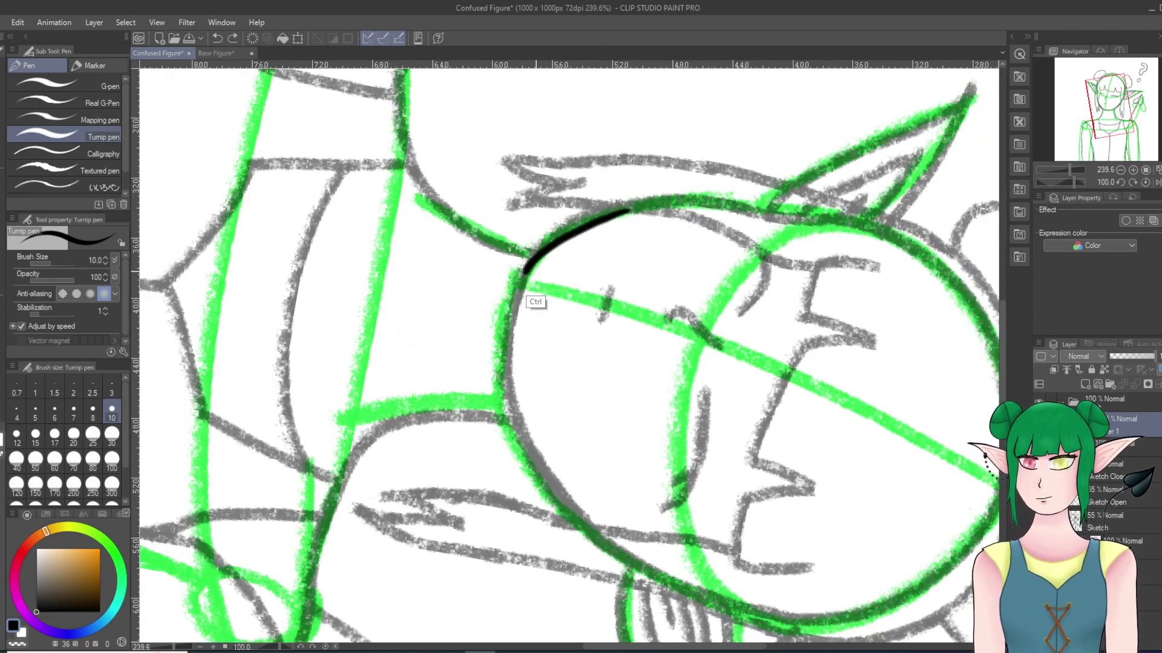
key("ctrl+z")
Step: Ink the start of the jaw line from the cheek toward the chin, redrawing it until it follows the sketch
mouse_move(629, 209)
left_mouse_down()
mouse_move(533, 259)
mouse_move(507, 354)
left_mouse_up()
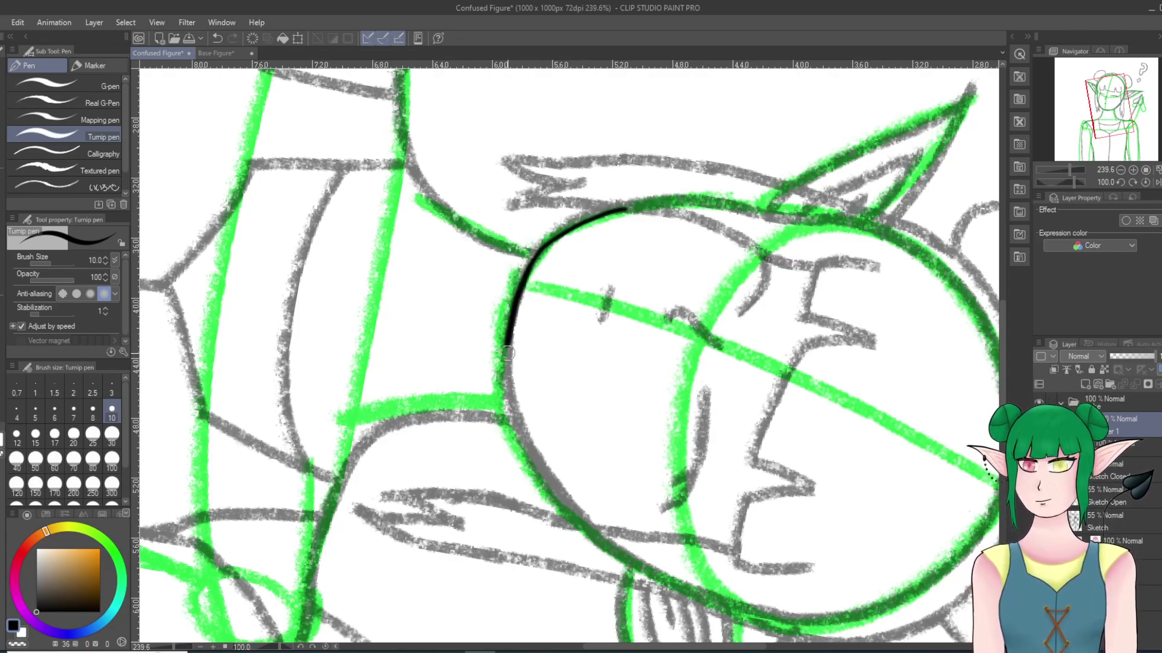
key("ctrl+z")
key("ctrl+z")
mouse_move(625, 209)
left_mouse_down()
mouse_move(576, 229)
mouse_move(514, 296)
mouse_move(509, 386)
left_mouse_up()
key("ctrl+z")
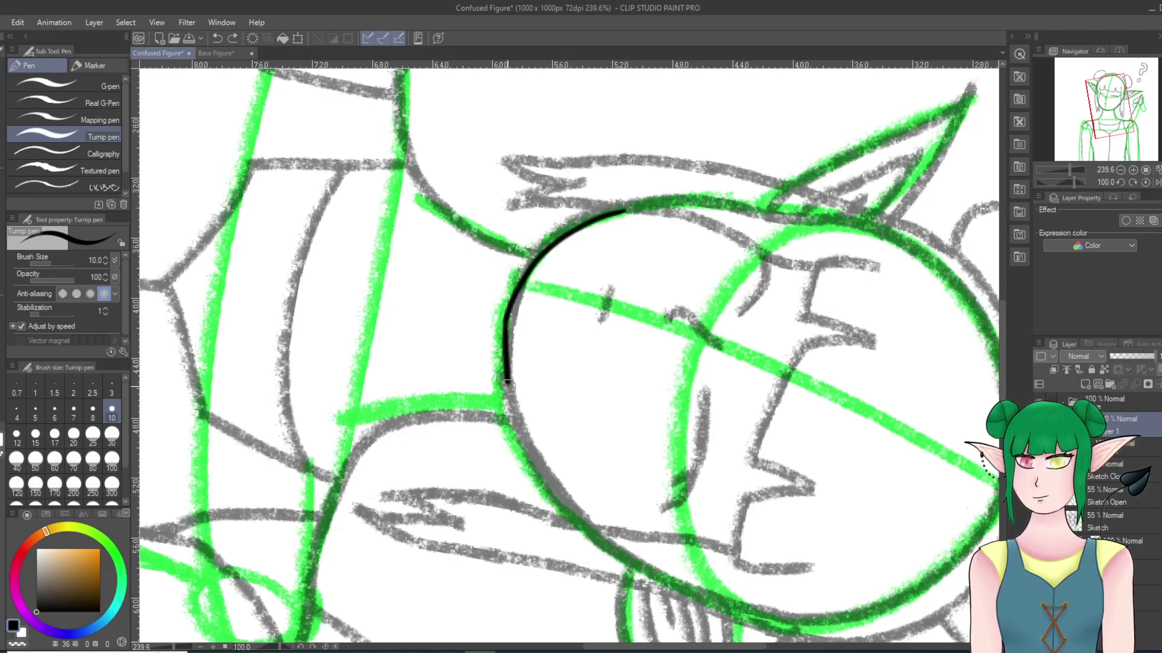
key("ctrl+z")
key("ctrl+z")
mouse_move(625, 210)
left_mouse_down()
mouse_move(570, 233)
mouse_move(528, 276)
mouse_move(510, 396)
left_mouse_up()
key("ctrl+z")
Step: Try extending the inked jaw line around the chin, undoing each attempt
mouse_move(511, 313)
left_mouse_down()
mouse_move(505, 363)
mouse_move(522, 429)
mouse_move(581, 524)
left_mouse_up()
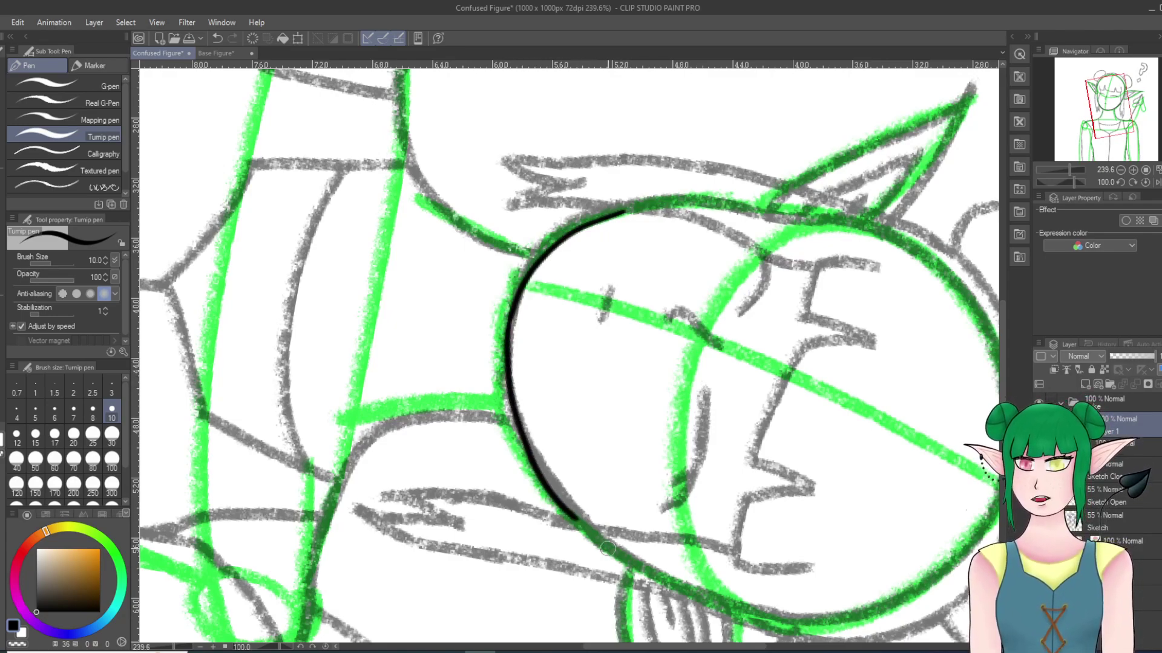
key("ctrl+z")
mouse_move(511, 312)
left_mouse_down()
mouse_move(517, 424)
mouse_move(572, 524)
left_mouse_up()
key("ctrl+z")
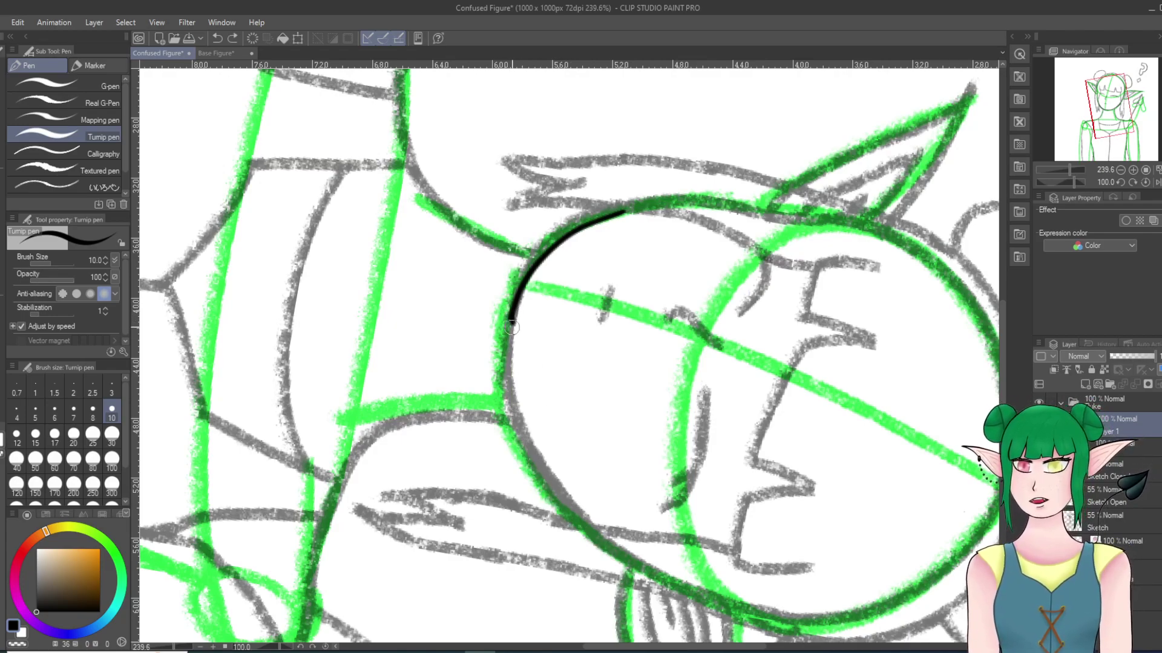
left_click_drag(511, 326, 513, 404)
key("ctrl+z")
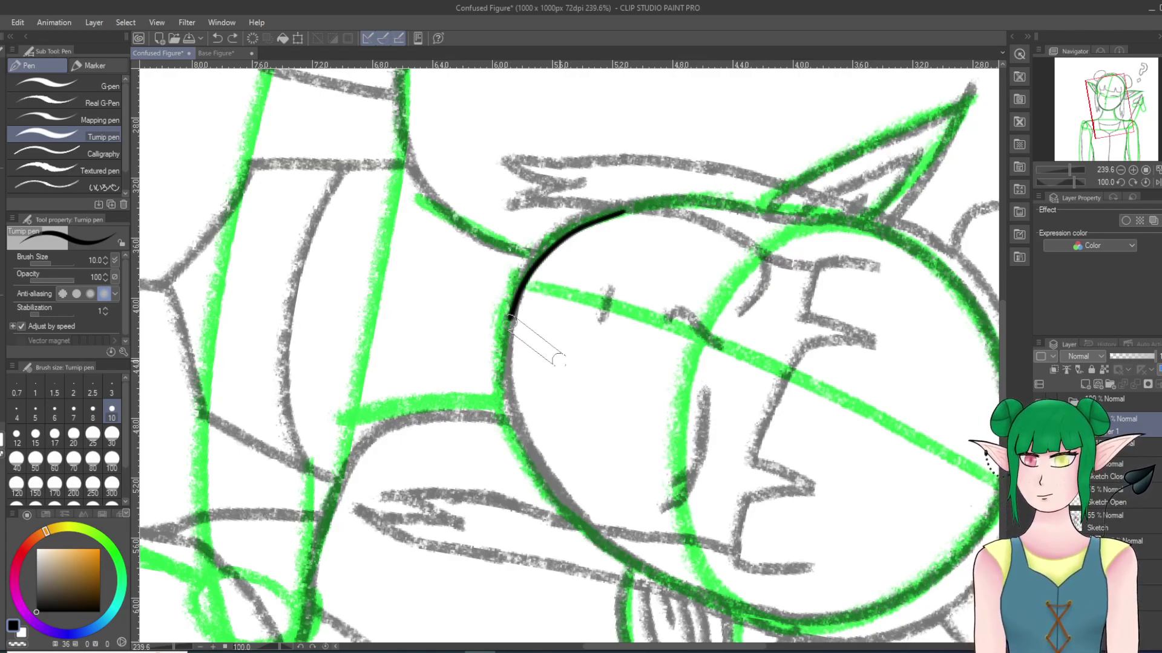
Step: Extend the inked jaw line around the chin in overlapping strokes, undoing the ones that stray from the sketch
key("shift+6")
key("shift+6")
key("shift+6")
key("shift+6")
key("shift+6")
key("shift+6")
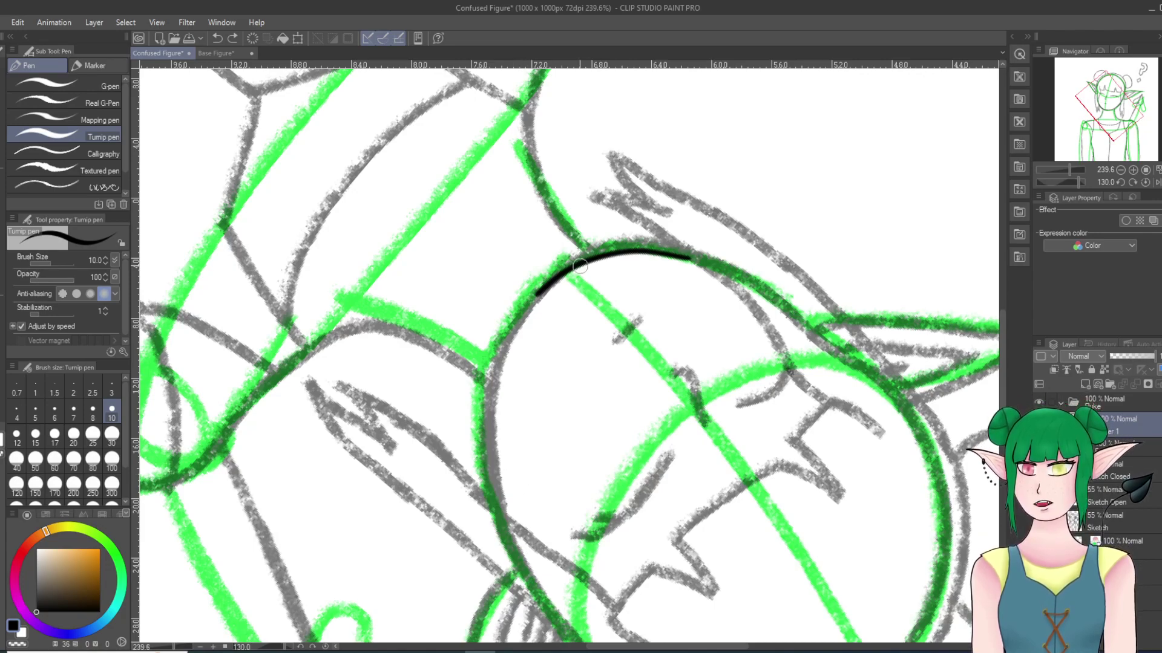
mouse_move(536, 295)
left_mouse_down()
mouse_move(492, 380)
mouse_move(502, 365)
mouse_move(488, 437)
left_mouse_up()
left_click(217, 38)
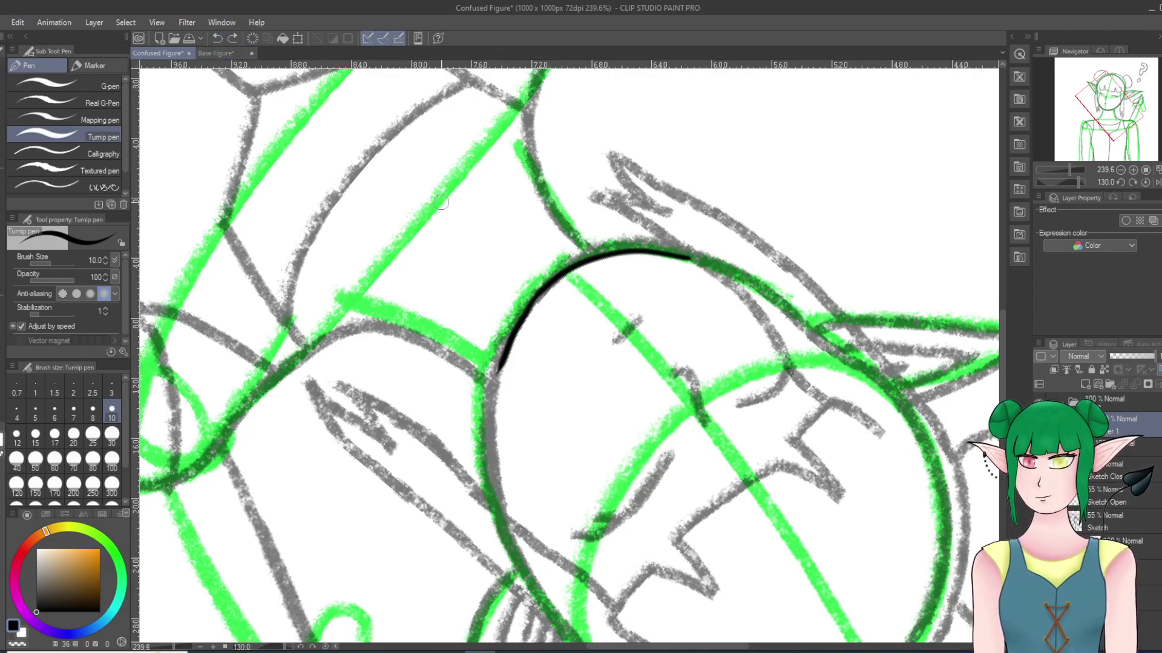
left_click_drag(498, 383, 504, 492)
left_click(217, 39)
left_click_drag(496, 458, 501, 503)
left_click(217, 38)
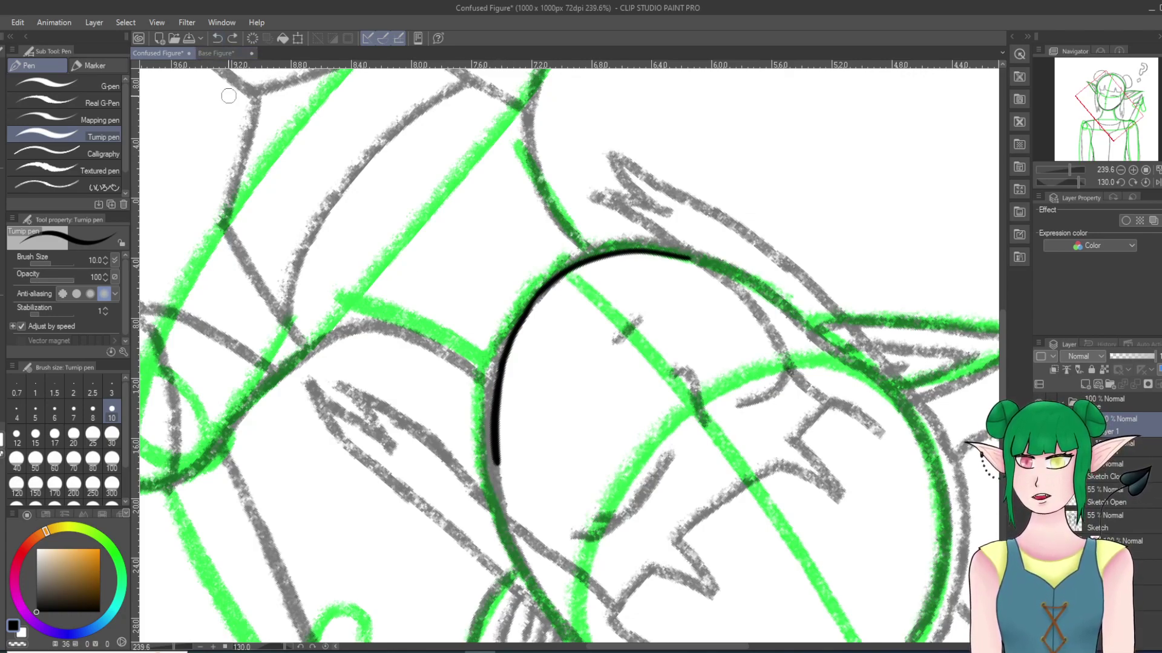
Step: Finish the inked jaw line up to the opposite cheek, redrawing the last segment until it joins smoothly
left_click_drag(498, 462, 523, 538)
left_click(217, 38)
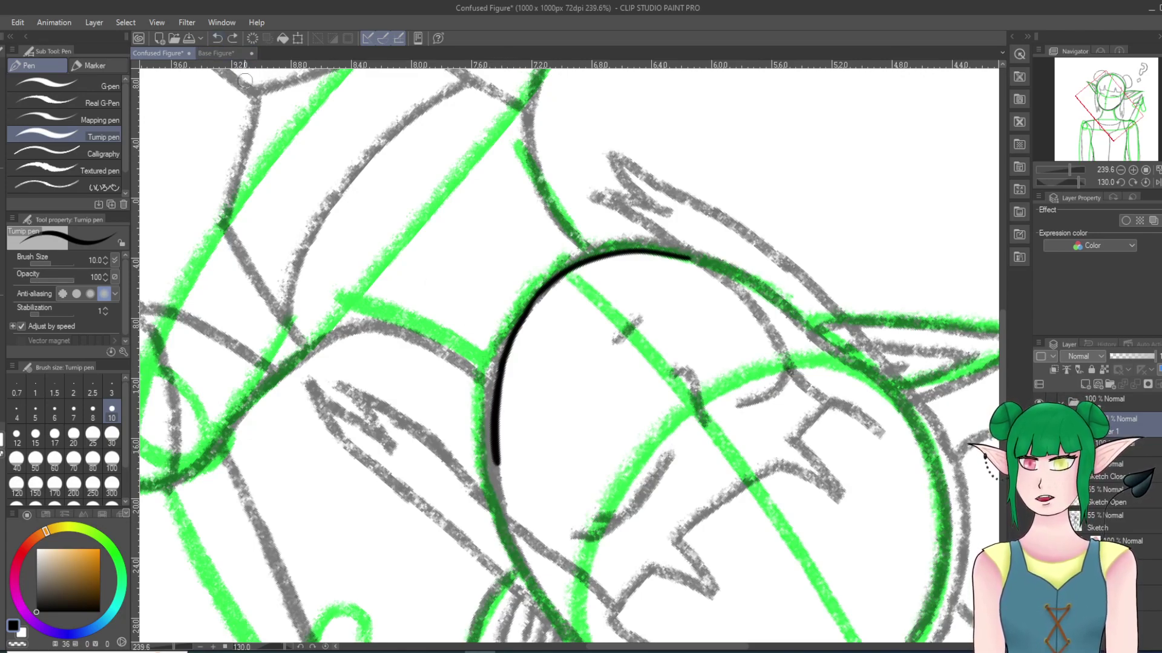
left_click_drag(497, 463, 523, 532)
left_click(217, 38)
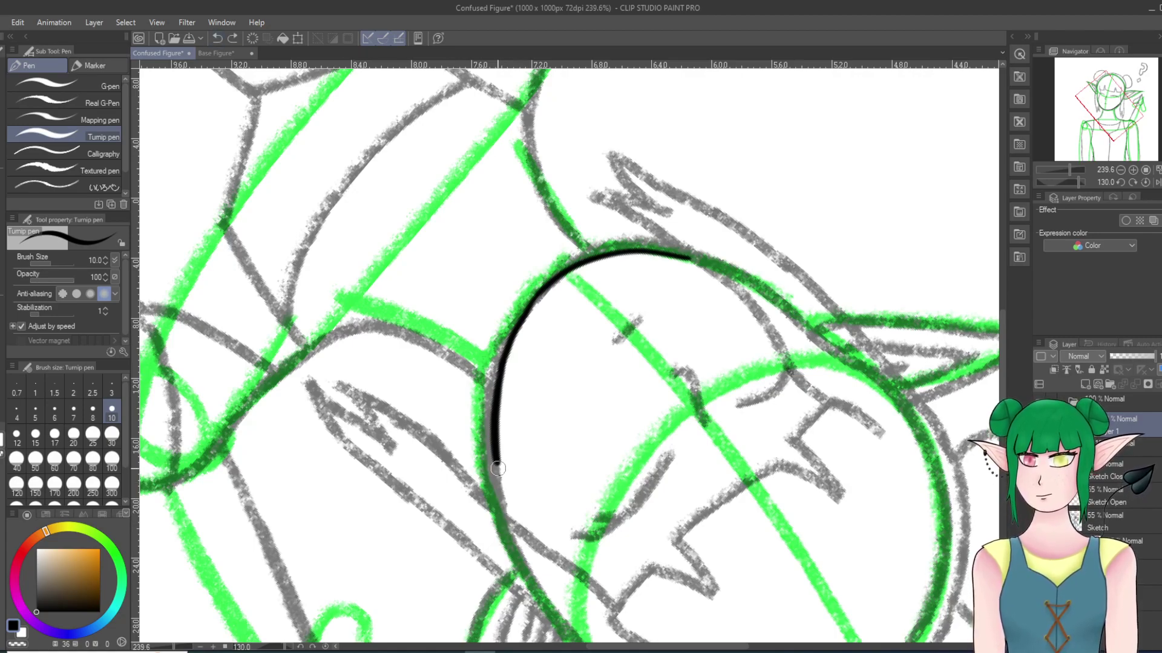
left_click_drag(497, 462, 512, 519)
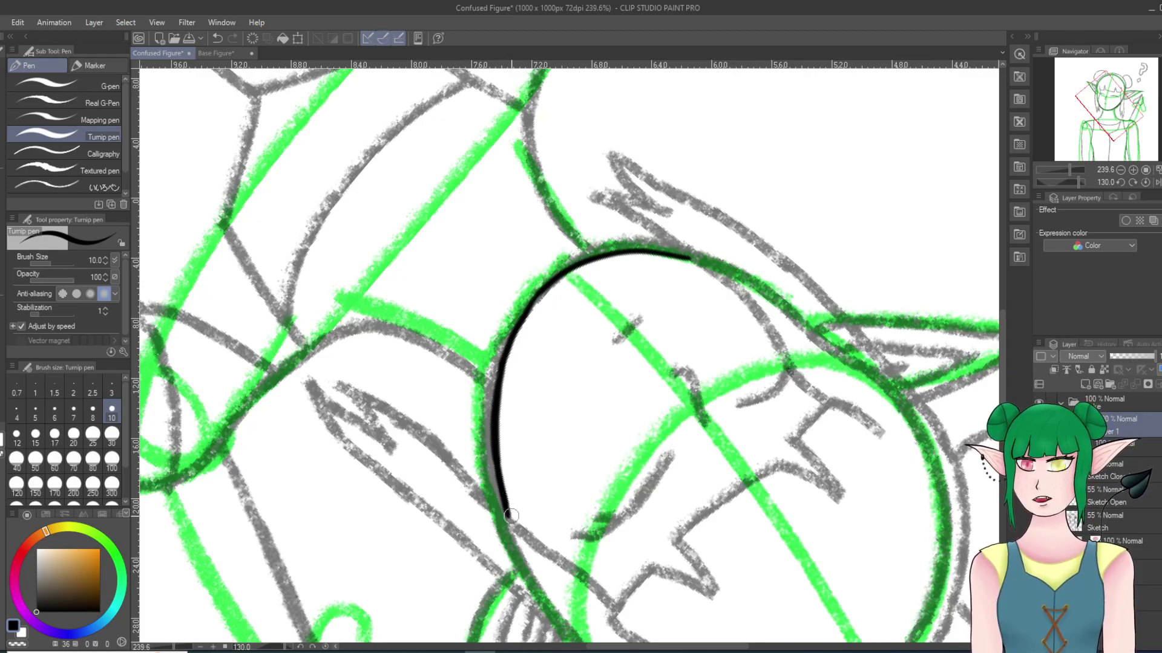
scroll(549, 542, "down", 15)
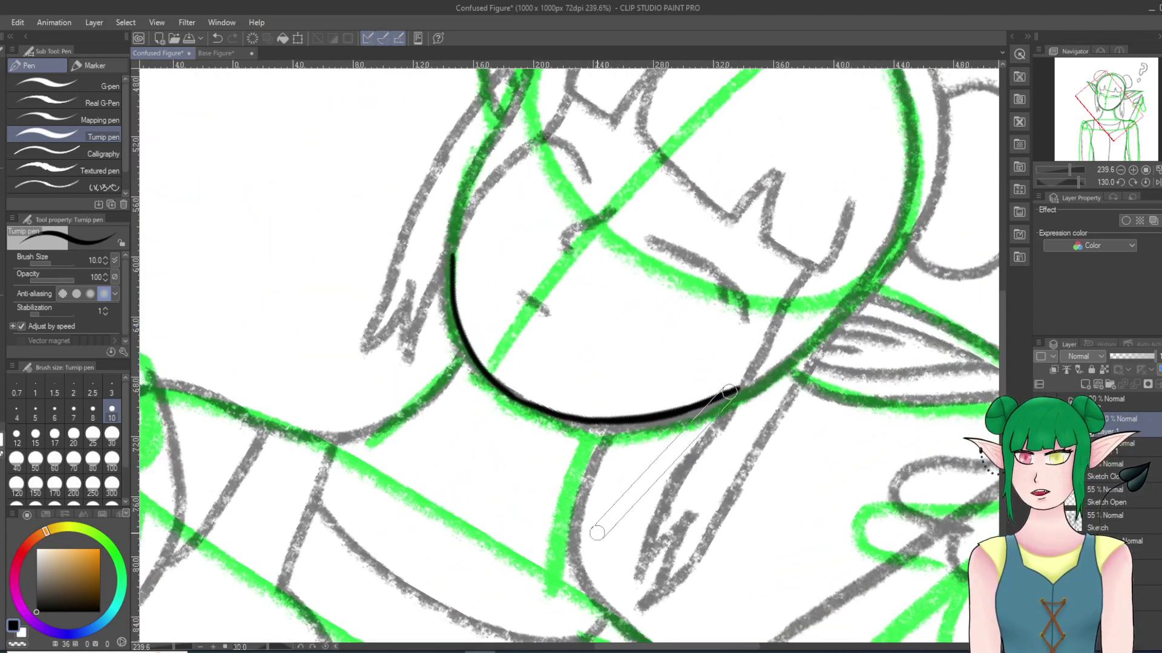
Step: Scribble a test mark over the wider sketched eye with the canvas upright, and undo it
scroll(588, 530, "up", 6)
scroll(587, 529, "down", 6)
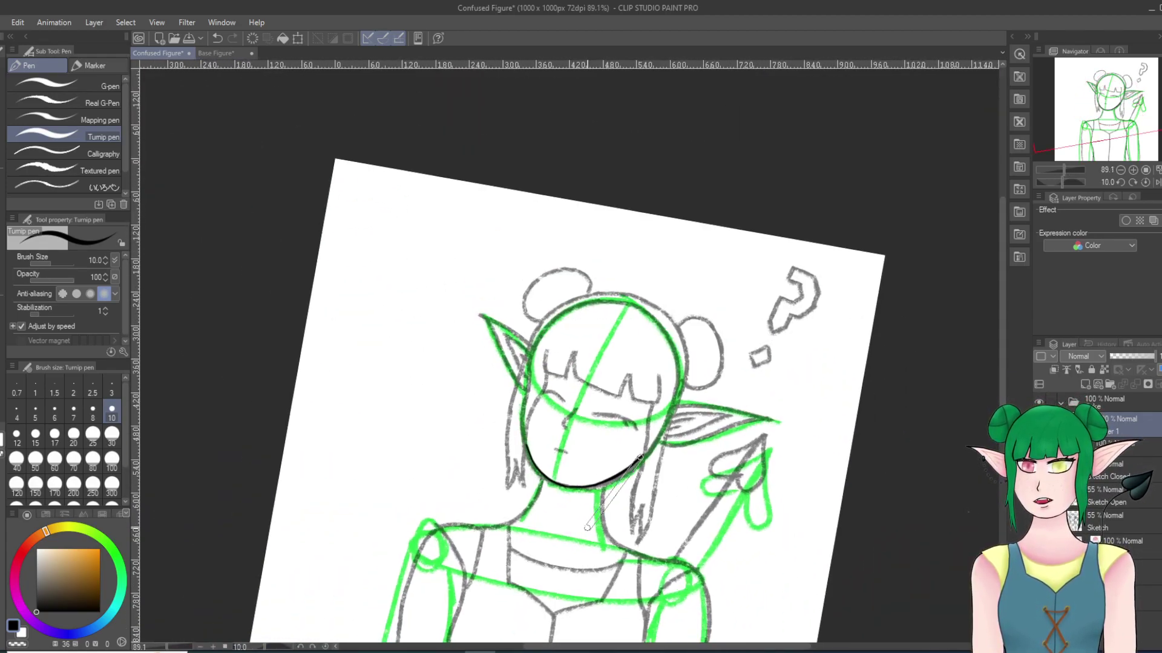
scroll(587, 528, "down", 3)
scroll(586, 529, "up", 2)
scroll(587, 528, "down", 1)
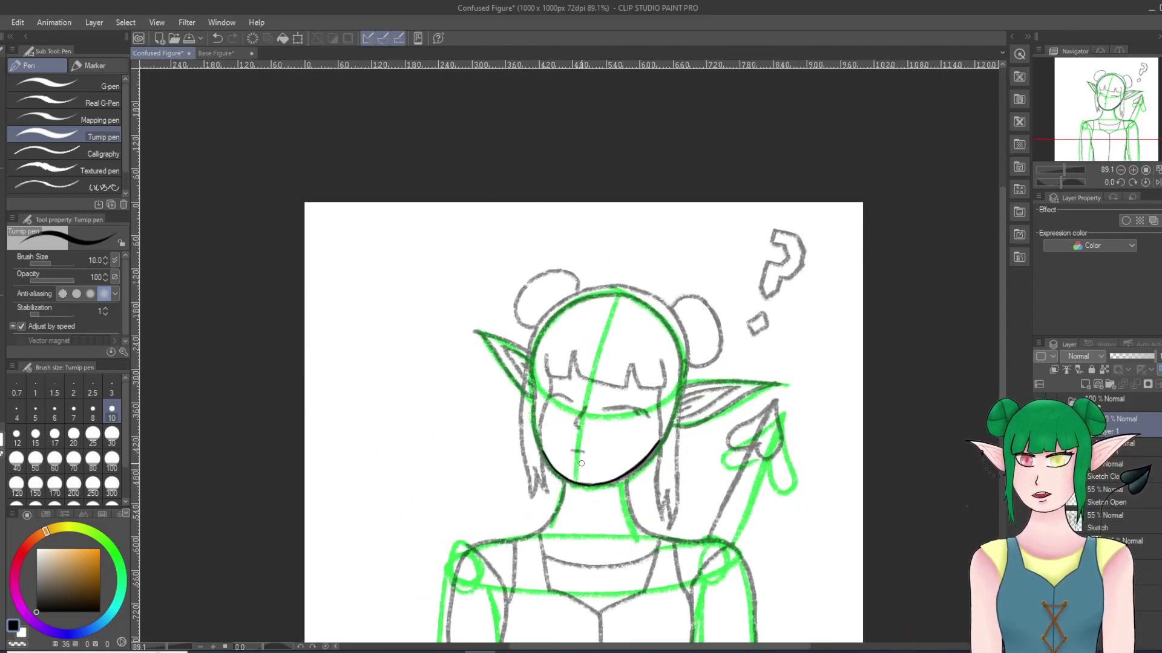
scroll(573, 452, "up", 5)
scroll(574, 450, "up", 3)
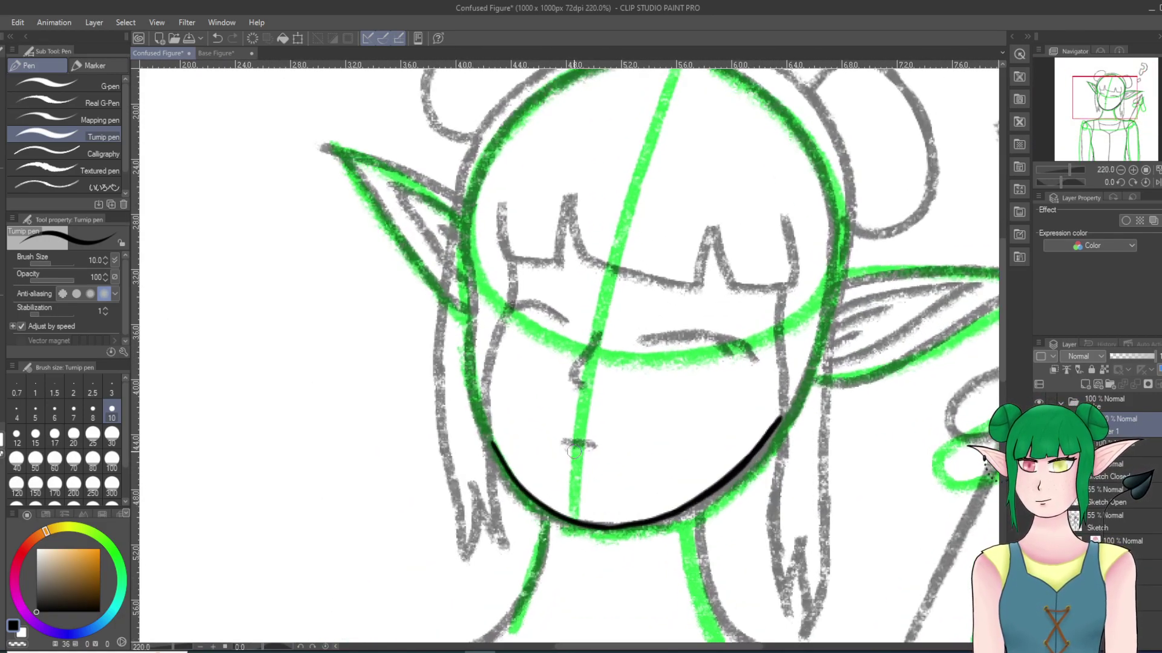
mouse_move(685, 327)
left_mouse_down()
mouse_move(672, 375)
mouse_move(735, 309)
left_mouse_up()
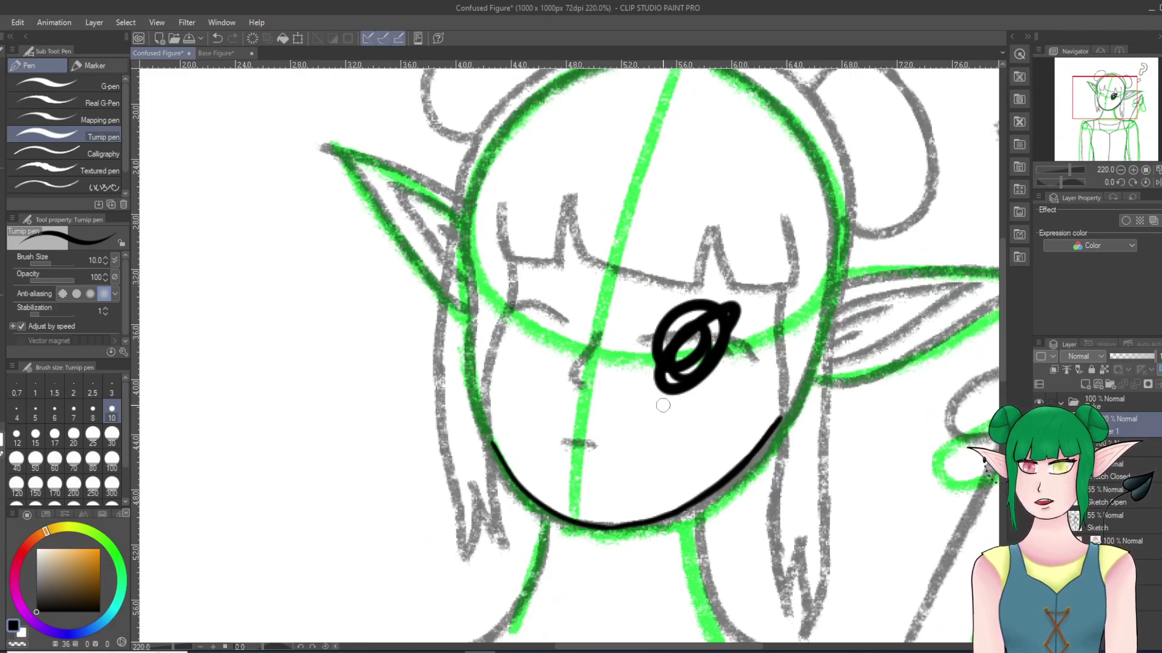
left_click(217, 38)
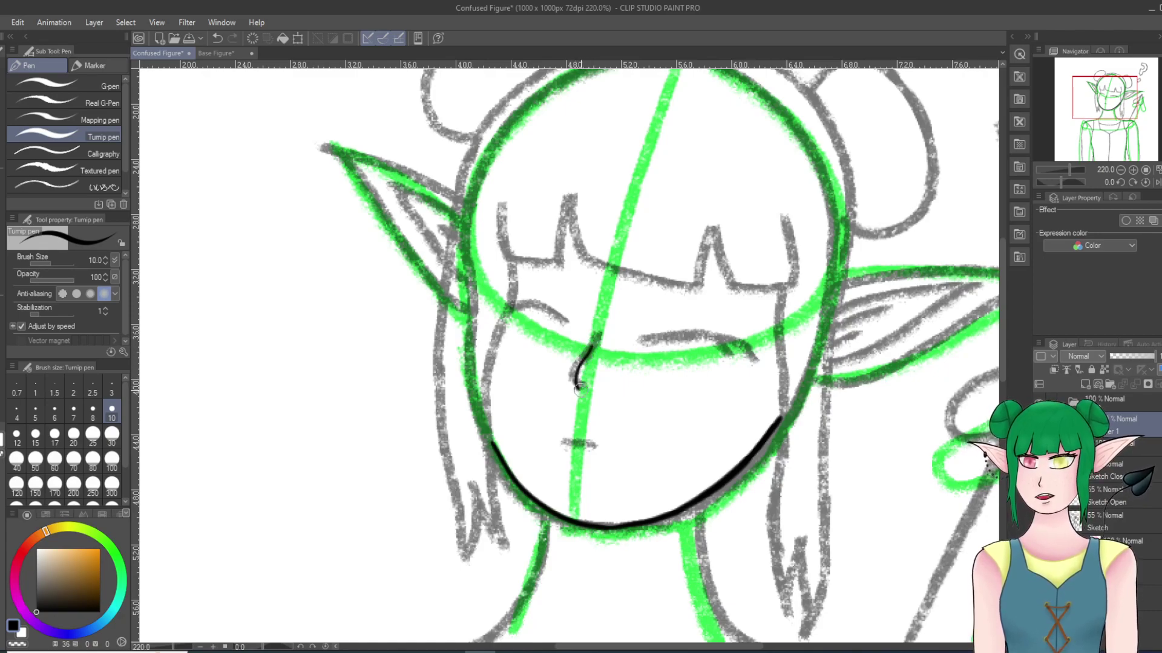
Step: Try inking the small nose contour over the face's center guideline, undoing each stroke
left_click(217, 38)
left_click_drag(598, 343, 588, 392)
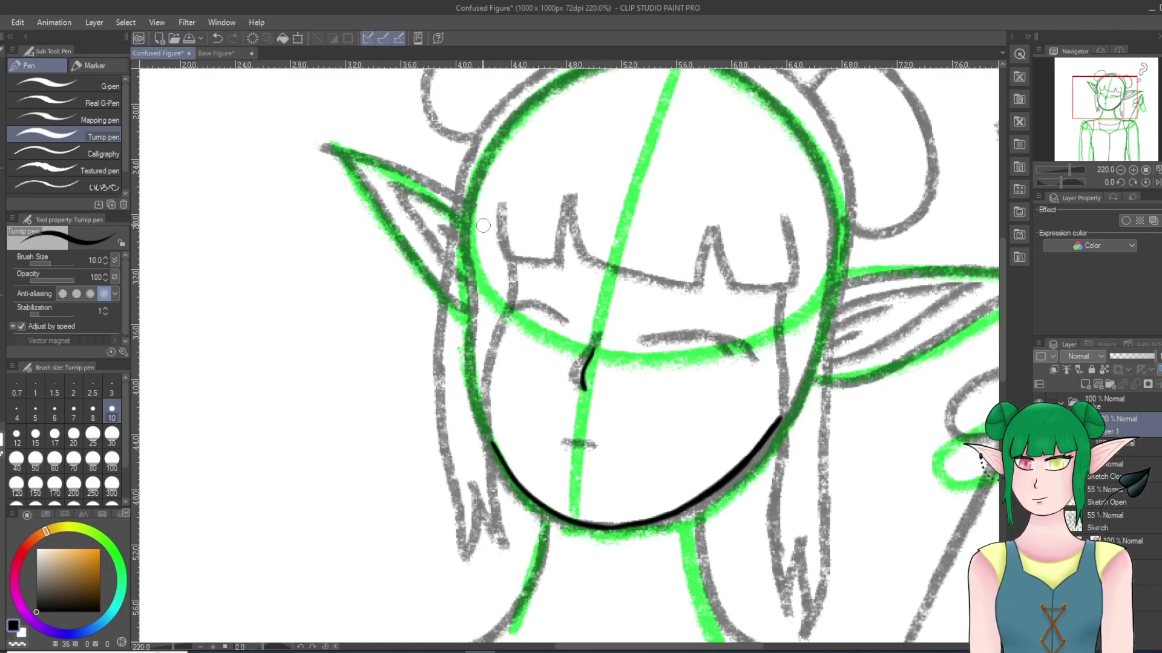
left_click(217, 38)
left_click_drag(585, 354, 578, 396)
left_click(217, 39)
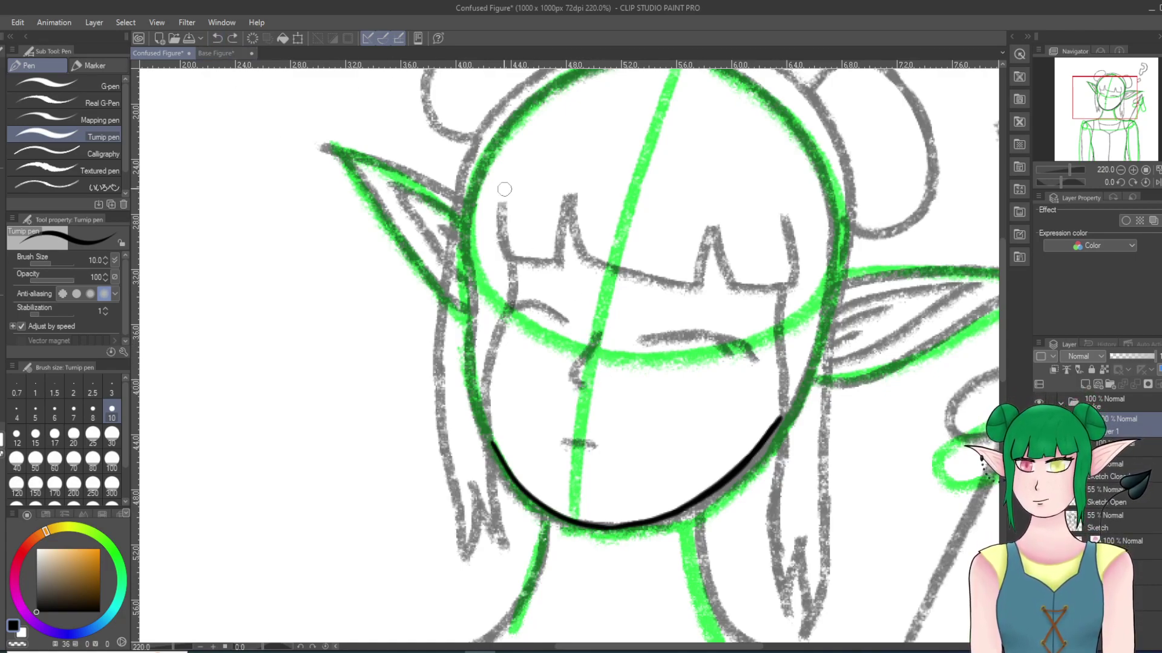
left_click_drag(591, 346, 582, 390)
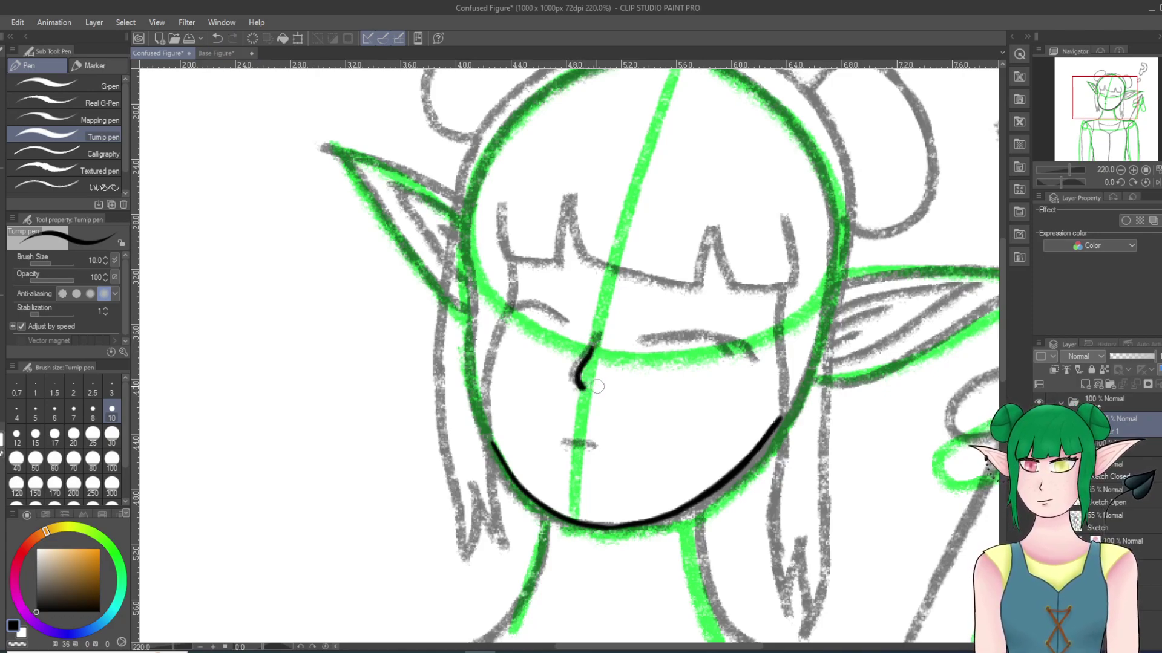
left_click(217, 38)
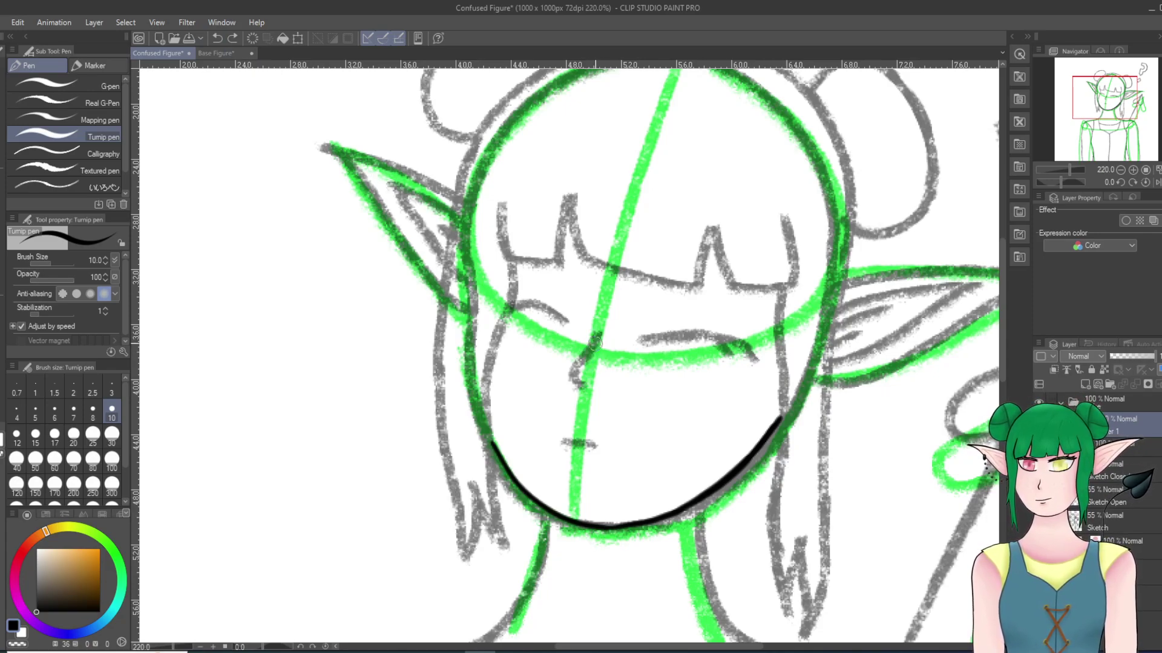
left_click_drag(593, 348, 585, 387)
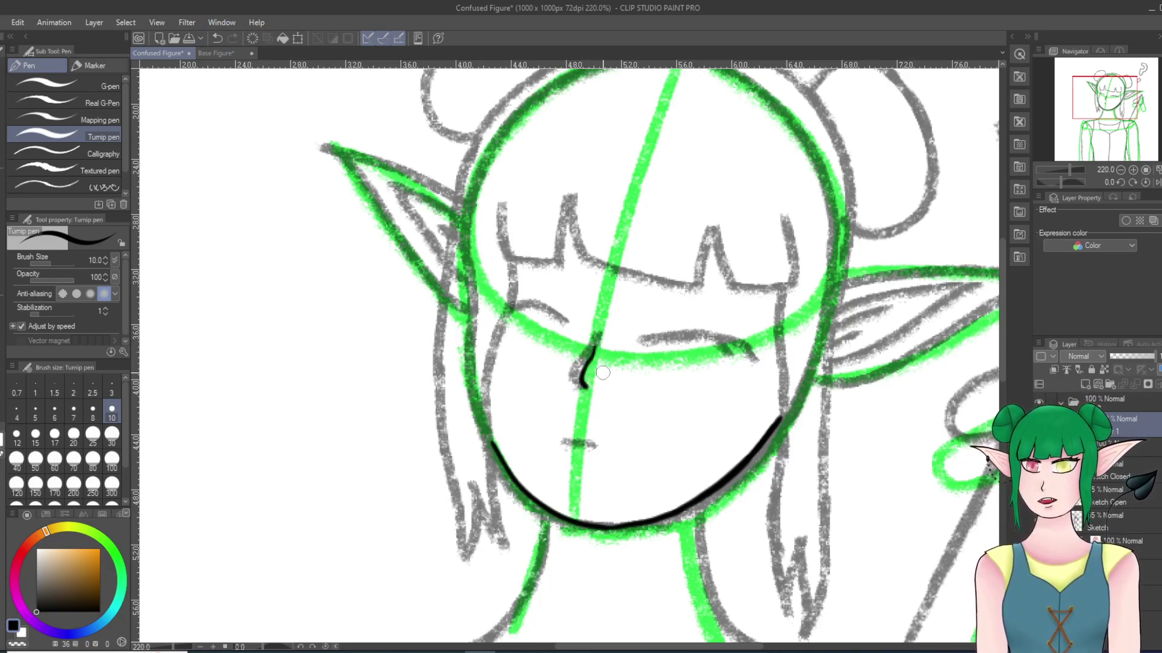
left_click(217, 38)
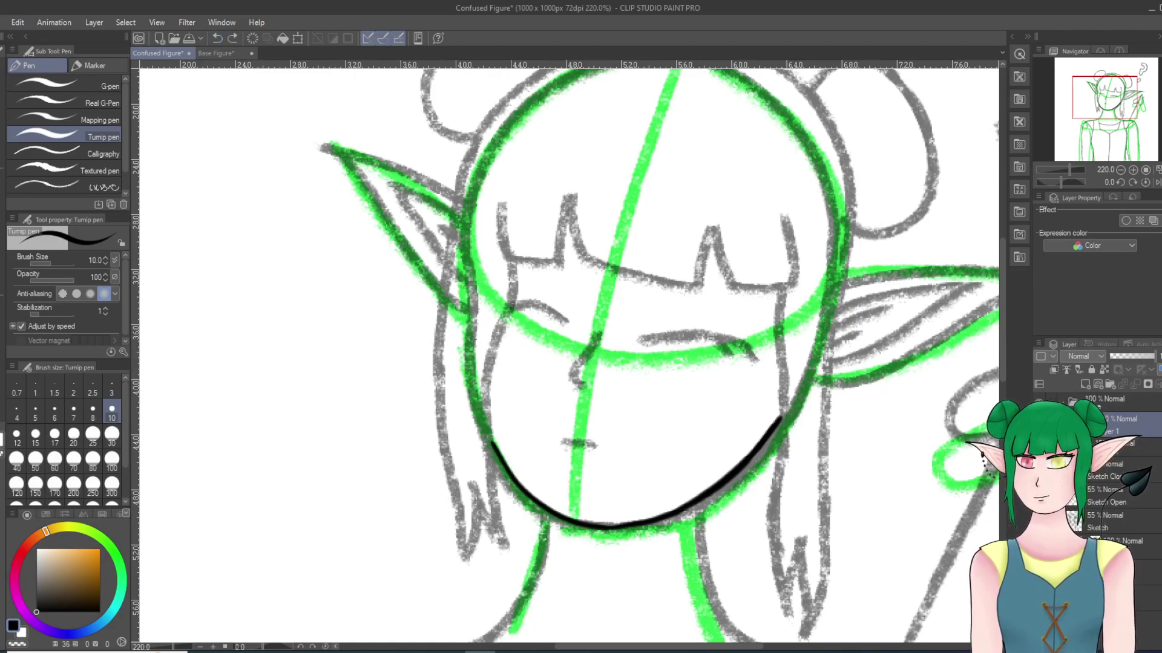
Step: Ink the nose as a short, thin curved line, redrawing it until the shape is right
left_click_drag(592, 349, 583, 387)
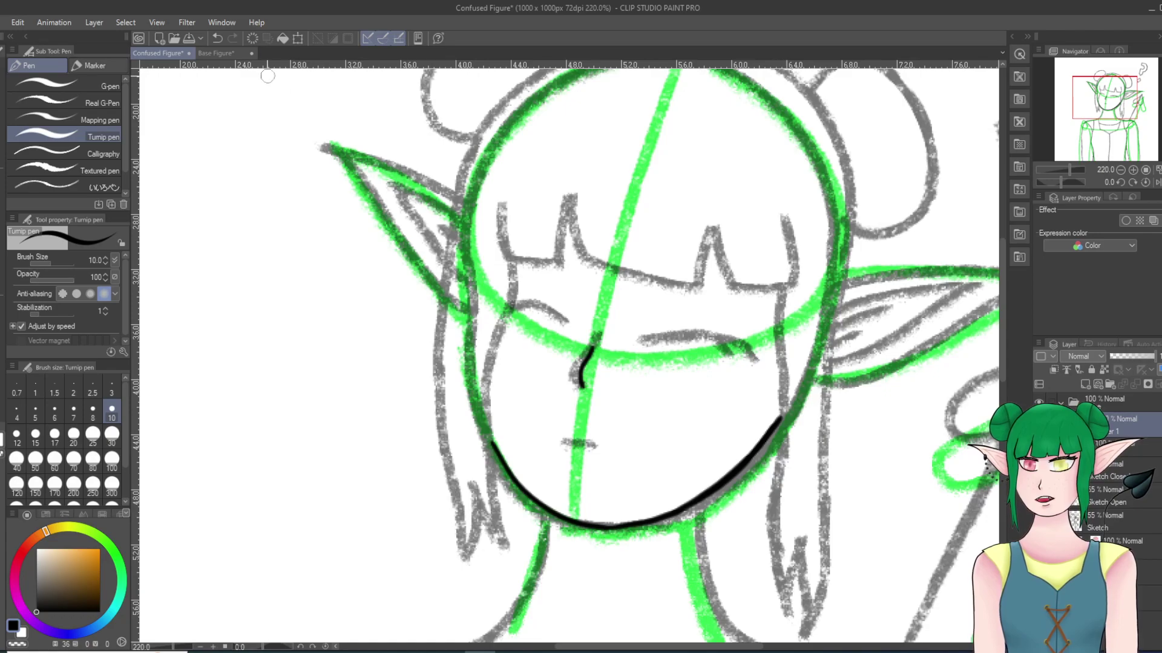
left_click(217, 38)
left_click_drag(593, 349, 585, 381)
left_click(218, 38)
left_click_drag(594, 349, 581, 385)
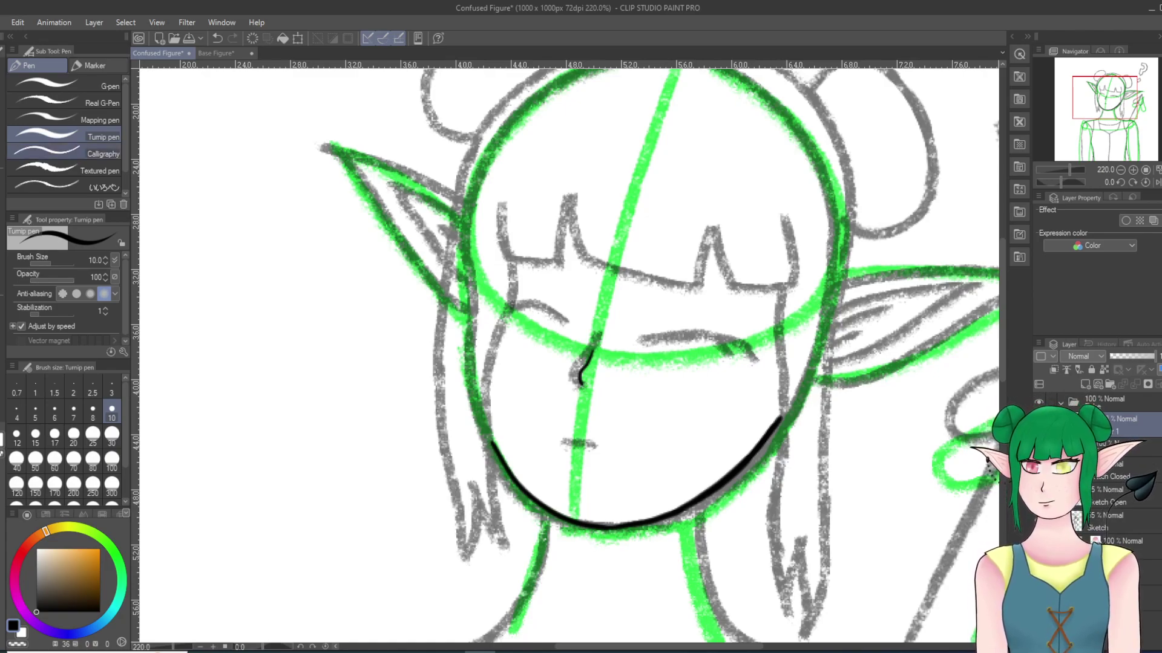
Step: Lasso the inked nose line, enlarge it to 123% over the sketched nose, apply the transformation and deselect
key("o")
key("m")
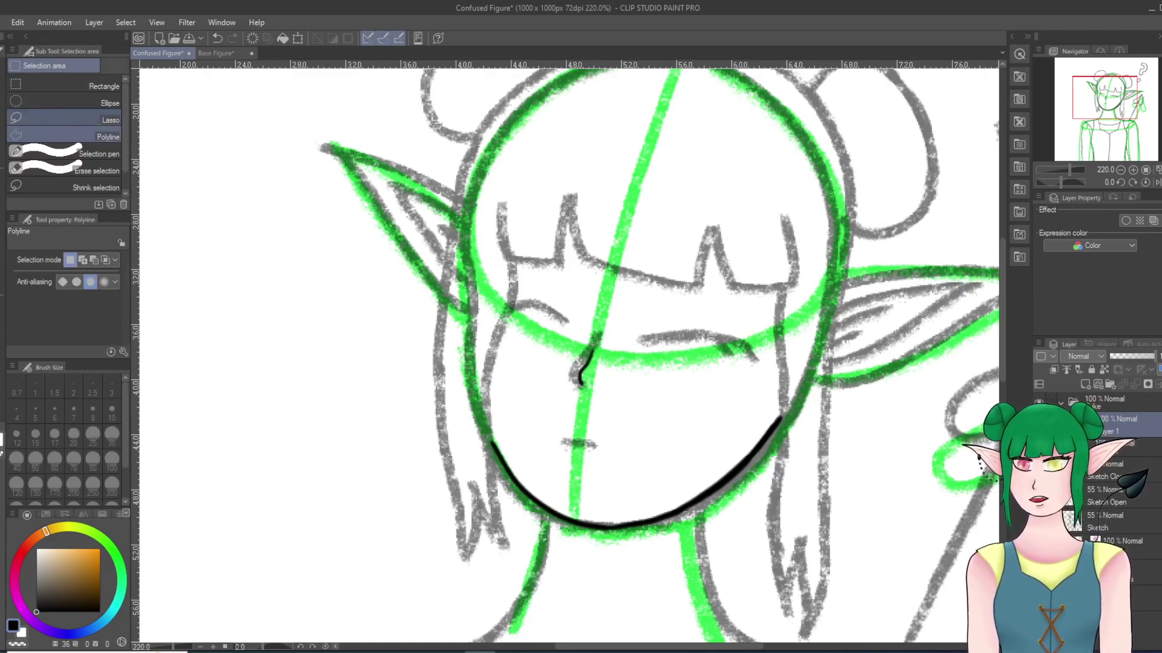
left_click(65, 118)
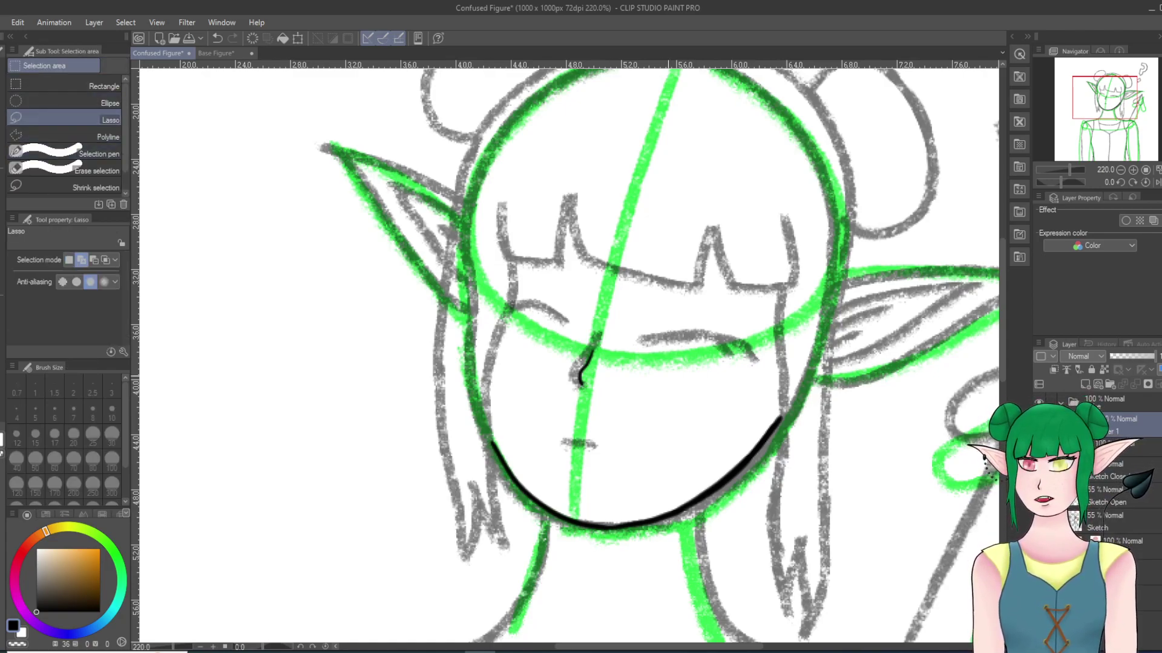
mouse_move(600, 327)
left_mouse_down()
mouse_move(633, 286)
mouse_move(624, 300)
left_mouse_up()
key("ctrl+t")
left_click_drag(589, 374, 580, 383)
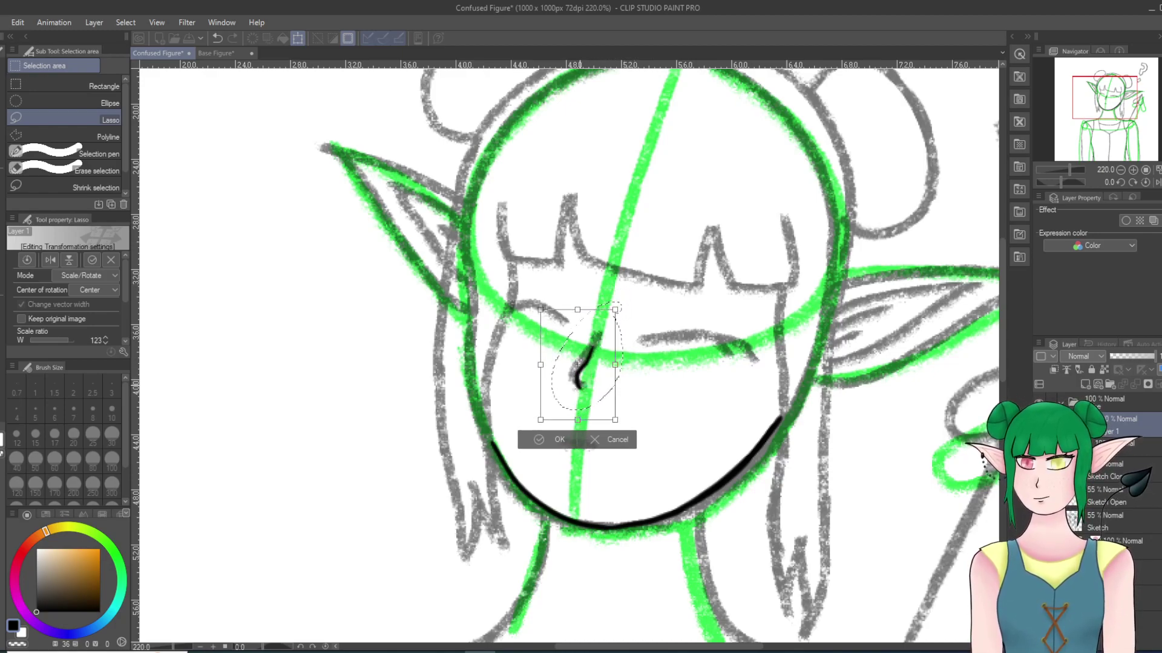
left_click(548, 439)
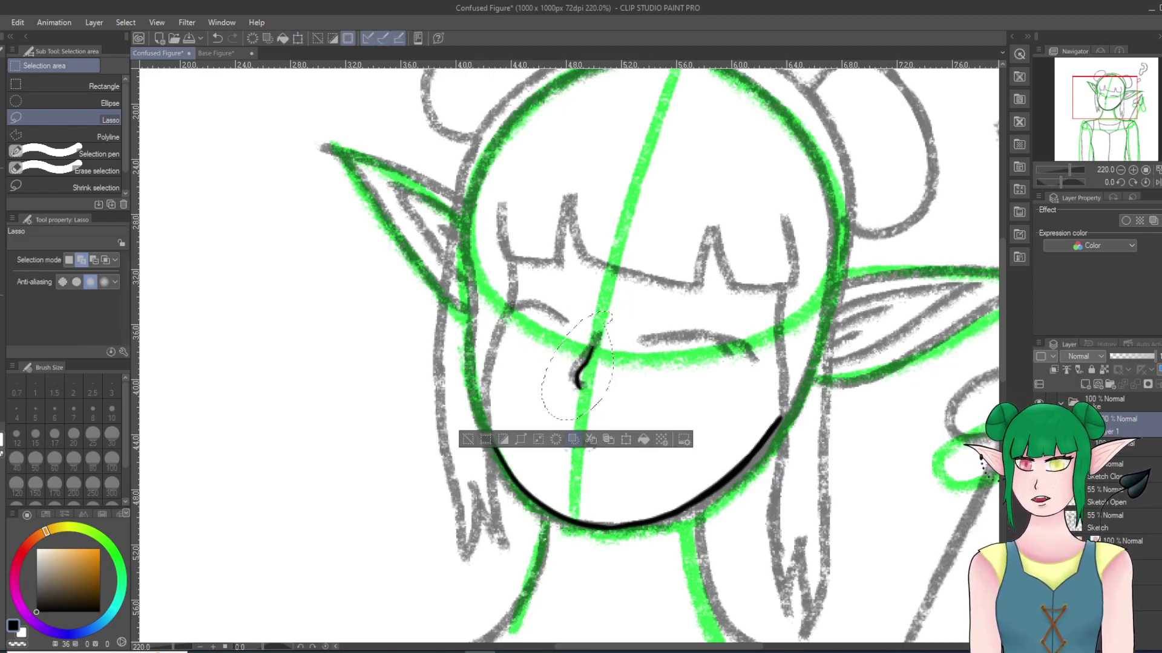
key("ctrl+d")
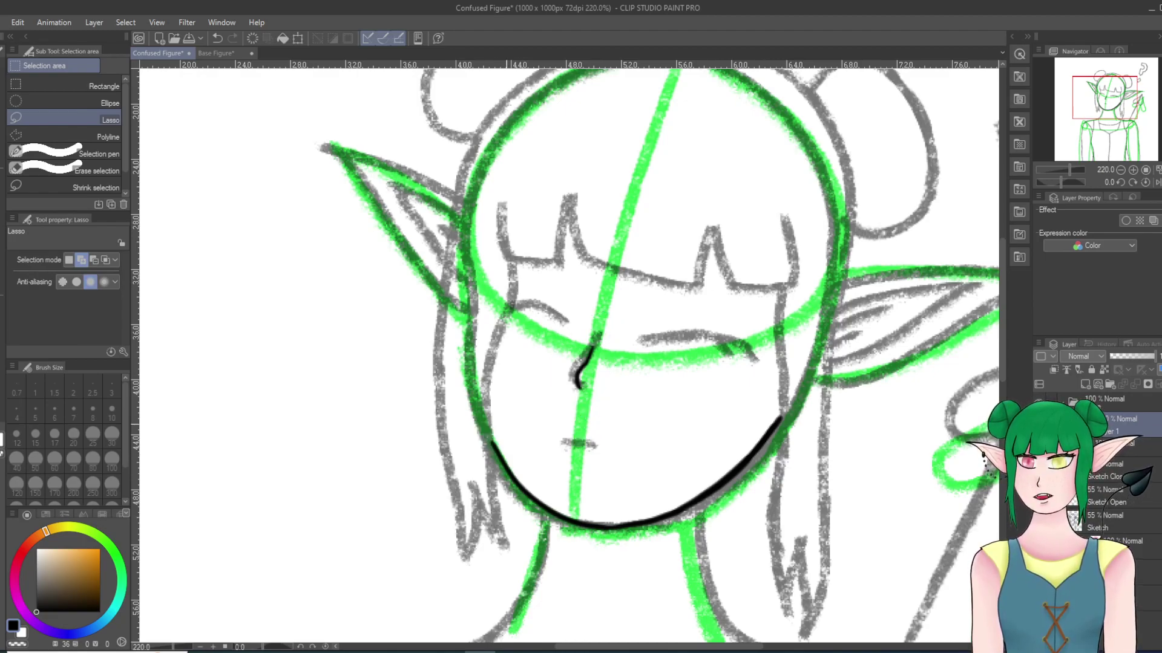
Step: Switch back to the Turnip pen and ink both sides of the neck from the jaw to the shoulders, redrawing the right side thinner
key("p")
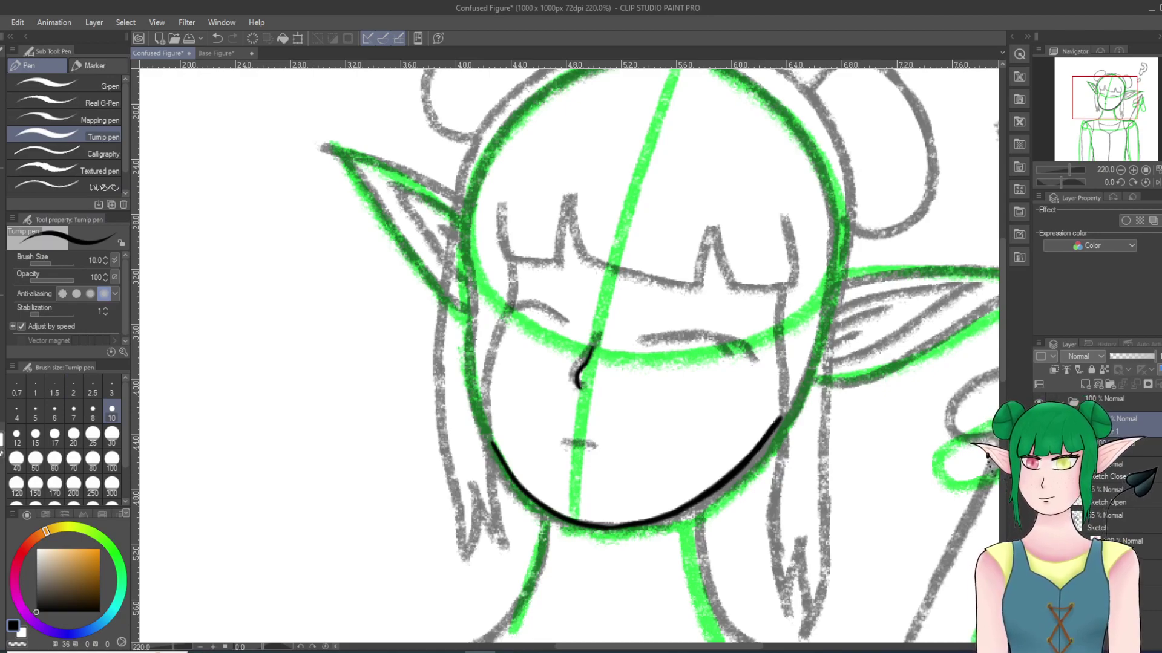
scroll(466, 450, "down", 20)
scroll(509, 515, "up", 15)
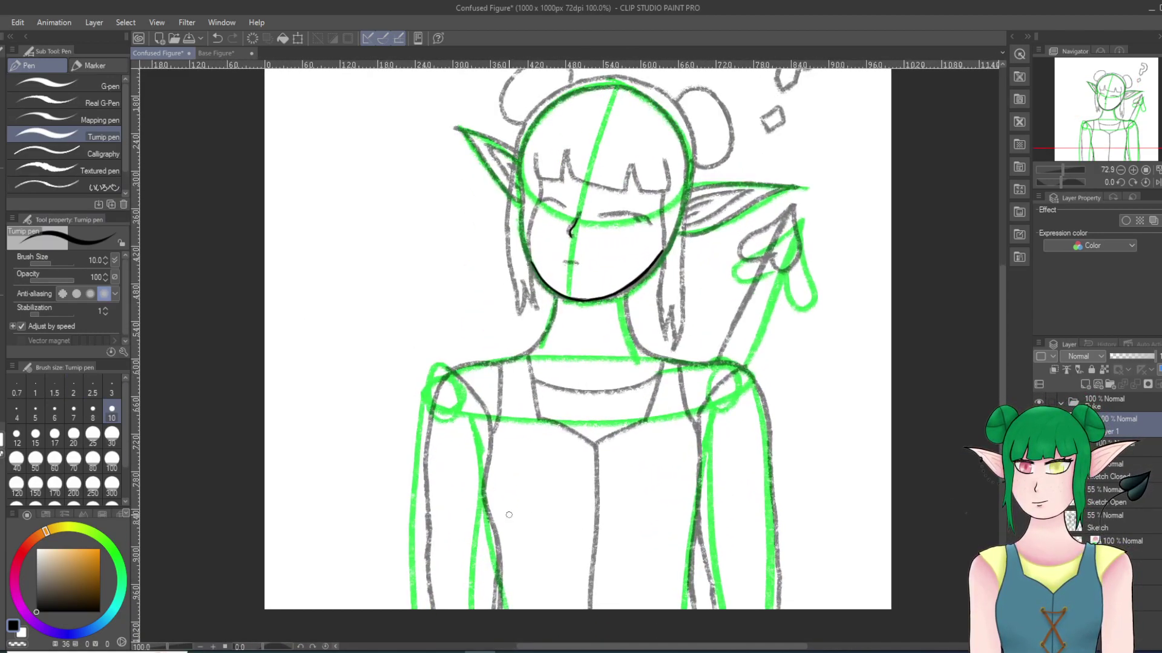
scroll(602, 208, "up", 3)
scroll(602, 208, "down", 4)
scroll(652, 153, "up", 6)
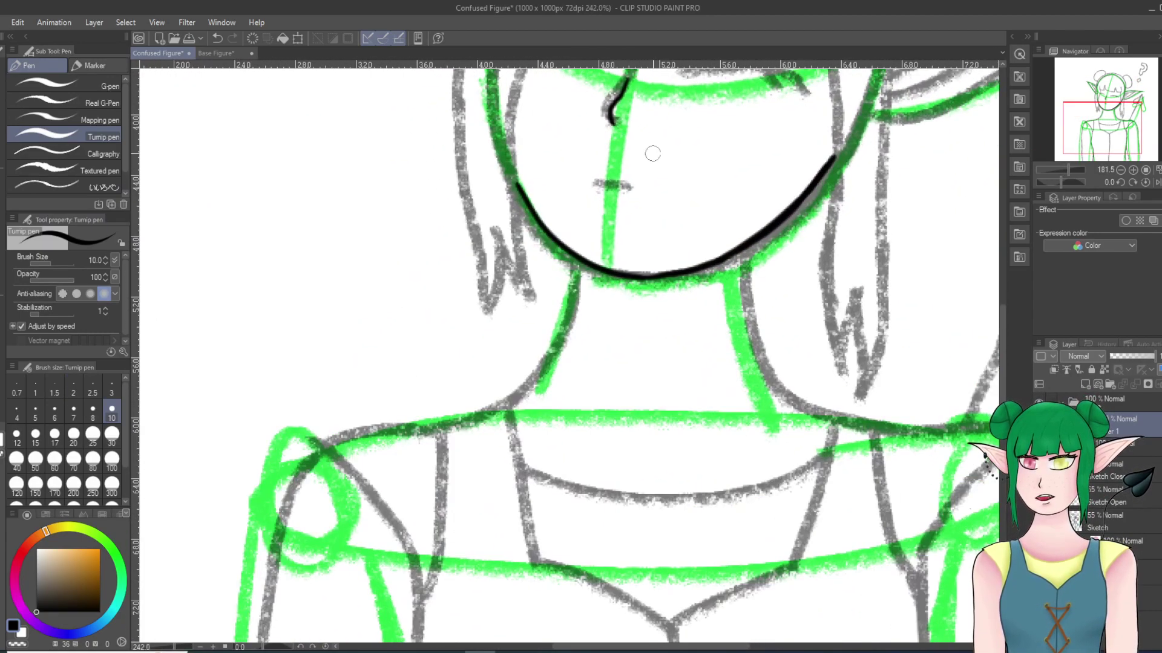
scroll(783, 227, "up", 1)
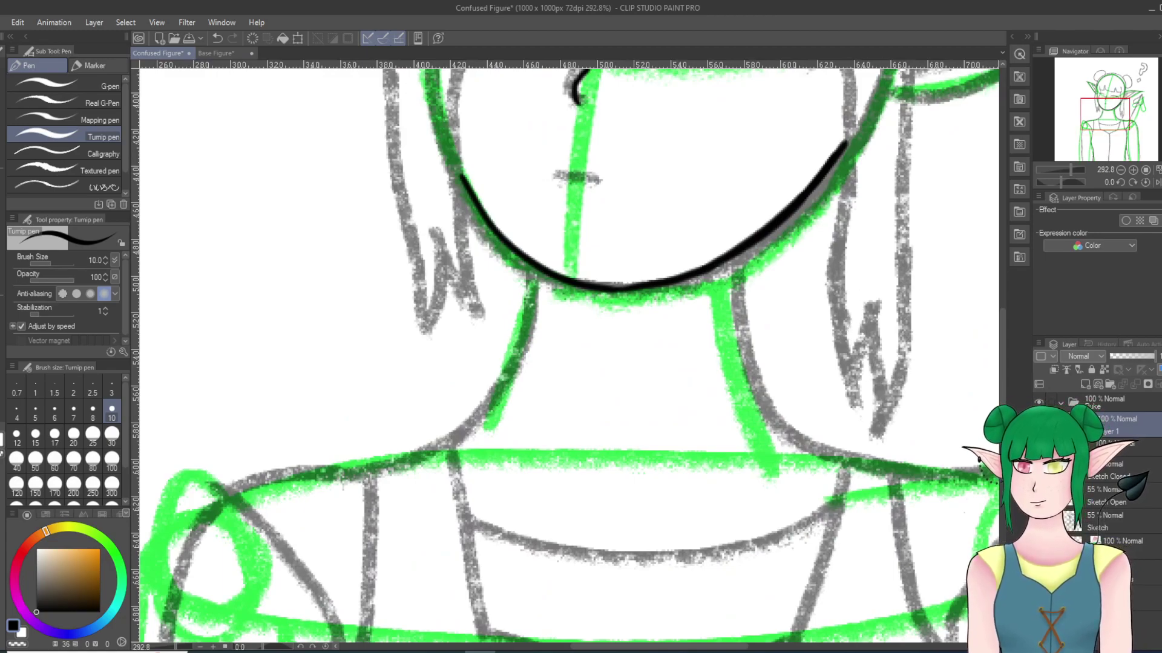
left_click_drag(666, 647, 692, 647)
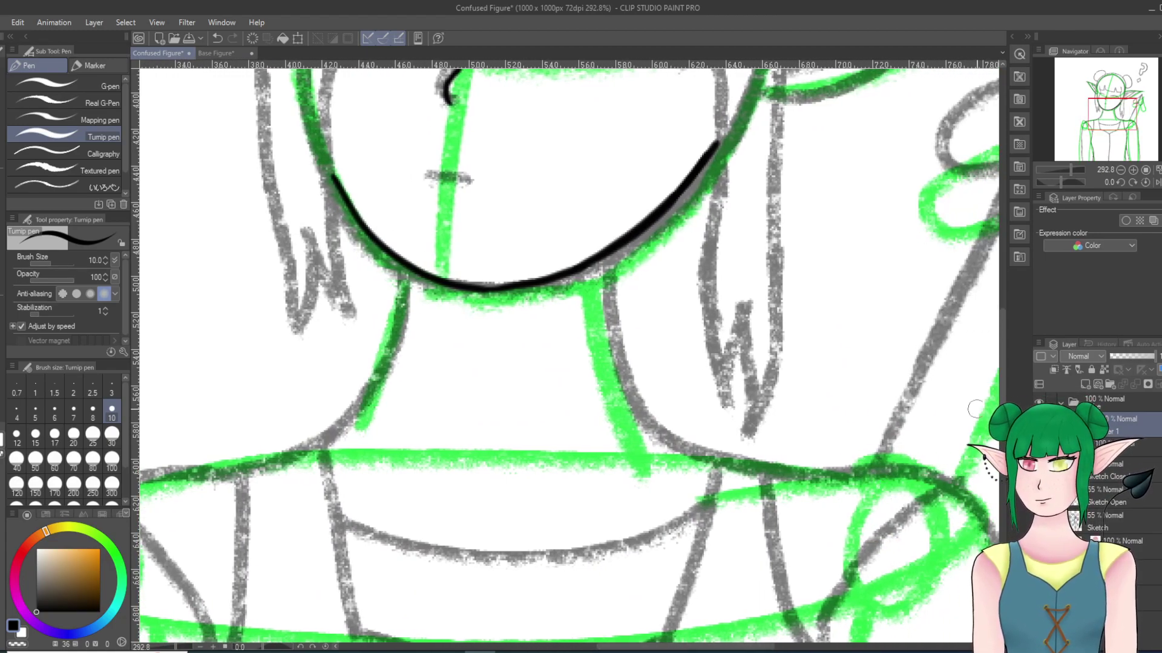
scroll(934, 462, "down", 5)
scroll(860, 385, "up", 2)
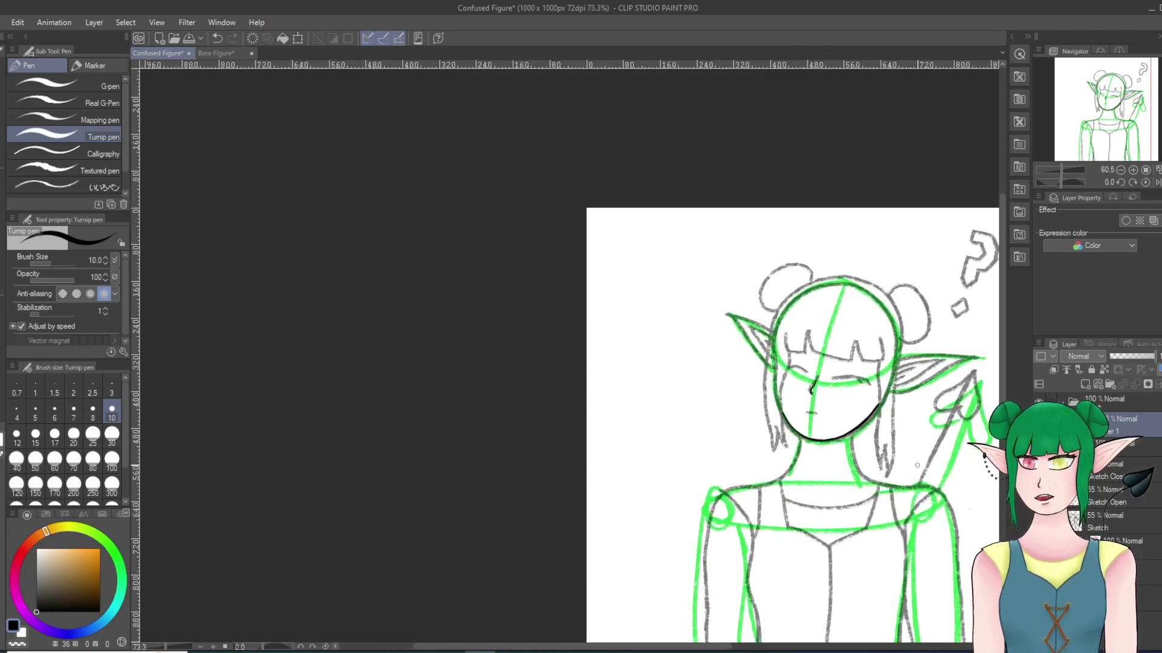
scroll(861, 385, "up", 3)
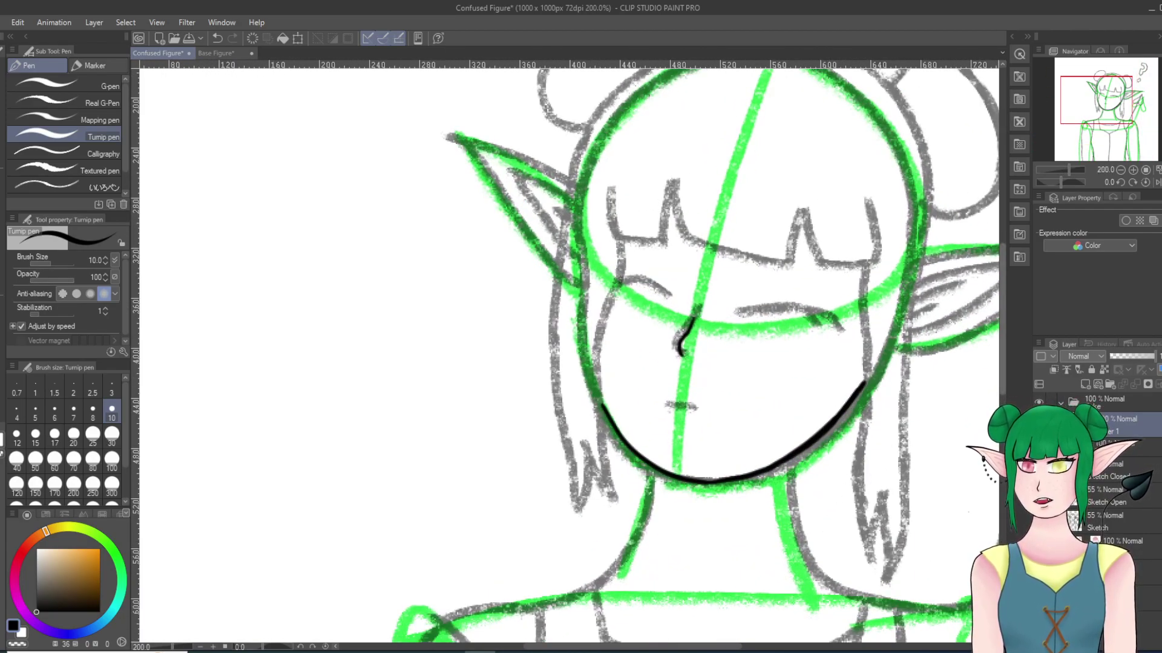
scroll(827, 537, "down", 2)
scroll(894, 467, "down", 3)
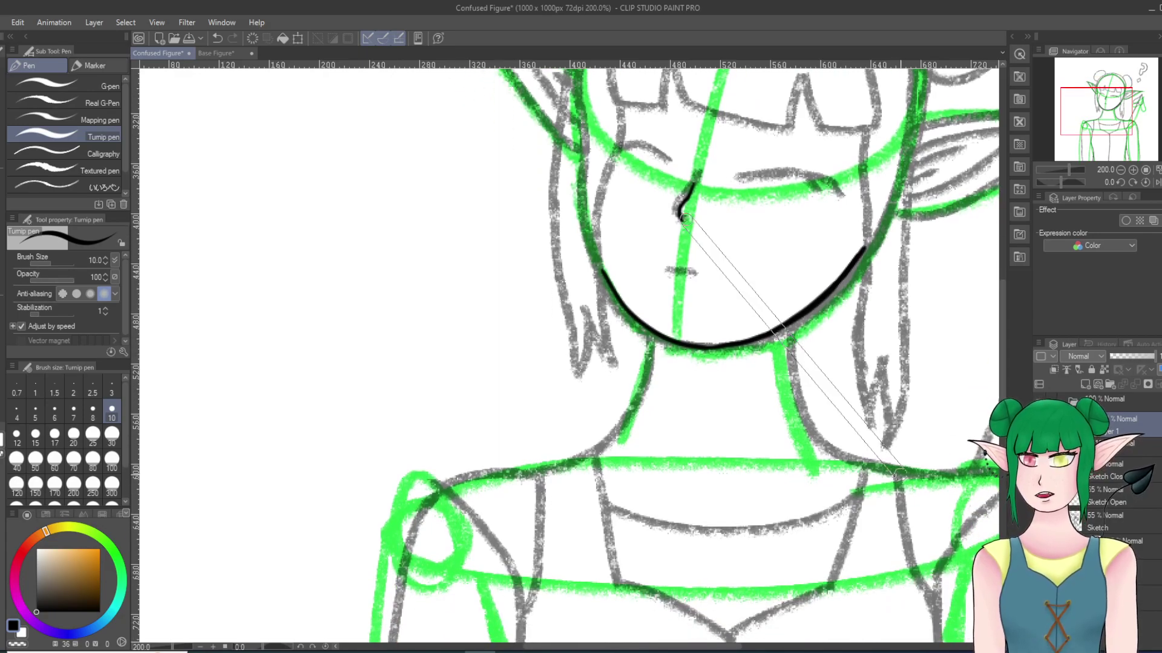
scroll(904, 475, "down", 1)
scroll(912, 480, "down", 1)
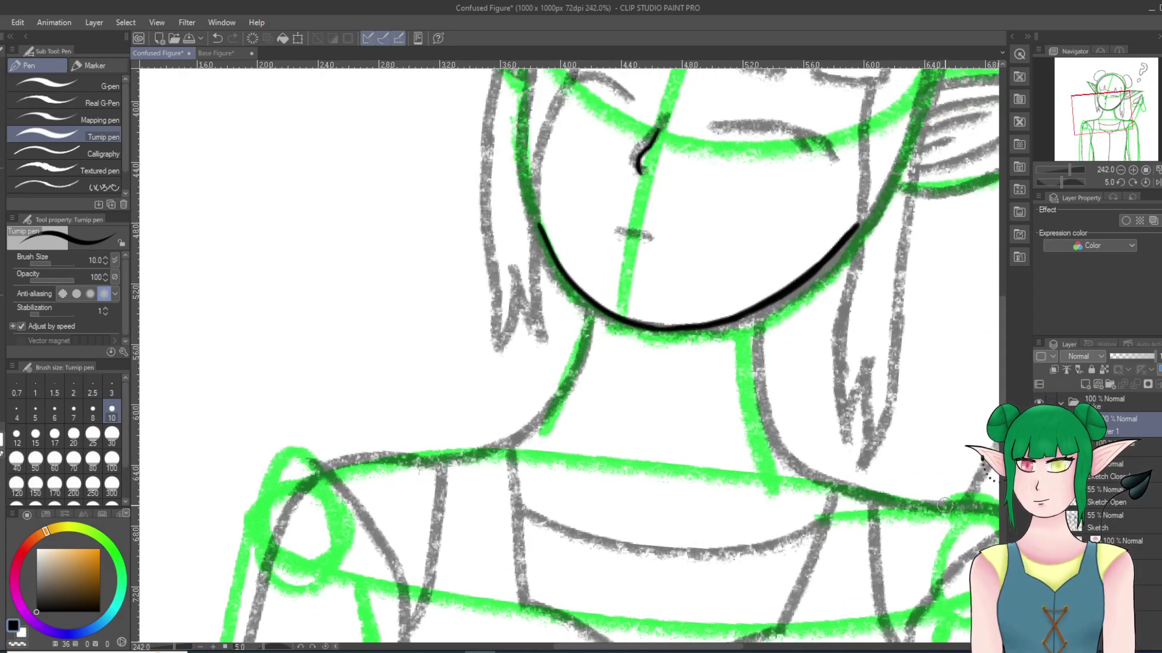
scroll(521, 264, "down", 1)
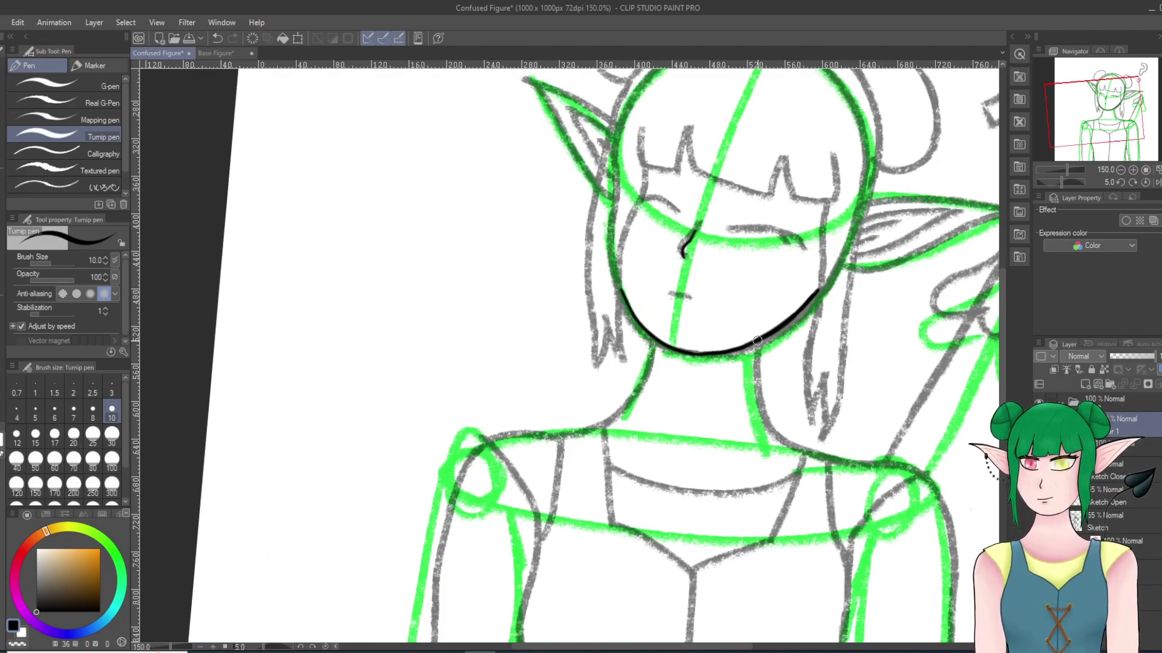
left_click_drag(758, 340, 782, 446)
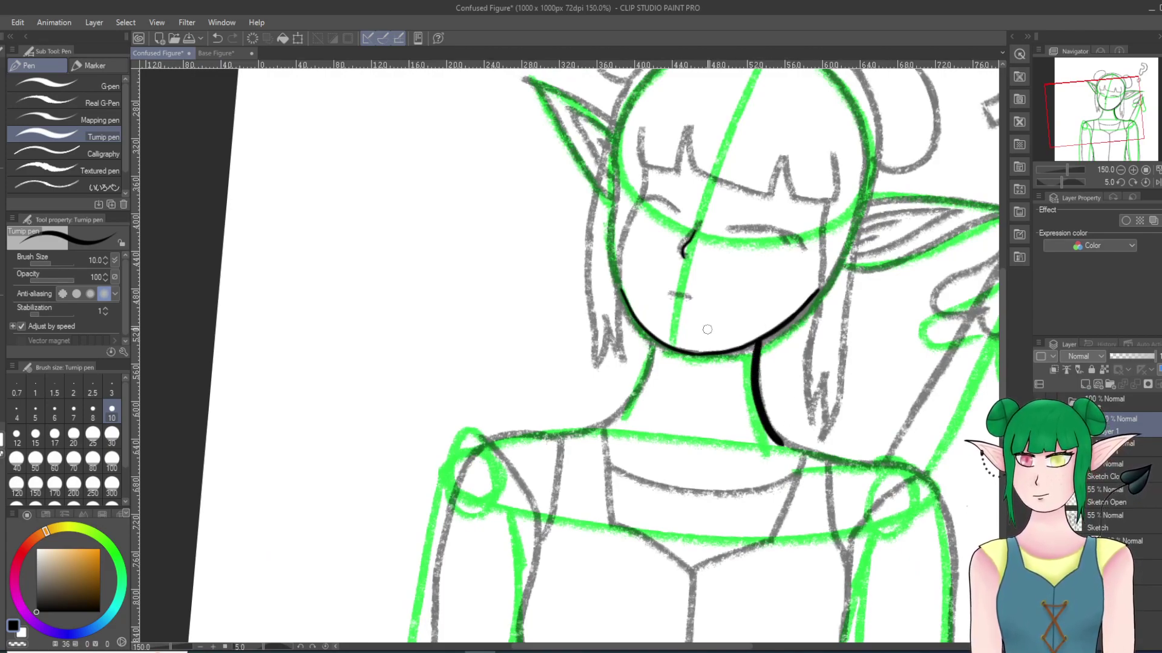
left_click(216, 38)
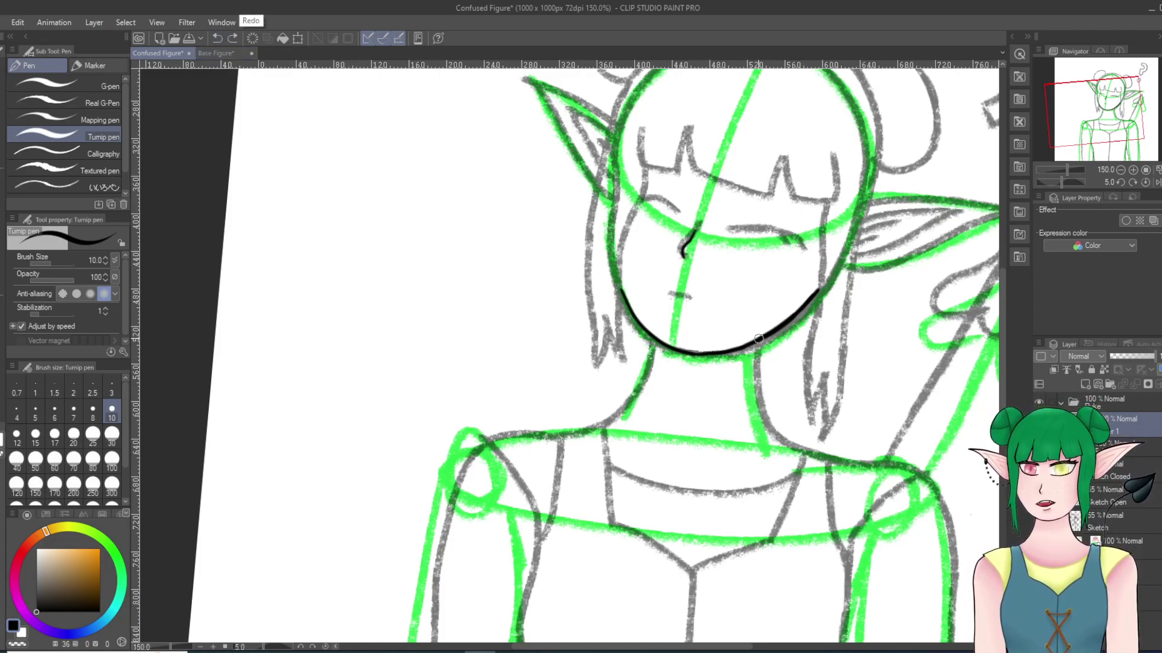
mouse_move(760, 342)
left_mouse_down()
mouse_move(769, 424)
mouse_move(793, 452)
left_mouse_up()
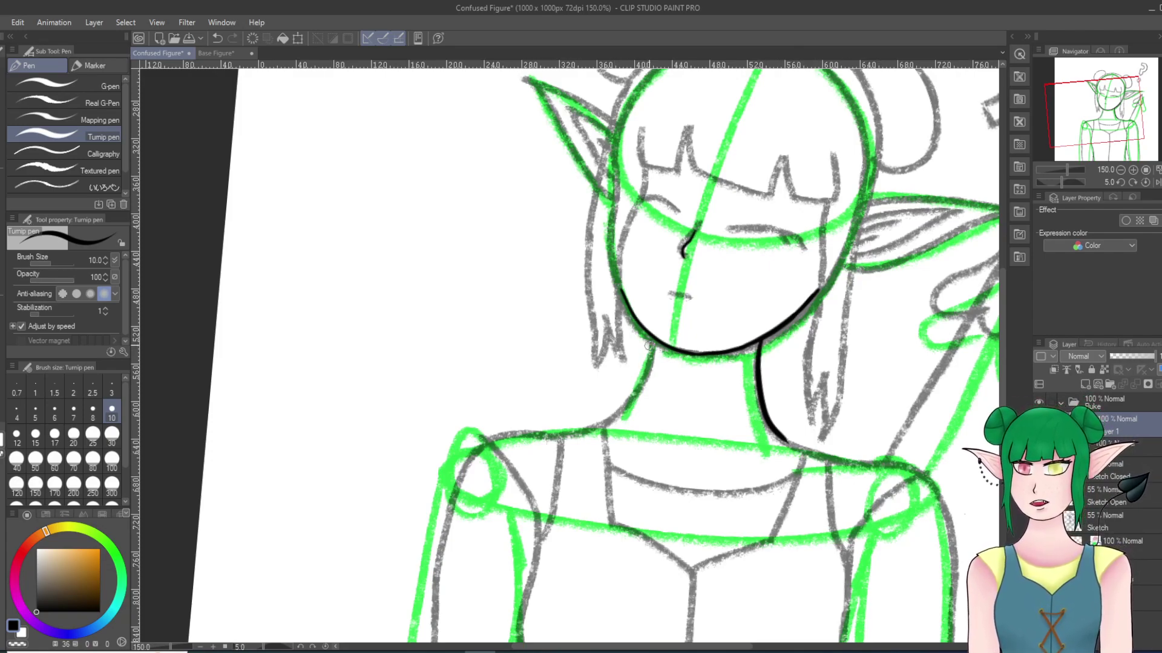
mouse_move(650, 334)
left_mouse_down()
mouse_move(641, 386)
mouse_move(607, 422)
left_mouse_up()
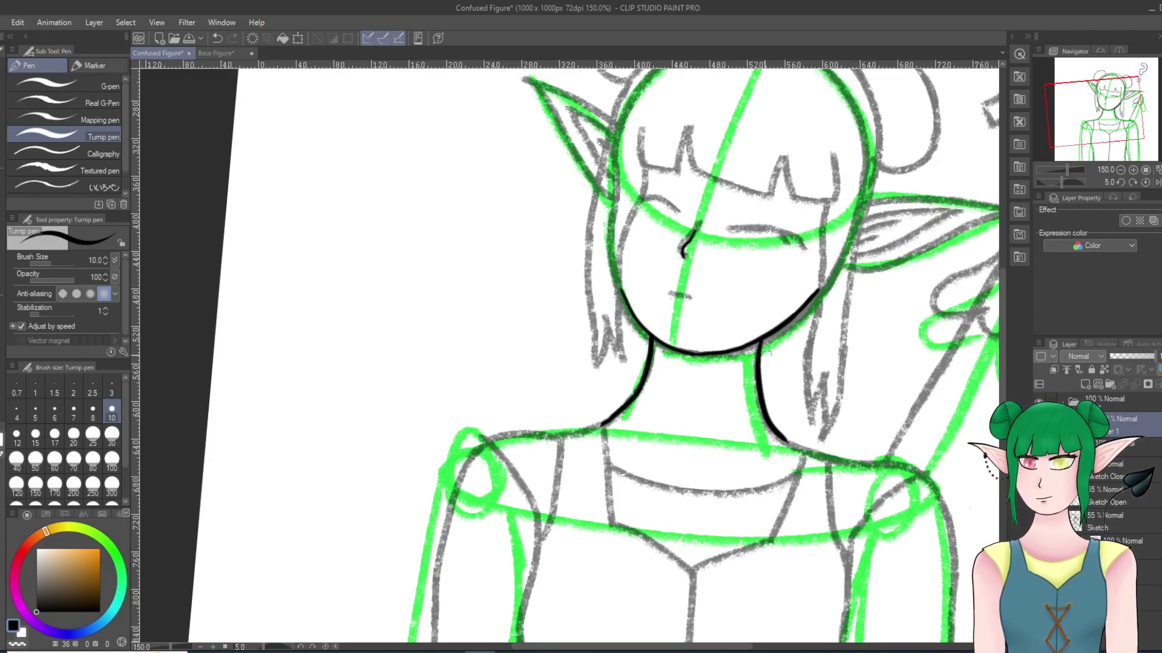
Step: Try extending the right neck line onto the shoulder with short strokes, undoing them
left_click_drag(729, 647, 752, 647)
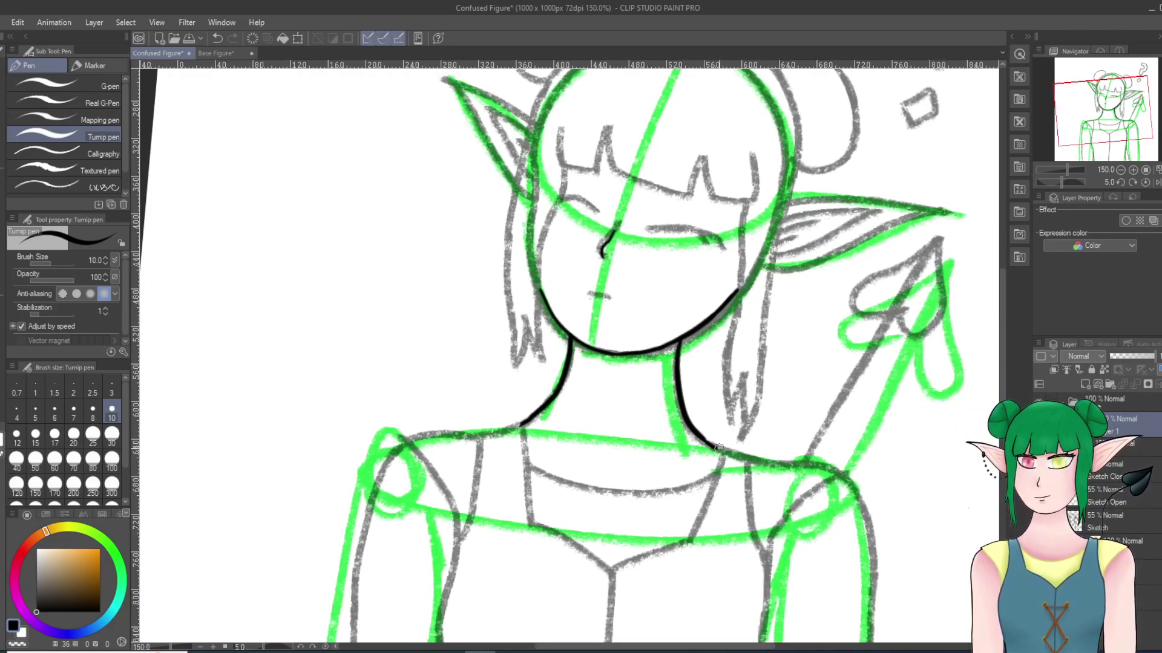
left_click_drag(703, 440, 720, 449)
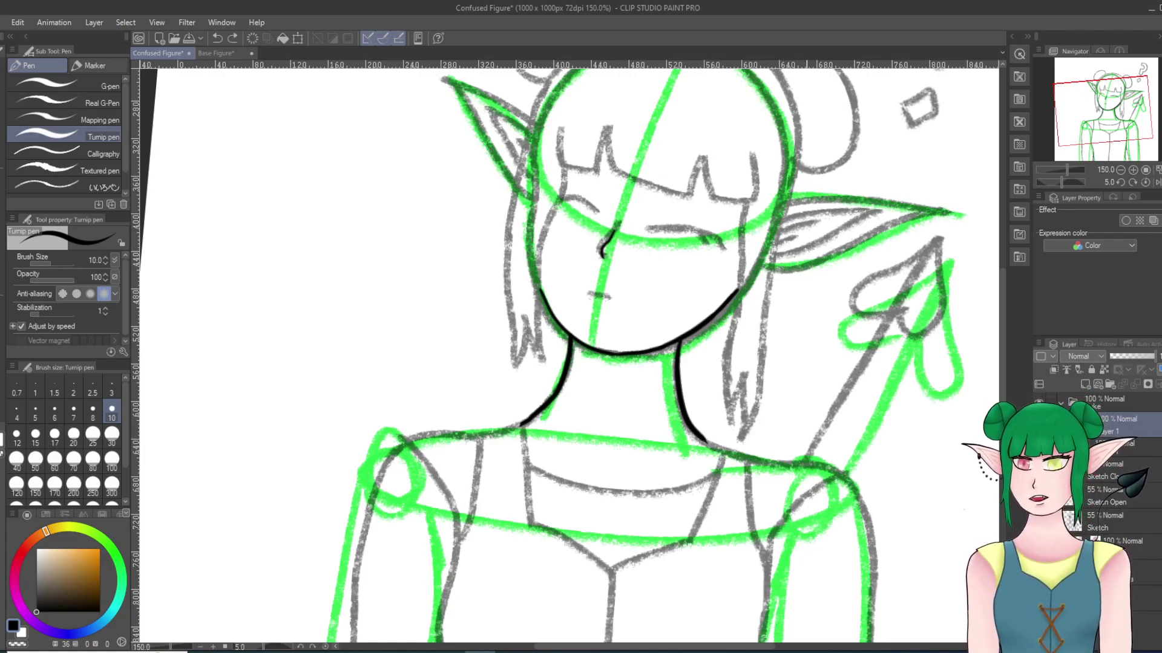
left_click_drag(671, 424, 651, 448)
scroll(552, 282, "up", 3)
scroll(552, 283, "down", 5)
scroll(552, 282, "up", 4)
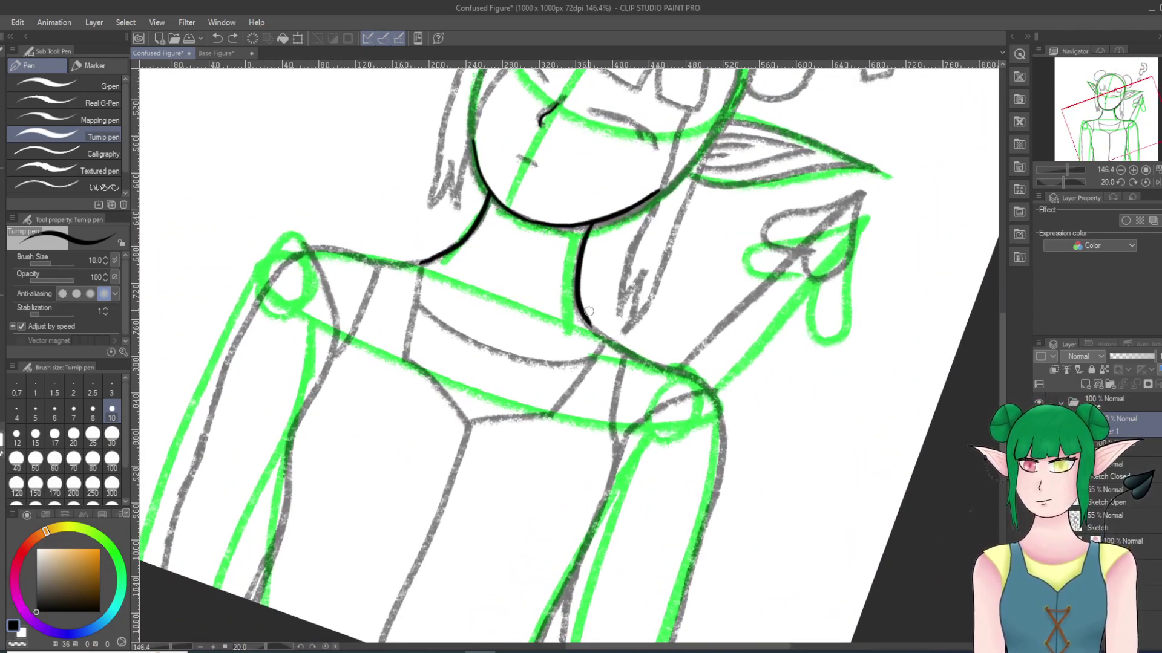
left_click_drag(594, 330, 603, 338)
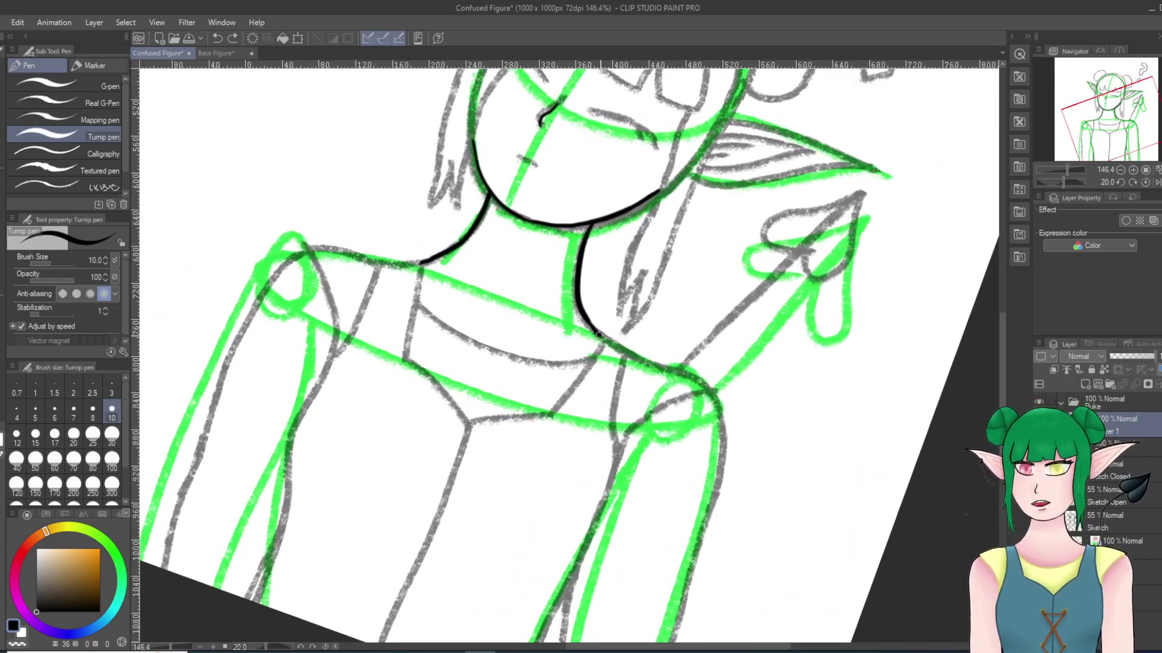
key("ctrl+z")
Step: Extend the right neck line slightly along the sketched curve into the shoulder
key("asciicircum")
key("asciicircum")
key("asciicircum")
scroll(601, 366, "up", 1)
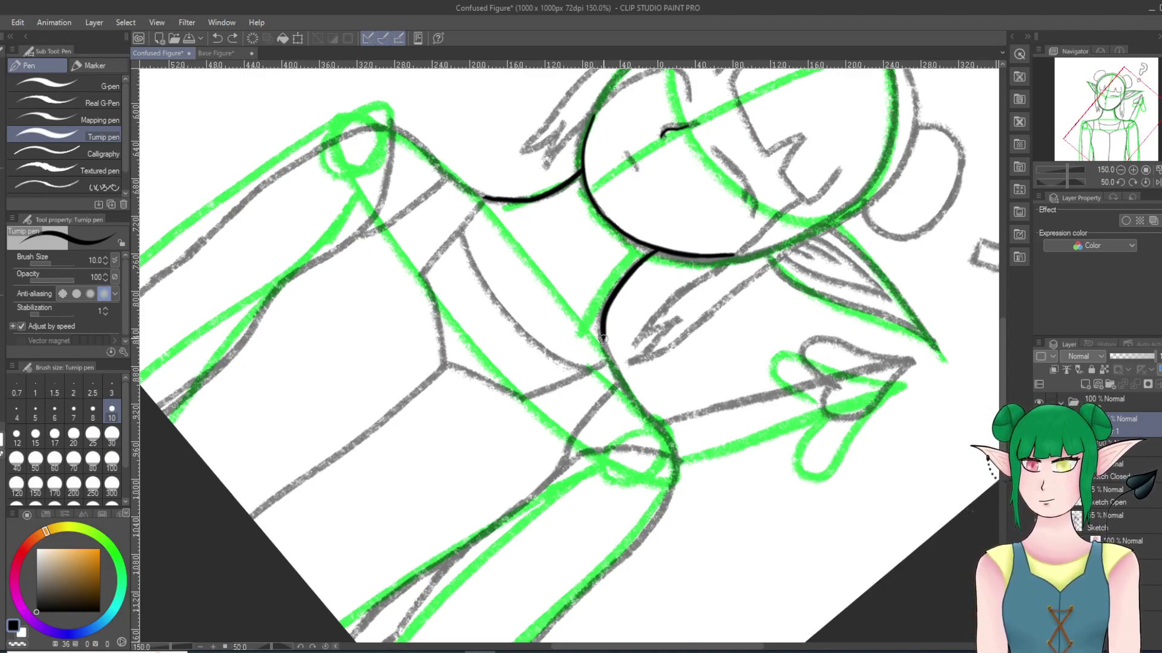
mouse_move(608, 352)
left_mouse_down()
mouse_move(601, 333)
mouse_move(608, 353)
left_mouse_up()
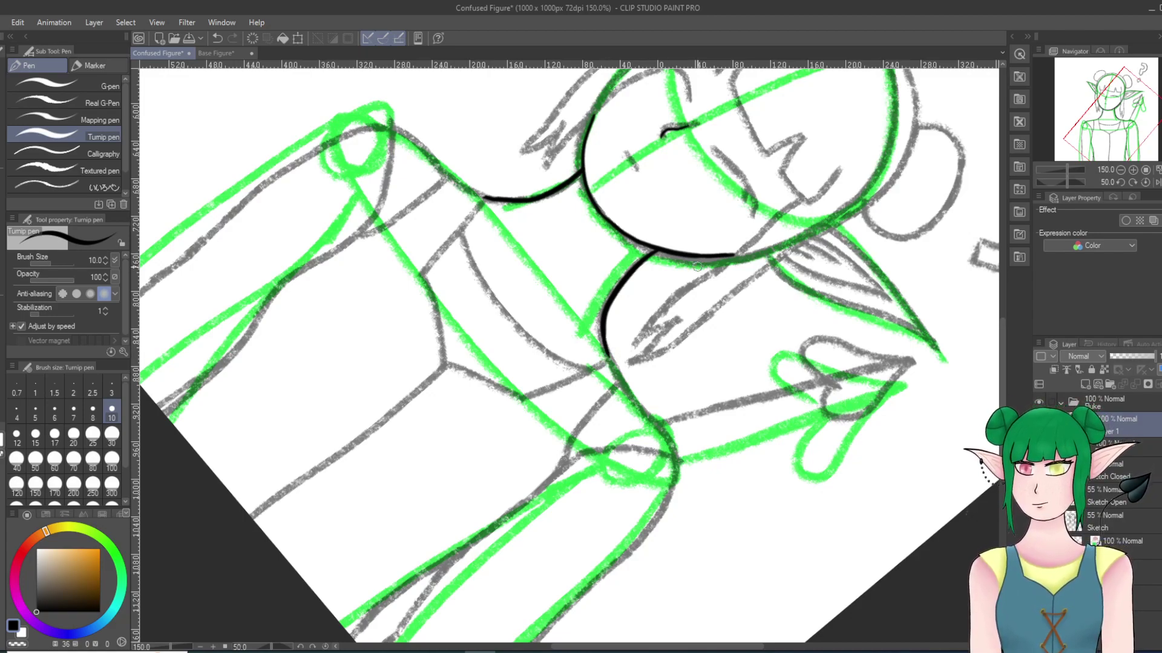
Step: Ink a short shoulder segment from the end of the right neck line to the outer edge of the sketched strap
scroll(757, 336, "down", 16)
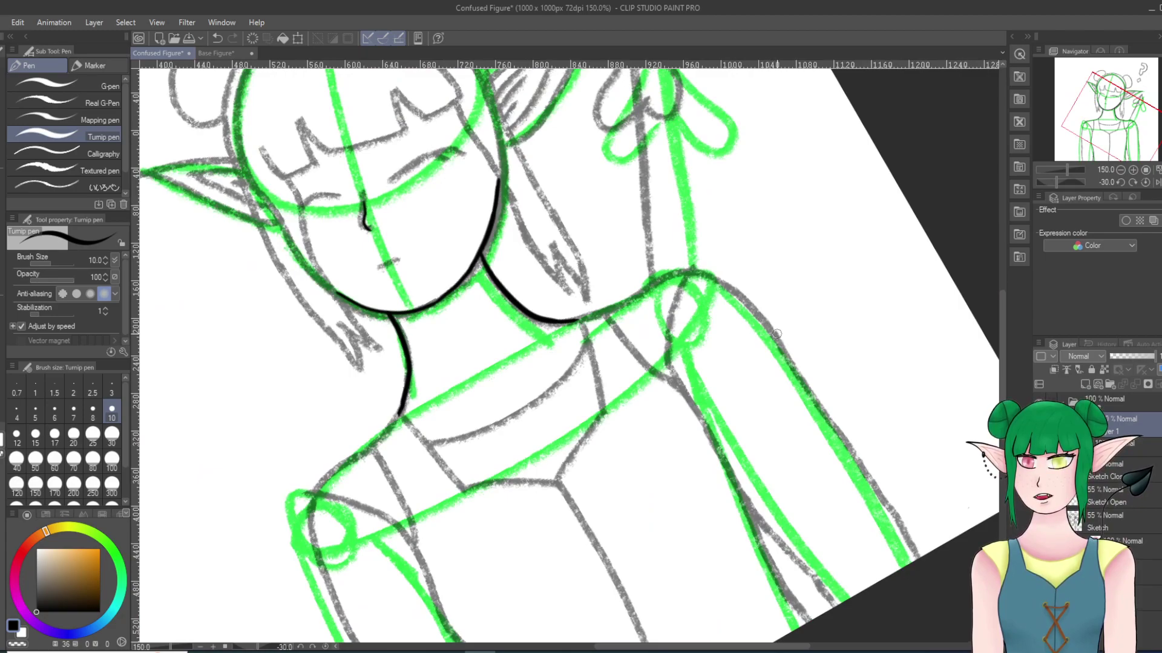
scroll(777, 334, "up", 2)
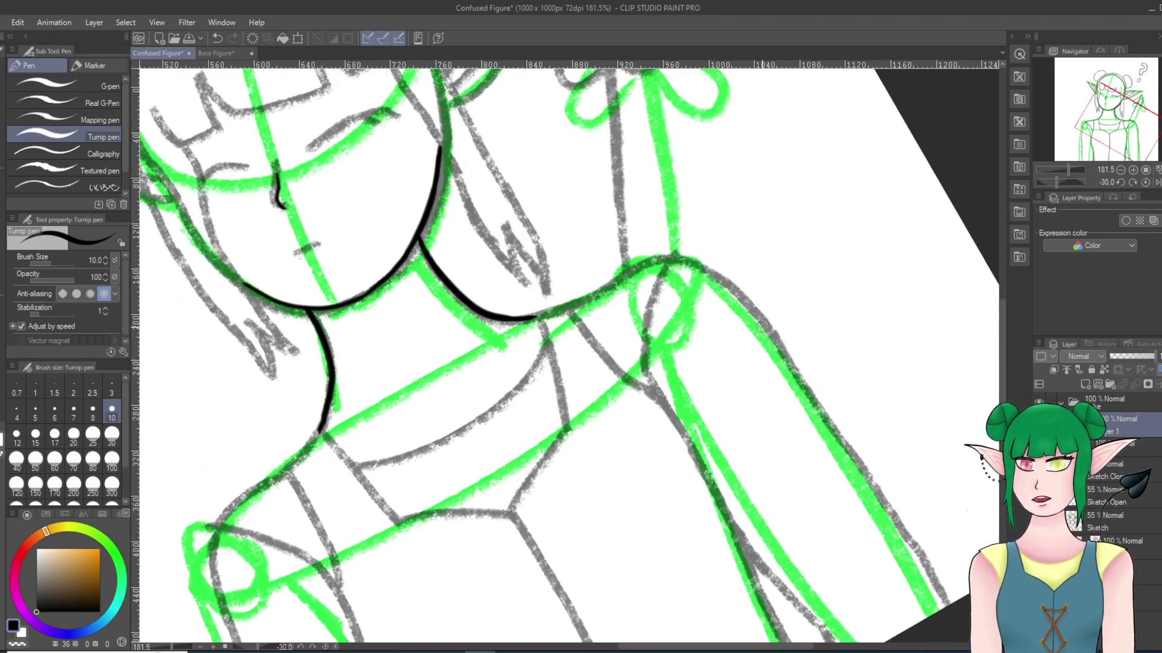
scroll(708, 329, "up", 1)
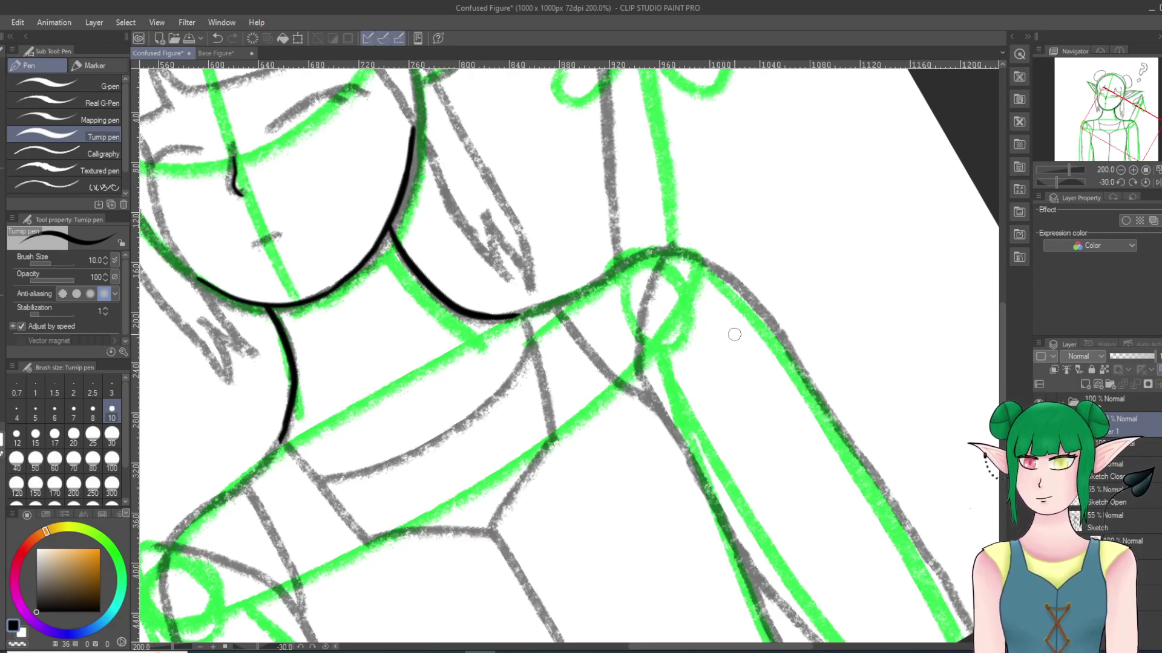
scroll(734, 334, "down", 4)
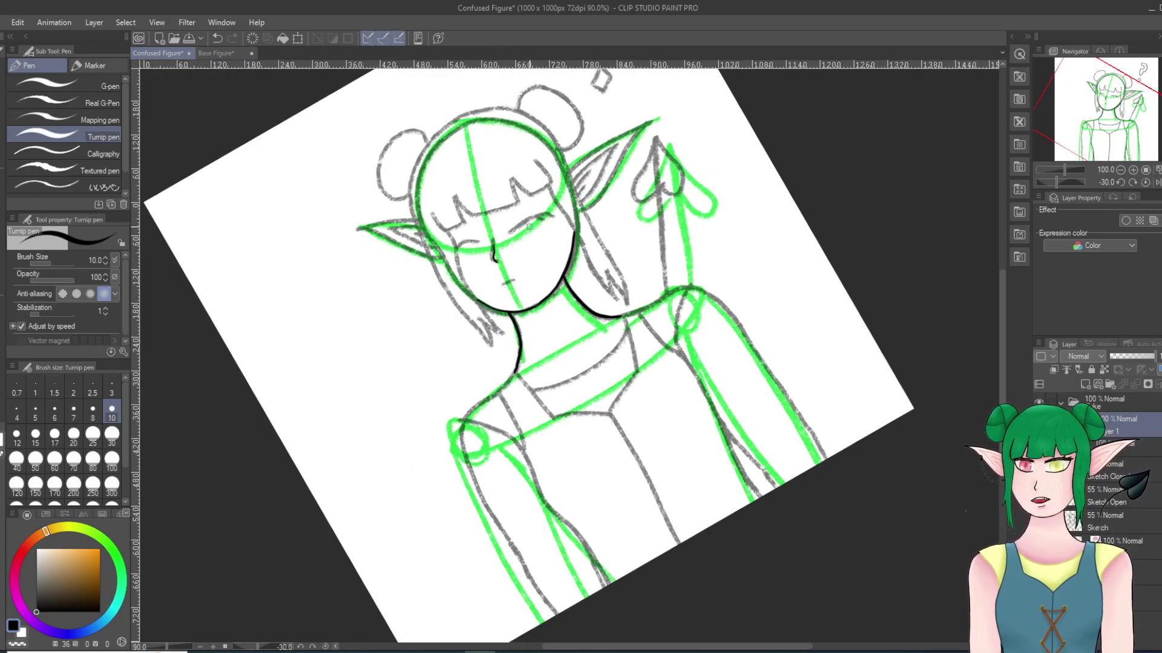
scroll(725, 381, "up", 4)
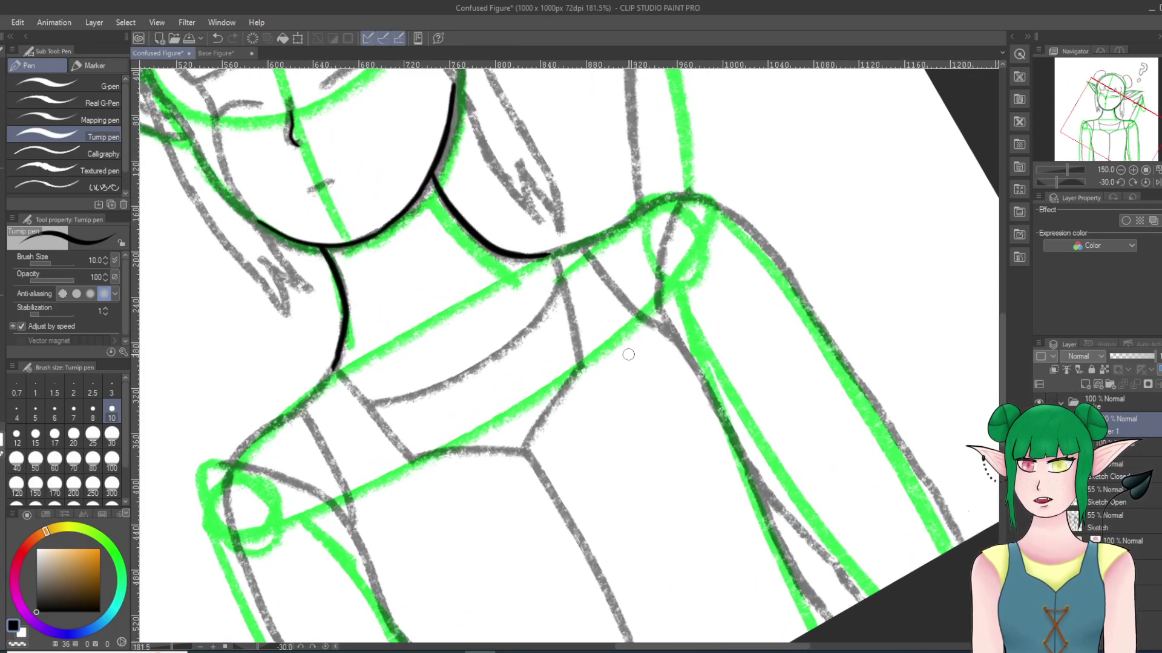
key("^")
key("^")
key("^")
scroll(629, 355, "up", 1)
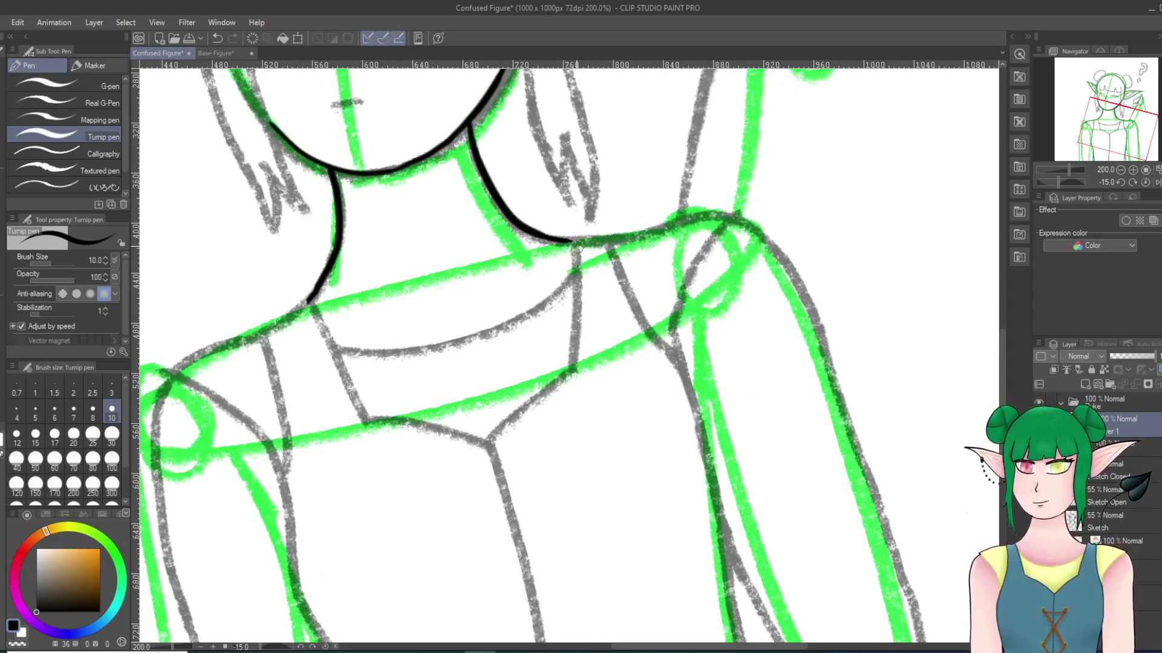
left_click_drag(571, 241, 608, 236)
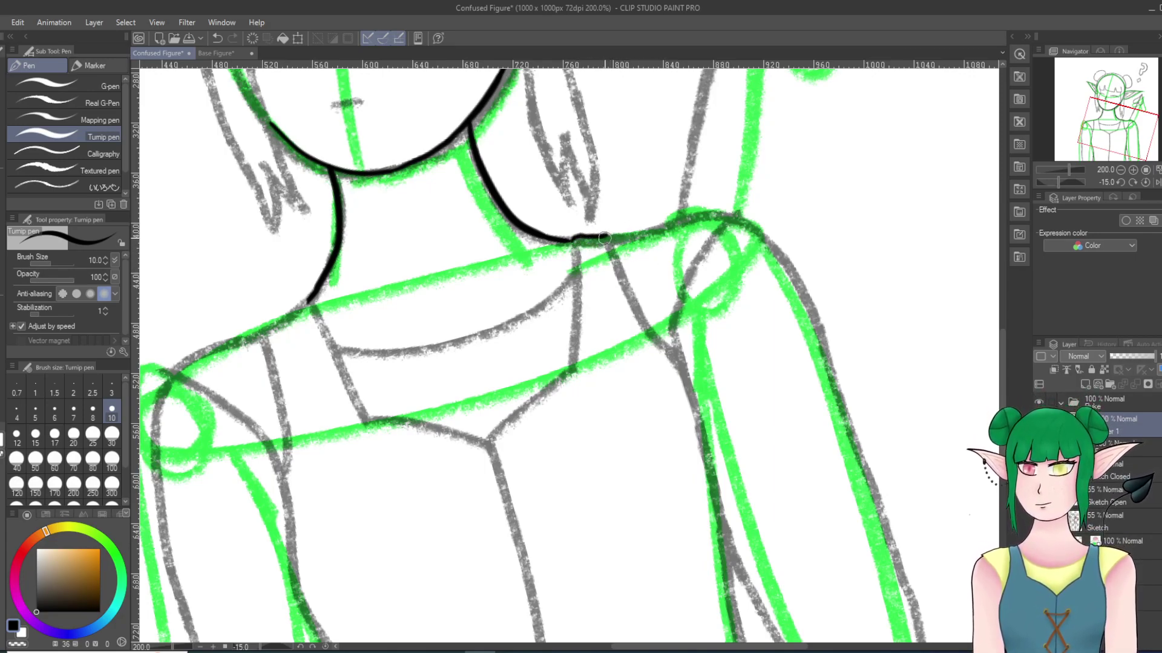
Step: Try inking the right strap's outer edge from the shoulder down toward the armpit, undoing each stroke
left_click_drag(615, 259, 676, 356)
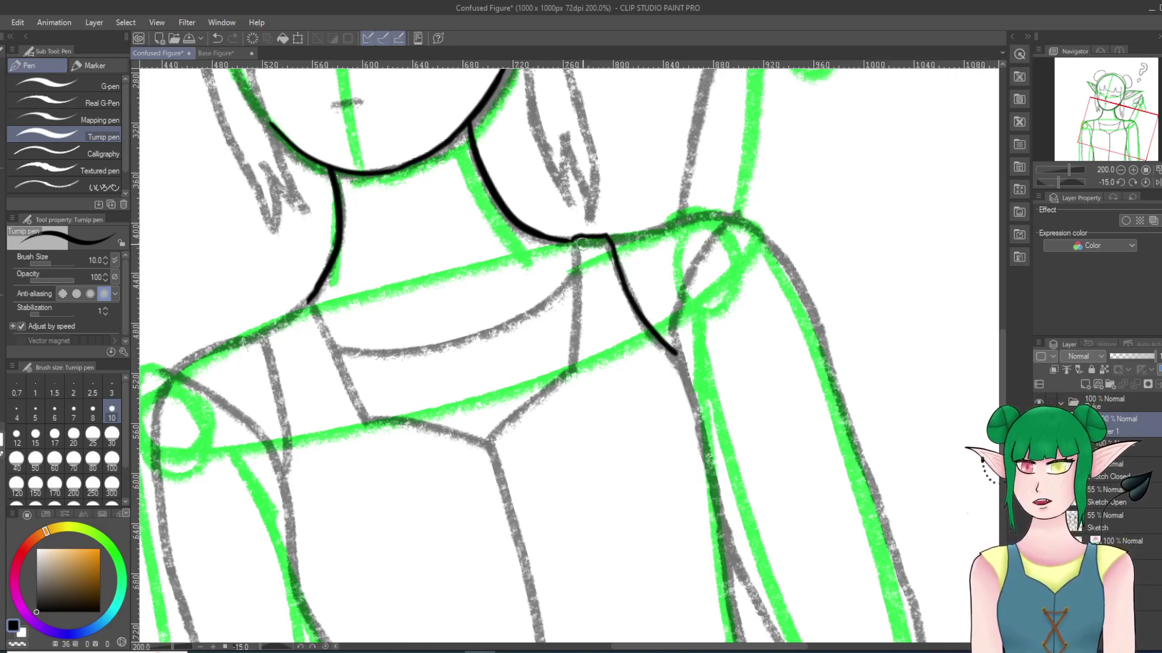
left_click(217, 38)
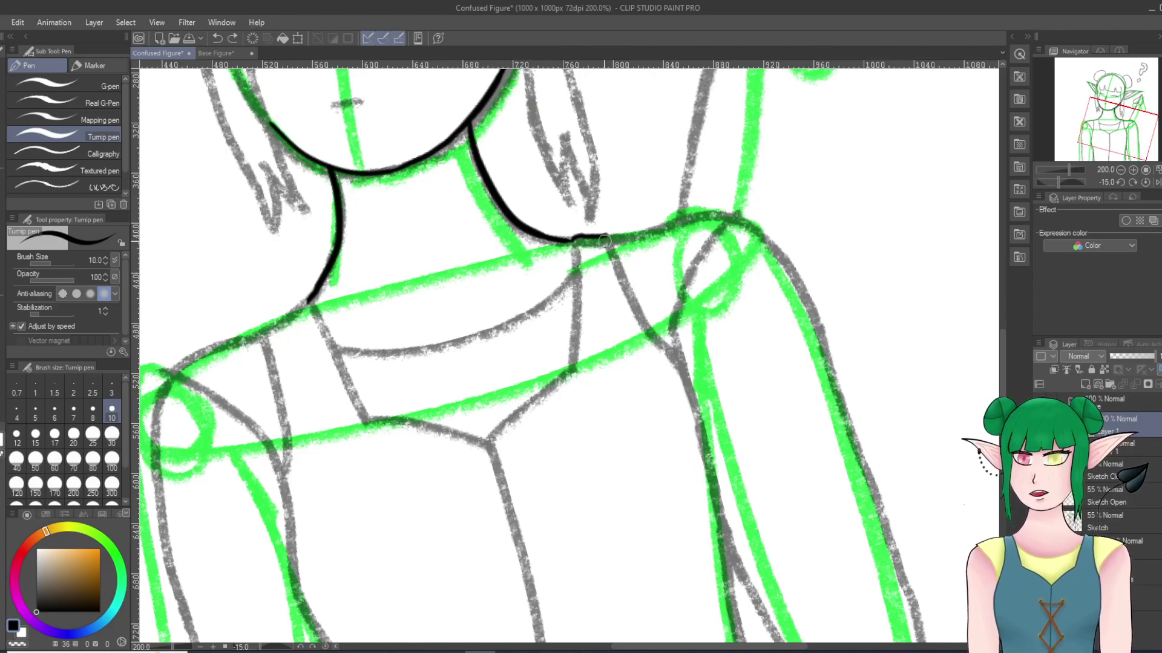
mouse_move(605, 234)
left_mouse_down()
mouse_move(638, 314)
mouse_move(685, 378)
left_mouse_up()
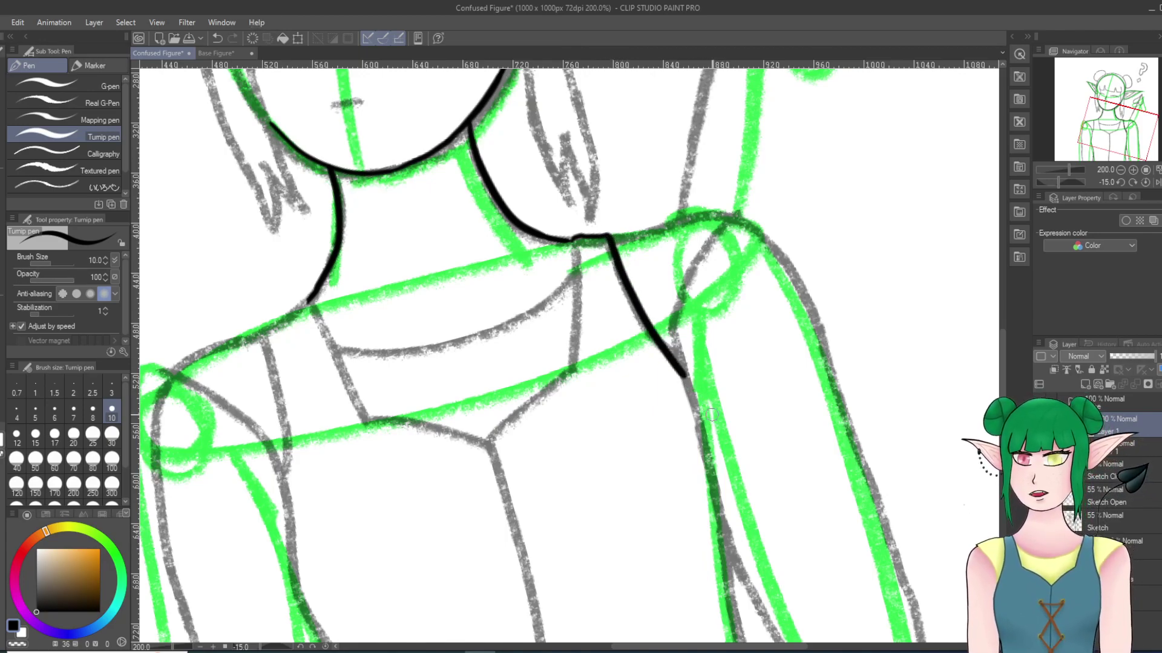
left_click(217, 38)
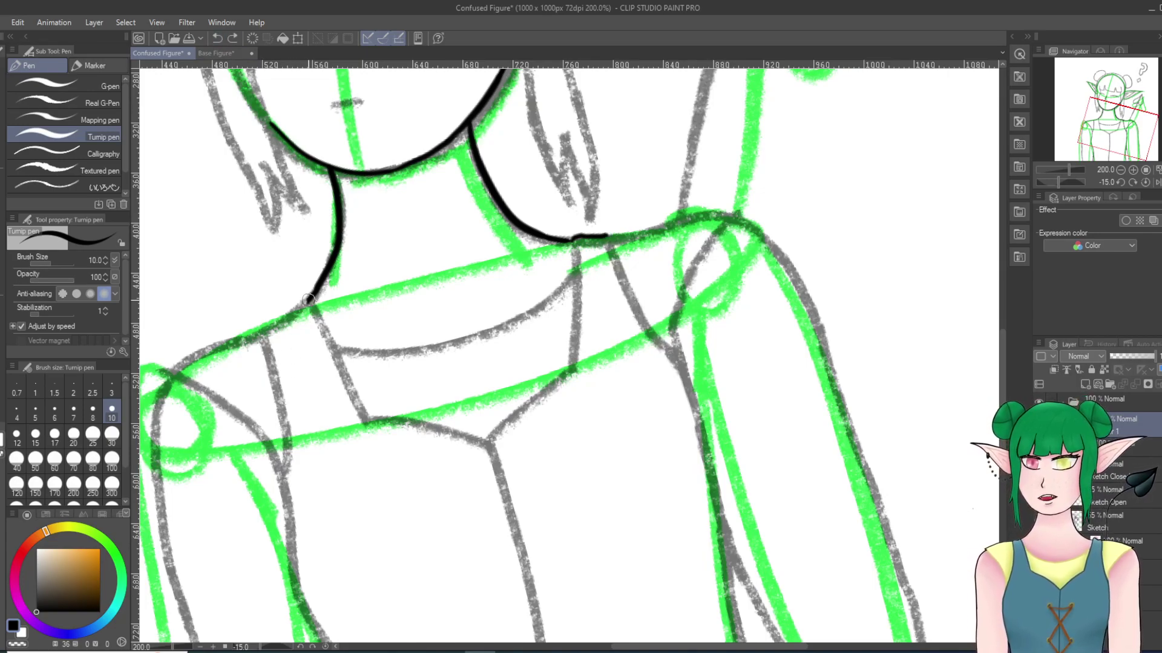
Step: Ink the left shoulder segment from the neck base to the strap's outer edge, undoing strokes and redrawing it
left_click_drag(306, 300, 294, 316)
left_click(217, 38)
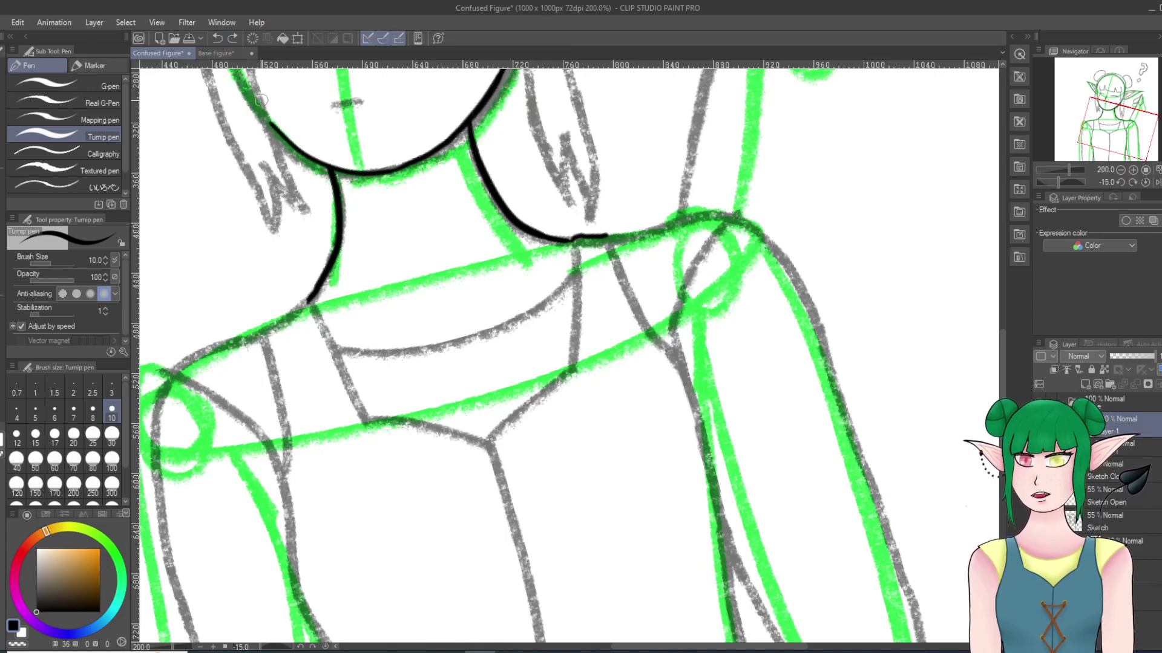
mouse_move(306, 300)
left_mouse_down()
mouse_move(266, 328)
mouse_move(281, 469)
left_mouse_up()
left_click(217, 38)
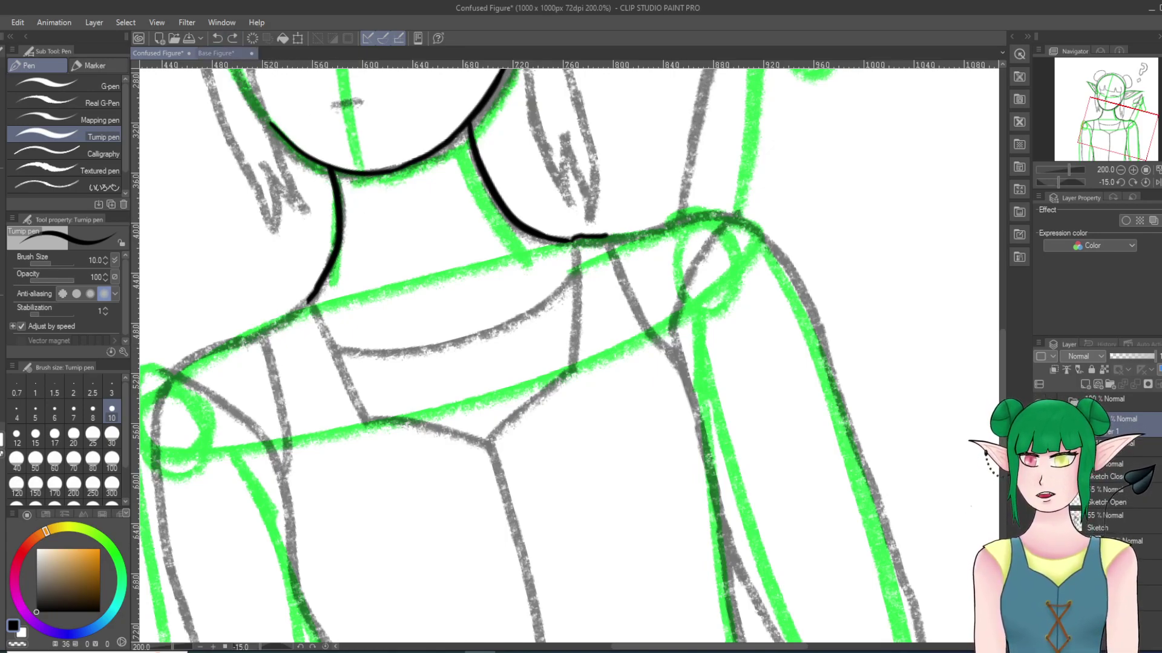
left_click_drag(306, 300, 261, 333)
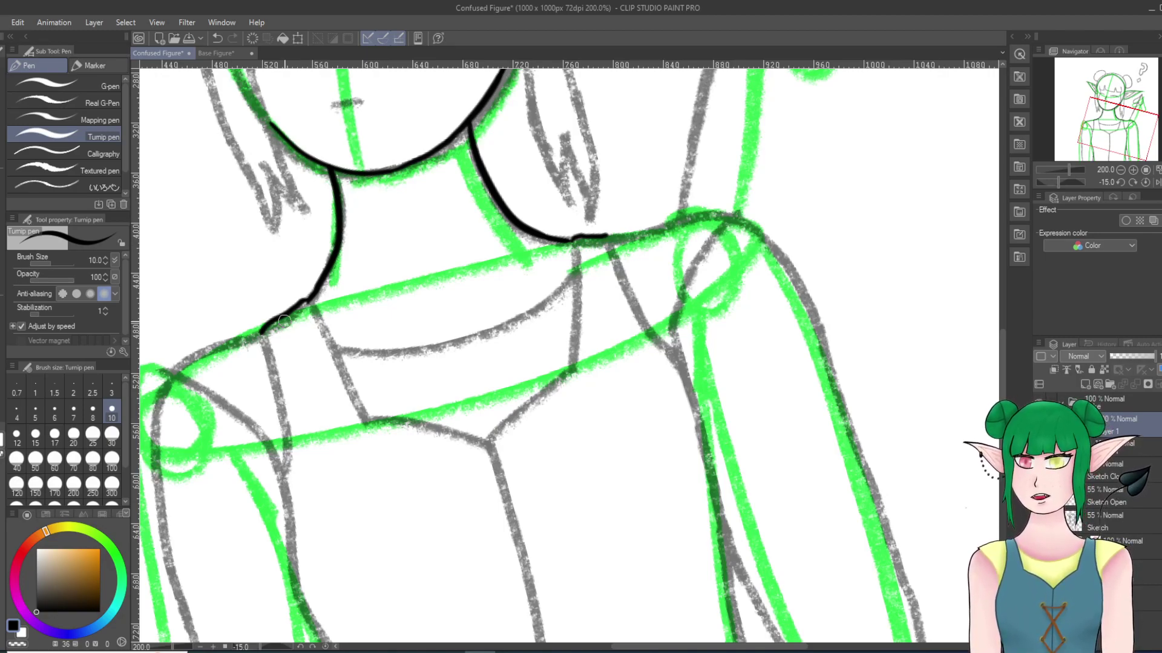
left_click(418, 652)
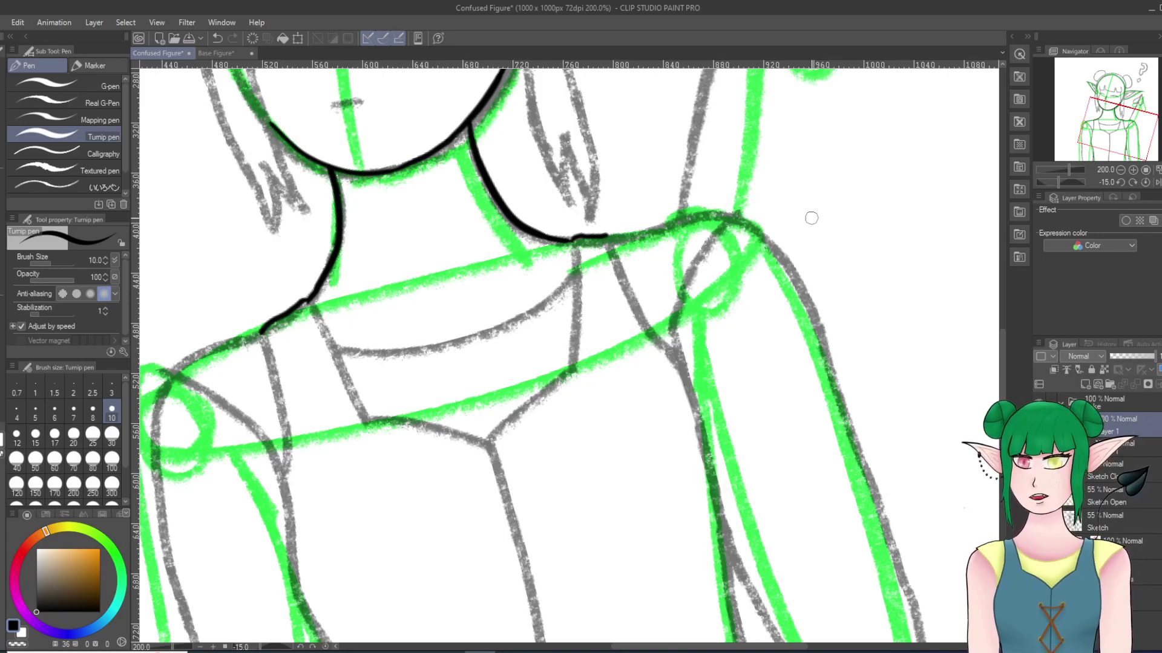
Step: Try inking the start of the right strap's inner edge down from the shoulder line, and undo the stroke
scroll(734, 255, "down", 4)
scroll(729, 281, "up", 4)
scroll(663, 312, "up", 1)
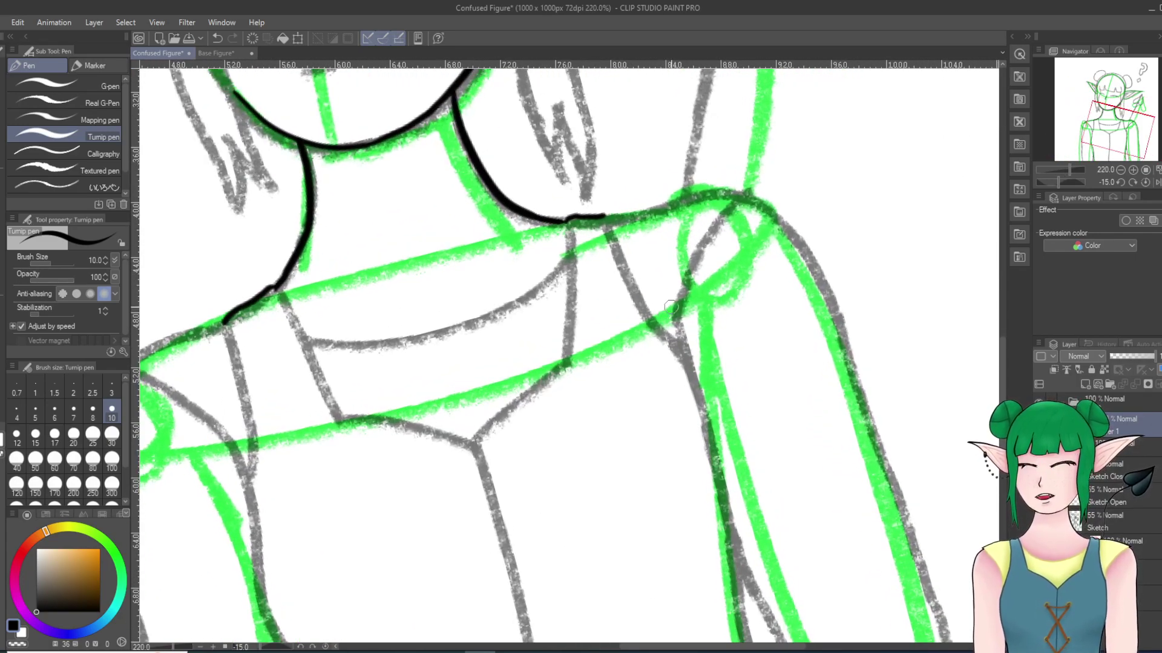
scroll(671, 307, "up", 2)
scroll(671, 307, "up", 1)
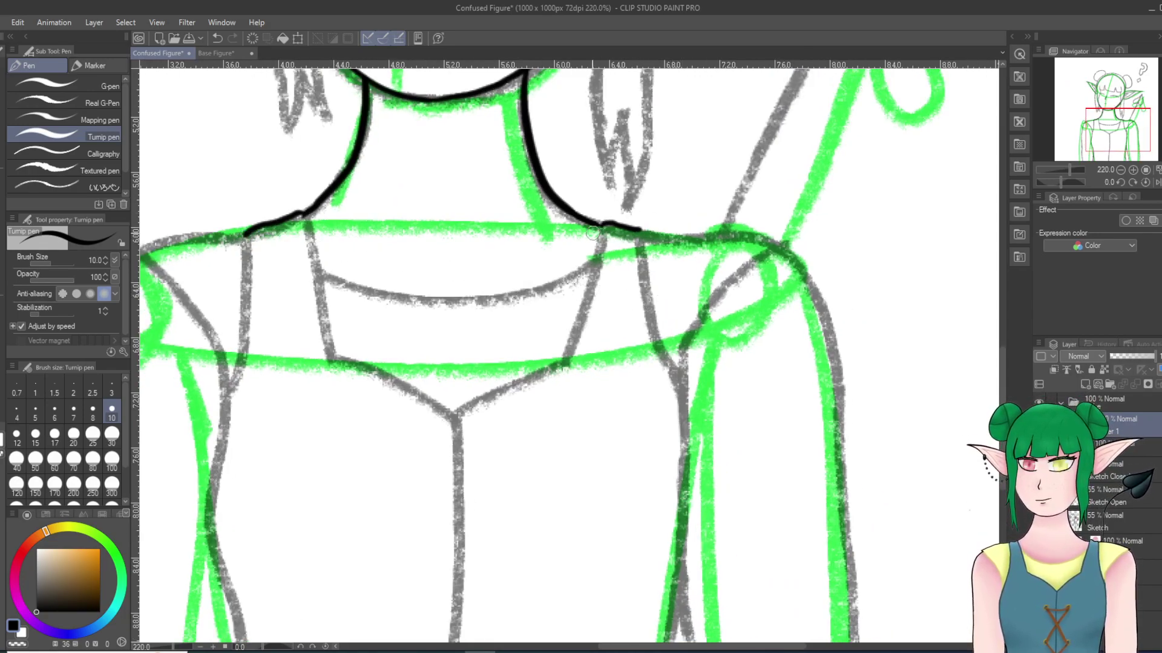
left_click_drag(600, 225, 593, 252)
left_click(218, 38)
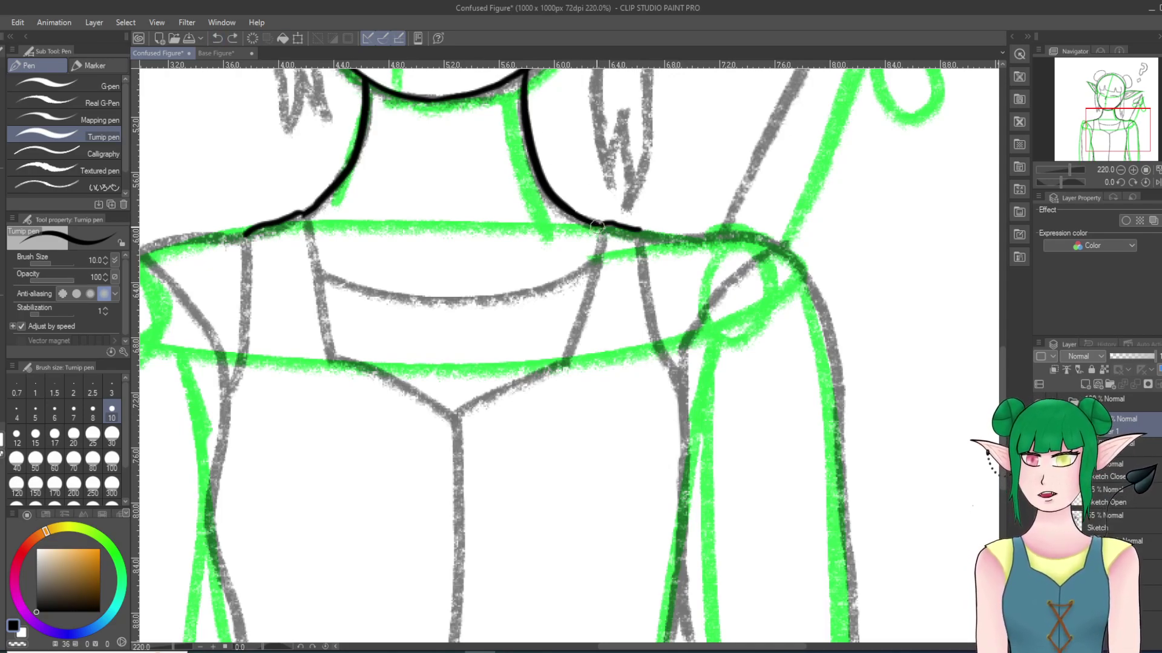
Step: Try inking the right strap's outer edge from the shoulder line toward the armpit with several strokes, undoing each one
mouse_move(601, 226)
left_mouse_down()
mouse_move(641, 236)
mouse_move(651, 327)
mouse_move(685, 394)
left_mouse_up()
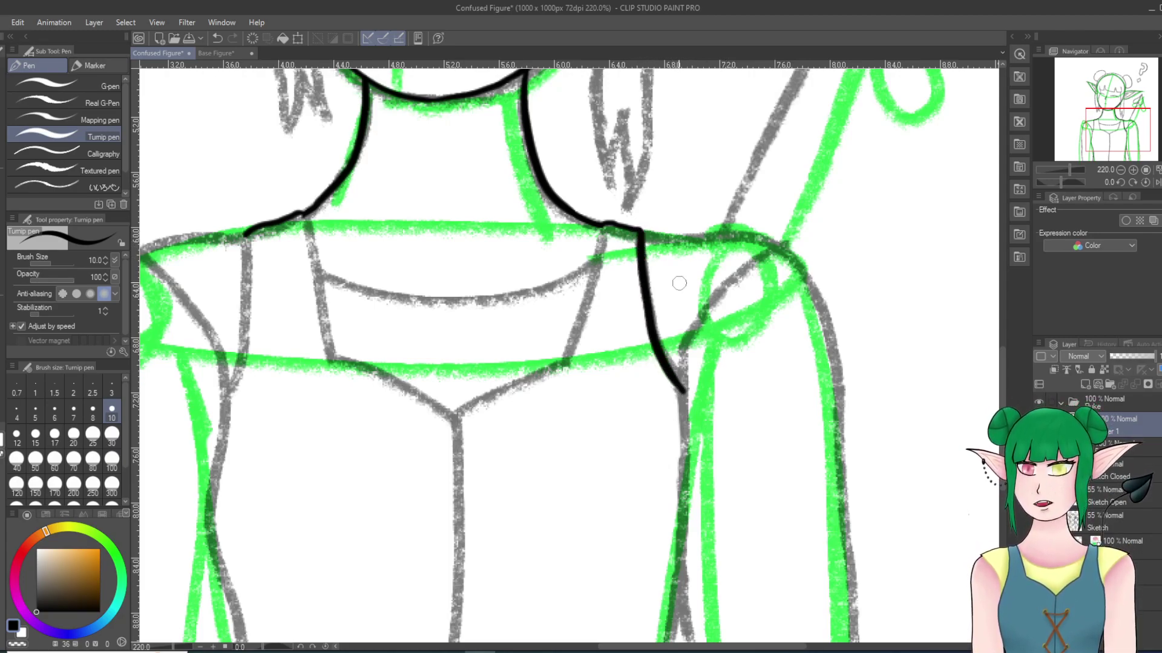
left_click(217, 38)
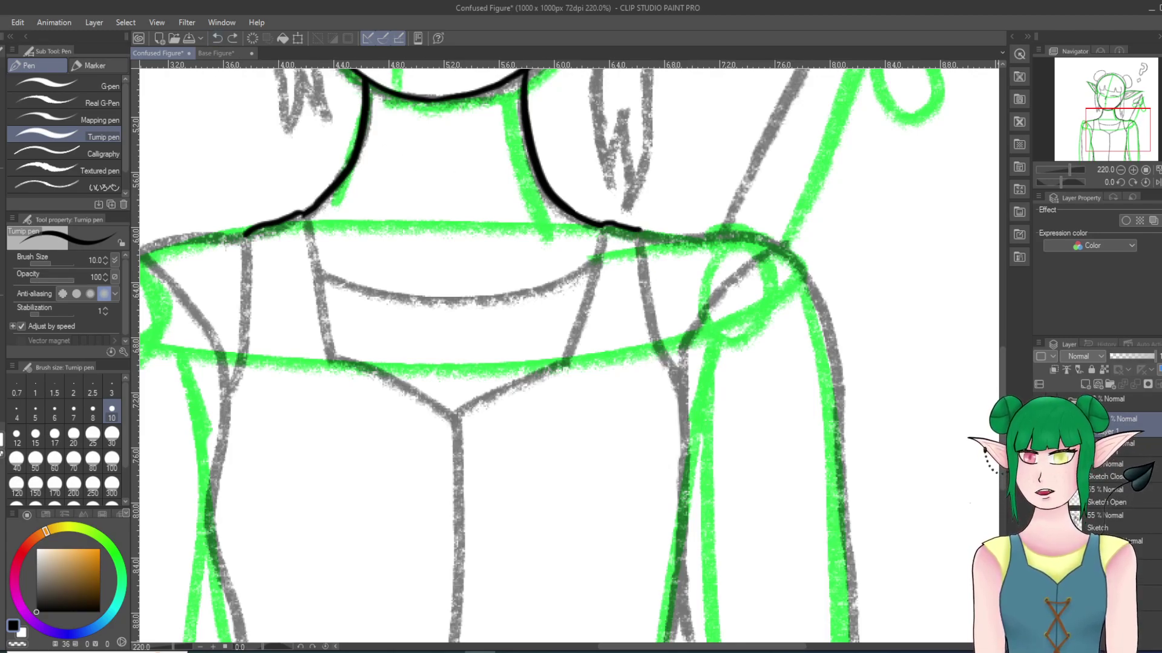
left_click_drag(634, 228, 677, 379)
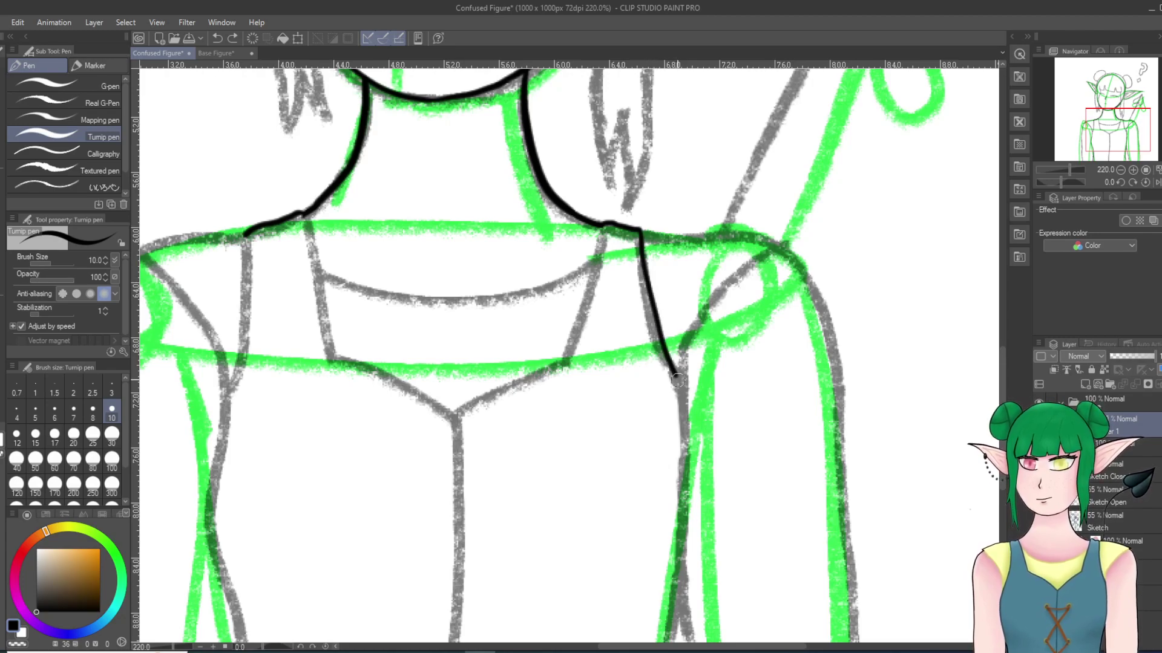
key("ctrl+z")
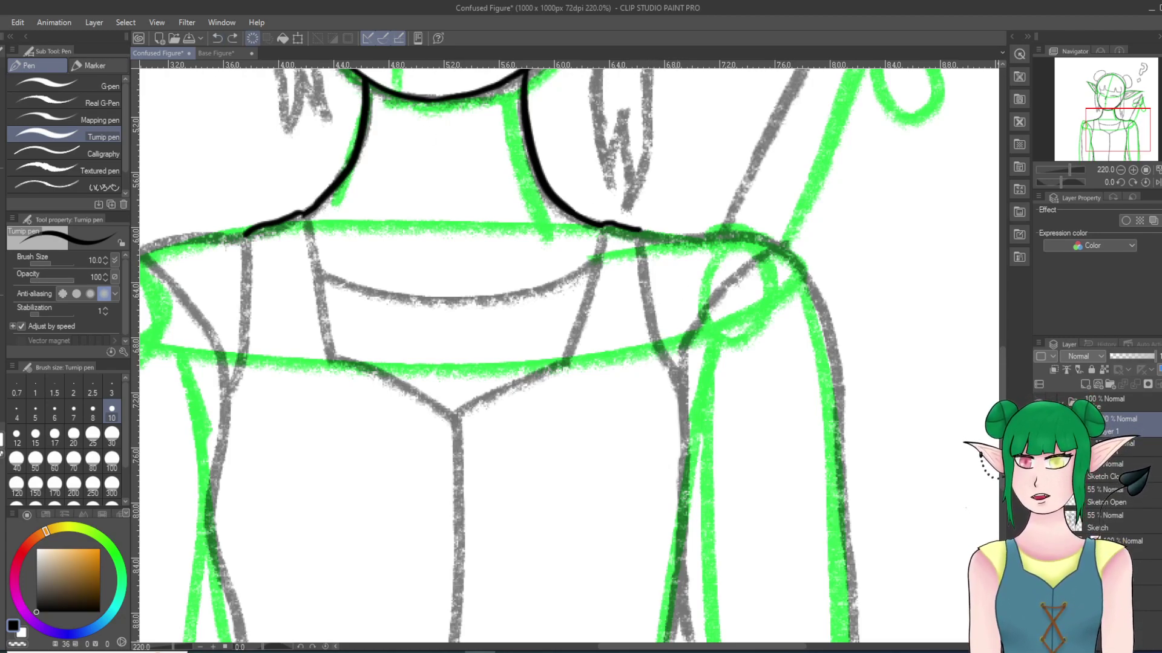
mouse_move(641, 230)
left_mouse_down()
mouse_move(647, 322)
mouse_move(685, 401)
left_mouse_up()
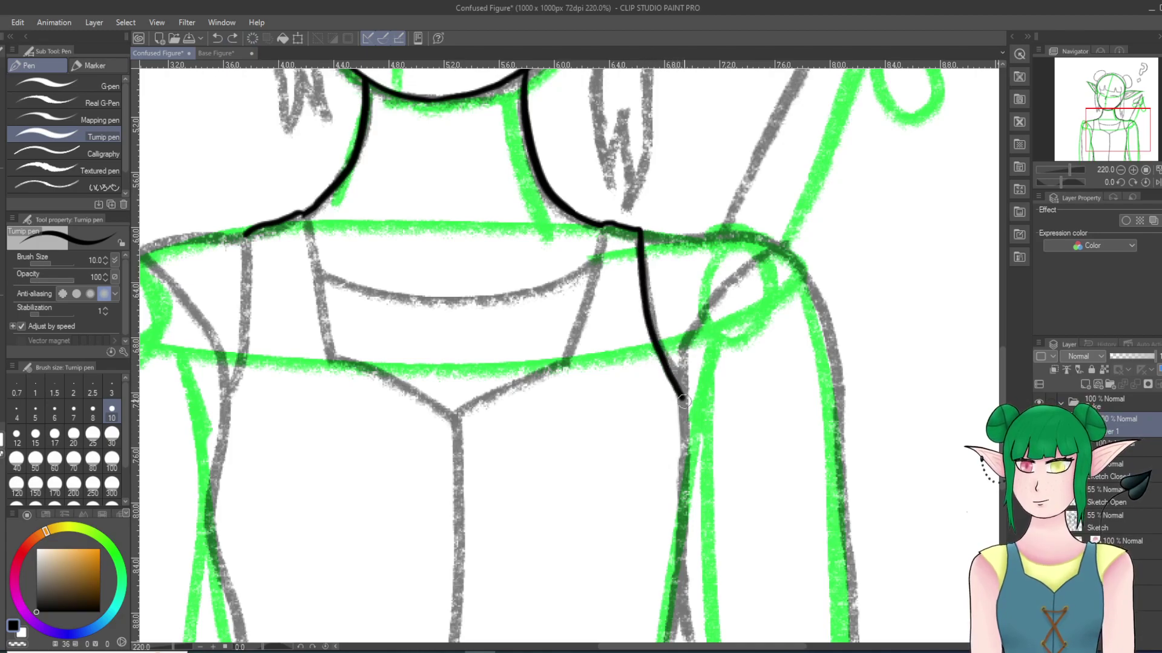
key("ctrl+z")
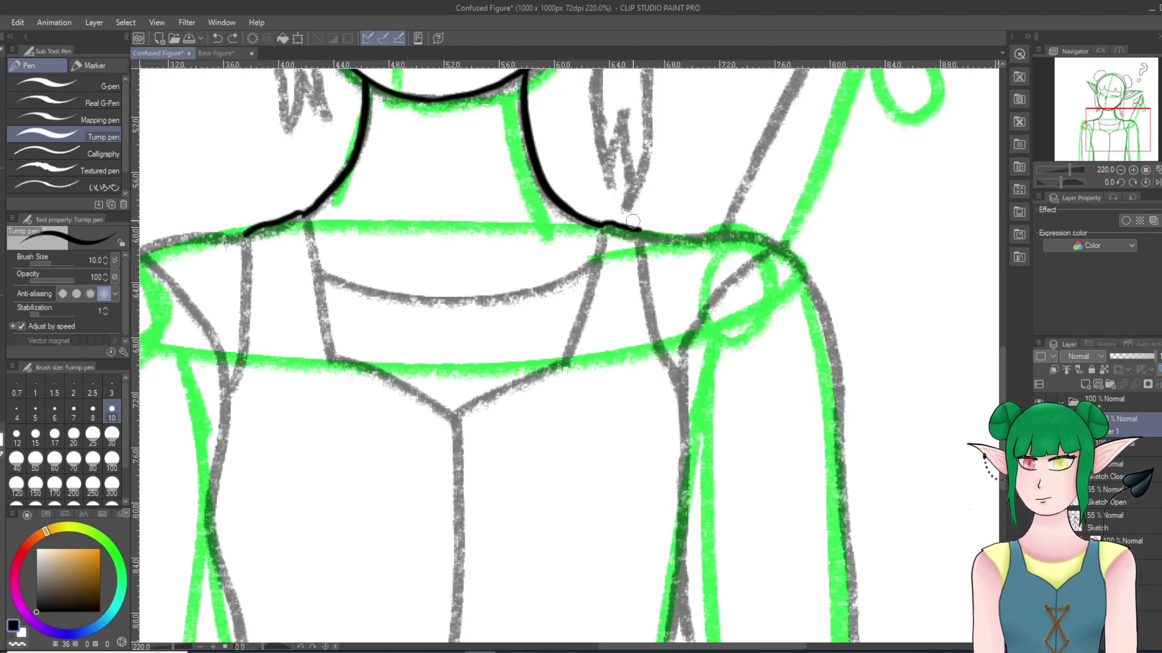
mouse_move(640, 229)
left_mouse_down()
mouse_move(646, 342)
mouse_move(670, 401)
mouse_move(690, 417)
left_mouse_up()
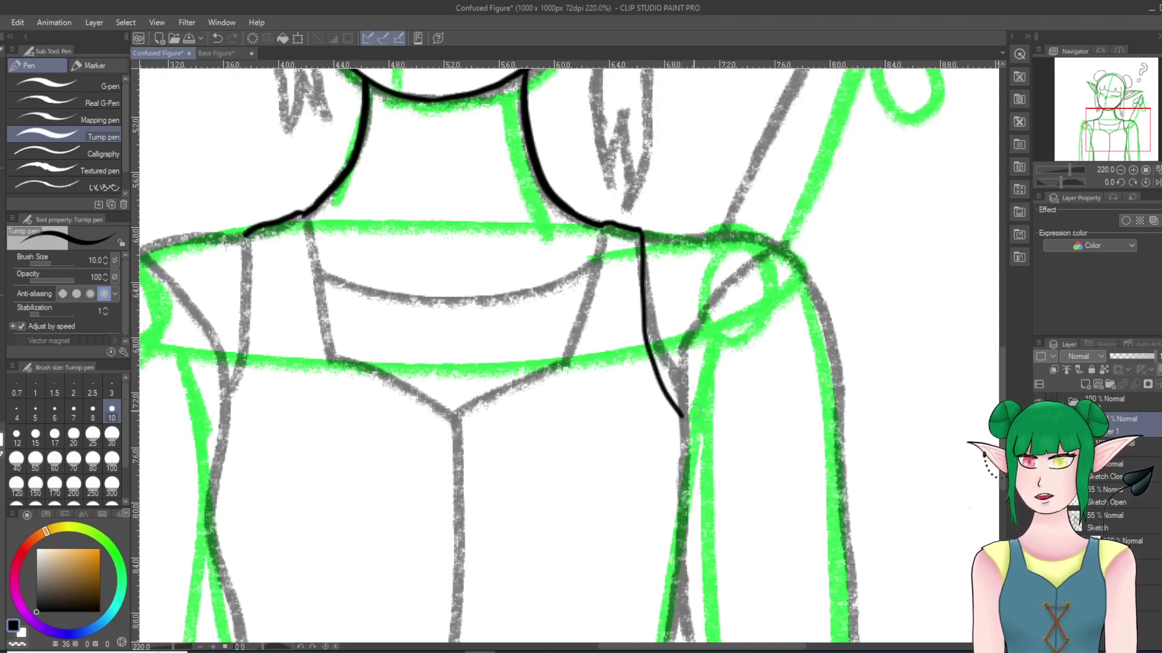
key("ctrl+z")
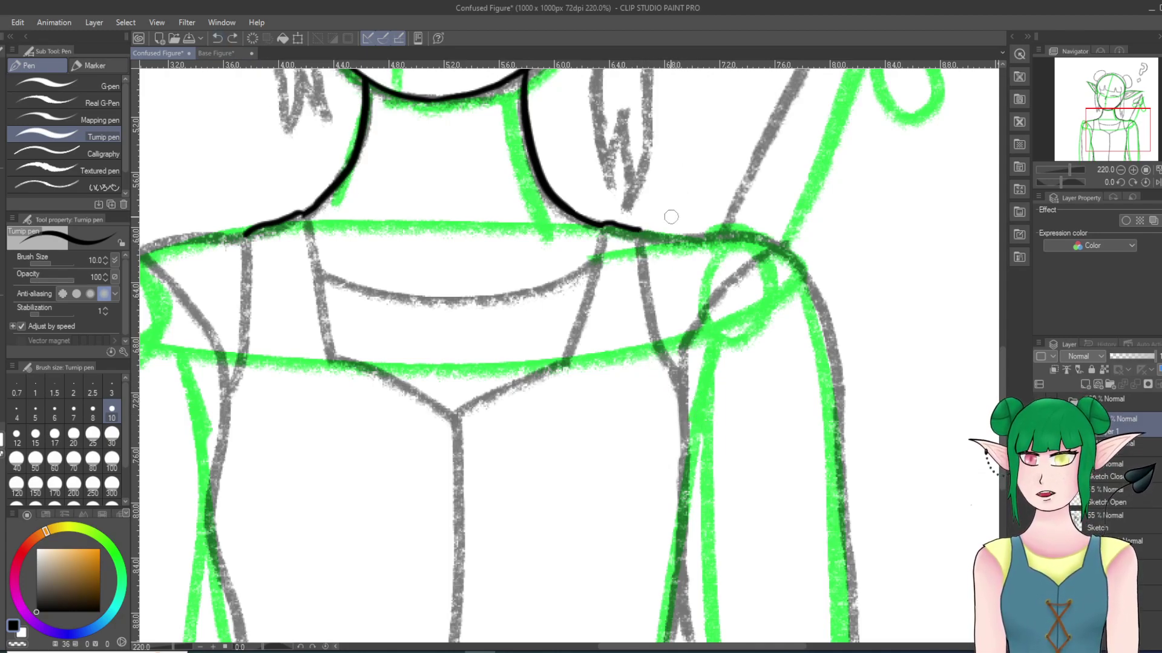
mouse_move(639, 231)
left_mouse_down()
mouse_move(654, 339)
mouse_move(684, 397)
left_mouse_up()
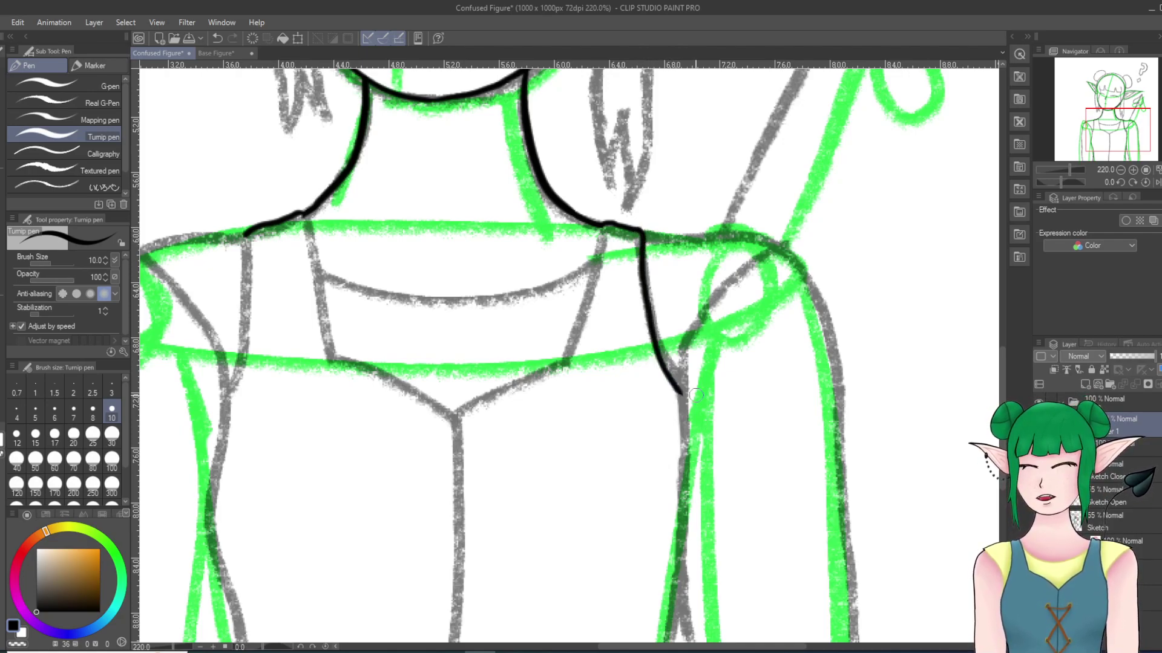
key("ctrl+z")
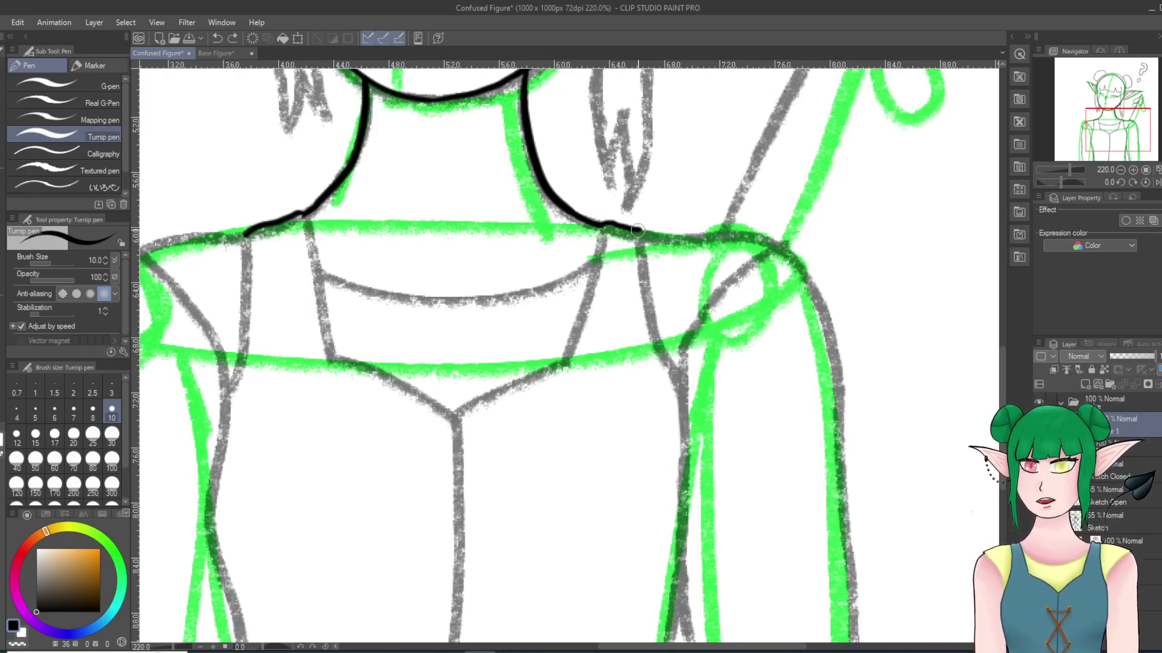
Step: Ink the right strap's outer edge as one curved stroke from the end of the shoulder segment down to the sketched armpit
left_click_drag(643, 233, 643, 239)
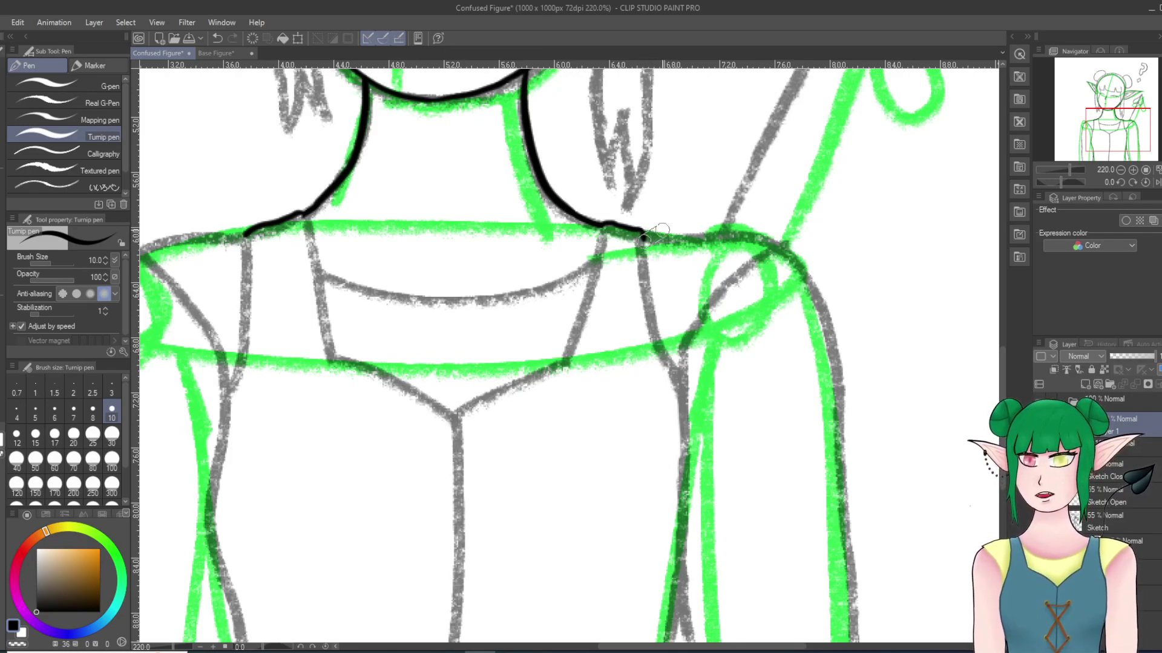
left_click_drag(708, 370, 707, 382)
key("^")
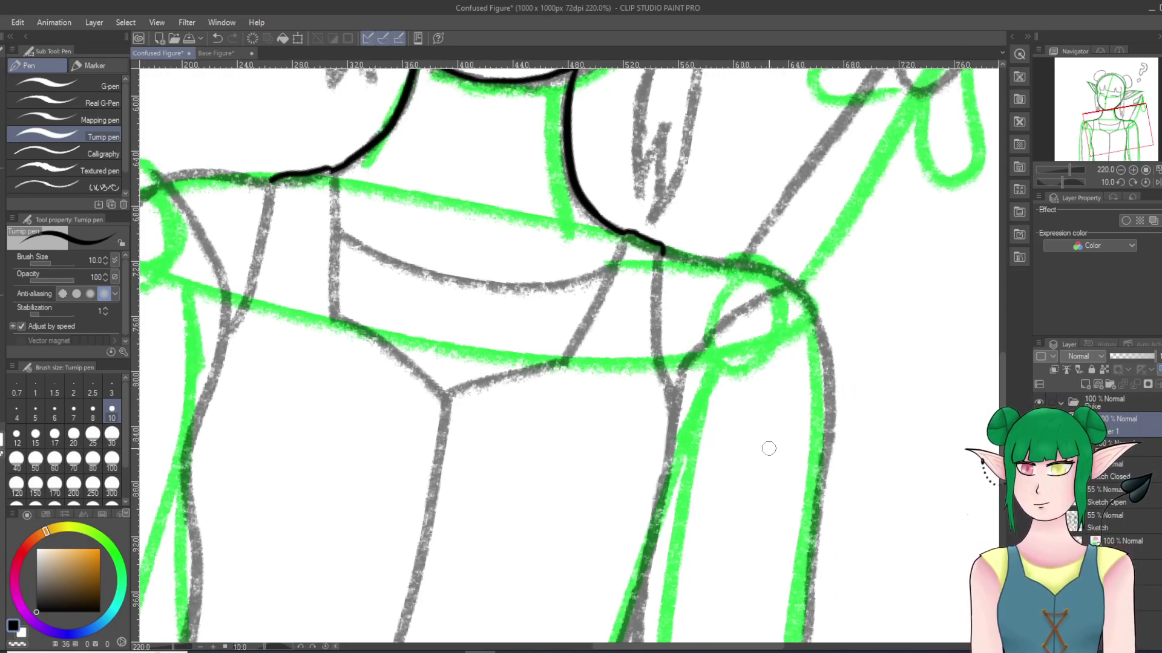
key("ctrl+z")
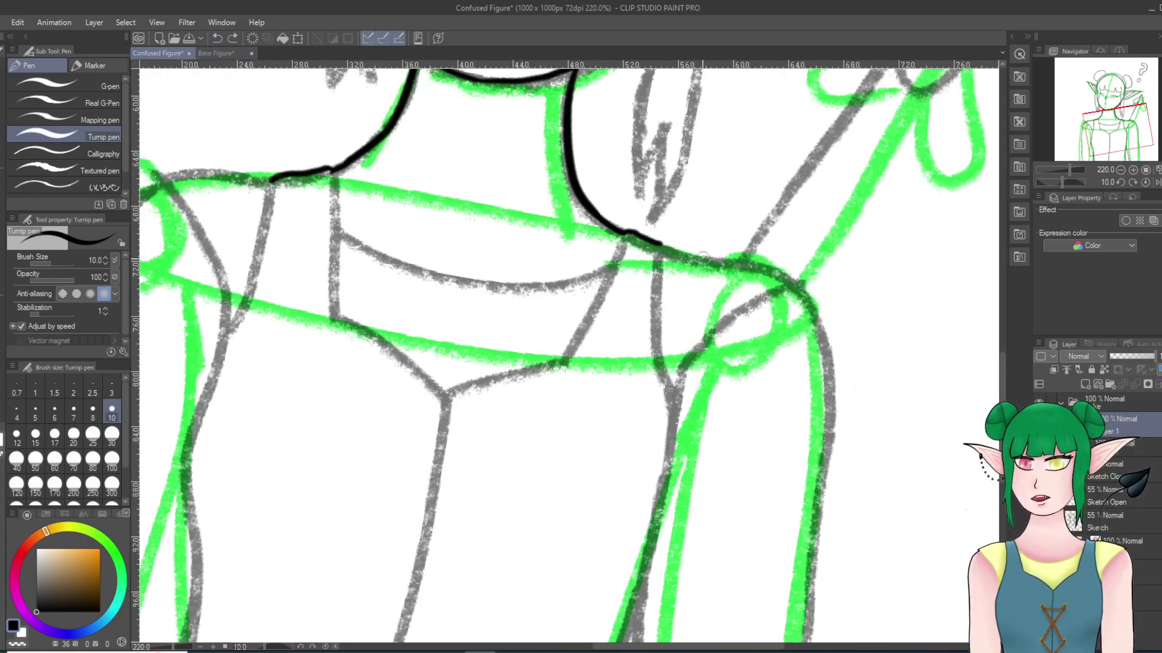
mouse_move(659, 243)
left_mouse_down()
mouse_move(649, 350)
mouse_move(667, 447)
left_mouse_up()
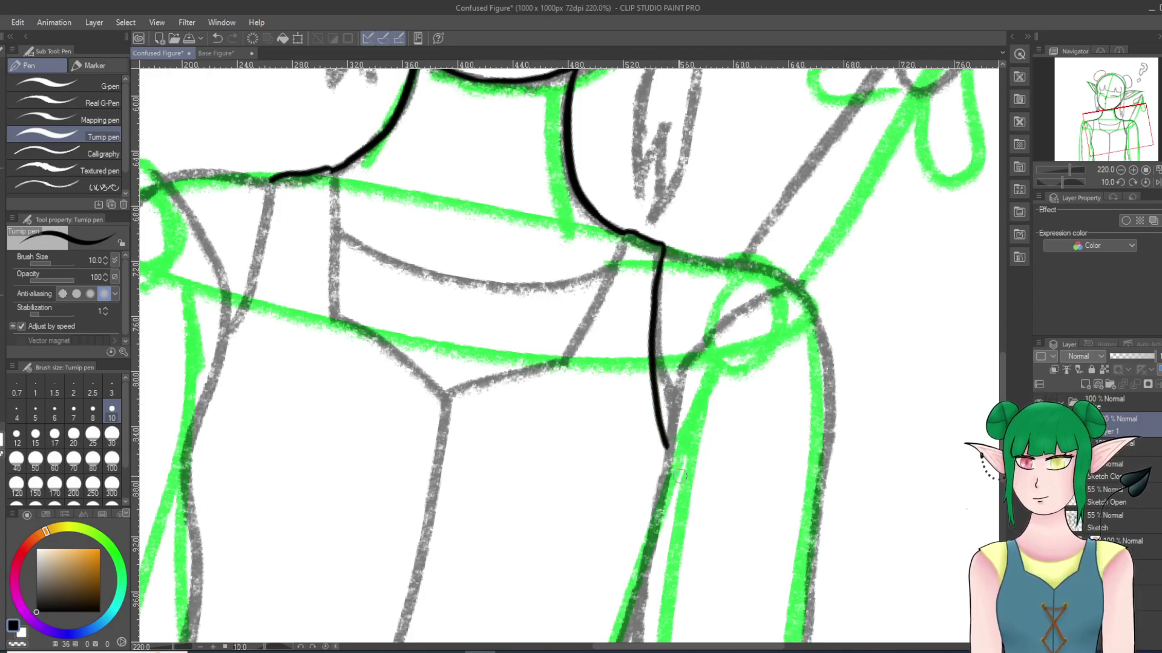
key("ctrl+z")
mouse_move(659, 243)
left_mouse_down()
mouse_move(651, 334)
mouse_move(673, 419)
left_mouse_up()
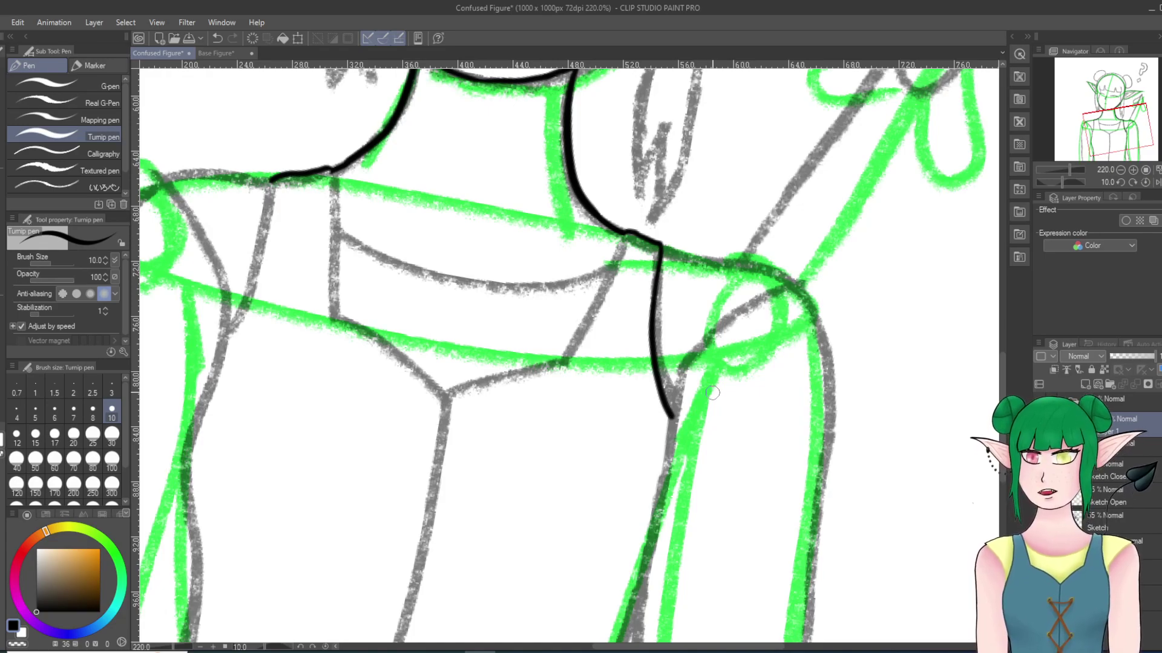
Step: Ink the left strap's outer edge from the end of the left shoulder segment down to just below the sketched armpit
scroll(671, 374, "down", 4)
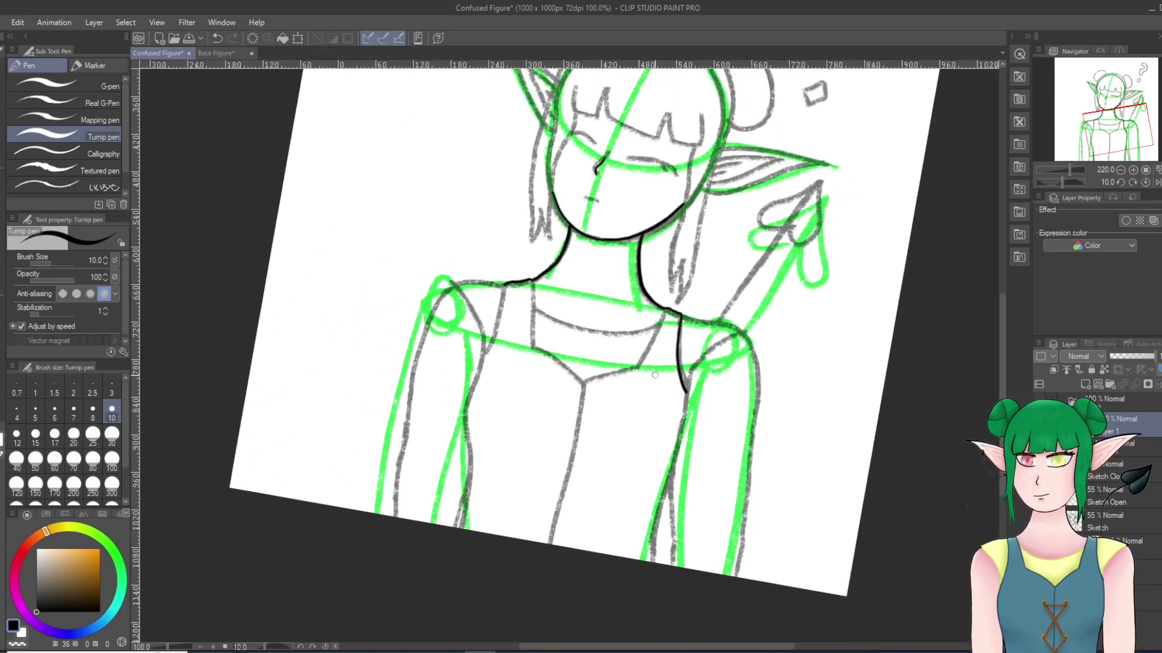
scroll(471, 368, "down", 3)
scroll(472, 369, "up", 4)
scroll(471, 369, "up", 2)
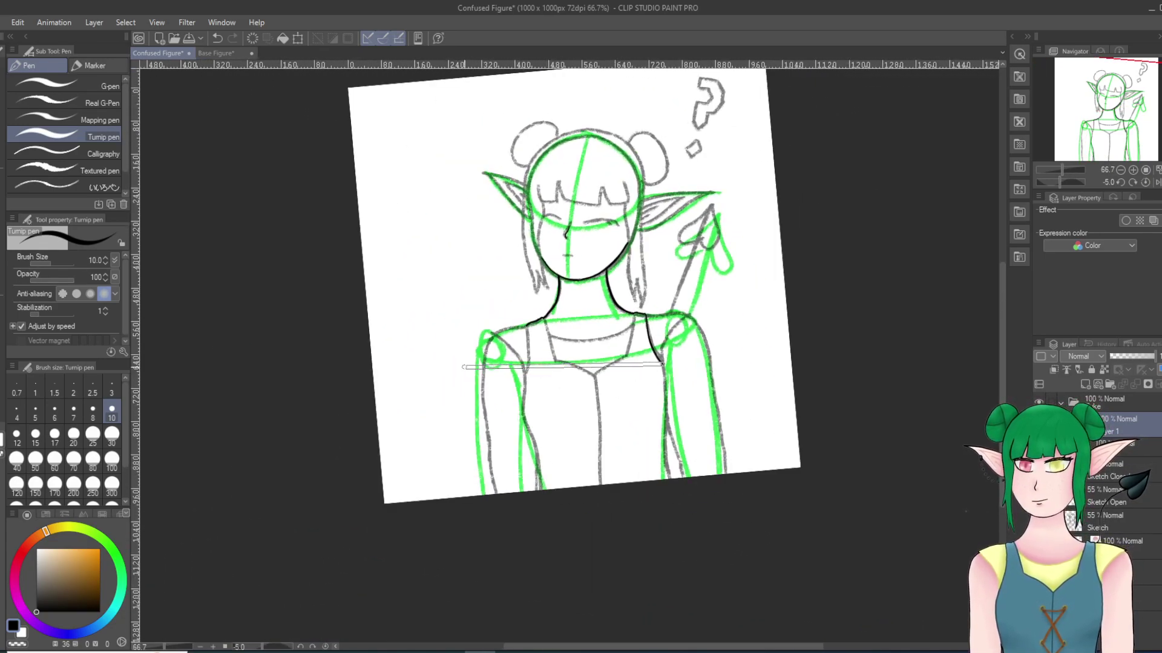
scroll(463, 364, "up", 7)
scroll(578, 415, "up", 2)
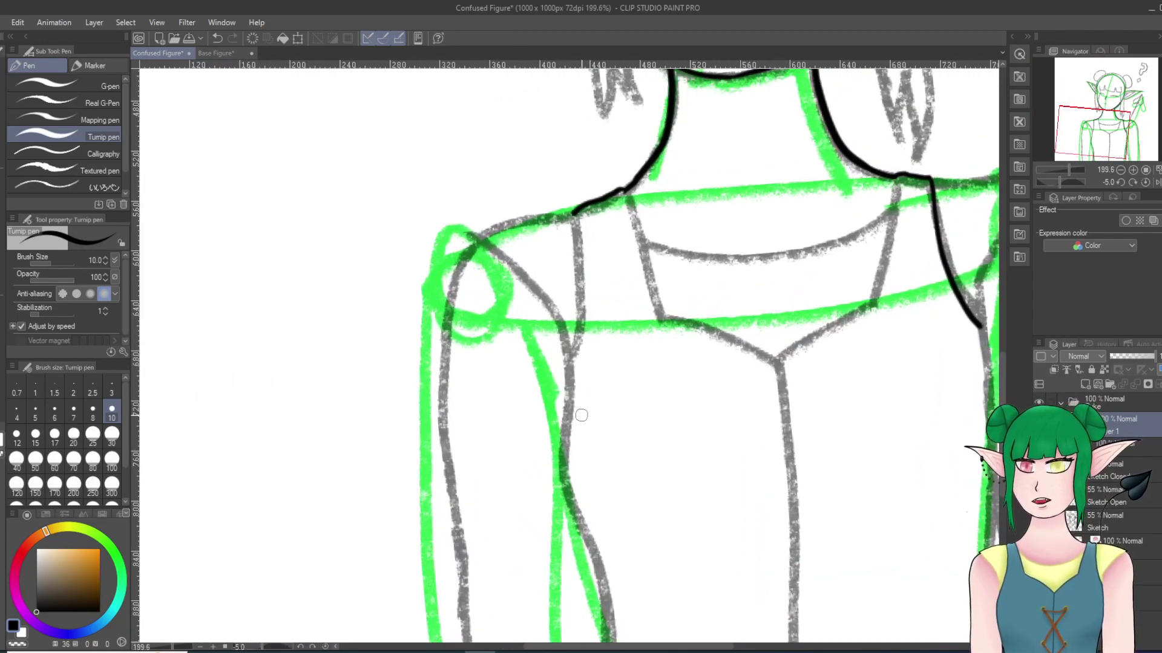
left_click_drag(574, 213, 571, 233)
left_click(218, 38)
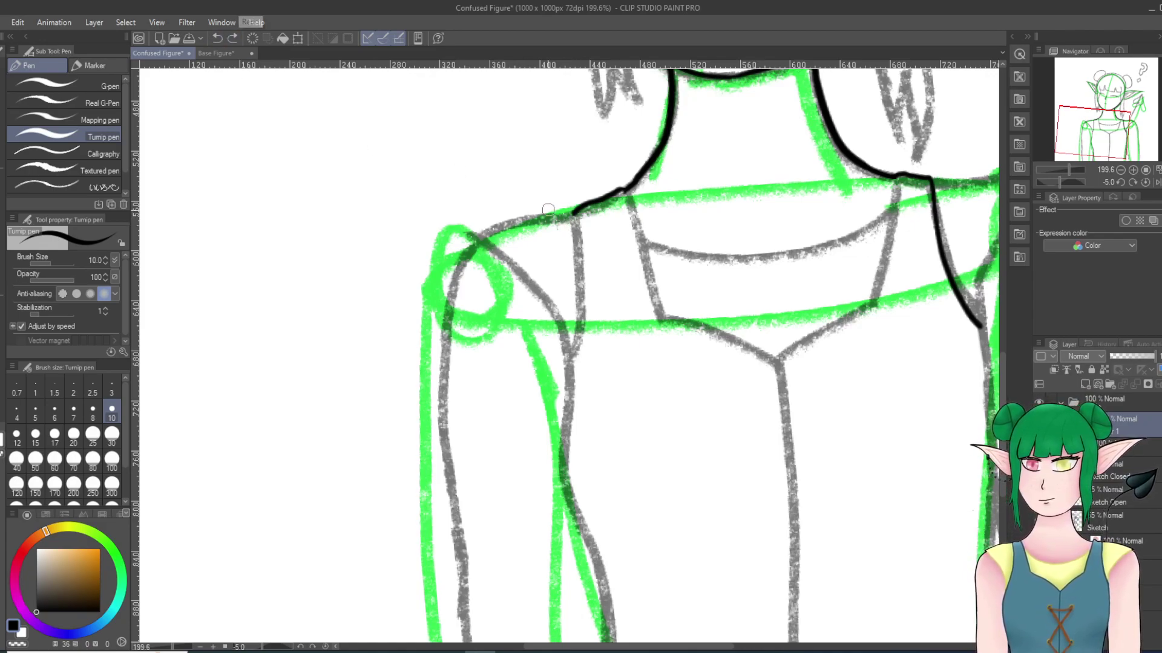
mouse_move(570, 222)
left_mouse_down()
mouse_move(580, 342)
mouse_move(564, 423)
left_mouse_up()
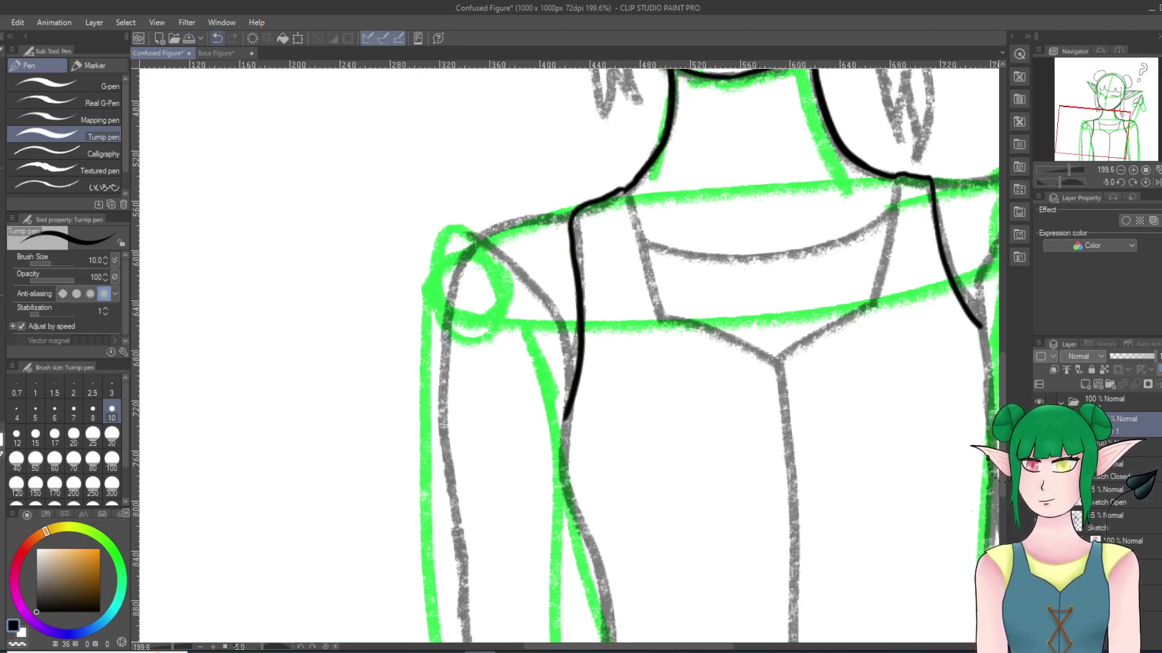
left_click(217, 38)
mouse_move(575, 212)
left_mouse_down()
mouse_move(579, 361)
mouse_move(567, 414)
left_mouse_up()
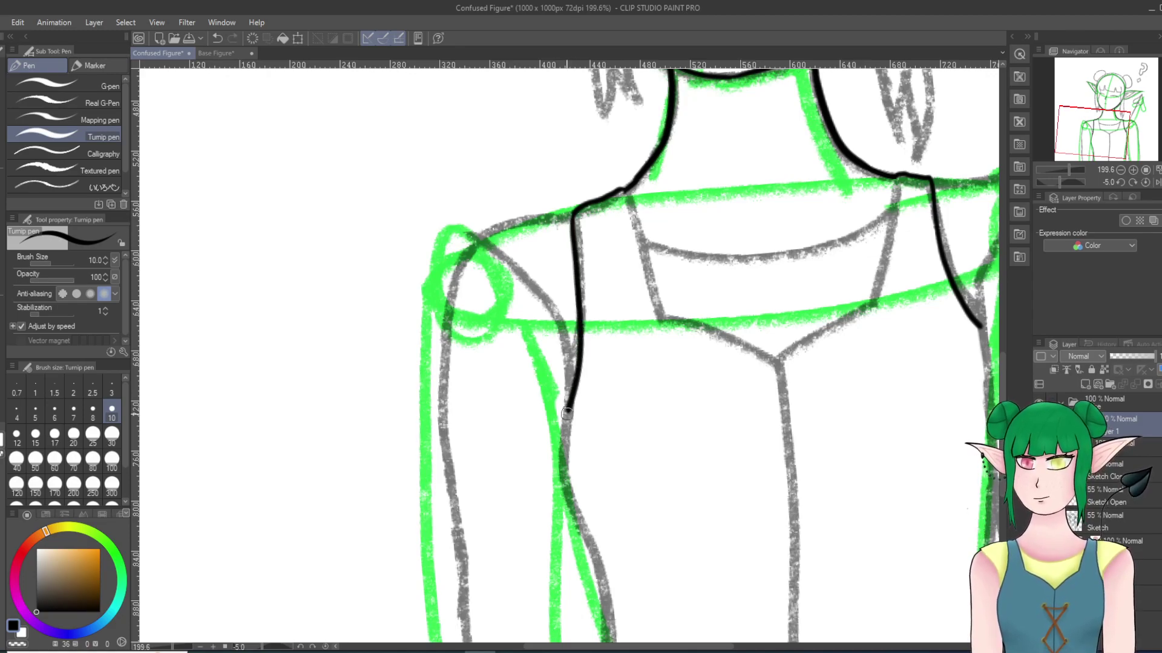
Step: Try extending the left strap line a short way down the sketched side of the bodice, and undo the stroke
scroll(618, 358, "down", 12)
scroll(798, 478, "up", 3)
scroll(648, 426, "up", 4)
left_click_drag(455, 297, 466, 360)
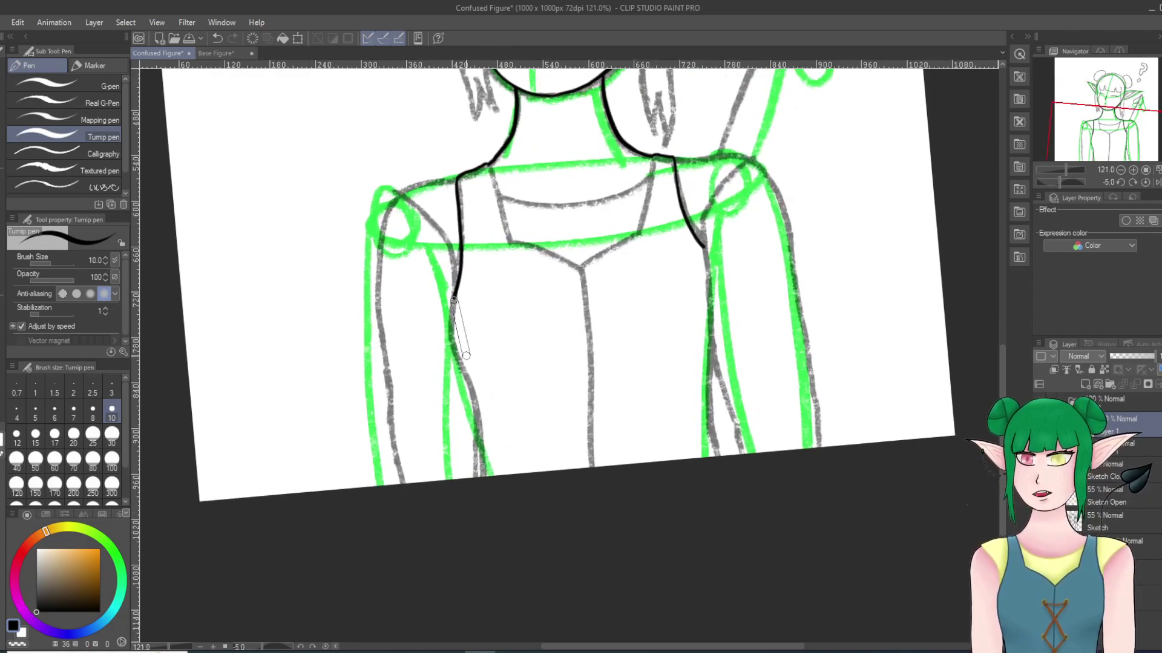
key("asciicircum")
key("asciicircum")
key("ctrl+z")
Step: Try inking the bodice's left side from the strap line down the sketched waist curve, undoing each stroke
scroll(424, 328, "up", 3)
scroll(436, 330, "up", 2)
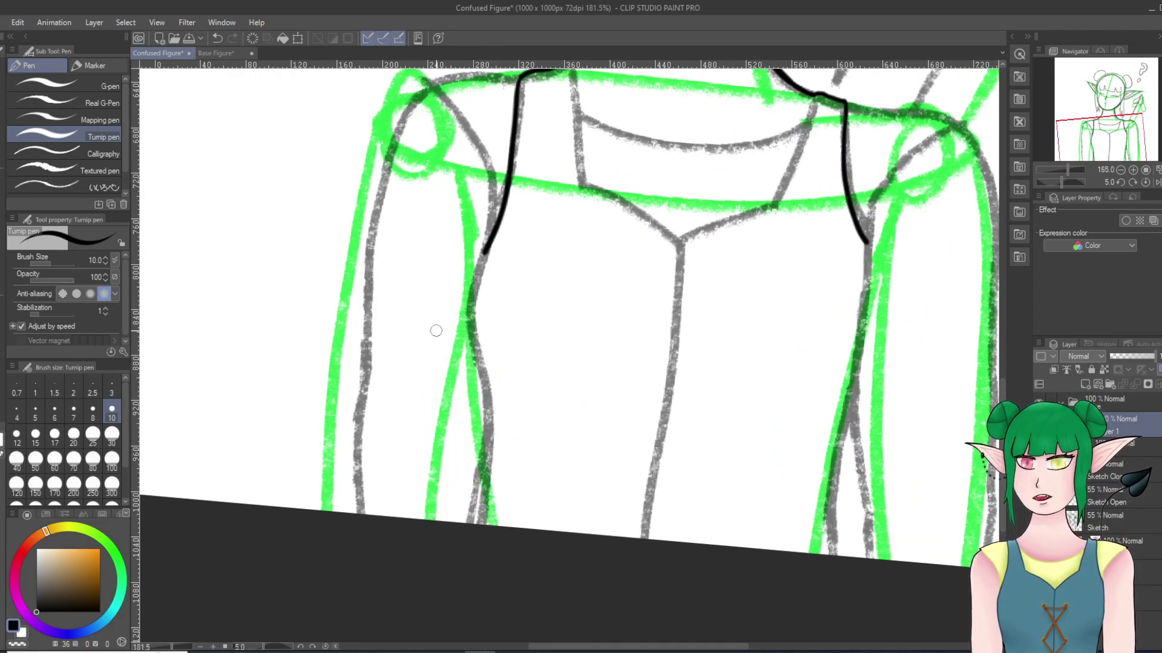
scroll(465, 346, "up", 1)
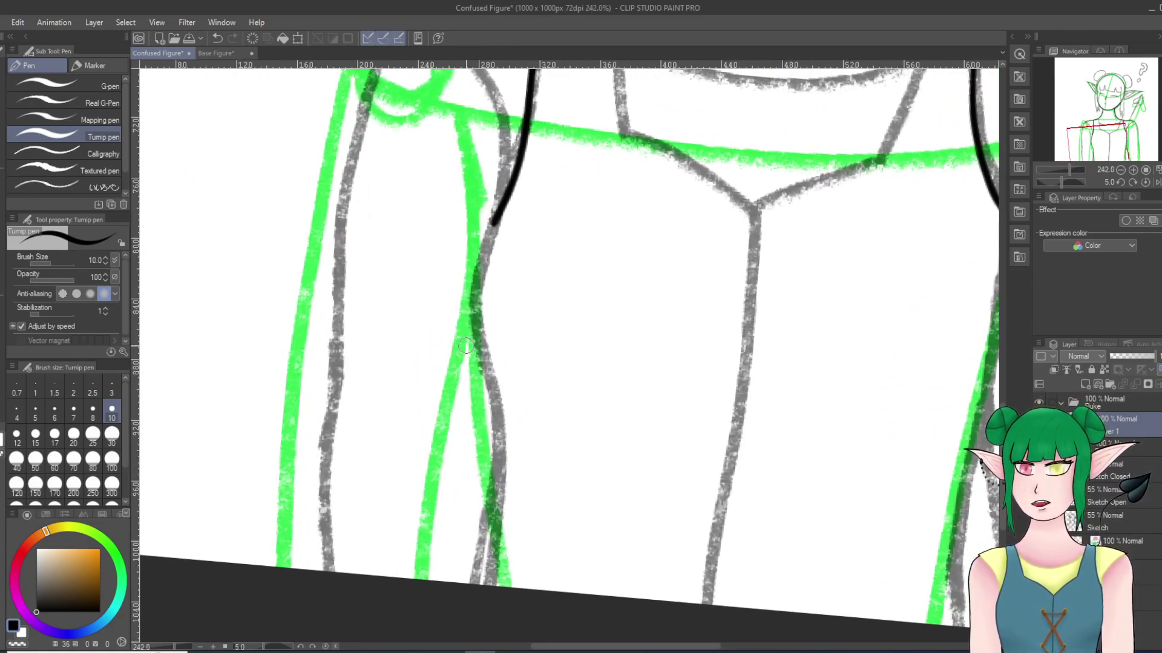
mouse_move(493, 219)
left_mouse_down()
mouse_move(485, 243)
mouse_move(496, 220)
mouse_move(477, 287)
mouse_move(495, 438)
mouse_move(474, 605)
left_mouse_up()
key("ctrl+z")
left_click(217, 39)
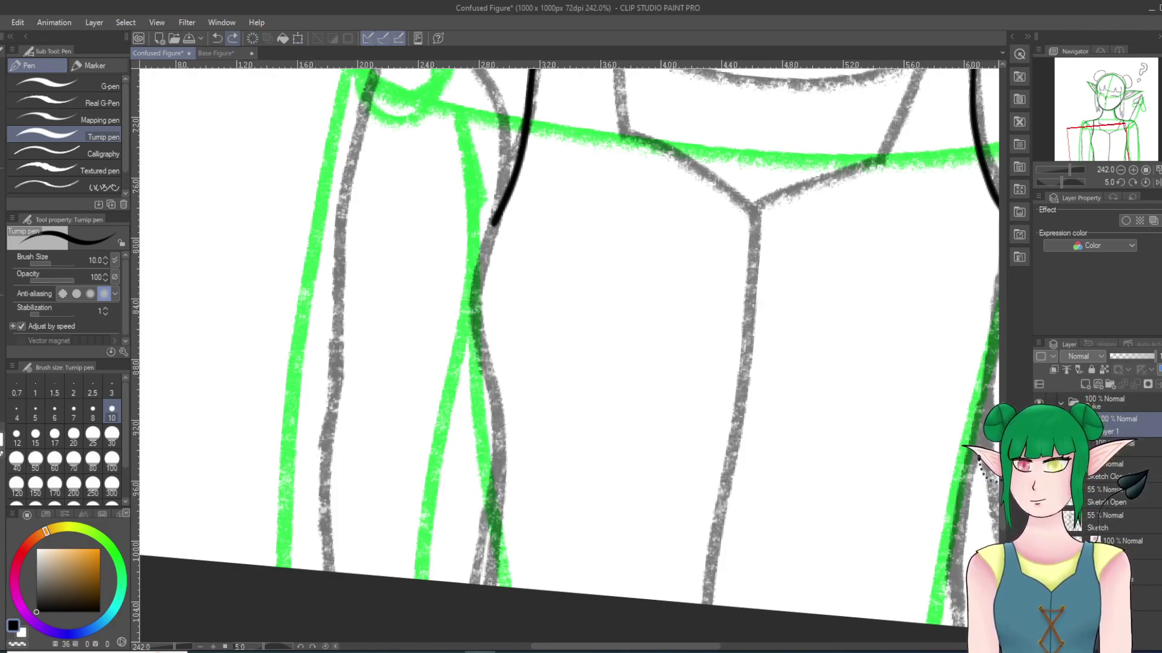
left_click_drag(494, 222, 473, 285)
left_click(217, 38)
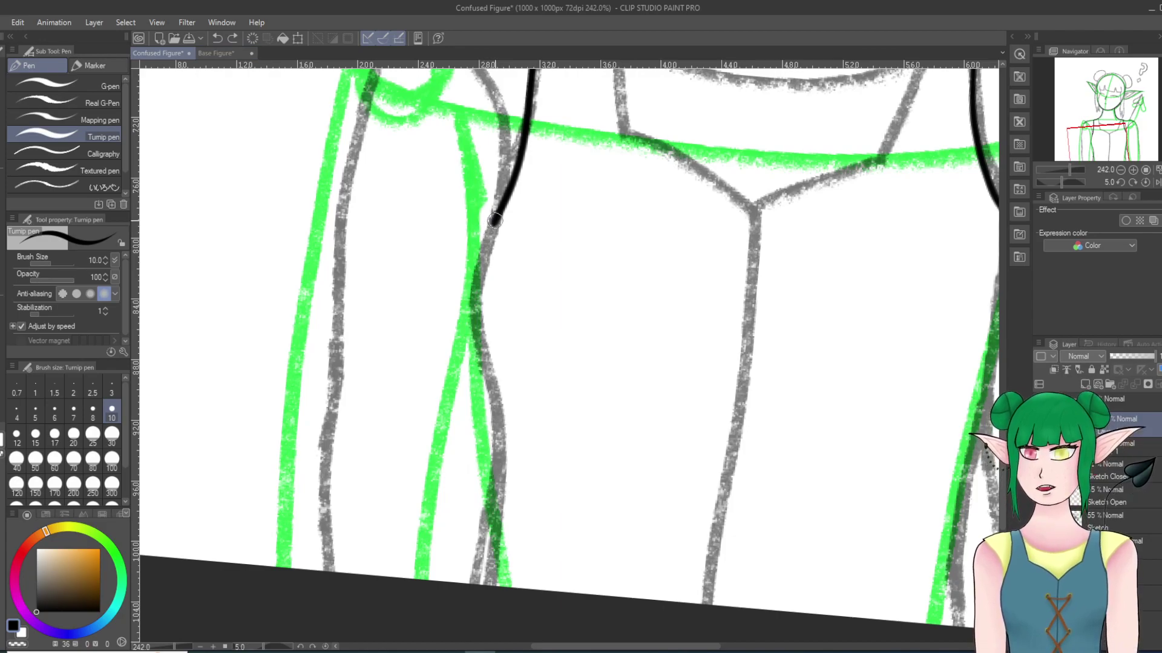
left_click_drag(491, 229, 480, 280)
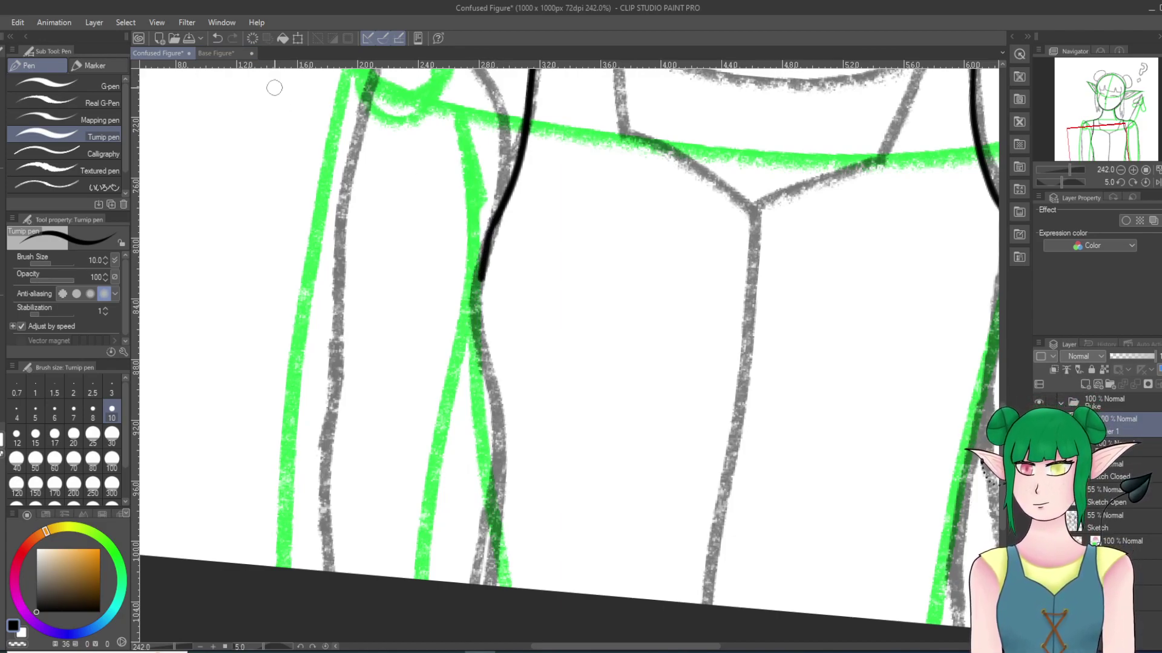
left_click(217, 38)
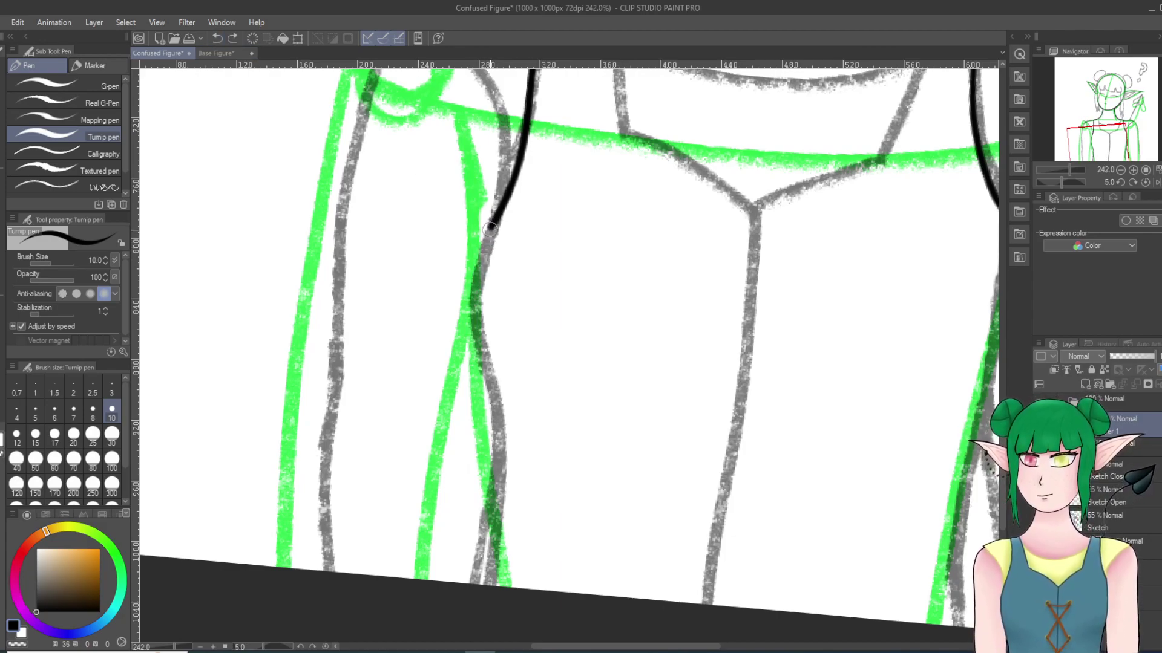
left_click(217, 38)
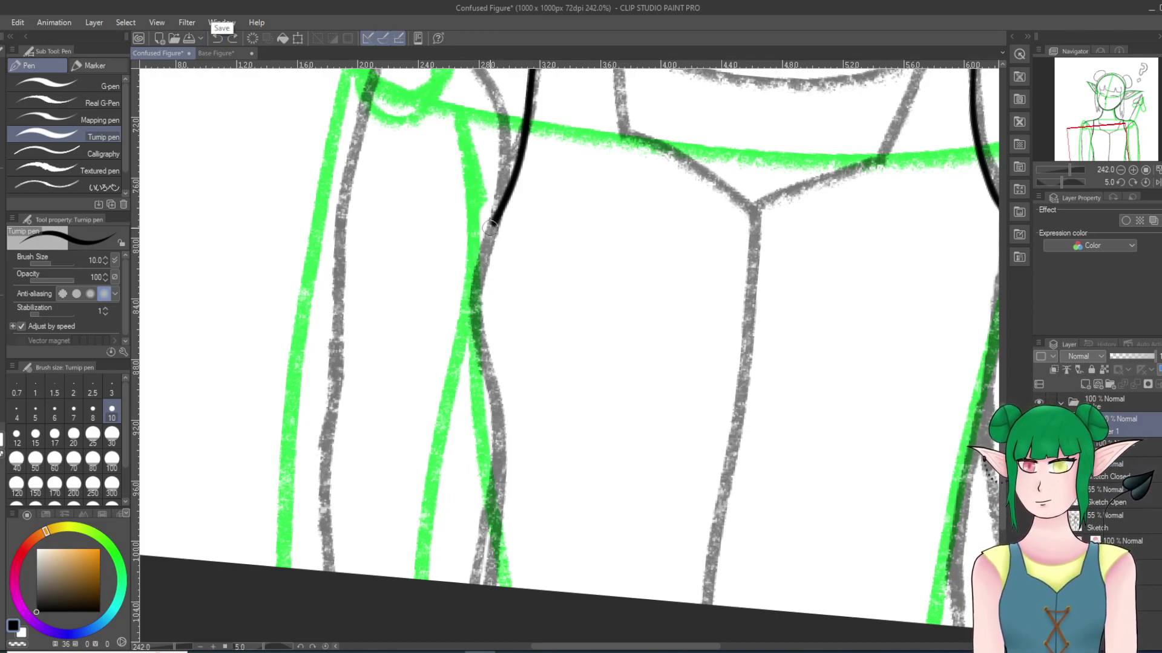
Step: Ink the bodice's left side from the strap line through the waist to the canvas's lower edge, undoing and redrawing the stroke once
mouse_move(492, 224)
left_mouse_down()
mouse_move(475, 322)
mouse_move(493, 395)
left_mouse_up()
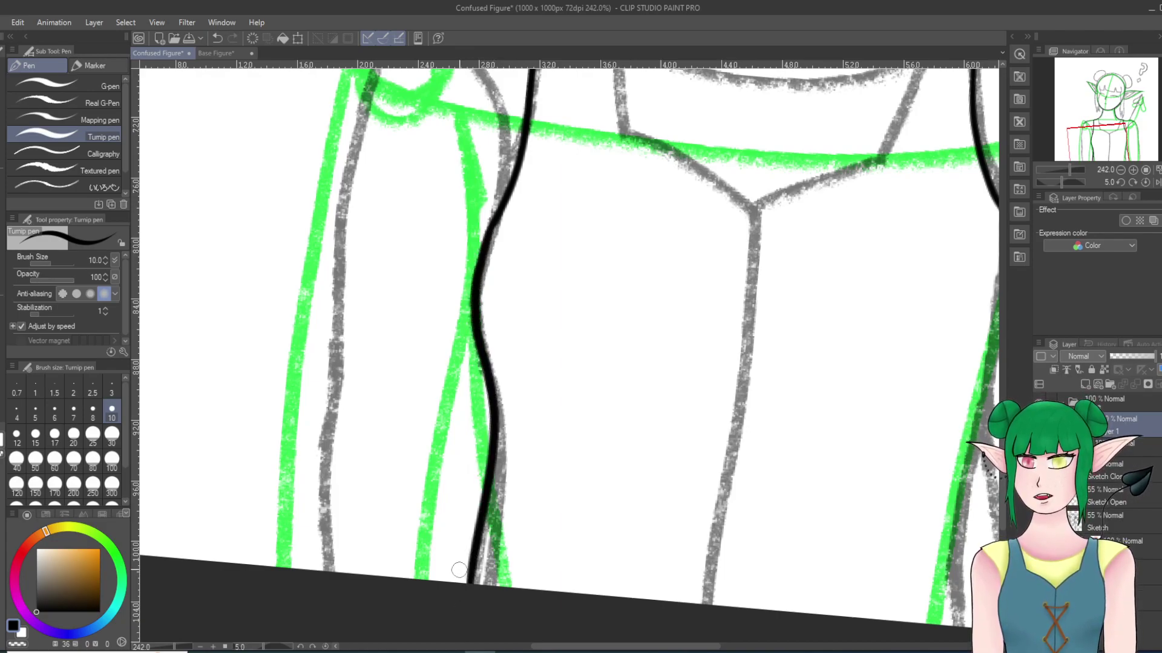
left_click(217, 38)
mouse_move(493, 223)
left_mouse_down()
mouse_move(473, 311)
mouse_move(488, 479)
mouse_move(475, 611)
left_mouse_up()
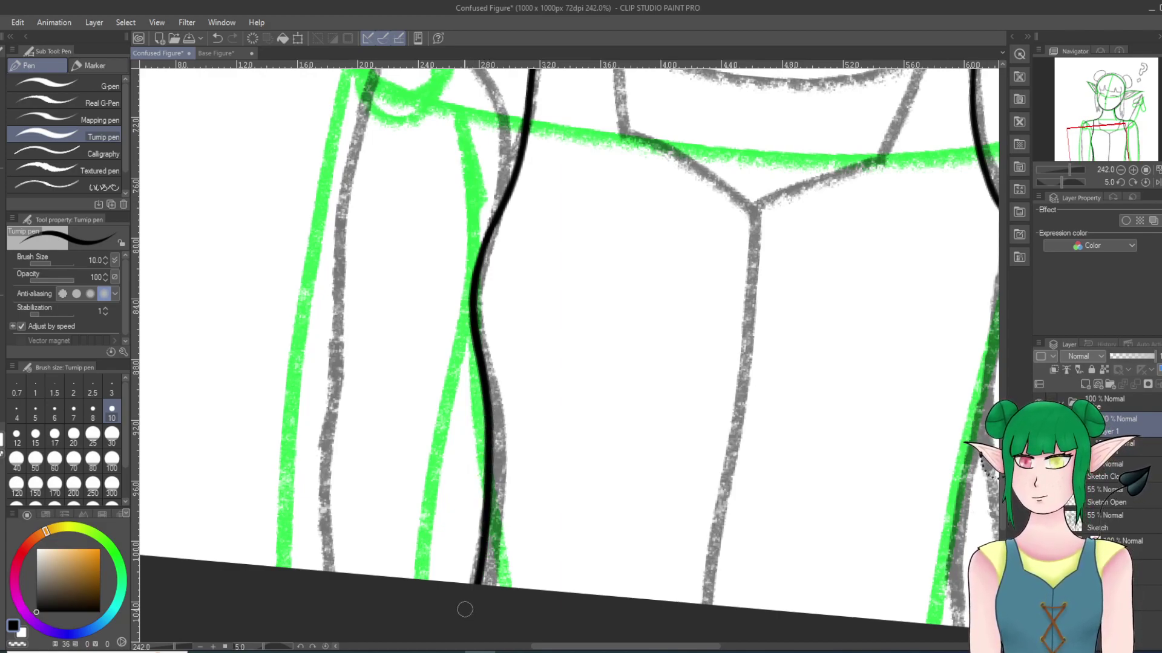
scroll(465, 609, "down", 5)
scroll(753, 590, "up", 3)
scroll(526, 480, "down", 2)
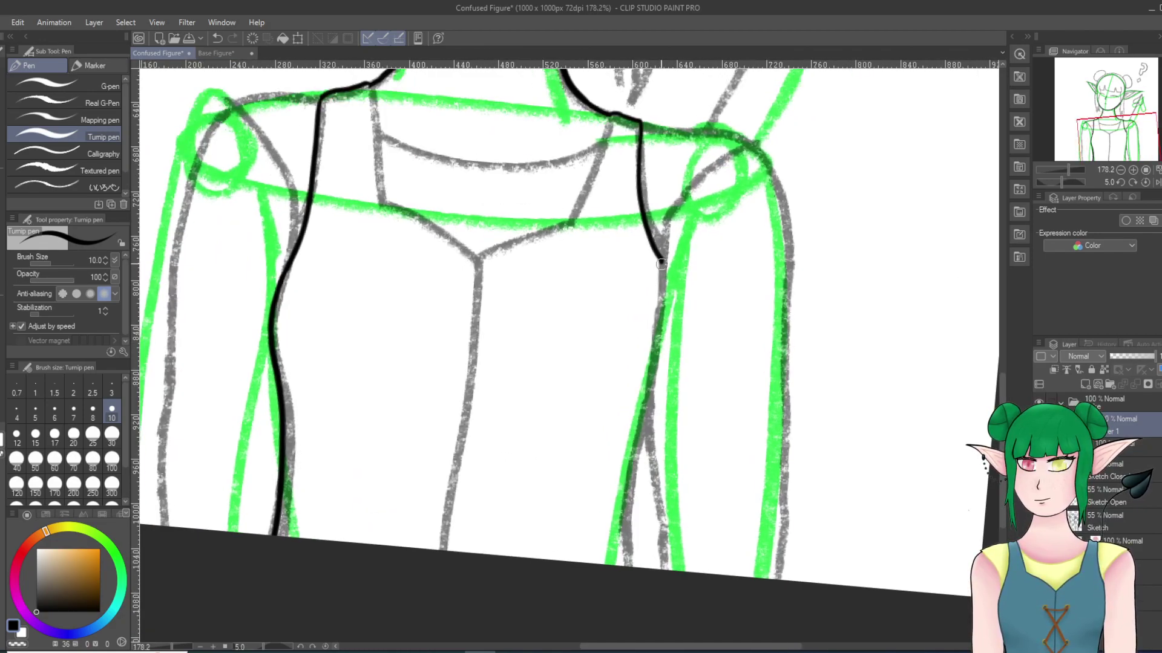
Step: Ink the bodice's right side from the strap line down to the canvas's lower edge, undoing and redrawing the stroke once
left_click_drag(657, 296, 633, 567)
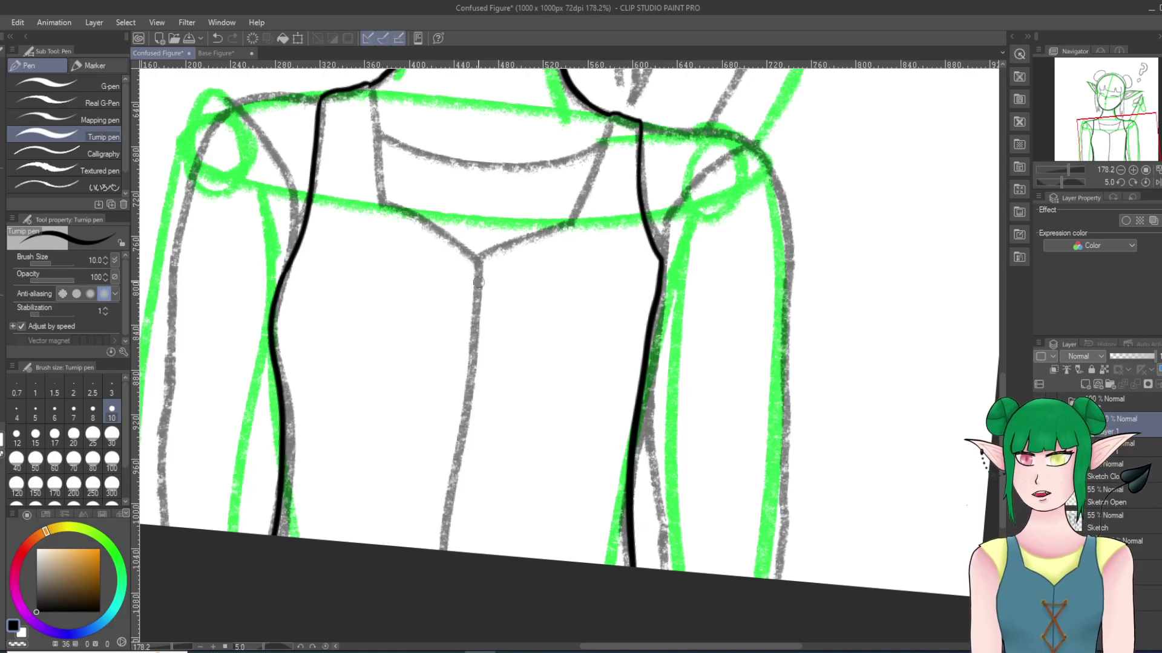
key("ctrl+z")
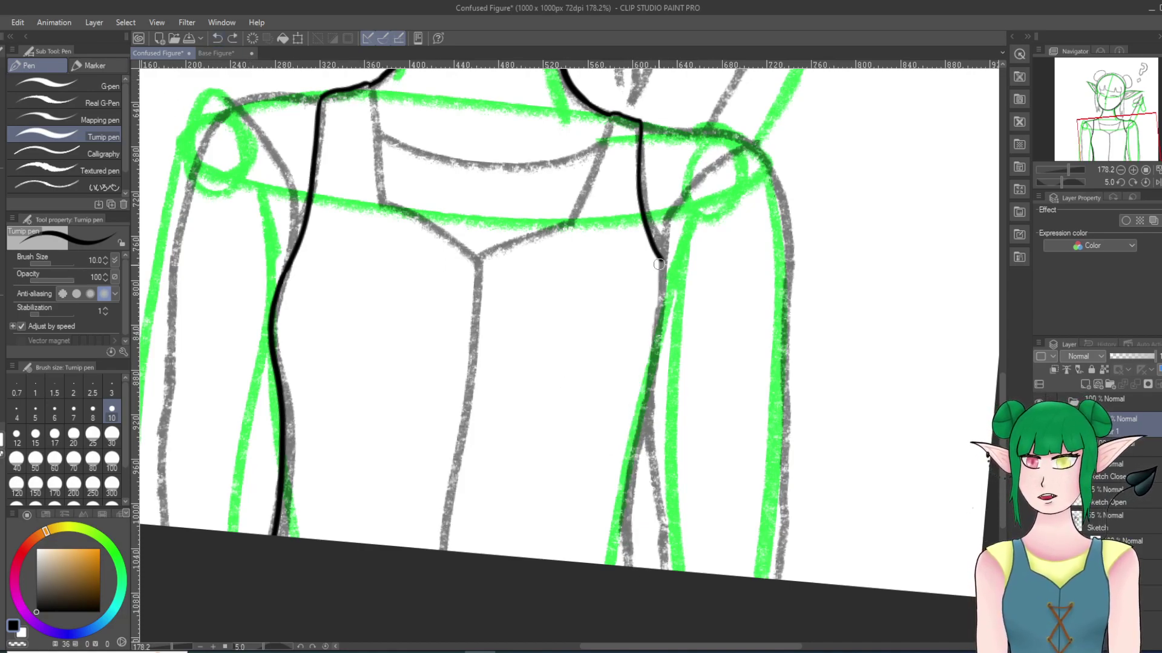
mouse_move(664, 279)
left_mouse_down()
mouse_move(626, 501)
mouse_move(630, 570)
left_mouse_up()
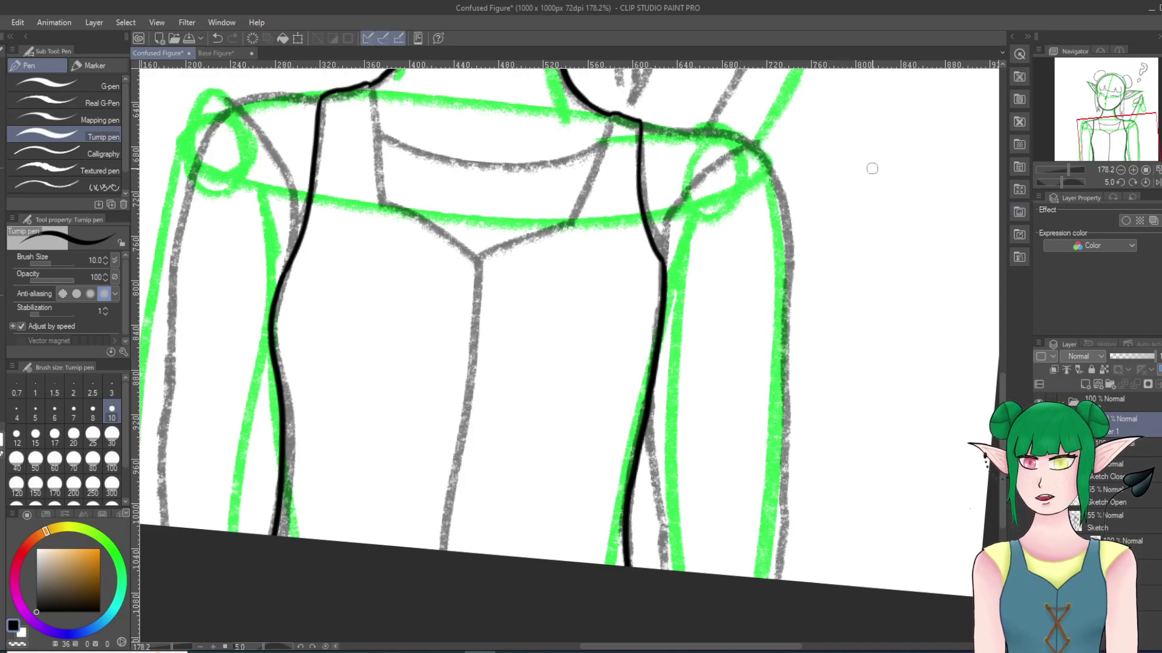
Step: Try inking the right strap's inner edge from the shoulder line to the sketched neckline corner, and undo the stroke
scroll(565, 314, "down", 4)
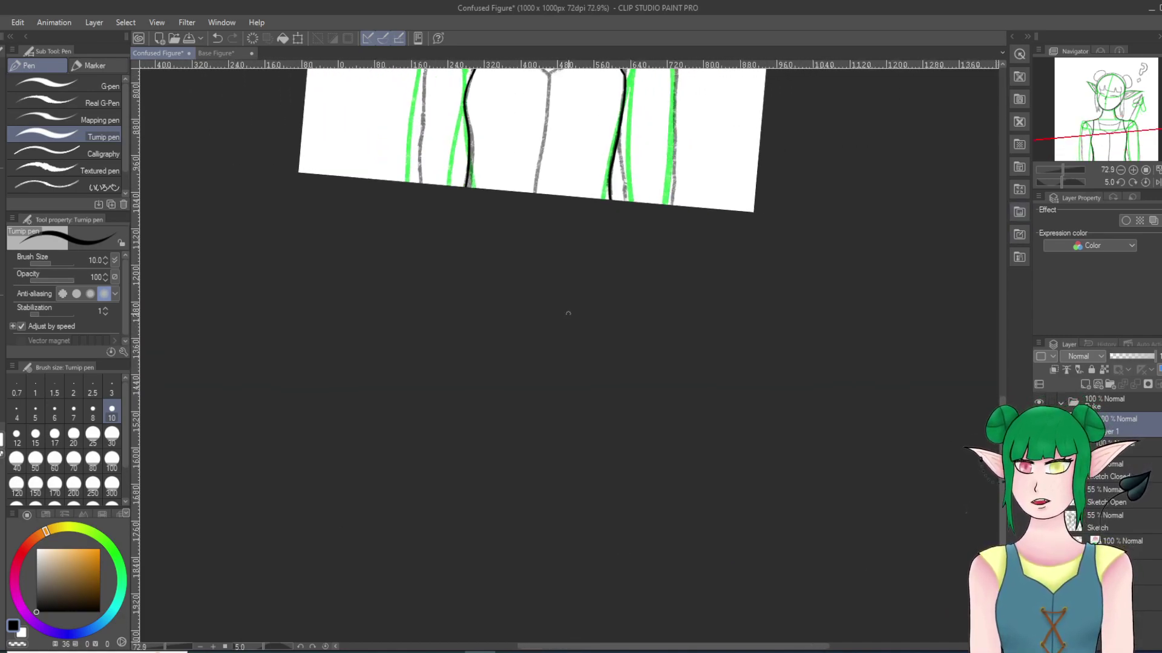
scroll(552, 218, "up", 4)
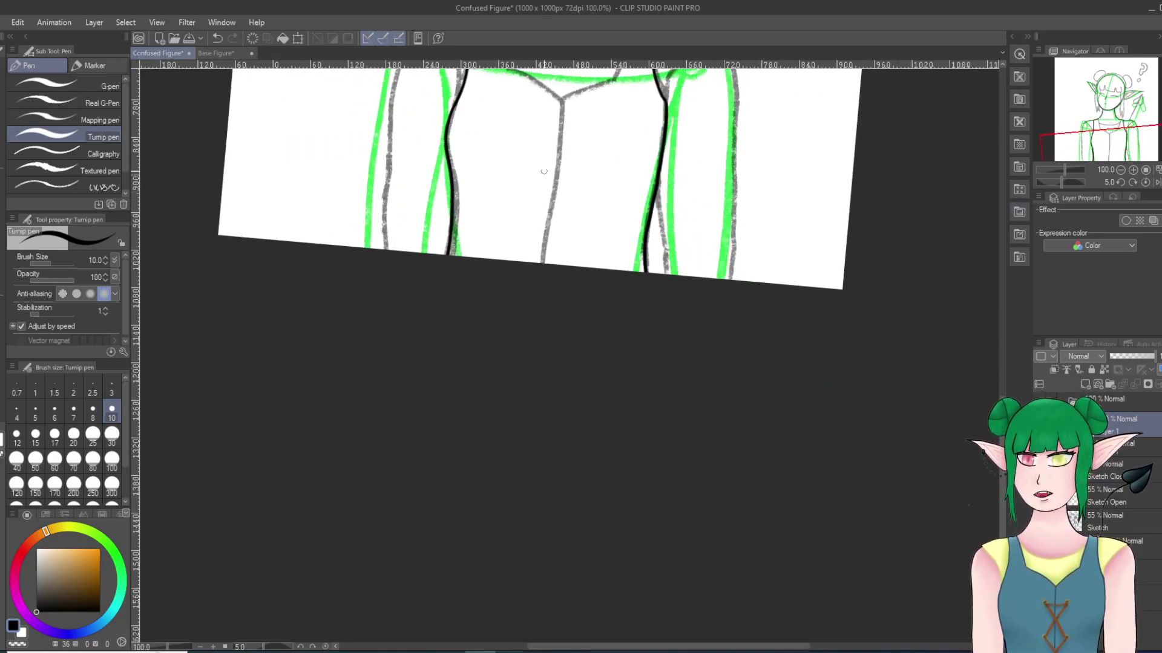
scroll(547, 166, "up", 1)
scroll(544, 300, "down", 5)
scroll(607, 126, "up", 5)
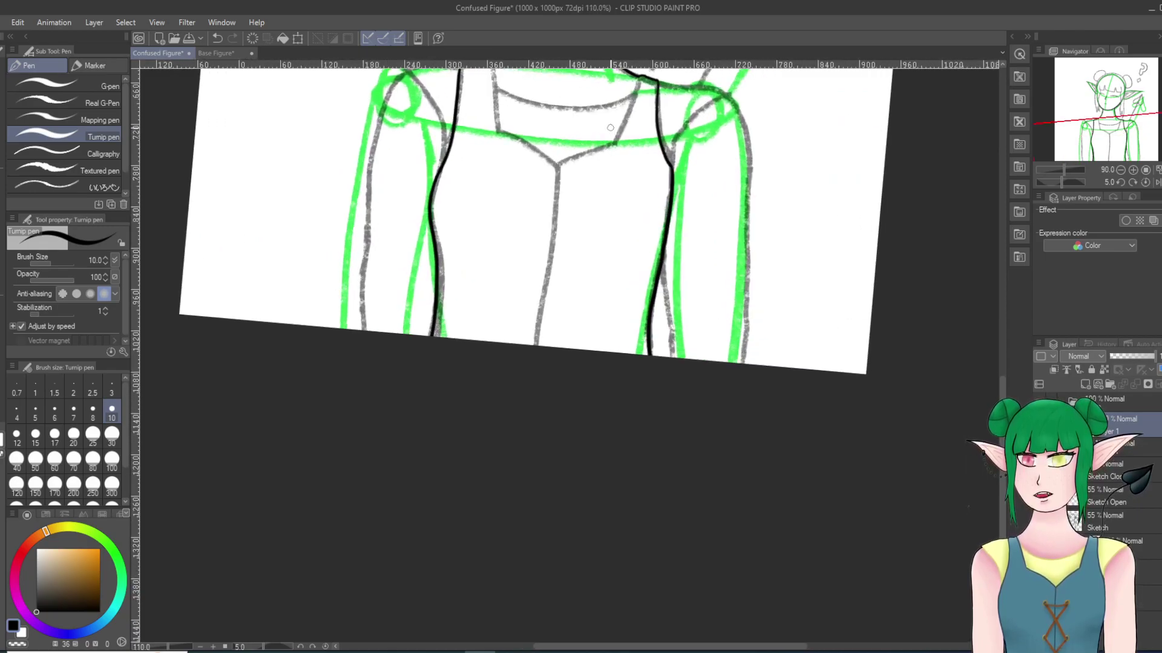
scroll(558, 433, "down", 2)
scroll(547, 182, "up", 5)
scroll(563, 242, "down", 5)
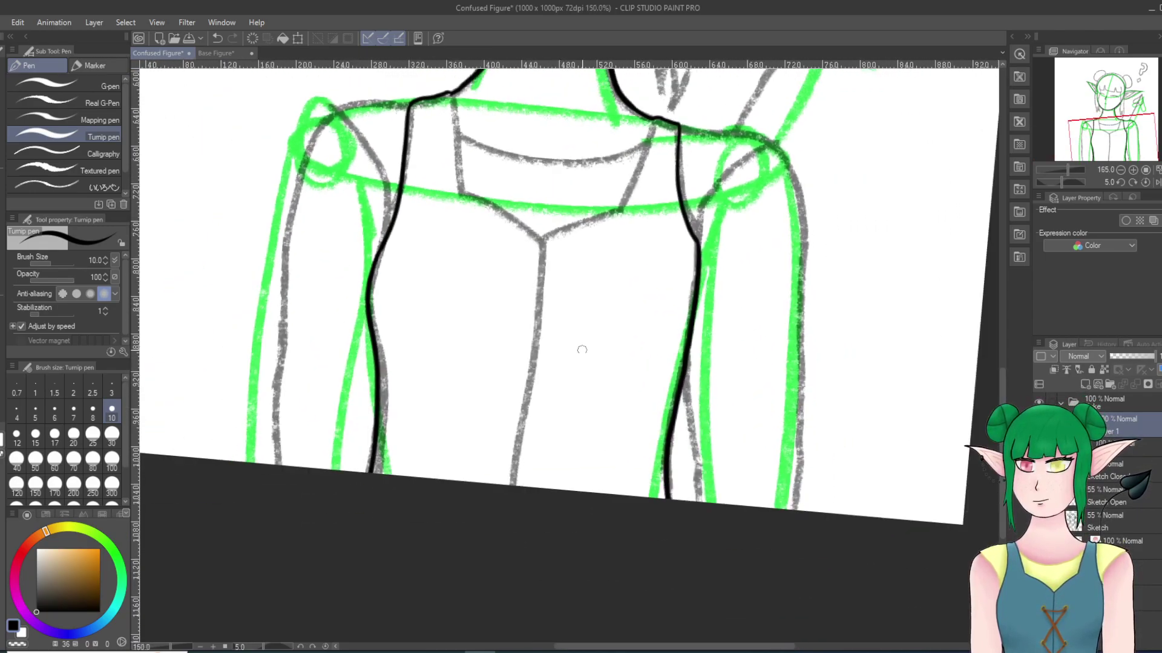
scroll(576, 199, "up", 5)
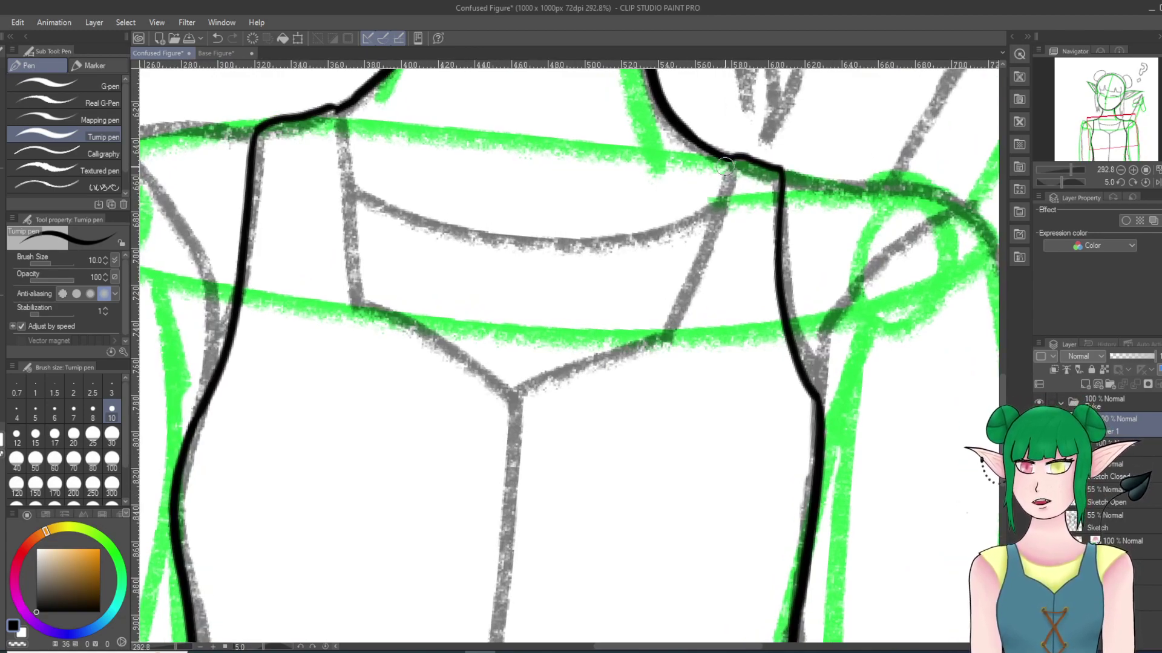
left_click_drag(724, 173, 659, 351)
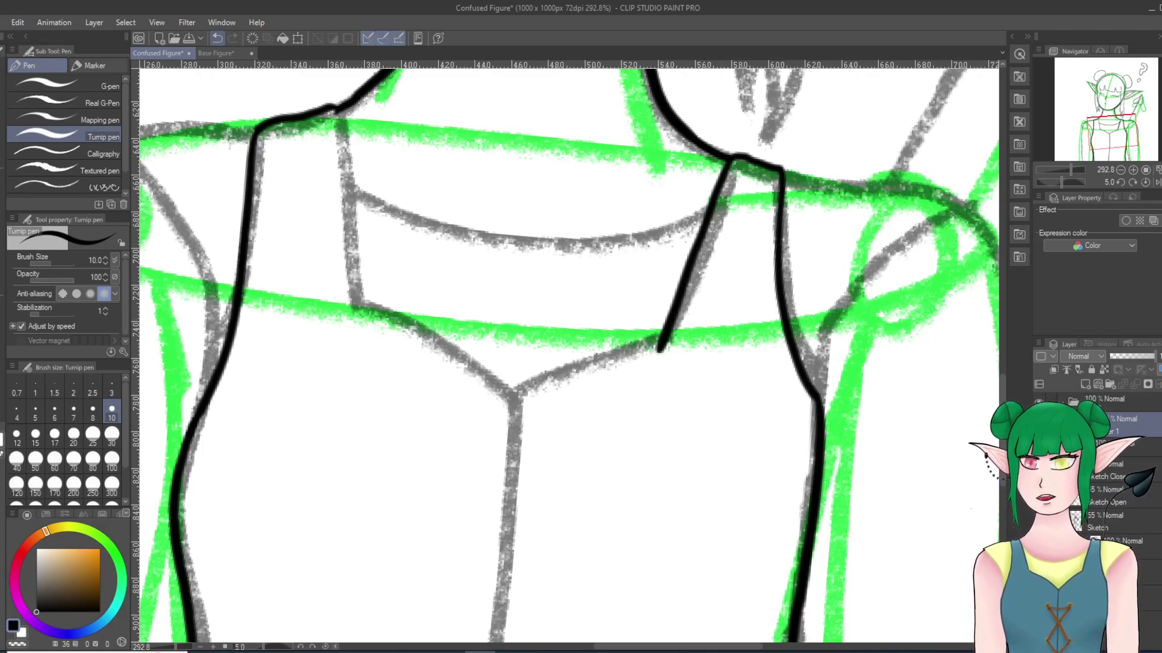
key("ctrl+z")
Step: Ink the left strap's inner edge from the neck end of the shoulder segment to the sketched neckline corner, redrawing it once
left_click_drag(332, 111, 374, 313)
left_click(217, 38)
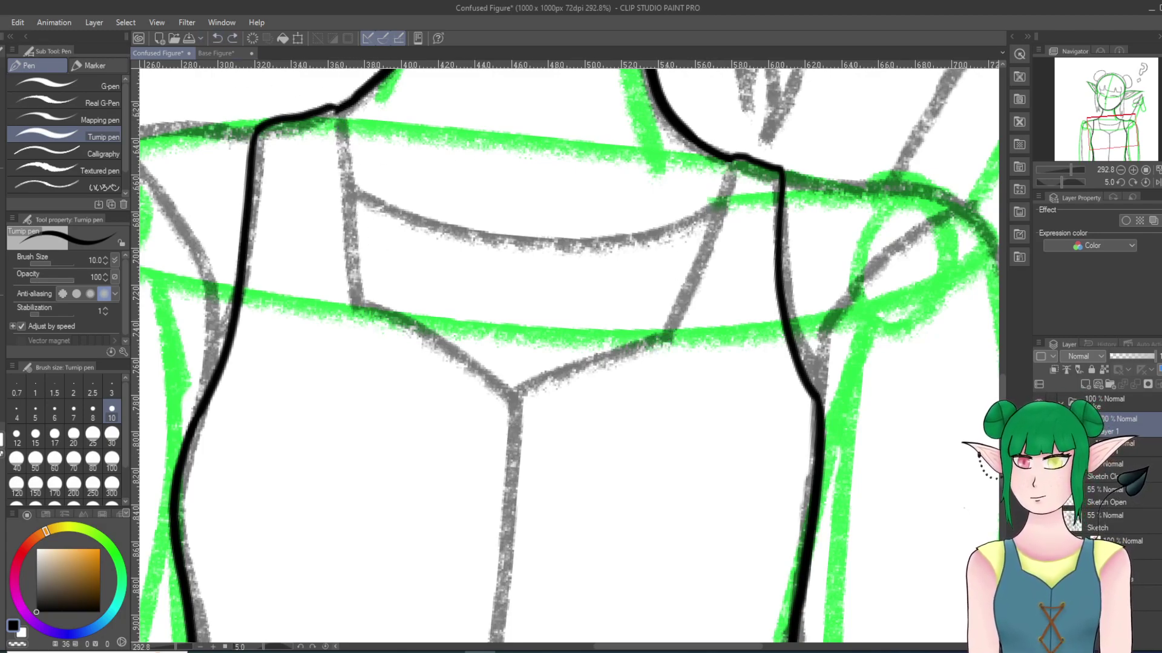
left_click_drag(334, 109, 374, 313)
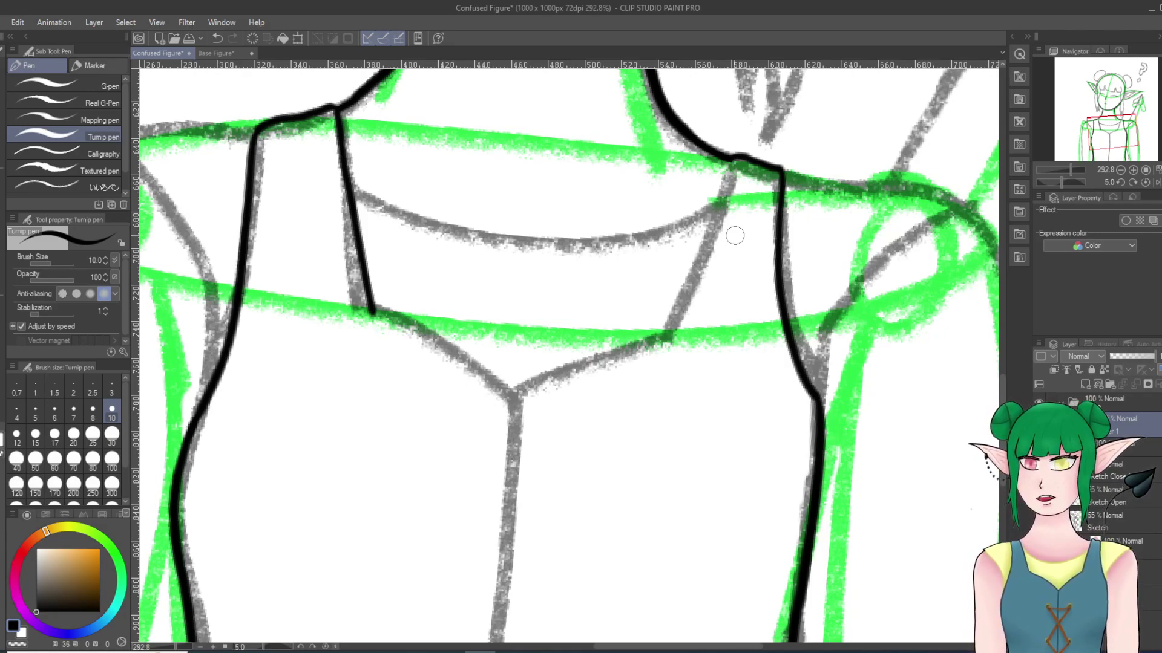
Step: Ink the right strap's inner edge from the shoulder line to the sketched neckline corner, undoing and redrawing until it fits
left_click_drag(731, 159, 646, 339)
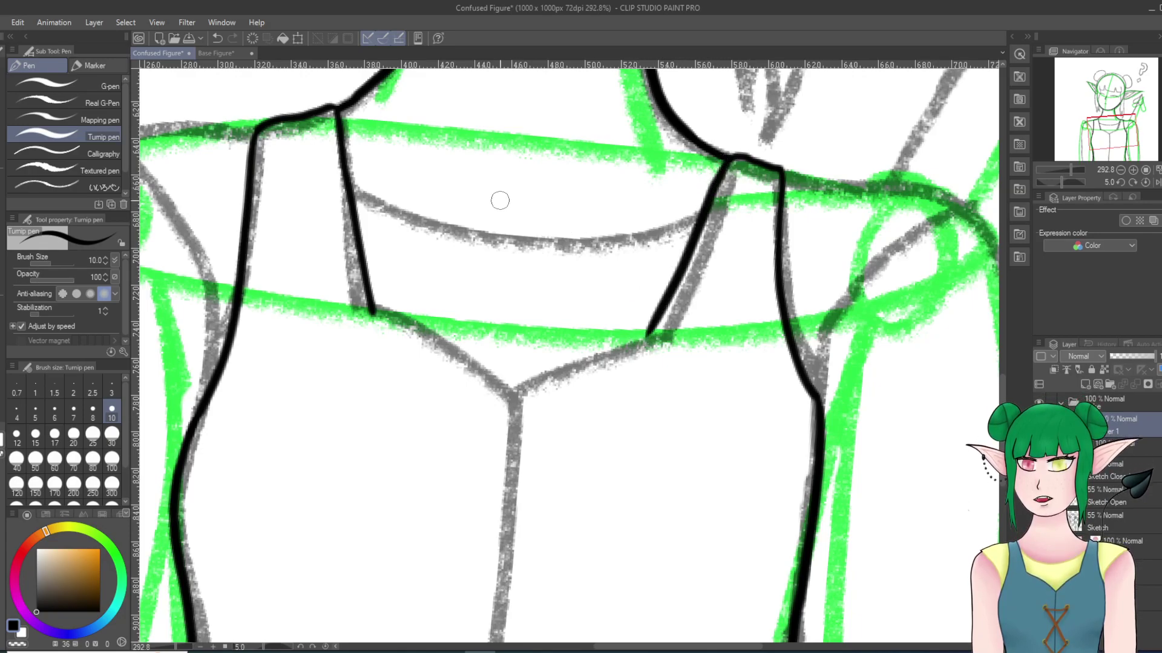
key("ctrl+z")
left_click_drag(730, 159, 659, 336)
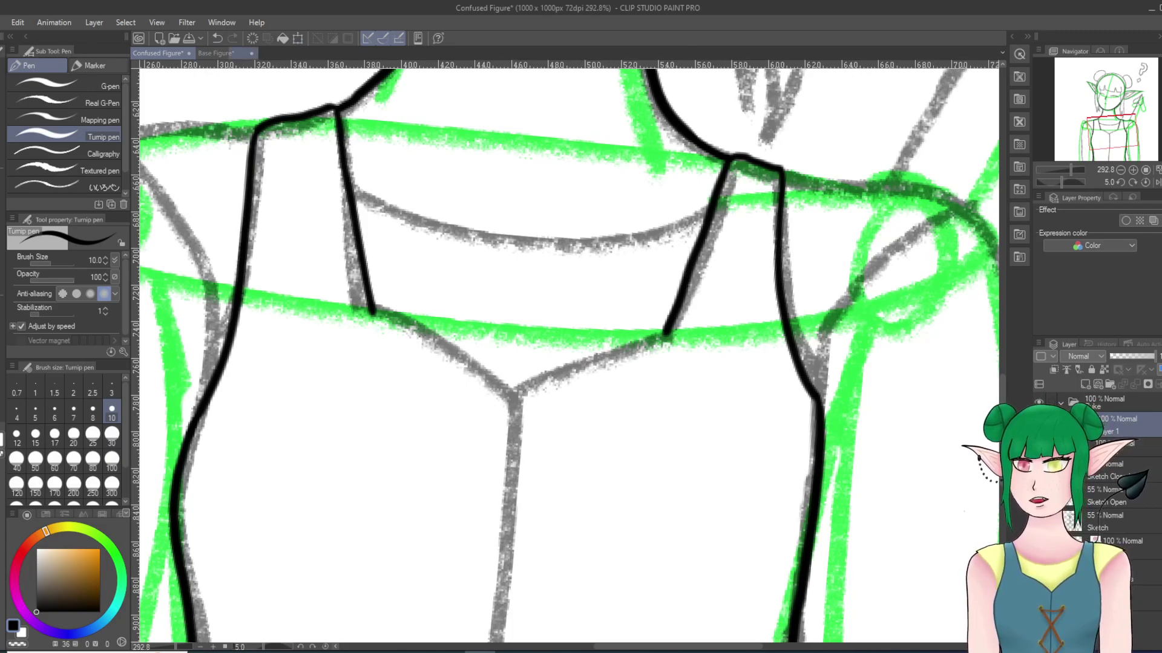
left_click(217, 38)
left_click_drag(731, 159, 676, 343)
left_click(217, 38)
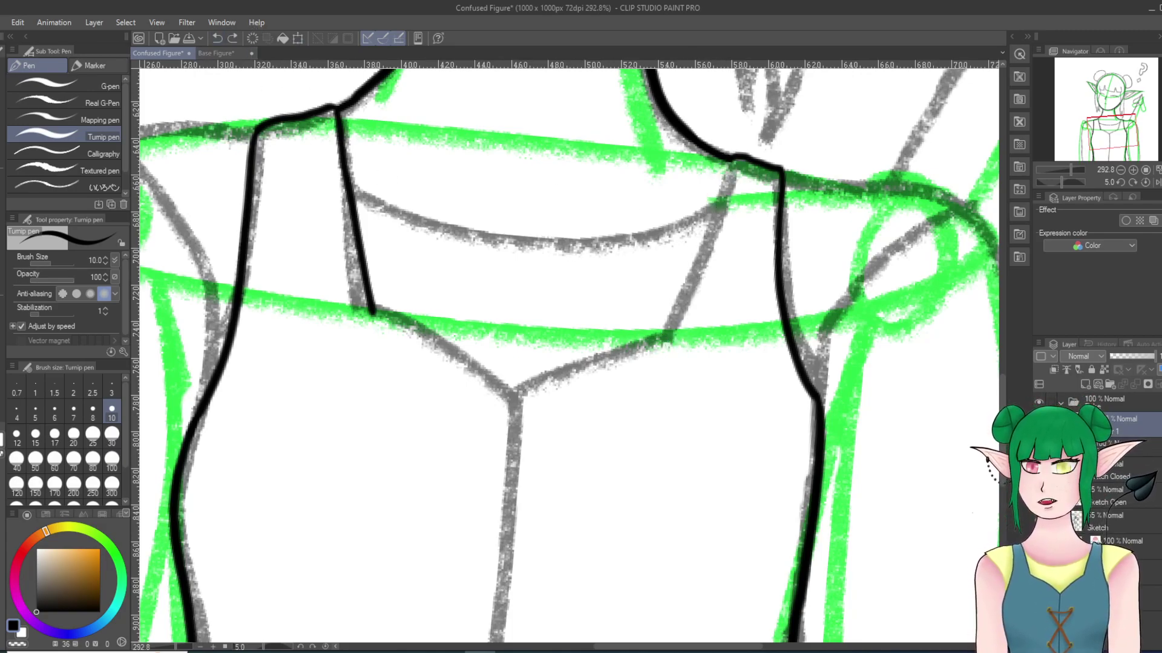
left_click_drag(729, 159, 670, 332)
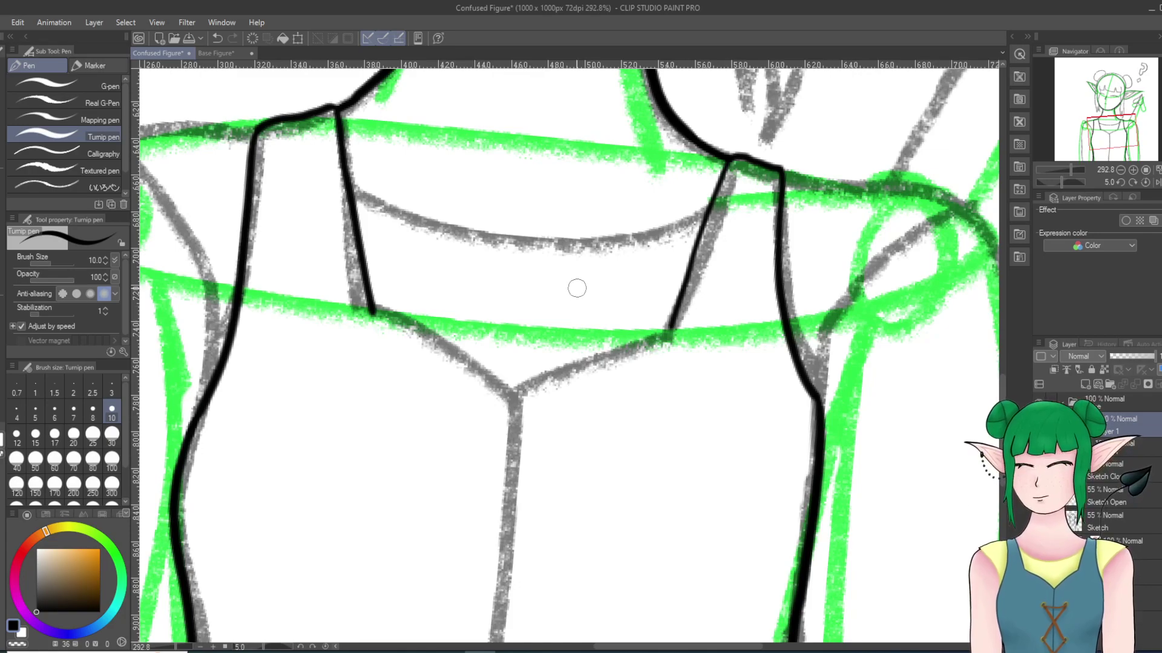
Step: Try inking the right and left halves of the bodice's pointed neckline from the strap corners, undoing each stroke
mouse_move(669, 330)
left_mouse_down()
mouse_move(565, 369)
mouse_move(538, 395)
left_mouse_up()
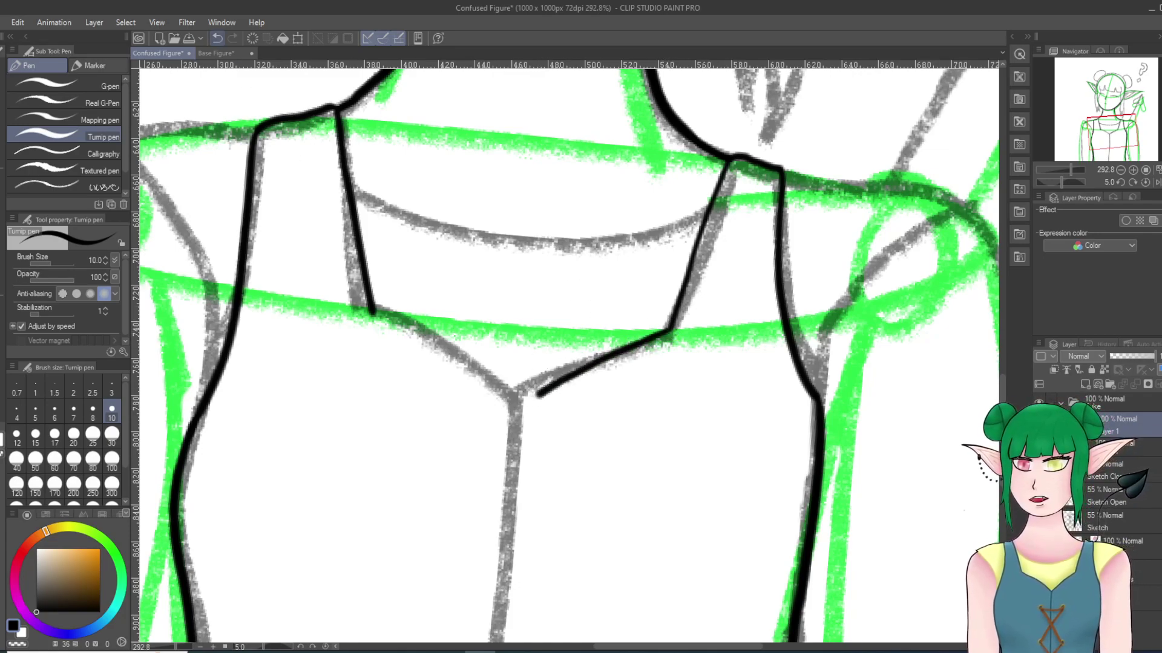
left_click(217, 38)
left_click_drag(372, 313, 491, 388)
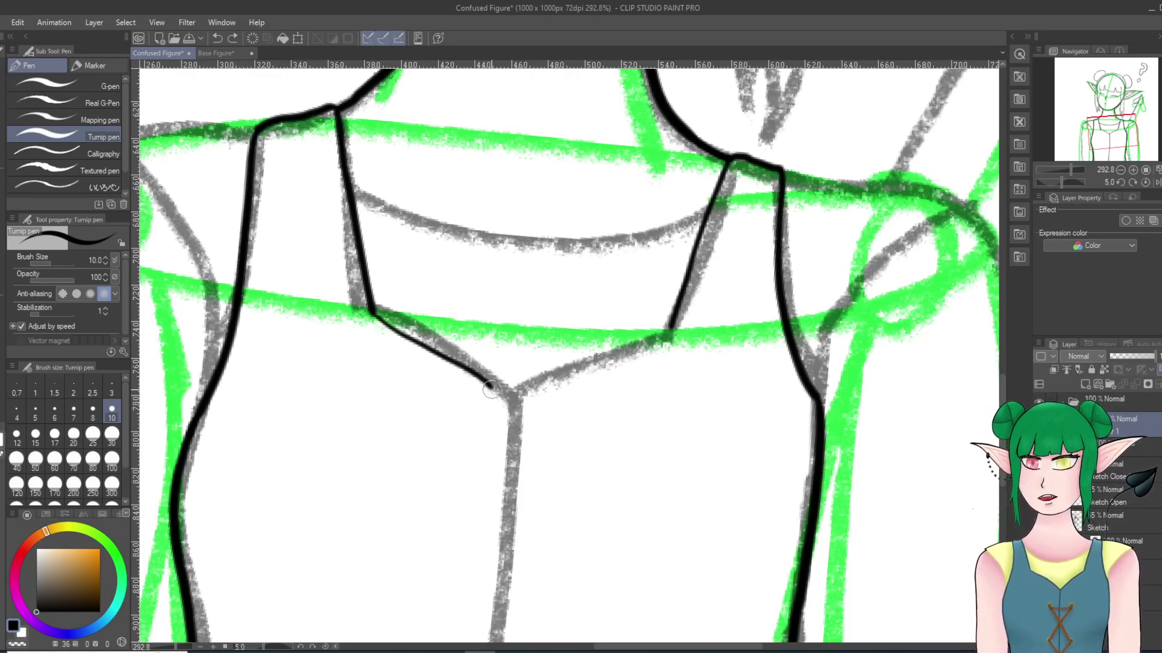
left_click(217, 39)
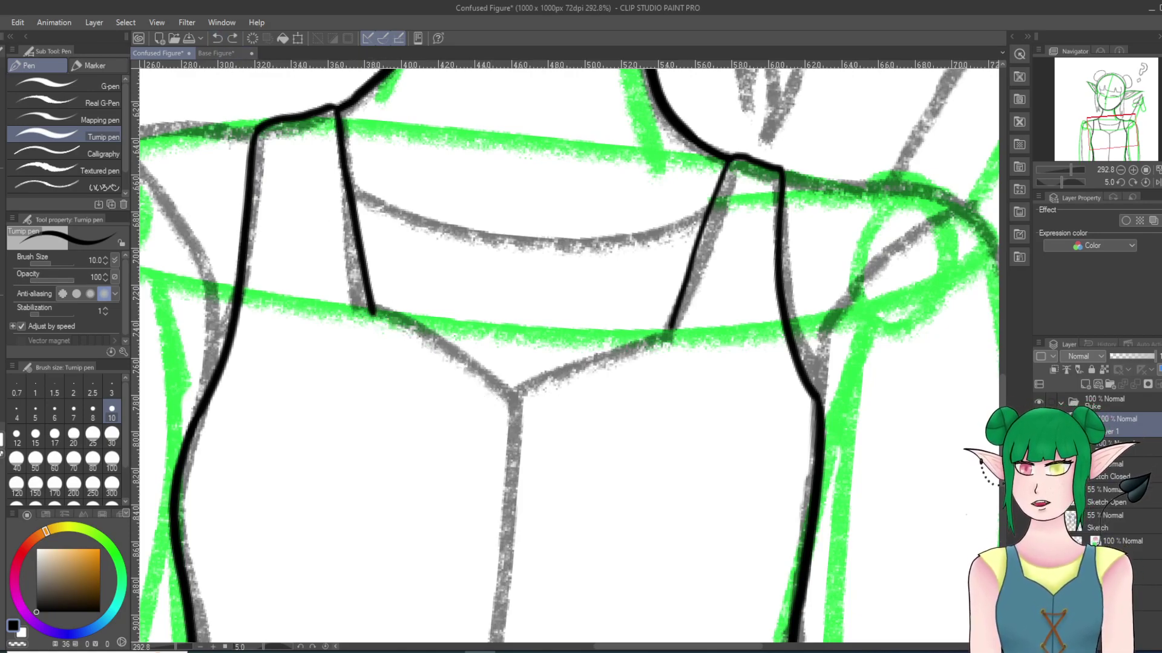
Step: Ink the neckline's right half as a slight curve from the right strap's inner corner to the centre point, undoing and redrawing repeatedly
scroll(375, 323, "down", 4)
scroll(527, 417, "down", 2)
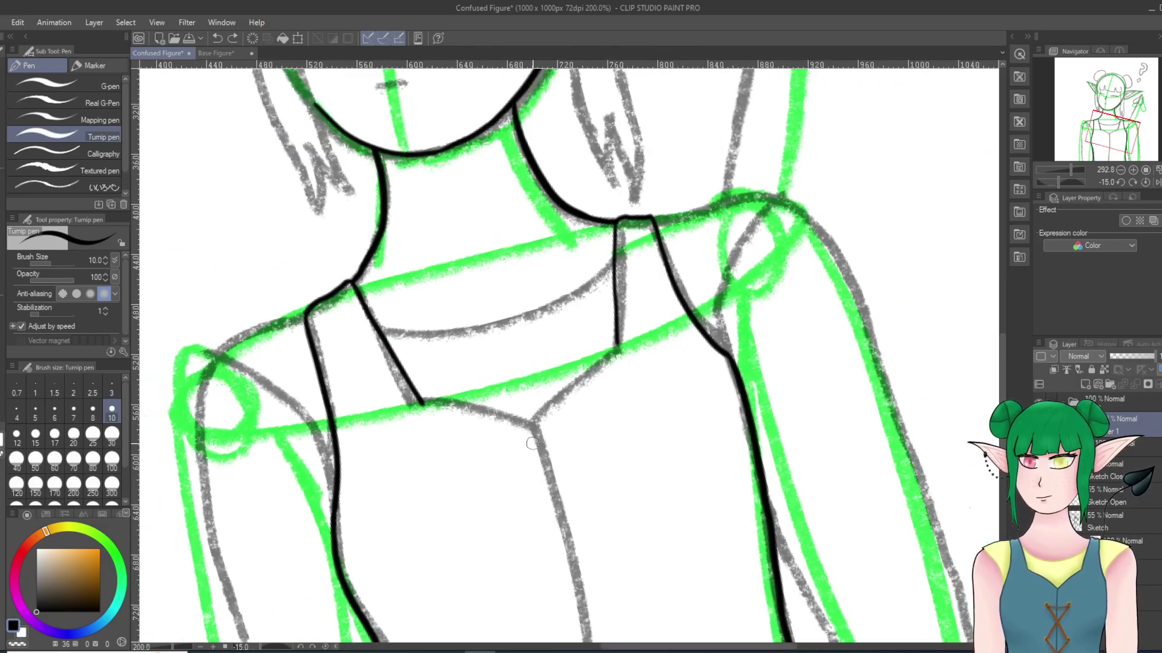
scroll(439, 323, "up", 2)
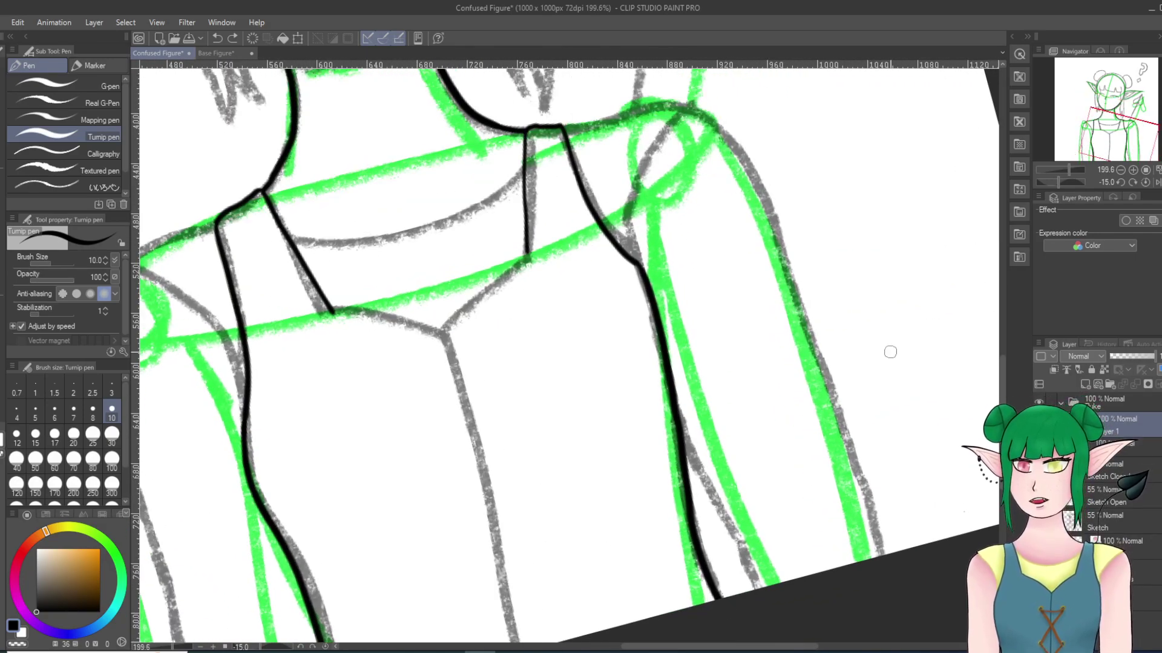
scroll(210, 291, "up", 2)
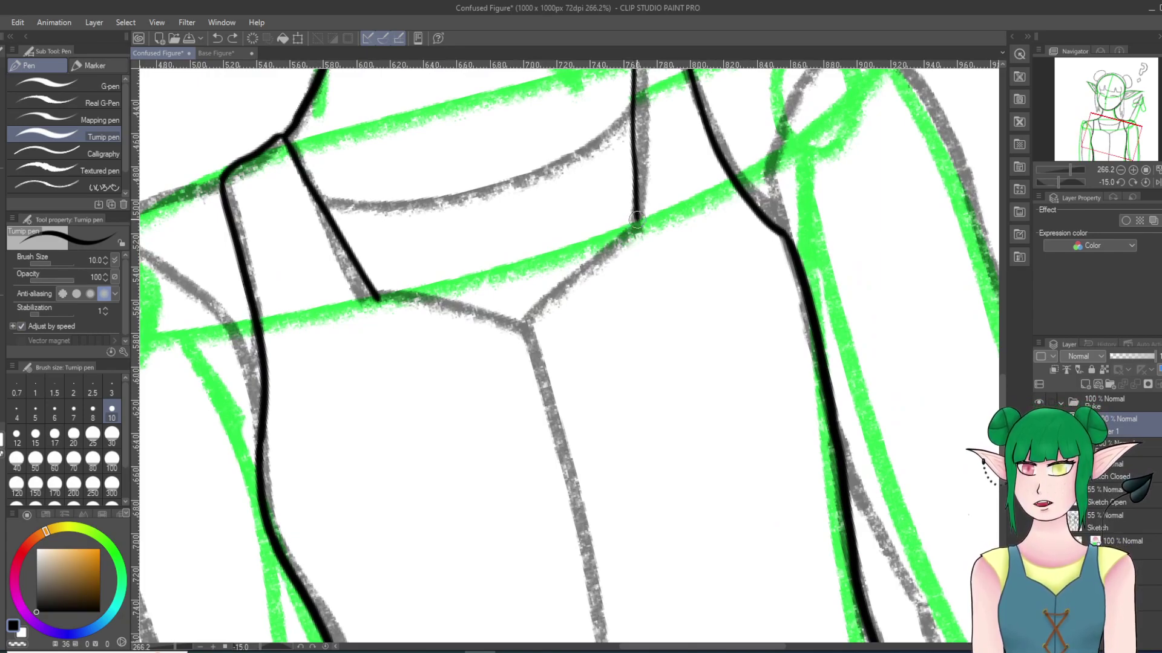
left_click_drag(635, 219, 540, 314)
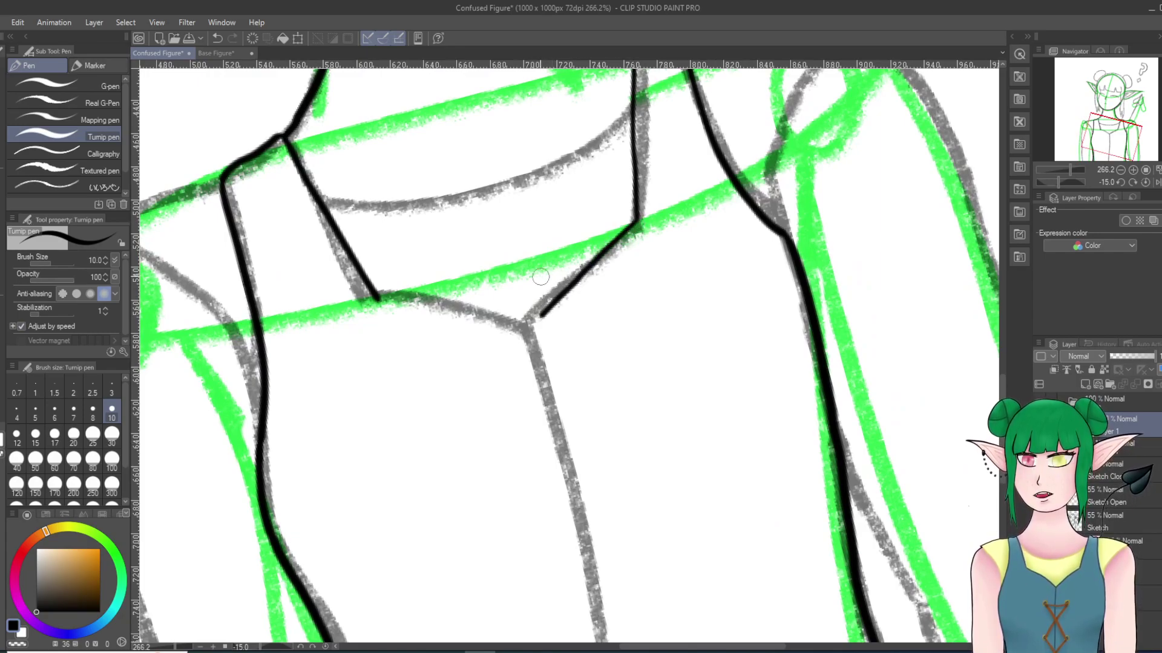
key("ctrl+z")
left_click_drag(637, 219, 527, 330)
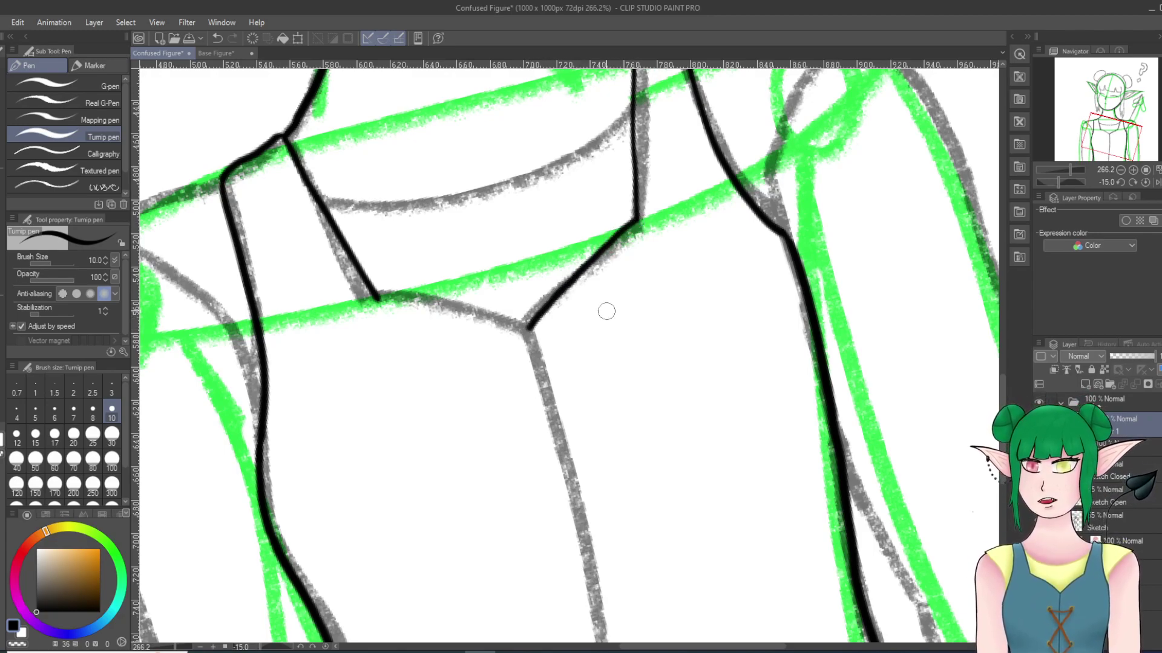
key("ctrl+z")
left_click_drag(636, 219, 550, 298)
key("ctrl+z")
left_click_drag(636, 219, 532, 317)
key("ctrl+z")
left_click_drag(635, 219, 531, 318)
key("ctrl+z")
mouse_move(638, 217)
left_mouse_down()
mouse_move(578, 258)
mouse_move(530, 318)
left_mouse_up()
key("ctrl+z")
left_click_drag(636, 219, 524, 323)
key("ctrl+z")
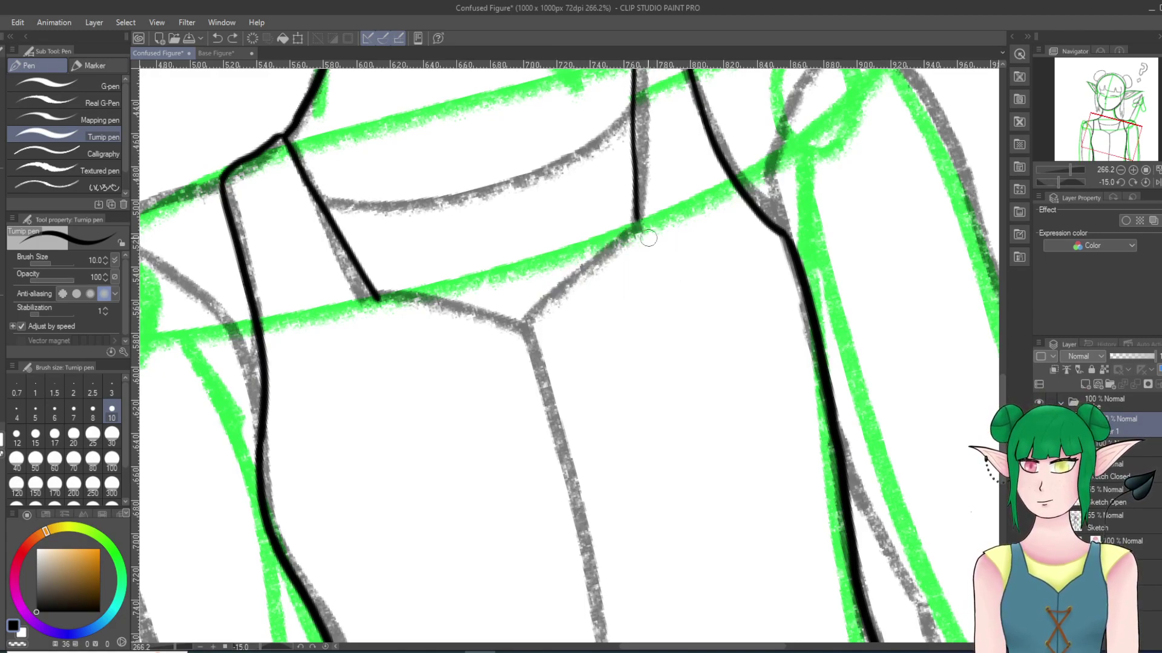
mouse_move(522, 330)
left_mouse_down()
mouse_move(641, 219)
mouse_move(570, 276)
mouse_move(530, 335)
left_mouse_up()
key("ctrl+z")
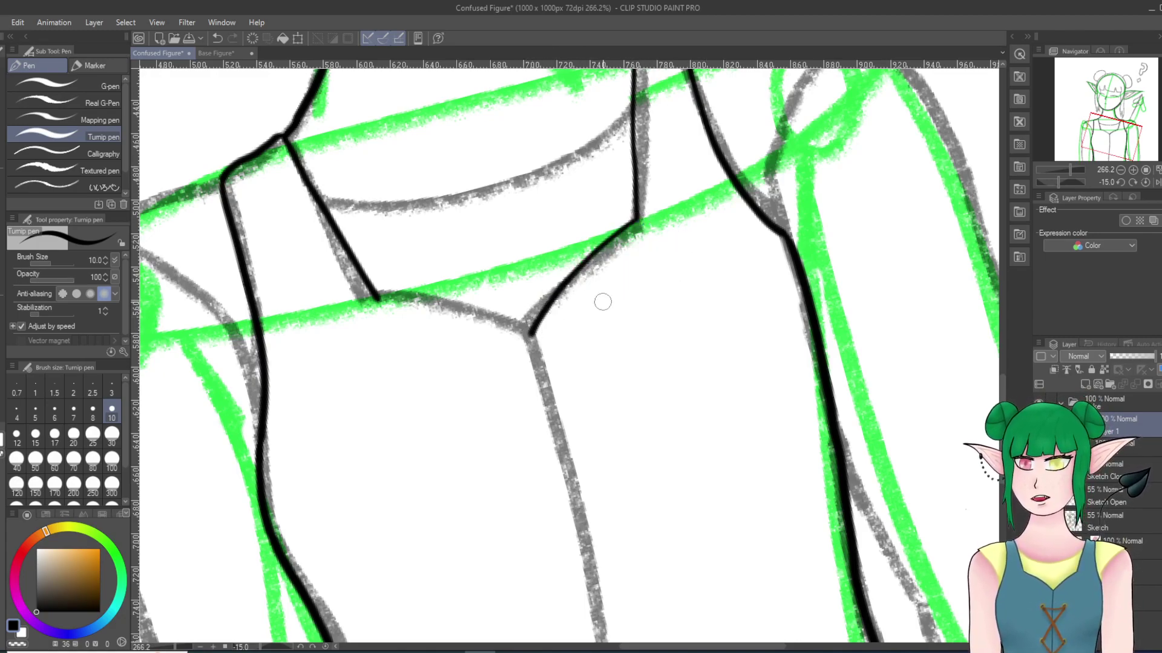
Step: Try inking the neckline's left half from the left strap's inner corner to the centre point with the canvas rotated, and undo it
key("asciicircum")
key("asciicircum")
key("asciicircum")
key("asciicircum")
key("asciicircum")
key("asciicircum")
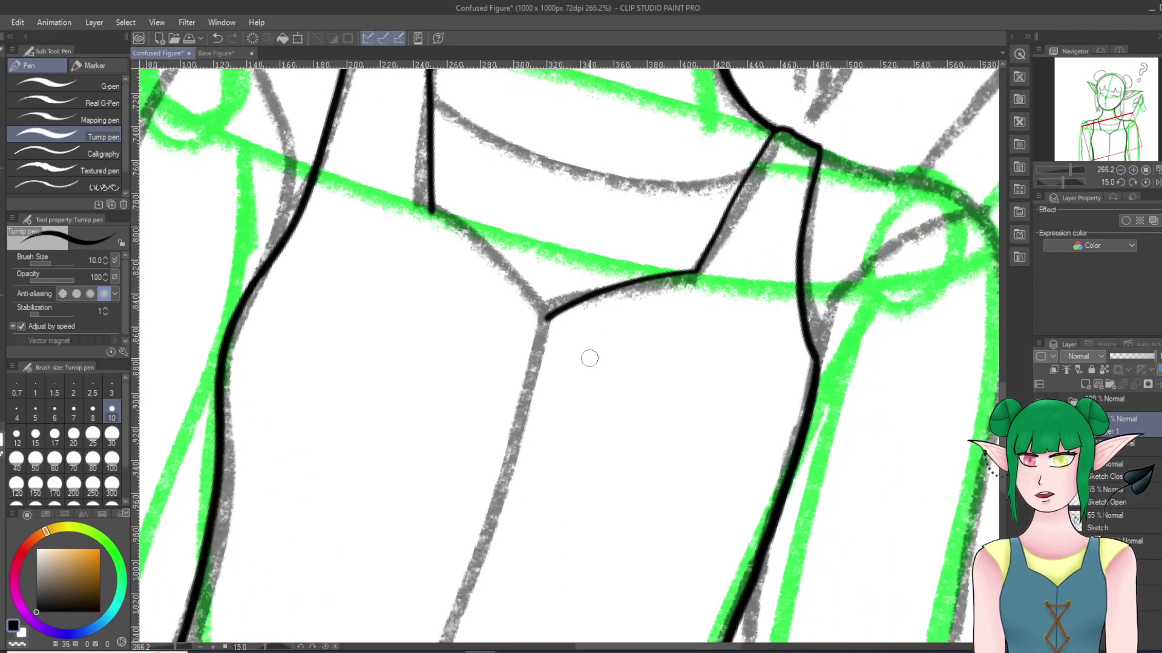
left_click_drag(431, 213, 541, 323)
key("ctrl+z")
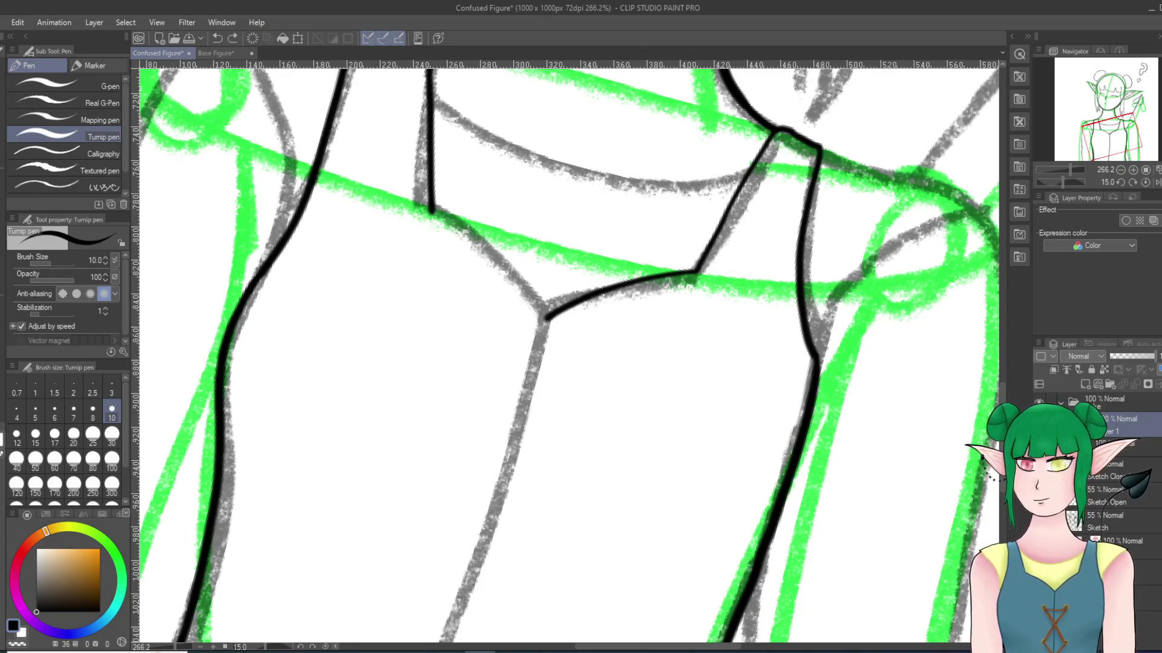
Step: Rotate the canvas to -75 degrees and ink the neckline's left half from strap corner to centre point, redrawing until it fits
key("minus")
key("minus")
key("minus")
key("minus")
key("minus")
key("minus")
key("minus")
key("minus")
key("minus")
key("minus")
key("minus")
key("minus")
key("minus")
key("minus")
key("minus")
key("minus")
key("minus")
key("minus")
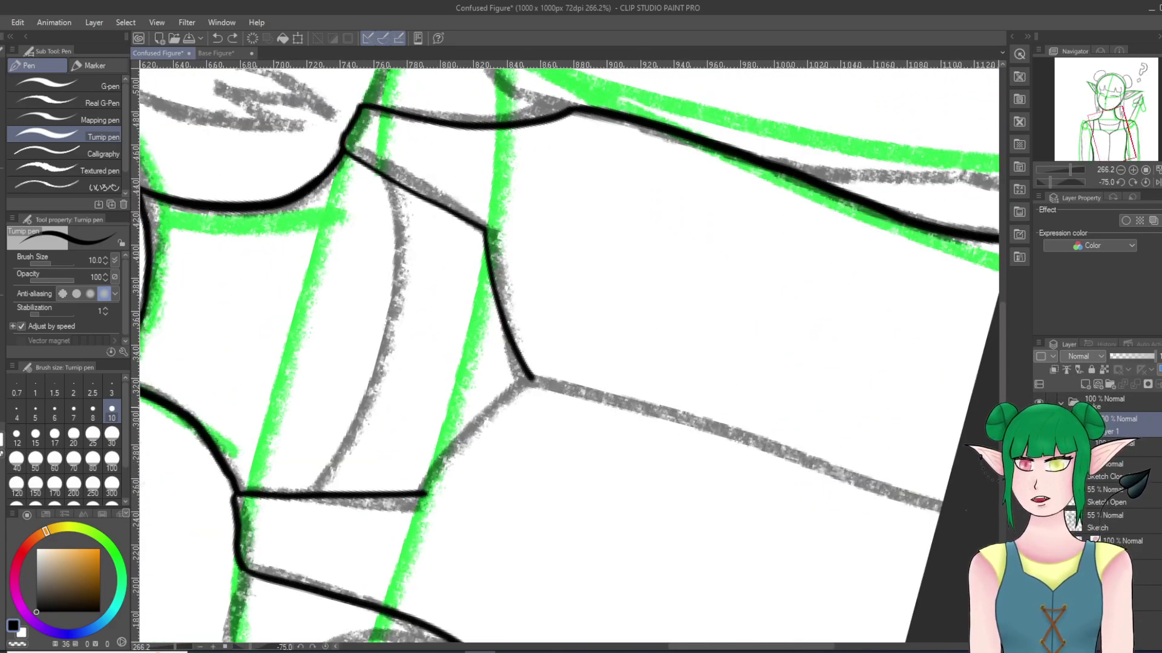
left_click_drag(1002, 340, 1002, 353)
scroll(850, 430, "up", 1)
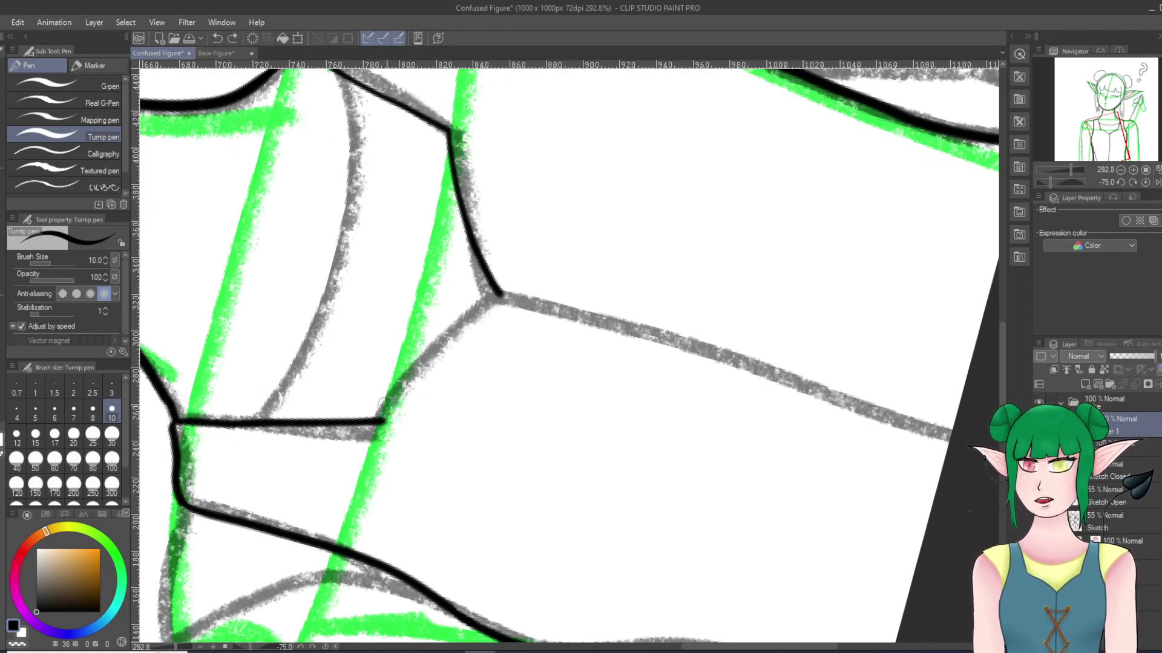
mouse_move(380, 422)
left_mouse_down()
mouse_move(416, 367)
mouse_move(500, 295)
left_mouse_up()
key("ctrl+z")
left_click_drag(381, 421, 500, 295)
key("ctrl+z")
left_click_drag(382, 421, 505, 291)
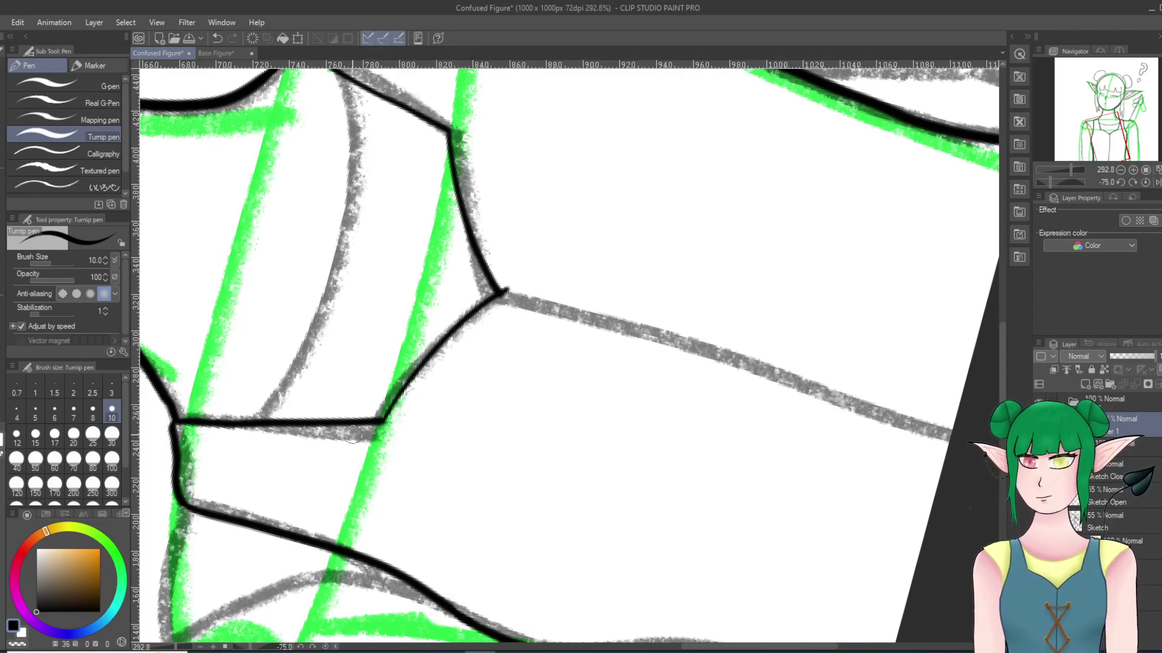
Step: Erase the line overshoot at the neckline's centre point with the Hard eraser
key("e")
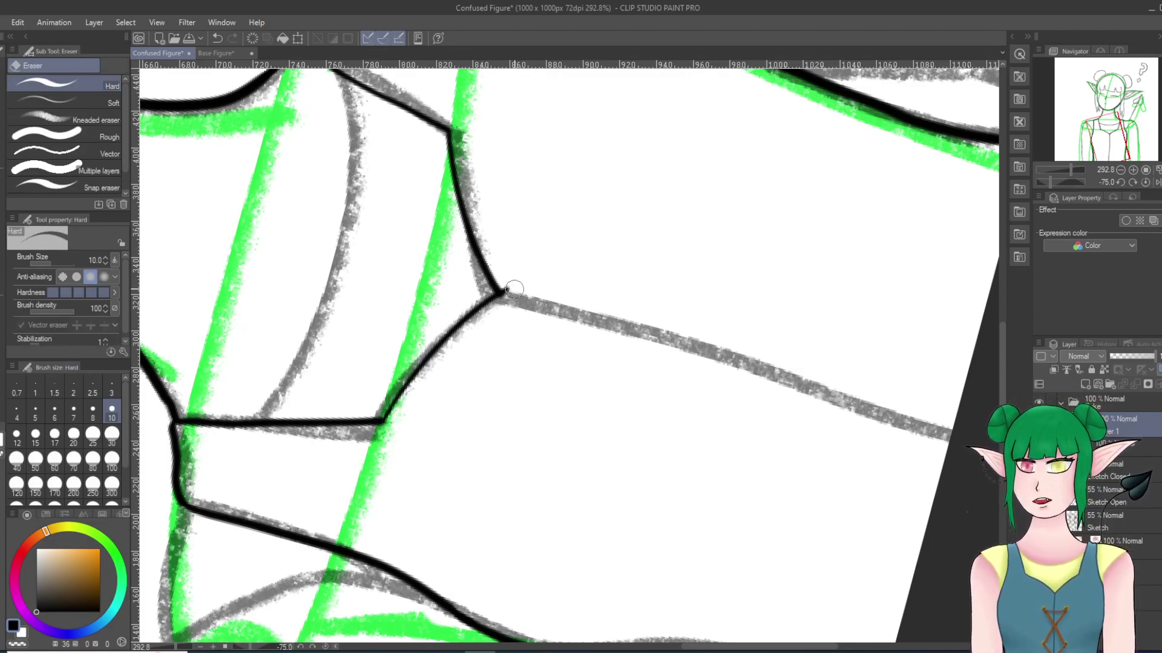
left_click_drag(504, 285, 512, 298)
left_click_drag(765, 272, 780, 416)
Step: Try inking the bodice's centre seam with the Turnip pen from the neckline point to the canvas's lower edge, and undo the stroke
scroll(781, 417, "down", 6)
scroll(841, 460, "down", 13)
scroll(887, 551, "up", 5)
scroll(859, 538, "up", 1)
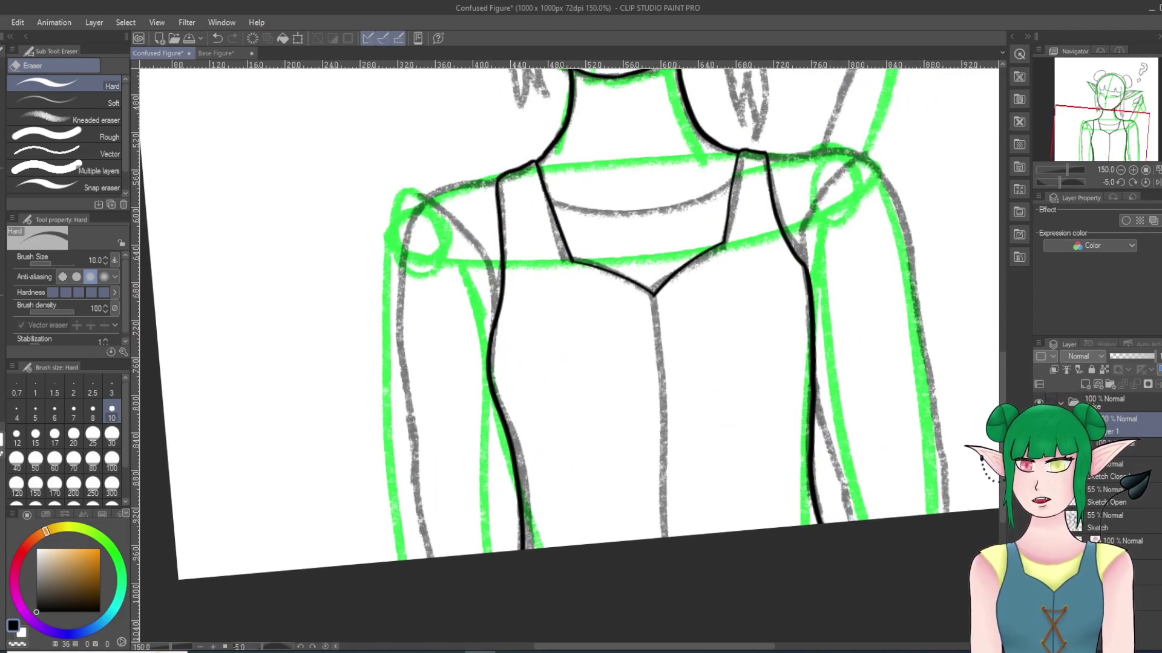
key("p")
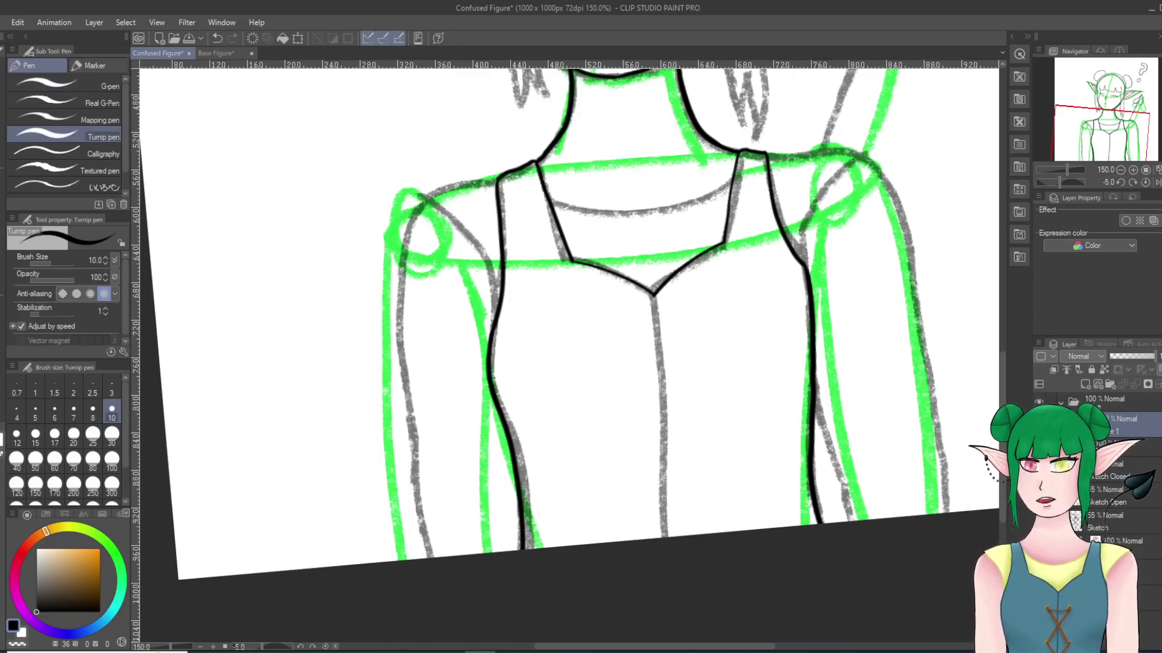
left_click_drag(654, 305, 664, 536)
key("ctrl+z")
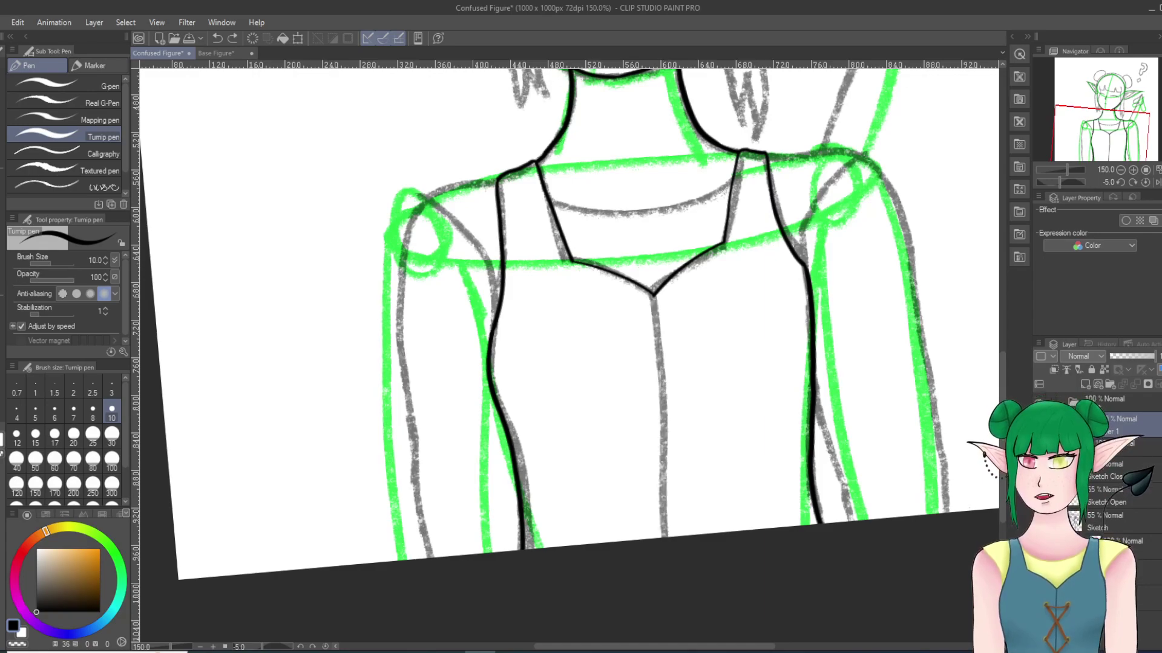
Step: Try inking the bodice's centre seam several times with the Turnip pen from the neckline point toward the canvas's lower edge, undoing the attempts
scroll(728, 591, "up", 3)
key("shift+6")
scroll(730, 590, "up", 1)
scroll(730, 589, "up", 2)
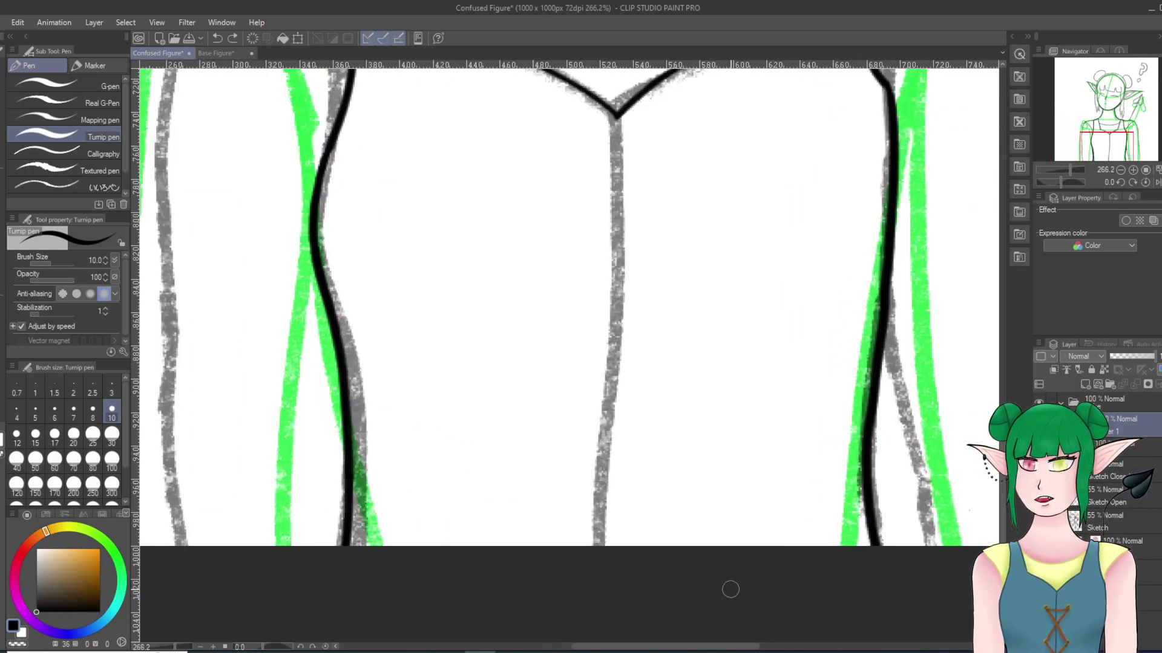
scroll(666, 547, "down", 1)
scroll(327, 209, "down", 1)
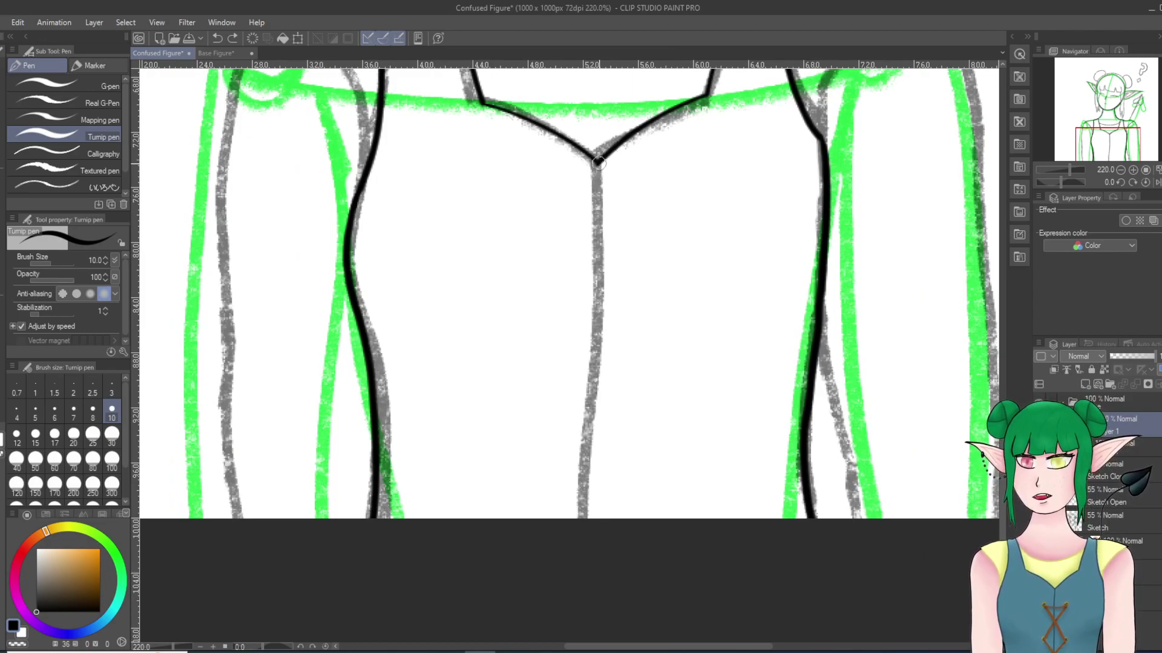
mouse_move(597, 164)
left_mouse_down()
mouse_move(600, 314)
mouse_move(576, 556)
left_mouse_up()
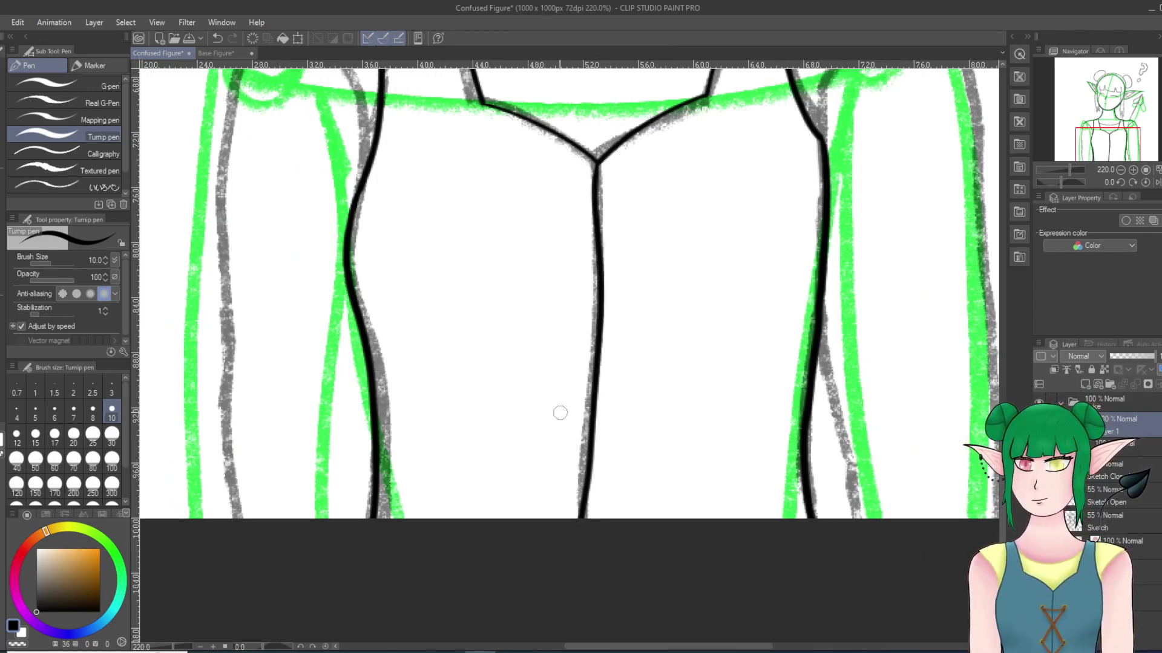
key("ctrl+z")
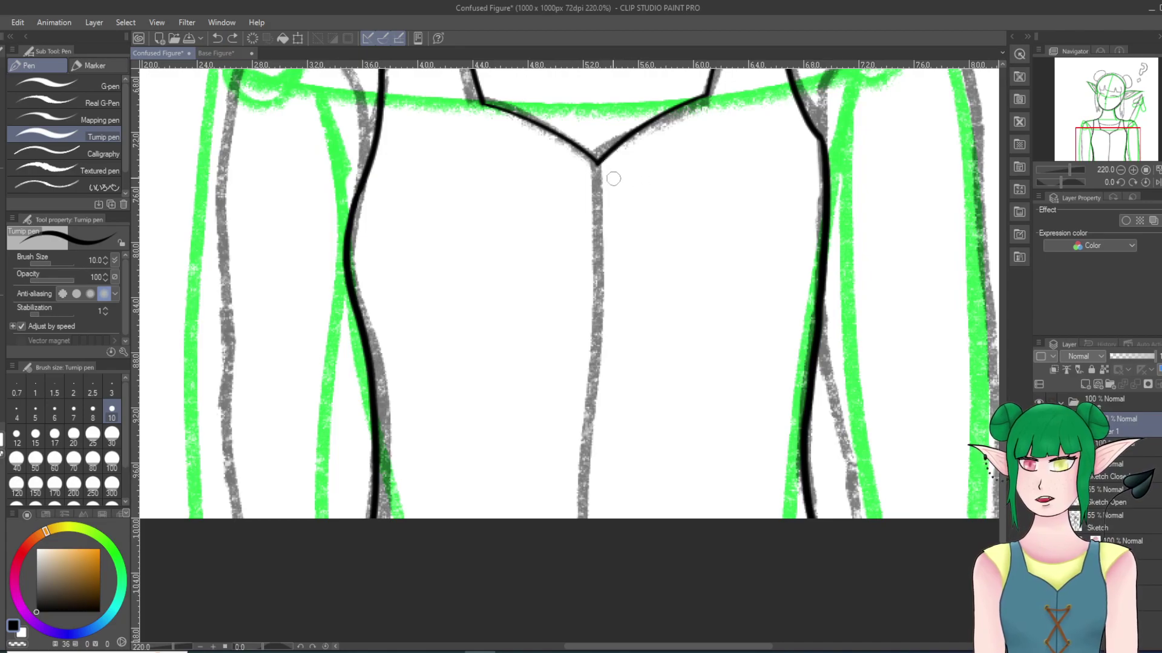
left_click_drag(596, 168, 593, 573)
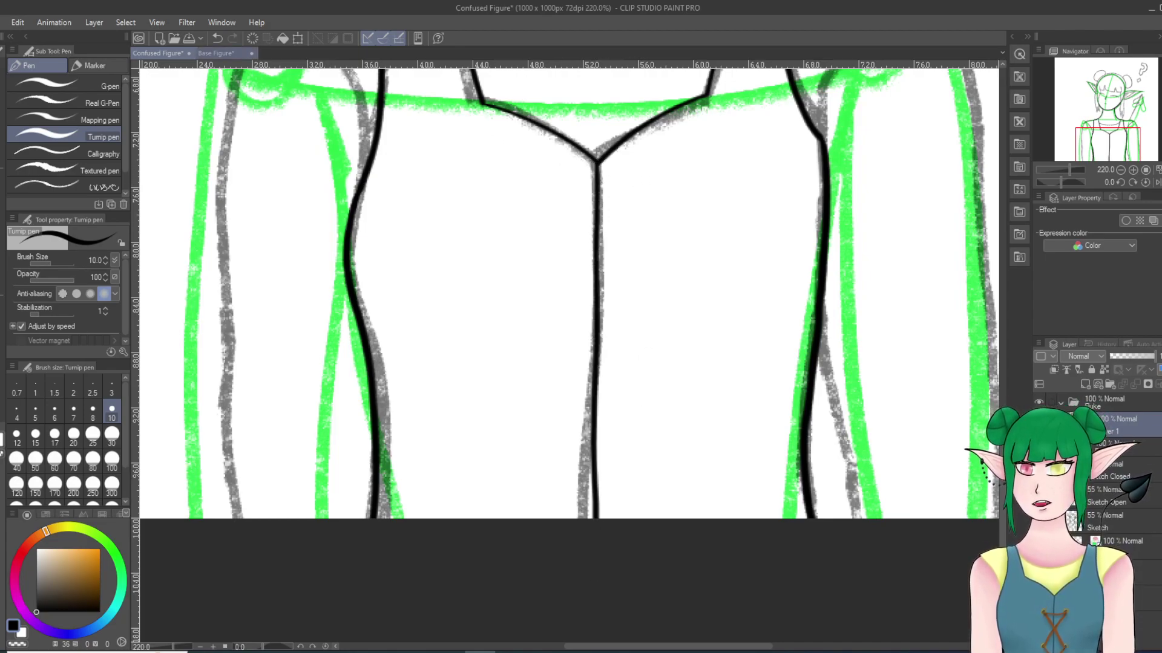
key("ctrl+z")
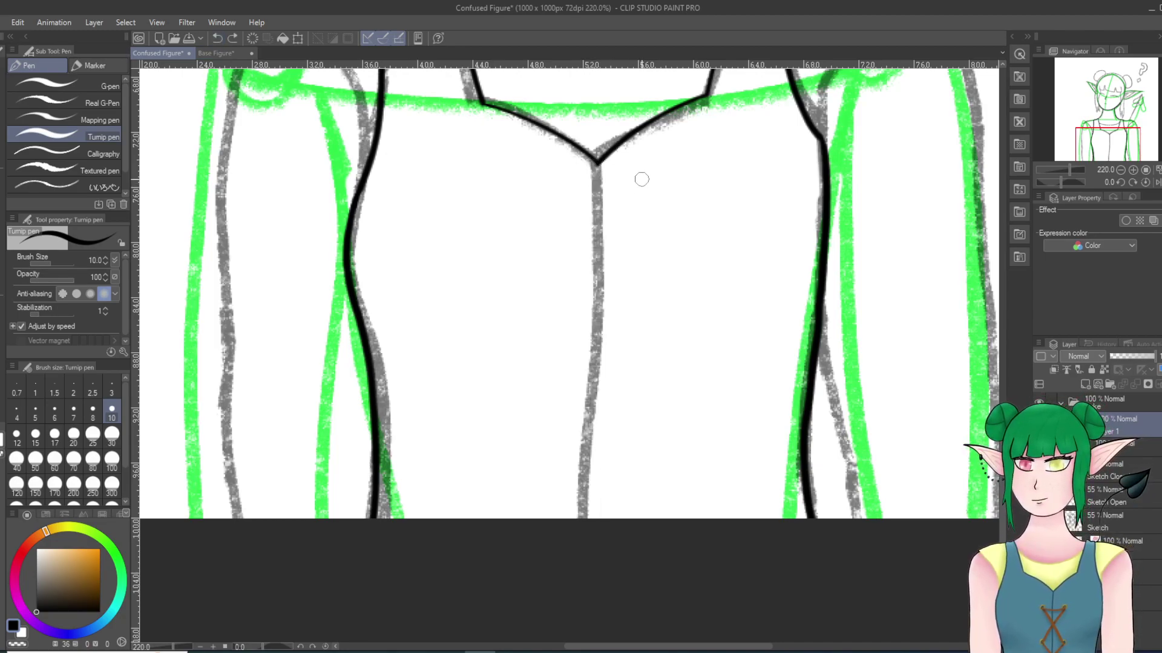
left_click_drag(597, 171, 566, 334)
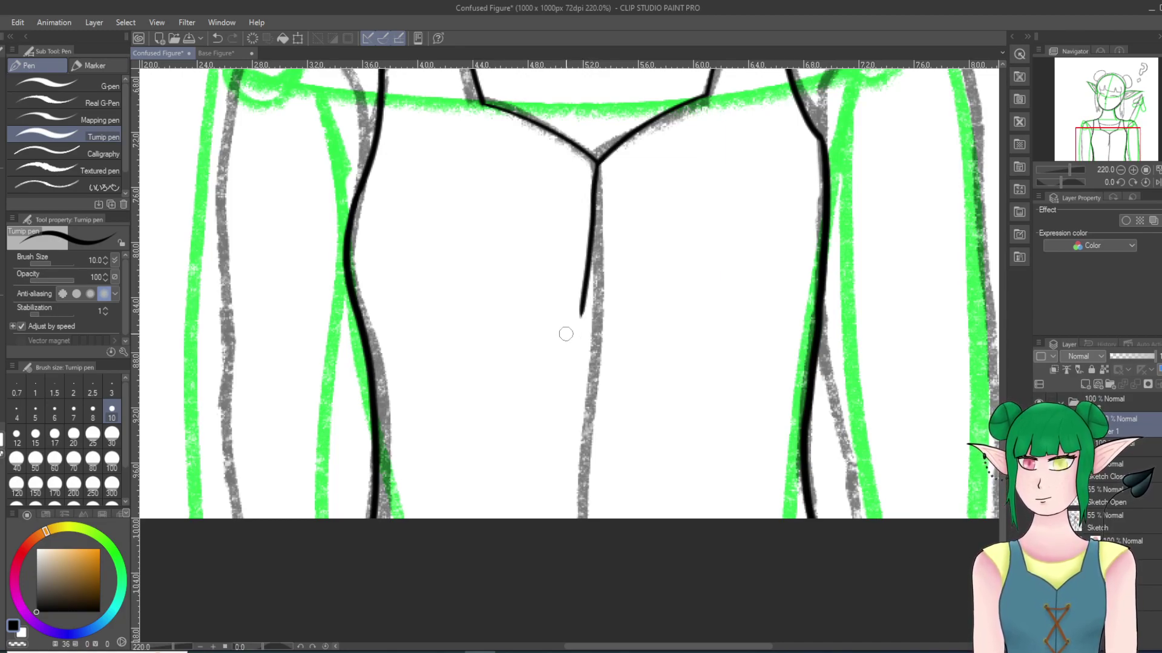
left_click(217, 38)
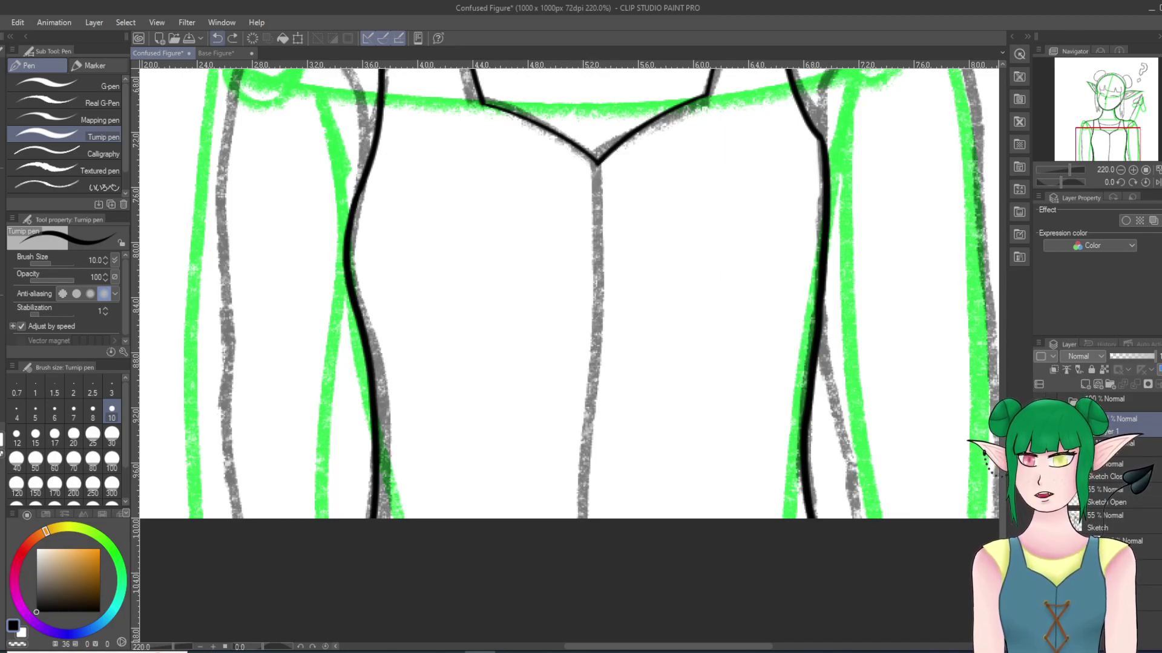
left_click_drag(597, 163, 575, 501)
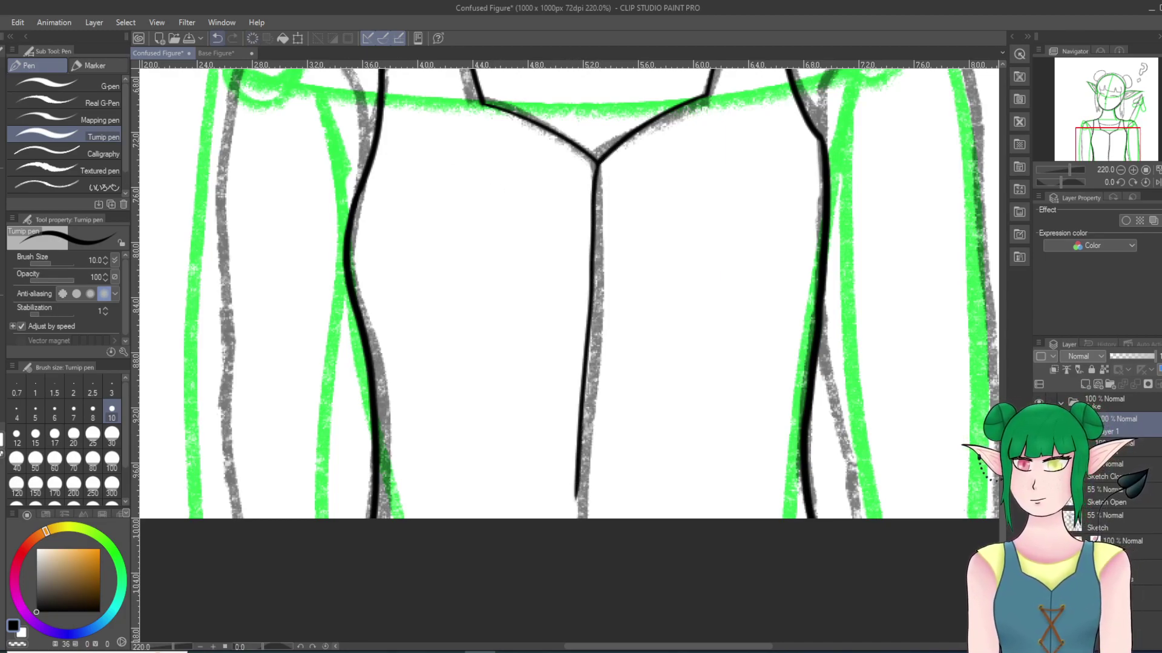
key("ctrl+z")
left_click_drag(597, 162, 598, 296)
left_click(217, 38)
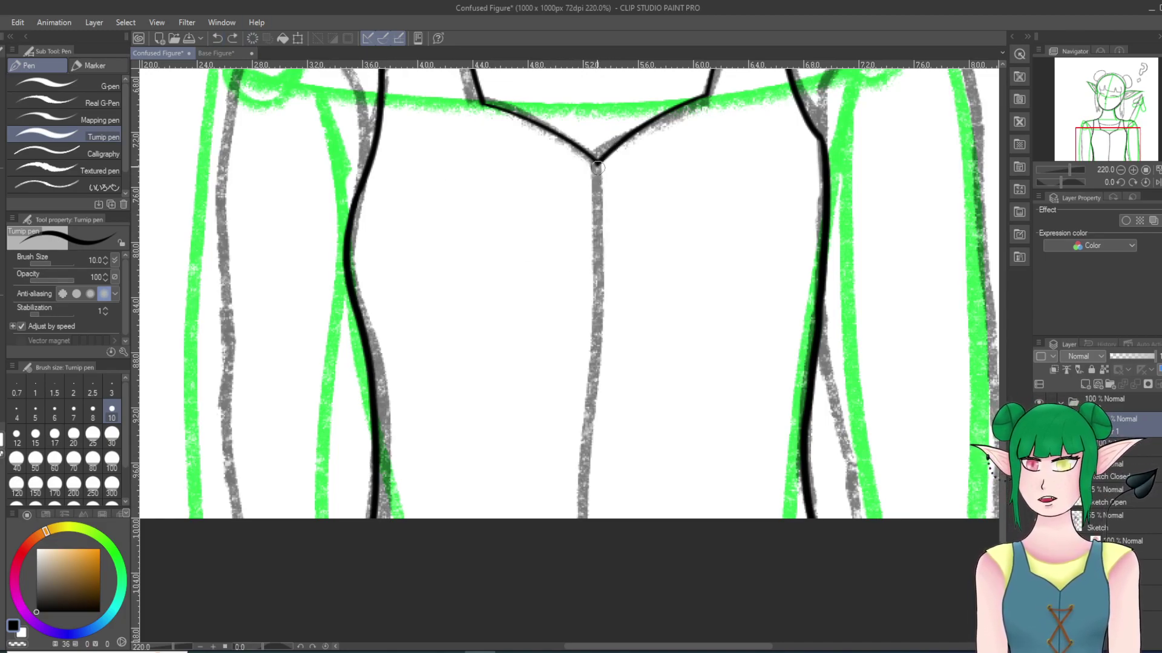
left_click_drag(593, 181, 592, 195)
left_click(217, 38)
left_click_drag(596, 177, 586, 606)
scroll(676, 487, "down", 7)
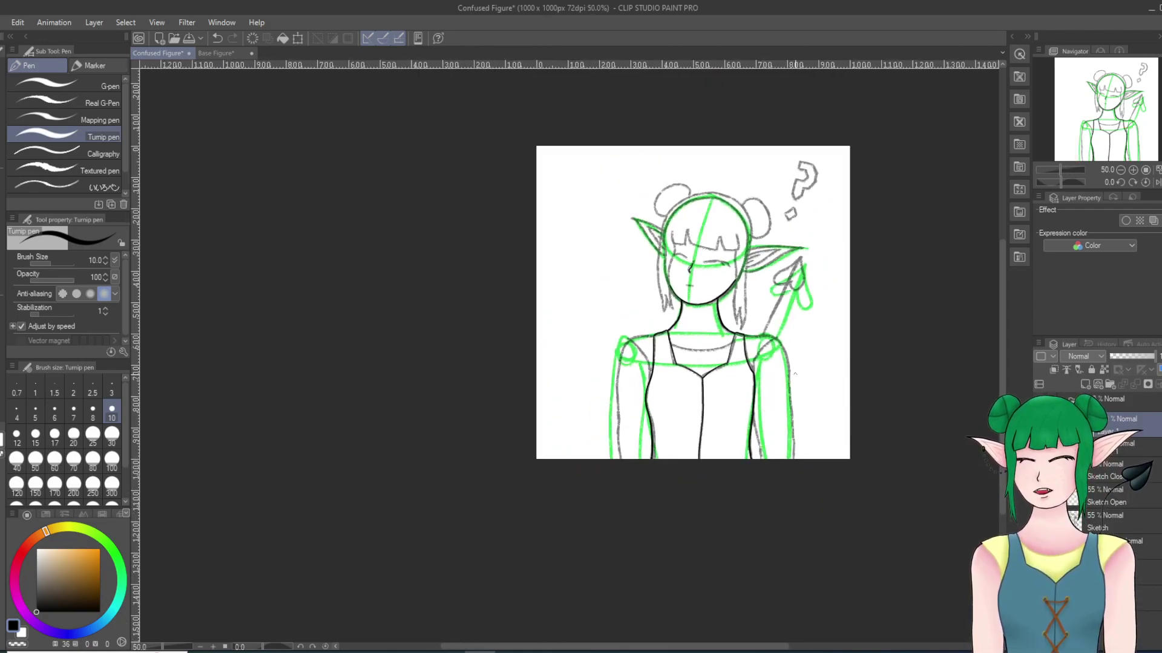
Step: Try inking the left shoulder line outward from the left strap's outer corner with the Turnip pen, and undo the short stroke
scroll(659, 342, "up", 8)
scroll(388, 358, "up", 2)
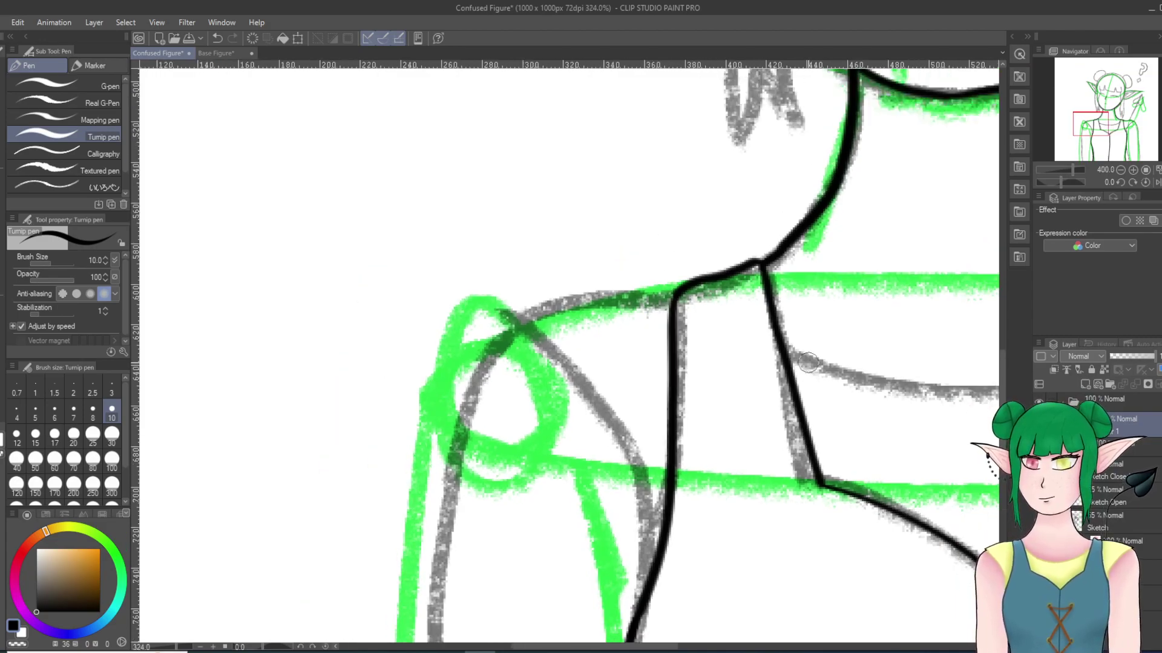
scroll(808, 362, "down", 3)
scroll(773, 472, "up", 2)
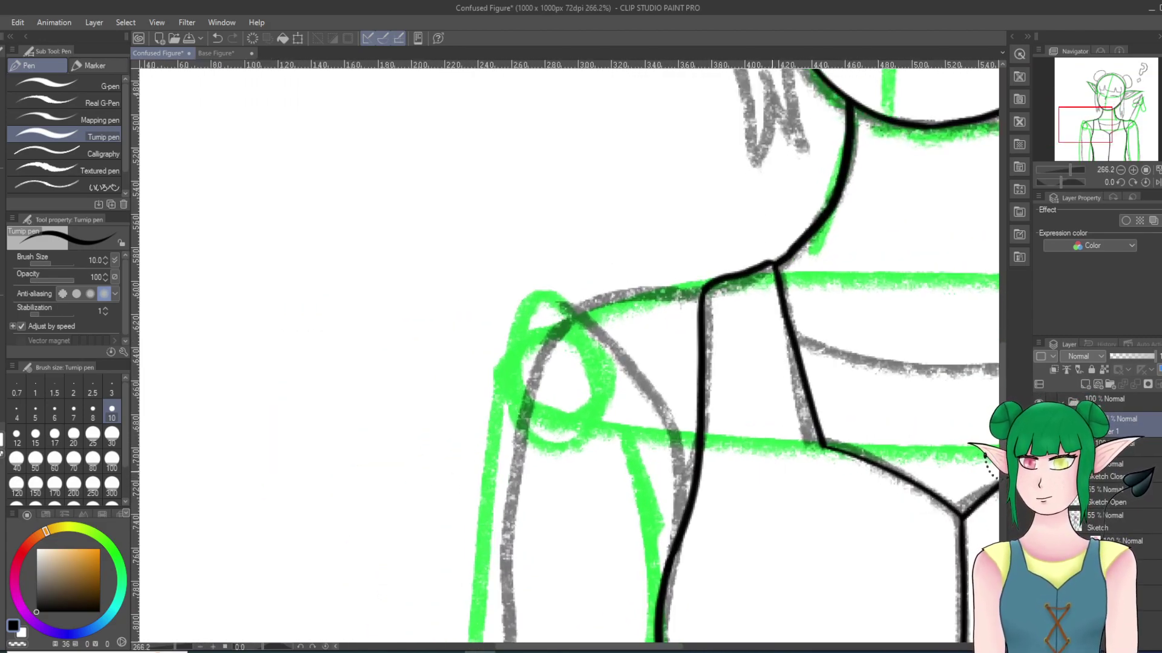
scroll(780, 466, "down", 1)
key("minus")
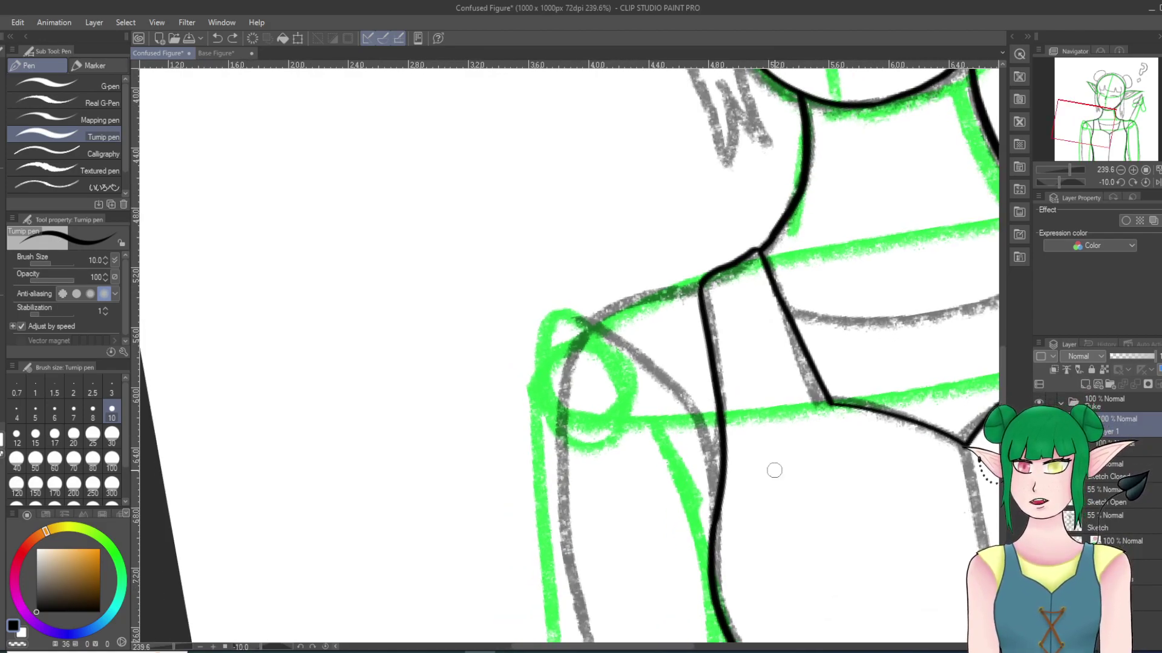
scroll(776, 470, "up", 1)
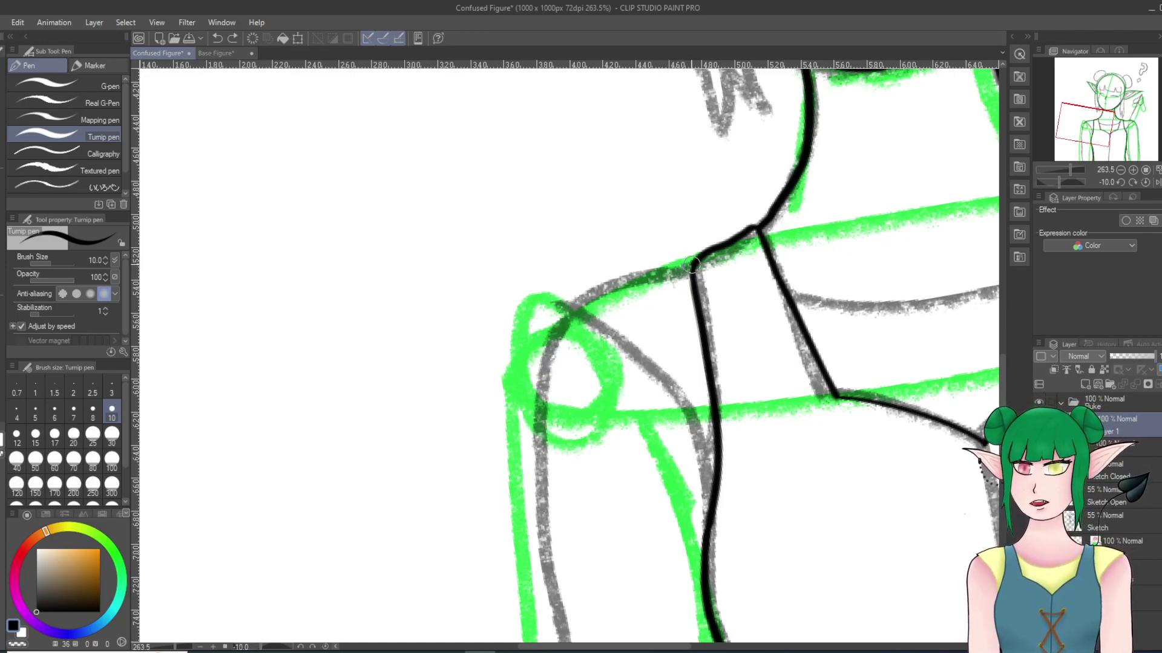
left_click_drag(693, 268, 626, 285)
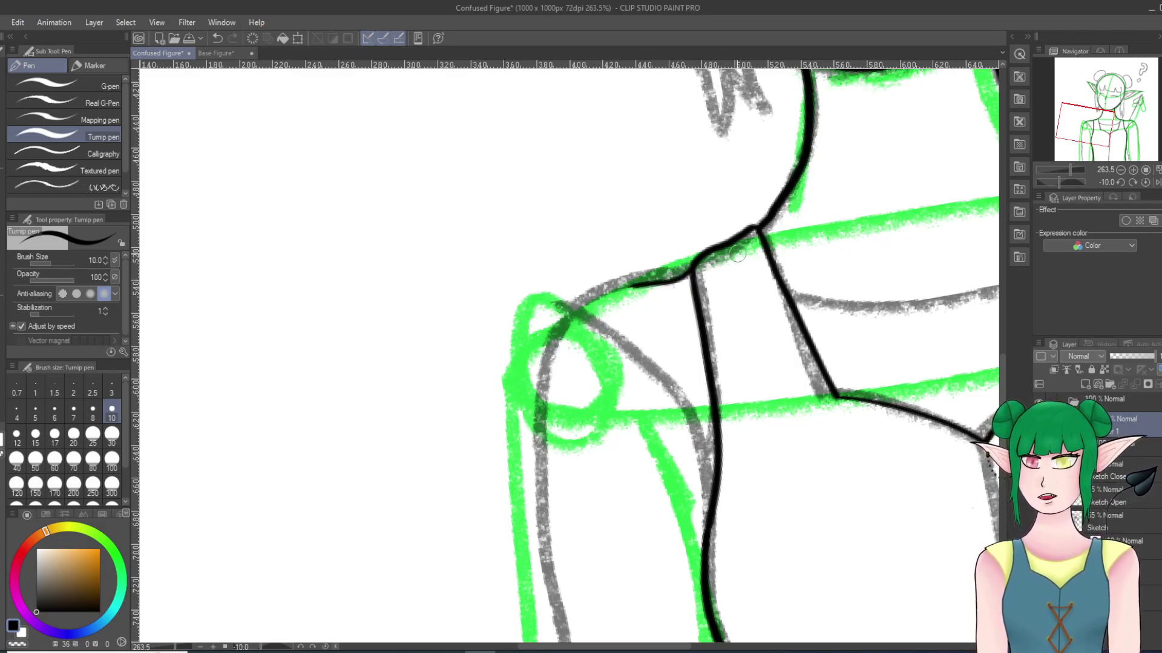
key("ctrl+z")
Step: Ink the left shoulder line from the strap's outer corner to the shoulder joint along the sketch, redrawing the stroke until it fits
mouse_move(742, 252)
left_mouse_down()
mouse_move(729, 236)
mouse_move(666, 230)
left_mouse_up()
scroll(643, 256, "up", 1)
scroll(640, 255, "up", 1)
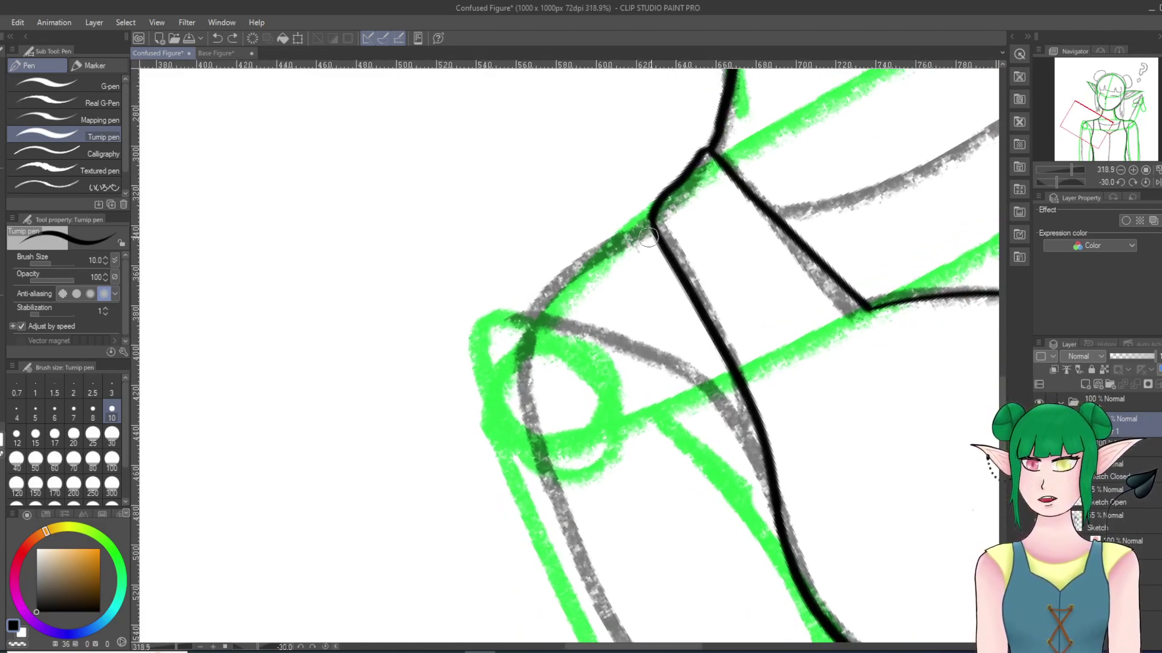
mouse_move(652, 219)
left_mouse_down()
mouse_move(557, 279)
mouse_move(514, 329)
left_mouse_up()
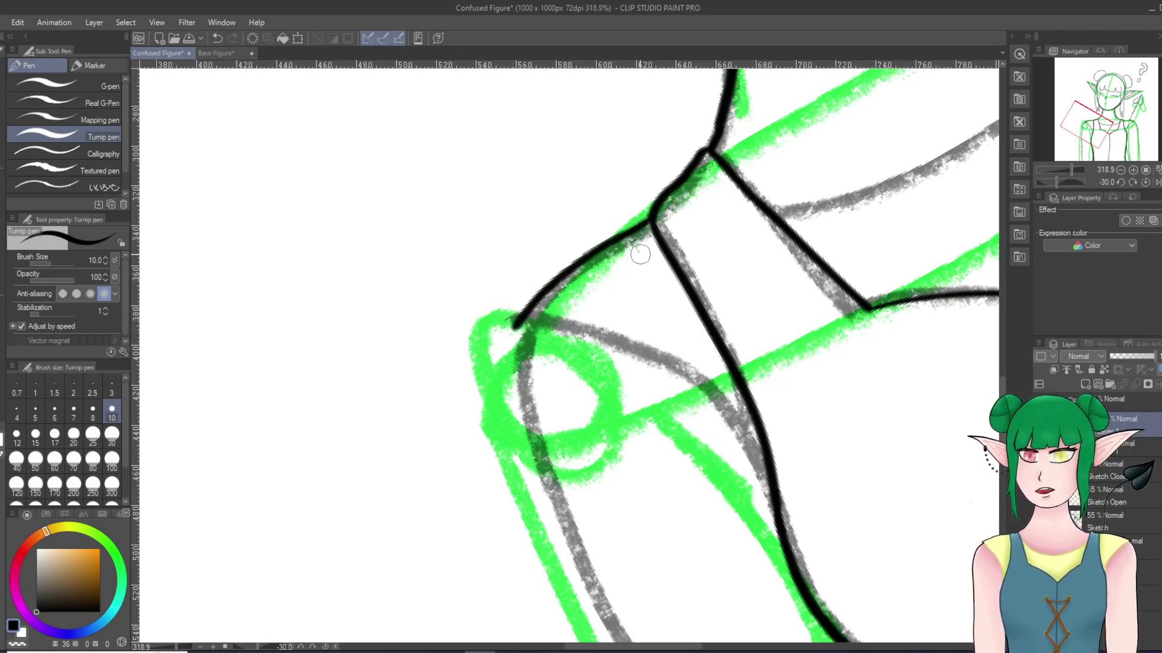
key("ctrl+z")
mouse_move(651, 223)
left_mouse_down()
mouse_move(580, 264)
mouse_move(527, 327)
left_mouse_up()
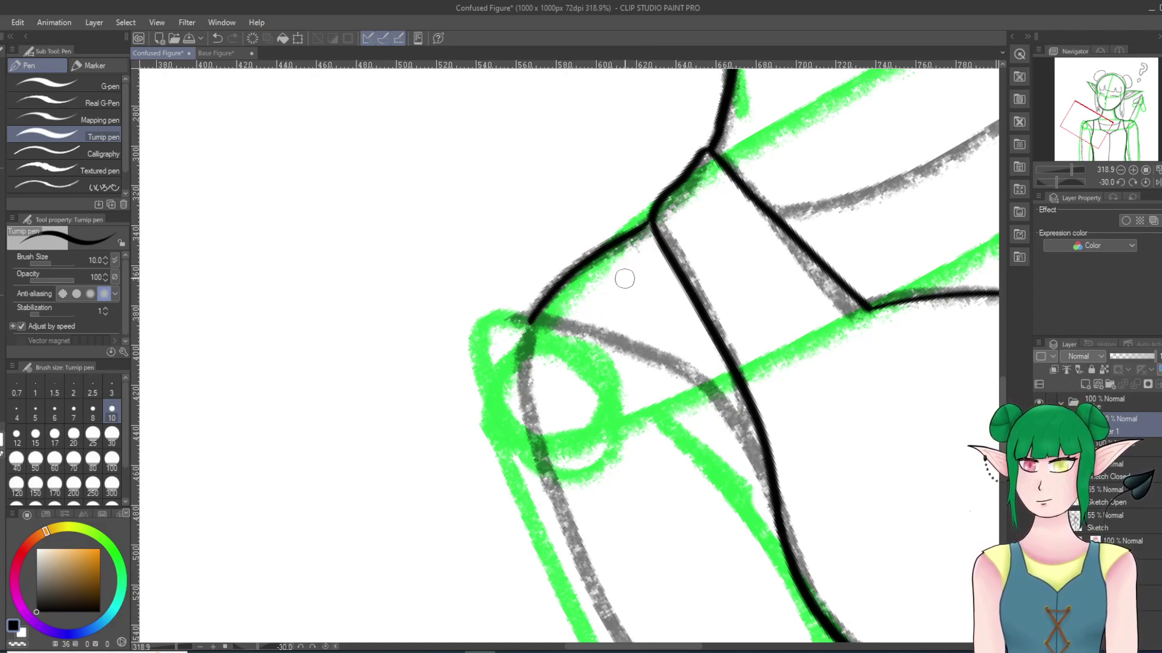
key("ctrl+z")
mouse_move(651, 218)
left_mouse_down()
mouse_move(565, 277)
mouse_move(524, 325)
left_mouse_up()
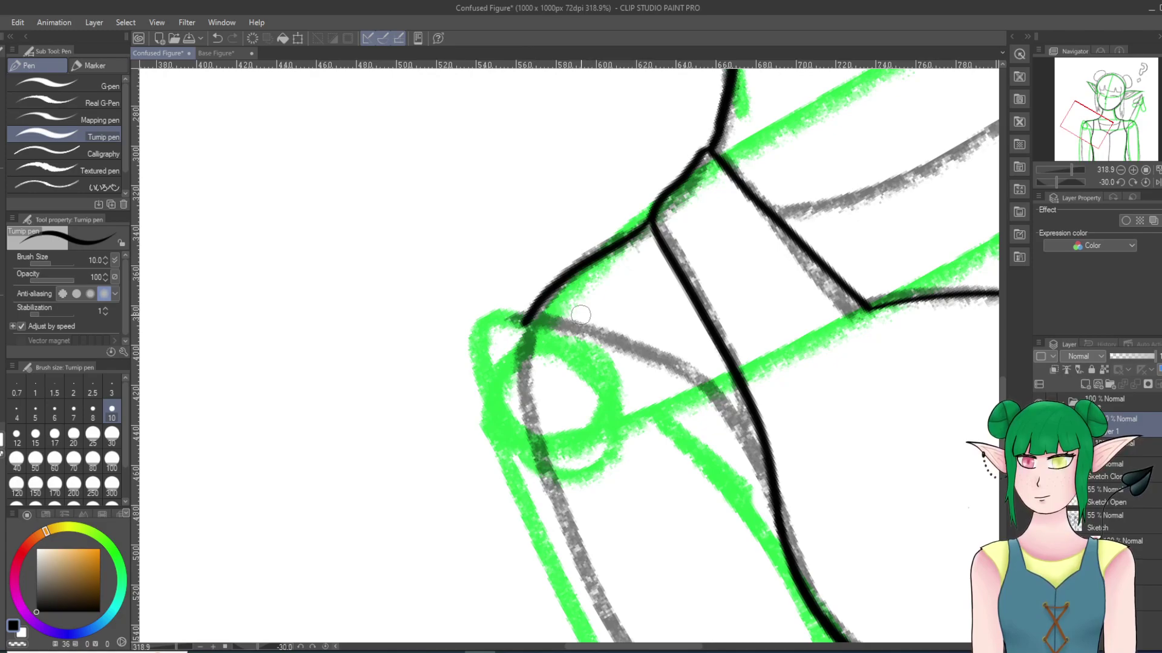
Step: Ink the left armhole curve from the shoulder line's outer end down to the bodice's side line, redrawing it once
key("asciicircum")
key("asciicircum")
key("asciicircum")
key("asciicircum")
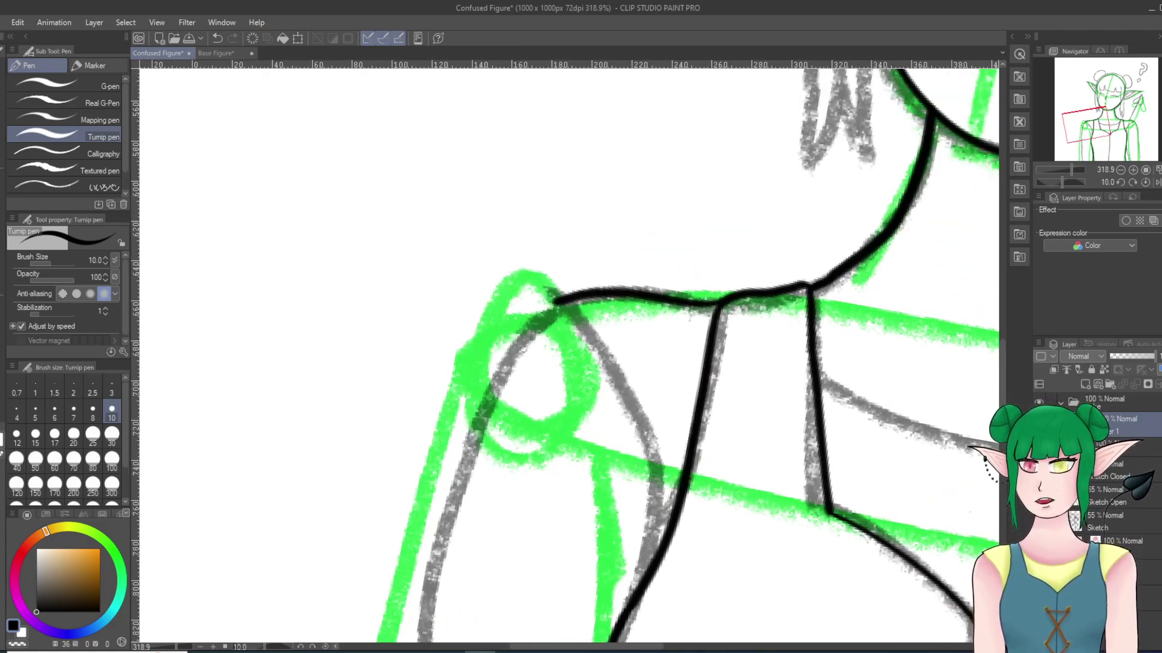
scroll(568, 355, "down", 3)
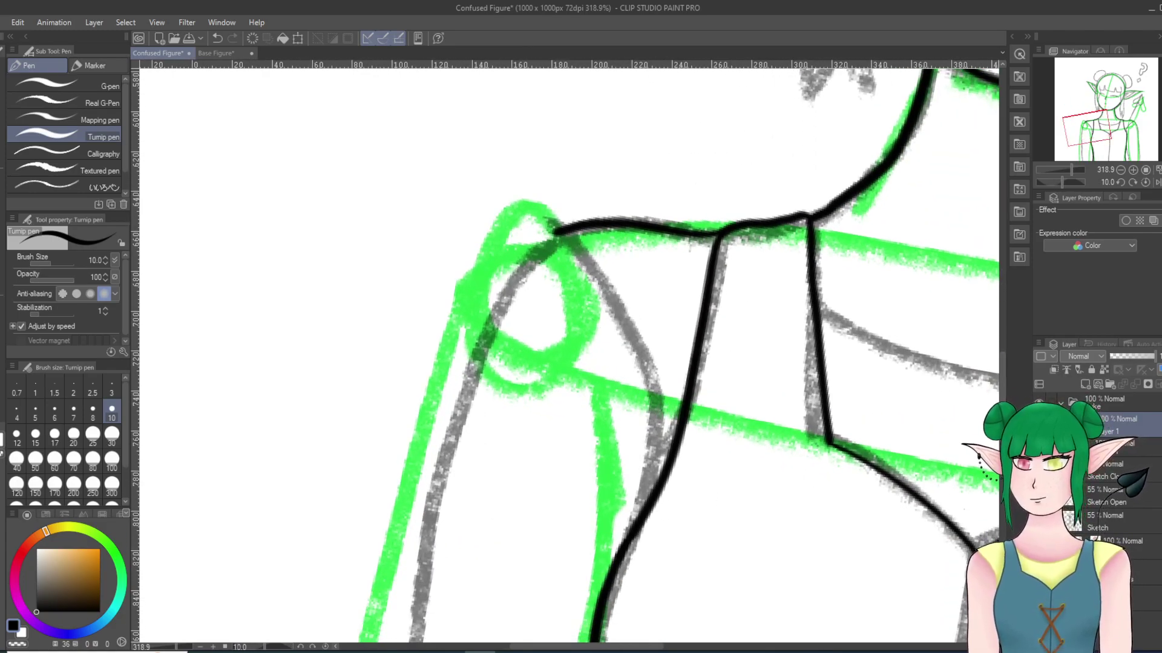
mouse_move(555, 235)
left_mouse_down()
mouse_move(590, 310)
mouse_move(620, 528)
mouse_move(611, 546)
left_mouse_up()
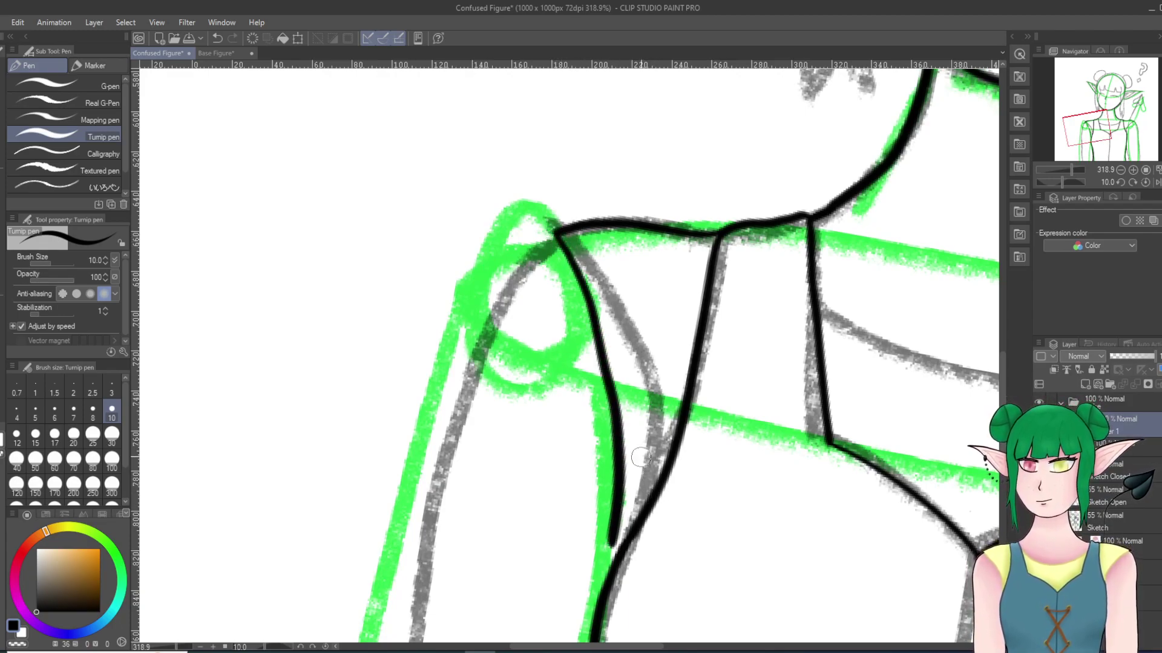
key("ctrl+z")
mouse_move(555, 233)
left_mouse_down()
mouse_move(590, 291)
mouse_move(637, 460)
mouse_move(642, 514)
left_mouse_up()
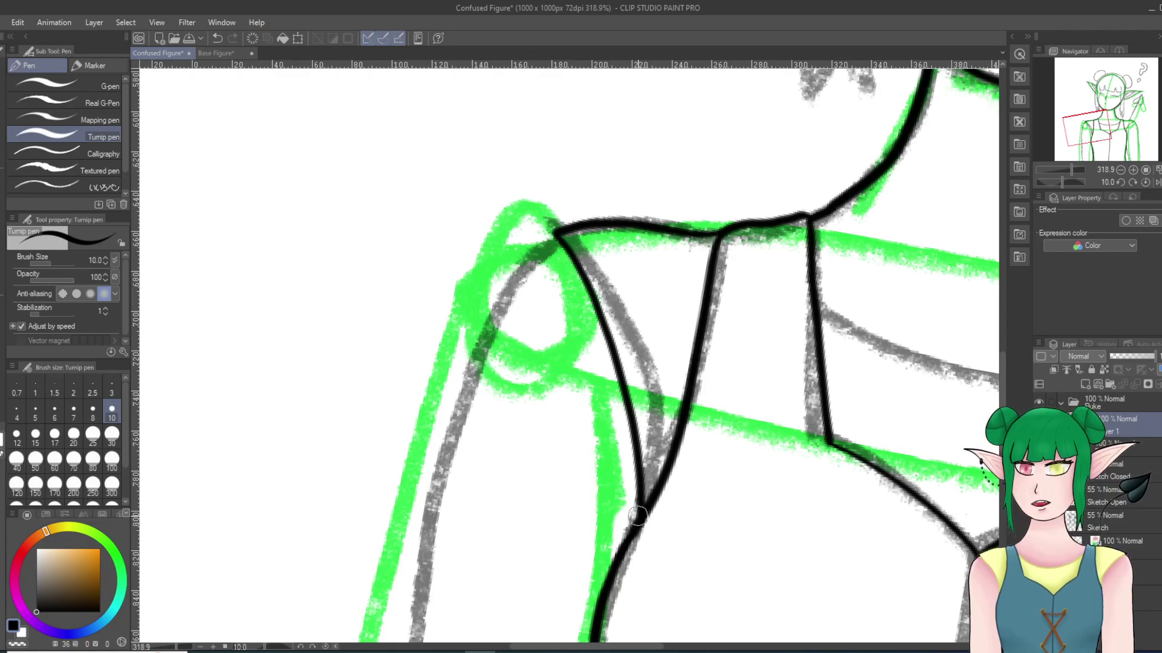
Step: Ink the right shoulder line from the right strap's outer corner over the top of the shoulder joint with the Turnip pen
scroll(902, 252, "down", 15)
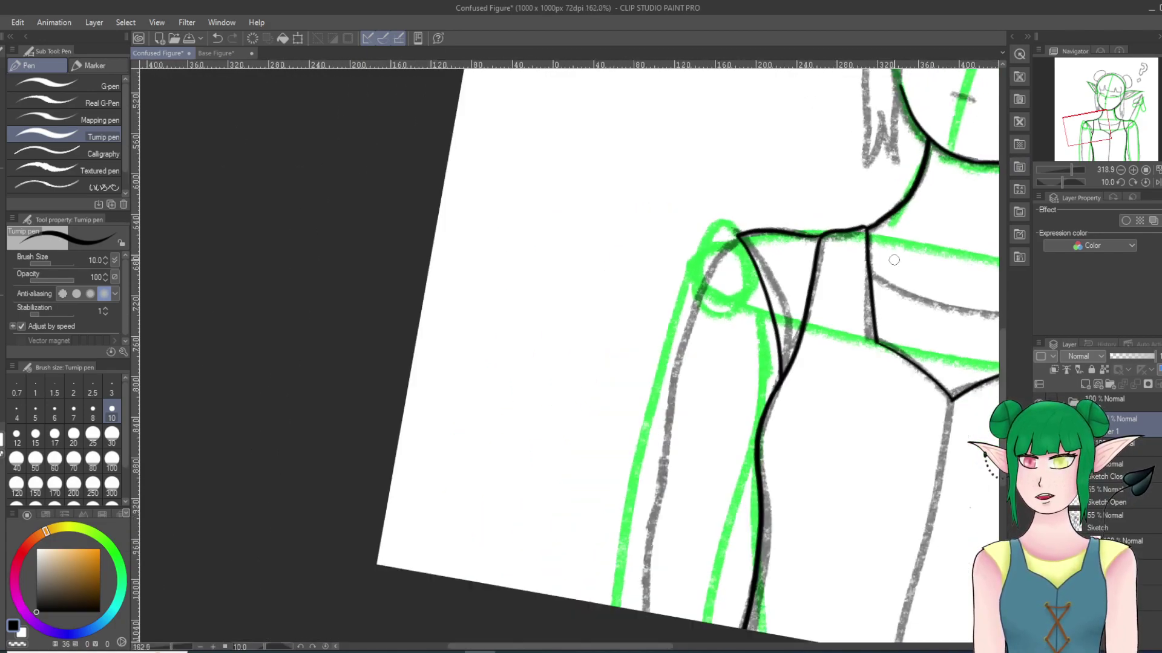
scroll(880, 275, "up", 1)
left_click_drag(824, 288, 896, 288)
scroll(896, 288, "down", 1)
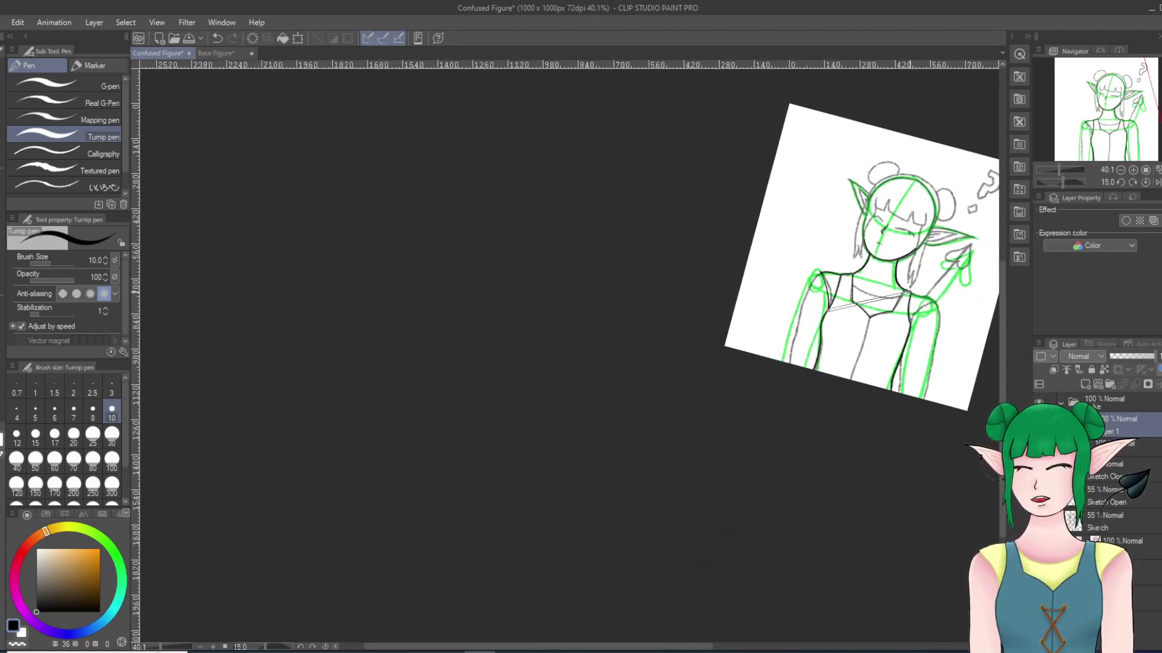
scroll(918, 293, "up", 3)
scroll(921, 194, "up", 6)
scroll(921, 195, "up", 4)
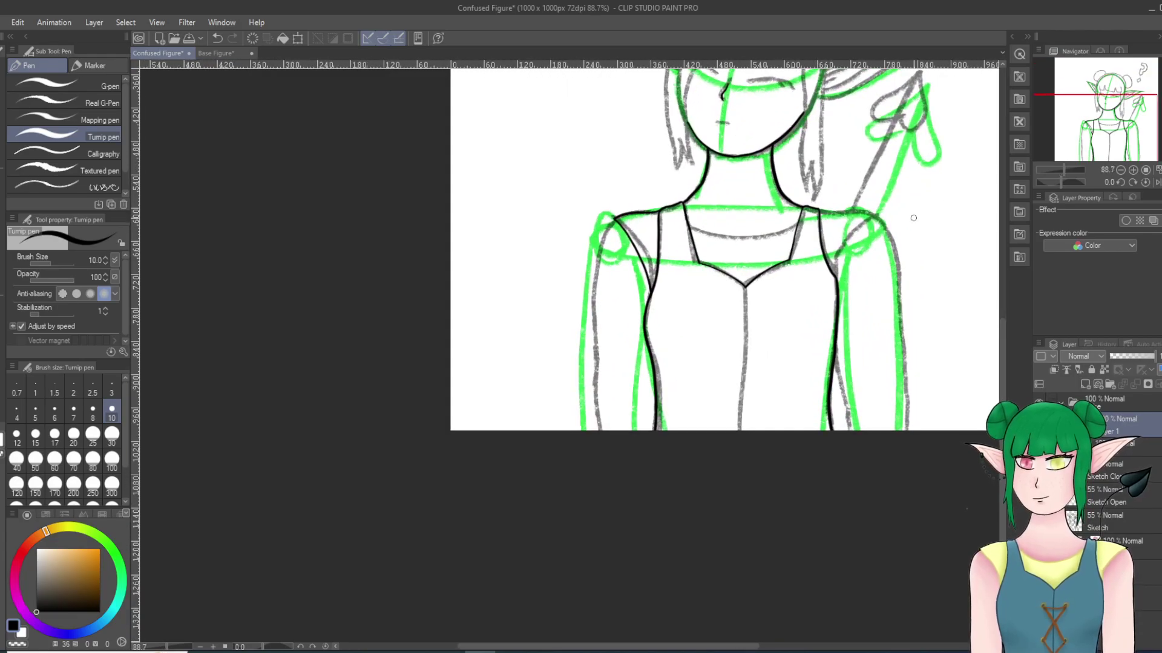
key("minus")
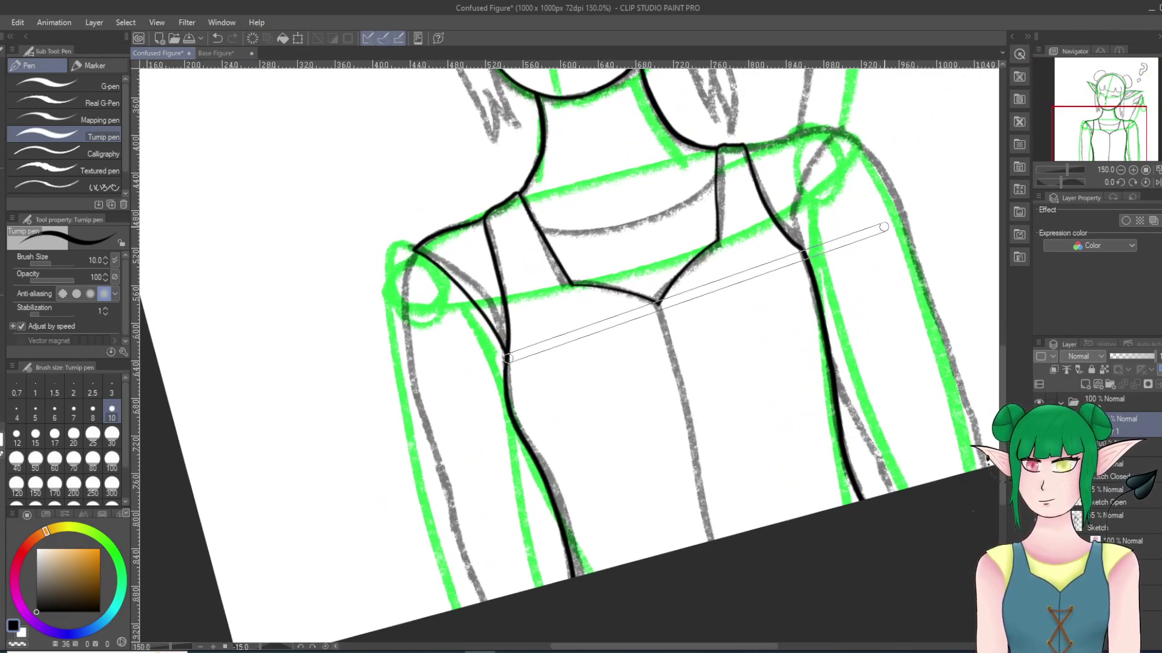
scroll(894, 117, "up", 3)
scroll(860, 190, "up", 14)
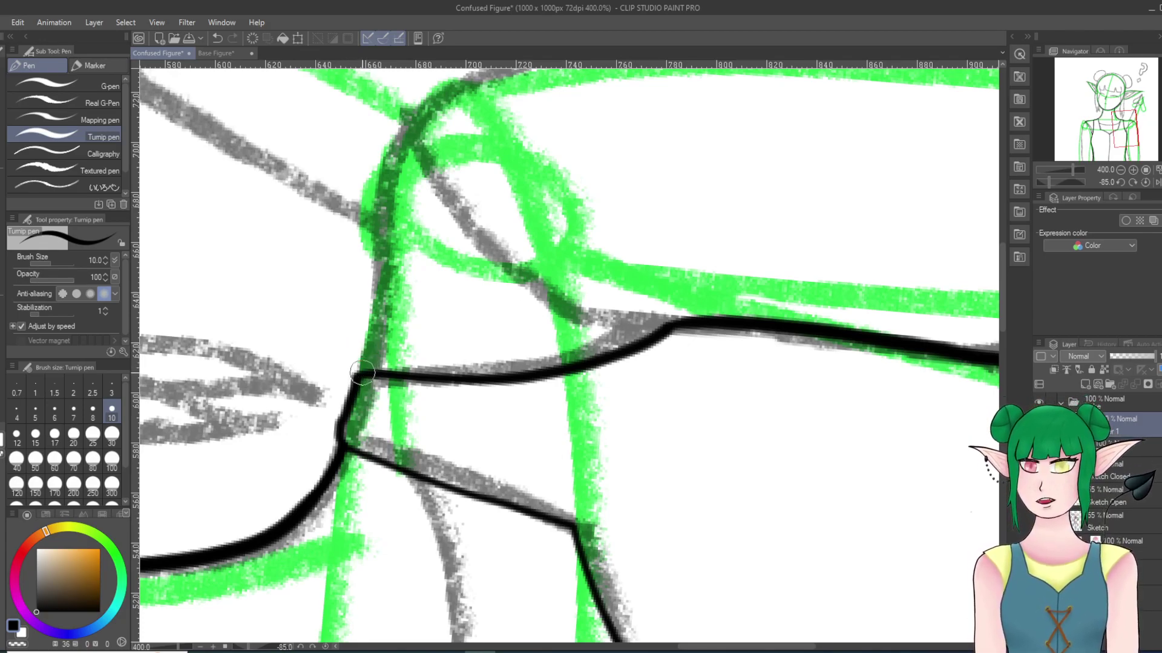
mouse_move(367, 367)
left_mouse_down()
mouse_move(377, 221)
mouse_move(399, 125)
mouse_move(421, 104)
mouse_move(514, 130)
mouse_move(624, 230)
left_mouse_up()
left_click_drag(650, 312, 631, 310)
scroll(629, 309, "down", 5)
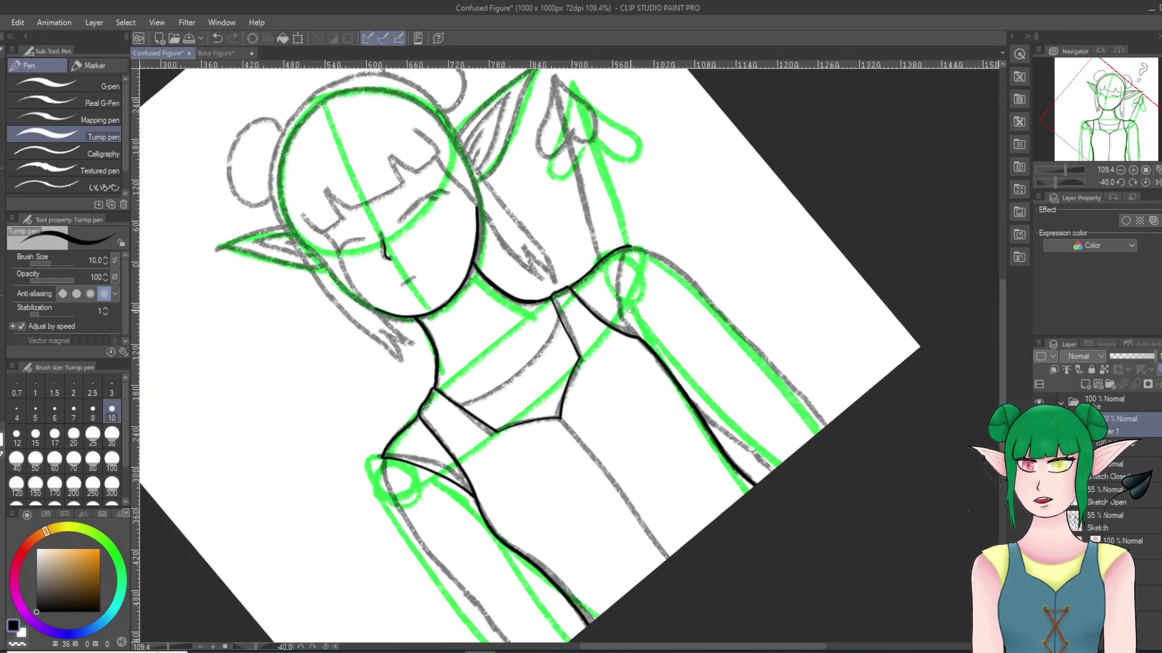
Step: Try inking the right armhole curve downward from the shoulder line's outer end with the Turnip pen, and undo the stroke
scroll(630, 310, "up", 3)
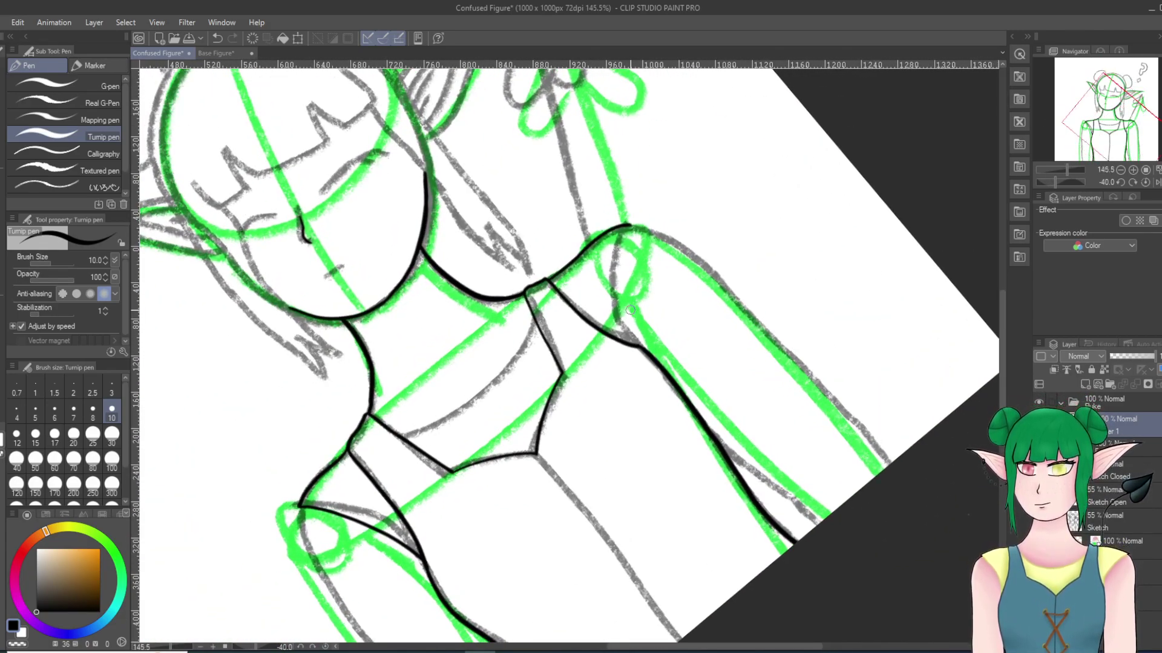
key("asciicircum")
key("asciicircum")
scroll(630, 311, "up", 2)
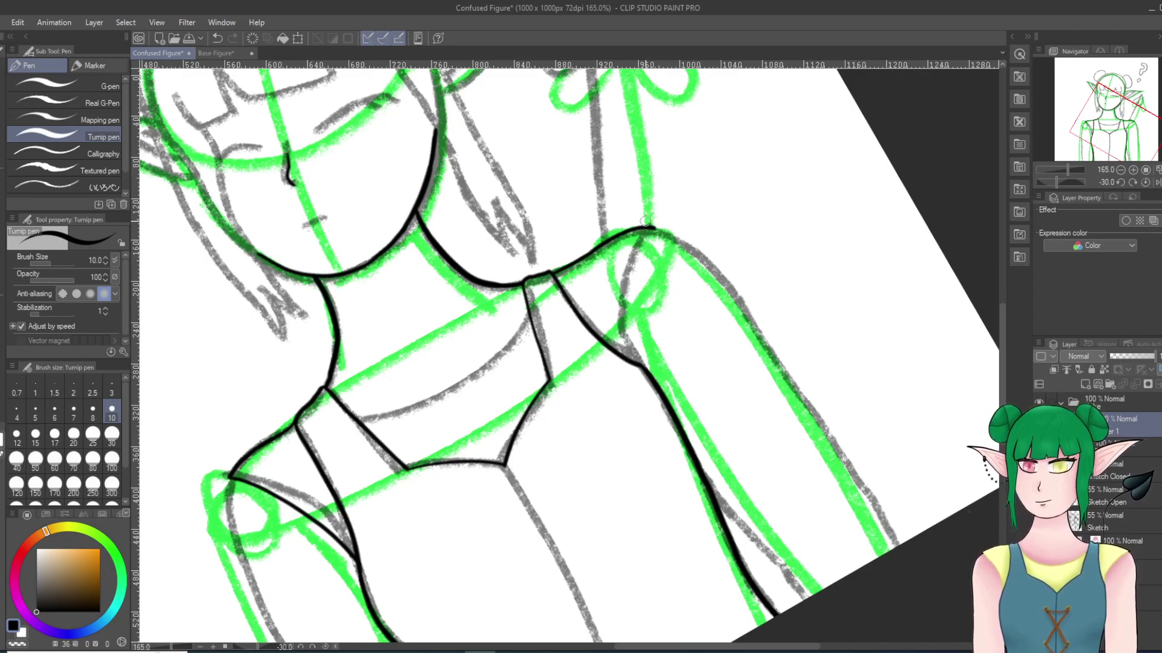
mouse_move(653, 227)
left_mouse_down()
mouse_move(621, 349)
mouse_move(624, 339)
left_mouse_up()
key("ctrl+z")
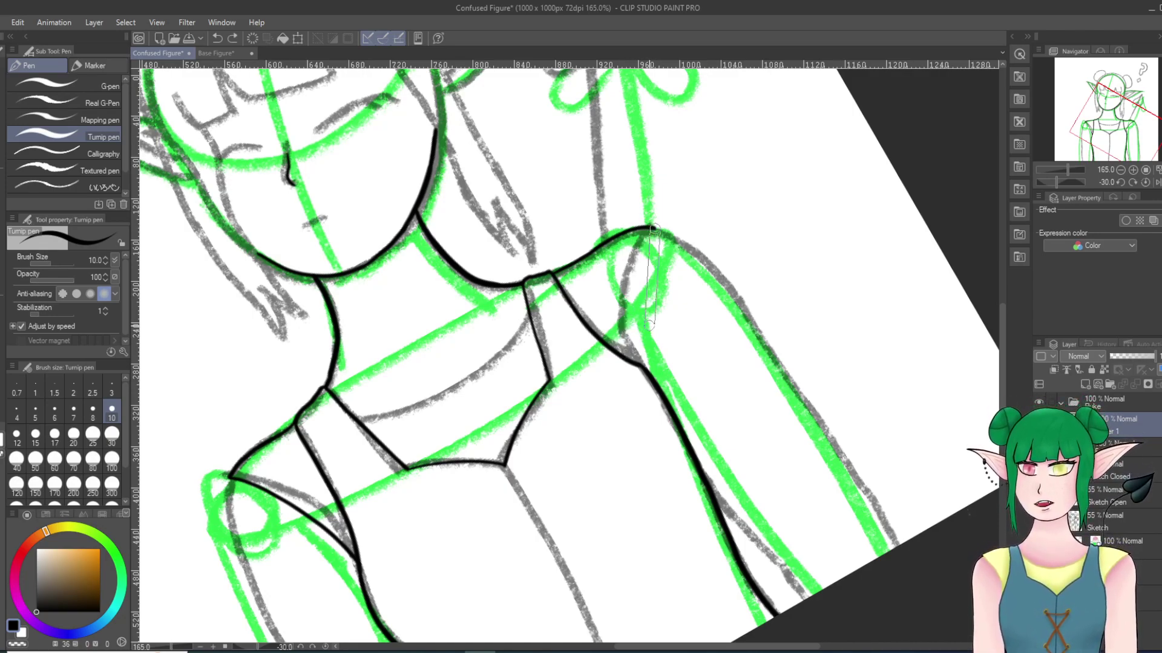
Step: Ink the upper part of the right armhole inward from the shoulder line's outer end, redrawing the stroke until it fits
scroll(682, 448, "up", 2)
scroll(683, 448, "up", 1)
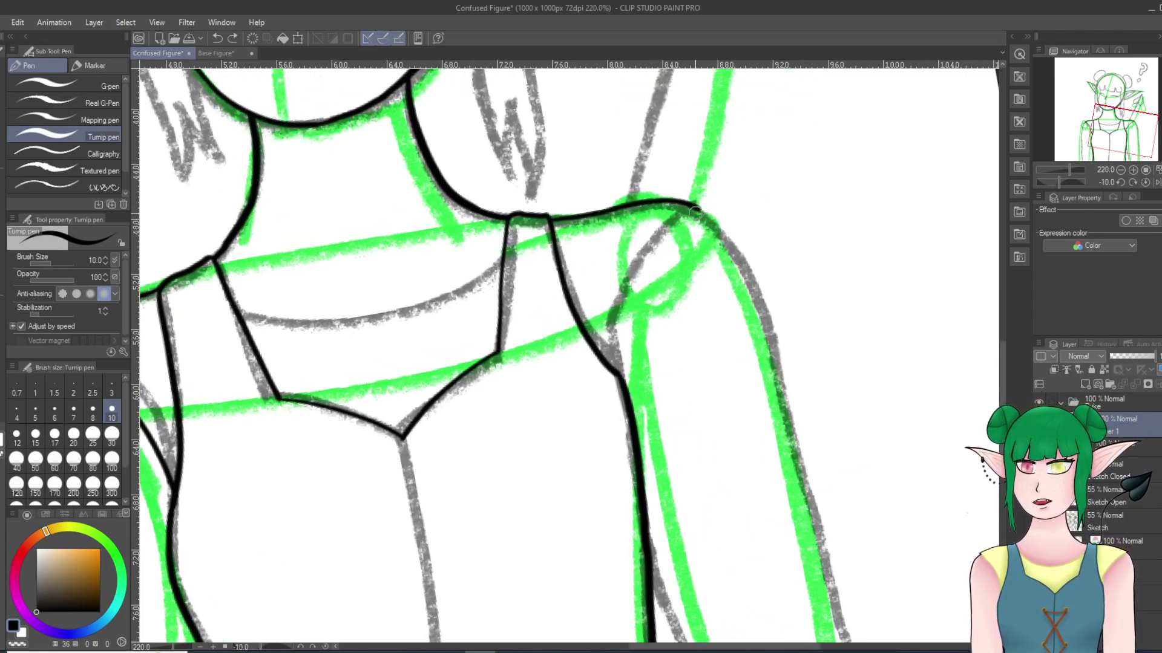
left_click_drag(698, 210, 629, 325)
key("ctrl+z")
mouse_move(699, 209)
left_mouse_down()
mouse_move(644, 280)
mouse_move(619, 375)
left_mouse_up()
key("ctrl+z")
left_click_drag(698, 209, 617, 387)
key("ctrl+z")
mouse_move(699, 209)
left_mouse_down()
mouse_move(667, 246)
mouse_move(618, 384)
left_mouse_up()
key("ctrl+z")
mouse_move(694, 209)
left_mouse_down()
mouse_move(636, 285)
mouse_move(617, 378)
left_mouse_up()
key("ctrl+z")
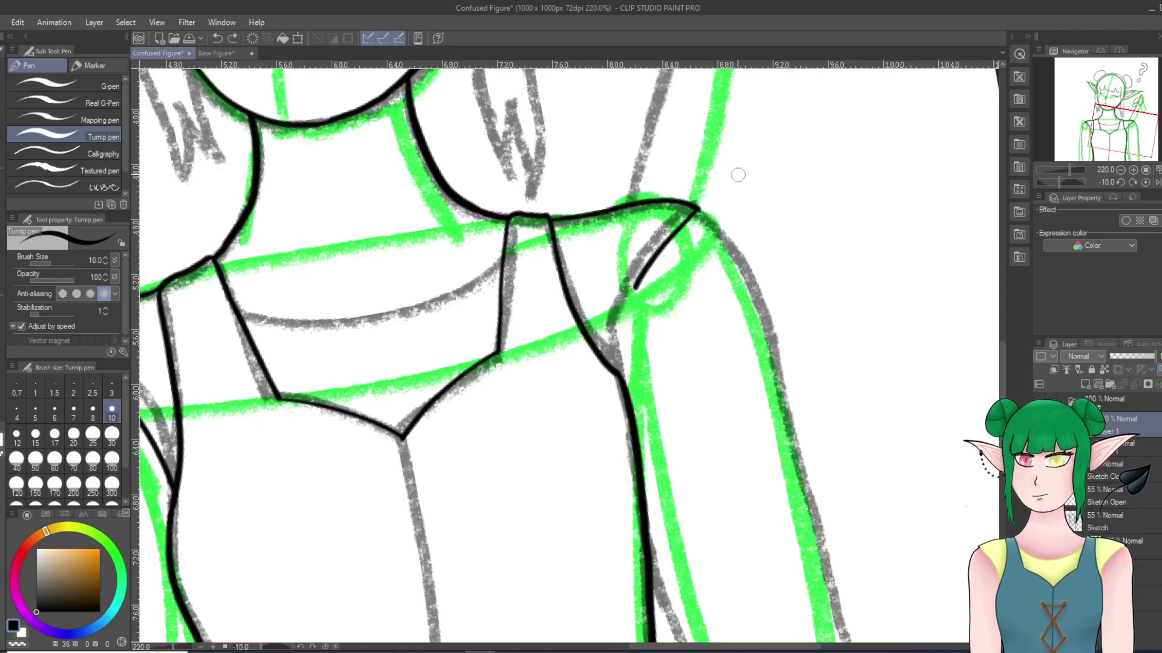
Step: Extend the right armhole curve from the end of its upper stroke down to the bodice's right side line
scroll(829, 109, "up", 4)
key("asciicircum")
key("asciicircum")
key("asciicircum")
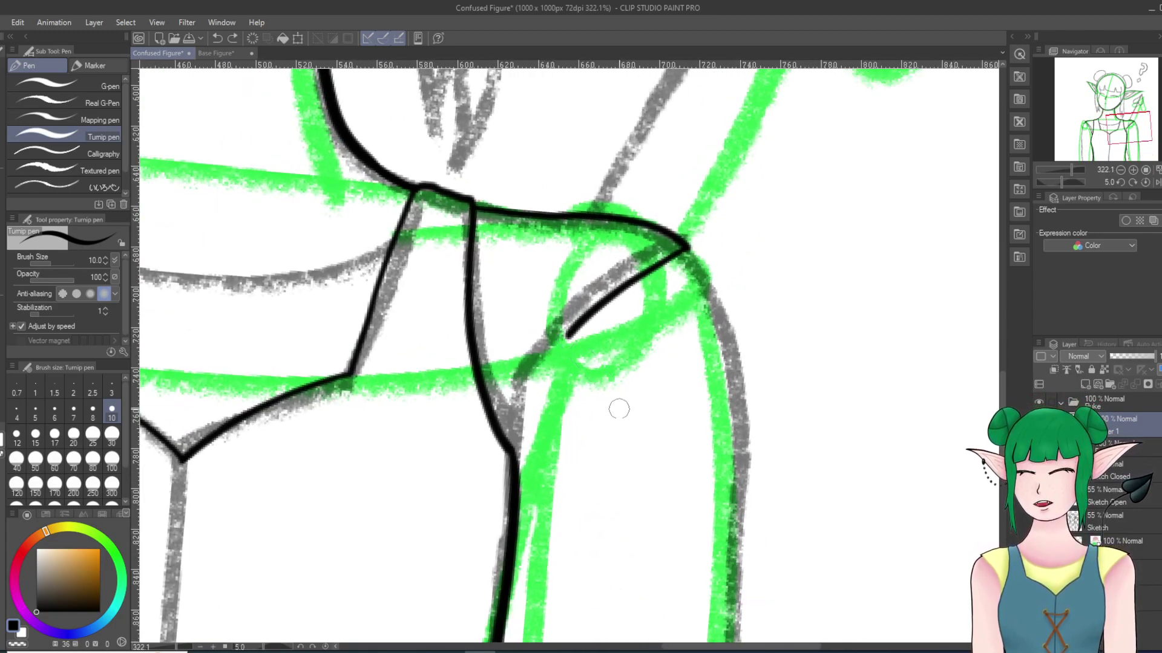
scroll(560, 432, "up", 3)
scroll(486, 458, "up", 1)
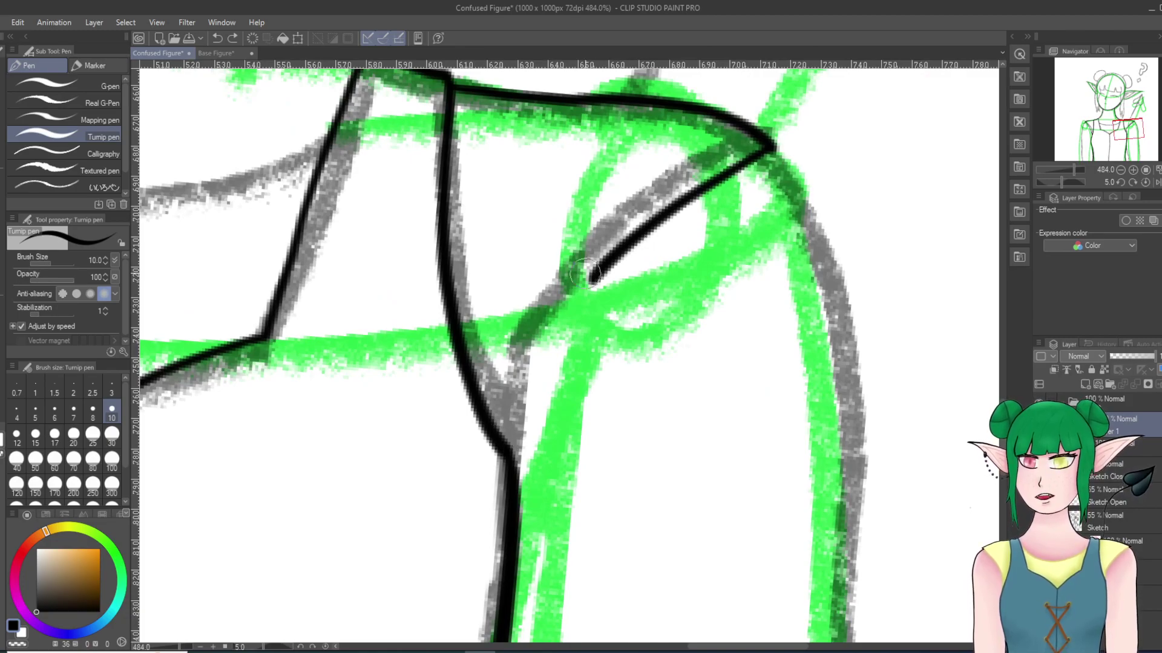
mouse_move(593, 280)
left_mouse_down()
mouse_move(513, 430)
mouse_move(606, 271)
left_mouse_up()
key("ctrl+z")
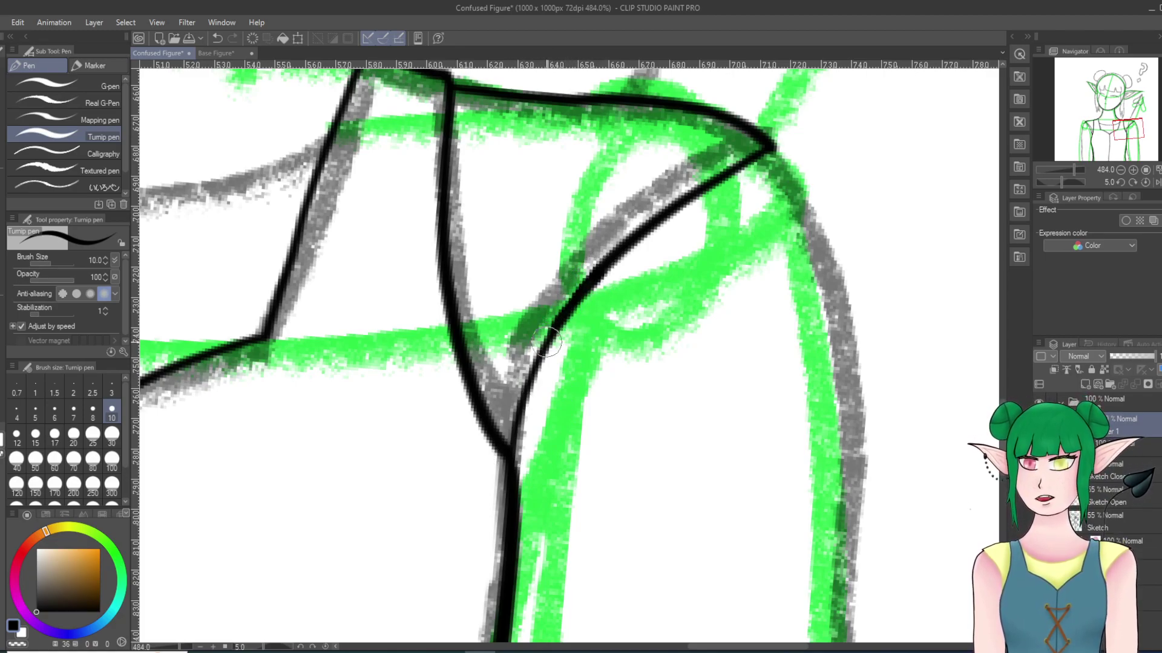
Step: Set the canvas rotation back to 0 and examine the inked shoulders, bodice and unfinished centre seam
scroll(557, 304, "down", 1)
scroll(557, 303, "down", 8)
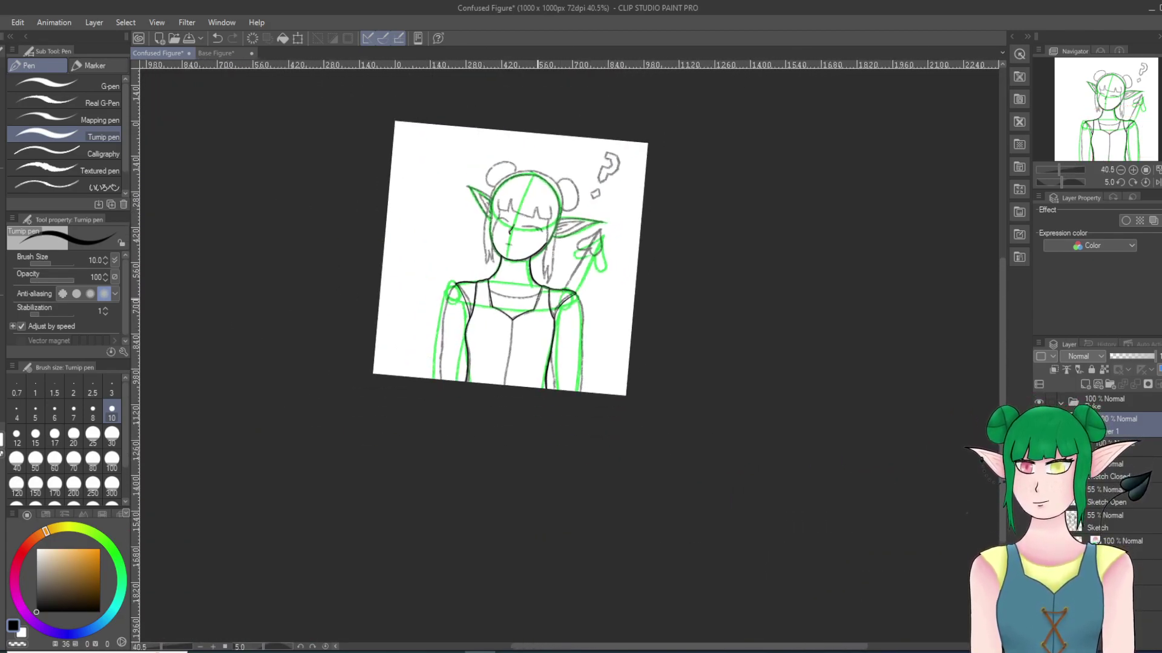
key("minus")
key("minus")
scroll(499, 309, "up", 1)
key("asciicircum")
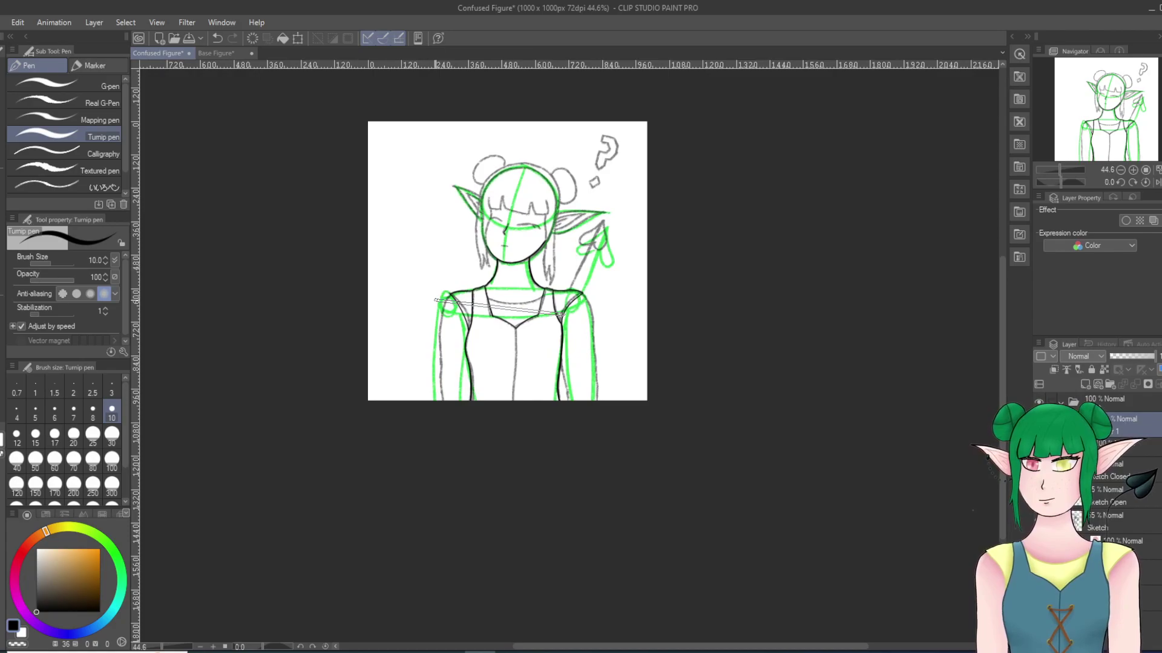
scroll(441, 299, "up", 1)
scroll(507, 369, "up", 5)
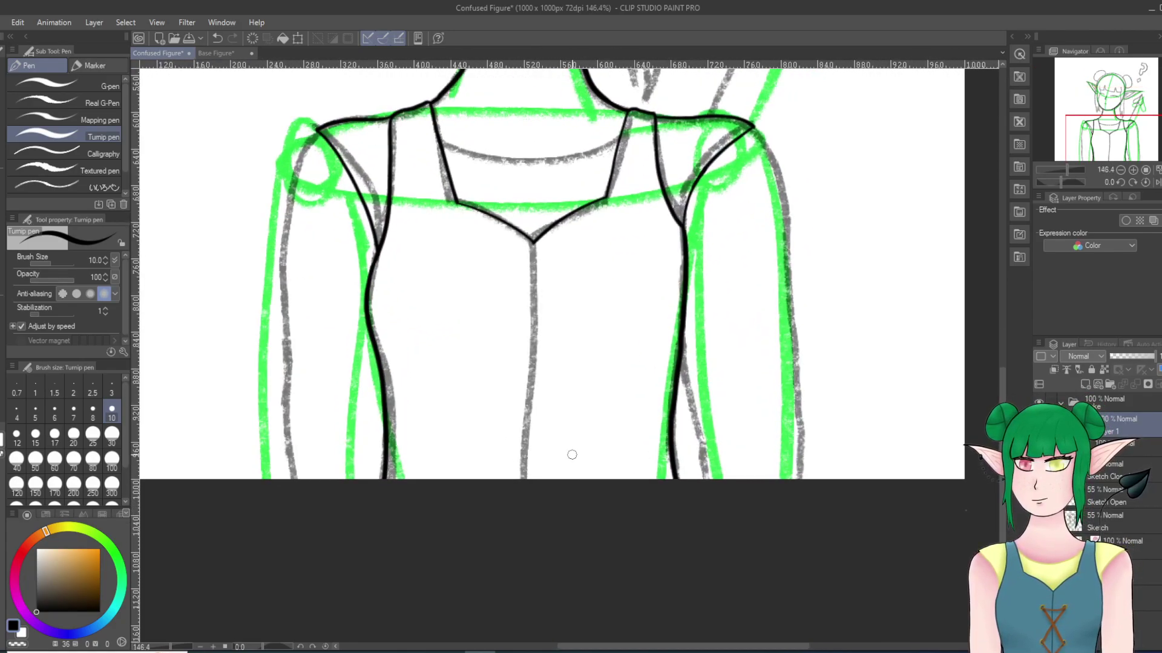
scroll(526, 436, "up", 4)
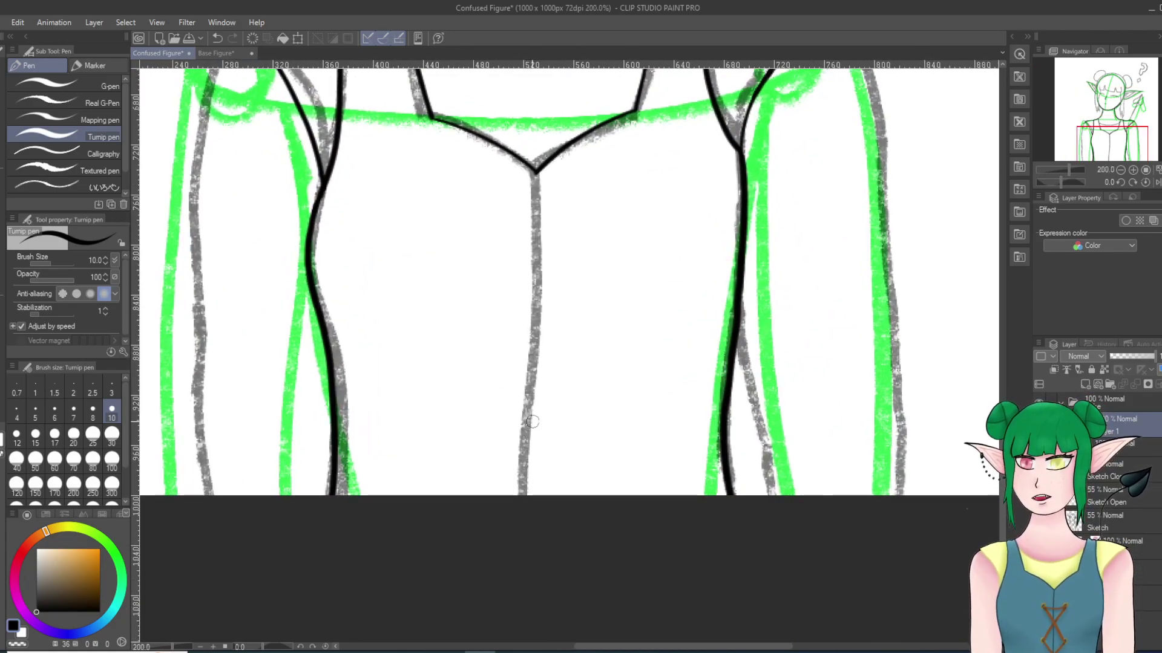
scroll(532, 421, "down", 4)
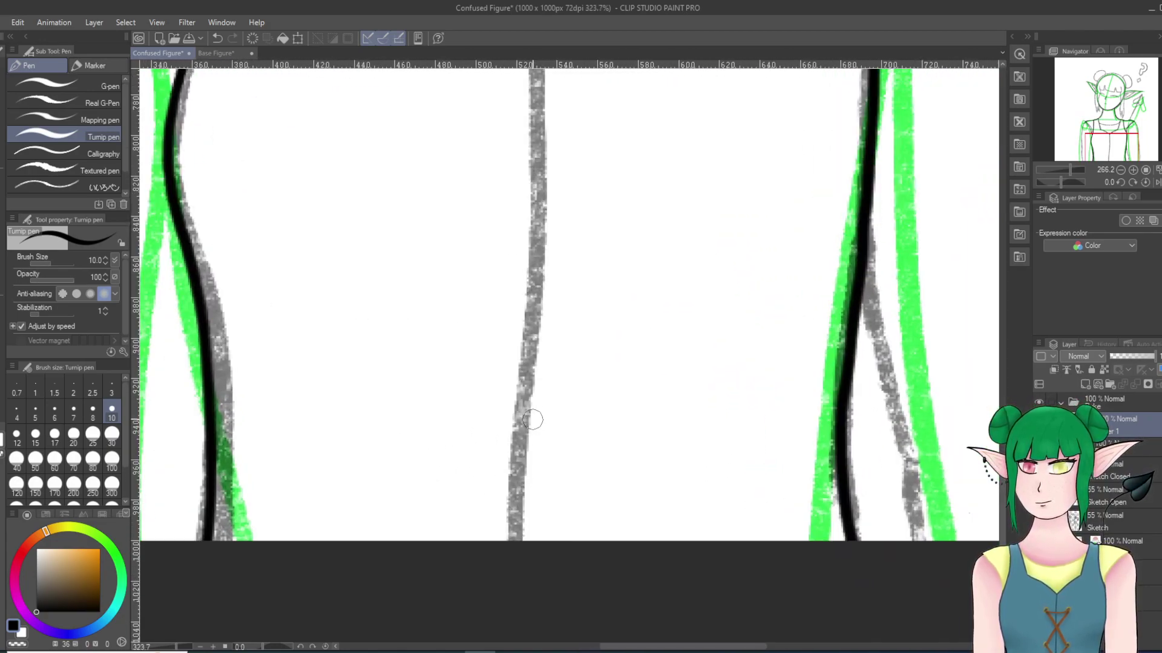
scroll(529, 347, "up", 2)
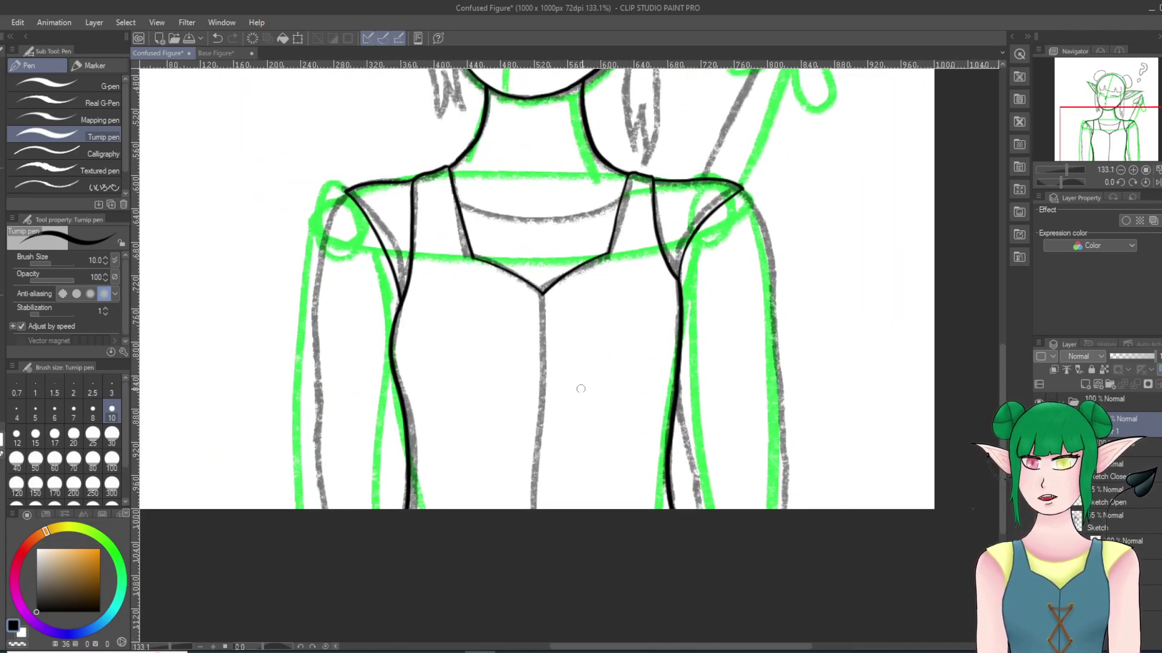
Step: Scribble a test stroke over the bodice and try inking the centre seam below the neckline point, undoing each stroke
mouse_move(539, 393)
left_mouse_down()
mouse_move(504, 446)
mouse_move(545, 443)
mouse_move(539, 367)
mouse_move(581, 461)
mouse_move(609, 462)
left_mouse_up()
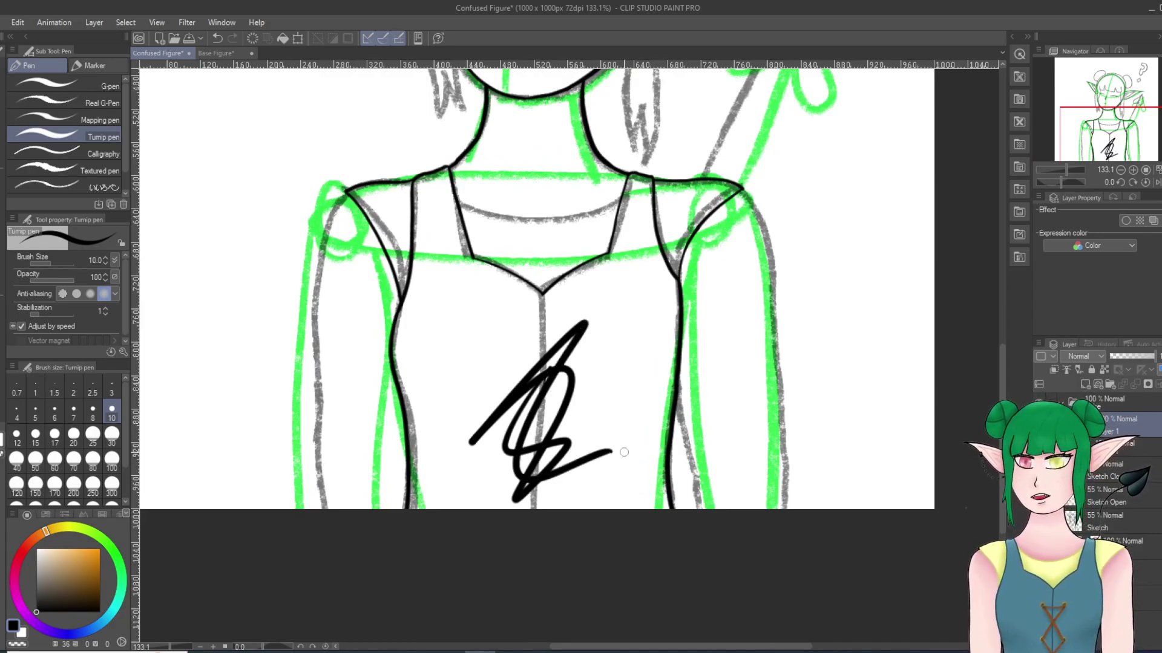
key("ctrl+z")
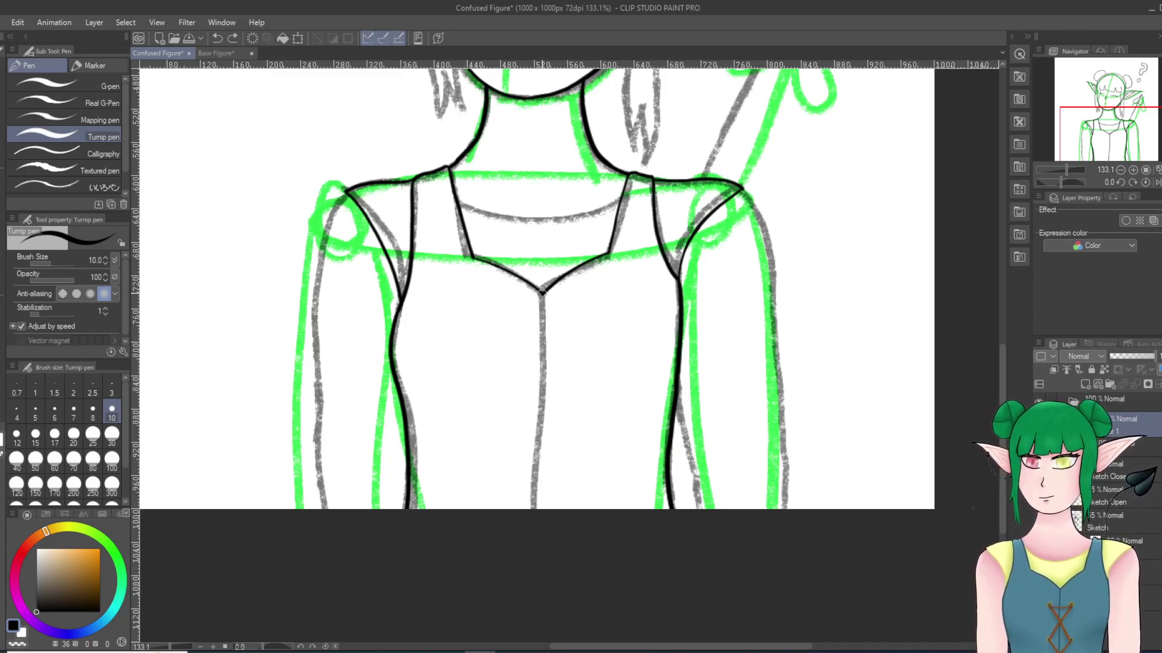
left_click_drag(539, 305, 538, 310)
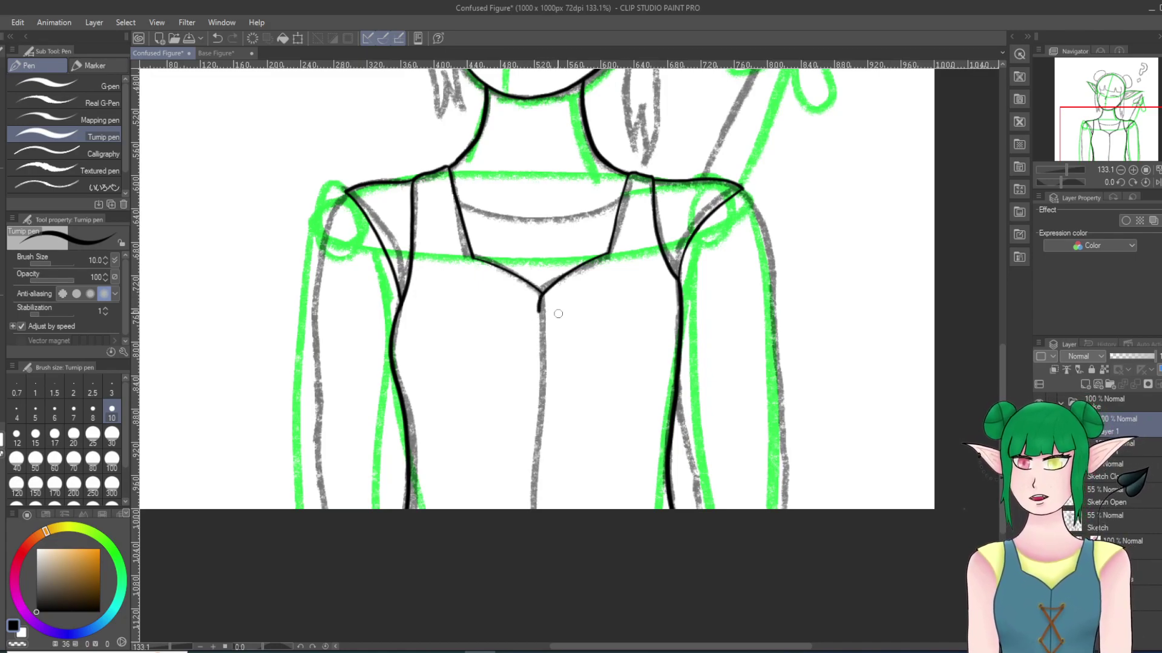
key("ctrl+z")
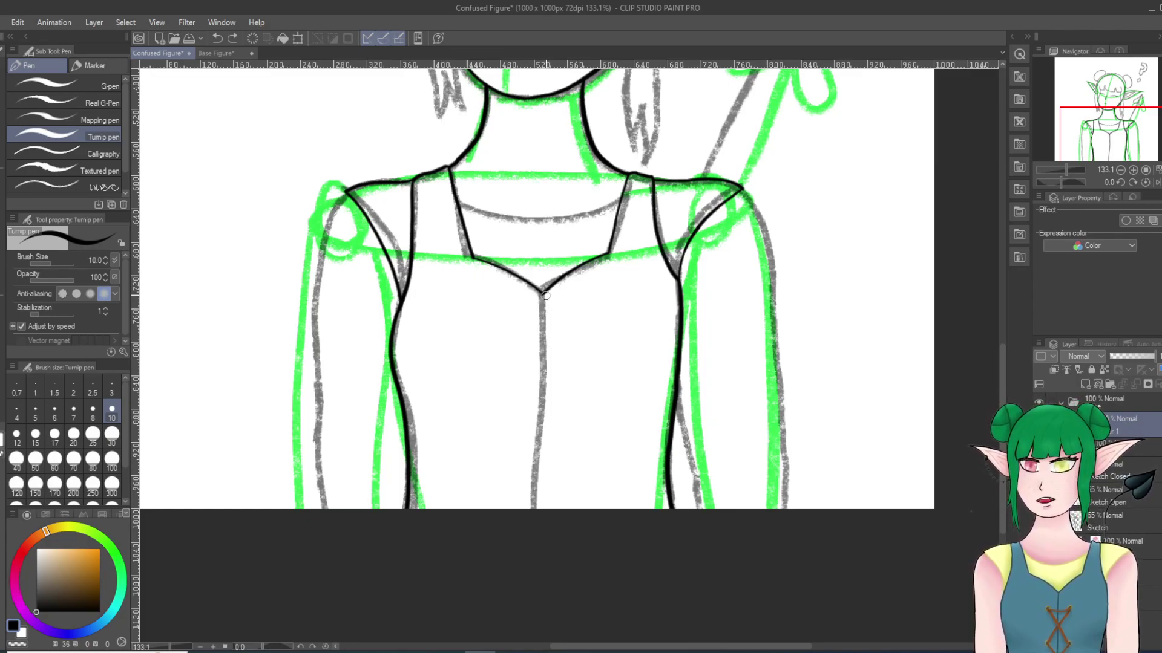
mouse_move(542, 310)
left_mouse_down()
mouse_move(527, 532)
mouse_move(539, 543)
left_mouse_up()
key("ctrl+z")
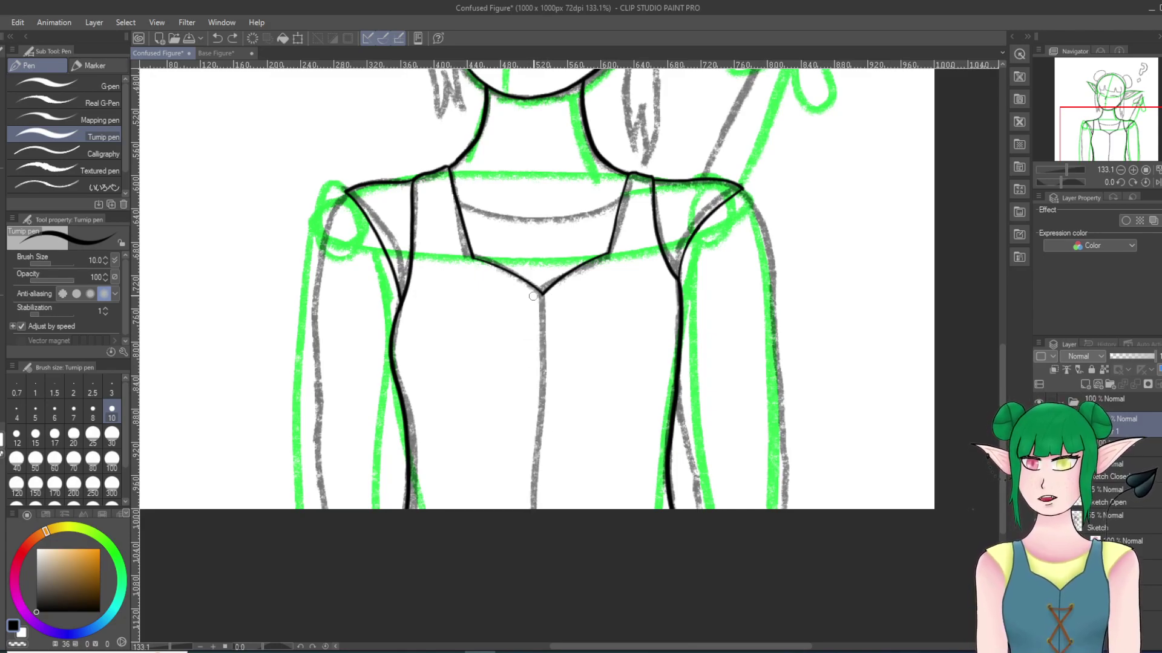
Step: Ink the bodice's centre seam from the neckline point down to the canvas's lower edge, redrawing it once
left_click_drag(542, 296, 523, 581)
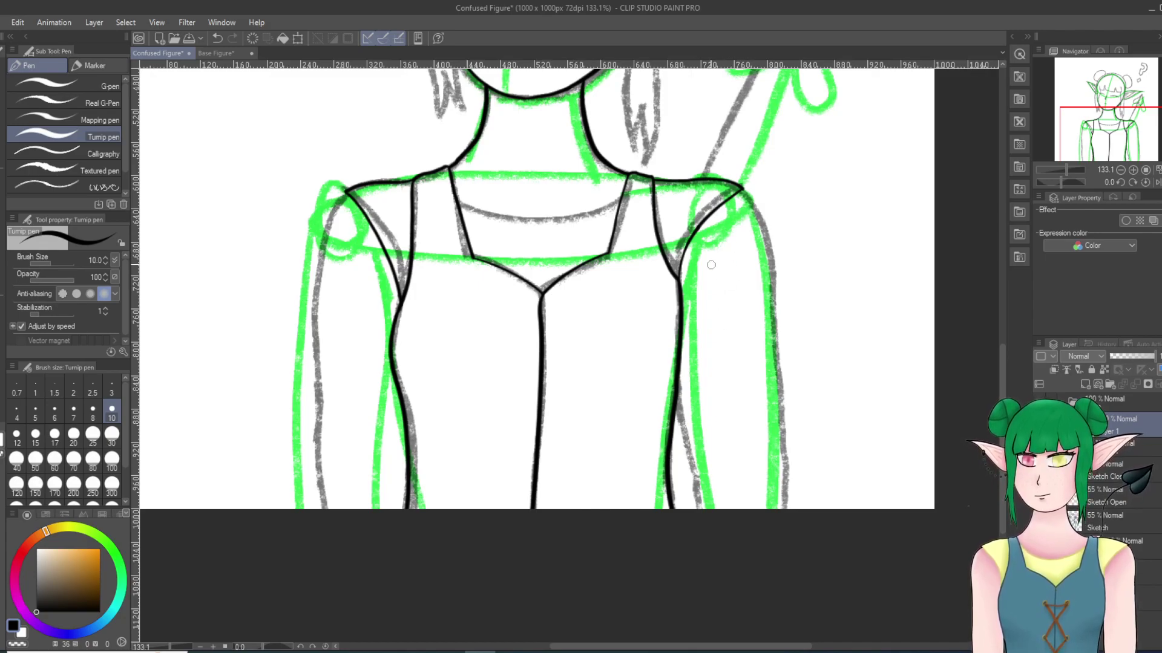
mouse_move(745, 277)
left_mouse_down()
mouse_move(719, 280)
mouse_move(708, 310)
left_mouse_up()
key("ctrl+z")
key("ctrl+z")
left_click_drag(542, 294, 541, 561)
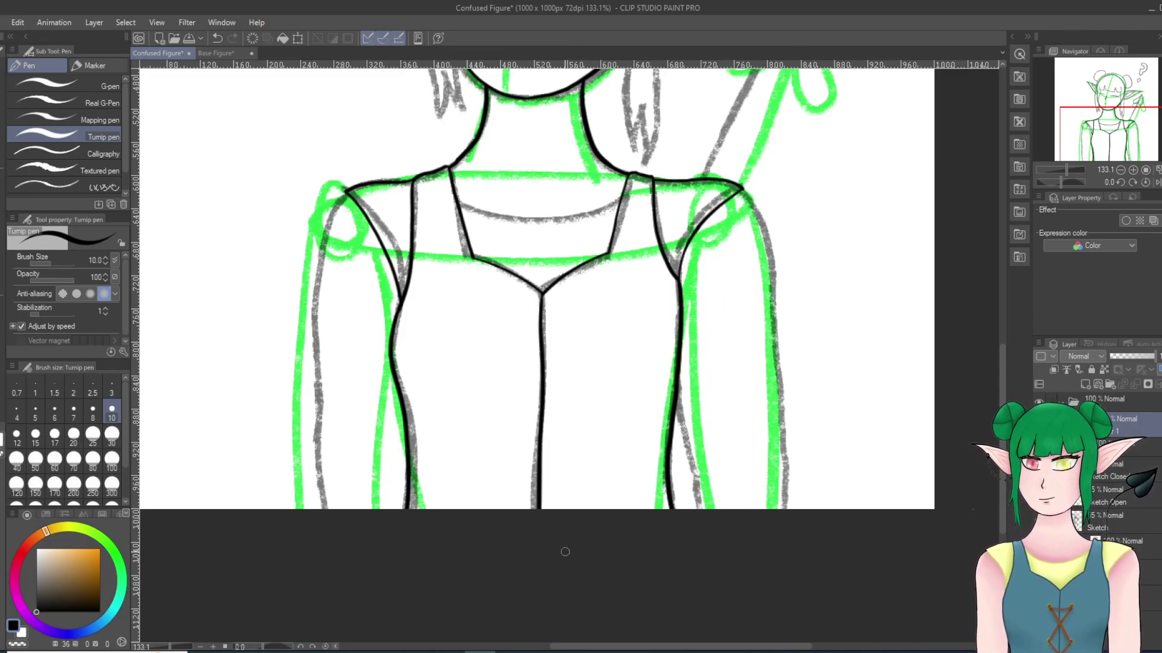
Step: Try inking the left arm's outer line from the shoulder joint down to the canvas's lower edge, and undo it
scroll(741, 253, "down", 5)
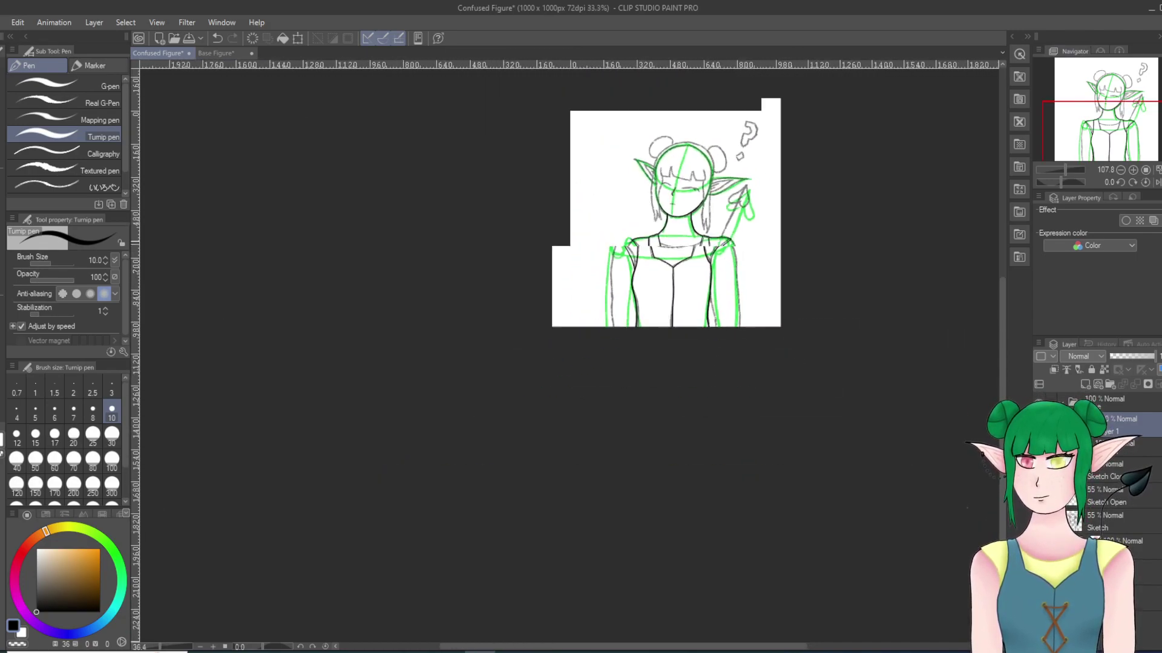
scroll(718, 256, "up", 5)
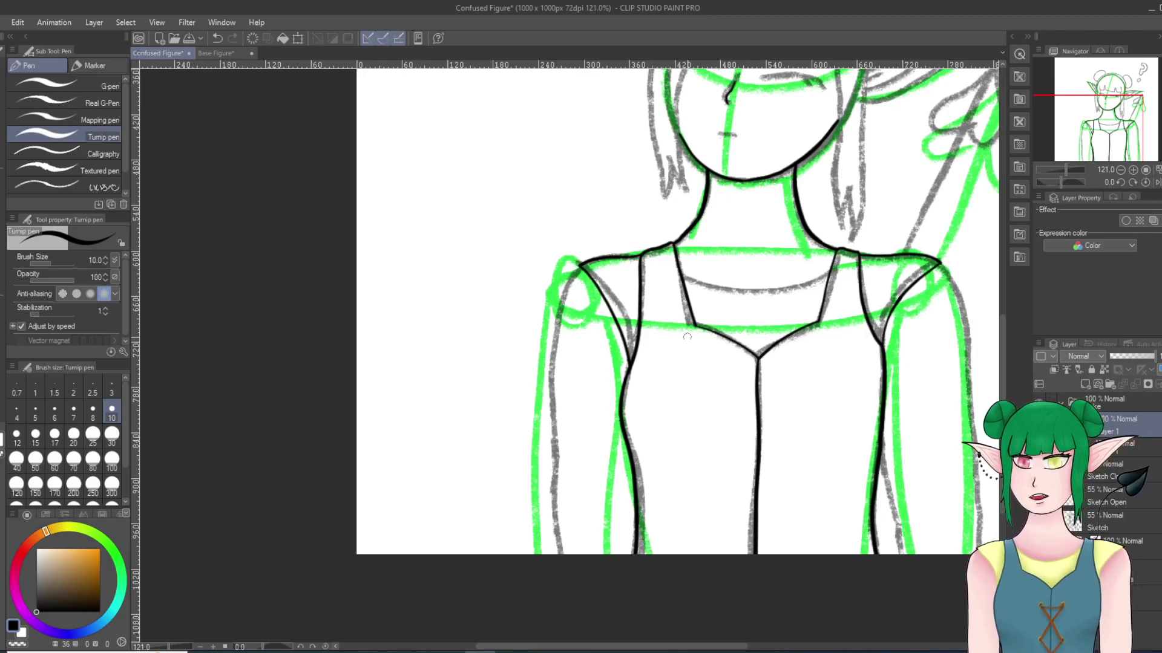
scroll(603, 383, "up", 4)
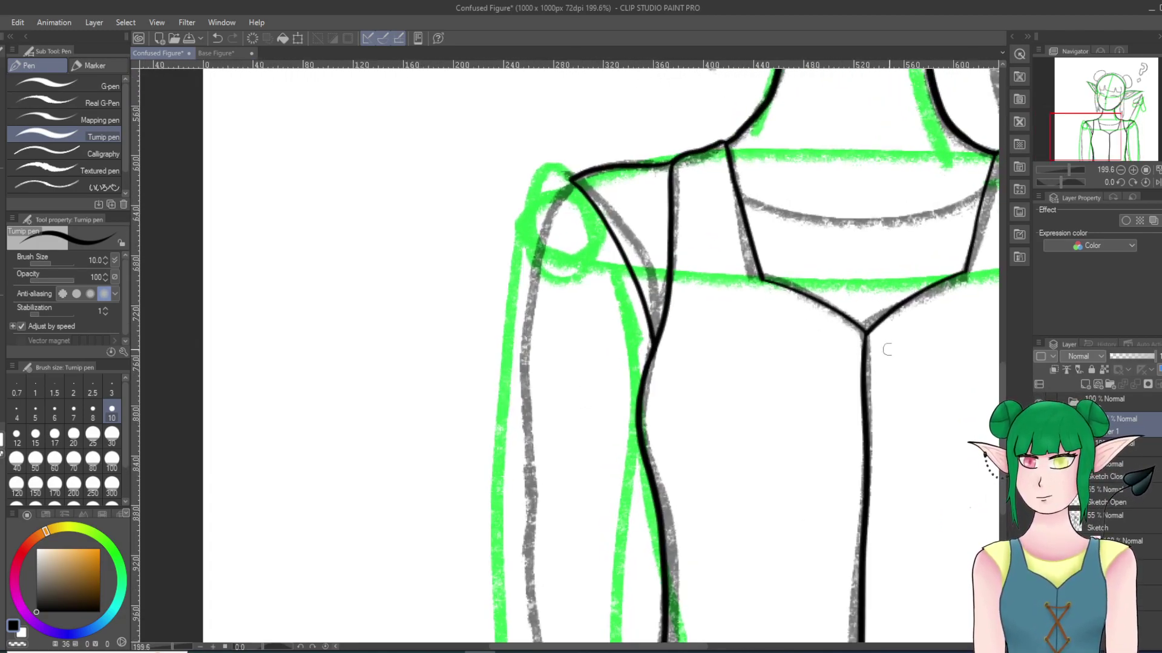
scroll(599, 357, "down", 3)
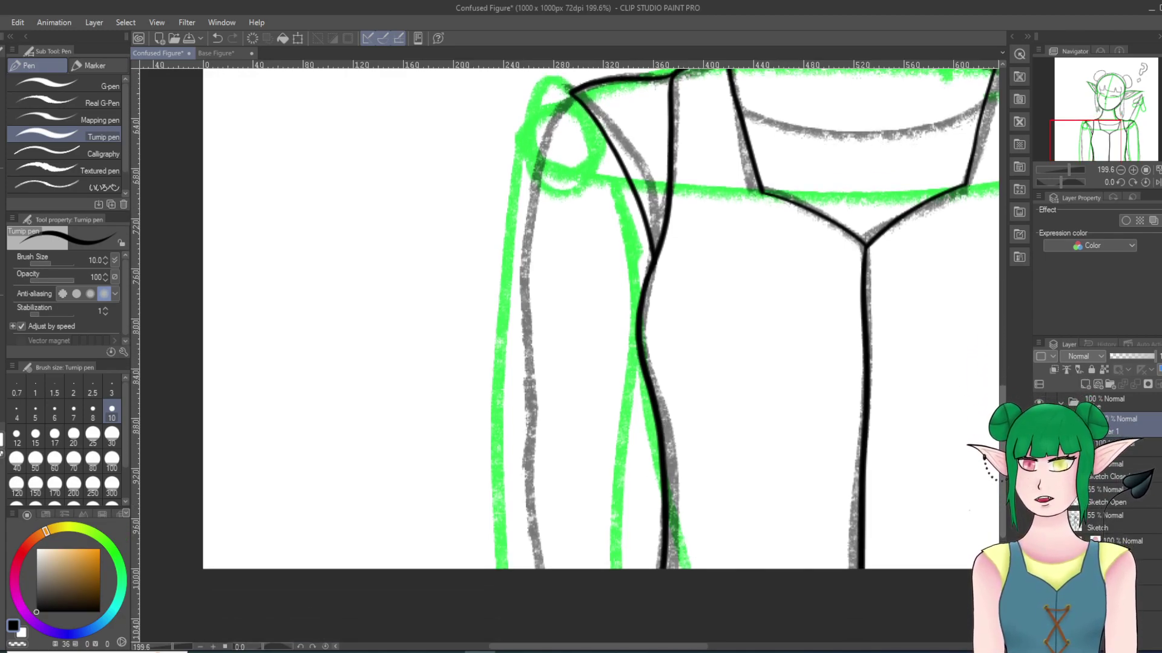
left_click_drag(572, 95, 550, 123)
mouse_move(539, 151)
left_mouse_down()
mouse_move(524, 199)
mouse_move(510, 578)
left_mouse_up()
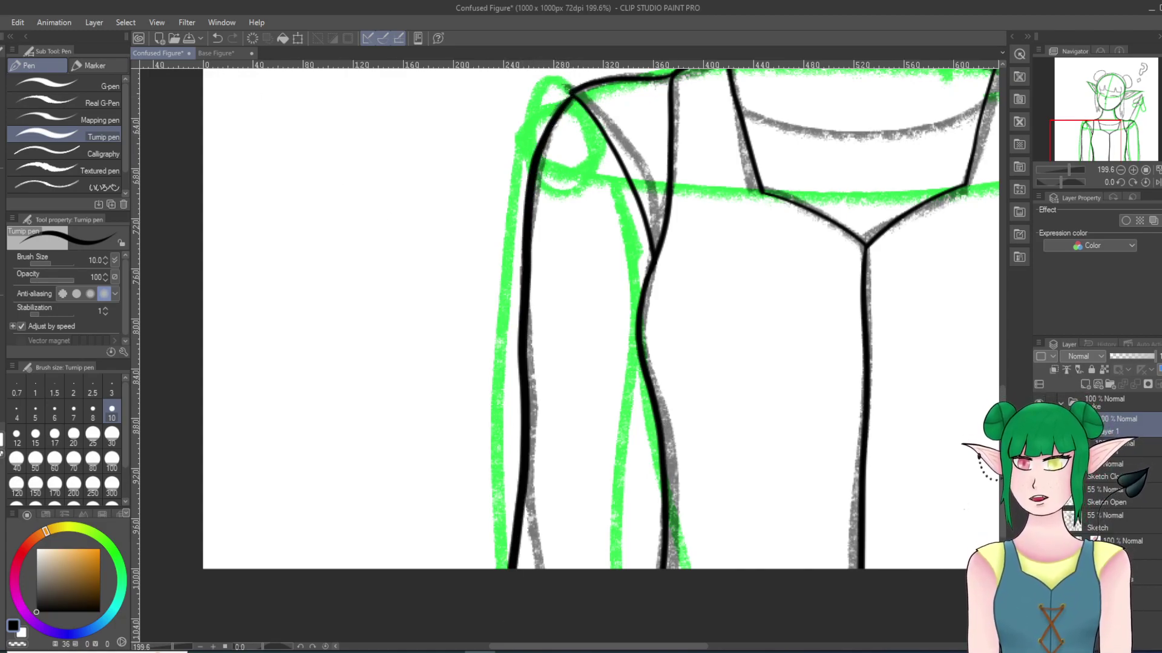
left_click(217, 39)
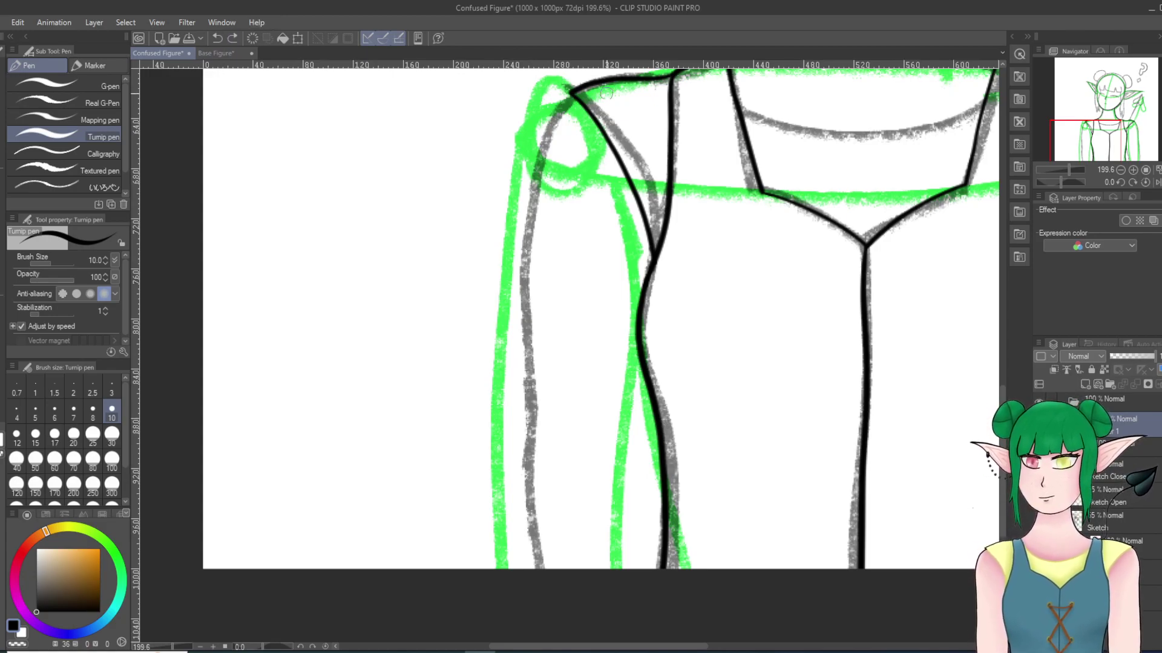
Step: Ink the upper part of the left arm's outer line along the grey sketch, starting at the shoulder line's outer end
scroll(597, 117, "up", 1)
scroll(580, 440, "down", 1)
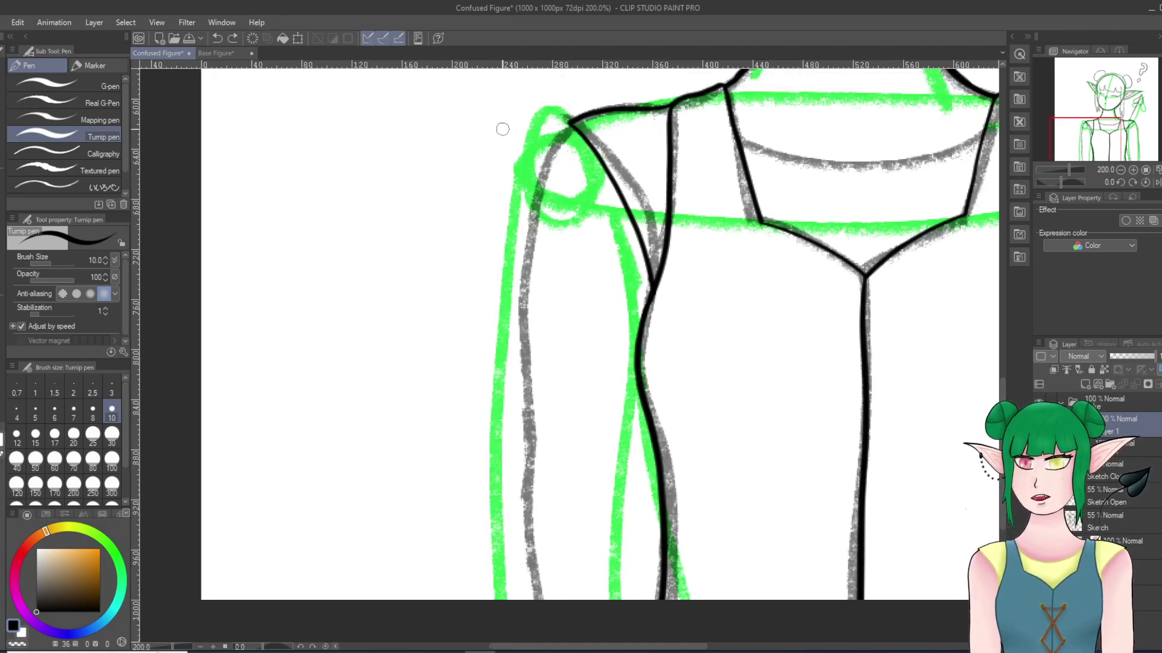
scroll(502, 129, "up", 1)
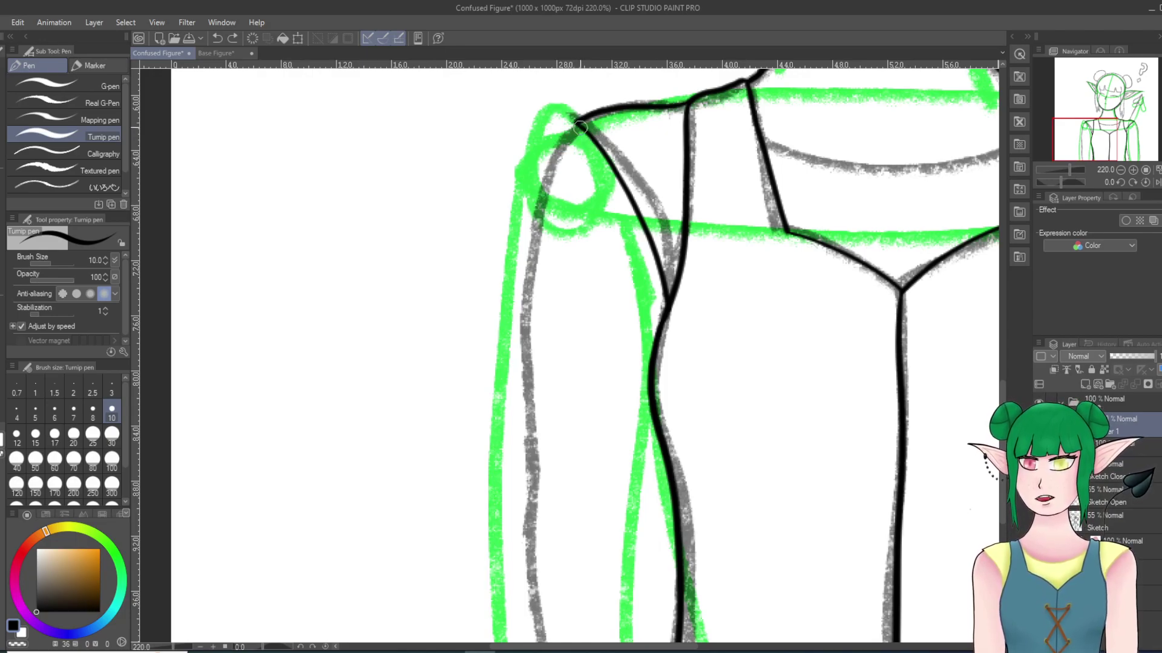
mouse_move(576, 130)
left_mouse_down()
mouse_move(546, 182)
mouse_move(530, 265)
mouse_move(524, 377)
mouse_move(538, 496)
left_mouse_up()
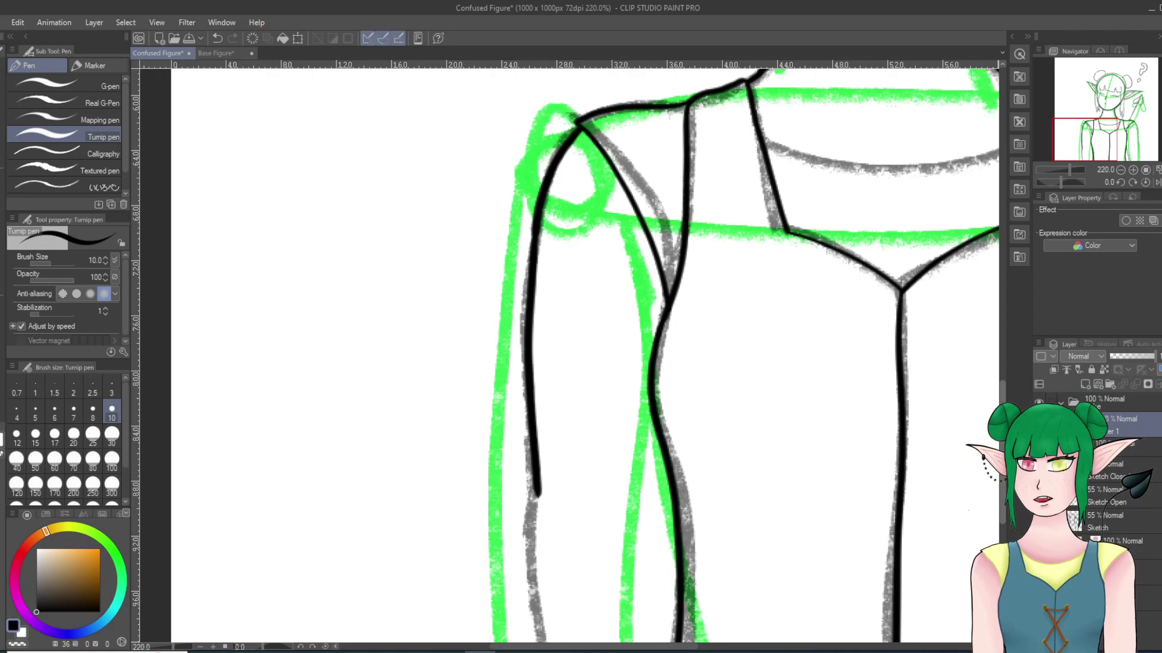
Step: Continue the left arm's outer line down to the canvas's lower edge, redrawing the stroke until it follows the sketch
scroll(863, 433, "down", 5)
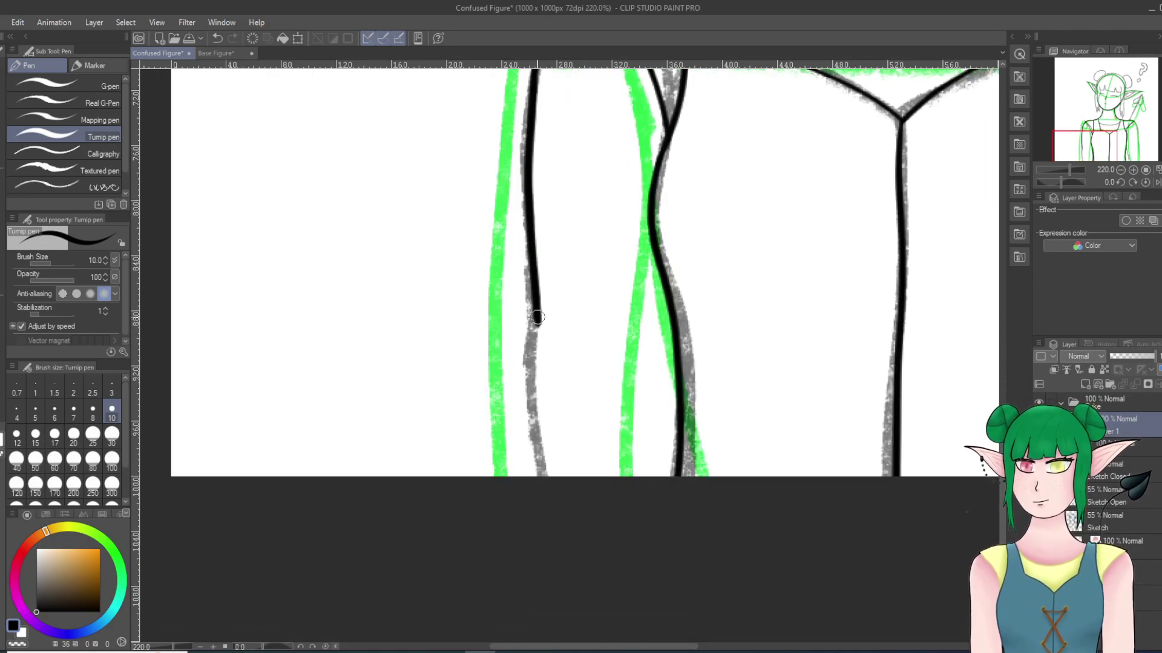
left_click_drag(538, 327, 537, 346)
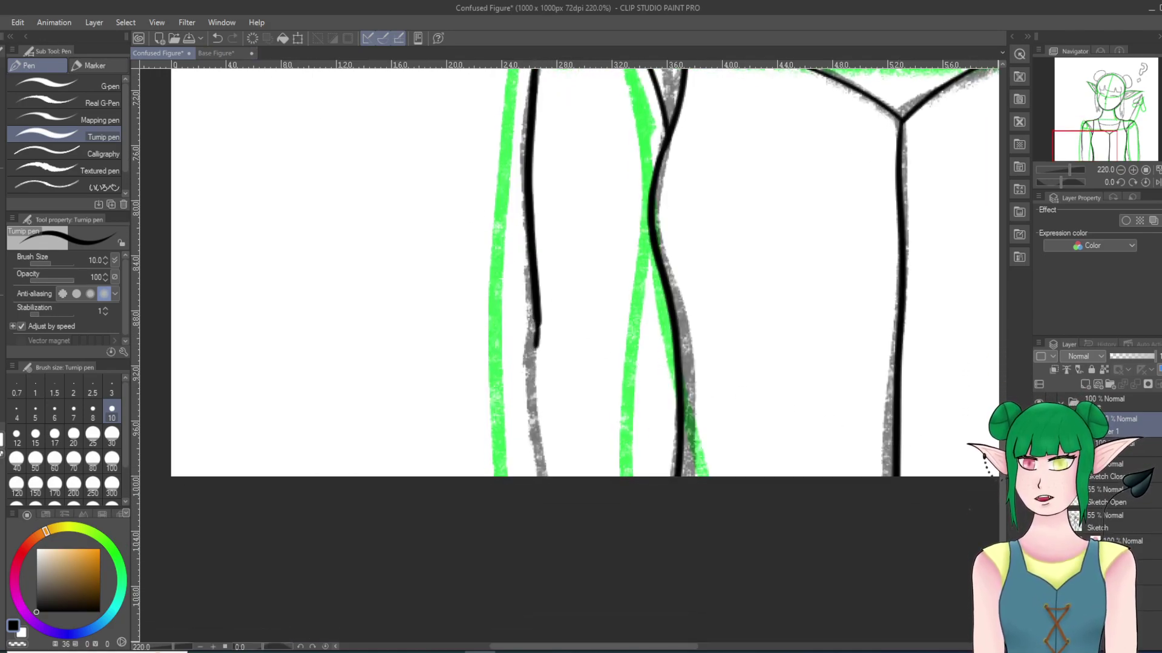
left_click(217, 38)
left_click_drag(540, 341, 537, 515)
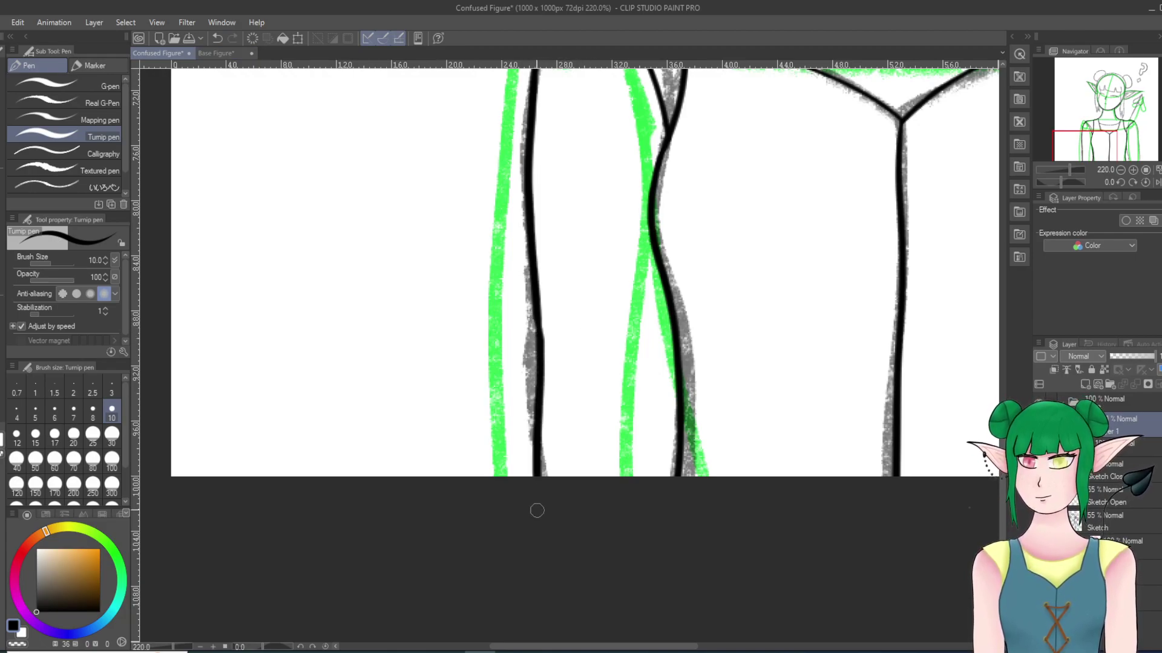
left_click(217, 38)
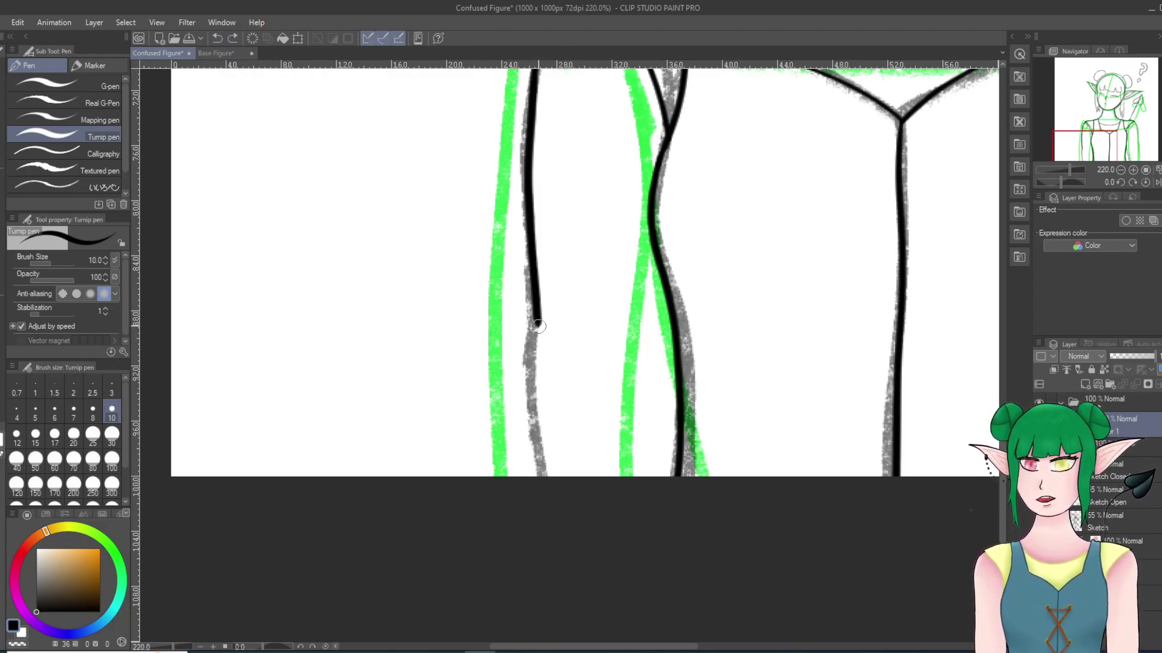
left_click_drag(537, 336, 538, 484)
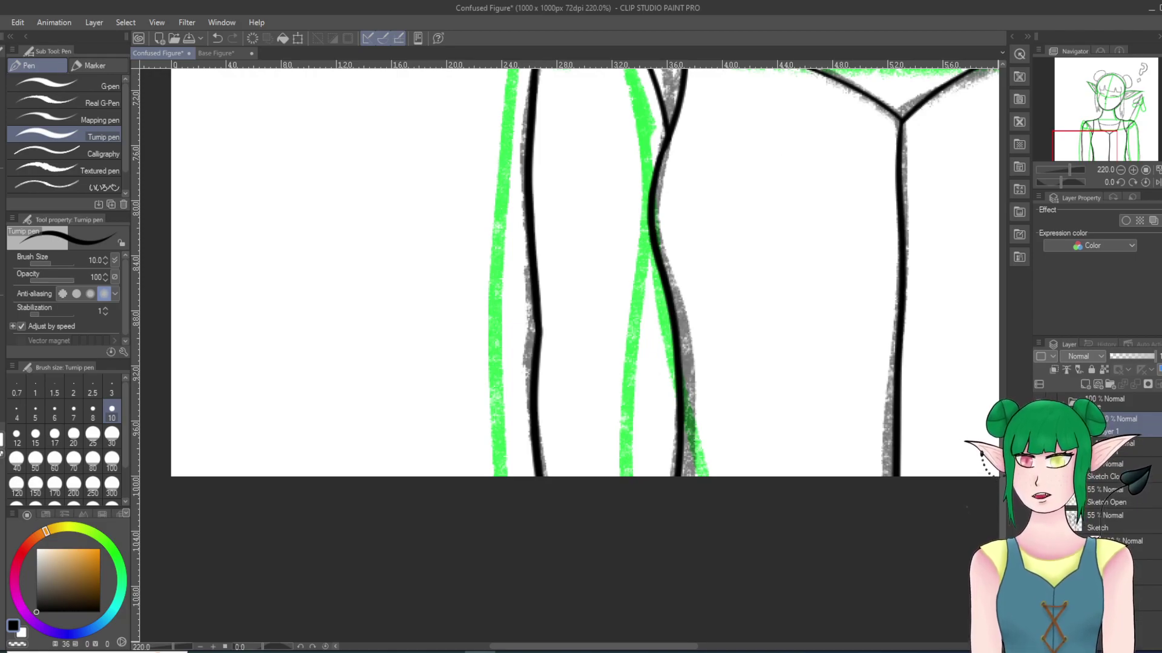
Step: Ink the left arm's inner line from the bodice's waist down to the canvas's lower edge, redrawing its short upper part until it fits
scroll(554, 321, "down", 10)
scroll(554, 321, "up", 4)
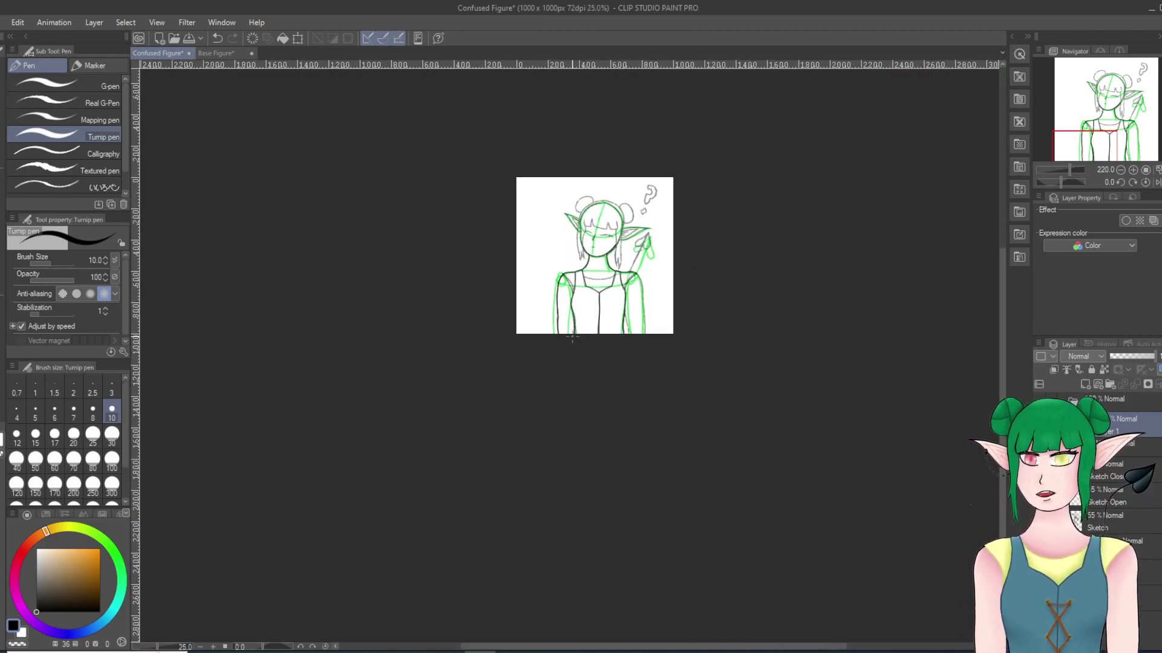
scroll(552, 319, "up", 6)
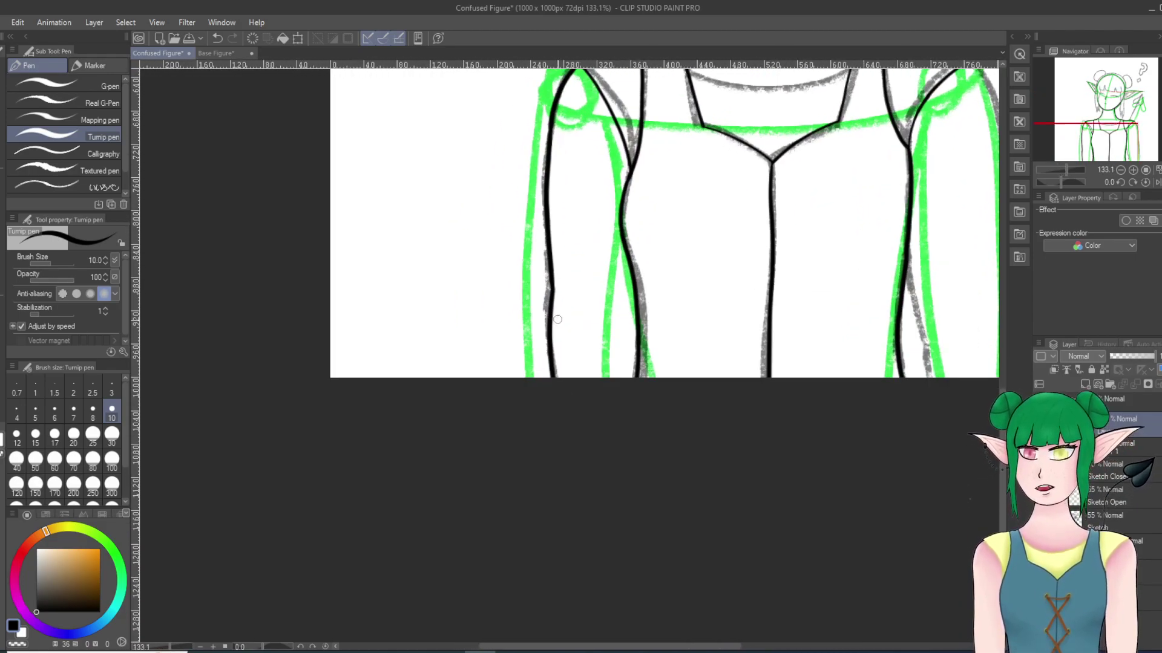
scroll(569, 320, "up", 3)
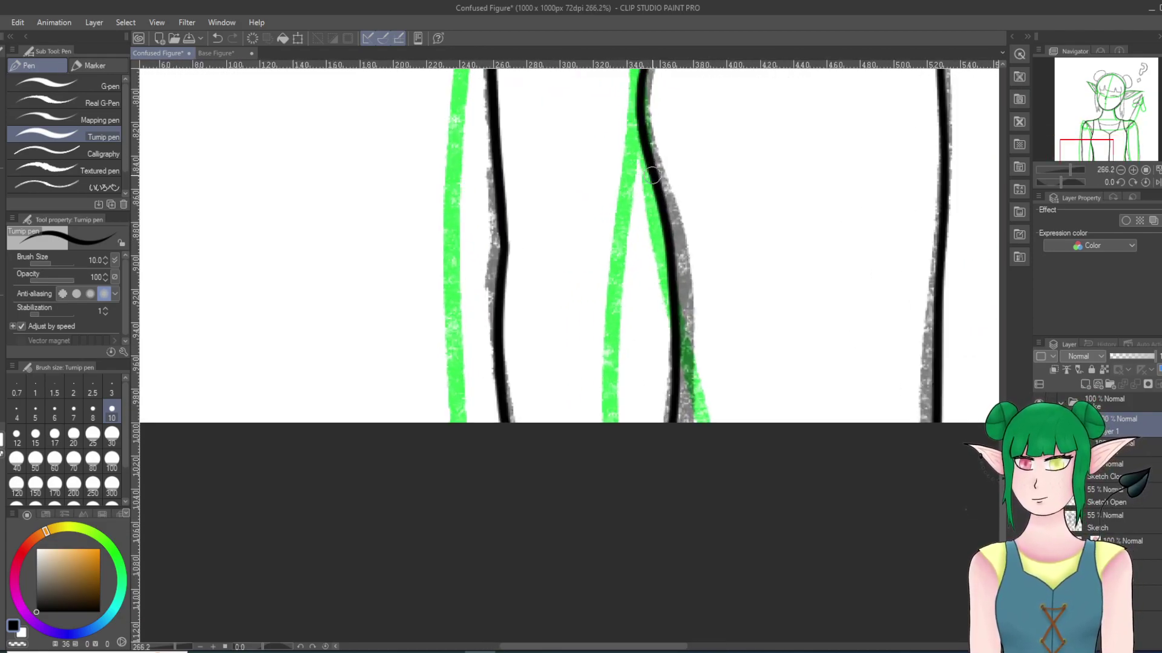
left_click_drag(653, 186, 646, 236)
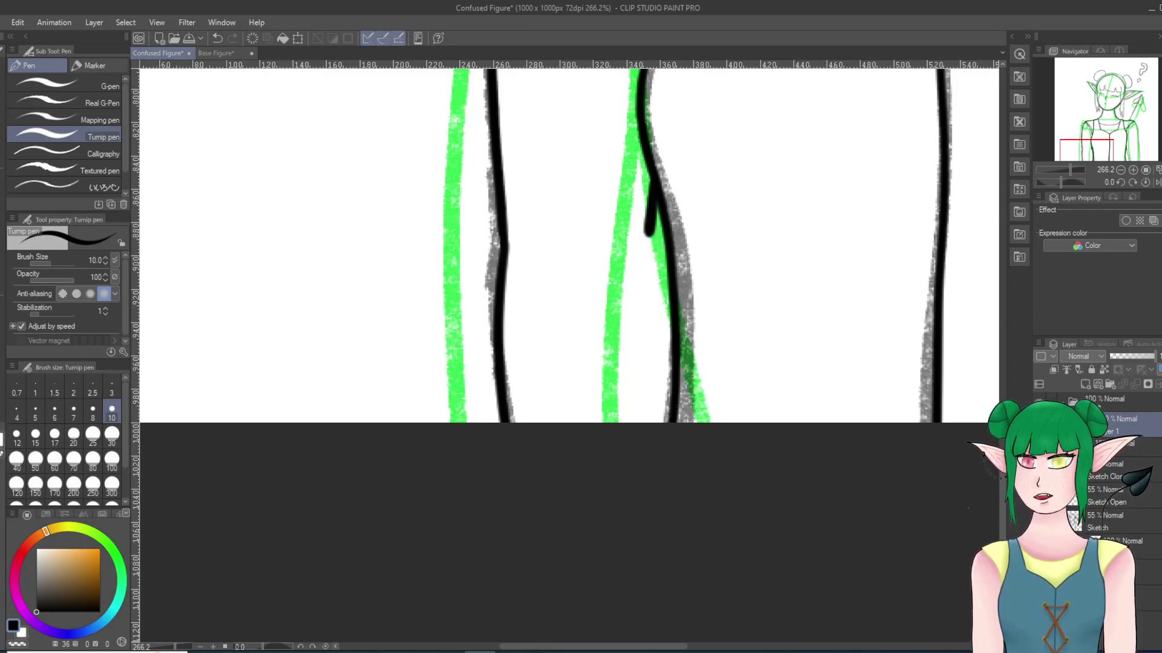
left_click(216, 38)
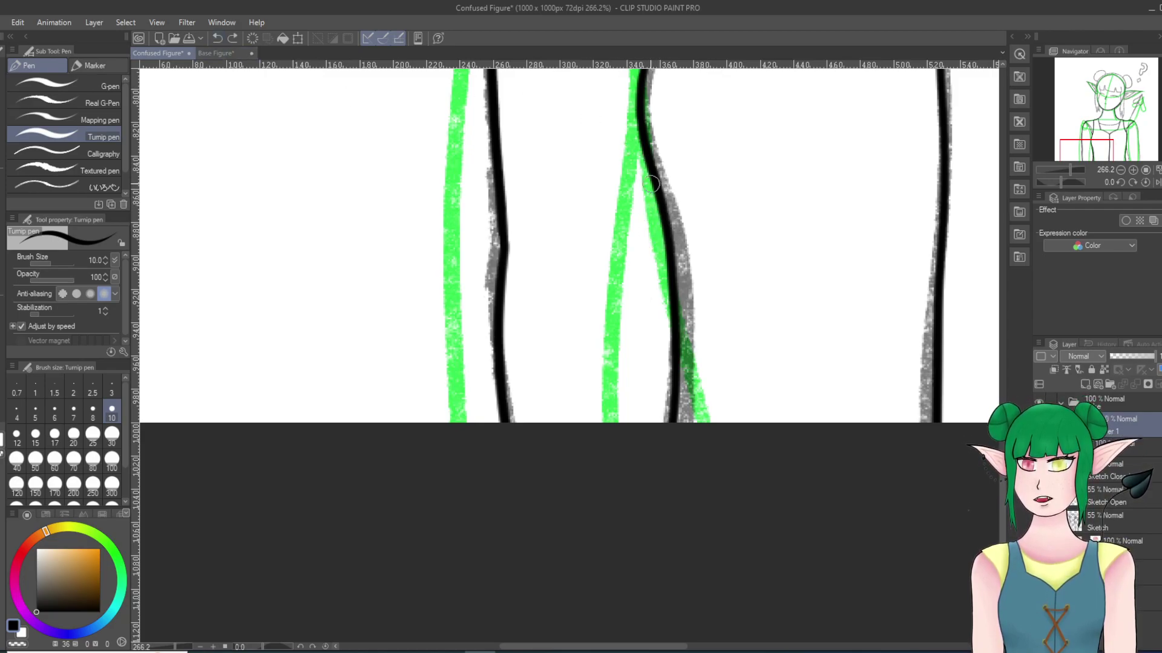
left_click_drag(652, 178, 642, 243)
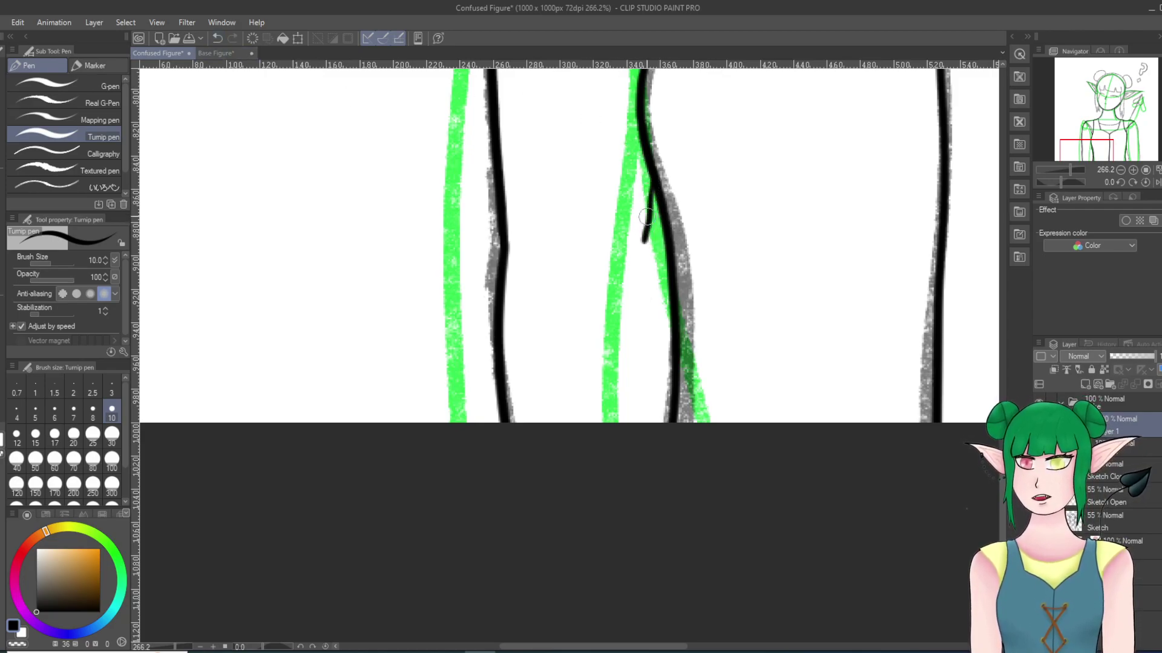
left_click(217, 38)
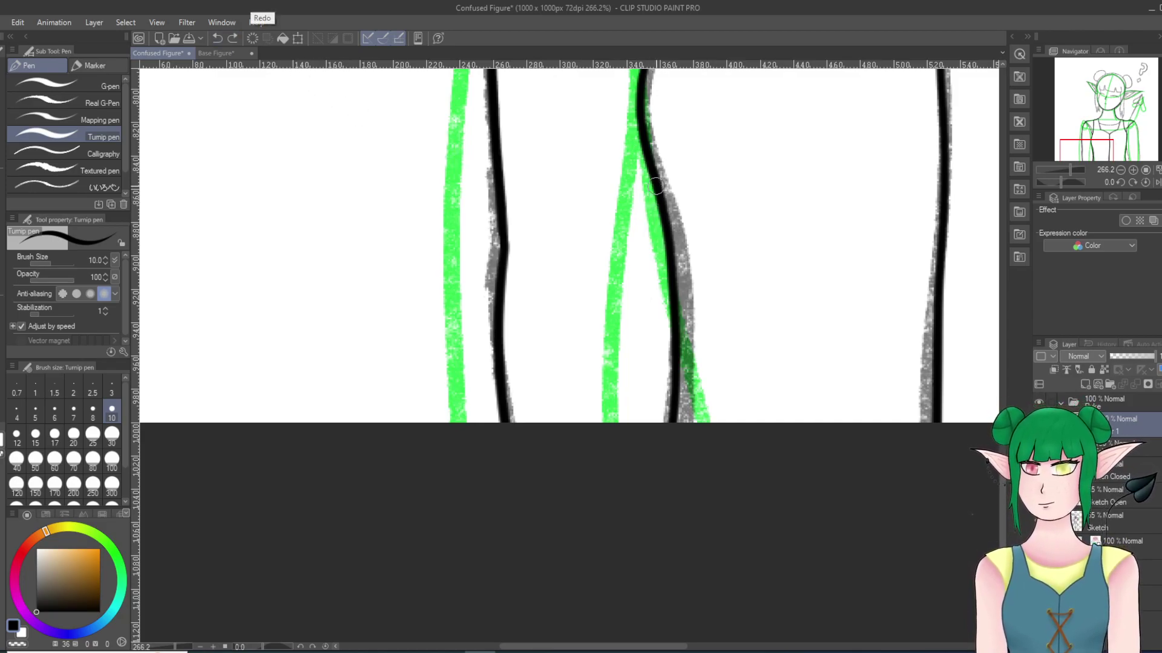
left_click_drag(653, 177, 646, 463)
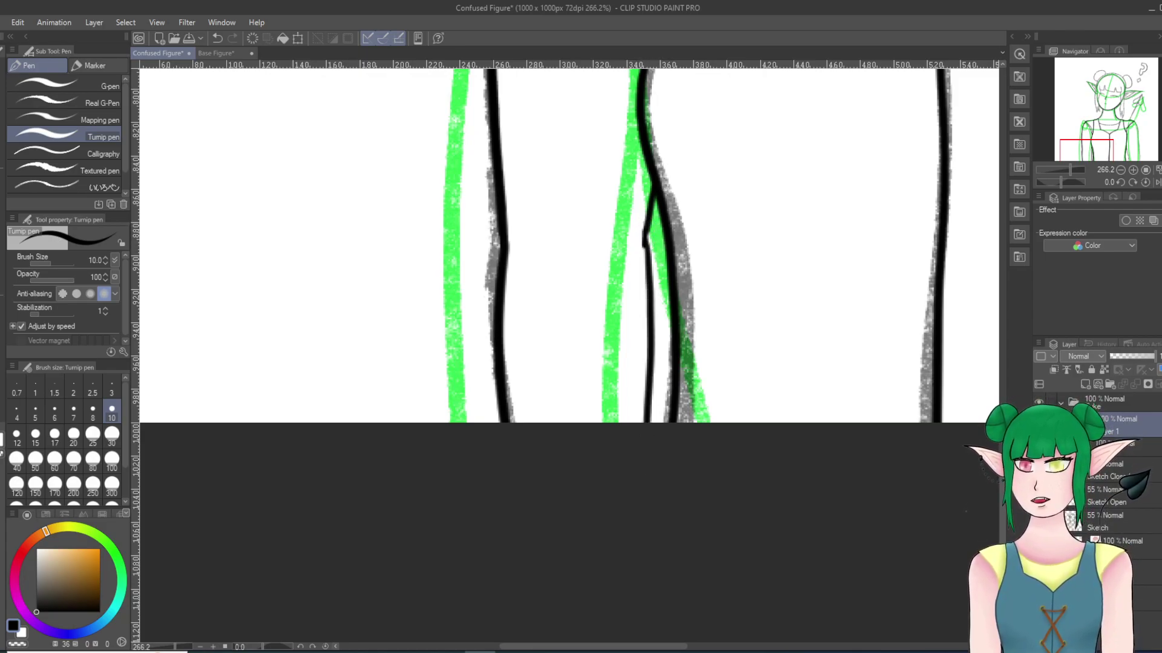
Step: Touch up the elbow kink in the left arm's inner line with the Soft eraser and the Turnip pen
key("e")
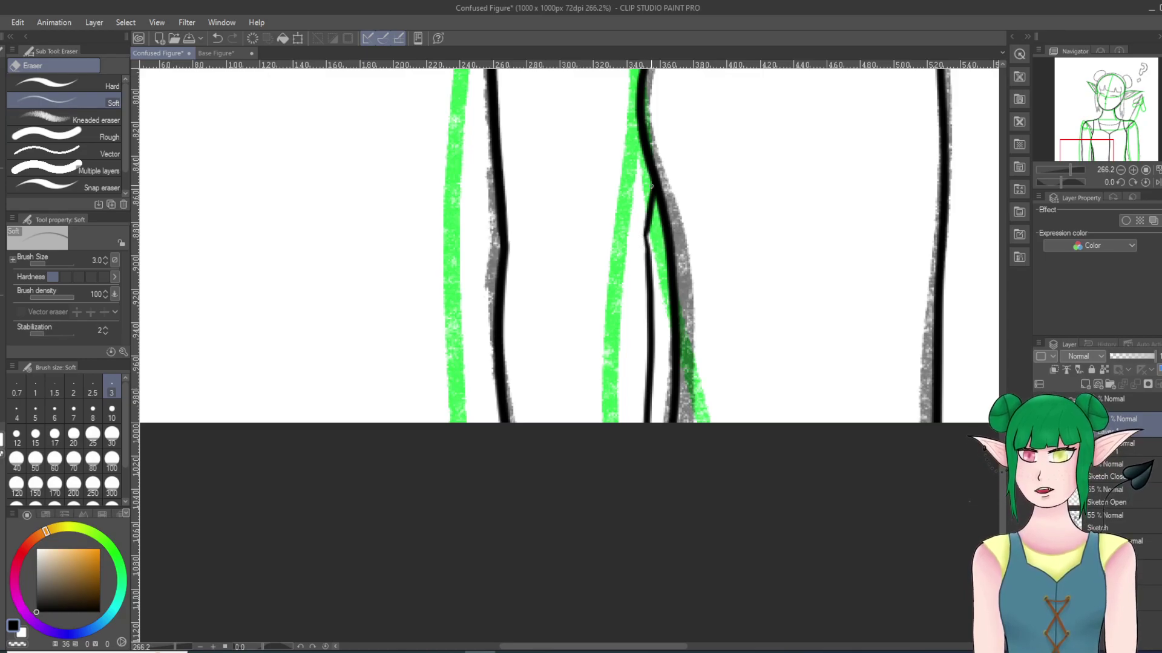
key("p")
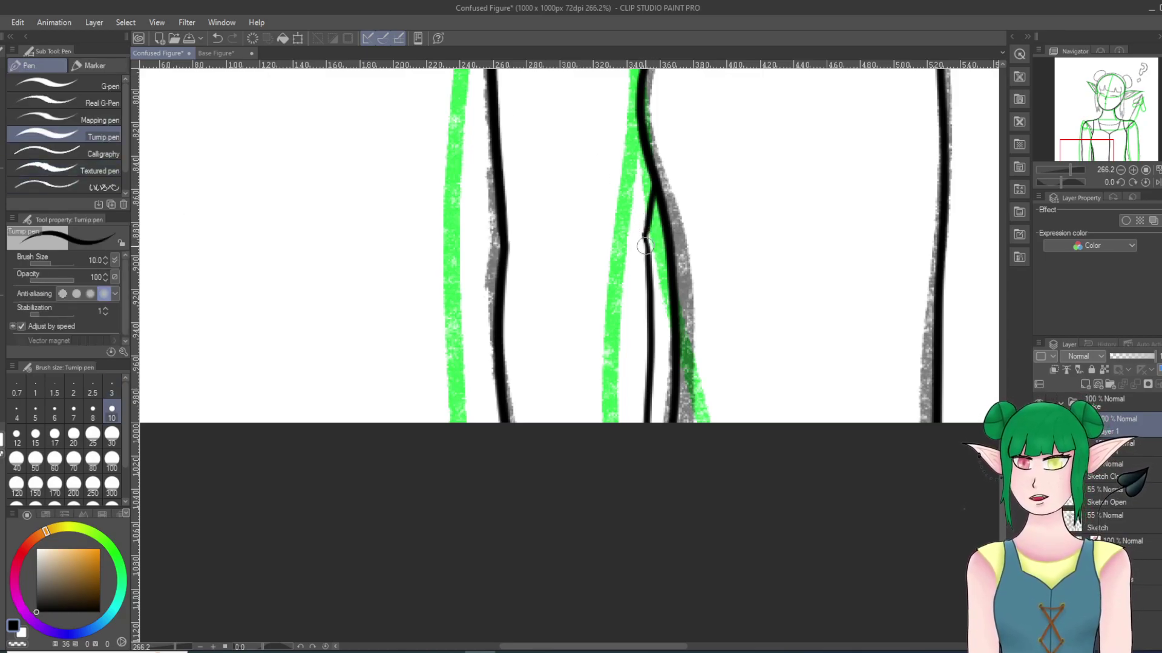
mouse_move(641, 232)
left_mouse_down()
mouse_move(646, 216)
mouse_move(643, 233)
left_mouse_up()
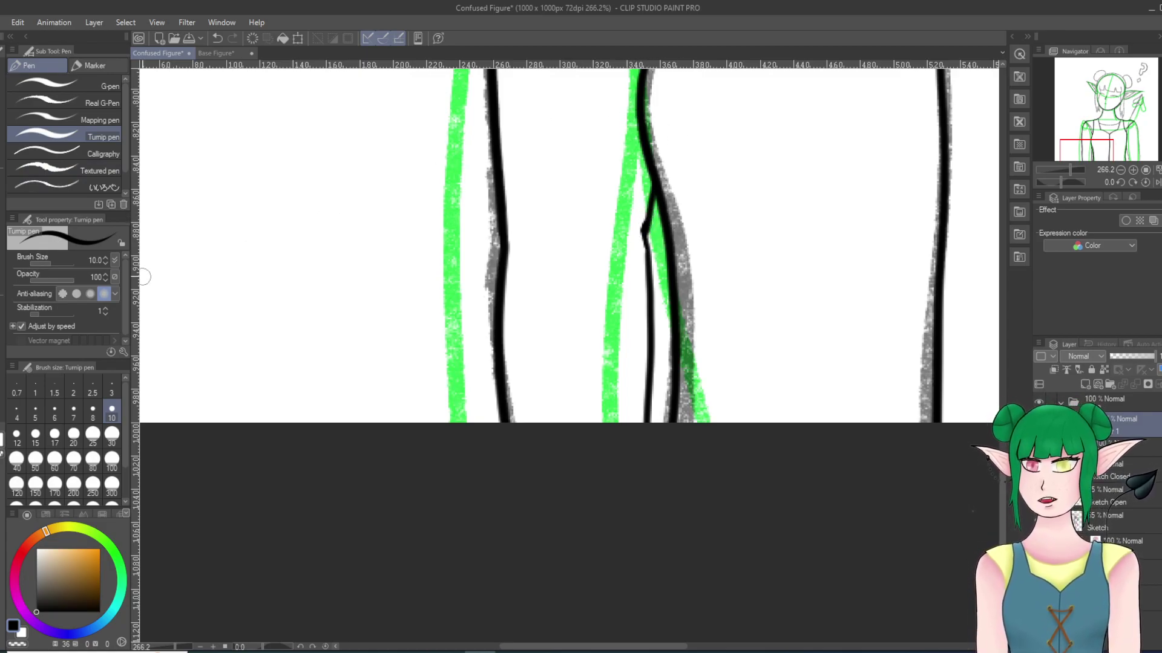
key("e")
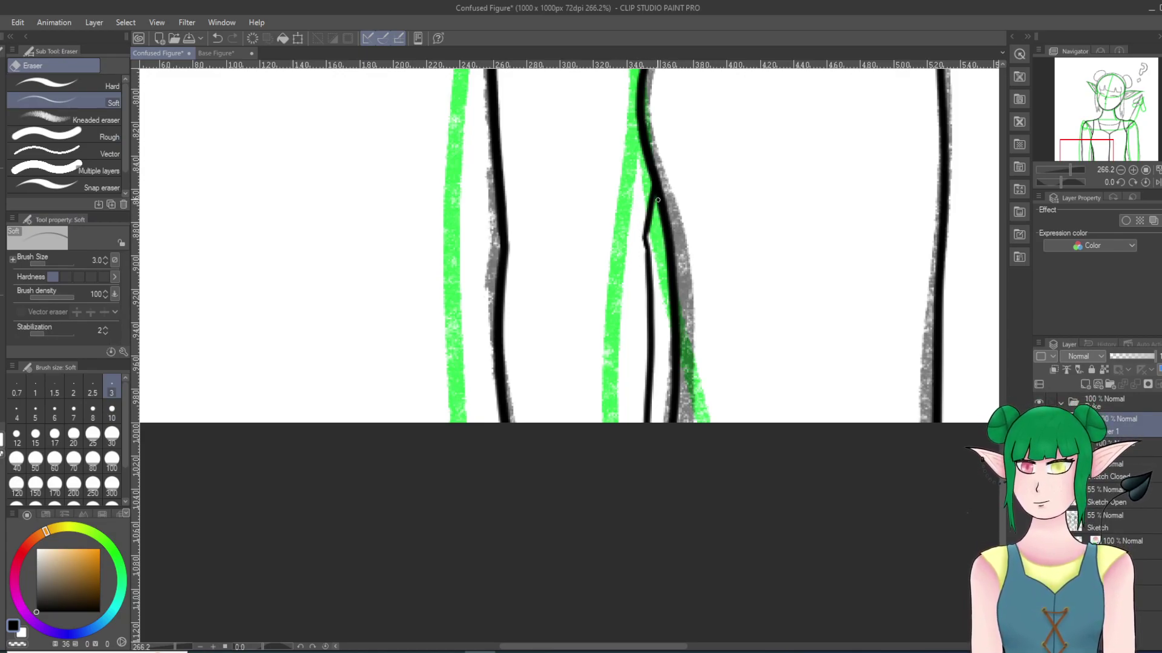
scroll(660, 198, "down", 20)
scroll(689, 204, "up", 8)
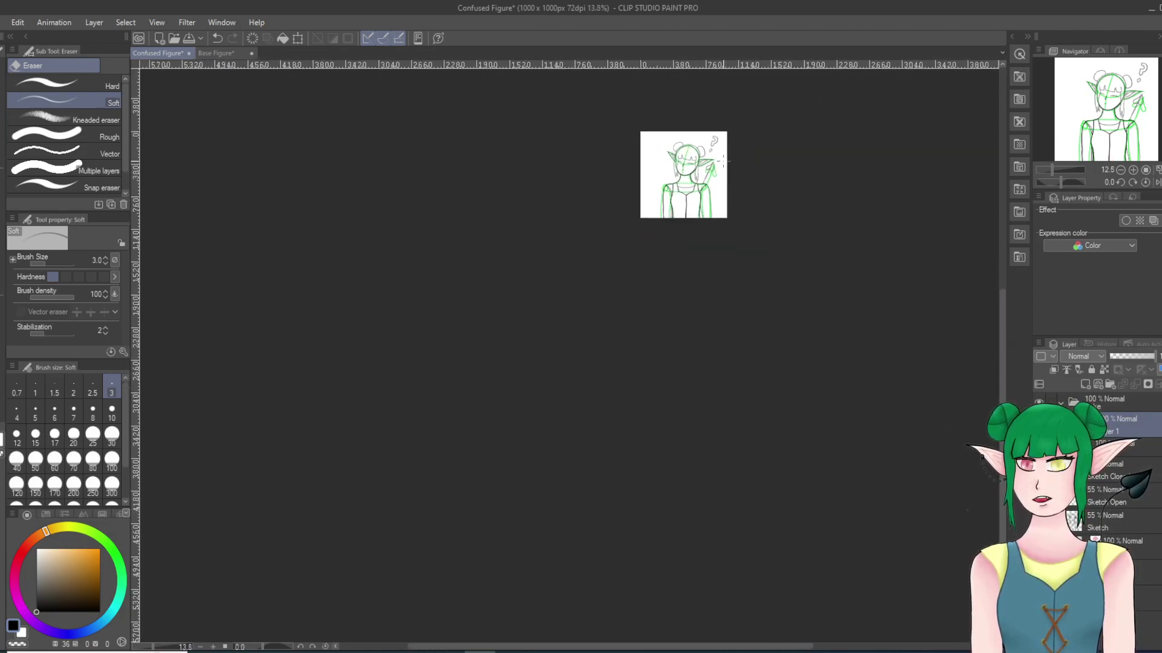
scroll(533, 232, "up", 4)
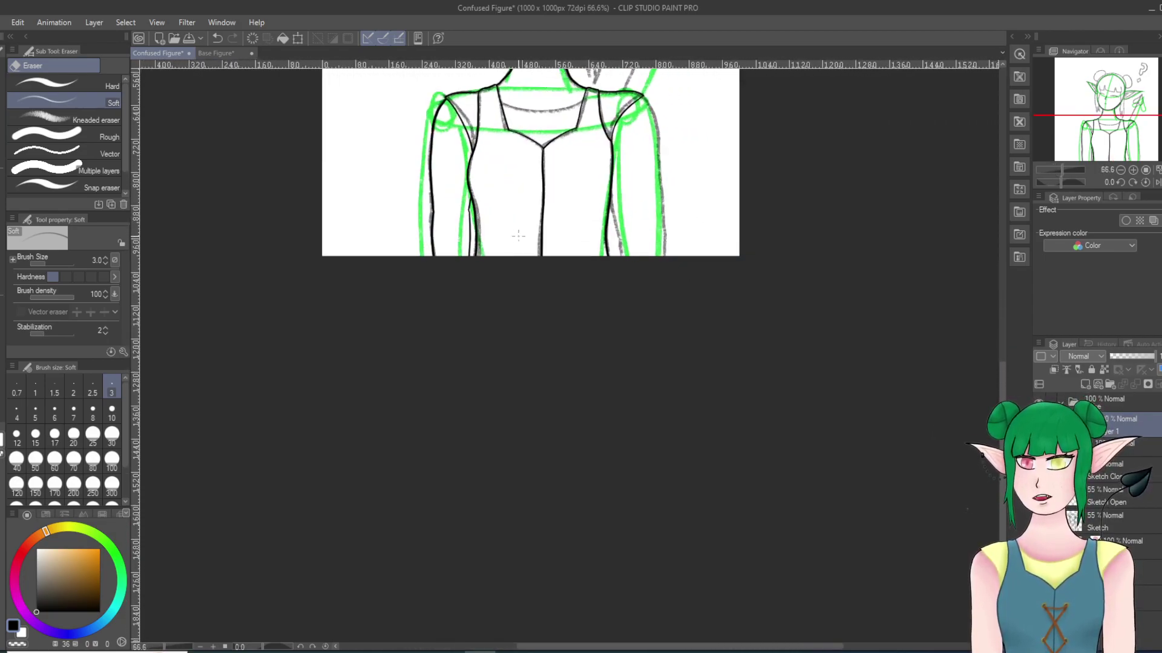
scroll(422, 228, "up", 7)
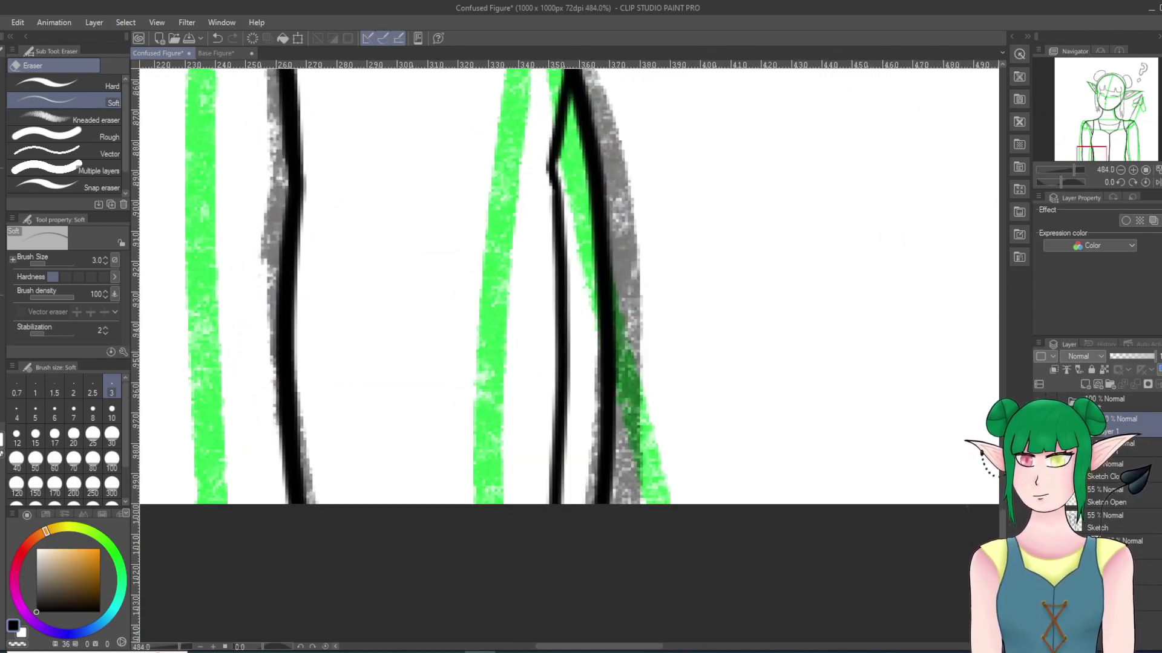
key("p")
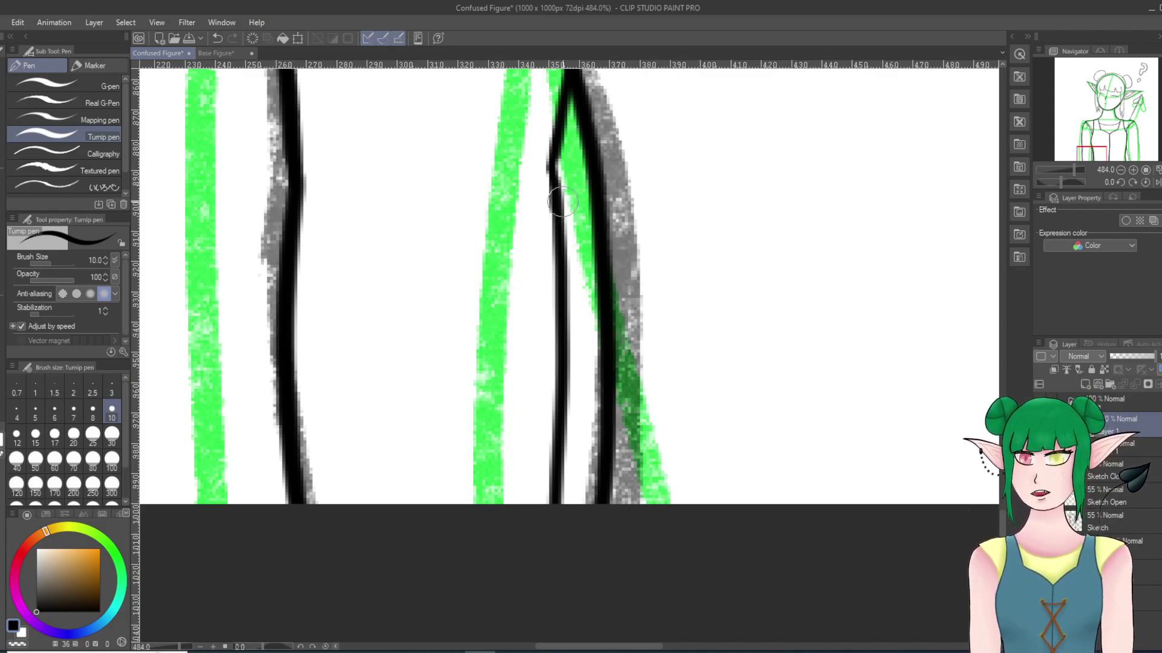
Step: Try inking the right arm's outer line from the shoulder tip down towards the canvas's lower edge, undoing each attempt
scroll(707, 153, "down", 7)
scroll(707, 153, "down", 4)
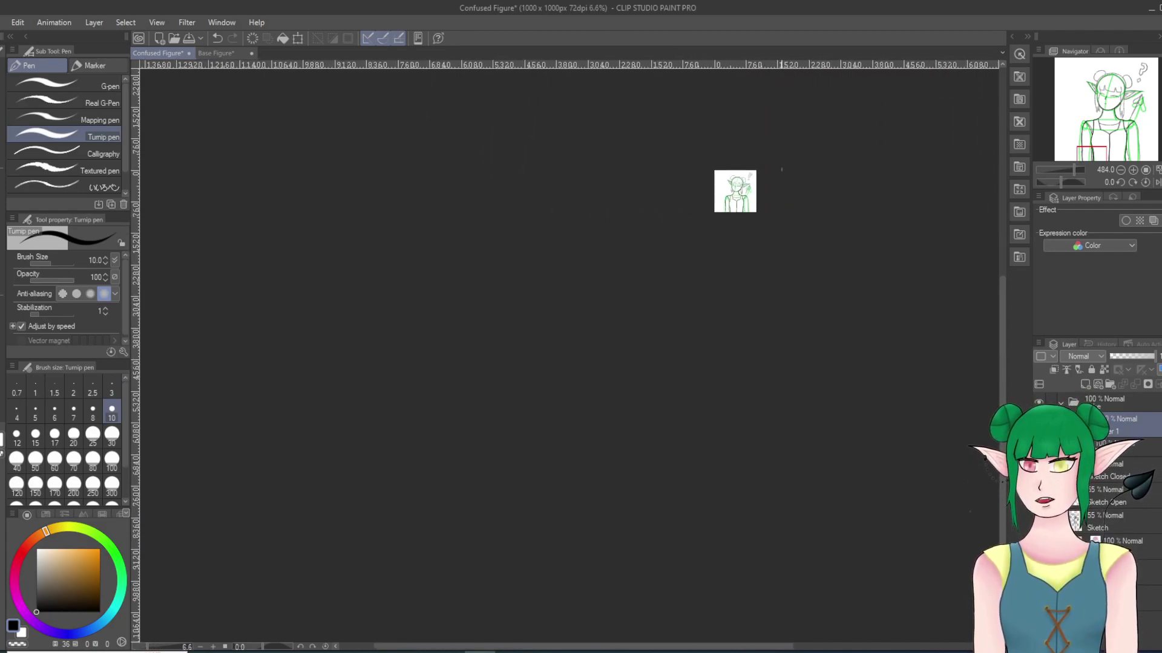
scroll(759, 218, "up", 8)
scroll(759, 217, "up", 5)
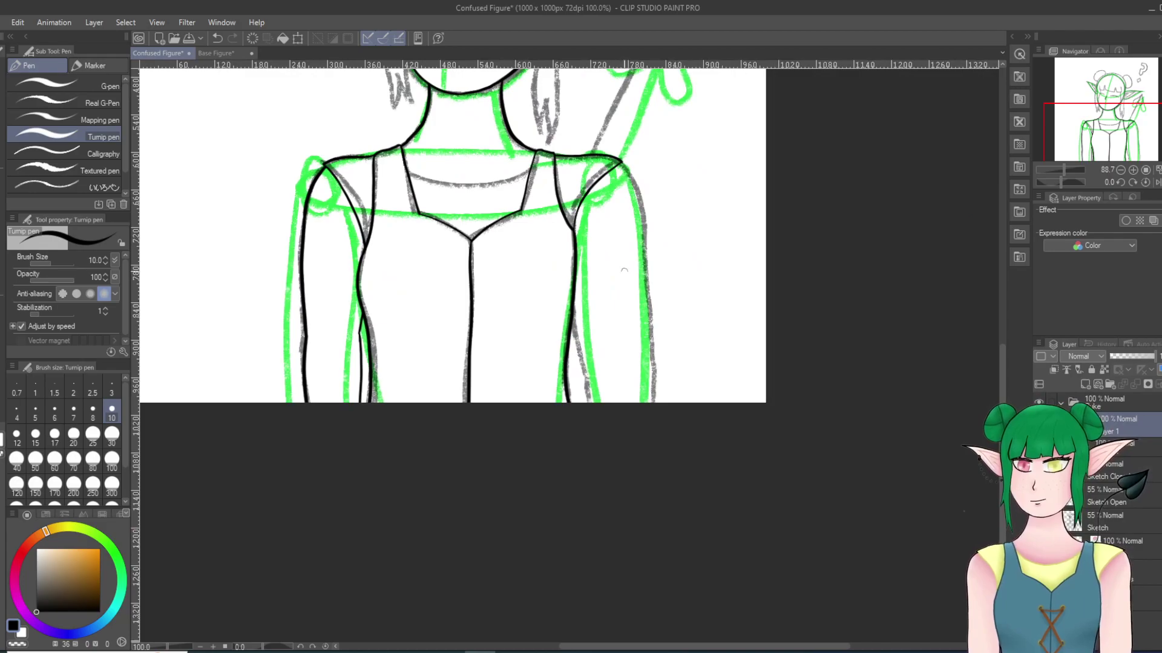
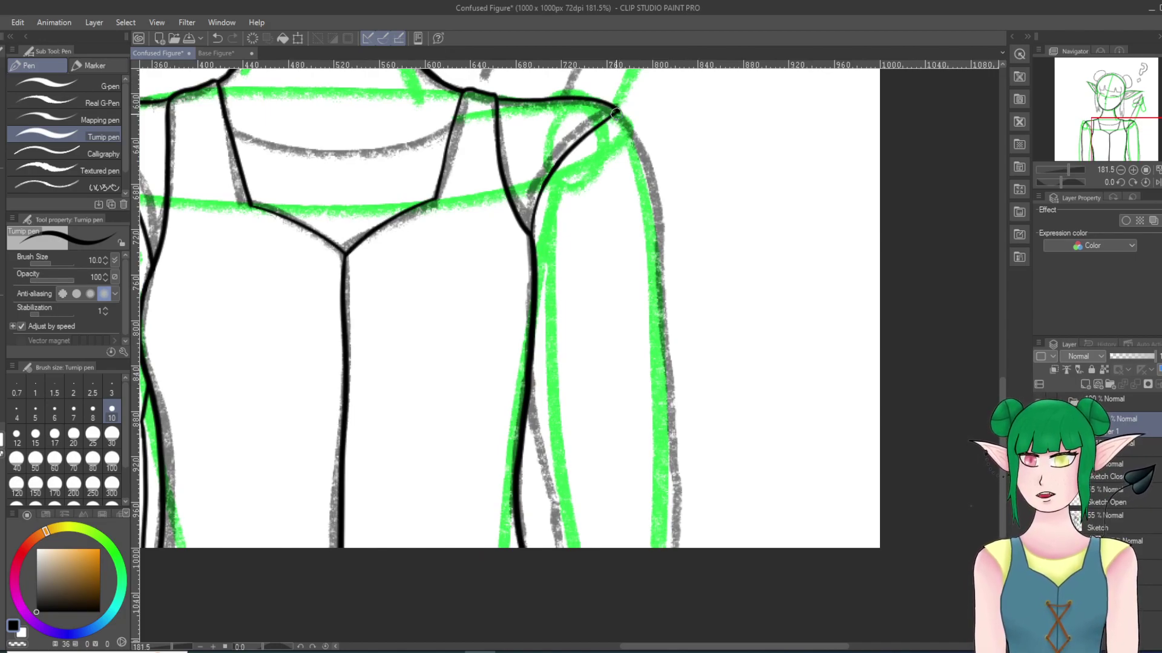
mouse_move(624, 123)
left_mouse_down()
mouse_move(665, 261)
mouse_move(664, 492)
left_mouse_up()
left_click(217, 38)
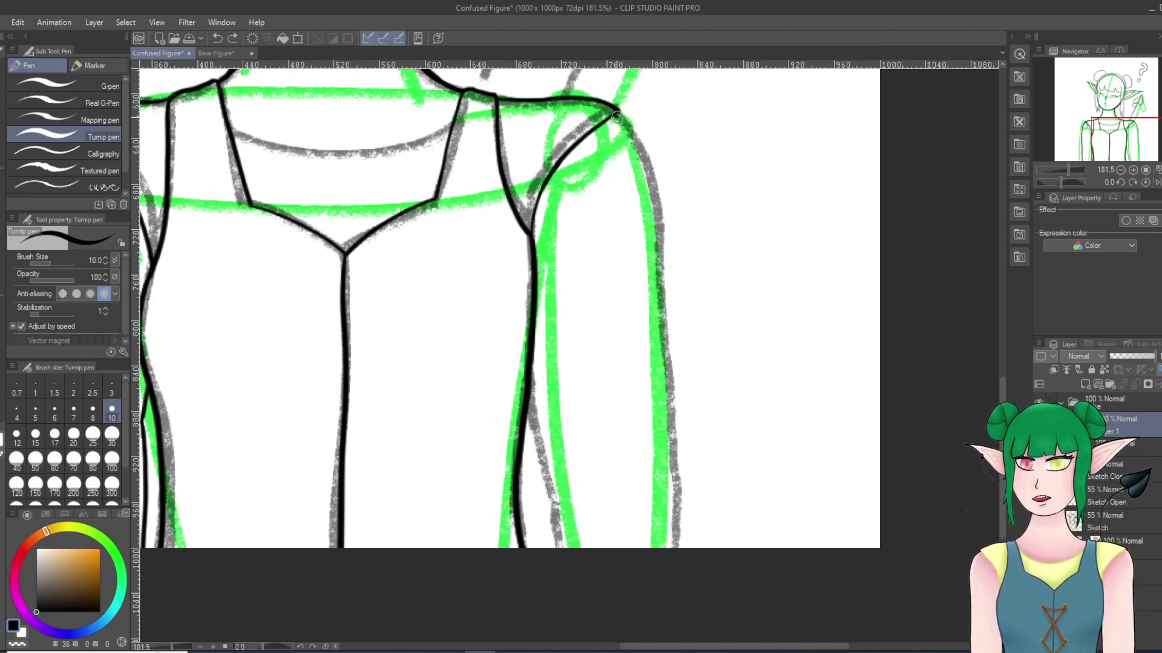
left_click_drag(641, 156, 660, 567)
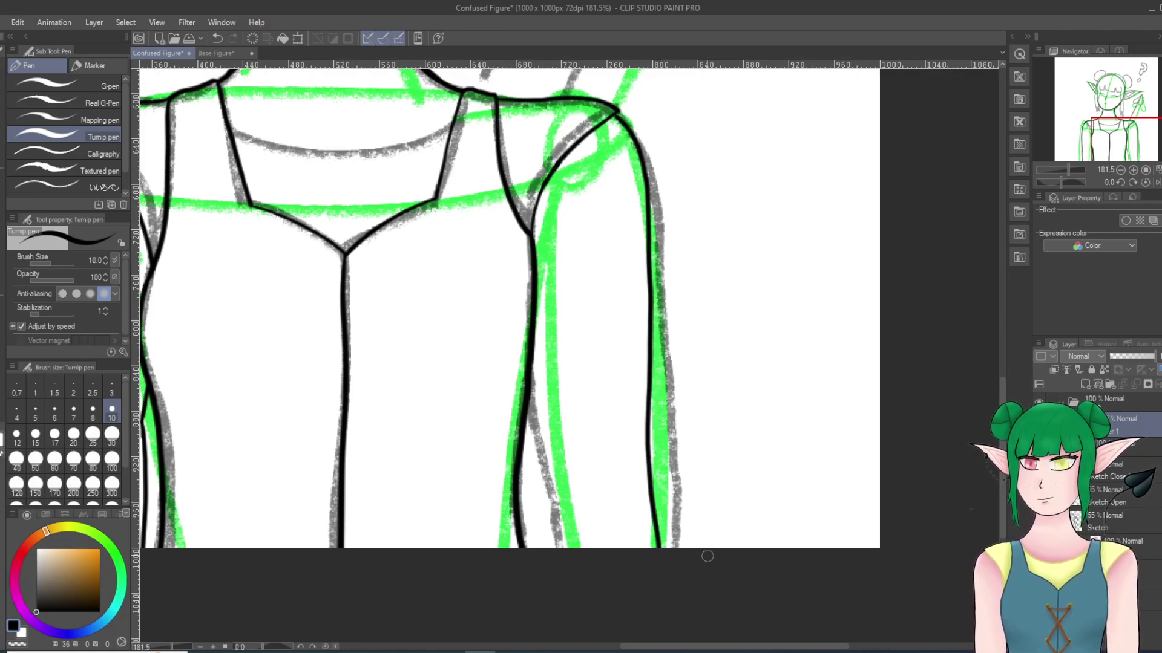
key("ctrl+z")
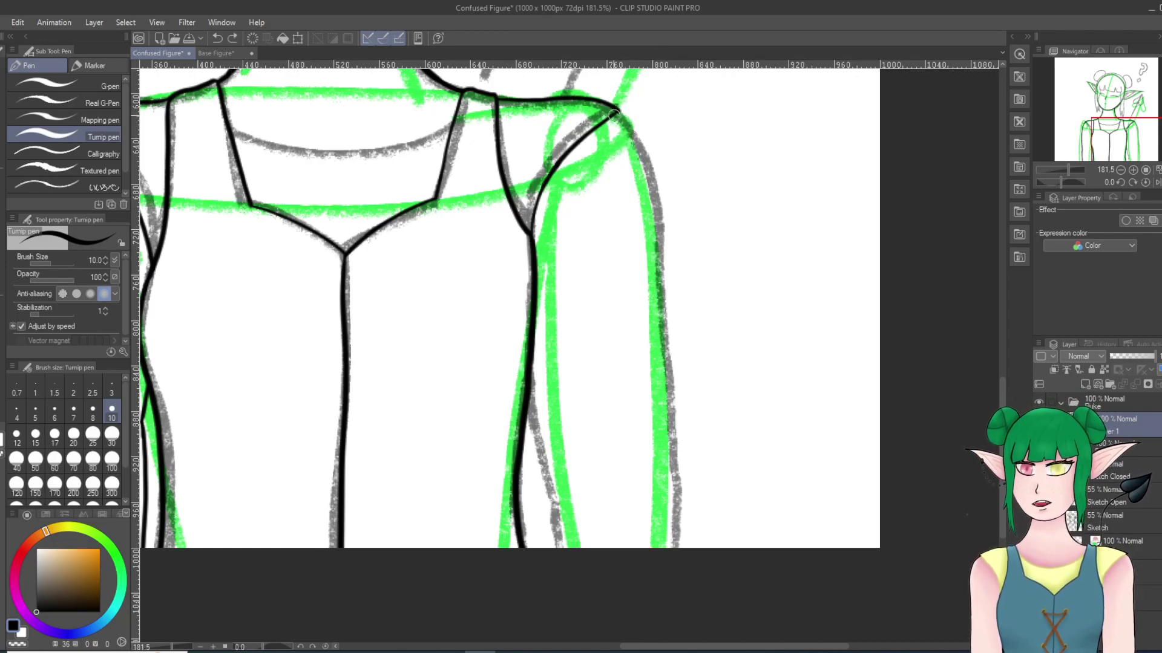
left_click_drag(634, 140, 645, 167)
key("ctrl+z")
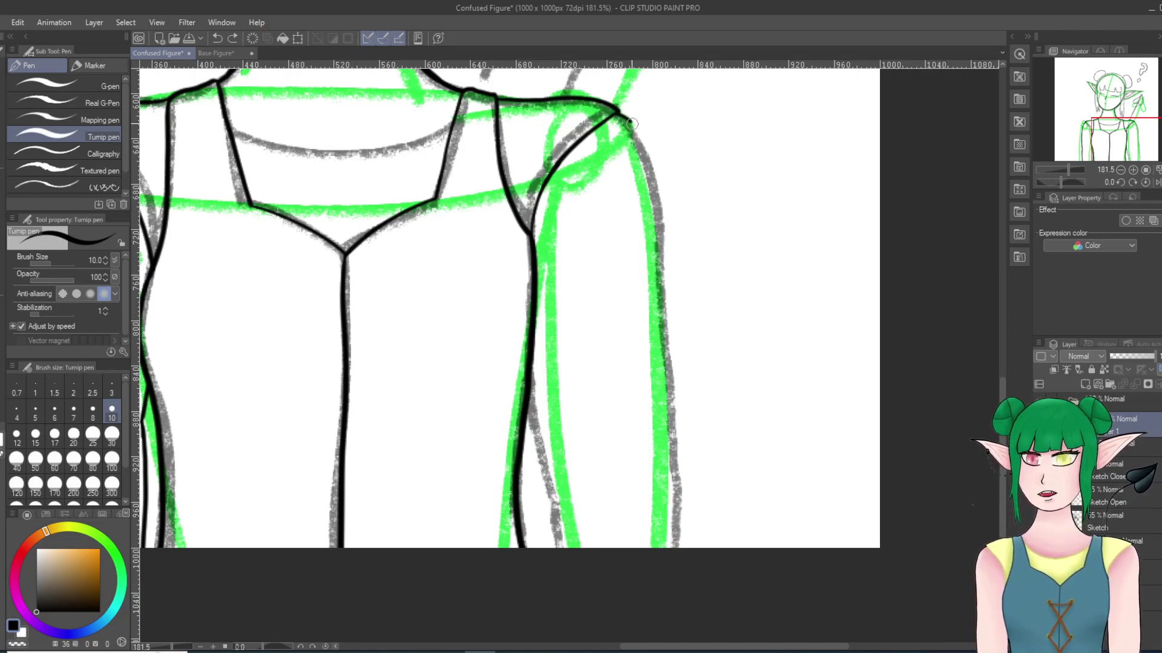
left_click_drag(643, 139, 658, 193)
key("ctrl+z")
Step: Ink the upper part of the right arm's outer line from the shoulder tip to about the elbow, redrawing the stroke once
mouse_move(782, 148)
left_mouse_down()
mouse_move(700, 236)
mouse_move(422, 371)
mouse_move(474, 500)
mouse_move(347, 300)
mouse_move(388, 334)
left_mouse_up()
scroll(492, 506, "up", 4)
scroll(388, 334, "up", 2)
scroll(388, 335, "down", 2)
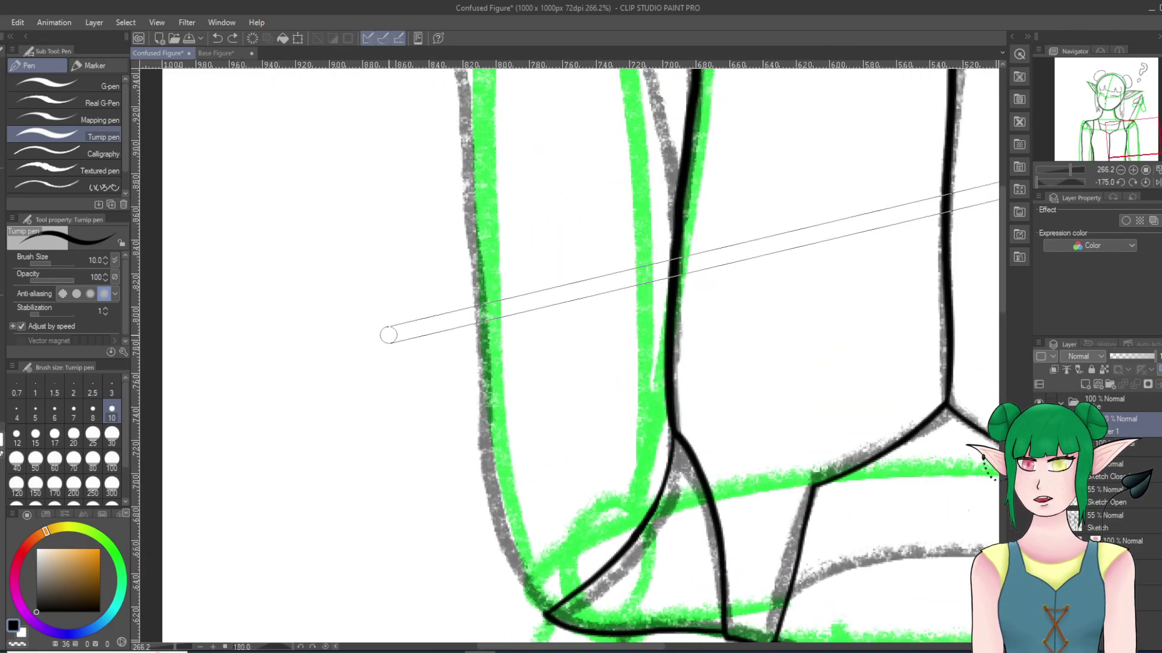
scroll(388, 335, "down", 3)
scroll(389, 335, "down", 1)
scroll(389, 335, "up", 4)
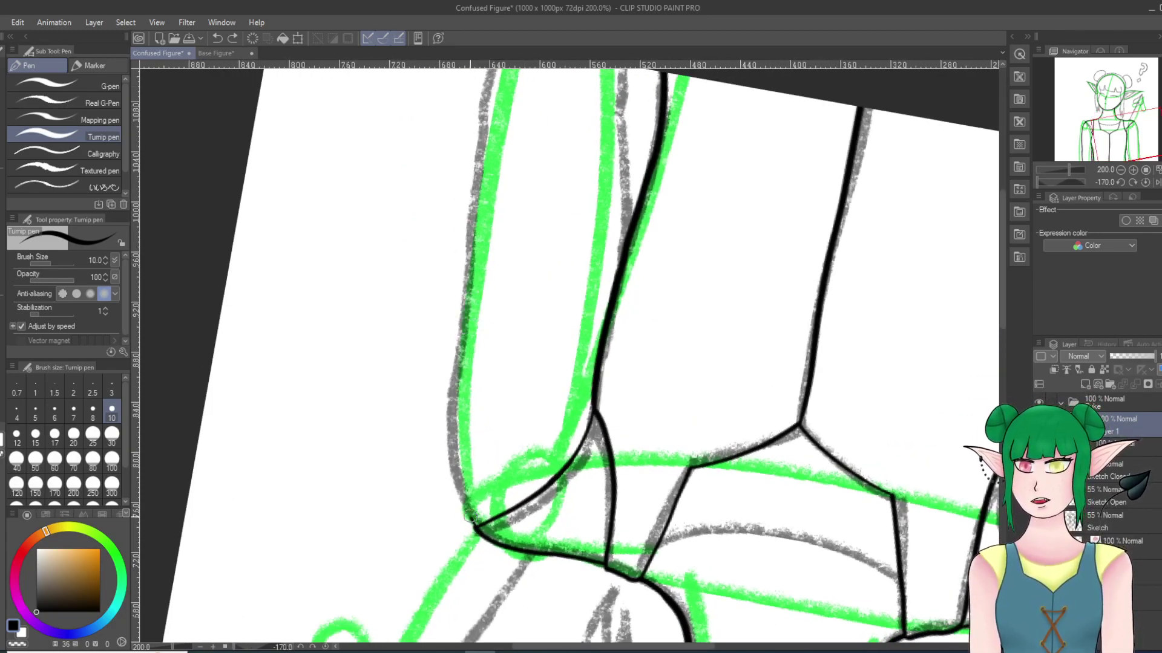
mouse_move(465, 507)
left_mouse_down()
mouse_move(464, 276)
mouse_move(479, 176)
left_mouse_up()
left_click(217, 39)
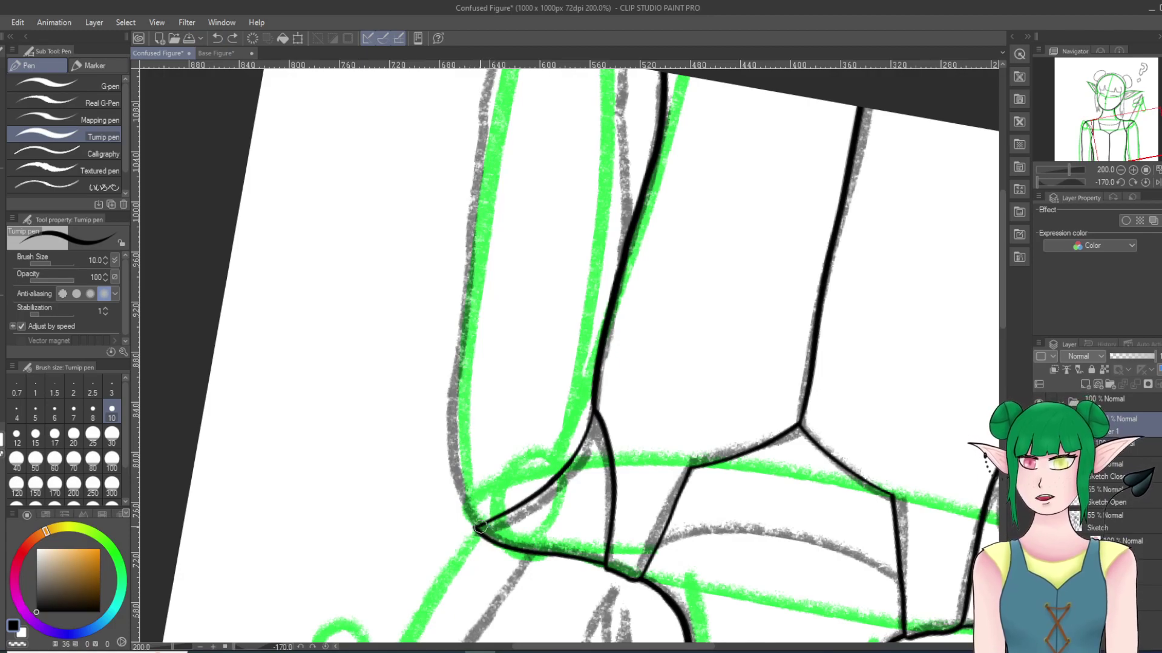
mouse_move(470, 516)
left_mouse_down()
mouse_move(455, 484)
mouse_move(451, 404)
mouse_move(493, 238)
left_mouse_up()
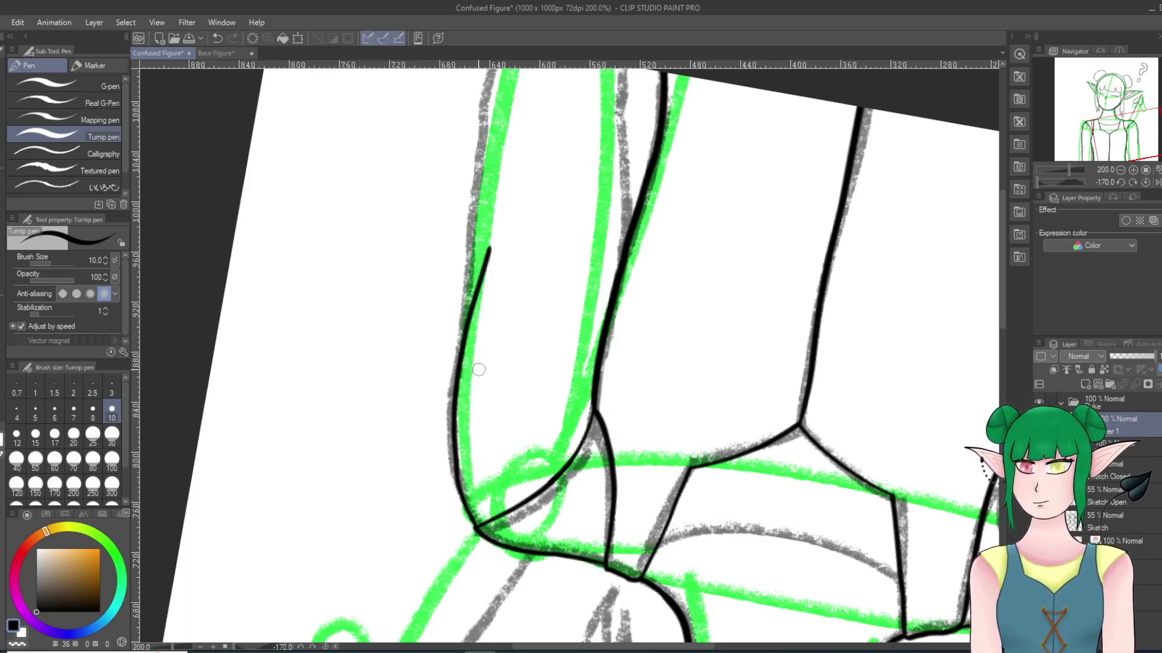
Step: Continue the right arm's outer line from the elbow to the canvas's lower edge
scroll(508, 418, "up", 7)
scroll(513, 540, "down", 4)
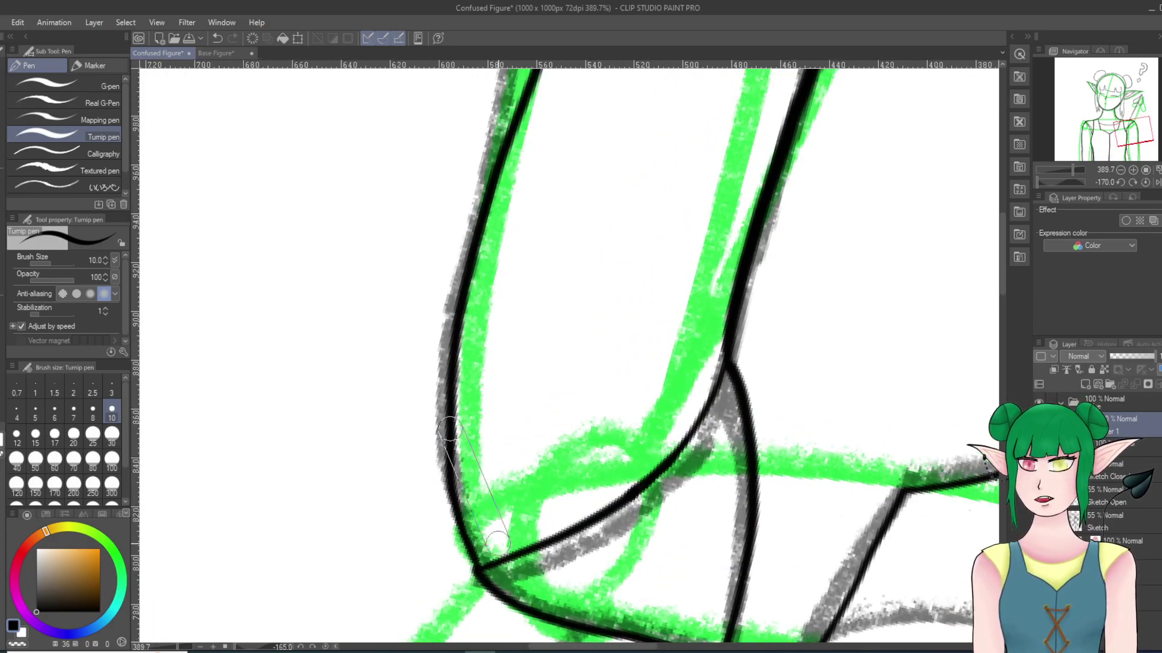
scroll(516, 538, "down", 4)
scroll(556, 495, "down", 7)
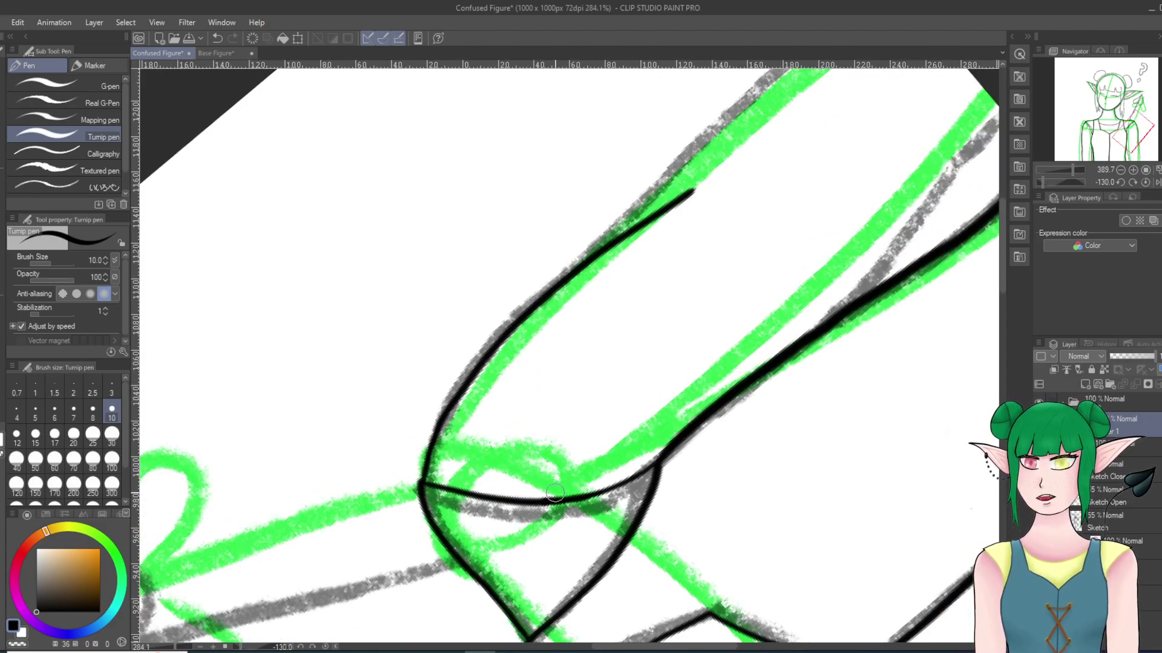
scroll(717, 457, "down", 8)
scroll(883, 370, "up", 8)
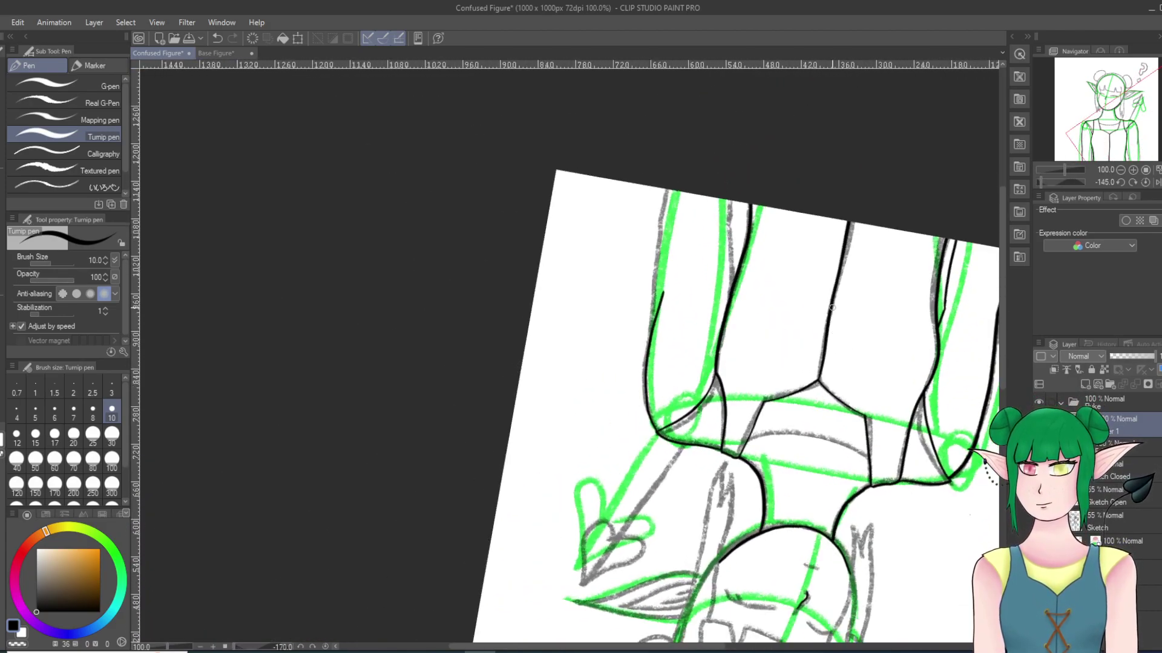
scroll(817, 260, "up", 4)
scroll(726, 152, "up", 4)
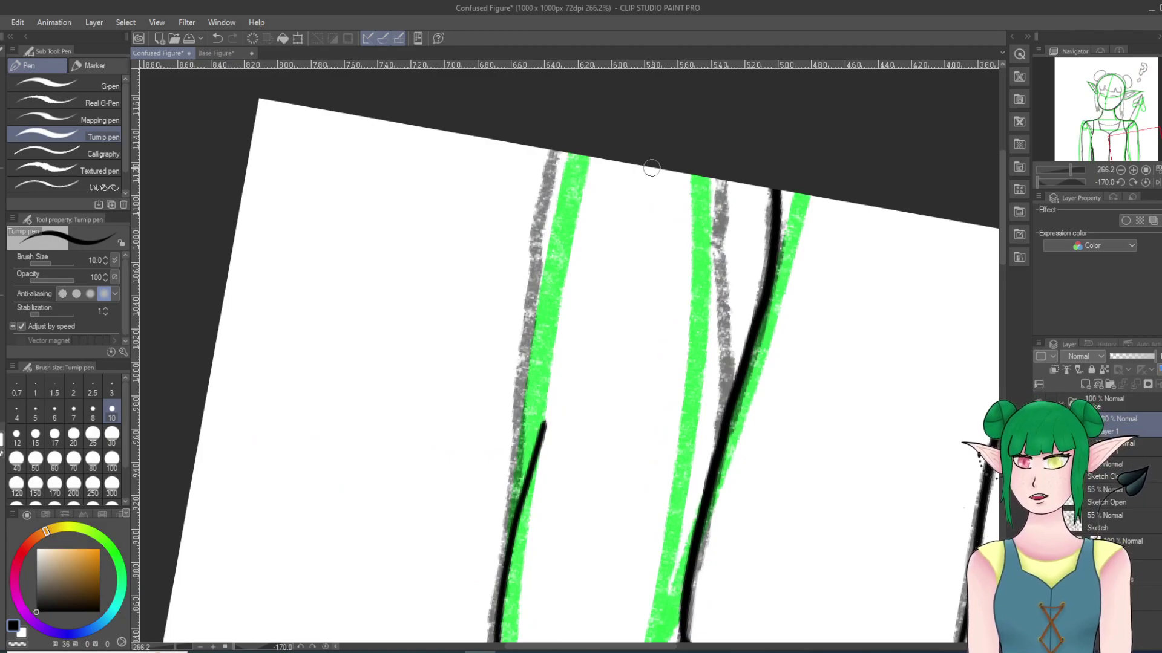
mouse_move(543, 429)
left_mouse_down()
mouse_move(558, 279)
mouse_move(596, 92)
left_mouse_up()
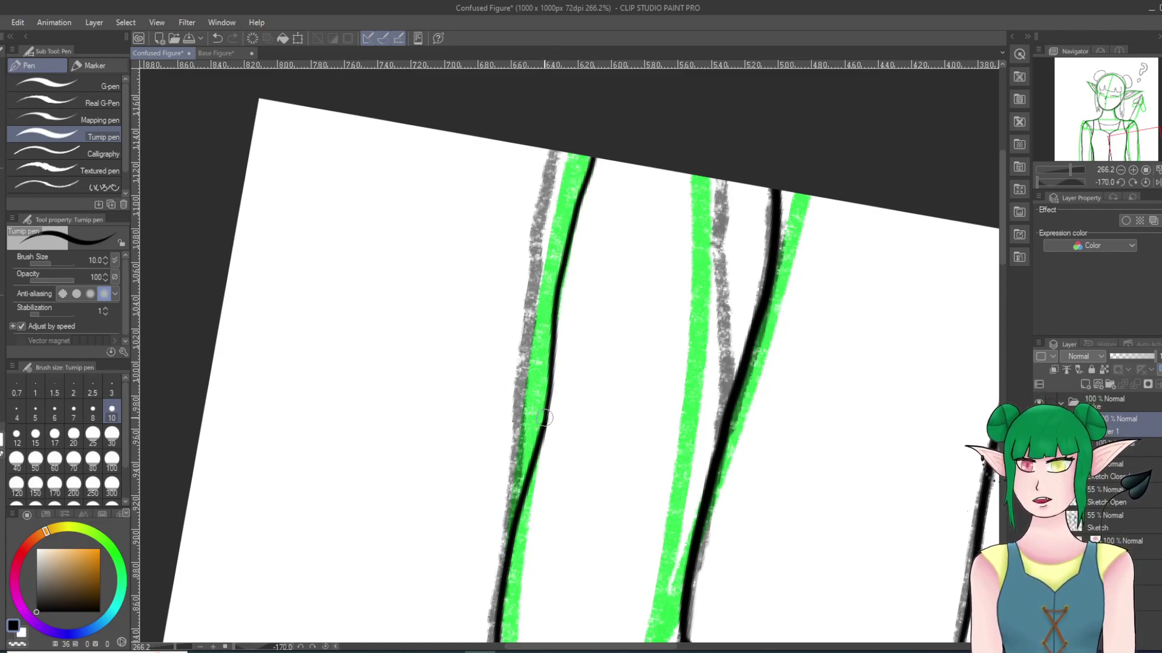
scroll(511, 135, "down", 5)
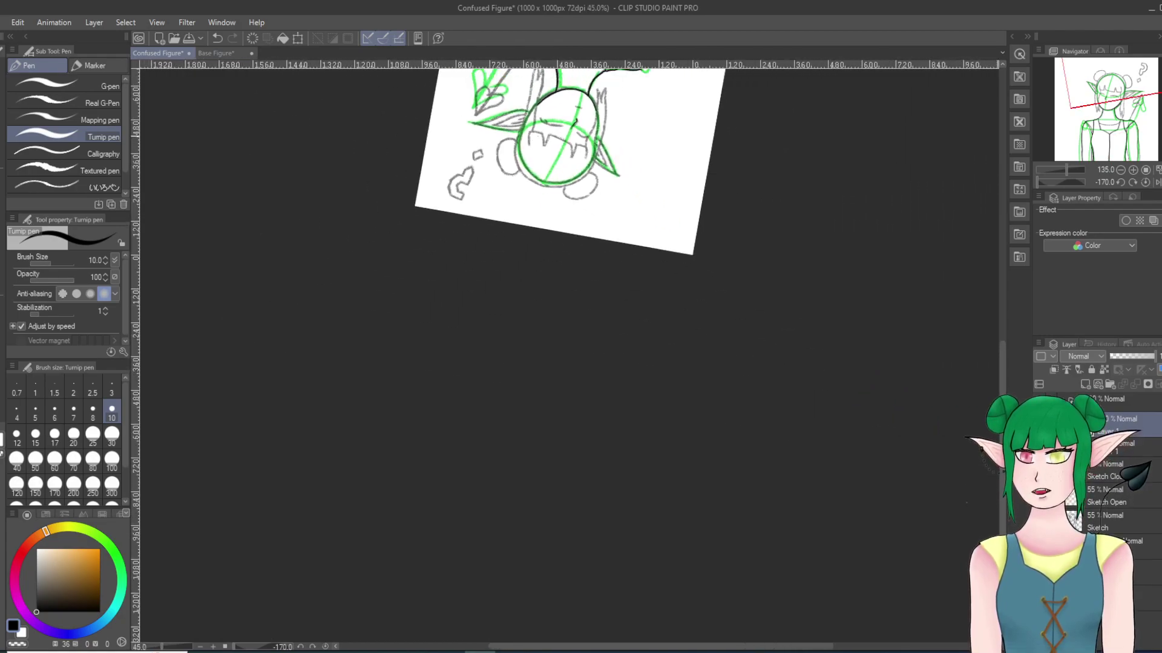
left_click_drag(605, 135, 690, 410)
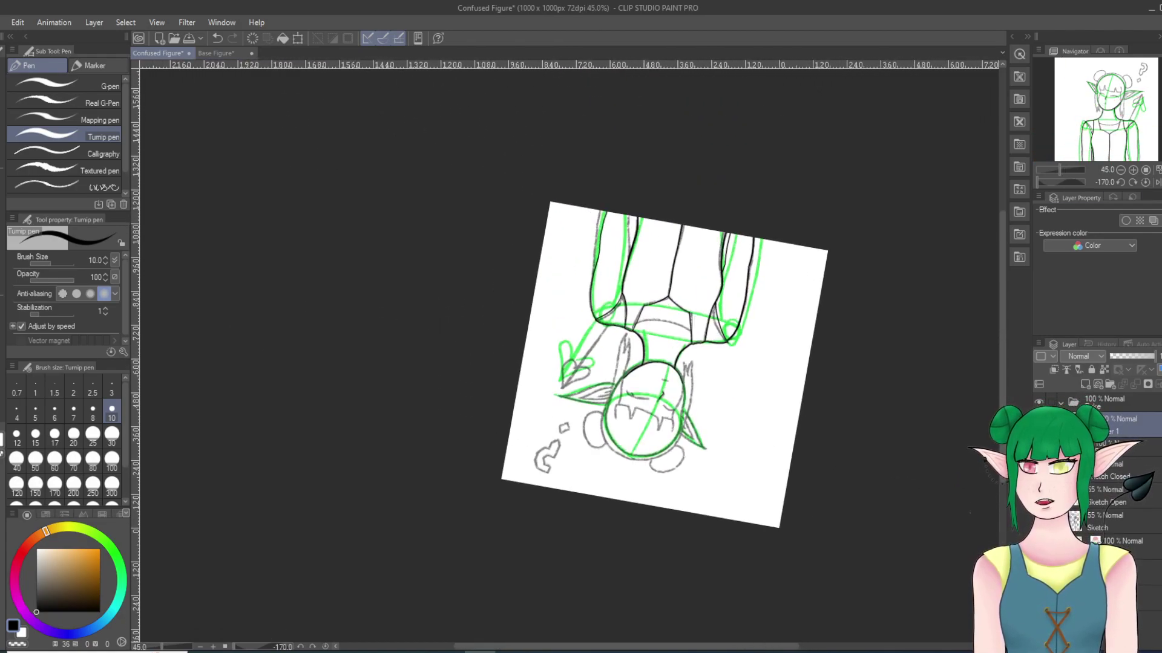
scroll(723, 233, "up", 1)
scroll(667, 189, "up", 5)
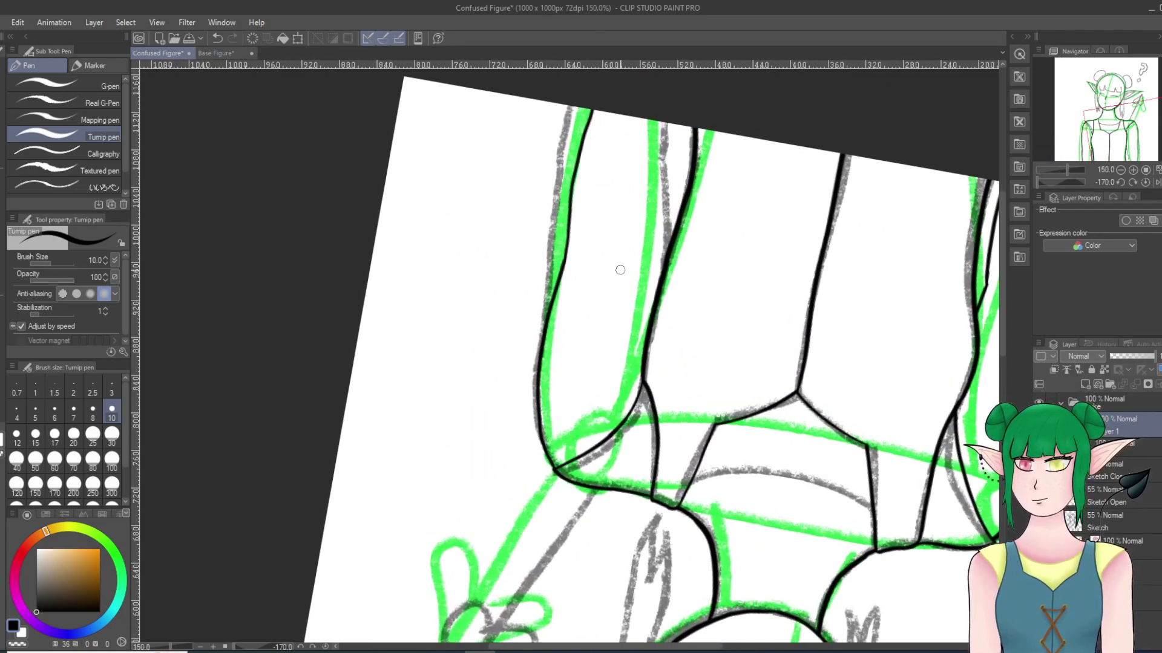
Step: Undo the right arm's lower outer line and re-ink it from the elbow most of the way down the forearm
key("ctrl+z")
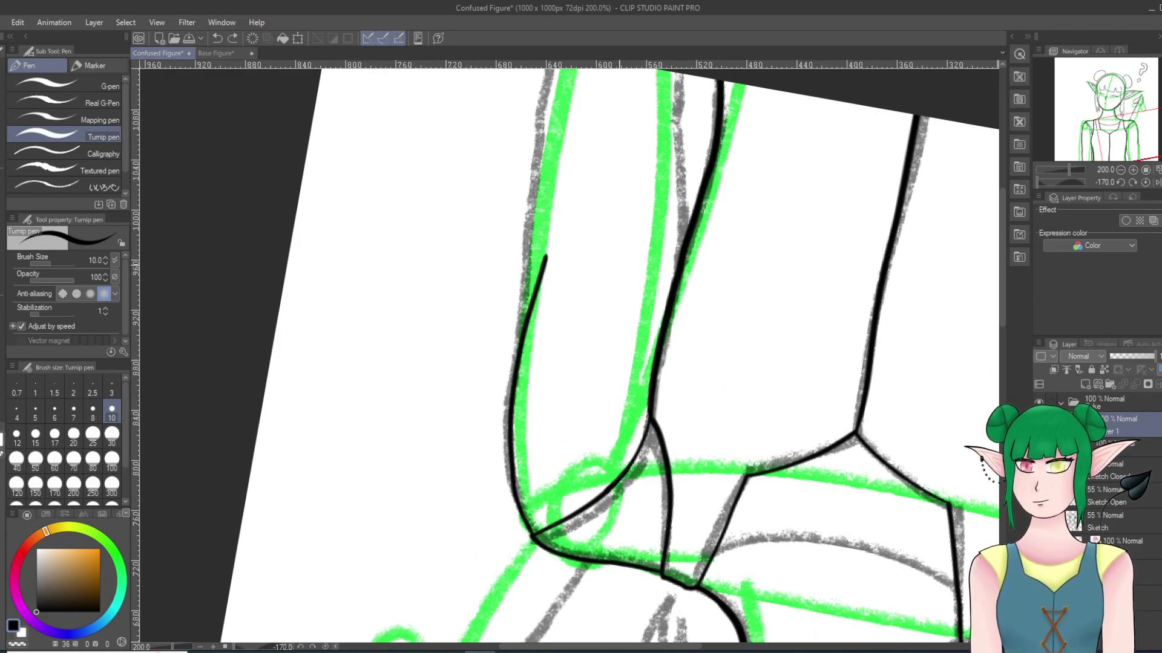
mouse_move(623, 263)
left_mouse_down()
mouse_move(705, 358)
mouse_move(887, 471)
mouse_move(702, 553)
left_mouse_up()
scroll(538, 534, "up", 3)
scroll(509, 304, "down", 3)
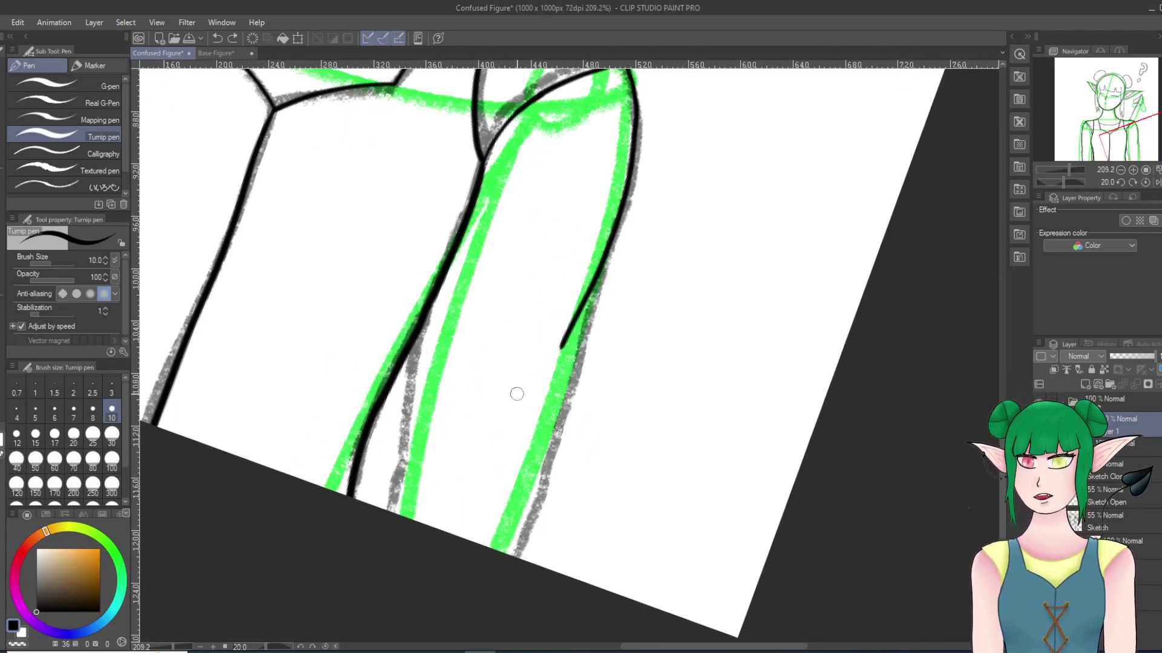
left_click_drag(562, 345, 548, 394)
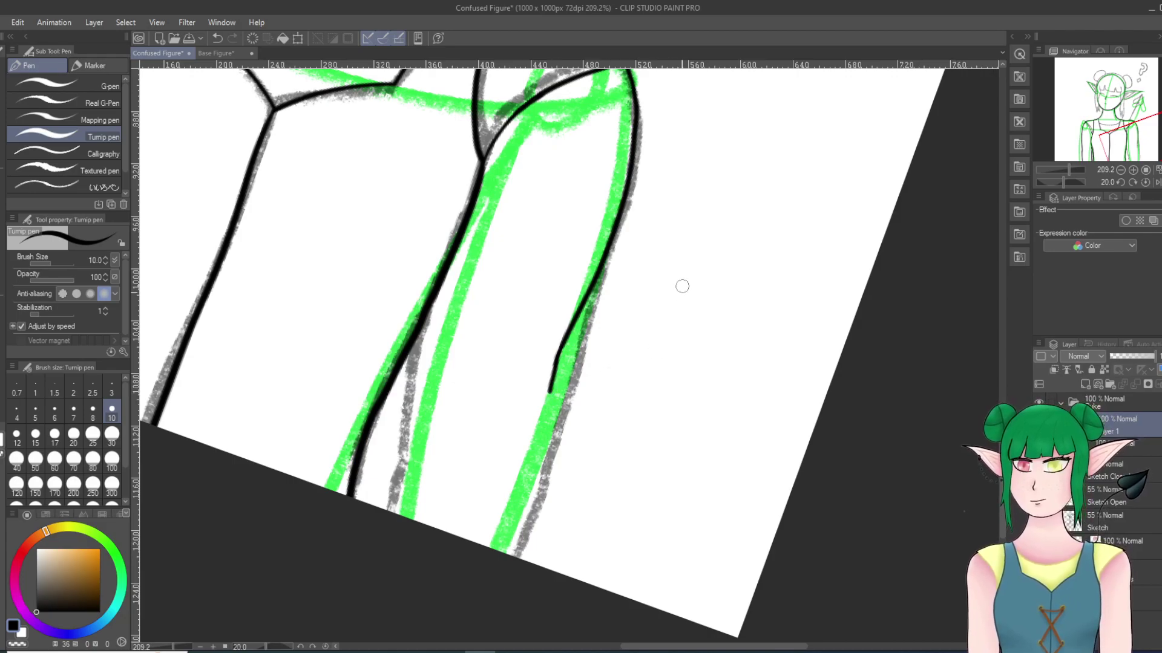
key("ctrl+z")
key("ctrl+z")
left_click_drag(561, 344, 509, 476)
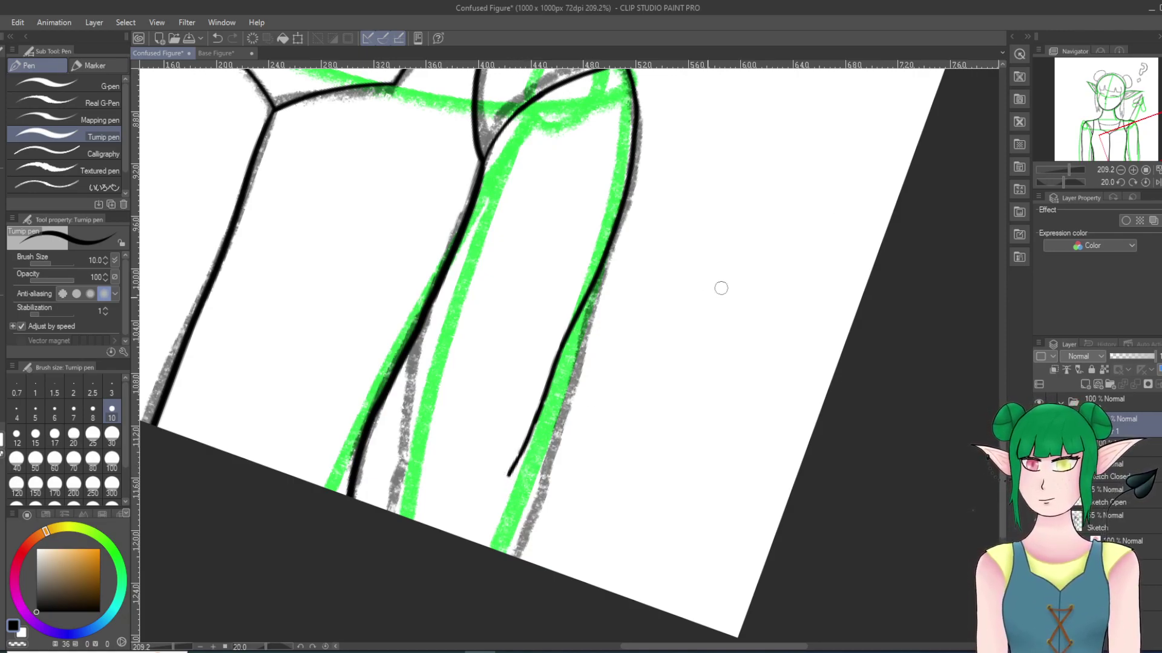
Step: Extend the right arm's outer line to the canvas's lower edge and thicken the join, redoing the first short stroke
scroll(894, 170, "down", 1)
scroll(874, 194, "up", 14)
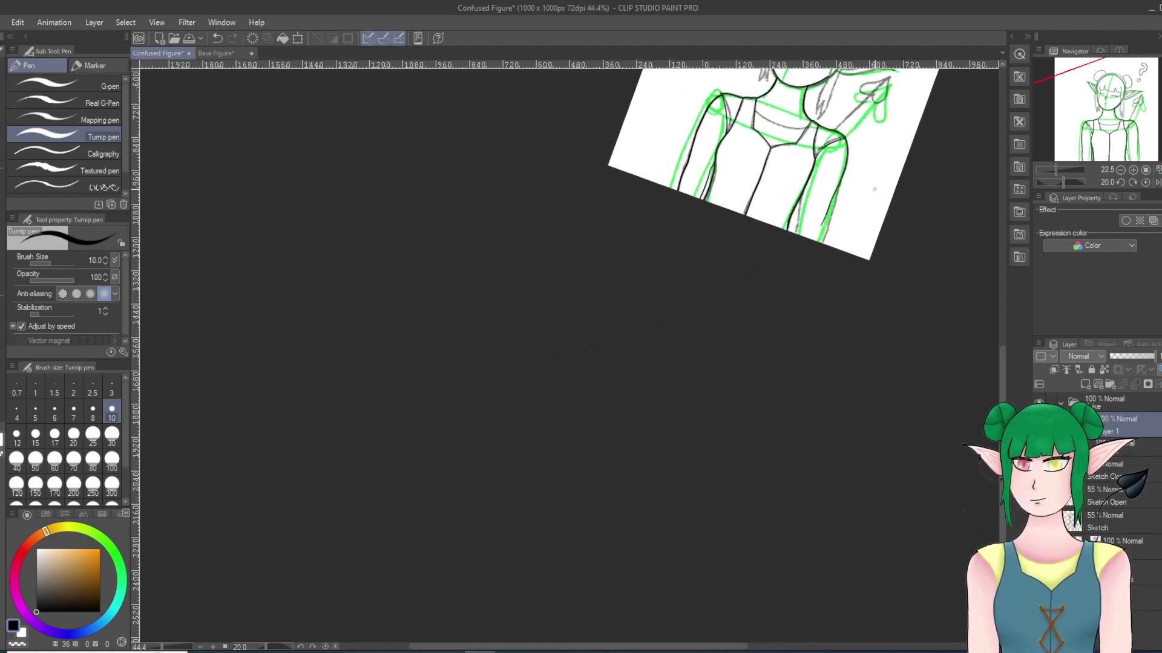
key("^")
key("^")
scroll(809, 242, "up", 4)
scroll(767, 282, "up", 8)
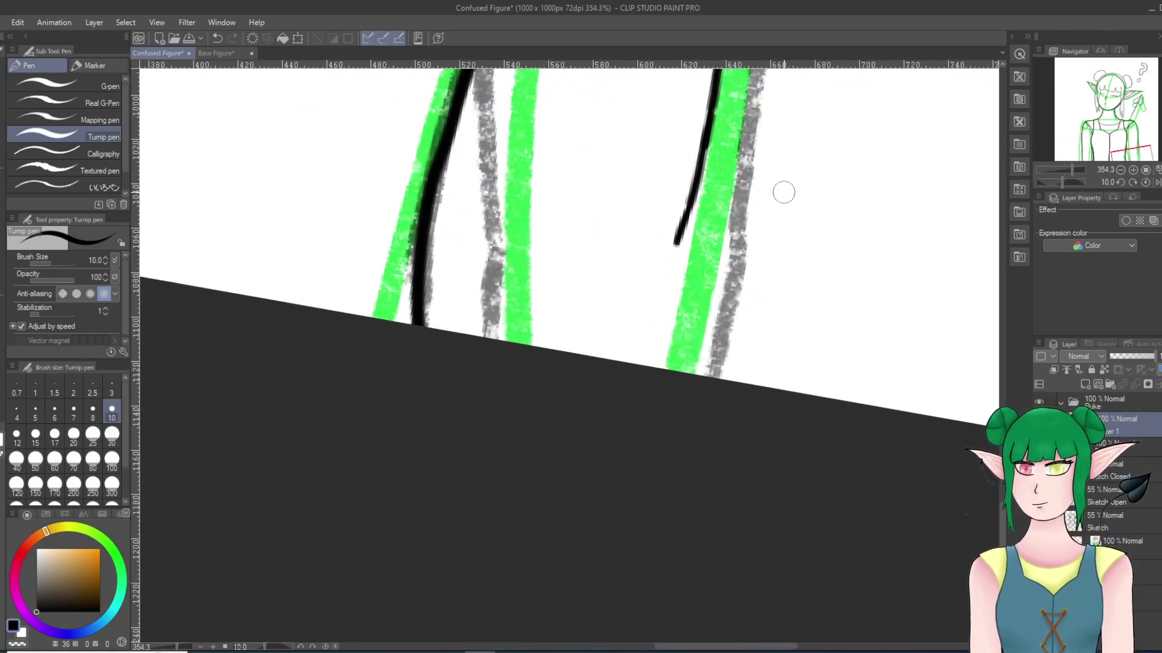
left_click_drag(671, 252, 670, 259)
key("ctrl+z")
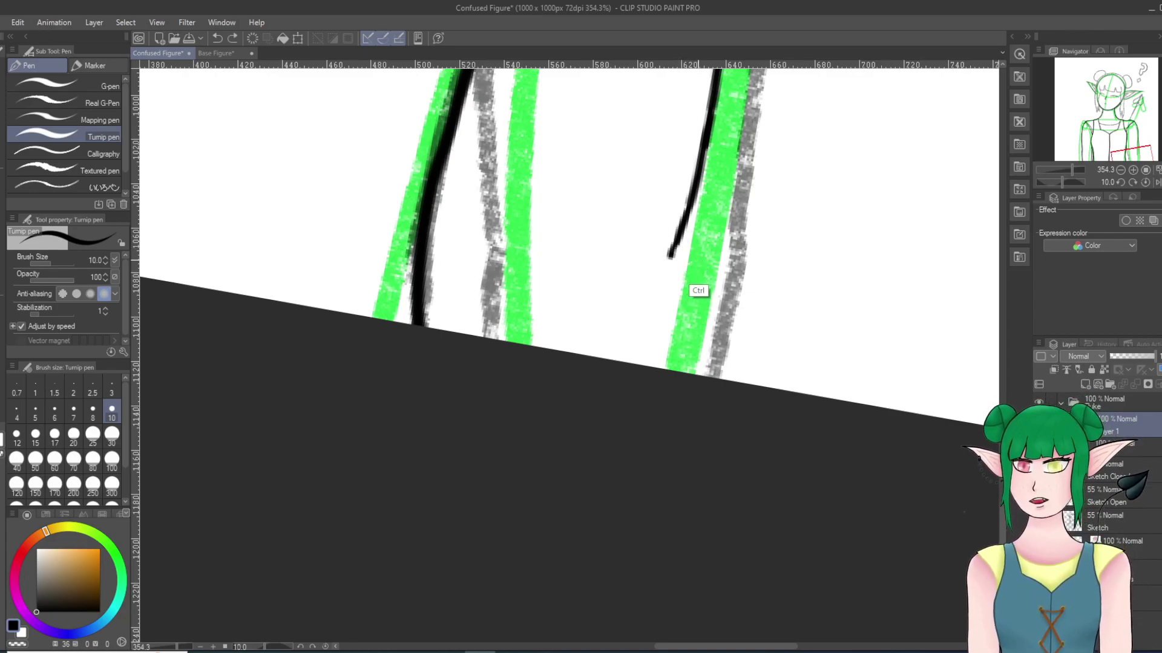
key("ctrl+z")
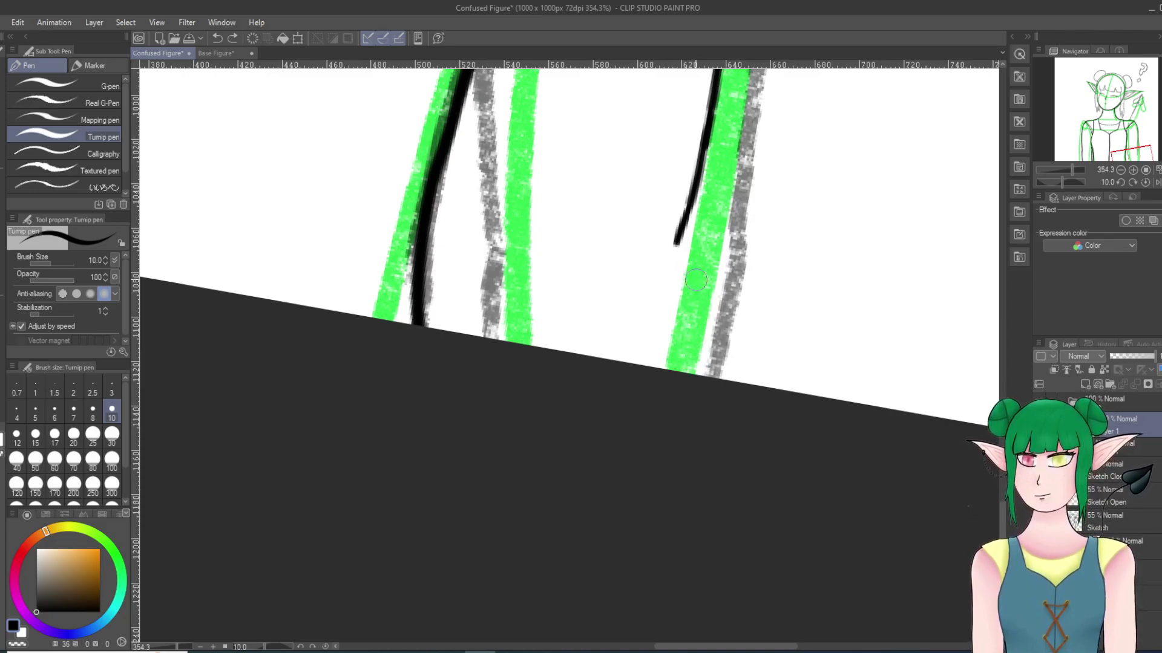
left_click_drag(678, 237, 659, 368)
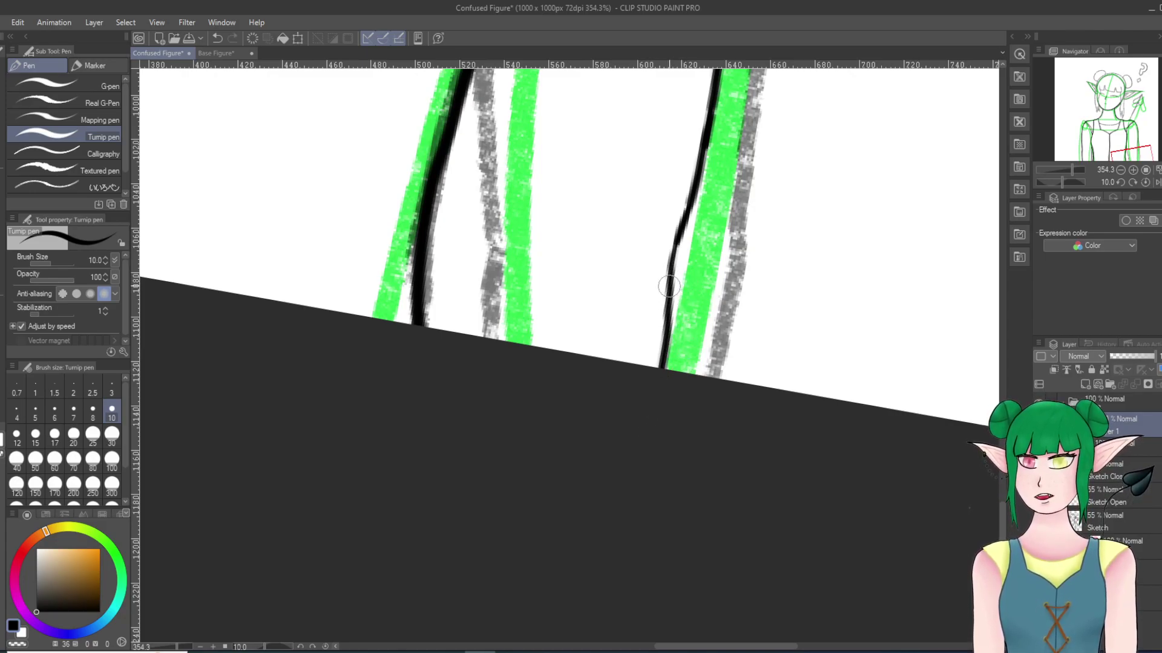
left_click_drag(682, 223, 689, 195)
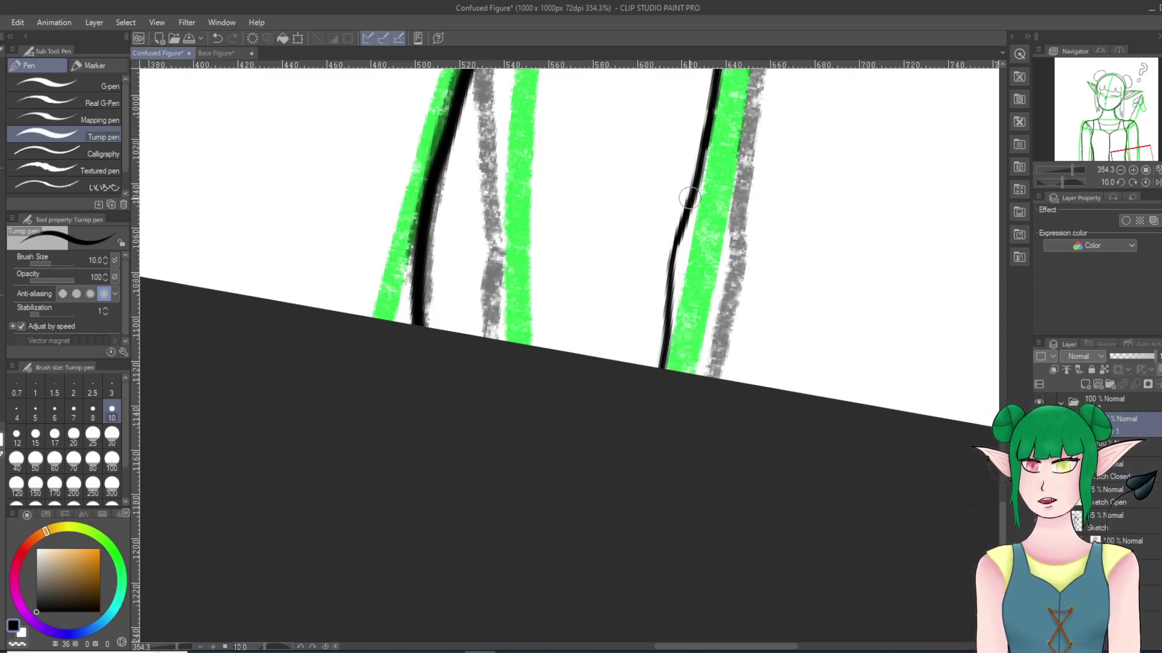
Step: Ink the right arm's inner line from the bodice's side down to the canvas's lower edge, redrawing the stroke once
scroll(755, 120, "down", 10)
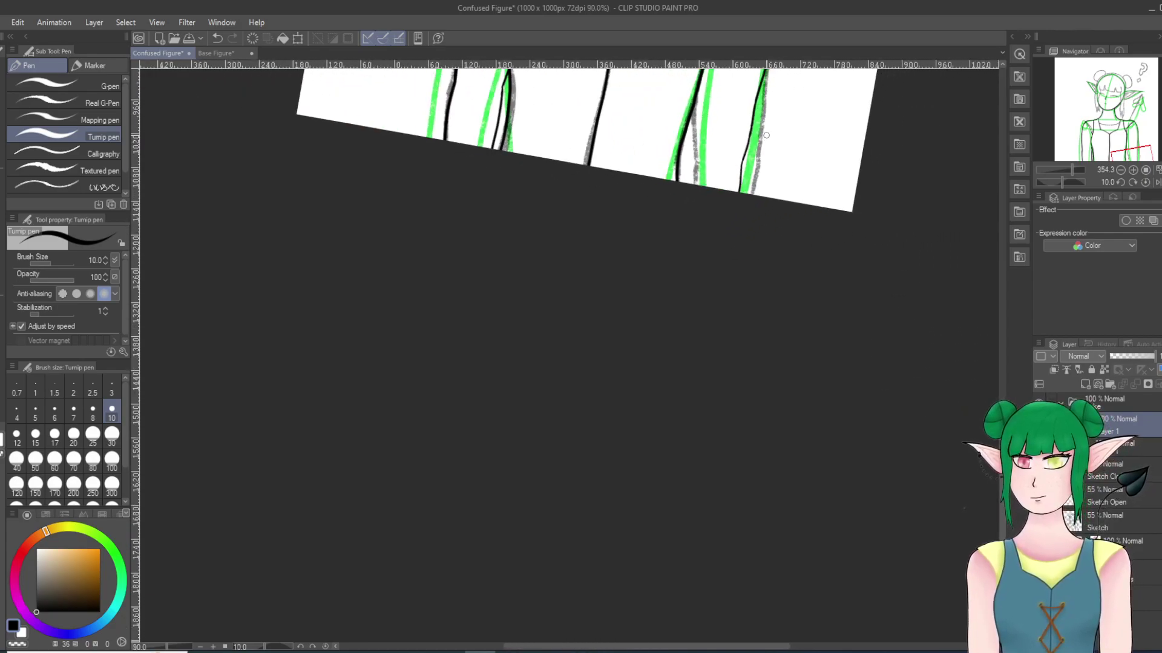
scroll(789, 153, "up", 10)
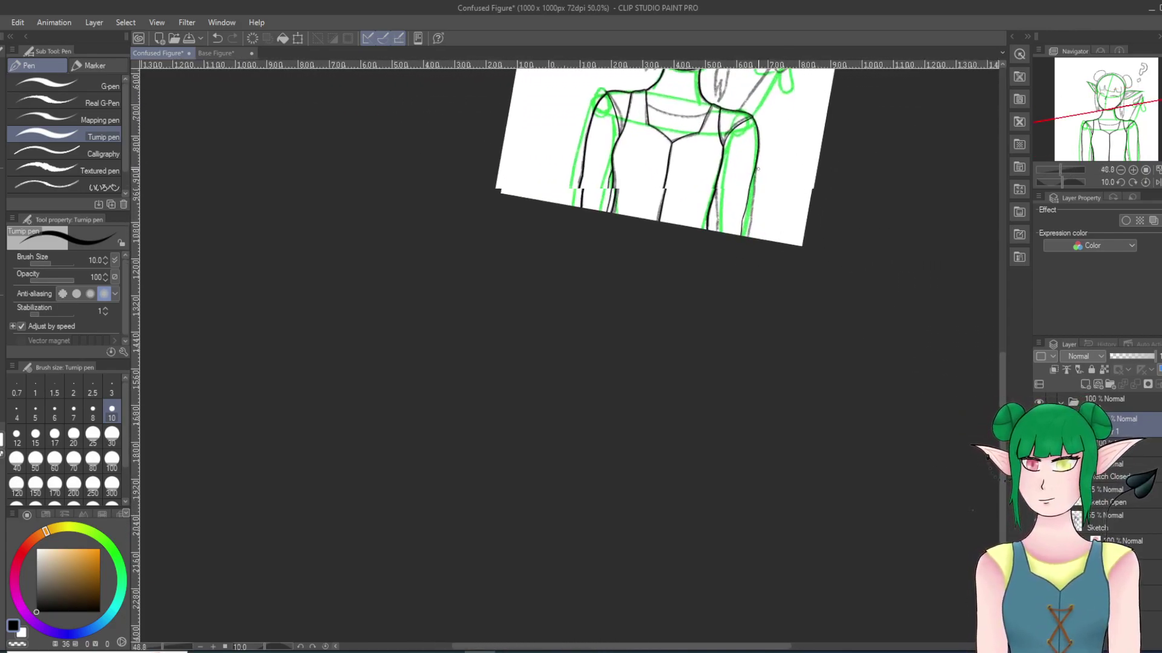
scroll(754, 238, "up", 1)
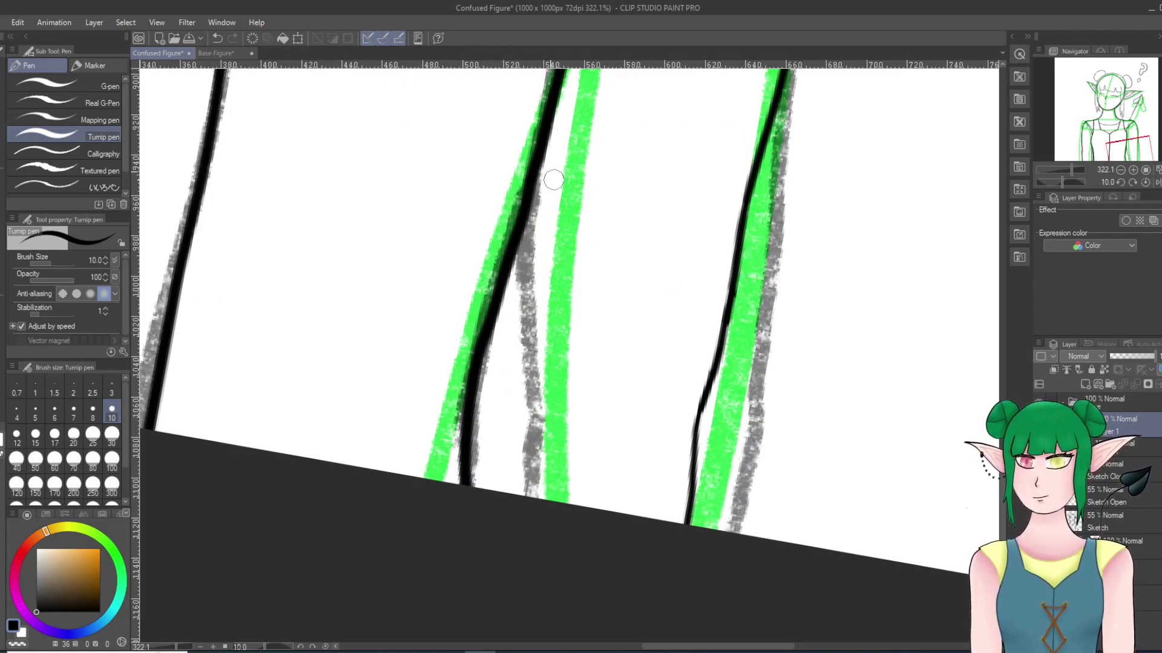
left_click_drag(526, 225, 492, 487)
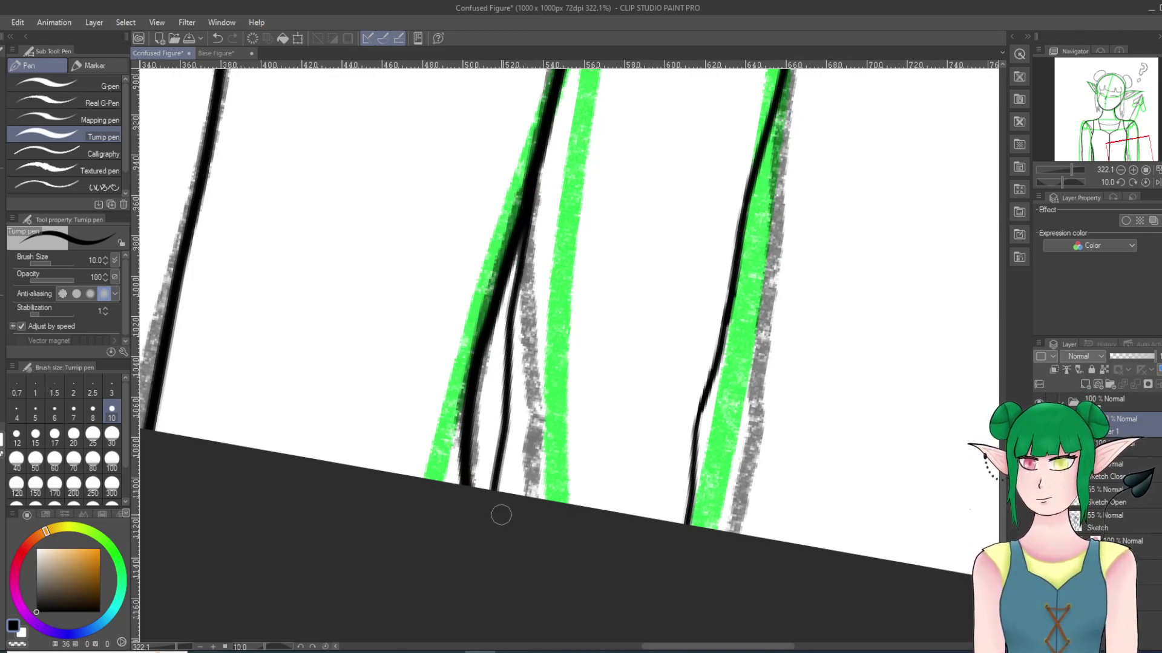
left_click(217, 38)
left_click_drag(524, 214, 501, 491)
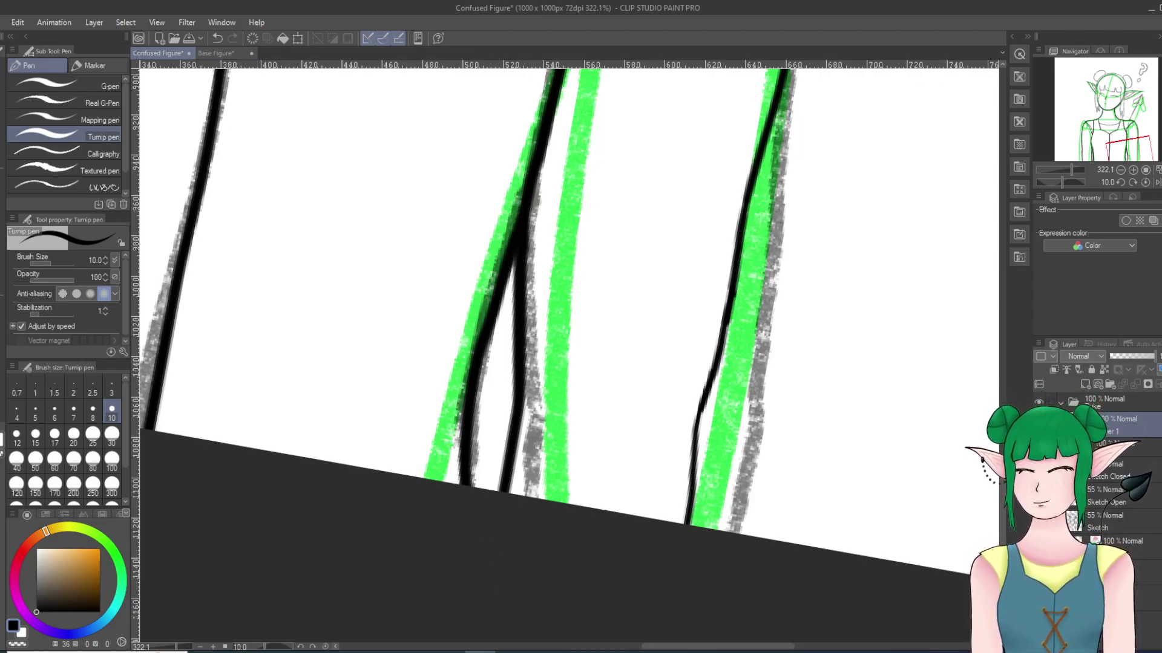
Step: Go over the lowest part of the right arm's outer line to thicken it near the canvas's lower edge
scroll(884, 155, "down", 12)
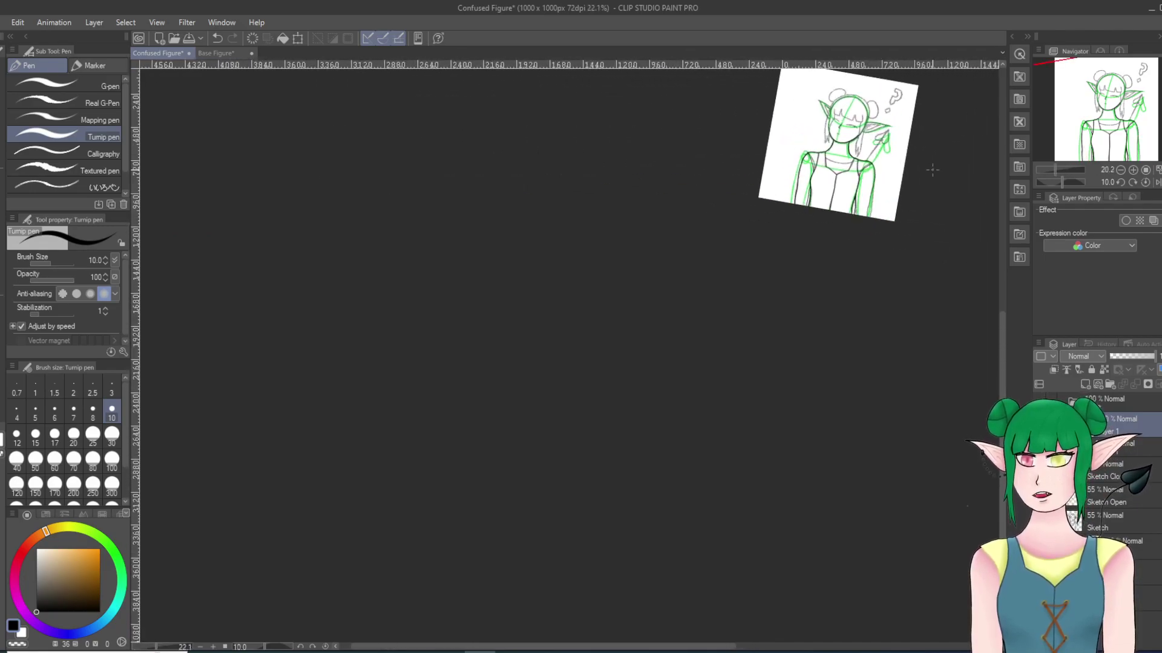
scroll(932, 170, "up", 10)
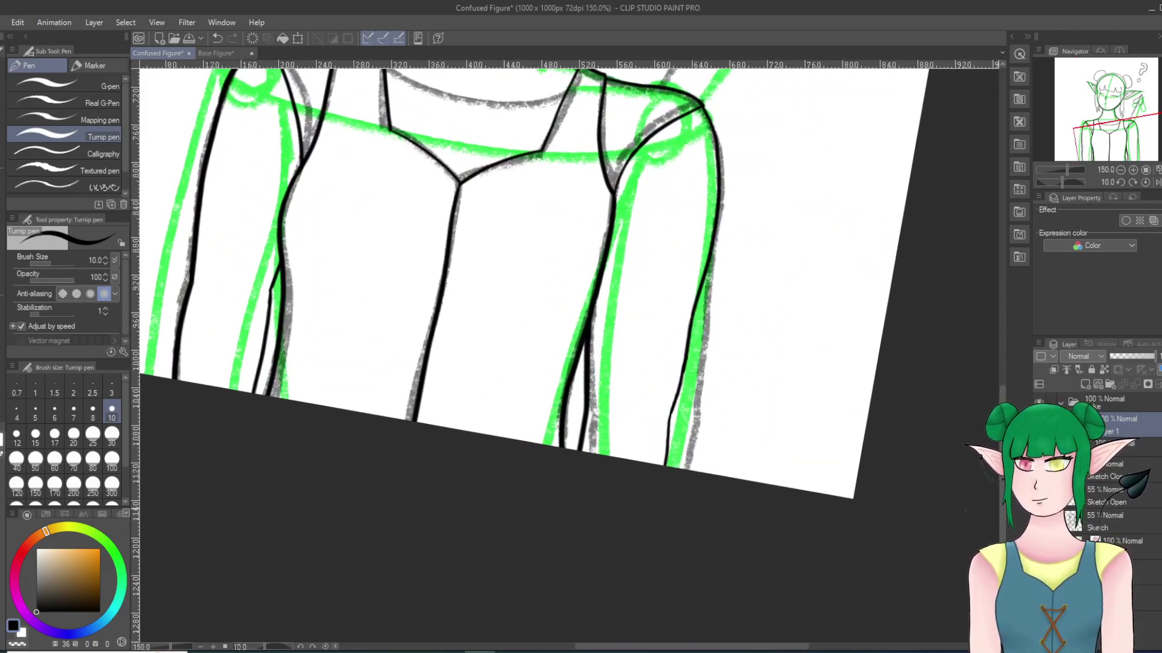
scroll(668, 495, "up", 6)
left_click_drag(704, 191, 658, 498)
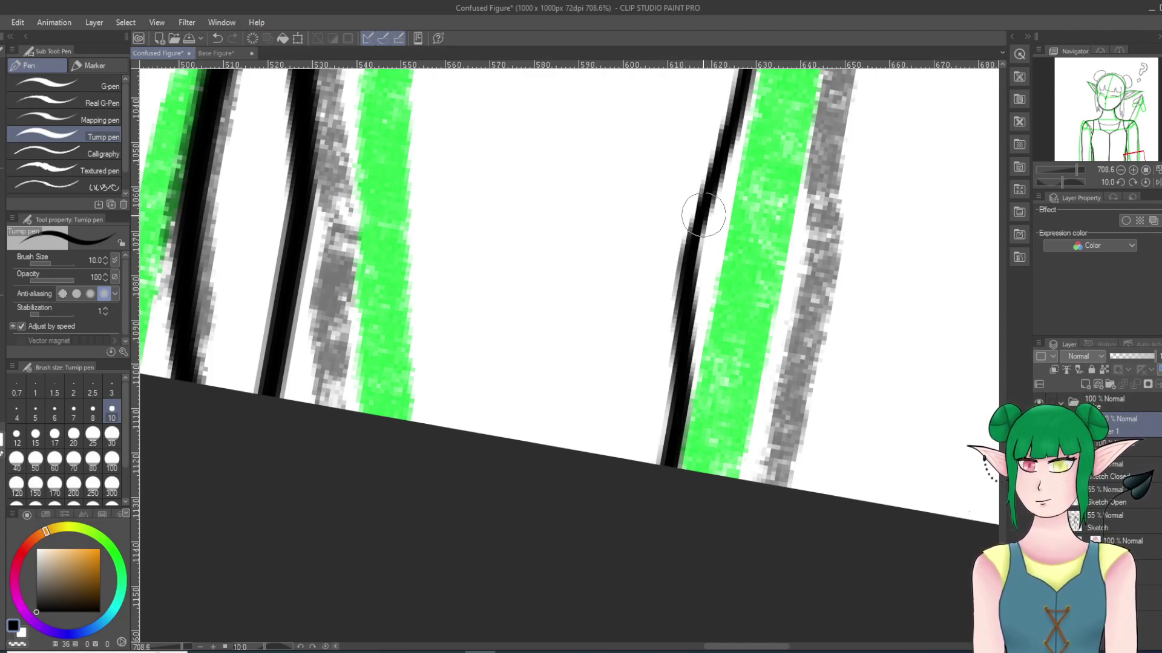
scroll(662, 345, "down", 10)
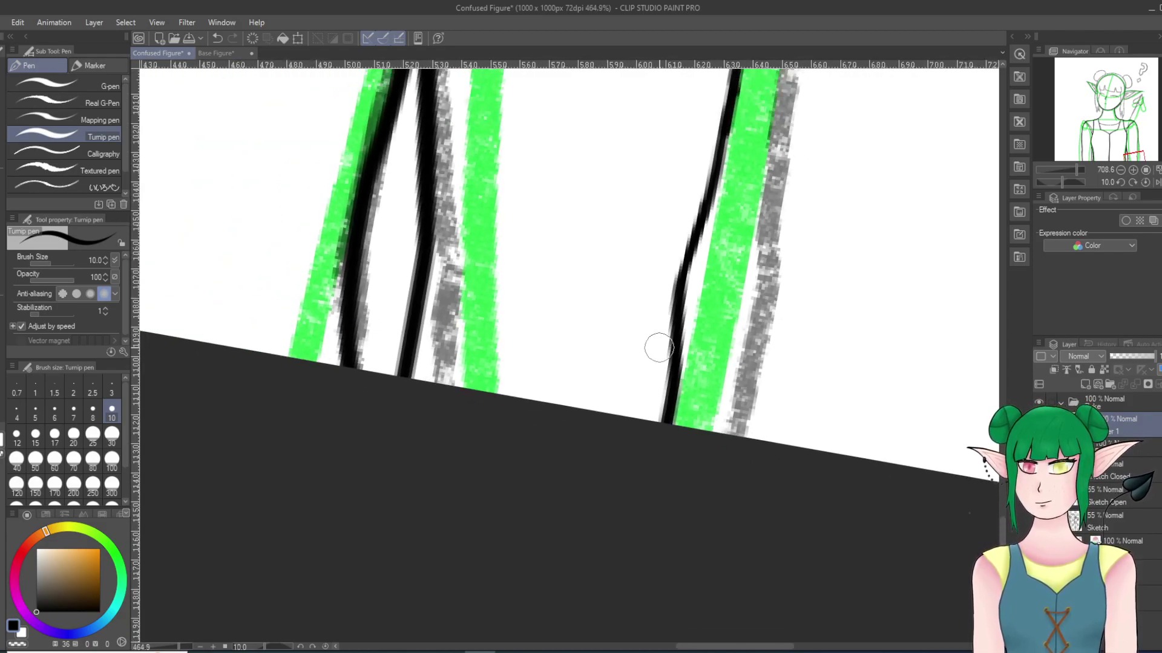
scroll(684, 337, "down", 4)
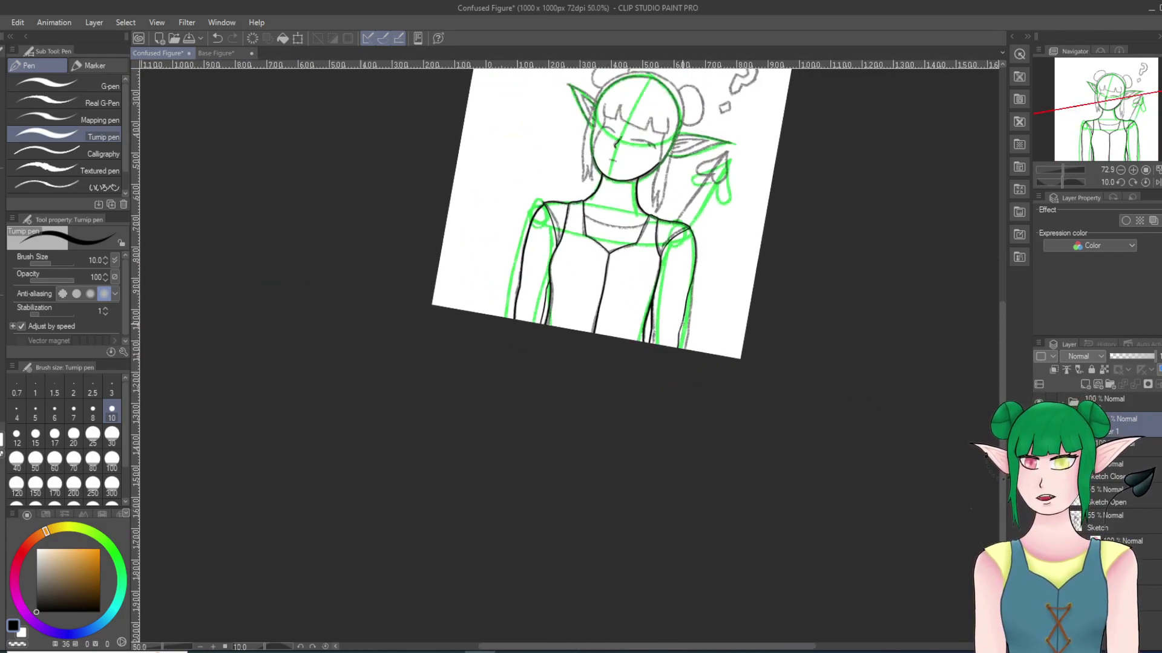
Step: Ink the upper pair of small oval lacing holes on either side of the bodice's centre line, redrawing uneven ovals
scroll(540, 211, "up", 8)
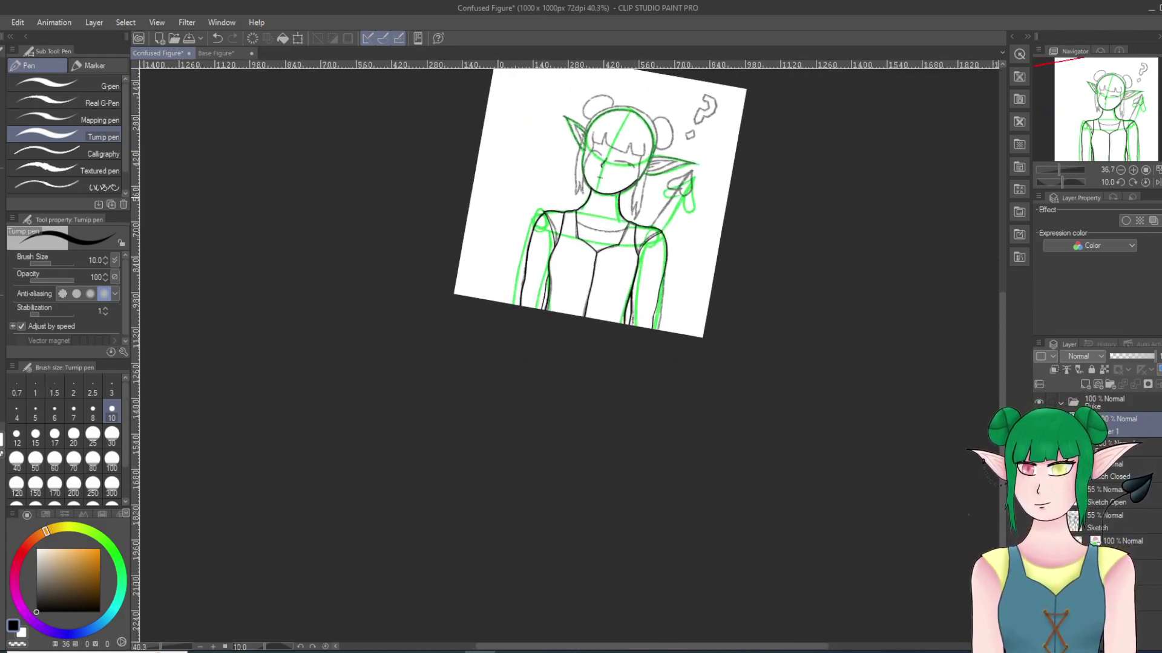
scroll(560, 337, "up", 2)
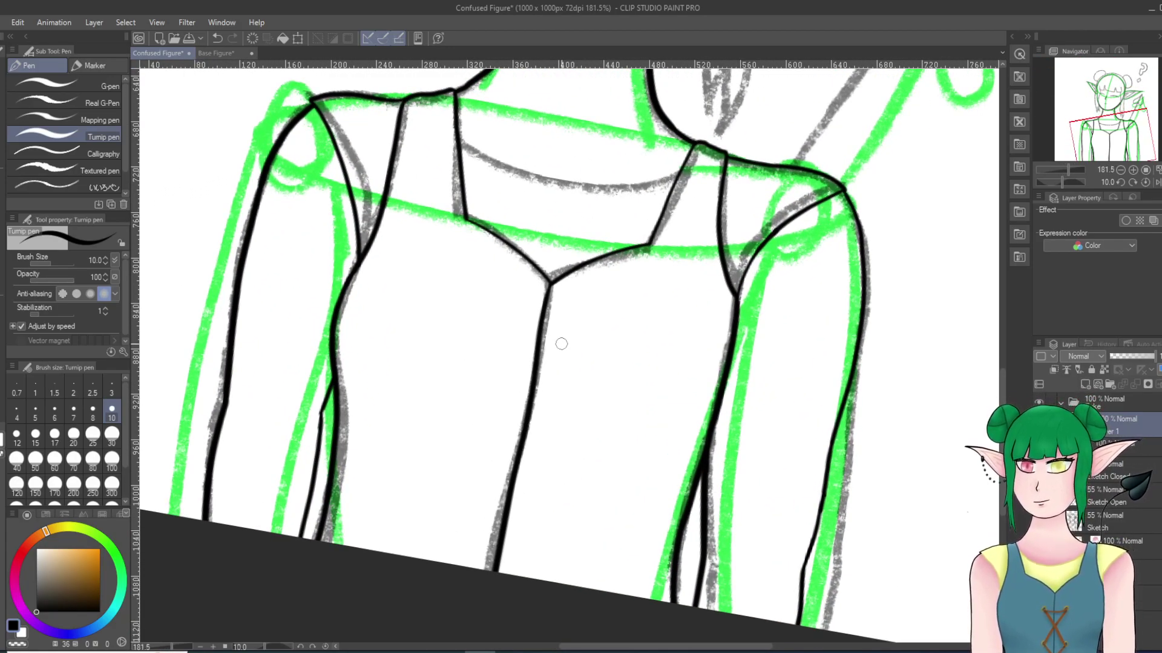
scroll(543, 424, "down", 2, "shift")
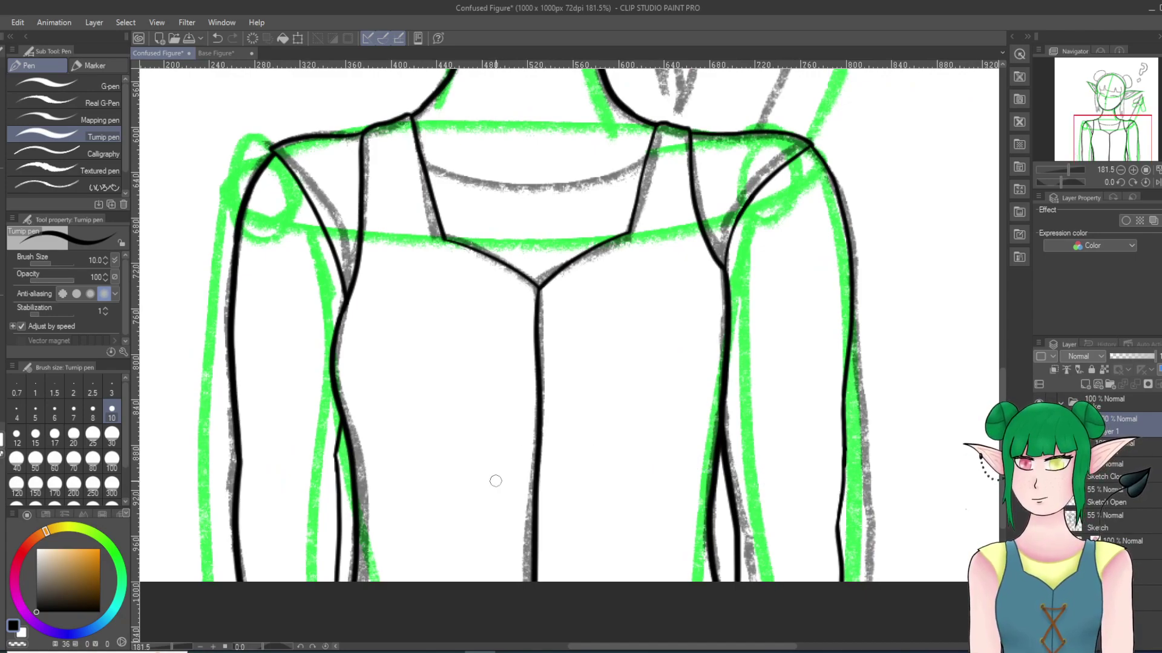
scroll(496, 481, "up", 1)
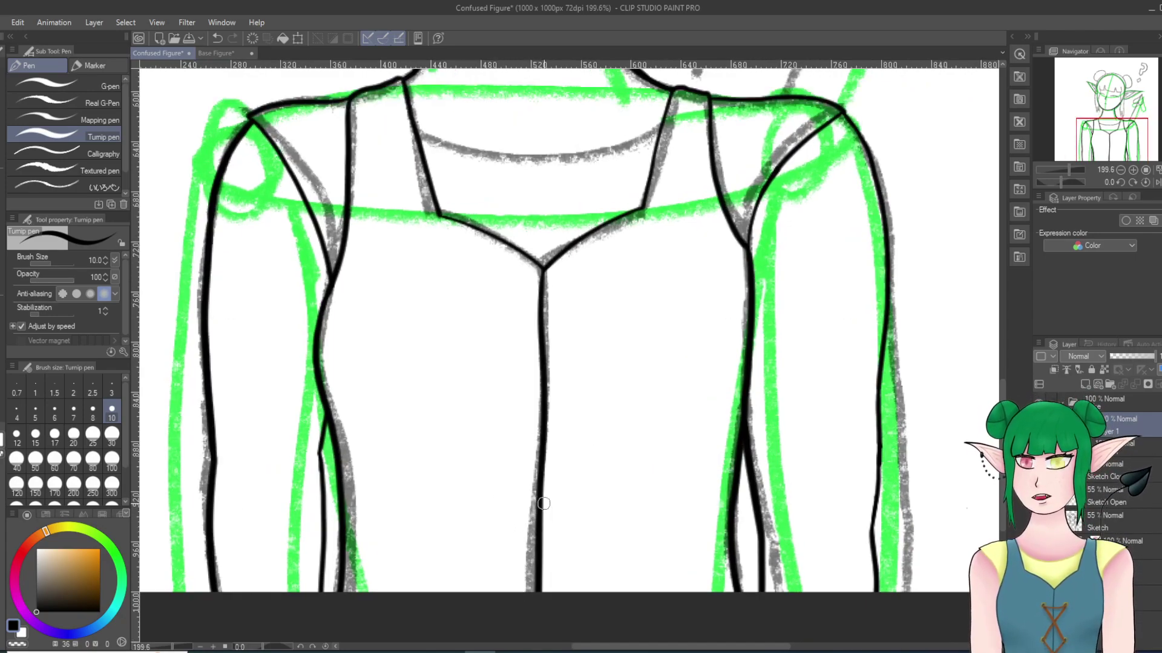
scroll(460, 504, "up", 2)
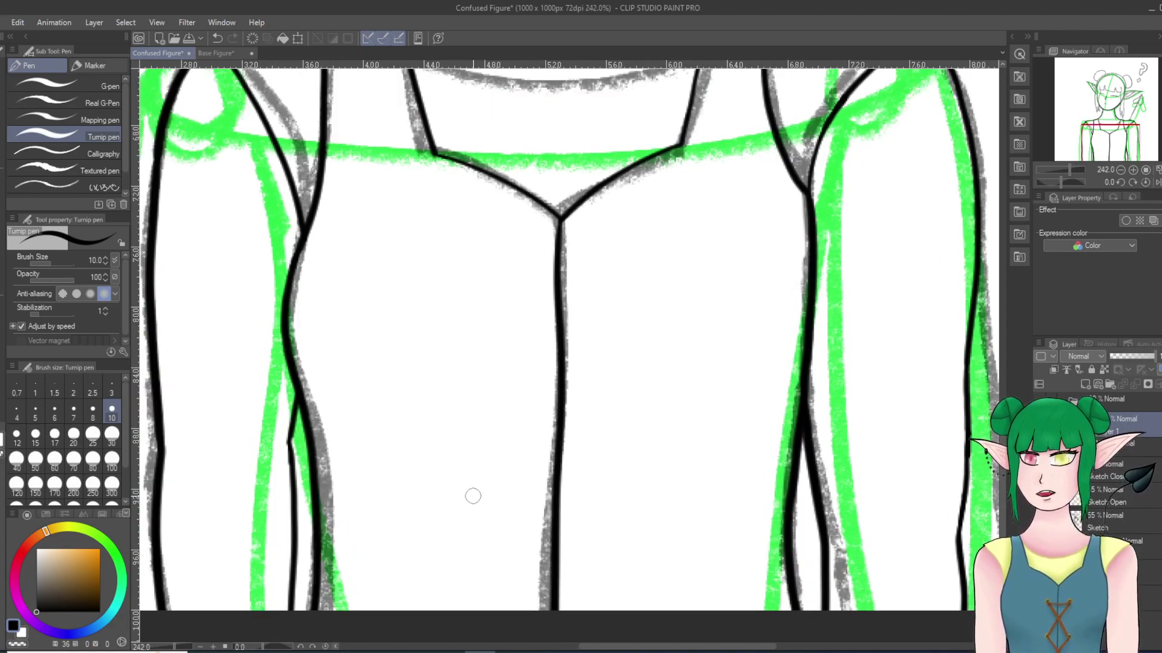
mouse_move(514, 282)
left_mouse_down()
mouse_move(499, 312)
mouse_move(498, 282)
mouse_move(499, 307)
mouse_move(518, 282)
left_mouse_up()
key("ctrl+z")
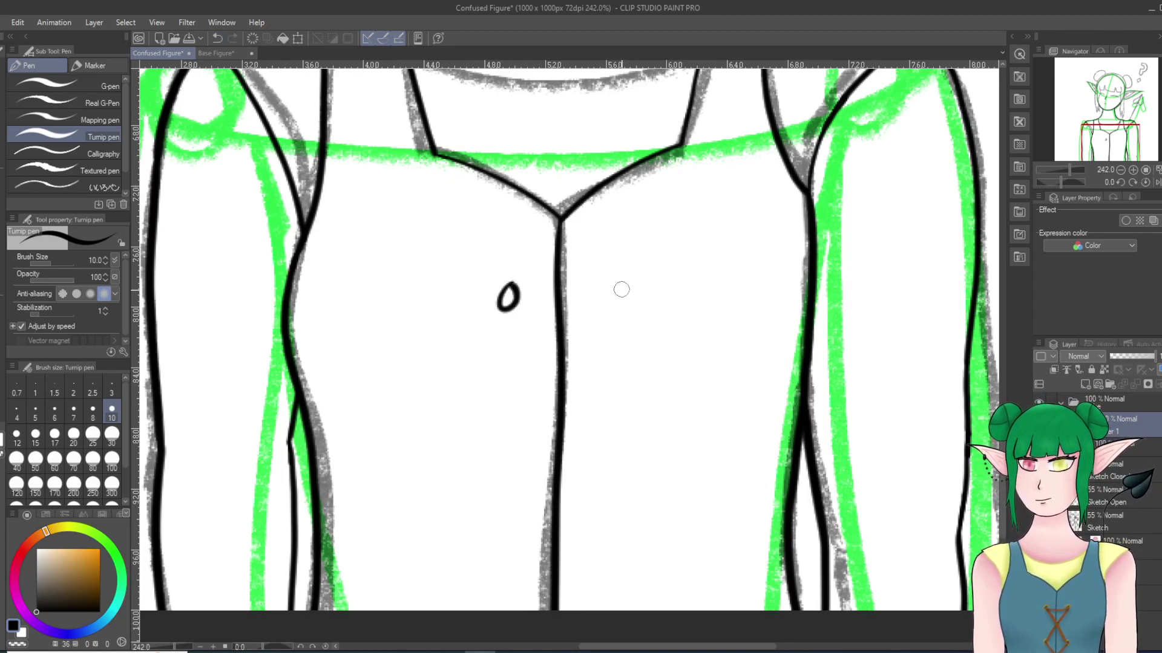
mouse_move(620, 283)
left_mouse_down()
mouse_move(600, 305)
mouse_move(614, 284)
left_mouse_up()
left_click(216, 38)
left_click(217, 38)
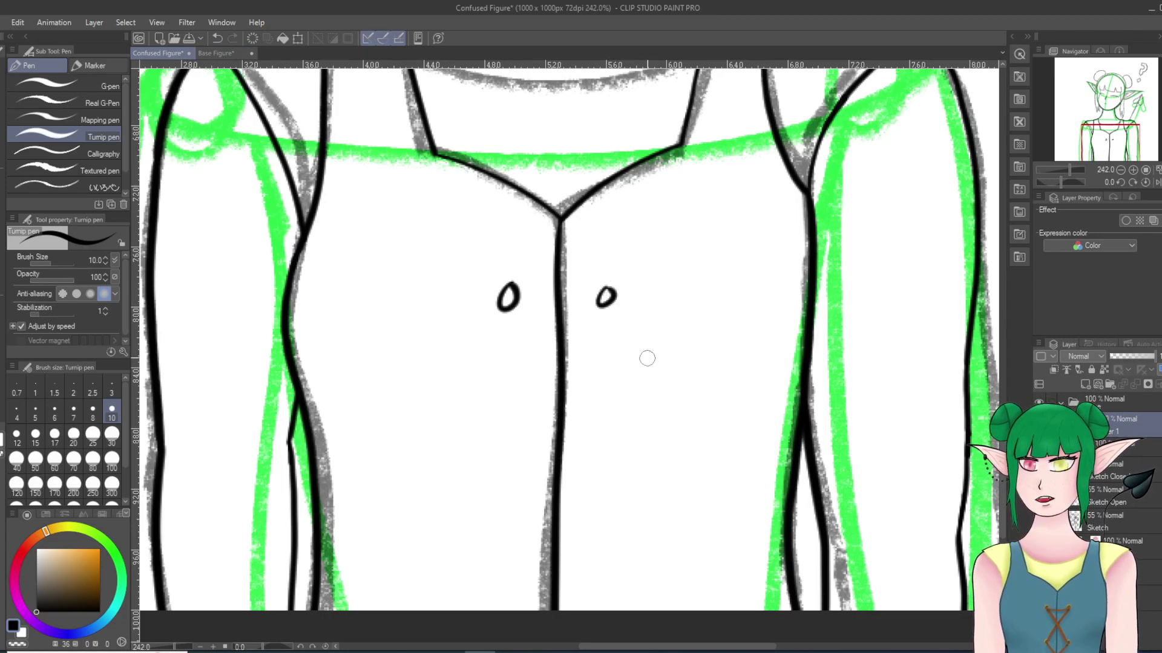
left_click(216, 38)
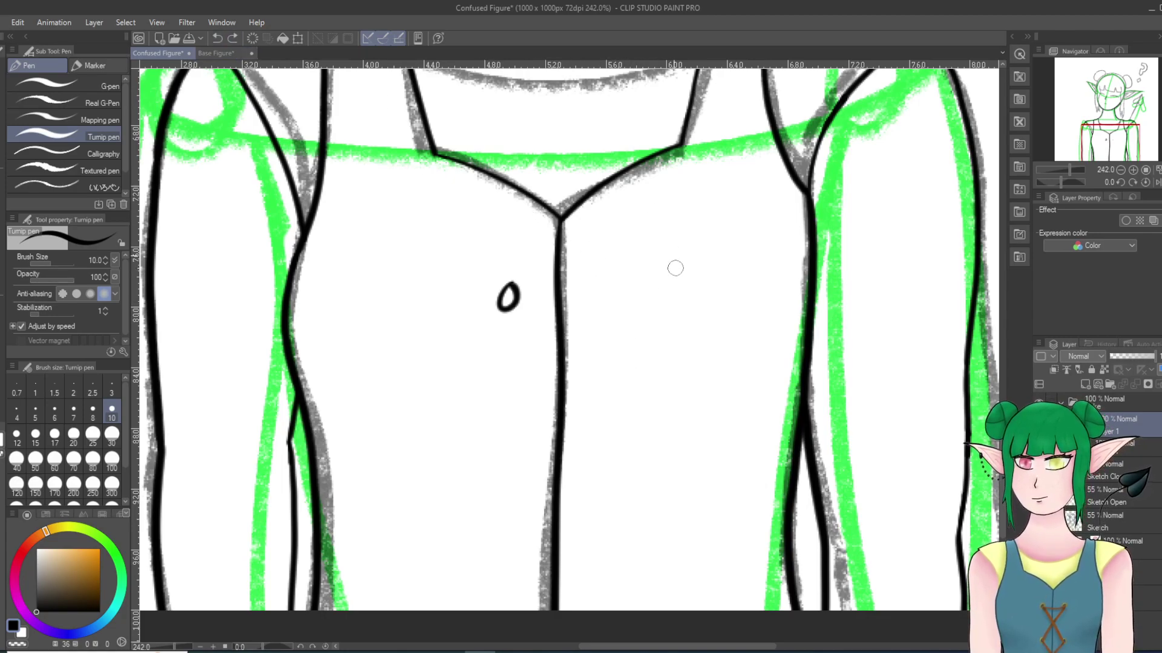
left_click_drag(614, 290, 610, 291)
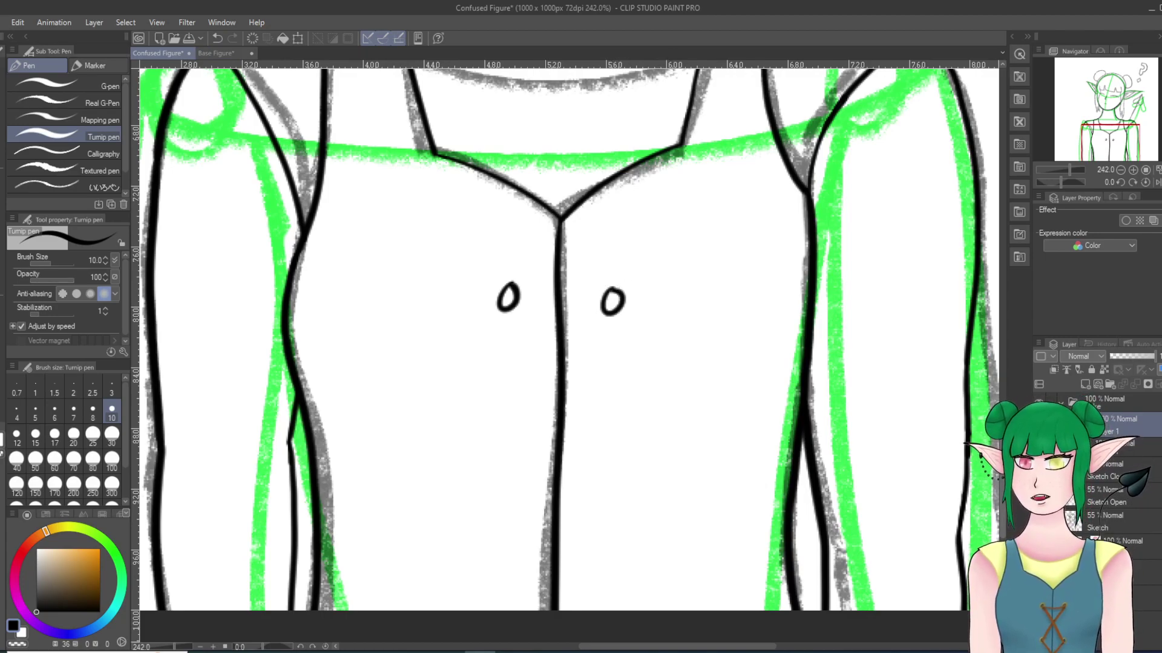
Step: Ink the lower pair of small oval lacing holes beside the bodice's centre line near its lower end, redrawing misplaced ovals
scroll(612, 299, "down", 3)
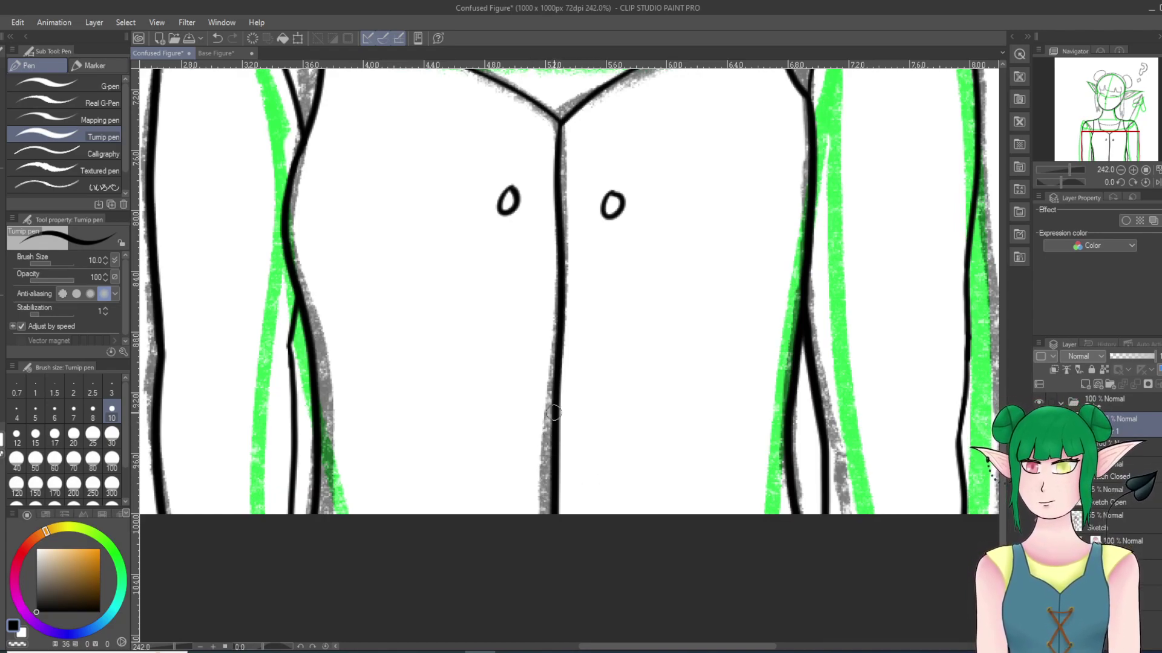
mouse_move(503, 362)
left_mouse_down()
mouse_move(489, 382)
mouse_move(504, 363)
left_mouse_up()
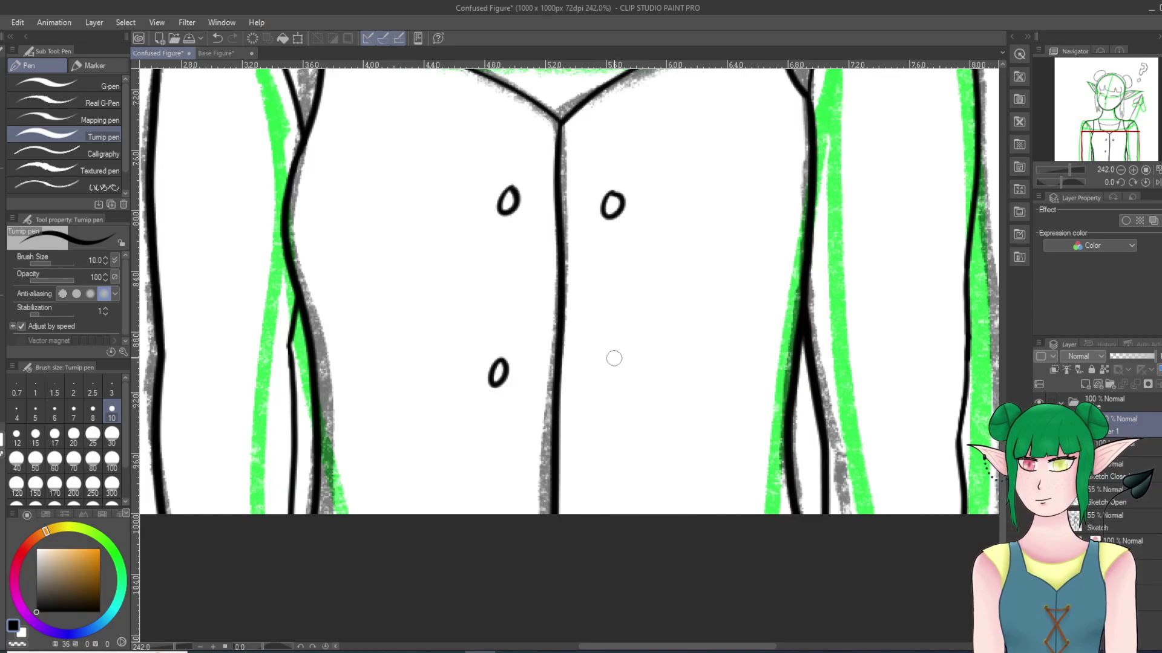
key("ctrl+z")
mouse_move(502, 377)
left_mouse_down()
mouse_move(492, 384)
mouse_move(502, 397)
left_mouse_up()
key("ctrl+z")
left_click(217, 39)
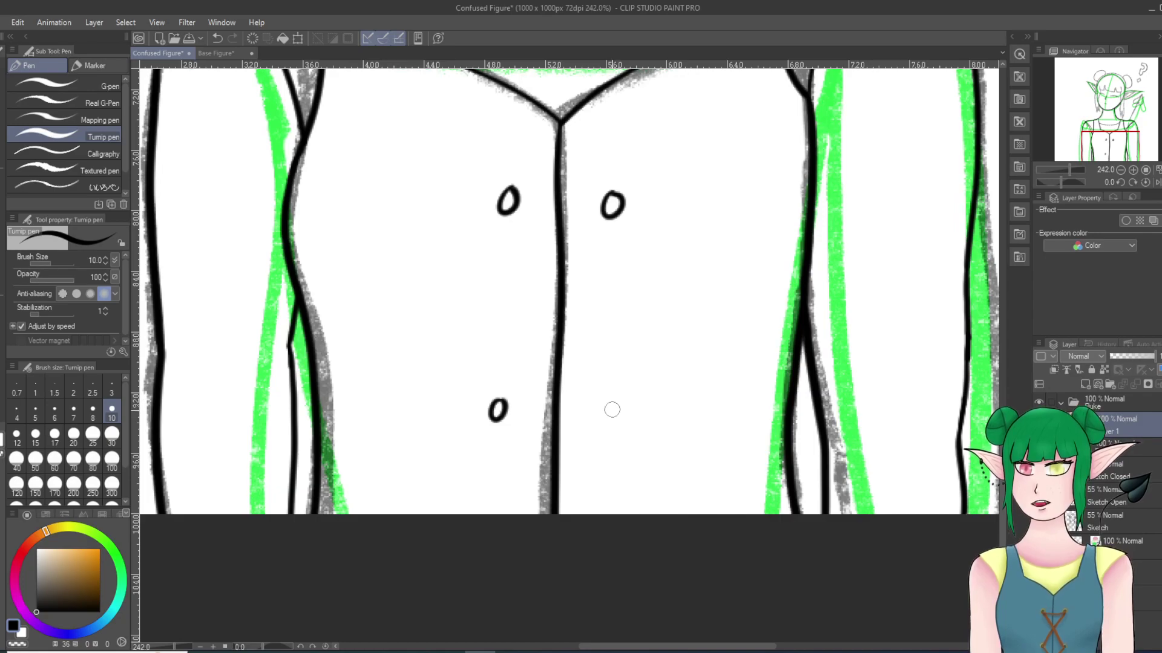
left_click_drag(620, 407, 610, 409)
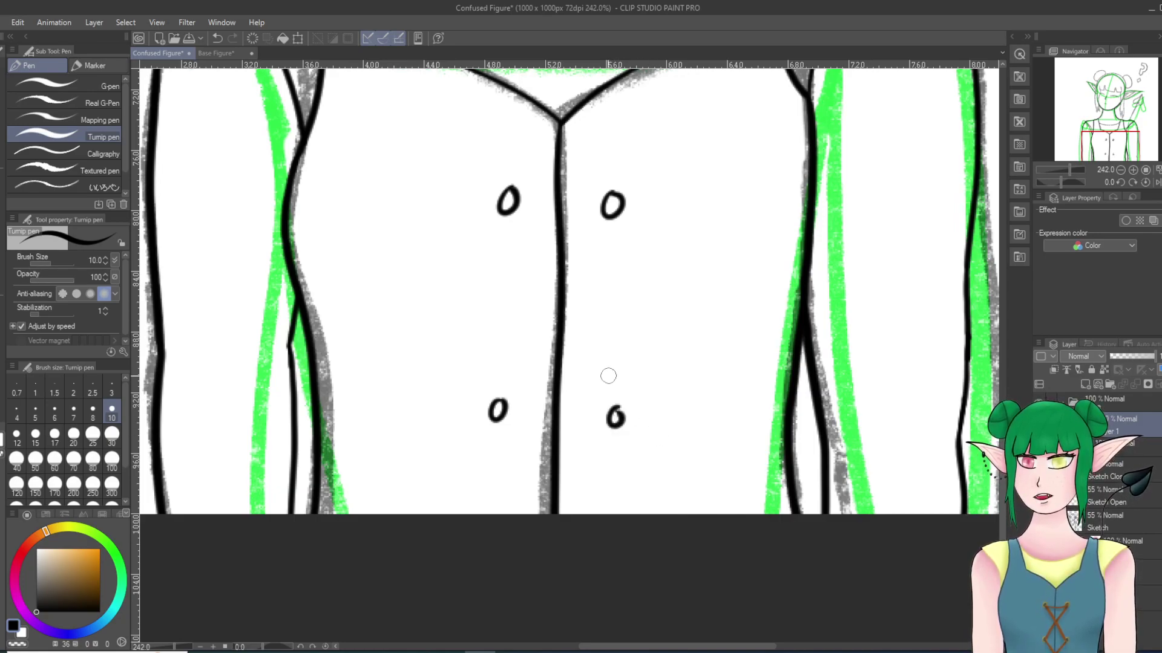
left_click(217, 38)
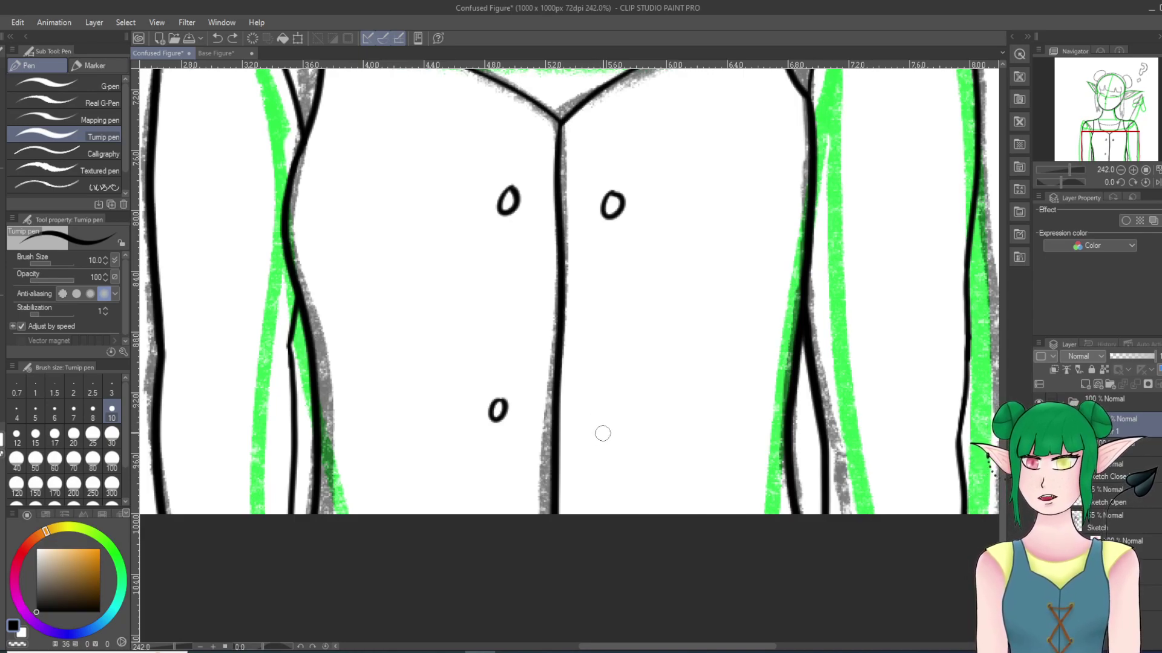
left_click_drag(612, 409, 610, 411)
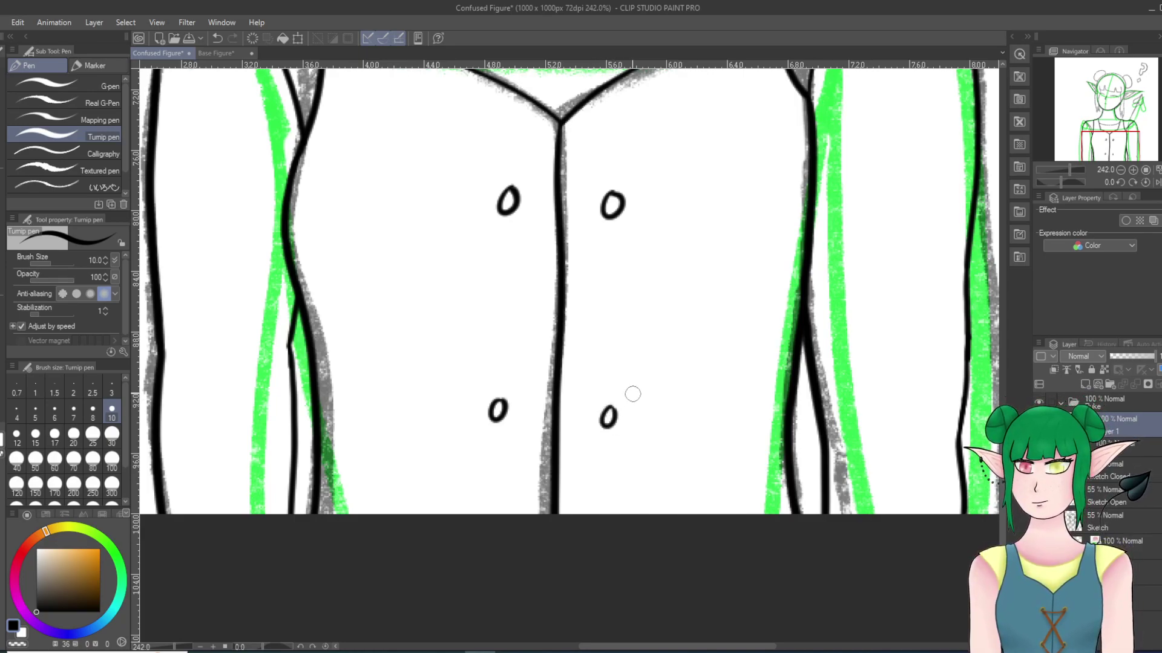
Step: Undo the lower lacing hole right of the bodice's centre line and redraw it as a small oval level with its partner
key("ctrl+z")
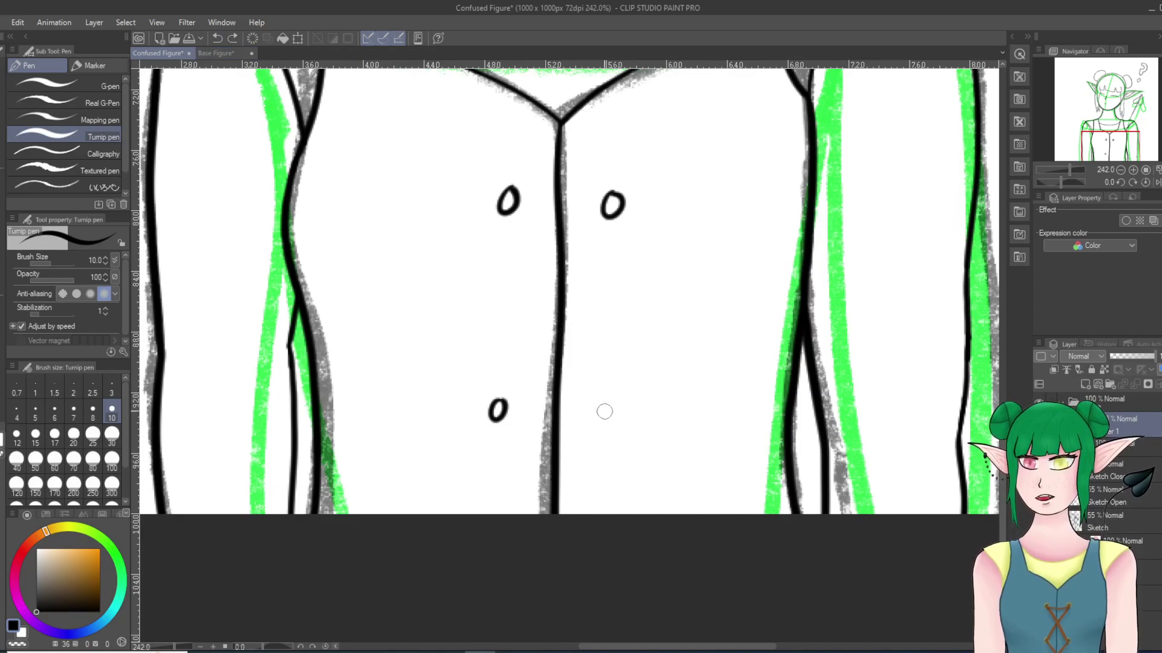
left_click_drag(612, 399, 611, 400)
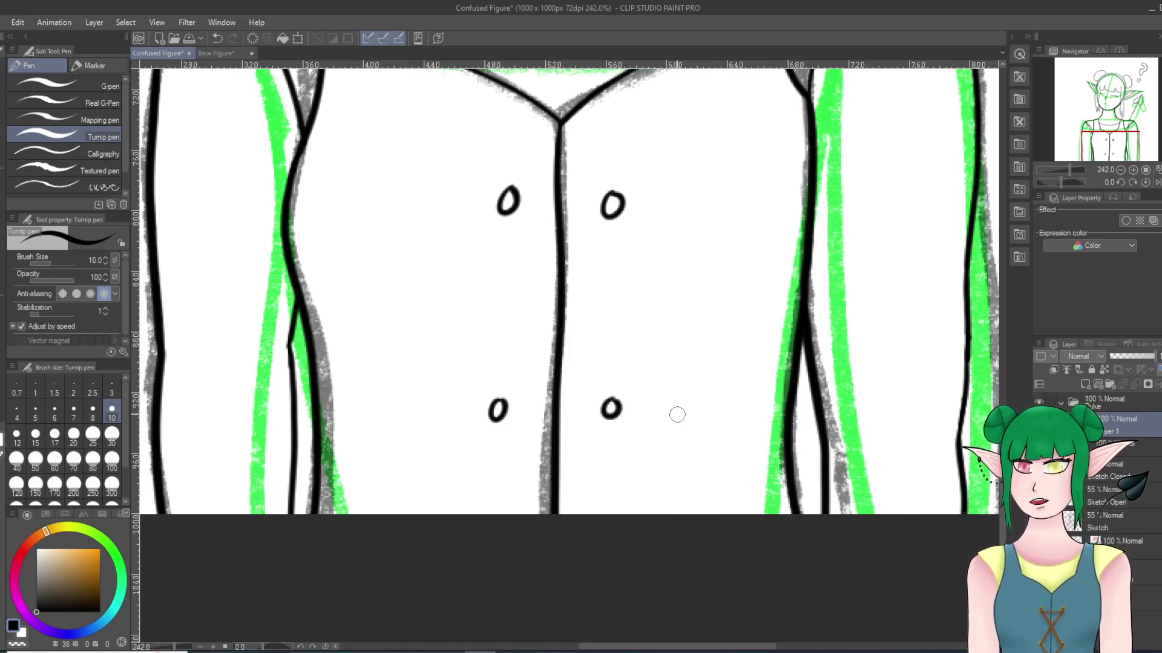
scroll(677, 414, "down", 7)
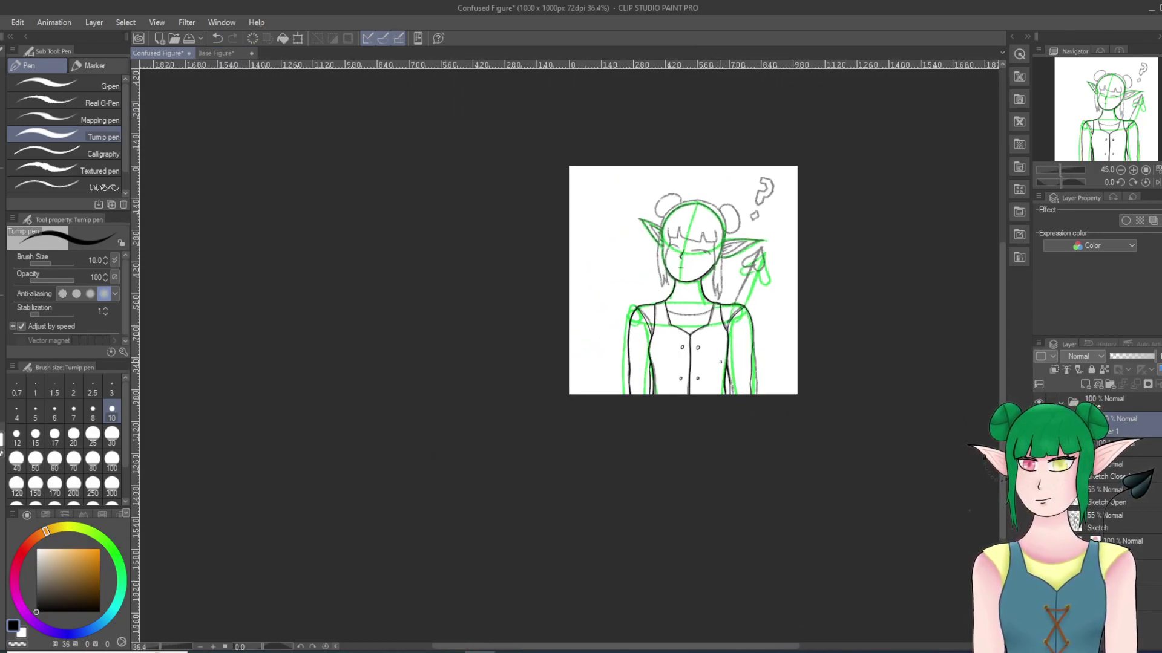
Step: Lasso the lower lacing hole right of the bodice's centre line and enlarge it to about 123% width
scroll(678, 361, "up", 7)
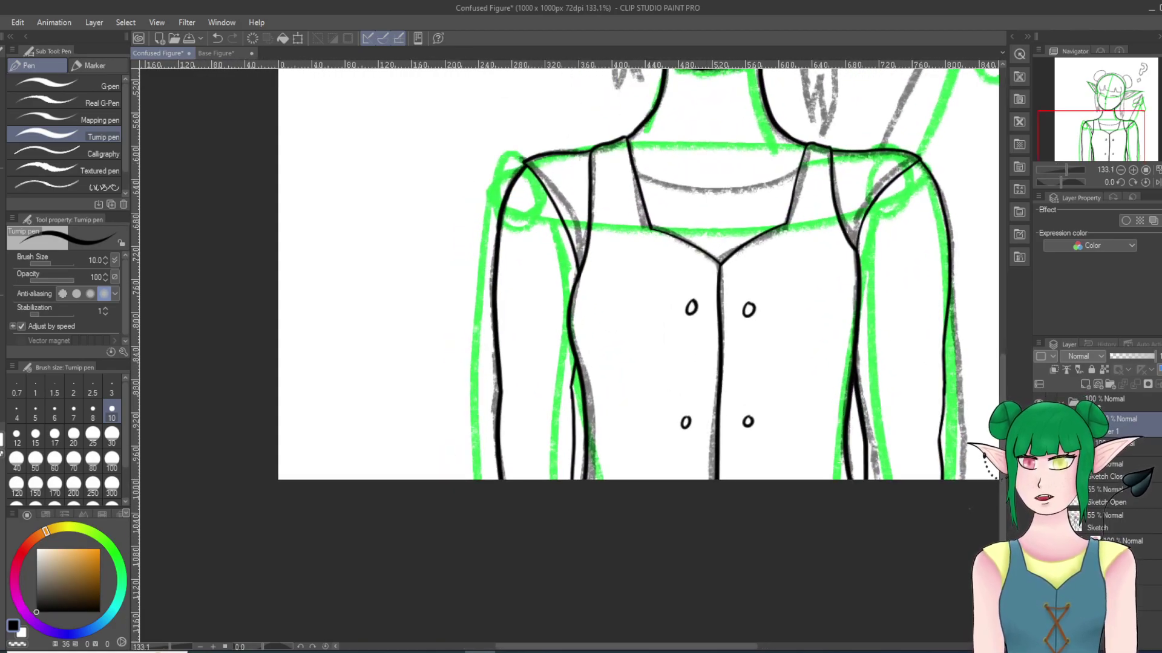
key("m")
scroll(687, 477, "up", 3)
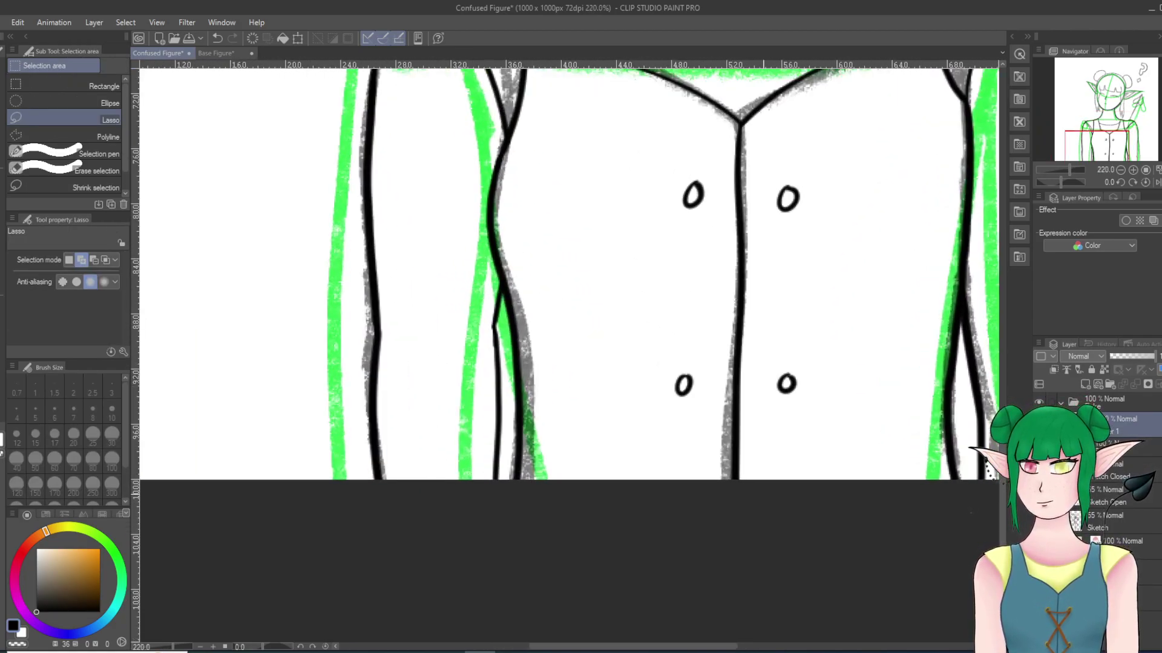
left_click_drag(809, 345, 805, 340)
key("ctrl+t")
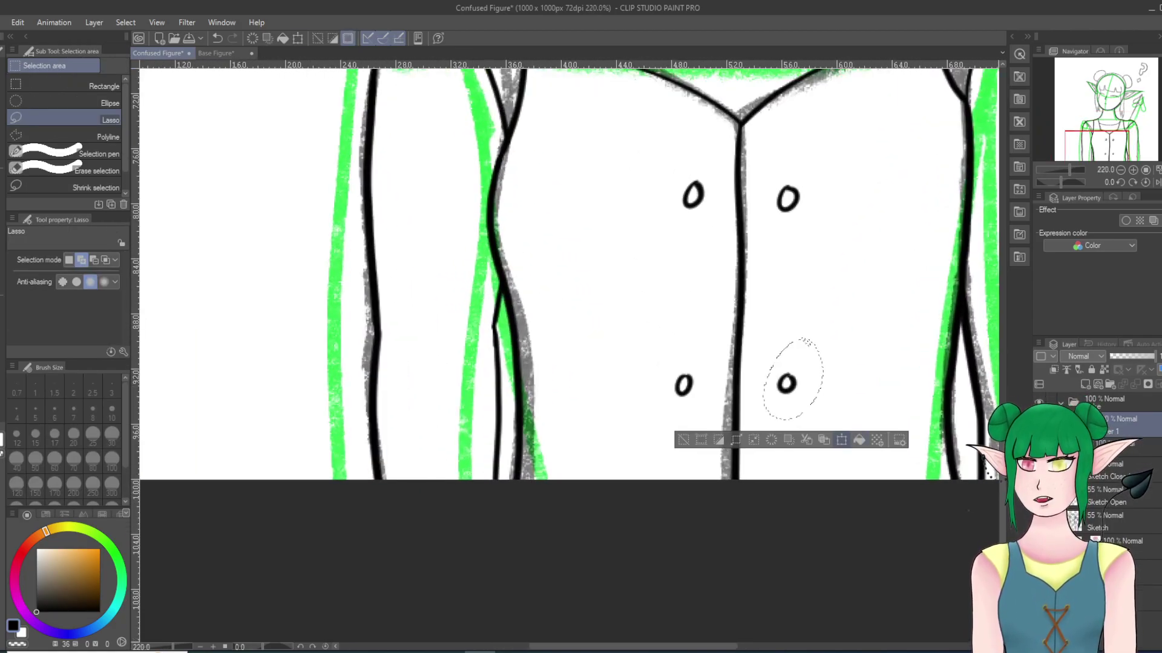
left_click_drag(823, 421, 837, 440)
left_click_drag(792, 394, 788, 389)
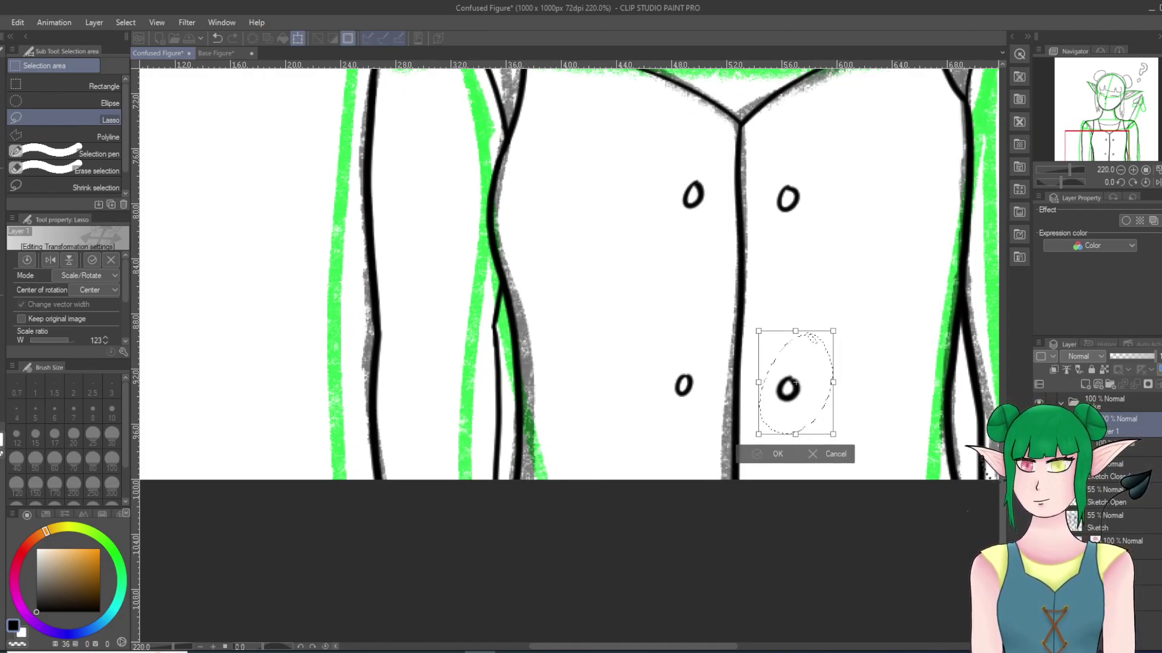
left_click(789, 455)
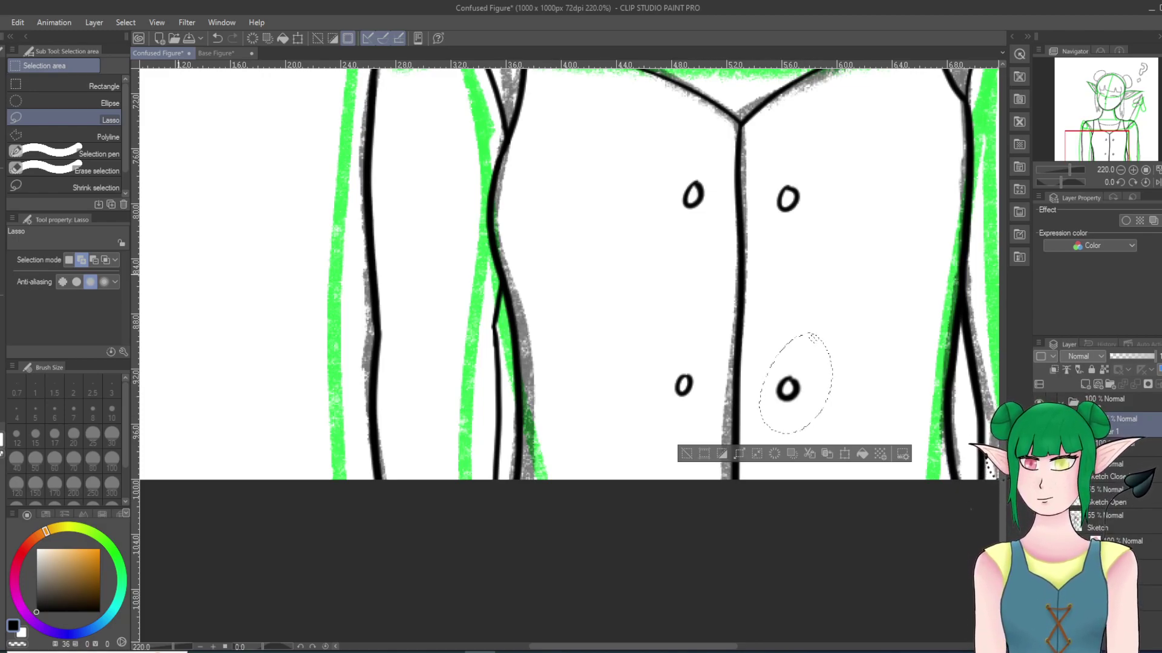
Step: Set the lasso to make new selections, and slightly enlarge the lower and upper lacing holes left of the bodice's centre line
left_click(70, 260)
mouse_move(696, 361)
left_mouse_down()
mouse_move(700, 388)
mouse_move(689, 362)
left_mouse_up()
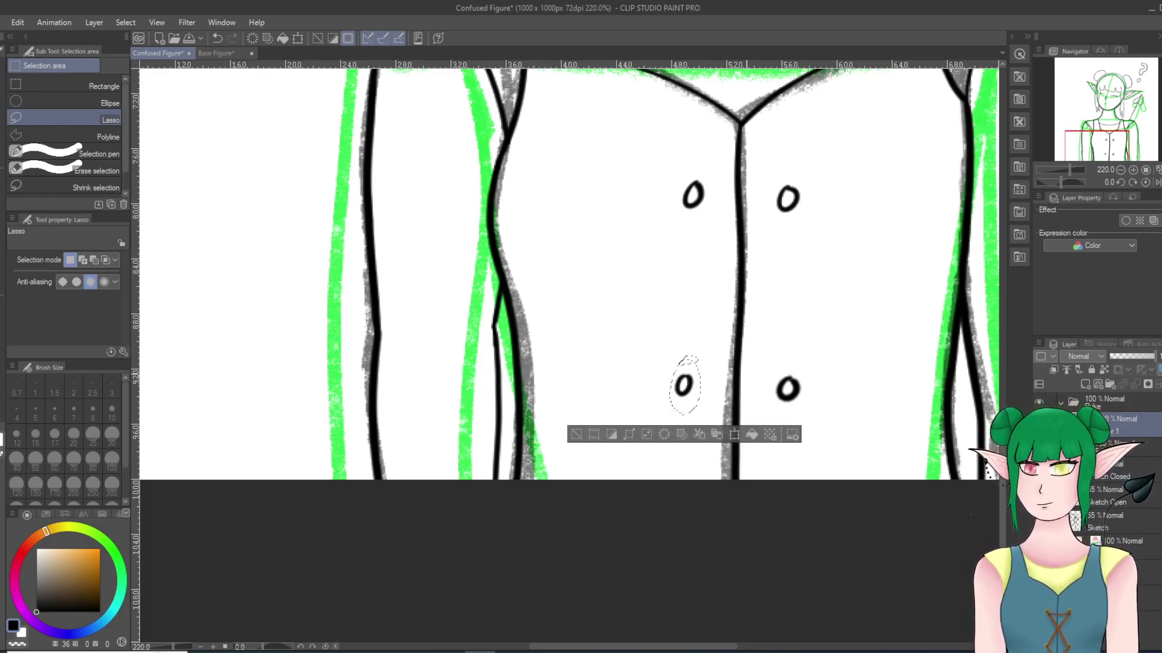
left_click(734, 435)
mouse_move(702, 415)
left_mouse_down()
mouse_move(709, 427)
mouse_move(692, 194)
mouse_move(671, 242)
left_mouse_up()
left_click(670, 446)
left_click(741, 249)
key("Return")
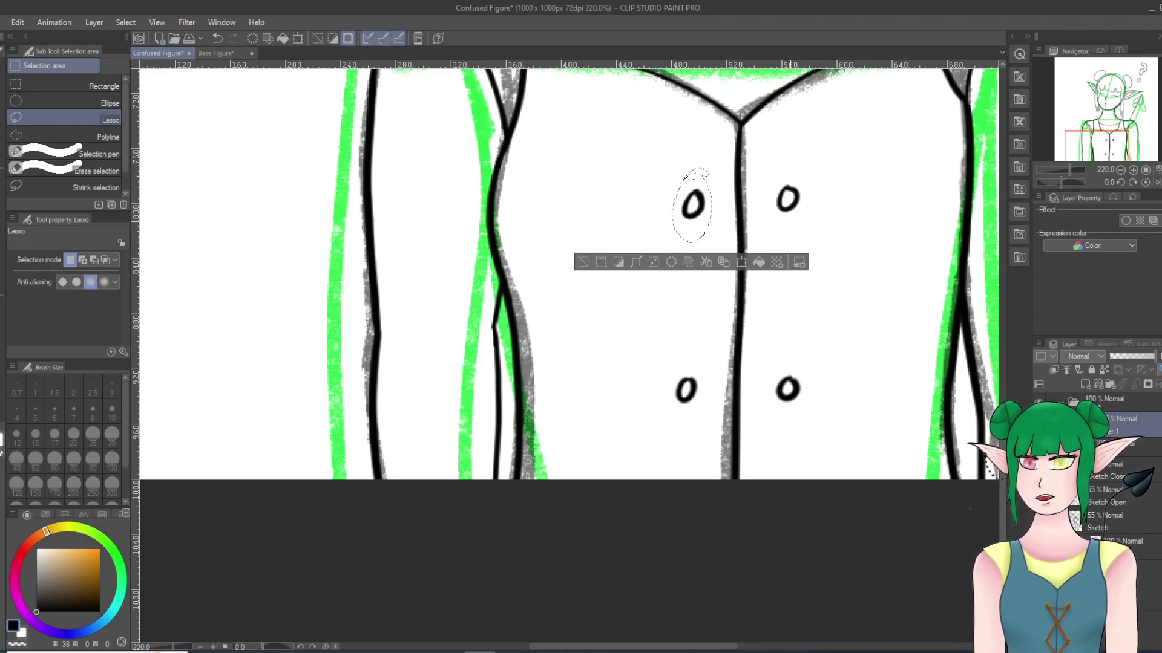
Step: Lasso the upper lacing hole right of the bodice's centre line, enlarge it to about 110% width, and clear the selection
left_click_drag(794, 161, 794, 162)
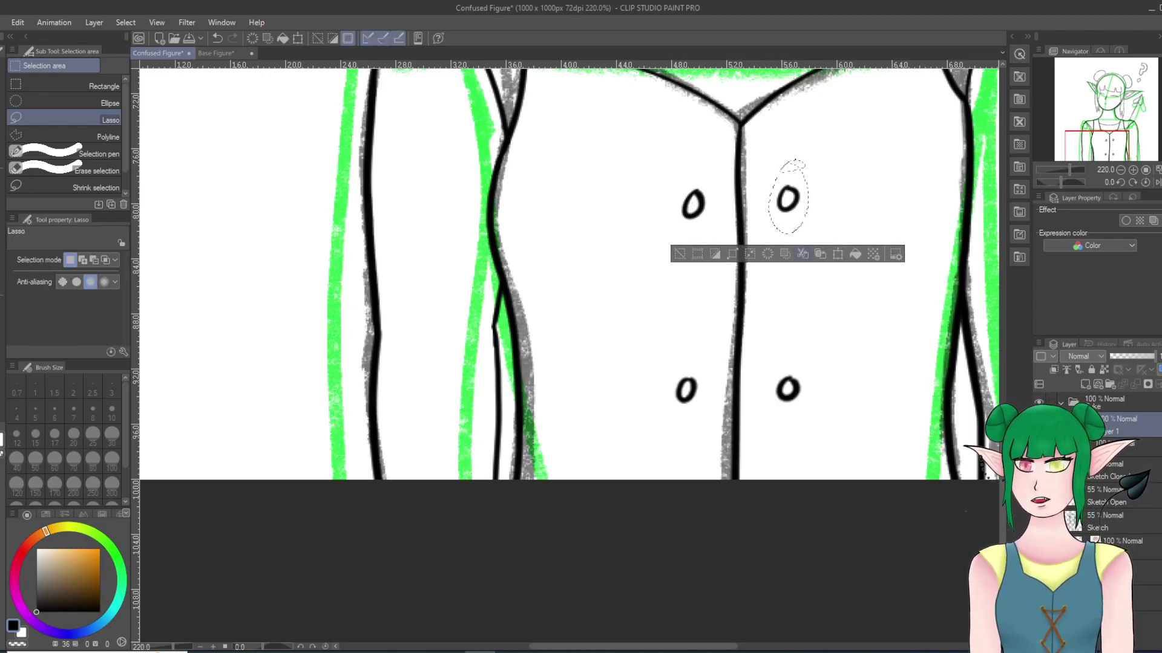
left_click(838, 254)
left_click_drag(810, 234, 813, 243)
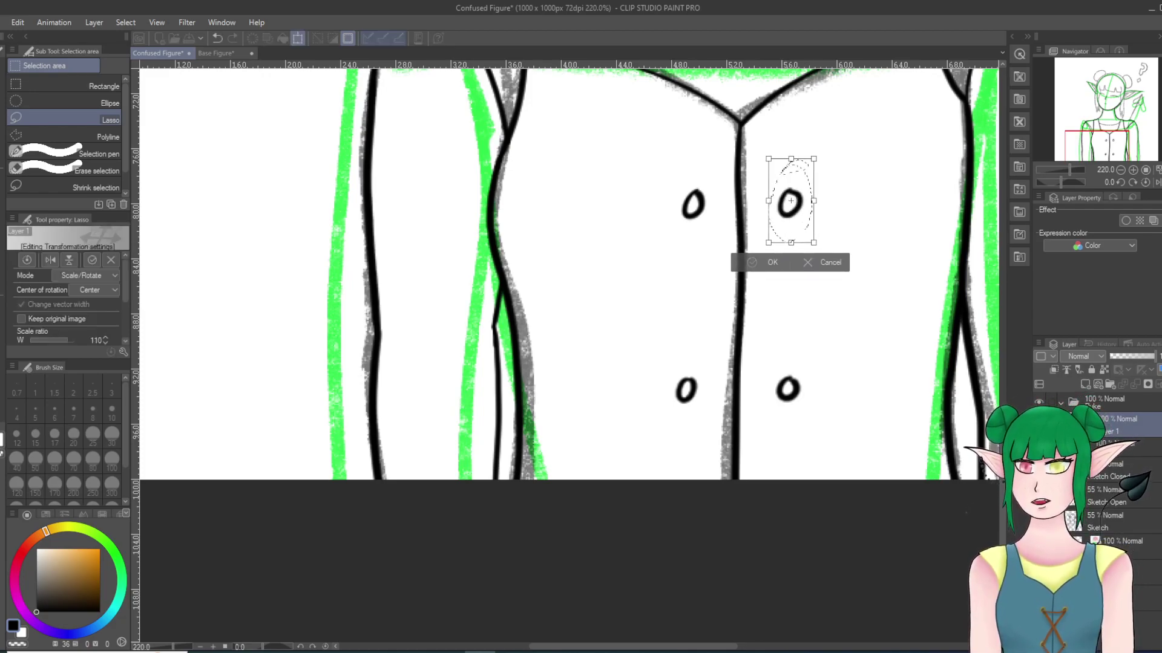
key("Return")
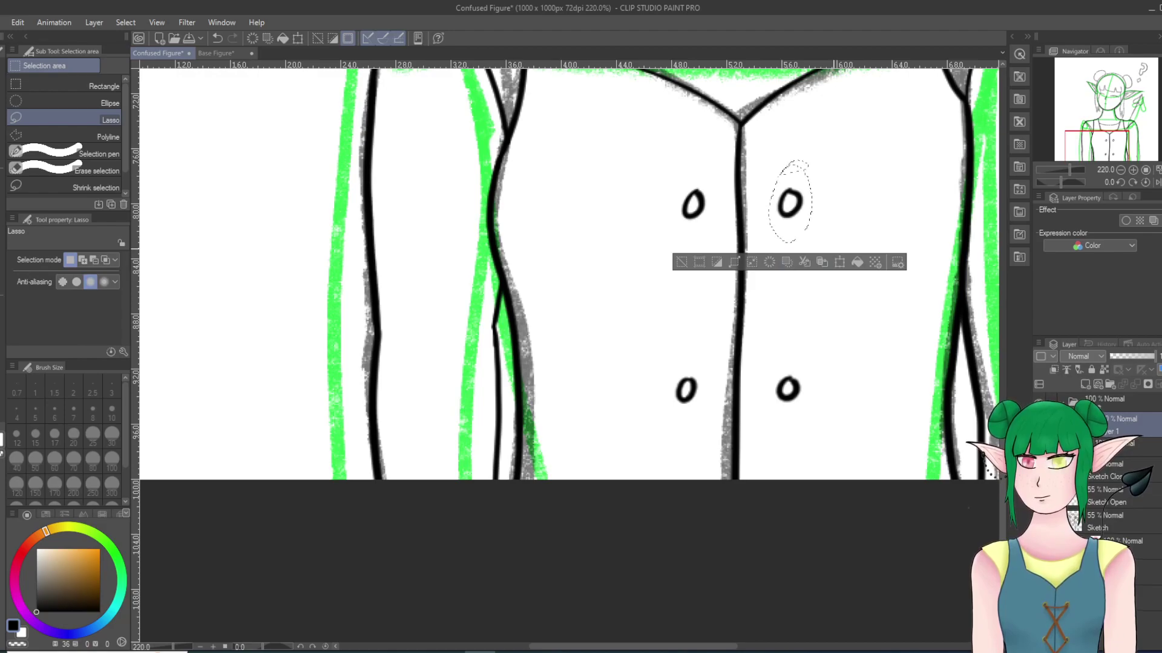
key("ctrl+d")
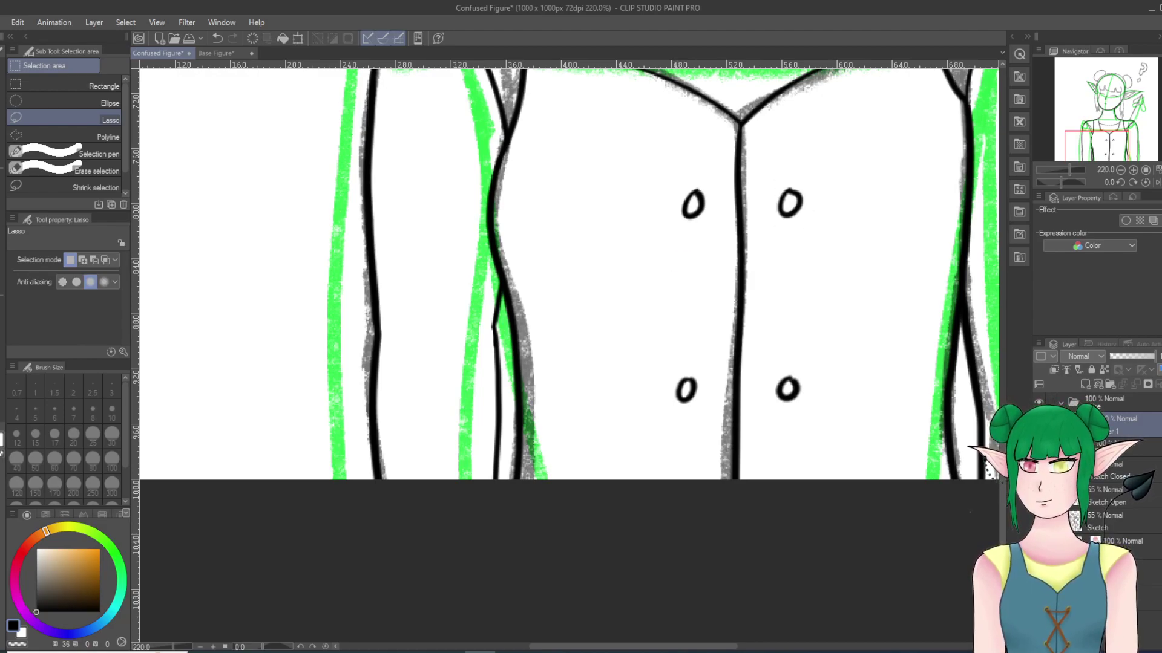
Step: Clean up the edges of the lower pair of lacing holes with the Soft eraser, thinning the left oval's inner edge
scroll(818, 403, "up", 7)
scroll(764, 269, "up", 3)
scroll(764, 269, "down", 5)
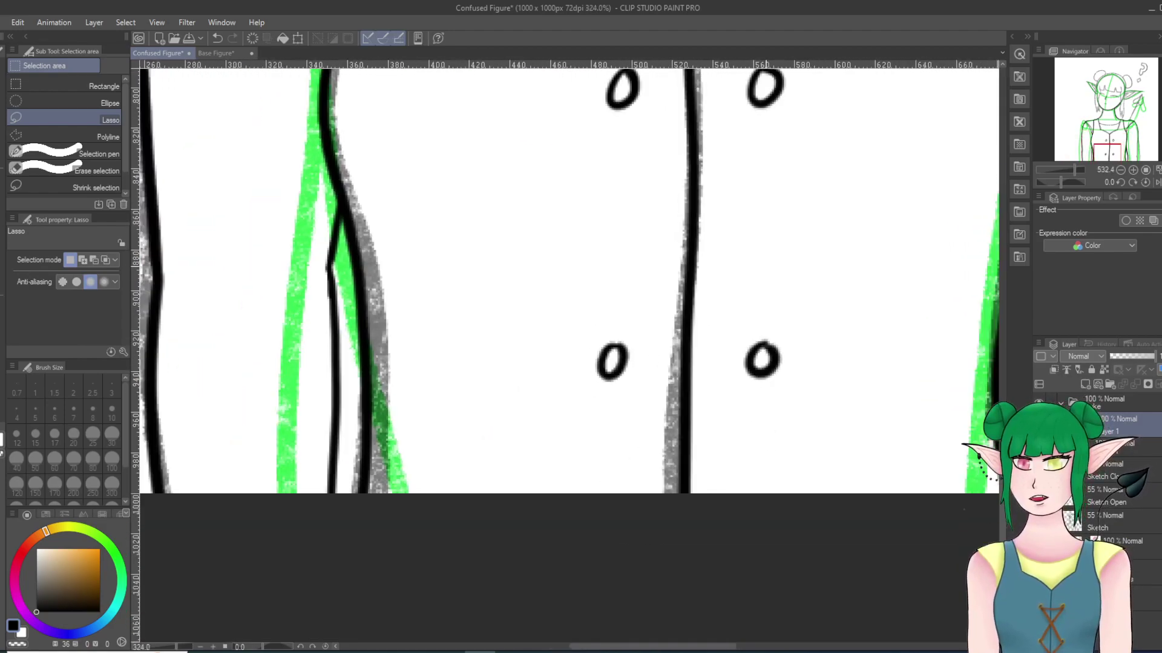
scroll(756, 264, "down", 12)
scroll(780, 285, "up", 17)
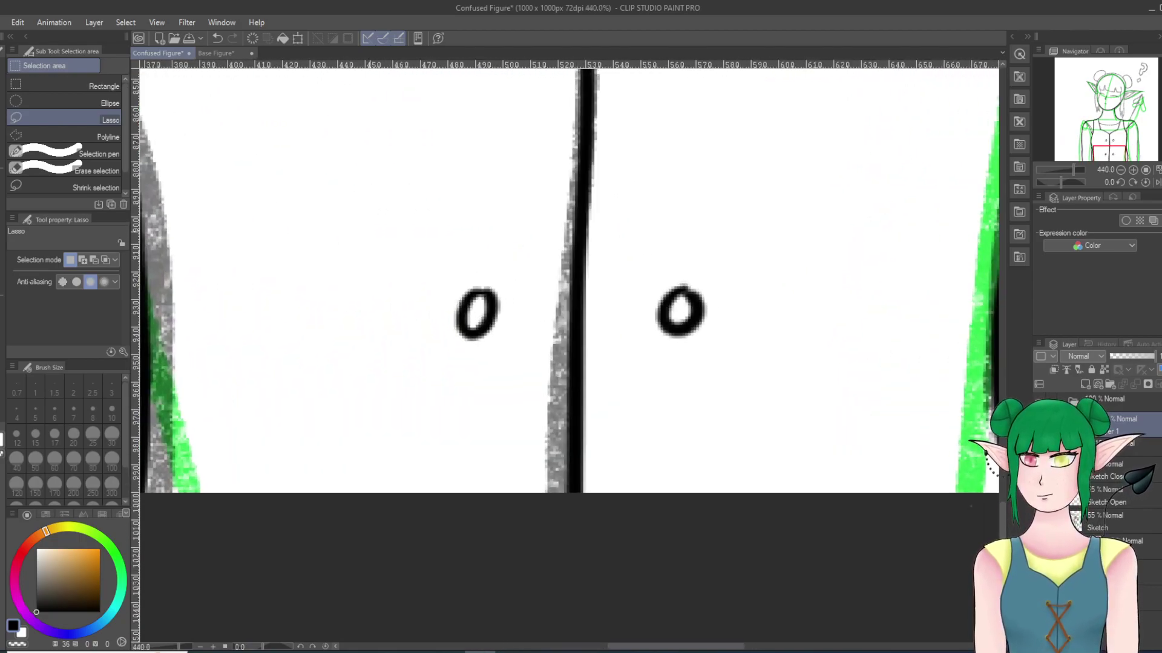
key("e")
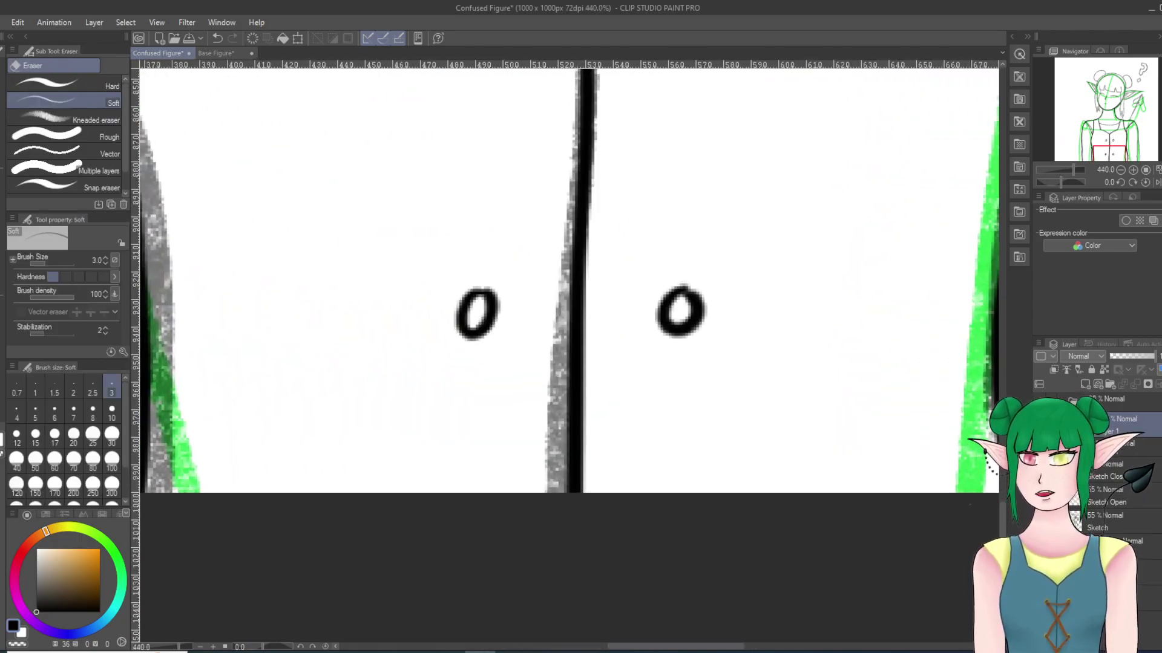
scroll(693, 313, "up", 3)
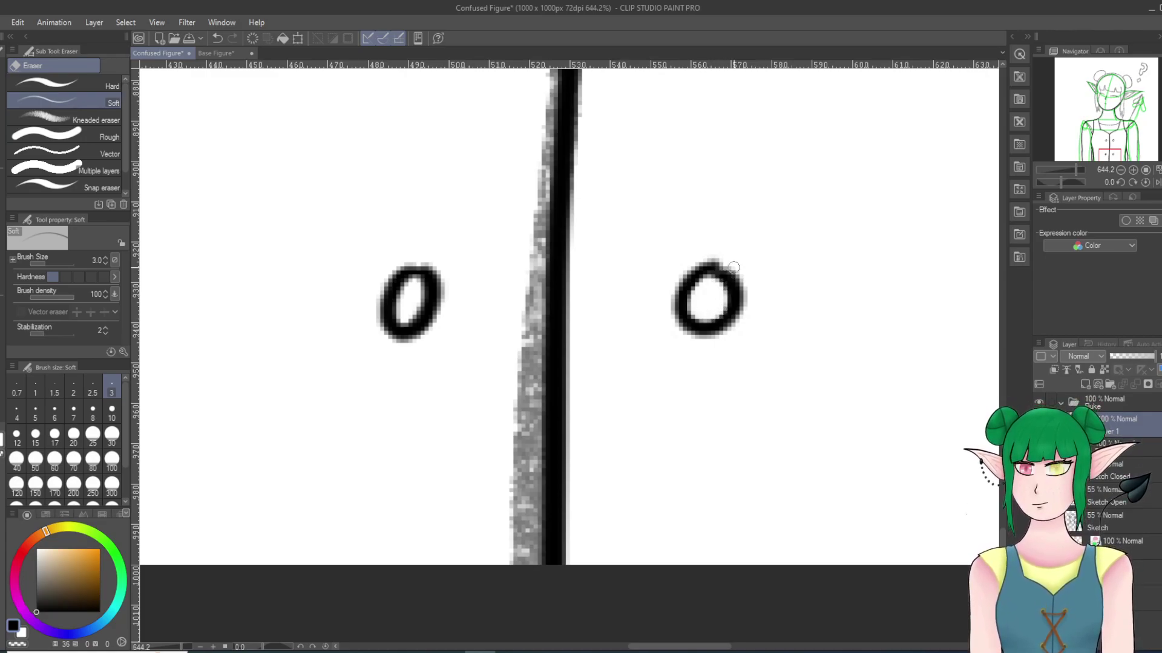
scroll(733, 266, "down", 8)
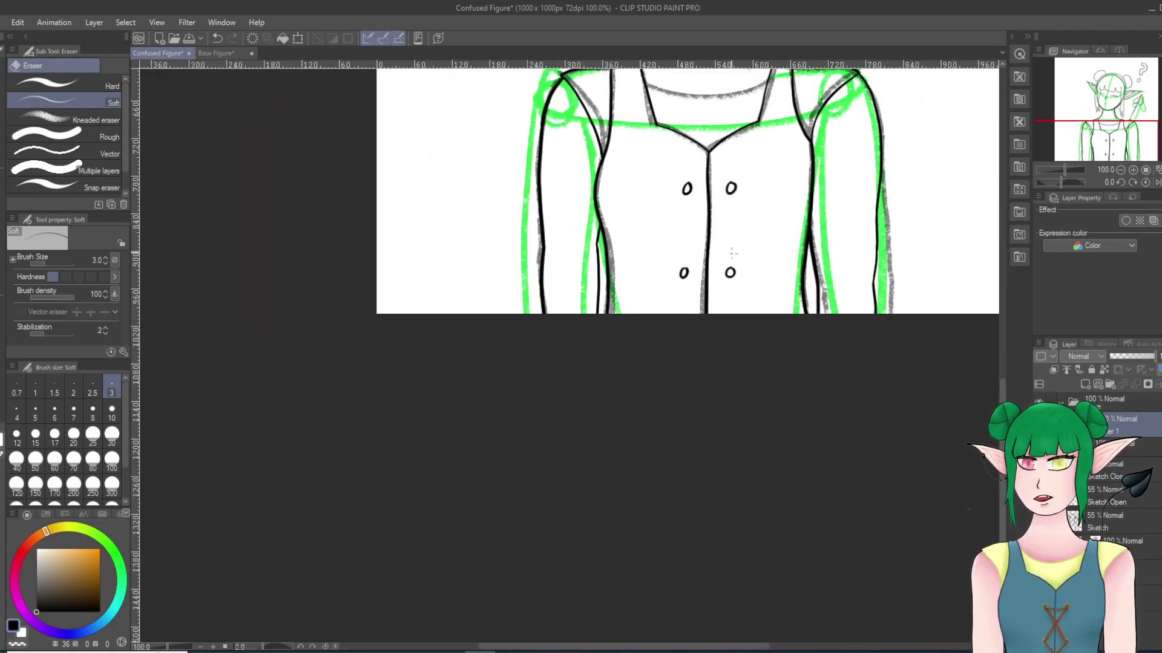
scroll(733, 255, "up", 3)
scroll(676, 280, "up", 8)
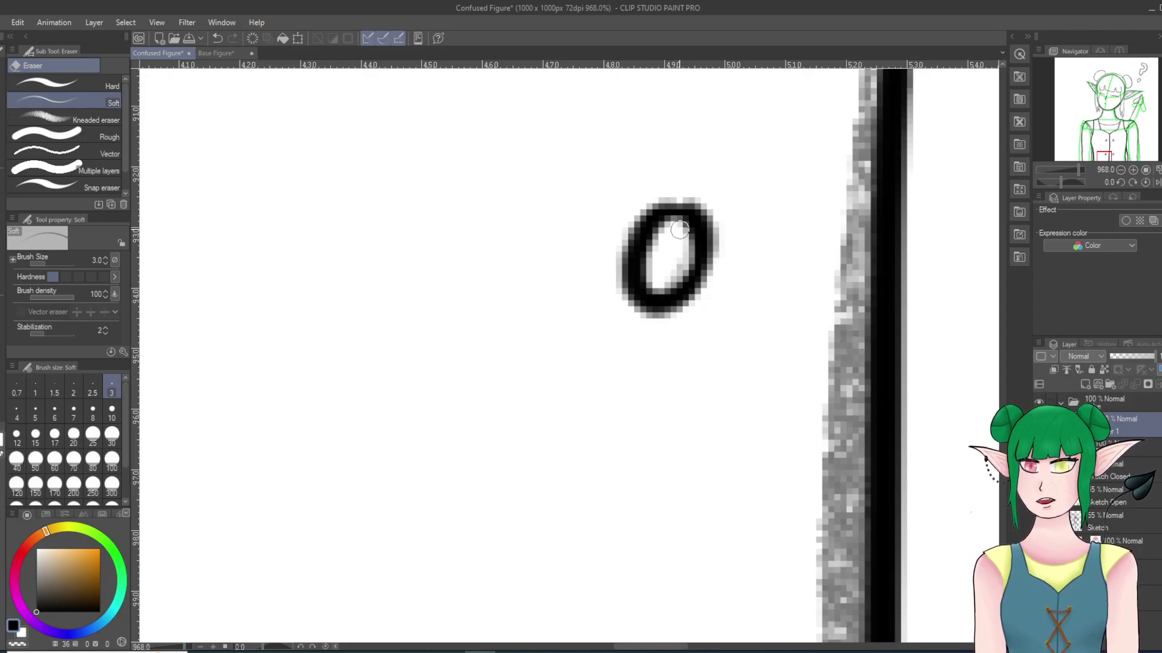
mouse_move(652, 259)
left_mouse_down()
mouse_move(663, 231)
mouse_move(644, 268)
mouse_move(658, 287)
left_mouse_up()
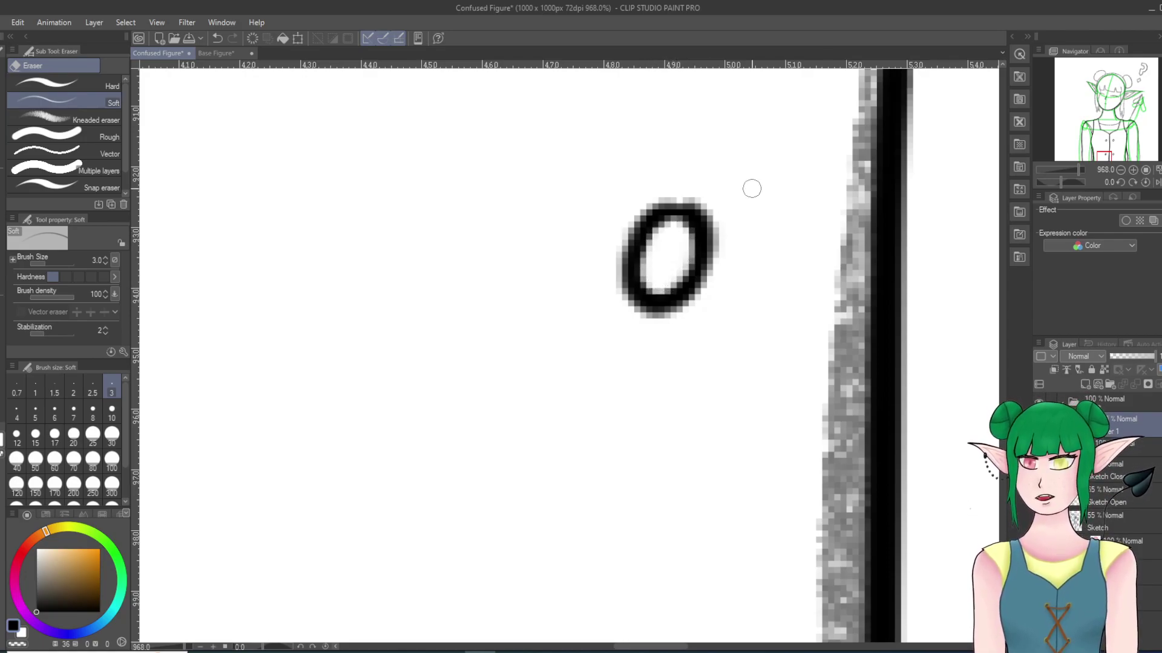
Step: Clean up the upper pair of lacing holes with the Soft eraser, smoothing the pointed top of the left oval
scroll(708, 186, "down", 20)
scroll(735, 145, "up", 11)
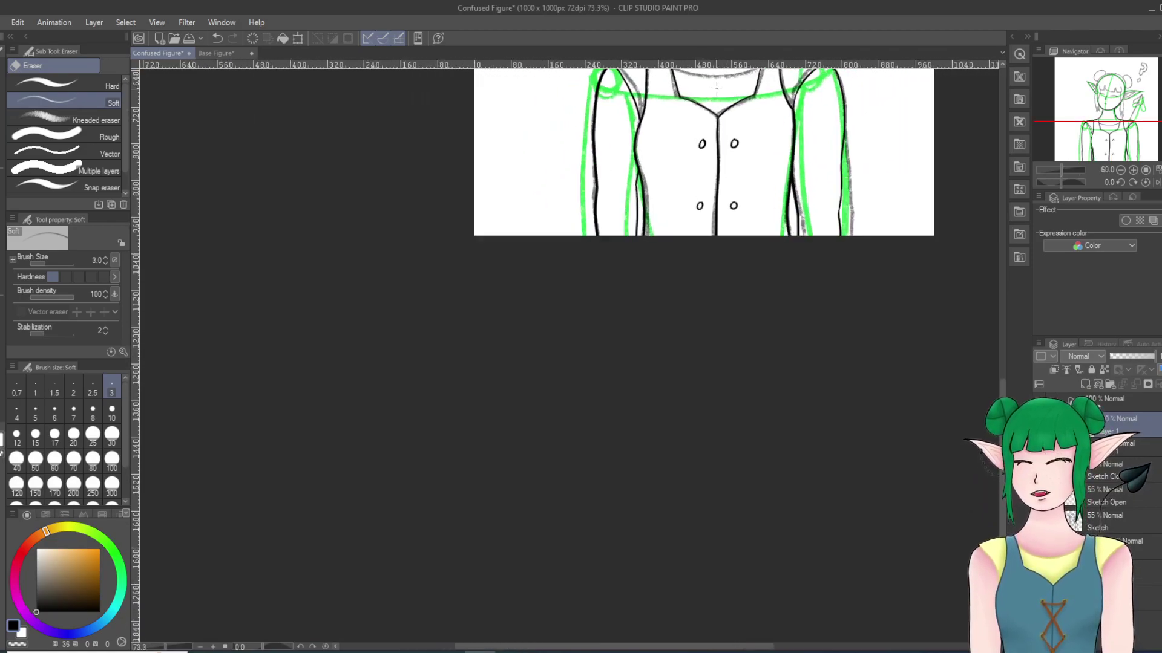
scroll(781, 185, "up", 6)
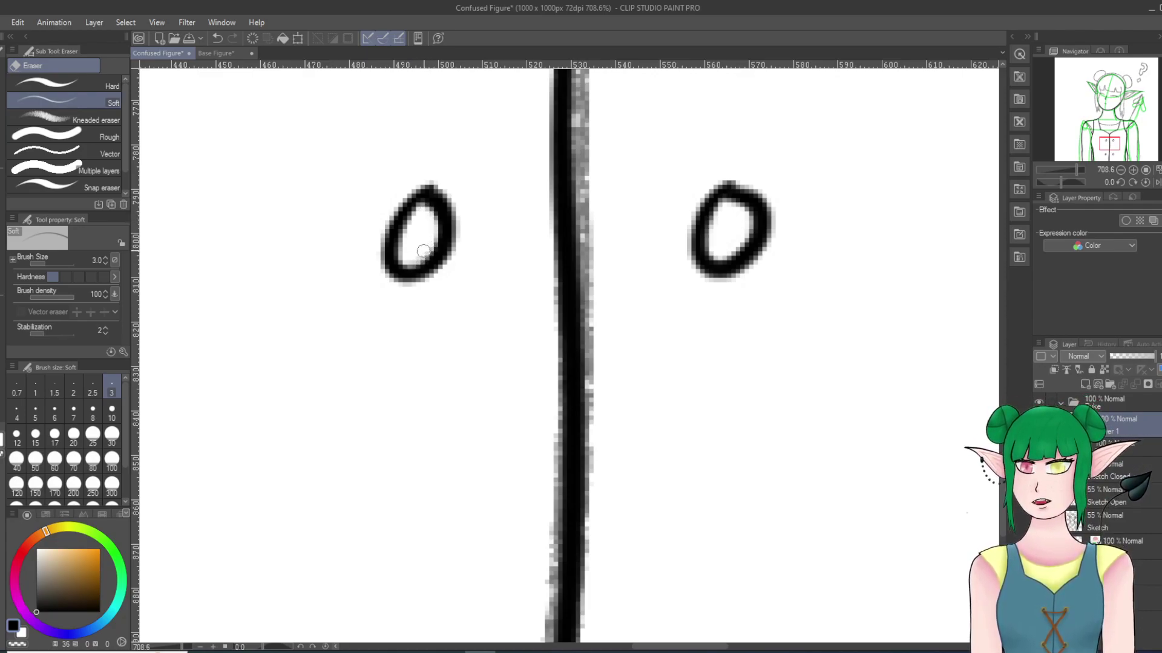
scroll(416, 244, "down", 8)
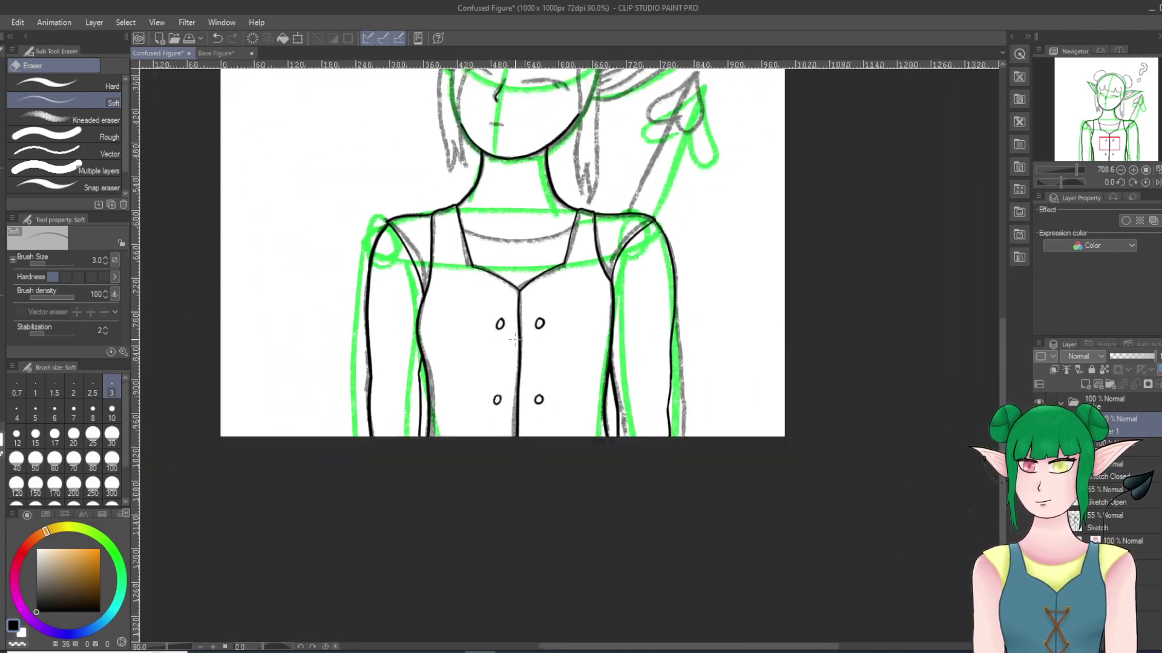
scroll(507, 324, "up", 1)
scroll(507, 325, "up", 10)
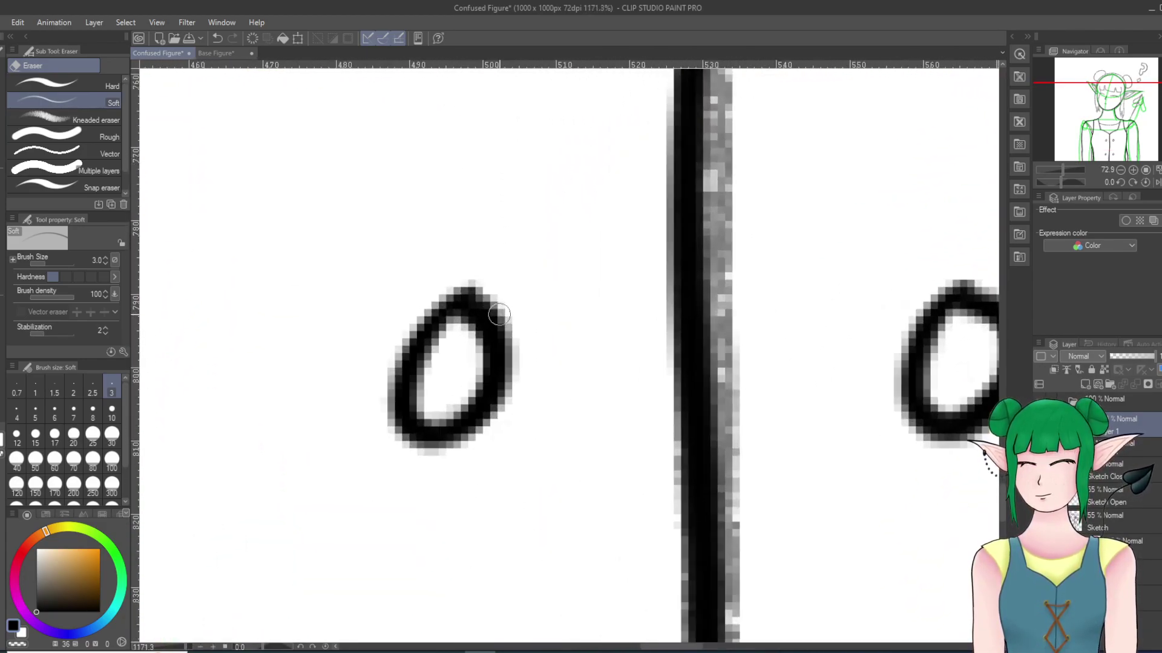
left_click_drag(478, 282, 481, 284)
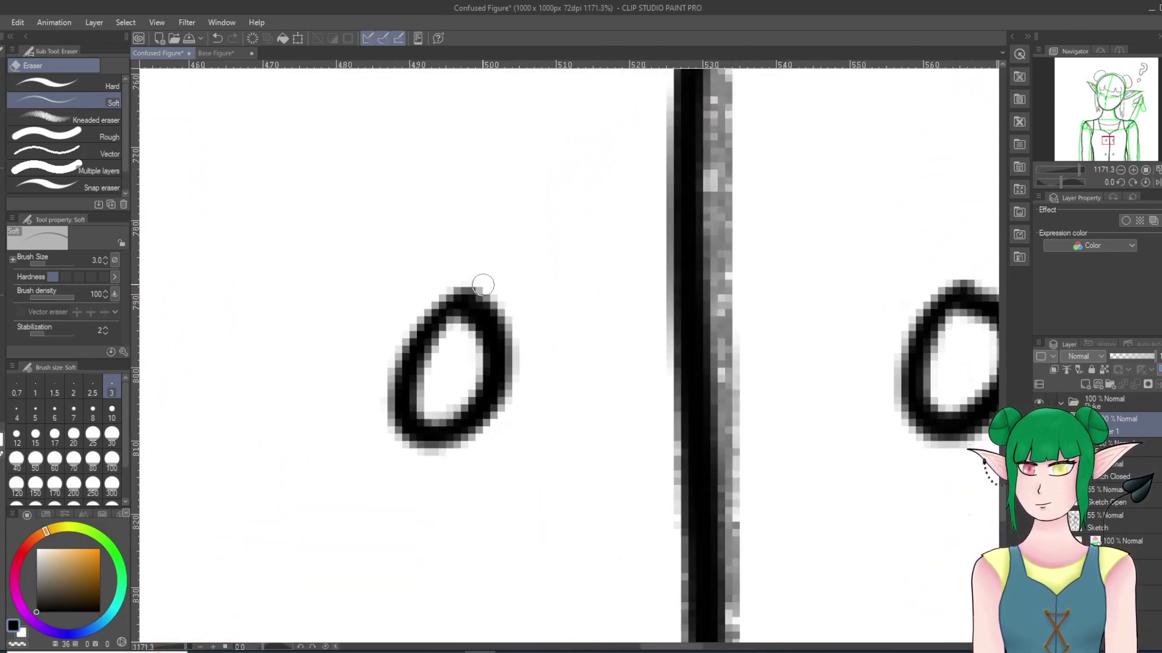
scroll(480, 164, "down", 15)
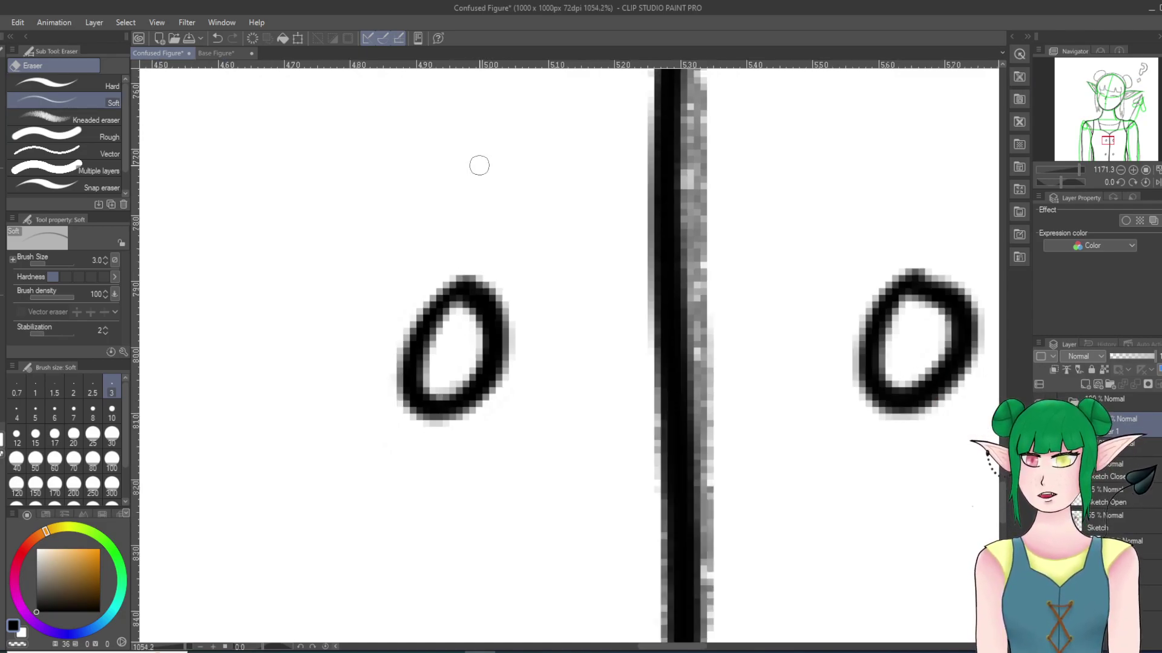
Step: Ink the shirt's curved neckline between the bodice straps with the Turnip pen, following the sketch in two joined strokes
scroll(484, 146, "up", 4)
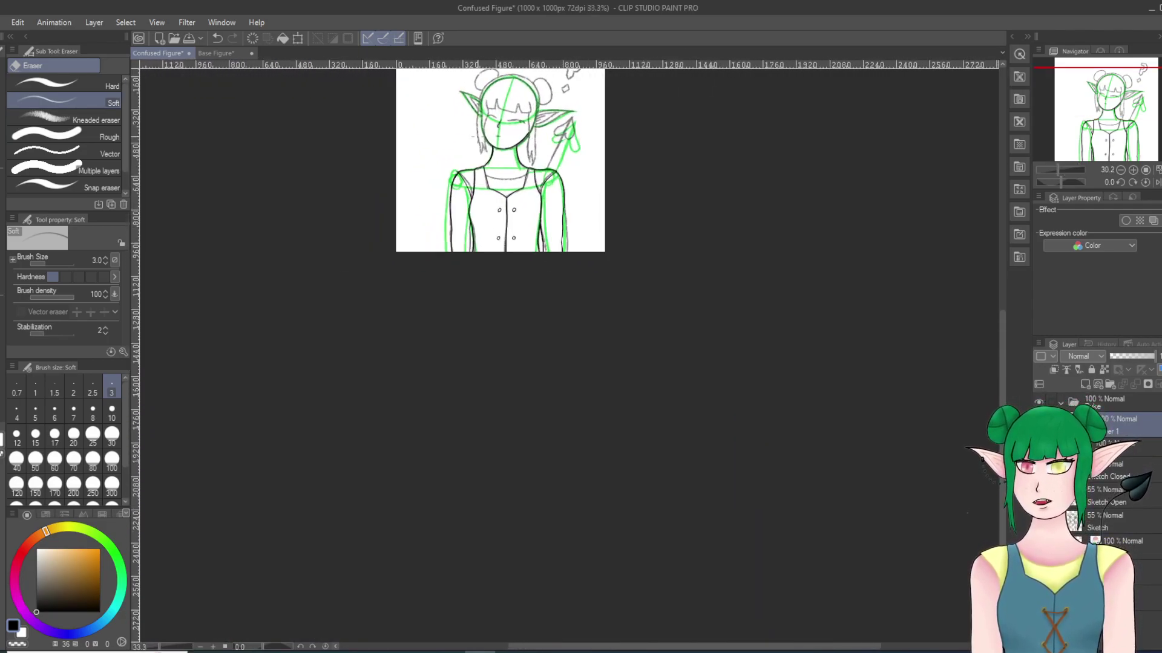
scroll(604, 264, "up", 3)
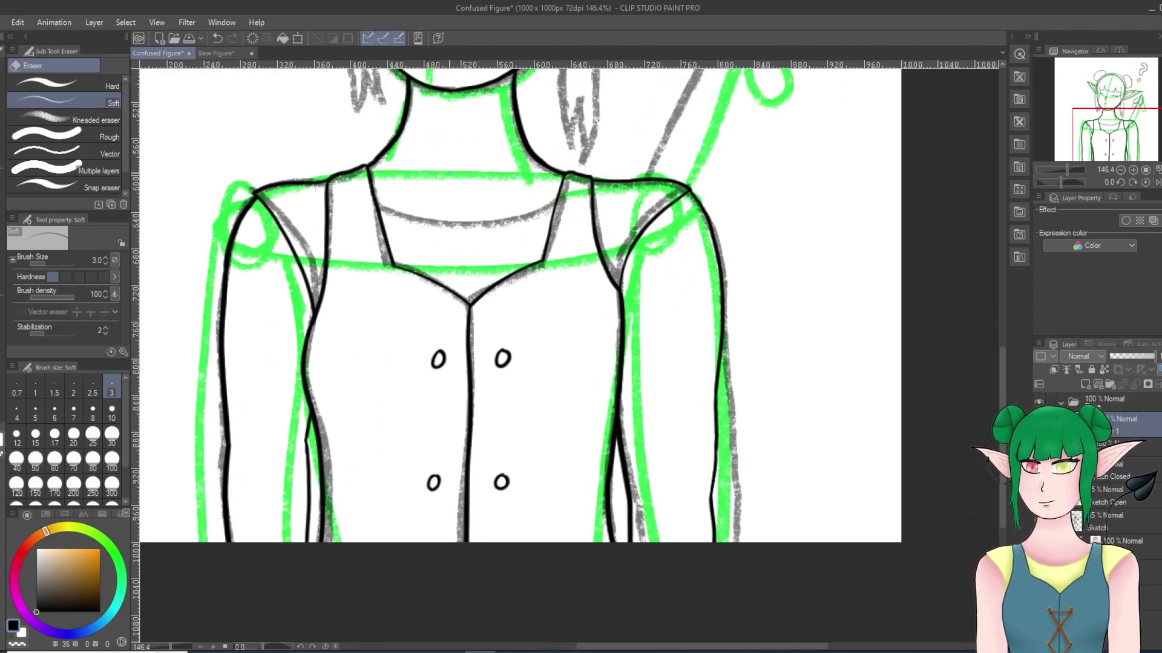
key("asciicircum")
key("asciicircum")
key("asciicircum")
key("asciicircum")
key("asciicircum")
key("asciicircum")
key("asciicircum")
key("asciicircum")
key("asciicircum")
key("asciicircum")
key("asciicircum")
key("asciicircum")
key("asciicircum")
key("asciicircum")
scroll(518, 235, "up", 1)
scroll(632, 203, "up", 1)
scroll(357, 302, "down", 3)
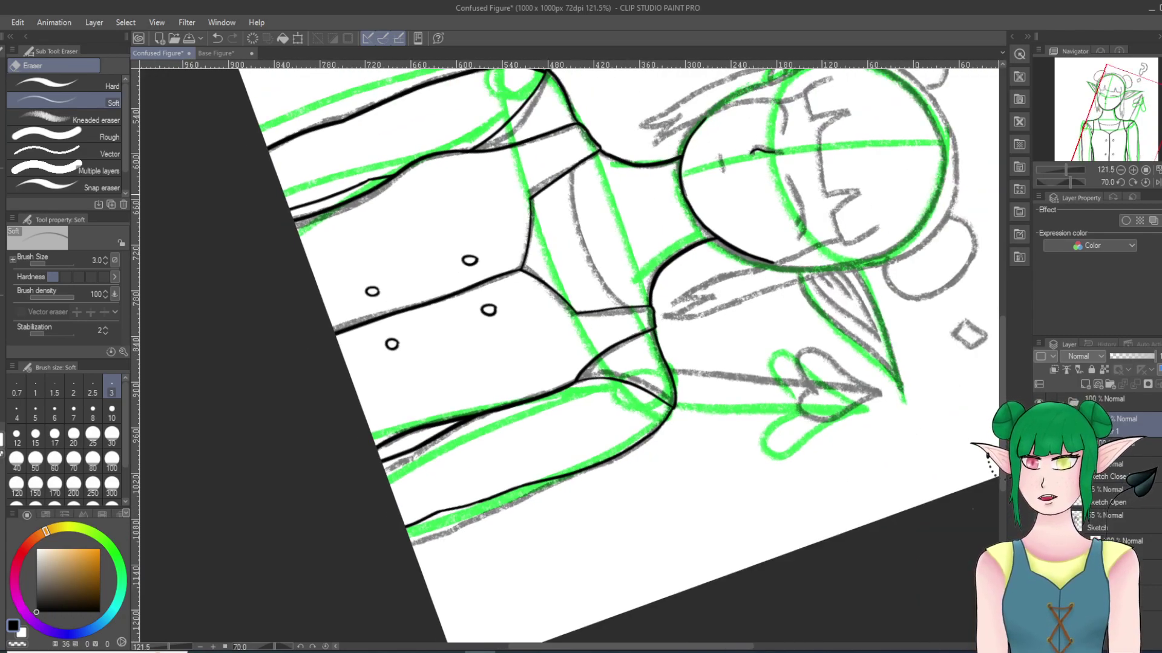
scroll(632, 152, "up", 3)
scroll(616, 170, "up", 2)
key("asciicircum")
key("asciicircum")
key("asciicircum")
key("asciicircum")
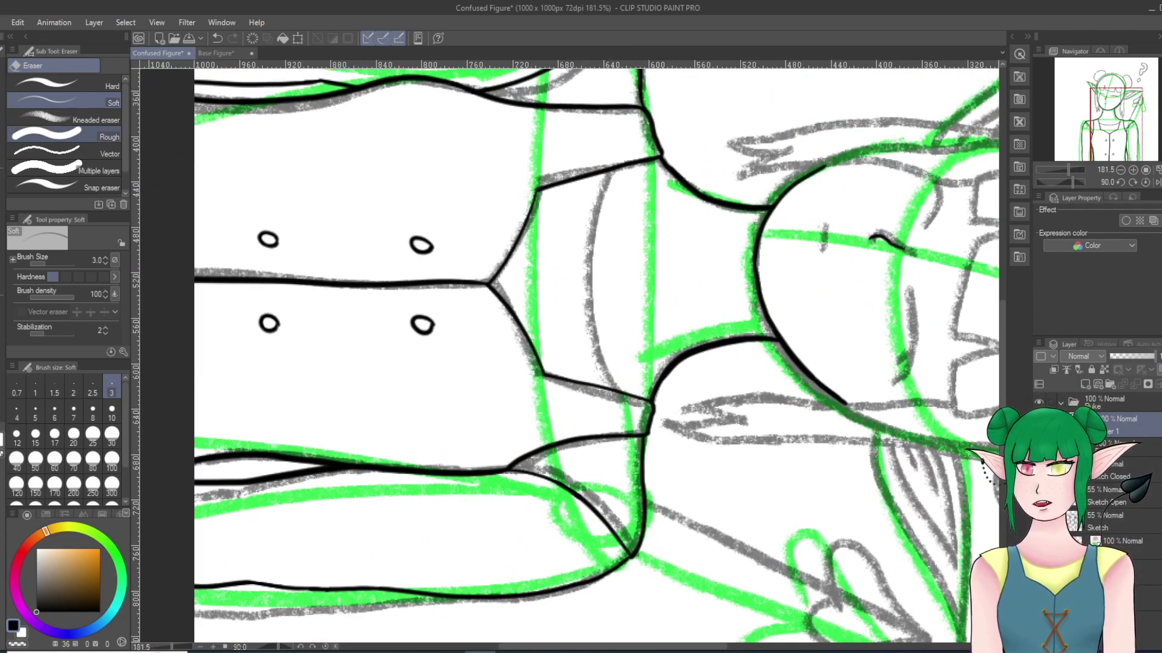
key("p")
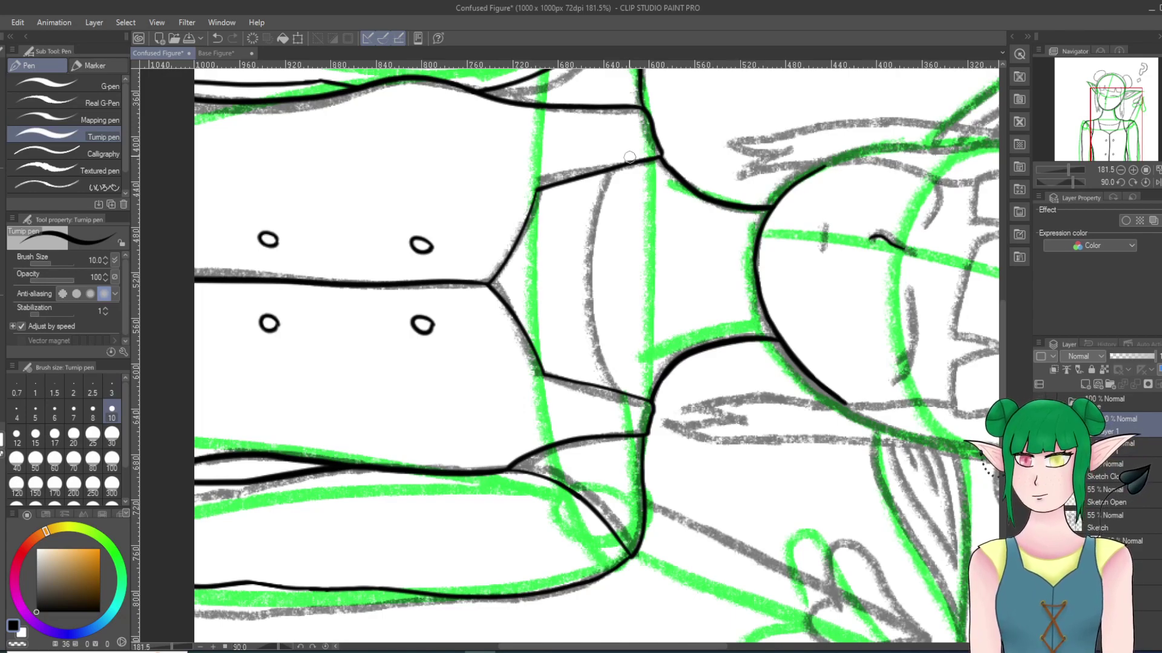
mouse_move(615, 191)
left_mouse_down()
mouse_move(587, 302)
mouse_move(597, 385)
left_mouse_up()
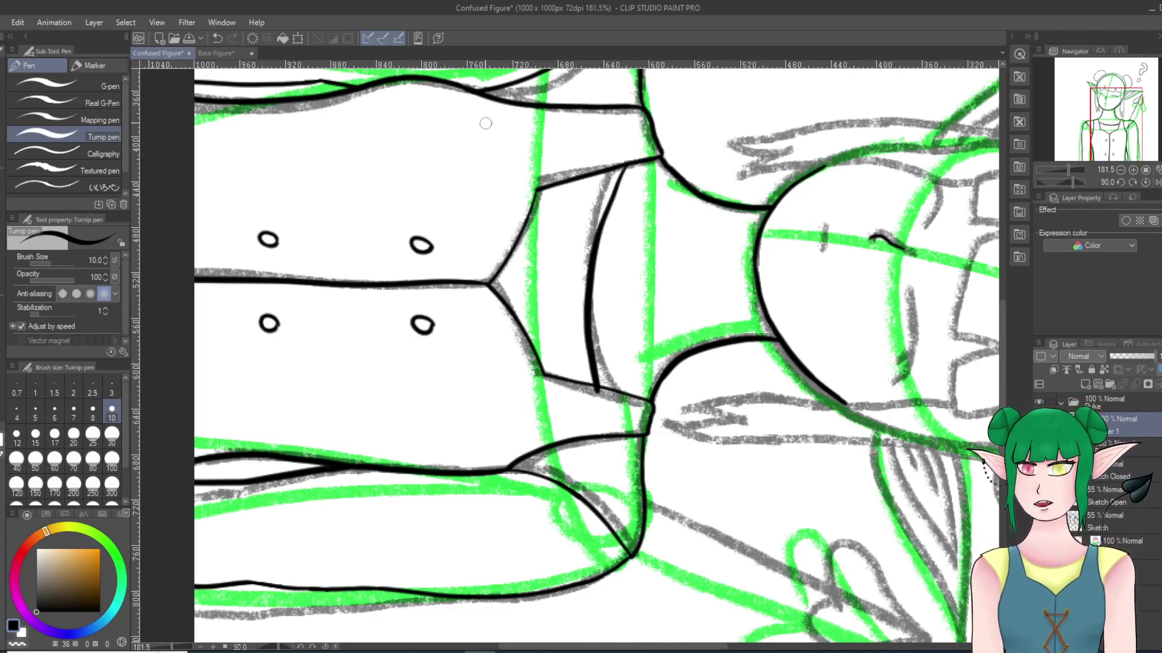
left_click(217, 38)
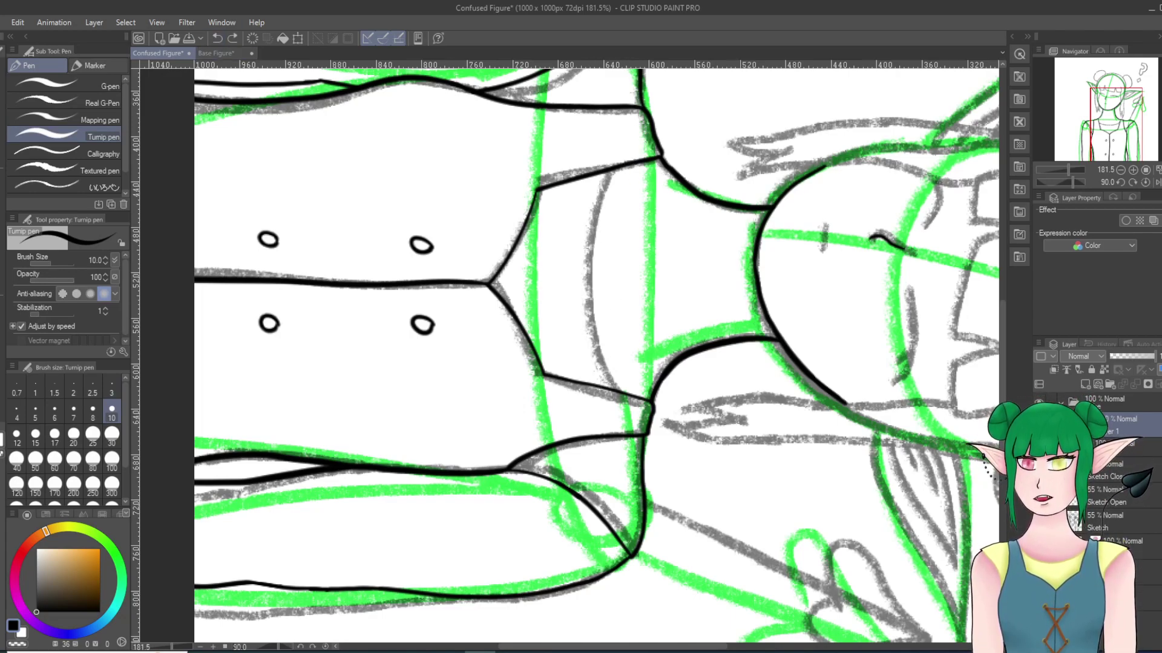
scroll(646, 210, "up", 3)
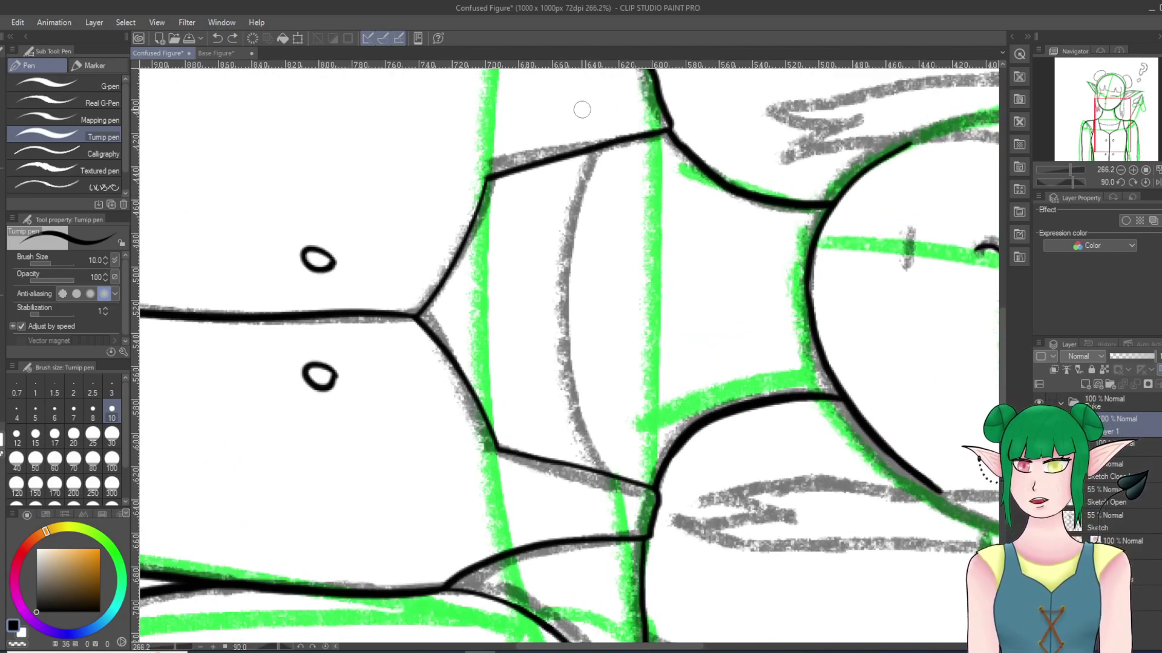
mouse_move(608, 142)
left_mouse_down()
mouse_move(572, 227)
mouse_move(569, 295)
left_mouse_up()
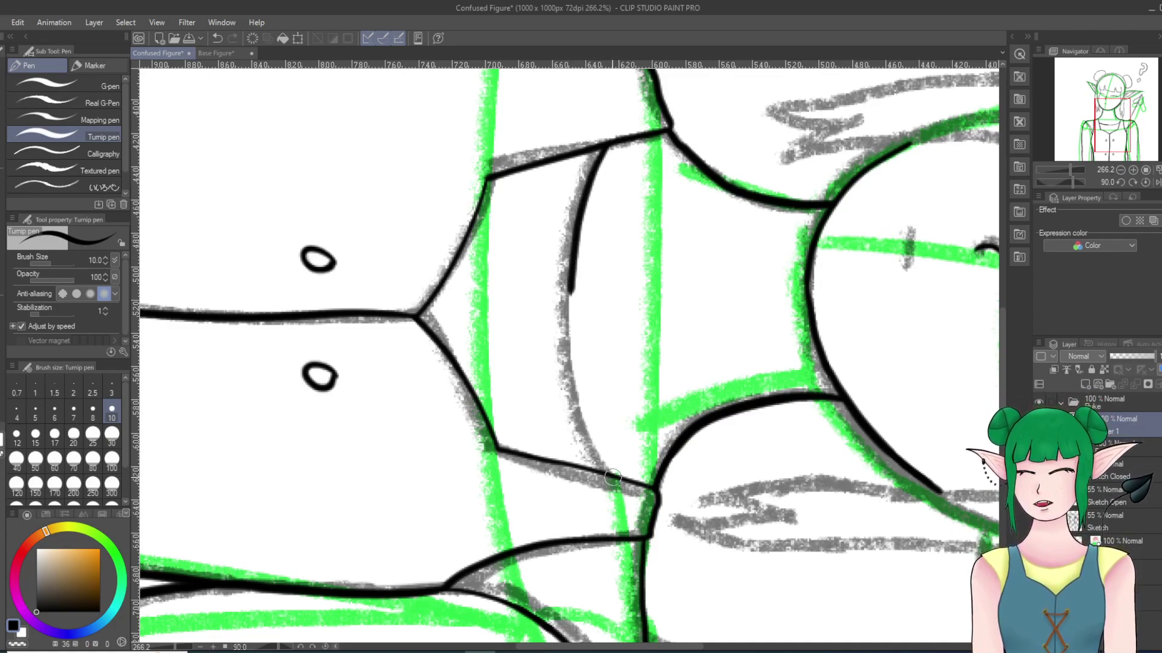
left_click_drag(586, 411, 572, 301)
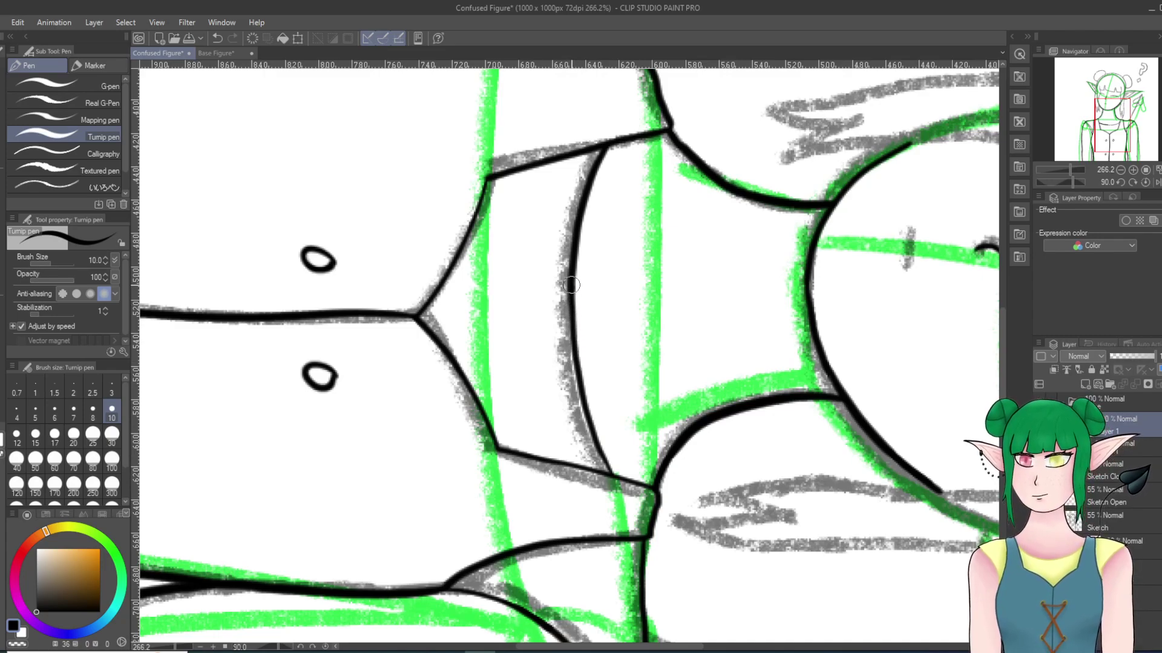
Step: Set the Turnip pen size to 8 and ink both side edges of the central bangs lock on the forehead
scroll(574, 265, "down", 16)
scroll(722, 314, "down", 11)
scroll(721, 315, "down", 6)
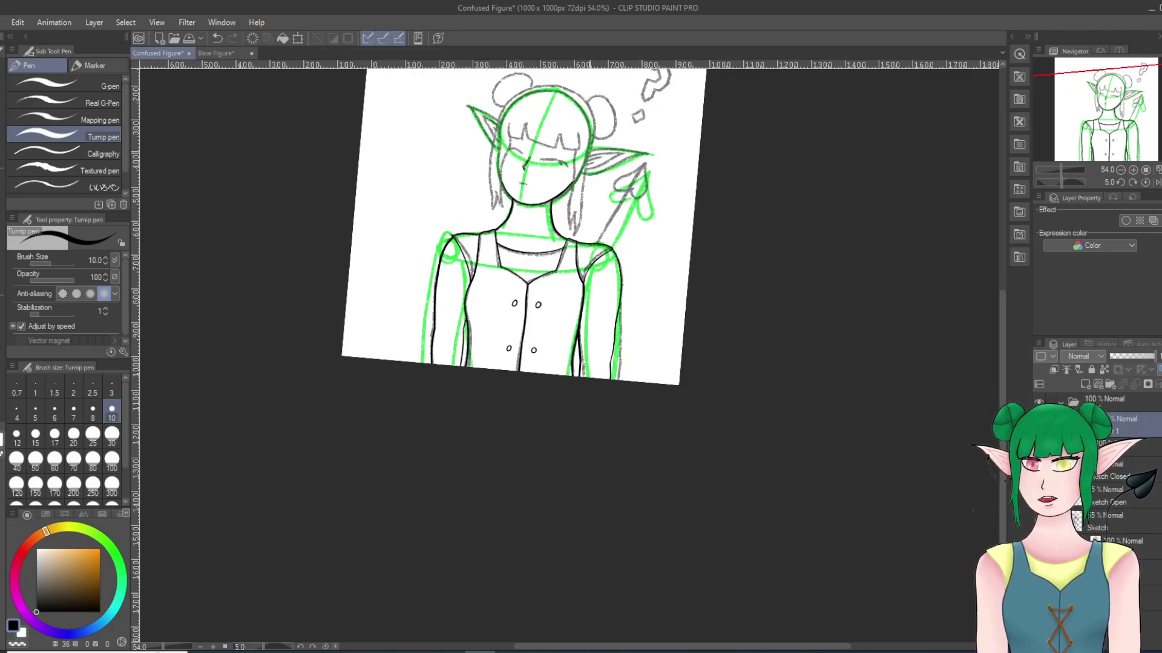
scroll(563, 164, "down", 2)
scroll(524, 144, "up", 5)
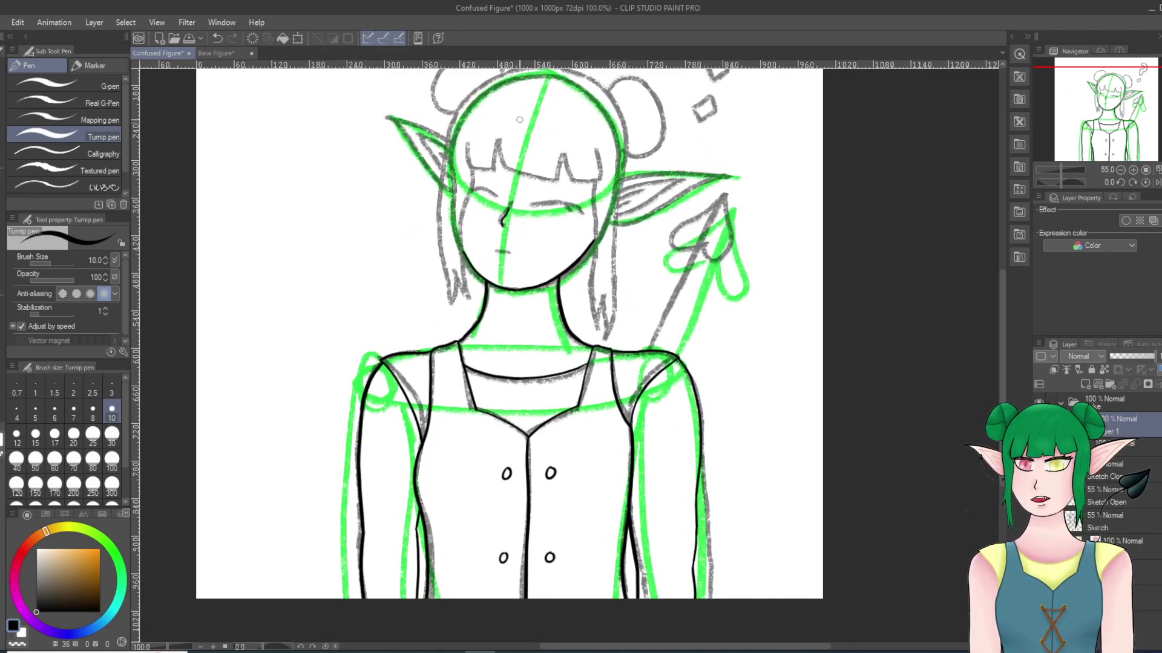
scroll(524, 142, "up", 3)
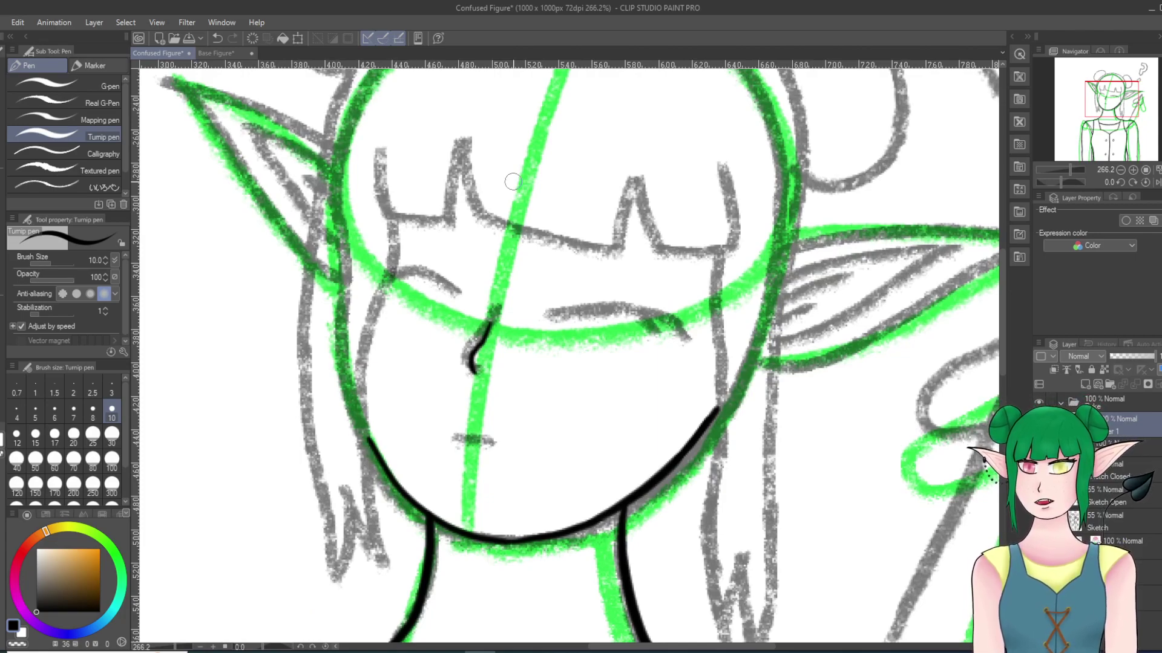
left_click_drag(460, 155, 472, 212)
left_click(217, 38)
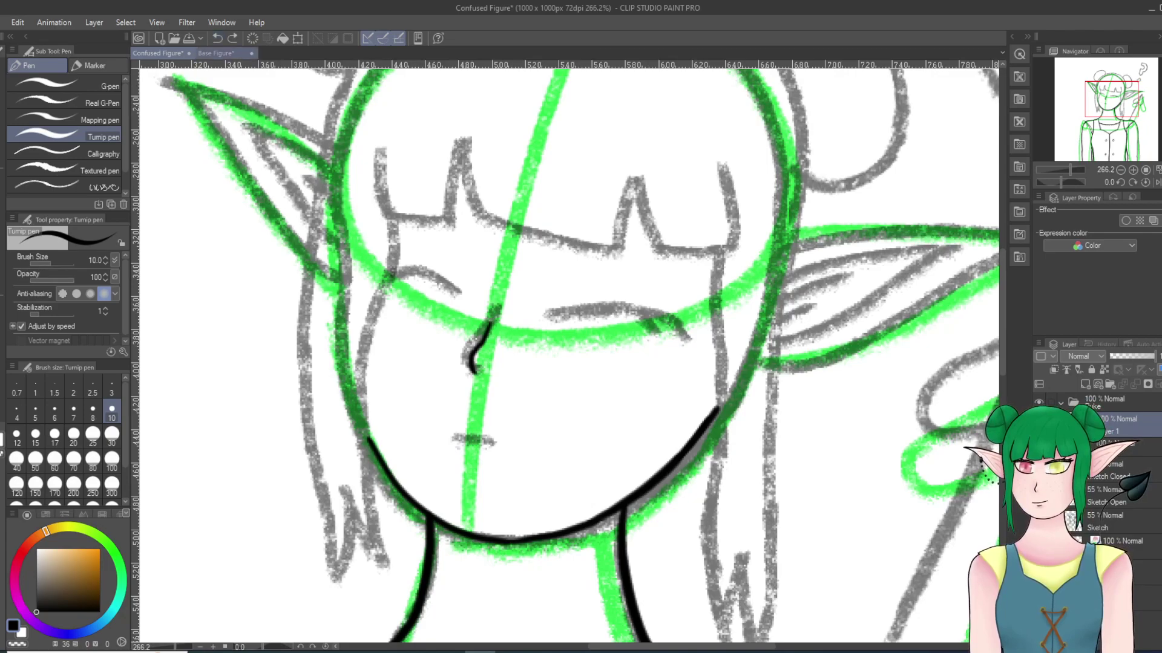
left_click(93, 412)
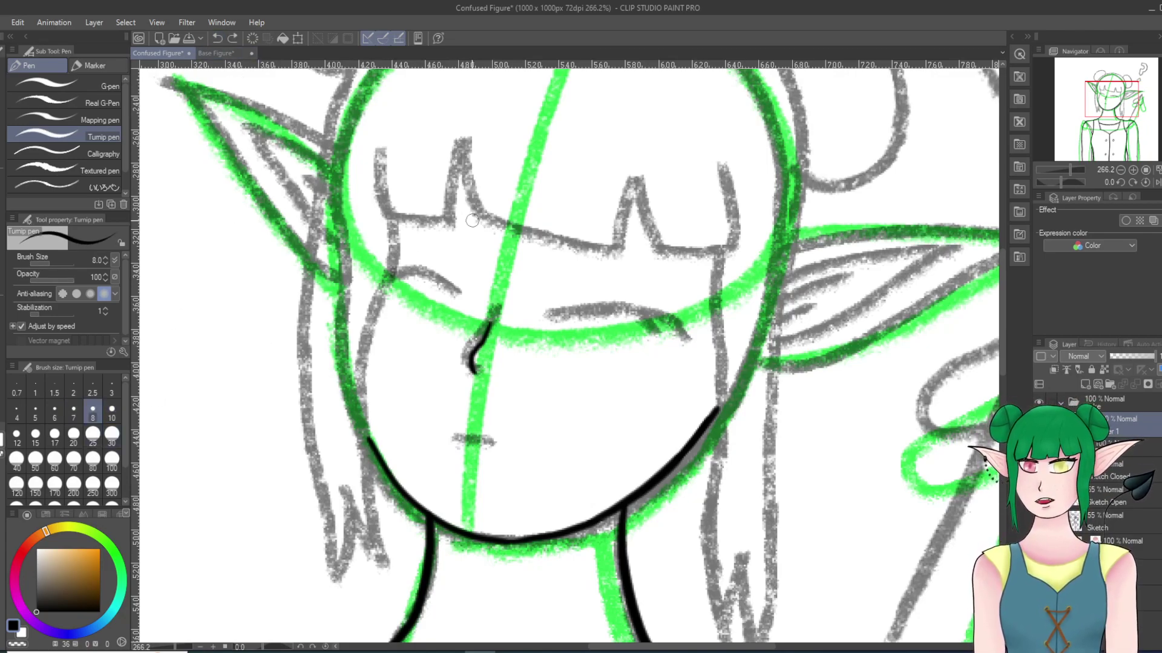
left_click_drag(460, 146, 478, 218)
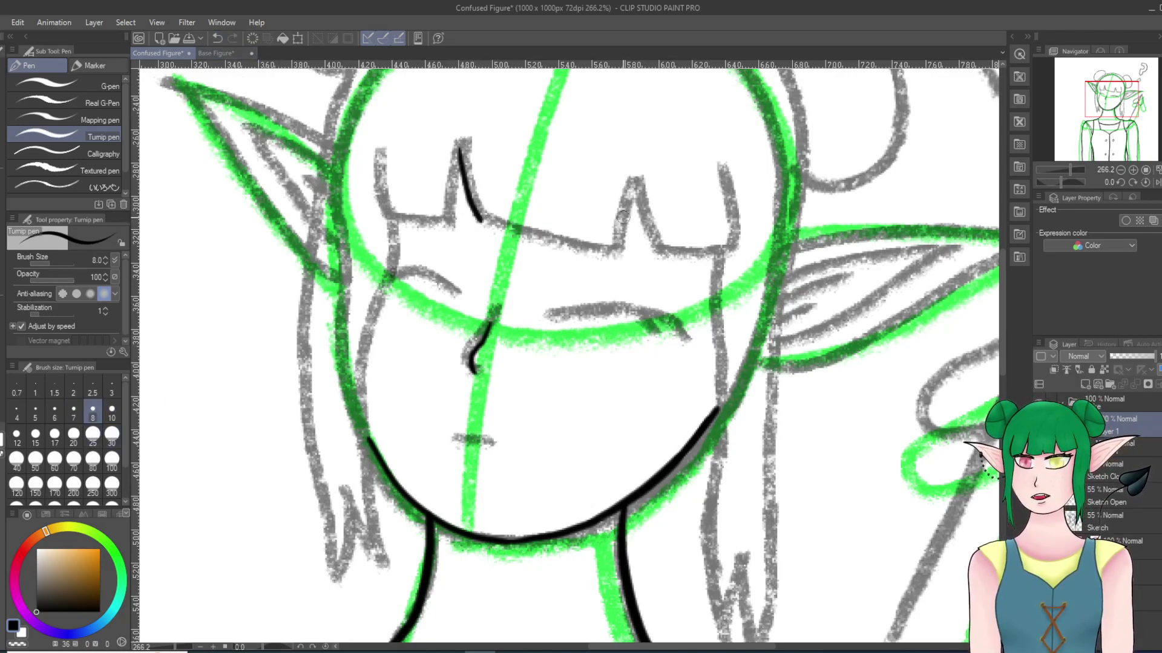
left_click_drag(630, 189, 637, 270)
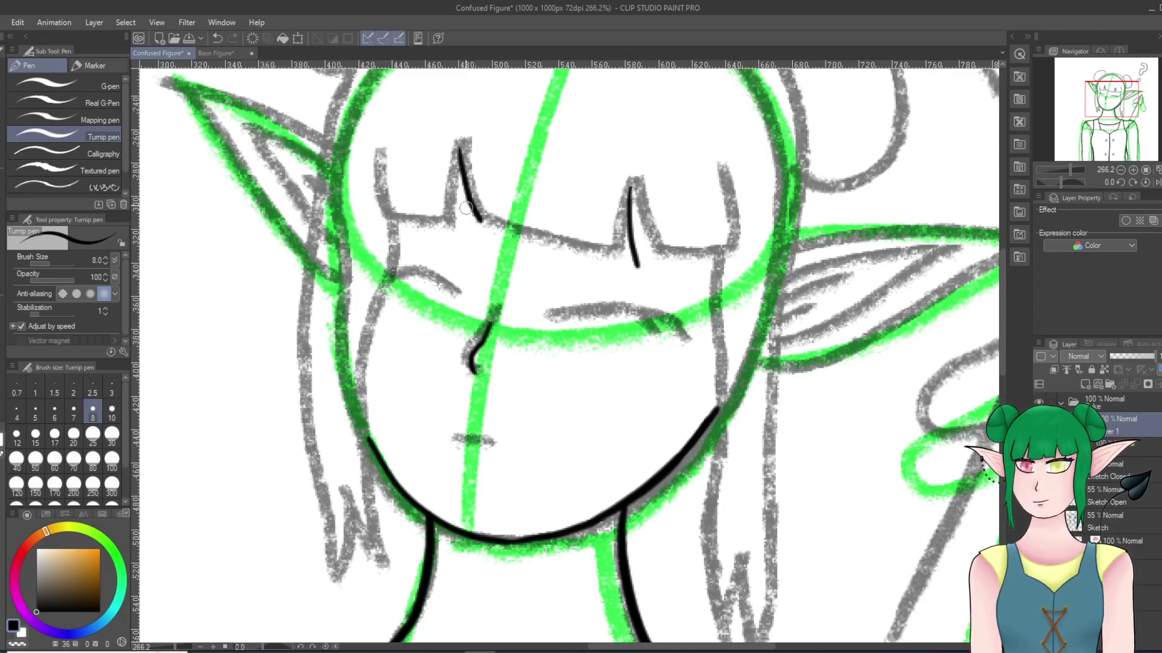
Step: Ink the central bangs lock's lower edge with a small pointed notch, and reinforce the line just beside the notch
mouse_move(480, 221)
left_mouse_down()
mouse_move(552, 253)
mouse_move(539, 248)
mouse_move(531, 206)
left_mouse_up()
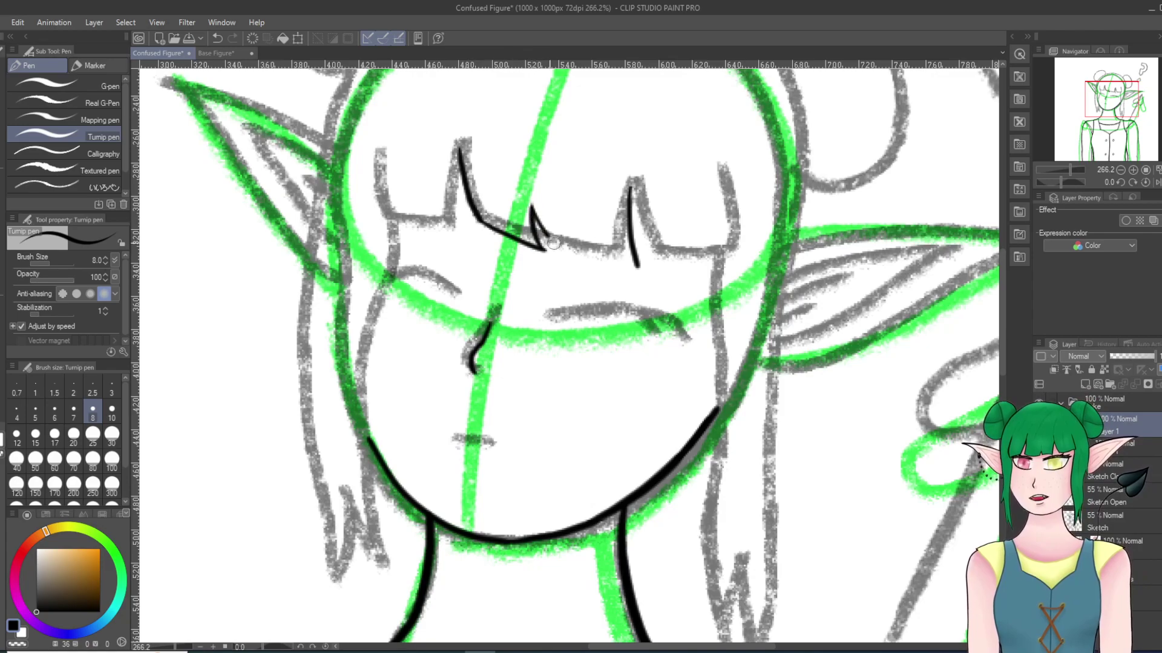
left_click_drag(564, 250, 625, 264)
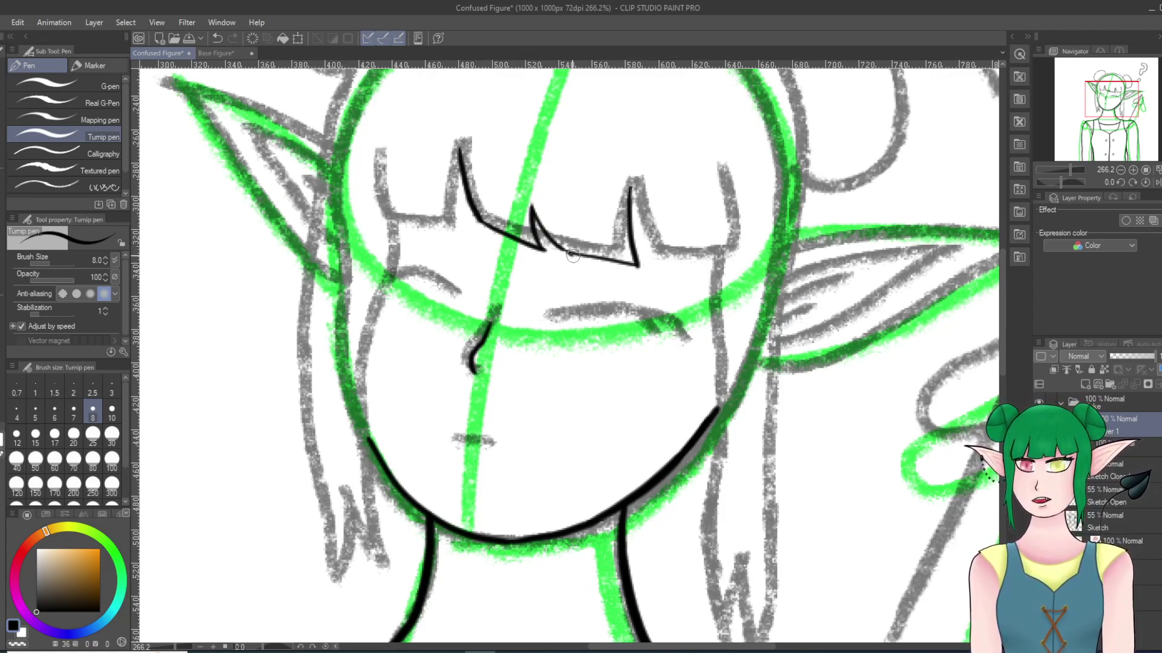
key("ctrl+z")
key("asciicircum")
key("asciicircum")
key("asciicircum")
key("asciicircum")
key("asciicircum")
key("asciicircum")
key("asciicircum")
key("asciicircum")
scroll(700, 342, "up", 8)
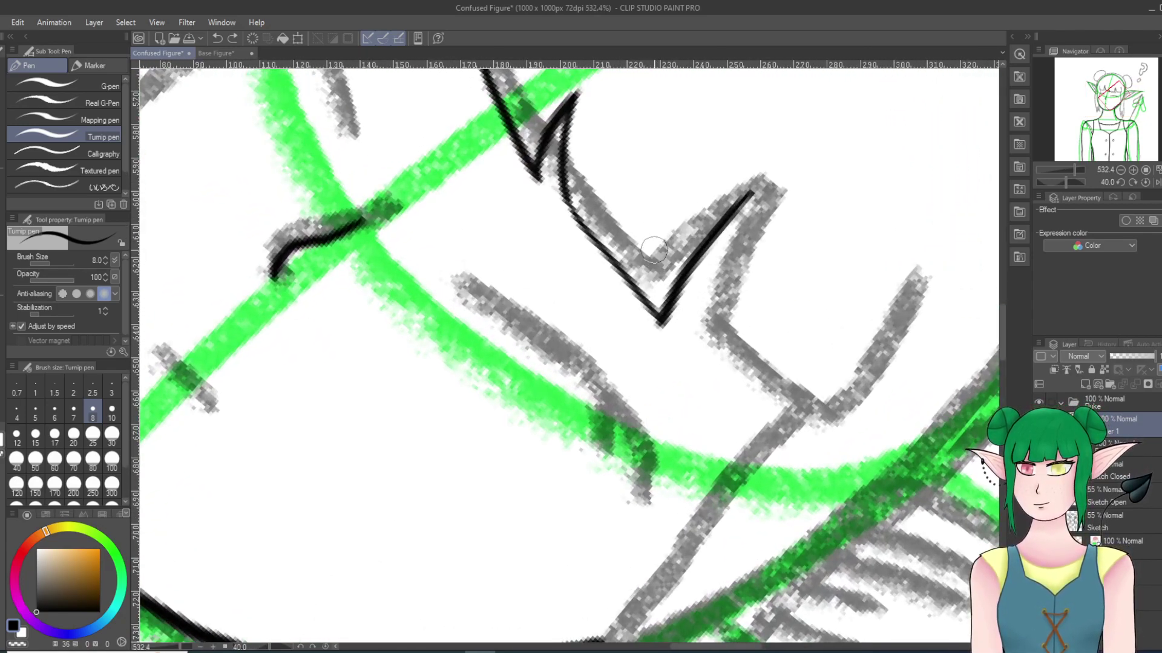
key("asciicircum")
key("asciicircum")
key("asciicircum")
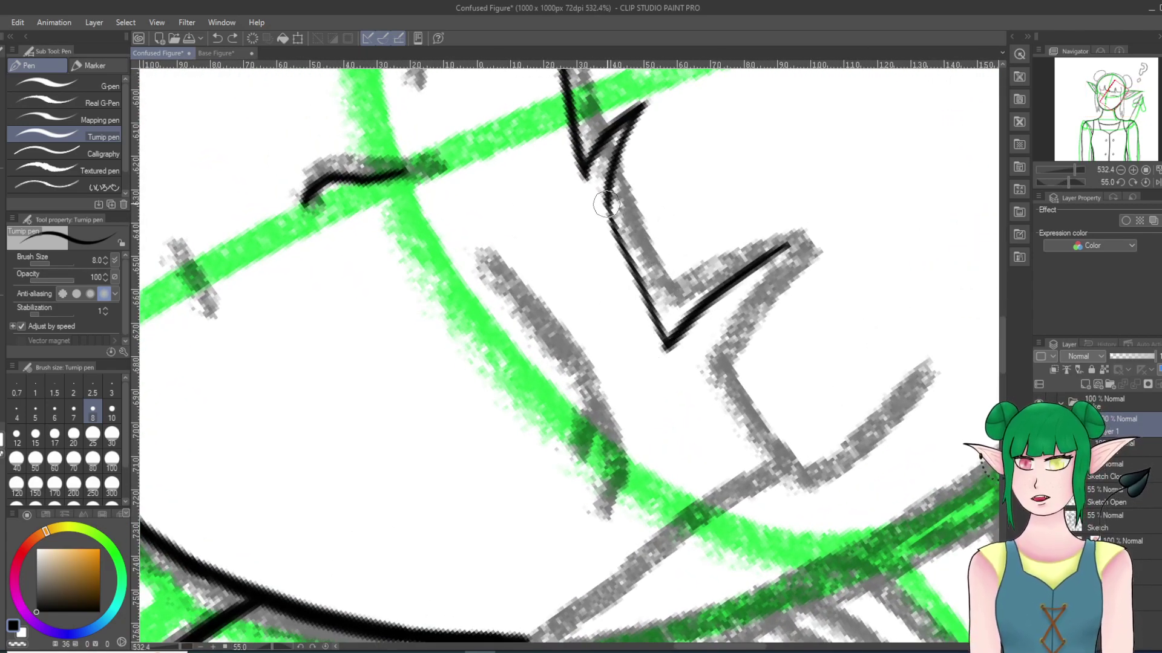
left_click_drag(613, 234, 609, 191)
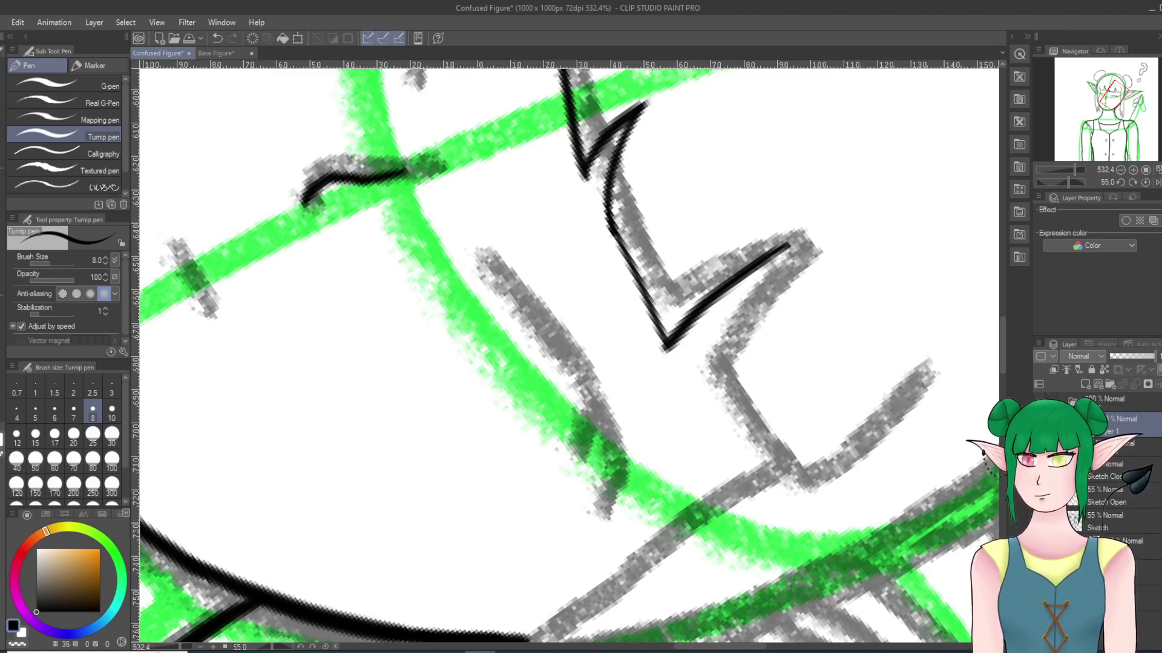
Step: Ink the inner edge of the left bangs lock, running down from the tip of the gap beside the central lock
scroll(750, 132, "down", 13)
scroll(752, 143, "up", 13)
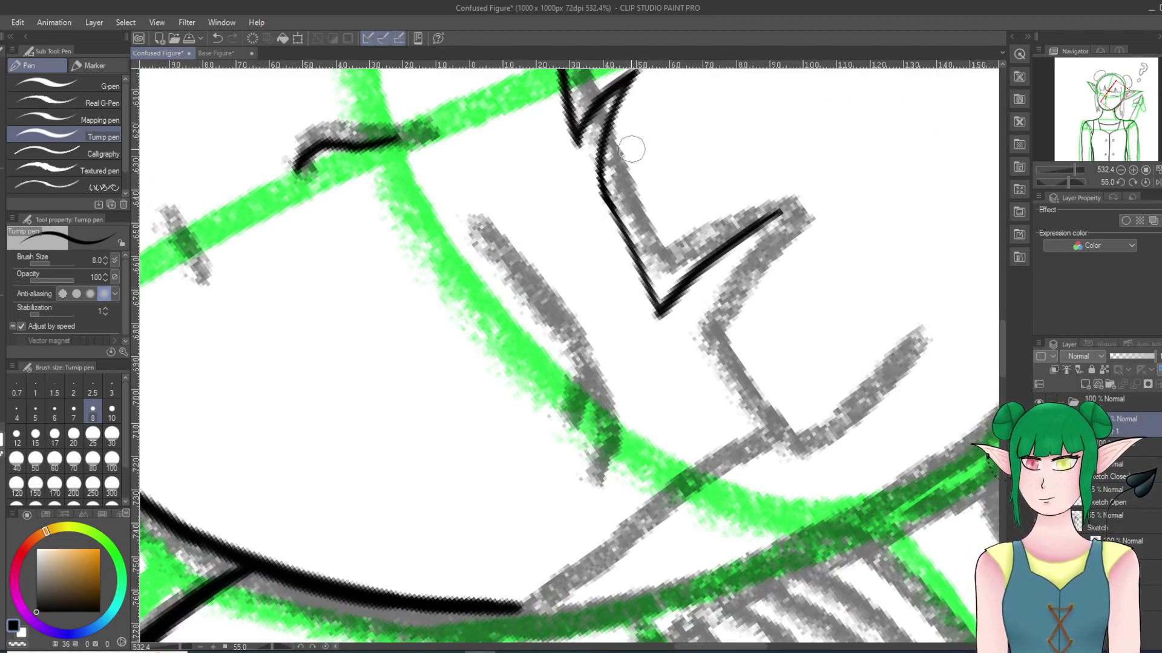
scroll(632, 149, "up", 13, "shift")
scroll(689, 189, "down", 12)
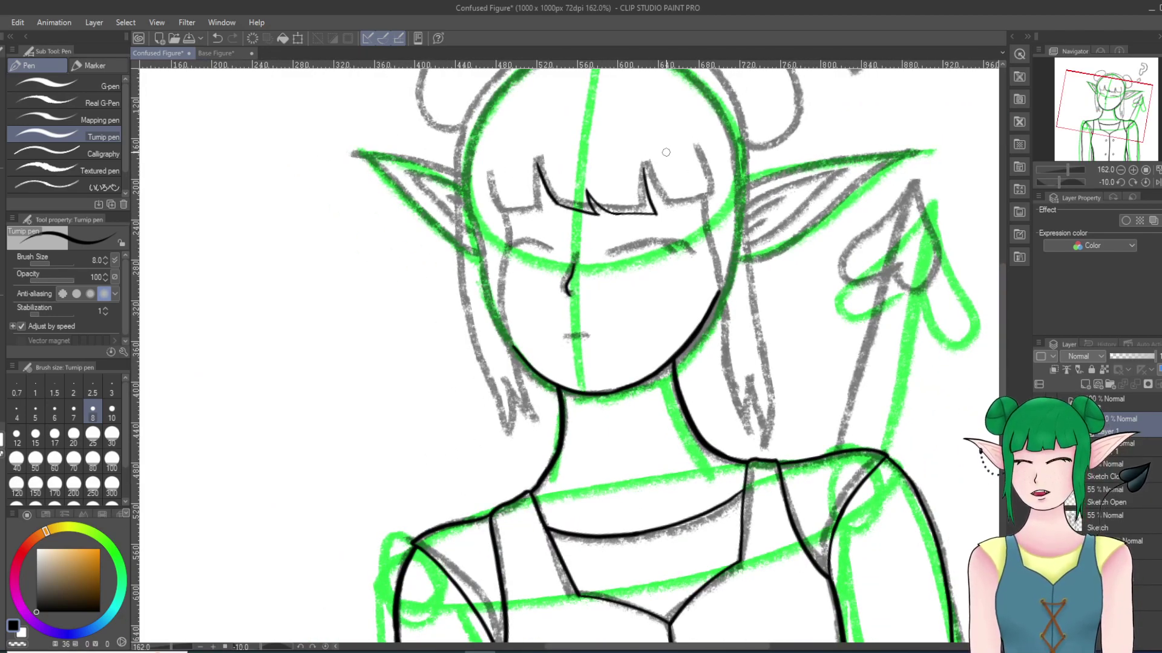
scroll(666, 153, "down", 3)
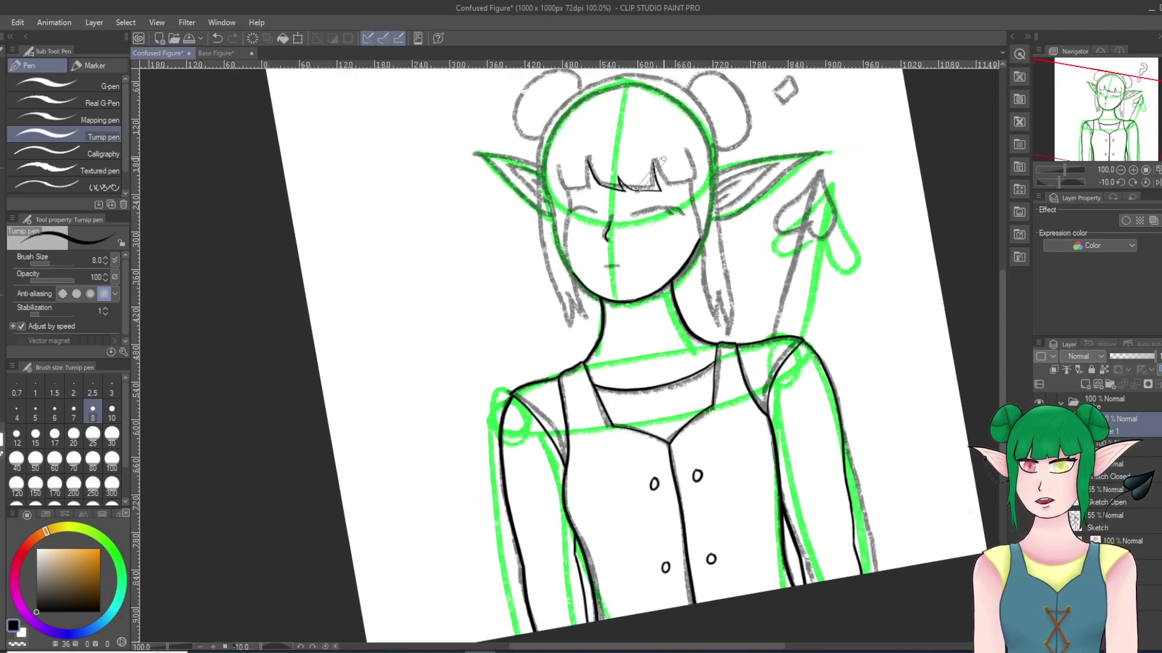
scroll(664, 158, "down", 1, "shift")
key("asciicircum")
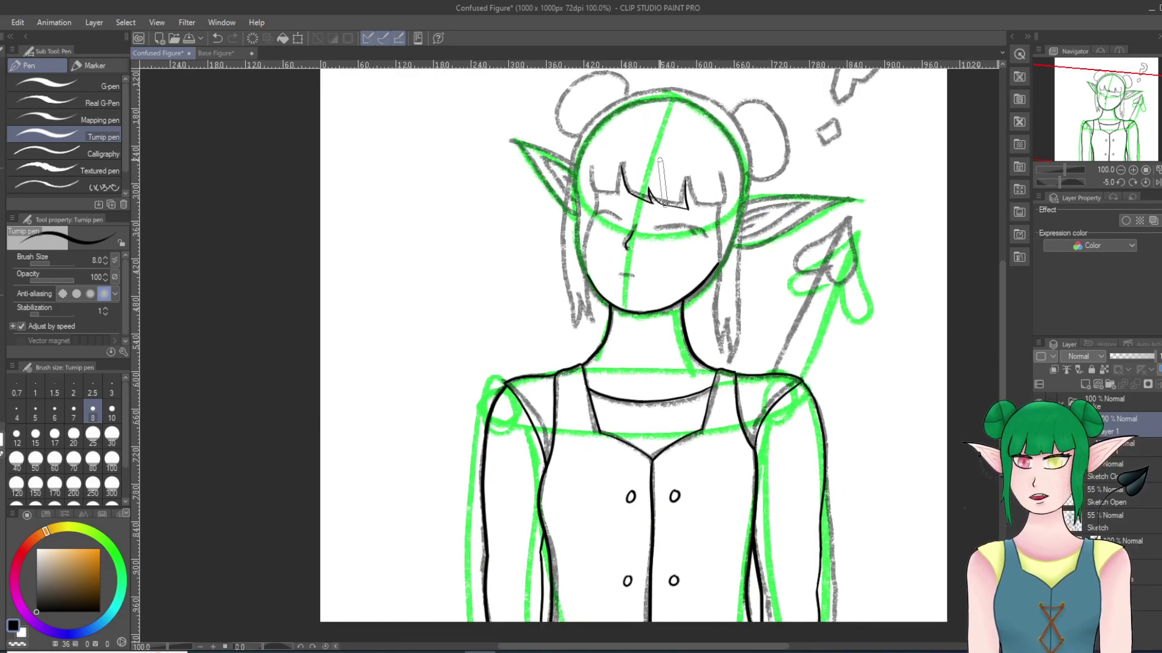
scroll(659, 159, "up", 3)
scroll(601, 170, "up", 8)
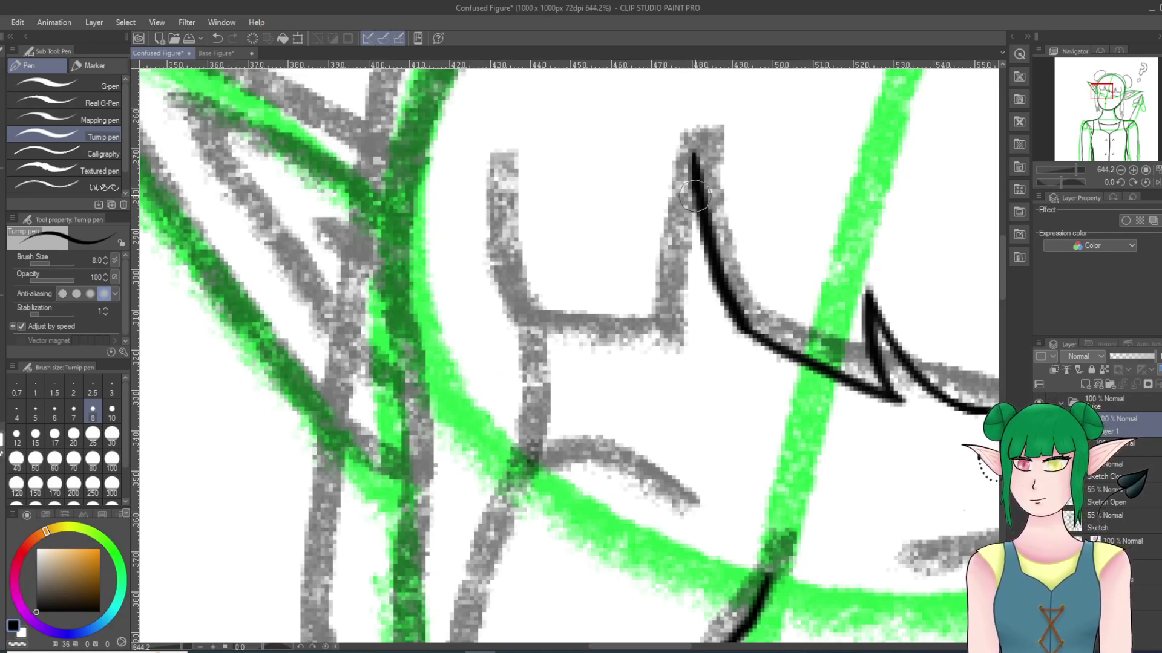
left_click_drag(694, 156, 704, 343)
Step: Ink the outer edge of the left bangs lock as one slightly curved stroke, replacing strokes that stray
mouse_move(502, 160)
left_mouse_down()
mouse_move(533, 326)
mouse_move(549, 346)
left_mouse_up()
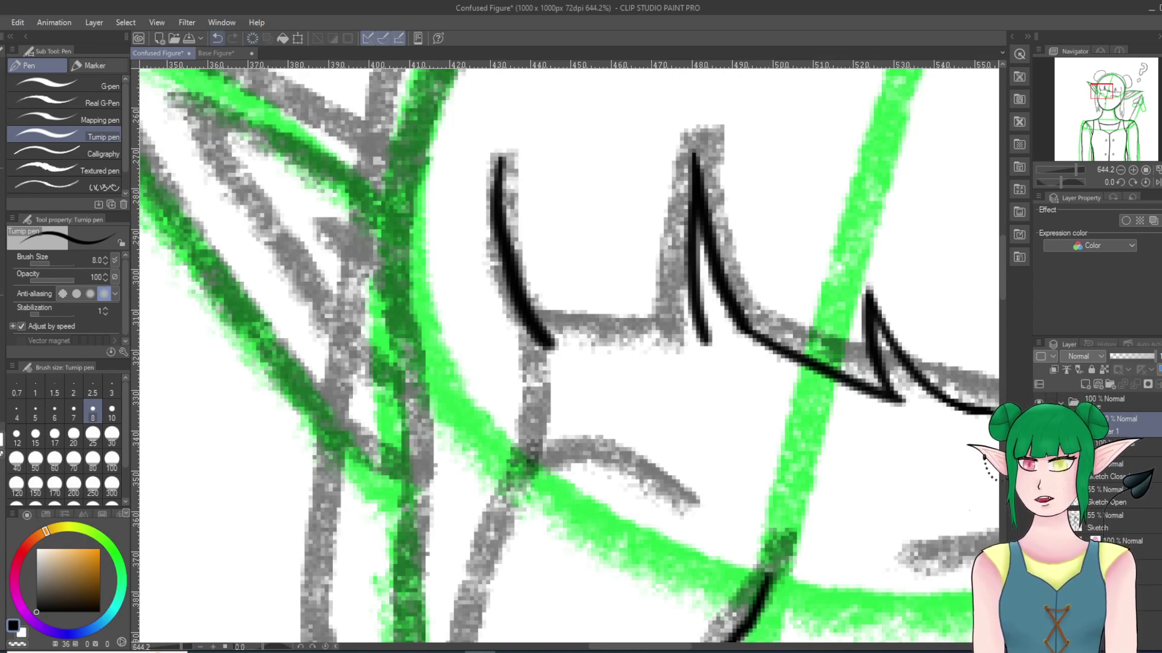
key("ctrl+z")
mouse_move(500, 159)
left_mouse_down()
mouse_move(496, 253)
mouse_move(525, 356)
left_mouse_up()
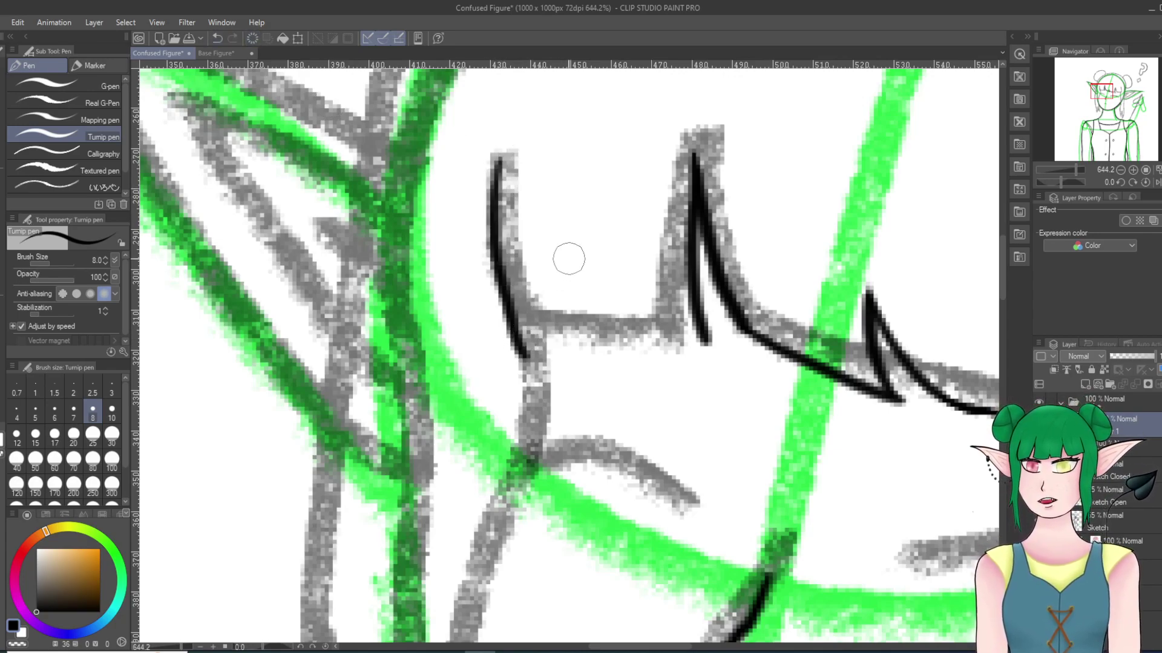
key("ctrl+z")
left_click_drag(507, 122, 536, 335)
key("ctrl+z")
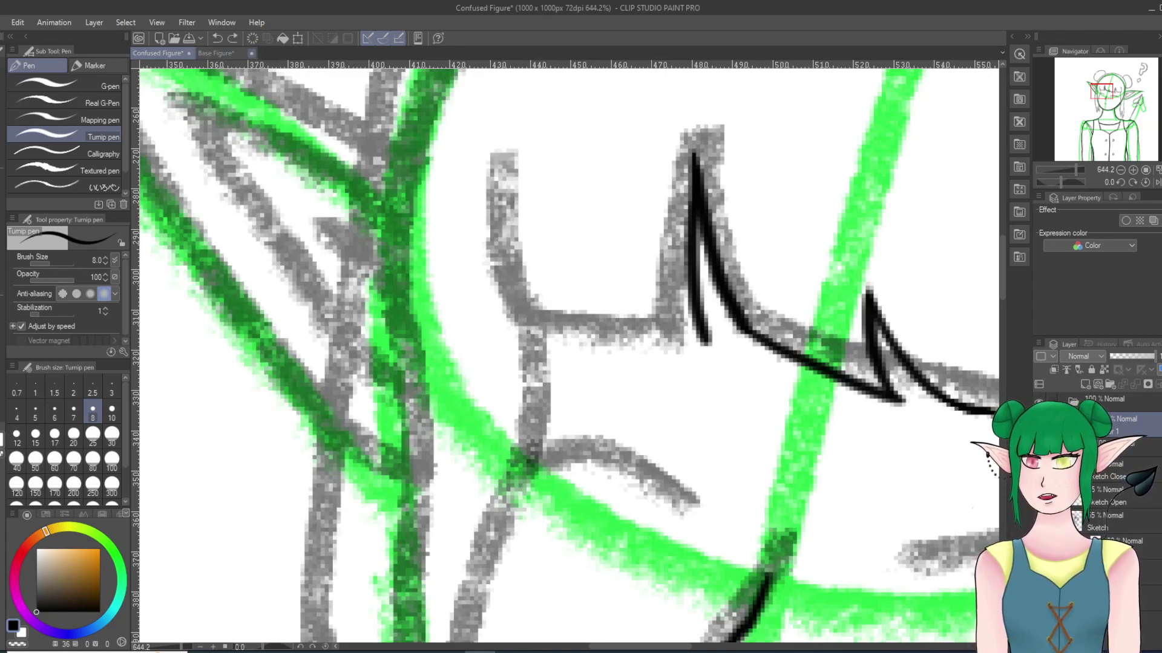
mouse_move(512, 140)
left_mouse_down()
mouse_move(501, 207)
mouse_move(512, 320)
mouse_move(603, 336)
mouse_move(706, 340)
left_mouse_up()
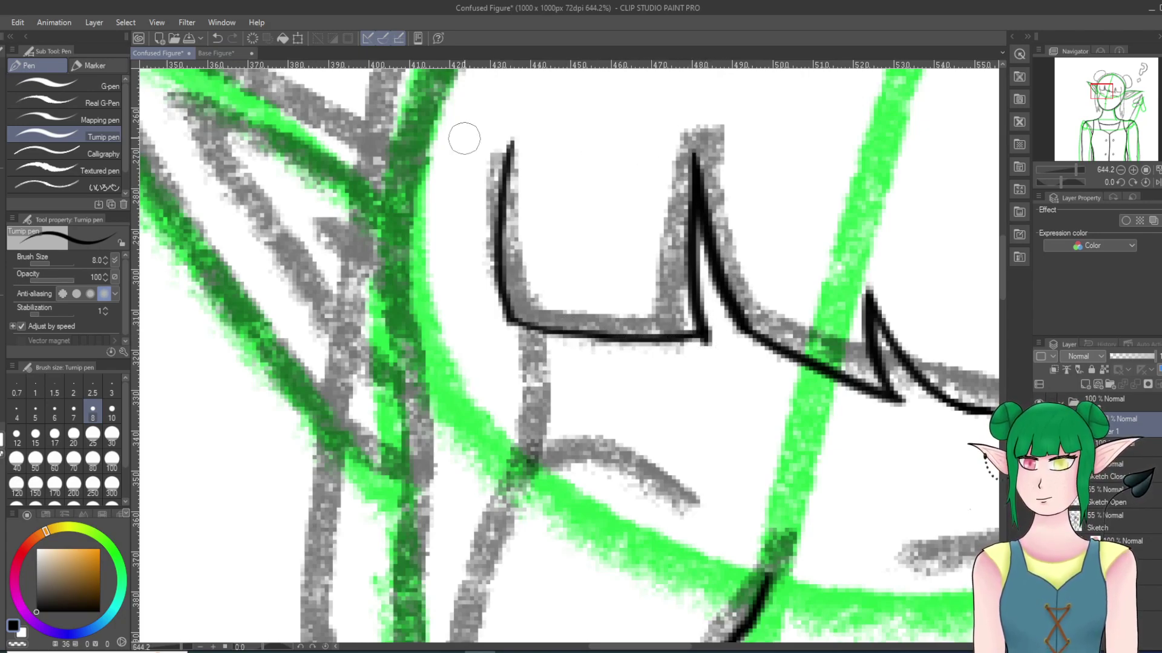
key("ctrl+z")
mouse_move(509, 317)
left_mouse_down()
mouse_move(548, 339)
mouse_move(654, 355)
mouse_move(720, 345)
left_mouse_up()
key("ctrl+z")
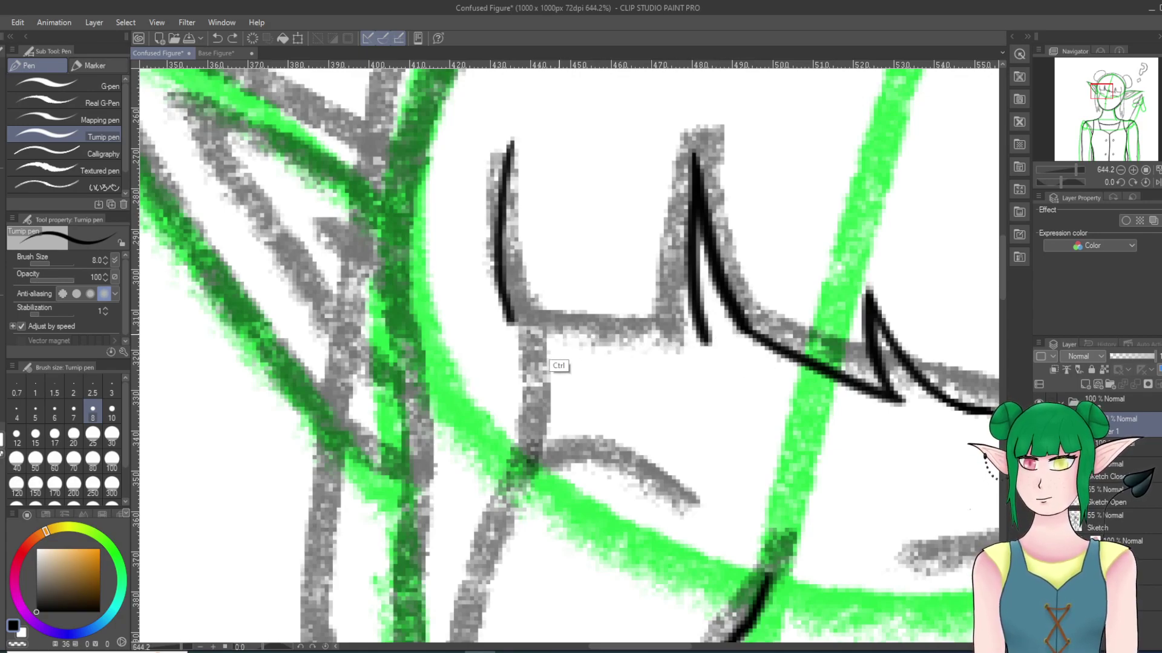
left_click_drag(506, 316, 714, 342)
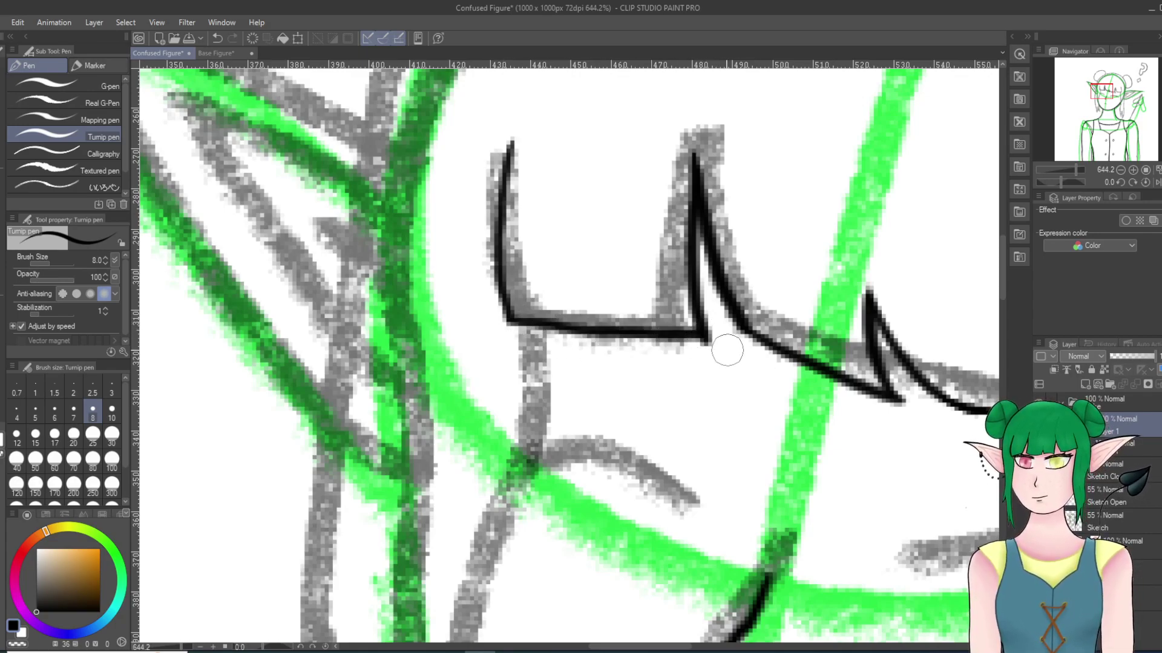
key("ctrl+z")
Step: Rotate the canvas to 65 degrees and ink the left bangs lock's lower edge, joining its outer and inner edges
key("shift+6")
key("shift+6")
key("shift+6")
key("shift+6")
key("shift+6")
key("shift+6")
key("shift+6")
key("shift+6")
key("shift+6")
key("shift+6")
key("shift+6")
key("shift+6")
key("shift+6")
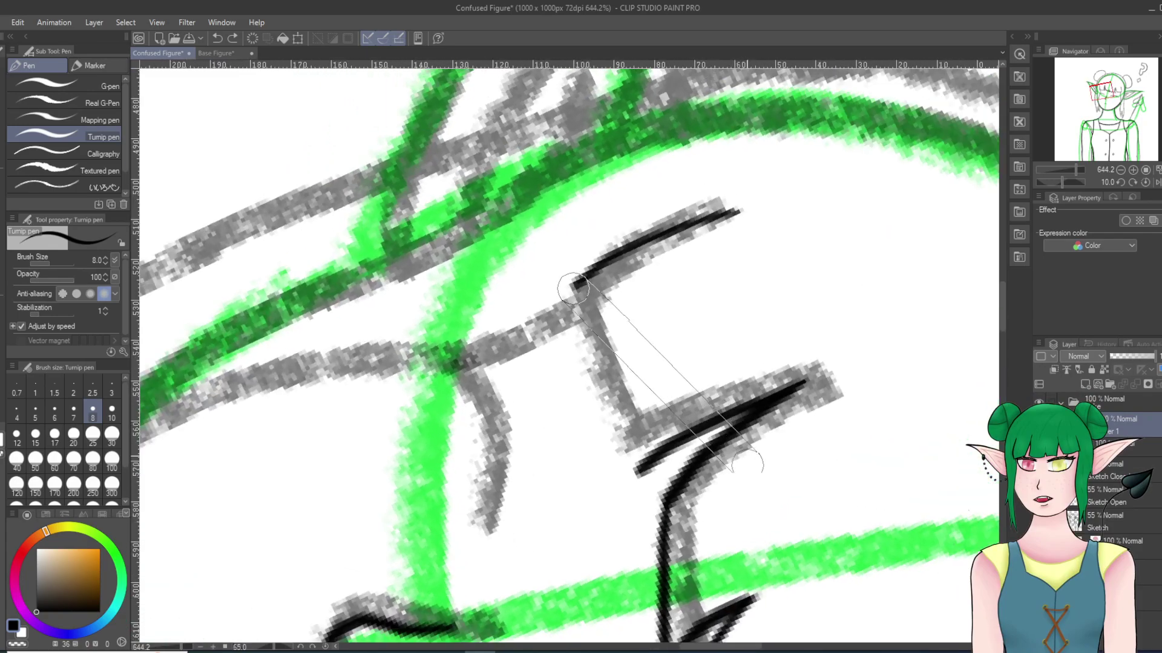
mouse_move(574, 284)
left_mouse_down()
mouse_move(592, 364)
mouse_move(638, 466)
left_mouse_up()
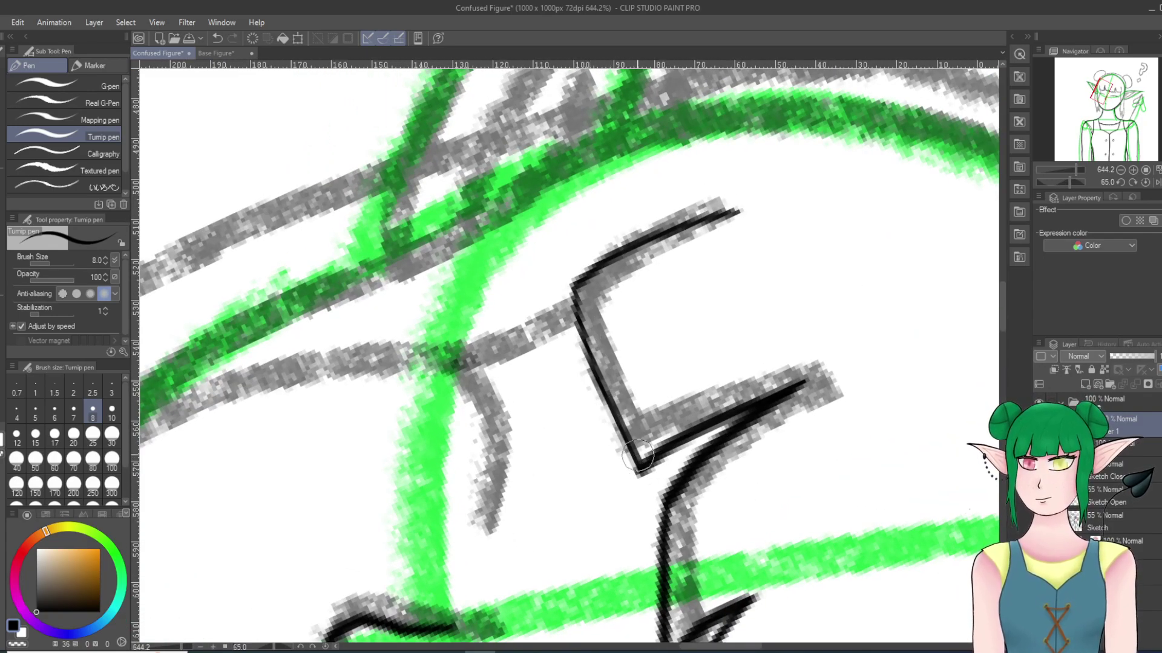
Step: Ink the inner edge of the right bangs lock, curving down from the tip of the gap beside the central lock
scroll(612, 402, "down", 9)
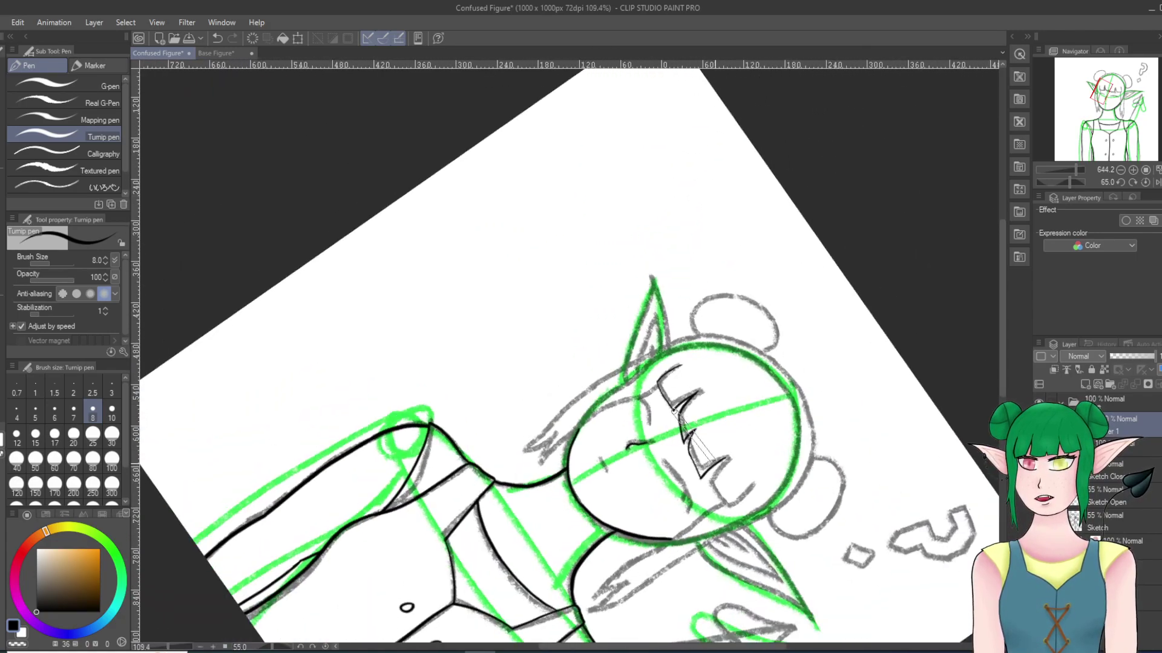
scroll(821, 454, "up", 9)
scroll(821, 454, "up", 16)
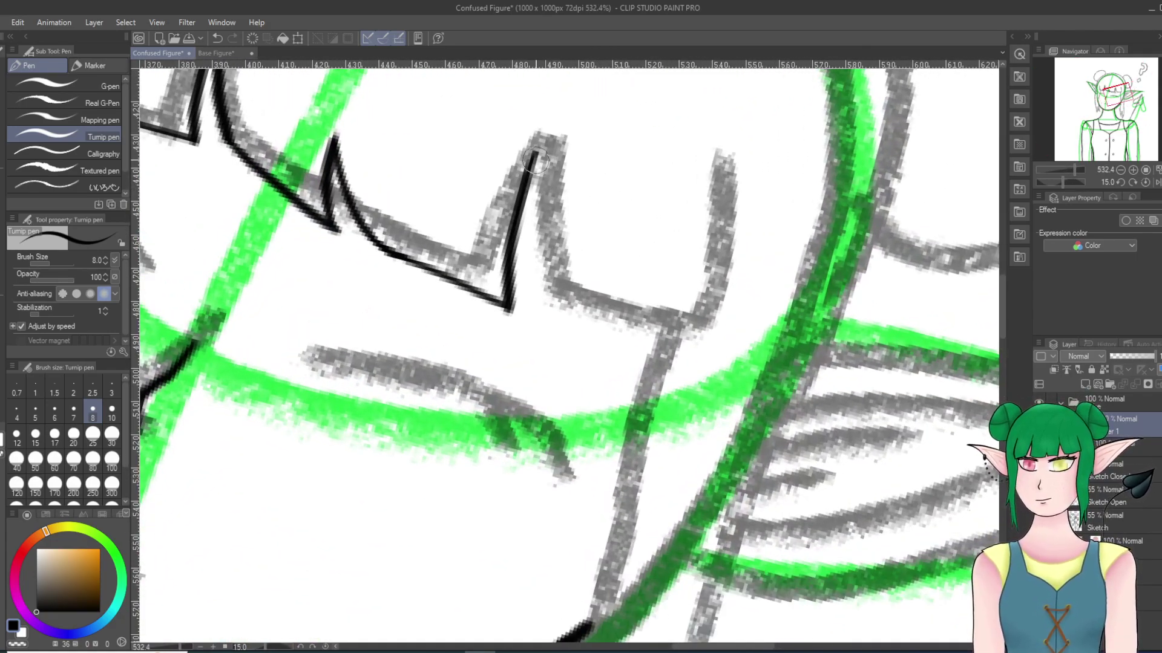
mouse_move(533, 170)
left_mouse_down()
mouse_move(525, 218)
mouse_move(552, 323)
left_mouse_up()
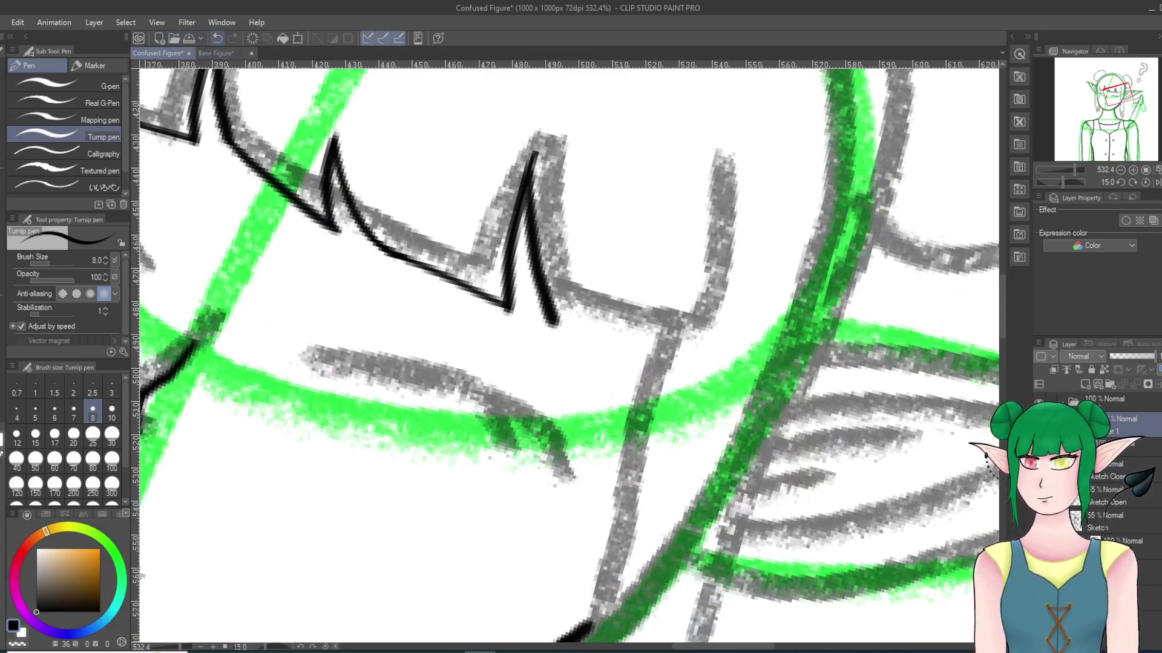
left_click(217, 38)
mouse_move(533, 175)
left_mouse_down()
mouse_move(559, 332)
mouse_move(608, 348)
mouse_move(691, 348)
left_mouse_up()
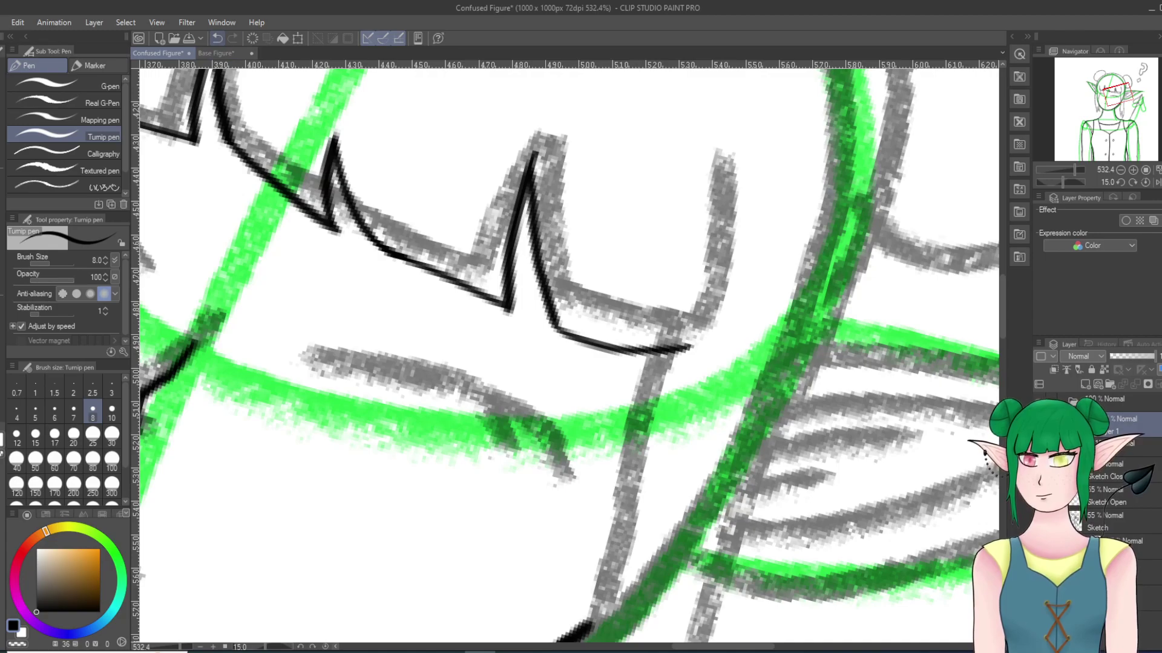
Step: Try to ink the right bangs lock's lower edge, bending up into its outer edge along the sketch
left_click(218, 38)
left_click_drag(554, 325, 675, 361)
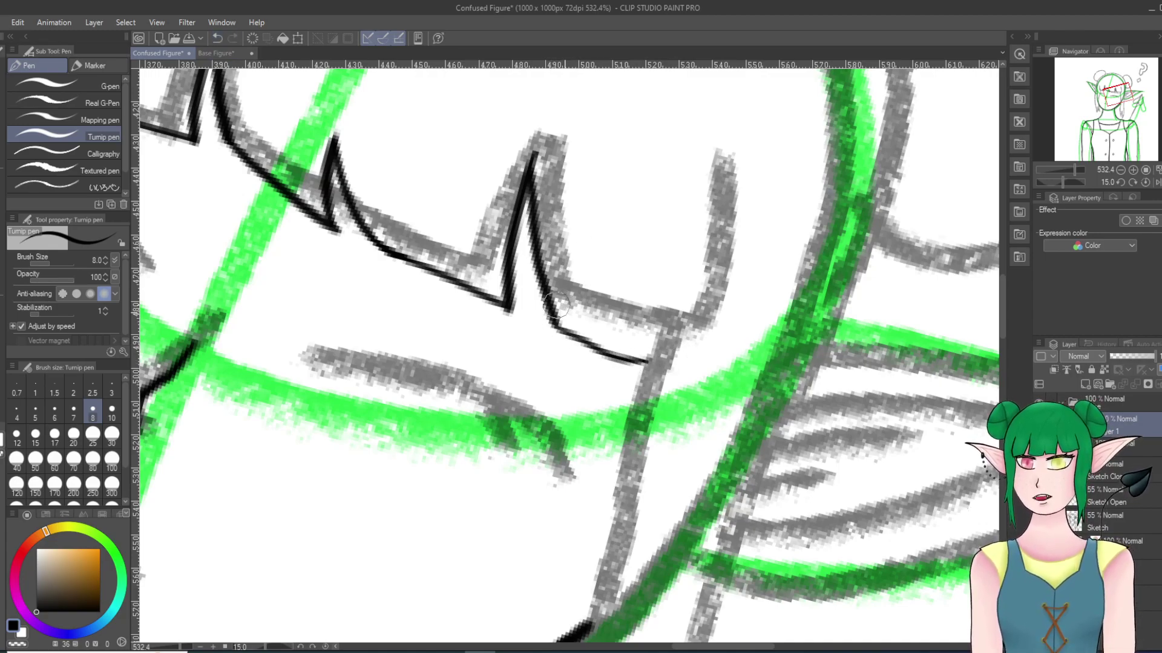
left_click(217, 38)
mouse_move(554, 324)
left_mouse_down()
mouse_move(629, 361)
mouse_move(690, 364)
mouse_move(679, 384)
mouse_move(649, 369)
mouse_move(684, 346)
mouse_move(722, 270)
mouse_move(726, 193)
left_mouse_up()
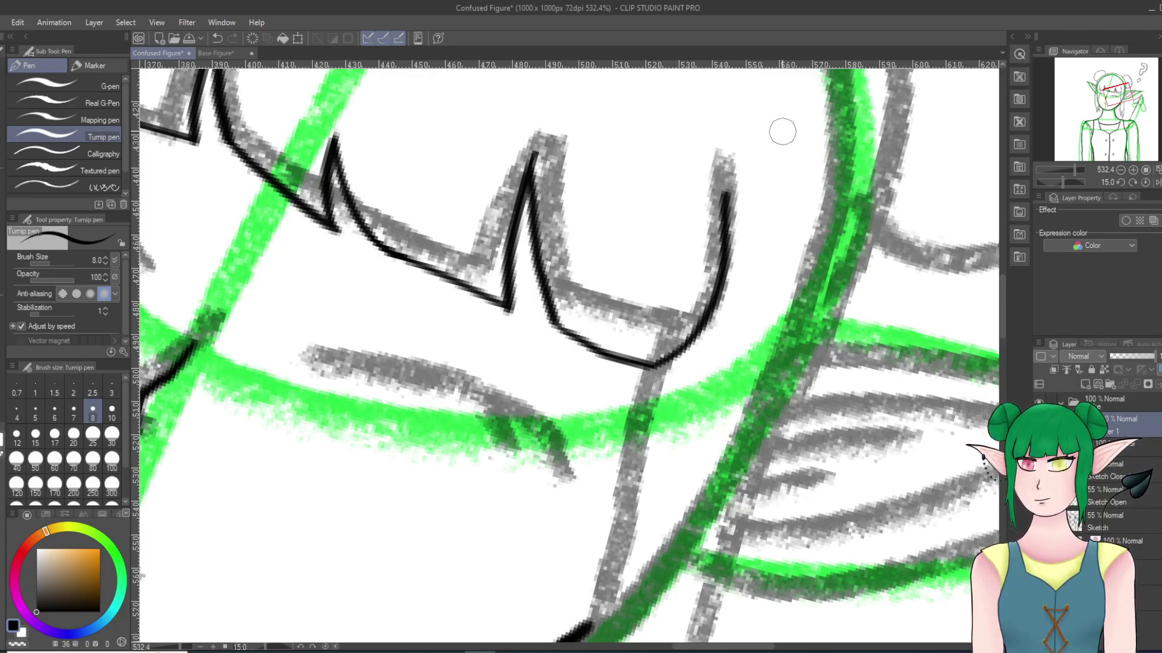
key("ctrl+z")
key("ctrl+z")
Step: Ink the right bangs lock's lower edge as a straighter line and its outer edge as a gentle curve, meeting in a pointed corner
scroll(781, 221, "up", 2)
scroll(773, 260, "down", 13)
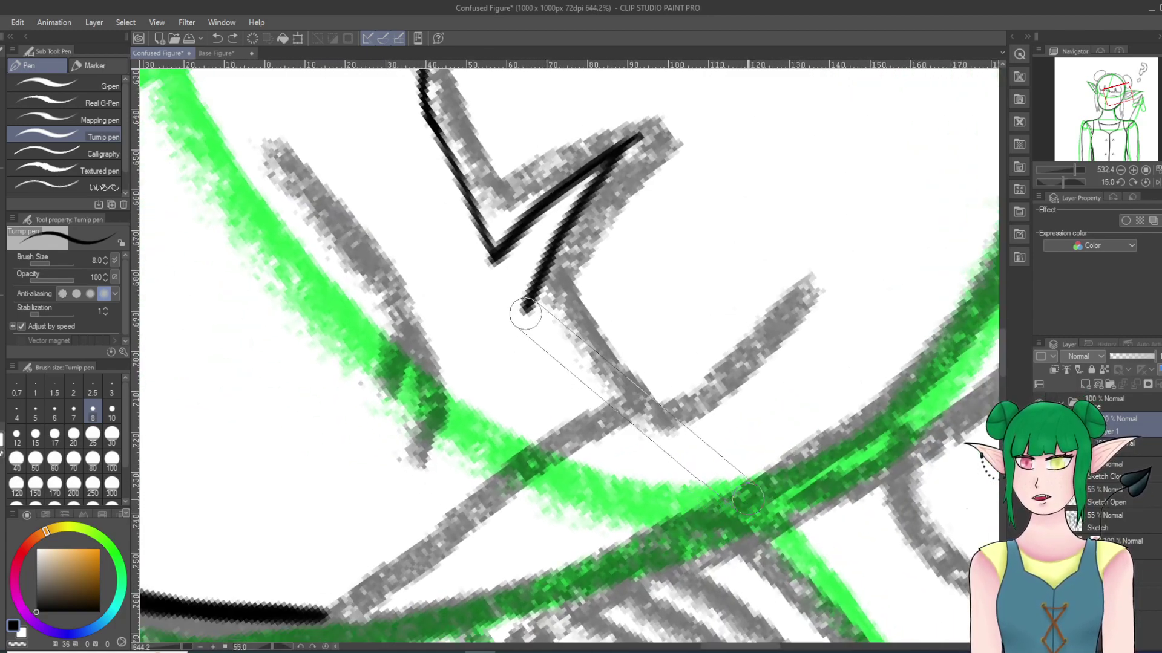
scroll(695, 401, "down", 2)
scroll(684, 386, "up", 3)
scroll(683, 386, "down", 3)
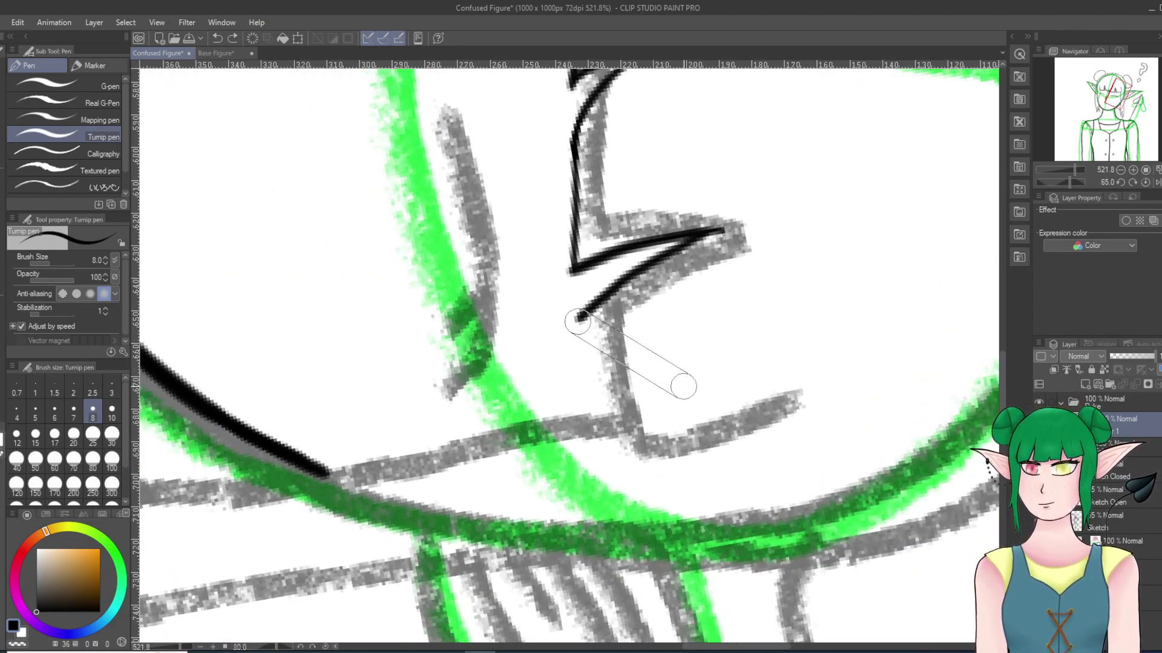
mouse_move(577, 316)
left_mouse_down()
mouse_move(602, 453)
mouse_move(729, 435)
mouse_move(799, 405)
left_mouse_up()
scroll(841, 358, "up", 18)
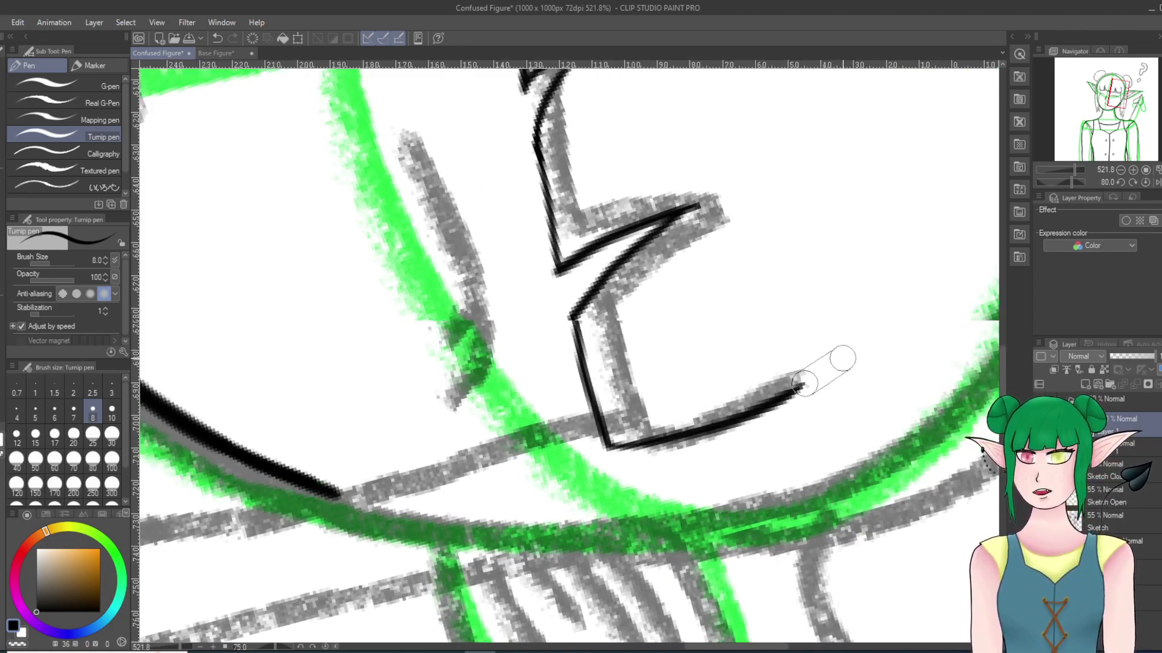
Step: Ink the inner edge of the left side lock from the fringe down past the jaw, finishing with a pointed tip
scroll(843, 339, "down", 18)
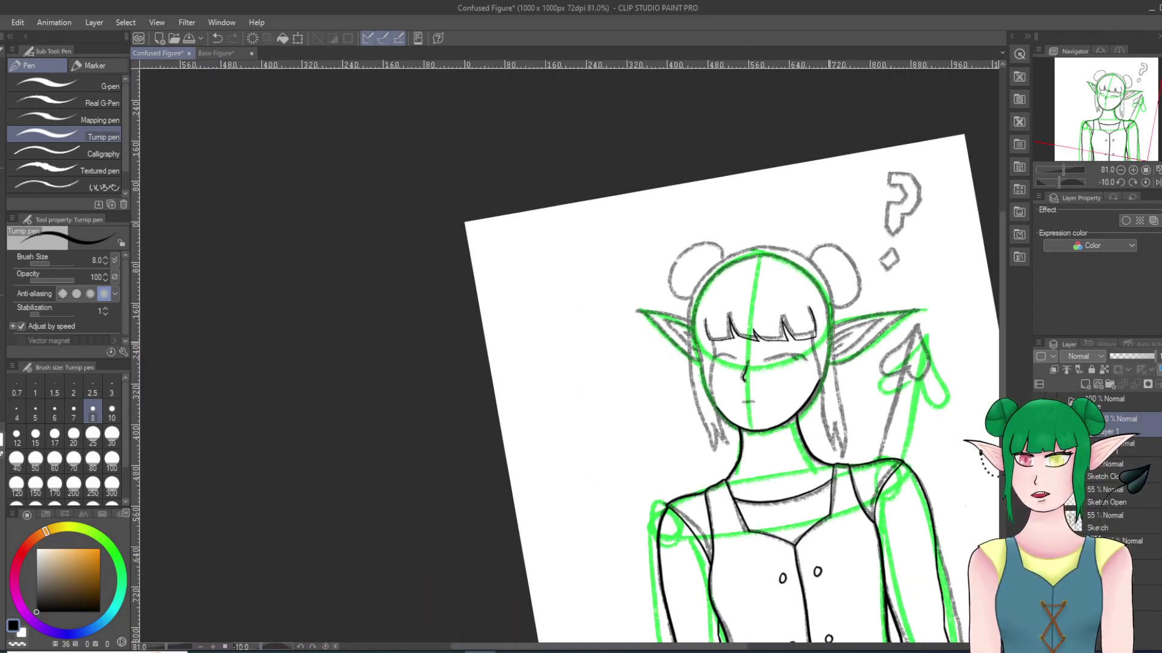
scroll(832, 342, "up", 3)
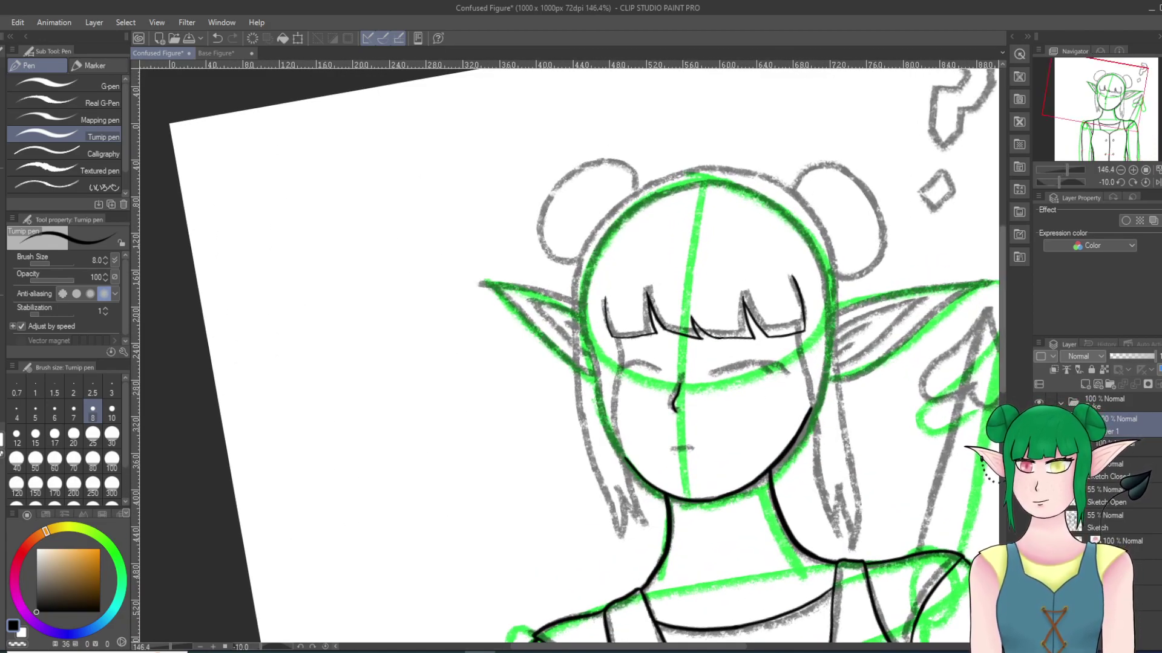
scroll(879, 462, "down", 2)
scroll(880, 463, "up", 3)
scroll(879, 462, "up", 1)
scroll(844, 500, "up", 3)
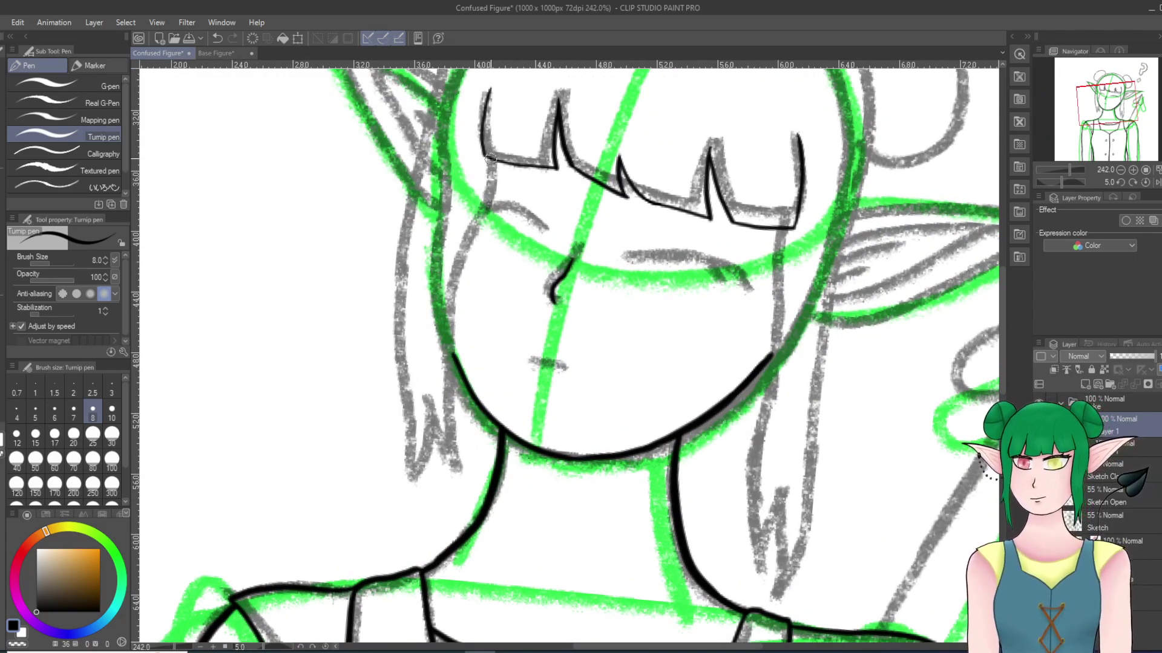
left_click_drag(469, 248, 447, 384)
key("ctrl+z")
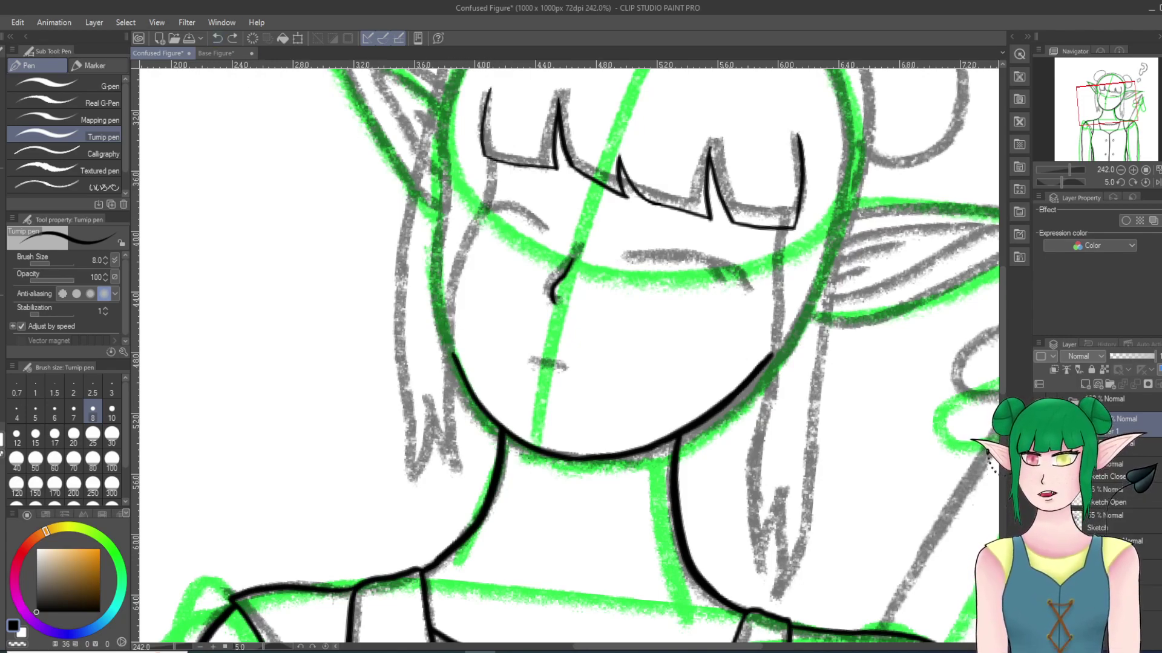
scroll(482, 324, "up", 3)
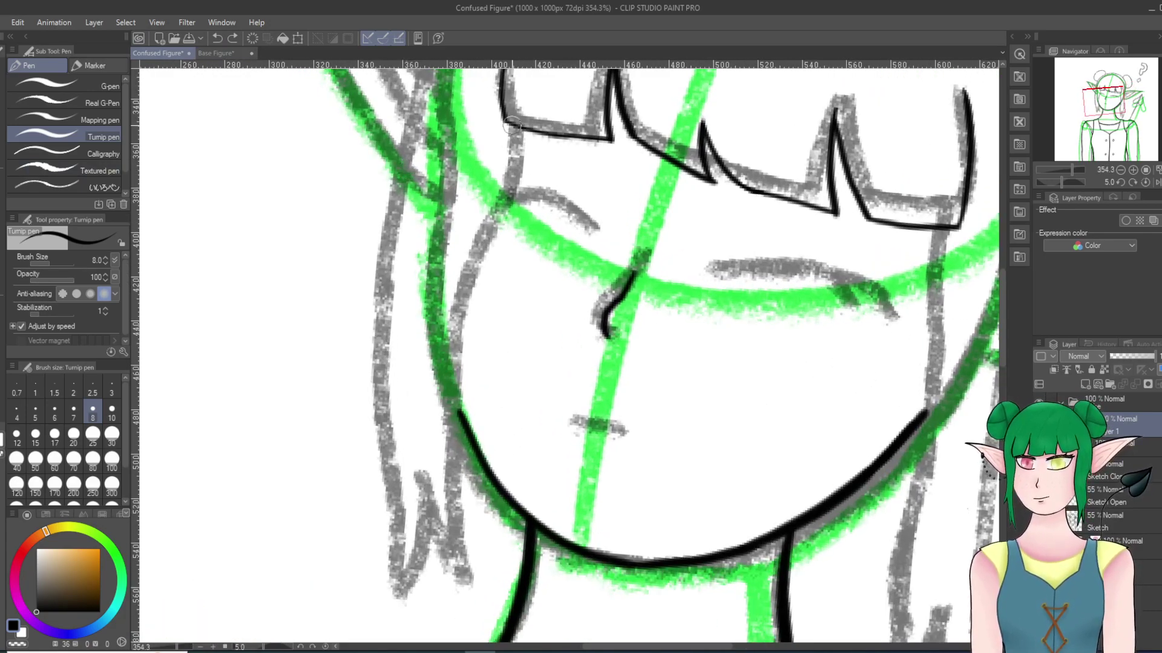
mouse_move(515, 135)
left_mouse_down()
mouse_move(458, 387)
mouse_move(477, 574)
mouse_move(444, 484)
left_mouse_up()
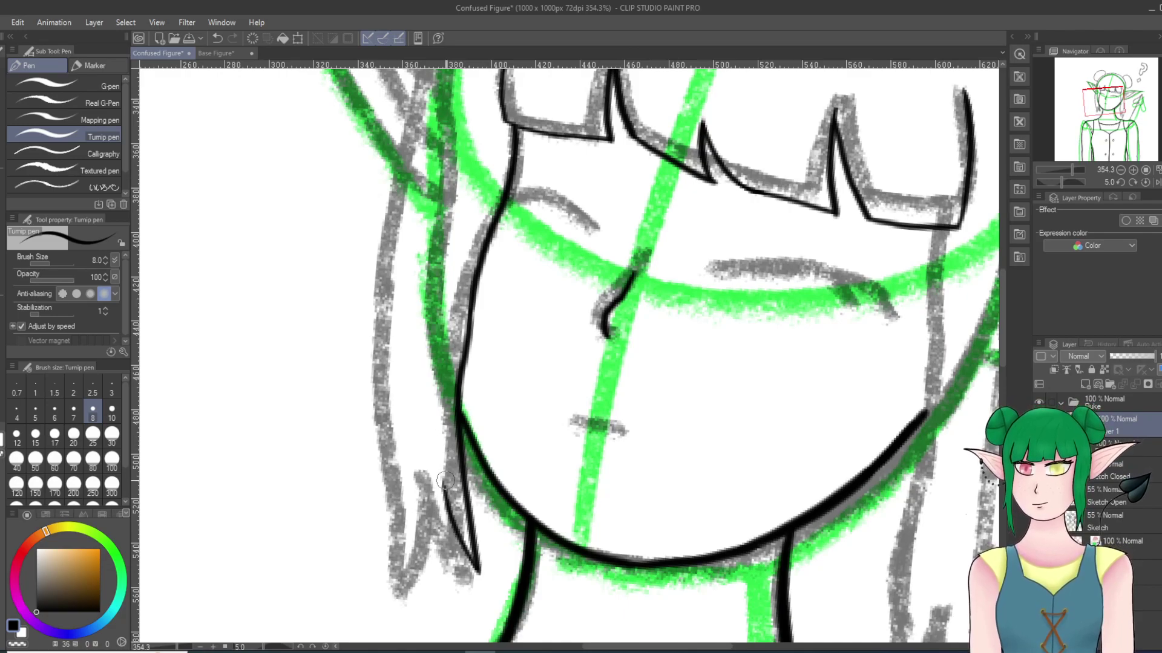
Step: Ink the jagged pointed tips at the lower end of the left side lock, undoing the misplaced outer strokes
mouse_move(448, 524)
left_mouse_down()
mouse_move(449, 605)
mouse_move(404, 460)
mouse_move(413, 396)
left_mouse_up()
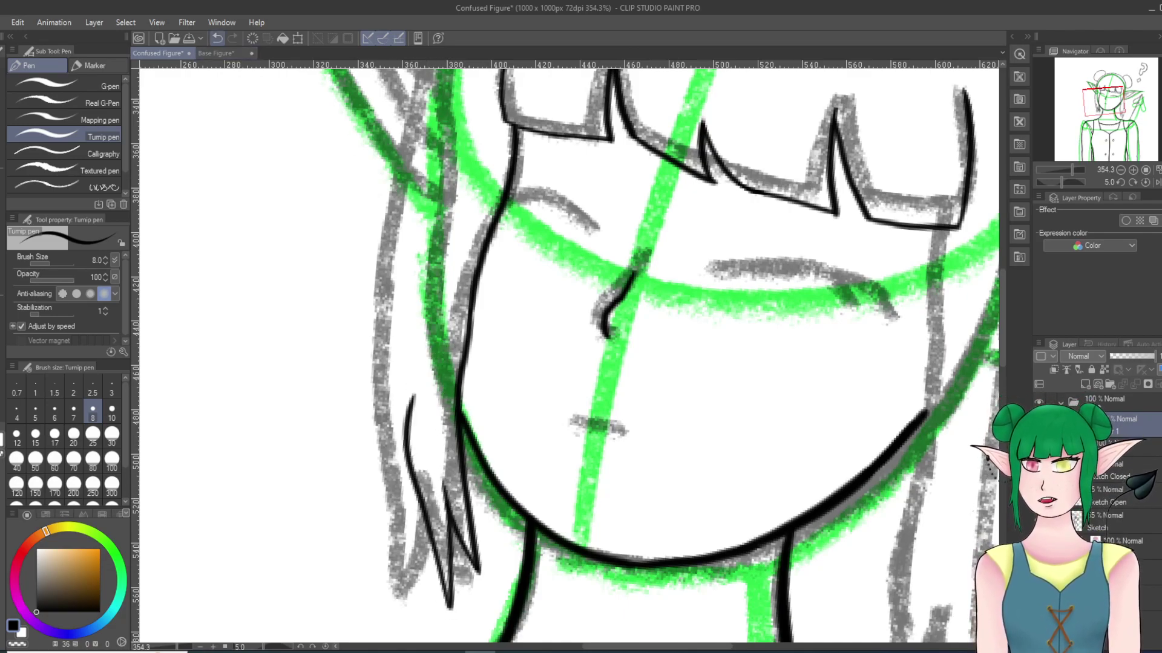
left_click(218, 38)
left_click_drag(450, 584, 403, 472)
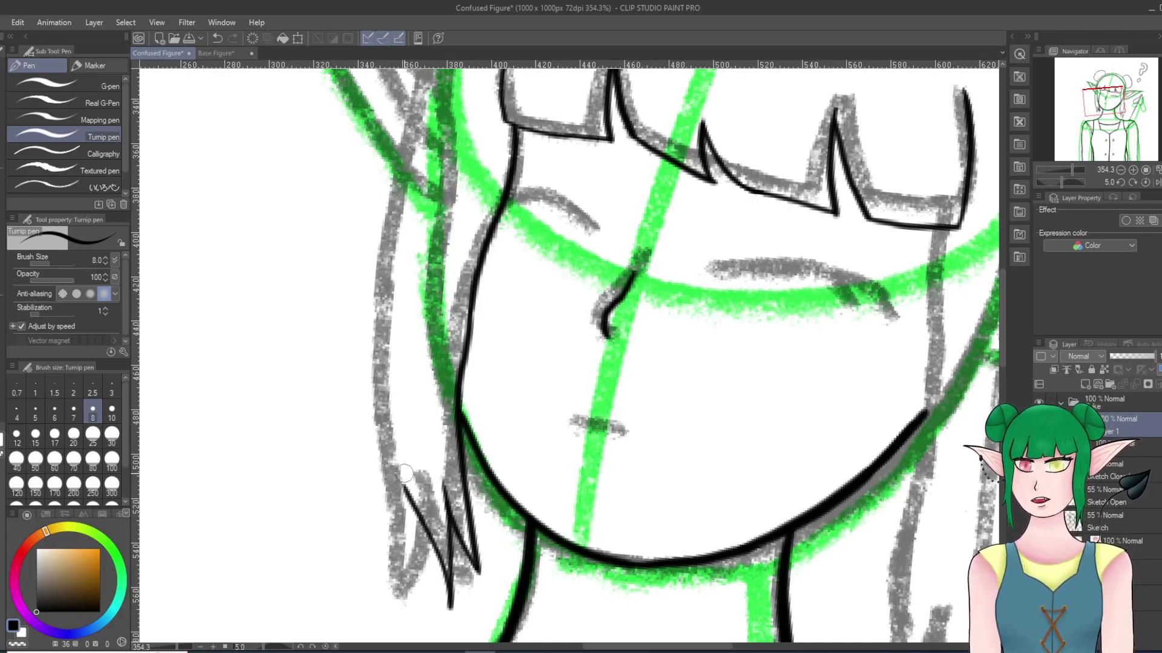
left_click(216, 38)
mouse_move(451, 604)
left_mouse_down()
mouse_move(399, 448)
mouse_move(414, 494)
mouse_move(406, 594)
mouse_move(360, 433)
mouse_move(359, 261)
mouse_move(329, 312)
mouse_move(359, 221)
mouse_move(407, 174)
left_mouse_up()
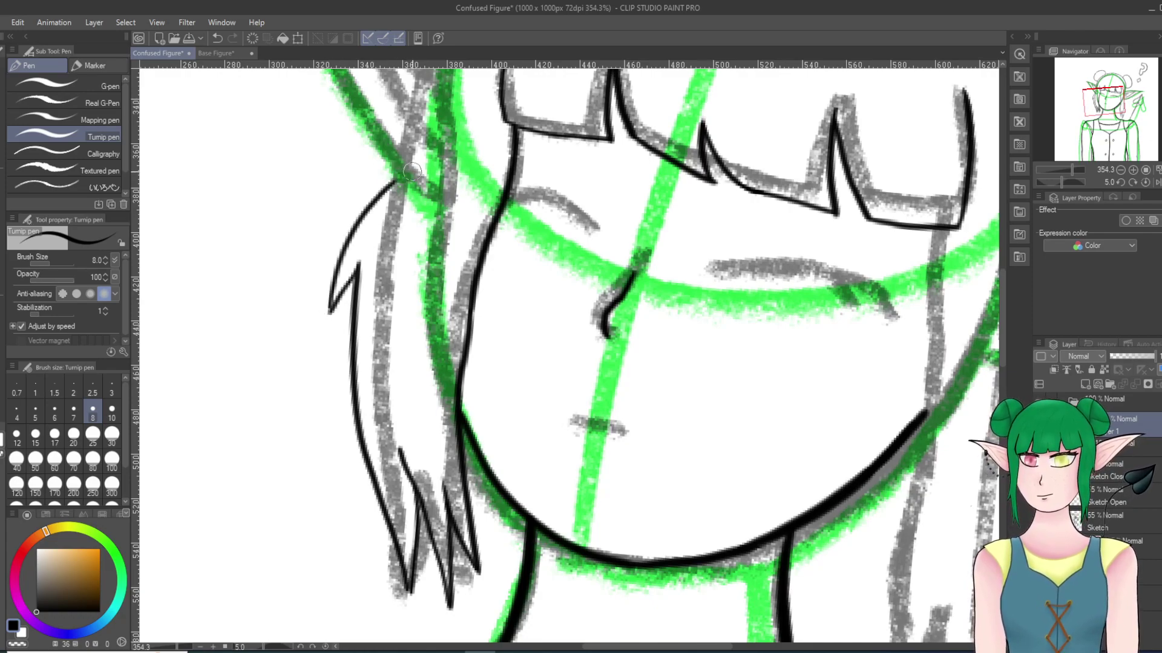
left_click(217, 38)
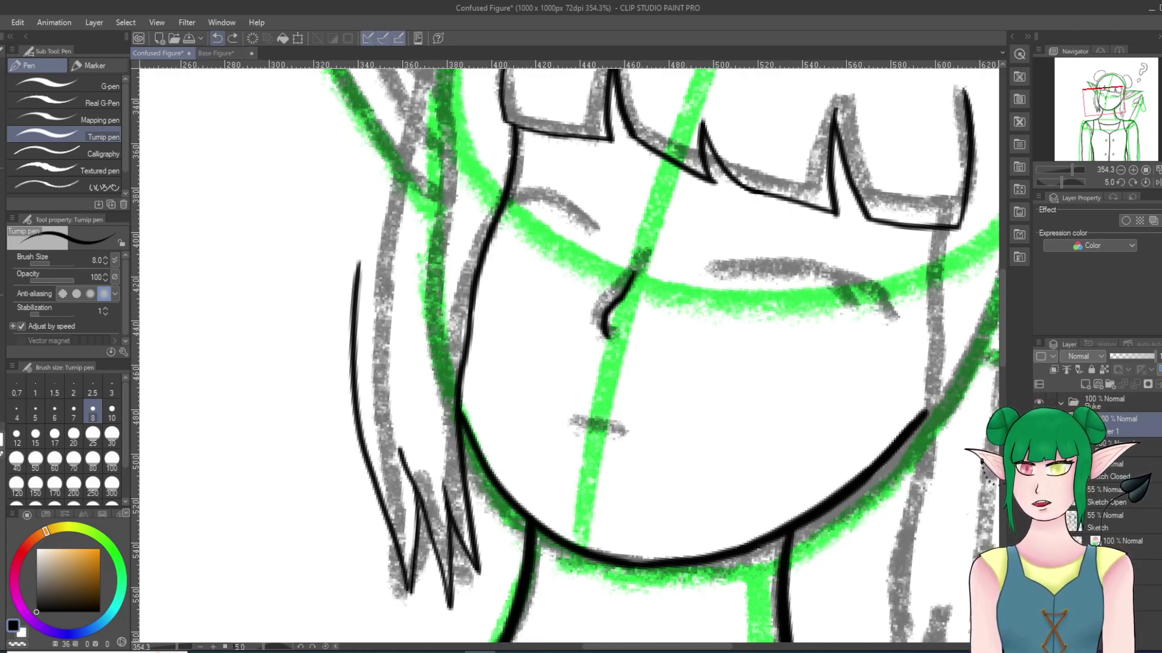
left_click(217, 38)
Step: Ink the outer edge of the left side lock from its lowest tip up past the ear, including a pointed stray strand
mouse_move(410, 596)
left_mouse_down()
mouse_move(372, 333)
mouse_move(395, 319)
mouse_move(343, 451)
mouse_move(380, 286)
left_mouse_up()
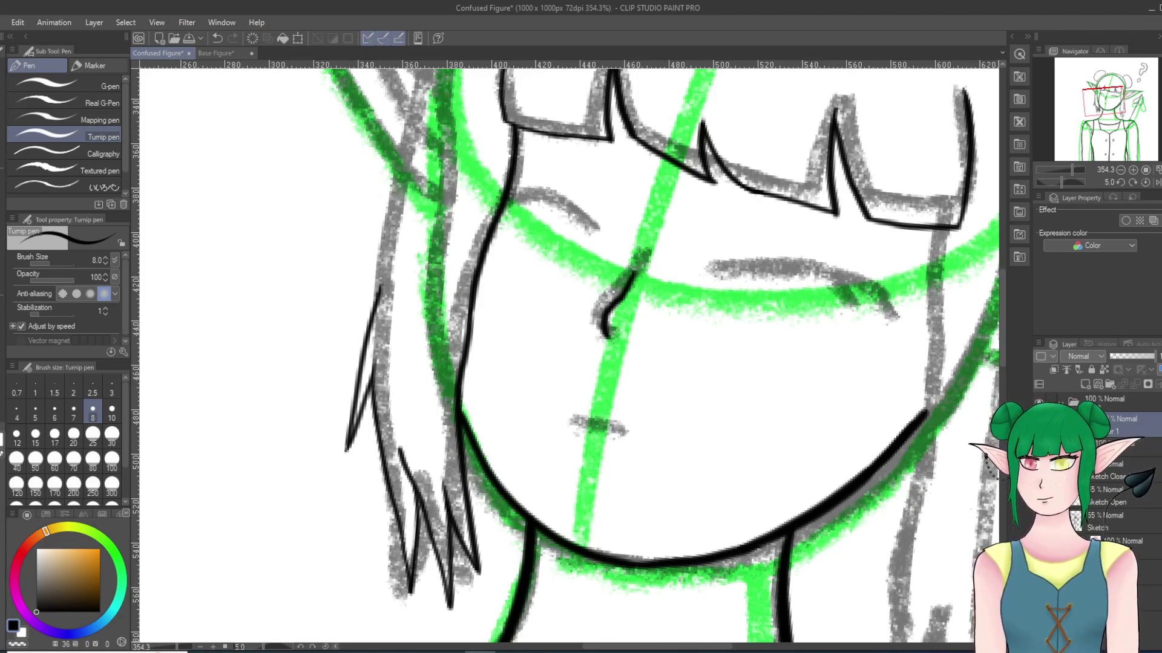
scroll(884, 317, "up", 4)
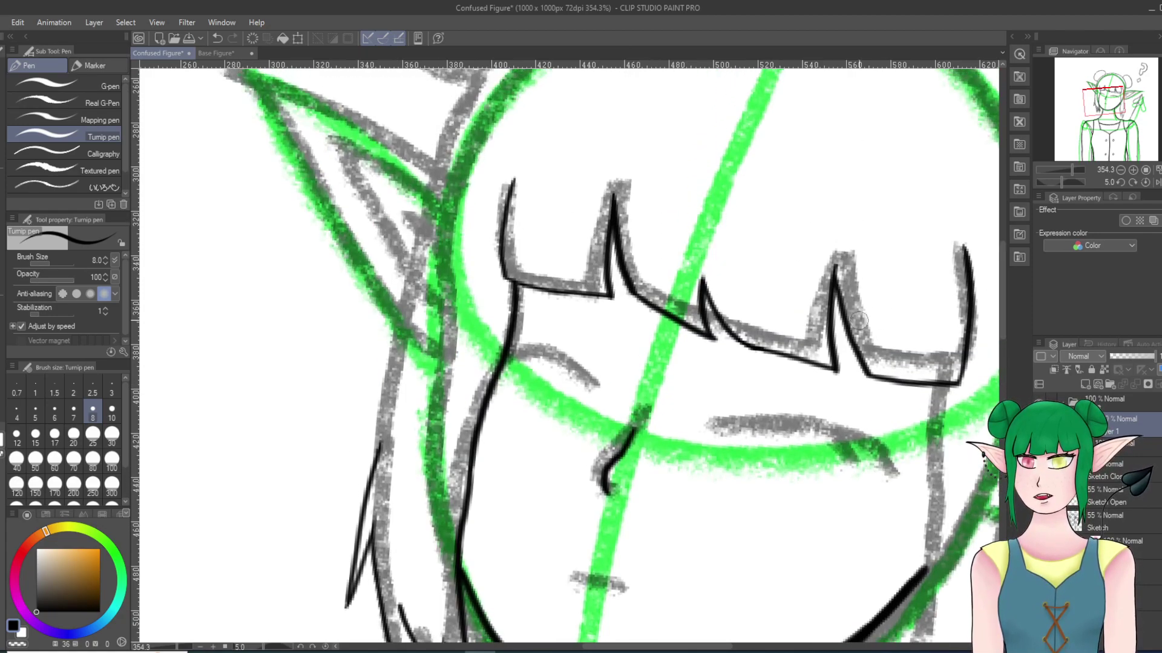
mouse_move(375, 450)
left_mouse_down()
mouse_move(422, 189)
mouse_move(463, 107)
left_mouse_up()
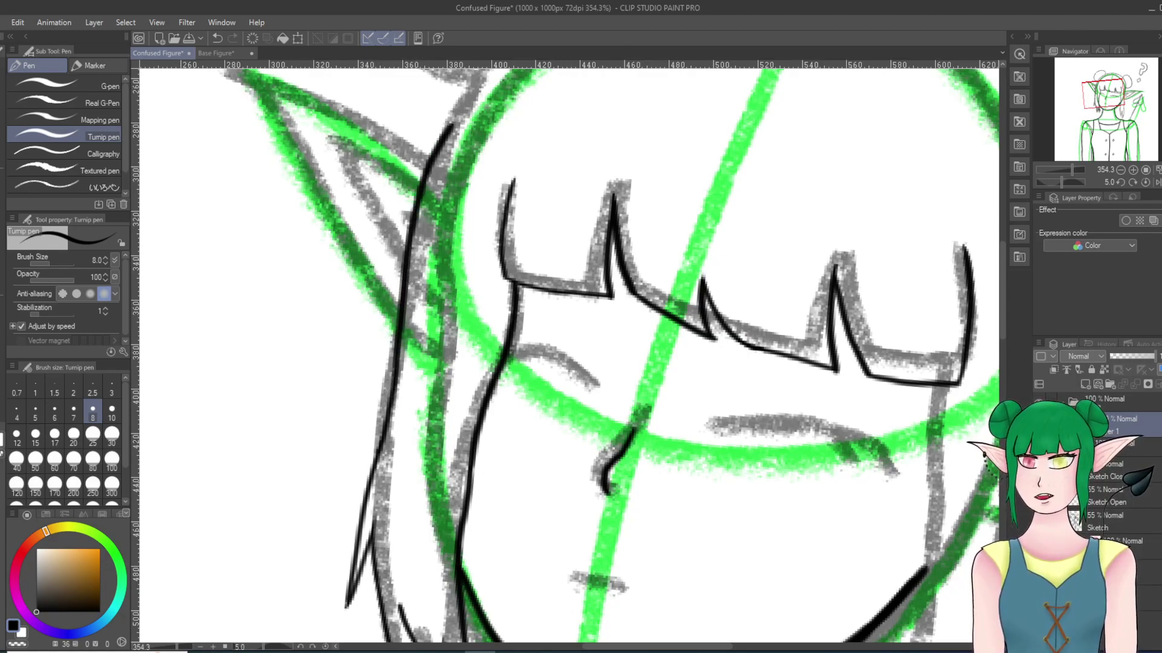
Step: Ink a small pointed hair flick above the left ear, just below the sketched bun
scroll(568, 357, "up", 5)
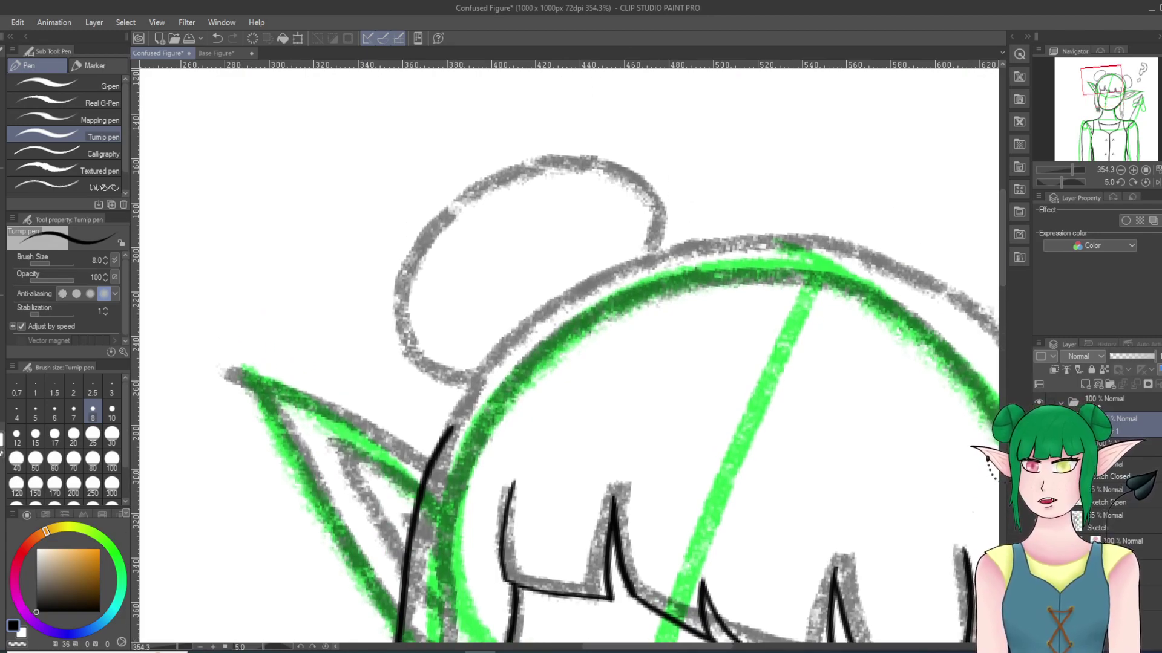
left_click_drag(932, 472, 934, 242)
scroll(934, 242, "down", 5)
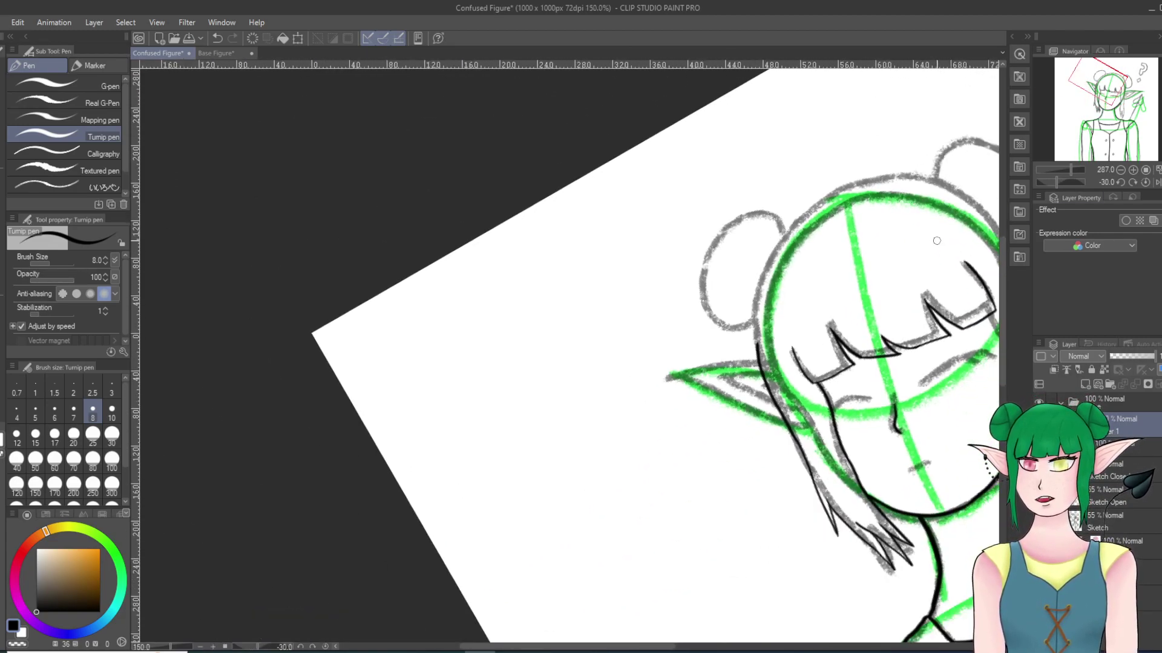
scroll(936, 240, "up", 7)
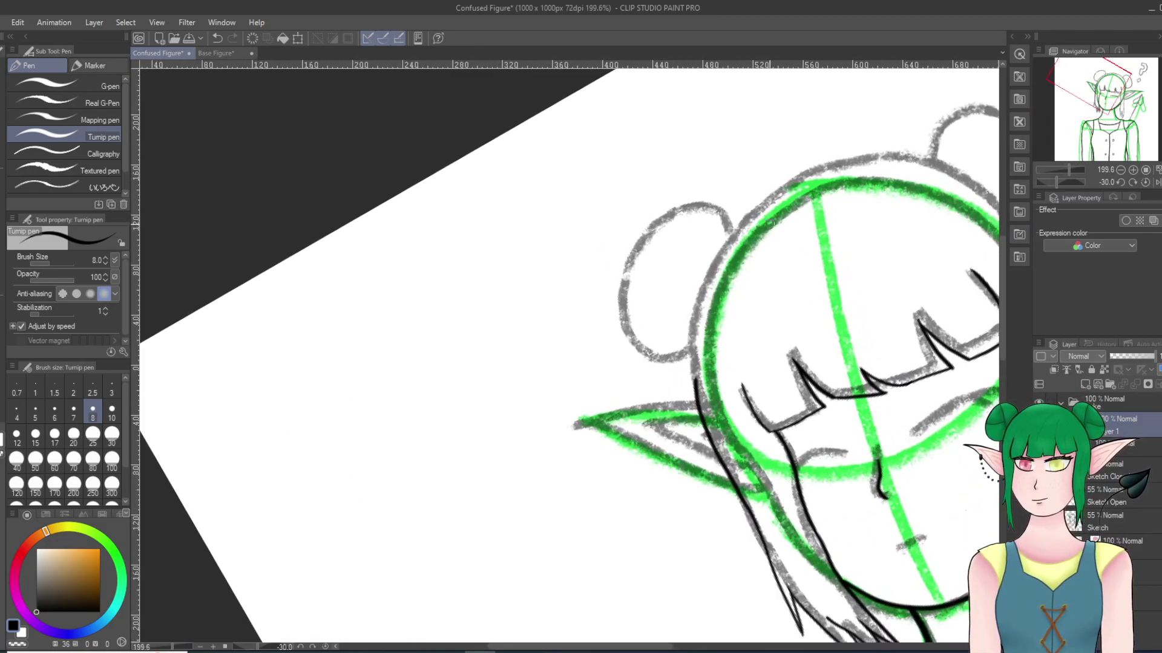
key("asciicircum")
key("asciicircum")
key("asciicircum")
scroll(743, 269, "up", 3)
scroll(743, 269, "up", 1)
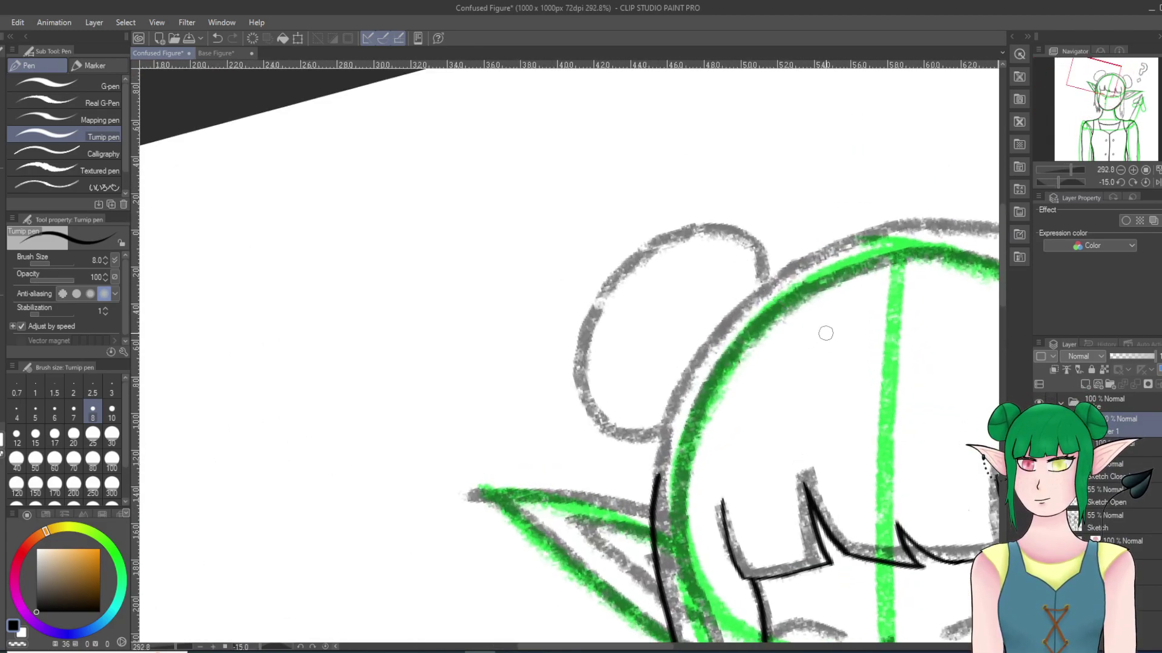
mouse_move(668, 461)
left_mouse_down()
mouse_move(600, 491)
mouse_move(677, 427)
left_mouse_up()
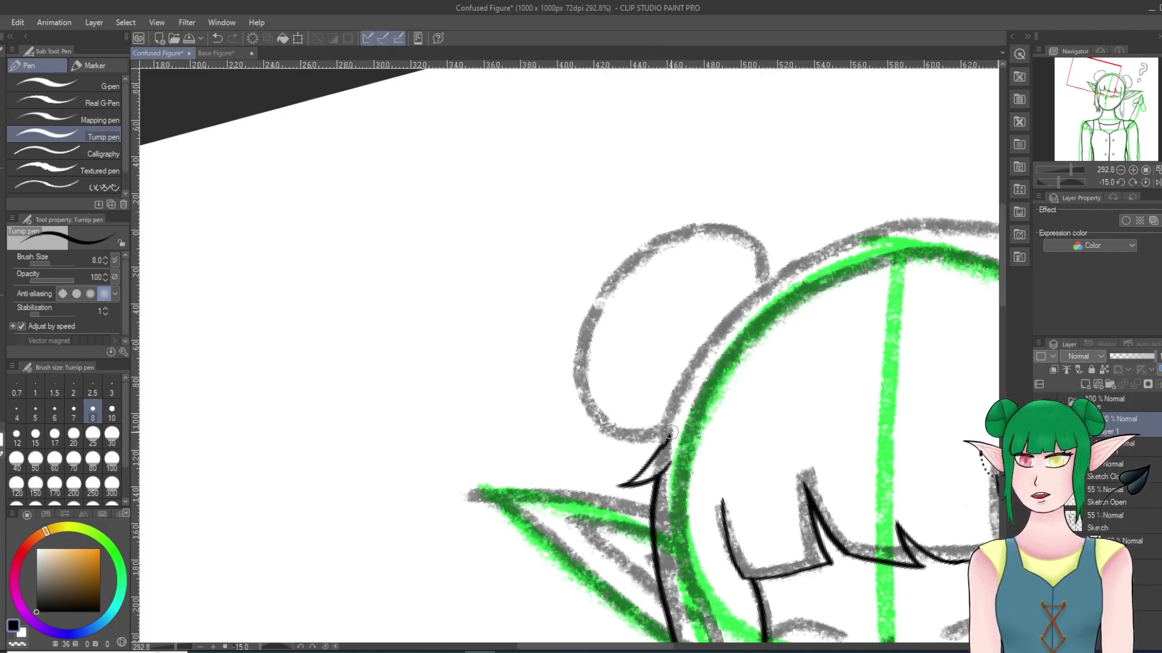
left_click(217, 38)
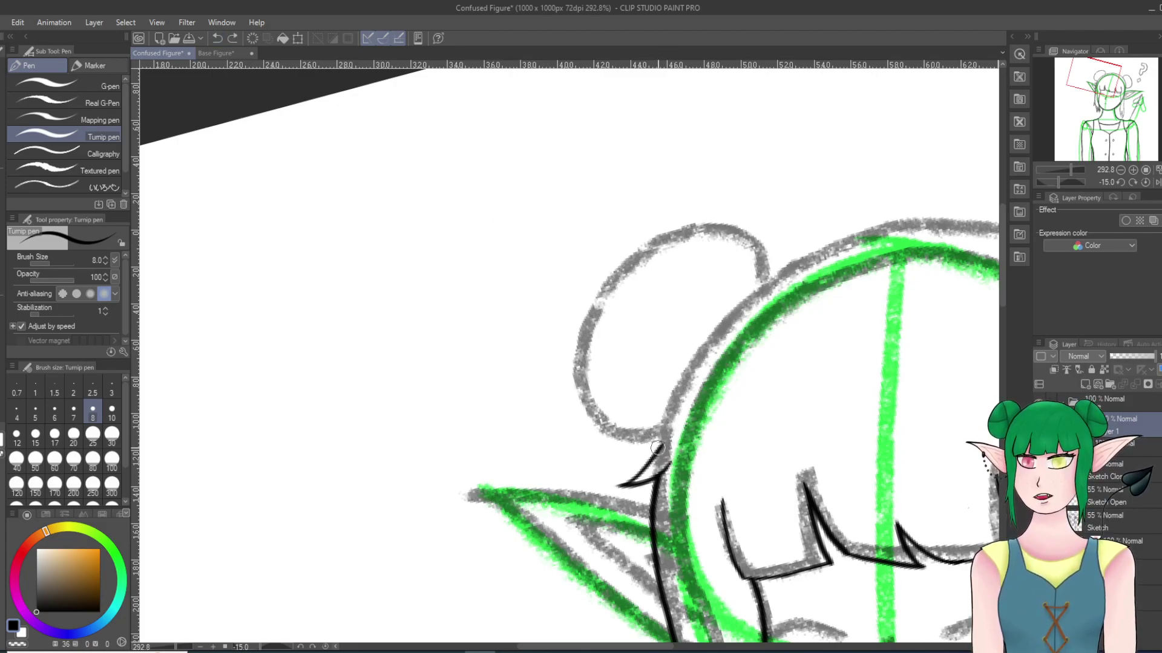
mouse_move(668, 434)
left_mouse_down()
mouse_move(716, 345)
mouse_move(777, 287)
mouse_move(893, 239)
left_mouse_up()
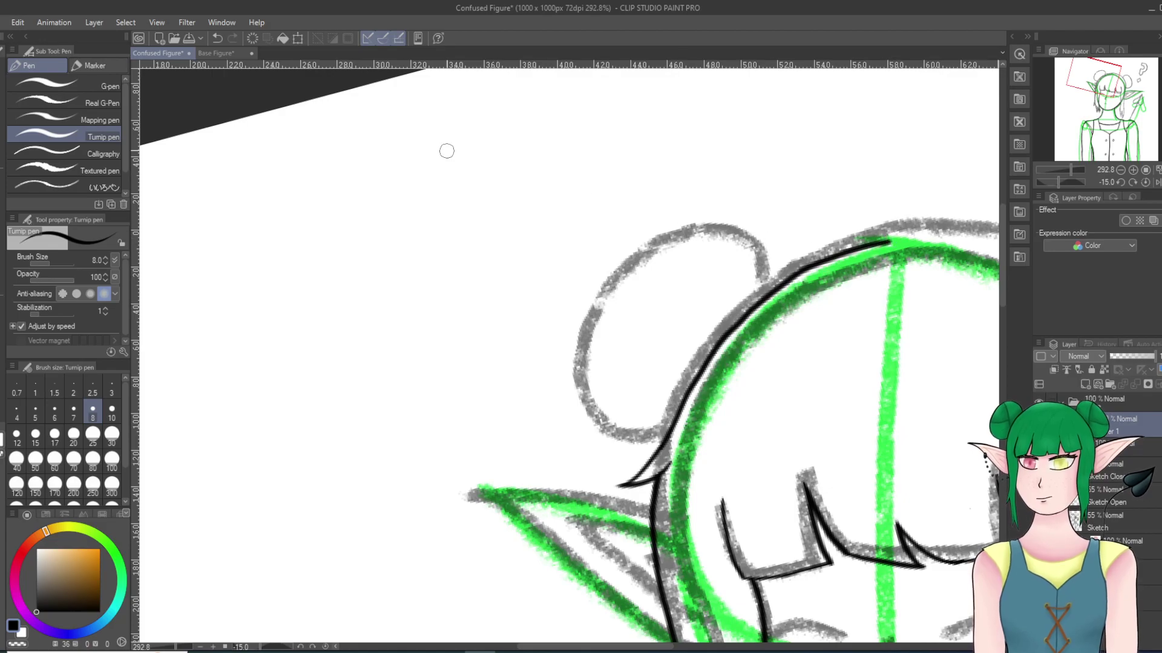
left_click(217, 38)
mouse_move(660, 448)
left_mouse_down()
mouse_move(696, 382)
mouse_move(853, 250)
mouse_move(882, 243)
left_mouse_up()
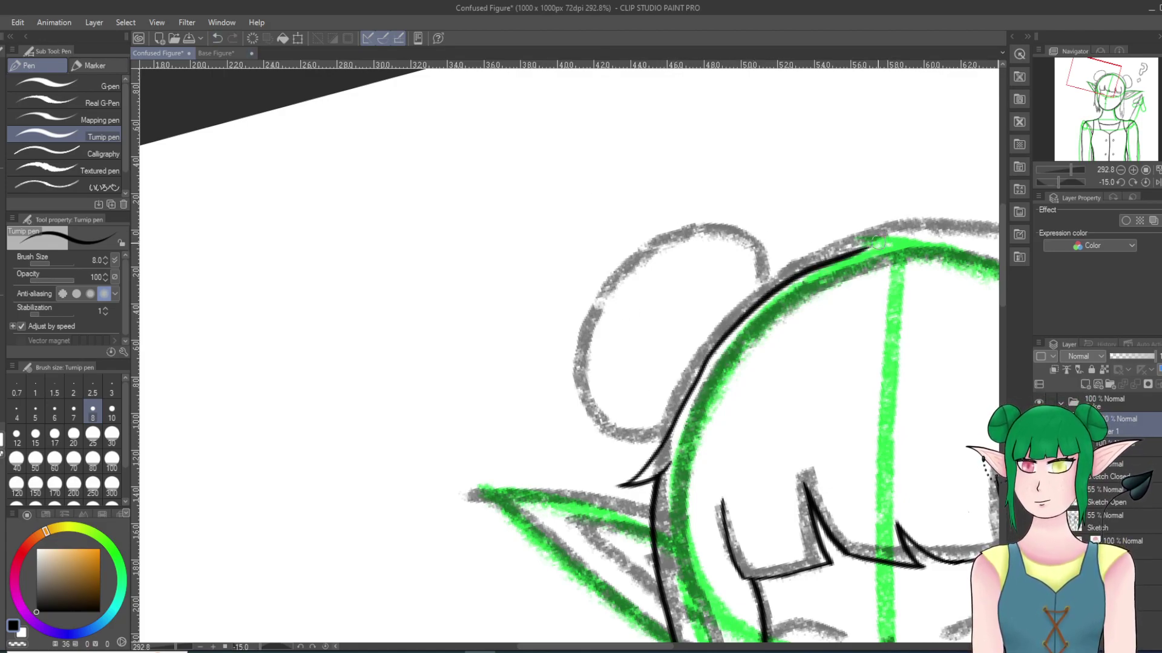
key("ctrl+z")
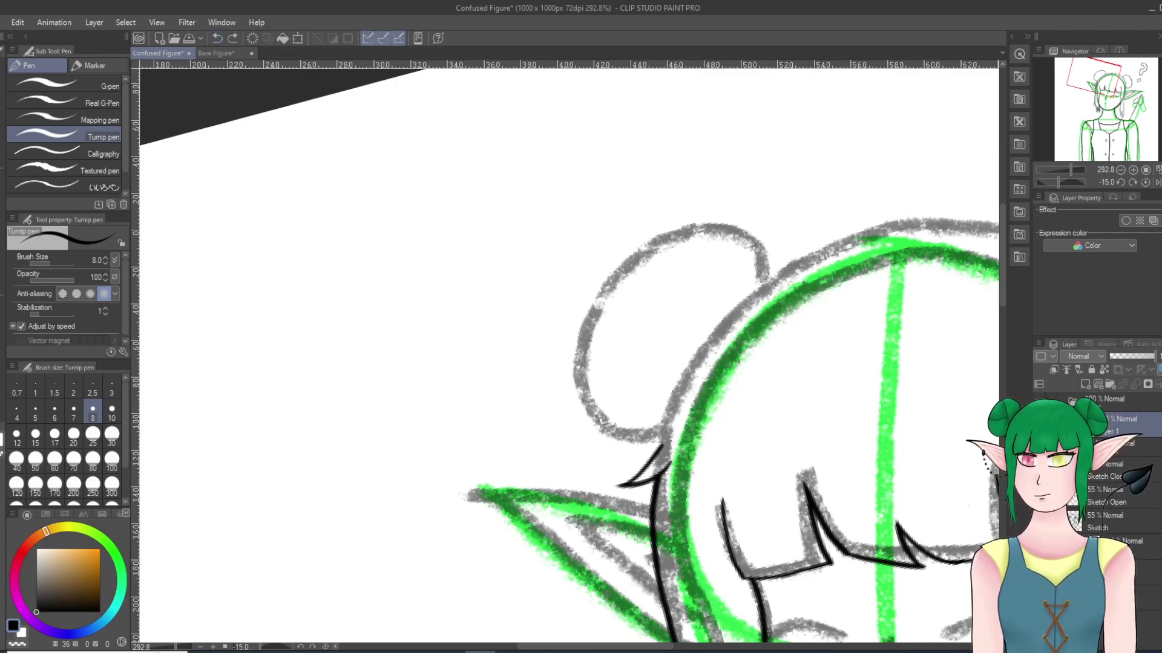
Step: Ink the hair's top outline from the flick past the left bun up to the crown, redoing strokes until the curve fits
scroll(478, 337, "down", 2)
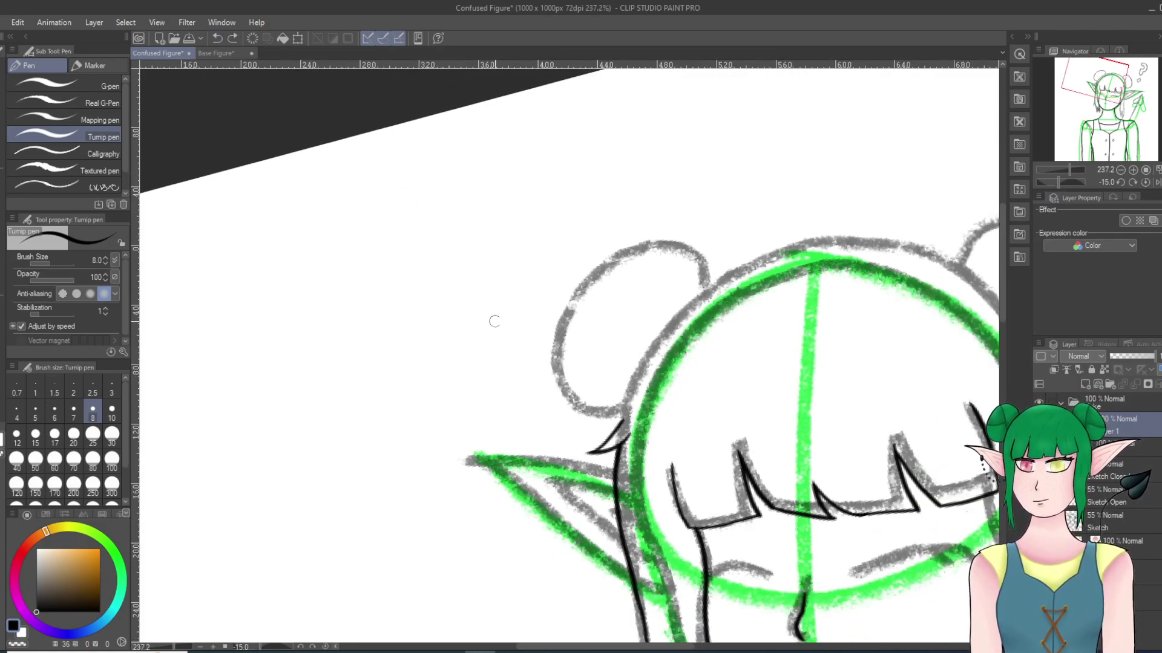
scroll(843, 359, "up", 1)
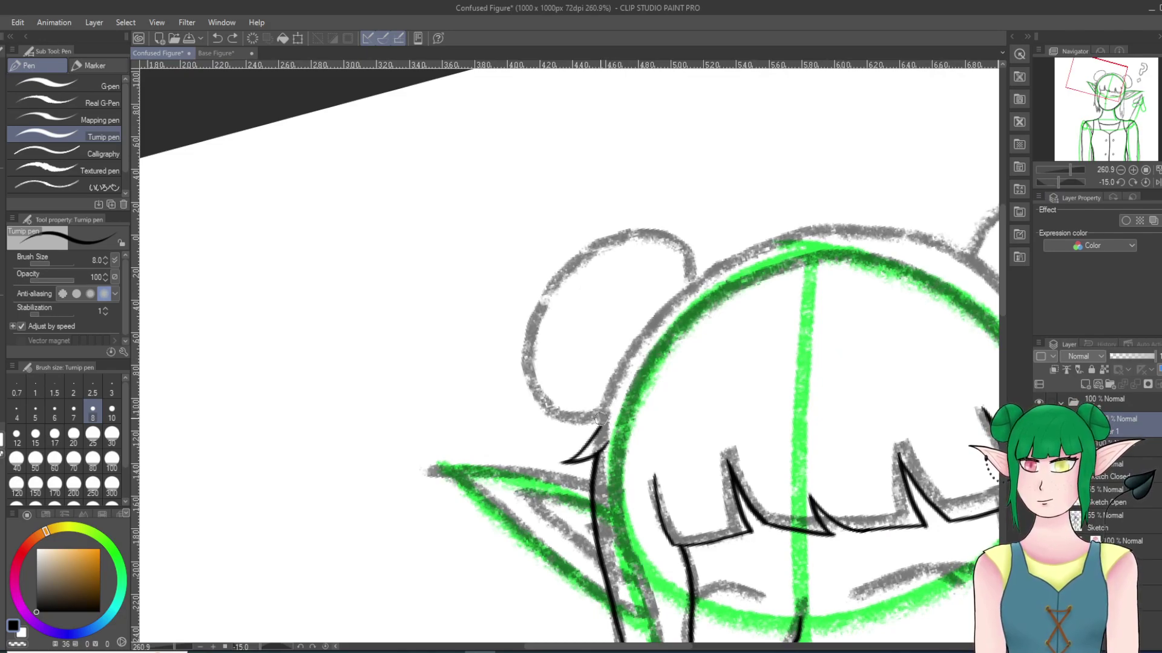
mouse_move(599, 426)
left_mouse_down()
mouse_move(663, 318)
mouse_move(764, 253)
mouse_move(814, 237)
left_mouse_up()
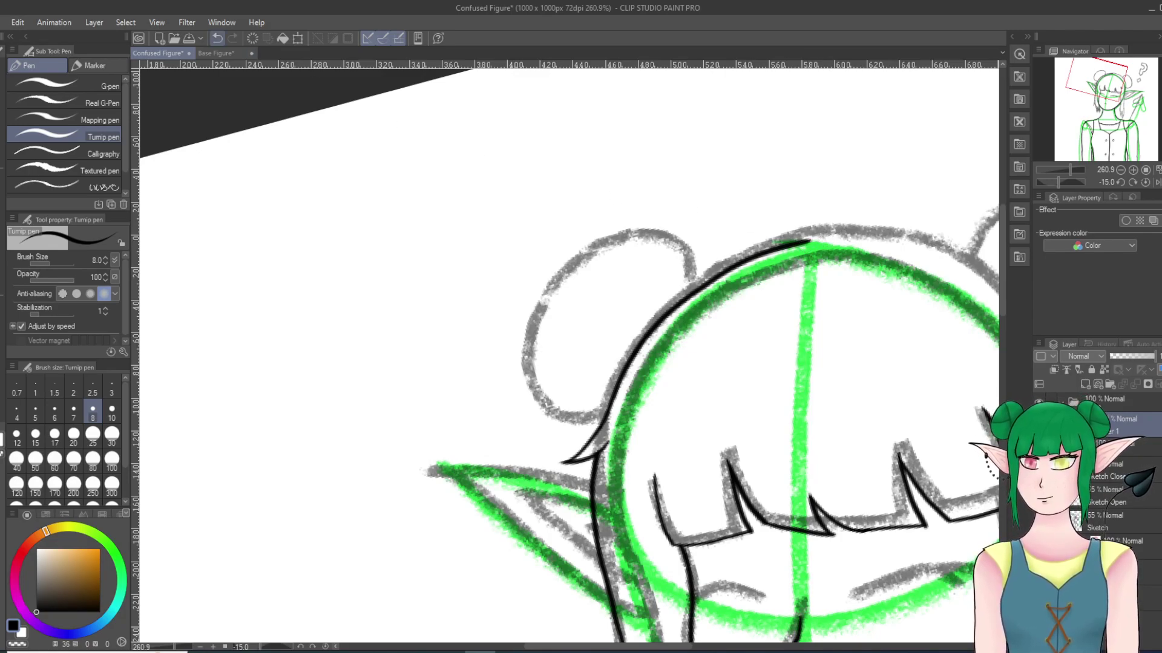
key("ctrl+z")
mouse_move(608, 412)
left_mouse_down()
mouse_move(661, 324)
mouse_move(764, 247)
mouse_move(881, 227)
left_mouse_up()
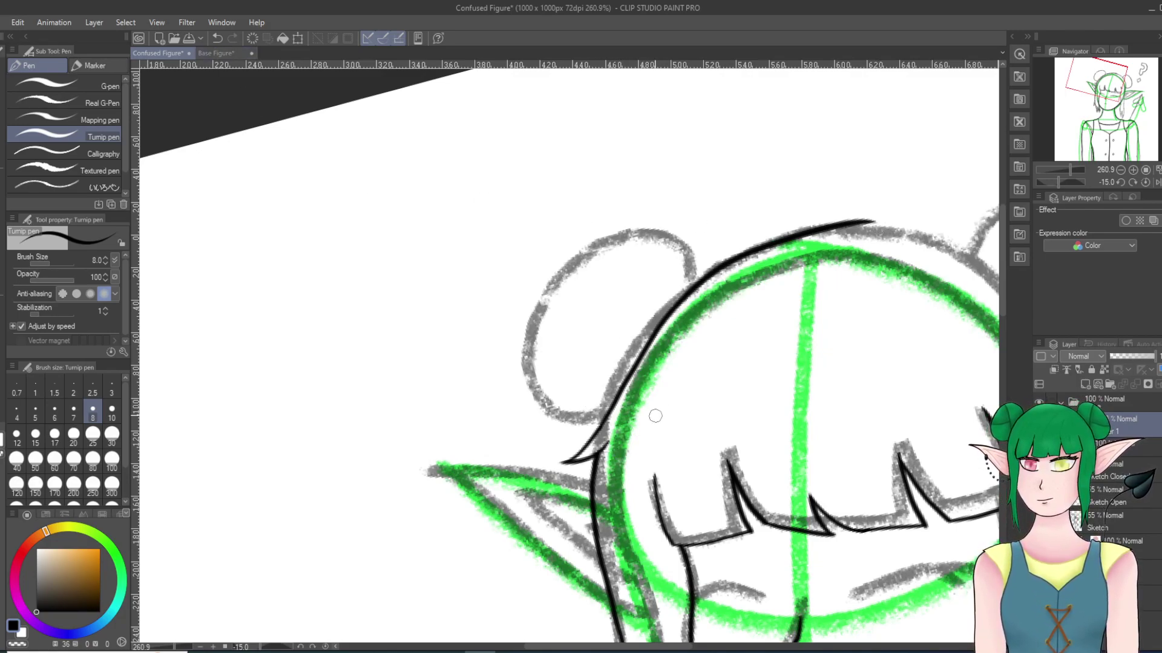
key("ctrl+z")
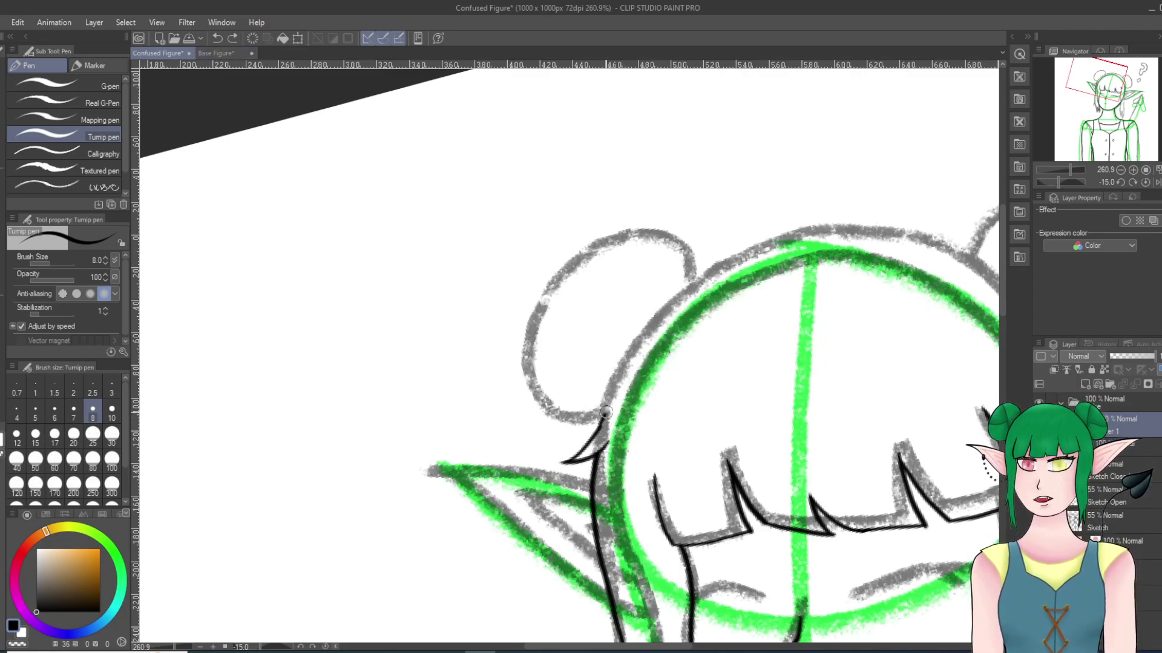
mouse_move(608, 408)
left_mouse_down()
mouse_move(656, 315)
mouse_move(709, 268)
mouse_move(790, 233)
mouse_move(859, 226)
left_mouse_up()
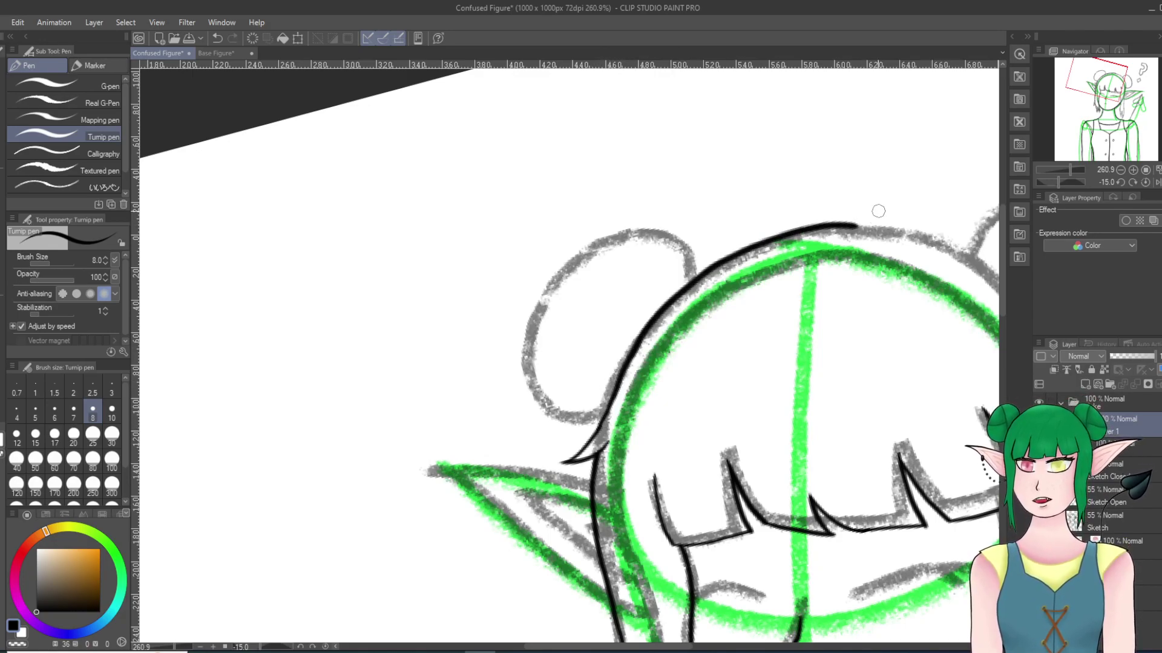
Step: Extend the inked hair outline a short way beyond the crown along the sketched curve, redrawing the joining stroke
key("minus")
key("minus")
key("minus")
key("minus")
key("minus")
key("minus")
key("minus")
key("minus")
key("minus")
key("minus")
key("minus")
key("minus")
key("minus")
key("minus")
key("minus")
key("minus")
key("minus")
key("minus")
key("minus")
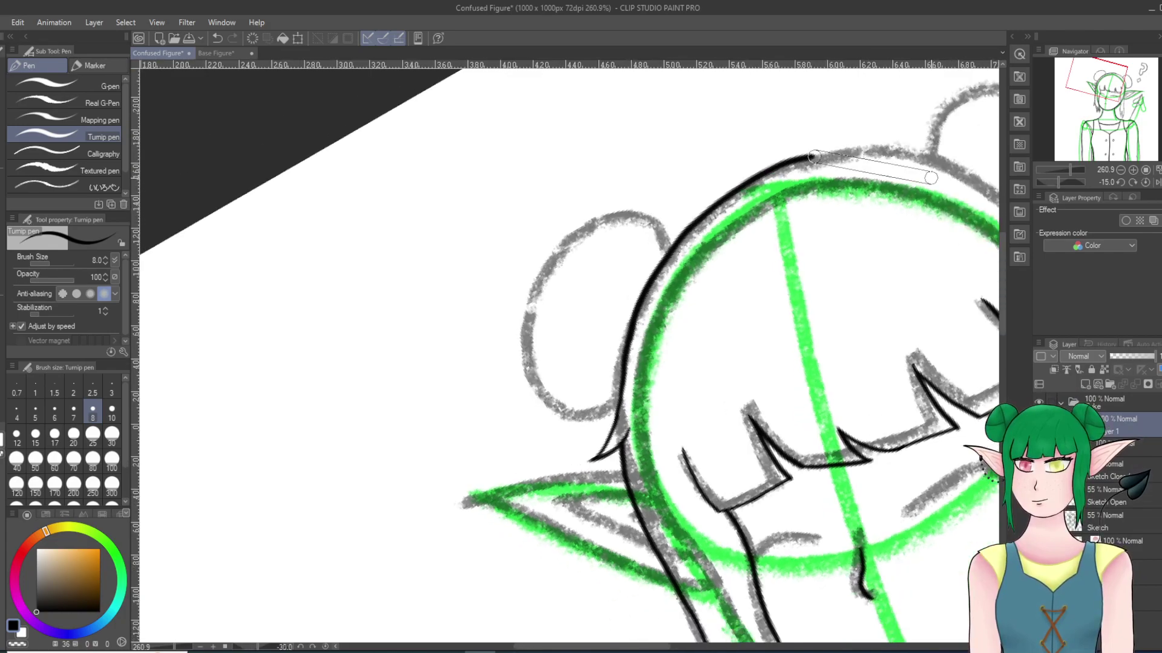
scroll(683, 121, "down", 3)
scroll(514, 75, "up", 1)
scroll(517, 76, "down", 12)
scroll(521, 79, "up", 15)
left_click_drag(520, 97, 325, 291)
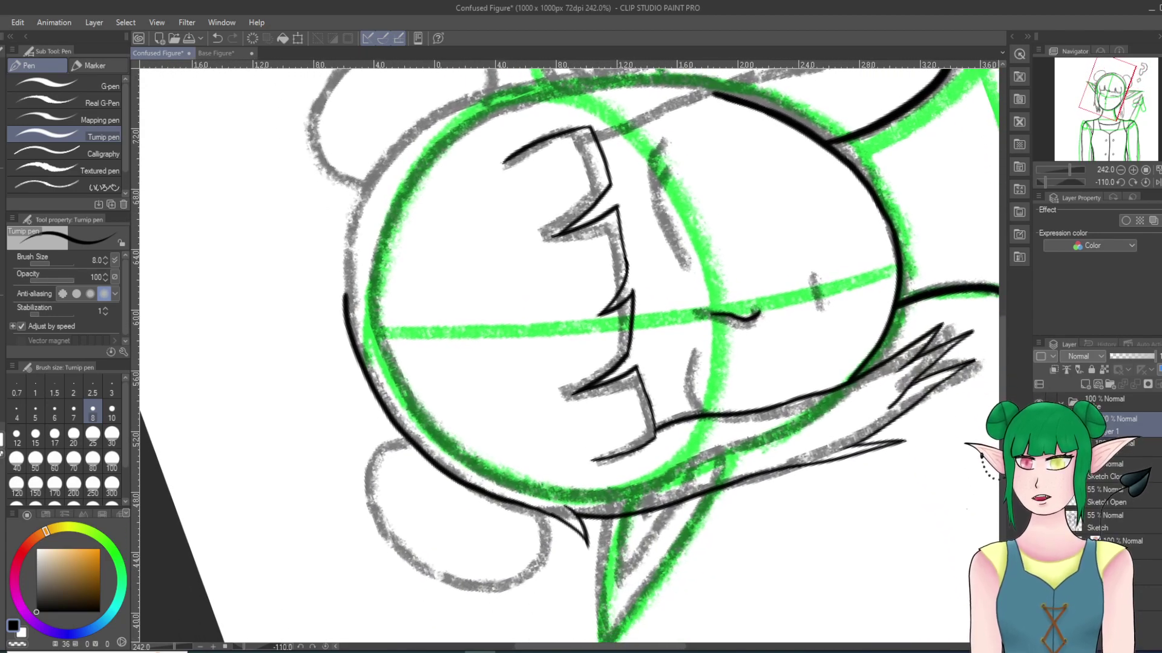
scroll(296, 195, "up", 3)
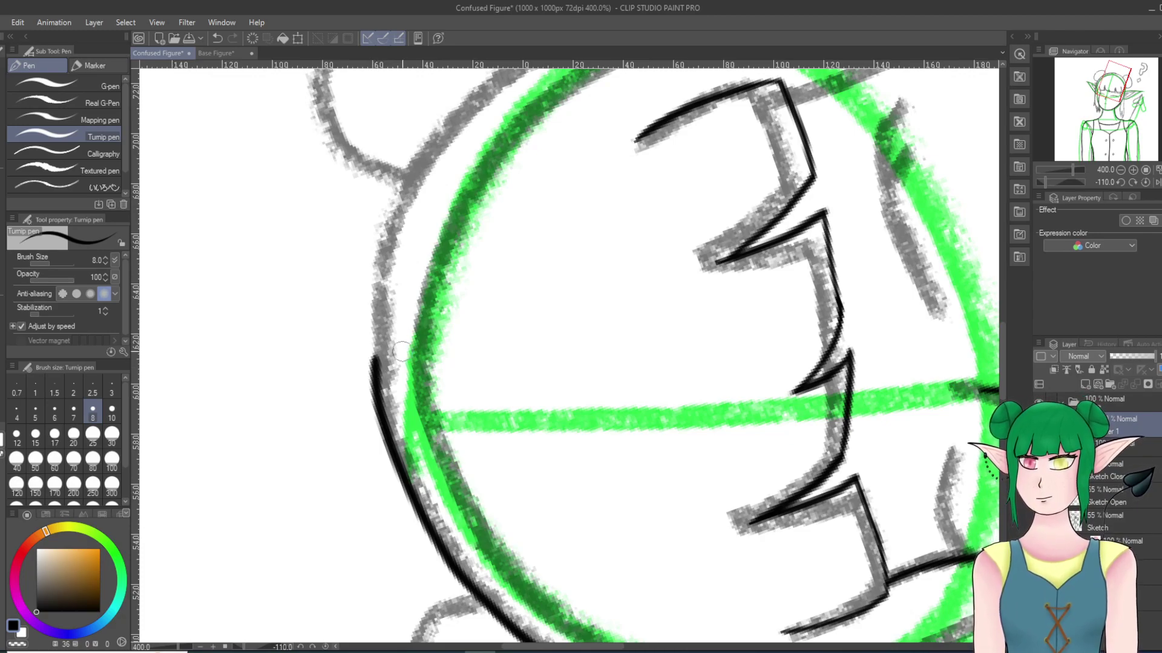
left_click_drag(374, 362, 401, 271)
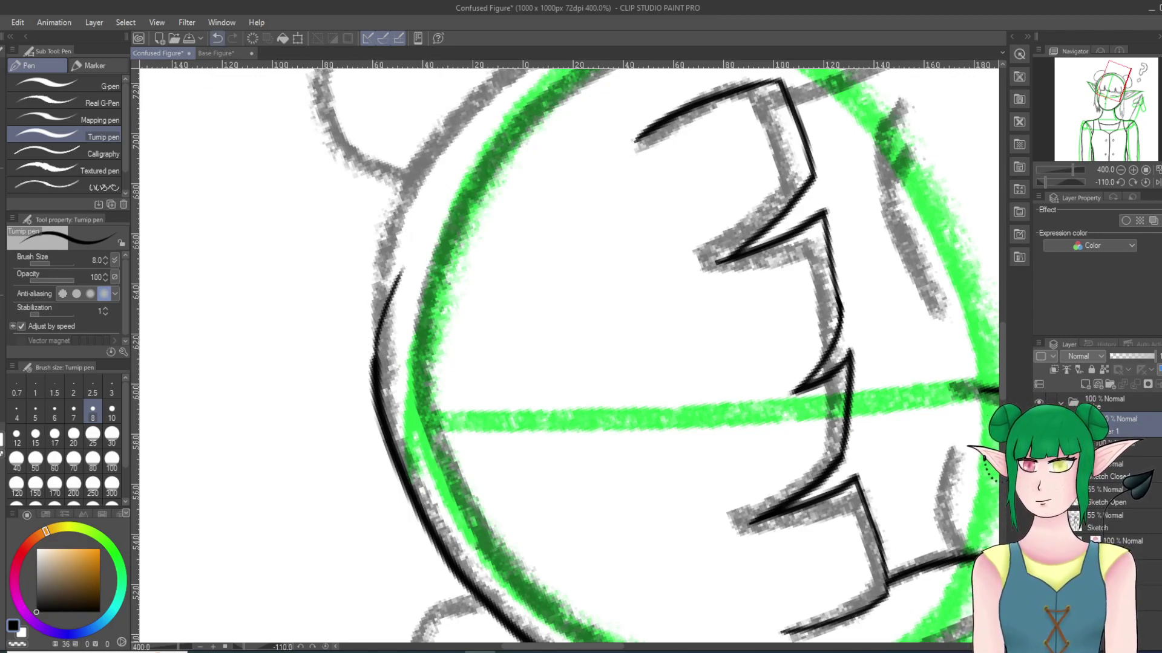
left_click(218, 38)
left_click_drag(385, 271, 373, 378)
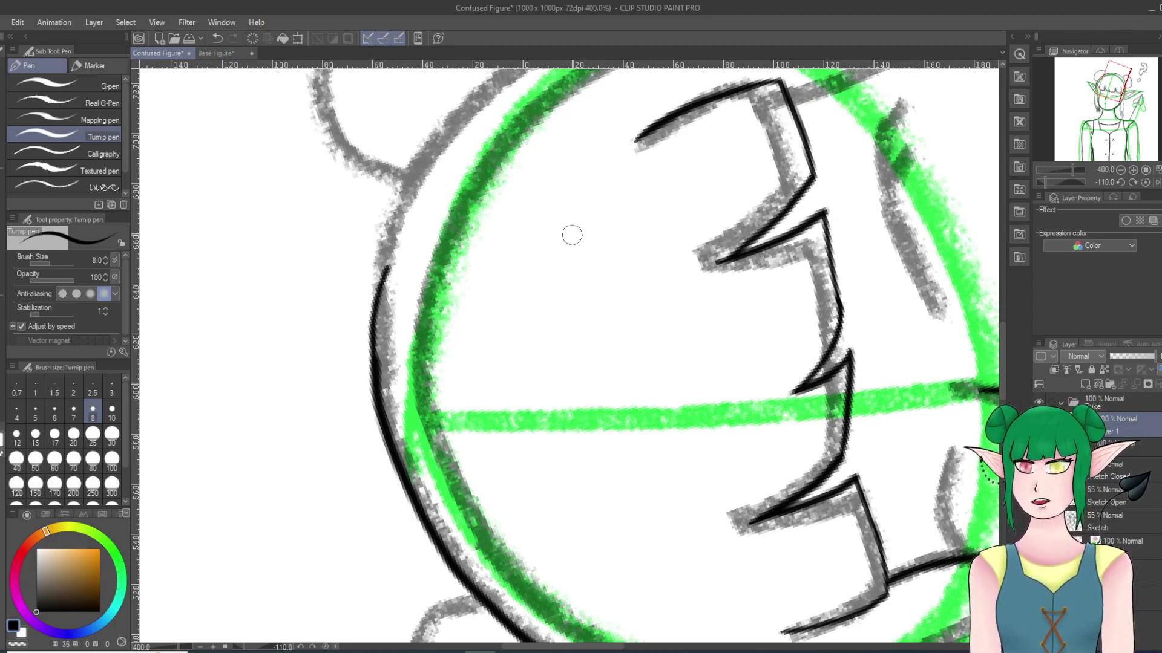
Step: Inspect the right side of the face around the fringe end, jaw, ear and sketched side lock
scroll(572, 236, "down", 3)
scroll(580, 241, "up", 3)
scroll(586, 198, "down", 20)
scroll(596, 212, "up", 8)
scroll(679, 274, "up", 8)
scroll(684, 279, "down", 14)
scroll(689, 298, "up", 4)
mouse_move(688, 297)
left_mouse_down()
mouse_move(792, 377)
mouse_move(835, 435)
left_mouse_up()
scroll(835, 435, "up", 13)
scroll(838, 436, "down", 2)
scroll(841, 446, "up", 10)
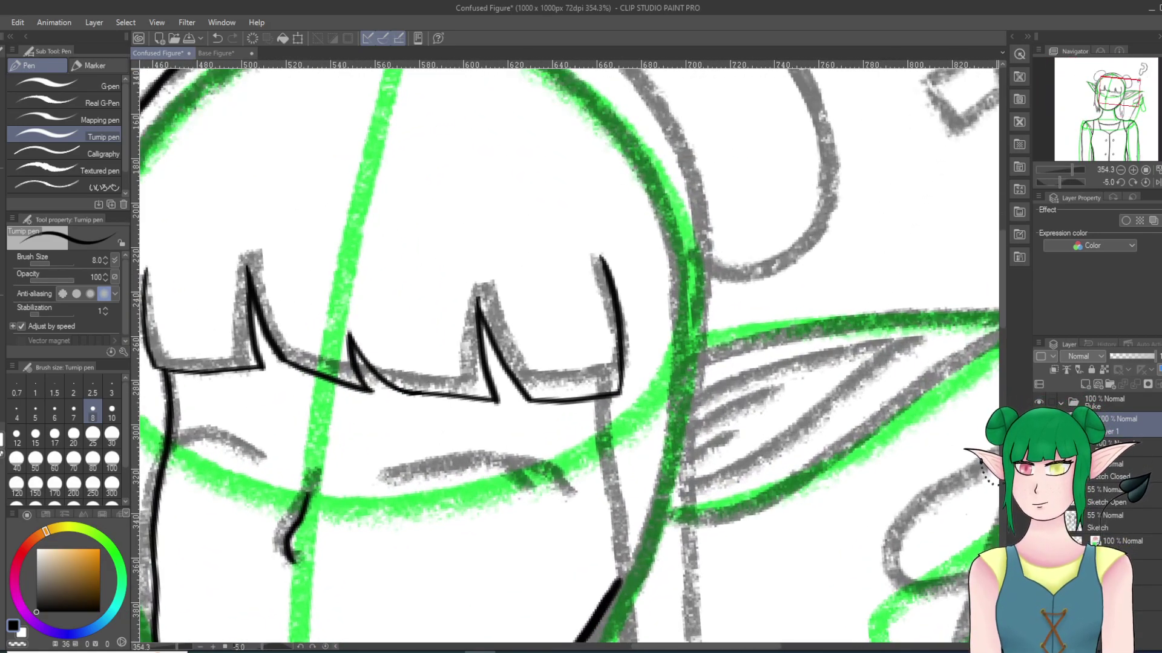
left_click_drag(1002, 306, 1002, 336)
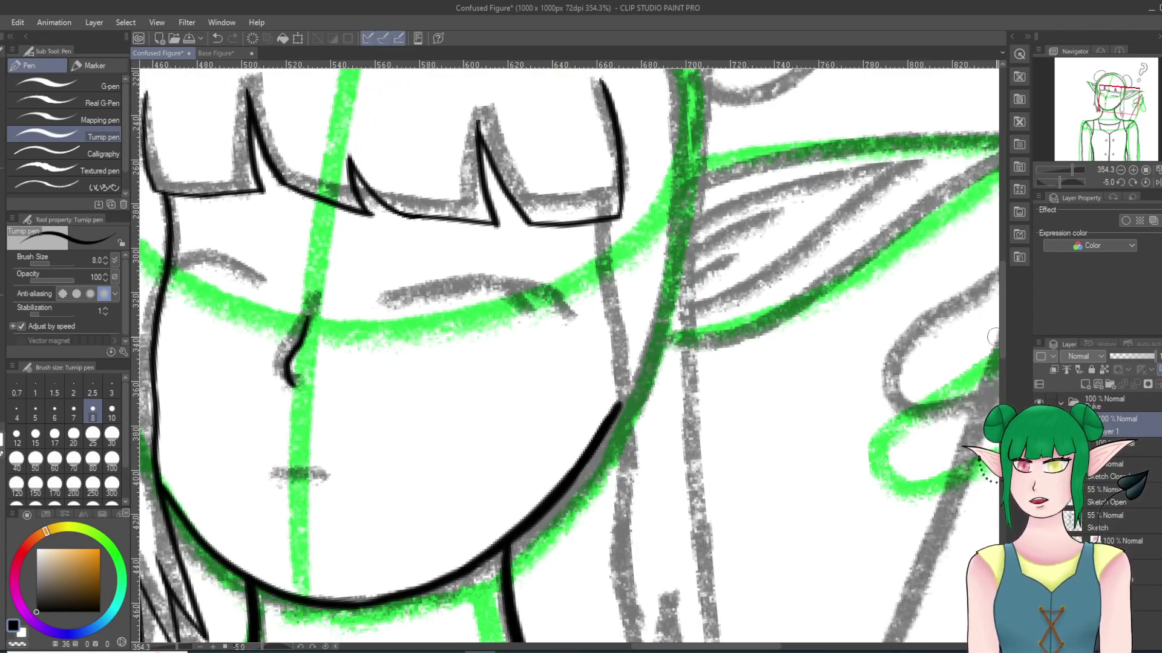
Step: Ink the inner edge of the right side lock from the fringe end down to its first pointed tips
scroll(680, 112, "down", 2)
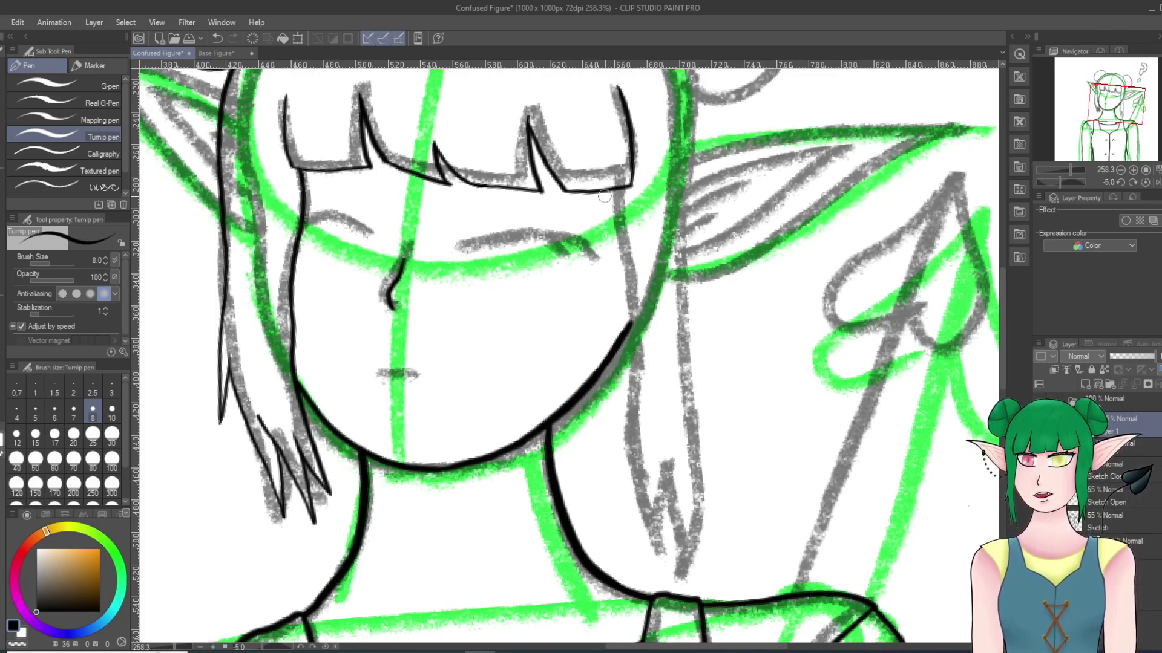
mouse_move(618, 219)
left_mouse_down()
mouse_move(635, 347)
mouse_move(627, 495)
mouse_move(630, 454)
mouse_move(643, 550)
mouse_move(665, 440)
mouse_move(643, 578)
mouse_move(660, 554)
mouse_move(678, 455)
left_mouse_up()
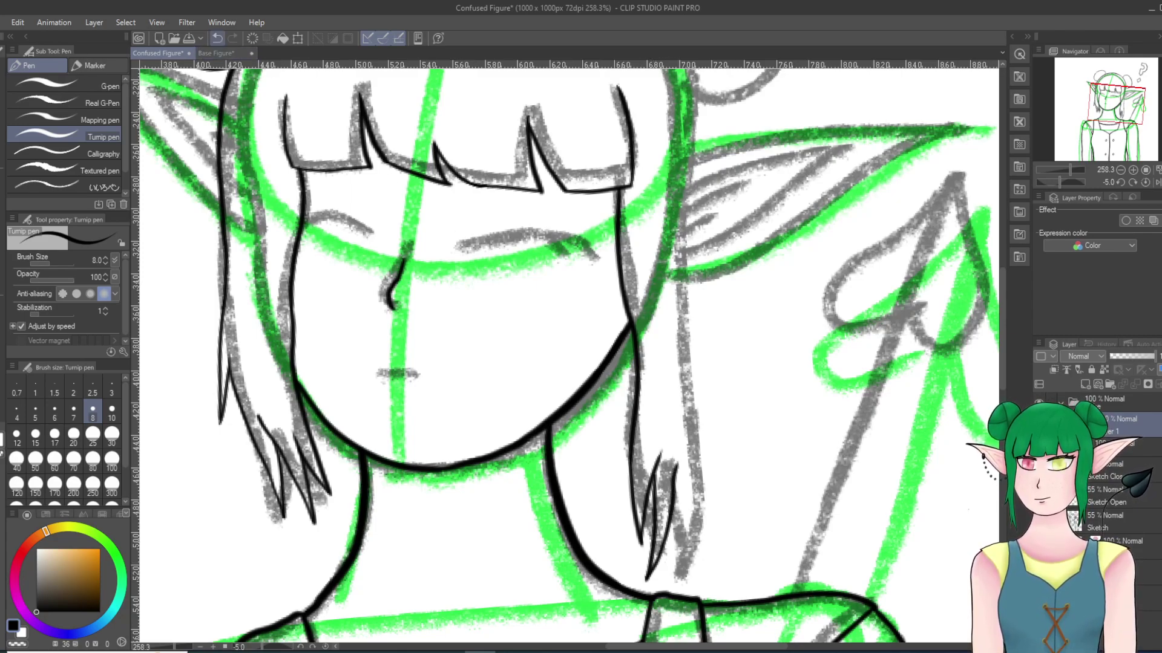
left_click(218, 38)
left_click_drag(654, 573, 689, 472)
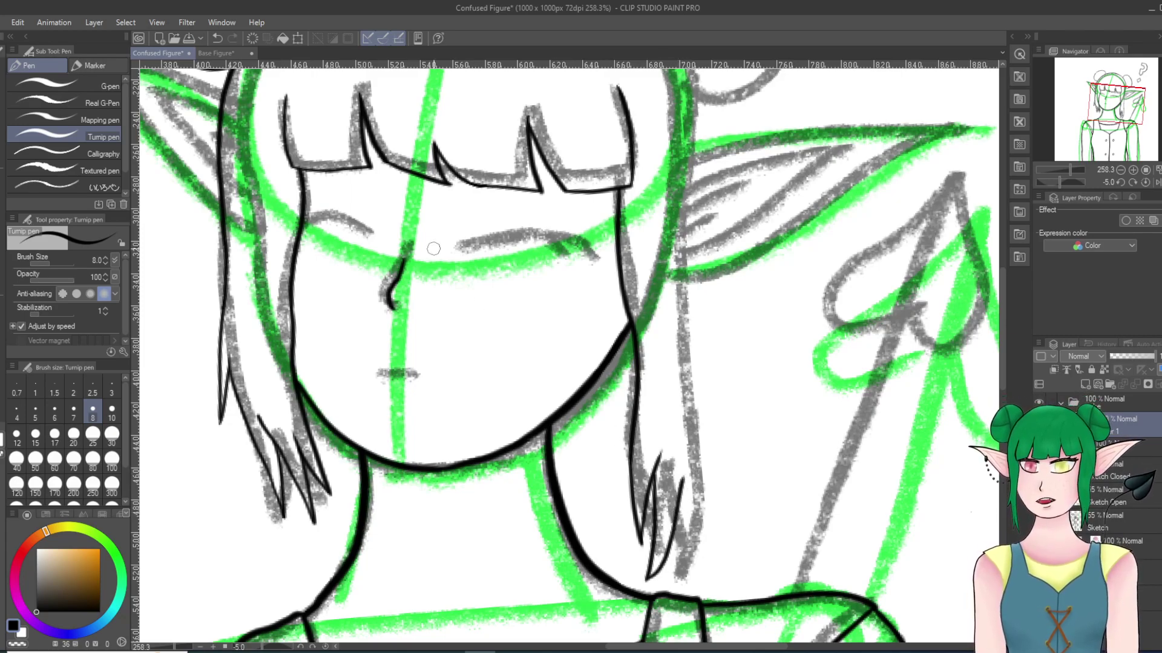
key("ctrl+z")
mouse_move(647, 579)
left_mouse_down()
mouse_move(669, 548)
mouse_move(674, 491)
mouse_move(702, 463)
left_mouse_up()
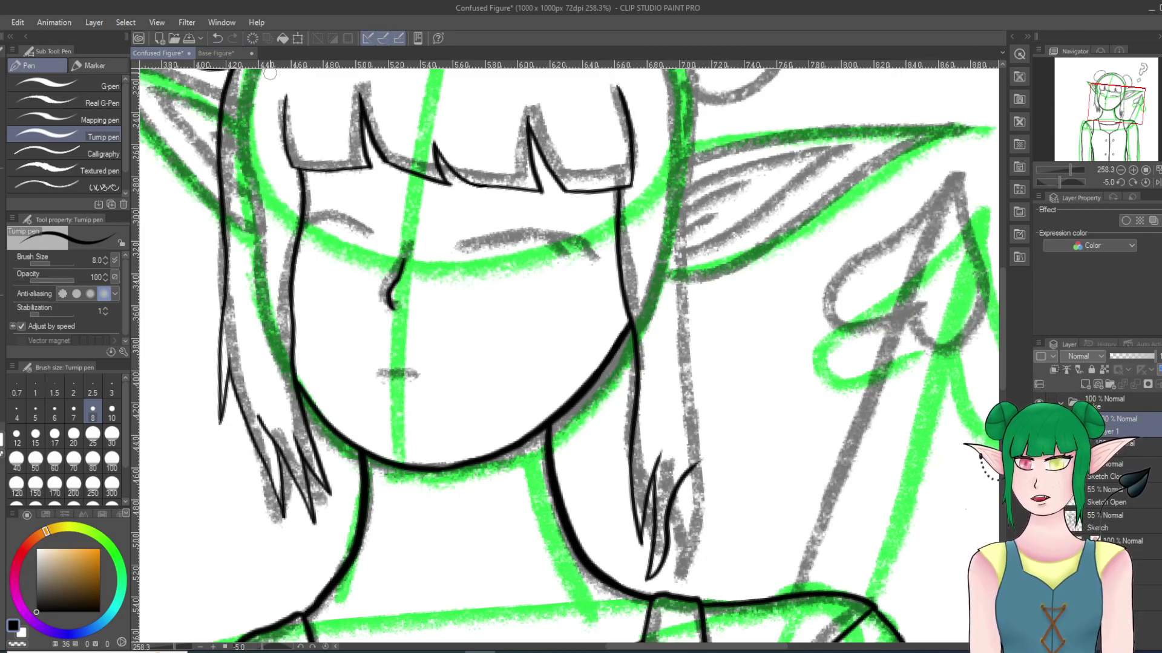
key("ctrl+z")
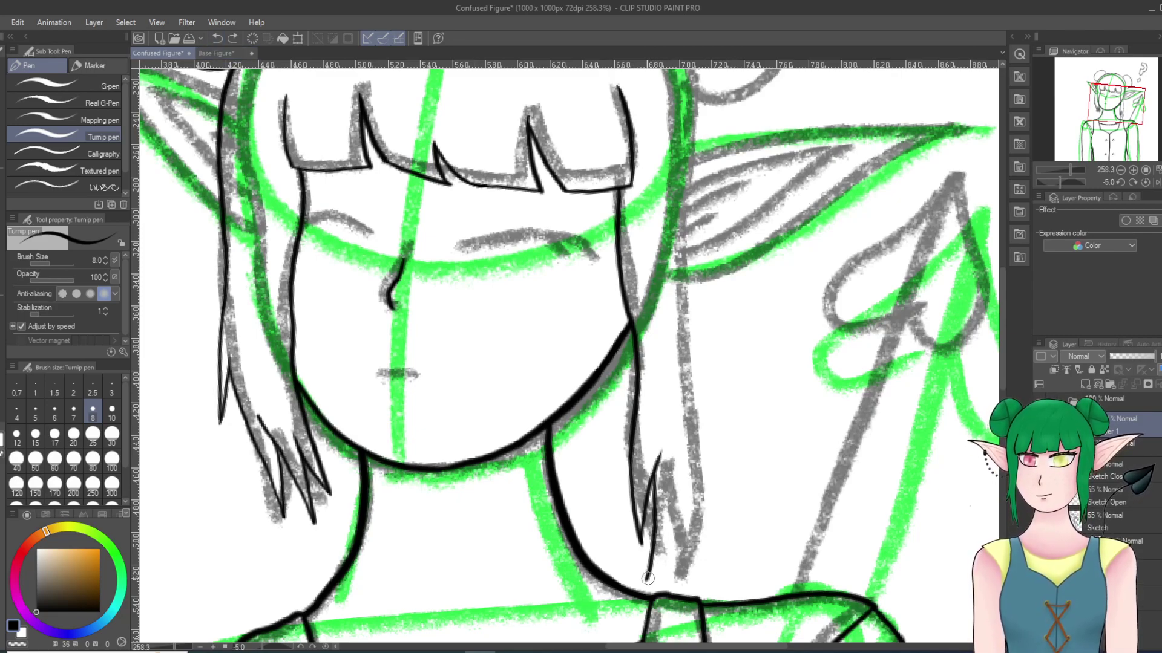
mouse_move(660, 573)
left_mouse_down()
mouse_move(676, 540)
mouse_move(676, 439)
left_mouse_up()
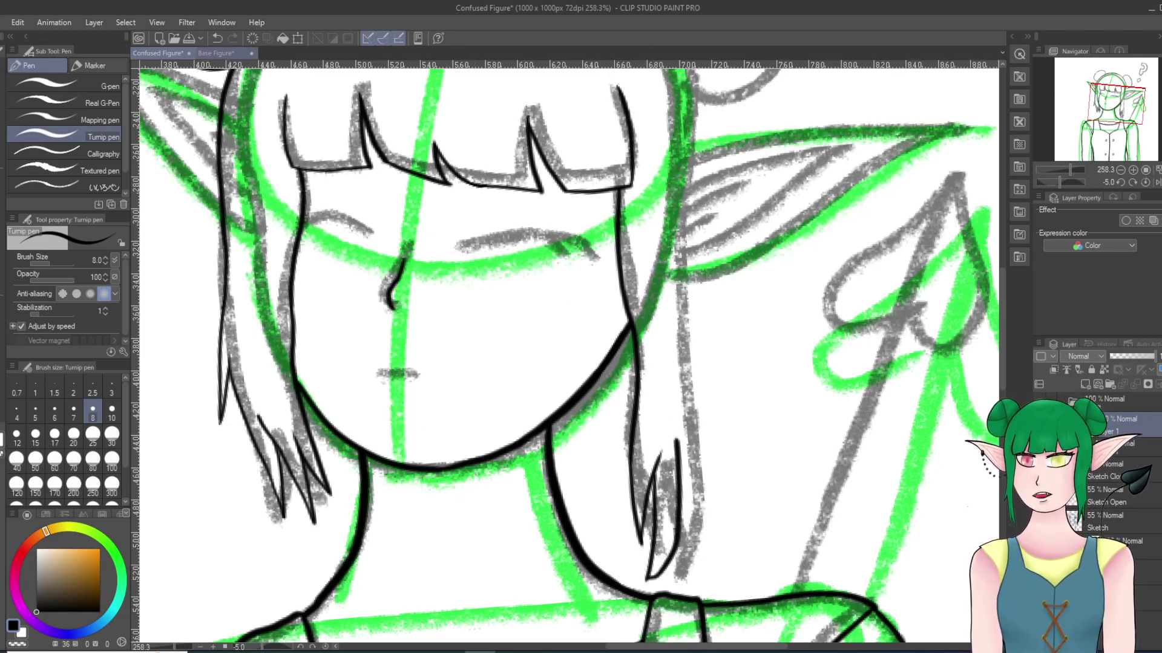
left_click(218, 38)
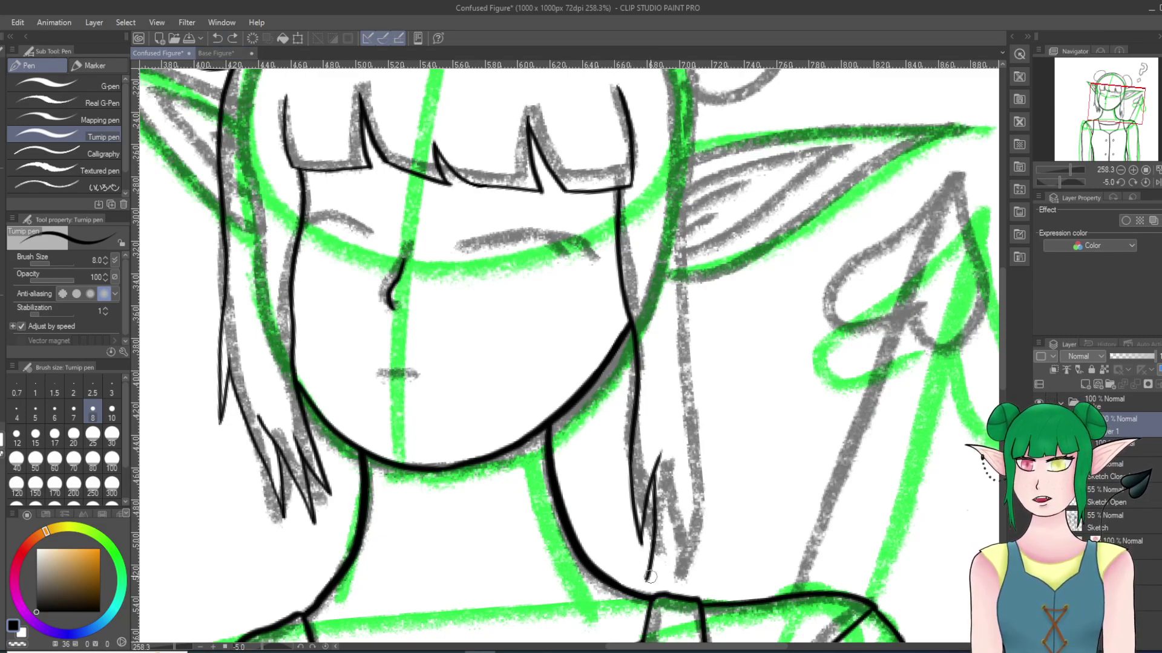
mouse_move(646, 578)
left_mouse_down()
mouse_move(680, 505)
mouse_move(680, 406)
left_mouse_up()
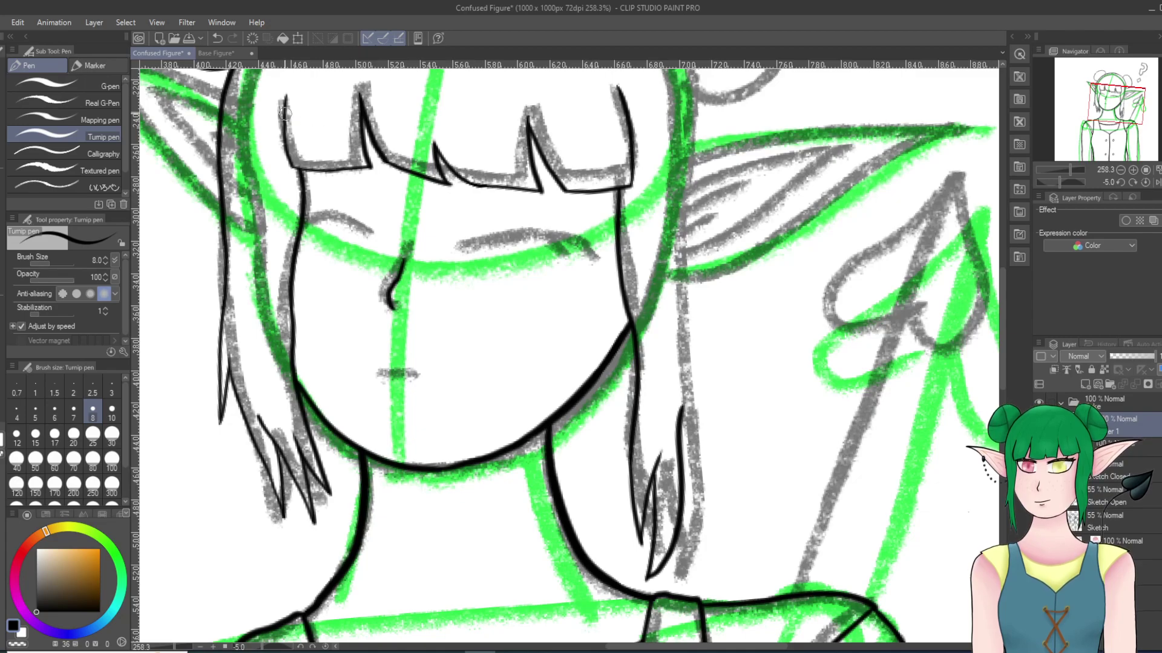
key("ctrl+z")
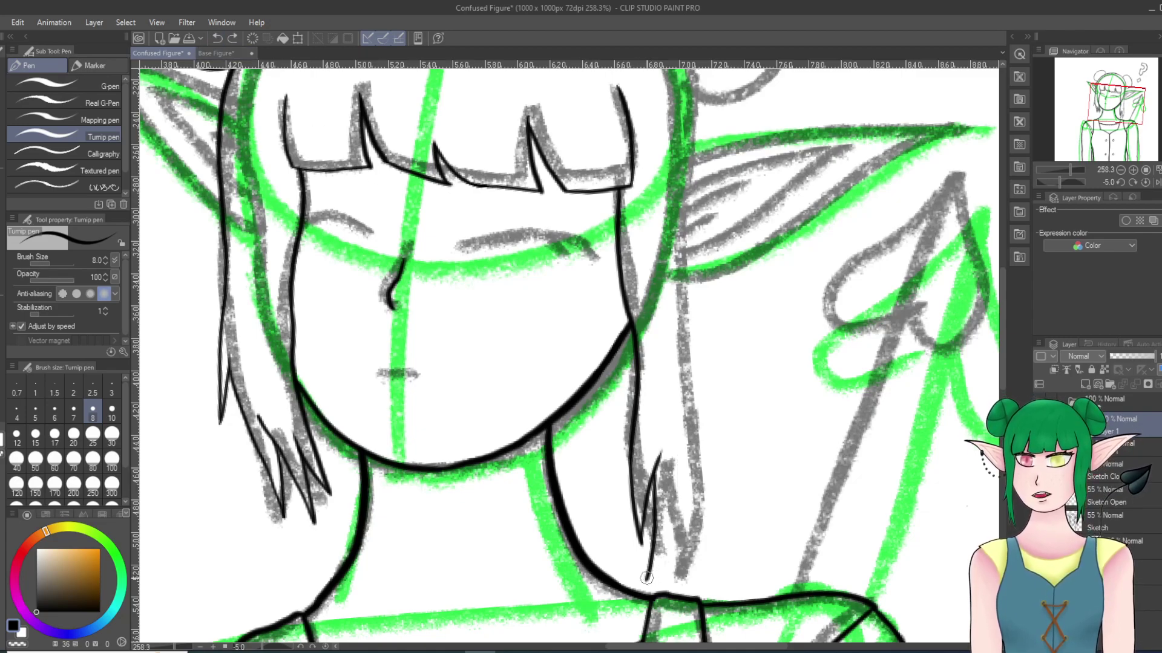
mouse_move(647, 577)
left_mouse_down()
mouse_move(673, 487)
mouse_move(675, 404)
left_mouse_up()
left_click_drag(676, 463, 694, 511)
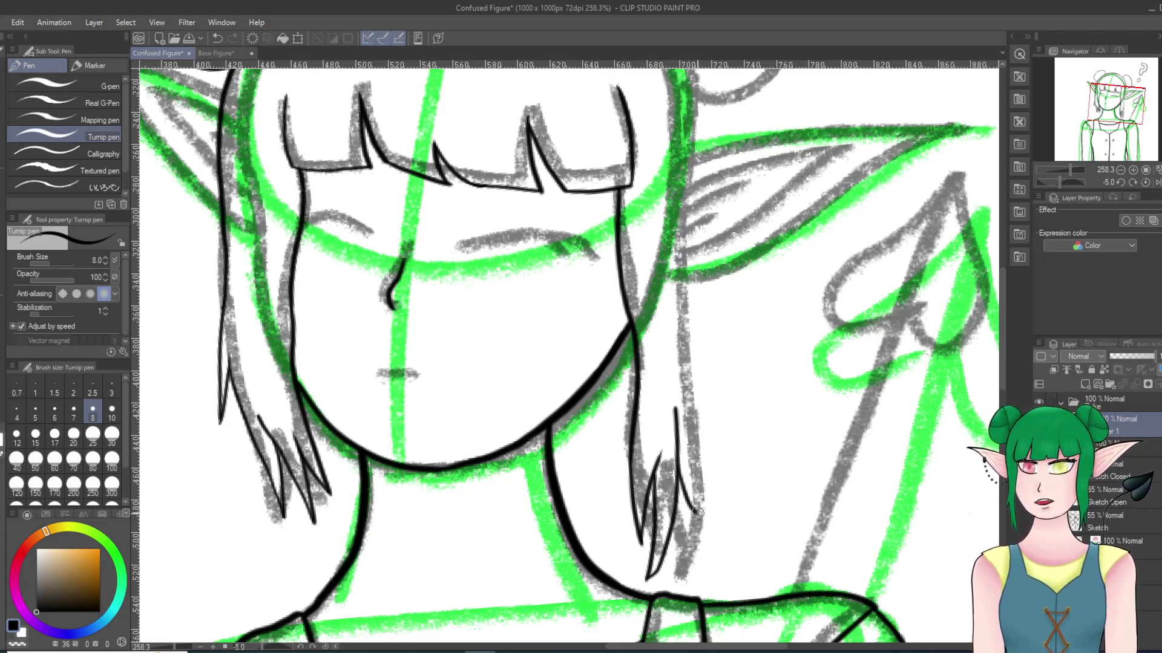
key("ctrl+z")
key("ctrl+z")
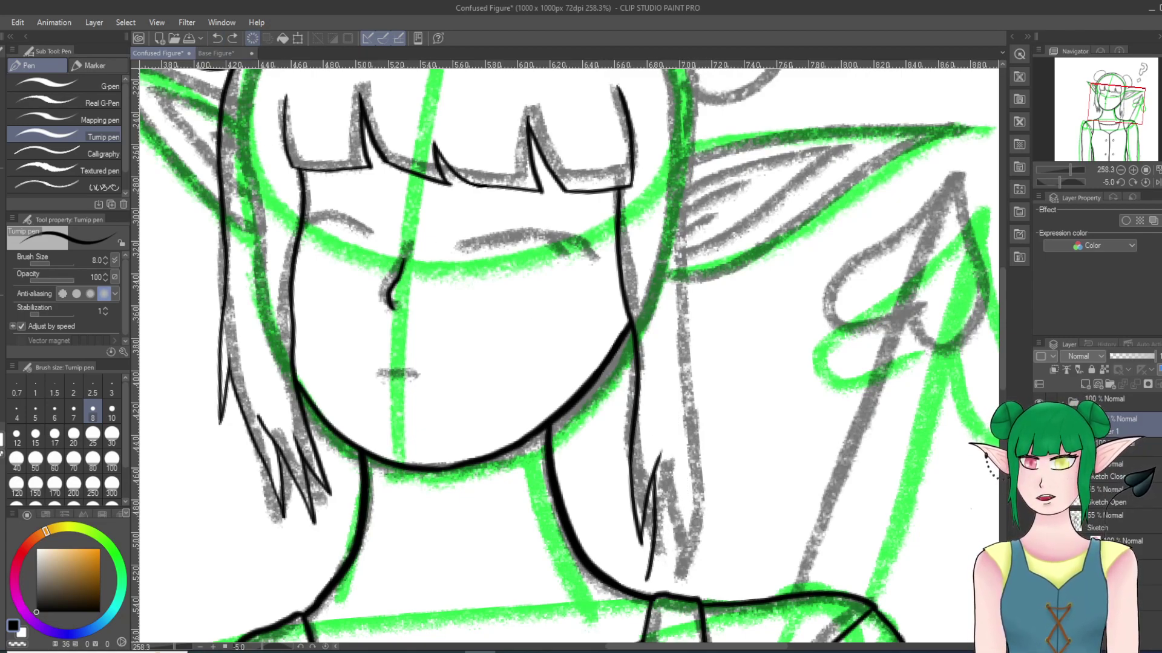
mouse_move(646, 579)
left_mouse_down()
mouse_move(669, 556)
mouse_move(685, 502)
left_mouse_up()
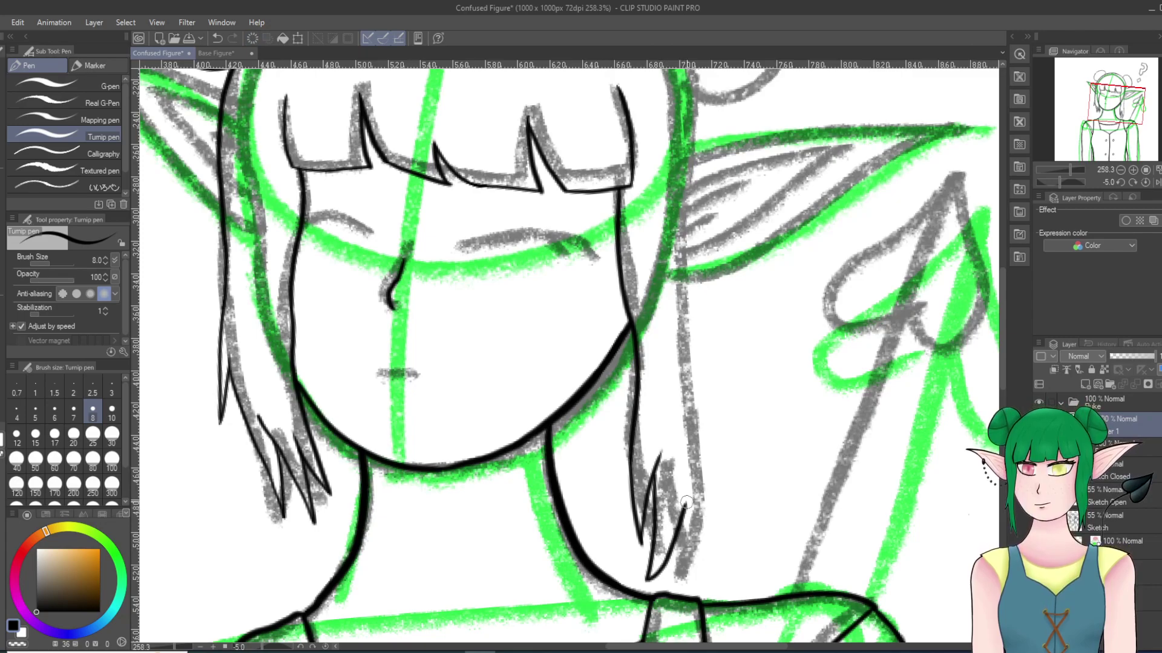
key("ctrl+z")
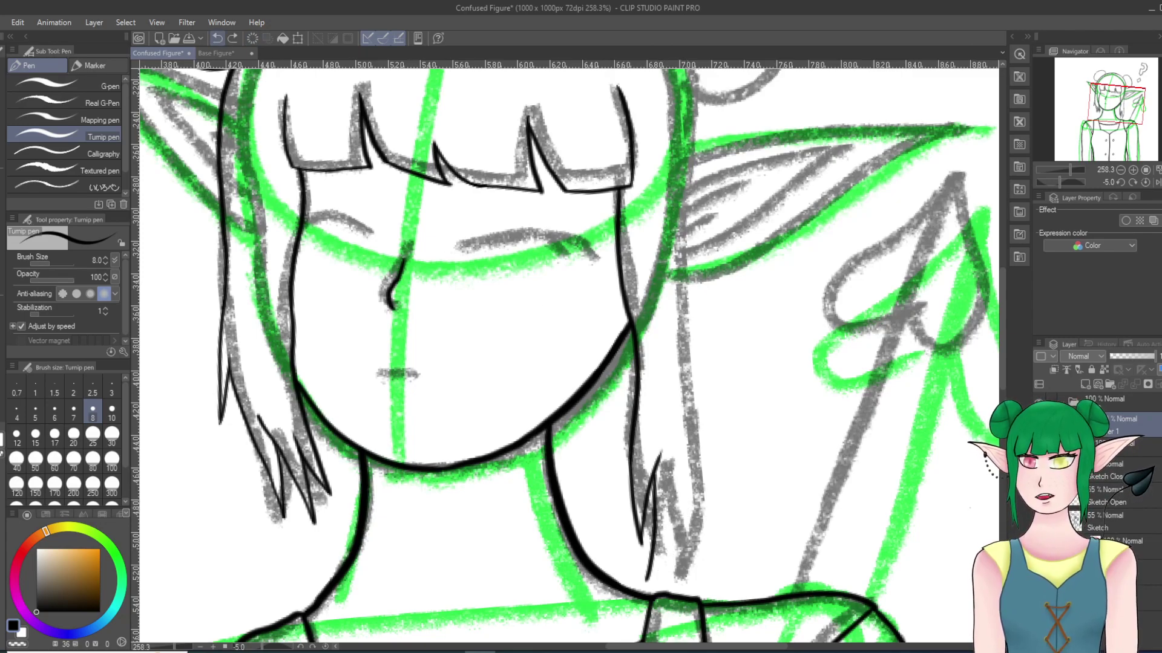
Step: Ink the remaining pointed tips of the right side lock and the lower part of its outer edge
scroll(586, 501, "up", 8)
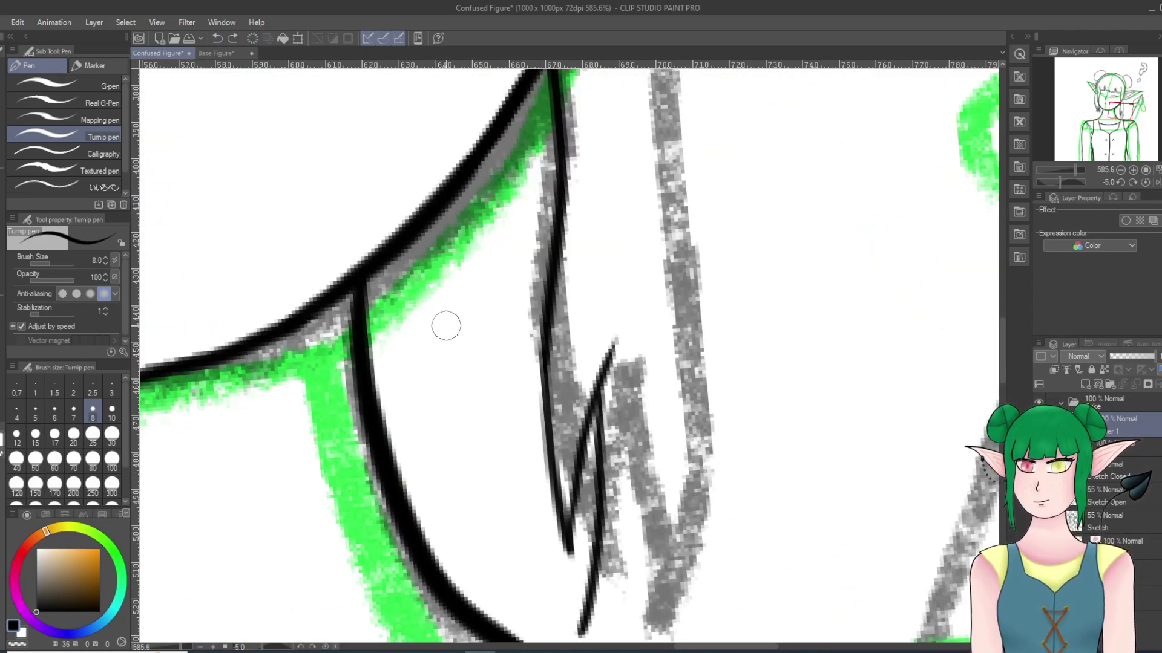
scroll(451, 329, "down", 3)
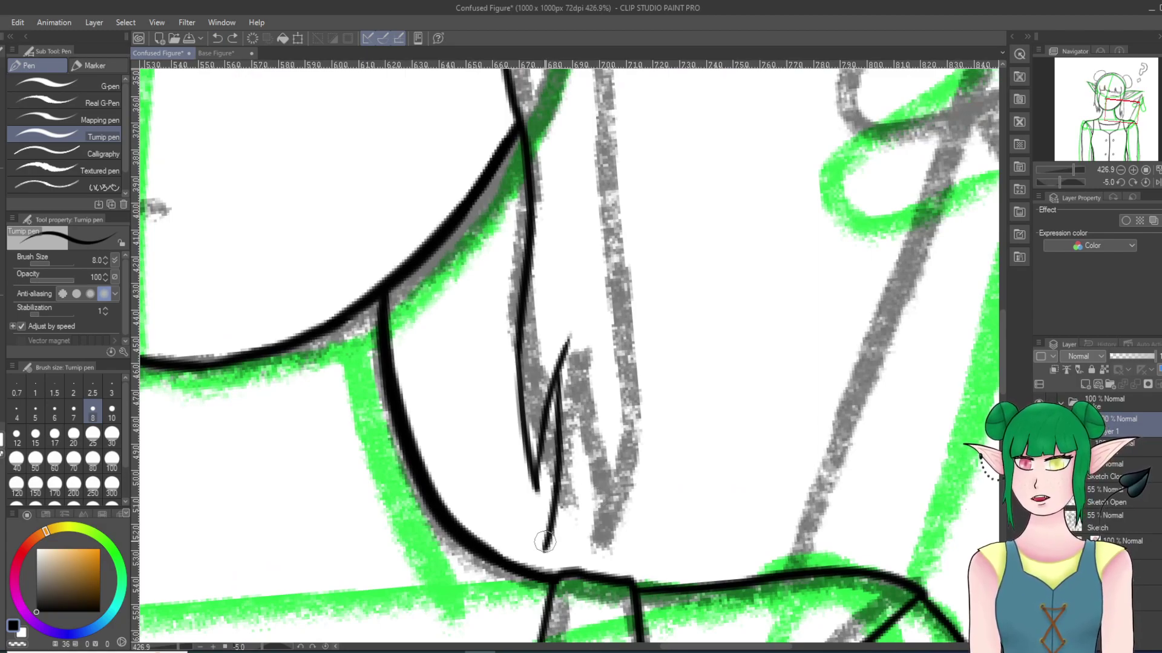
mouse_move(545, 550)
left_mouse_down()
mouse_move(566, 529)
mouse_move(616, 413)
left_mouse_up()
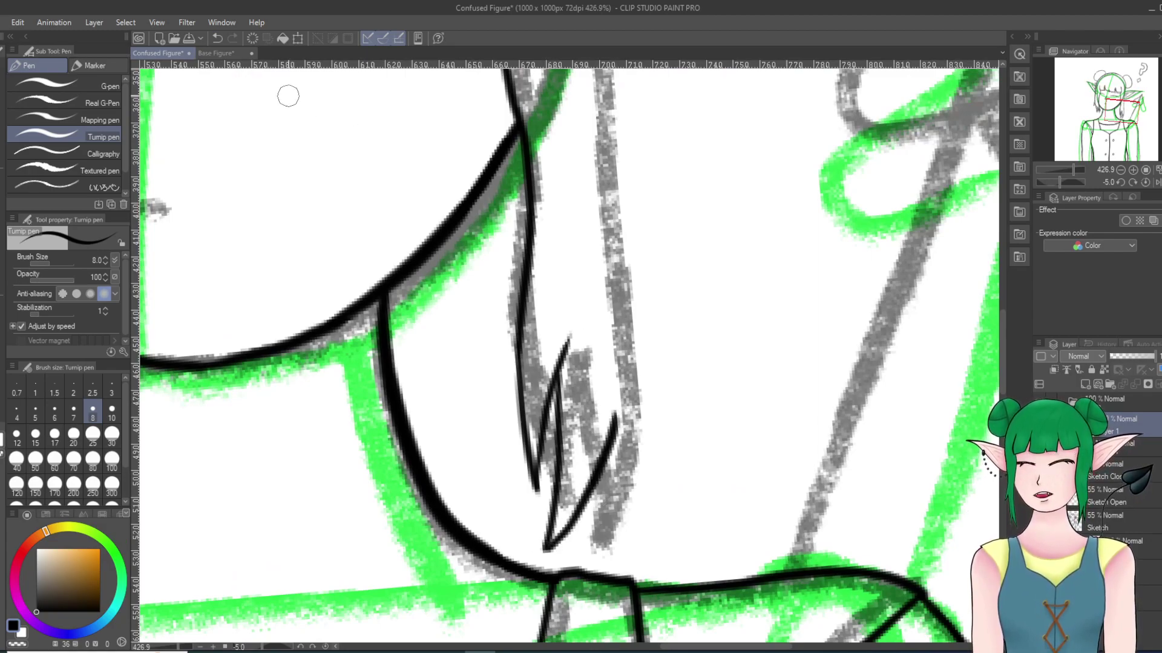
left_click(218, 38)
left_click_drag(545, 551, 614, 413)
mouse_move(602, 453)
left_mouse_down()
mouse_move(636, 520)
mouse_move(650, 342)
mouse_move(639, 380)
mouse_move(640, 202)
left_mouse_up()
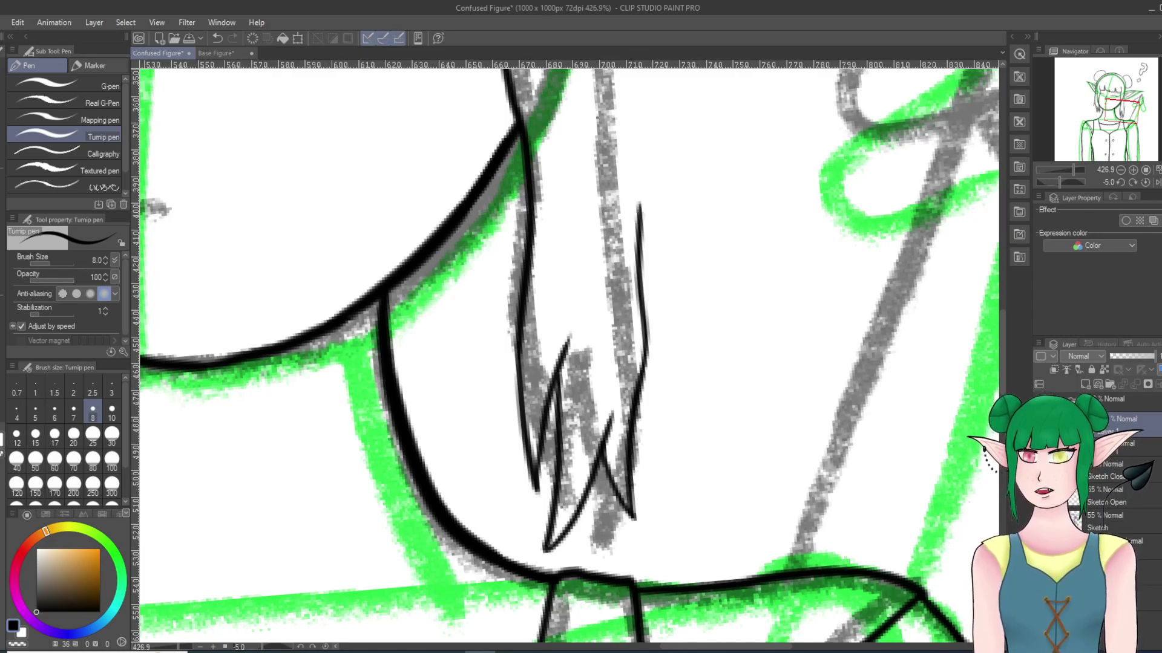
Step: Extend the right side lock's outer edge up to the ear, with a small pointed flick beneath the ear
scroll(576, 226, "down", 10)
scroll(601, 144, "up", 8)
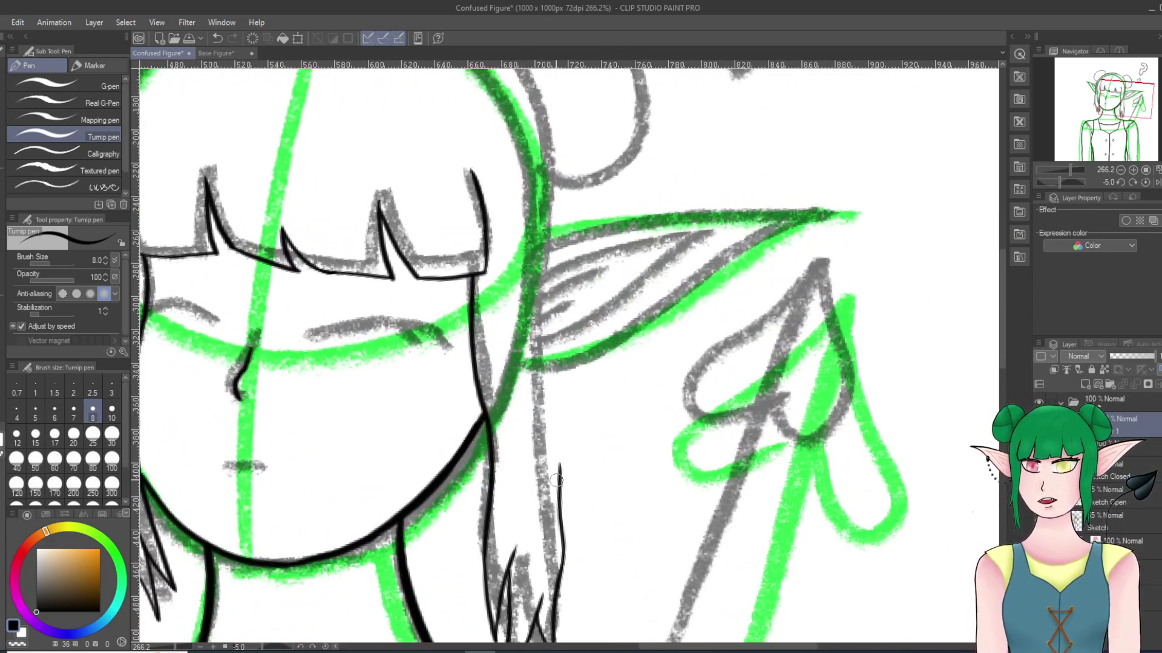
mouse_move(558, 473)
left_mouse_down()
mouse_move(539, 340)
mouse_move(535, 349)
mouse_move(566, 387)
mouse_move(552, 342)
mouse_move(555, 263)
mouse_move(548, 311)
mouse_move(547, 298)
mouse_move(554, 256)
left_mouse_up()
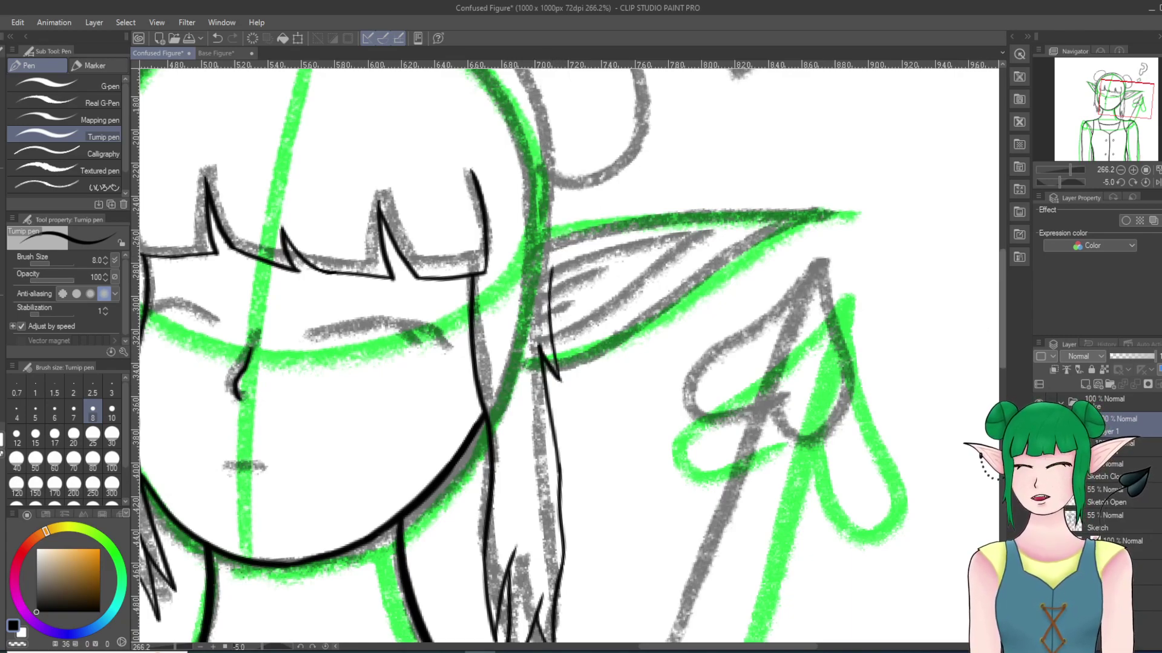
Step: Continue the inked hair outline from in front of the right ear up along the base of the right bun
scroll(549, 461, "up", 5)
left_click_drag(550, 440, 555, 360)
key("ctrl+z")
key("minus")
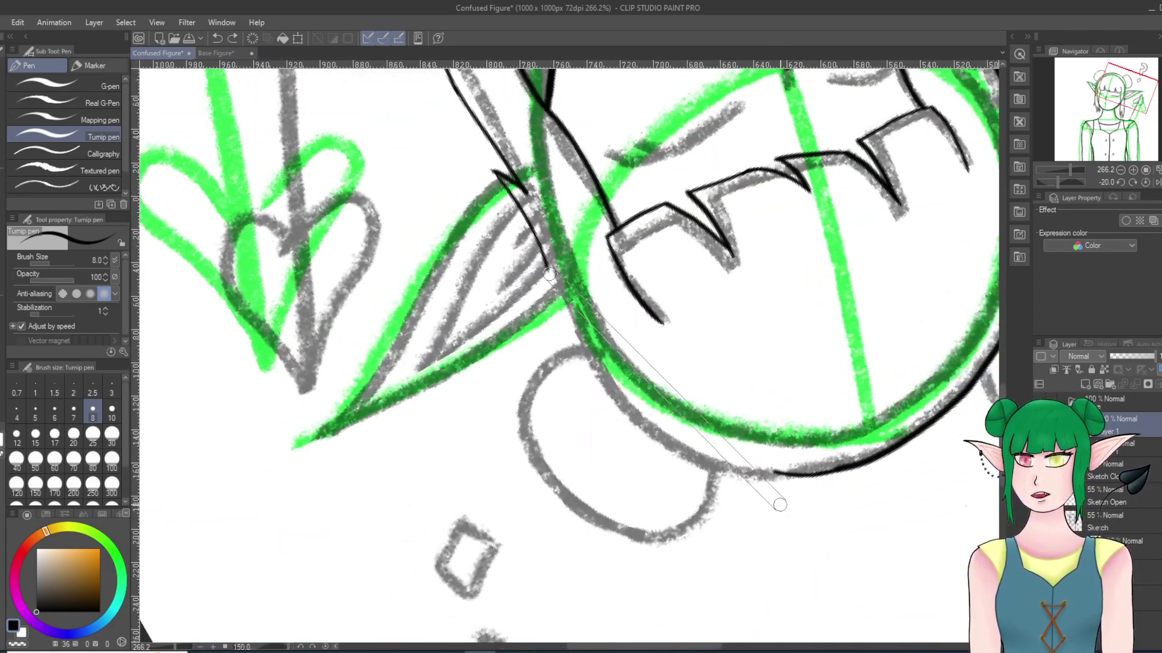
left_click_drag(780, 505, 783, 506)
scroll(785, 506, "up", 2)
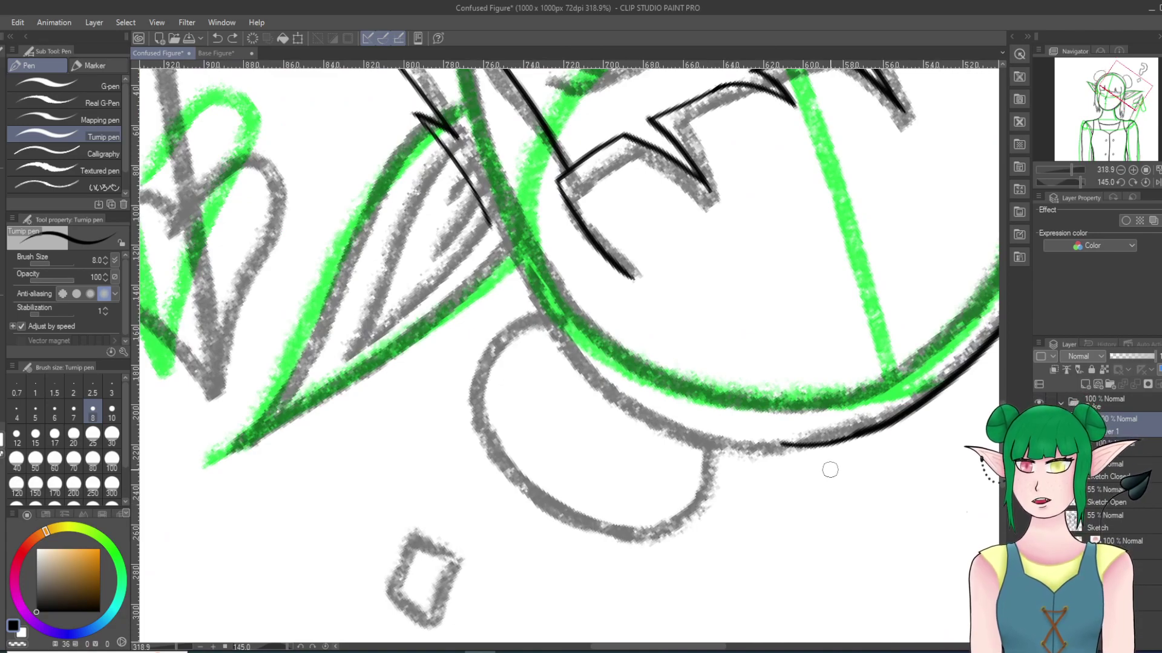
mouse_move(489, 223)
left_mouse_down()
mouse_move(520, 290)
mouse_move(596, 390)
mouse_move(637, 418)
left_mouse_up()
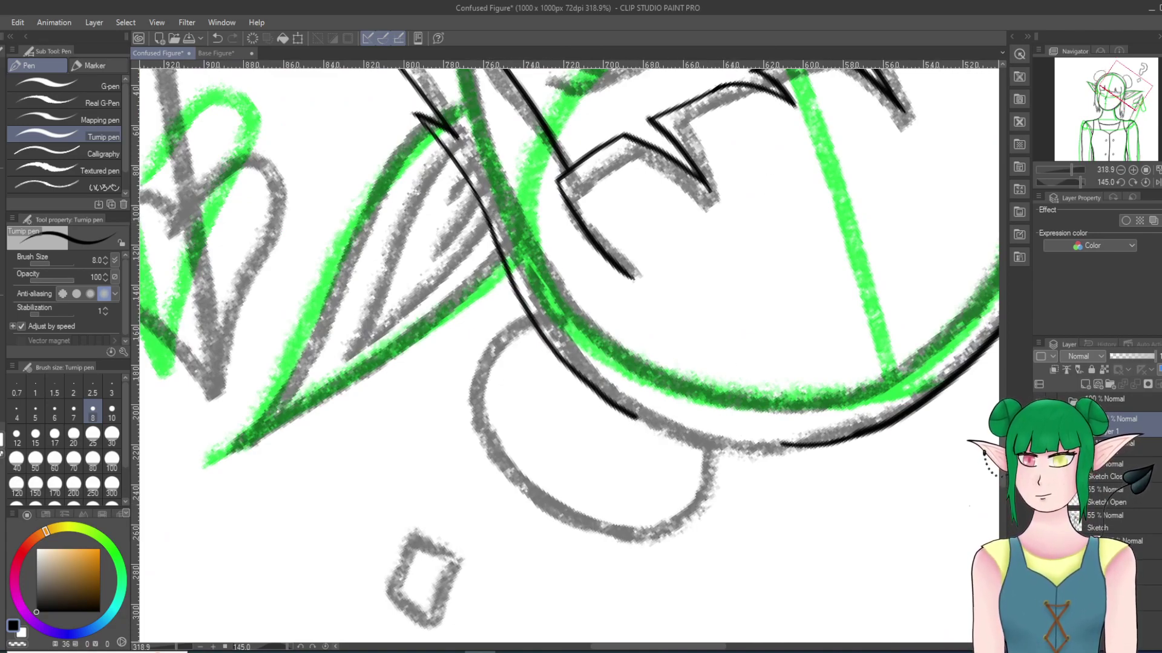
Step: Close the gap beside the right bun by inking the hair outline until it joins the crown line
left_click_drag(806, 180, 762, 439)
scroll(657, 543, "up", 4)
scroll(250, 322, "down", 5, "shift")
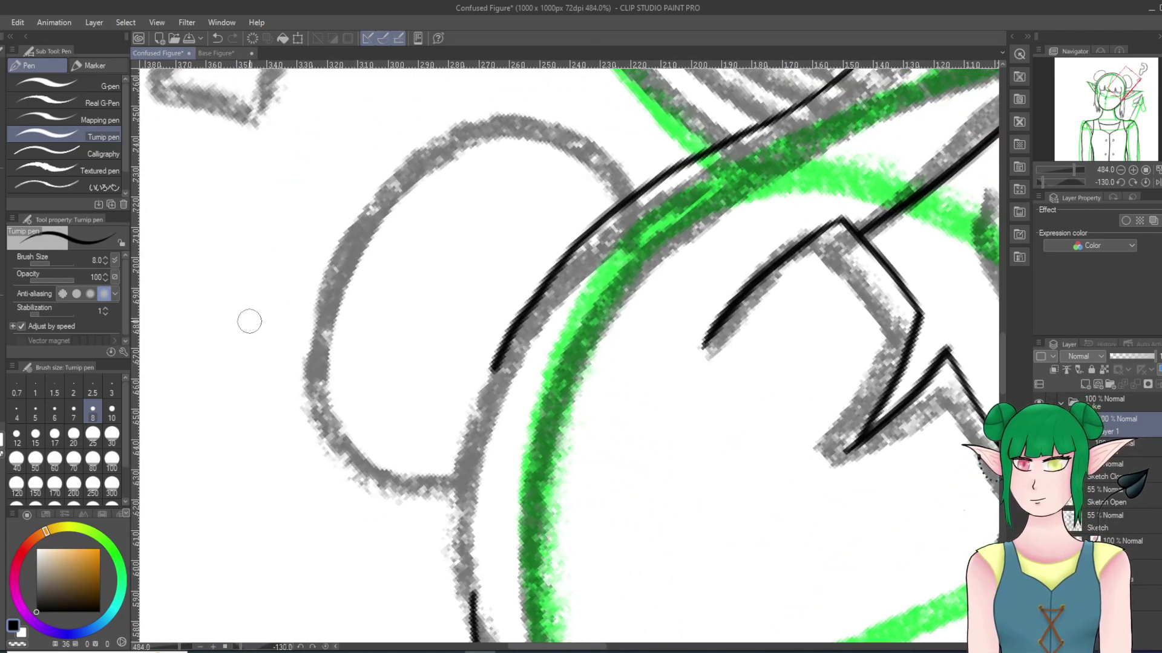
scroll(249, 321, "down", 5)
scroll(254, 385, "up", 3)
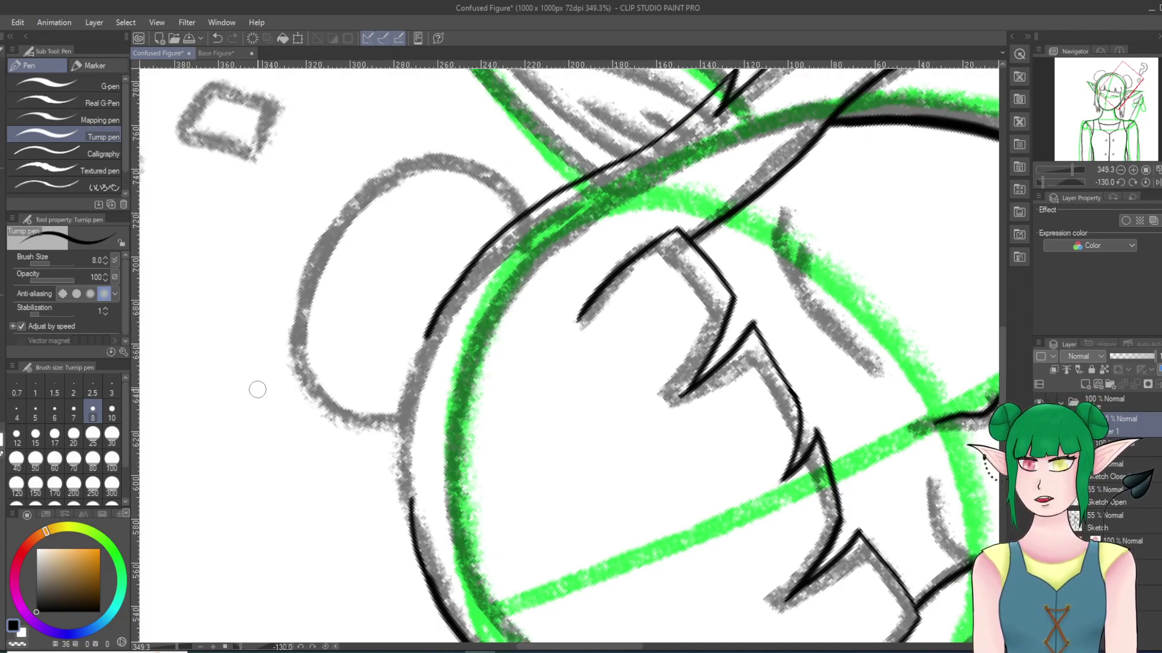
left_click_drag(422, 352, 414, 501)
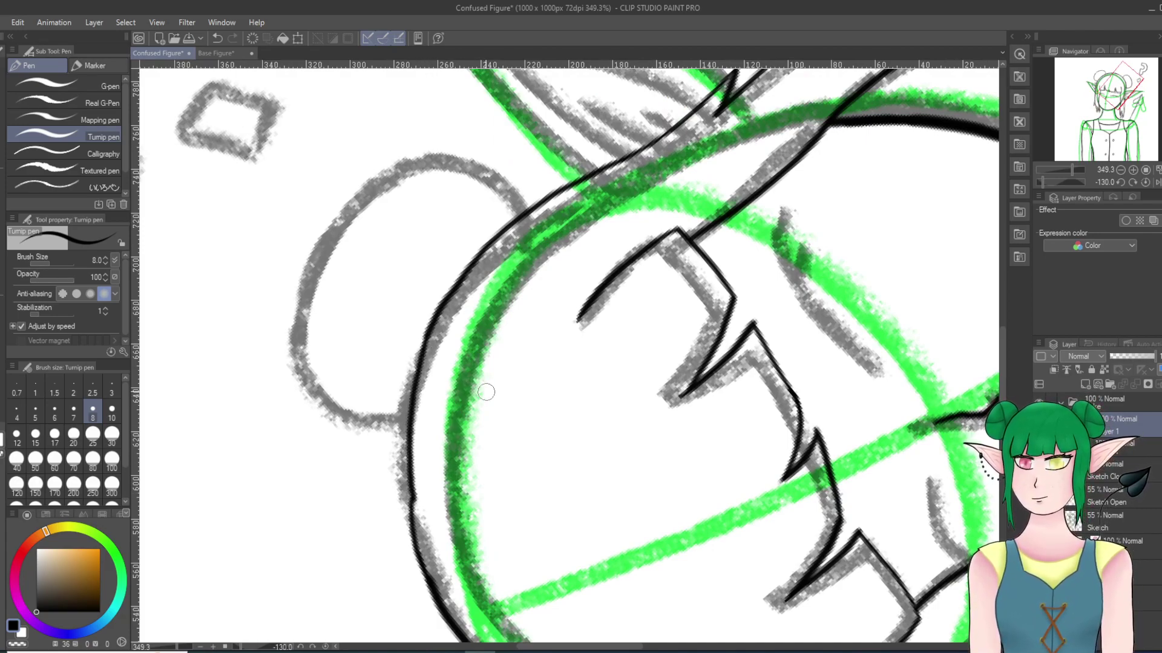
Step: Examine the inked hair outline around the whole head and return the canvas to its upright orientation
scroll(734, 148, "up", 1)
scroll(644, 268, "down", 15, "shift")
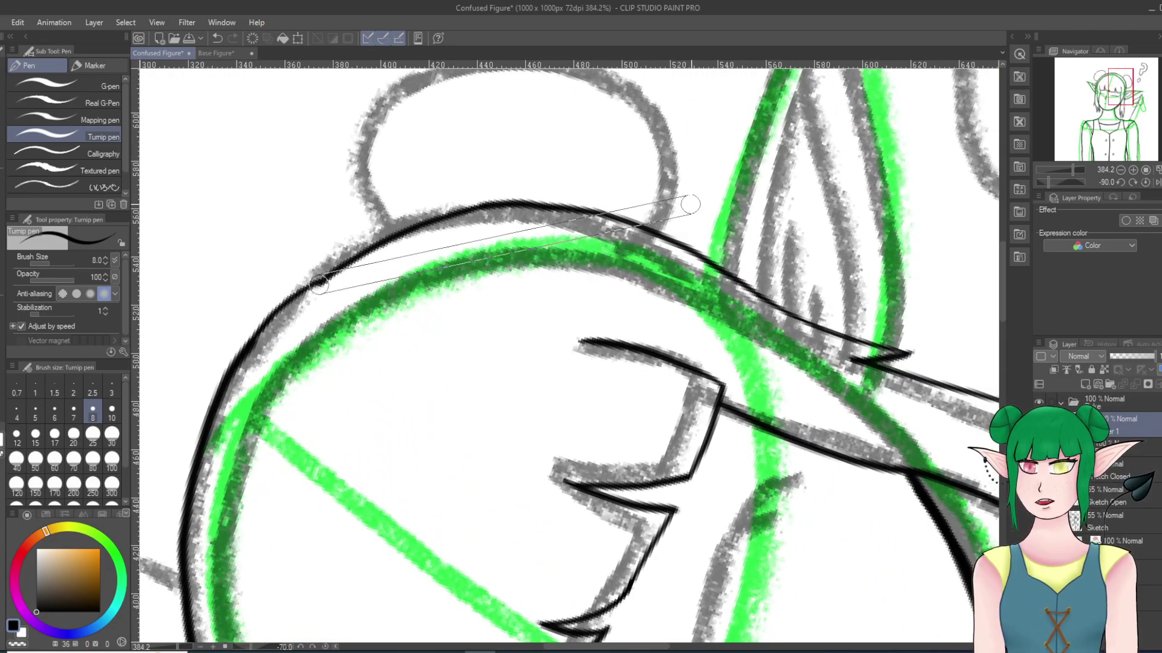
scroll(468, 161, "down", 4, "shift")
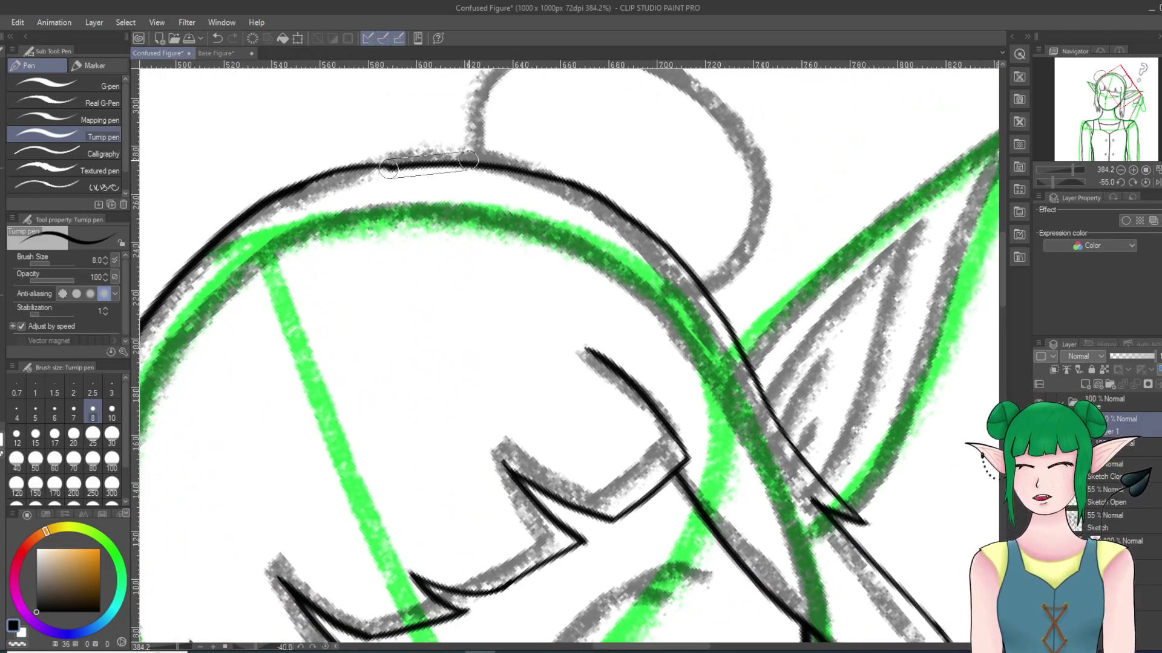
scroll(467, 160, "down", 1)
scroll(468, 160, "down", 12)
scroll(439, 158, "down", 6, "shift")
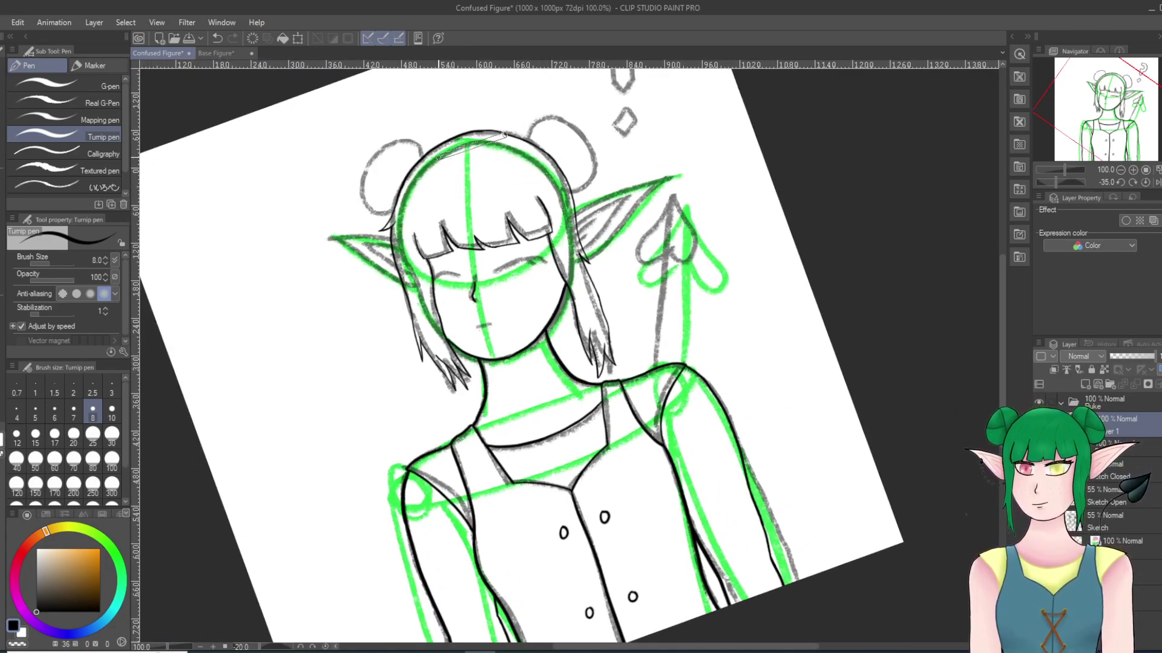
scroll(481, 159, "up", 1)
scroll(482, 160, "down", 1, "shift")
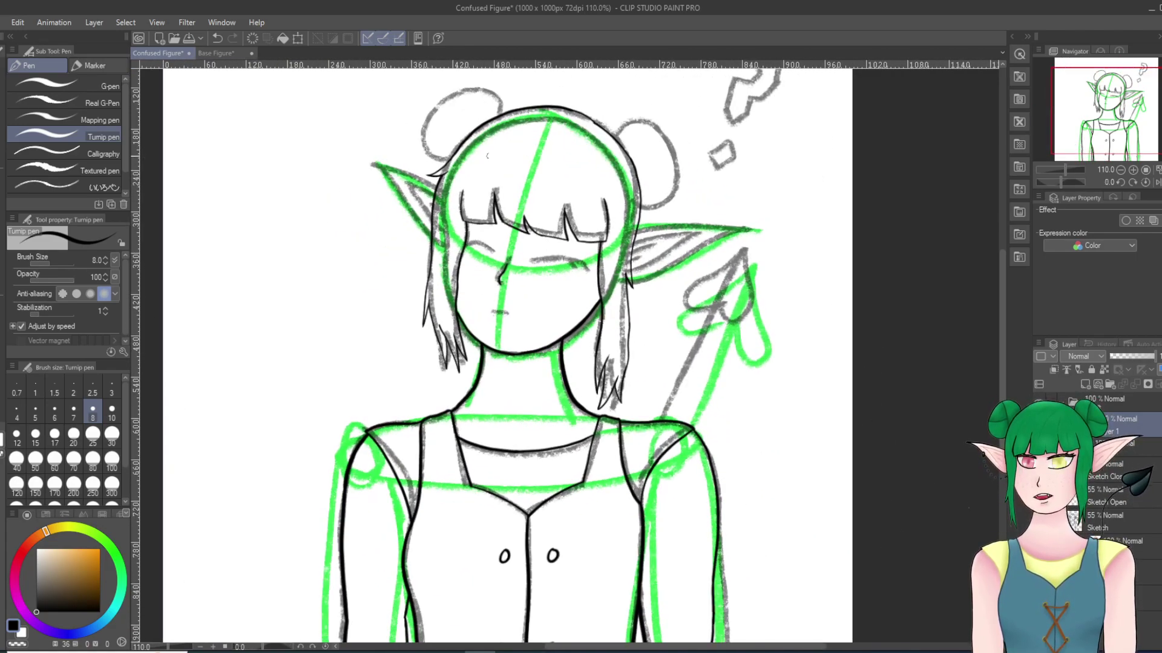
scroll(500, 115, "up", 2)
scroll(435, 98, "up", 8)
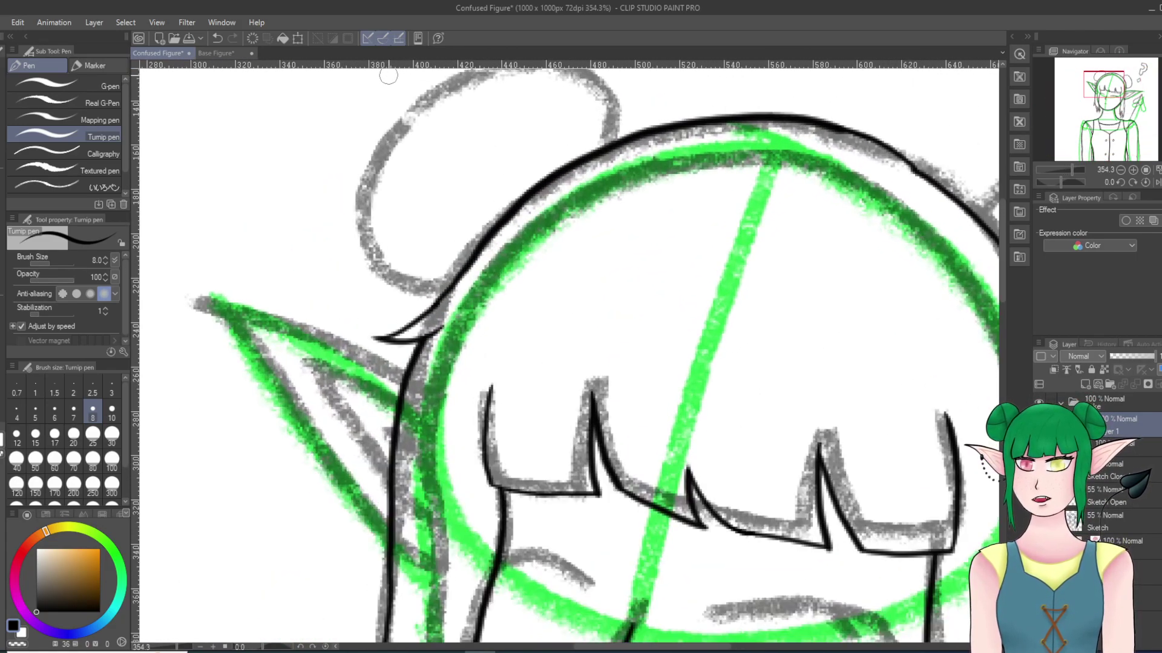
scroll(466, 153, "down", 5)
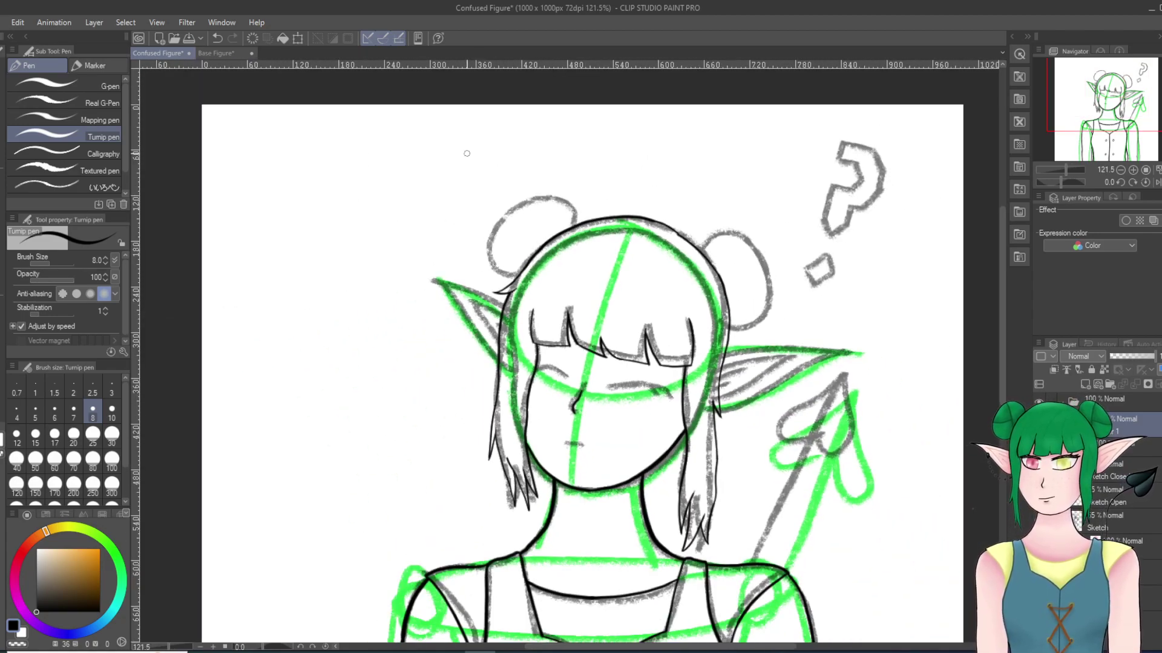
scroll(466, 154, "up", 1)
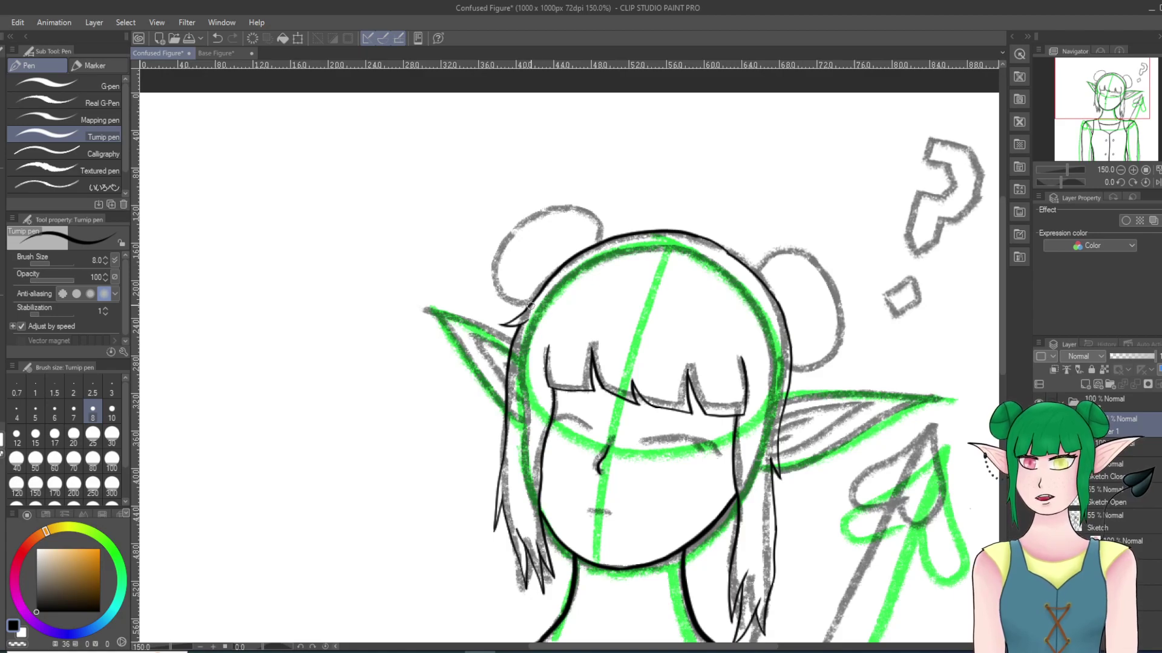
mouse_move(519, 308)
left_mouse_down()
mouse_move(496, 261)
mouse_move(558, 201)
mouse_move(592, 216)
mouse_move(582, 245)
left_mouse_up()
key("ctrl+z")
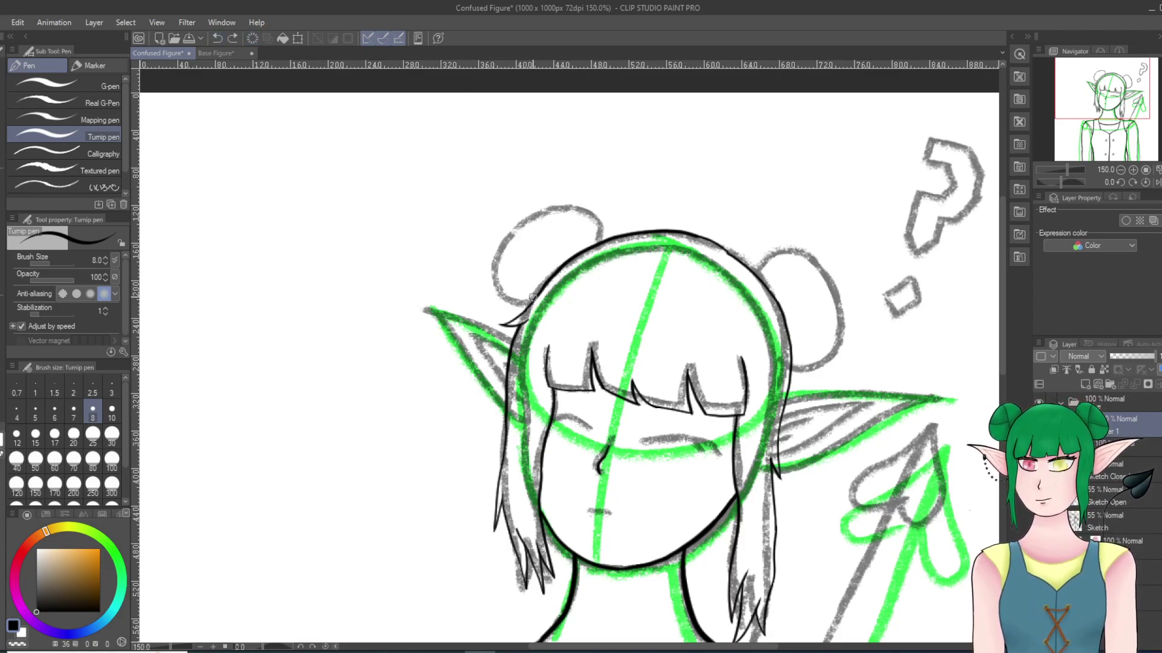
mouse_move(528, 305)
left_mouse_down()
mouse_move(519, 230)
mouse_move(586, 254)
left_mouse_up()
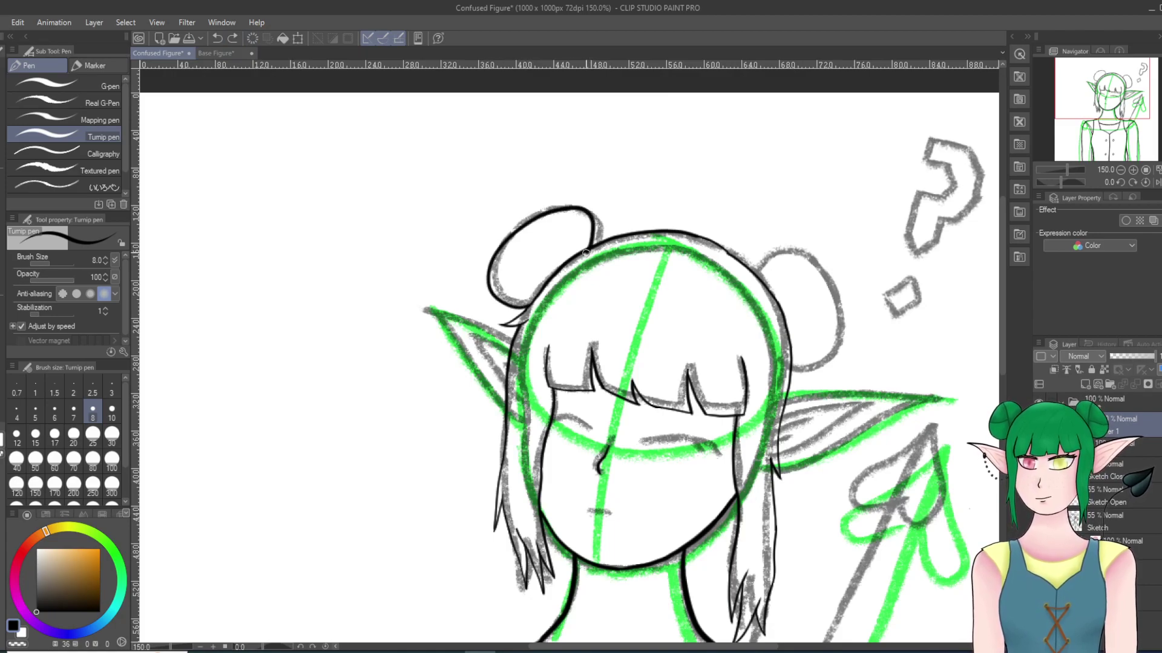
key("ctrl+z")
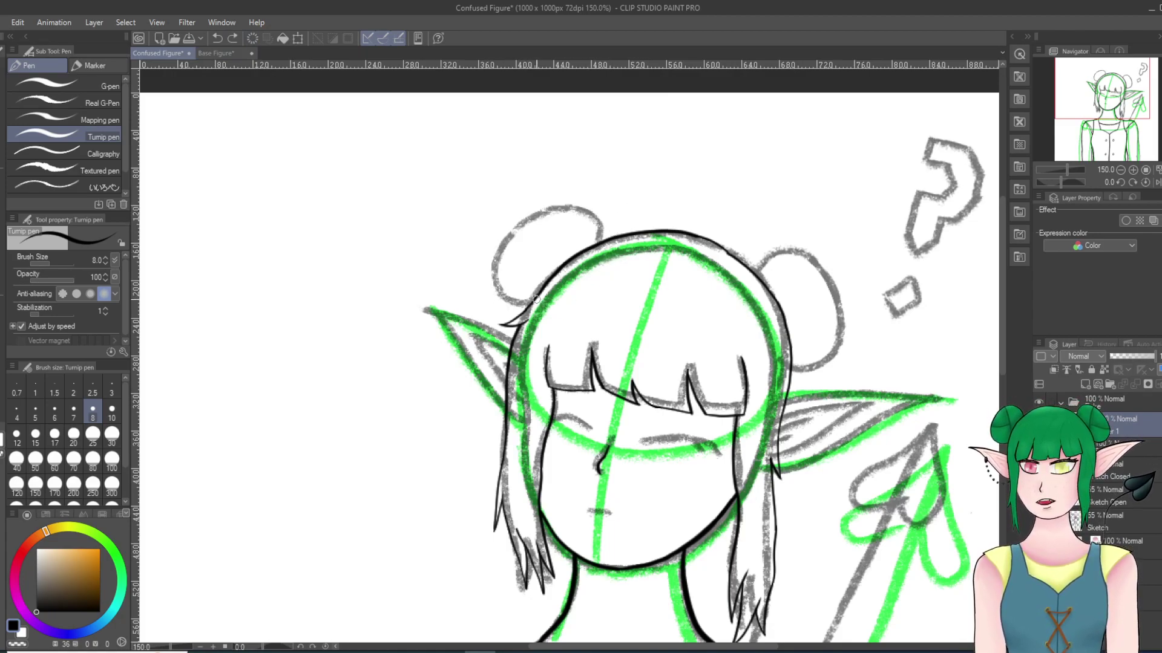
mouse_move(530, 304)
left_mouse_down()
mouse_move(489, 278)
mouse_move(562, 207)
mouse_move(585, 254)
left_mouse_up()
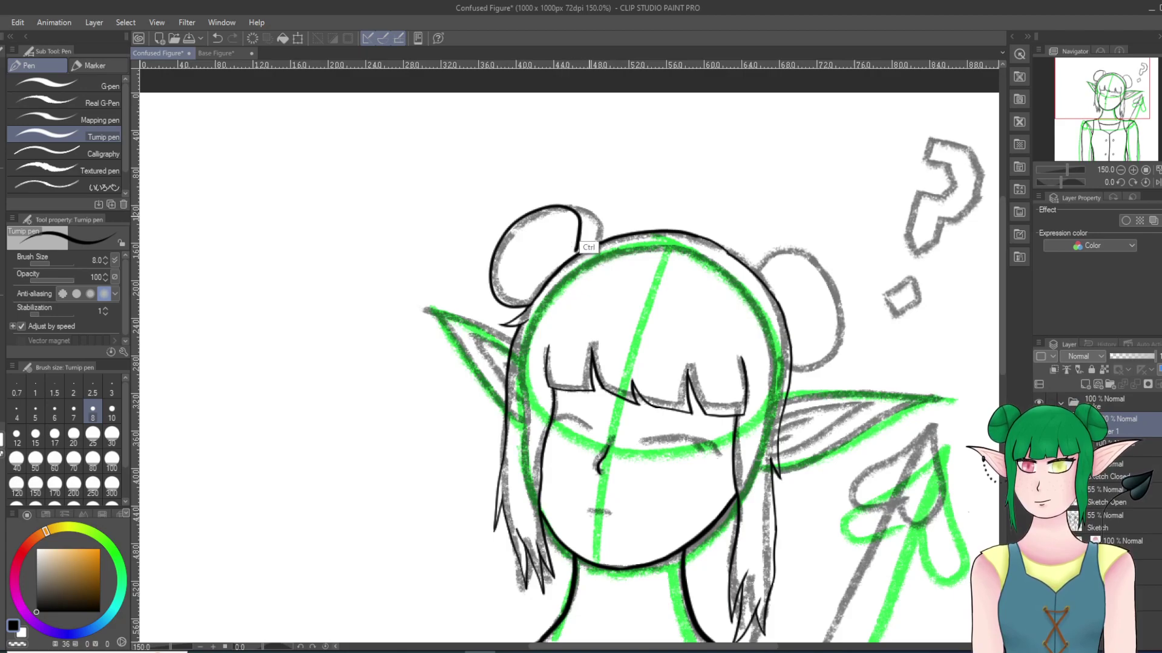
key("ctrl+z")
mouse_move(530, 304)
left_mouse_down()
mouse_move(501, 237)
mouse_move(565, 203)
left_mouse_up()
key("ctrl+z")
mouse_move(504, 299)
left_mouse_down()
mouse_move(551, 207)
mouse_move(576, 202)
left_mouse_up()
key("ctrl+z")
left_click_drag(500, 291, 551, 215)
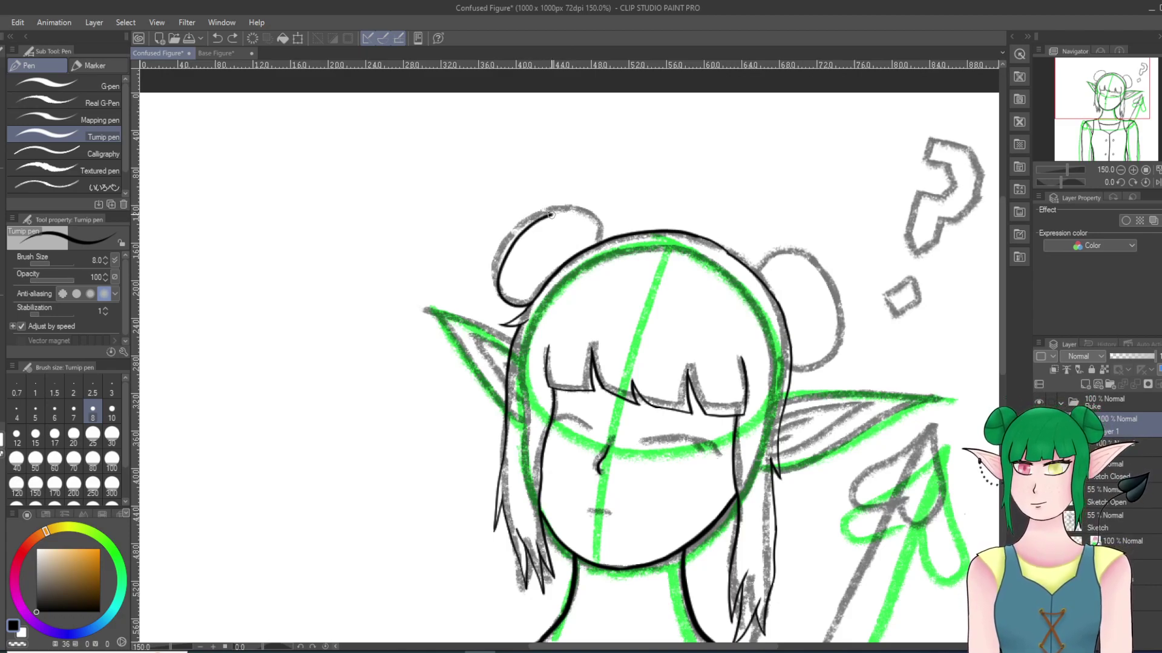
key("ctrl+z")
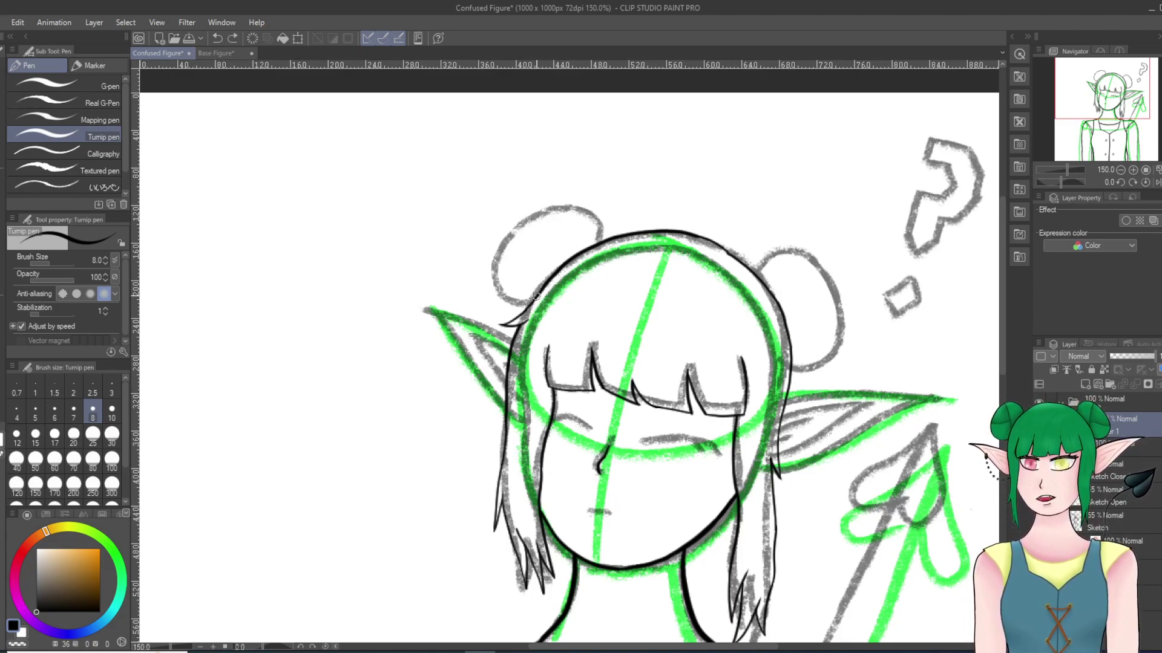
mouse_move(509, 304)
left_mouse_down()
mouse_move(492, 265)
mouse_move(514, 225)
mouse_move(536, 212)
mouse_move(588, 219)
left_mouse_up()
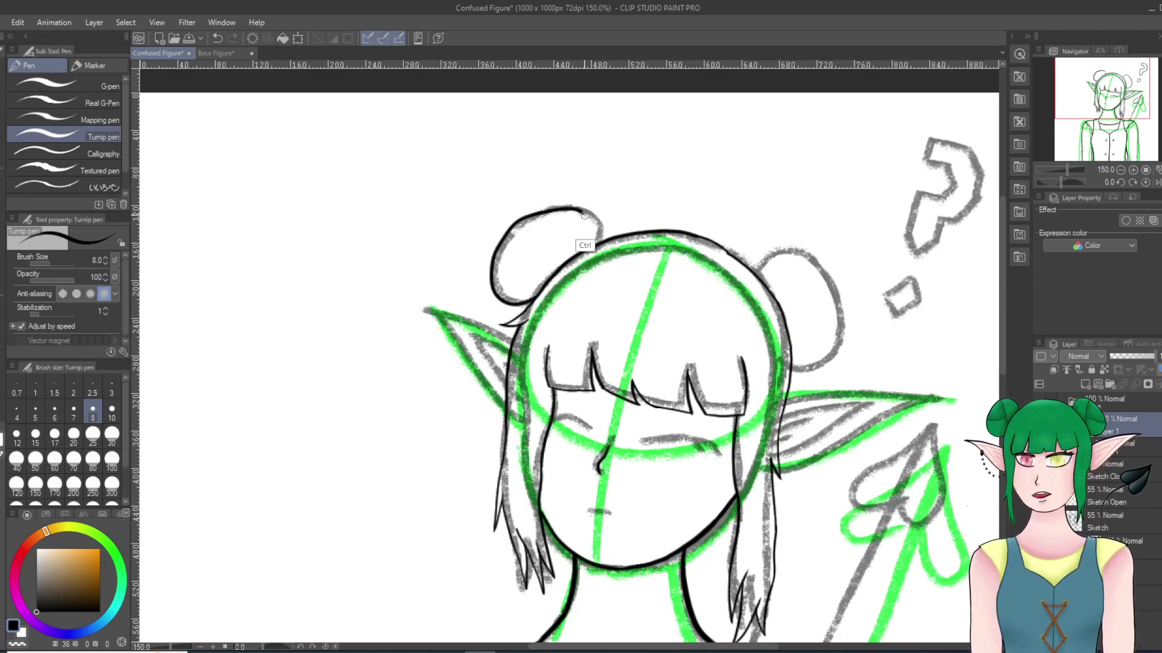
key("ctrl+z")
mouse_move(489, 280)
left_mouse_down()
mouse_move(503, 240)
mouse_move(540, 210)
left_mouse_up()
key("ctrl+z")
Step: Ink the left bun's outline over the sketch as one rounded curve that meets the crown line at both ends
scroll(605, 148, "down", 5)
scroll(594, 212, "up", 6)
scroll(629, 264, "up", 3)
scroll(623, 260, "down", 6)
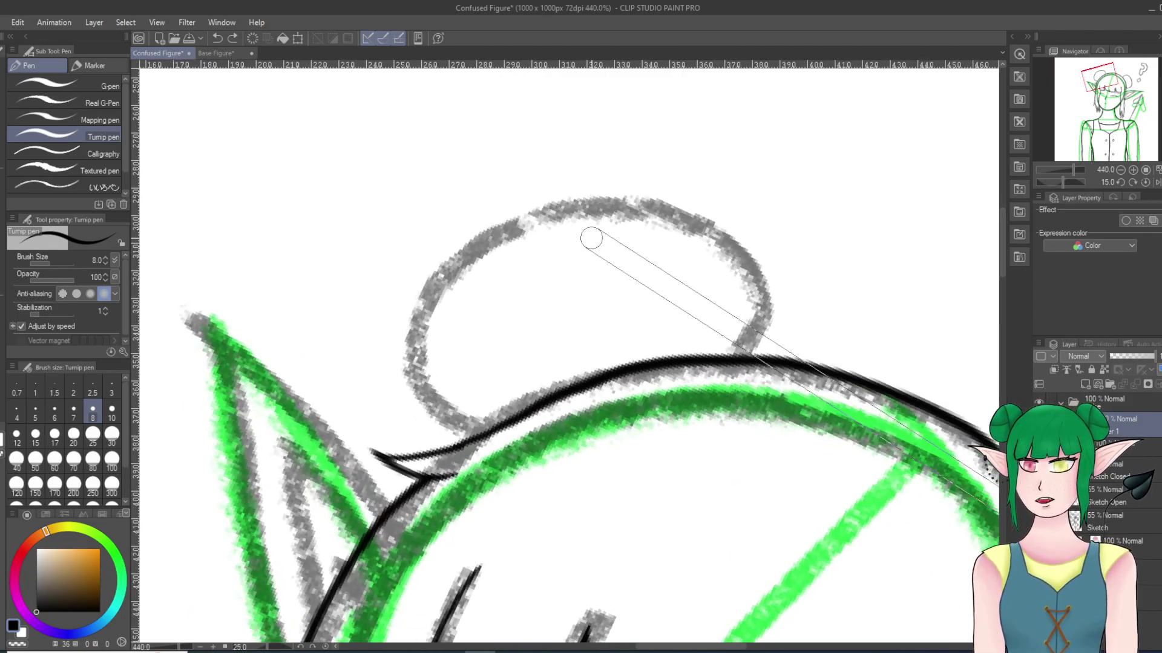
scroll(476, 195, "down", 1)
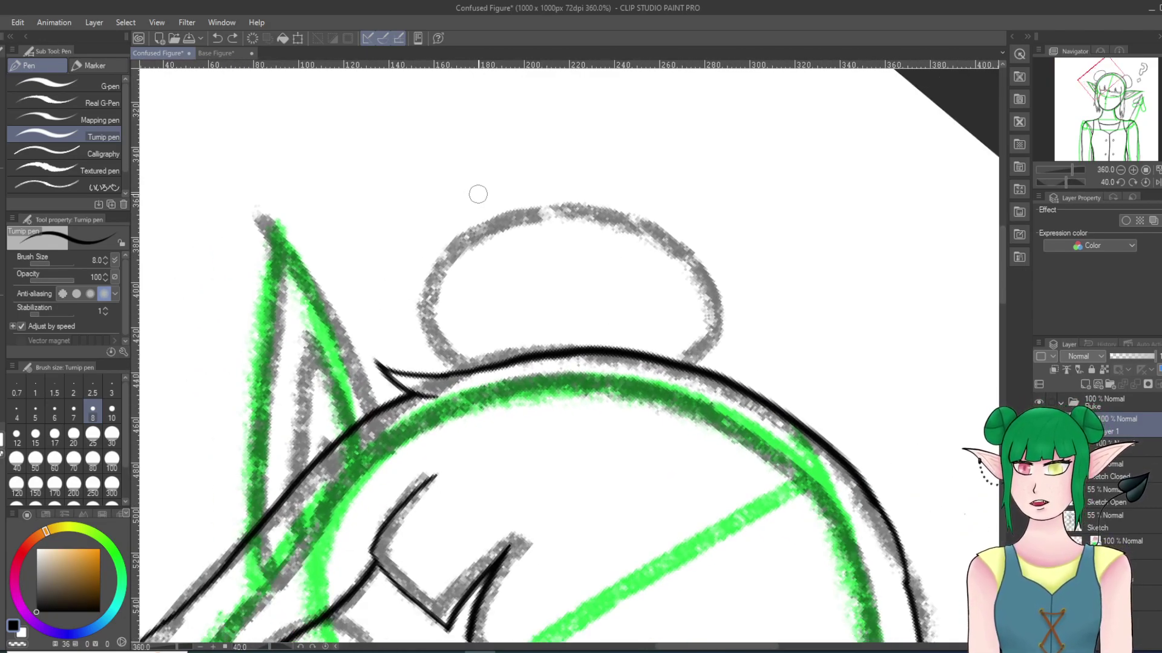
mouse_move(478, 366)
left_mouse_down()
mouse_move(440, 353)
mouse_move(429, 325)
mouse_move(455, 255)
mouse_move(497, 221)
mouse_move(617, 204)
mouse_move(668, 218)
mouse_move(717, 282)
mouse_move(716, 331)
mouse_move(694, 366)
left_mouse_up()
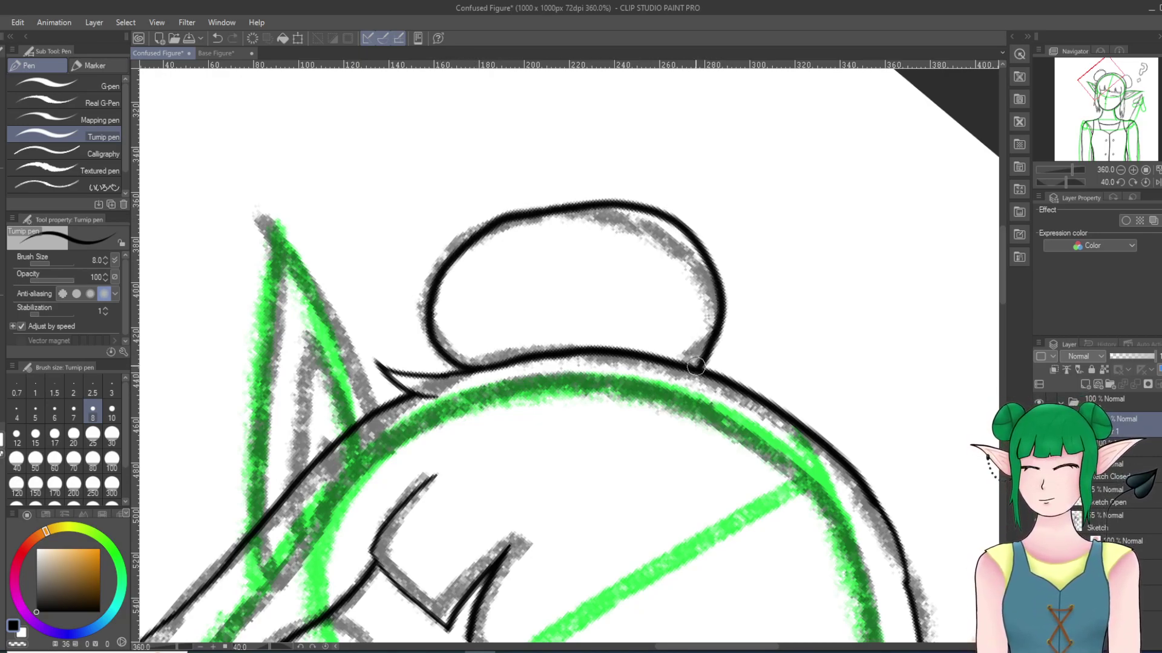
key("ctrl+z")
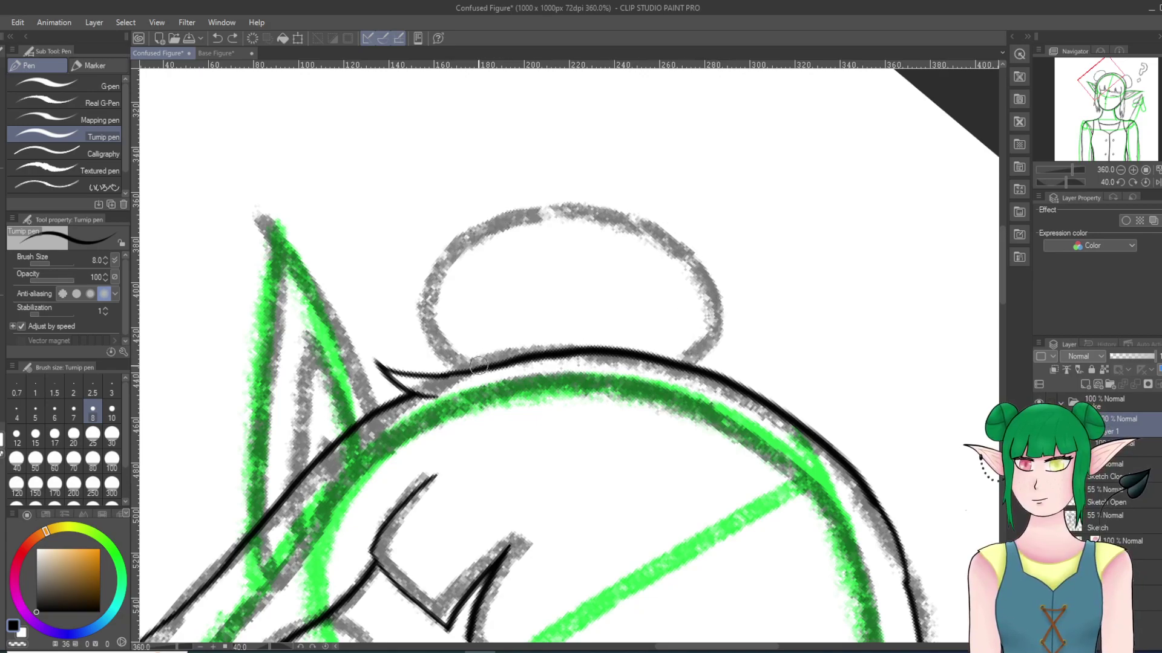
mouse_move(474, 368)
left_mouse_down()
mouse_move(428, 318)
mouse_move(450, 265)
mouse_move(542, 223)
mouse_move(621, 223)
mouse_move(680, 251)
mouse_move(701, 302)
mouse_move(665, 359)
left_mouse_up()
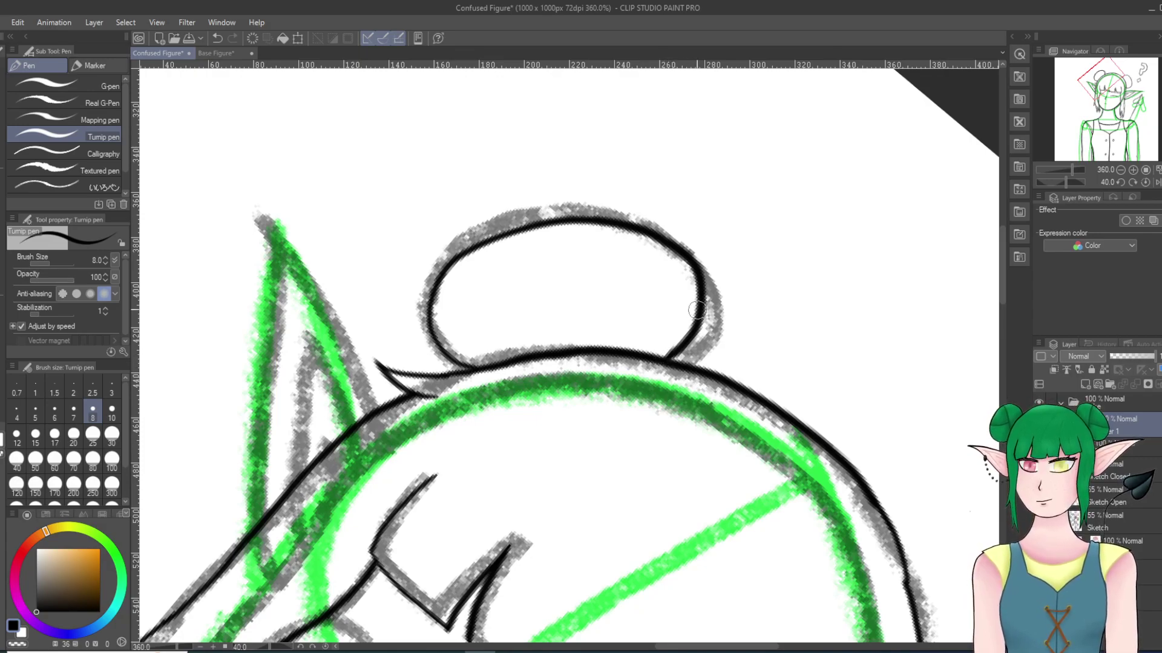
Step: Ink two curved strand lines inside the left bun, one from its upper edge to the crown line and one from its outer edge to the first
scroll(697, 310, "down", 18)
key("minus")
key("minus")
key("minus")
key("minus")
key("minus")
key("minus")
key("minus")
scroll(832, 262, "up", 3)
scroll(443, 210, "up", 8)
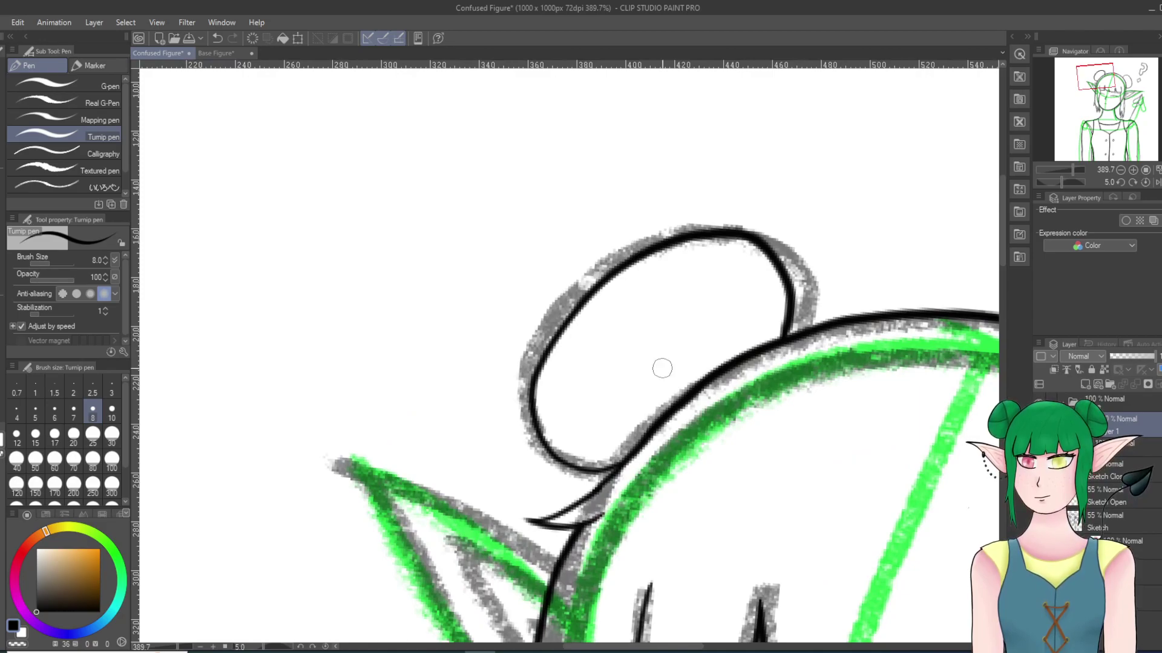
left_click_drag(688, 236, 672, 404)
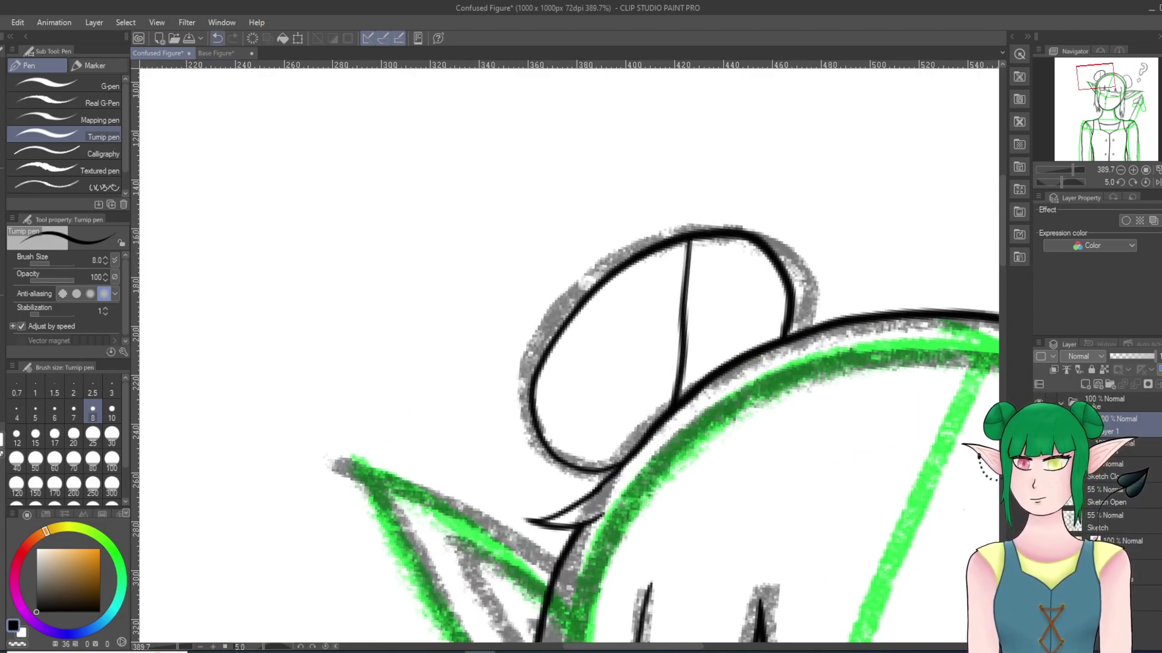
key("ctrl+z")
key("ctrl+z")
left_click_drag(680, 241, 649, 428)
left_click_drag(543, 355, 668, 343)
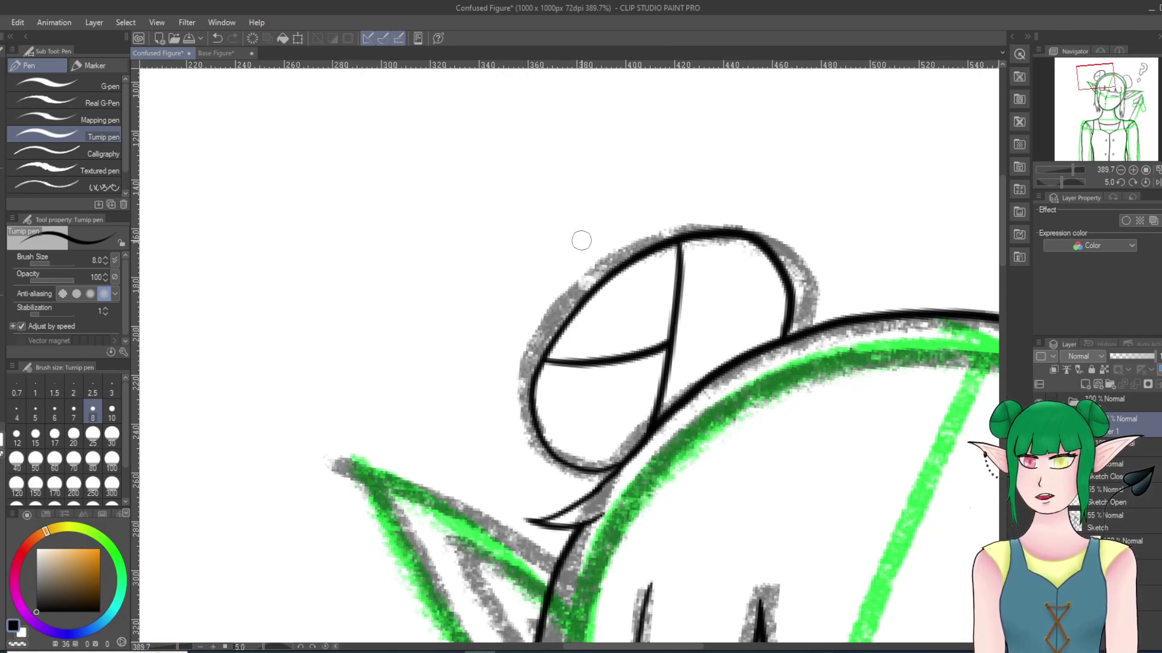
key("ctrl+alt+0")
scroll(913, 242, "up", 6)
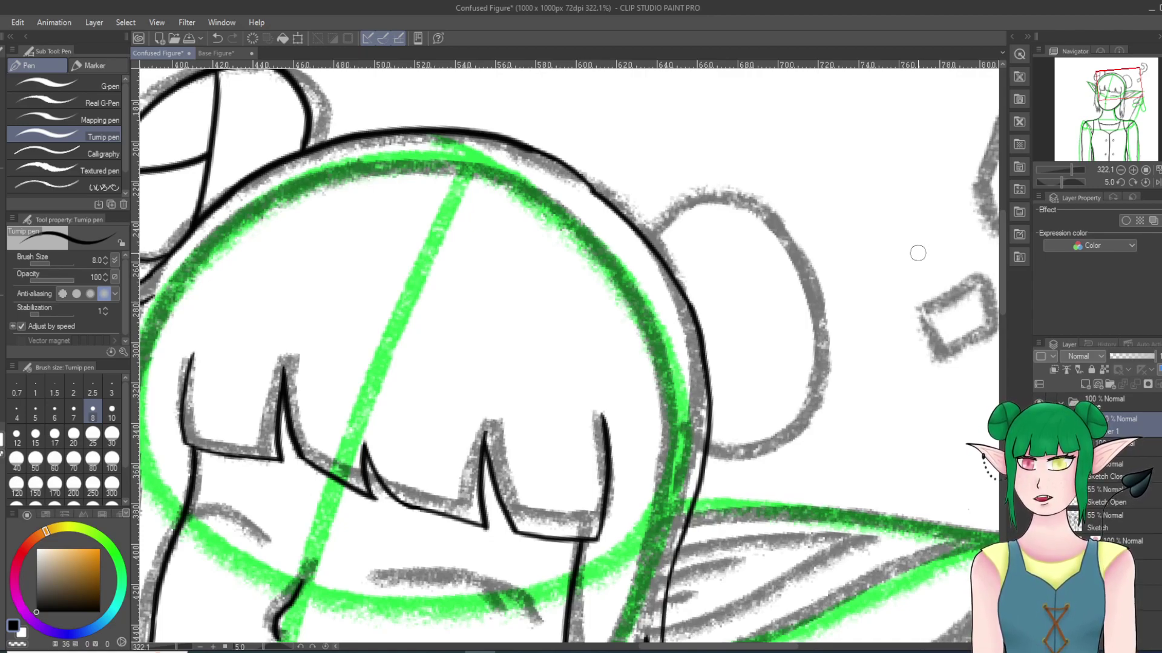
left_click_drag(527, 330, 536, 328)
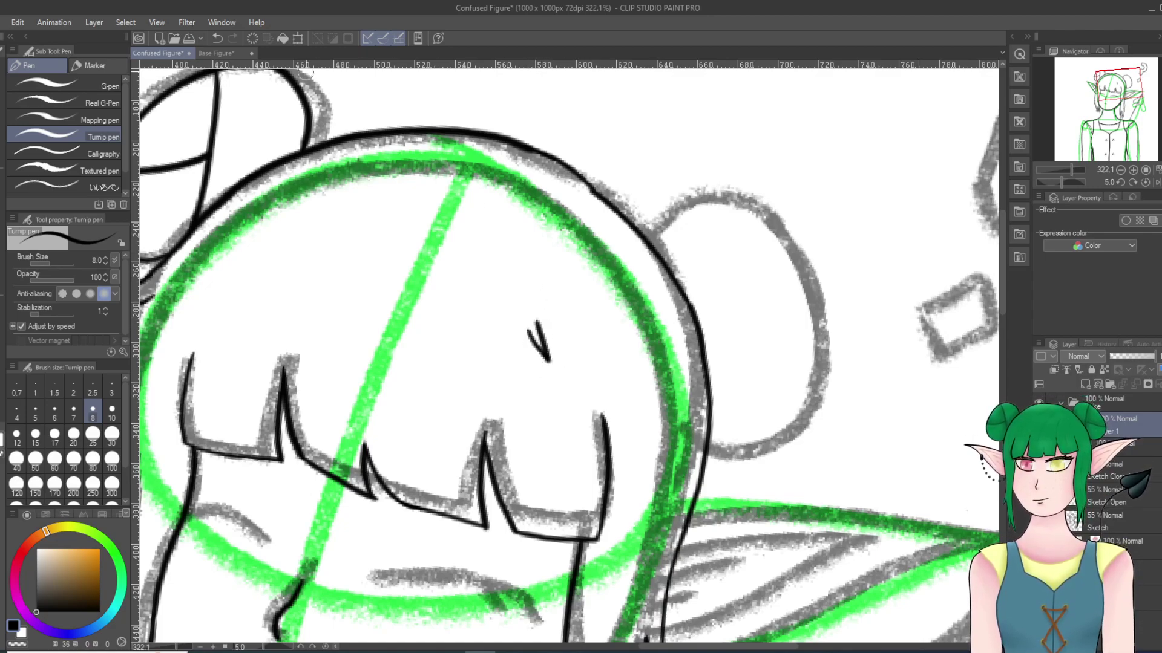
left_click(218, 38)
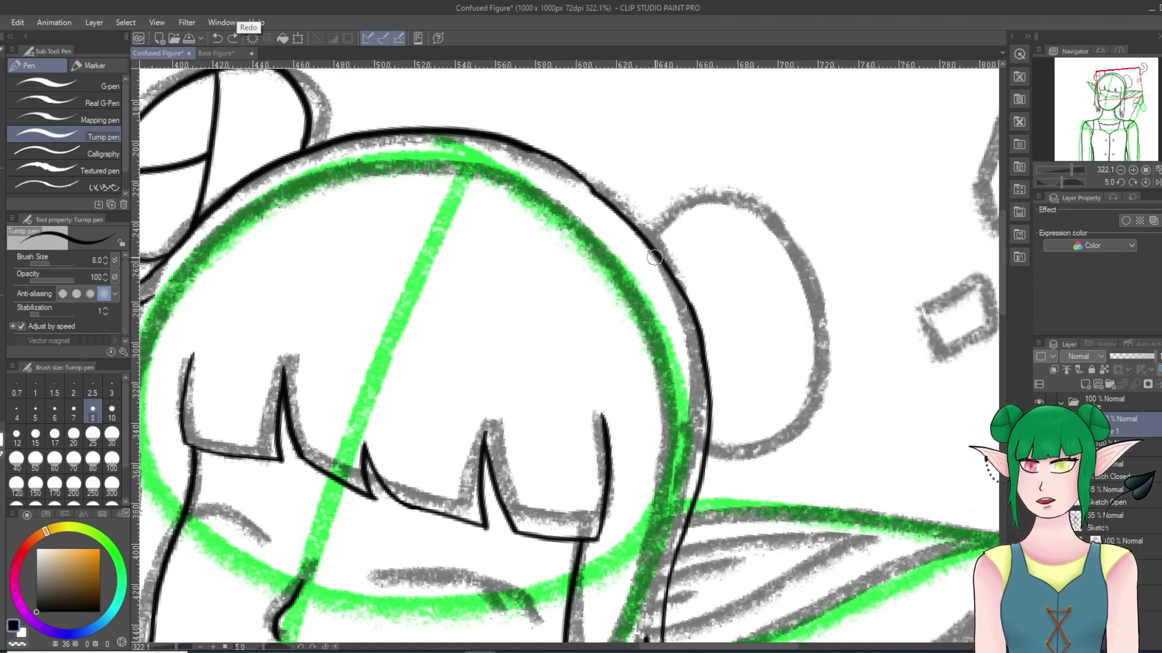
mouse_move(653, 236)
left_mouse_down()
mouse_move(687, 207)
mouse_move(720, 200)
mouse_move(767, 223)
mouse_move(811, 313)
mouse_move(781, 439)
mouse_move(760, 446)
left_mouse_up()
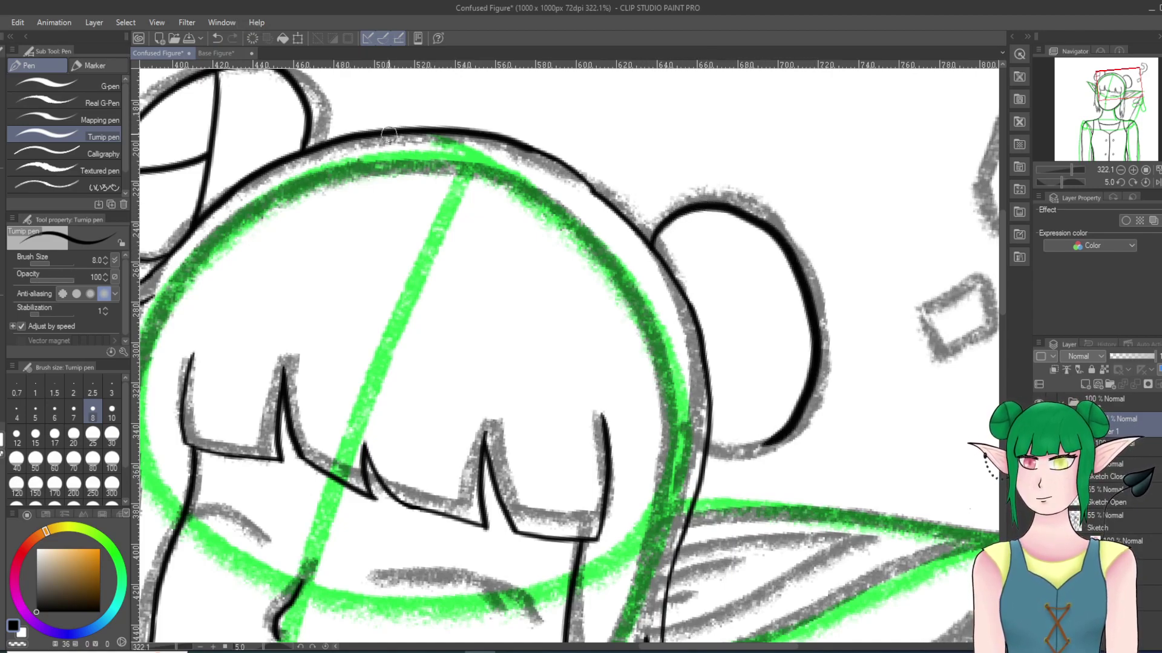
left_click(217, 38)
mouse_move(656, 255)
left_mouse_down()
mouse_move(670, 215)
mouse_move(741, 215)
mouse_move(783, 291)
mouse_move(746, 441)
mouse_move(722, 446)
left_mouse_up()
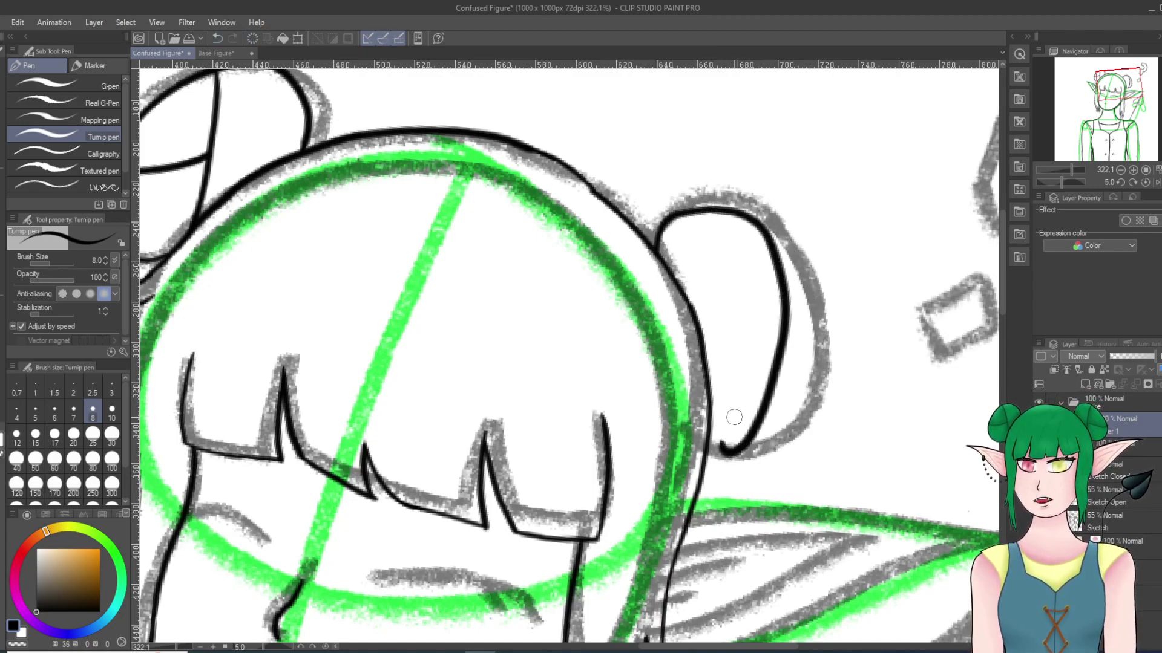
key("ctrl+z")
Step: Try to ink the right bun's whole outline in a single curve between the crown line and the hair above the ear
mouse_move(659, 396)
left_mouse_down()
mouse_move(682, 314)
mouse_move(633, 229)
left_mouse_up()
scroll(607, 182, "down", 1)
scroll(229, 150, "up", 2)
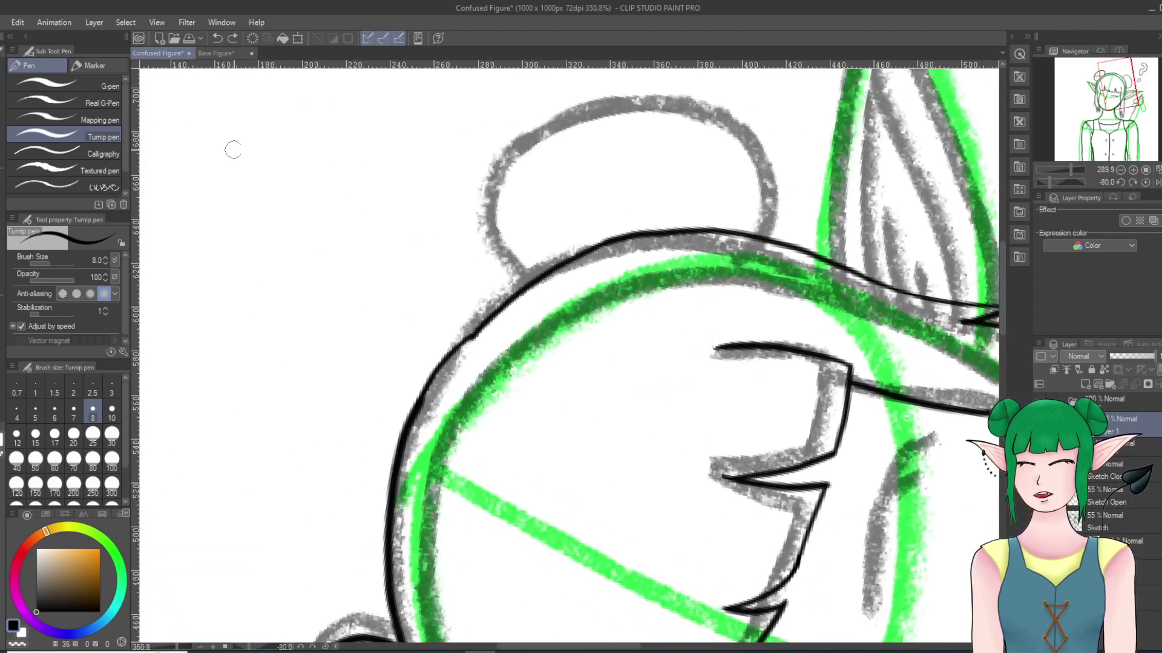
scroll(555, 413, "down", 5)
scroll(538, 384, "up", 1)
scroll(551, 248, "up", 5)
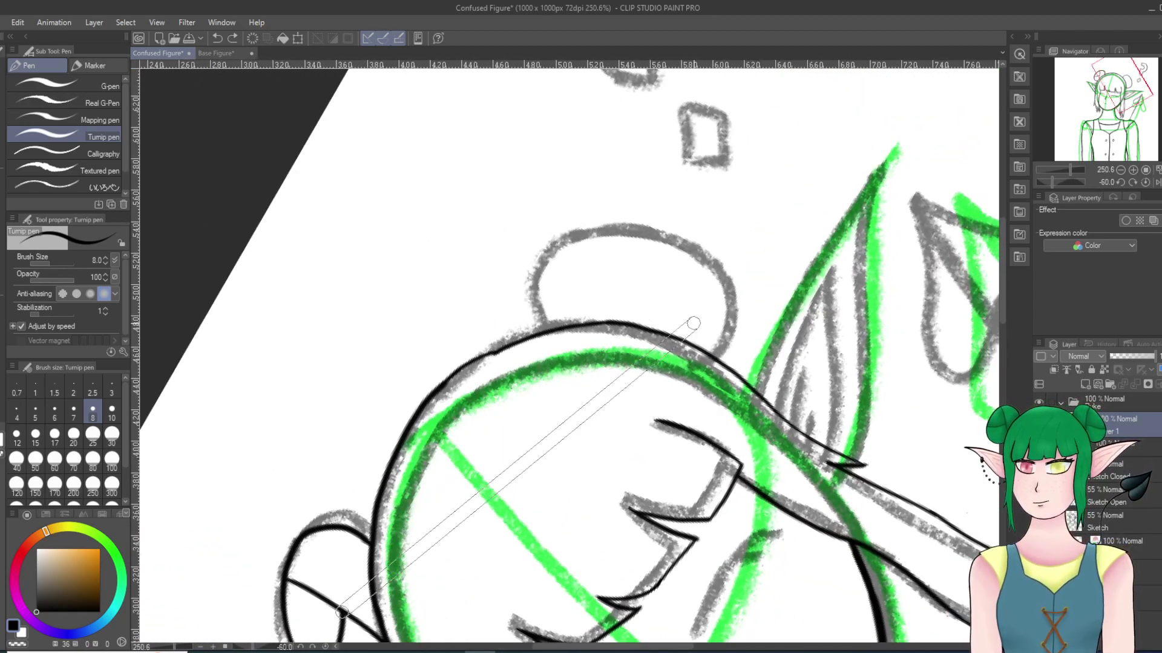
scroll(777, 327, "up", 4)
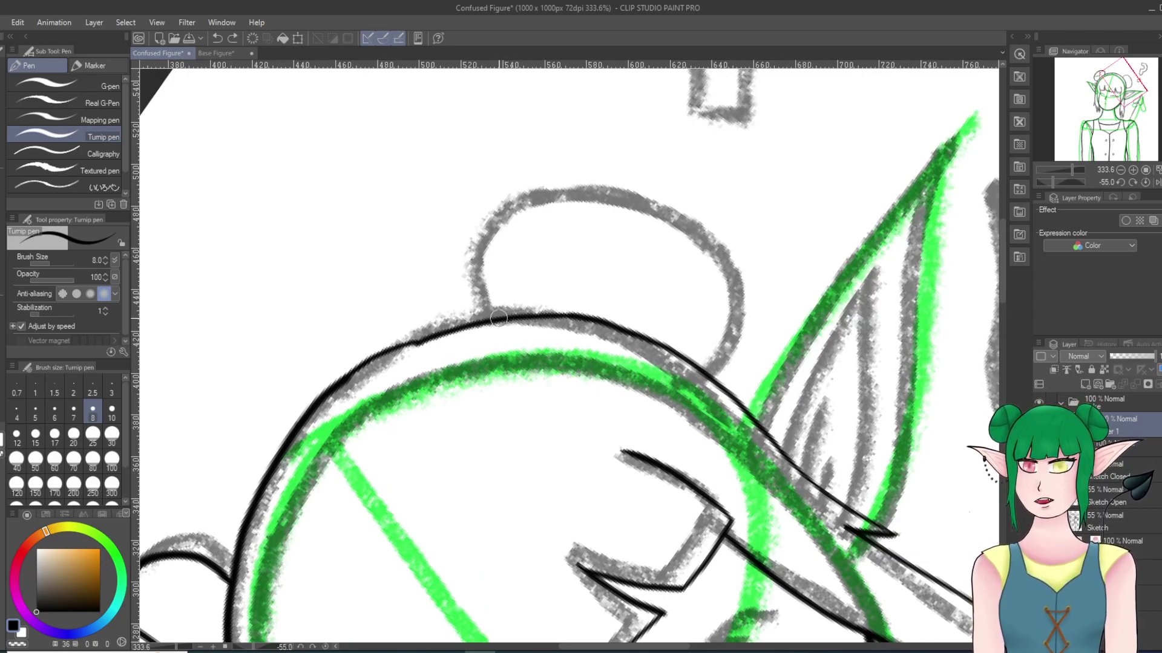
mouse_move(496, 319)
left_mouse_down()
mouse_move(476, 288)
mouse_move(482, 241)
mouse_move(514, 204)
mouse_move(595, 193)
mouse_move(691, 223)
mouse_move(718, 250)
mouse_move(743, 332)
left_mouse_up()
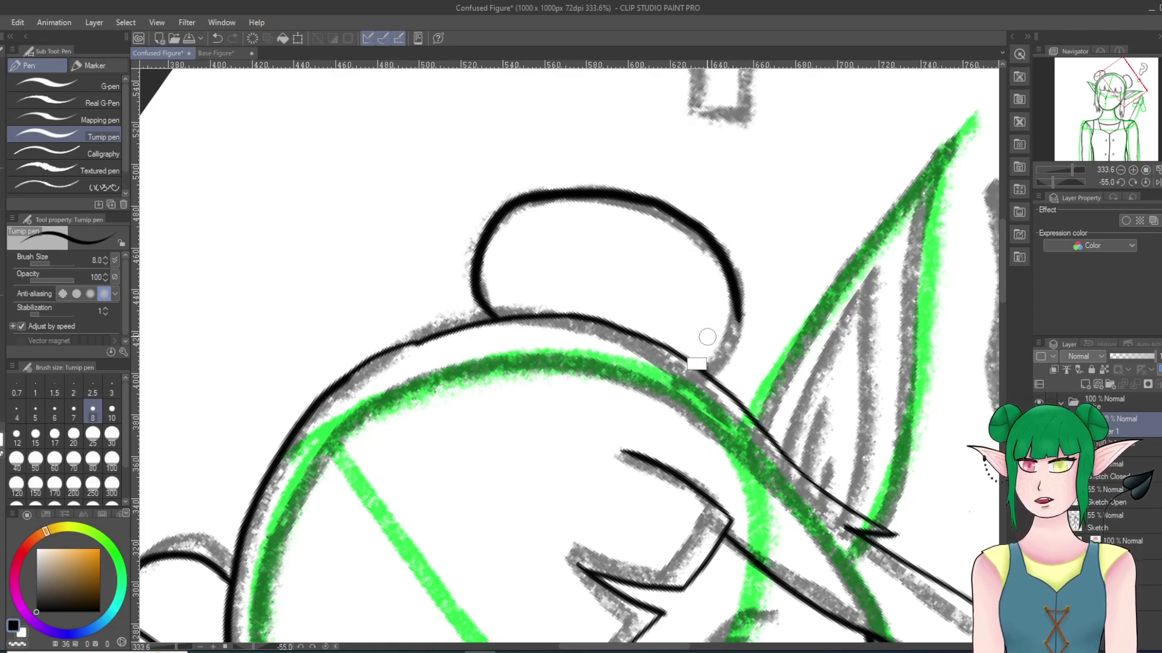
key("ctrl+z")
mouse_move(495, 311)
left_mouse_down()
mouse_move(488, 233)
mouse_move(560, 195)
mouse_move(608, 192)
mouse_move(666, 209)
mouse_move(713, 245)
mouse_move(729, 289)
mouse_move(726, 342)
mouse_move(707, 369)
mouse_move(707, 356)
left_mouse_up()
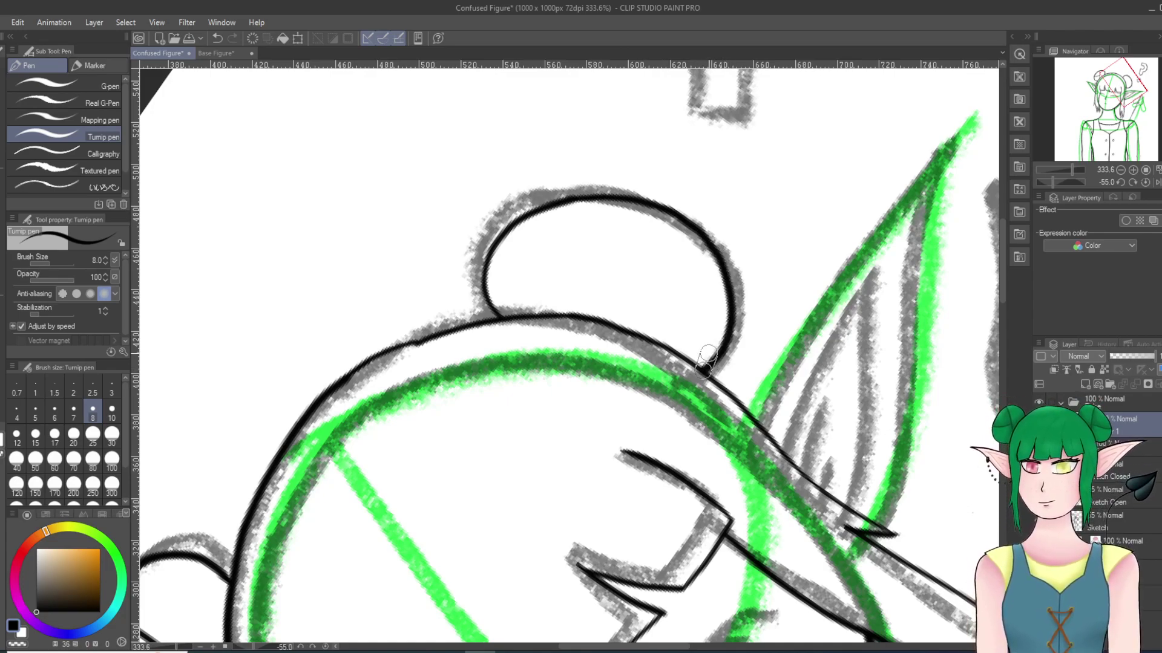
key("asciicircum")
key("asciicircum")
key("asciicircum")
key("asciicircum")
key("asciicircum")
key("asciicircum")
key("asciicircum")
scroll(461, 277, "down", 3)
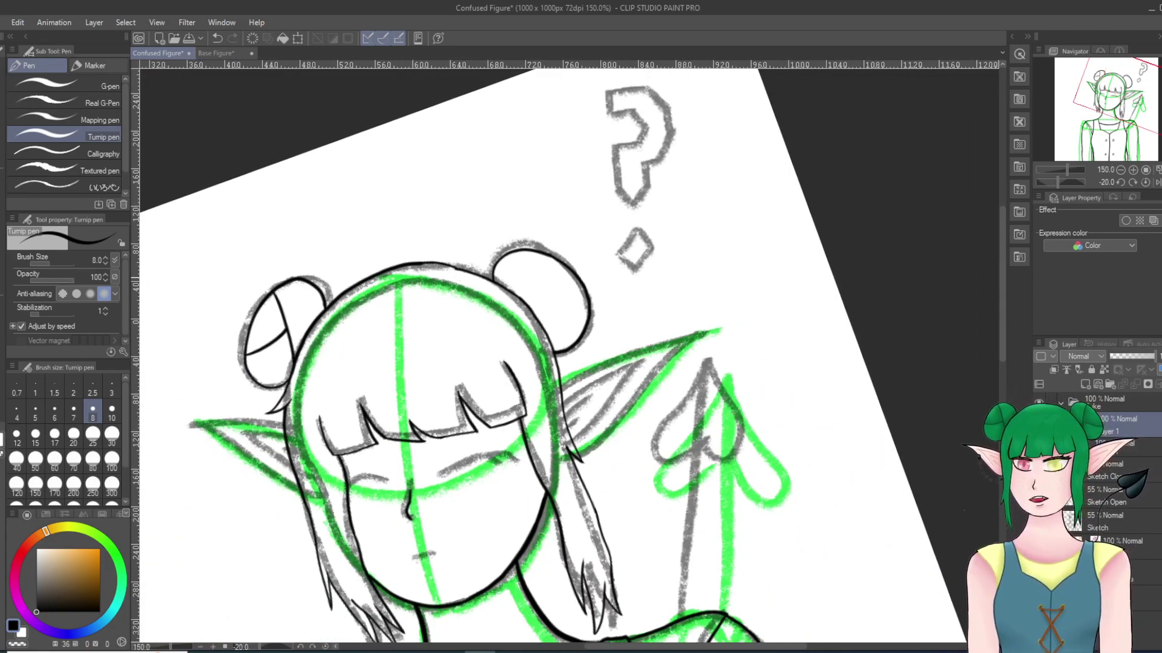
key("ctrl+z")
Step: Ink the upper inner curve of the right bun, starting where the bun meets the crown line
key("minus")
key("minus")
key("minus")
key("minus")
key("minus")
key("minus")
key("minus")
key("minus")
key("minus")
key("minus")
key("minus")
key("minus")
key("minus")
key("minus")
key("minus")
key("minus")
key("minus")
key("minus")
key("minus")
key("minus")
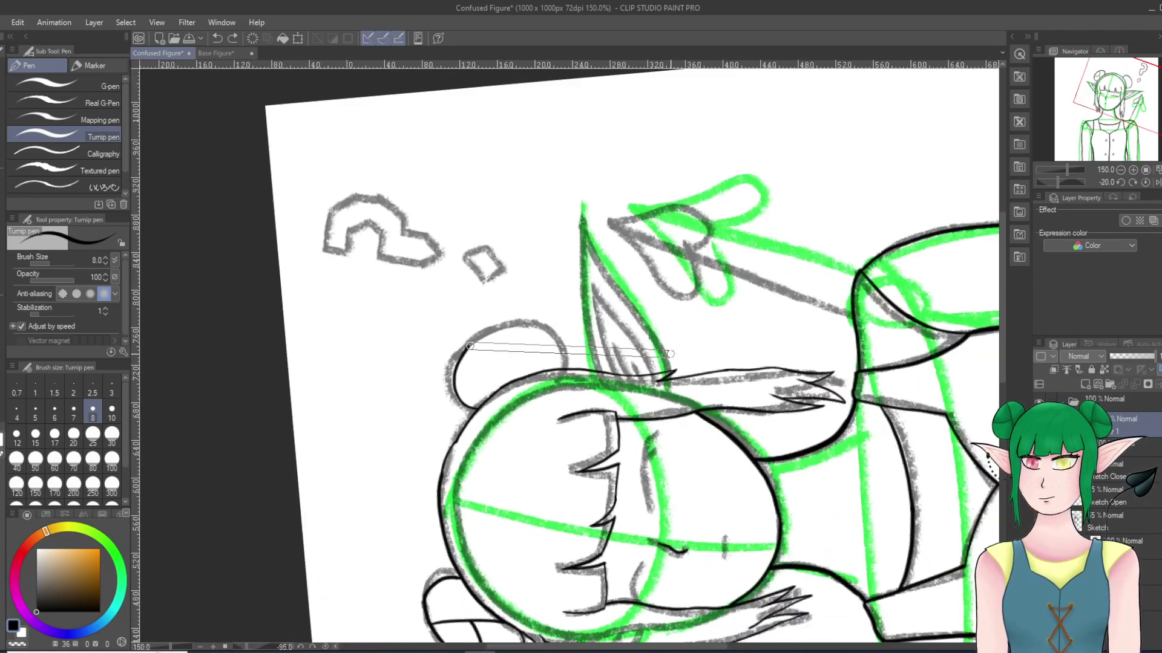
left_click_drag(510, 435, 511, 443)
Step: Try to ink the outer side of the right bun, continuing from its inked upper curve around to the hair above the ear
scroll(660, 461, "up", 2)
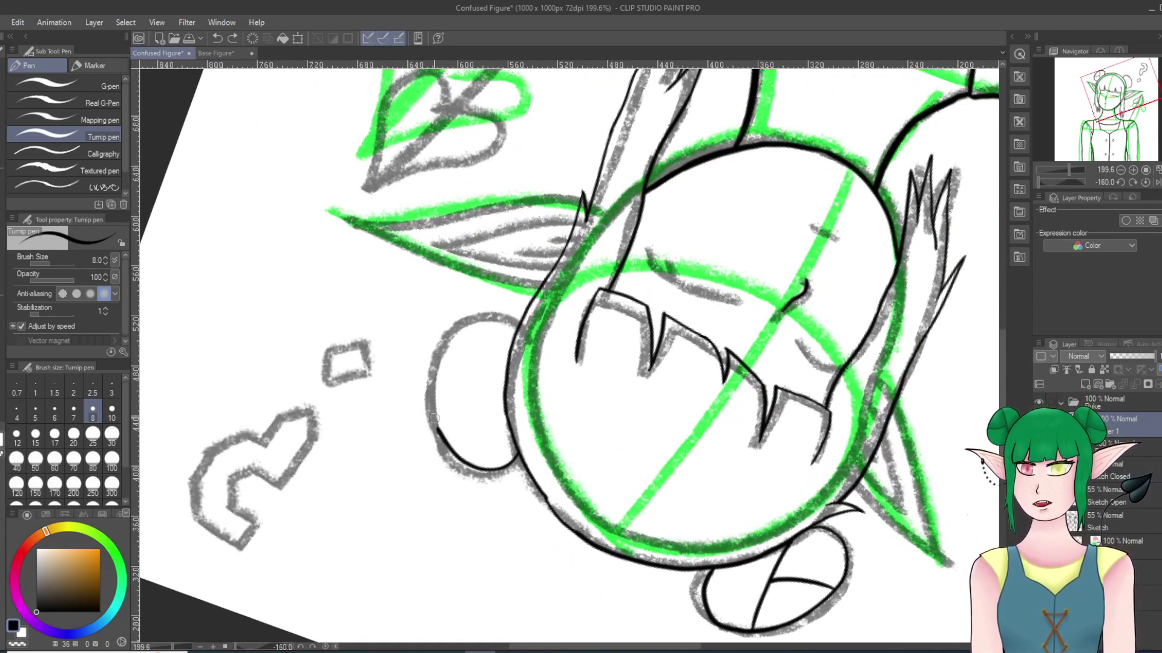
mouse_move(435, 417)
left_mouse_down()
mouse_move(433, 385)
mouse_move(472, 325)
mouse_move(505, 319)
left_mouse_up()
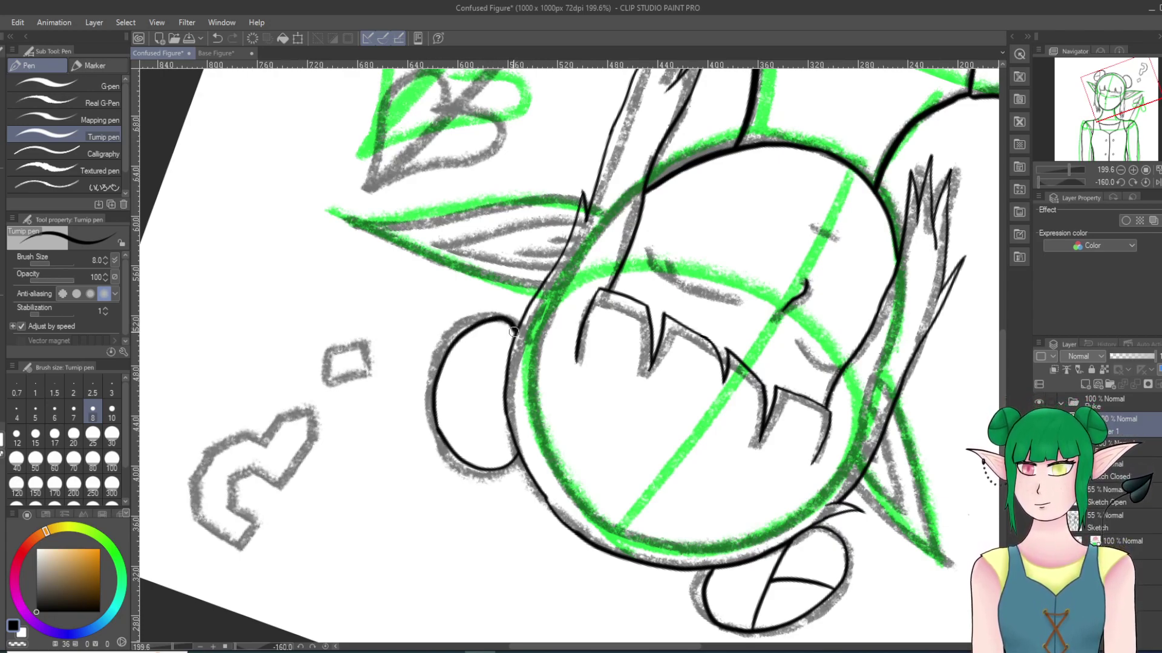
key("ctrl+z")
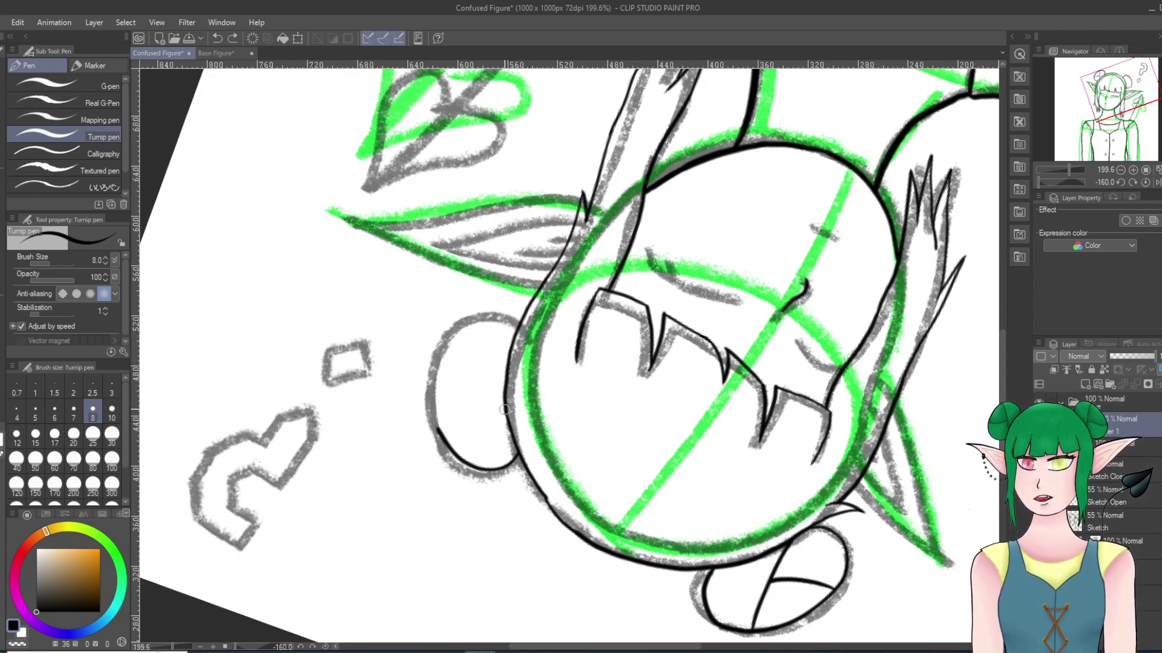
left_click_drag(442, 382, 476, 330)
key("ctrl+z")
left_click_drag(433, 393, 446, 344)
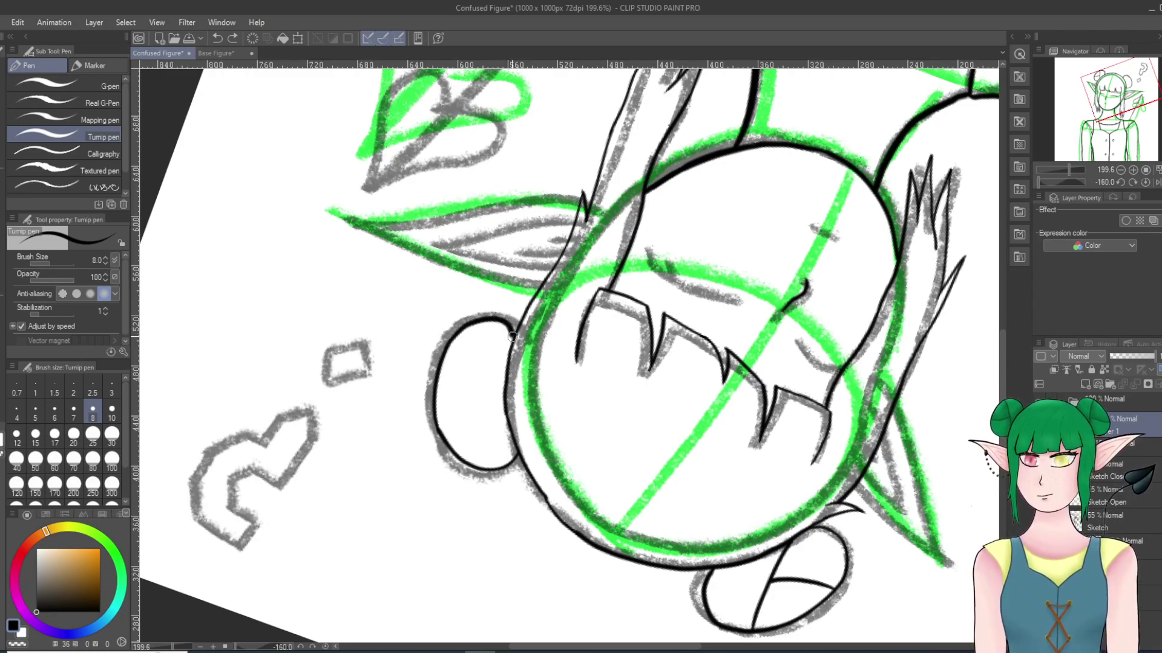
key("ctrl+z")
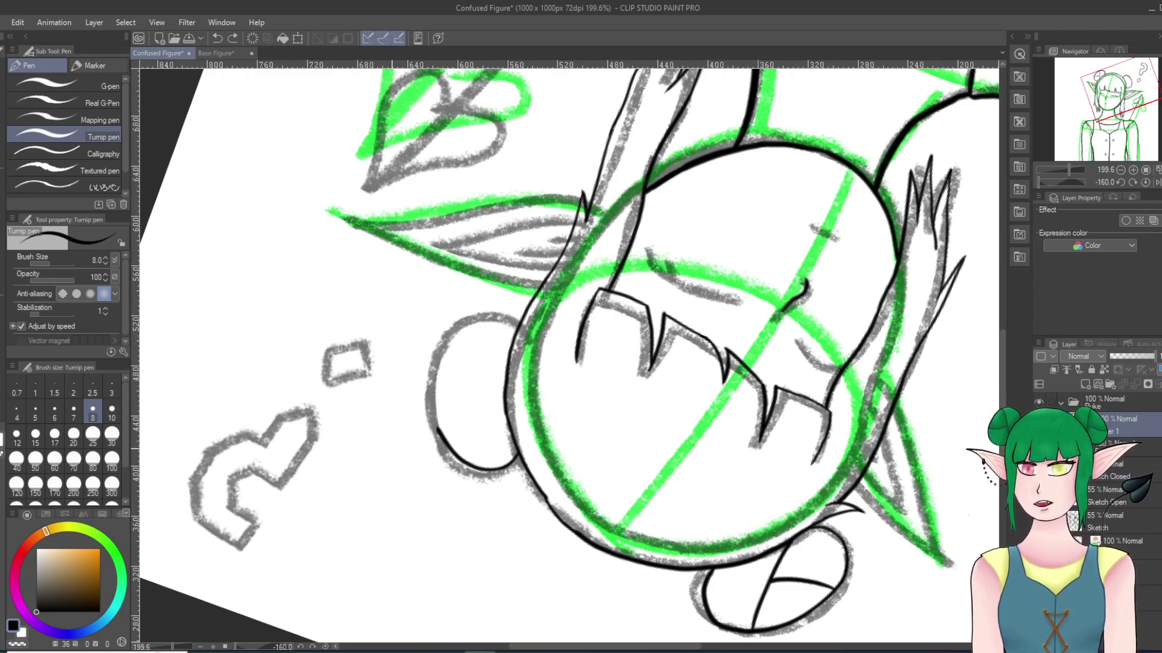
Step: Complete the right bun's outline, carrying its upper curve around the outer side down to the hairline above the ear
key("^")
key("^")
scroll(370, 449, "up", 1)
scroll(349, 373, "up", 3)
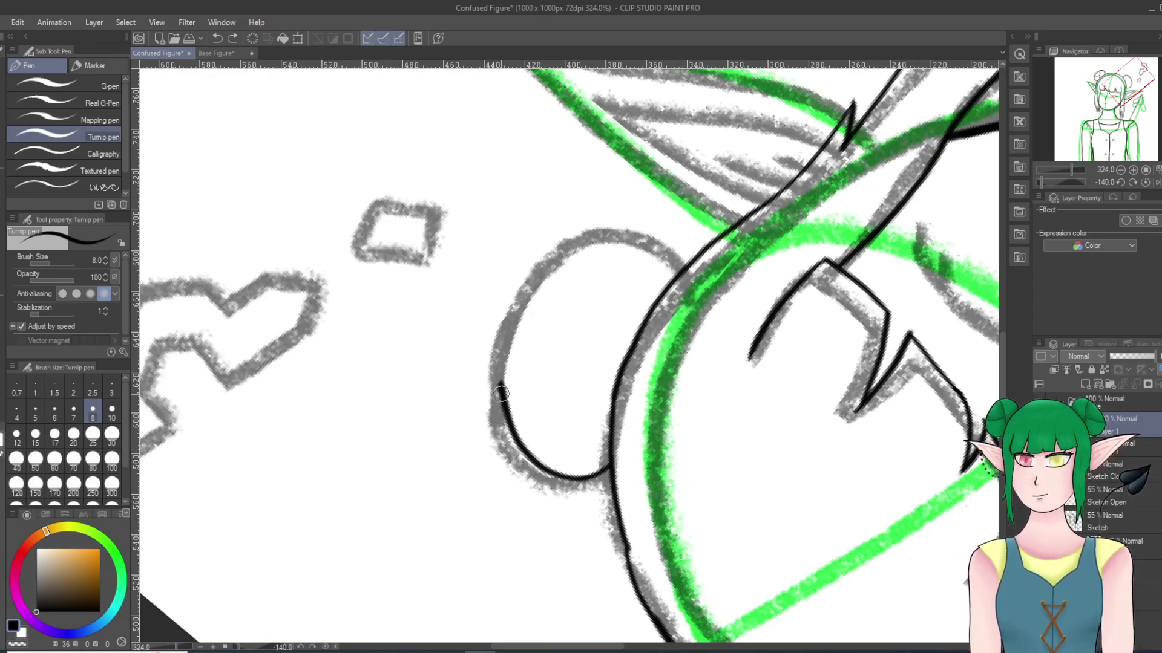
mouse_move(502, 387)
left_mouse_down()
mouse_move(518, 315)
mouse_move(574, 258)
mouse_move(611, 247)
mouse_move(674, 261)
left_mouse_up()
key("ctrl+z")
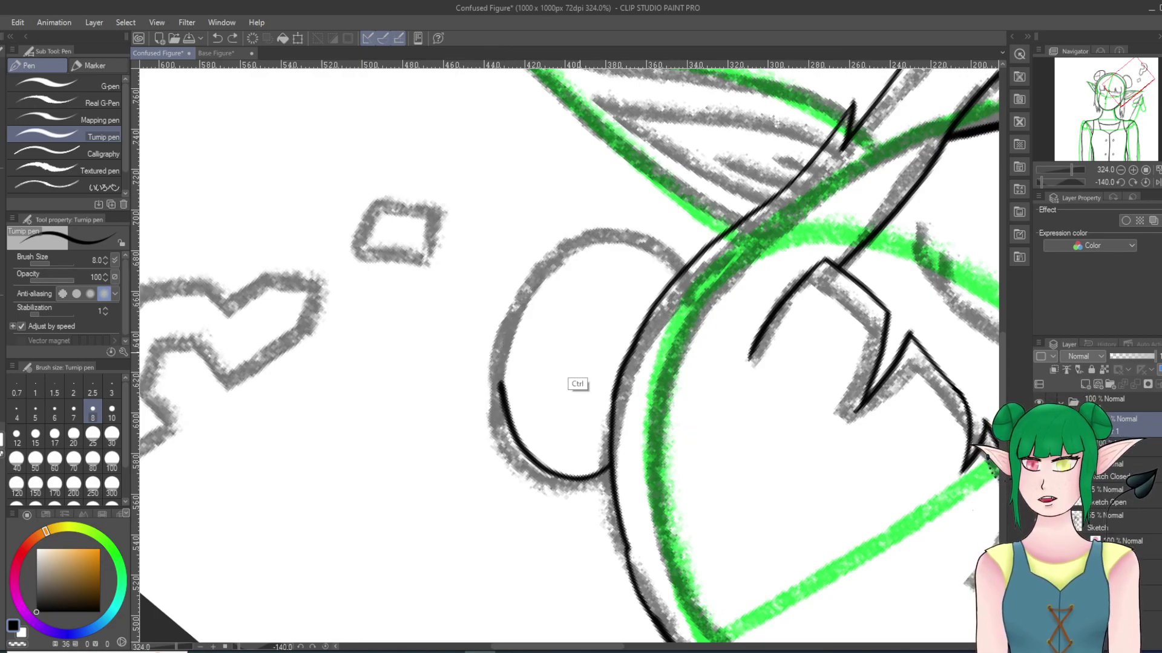
mouse_move(503, 396)
left_mouse_down()
mouse_move(522, 310)
mouse_move(552, 268)
mouse_move(590, 245)
mouse_move(659, 261)
mouse_move(669, 275)
left_mouse_up()
key("ctrl+z")
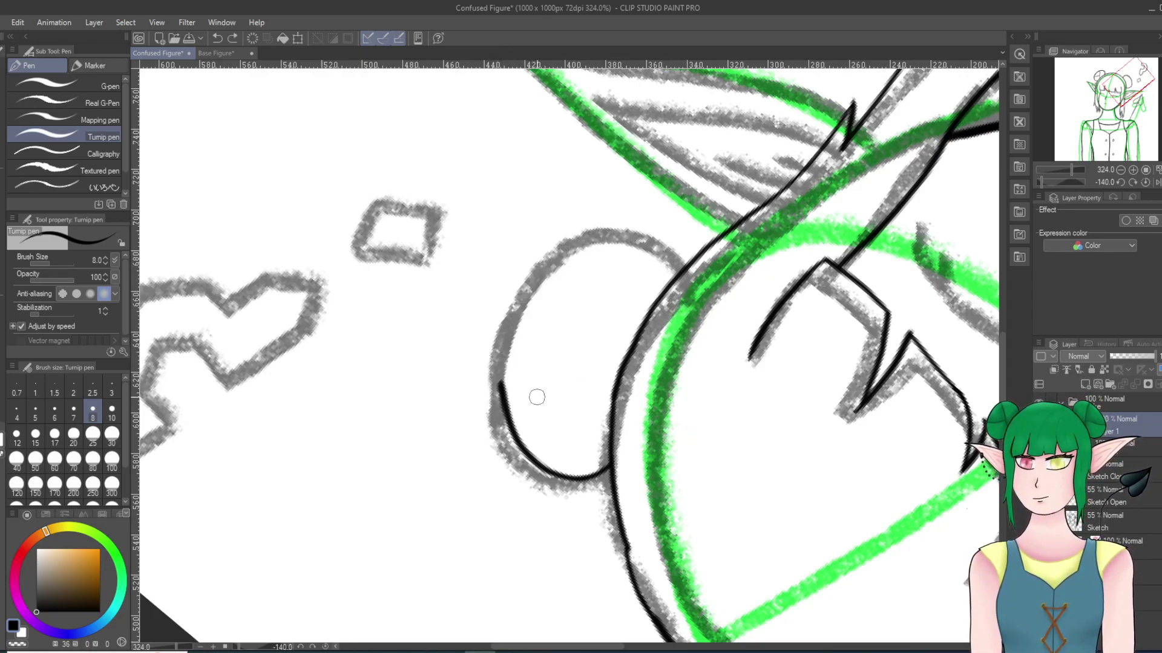
mouse_move(500, 396)
left_mouse_down()
mouse_move(506, 348)
mouse_move(556, 268)
mouse_move(633, 245)
mouse_move(672, 267)
mouse_move(692, 388)
mouse_move(610, 472)
mouse_move(575, 463)
left_mouse_up()
scroll(613, 384, "up", 1)
left_click_drag(636, 402, 726, 439)
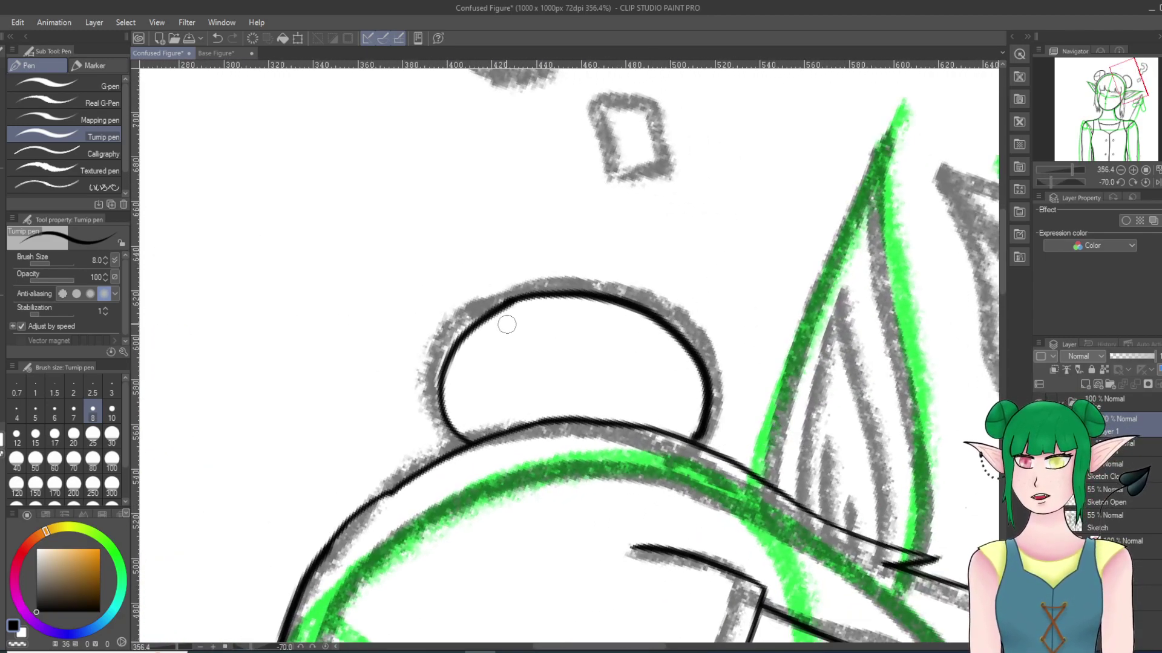
Step: Ink two curved strand lines inside the right bun, one from its upper edge to the crown line and one from its outer edge to the first
mouse_move(503, 310)
left_mouse_down()
mouse_move(538, 367)
mouse_move(614, 429)
left_mouse_up()
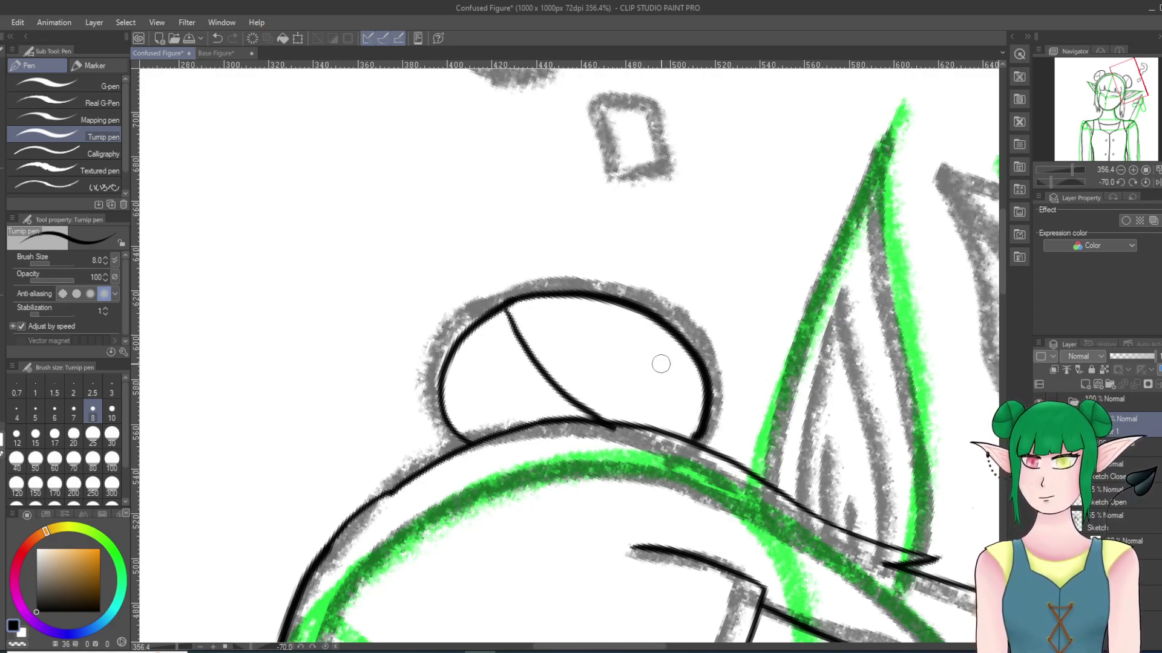
key("ctrl+z")
mouse_move(519, 297)
left_mouse_down()
mouse_move(566, 377)
mouse_move(619, 423)
left_mouse_up()
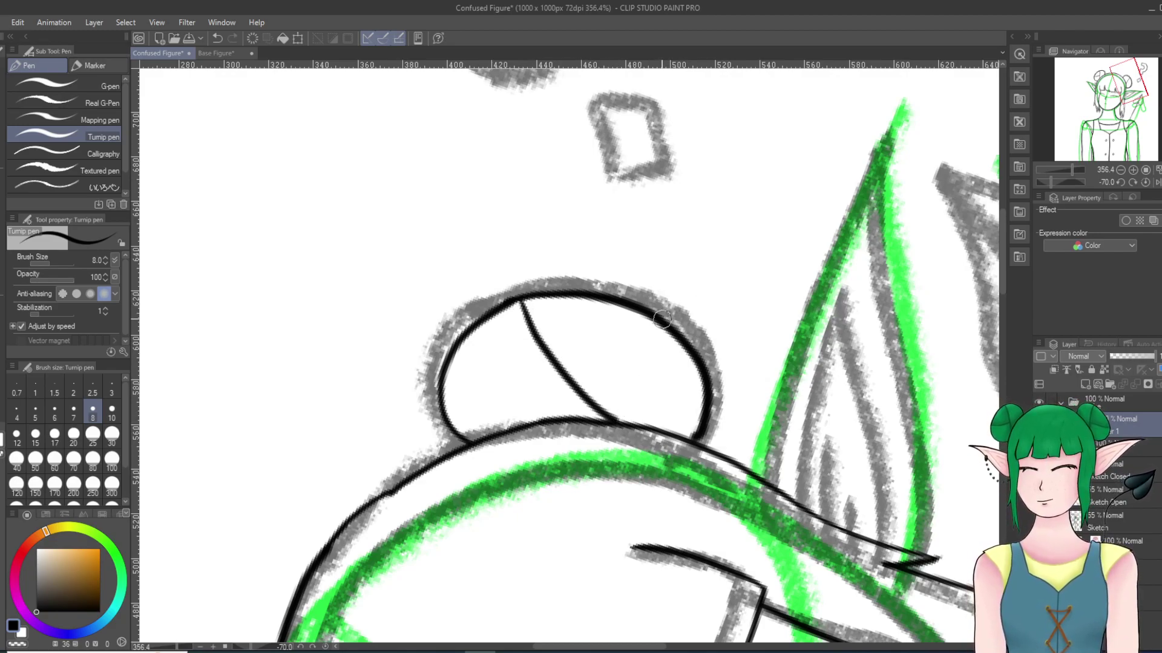
left_click_drag(662, 327, 567, 380)
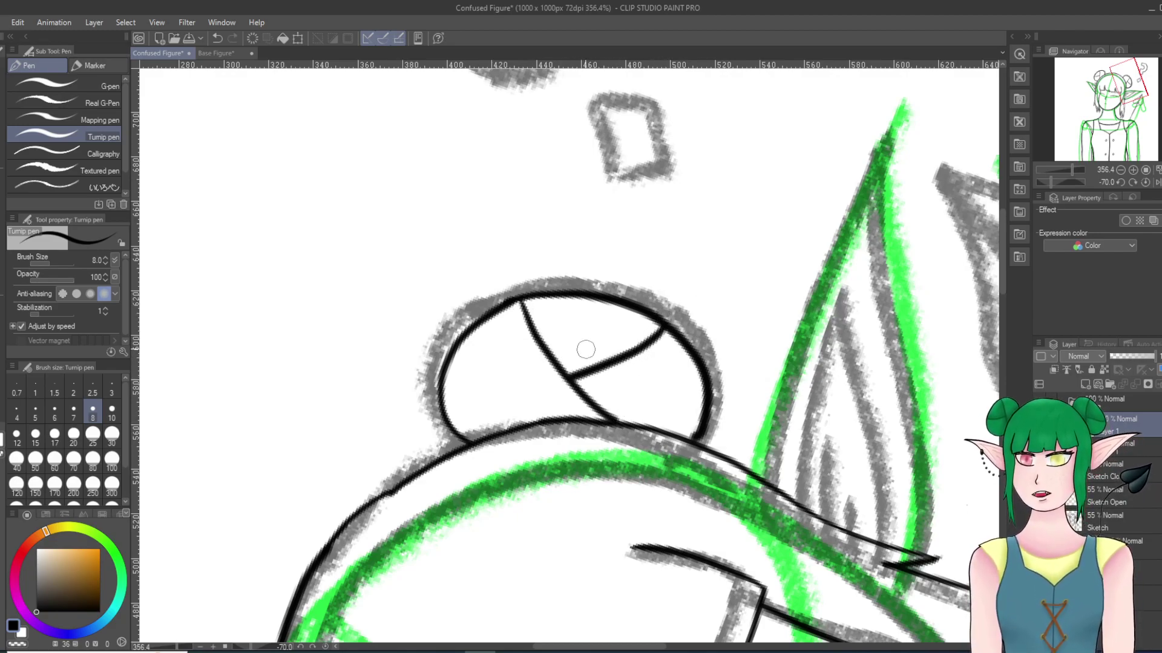
Step: Erase a gap in the right bun's longer strand line and fill it with small pointed hair strokes at brush size 6
key("asciicircum")
key("asciicircum")
key("asciicircum")
key("asciicircum")
key("asciicircum")
key("asciicircum")
key("asciicircum")
key("asciicircum")
key("asciicircum")
scroll(595, 326, "down", 11)
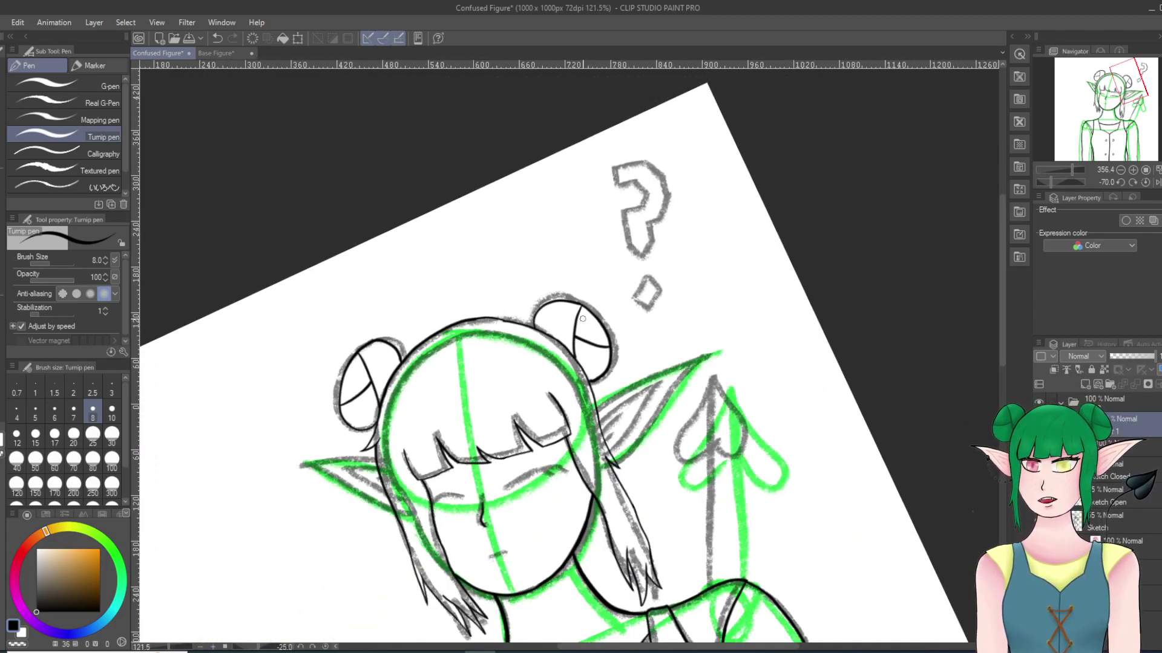
key("asciicircum")
key("asciicircum")
key("asciicircum")
key("asciicircum")
key("asciicircum")
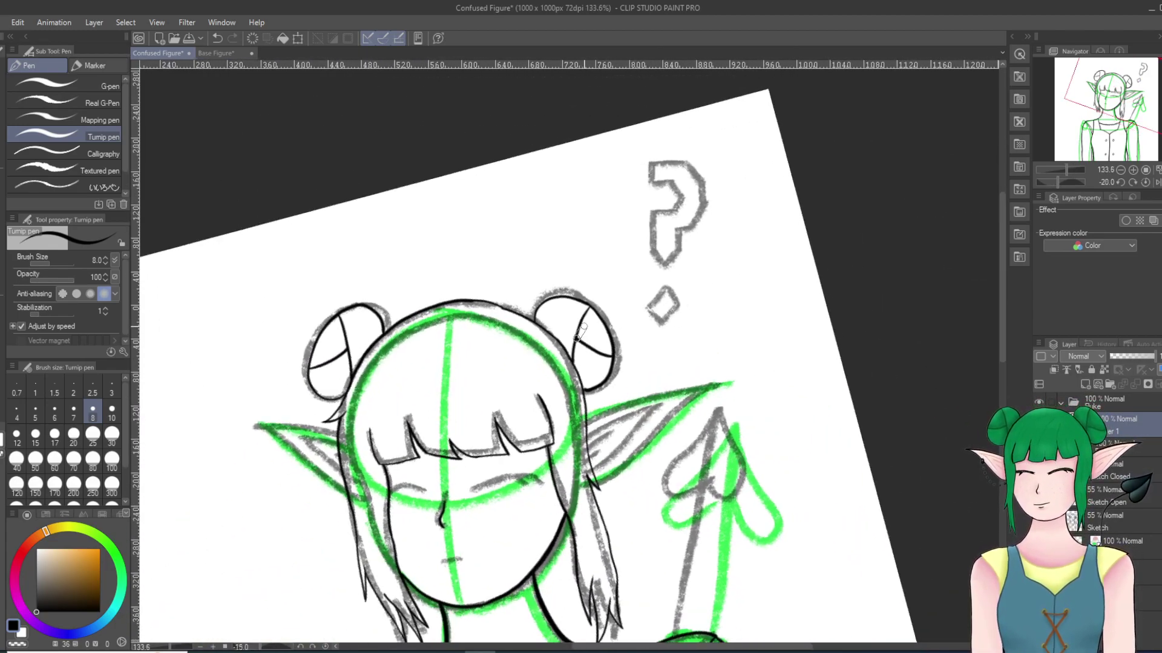
scroll(622, 353, "up", 12)
scroll(622, 352, "up", 3)
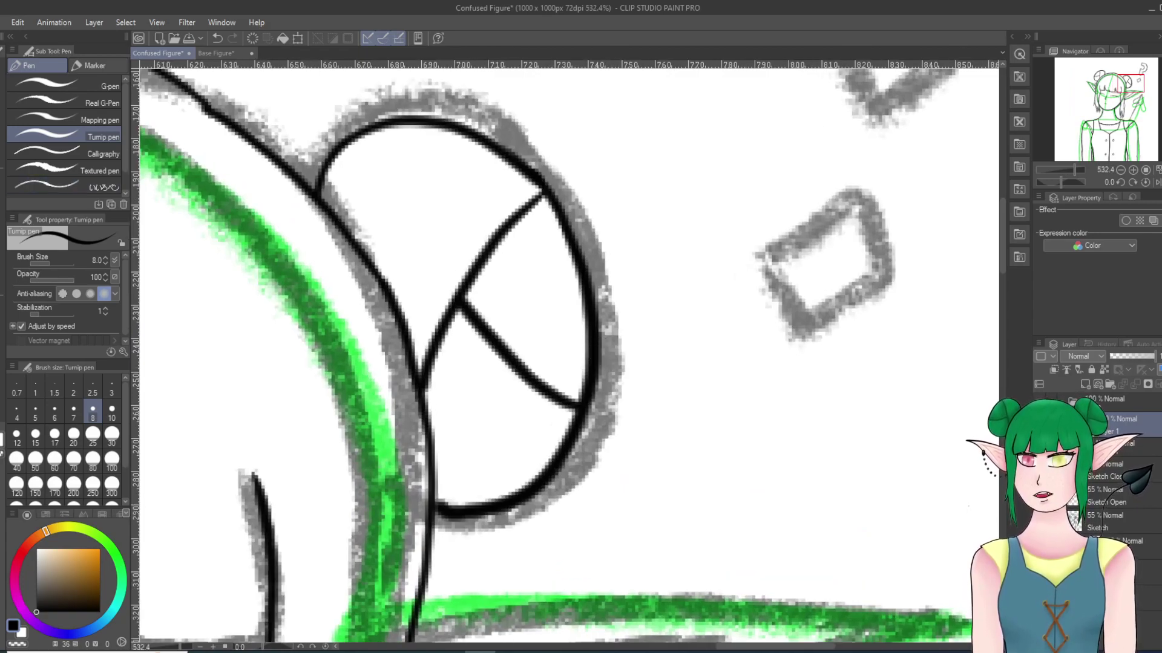
key("e")
mouse_move(507, 234)
left_mouse_down()
mouse_move(485, 288)
mouse_move(500, 219)
mouse_move(502, 266)
left_mouse_up()
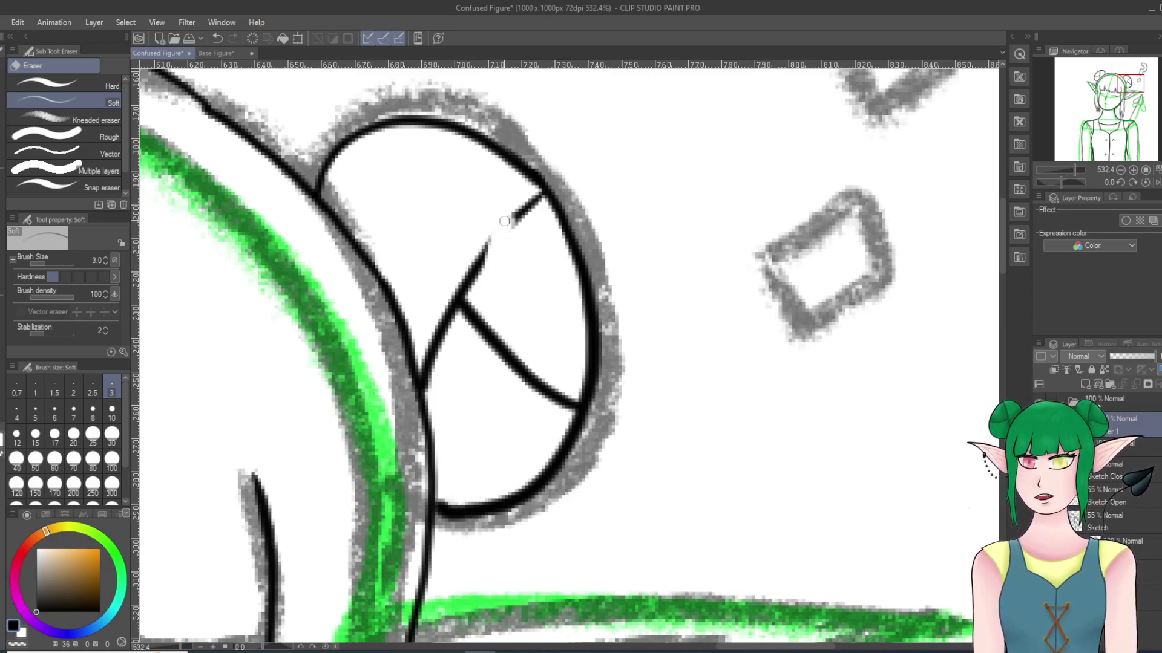
key("p")
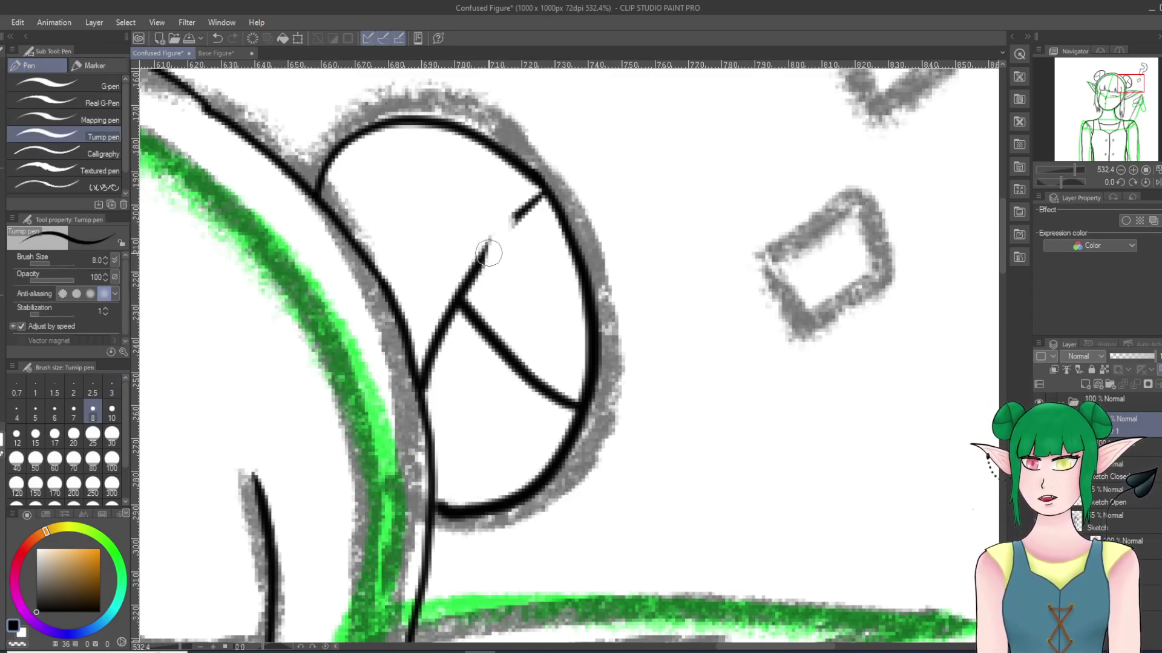
left_click(54, 411)
mouse_move(488, 242)
left_mouse_down()
mouse_move(490, 300)
mouse_move(521, 212)
left_mouse_up()
mouse_move(487, 248)
left_mouse_down()
mouse_move(491, 226)
mouse_move(484, 262)
left_mouse_up()
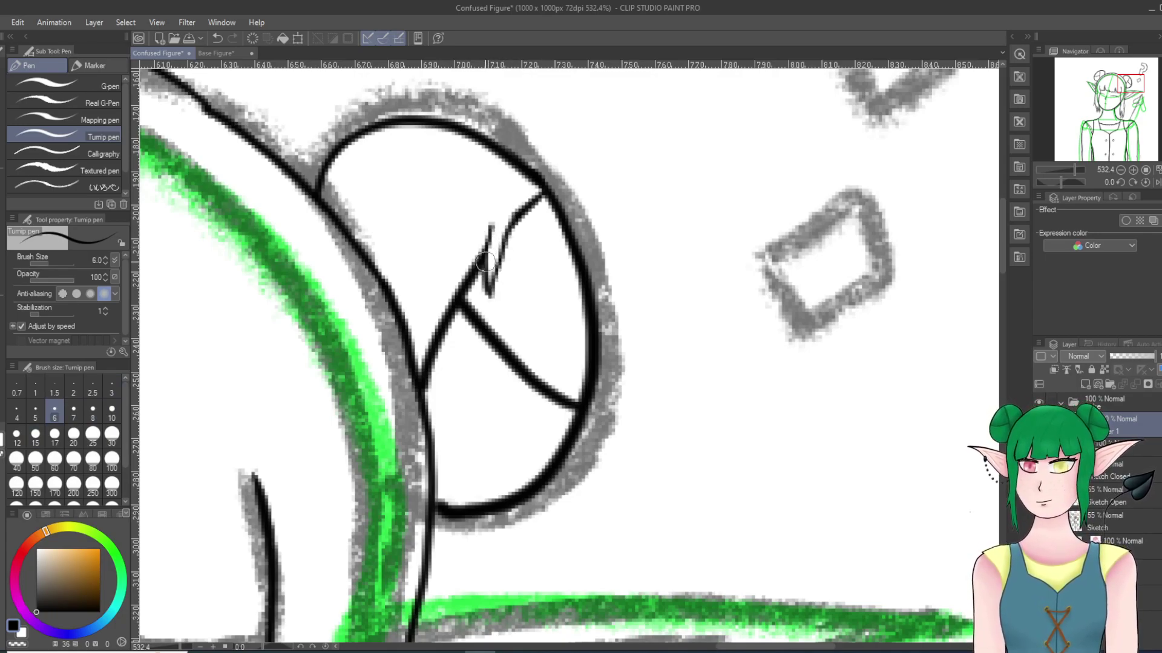
Step: Erase the middle of the left bun's shorter strand line and redraw it as a pointed hair tuft that overlaps the line
scroll(487, 261, "down", 10)
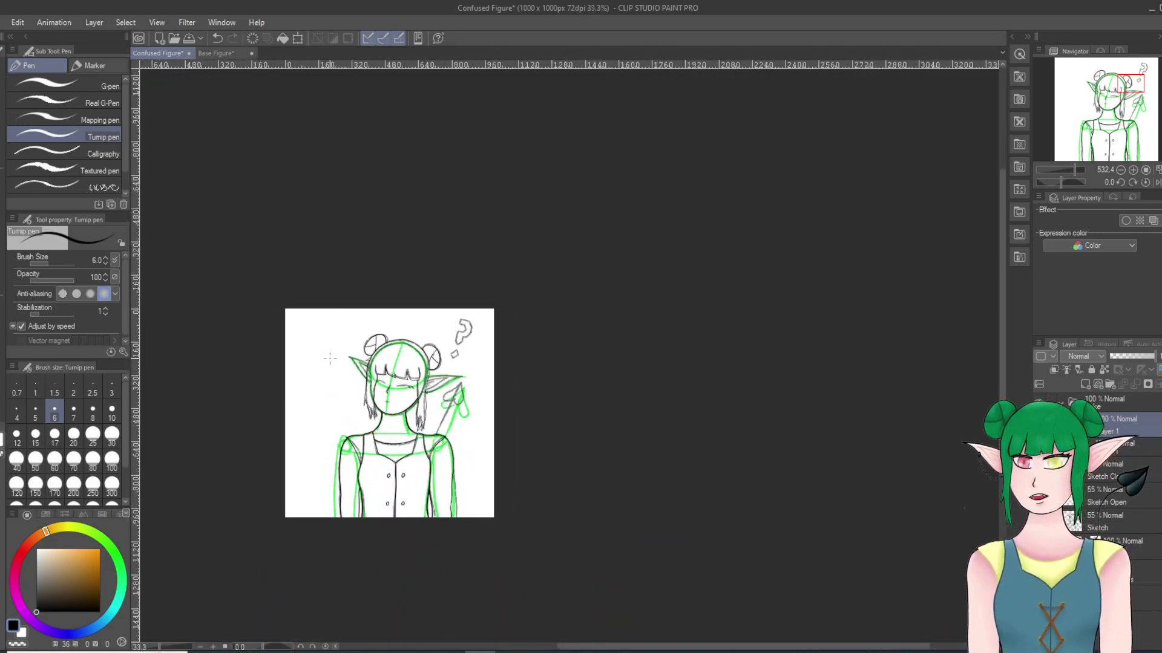
scroll(365, 325, "up", 5)
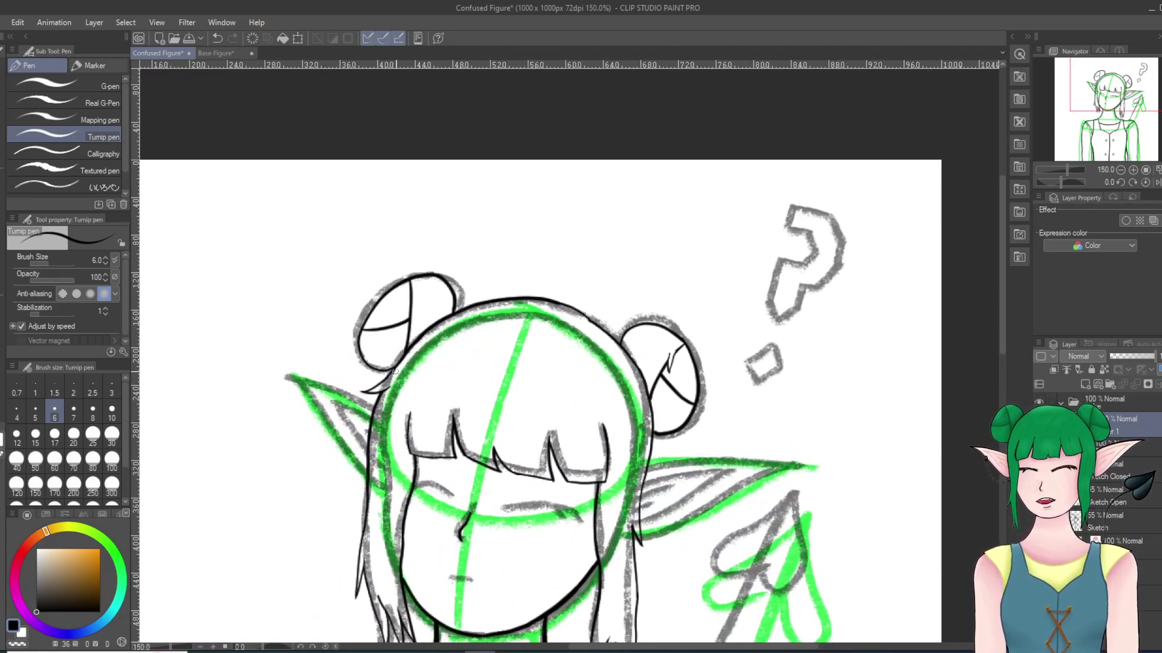
scroll(377, 351, "up", 6)
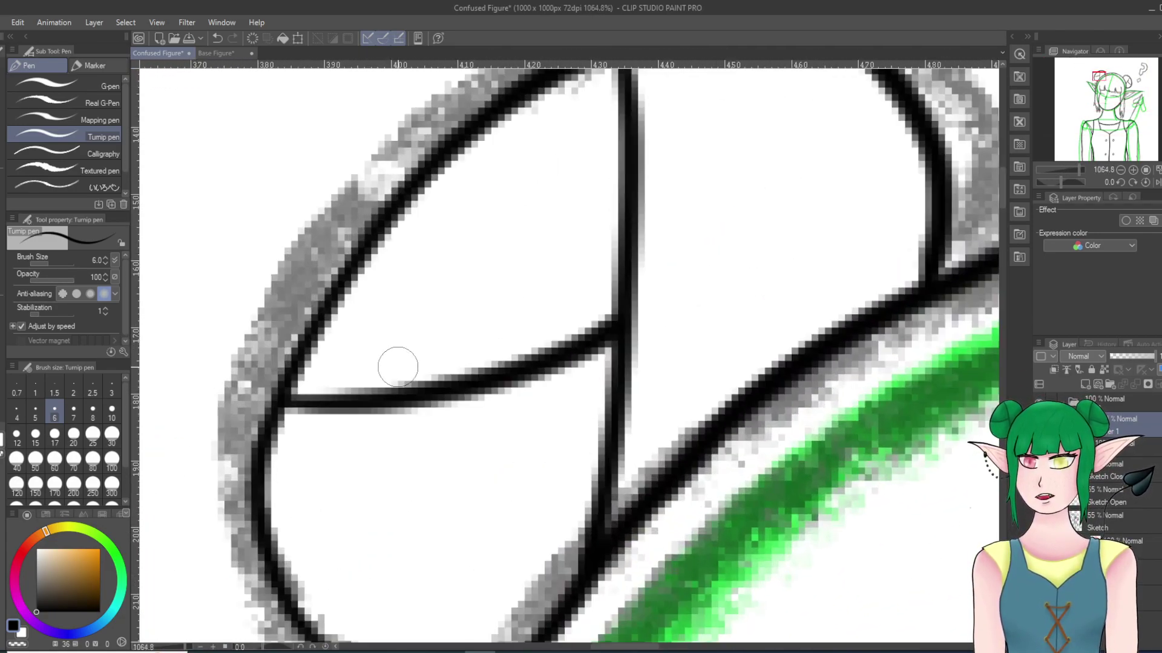
key("e")
mouse_move(475, 381)
left_mouse_down()
mouse_move(436, 370)
mouse_move(485, 393)
mouse_move(524, 392)
mouse_move(489, 371)
mouse_move(512, 384)
mouse_move(453, 395)
mouse_move(422, 358)
mouse_move(399, 300)
left_mouse_up()
key("p")
mouse_move(529, 377)
left_mouse_down()
mouse_move(480, 363)
mouse_move(399, 302)
left_mouse_up()
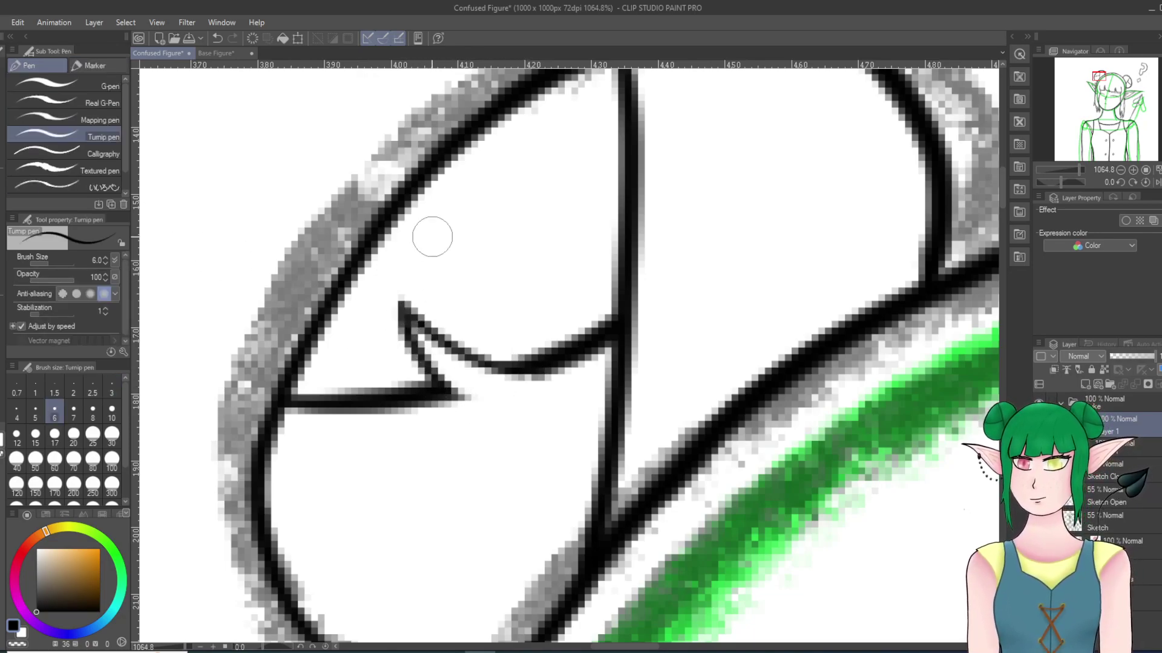
left_click_drag(447, 390, 490, 412)
Step: Set the pen's brush size to 10 and ink the right ear's upper edge from the hairline below the bun to the tip
scroll(529, 347, "down", 15)
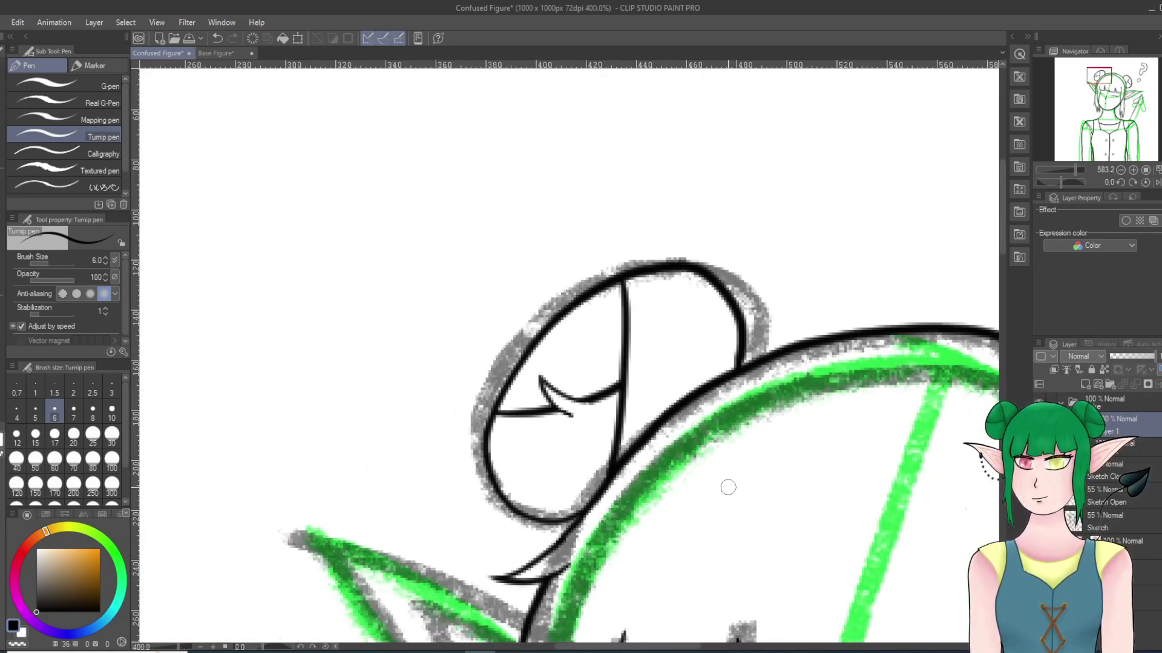
scroll(817, 566, "up", 9)
scroll(563, 260, "down", 11)
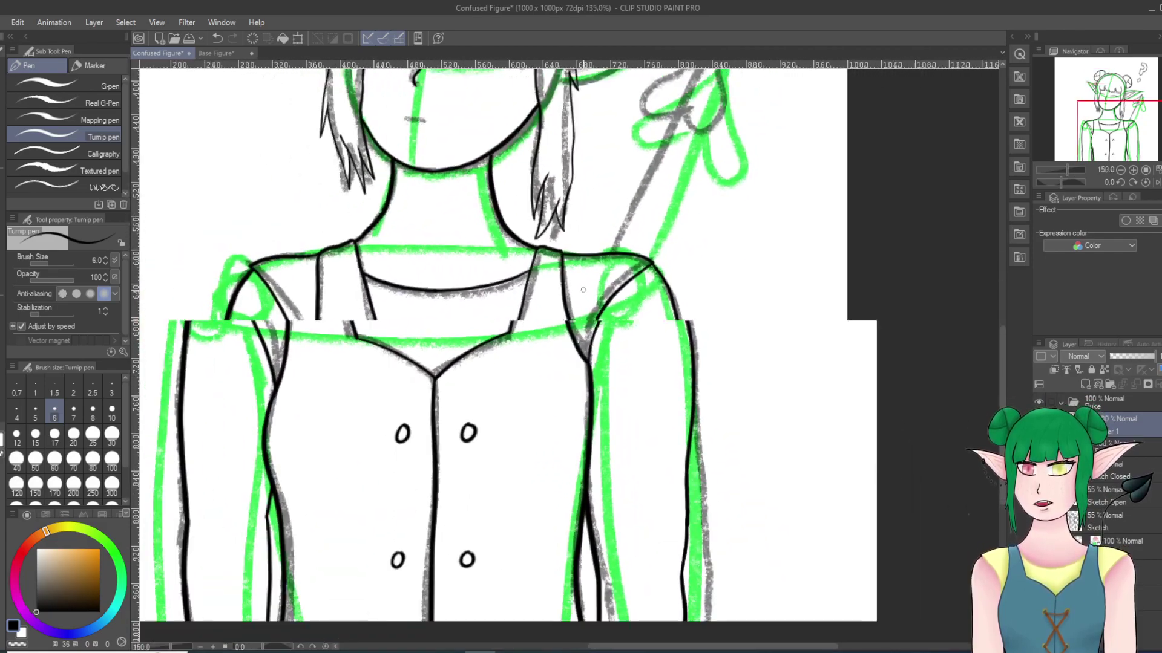
scroll(561, 230, "up", 3)
scroll(562, 232, "up", 5)
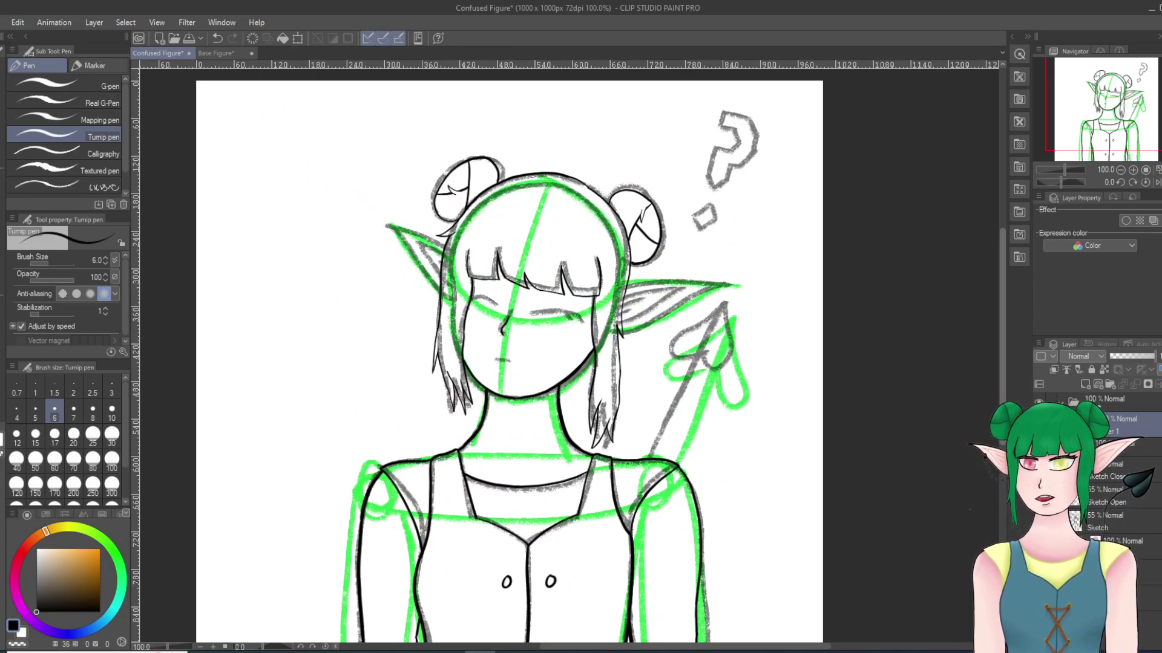
scroll(568, 356, "down", 2)
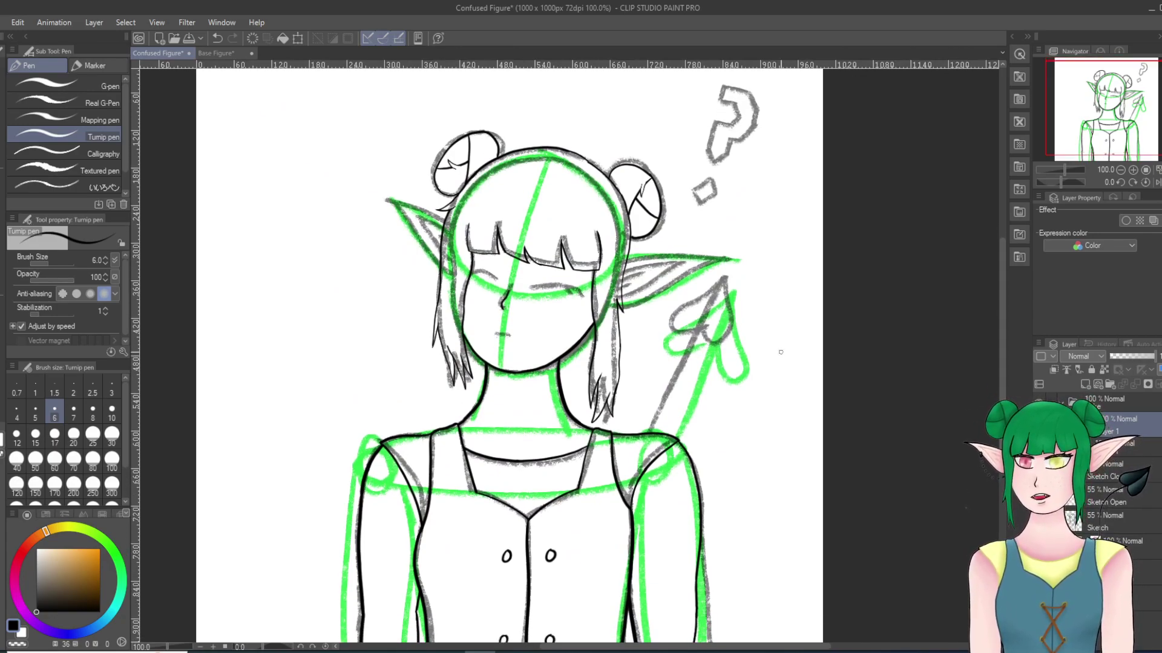
left_click(111, 412)
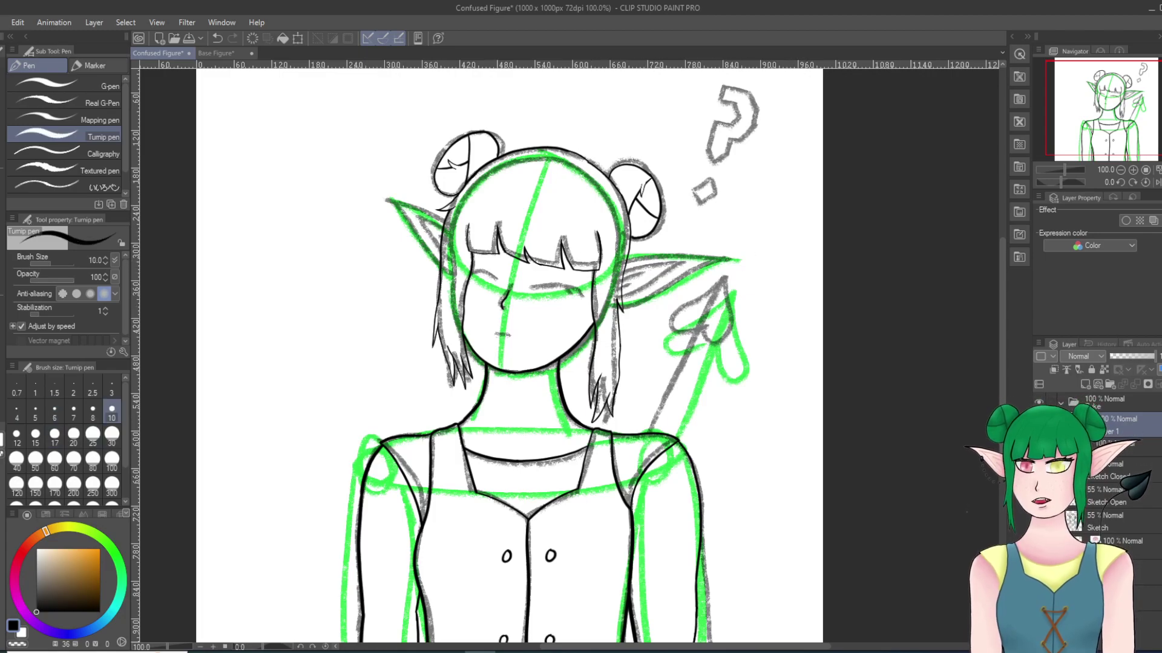
scroll(619, 240, "up", 11)
scroll(580, 242, "up", 3)
scroll(579, 242, "up", 4)
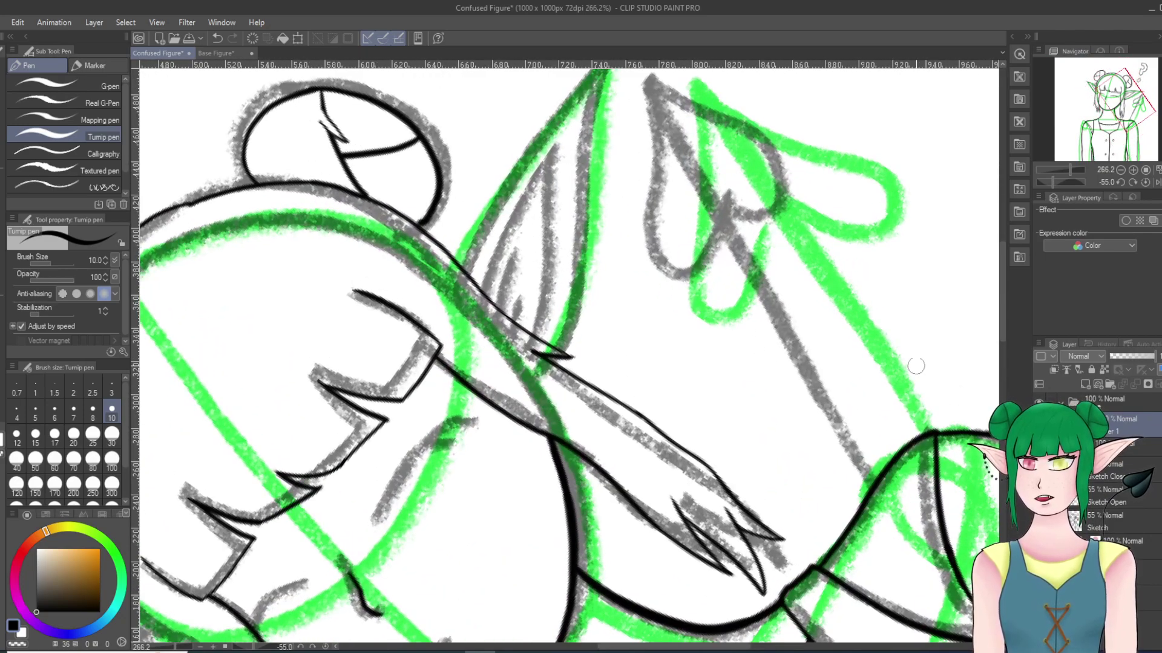
scroll(1003, 291, "up", 1)
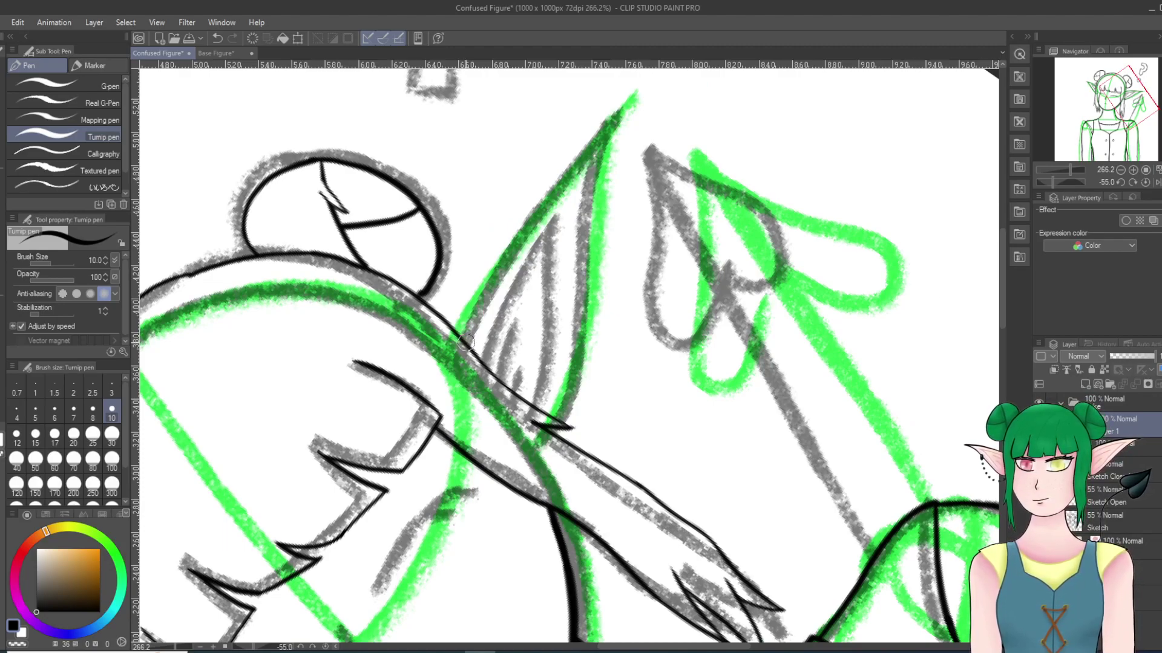
mouse_move(464, 344)
left_mouse_down()
mouse_move(559, 183)
mouse_move(640, 95)
left_mouse_up()
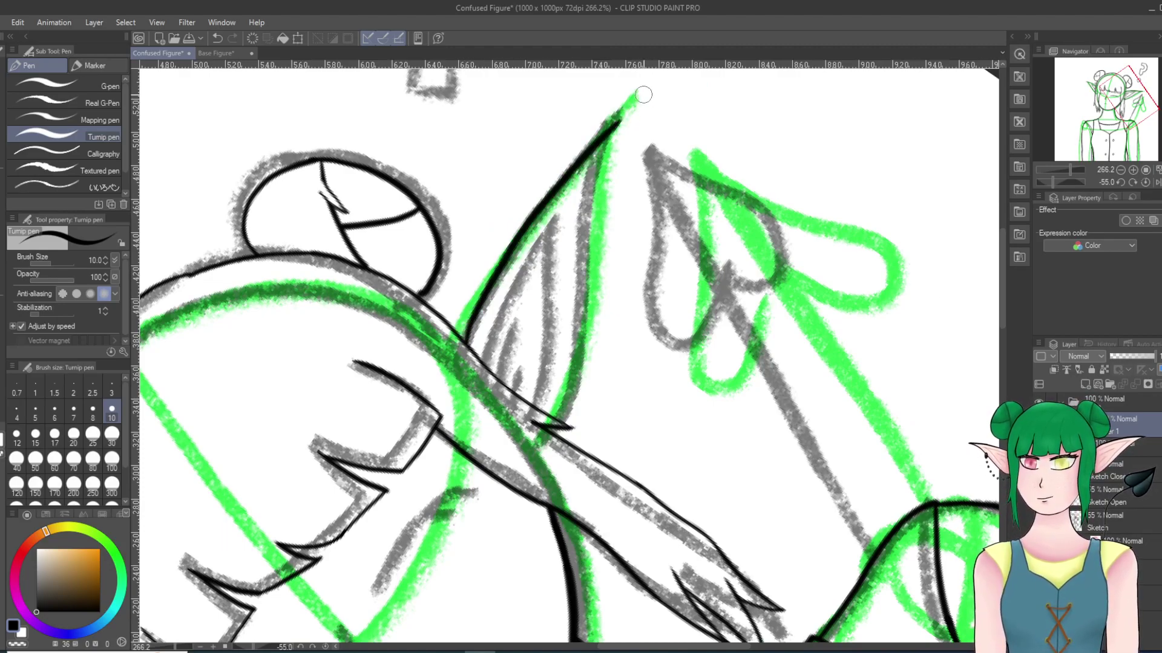
left_click(217, 38)
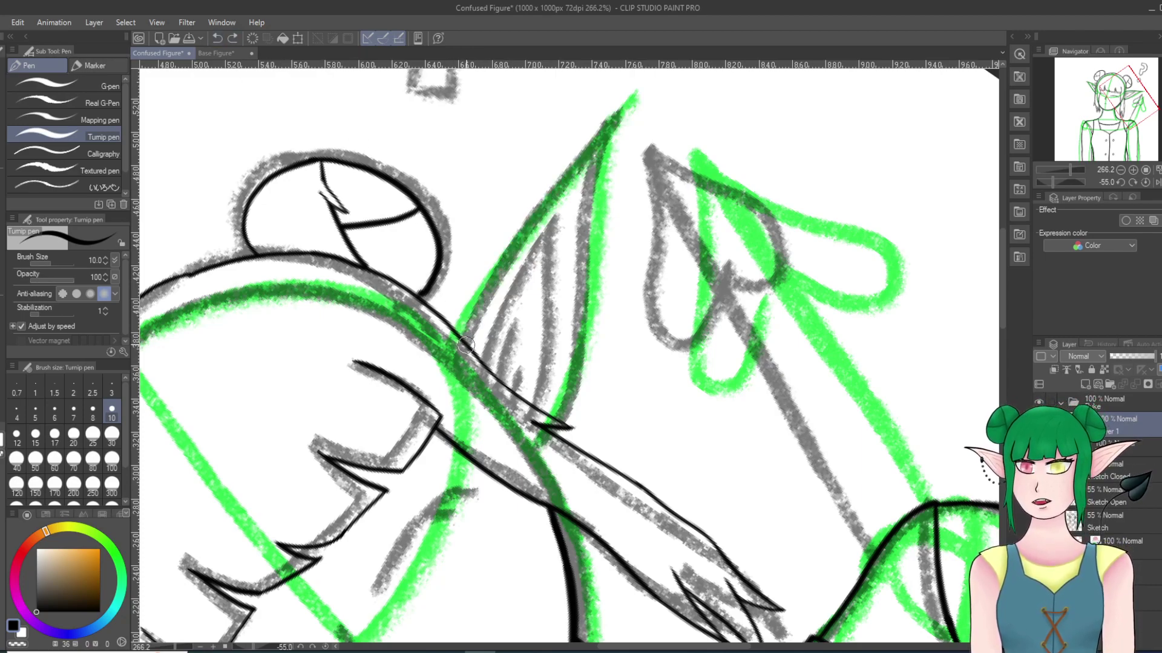
mouse_move(465, 343)
left_mouse_down()
mouse_move(530, 212)
mouse_move(615, 116)
left_mouse_up()
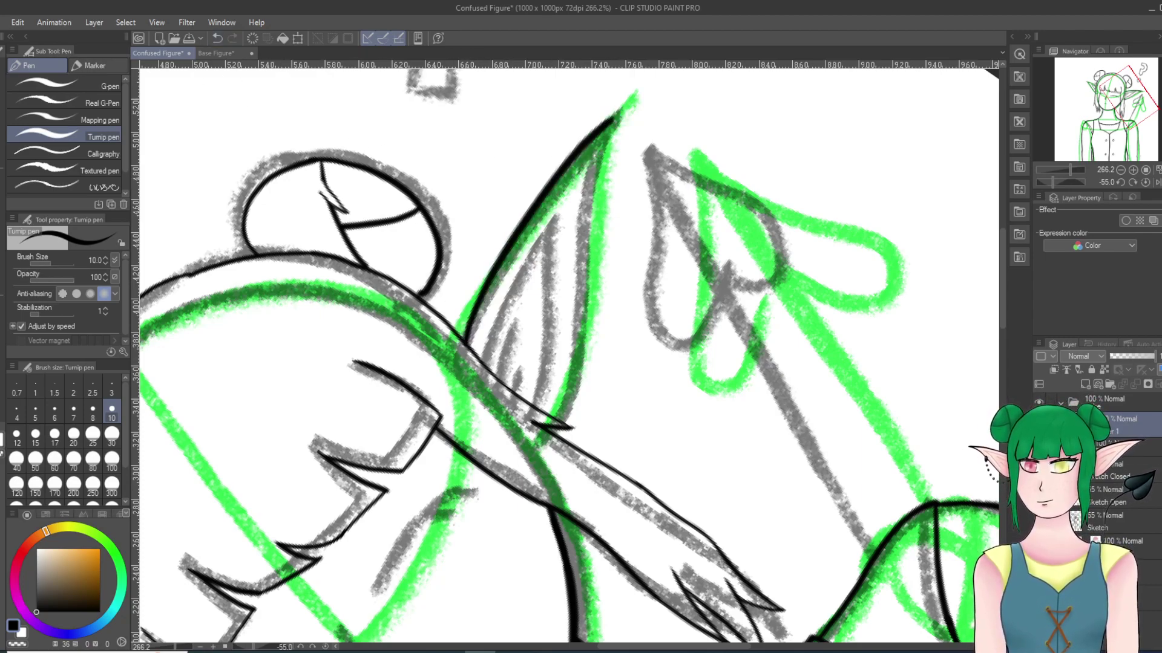
left_click(216, 39)
mouse_move(464, 341)
left_mouse_down()
mouse_move(576, 171)
mouse_move(613, 135)
left_mouse_up()
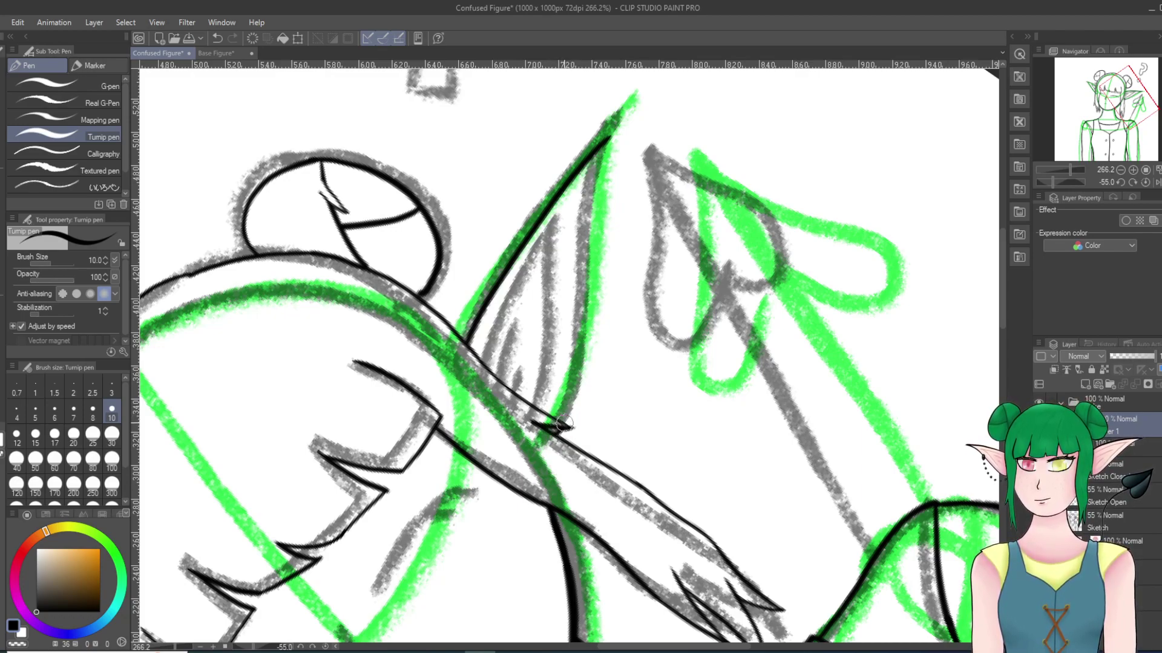
Step: Ink the right ear's lower edge as a curve from the notch in the side hair up to the ear tip
mouse_move(565, 424)
left_mouse_down()
mouse_move(580, 247)
mouse_move(622, 116)
left_mouse_up()
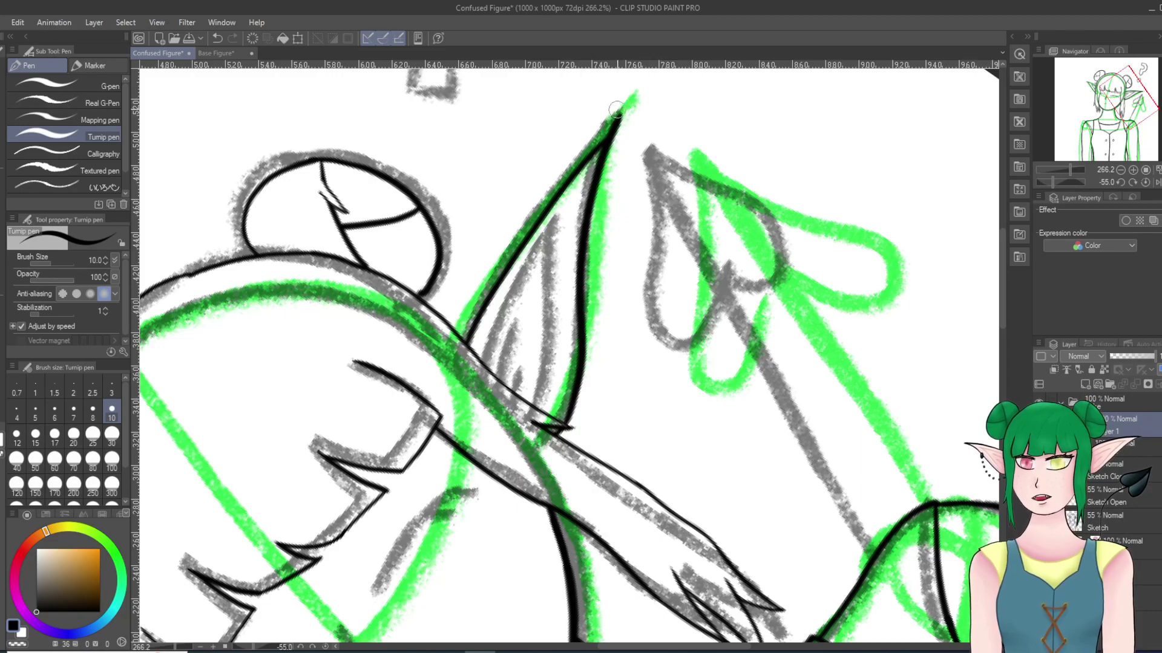
left_click(217, 38)
mouse_move(566, 425)
left_mouse_down()
mouse_move(604, 153)
mouse_move(620, 114)
left_mouse_up()
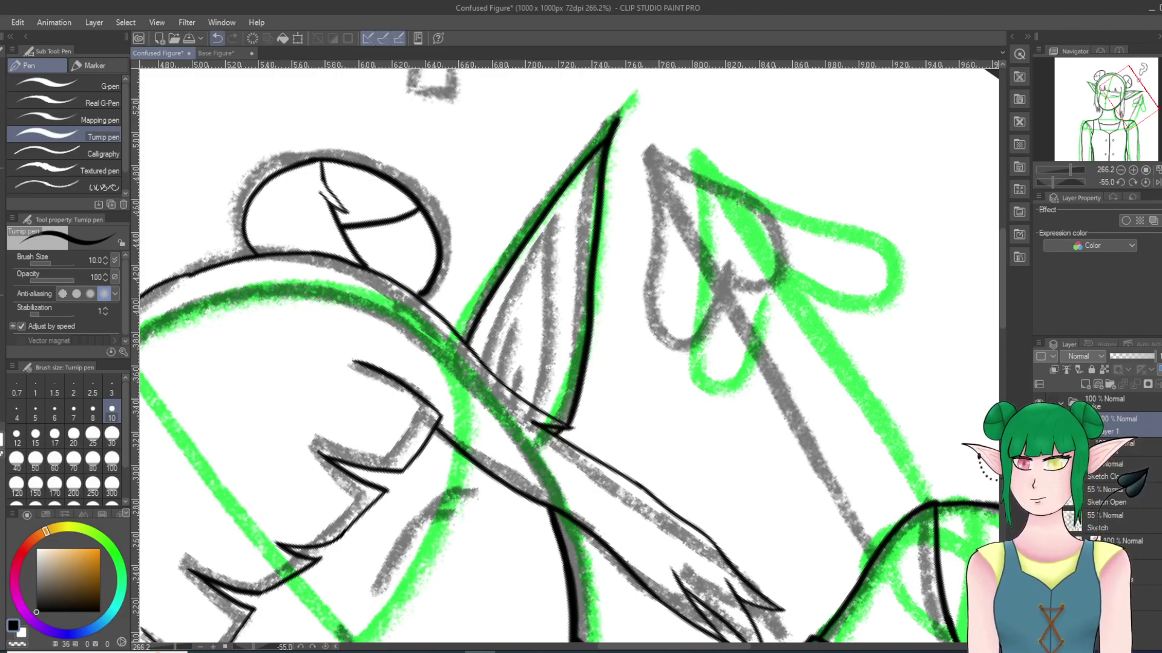
Step: Re-ink the right ear's lower edge as one curve from the side hair's notch to the tip and touch up the tip with the Soft eraser
key("ctrl+z")
mouse_move(566, 425)
left_mouse_down()
mouse_move(596, 148)
mouse_move(608, 132)
left_mouse_up()
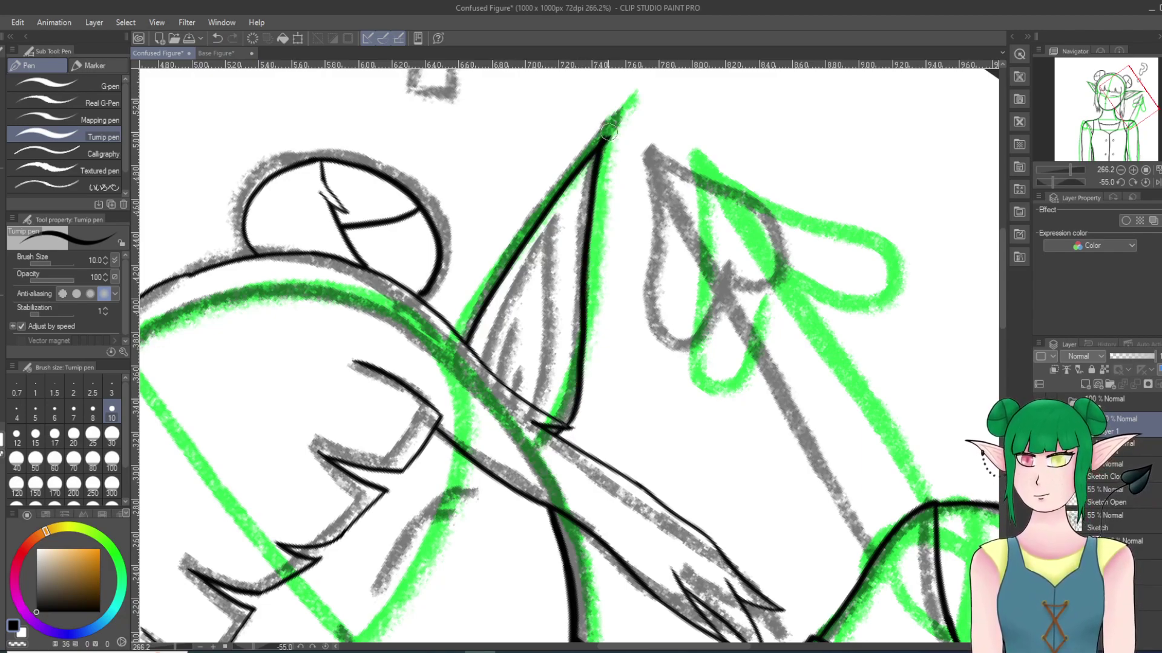
left_click(218, 38)
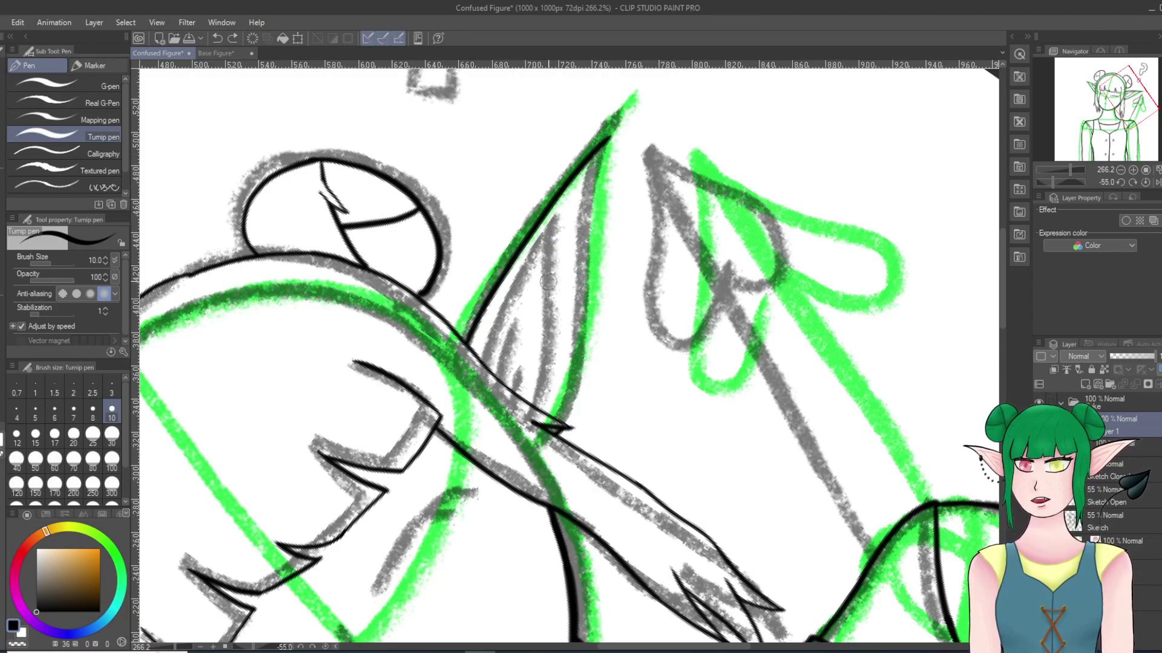
left_click_drag(567, 424, 605, 135)
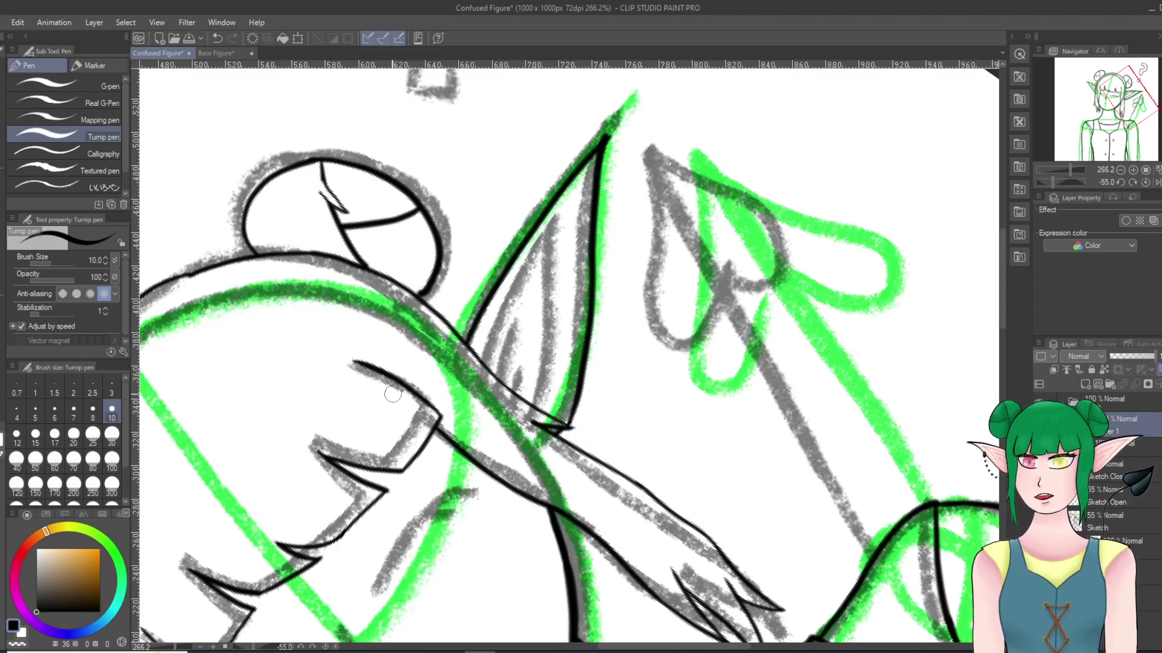
key("e")
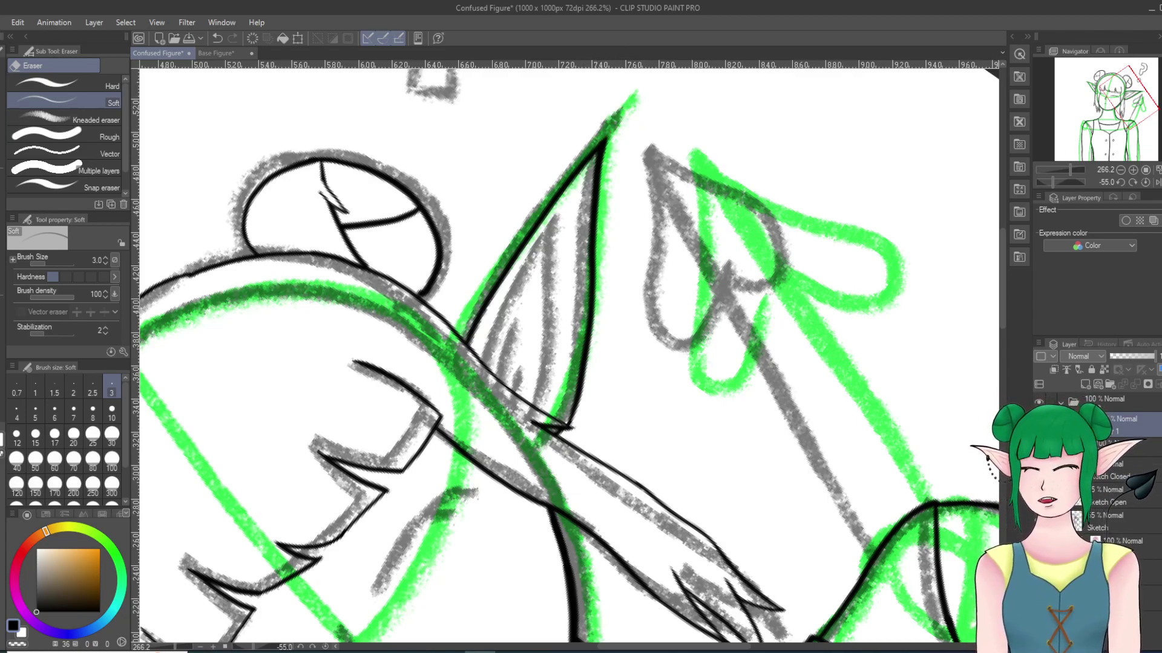
key("asciicircum")
key("asciicircum")
key("asciicircum")
key("asciicircum")
key("asciicircum")
key("asciicircum")
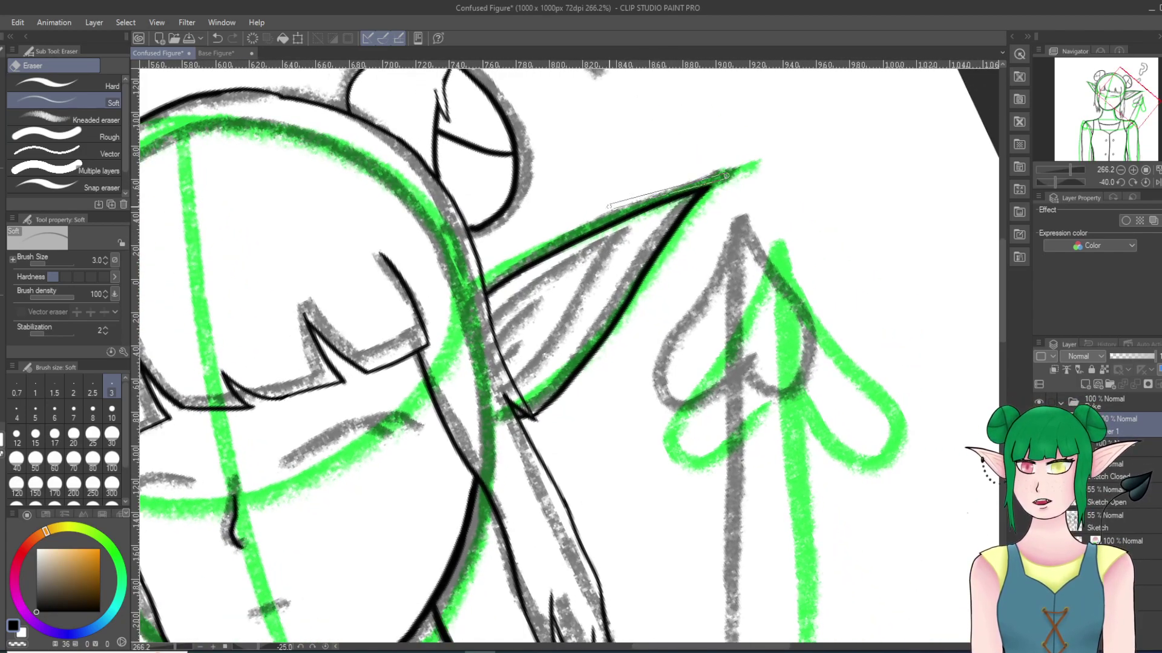
Step: Ink the right ear's inner upper line with the Turnip pen, running from the side hair toward the tip just inside the upper edge
key("p")
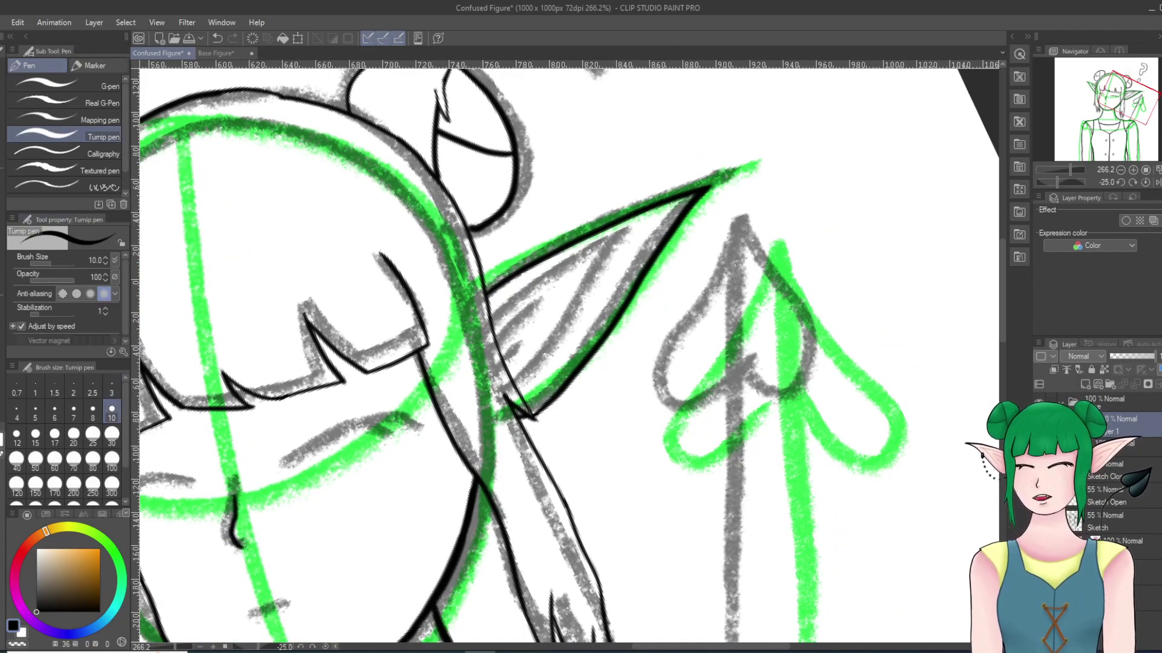
scroll(624, 345, "up", 3)
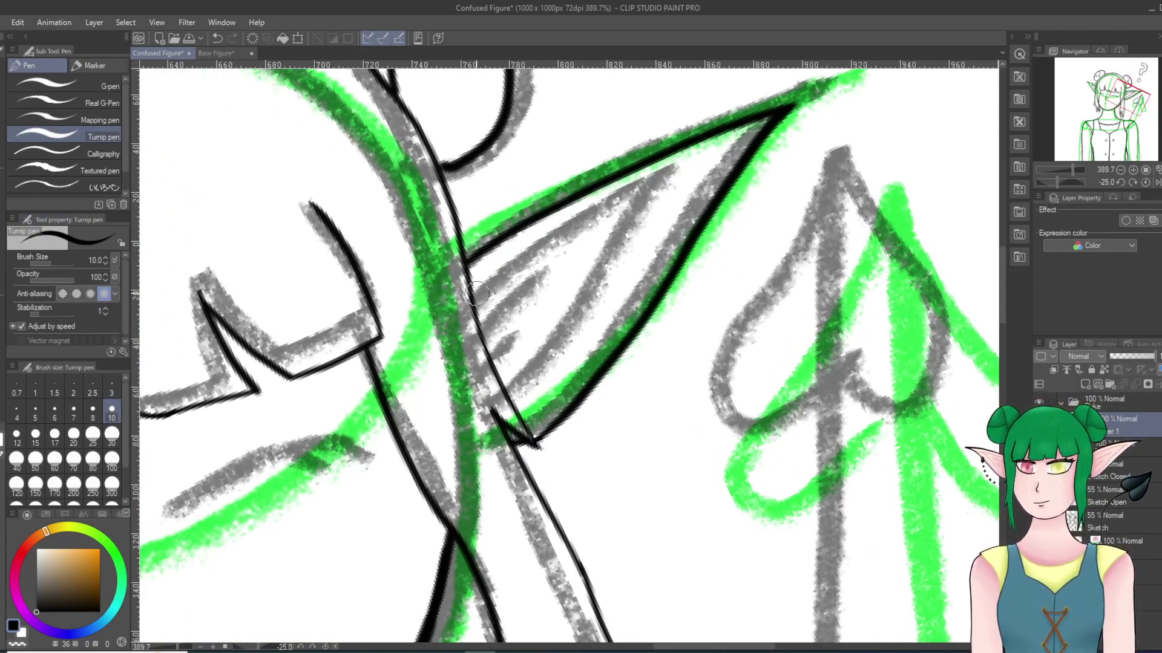
left_click_drag(471, 289, 697, 178)
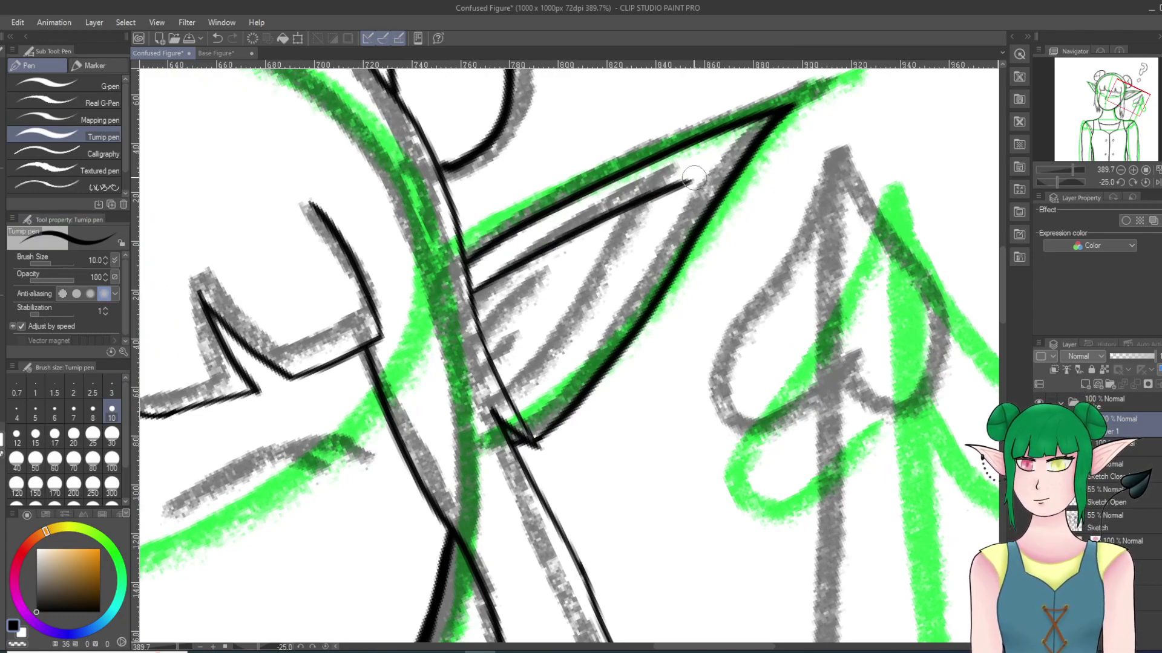
key("ctrl+z")
mouse_move(472, 289)
left_mouse_down()
mouse_move(508, 262)
mouse_move(720, 159)
left_mouse_up()
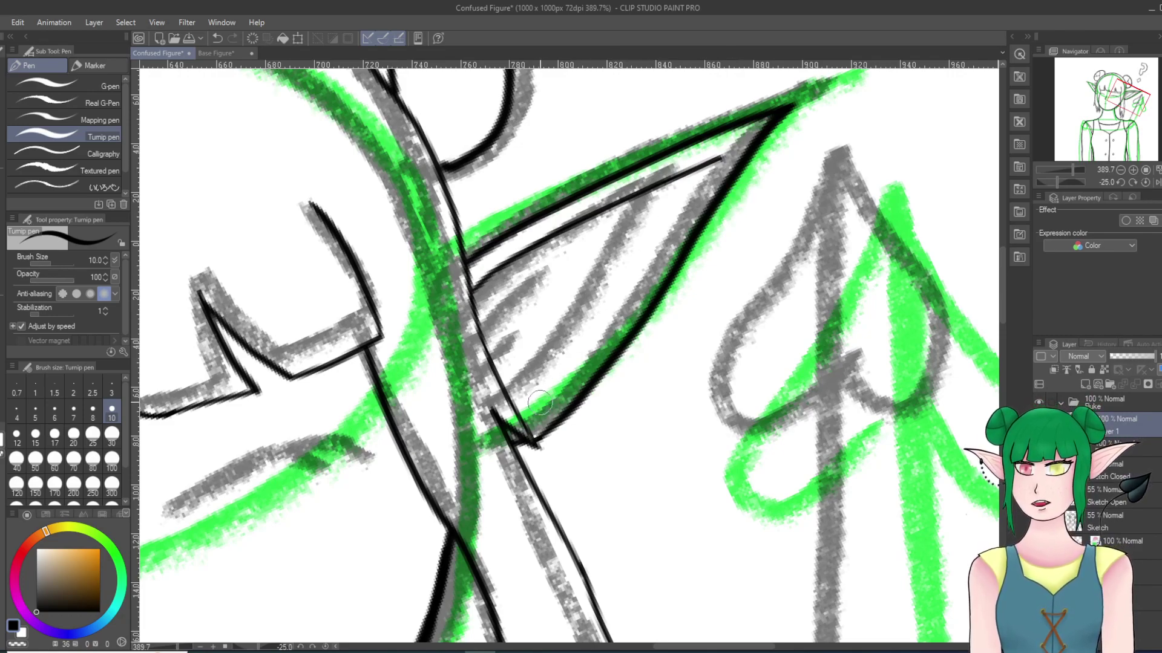
Step: Ink the right ear's inner lower line up to meet the inner upper line, and add two short curved fold lines between them
mouse_move(517, 417)
left_mouse_down()
mouse_move(582, 374)
mouse_move(668, 209)
left_mouse_up()
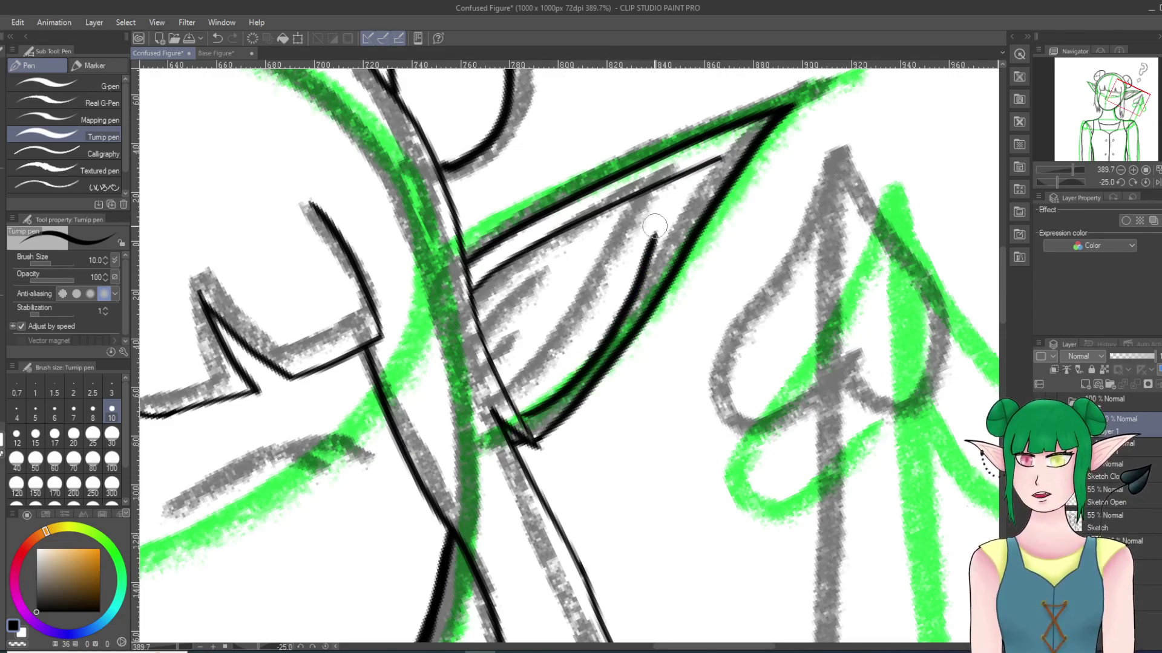
key("ctrl+z")
left_click_drag(514, 418, 718, 159)
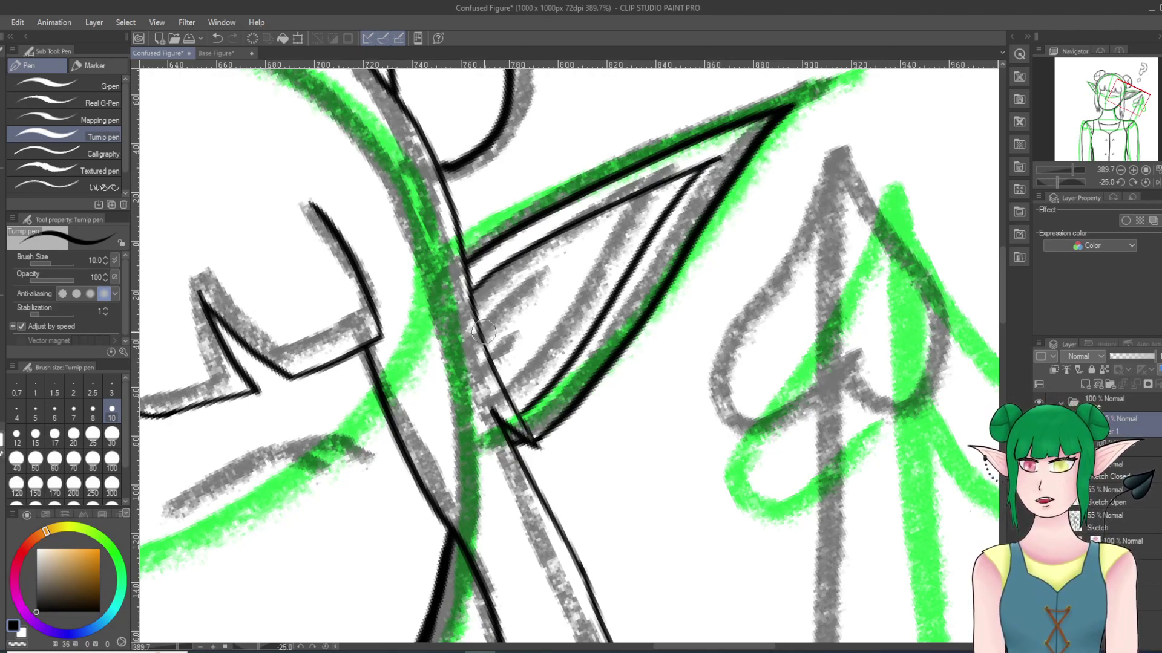
left_click_drag(482, 336, 609, 237)
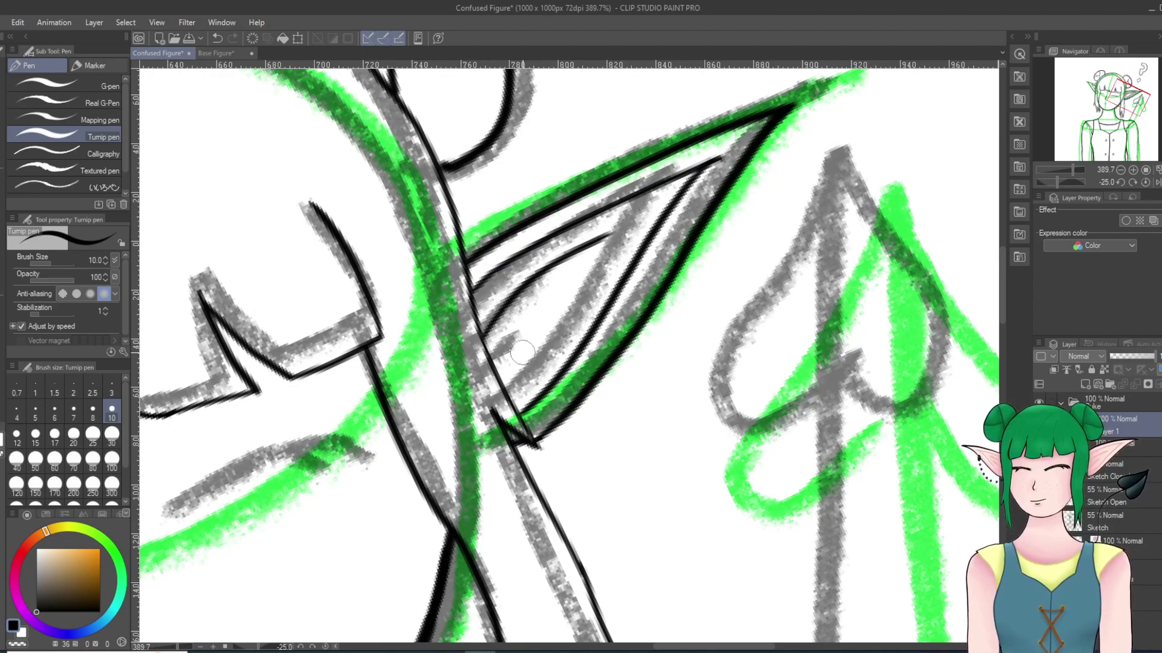
mouse_move(502, 391)
left_mouse_down()
mouse_move(546, 319)
mouse_move(590, 280)
left_mouse_up()
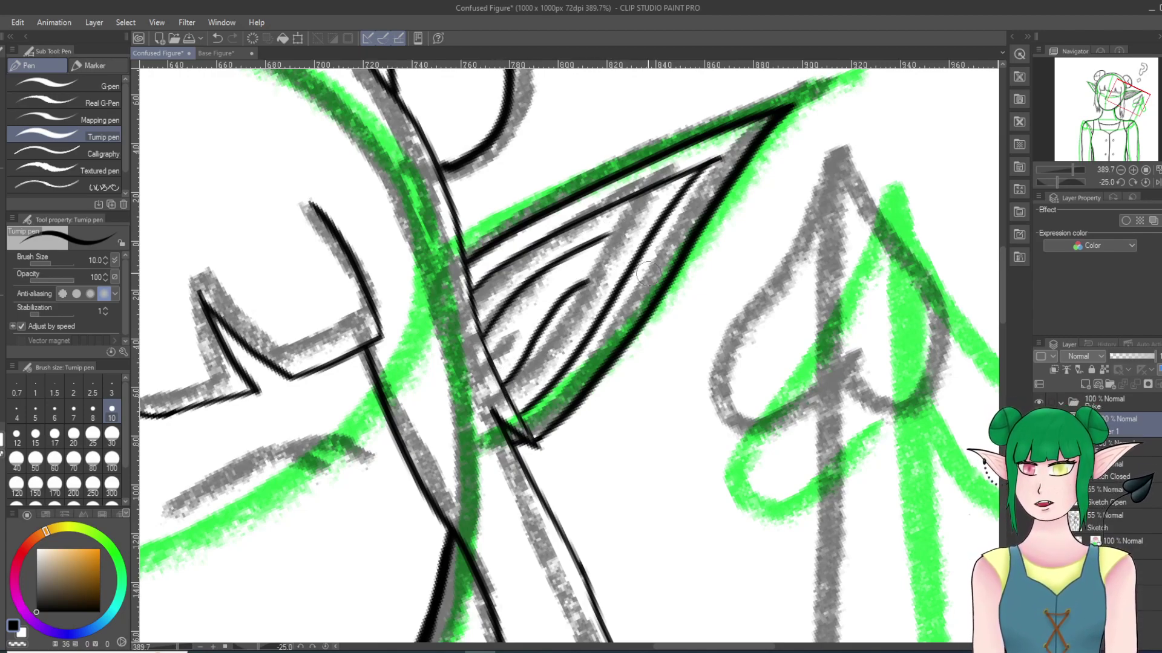
key("ctrl+plus")
key("asciicircum")
key("asciicircum")
key("asciicircum")
key("asciicircum")
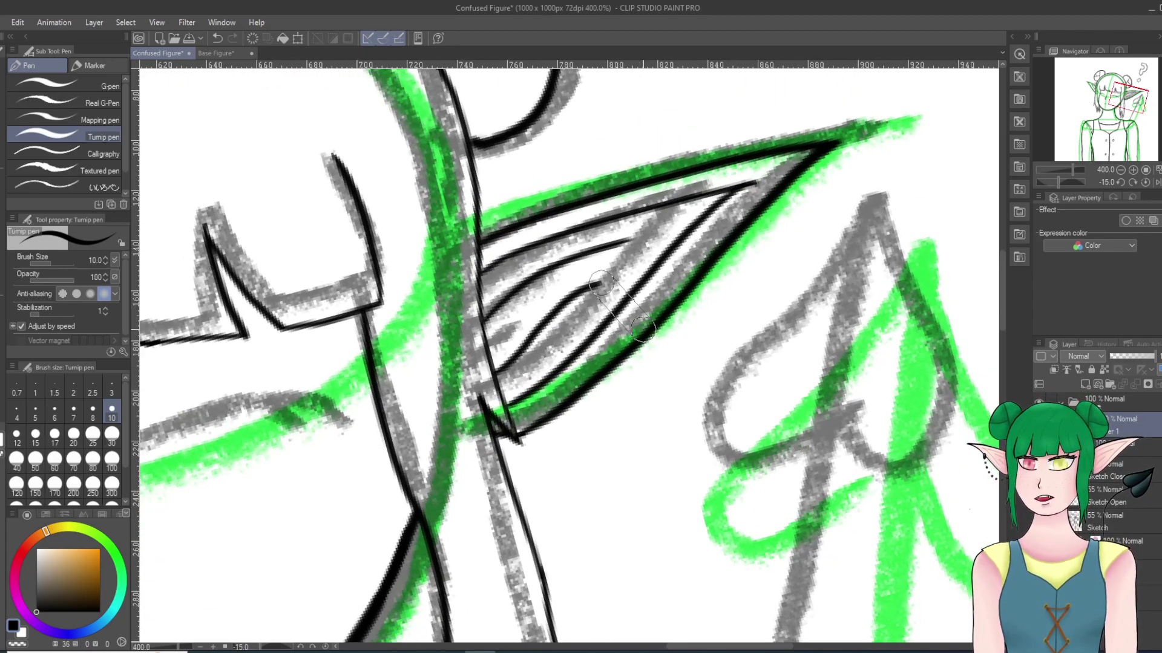
scroll(643, 275, "down", 9)
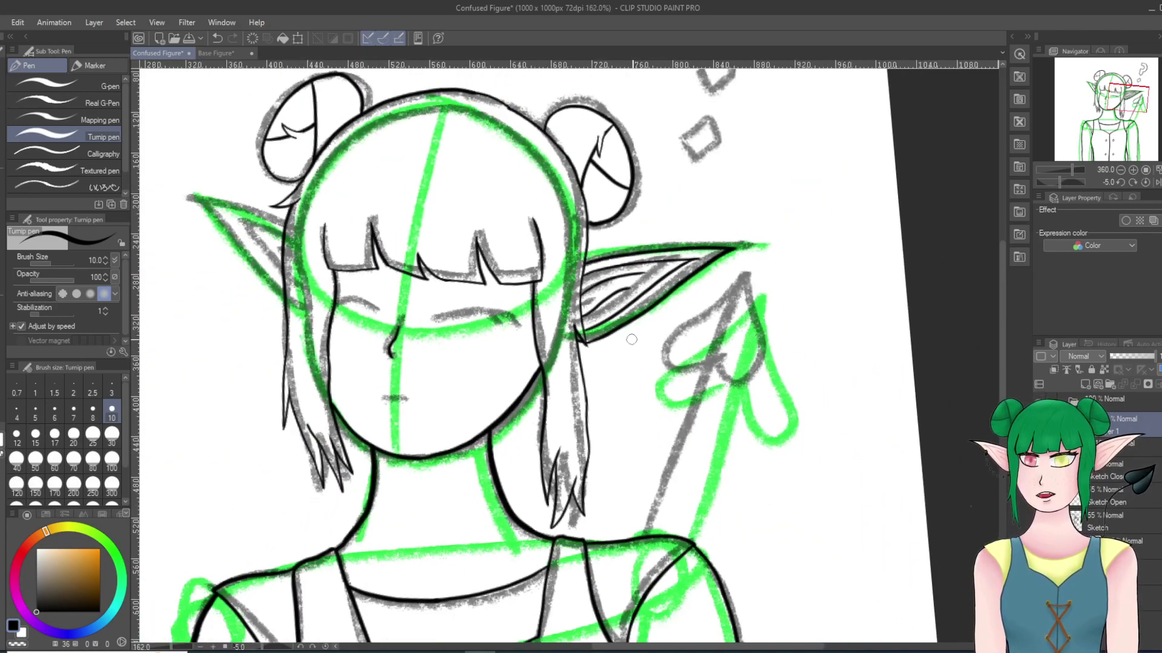
scroll(283, 311, "up", 7)
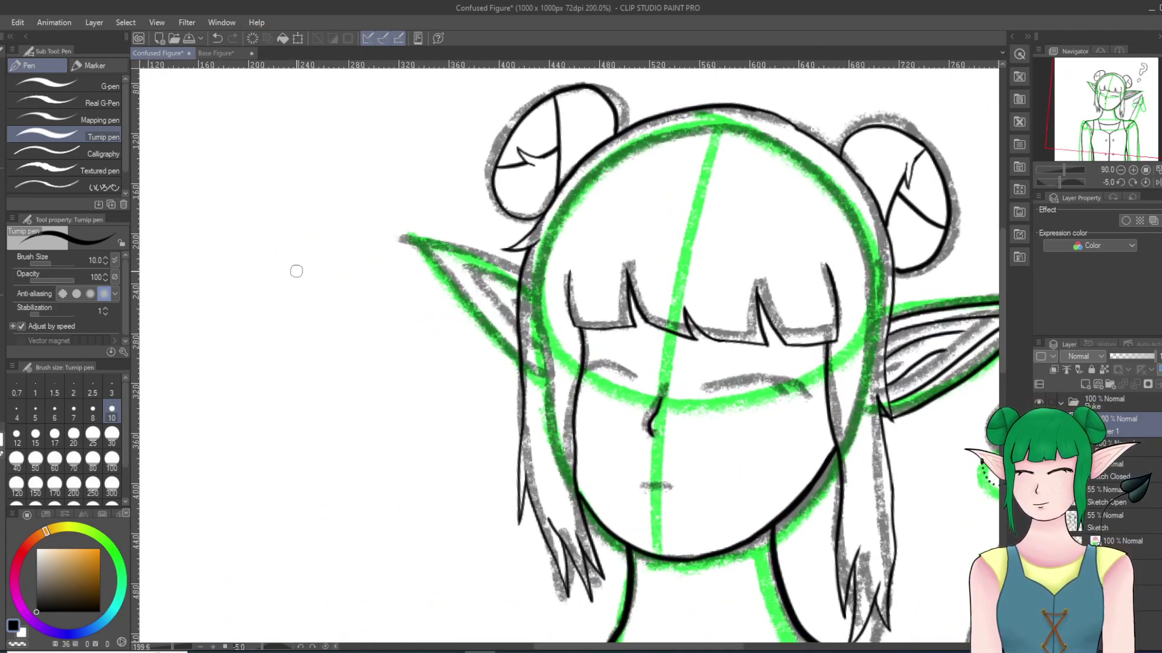
left_click_drag(649, 319, 662, 547)
scroll(552, 550, "up", 1)
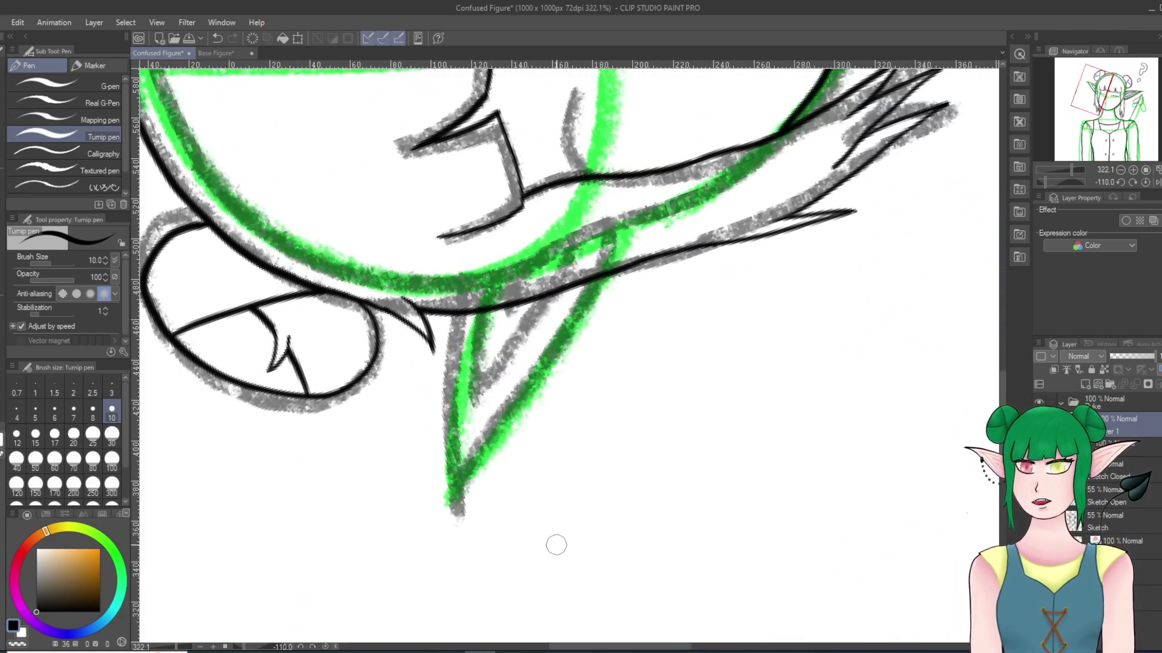
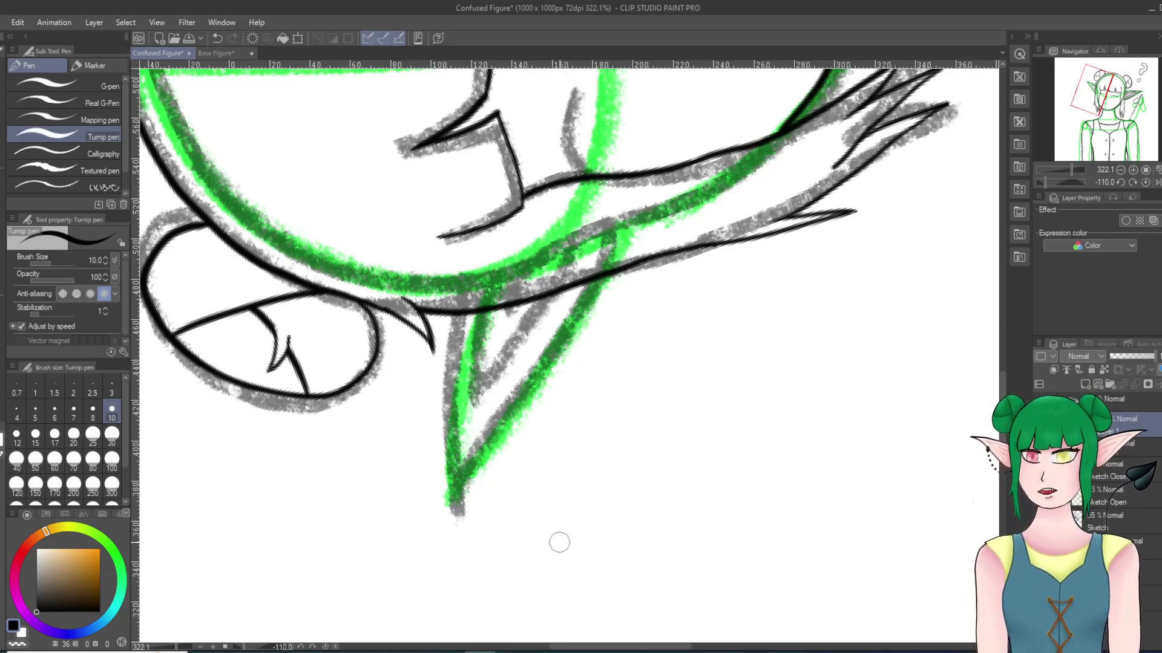
left_click_drag(463, 312, 464, 485)
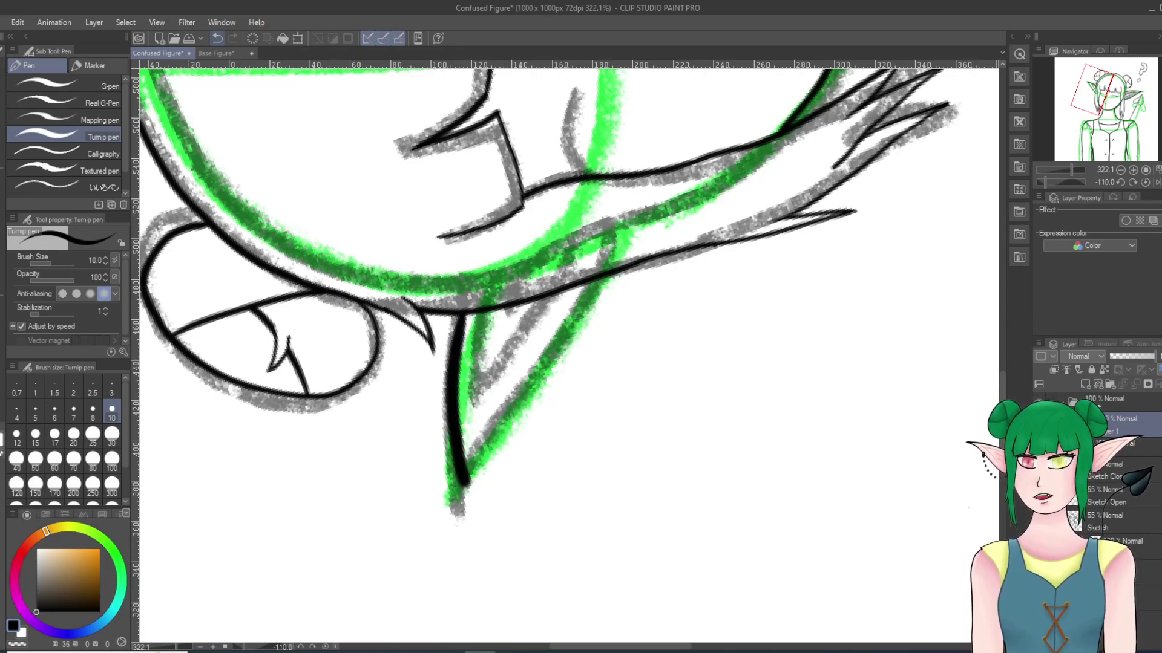
key("ctrl+z")
Step: Ink the left ear's upper edge from the hairline below the bun out to the tip
scroll(411, 173, "down", 5)
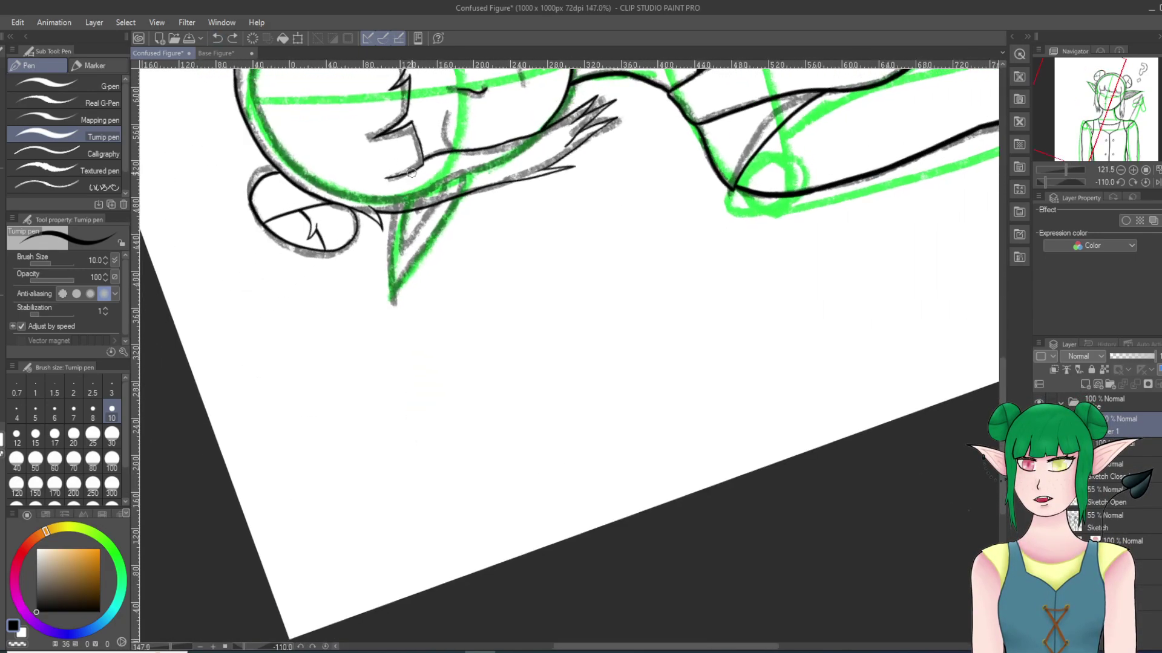
scroll(391, 159, "up", 4)
key("shift+6")
key("shift+6")
key("shift+6")
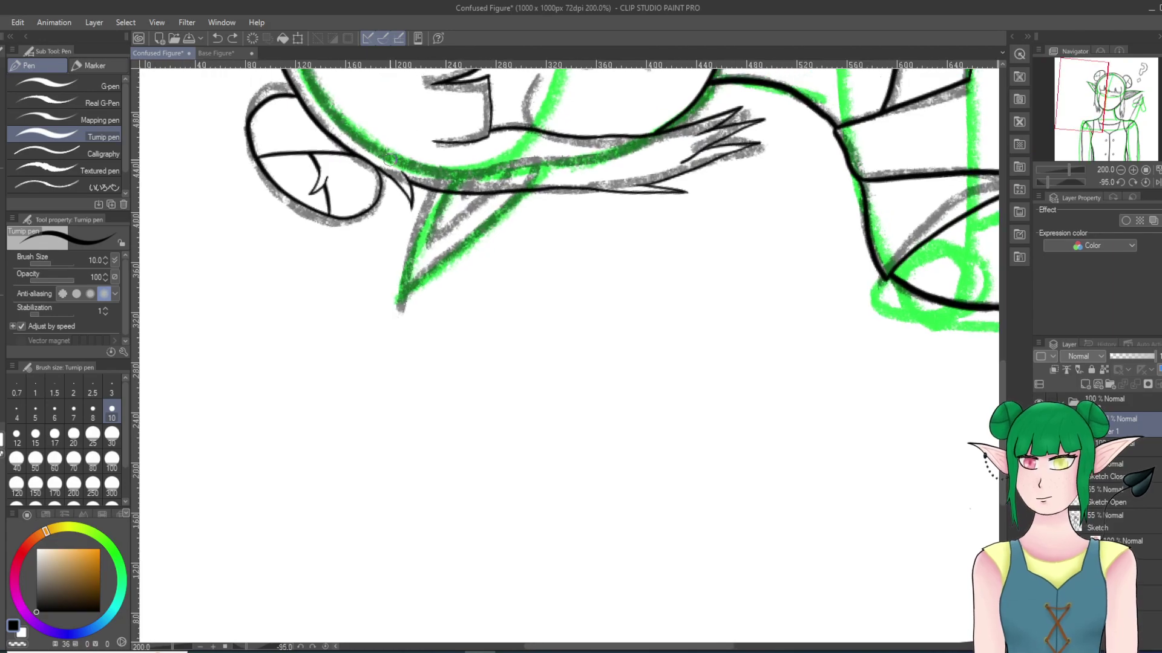
mouse_move(435, 188)
left_mouse_down()
mouse_move(404, 251)
mouse_move(396, 308)
left_mouse_up()
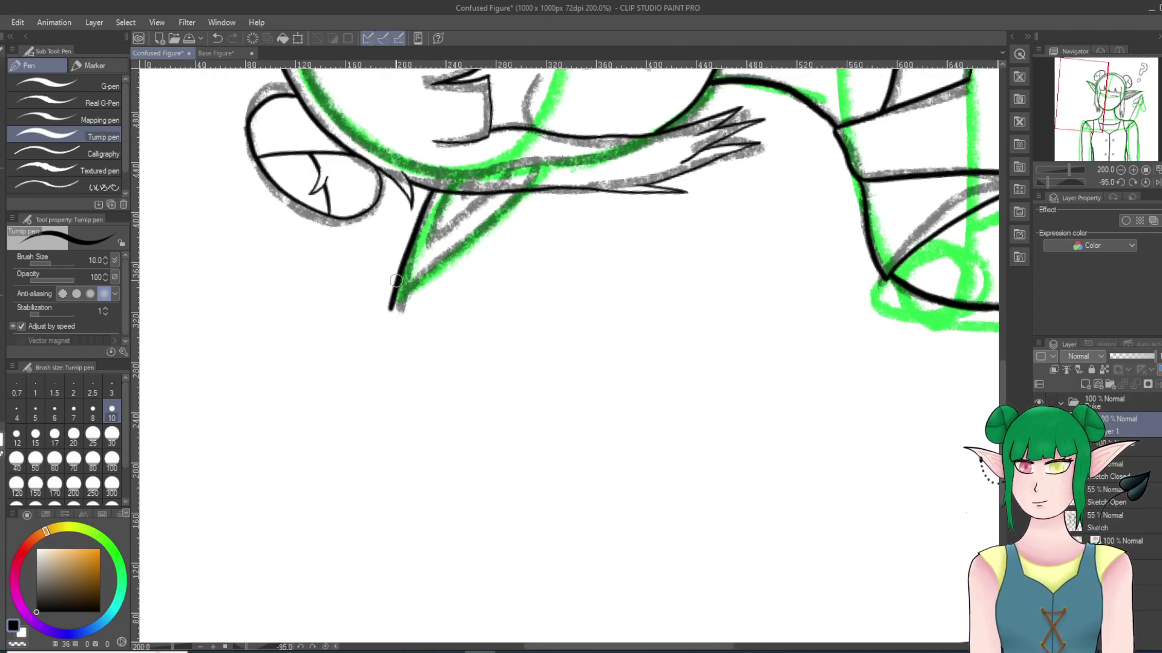
left_click(217, 38)
left_click_drag(431, 190, 406, 307)
left_click(217, 38)
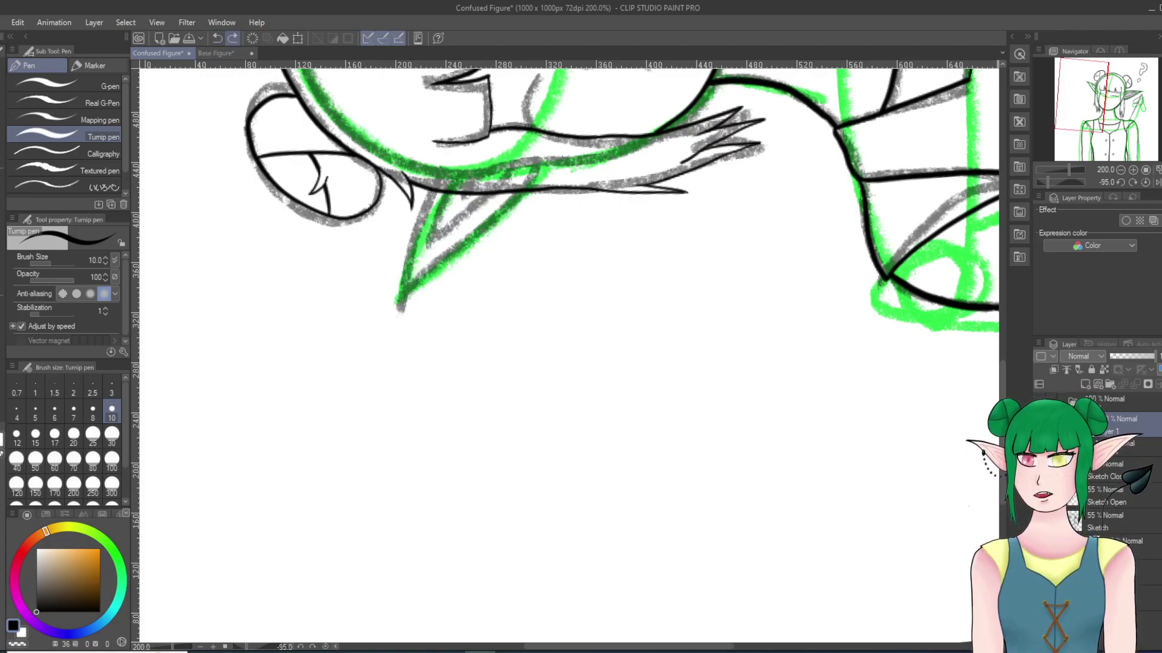
left_click_drag(431, 190, 405, 294)
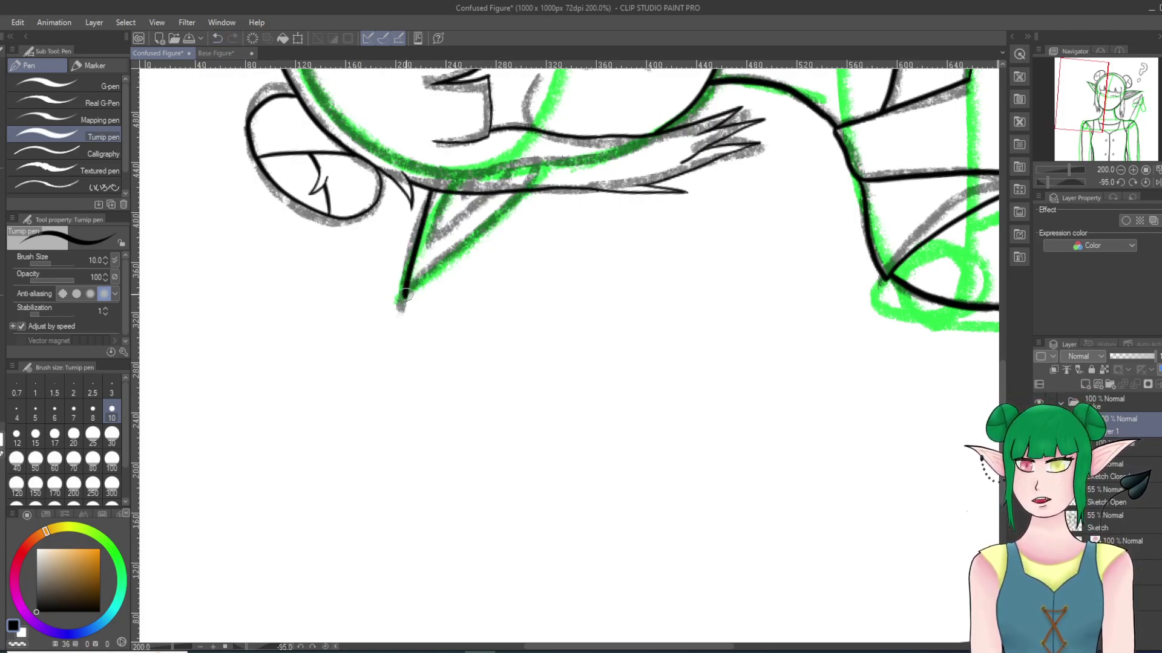
left_click_drag(521, 189, 408, 306)
key("ctrl+z")
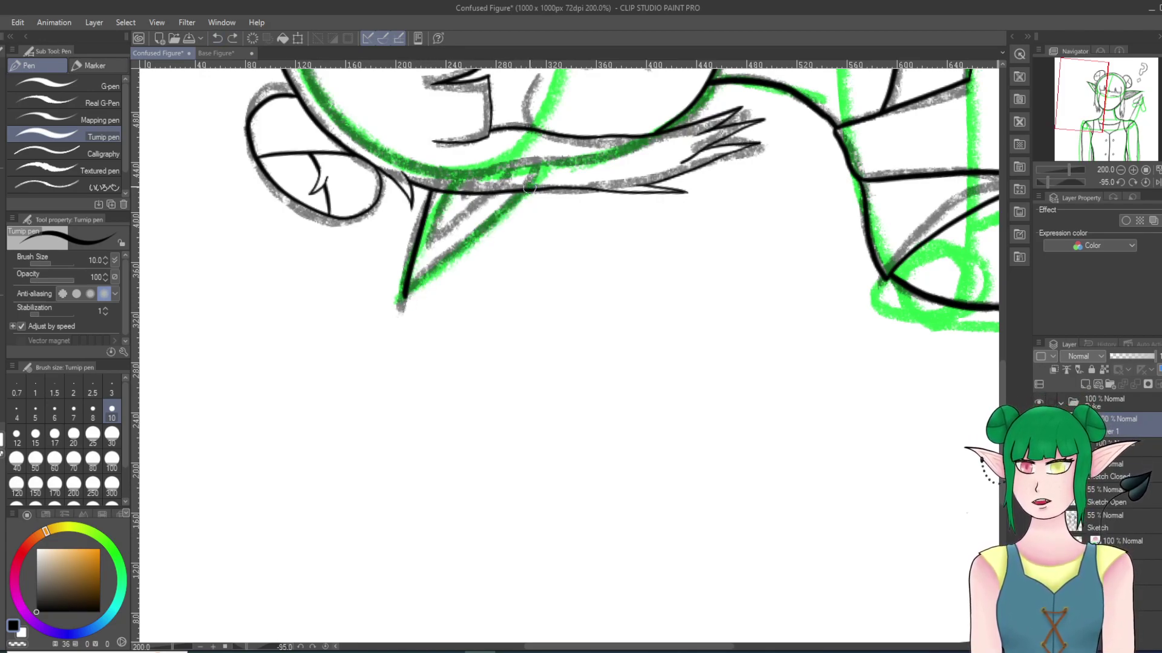
mouse_move(518, 189)
left_mouse_down()
mouse_move(437, 257)
mouse_move(398, 314)
left_mouse_up()
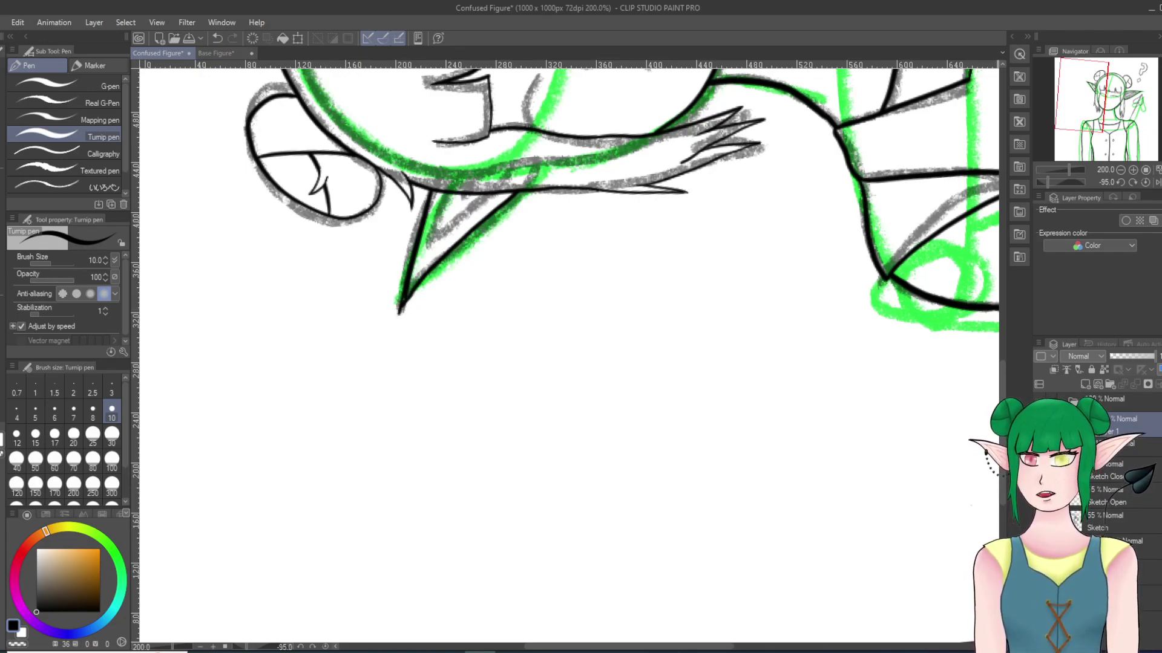
key("ctrl+z")
key("ctrl+z")
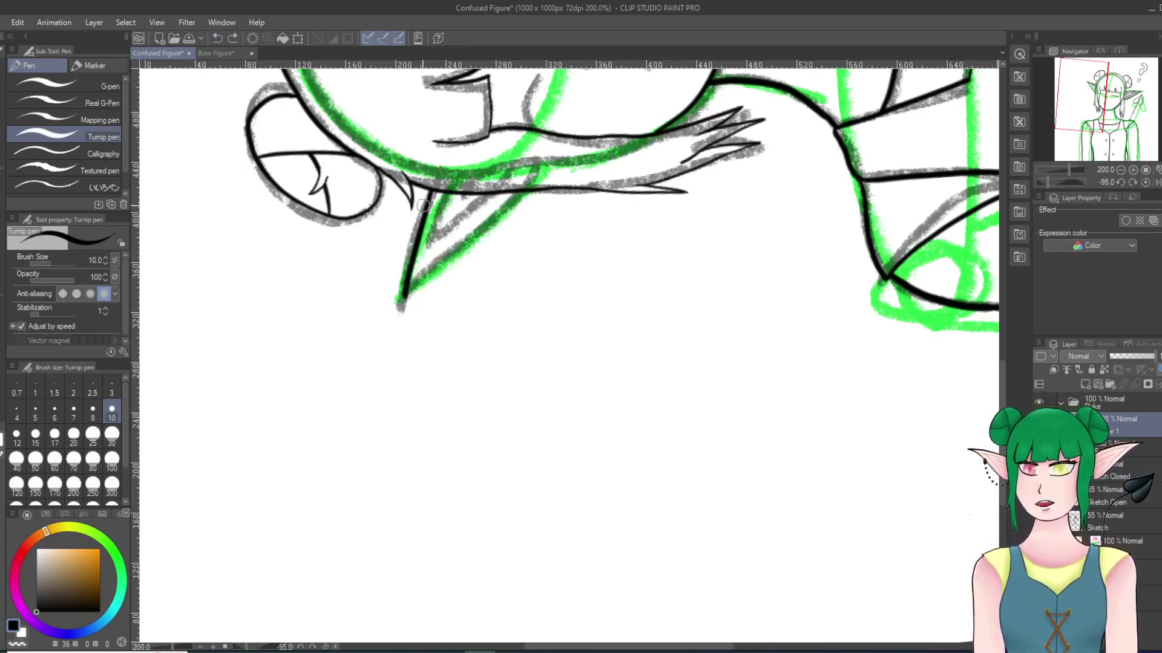
Step: Redraw the left ear's upper edge with a slight curve and ink its lower edge from the side hair to meet it in a pointed tip
key("ctrl+z")
left_click_drag(431, 189, 404, 296)
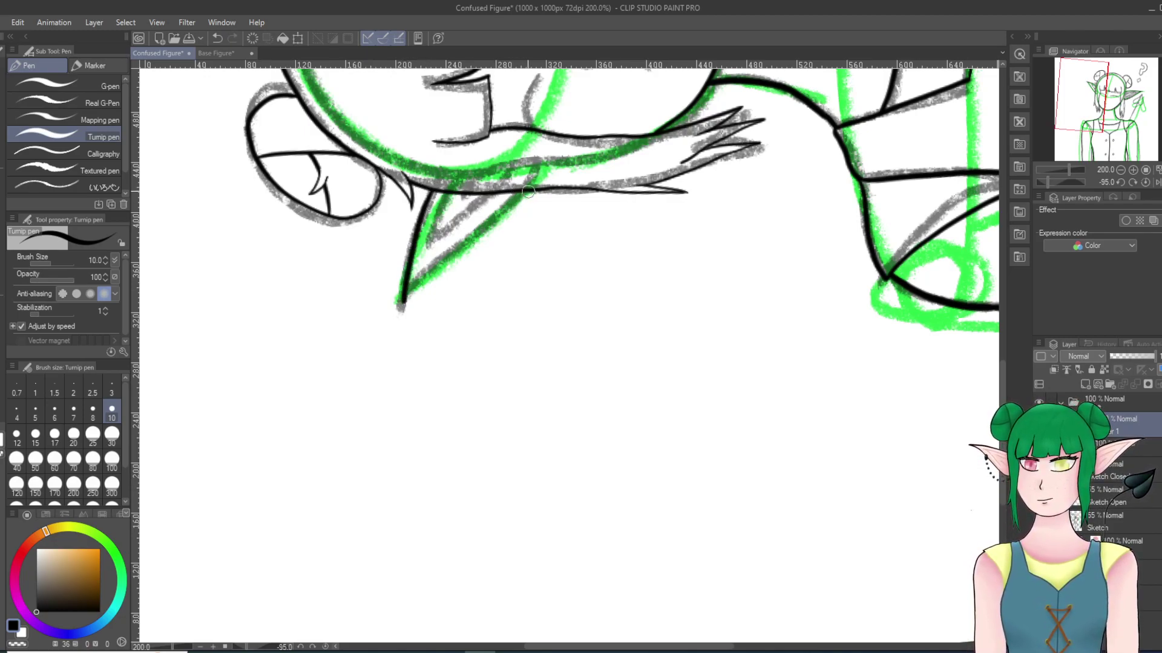
left_click_drag(516, 198, 398, 297)
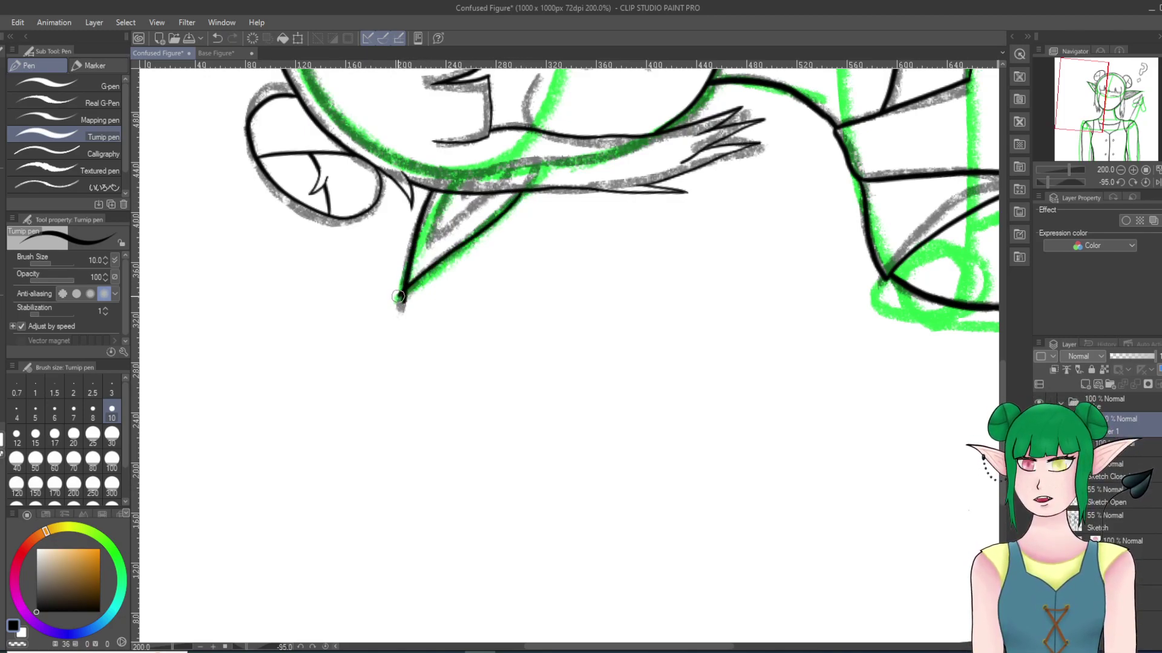
key("ctrl+z")
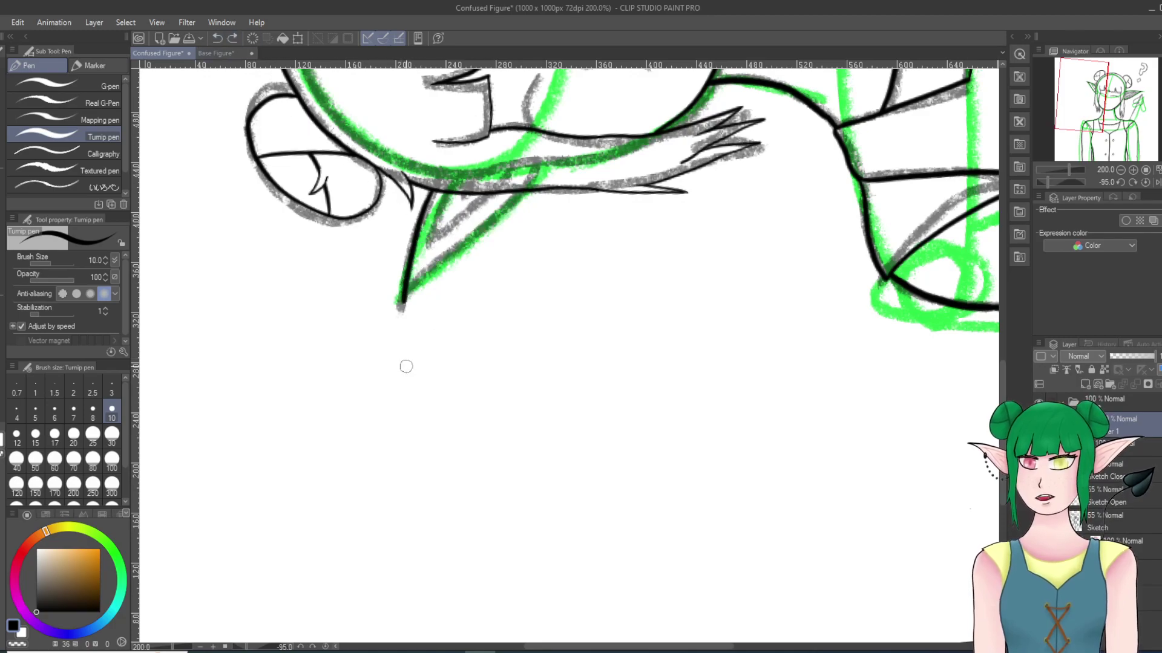
left_click_drag(521, 190, 399, 299)
left_click(217, 38)
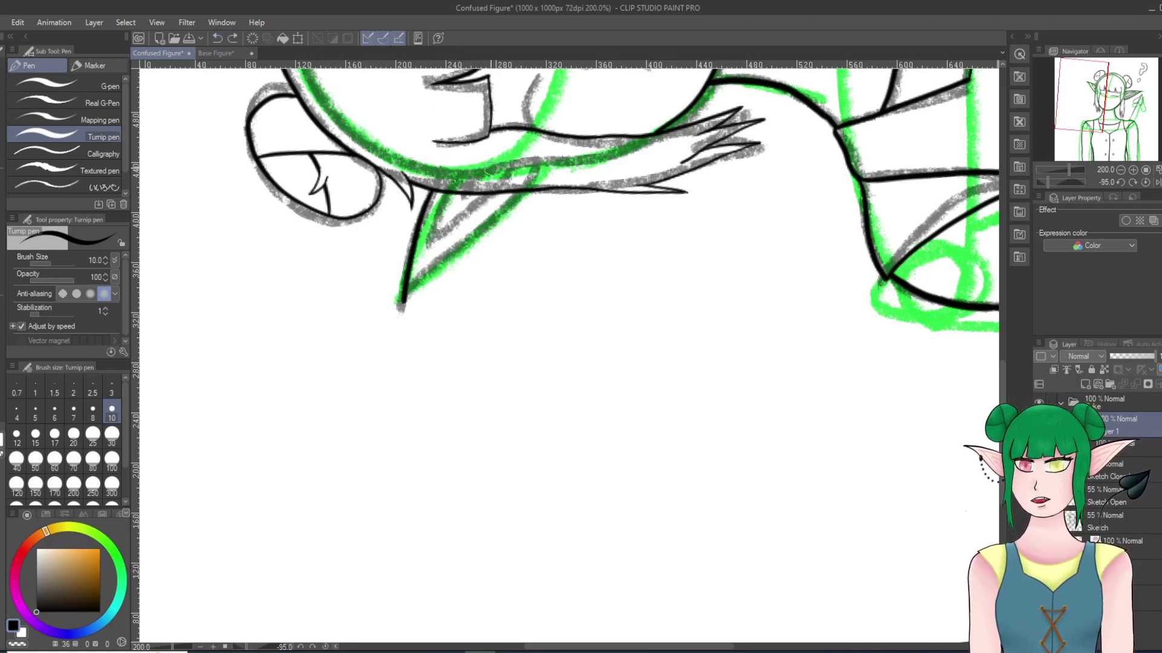
mouse_move(524, 191)
left_mouse_down()
mouse_move(424, 274)
mouse_move(400, 307)
left_mouse_up()
left_click(217, 38)
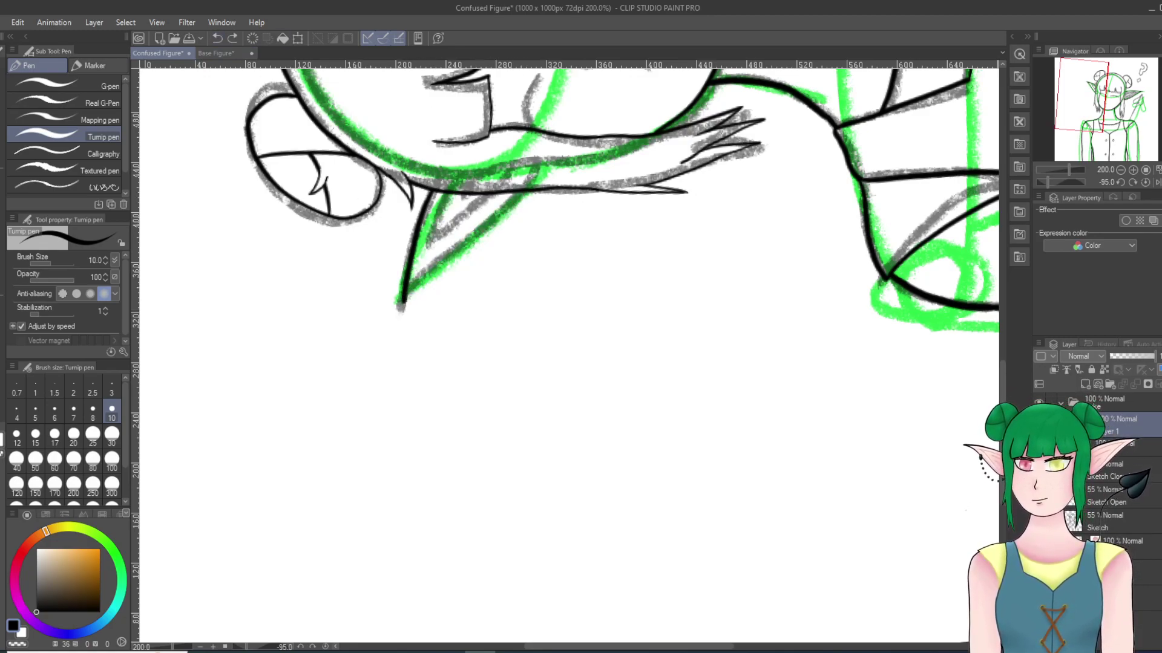
left_click_drag(514, 204, 398, 305)
left_click(218, 38)
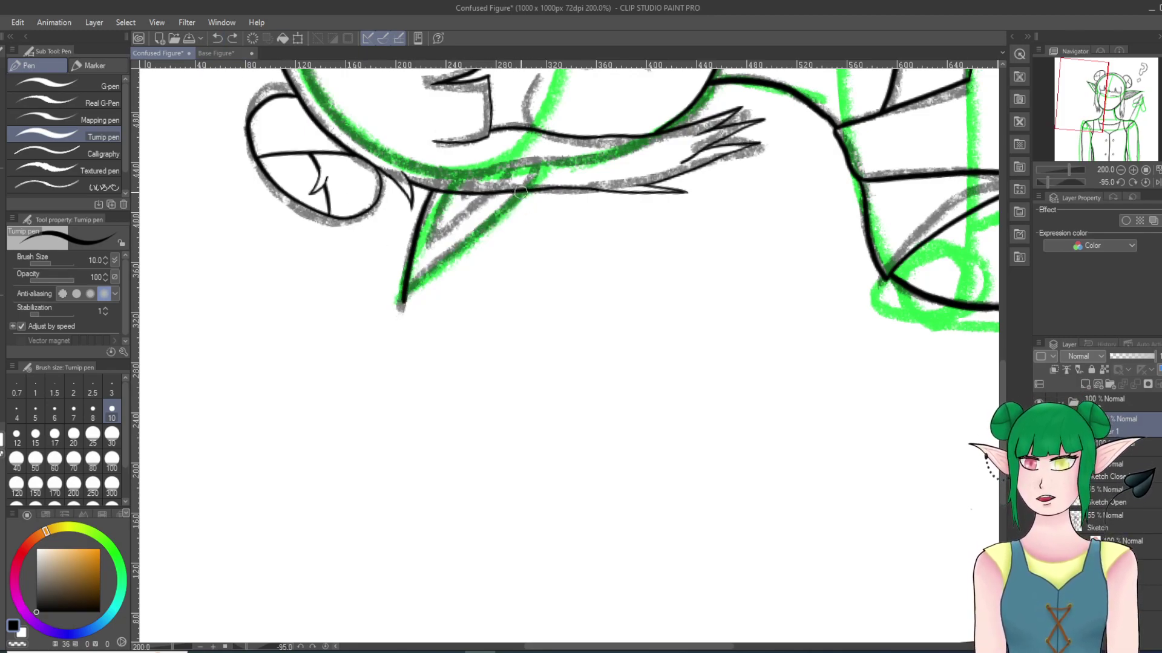
left_click_drag(522, 192, 403, 303)
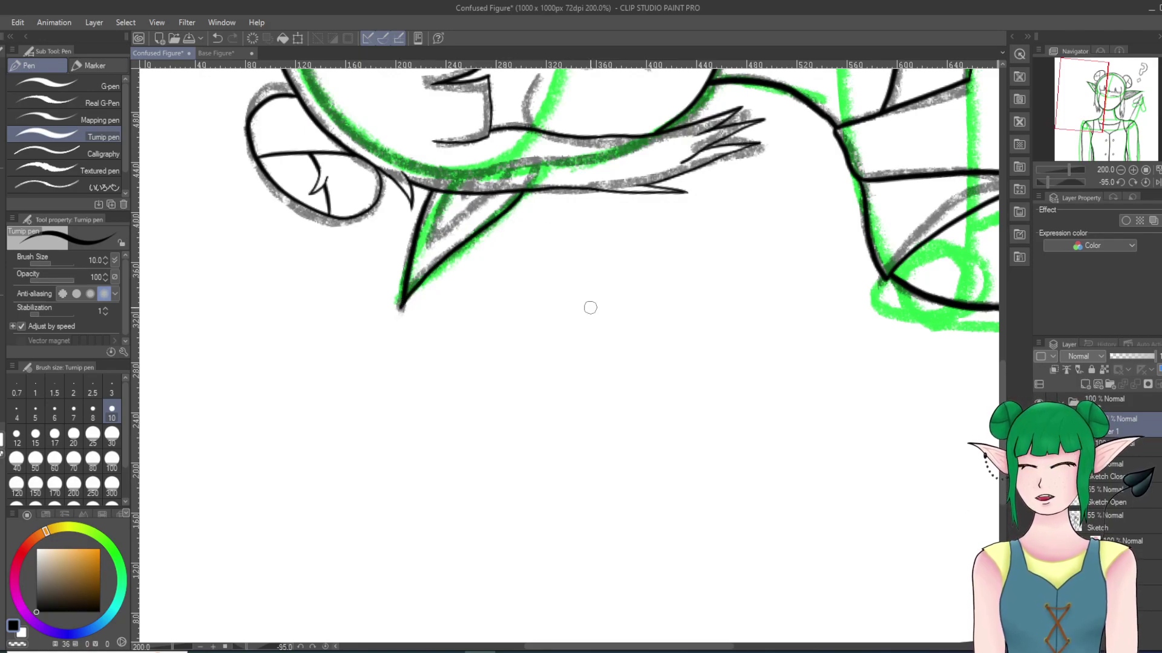
scroll(590, 307, "up", 1)
scroll(588, 306, "up", 20)
scroll(642, 282, "up", 2)
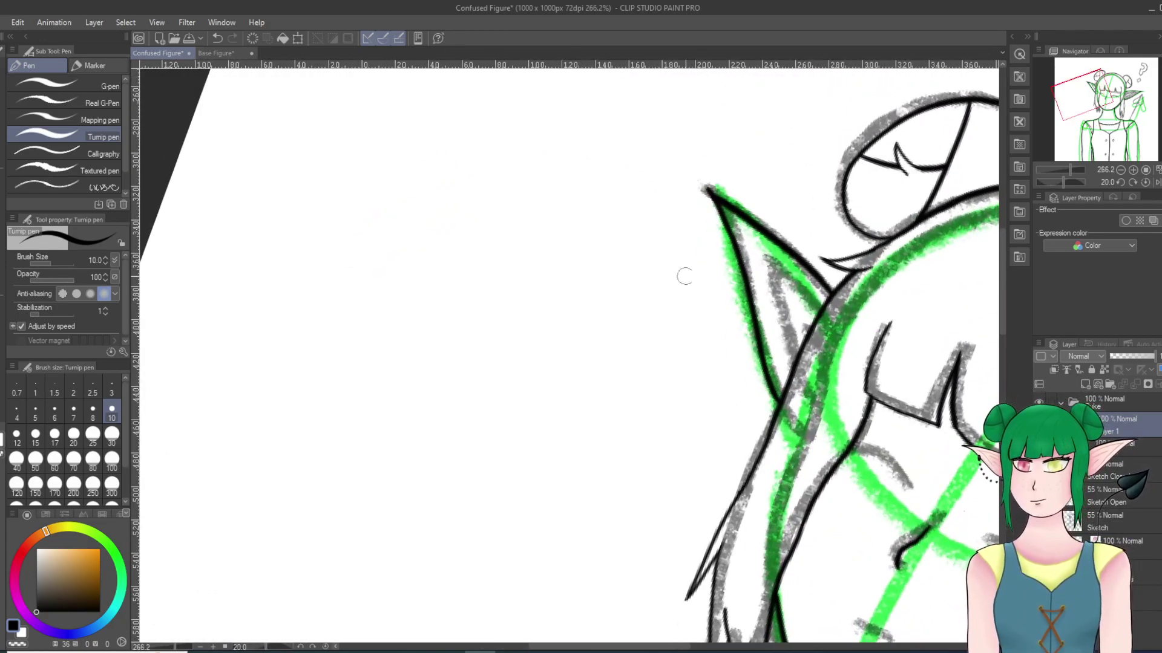
Step: Ink the left ear's inner upper and inner lower lines from the side hair, meeting in a point just short of the tip
scroll(787, 226, "up", 8)
scroll(841, 363, "down", 20)
left_click_drag(840, 362, 839, 366)
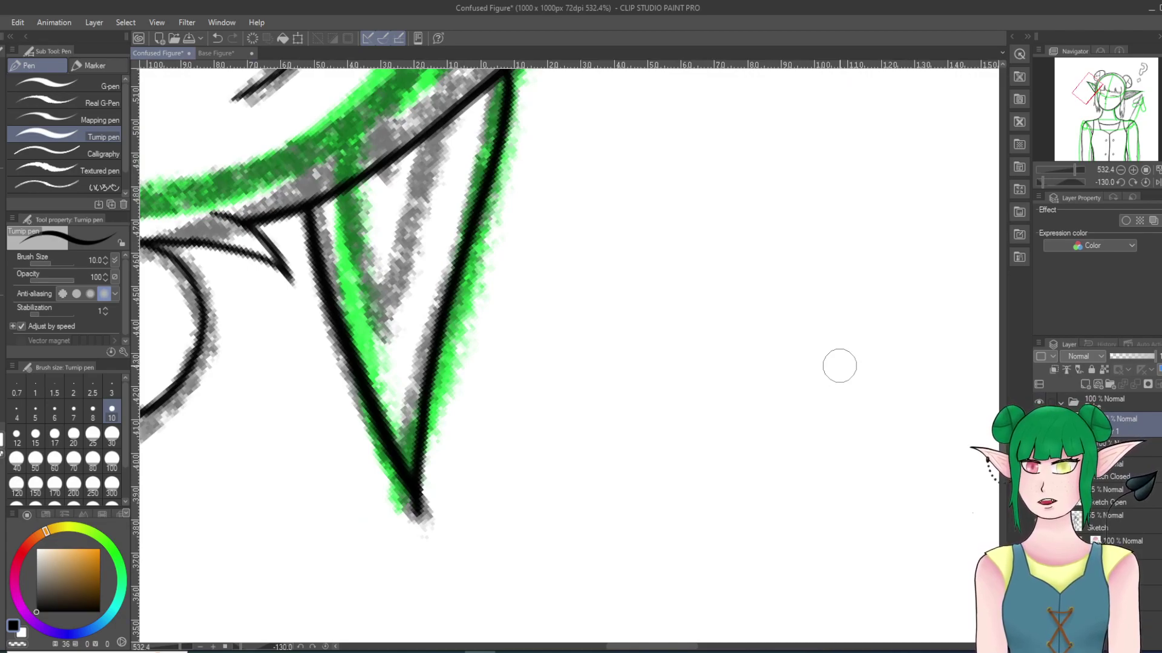
left_click_drag(351, 181, 385, 380)
key("ctrl+z")
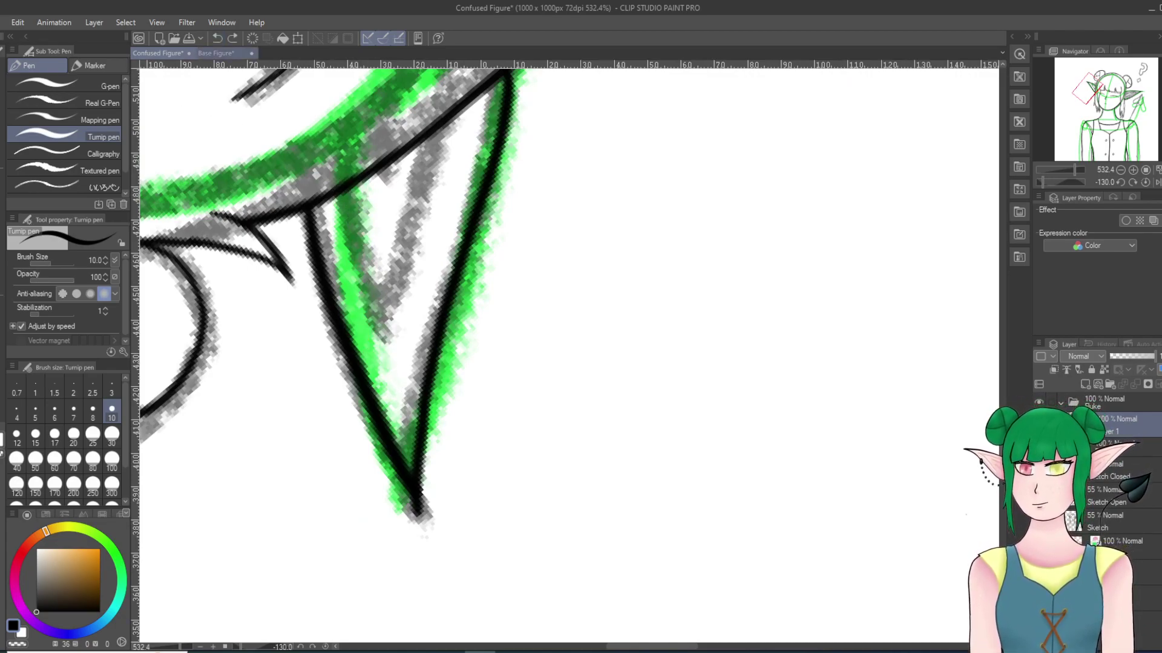
left_click_drag(340, 191, 393, 396)
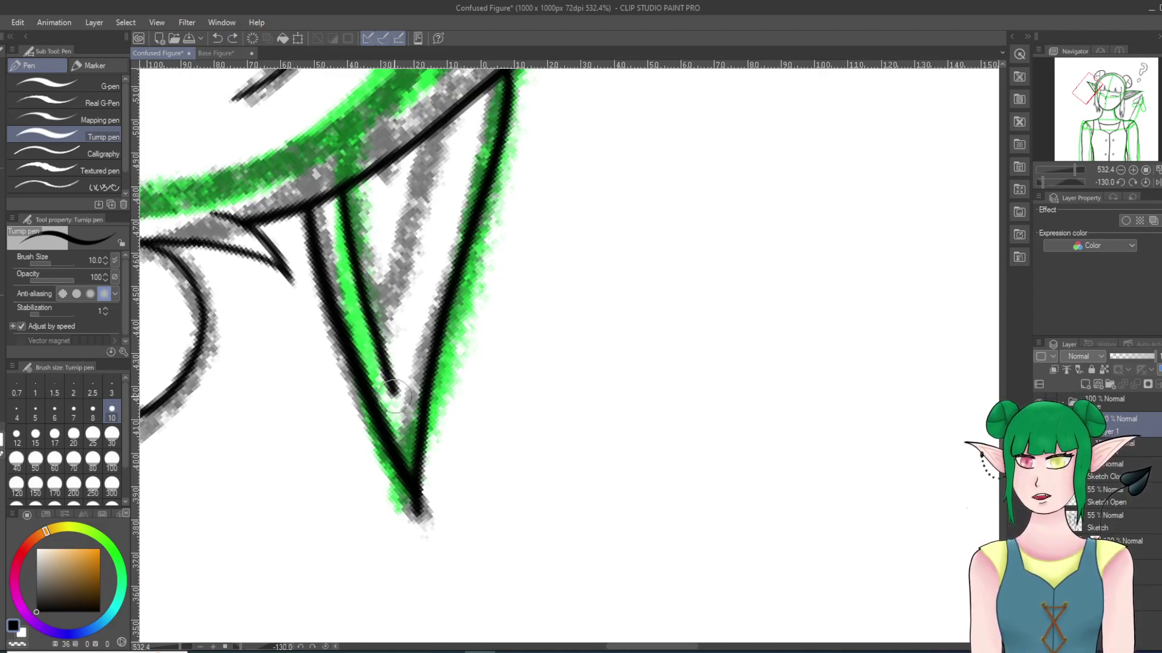
left_click_drag(476, 96, 390, 383)
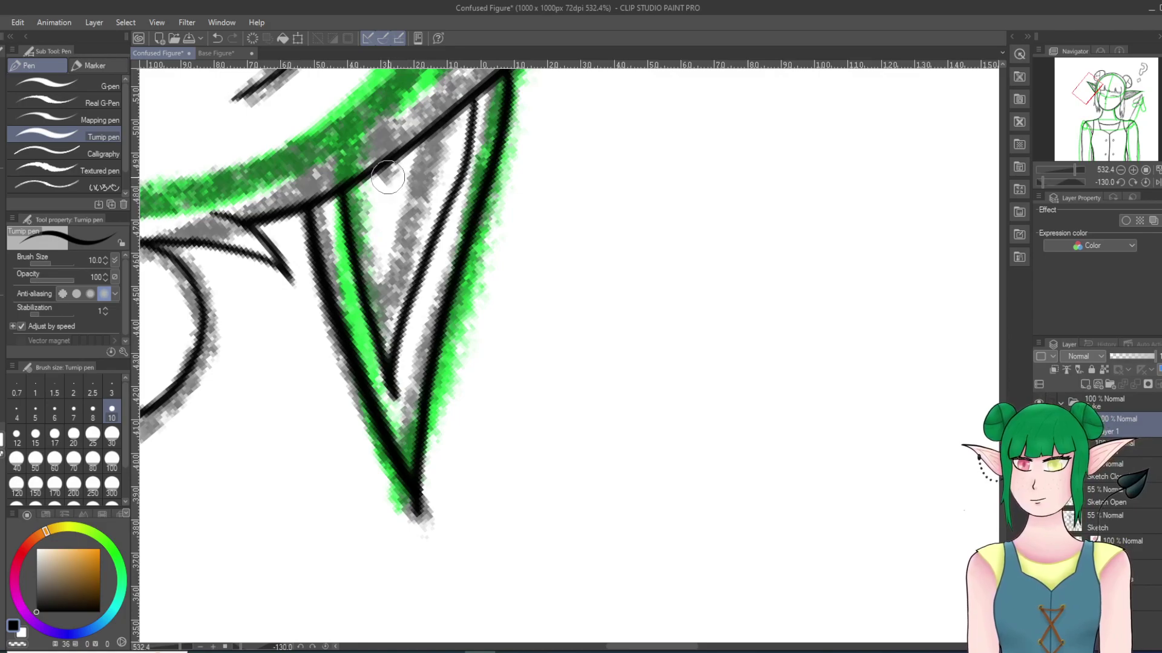
Step: Ink two short fold lines inside the left ear, starting at the side hair and running between the inner lines
left_click_drag(376, 175, 382, 287)
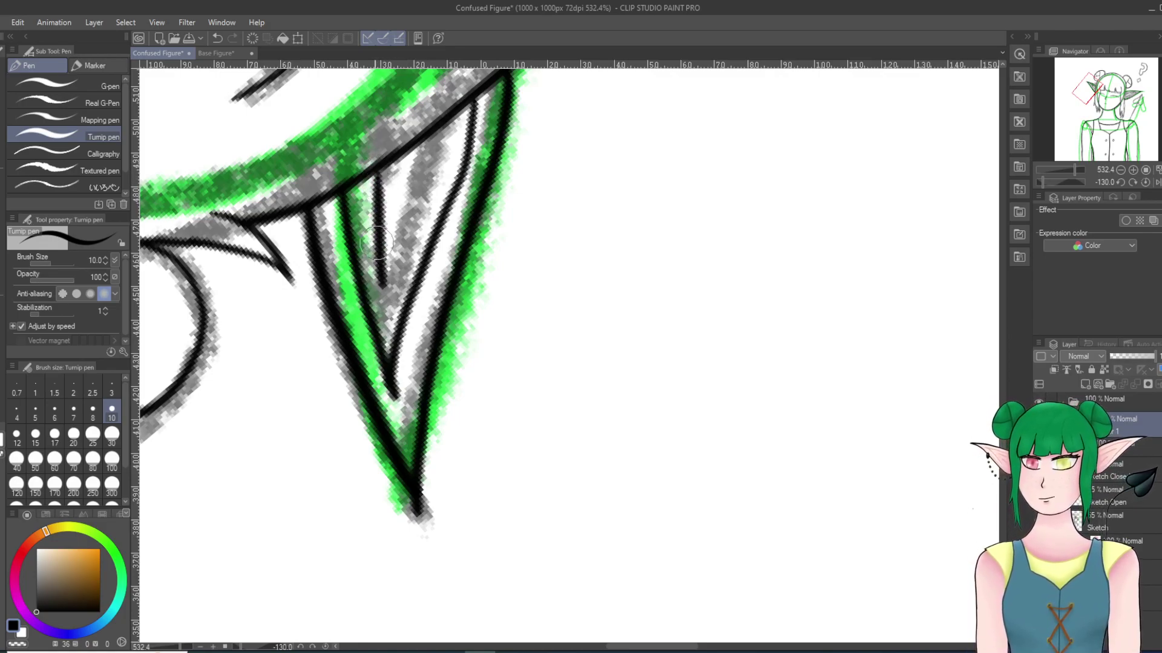
left_click(217, 38)
left_click_drag(377, 174, 383, 290)
left_click_drag(438, 132, 400, 243)
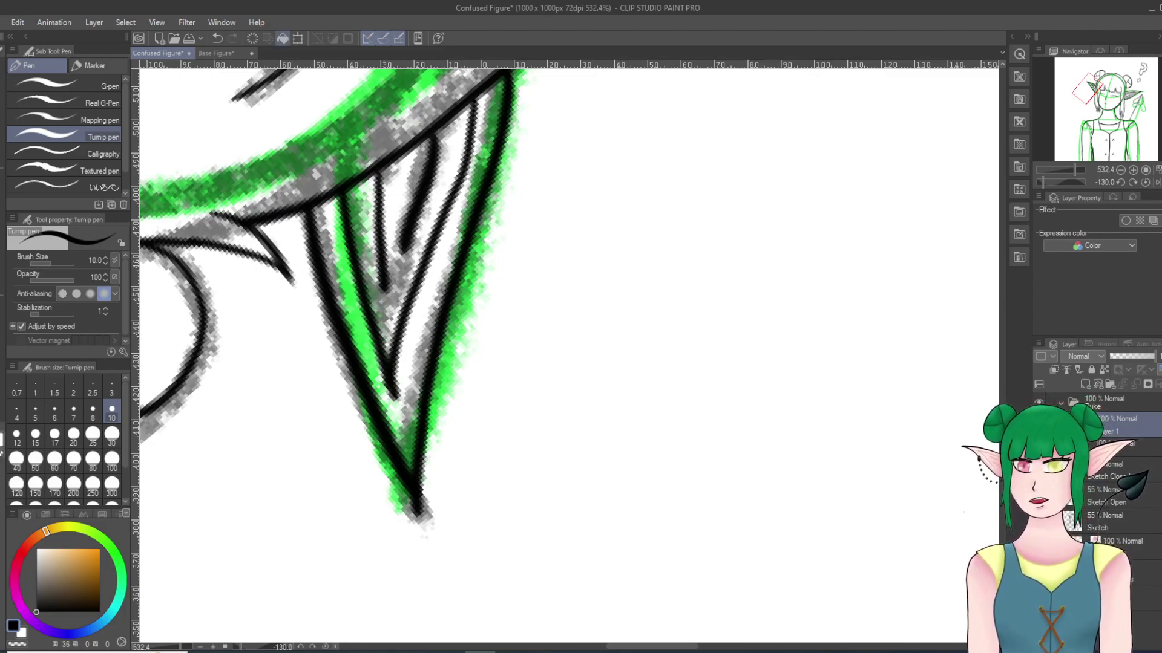
key("ctrl+z")
left_click_drag(437, 134, 405, 241)
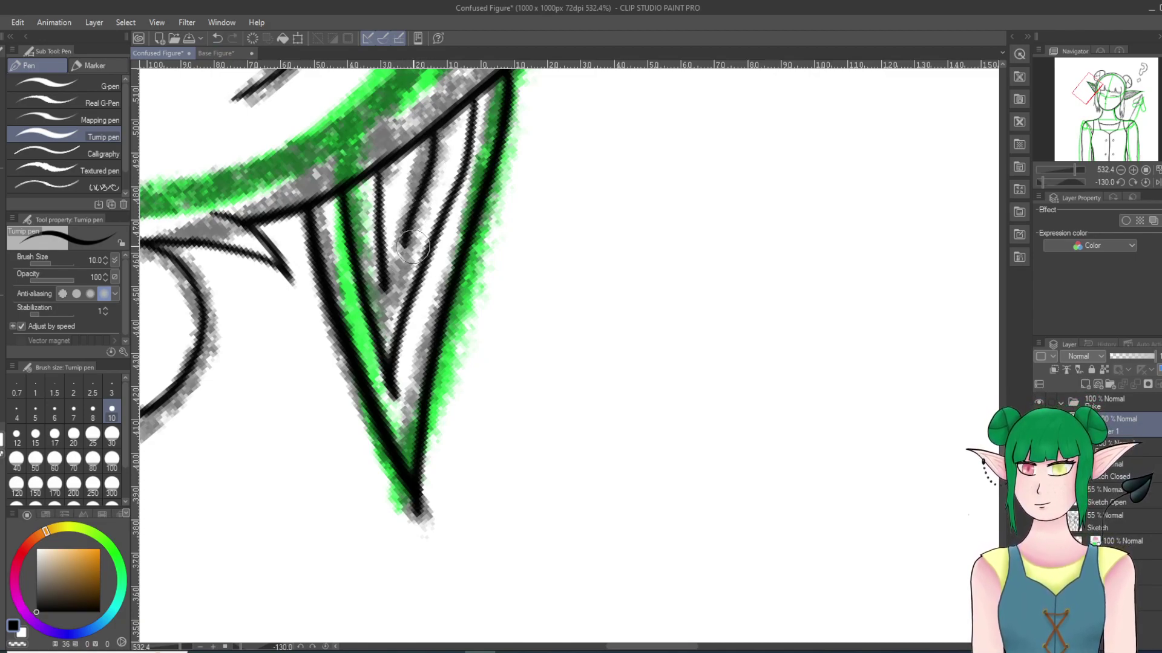
Step: Examine the whole figure with the canvas turned upright to compare the inked ears
scroll(508, 253, "up", 20)
scroll(638, 286, "up", 10)
scroll(643, 288, "down", 15)
scroll(702, 336, "down", 16)
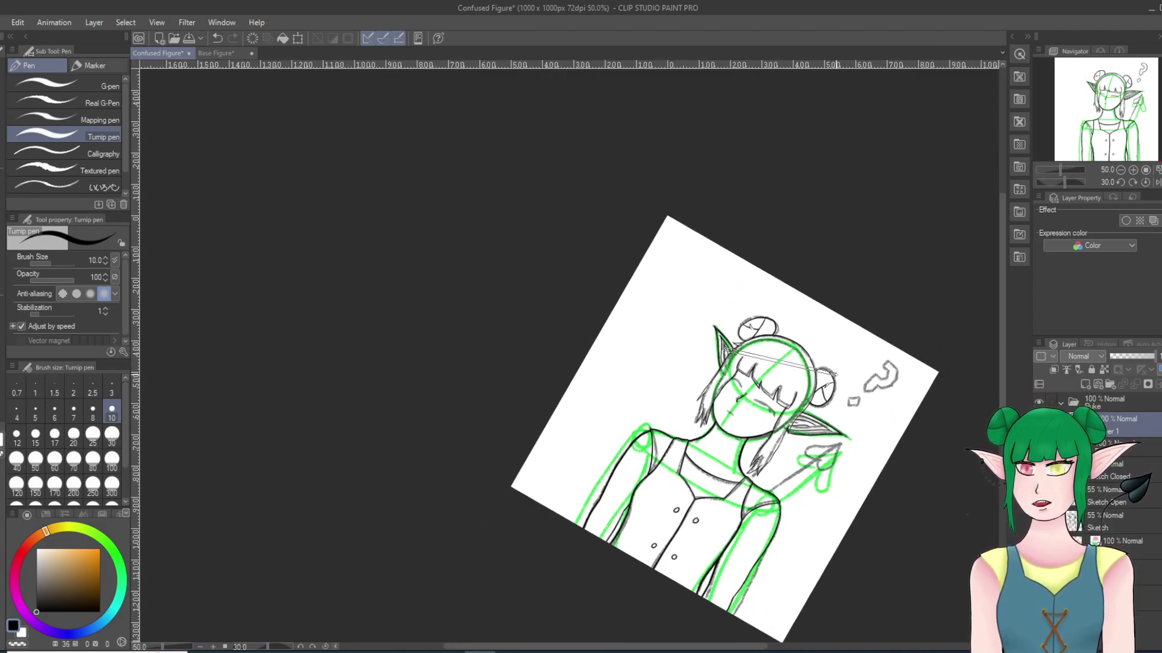
scroll(850, 386, "up", 3)
key("minus")
key("minus")
key("minus")
key("minus")
key("minus")
key("minus")
key("minus")
key("minus")
key("minus")
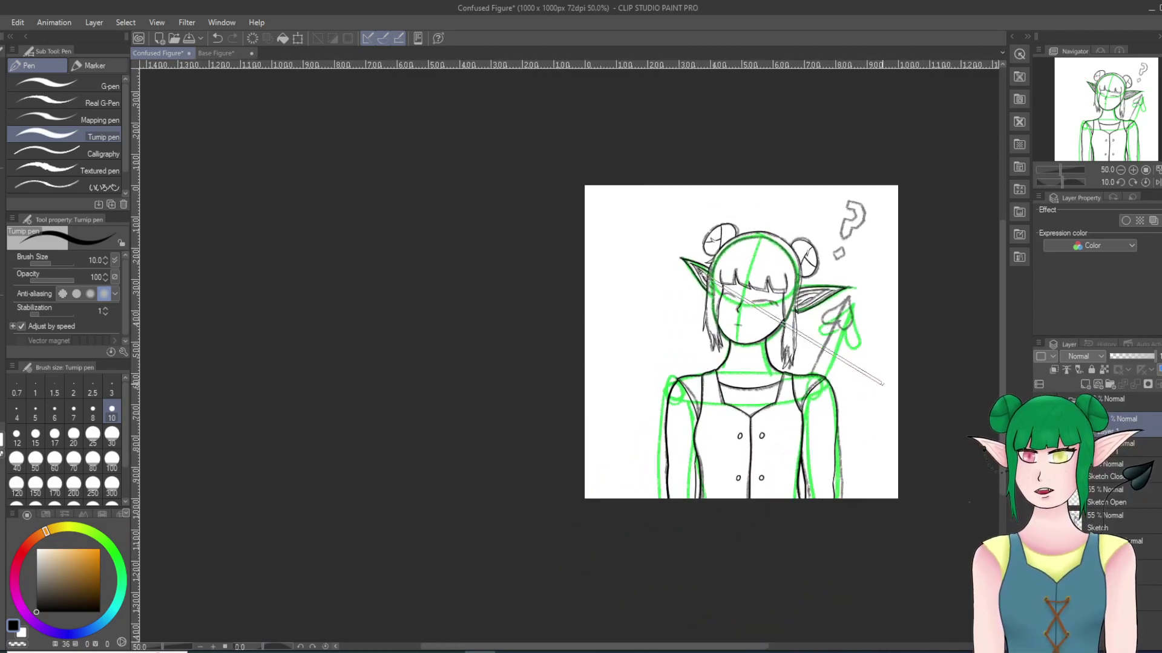
scroll(895, 370, "up", 3)
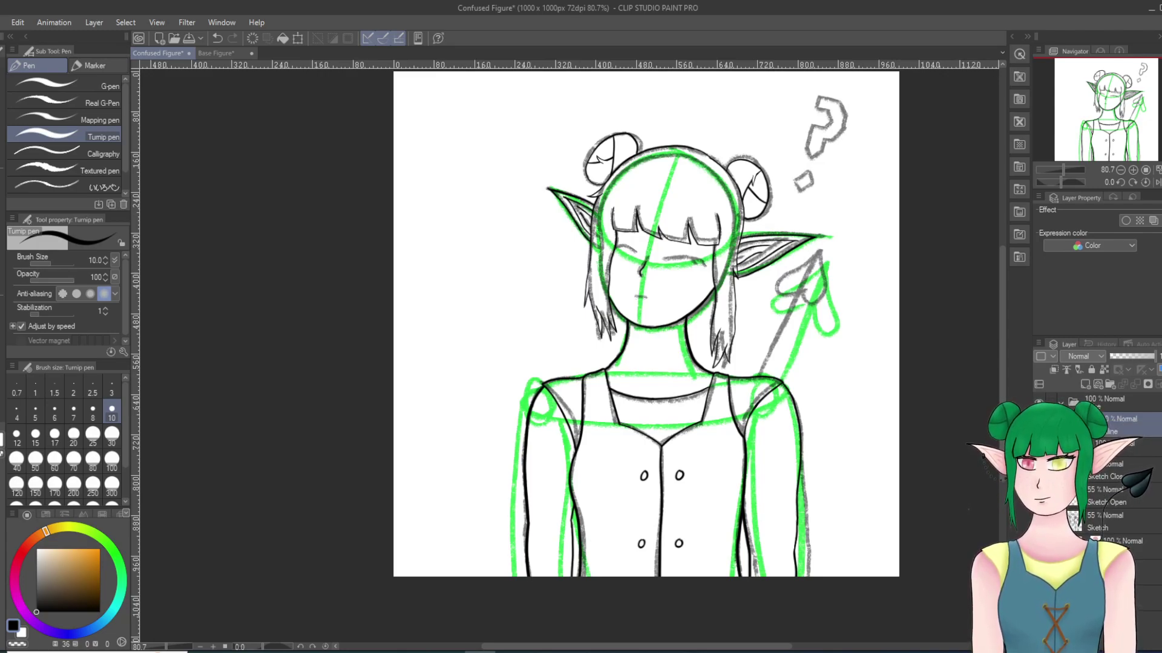
Step: Erase a small gap in the left ear's lower edge near the tip with the Soft eraser at size 3
scroll(603, 144, "up", 8)
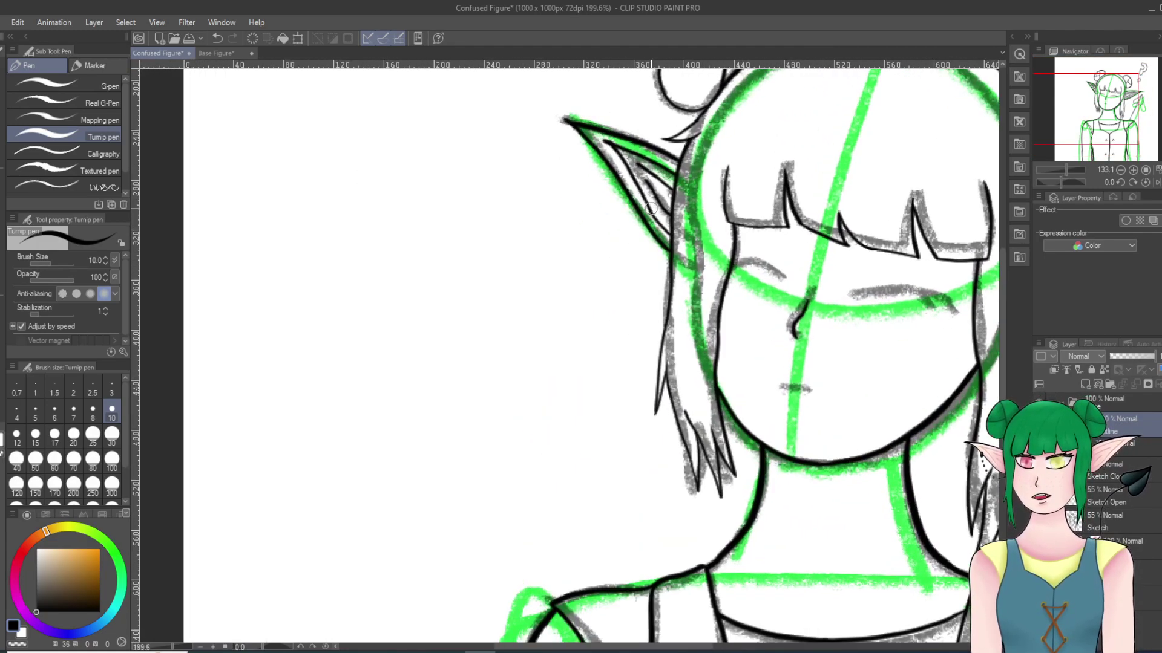
scroll(604, 145, "up", 4)
key("minus")
key("minus")
key("minus")
key("minus")
key("minus")
key("minus")
key("minus")
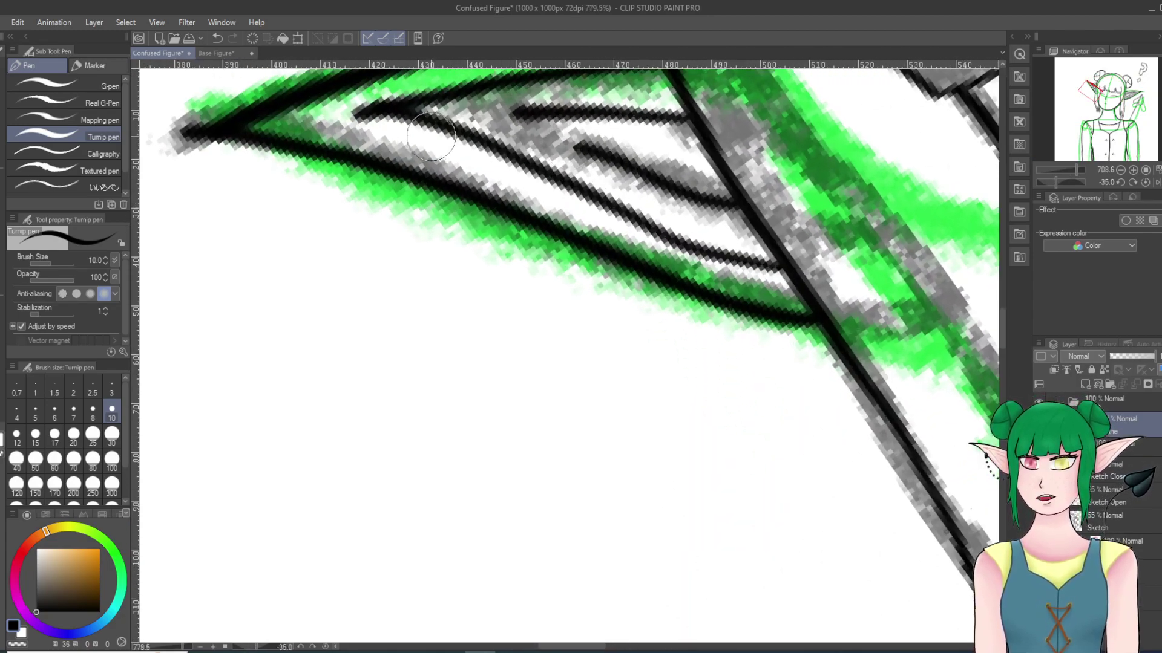
key("e")
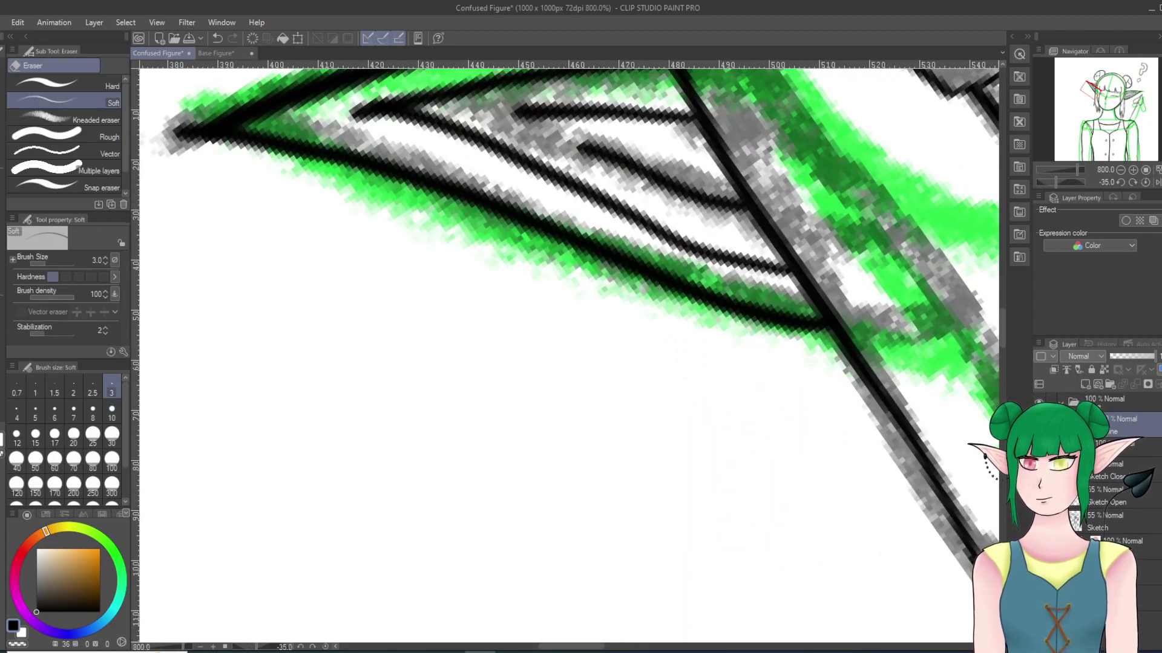
left_click_drag(435, 184, 441, 179)
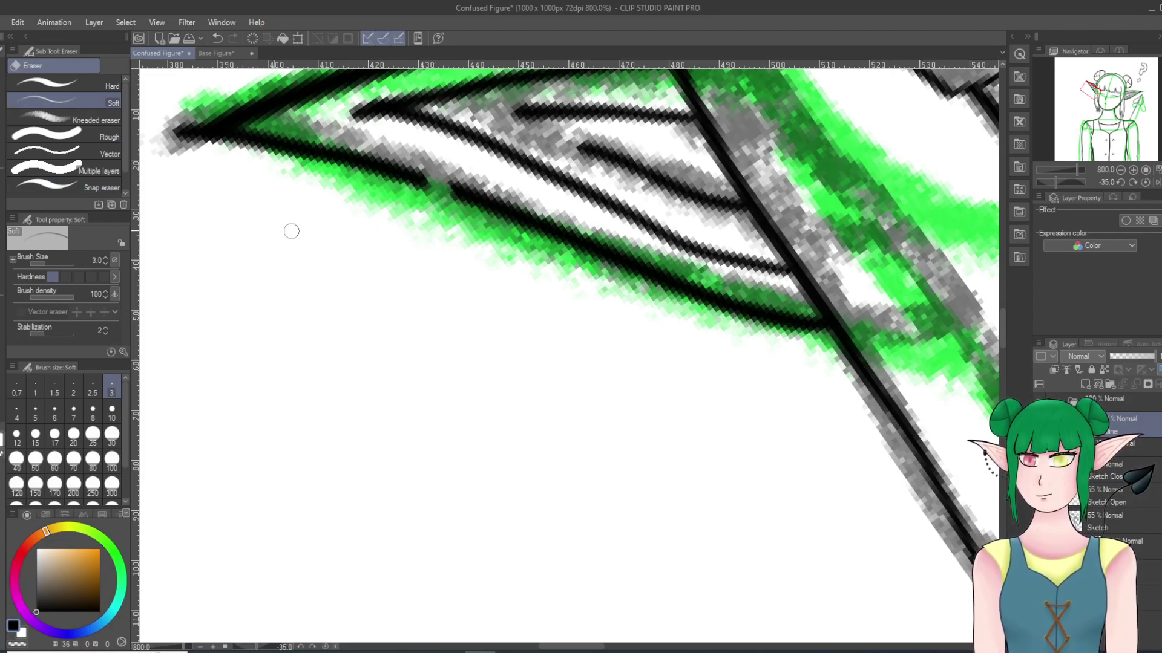
Step: Ink a small elongated earring loop across the gap in the left ear's lower edge, using the Turnip pen at size 6
key("p")
mouse_move(451, 189)
left_mouse_down()
mouse_move(437, 177)
mouse_move(445, 221)
mouse_move(440, 172)
left_mouse_up()
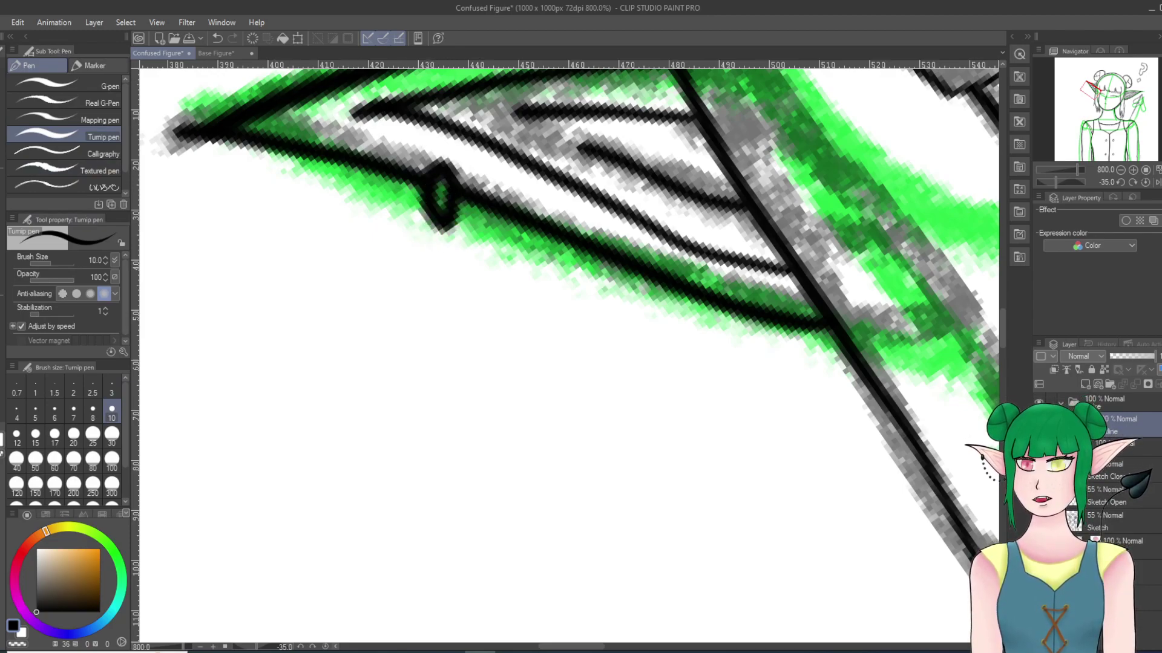
left_click(217, 39)
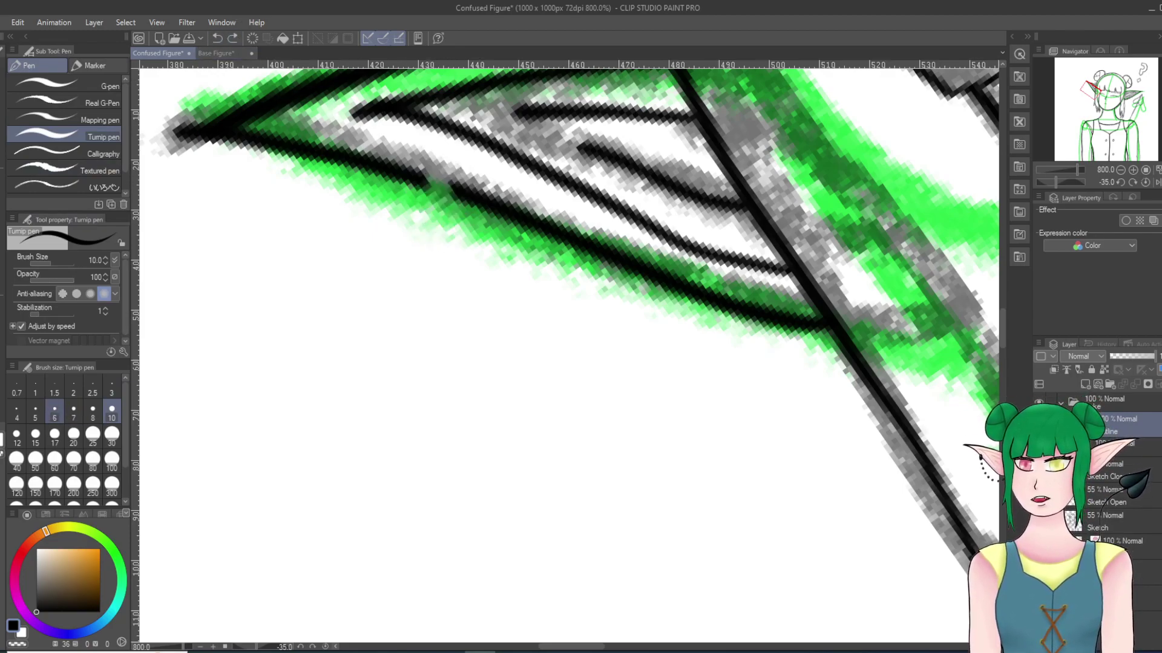
left_click(55, 411)
mouse_move(436, 177)
left_mouse_down()
mouse_move(447, 227)
mouse_move(447, 182)
left_mouse_up()
key("ctrl+z")
key("asciicircum")
key("asciicircum")
key("asciicircum")
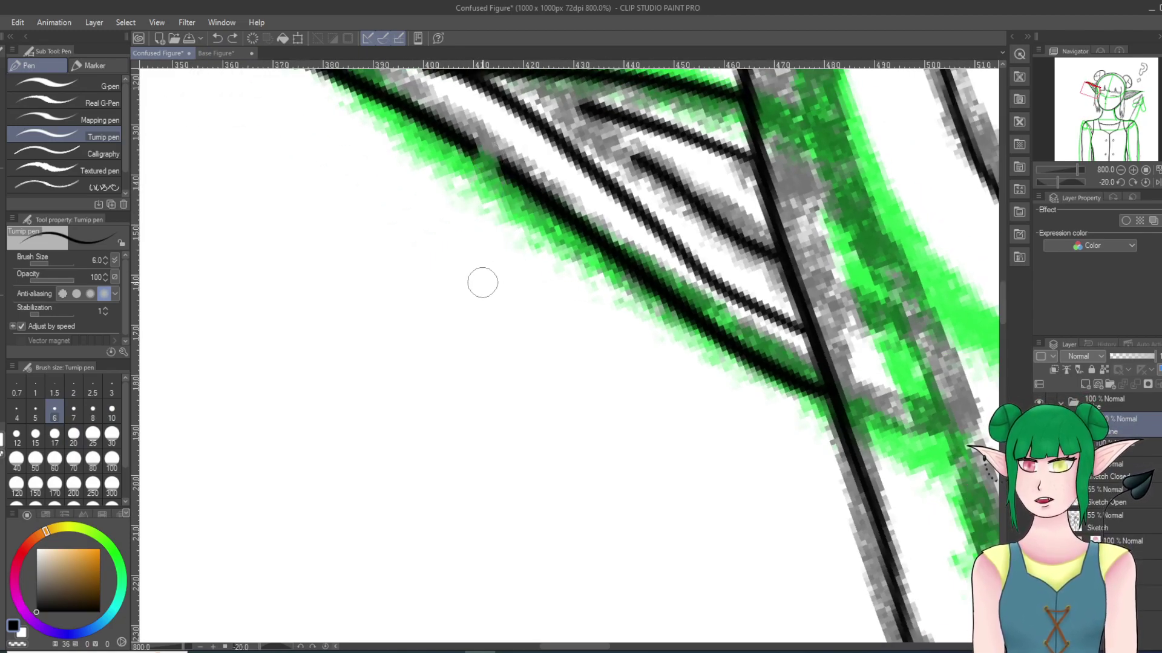
mouse_move(480, 138)
left_mouse_down()
mouse_move(475, 164)
mouse_move(500, 220)
mouse_move(500, 159)
mouse_move(482, 141)
mouse_move(484, 202)
mouse_move(508, 172)
left_mouse_up()
key("ctrl+z")
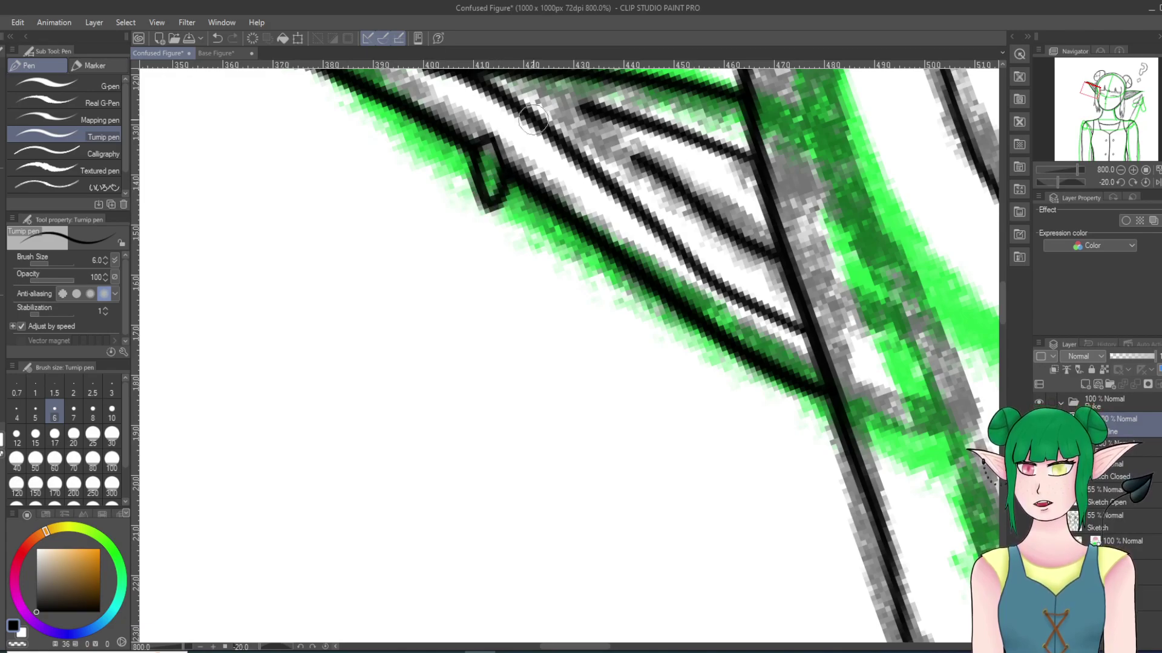
Step: Ink a small round bead just below the earring loop on the left ear
key("asciicircum")
scroll(605, 257, "down", 5)
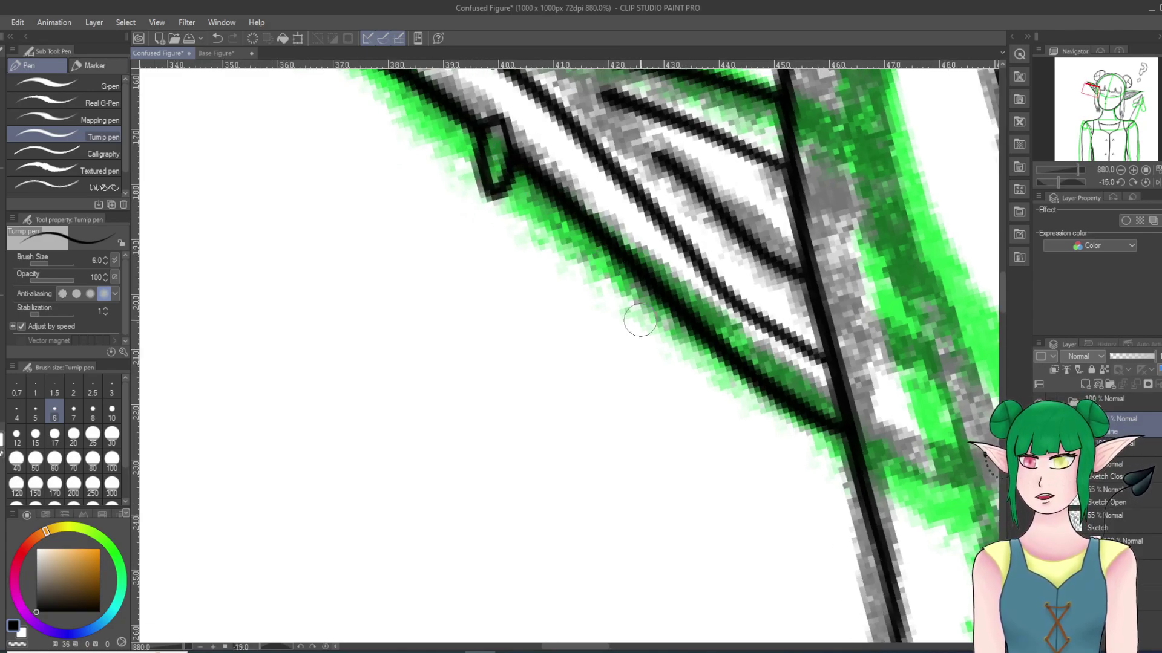
key("asciicircum")
scroll(663, 347, "up", 2)
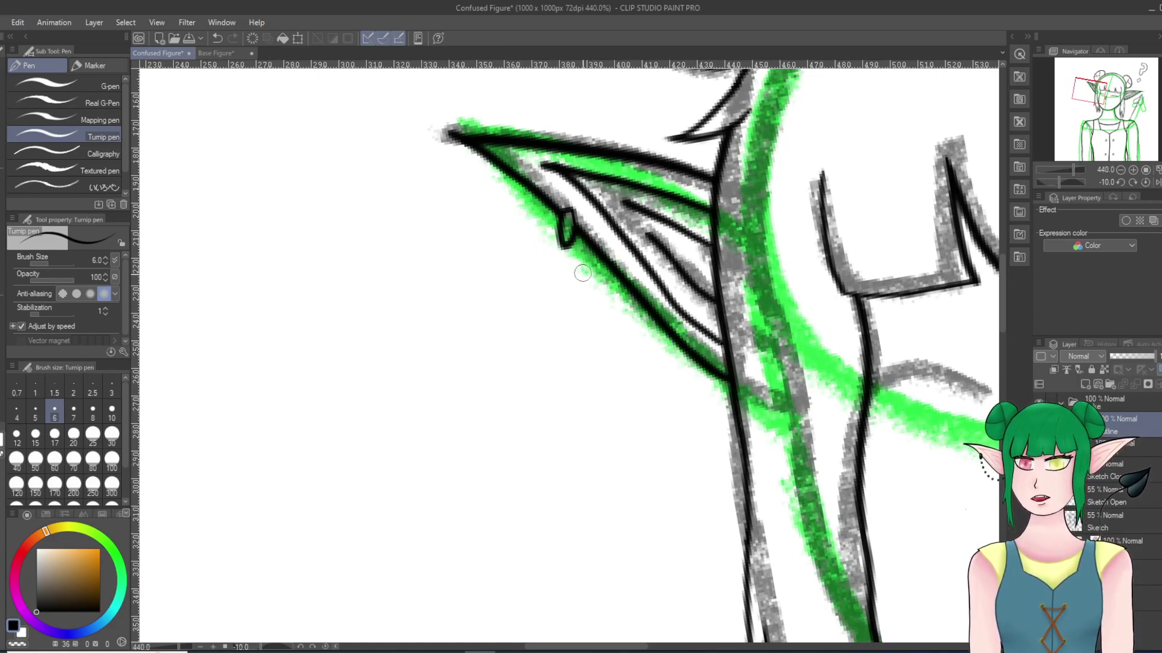
mouse_move(568, 261)
left_mouse_down()
mouse_move(563, 287)
mouse_move(562, 262)
left_mouse_up()
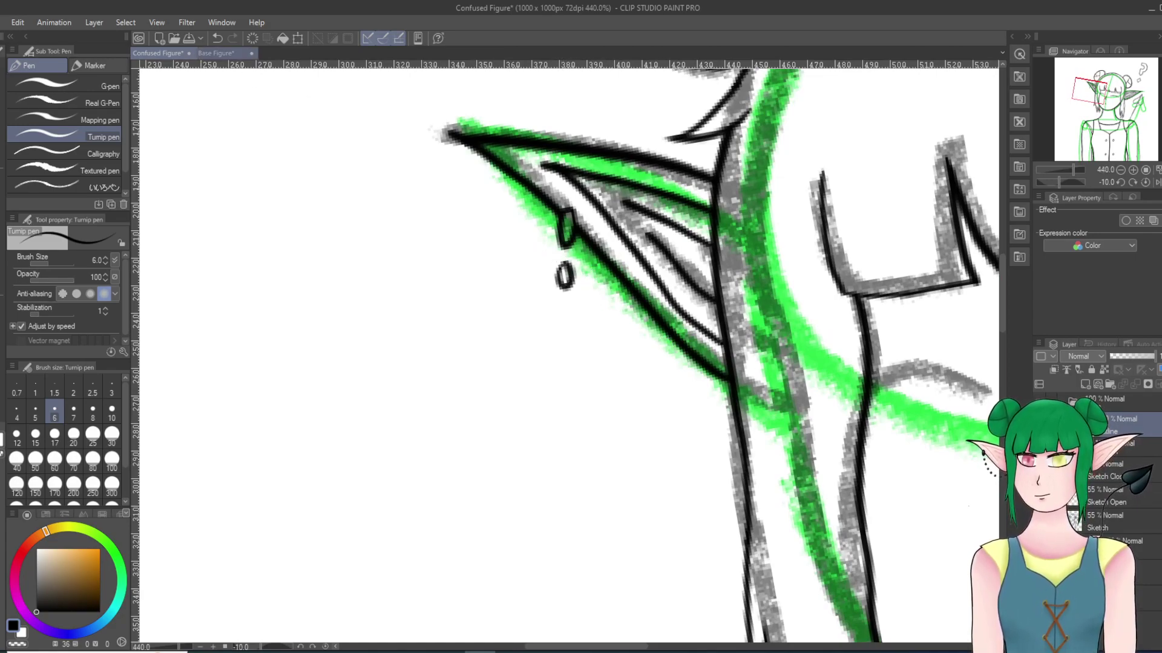
key("ctrl+z")
mouse_move(576, 266)
left_mouse_down()
mouse_move(577, 312)
mouse_move(586, 301)
left_mouse_up()
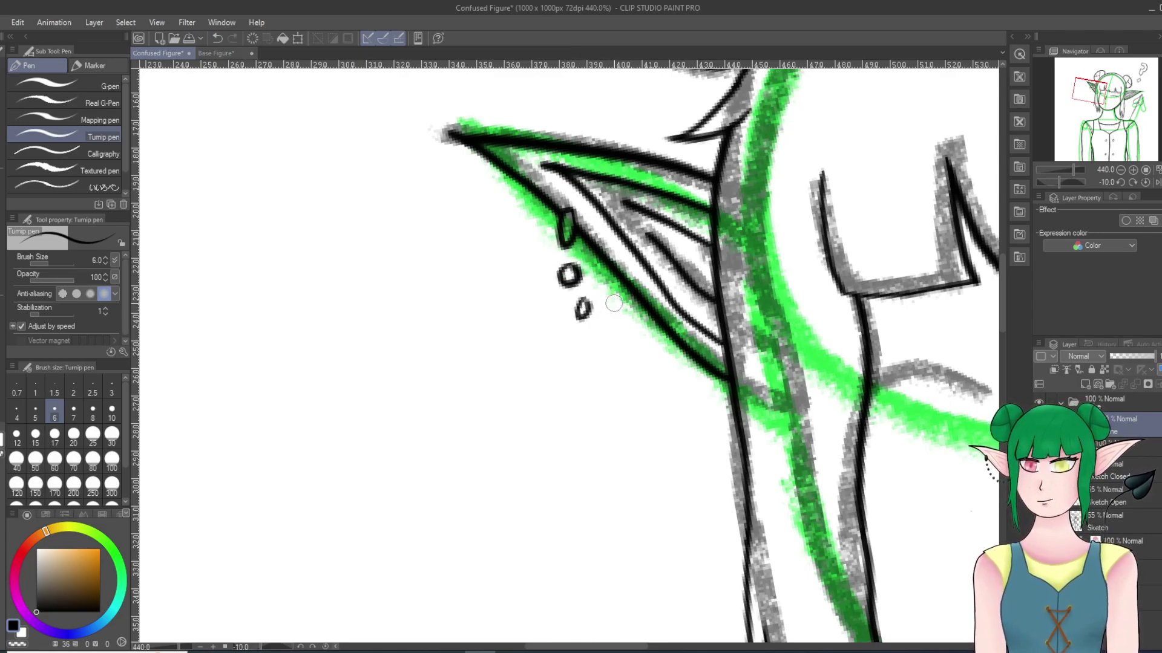
key("ctrl+z")
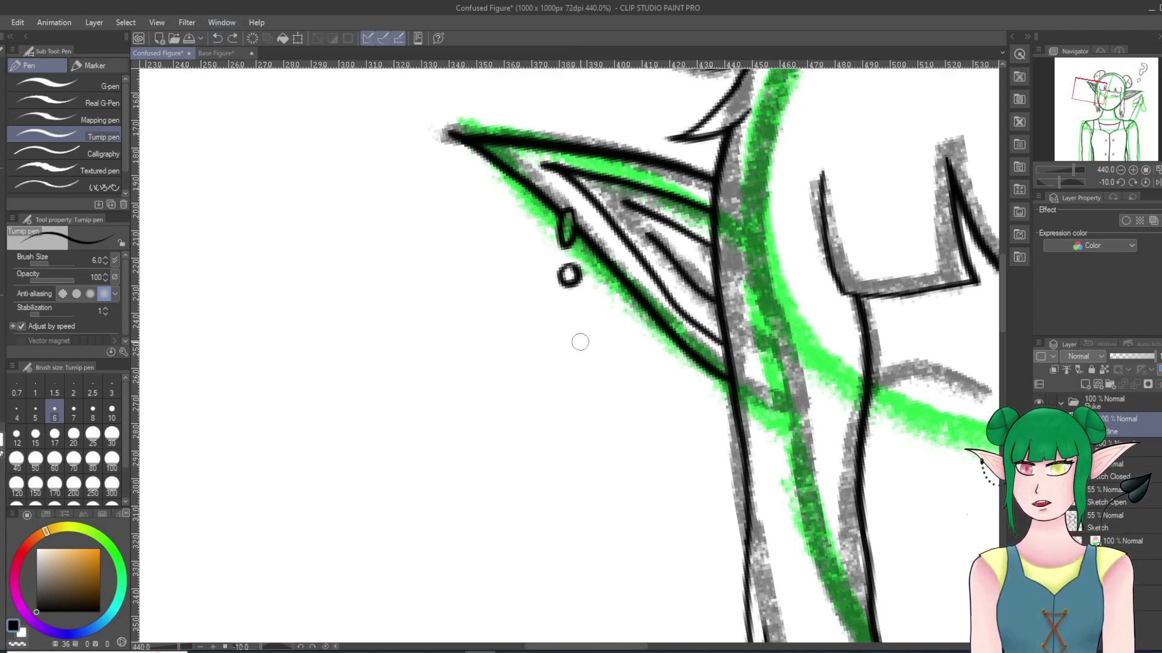
Step: Try to extend the earring with three more beads running diagonally down toward the side hair
mouse_move(584, 303)
left_mouse_down()
mouse_move(572, 322)
mouse_move(577, 303)
mouse_move(587, 320)
mouse_move(571, 314)
mouse_move(590, 313)
mouse_move(603, 355)
left_mouse_up()
key("ctrl+z")
key("ctrl+z")
left_click(217, 38)
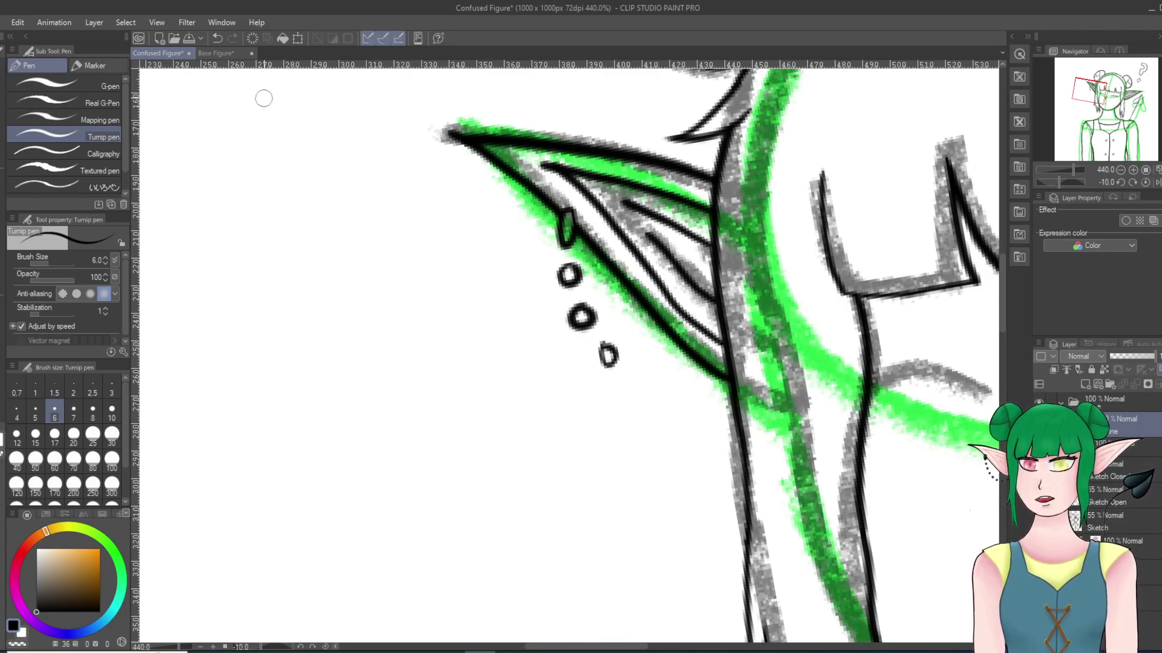
key("ctrl+z")
key("ctrl+z")
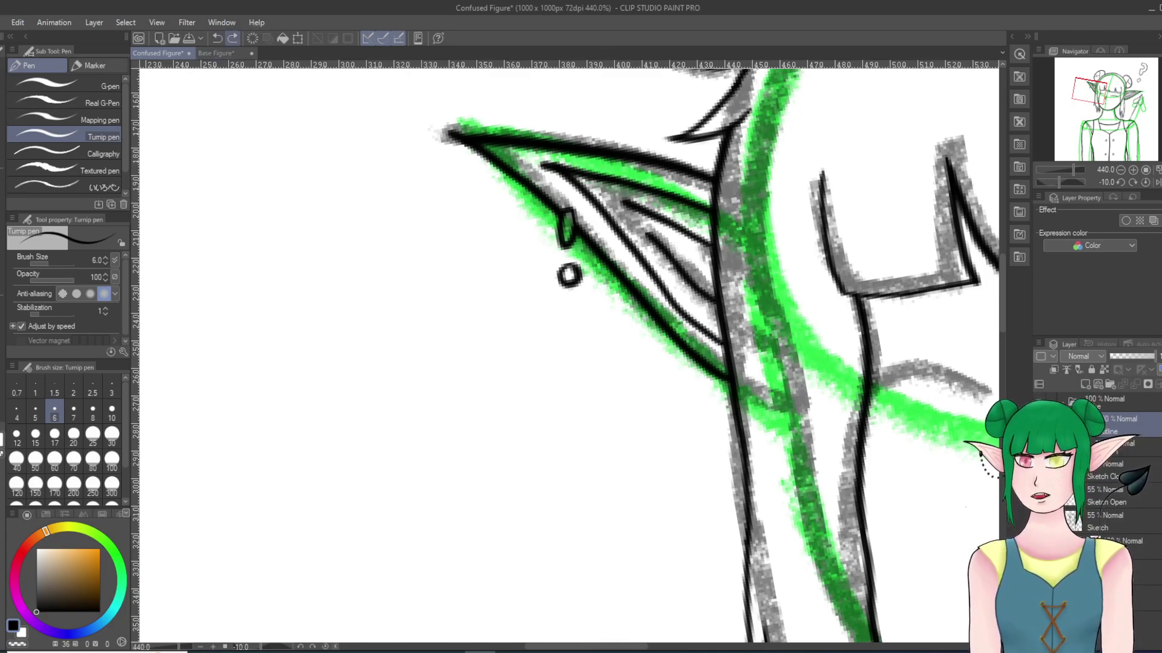
key("ctrl+y")
mouse_move(598, 347)
left_mouse_down()
mouse_move(594, 360)
mouse_move(602, 346)
left_mouse_up()
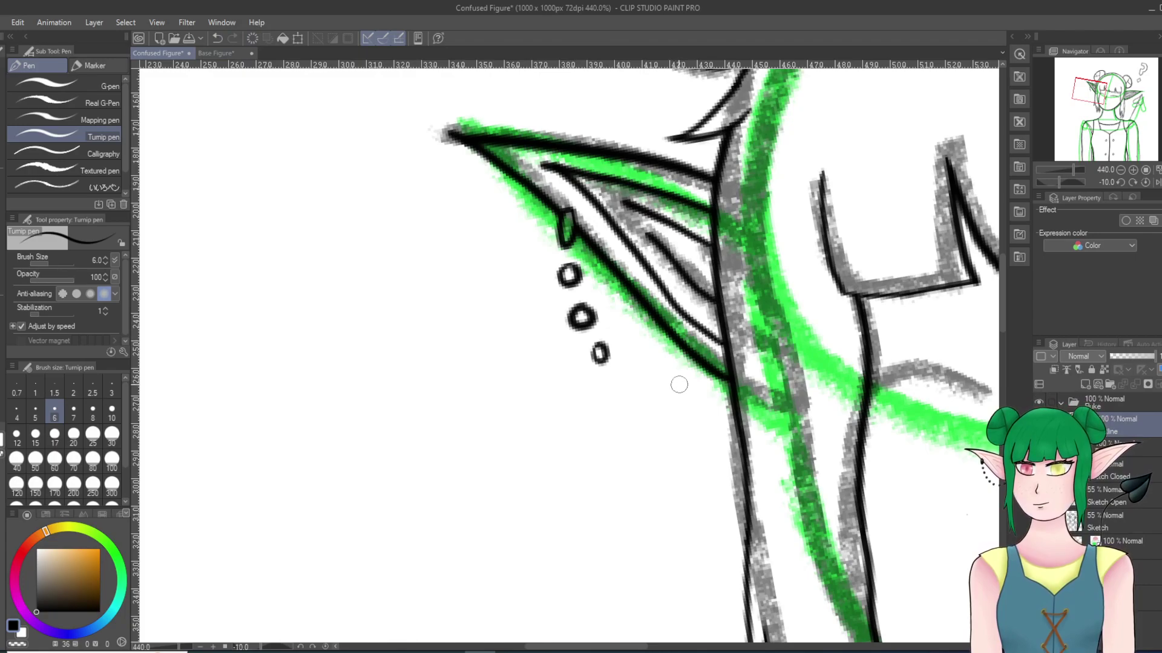
left_click_drag(616, 388, 632, 378)
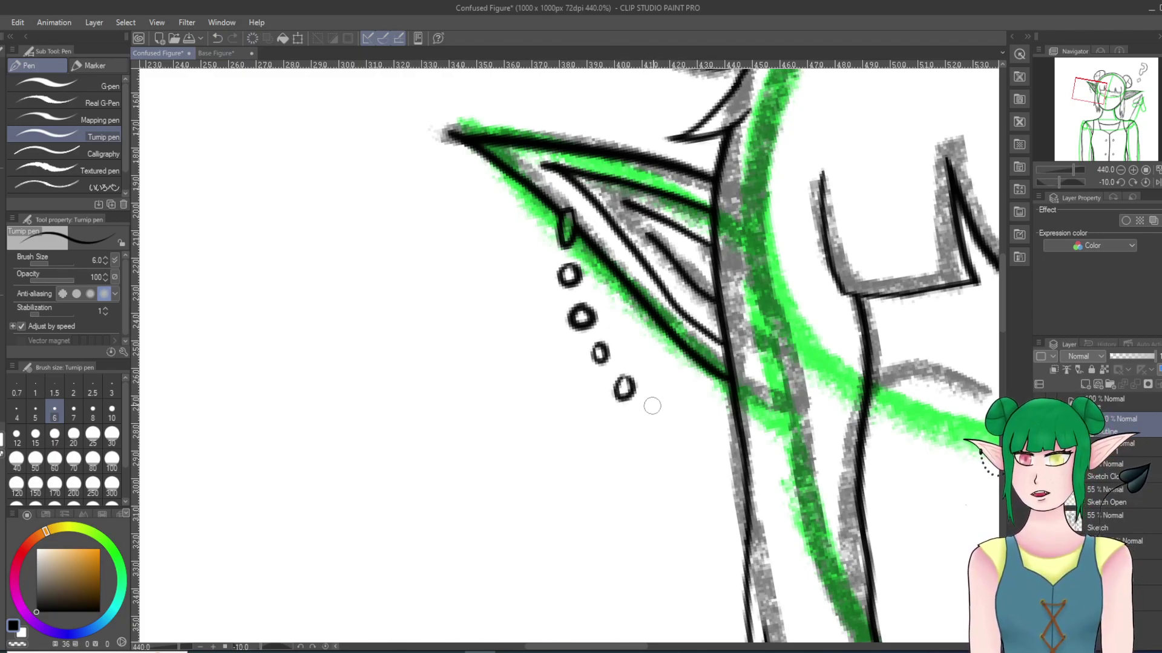
key("ctrl+z")
key("ctrl+z")
key("ctrl+z")
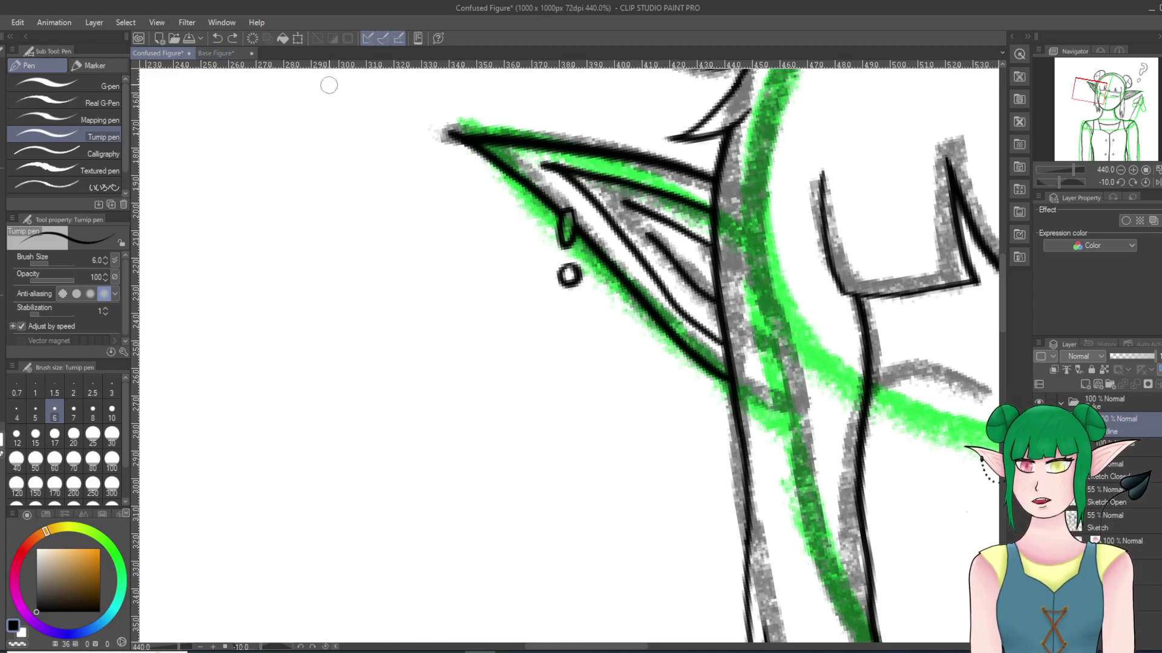
Step: Ink five more small beads in a curve from the first bead below the left ear to the side hair
mouse_move(568, 309)
left_mouse_down()
mouse_move(563, 322)
mouse_move(573, 309)
mouse_move(585, 358)
mouse_move(599, 349)
mouse_move(650, 406)
mouse_move(667, 395)
left_mouse_up()
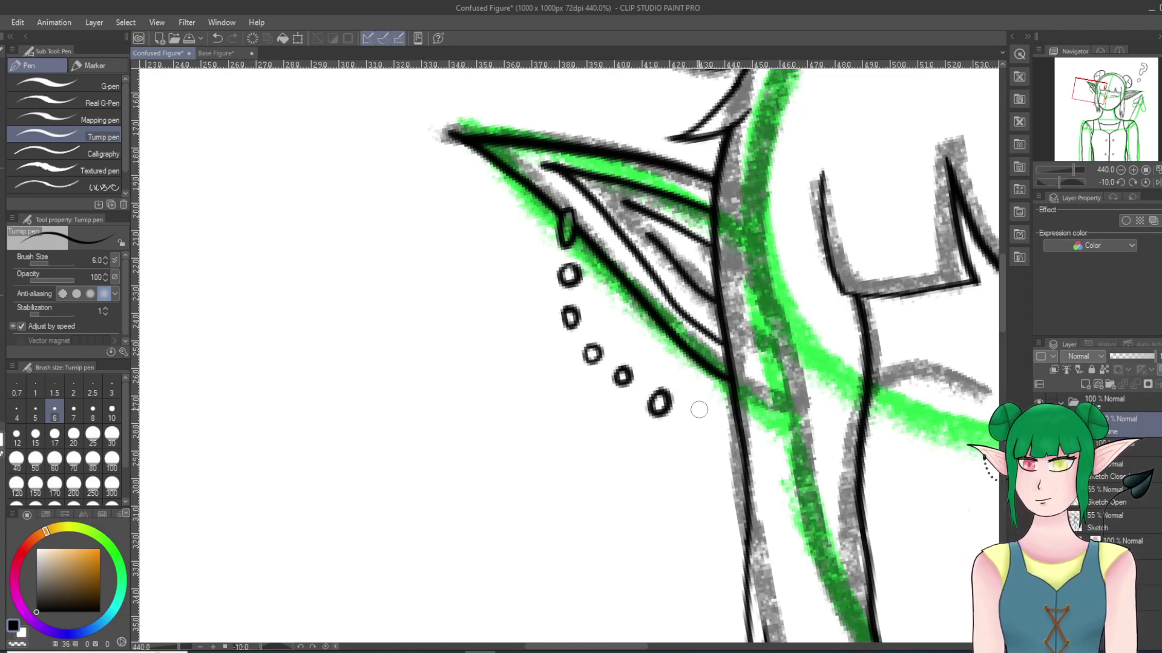
left_click_drag(697, 415, 705, 402)
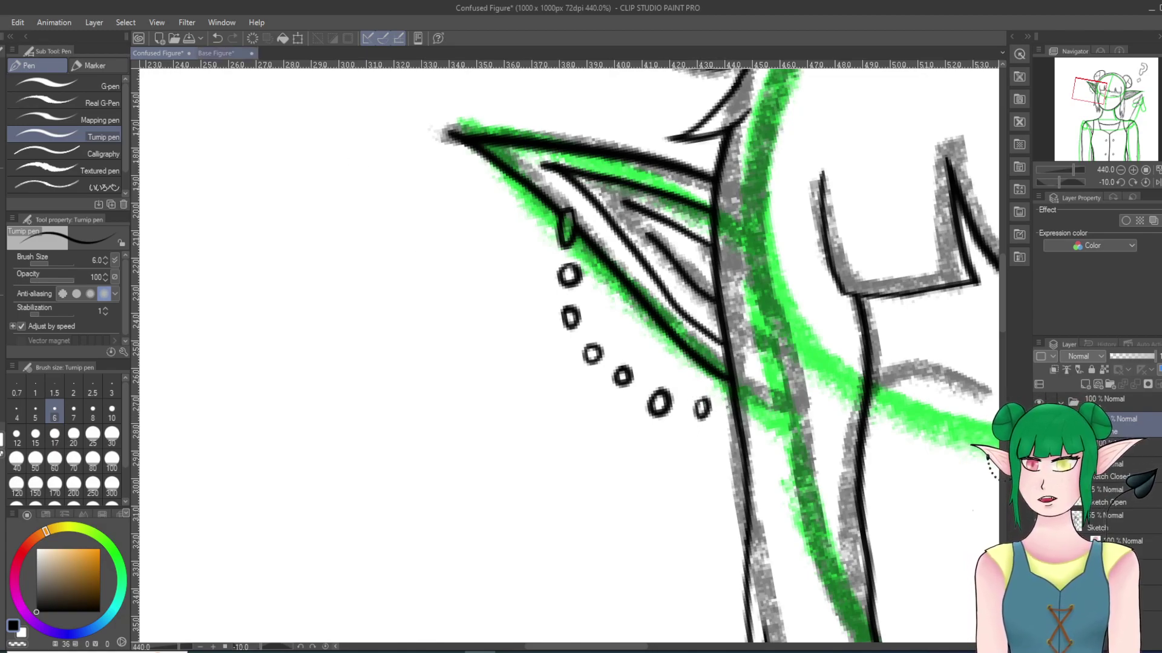
key("ctrl+z")
left_click_drag(699, 398, 696, 399)
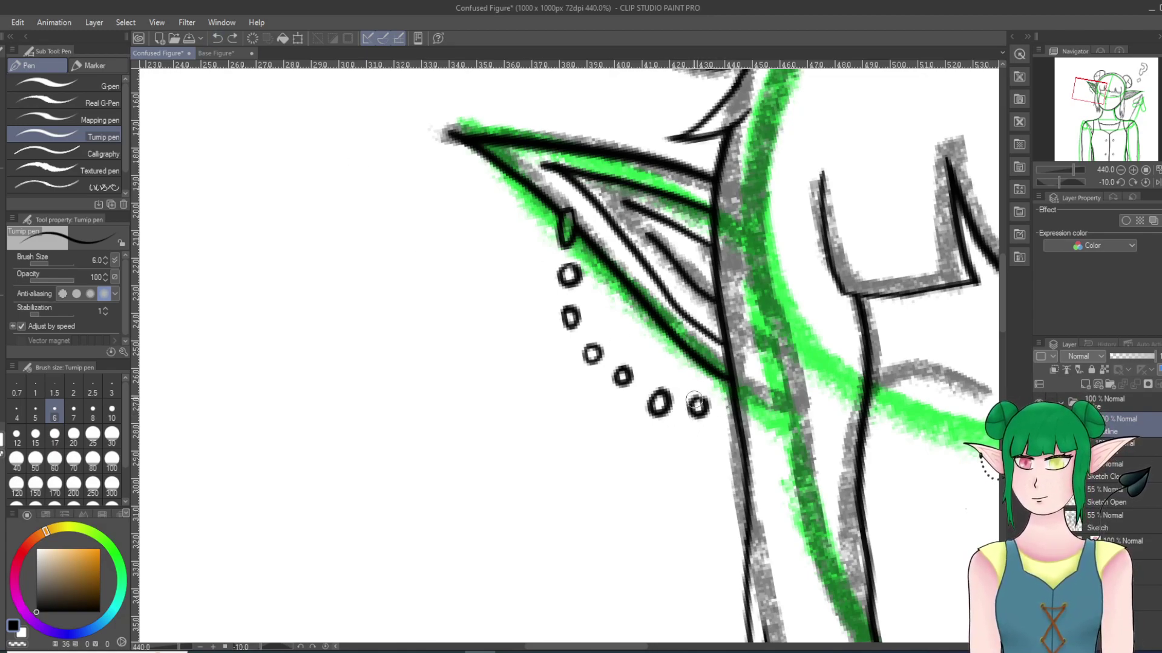
Step: Check the left ear's bead chain against the whole head and upper body at 100% zoom
scroll(874, 337, "down", 6)
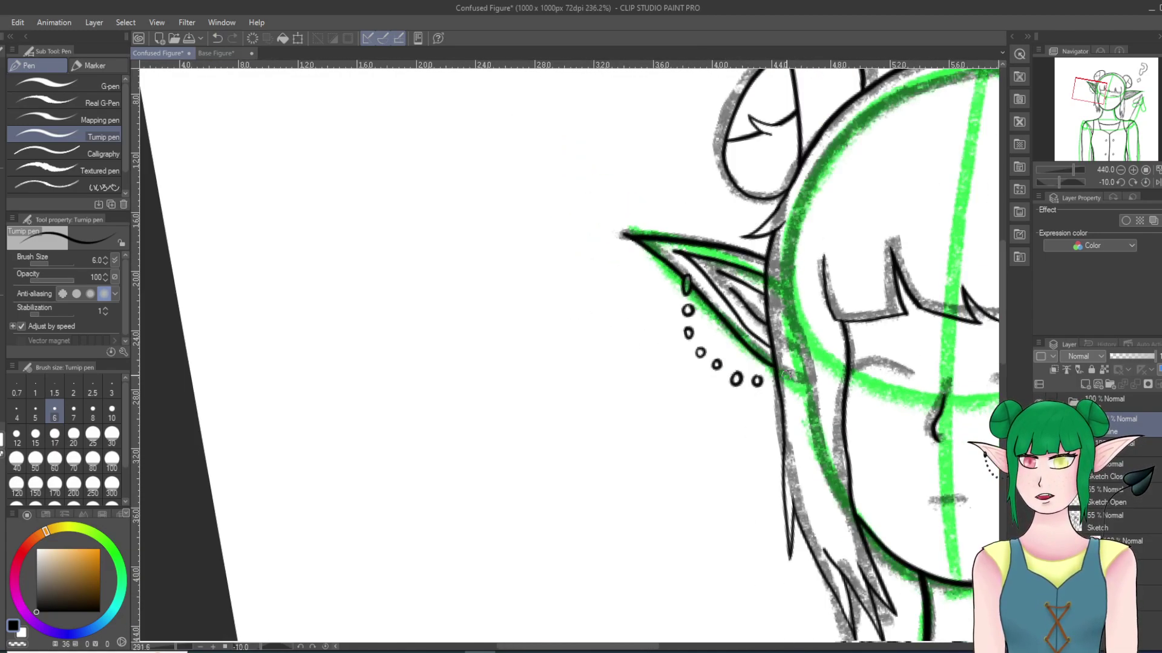
scroll(827, 440, "down", 3)
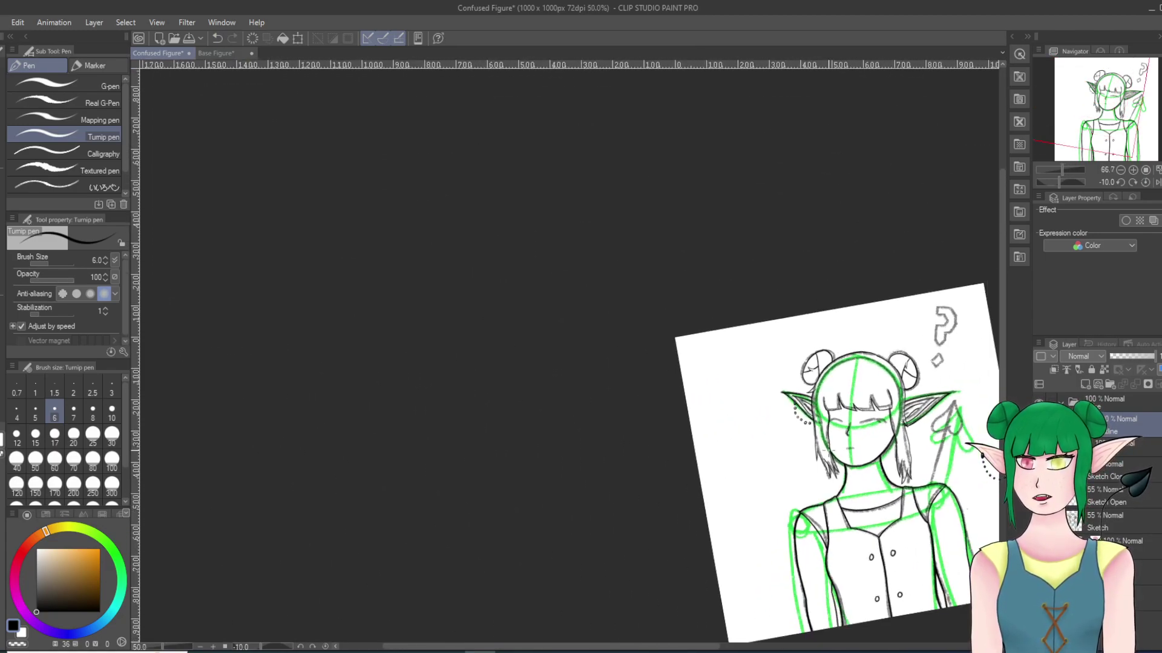
scroll(829, 472, "up", 4)
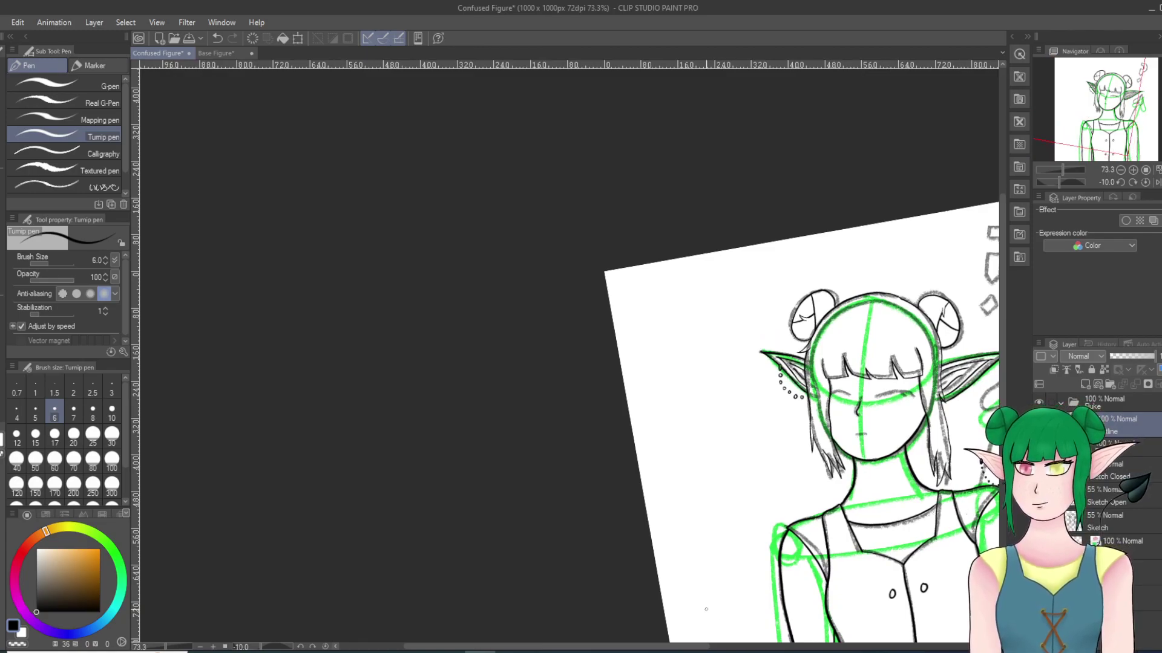
left_click_drag(569, 647, 702, 646)
scroll(664, 529, "up", 2)
scroll(664, 530, "up", 2)
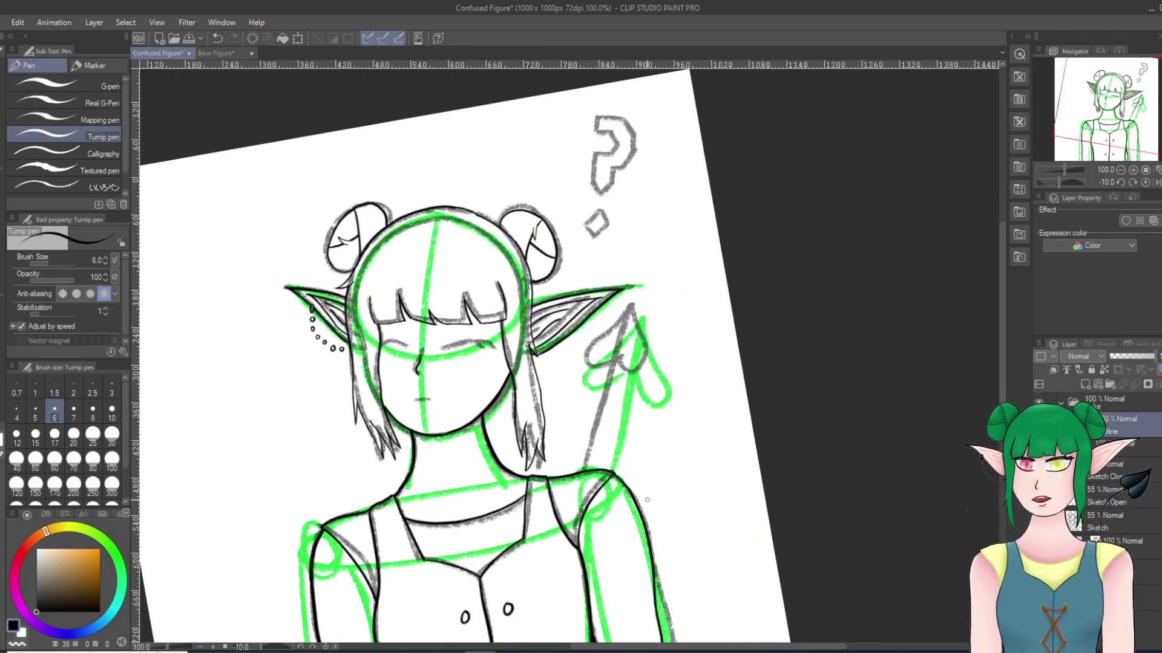
Step: Ink the tail's shaft along the sketch from the shoulder up to the spade's point, using brush size 10
scroll(636, 456, "up", 3)
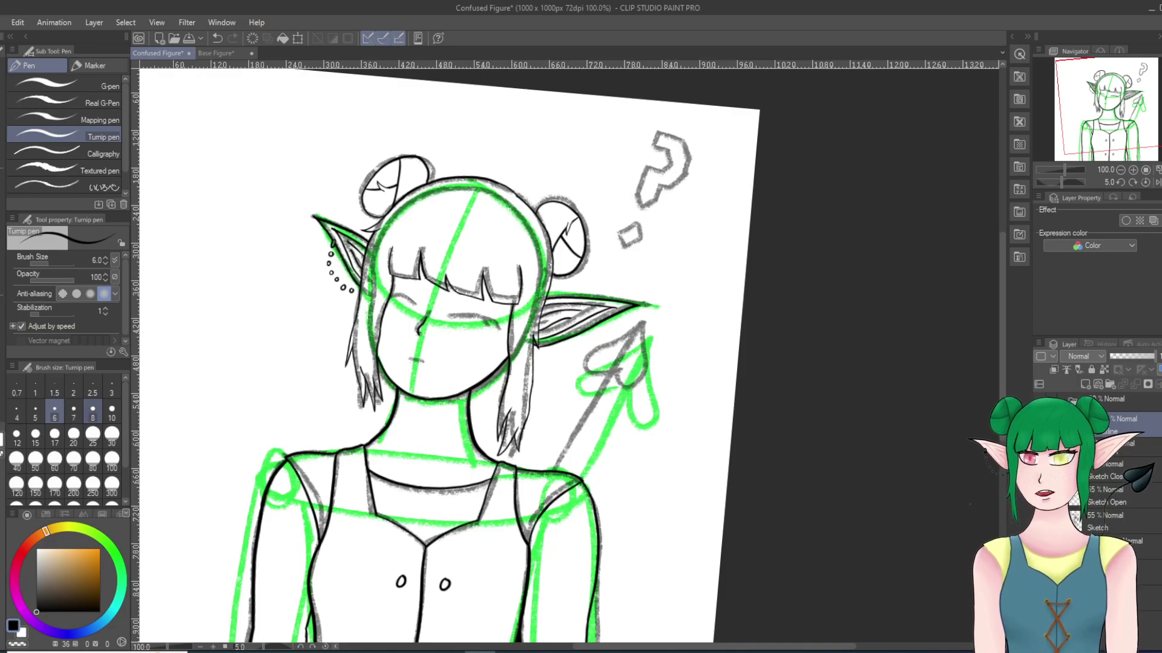
left_click(112, 412)
scroll(526, 487, "up", 3)
scroll(682, 443, "up", 4)
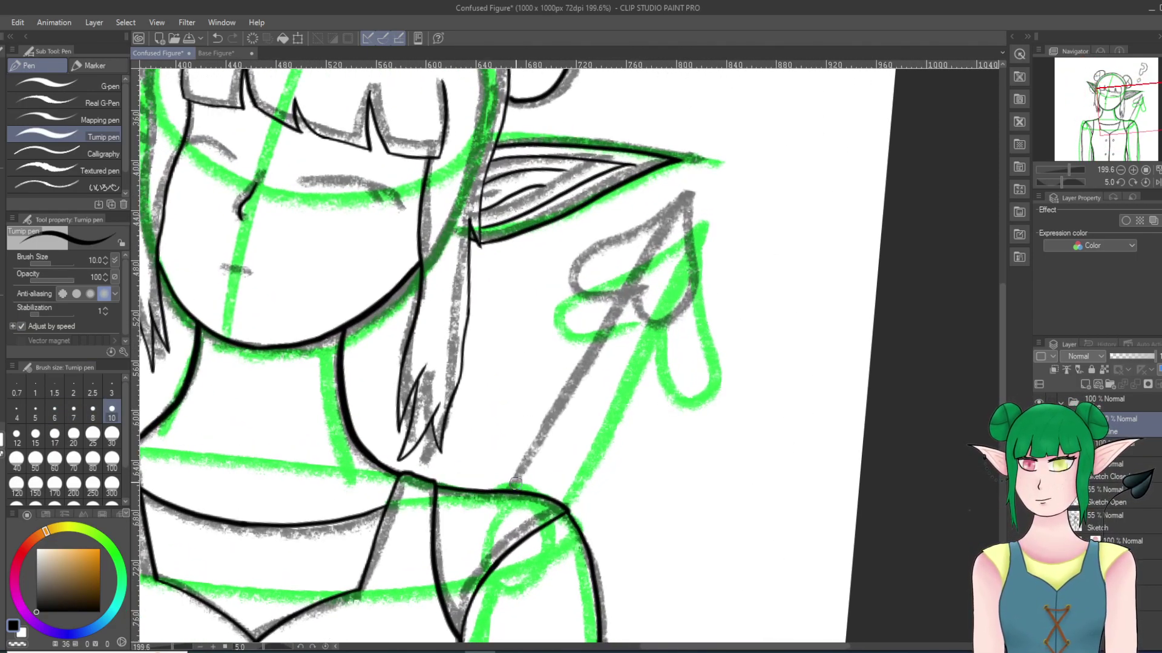
left_click_drag(510, 492, 608, 340)
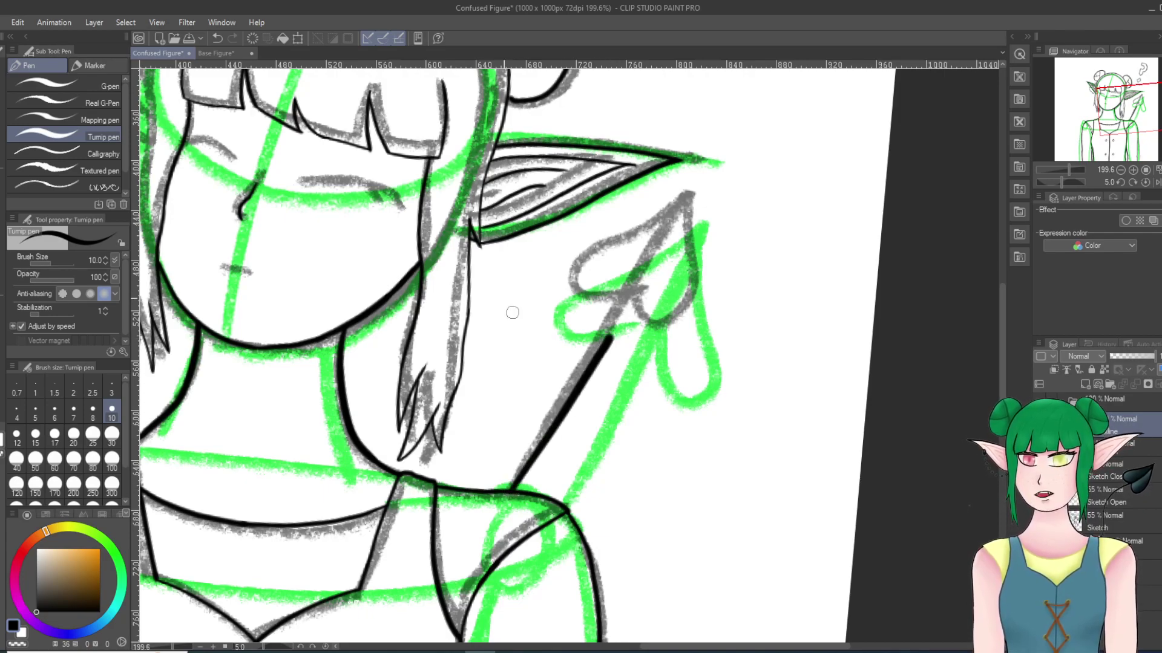
key("ctrl+z")
left_click_drag(511, 487, 677, 192)
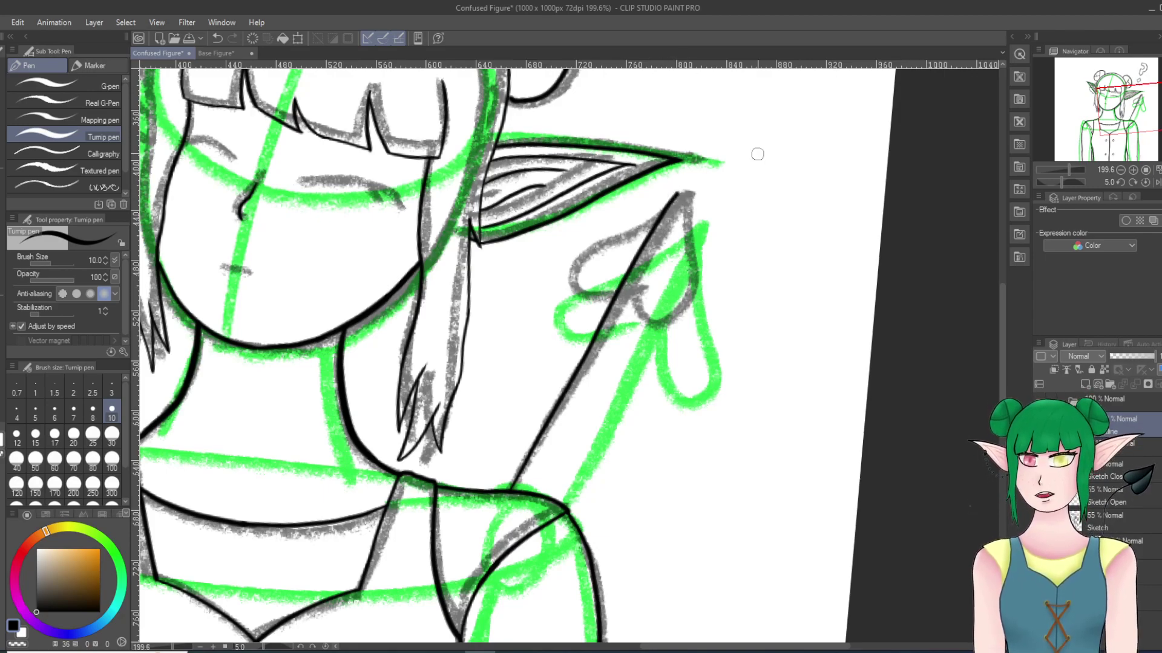
Step: Try to ink the ear-side lobe of the tail's spade tip as one curved stroke from the shaft to the point
left_click_drag(767, 144, 610, 549)
scroll(569, 469, "up", 5)
scroll(484, 273, "down", 5)
scroll(534, 349, "up", 5)
scroll(532, 350, "up", 2)
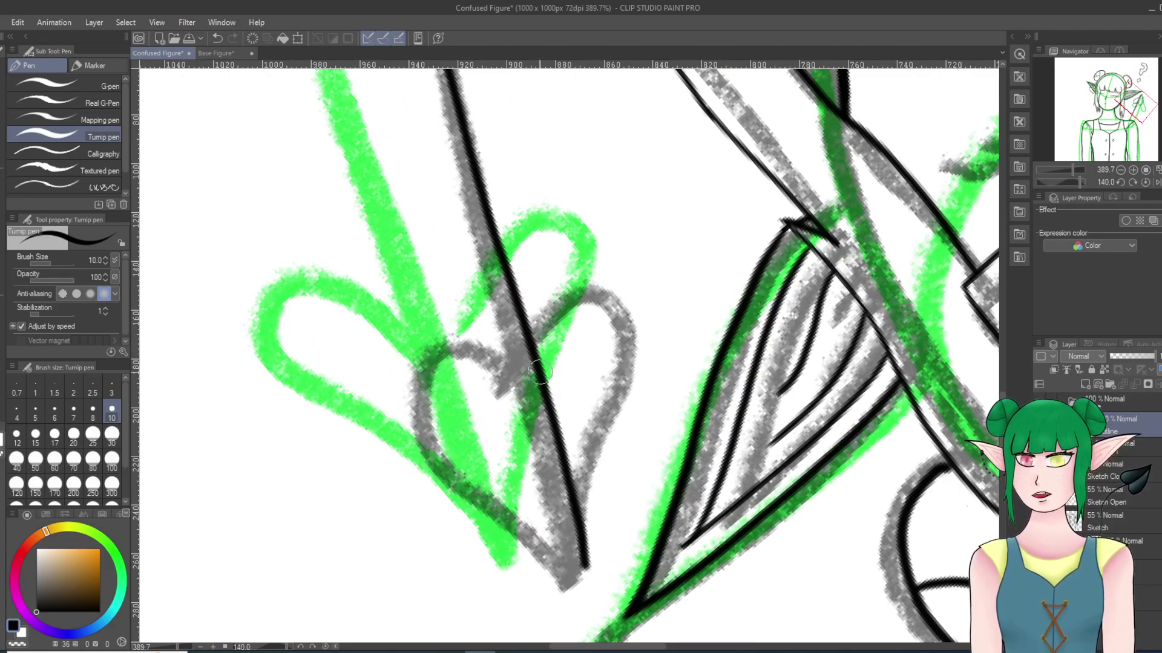
mouse_move(535, 359)
left_mouse_down()
mouse_move(551, 329)
mouse_move(633, 341)
mouse_move(584, 562)
left_mouse_up()
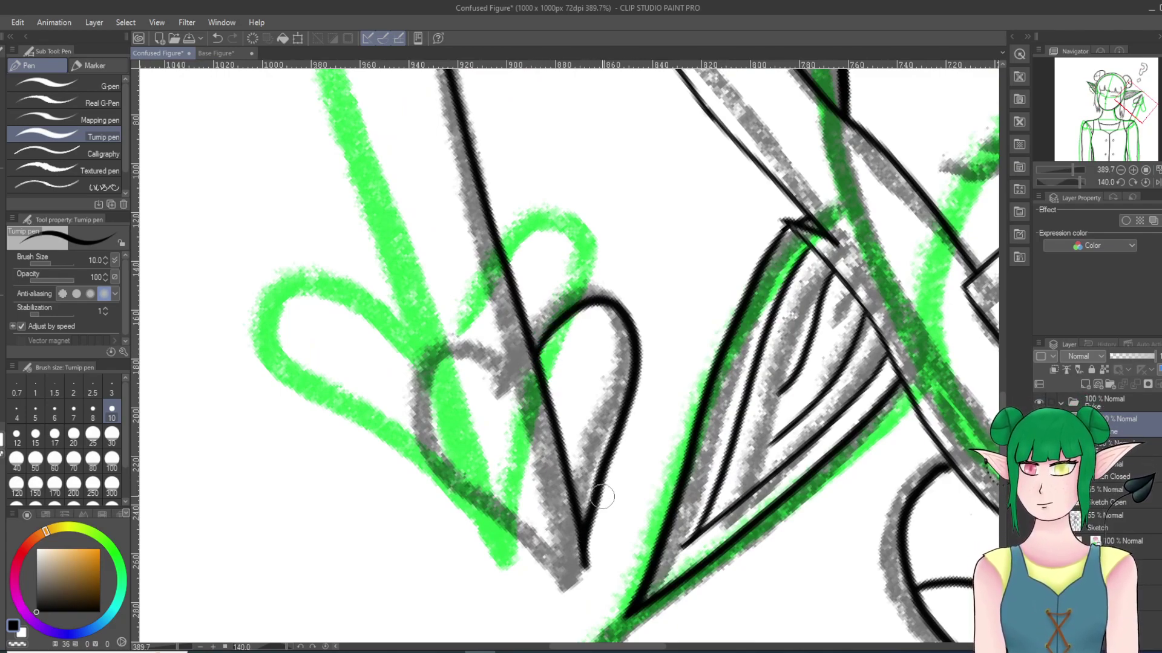
key("ctrl+z")
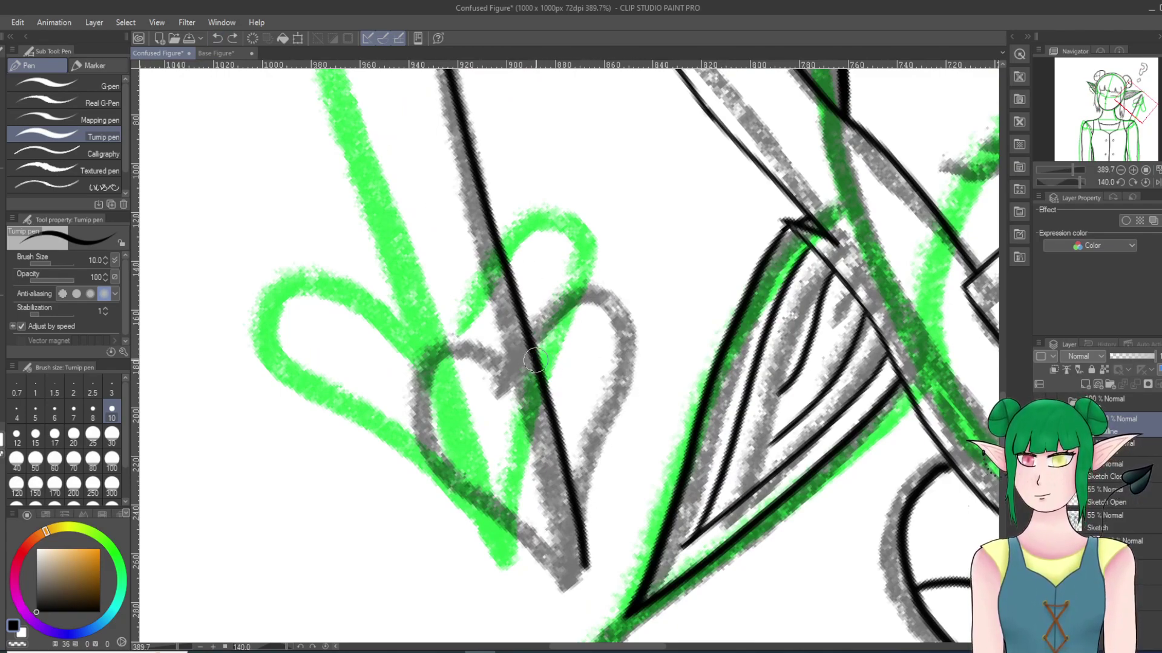
mouse_move(536, 361)
left_mouse_down()
mouse_move(620, 322)
mouse_move(621, 449)
mouse_move(592, 562)
left_mouse_up()
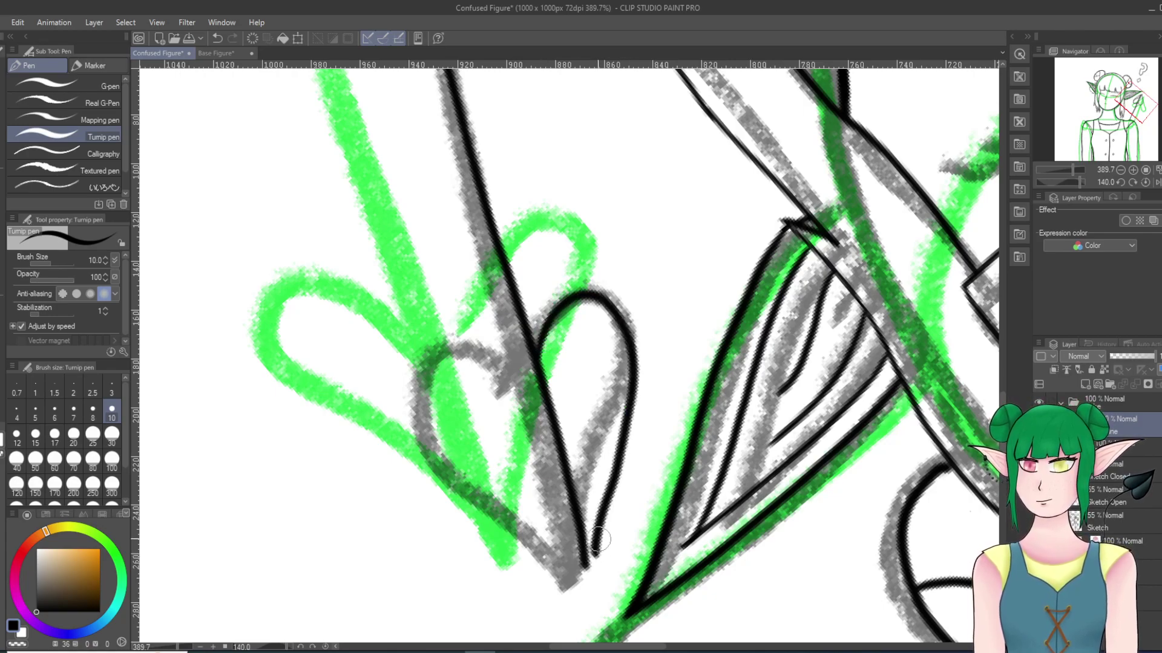
key("ctrl+z")
mouse_move(536, 361)
left_mouse_down()
mouse_move(611, 387)
mouse_move(585, 573)
left_mouse_up()
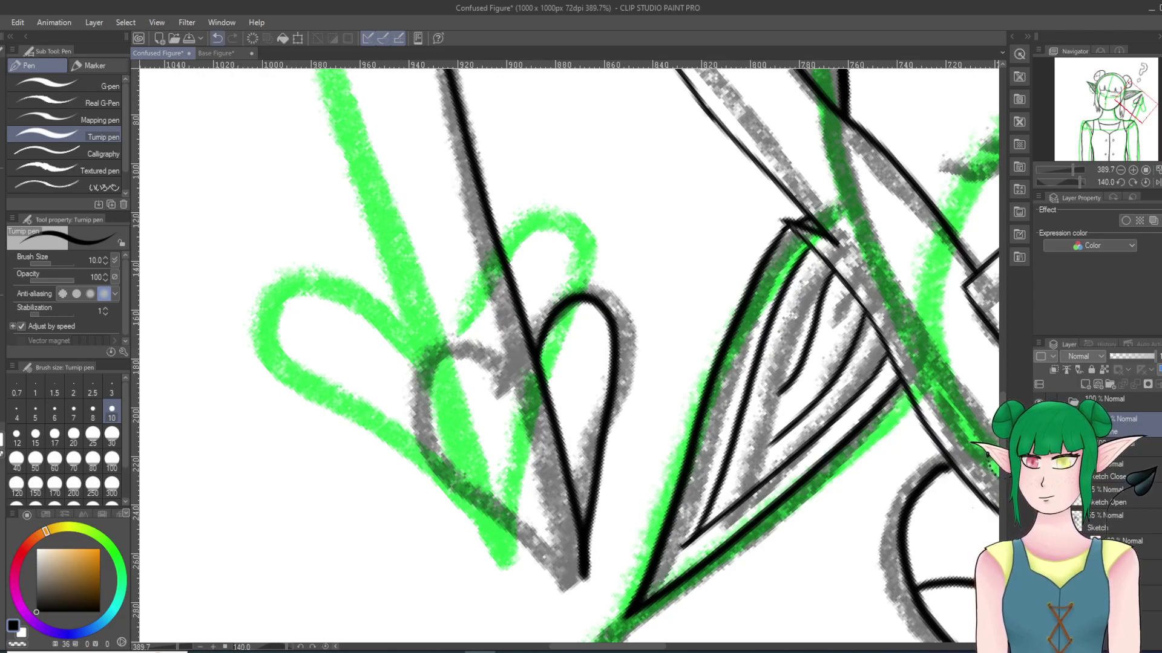
left_click(216, 38)
mouse_move(536, 363)
left_mouse_down()
mouse_move(611, 300)
mouse_move(620, 403)
mouse_move(583, 504)
mouse_move(582, 571)
left_mouse_up()
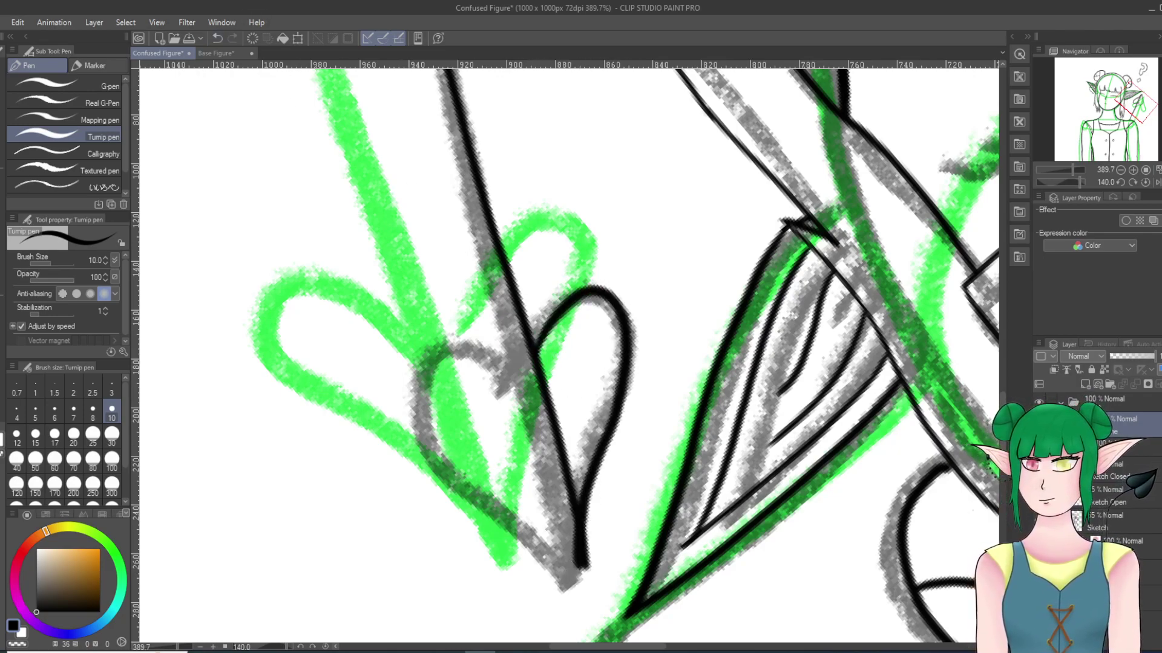
left_click(217, 38)
mouse_move(532, 356)
left_mouse_down()
mouse_move(606, 297)
mouse_move(605, 413)
mouse_move(582, 566)
left_mouse_up()
left_click(216, 38)
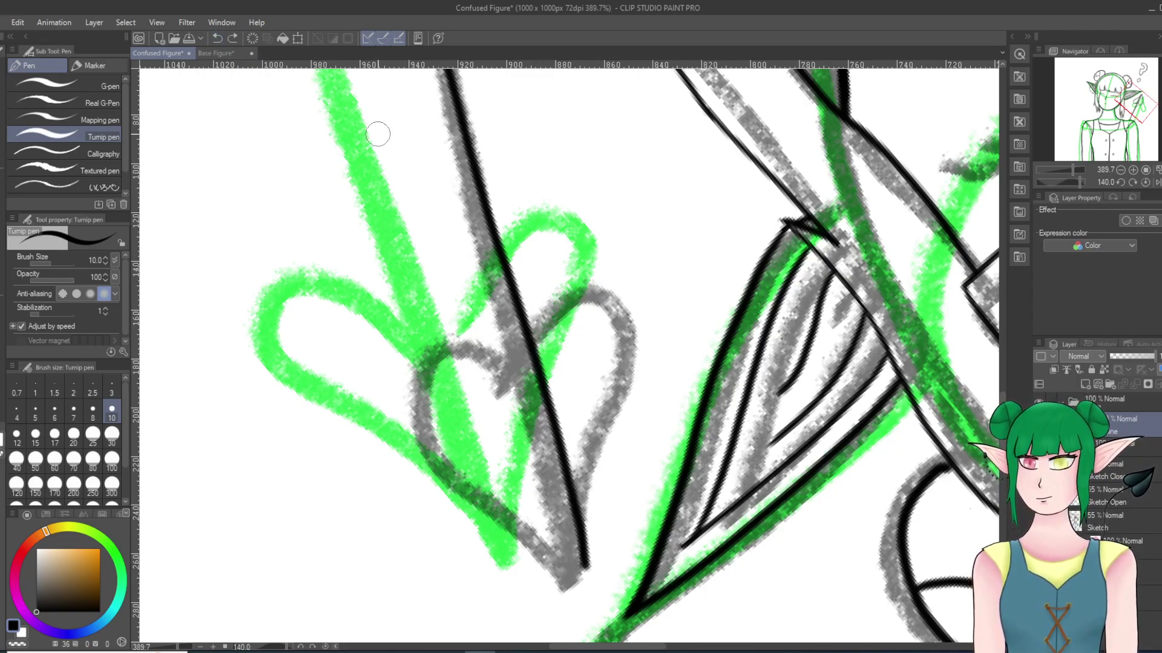
Step: Ink the spade tip's lobe nearest the ear, arching out from the shaft slightly beyond the sketch and closing at the point
mouse_move(532, 349)
left_mouse_down()
mouse_move(605, 278)
mouse_move(573, 502)
mouse_move(584, 565)
left_mouse_up()
left_click(217, 38)
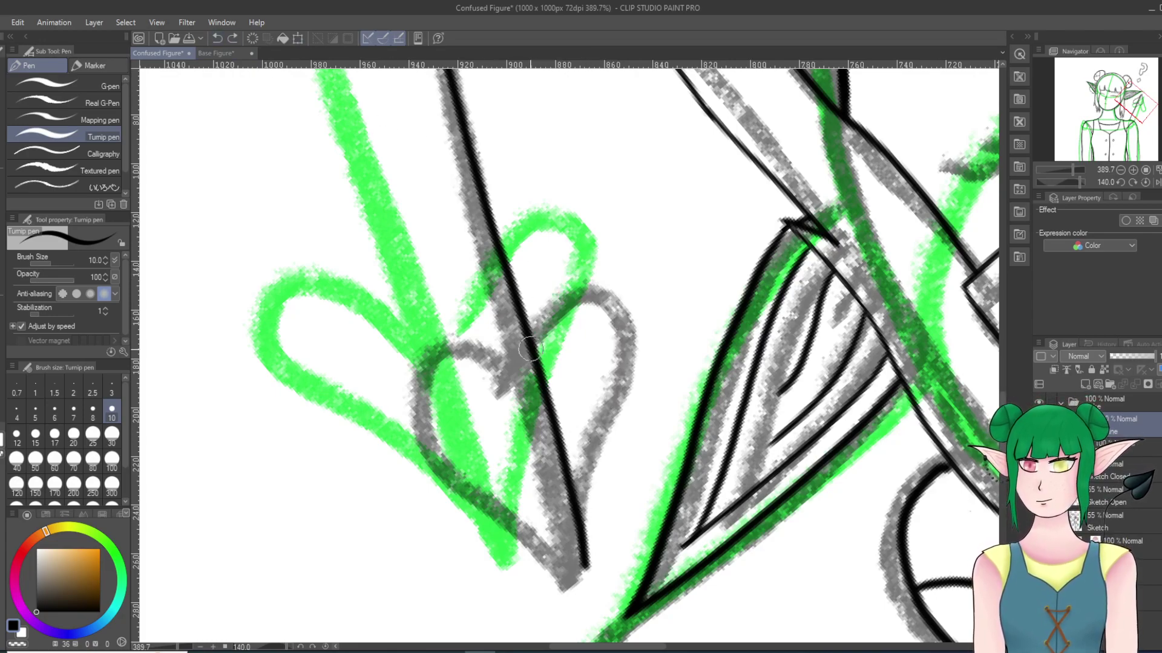
mouse_move(532, 344)
left_mouse_down()
mouse_move(635, 379)
mouse_move(584, 568)
left_mouse_up()
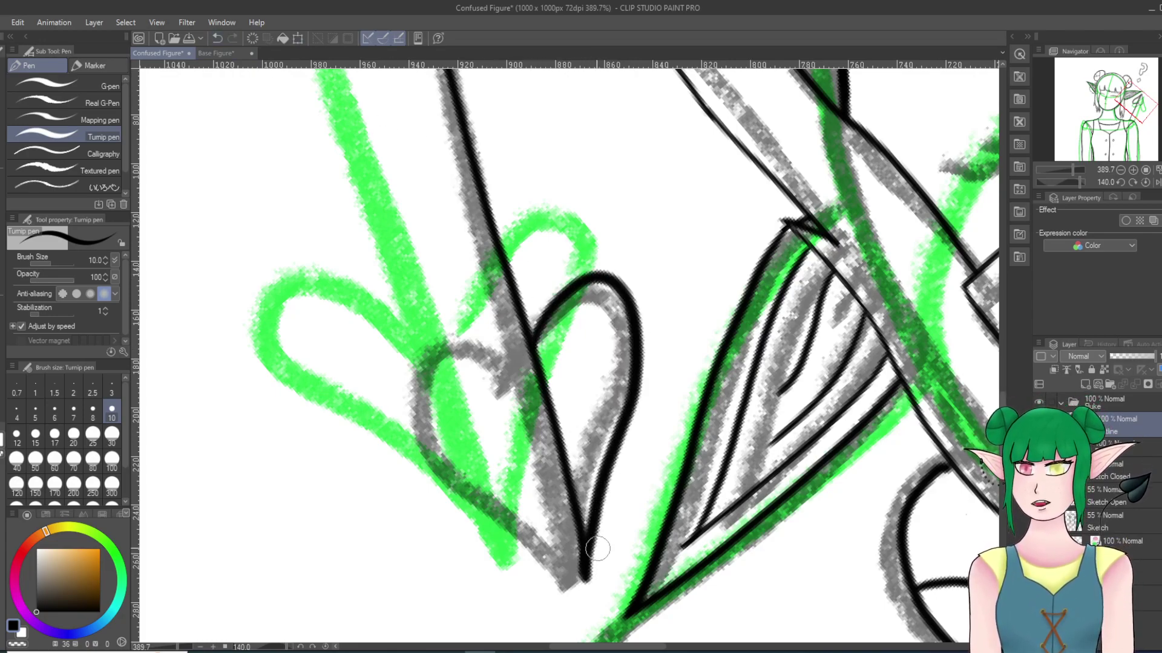
Step: Try to ink the spade tip's second lobe, on the side away from the ear, curving from the shaft to the point
mouse_move(533, 348)
left_mouse_down()
mouse_move(450, 366)
mouse_move(575, 518)
mouse_move(584, 562)
left_mouse_up()
key("ctrl+z")
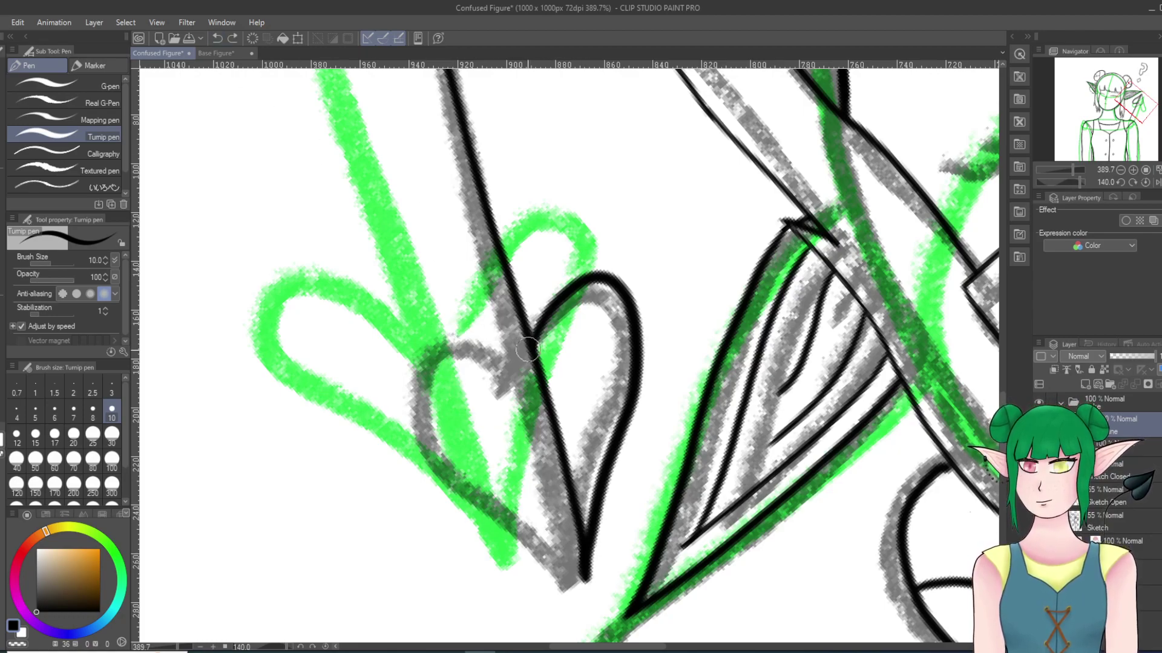
mouse_move(527, 344)
left_mouse_down()
mouse_move(453, 363)
mouse_move(585, 575)
left_mouse_up()
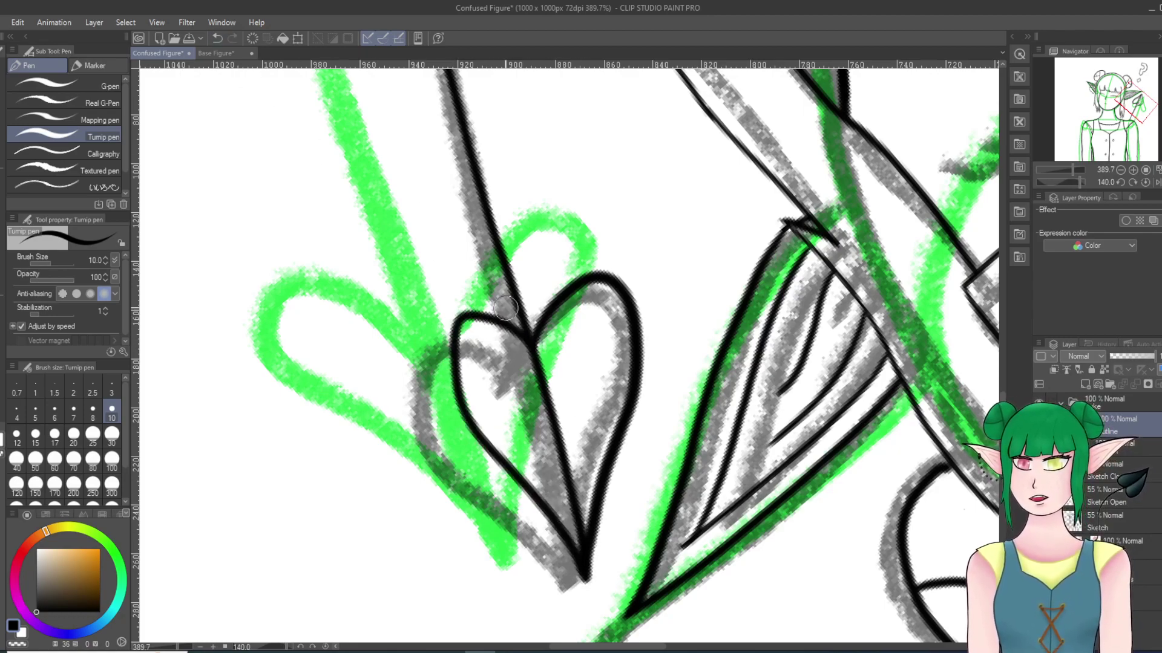
key("ctrl+z")
mouse_move(528, 345)
left_mouse_down()
mouse_move(500, 323)
mouse_move(435, 319)
mouse_move(467, 406)
mouse_move(555, 482)
mouse_move(582, 578)
left_mouse_up()
key("ctrl+z")
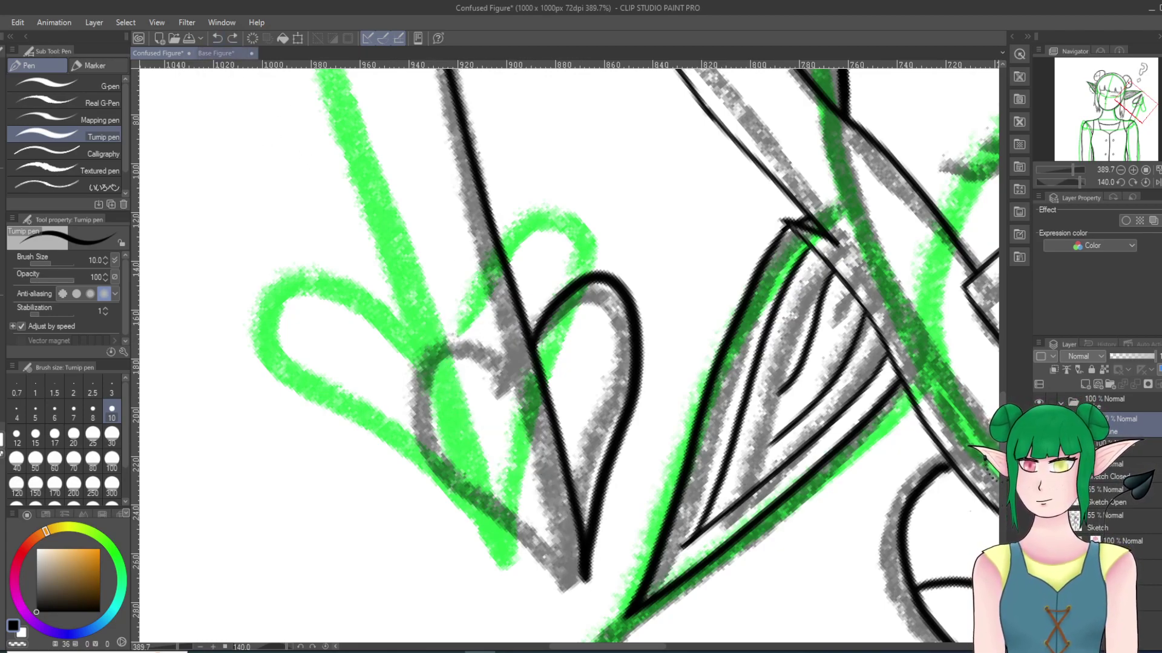
mouse_move(532, 346)
left_mouse_down()
mouse_move(408, 333)
mouse_move(433, 417)
mouse_move(562, 543)
mouse_move(584, 580)
left_mouse_up()
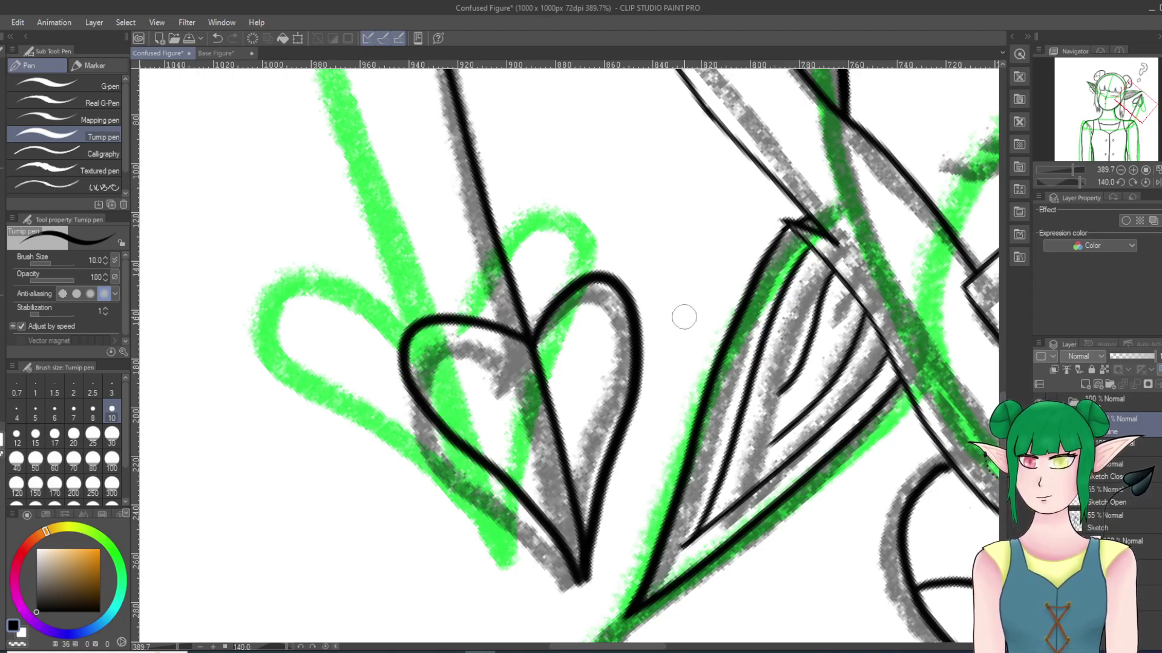
key("ctrl+z")
mouse_move(533, 346)
left_mouse_down()
mouse_move(437, 311)
mouse_move(432, 388)
mouse_move(584, 578)
left_mouse_up()
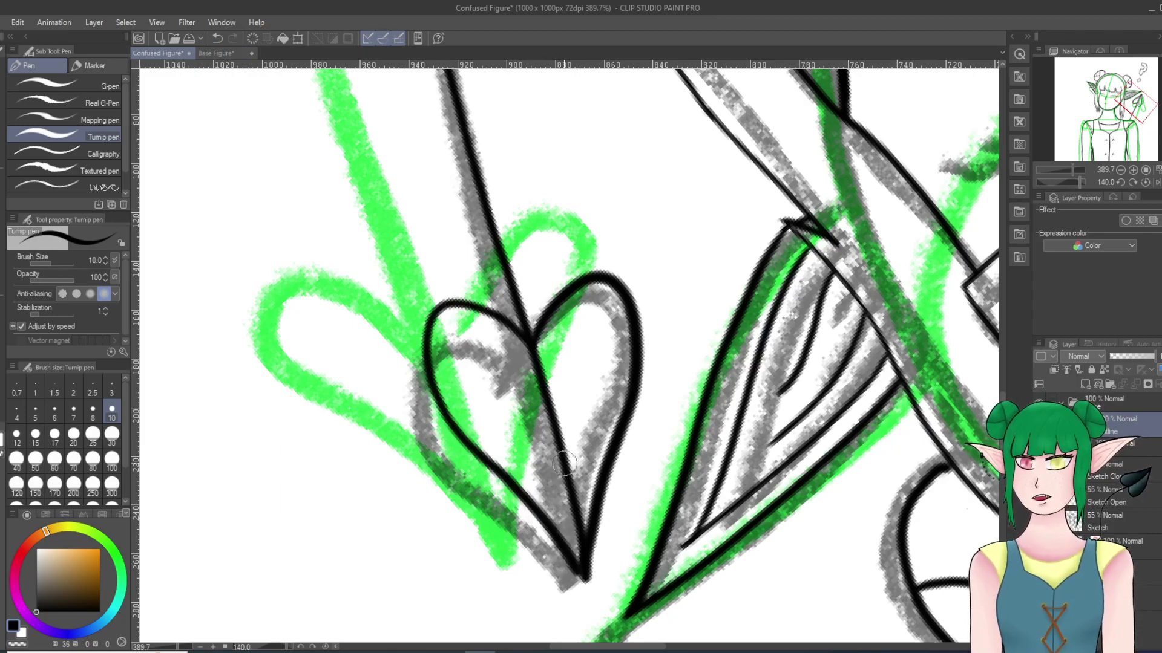
left_click(217, 38)
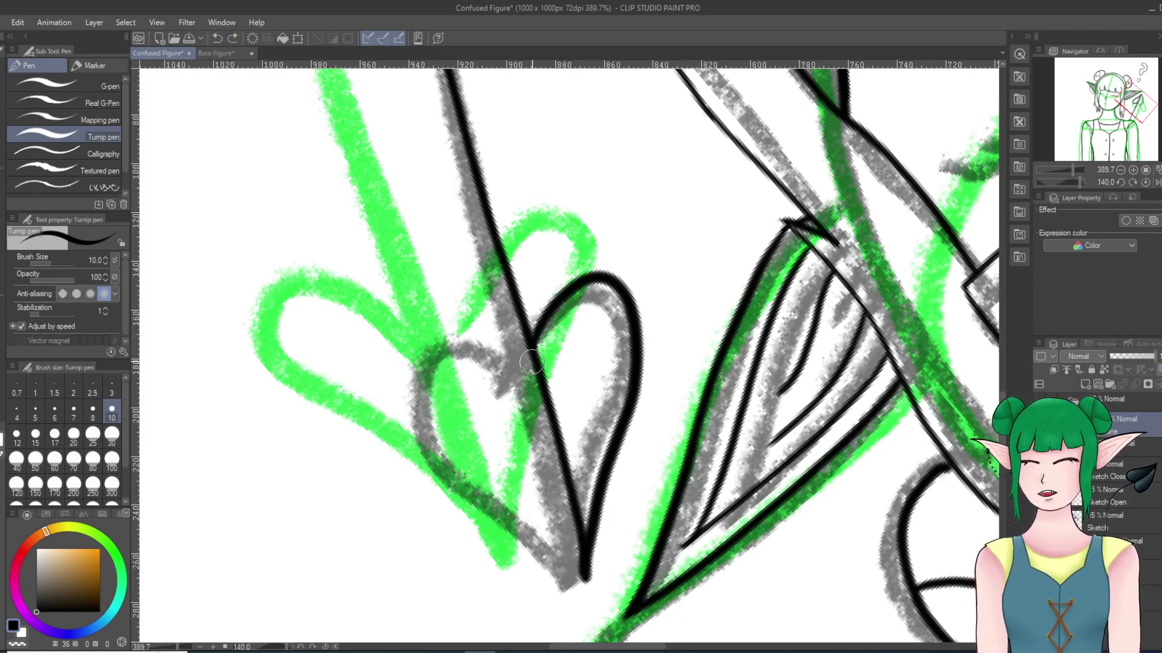
mouse_move(532, 348)
left_mouse_down()
mouse_move(476, 320)
mouse_move(431, 362)
mouse_move(586, 608)
left_mouse_up()
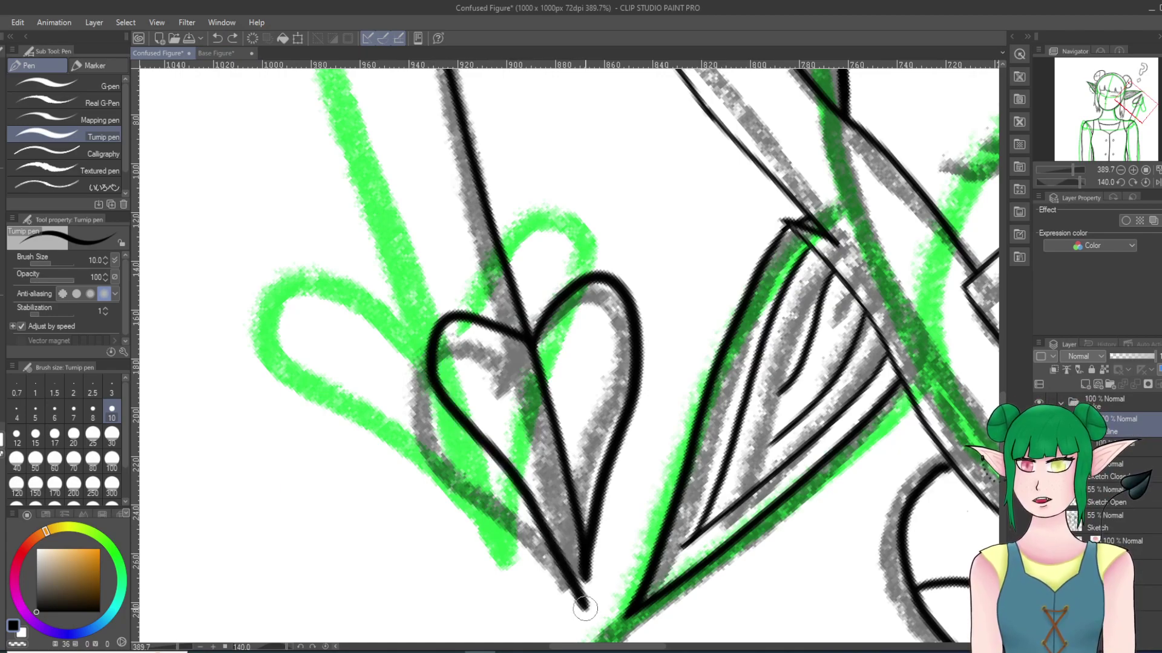
key("ctrl+z")
mouse_move(528, 347)
left_mouse_down()
mouse_move(507, 330)
mouse_move(436, 345)
mouse_move(502, 484)
mouse_move(584, 577)
left_mouse_up()
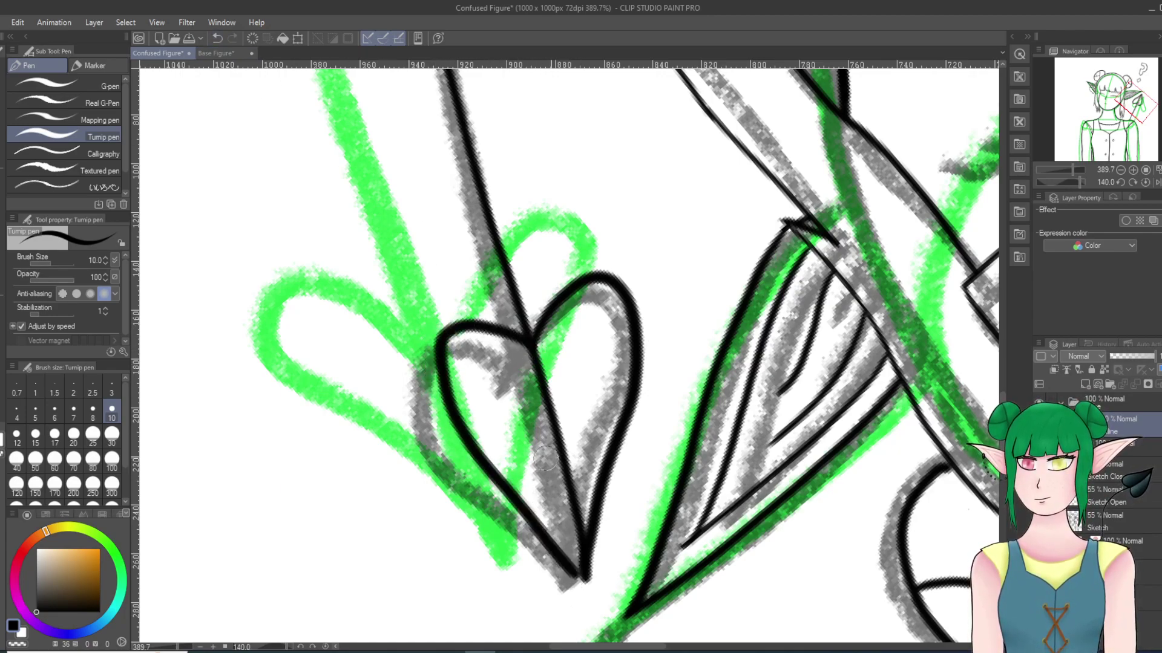
key("ctrl+z")
mouse_move(532, 346)
left_mouse_down()
mouse_move(456, 326)
mouse_move(434, 344)
mouse_move(435, 375)
mouse_move(450, 415)
mouse_move(587, 579)
left_mouse_up()
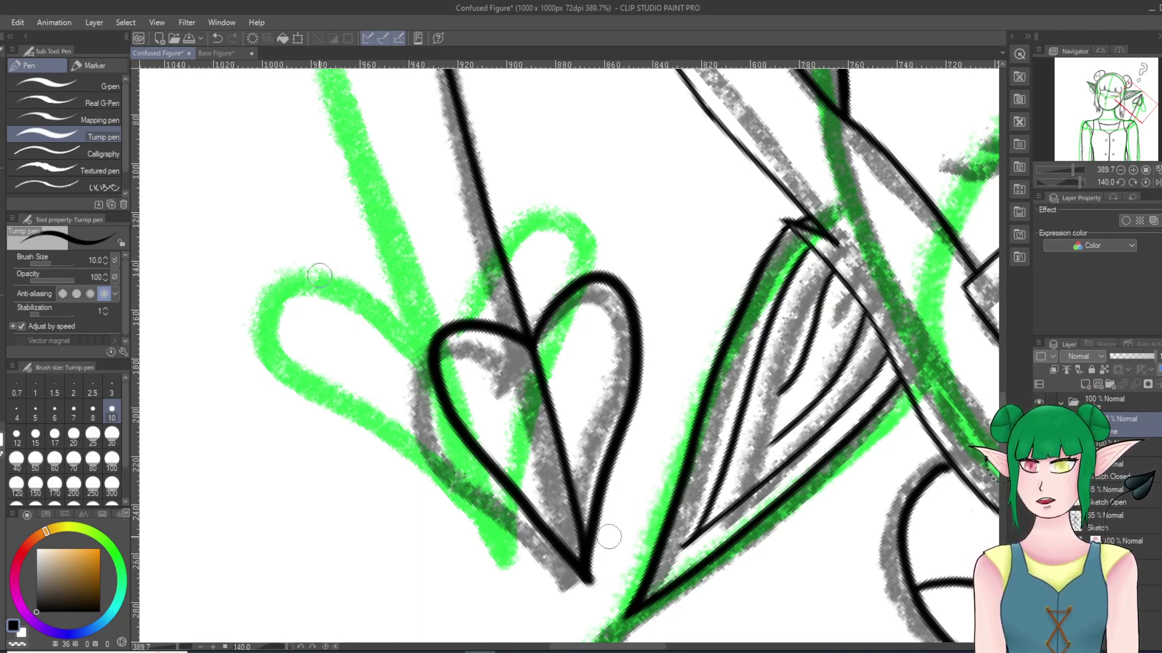
left_click(217, 38)
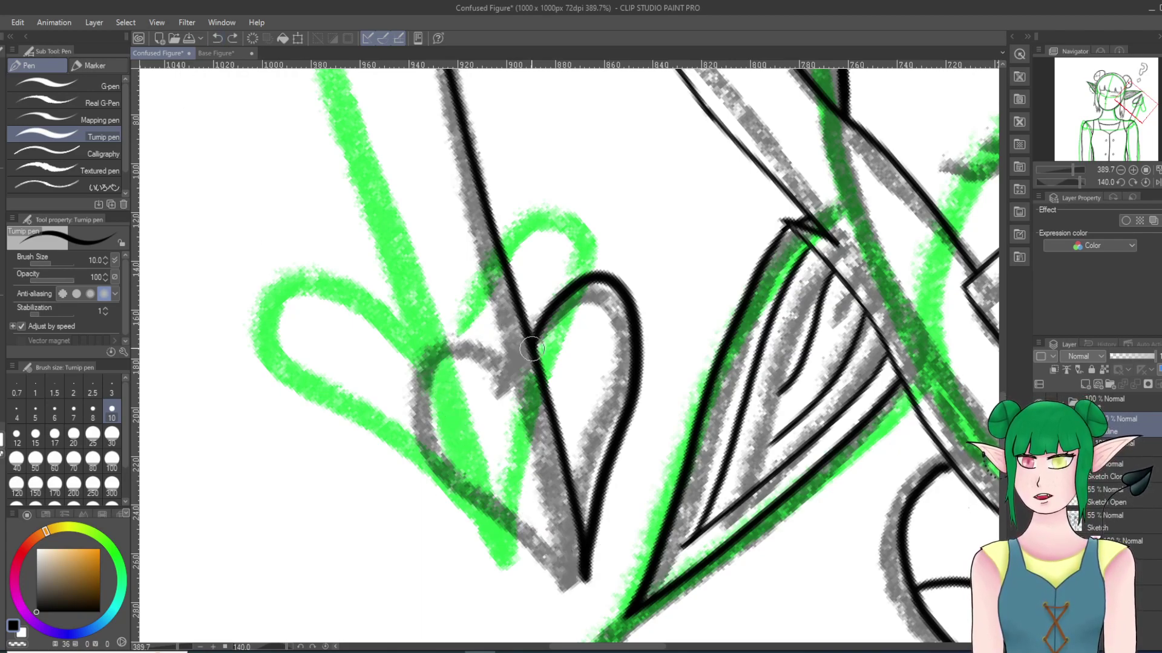
mouse_move(530, 343)
left_mouse_down()
mouse_move(446, 329)
mouse_move(428, 360)
mouse_move(445, 413)
mouse_move(525, 501)
left_mouse_up()
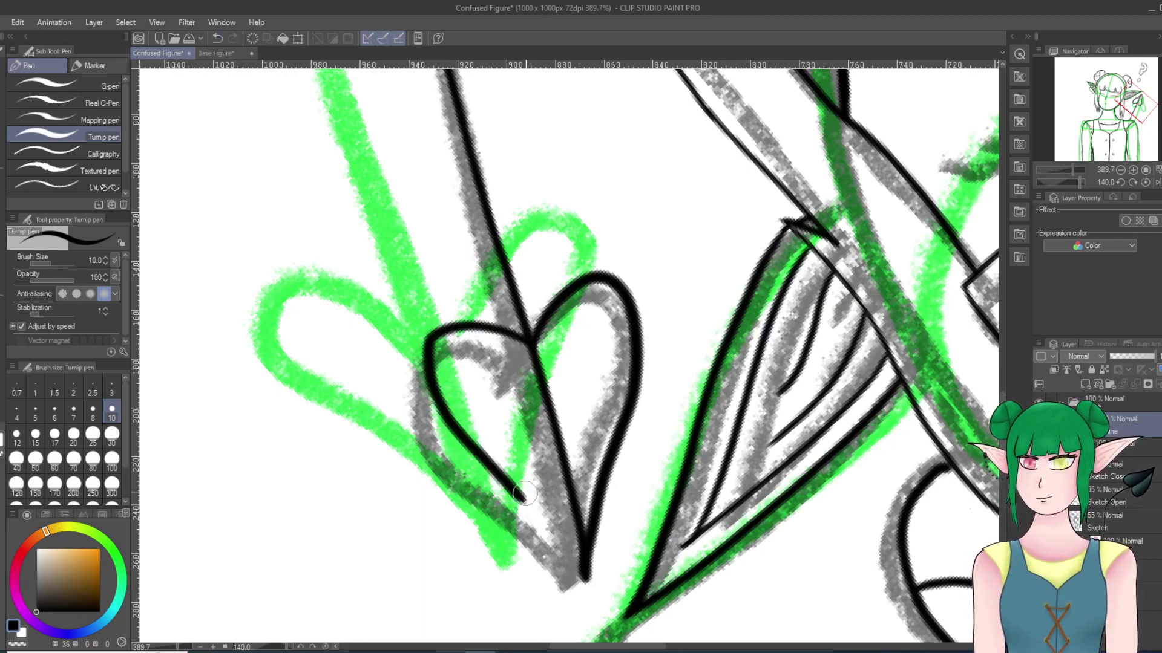
left_click(217, 38)
mouse_move(531, 350)
left_mouse_down()
mouse_move(488, 323)
mouse_move(424, 396)
mouse_move(487, 511)
mouse_move(555, 537)
left_mouse_up()
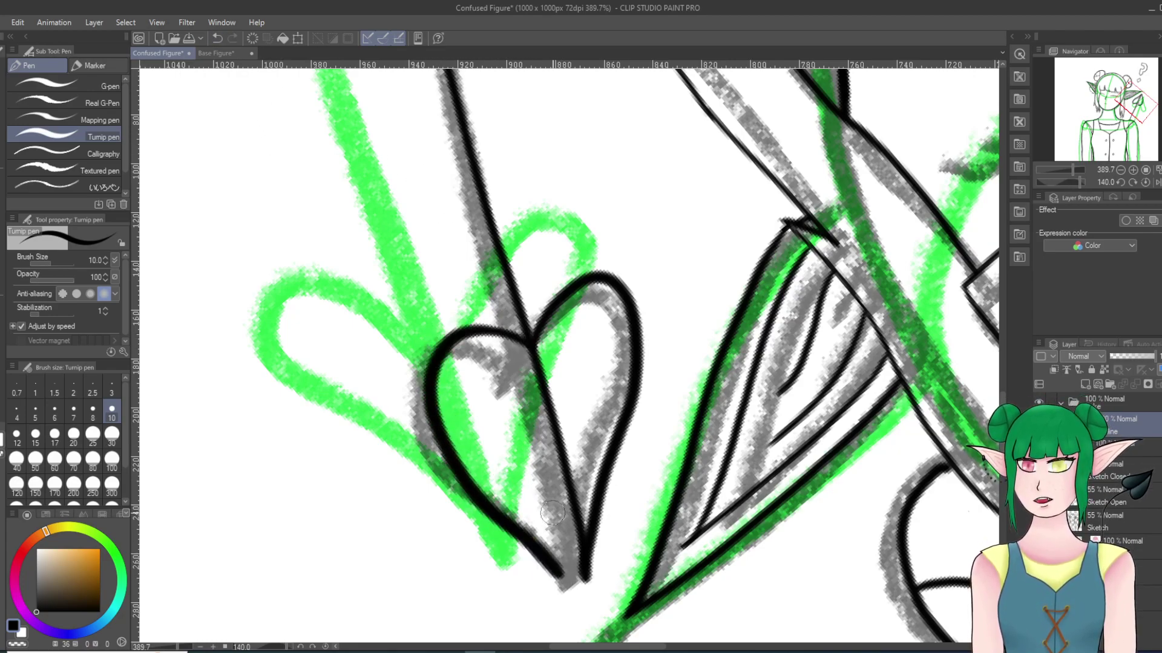
left_click(218, 39)
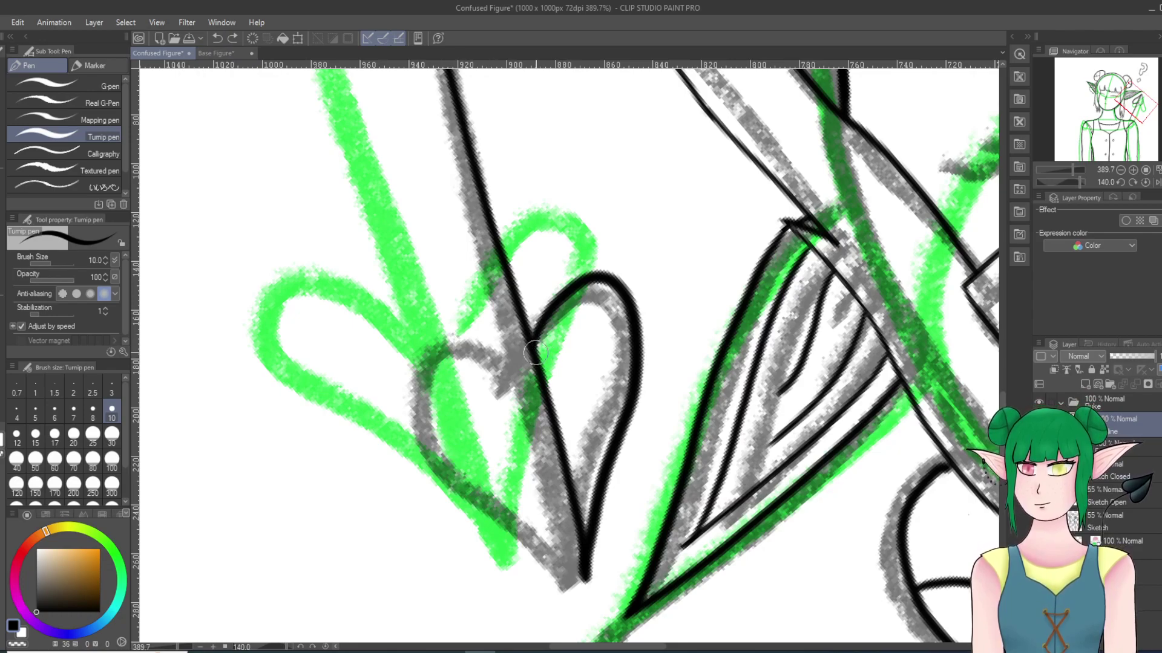
mouse_move(526, 345)
left_mouse_down()
mouse_move(457, 356)
mouse_move(442, 397)
mouse_move(502, 494)
mouse_move(596, 569)
left_mouse_up()
left_click(217, 38)
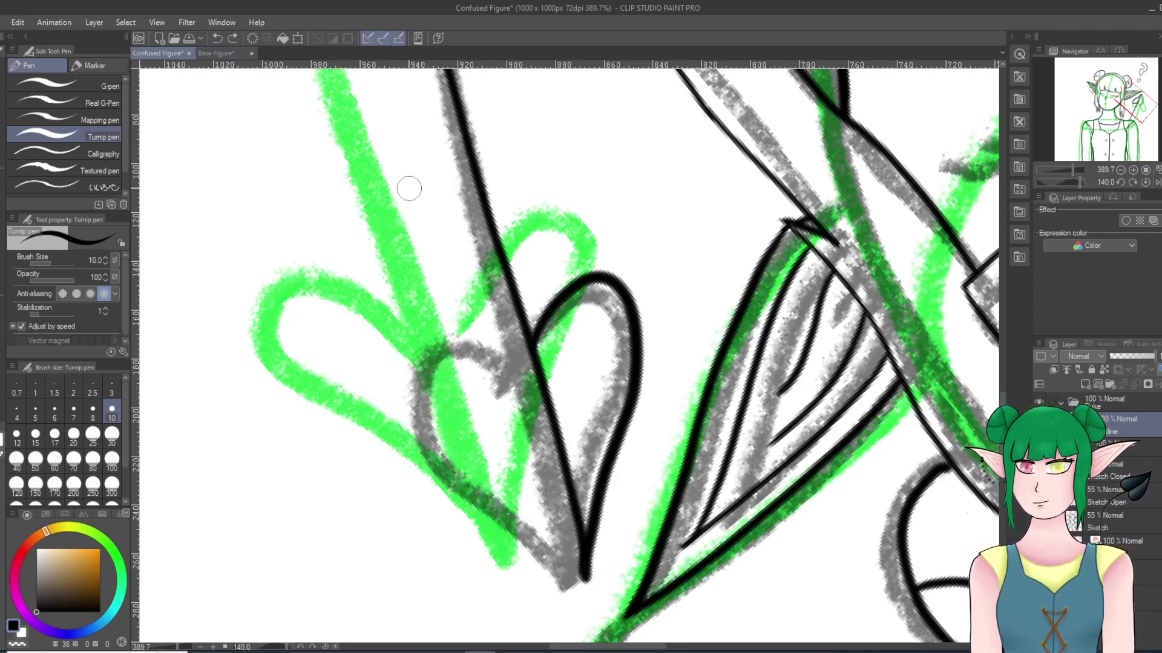
mouse_move(531, 345)
left_mouse_down()
mouse_move(491, 310)
mouse_move(445, 315)
mouse_move(444, 349)
mouse_move(464, 400)
mouse_move(583, 578)
left_mouse_up()
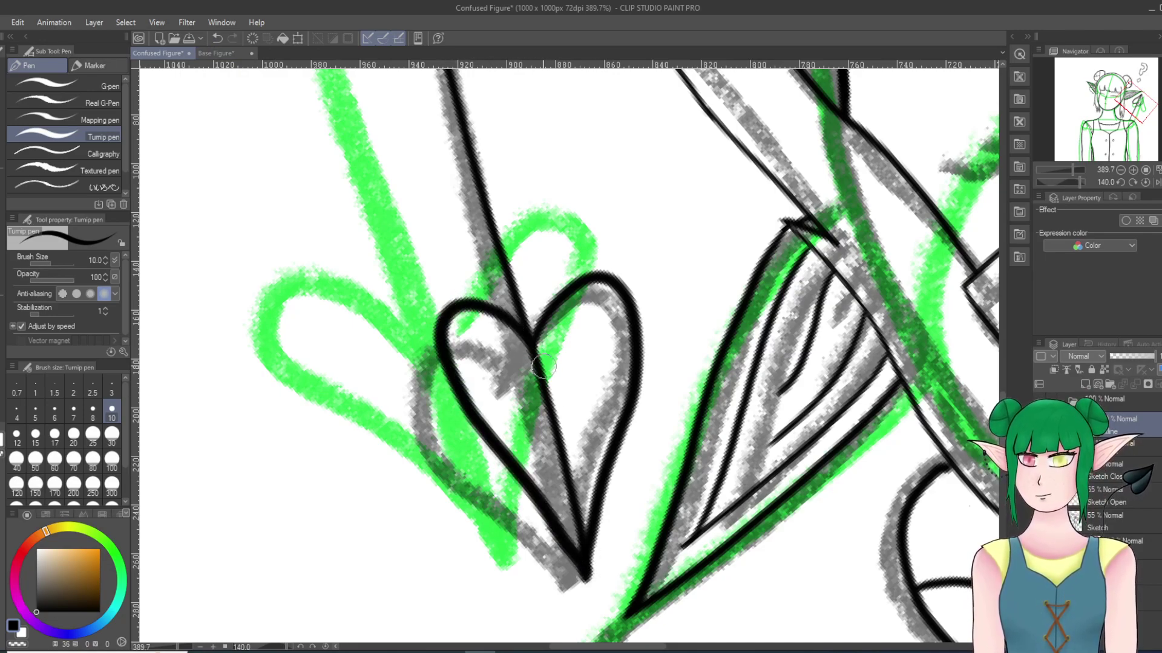
left_click(217, 38)
mouse_move(527, 342)
left_mouse_down()
mouse_move(466, 315)
mouse_move(446, 332)
mouse_move(458, 382)
mouse_move(585, 577)
left_mouse_up()
left_click(217, 38)
Step: Ink the spade tip's outer lobe in one stroke, slightly inside the sketch, meeting the ear-side lobe at the shaft and point
mouse_move(531, 346)
left_mouse_down()
mouse_move(494, 324)
mouse_move(461, 327)
mouse_move(451, 385)
mouse_move(484, 458)
mouse_move(585, 601)
left_mouse_up()
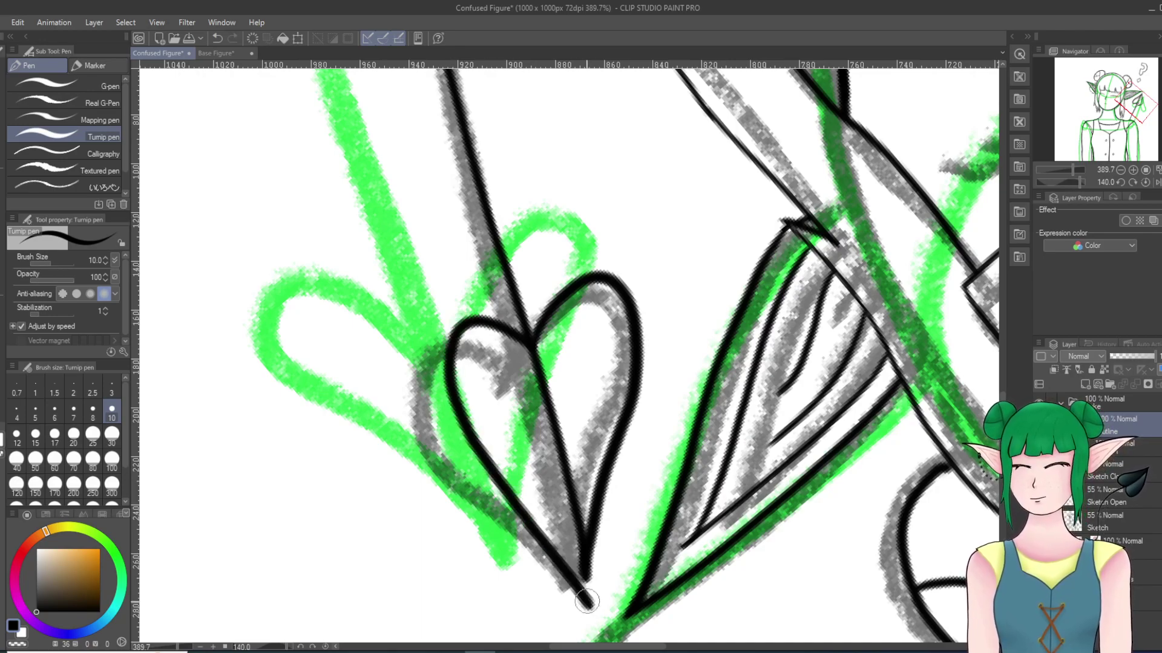
left_click(217, 38)
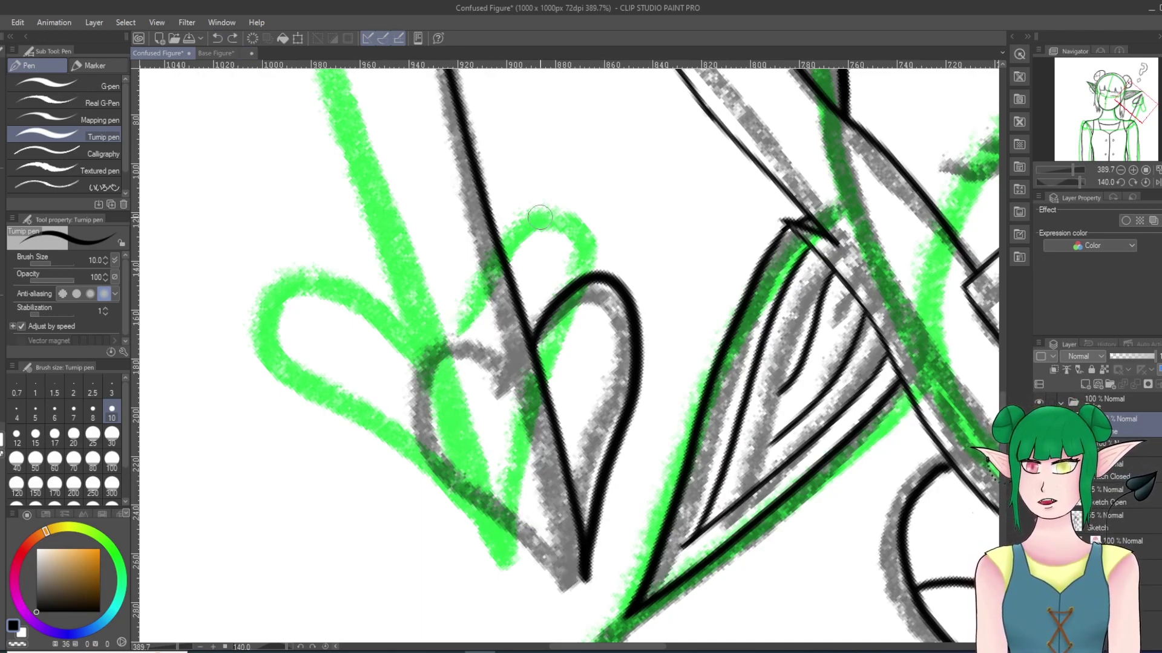
mouse_move(534, 351)
left_mouse_down()
mouse_move(483, 326)
mouse_move(452, 332)
mouse_move(446, 384)
mouse_move(477, 443)
mouse_move(584, 579)
left_mouse_up()
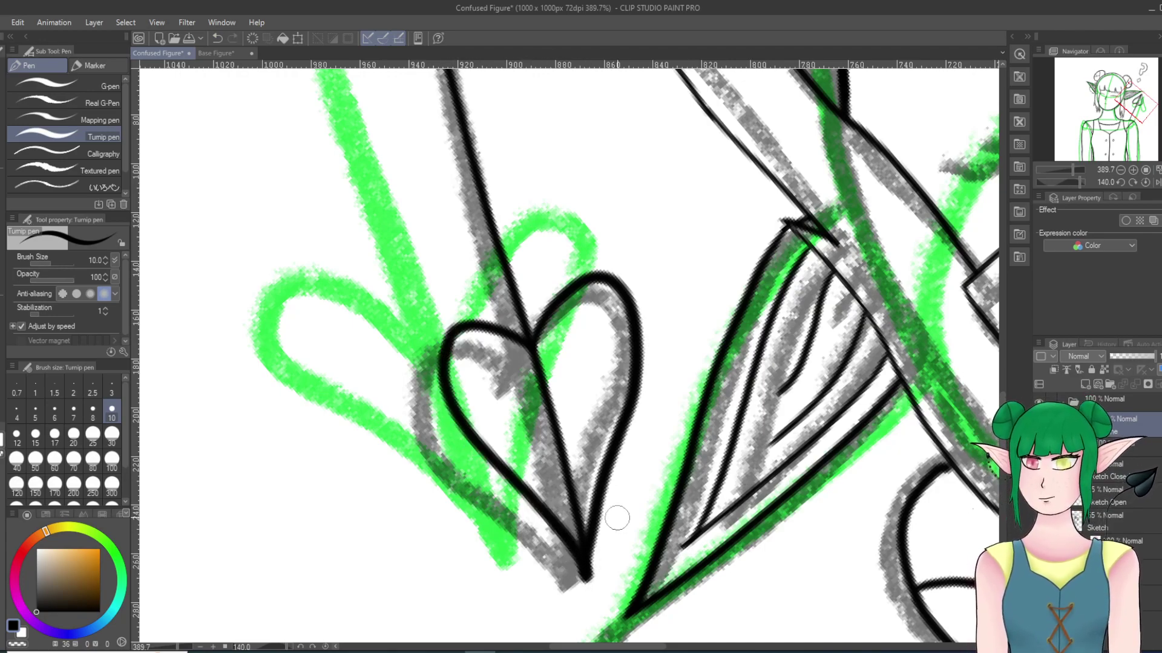
Step: Check the inked tail and spade tip against the whole upright figure at 50% zoom
scroll(619, 505, "up", 1)
scroll(628, 462, "down", 1)
scroll(632, 454, "down", 9)
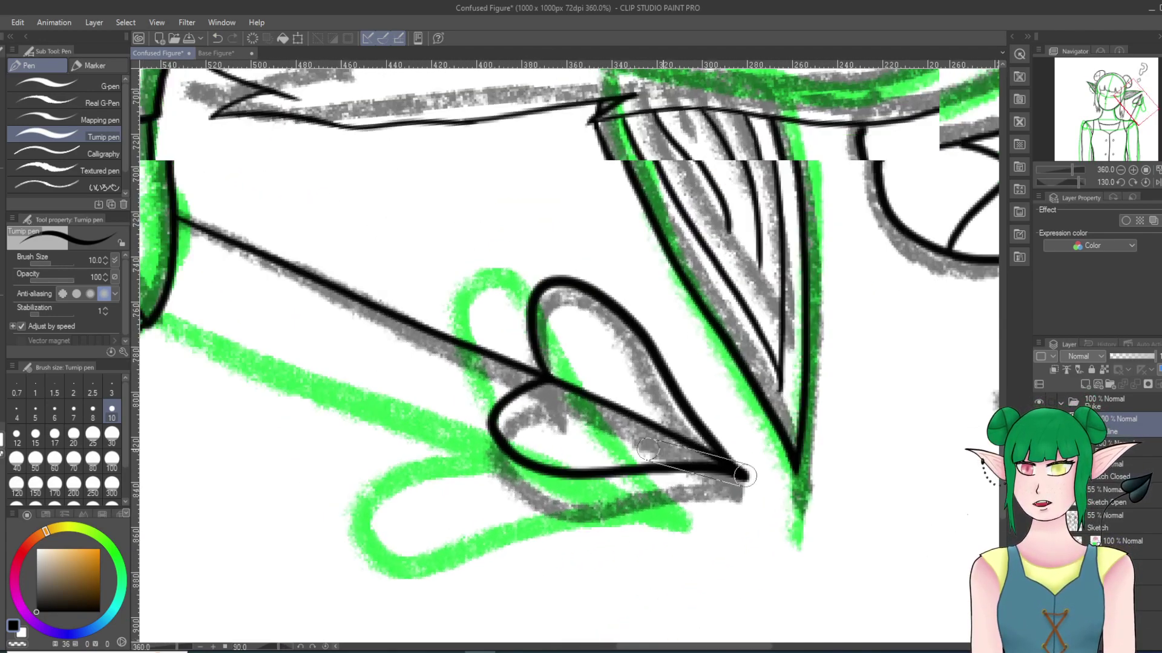
scroll(839, 365, "down", 3)
scroll(840, 365, "down", 13)
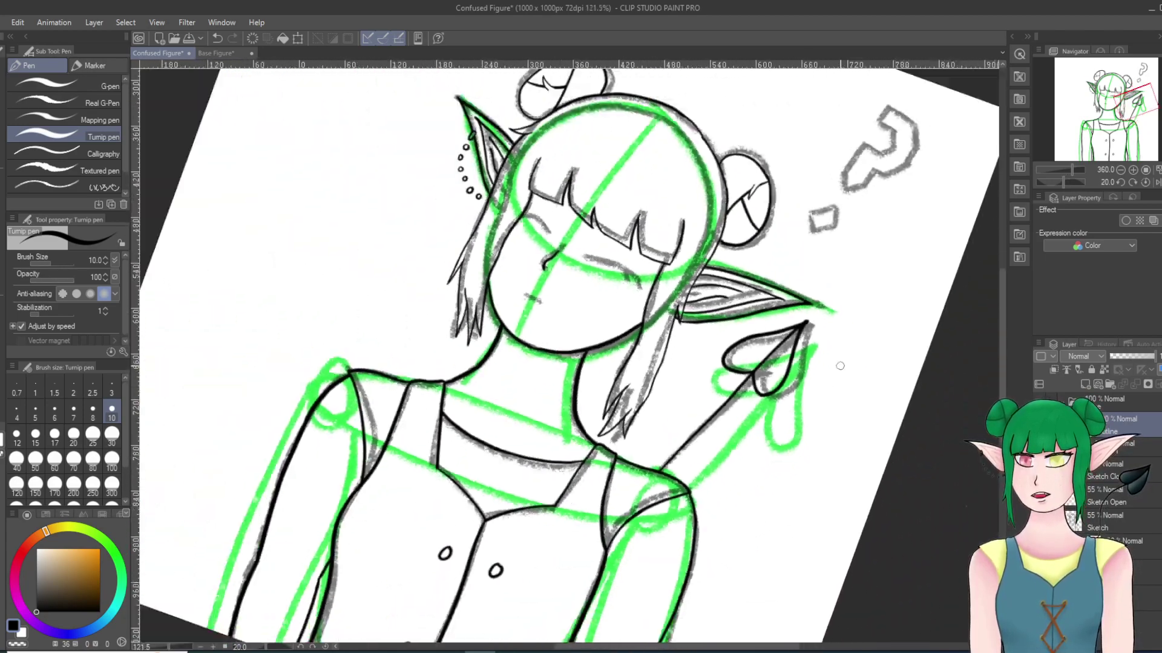
scroll(840, 366, "down", 2)
scroll(840, 365, "down", 4)
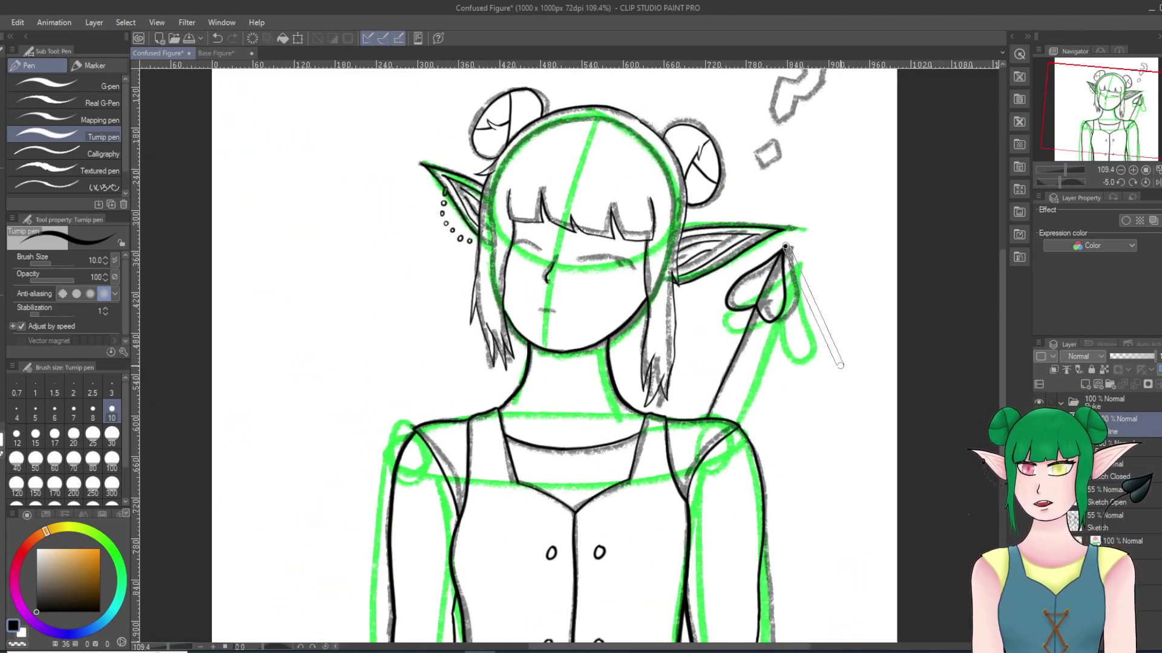
scroll(839, 366, "down", 2)
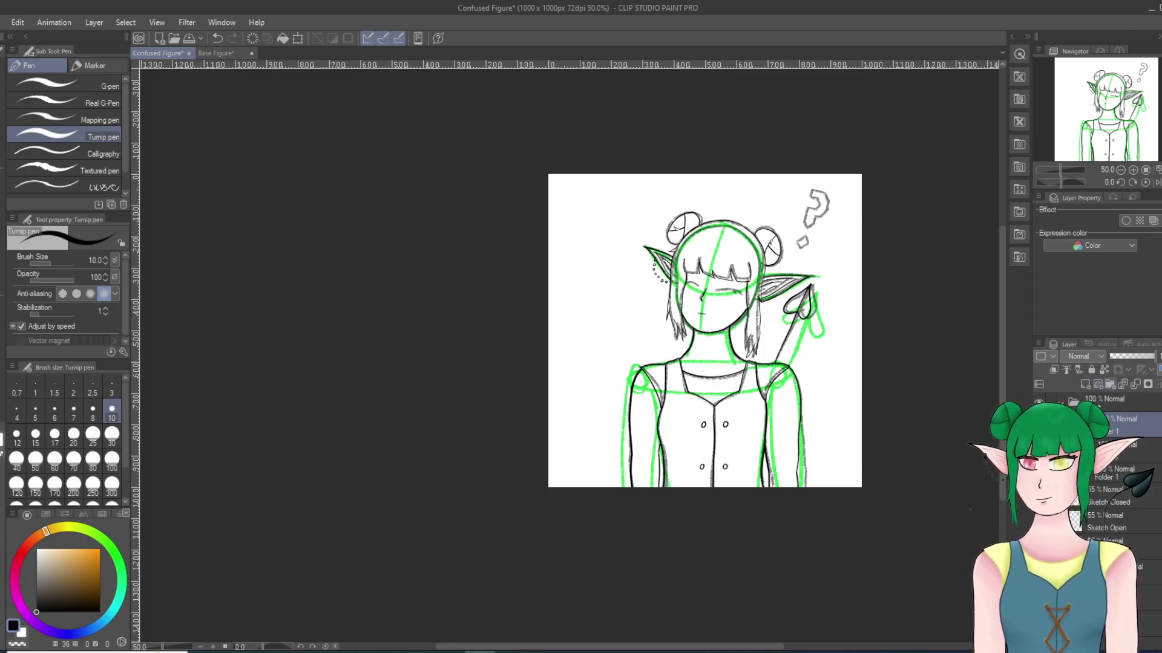
Step: Add a layer folder and move the closed-eyes line art layer into it, ready for inking the eyes
left_click(1110, 384)
left_click_drag(1126, 445, 1127, 428)
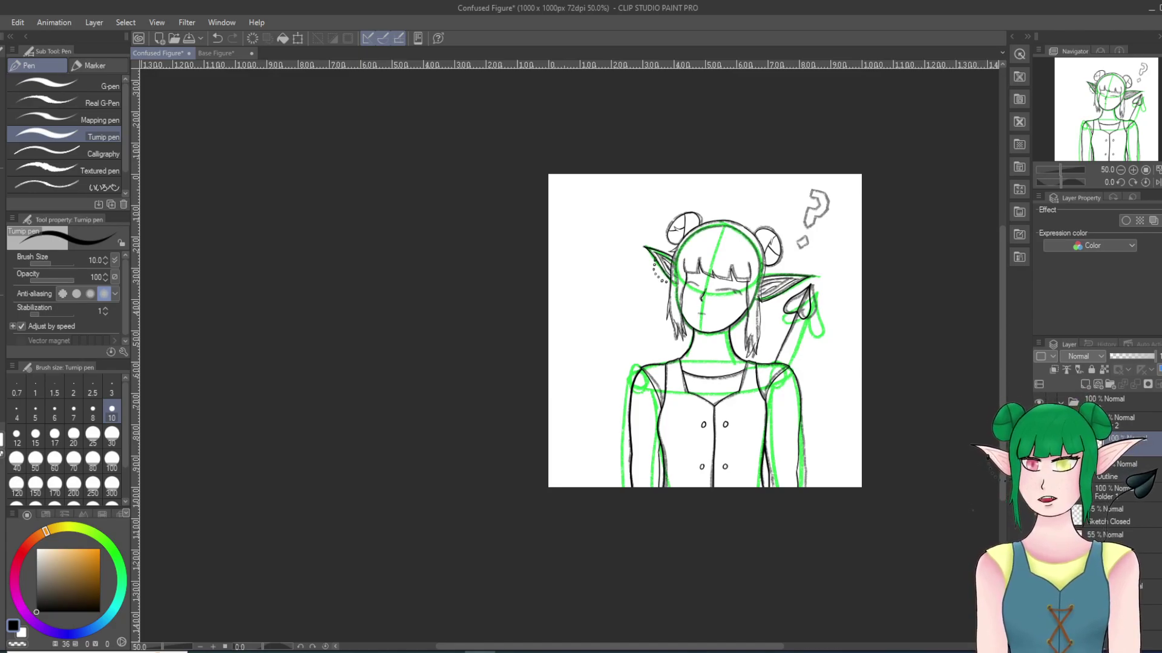
scroll(836, 370, "up", 5)
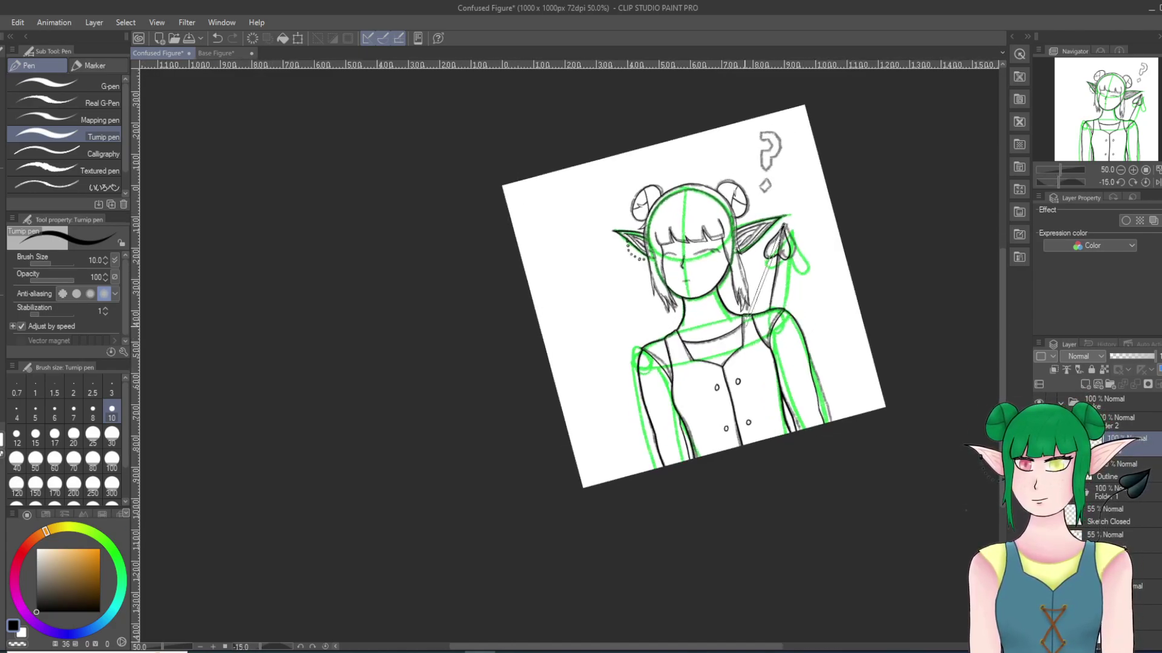
scroll(681, 209, "up", 12)
scroll(698, 259, "down", 2)
scroll(698, 259, "up", 14)
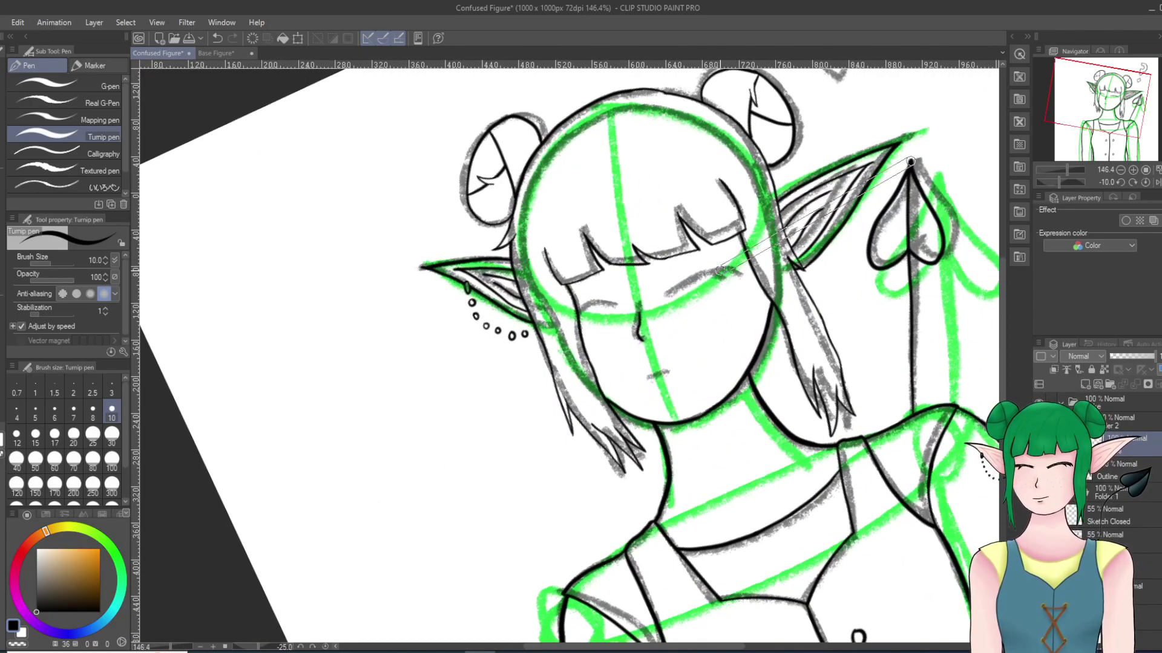
scroll(643, 252, "up", 3)
scroll(595, 242, "up", 3)
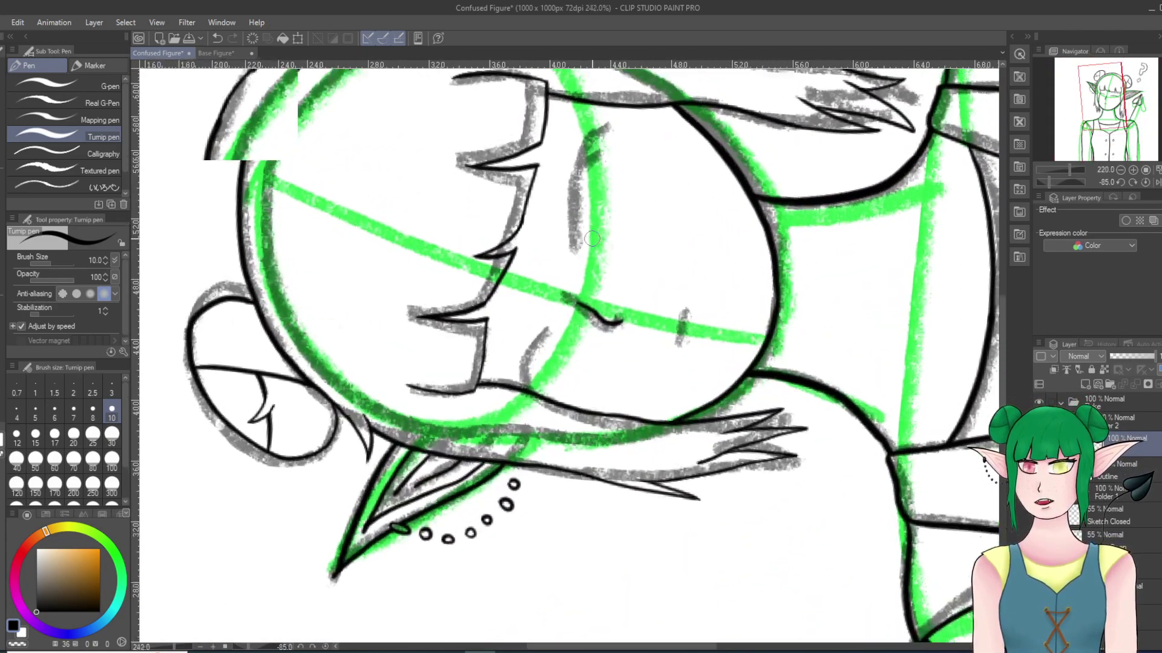
scroll(592, 238, "down", 4)
scroll(592, 238, "up", 1)
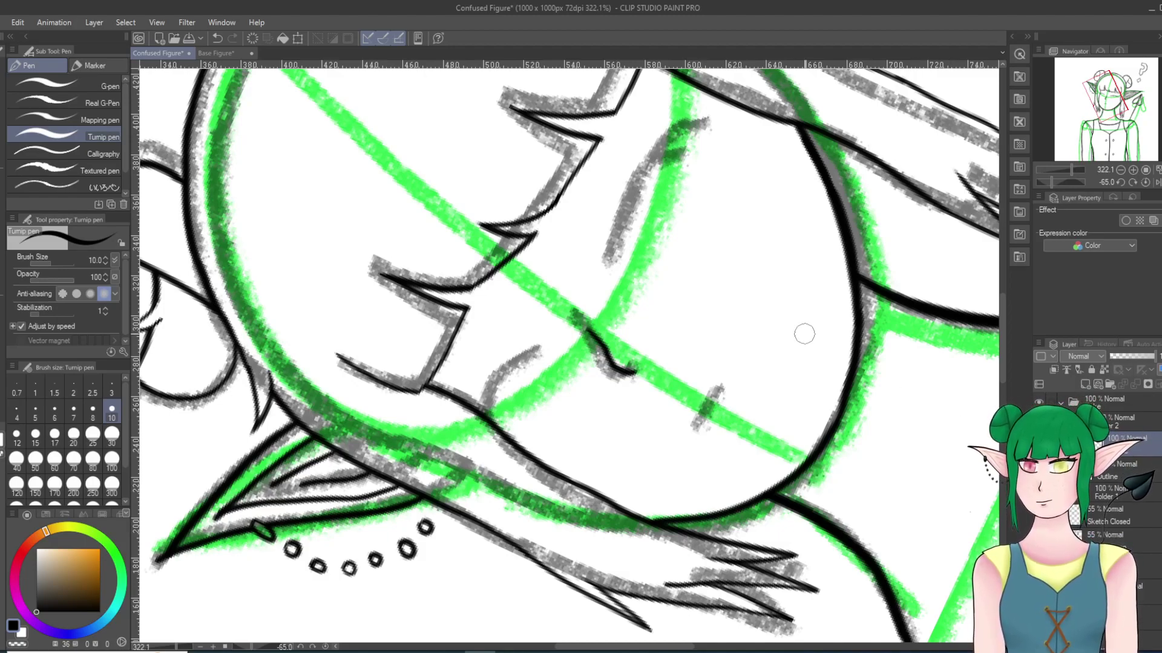
Step: Try to ink the closed eyelid line on the tail's side of the face along the sketched curve
mouse_move(610, 274)
left_mouse_down()
mouse_move(657, 156)
mouse_move(696, 121)
left_mouse_up()
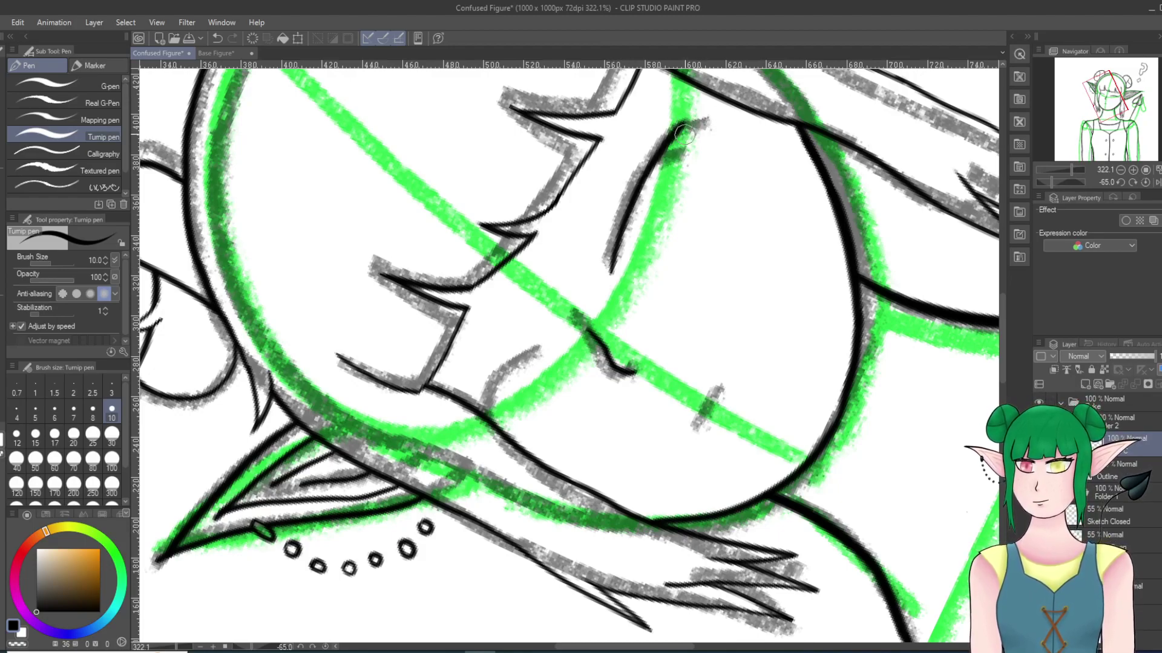
left_click(218, 38)
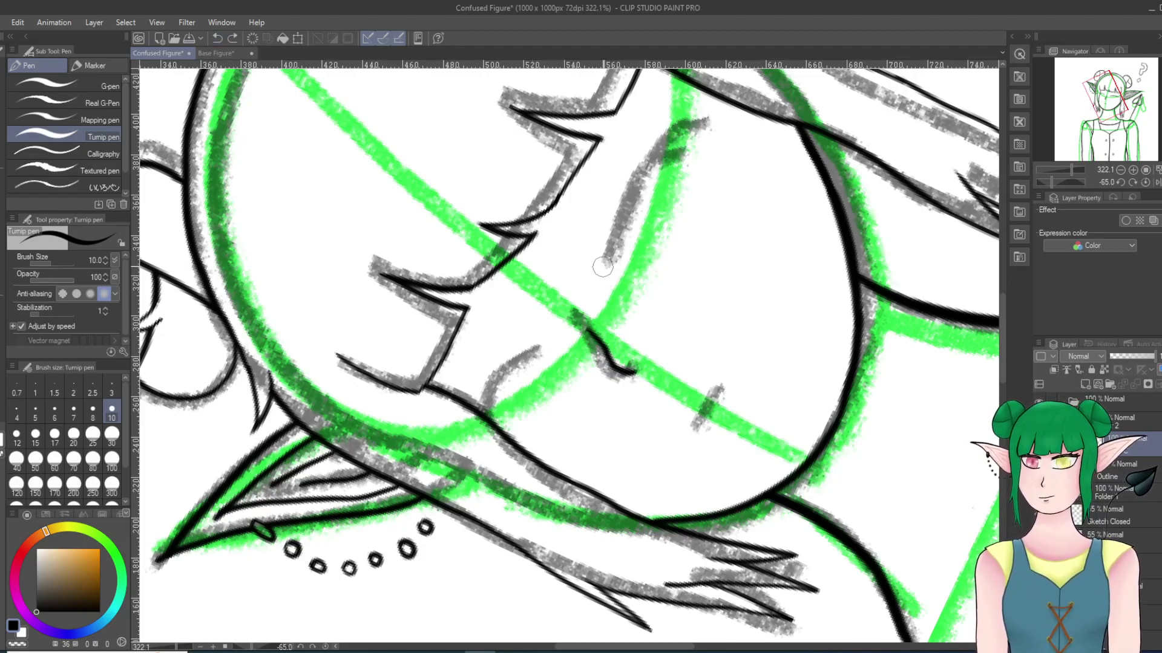
mouse_move(609, 265)
left_mouse_down()
mouse_move(627, 206)
mouse_move(702, 119)
left_mouse_up()
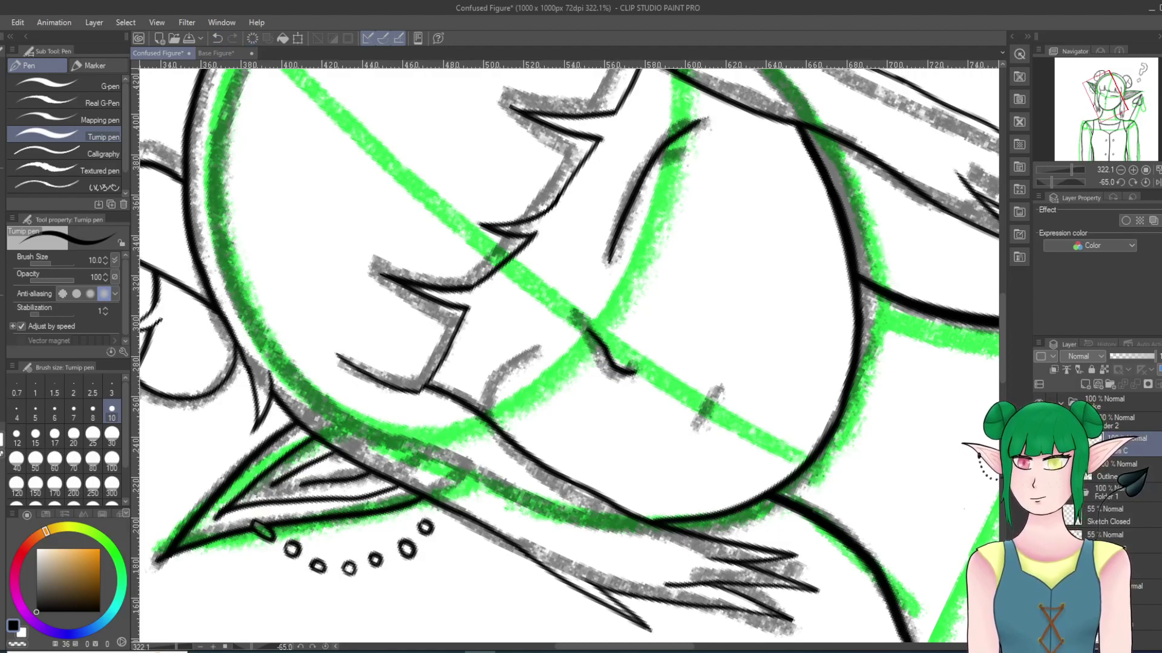
left_click(218, 38)
Step: Ink the closed eyelid on the tail's side as an arched line, building it up with overlapping strokes into a thick, tapered shape
mouse_move(613, 258)
left_mouse_down()
mouse_move(646, 175)
mouse_move(685, 124)
left_mouse_up()
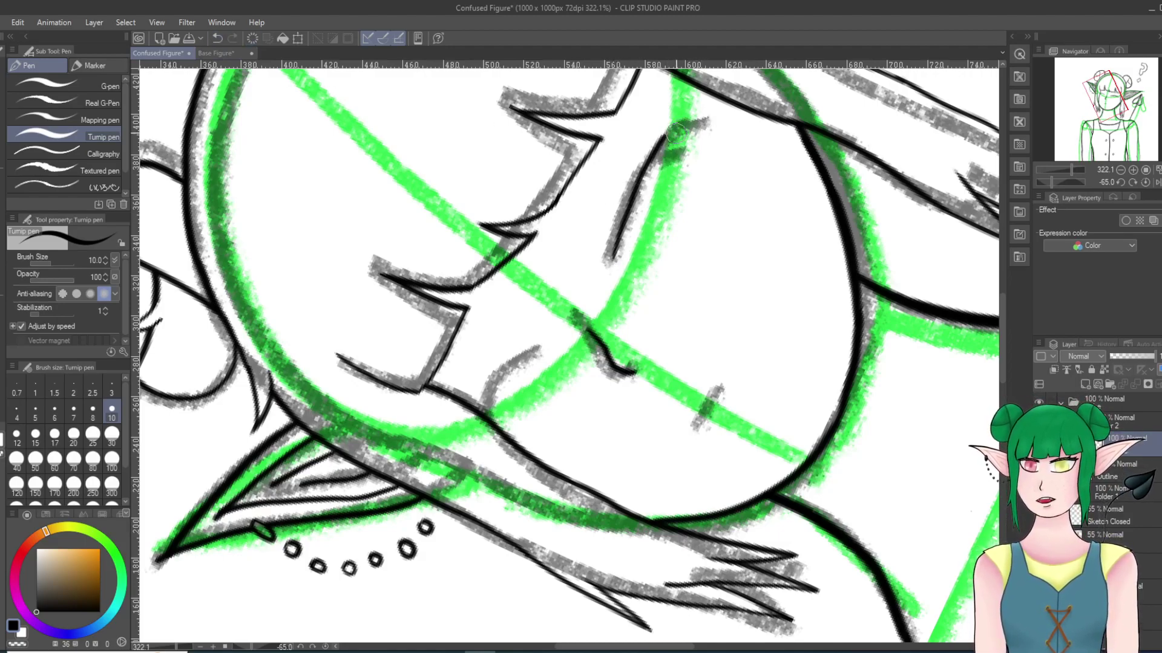
mouse_move(613, 255)
left_mouse_down()
mouse_move(652, 152)
mouse_move(679, 128)
left_mouse_up()
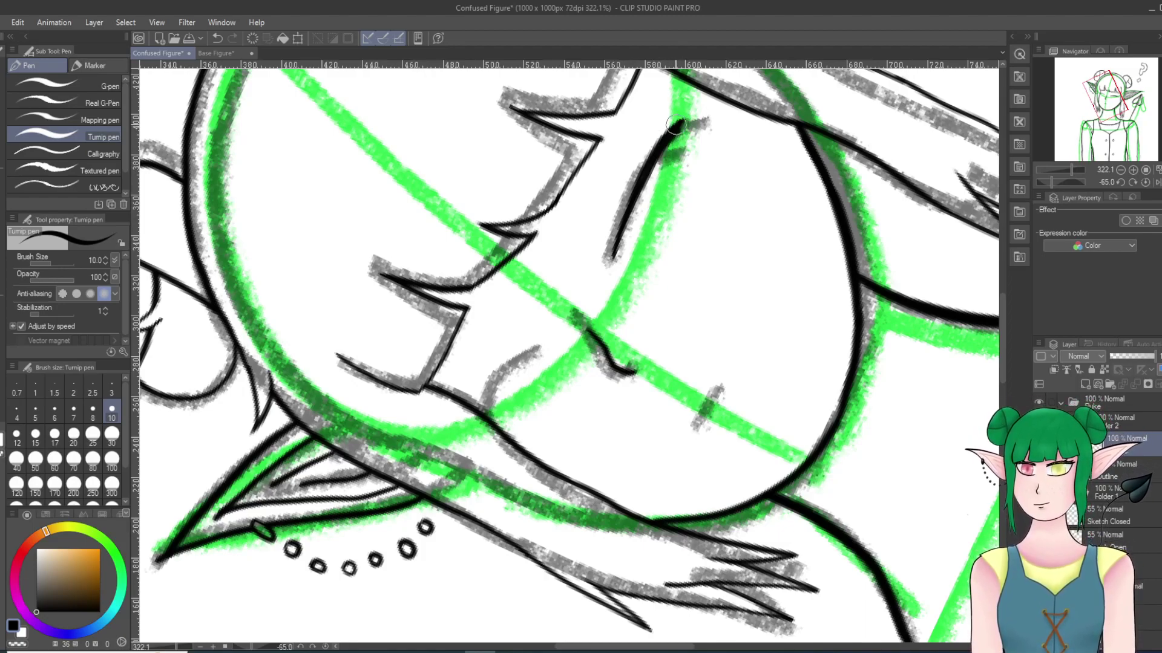
left_click_drag(606, 255, 657, 154)
left_click_drag(614, 229, 666, 134)
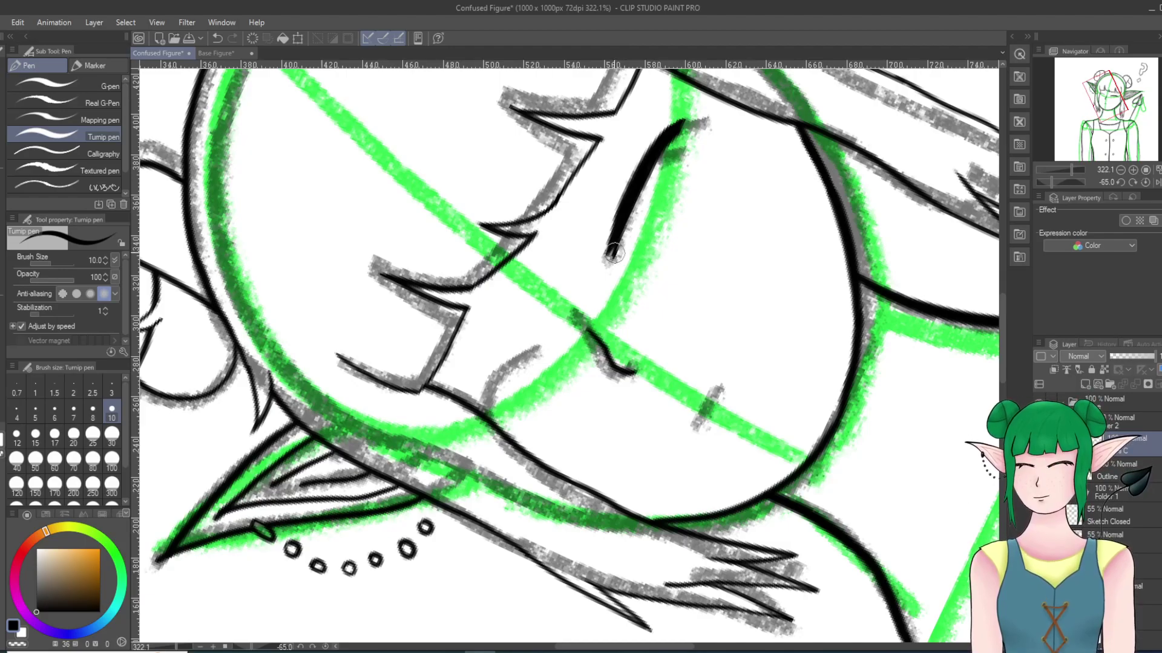
left_click_drag(627, 217, 613, 258)
Step: Try to extend the outer end of the thick eyelid line with the size 10 pen
scroll(692, 218, "down", 11)
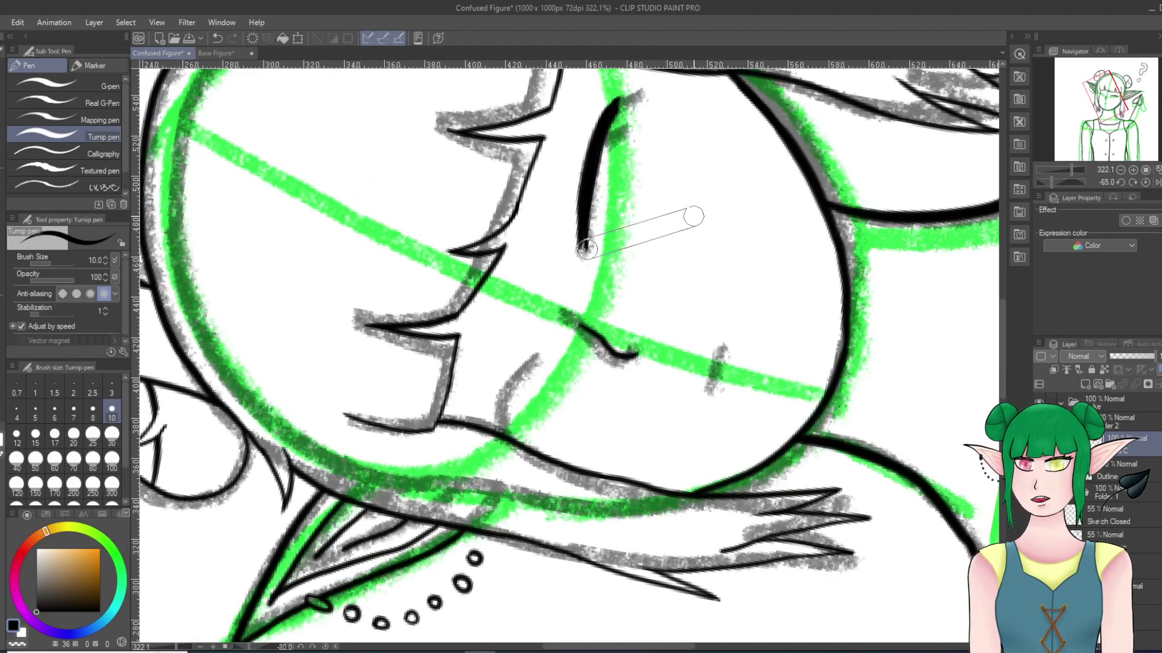
scroll(440, 109, "up", 12)
scroll(440, 109, "down", 1)
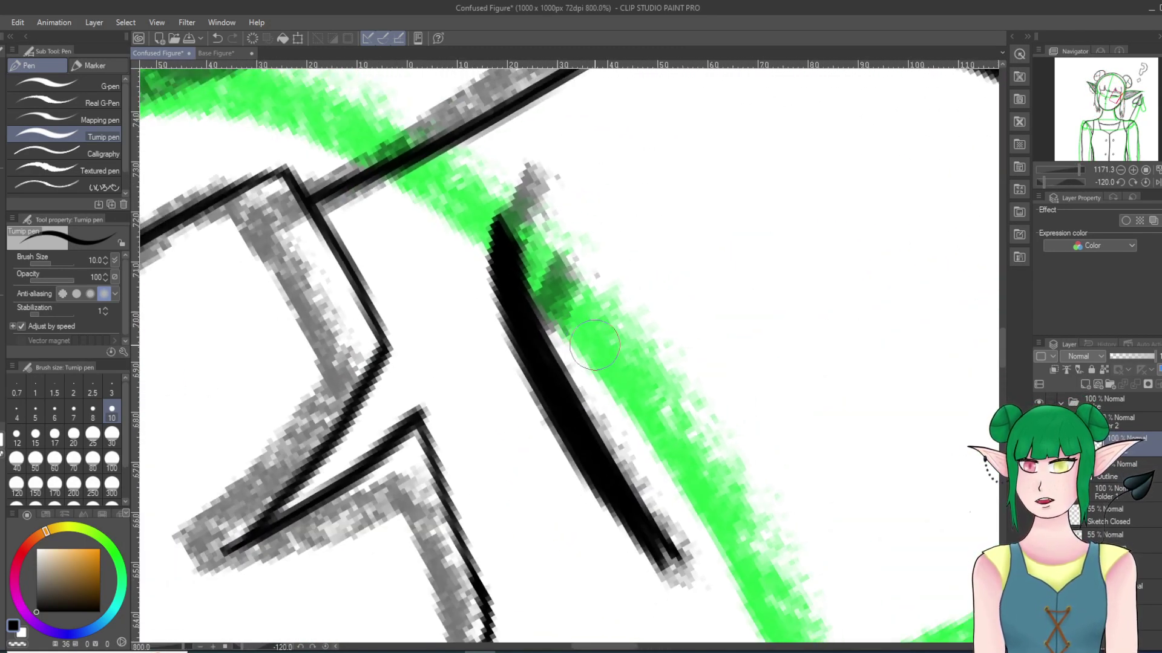
left_click_drag(503, 239, 513, 185)
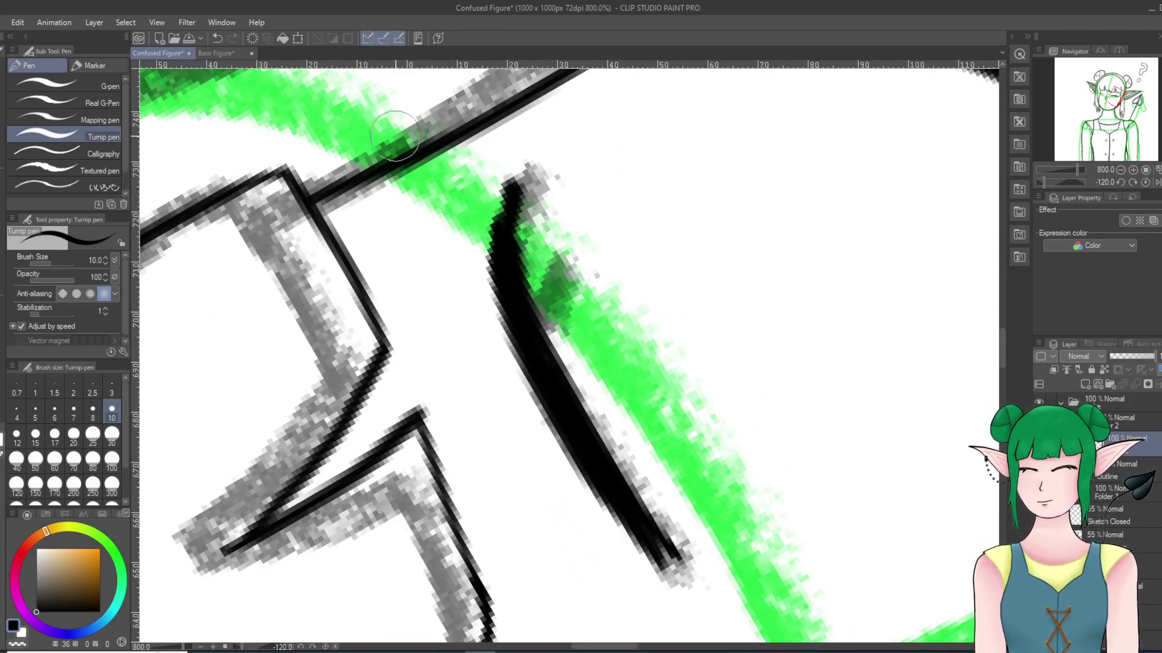
key("ctrl+z")
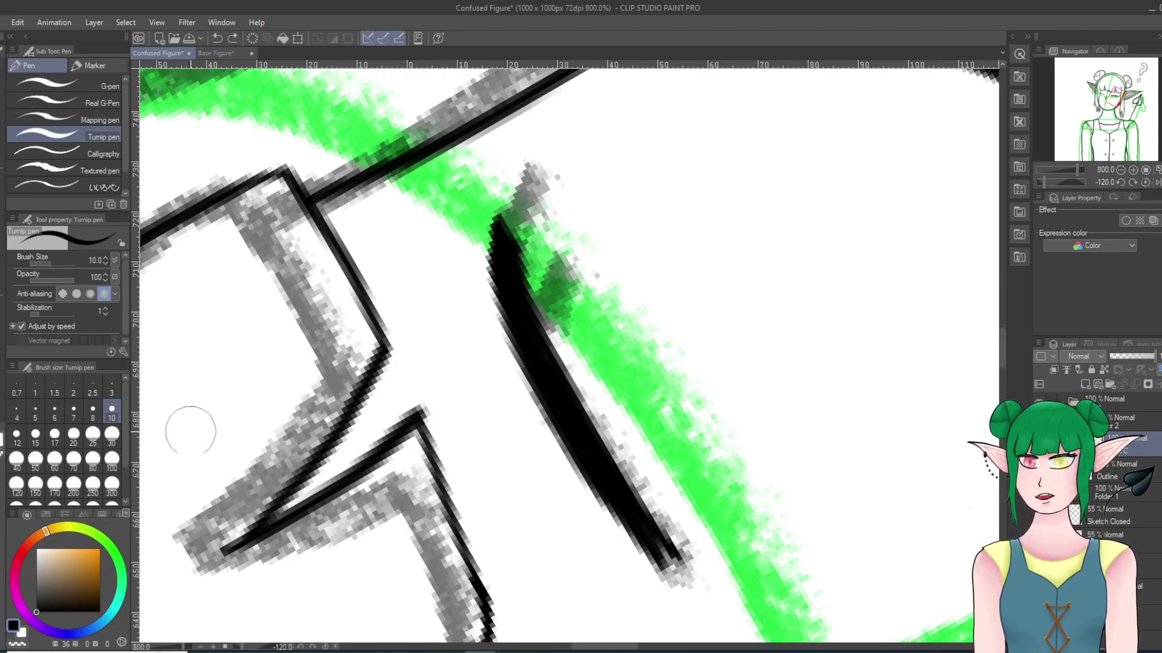
Step: Set the brush size to 6 and extend the eyelid's outer end into a pointed lash
left_click(54, 414)
left_click_drag(500, 234, 509, 174)
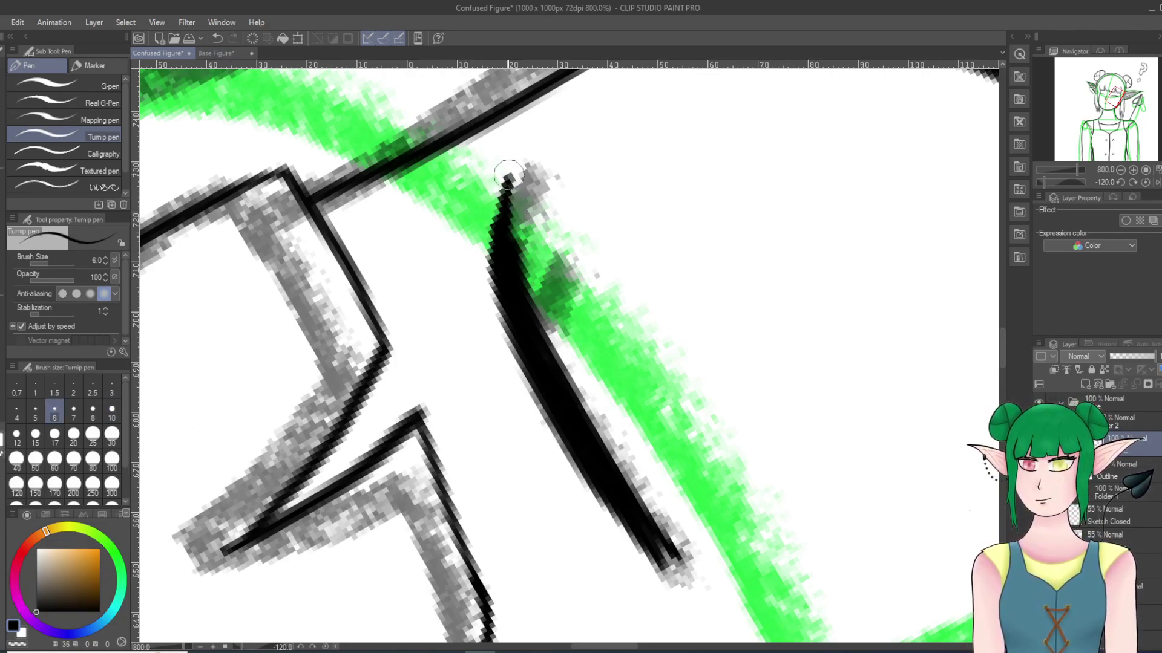
mouse_move(507, 224)
left_mouse_down()
mouse_move(510, 174)
mouse_move(513, 248)
mouse_move(538, 258)
mouse_move(526, 297)
mouse_move(527, 201)
left_mouse_up()
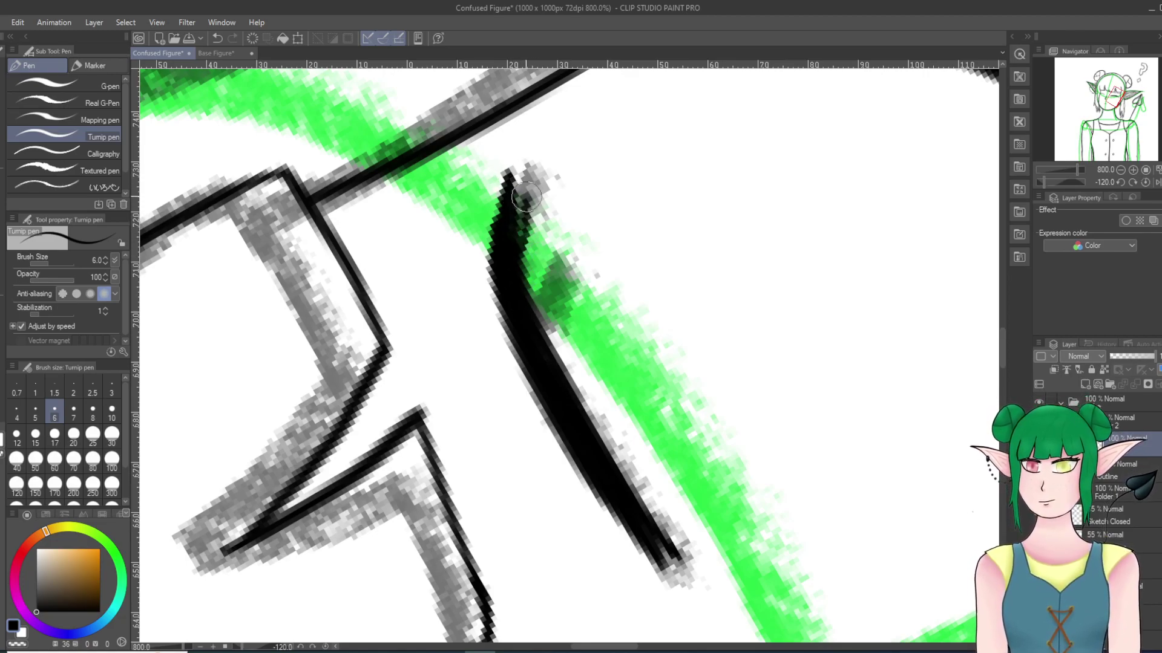
key("ctrl+z")
key("ctrl+z")
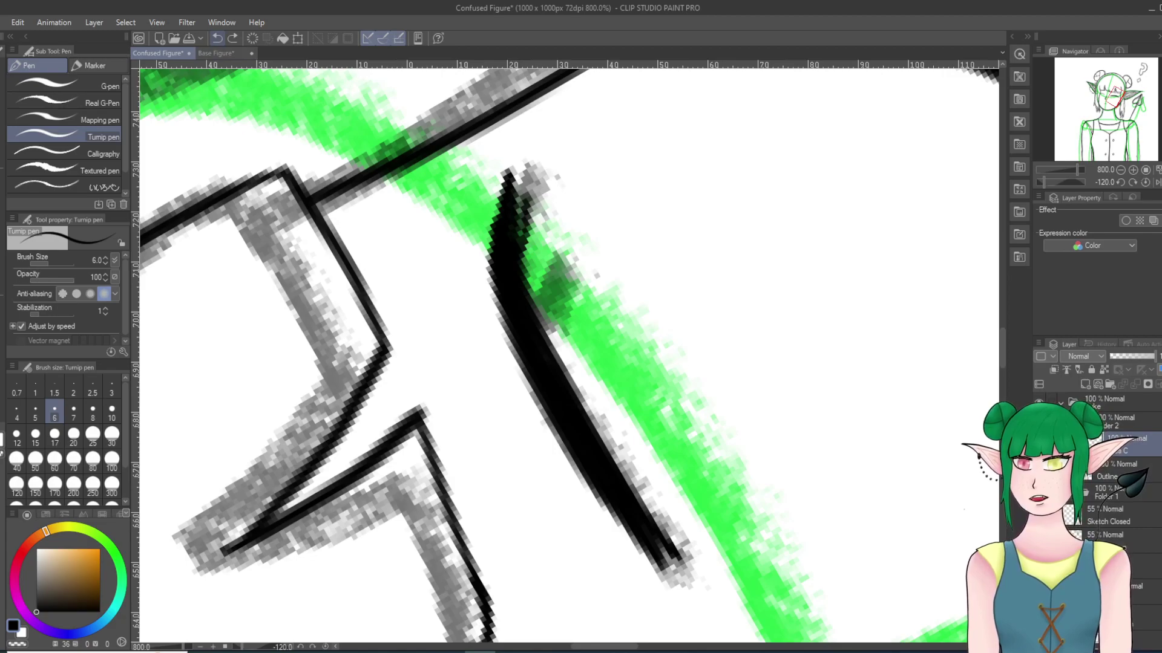
Step: Ink two more tapered lashes below the first, branching from the underside of the eyelid line toward its outer corner
mouse_move(519, 277)
left_mouse_down()
mouse_move(534, 182)
mouse_move(517, 265)
mouse_move(536, 200)
mouse_move(540, 339)
mouse_move(526, 268)
mouse_move(564, 390)
mouse_move(575, 281)
left_mouse_up()
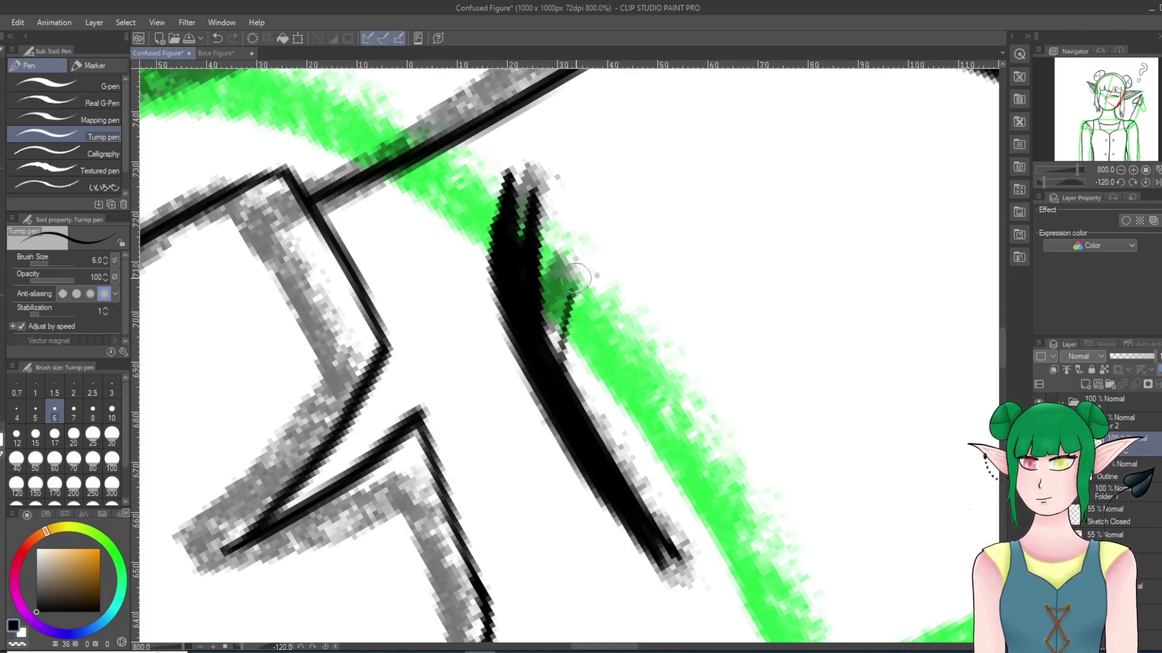
mouse_move(557, 373)
left_mouse_down()
mouse_move(575, 274)
mouse_move(550, 341)
mouse_move(562, 306)
mouse_move(552, 369)
mouse_move(561, 329)
mouse_move(573, 400)
left_mouse_up()
left_click_drag(565, 333, 583, 431)
left_click_drag(568, 304, 574, 398)
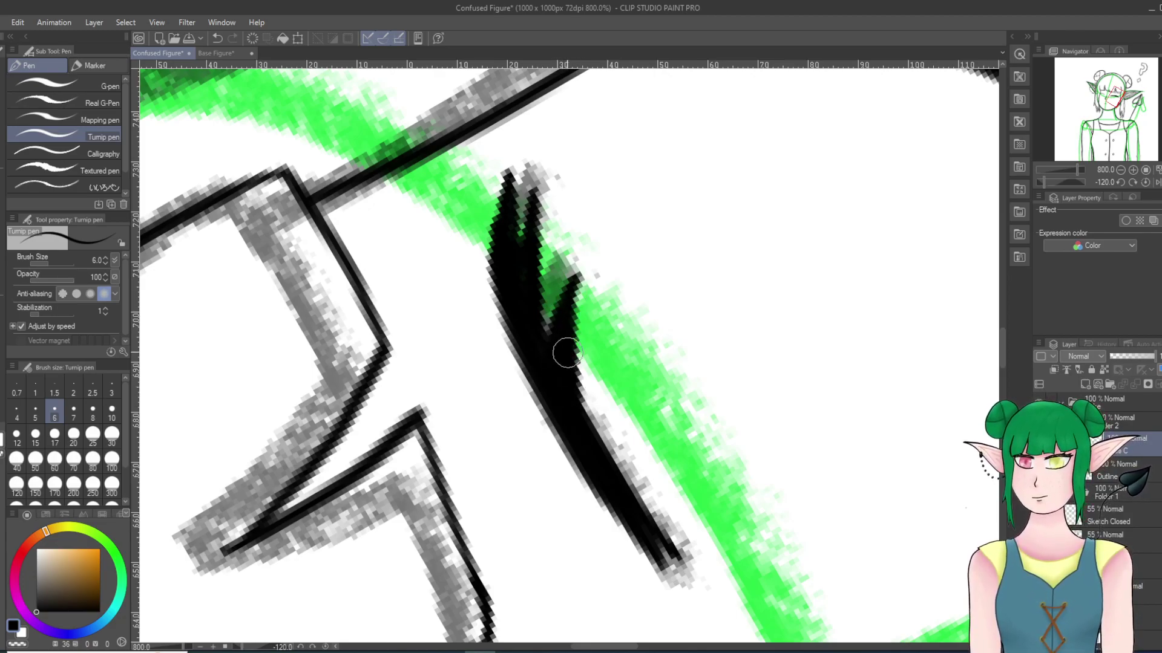
Step: Ink the other closed eyelid, on the beaded ear's side, as a shorter thick arch running from the side hair toward the nose
key("asciicircum")
key("asciicircum")
key("asciicircum")
key("asciicircum")
key("asciicircum")
key("asciicircum")
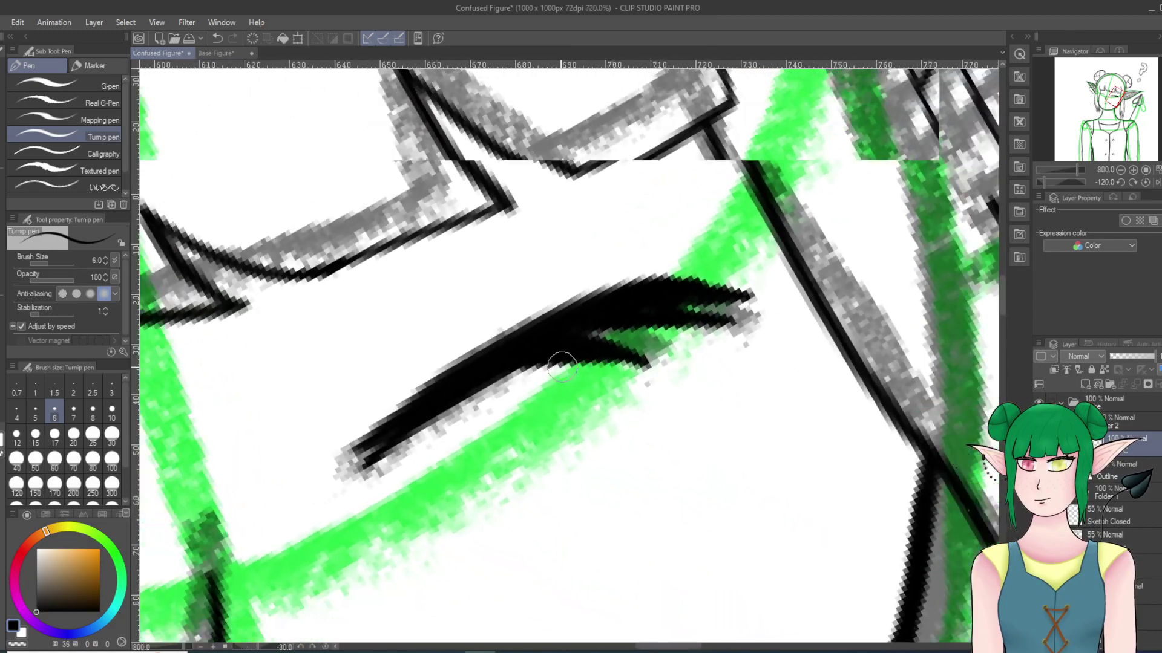
scroll(559, 364, "down", 8)
scroll(431, 414, "down", 6)
scroll(328, 505, "up", 8)
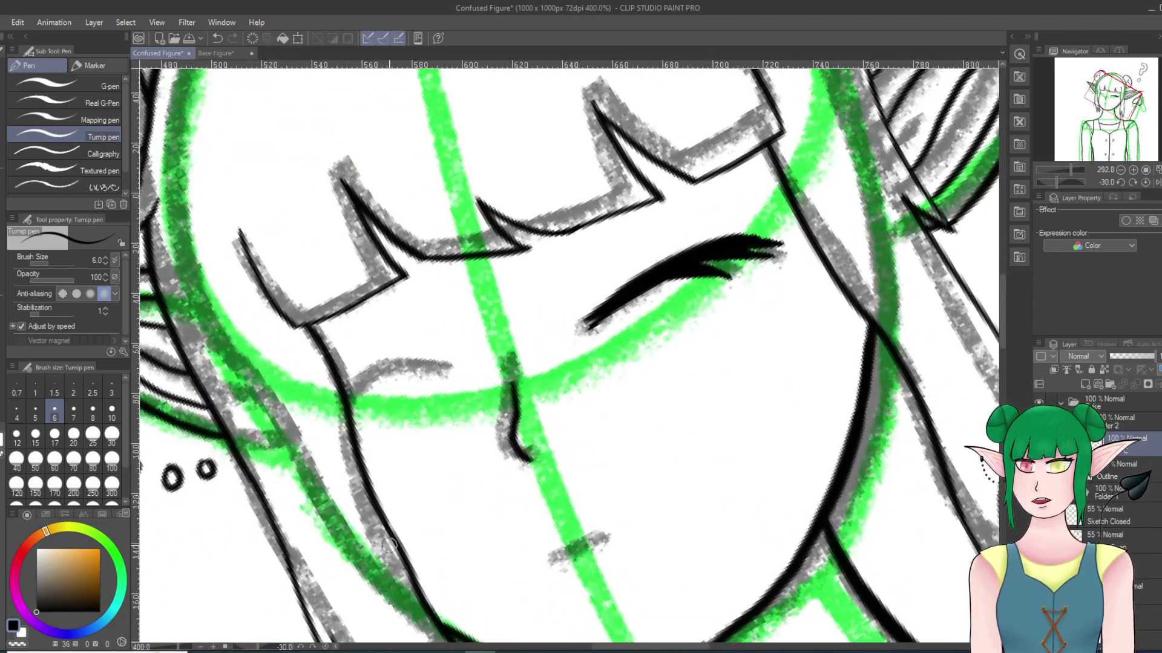
scroll(478, 521, "up", 4)
scroll(509, 459, "up", 3)
scroll(601, 472, "up", 4)
scroll(559, 479, "down", 2)
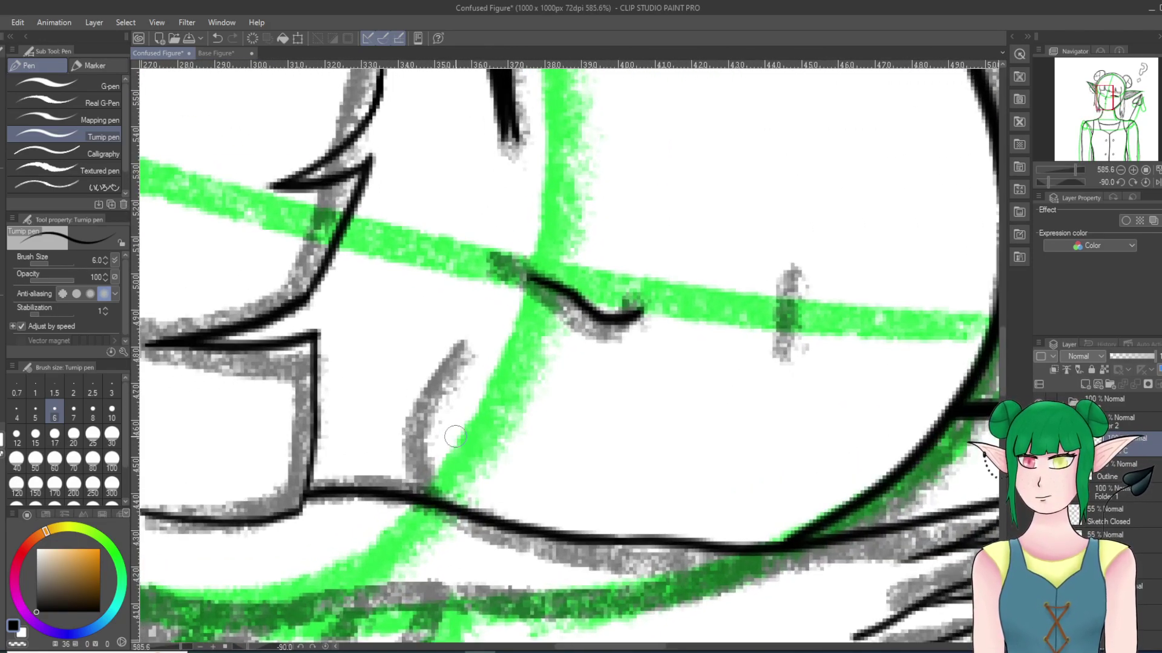
mouse_move(475, 350)
left_mouse_down()
mouse_move(428, 439)
mouse_move(420, 489)
left_mouse_up()
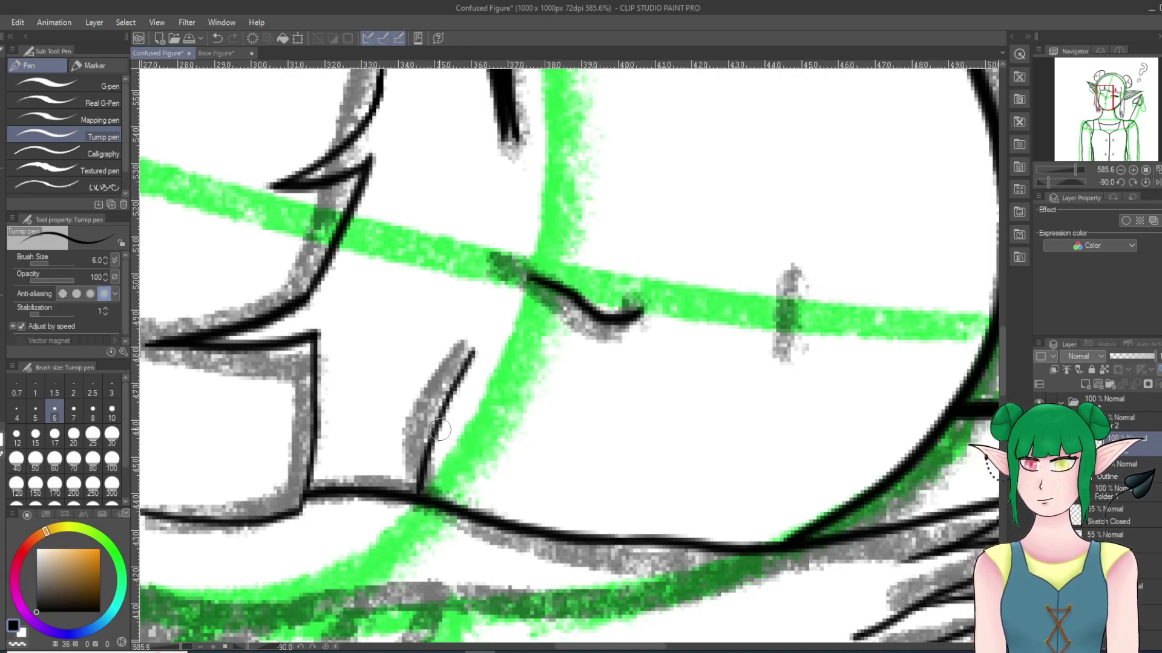
mouse_move(469, 354)
left_mouse_down()
mouse_move(425, 436)
mouse_move(415, 494)
left_mouse_up()
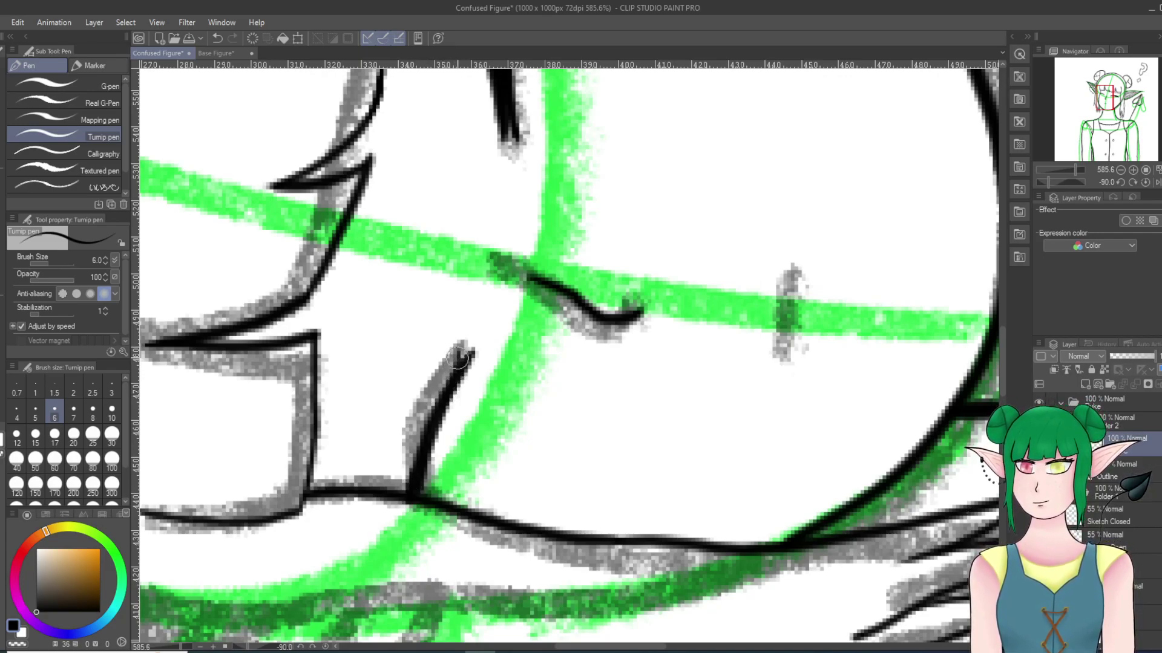
mouse_move(454, 357)
left_mouse_down()
mouse_move(409, 493)
mouse_move(435, 393)
left_mouse_up()
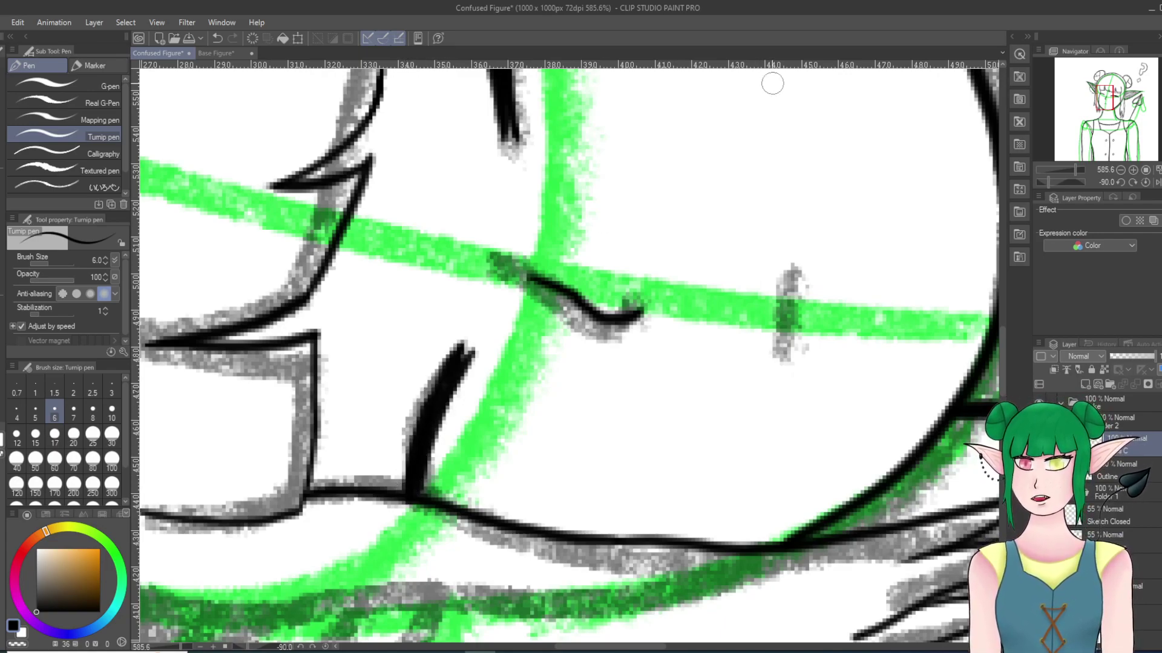
Step: Check both inked closed eyes against each other and against the whole figure at 66.7% zoom
scroll(719, 148, "up", 3)
scroll(647, 240, "down", 2, "shift")
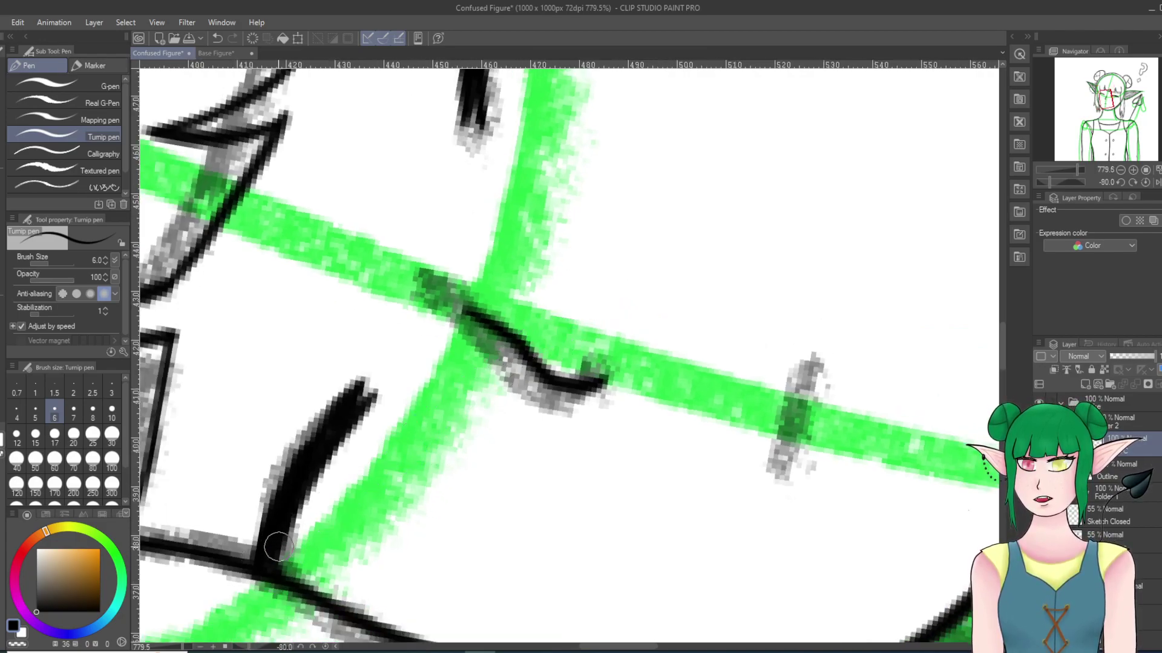
scroll(436, 394, "down", 12, "shift")
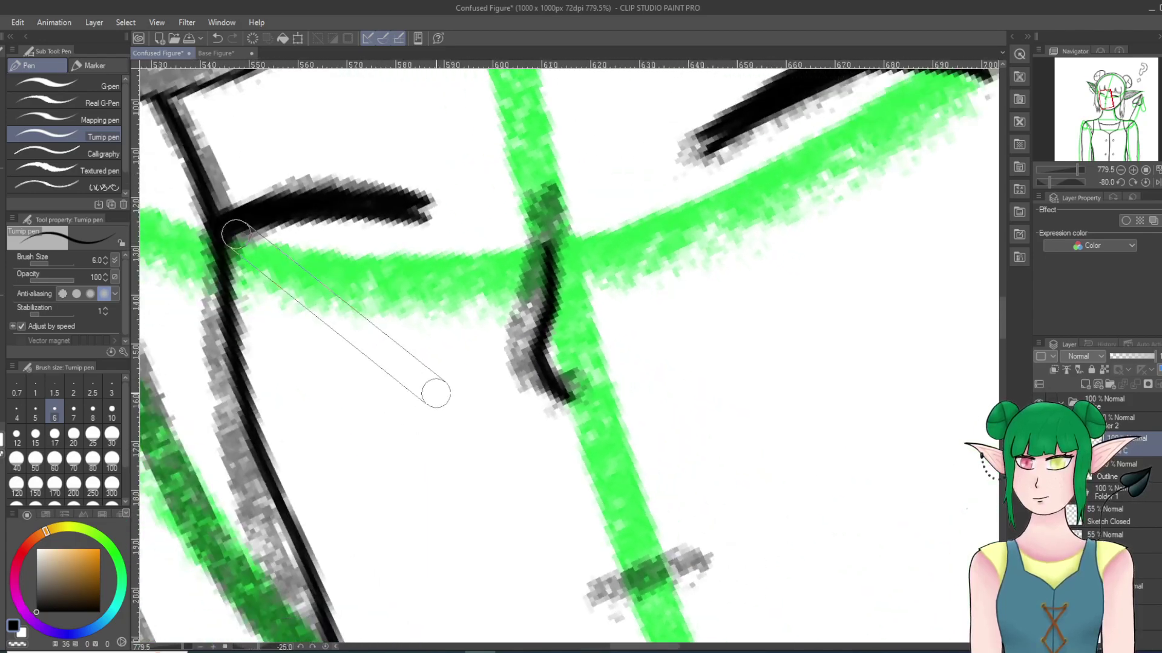
scroll(444, 371, "down", 6)
scroll(457, 353, "down", 5)
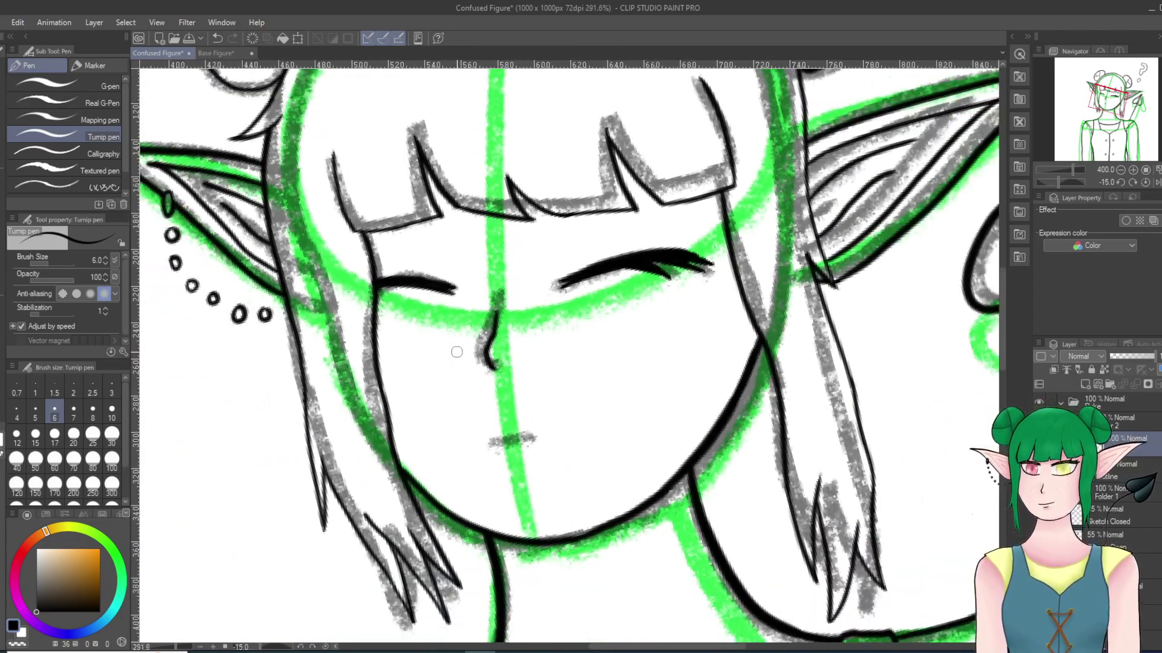
scroll(457, 353, "down", 4)
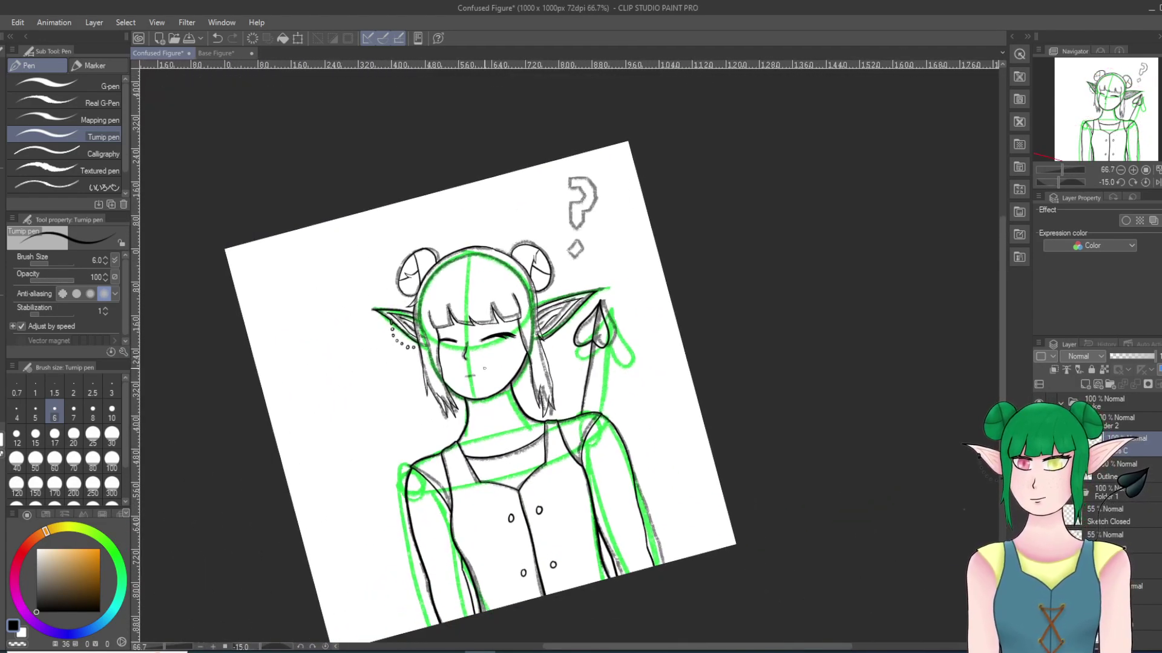
left_click(1038, 445)
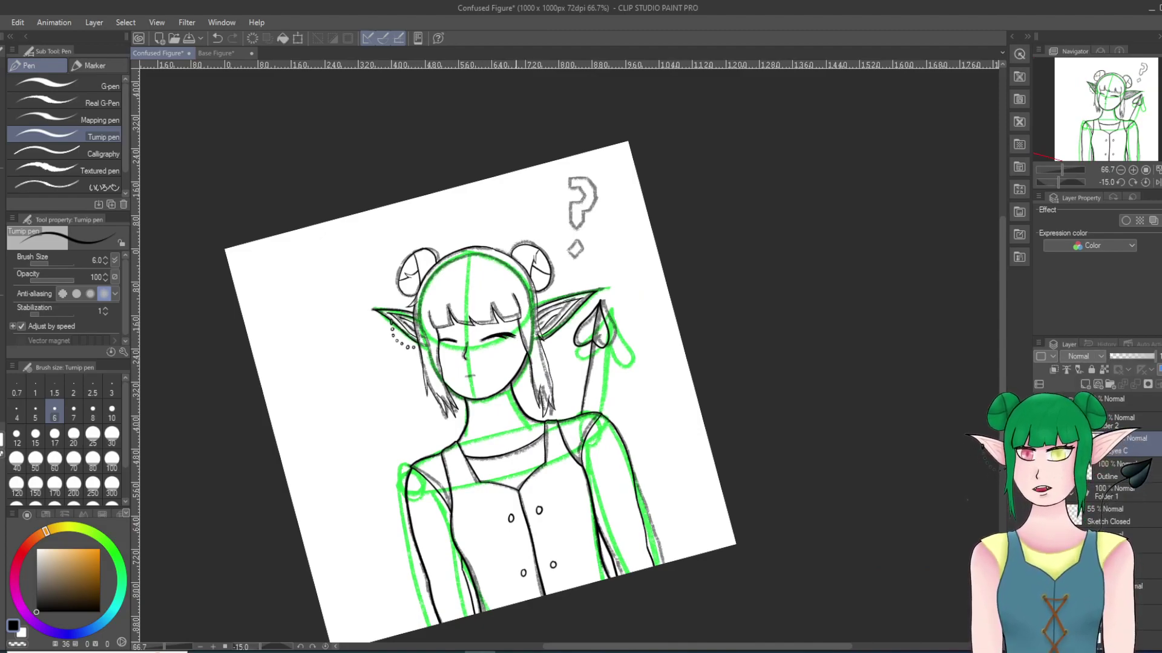
Step: Lasso the shorter closed eyelid on the beaded ear's side and flatten it slightly downward with Free Transform
scroll(470, 488, "up", 3)
scroll(365, 148, "up", 4)
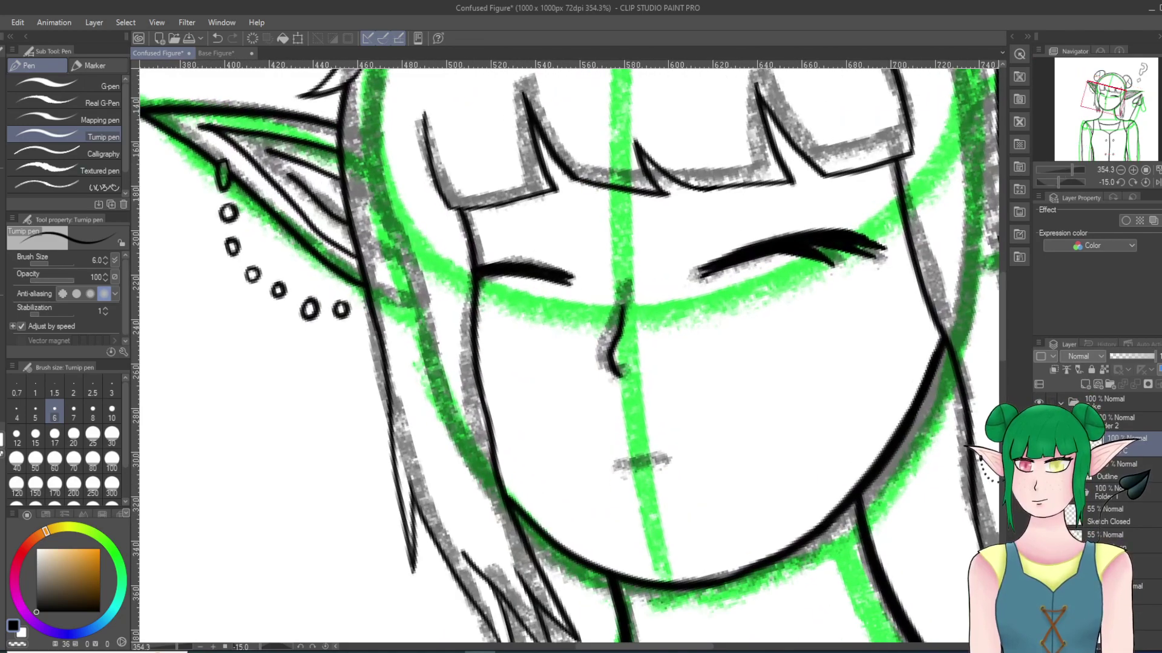
key("m")
mouse_move(556, 233)
left_mouse_down()
mouse_move(463, 321)
mouse_move(552, 230)
left_mouse_up()
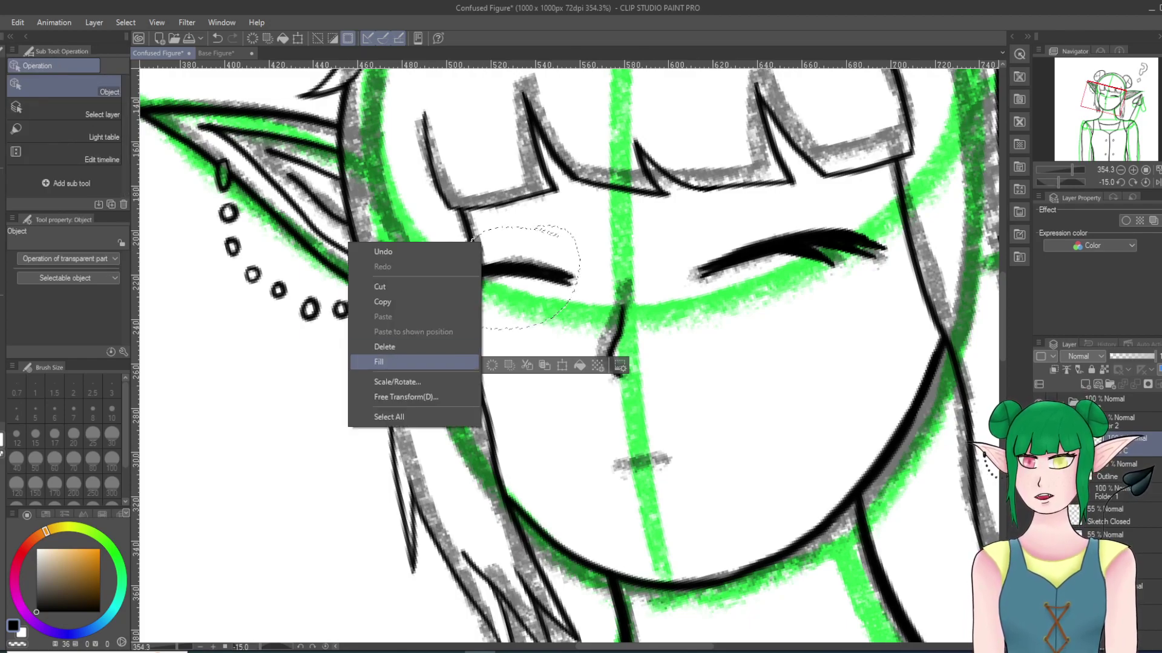
left_click(406, 397)
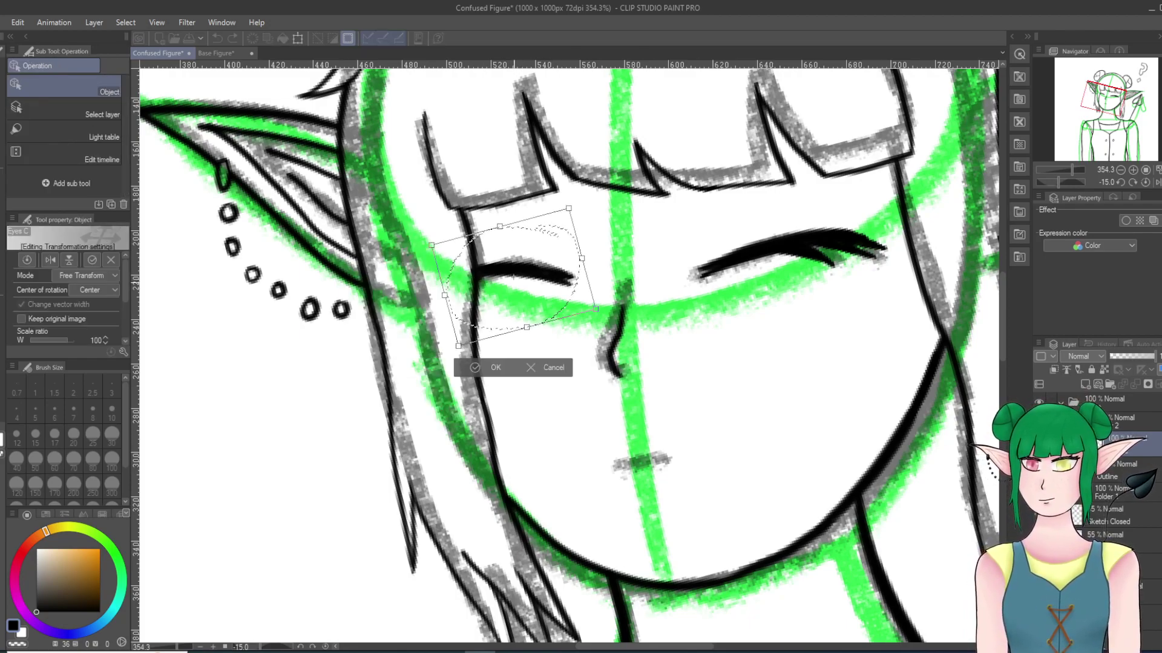
mouse_move(514, 262)
left_mouse_down()
mouse_move(499, 231)
mouse_move(515, 268)
left_mouse_up()
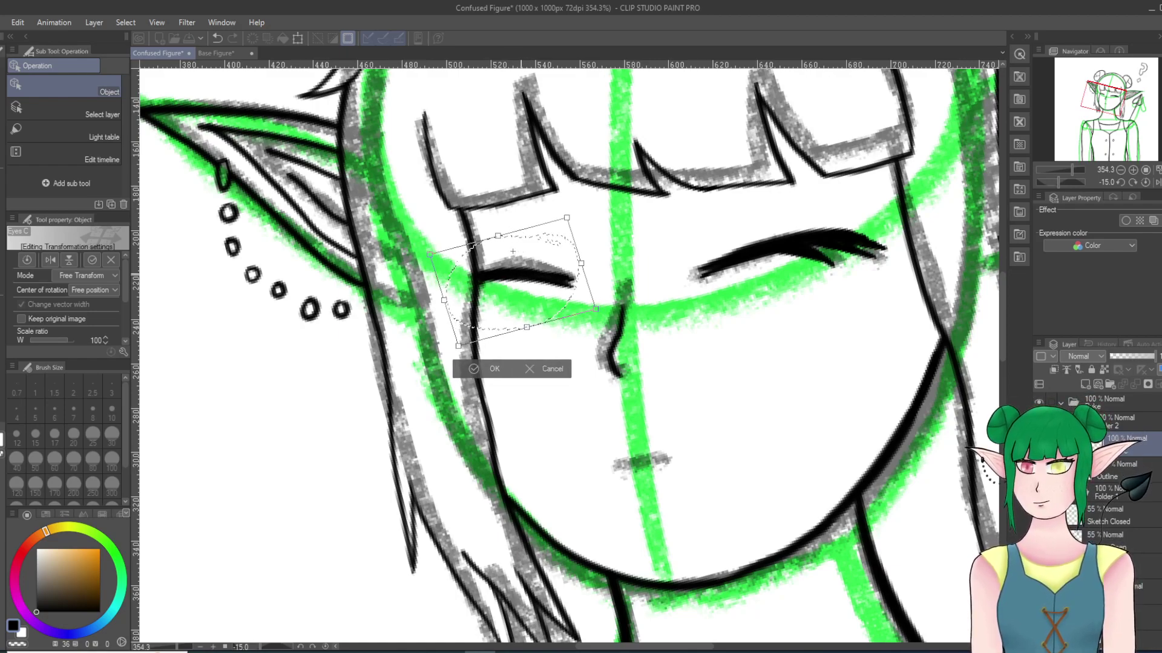
key("Return")
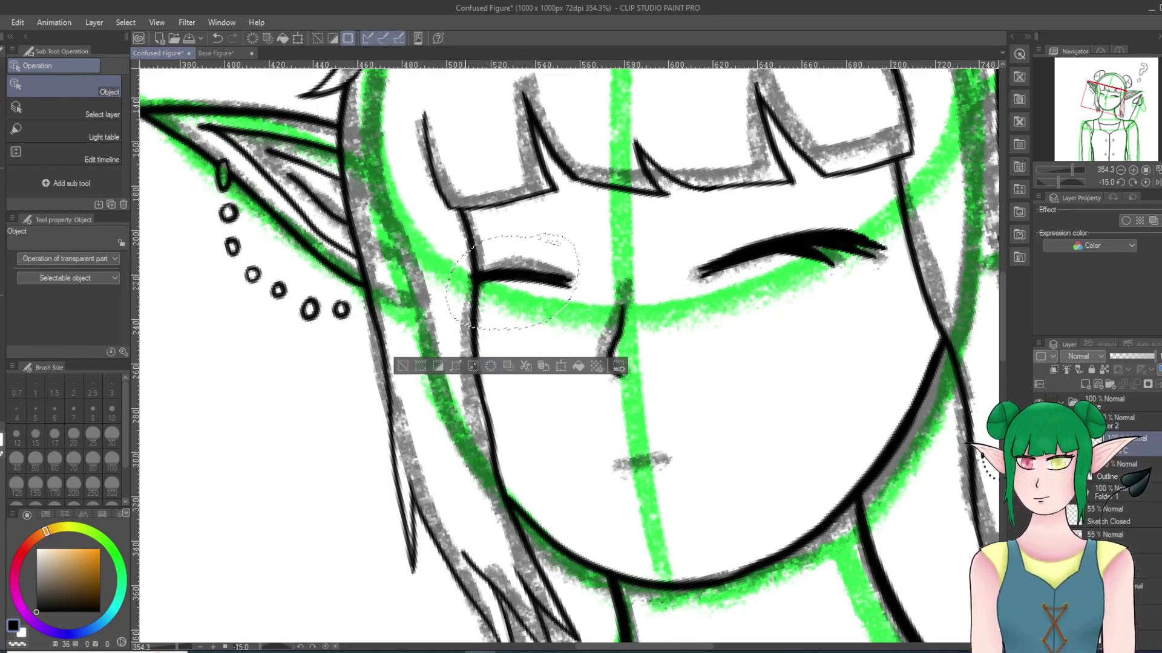
scroll(478, 254, "up", 2)
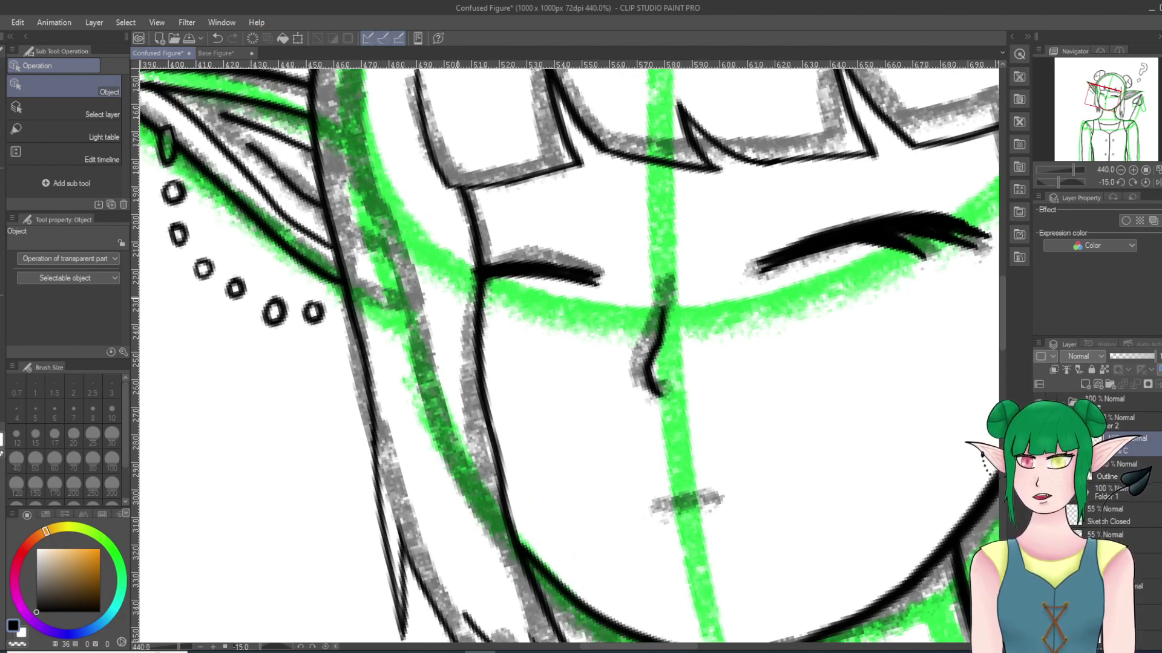
key("e")
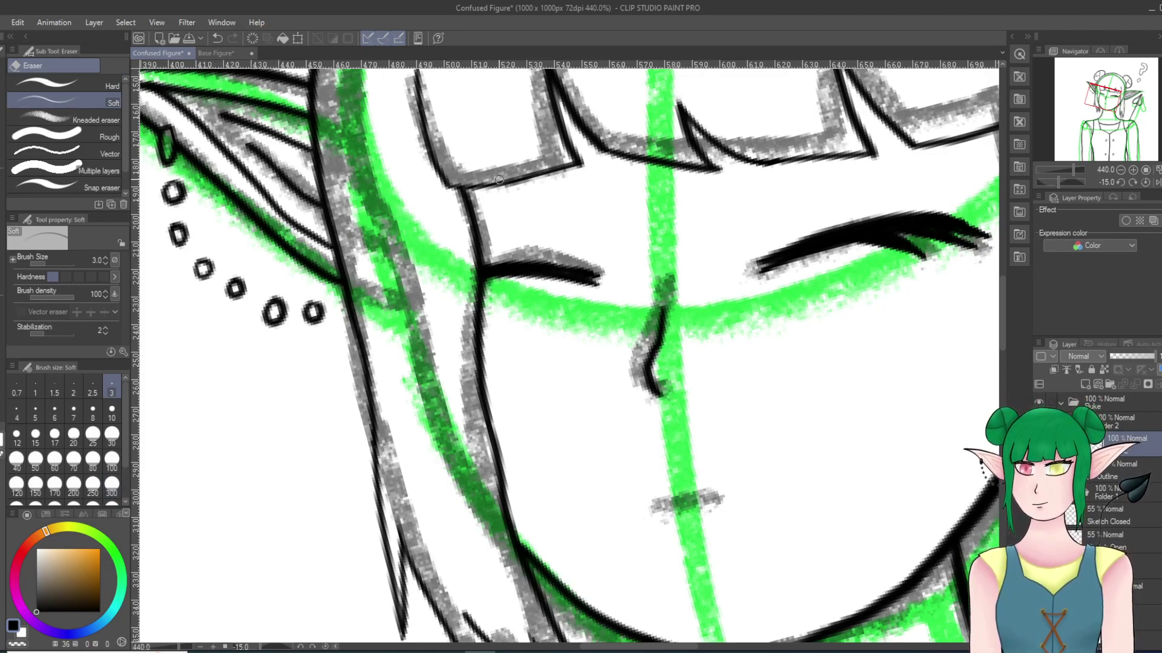
scroll(499, 180, "down", 10)
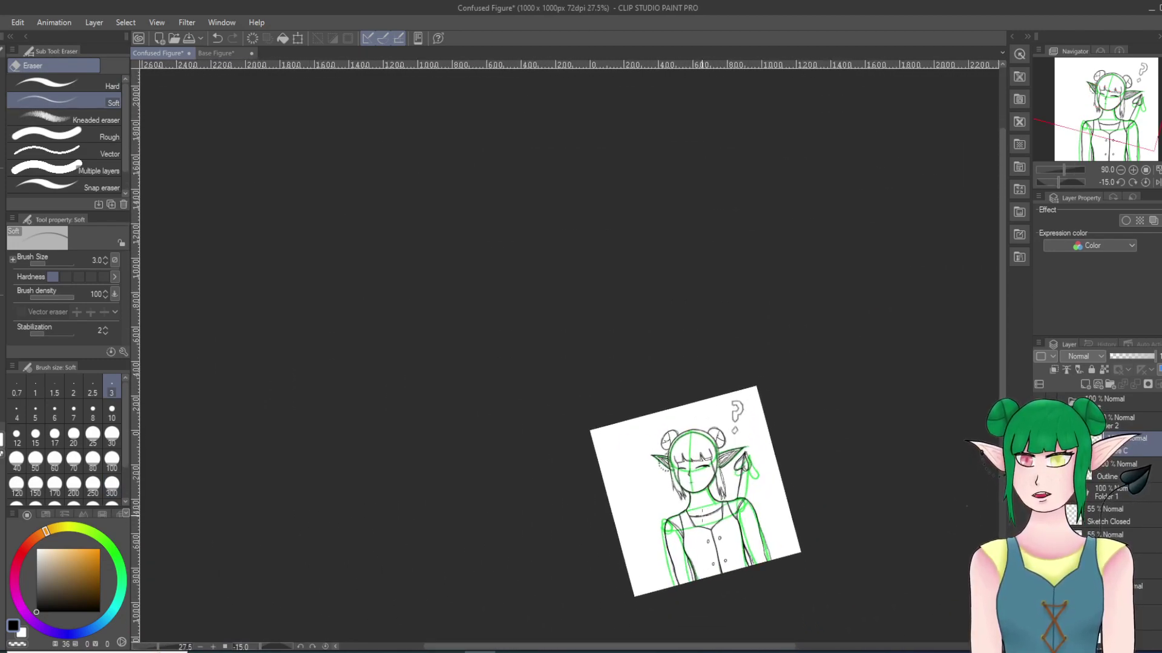
scroll(695, 499, "up", 9)
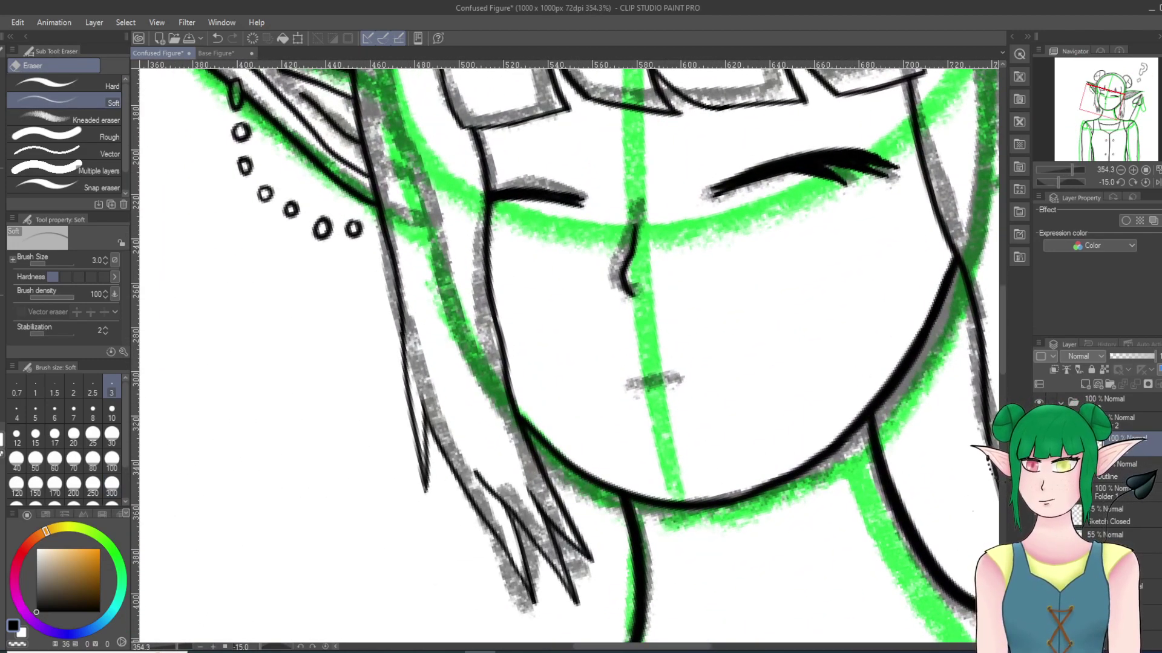
Step: Place the closed-eye layer in an Eyes folder and create a Mouth folder containing a Mouth C layer
left_click(1124, 421)
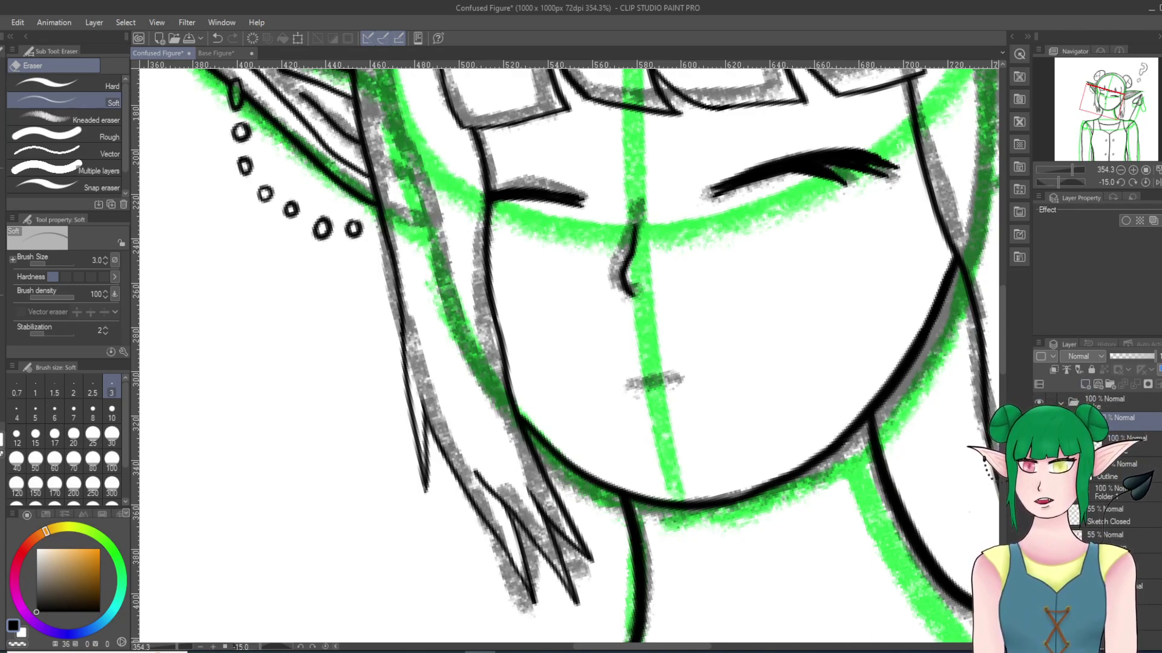
left_click_drag(1124, 430, 1124, 452)
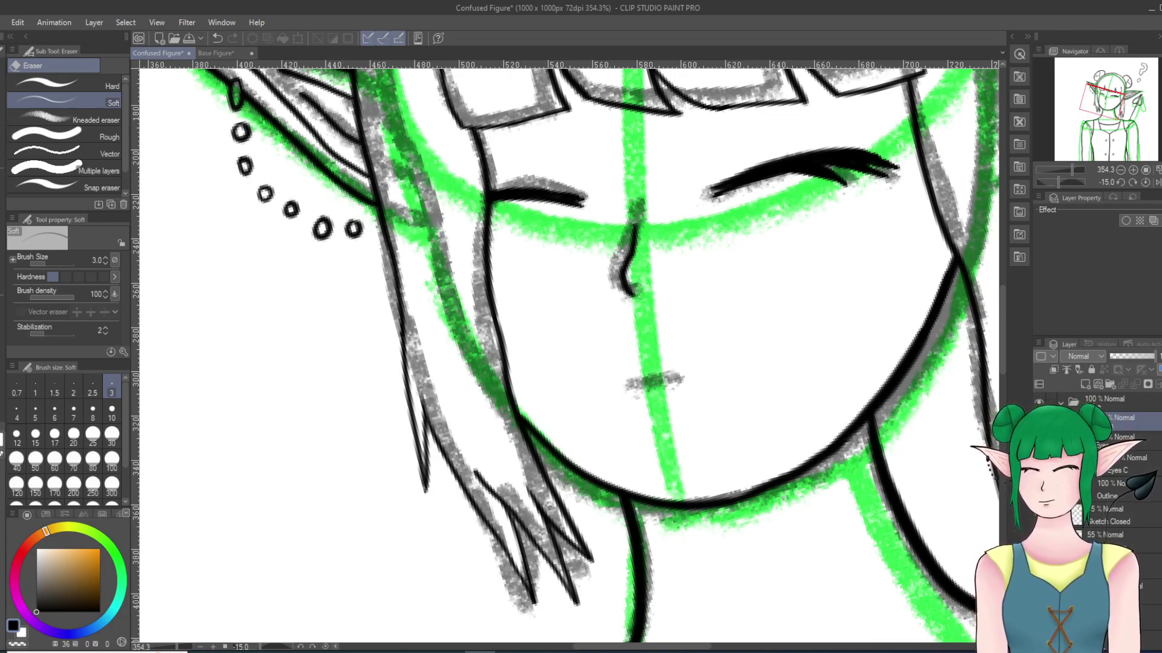
left_click(1085, 384)
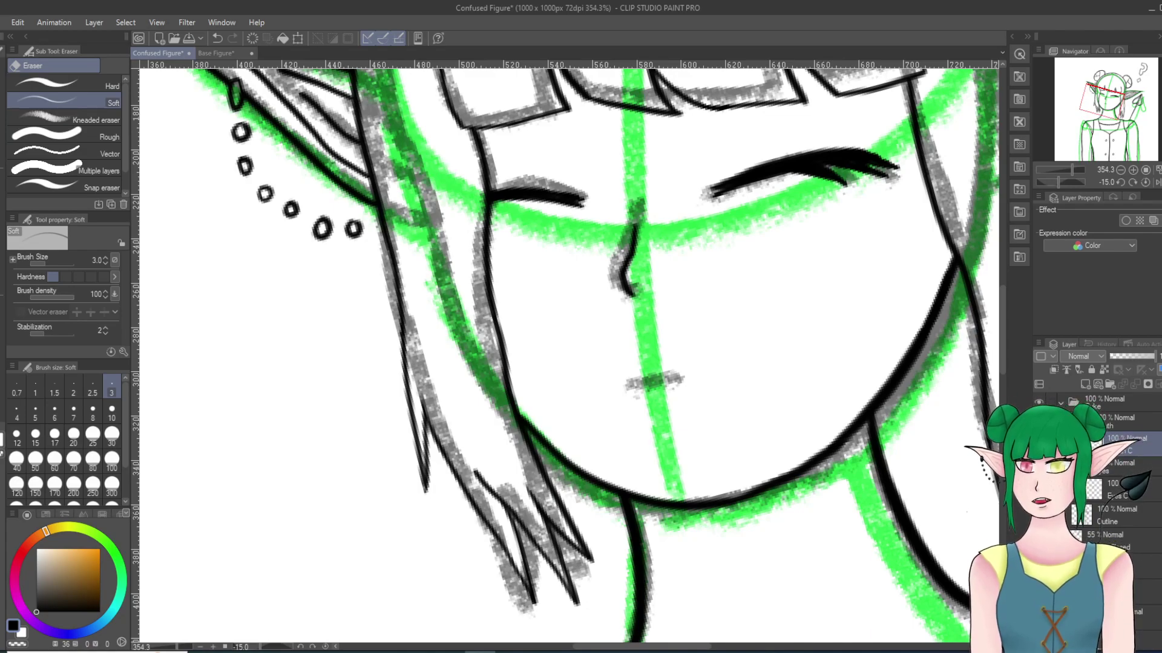
Step: Ink the closed mouth with the Turnip pen at size 6, adding a short curved lower-lip line beneath it
scroll(725, 394, "up", 4)
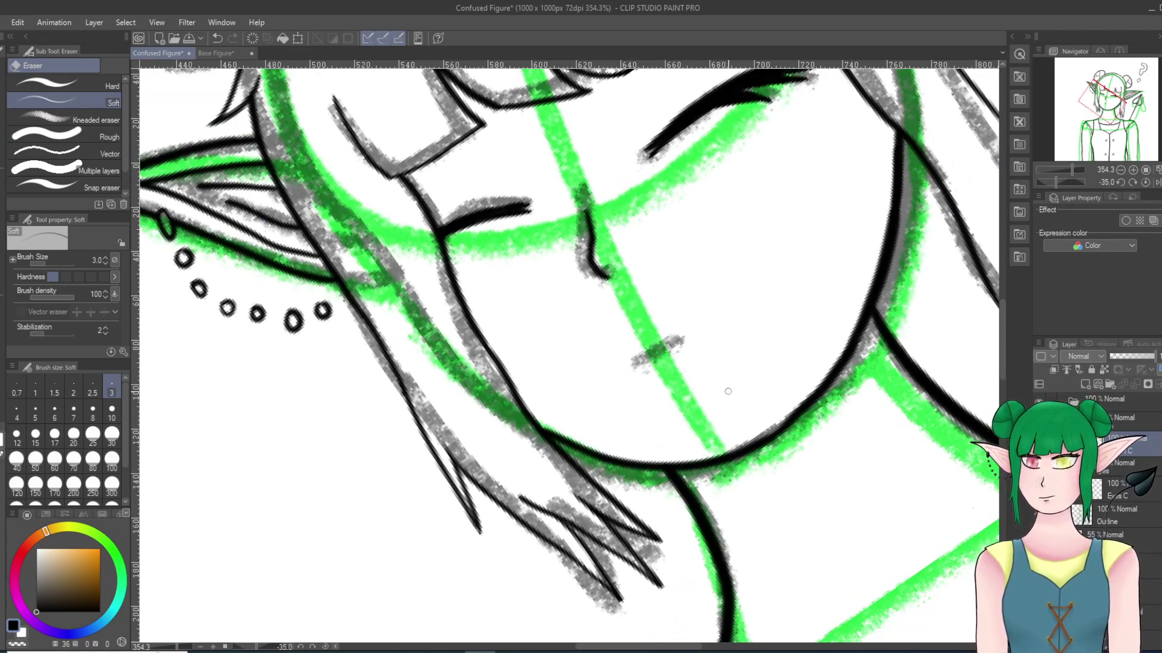
scroll(728, 391, "up", 1)
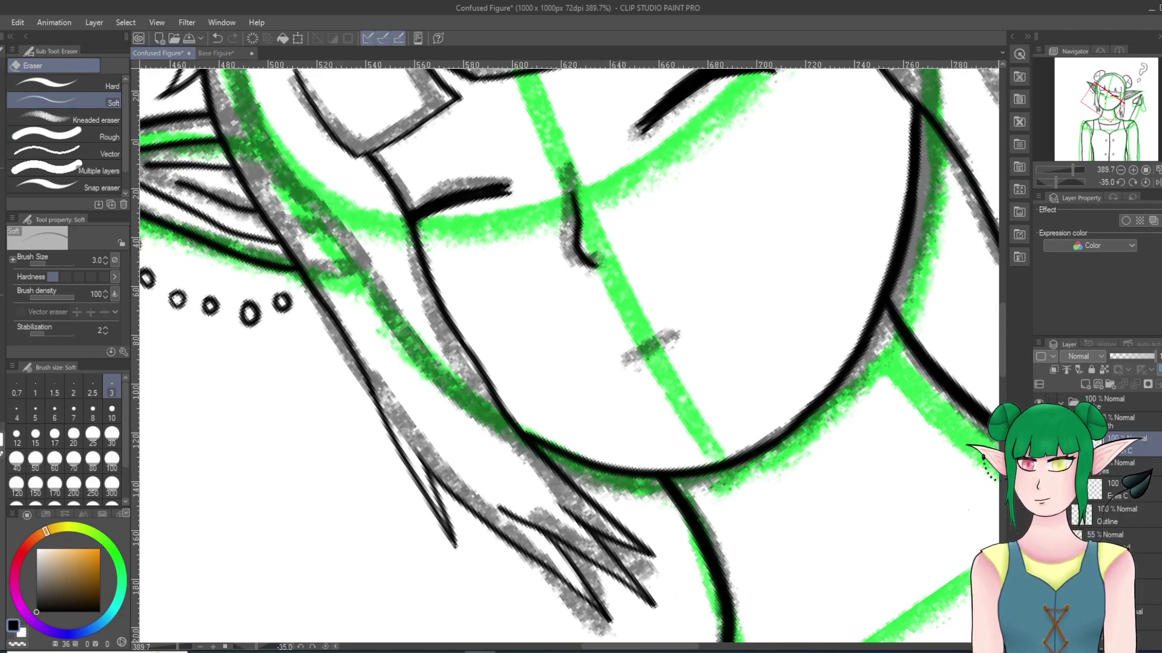
key("p")
left_click_drag(618, 368, 691, 316)
mouse_move(617, 365)
left_mouse_down()
mouse_move(681, 322)
mouse_move(631, 362)
left_mouse_up()
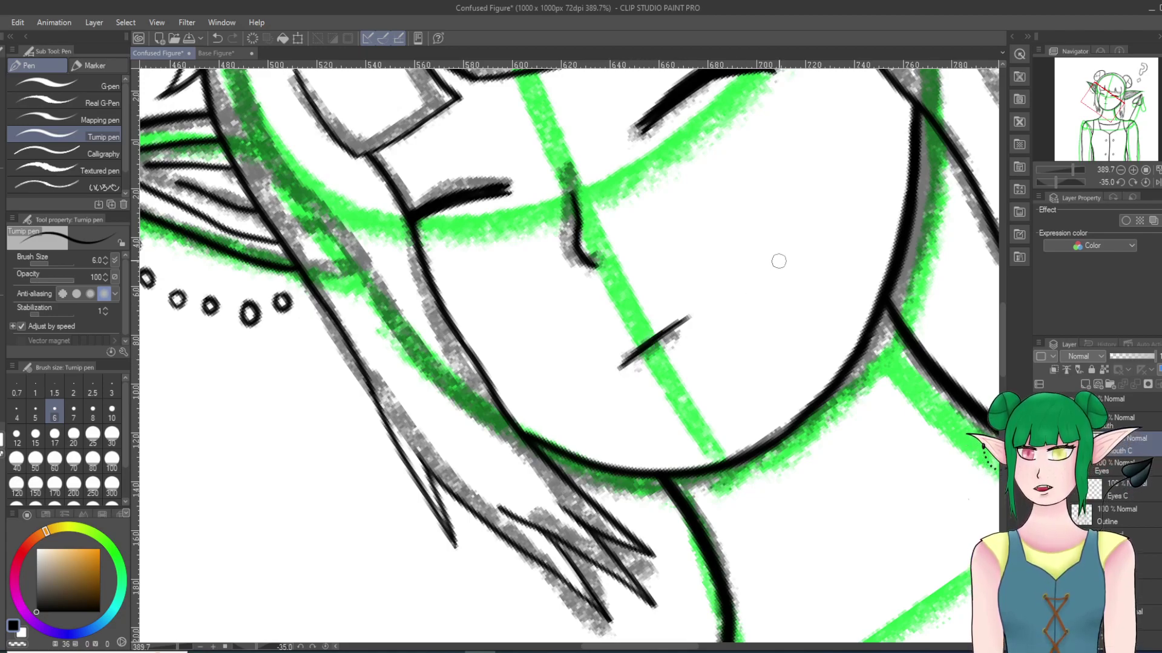
left_click_drag(637, 370, 689, 335)
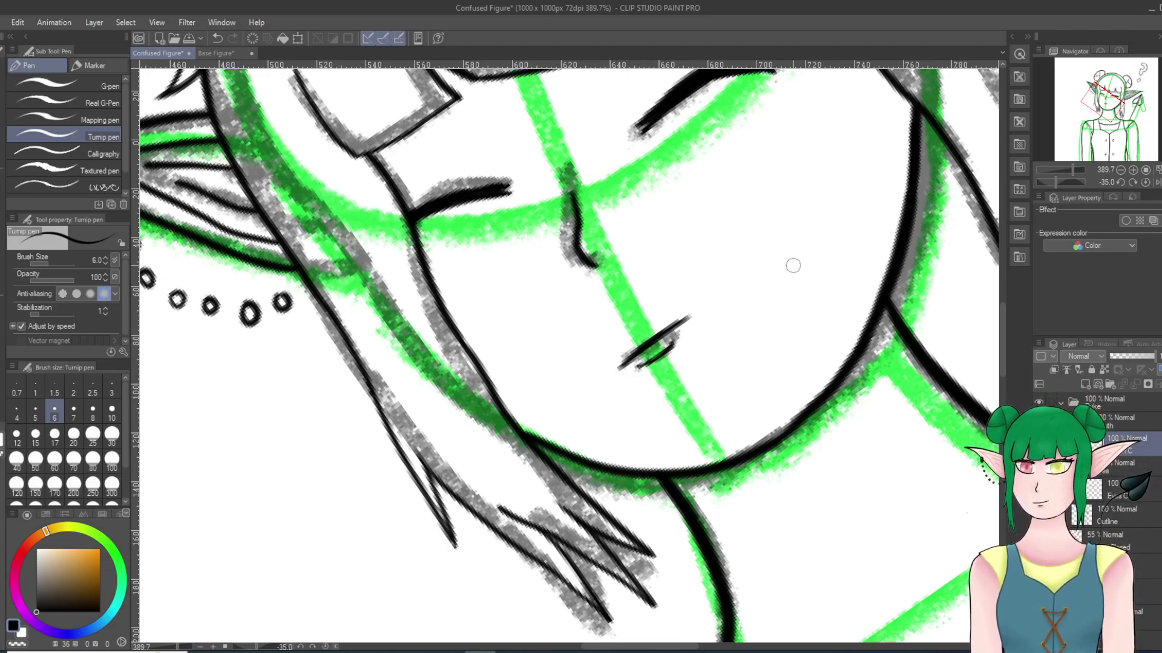
Step: Lasso the inked mouth and rotate it slightly clockwise to follow the tilt of the face
scroll(792, 265, "down", 5)
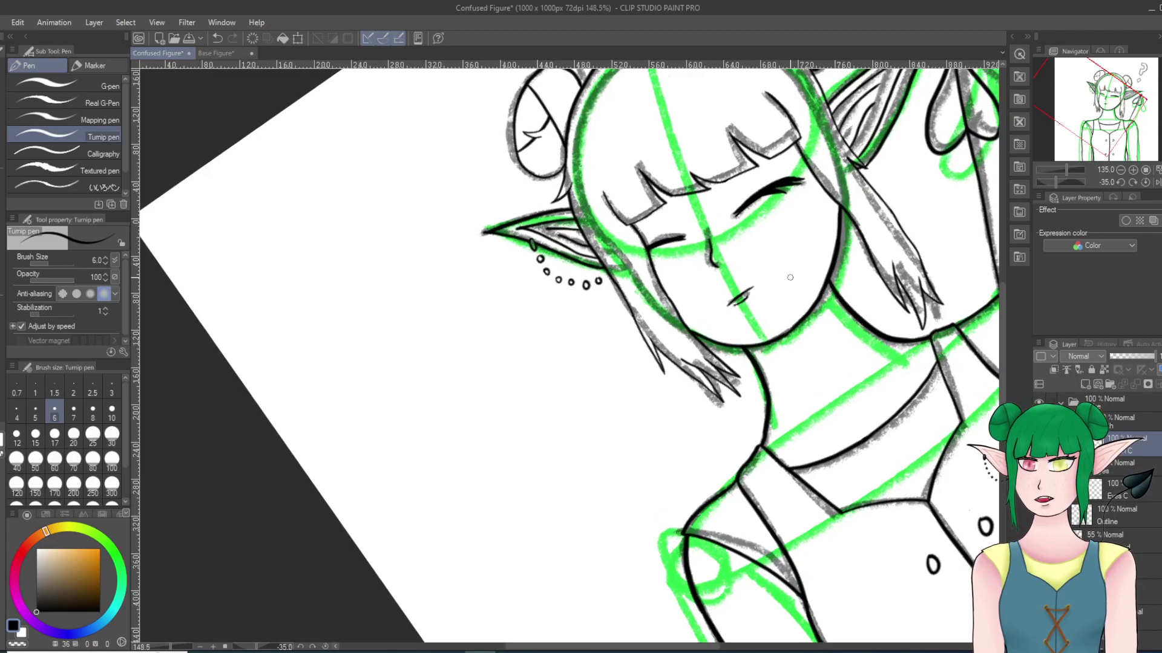
scroll(788, 278, "up", 3)
scroll(786, 284, "up", 8, "shift")
scroll(799, 339, "up", 1)
scroll(813, 357, "down", 4, "shift")
scroll(818, 363, "up", 3, "shift")
scroll(822, 372, "up", 5)
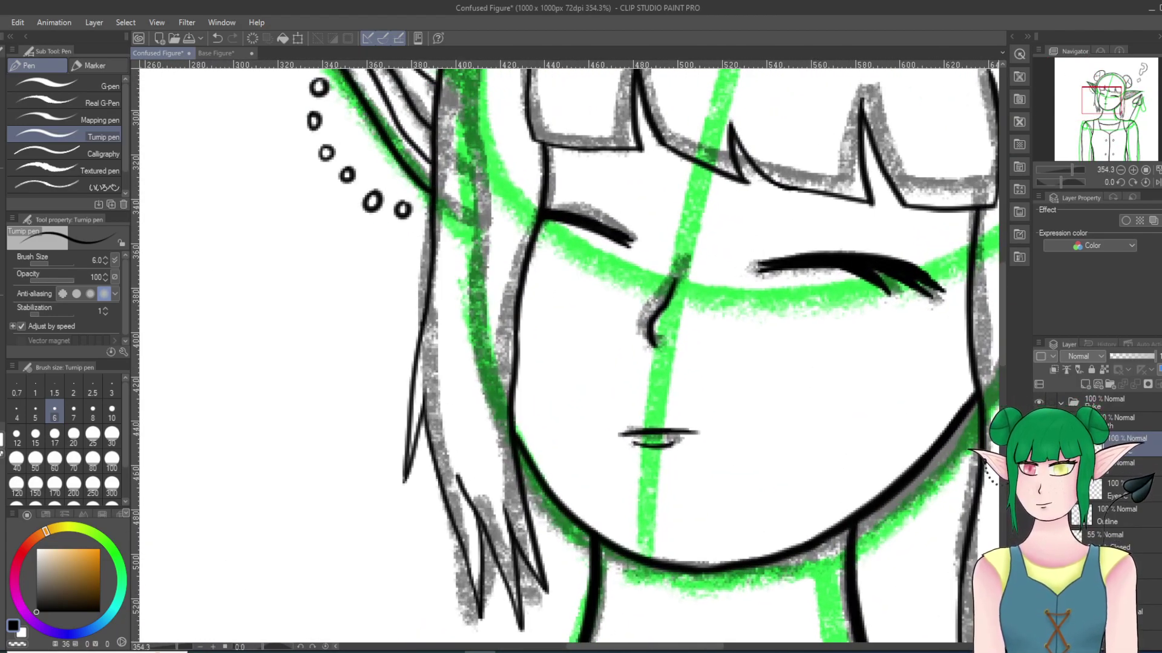
key("m")
mouse_move(717, 408)
left_mouse_down()
mouse_move(686, 403)
mouse_move(744, 389)
left_mouse_up()
key("ctrl+t")
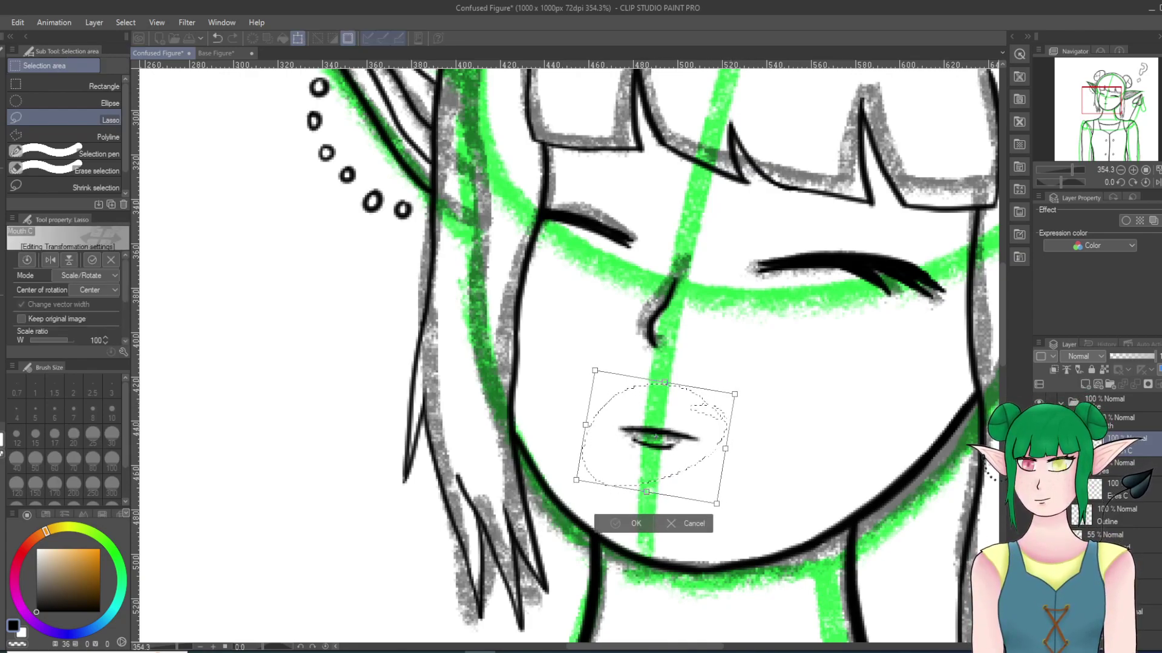
key("Return")
key("ctrl+d")
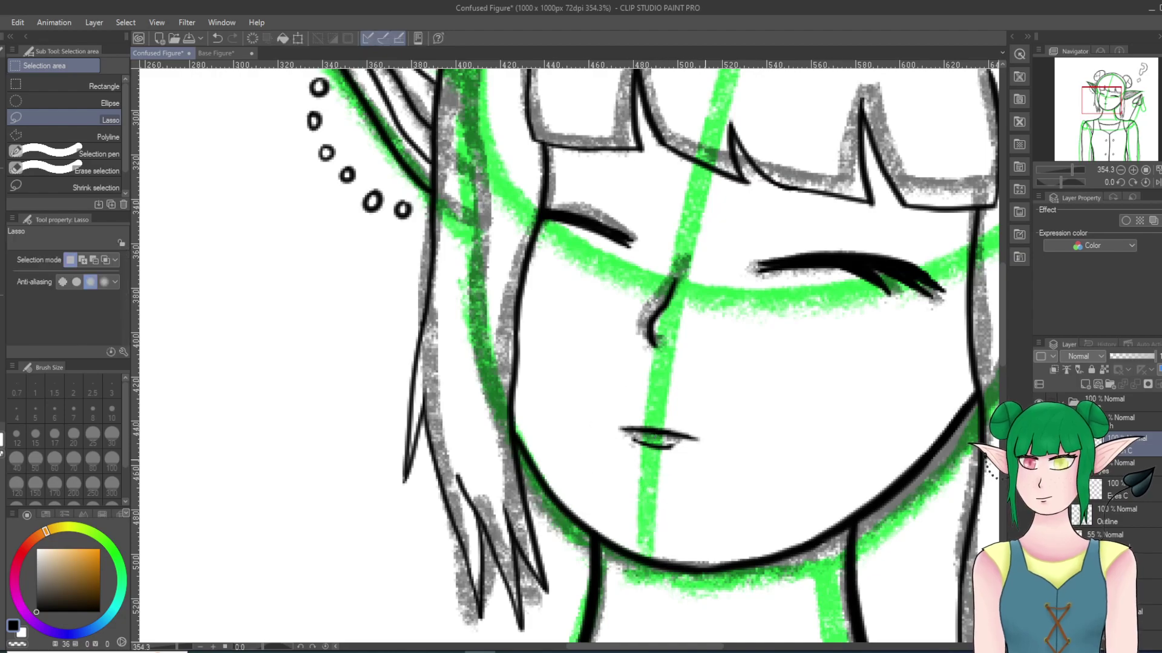
Step: Lasso the lower-lip line and move it slightly down, away from the mouth line
scroll(722, 516, "down", 20)
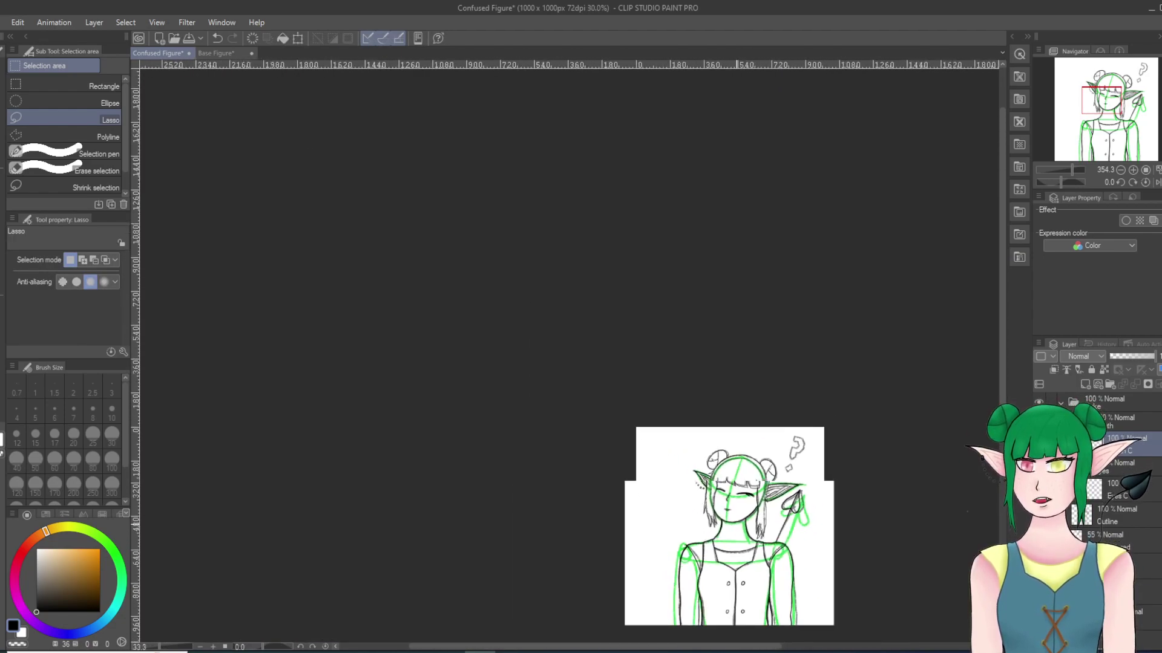
scroll(725, 515, "up", 15)
scroll(712, 457, "up", 5)
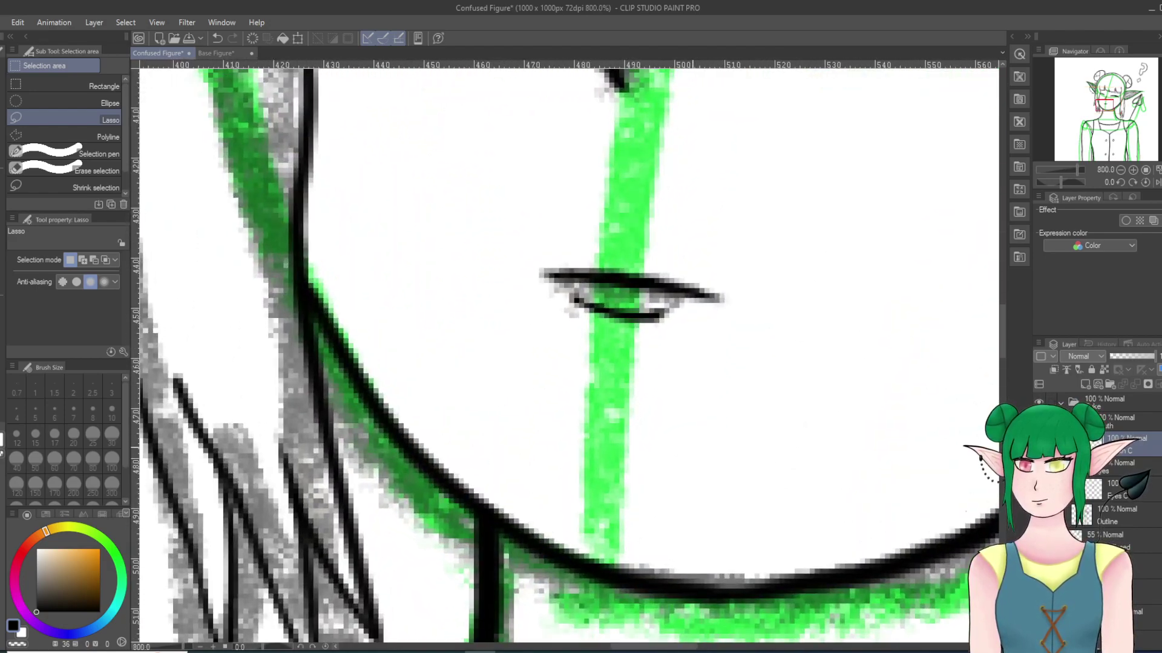
mouse_move(641, 366)
left_mouse_down()
mouse_move(679, 316)
mouse_move(658, 299)
mouse_move(552, 292)
mouse_move(632, 370)
left_mouse_up()
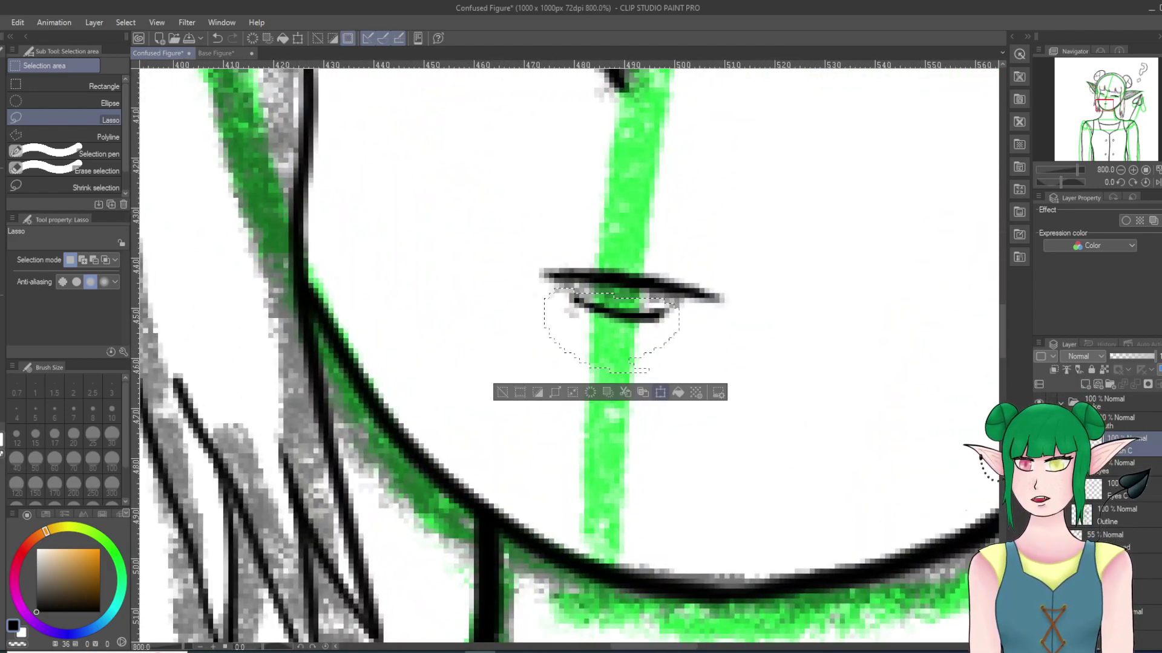
key("ctrl+t")
left_click_drag(614, 351, 614, 346)
key("Return")
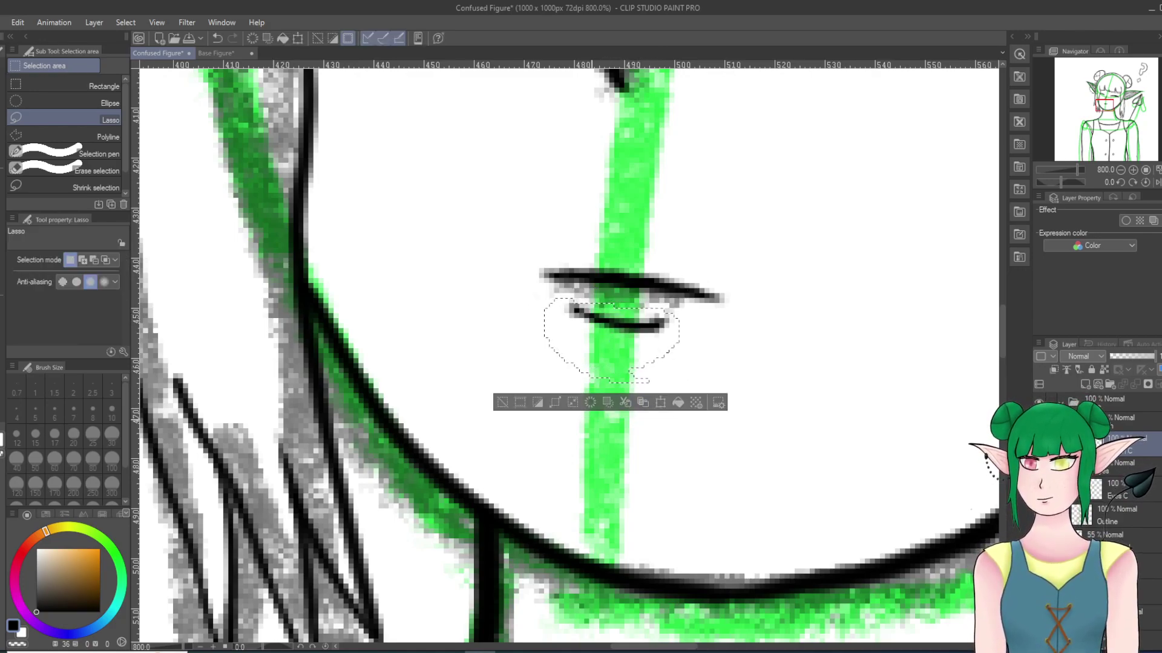
key("ctrl+d")
scroll(711, 119, "down", 10)
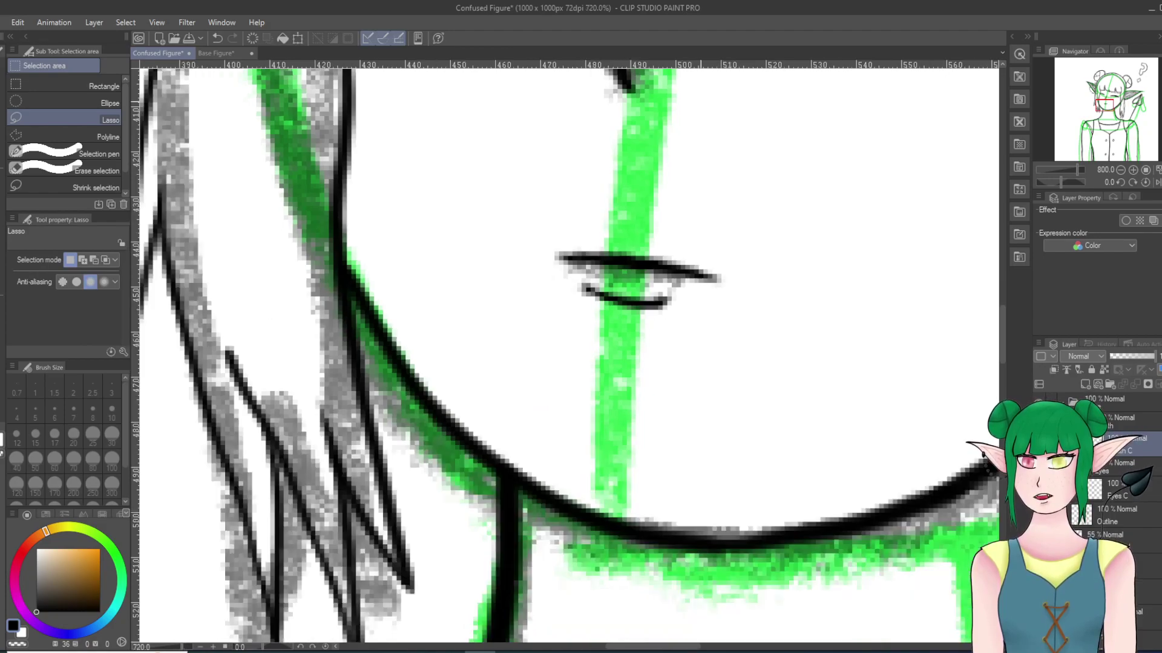
Step: Soften the lower-lip line's end on the beaded ear's side with the Soft eraser at size 3
scroll(711, 119, "up", 8)
scroll(714, 121, "up", 2)
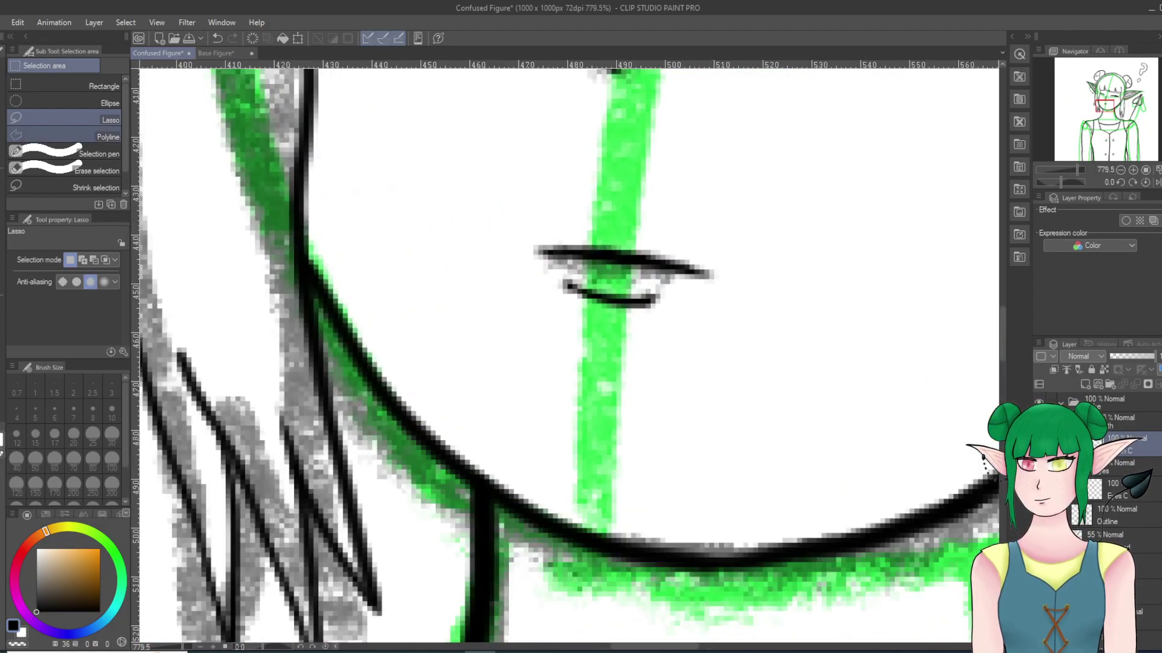
key("e")
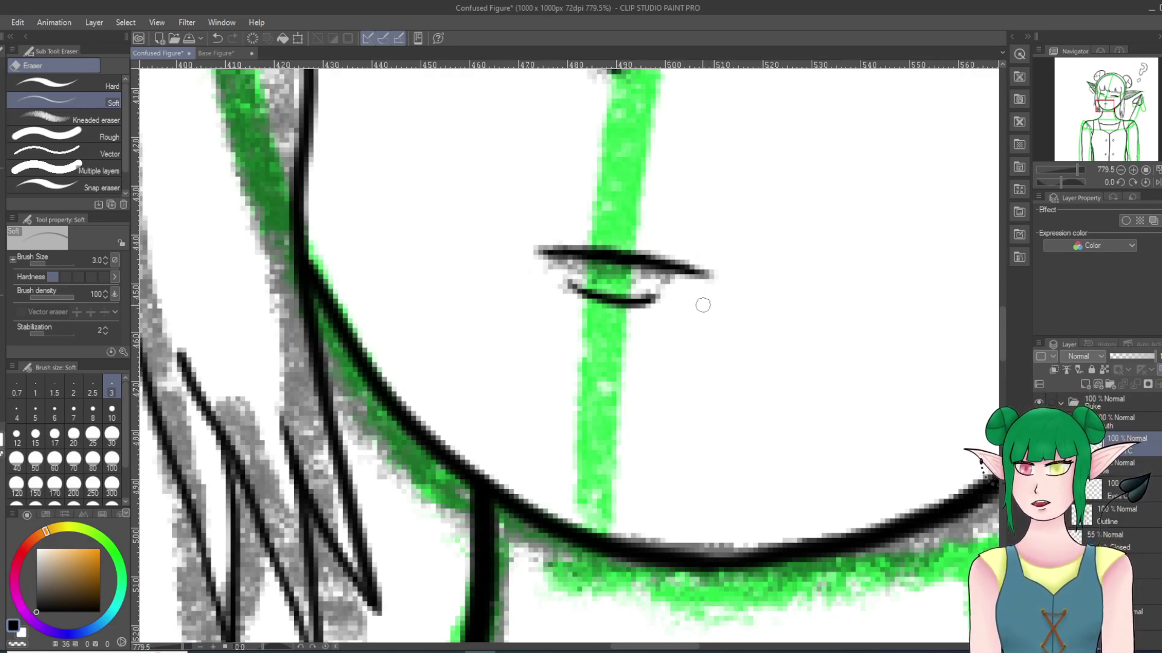
Step: Examine the inked mouth against the closed eyes and the whole figure at different zooms and rotations
scroll(734, 248, "down", 3)
scroll(733, 248, "down", 12)
scroll(750, 245, "up", 2)
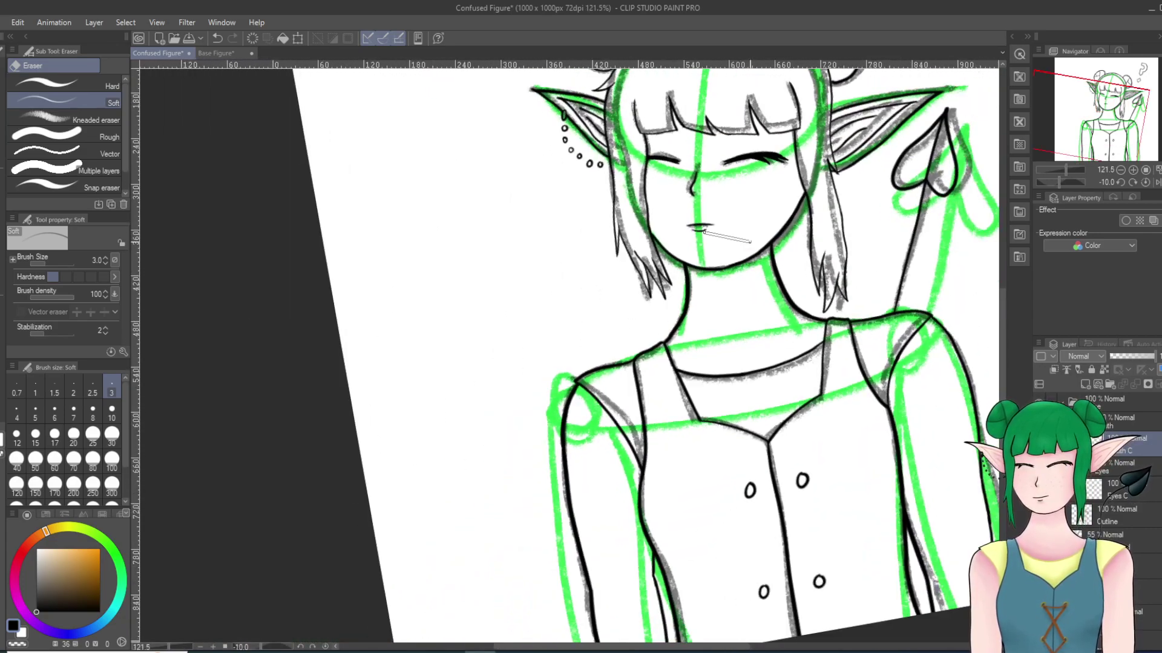
scroll(750, 243, "up", 2)
scroll(750, 242, "up", 3)
scroll(751, 242, "down", 5)
scroll(750, 244, "down", 4)
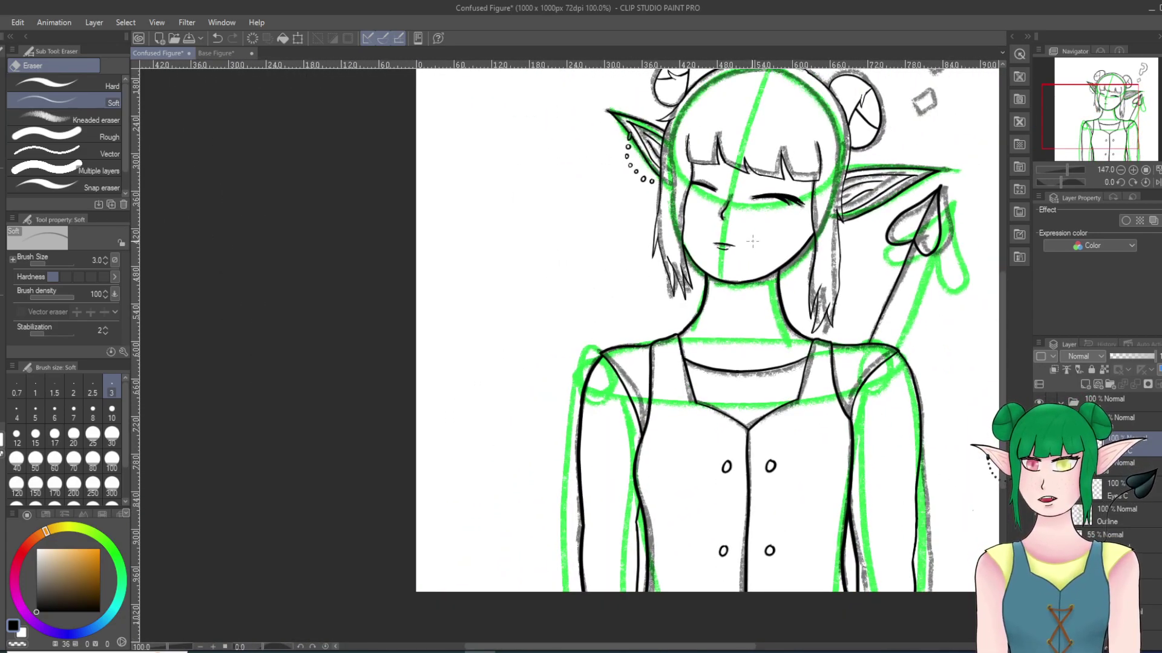
scroll(810, 245, "down", 1)
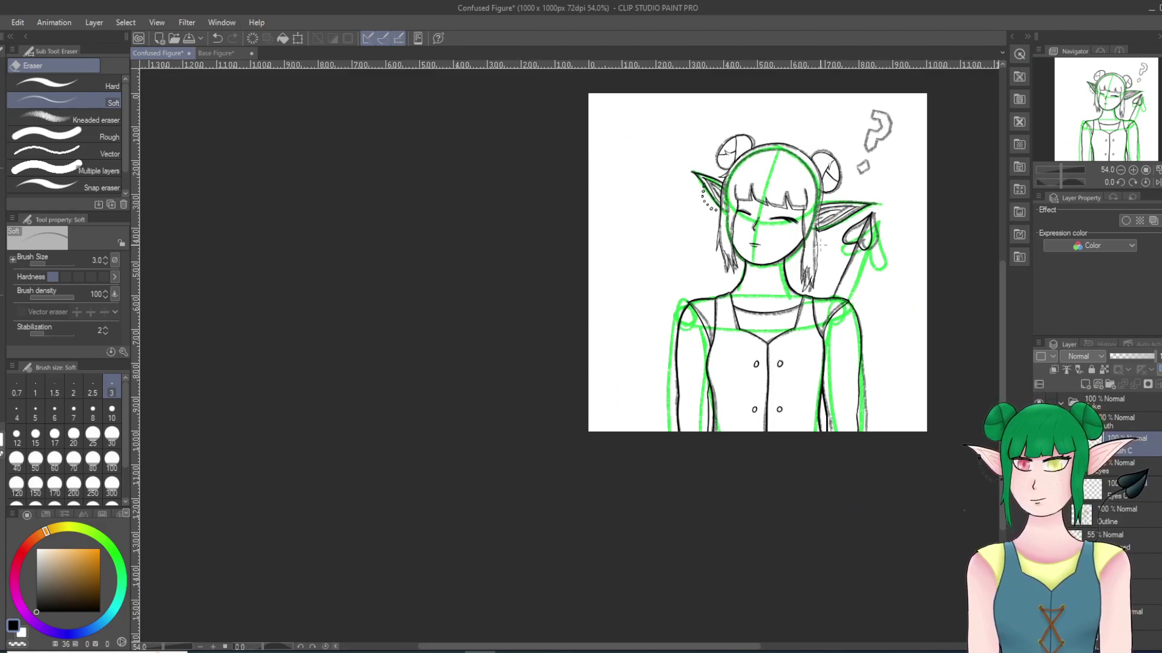
scroll(820, 244, "up", 1)
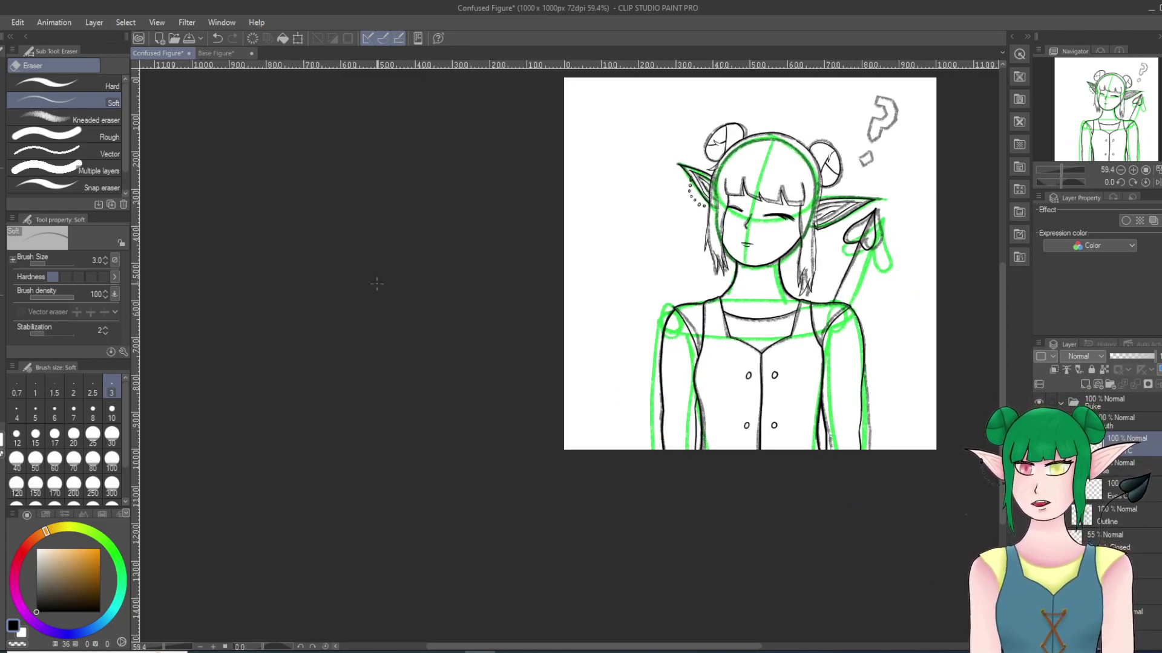
key("p")
left_click_drag(826, 282, 826, 234)
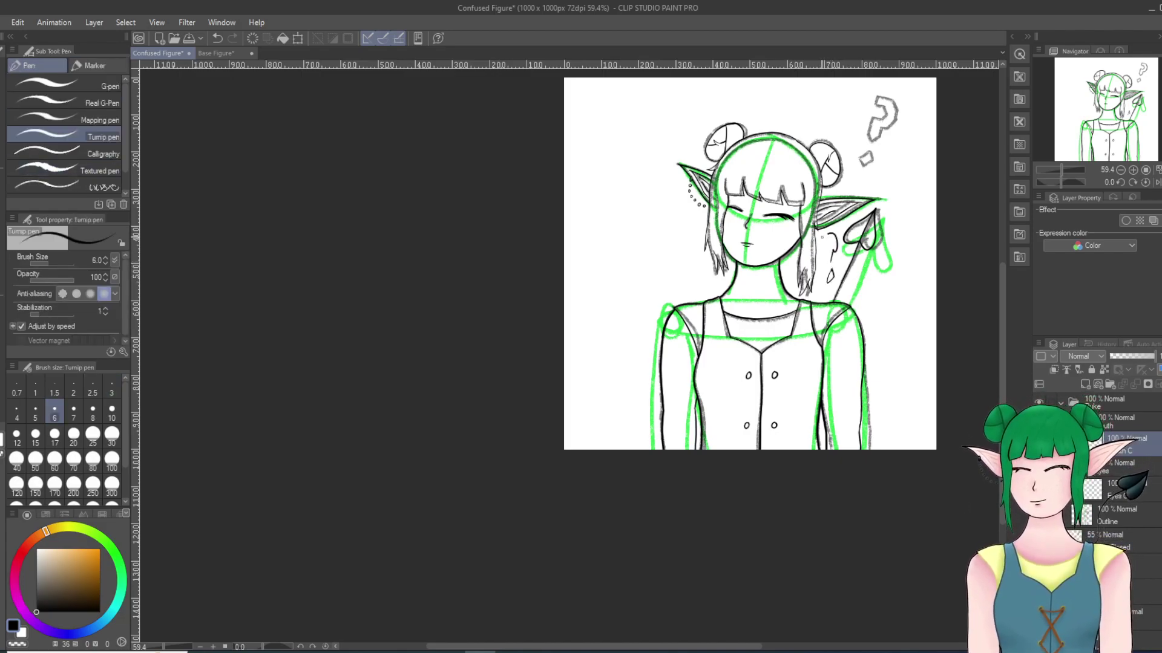
mouse_move(865, 146)
left_mouse_down()
mouse_move(880, 132)
mouse_move(863, 160)
left_mouse_up()
left_click_drag(886, 80, 886, 84)
key("ctrl+z")
key("ctrl+z")
key("ctrl+z")
key("ctrl+z")
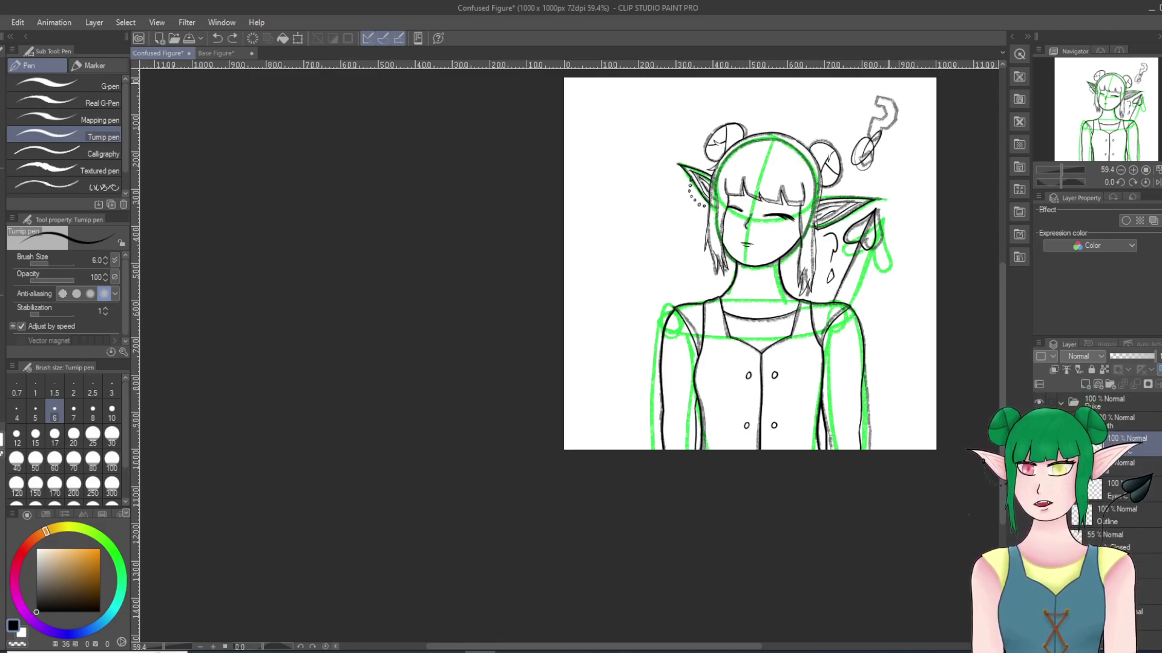
key("ctrl+z")
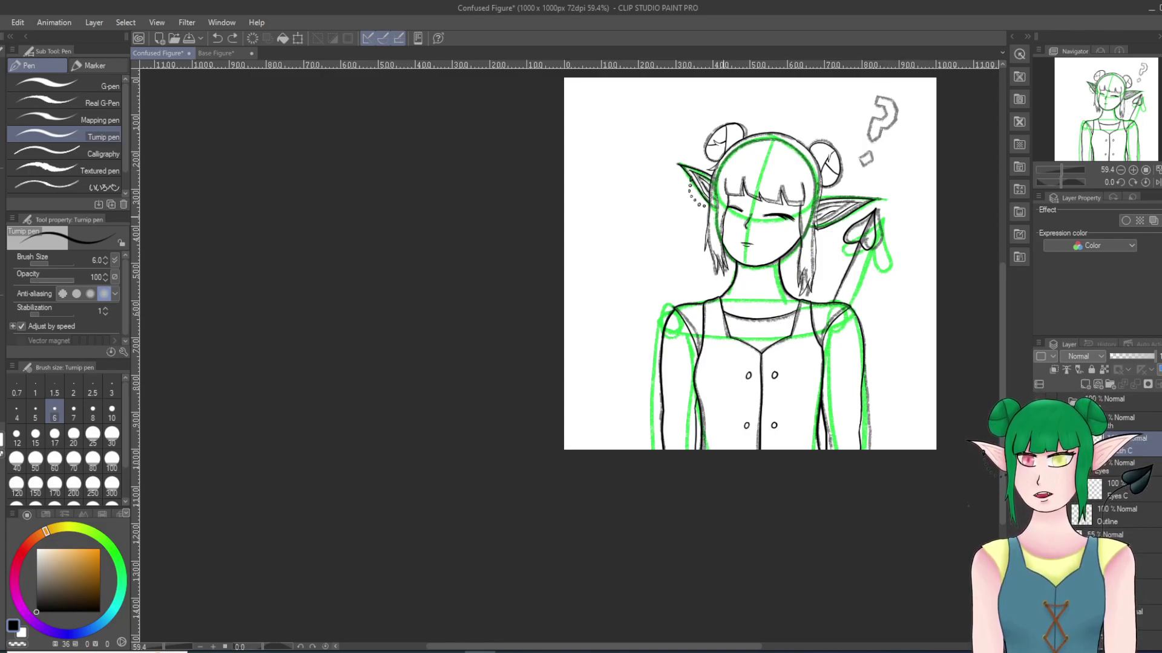
Step: Draw an angular question mark outline with its separate dot in the blank space beside the beaded ear
mouse_move(676, 252)
left_mouse_down()
mouse_move(671, 189)
mouse_move(653, 192)
mouse_move(660, 174)
mouse_move(676, 176)
mouse_move(678, 251)
left_mouse_up()
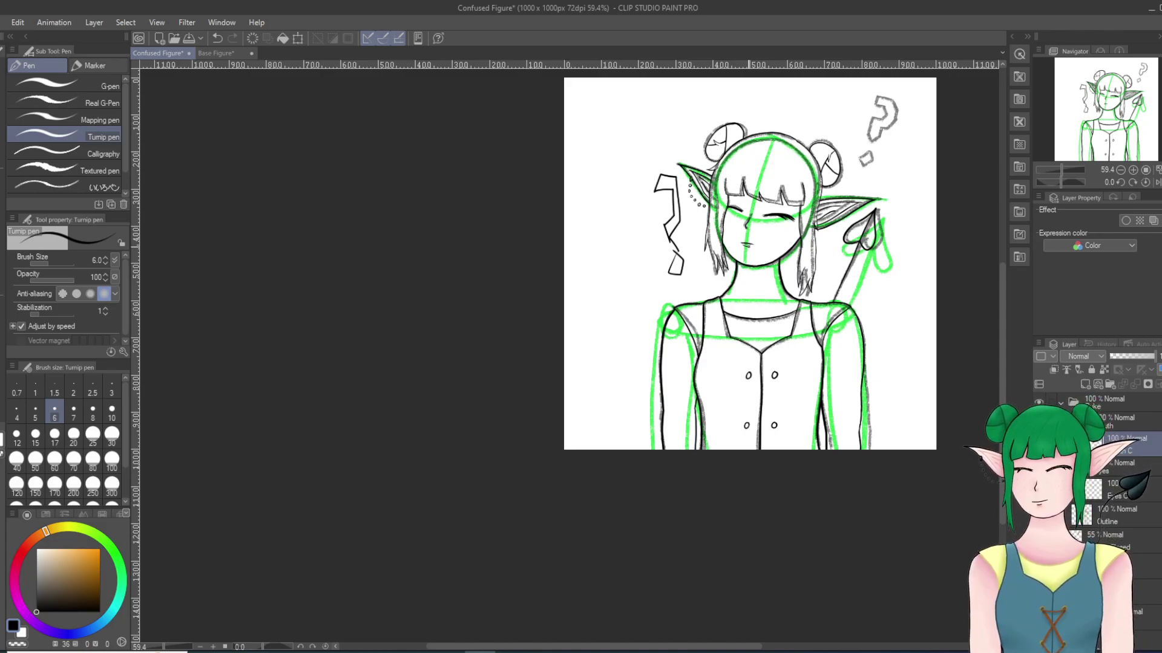
Step: Undo the angular question mark outline and its separate dot beside the beaded ear
key("ctrl+z")
key("ctrl+z")
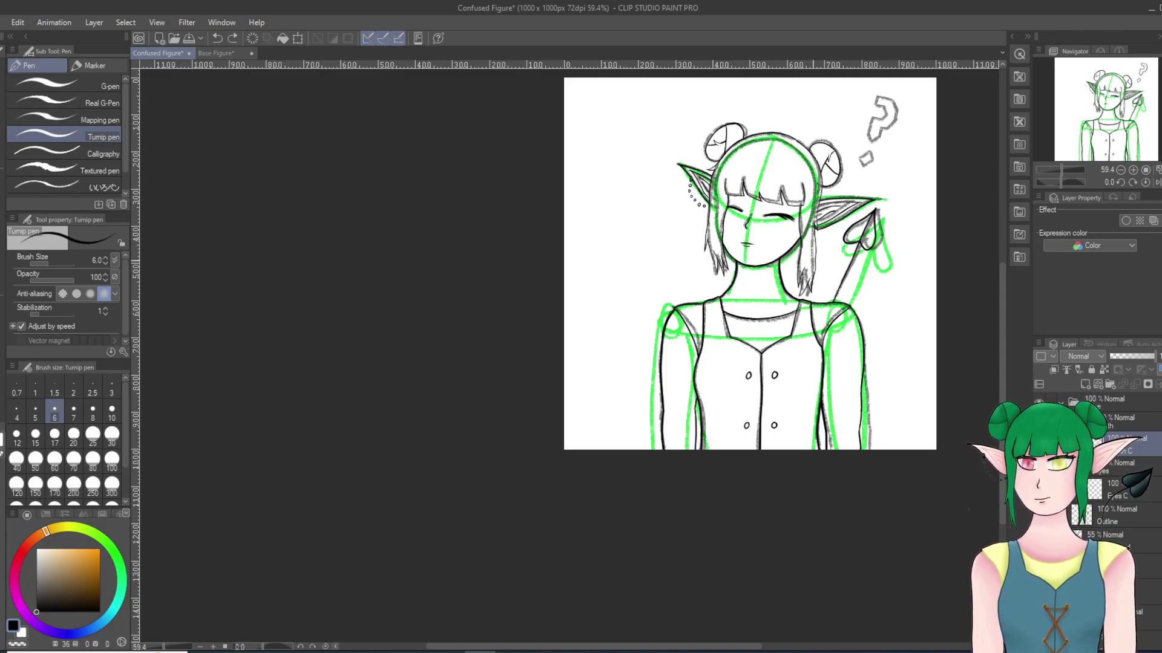
Step: Hide the inked closed mouth and swap its sketch for the diamond-shaped open-mouth sketch
scroll(805, 249, "up", 5)
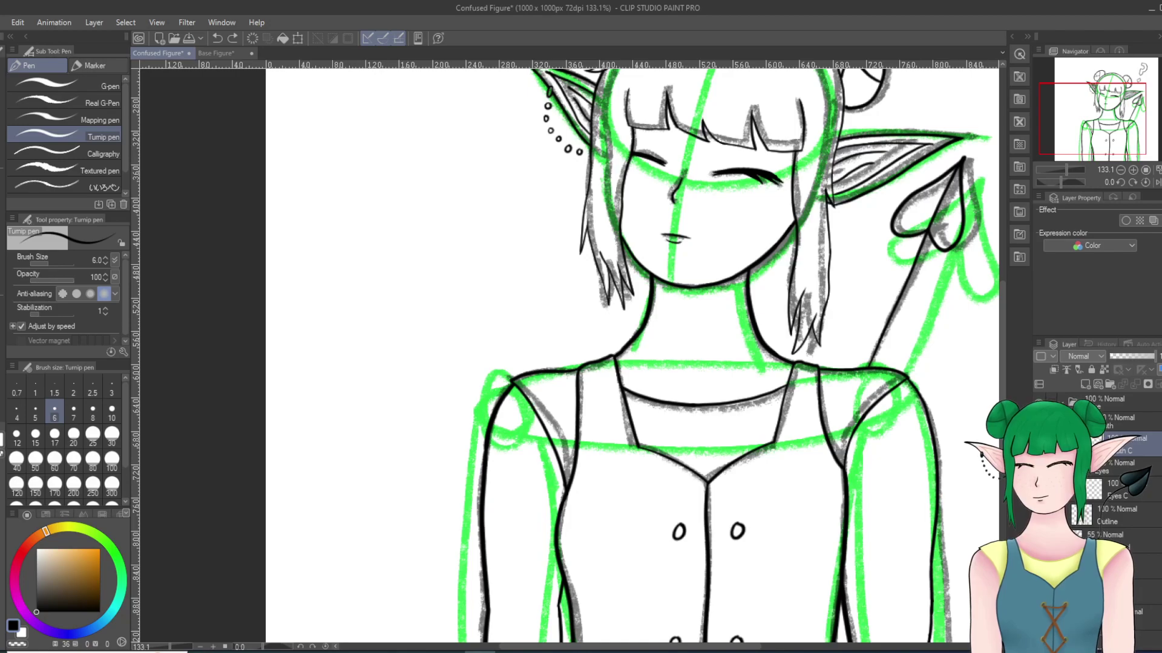
key("ctrl+z")
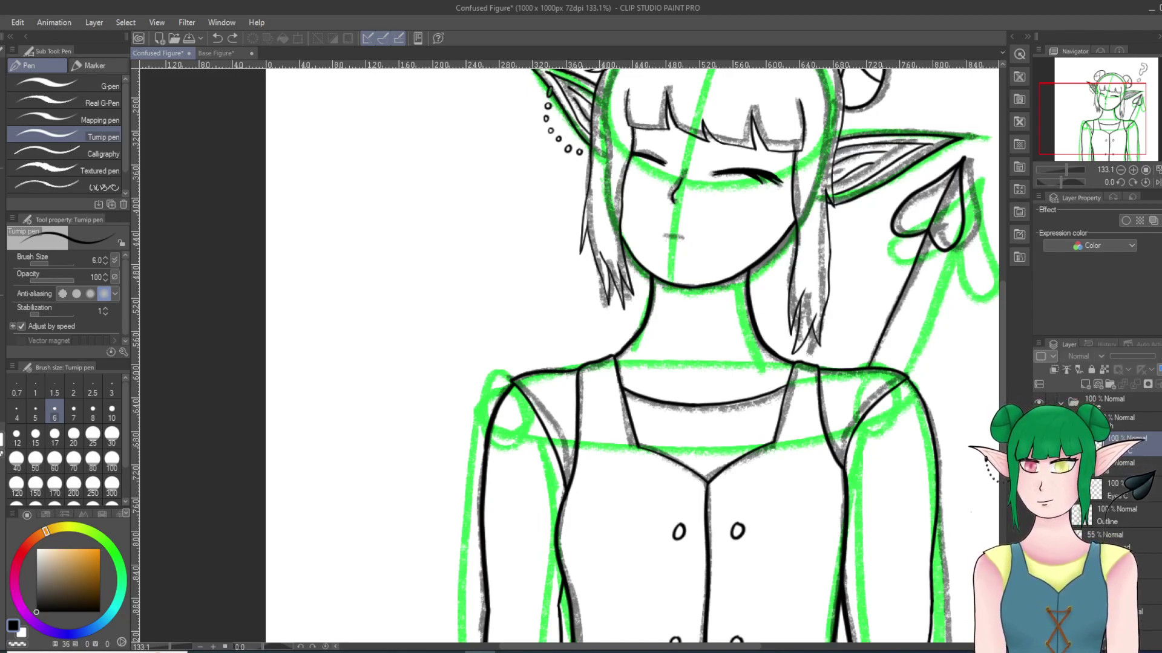
left_click(1039, 567)
left_click(1039, 567)
left_click(1038, 541)
left_click(1039, 567)
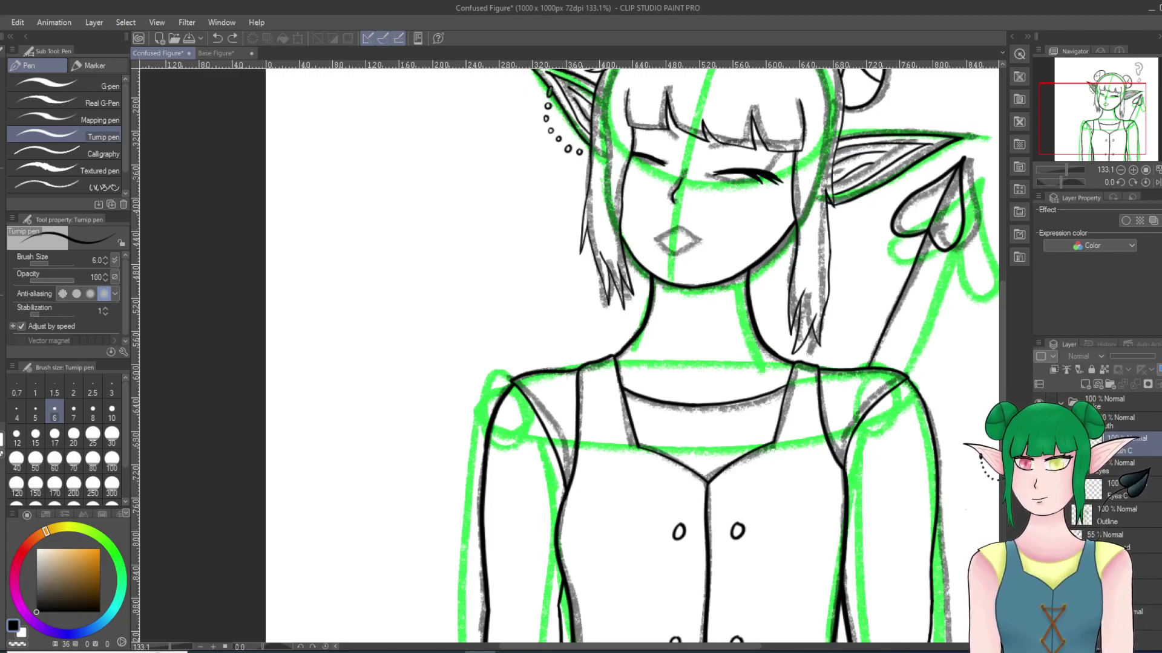
Step: Add a new layer named Mouth O above the Mouth C layer
scroll(683, 215, "up", 4)
key("asciicircum")
key("asciicircum")
key("minus")
key("minus")
key("minus")
scroll(705, 206, "up", 4)
key("minus")
key("minus")
key("minus")
scroll(699, 233, "up", 3)
key("minus")
key("minus")
key("minus")
scroll(673, 224, "down", 8)
scroll(611, 217, "up", 6)
key("minus")
key("minus")
key("minus")
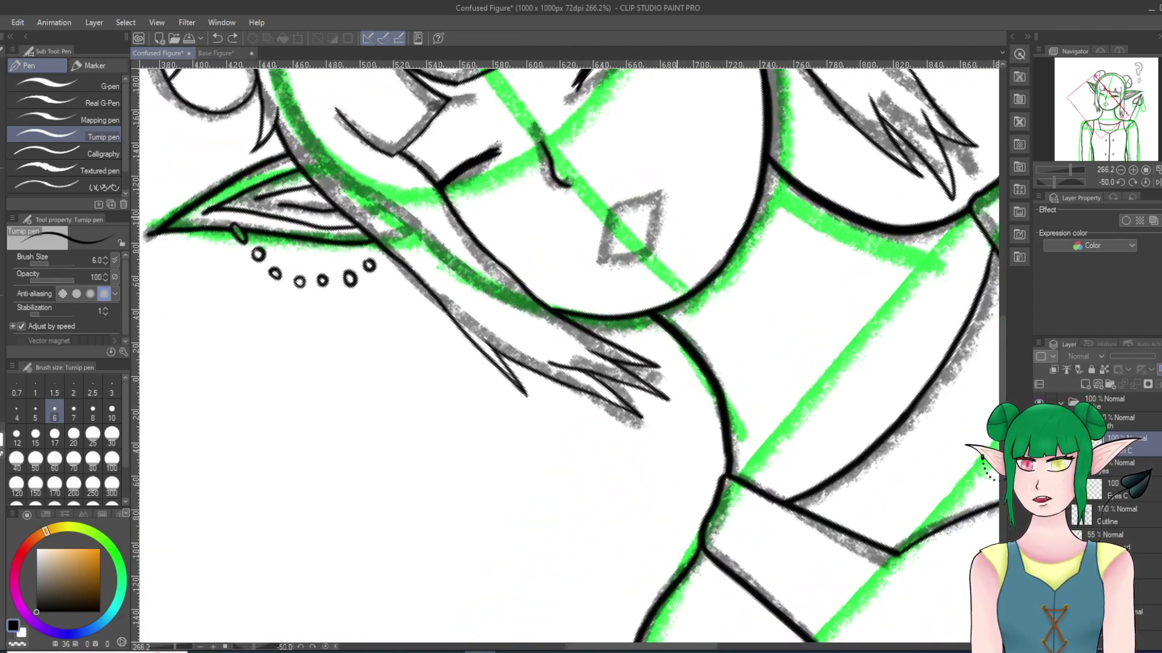
scroll(659, 199, "up", 4)
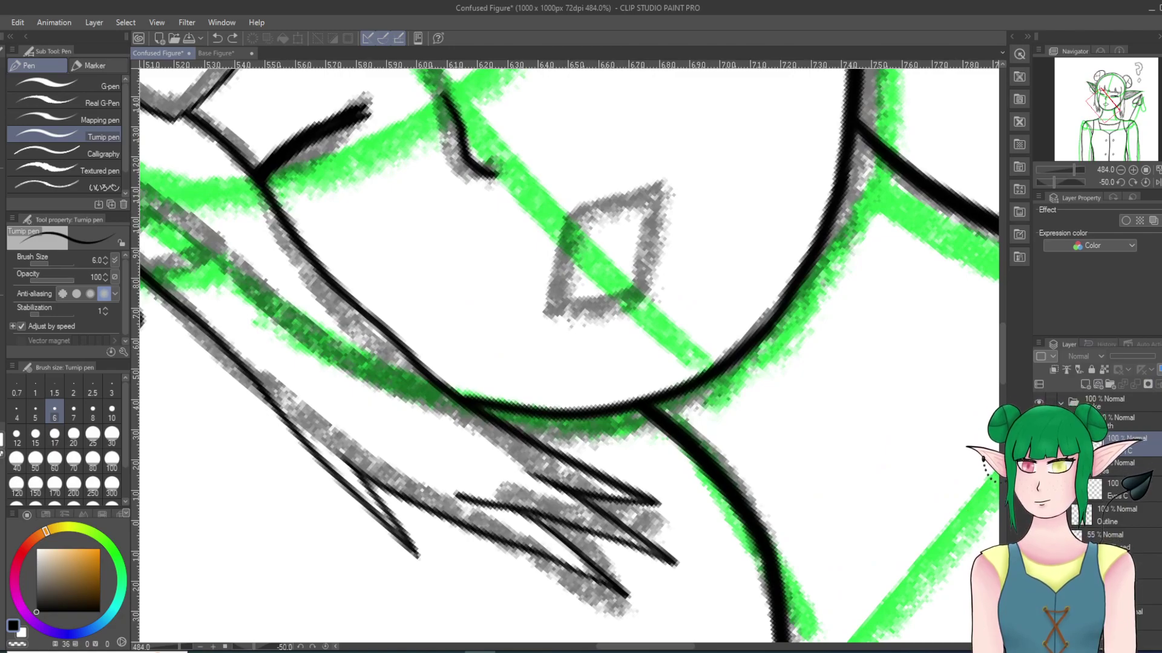
left_click(1085, 385)
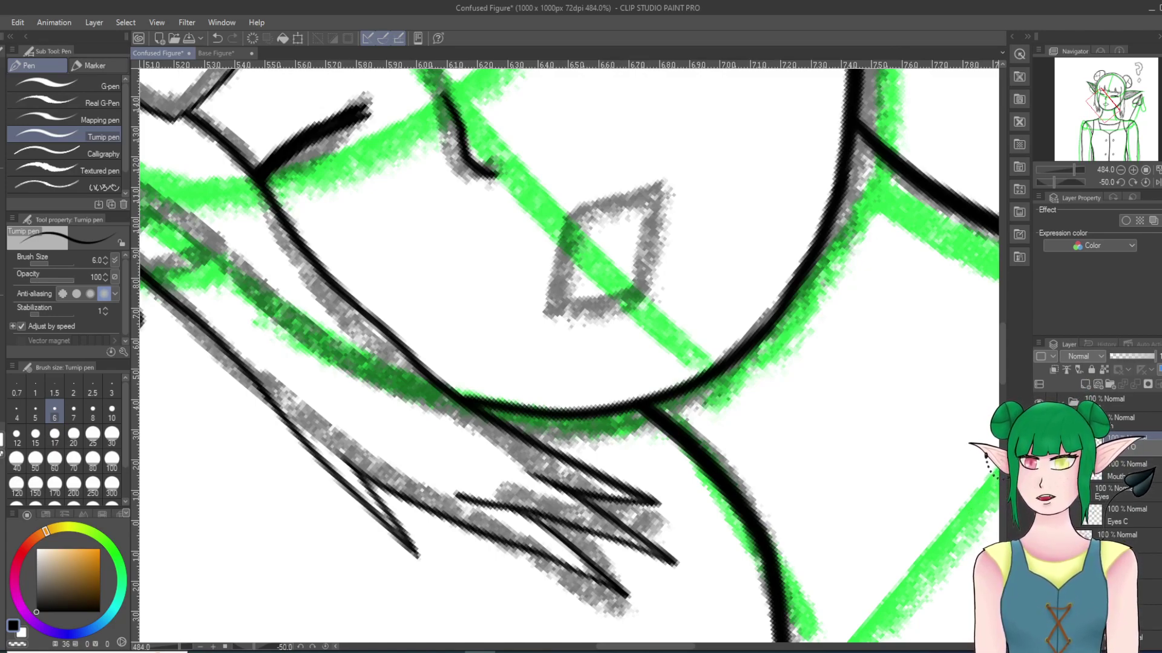
scroll(588, 231, "up", 1)
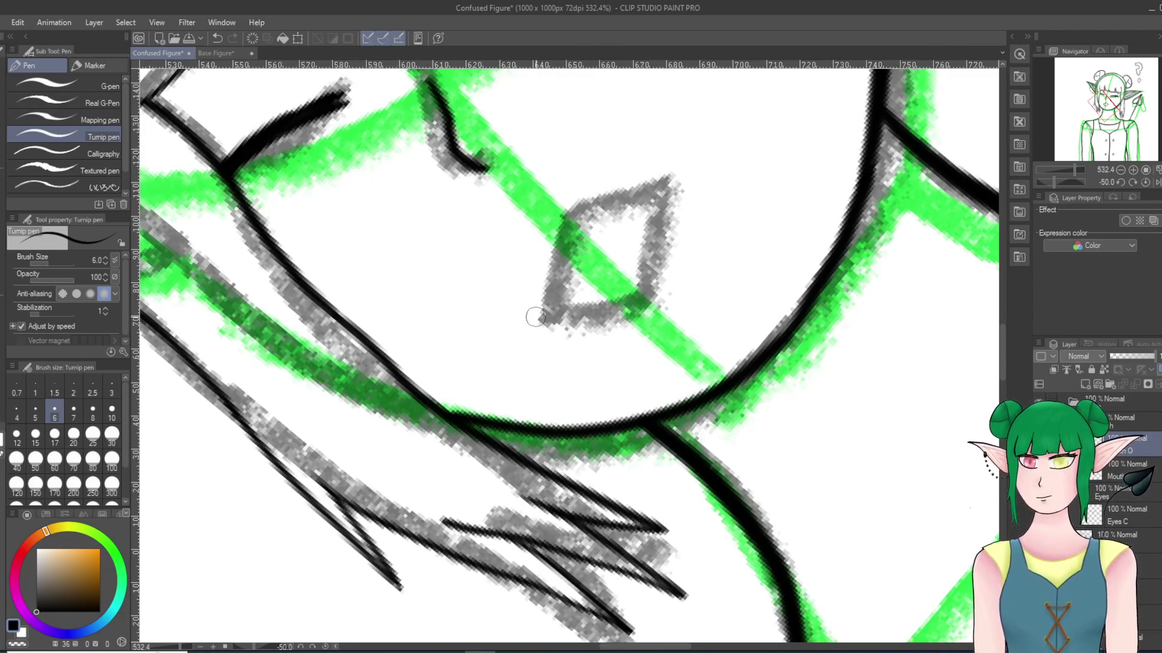
left_click_drag(548, 316, 634, 221)
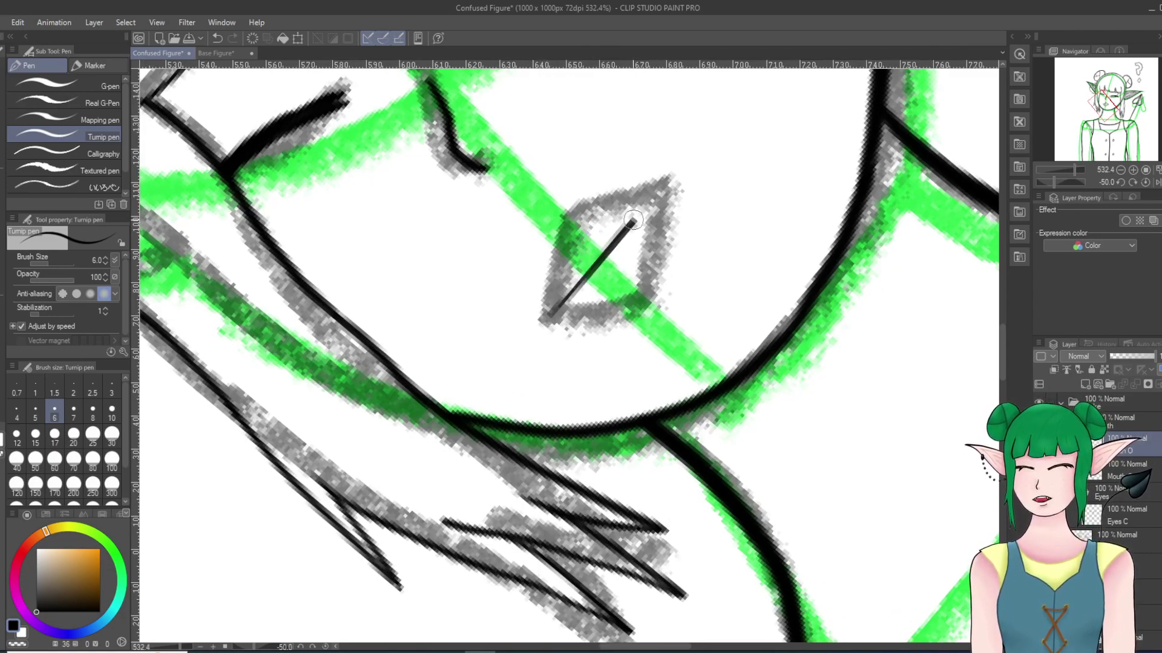
left_click(217, 38)
mouse_move(561, 310)
left_mouse_down()
mouse_move(625, 244)
mouse_move(547, 320)
mouse_move(639, 225)
mouse_move(578, 265)
left_mouse_up()
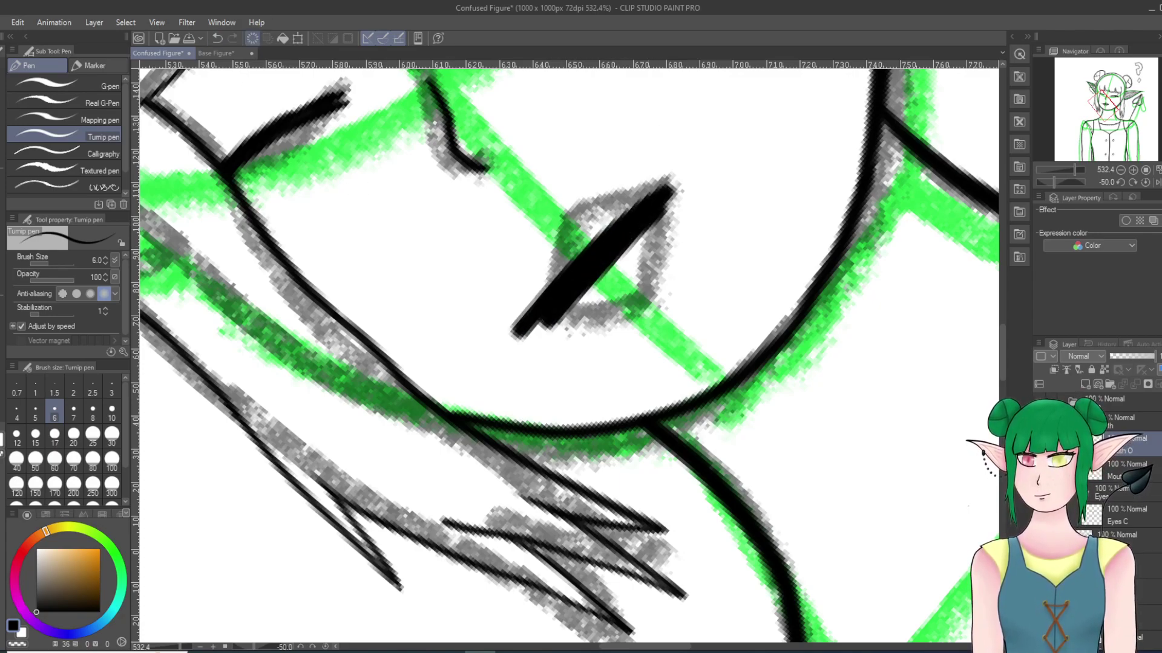
left_click(218, 38)
mouse_move(547, 313)
left_mouse_down()
mouse_move(583, 221)
mouse_move(672, 182)
left_mouse_up()
left_click(217, 39)
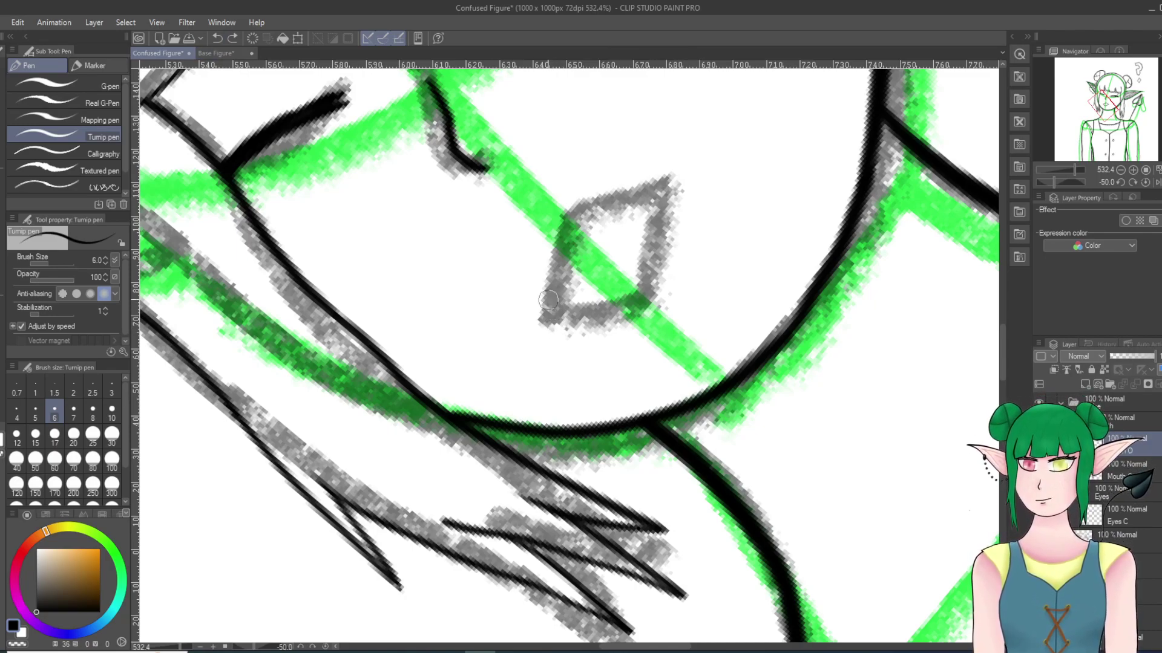
Step: Ink the open mouth's upper and lower lip lines as a pointed almond shape within the diamond sketch, using the Turnip pen at size 6
mouse_move(553, 317)
left_mouse_down()
mouse_move(579, 239)
mouse_move(661, 191)
left_mouse_up()
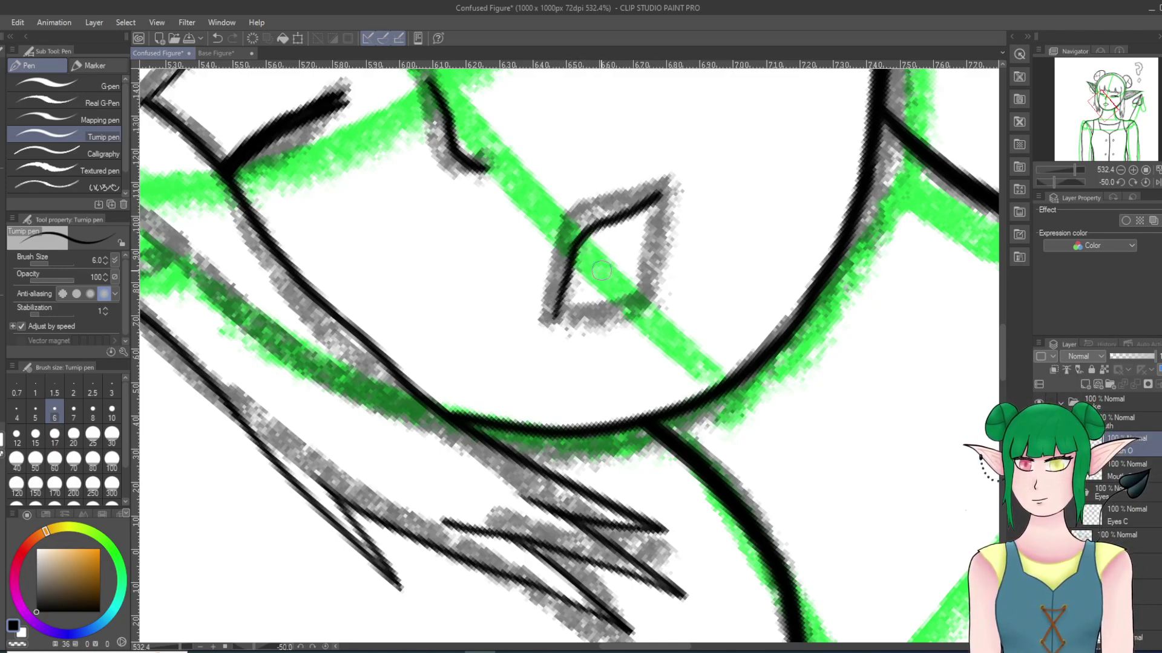
mouse_move(555, 317)
left_mouse_down()
mouse_move(608, 306)
mouse_move(639, 278)
mouse_move(661, 193)
left_mouse_up()
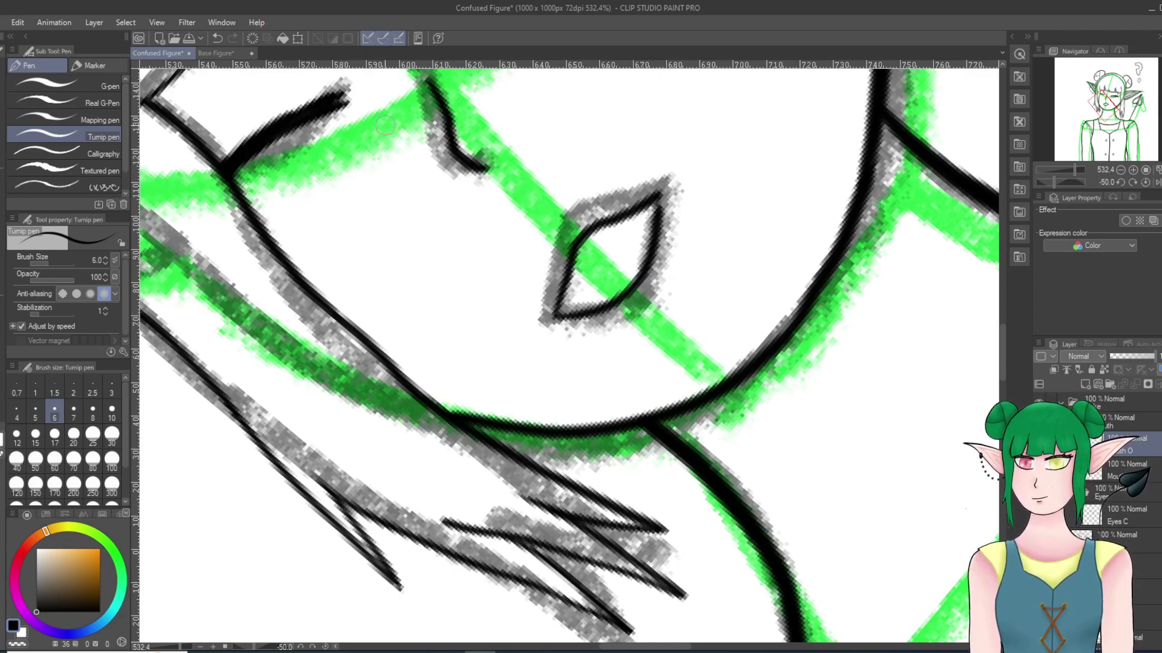
left_click(217, 39)
mouse_move(558, 308)
left_mouse_down()
mouse_move(612, 271)
mouse_move(660, 192)
left_mouse_up()
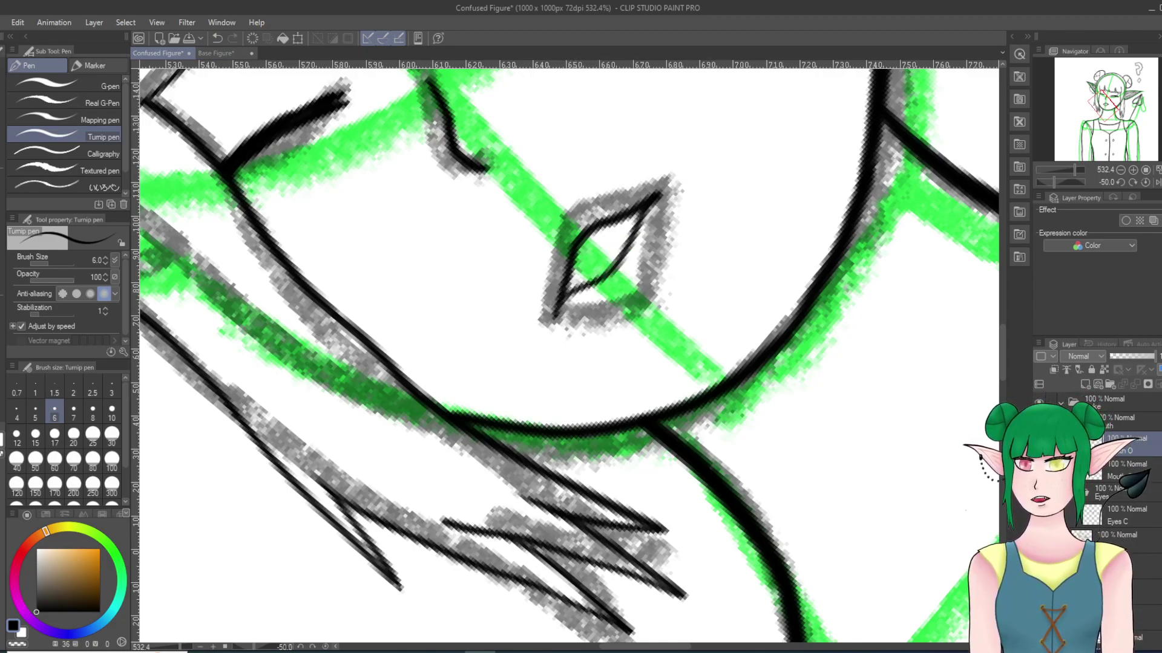
left_click(218, 38)
left_click_drag(557, 315, 587, 293)
mouse_move(654, 195)
left_mouse_down()
mouse_move(625, 264)
mouse_move(573, 298)
left_mouse_up()
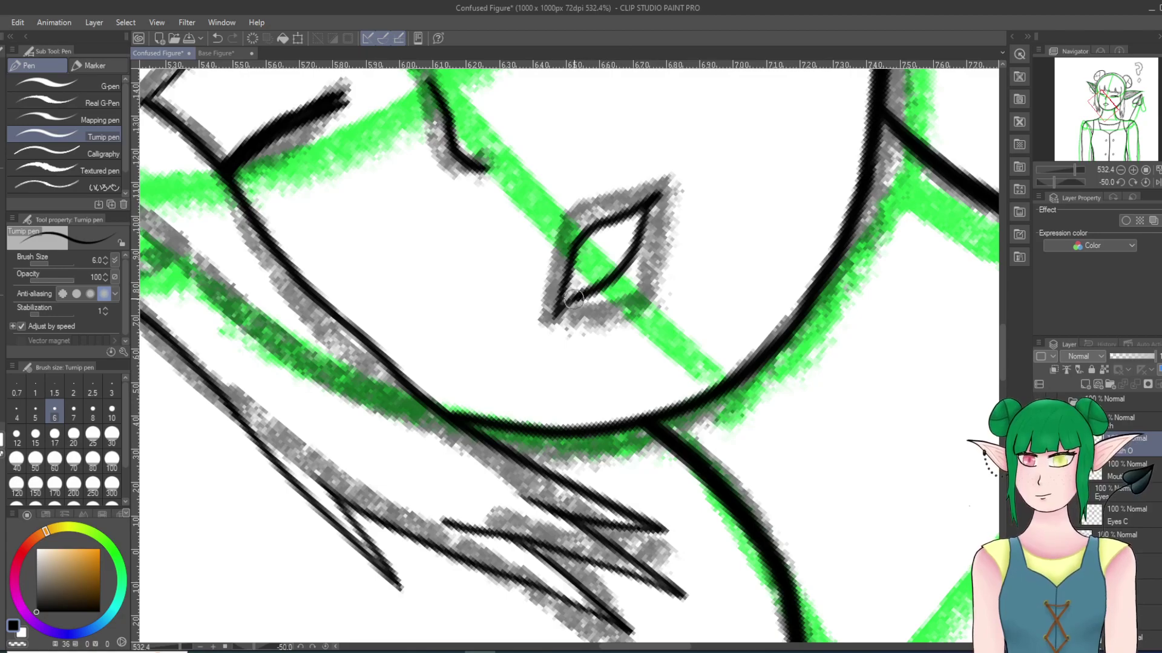
Step: Lasso the inked open mouth, enlarge it to about 112 % and shift it slightly toward the beaded ear's side
scroll(648, 309, "down", 14)
scroll(726, 313, "up", 4)
scroll(614, 238, "up", 1)
scroll(614, 238, "up", 3)
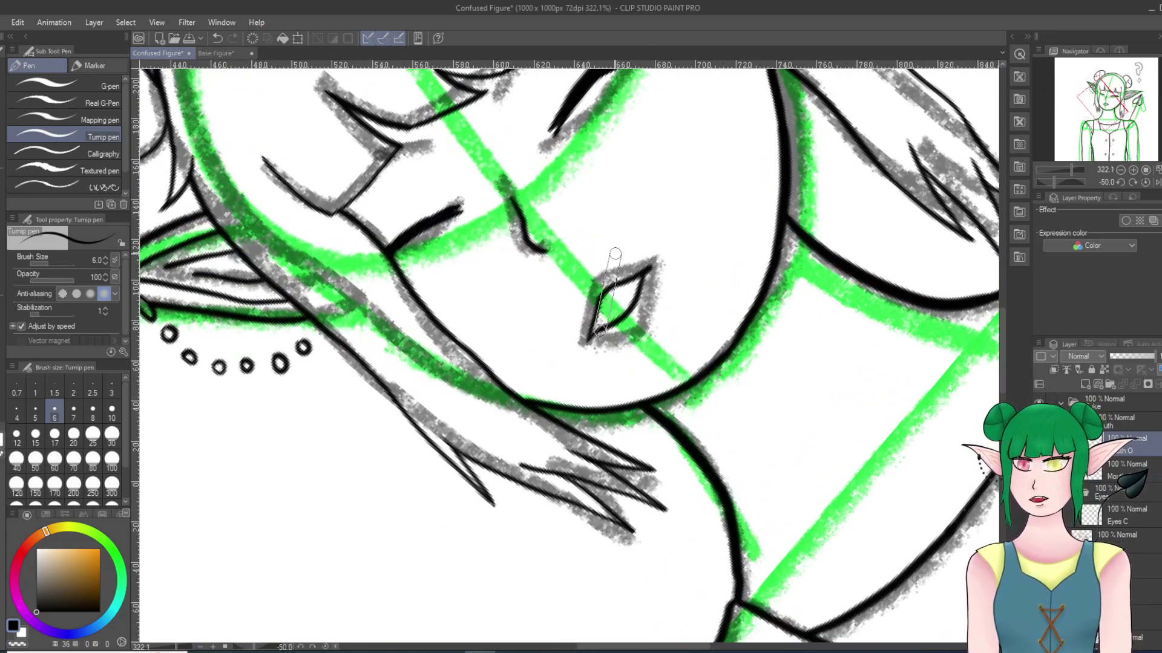
key("shift+6")
key("shift+6")
key("shift+6")
key("shift+6")
key("shift+6")
key("shift+6")
scroll(691, 321, "up", 1)
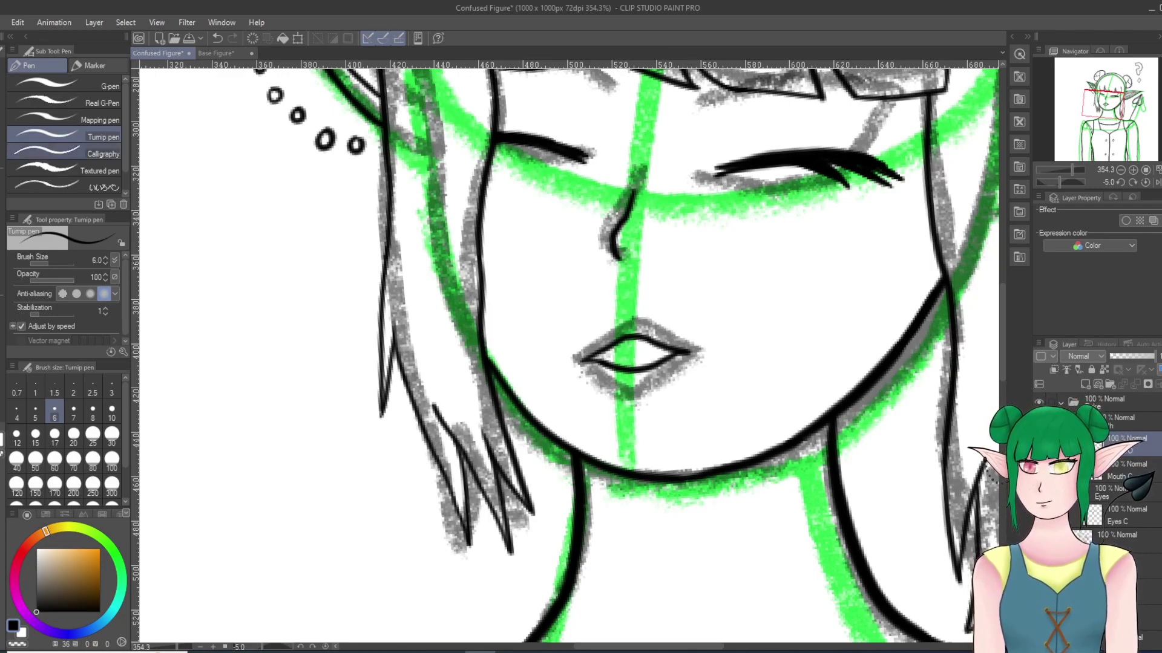
key("m")
left_click_drag(553, 374, 702, 318)
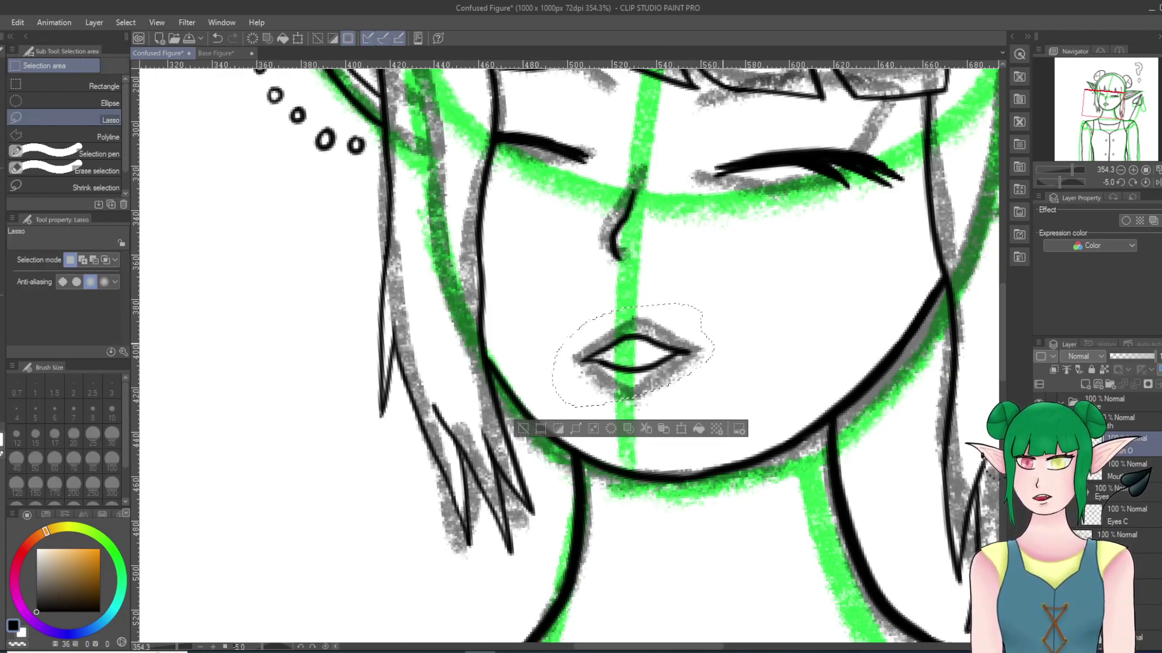
key("ctrl+t")
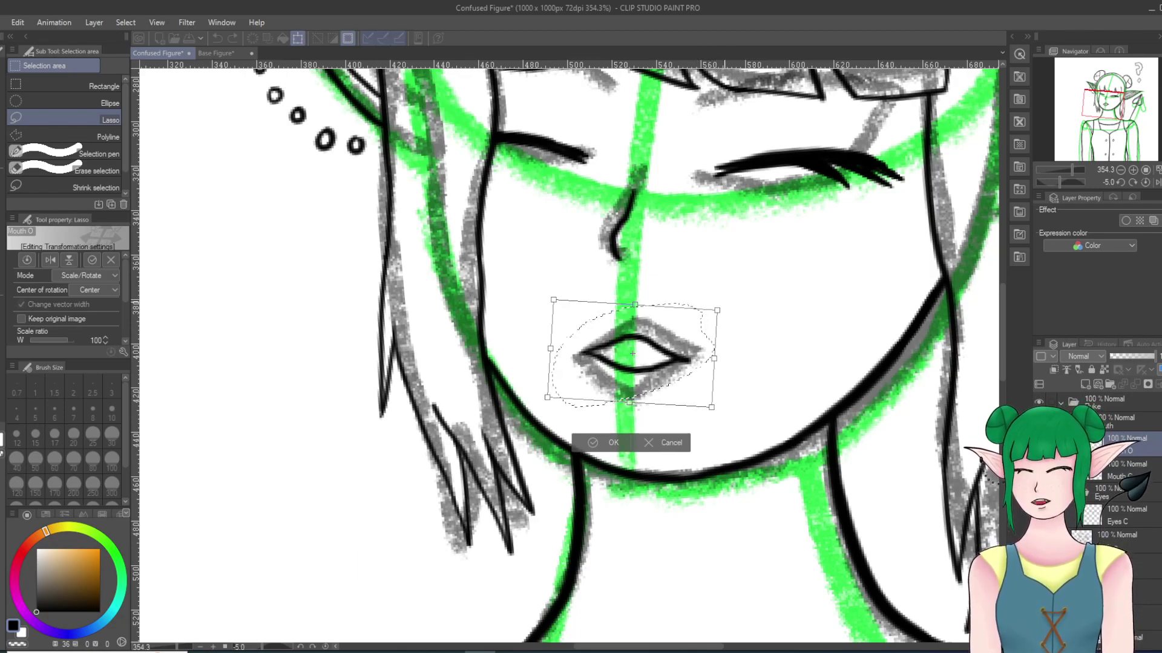
left_click_drag(667, 357, 658, 359)
left_click_drag(706, 403, 725, 416)
left_click_drag(661, 375, 652, 369)
left_click_drag(716, 409, 726, 416)
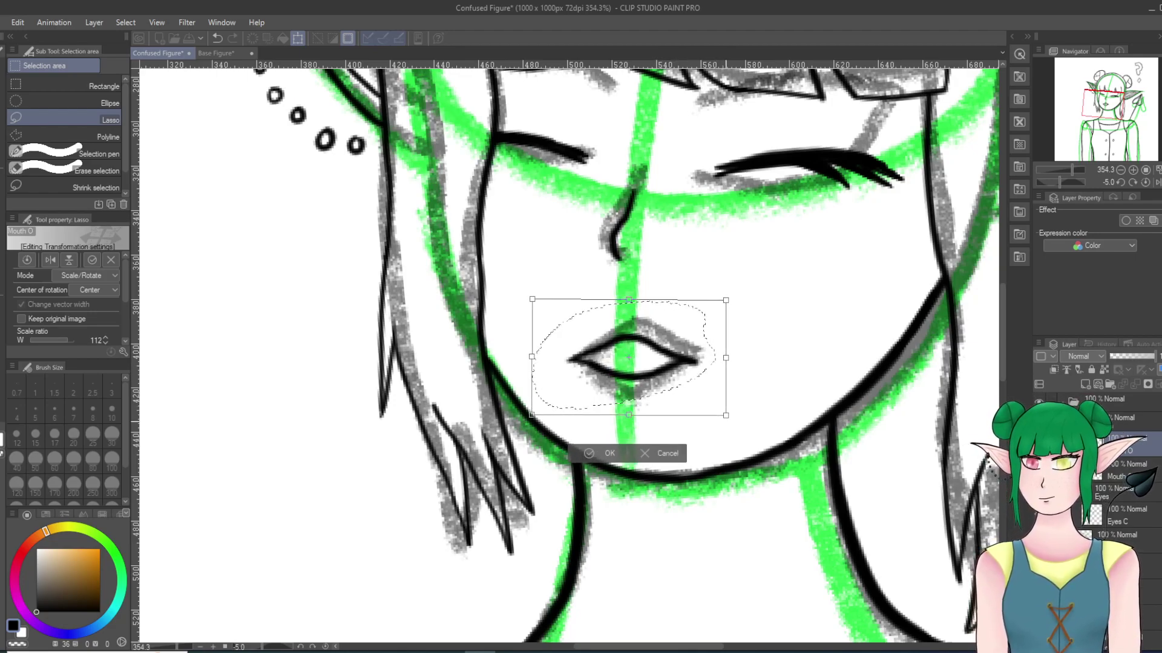
left_click_drag(660, 368, 651, 369)
left_click(611, 450)
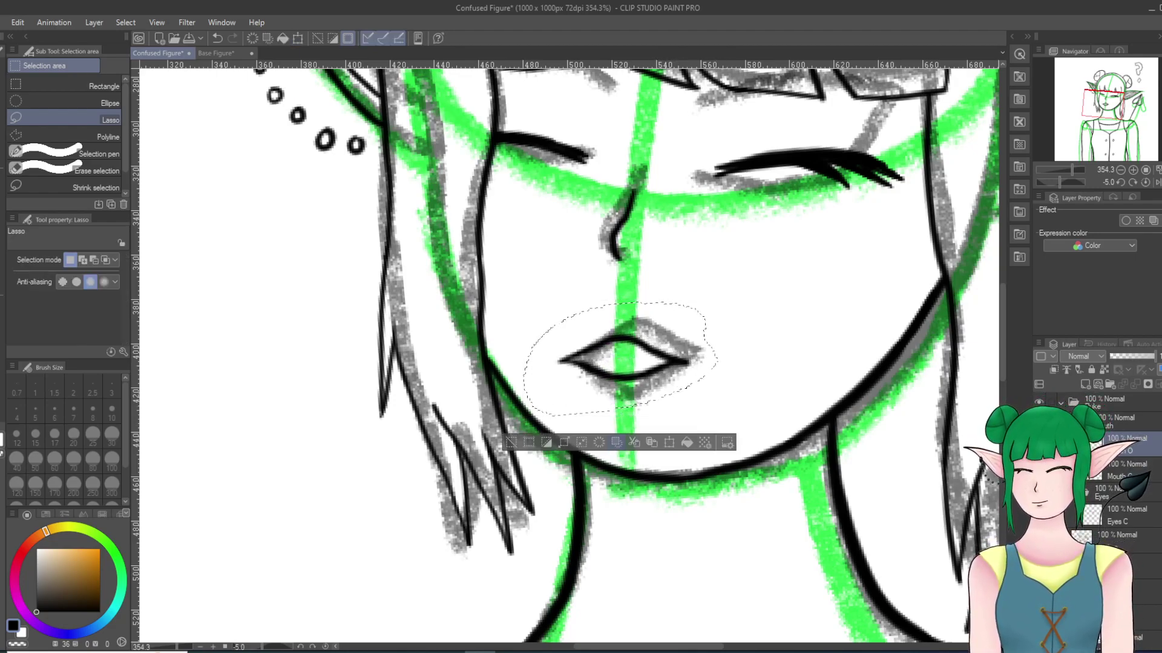
key("p")
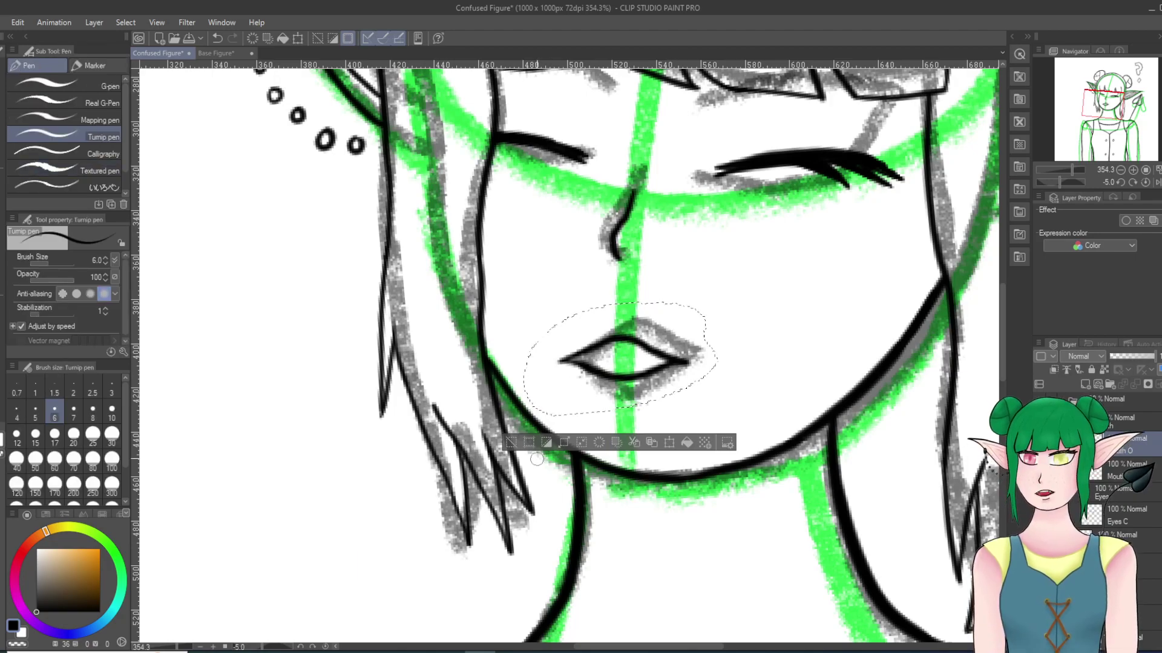
key("ctrl+d")
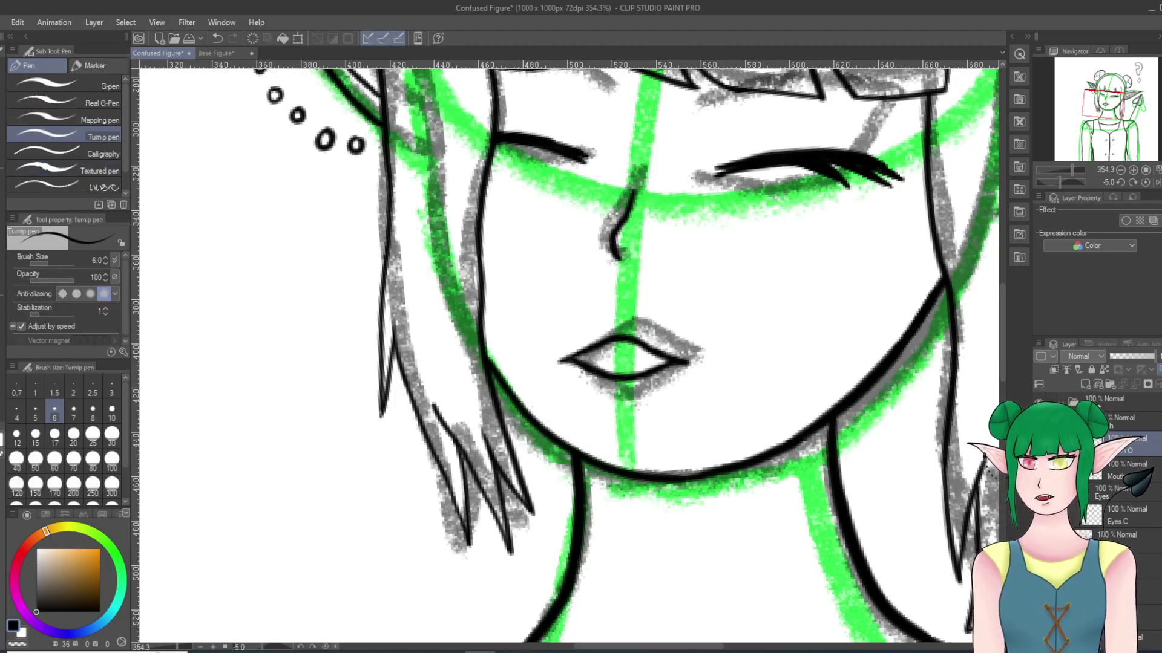
Step: Soften the pointed corners of the open mouth with the Soft eraser at size 3
key("e")
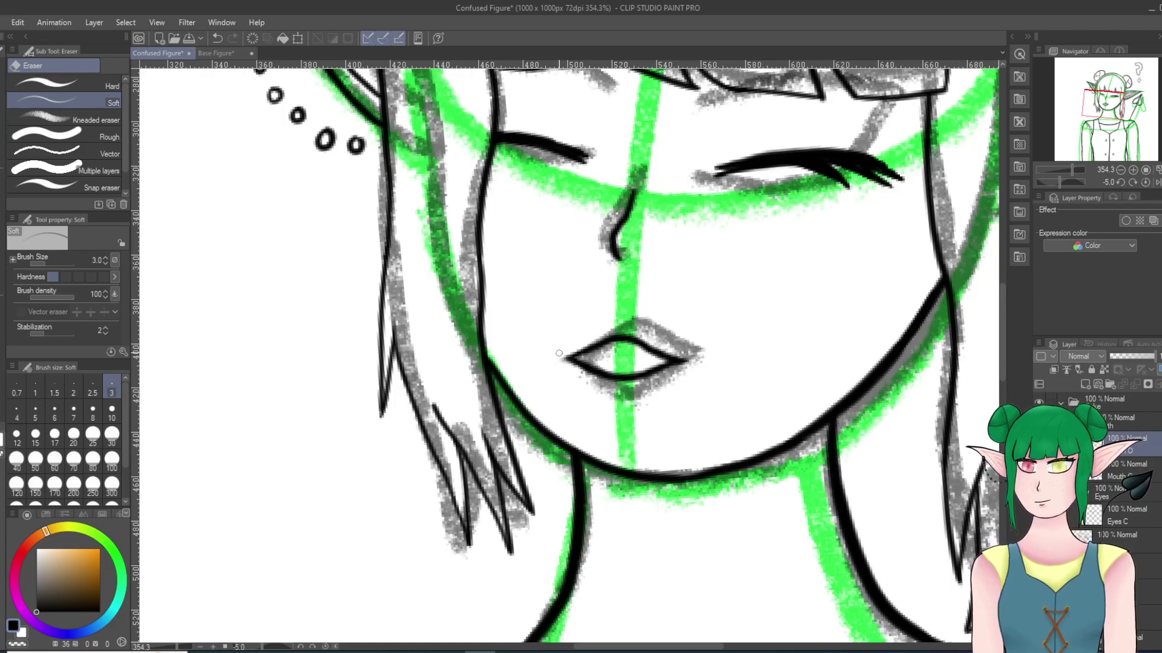
scroll(559, 353, "up", 4)
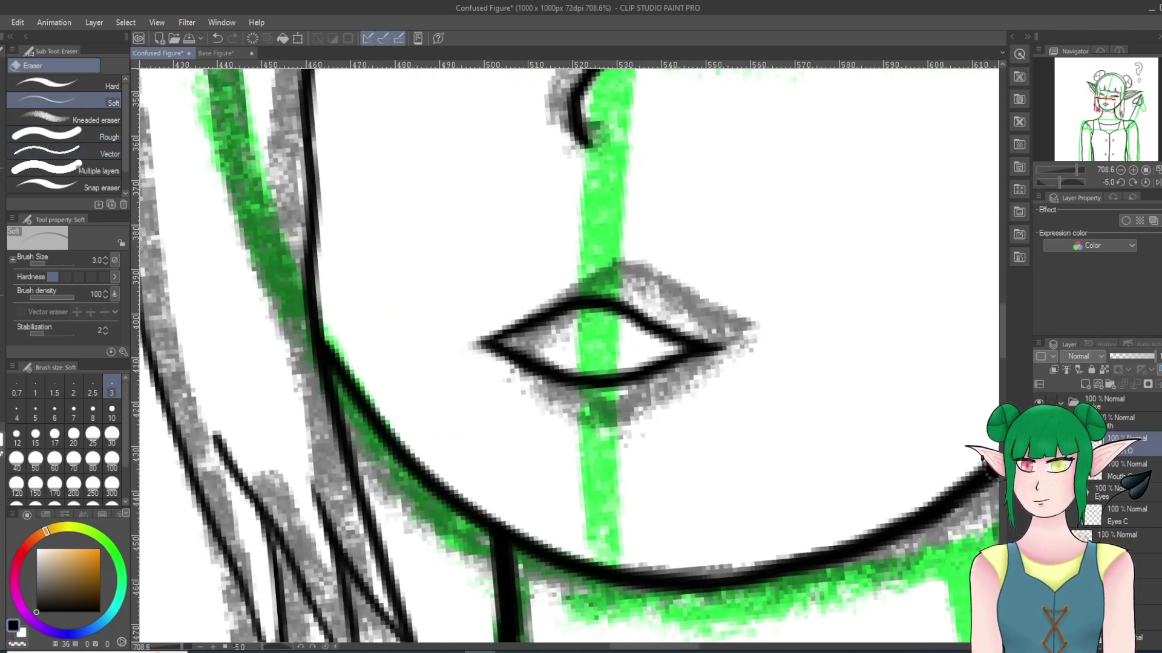
Step: Lasso the open mouth and nudge it slightly down and away from the beaded ear's side
key("m")
left_click_drag(726, 281, 692, 271)
mouse_move(787, 245)
left_mouse_down()
mouse_move(392, 363)
mouse_move(708, 209)
mouse_move(675, 199)
left_mouse_up()
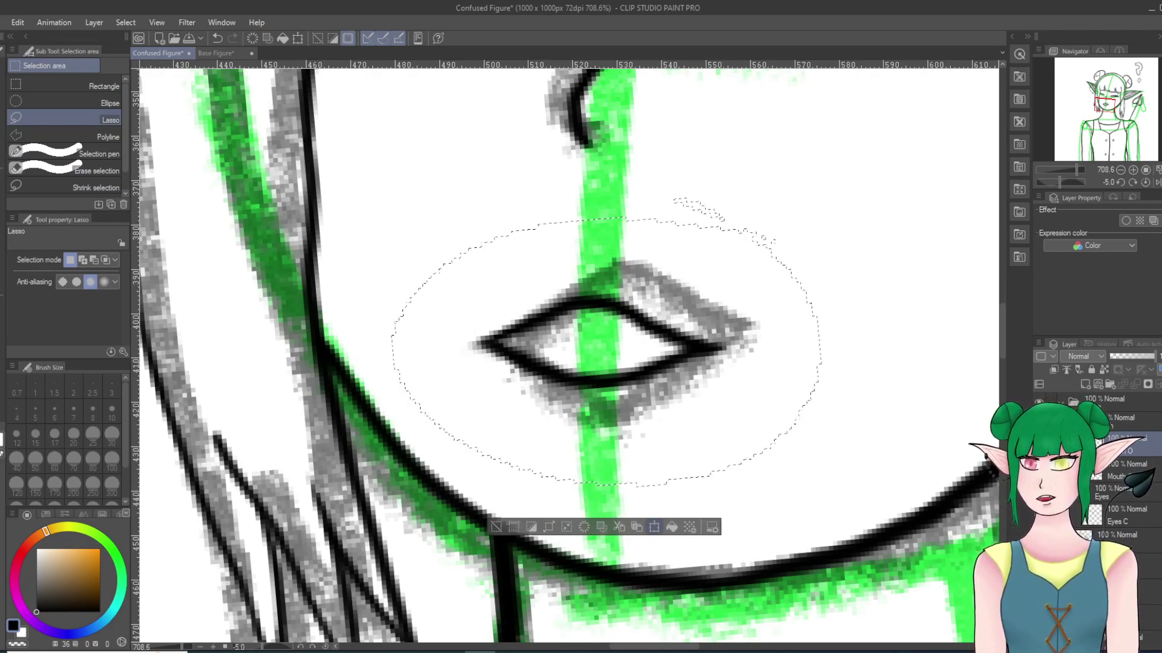
left_click(654, 527)
left_click_drag(617, 387, 627, 391)
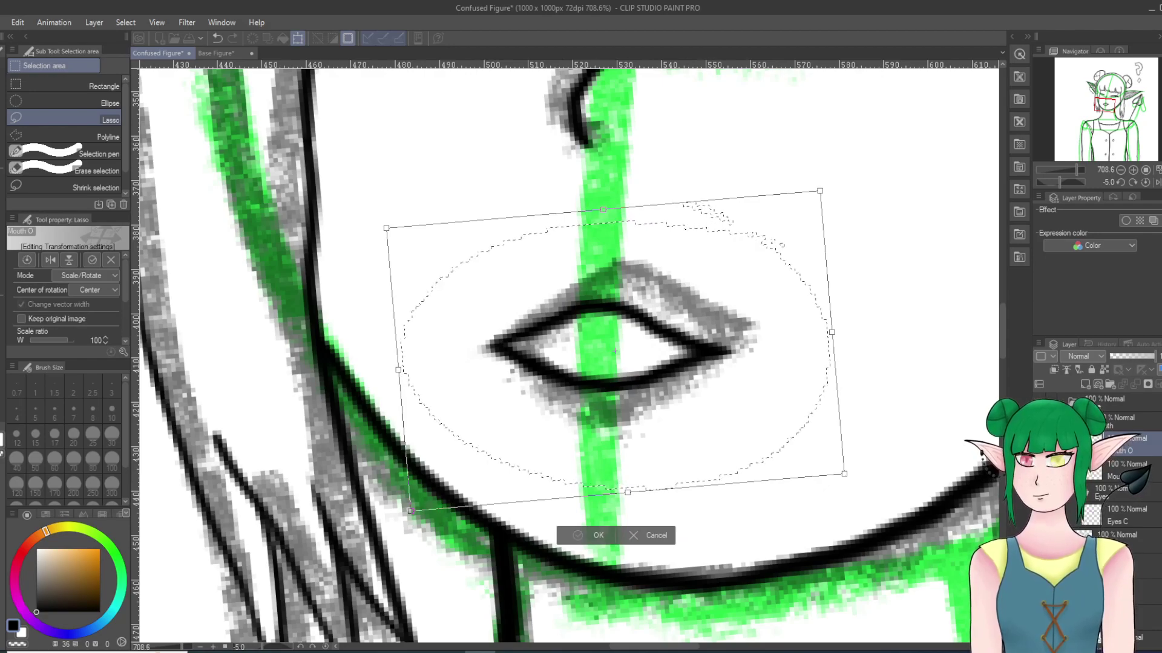
key("Return")
key("p")
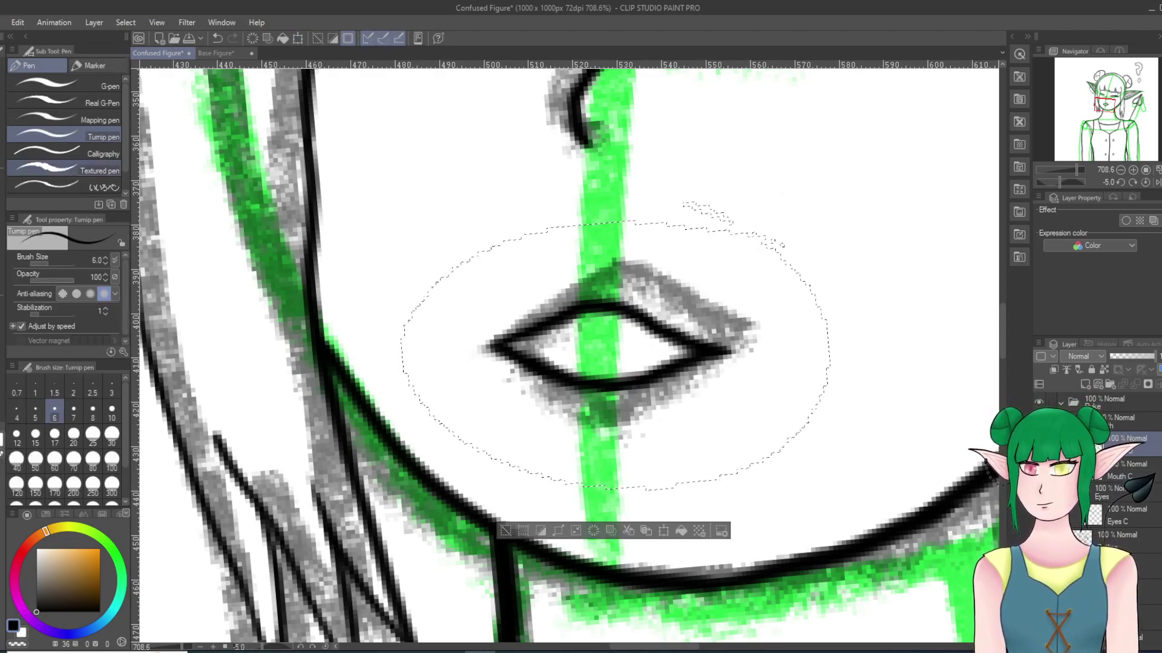
key("ctrl+d")
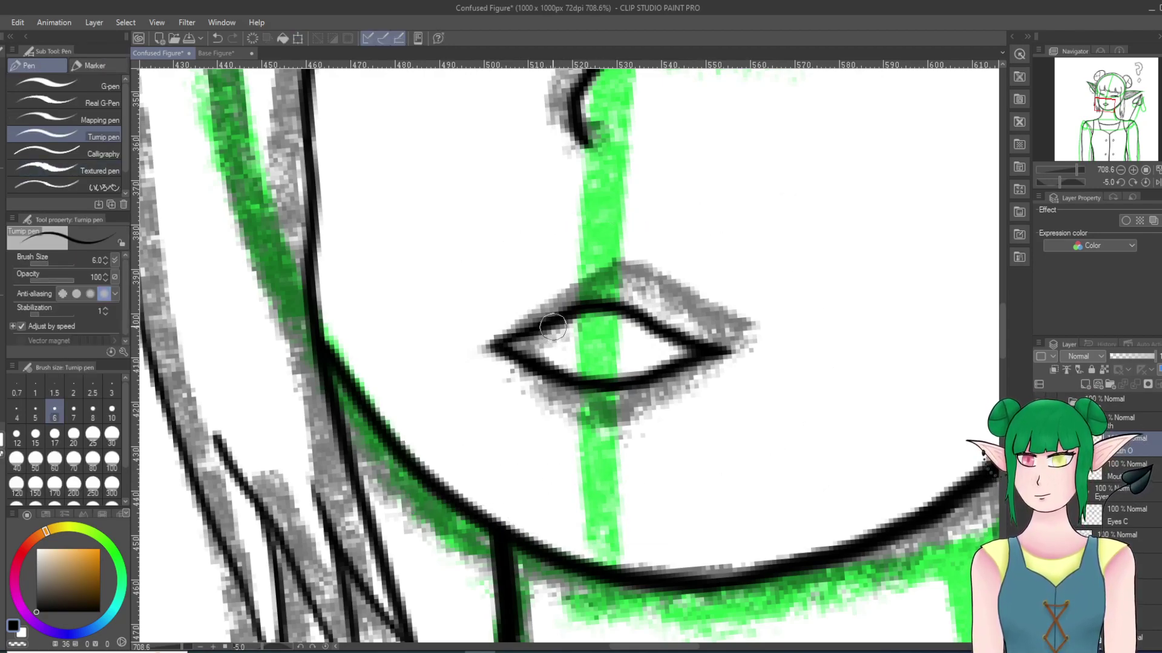
Step: Try a thin teeth line across the inside of the open mouth, just below the upper lip
left_click_drag(564, 334, 614, 345)
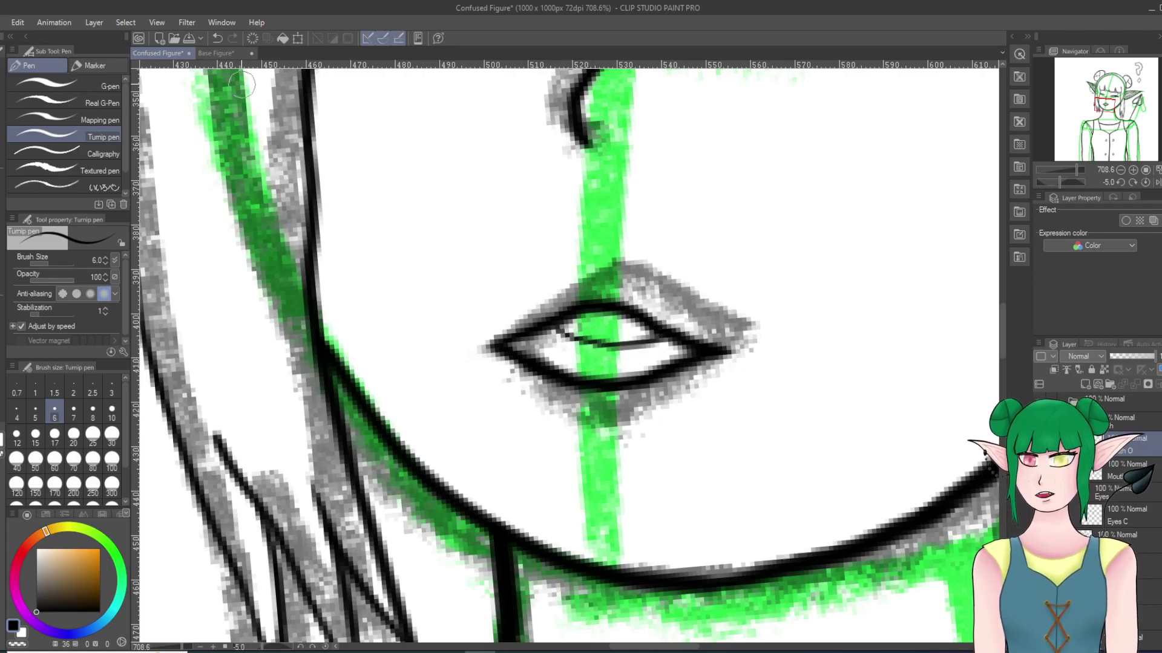
left_click(218, 38)
left_click_drag(552, 332, 665, 338)
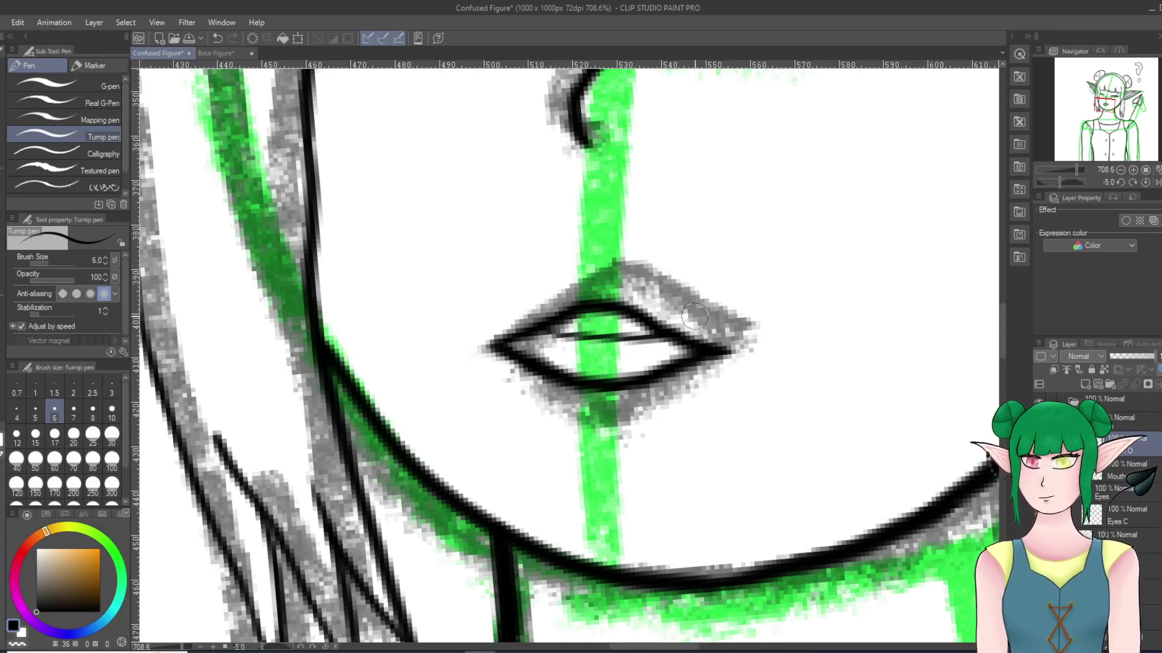
scroll(726, 346, "down", 5)
scroll(725, 346, "down", 2)
scroll(692, 345, "up", 7)
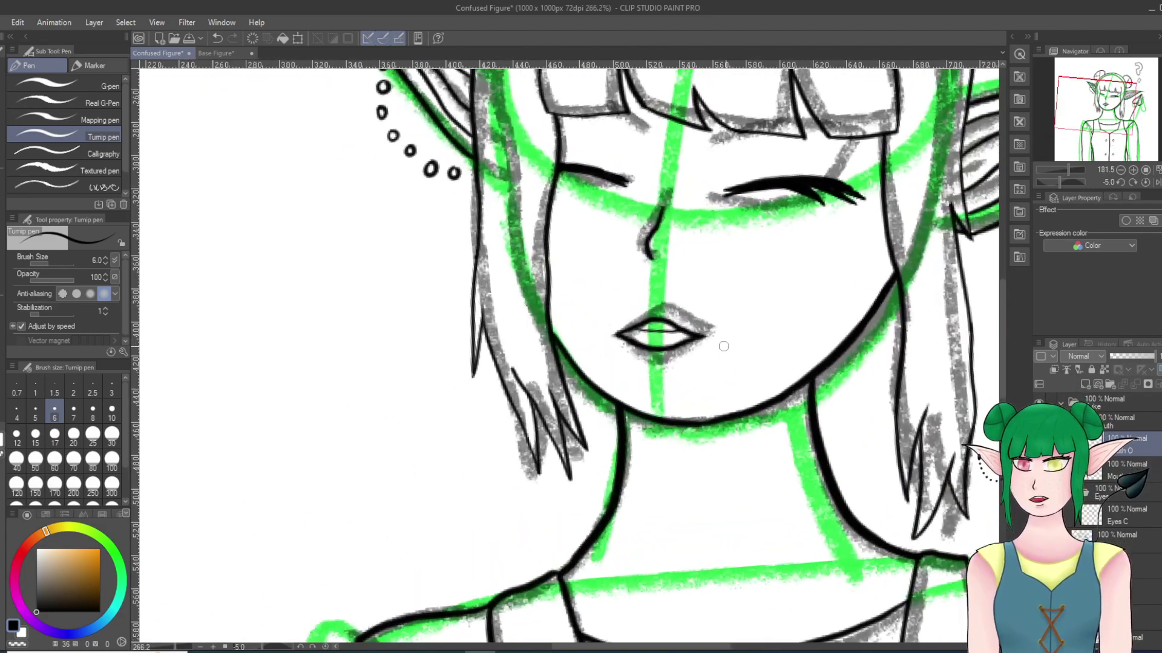
scroll(690, 343, "up", 3)
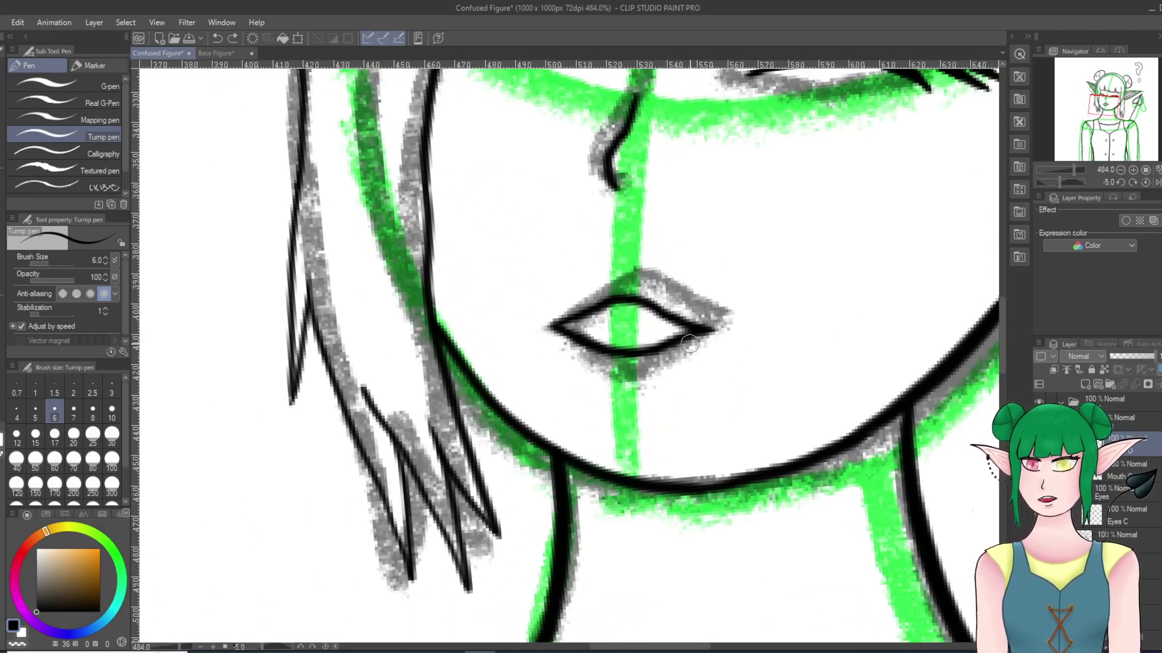
left_click_drag(593, 312, 672, 317)
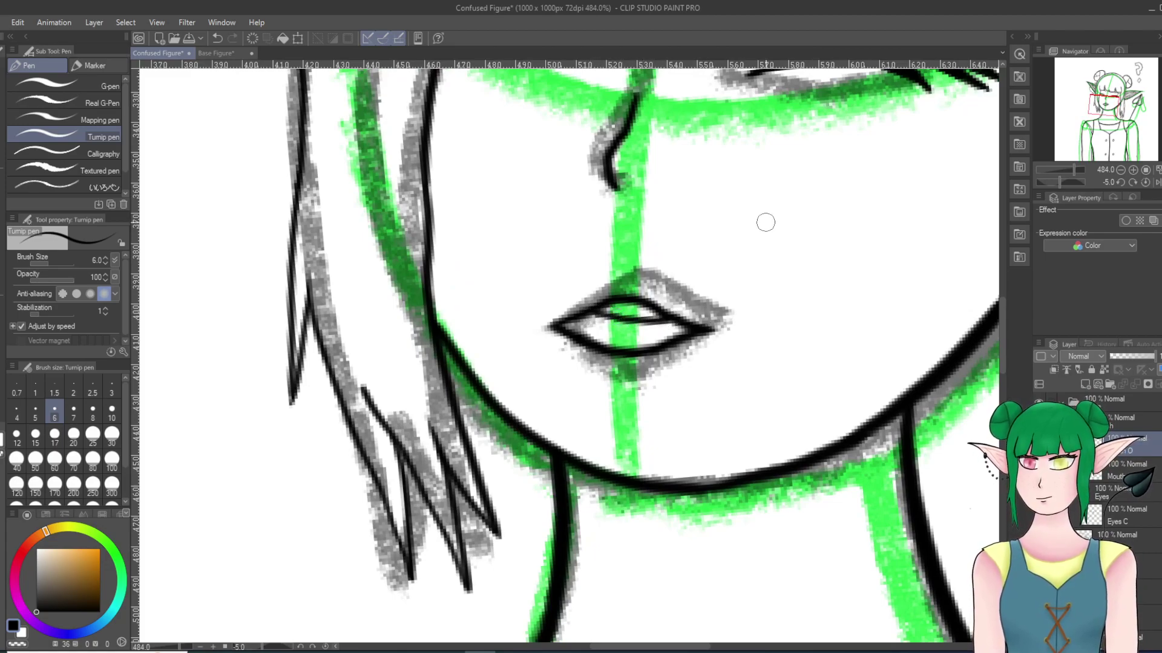
key("ctrl+z")
scroll(853, 230, "down", 4)
scroll(814, 378, "up", 6)
scroll(637, 308, "down", 11)
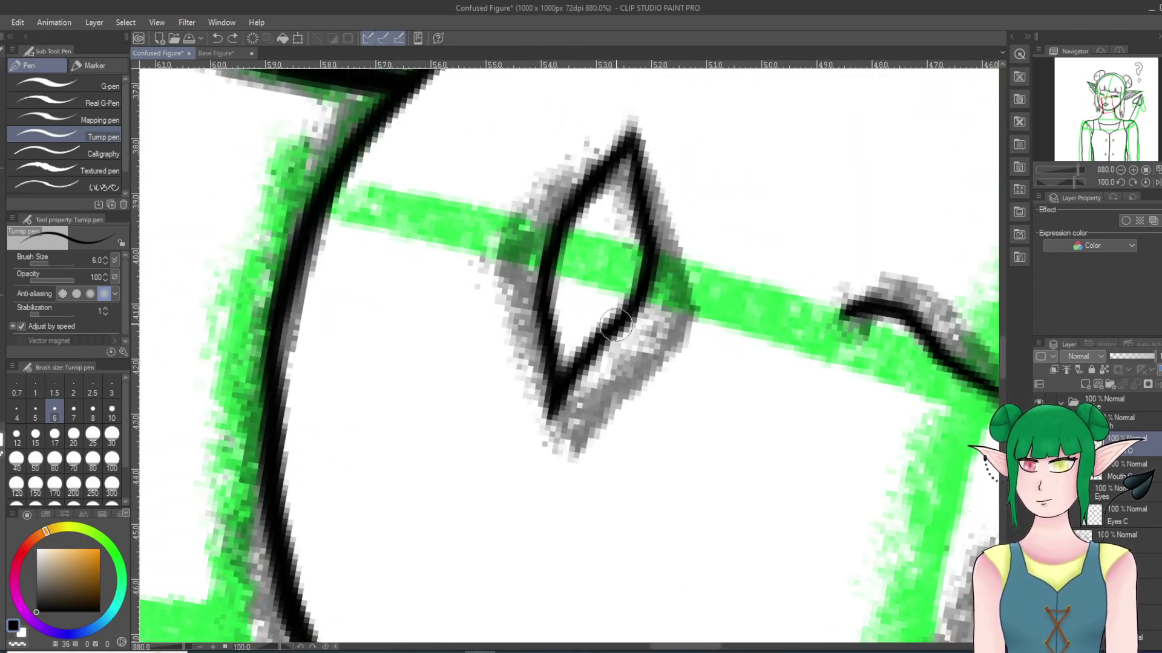
left_click_drag(613, 321, 636, 233)
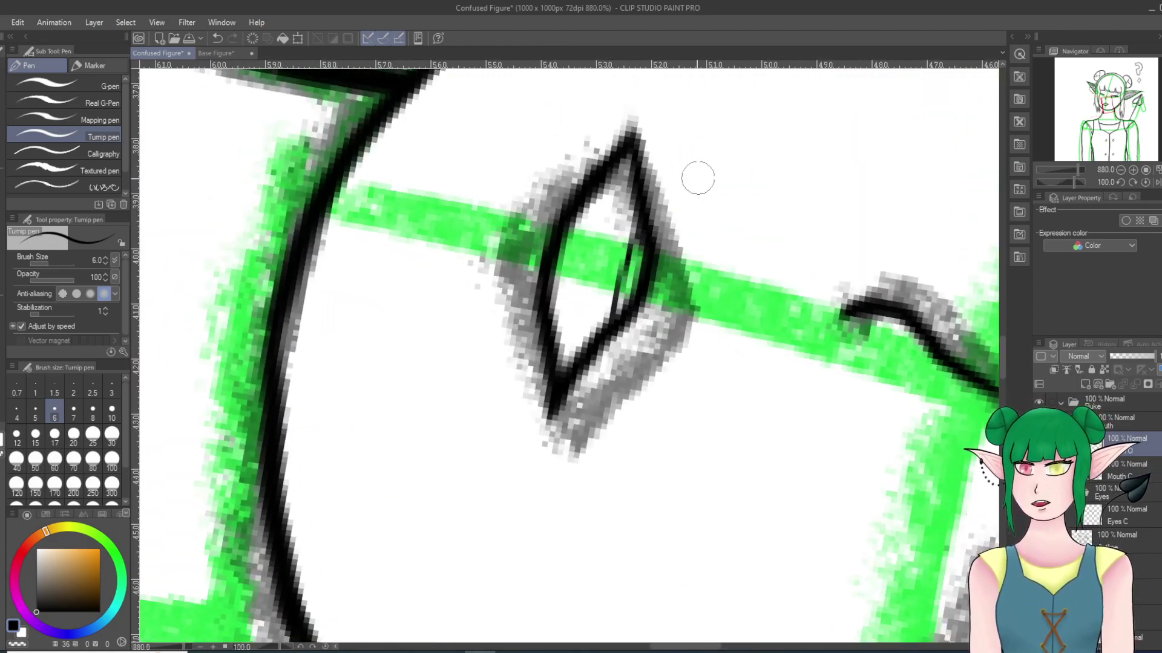
key("ctrl+z")
left_click(112, 391)
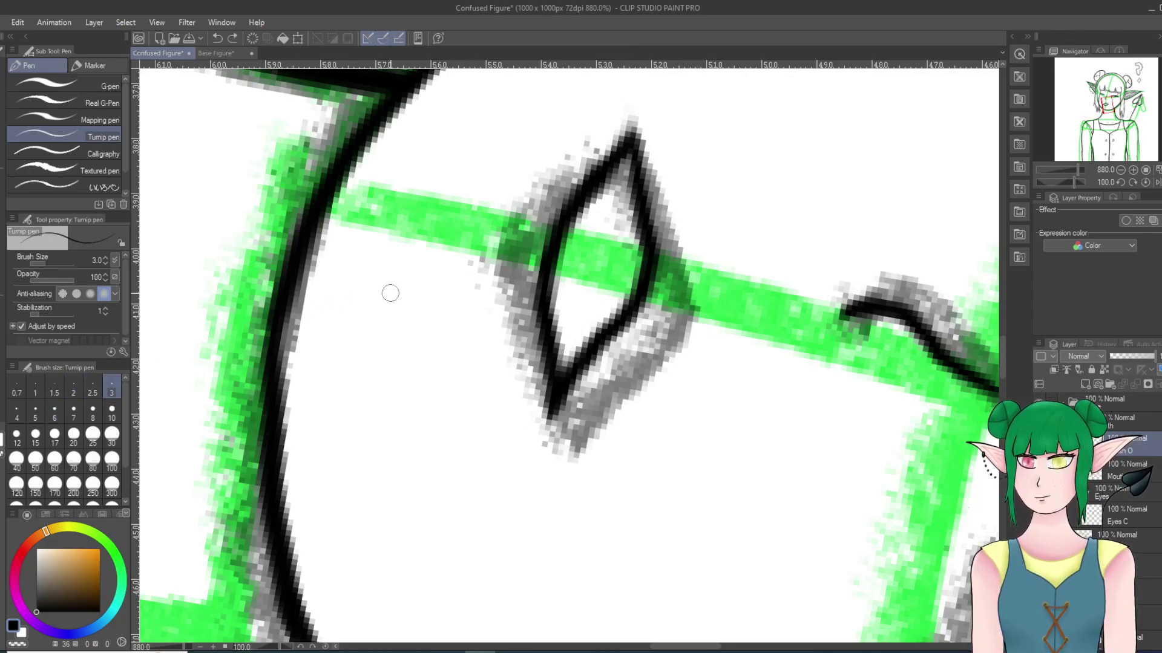
mouse_move(600, 332)
left_mouse_down()
mouse_move(635, 200)
mouse_move(610, 319)
left_mouse_up()
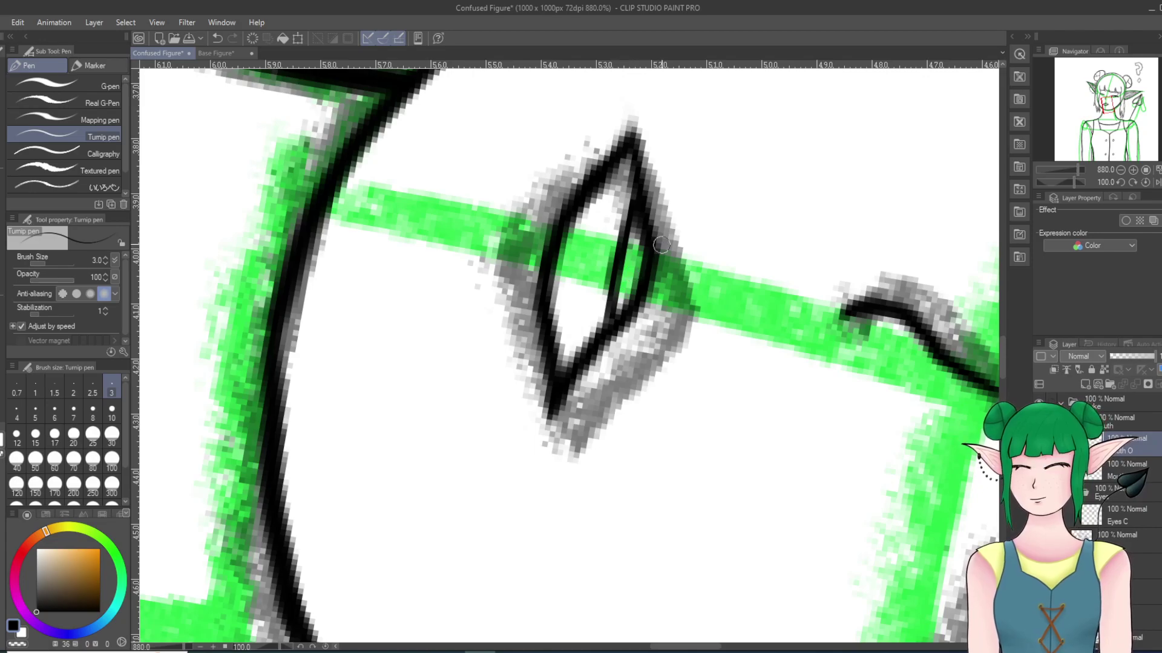
key("ctrl+z")
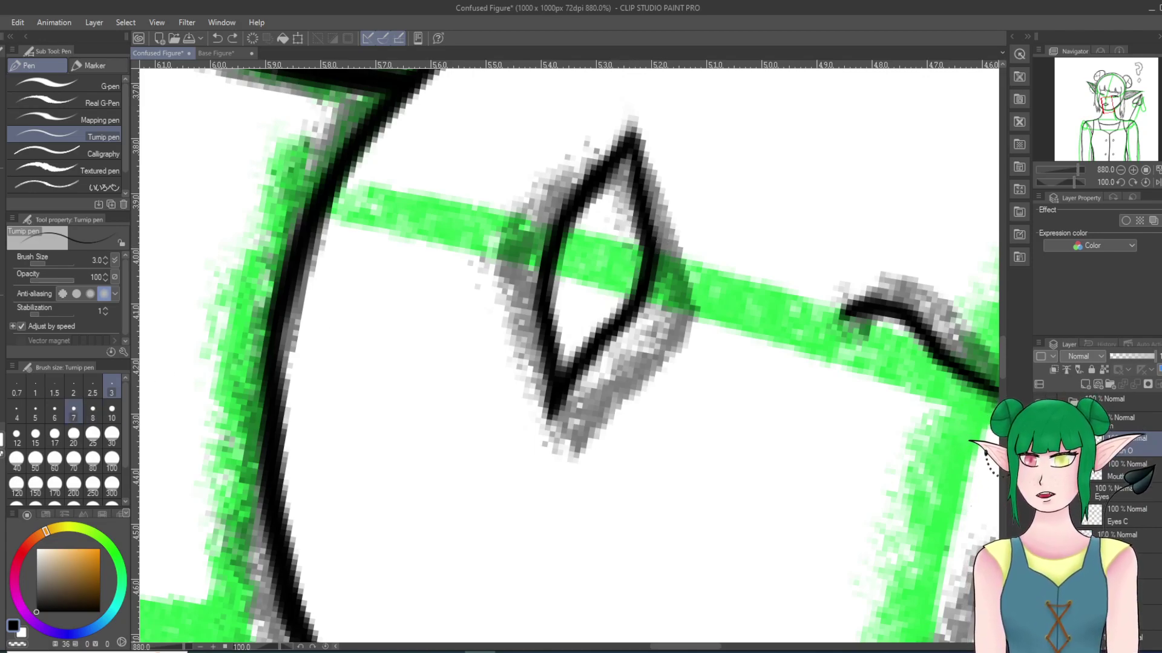
Step: Ink a thin teeth line below the upper lip and a small fang at the mouth corner opposite the beaded ear, with the Turnip pen at size 6
left_click(54, 412)
left_click_drag(601, 334, 636, 180)
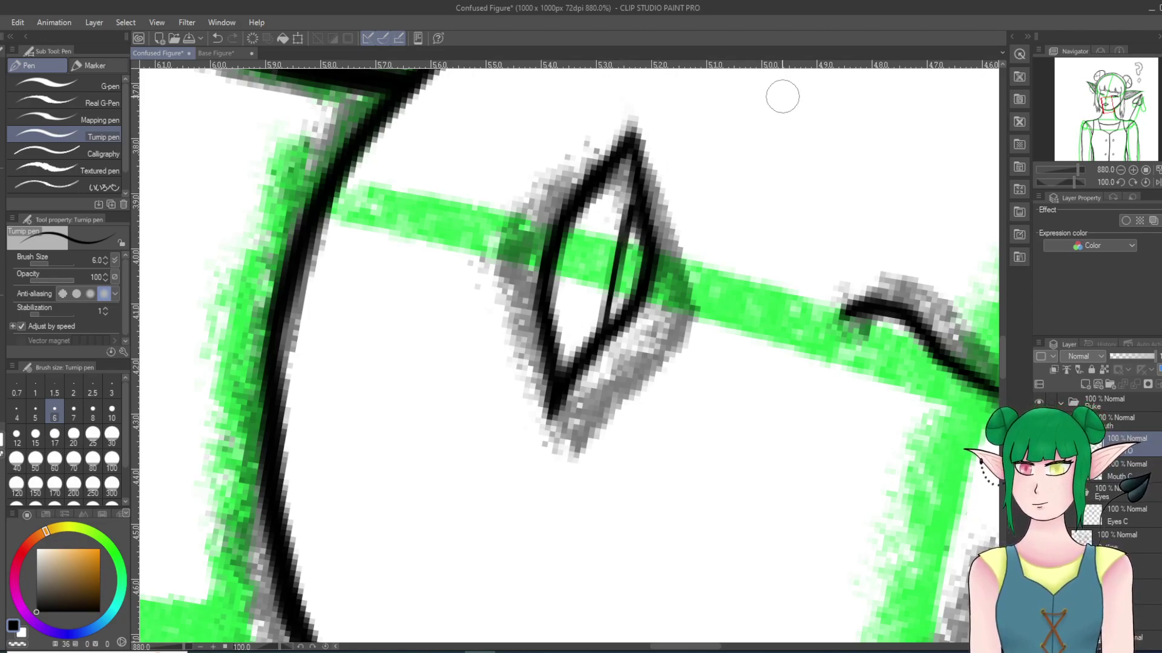
mouse_move(586, 332)
left_mouse_down()
mouse_move(572, 354)
mouse_move(581, 339)
left_mouse_up()
Step: Ink a matching small fang at the open mouth's corner on the beaded ear's side
scroll(729, 303, "down", 10)
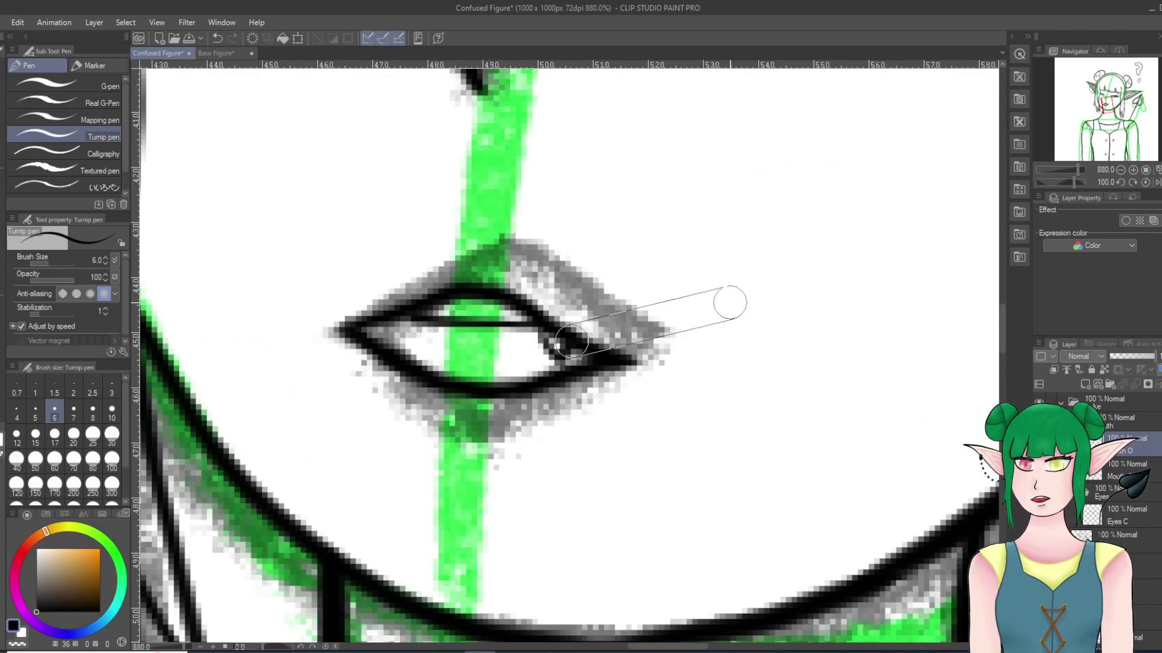
scroll(726, 302, "up", 2)
scroll(665, 354, "down", 8)
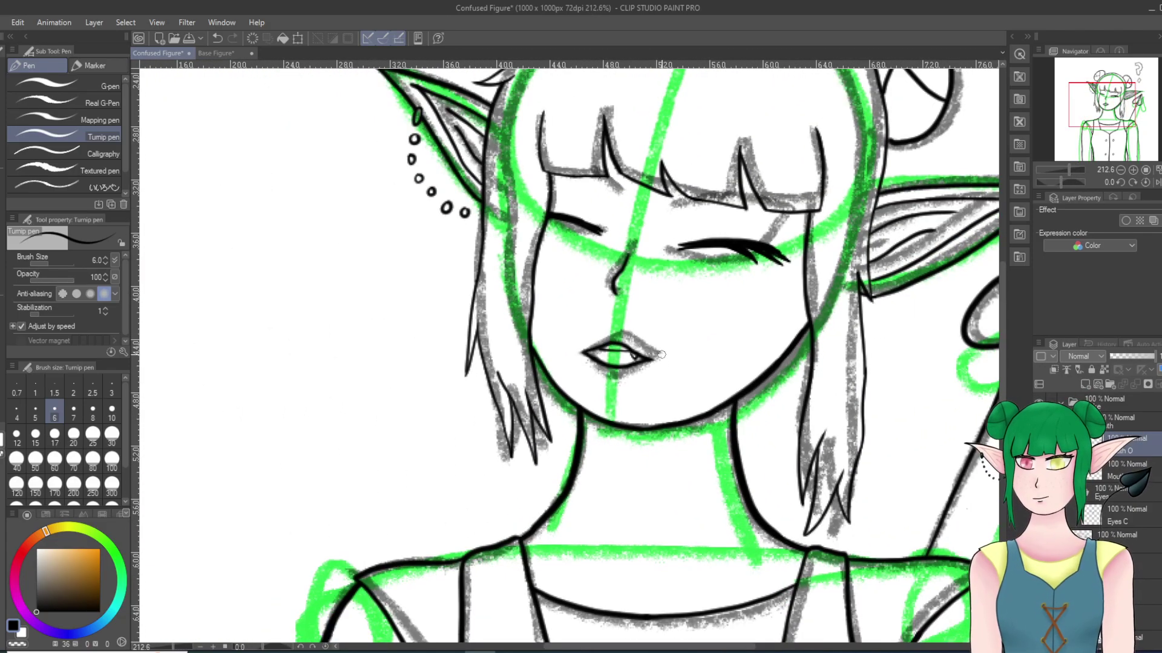
scroll(661, 353, "up", 10)
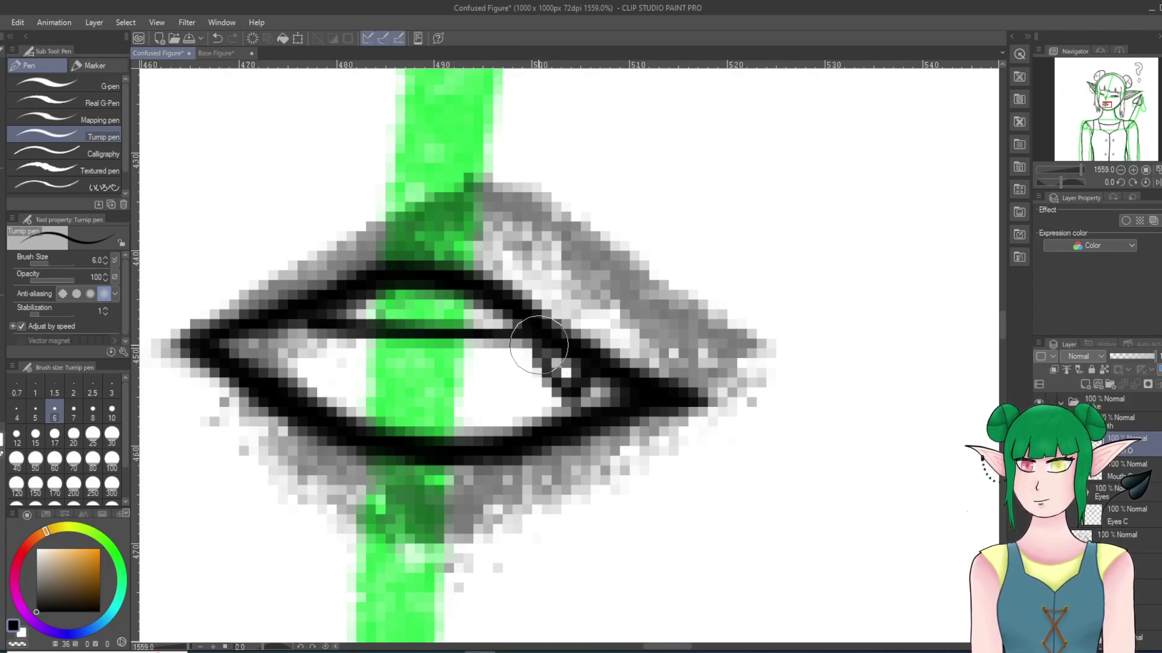
mouse_move(307, 328)
left_mouse_down()
mouse_move(279, 381)
mouse_move(259, 329)
left_mouse_up()
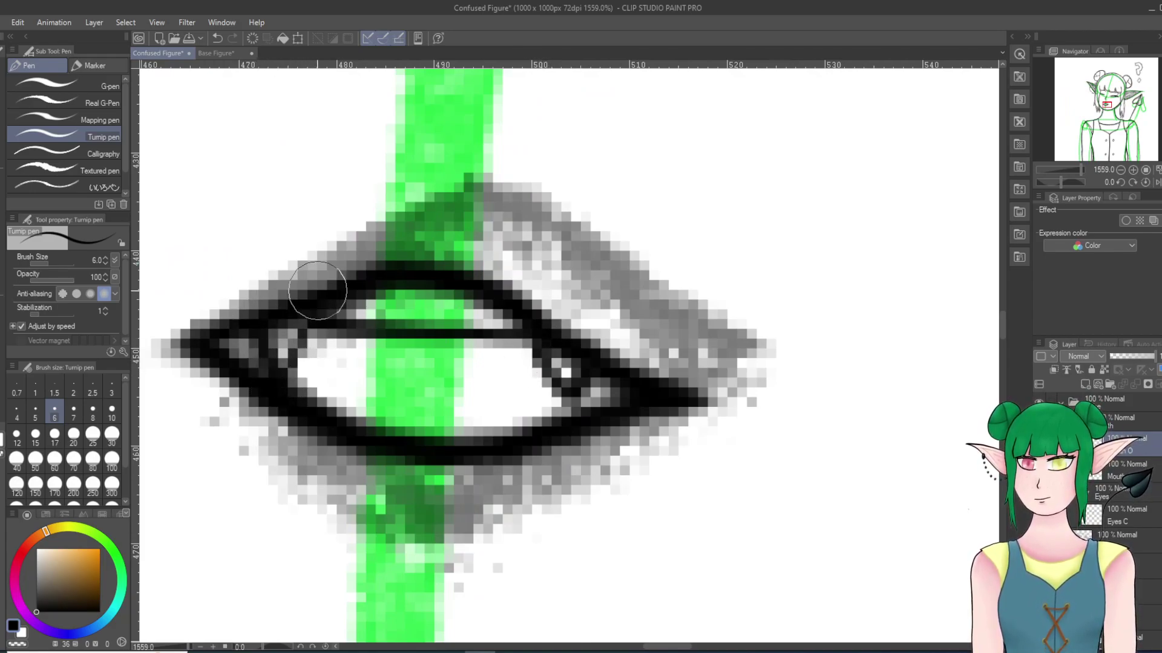
left_click(217, 38)
mouse_move(308, 327)
left_mouse_down()
mouse_move(276, 381)
mouse_move(258, 321)
mouse_move(272, 300)
left_mouse_up()
Step: Clean up the insides of both fangs with the Soft eraser at size 3, hiding the grey sketch to see the ink
key("e")
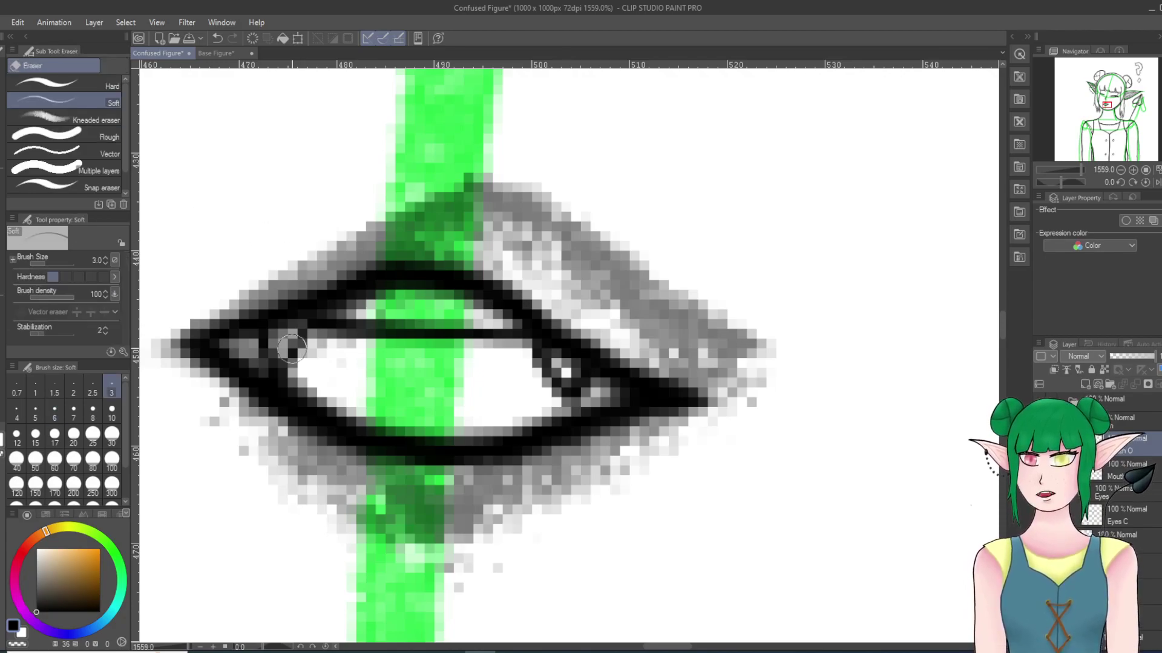
left_click_drag(248, 348, 270, 327)
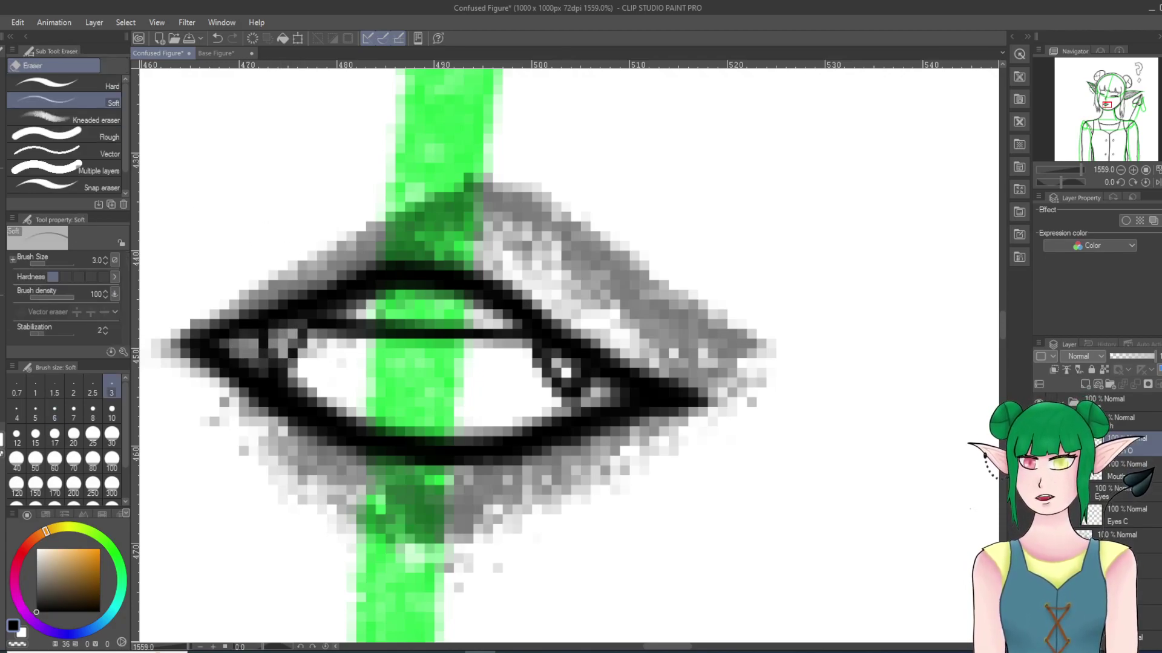
left_click(1039, 470)
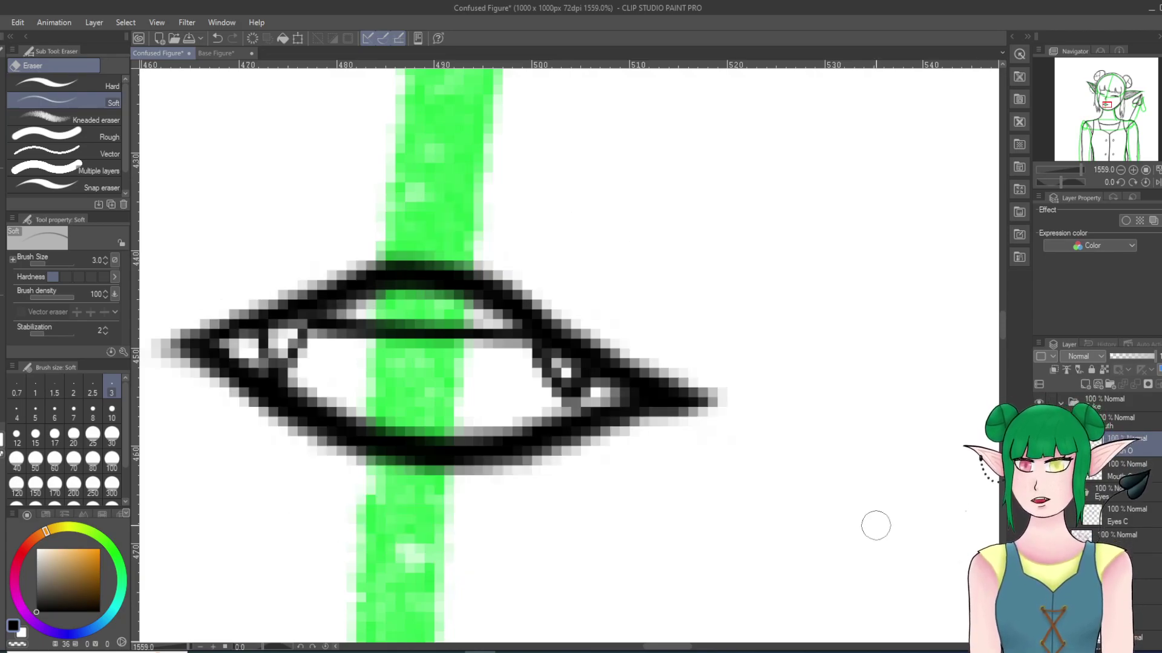
left_click_drag(558, 370, 563, 363)
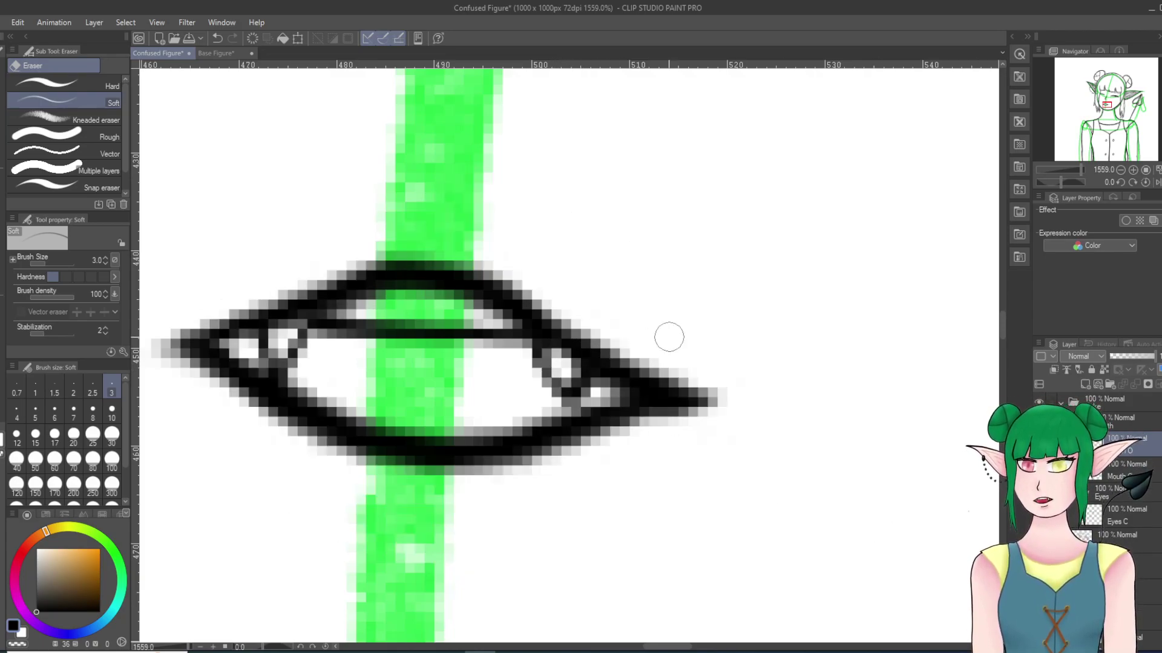
Step: Touch up the tip of the fang opposite the beaded ear with the Turnip pen at size 6
key("p")
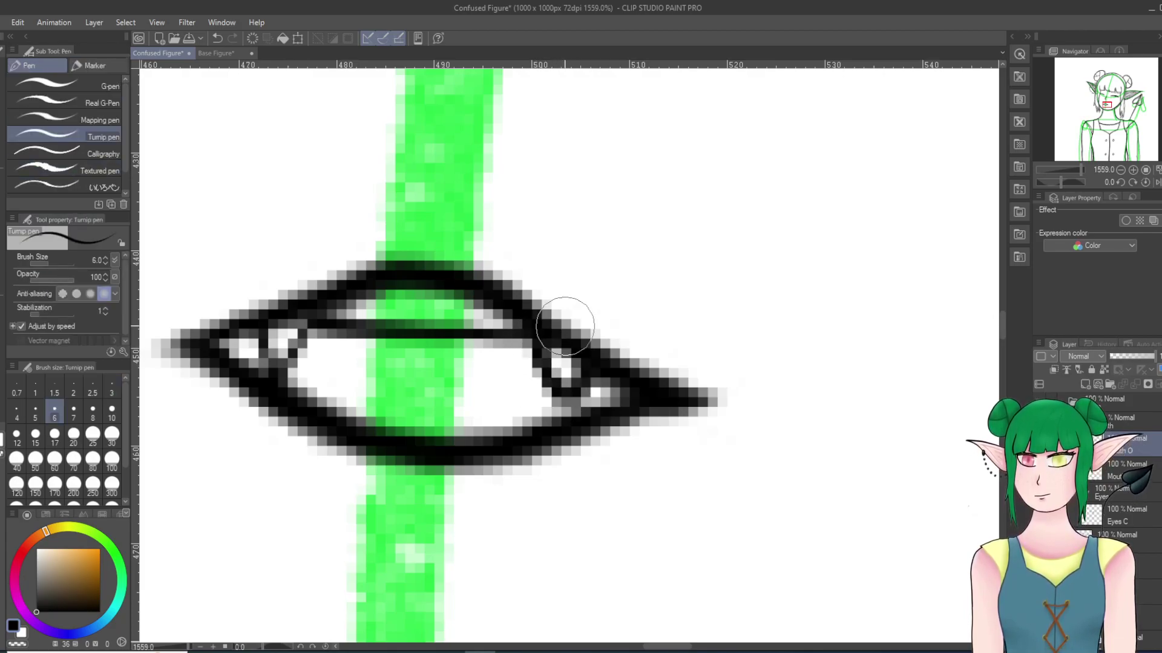
scroll(565, 326, "down", 6)
scroll(603, 301, "up", 6)
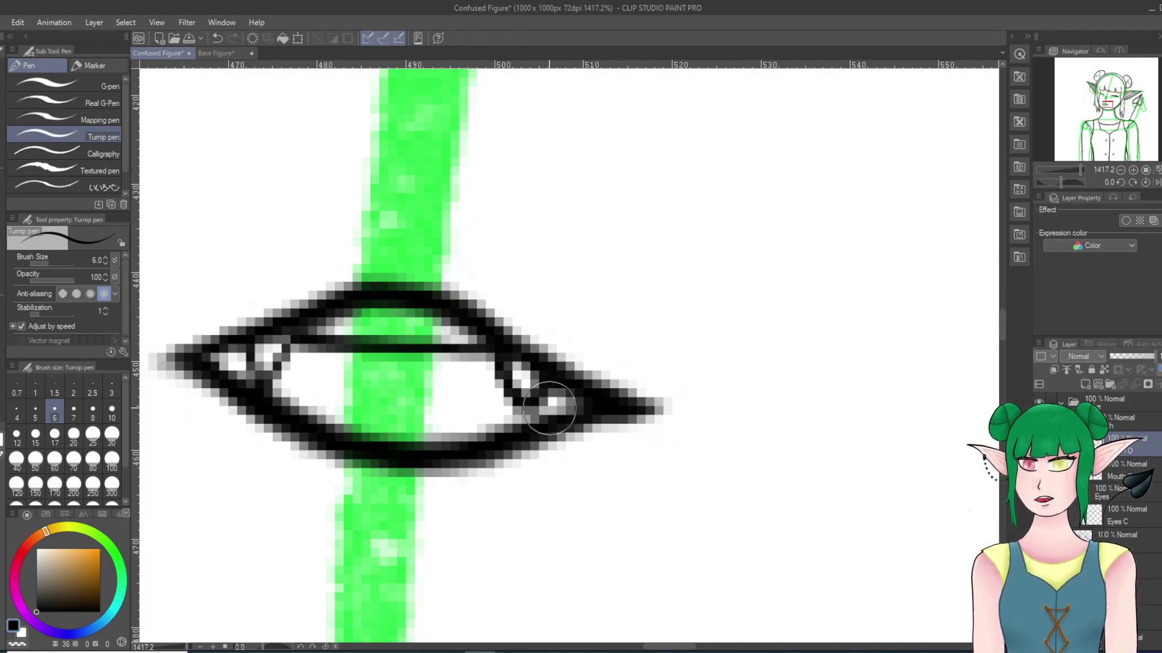
left_click_drag(524, 403, 530, 418)
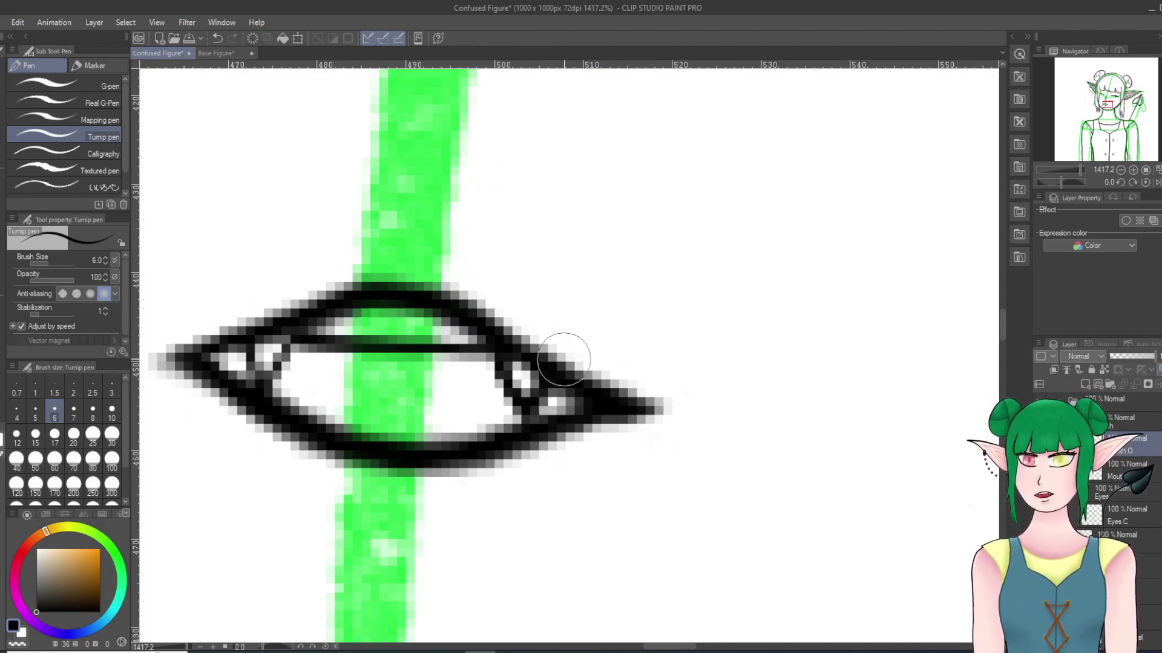
Step: Collapse the mouth layer folder and make the grey sketch visible again
scroll(565, 332, "down", 6)
scroll(626, 341, "down", 3)
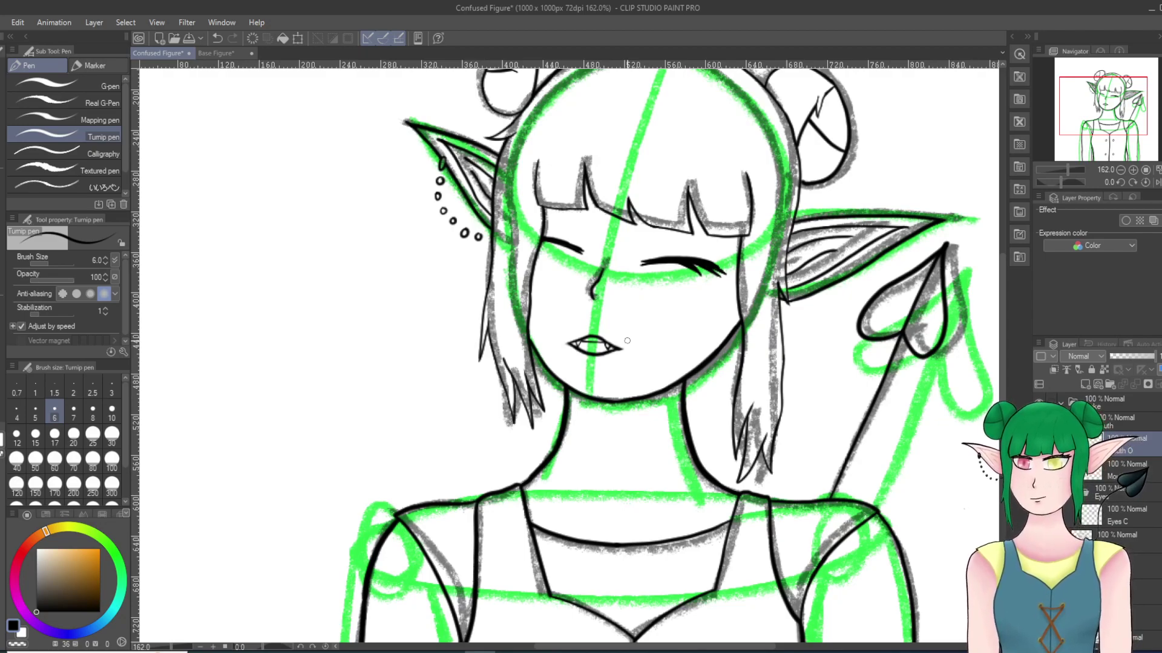
scroll(650, 336, "down", 2)
scroll(699, 319, "down", 2)
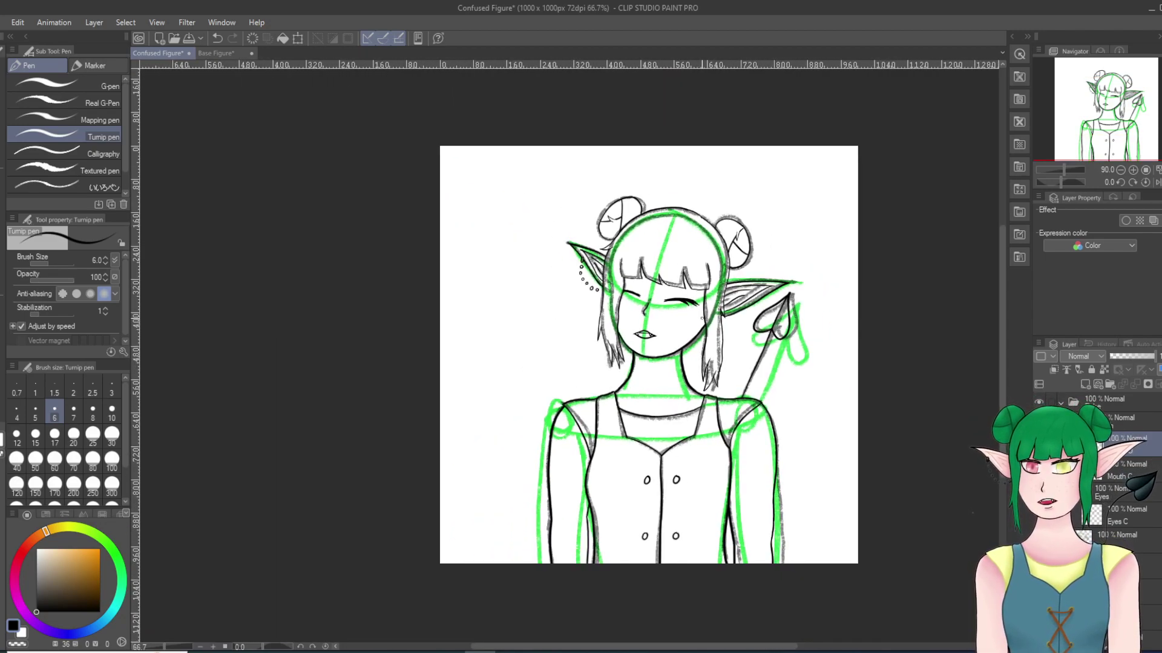
scroll(723, 337, "up", 4)
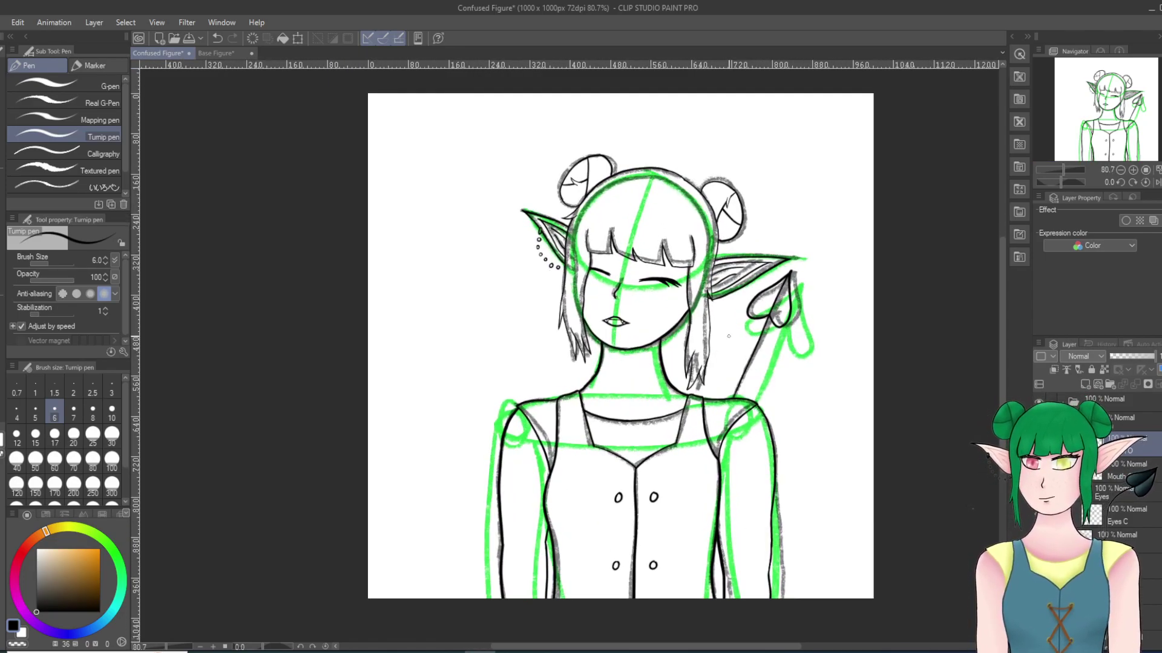
scroll(628, 234, "up", 3)
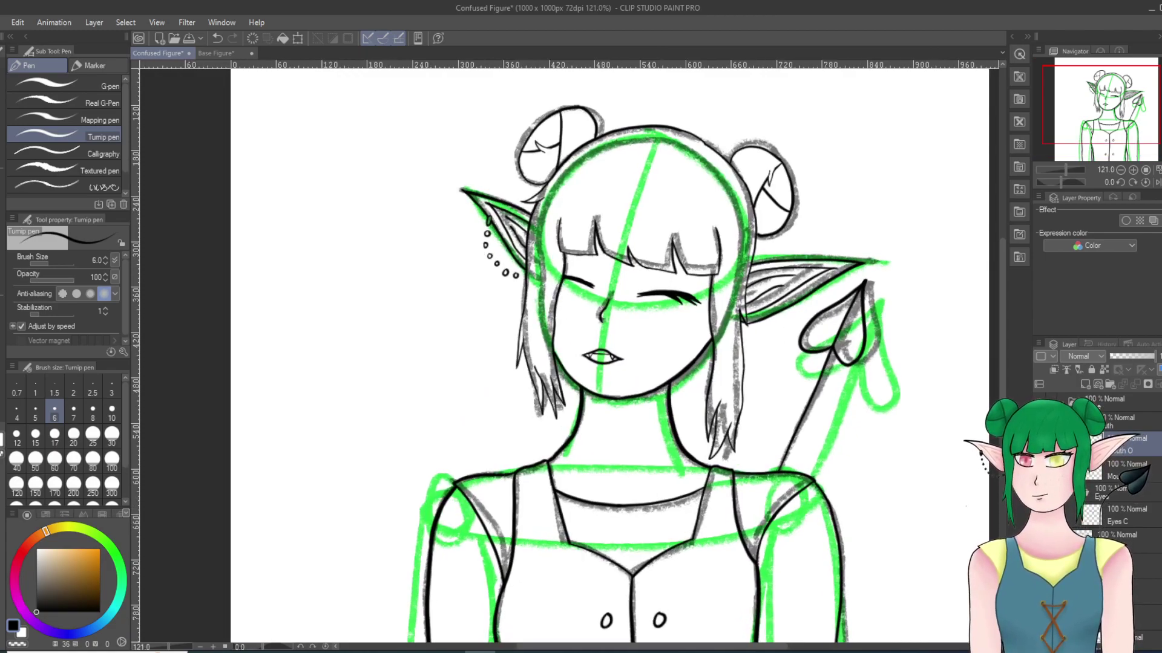
left_click(1073, 422)
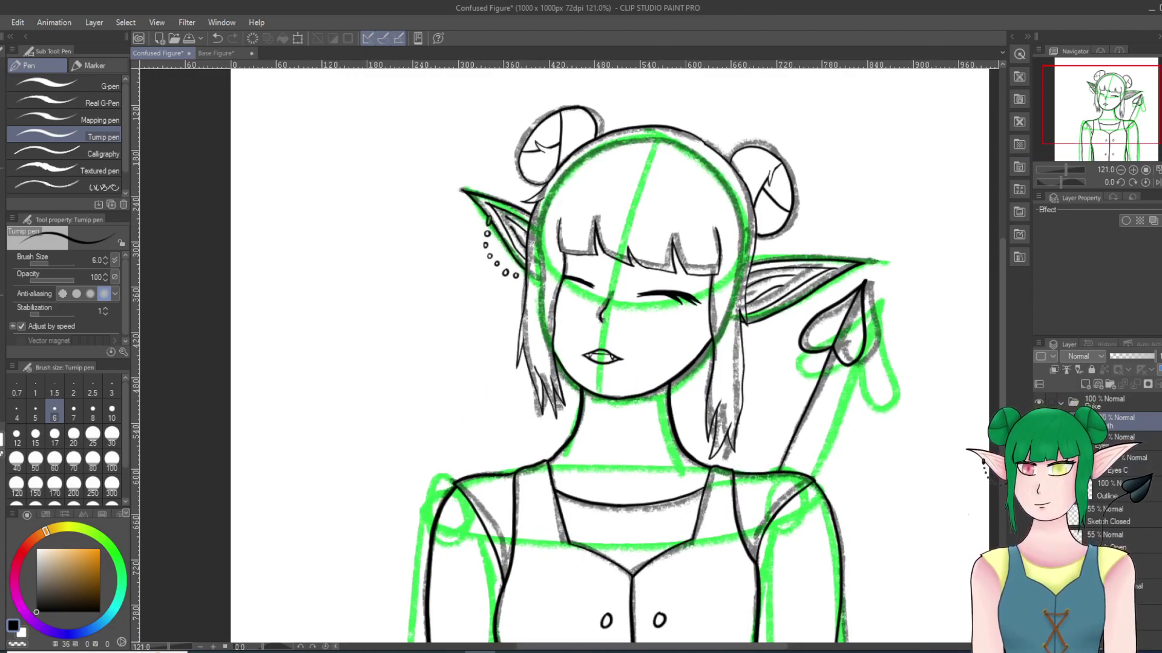
left_click(1039, 516)
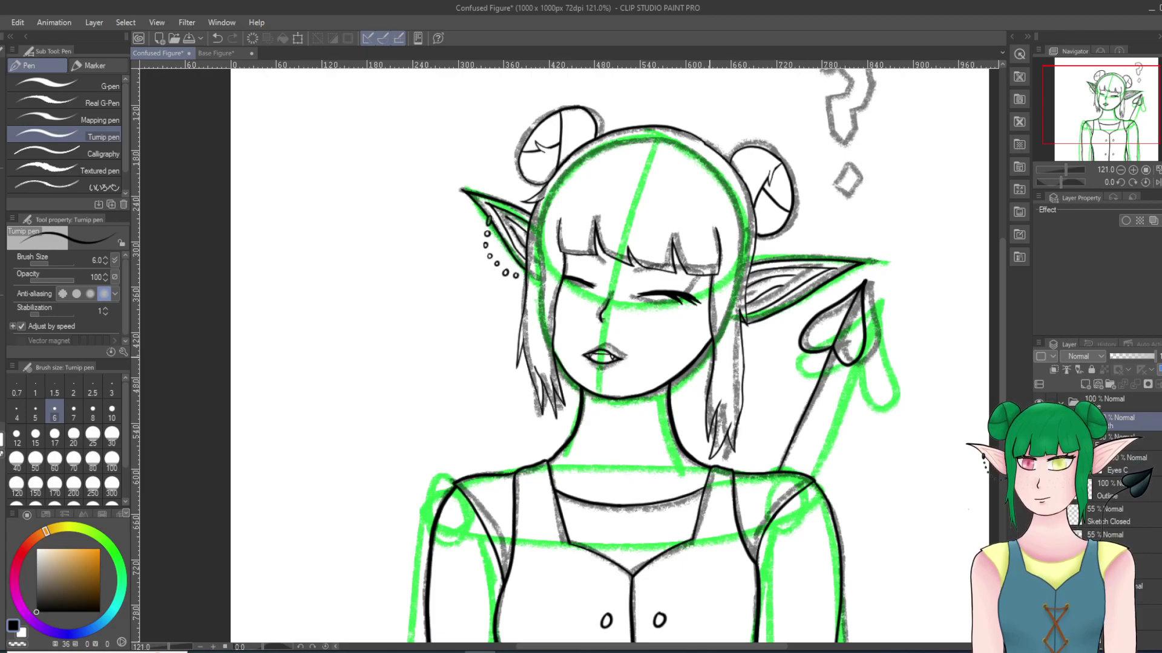
Step: Hide the inked closed eyes and add a new layer above Eyes C
scroll(680, 332, "up", 3)
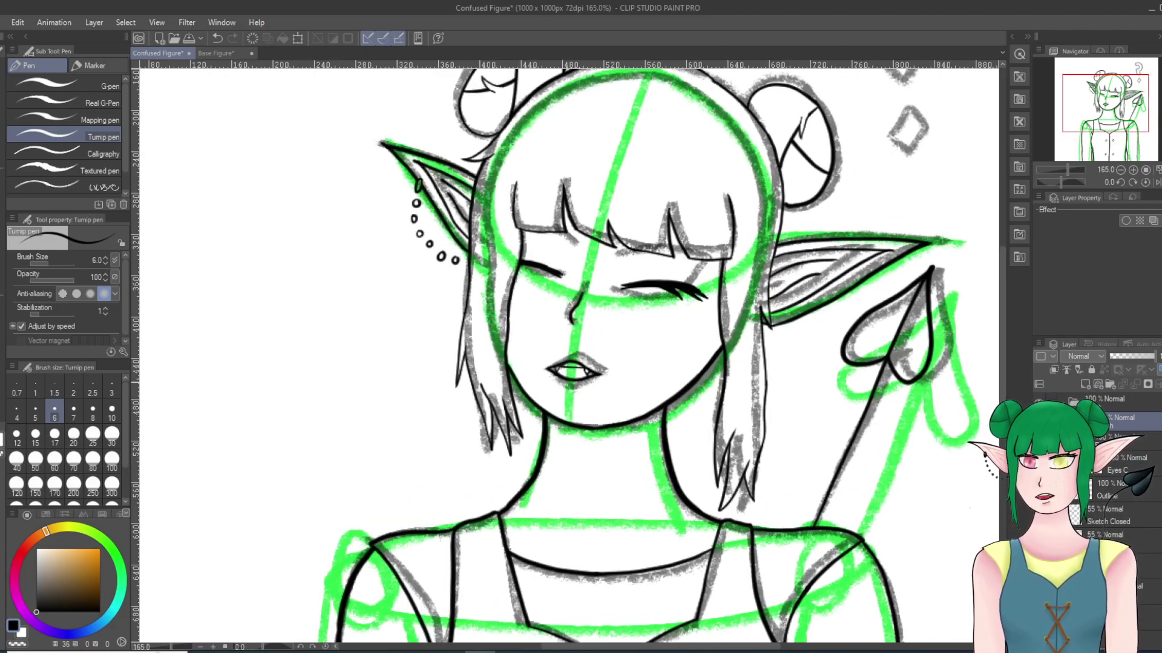
left_click(1039, 465)
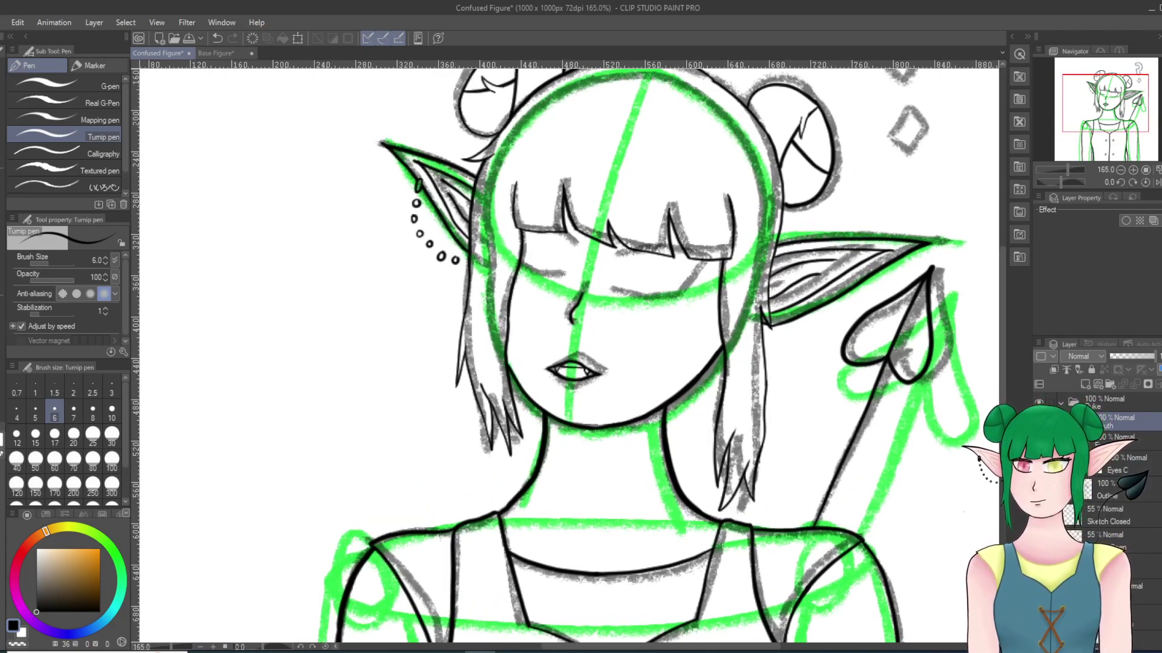
left_click(1085, 384)
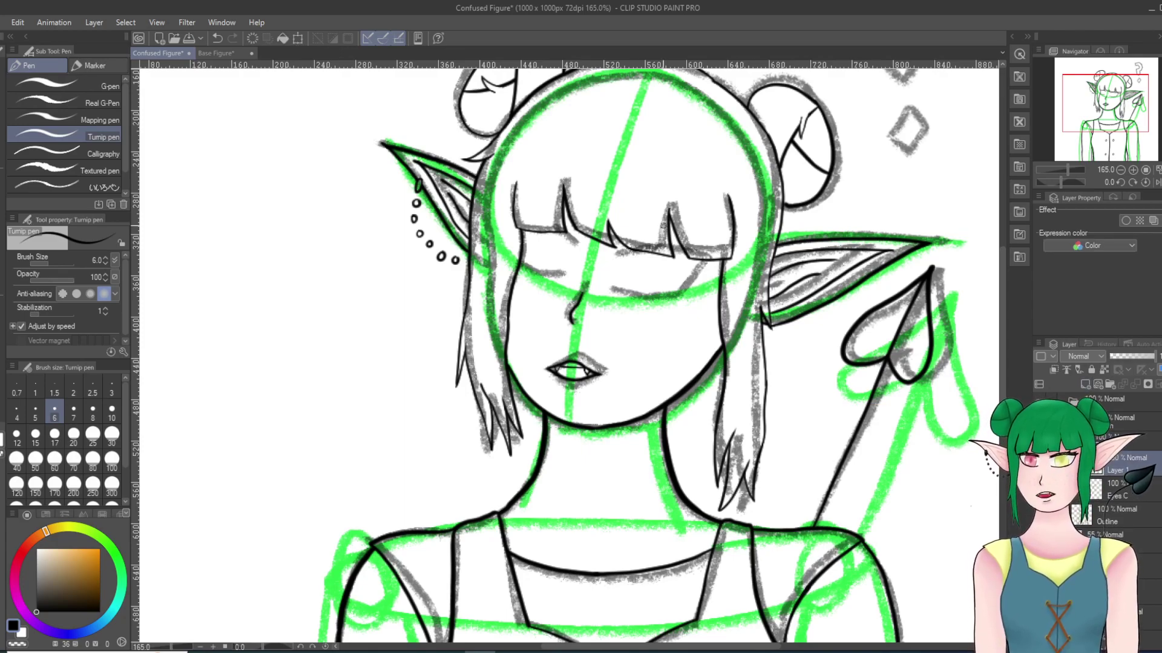
Step: Ink the short upper-lid stroke just below the bangs on the open eye opposite the beaded ear
scroll(644, 205, "down", 2)
scroll(644, 205, "up", 10)
scroll(578, 261, "up", 5)
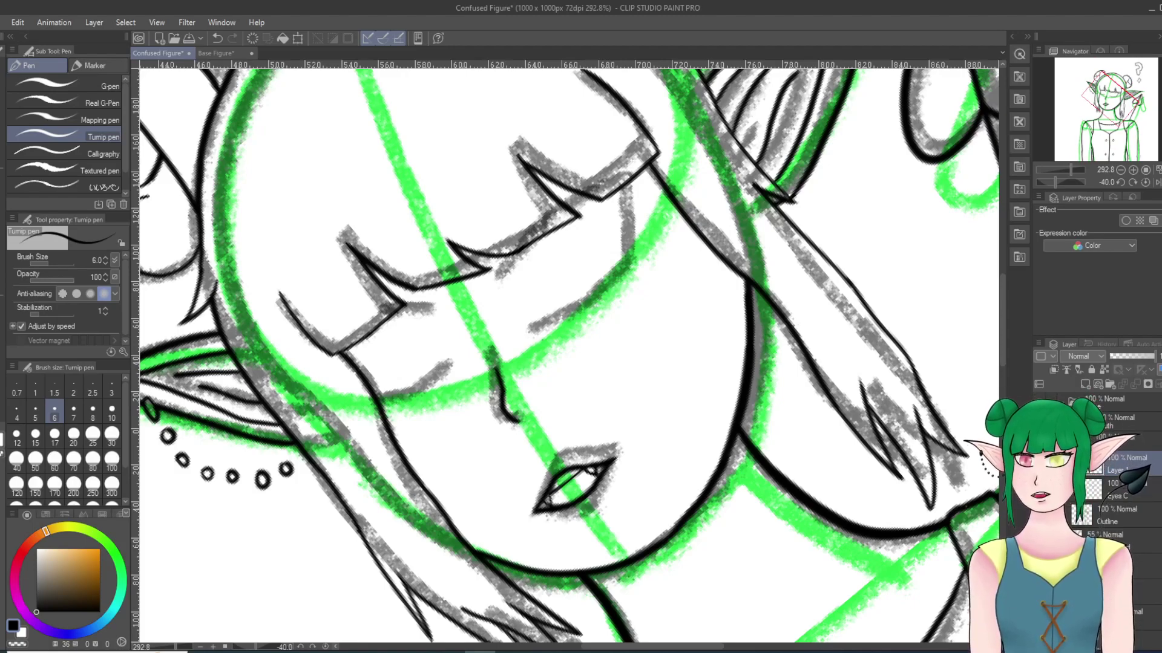
left_click_drag(508, 285, 542, 241)
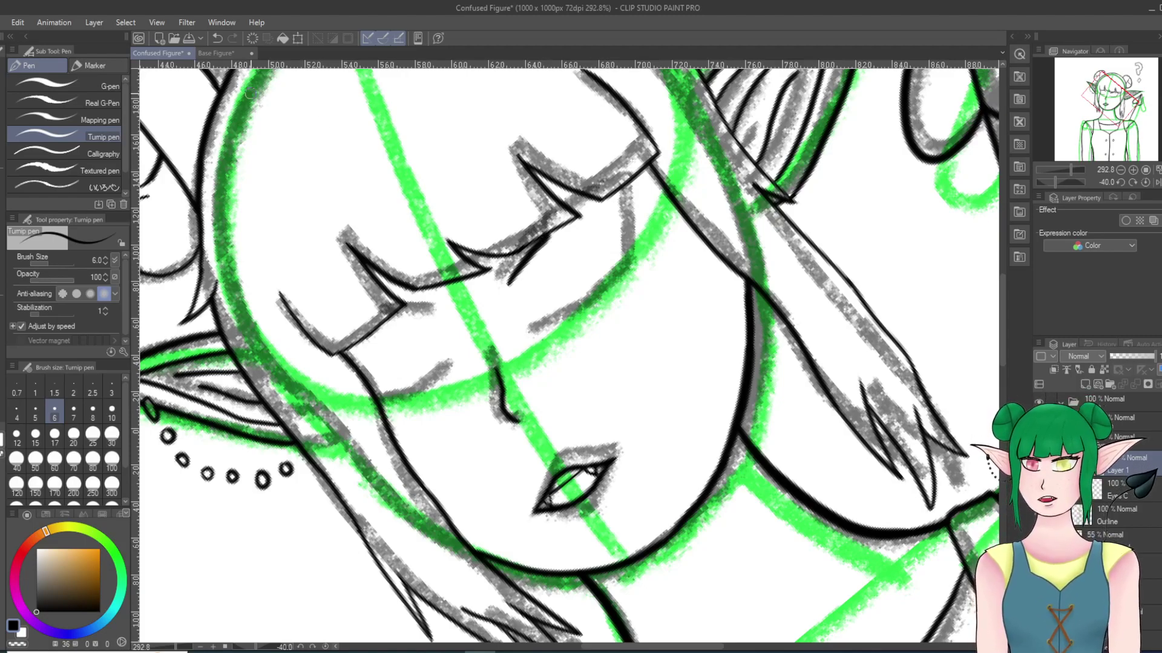
left_click(217, 38)
left_click_drag(504, 276, 523, 250)
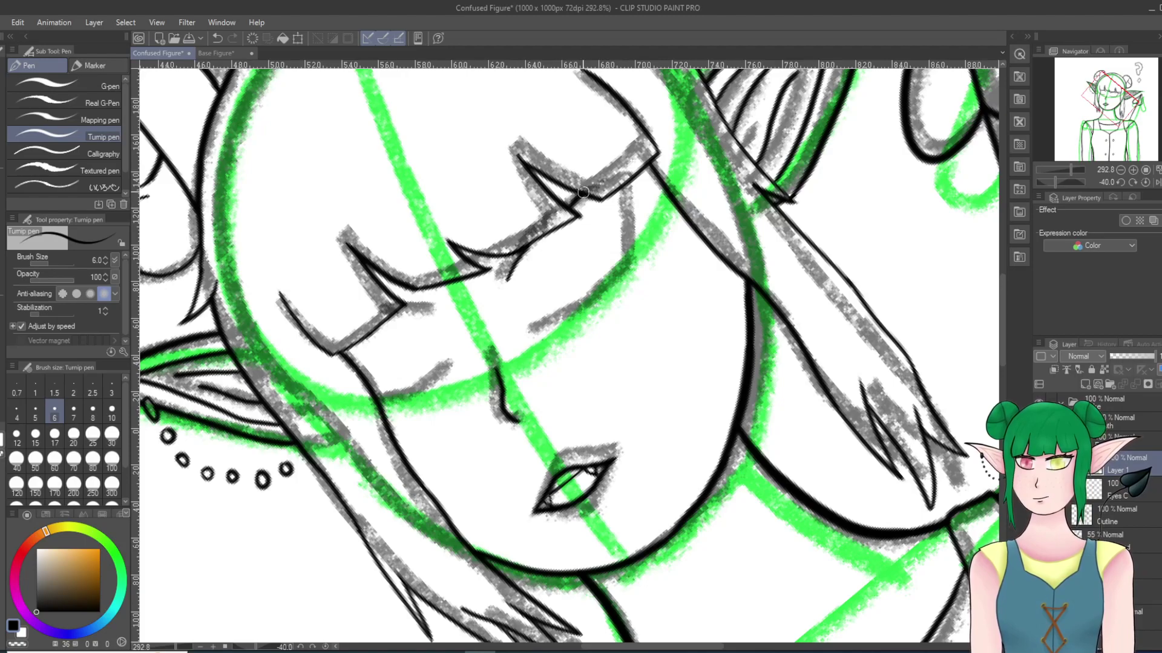
left_click_drag(530, 329, 625, 264)
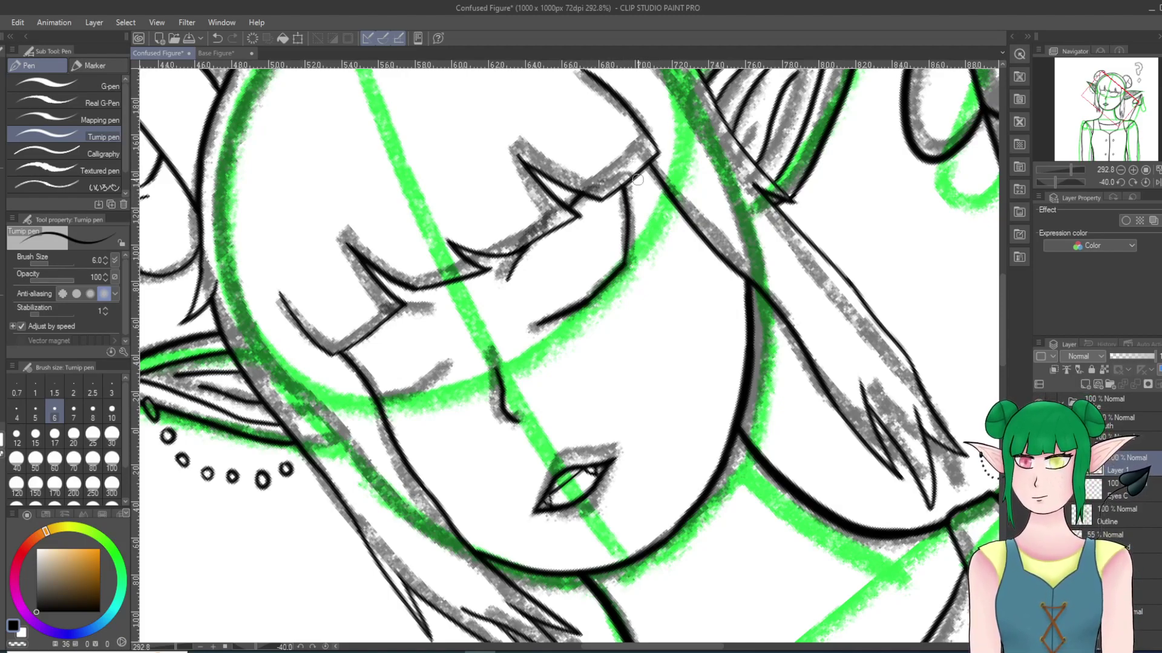
key("ctrl+z")
key("ctrl+z")
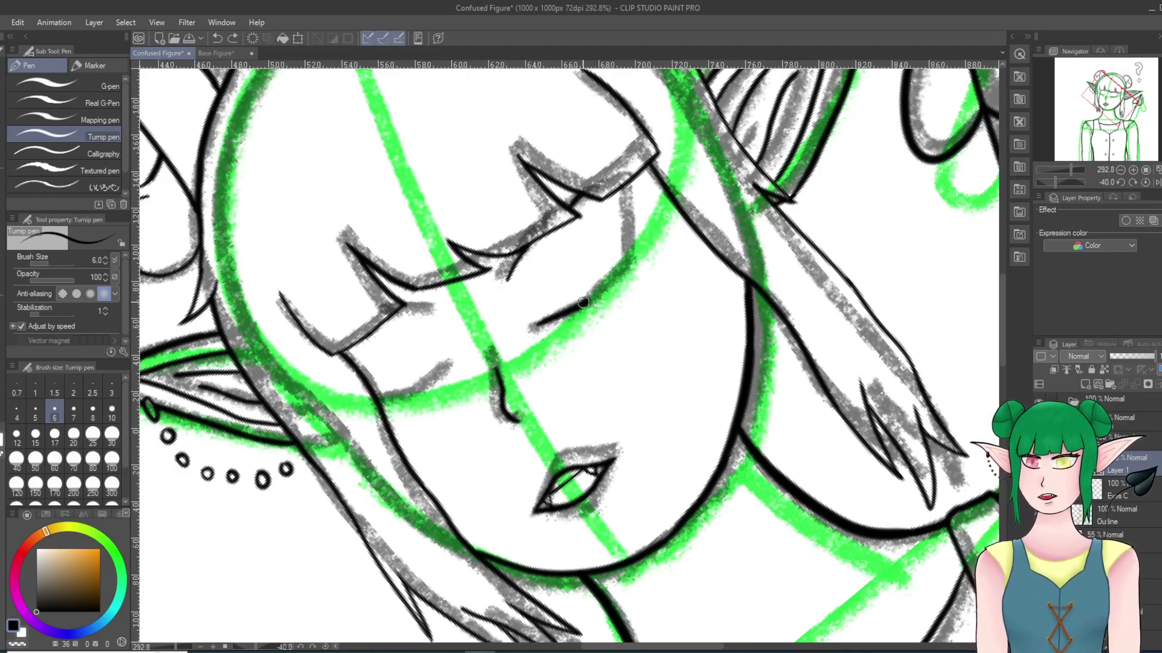
key("ctrl+z")
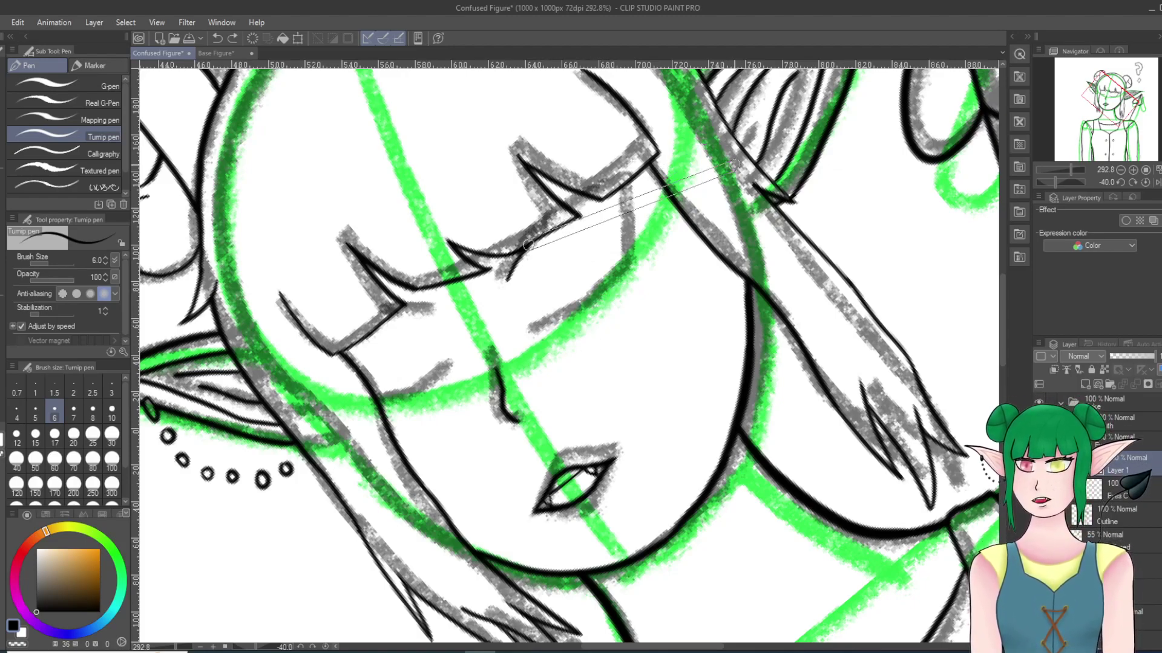
Step: Ink the lower lid of that open eye from its inner end around the outer corner up to the bangs
scroll(731, 137, "down", 20)
scroll(719, 575, "up", 3)
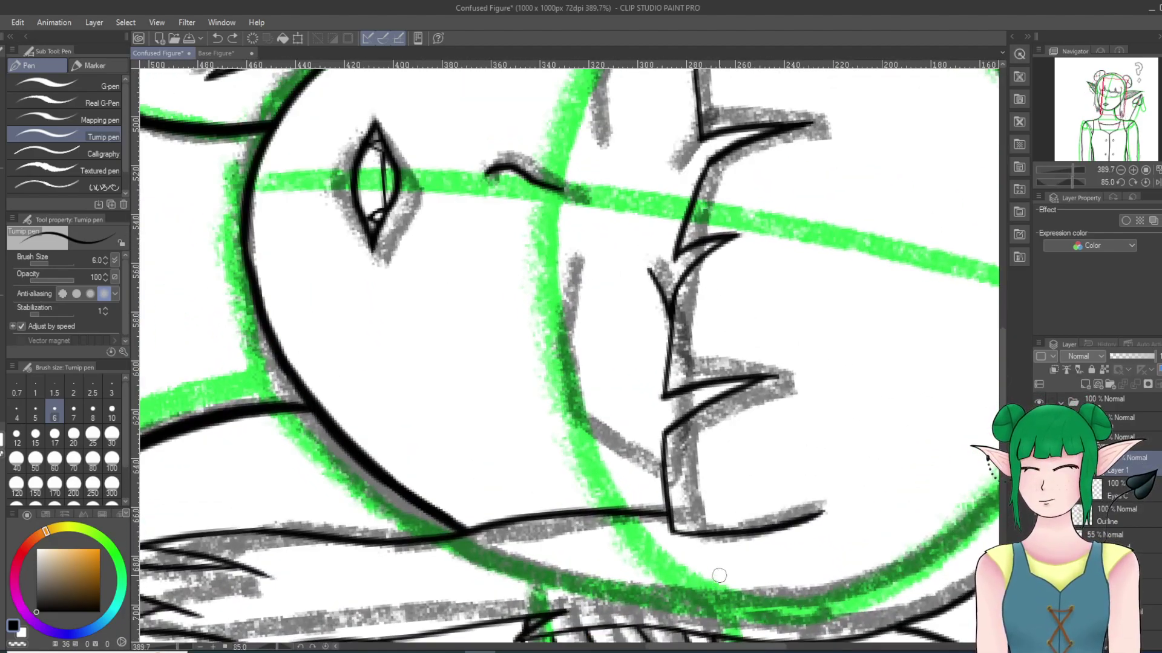
left_click_drag(576, 283, 568, 397)
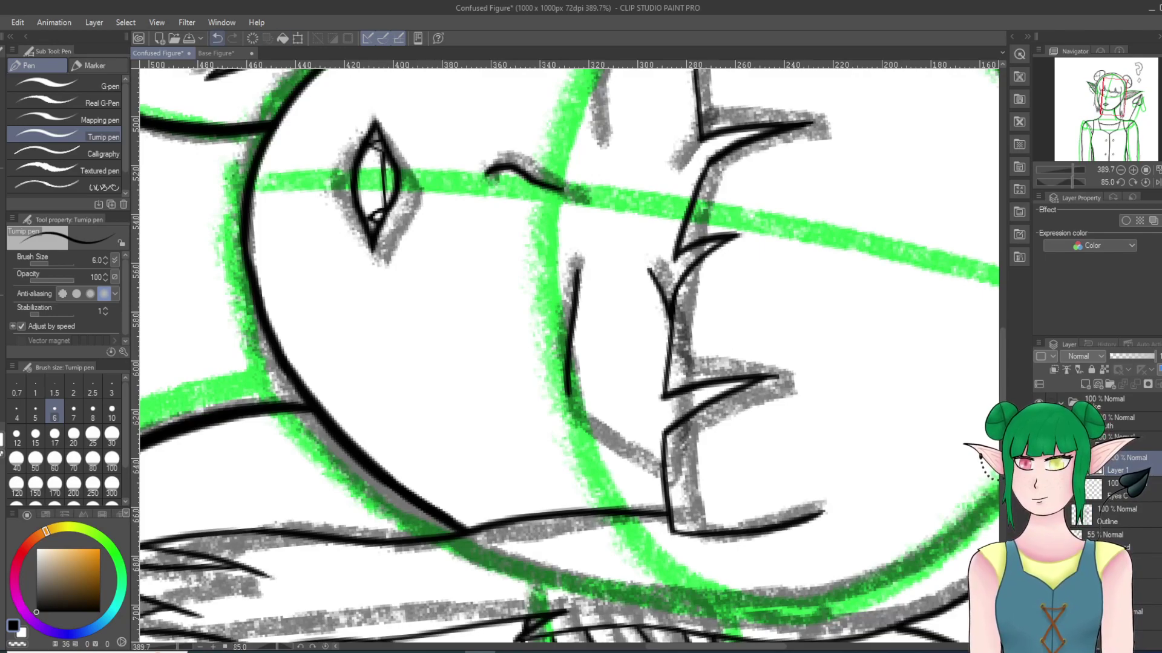
left_click(217, 38)
left_click_drag(576, 265, 570, 340)
left_click(217, 38)
mouse_move(578, 270)
left_mouse_down()
mouse_move(565, 336)
mouse_move(580, 416)
mouse_move(660, 476)
left_mouse_up()
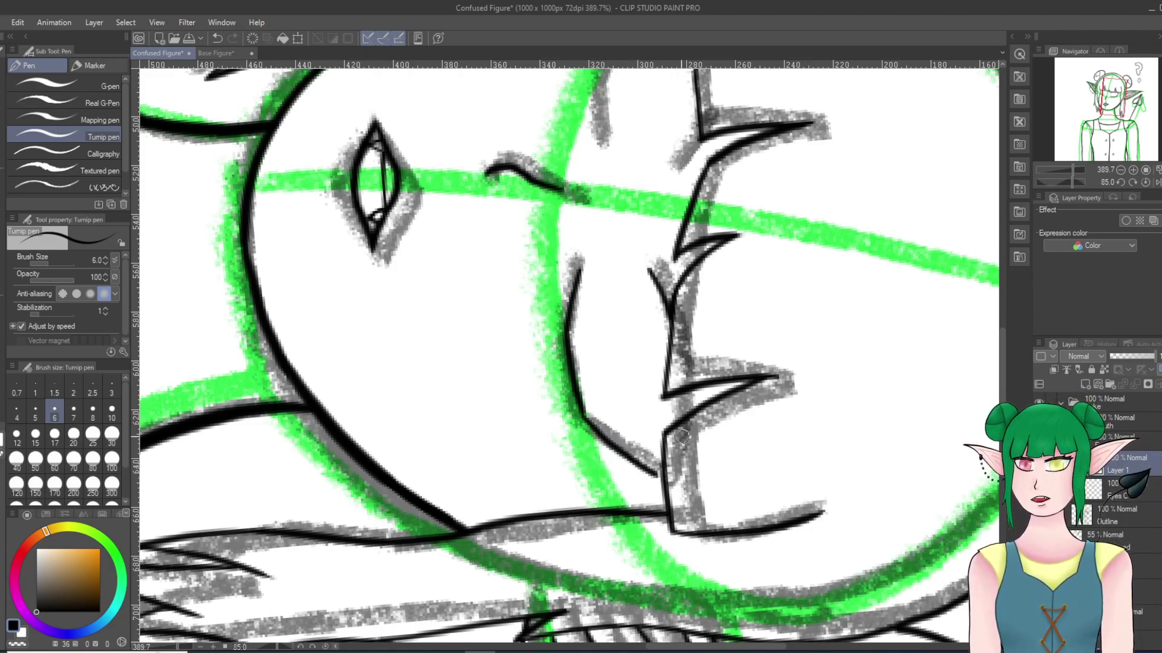
key("ctrl+z")
left_click_drag(589, 423, 662, 475)
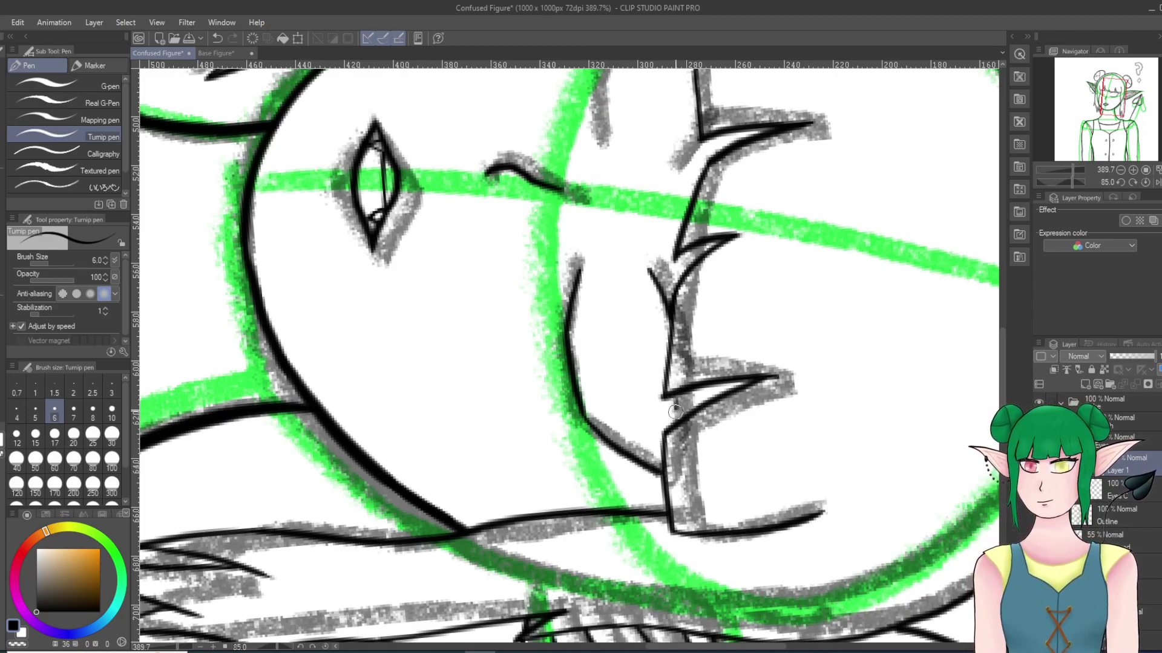
Step: Undo the stroke from the open eye's outer corner up to the bangs and ink it again along the sketch
key("ctrl+z")
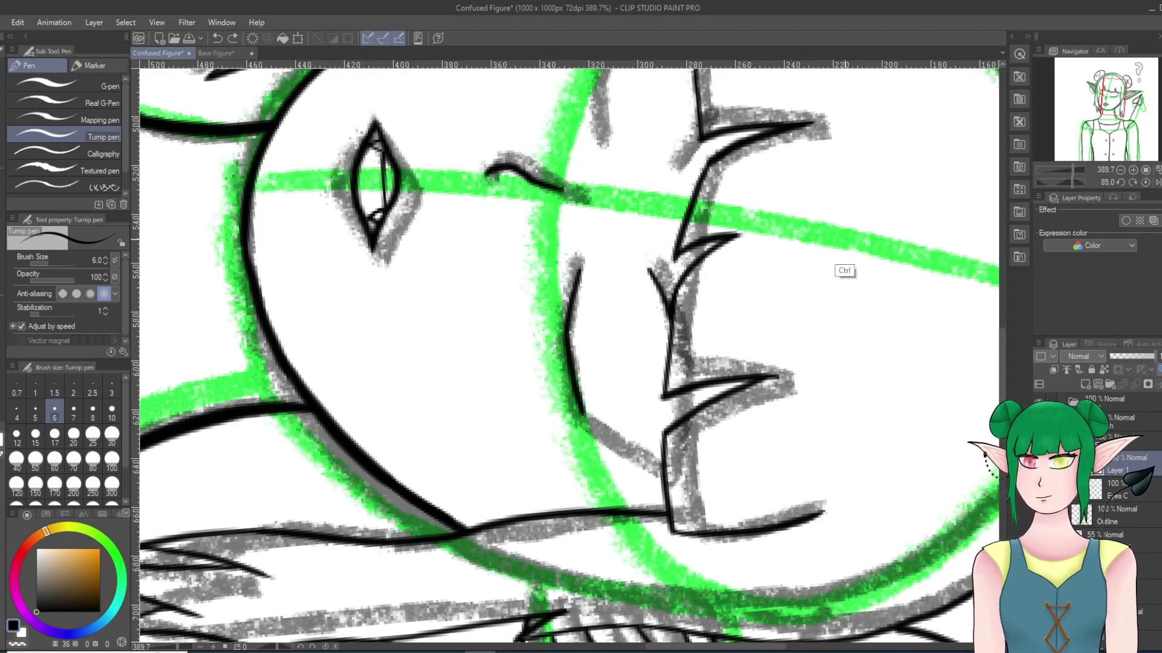
key("shift+6")
key("shift+6")
key("shift+6")
key("shift+6")
key("shift+6")
scroll(480, 547, "up", 1)
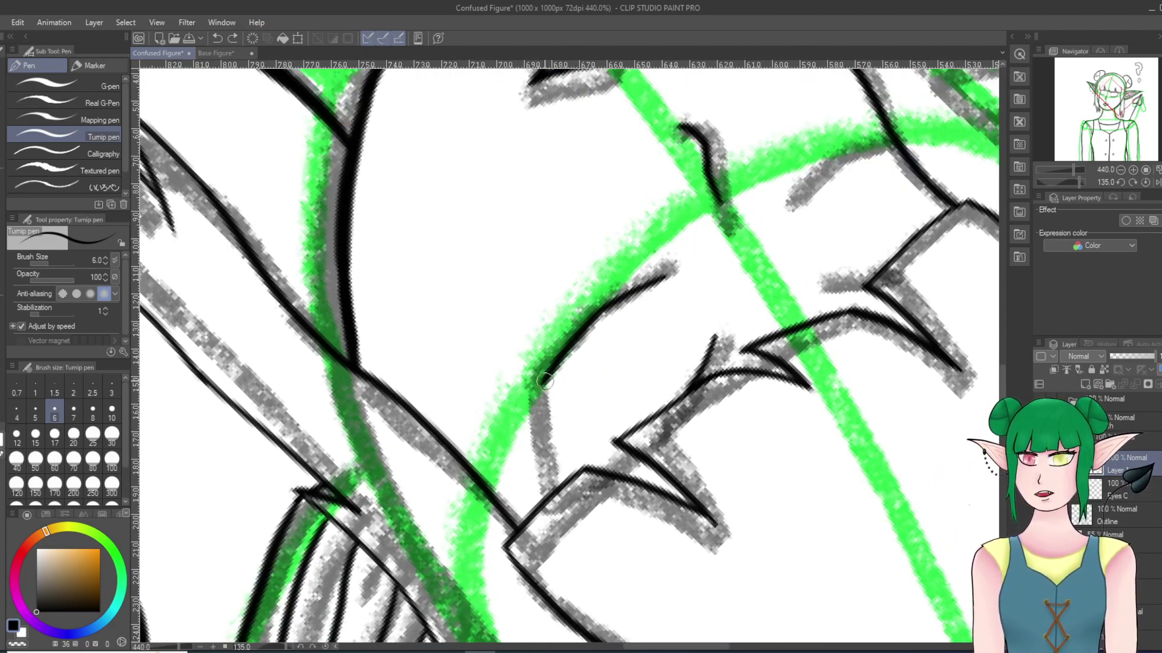
left_click_drag(542, 402, 554, 487)
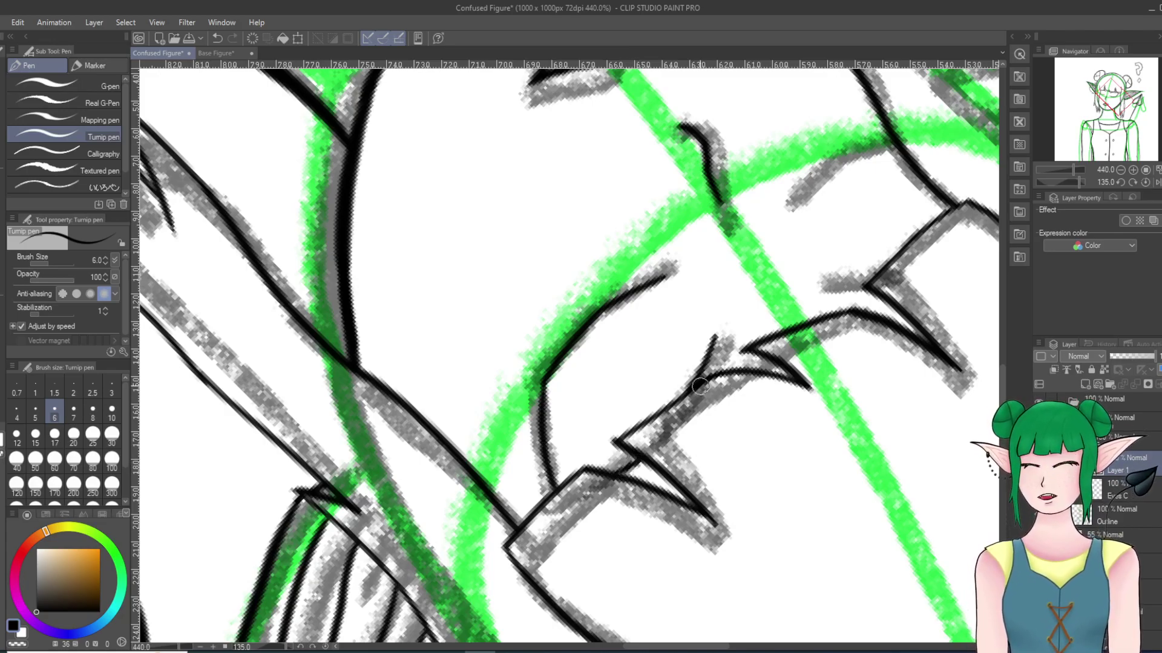
Step: Thicken the open eye's upper-lid line at its short inner end and inside the narrow gap between the bangs
key("minus")
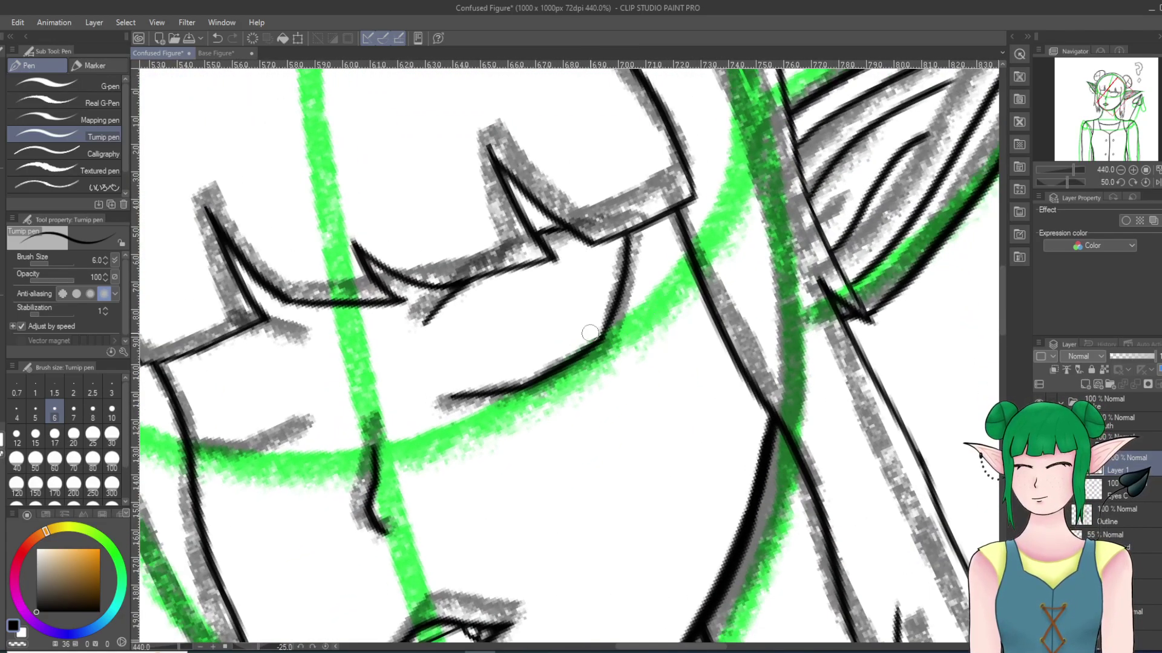
key("minus")
scroll(450, 352, "up", 3)
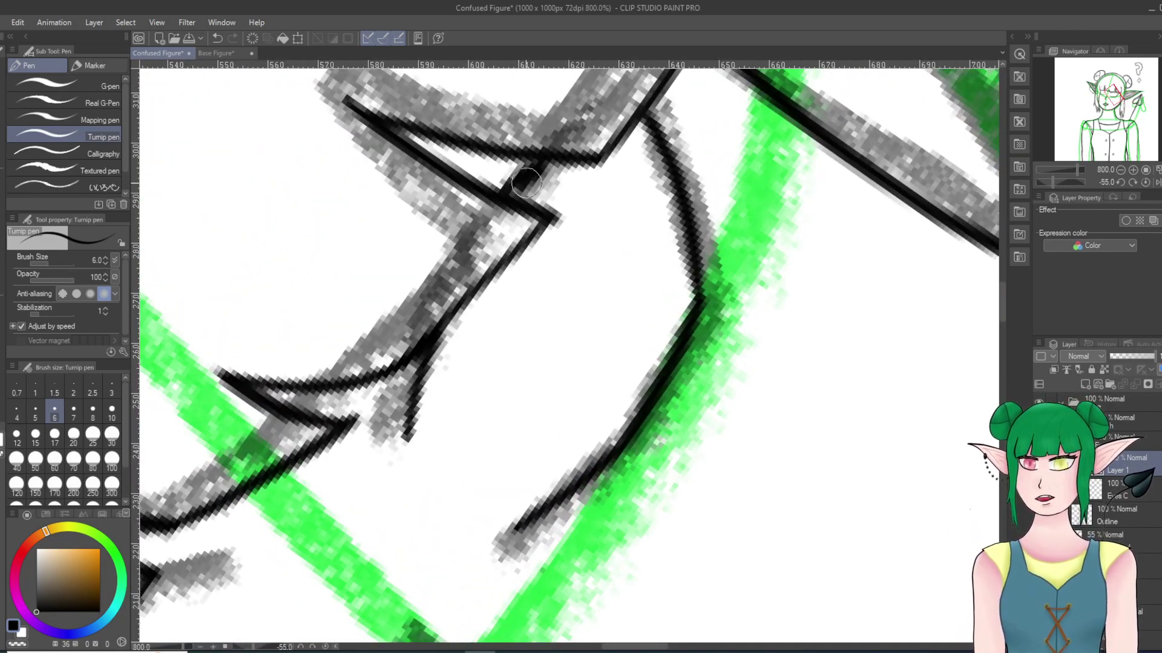
mouse_move(522, 162)
left_mouse_down()
mouse_move(498, 184)
mouse_move(521, 166)
left_mouse_up()
mouse_move(401, 418)
left_mouse_down()
mouse_move(419, 358)
mouse_move(385, 426)
mouse_move(405, 364)
mouse_move(385, 435)
mouse_move(419, 349)
left_mouse_up()
Step: Examine the inked open eye with the face nearly upright, comparing it with the still uninked eye beside the beaded ear
scroll(418, 349, "down", 16)
key("asciicircum")
key("asciicircum")
key("asciicircum")
key("asciicircum")
key("asciicircum")
key("asciicircum")
key("asciicircum")
key("asciicircum")
scroll(363, 277, "up", 2)
scroll(363, 278, "up", 5)
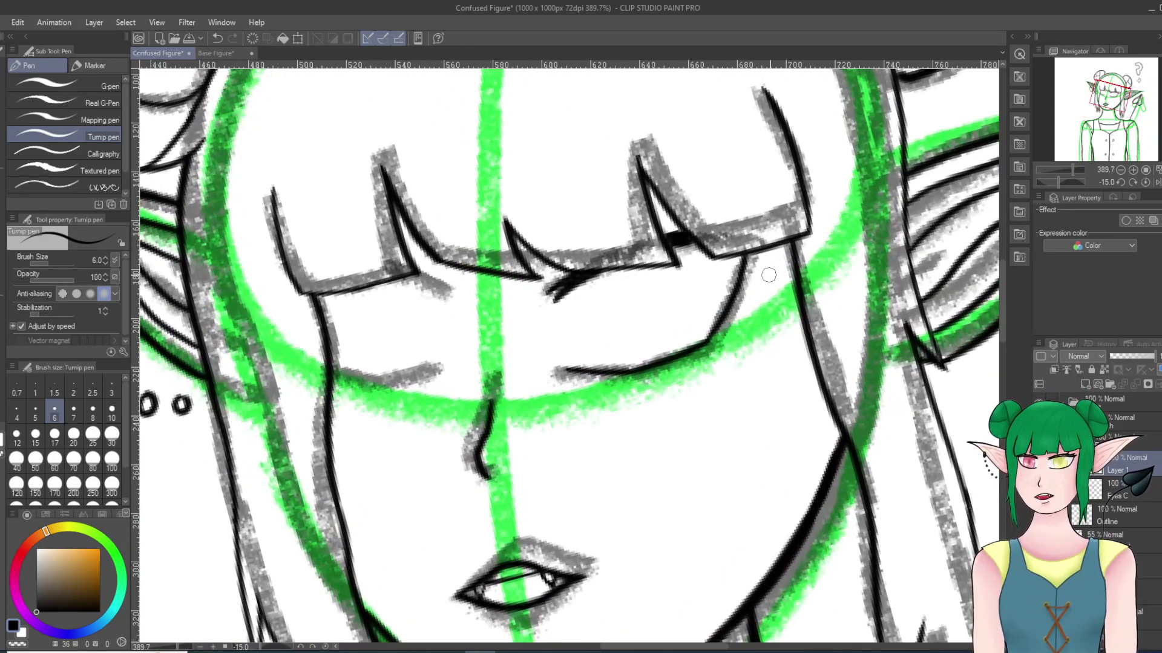
scroll(678, 356, "up", 2)
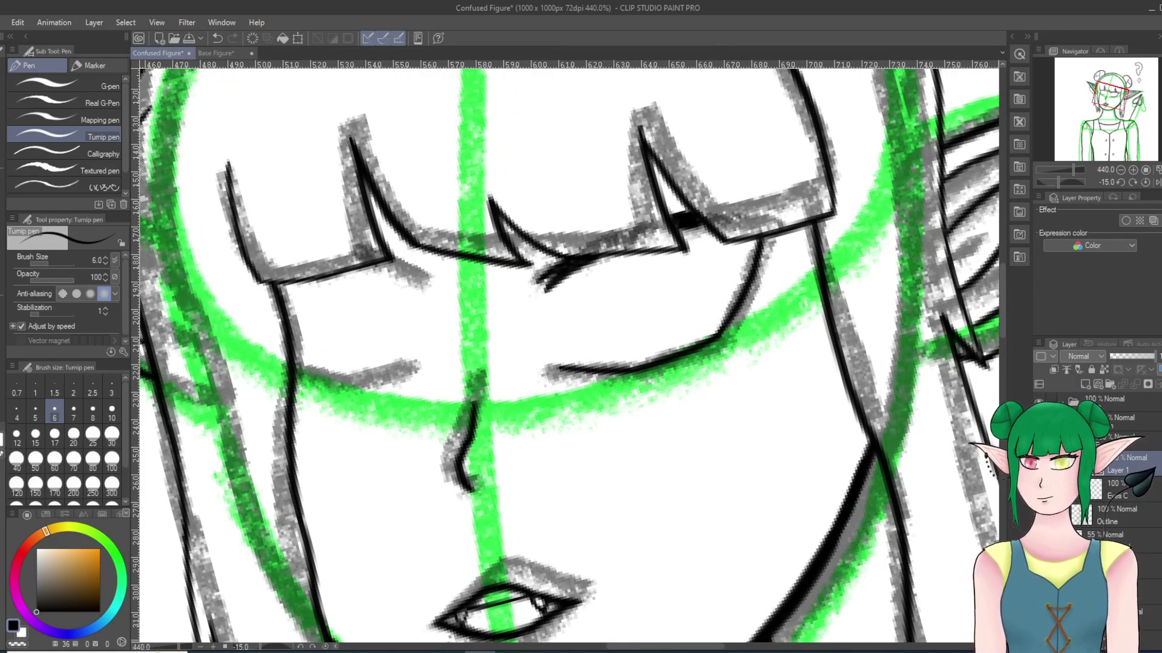
Step: Ink the lower lid line of the smaller eye over the sketch, curving from its inner end out to the side hair strand
scroll(536, 164, "down", 5)
scroll(279, 201, "up", 4)
scroll(231, 172, "up", 1)
scroll(260, 164, "up", 6)
scroll(602, 234, "down", 20)
scroll(480, 425, "down", 4)
scroll(480, 426, "up", 2)
scroll(486, 457, "up", 4)
scroll(498, 457, "up", 20)
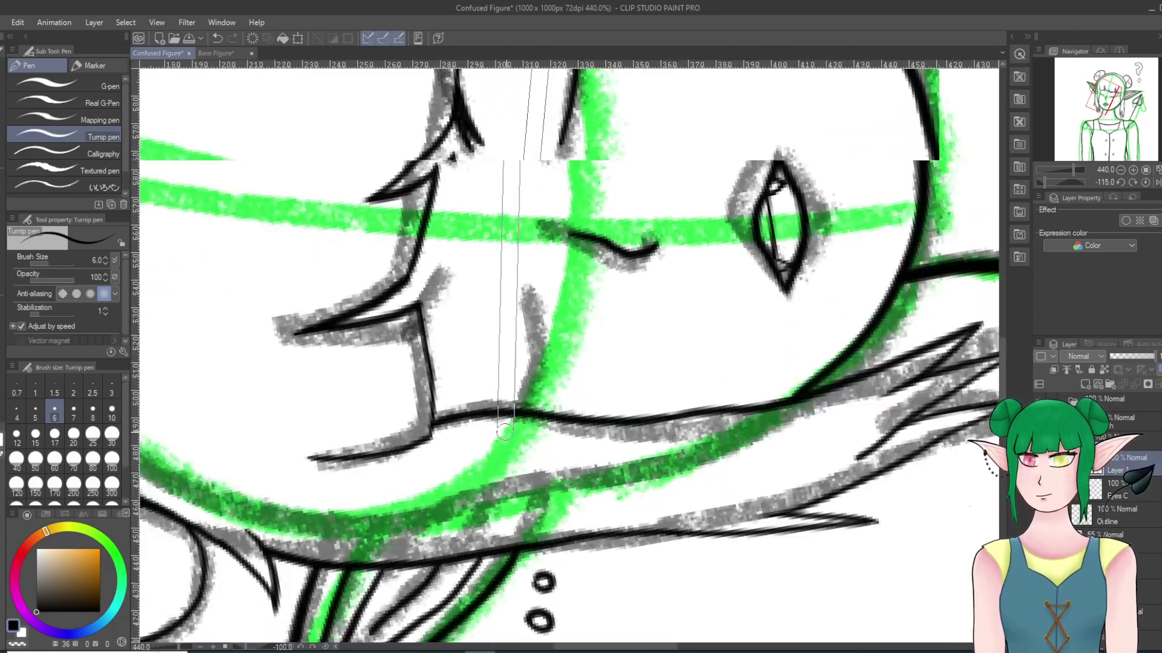
scroll(695, 296, "up", 20)
scroll(770, 558, "up", 3)
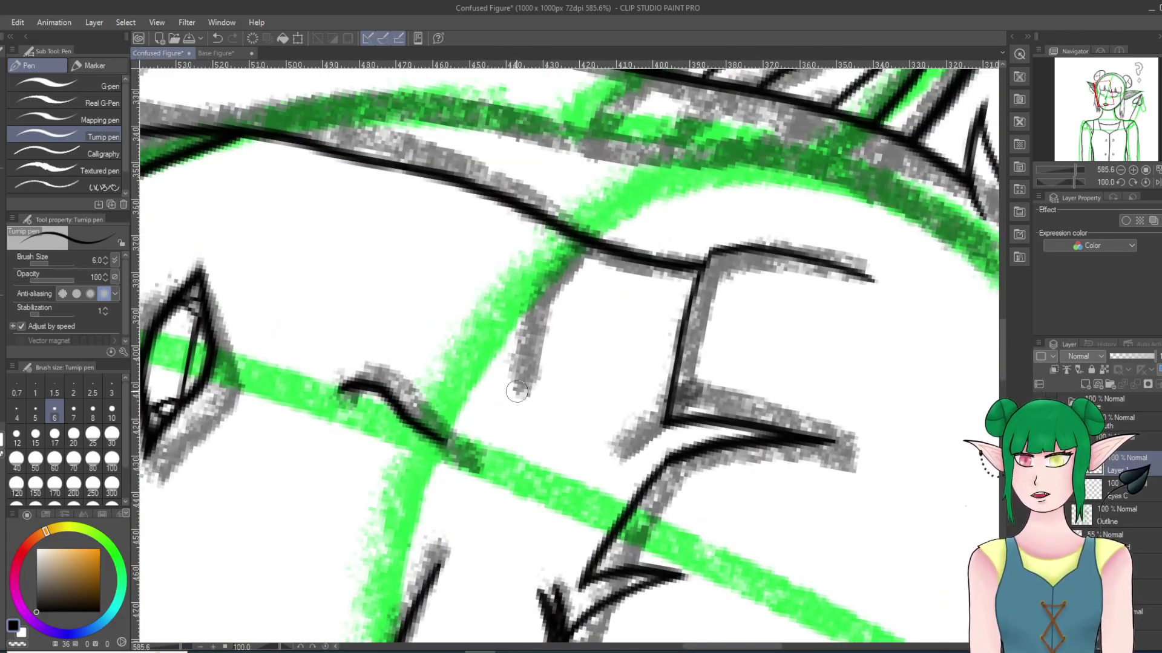
left_click_drag(527, 396, 540, 314)
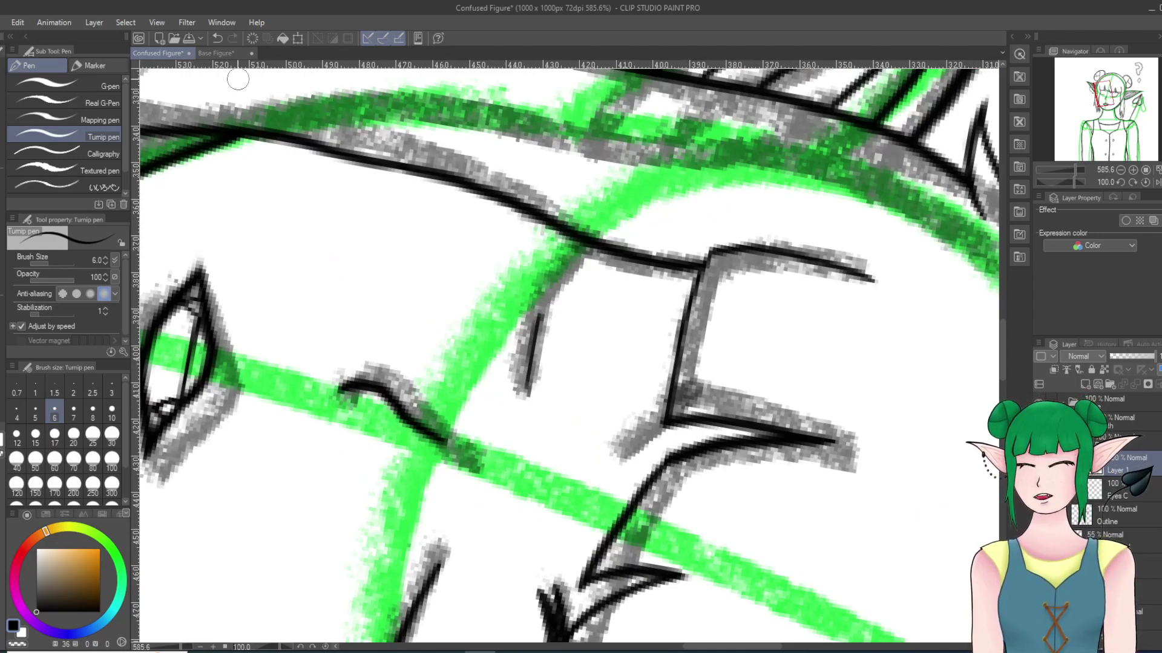
key("ctrl+z")
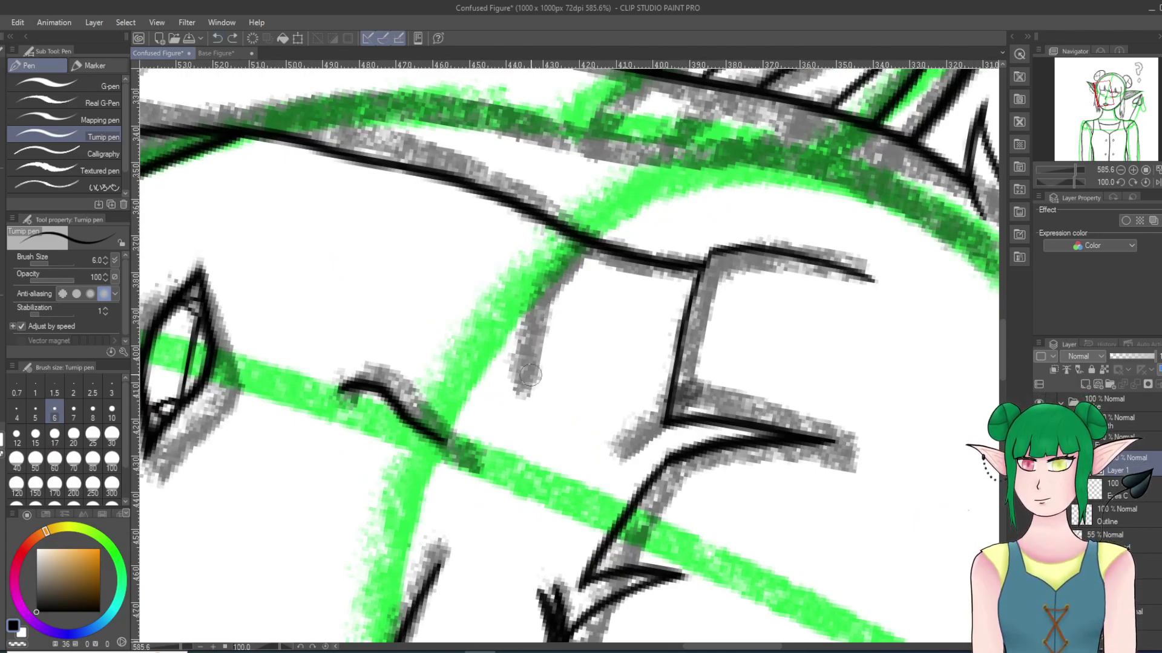
mouse_move(527, 396)
left_mouse_down()
mouse_move(539, 309)
mouse_move(536, 324)
mouse_move(587, 257)
left_mouse_up()
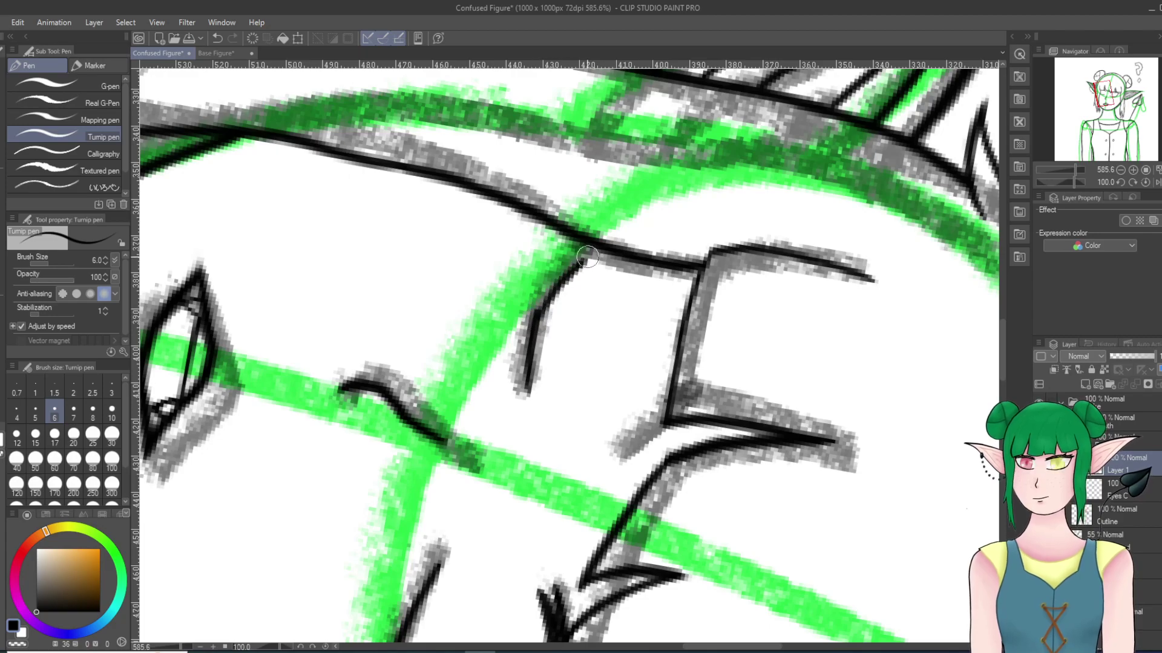
left_click(218, 39)
left_click(217, 38)
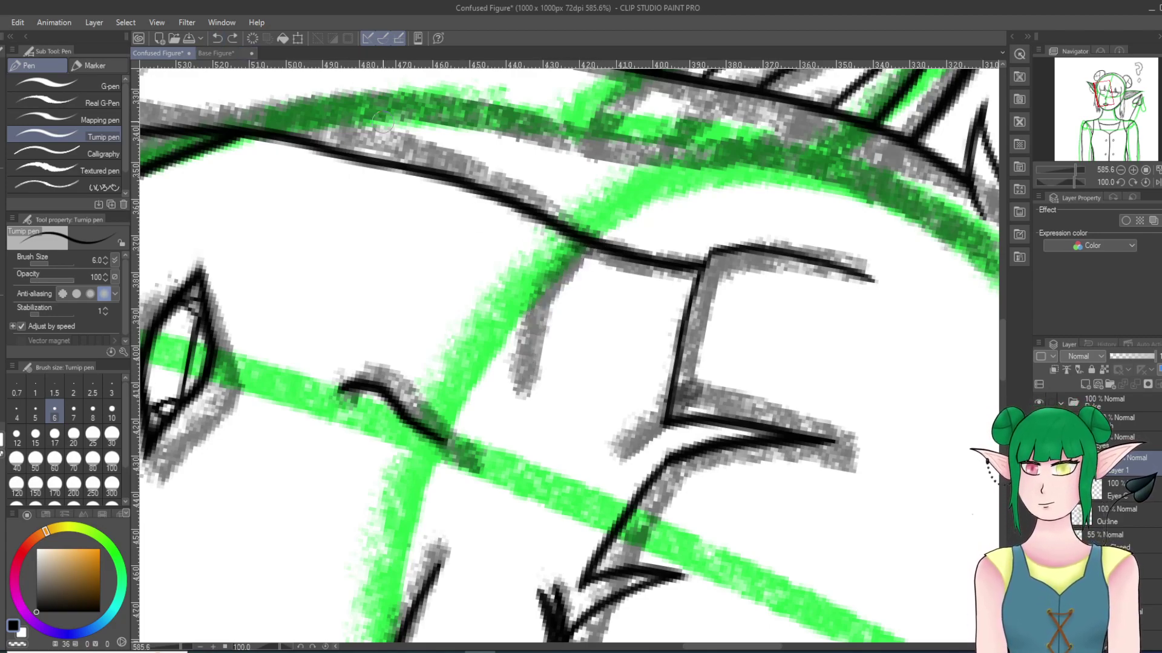
mouse_move(524, 396)
left_mouse_down()
mouse_move(545, 311)
mouse_move(599, 249)
left_mouse_up()
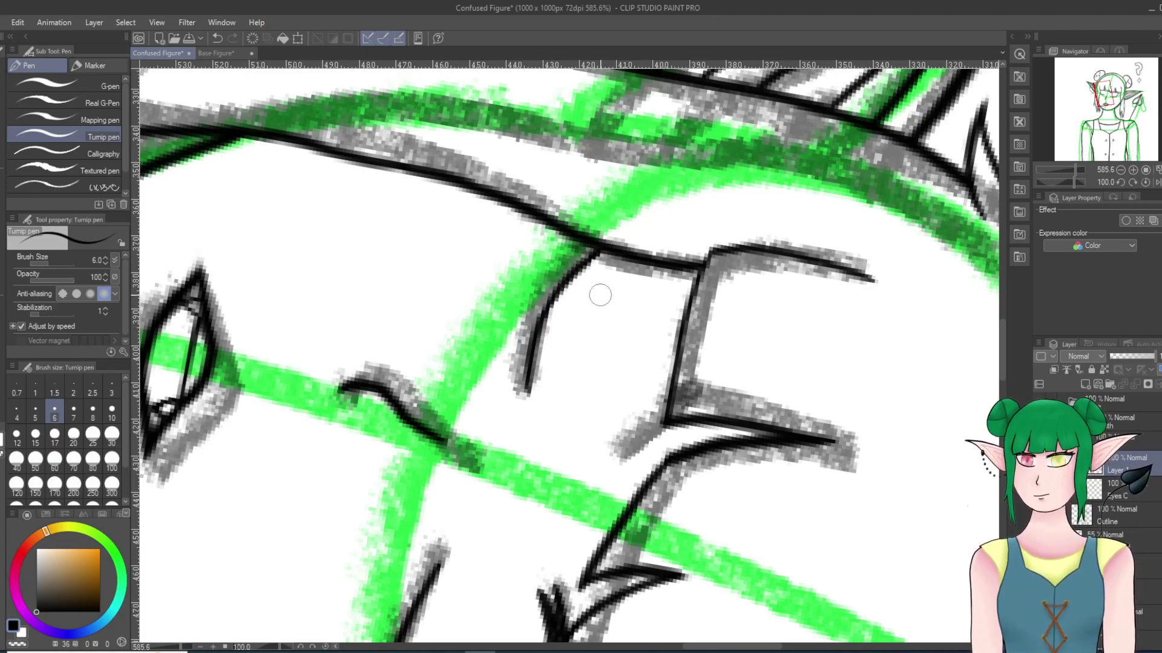
Step: Ink the short eyebrow end poking out below the fringe above the smaller eye and thicken it into a solid mark
scroll(672, 316, "up", 20)
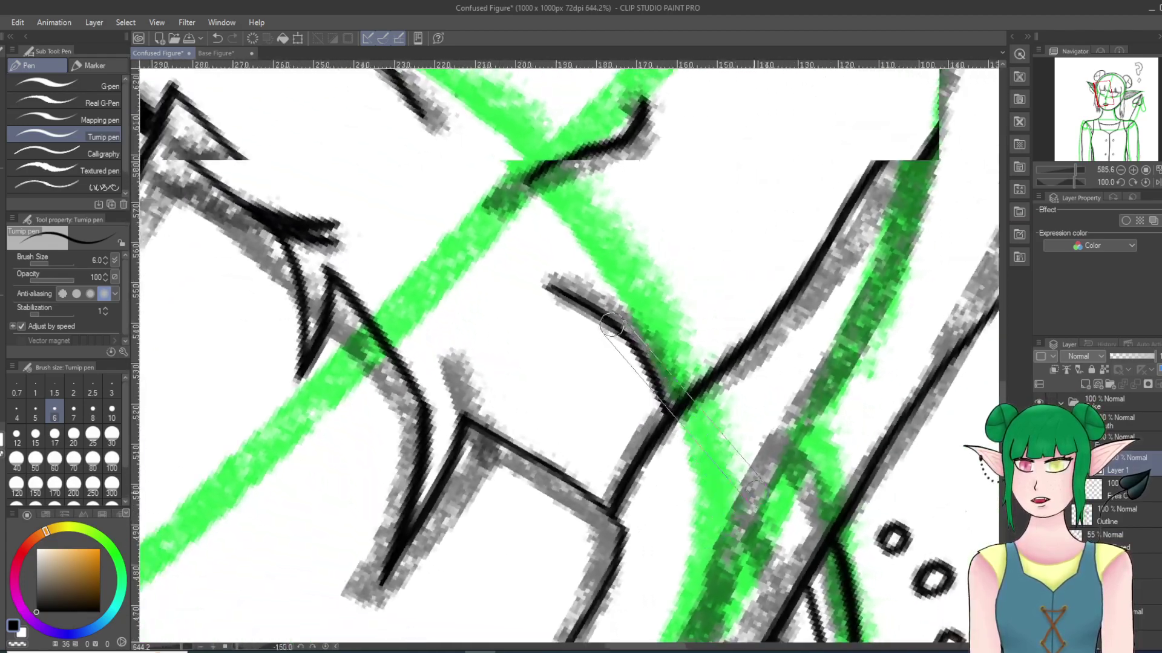
scroll(532, 307, "down", 5)
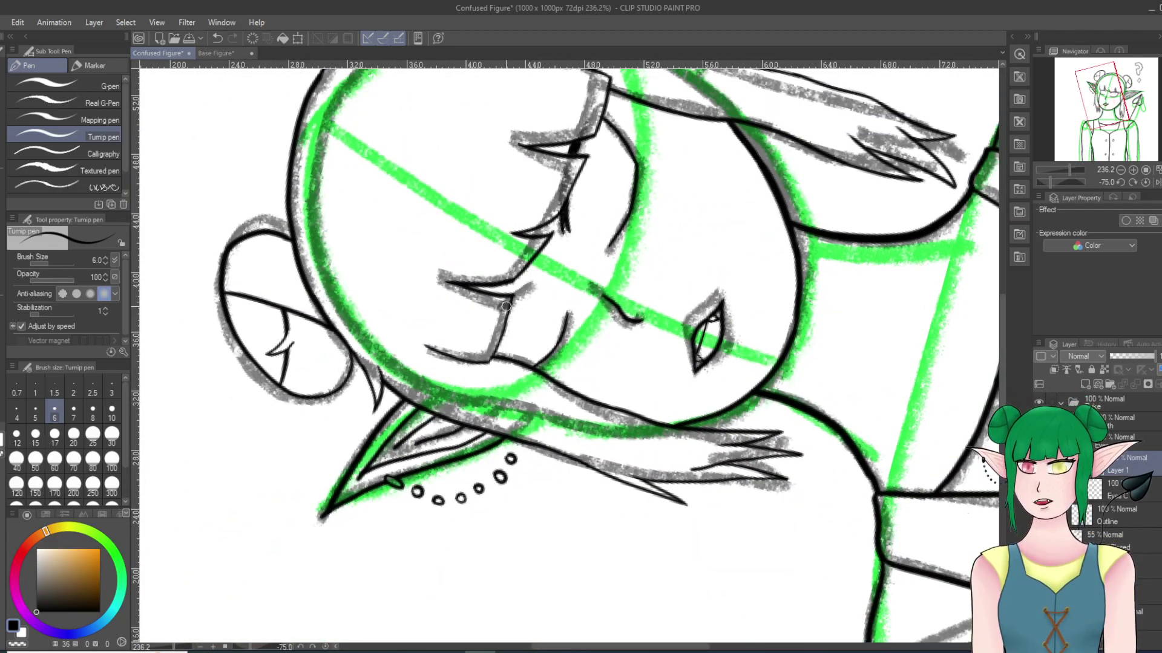
scroll(507, 305, "up", 6)
scroll(512, 306, "down", 3)
scroll(510, 299, "up", 3)
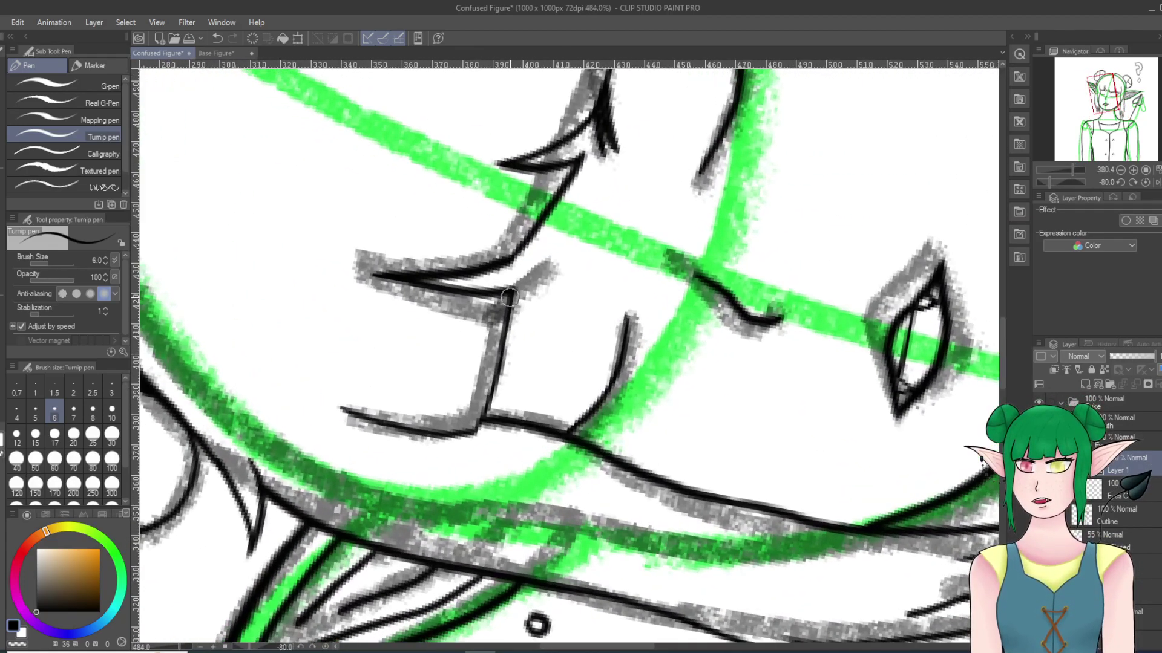
scroll(581, 303, "down", 3)
scroll(614, 319, "up", 2)
scroll(610, 322, "down", 6)
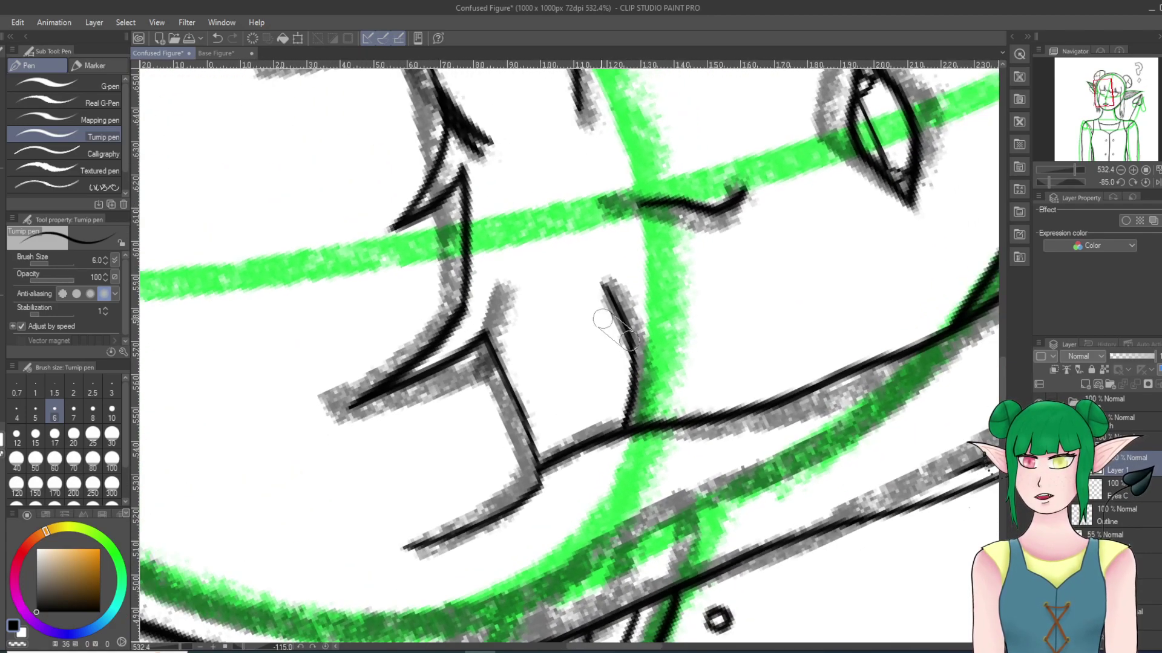
scroll(571, 318, "up", 5)
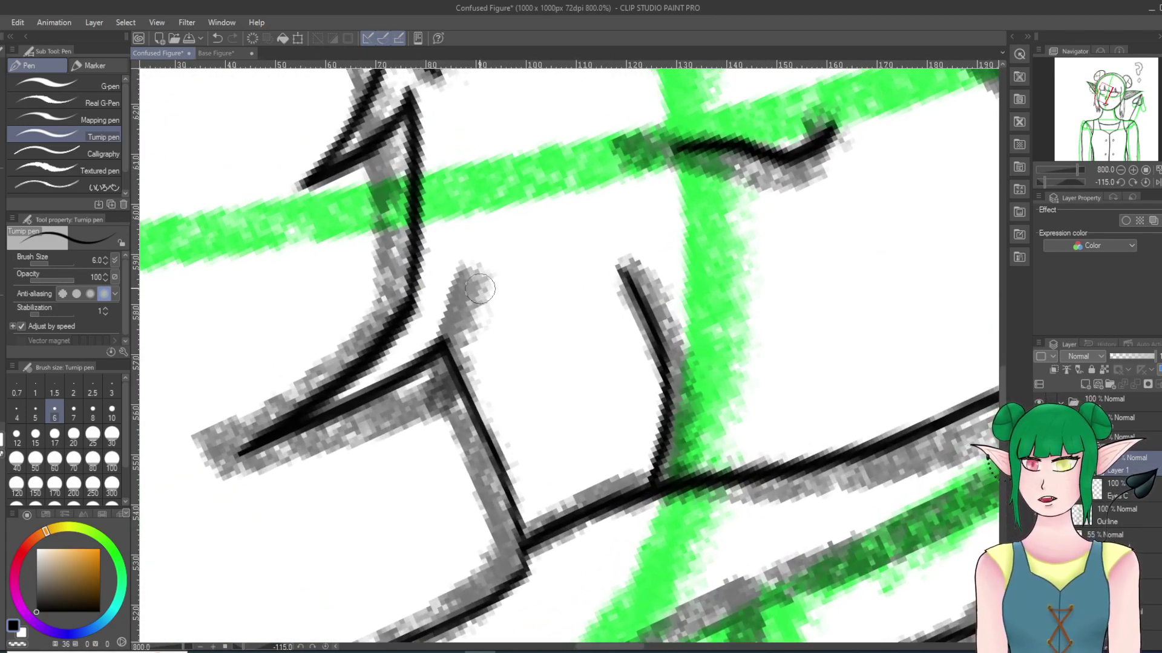
left_click_drag(484, 275, 464, 376)
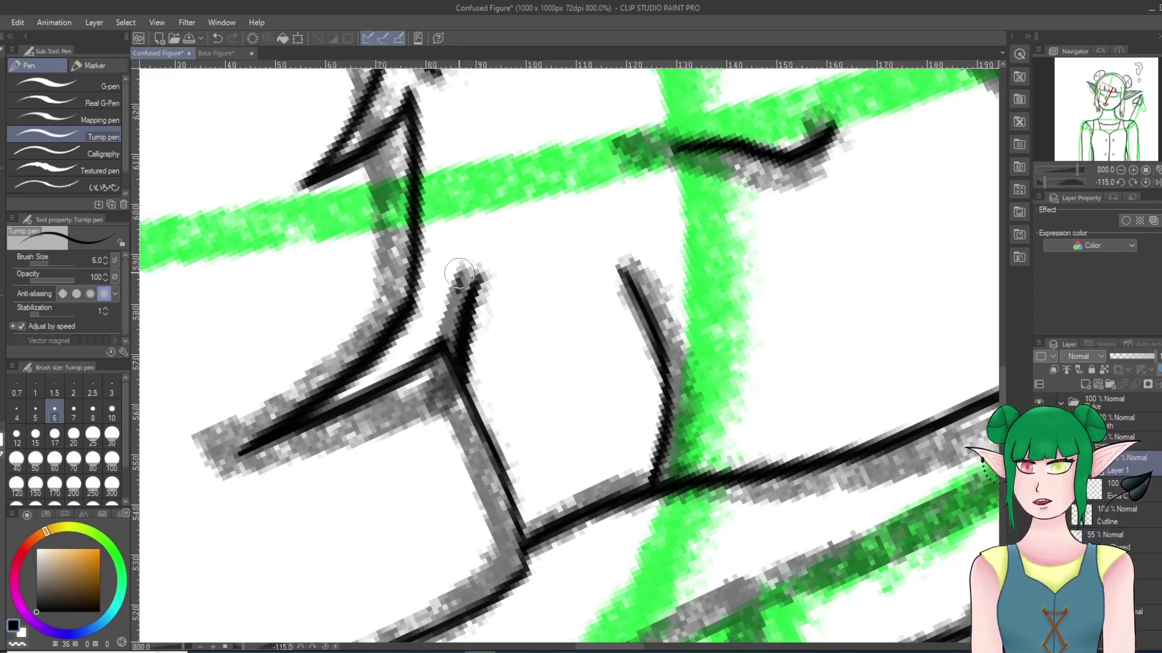
mouse_move(457, 320)
left_mouse_down()
mouse_move(455, 351)
mouse_move(465, 293)
mouse_move(455, 327)
mouse_move(459, 306)
left_mouse_up()
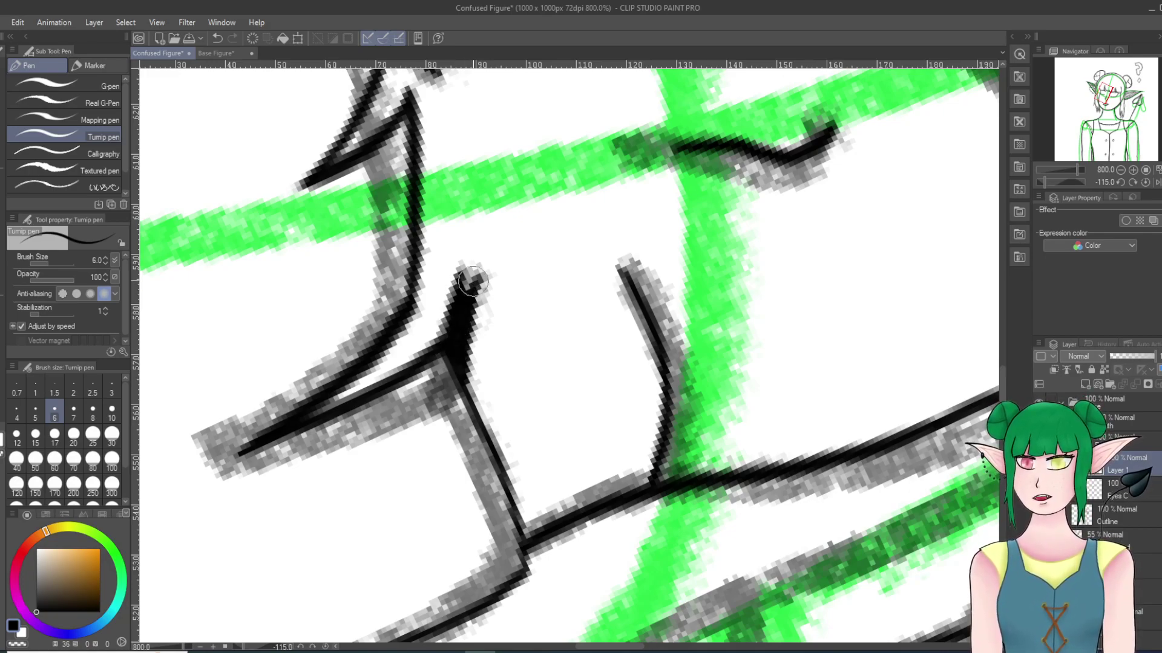
Step: Examine the inked eyebrow ends and eye lines beneath the fringe with the canvas turned back to nearly upright
key("asciicircum")
key("asciicircum")
key("asciicircum")
key("asciicircum")
key("asciicircum")
key("asciicircum")
key("asciicircum")
key("asciicircum")
key("asciicircum")
key("asciicircum")
key("asciicircum")
key("asciicircum")
key("asciicircum")
key("asciicircum")
key("asciicircum")
key("asciicircum")
key("asciicircum")
key("asciicircum")
key("asciicircum")
key("asciicircum")
scroll(582, 158, "up", 1)
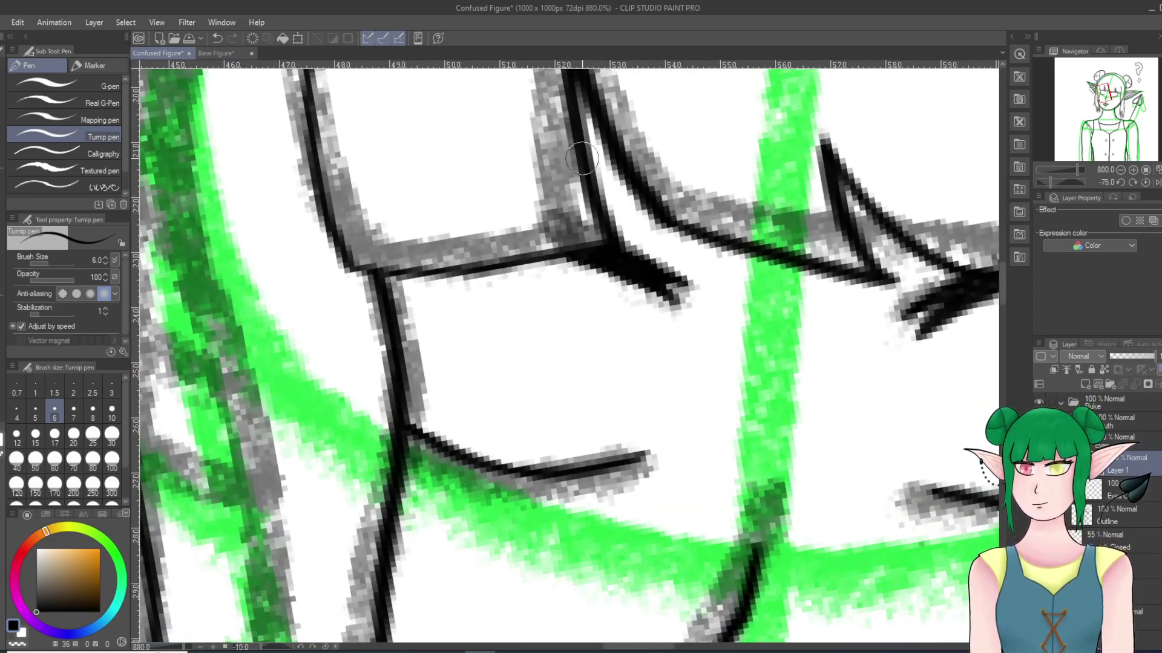
scroll(700, 265, "down", 8)
key("asciicircum")
key("asciicircum")
key("asciicircum")
scroll(962, 435, "up", 11)
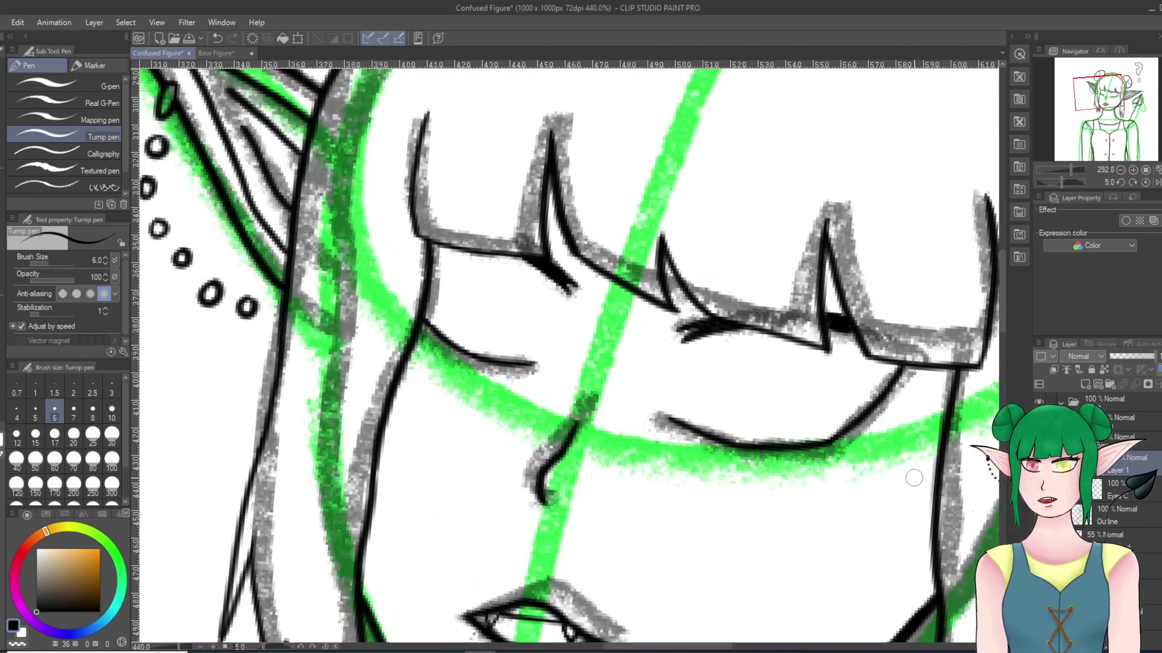
Step: Lasso the eyebrow piece in the fringe gap above the larger eye, rotate and nudge it slightly, and ink it up to the hair line
left_click_drag(913, 478, 922, 401)
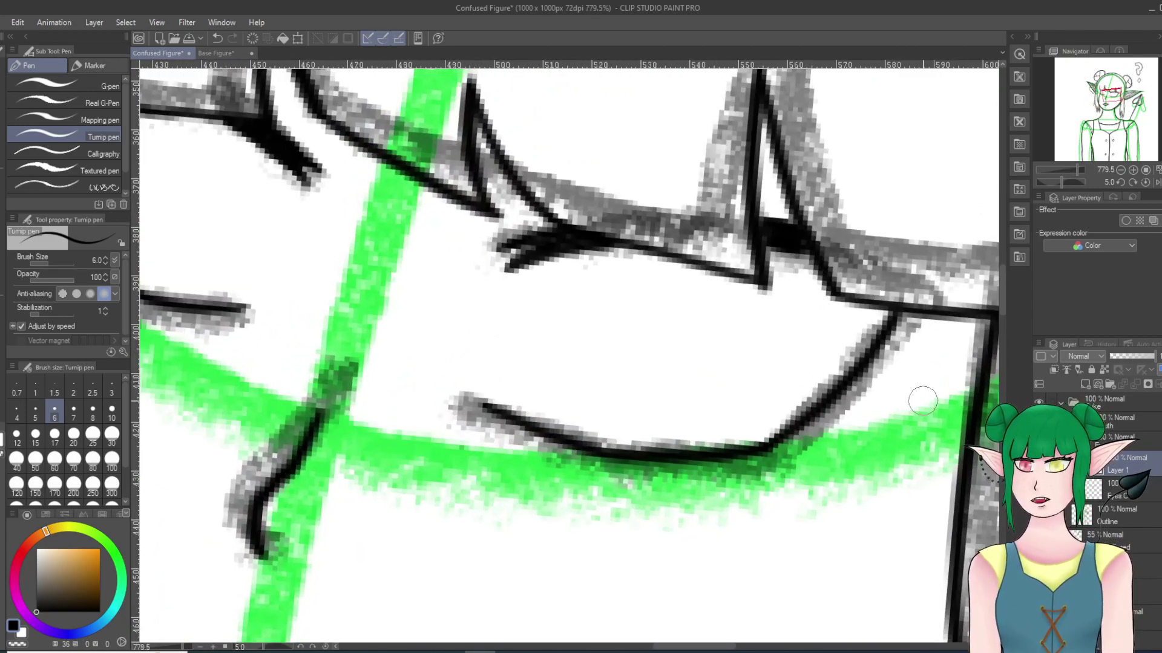
key("m")
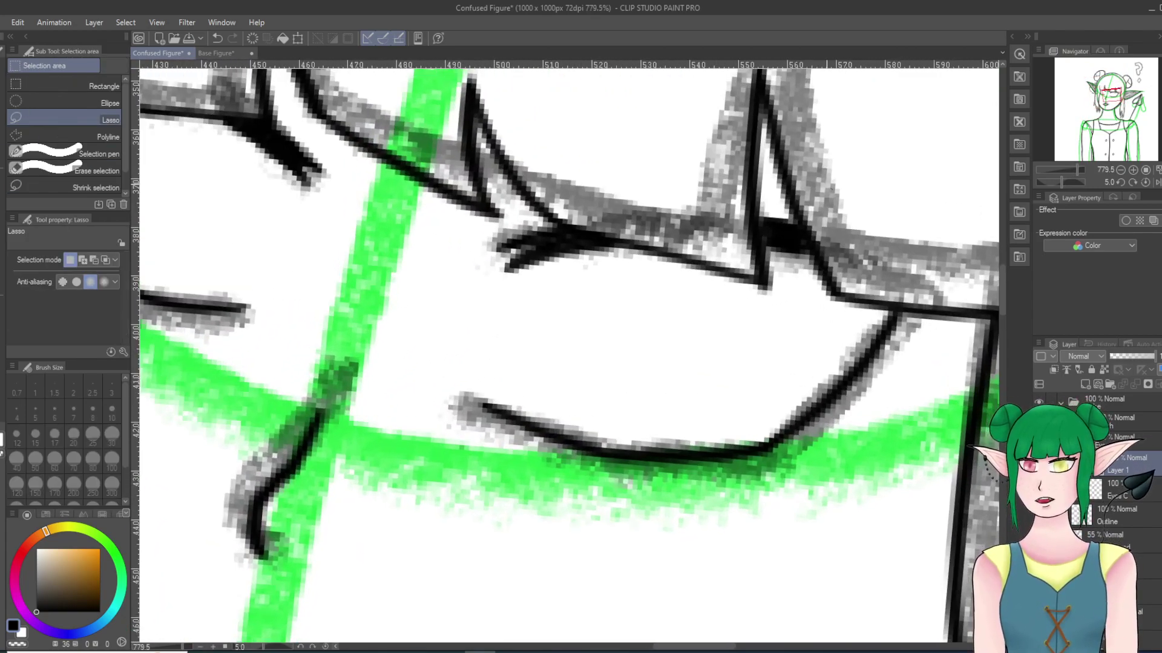
left_click_drag(832, 189, 840, 197)
left_click(821, 321)
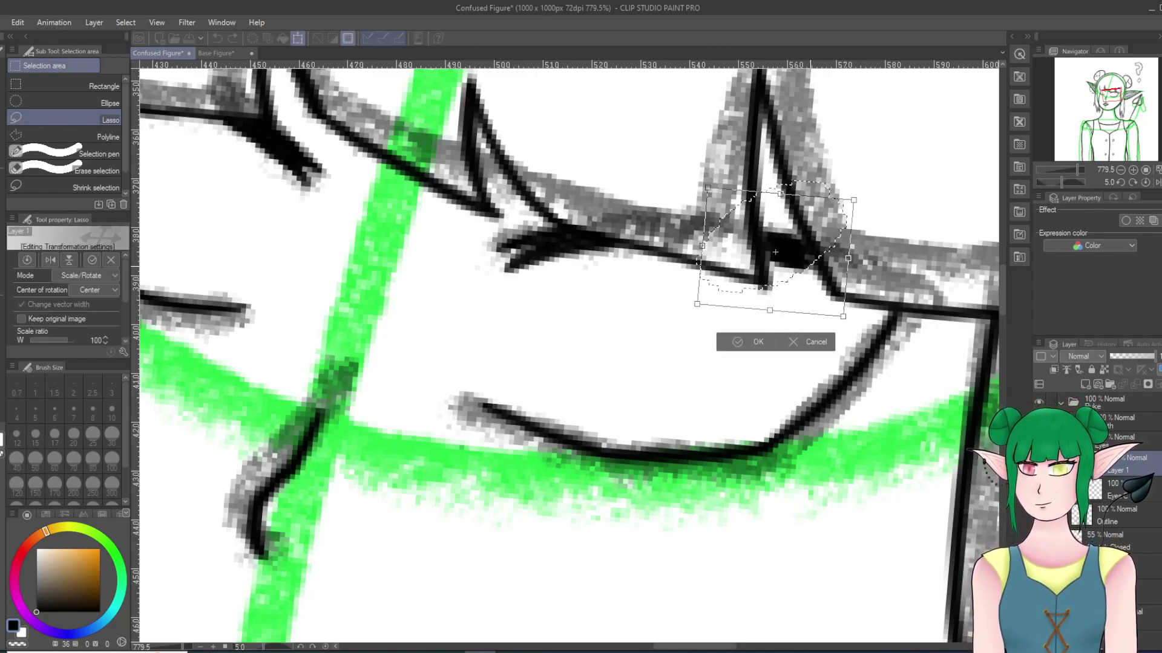
left_click_drag(874, 197, 876, 206)
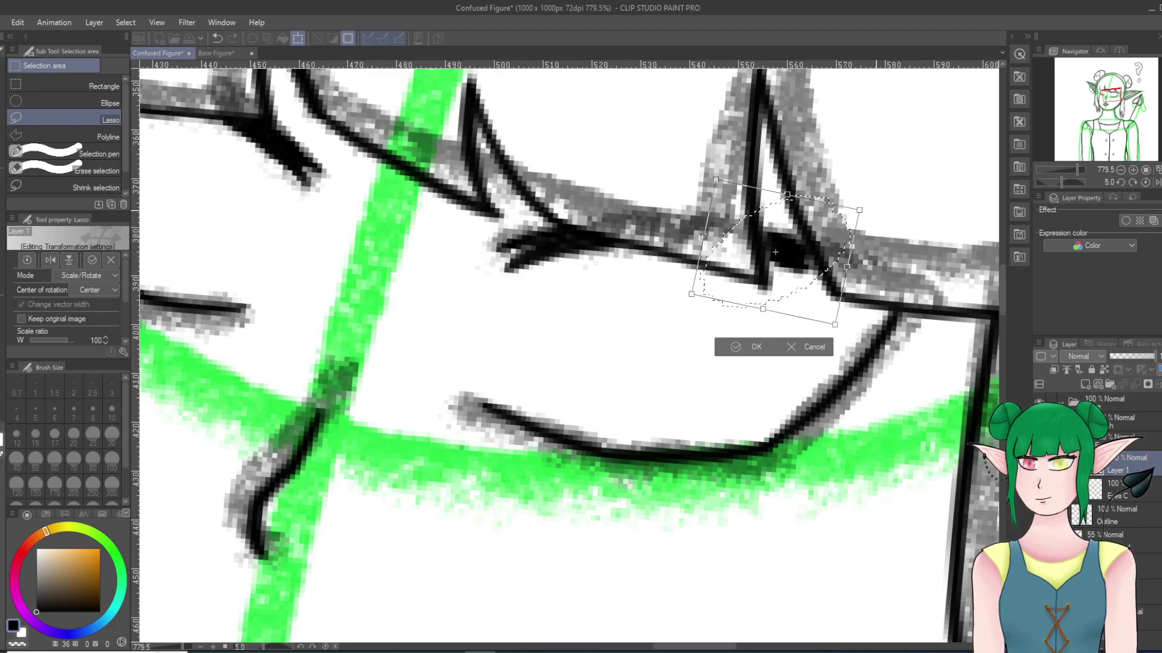
left_click_drag(775, 252, 781, 242)
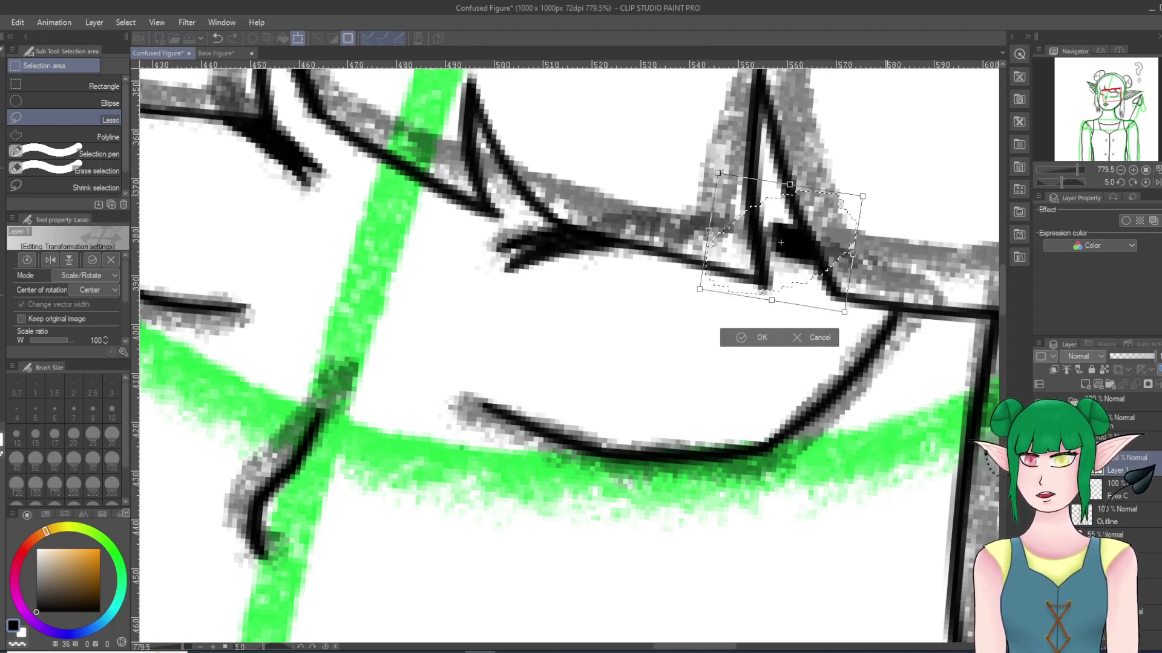
left_click_drag(887, 195, 887, 190)
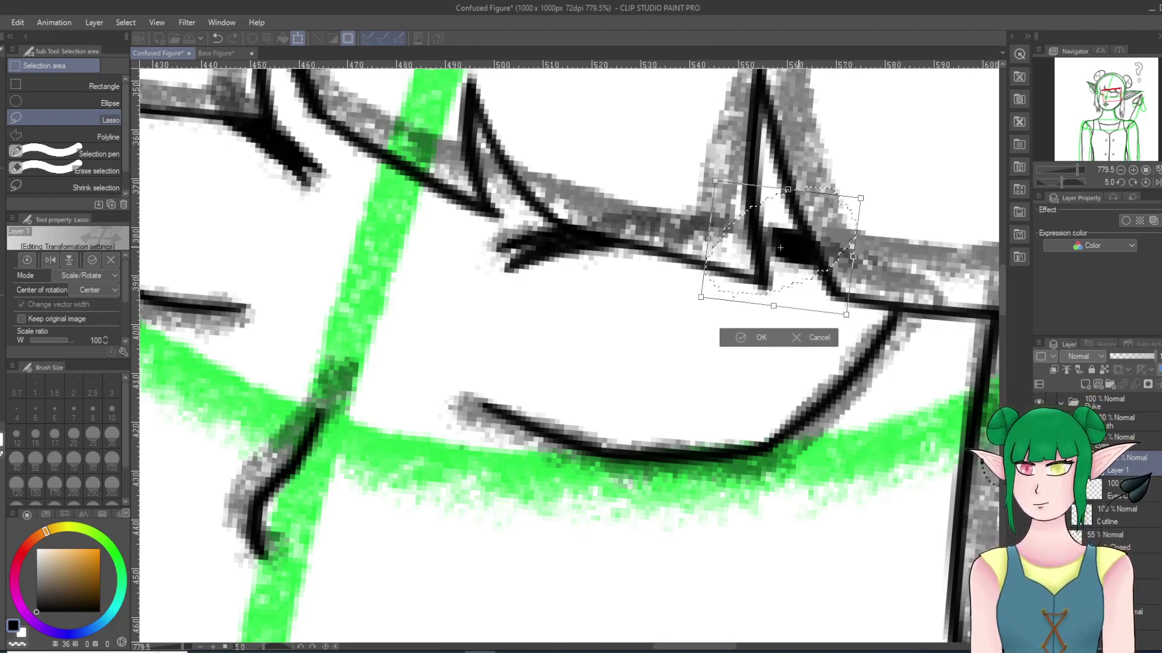
key("Return")
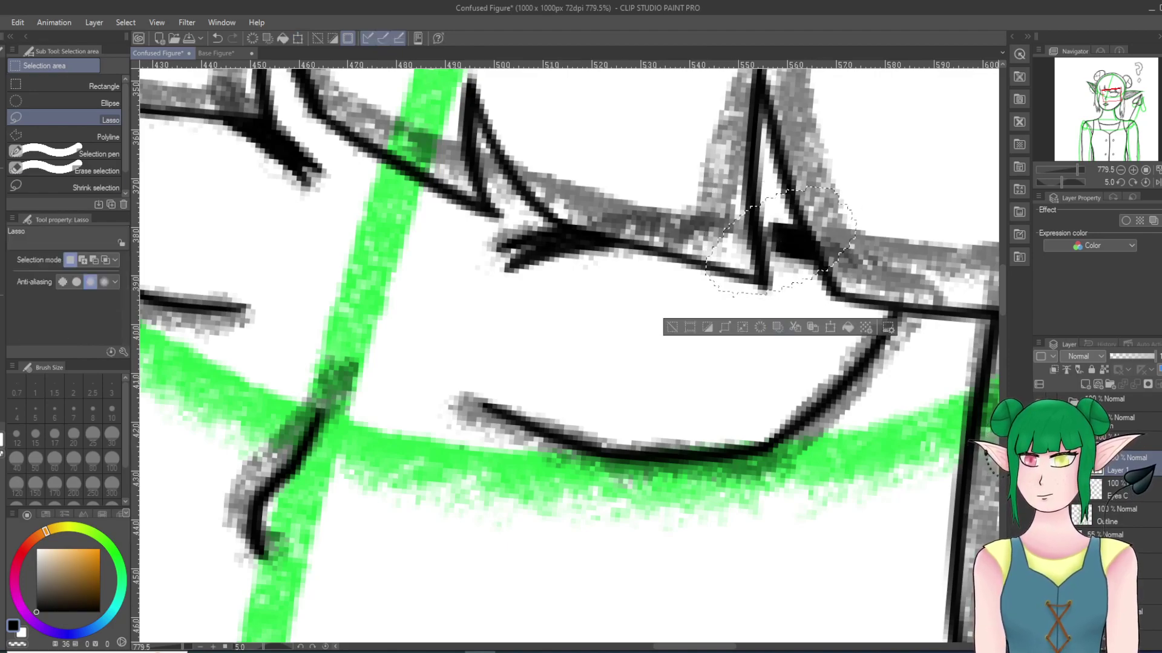
key("p")
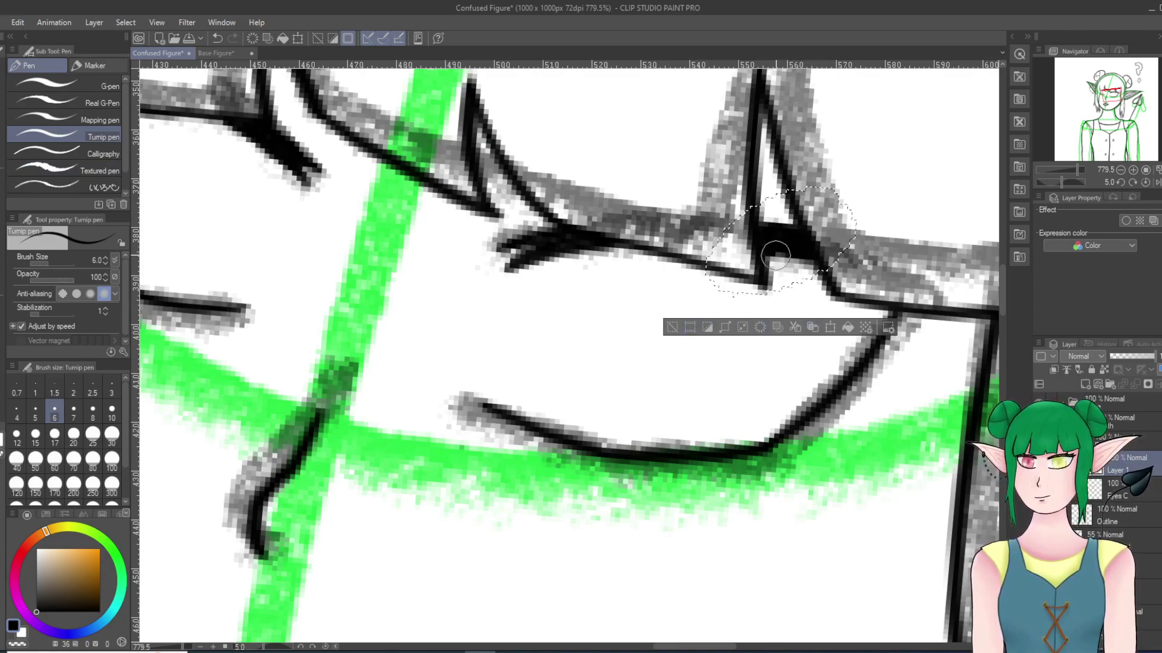
left_click(673, 327)
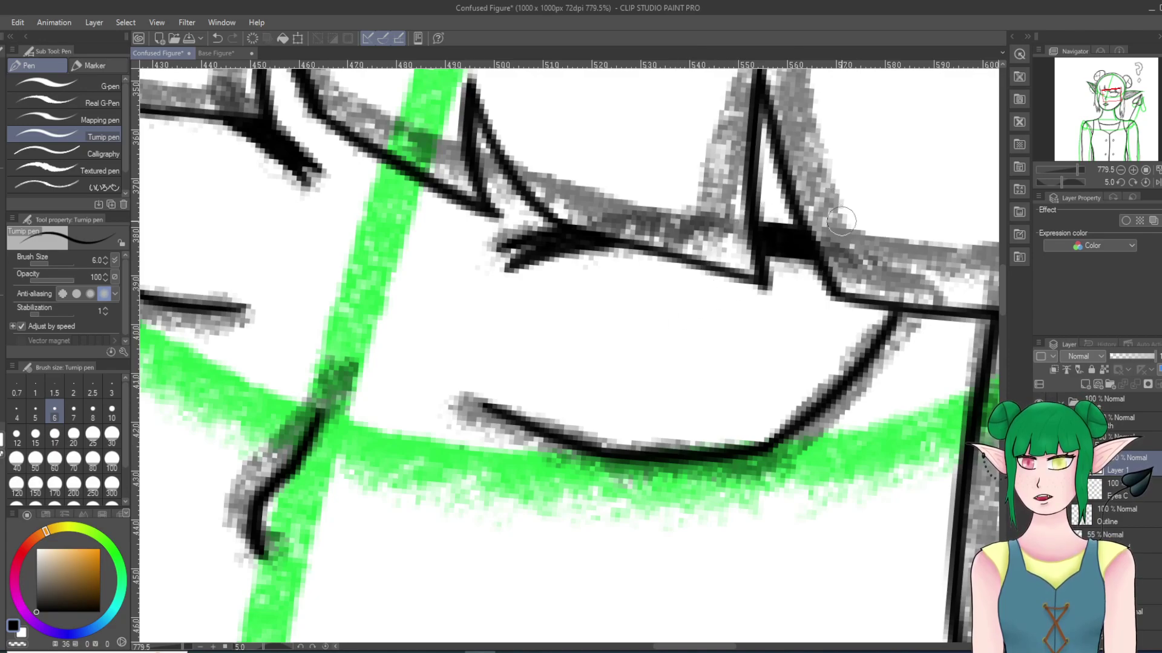
Step: Try extending the larger eye's eyebrow with an upward tail across the outer part of the fringe, and undo the stroke
scroll(841, 221, "down", 12)
scroll(874, 281, "up", 5)
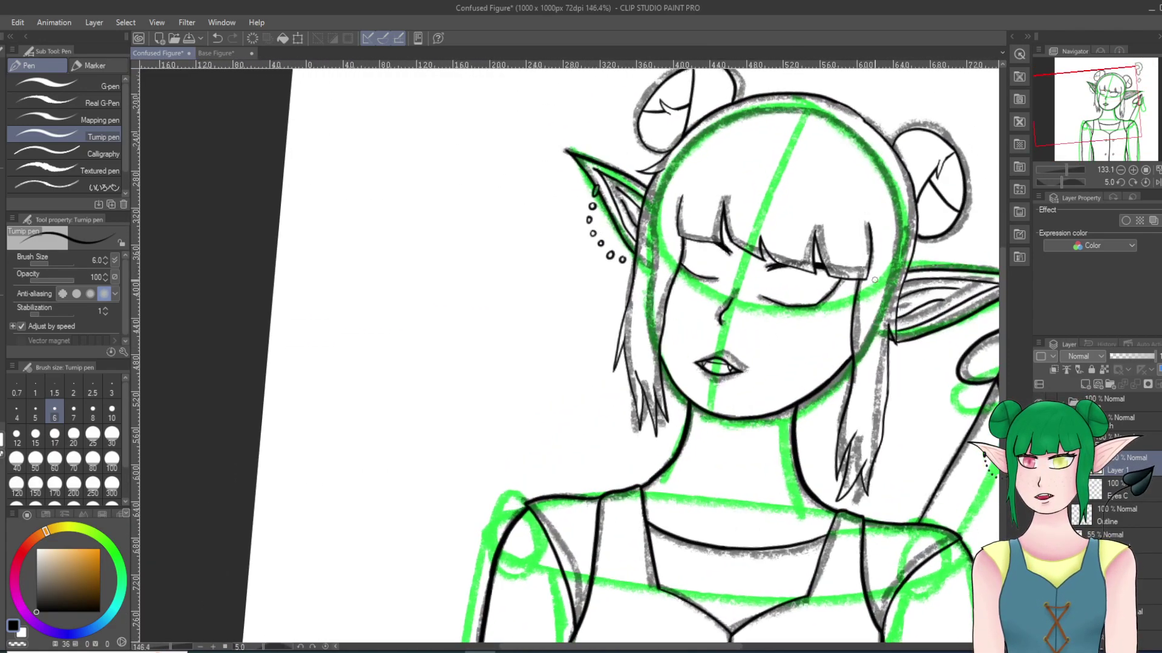
scroll(874, 281, "up", 6)
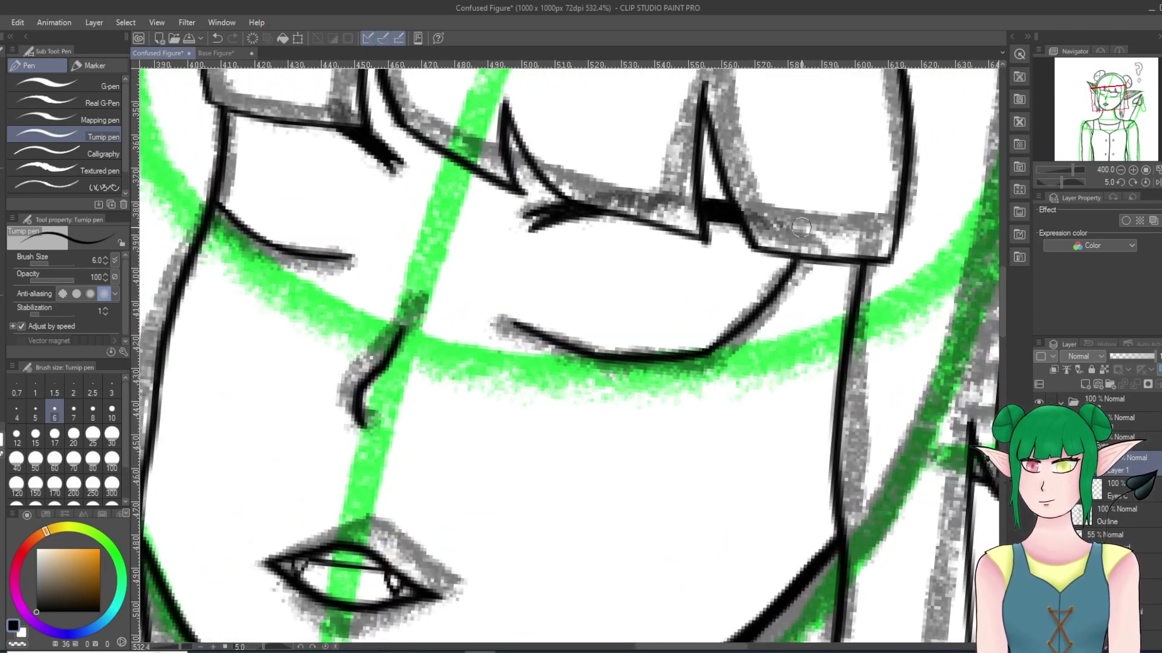
left_click_drag(882, 191, 790, 235)
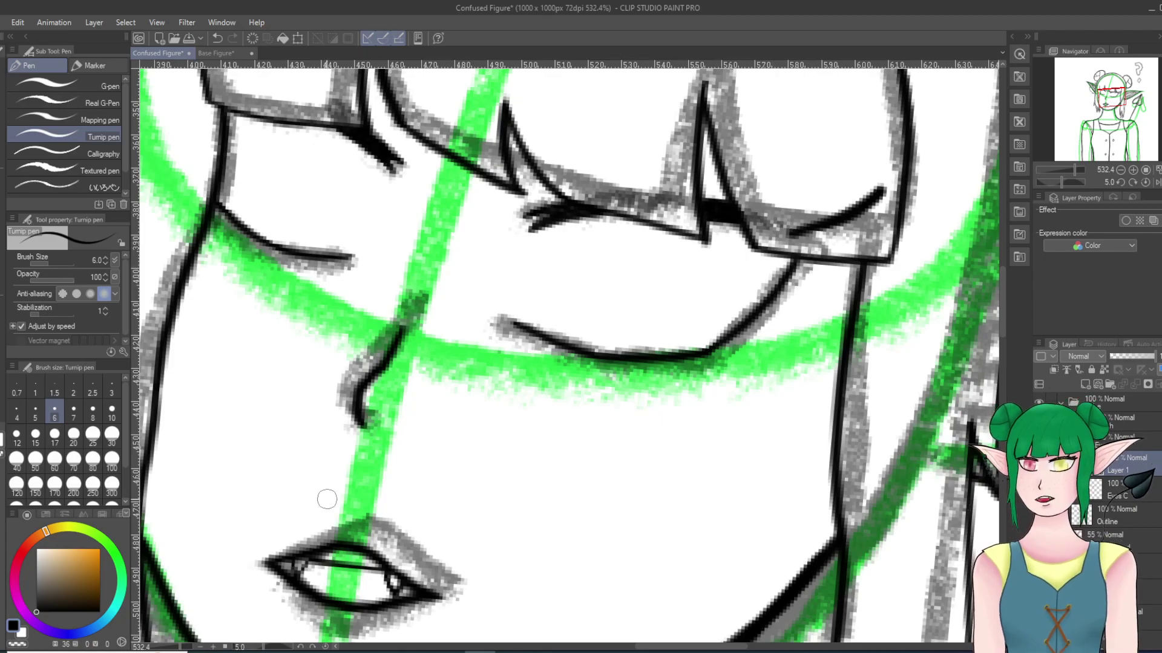
left_click(216, 38)
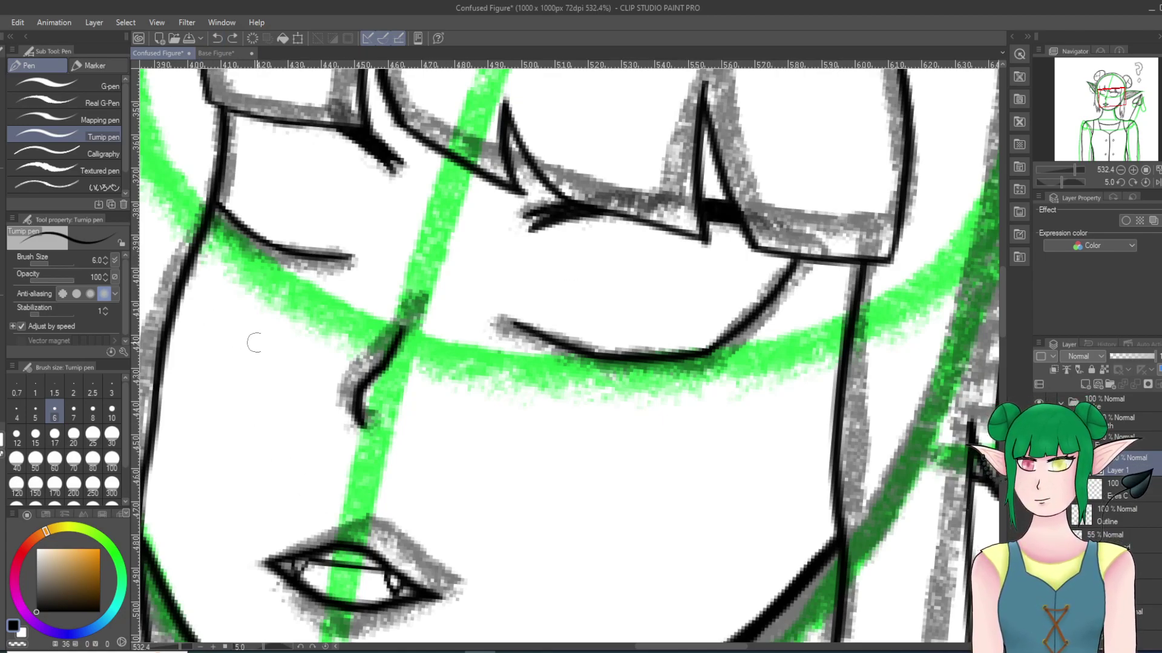
Step: Try outlining the iris of the larger eye with curved strokes between the fringe and the lower lid, and undo them
scroll(245, 342, "down", 3)
scroll(502, 324, "up", 3)
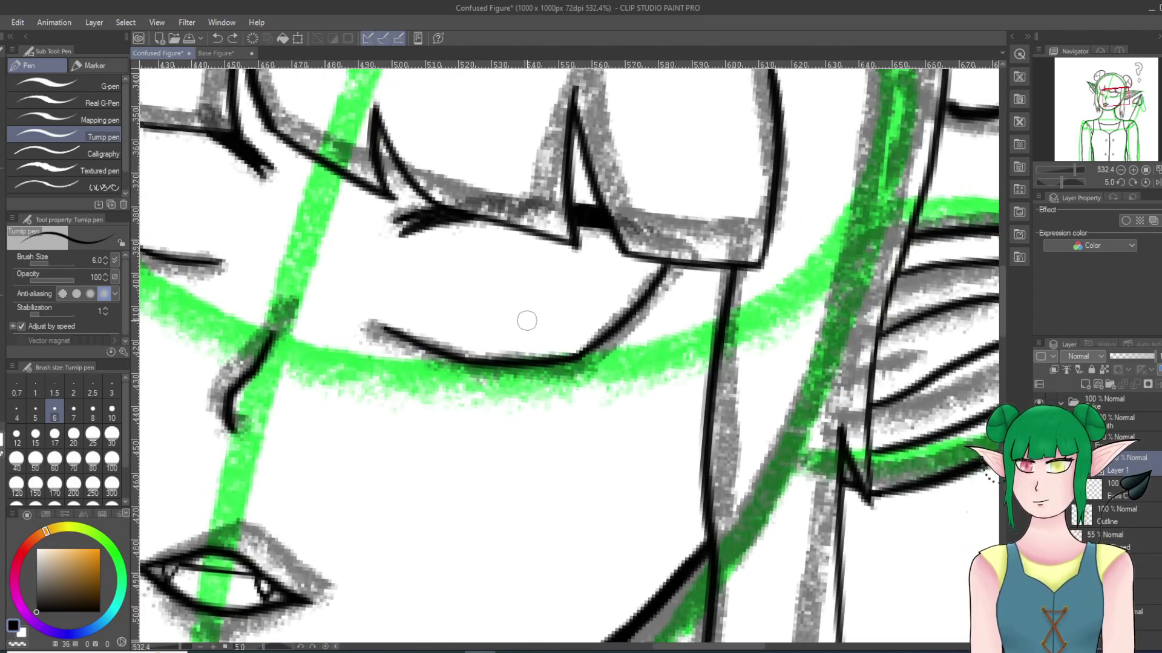
scroll(526, 321, "down", 4)
scroll(418, 357, "up", 3)
scroll(597, 419, "up", 1)
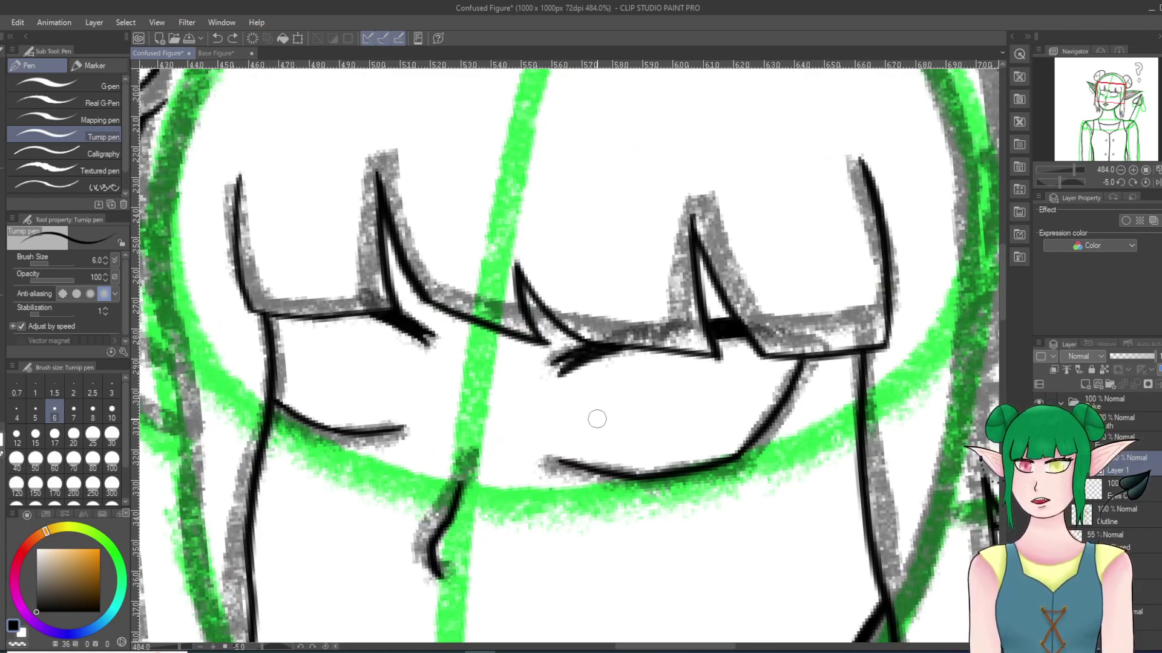
mouse_move(619, 350)
left_mouse_down()
mouse_move(597, 397)
mouse_move(605, 473)
left_mouse_up()
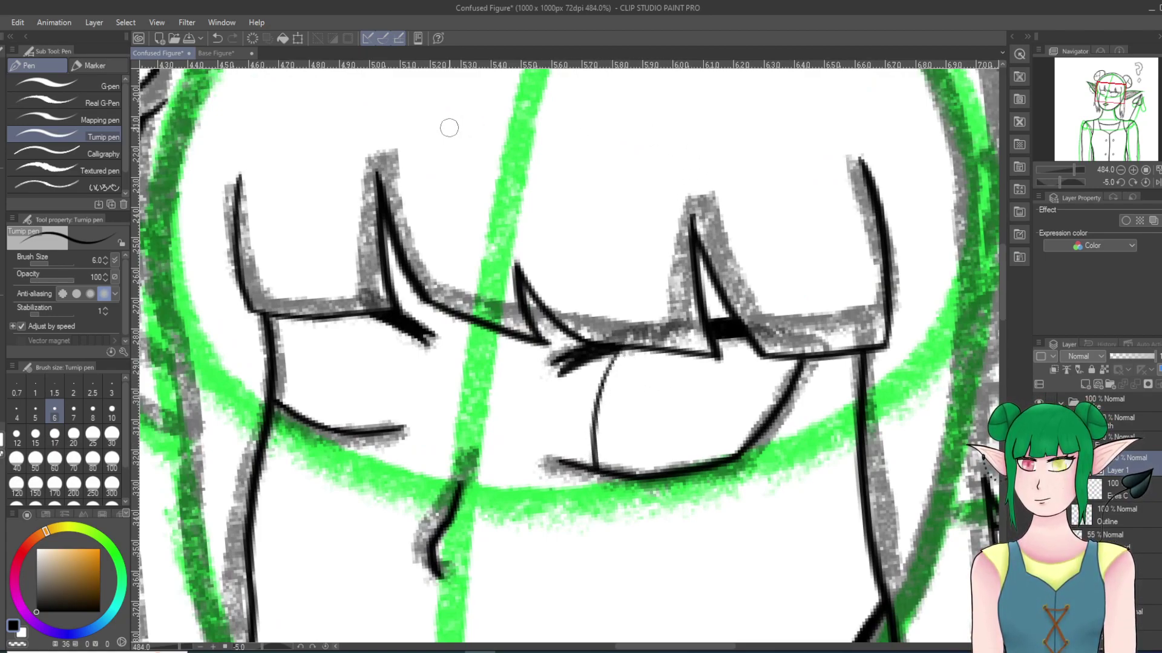
left_click(217, 38)
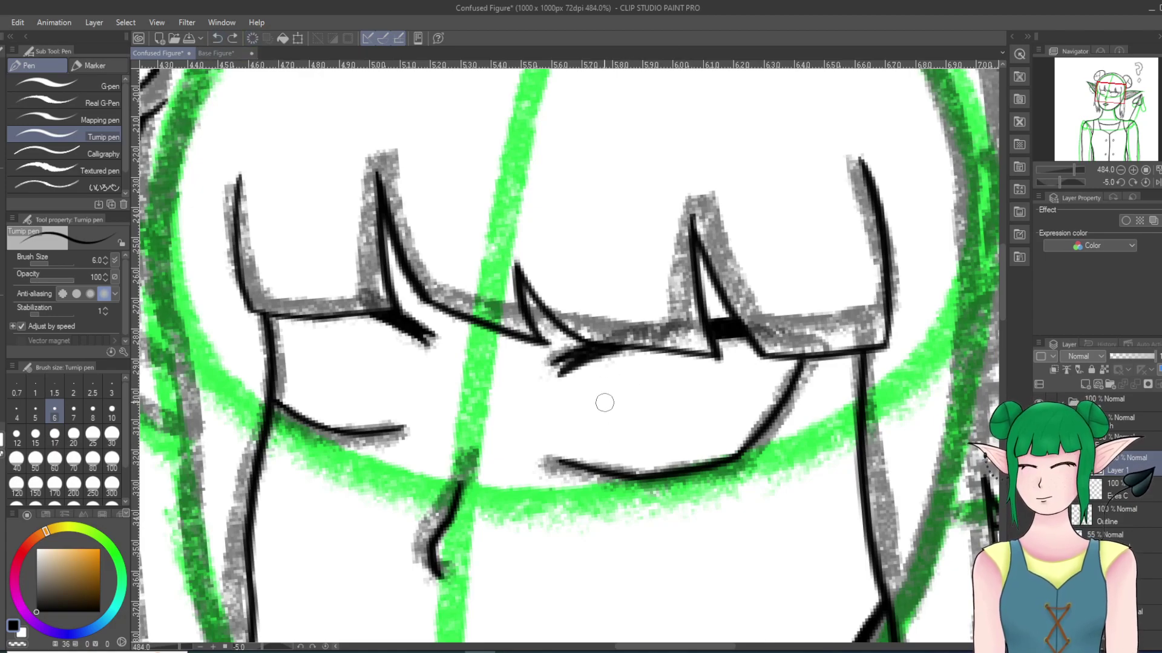
mouse_move(585, 353)
left_mouse_down()
mouse_move(605, 347)
mouse_move(588, 430)
mouse_move(607, 476)
left_mouse_up()
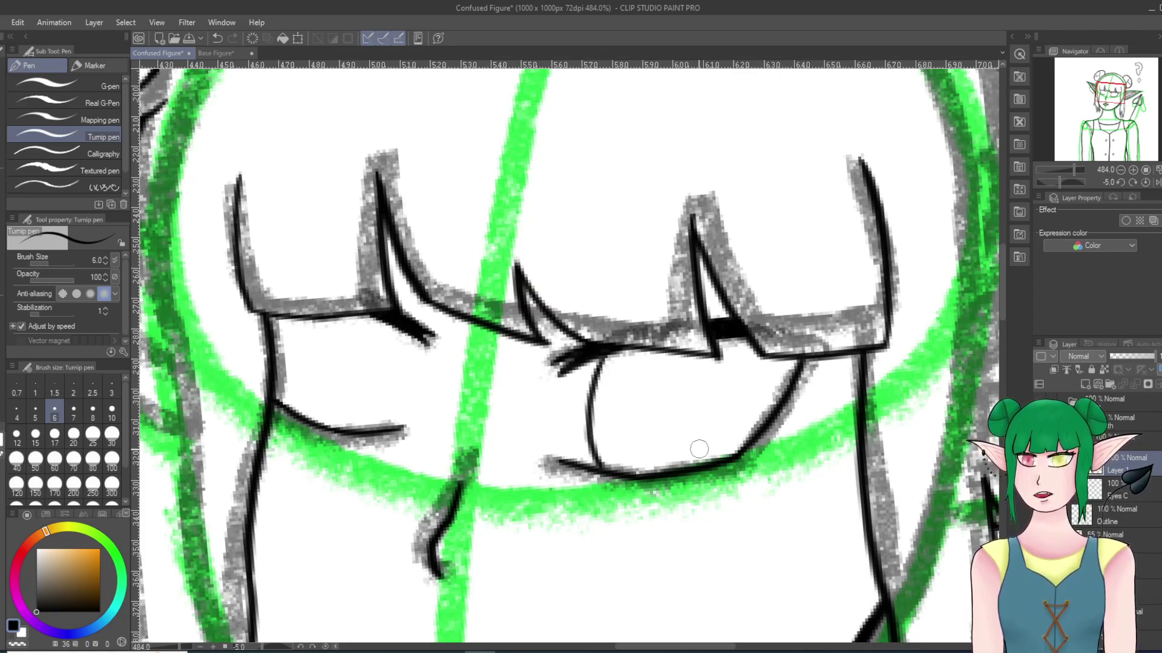
mouse_move(729, 458)
left_mouse_down()
mouse_move(753, 393)
mouse_move(729, 329)
mouse_move(741, 331)
left_mouse_up()
key("ctrl+z")
key("ctrl+z")
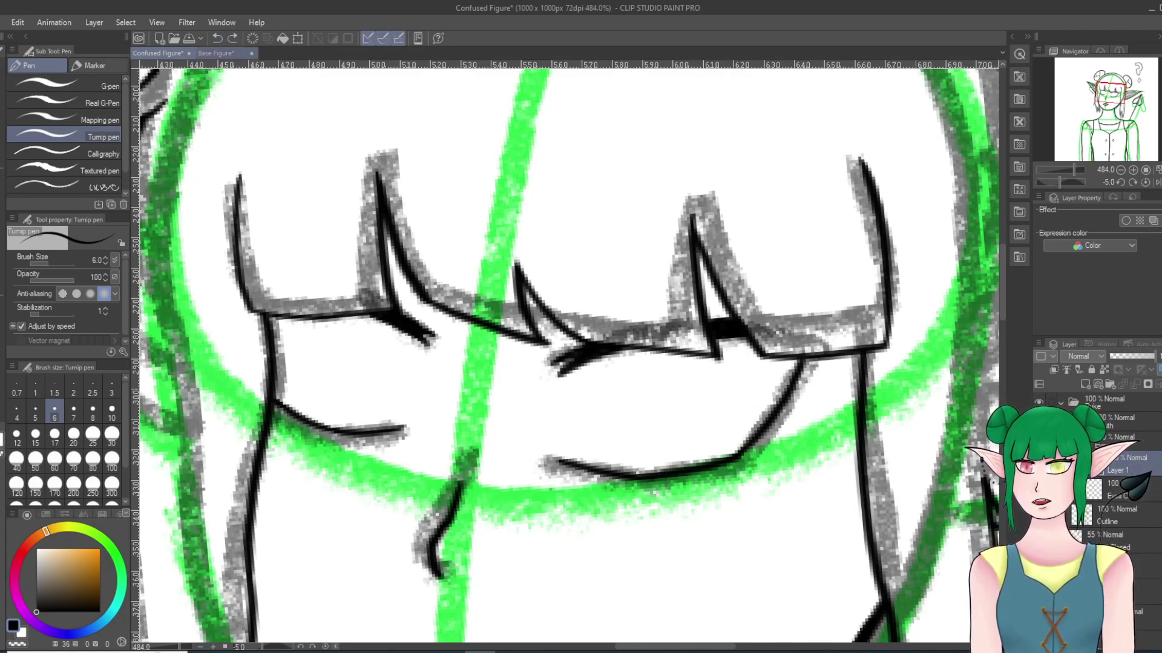
Step: Ink the larger eye's iris as two curved side strokes running between the fringe and the lower lid
mouse_move(603, 459)
left_mouse_down()
mouse_move(591, 415)
mouse_move(596, 363)
mouse_move(611, 352)
left_mouse_up()
mouse_move(729, 461)
left_mouse_down()
mouse_move(753, 434)
mouse_move(758, 382)
mouse_move(746, 356)
left_mouse_up()
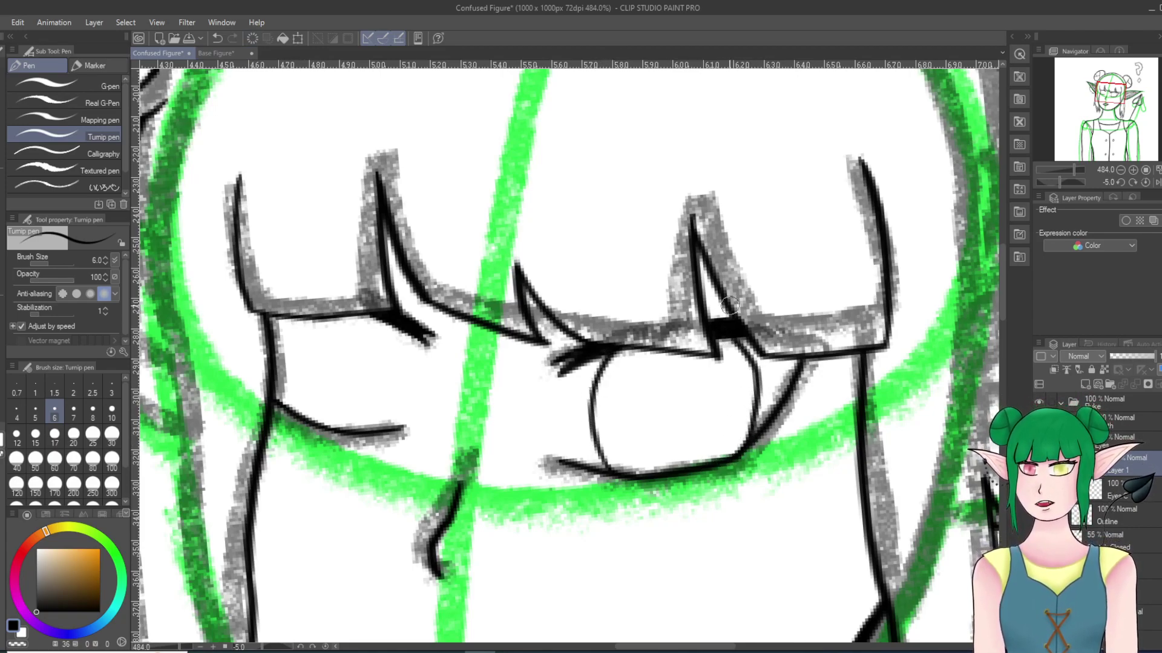
left_click(218, 38)
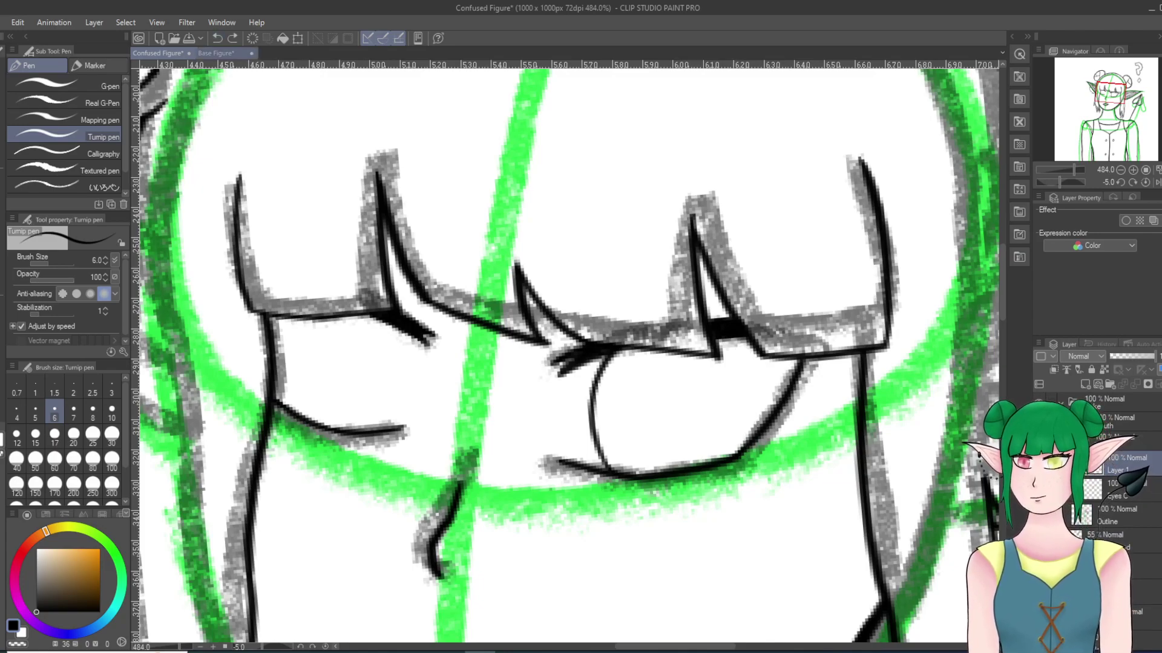
mouse_move(728, 461)
left_mouse_down()
mouse_move(747, 399)
mouse_move(715, 340)
mouse_move(747, 327)
left_mouse_up()
Step: Try inking the smaller eye's iris edge with a curve from the lower lid up to the lash, and undo the strokes
mouse_move(362, 430)
left_mouse_down()
mouse_move(394, 386)
mouse_move(399, 313)
left_mouse_up()
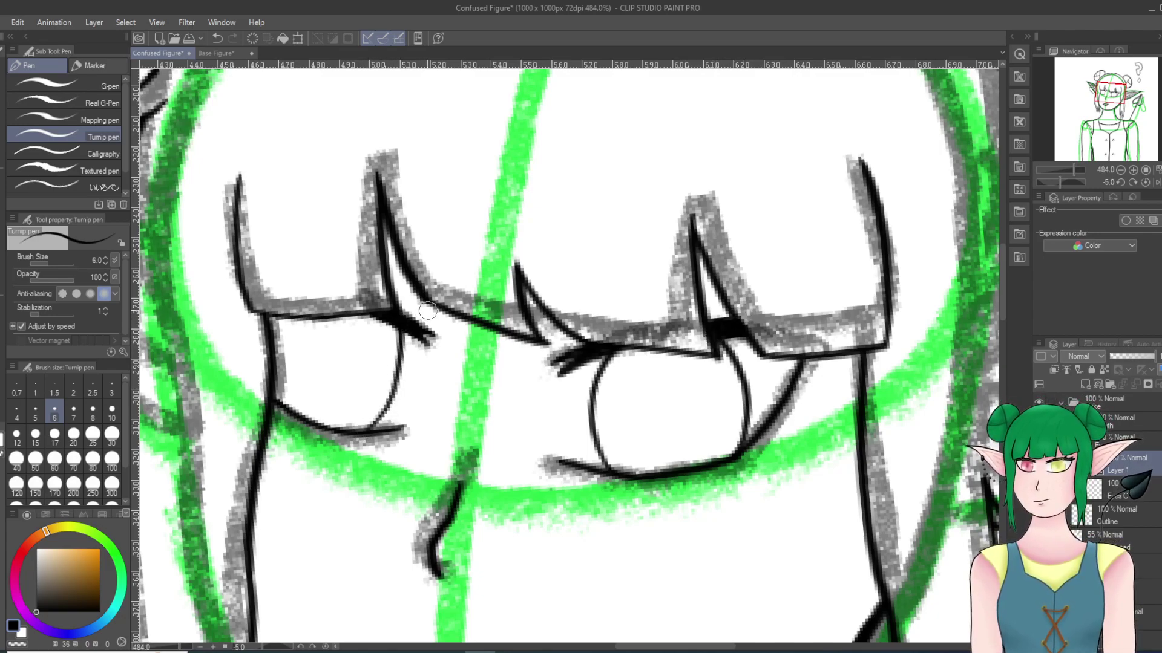
key("ctrl+z")
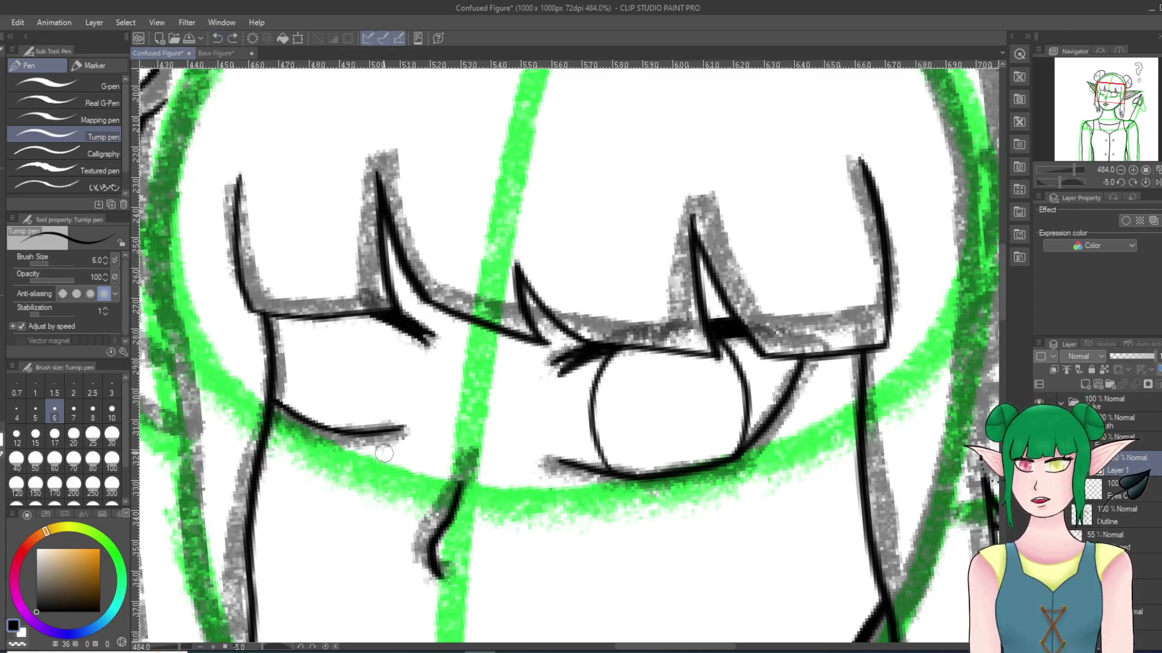
mouse_move(379, 431)
left_mouse_down()
mouse_move(392, 393)
mouse_move(383, 338)
left_mouse_up()
left_click(217, 38)
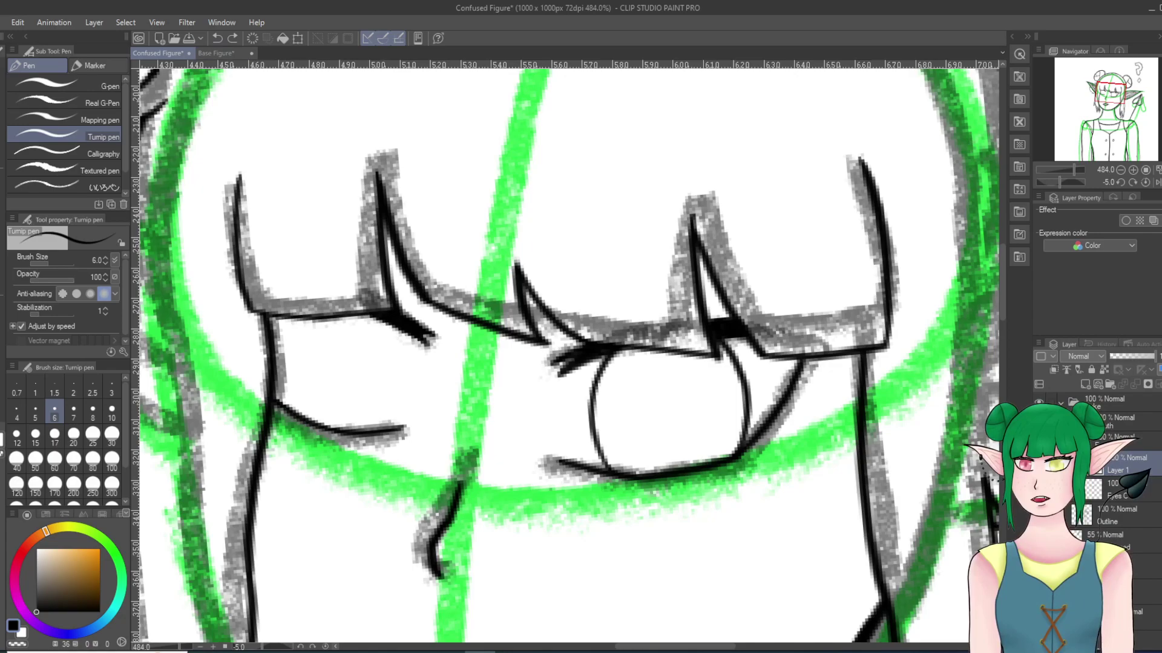
Step: Try inking the smaller eye's iris edge downward from the lash with the canvas turned, and undo the stroke
scroll(224, 379, "up", 7)
scroll(529, 385, "down", 3)
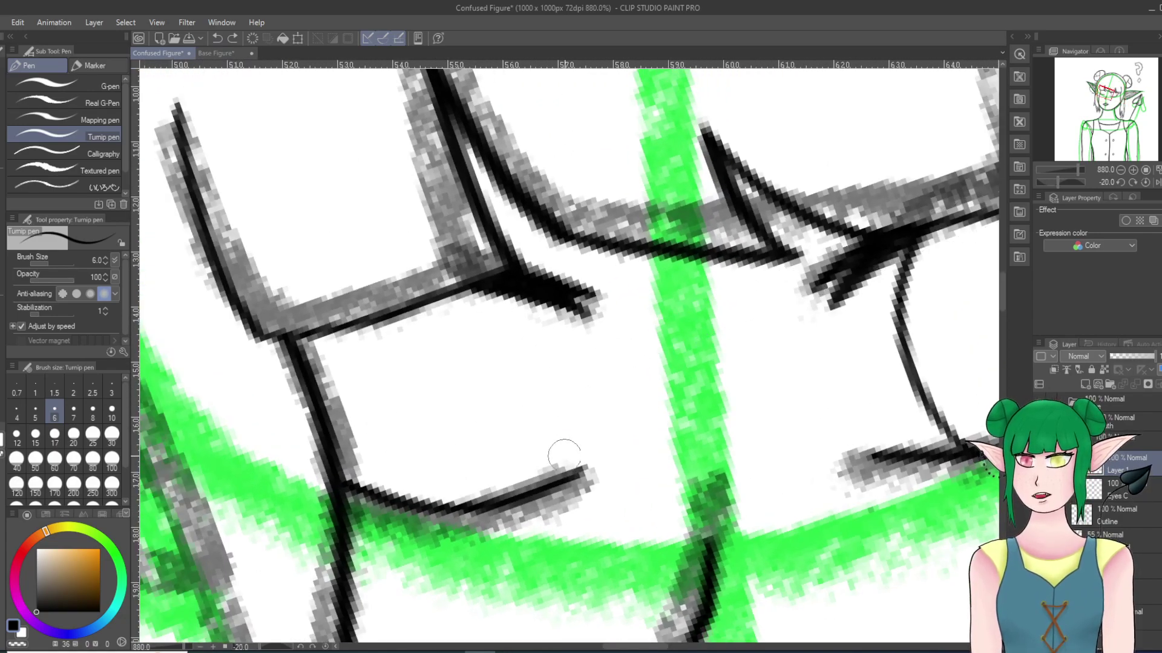
scroll(562, 453, "down", 7)
scroll(739, 224, "down", 8)
scroll(635, 296, "up", 7)
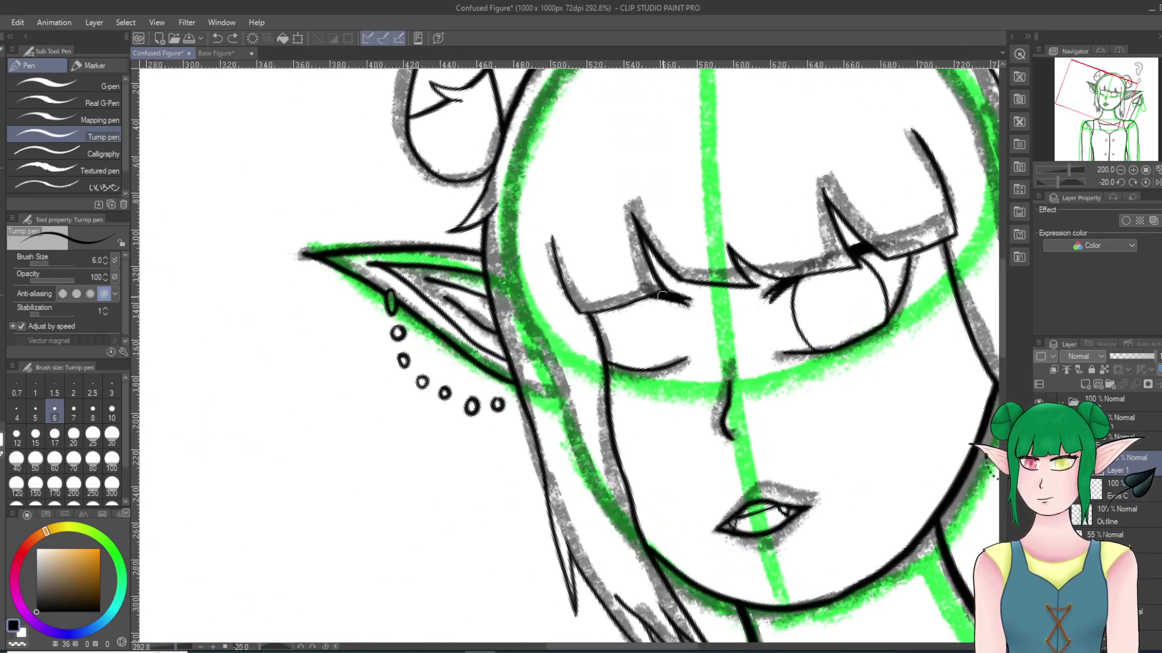
scroll(646, 357, "up", 1)
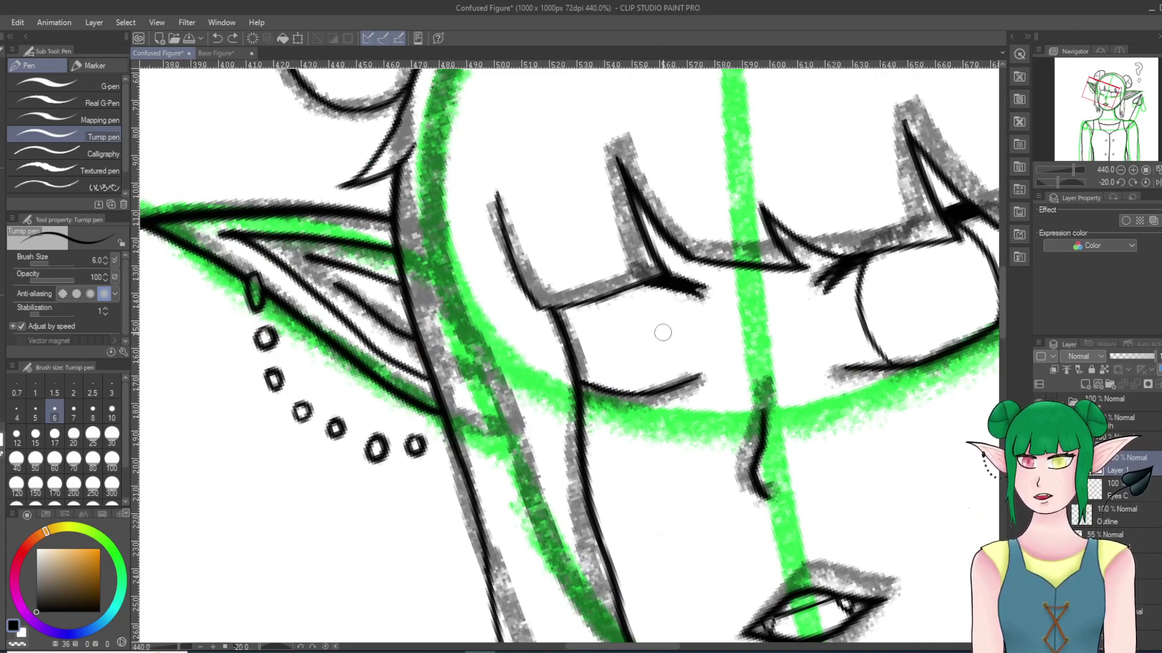
mouse_move(670, 282)
left_mouse_down()
mouse_move(679, 317)
mouse_move(669, 299)
mouse_move(662, 381)
left_mouse_up()
key("ctrl+z")
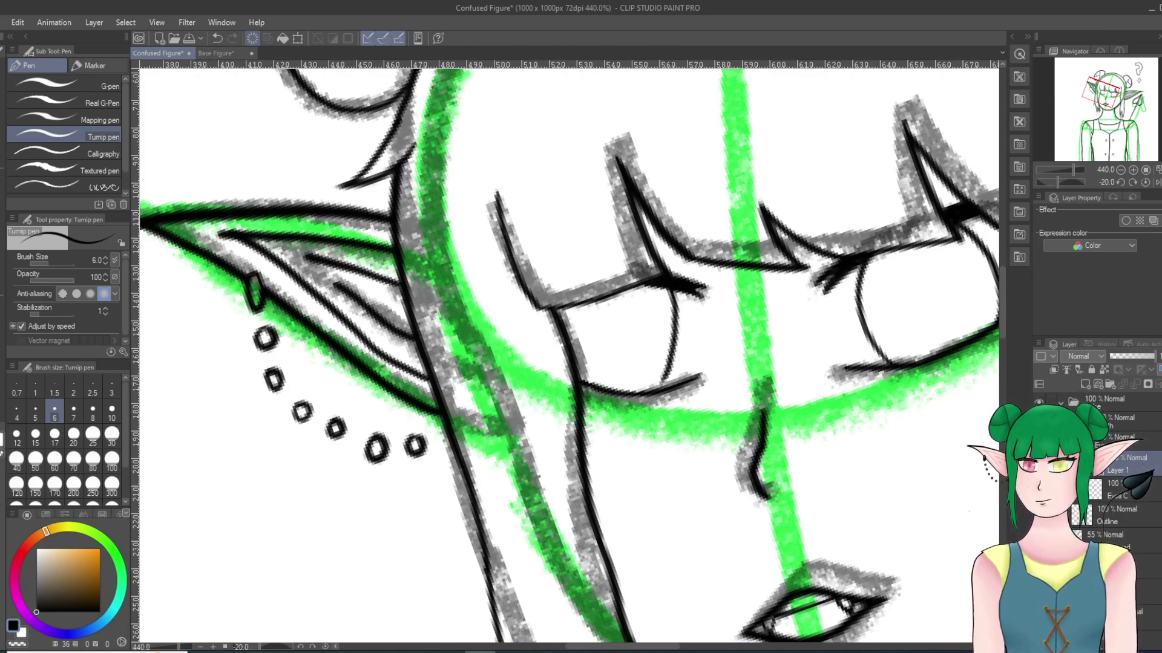
left_click(218, 38)
Step: Retry the smaller eye's iris edge with curves nearer and farther from the nose, undoing each stroke
mouse_move(663, 293)
left_mouse_down()
mouse_move(665, 364)
mouse_move(655, 392)
left_mouse_up()
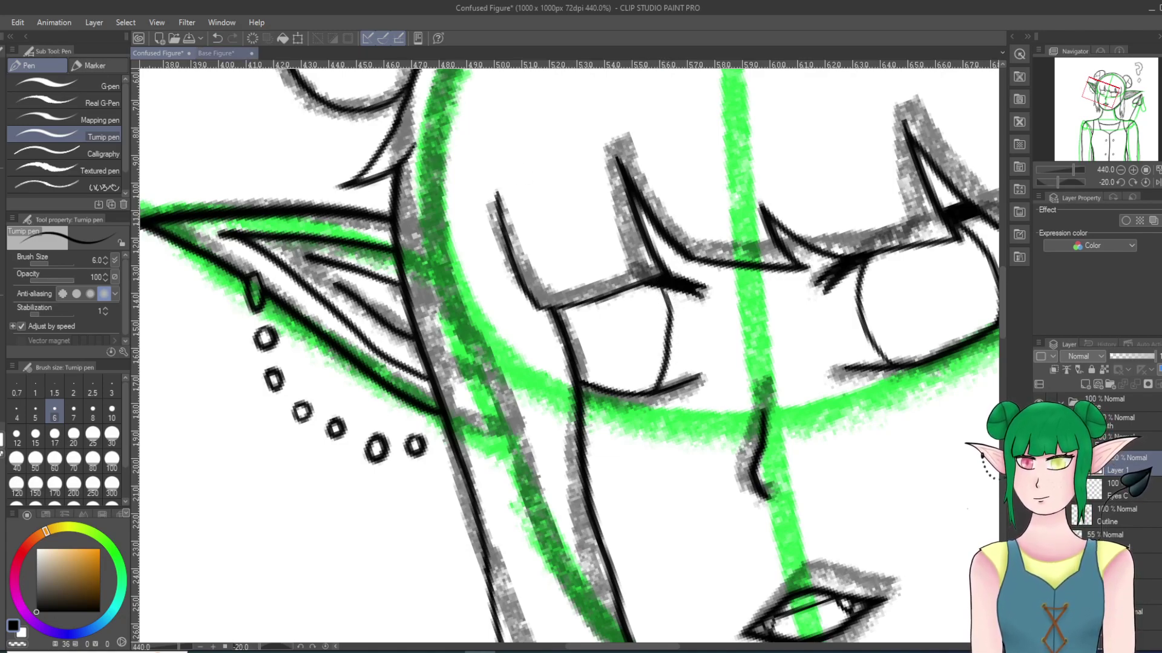
left_click(217, 38)
mouse_move(674, 382)
left_mouse_down()
mouse_move(686, 339)
mouse_move(673, 282)
left_mouse_up()
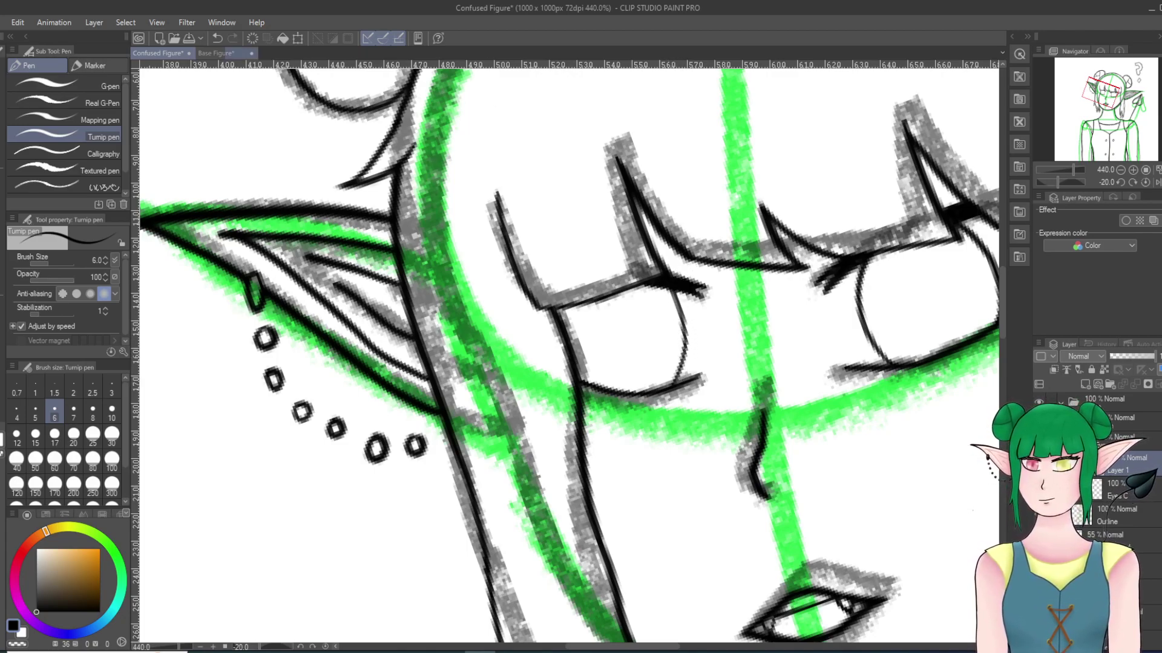
left_click(217, 38)
left_click_drag(683, 381, 661, 279)
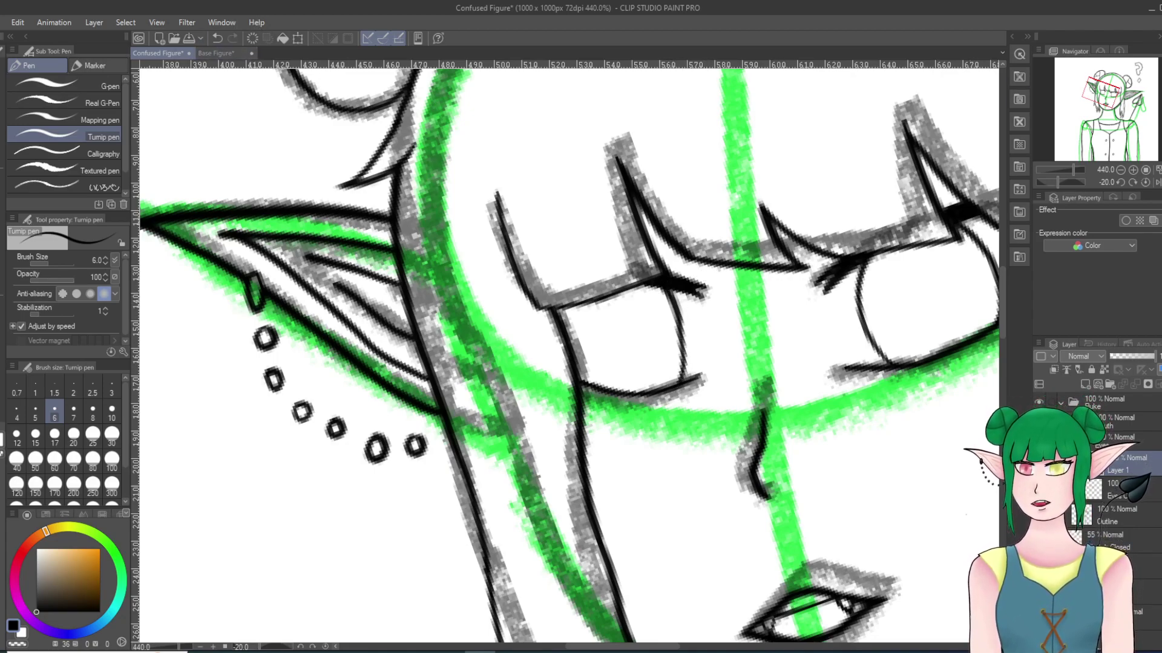
left_click(217, 38)
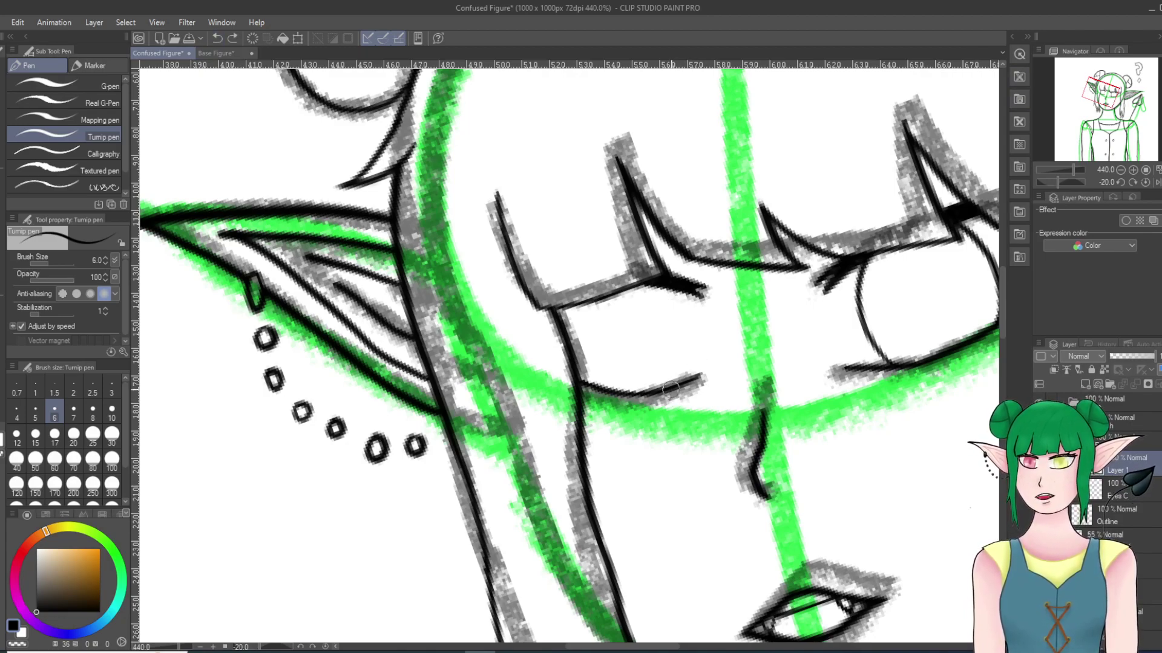
Step: Ink the smaller eye's iris edge as a rounded curve bulging toward the nose, from the lower lid to the lash
mouse_move(675, 383)
left_mouse_down()
mouse_move(671, 304)
mouse_move(650, 293)
left_mouse_up()
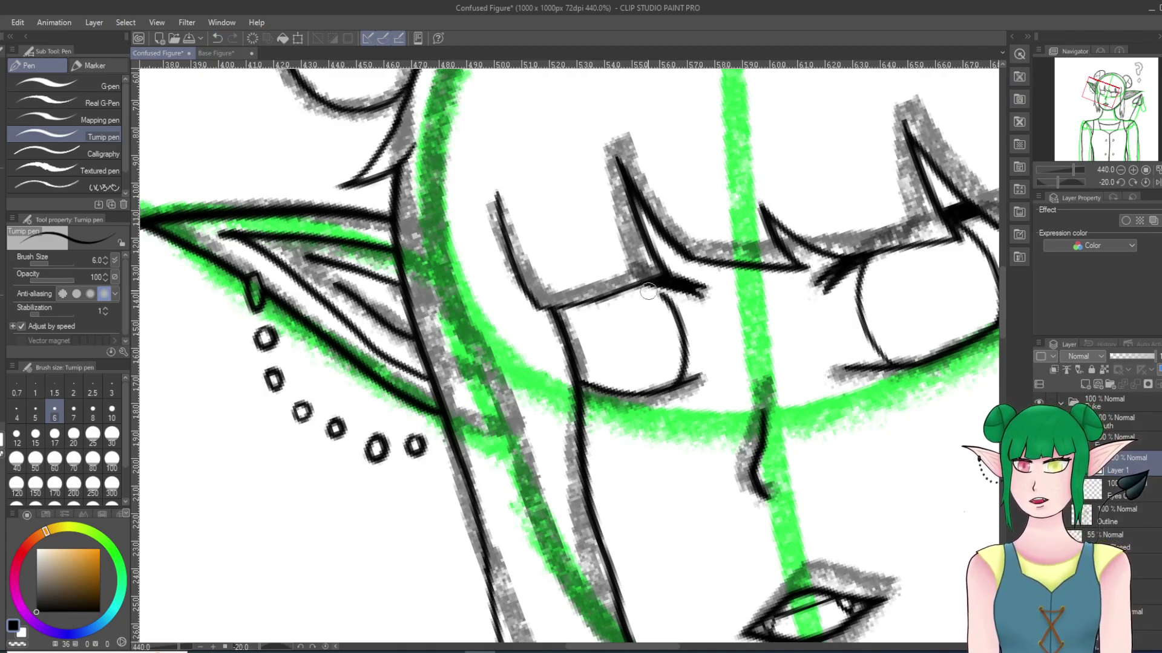
left_click(217, 38)
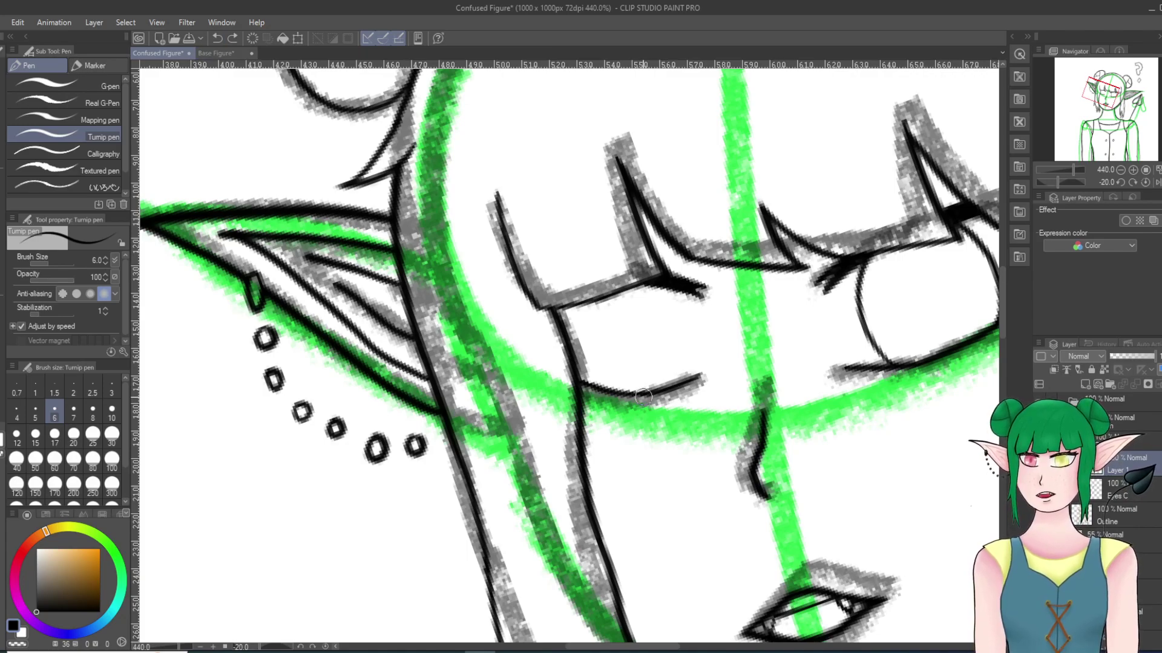
mouse_move(650, 391)
left_mouse_down()
mouse_move(678, 358)
mouse_move(682, 315)
mouse_move(659, 280)
left_mouse_up()
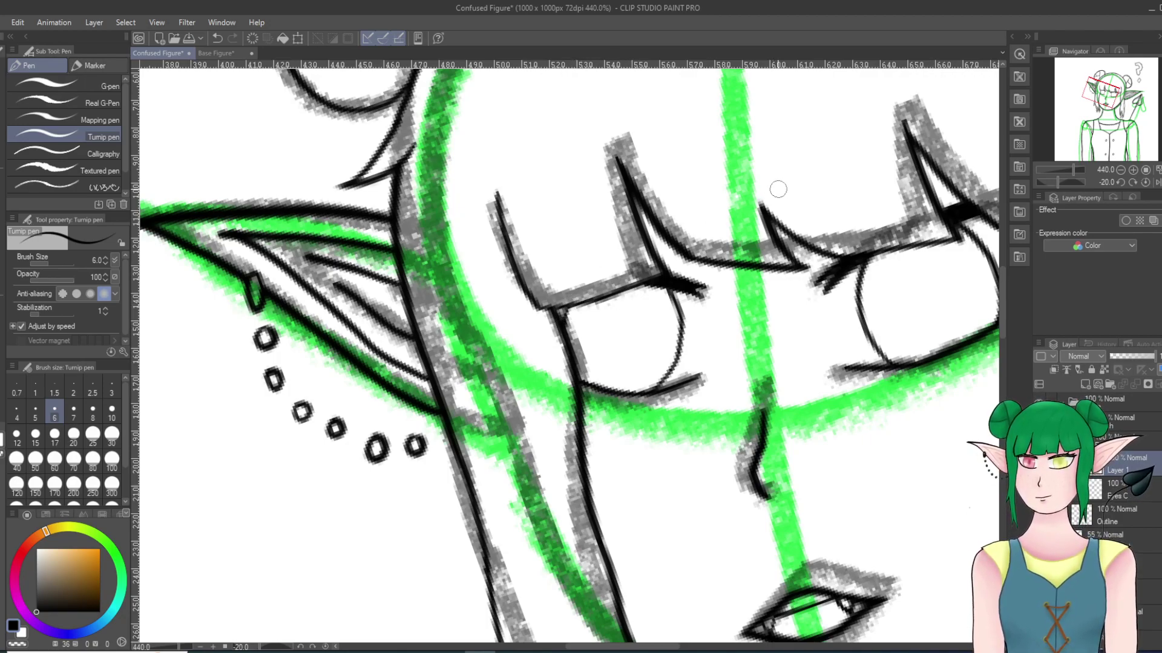
Step: Try drawing a dark pupil inside the larger eye's iris while viewing the whole figure, and undo it
scroll(778, 189, "down", 8)
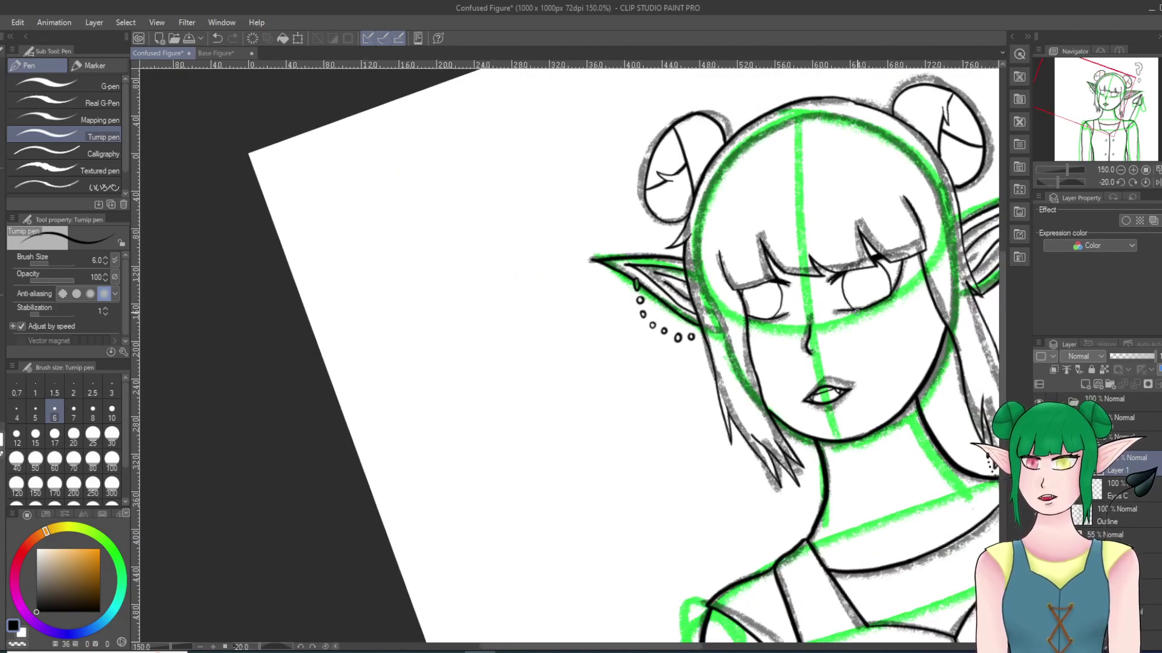
scroll(855, 296, "up", 5)
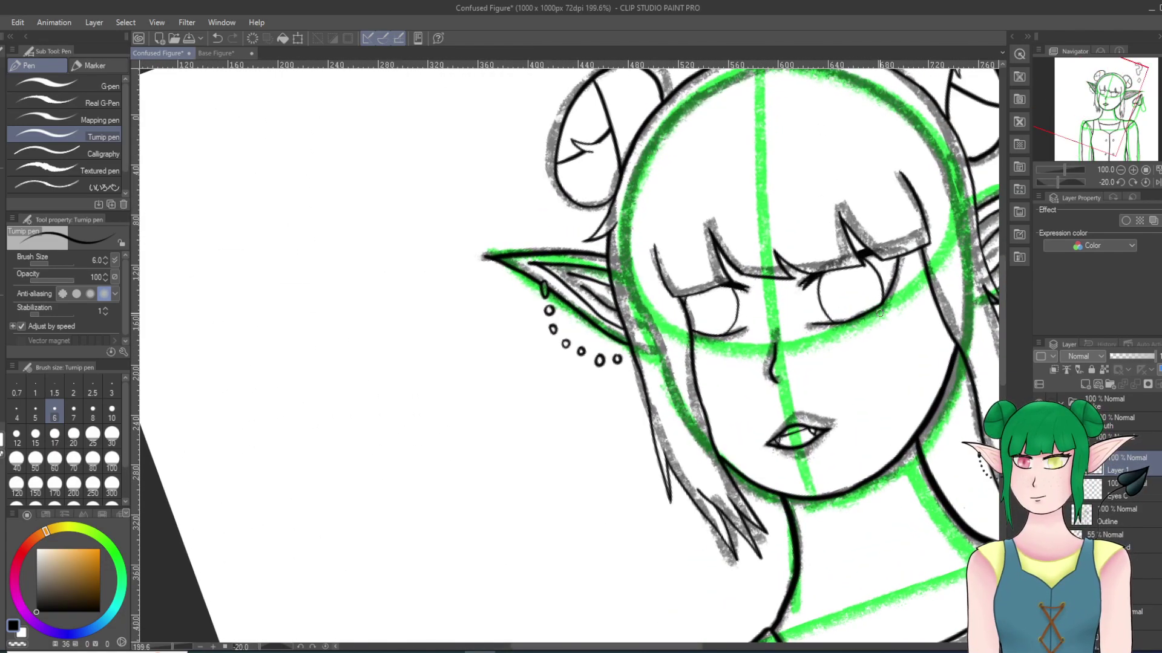
scroll(880, 313, "down", 6)
scroll(906, 328, "down", 4)
scroll(906, 328, "up", 2)
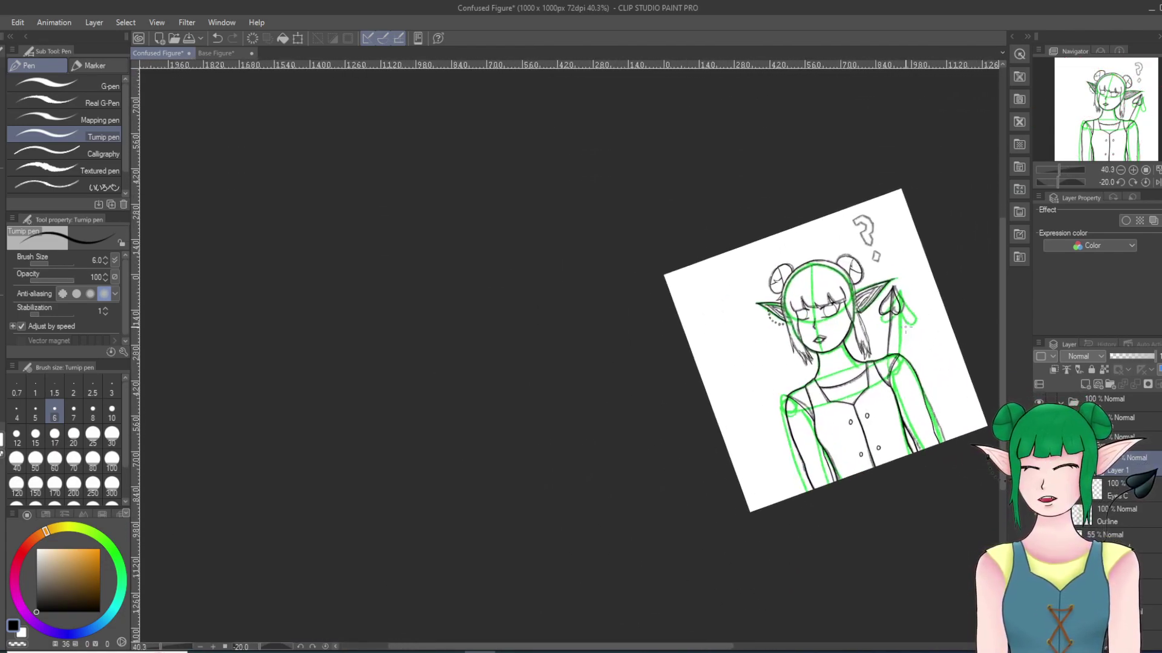
scroll(904, 328, "up", 1)
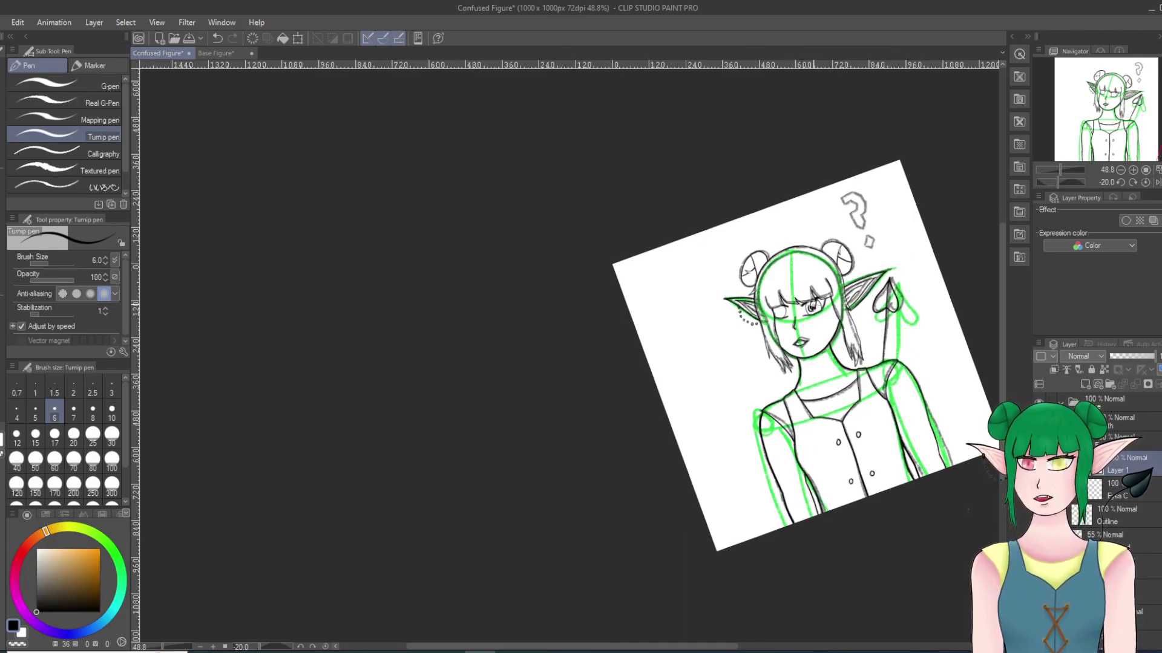
scroll(881, 239, "up", 1)
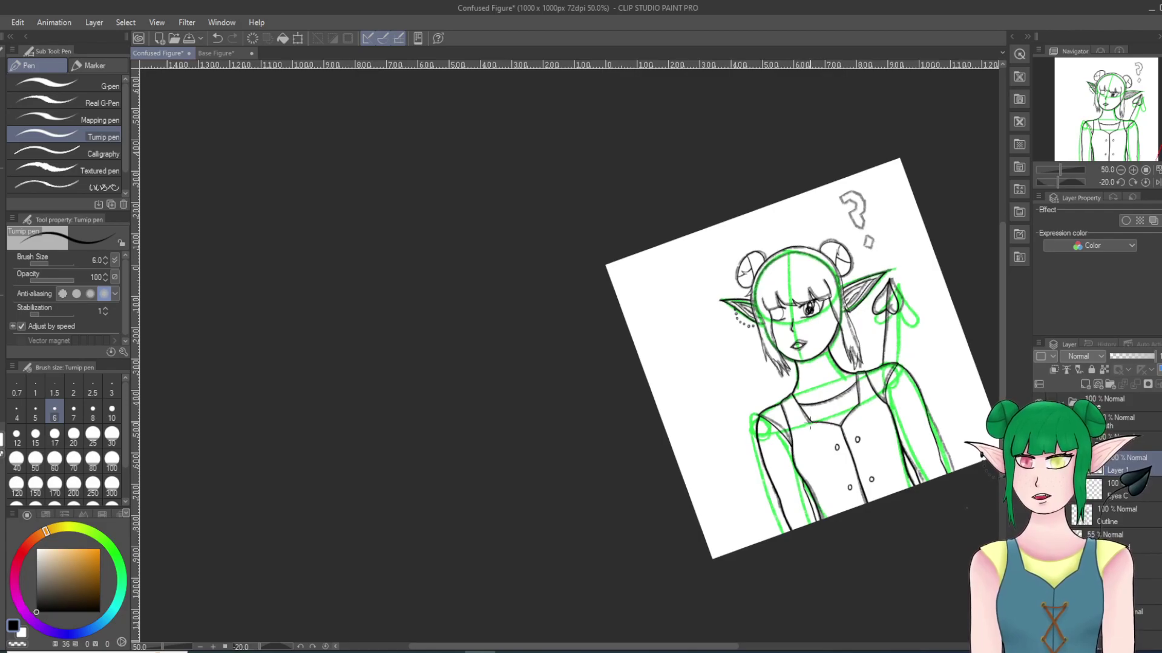
scroll(844, 409, "up", 5)
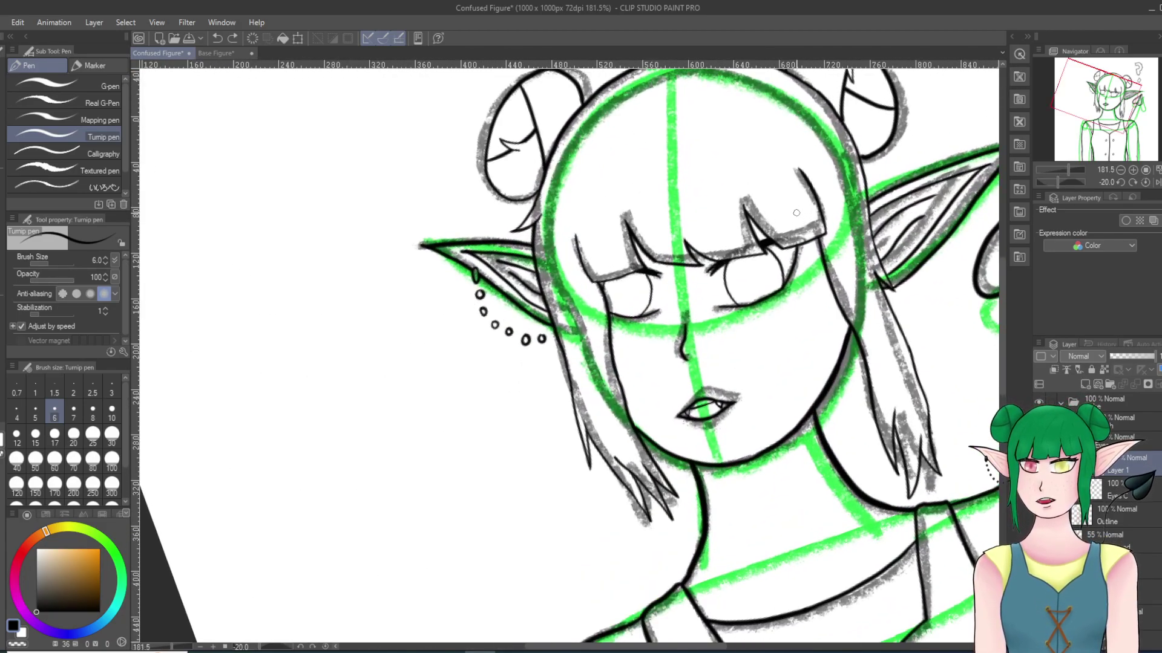
Step: Try drawing a tight spiral inside the larger eye's iris, and undo it
mouse_move(752, 276)
left_mouse_down()
mouse_move(749, 267)
mouse_move(753, 290)
mouse_move(756, 257)
mouse_move(744, 280)
left_mouse_up()
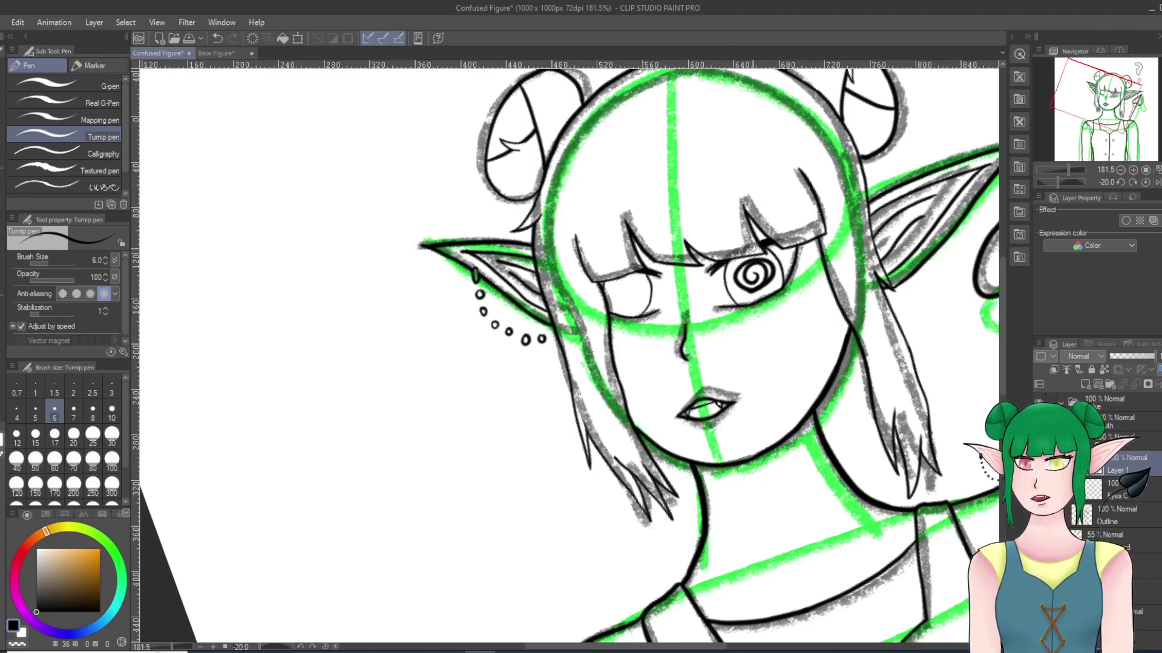
key("ctrl+z")
key("ctrl+z")
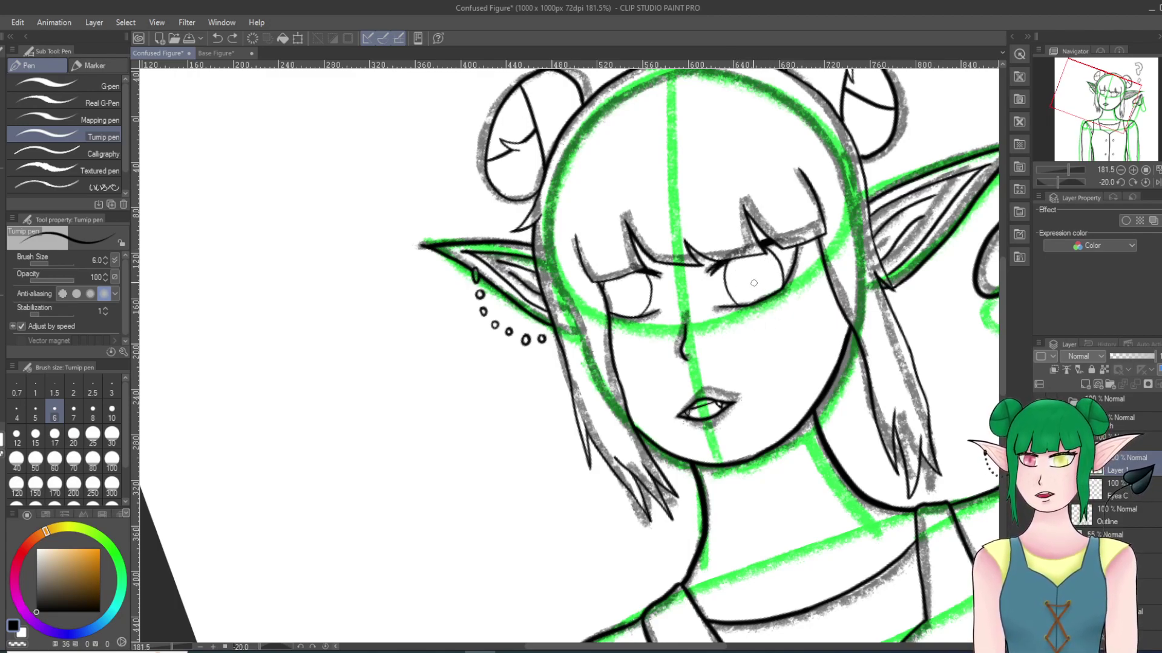
Step: Try a looser spiral filling the larger eye's iris, check it against the whole face, and undo it
mouse_move(756, 273)
left_mouse_down()
mouse_move(741, 286)
mouse_move(769, 265)
mouse_move(745, 299)
mouse_move(759, 247)
left_mouse_up()
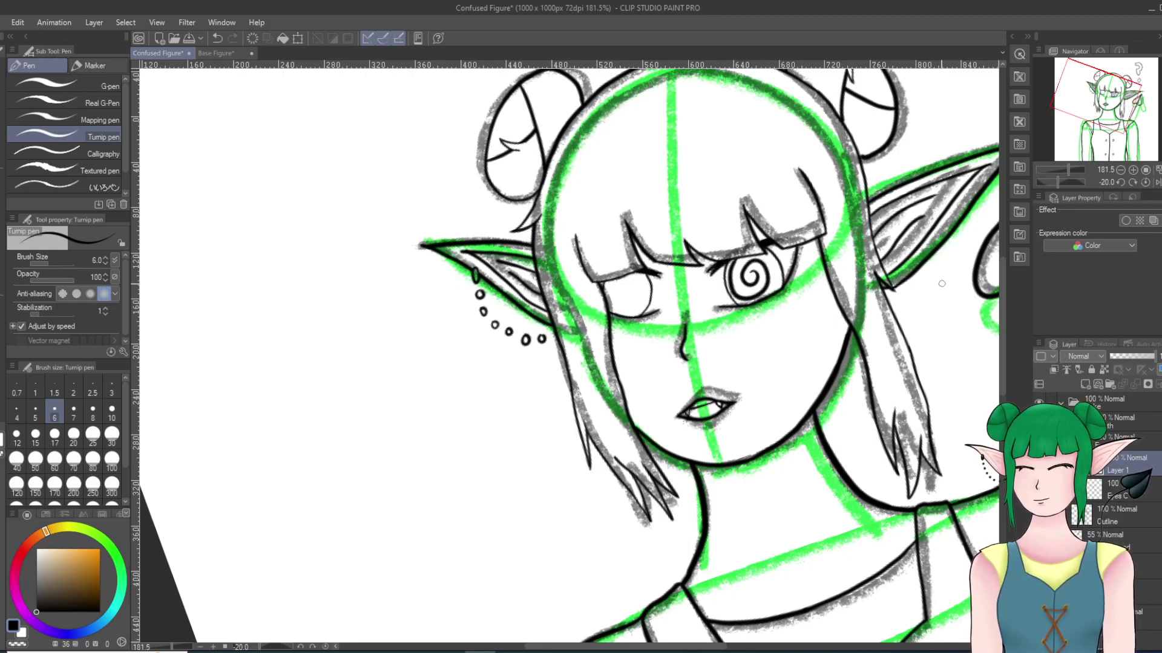
scroll(605, 486, "down", 5)
left_click_drag(968, 448, 518, 491)
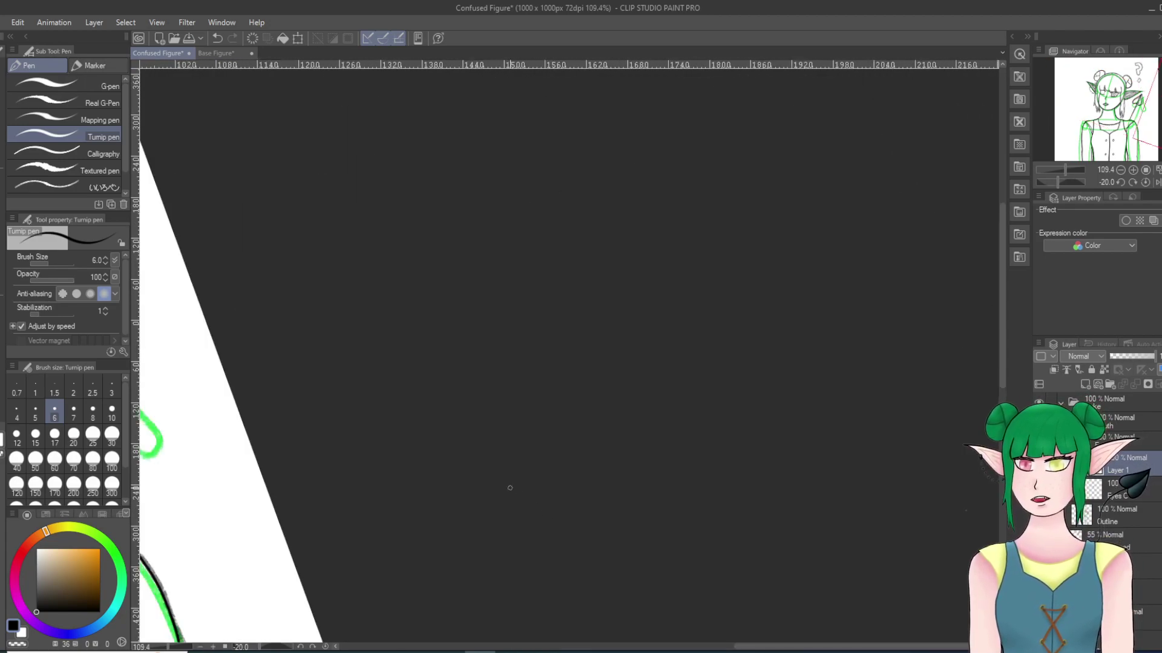
left_click_drag(212, 423, 873, 342)
key("asciicircum")
key("asciicircum")
key("asciicircum")
key("asciicircum")
key("asciicircum")
key("asciicircum")
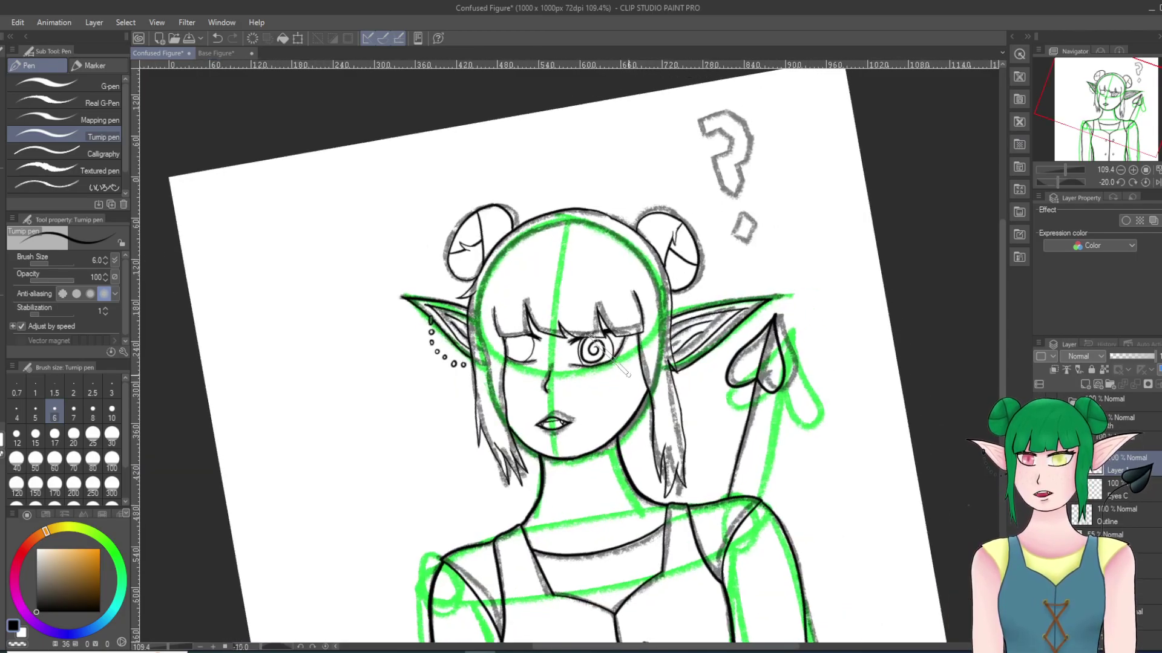
scroll(630, 381, "up", 1)
key("ctrl+z")
Step: Create a new layer folder above the Mouth folder and add an empty layer inside it
scroll(610, 412, "down", 6)
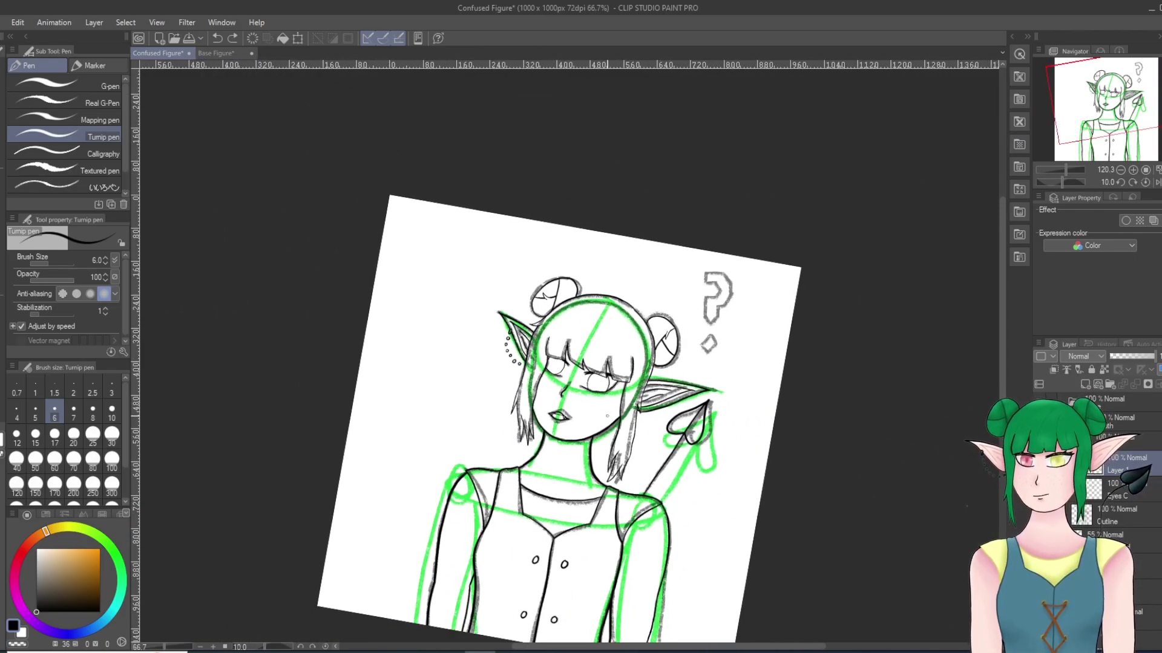
key("minus")
key("minus")
key("minus")
scroll(616, 440, "down", 4)
scroll(616, 439, "up", 4)
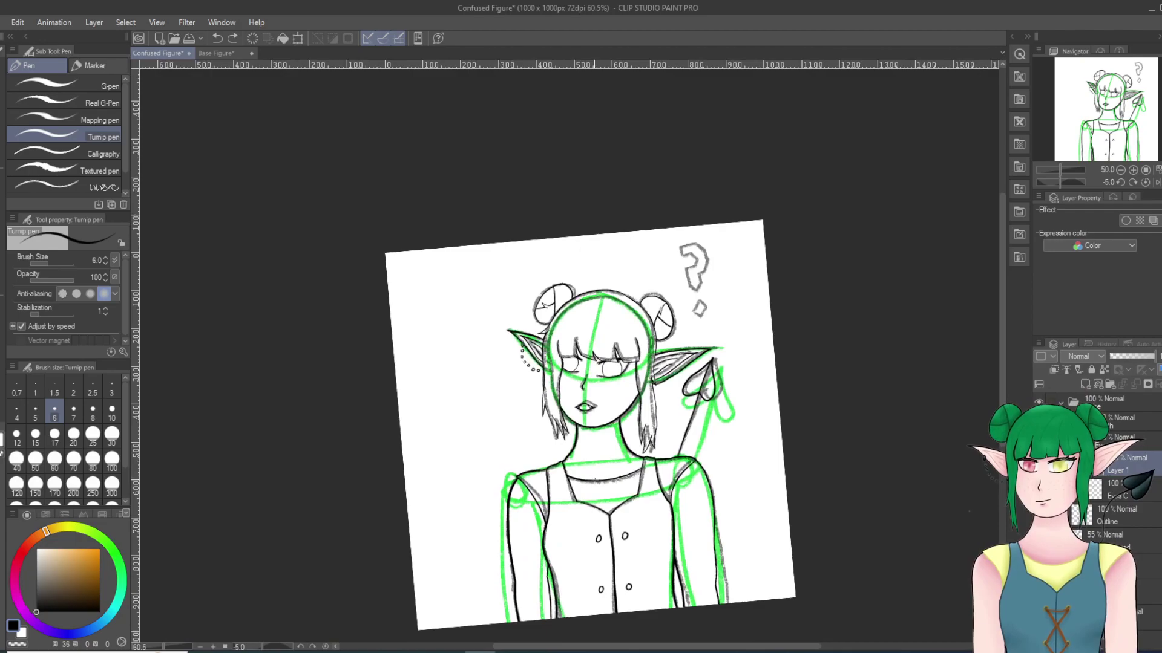
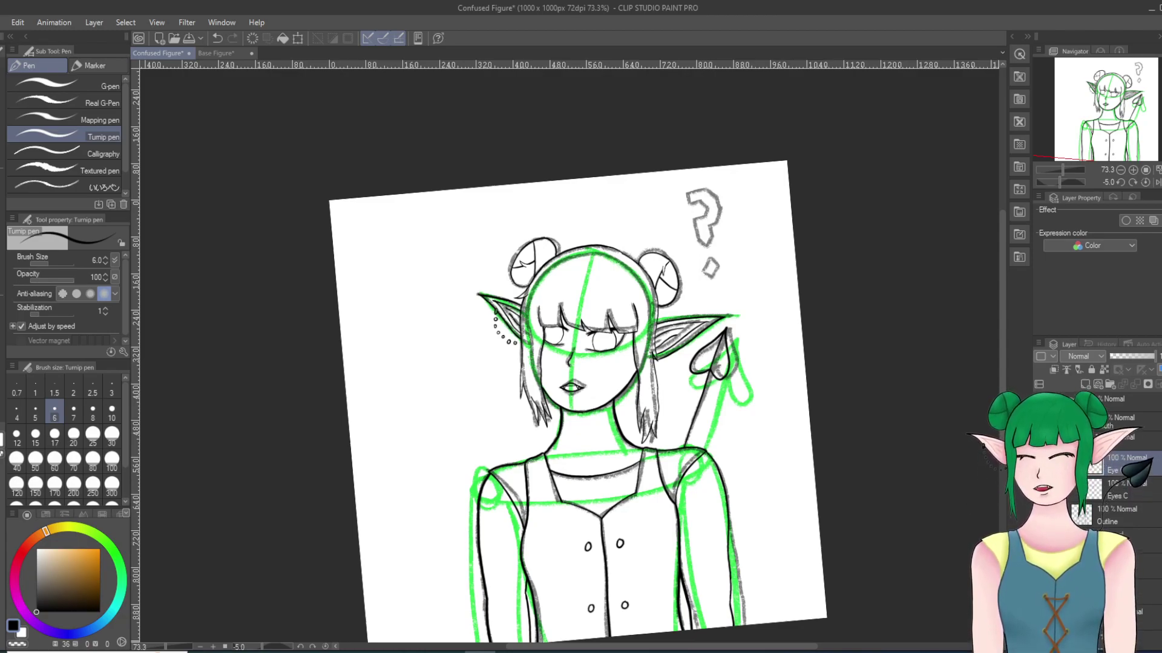
left_click(1067, 441)
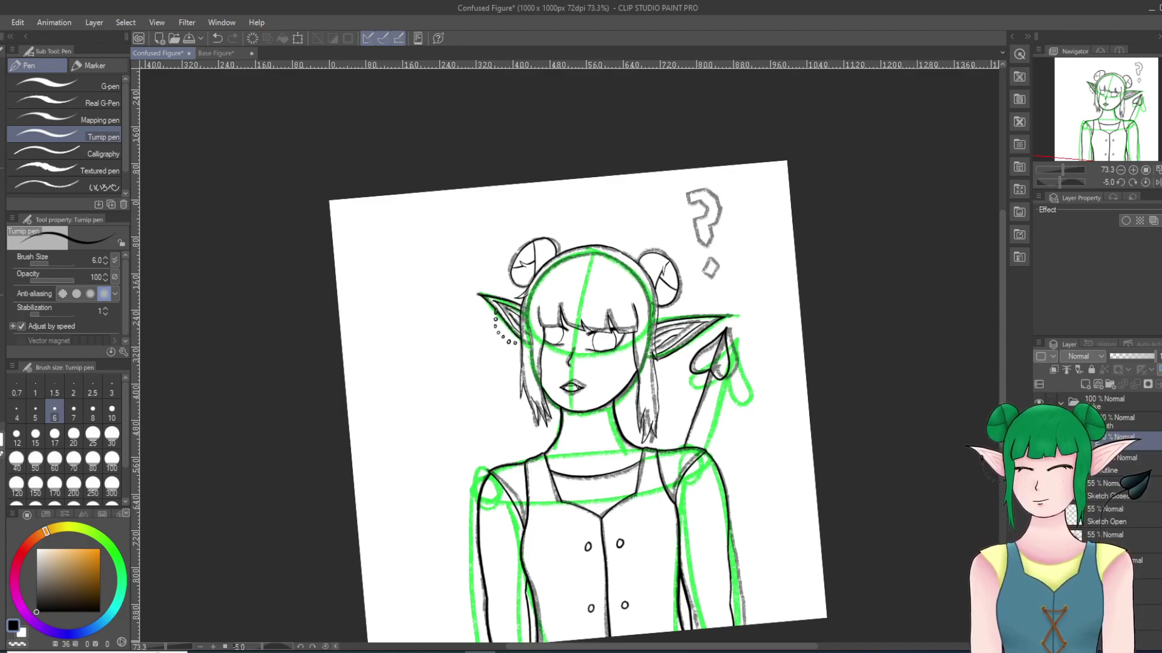
key("ctrl+shift+n")
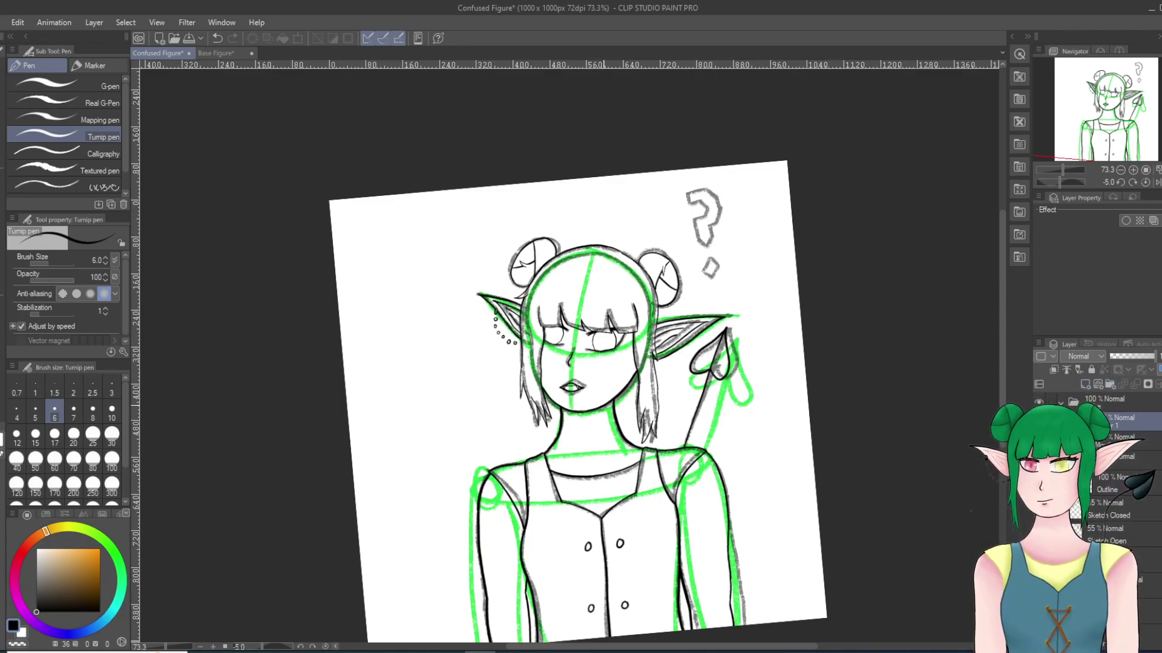
key("asciicircum")
key("asciicircum")
key("asciicircum")
key("ctrl+shift+n")
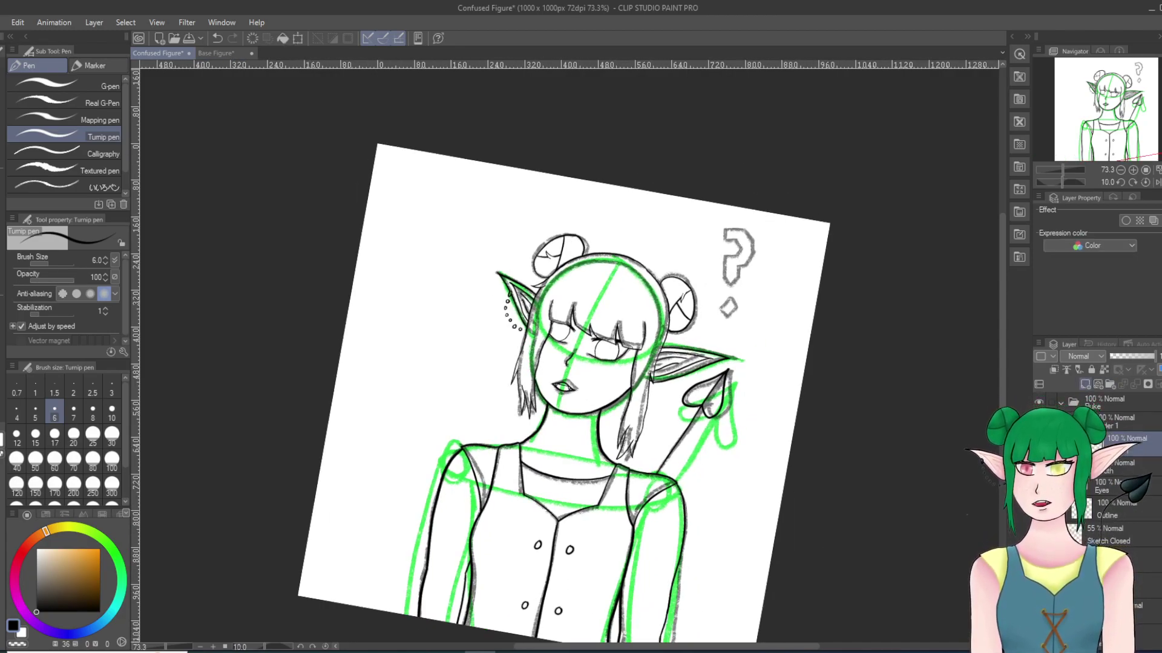
Step: Ink a small diamond outline in the blank area beside the neck, on the beaded ear's side
scroll(448, 376, "up", 1)
scroll(492, 395, "up", 2)
scroll(572, 438, "down", 4)
scroll(502, 437, "up", 5)
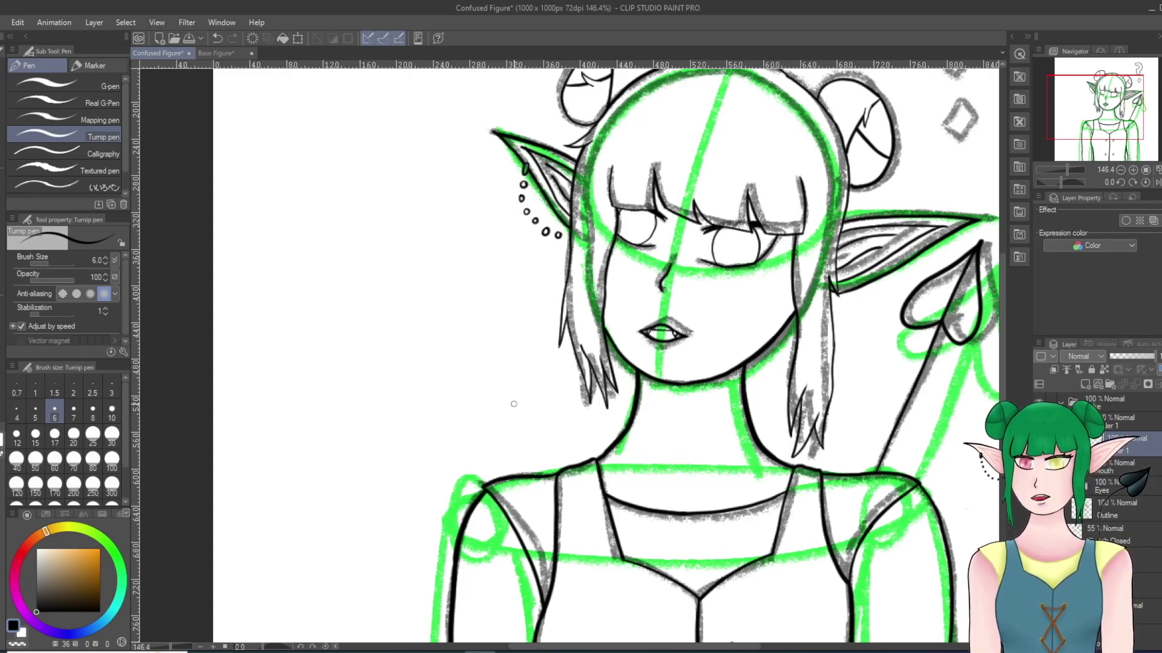
mouse_move(515, 415)
left_mouse_down()
mouse_move(525, 419)
mouse_move(519, 405)
left_mouse_up()
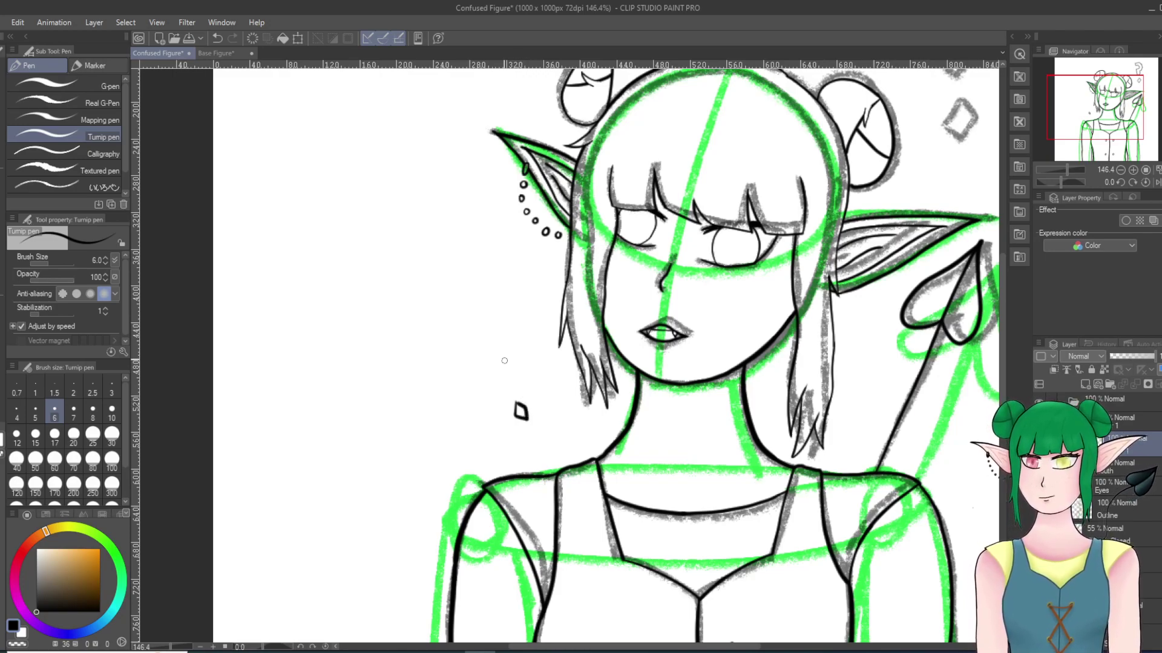
Step: Try inking straight strokes with an angled lower end above the small diamond as a mark's stem, and undo them
mouse_move(516, 381)
left_mouse_down()
mouse_move(523, 330)
mouse_move(542, 308)
mouse_move(543, 278)
mouse_move(511, 263)
mouse_move(491, 277)
mouse_move(526, 293)
mouse_move(503, 313)
mouse_move(524, 371)
left_mouse_up()
left_click(217, 38)
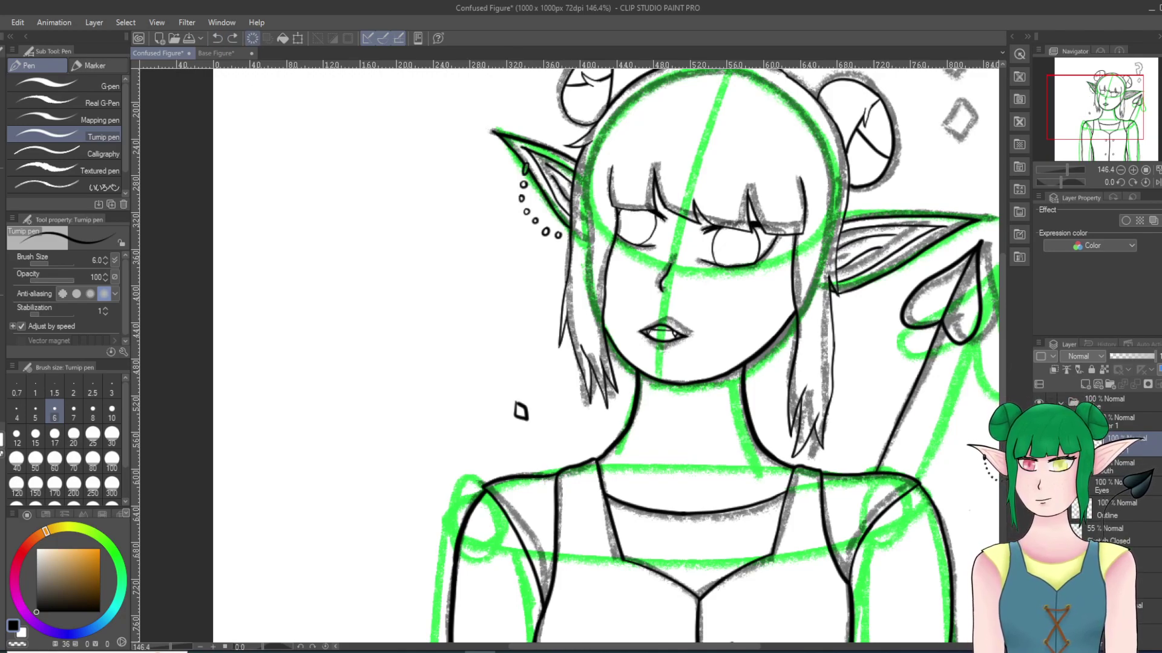
mouse_move(519, 385)
left_mouse_down()
mouse_move(537, 366)
mouse_move(530, 320)
left_mouse_up()
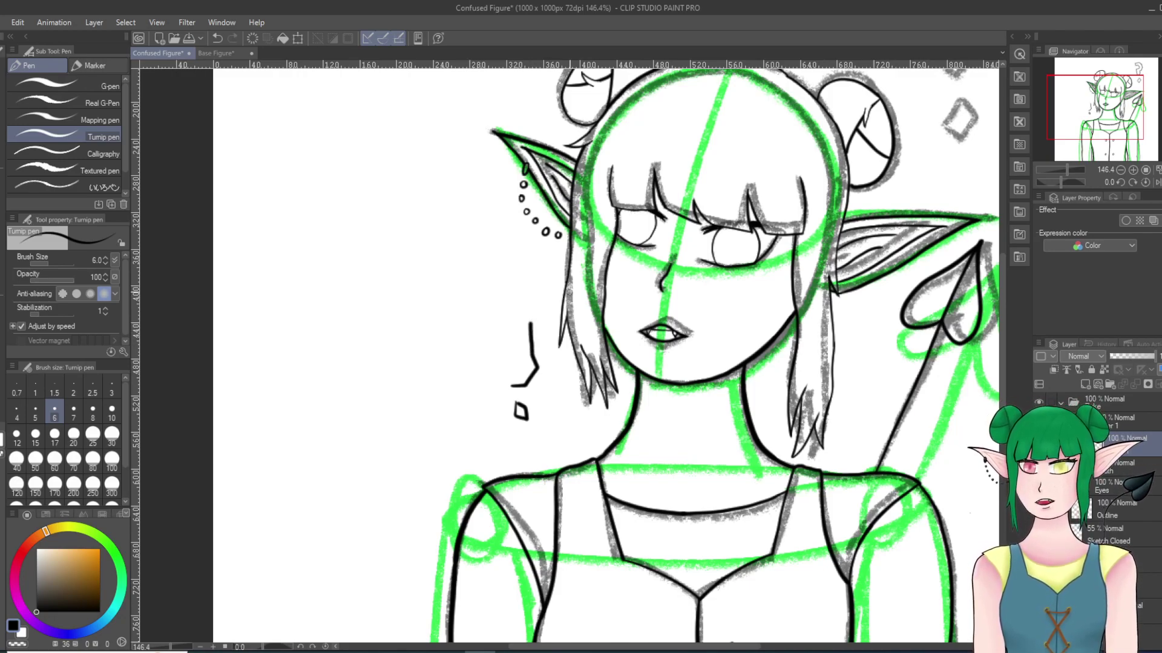
left_click_drag(503, 375, 513, 317)
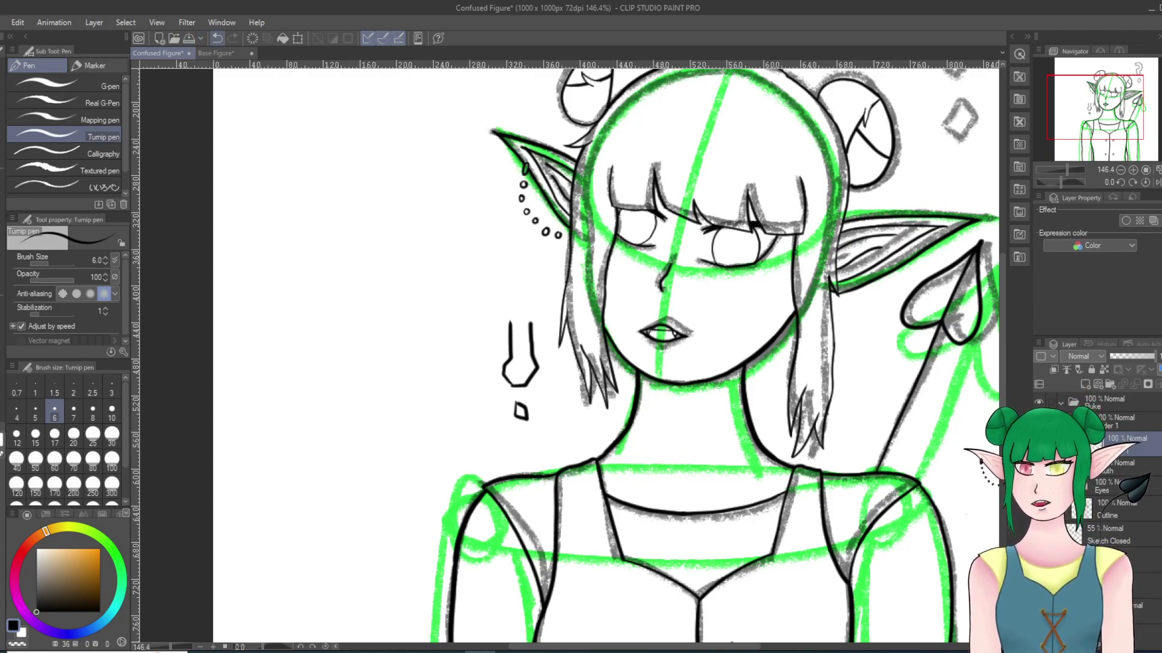
left_click(217, 39)
left_click(217, 39)
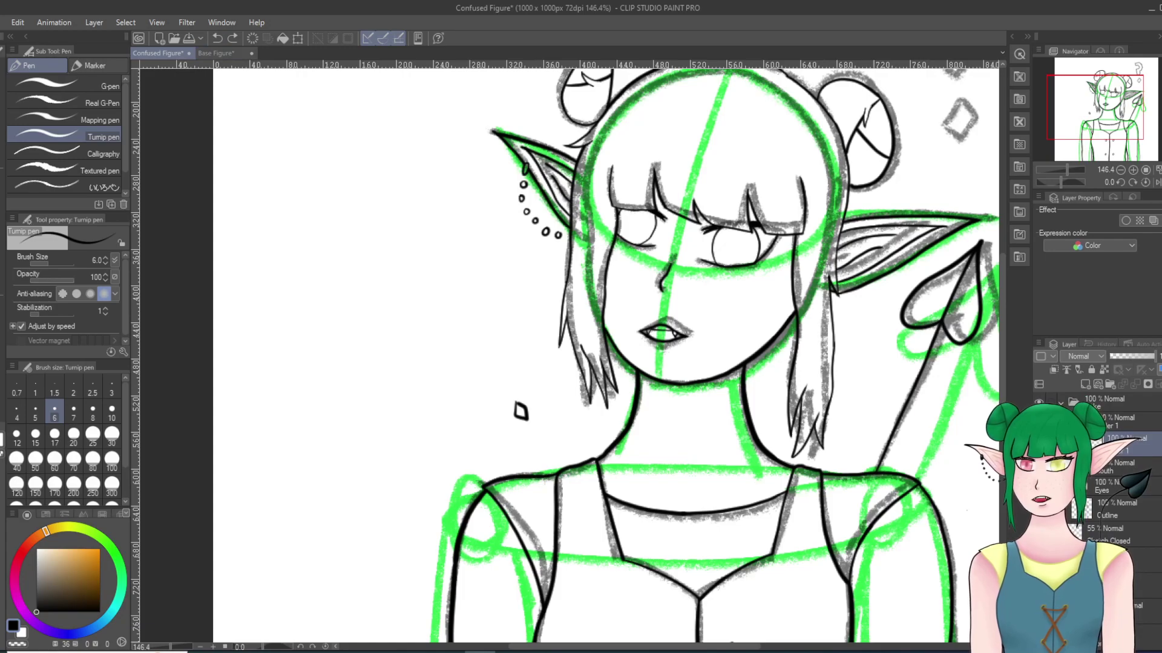
Step: Ink an angular, hollow question mark outline above the small diamond, with a hooked head and a stem widening at its lower end
mouse_move(507, 386)
left_mouse_down()
mouse_move(523, 375)
mouse_move(525, 314)
mouse_move(542, 301)
mouse_move(544, 270)
mouse_move(514, 252)
mouse_move(497, 265)
mouse_move(538, 277)
mouse_move(509, 306)
mouse_move(505, 363)
left_mouse_up()
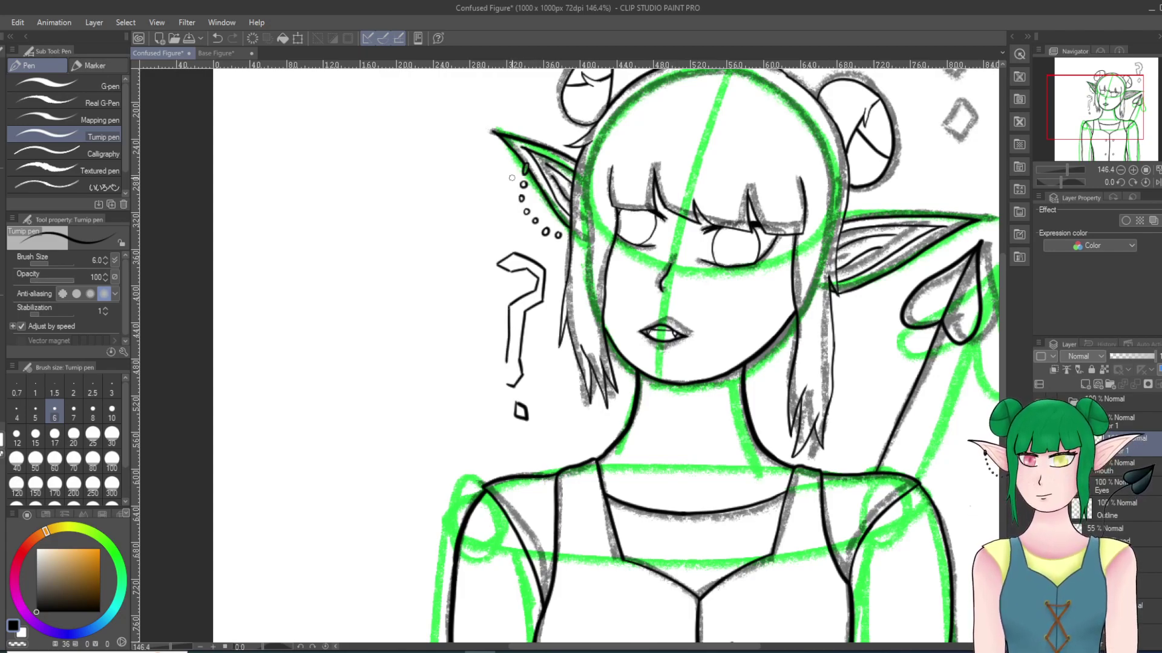
left_click(217, 38)
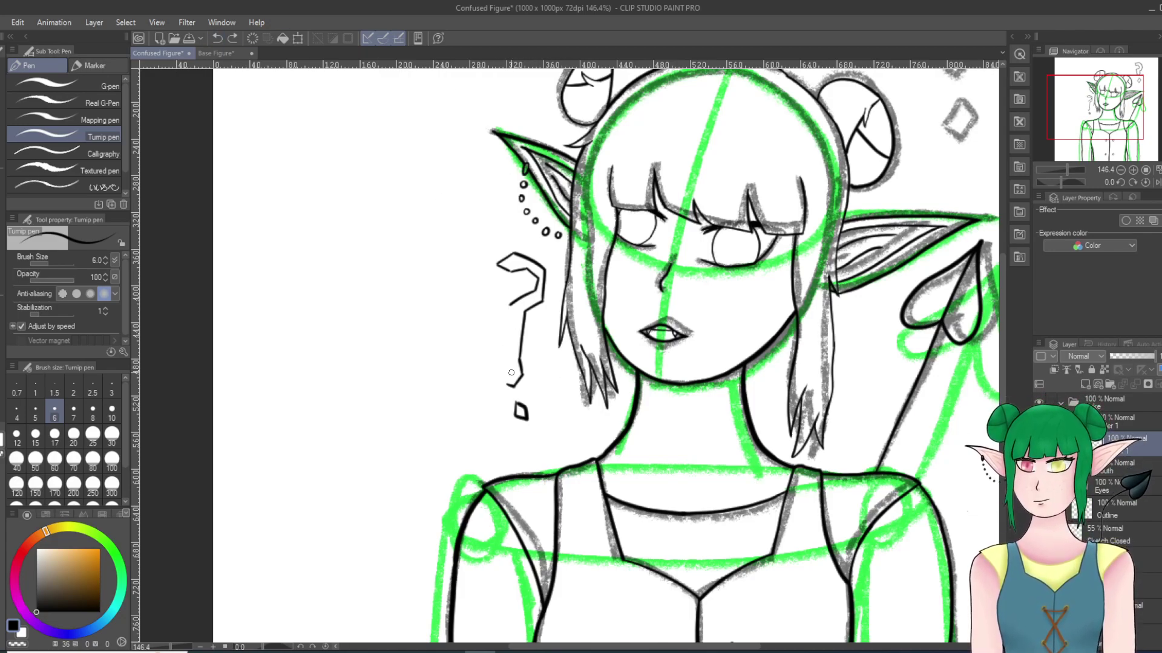
left_click_drag(506, 384, 509, 372)
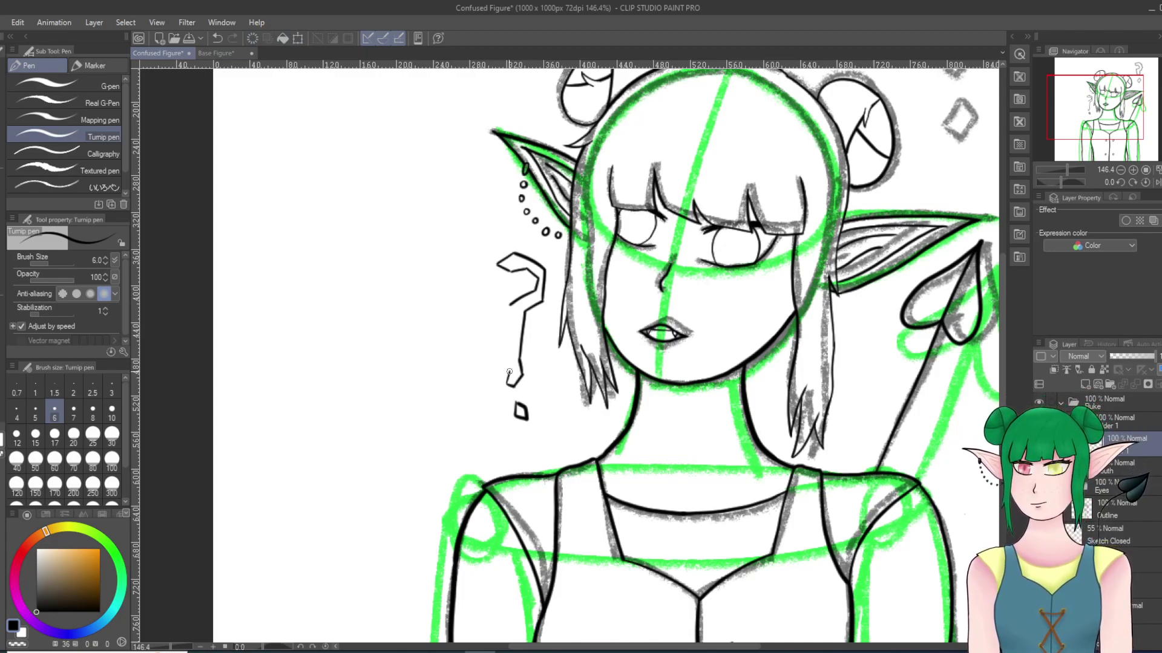
left_click(218, 38)
left_click_drag(507, 385, 503, 375)
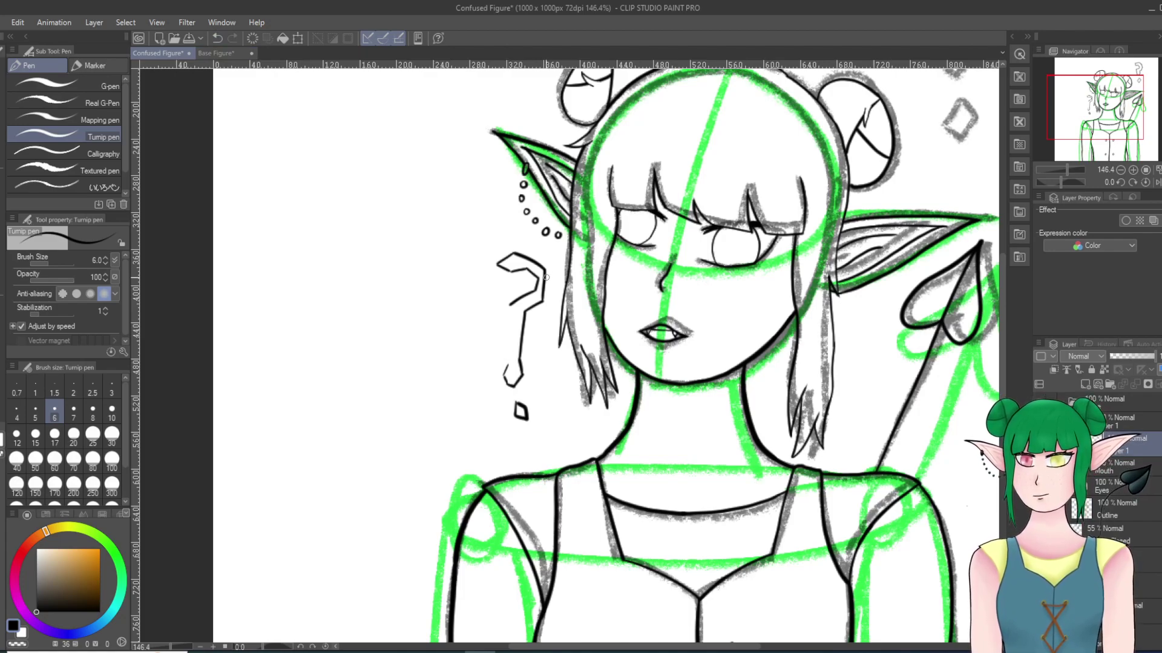
left_click_drag(510, 349, 512, 324)
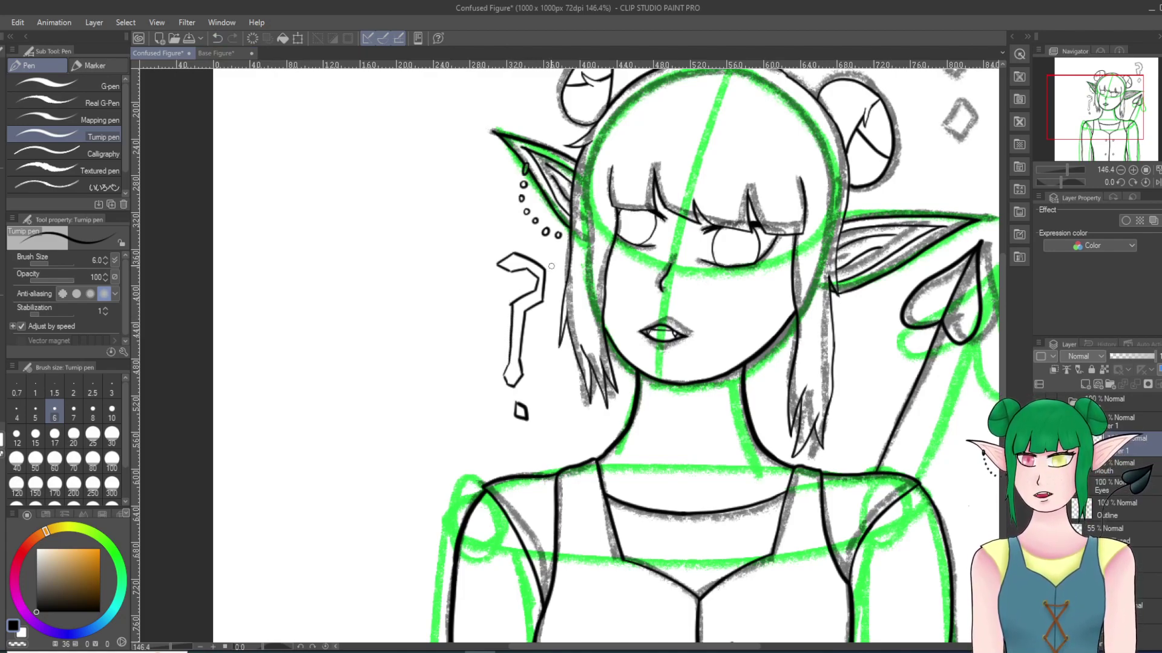
Step: Thicken the thin lines of the question mark's lower tip and the outer edge of its stem
scroll(525, 345, "up", 5)
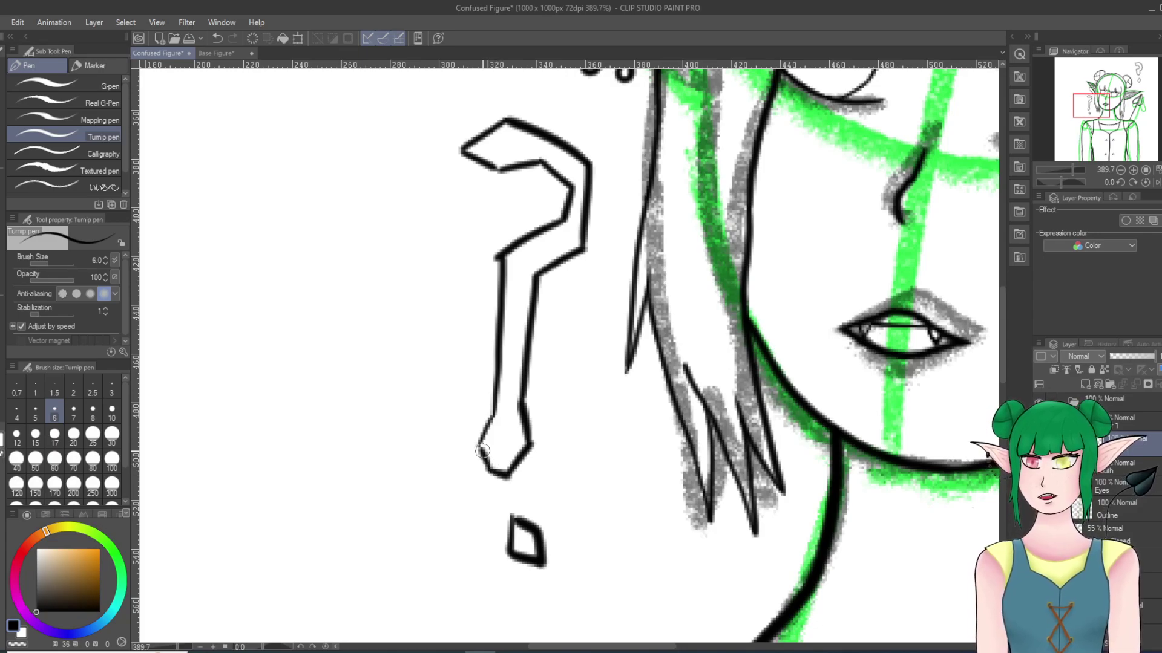
mouse_move(499, 475)
left_mouse_down()
mouse_move(515, 434)
mouse_move(506, 416)
left_mouse_up()
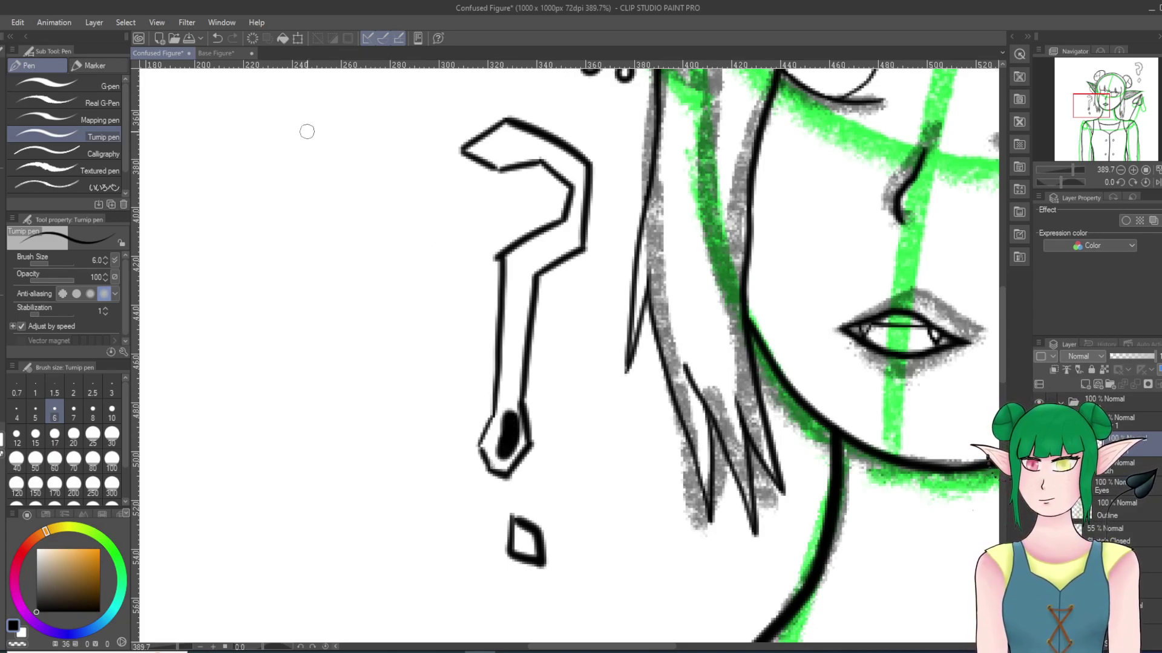
left_click(218, 38)
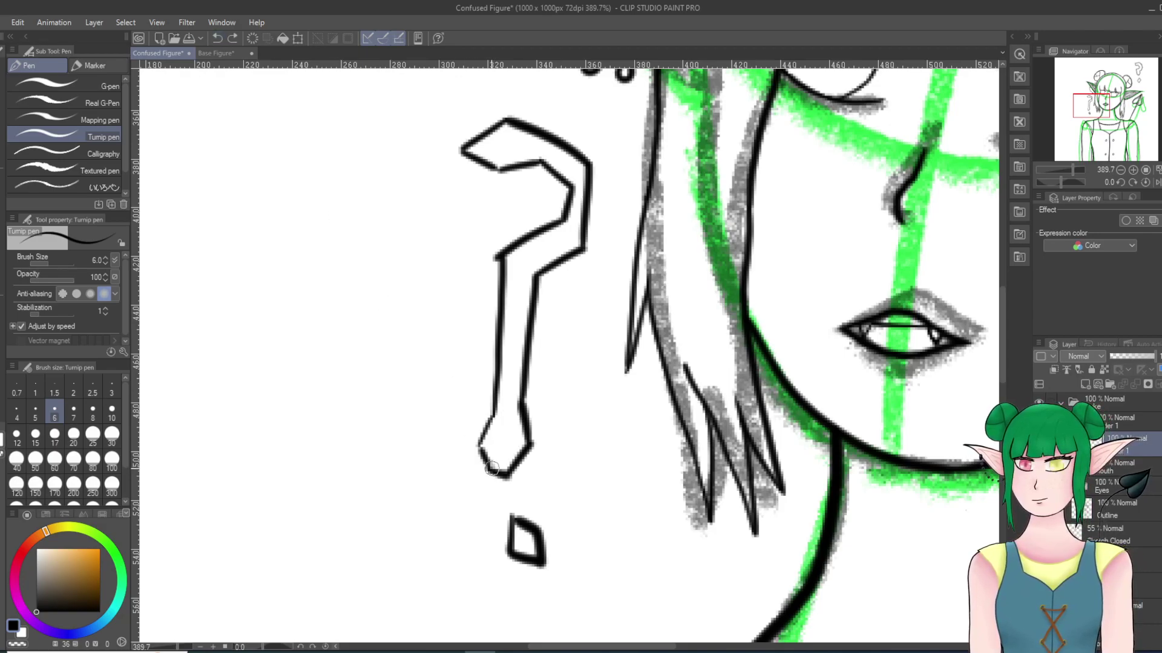
left_click_drag(493, 471, 482, 438)
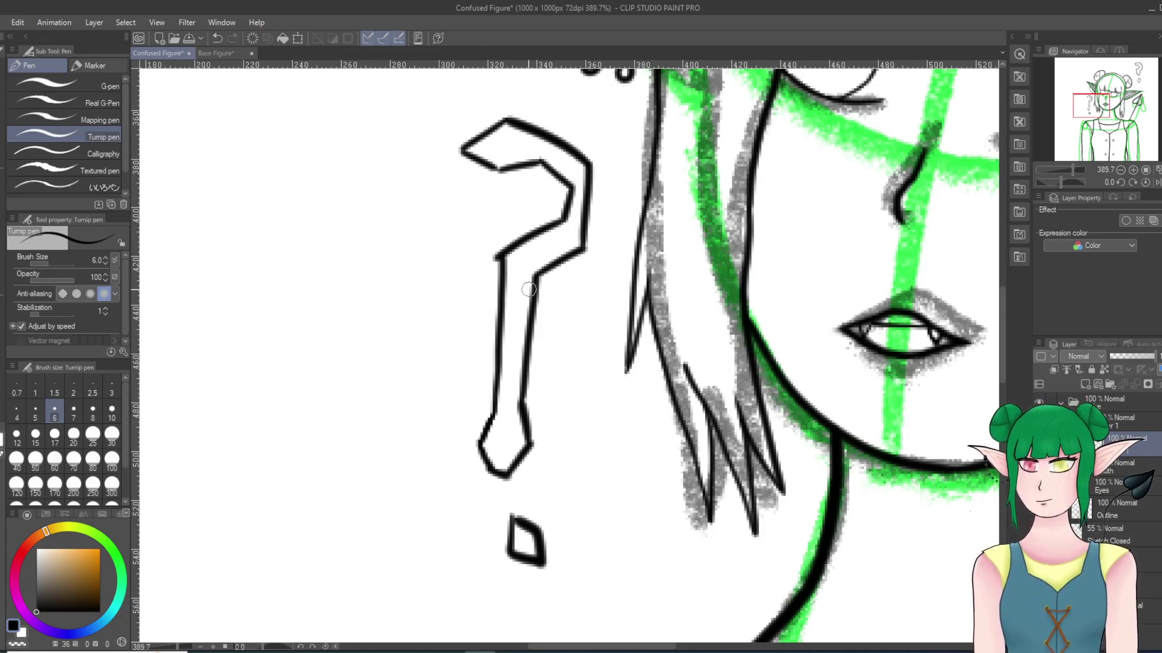
left_click_drag(498, 262, 499, 354)
left_click_drag(494, 404, 500, 335)
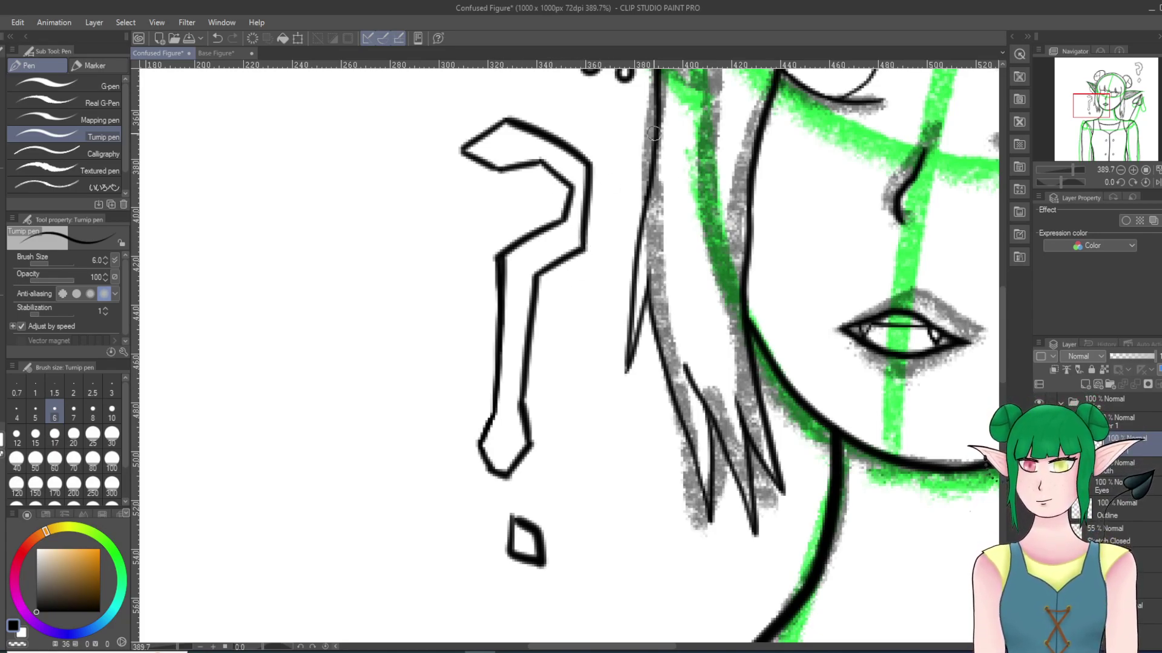
Step: Try tilting, resizing and shifting the lassoed question mark body above its diamond dot
scroll(582, 298, "down", 19)
scroll(596, 358, "up", 9)
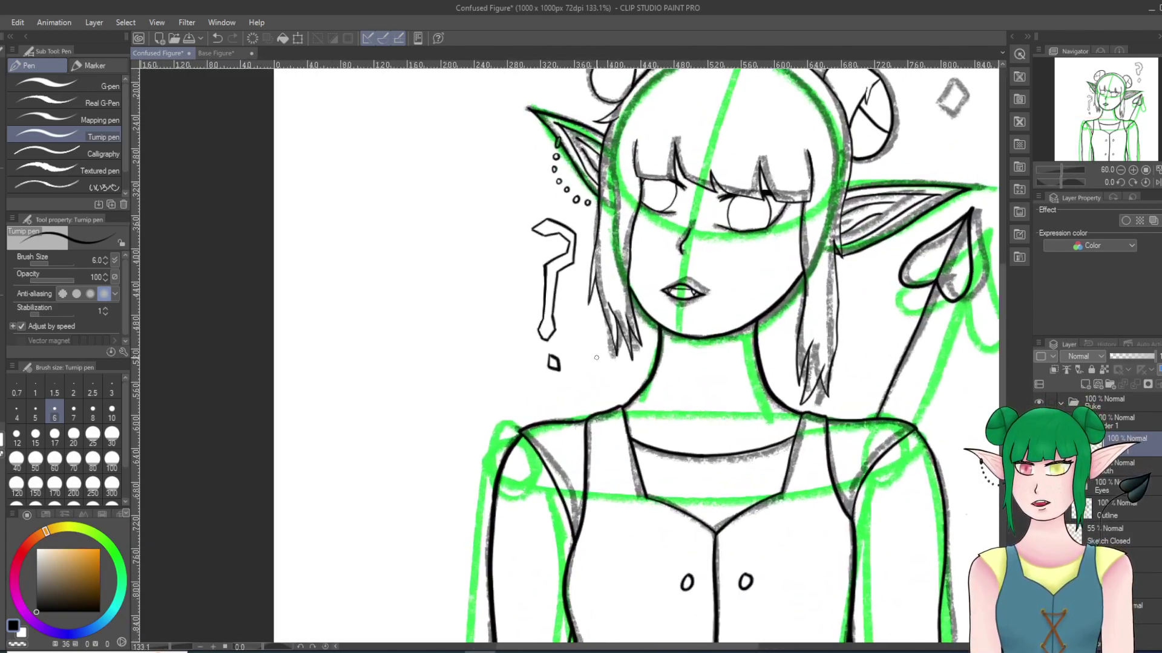
scroll(596, 358, "up", 1)
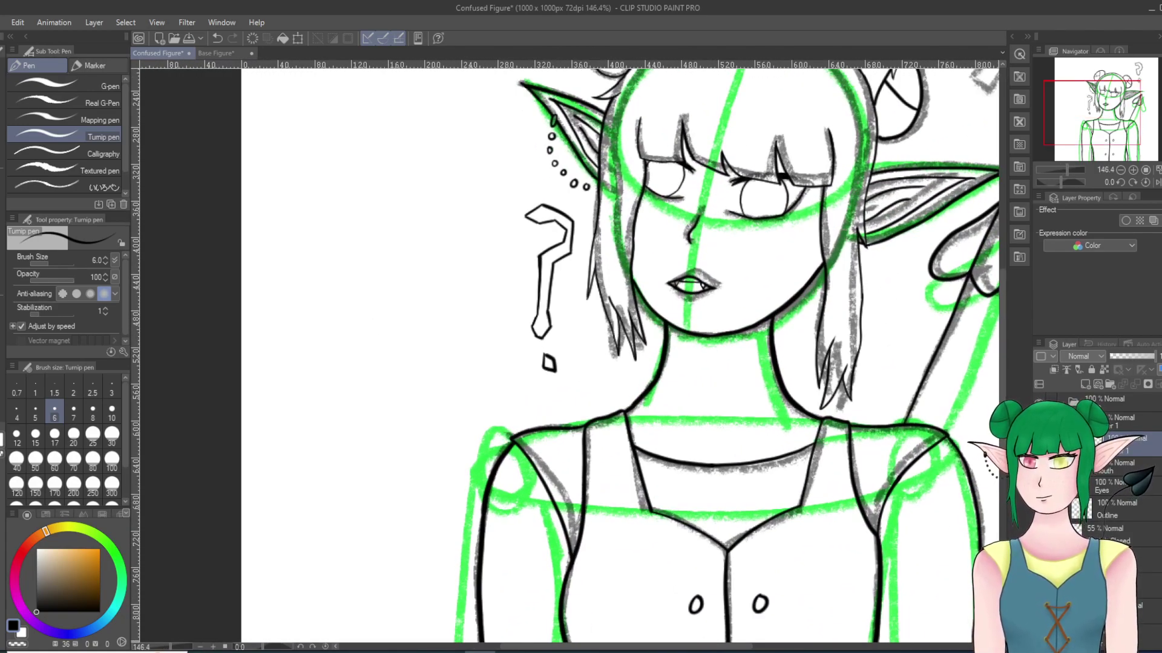
key("m")
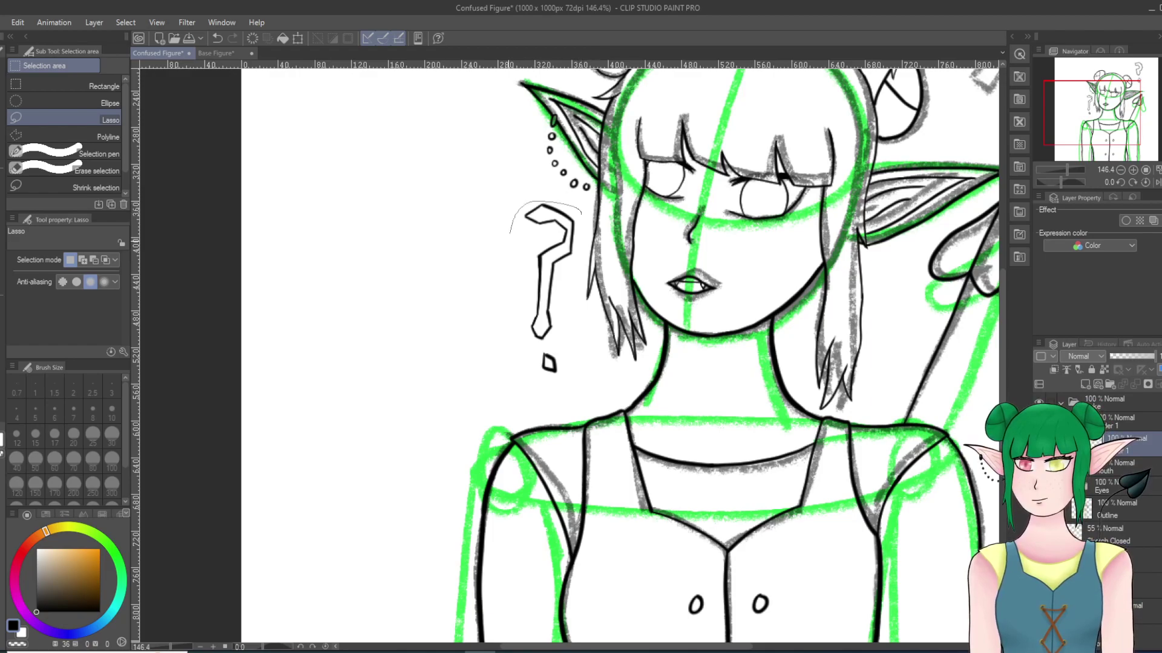
left_click_drag(580, 210, 578, 208)
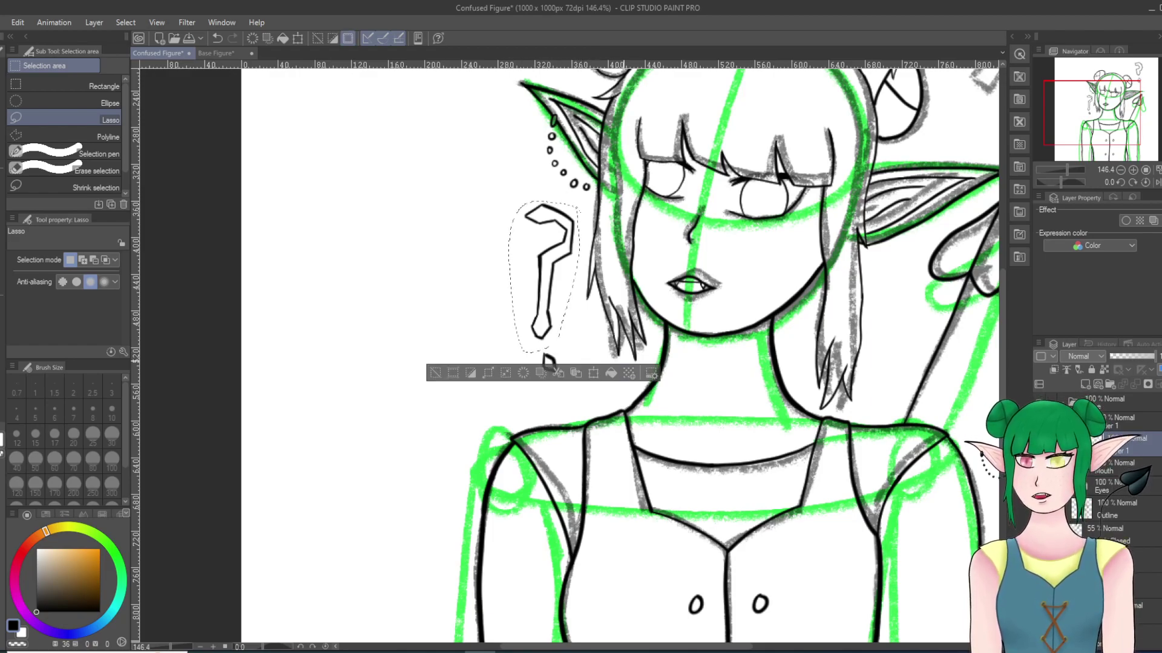
key("ctrl+t")
left_click_drag(546, 360, 551, 363)
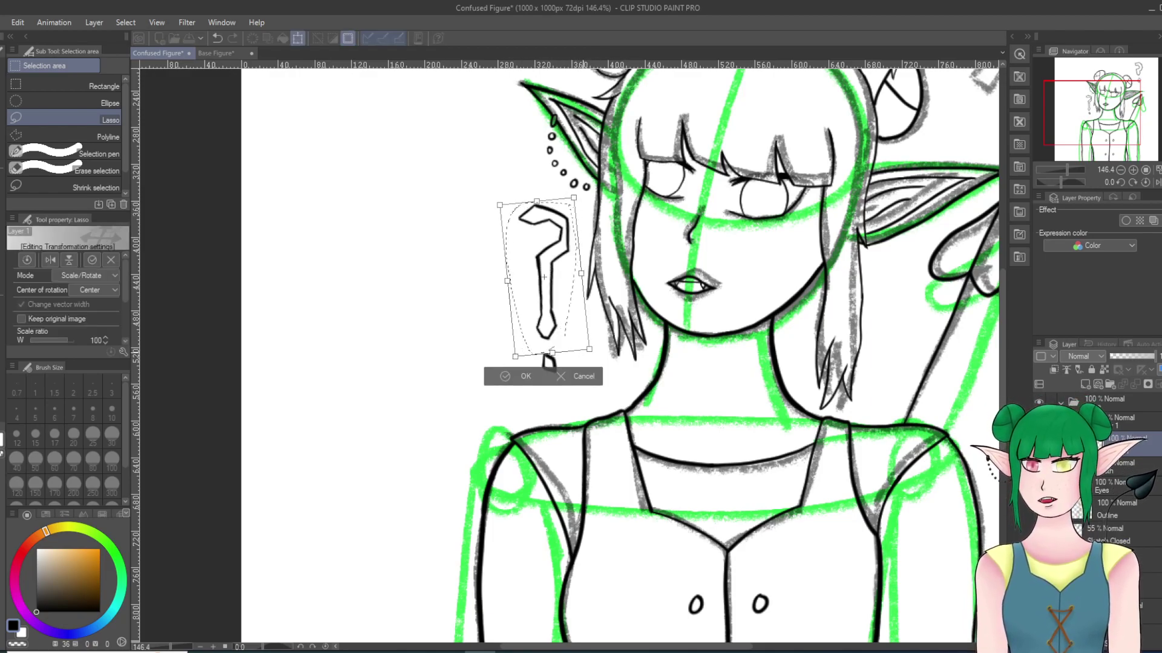
left_click_drag(499, 203, 494, 195)
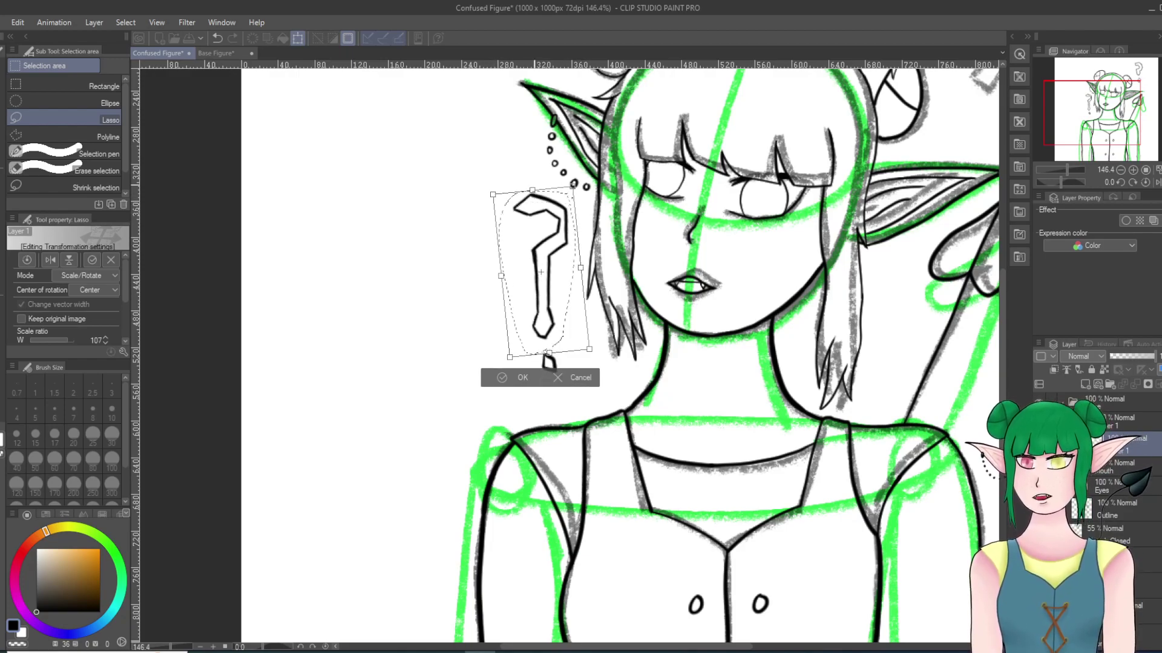
left_click_drag(548, 361, 549, 363)
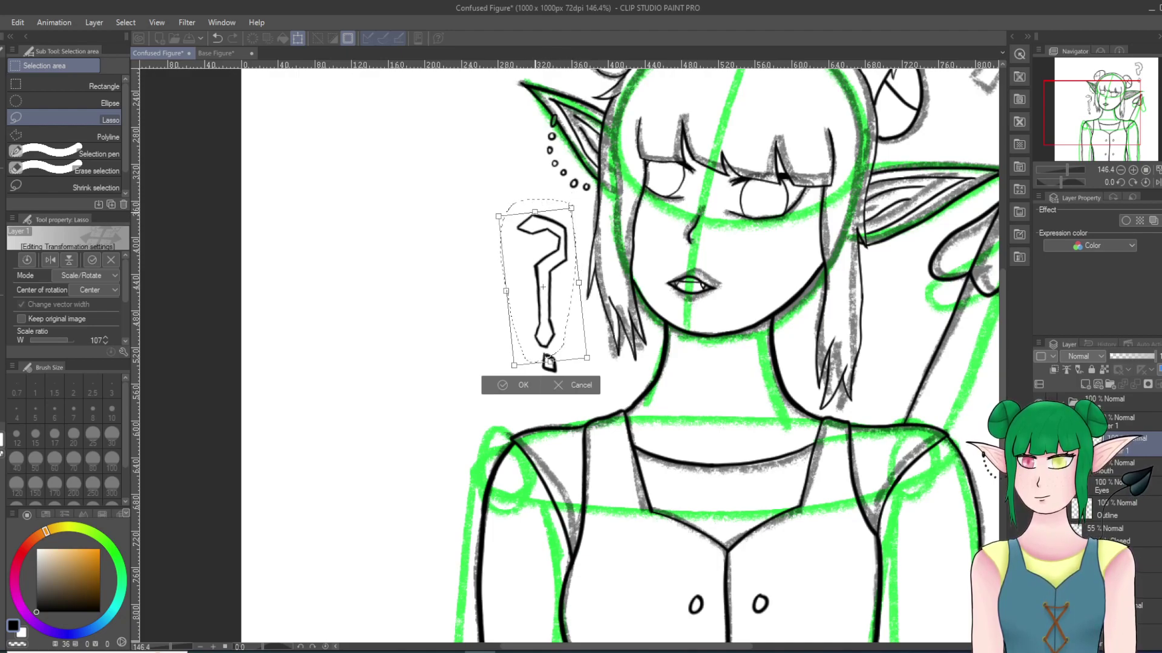
left_click_drag(548, 362, 549, 363)
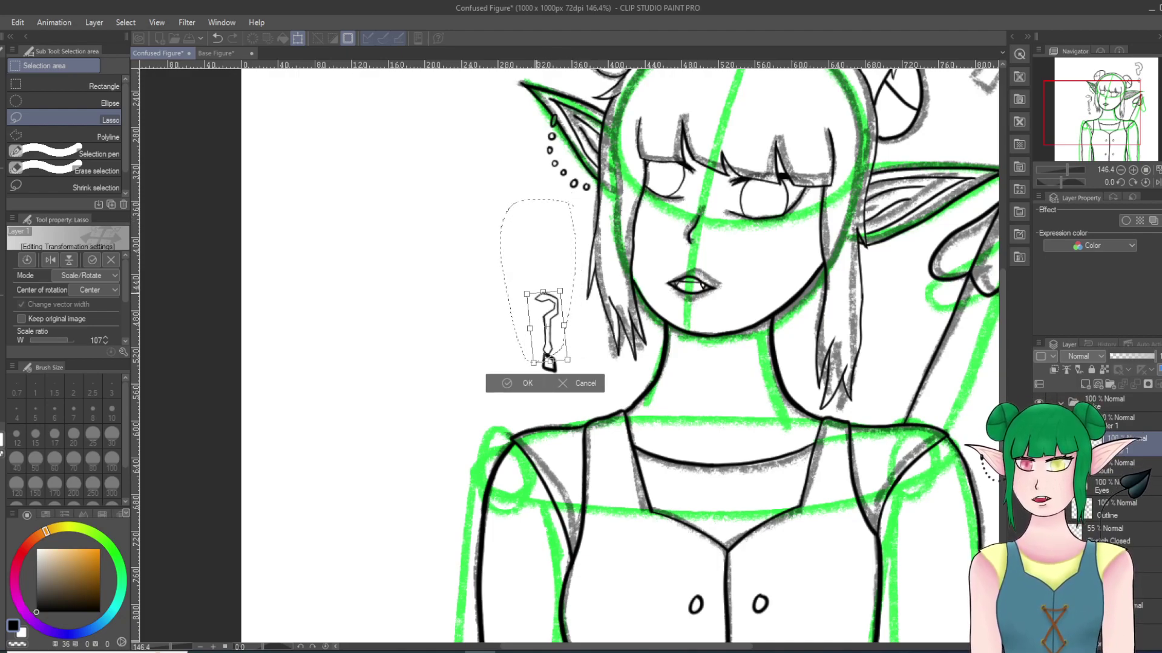
left_click_drag(539, 293, 538, 181)
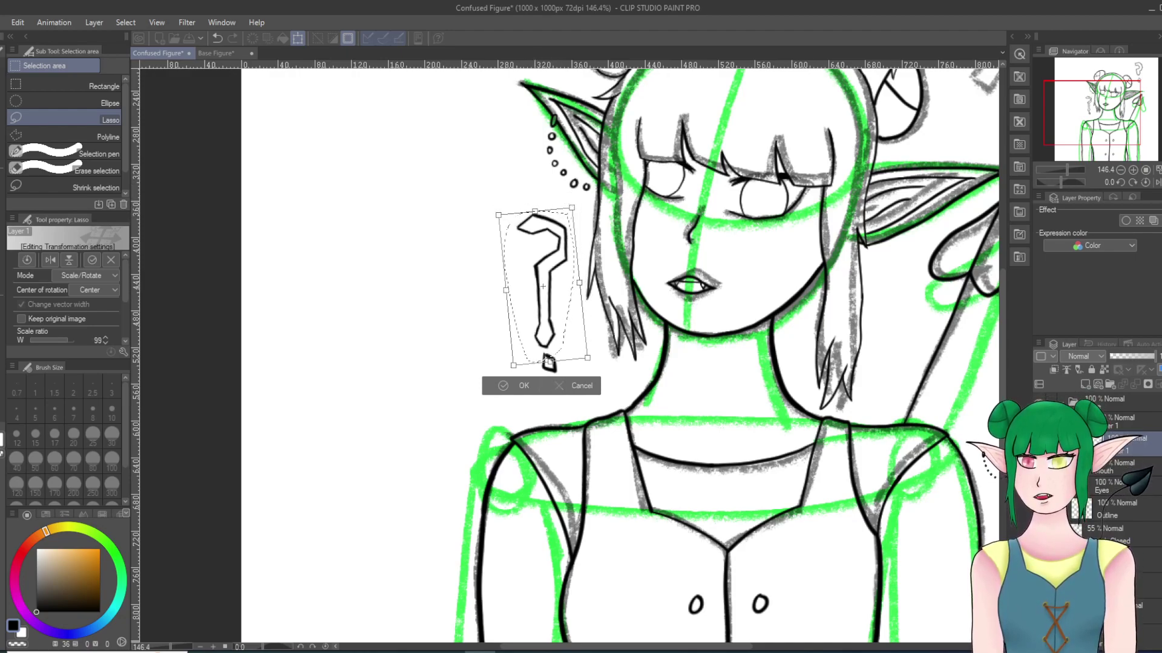
key("Return")
Step: Erase a gap across the question mark's stem, and lower the hooked upper part to close it, shortening the stem
key("e")
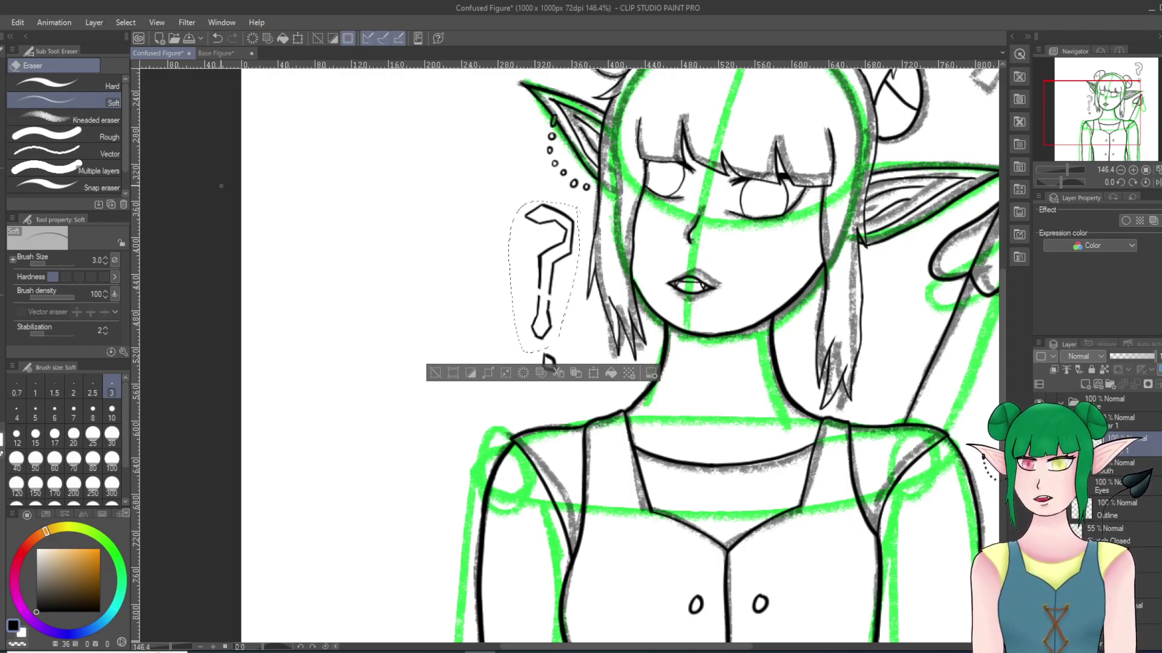
key("m")
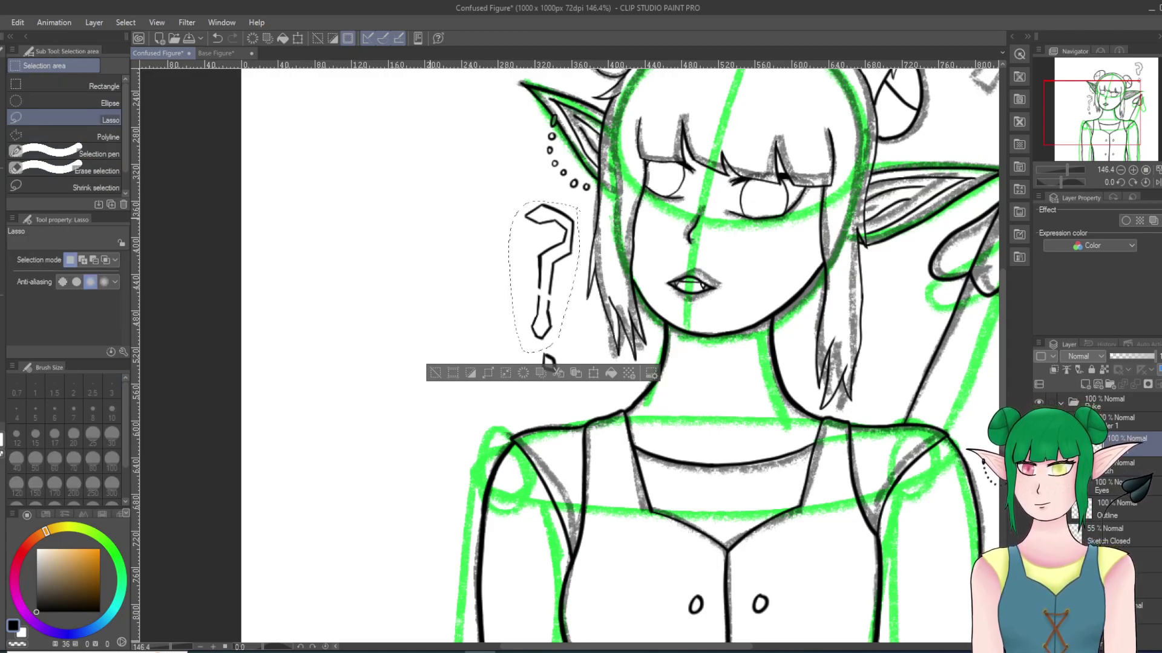
key("ctrl+d")
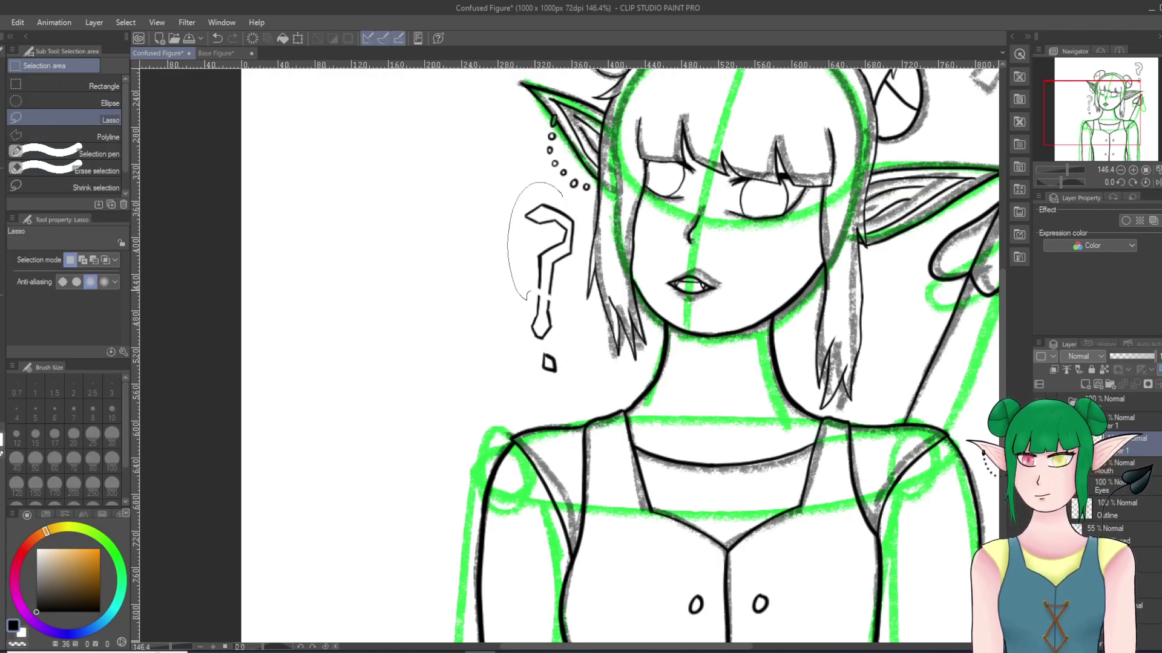
left_click_drag(563, 195, 560, 193)
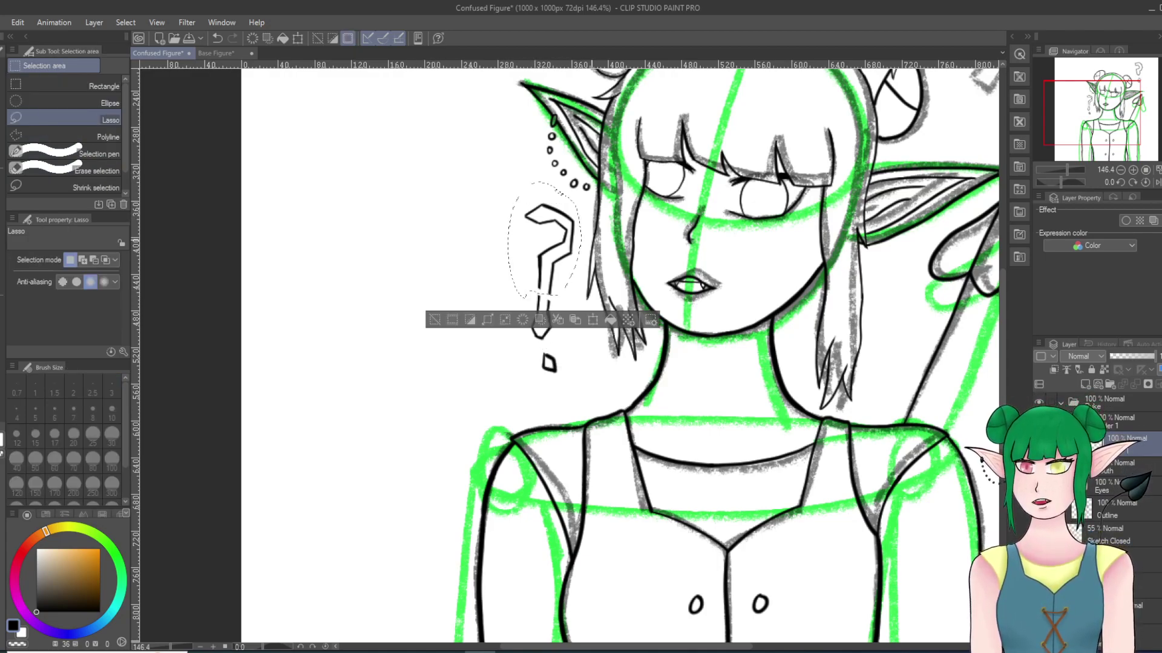
key("ctrl+t")
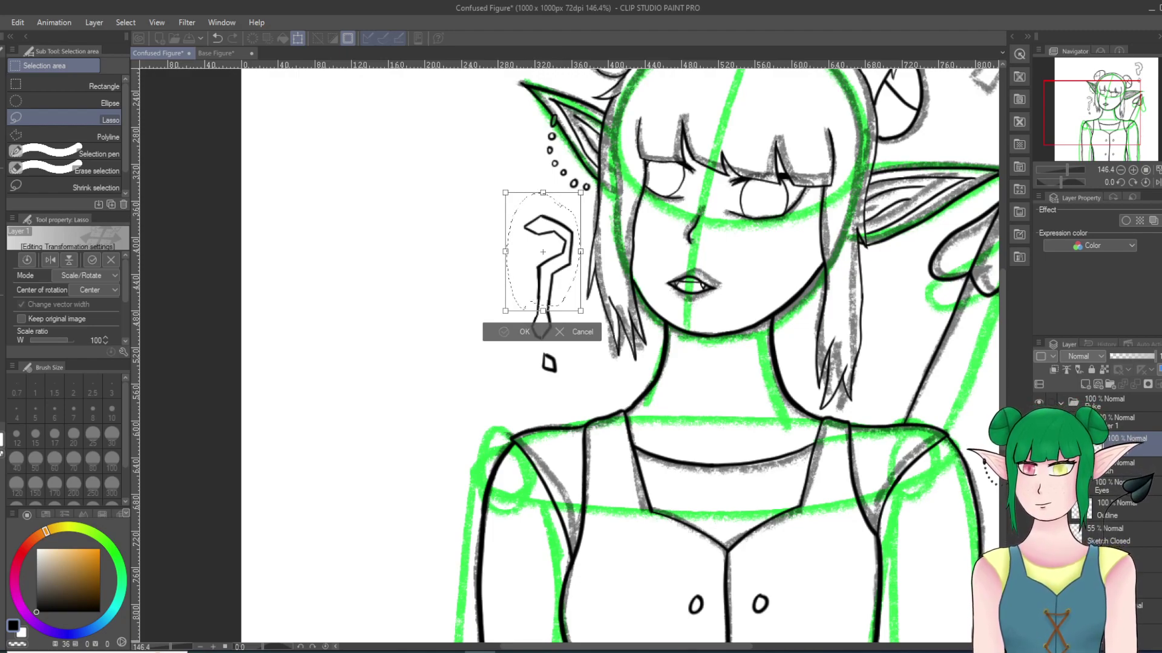
key("Return")
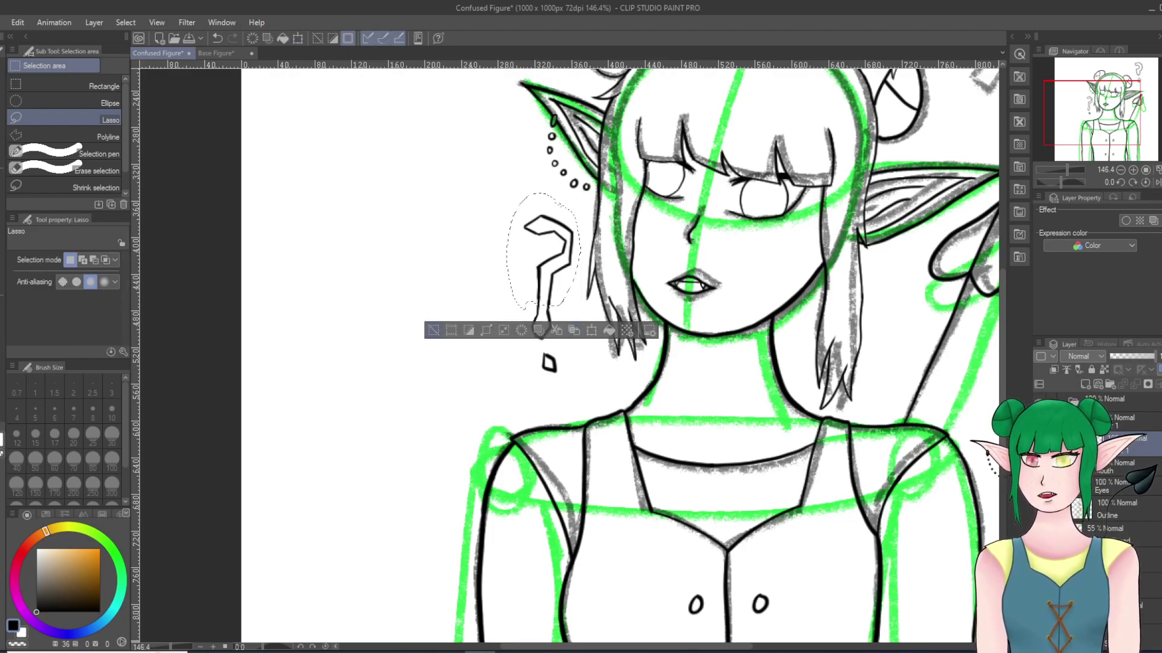
key("ctrl+d")
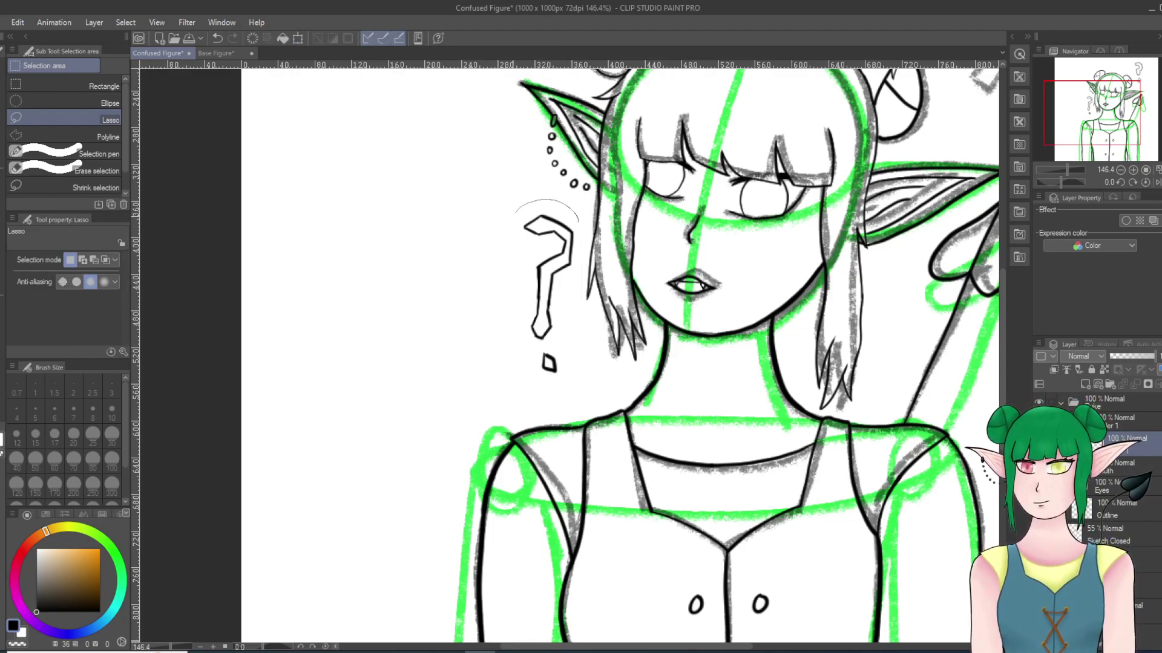
Step: Lasso the question mark above its diamond dot, tilt it slightly counterclockwise, enlarge it a little and position it just above the dot
left_click_drag(540, 352, 541, 352)
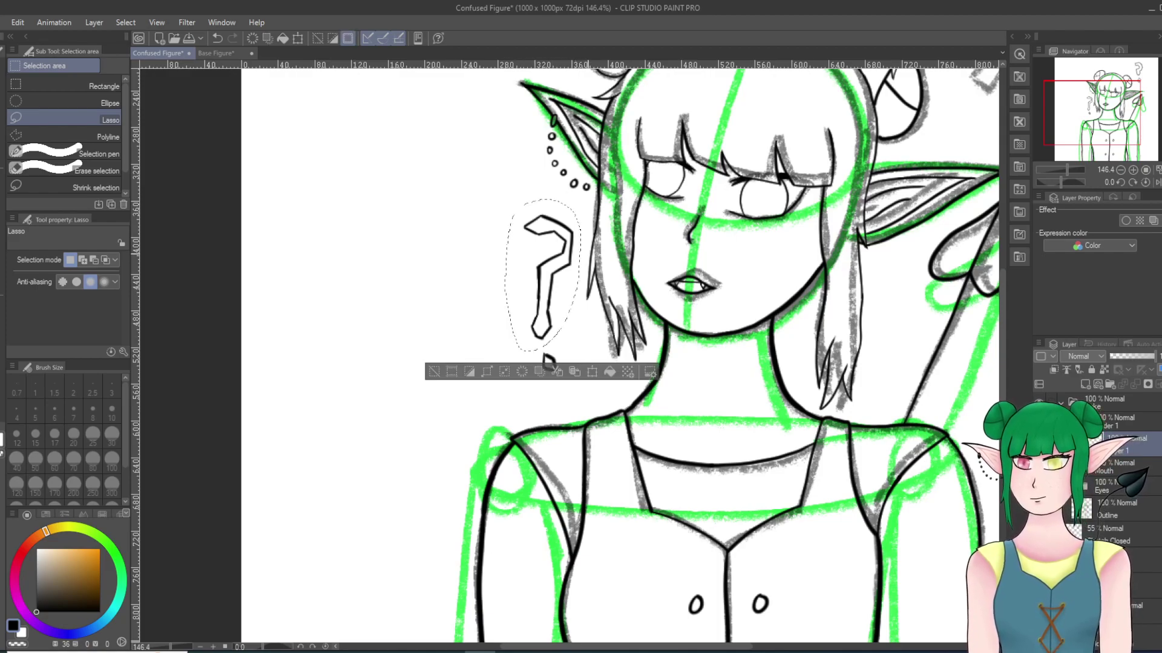
left_click(592, 372)
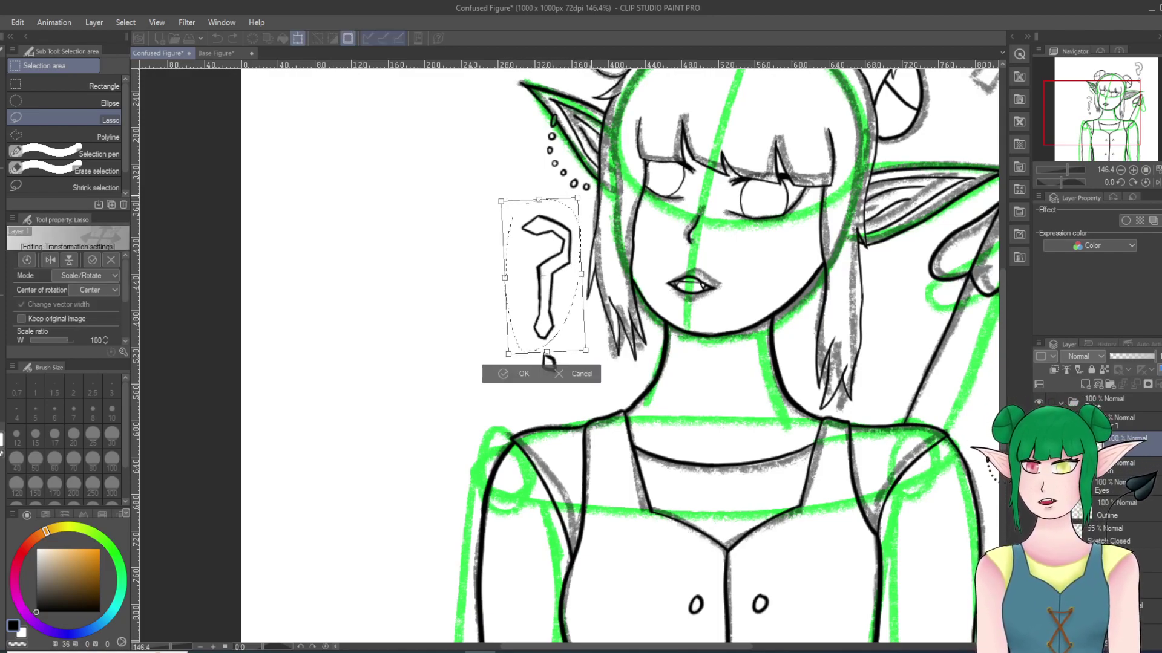
mouse_move(548, 279)
left_mouse_down()
mouse_move(544, 291)
mouse_move(542, 280)
left_mouse_up()
left_click_drag(566, 198, 573, 185)
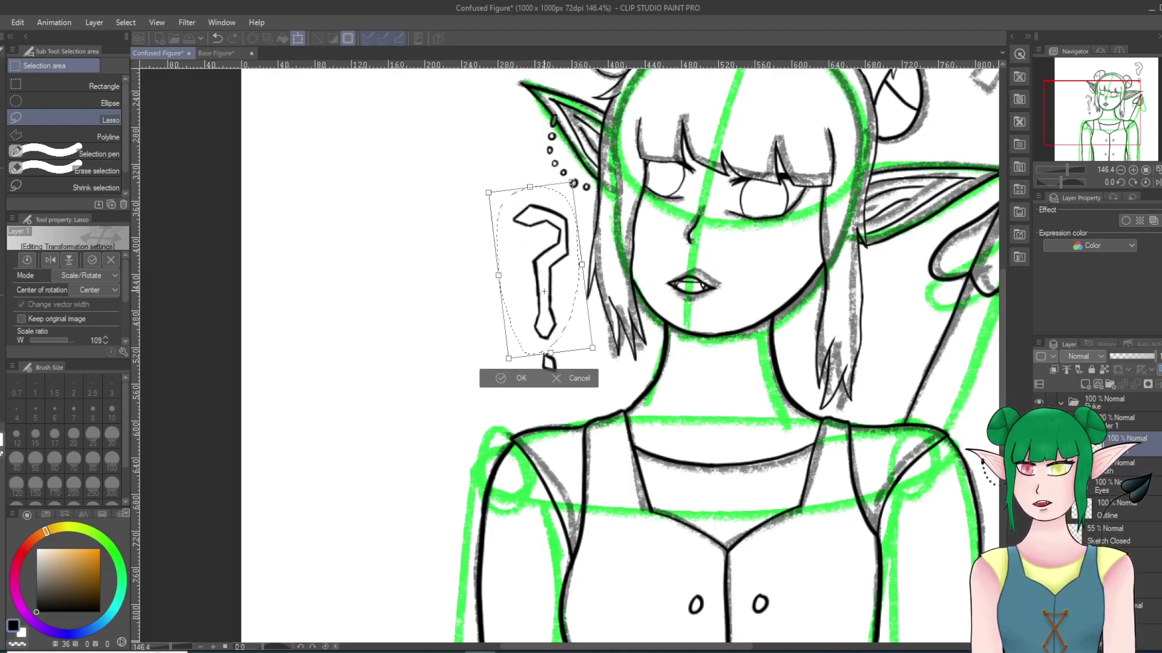
left_click_drag(547, 309, 544, 325)
left_click_drag(542, 273, 540, 278)
key("Return")
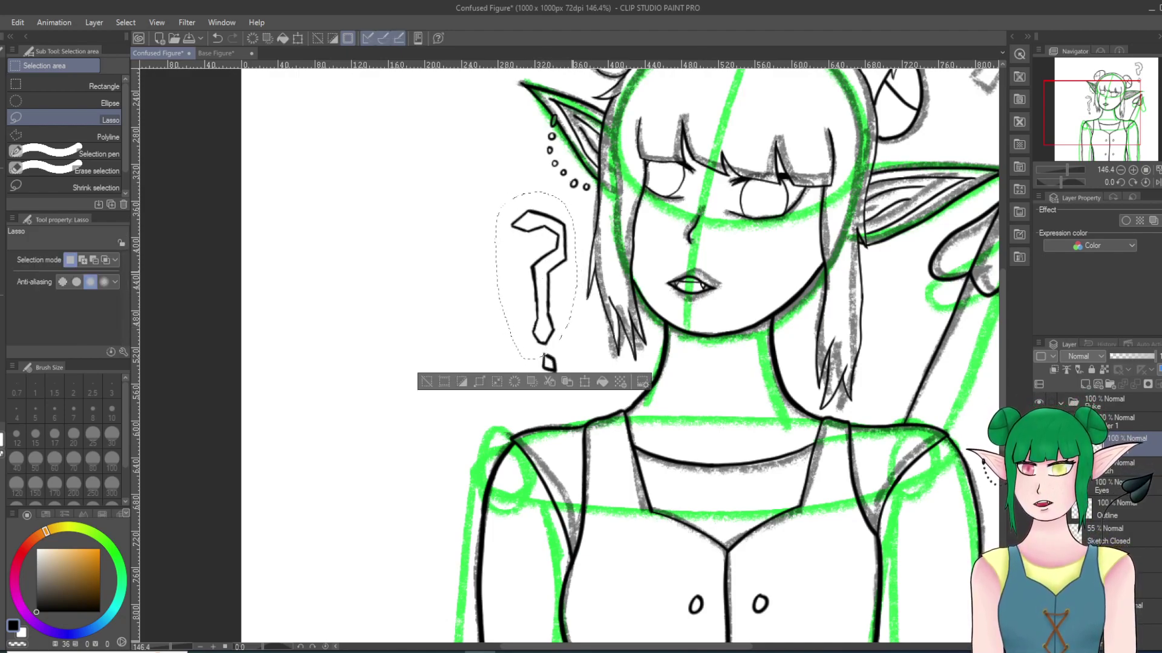
scroll(548, 361, "up", 3)
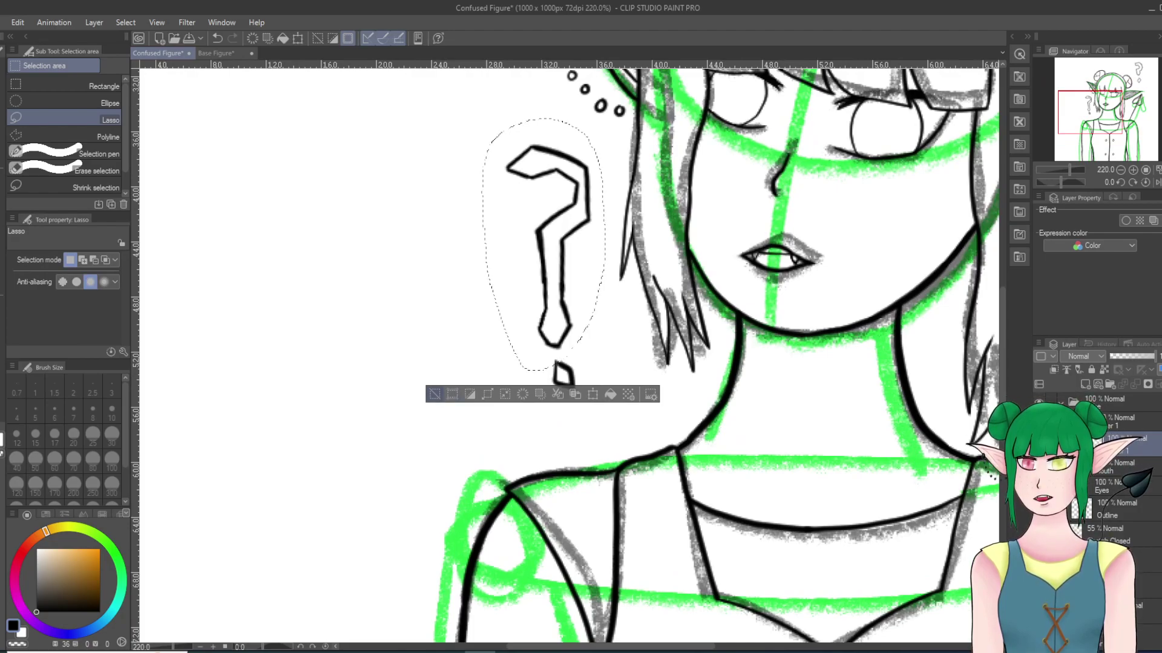
Step: Deselect the question mark and darken the left edge of its stem with the Turnip pen at size 6
key("ctrl+d")
key("p")
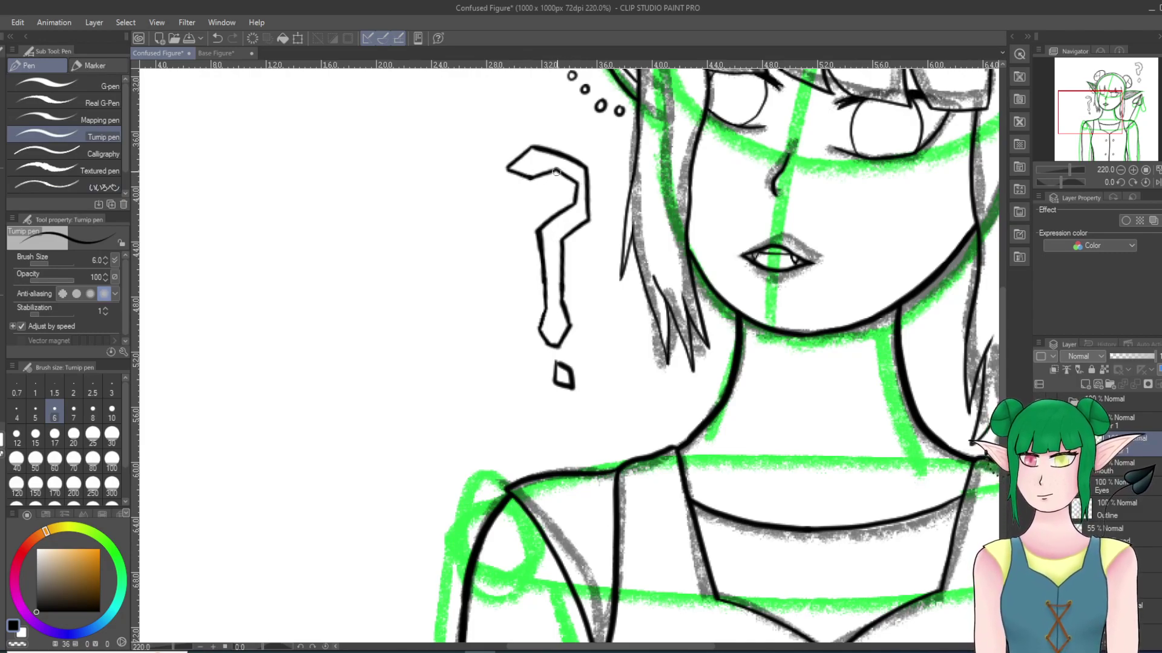
mouse_move(538, 244)
left_mouse_down()
mouse_move(539, 327)
mouse_move(543, 290)
left_mouse_up()
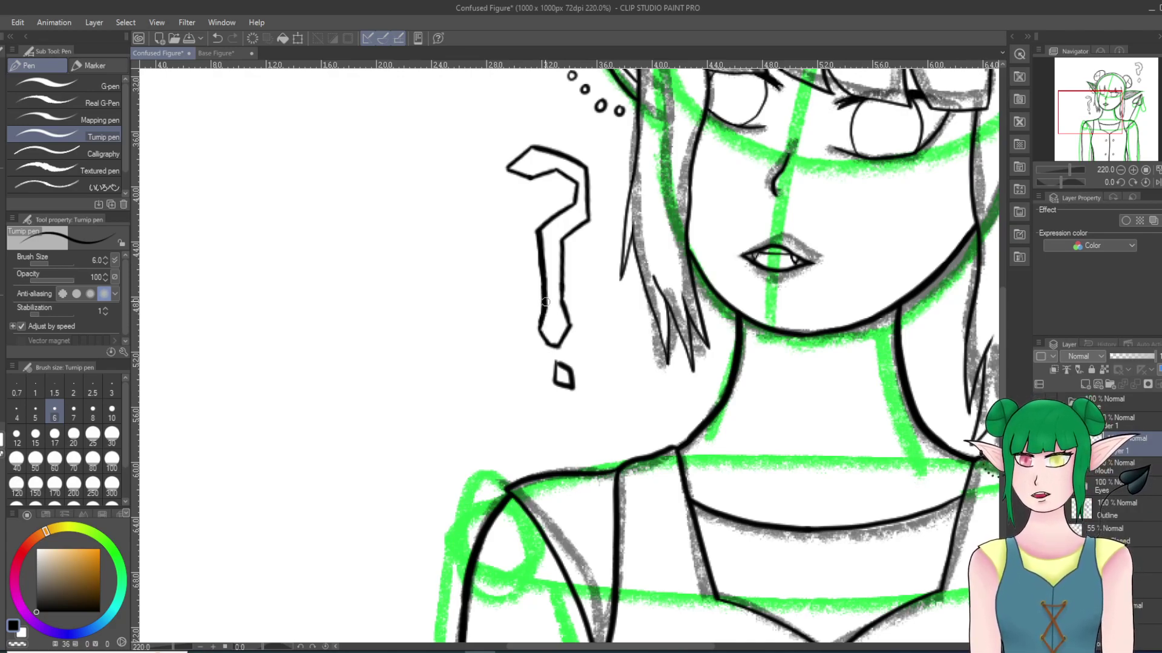
key("e")
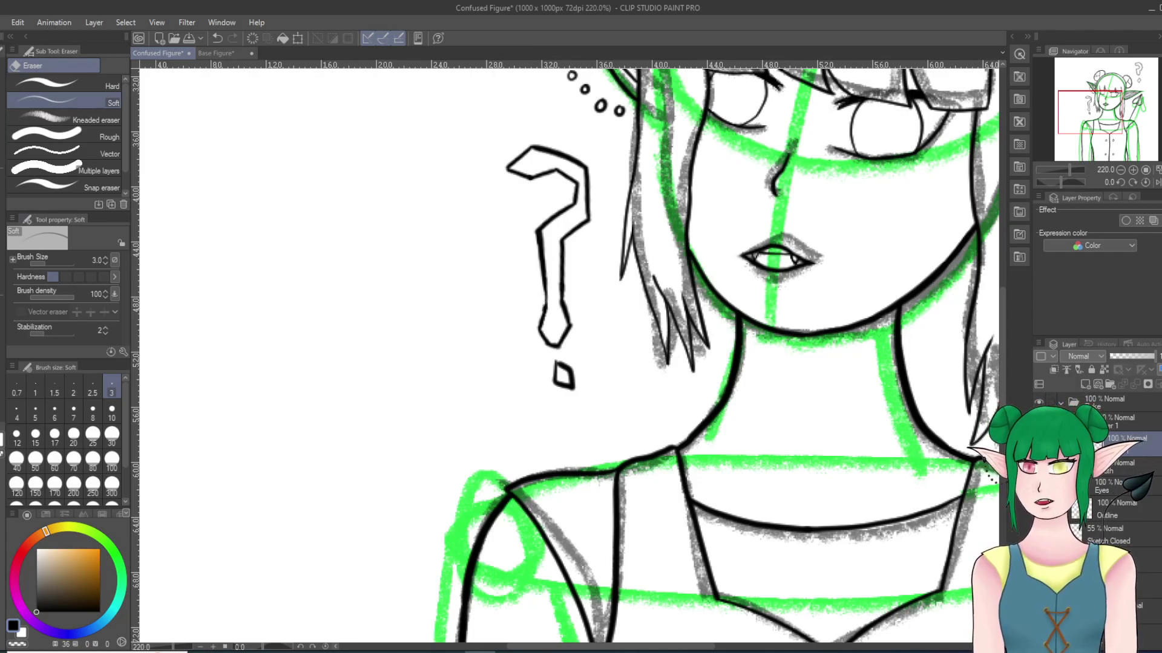
key("p")
left_click_drag(545, 295, 544, 306)
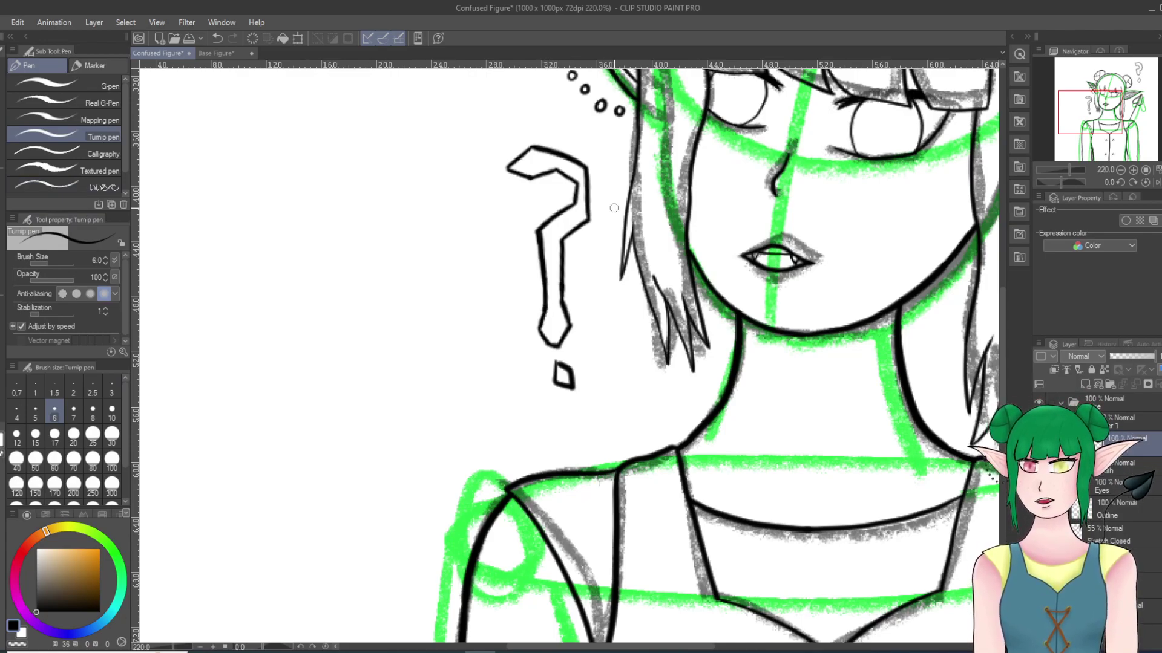
Step: Erase the existing dot beneath the question mark with the Soft eraser at size 10
scroll(614, 208, "down", 4)
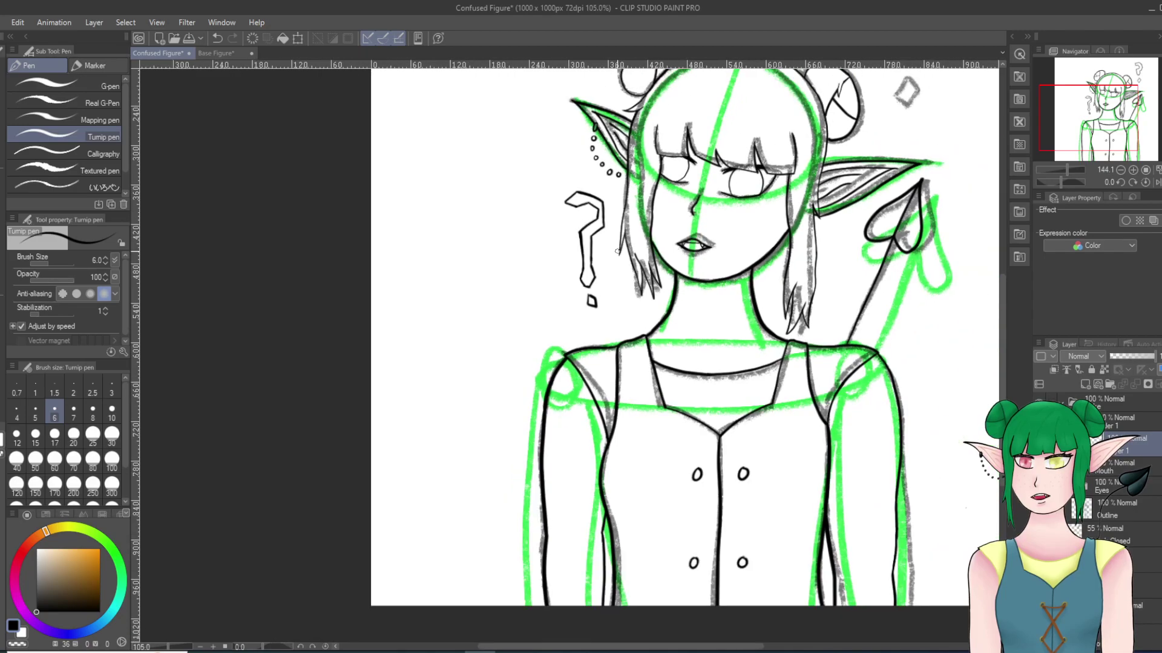
scroll(617, 251, "down", 1)
scroll(626, 412, "up", 4)
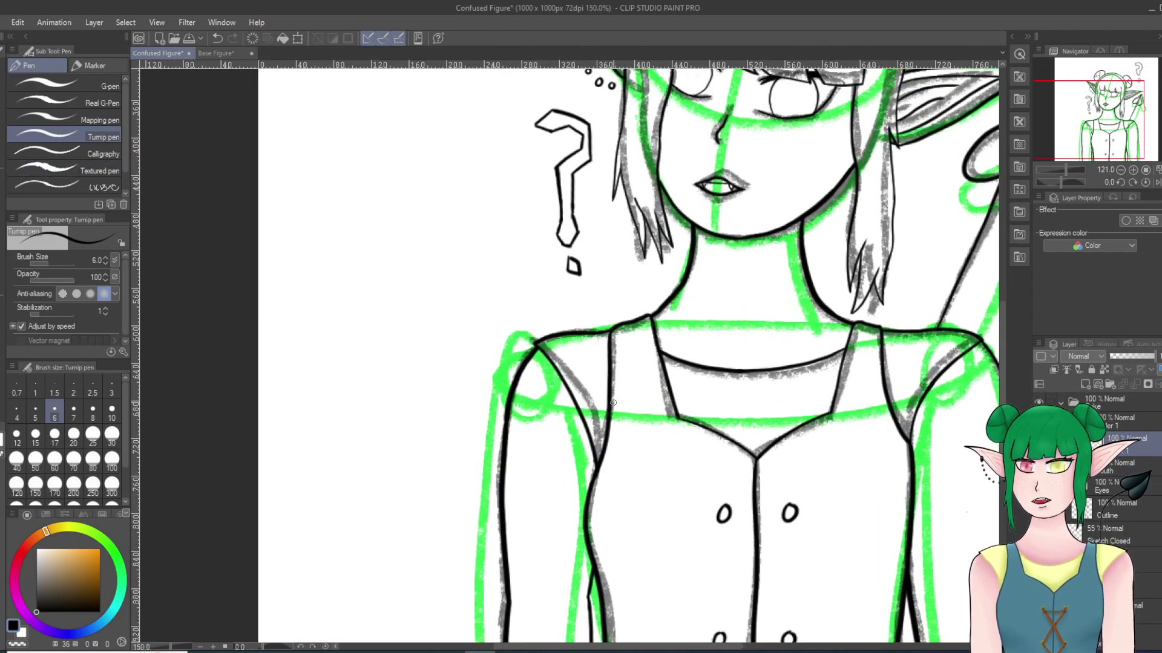
scroll(493, 220, "up", 2)
scroll(532, 182, "down", 5)
scroll(536, 109, "up", 1)
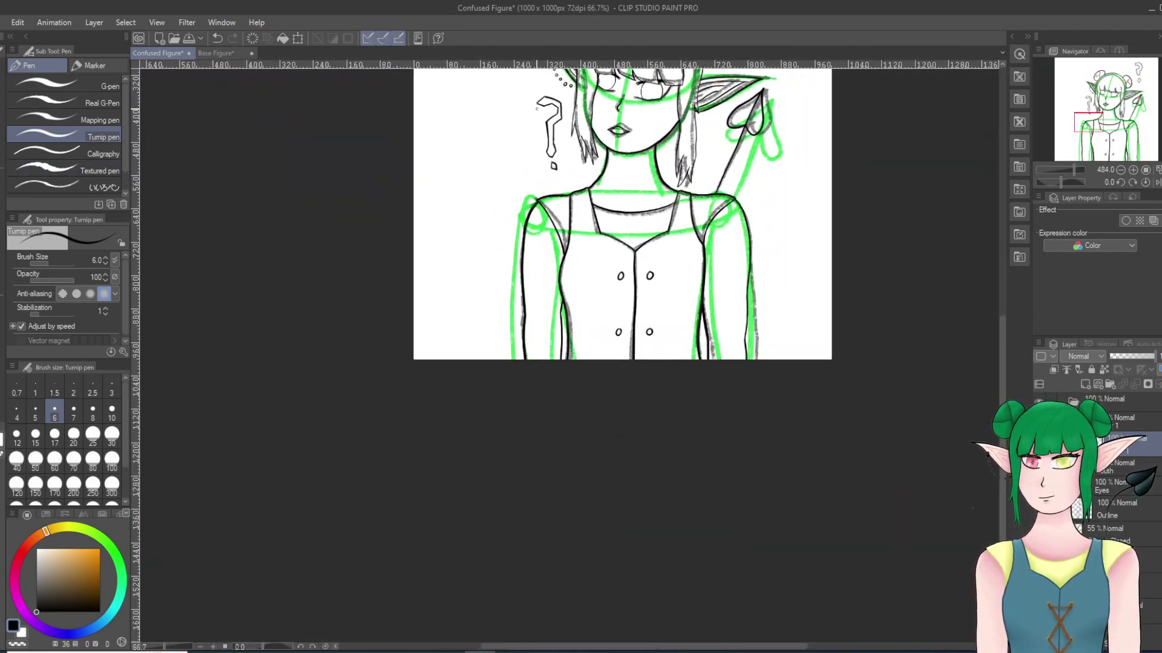
scroll(536, 109, "up", 5)
key("e")
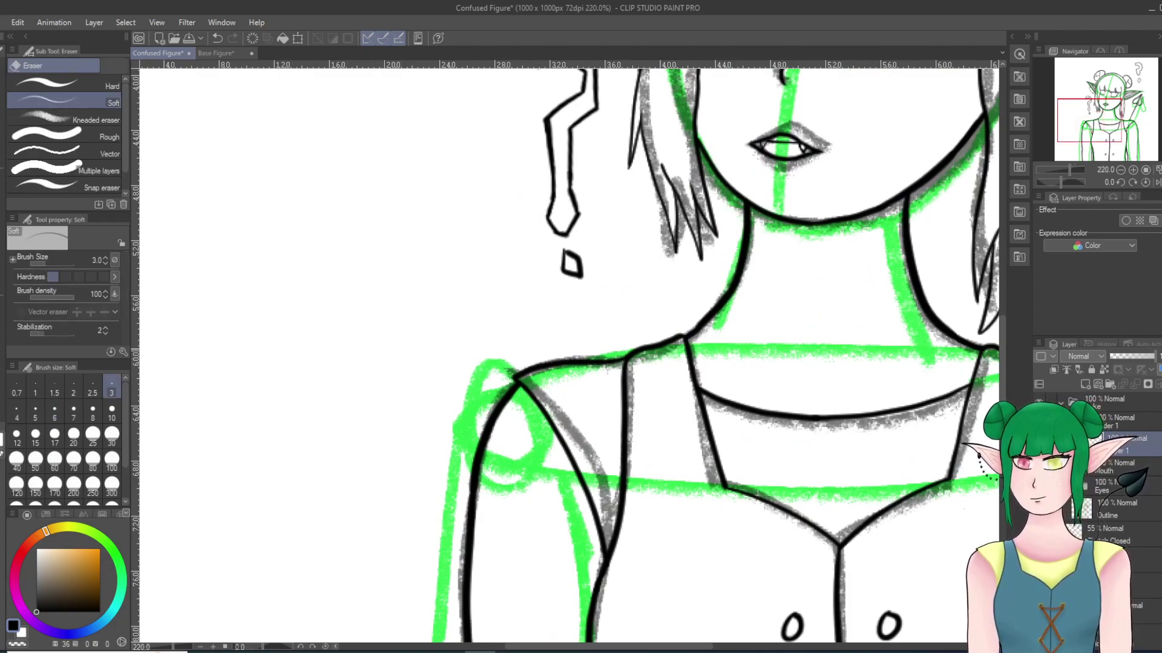
scroll(611, 306, "up", 2)
left_click(112, 411)
mouse_move(559, 242)
left_mouse_down()
mouse_move(542, 238)
mouse_move(575, 220)
mouse_move(509, 244)
mouse_move(571, 190)
mouse_move(534, 226)
left_mouse_up()
Step: Try drawing small hollow shapes, first a diamond and then a rounder one, as the question mark's new dot
key("p")
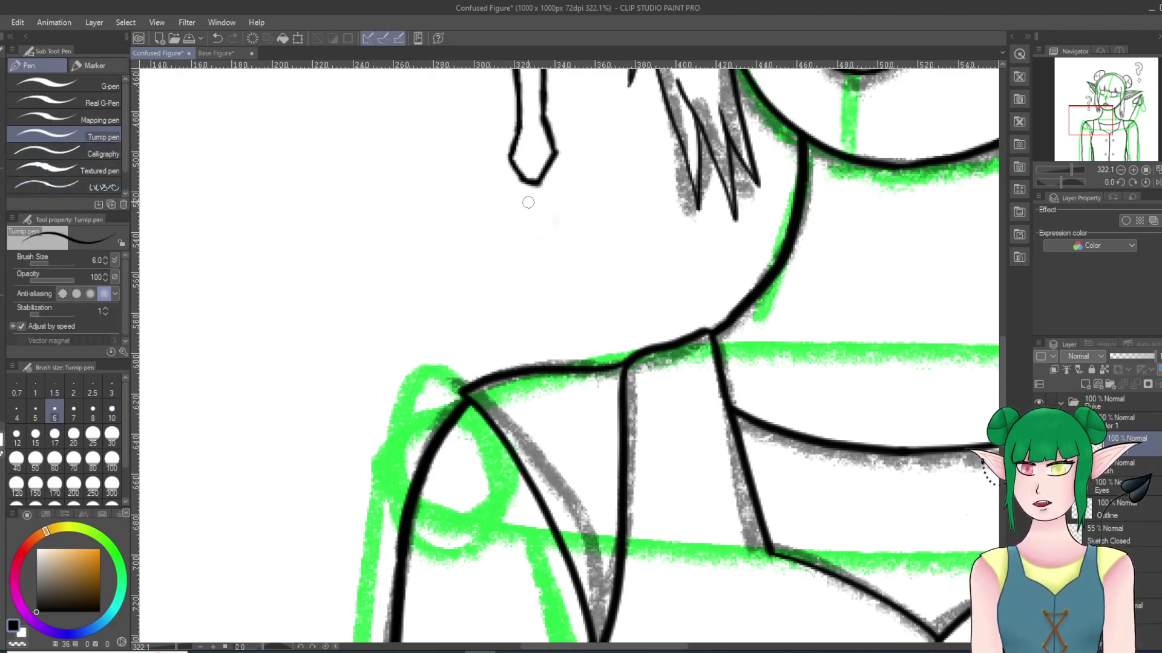
mouse_move(531, 202)
left_mouse_down()
mouse_move(524, 230)
mouse_move(533, 241)
mouse_move(553, 219)
mouse_move(533, 200)
left_mouse_up()
scroll(678, 126, "down", 10)
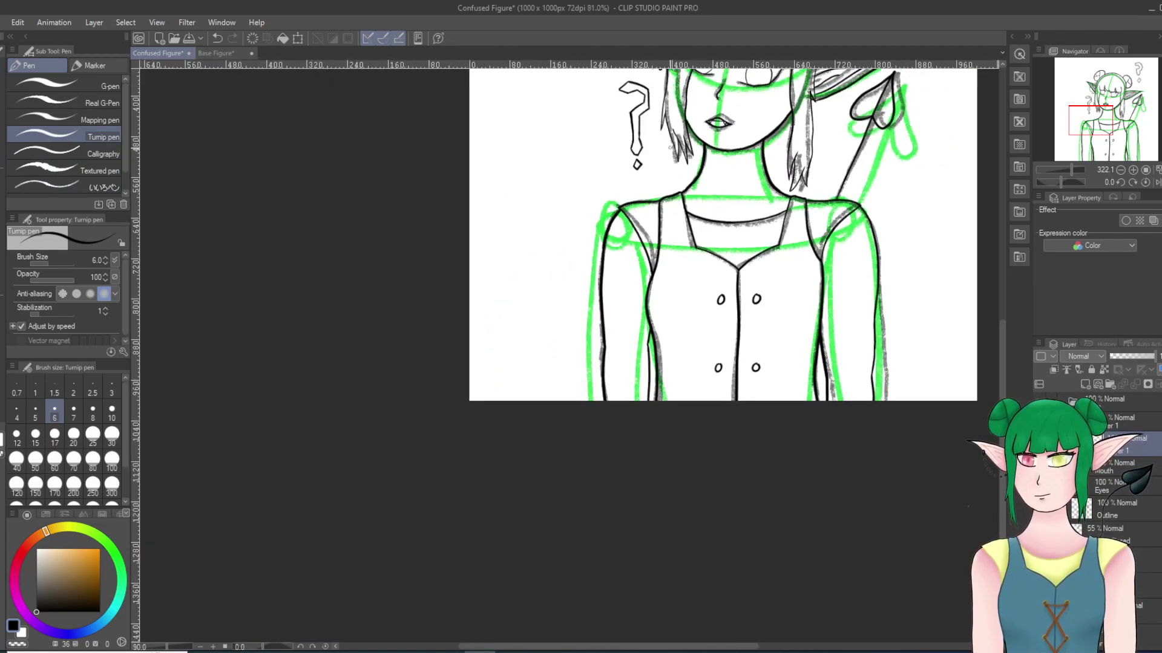
scroll(671, 137, "up", 8)
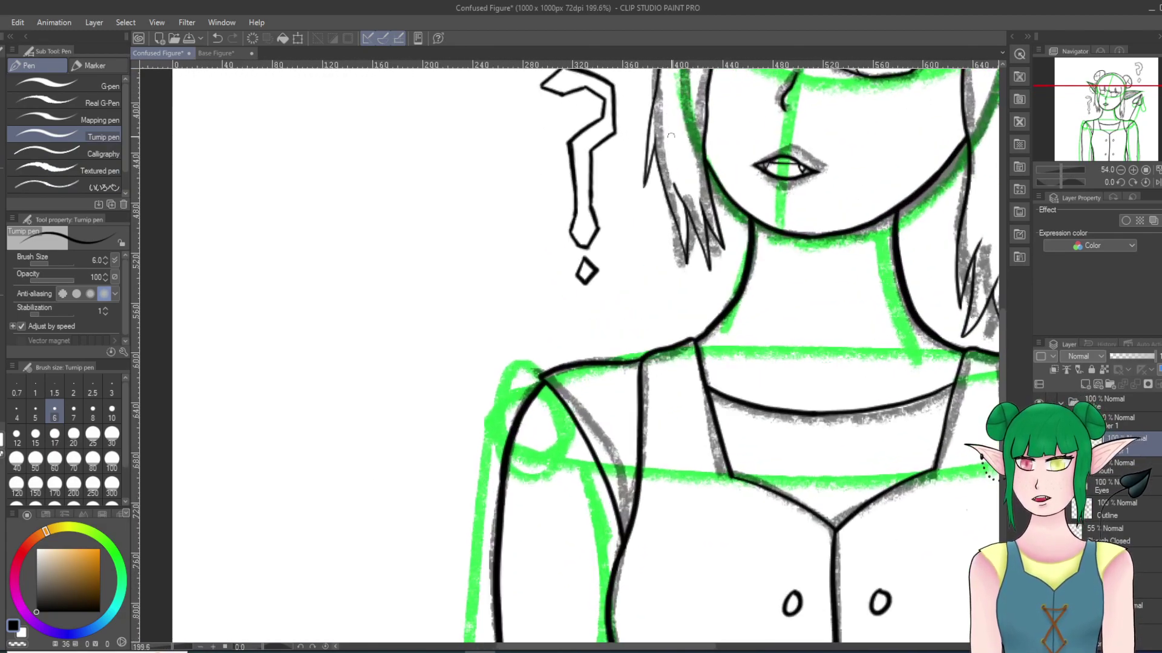
scroll(618, 275, "up", 4)
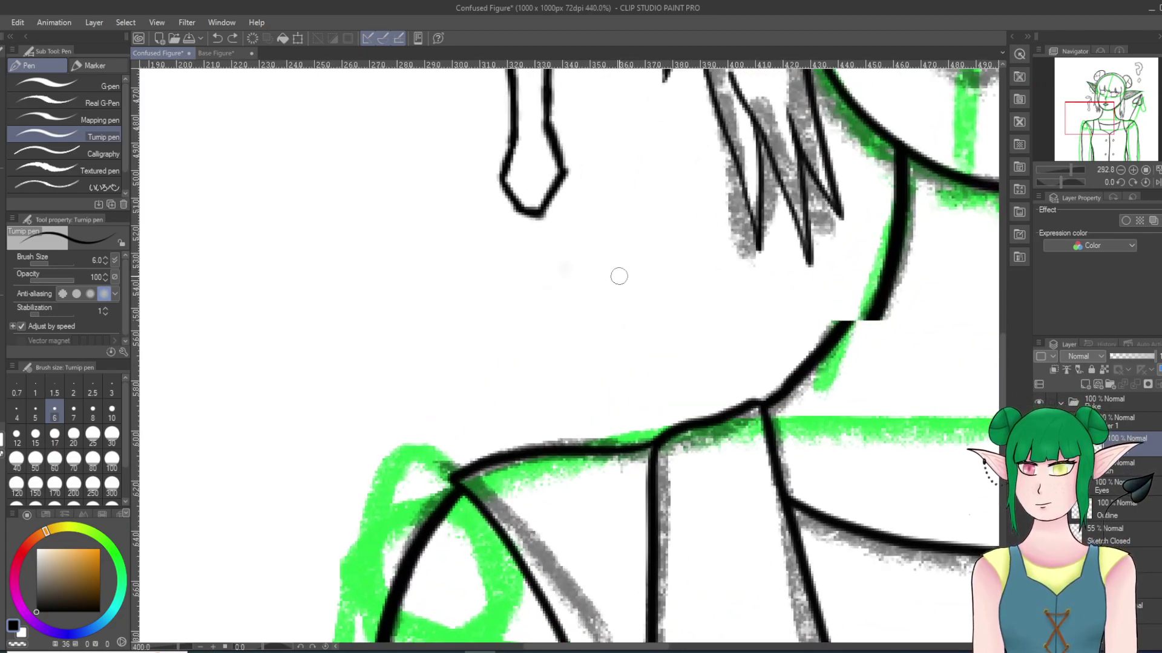
mouse_move(502, 236)
left_mouse_down()
mouse_move(532, 233)
mouse_move(543, 259)
mouse_move(522, 278)
mouse_move(494, 271)
mouse_move(502, 233)
left_mouse_up()
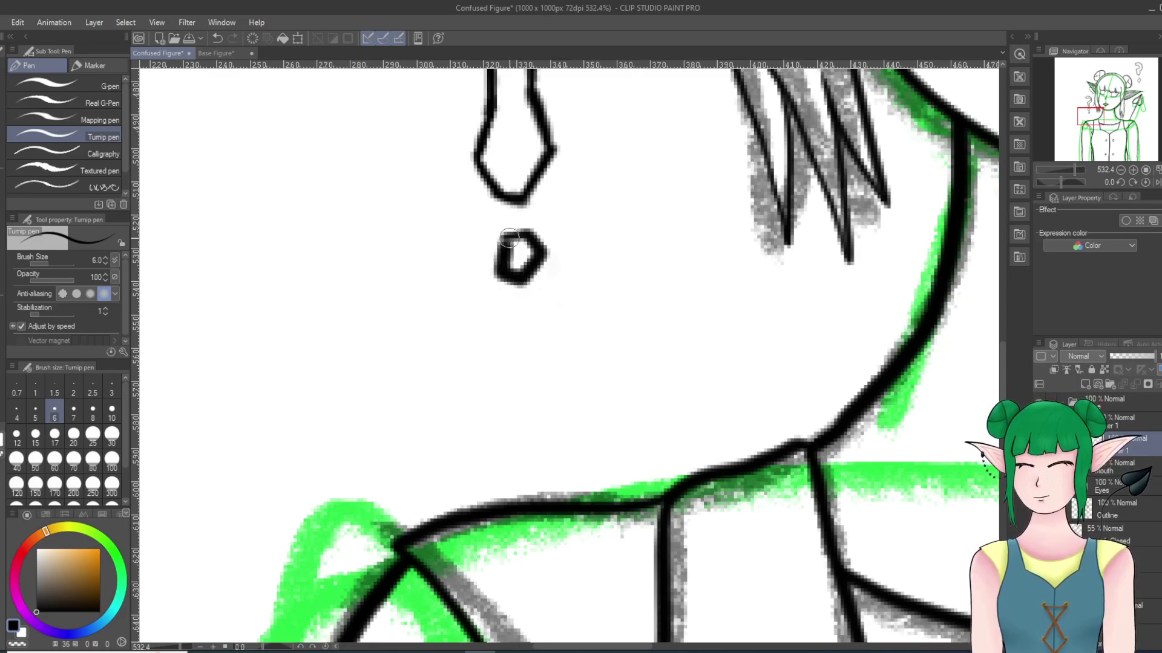
key("ctrl+z")
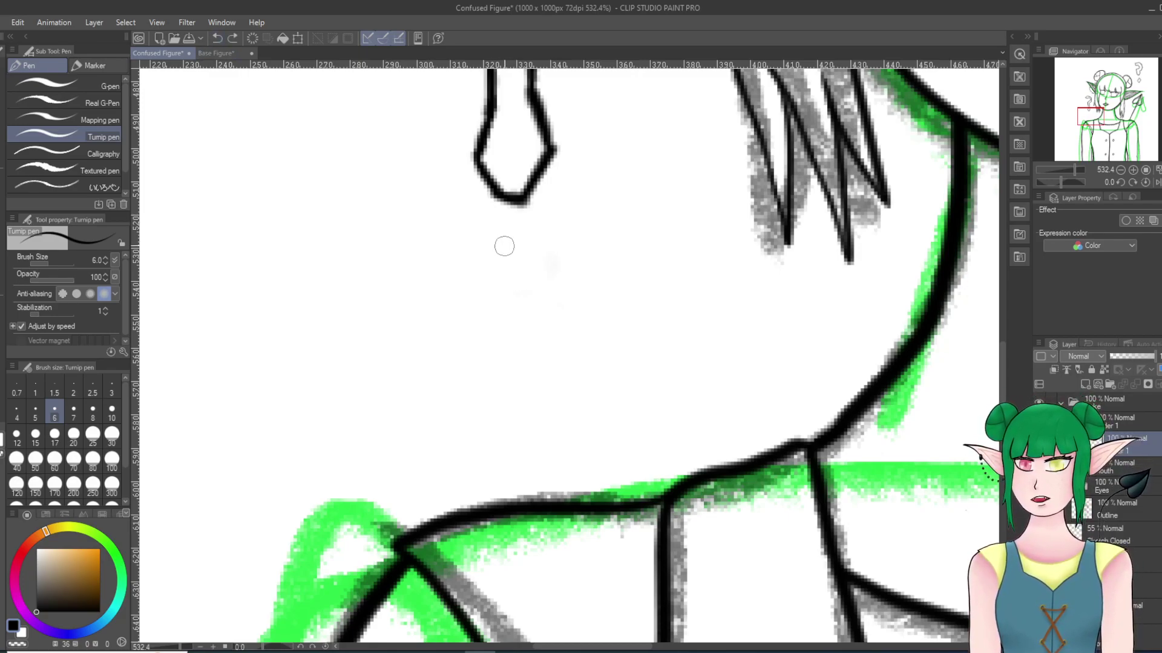
Step: Draw a small hollow dot with a rounded top and pointed bottom just beneath the question mark's tip
mouse_move(489, 245)
left_mouse_down()
mouse_move(532, 221)
mouse_move(546, 241)
mouse_move(526, 283)
mouse_move(492, 243)
mouse_move(529, 222)
mouse_move(544, 239)
mouse_move(518, 283)
mouse_move(508, 266)
mouse_move(519, 282)
left_mouse_up()
left_click(217, 38)
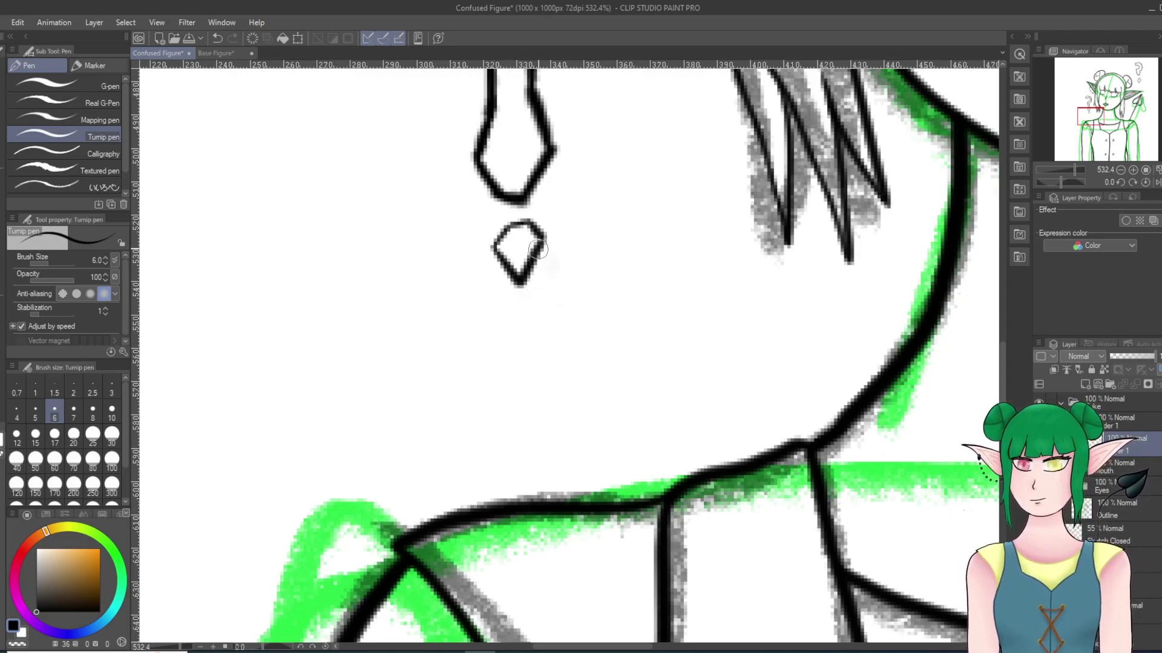
scroll(540, 244, "down", 3)
scroll(540, 244, "down", 5)
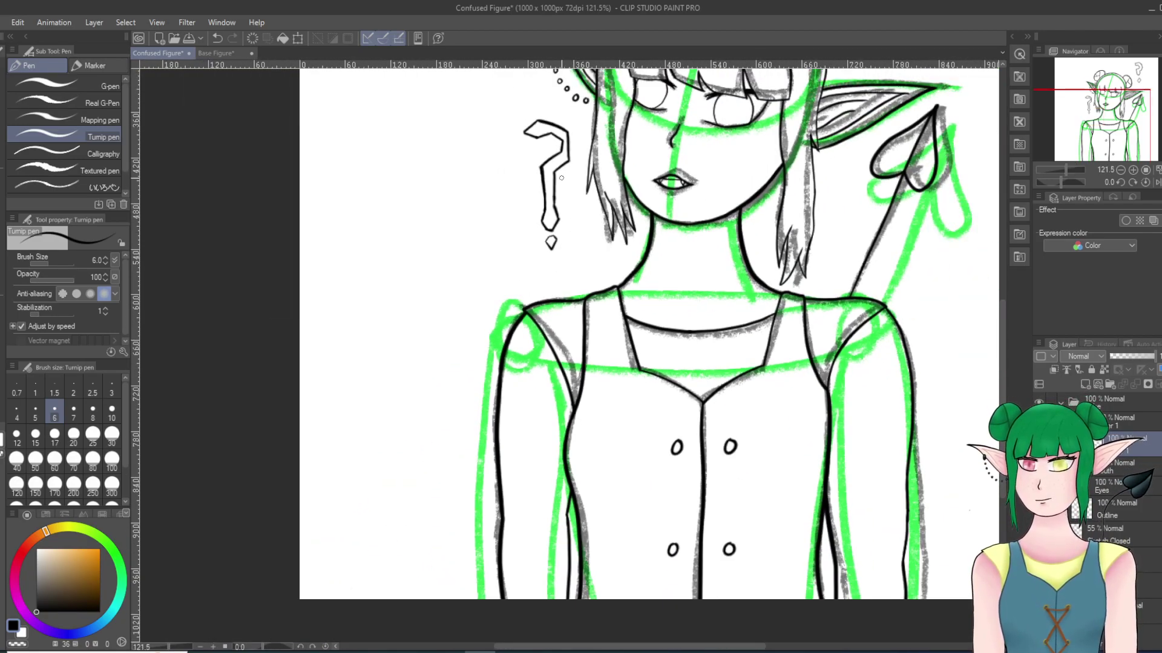
scroll(552, 203, "up", 10)
scroll(552, 204, "down", 5)
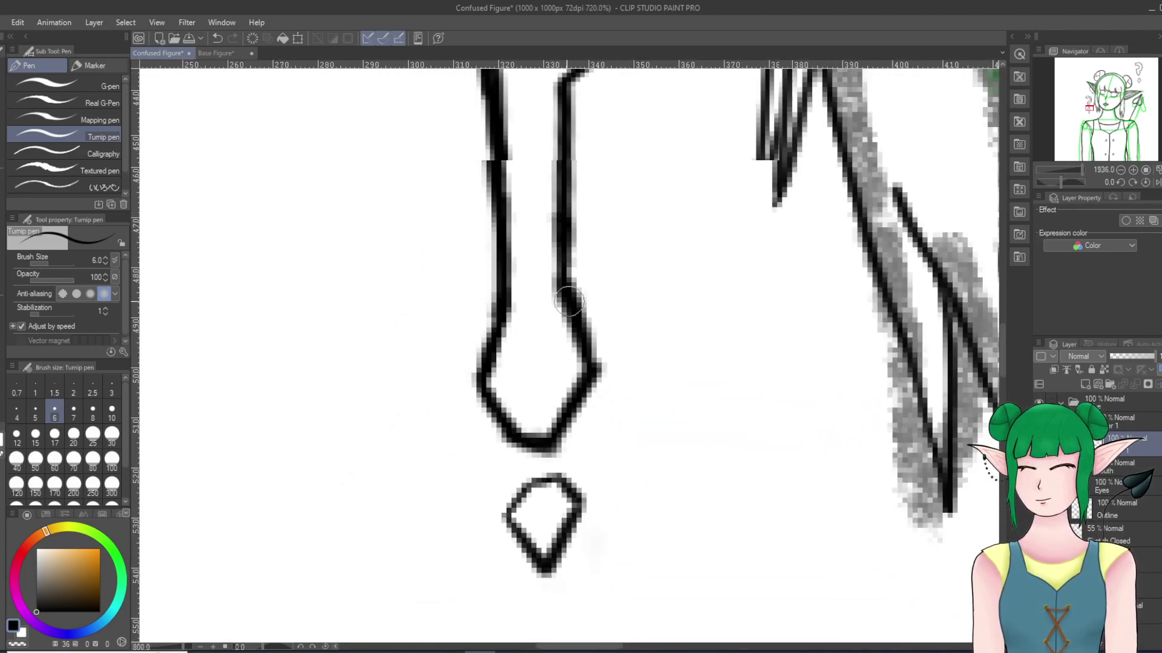
scroll(525, 487, "up", 1)
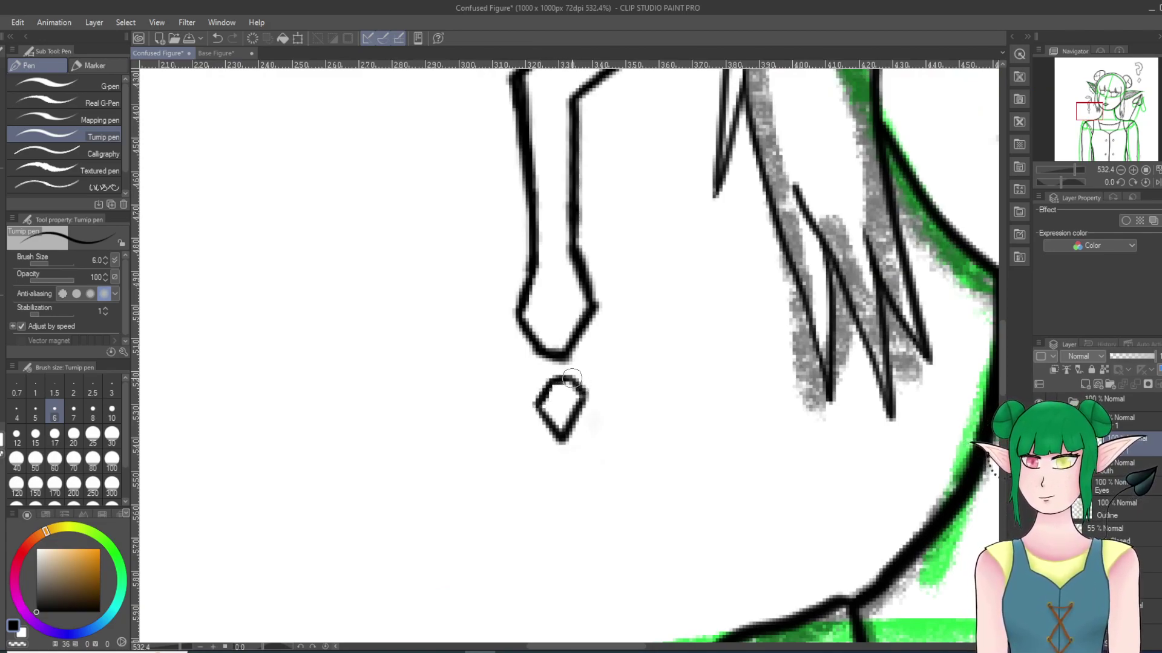
Step: Thicken the right side of the dot and trim its protruding corner with the Soft eraser at size 3
mouse_move(581, 390)
left_mouse_down()
mouse_move(589, 397)
mouse_move(536, 401)
mouse_move(554, 421)
left_mouse_up()
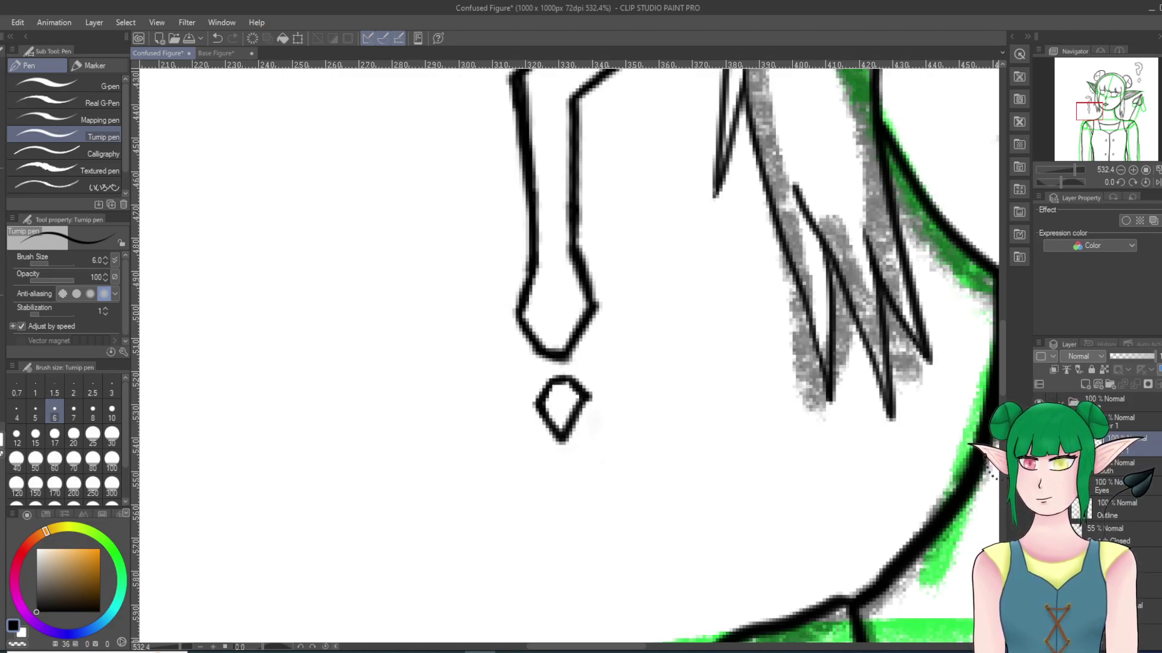
key("j")
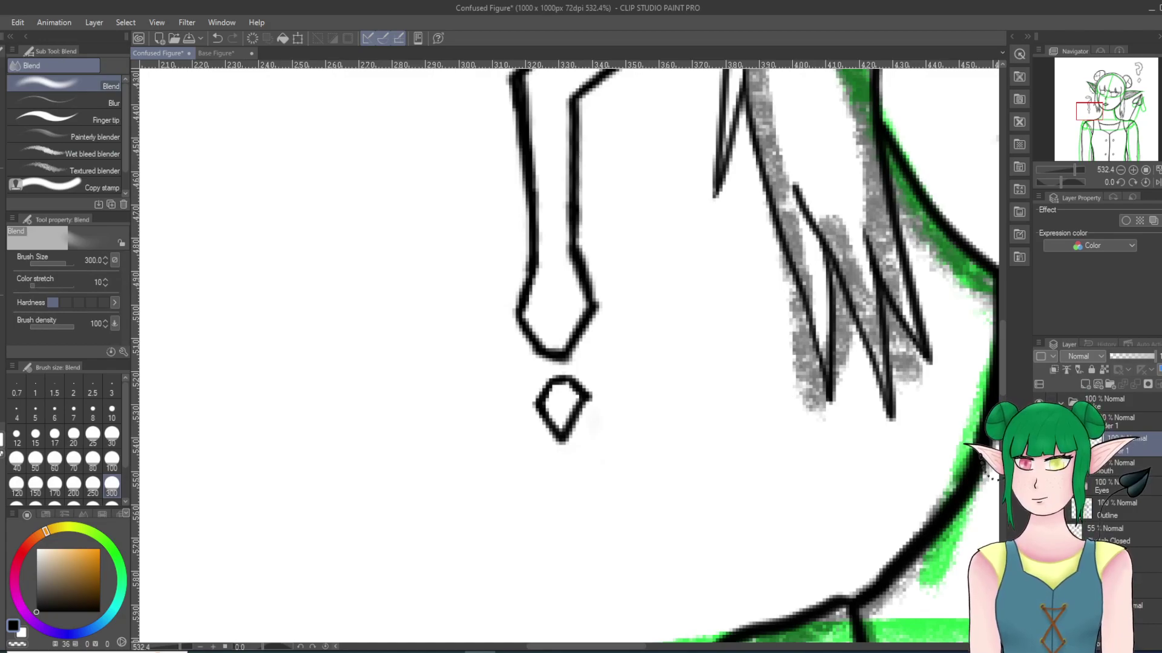
key("e")
mouse_move(599, 418)
left_mouse_down()
mouse_move(592, 397)
mouse_move(601, 383)
left_mouse_up()
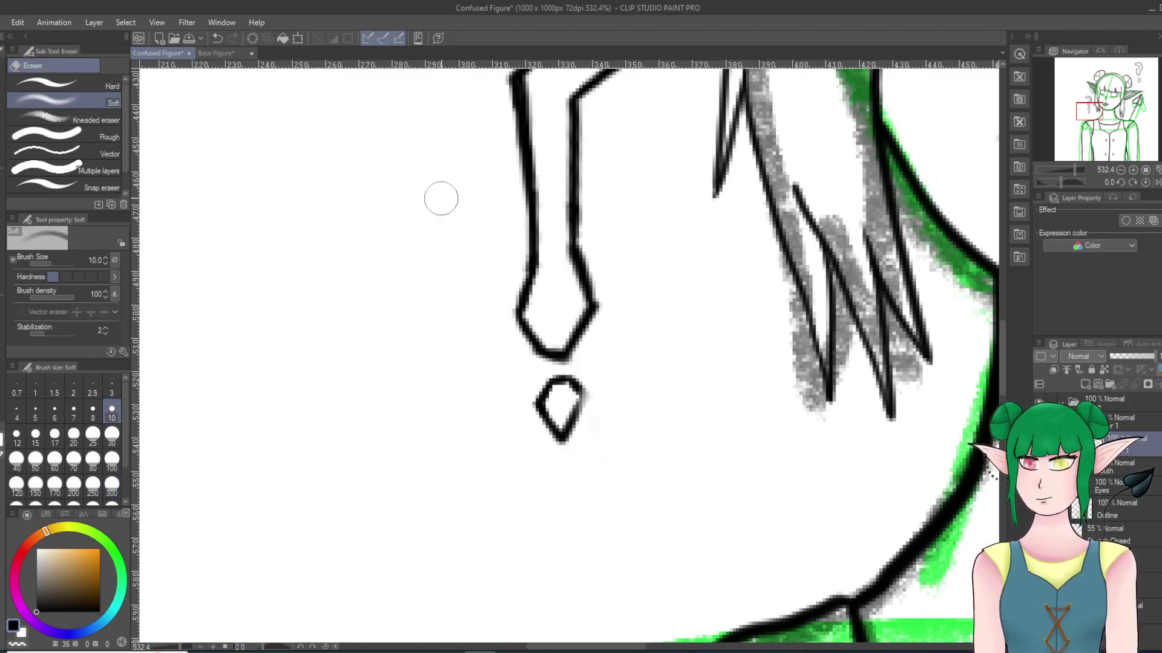
left_click(217, 38)
left_click(112, 390)
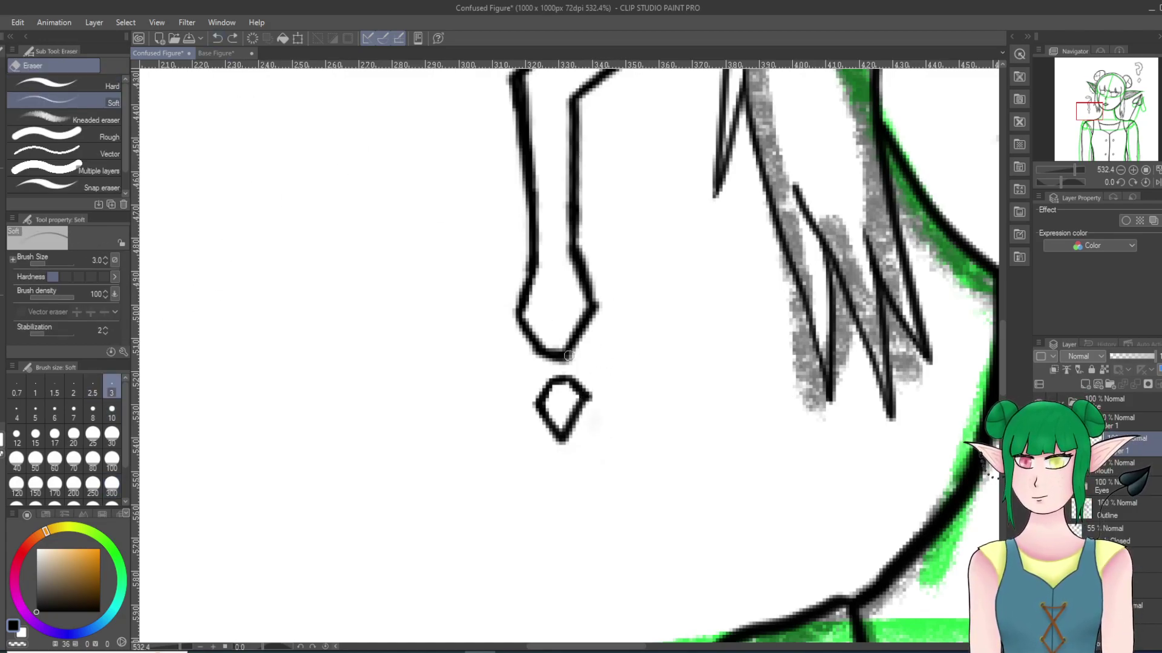
left_click_drag(593, 407, 588, 411)
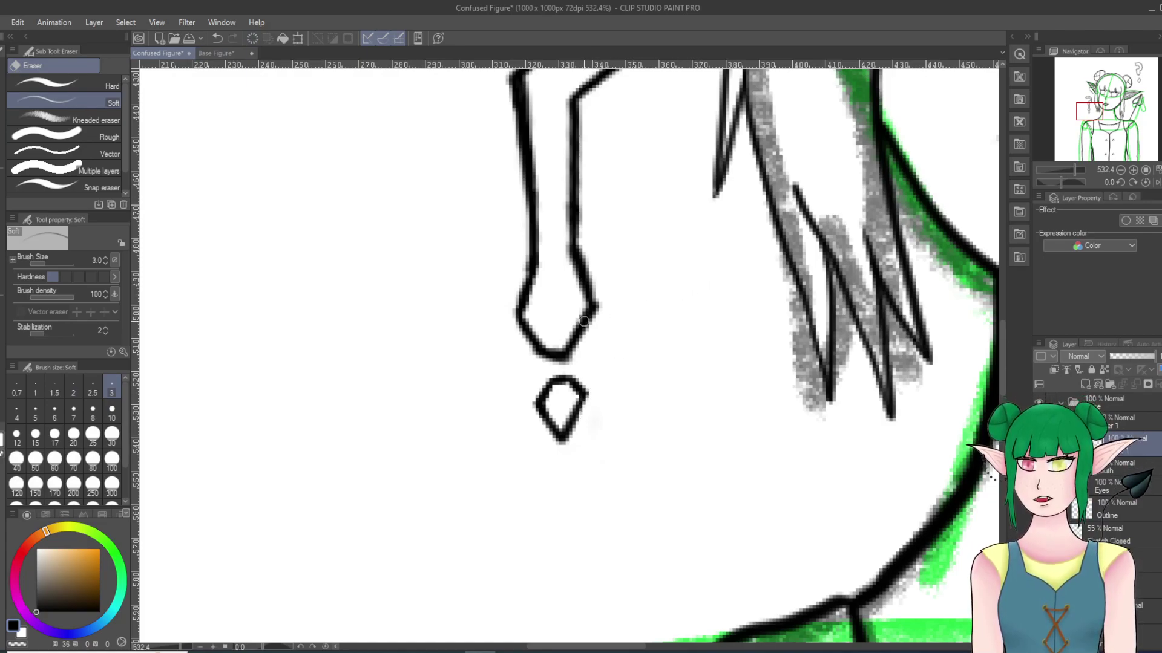
key("p")
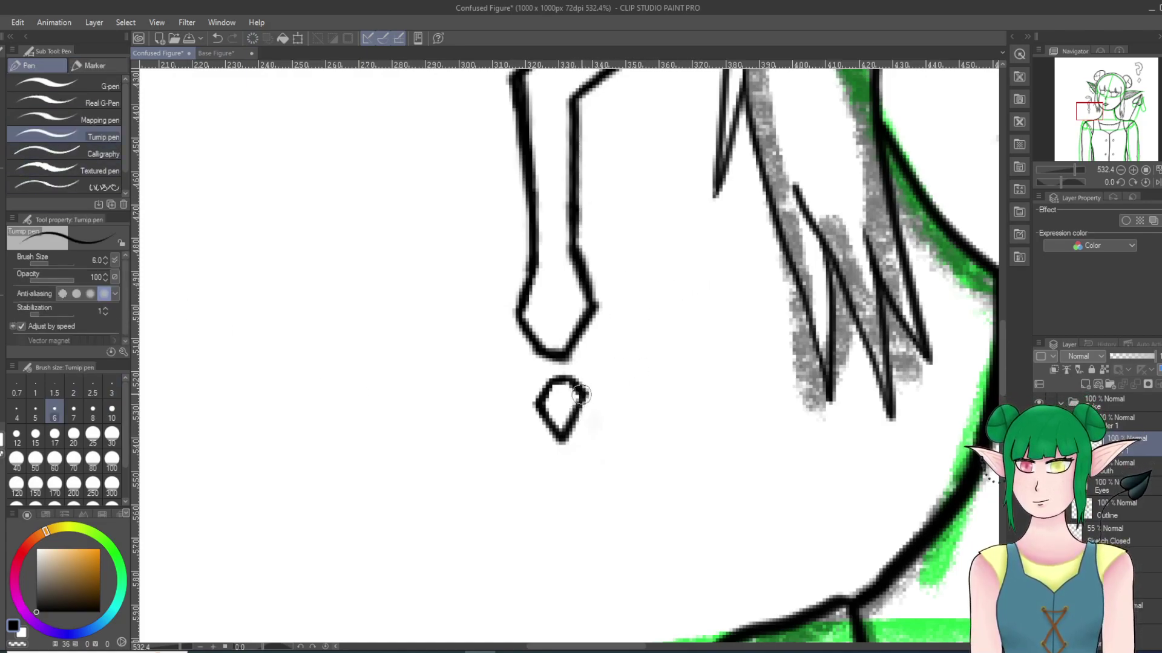
left_click_drag(574, 417, 583, 386)
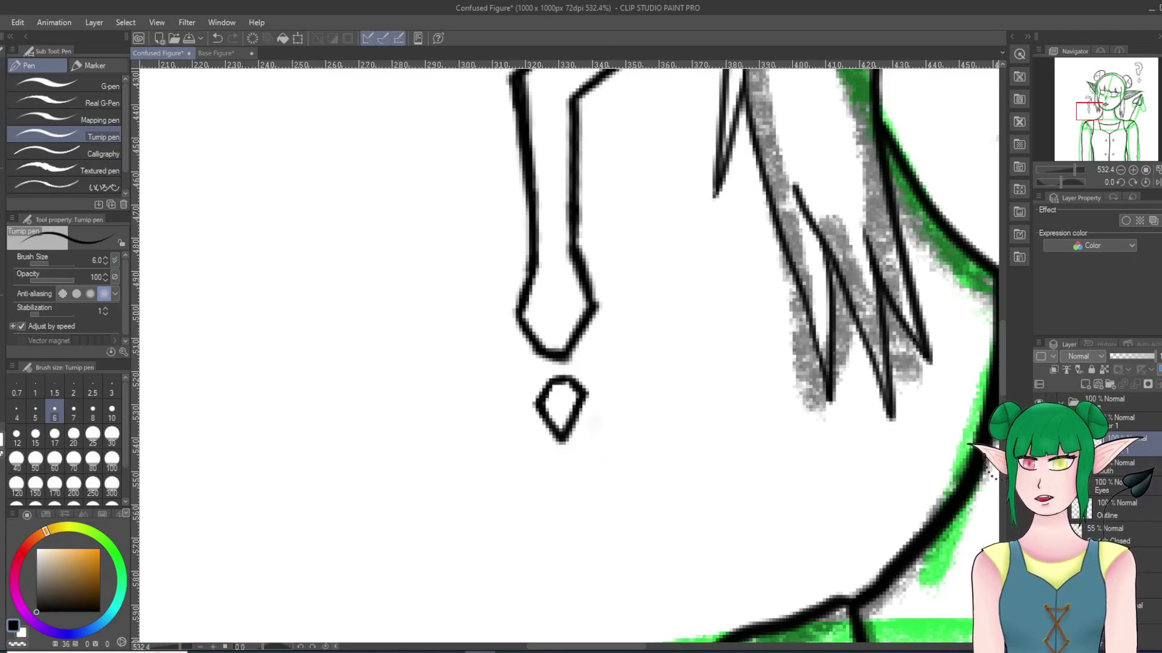
Step: Lasso the whole question mark with its dot, tilt it counterclockwise and shift it slightly down and to the left
left_click_drag(902, 581, 949, 125)
scroll(892, 126, "down", 10)
scroll(847, 125, "up", 2)
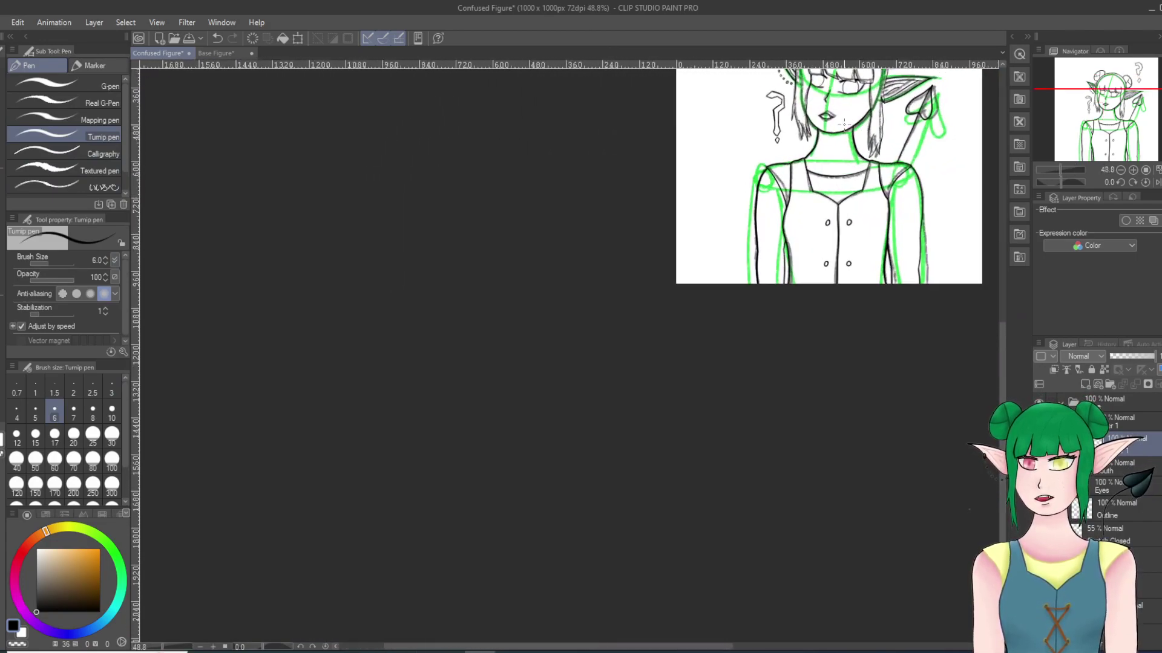
scroll(844, 124, "up", 5)
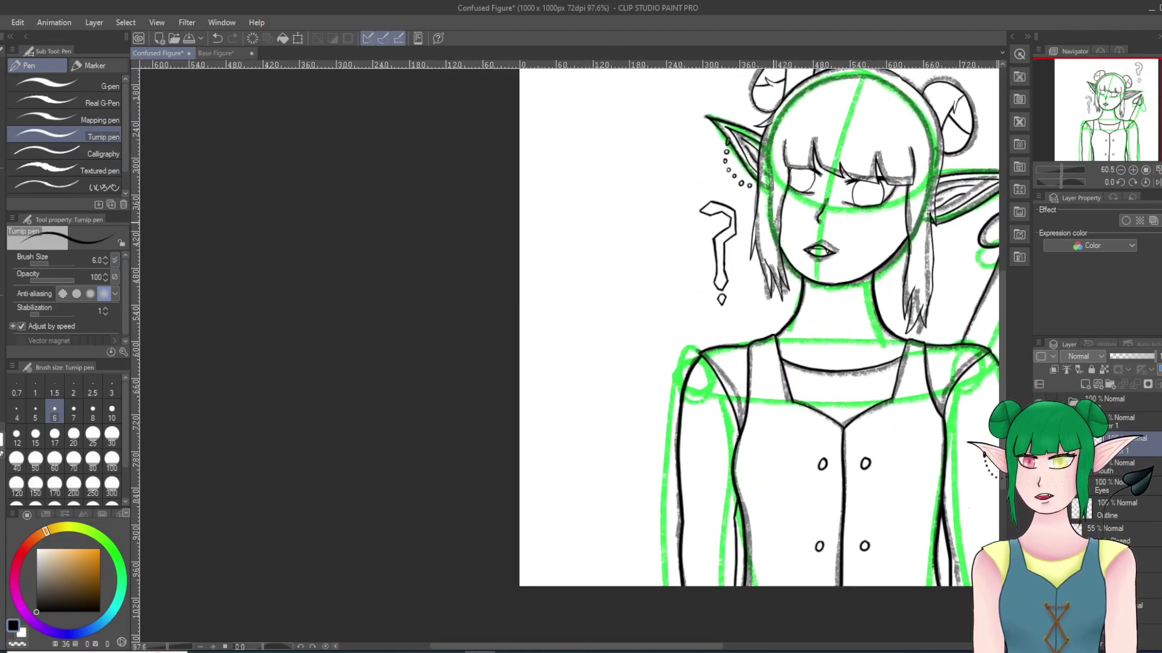
scroll(774, 227, "up", 2)
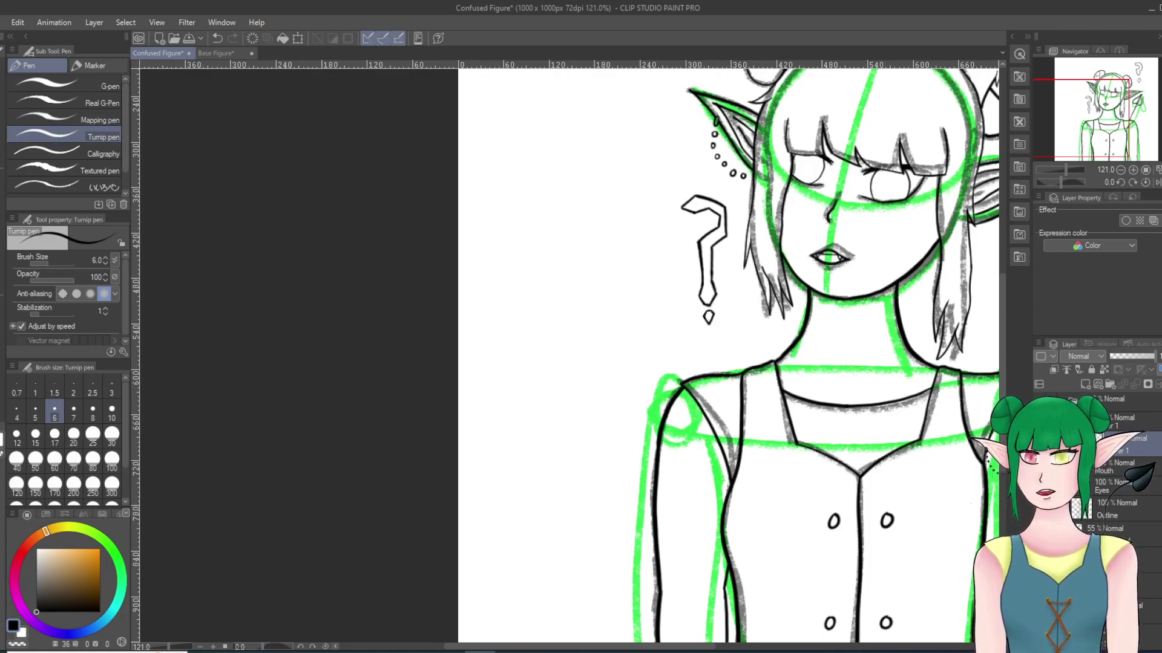
key("m")
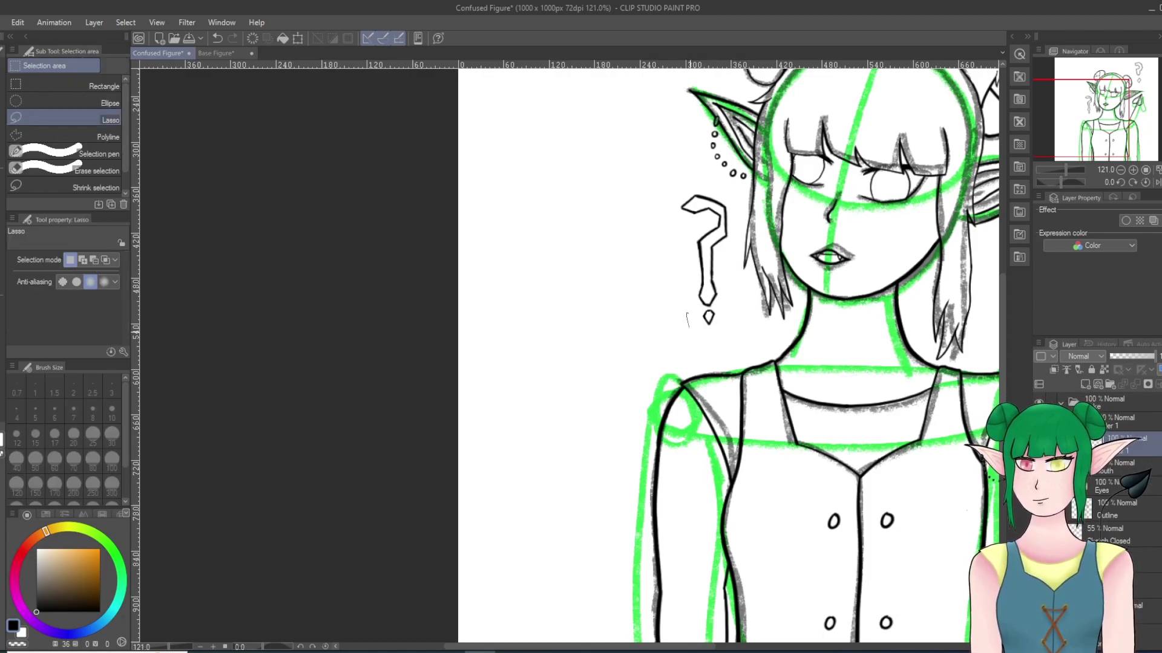
left_click_drag(687, 313, 671, 182)
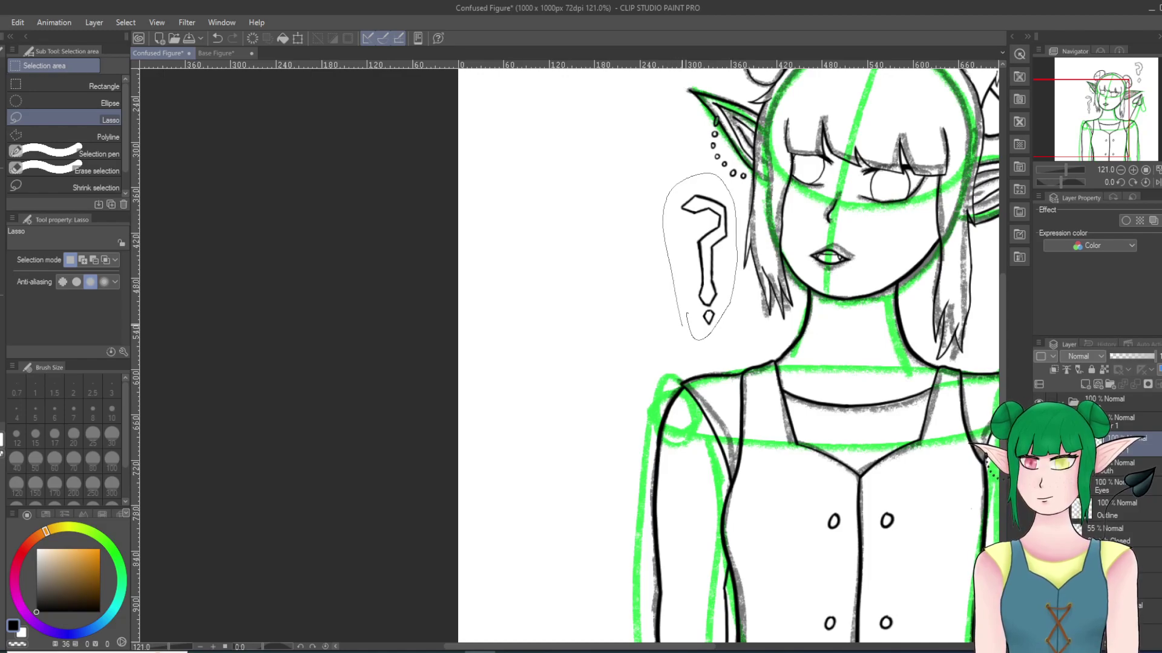
key("ctrl+t")
left_click_drag(745, 347, 744, 305)
left_click_drag(700, 256, 698, 267)
key("Return")
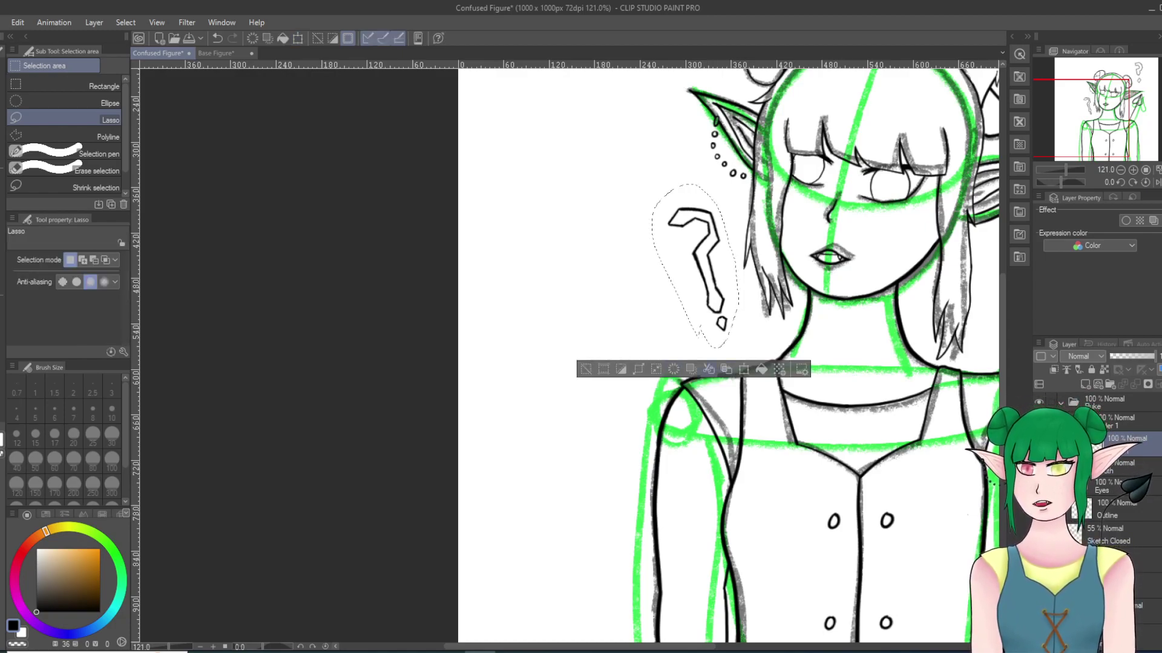
Step: Duplicate the selected question mark onto its own layer and rotate the copy clockwise so it leans toward the face
left_click(726, 369)
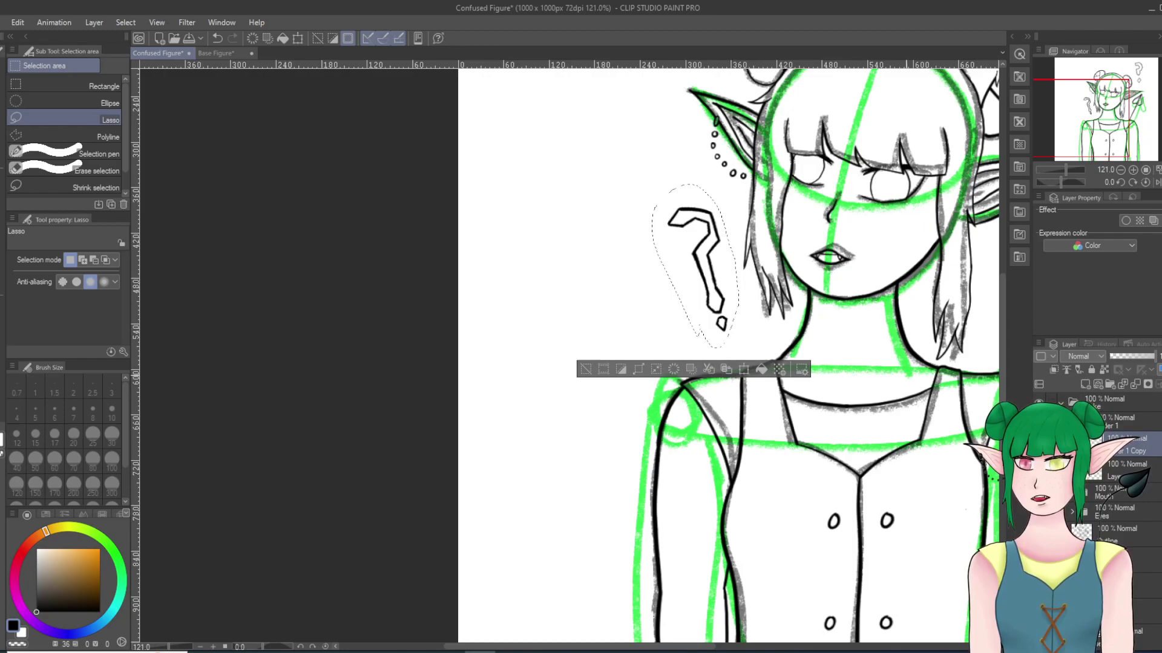
left_click(744, 369)
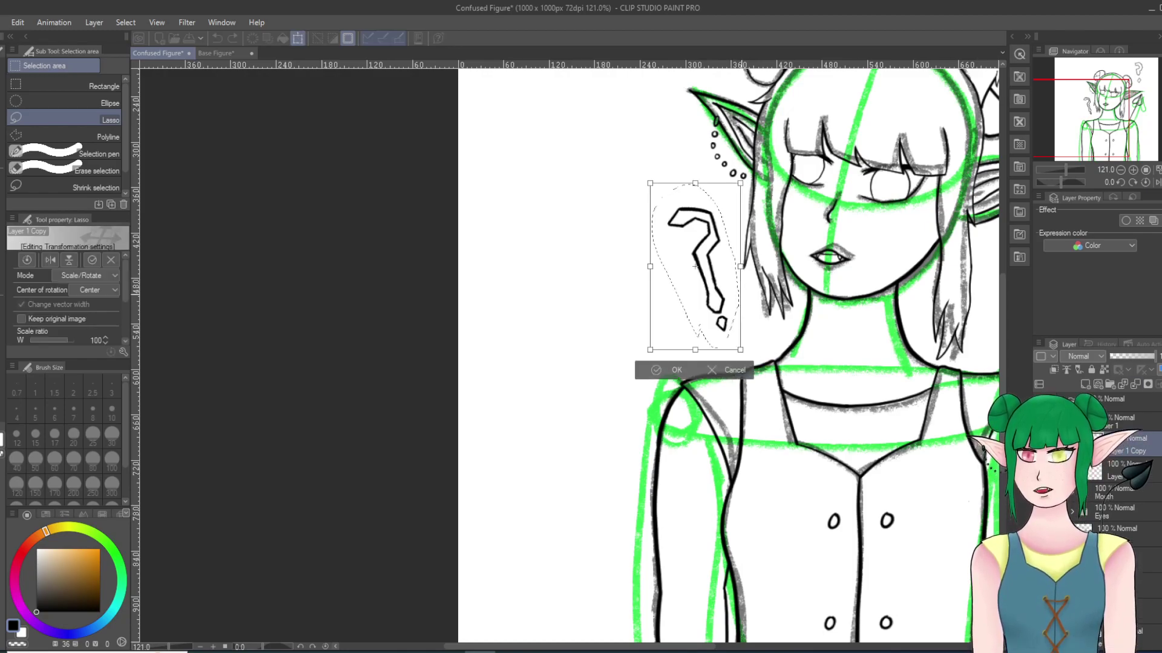
left_click_drag(745, 180, 799, 214)
left_click_drag(696, 266, 701, 262)
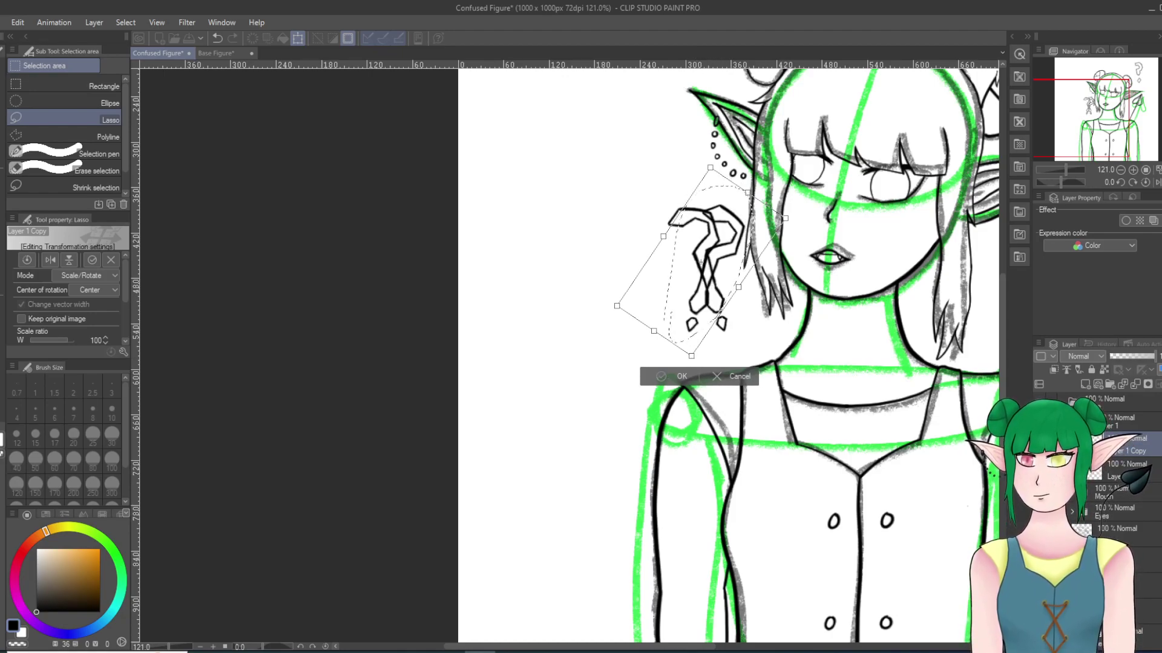
key("Return")
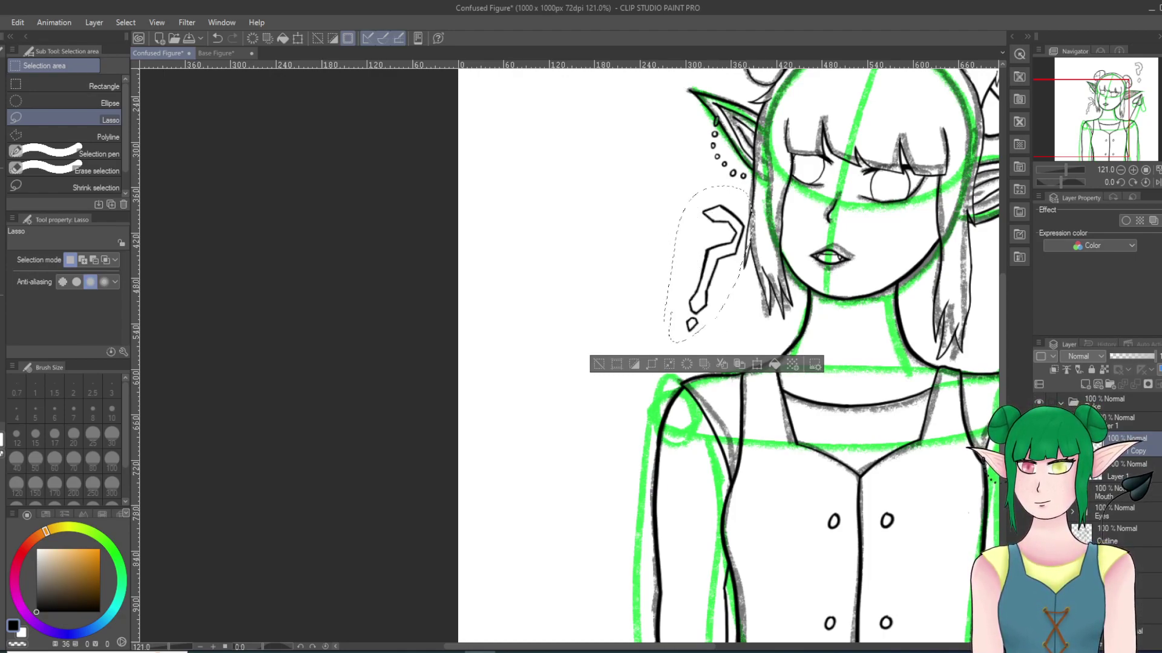
Step: Toggle the visibility of both question mark layers beside the face to compare the two tilted versions
left_click(1039, 445)
left_click(1038, 470)
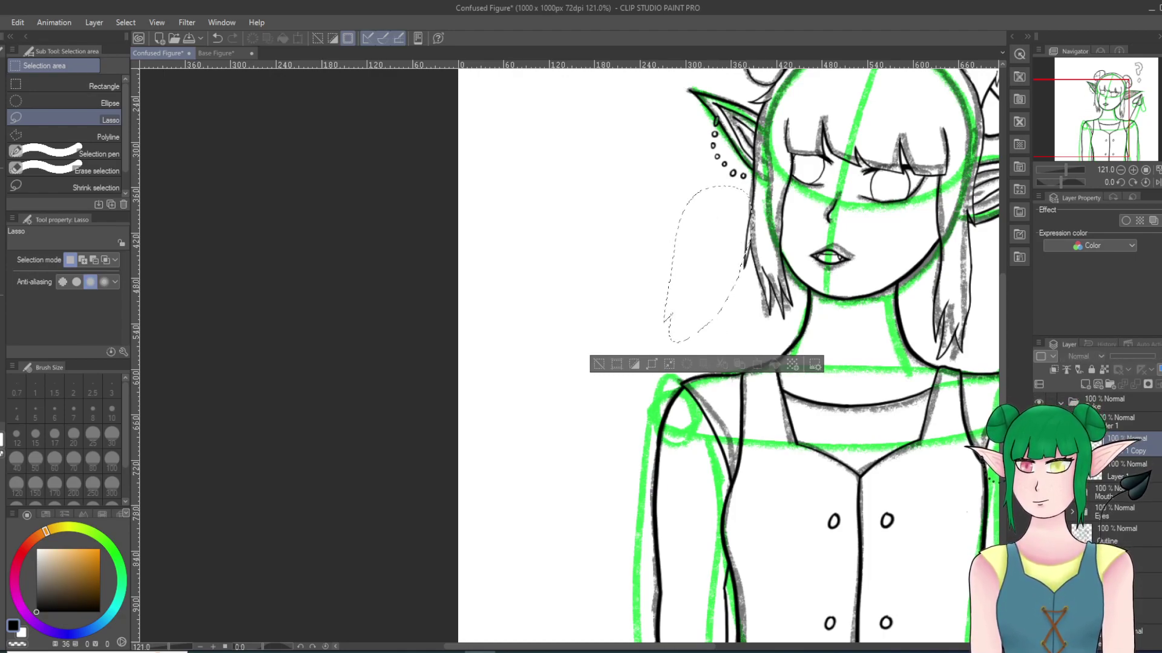
left_click(1039, 445)
left_click(1039, 471)
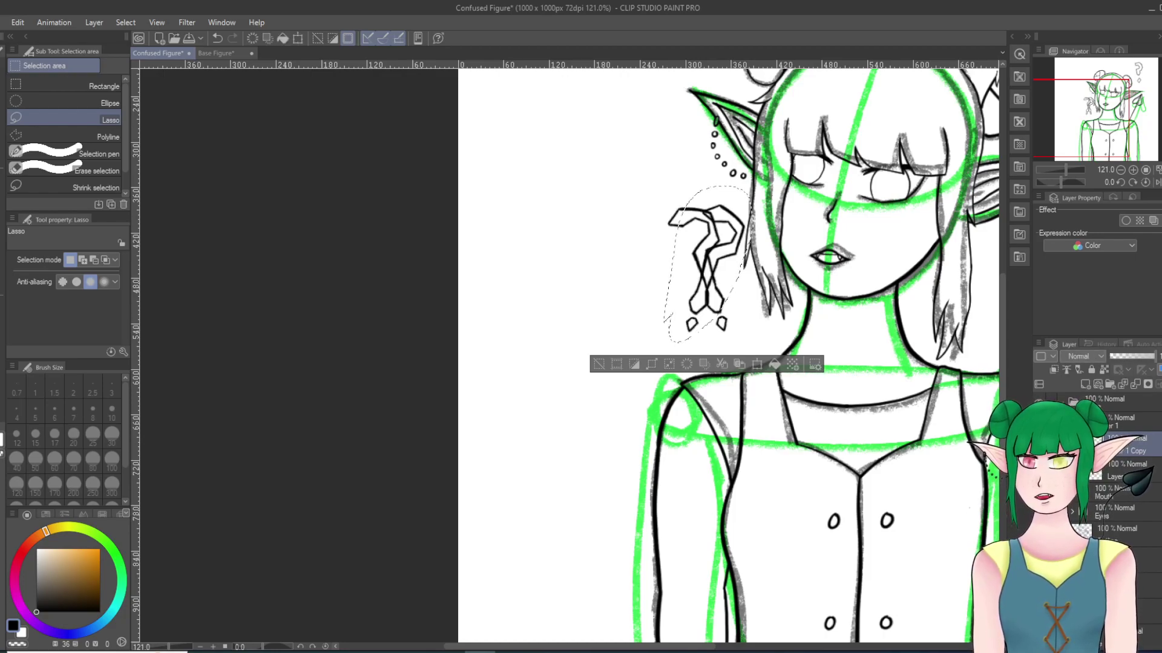
left_click(1039, 445)
left_click(1039, 470)
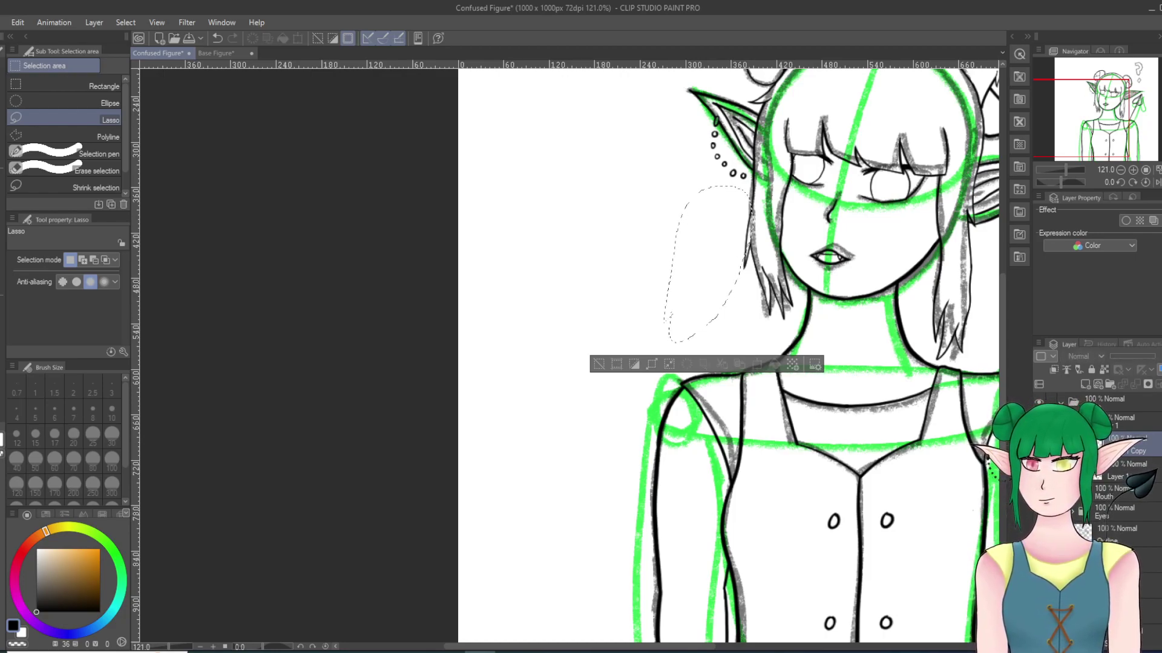
left_click(1039, 470)
left_click(1039, 444)
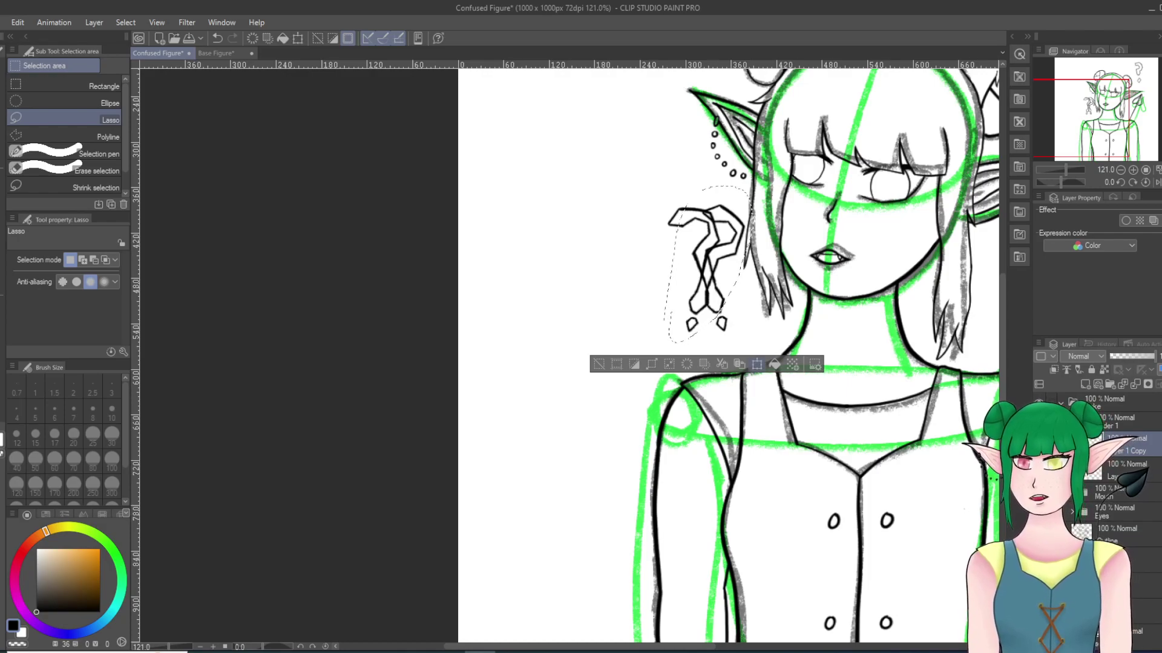
Step: Rotate the selected question mark copy slightly counterclockwise with a transform and clear the selection
left_click(756, 364)
left_click_drag(766, 353, 774, 347)
key("Return")
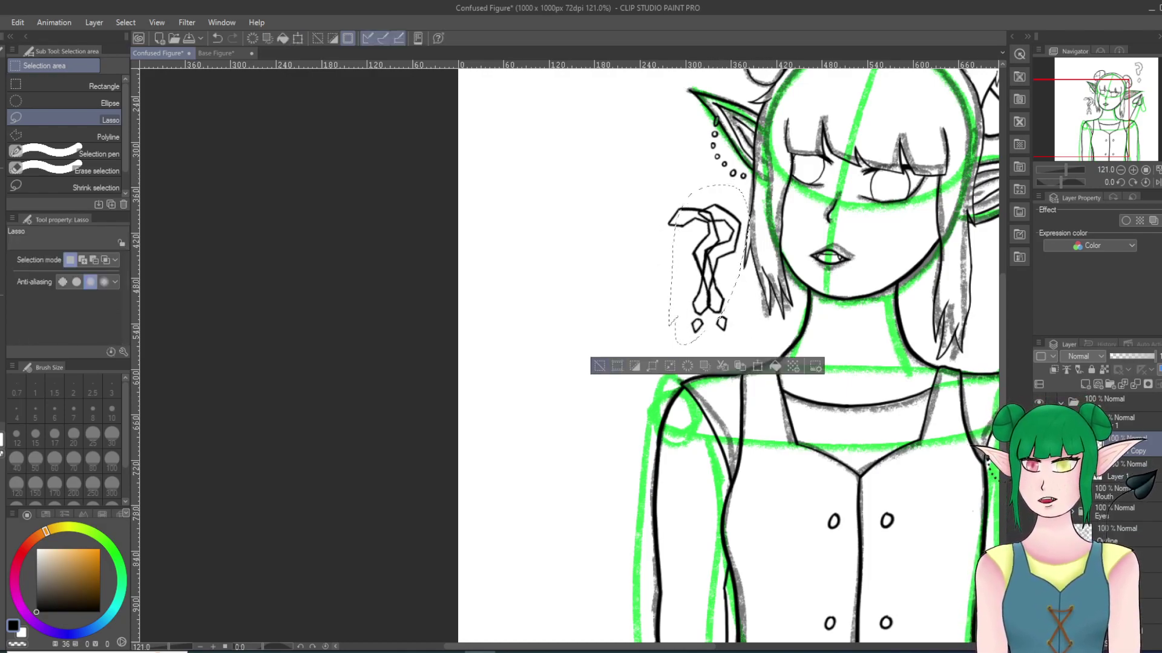
left_click(599, 366)
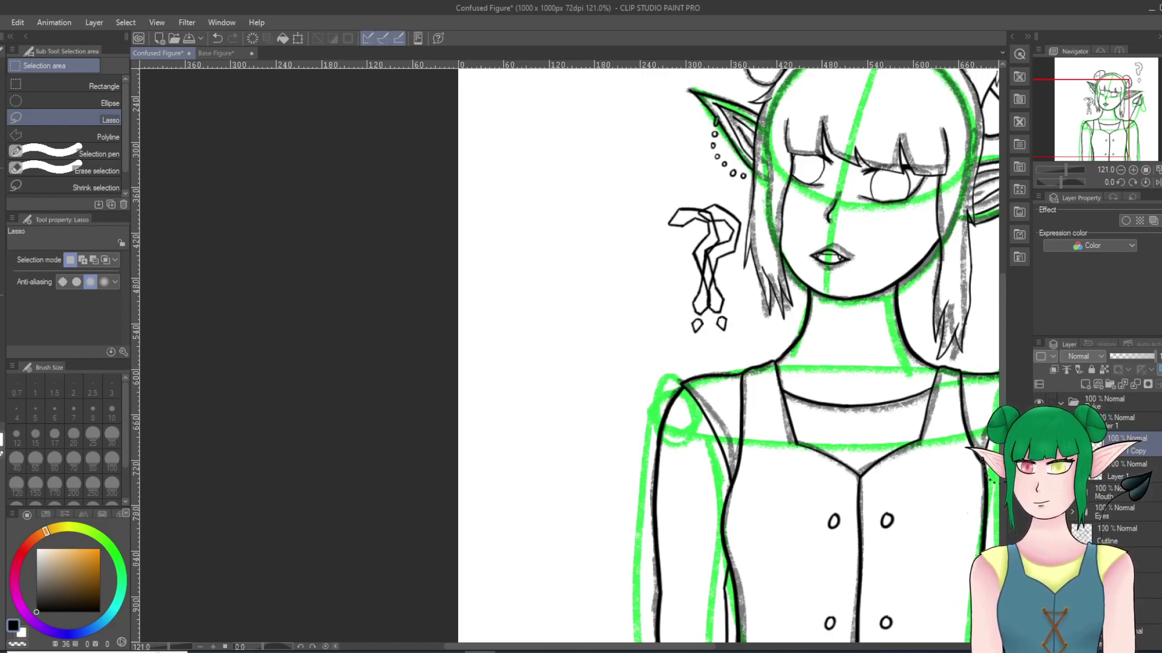
Step: Hide both question mark layers and rename their folder "Question"
left_click(1039, 445)
left_click(1039, 471)
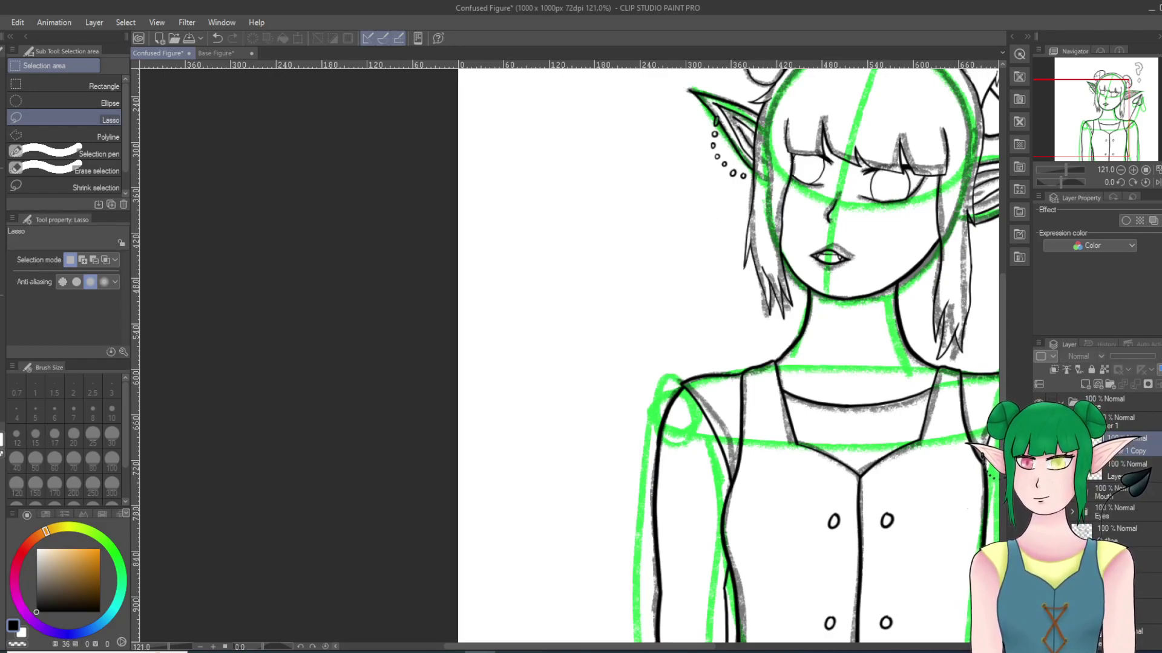
double_click(1113, 426)
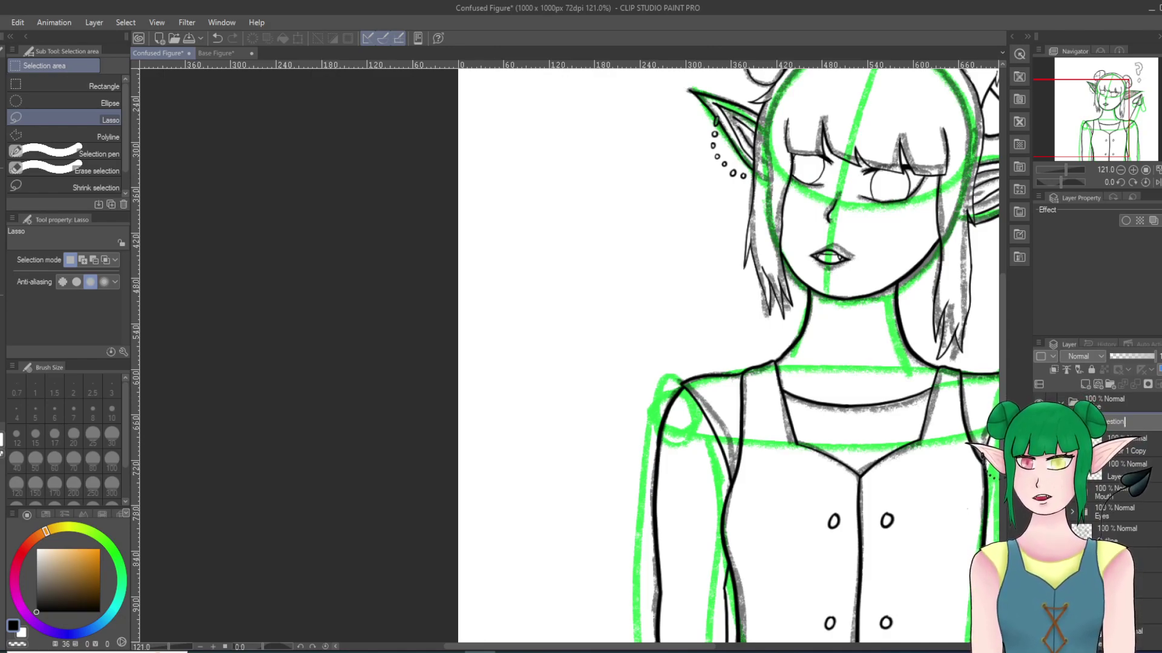
Step: Create a folder named "Color" directly below the Outline layer and add a new raster layer inside it
scroll(838, 212, "down", 12)
scroll(859, 179, "up", 8)
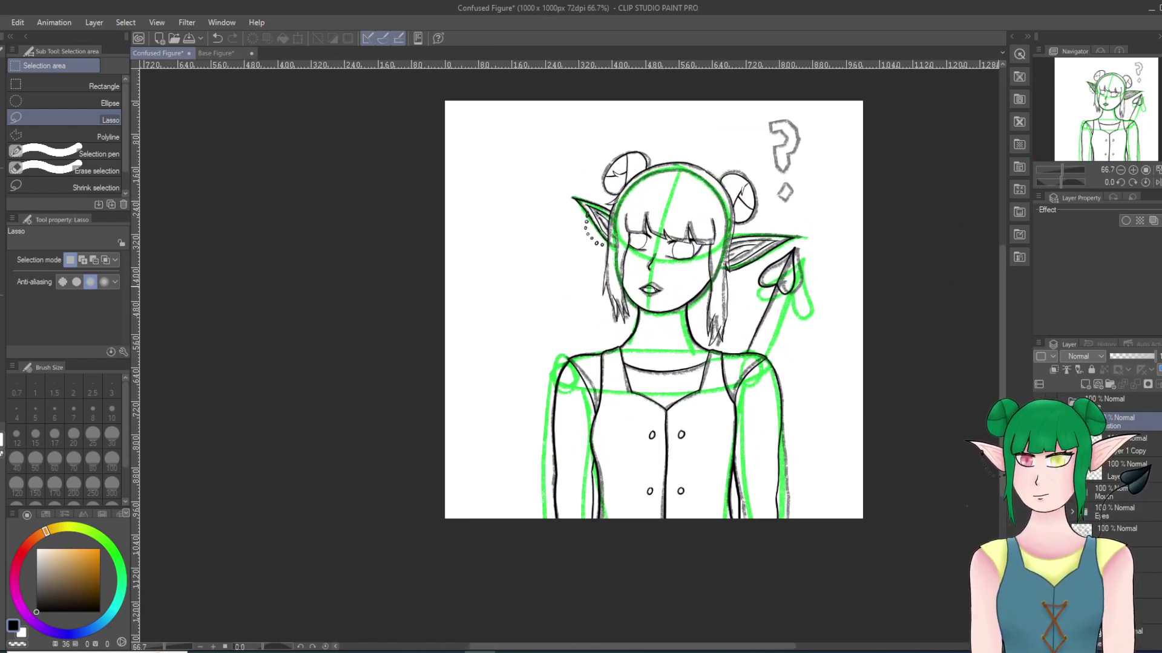
scroll(818, 289, "up", 3)
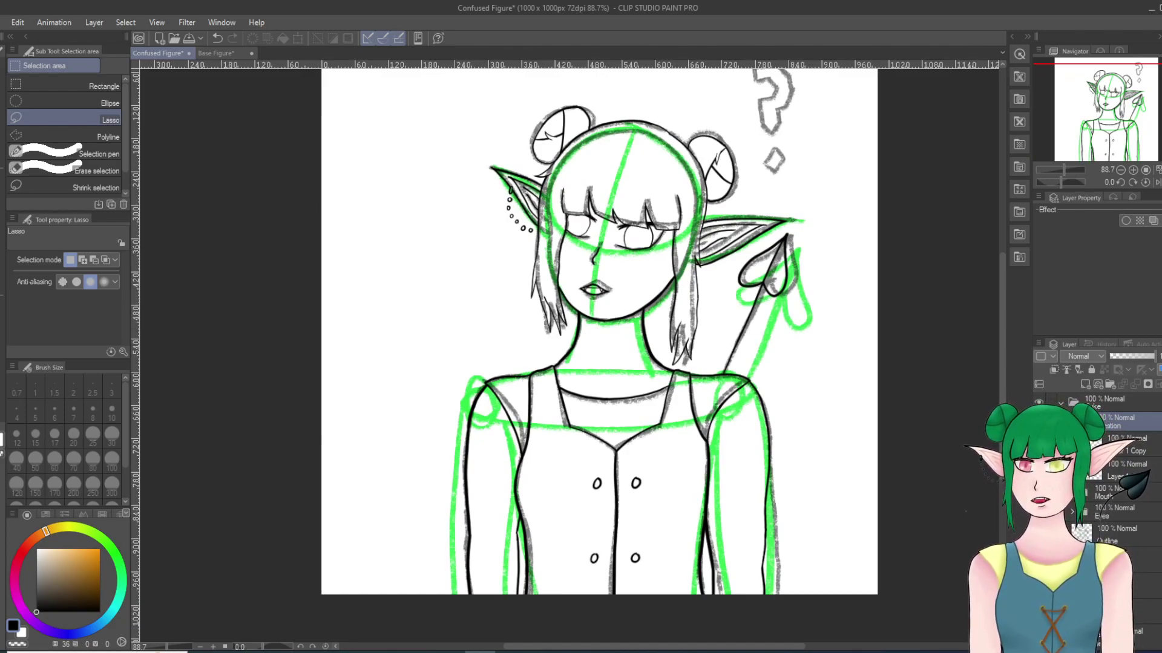
left_click(1119, 483)
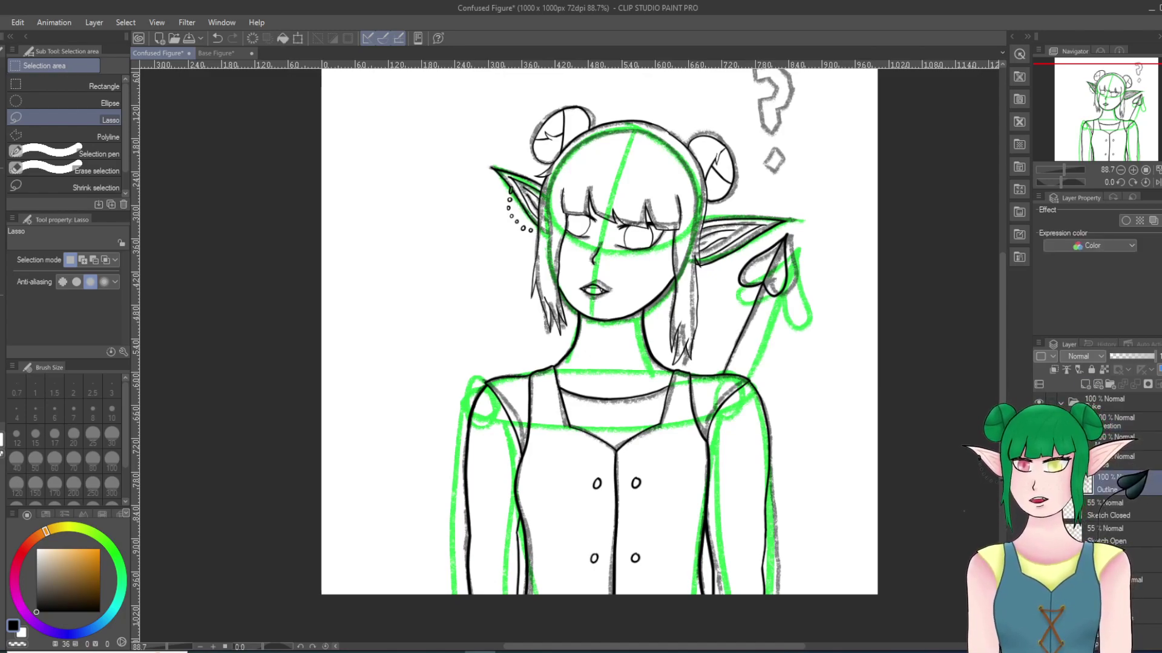
left_click(1110, 384)
left_click_drag(1127, 505, 1126, 470)
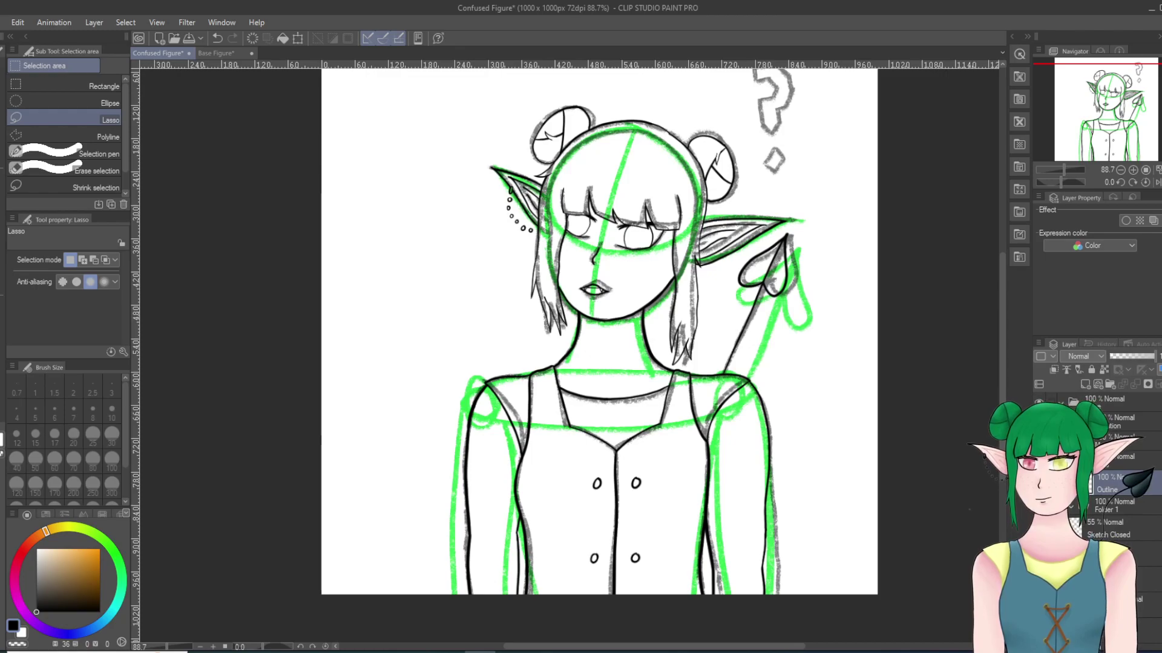
double_click(1109, 506)
type("C")
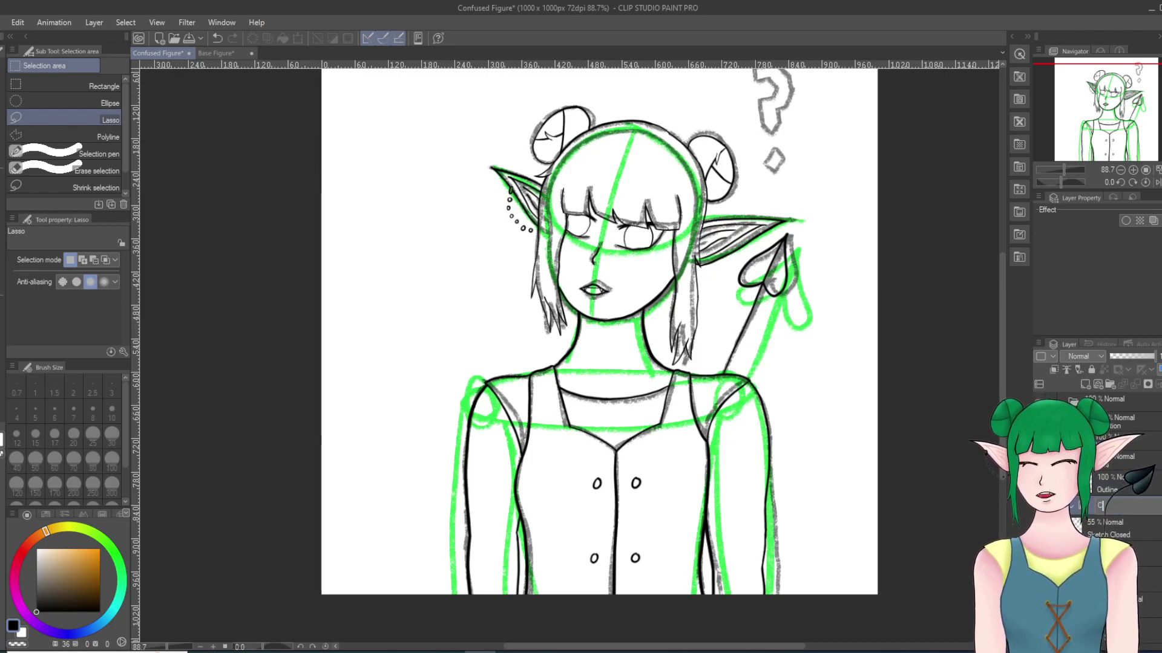
type("olor")
key("Return")
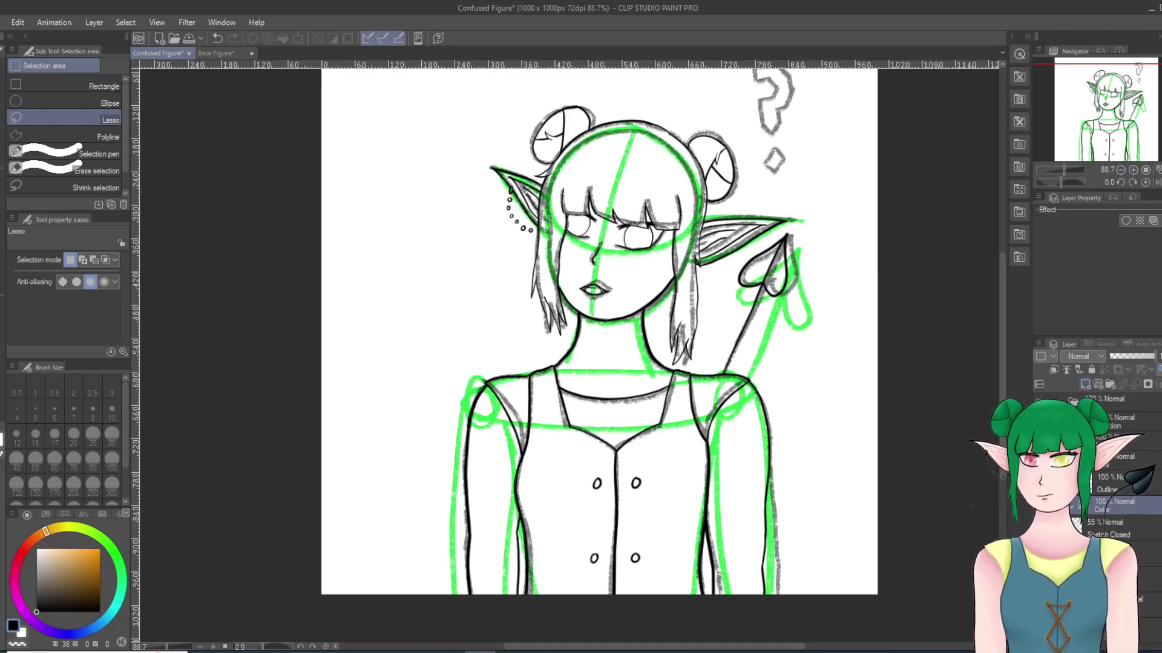
key("ctrl+shift+n")
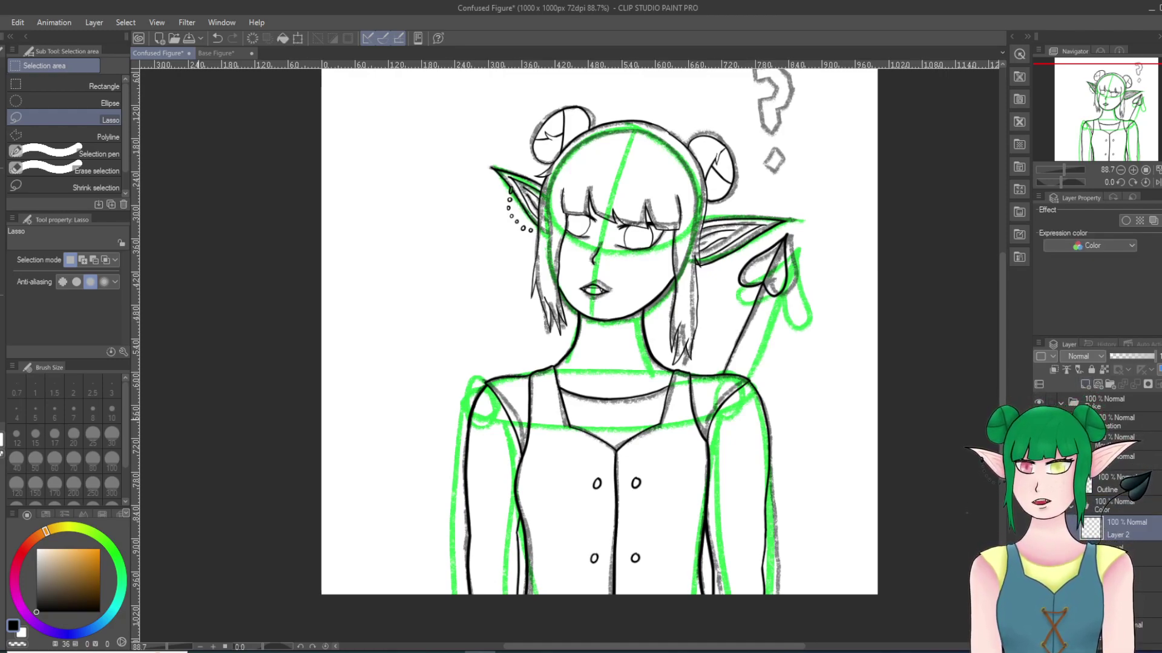
Step: Hide the green base figure and the grey sketch layers, and show the color palette layer, leaving the enclose-fill tool active
key("g")
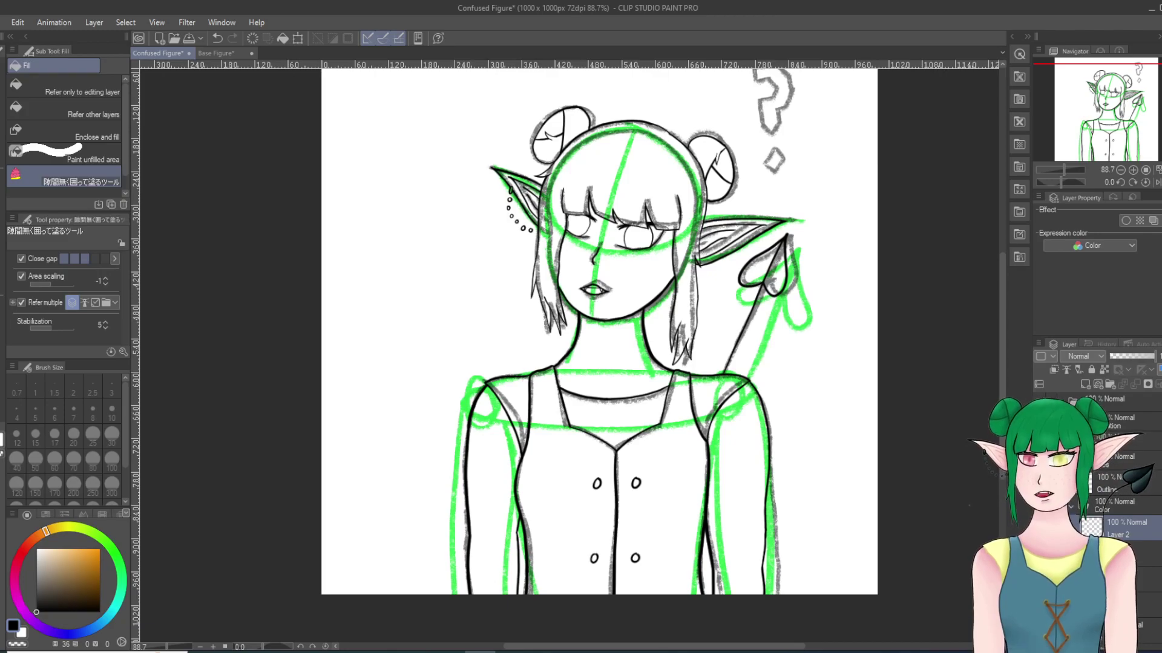
left_click(1039, 560)
left_click(1039, 560)
left_click(1038, 586)
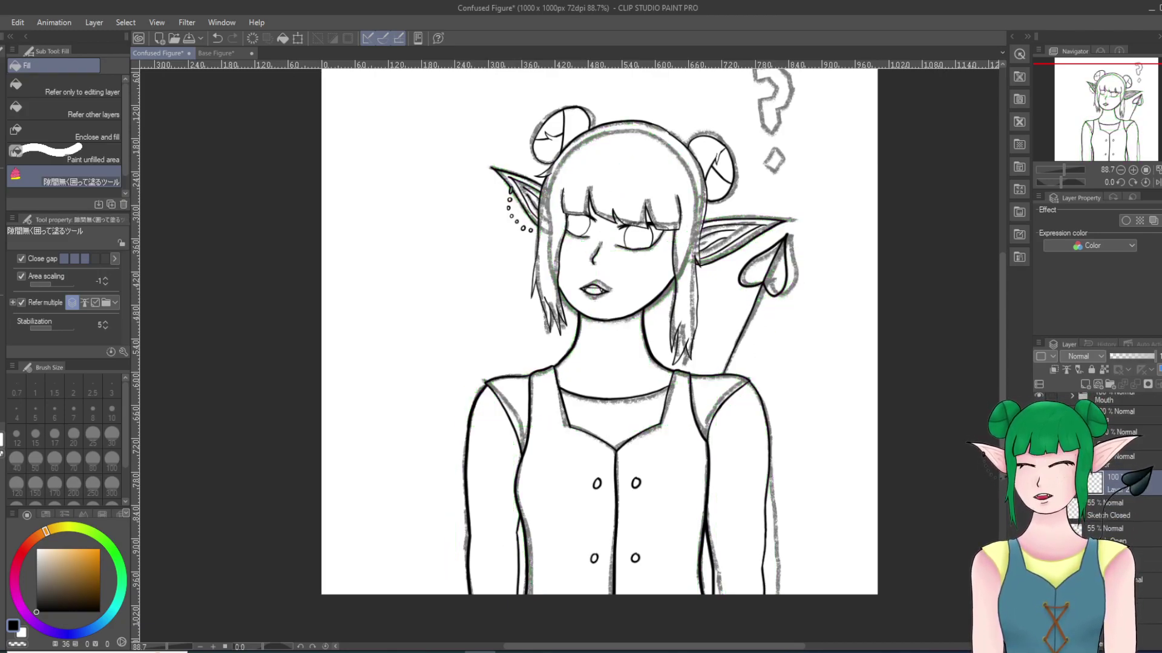
left_click(1039, 560)
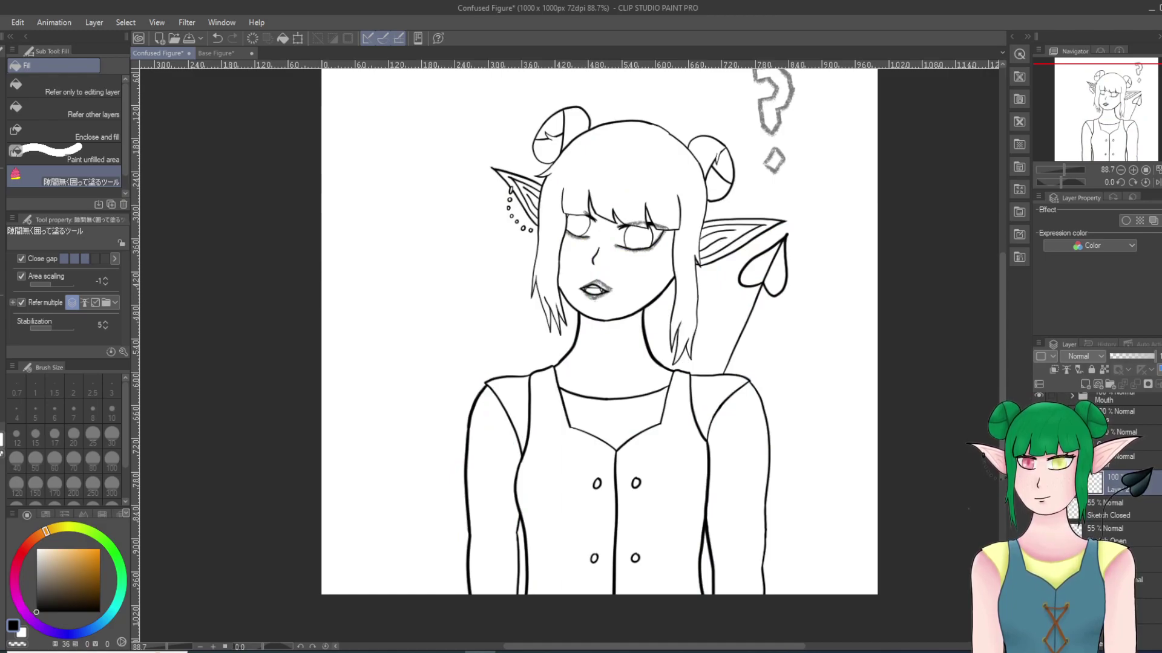
left_click(1039, 535)
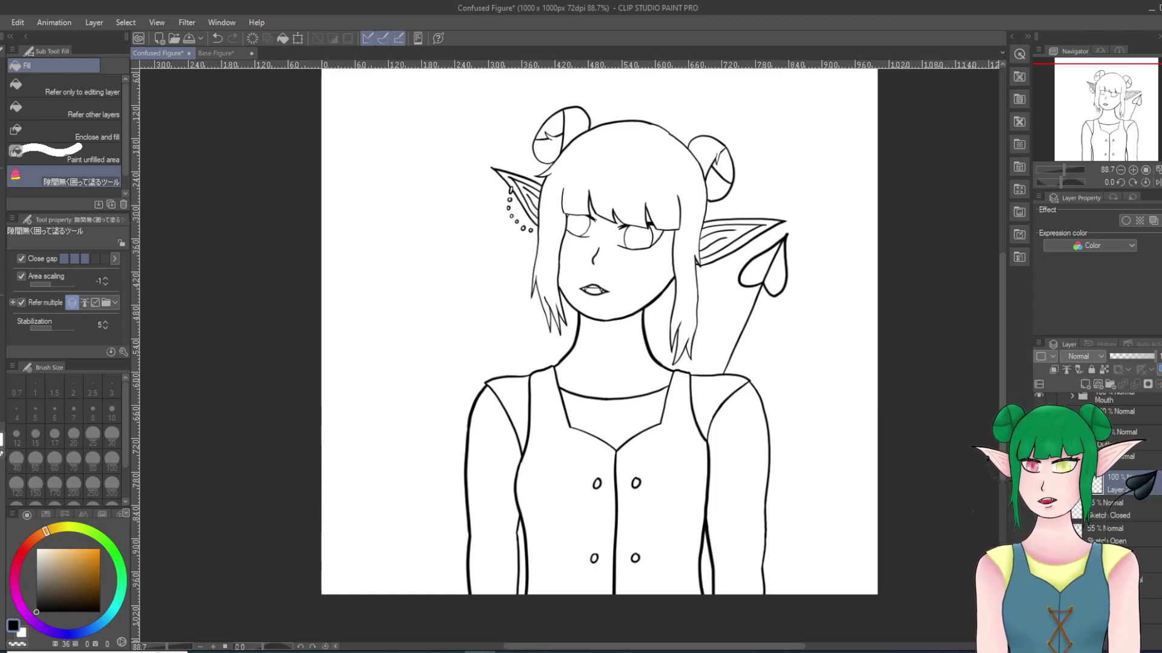
left_click(1038, 560)
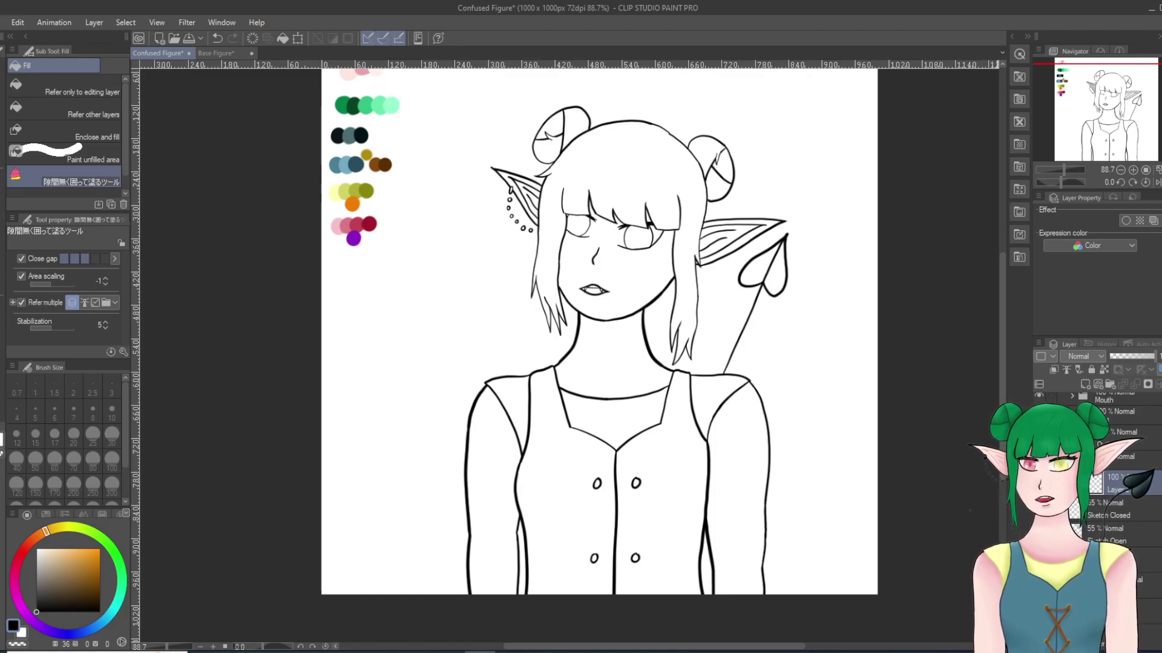
Step: Sample the pale skin tone from the palette and fill the ear and arm on the tail side by enclosing them
scroll(599, 363, "up", 2)
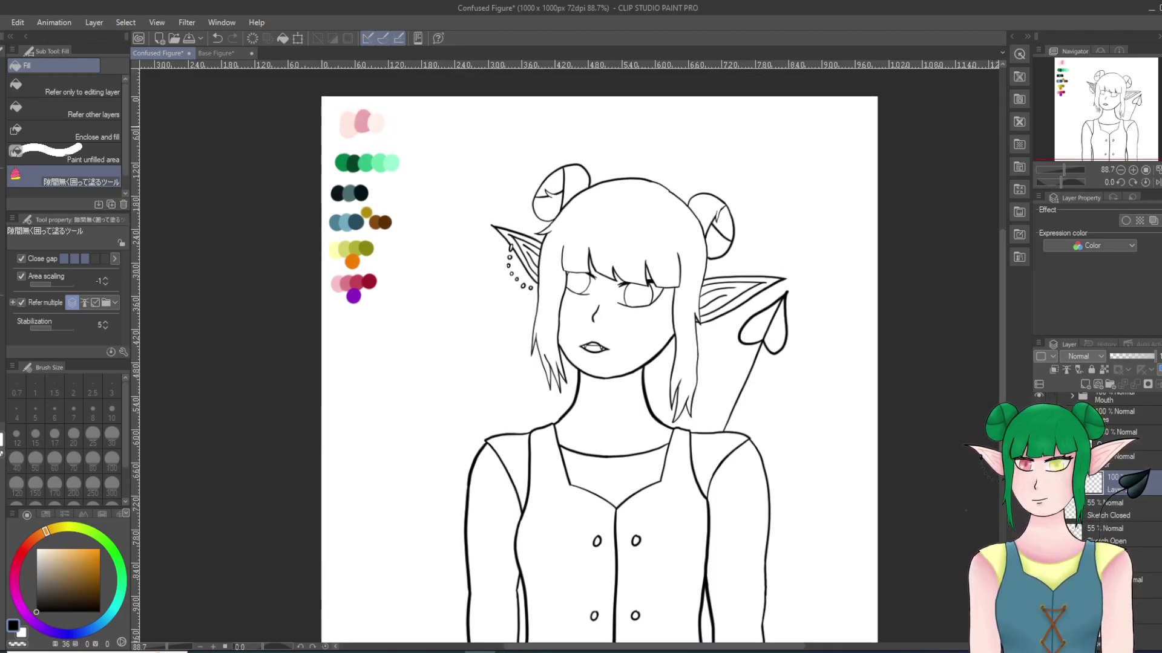
left_click(350, 123, "alt")
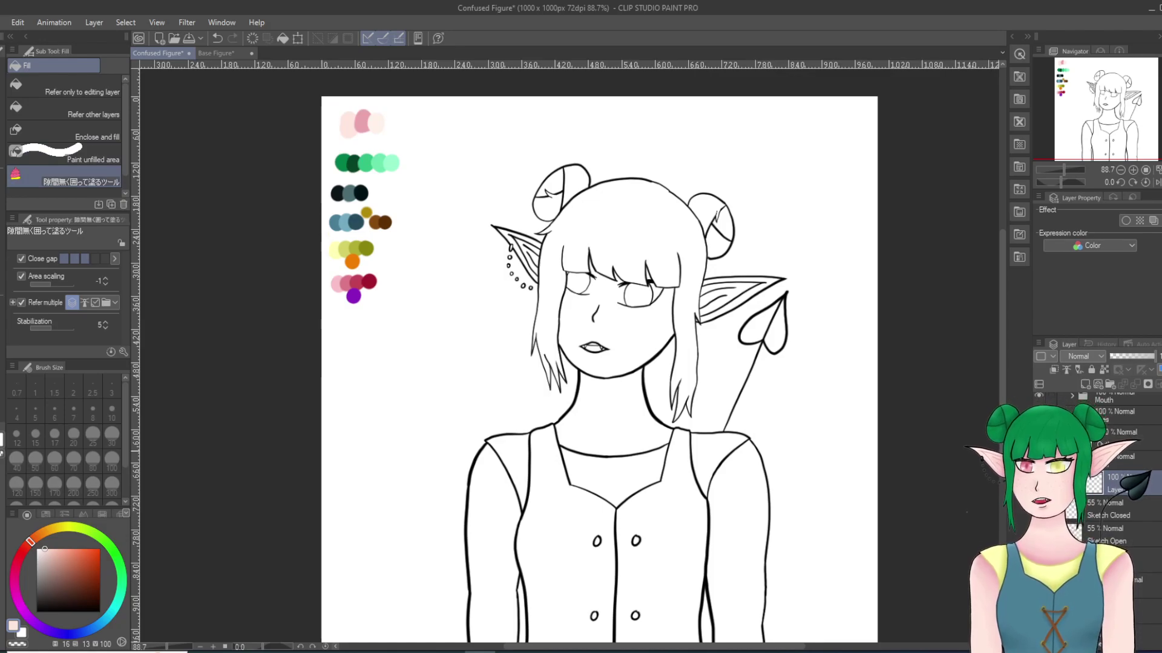
scroll(938, 449, "up", 4)
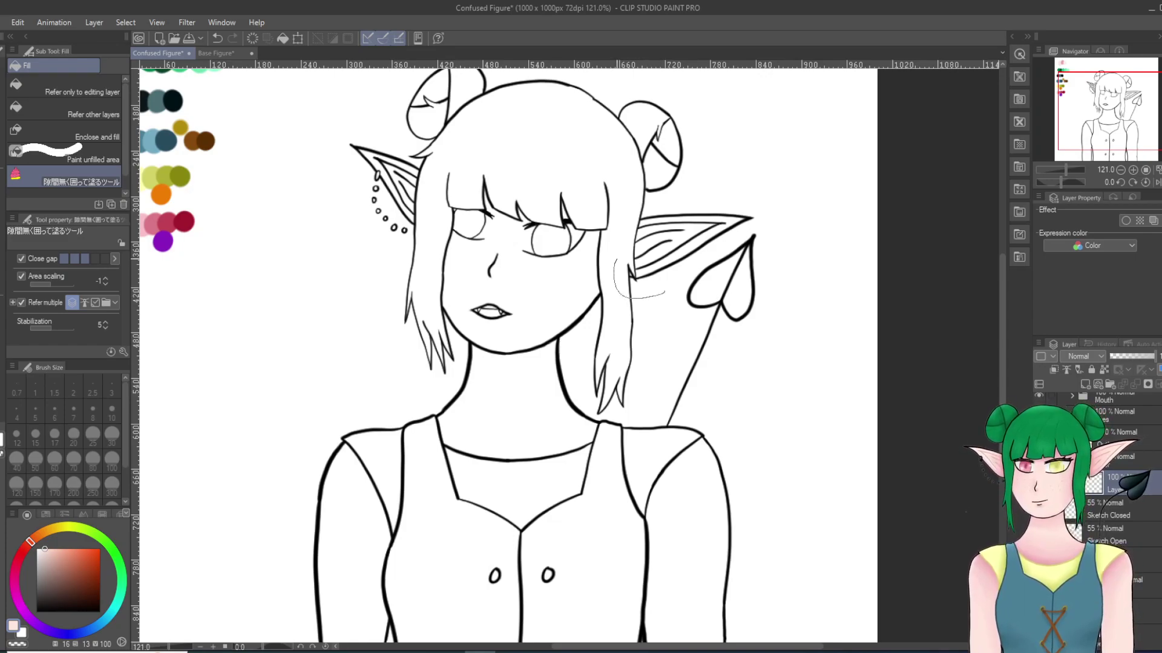
mouse_move(661, 209)
left_mouse_down()
mouse_move(721, 197)
mouse_move(750, 200)
left_mouse_up()
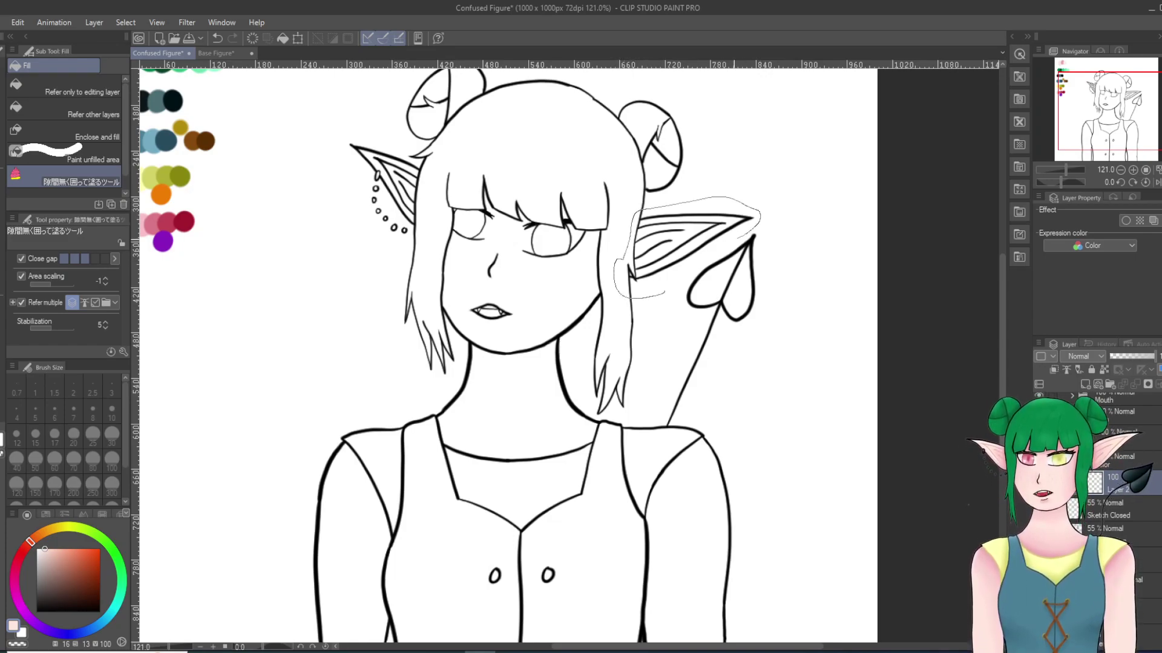
left_click_drag(665, 293, 666, 291)
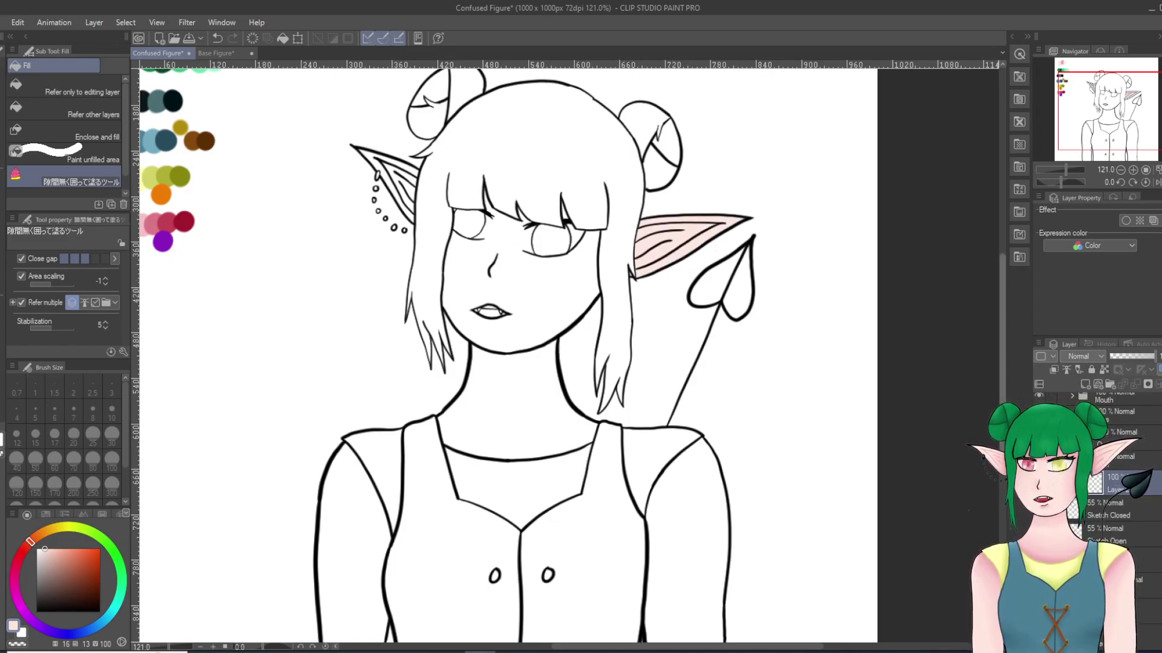
scroll(508, 354, "down", 5)
mouse_move(746, 486)
left_mouse_down()
mouse_move(712, 543)
mouse_move(675, 544)
mouse_move(643, 509)
mouse_move(629, 381)
mouse_move(638, 285)
mouse_move(658, 237)
mouse_move(709, 214)
mouse_move(766, 272)
mouse_move(754, 478)
left_mouse_up()
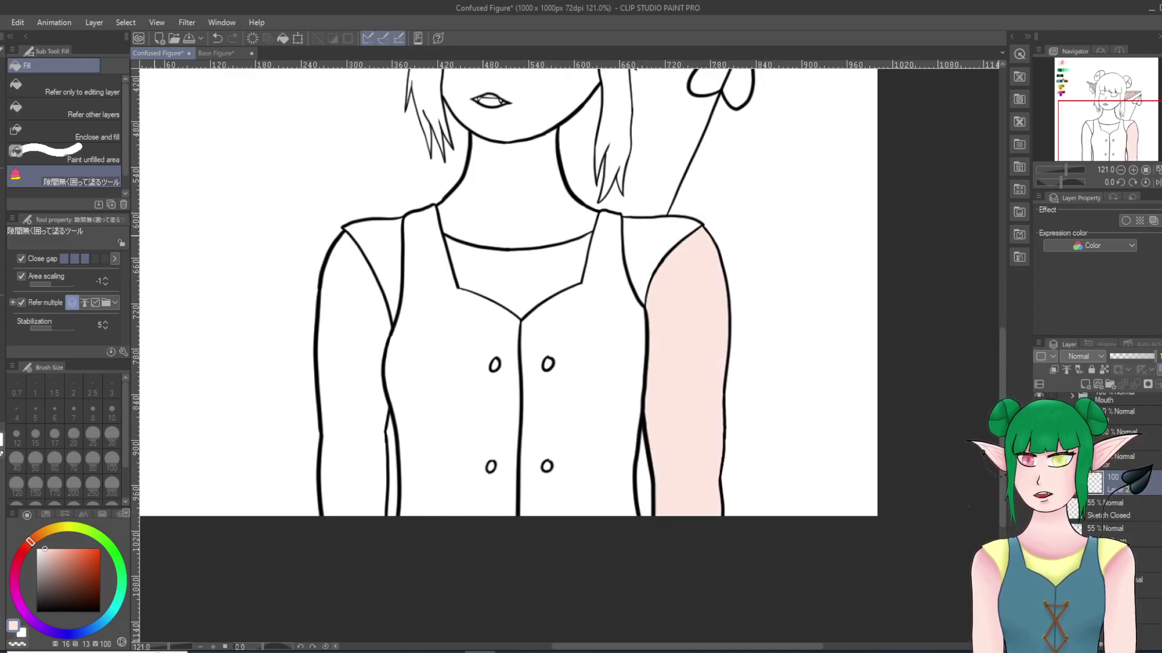
key("p")
key("p")
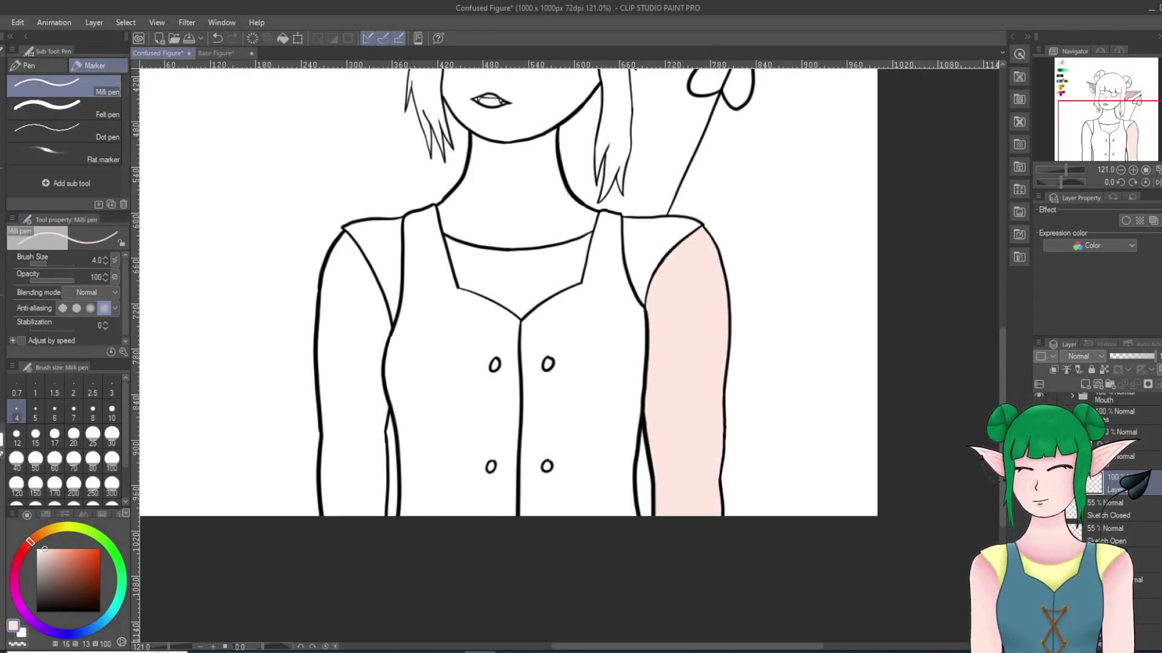
left_click(112, 435)
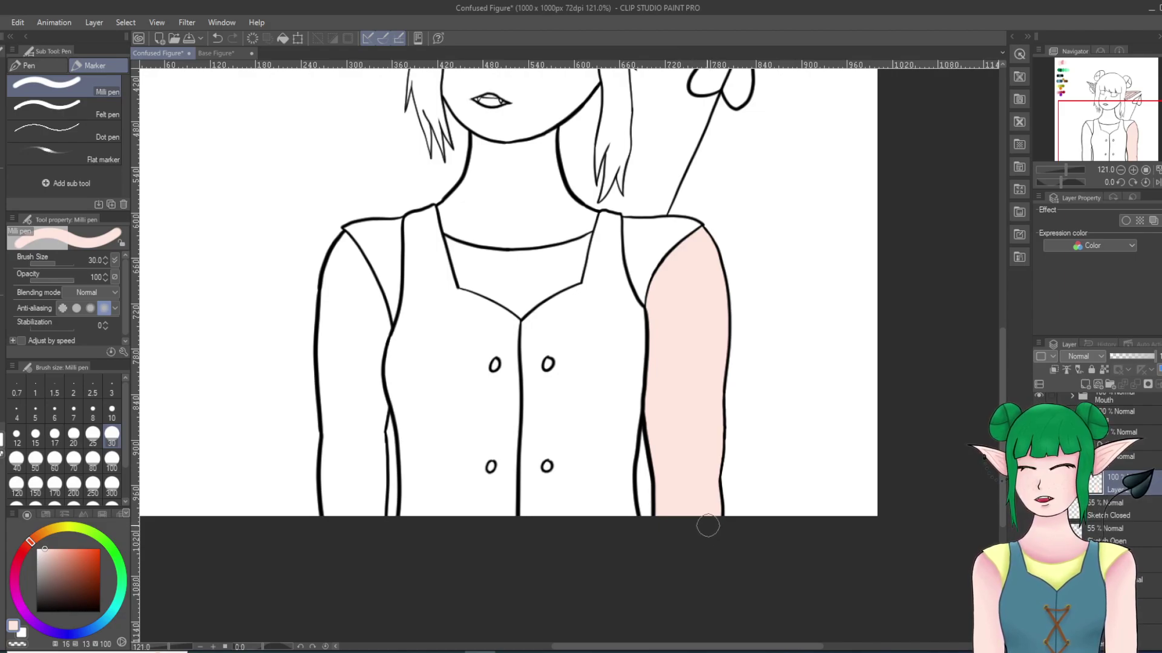
Step: Enclose and fill the bare arm on the side away from the tail with the pale skin tone
key("g")
mouse_move(380, 271)
left_mouse_down()
mouse_move(340, 221)
mouse_move(303, 263)
mouse_move(291, 340)
mouse_move(311, 530)
mouse_move(373, 552)
left_mouse_up()
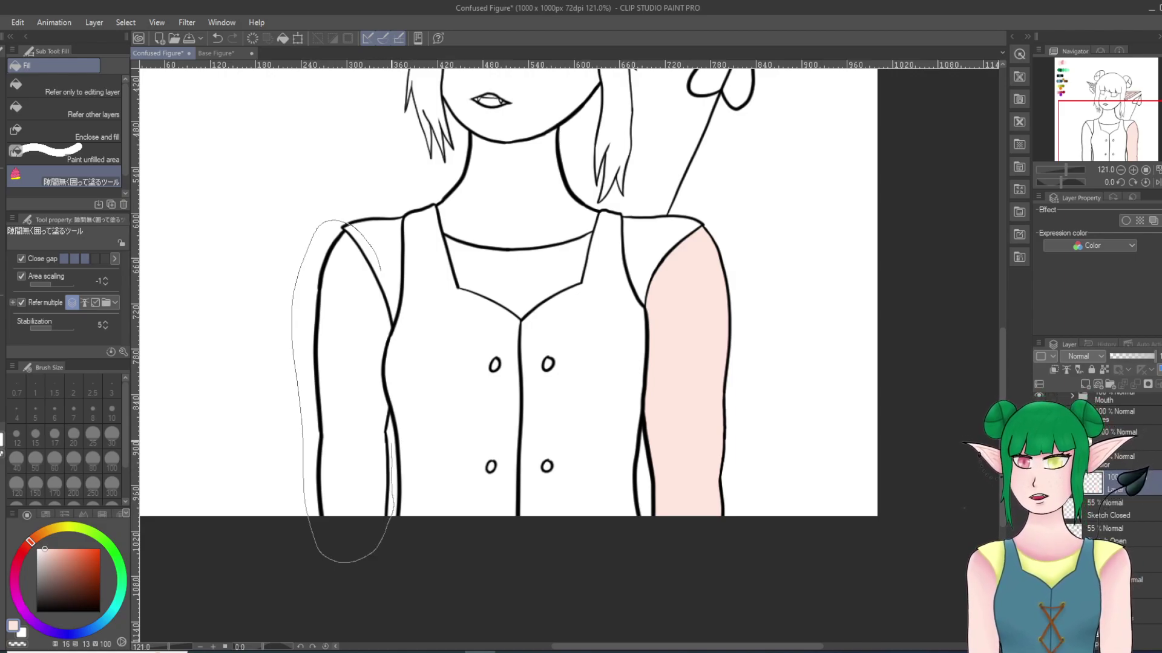
mouse_move(394, 401)
left_mouse_down()
mouse_move(397, 321)
mouse_move(381, 266)
left_mouse_up()
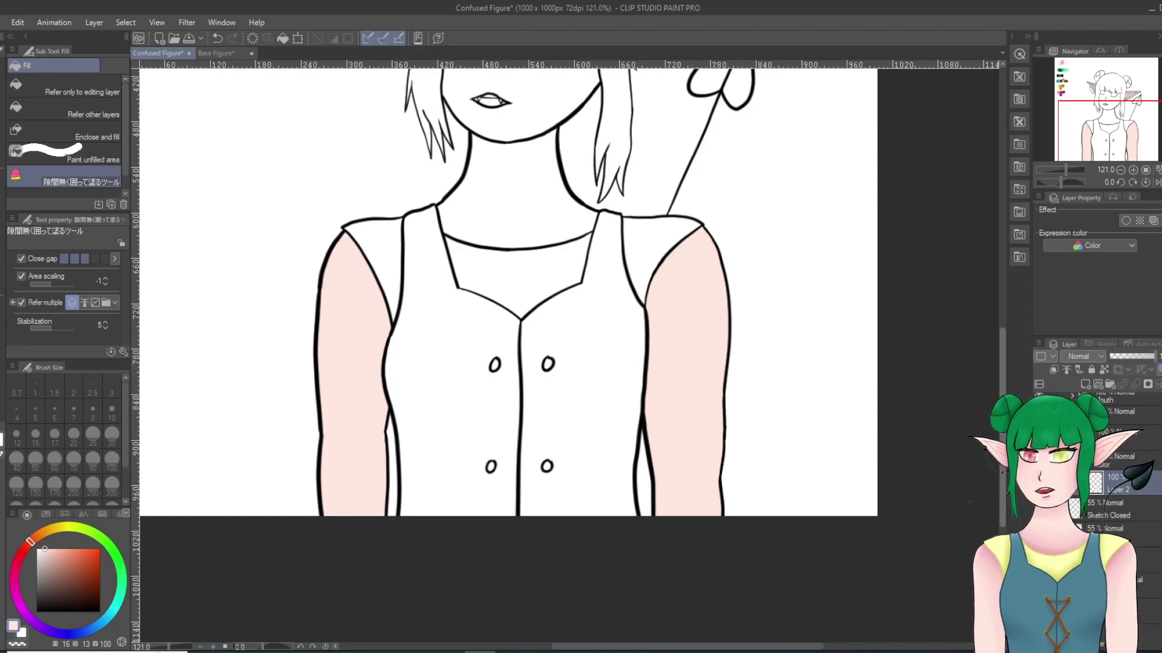
Step: Enclose and fill the ear with the beaded earring in the pale skin tone, leaving the beads uncolored
scroll(508, 354, "up", 5)
scroll(457, 181, "up", 2)
scroll(457, 182, "up", 5)
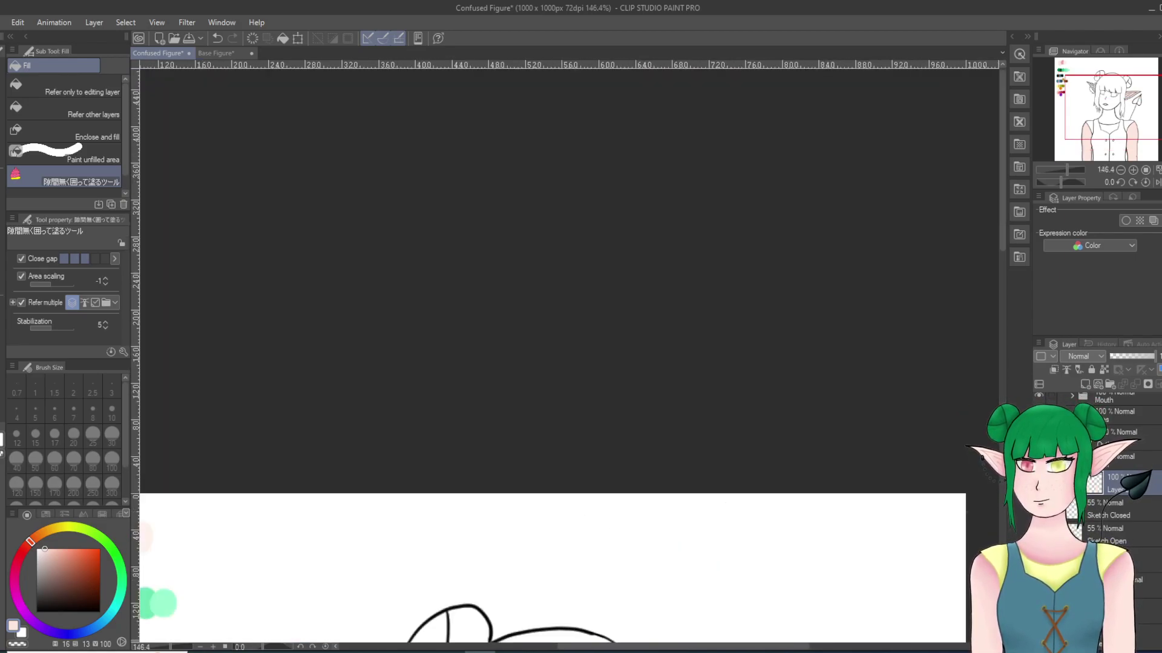
left_click_drag(457, 593, 578, 128)
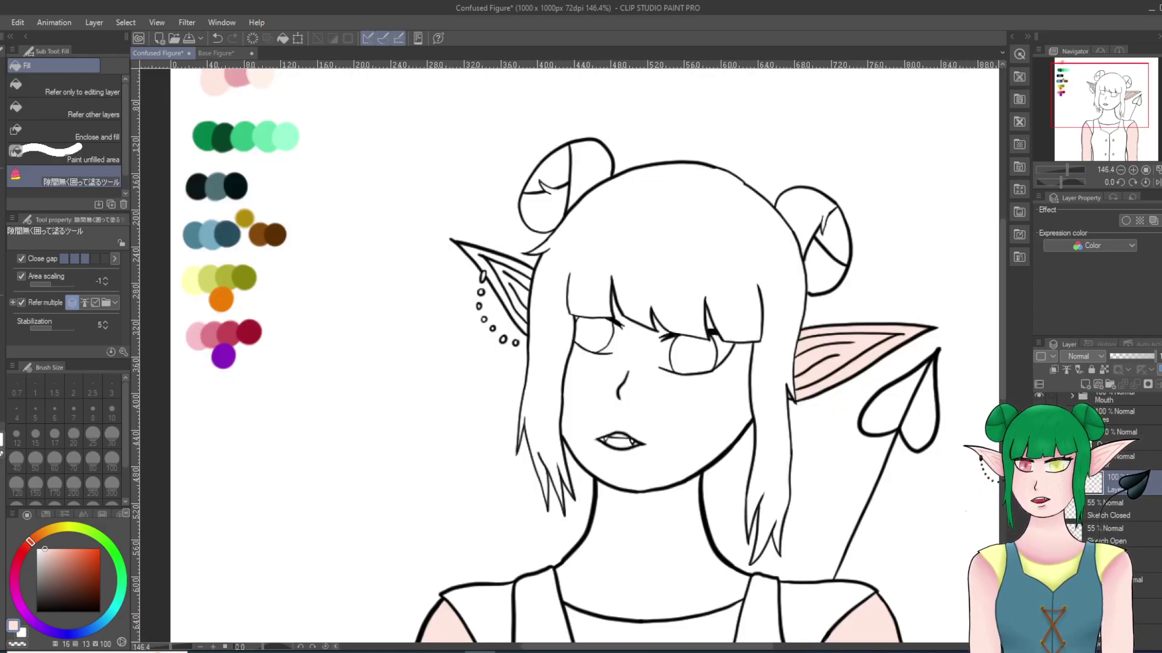
scroll(506, 254, "up", 2)
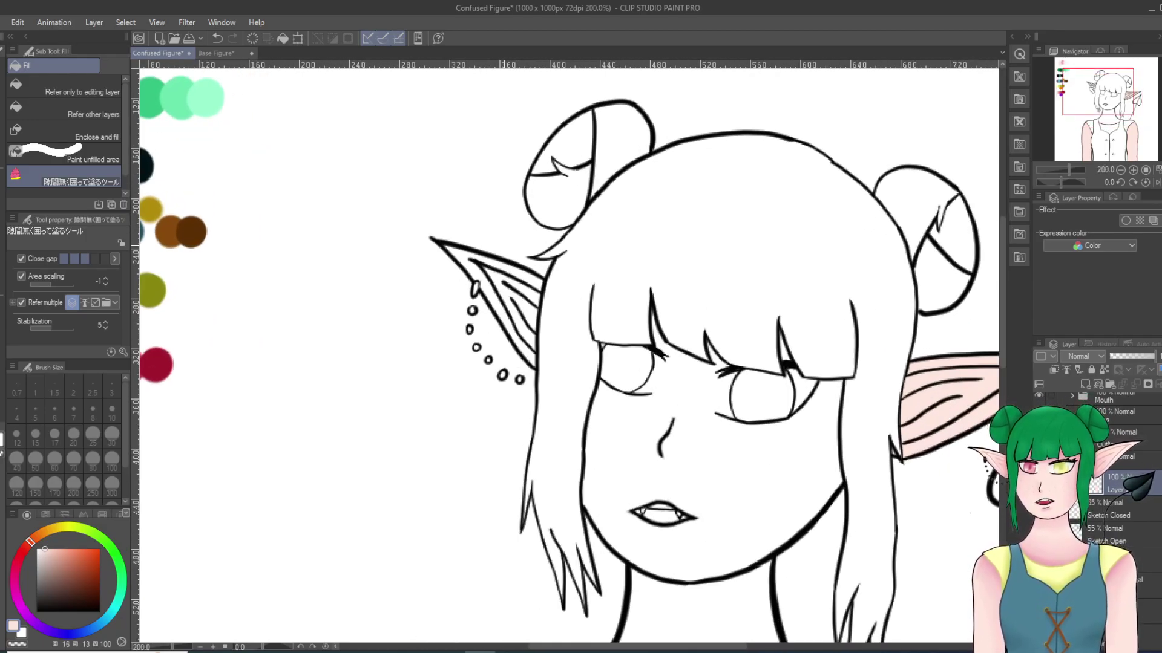
left_click_drag(557, 296, 549, 353)
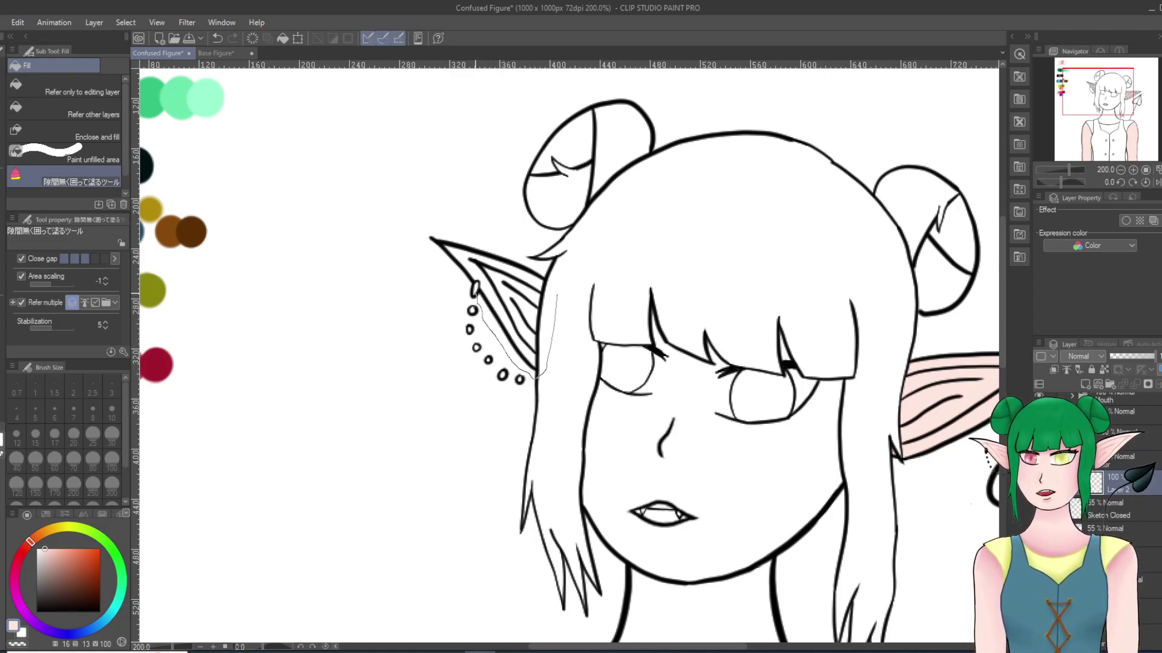
mouse_move(461, 279)
left_mouse_down()
mouse_move(420, 217)
mouse_move(500, 230)
mouse_move(557, 296)
left_mouse_up()
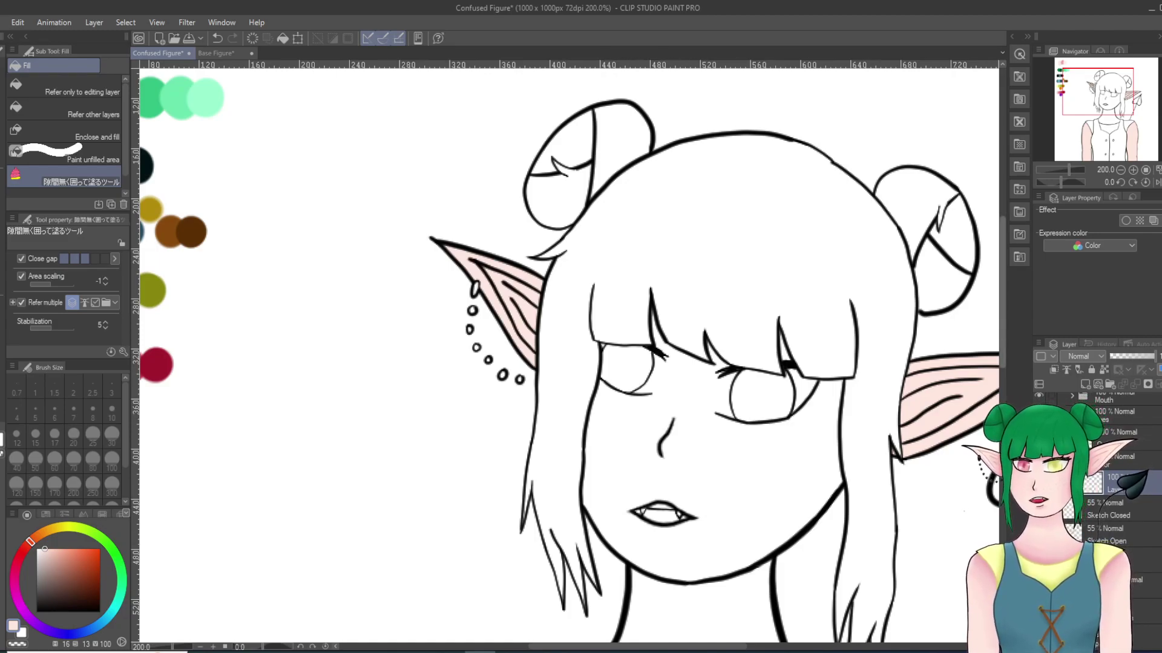
Step: Enclose and fill the face, neck and upper chest in the pale skin tone, leaving the eyes and hair uncolored
scroll(568, 356, "down", 5)
mouse_move(796, 425)
left_mouse_down()
mouse_move(833, 524)
mouse_move(807, 598)
mouse_move(631, 603)
mouse_move(560, 545)
mouse_move(594, 477)
mouse_move(604, 404)
mouse_move(576, 325)
mouse_move(575, 245)
mouse_move(583, 213)
mouse_move(638, 181)
mouse_move(639, 113)
left_mouse_up()
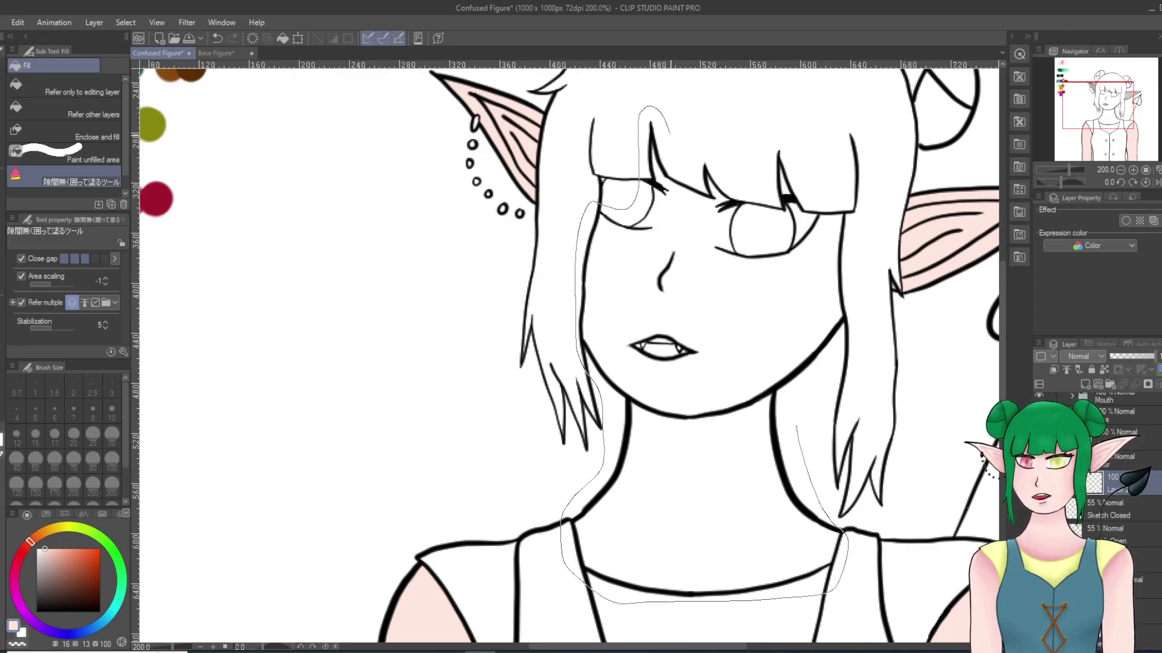
left_click_drag(710, 146, 752, 171)
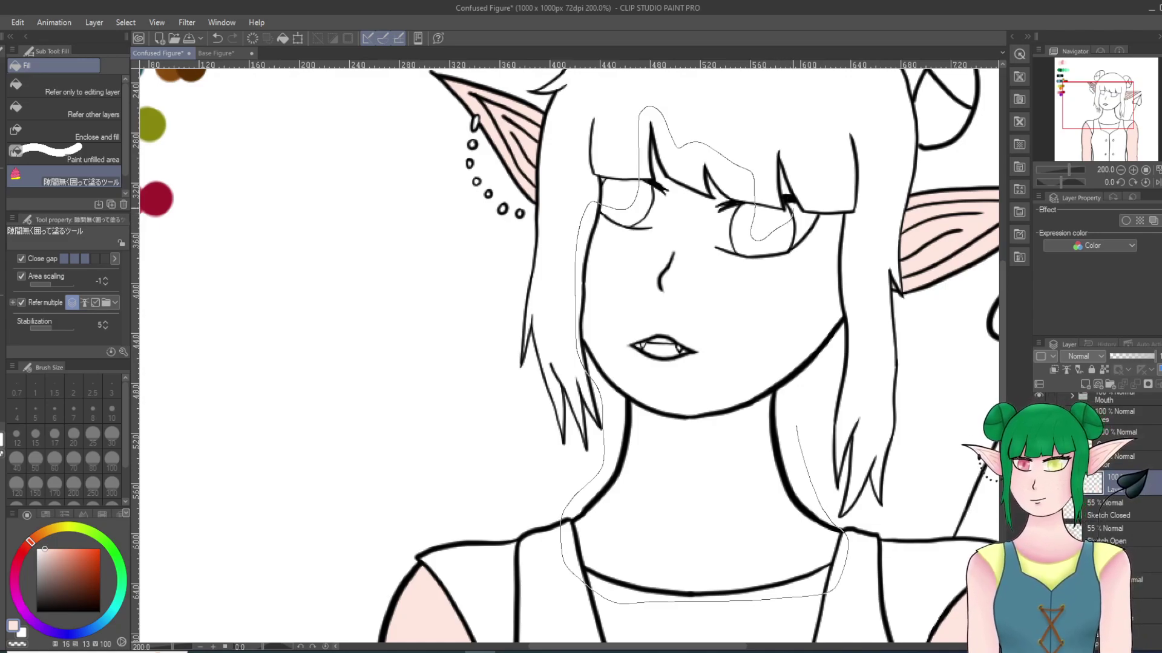
mouse_move(761, 180)
left_mouse_down()
mouse_move(774, 137)
mouse_move(798, 154)
mouse_move(796, 209)
mouse_move(830, 198)
mouse_move(854, 212)
mouse_move(859, 302)
mouse_move(797, 427)
left_mouse_up()
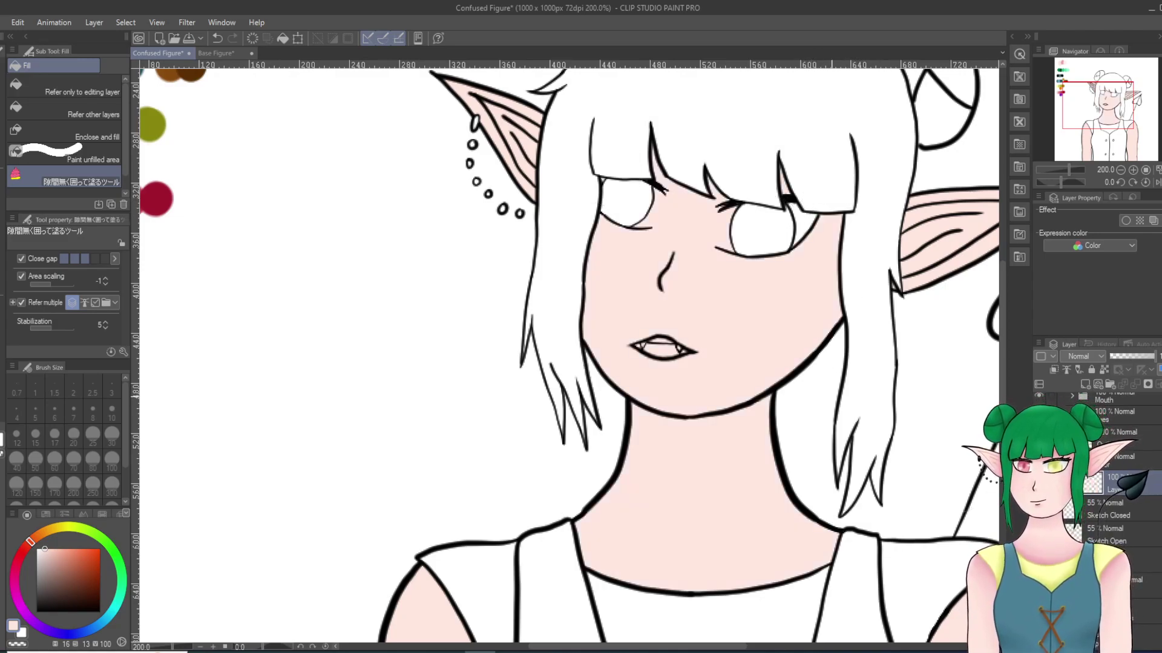
Step: Paint over the unfilled strip at the canvas edge of the arm in the pale skin tone with the size 30 Milli pen
scroll(832, 397, "down", 12)
scroll(682, 563, "up", 9)
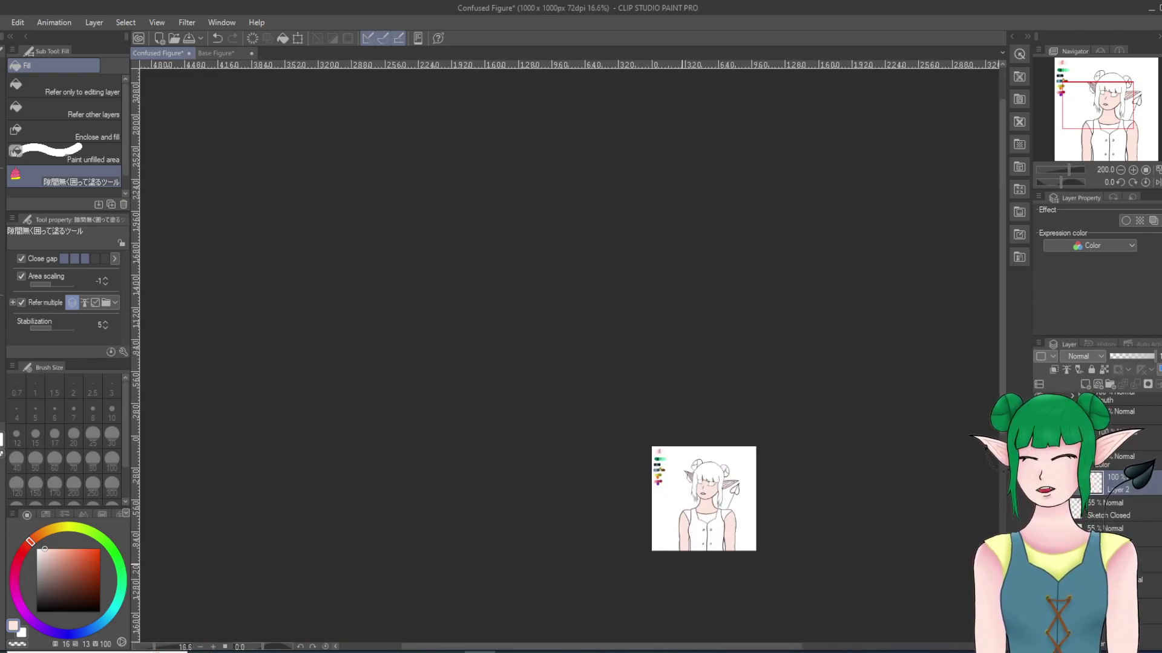
scroll(666, 526, "up", 10)
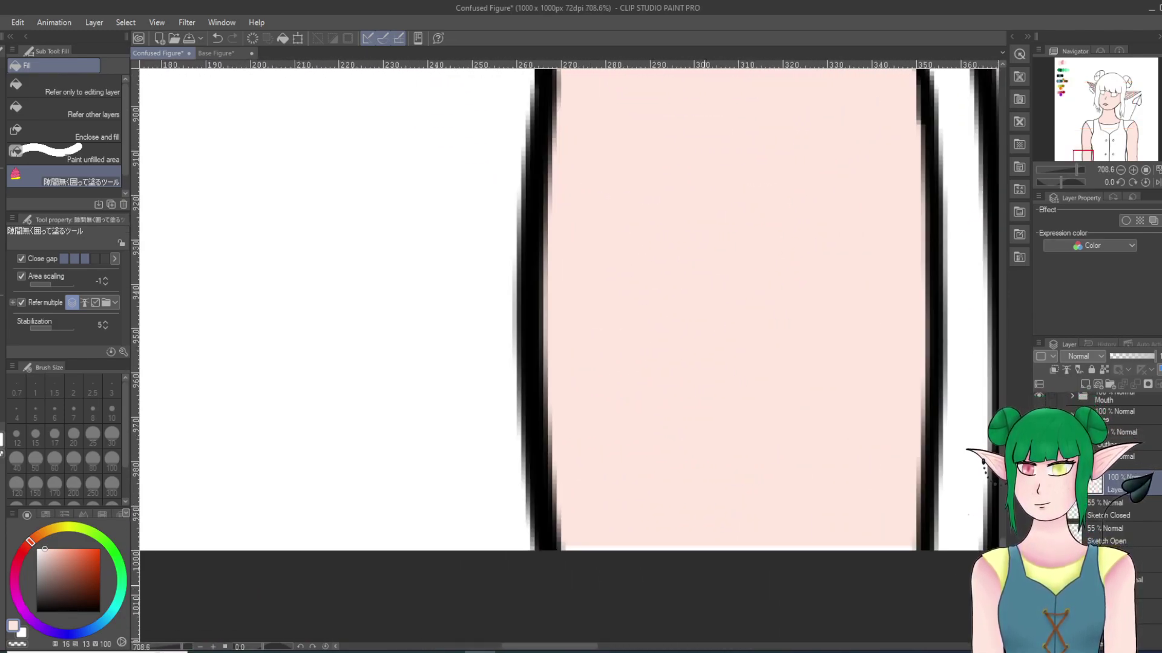
scroll(704, 586, "up", 10)
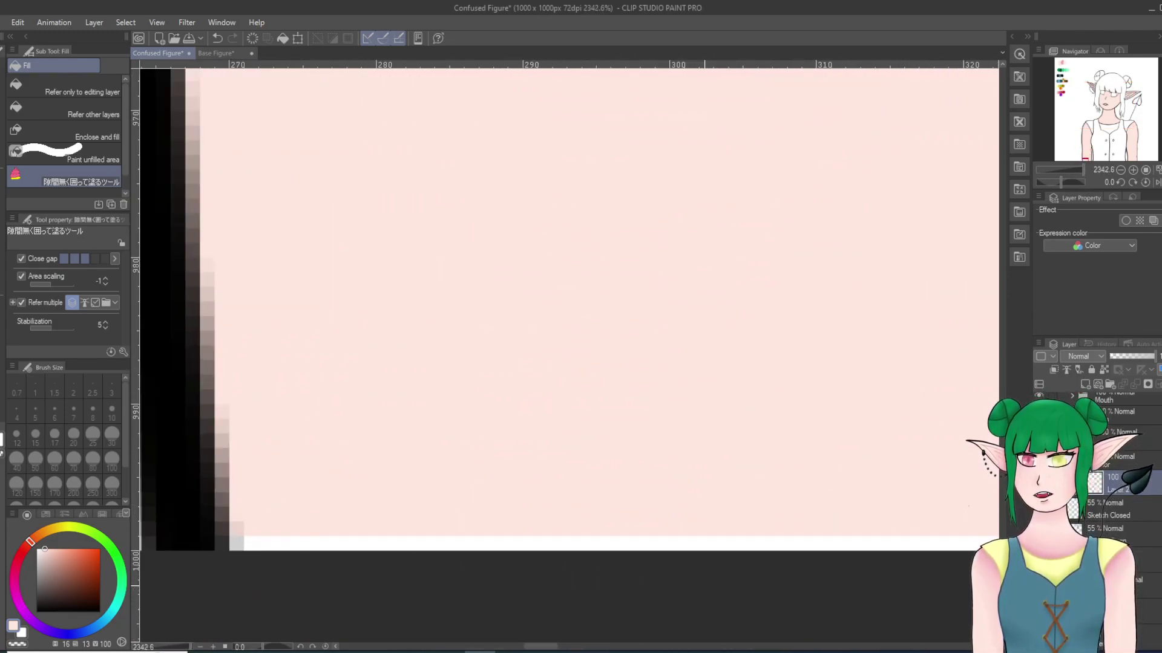
scroll(704, 586, "down", 12)
scroll(568, 308, "down", 1)
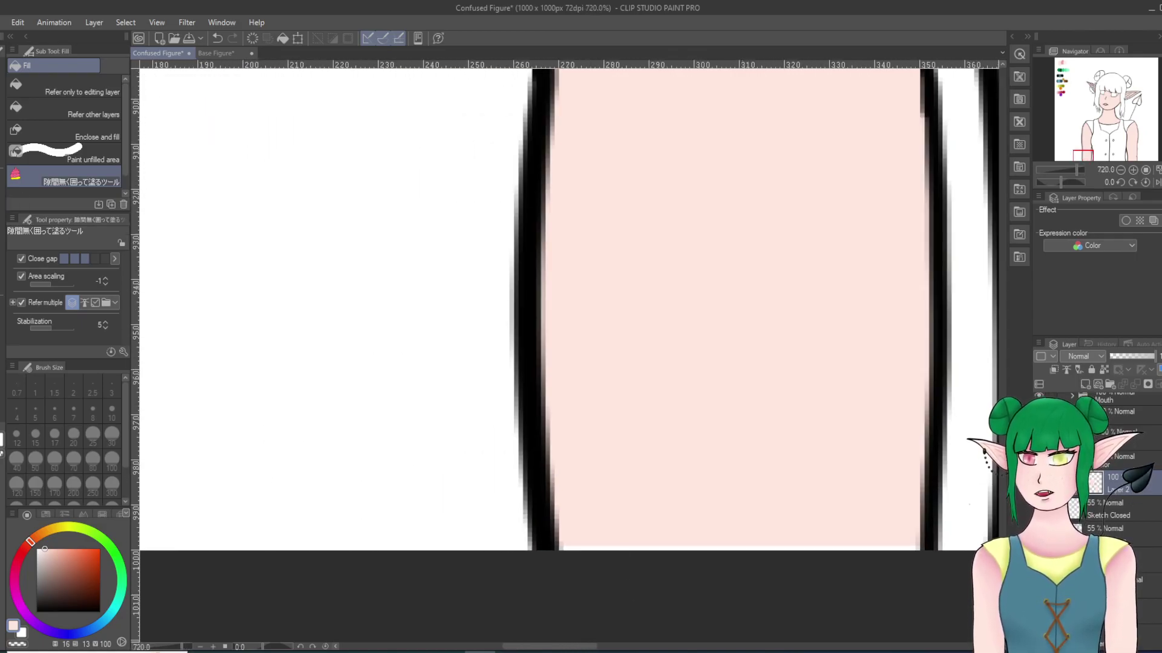
key("p")
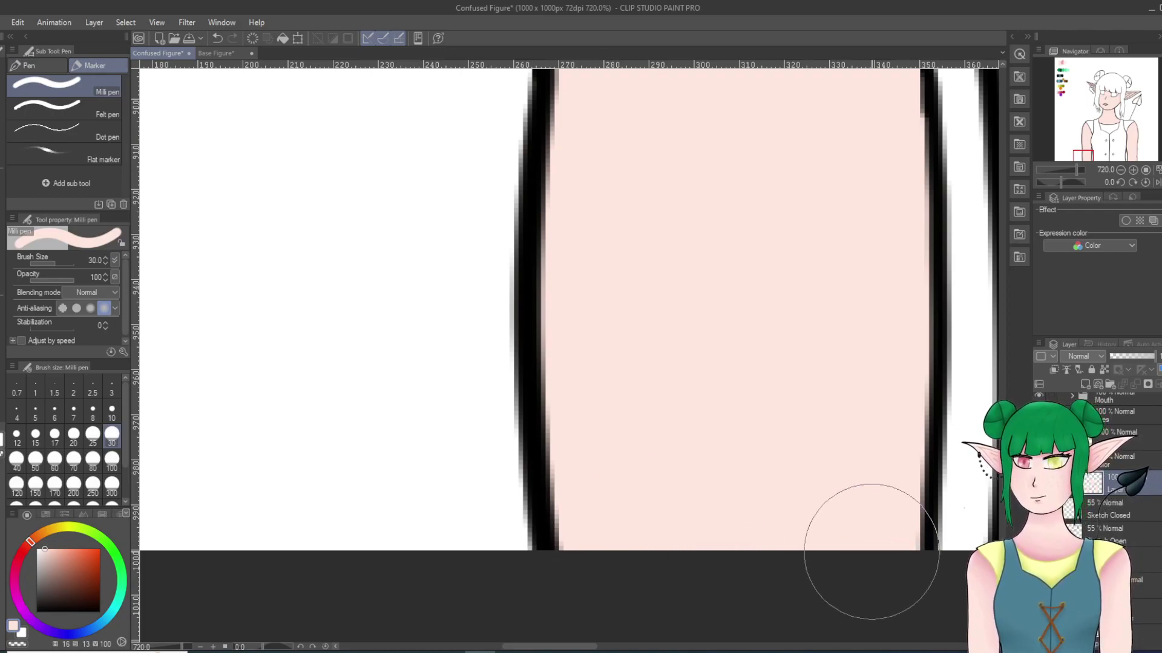
scroll(871, 552, "down", 10)
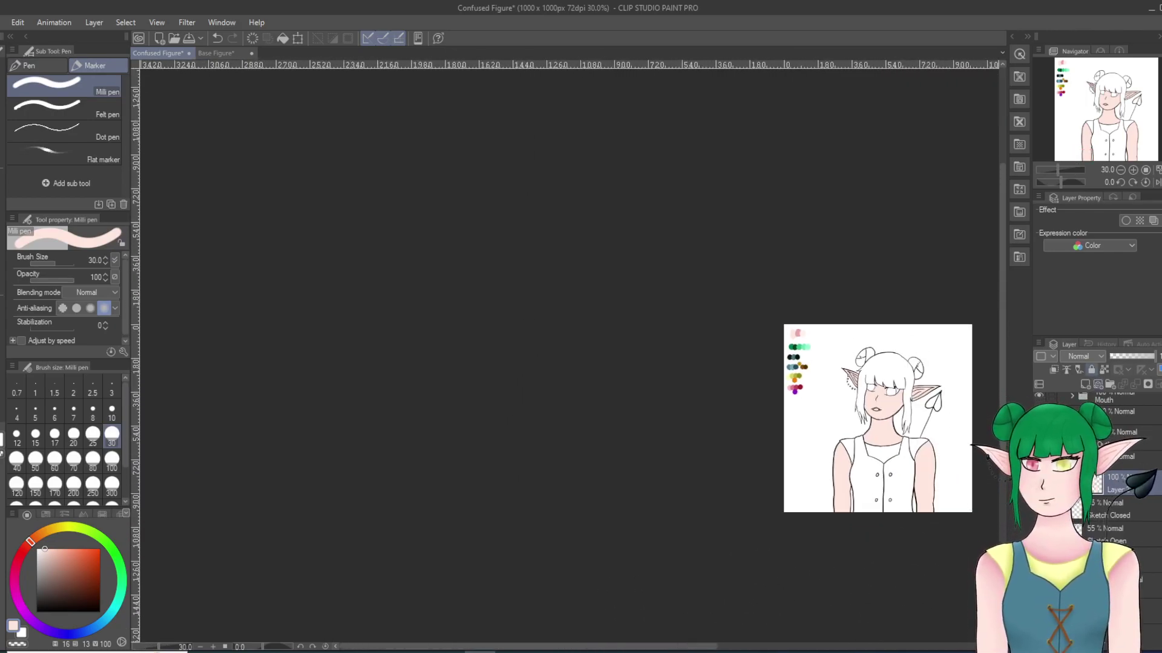
Step: Lock the skin layer's transparent pixels and sample the darker pink skin tone from the palette for the Milli pen
scroll(928, 471, "up", 4)
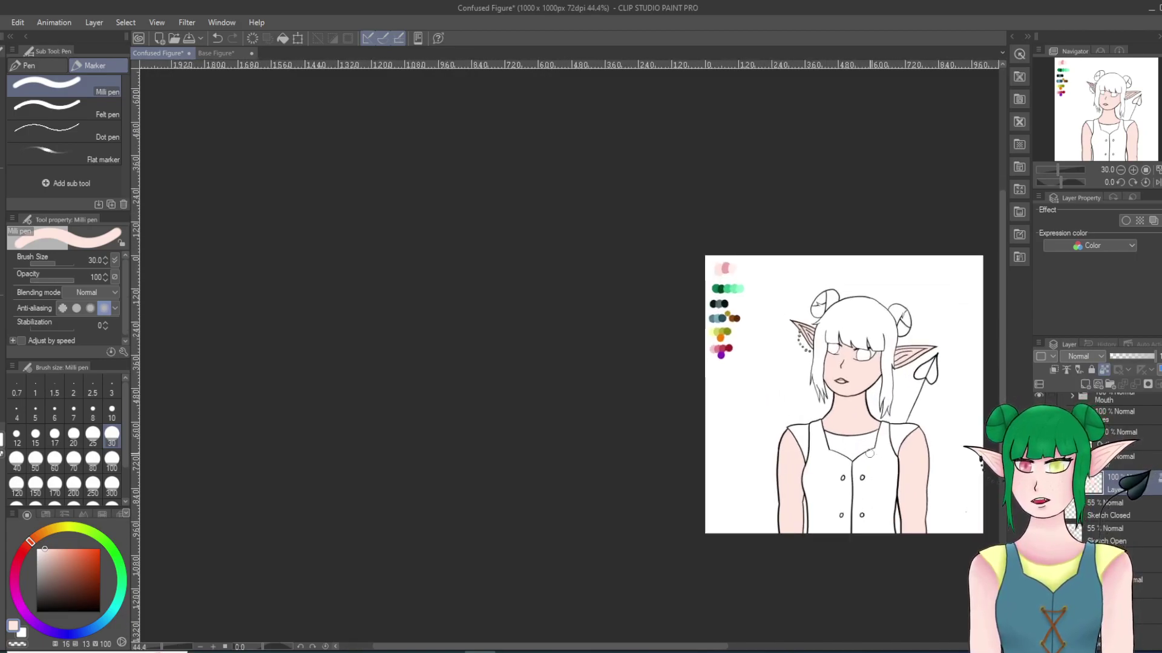
left_click(679, 202, "alt")
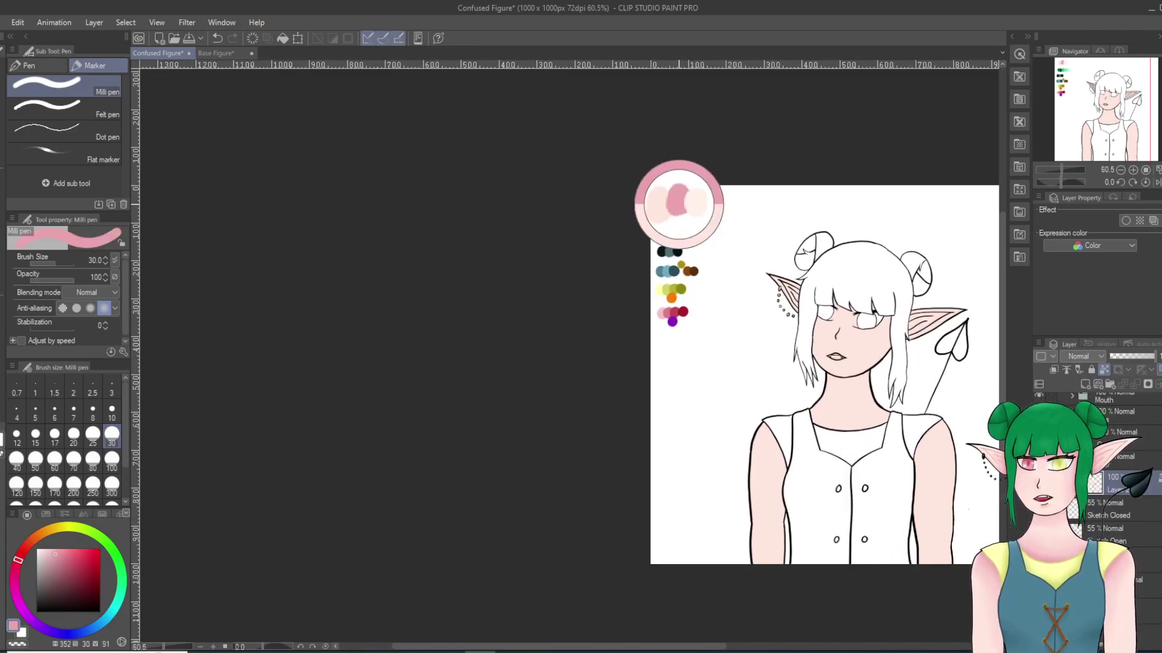
scroll(868, 387, "up", 3)
scroll(869, 393, "up", 4)
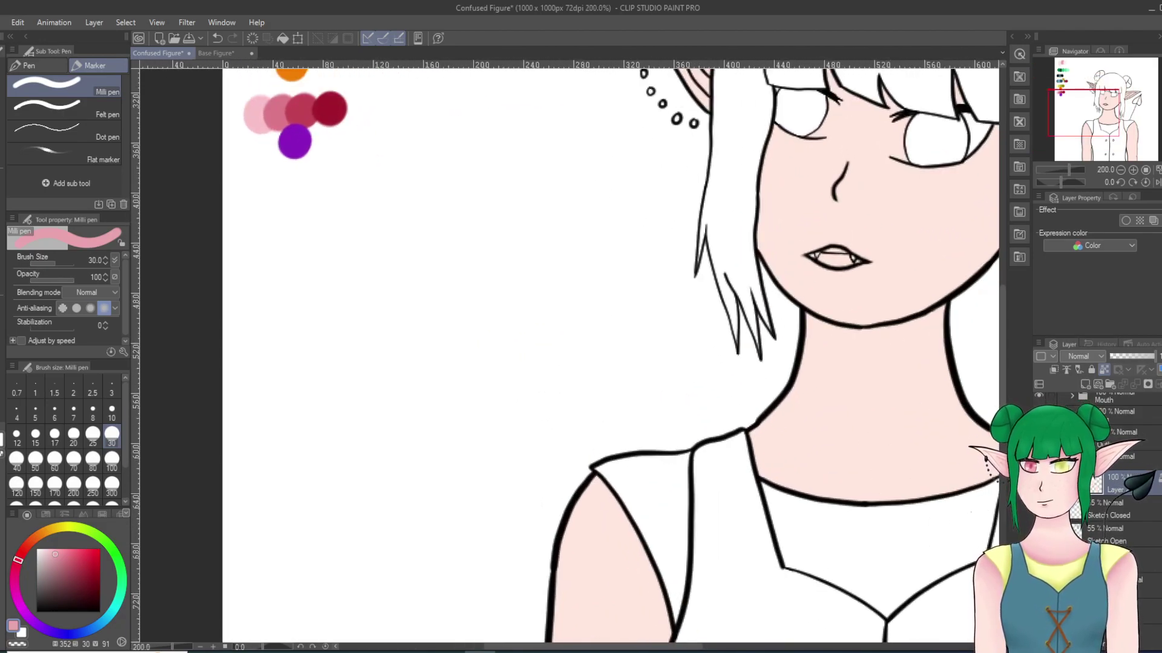
left_click_drag(1002, 420, 1002, 394)
scroll(855, 467, "down", 5)
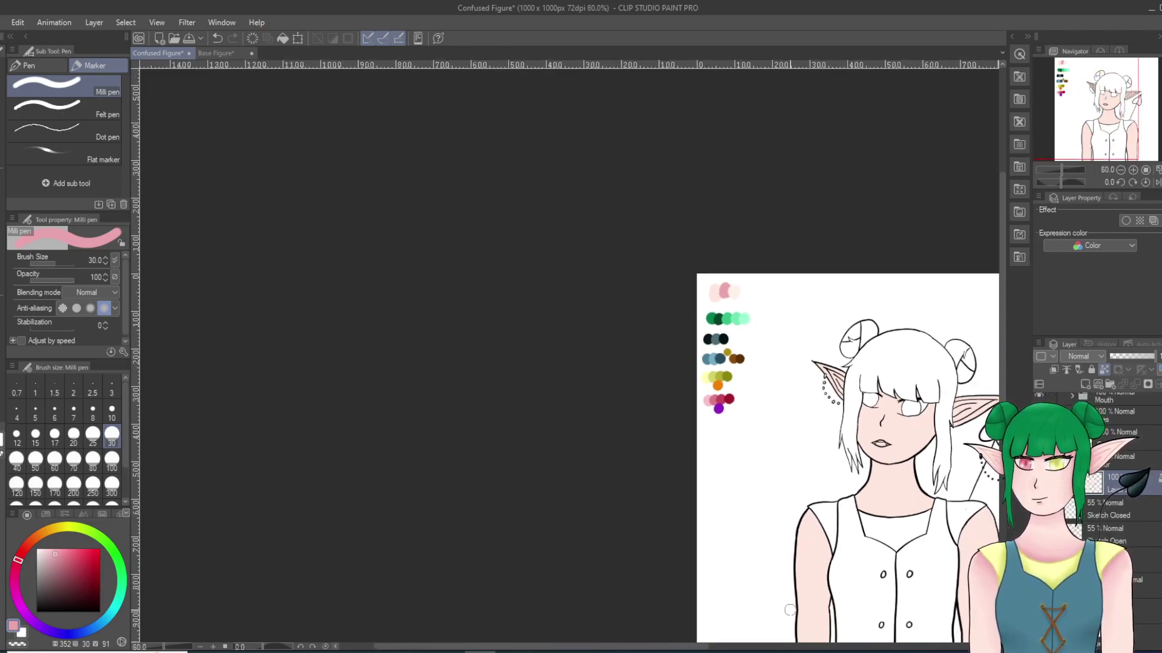
left_click_drag(679, 647, 711, 647)
scroll(919, 526, "up", 3)
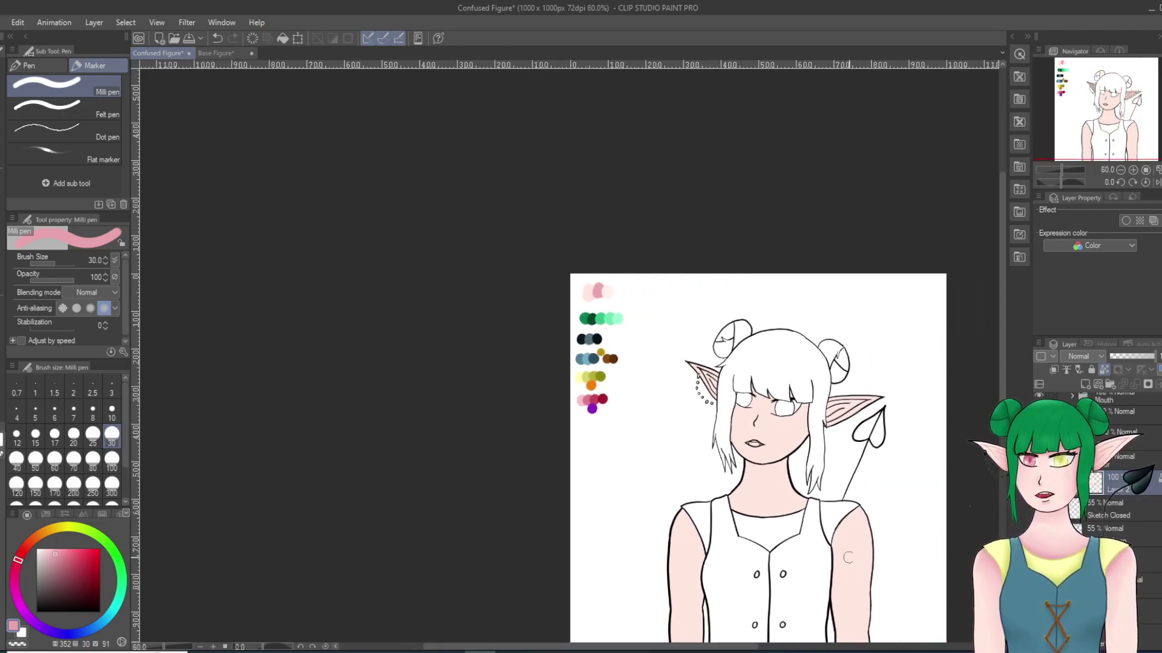
scroll(747, 453, "up", 1)
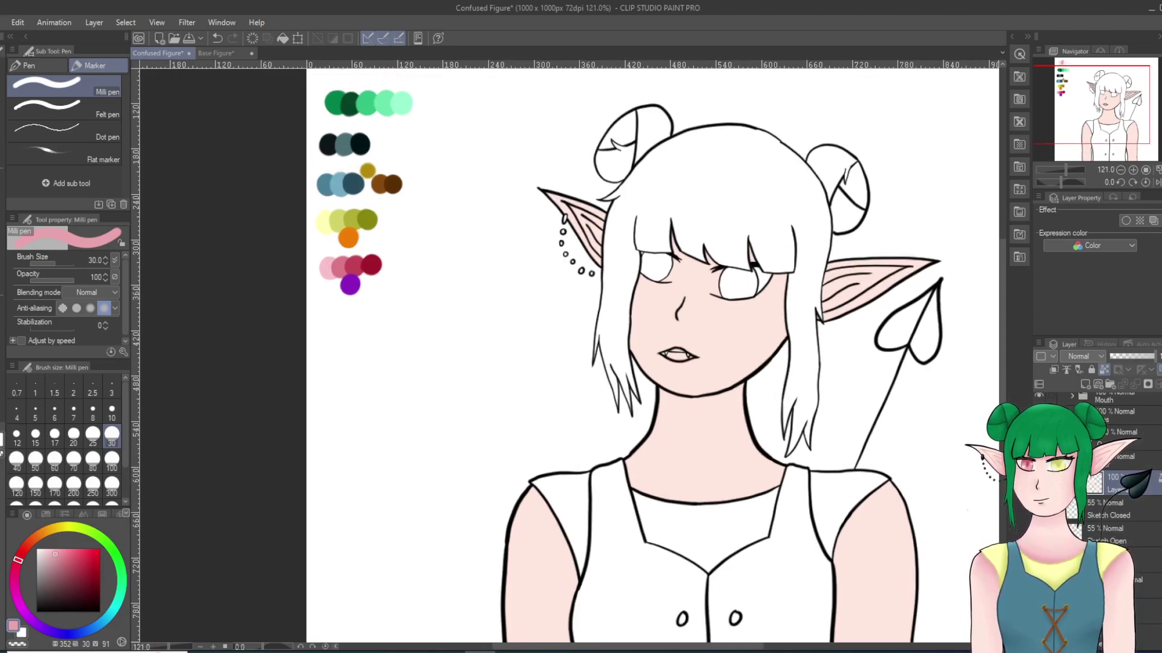
Step: Lasso-select the whole head with the hair, buns, ears and earring, cutting across the neck under the jaw and leaving out the tail
key("m")
scroll(749, 412, "up", 5)
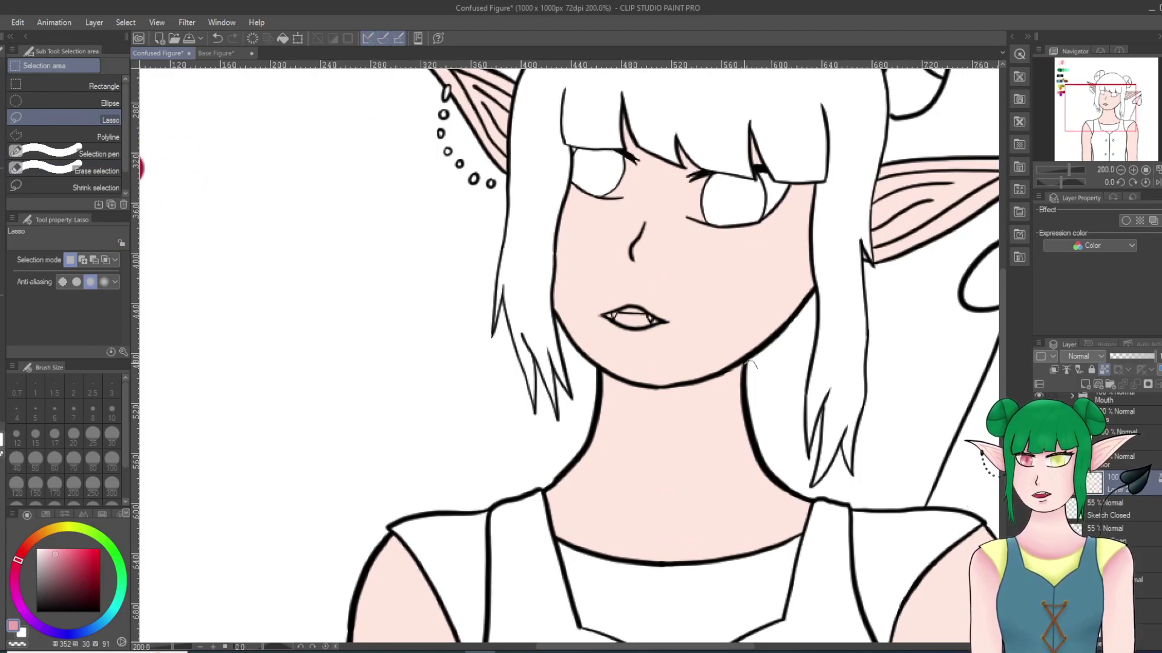
mouse_move(744, 367)
left_mouse_down()
mouse_move(653, 403)
mouse_move(588, 370)
mouse_move(577, 425)
mouse_move(531, 452)
mouse_move(466, 409)
mouse_move(451, 301)
mouse_move(385, 128)
mouse_move(380, 71)
mouse_move(519, 71)
mouse_move(611, 121)
mouse_move(718, 159)
mouse_move(840, 169)
mouse_move(934, 197)
mouse_move(998, 235)
mouse_move(983, 299)
mouse_move(938, 356)
mouse_move(926, 411)
mouse_move(891, 466)
mouse_move(729, 578)
mouse_move(700, 620)
left_mouse_up()
scroll(378, 73, "up", 3)
scroll(999, 235, "right", 3)
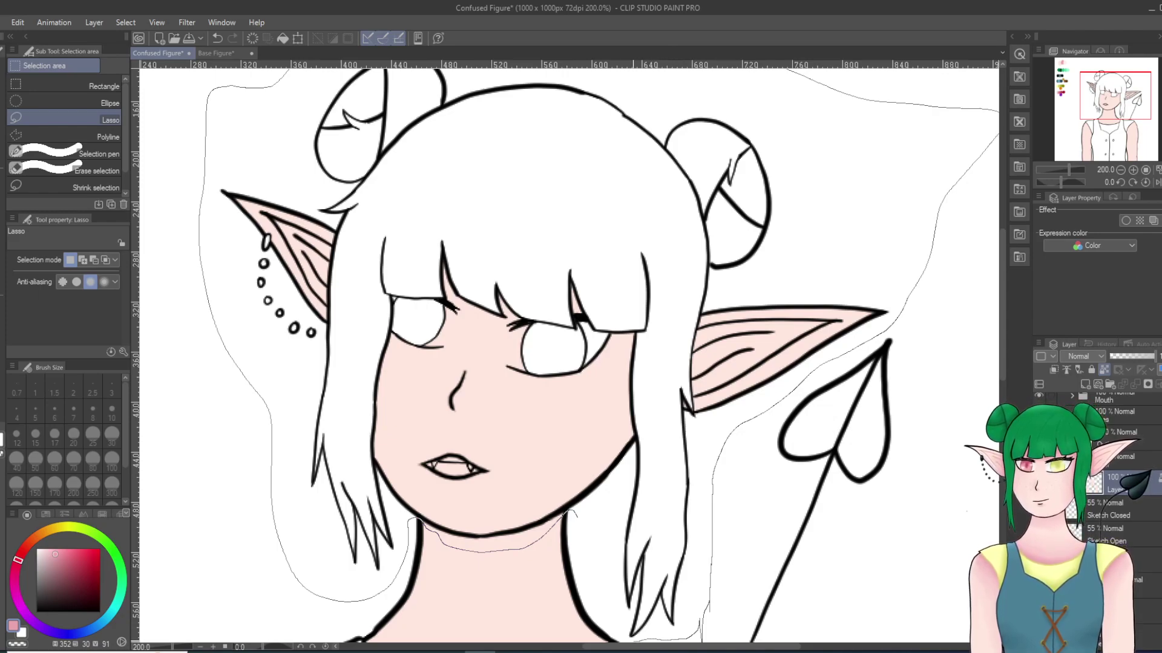
mouse_move(615, 618)
left_mouse_down()
mouse_move(603, 552)
mouse_move(578, 519)
left_mouse_up()
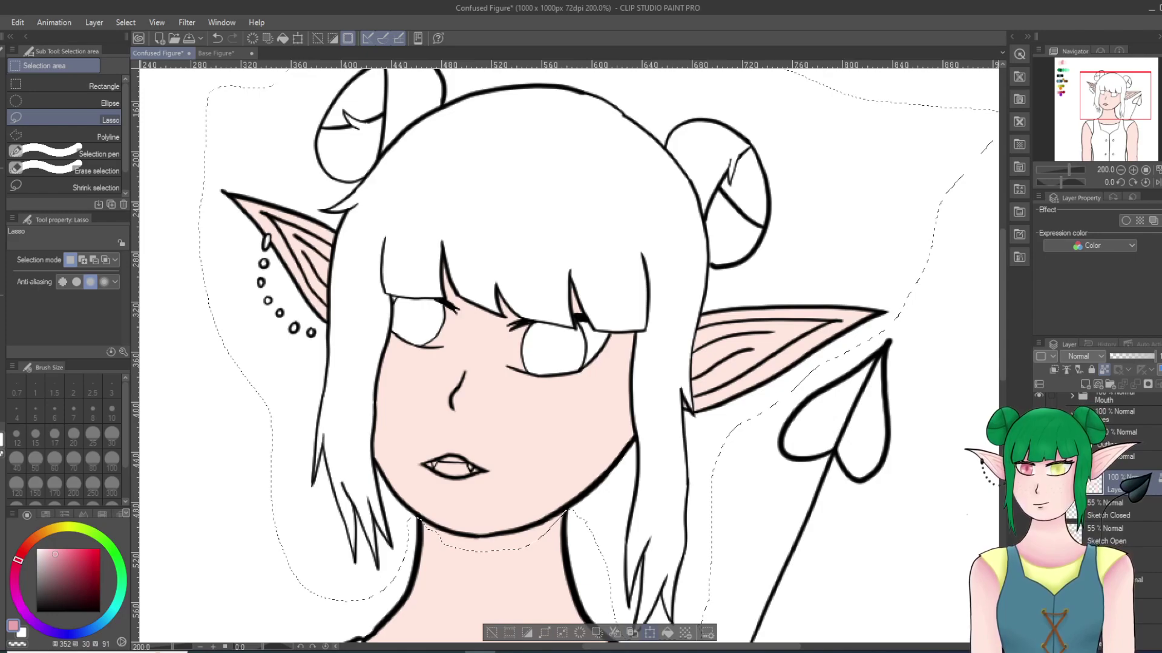
key("ctrl+t")
left_click_drag(602, 281, 601, 280)
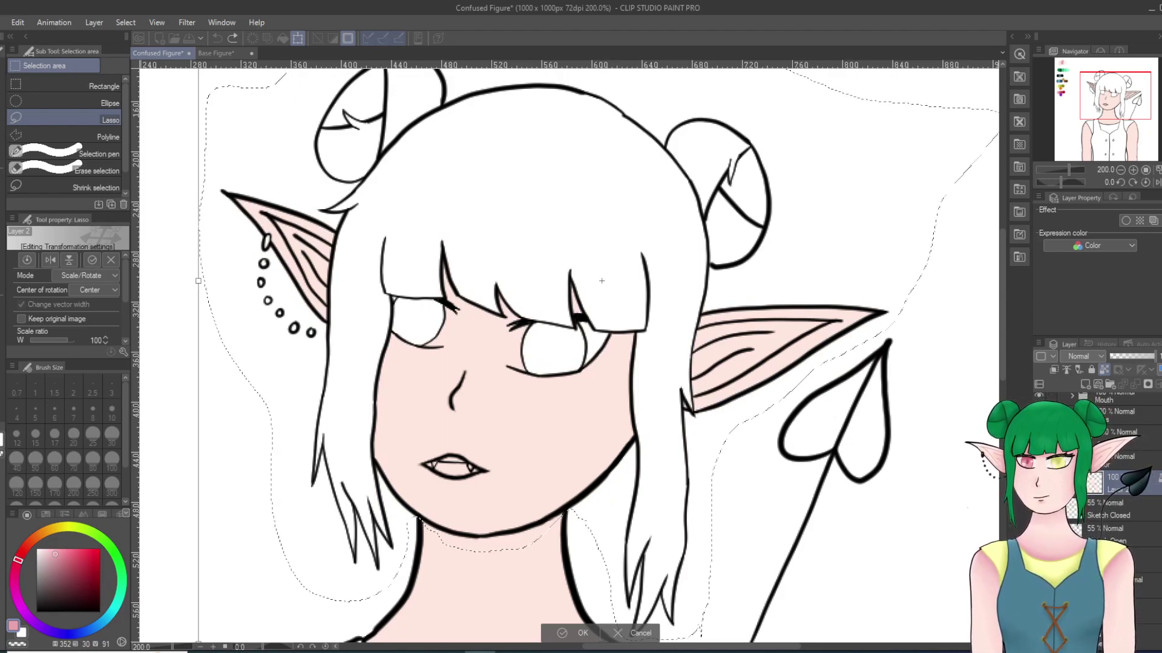
key("ctrl+d")
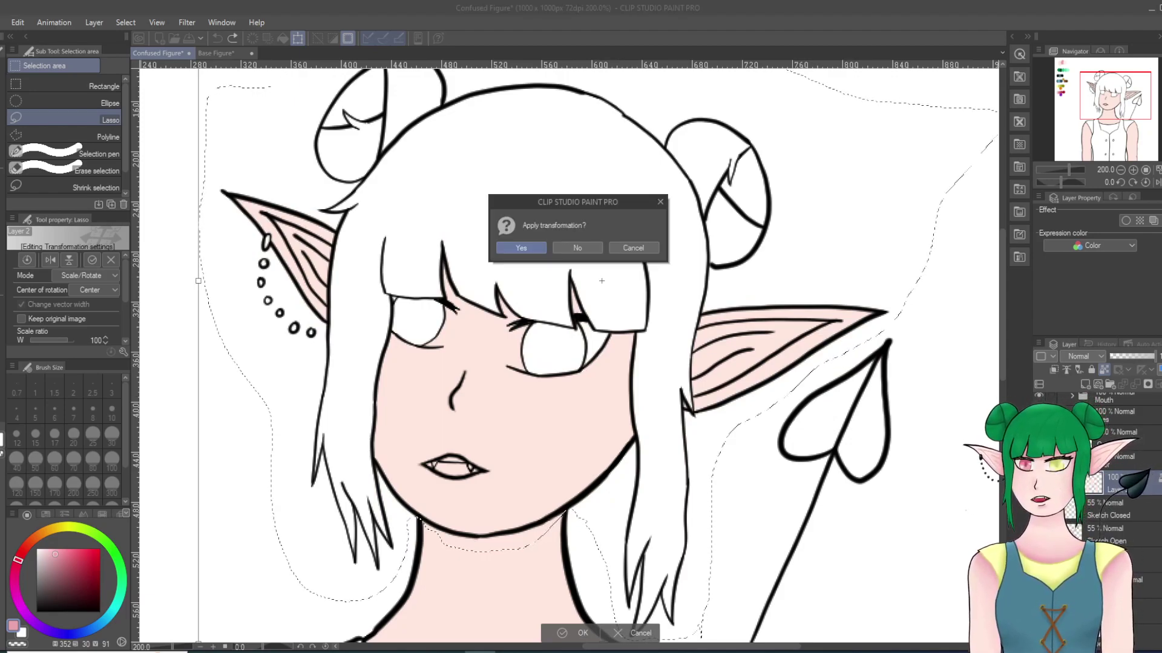
key("Return")
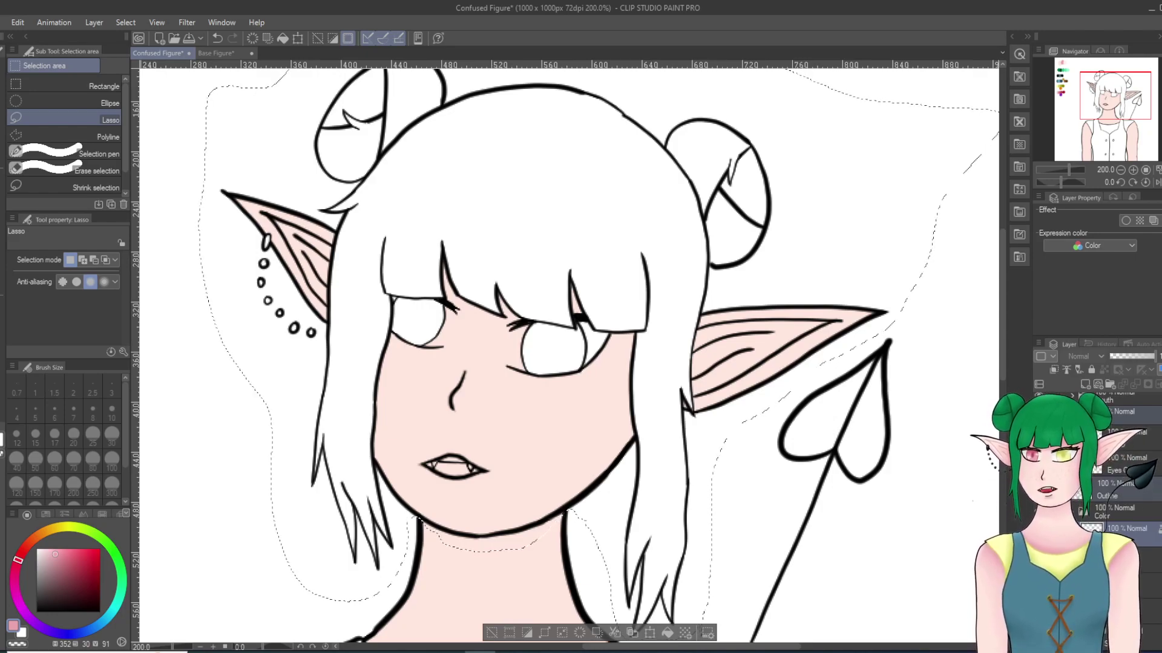
Step: Show the closed eyes, the alternate mouth and the question marks, and select all outline and color layers together
left_click(1039, 464)
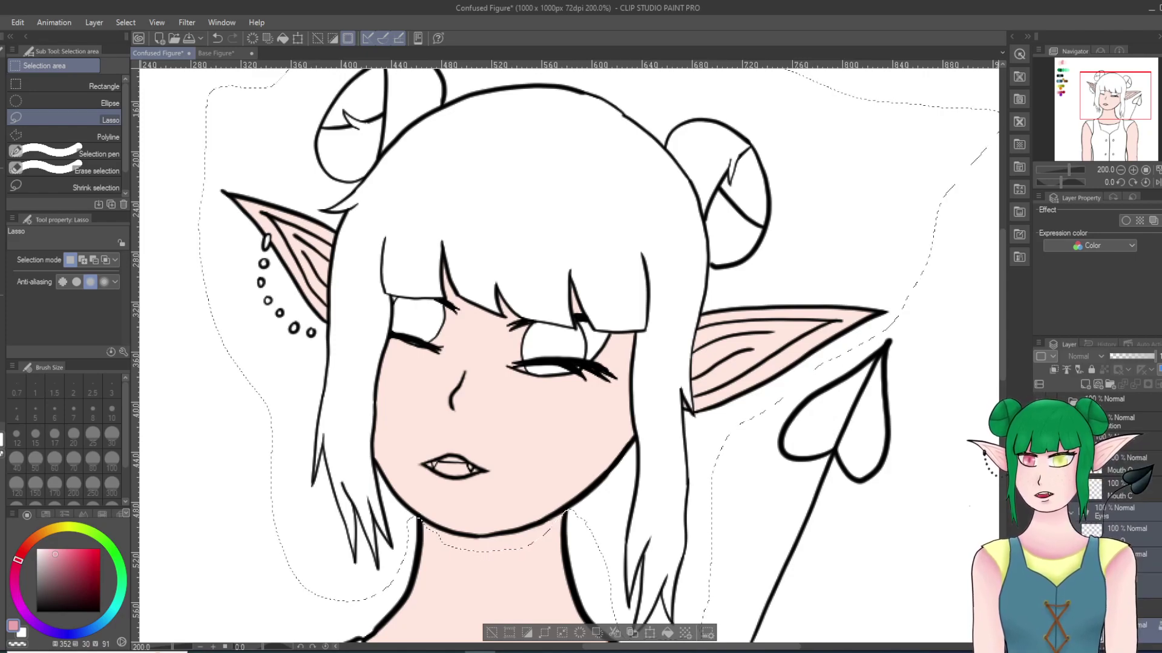
left_click(1051, 464)
left_click(1039, 490)
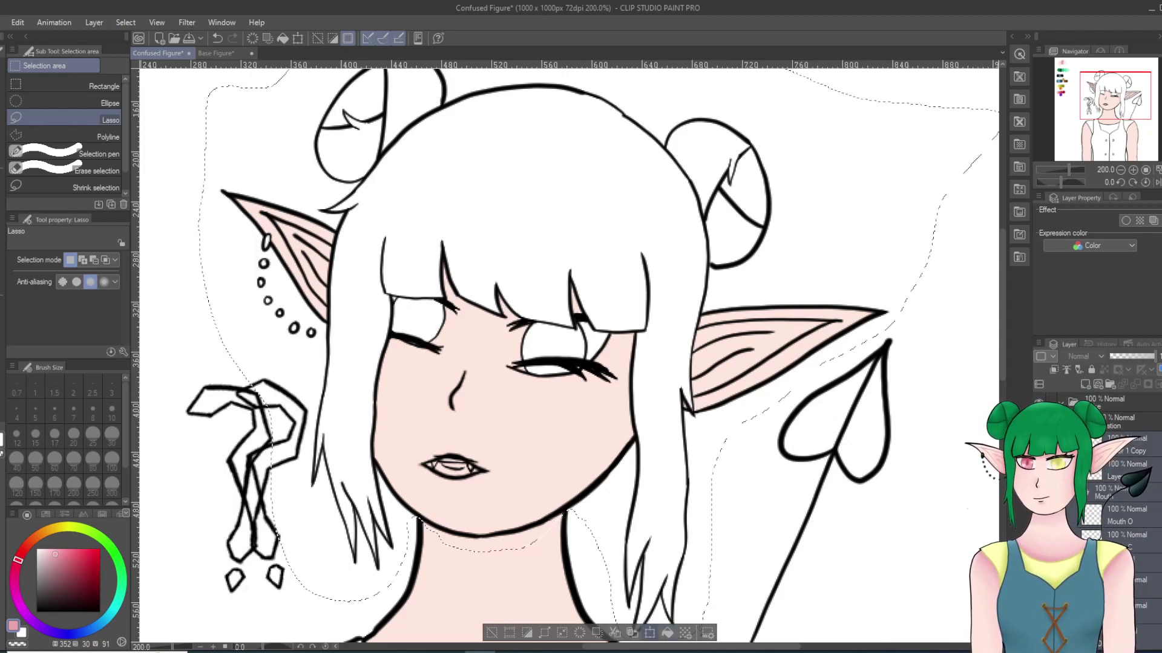
key("ctrl+t")
mouse_move(601, 282)
left_mouse_down()
mouse_move(600, 312)
mouse_move(611, 264)
left_mouse_up()
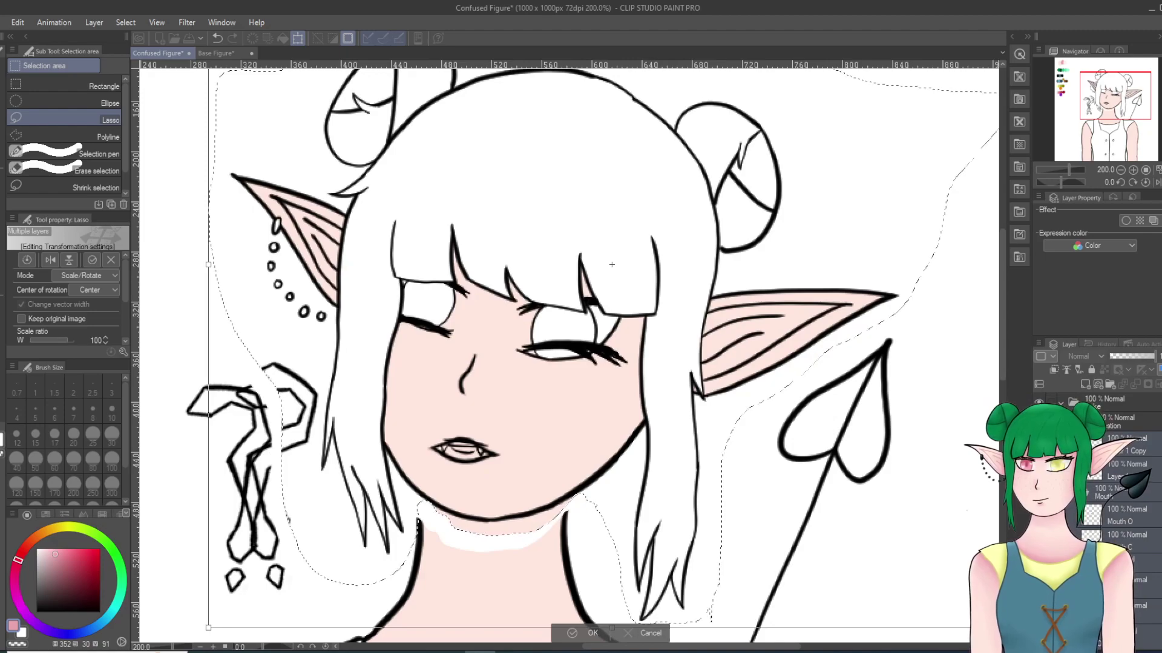
key("Escape")
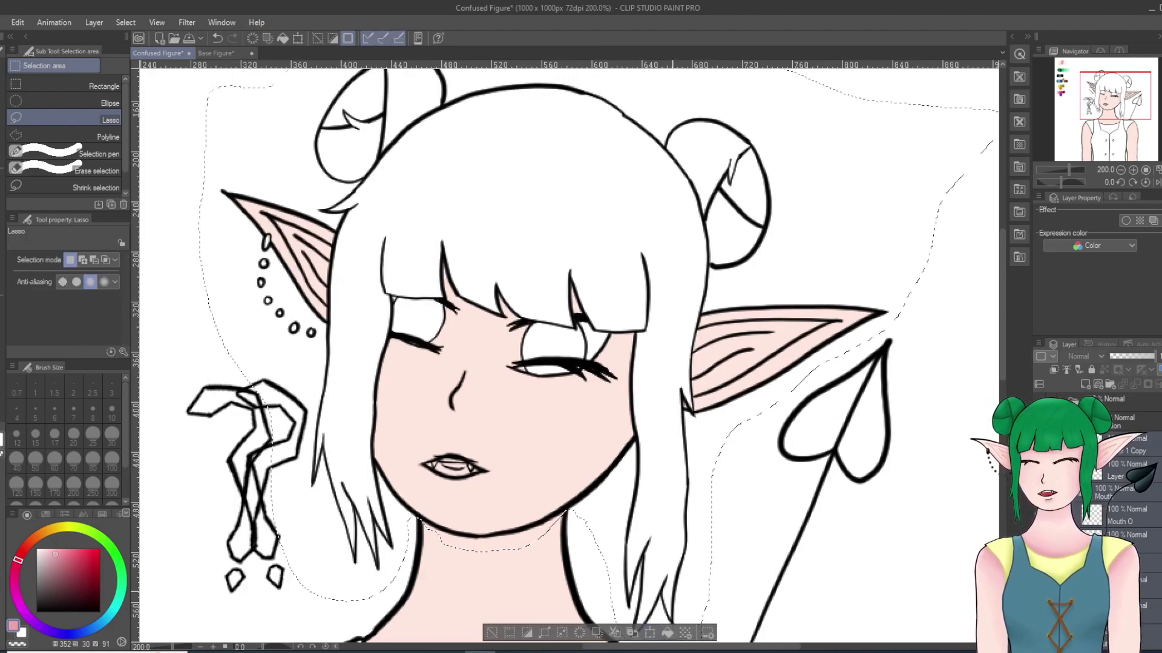
Step: Add the question marks beside the head to the existing lasso selection
left_click(82, 261)
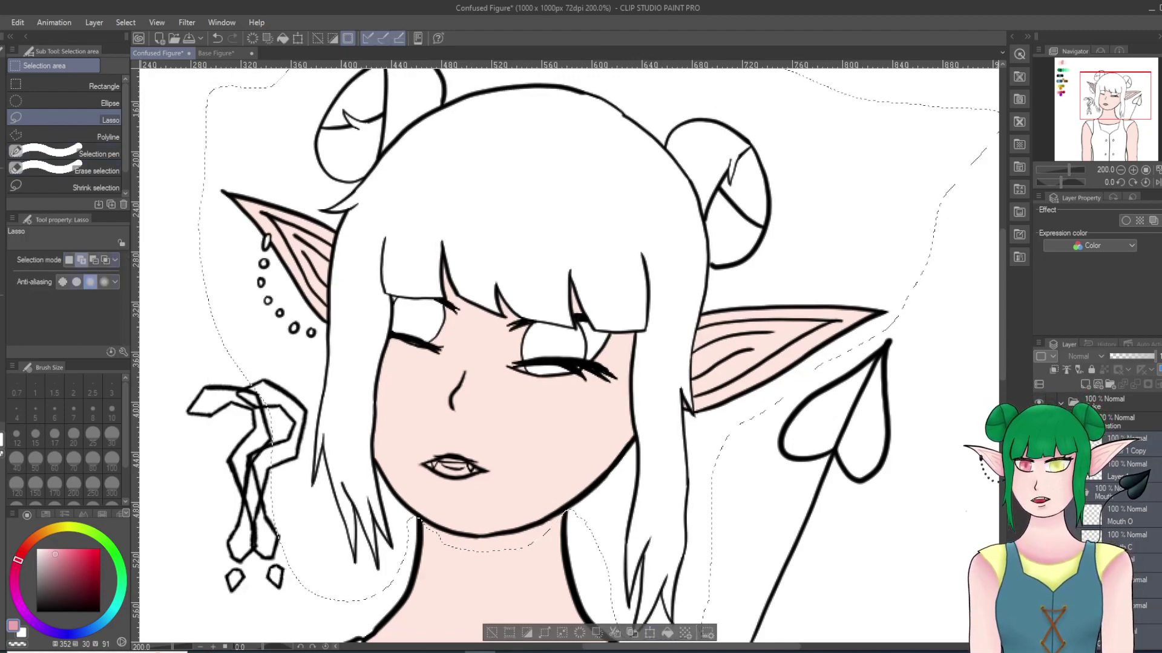
mouse_move(177, 418)
left_mouse_down()
mouse_move(188, 555)
mouse_move(227, 610)
mouse_move(296, 602)
left_mouse_up()
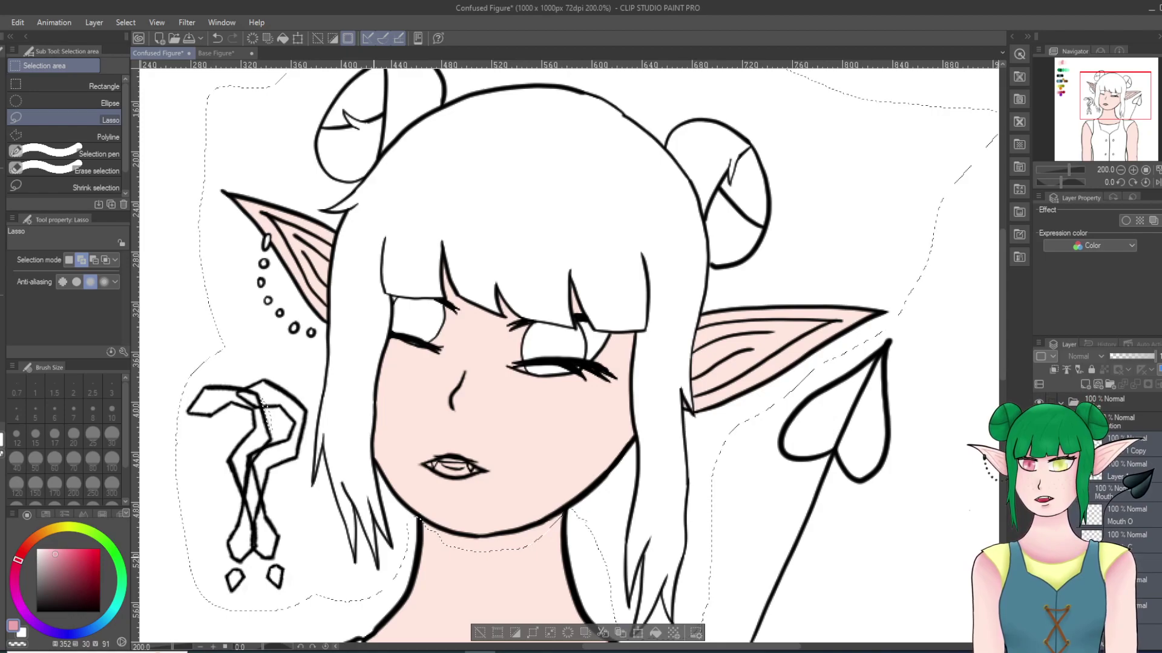
key("ctrl+t")
left_click_drag(590, 285, 591, 300)
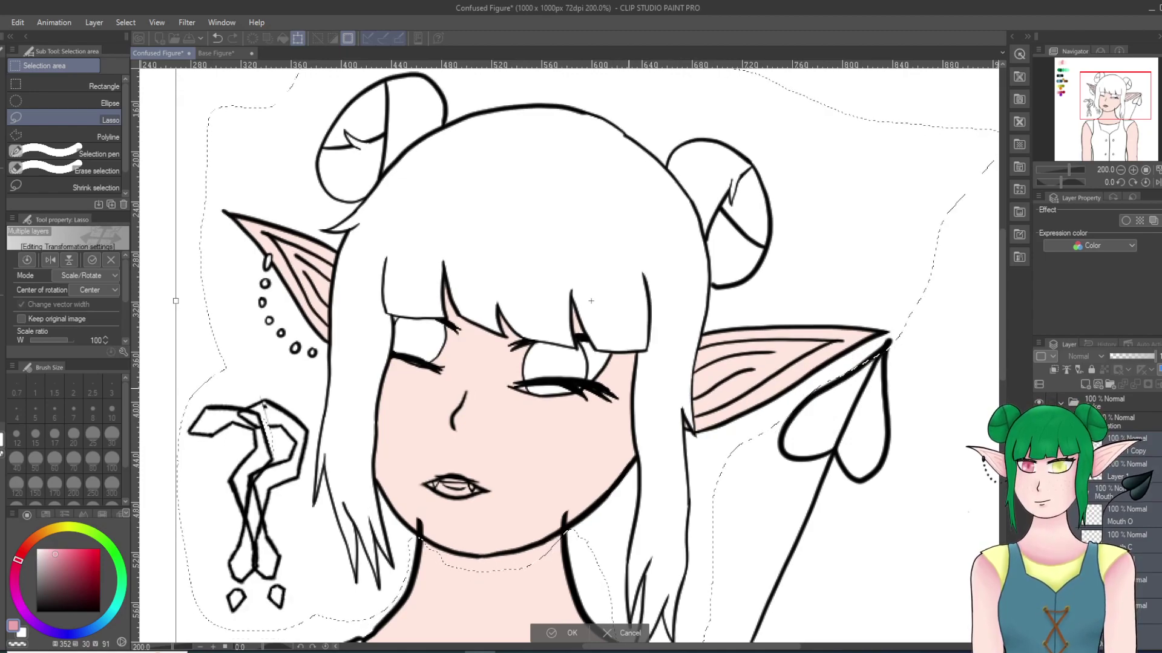
scroll(457, 266, "down", 4)
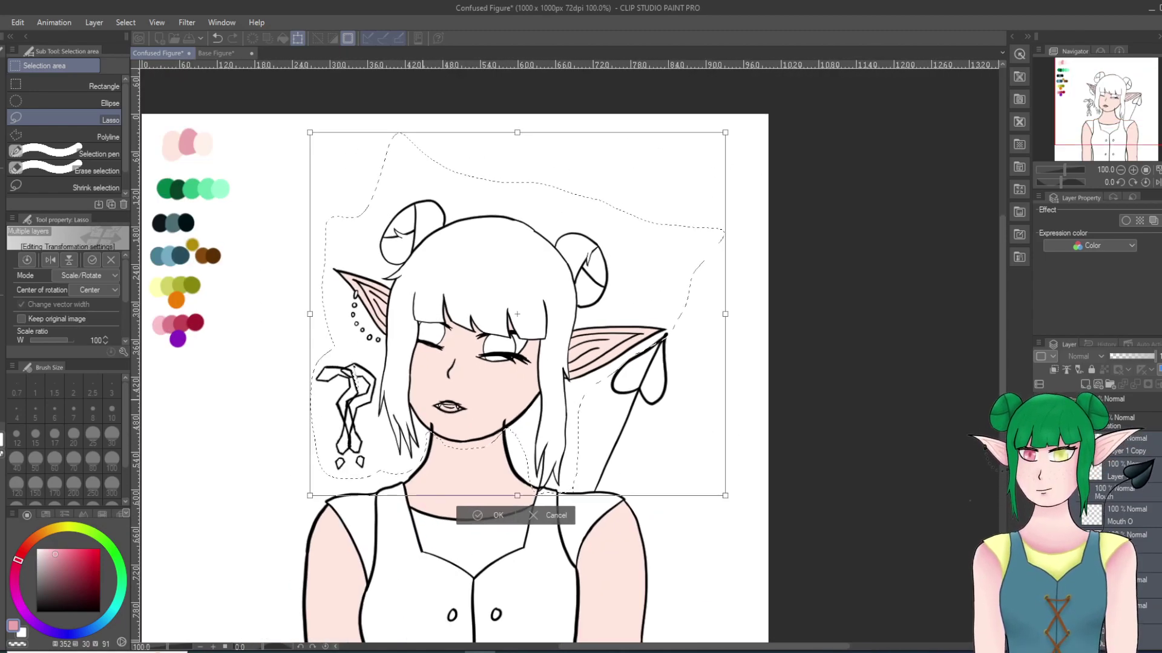
scroll(411, 453, "up", 1)
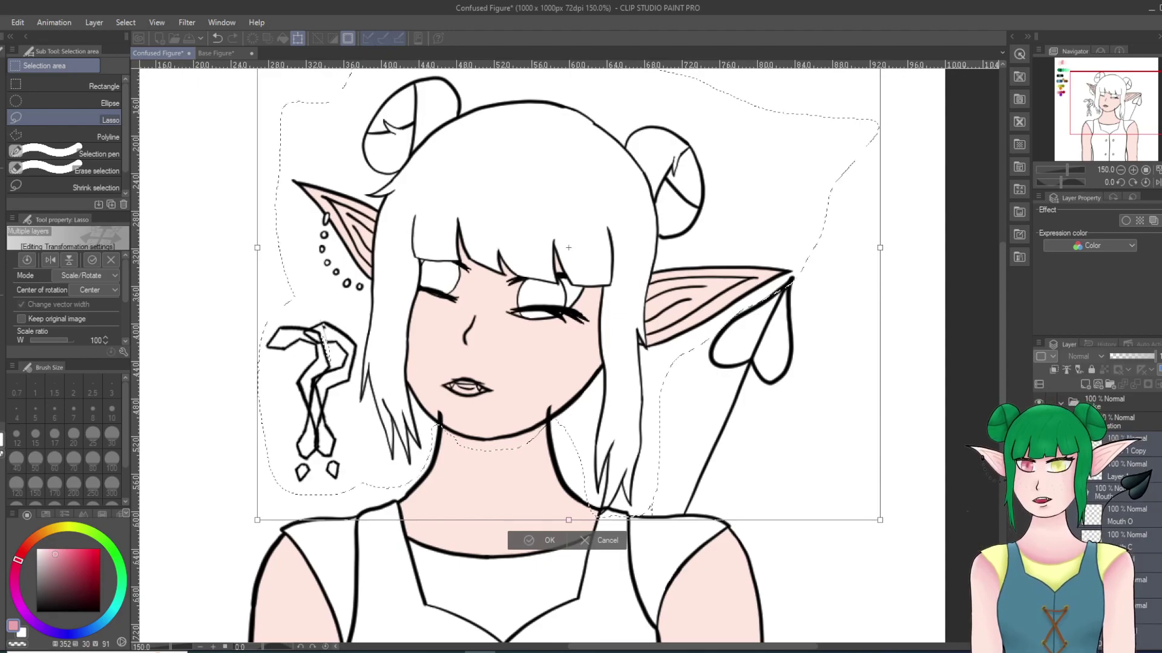
key("Escape")
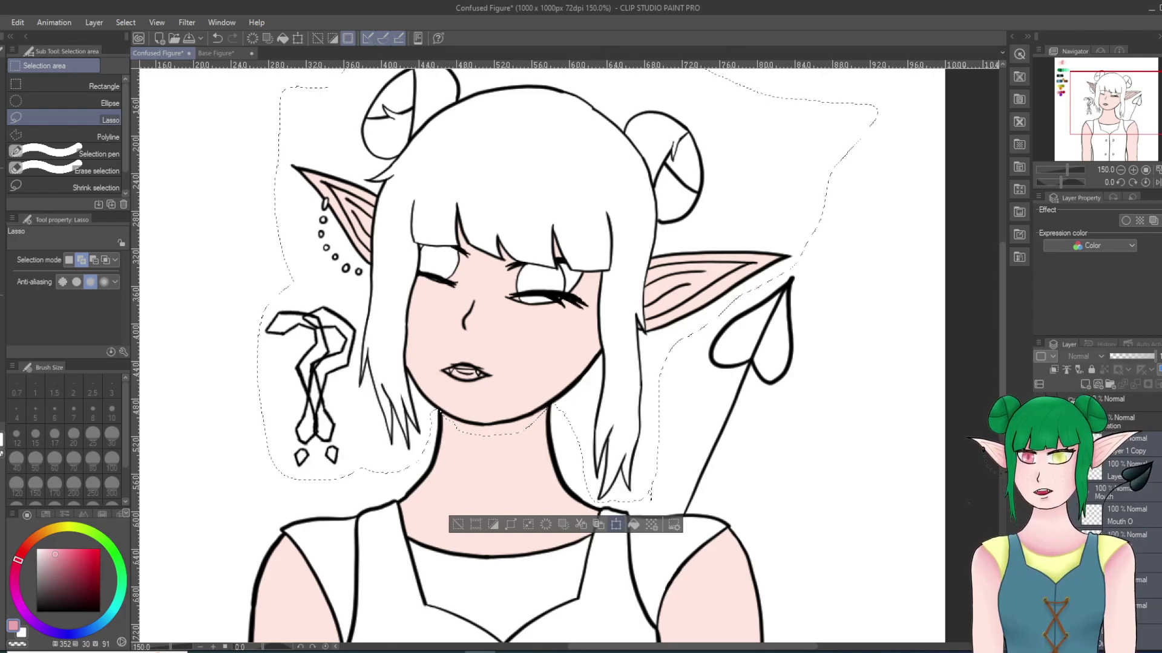
Step: Move the selected head and question marks slightly down to shorten the neck, apply the transformation and clear the selection
left_click(616, 524)
left_click_drag(592, 355, 593, 370)
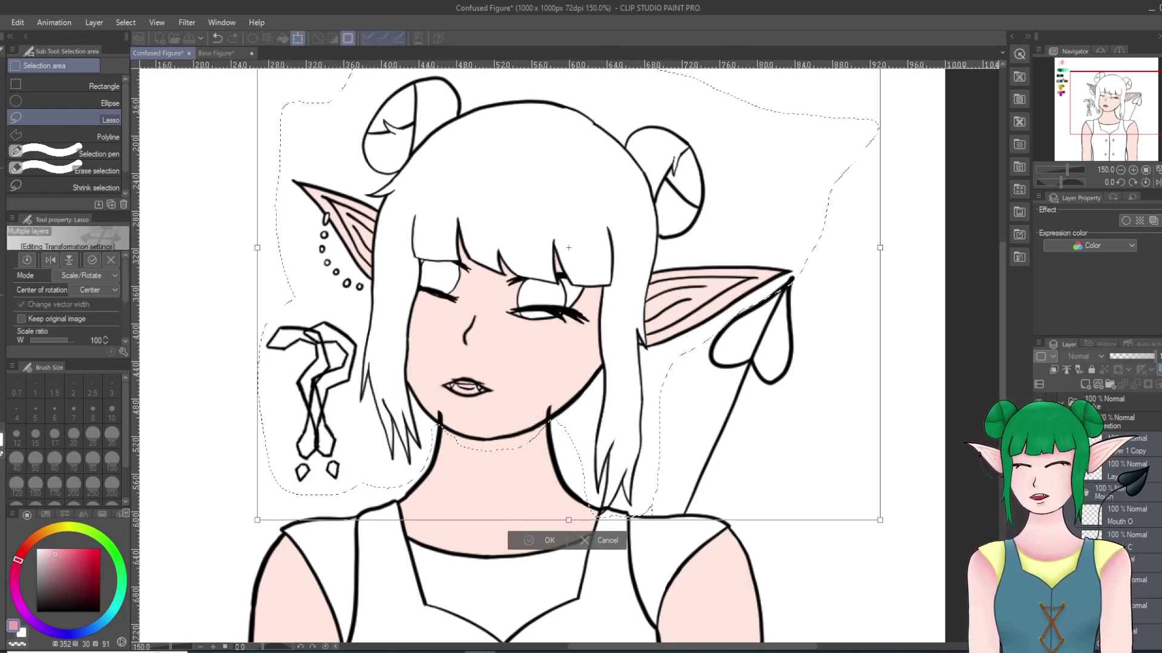
left_click(529, 540)
key("ctrl+d")
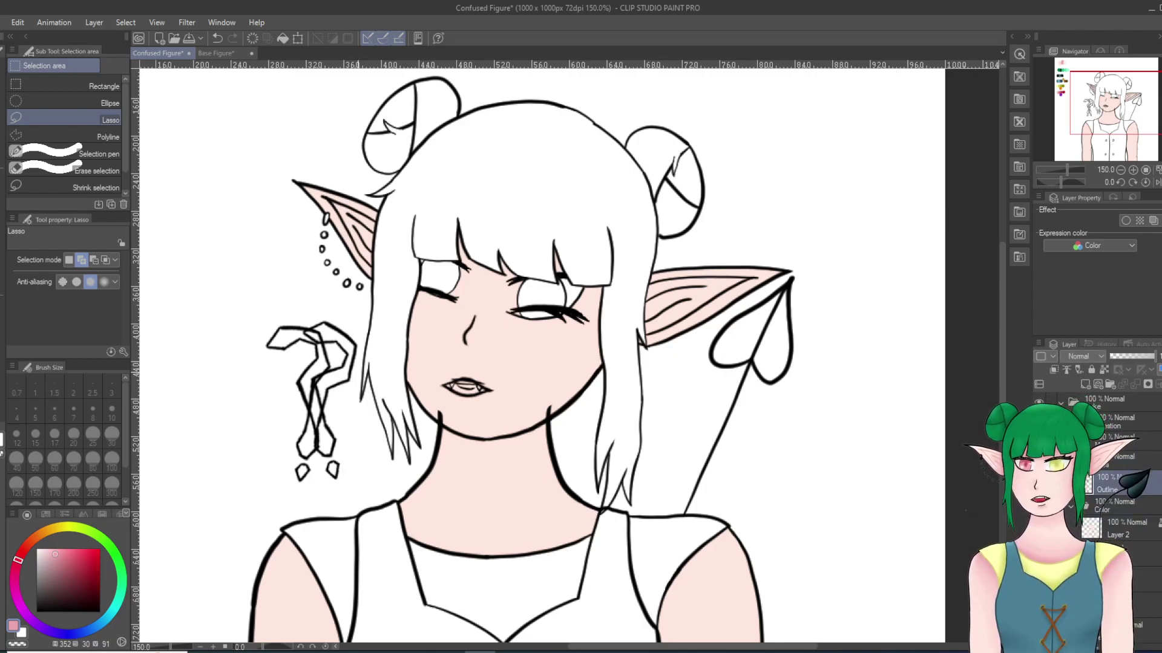
Step: Erase the ends of both neck lines that overlap the face above the jaw, using the Soft eraser at size 7
key("e")
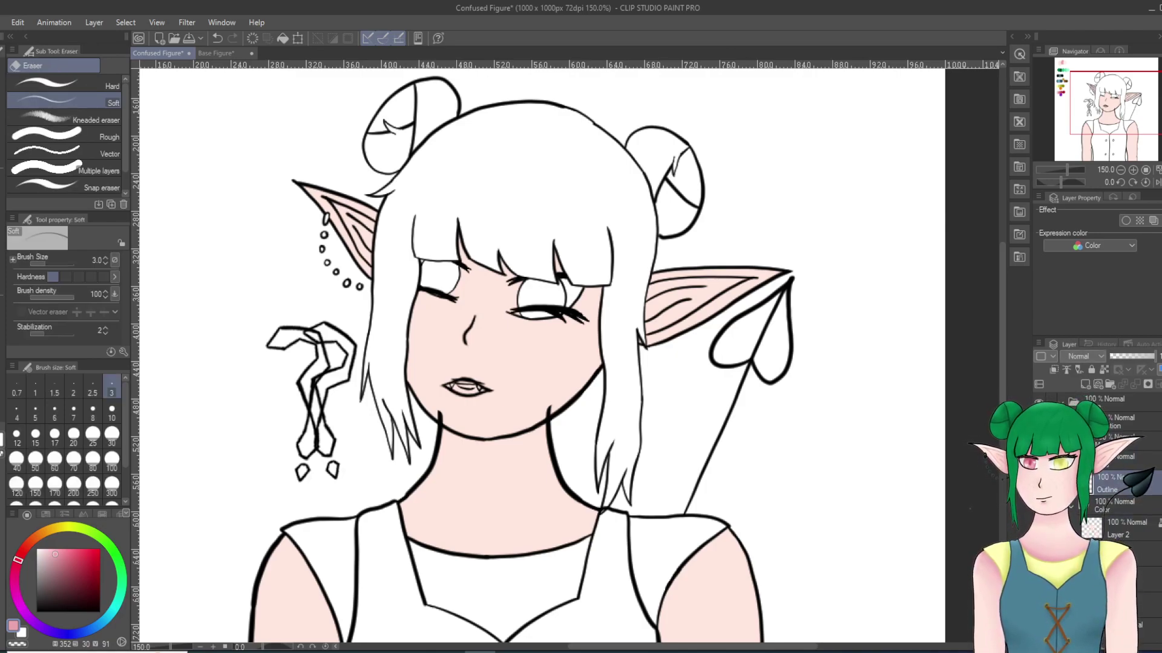
scroll(650, 561, "up", 8)
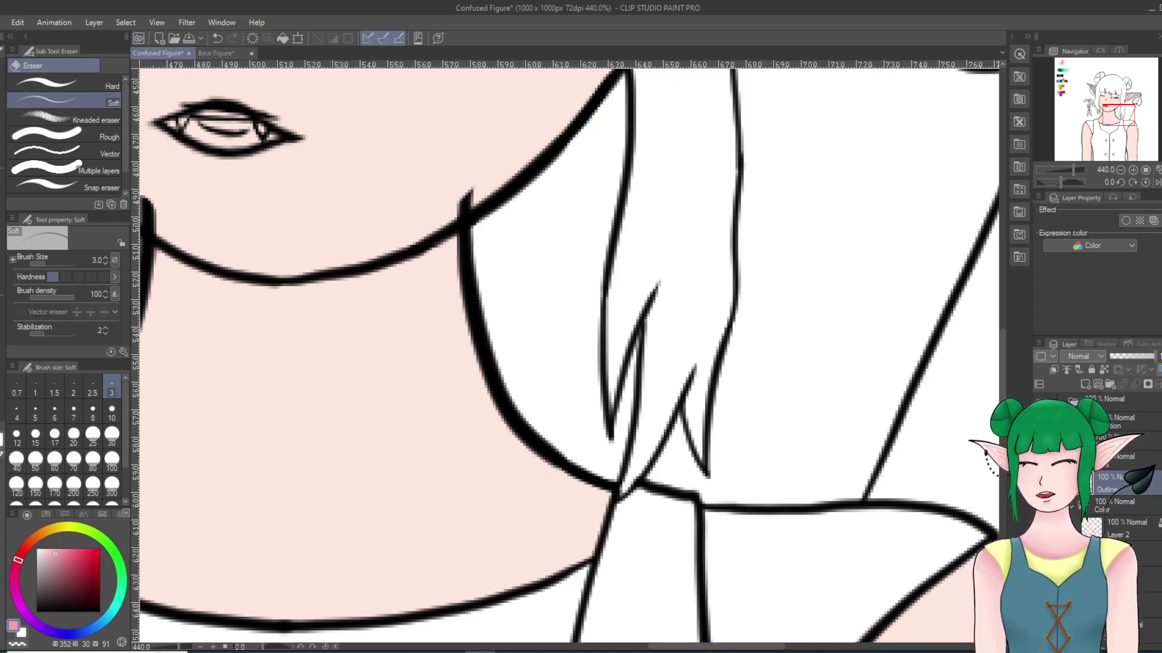
left_click(73, 412)
left_click_drag(471, 190, 453, 211)
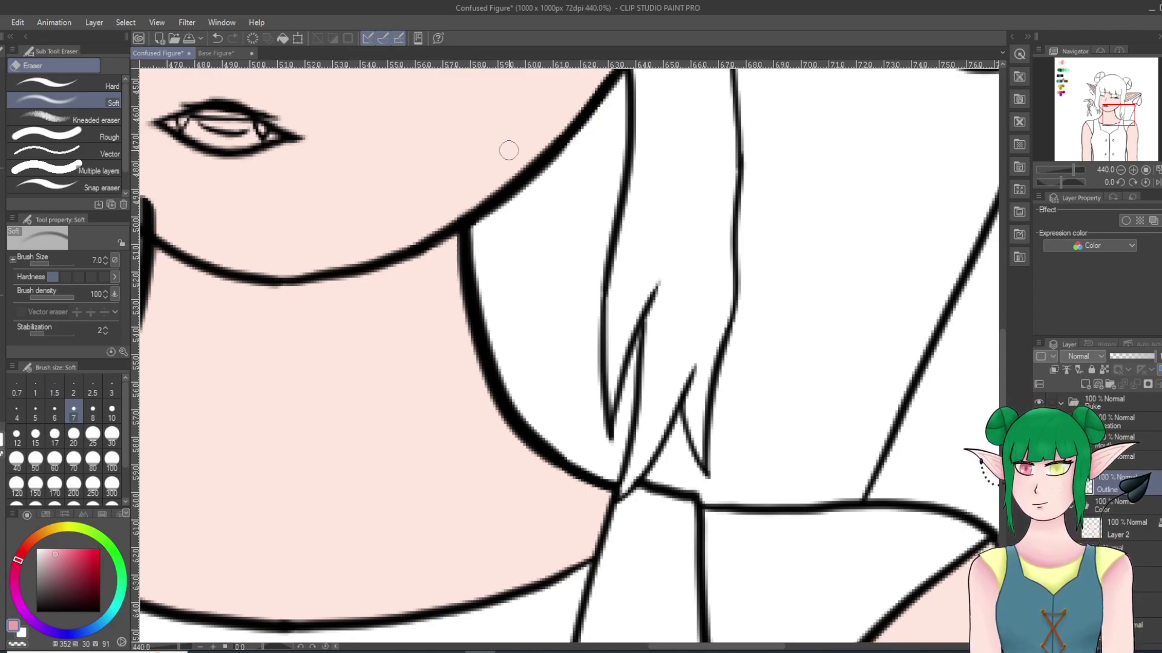
scroll(336, 227, "down", 5)
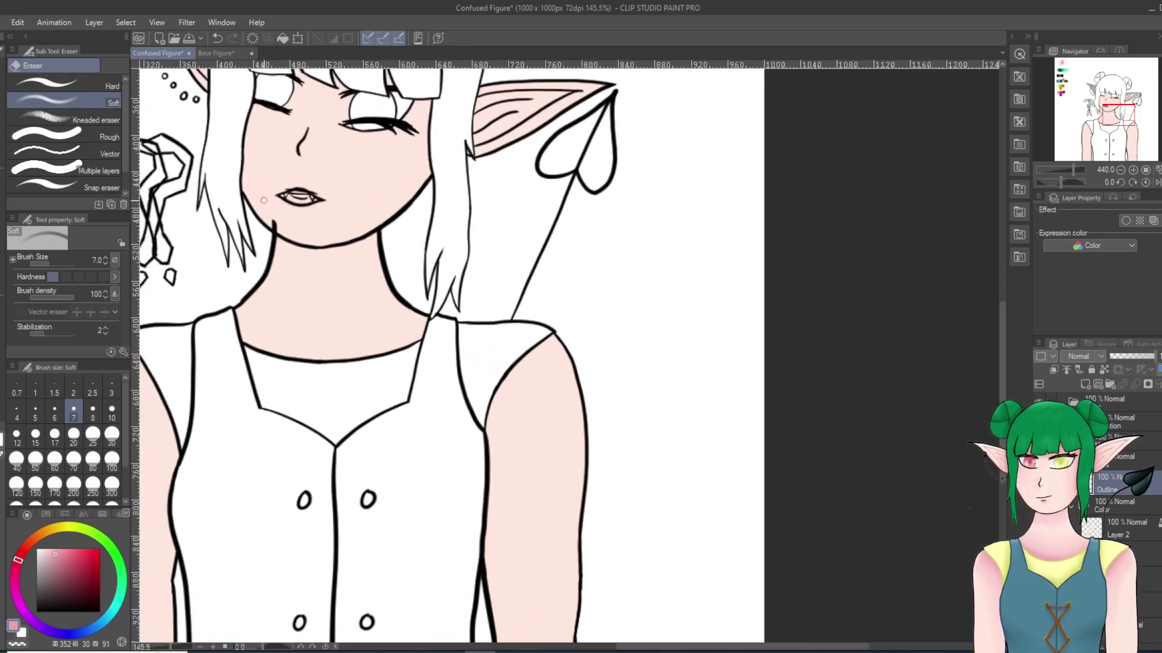
scroll(263, 200, "up", 4)
mouse_move(293, 254)
left_mouse_down()
mouse_move(282, 254)
mouse_move(288, 269)
mouse_move(301, 267)
mouse_move(285, 242)
mouse_move(303, 223)
left_mouse_up()
key("ctrl+z")
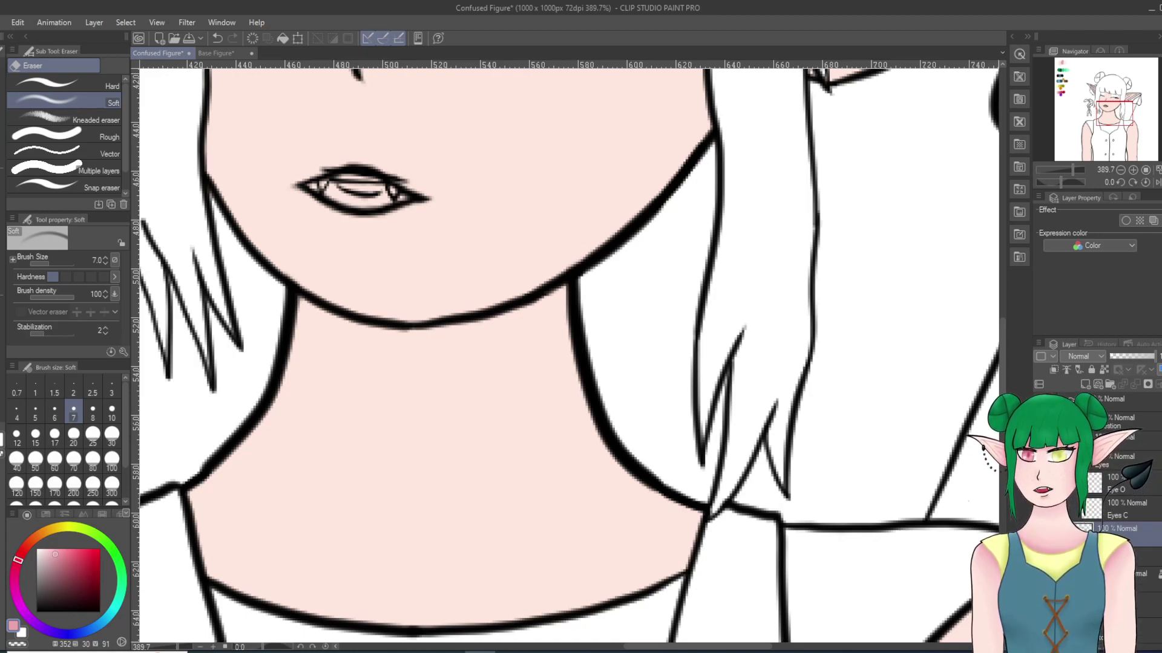
Step: Hide the alternate mouth, the question marks and the eye outlines, and make the skin color layer active
left_click(1039, 465)
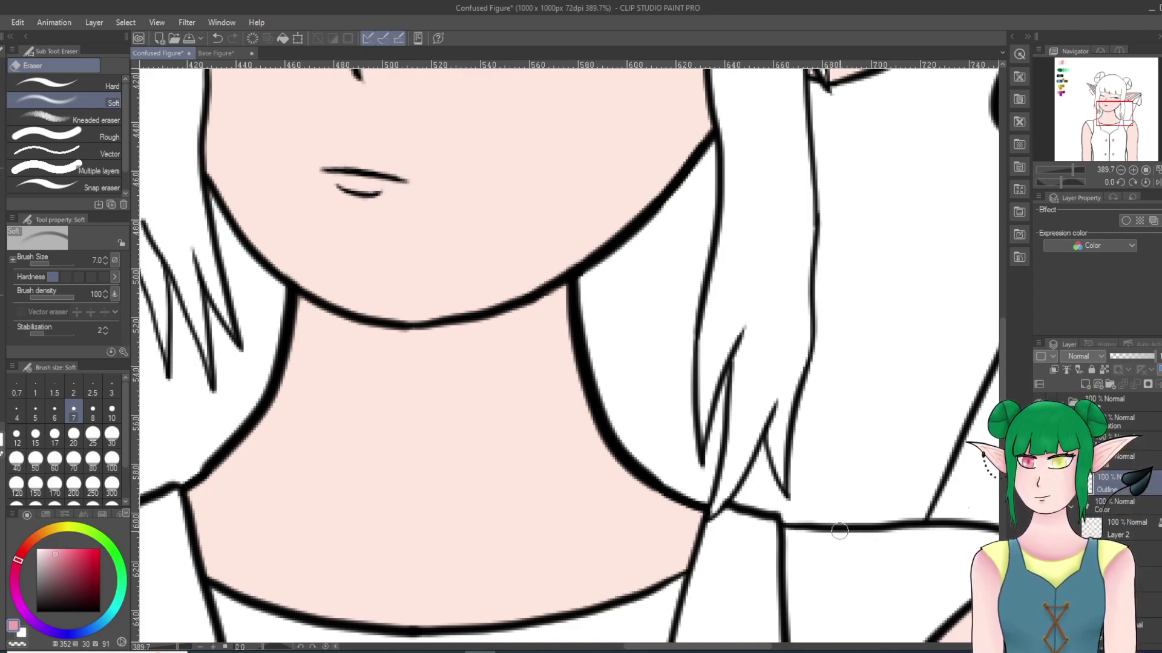
scroll(809, 524, "down", 6)
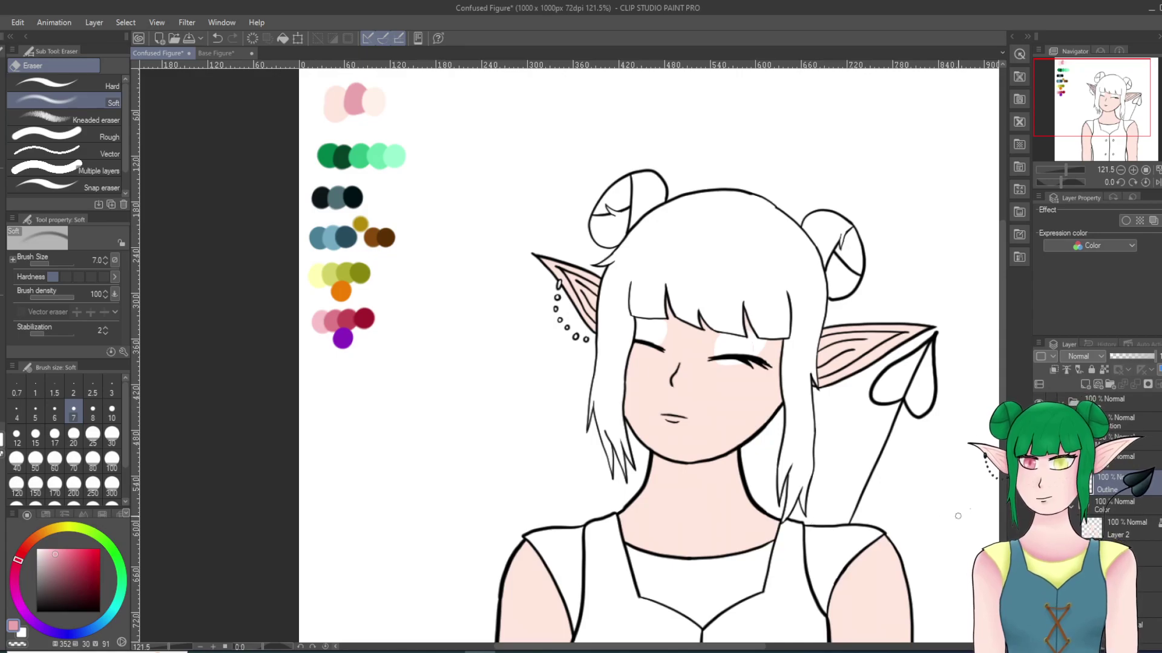
scroll(774, 381, "up", 1)
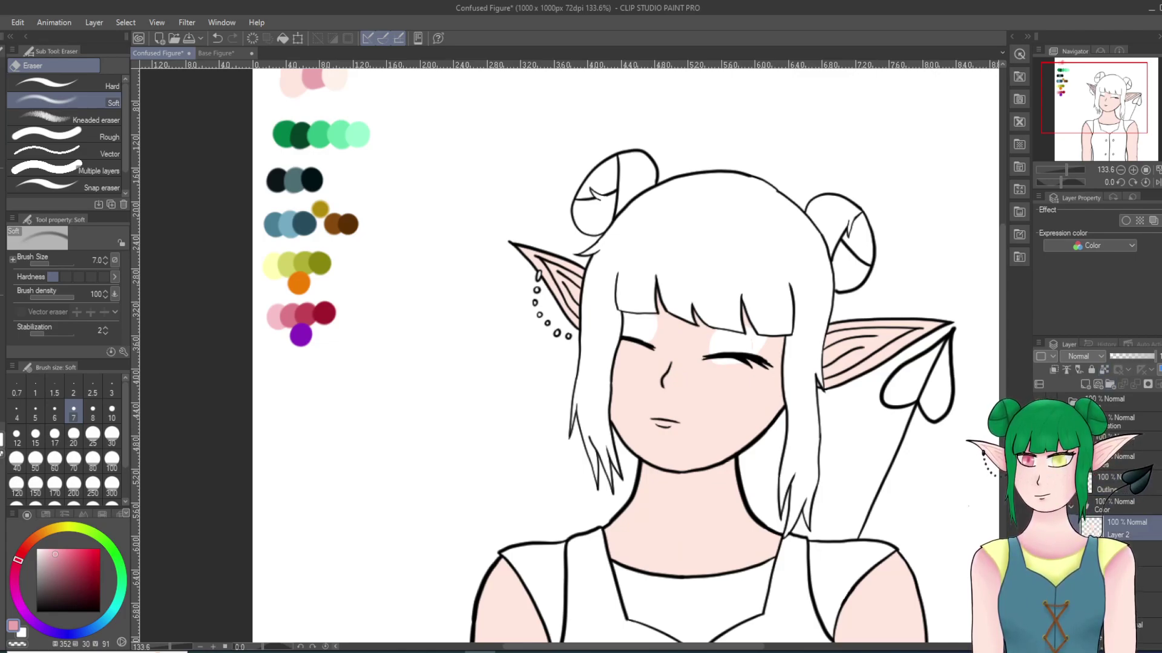
left_click(1039, 461)
left_click(1039, 461)
scroll(803, 360, "up", 1)
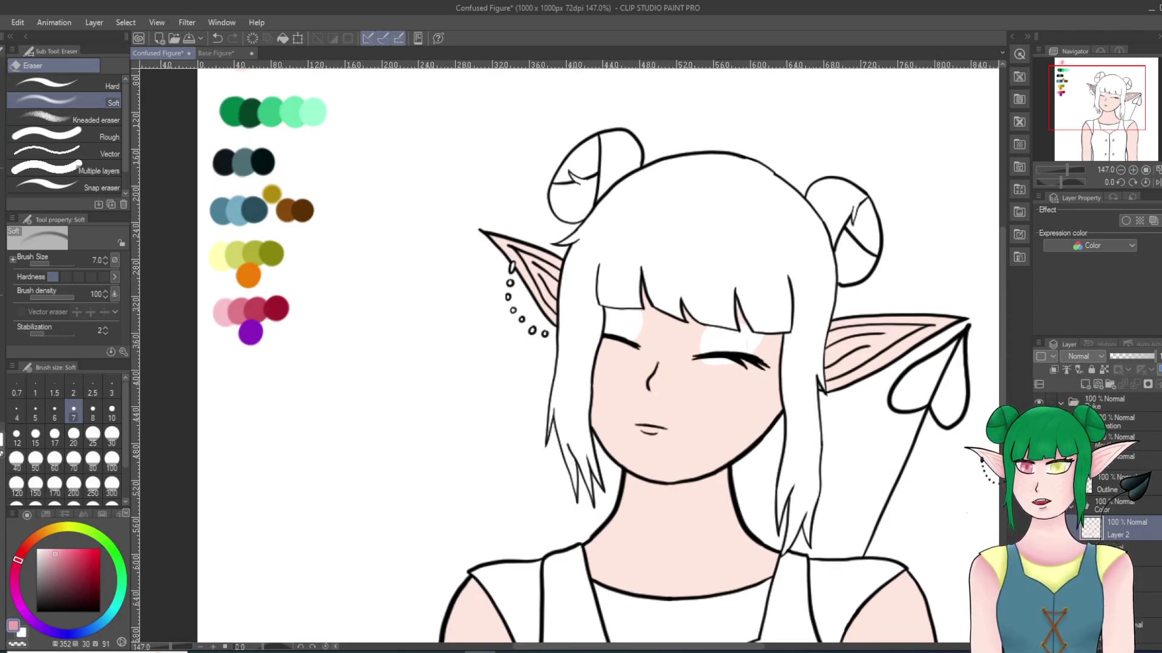
left_click(1039, 483)
left_click(1039, 483)
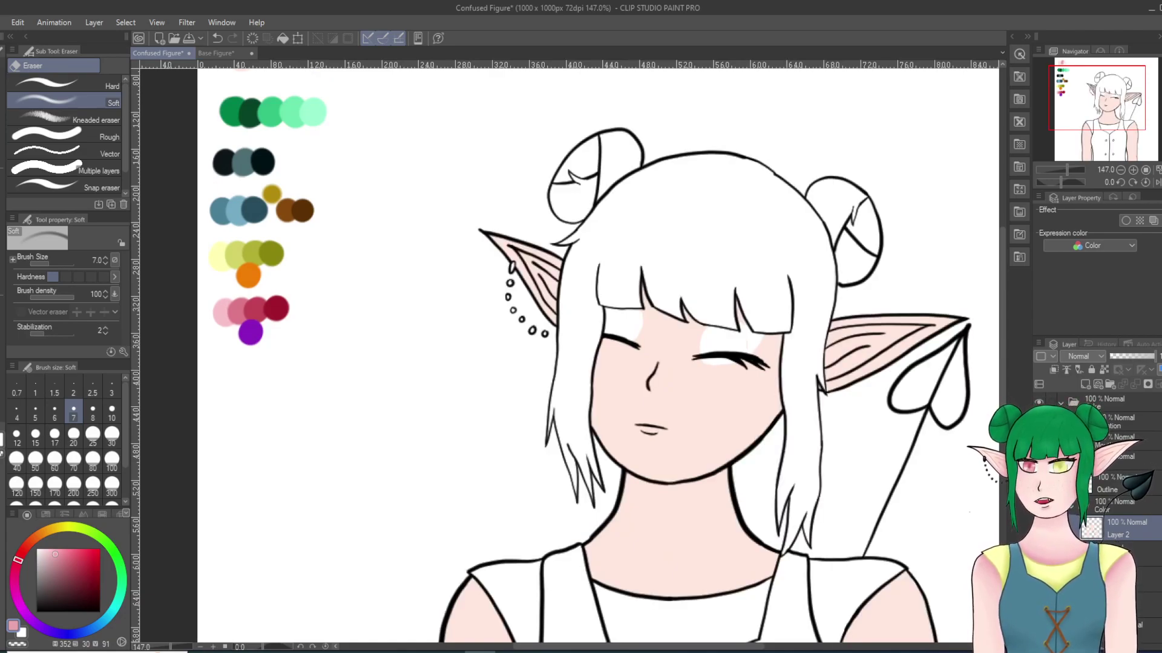
left_click(1039, 461)
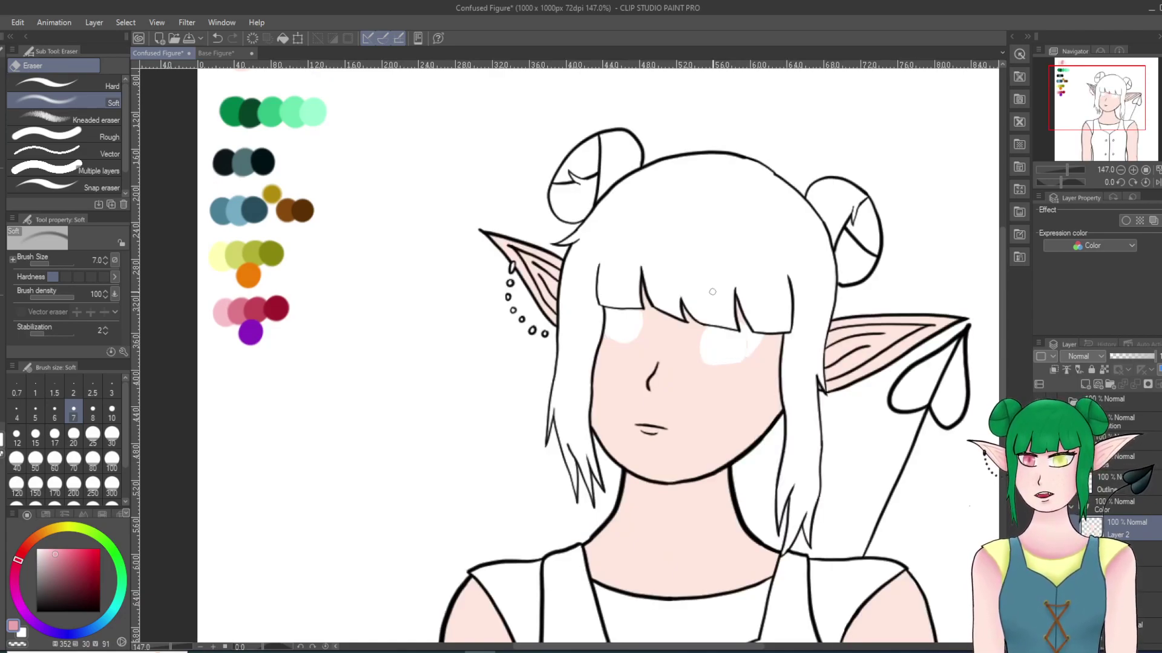
Step: Fill the white gaps in the face where the eyes go with the light skin color from the palette
scroll(755, 329, "up", 7)
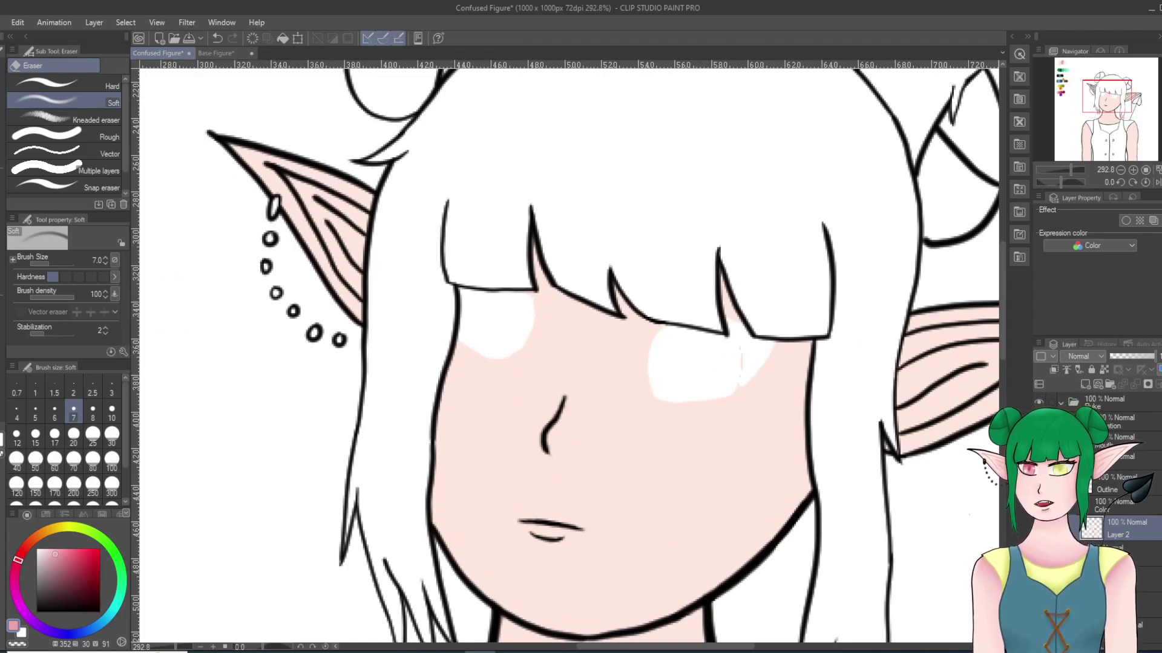
key("g")
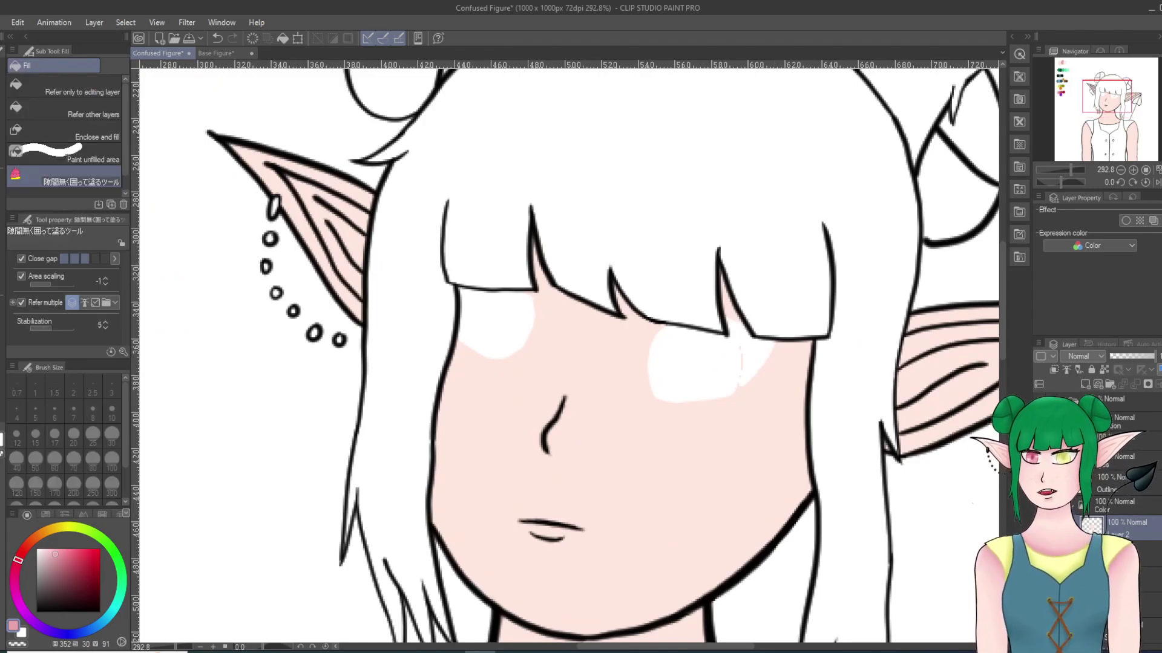
mouse_move(516, 270)
left_mouse_down()
mouse_move(439, 295)
mouse_move(432, 367)
mouse_move(522, 375)
mouse_move(541, 331)
mouse_move(505, 268)
left_mouse_up()
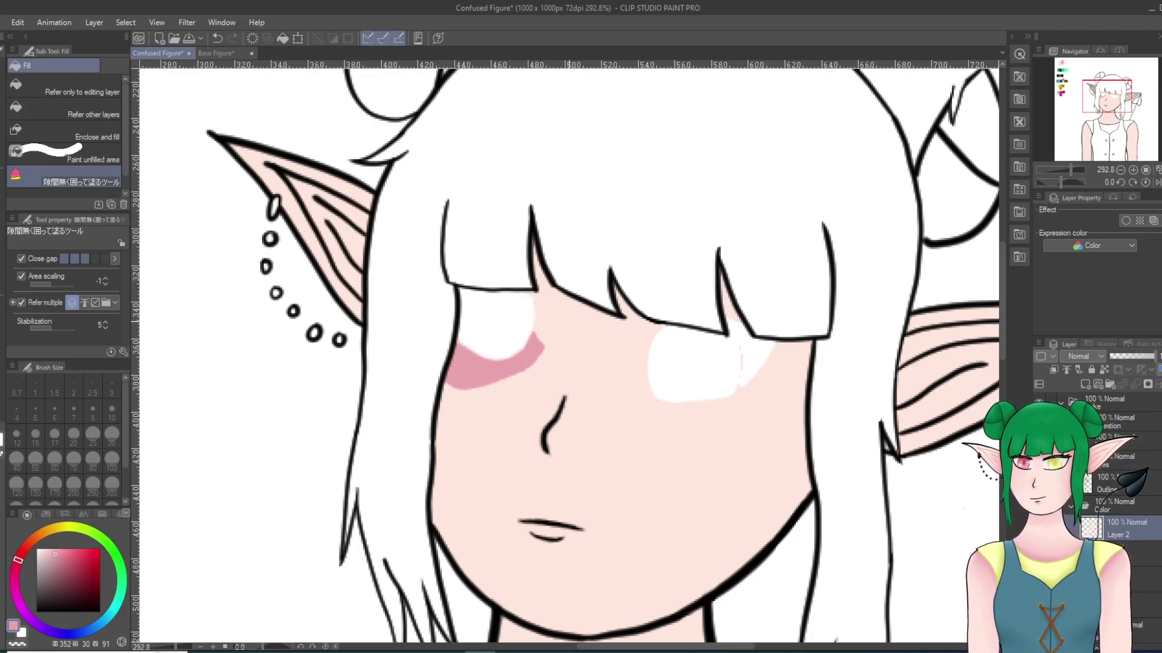
left_click(217, 38)
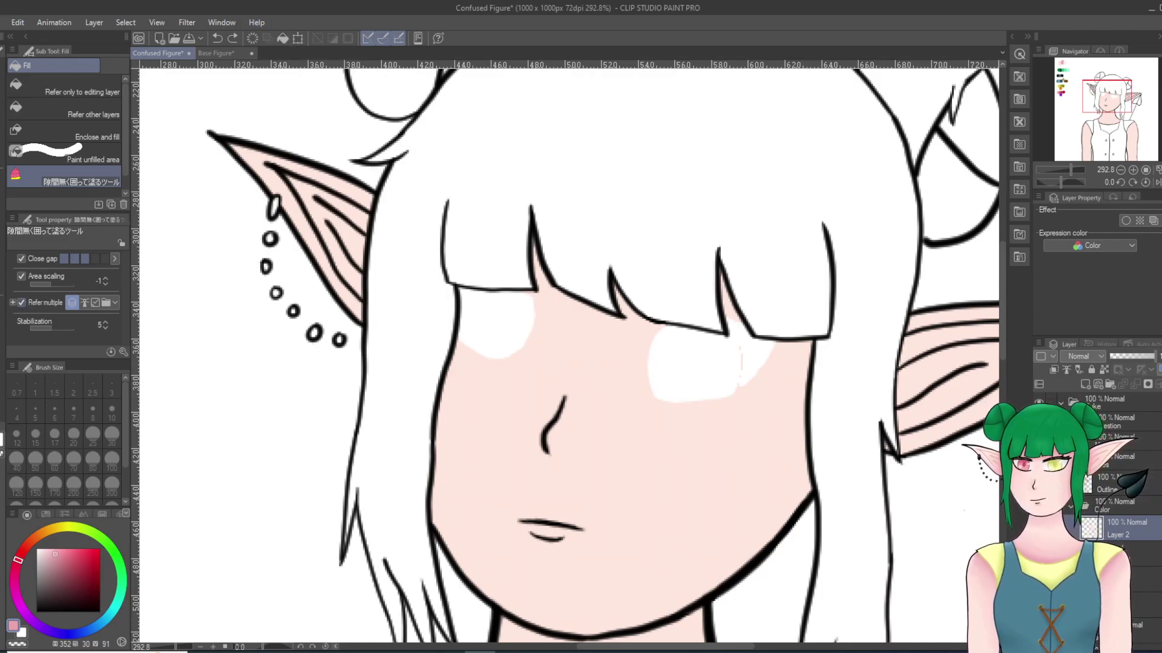
scroll(238, 281, "down", 20)
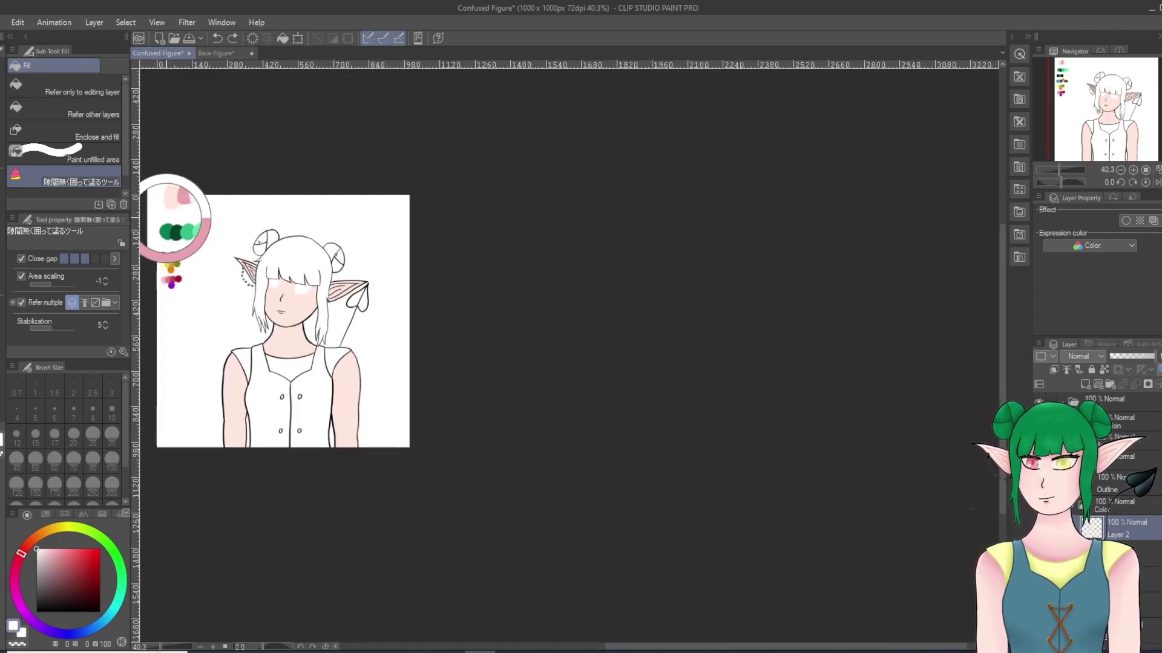
left_click(175, 207, "alt")
scroll(295, 299, "up", 5)
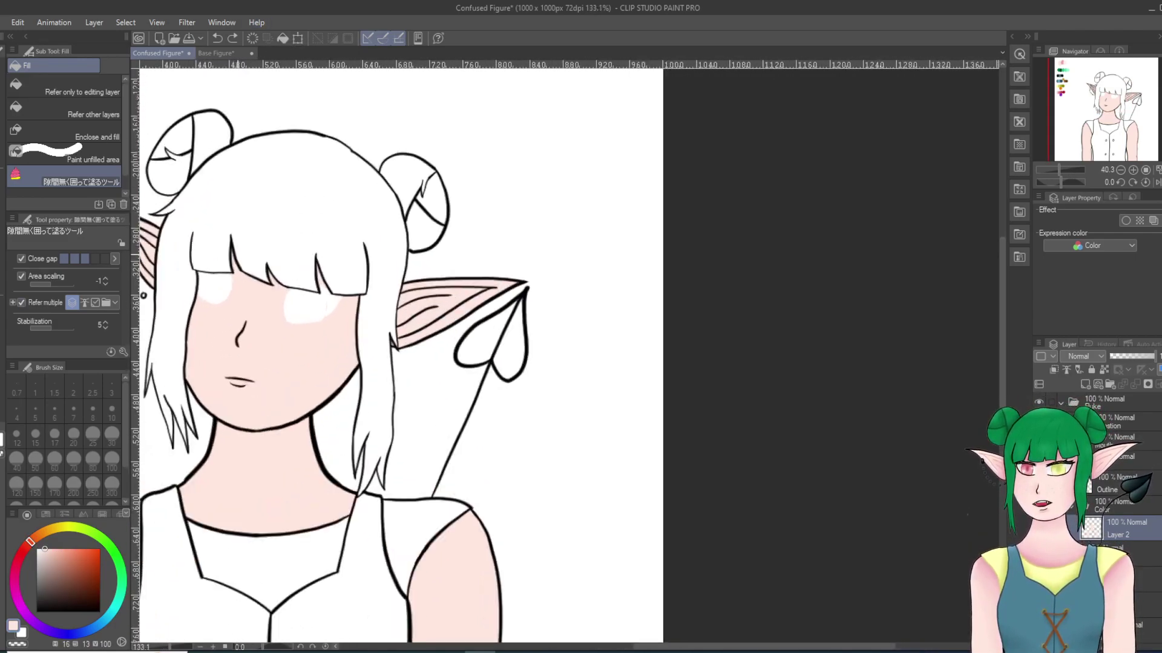
mouse_move(348, 263)
left_mouse_down()
mouse_move(298, 281)
mouse_move(299, 334)
mouse_move(346, 283)
mouse_move(303, 274)
mouse_move(282, 309)
mouse_move(293, 352)
mouse_move(358, 320)
mouse_move(347, 281)
left_mouse_up()
mouse_move(218, 256)
left_mouse_down()
mouse_move(185, 267)
mouse_move(212, 326)
mouse_move(242, 266)
mouse_move(218, 257)
left_mouse_up()
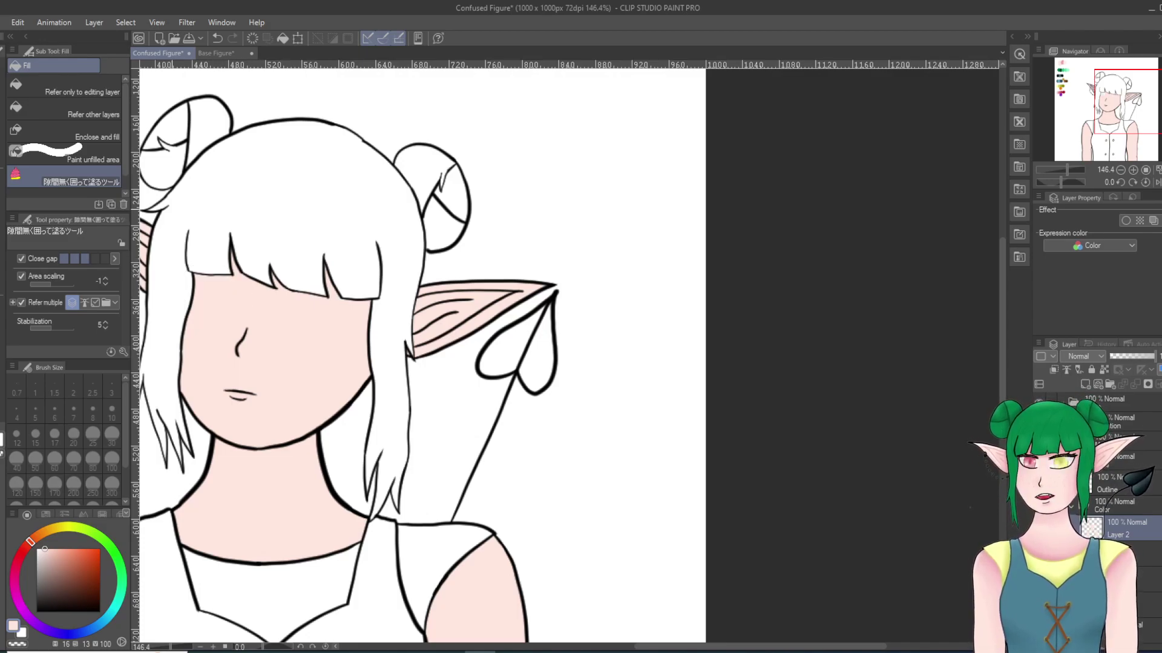
Step: Pick the darker pink skin shade from the palette and switch to the Milli pen marker at size 30
scroll(172, 210, "down", 5)
left_click_drag(1061, 72, 1061, 70)
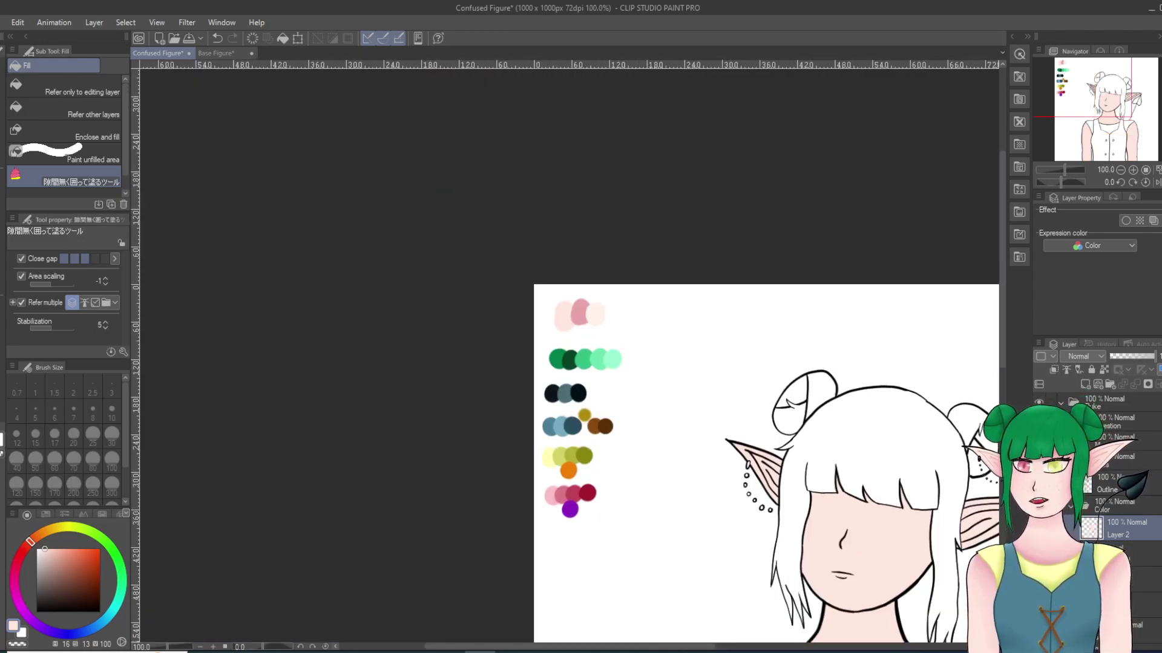
scroll(611, 308, "up", 4)
right_click(564, 330)
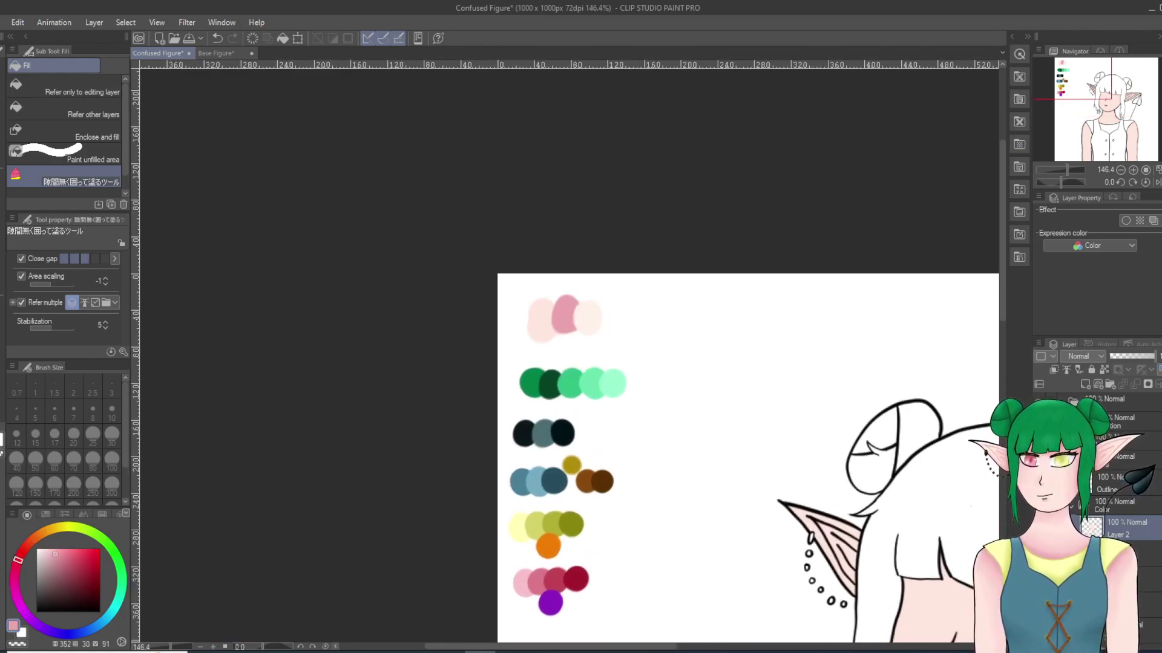
key("p")
scroll(976, 525, "up", 1)
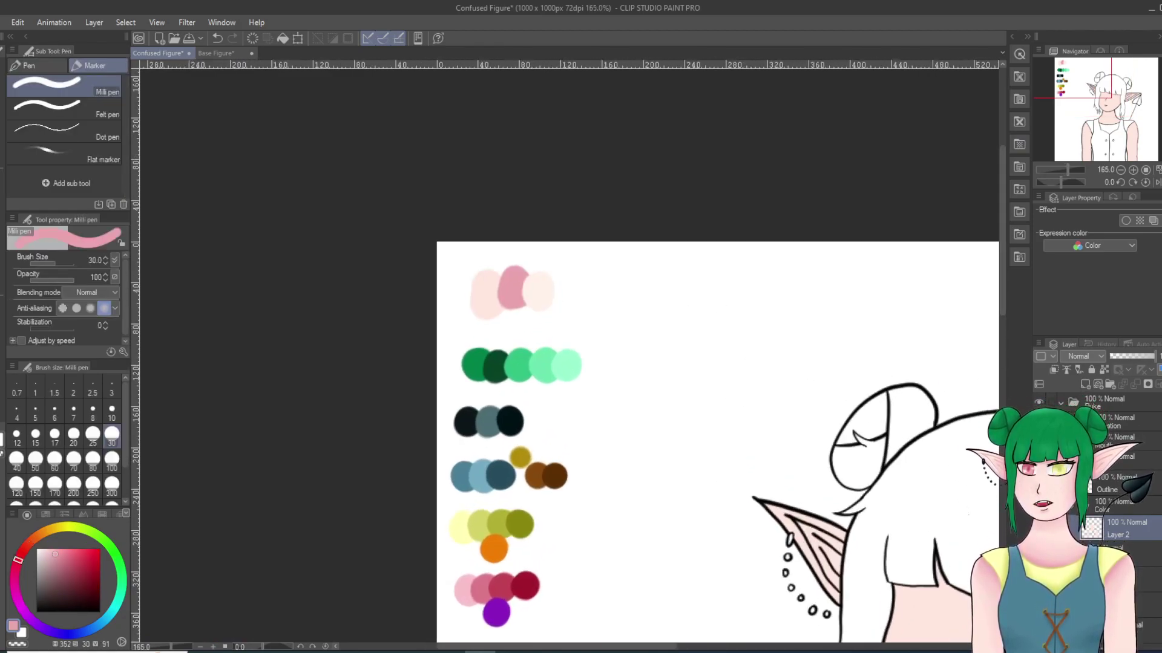
Step: Undo the trial pink stroke along the sleeve edge and lock the transparent pixels of the skin color layer
scroll(965, 426, "down", 10)
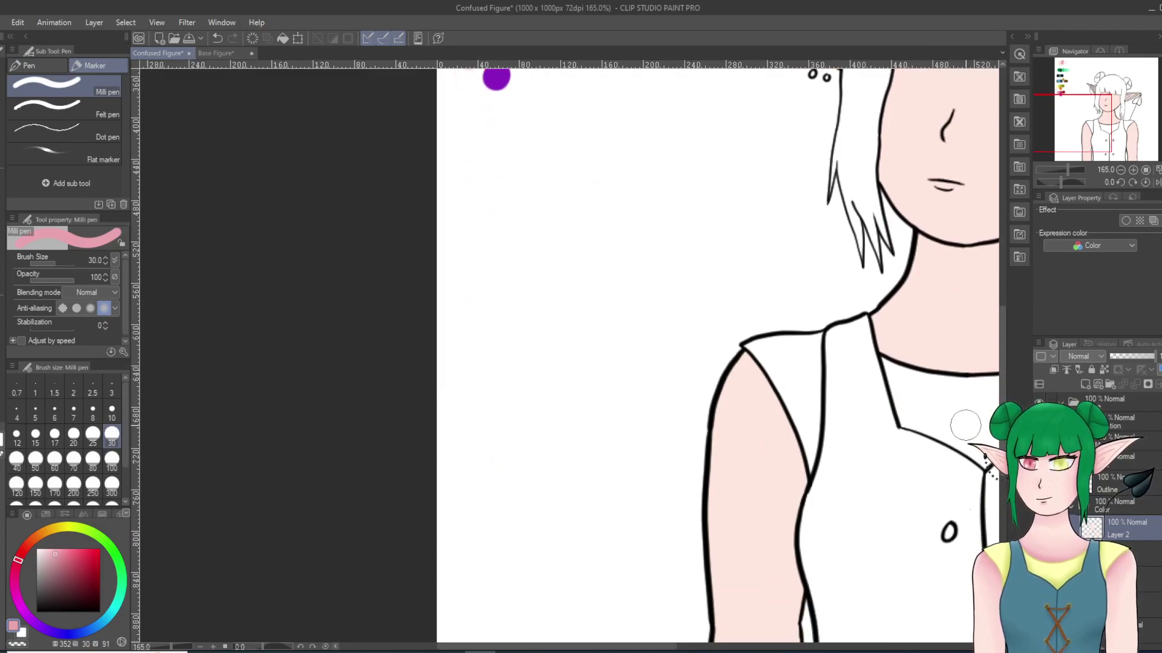
left_click_drag(735, 347, 822, 467)
key("ctrl+z")
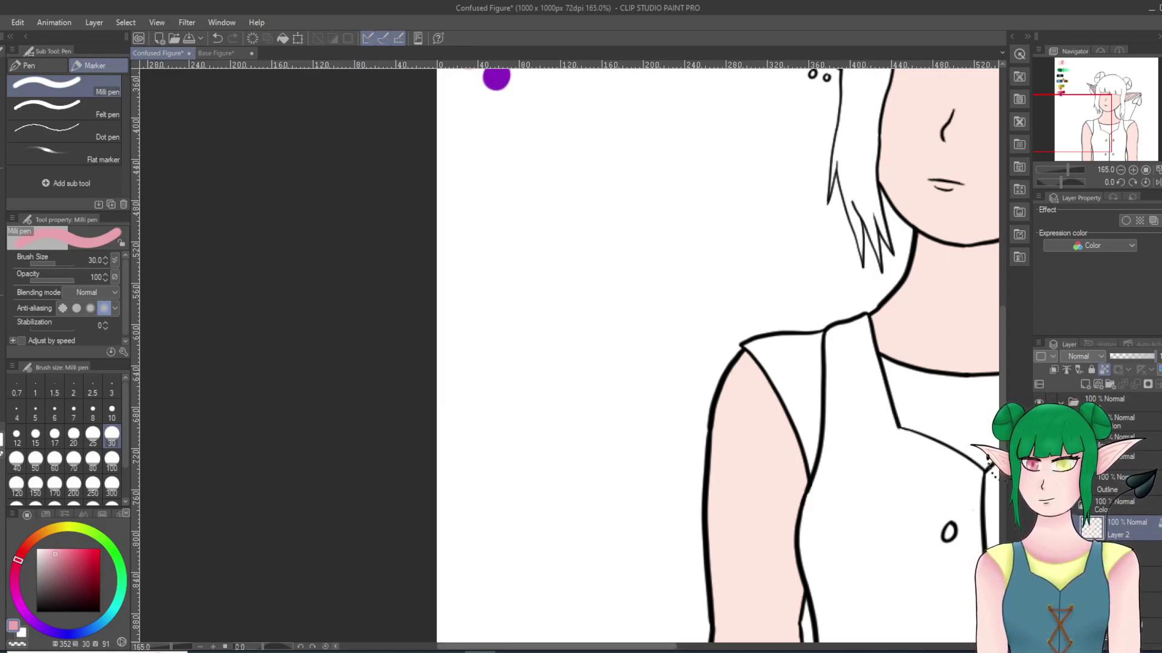
scroll(791, 492, "right", 8)
left_click_drag(810, 457, 886, 342)
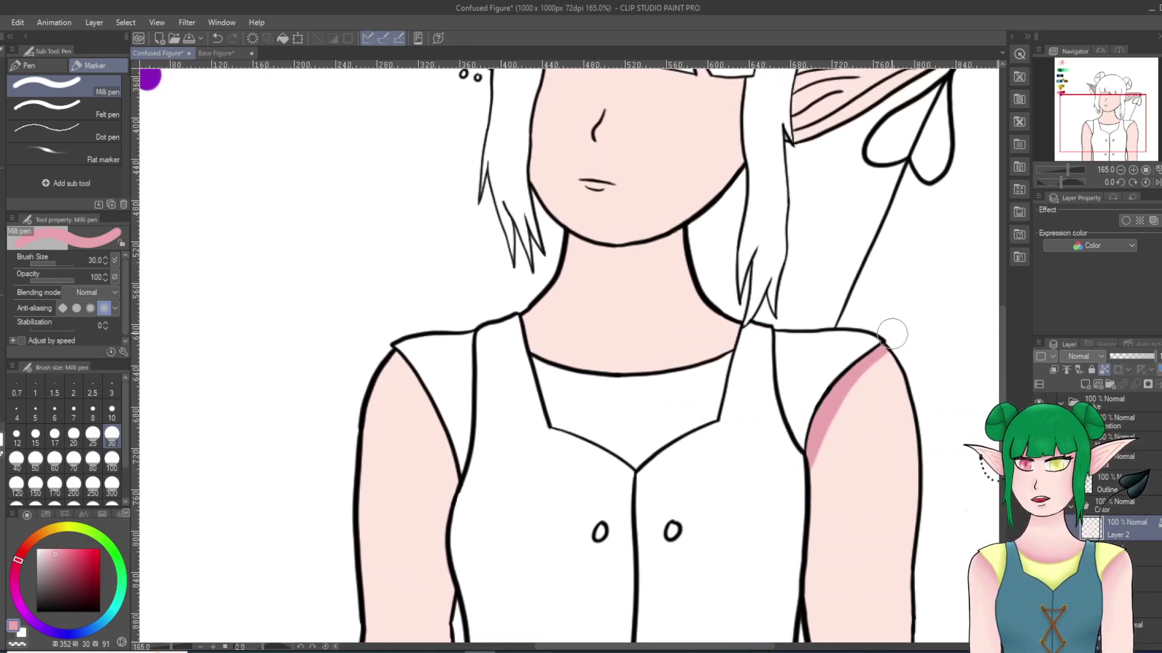
left_click_drag(801, 448, 806, 543)
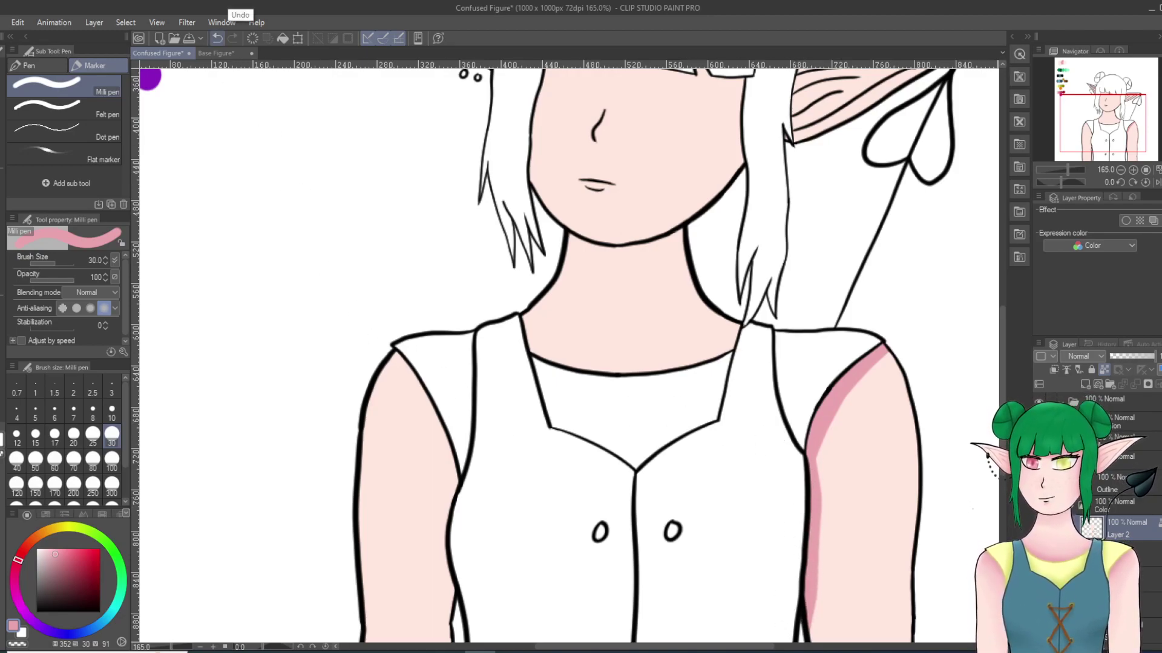
left_click(216, 38)
scroll(588, 382, "down", 5)
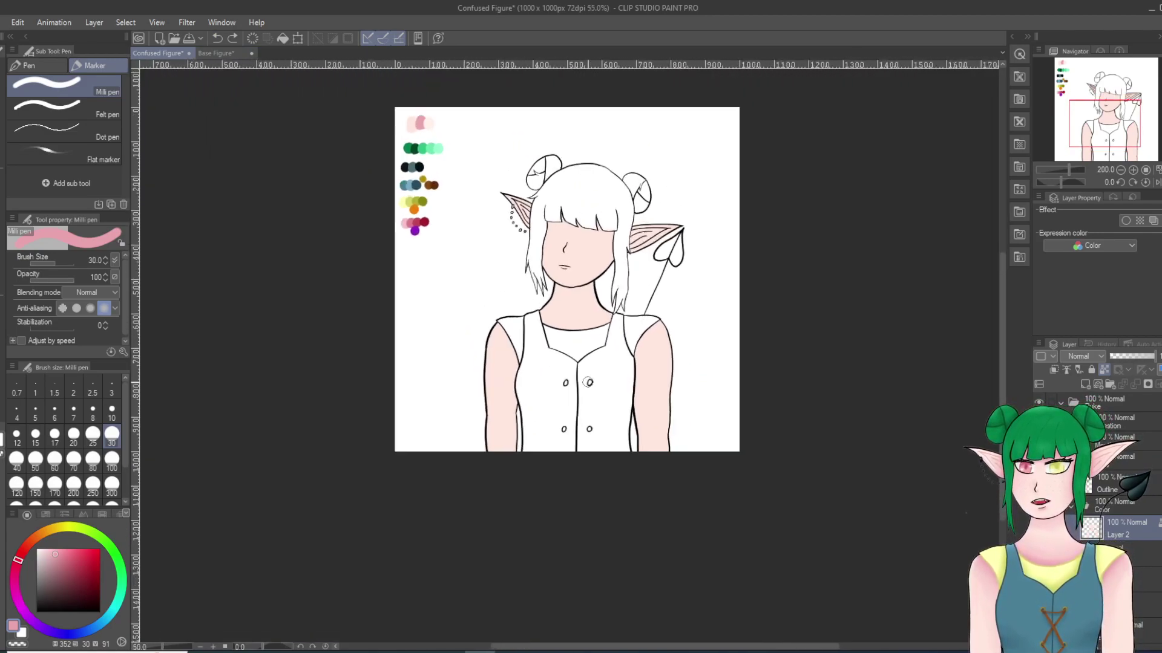
scroll(587, 382, "up", 4)
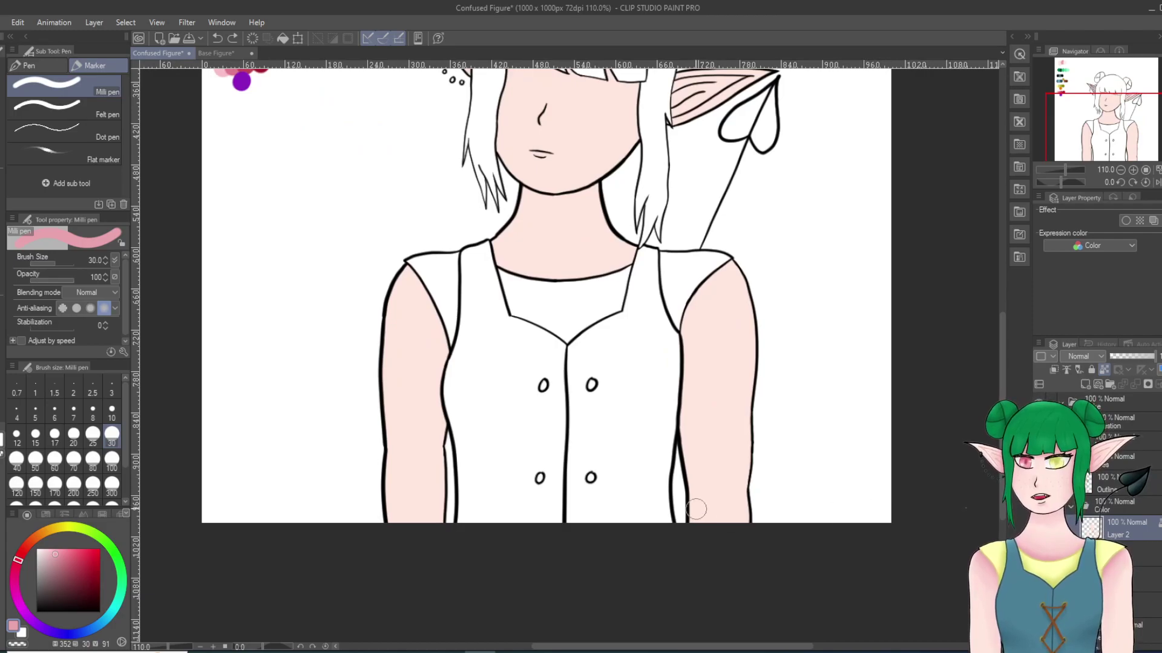
left_click_drag(693, 508, 747, 495)
left_click_drag(388, 431, 443, 442)
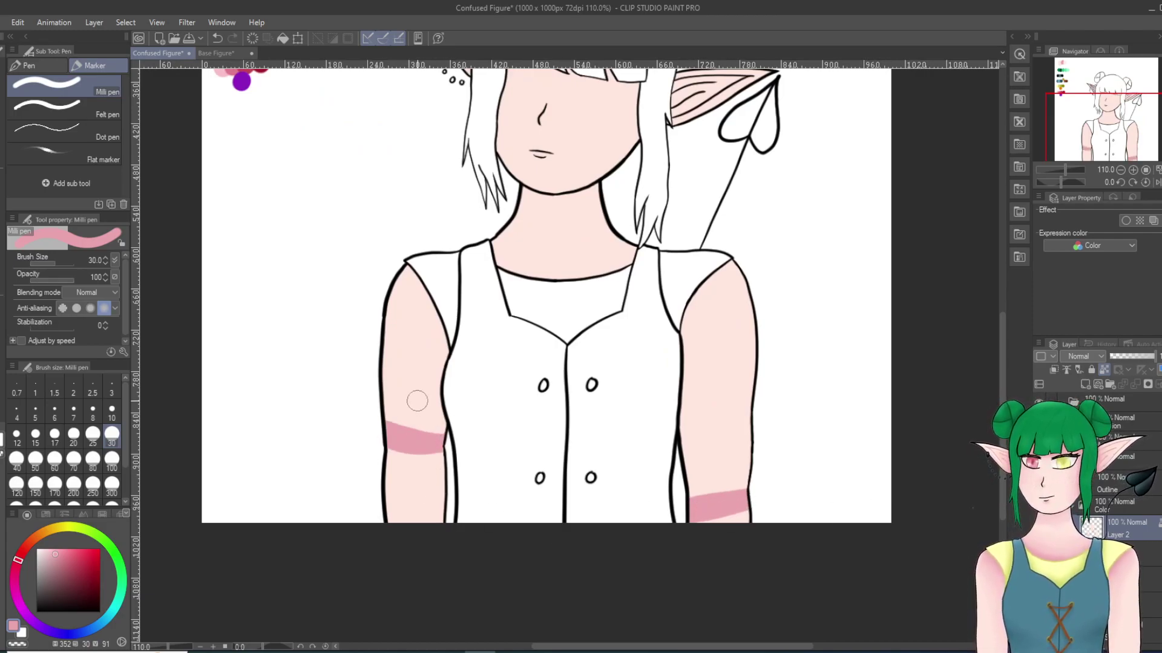
key("ctrl+z")
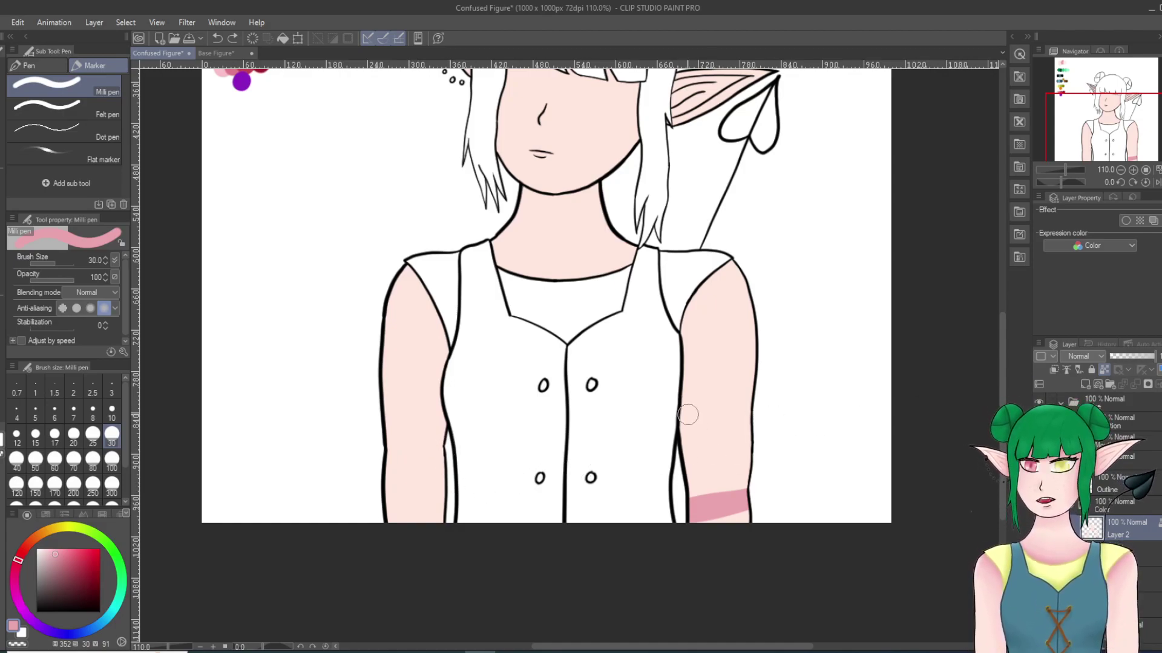
key("ctrl+z")
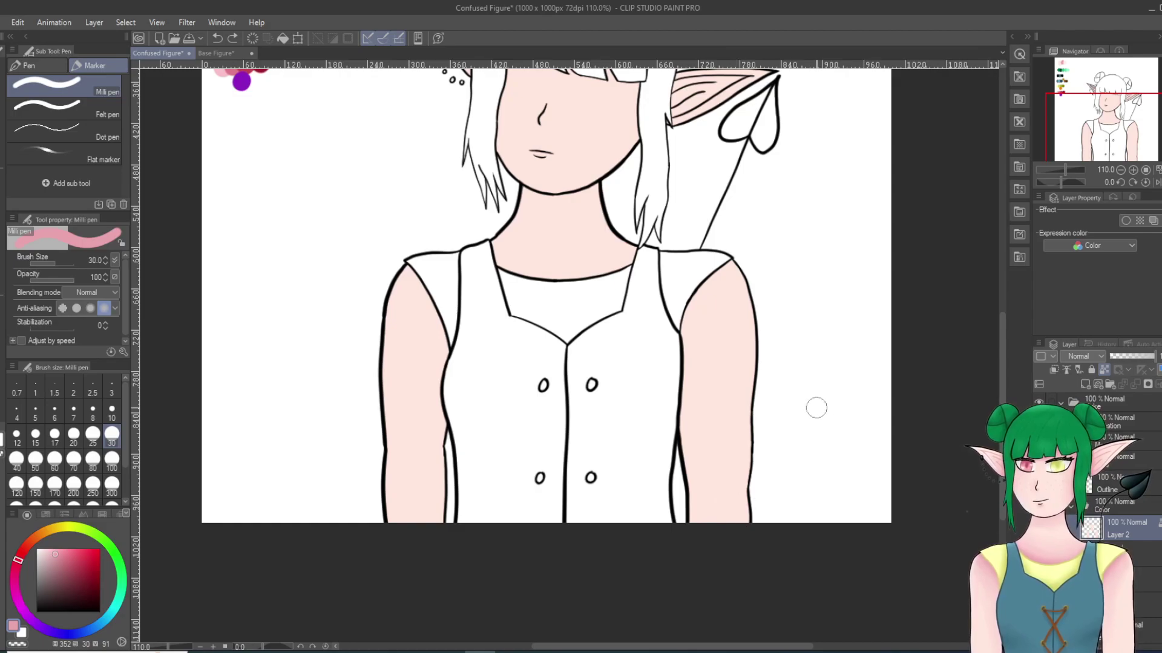
Step: Paint pink shadows on both arms along the sleeve edges and down the inner sides beside the vest
left_click_drag(733, 255, 679, 331)
mouse_move(734, 260)
left_mouse_down()
mouse_move(670, 322)
mouse_move(681, 306)
mouse_move(677, 336)
mouse_move(691, 300)
mouse_move(677, 345)
left_mouse_up()
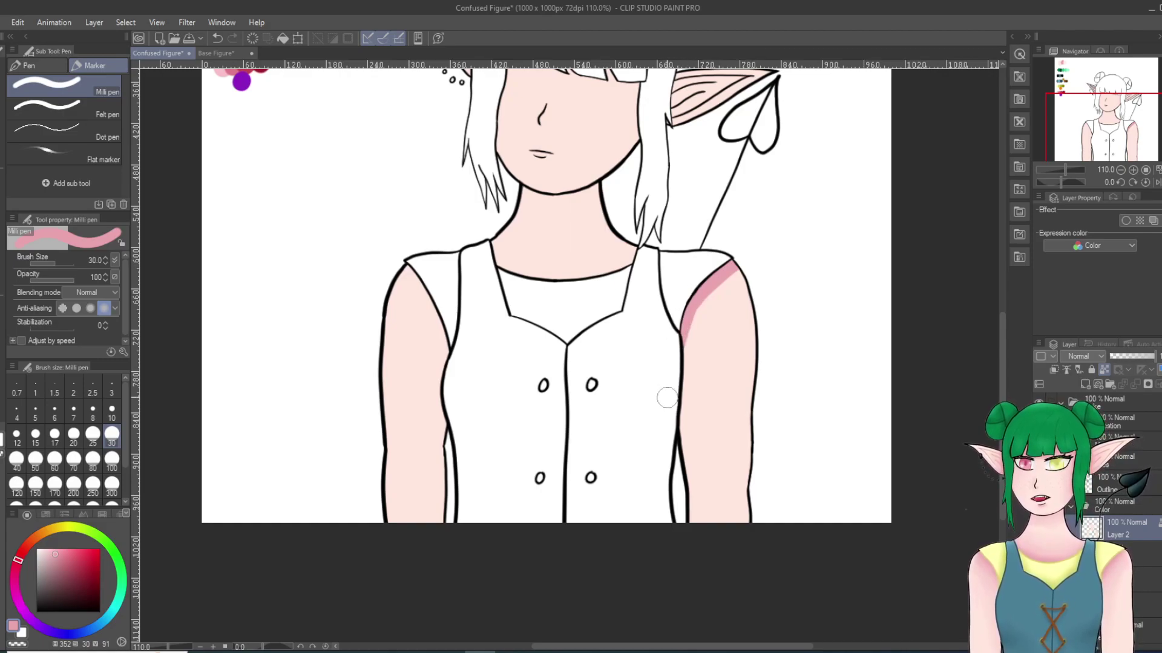
left_click_drag(670, 440, 681, 356)
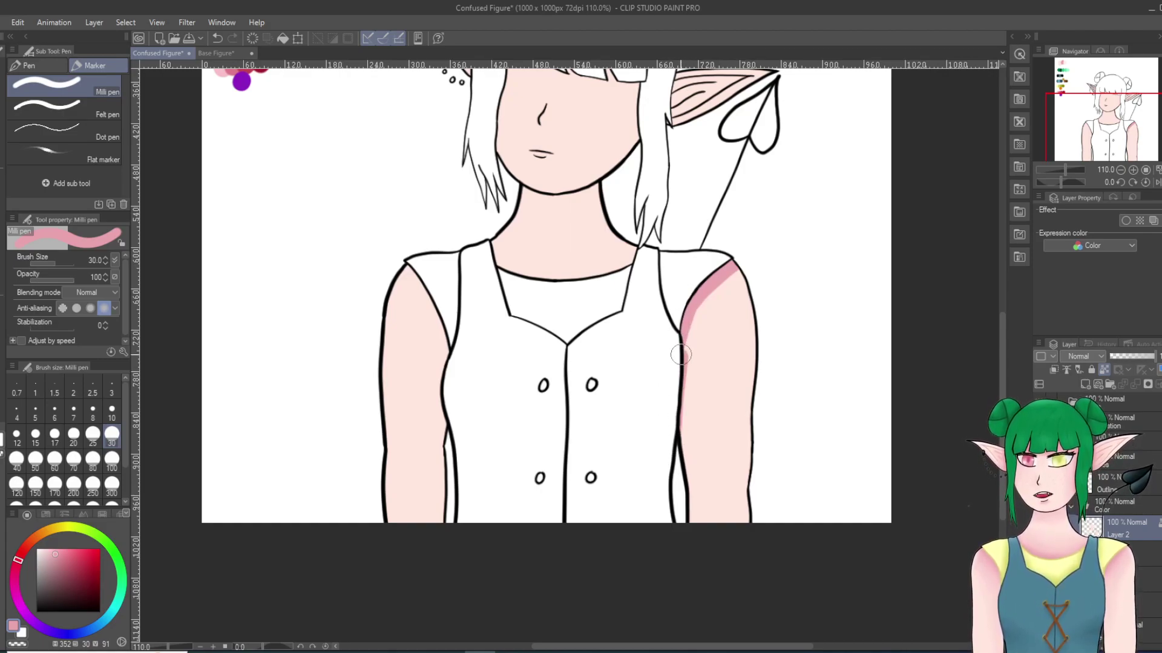
left_click_drag(672, 462, 684, 334)
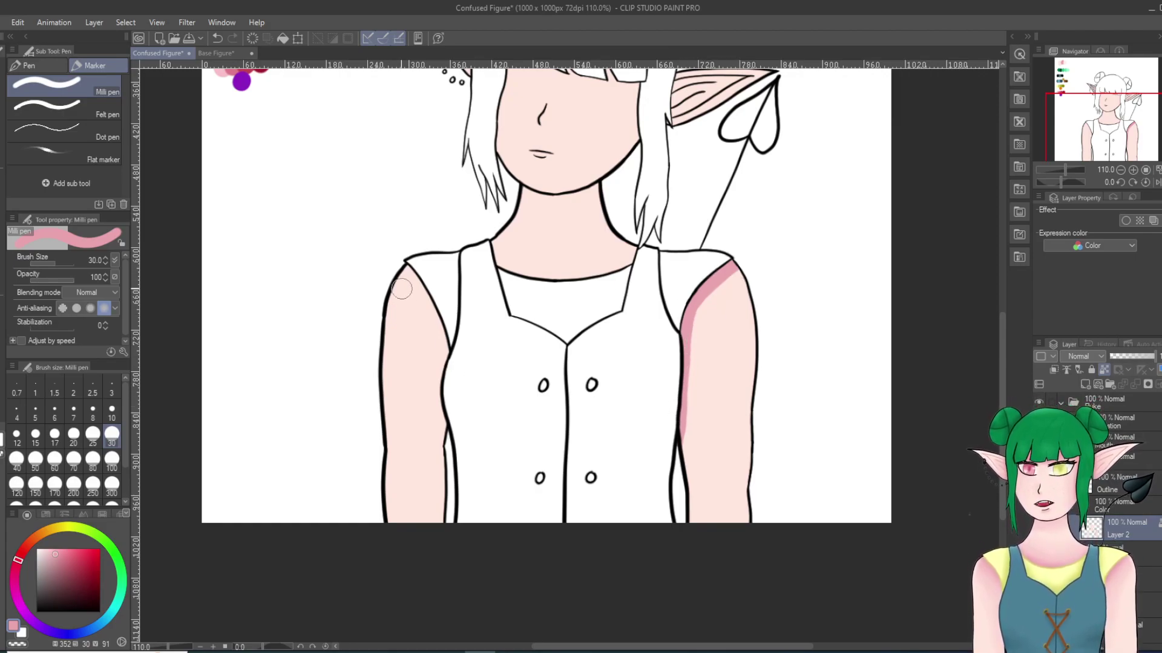
left_click_drag(416, 270, 449, 366)
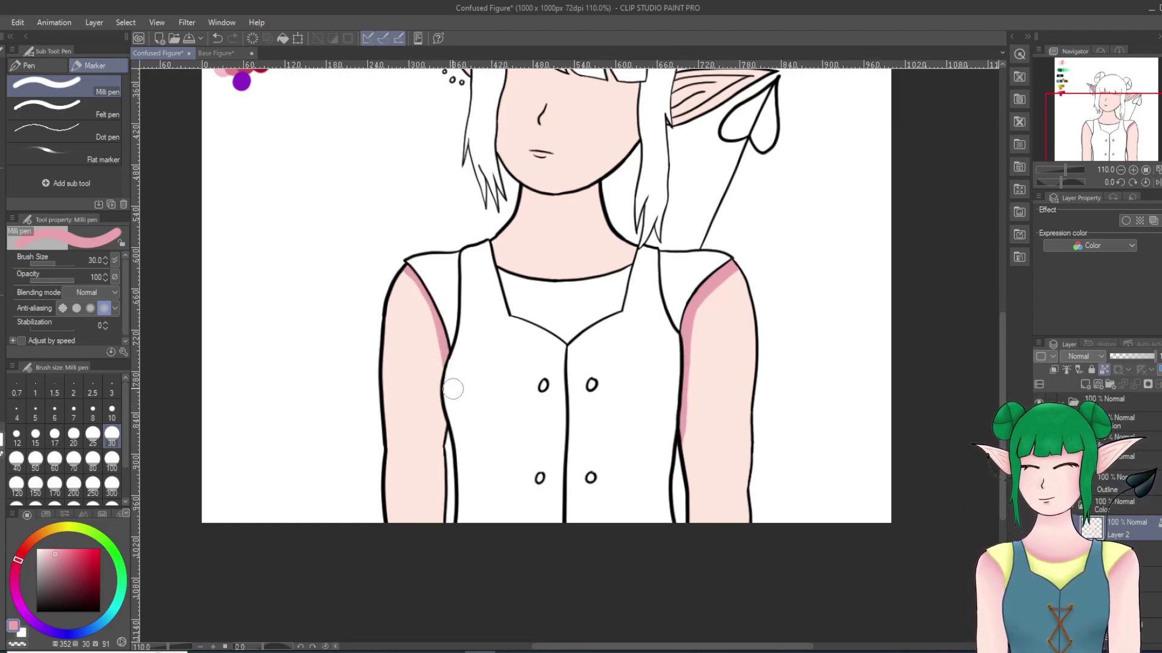
left_click_drag(450, 435, 445, 344)
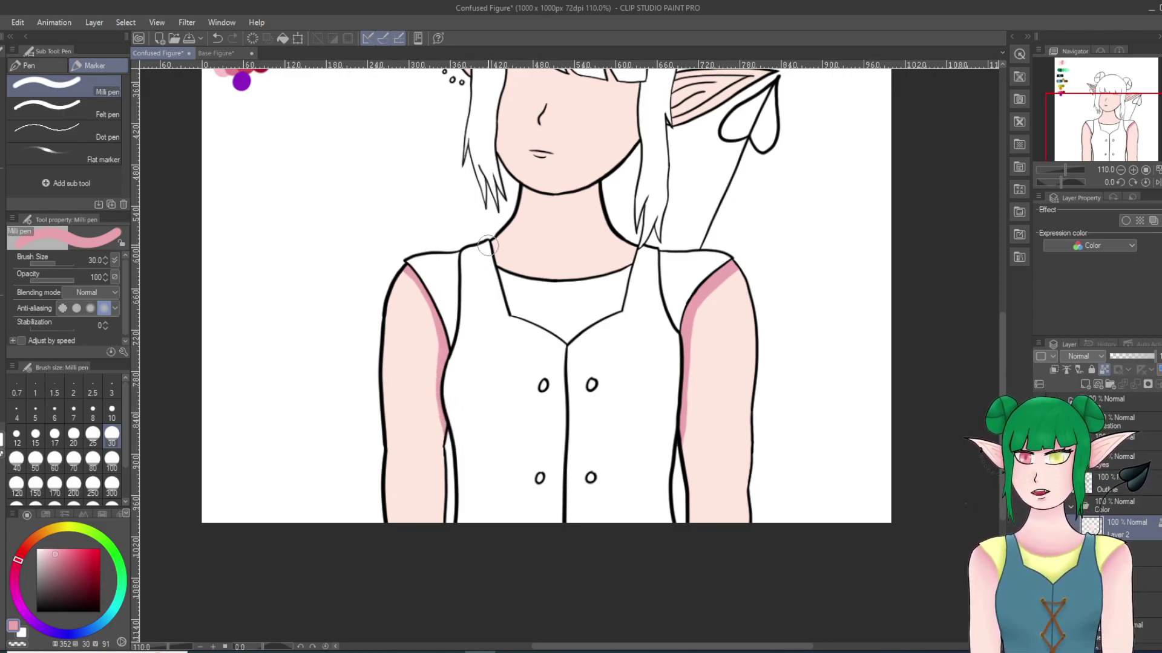
Step: Paint a pink shadow along the neckline at size 30 and another on the neck below the chin at size 10
mouse_move(485, 240)
left_mouse_down()
mouse_move(501, 281)
mouse_move(495, 263)
mouse_move(557, 285)
mouse_move(617, 275)
left_mouse_up()
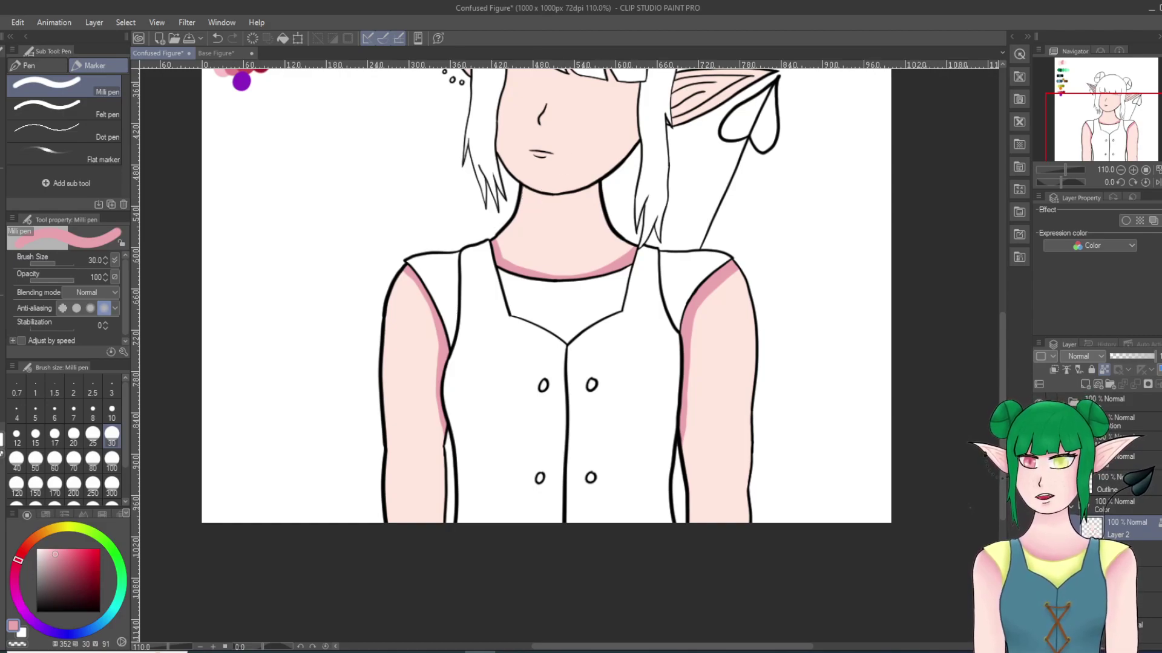
scroll(589, 108, "up", 6)
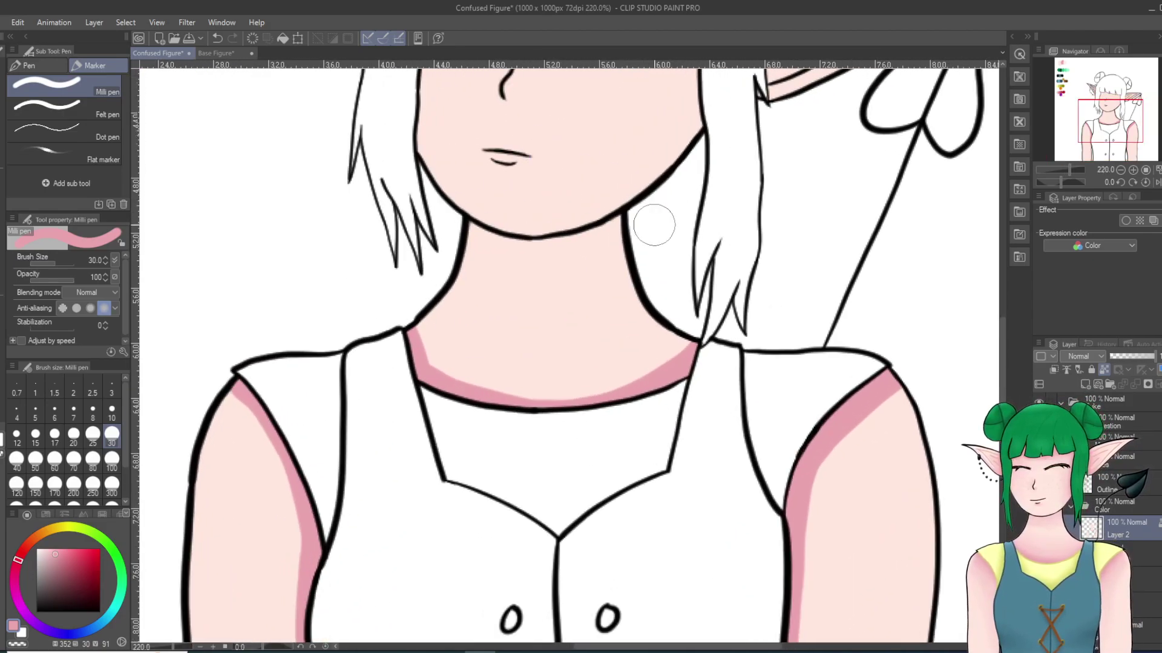
scroll(373, 85, "up", 3)
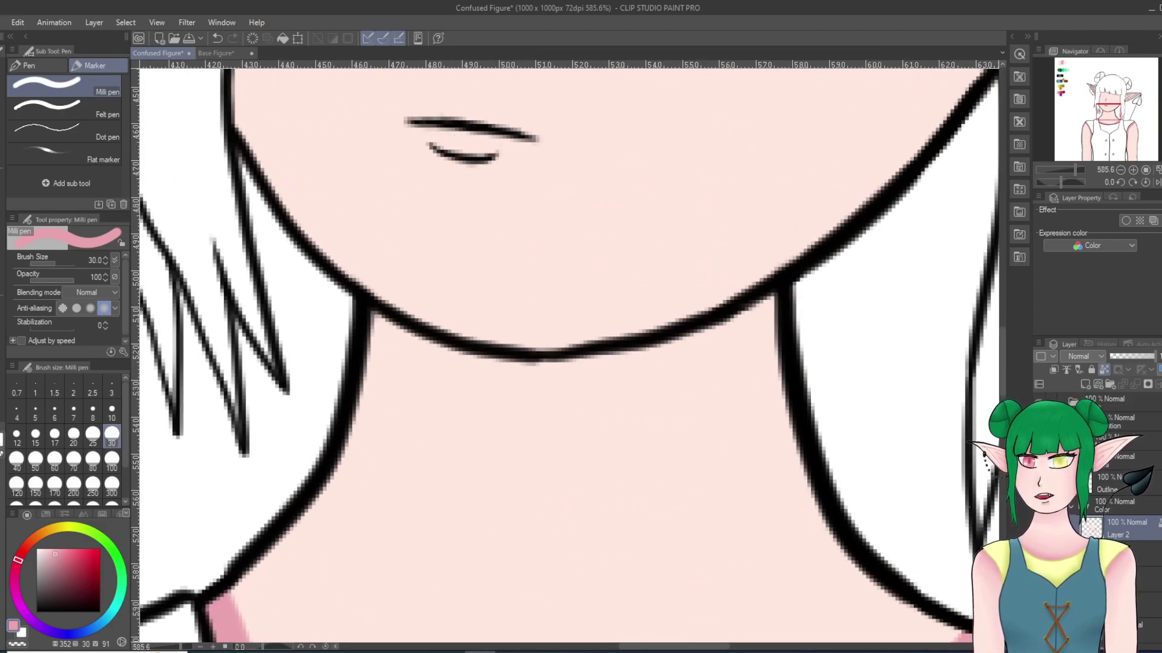
left_click(112, 413)
mouse_move(372, 321)
left_mouse_down()
mouse_move(423, 354)
mouse_move(362, 337)
mouse_move(402, 371)
mouse_move(595, 386)
mouse_move(742, 356)
mouse_move(785, 331)
mouse_move(711, 353)
mouse_move(764, 311)
mouse_move(693, 353)
mouse_move(627, 372)
mouse_move(702, 341)
mouse_move(509, 372)
mouse_move(449, 360)
mouse_move(586, 376)
left_mouse_up()
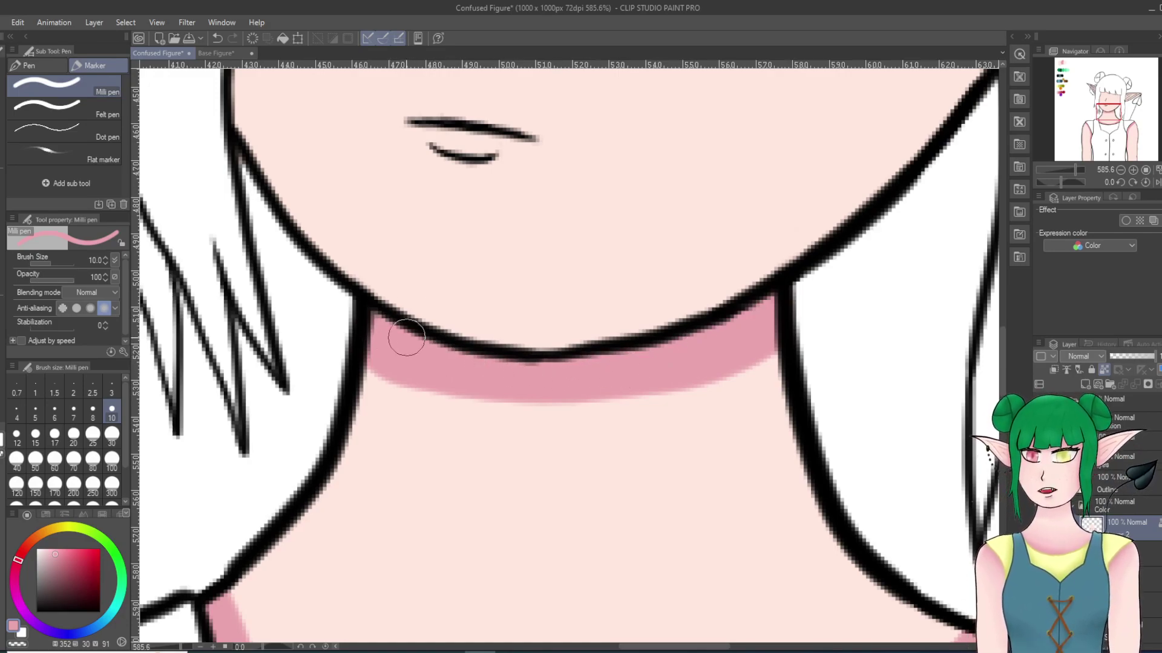
Step: Paint a small pink shadow spot beside the tip of the nose with the Milli pen at size 7
scroll(435, 328, "down", 5)
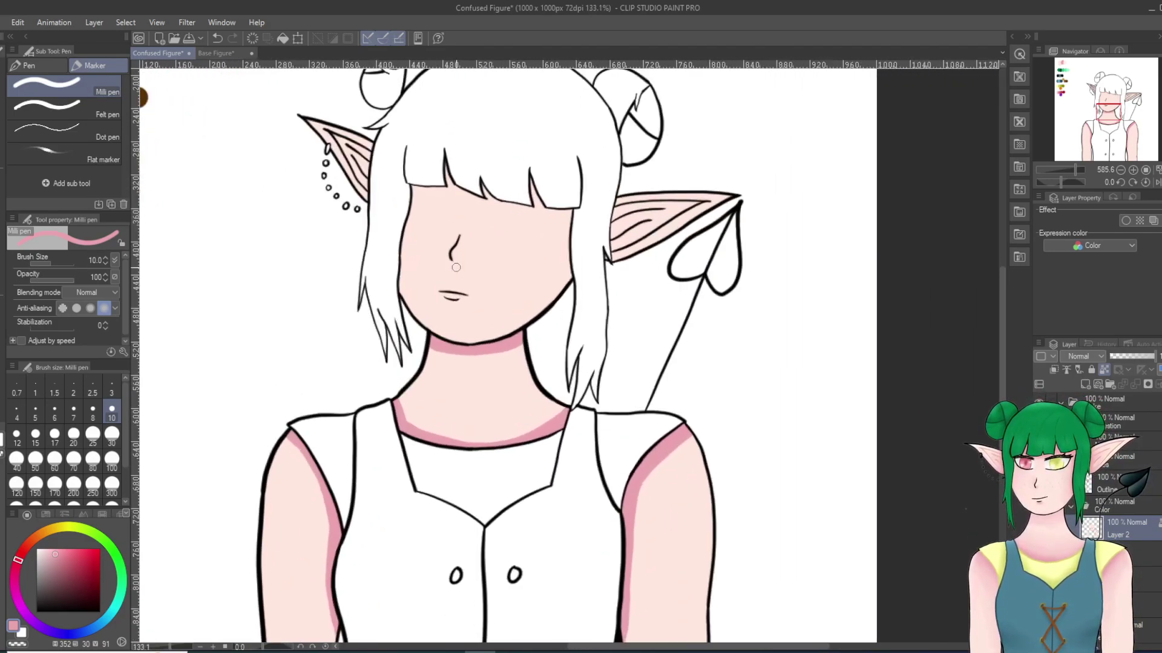
scroll(765, 350, "up", 6)
scroll(765, 350, "down", 3)
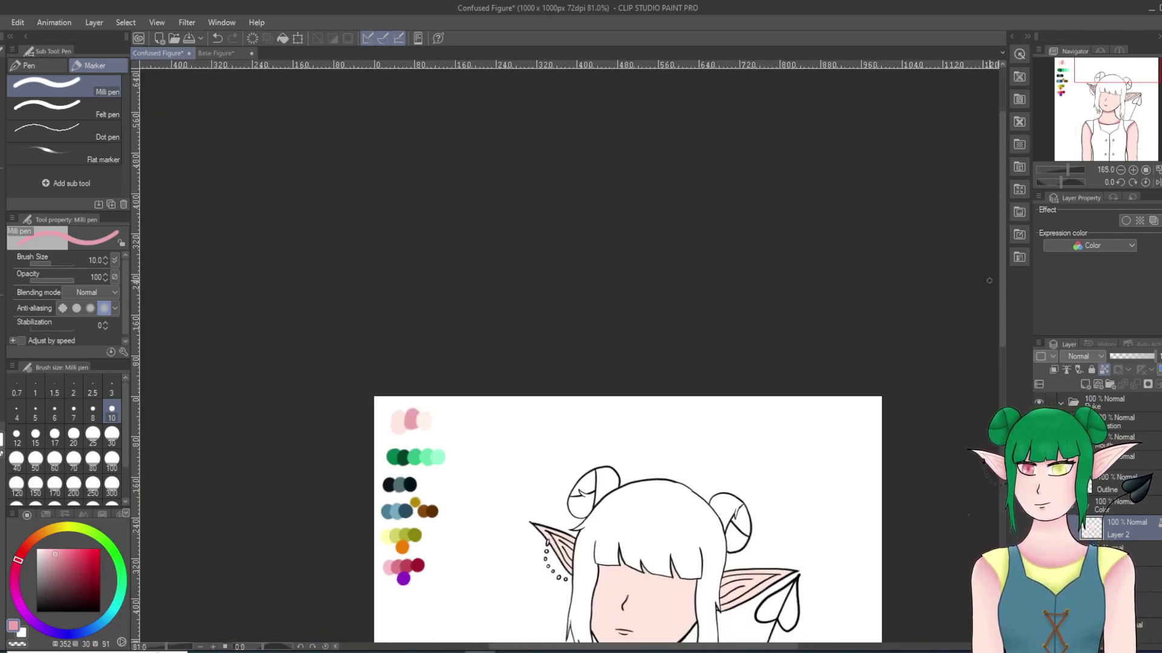
scroll(968, 505, "down", 2)
scroll(629, 423, "down", 2)
scroll(699, 308, "up", 3)
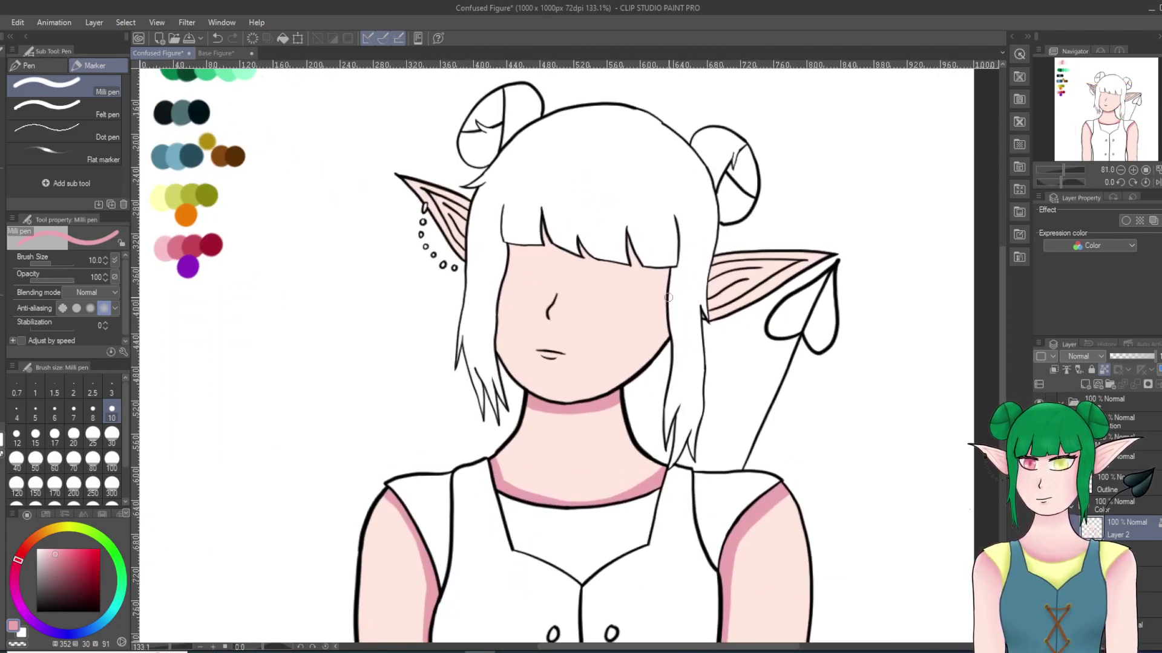
scroll(565, 315, "up", 5)
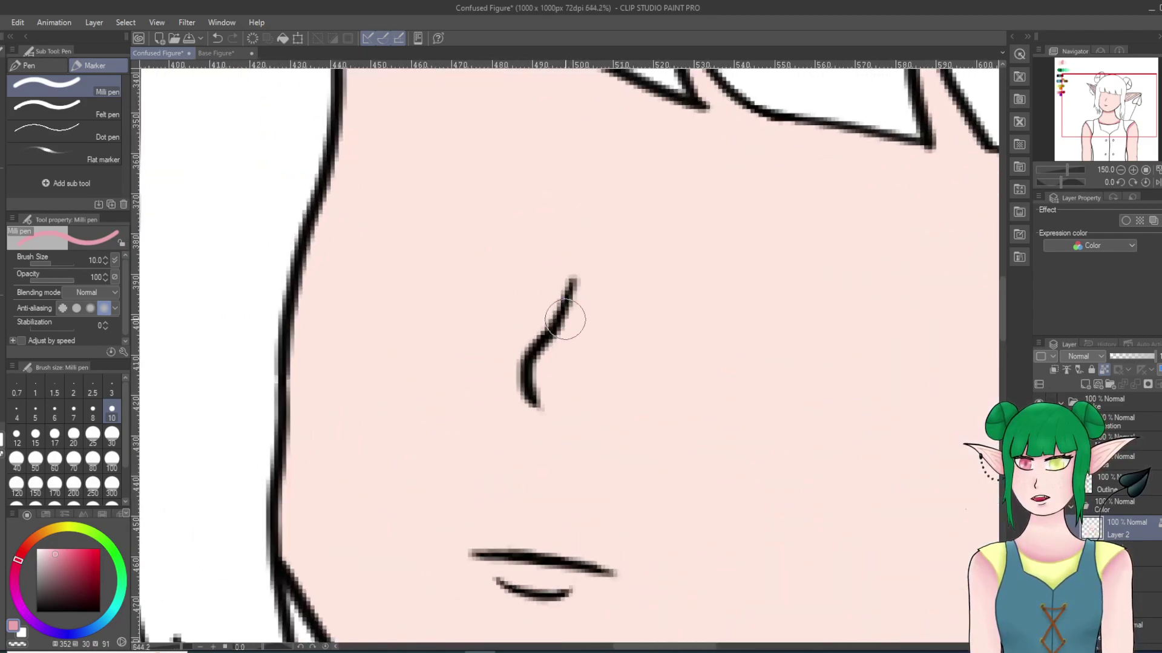
left_click_drag(550, 383, 556, 387)
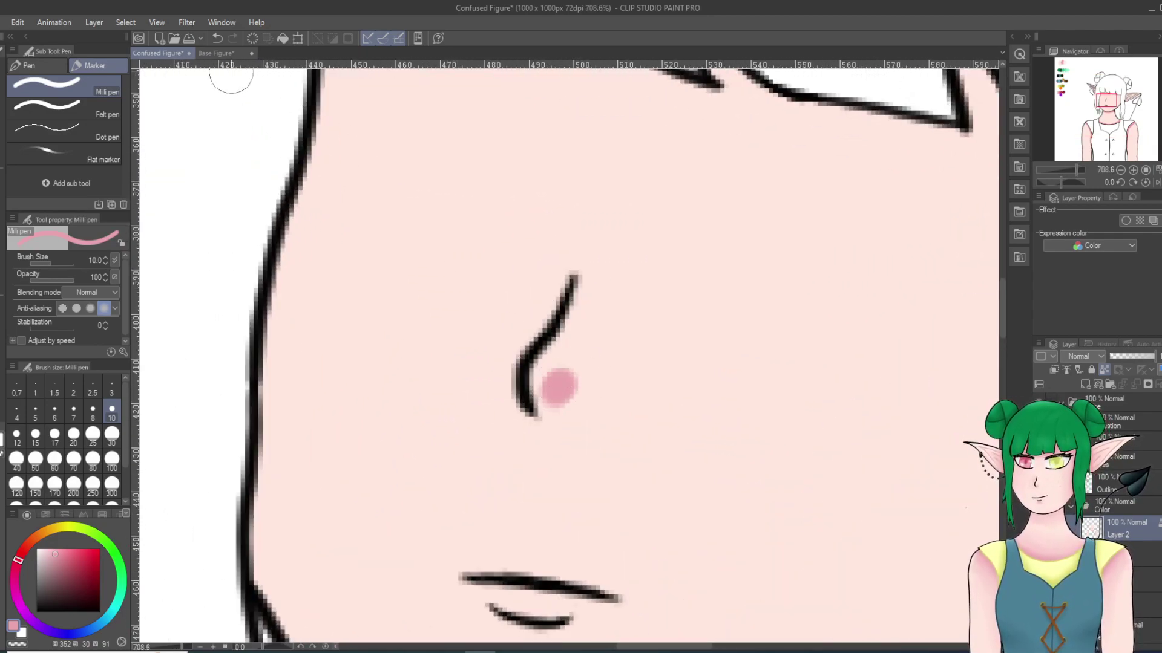
left_click(217, 38)
left_click(73, 414)
mouse_move(567, 390)
left_mouse_down()
mouse_move(553, 399)
mouse_move(589, 364)
left_mouse_up()
key("ctrl+z")
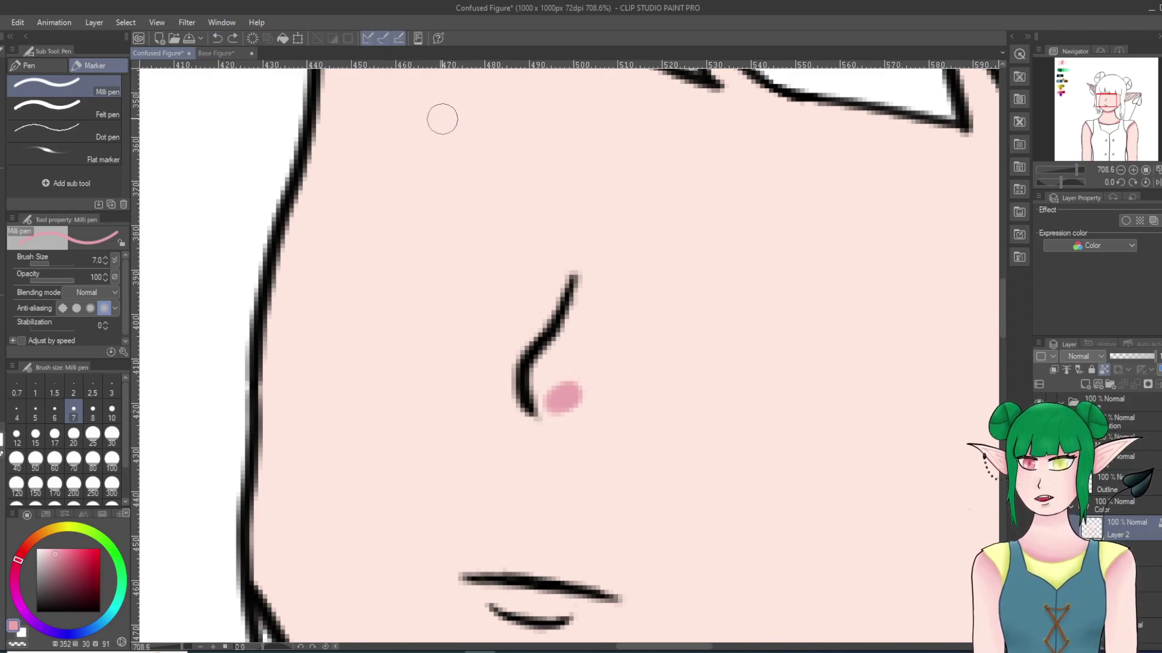
Step: Shade the ear without earrings in pink along its lower edge and beside the hair, using the Milli pen at size 10
scroll(765, 332, "down", 10)
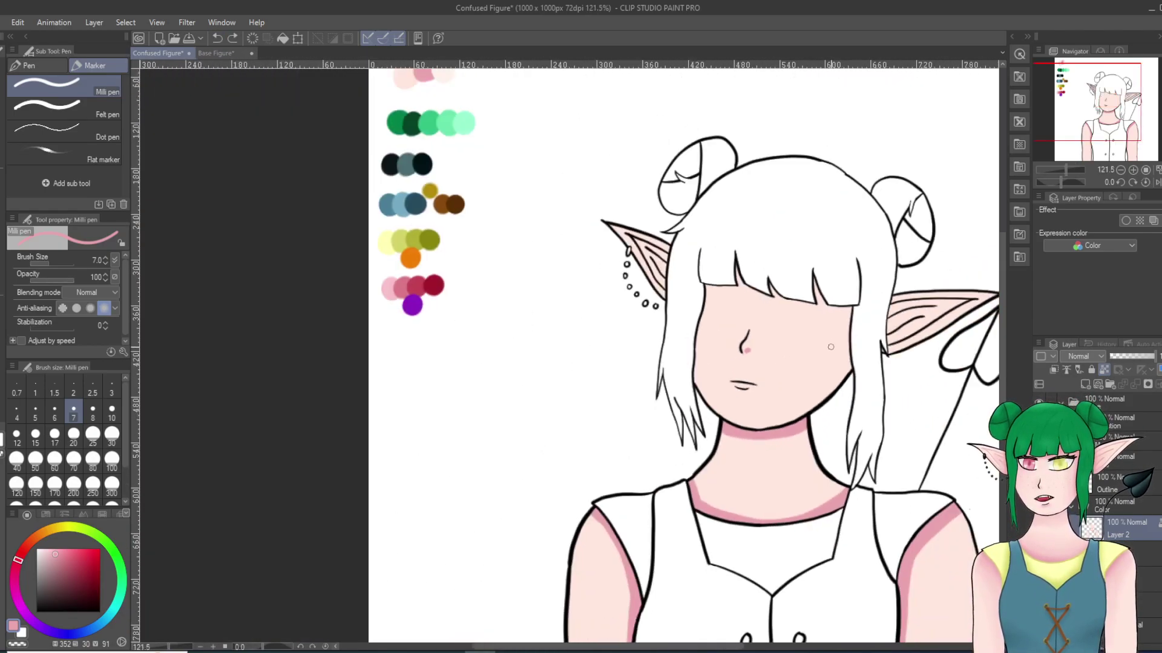
scroll(949, 346, "up", 6)
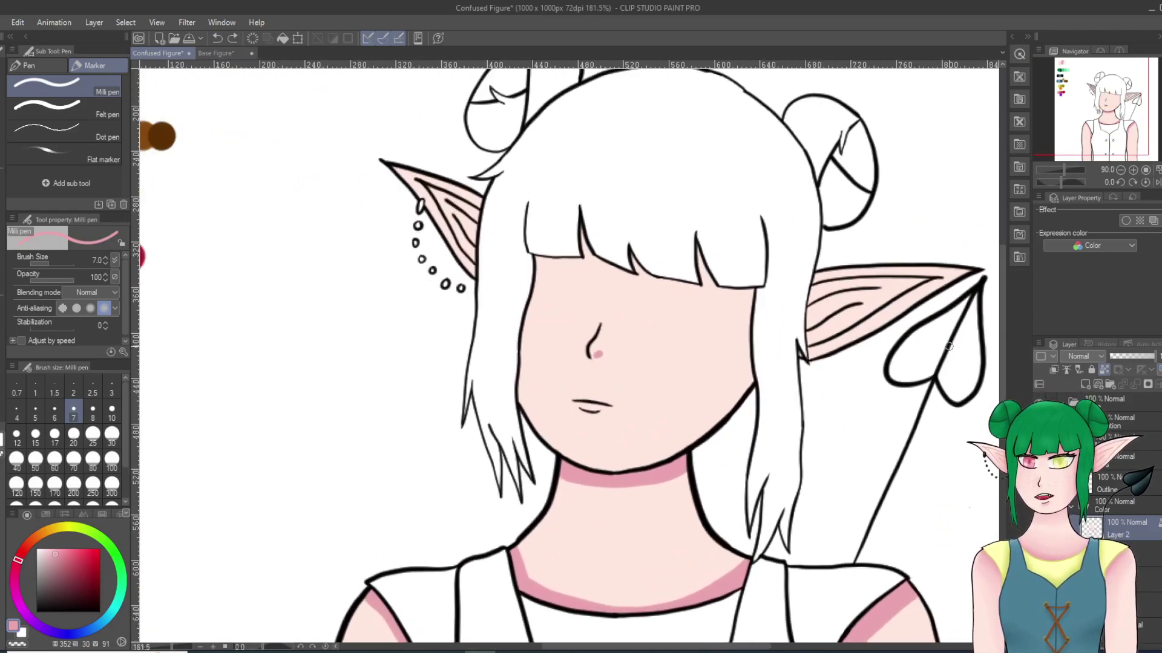
scroll(949, 346, "up", 2)
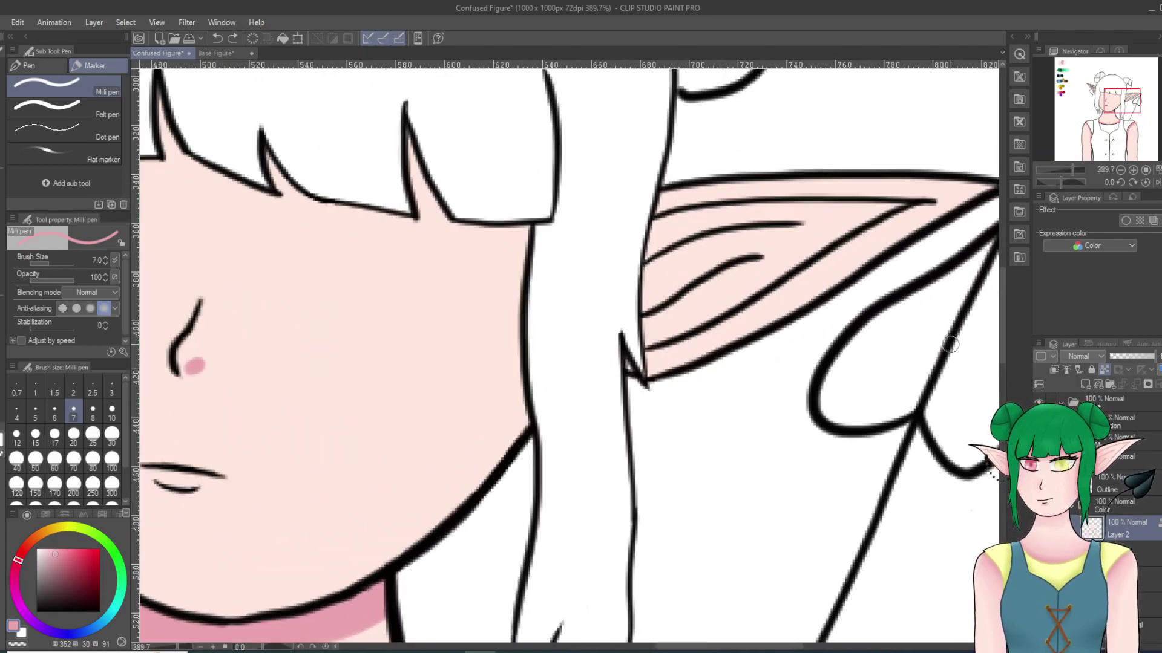
left_click(112, 411)
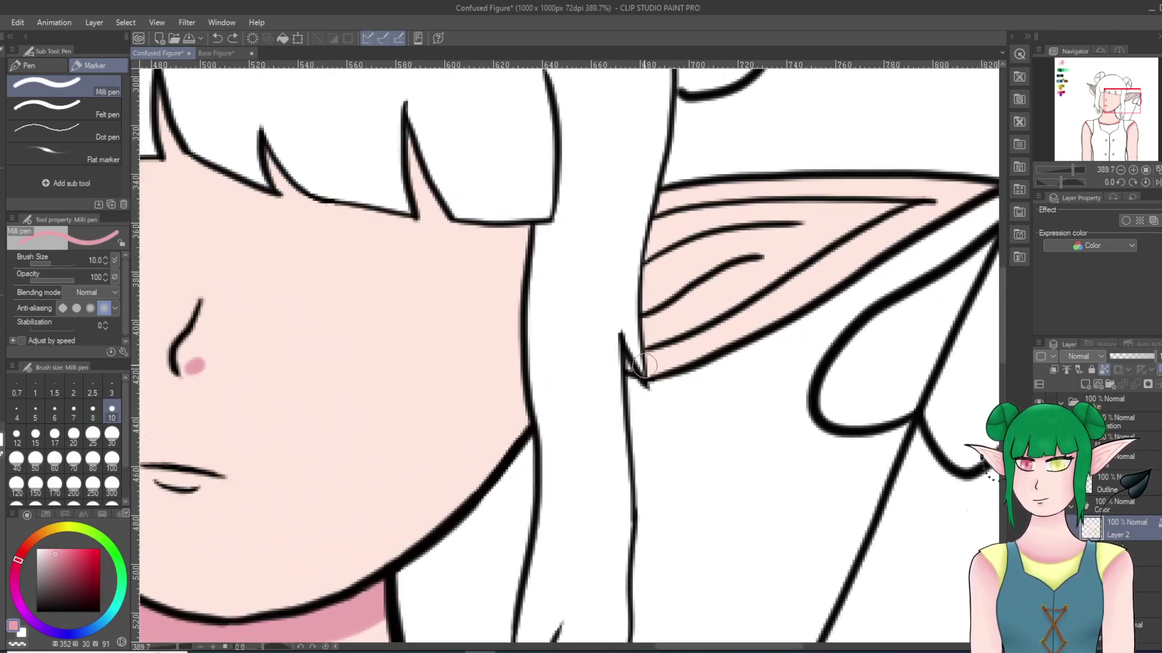
mouse_move(623, 366)
left_mouse_down()
mouse_move(685, 364)
mouse_move(755, 331)
mouse_move(974, 200)
mouse_move(638, 374)
left_mouse_up()
mouse_move(634, 306)
left_mouse_down()
mouse_move(645, 340)
mouse_move(662, 218)
mouse_move(662, 368)
mouse_move(648, 293)
left_mouse_up()
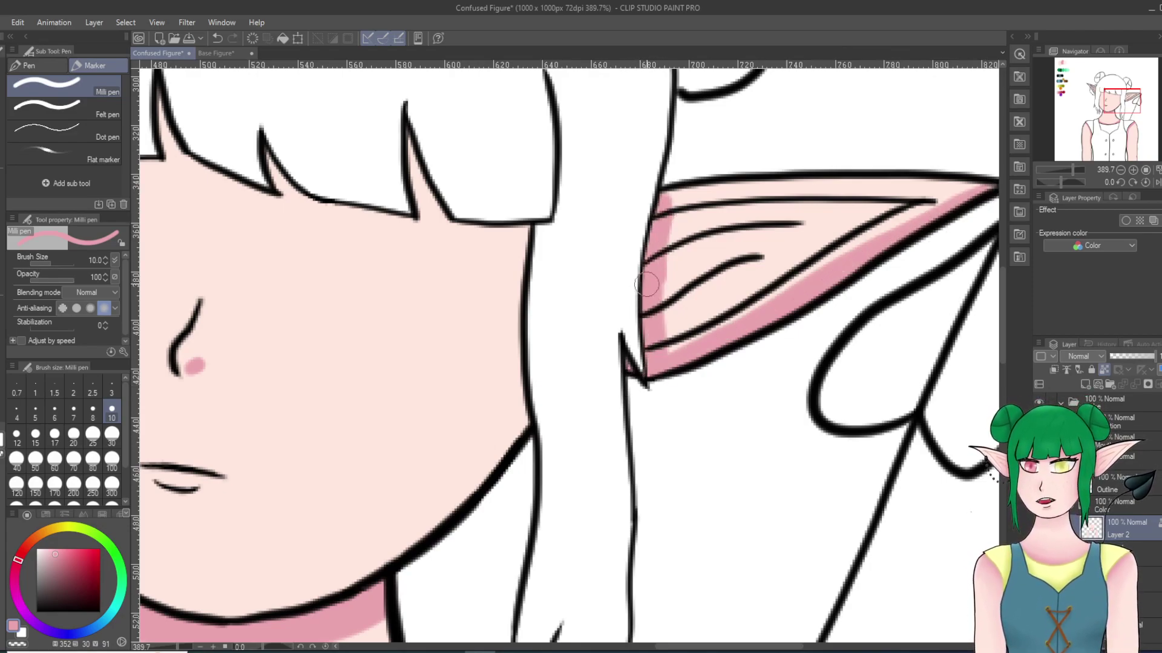
left_click(218, 38)
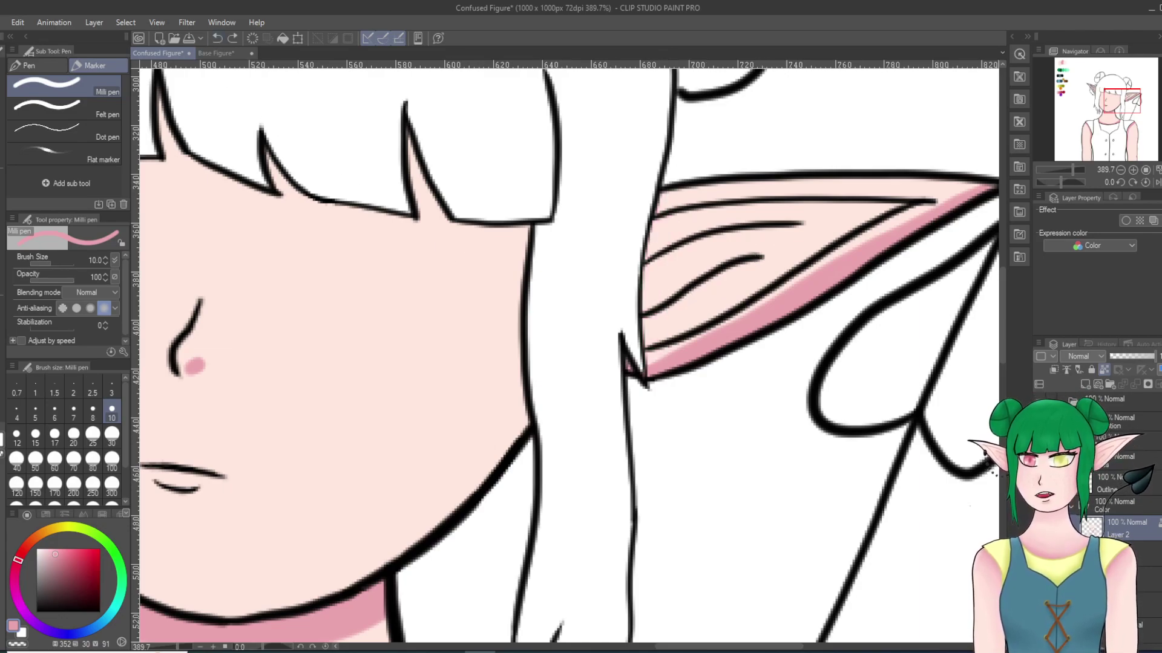
mouse_move(645, 378)
left_mouse_down()
mouse_move(655, 198)
mouse_move(644, 306)
left_mouse_up()
Step: Shade the ear with the earrings in pink beside the hair and along its lower edge up to the tip
left_click(1092, 86)
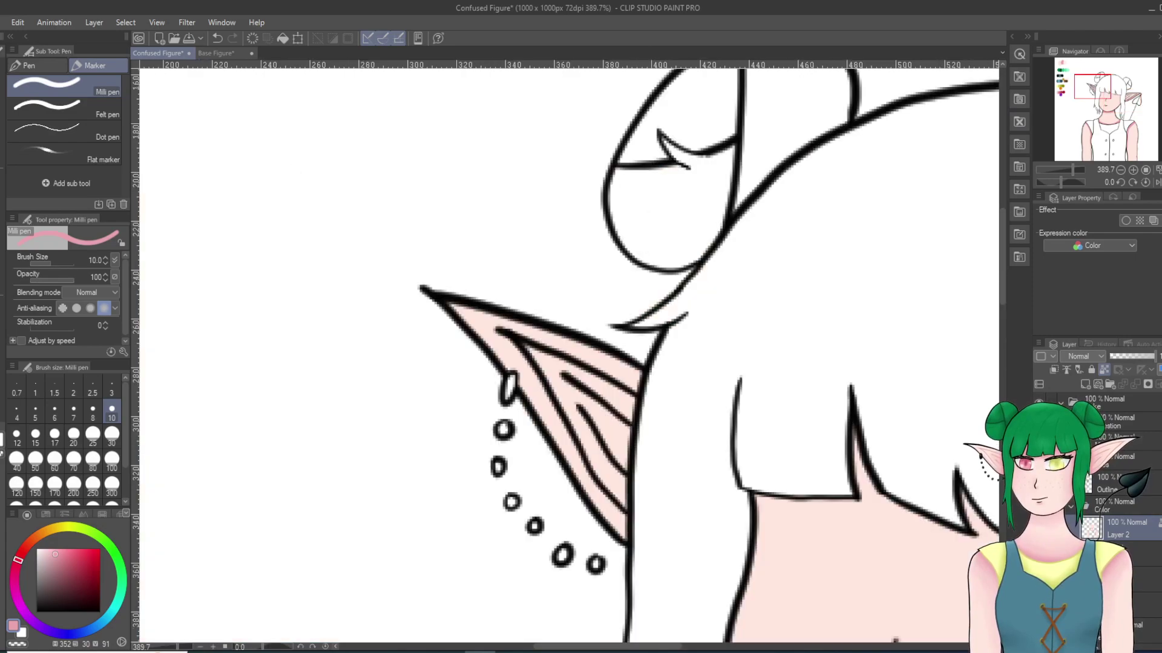
left_click_drag(622, 548, 636, 399)
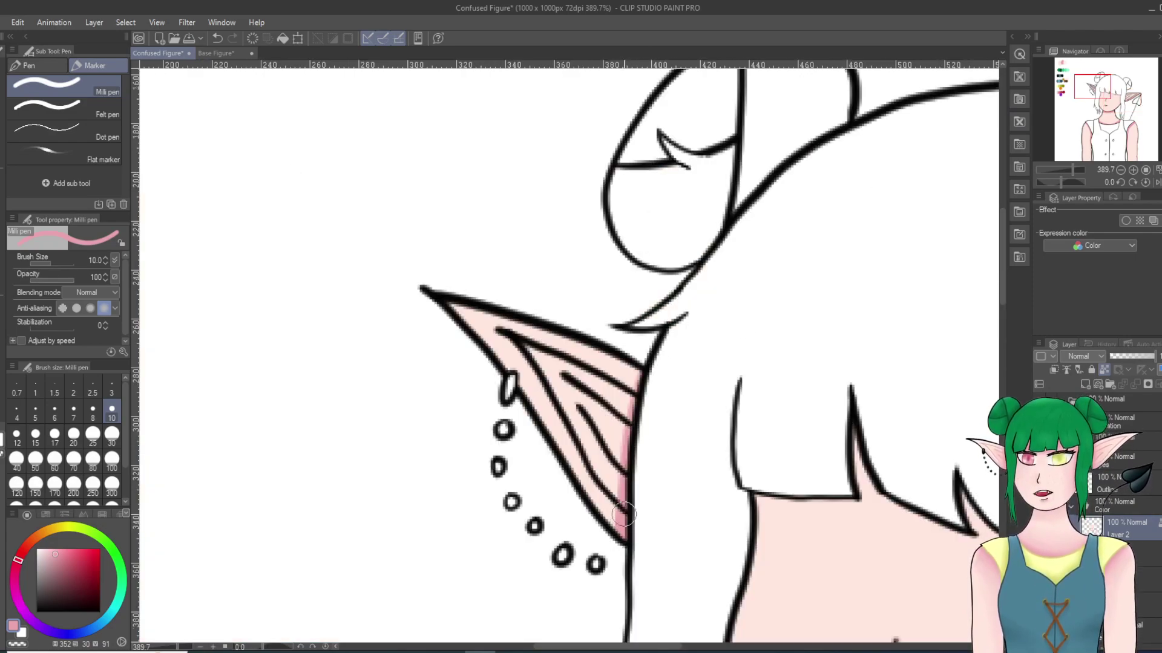
mouse_move(628, 540)
left_mouse_down()
mouse_move(520, 378)
mouse_move(434, 308)
left_mouse_up()
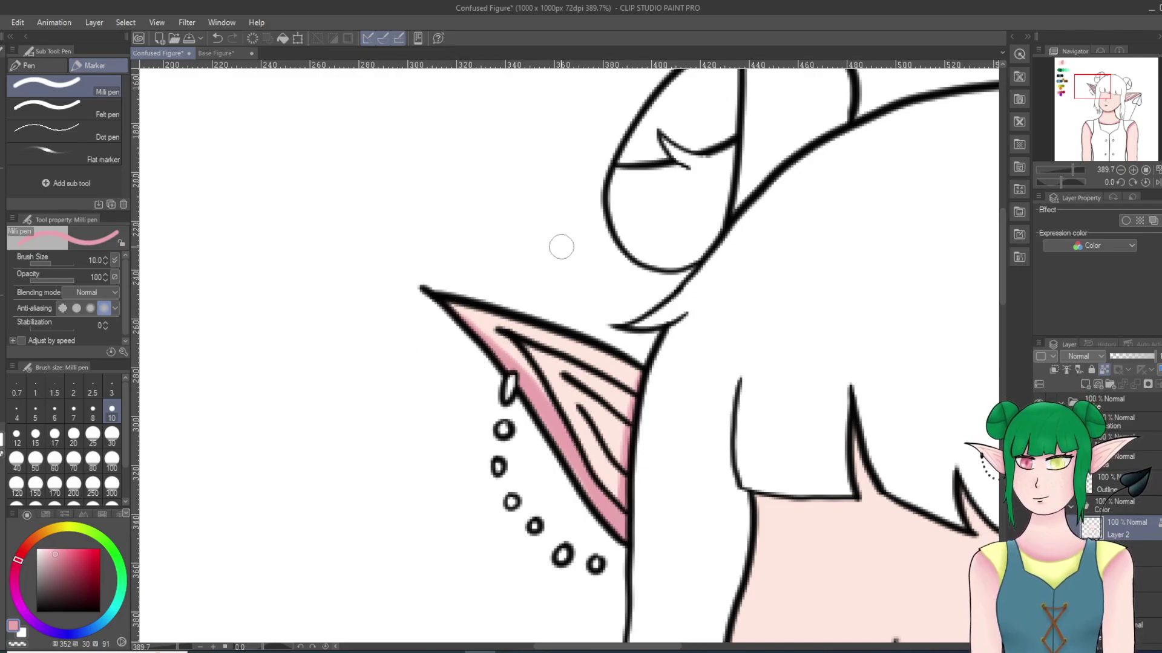
Step: Paint pink shadows on the face along both side locks, below the bangs and inside the gaps between the strands
scroll(596, 315, "down", 13)
scroll(653, 436, "up", 7)
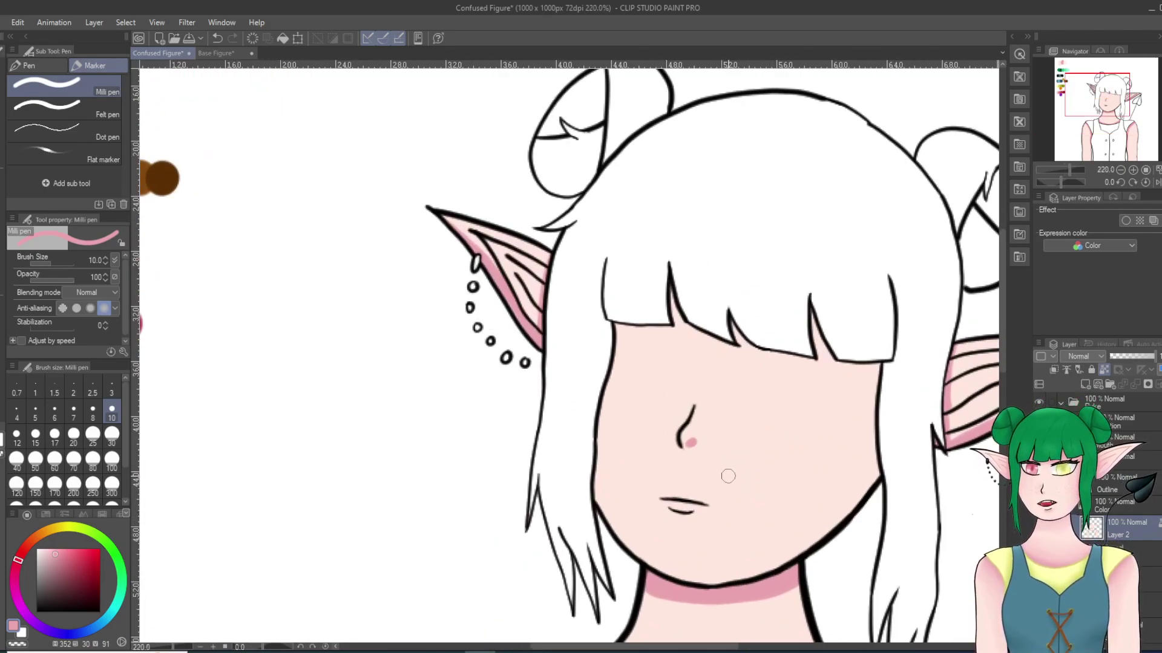
scroll(761, 471, "up", 3)
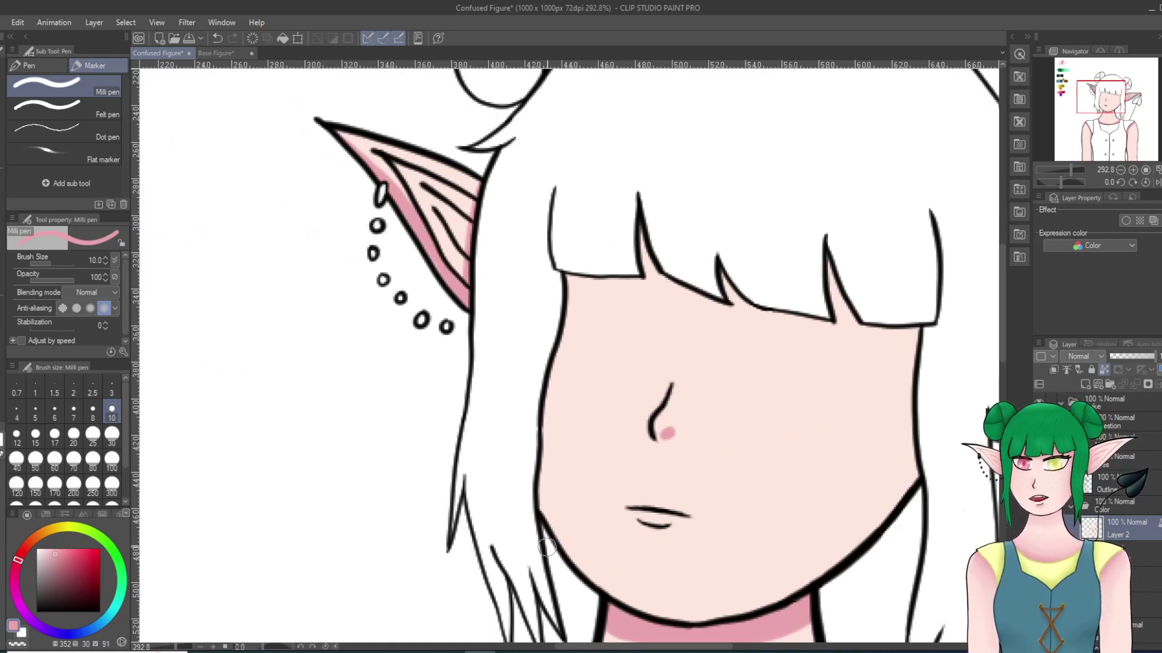
mouse_move(543, 548)
left_mouse_down()
mouse_move(549, 458)
mouse_move(547, 536)
mouse_move(538, 493)
mouse_move(569, 272)
mouse_move(552, 376)
mouse_move(566, 284)
mouse_move(640, 275)
mouse_move(589, 262)
left_mouse_up()
left_click(217, 38)
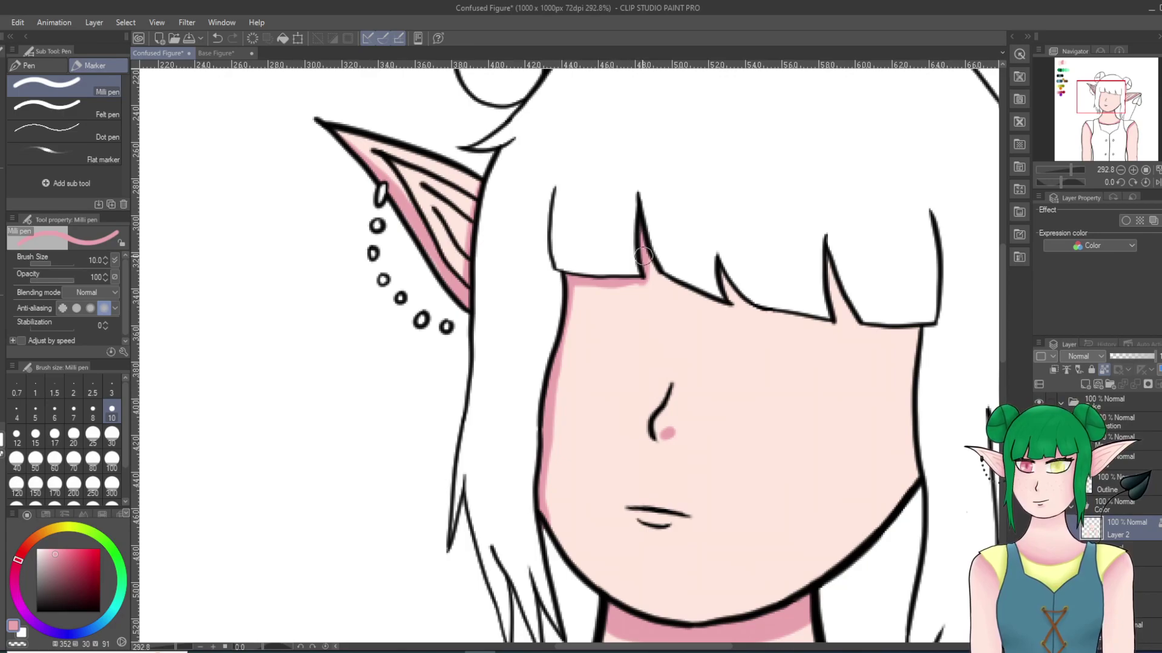
mouse_move(658, 272)
left_mouse_down()
mouse_move(735, 309)
mouse_move(725, 266)
left_mouse_up()
mouse_move(780, 311)
left_mouse_down()
mouse_move(841, 318)
mouse_move(826, 246)
left_mouse_up()
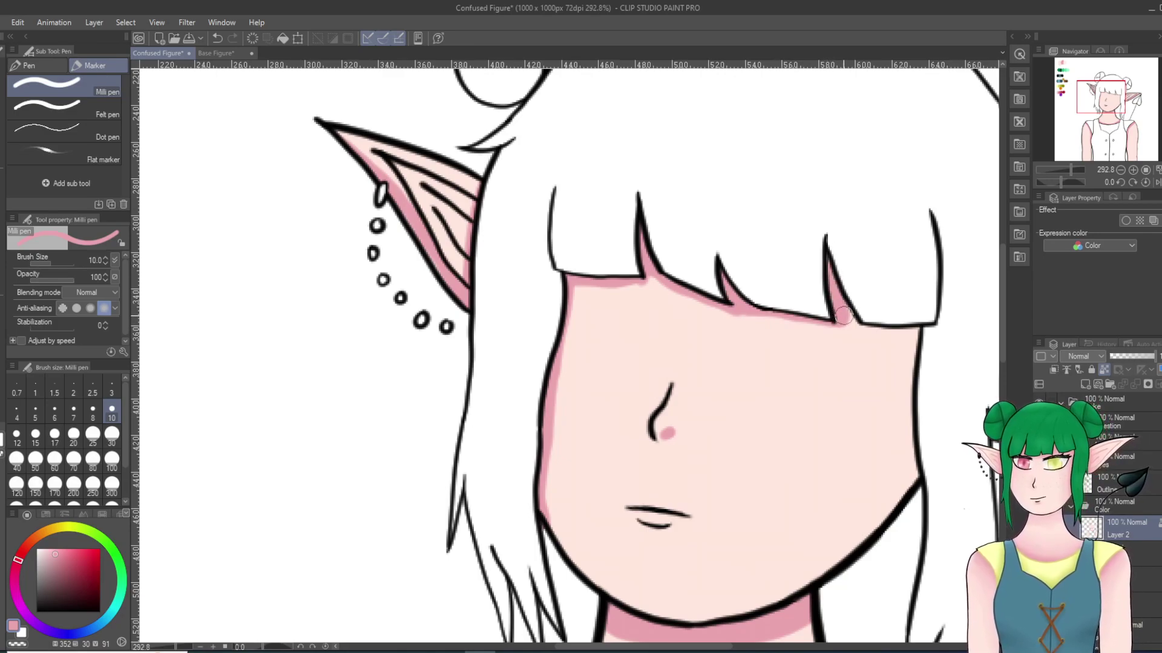
mouse_move(874, 328)
left_mouse_down()
mouse_move(908, 330)
mouse_move(918, 499)
mouse_move(913, 339)
left_mouse_up()
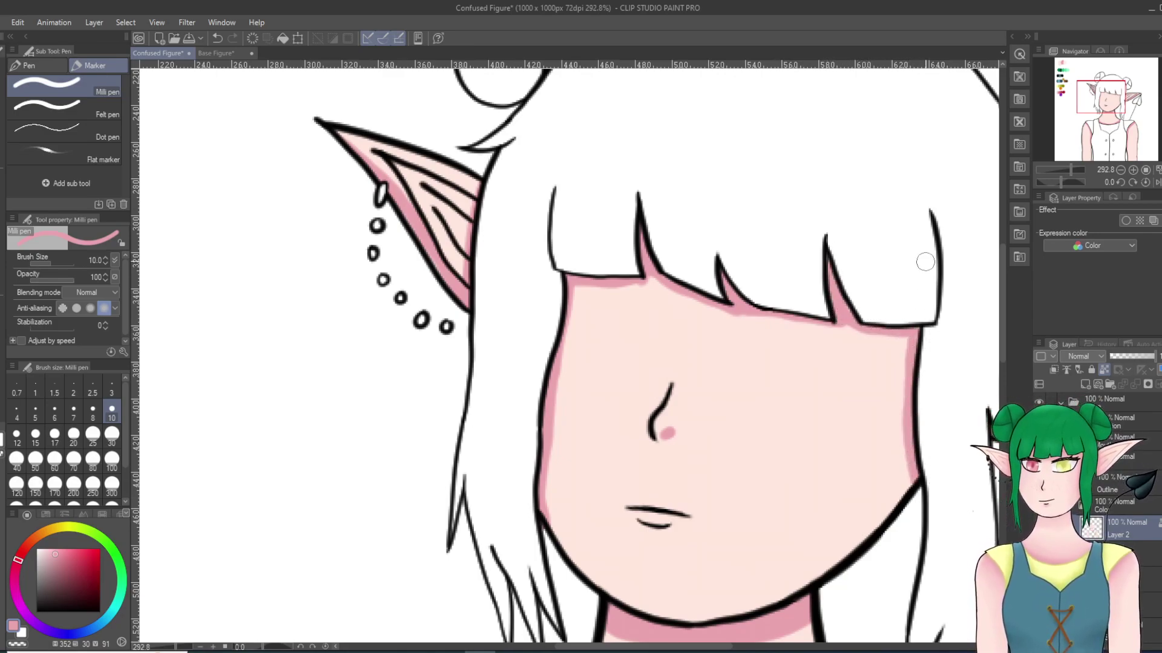
Step: Soften the pink nose shadow with the Blur tool at size 8
key("j")
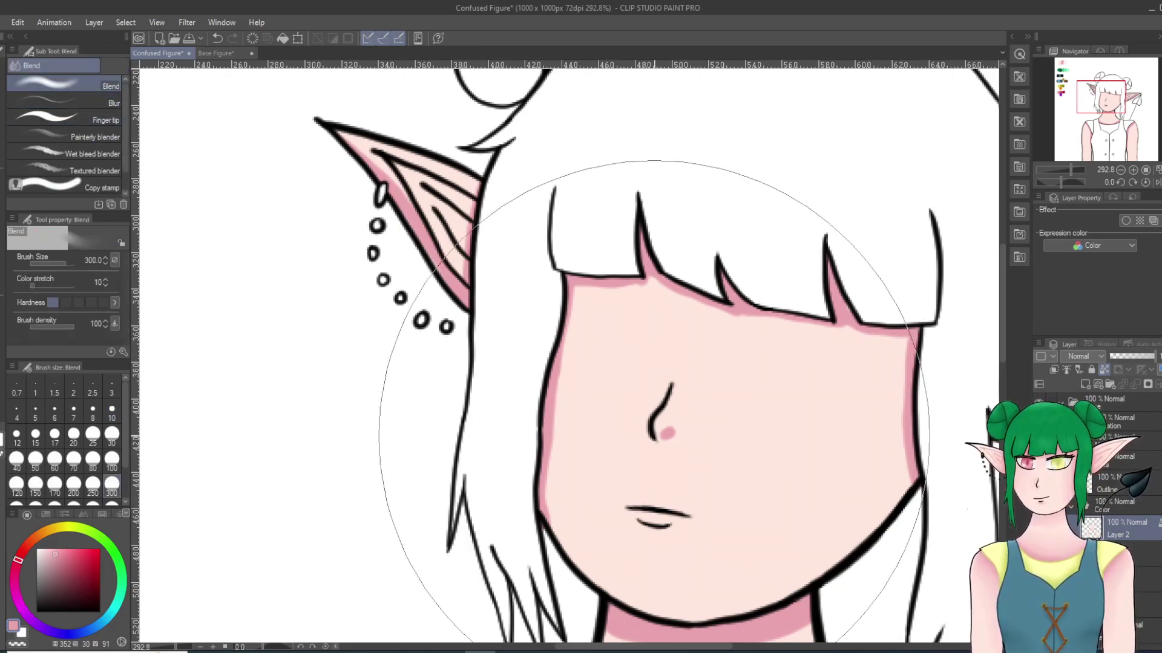
left_click(112, 413)
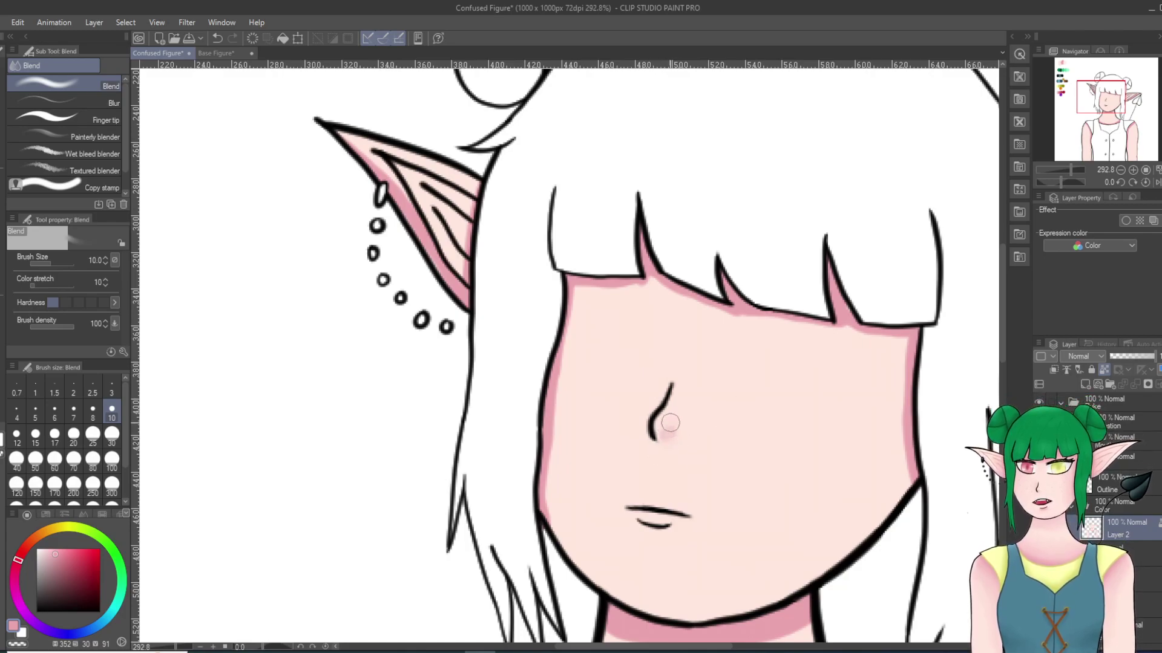
key("ctrl+z")
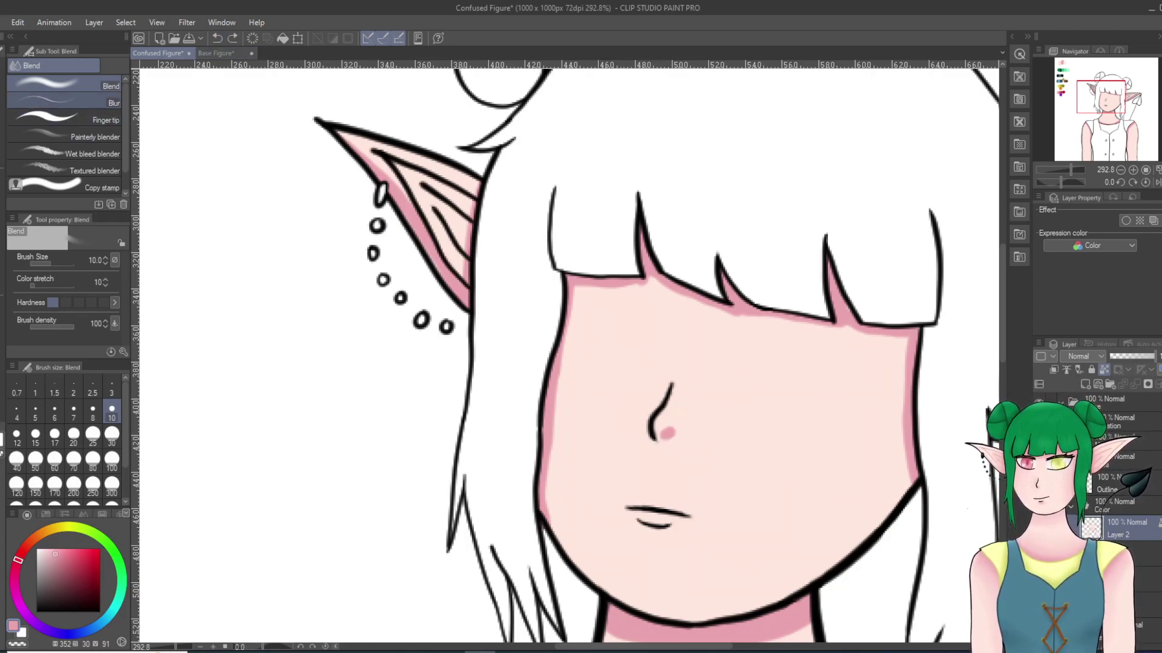
left_click(67, 101)
left_click(93, 413)
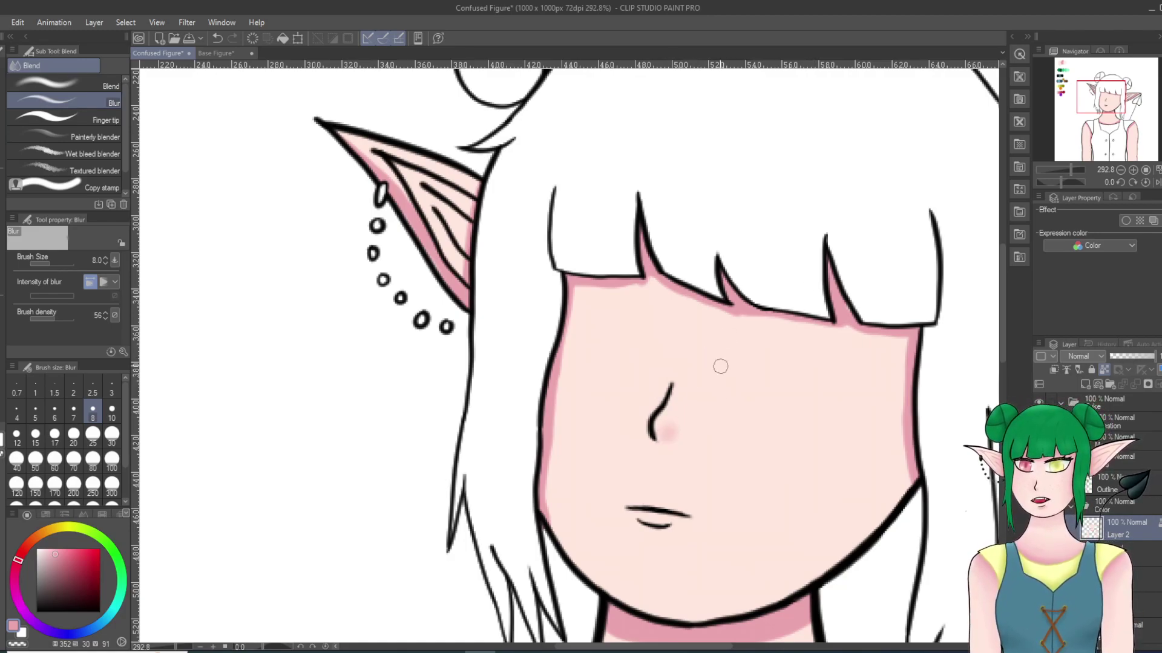
Step: Smooth the pink shadows on both arms and the neck into the skin using the Blend tool at size 30
scroll(807, 457, "down", 19)
scroll(881, 571, "up", 12)
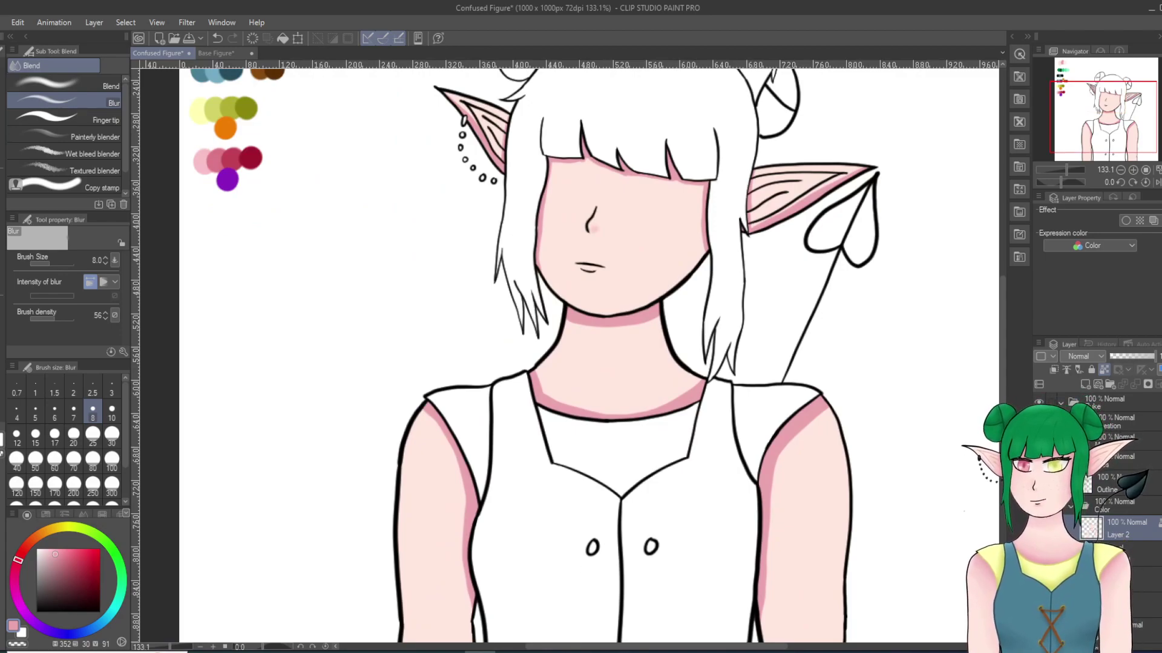
left_click(64, 84)
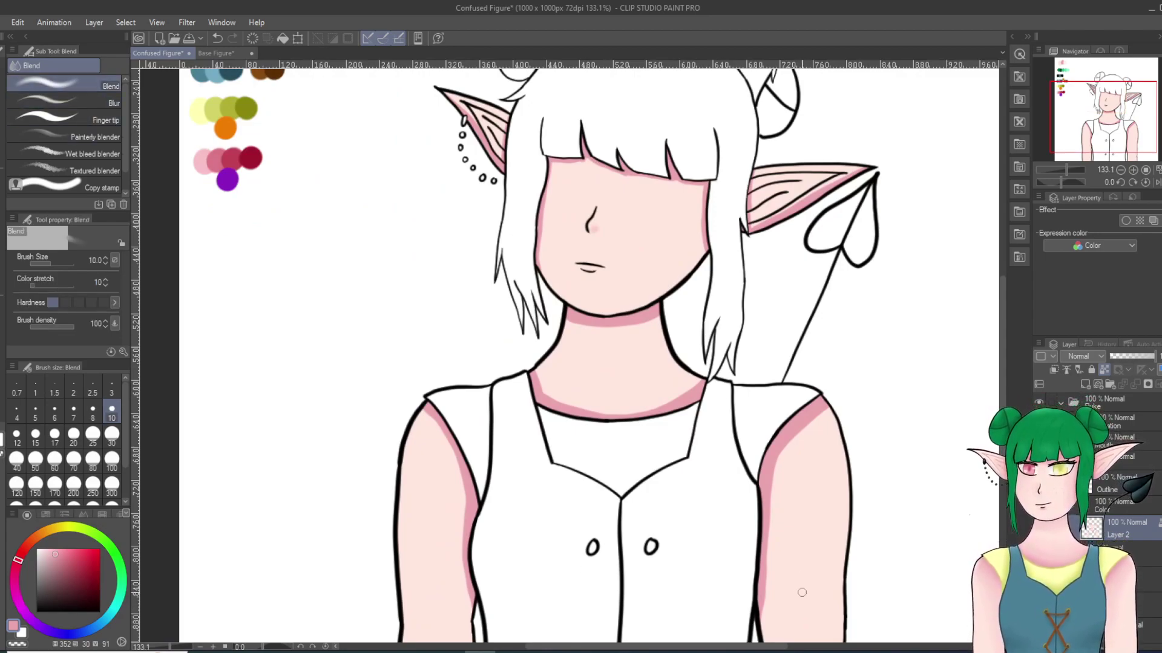
left_click(112, 436)
mouse_move(769, 611)
left_mouse_down()
mouse_move(786, 496)
mouse_move(764, 637)
mouse_move(799, 441)
mouse_move(768, 618)
left_mouse_up()
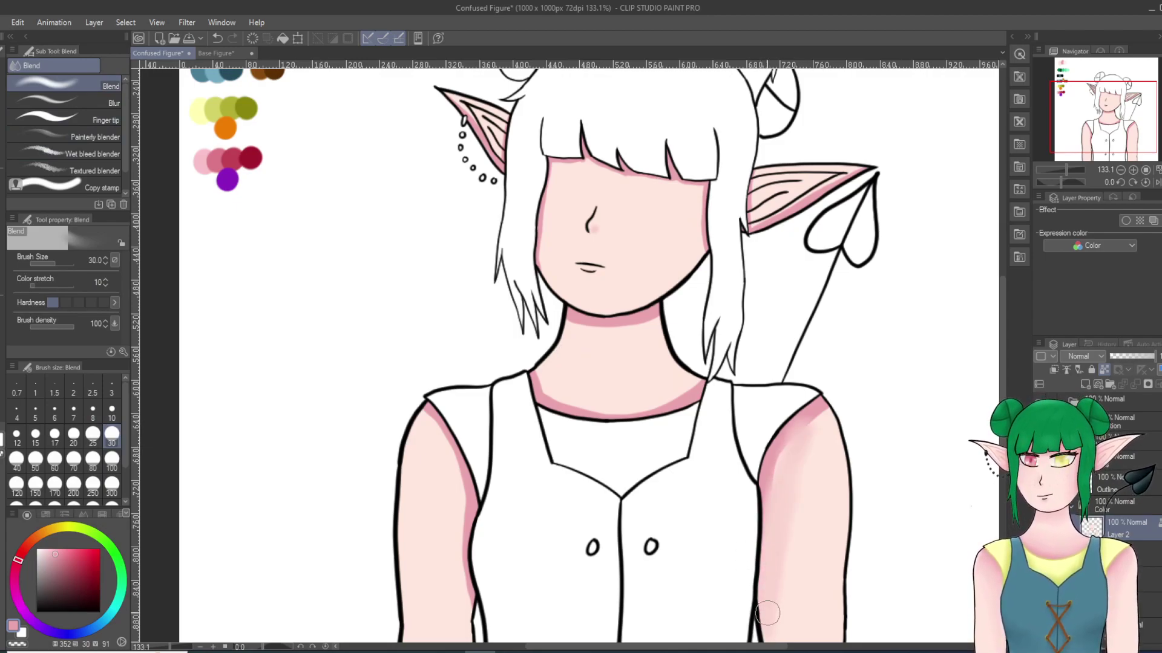
mouse_move(758, 484)
left_mouse_down()
mouse_move(775, 499)
mouse_move(788, 452)
mouse_move(759, 493)
left_mouse_up()
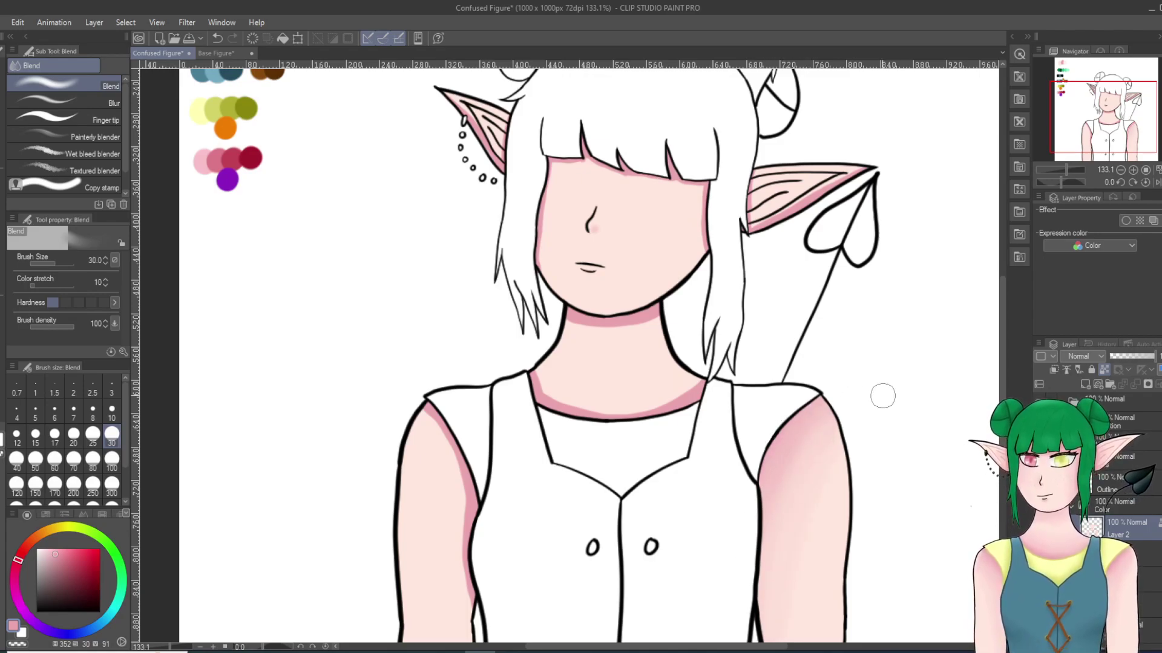
mouse_move(458, 447)
left_mouse_down()
mouse_move(455, 494)
mouse_move(477, 513)
mouse_move(446, 458)
mouse_move(460, 529)
mouse_move(447, 492)
mouse_move(430, 485)
mouse_move(451, 550)
left_mouse_up()
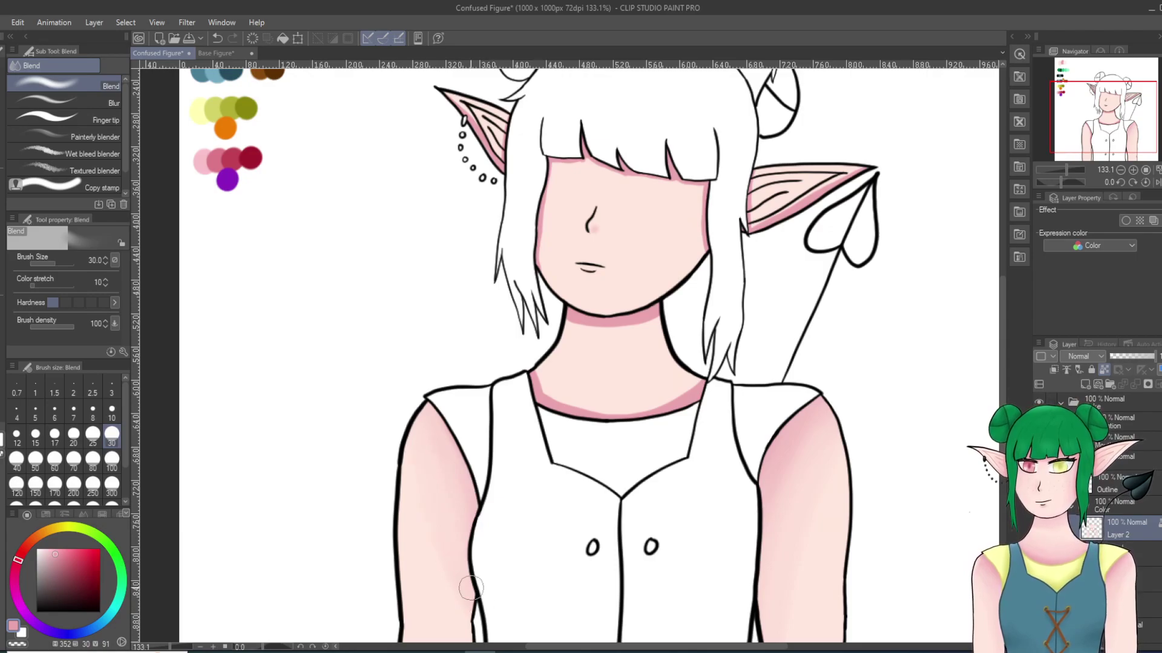
mouse_move(541, 363)
left_mouse_down()
mouse_move(566, 417)
mouse_move(543, 389)
mouse_move(588, 415)
mouse_move(535, 377)
mouse_move(653, 404)
mouse_move(597, 406)
mouse_move(551, 382)
mouse_move(683, 393)
mouse_move(620, 405)
mouse_move(682, 382)
mouse_move(590, 407)
mouse_move(702, 371)
mouse_move(637, 398)
mouse_move(534, 371)
mouse_move(679, 367)
mouse_move(570, 372)
mouse_move(694, 381)
mouse_move(650, 400)
left_mouse_up()
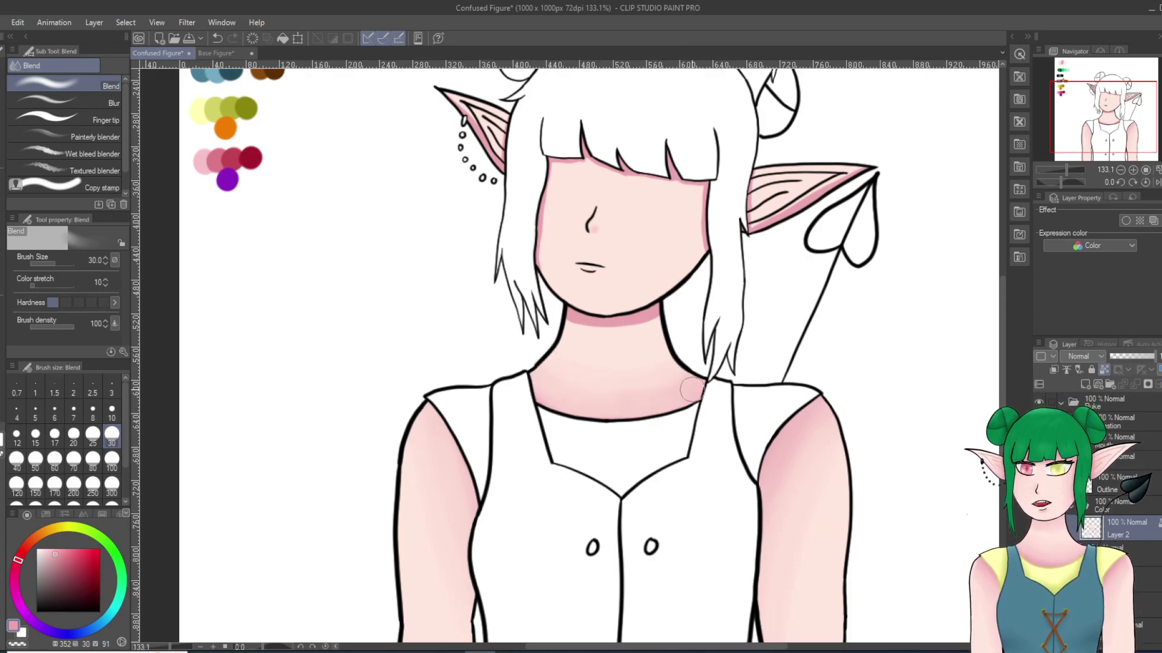
mouse_move(556, 357)
left_mouse_down()
mouse_move(596, 334)
mouse_move(651, 339)
mouse_move(591, 323)
mouse_move(684, 315)
left_mouse_up()
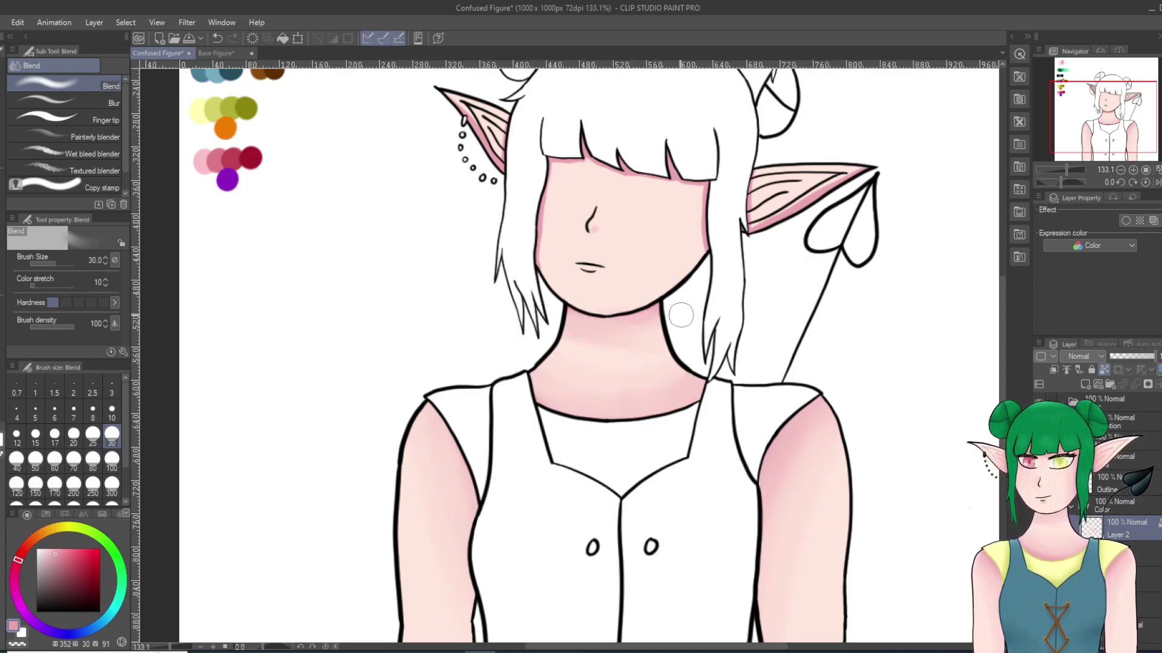
Step: Smooth the pink neck shadow below the chin into the skin with the Blend tool at size 30
mouse_move(590, 344)
left_mouse_down()
mouse_move(677, 333)
mouse_move(589, 331)
left_mouse_up()
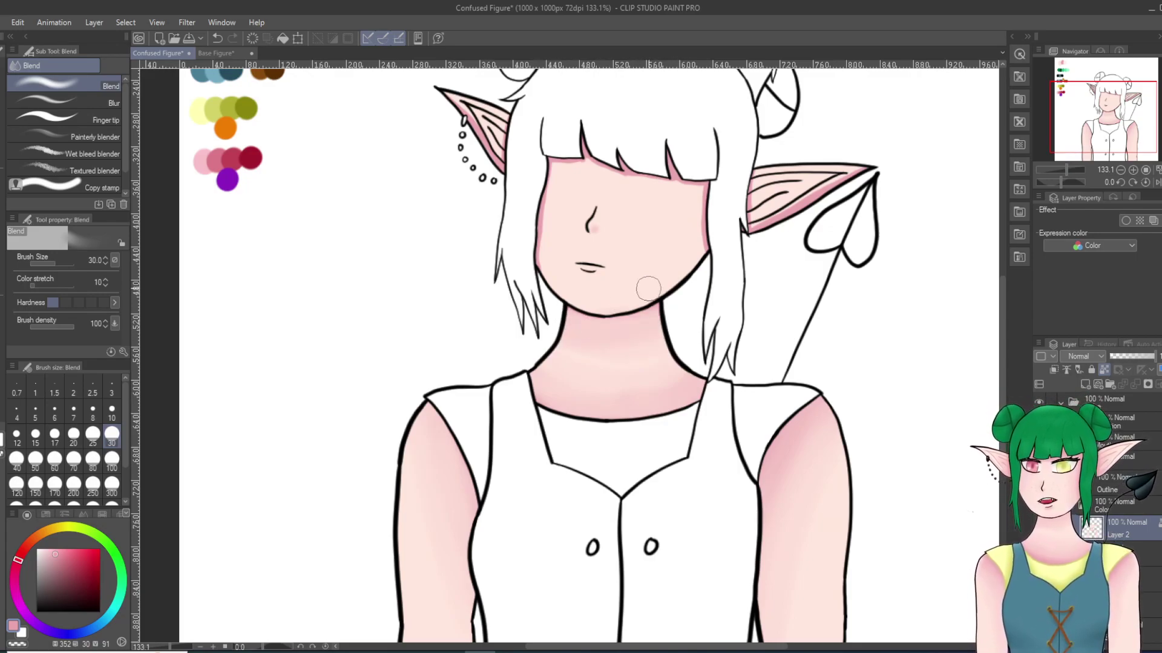
key("ctrl+z")
mouse_move(594, 325)
left_mouse_down()
mouse_move(663, 326)
mouse_move(575, 333)
mouse_move(679, 323)
mouse_move(596, 336)
mouse_move(682, 307)
mouse_move(601, 343)
mouse_move(563, 330)
mouse_move(648, 341)
mouse_move(597, 347)
mouse_move(642, 359)
left_mouse_up()
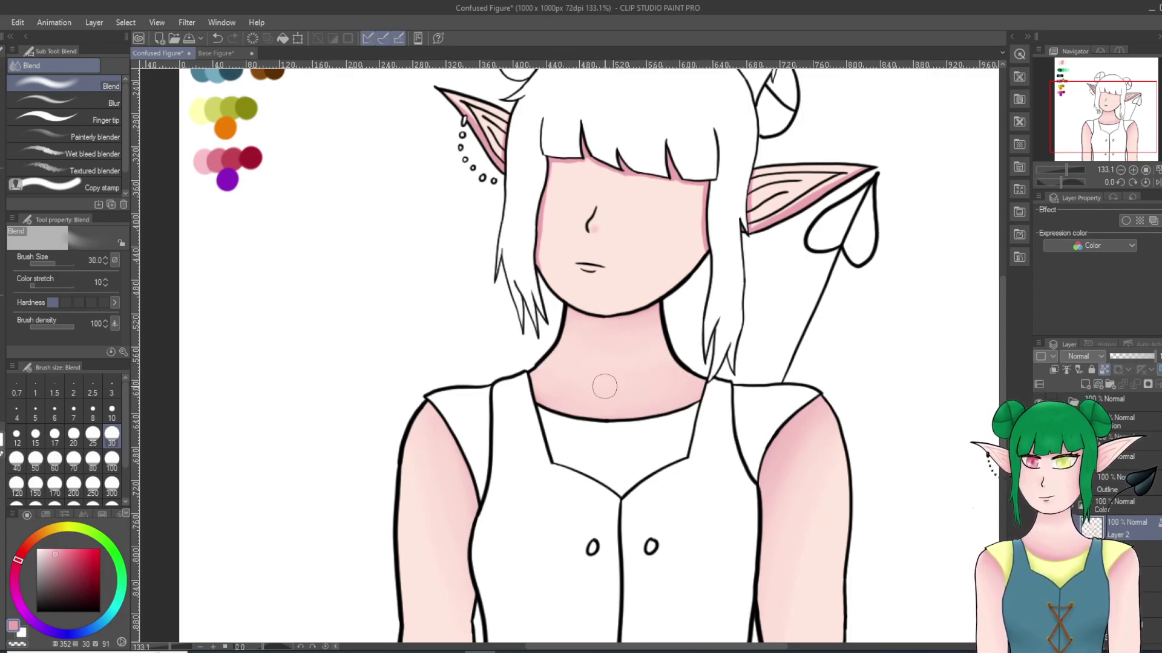
Step: Blend the pink face shadows beside the side locks and under the bangs into the skin at size 30
key("p")
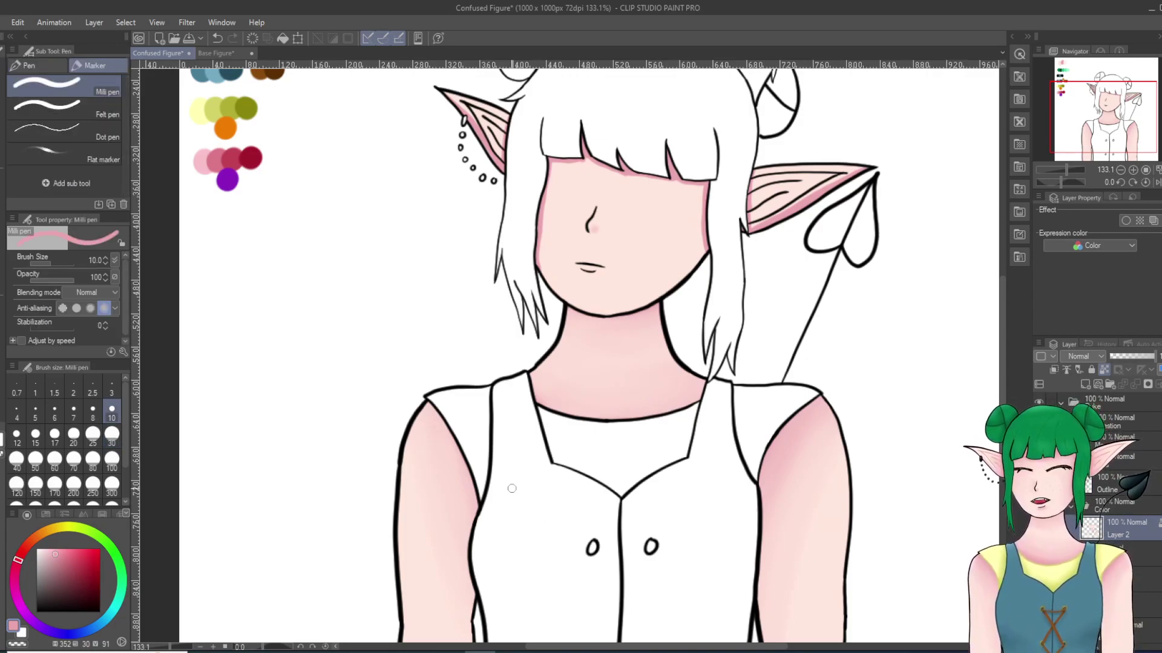
key("j")
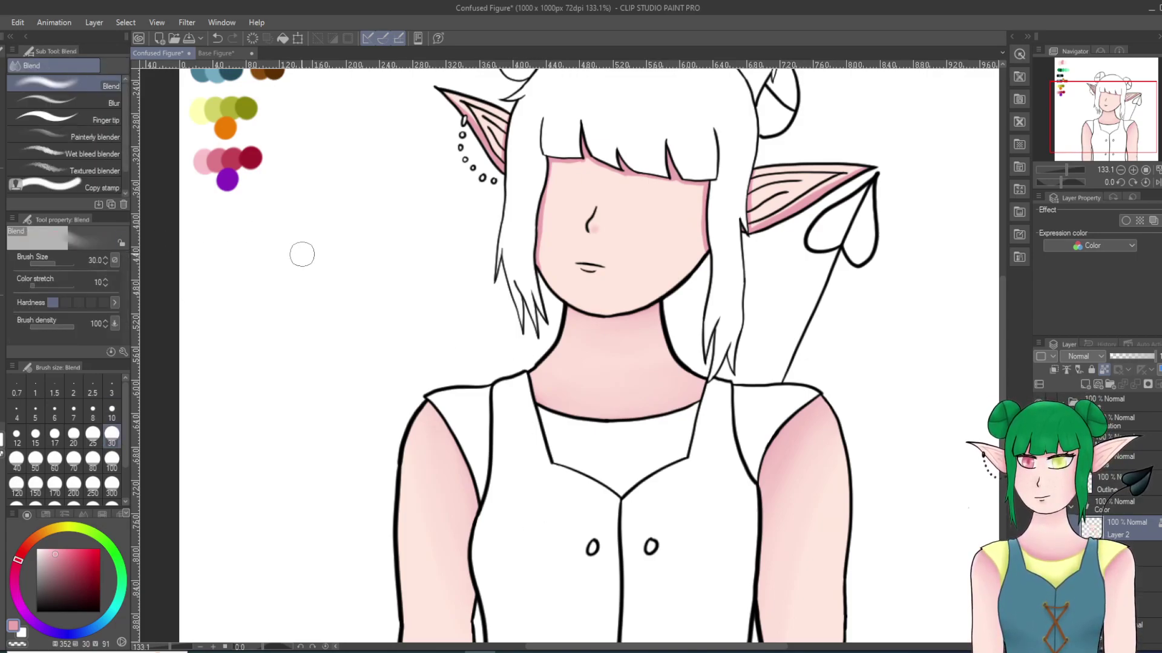
mouse_move(540, 246)
left_mouse_down()
mouse_move(555, 161)
mouse_move(540, 258)
mouse_move(567, 144)
mouse_move(578, 167)
mouse_move(607, 161)
mouse_move(584, 127)
mouse_move(580, 148)
mouse_move(635, 177)
mouse_move(583, 166)
mouse_move(573, 221)
mouse_move(524, 265)
mouse_move(594, 145)
mouse_move(546, 229)
mouse_move(656, 163)
mouse_move(603, 160)
mouse_move(686, 179)
mouse_move(670, 176)
mouse_move(666, 157)
mouse_move(684, 207)
mouse_move(691, 176)
mouse_move(709, 260)
mouse_move(662, 188)
mouse_move(696, 278)
mouse_move(641, 180)
mouse_move(699, 285)
mouse_move(702, 240)
left_mouse_up()
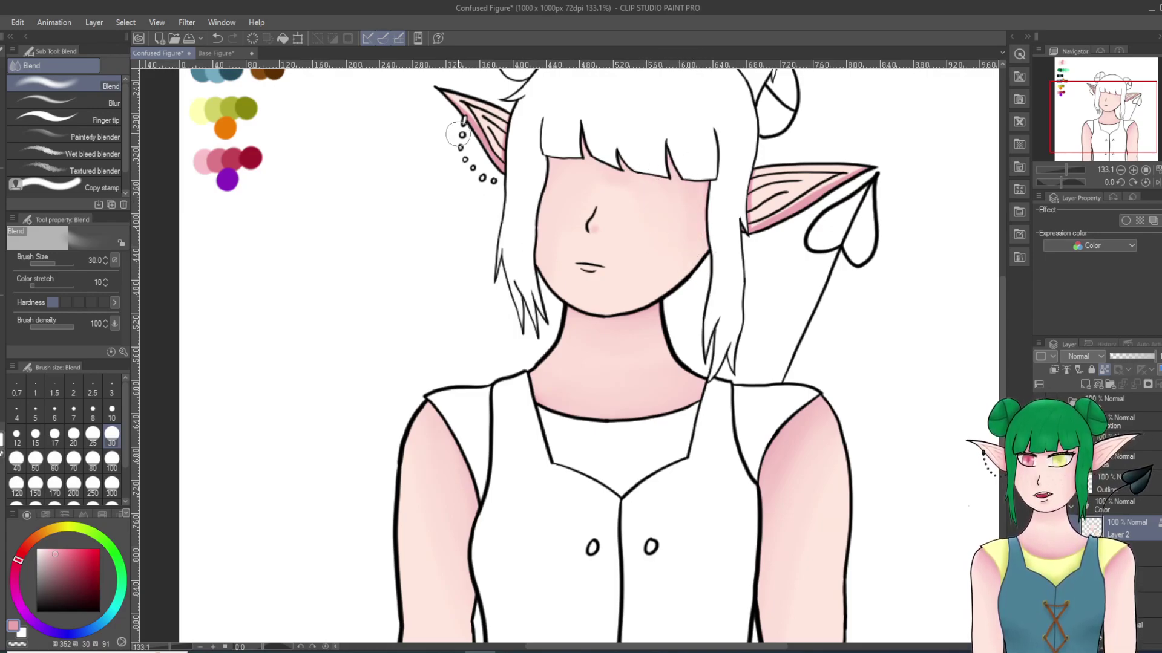
Step: Soften the pink shading inside both ears with the Blend tool at size 10
mouse_move(503, 164)
left_mouse_down()
mouse_move(471, 122)
mouse_move(500, 166)
mouse_move(506, 143)
mouse_move(512, 168)
left_mouse_up()
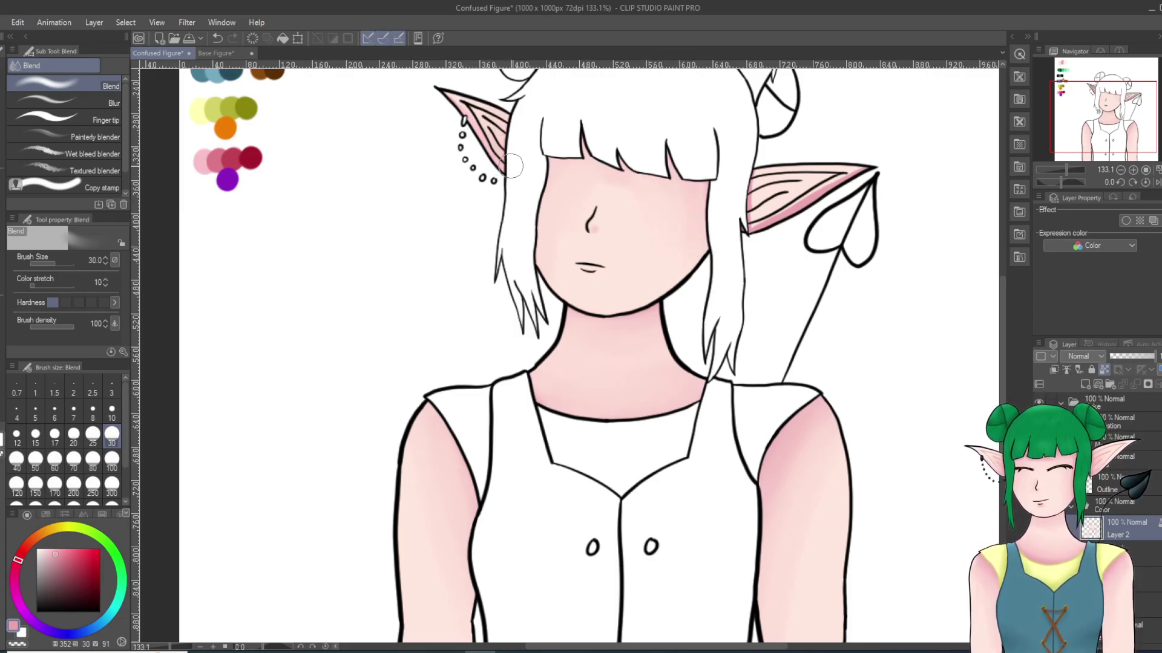
left_click(216, 38)
left_click(112, 411)
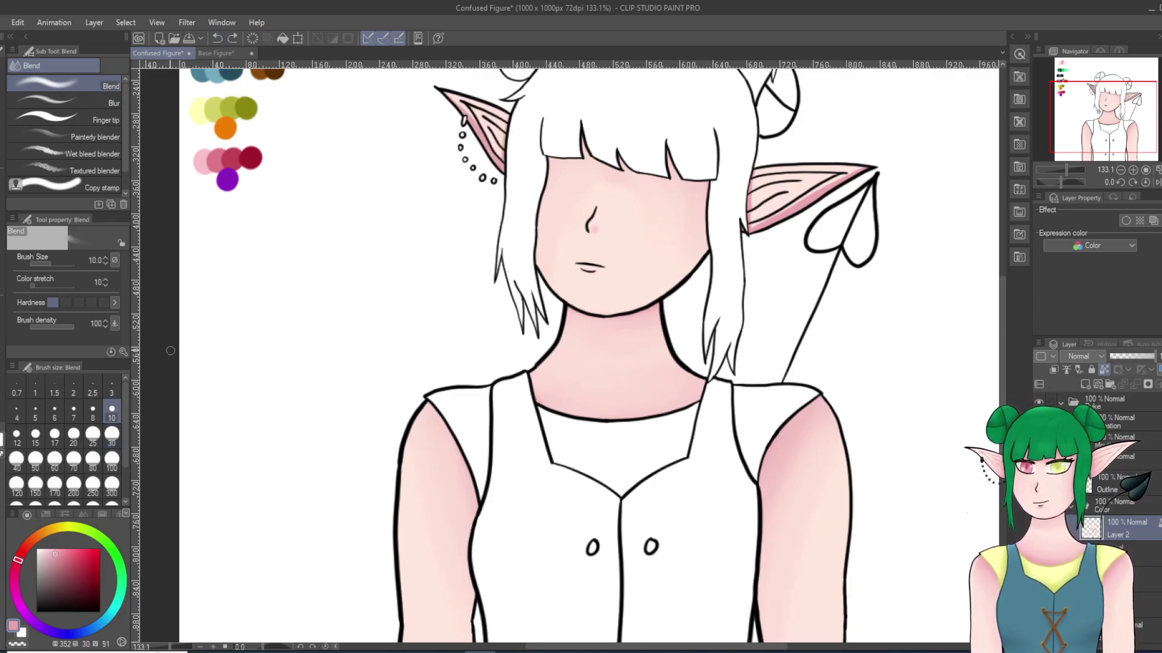
scroll(810, 194, "up", 6)
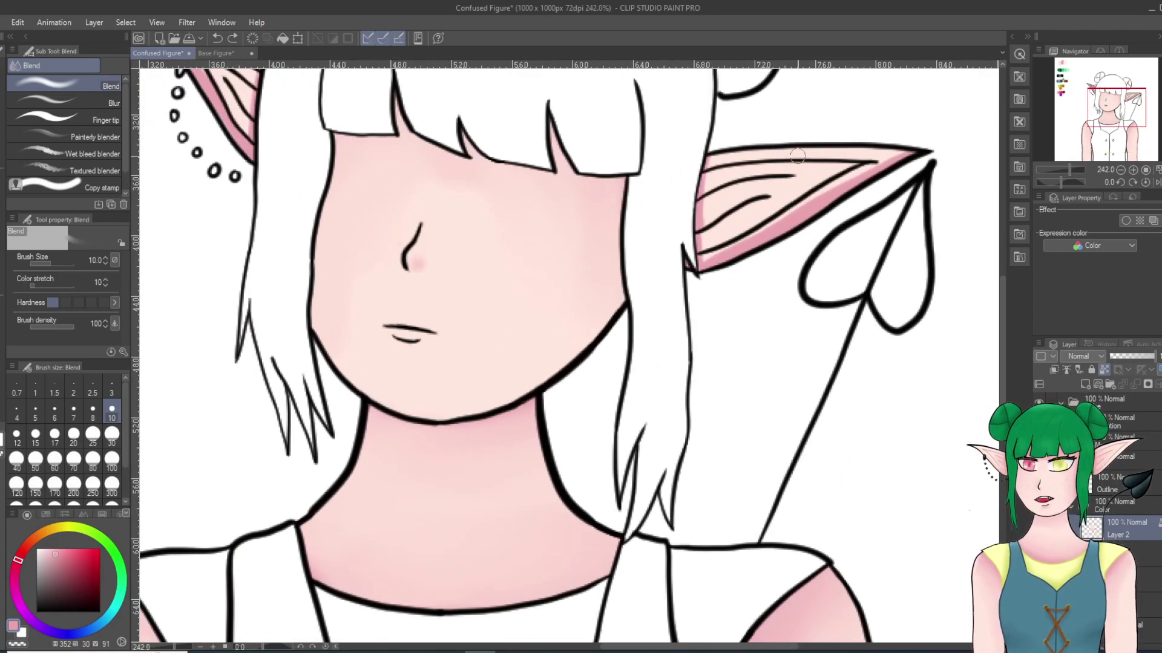
mouse_move(608, 333)
left_mouse_down()
mouse_move(639, 121)
mouse_move(637, 305)
mouse_move(635, 276)
mouse_move(659, 227)
mouse_move(649, 310)
mouse_move(711, 270)
mouse_move(666, 334)
mouse_move(725, 312)
mouse_move(835, 229)
mouse_move(631, 375)
mouse_move(917, 176)
mouse_move(663, 300)
mouse_move(652, 309)
mouse_move(956, 153)
mouse_move(711, 276)
mouse_move(905, 169)
mouse_move(734, 241)
mouse_move(610, 349)
mouse_move(686, 260)
mouse_move(744, 149)
left_mouse_up()
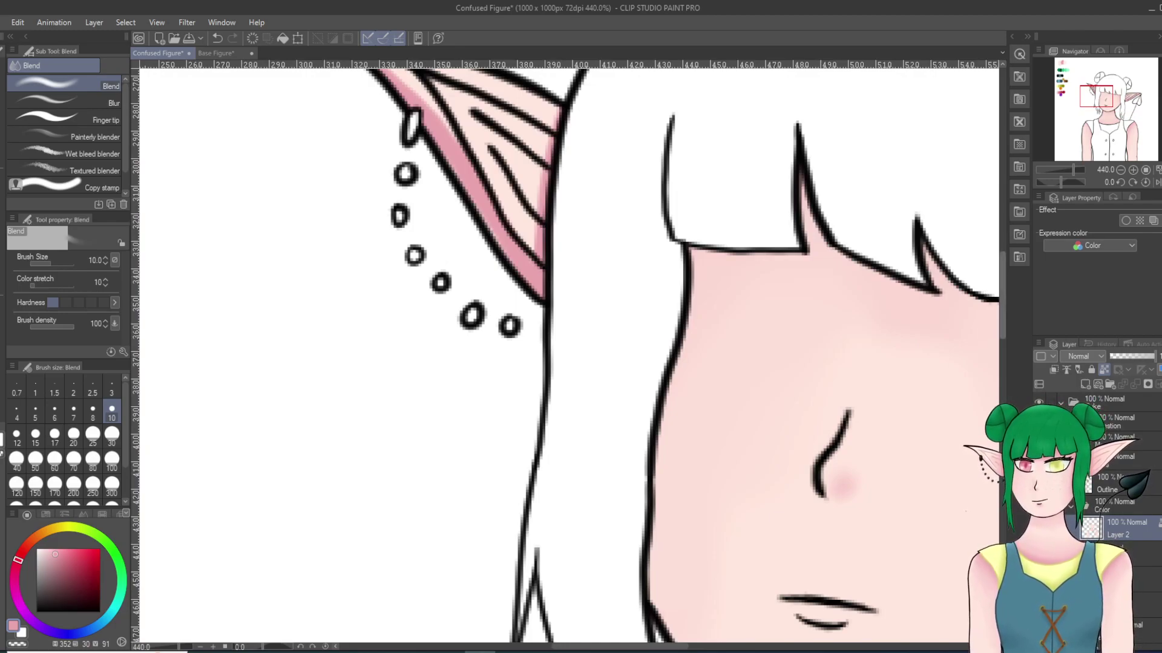
scroll(931, 274, "up", 5)
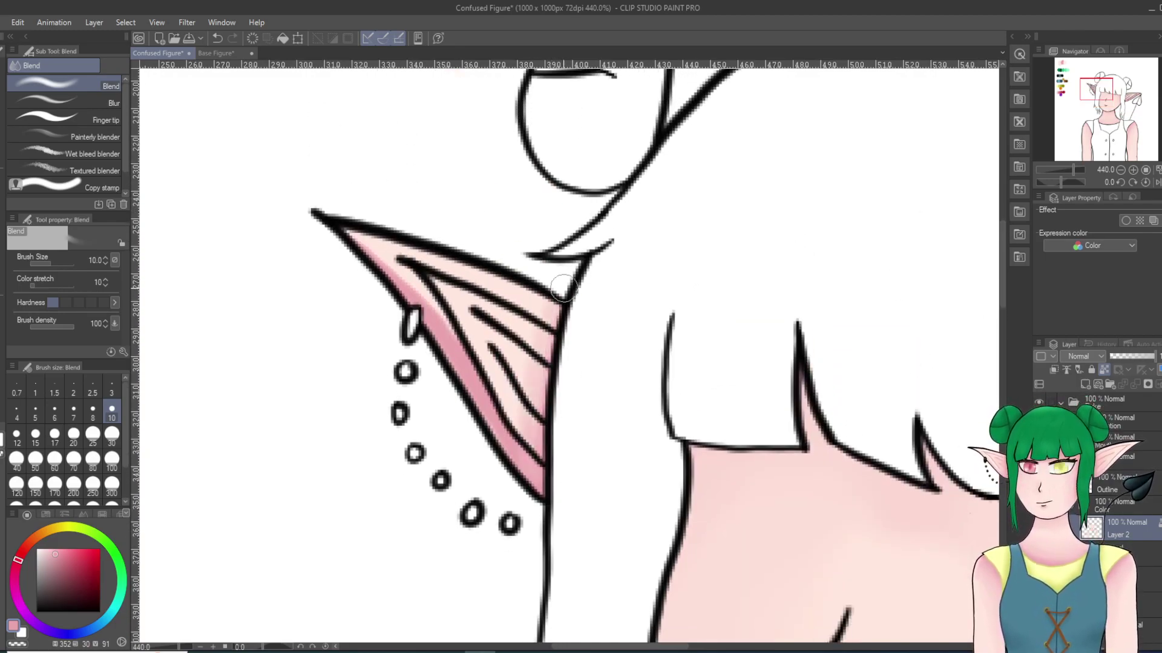
mouse_move(460, 336)
left_mouse_down()
mouse_move(527, 446)
mouse_move(411, 264)
mouse_move(461, 352)
mouse_move(364, 222)
mouse_move(537, 412)
mouse_move(369, 238)
mouse_move(521, 445)
left_mouse_up()
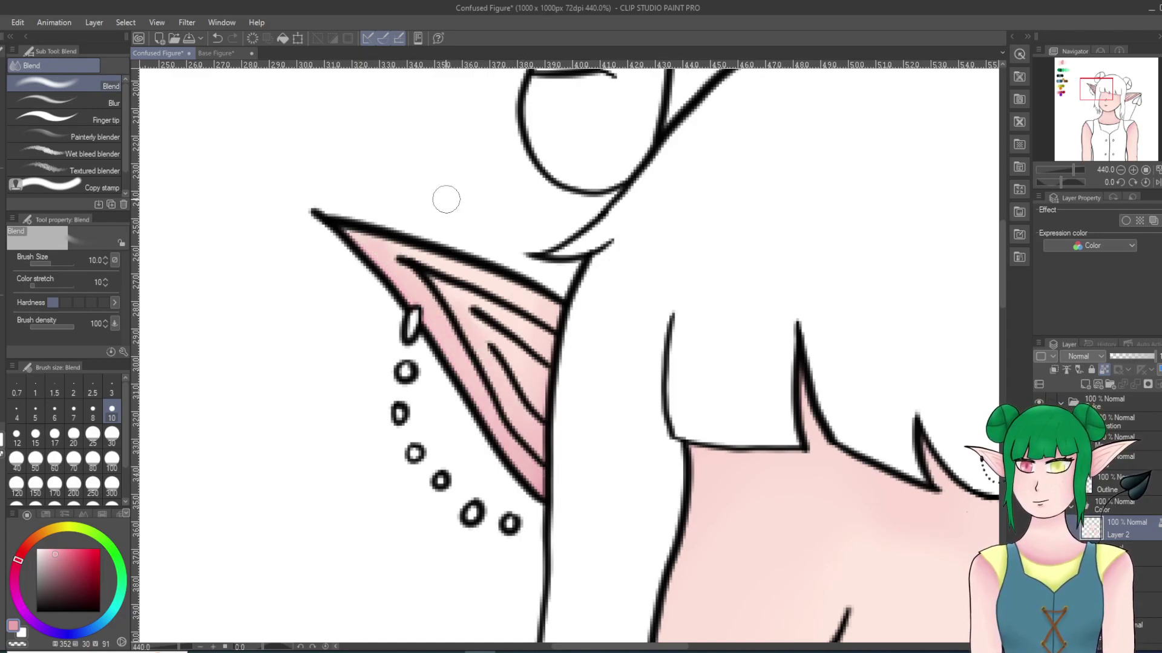
scroll(598, 147, "down", 6)
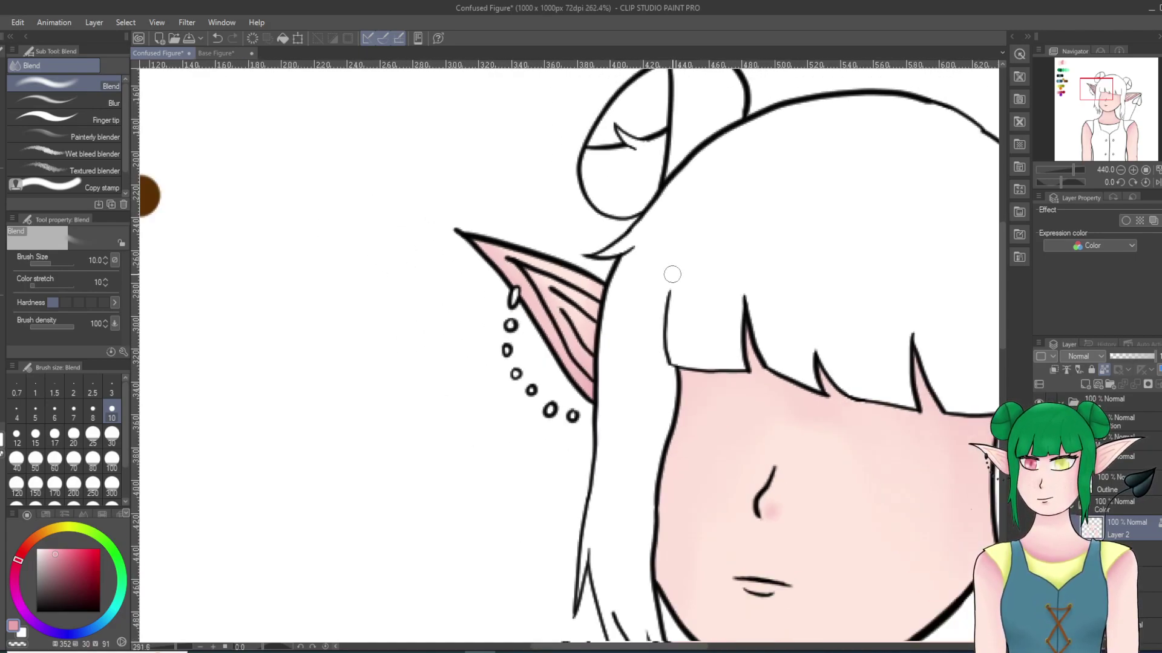
scroll(866, 503, "down", 4)
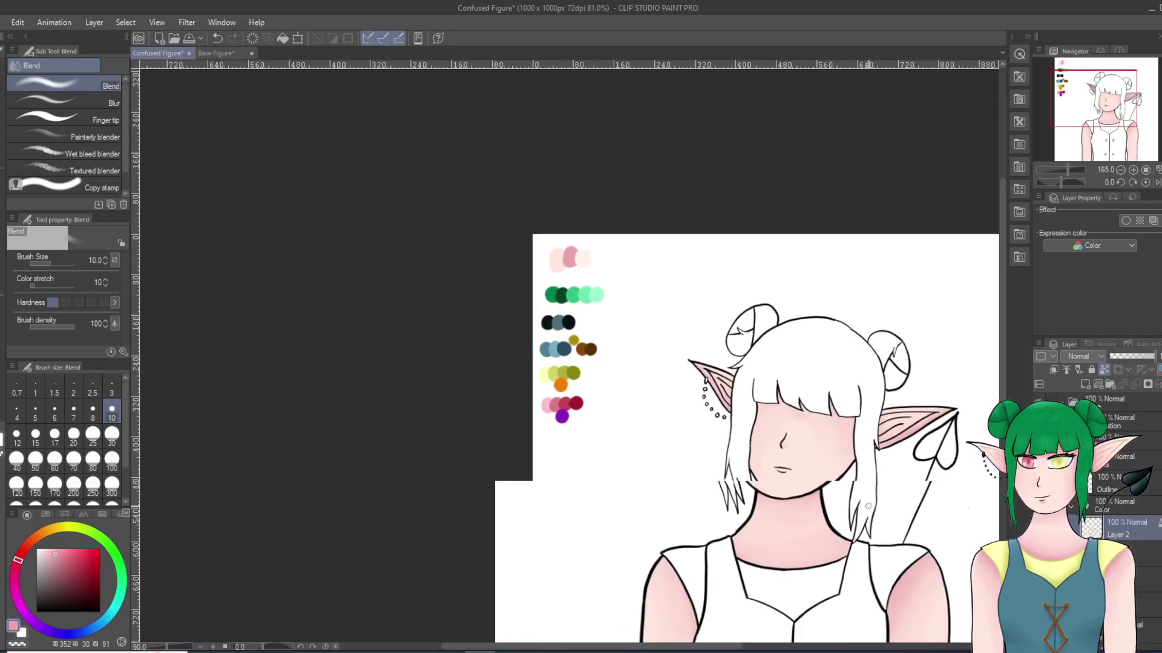
scroll(894, 582, "up", 3)
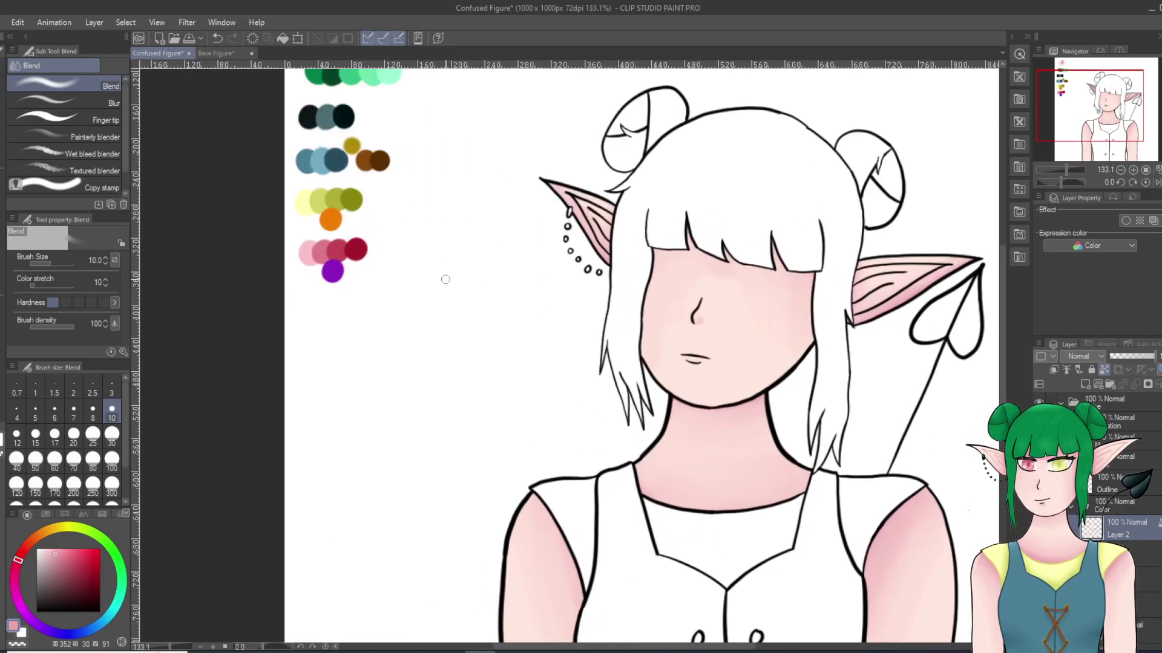
Step: Add pink shadows with the Milli pen at size 30 along both armholes, the neckline and the face edges beneath the bangs and beside the locks
key("p")
scroll(538, 544, "down", 1)
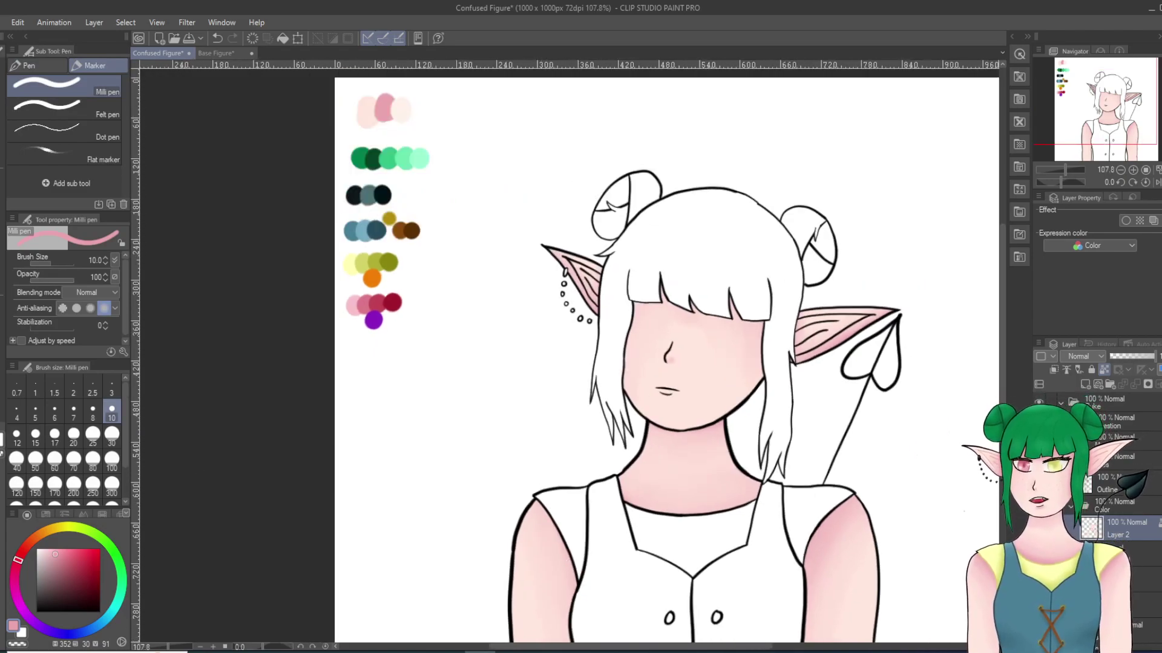
left_click(112, 434)
left_click_drag(796, 572, 867, 489)
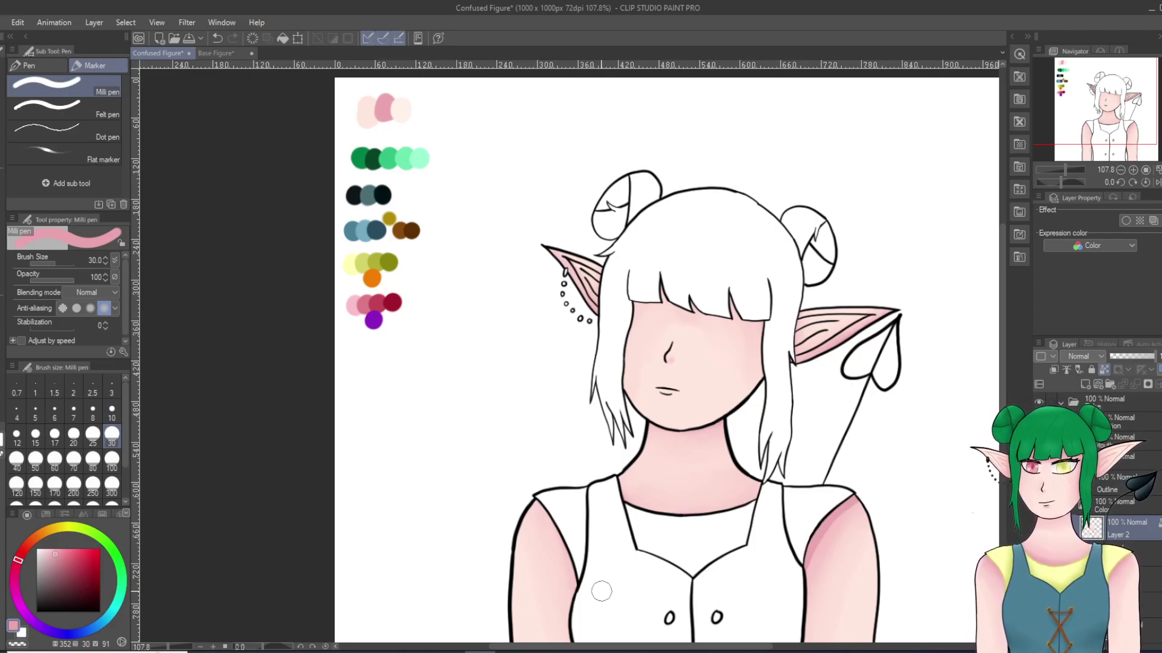
left_click_drag(588, 590, 528, 484)
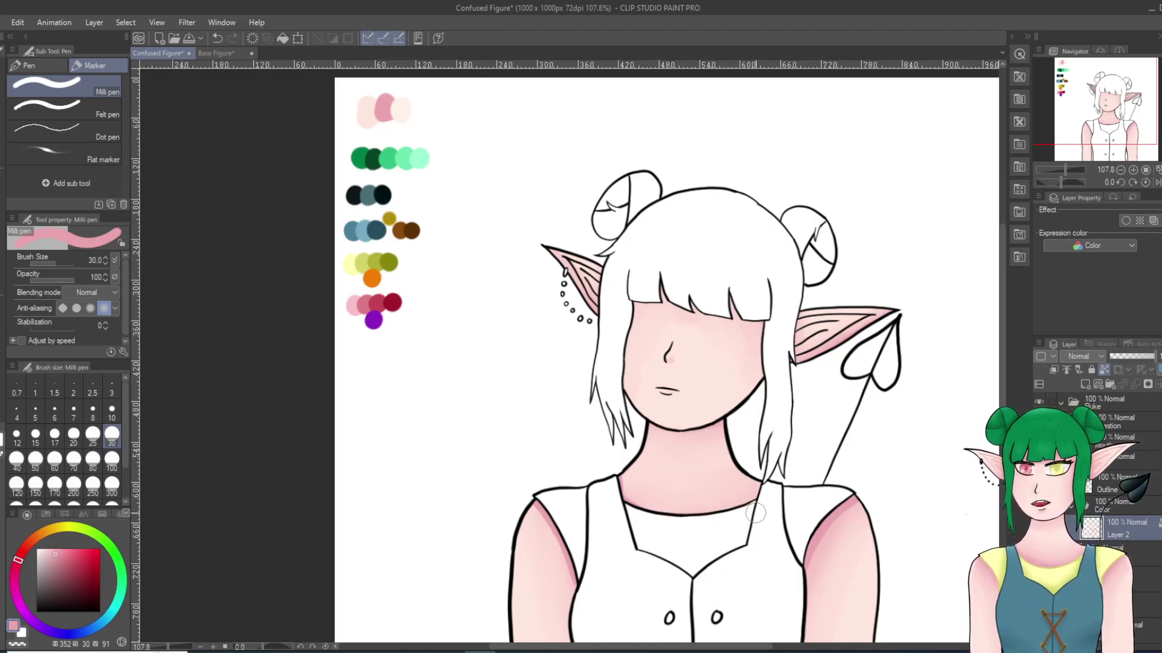
mouse_move(763, 489)
left_mouse_down()
mouse_move(655, 513)
mouse_move(618, 499)
left_mouse_up()
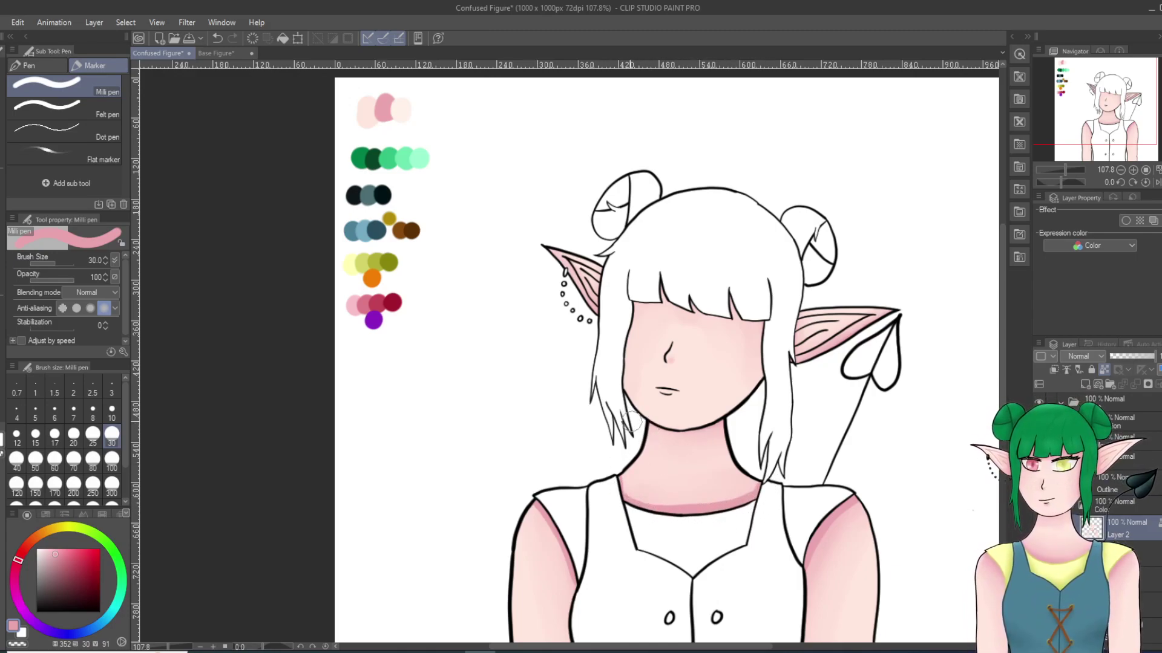
left_click_drag(620, 380, 619, 356)
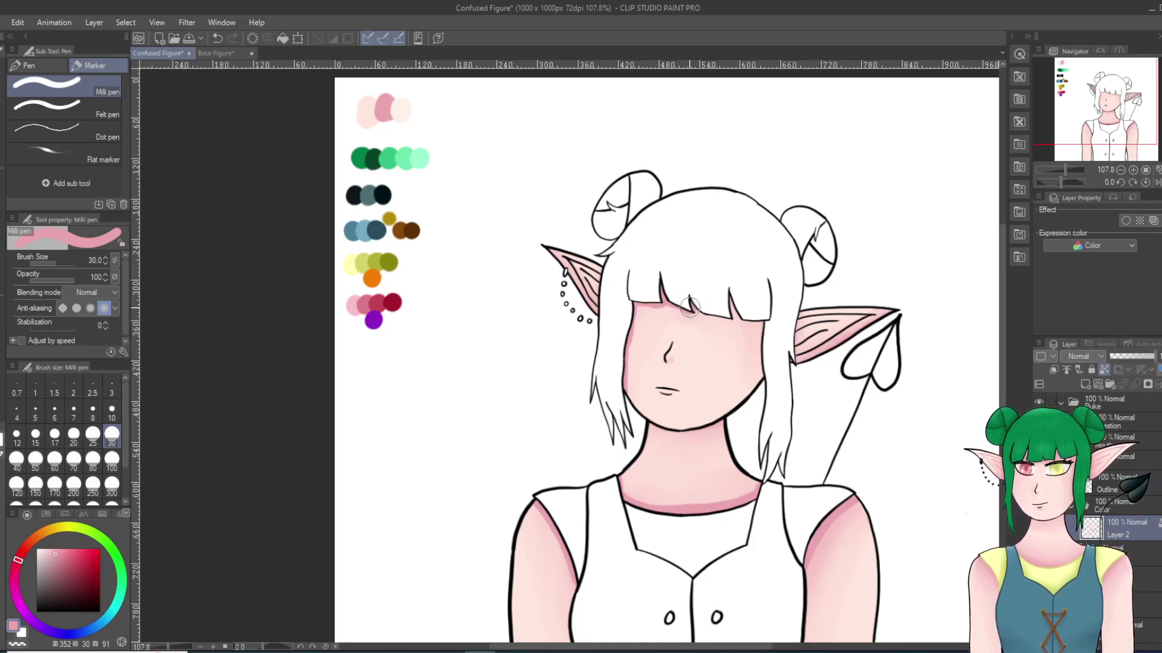
mouse_move(718, 310)
left_mouse_down()
mouse_move(734, 296)
mouse_move(770, 387)
left_mouse_up()
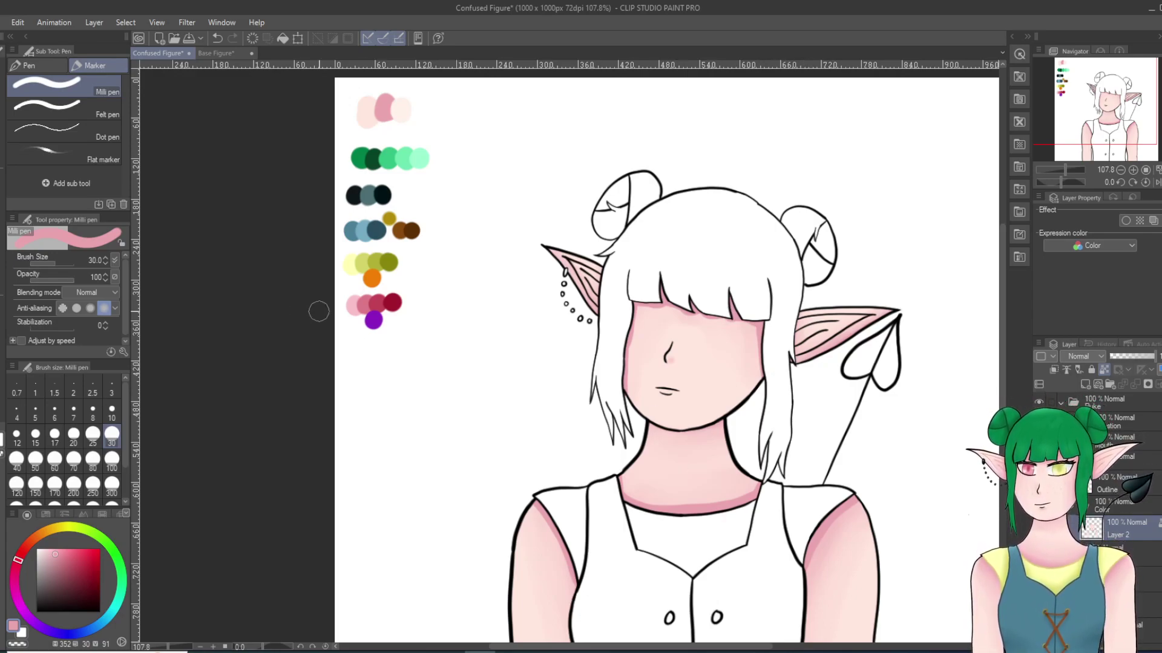
Step: Soften the new pink shadows on both arms and the neck with the Blur tool at size 30
key("j")
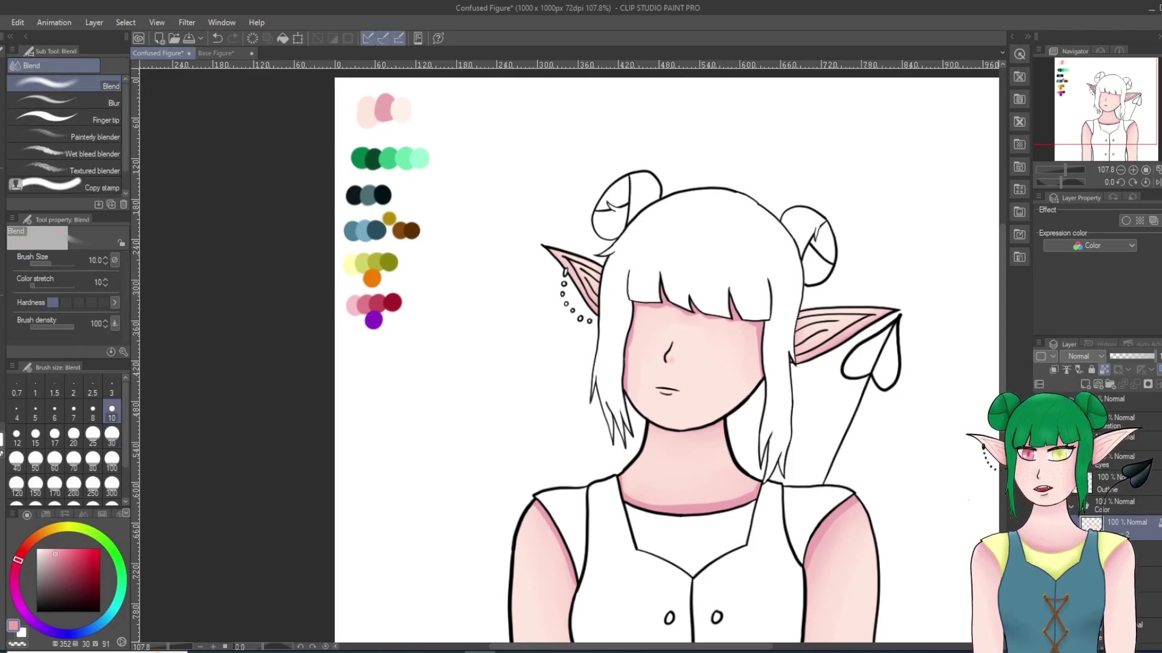
left_click(64, 101)
scroll(648, 573, "up", 3)
scroll(667, 553, "up", 1)
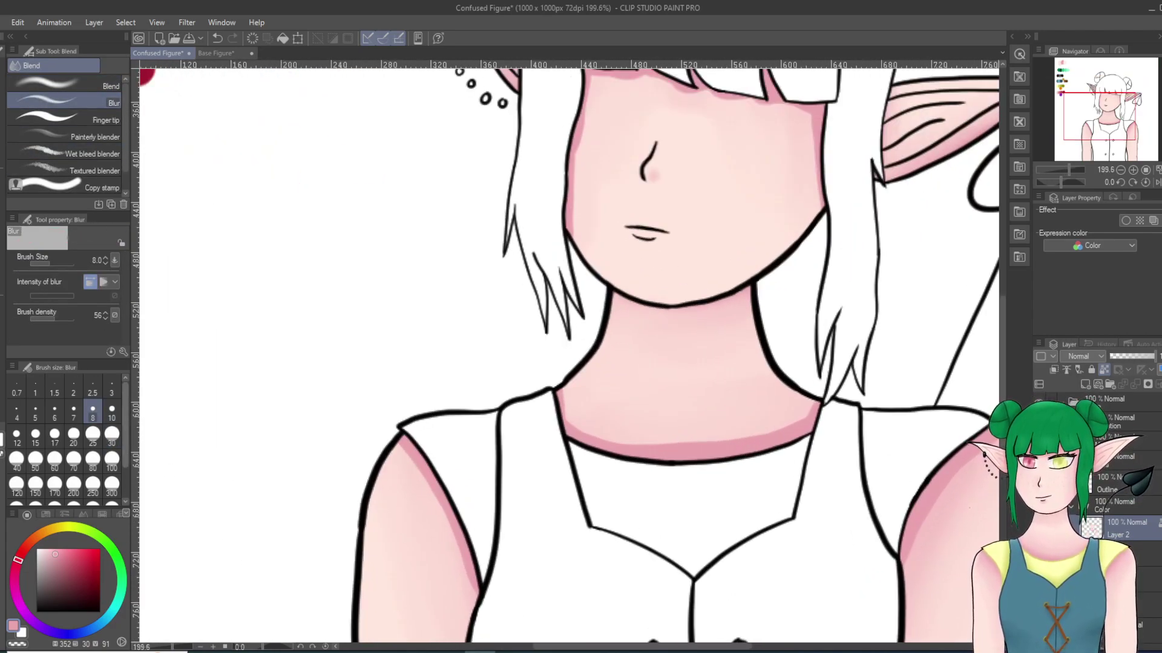
left_click(112, 436)
mouse_move(436, 467)
left_mouse_down()
mouse_move(446, 509)
mouse_move(396, 432)
mouse_move(457, 529)
mouse_move(400, 422)
mouse_move(470, 597)
mouse_move(425, 463)
mouse_move(482, 584)
left_mouse_up()
mouse_move(552, 390)
left_mouse_down()
mouse_move(602, 448)
mouse_move(550, 395)
mouse_move(639, 447)
mouse_move(550, 415)
mouse_move(682, 453)
mouse_move(722, 440)
mouse_move(643, 445)
mouse_move(789, 419)
mouse_move(709, 455)
mouse_move(845, 397)
mouse_move(768, 423)
mouse_move(691, 474)
mouse_move(619, 451)
mouse_move(746, 436)
mouse_move(652, 444)
mouse_move(576, 432)
mouse_move(734, 449)
mouse_move(553, 407)
mouse_move(743, 439)
mouse_move(770, 404)
mouse_move(529, 409)
mouse_move(813, 320)
left_mouse_up()
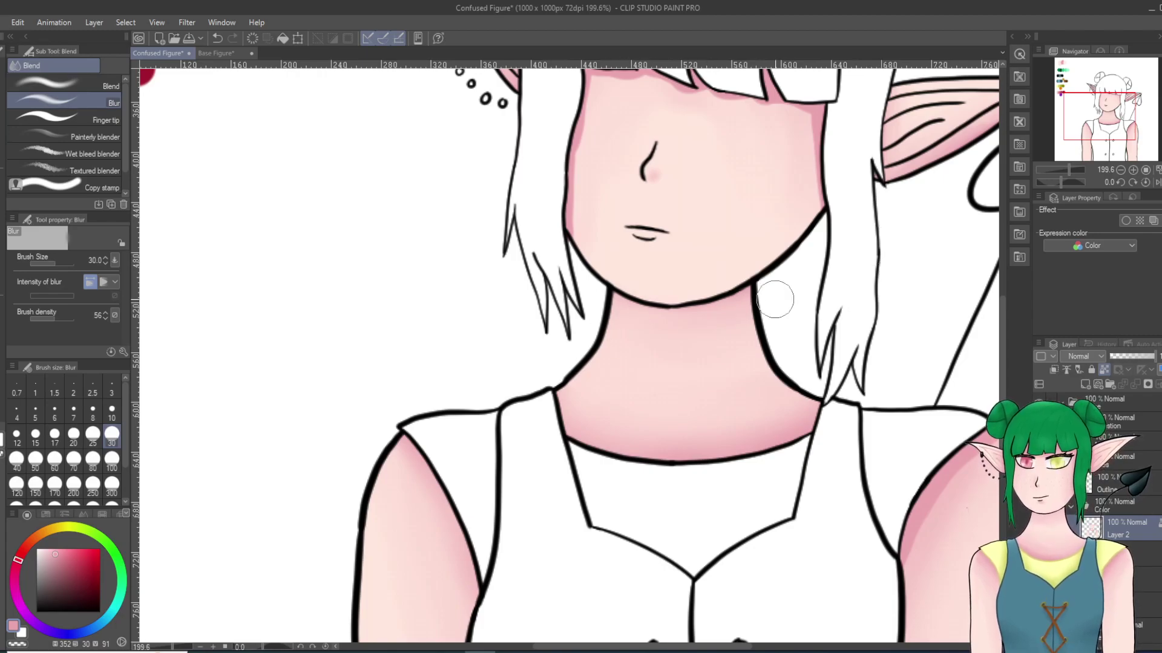
scroll(861, 318, "down", 1)
scroll(908, 387, "down", 2)
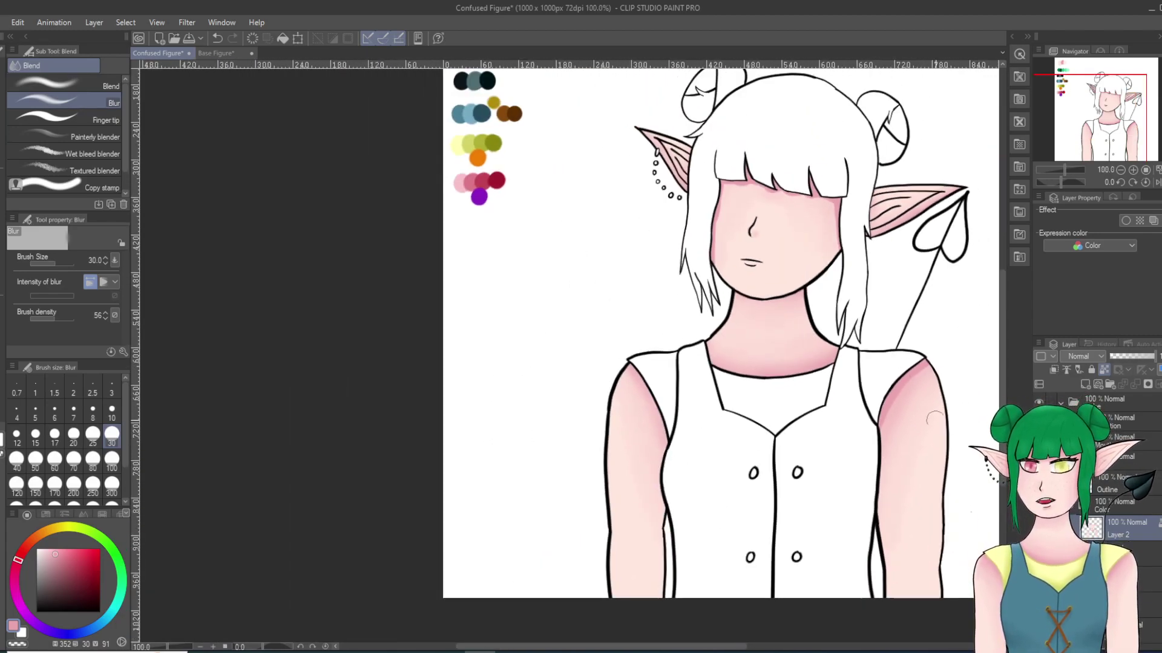
scroll(946, 427, "up", 1)
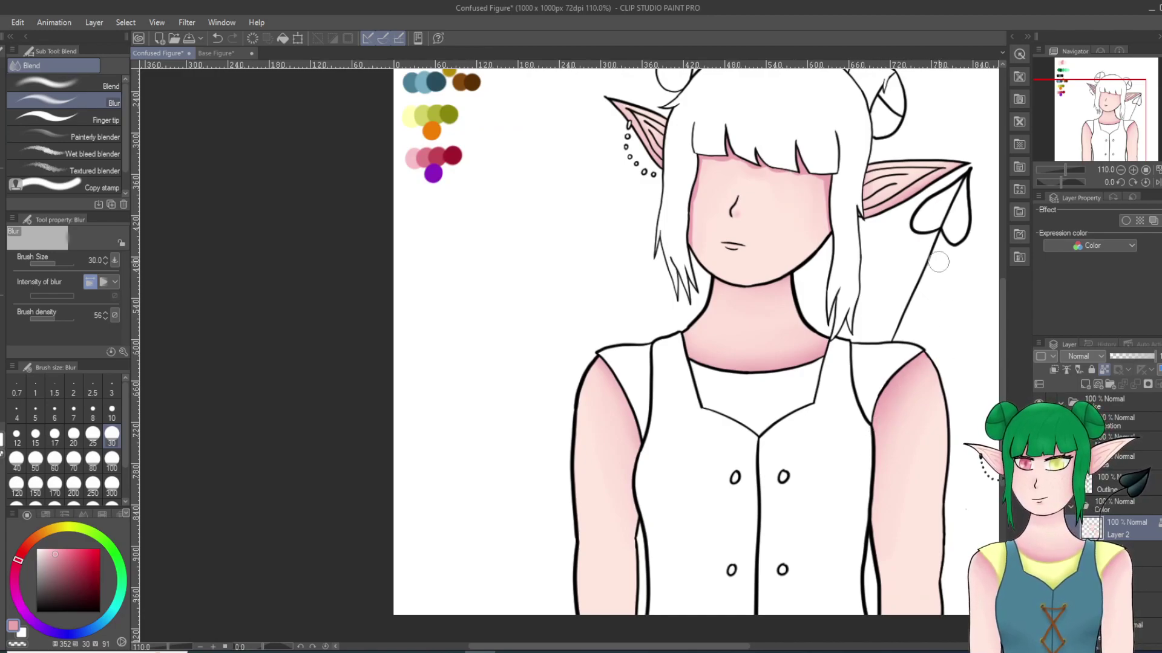
scroll(849, 205, "down", 3)
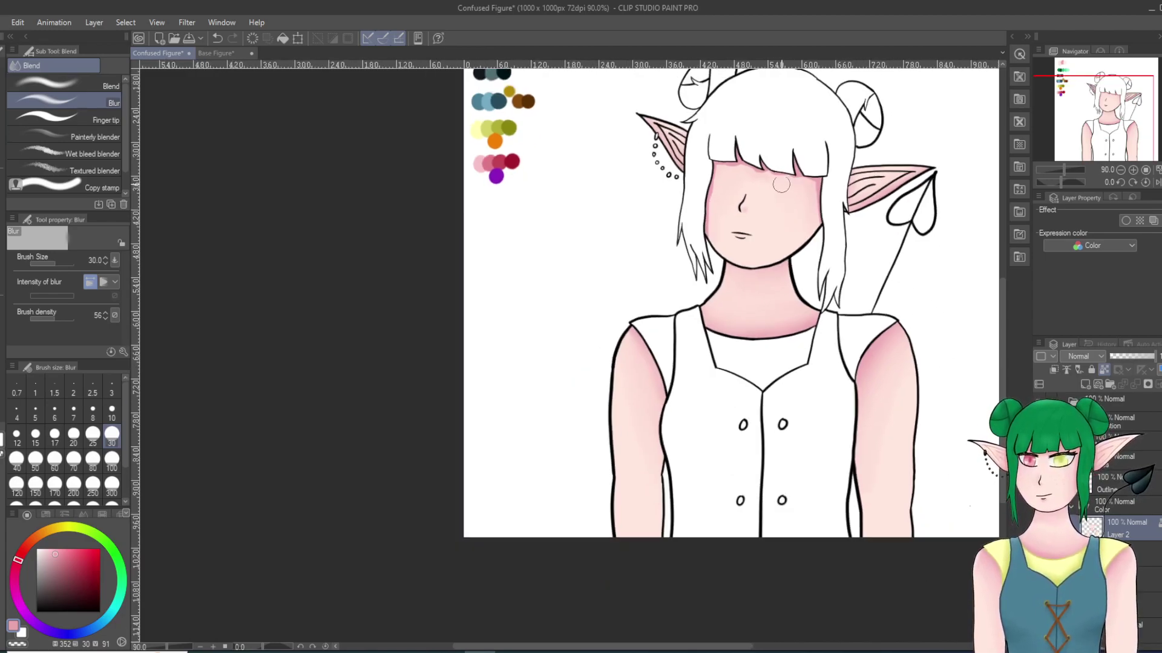
Step: Pick the palette's light cream and highlight the upper edge of the ear with the earrings using the Milli pen at size 10
scroll(849, 205, "up", 5)
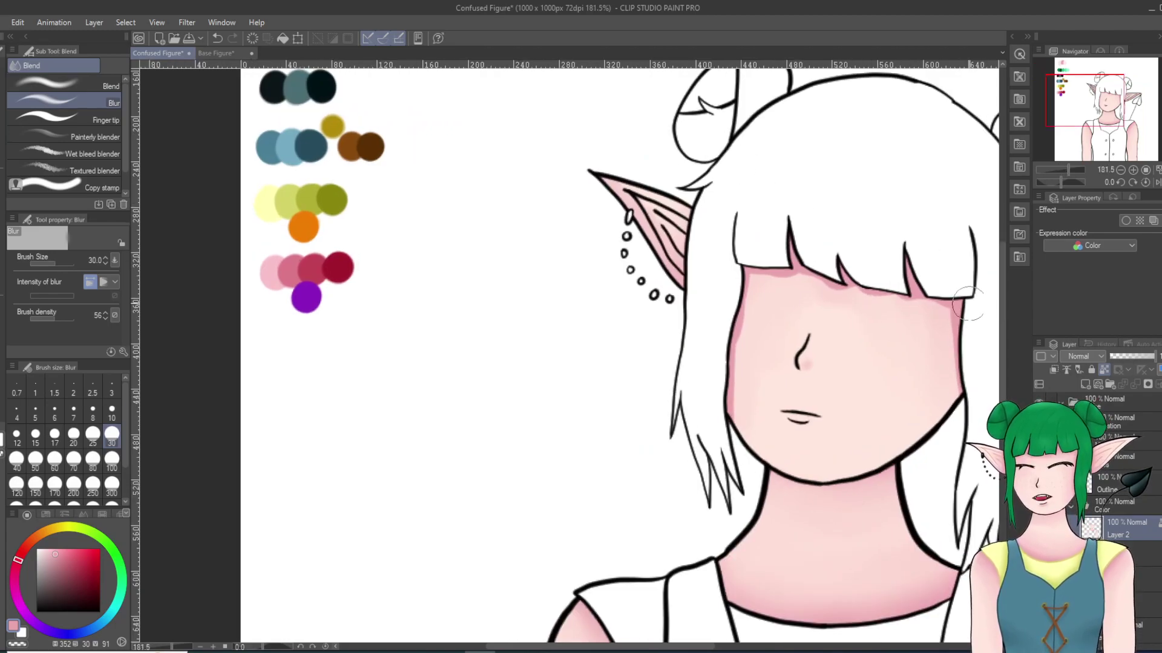
left_click_drag(1002, 296, 1002, 241)
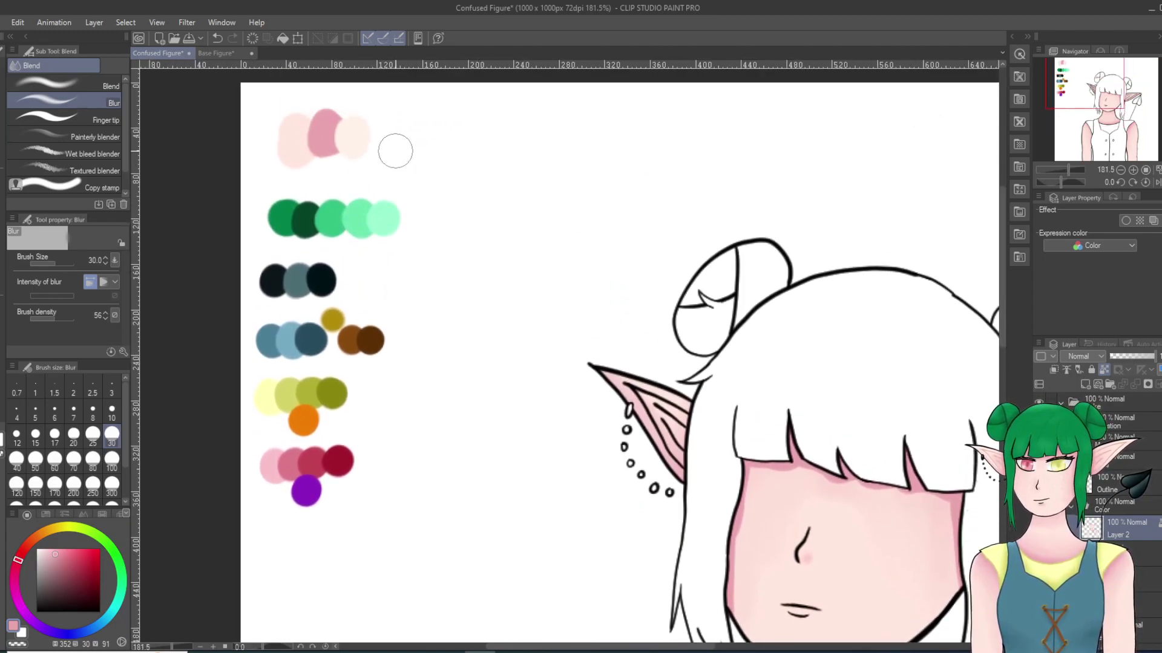
left_click(354, 141, "alt")
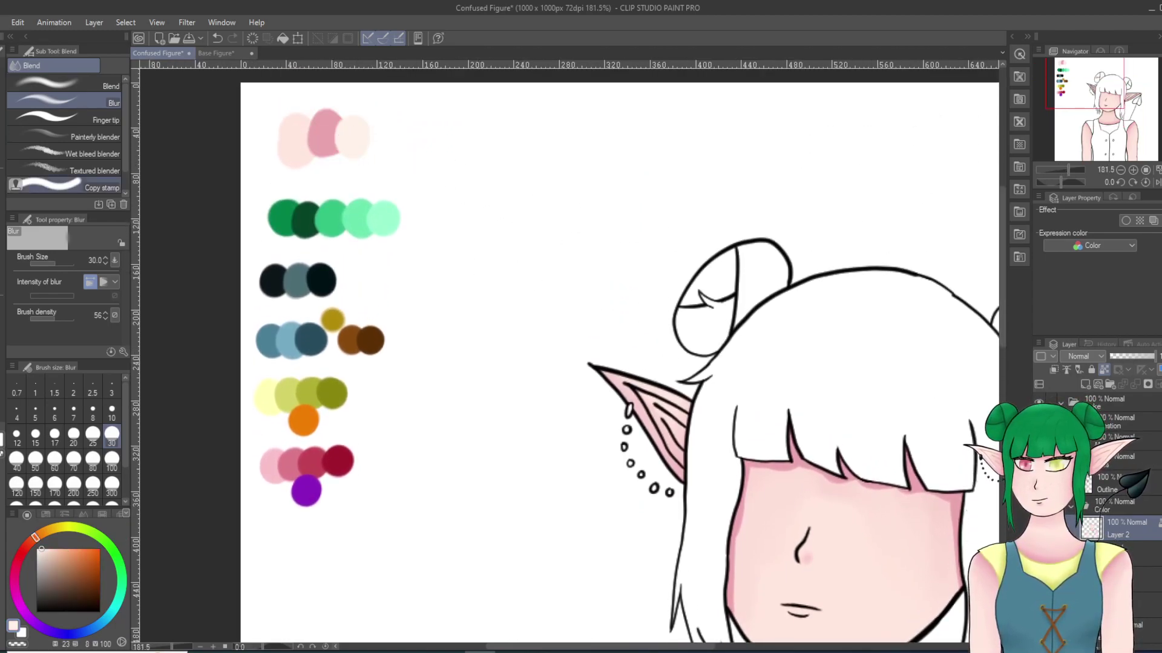
key("p")
scroll(660, 423, "up", 5)
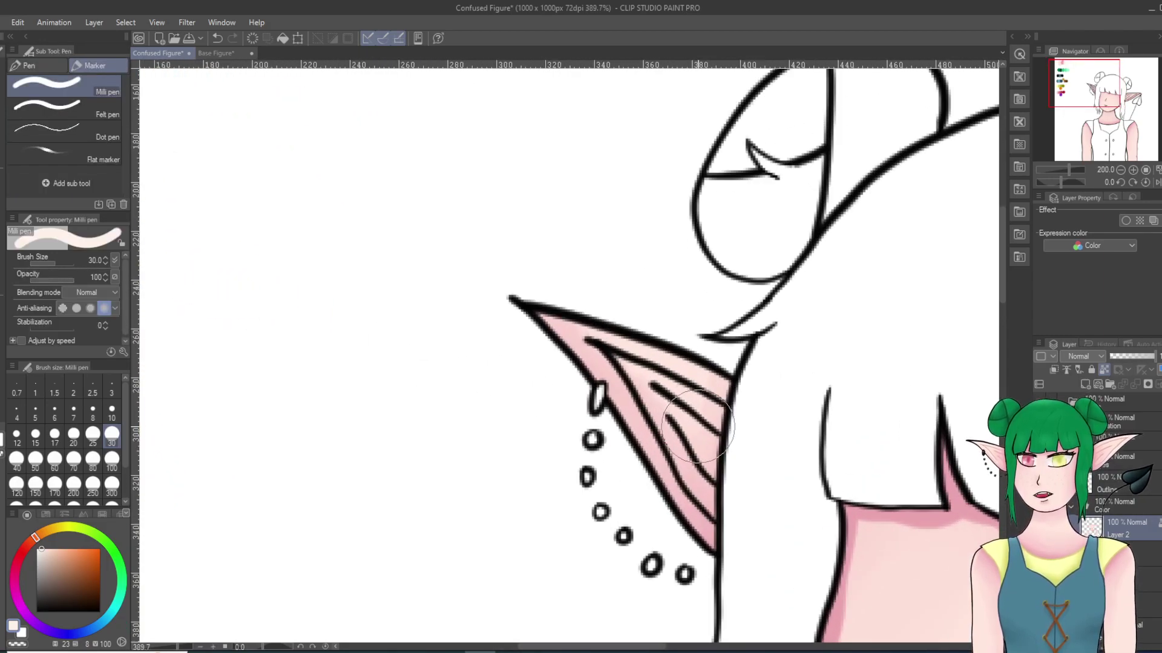
left_click(112, 412)
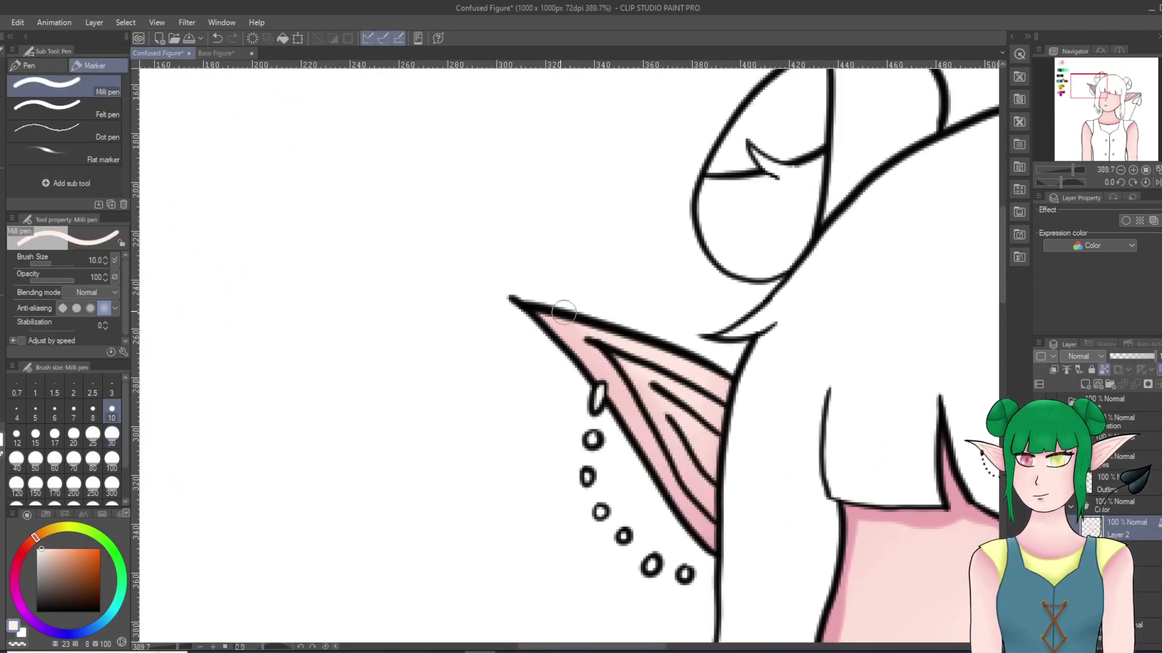
left_click_drag(539, 313, 734, 387)
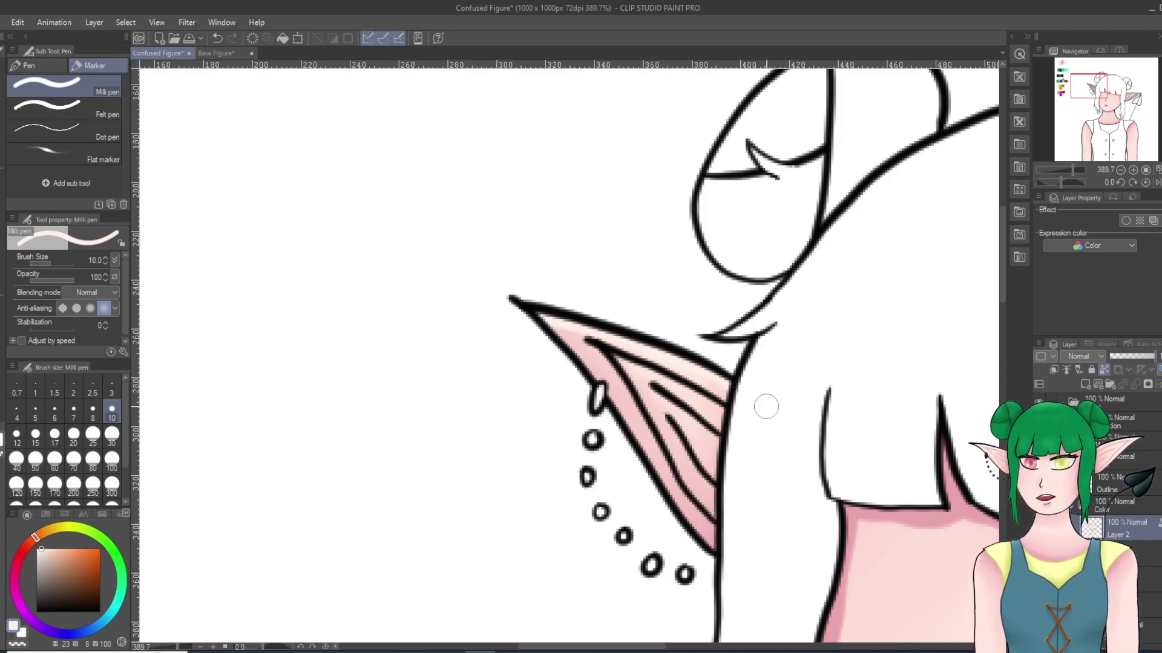
Step: Add light cream highlights to the tops of both shoulders just below the sleeve points with the Milli pen at size 10
left_click_drag(592, 647, 765, 647)
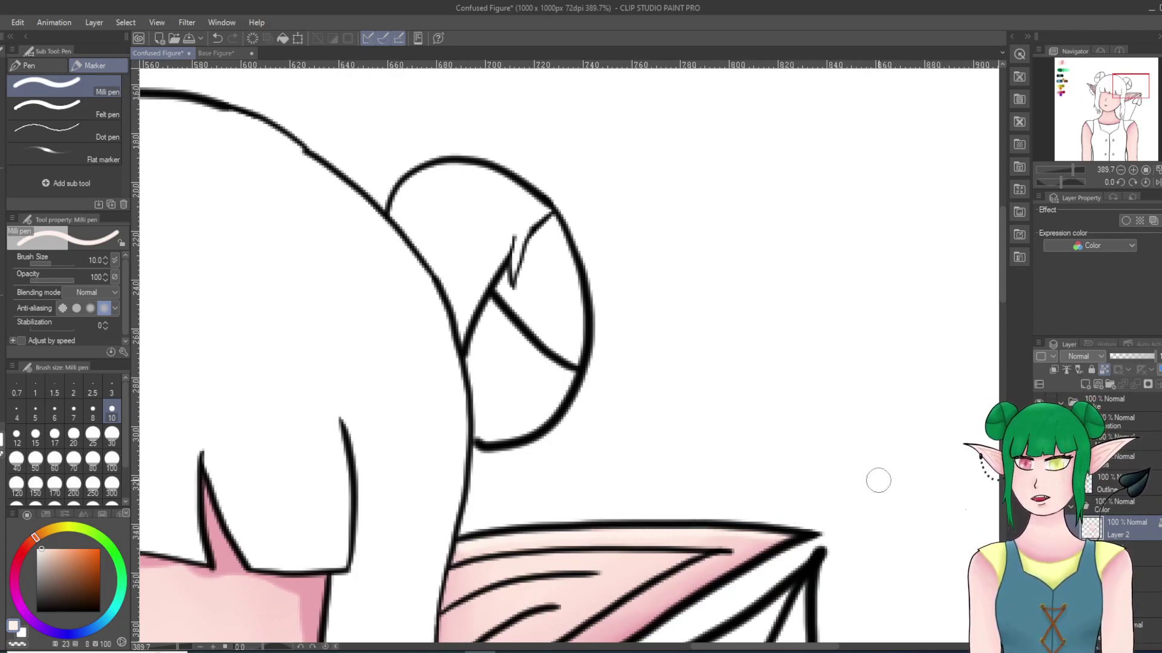
scroll(600, 599, "down", 4)
left_click_drag(683, 646, 811, 647)
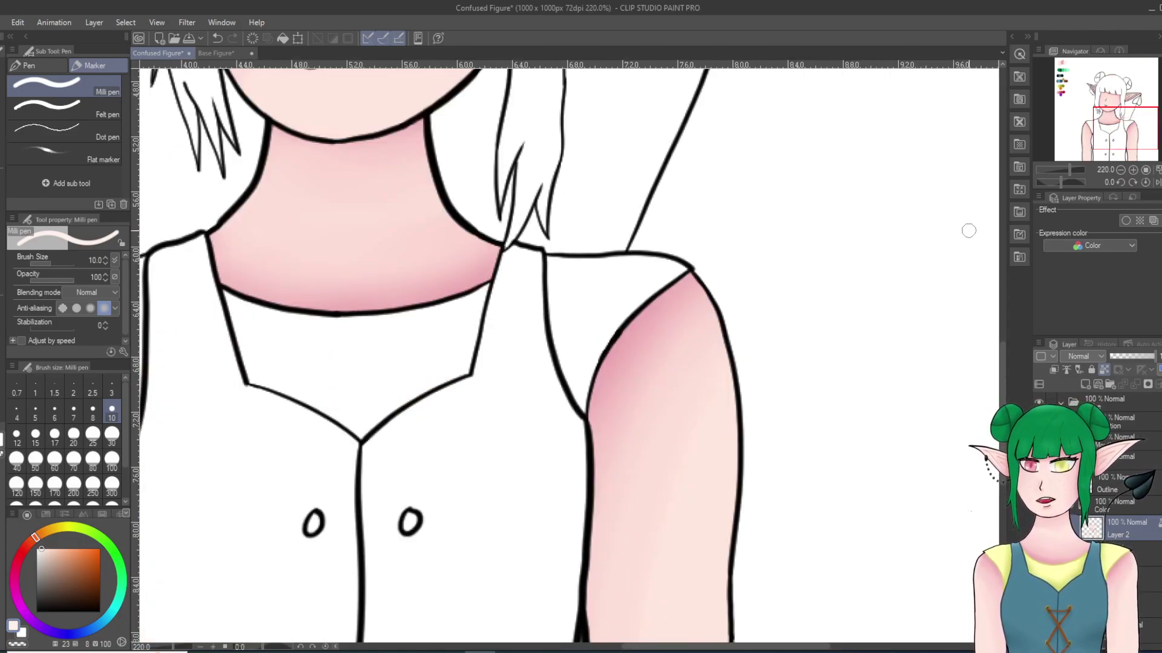
scroll(893, 275, "up", 3)
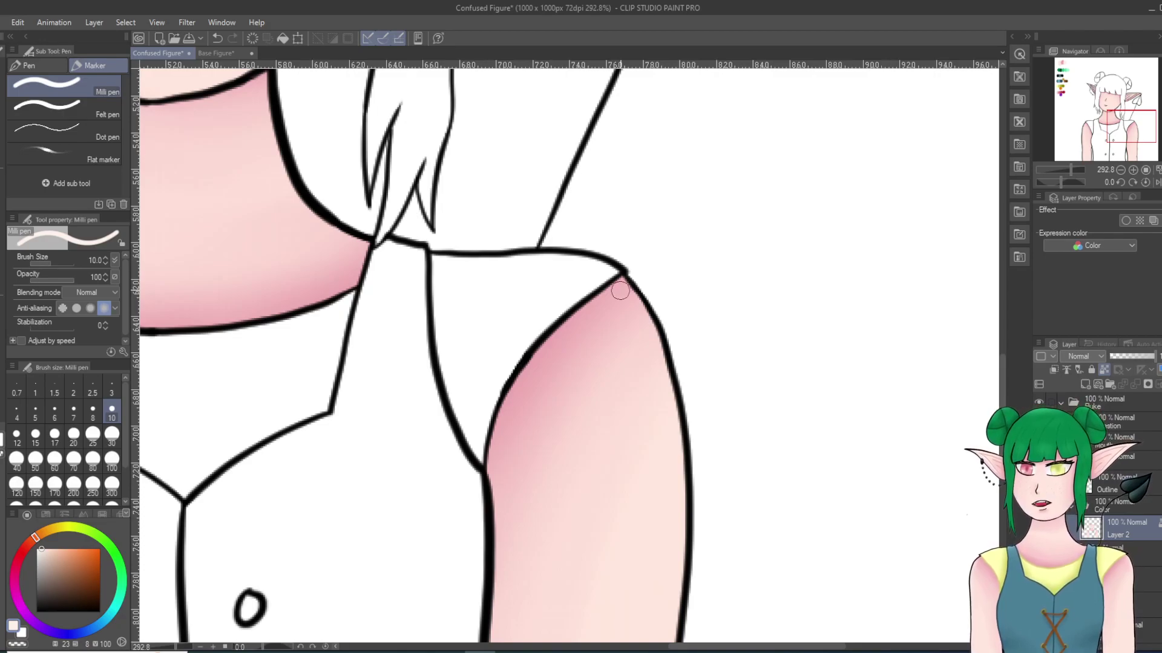
left_click_drag(641, 294, 617, 270)
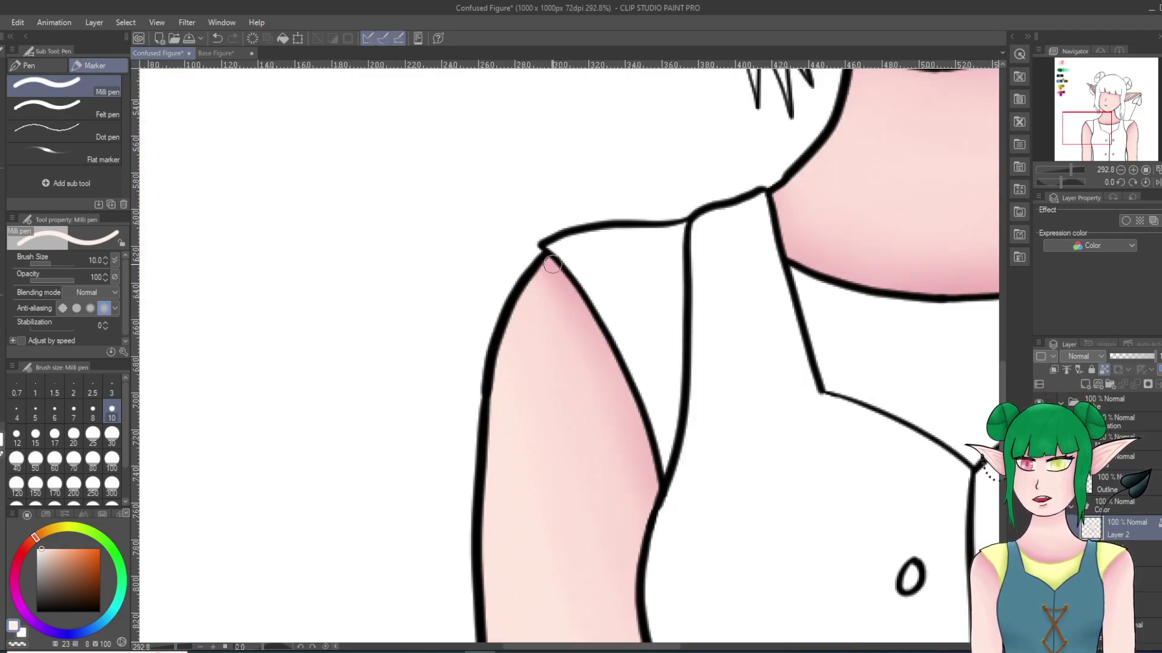
left_click_drag(552, 264, 517, 297)
Step: Add a small cream highlight beside the nose line and soften it with the Blur tool at size 10
scroll(761, 130, "down", 5)
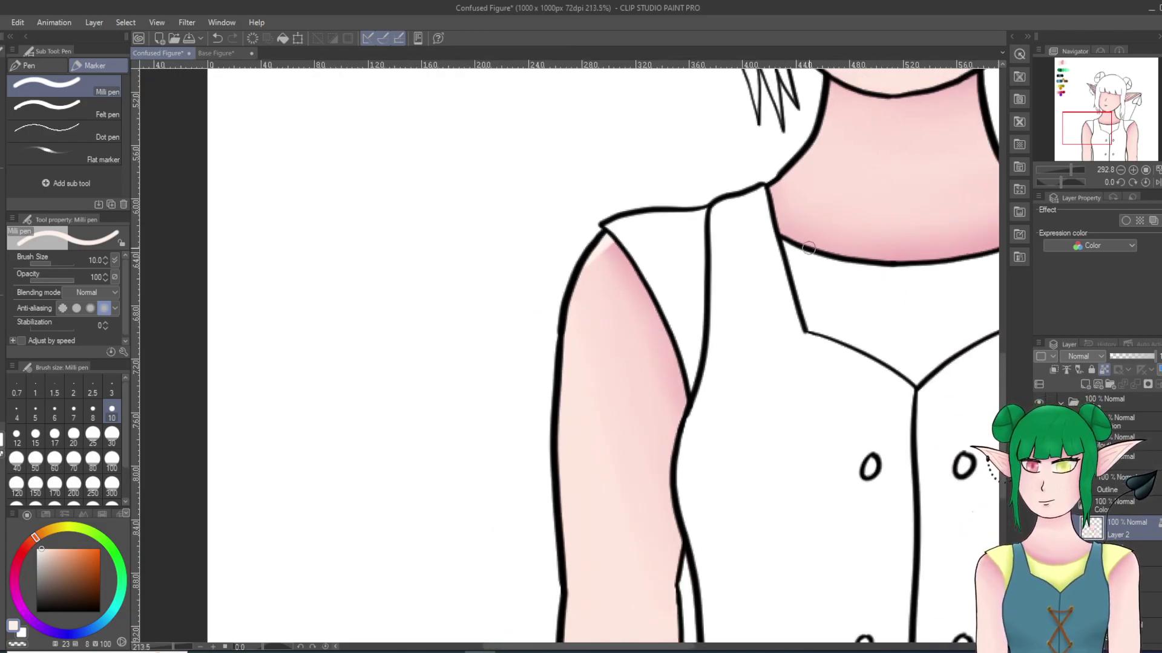
scroll(900, 210, "down", 3)
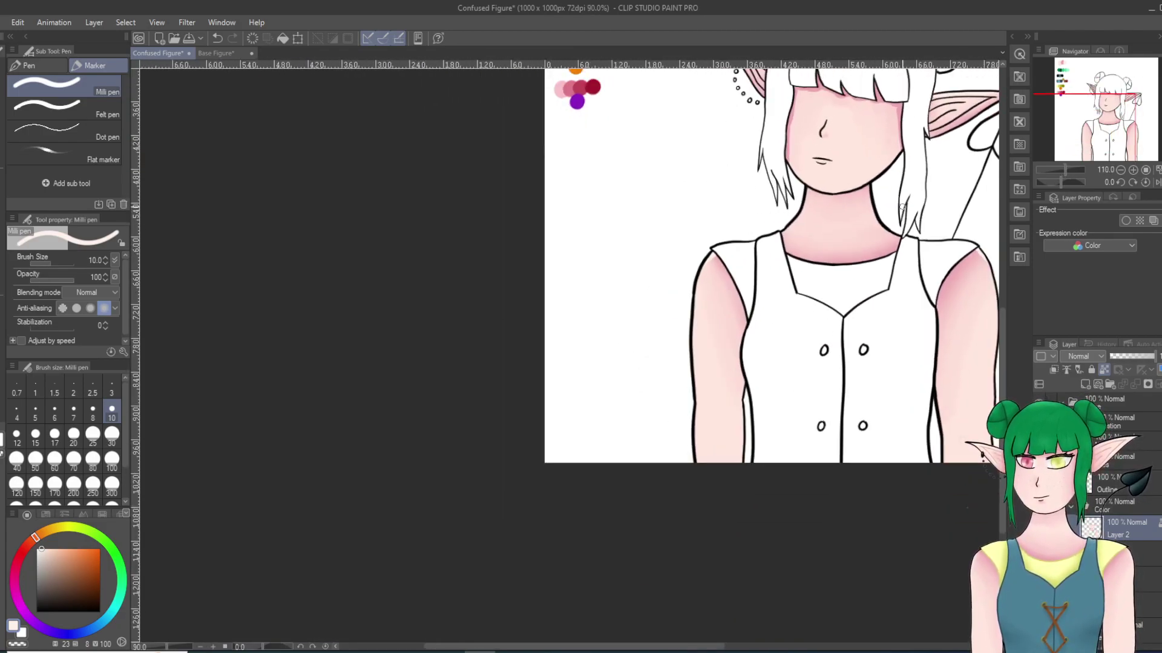
scroll(855, 151, "up", 6)
scroll(856, 129, "up", 5)
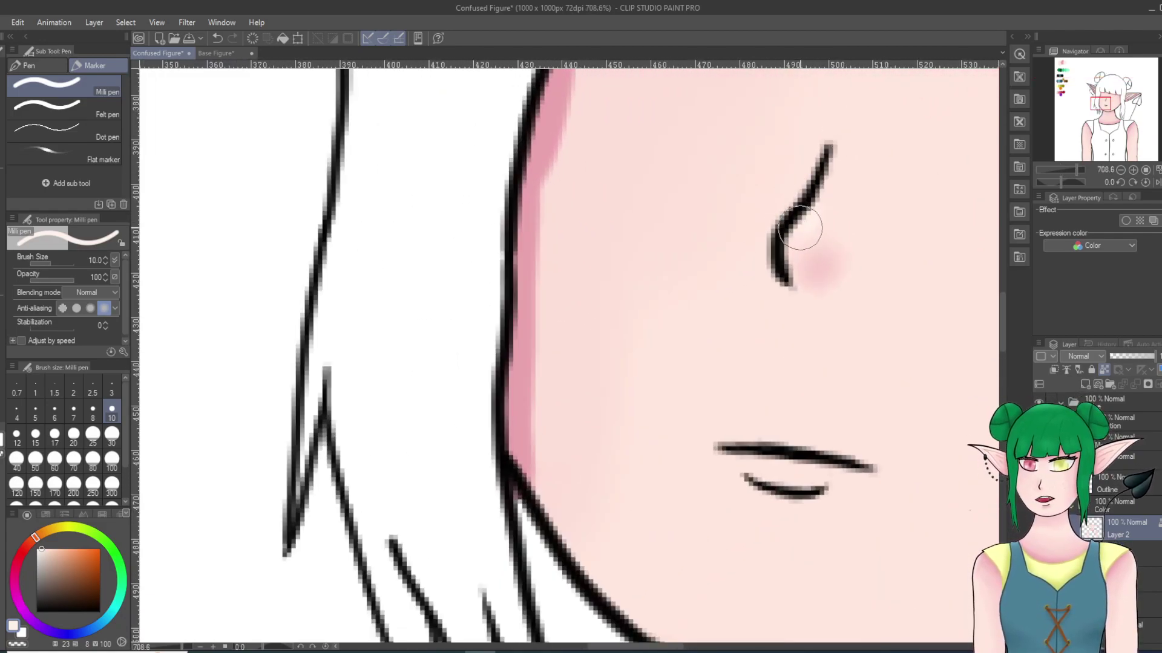
key("j")
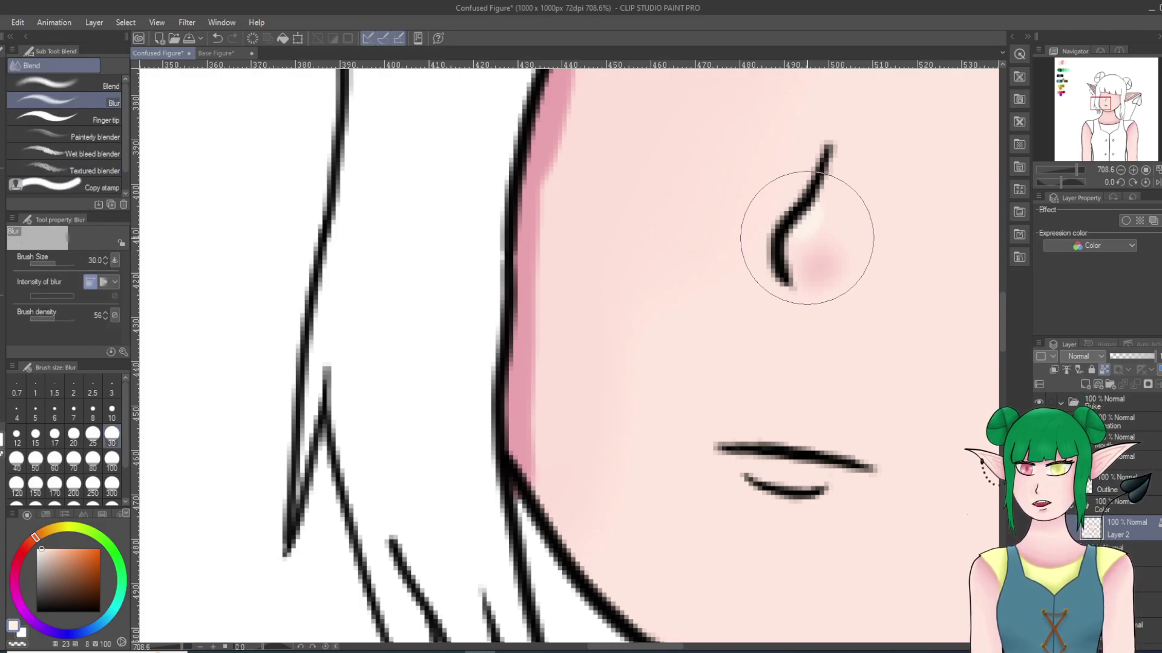
left_click(112, 412)
mouse_move(815, 213)
left_mouse_down()
mouse_move(826, 211)
mouse_move(813, 226)
left_mouse_up()
Step: Examine the pink shading and cream highlights on the nose and both ears up close
scroll(917, 122, "down", 10)
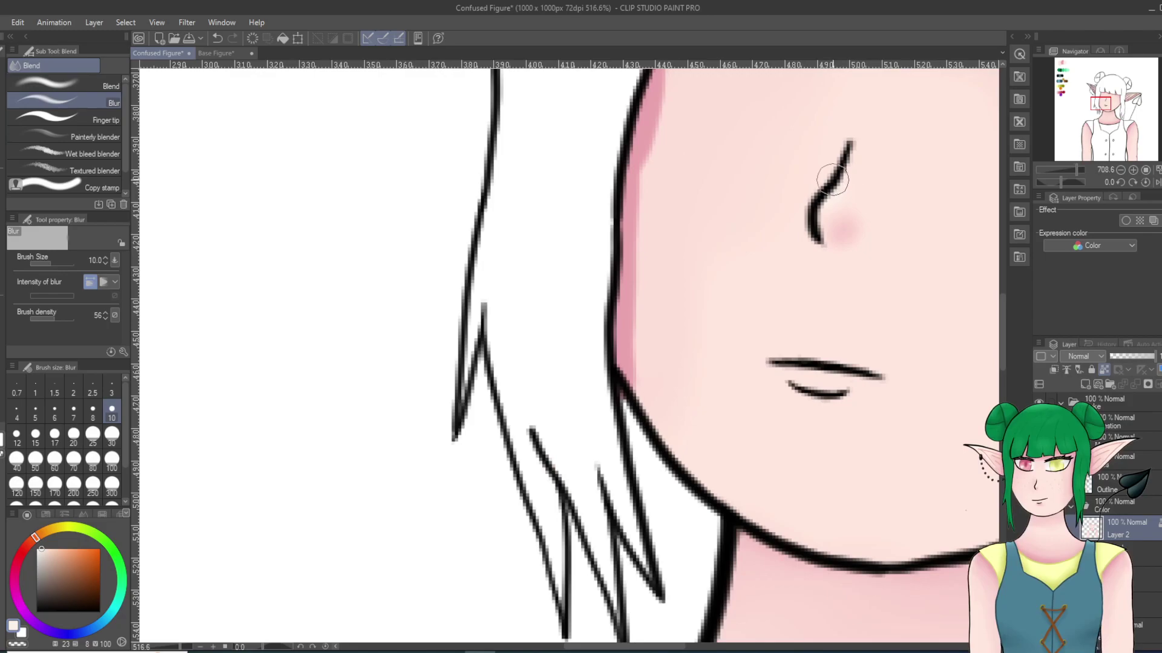
scroll(862, 140, "up", 9)
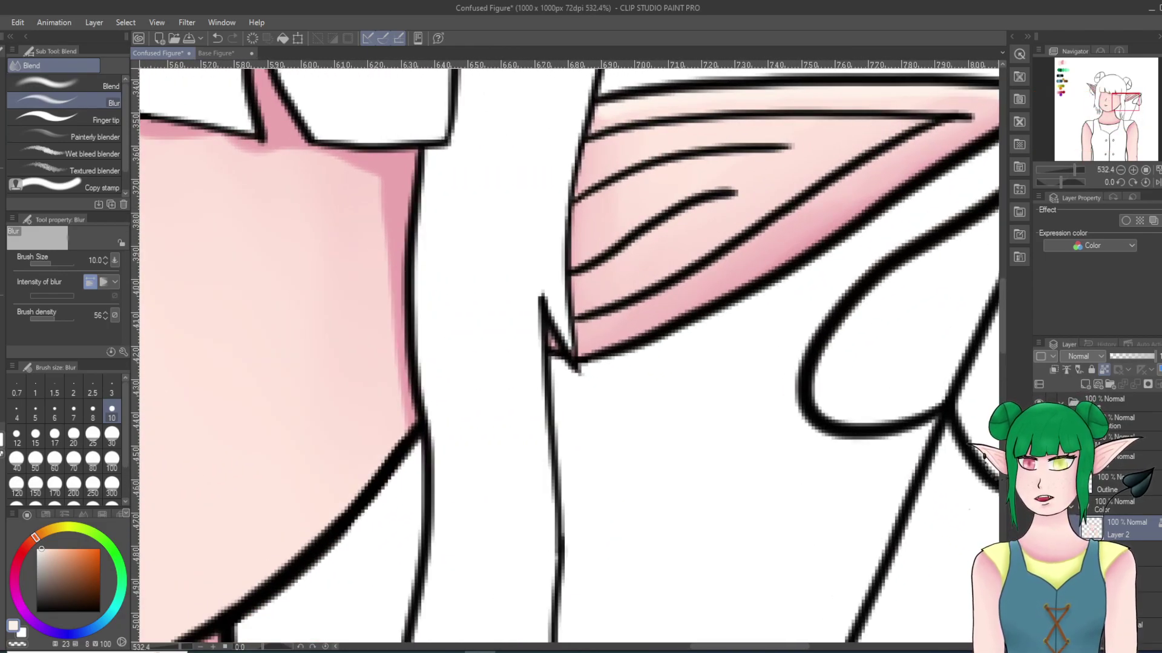
left_click_drag(1003, 315, 1002, 299)
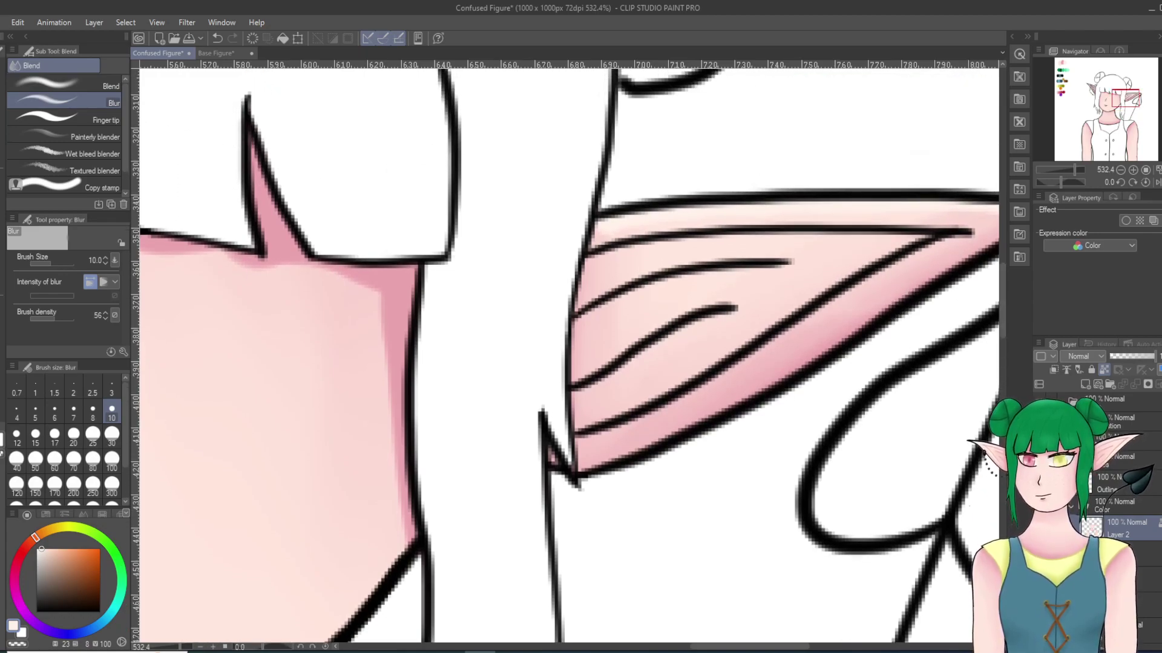
scroll(716, 639, "right", 5)
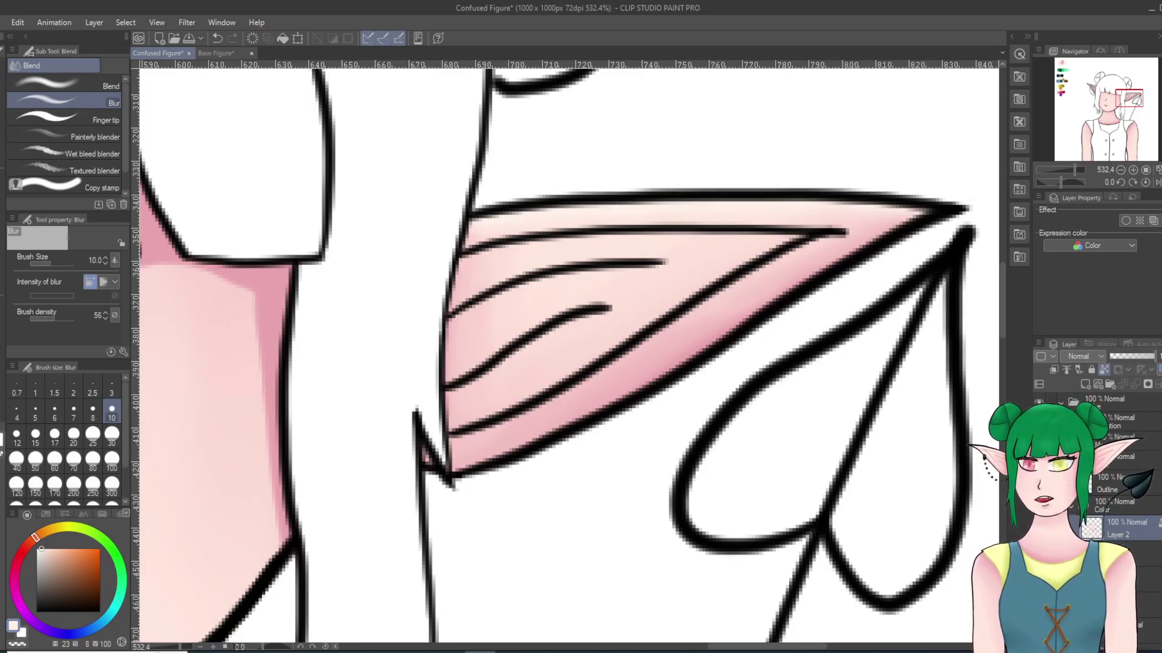
left_click(1106, 96)
left_click_drag(1106, 96, 1085, 90)
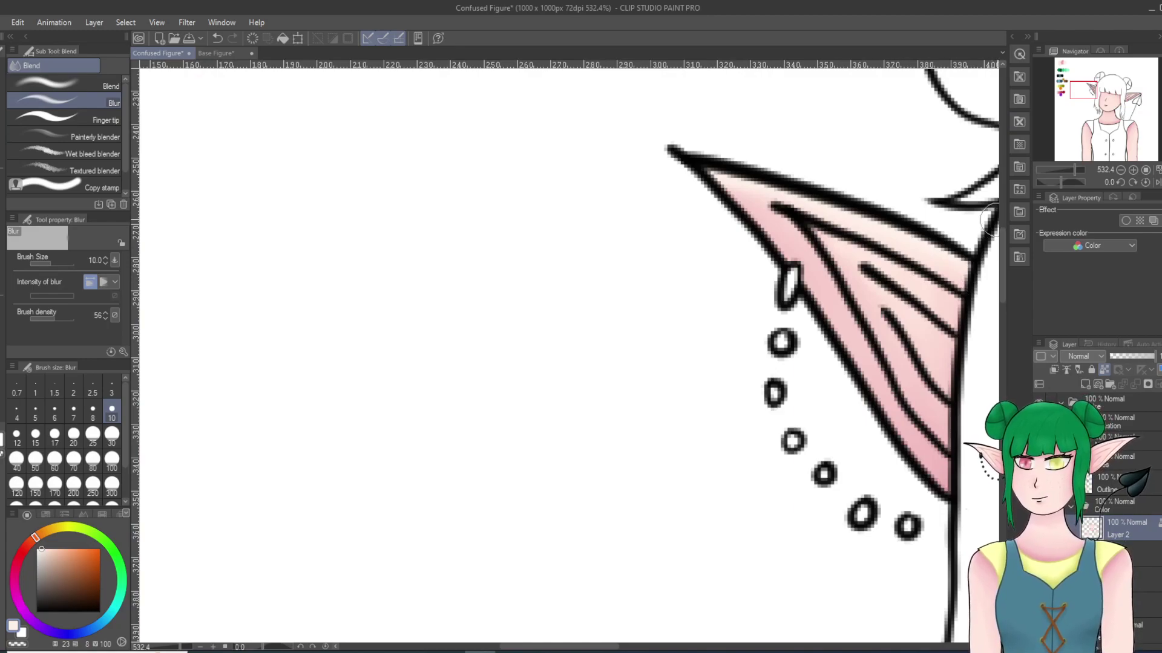
Step: Duplicate the shaded skin layer, Layer 2
scroll(843, 117, "down", 6)
scroll(900, 274, "down", 8)
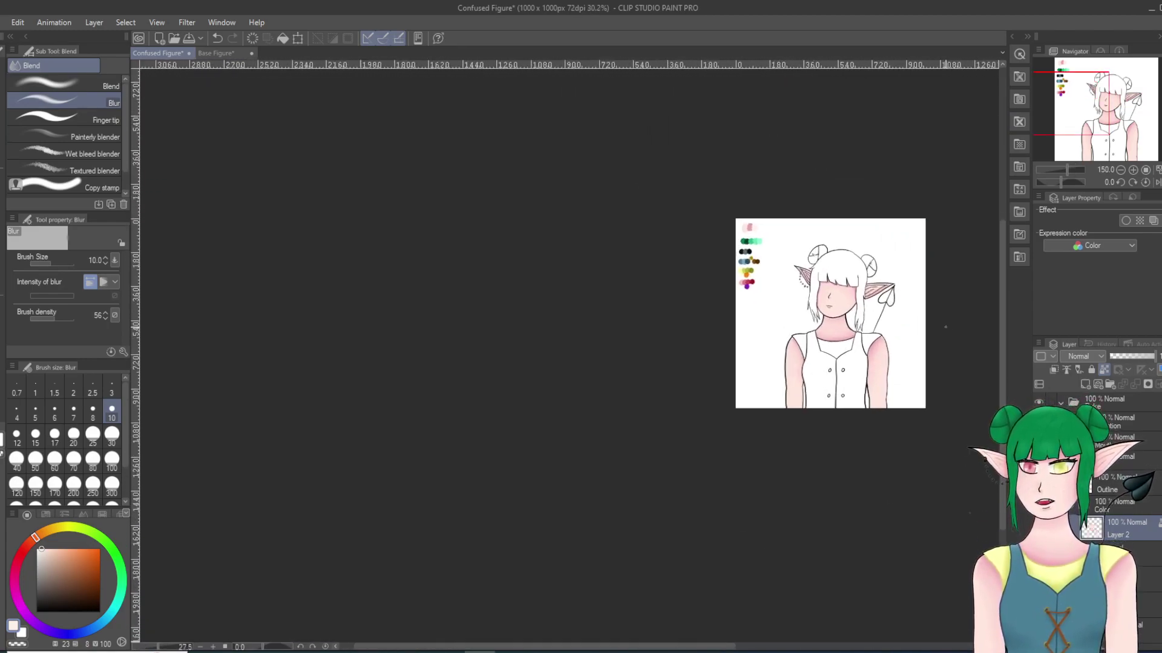
scroll(944, 327, "up", 9)
right_click(1124, 528)
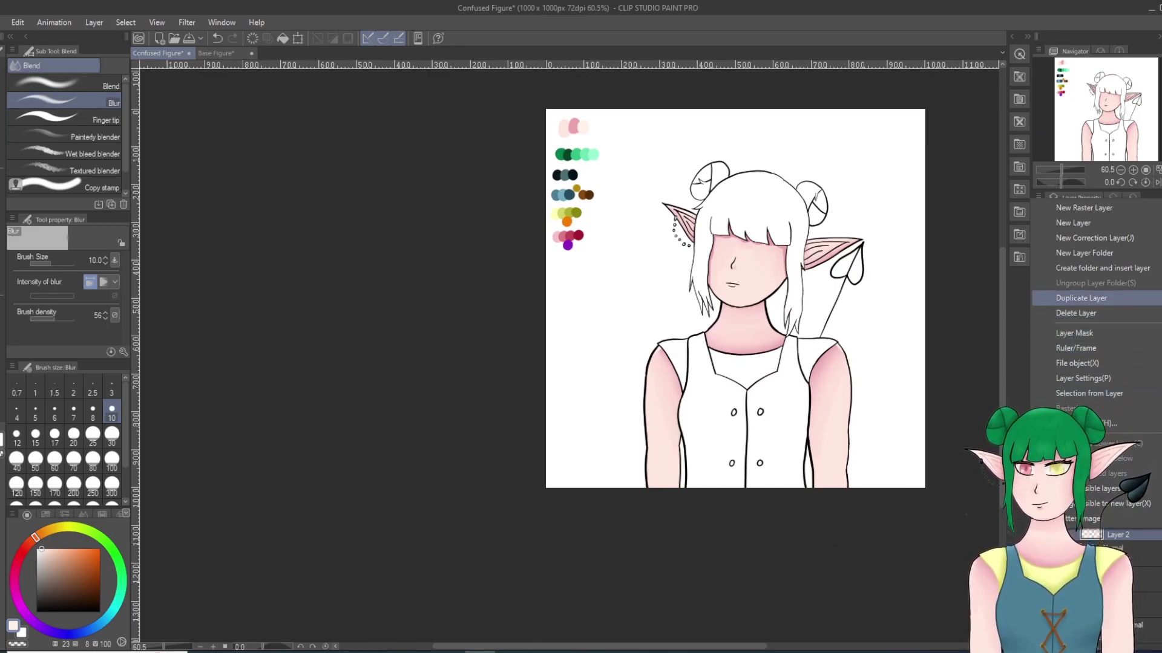
left_click(1081, 299)
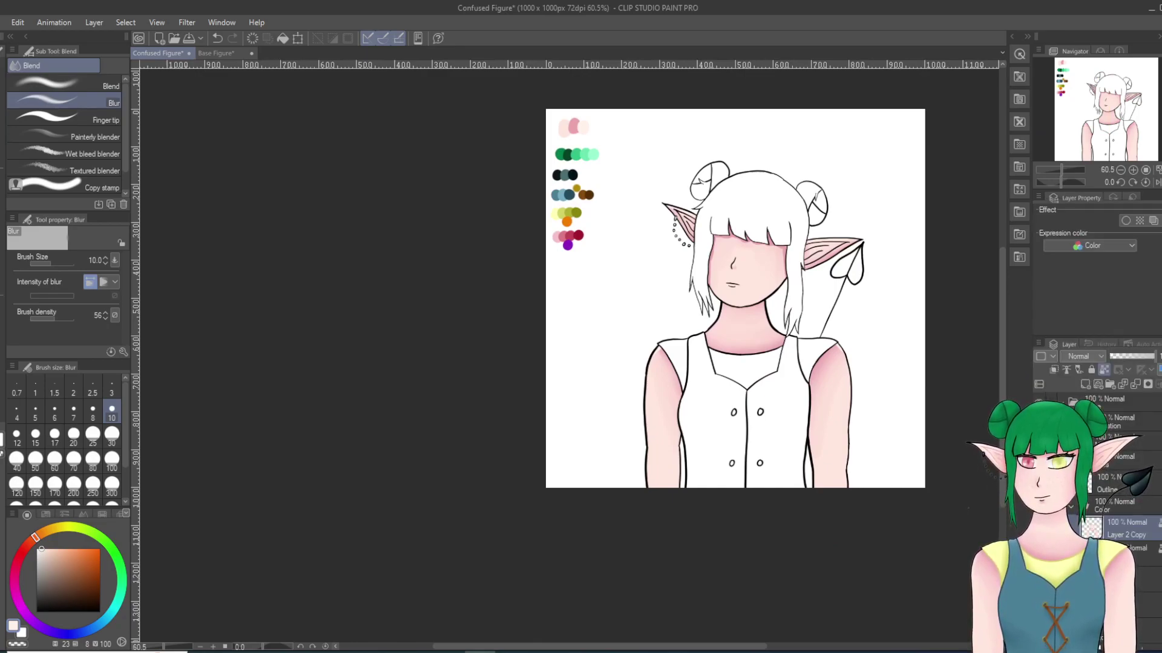
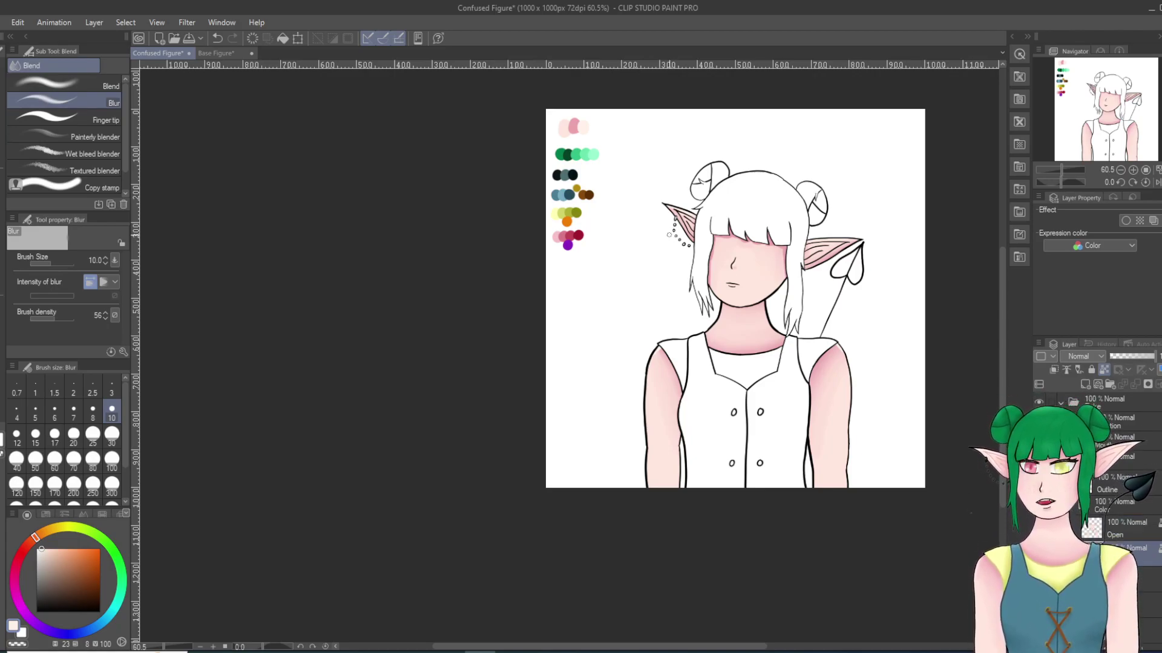
Step: Pick the palette's darker pink and paint a shadow under the closed mouth's lower lip with the Milli pen at size 6
right_click(572, 126)
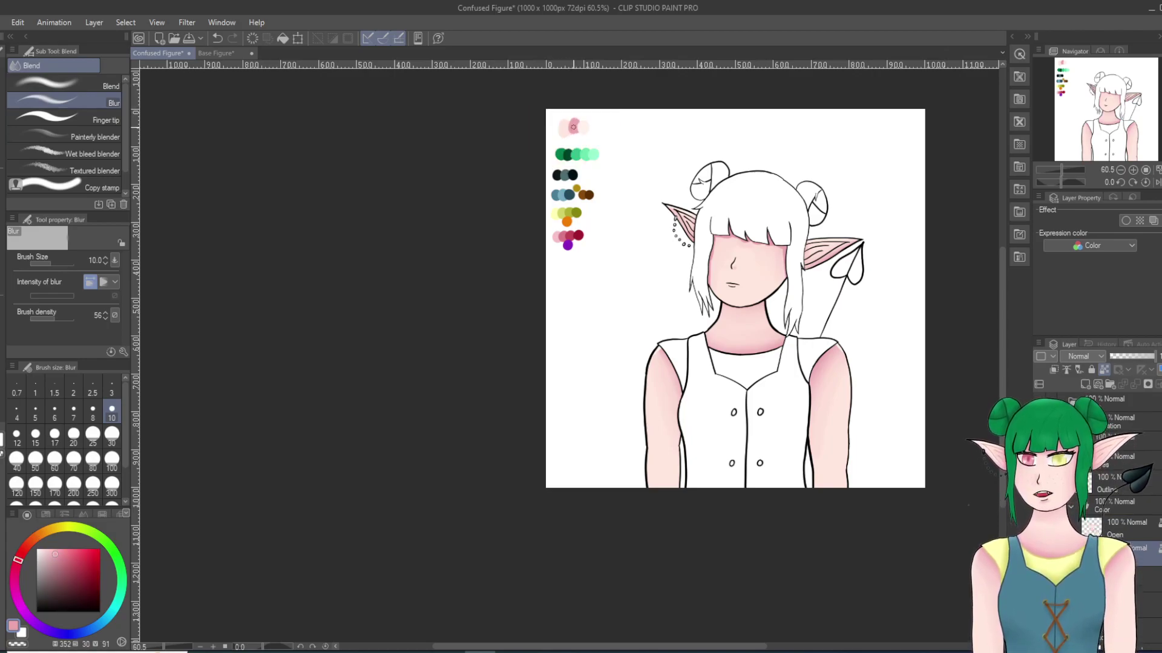
scroll(837, 348, "up", 3)
scroll(654, 254, "up", 8)
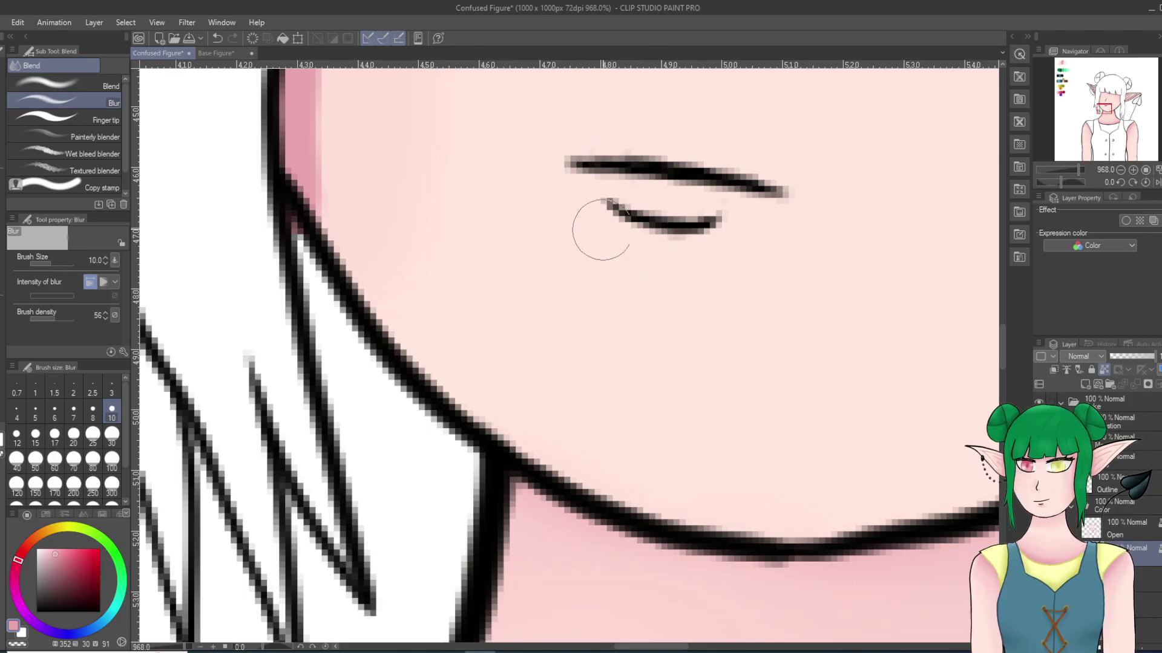
key("p")
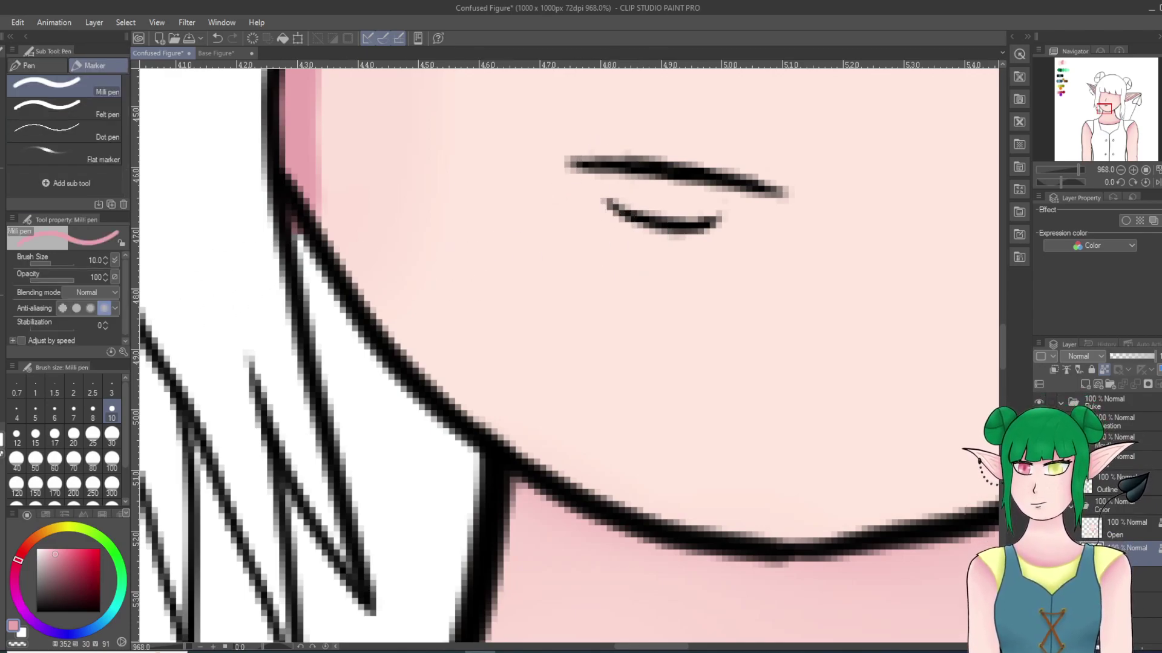
key("bracketleft")
key("bracketleft")
key("bracketleft")
mouse_move(611, 214)
left_mouse_down()
mouse_move(669, 243)
mouse_move(720, 236)
left_mouse_up()
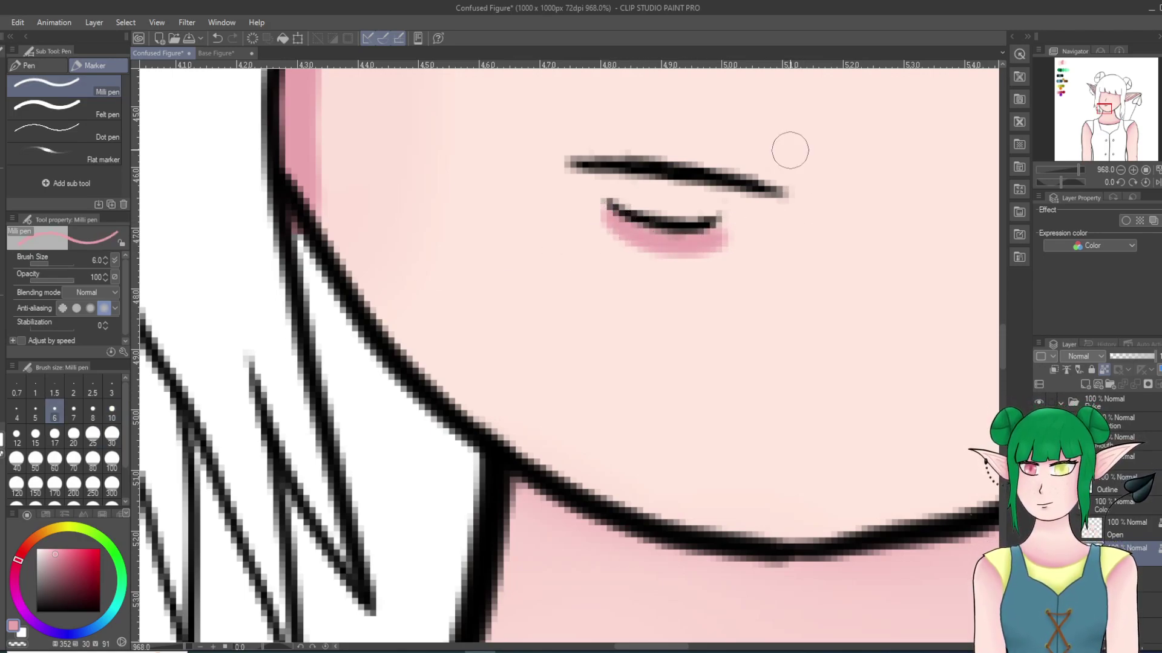
Step: Soften the pink shadow under the lower lip into the surrounding skin with the blending tools at size 10
key("j")
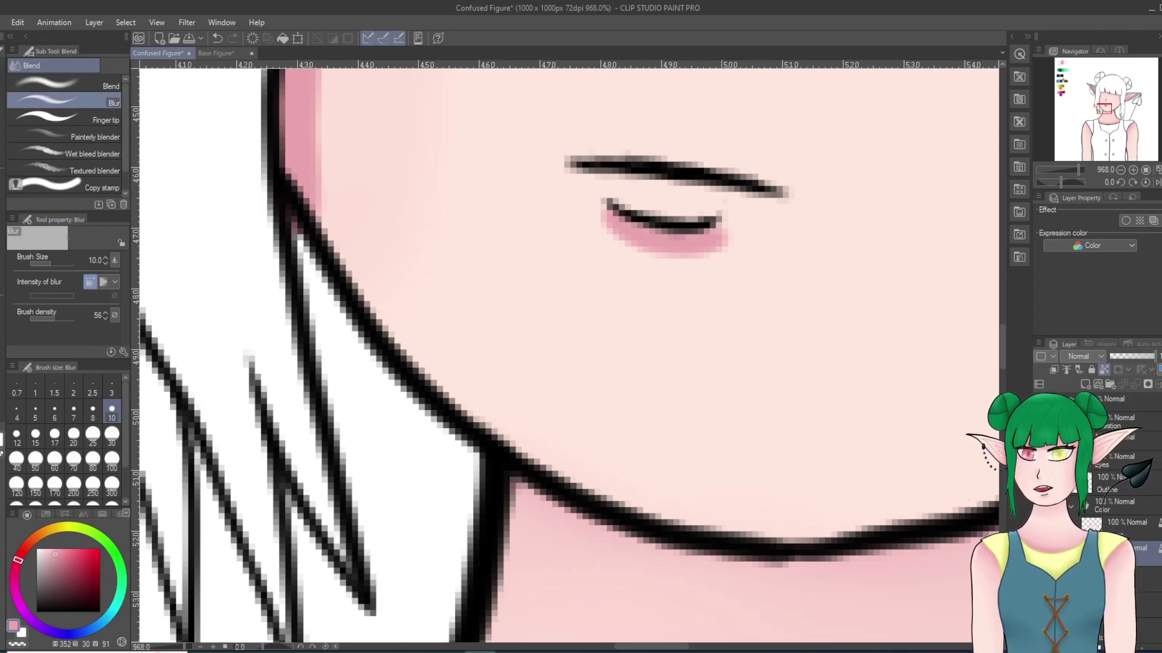
mouse_move(706, 238)
left_mouse_down()
mouse_move(719, 246)
mouse_move(662, 241)
mouse_move(756, 236)
left_mouse_up()
mouse_move(619, 251)
left_mouse_down()
mouse_move(688, 270)
mouse_move(601, 266)
left_mouse_up()
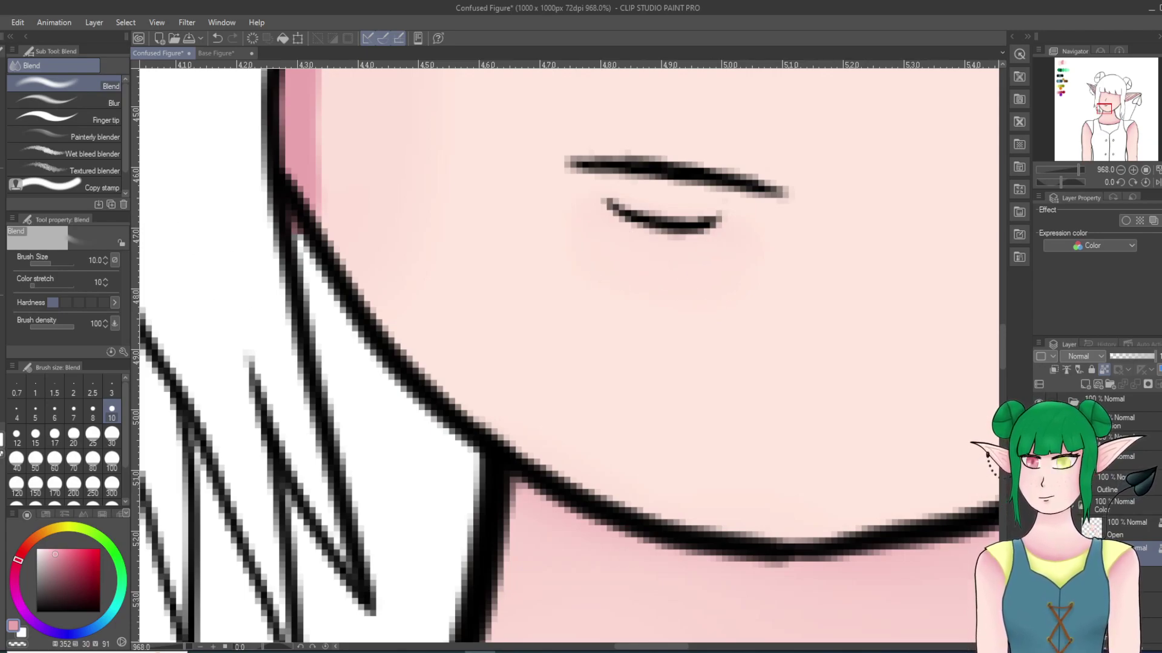
Step: Repaint a thinner pink shadow along the lower lip with the Milli pen at size 6 and blur it at size 10
key("p")
left_click_drag(608, 215, 711, 236)
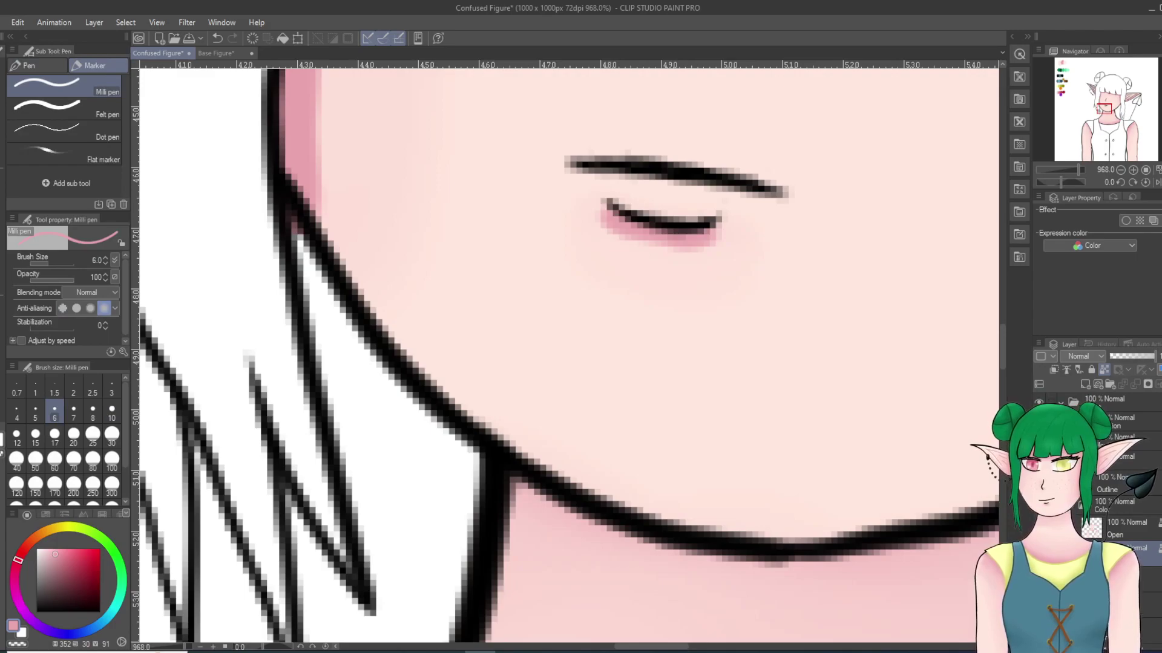
key("j")
left_click_drag(603, 225, 739, 246)
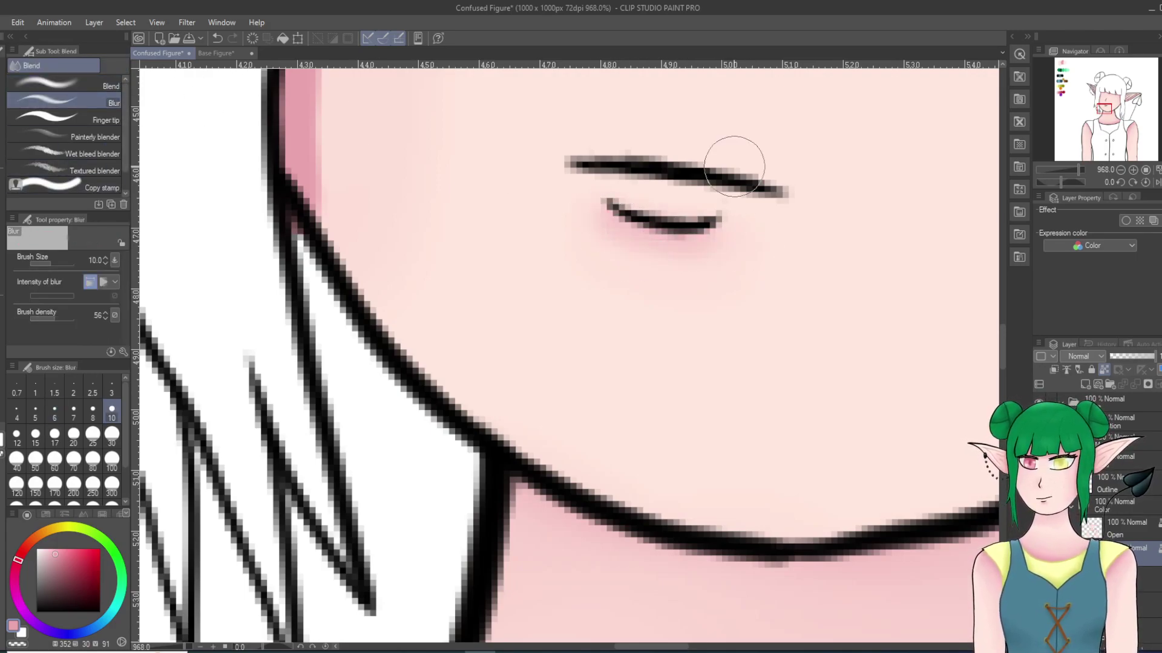
Step: Switch the figure to the open-mouth version by changing layer visibility and select the Mouth O line art layer
scroll(734, 166, "down", 10)
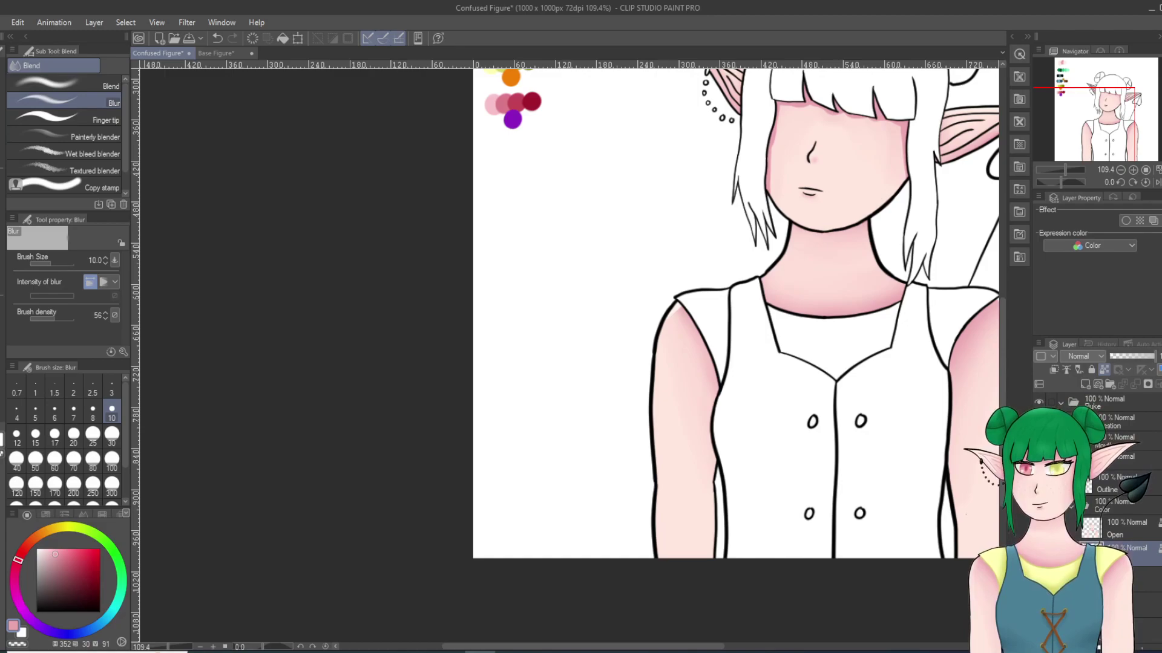
left_click(1039, 554)
left_click(1039, 529)
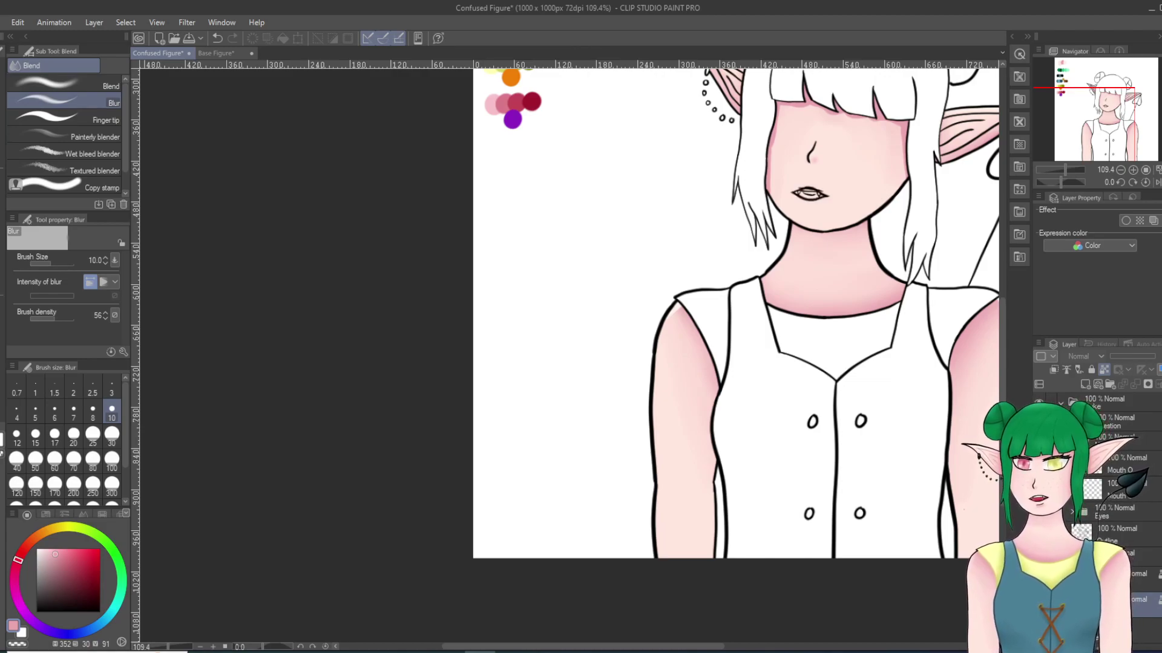
scroll(845, 255, "up", 5)
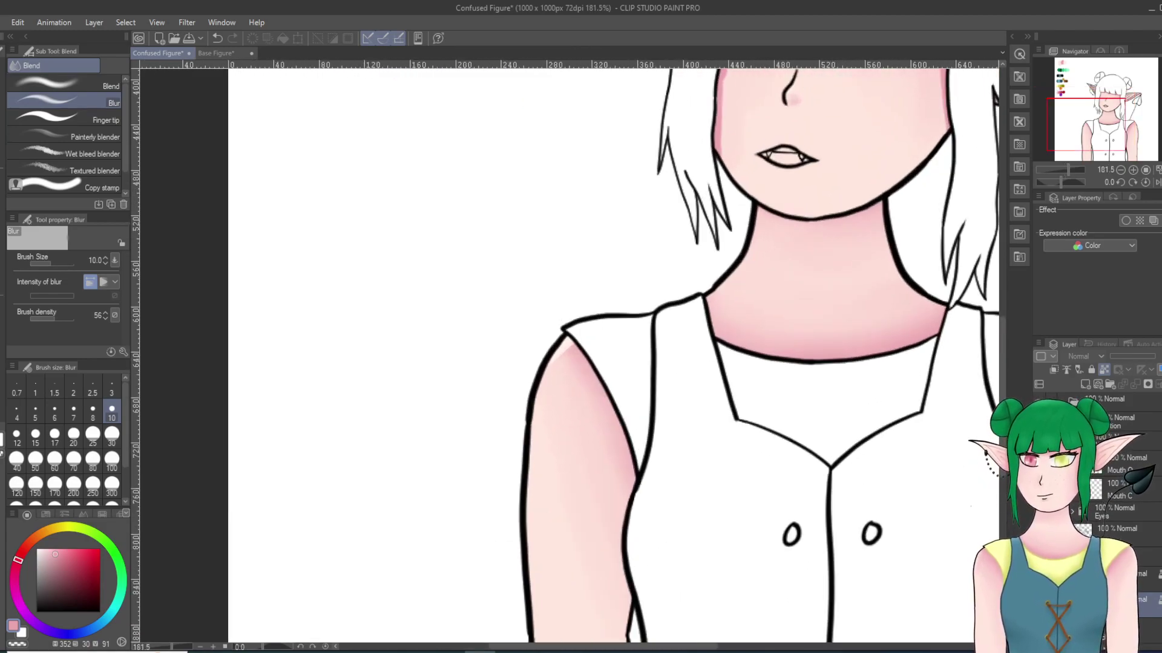
left_click(1119, 440)
left_click(1128, 464)
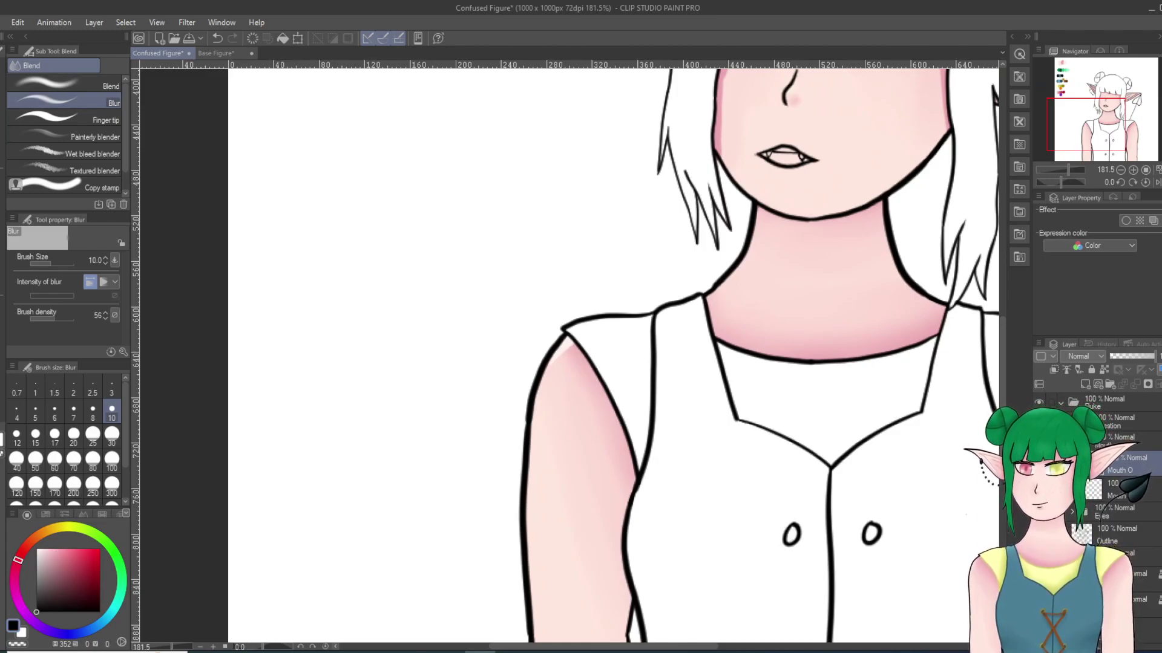
Step: Draw a short curved black lip line below the open mouth with the Turnip pen at size 6
key("p")
key("p")
left_click(36, 65)
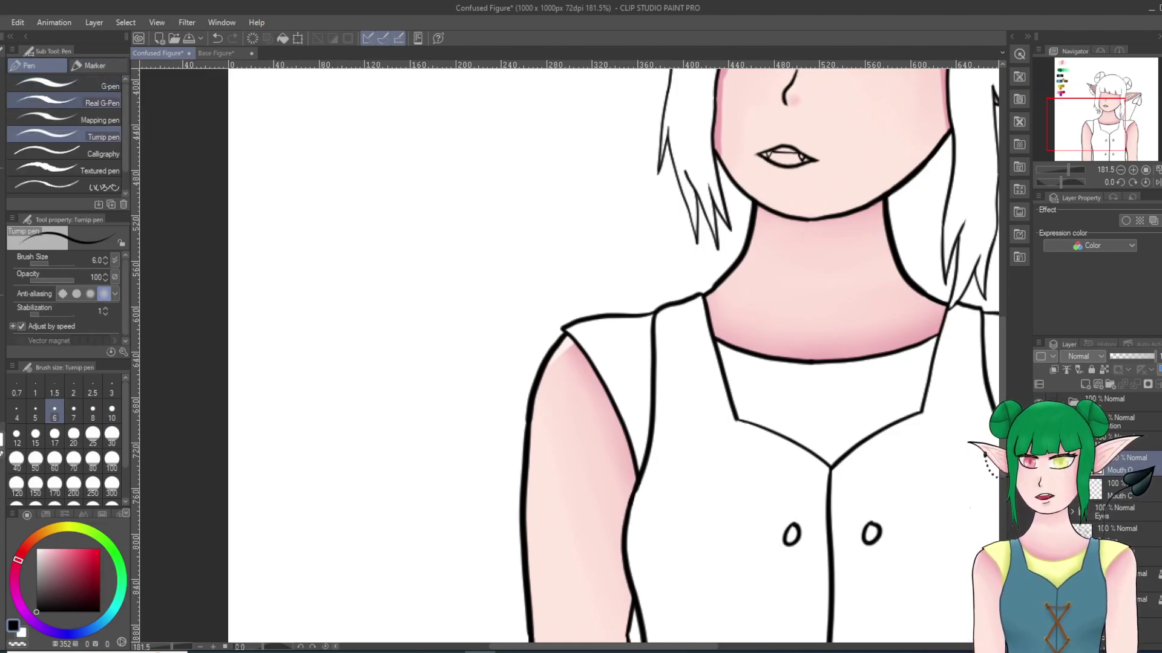
scroll(835, 170, "up", 10)
scroll(835, 170, "up", 3)
scroll(912, 379, "up", 15, "shift")
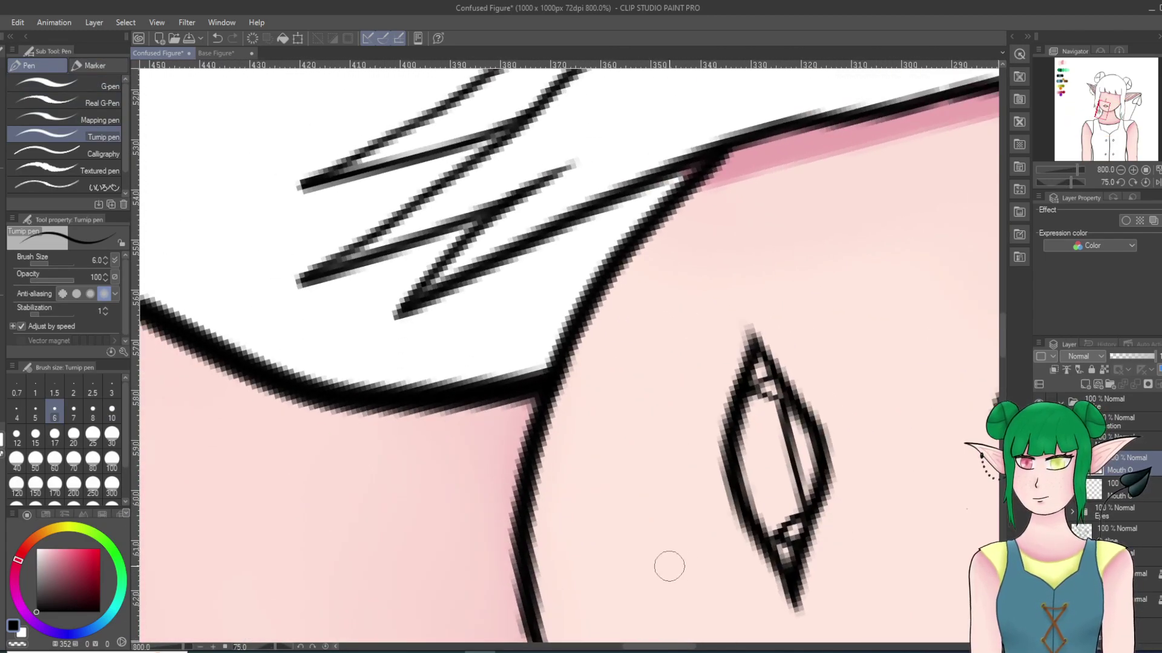
scroll(682, 567, "up", 1)
mouse_move(718, 366)
left_mouse_down()
mouse_move(705, 394)
mouse_move(708, 475)
mouse_move(746, 543)
left_mouse_up()
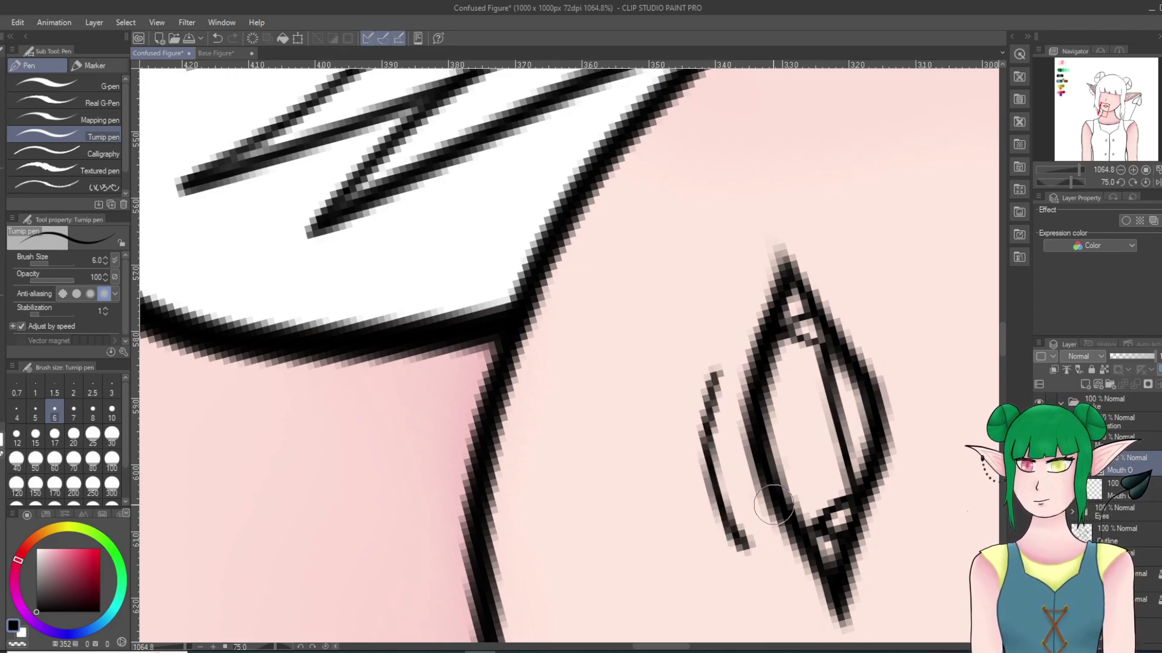
left_click(216, 38)
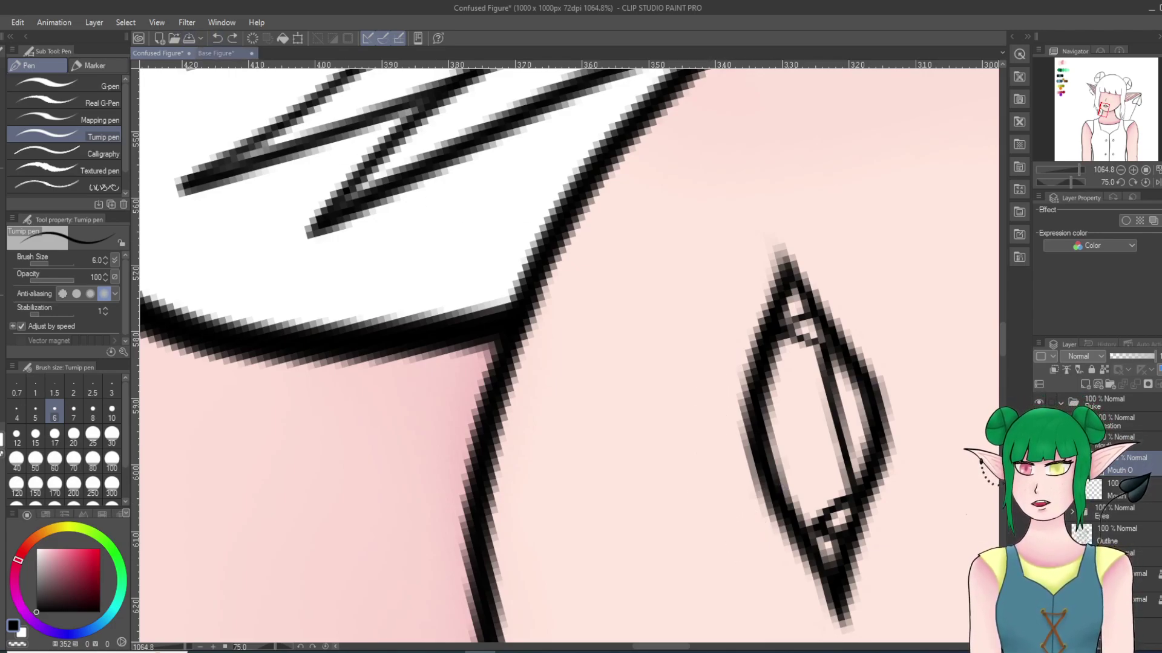
mouse_move(707, 383)
left_mouse_down()
mouse_move(707, 494)
mouse_move(744, 538)
left_mouse_up()
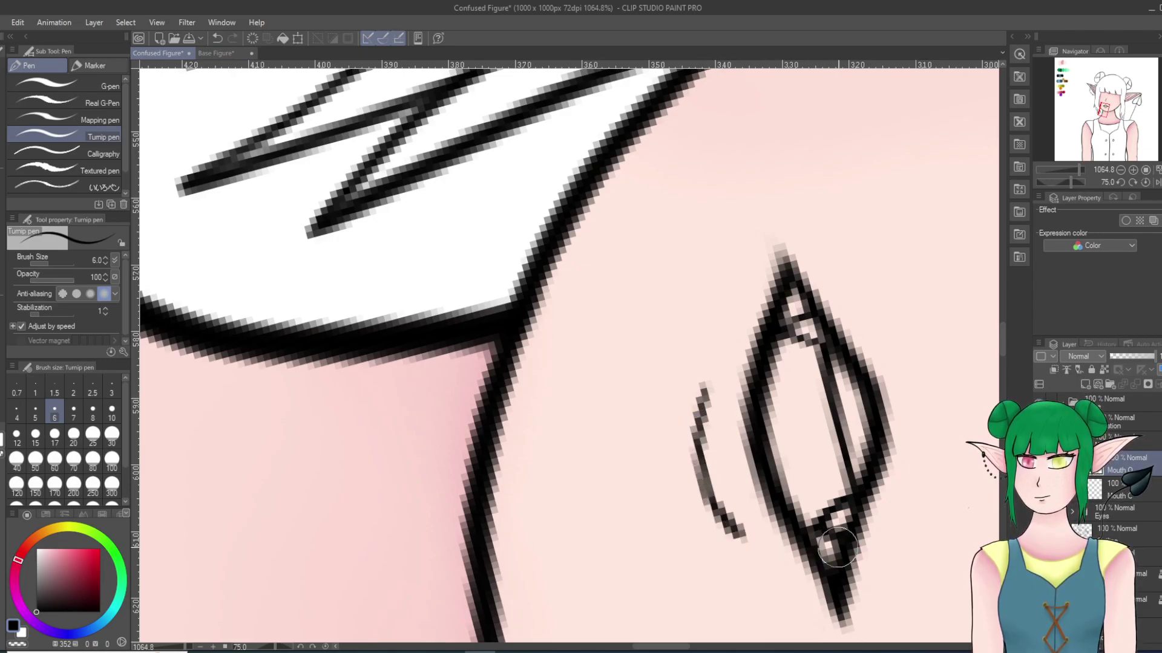
scroll(837, 548, "down", 6)
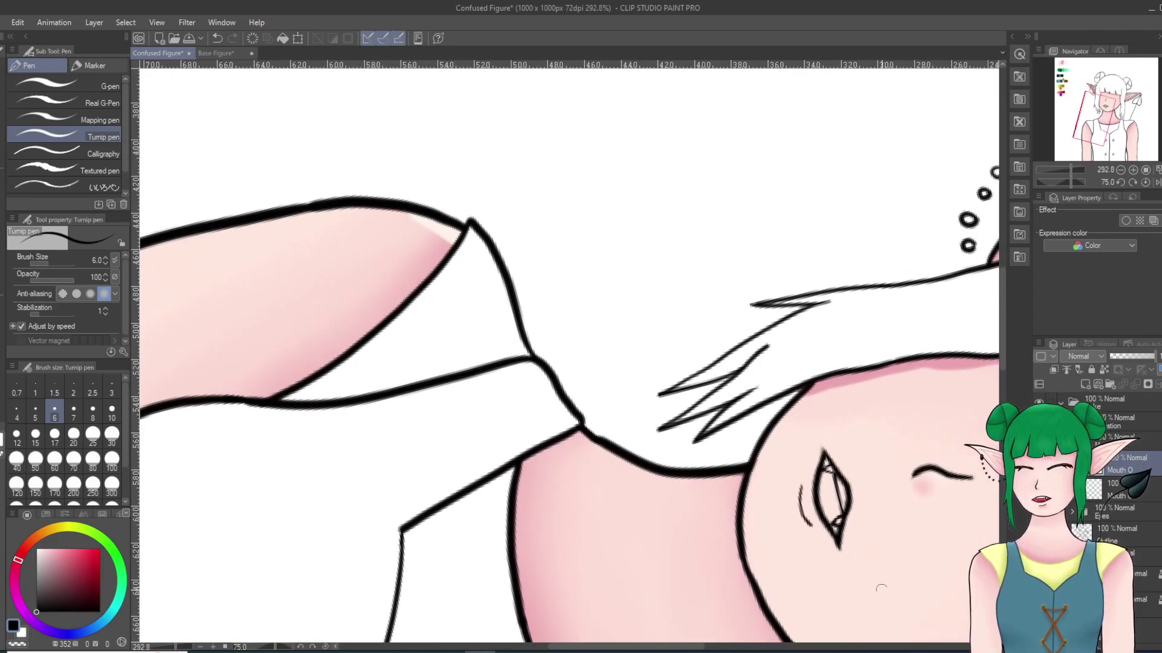
Step: Redraw the short black lip line closer below the open mouth with the Turnip pen at size 6
scroll(884, 599, "up", 4)
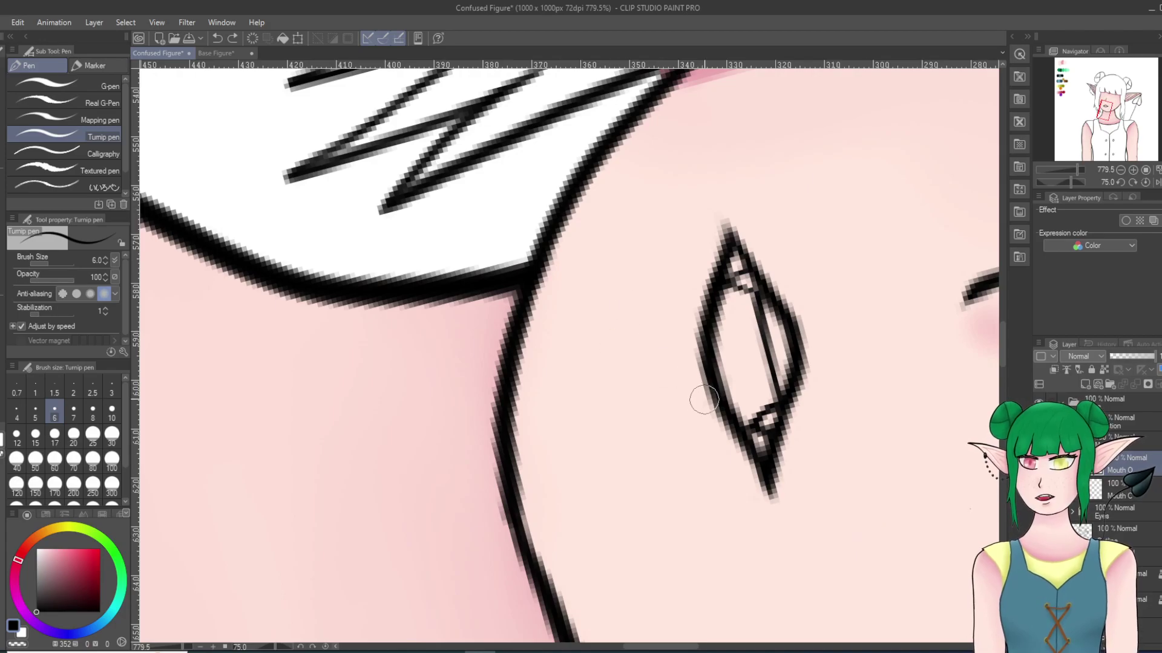
left_click_drag(679, 387, 678, 308)
scroll(908, 119, "down", 10)
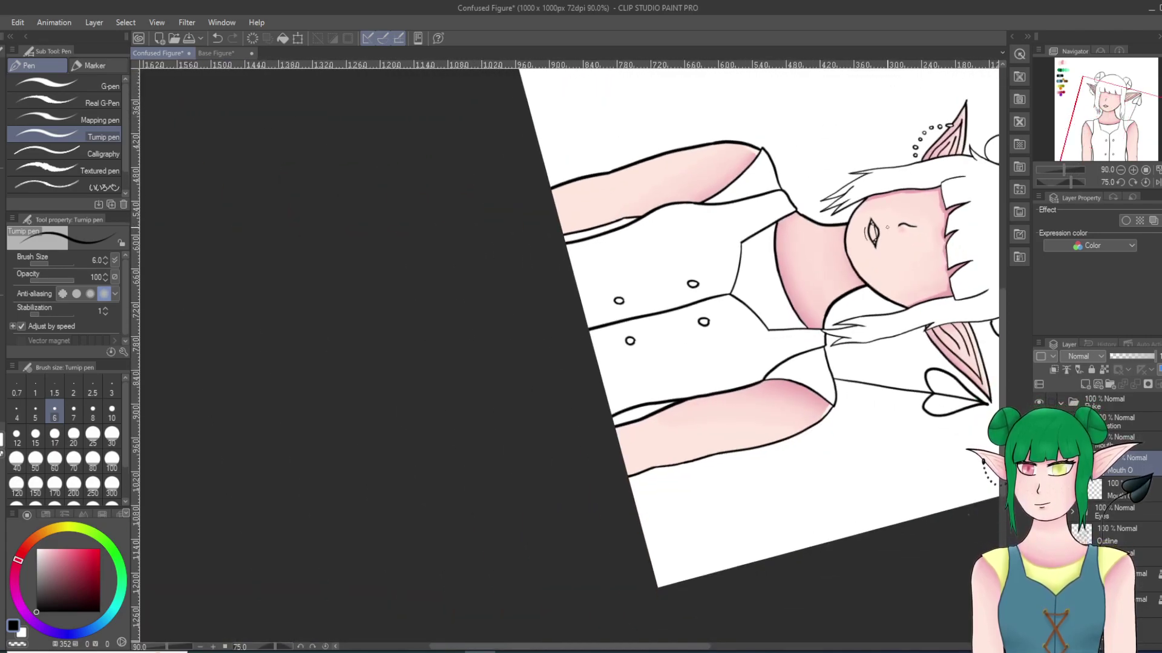
key("minus")
key("minus")
key("minus")
scroll(866, 150, "up", 6)
key("minus")
scroll(786, 145, "up", 5)
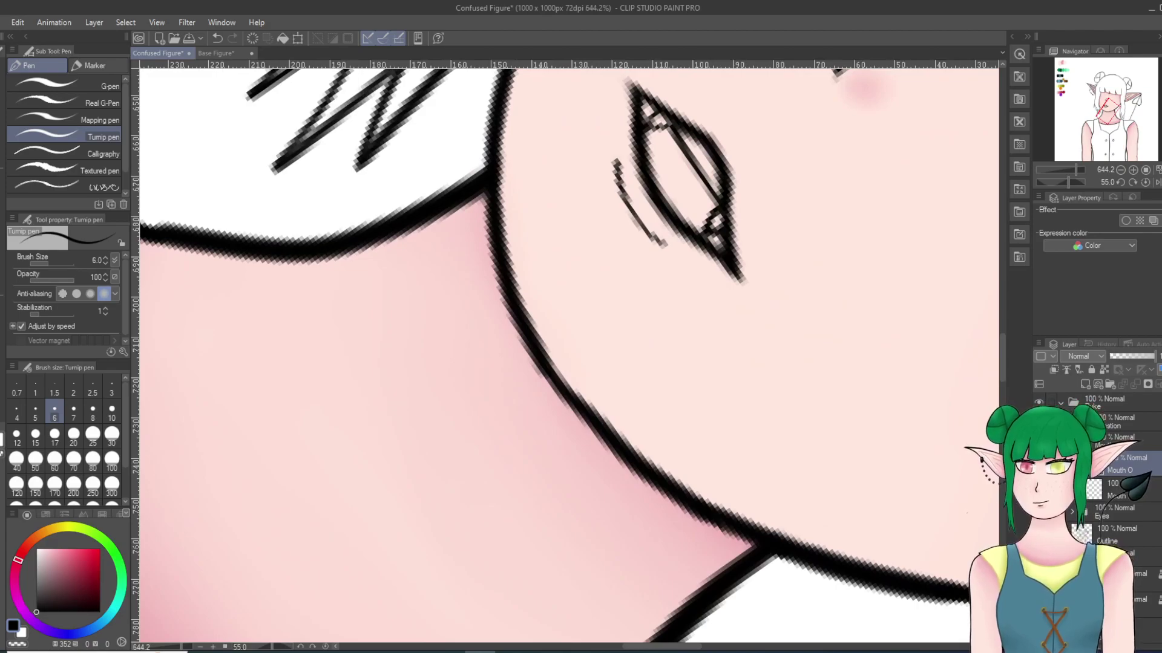
Step: Sample the pink shadow swatch, paint a shadow along the lower lip line with the Milli pen at size 6 and blend it into the skin
scroll(720, 125, "down", 10)
left_click(720, 125, "alt")
left_click_drag(721, 125, 721, 125)
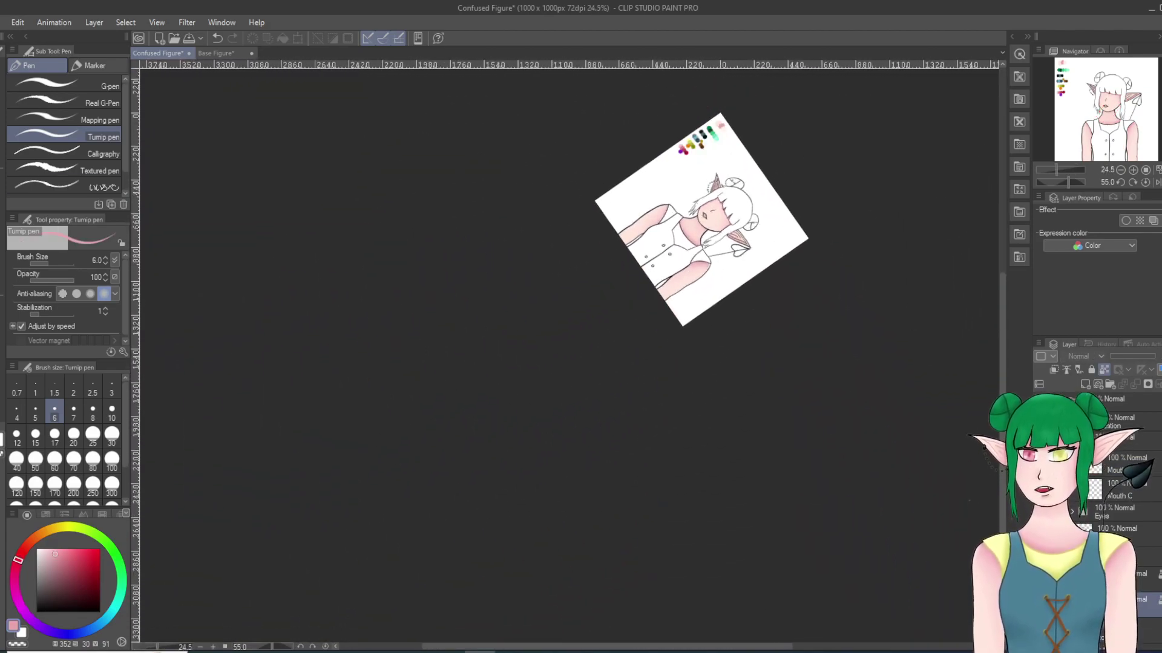
key("p")
key("p")
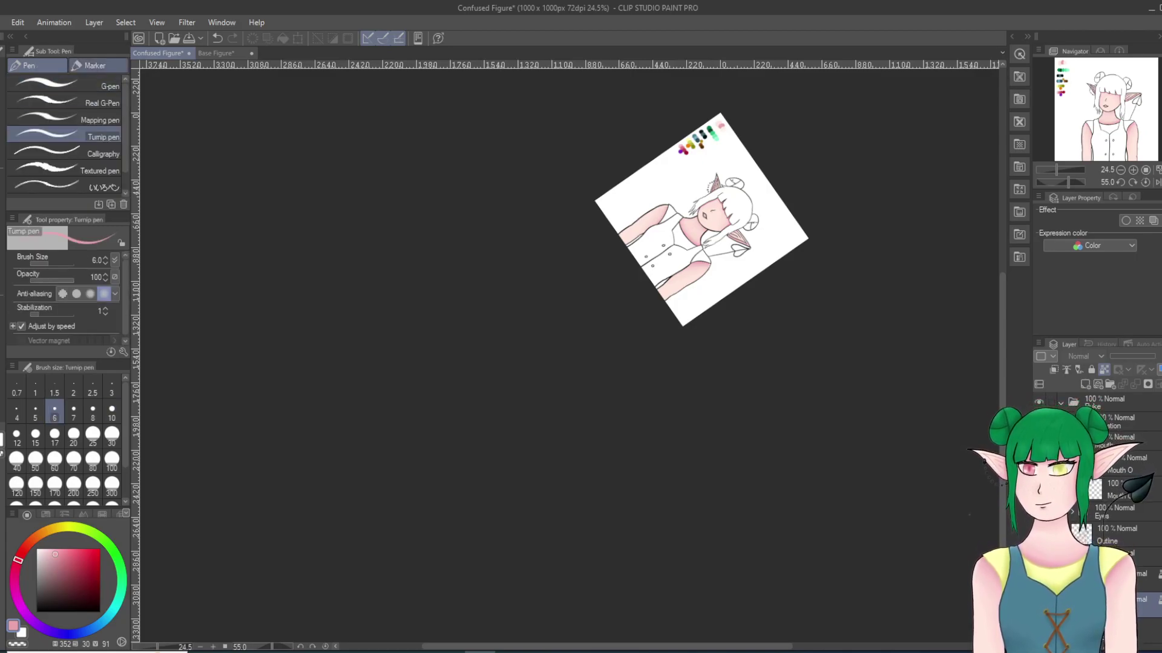
left_click(96, 66)
scroll(696, 236, "up", 8)
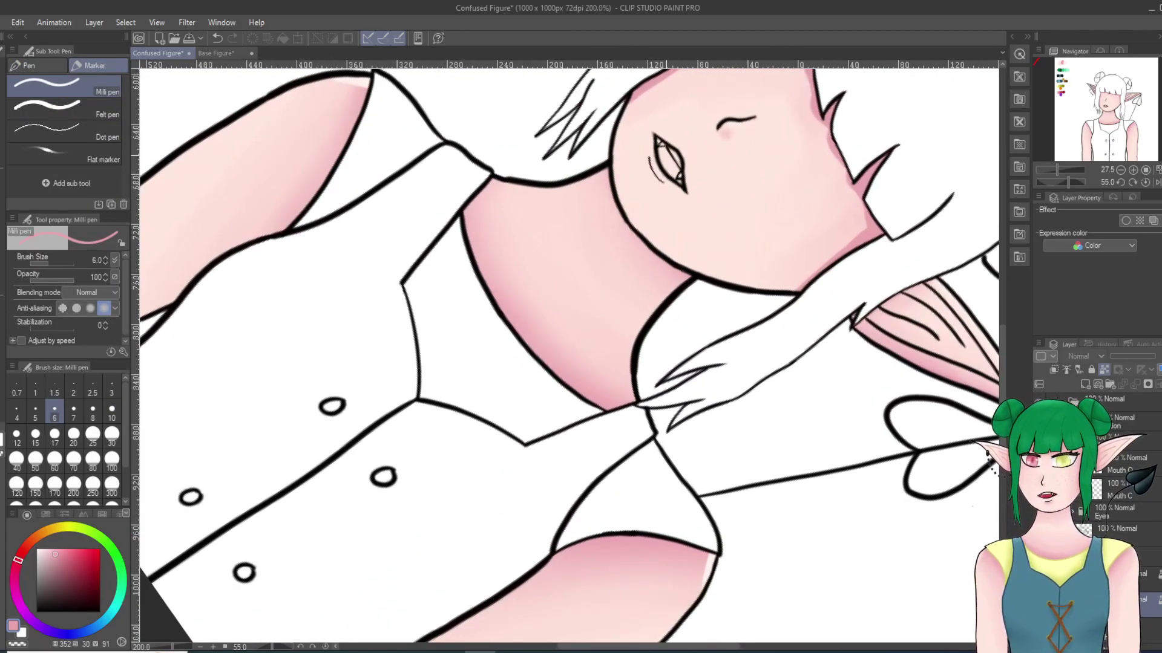
scroll(647, 172, "up", 4)
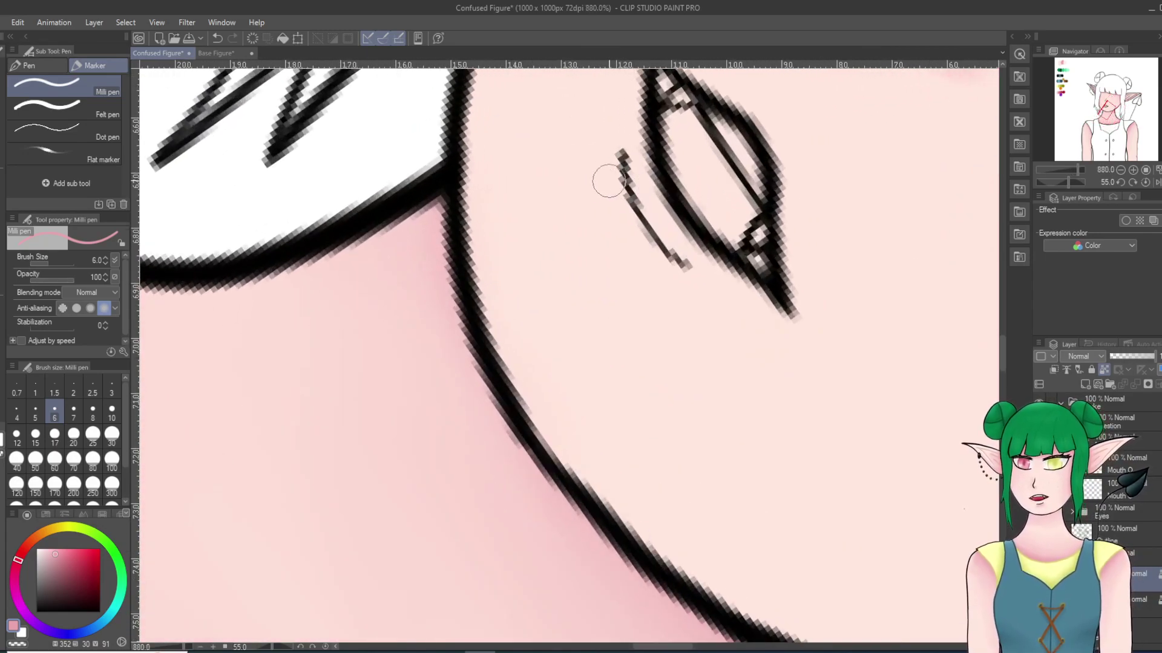
mouse_move(619, 164)
left_mouse_down()
mouse_move(639, 238)
mouse_move(682, 277)
left_mouse_up()
key("j")
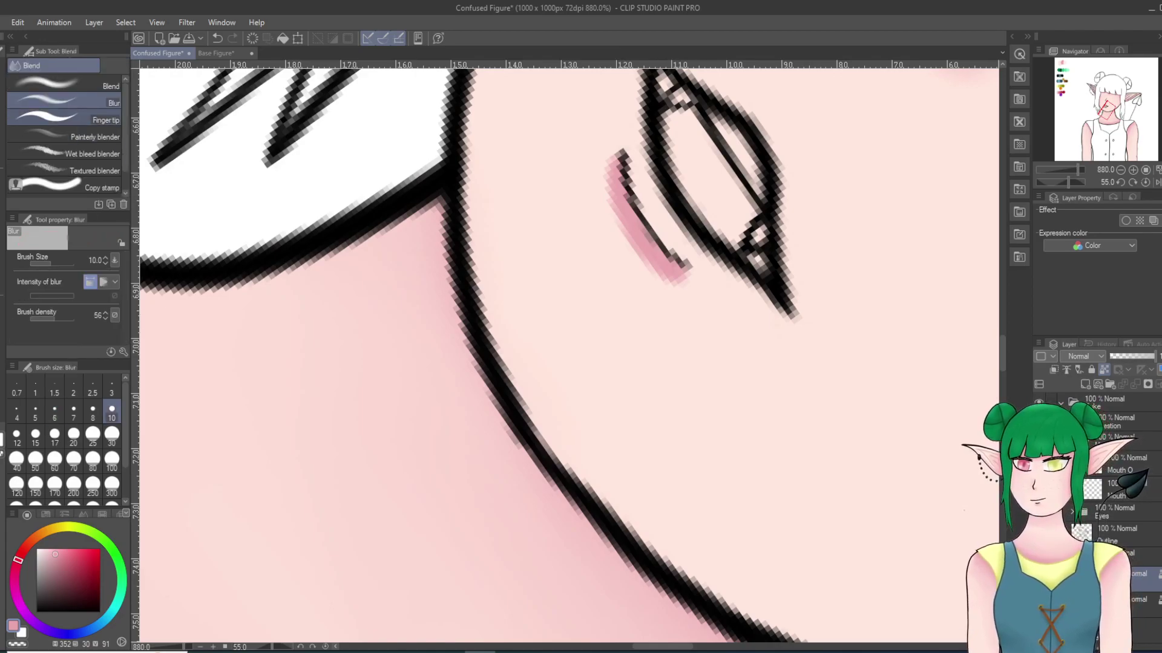
mouse_move(623, 220)
left_mouse_down()
mouse_move(607, 179)
mouse_move(657, 289)
mouse_move(671, 292)
mouse_move(605, 216)
mouse_move(679, 283)
mouse_move(586, 162)
mouse_move(659, 294)
mouse_move(573, 163)
mouse_move(634, 287)
mouse_move(515, 231)
left_mouse_up()
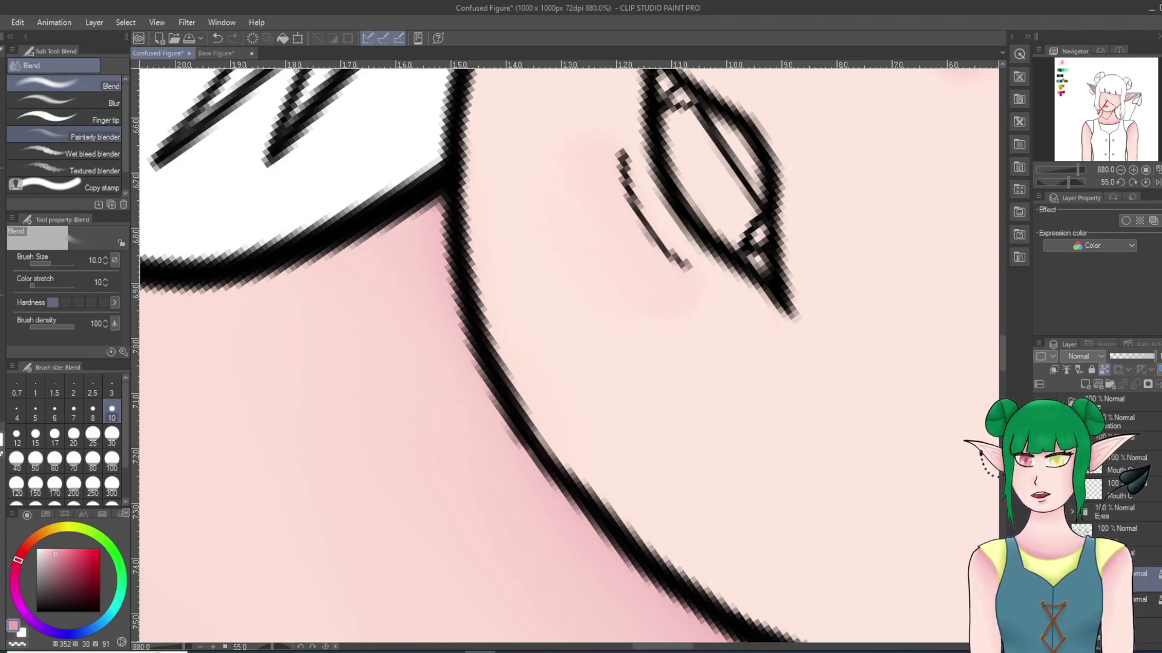
Step: Repaint the pink shadow along the open mouth's lower lip line with the Milli pen at size 6 and blur it at size 10
key("p")
mouse_move(614, 162)
left_mouse_down()
mouse_move(660, 260)
mouse_move(651, 242)
left_mouse_up()
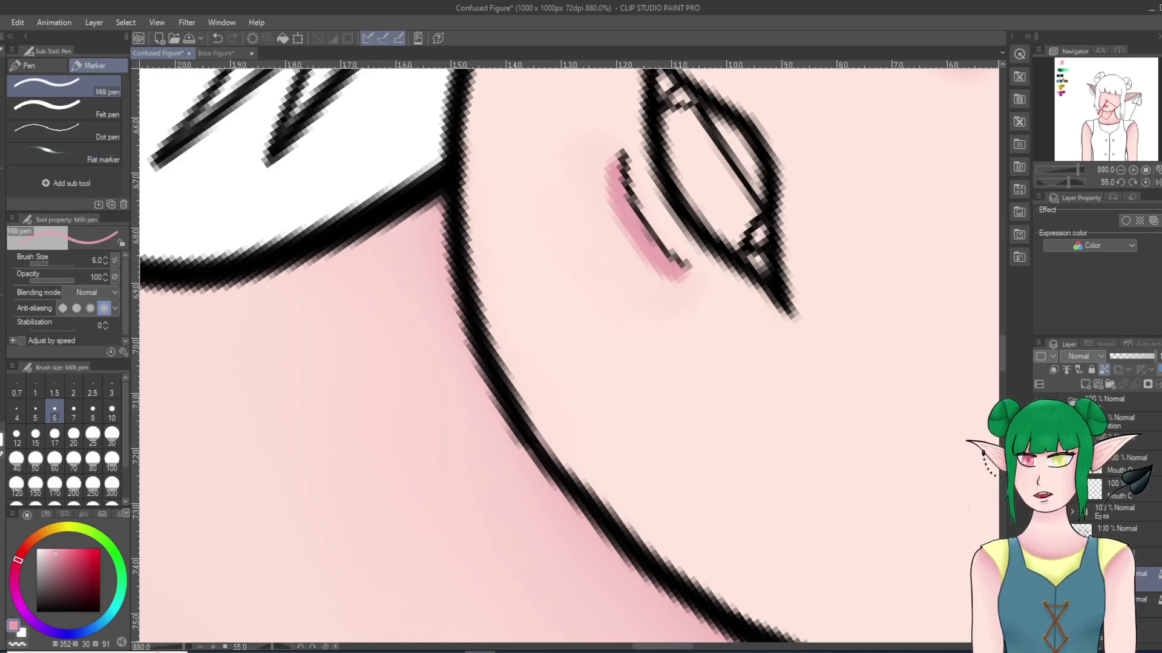
key("j")
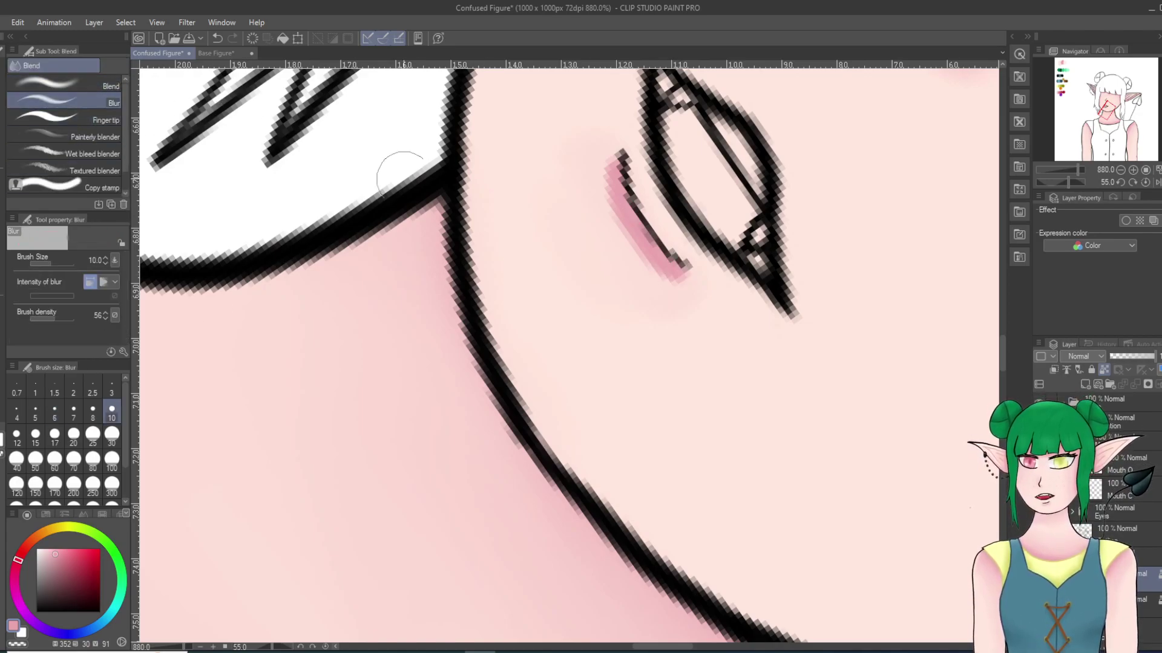
mouse_move(649, 251)
left_mouse_down()
mouse_move(631, 225)
mouse_move(682, 289)
mouse_move(609, 184)
mouse_move(691, 271)
left_mouse_up()
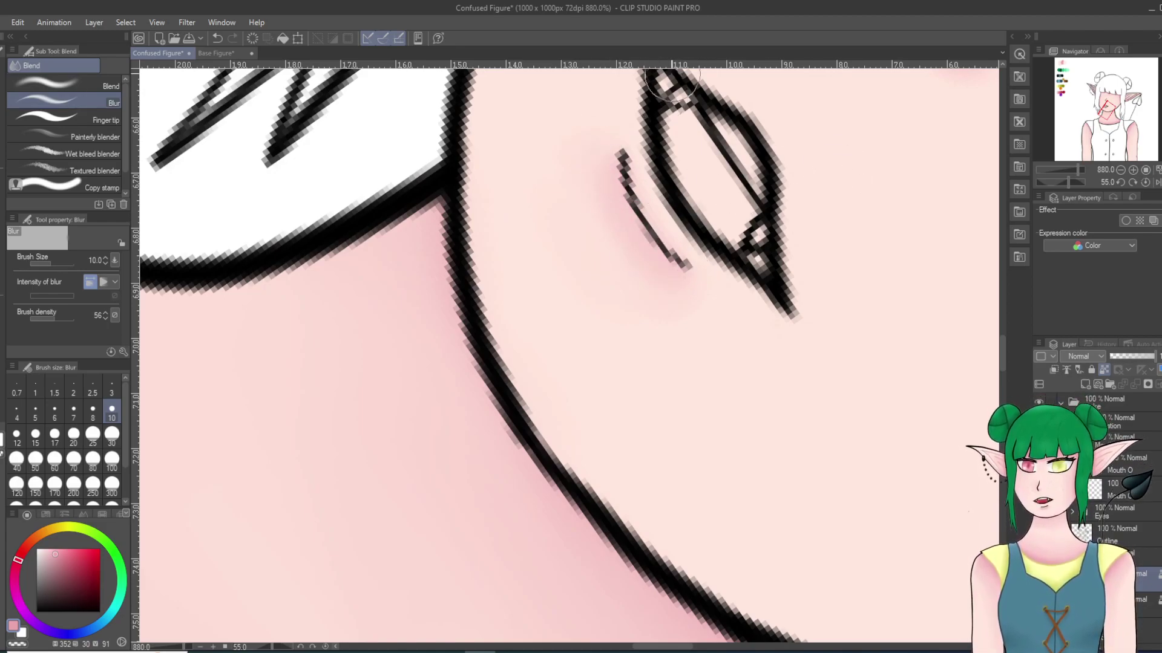
Step: Undo the last stroke and soften the pink shadow under the open mouth again with the Blur tool at size 10
scroll(657, 234, "down", 10)
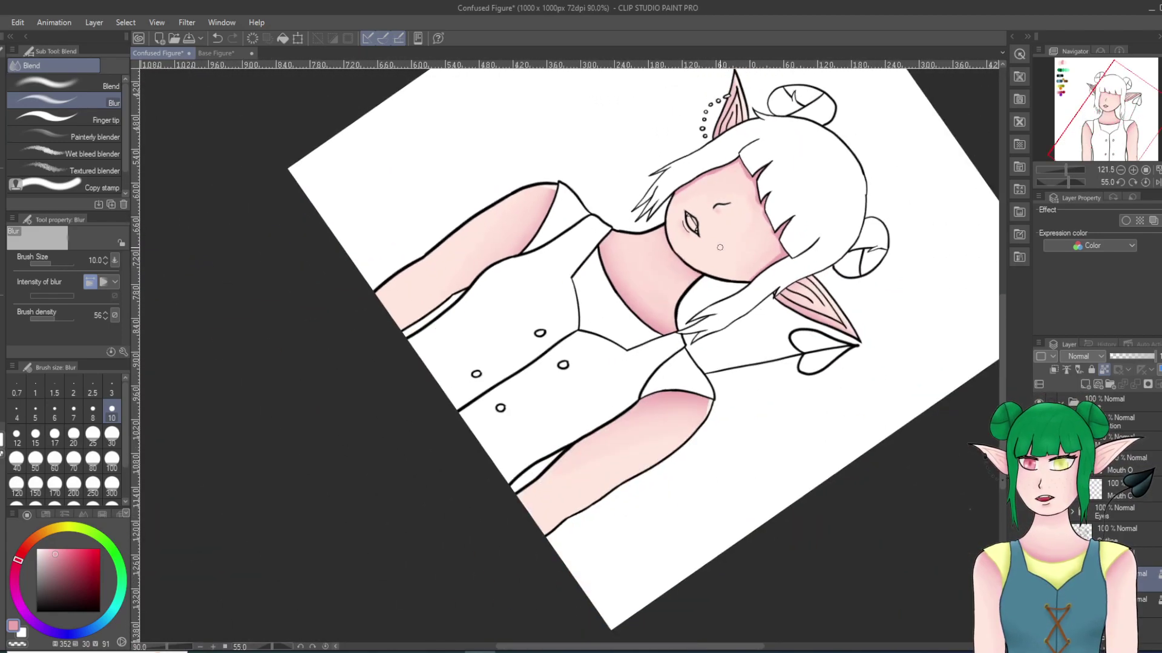
key("minus")
key("minus")
key("minus")
key("minus")
key("minus")
key("minus")
key("minus")
key("minus")
key("minus")
key("minus")
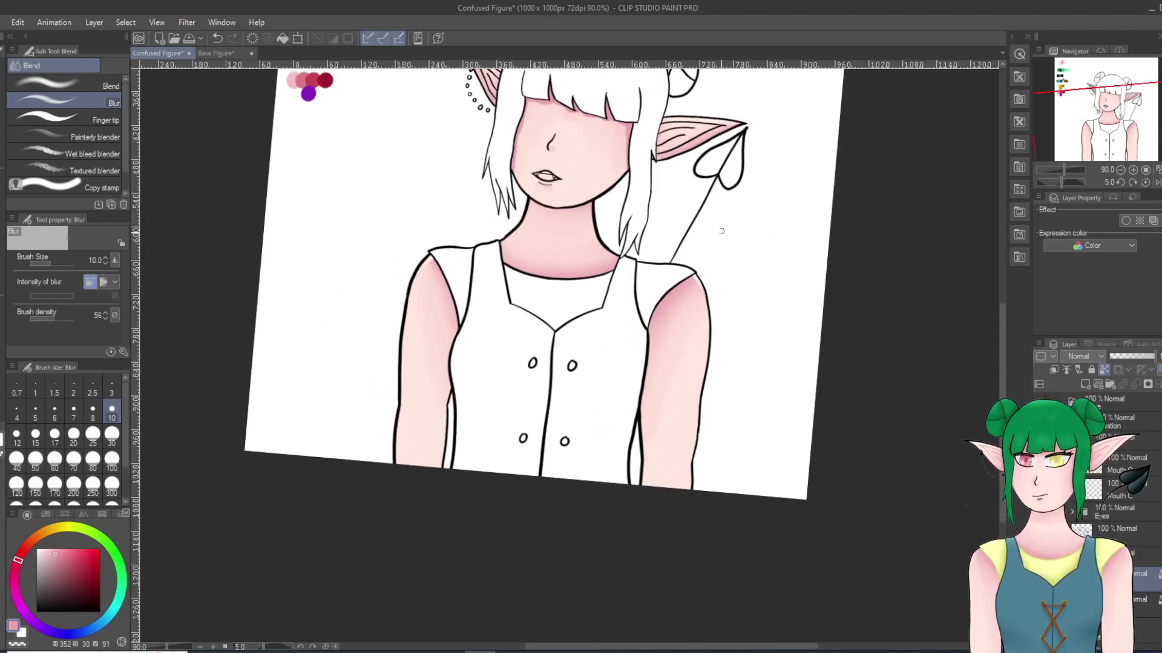
scroll(637, 159, "down", 3)
key("minus")
key("minus")
key("minus")
scroll(566, 151, "up", 16)
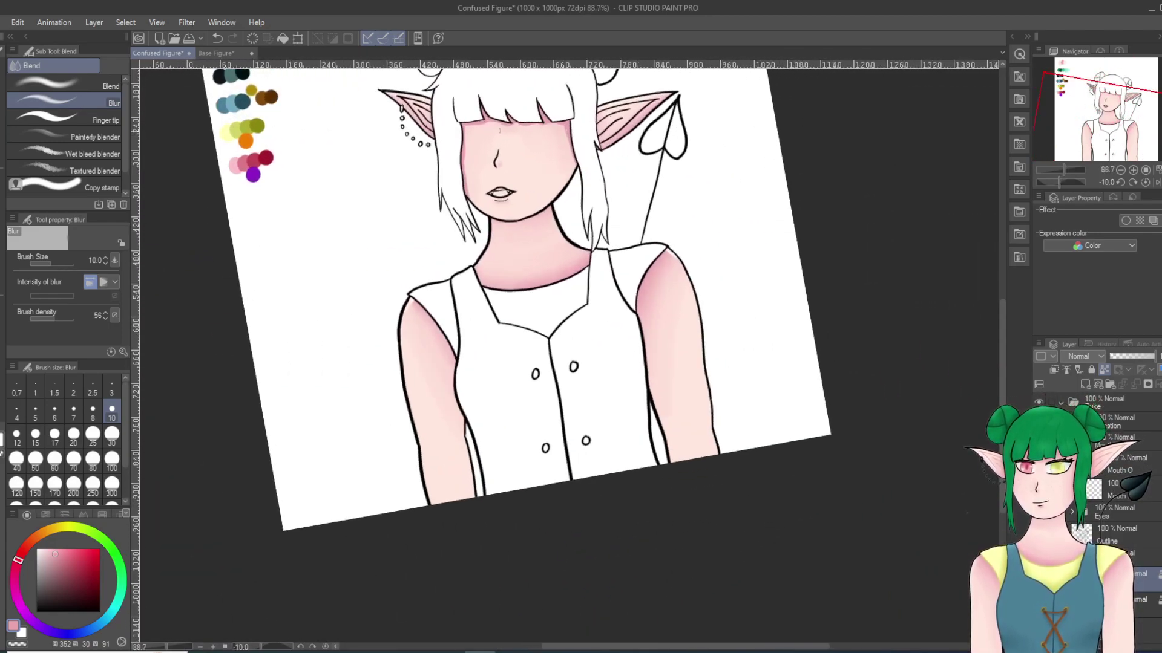
scroll(487, 157, "up", 4)
key("ctrl+z")
key("shift+6")
key("shift+6")
key("shift+6")
key("shift+6")
key("shift+6")
key("shift+6")
key("shift+6")
key("shift+6")
key("shift+6")
key("shift+6")
key("shift+6")
key("shift+6")
key("shift+6")
key("shift+6")
key("shift+6")
key("shift+6")
key("shift+6")
key("shift+6")
key("shift+6")
key("shift+6")
scroll(208, 303, "up", 1)
scroll(236, 295, "up", 2)
scroll(337, 153, "down", 6, "shift")
mouse_move(310, 249)
left_mouse_down()
mouse_move(317, 197)
mouse_move(322, 299)
mouse_move(324, 178)
mouse_move(316, 259)
mouse_move(329, 301)
mouse_move(334, 167)
mouse_move(330, 201)
mouse_move(361, 127)
mouse_move(317, 272)
mouse_move(345, 167)
mouse_move(393, 104)
mouse_move(347, 182)
mouse_move(328, 243)
mouse_move(403, 109)
left_mouse_up()
scroll(682, 299, "down", 14)
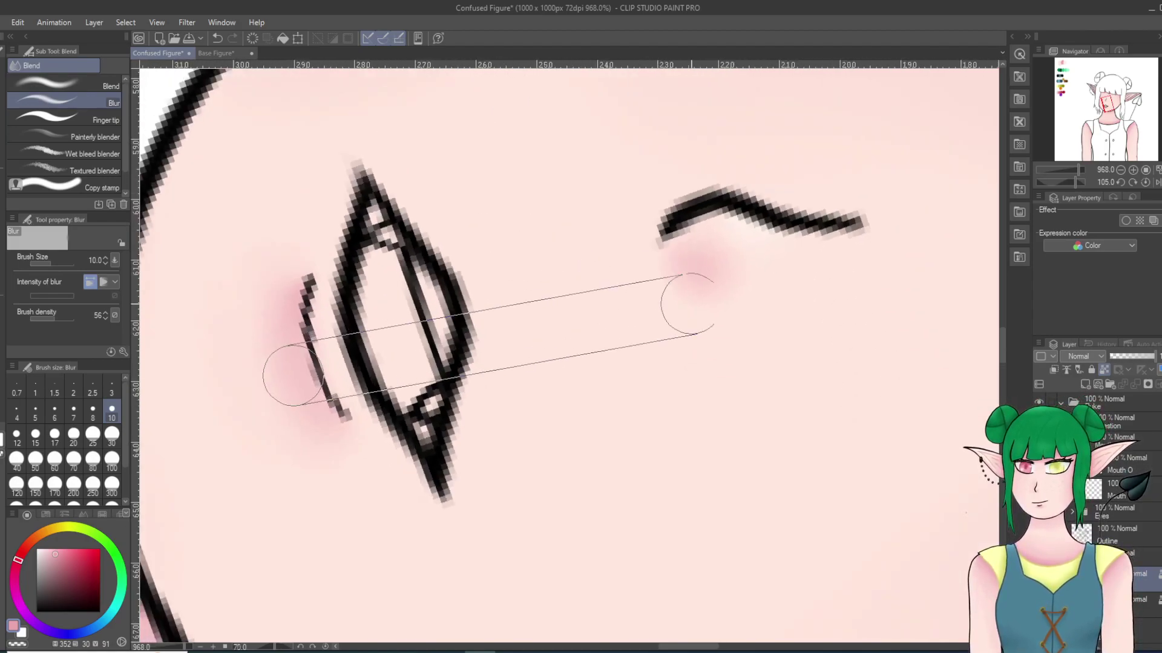
scroll(781, 363, "down", 8)
scroll(811, 383, "down", 5)
scroll(848, 405, "up", 7)
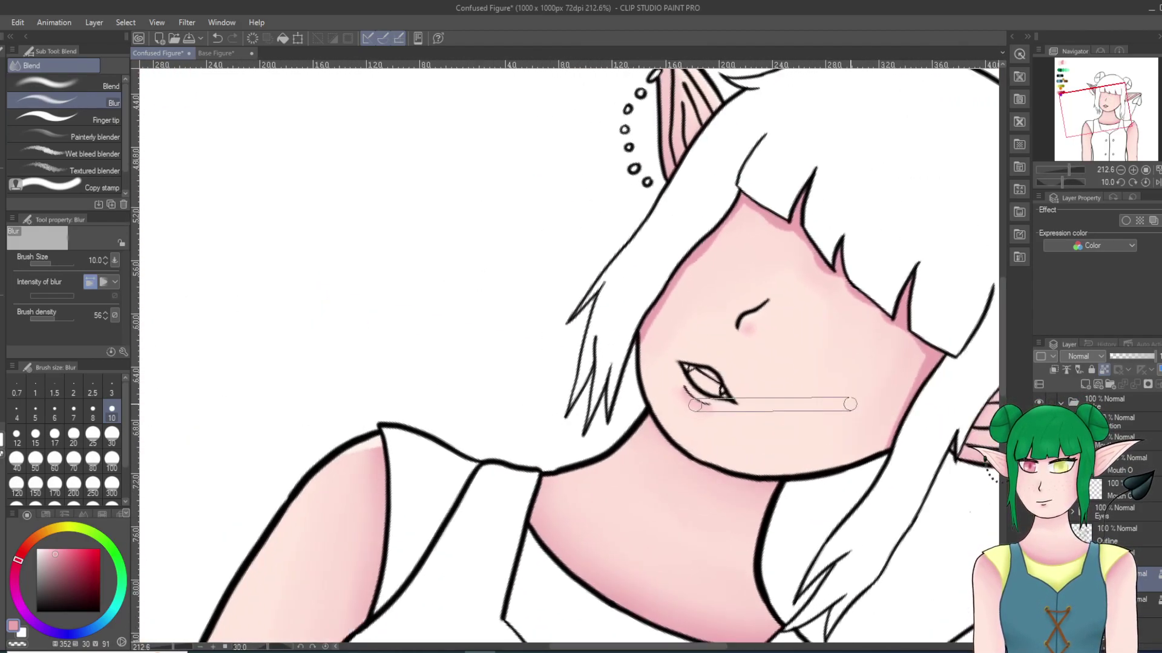
scroll(798, 441, "up", 9)
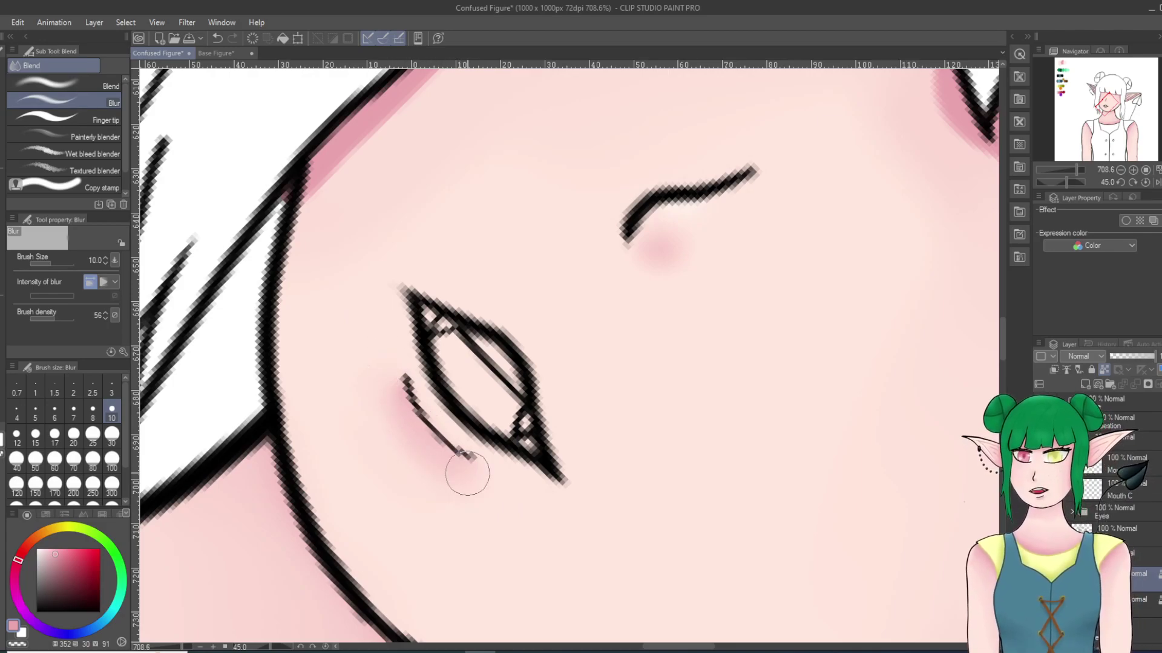
Step: Blur the pink shadows along the sides of the face and below the fringe with the Blur tool at size 30
scroll(448, 368, "down", 5)
scroll(677, 356, "down", 7)
scroll(677, 356, "down", 2)
scroll(682, 366, "down", 2)
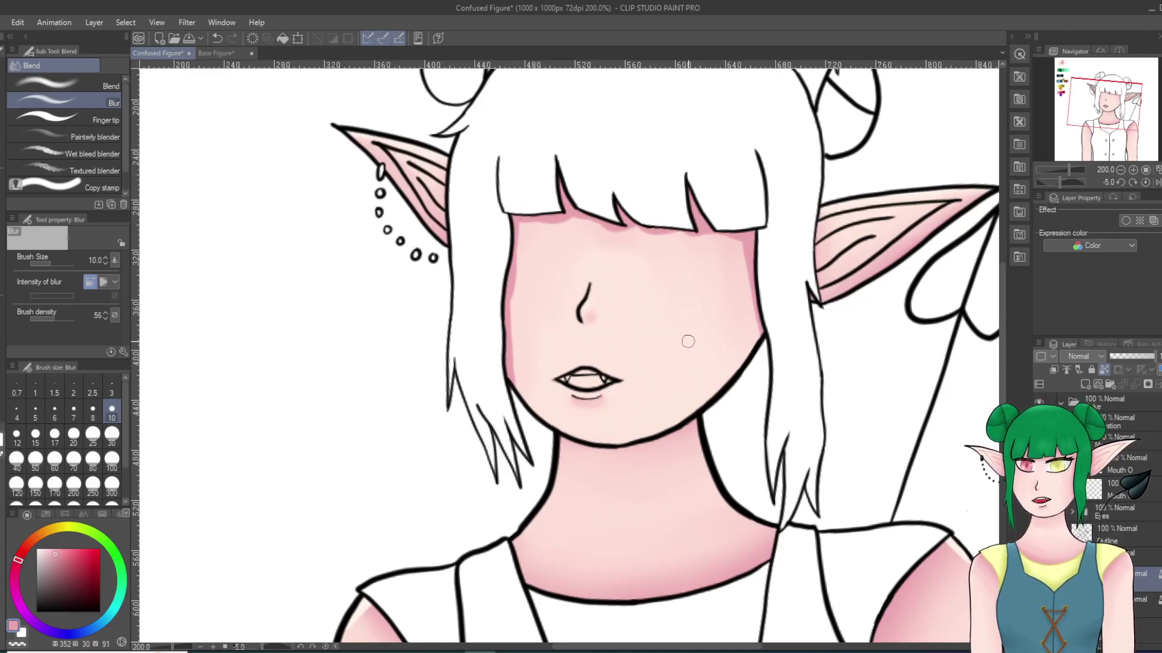
scroll(714, 365, "down", 5)
scroll(714, 365, "up", 6)
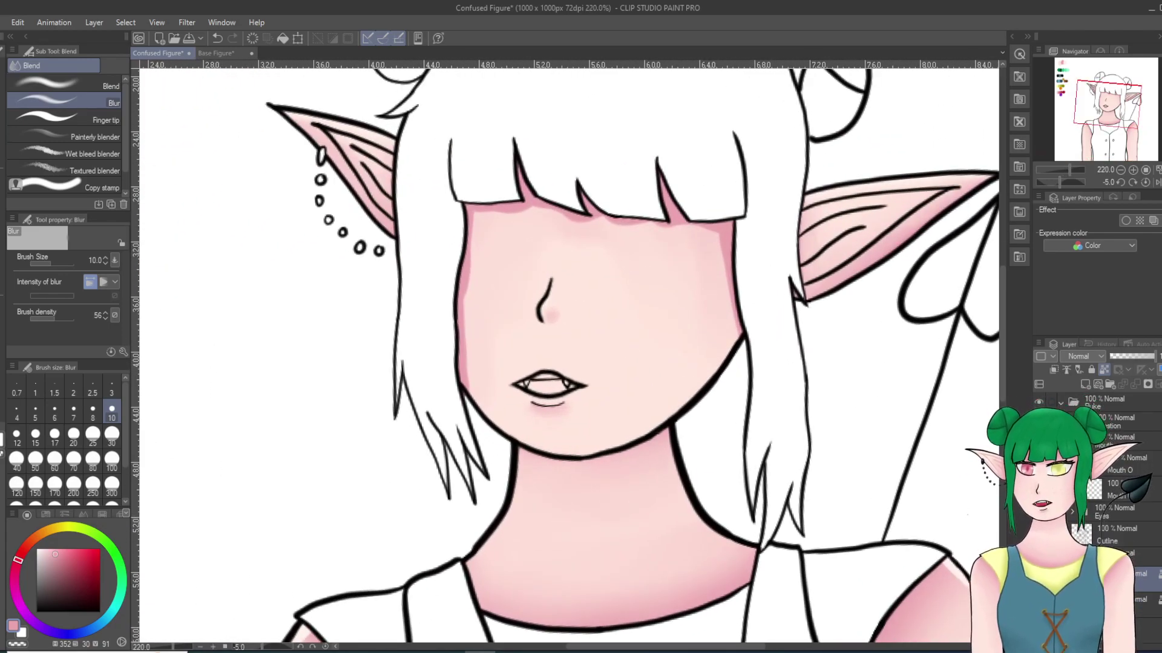
scroll(474, 438, "up", 2)
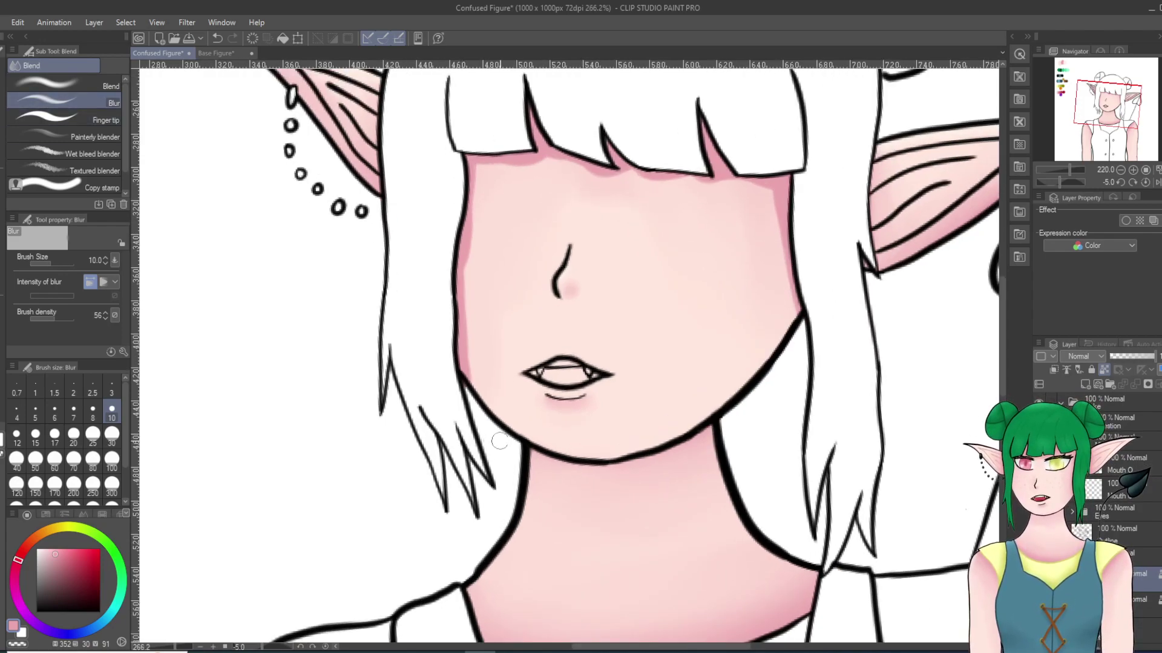
left_click(111, 435)
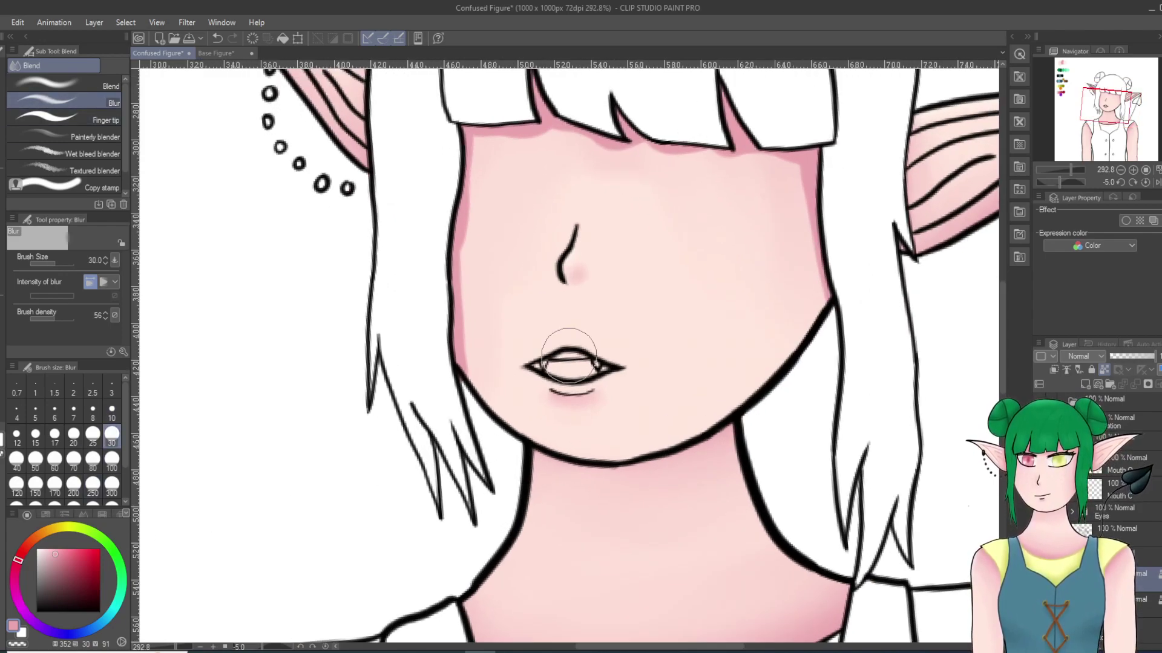
mouse_move(468, 393)
left_mouse_down()
mouse_move(469, 182)
mouse_move(523, 100)
mouse_move(545, 128)
mouse_move(503, 138)
mouse_move(614, 125)
mouse_move(506, 145)
mouse_move(777, 146)
mouse_move(831, 328)
mouse_move(819, 285)
left_mouse_up()
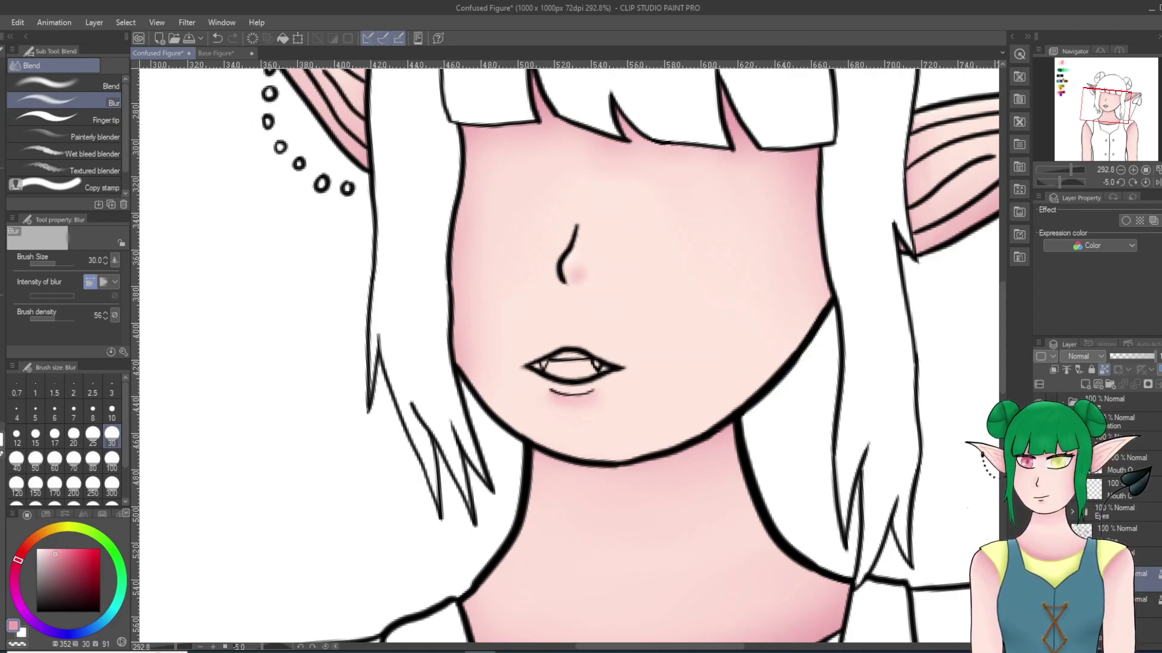
Step: Clean up the skin colour along the edge of the face with the Soft eraser at size 7
key("e")
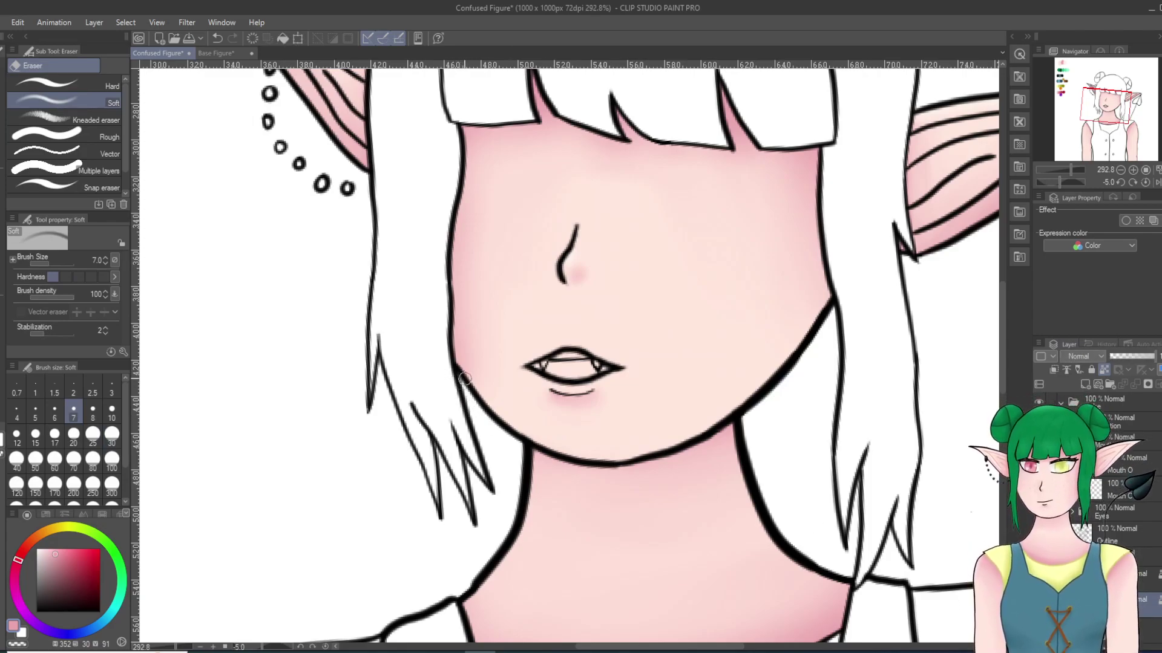
scroll(630, 525, "down", 9)
scroll(633, 525, "up", 8)
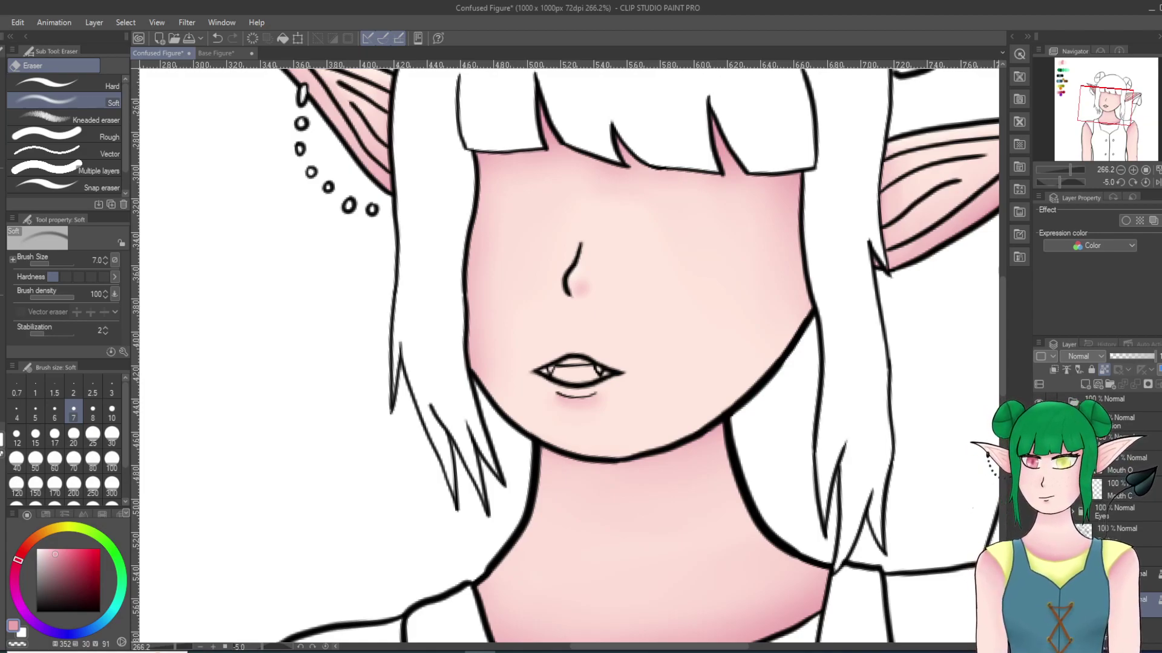
scroll(846, 448, "down", 5)
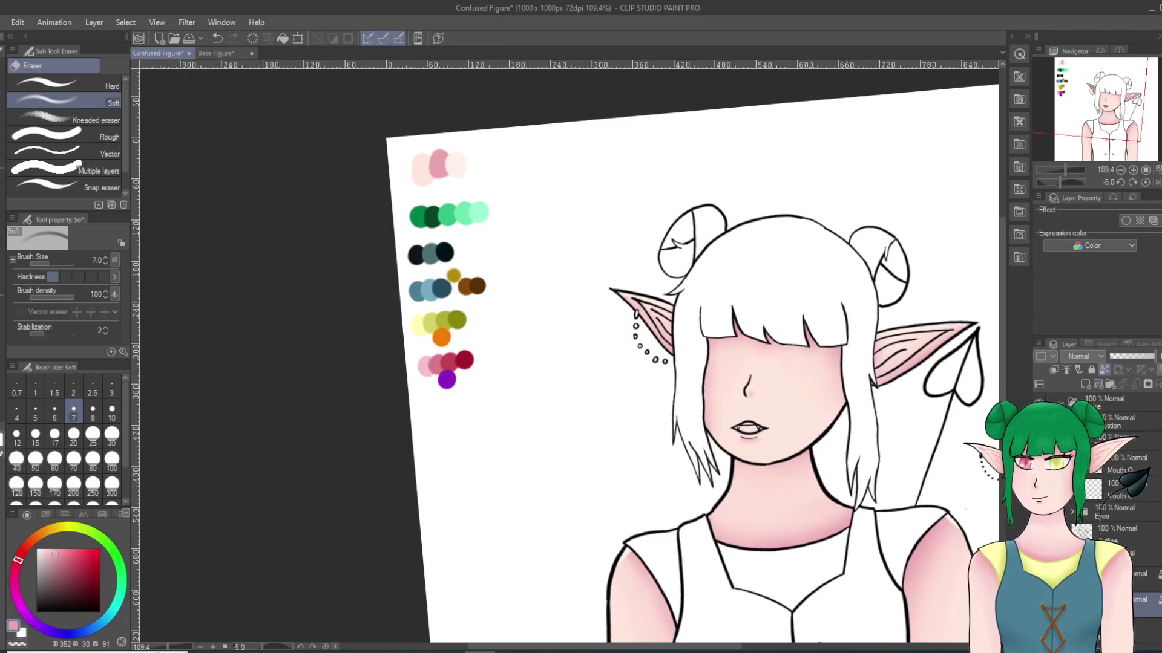
scroll(858, 470, "down", 5)
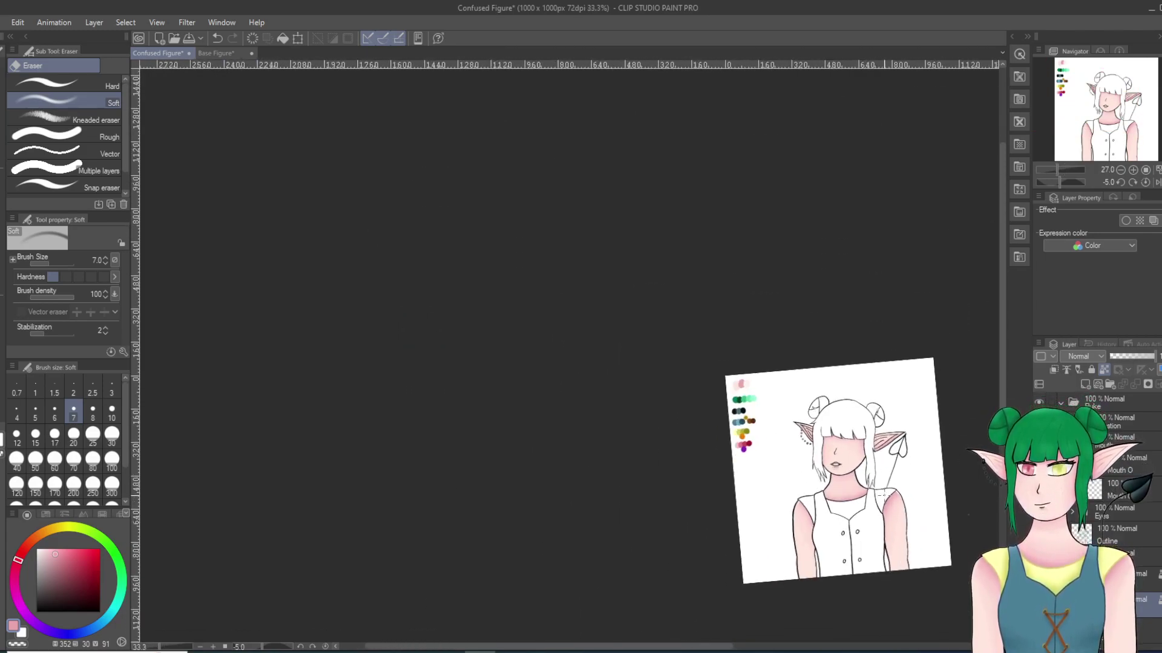
scroll(883, 495, "up", 5)
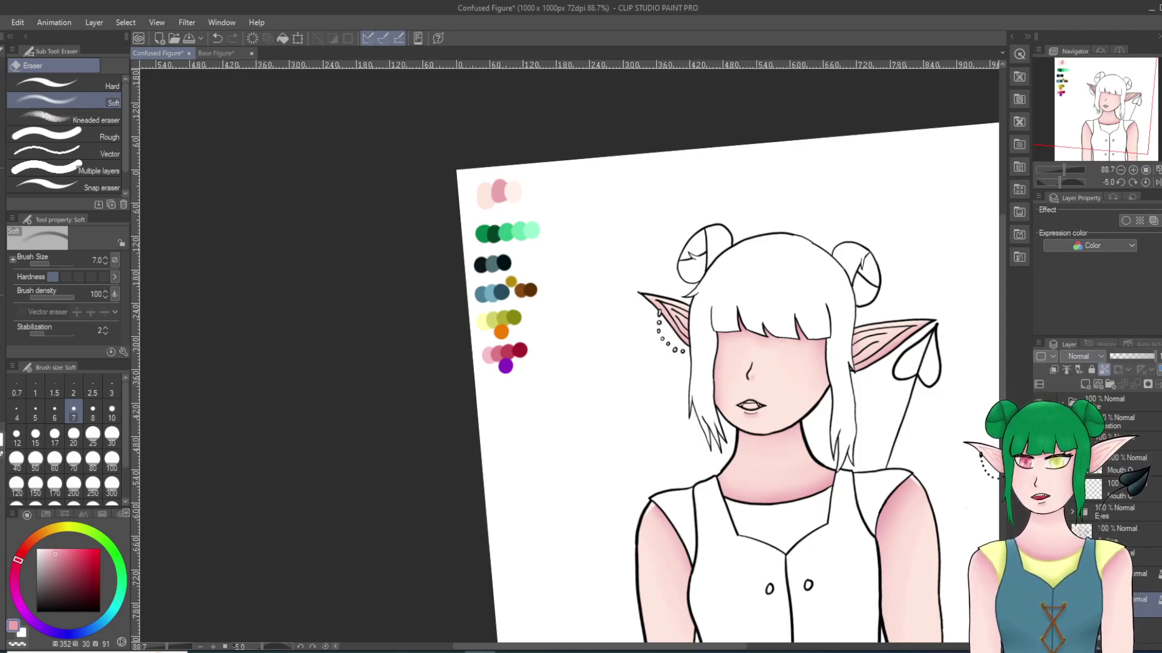
Step: Lock the two skin colour layers and create a new layer folder above them
left_click(1092, 370)
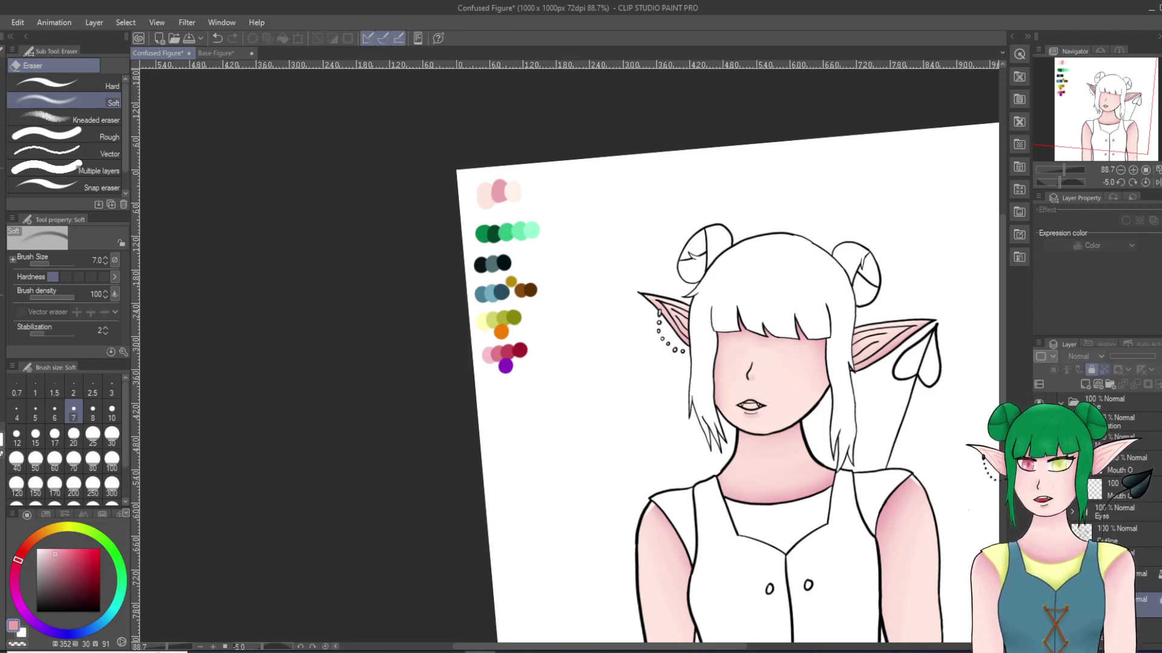
left_click(1143, 579)
left_click(1091, 370)
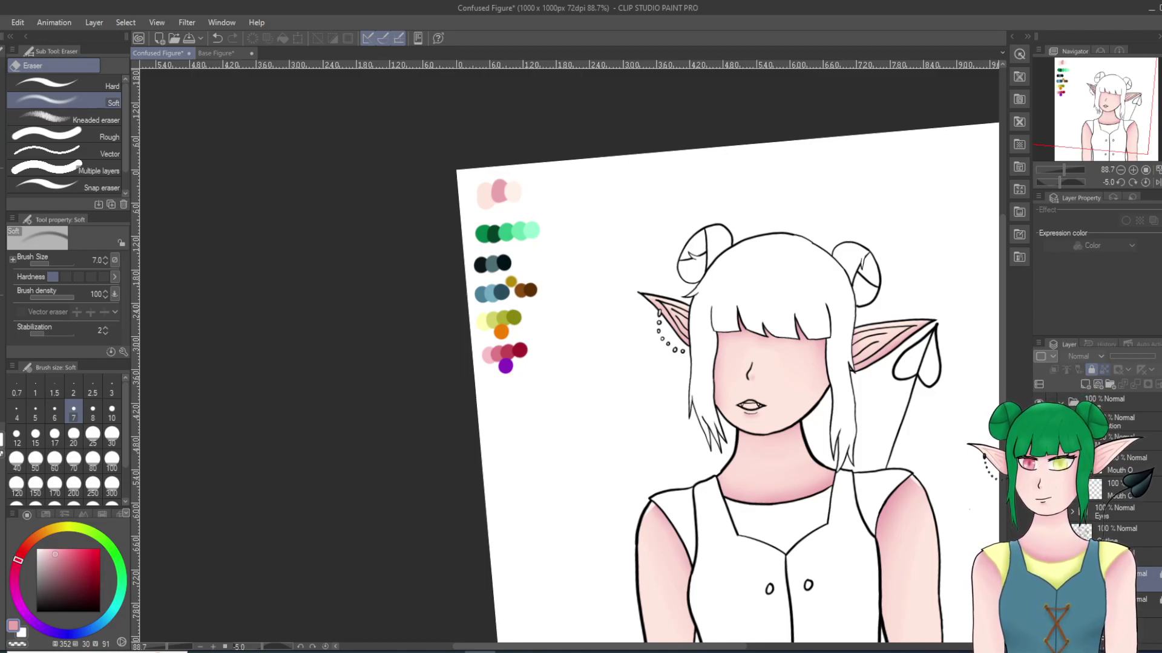
left_click(1110, 384)
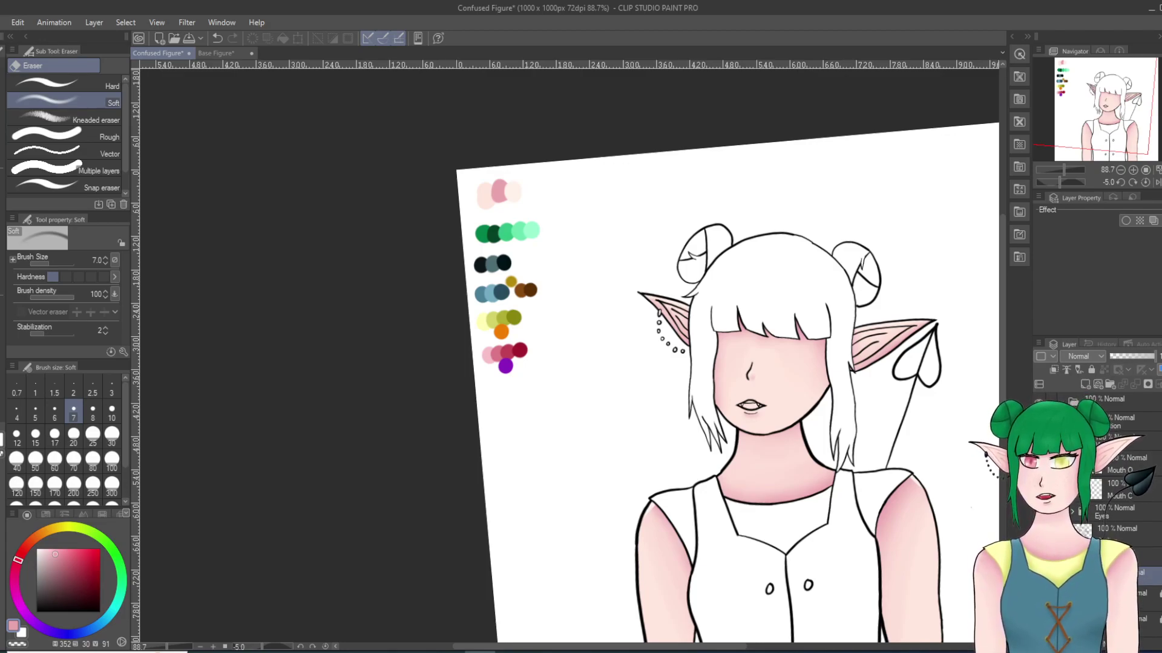
Step: Add a new layer for the shirt, pick the palette's pale yellow and reset the canvas rotation to 0
left_click(1085, 384)
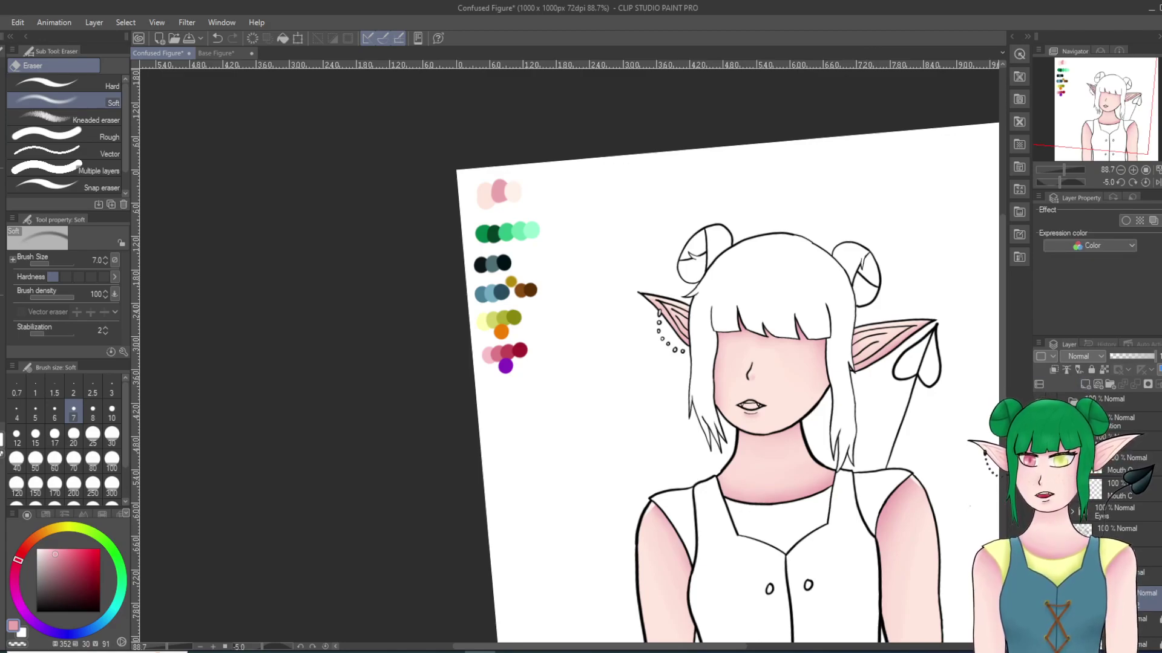
left_click(482, 322, "alt")
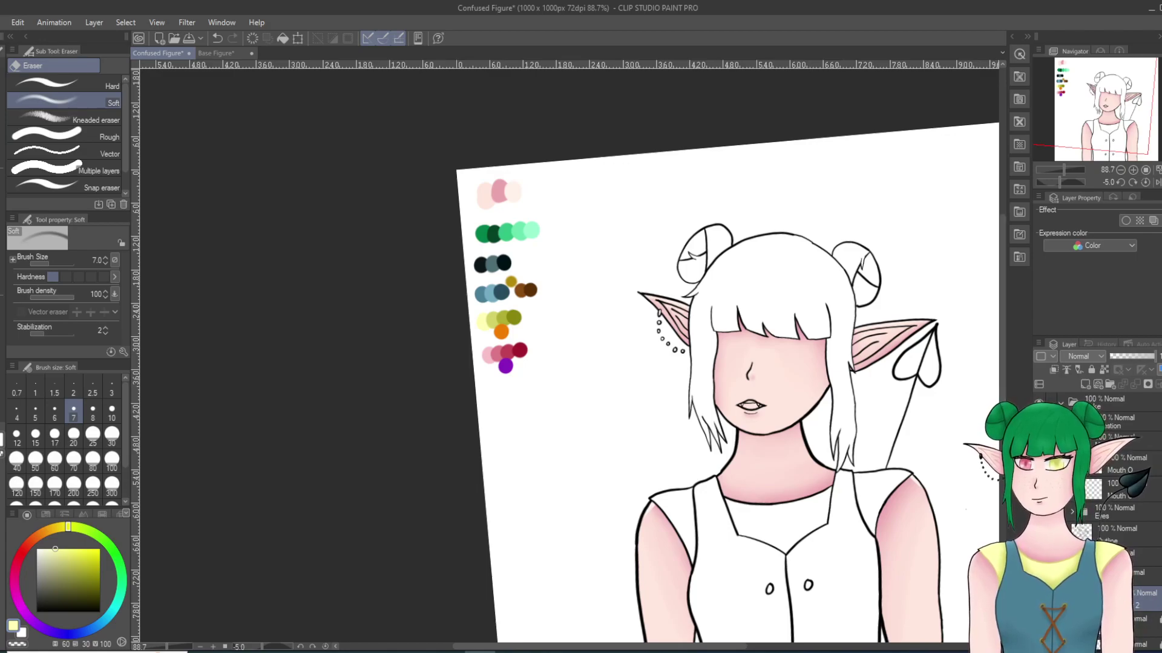
scroll(995, 352, "down", 3)
scroll(975, 385, "up", 1)
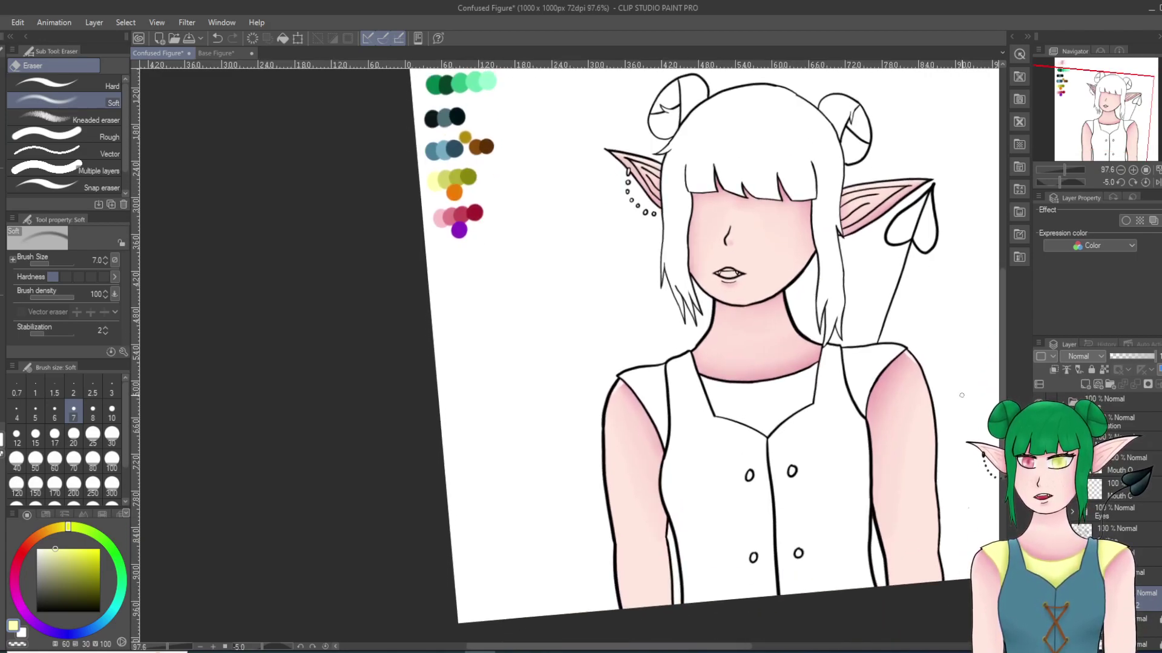
key("shift+6")
scroll(962, 410, "up", 1)
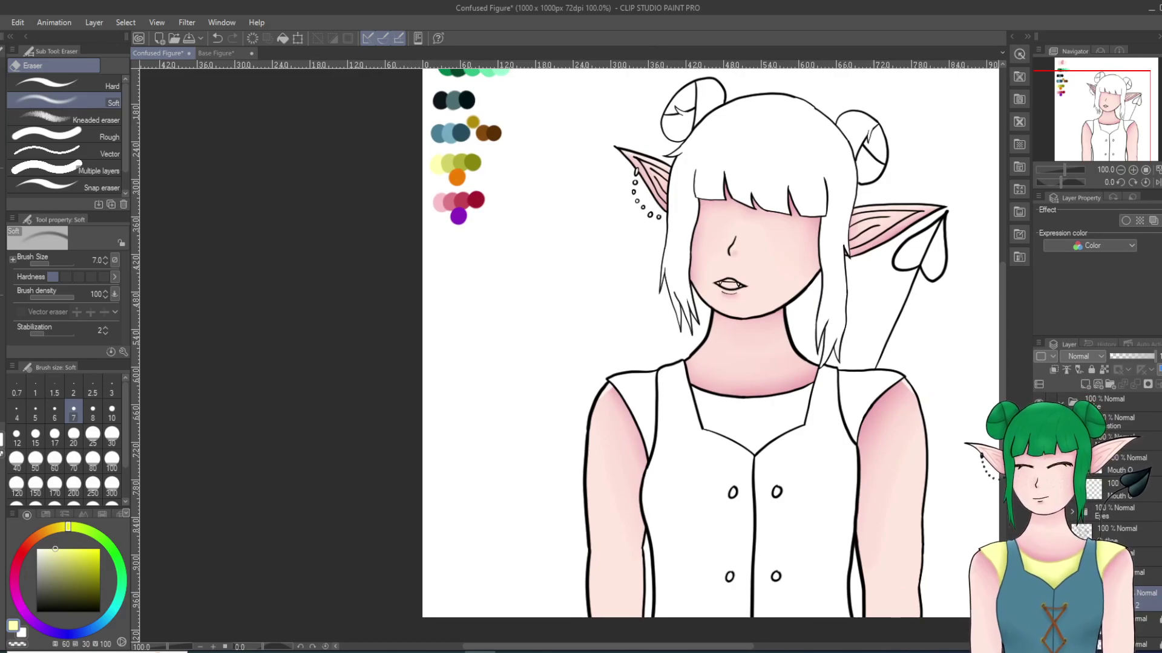
key("g")
scroll(856, 446, "up", 3)
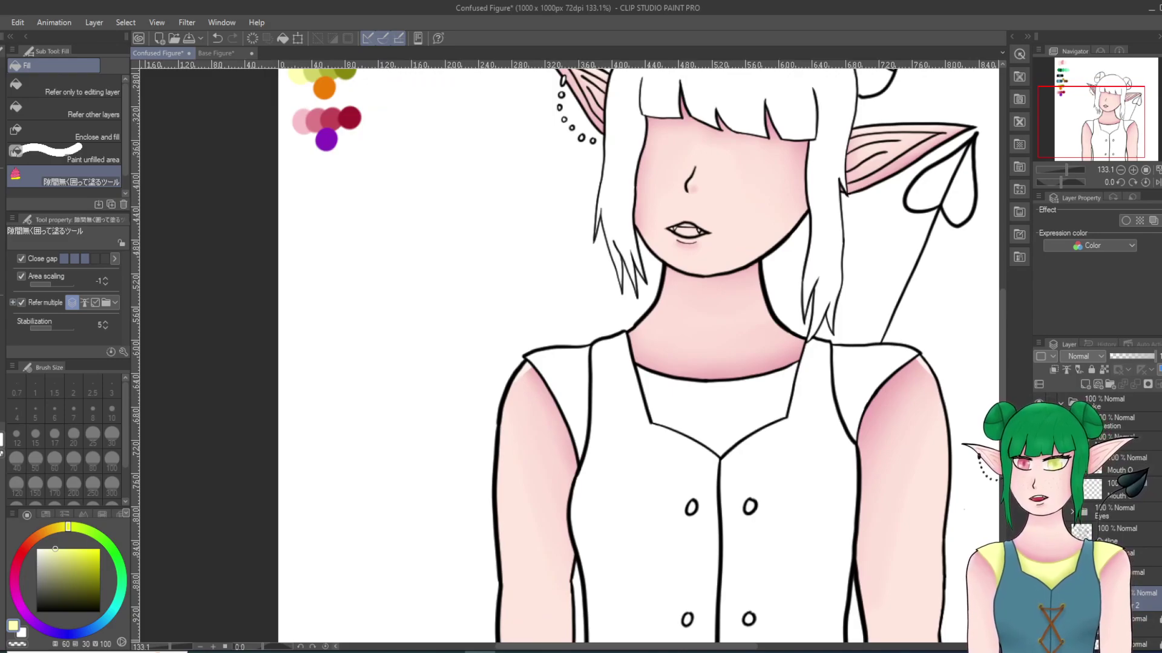
Step: Blur the skin shading at the shoulder of the viewer's-left arm with brush size 10, and lock that layer
key("j")
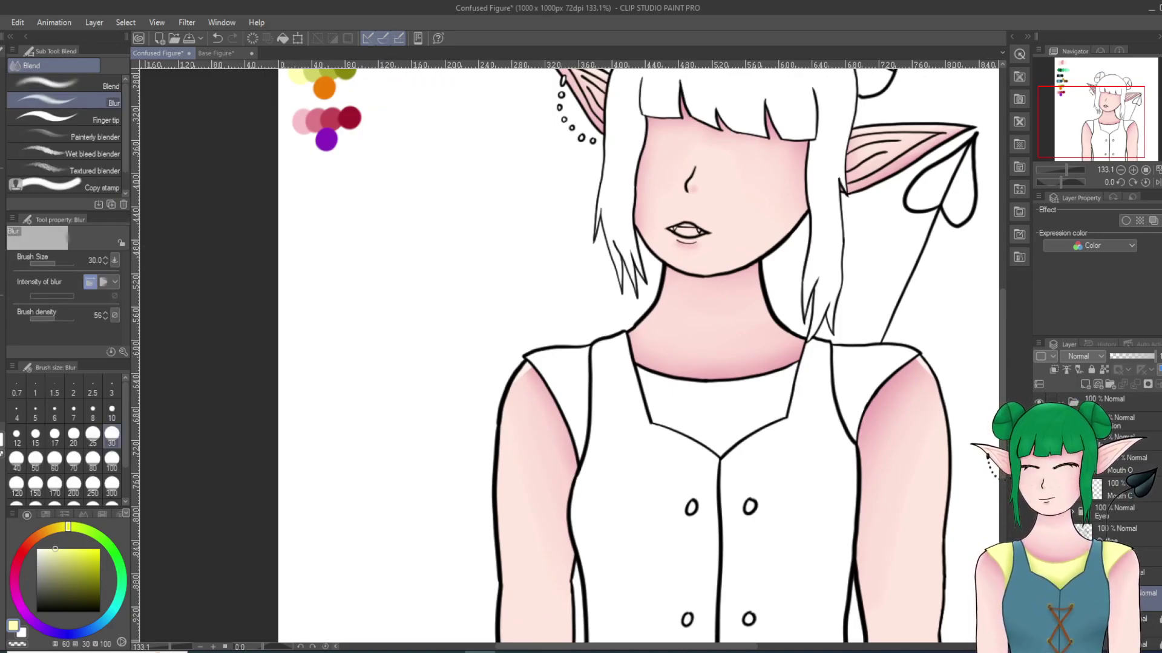
left_click(1130, 624)
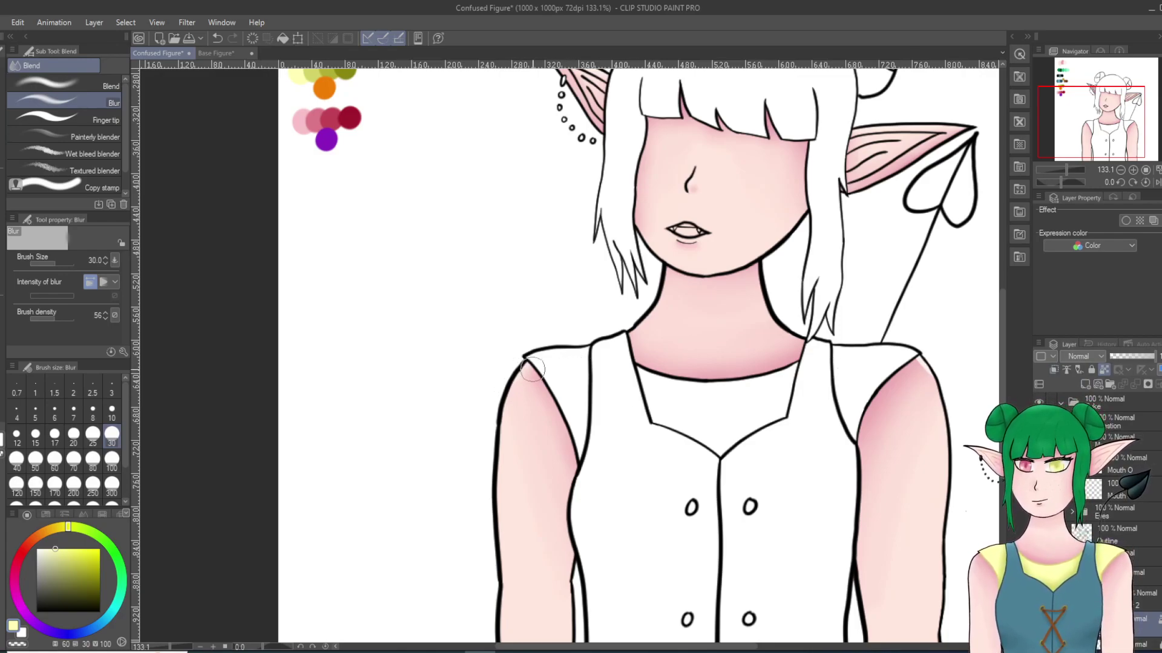
left_click(218, 39)
left_click(111, 412)
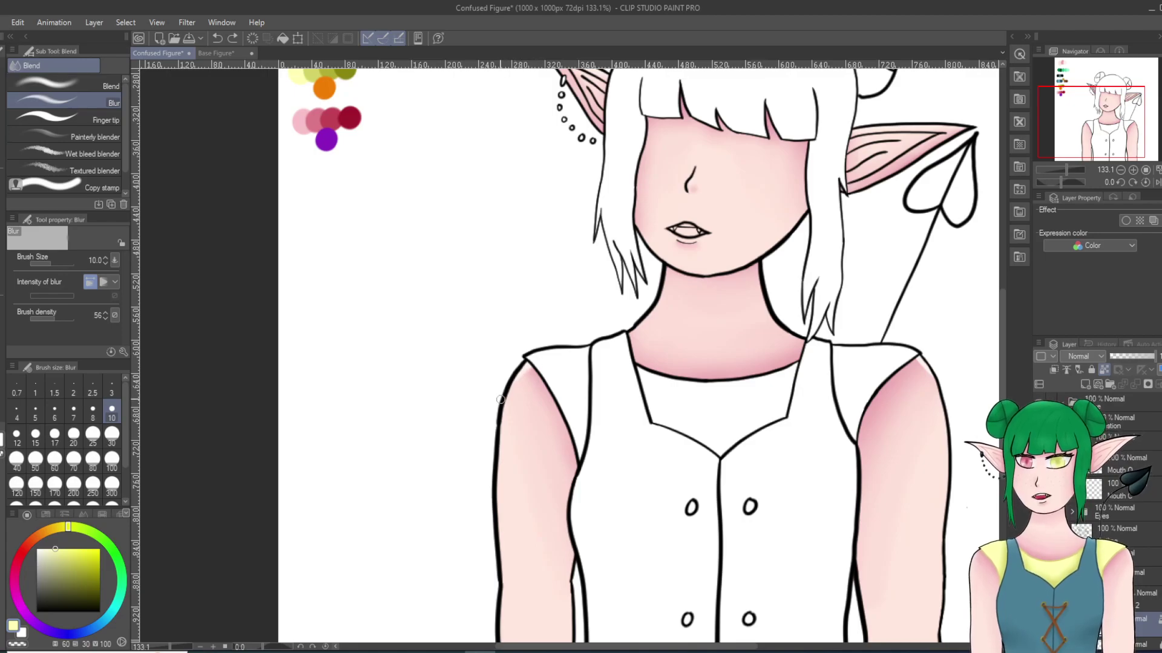
left_click_drag(536, 355, 517, 386)
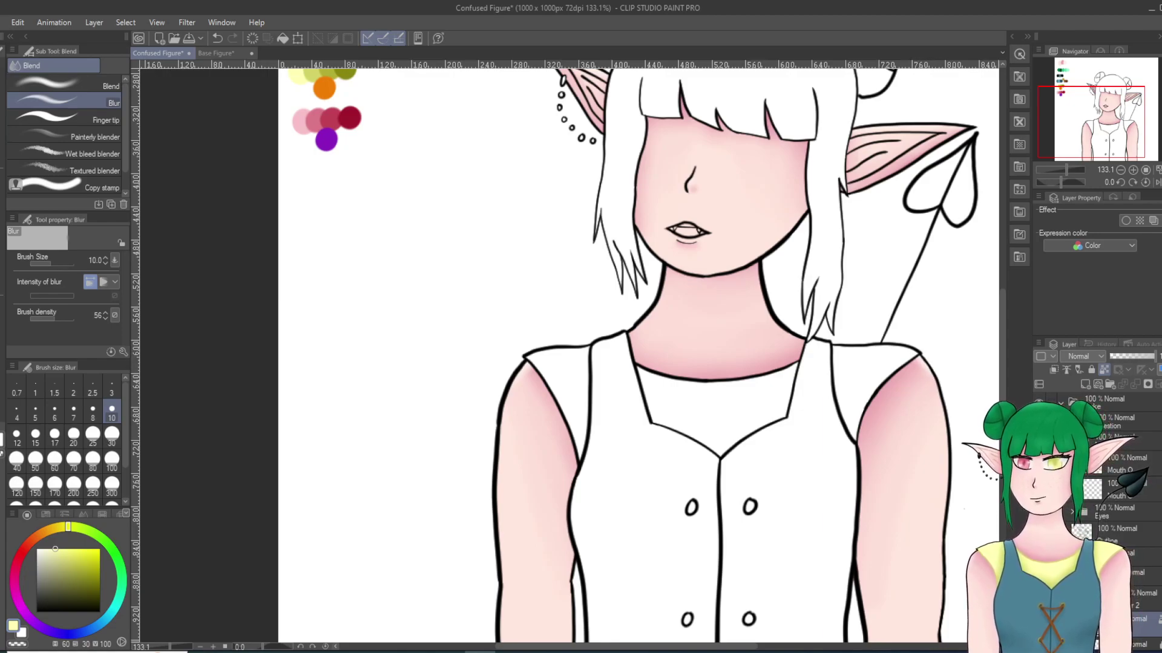
left_click(1091, 370)
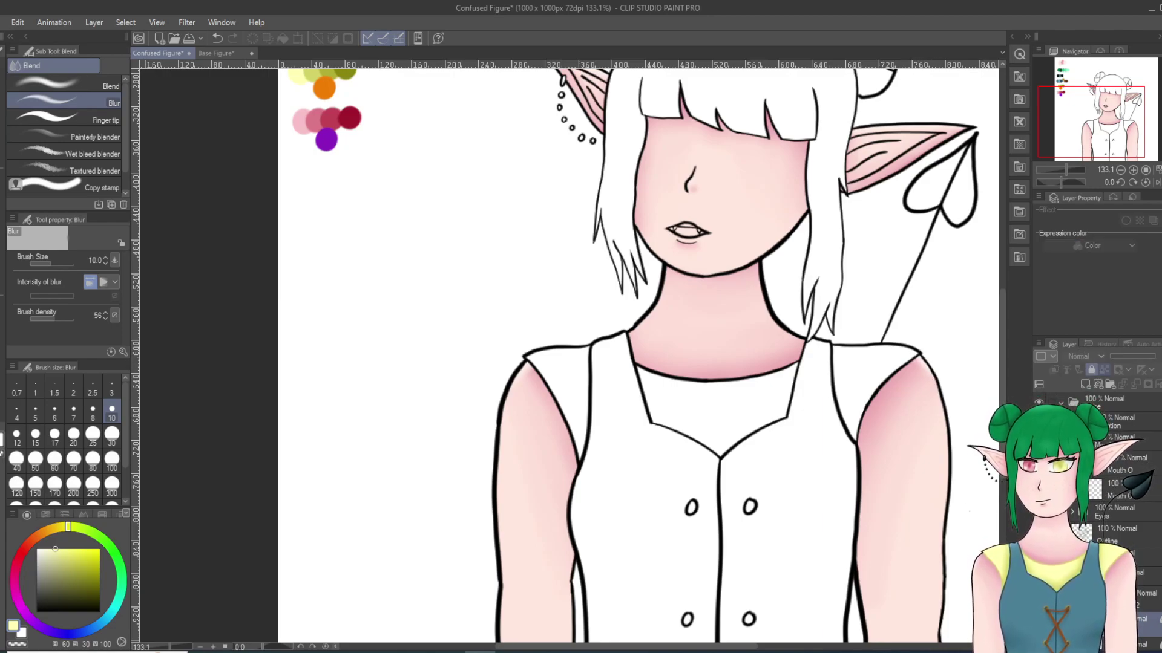
Step: Unlock the face's skin layer, soften the shading around the face with Blur at size 30, and lock it again
left_click(1039, 599)
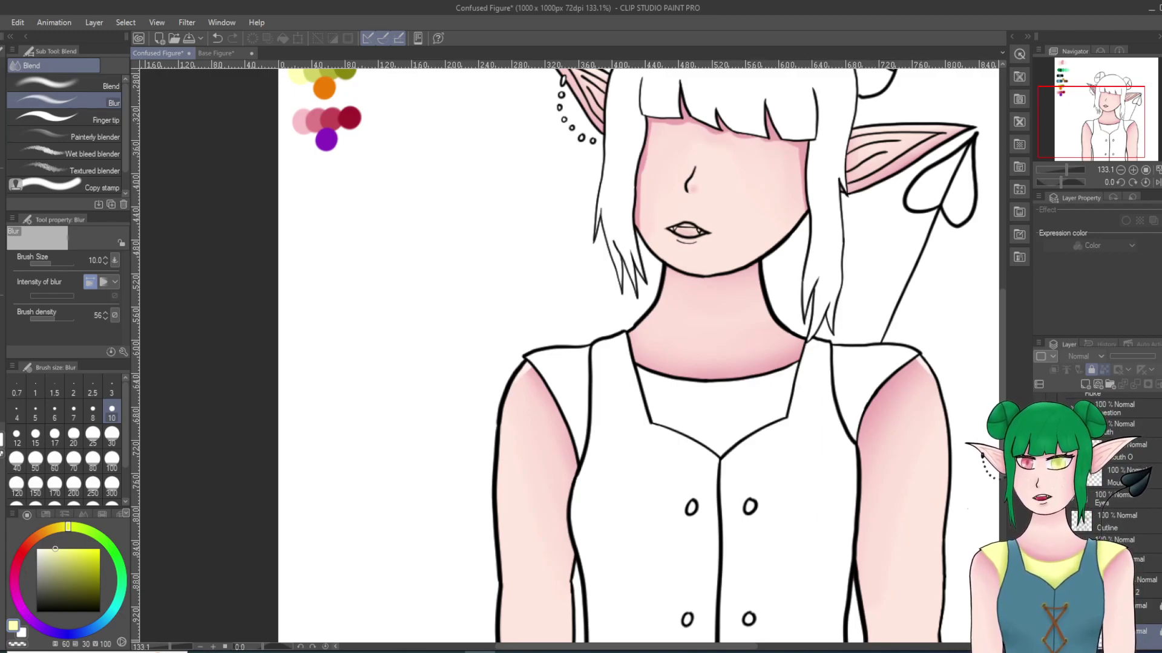
left_click(1091, 370)
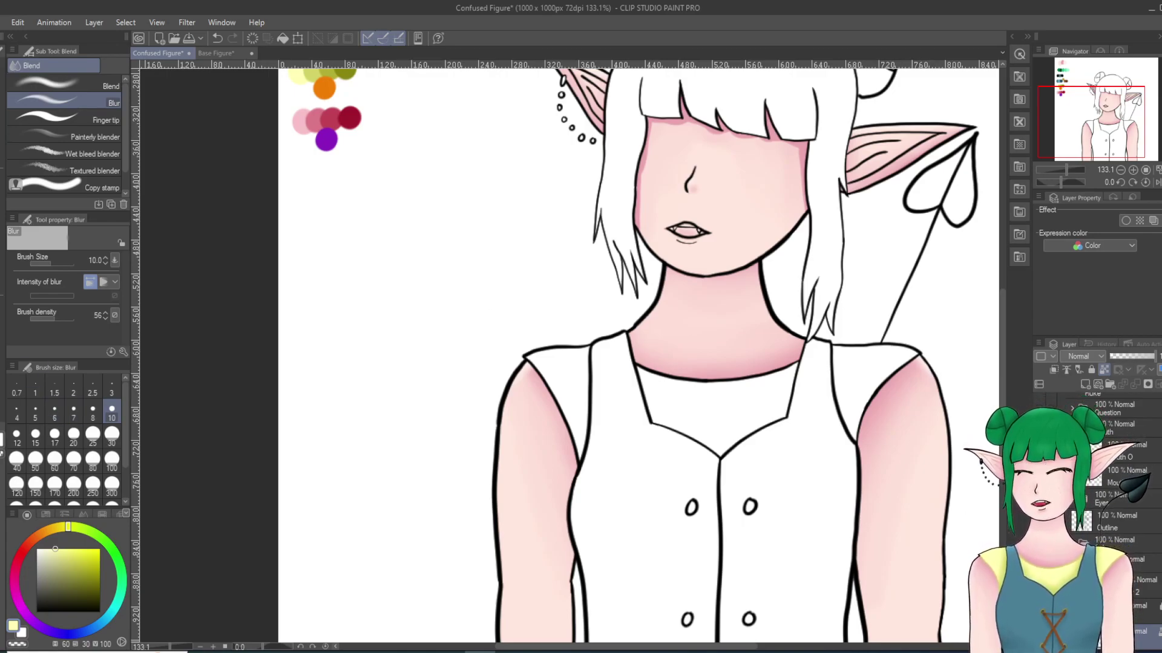
left_click(111, 435)
mouse_move(657, 134)
left_mouse_down()
mouse_move(642, 199)
mouse_move(663, 129)
mouse_move(695, 119)
mouse_move(649, 146)
mouse_move(682, 115)
mouse_move(733, 131)
mouse_move(680, 100)
mouse_move(797, 160)
mouse_move(777, 151)
mouse_move(797, 160)
mouse_move(791, 245)
mouse_move(812, 184)
left_mouse_up()
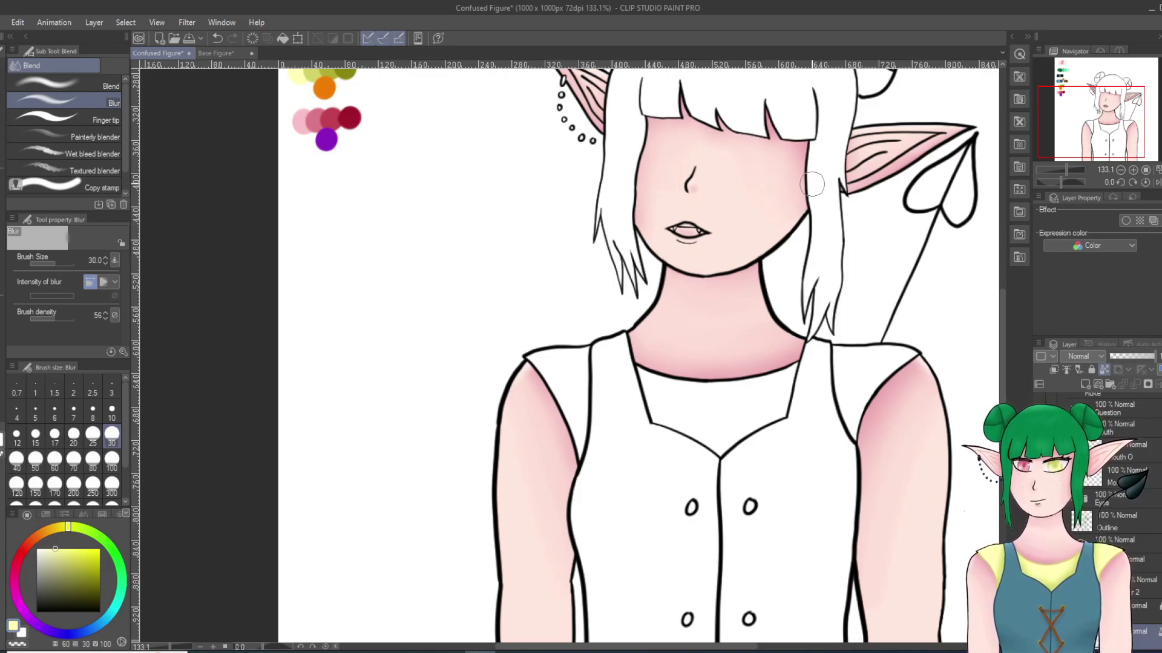
left_click(1091, 370)
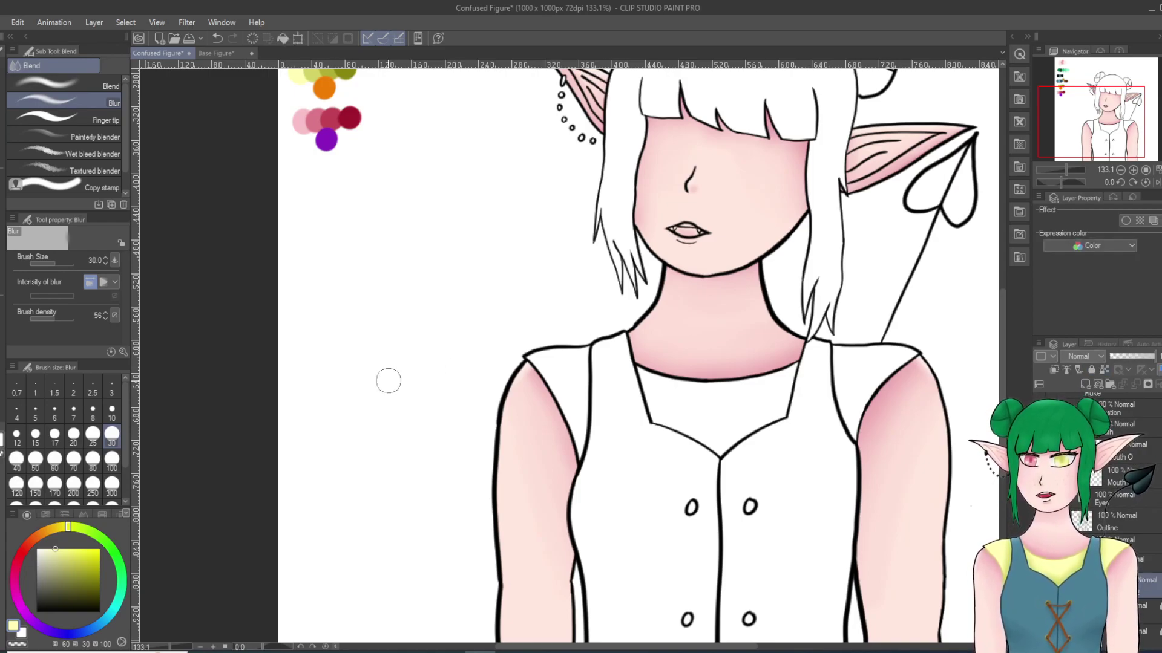
Step: Fill both shirt sleeves and the neckline area with pale yellow on the shirt layer
key("g")
mouse_move(599, 374)
left_mouse_down()
mouse_move(514, 351)
mouse_move(575, 469)
mouse_move(605, 481)
left_mouse_up()
mouse_move(673, 340)
left_mouse_down()
mouse_move(654, 452)
mouse_move(806, 402)
mouse_move(677, 334)
left_mouse_up()
mouse_move(848, 463)
left_mouse_down()
mouse_move(822, 404)
mouse_move(828, 338)
mouse_move(886, 326)
mouse_move(939, 349)
mouse_move(854, 449)
left_mouse_up()
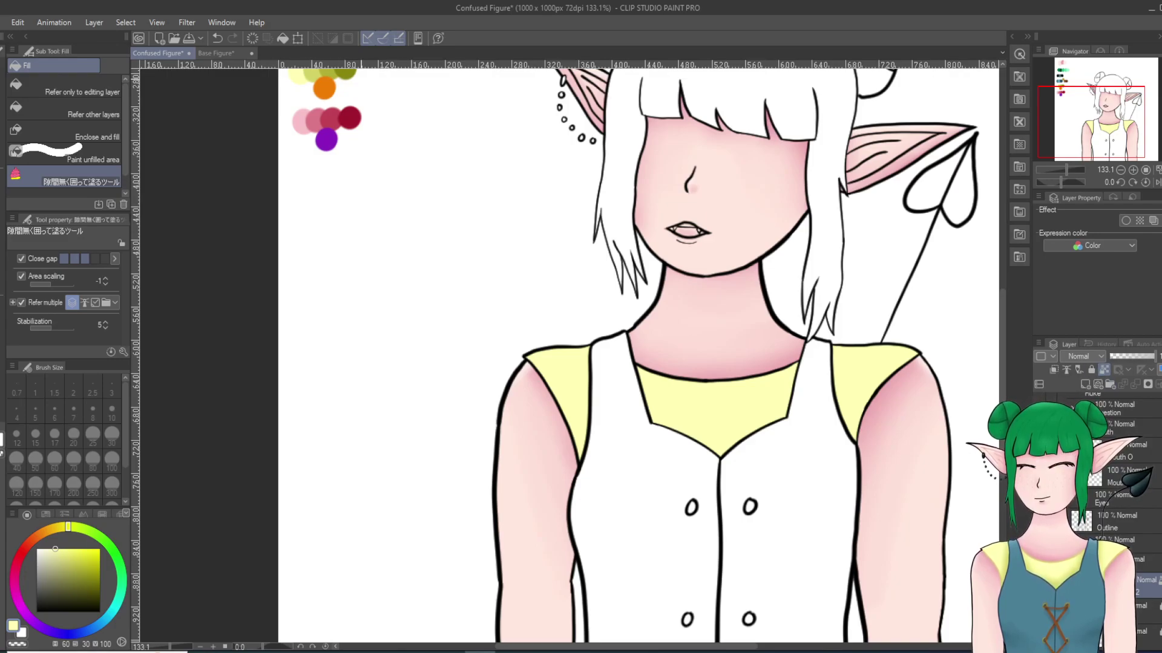
Step: Paint darker yellow-green shadows on the shirt along the vest edges using the Milli pen at size 30
left_click(310, 85, "alt")
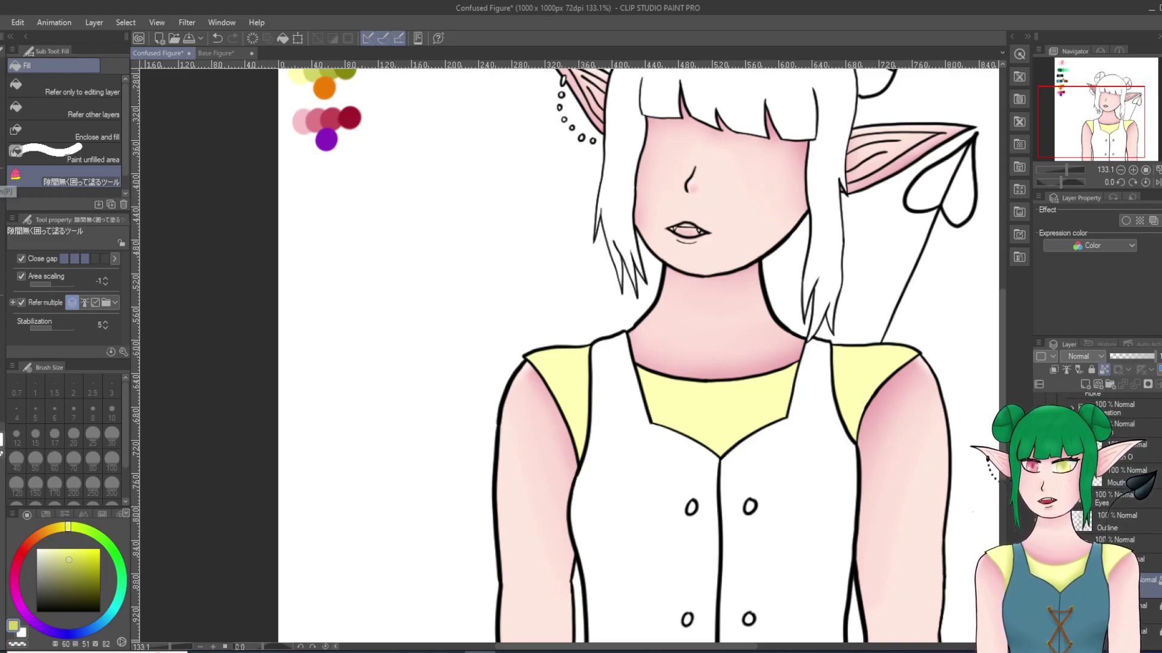
left_click(1, 182)
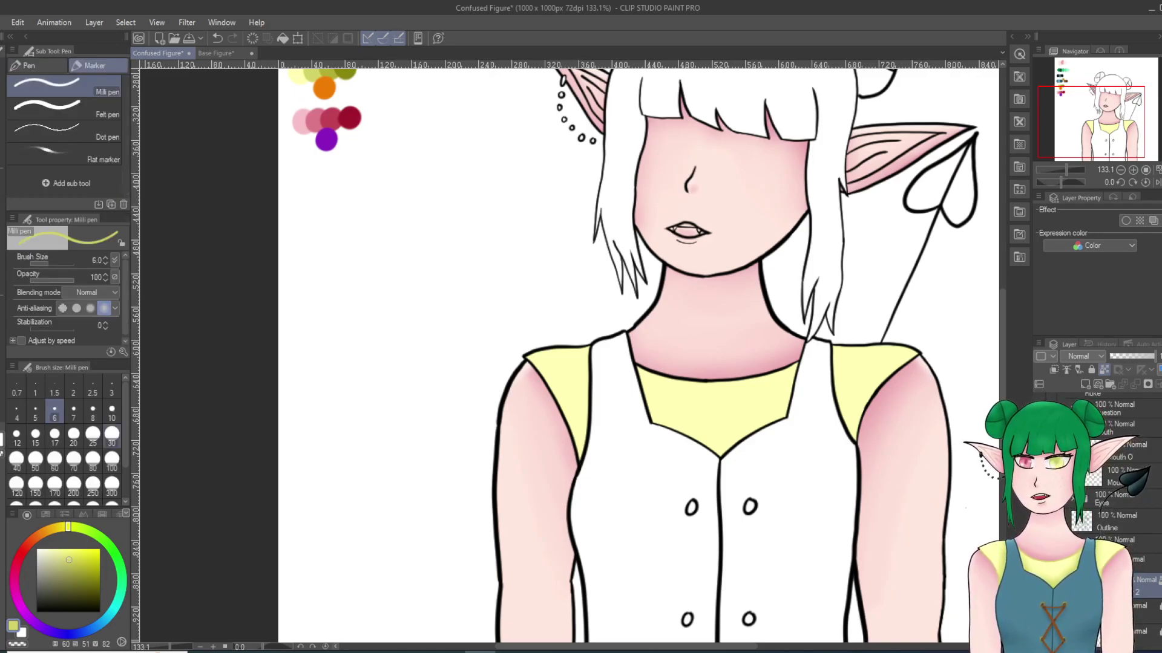
left_click(112, 434)
mouse_move(580, 465)
left_mouse_down()
mouse_move(593, 347)
mouse_move(586, 463)
left_mouse_up()
mouse_move(636, 383)
left_mouse_down()
mouse_move(659, 423)
mouse_move(705, 451)
mouse_move(781, 411)
left_mouse_up()
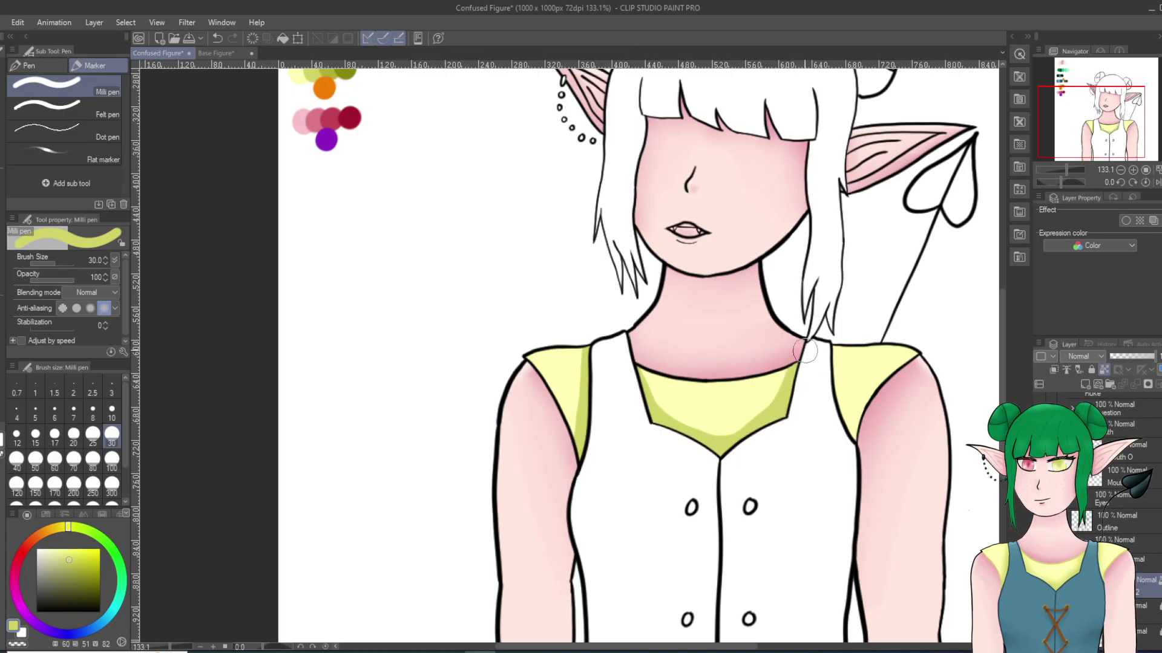
key("ctrl+z")
mouse_move(636, 367)
left_mouse_down()
mouse_move(658, 428)
mouse_move(709, 453)
mouse_move(790, 415)
mouse_move(808, 363)
mouse_move(820, 366)
mouse_move(848, 449)
left_mouse_up()
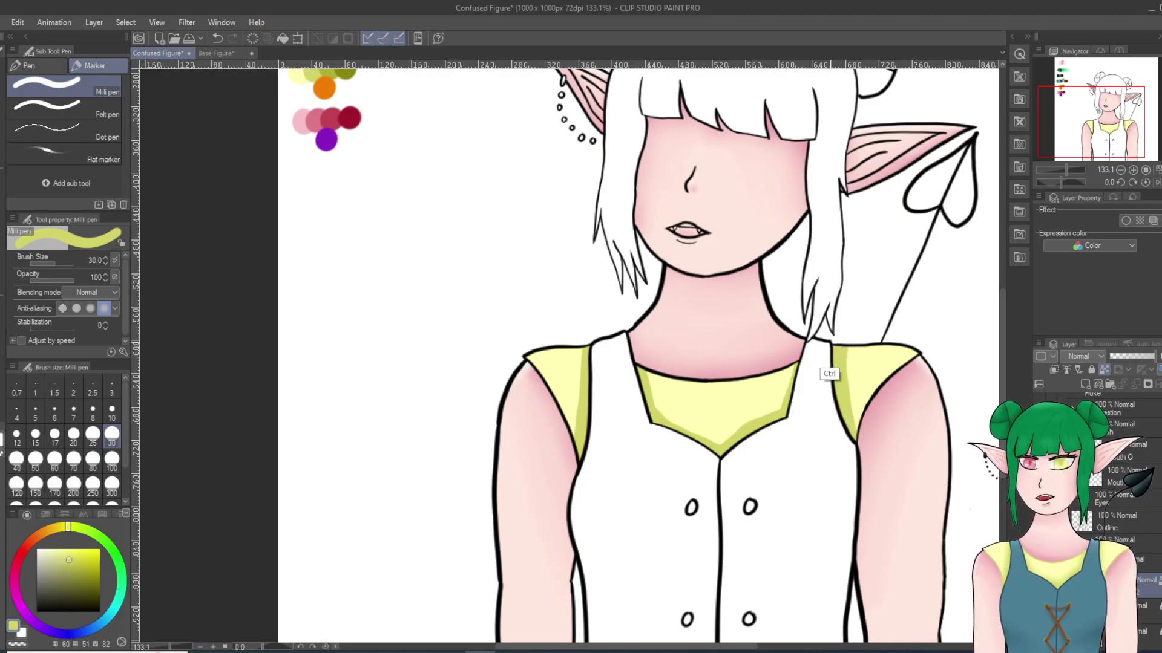
key("ctrl+z")
left_click_drag(826, 346, 860, 470)
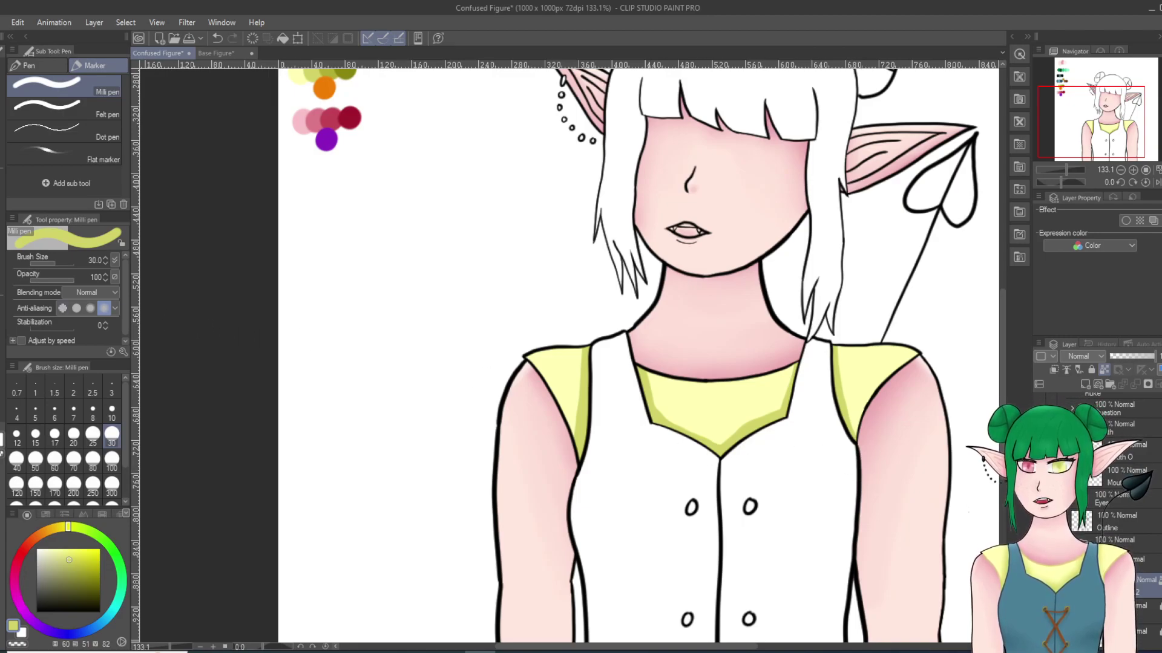
Step: Blur the shadow edges on the sleeves and neckline with brush size 30
key("j")
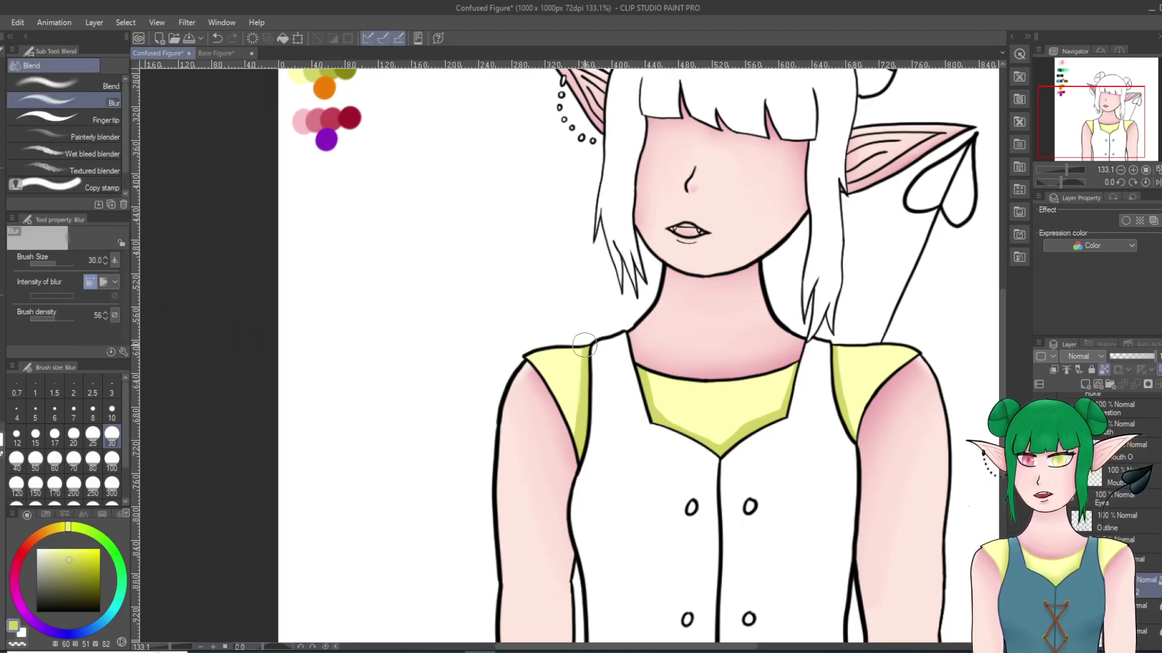
mouse_move(577, 405)
left_mouse_down()
mouse_move(574, 439)
mouse_move(578, 380)
mouse_move(576, 394)
left_mouse_up()
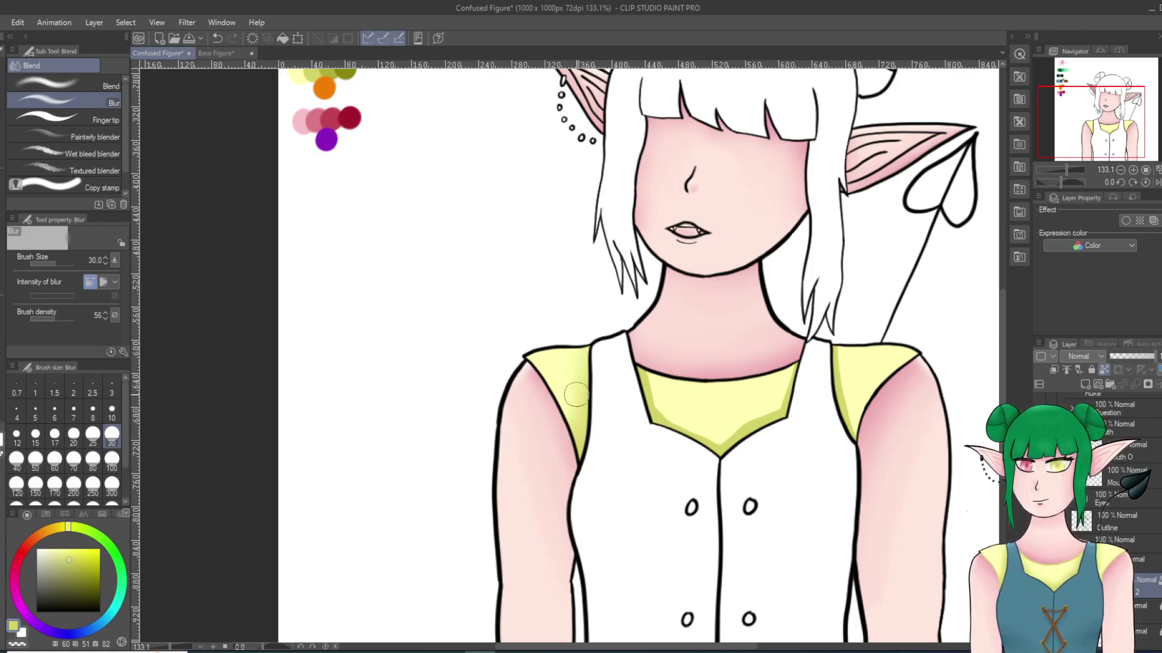
mouse_move(669, 427)
left_mouse_down()
mouse_move(637, 377)
mouse_move(668, 424)
mouse_move(667, 404)
mouse_move(720, 444)
mouse_move(663, 392)
mouse_move(690, 413)
mouse_move(757, 402)
mouse_move(687, 407)
mouse_move(655, 432)
mouse_move(652, 412)
mouse_move(788, 404)
mouse_move(788, 377)
mouse_move(753, 412)
mouse_move(773, 405)
mouse_move(756, 439)
mouse_move(729, 440)
mouse_move(775, 372)
mouse_move(795, 372)
mouse_move(782, 415)
mouse_move(745, 453)
mouse_move(712, 444)
mouse_move(695, 456)
mouse_move(873, 388)
mouse_move(837, 339)
mouse_move(835, 361)
mouse_move(841, 329)
mouse_move(843, 356)
left_mouse_up()
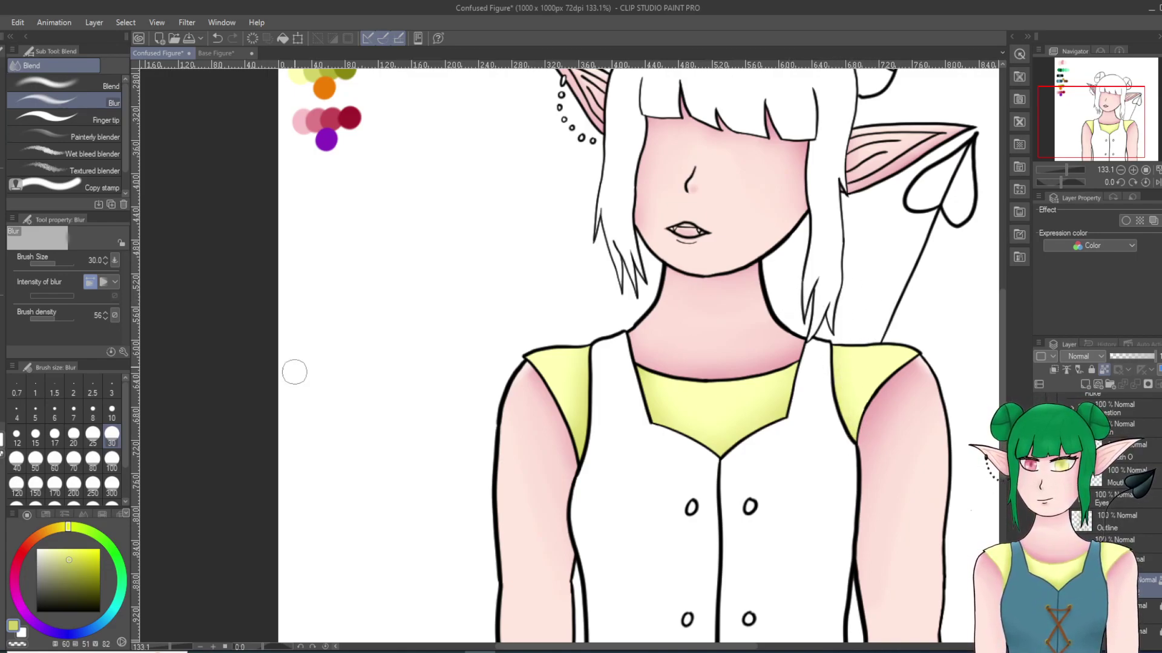
Step: Paint a lighter yellow highlight along the top of the viewer's-left sleeve with the size 30 Milli pen
scroll(305, 218, "down", 5)
scroll(306, 115, "up", 3)
scroll(306, 111, "up", 1)
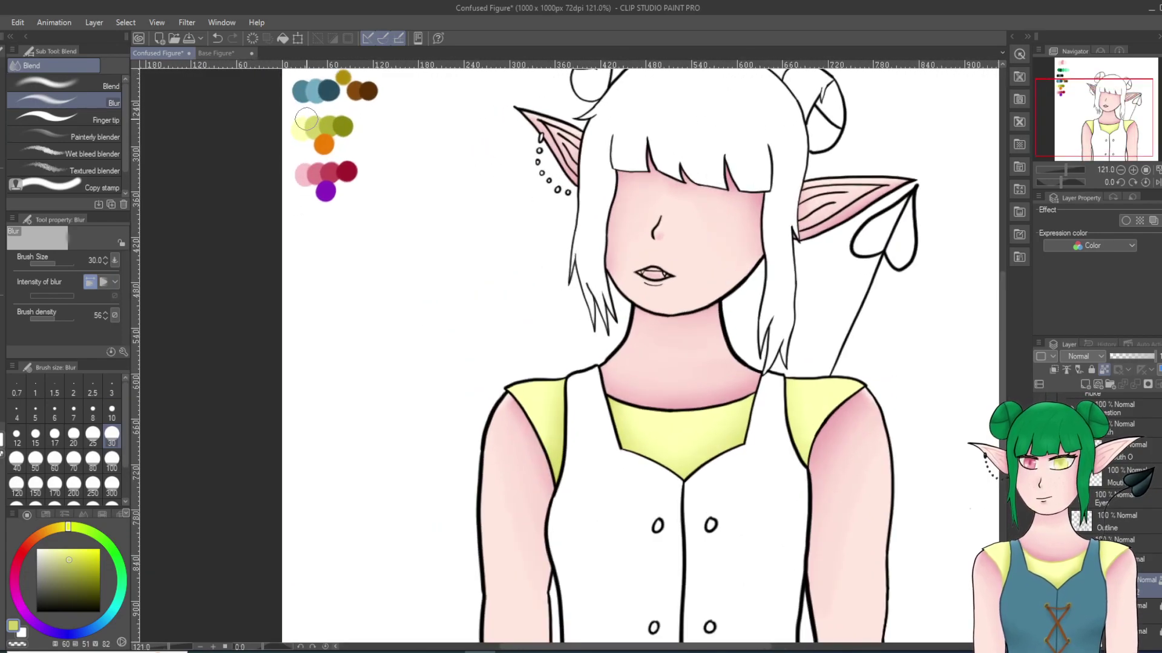
left_click(47, 553)
key("p")
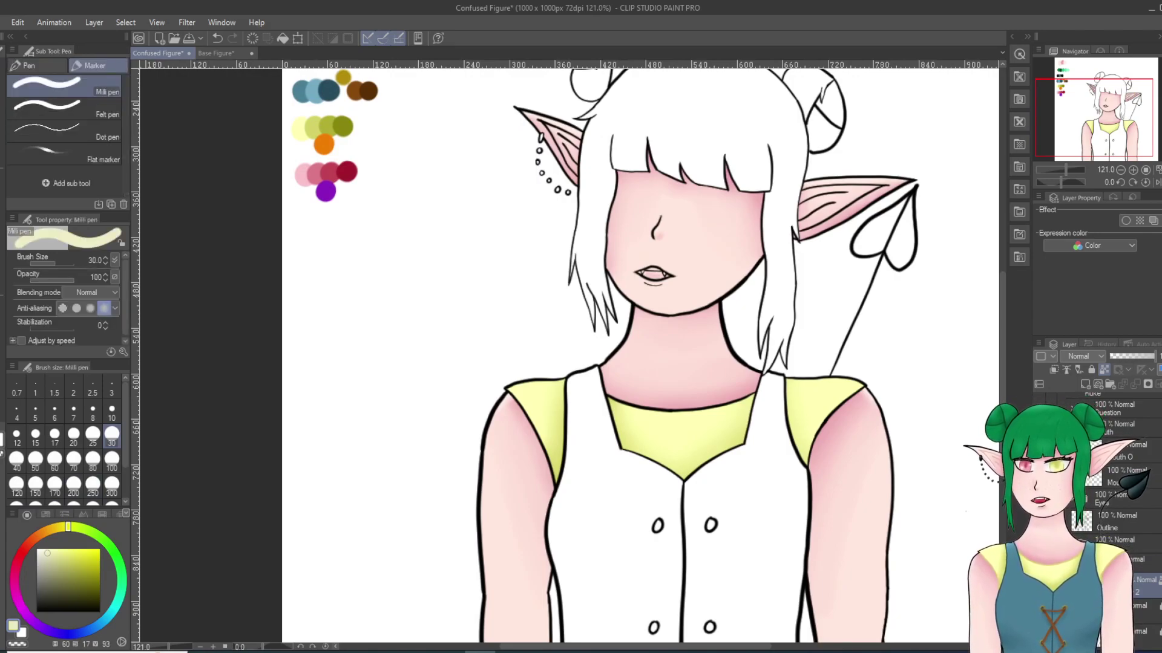
scroll(552, 411, "up", 5)
left_click_drag(466, 365, 526, 356)
left_click(218, 38)
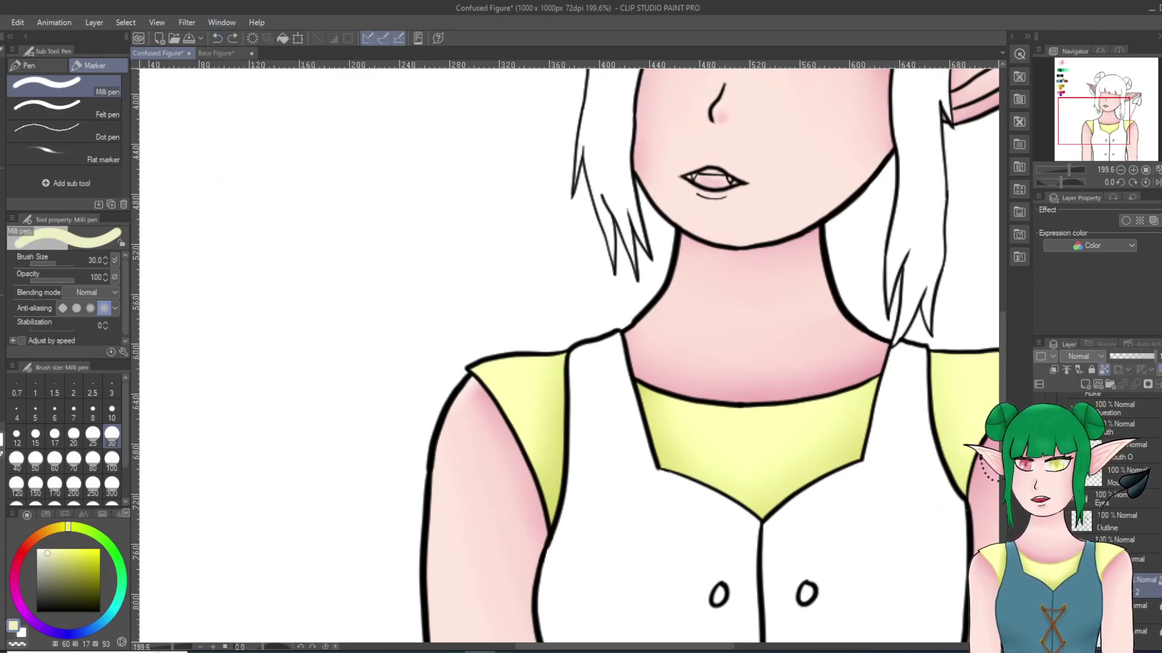
left_click(50, 549)
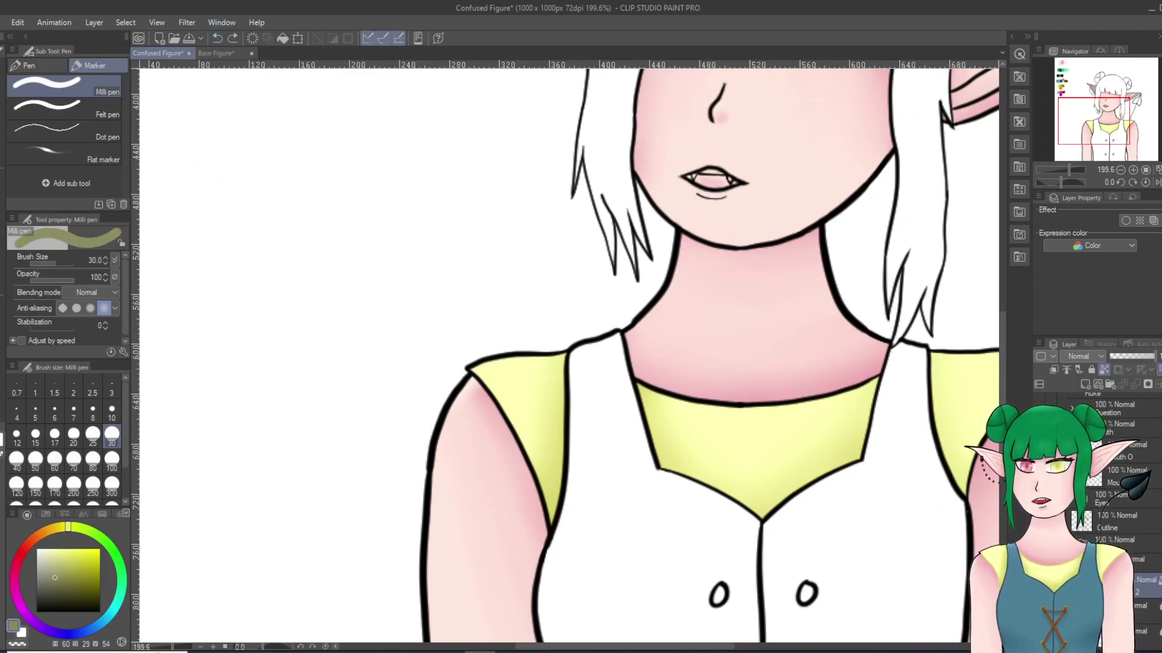
left_click_drag(480, 361, 506, 348)
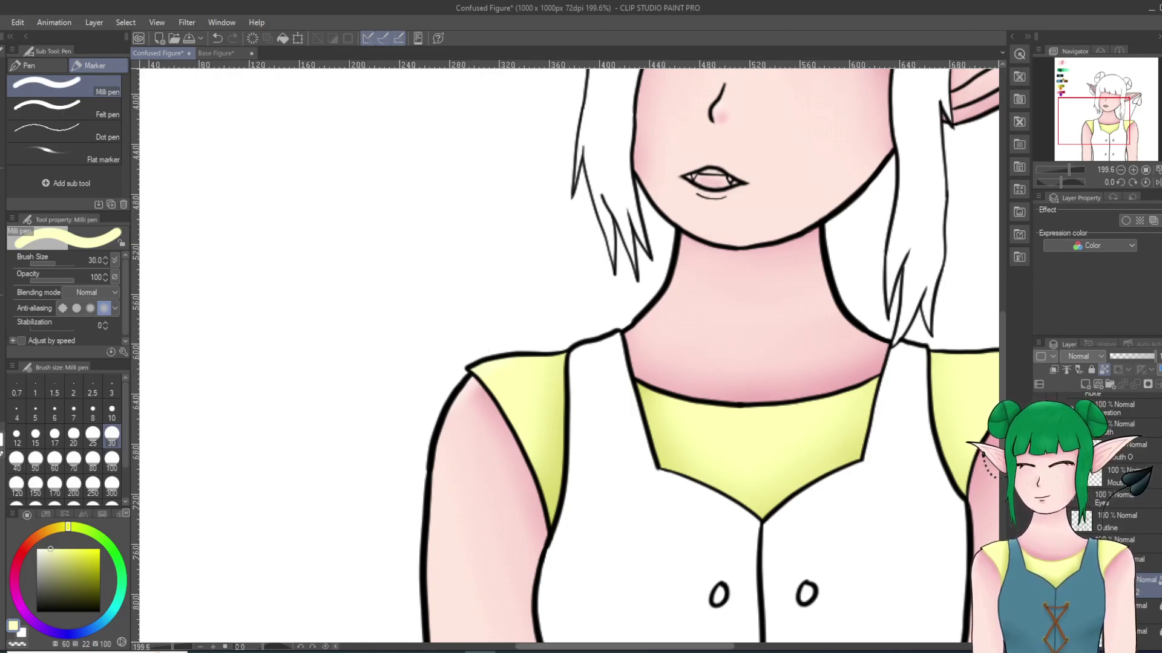
Step: Blur the highlights along the tops of the shirt sleeves with brush size 30
left_click_drag(627, 647, 676, 646)
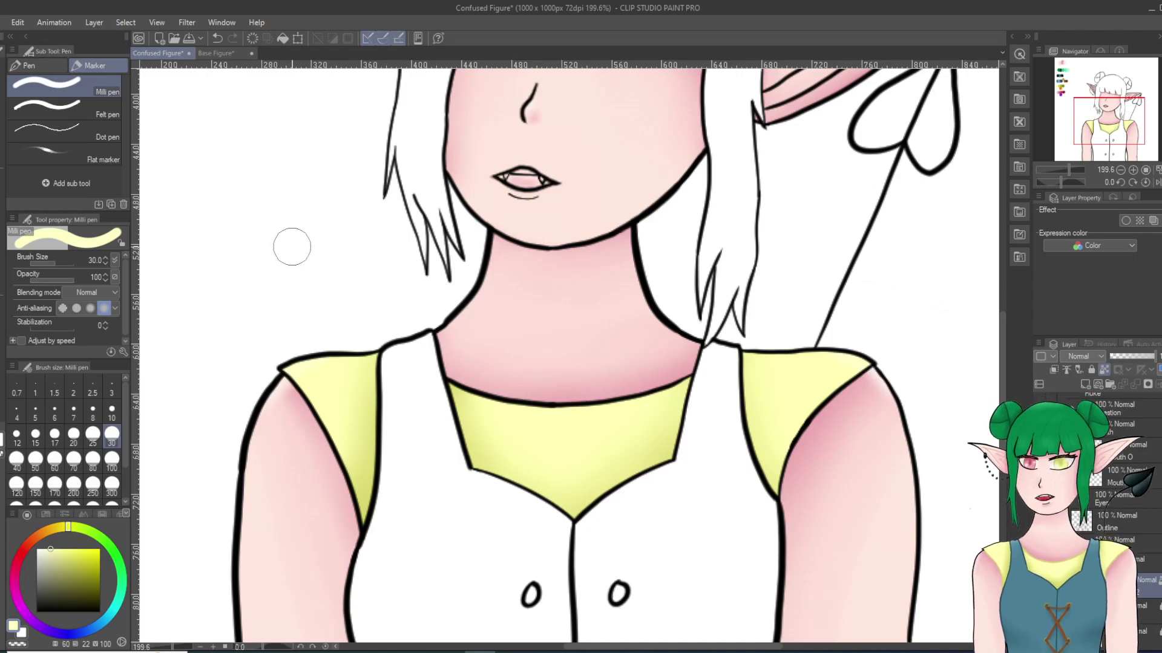
key("j")
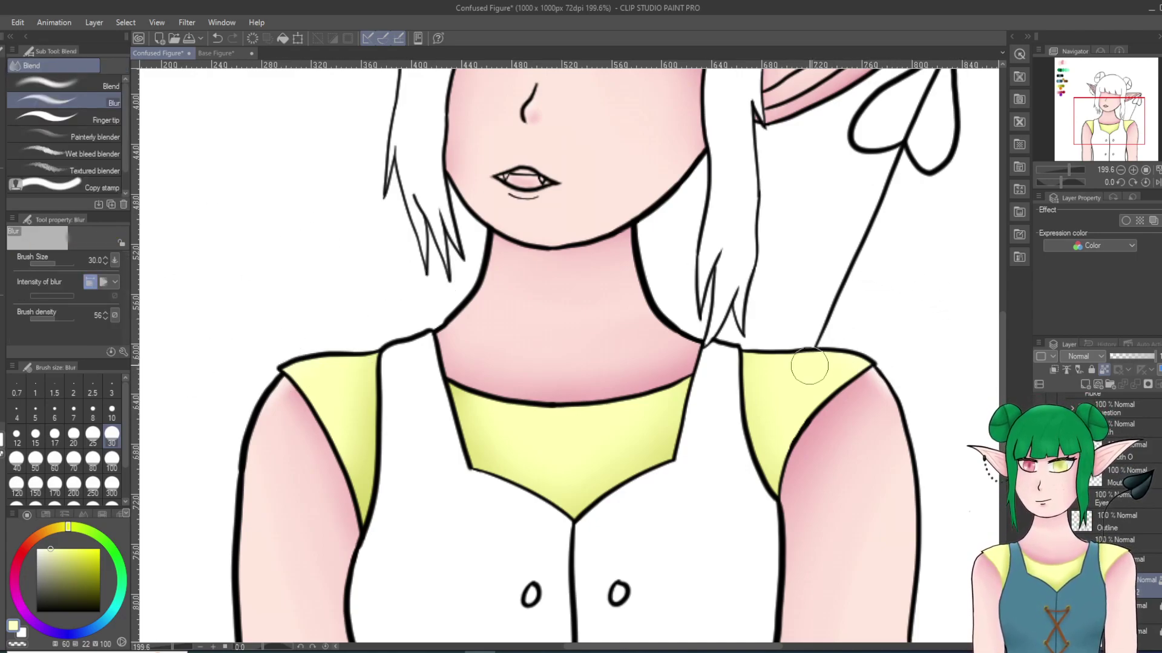
scroll(925, 374, "down", 6)
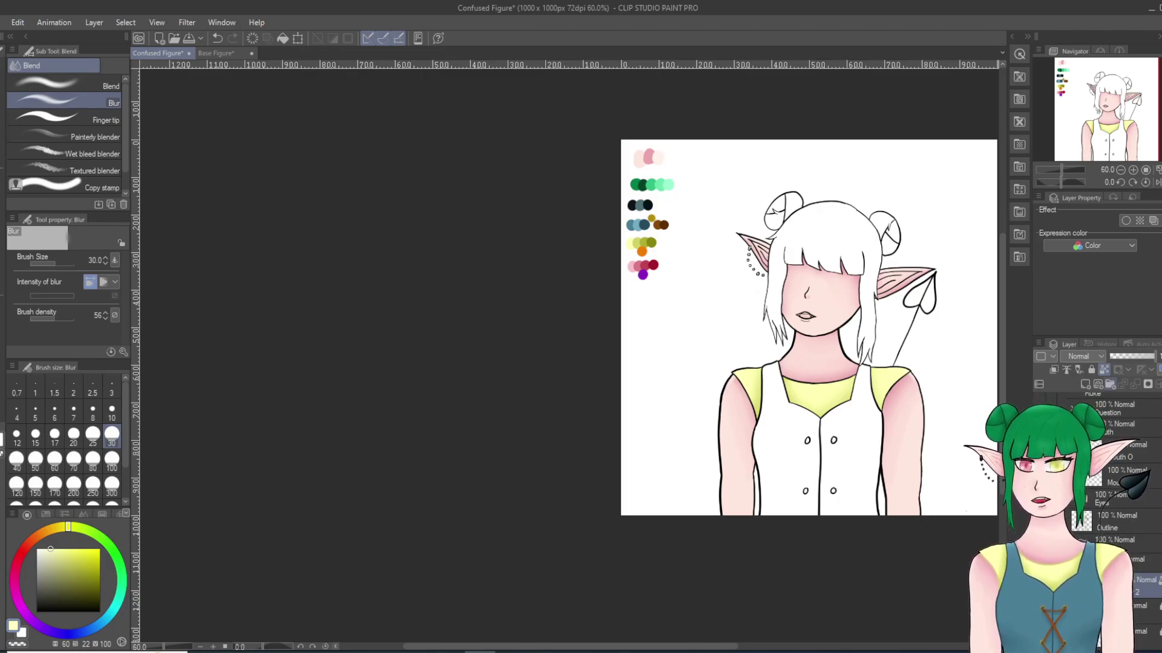
Step: On a new layer, fill the vest with the medium blue palette swatch color using the gap-closing enclose fill tool
left_click(1091, 369)
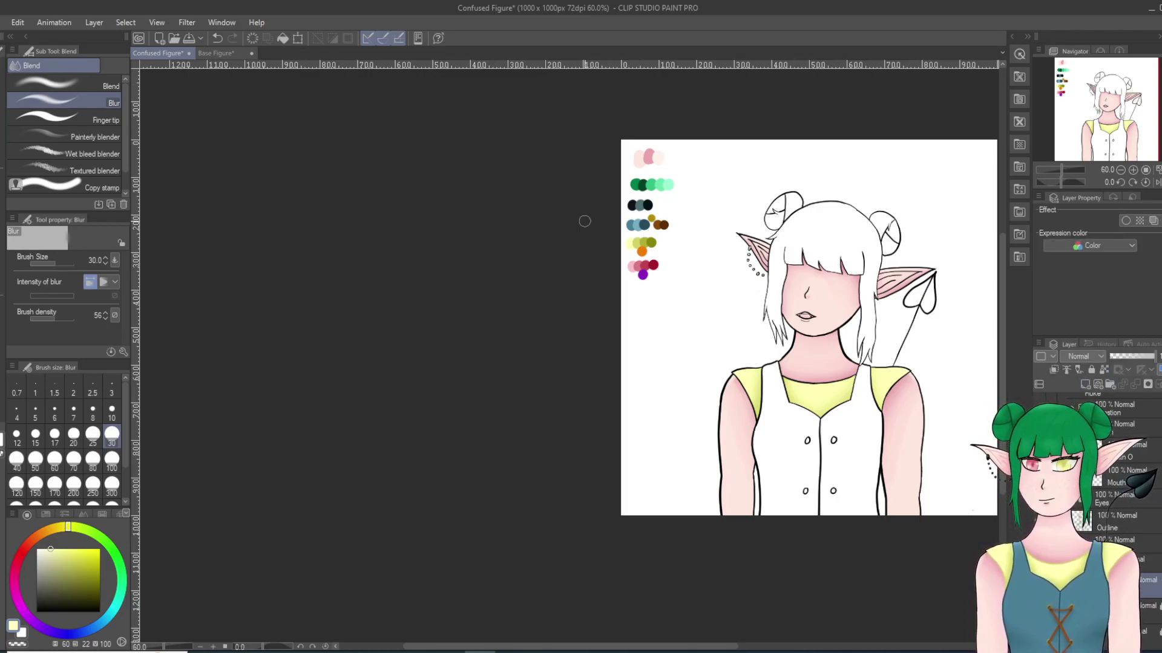
left_click(633, 226, "alt")
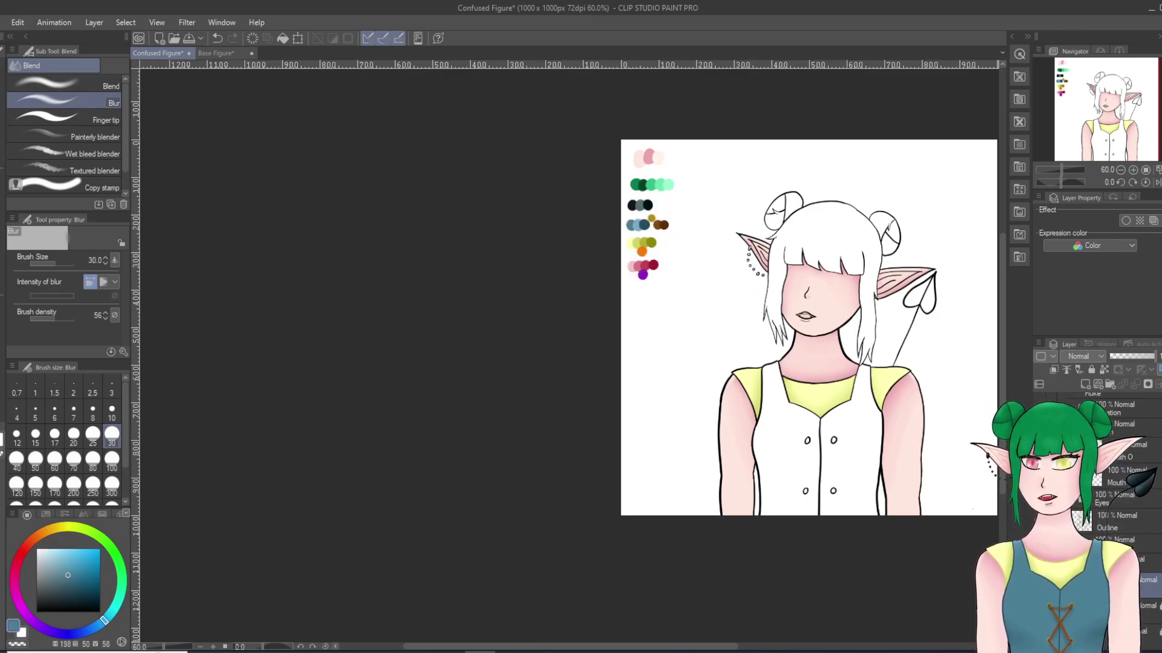
key("g")
scroll(949, 519, "up", 5)
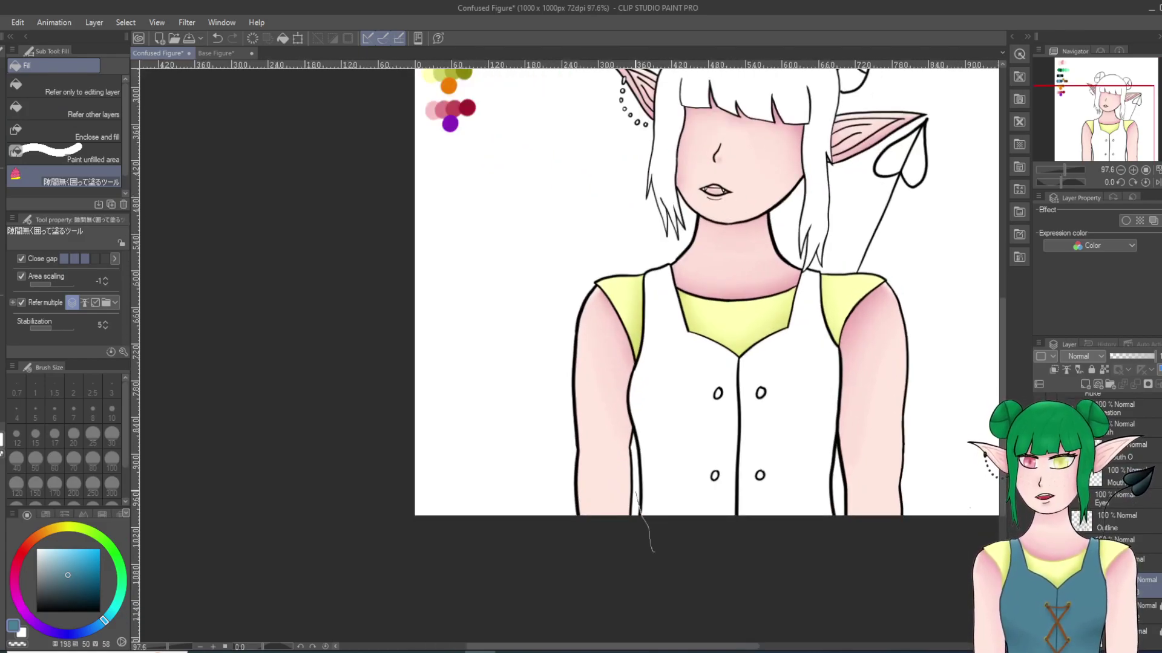
mouse_move(625, 438)
left_mouse_down()
mouse_move(610, 396)
mouse_move(630, 320)
left_mouse_up()
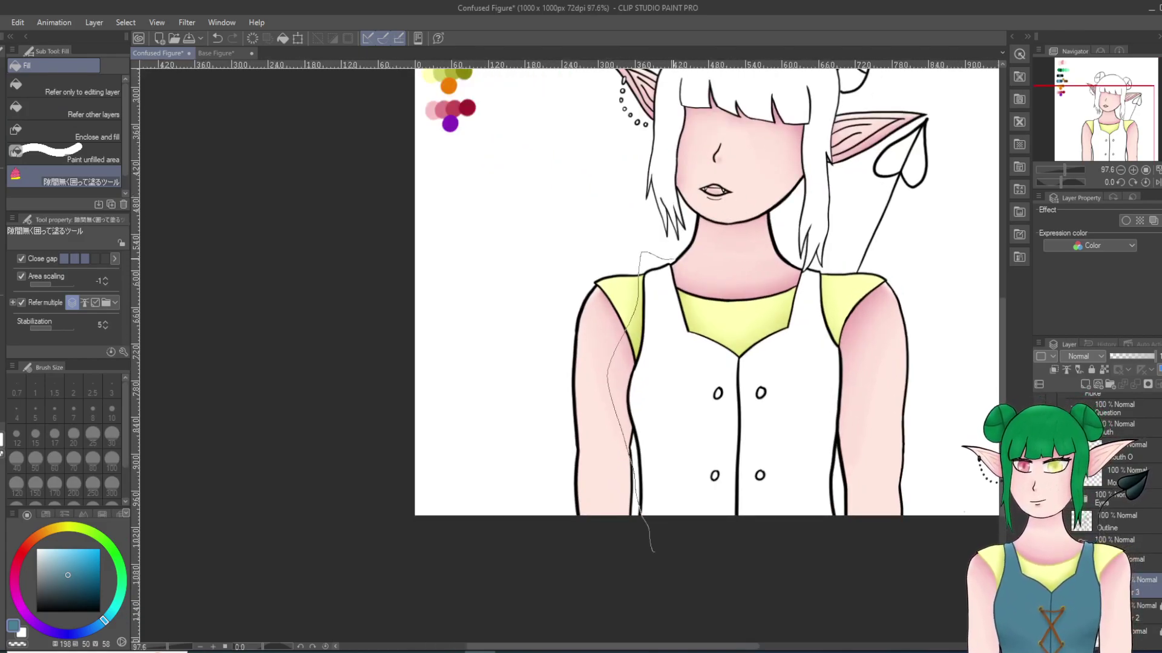
mouse_move(715, 325)
left_mouse_down()
mouse_move(754, 315)
mouse_move(777, 285)
left_mouse_up()
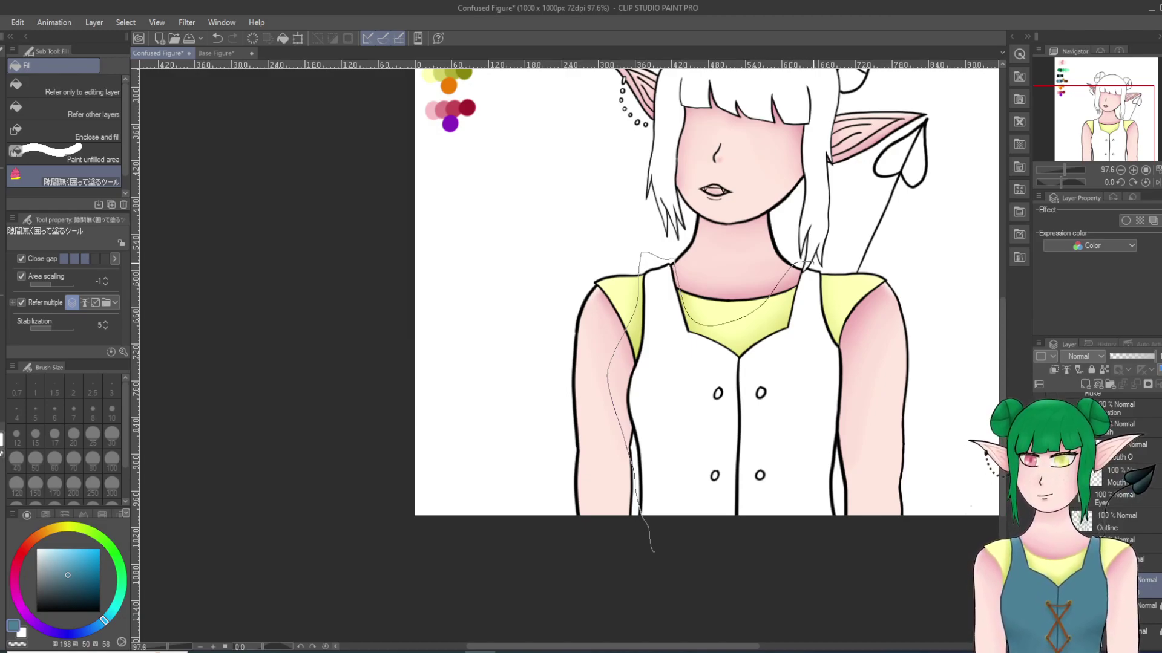
mouse_move(841, 312)
left_mouse_down()
mouse_move(848, 480)
mouse_move(743, 591)
mouse_move(666, 559)
left_mouse_up()
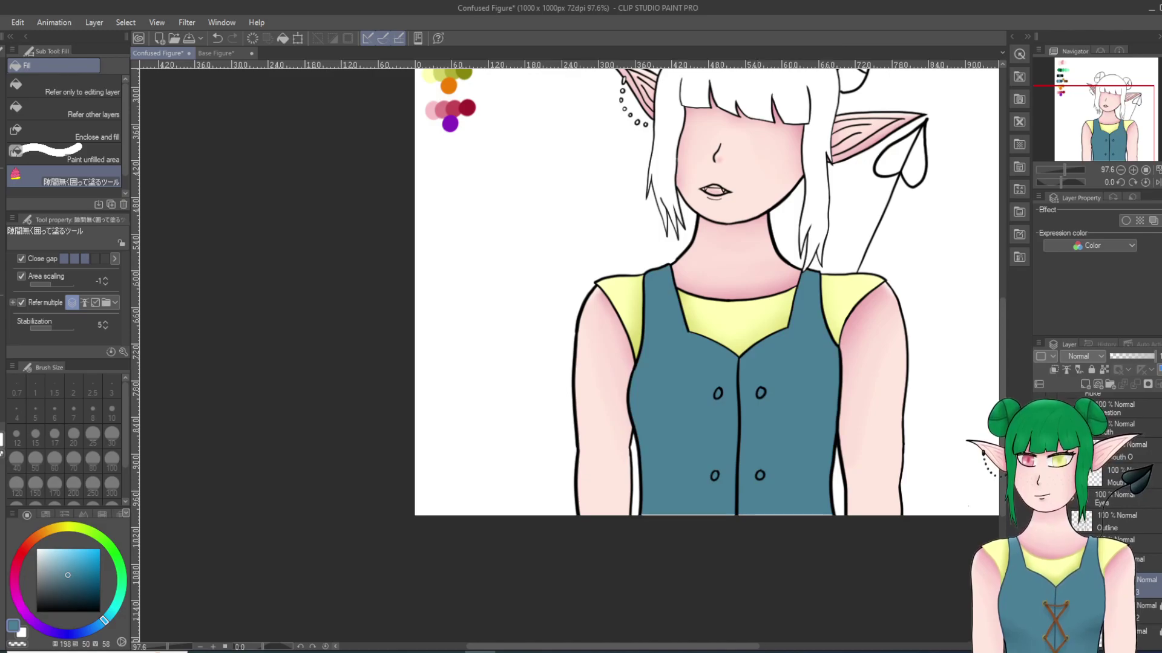
Step: Paint over the unfilled gaps along the vest's bottom edge in medium blue with the Milli pen at size 30
key("p")
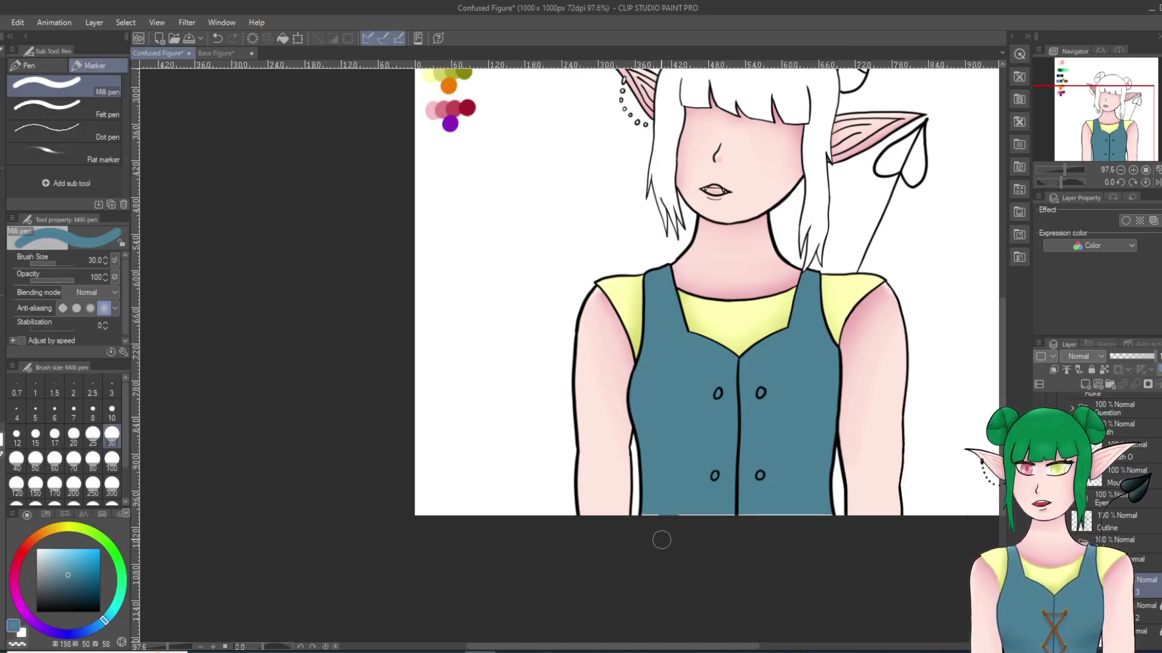
mouse_move(660, 515)
left_mouse_down()
mouse_move(695, 517)
mouse_move(683, 504)
mouse_move(740, 530)
mouse_move(718, 521)
mouse_move(790, 509)
mouse_move(829, 530)
left_mouse_up()
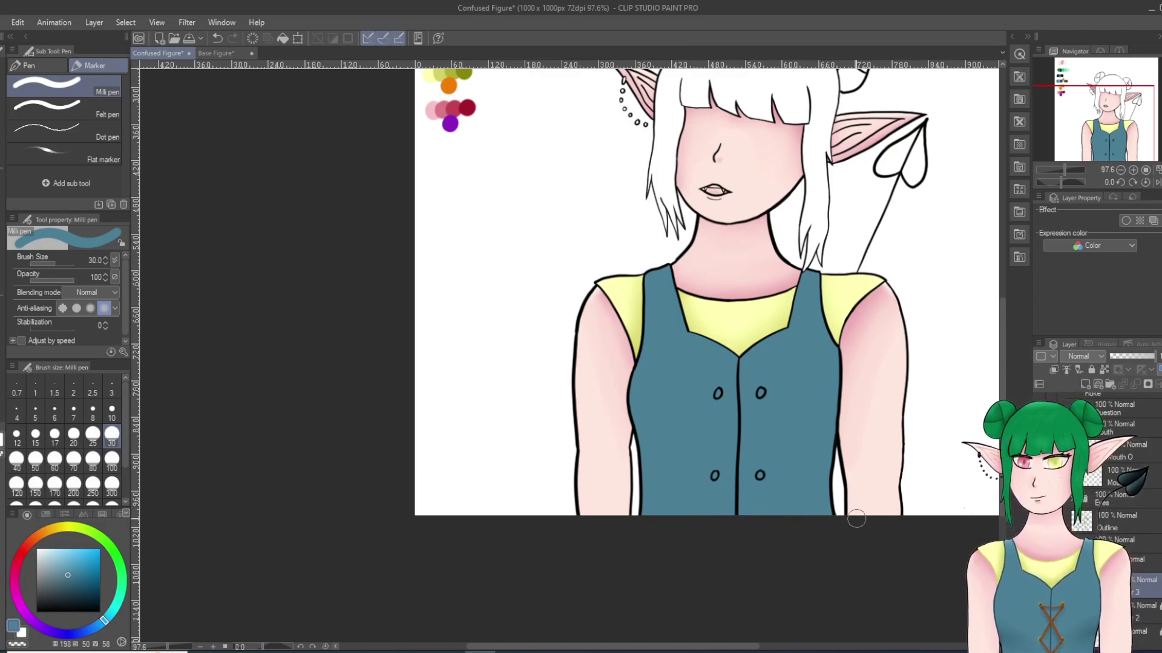
scroll(602, 424, "down", 2)
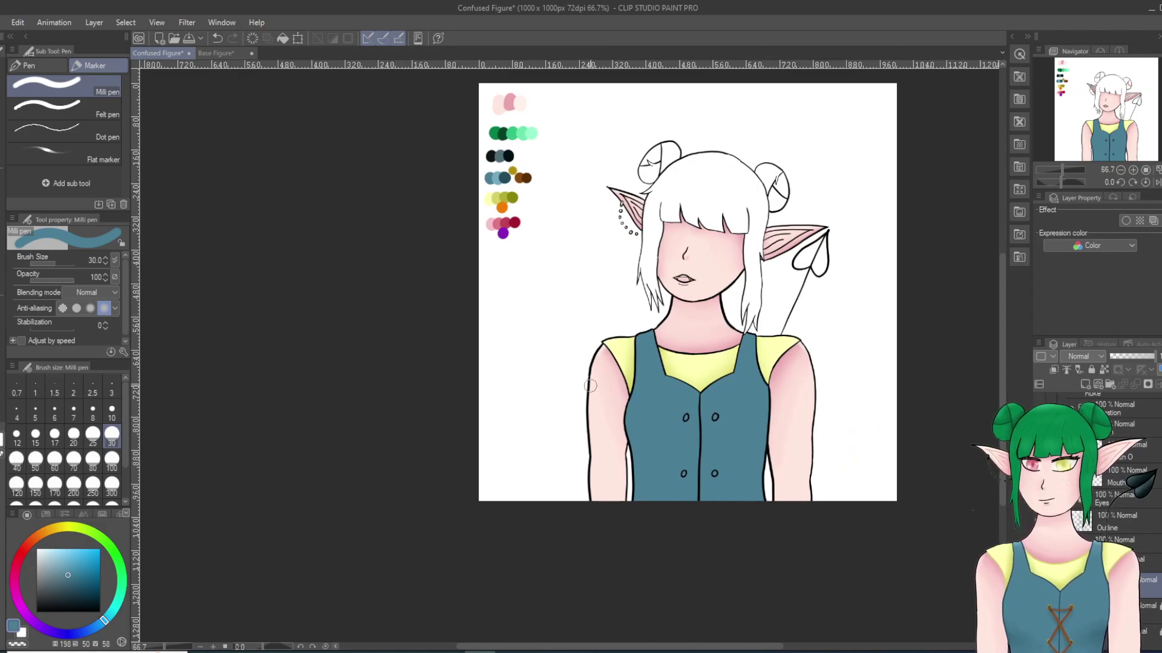
Step: Sample the dark blue palette swatch and set the Milli pen size to 10 for shading the vest
scroll(504, 134, "up", 2)
left_click(504, 192, "alt")
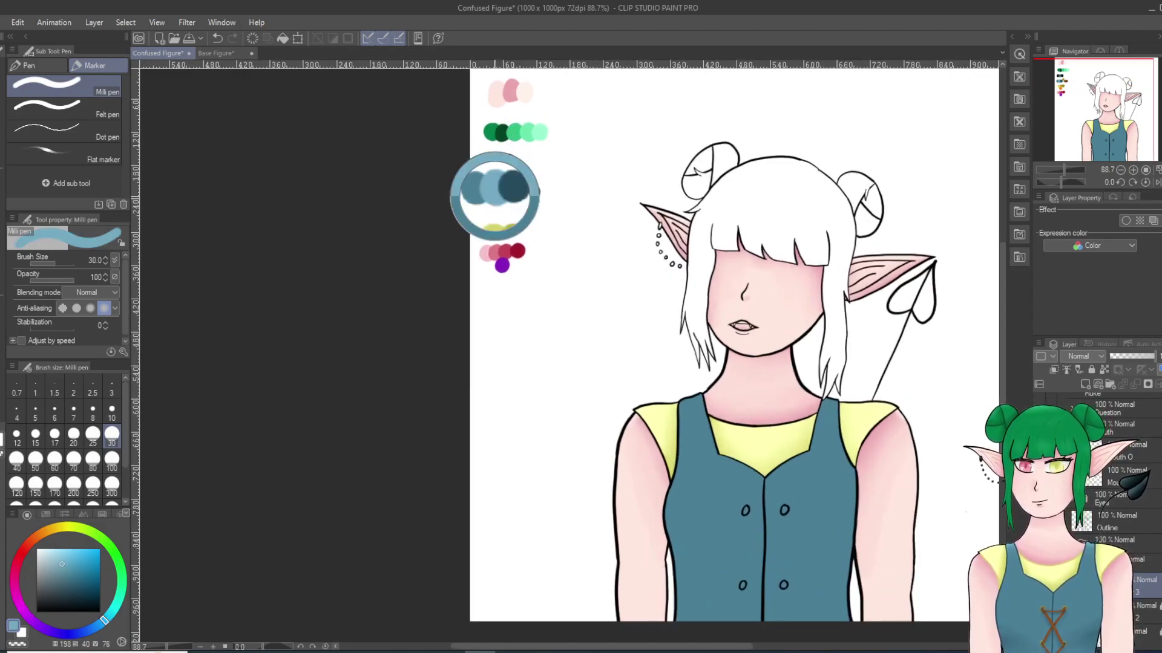
scroll(836, 460, "up", 2)
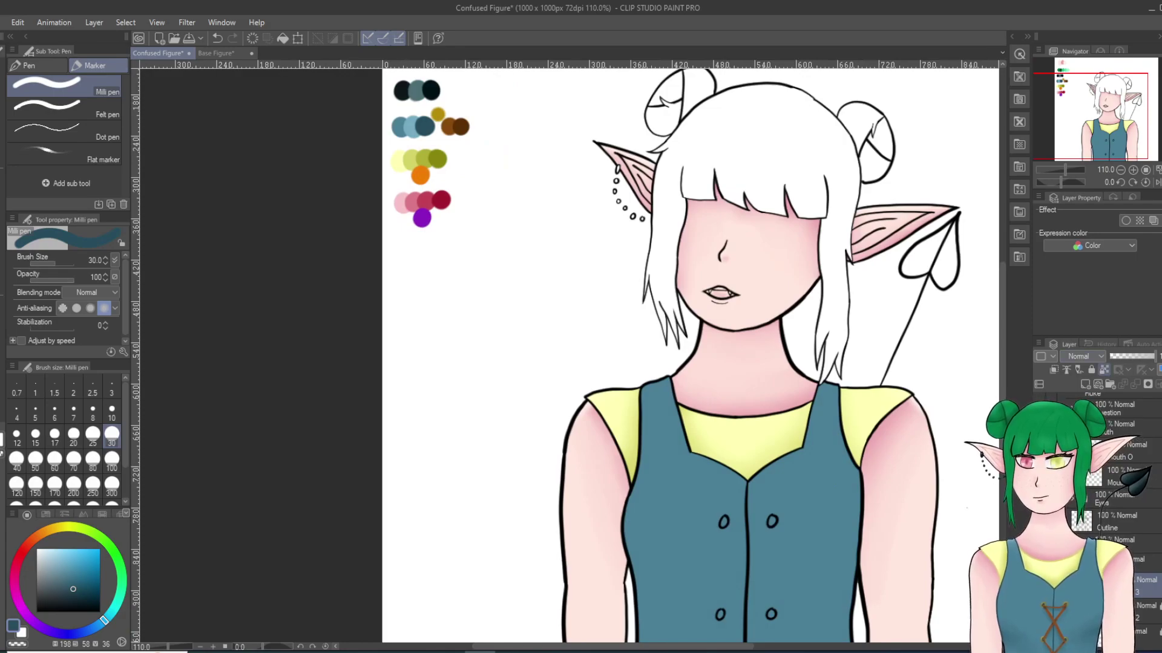
left_click_drag(1002, 423, 1002, 494)
scroll(906, 450, "up", 3)
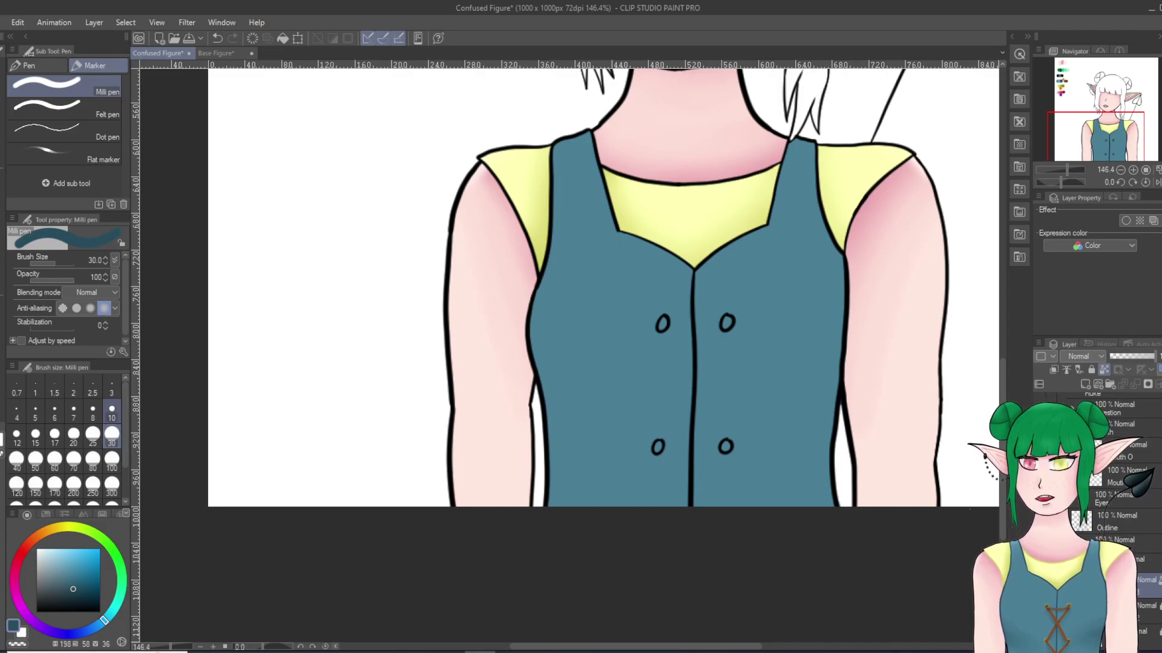
left_click(111, 412)
left_click_drag(537, 387, 576, 428)
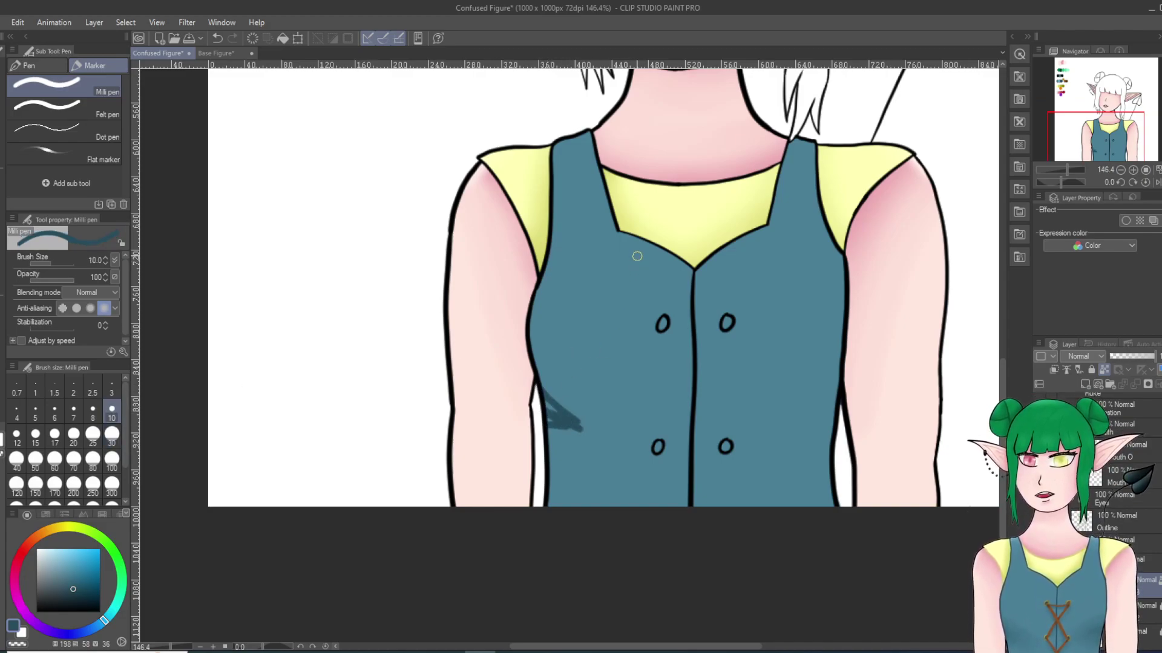
key("ctrl+z")
key("ctrl+z")
Step: Shade both sides of the vest's waist and the four buttons dark blue, softening the waist shadows with the Blend tool at size 30
mouse_move(537, 386)
left_mouse_down()
mouse_move(581, 417)
mouse_move(553, 432)
mouse_move(562, 426)
mouse_move(547, 418)
mouse_move(564, 416)
left_mouse_up()
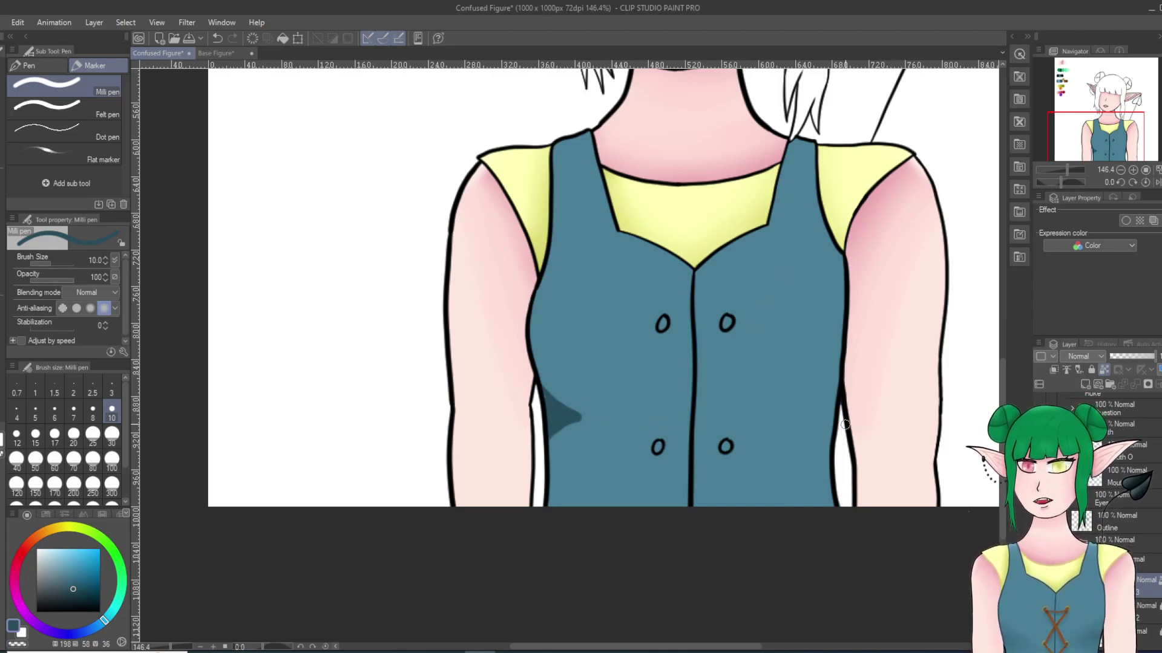
mouse_move(839, 391)
left_mouse_down()
mouse_move(810, 424)
mouse_move(837, 426)
mouse_move(820, 425)
mouse_move(838, 439)
mouse_move(816, 426)
left_mouse_up()
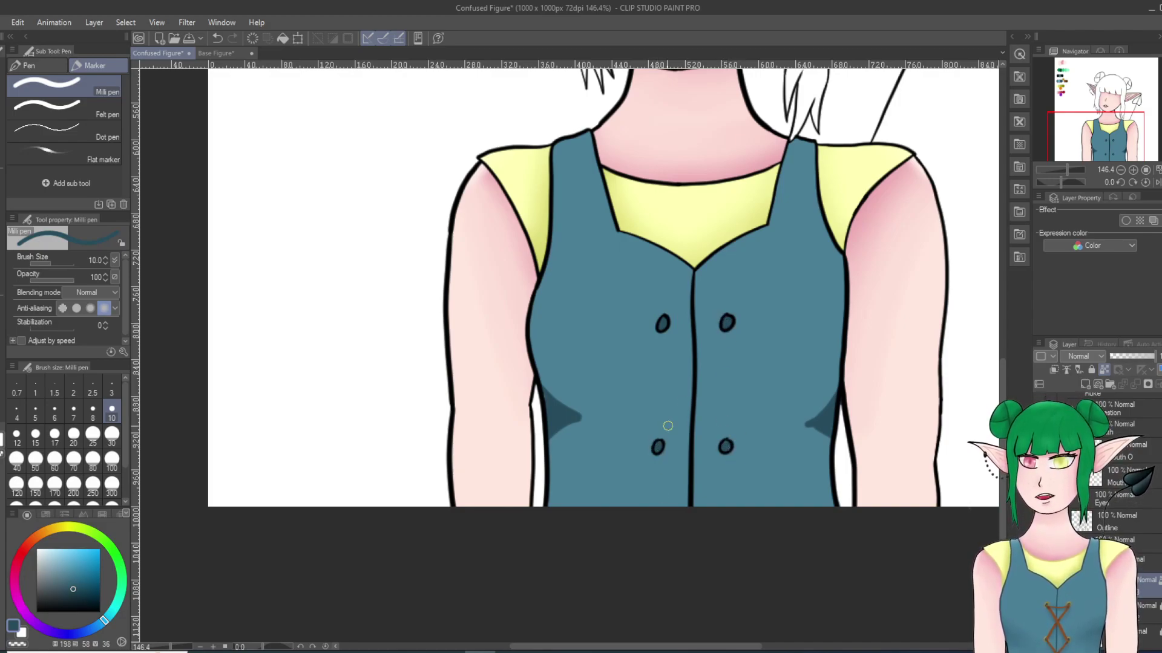
key("j")
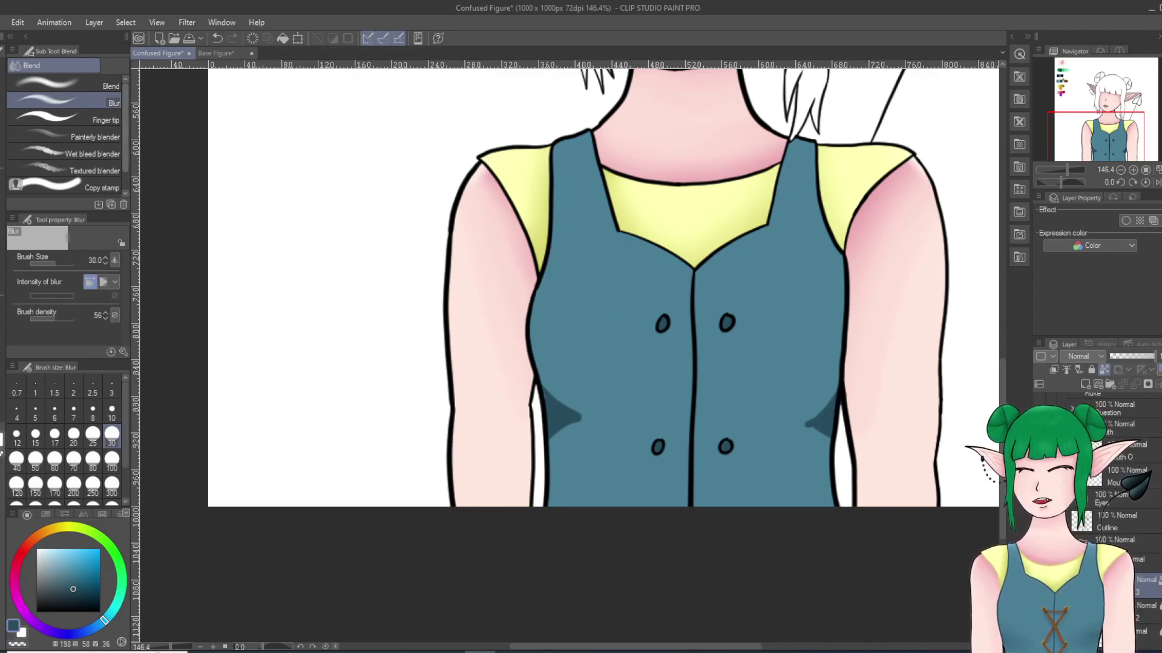
left_click(112, 435)
mouse_move(568, 356)
left_mouse_down()
mouse_move(548, 430)
mouse_move(567, 419)
mouse_move(546, 396)
mouse_move(589, 424)
mouse_move(552, 433)
mouse_move(581, 426)
mouse_move(570, 400)
mouse_move(618, 398)
mouse_move(547, 440)
mouse_move(621, 426)
mouse_move(559, 447)
mouse_move(591, 417)
mouse_move(558, 405)
mouse_move(591, 403)
mouse_move(552, 384)
mouse_move(624, 416)
left_mouse_up()
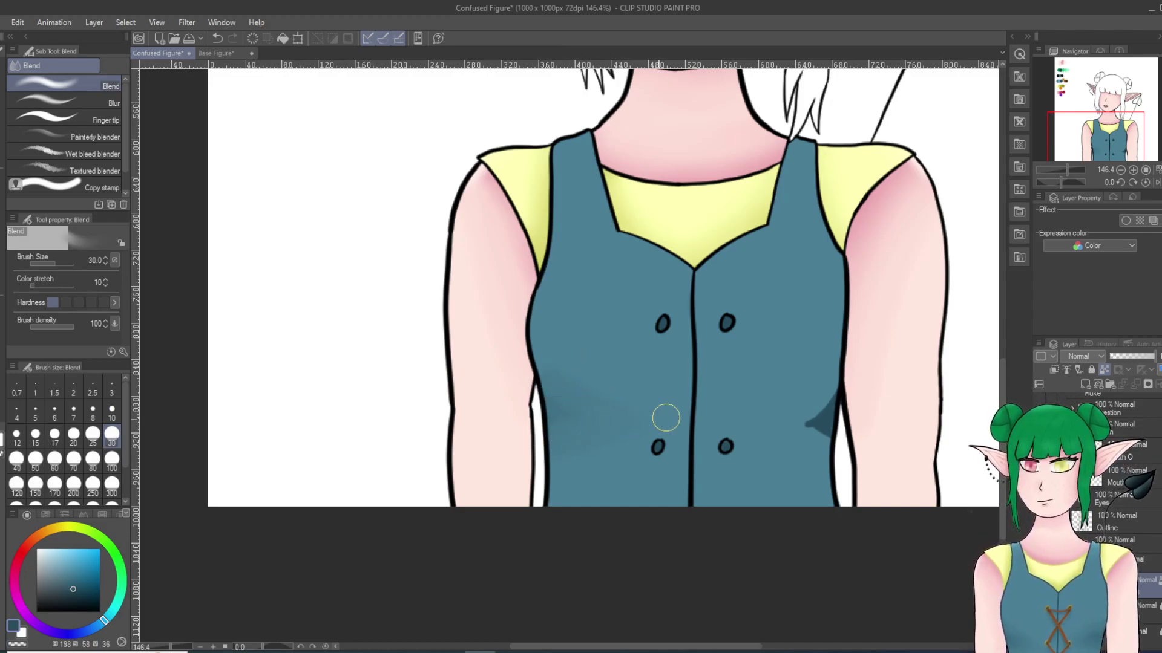
mouse_move(873, 357)
left_mouse_down()
mouse_move(829, 411)
mouse_move(811, 420)
mouse_move(850, 389)
mouse_move(773, 433)
mouse_move(851, 383)
mouse_move(780, 431)
mouse_move(835, 387)
mouse_move(777, 421)
mouse_move(841, 435)
mouse_move(795, 428)
mouse_move(824, 458)
mouse_move(814, 424)
mouse_move(798, 427)
mouse_move(827, 386)
left_mouse_up()
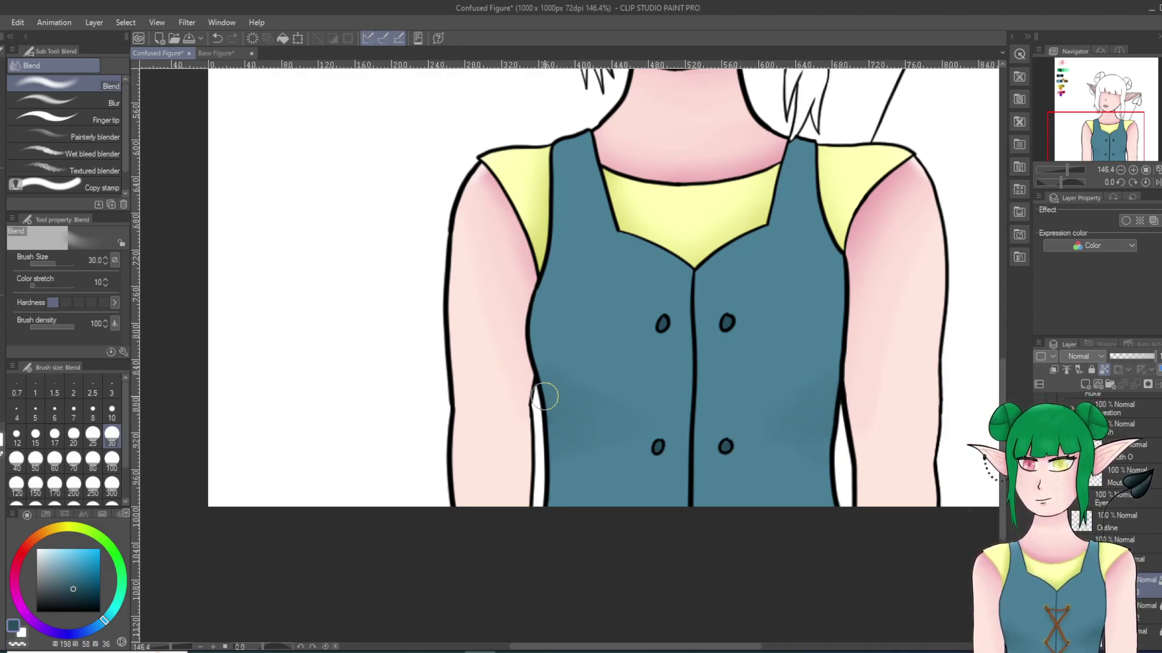
key("p")
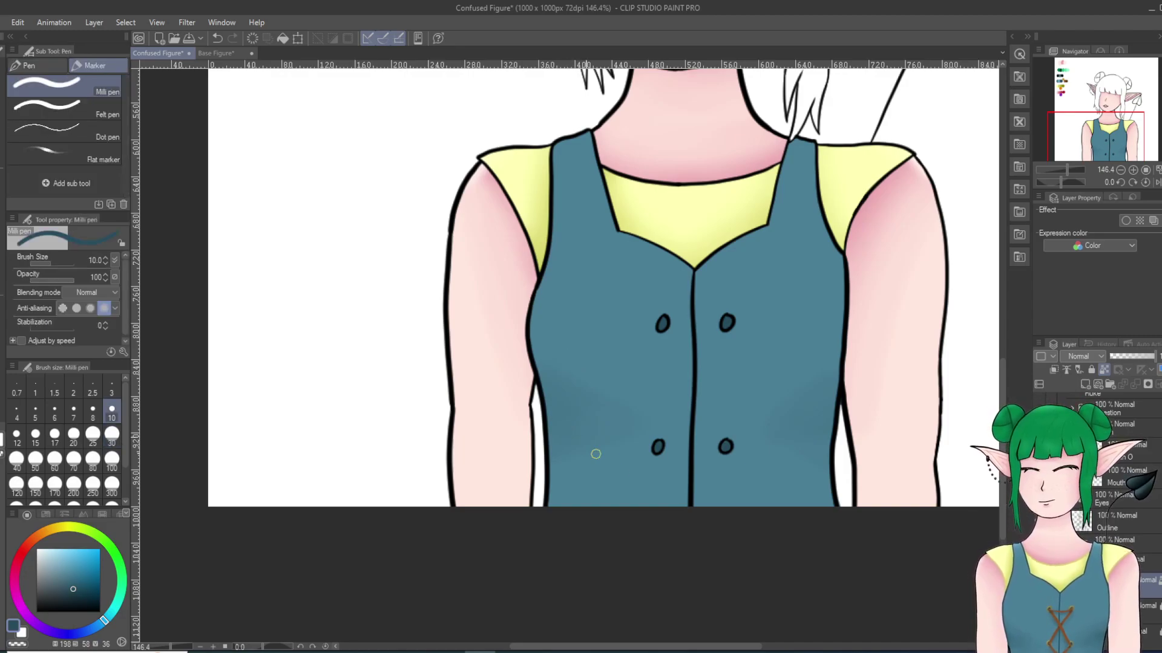
left_click_drag(686, 516, 693, 418)
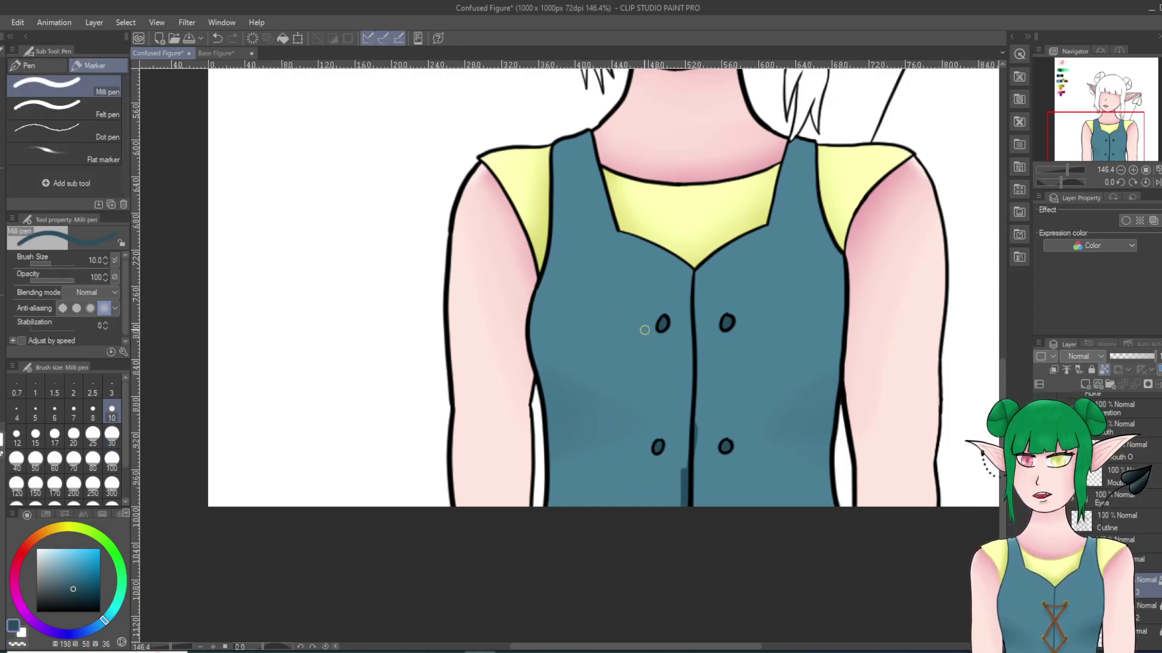
key("ctrl+z")
key("ctrl+z")
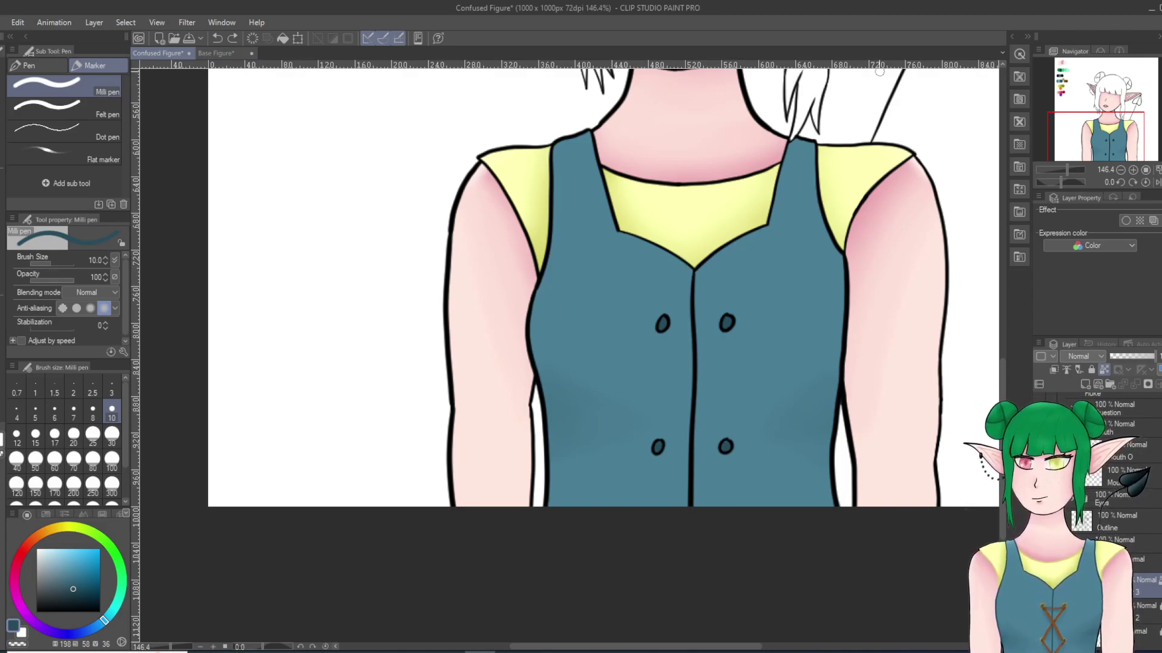
Step: Paint dark blue shadows along the vest's center seam and at both sides of the waist with the size 10 Milli pen
left_click_drag(692, 266, 690, 280)
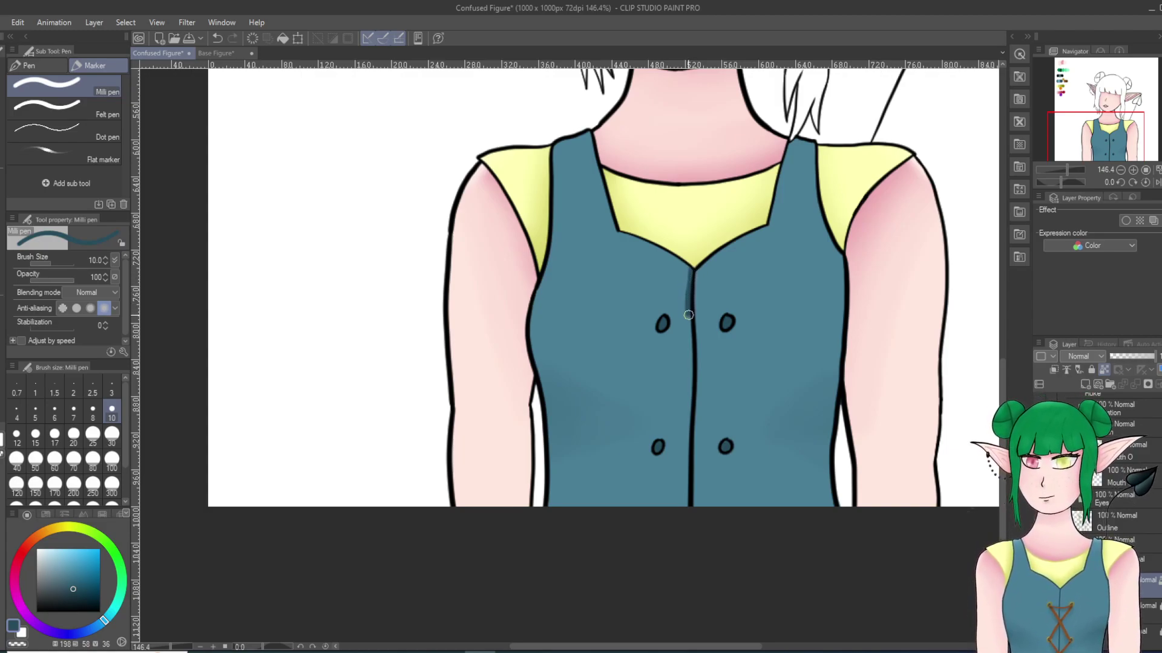
left_click_drag(691, 351, 689, 520)
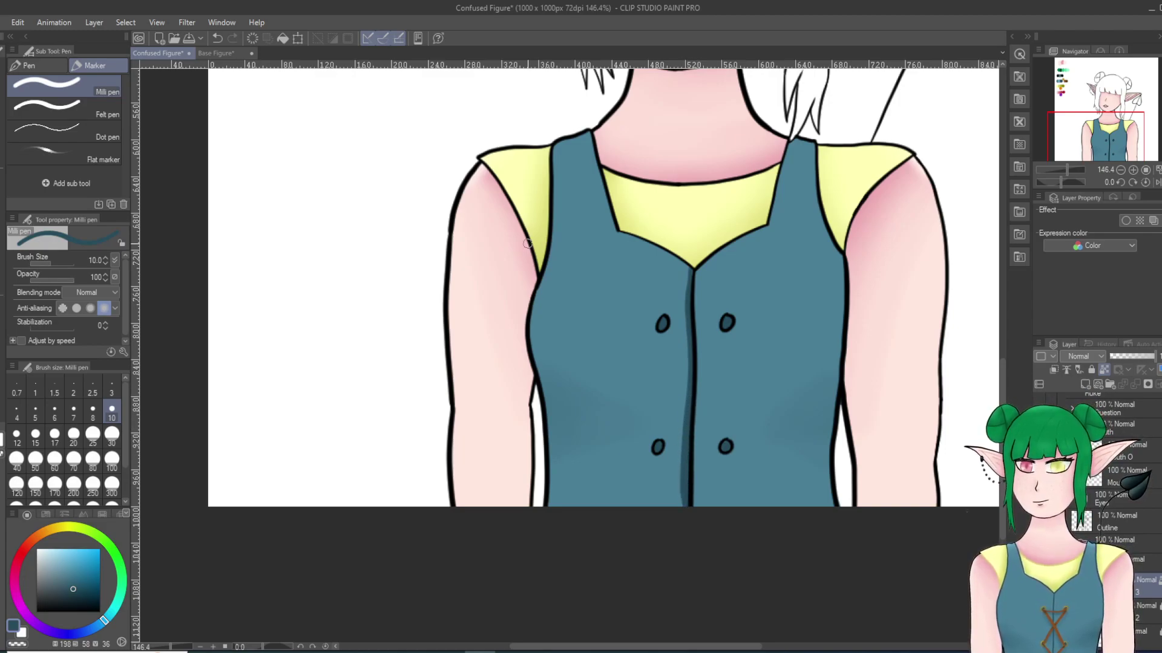
left_click_drag(539, 405, 574, 418)
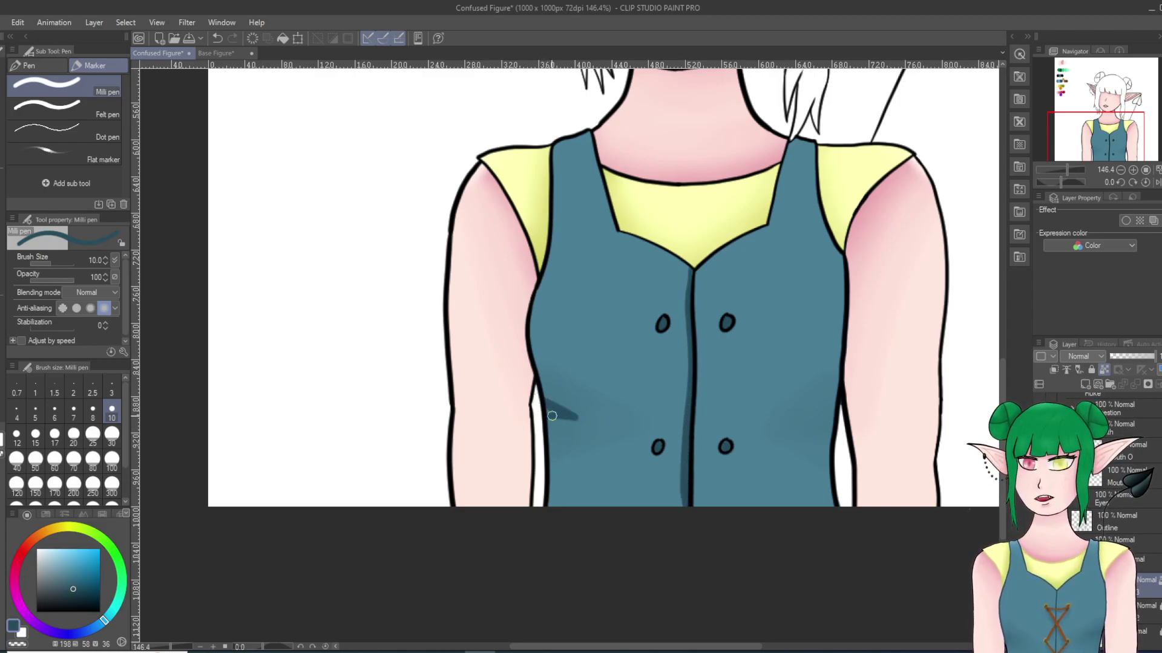
mouse_move(835, 403)
left_mouse_down()
mouse_move(798, 425)
mouse_move(833, 415)
left_mouse_up()
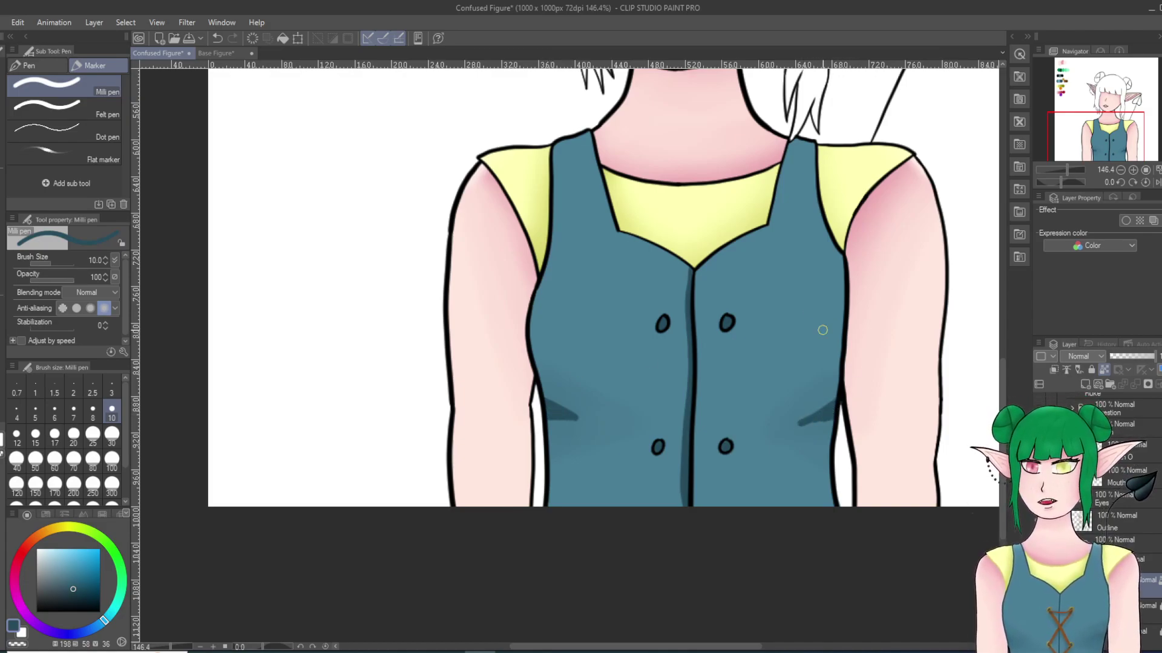
Step: Blur the waist shadows and the center seam shadow on the vest with brush size 30
key("j")
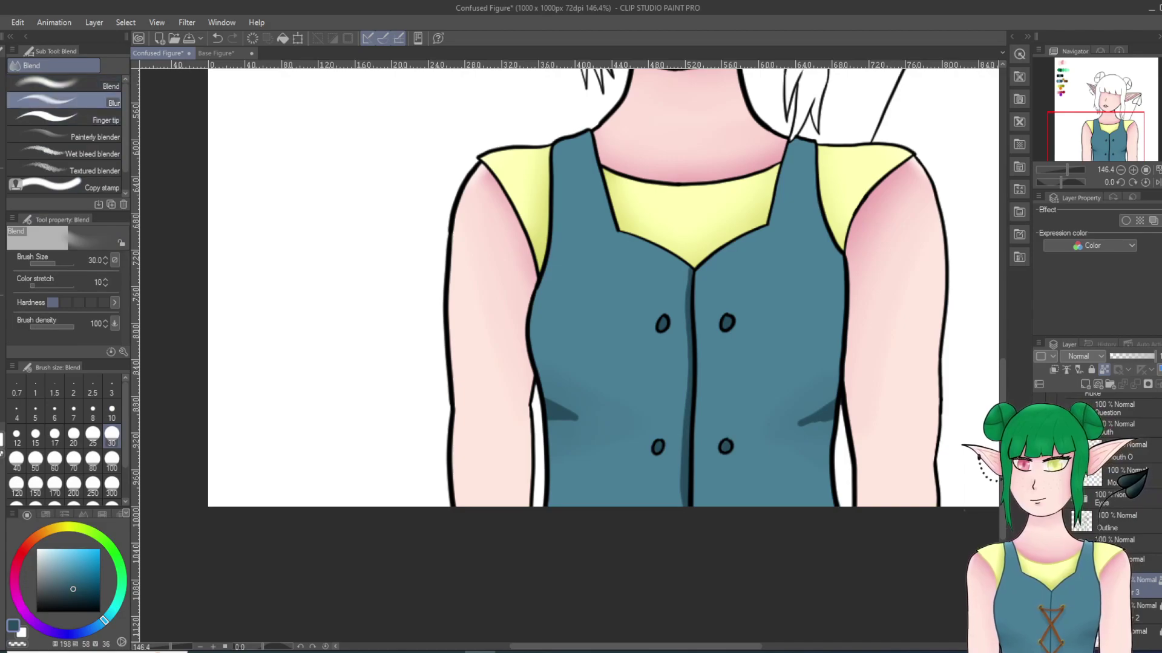
mouse_move(554, 403)
left_mouse_down()
mouse_move(565, 424)
mouse_move(574, 423)
mouse_move(545, 393)
mouse_move(660, 400)
mouse_move(557, 409)
mouse_move(592, 423)
left_mouse_up()
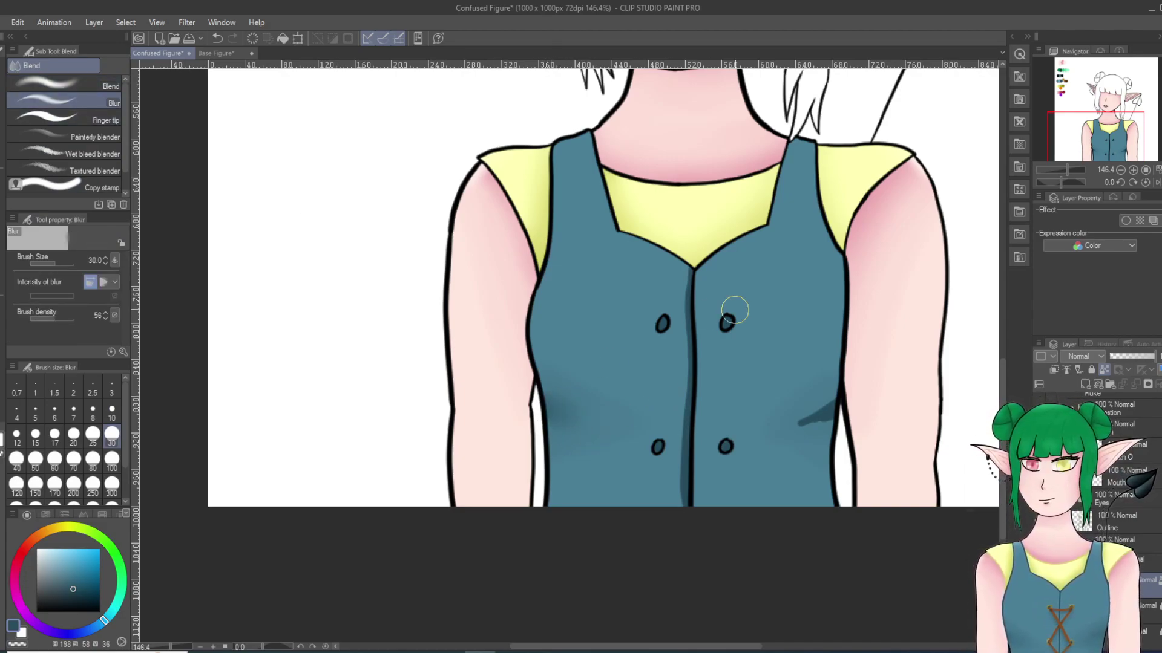
left_click_drag(804, 415, 818, 418)
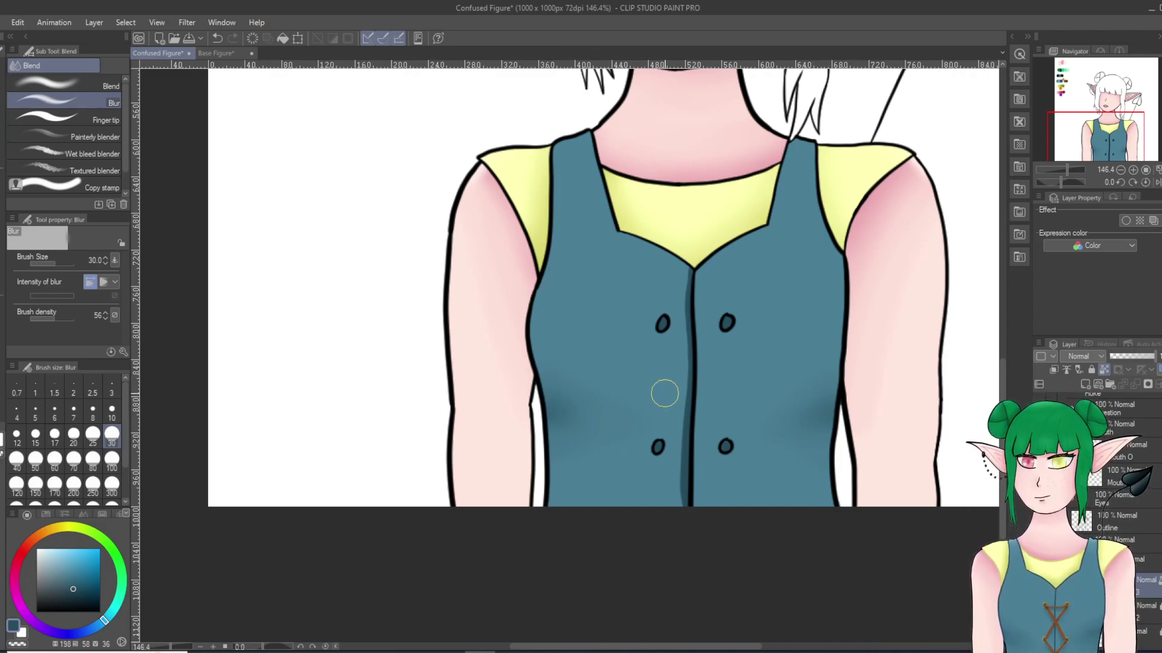
mouse_move(665, 394)
left_mouse_down()
mouse_move(681, 513)
mouse_move(697, 251)
mouse_move(715, 289)
mouse_move(680, 513)
mouse_move(693, 342)
left_mouse_up()
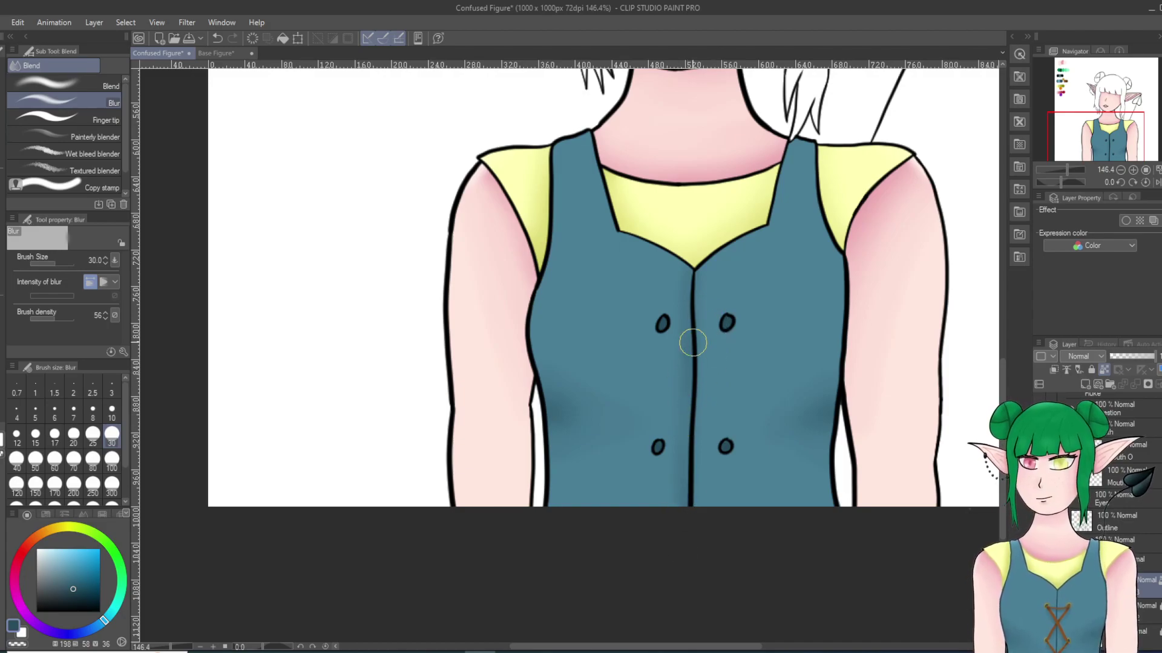
Step: Paint light blue highlights from the palette swatch along the tops of both vest straps with the size 10 Milli pen
scroll(693, 343, "down", 5)
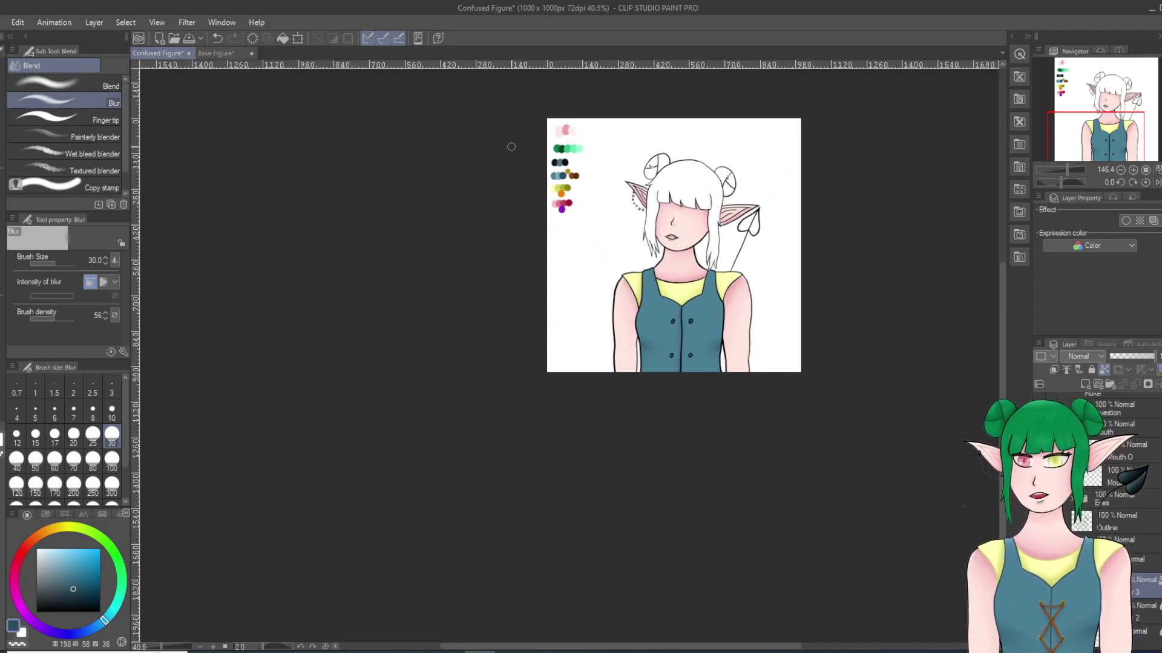
scroll(561, 180, "up", 3)
scroll(561, 179, "up", 1)
left_click(558, 181, "alt")
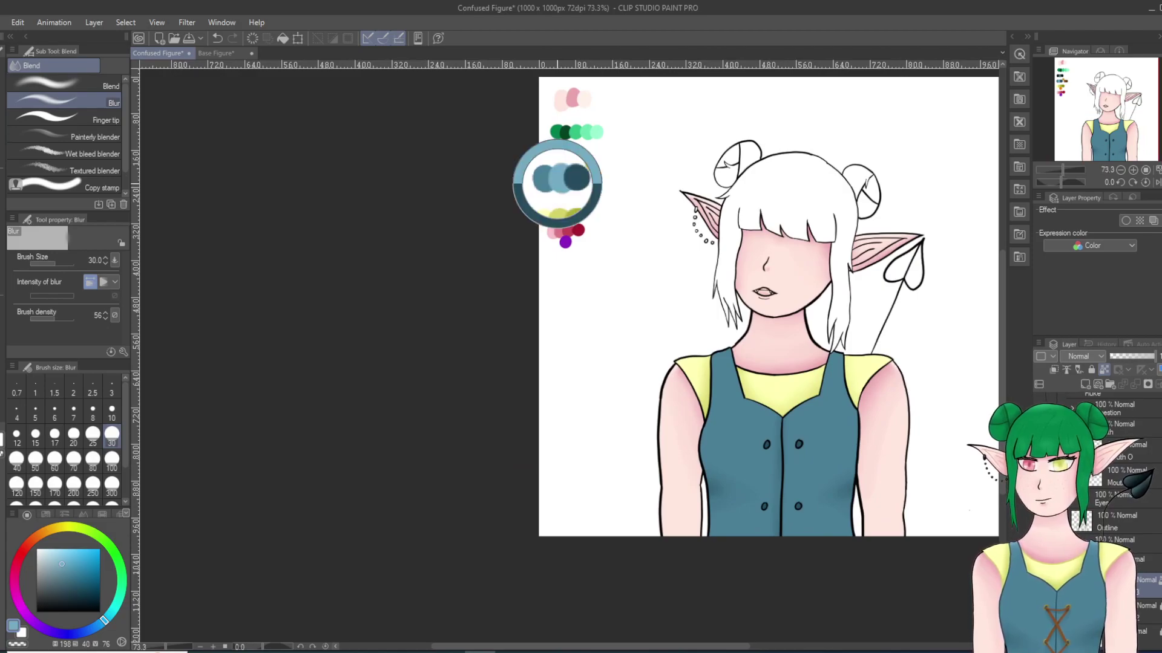
scroll(942, 456, "up", 10)
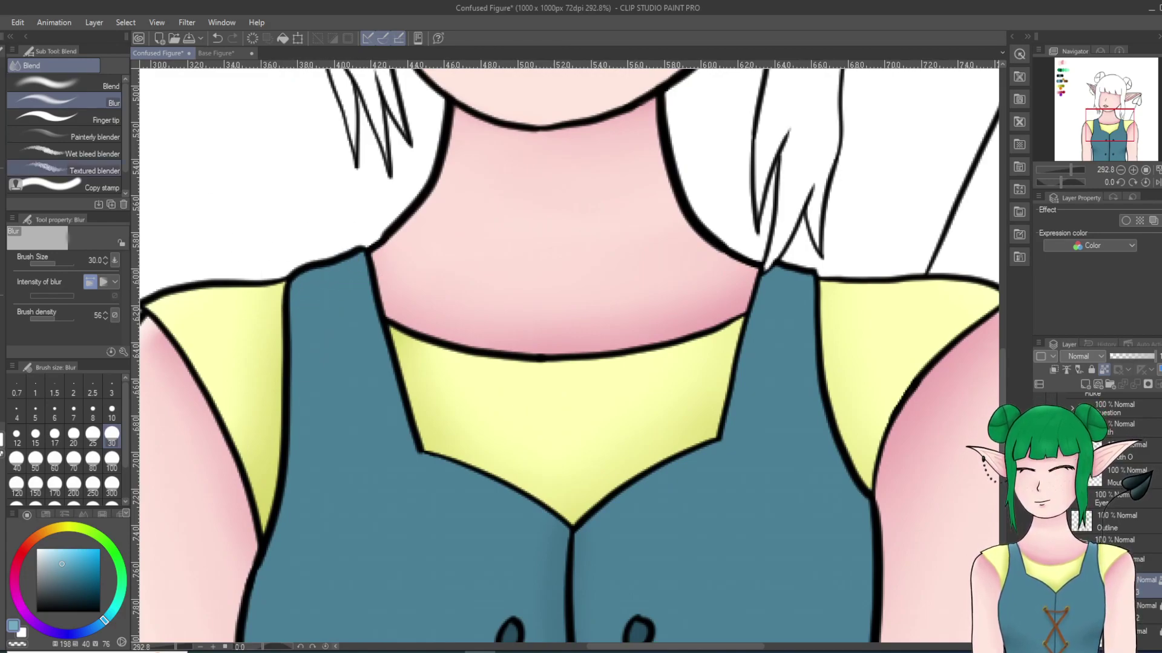
key("p")
mouse_move(811, 273)
left_mouse_down()
mouse_move(754, 259)
mouse_move(826, 280)
mouse_move(758, 259)
mouse_move(808, 275)
left_mouse_up()
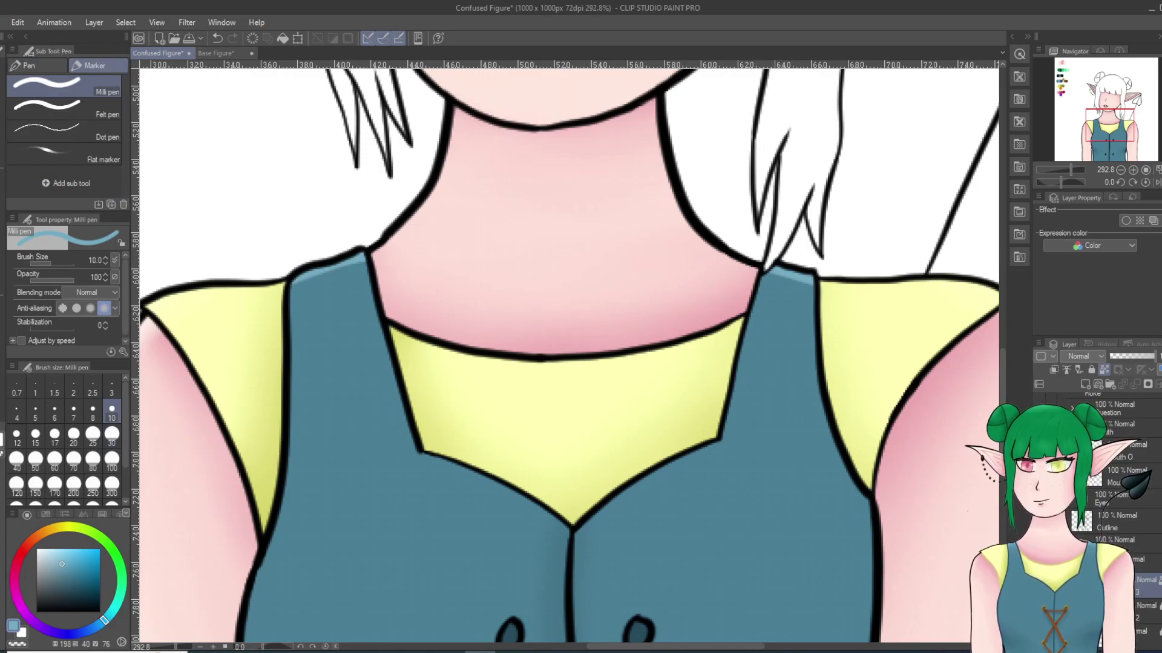
Step: Try to blur the highlight on the viewer's-left vest strap with brush size 30
key("j")
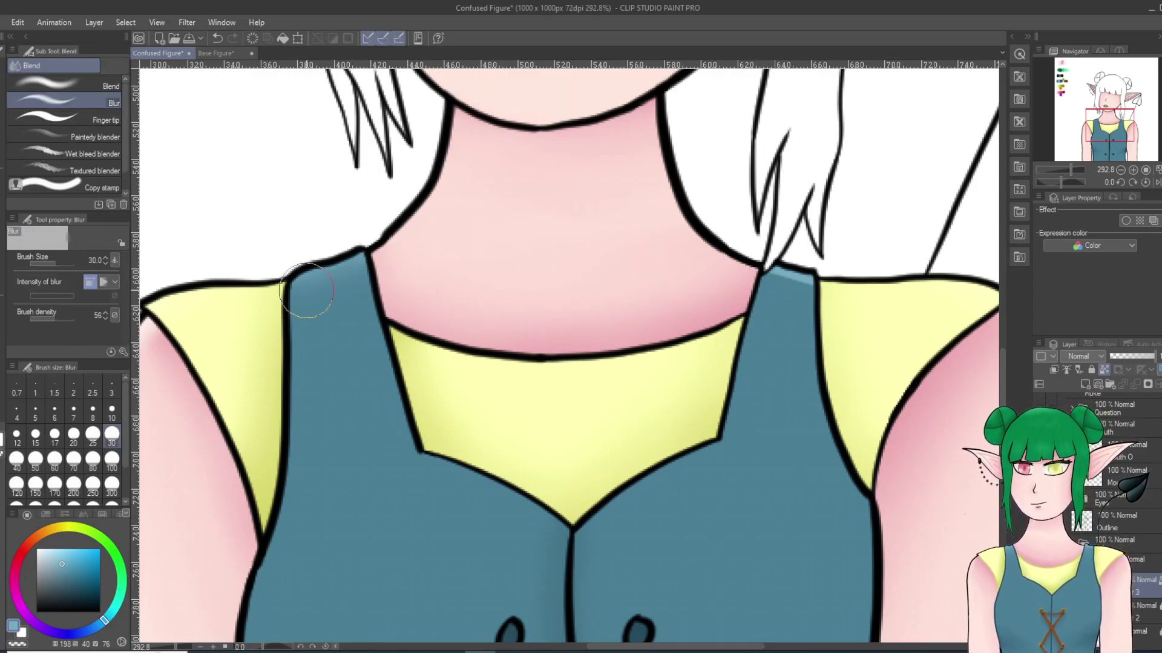
left_click(217, 38)
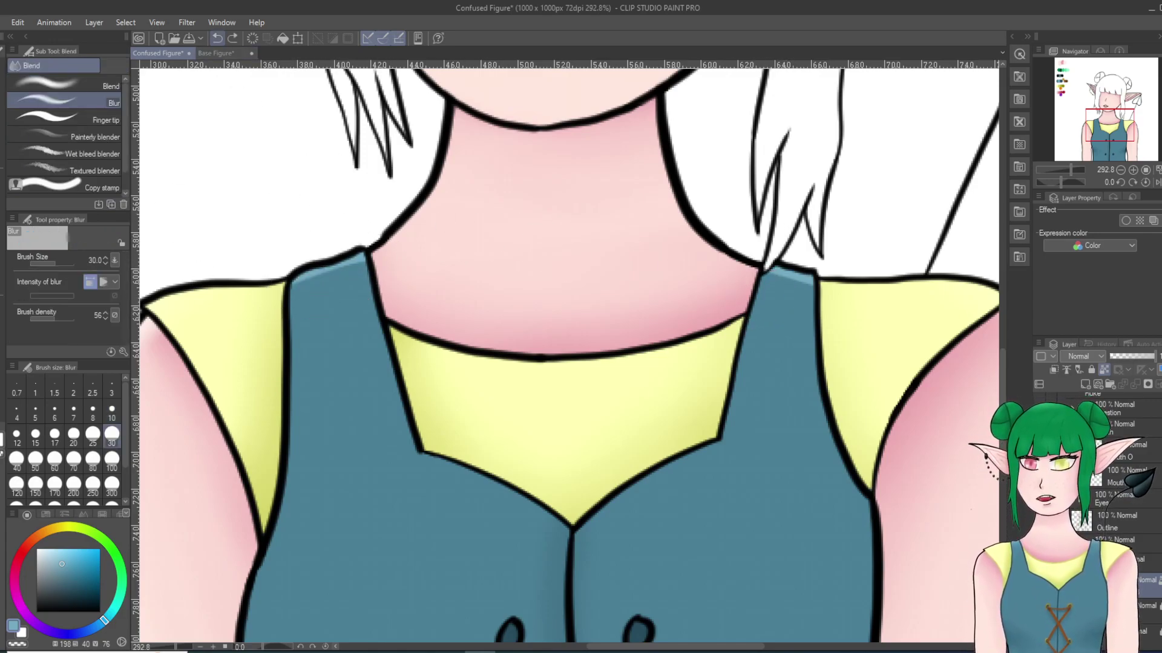
Step: Widen the light blue highlight on the viewer's-left vest strap with the size 10 Milli pen and blur it with brush size 30
key("p")
mouse_move(280, 288)
left_mouse_down()
mouse_move(358, 267)
mouse_move(292, 289)
left_mouse_up()
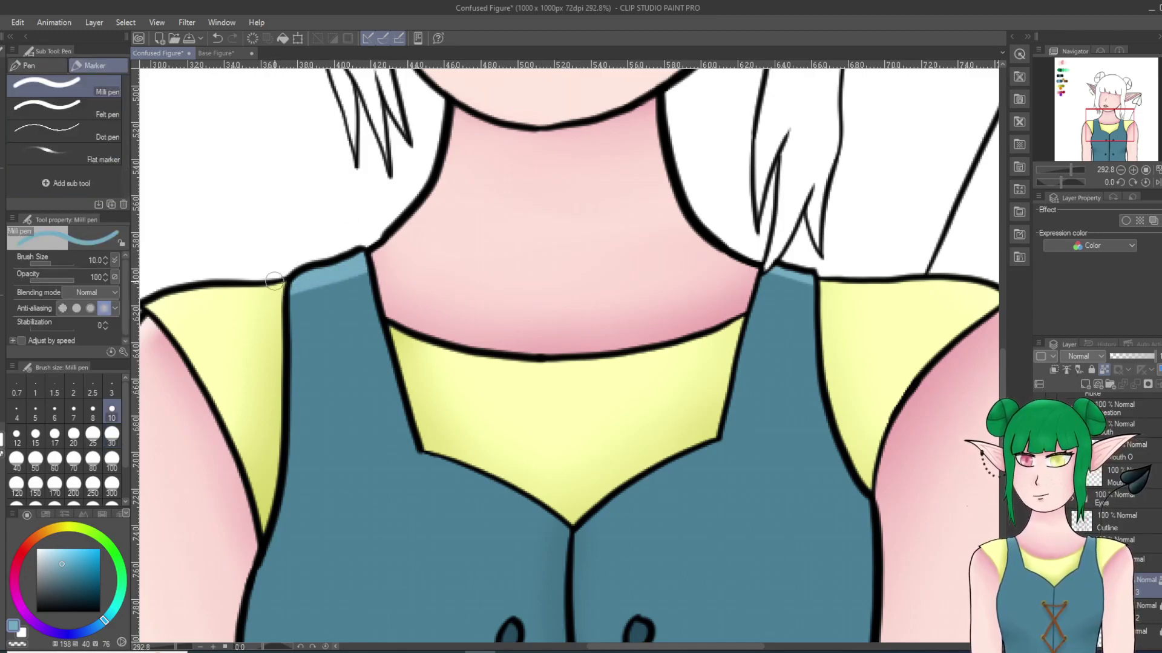
key("j")
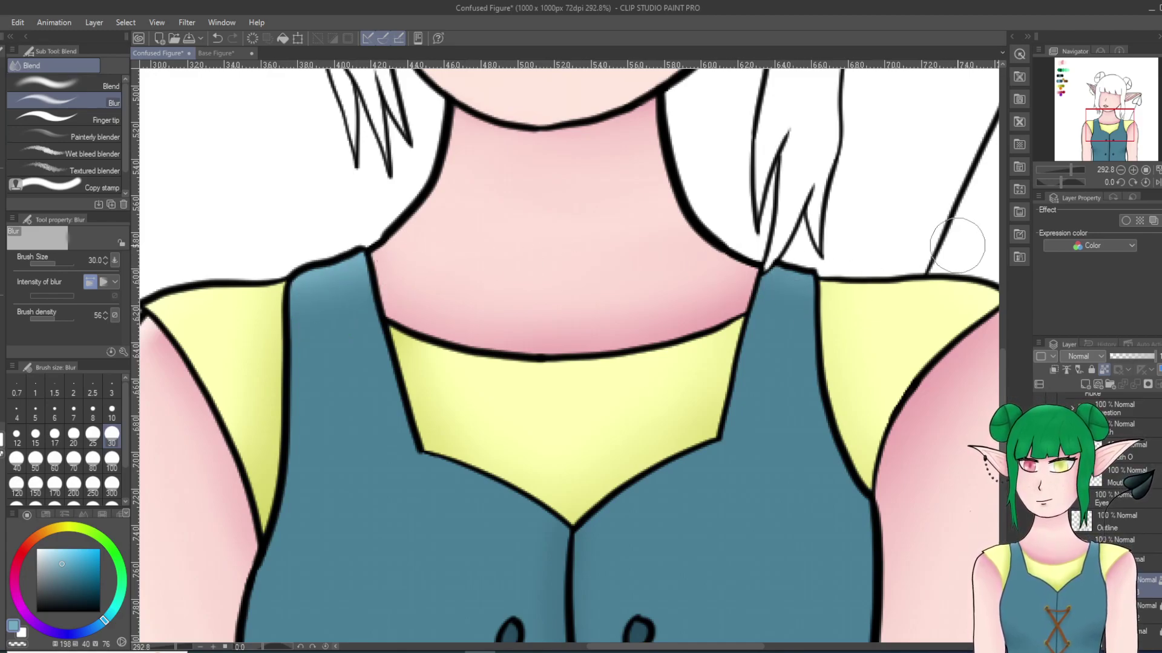
key("ctrl+z")
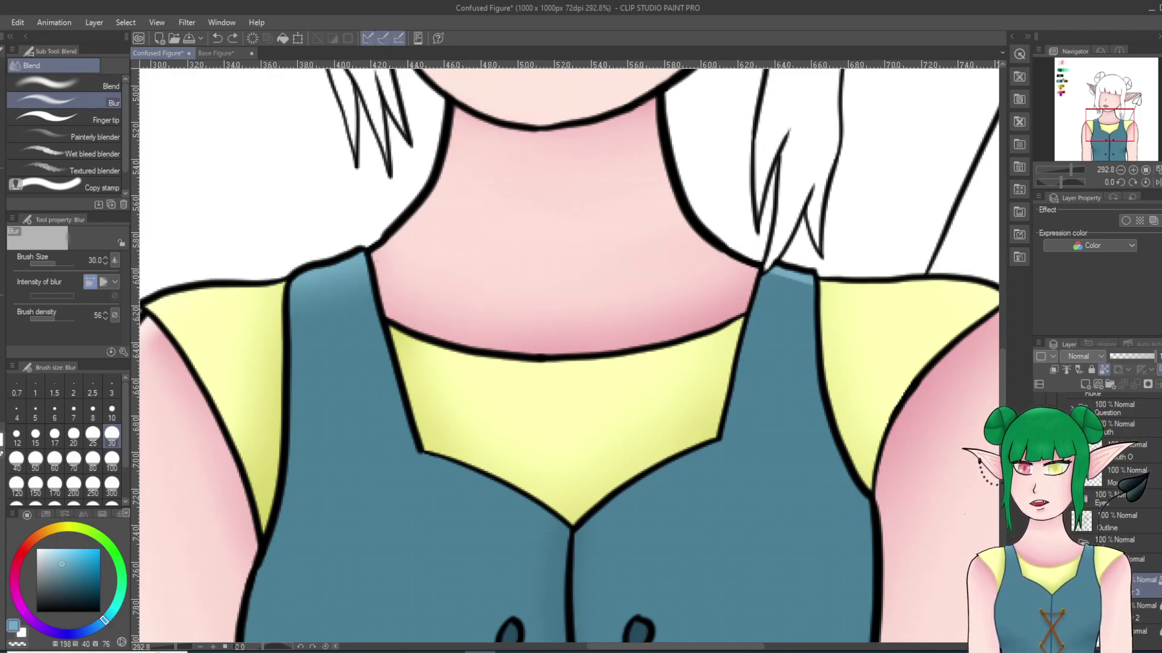
Step: Widen the light blue highlight on the viewer's-right vest strap with the size 10 Milli pen and blur it with brush size 30
key("p")
left_click_drag(765, 274, 821, 290)
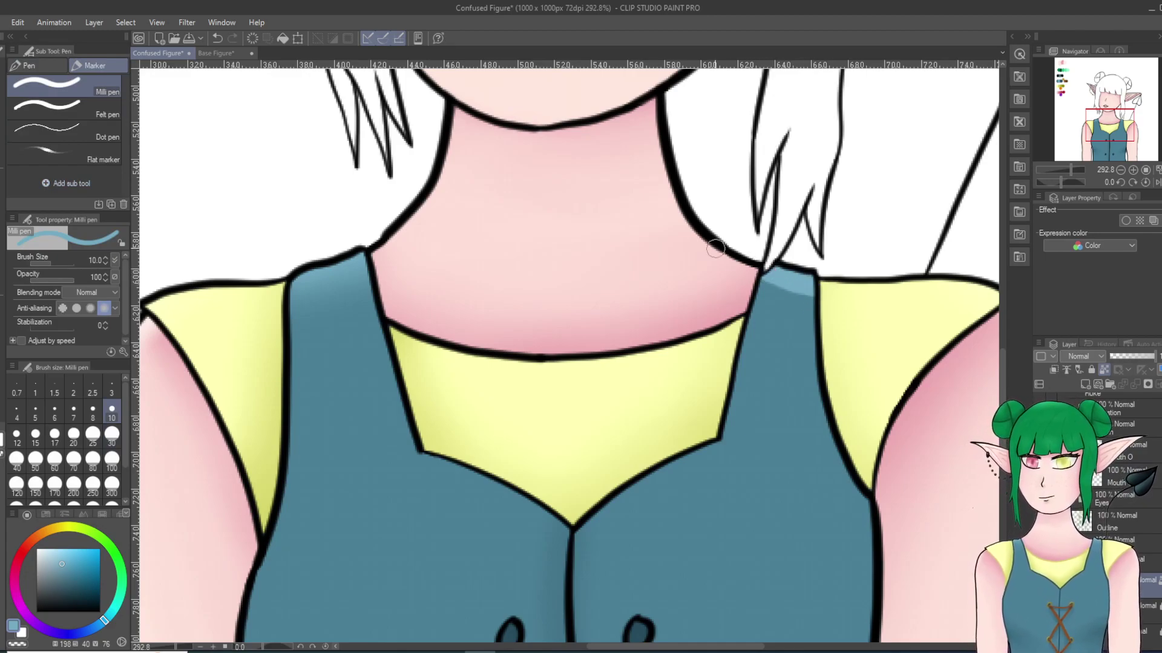
left_click(2, 245)
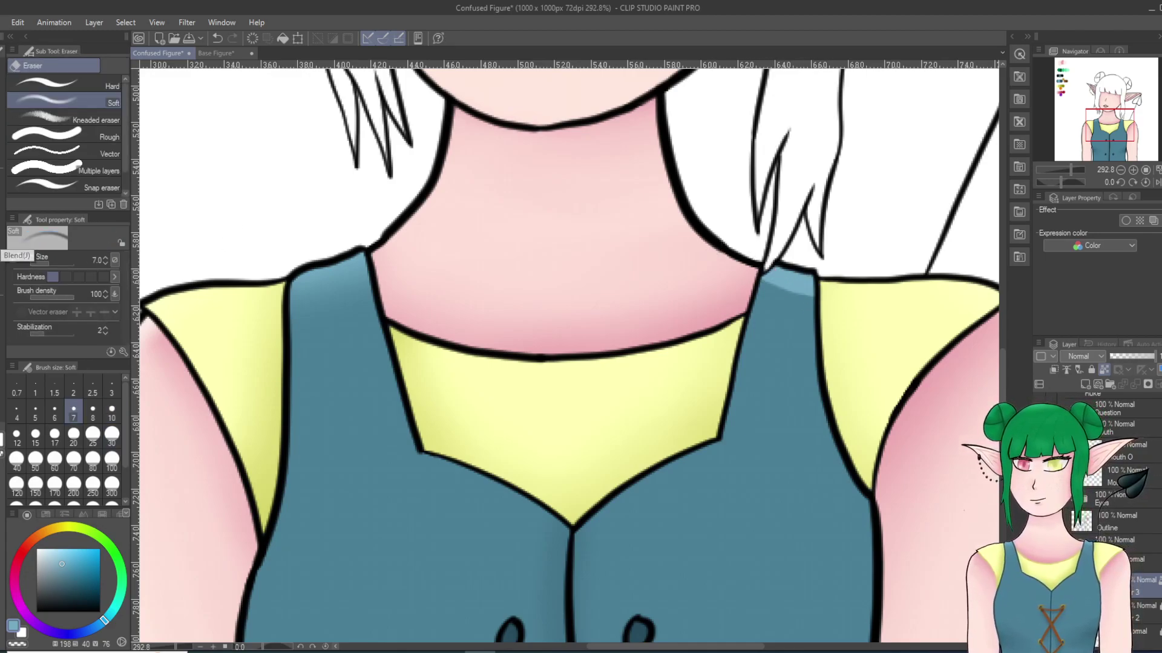
left_click(2, 278)
left_click(2, 262)
mouse_move(769, 282)
left_mouse_down()
mouse_move(888, 297)
mouse_move(821, 291)
left_mouse_up()
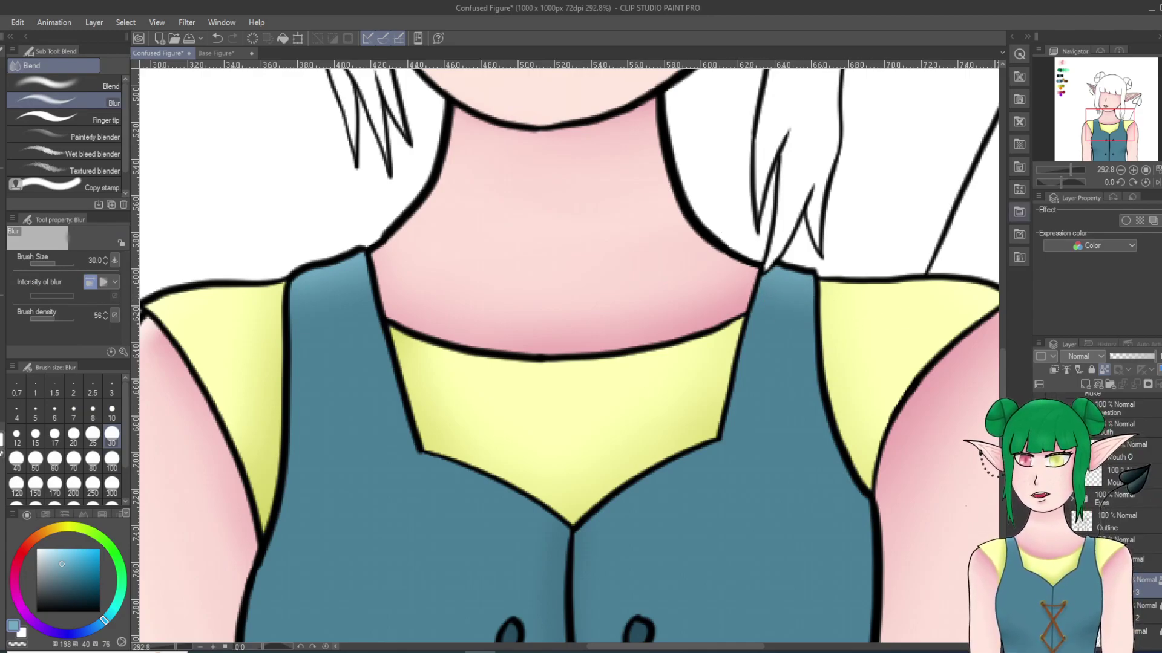
scroll(766, 149, "down", 12)
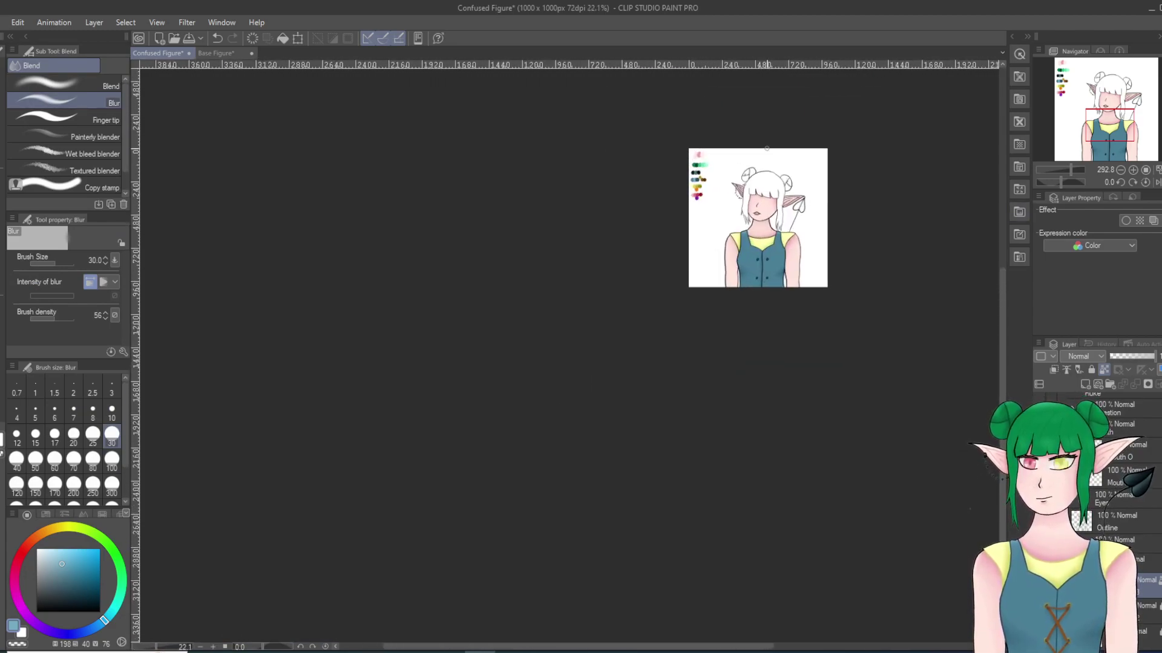
scroll(766, 149, "up", 1)
key("p")
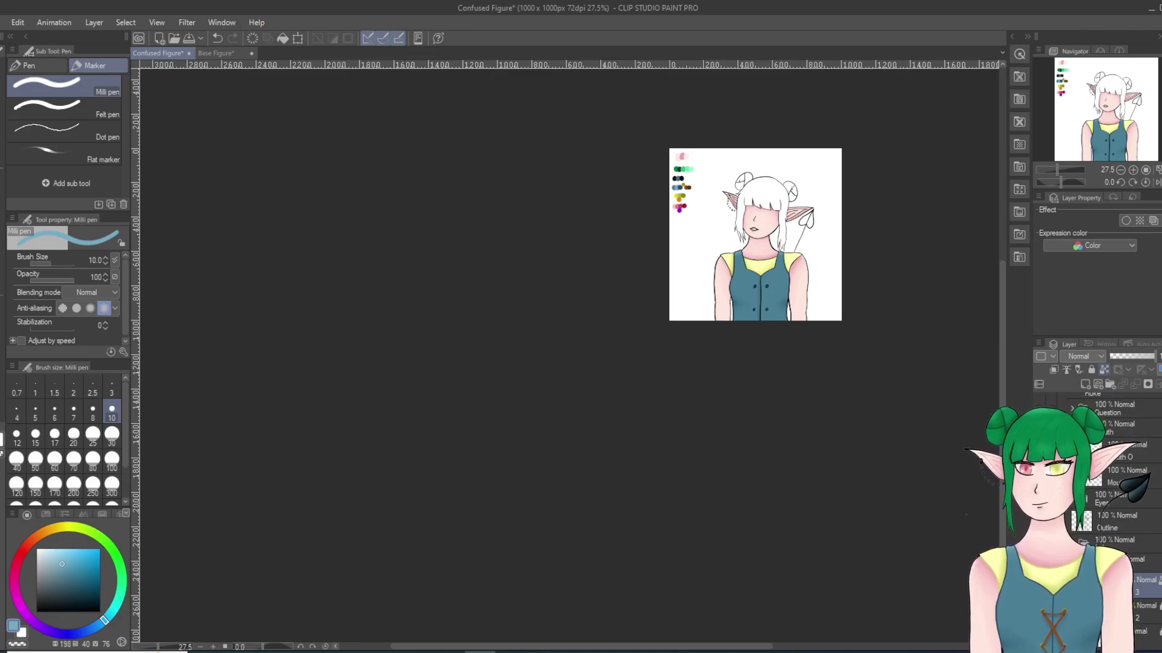
left_click_drag(739, 155, 786, 152)
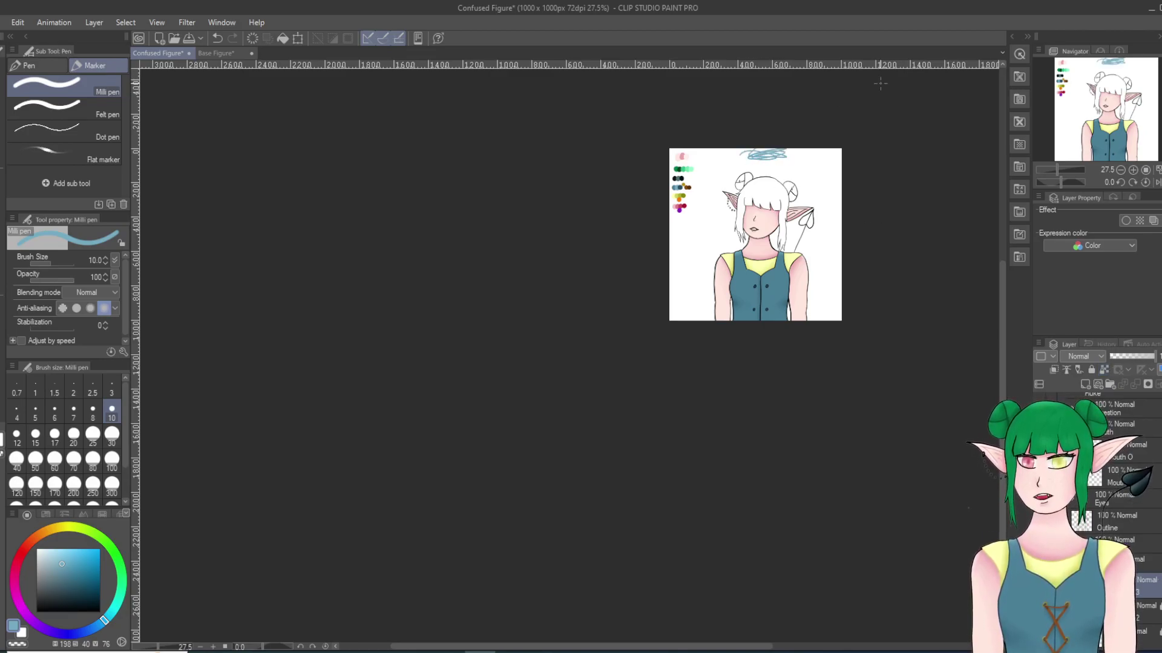
key("ctrl+z")
Step: Pick the near-black swatch from the palette and add a new raster layer above the clothing color layers
scroll(841, 193, "up", 5)
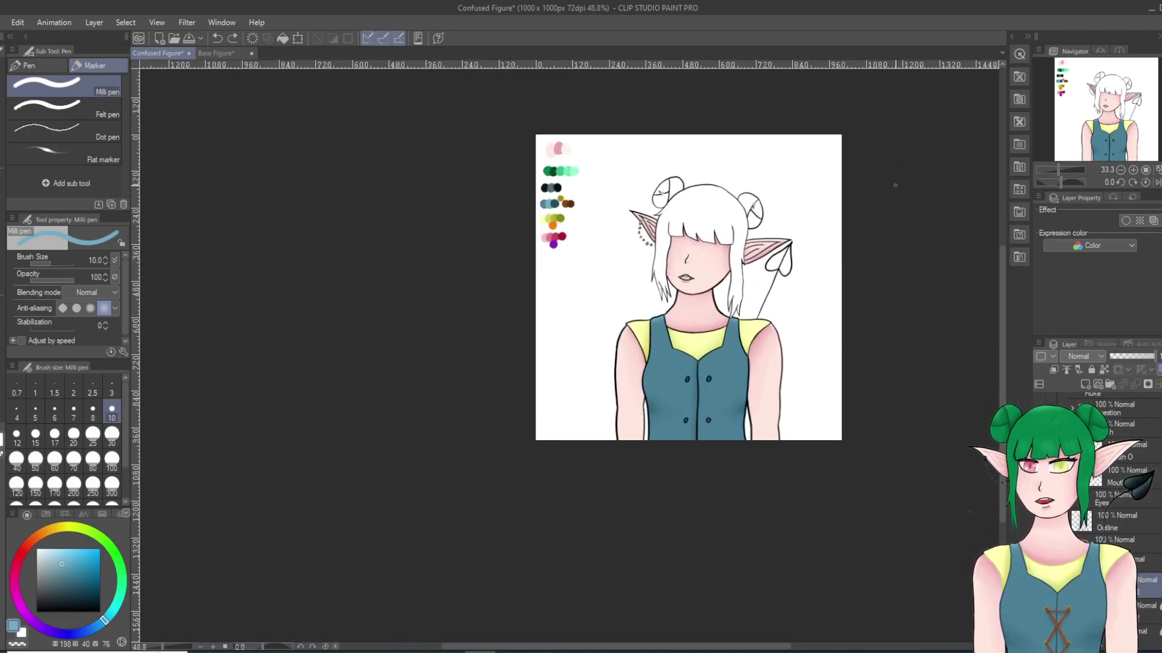
scroll(490, 430, "down", 2)
scroll(467, 433, "up", 4)
scroll(470, 436, "down", 3)
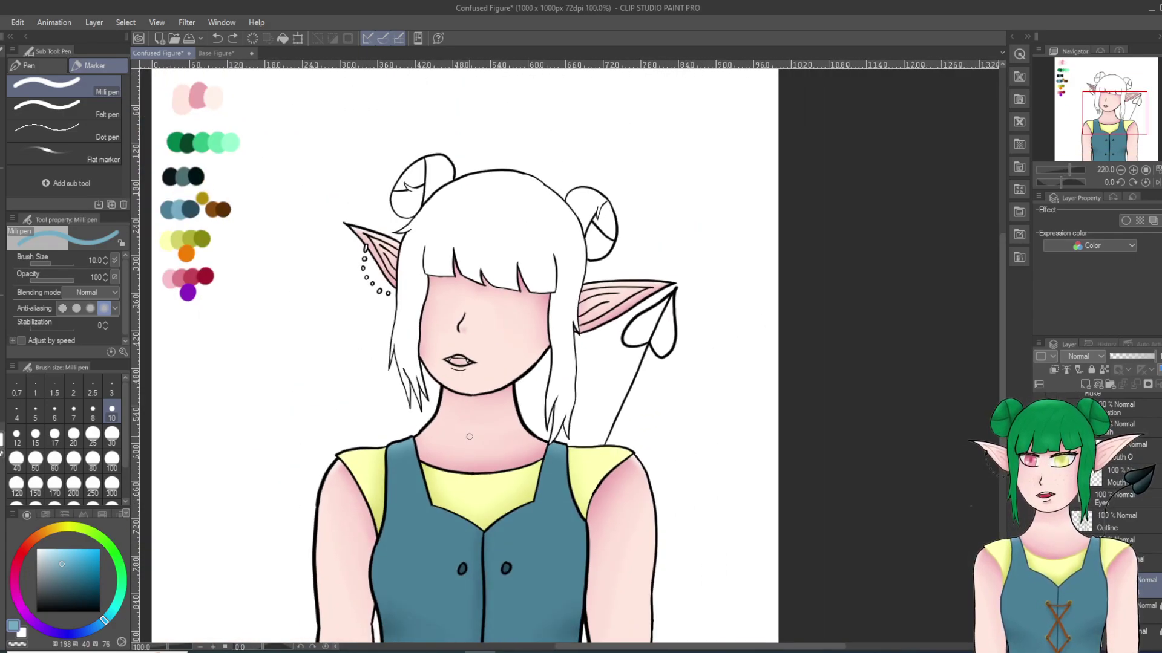
left_click(168, 179, "alt")
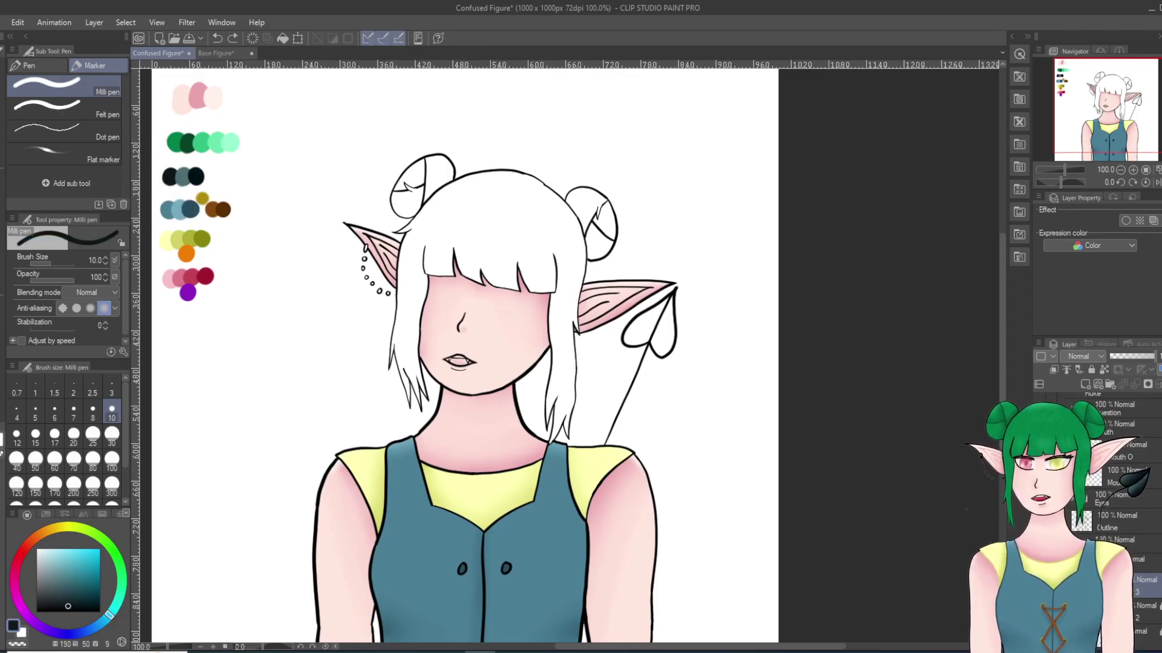
left_click(1081, 560)
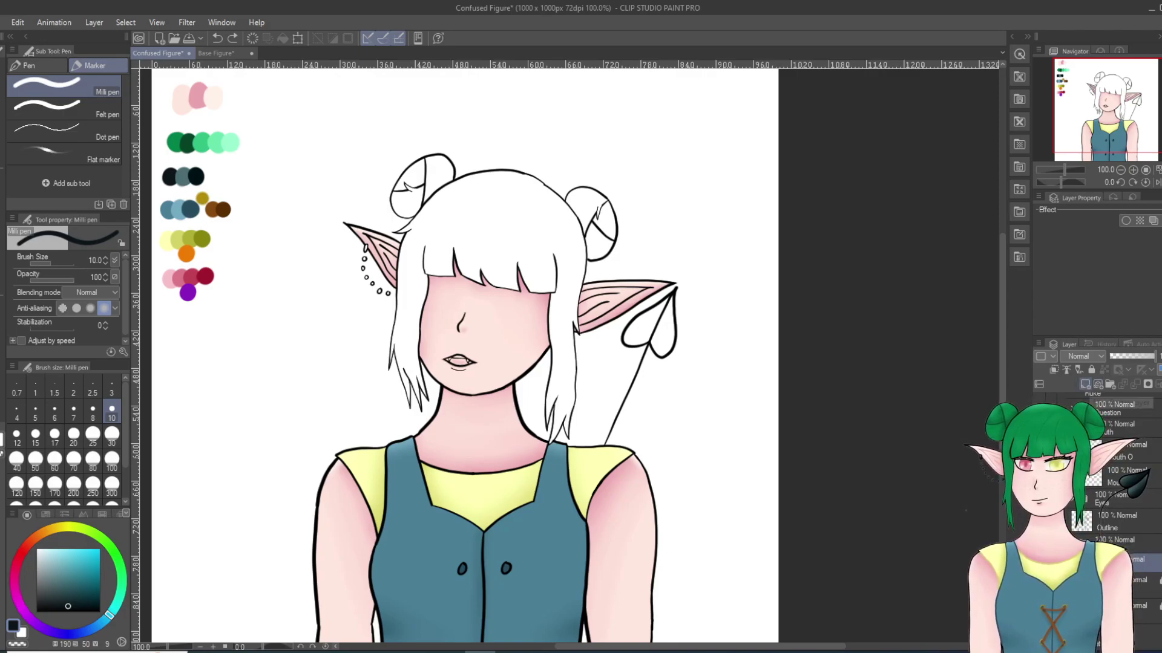
left_click(1085, 384)
Step: Fill both halves of the spade-shaped tip beside the elf's ear with near-black using the gapless enclose-and-fill tool
scroll(553, 529, "up", 4)
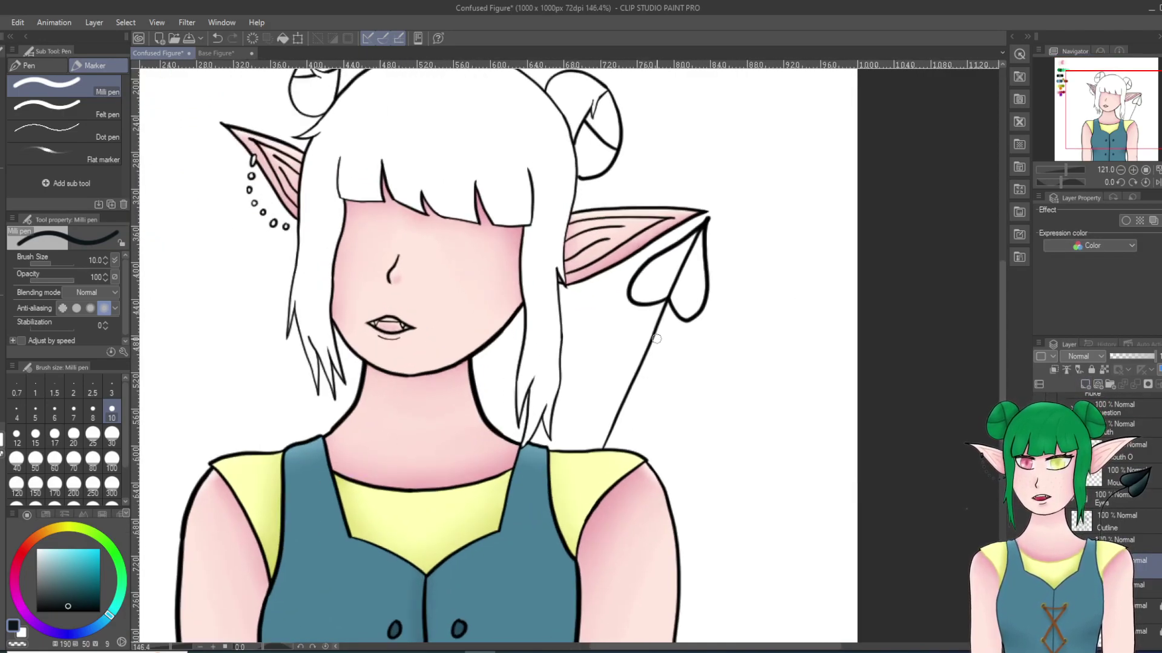
scroll(708, 232, "up", 3)
scroll(719, 239, "up", 4)
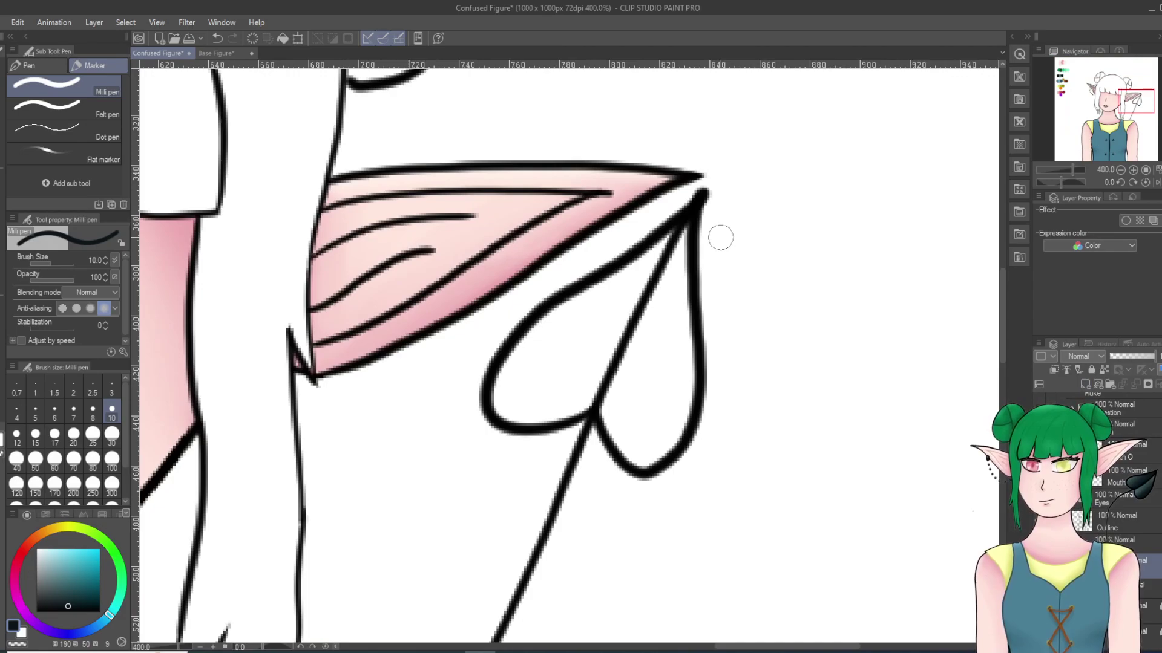
key("g")
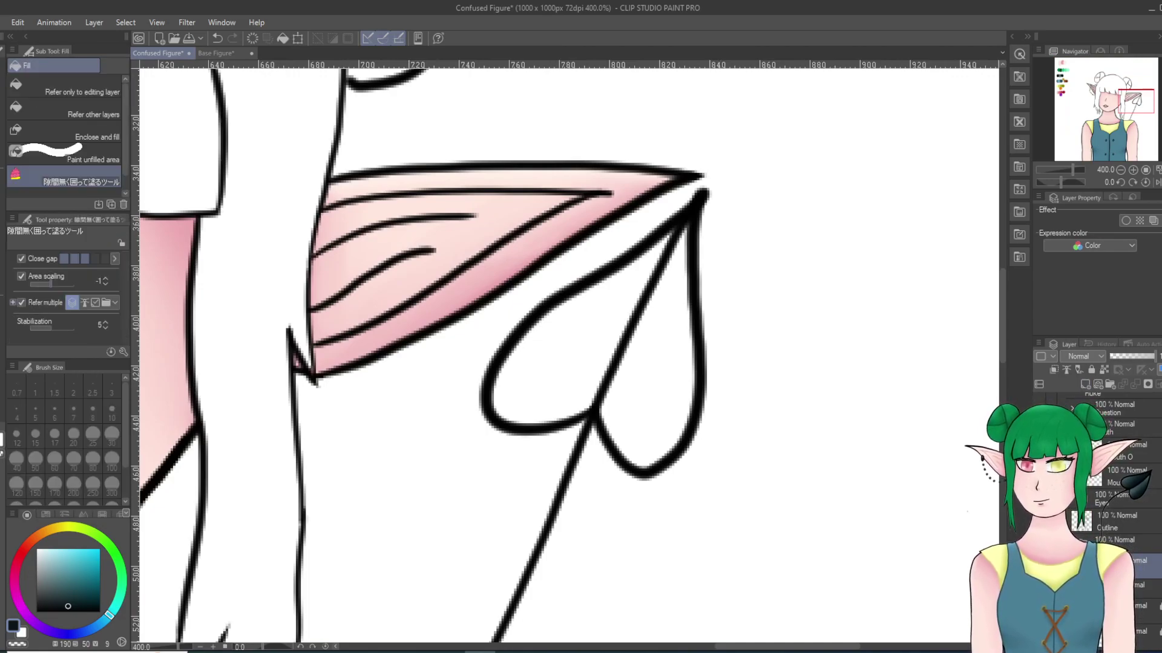
mouse_move(755, 242)
left_mouse_down()
mouse_move(563, 269)
mouse_move(676, 483)
mouse_move(757, 243)
left_mouse_up()
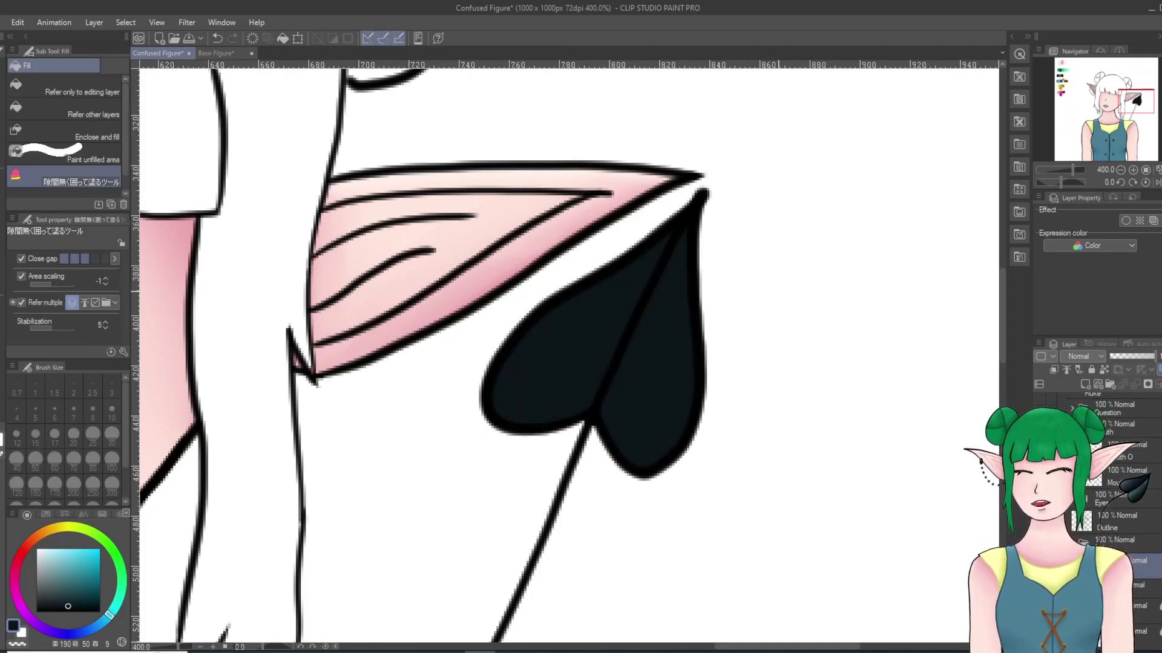
Step: Enclose and fill the chain of earring beads on the viewer's-left ear with near-black
scroll(719, 302, "down", 4)
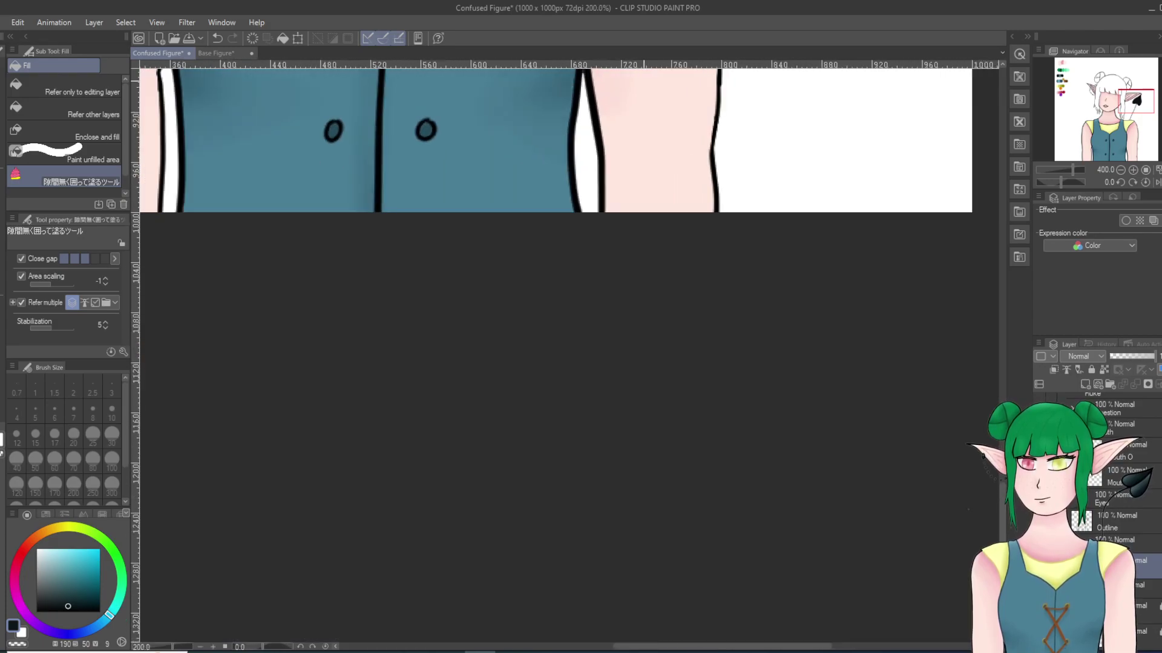
left_click_drag(363, 303, 750, 303)
left_click(1092, 91)
scroll(557, 323, "up", 4)
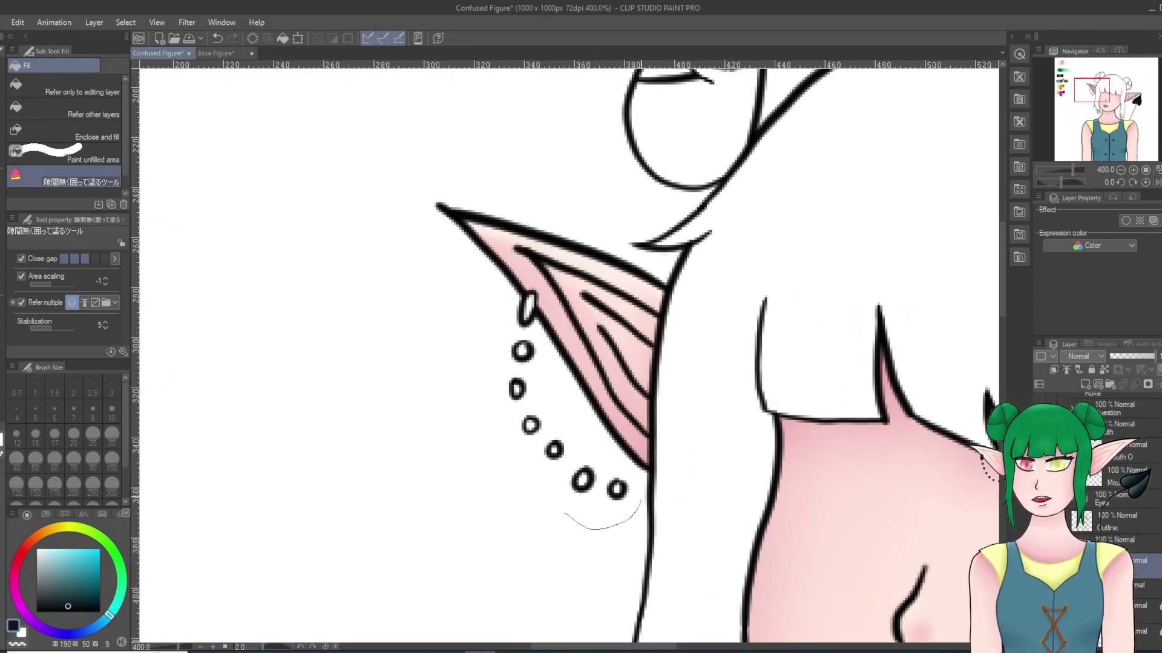
mouse_move(564, 514)
left_mouse_down()
mouse_move(489, 284)
mouse_move(532, 270)
left_mouse_up()
Step: Pick the grey-teal swatch from the palette and lock the transparent pixels of the near-black layer
scroll(569, 351, "down", 8)
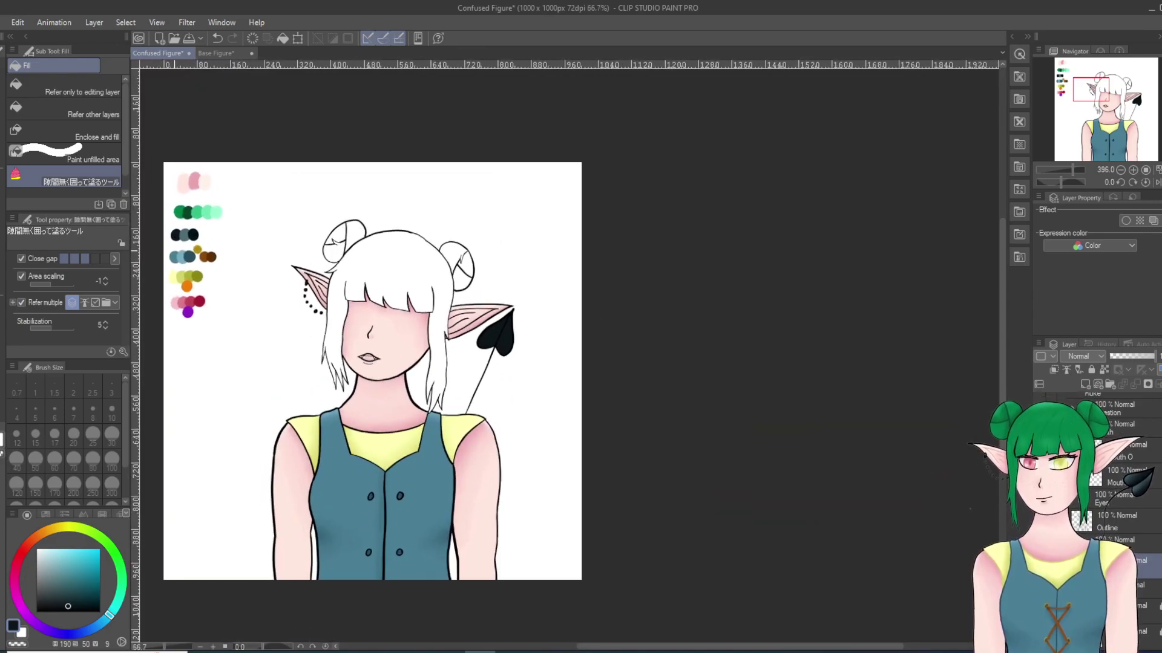
left_click(184, 235, "alt")
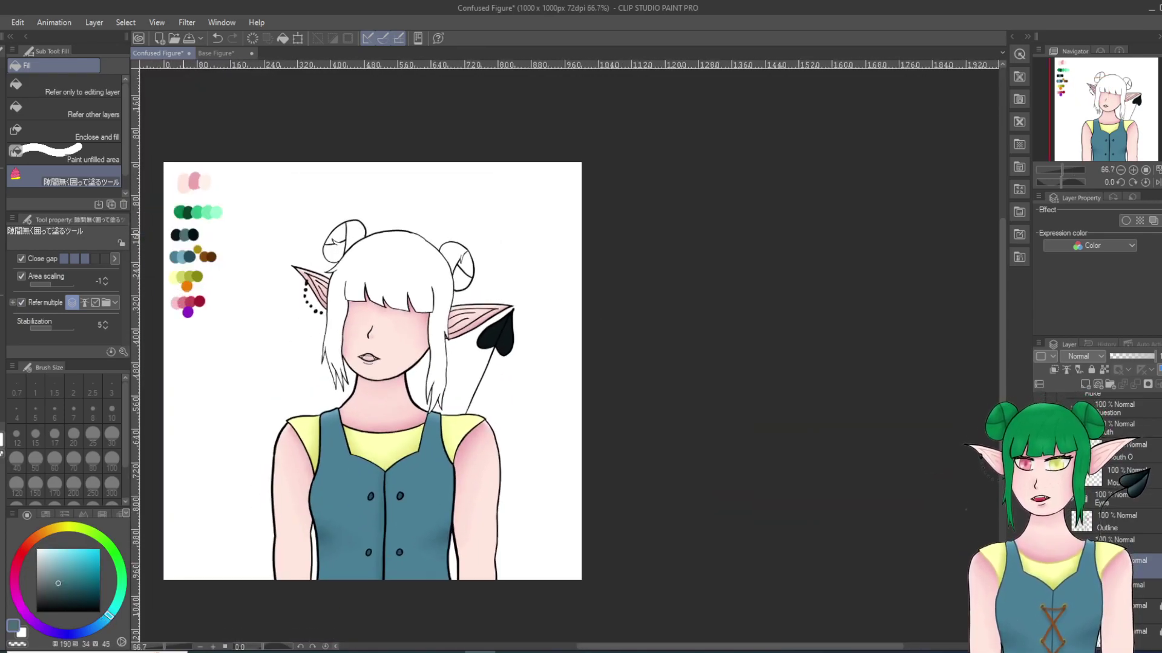
scroll(306, 289, "up", 7)
scroll(175, 282, "up", 3)
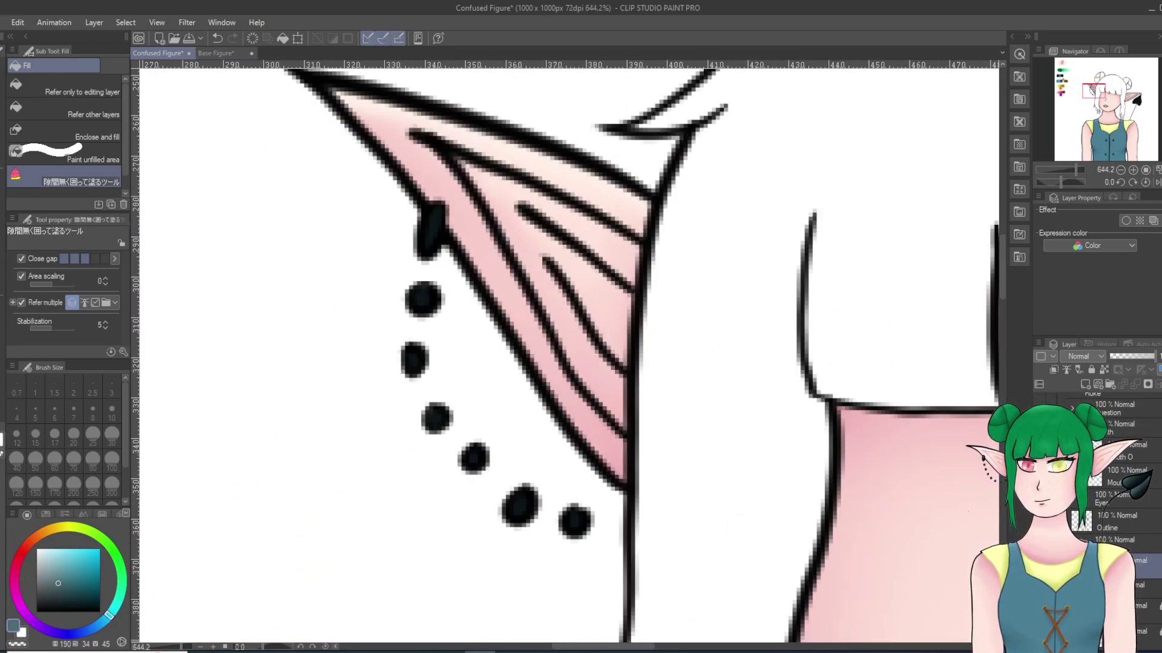
key("p")
scroll(357, 285, "up", 1)
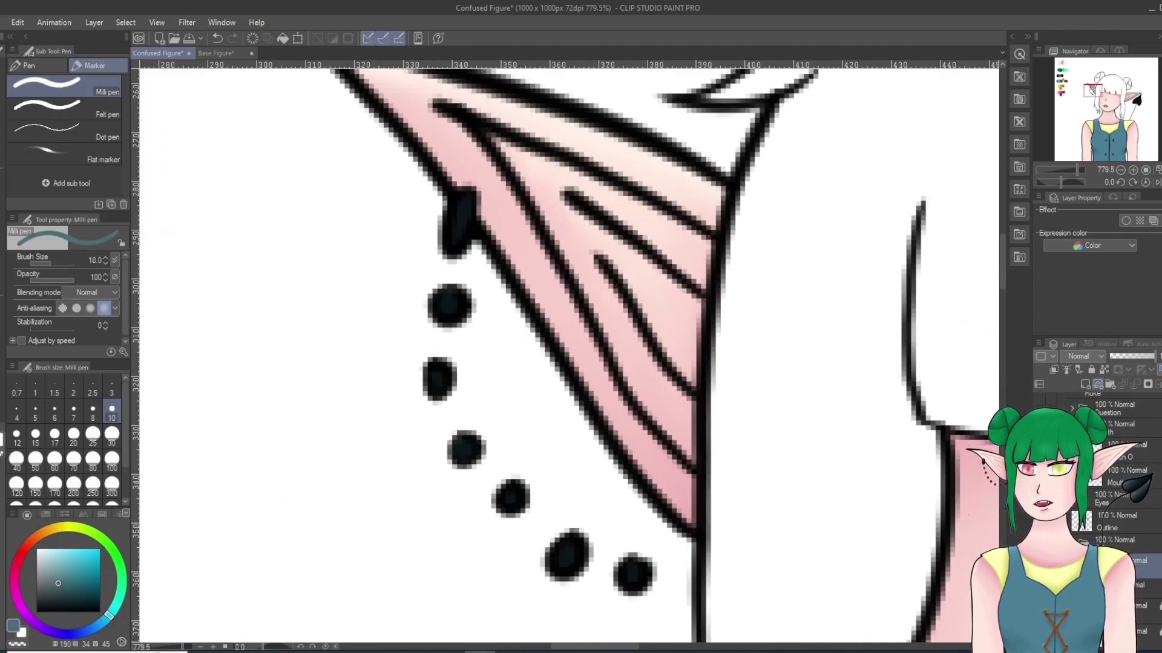
left_click(1091, 370)
left_click(1091, 370)
left_click(1105, 369)
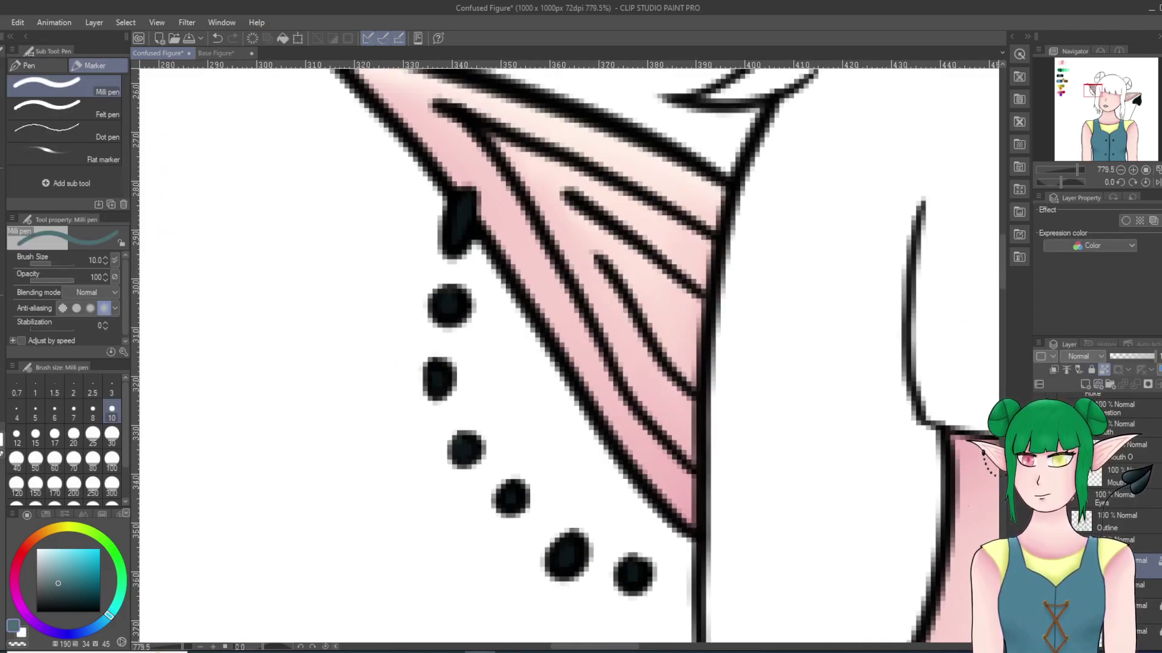
Step: Paint small grey-teal highlights on the earring beads with the size 3 Milli pen and blur them with brush size 10
left_click_drag(461, 217, 459, 238)
left_click_drag(433, 309, 448, 302)
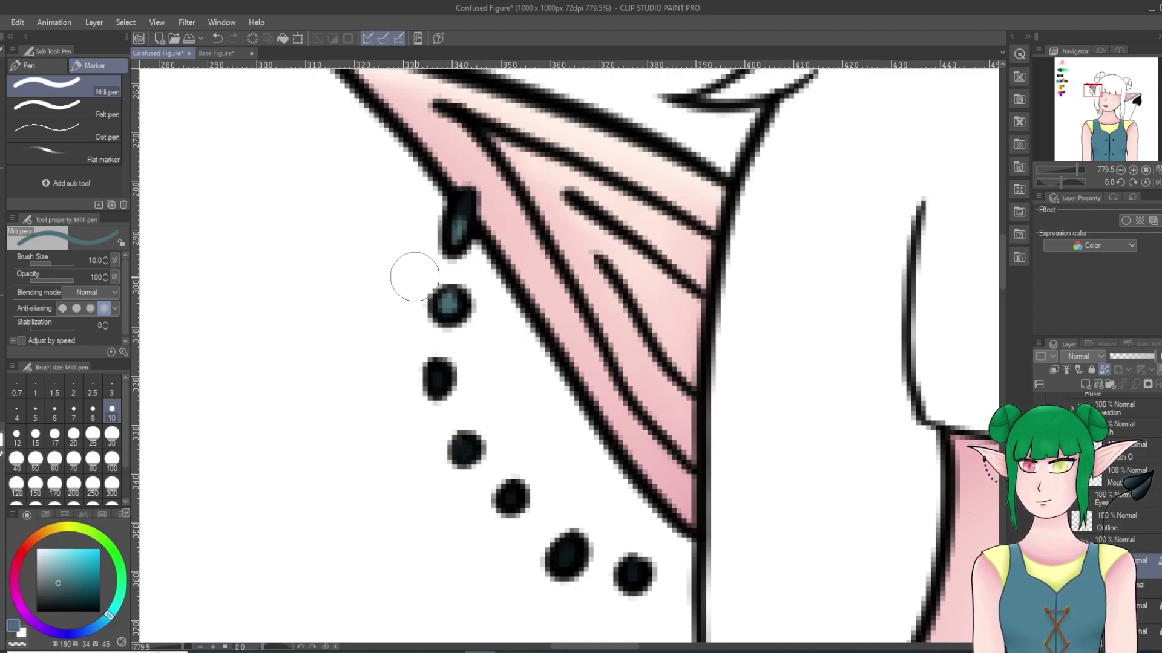
left_click(218, 38)
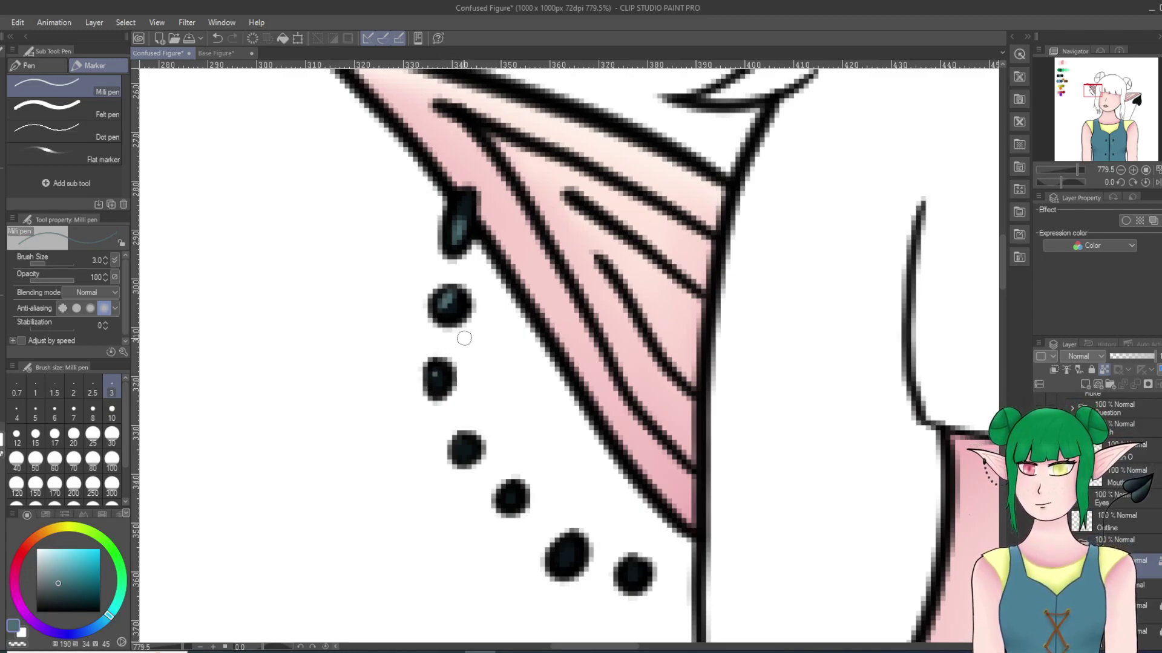
left_click_drag(571, 547, 562, 559)
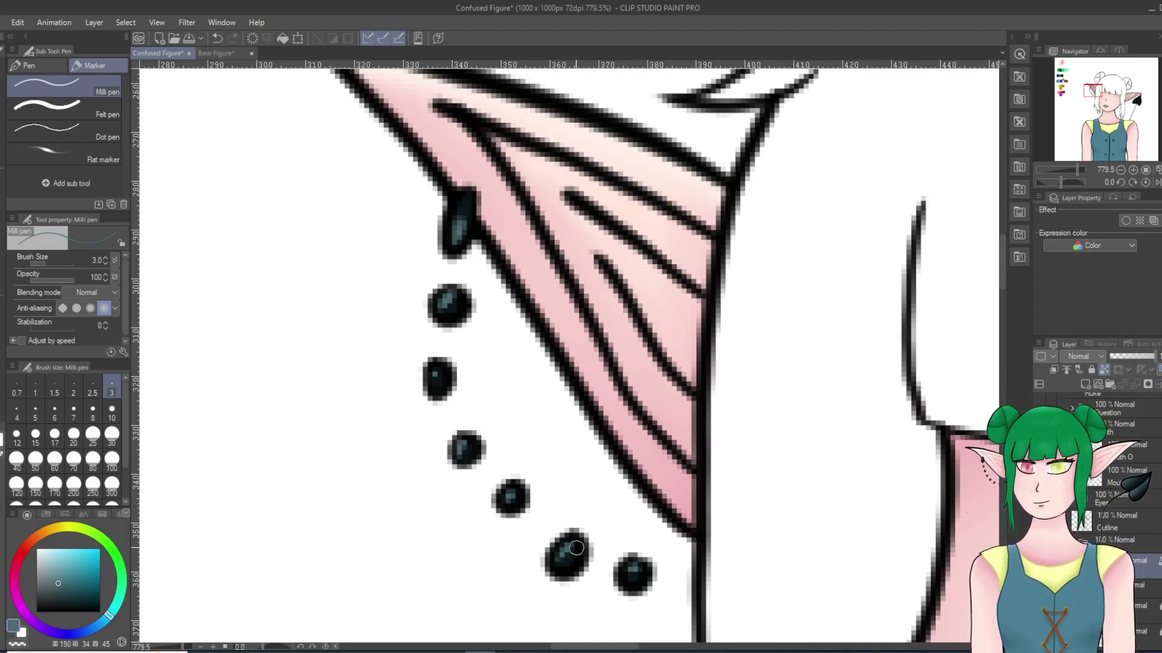
key("j")
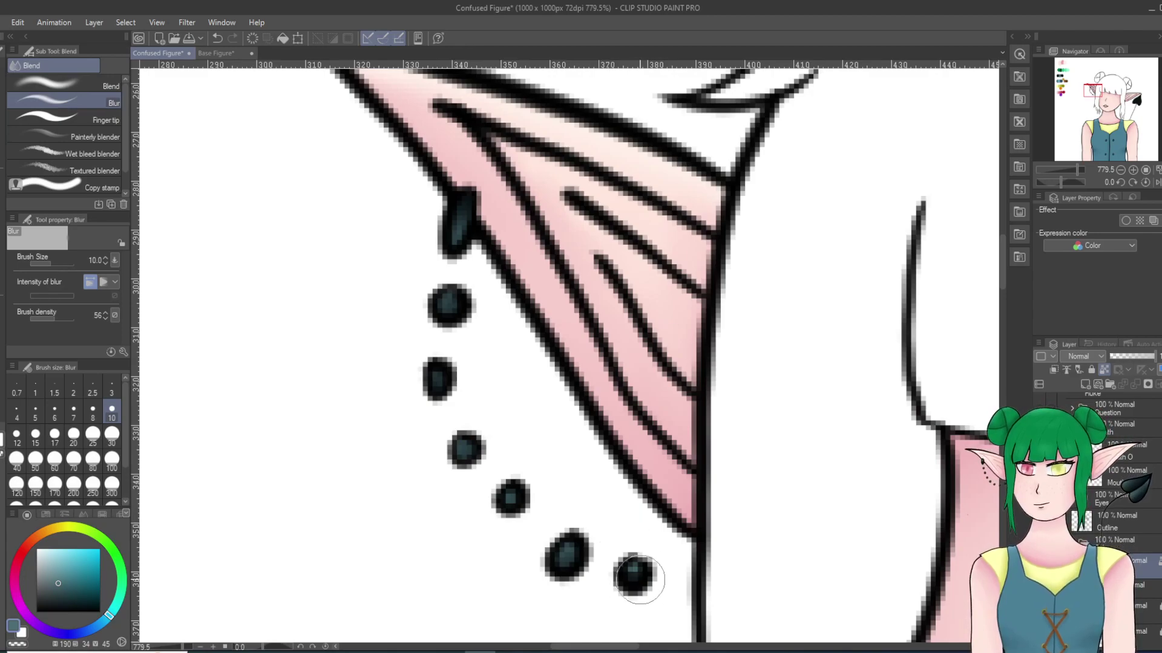
Step: Paint grey-teal highlights along both halves of the spade-shaped tip with the size 10 Milli pen
scroll(706, 488, "down", 15)
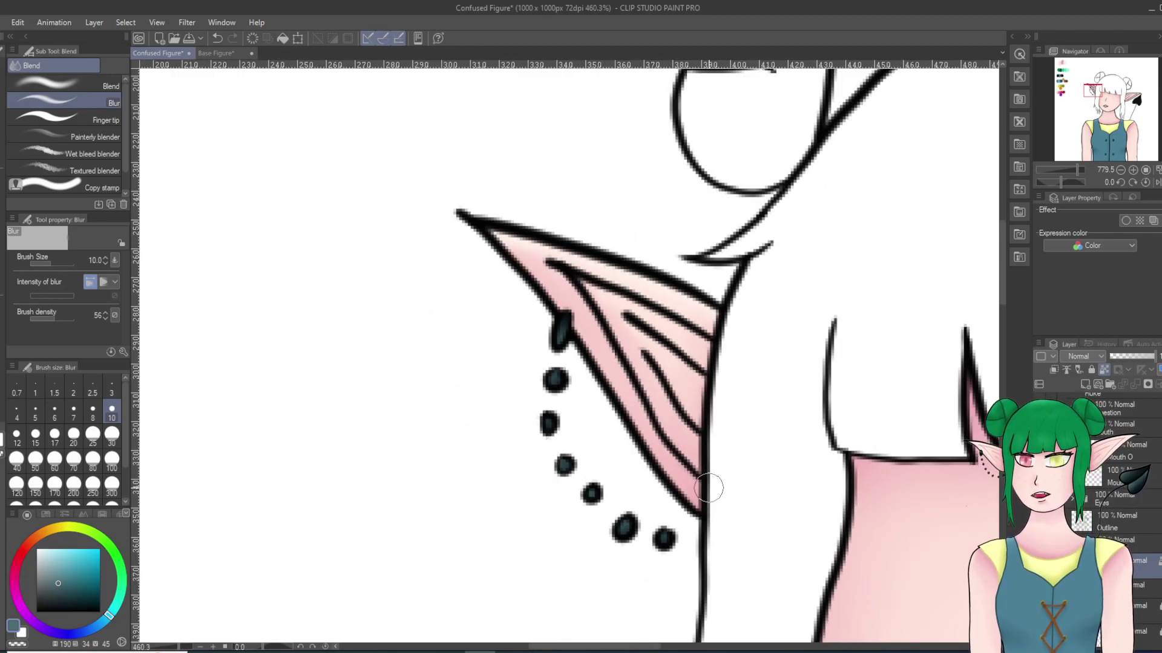
scroll(838, 610, "up", 12)
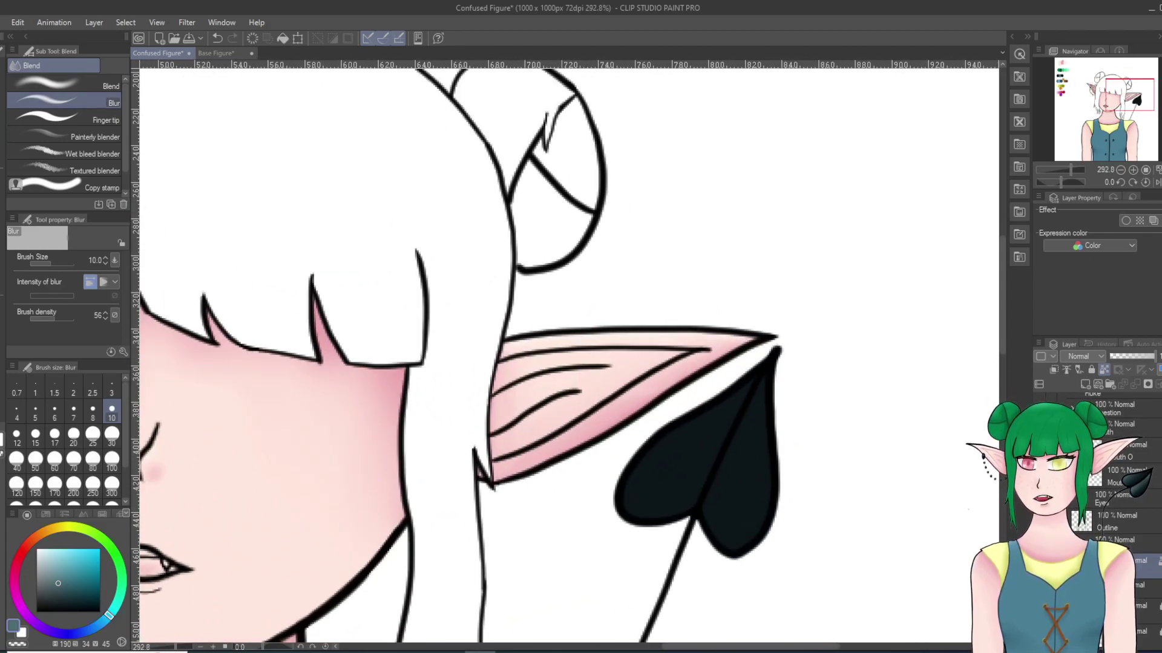
key("p")
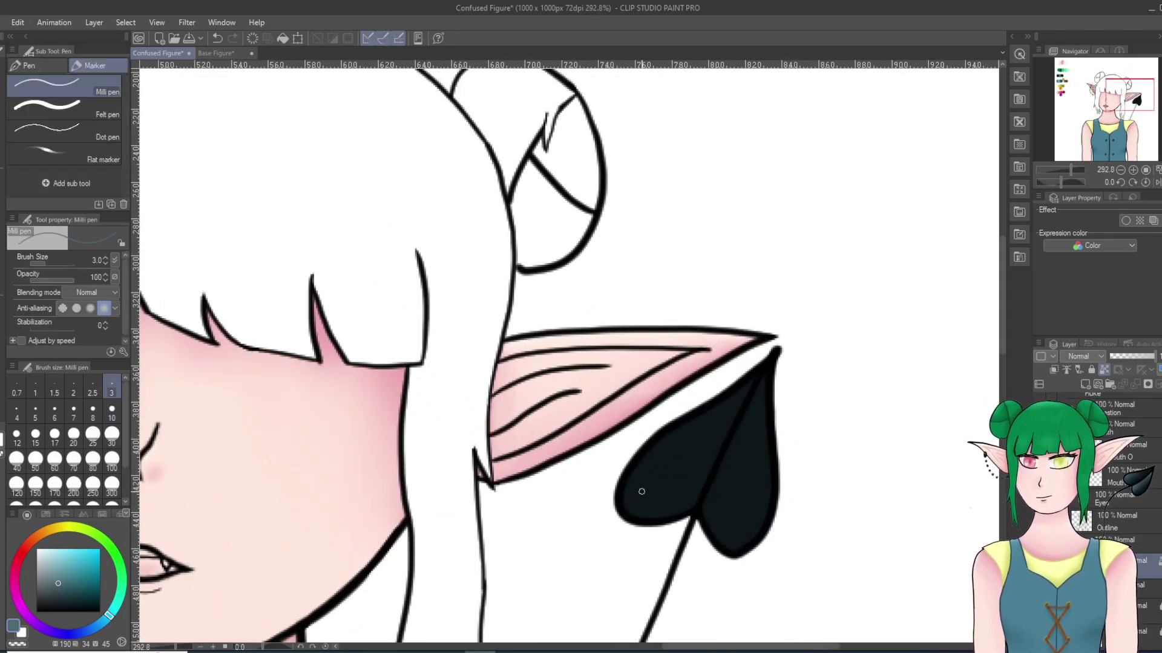
left_click(111, 410)
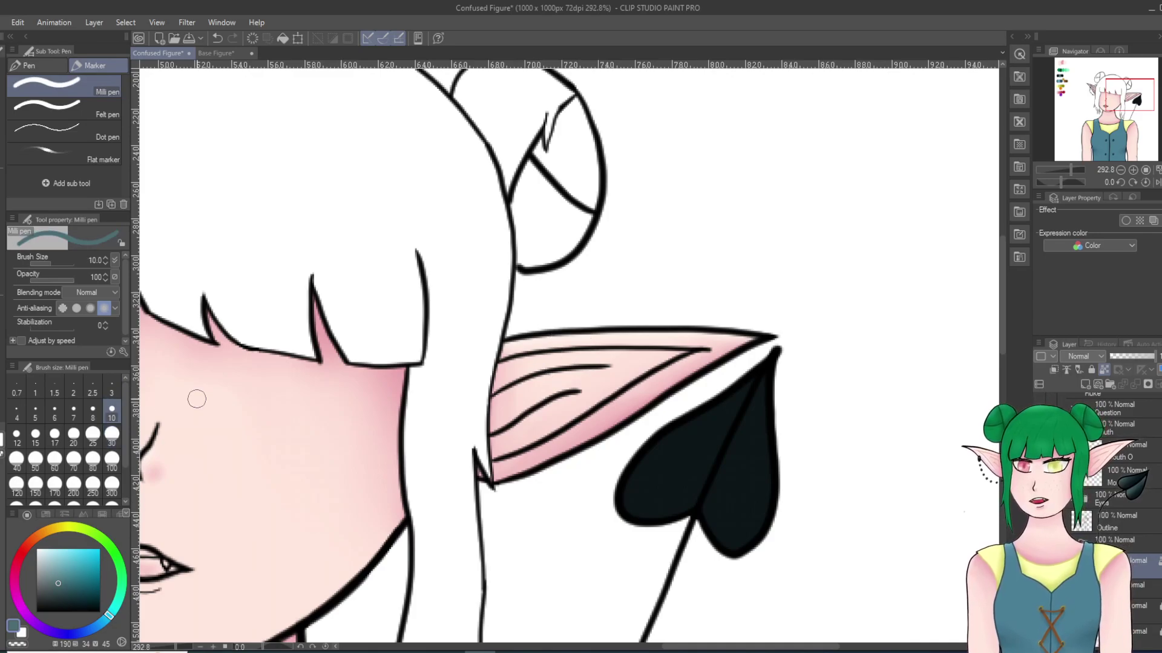
mouse_move(632, 514)
left_mouse_down()
mouse_move(725, 380)
mouse_move(638, 492)
mouse_move(645, 454)
left_mouse_up()
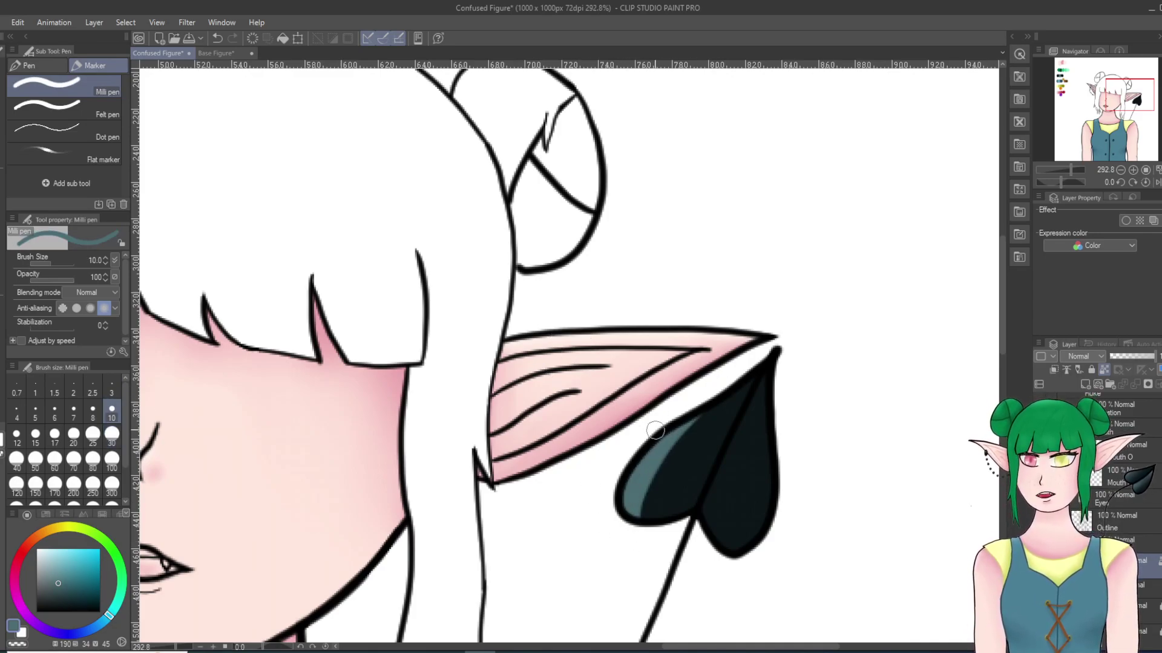
mouse_move(697, 532)
left_mouse_down()
mouse_move(792, 363)
mouse_move(735, 444)
left_mouse_up()
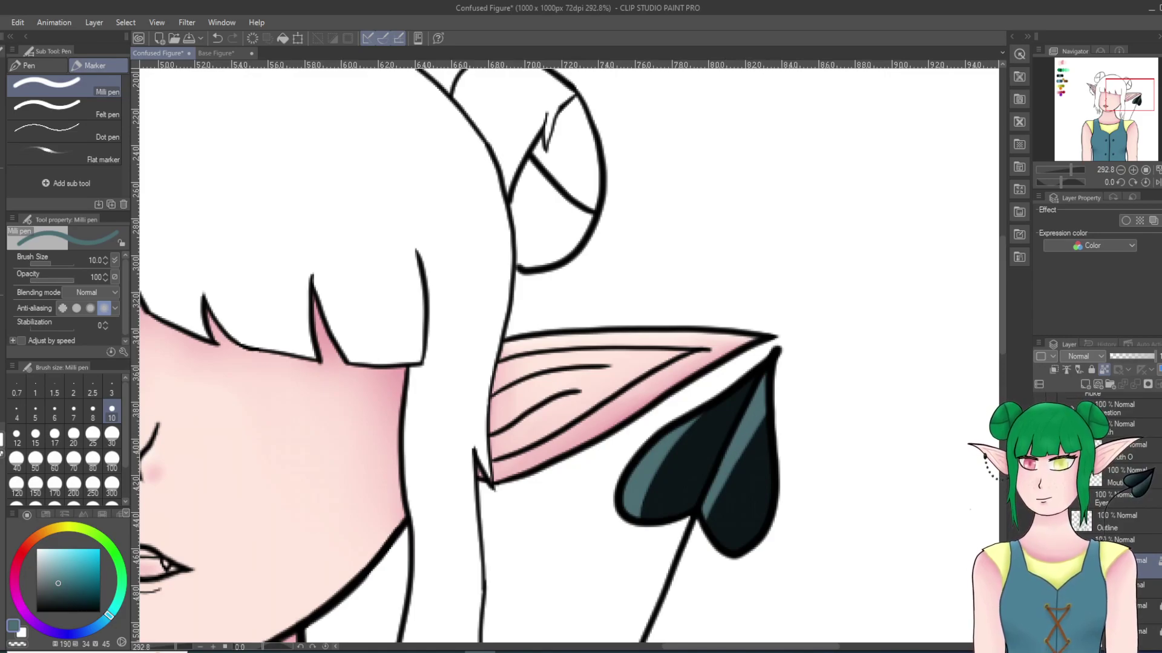
Step: Pick the darkest blue-black swatch from the palette and shade the darker areas of the spade-shaped tip with the size 10 Milli pen
scroll(933, 195, "down", 1)
left_click(1063, 67)
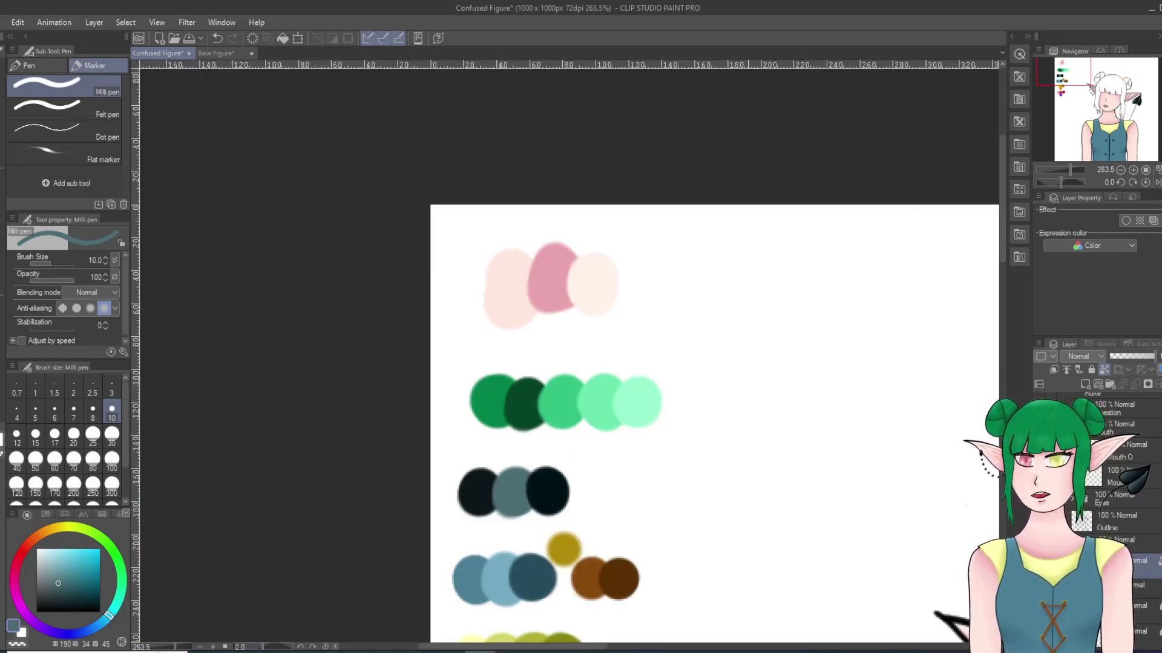
left_click(547, 492, "alt")
left_click(1147, 93)
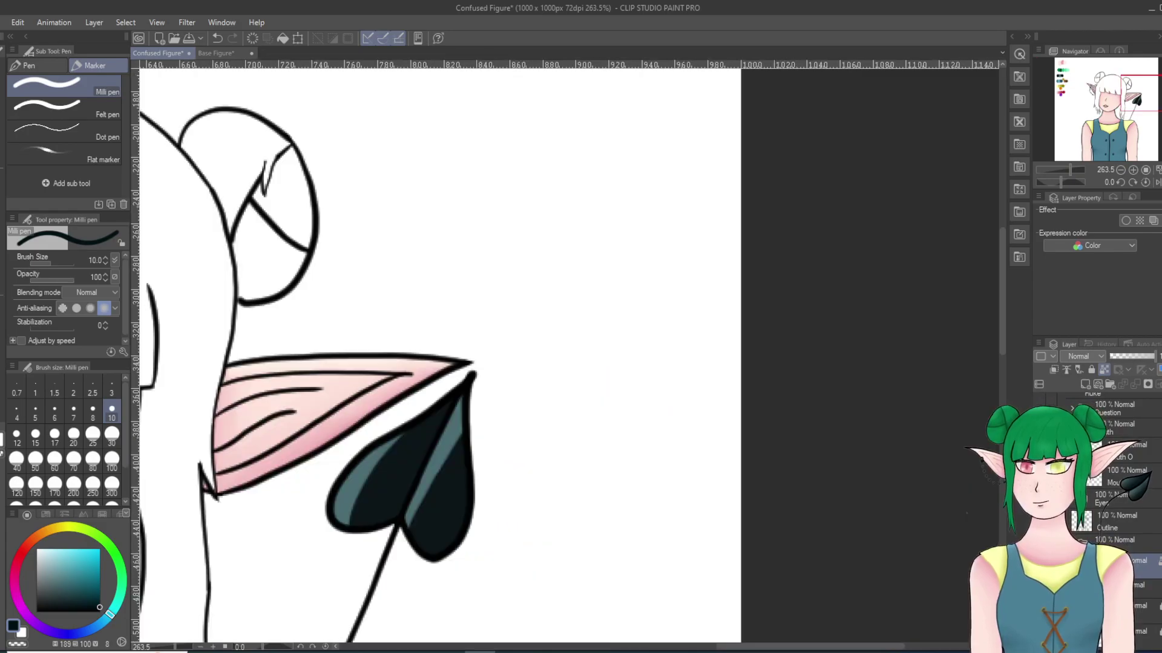
scroll(247, 568, "up", 4)
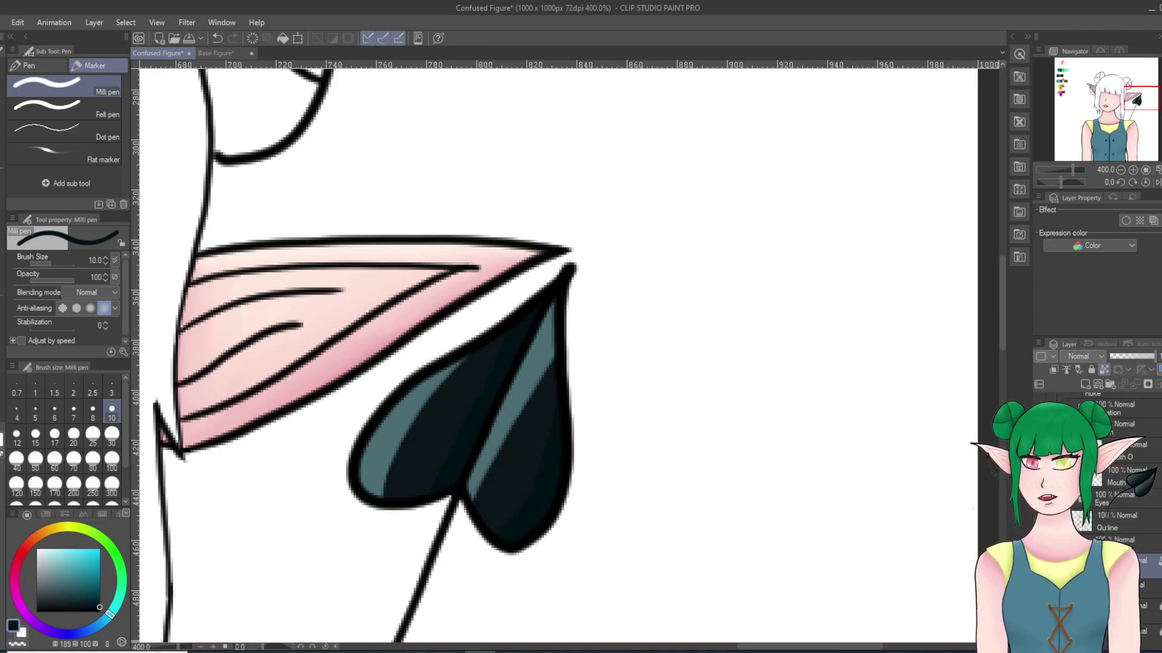
Step: Set up the Blend tool with brush size 10 for smoothing the spade-shaped tip
key("j")
mouse_move(453, 373)
left_mouse_down()
mouse_move(403, 457)
mouse_move(454, 369)
left_mouse_up()
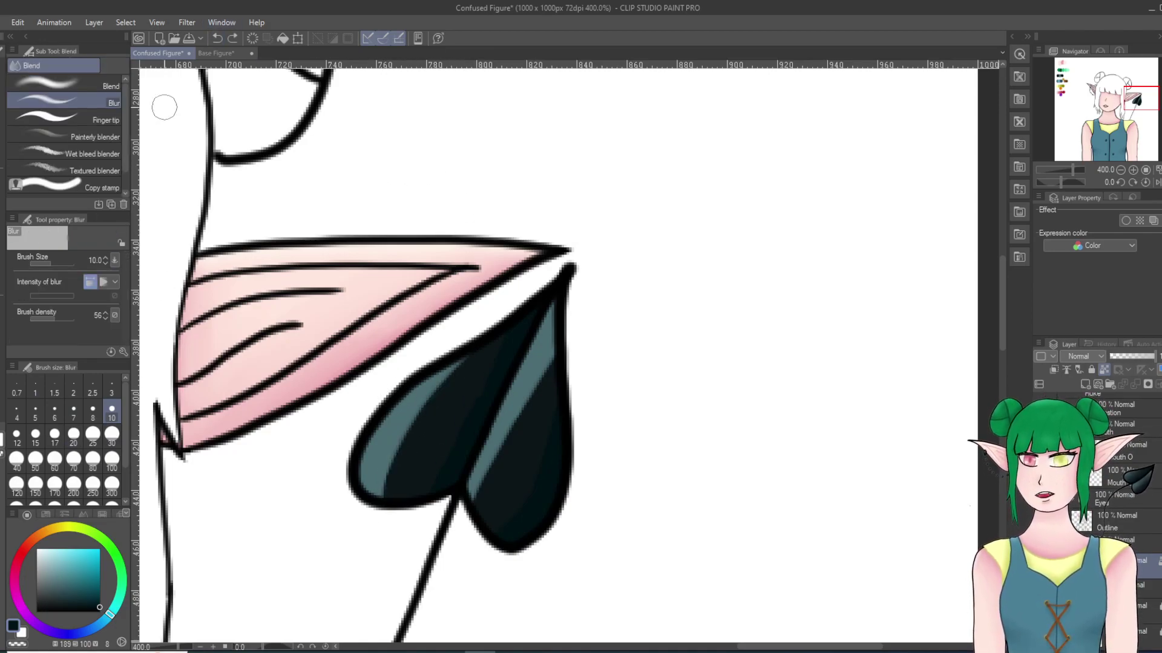
left_click(67, 83)
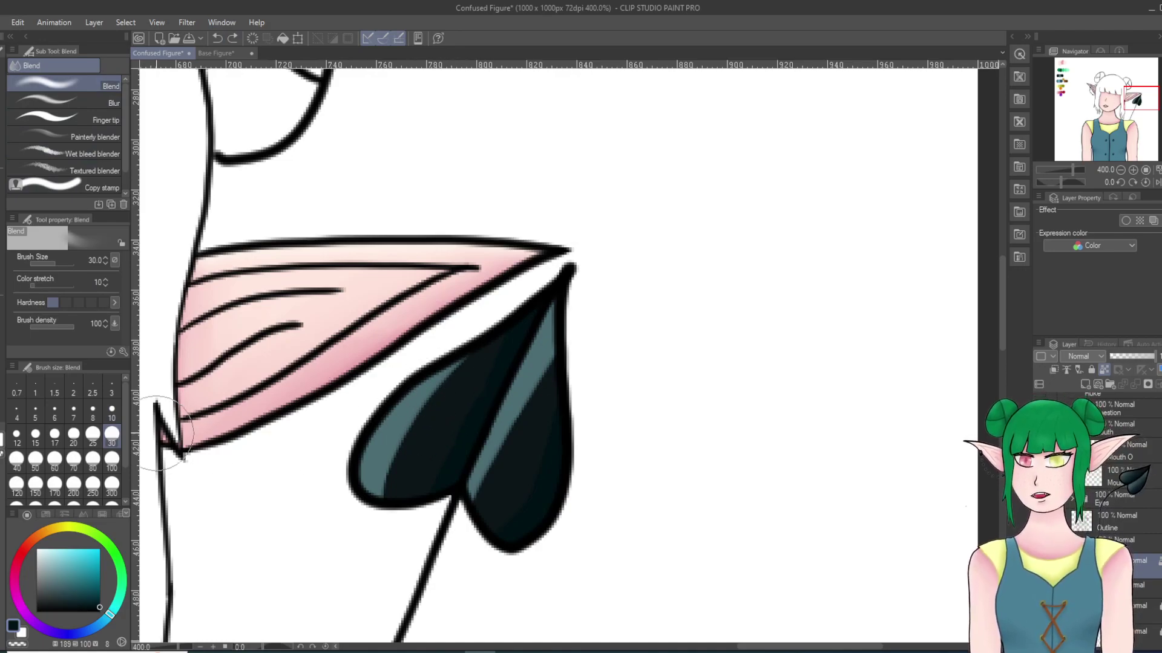
left_click(112, 411)
Step: Try to soften the highlight on the tip's outer half near the ear with Blend and Blur, undoing each attempt
mouse_move(415, 477)
left_mouse_down()
mouse_move(400, 452)
mouse_move(461, 357)
mouse_move(394, 500)
mouse_move(391, 460)
mouse_move(430, 380)
mouse_move(407, 407)
mouse_move(409, 453)
left_mouse_up()
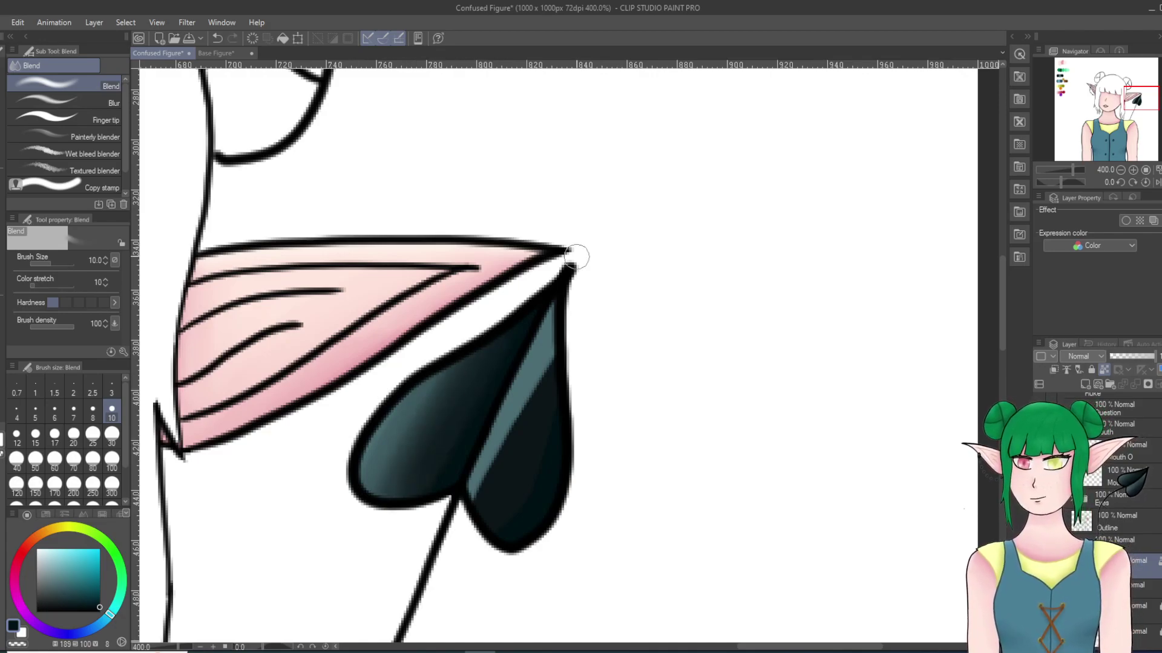
left_click(217, 38)
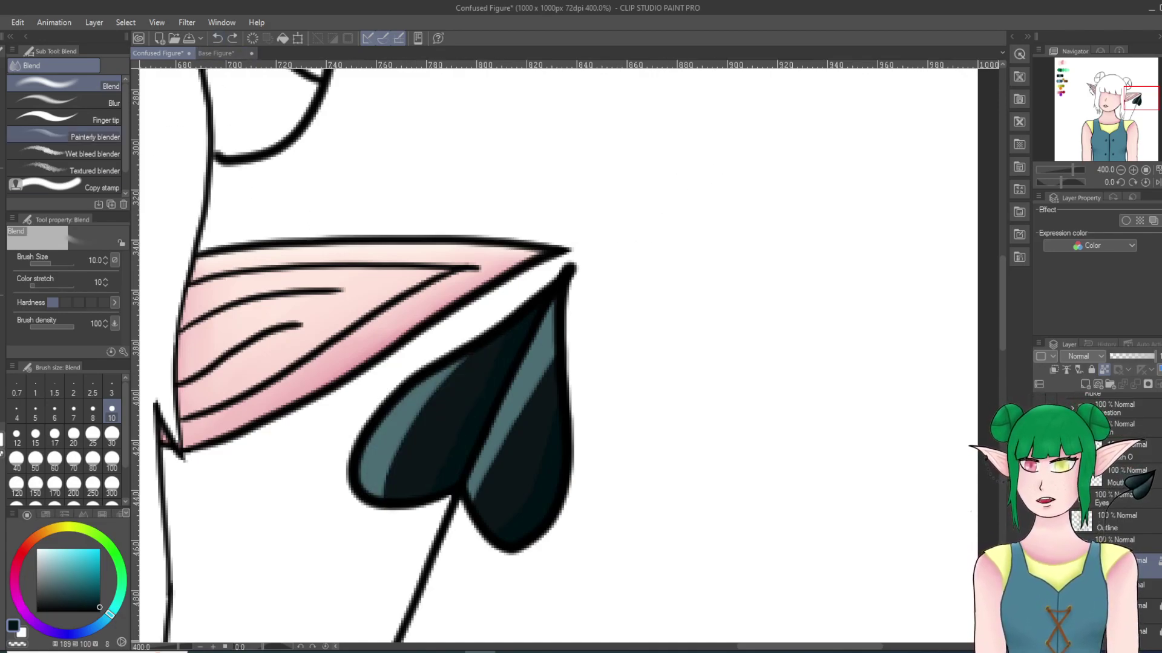
left_click(108, 102)
mouse_move(438, 396)
left_mouse_down()
mouse_move(393, 473)
mouse_move(421, 420)
left_mouse_up()
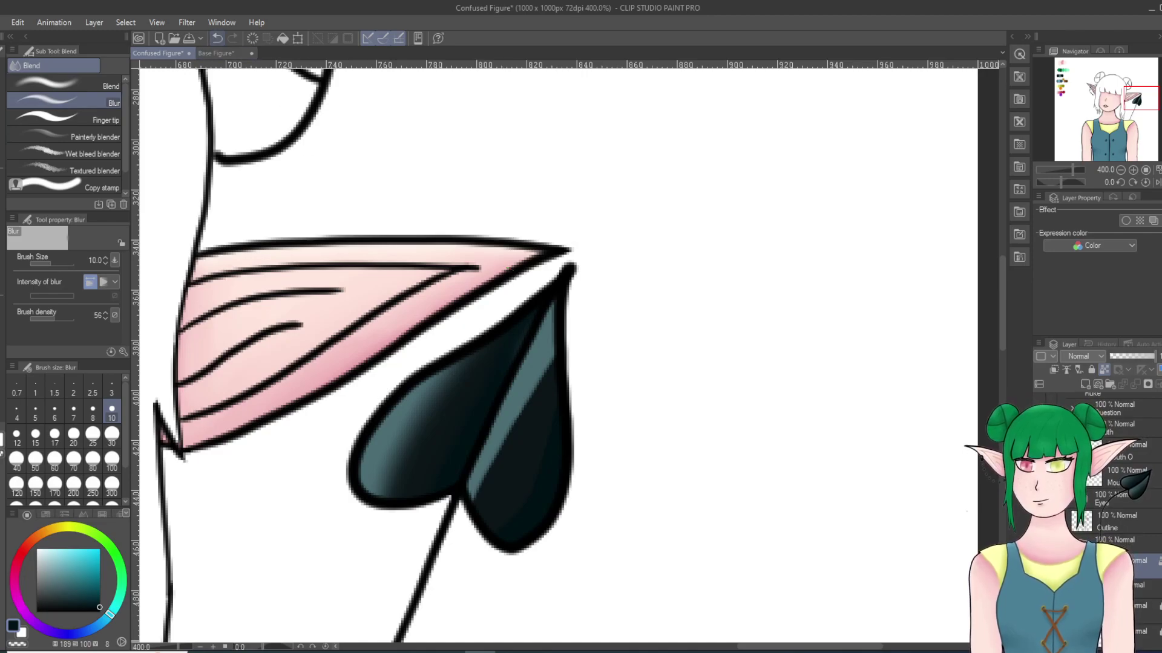
left_click(216, 38)
Step: Blend the grey-teal highlights into the dark base on both halves of the spade-shaped tip with the size 10 Blend tool
left_click(63, 84)
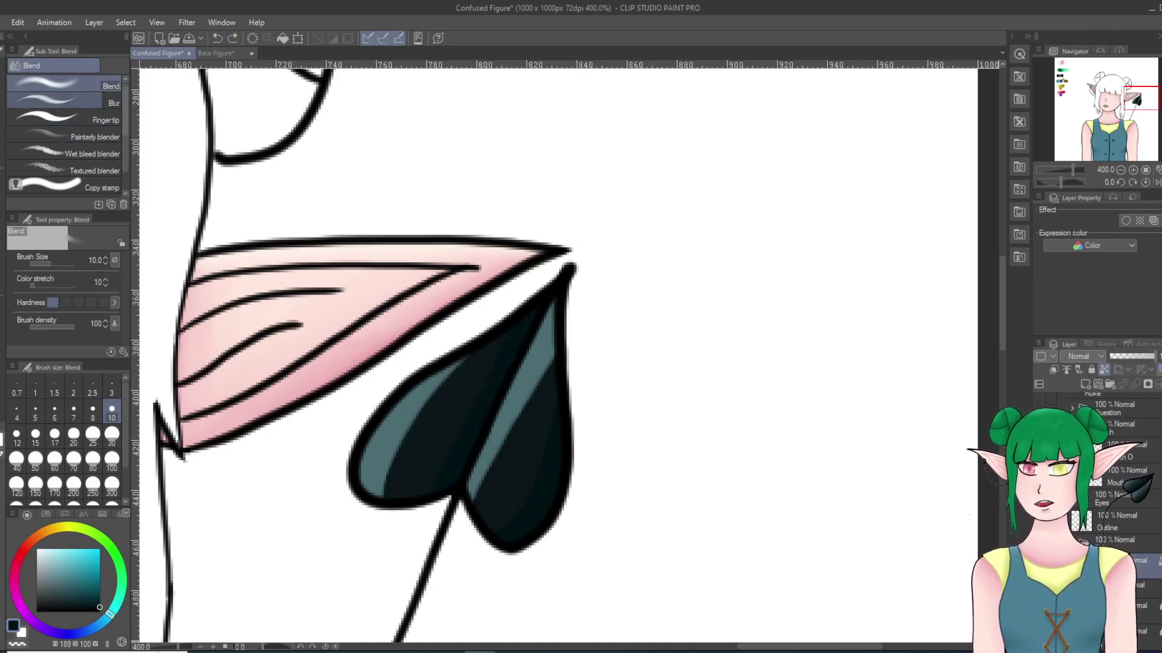
mouse_move(380, 492)
left_mouse_down()
mouse_move(449, 367)
mouse_move(376, 502)
mouse_move(434, 391)
mouse_move(380, 490)
mouse_move(426, 382)
mouse_move(394, 412)
mouse_move(408, 425)
mouse_move(385, 509)
mouse_move(456, 386)
mouse_move(444, 370)
mouse_move(436, 378)
mouse_move(443, 385)
mouse_move(380, 454)
mouse_move(491, 345)
mouse_move(415, 468)
mouse_move(456, 404)
mouse_move(432, 486)
mouse_move(527, 317)
left_mouse_up()
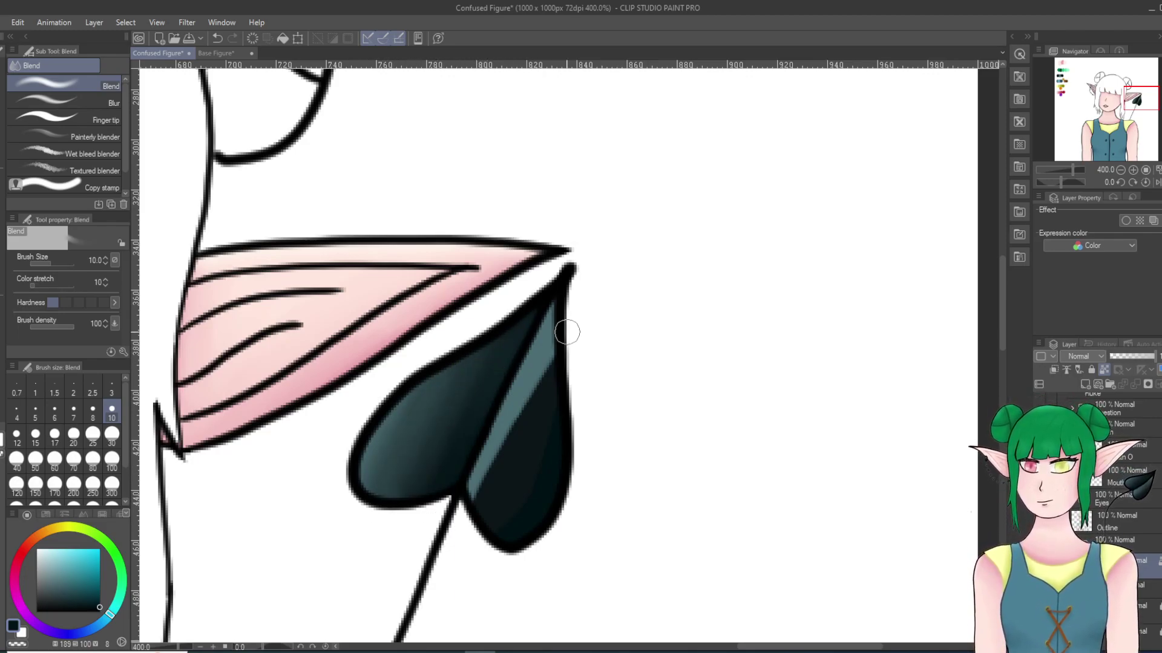
left_click_drag(533, 393, 485, 487)
mouse_move(520, 415)
left_mouse_down()
mouse_move(553, 337)
mouse_move(531, 352)
mouse_move(513, 427)
mouse_move(544, 355)
mouse_move(558, 369)
mouse_move(551, 397)
left_mouse_up()
key("ctrl+z")
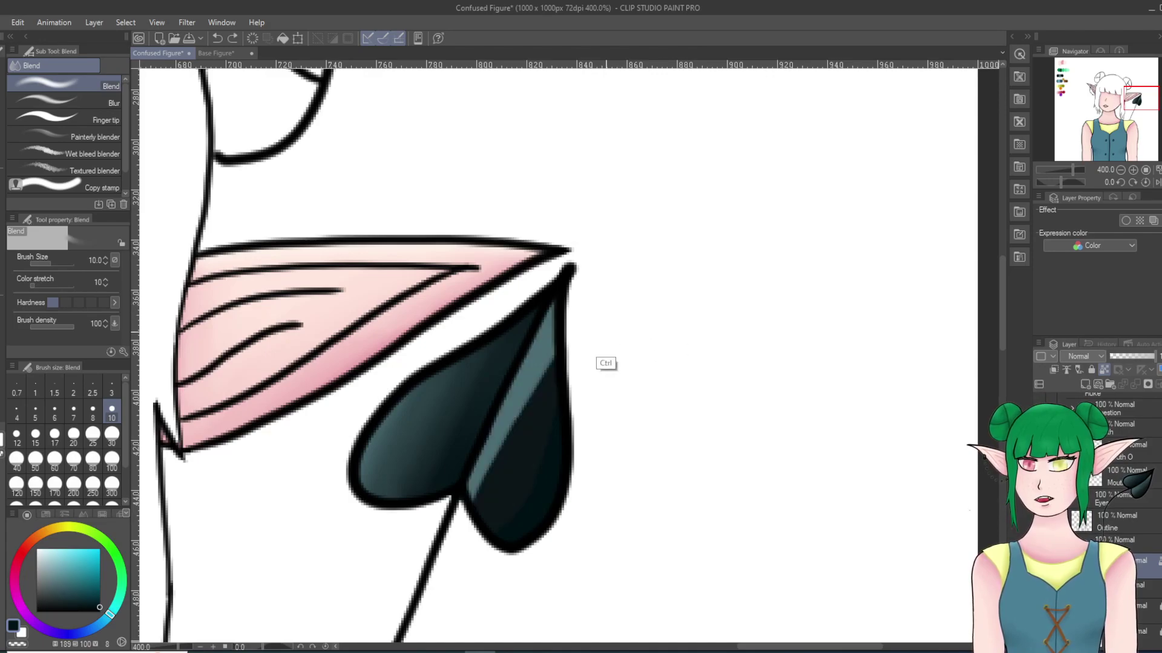
mouse_move(461, 483)
left_mouse_down()
mouse_move(563, 325)
mouse_move(542, 343)
mouse_move(561, 334)
mouse_move(486, 475)
mouse_move(488, 485)
mouse_move(545, 369)
mouse_move(527, 428)
mouse_move(546, 408)
mouse_move(556, 427)
mouse_move(535, 511)
left_mouse_up()
key("ctrl+z")
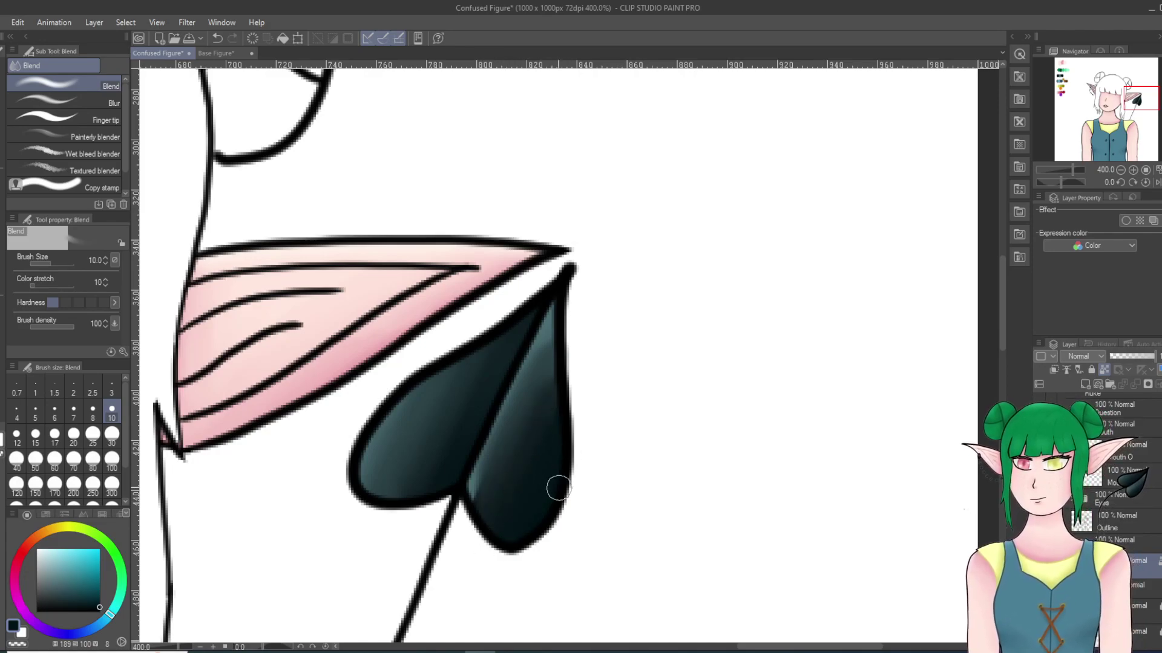
mouse_move(553, 462)
left_mouse_down()
mouse_move(533, 405)
mouse_move(519, 419)
mouse_move(561, 301)
mouse_move(464, 536)
mouse_move(464, 512)
mouse_move(561, 334)
left_mouse_up()
mouse_move(531, 427)
left_mouse_down()
mouse_move(551, 337)
mouse_move(522, 421)
left_mouse_up()
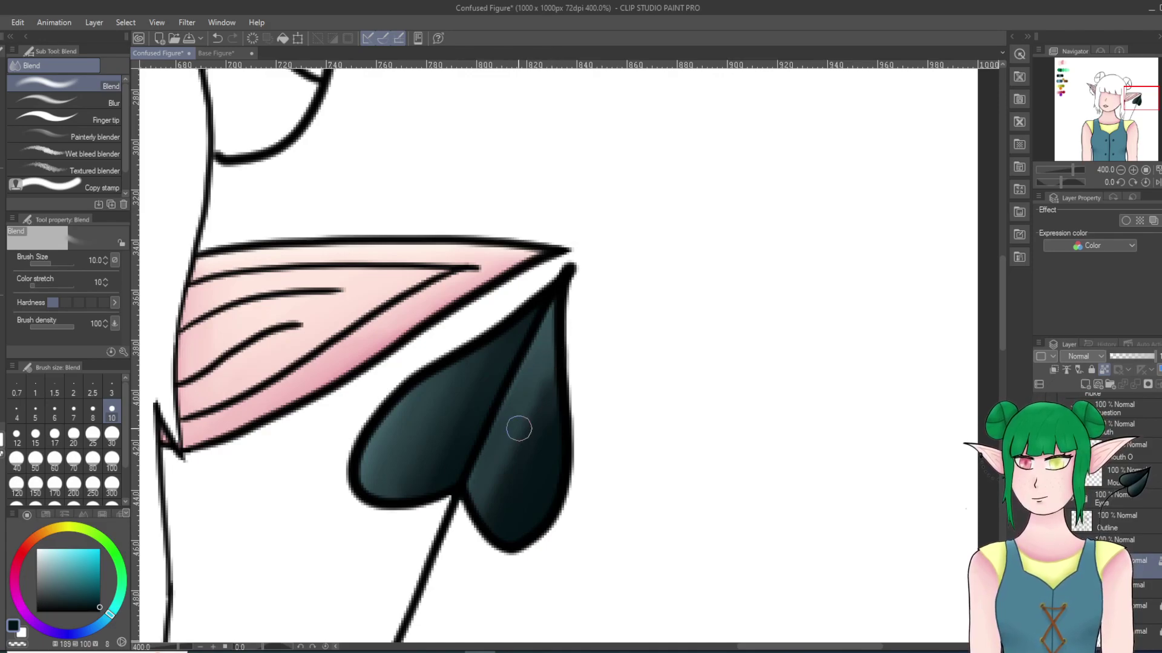
left_click_drag(566, 343, 538, 400)
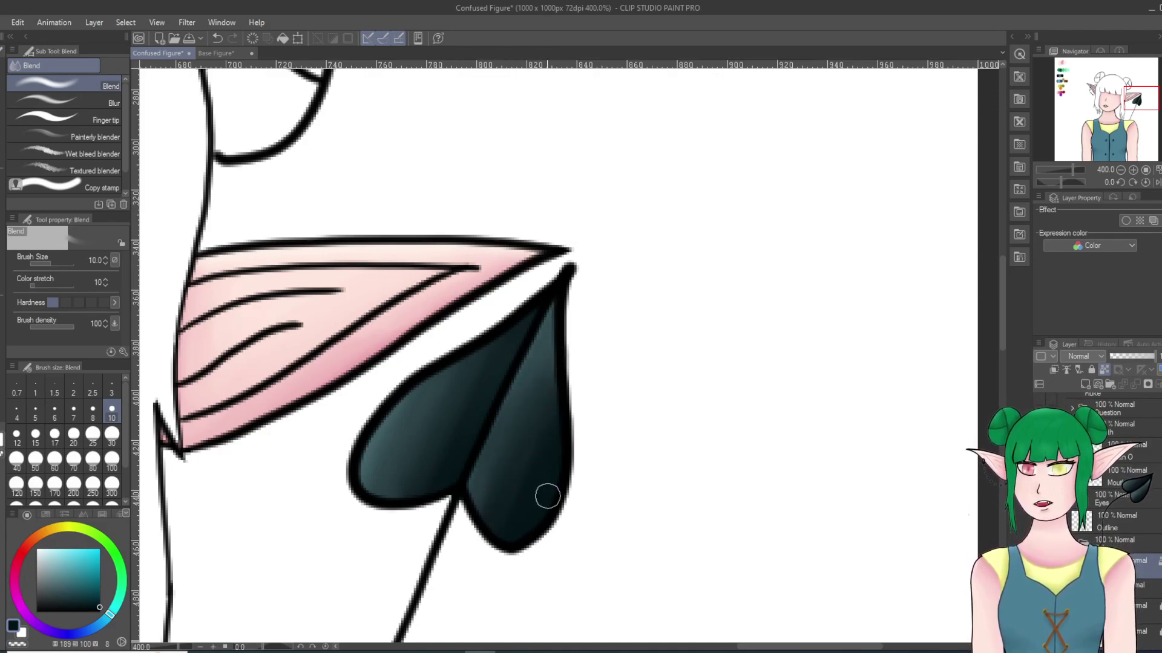
left_click_drag(548, 496, 501, 498)
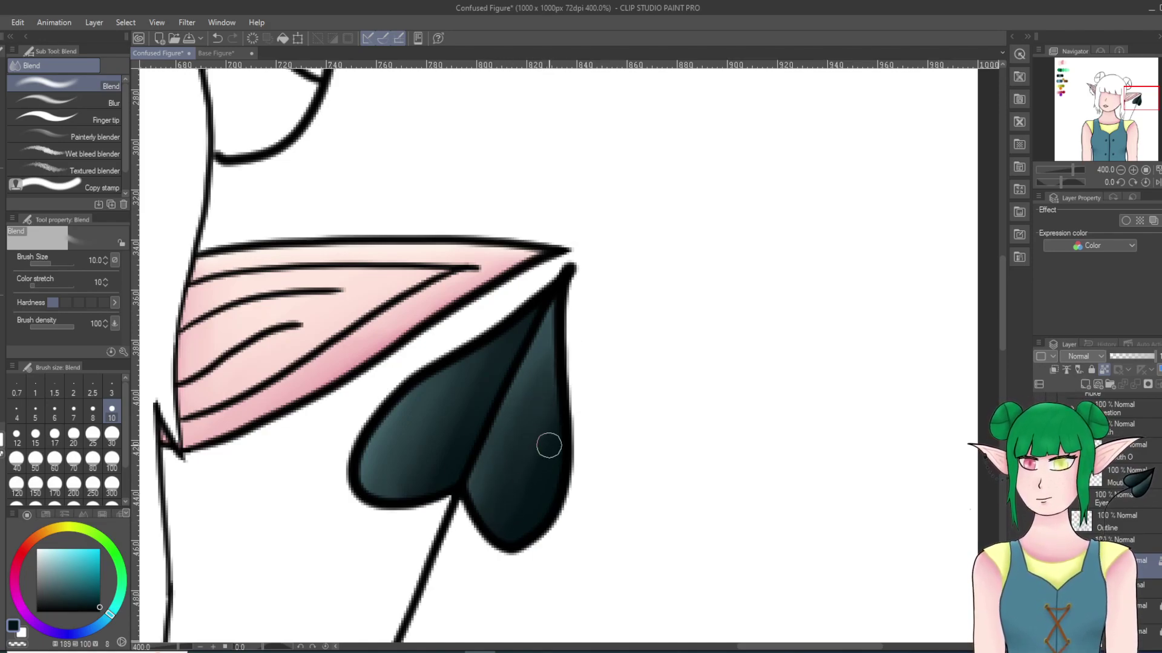
Step: Sample the grey-teal swatch from the palette and return to the spade-shaped tip with the size 10 Milli pen
scroll(548, 446, "down", 7)
left_click(175, 320, "alt")
mouse_move(173, 319)
left_mouse_down()
mouse_move(188, 340)
mouse_move(192, 322)
left_mouse_up()
left_click_drag(477, 372, 567, 386)
scroll(568, 385, "up", 5)
key("p")
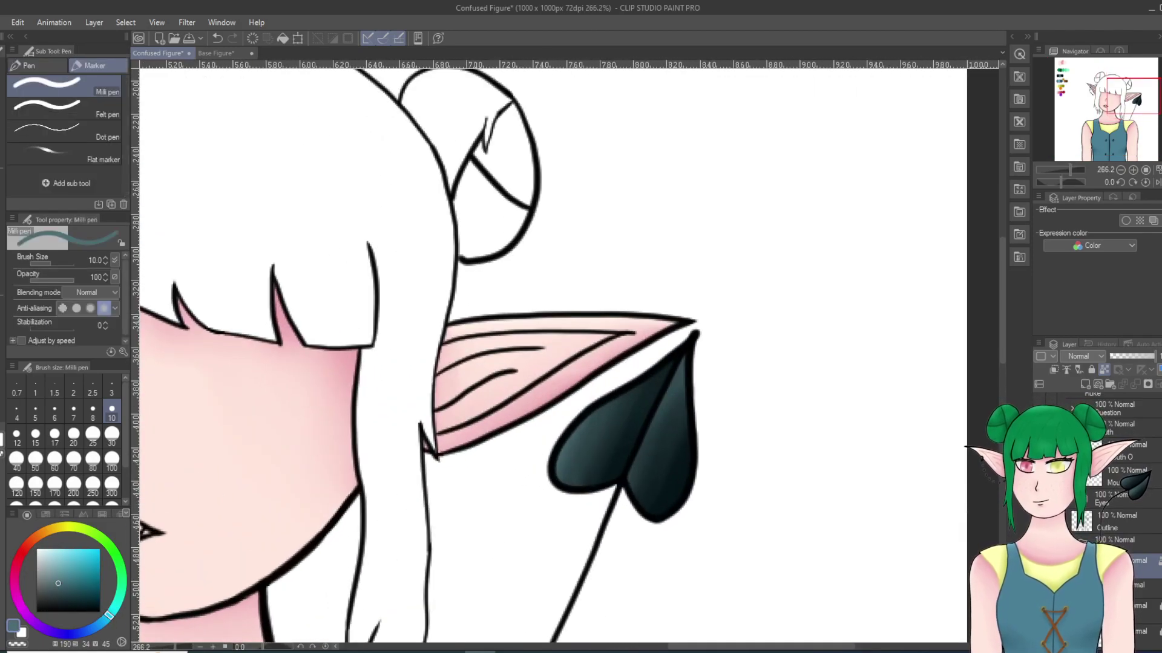
Step: Paint fresh grey-teal highlights along the centre line and outer edge of the blended spade-shaped tip
scroll(728, 495, "up", 3)
left_click_drag(573, 452, 662, 248)
left_click_drag(423, 485, 463, 388)
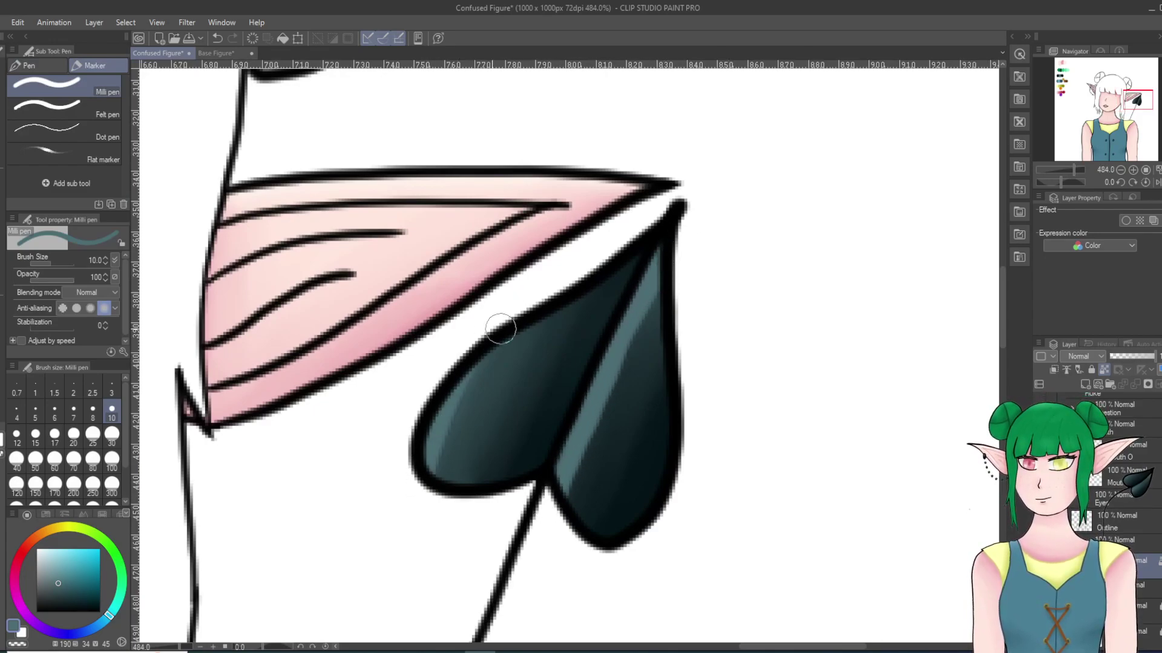
Step: Smooth the fresh highlights on both halves of the tip with the size 10 Blend tool, redoing unsatisfactory strokes
key("e")
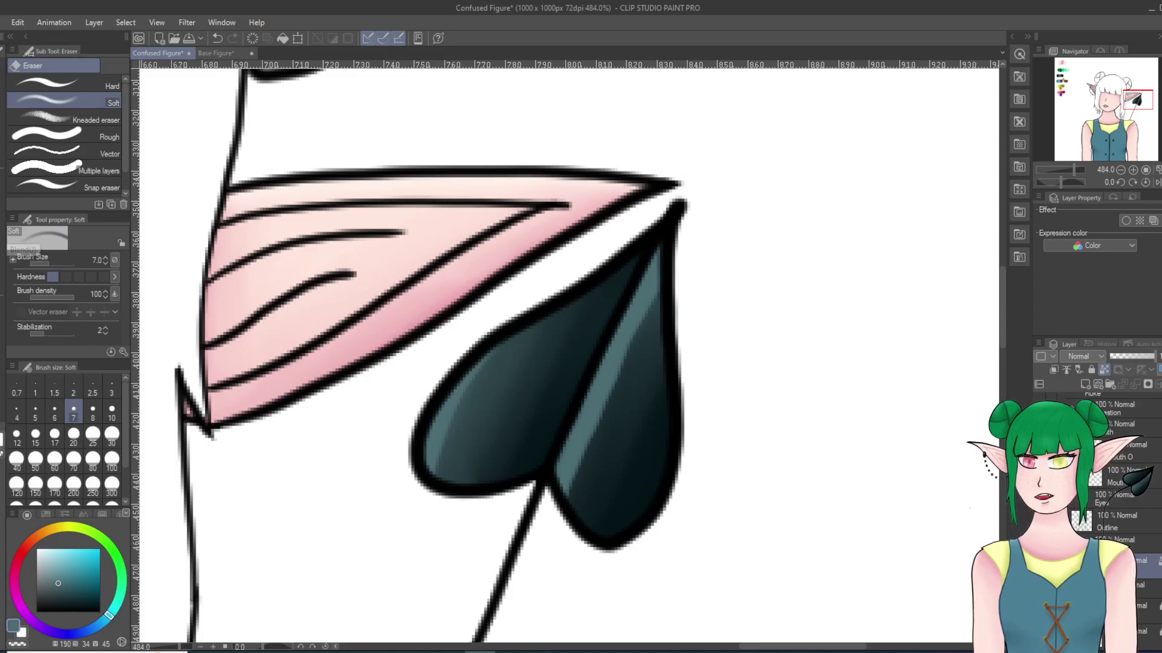
key("j")
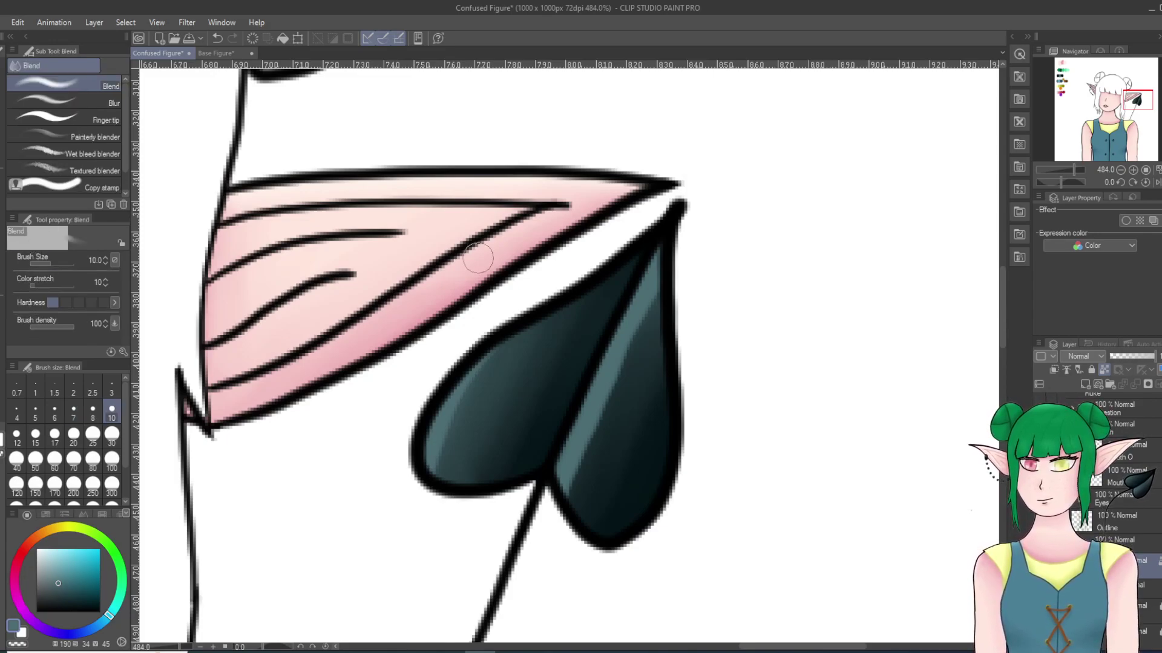
mouse_move(450, 420)
left_mouse_down()
mouse_move(507, 331)
mouse_move(437, 455)
left_mouse_up()
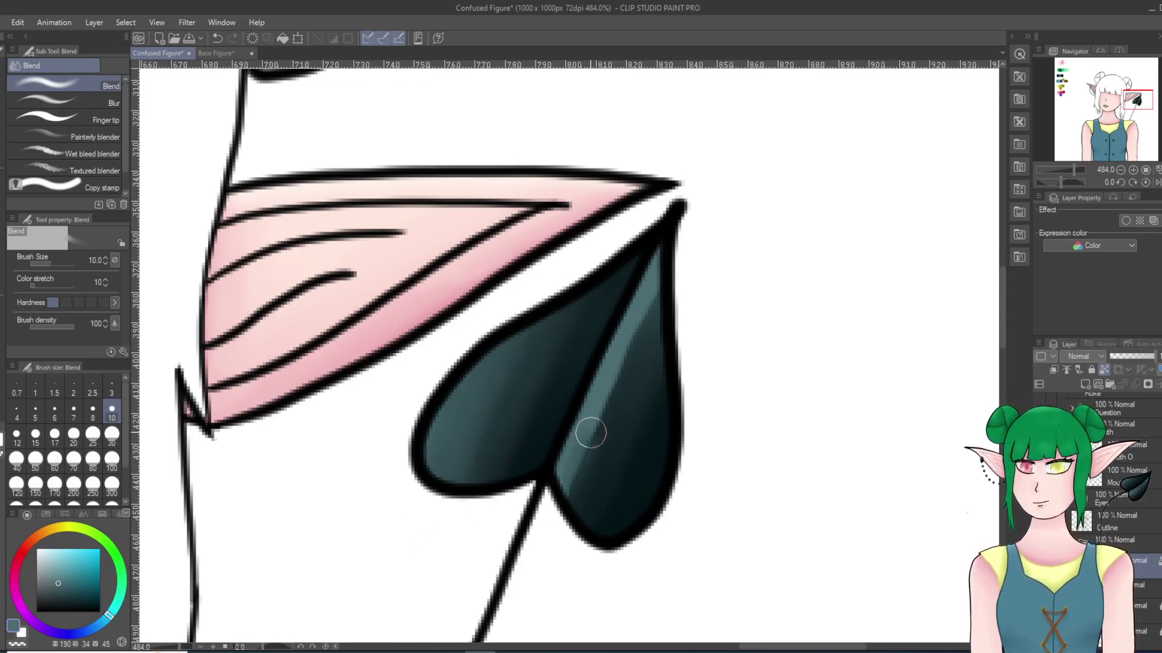
left_click_drag(581, 456, 651, 308)
left_click_drag(660, 263, 568, 454)
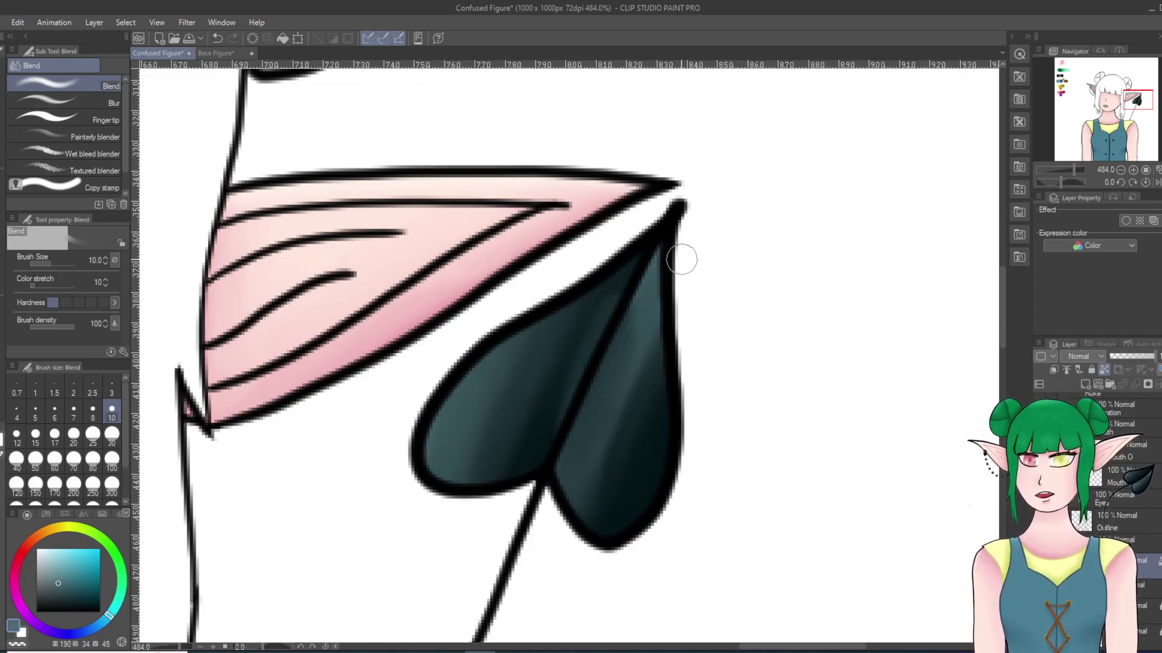
key("ctrl+z")
mouse_move(663, 304)
left_mouse_down()
mouse_move(618, 361)
mouse_move(659, 297)
mouse_move(576, 469)
mouse_move(586, 405)
mouse_move(623, 340)
mouse_move(596, 438)
mouse_move(608, 382)
mouse_move(594, 535)
mouse_move(610, 505)
left_mouse_up()
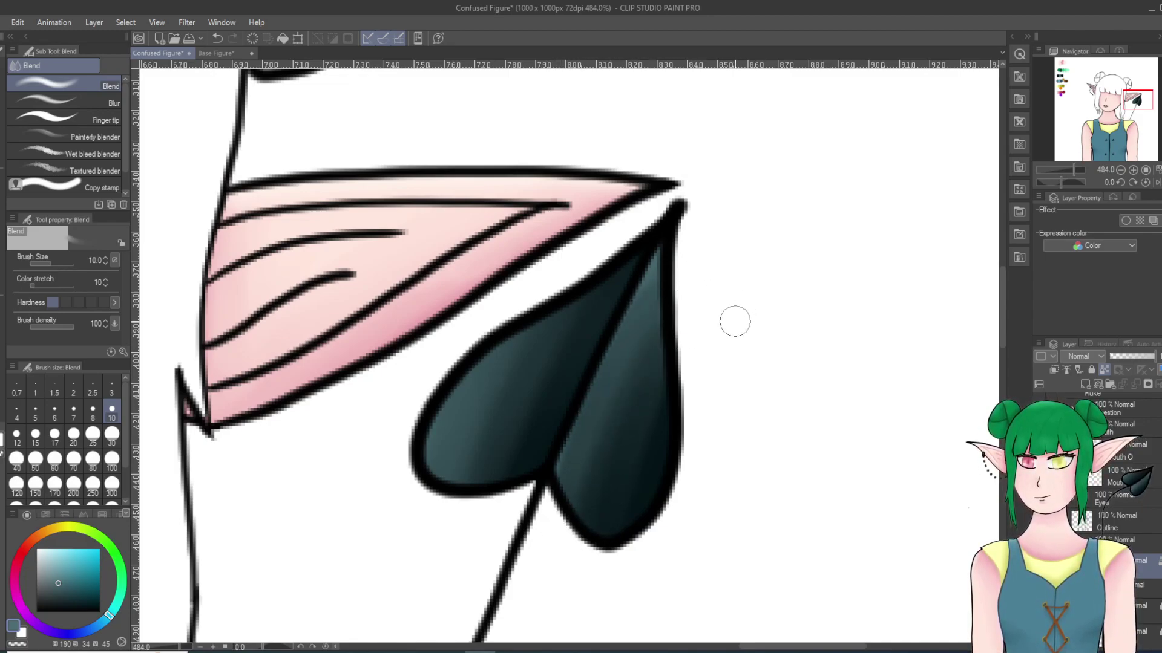
key("ctrl+z")
mouse_move(580, 507)
left_mouse_down()
mouse_move(589, 447)
mouse_move(656, 303)
mouse_move(550, 544)
mouse_move(658, 290)
mouse_move(621, 356)
mouse_move(568, 543)
mouse_move(636, 421)
mouse_move(633, 439)
mouse_move(651, 458)
mouse_move(630, 359)
mouse_move(662, 268)
mouse_move(619, 379)
mouse_move(636, 446)
mouse_move(568, 532)
mouse_move(582, 441)
left_mouse_up()
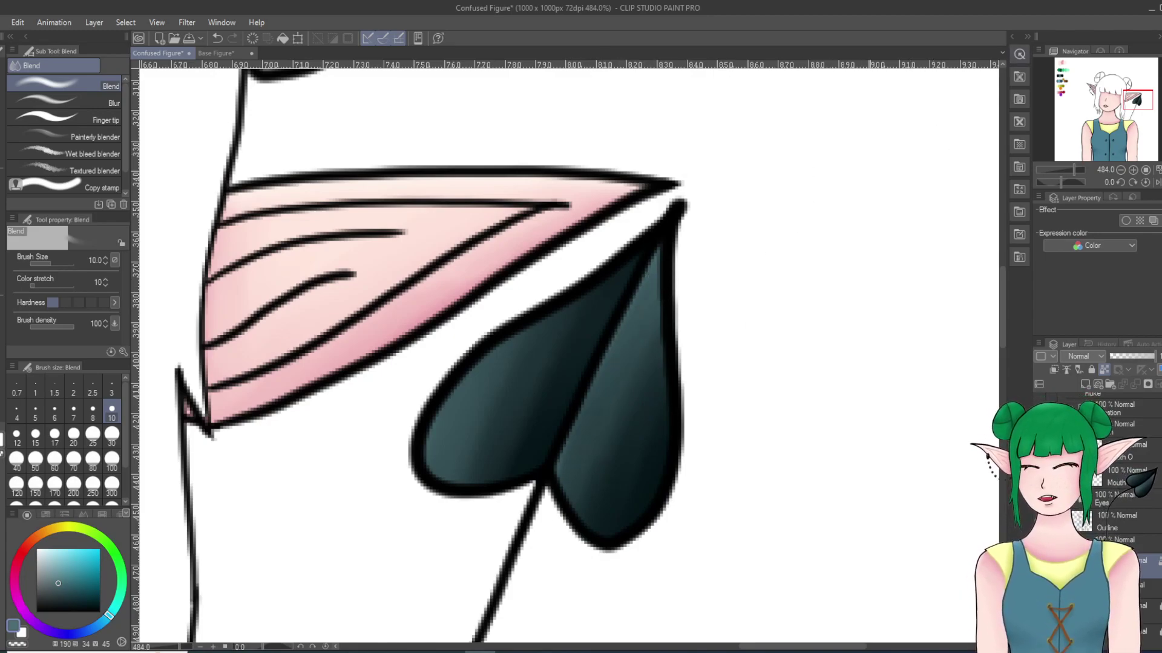
Step: Review the whole figure and undo the blending and added highlights, back to the unblended stripes on the spade-shaped tip
scroll(817, 506, "down", 8)
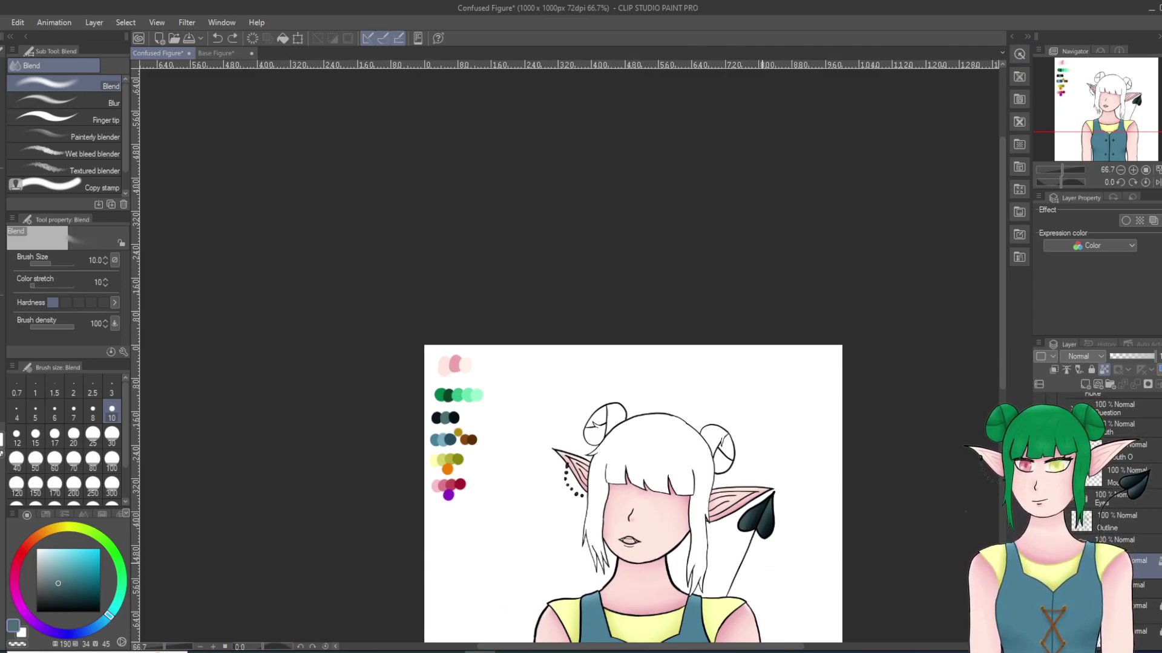
scroll(779, 571, "up", 1)
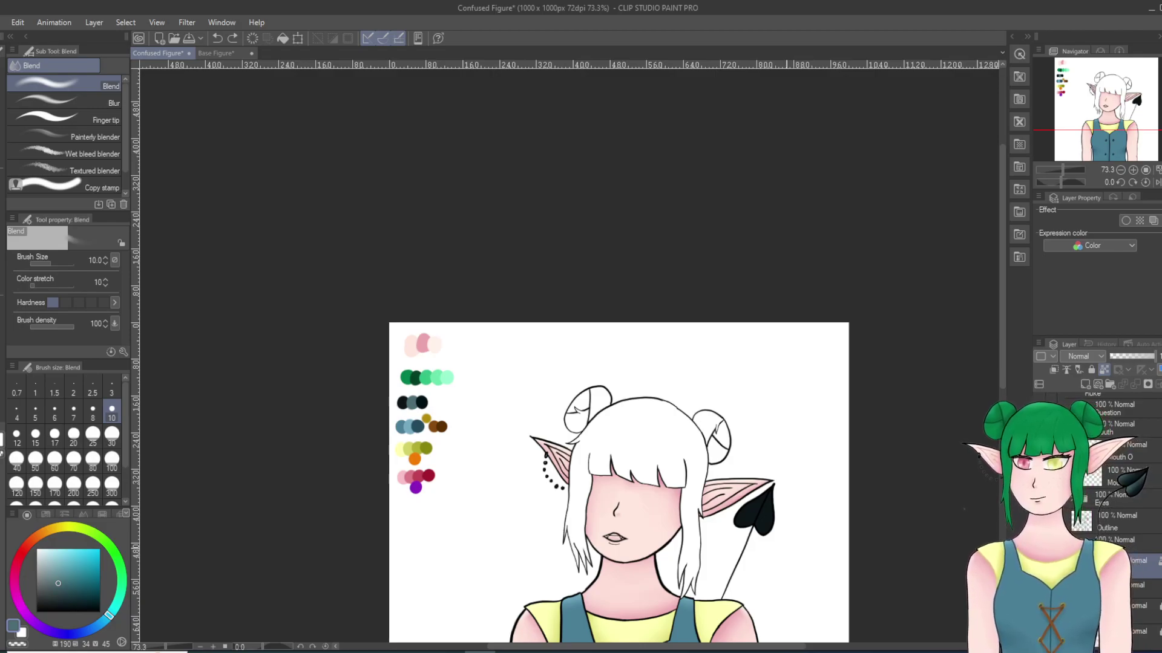
scroll(787, 550, "up", 2)
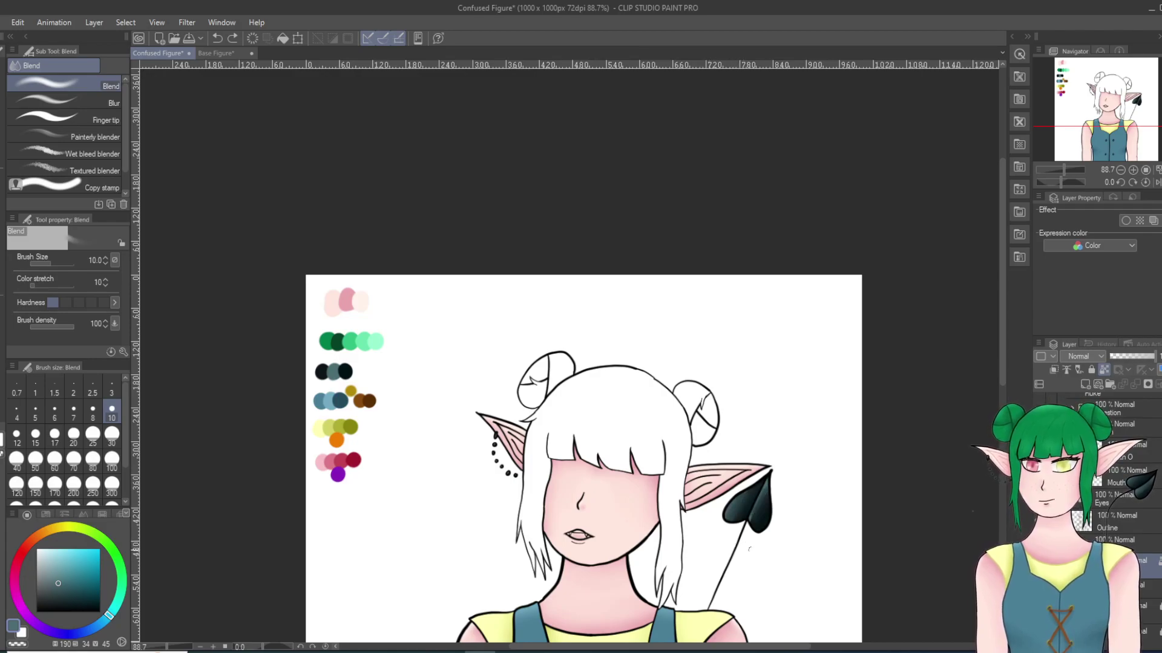
scroll(786, 559, "up", 3)
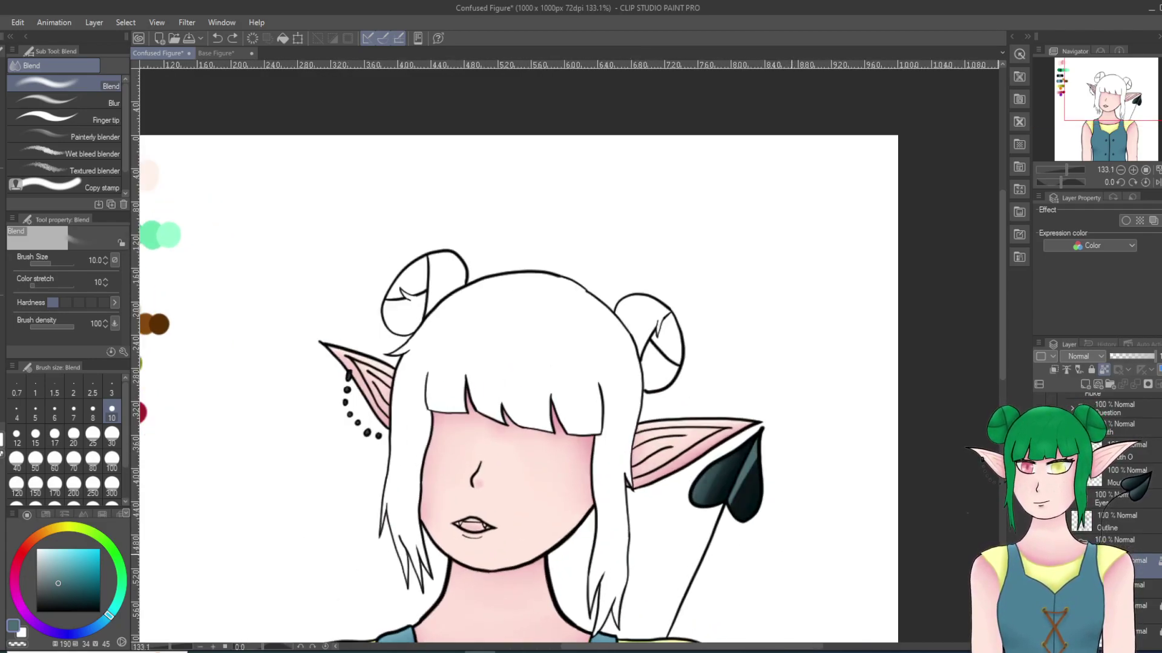
key("ctrl+z")
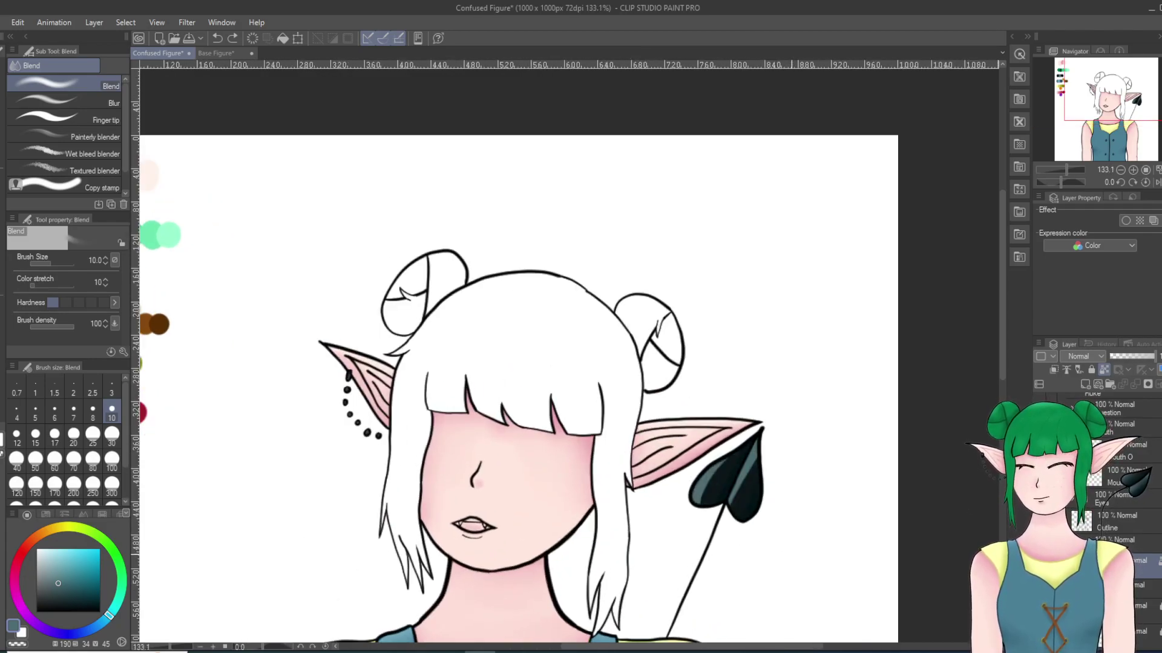
scroll(791, 554, "down", 1)
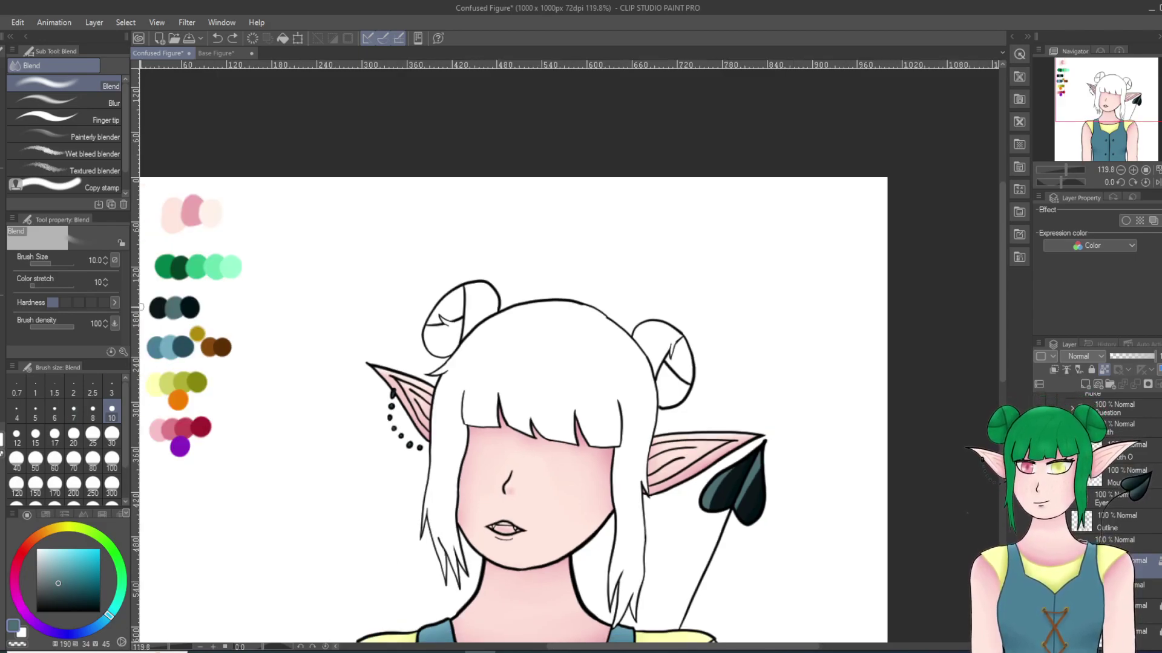
Step: Widen the grey-teal highlights on both halves of the spade-shaped tip with the size 10 Milli pen
key("p")
scroll(783, 514, "up", 5)
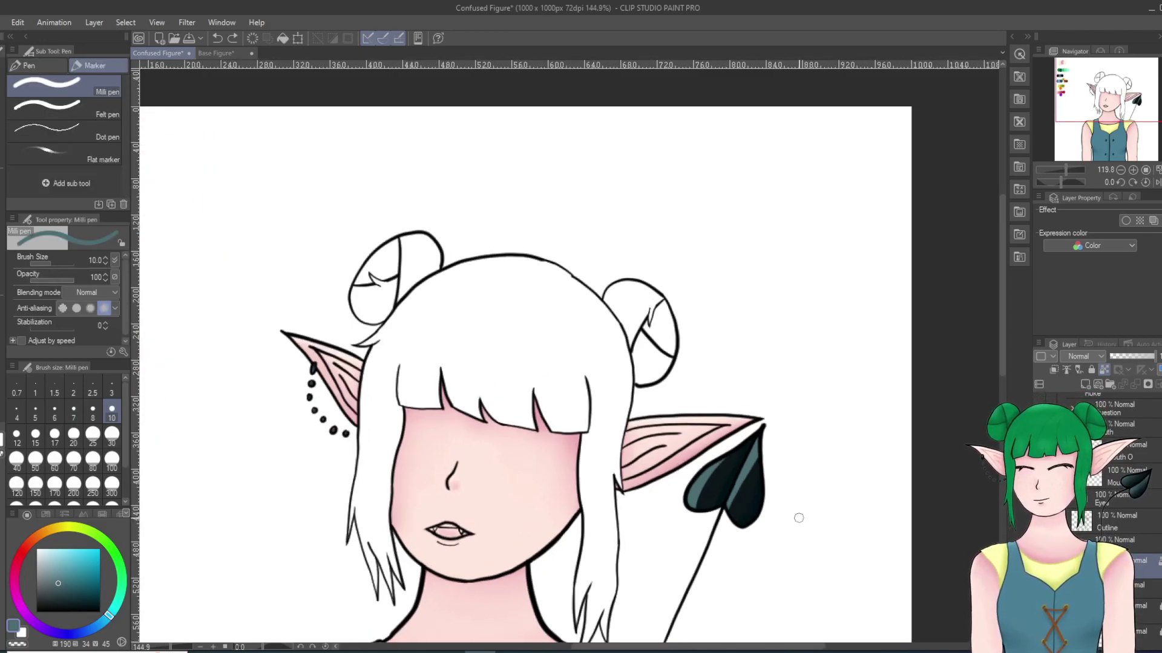
scroll(767, 515, "up", 1)
mouse_move(548, 513)
left_mouse_down()
mouse_move(596, 366)
mouse_move(630, 331)
left_mouse_up()
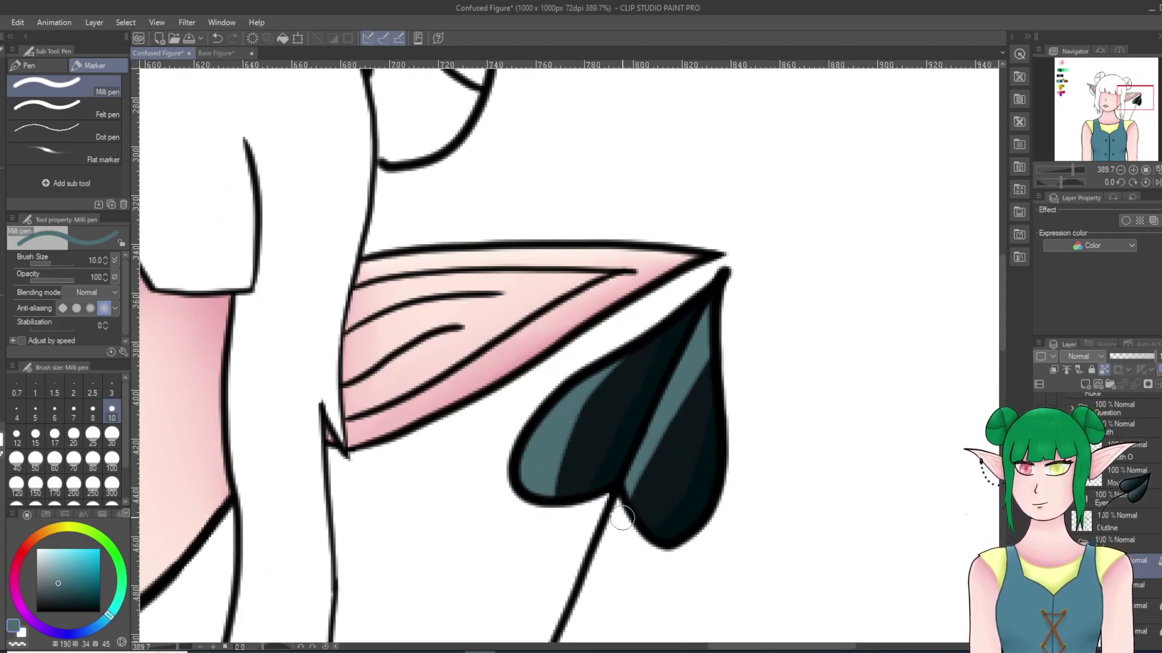
left_click_drag(622, 516, 693, 394)
left_click_drag(663, 431, 744, 336)
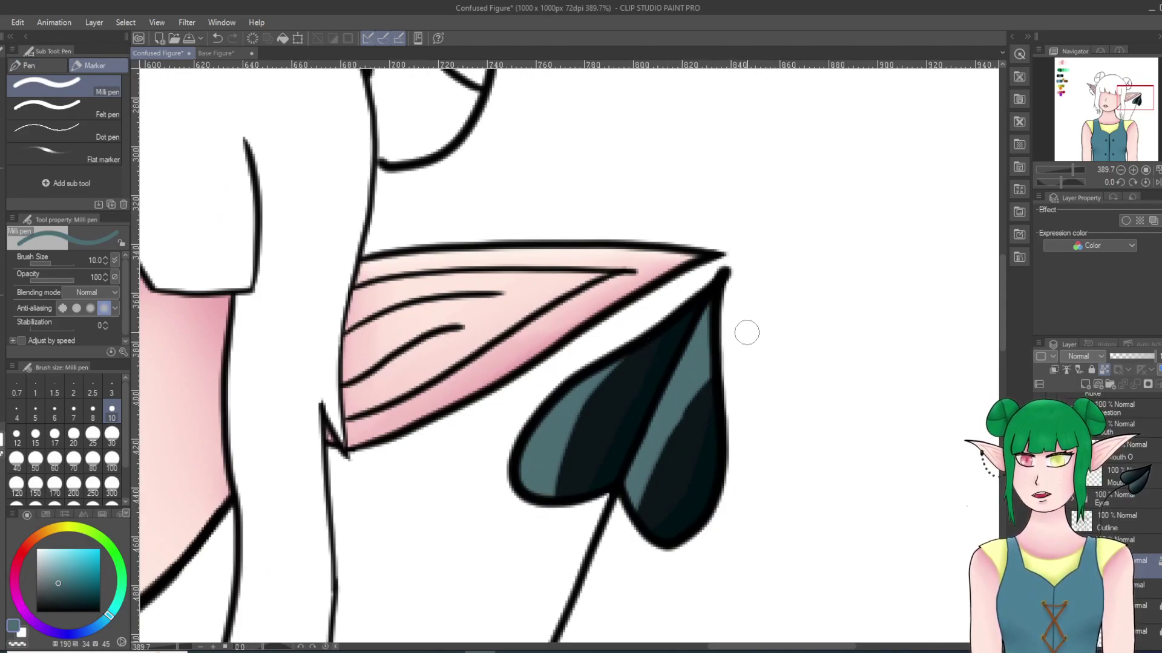
Step: Smooth the widened grey-teal highlights into the dark color on both halves of the spade-shaped tip with the size 10 Blend tool
key("j")
mouse_move(560, 435)
left_mouse_down()
mouse_move(561, 489)
mouse_move(608, 374)
mouse_move(547, 520)
mouse_move(561, 455)
left_mouse_up()
mouse_move(575, 390)
left_mouse_down()
mouse_move(559, 489)
mouse_move(639, 361)
left_mouse_up()
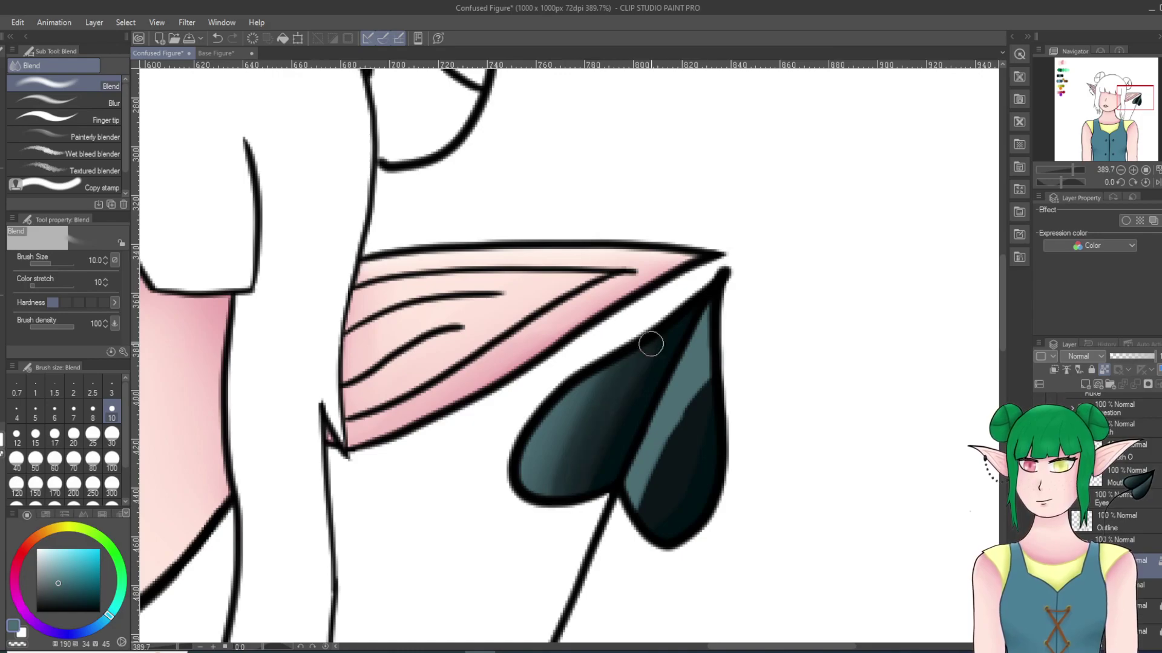
mouse_move(590, 503)
left_mouse_down()
mouse_move(647, 353)
mouse_move(599, 395)
mouse_move(549, 503)
left_mouse_up()
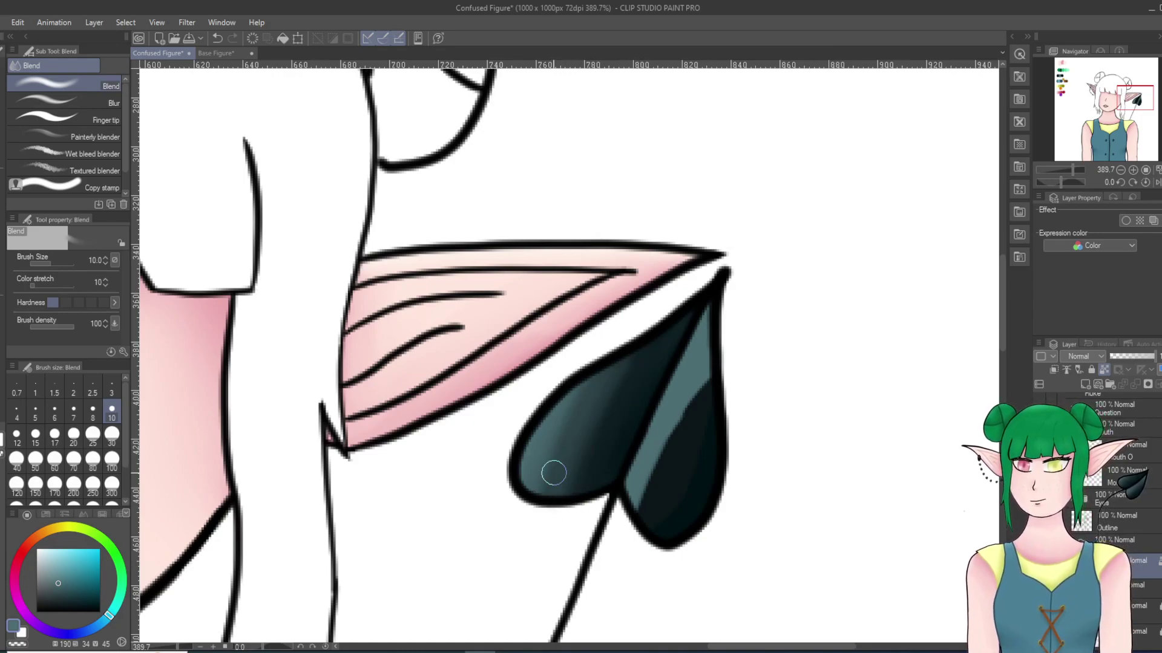
left_click_drag(570, 417, 579, 473)
mouse_move(657, 558)
left_mouse_down()
mouse_move(703, 396)
mouse_move(622, 530)
mouse_move(740, 353)
mouse_move(668, 457)
left_mouse_up()
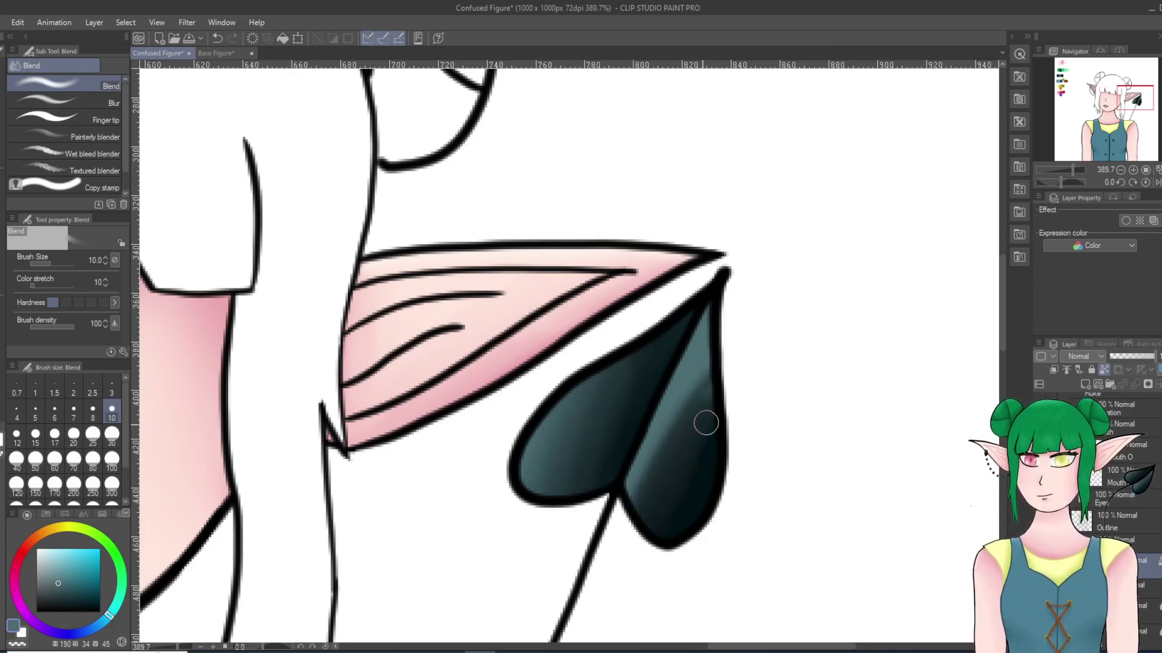
mouse_move(700, 405)
left_mouse_down()
mouse_move(708, 372)
mouse_move(666, 515)
left_mouse_up()
mouse_move(674, 448)
left_mouse_down()
mouse_move(719, 336)
mouse_move(695, 365)
mouse_move(635, 528)
mouse_move(729, 336)
mouse_move(630, 519)
mouse_move(680, 397)
left_mouse_up()
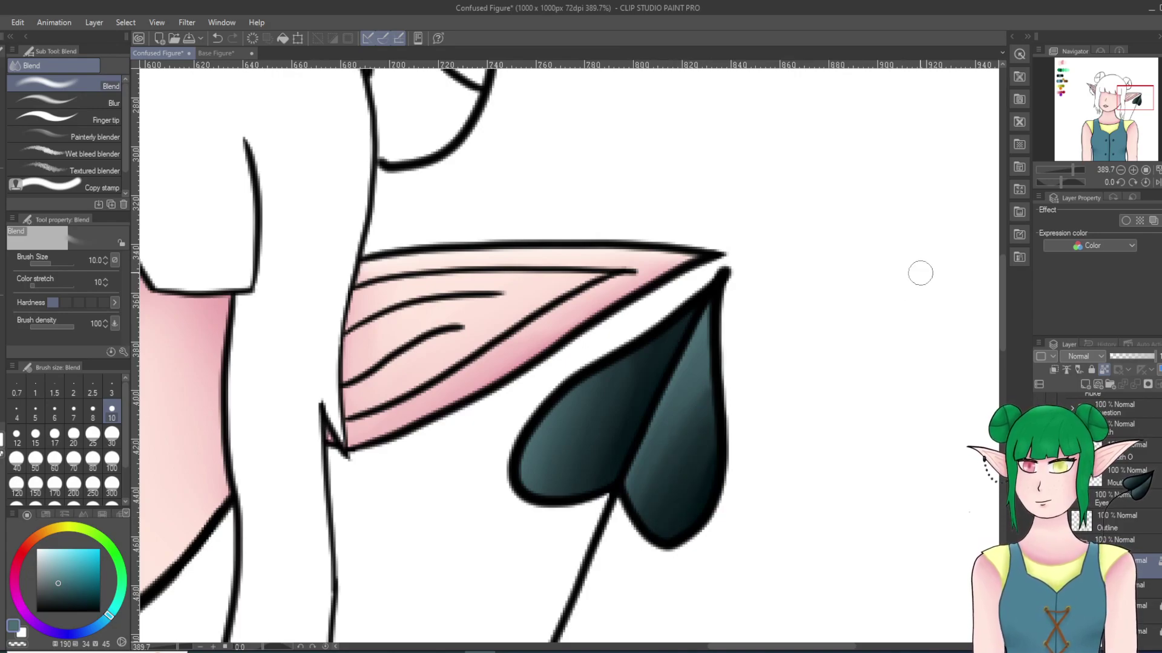
Step: Review the blended spade-shaped tip up close and against the whole figure
scroll(920, 273, "down", 5)
scroll(896, 286, "up", 3)
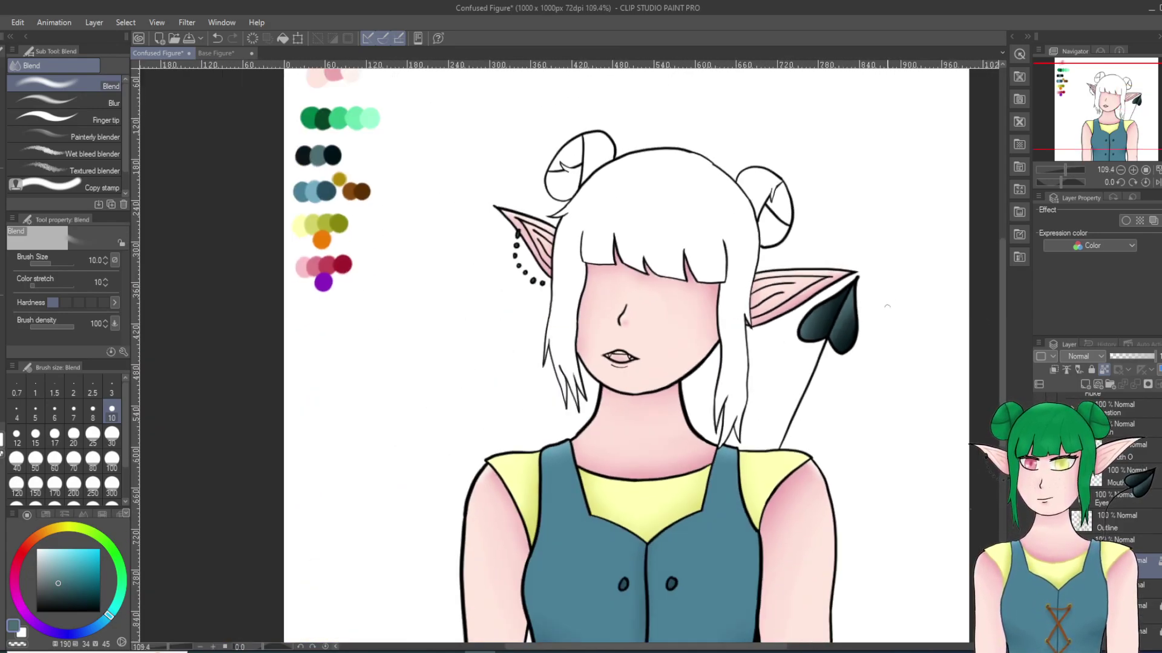
scroll(856, 356, "up", 7)
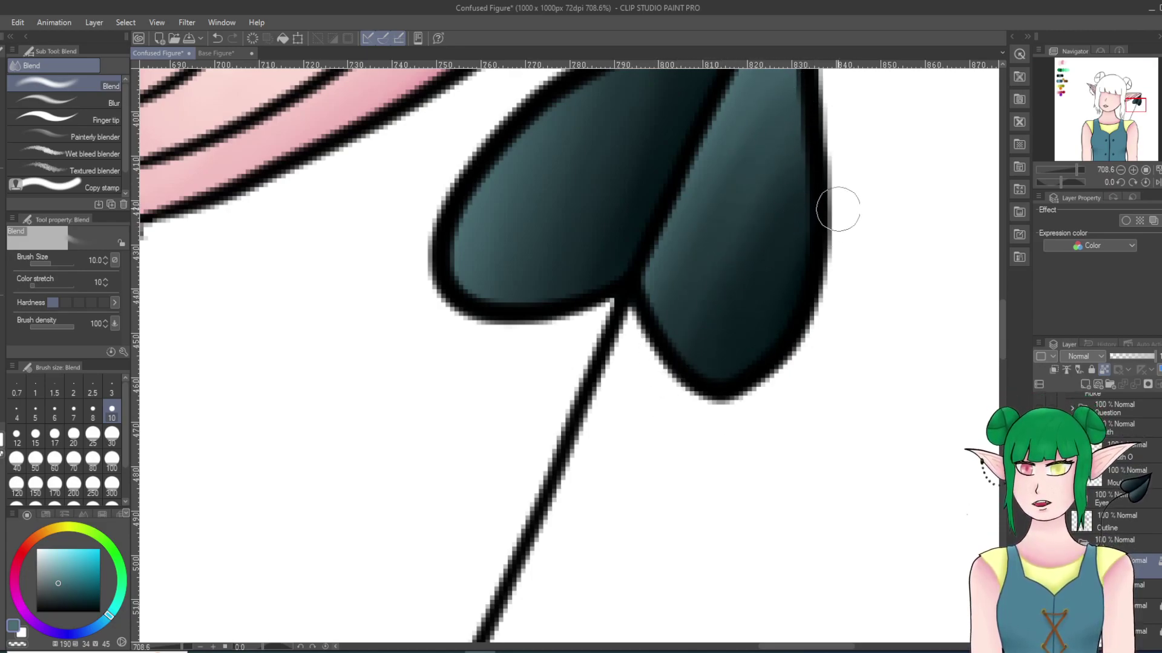
scroll(871, 143, "down", 8)
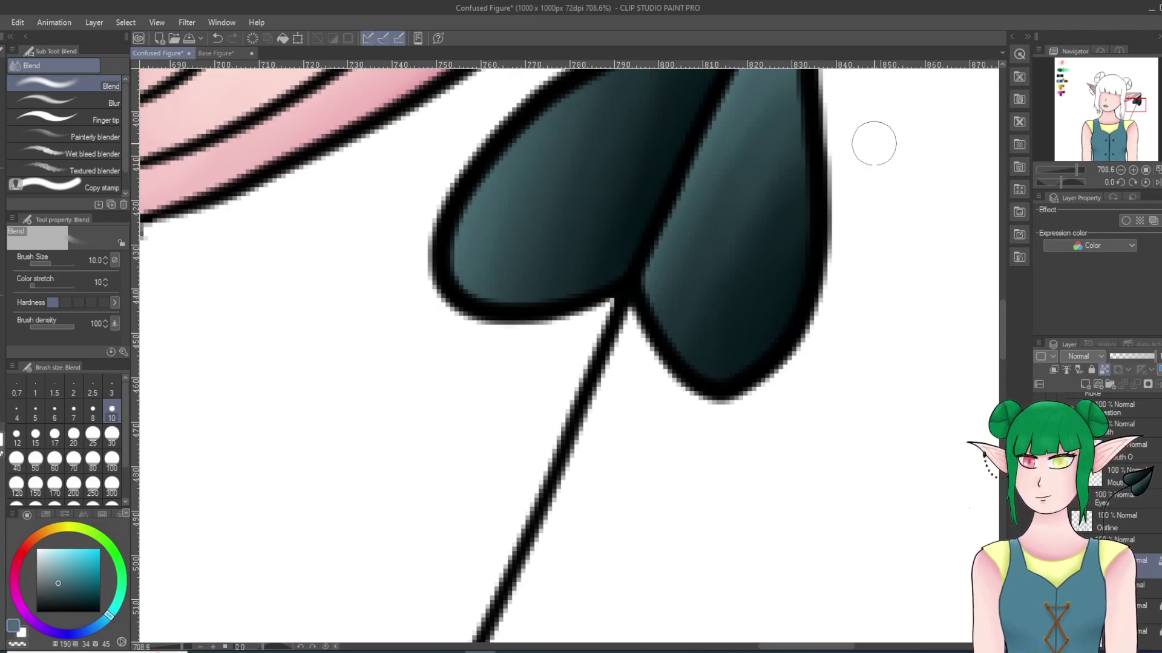
scroll(887, 133, "up", 5)
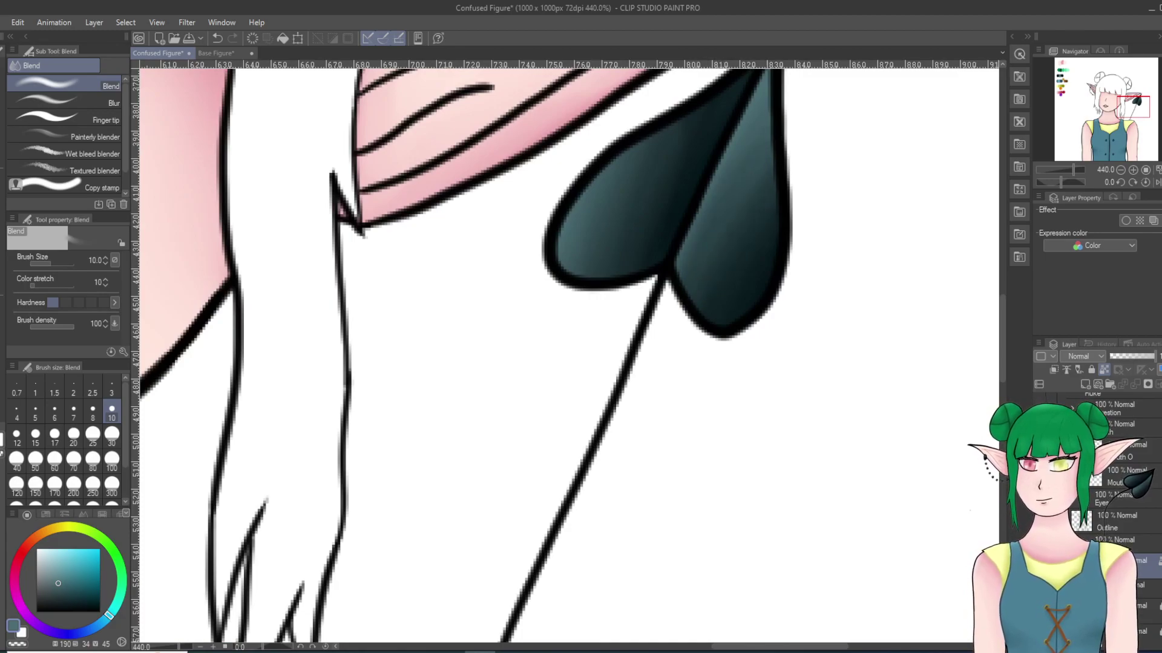
scroll(950, 200, "down", 6)
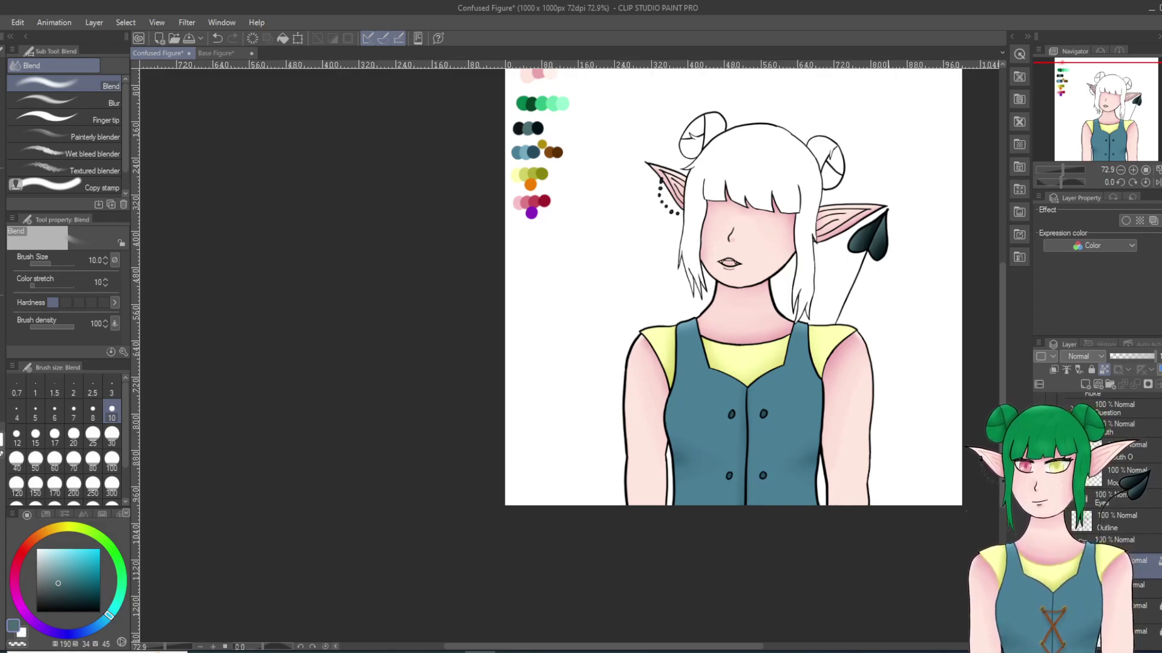
scroll(800, 282, "down", 3)
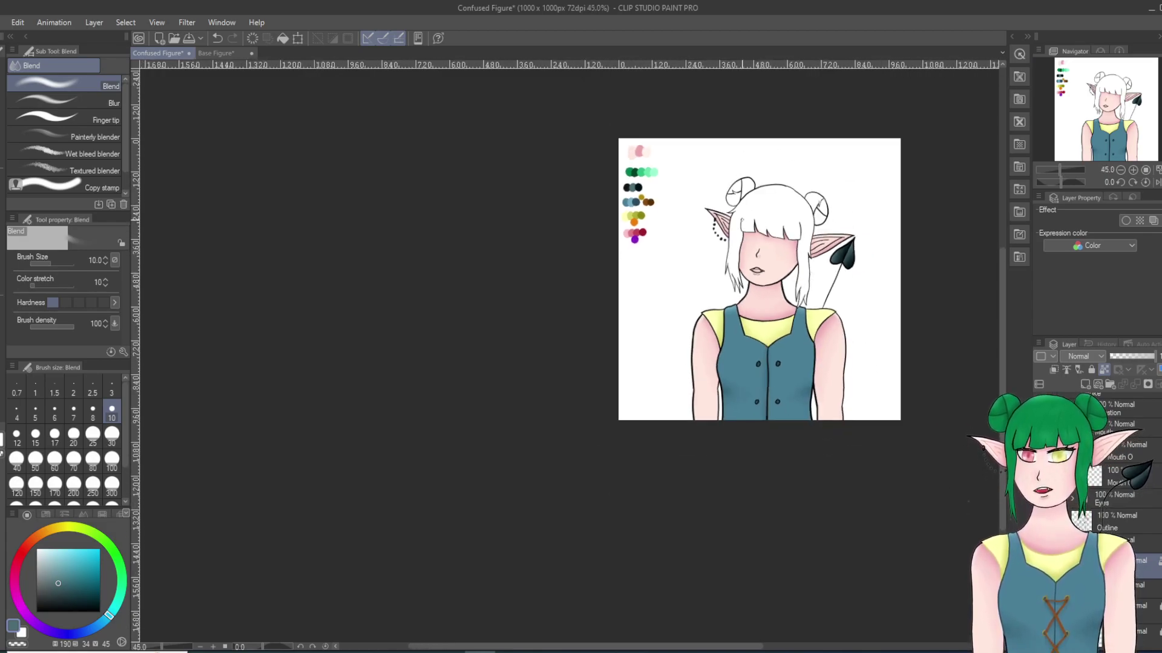
scroll(759, 279, "up", 5)
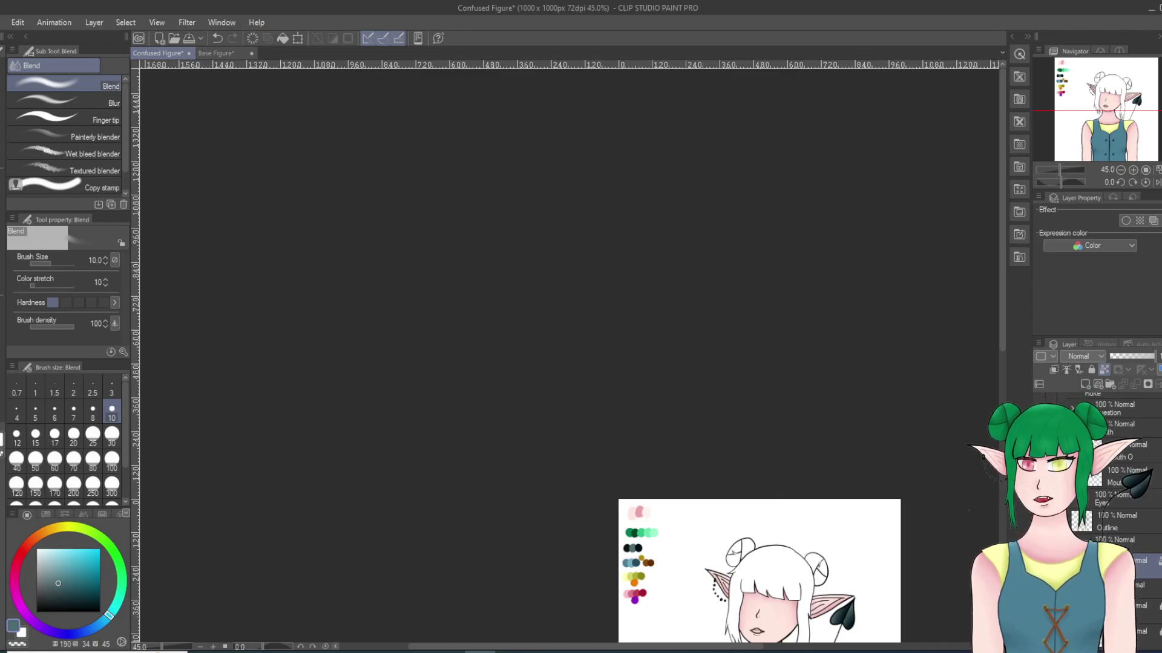
scroll(818, 386, "down", 5)
scroll(818, 386, "up", 3)
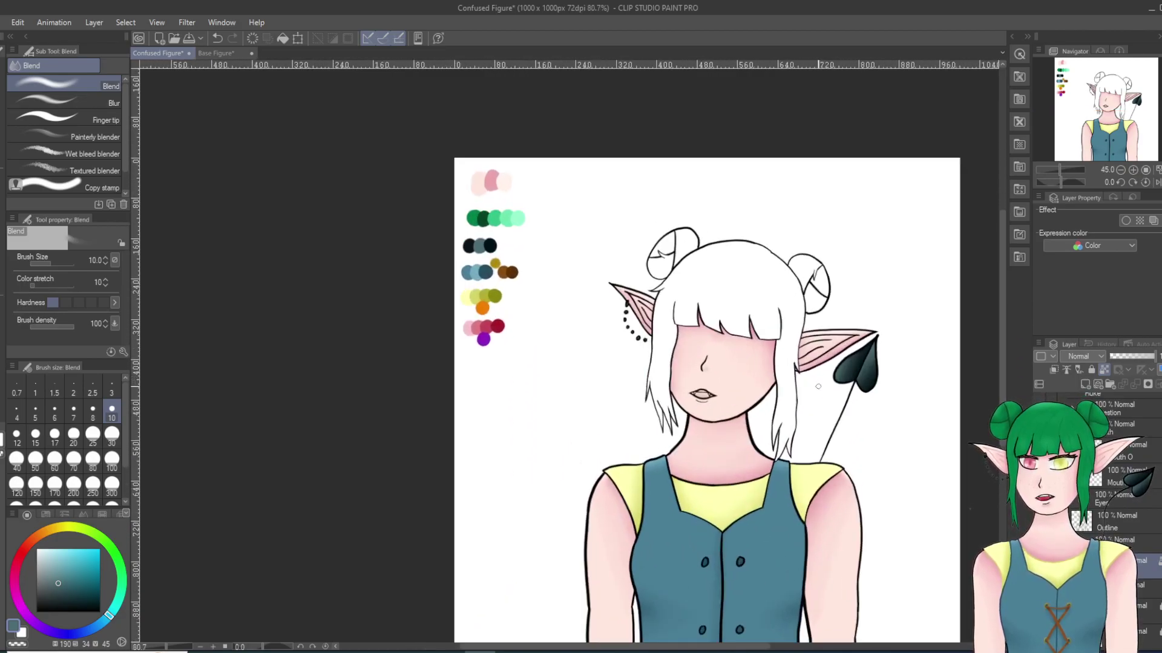
scroll(818, 386, "up", 3)
left_click_drag(1114, 92, 1109, 99)
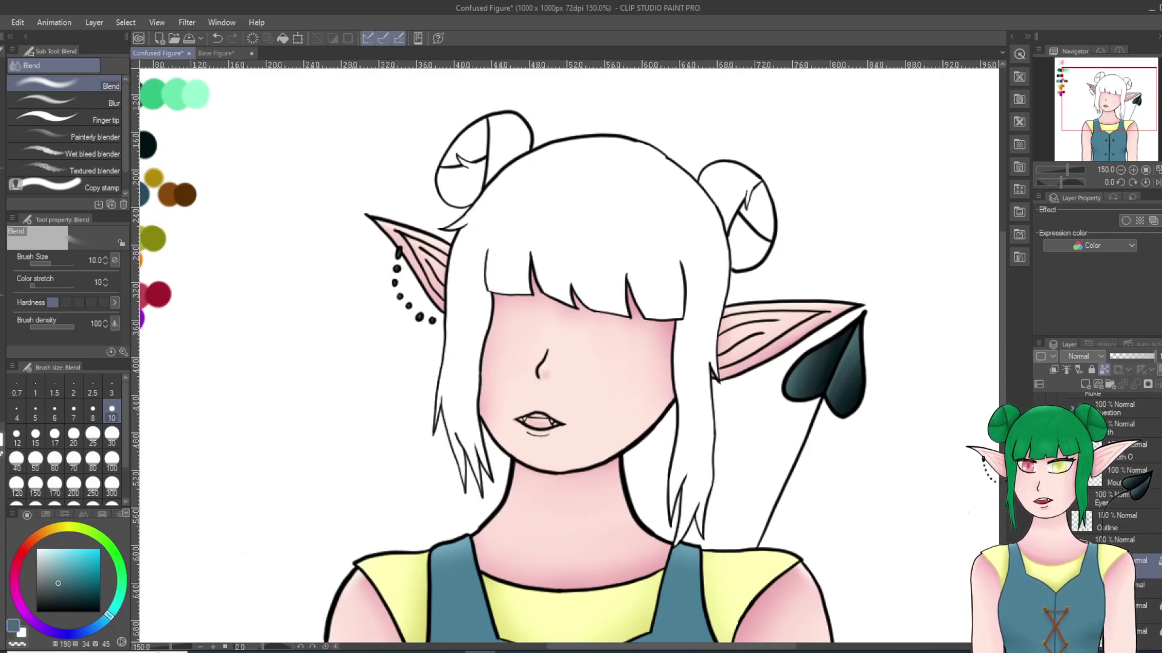
Step: Prepare a separate layer for the hair and pick the first green of the green palette swatches
left_click(1127, 542)
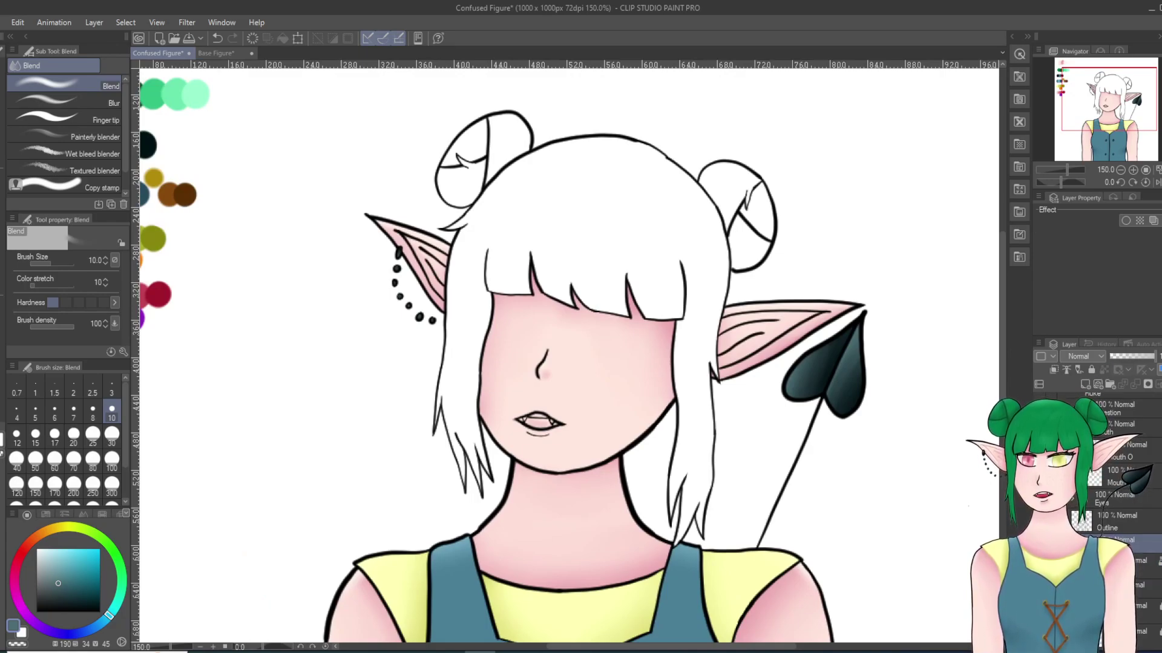
left_click(1140, 564)
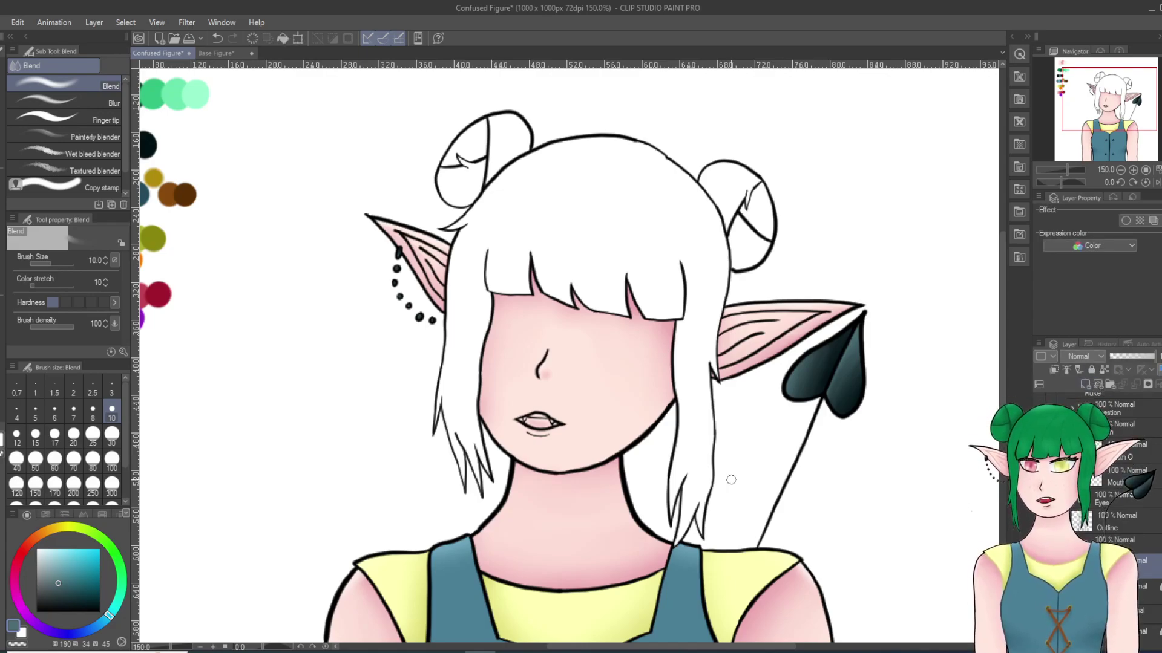
scroll(264, 330, "down", 1)
scroll(264, 330, "down", 1)
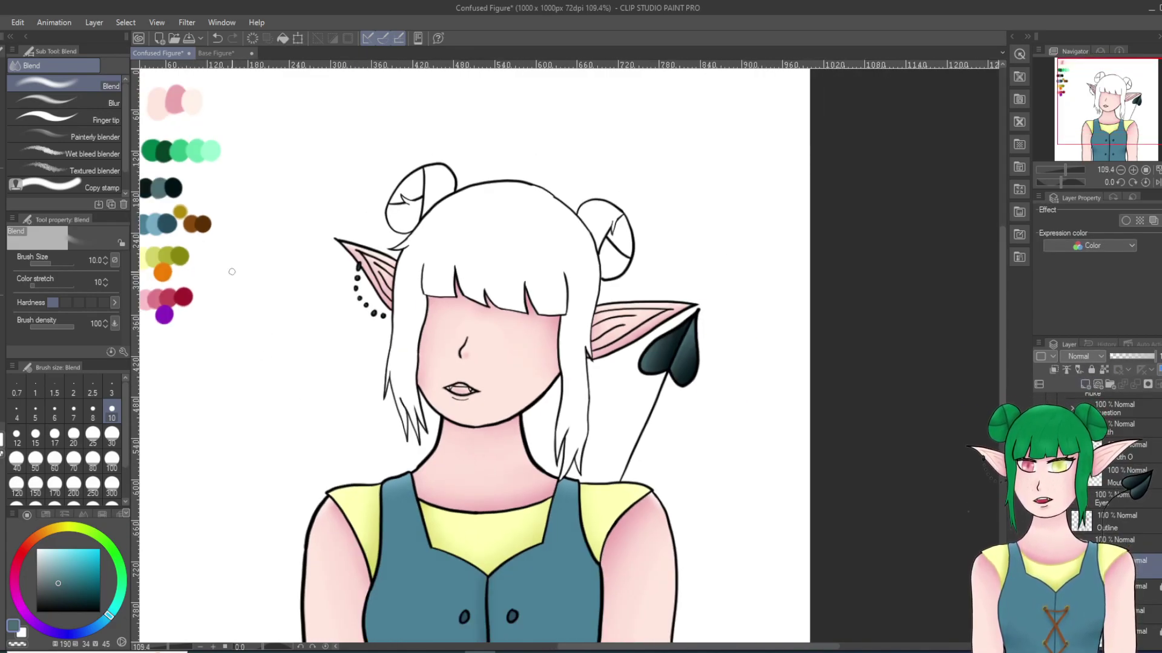
right_click(154, 154)
scroll(354, 229, "up", 2)
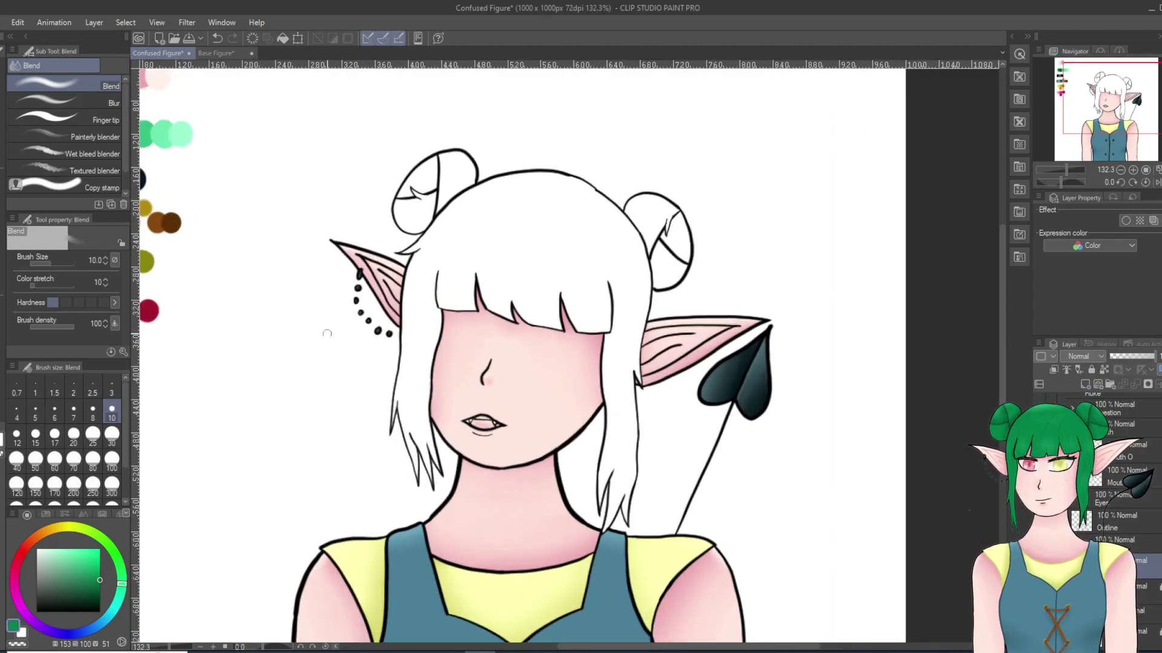
Step: Try to color the hair and buns by enclosing them with the gap-closing fill tool, check the strand tips and undo the fill
key("g")
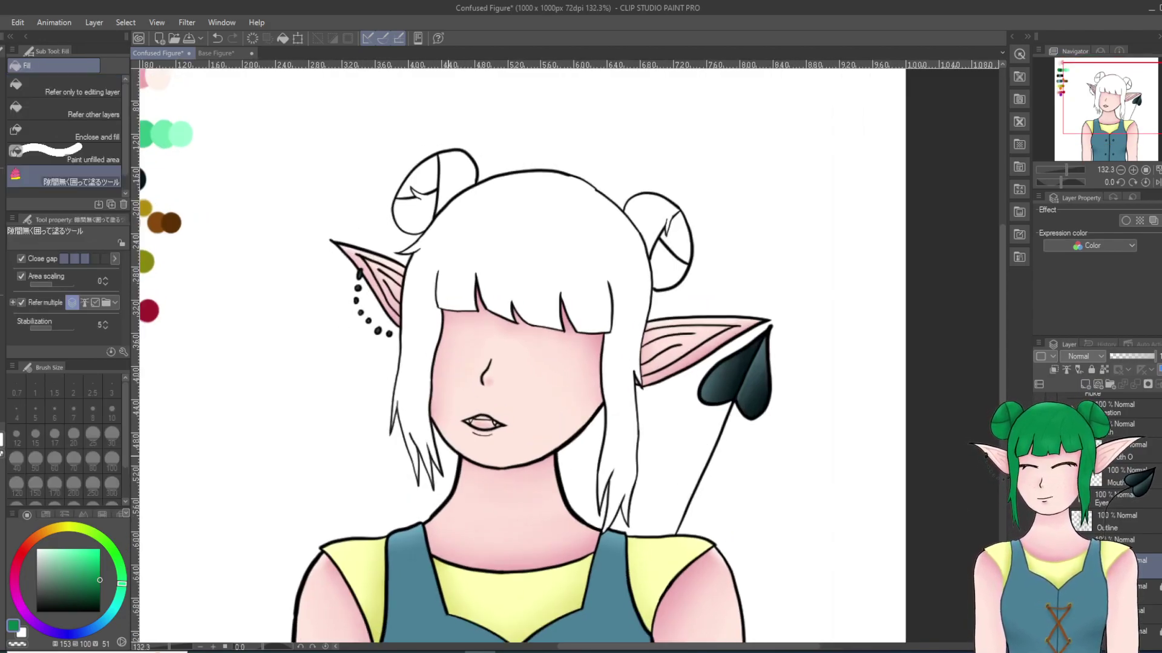
scroll(466, 436, "up", 2)
mouse_move(455, 321)
left_mouse_down()
mouse_move(438, 470)
mouse_move(412, 525)
mouse_move(351, 409)
mouse_move(370, 331)
left_mouse_up()
mouse_move(376, 214)
left_mouse_down()
mouse_move(358, 147)
mouse_move(384, 69)
mouse_move(416, 69)
mouse_move(542, 139)
mouse_move(650, 136)
mouse_move(743, 160)
mouse_move(786, 228)
mouse_move(726, 361)
mouse_move(711, 529)
left_mouse_up()
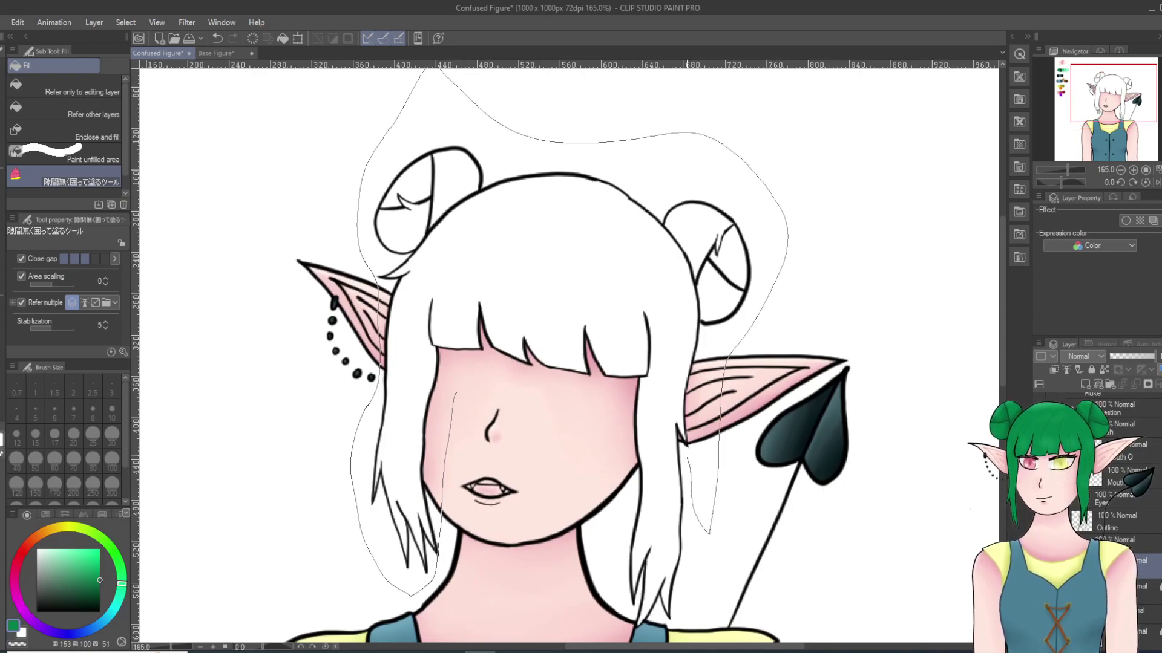
mouse_move(680, 450)
left_mouse_down()
mouse_move(688, 585)
mouse_move(676, 618)
mouse_move(635, 634)
mouse_move(618, 587)
mouse_move(626, 452)
mouse_move(583, 393)
mouse_move(481, 370)
left_mouse_up()
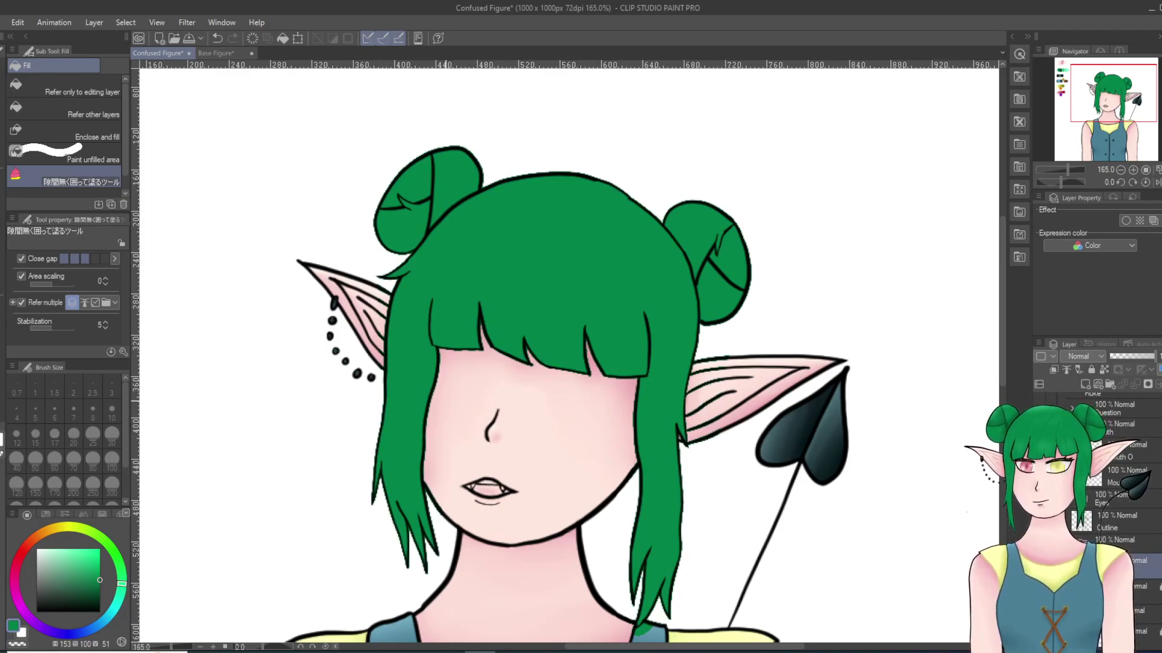
left_click_drag(445, 564, 472, 548)
scroll(426, 505, "up", 12)
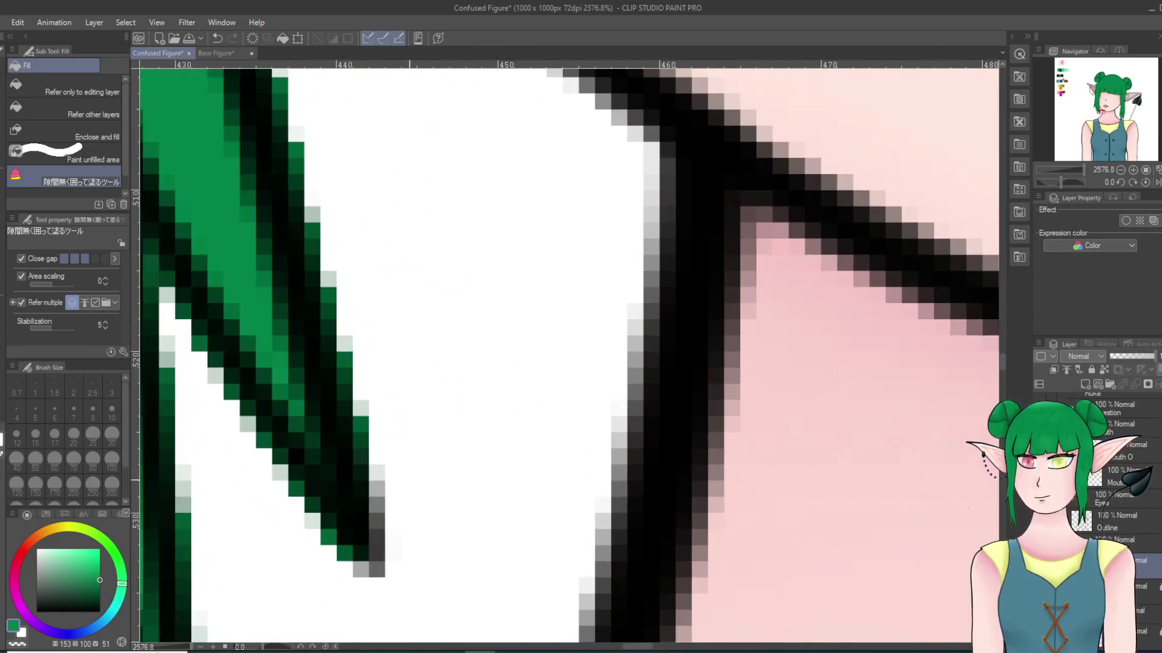
scroll(408, 481, "down", 18)
key("ctrl+z")
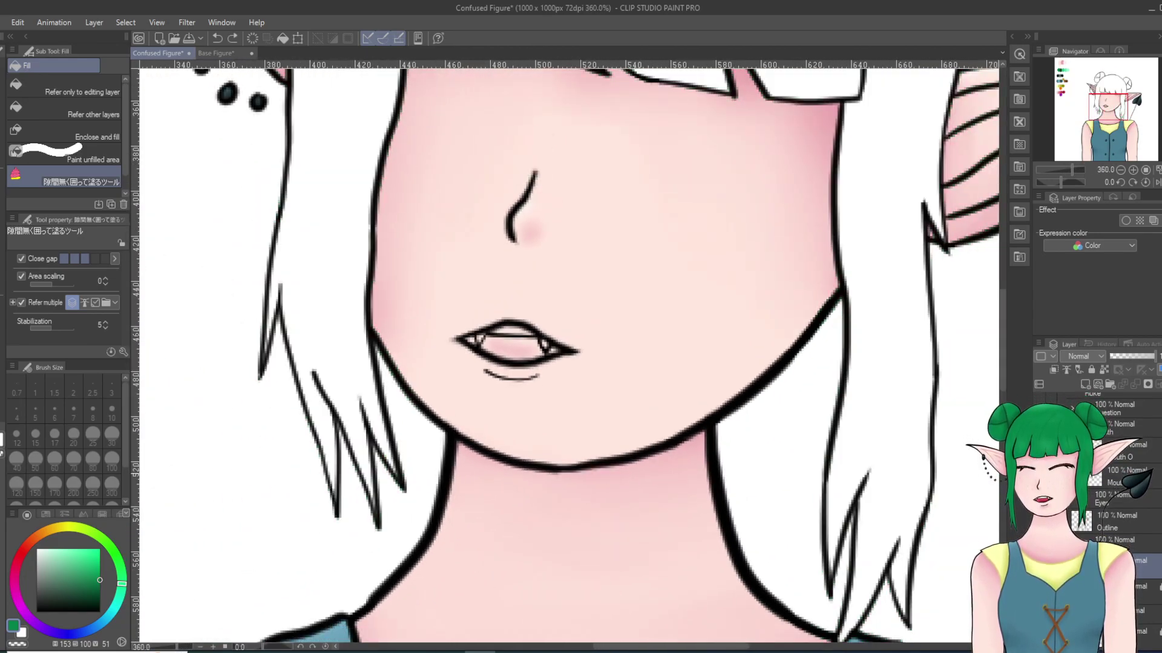
Step: Fill the main hair shape with green using the Refer other layers fill, undoing the first attempt and changing its reference to all layers
scroll(447, 468, "down", 2)
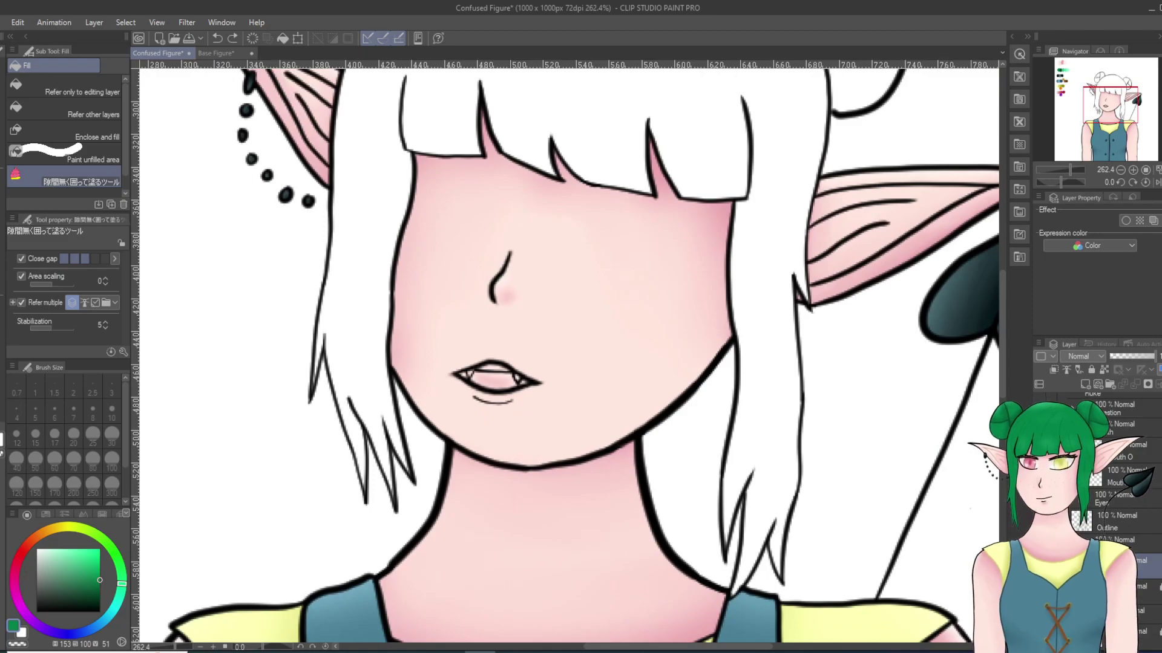
left_click(68, 87)
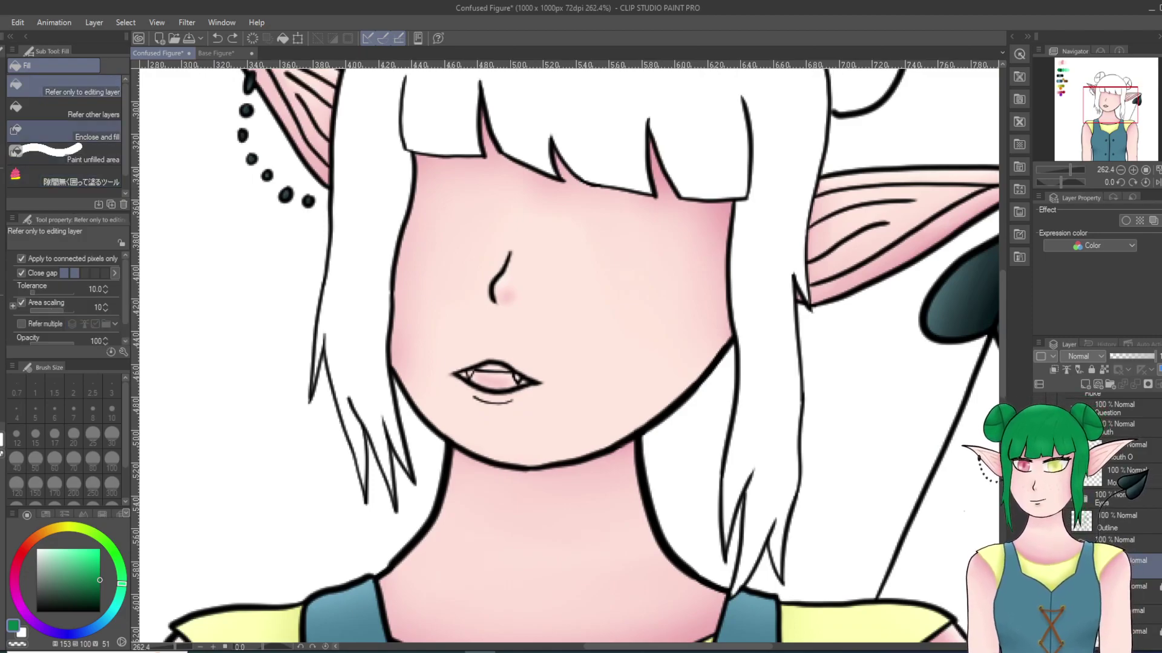
left_click(68, 109)
left_click(373, 232)
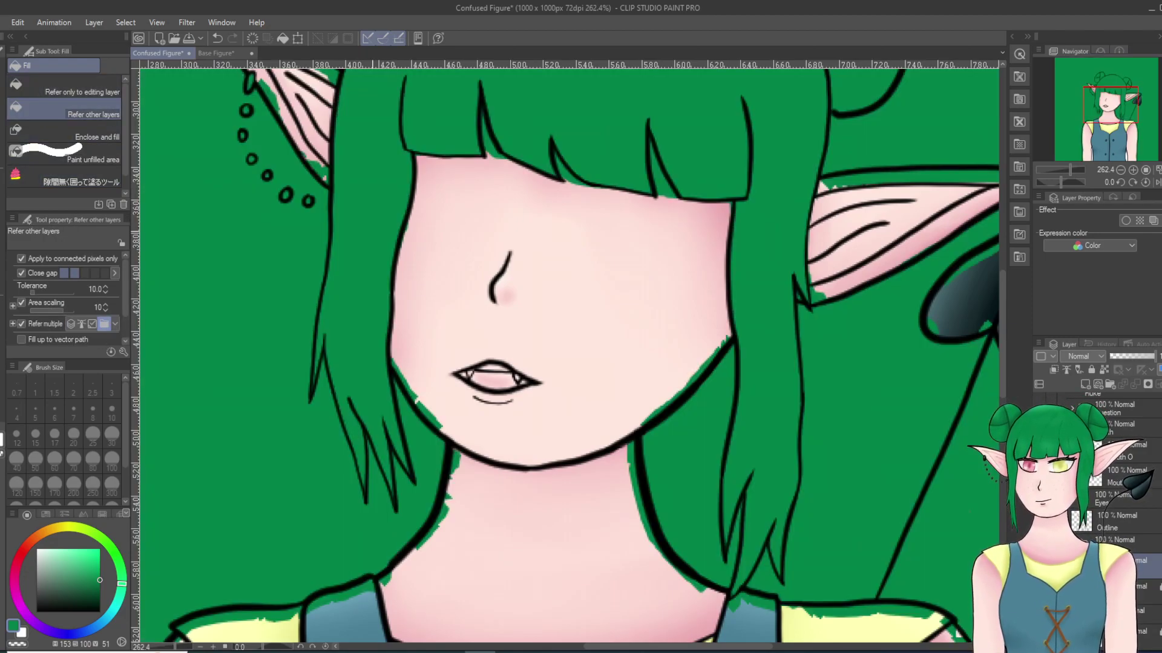
key("ctrl+z")
scroll(381, 235, "down", 1)
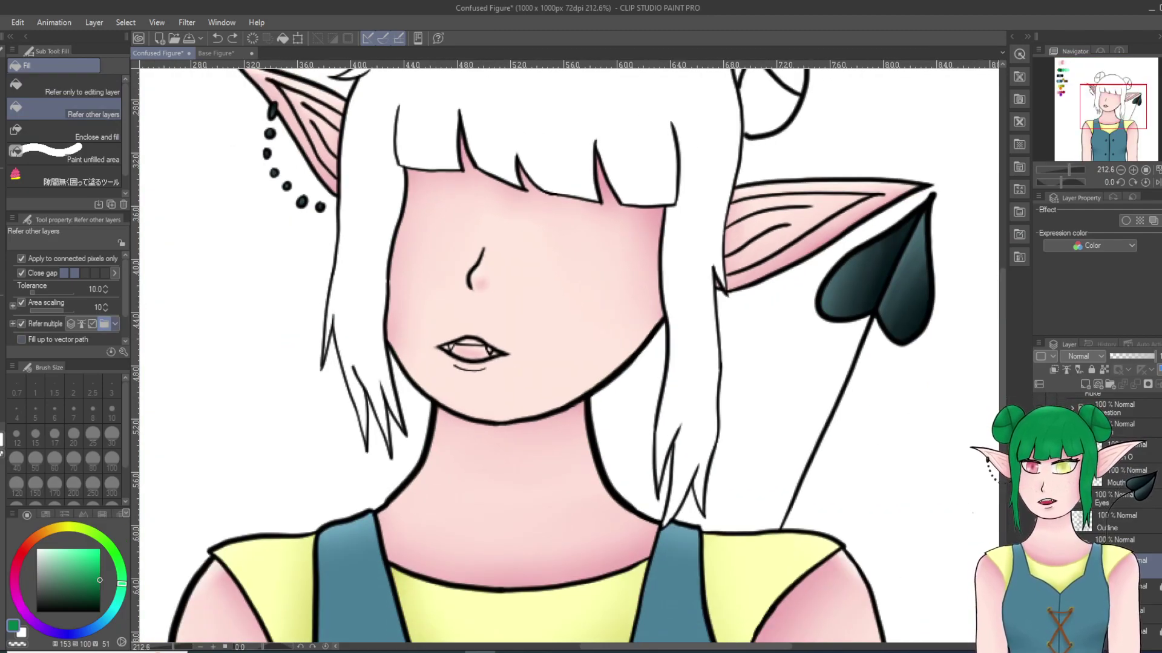
left_click(72, 324)
left_click(354, 272)
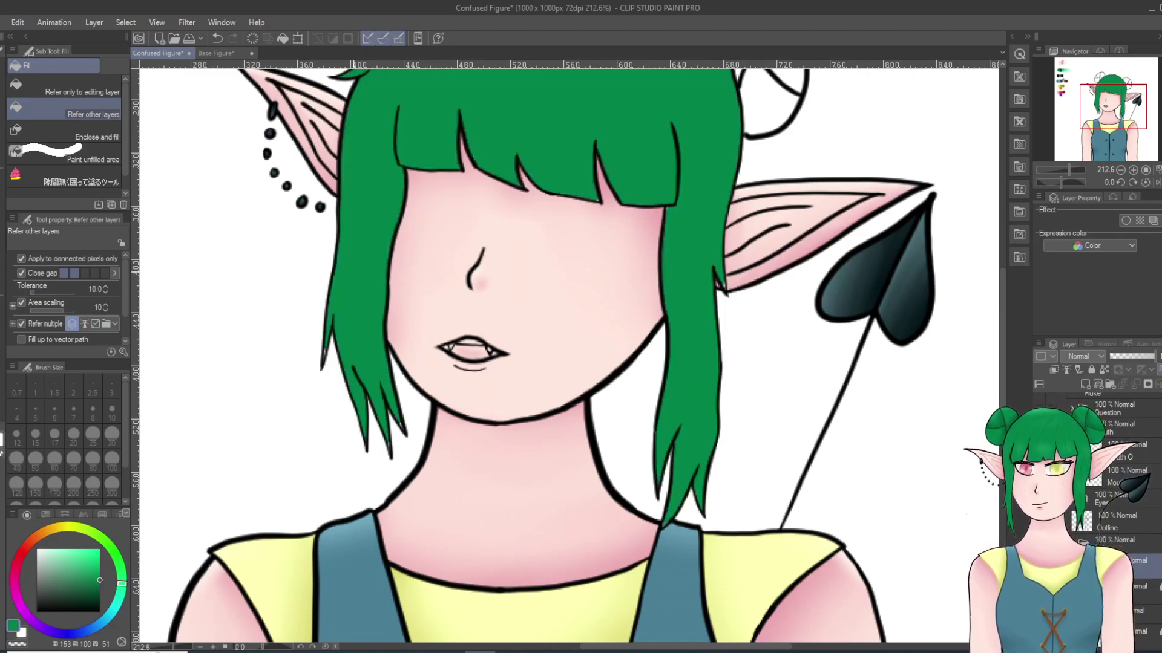
Step: Fill every section of both hair buns with the same green
scroll(435, 261, "down", 3)
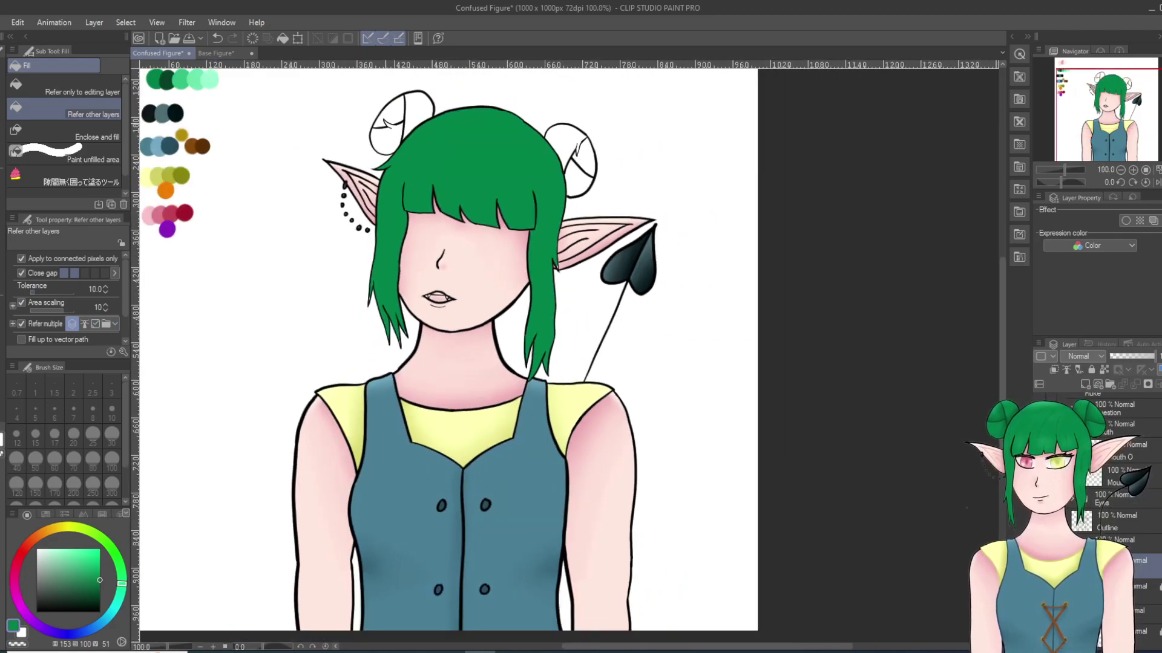
left_click(391, 113)
left_click(418, 112)
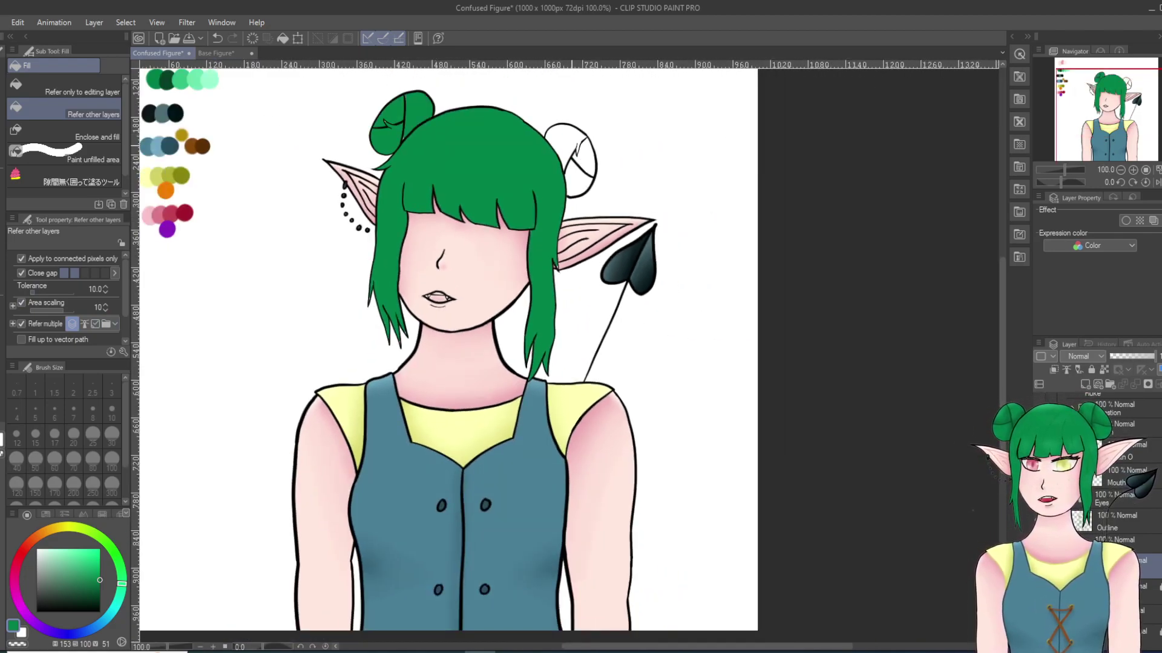
left_click(560, 143)
left_click(587, 157)
left_click(577, 181)
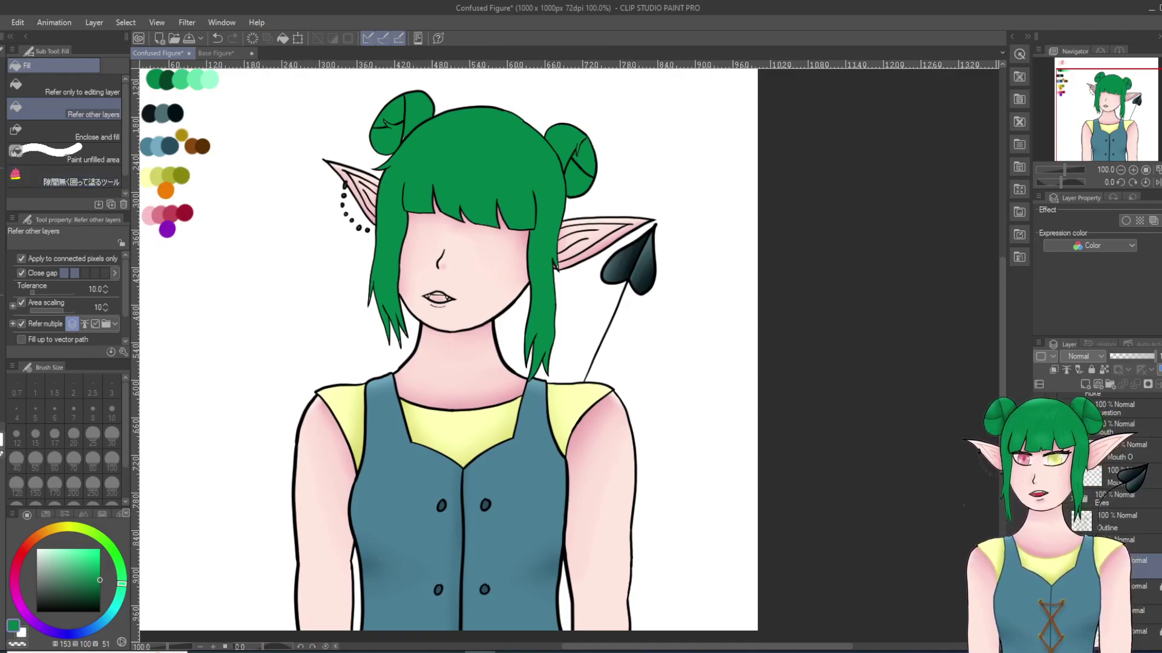
Step: Touch up the unfilled tips of the side hair strands with the Milli pen at size 2 in the base green
key("p")
scroll(374, 303, "up", 6)
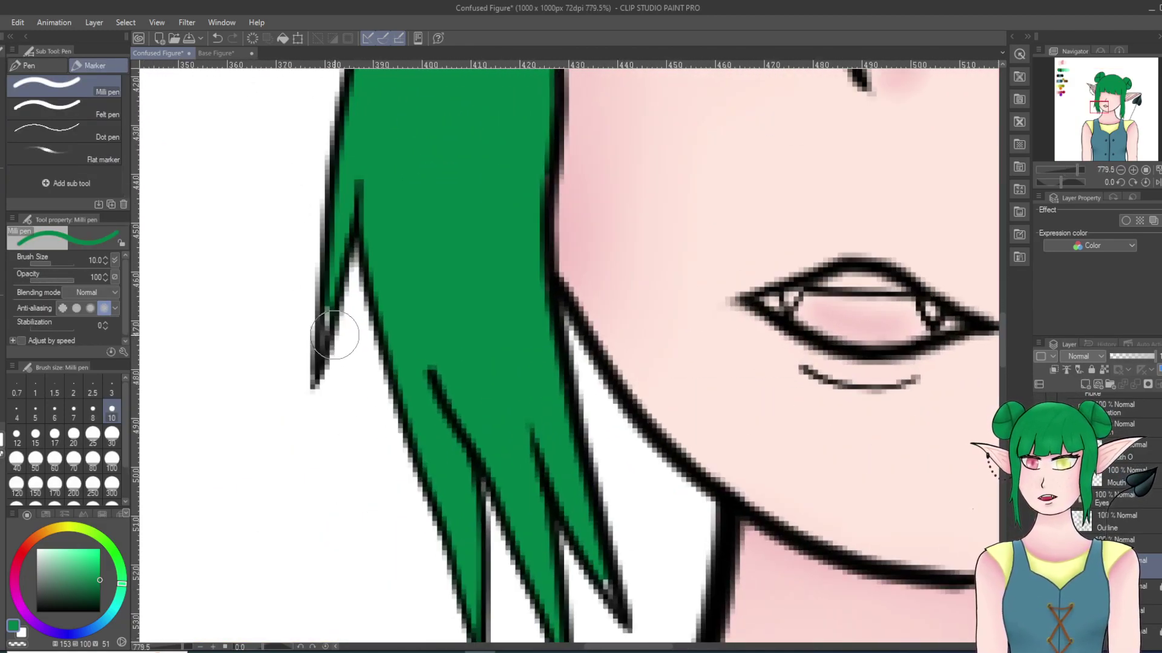
left_click(73, 390)
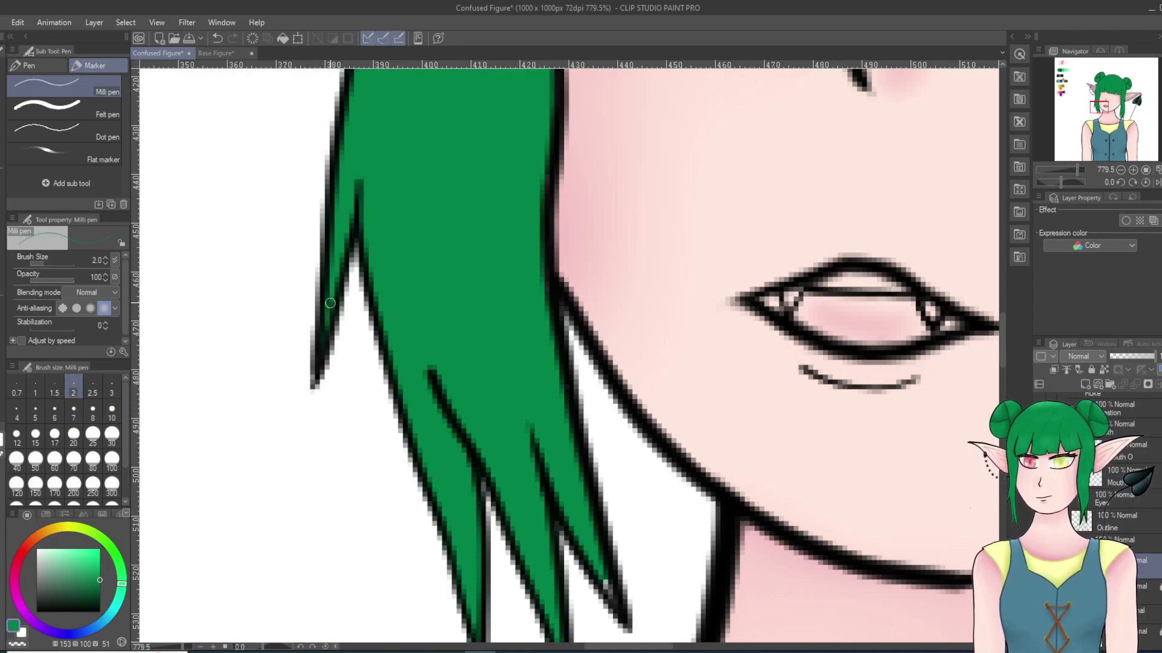
left_click_drag(610, 591, 605, 577)
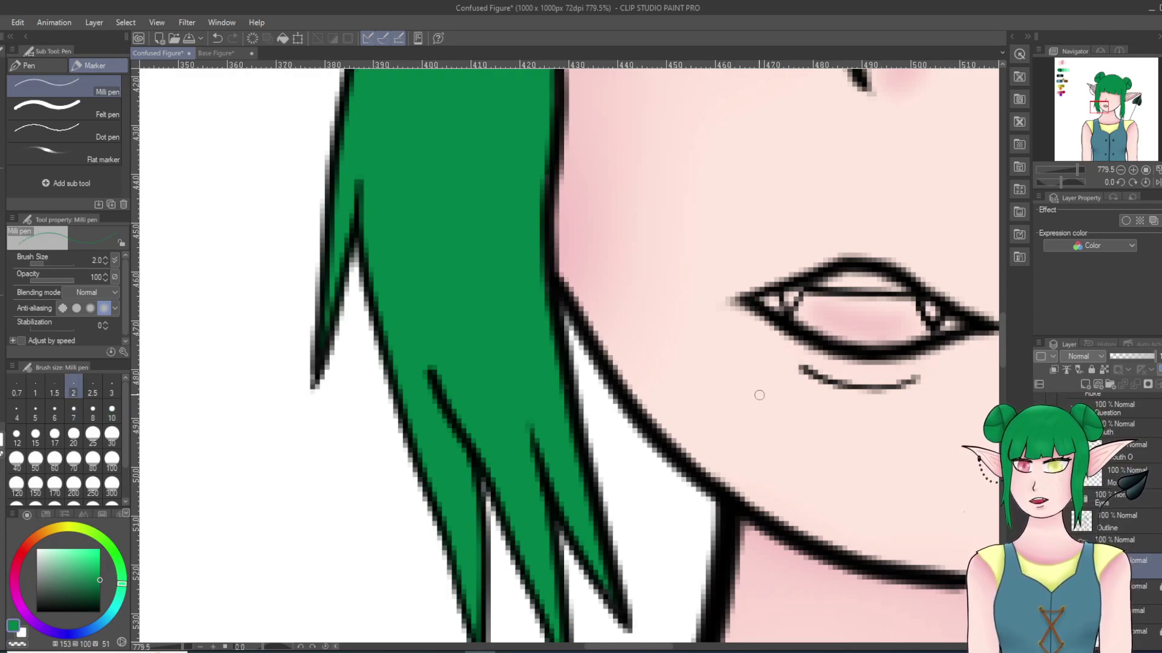
scroll(515, 437, "down", 10)
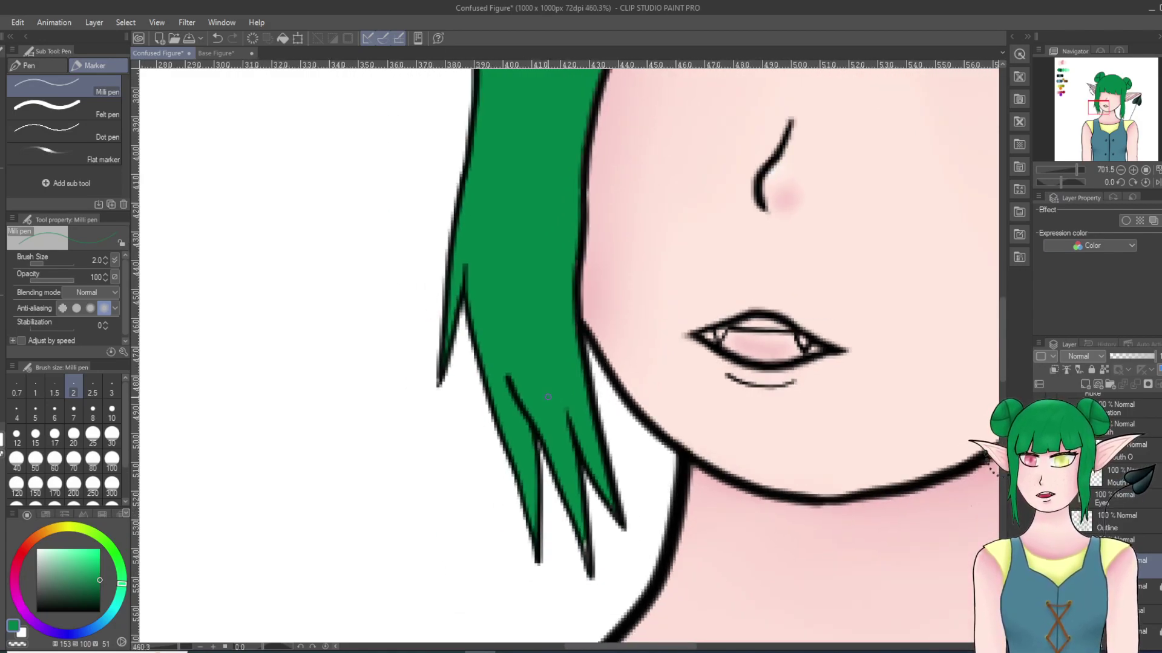
scroll(517, 456, "up", 5)
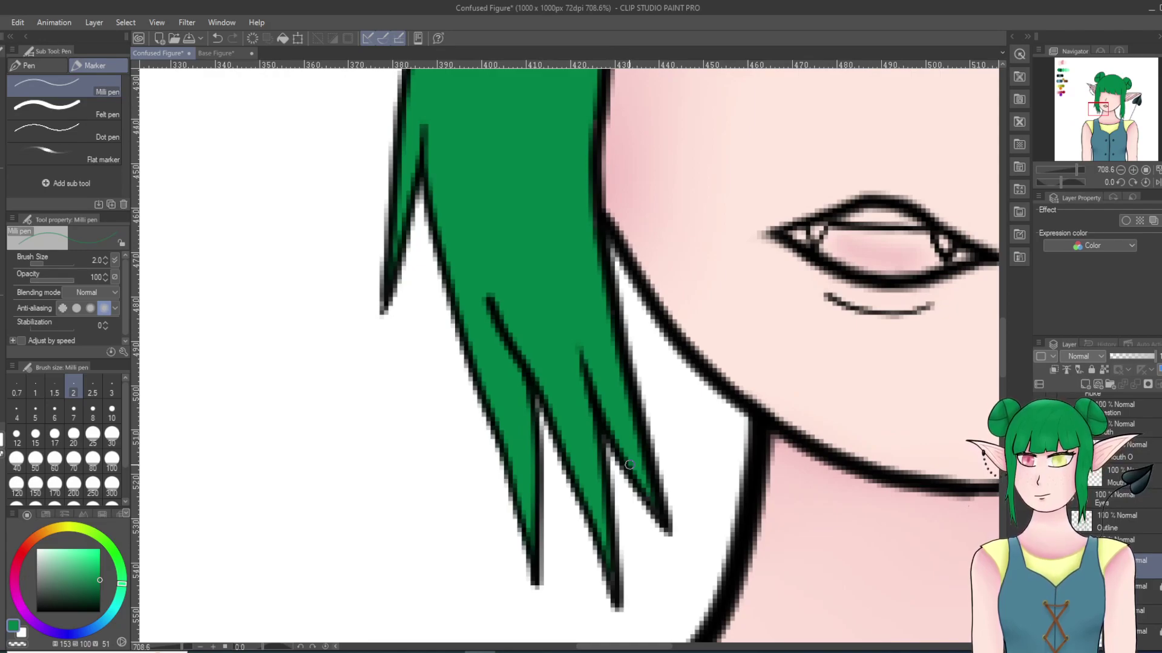
left_click(1123, 118)
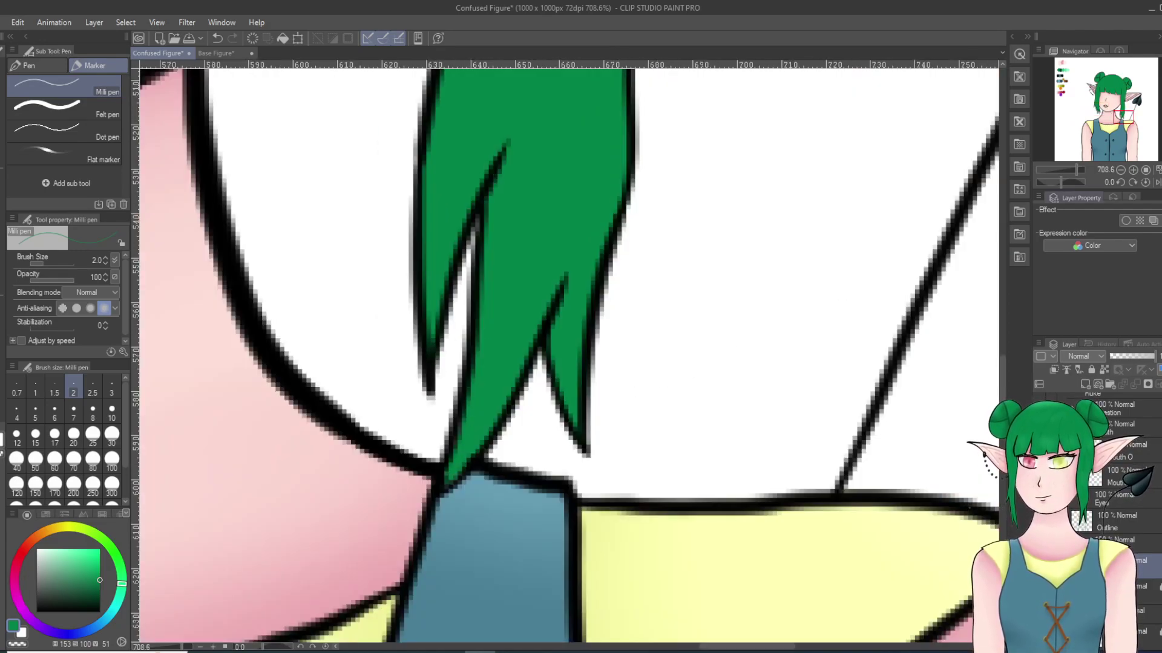
Step: Touch up the unfilled specks along the outlines and creases of the hair buns with the same green pen
left_click(1126, 80)
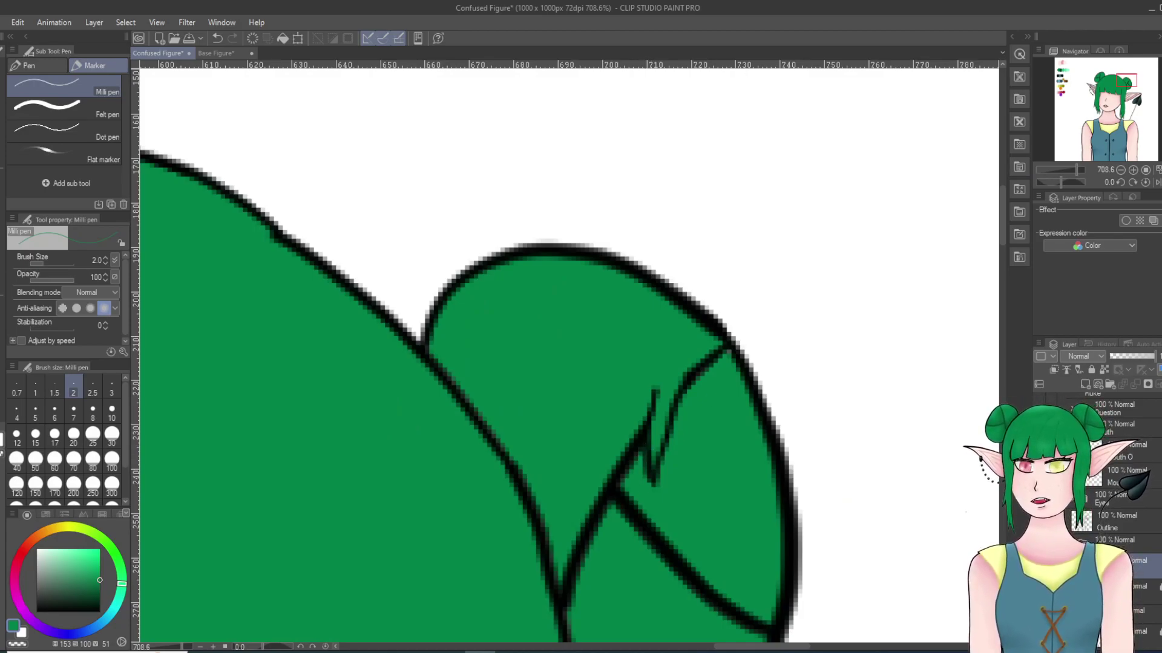
scroll(664, 320, "down", 5)
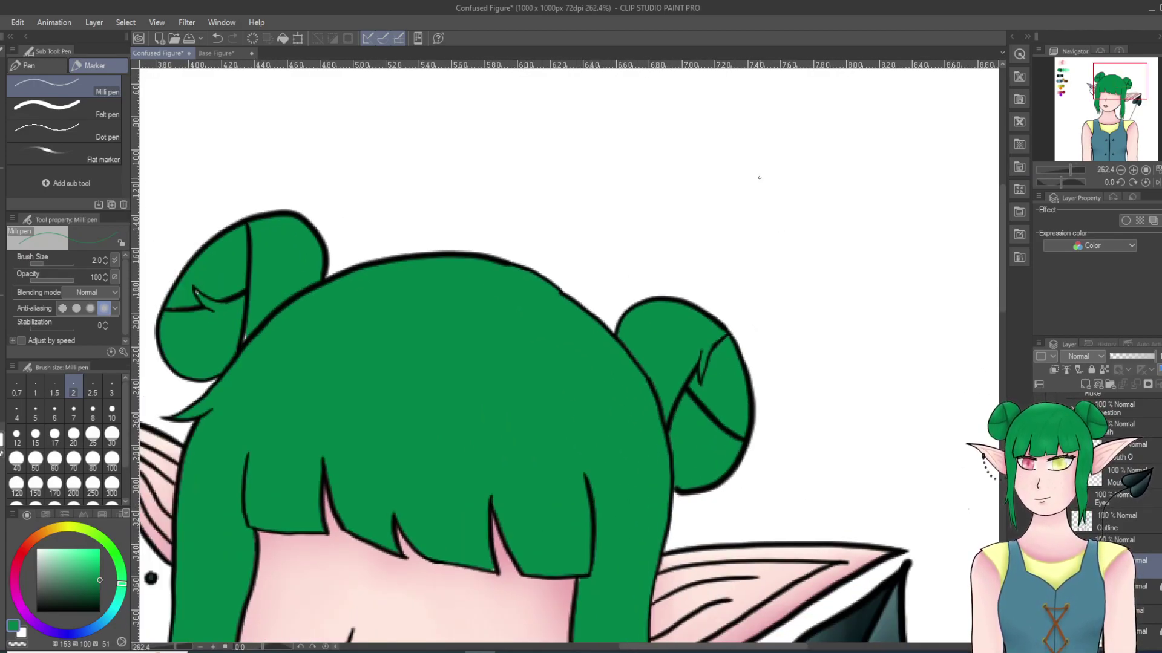
scroll(769, 181, "up", 1)
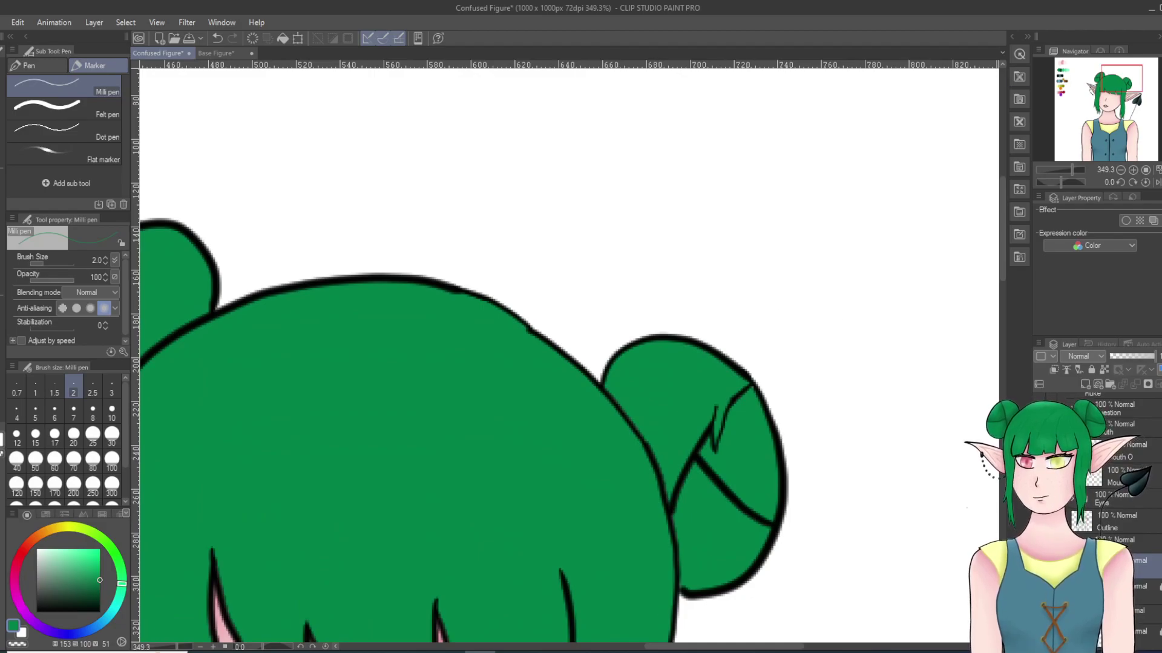
scroll(675, 620, "up", 6)
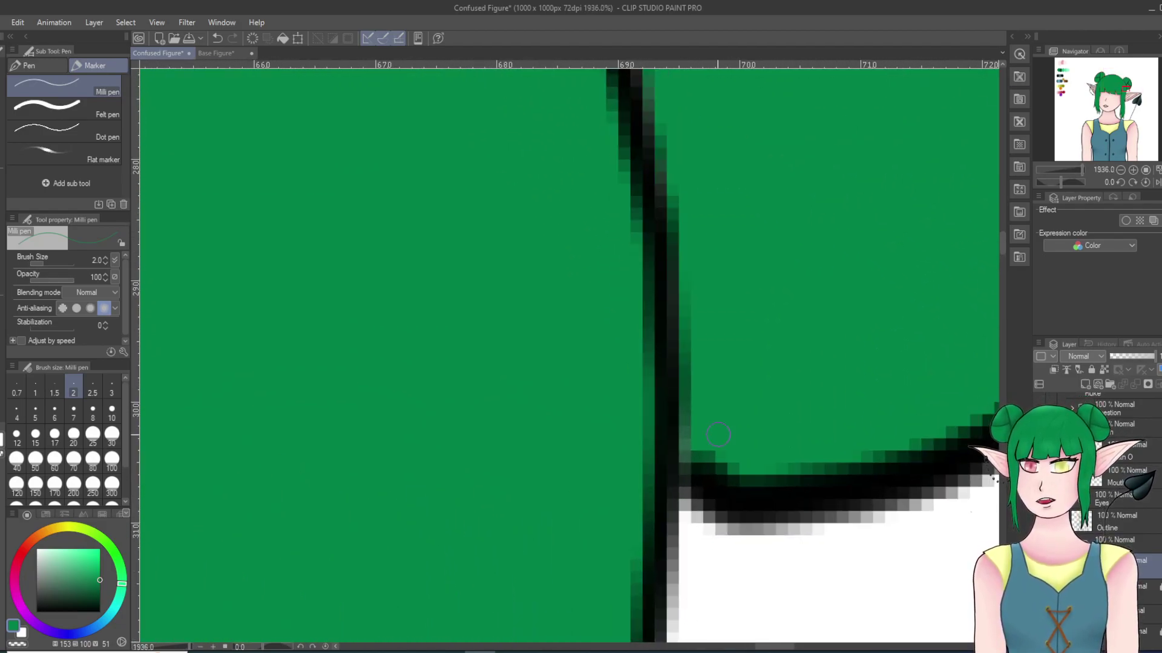
left_click(1096, 71)
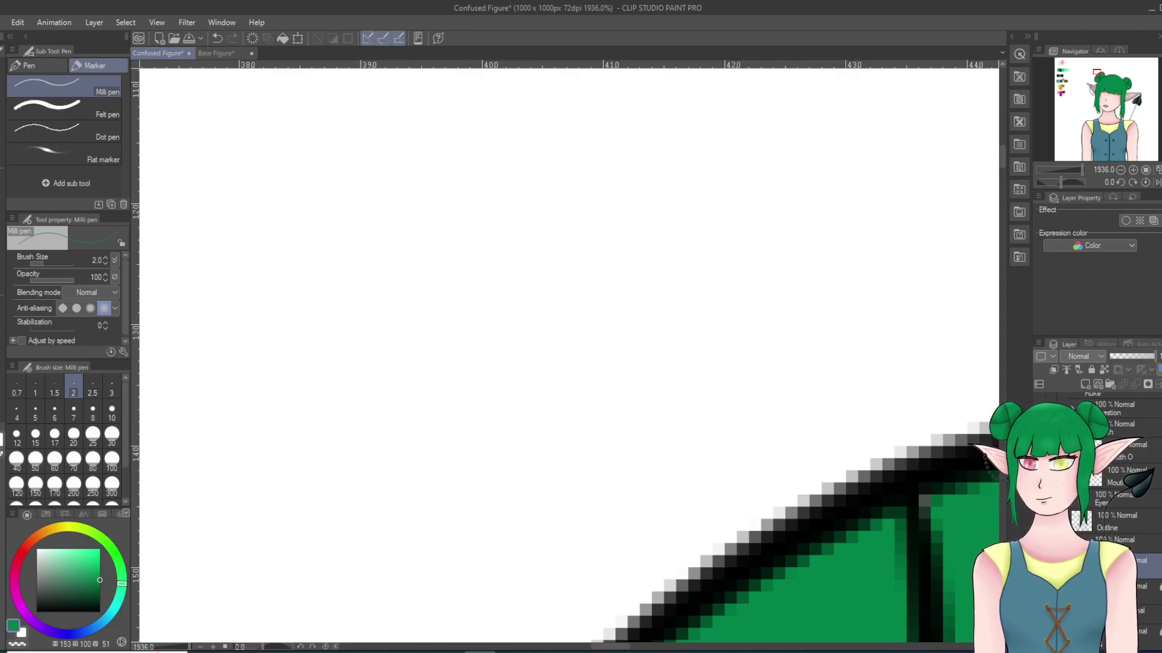
left_click(1097, 84)
left_click_drag(1097, 84, 1096, 79)
mouse_move(693, 241)
left_mouse_down()
mouse_move(680, 203)
mouse_move(701, 224)
left_mouse_up()
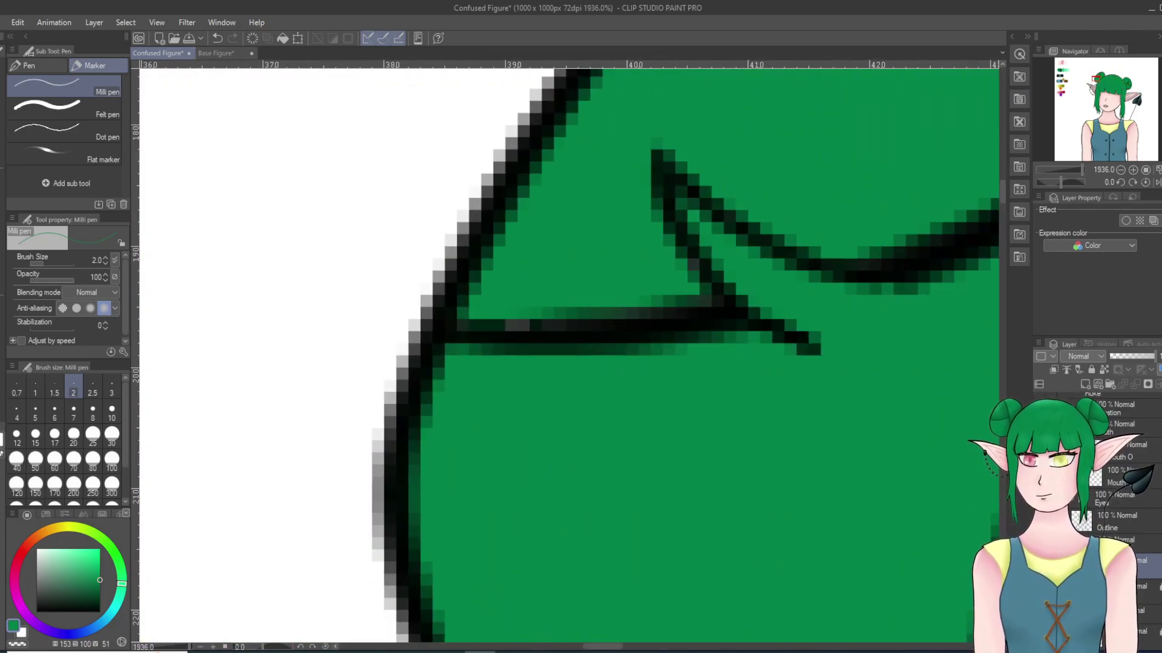
scroll(659, 306, "down", 3)
mouse_move(846, 422)
left_mouse_down()
mouse_move(871, 414)
mouse_move(838, 424)
left_mouse_up()
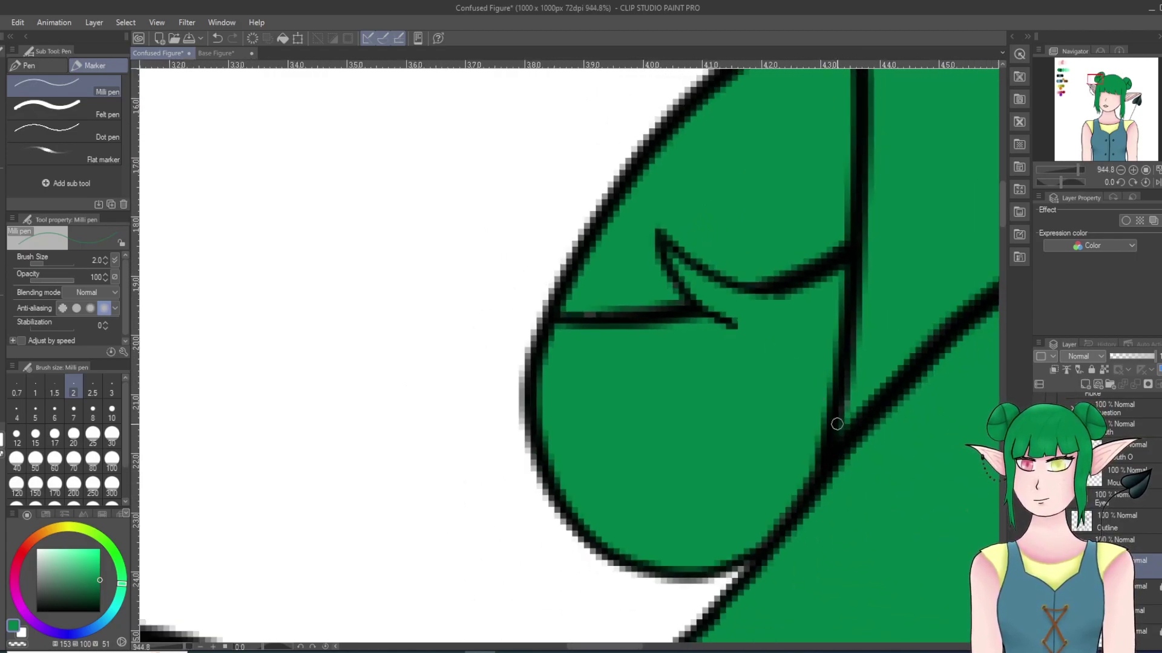
scroll(844, 402, "down", 2)
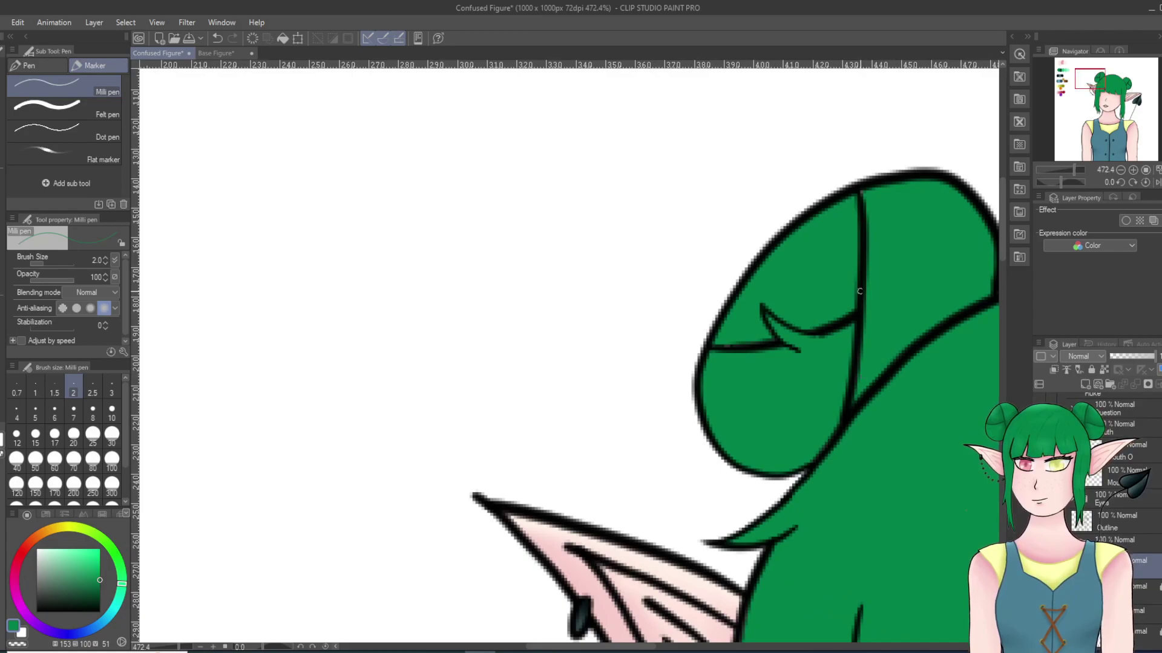
scroll(865, 215, "up", 1)
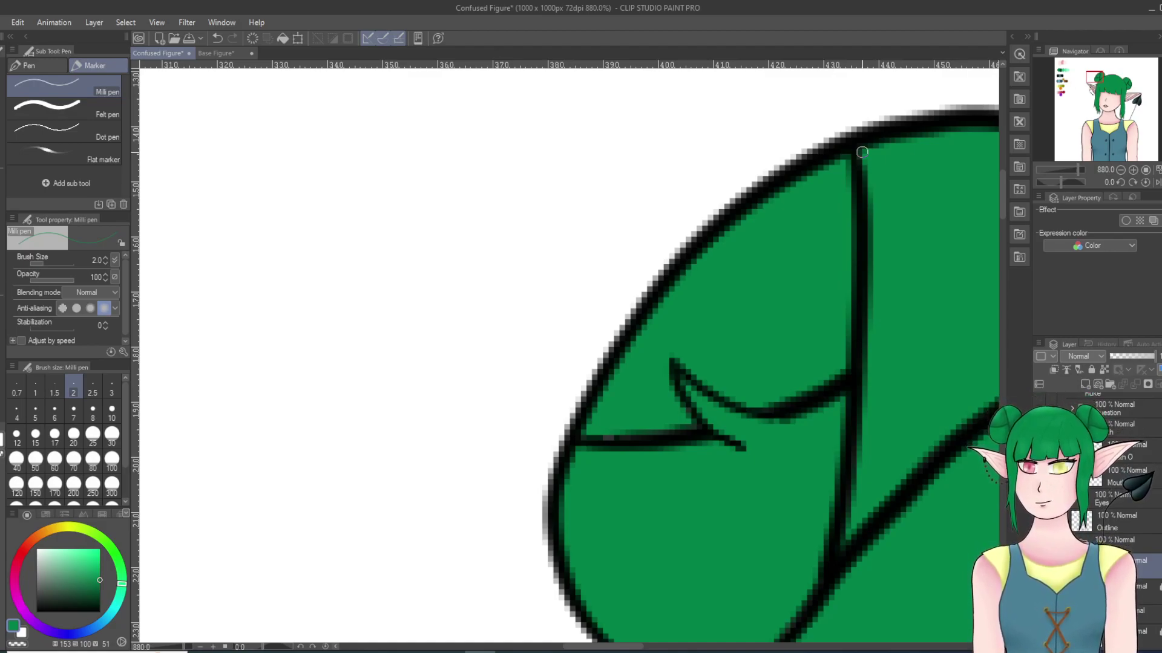
scroll(930, 130, "down", 3)
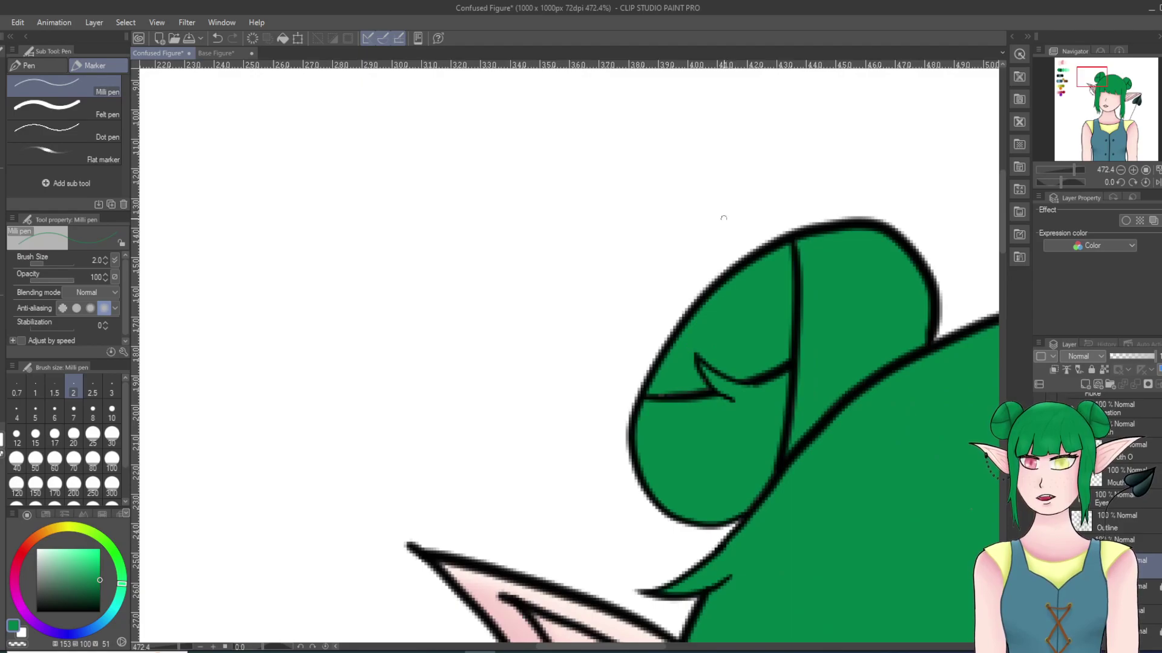
Step: Shade the splits between the left side lock's strand tips with dark green from the palette swatches, using the Milli pen at size 5
scroll(565, 313, "down", 4)
left_click(357, 292, "alt")
scroll(592, 525, "up", 4)
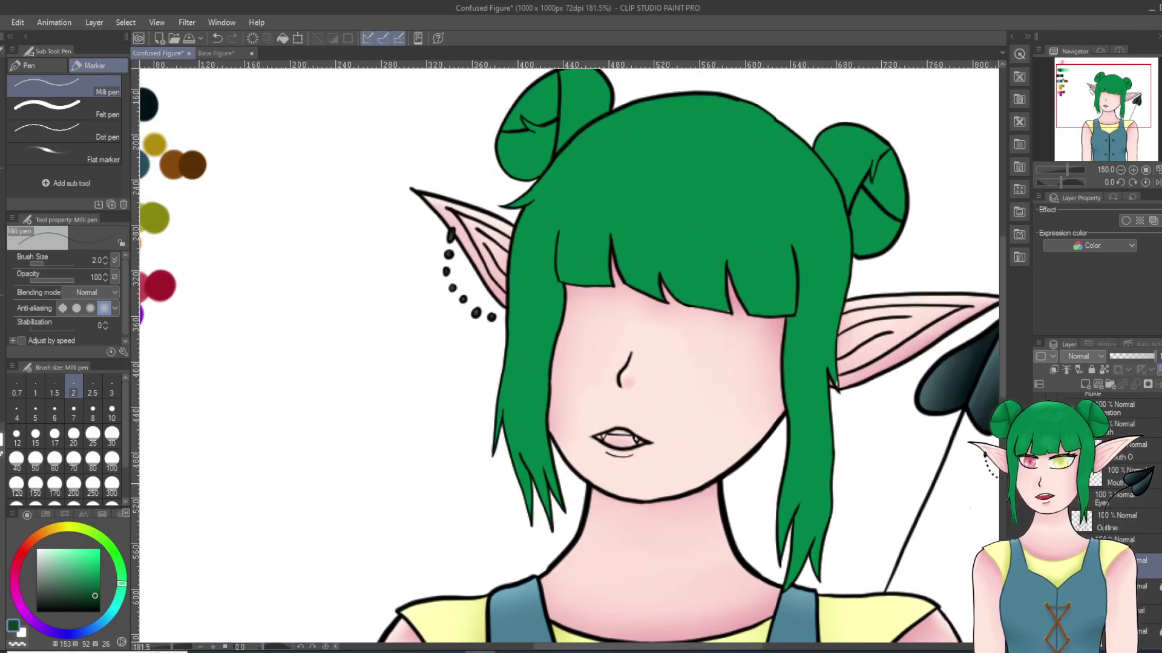
scroll(569, 440, "up", 3)
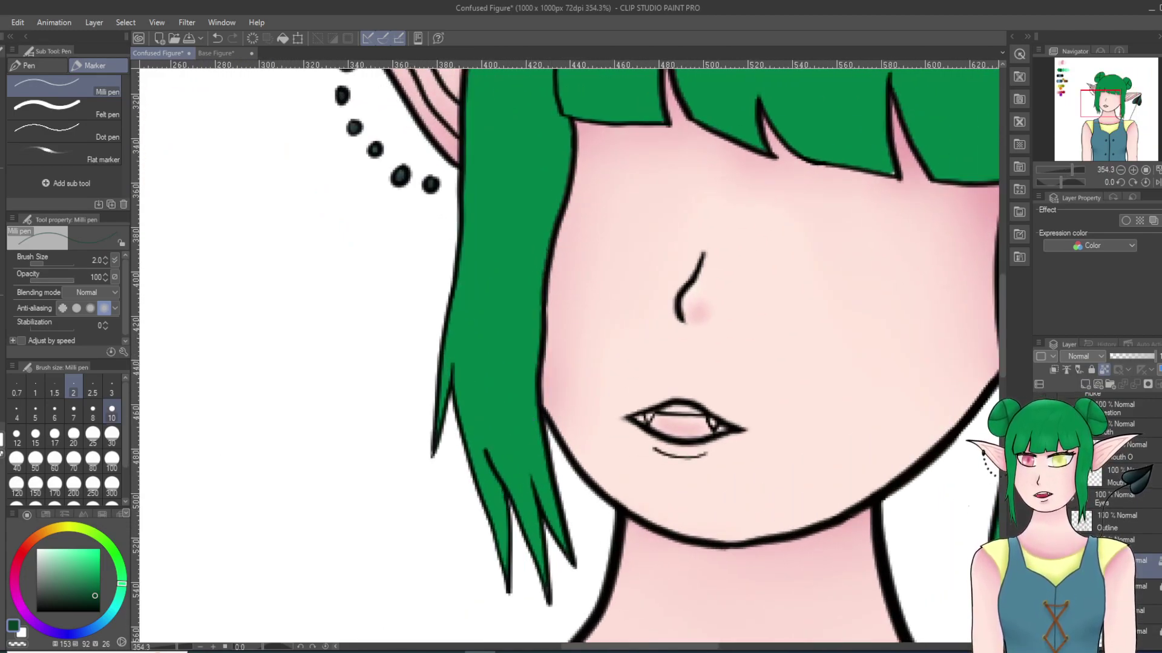
left_click(112, 412)
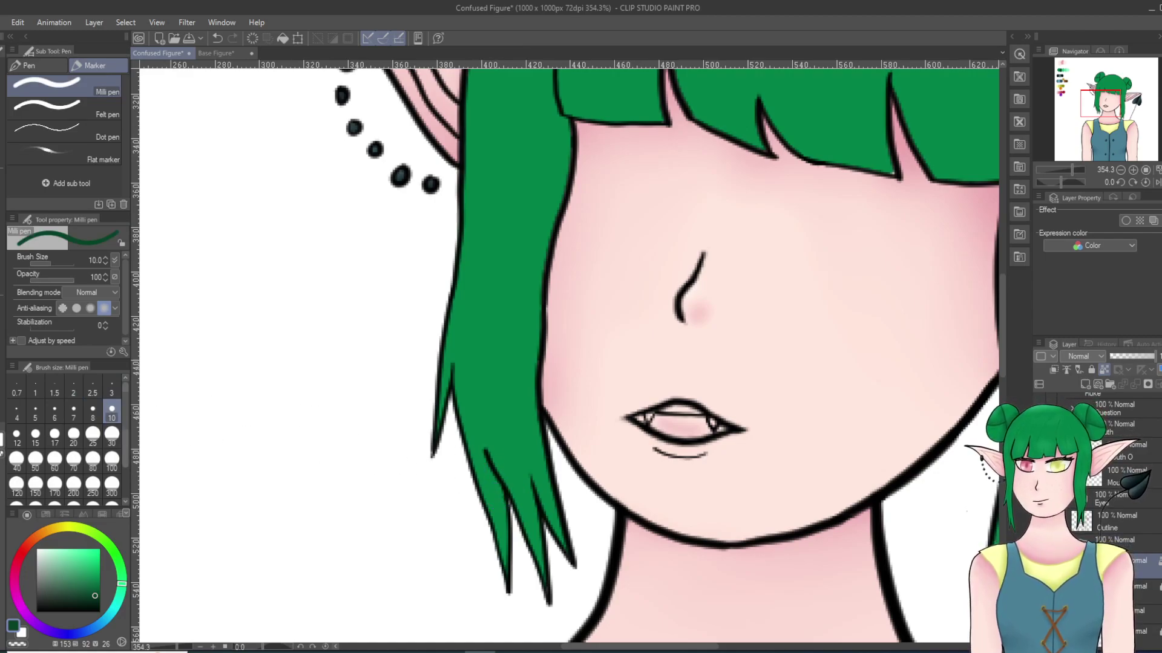
left_click(35, 413)
mouse_move(504, 506)
left_mouse_down()
mouse_move(484, 452)
mouse_move(510, 520)
mouse_move(525, 479)
mouse_move(537, 508)
mouse_move(526, 438)
mouse_move(545, 528)
left_mouse_up()
mouse_move(453, 373)
left_mouse_down()
mouse_move(458, 340)
mouse_move(454, 359)
left_mouse_up()
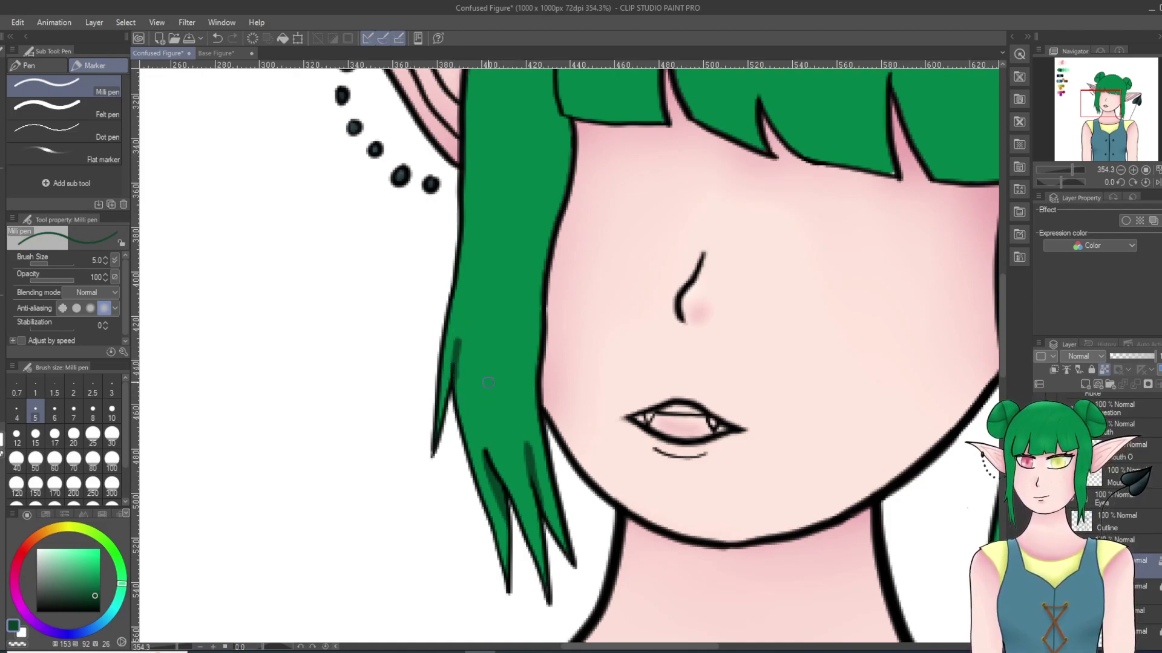
Step: Add dark green shadows to the hair above the left ear and along the outer edge of the bangs
scroll(554, 294, "up", 5)
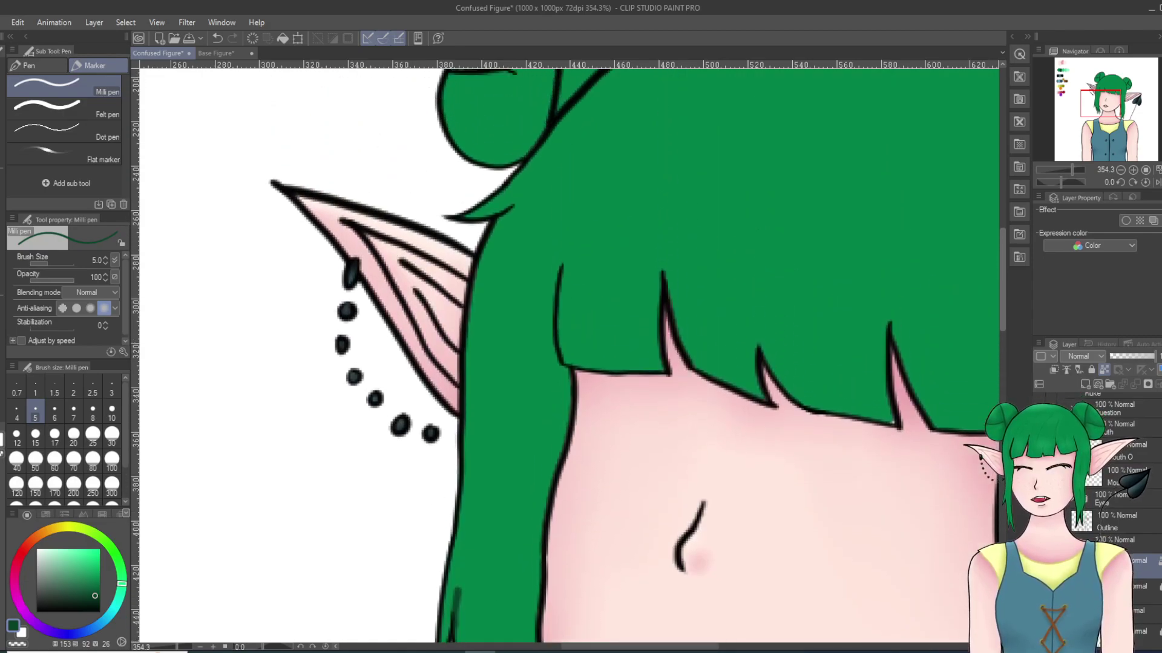
left_click_drag(512, 210, 477, 273)
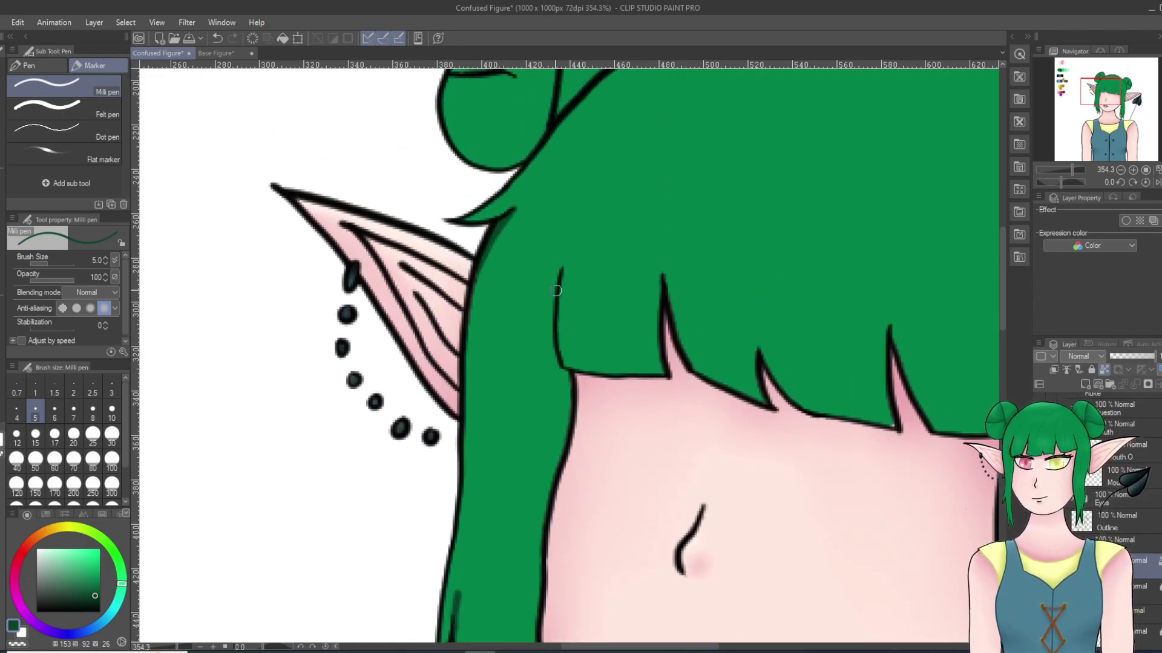
mouse_move(553, 301)
left_mouse_down()
mouse_move(555, 382)
mouse_move(571, 393)
mouse_move(564, 380)
left_mouse_up()
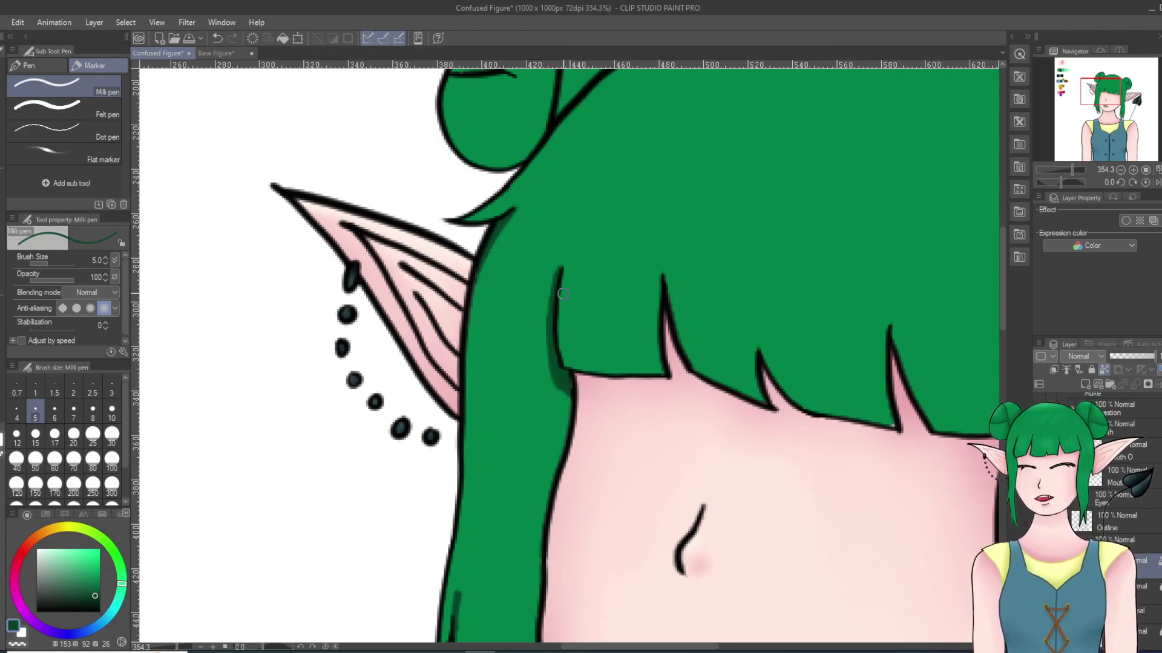
left_click(757, 260, "alt")
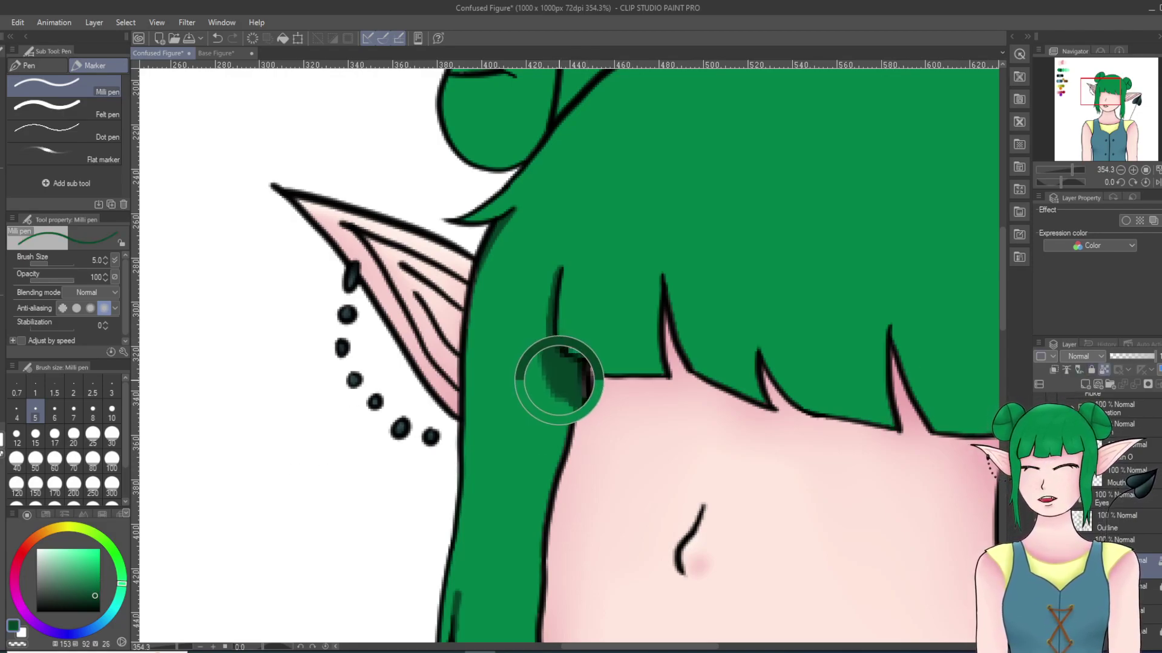
Step: Shade the left bun in dark green along its creases, its dividing line and the edge where it meets the head
scroll(796, 338, "up", 3)
scroll(826, 354, "down", 3)
scroll(828, 356, "down", 5)
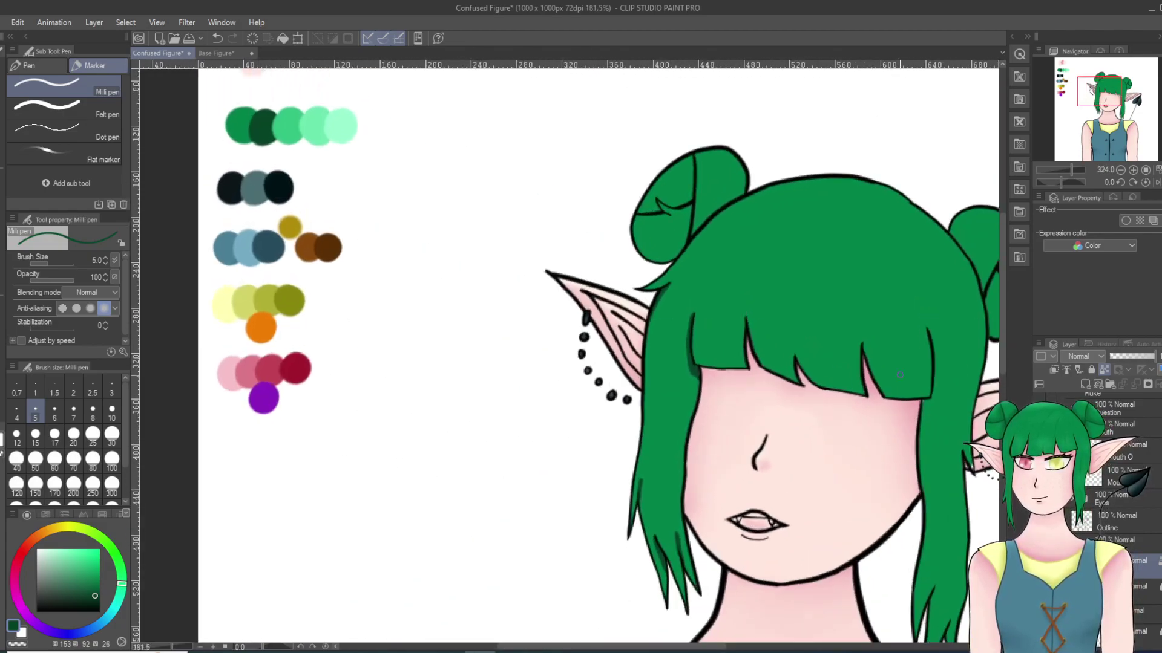
scroll(692, 194, "up", 6)
scroll(691, 194, "up", 2)
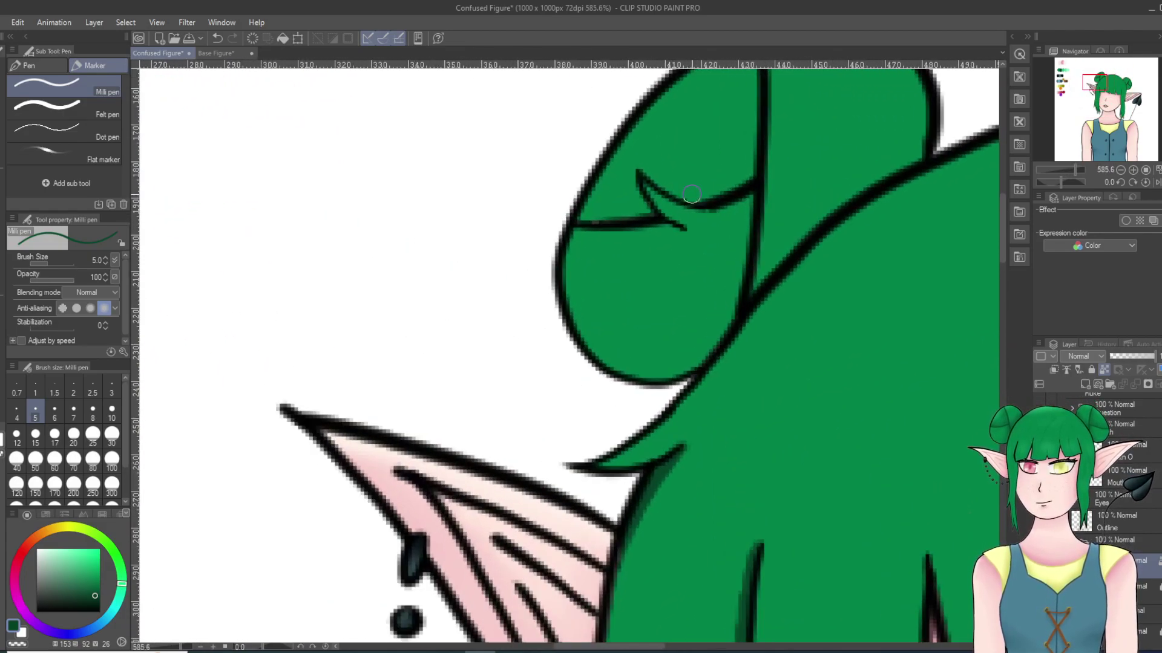
mouse_move(588, 219)
left_mouse_down()
mouse_move(597, 219)
mouse_move(737, 183)
left_mouse_up()
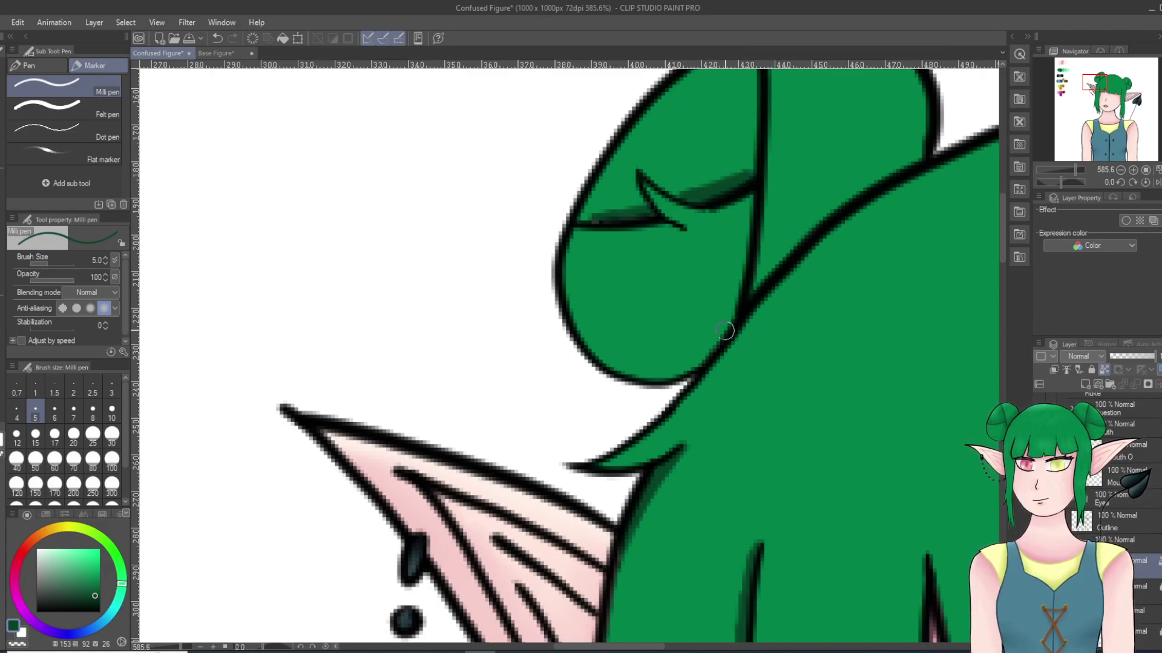
mouse_move(710, 355)
left_mouse_down()
mouse_move(727, 320)
mouse_move(671, 390)
mouse_move(801, 216)
mouse_move(890, 151)
left_mouse_up()
mouse_move(806, 223)
left_mouse_down()
mouse_move(903, 162)
mouse_move(840, 197)
mouse_move(890, 159)
left_mouse_up()
mouse_move(741, 225)
left_mouse_down()
mouse_move(742, 267)
mouse_move(740, 208)
mouse_move(737, 290)
mouse_move(744, 174)
mouse_move(737, 268)
left_mouse_up()
left_click_drag(671, 225, 691, 249)
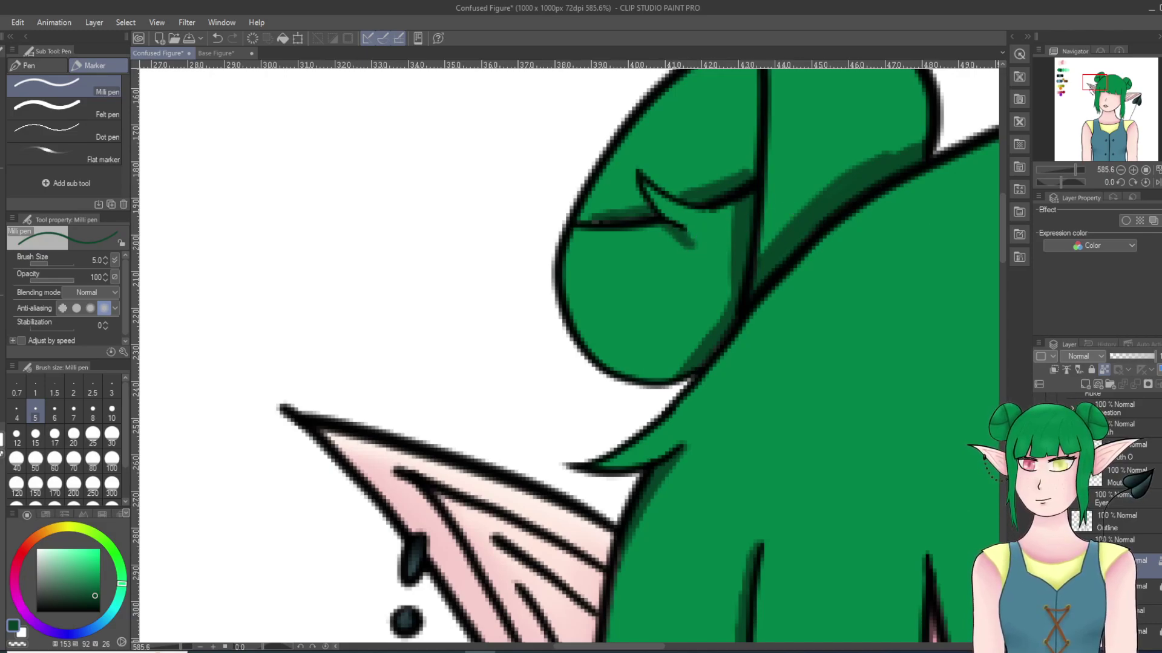
scroll(965, 256, "up", 5)
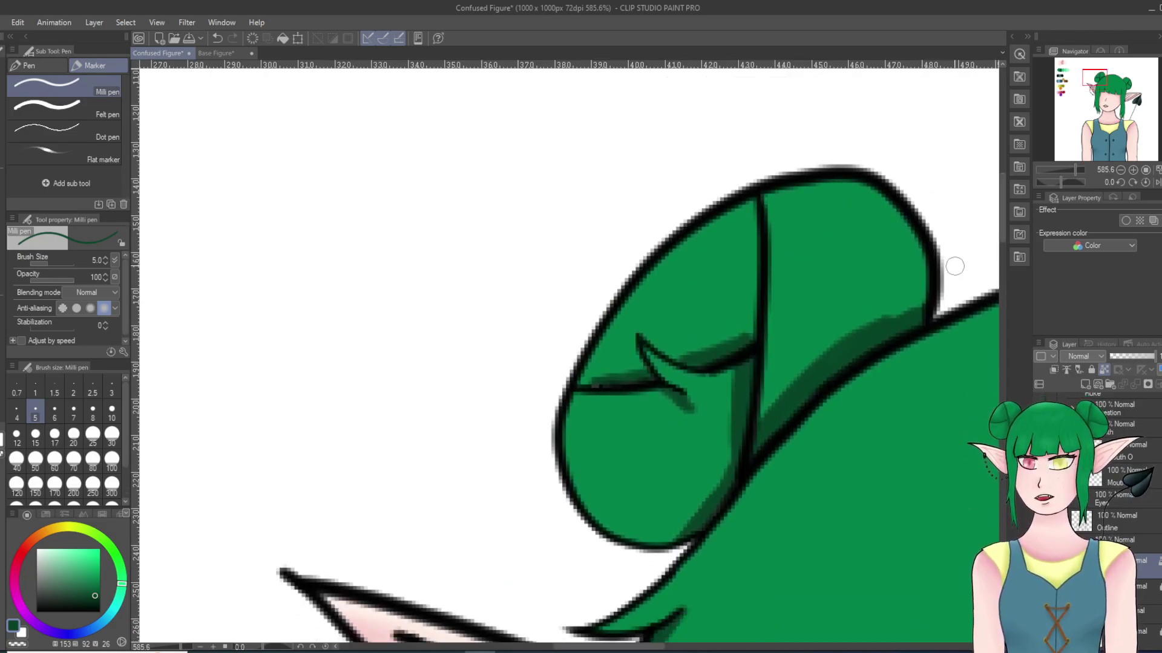
mouse_move(749, 334)
left_mouse_down()
mouse_move(750, 209)
mouse_move(746, 341)
left_mouse_up()
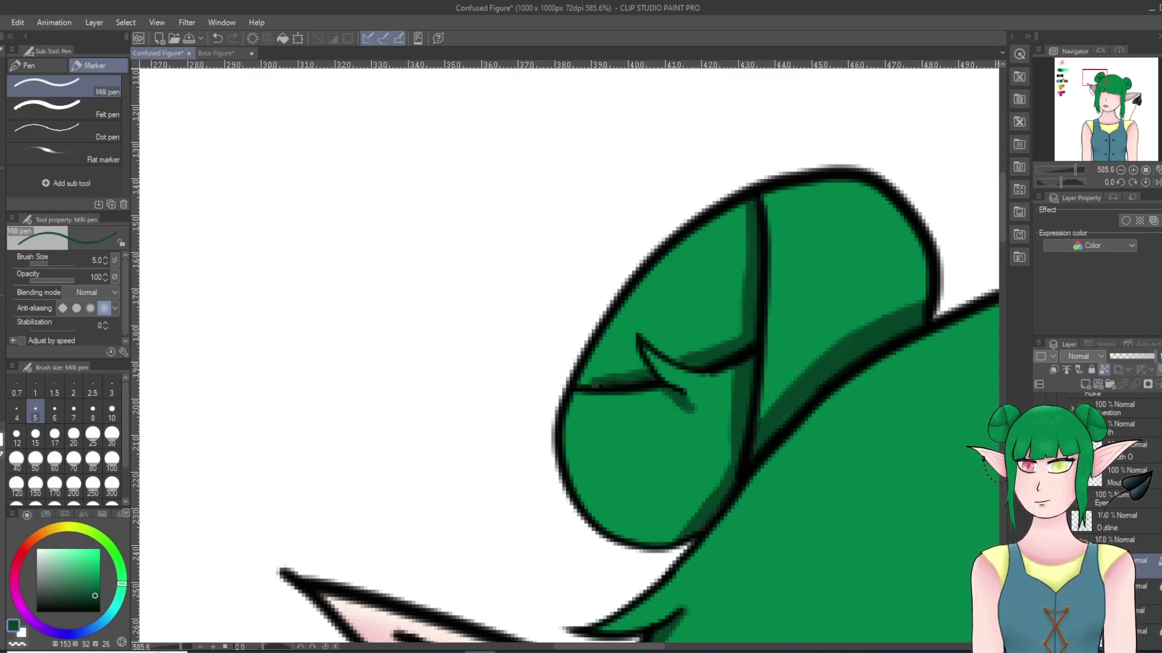
Step: Shade the right side lock in dark green at its strand splits and the small strand by the ear, and pick the base green again
scroll(780, 279, "down", 10)
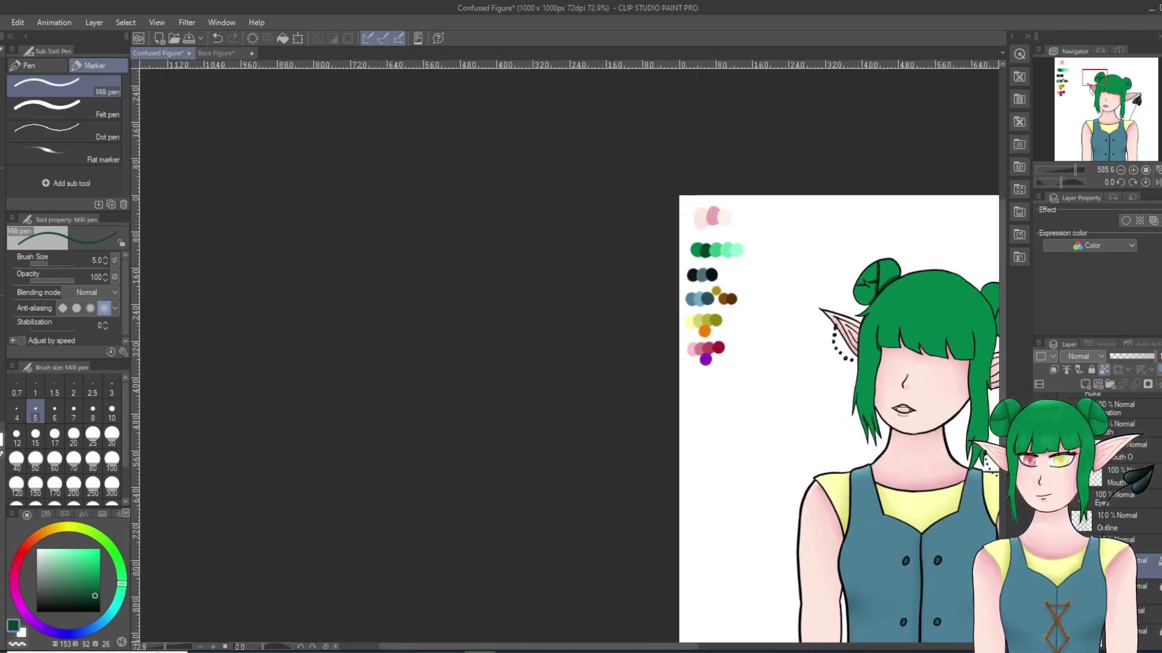
scroll(814, 304, "up", 8)
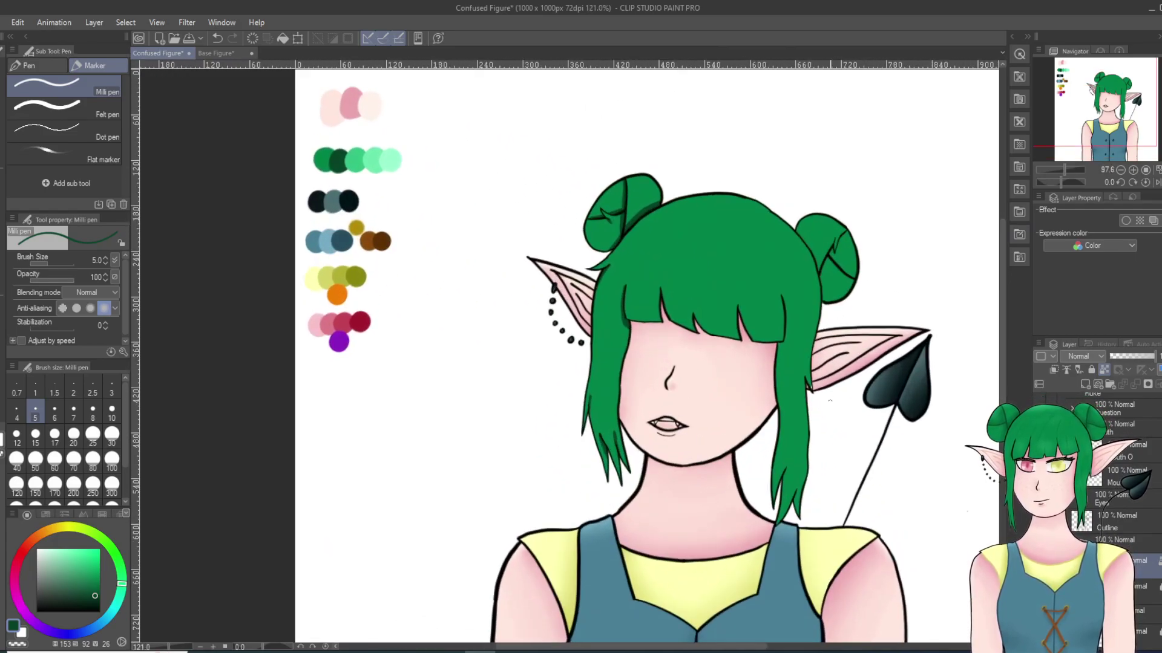
scroll(788, 583, "up", 3)
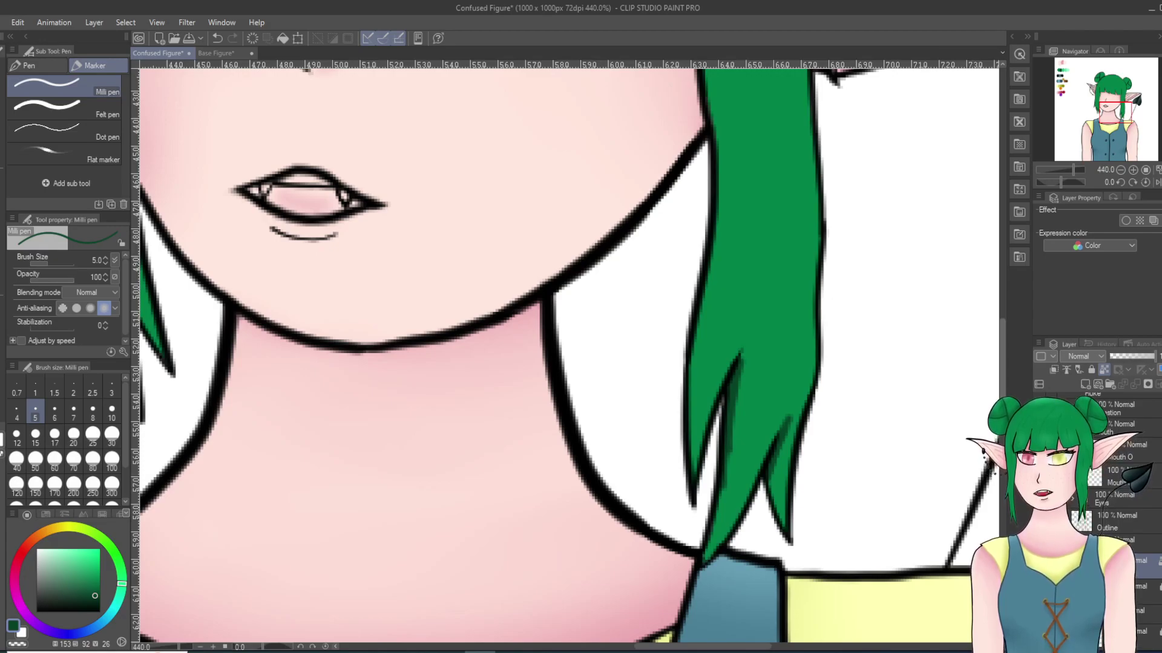
scroll(808, 347, "up", 5)
left_click_drag(798, 278, 807, 336)
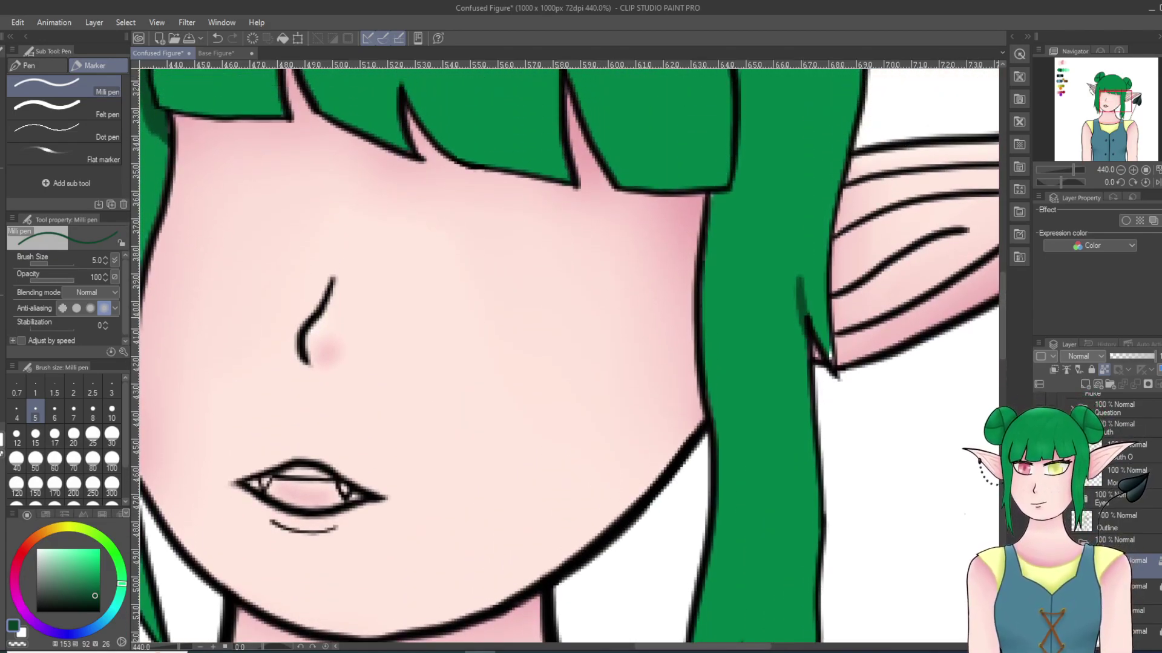
left_click(724, 265, "alt")
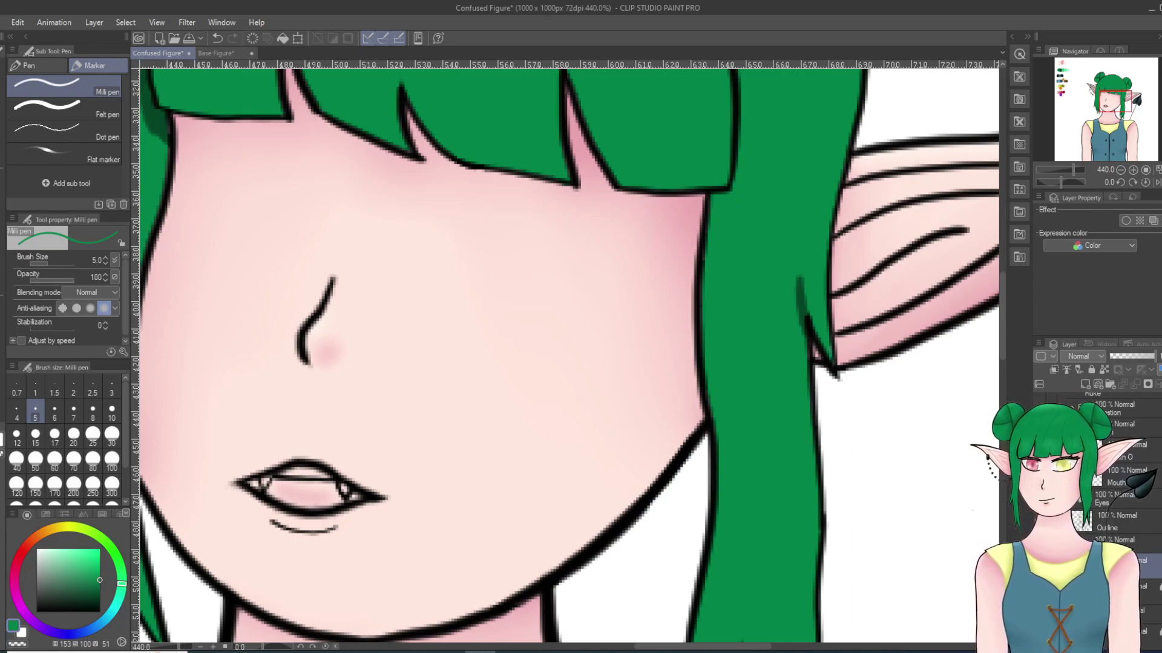
Step: Shade the hair along the right outer edge of the bangs with dark green using the Milli pen at size 5
left_click(802, 307, "alt")
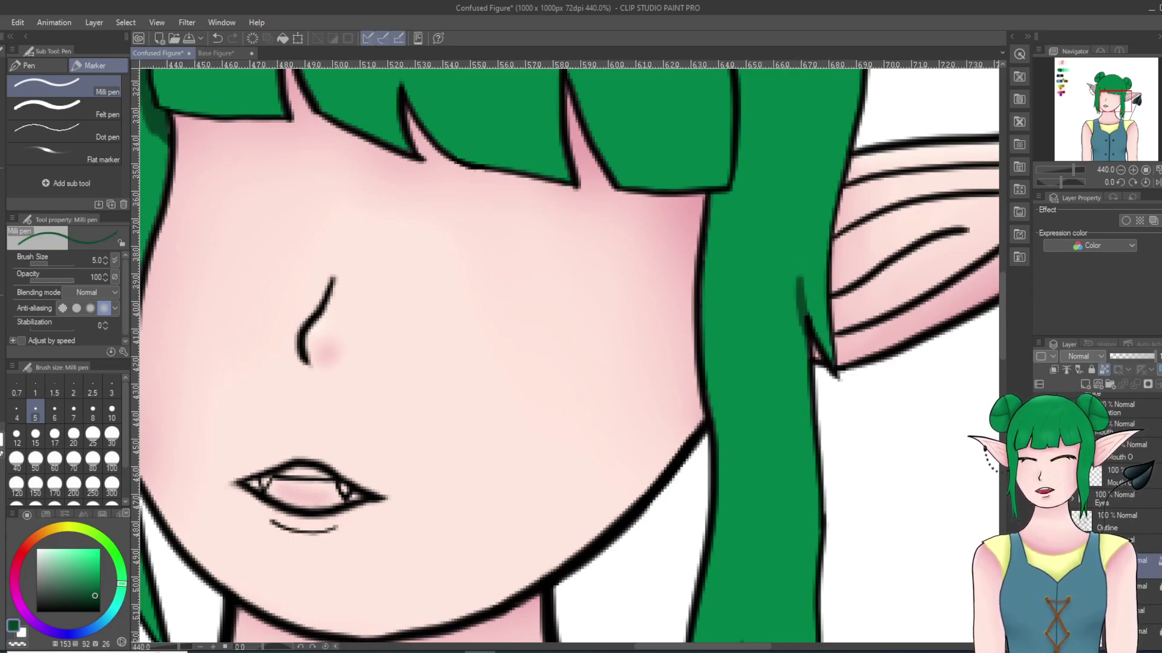
scroll(706, 349, "up", 5)
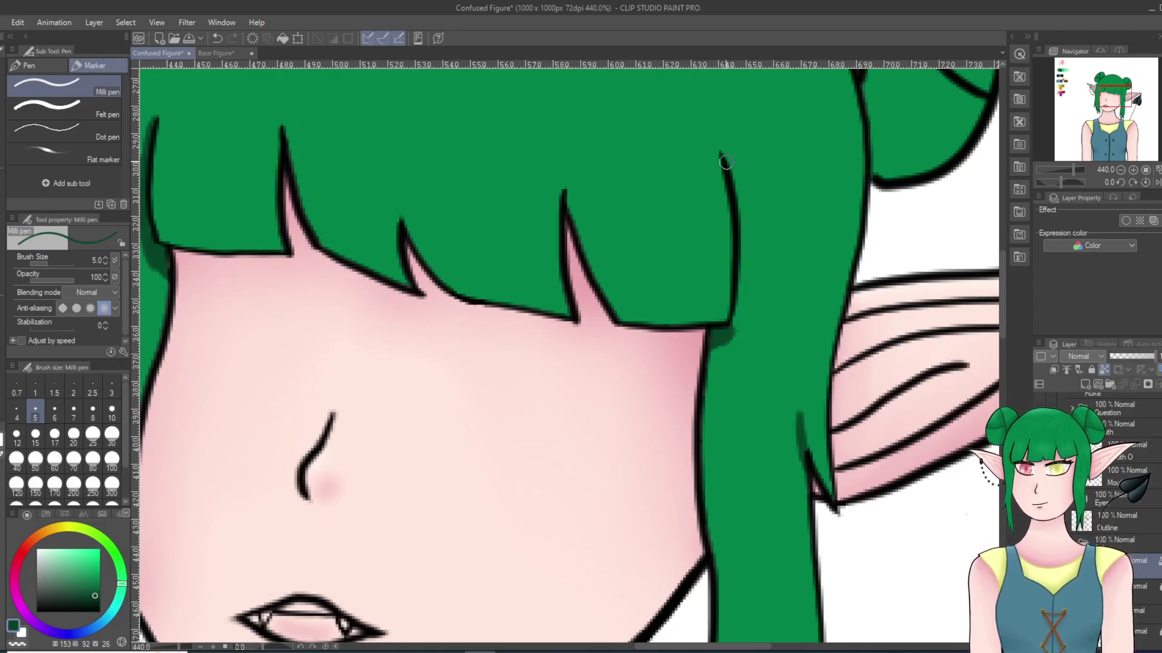
mouse_move(726, 160)
left_mouse_down()
mouse_move(746, 227)
mouse_move(731, 332)
left_mouse_up()
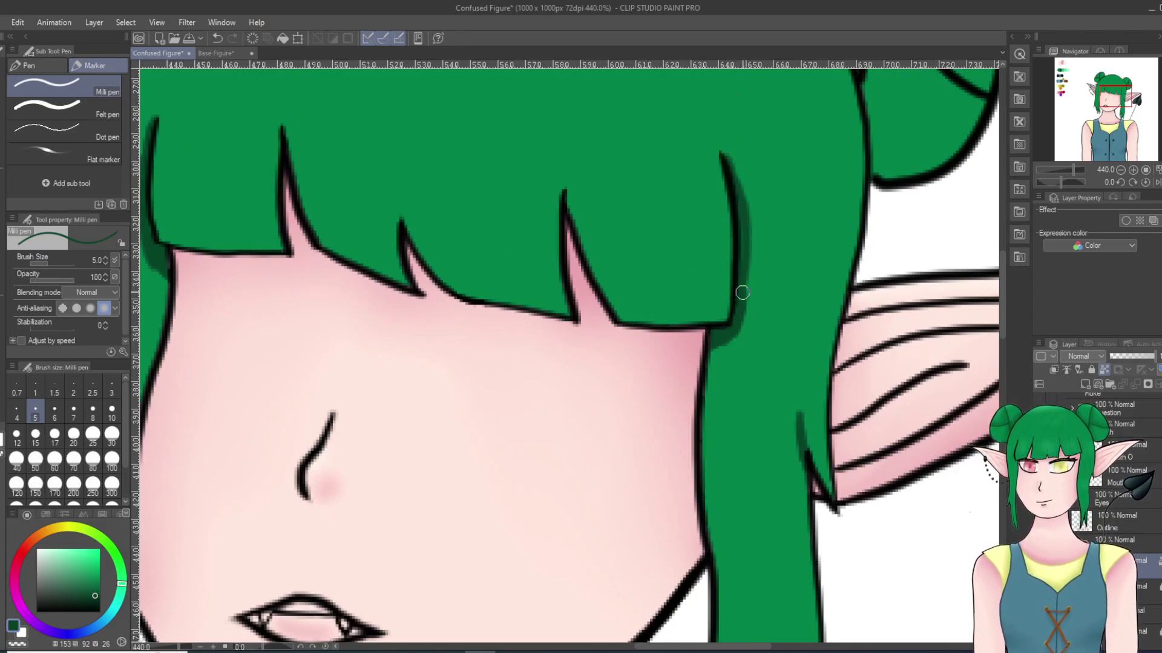
scroll(749, 186, "down", 7)
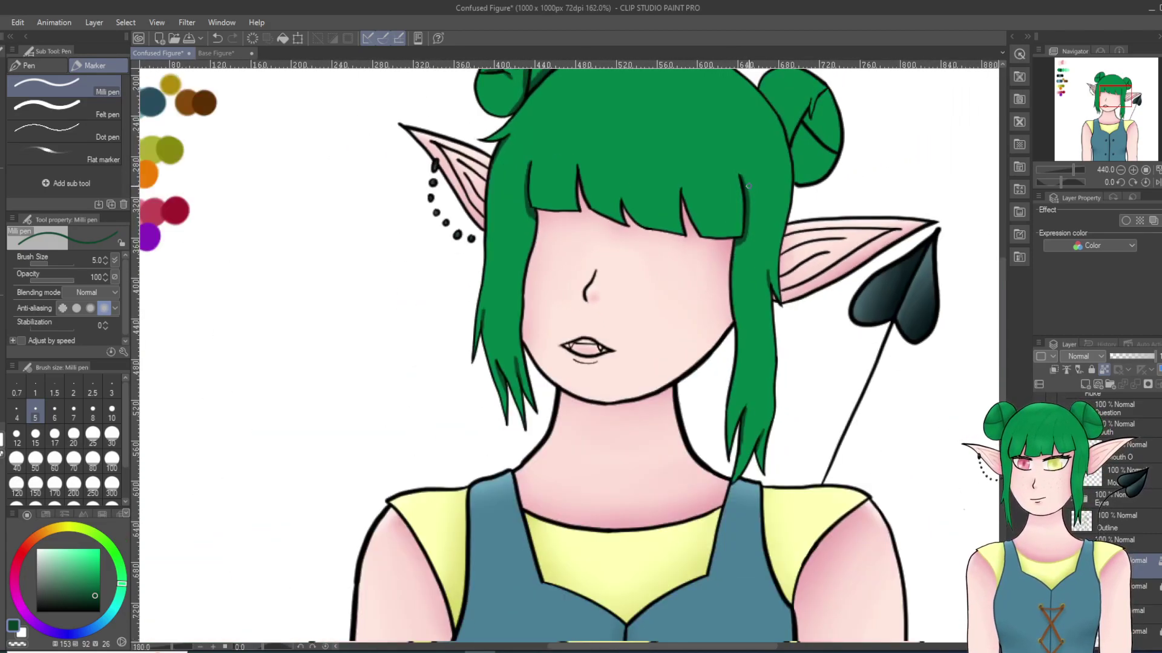
Step: Shade the right bun in dark green along its creases, its dividing lines and the edge where it meets the head
scroll(815, 119, "up", 5)
scroll(815, 119, "up", 3)
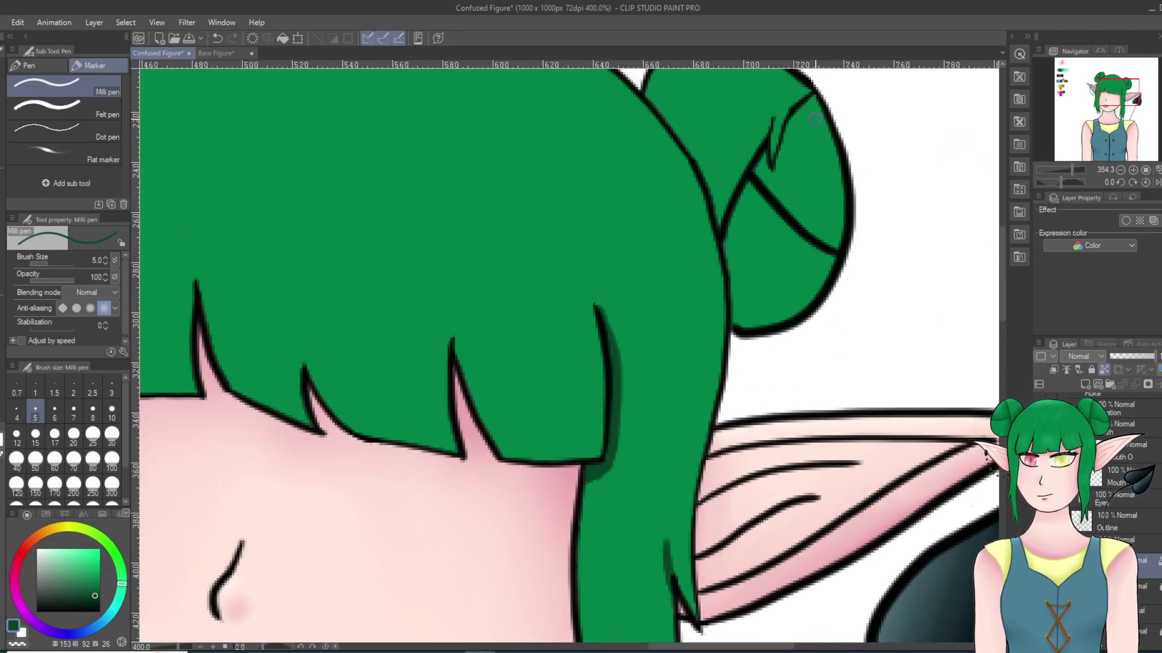
left_click_drag(808, 94, 780, 122)
left_click_drag(745, 164, 740, 177)
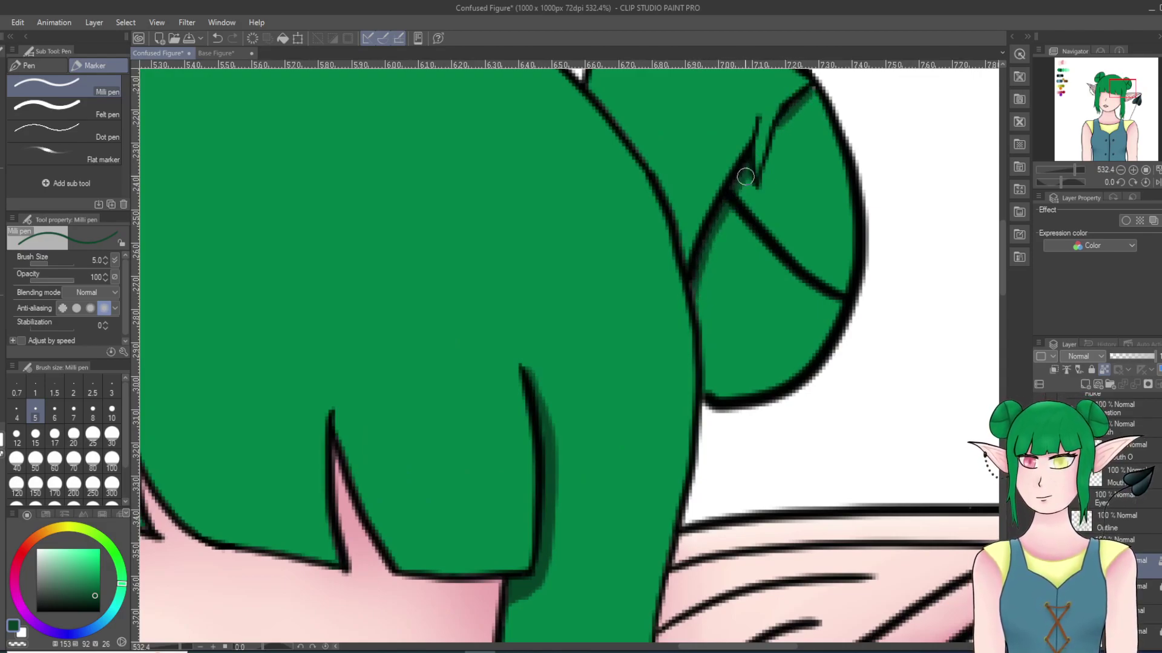
mouse_move(741, 195)
left_mouse_down()
mouse_move(844, 287)
mouse_move(798, 257)
mouse_move(743, 189)
left_mouse_up()
mouse_move(705, 377)
left_mouse_down()
mouse_move(702, 312)
mouse_move(717, 392)
mouse_move(700, 314)
left_mouse_up()
left_click_drag(682, 242, 685, 236)
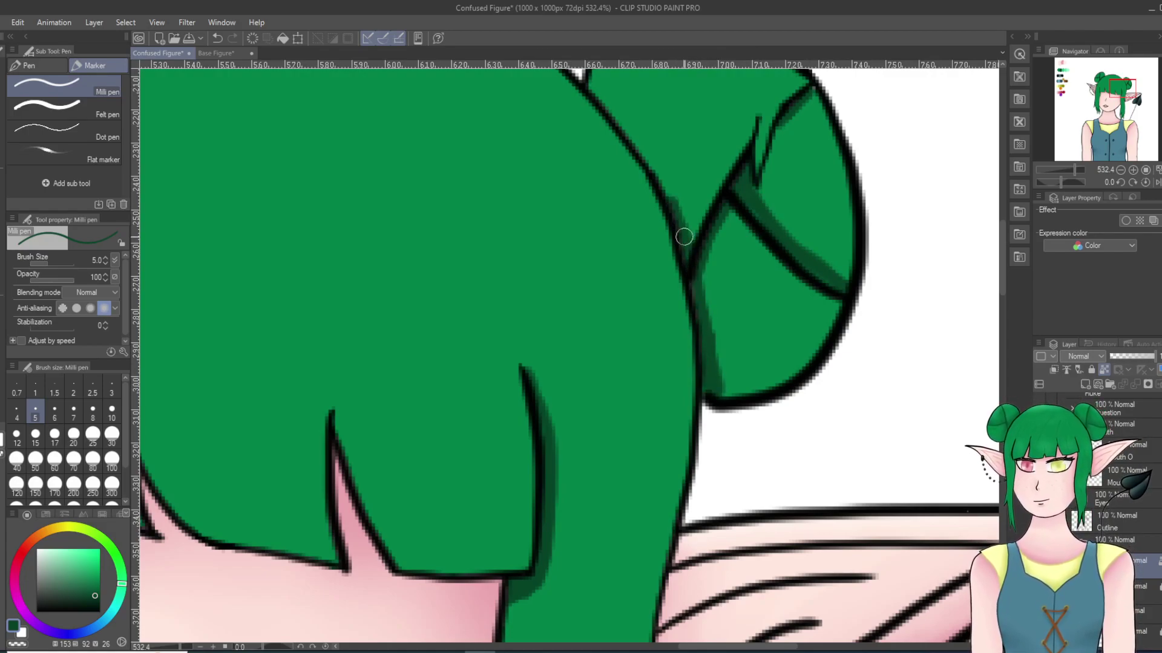
scroll(546, 240, "down", 1)
scroll(577, 133, "up", 2)
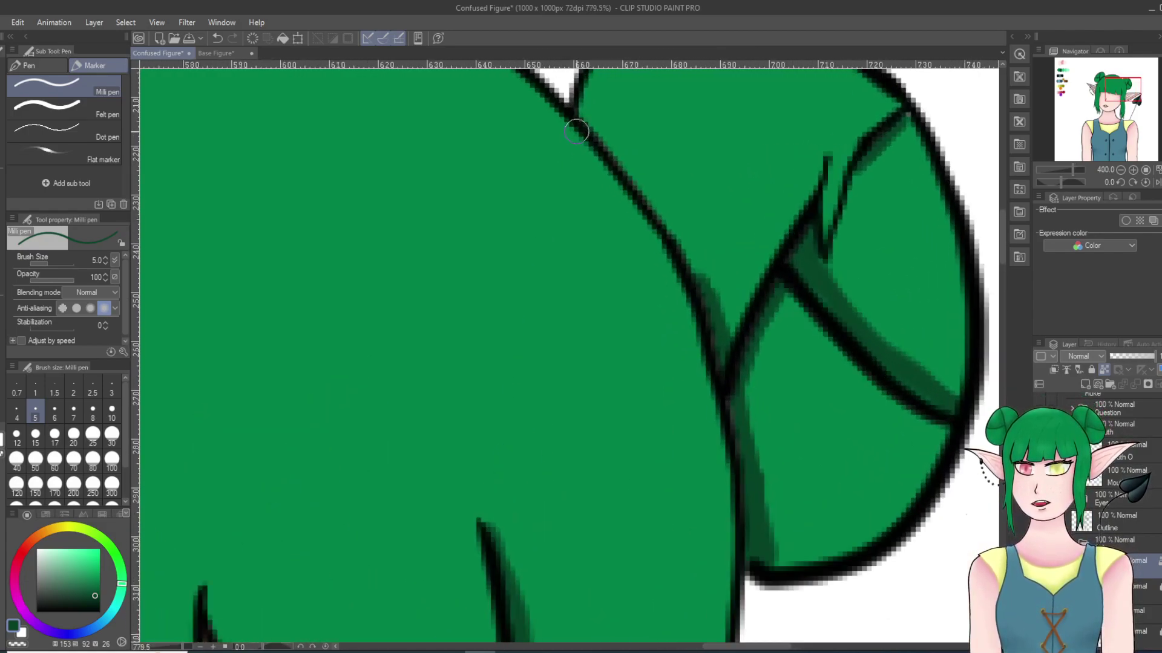
mouse_move(593, 120)
left_mouse_down()
mouse_move(703, 287)
mouse_move(643, 195)
left_mouse_up()
scroll(642, 195, "down", 5)
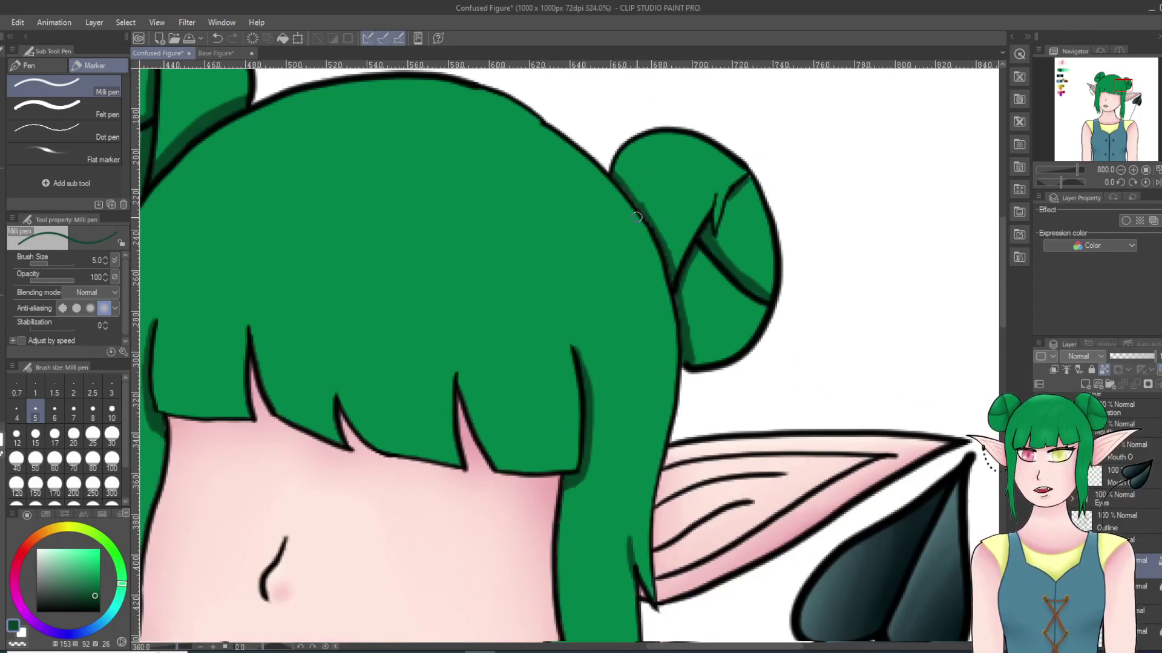
Step: Soften the dark green shadows beside the bangs and on the left side lock with the Blur tool at size 10
key("j")
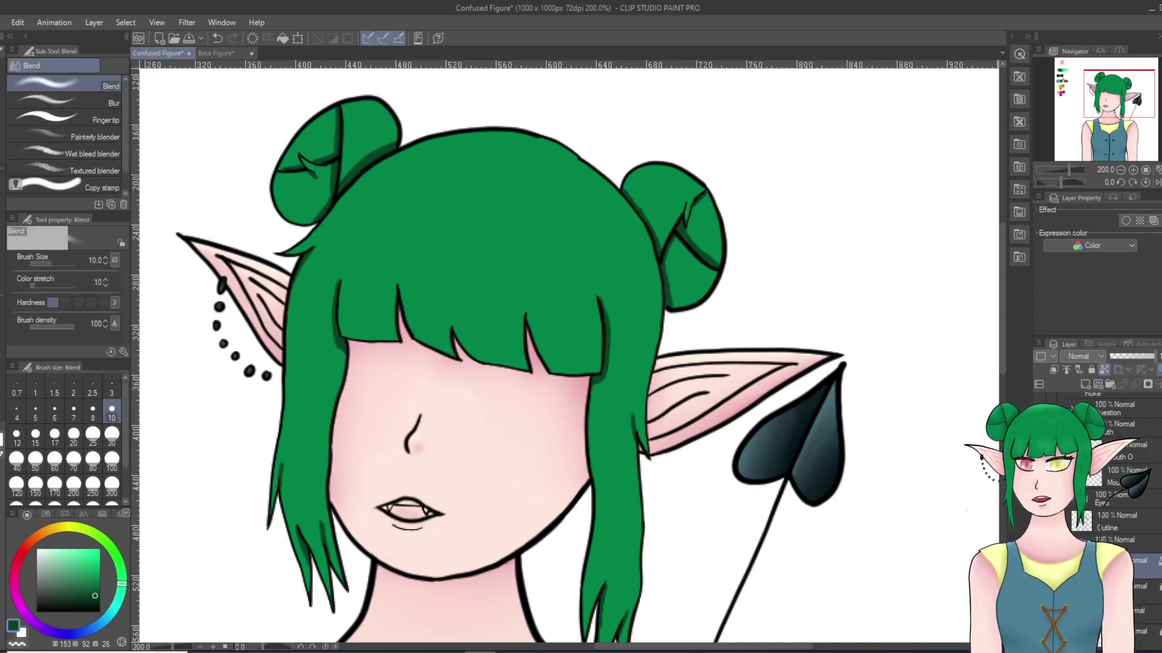
left_click(64, 101)
scroll(263, 351, "up", 1)
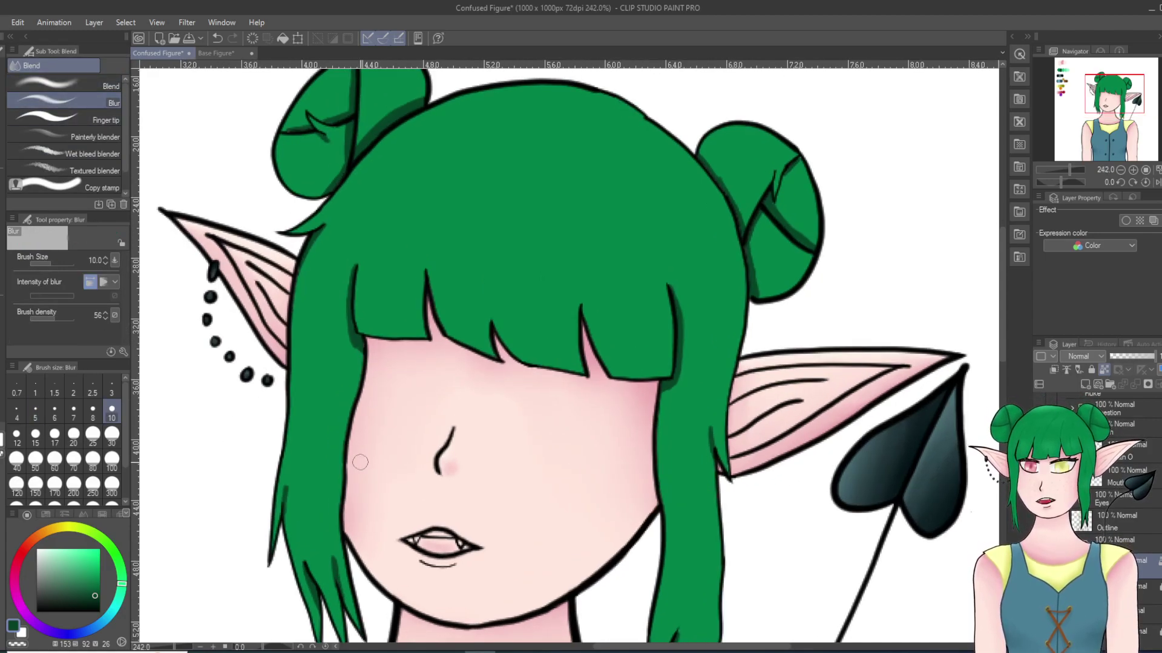
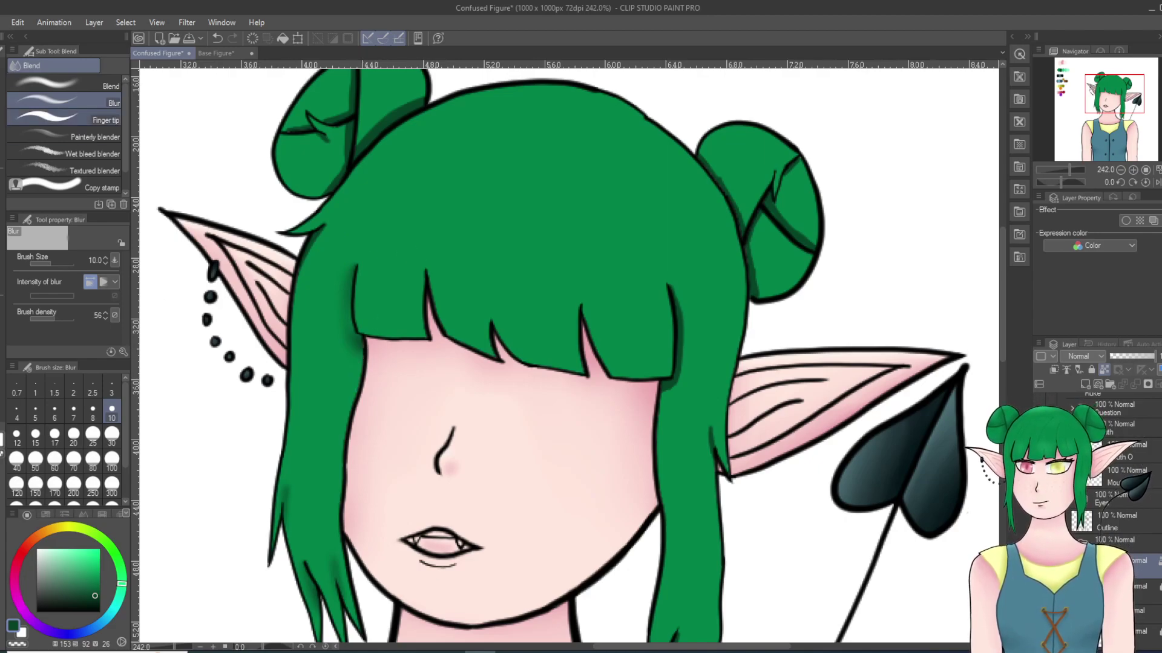
left_click(71, 84)
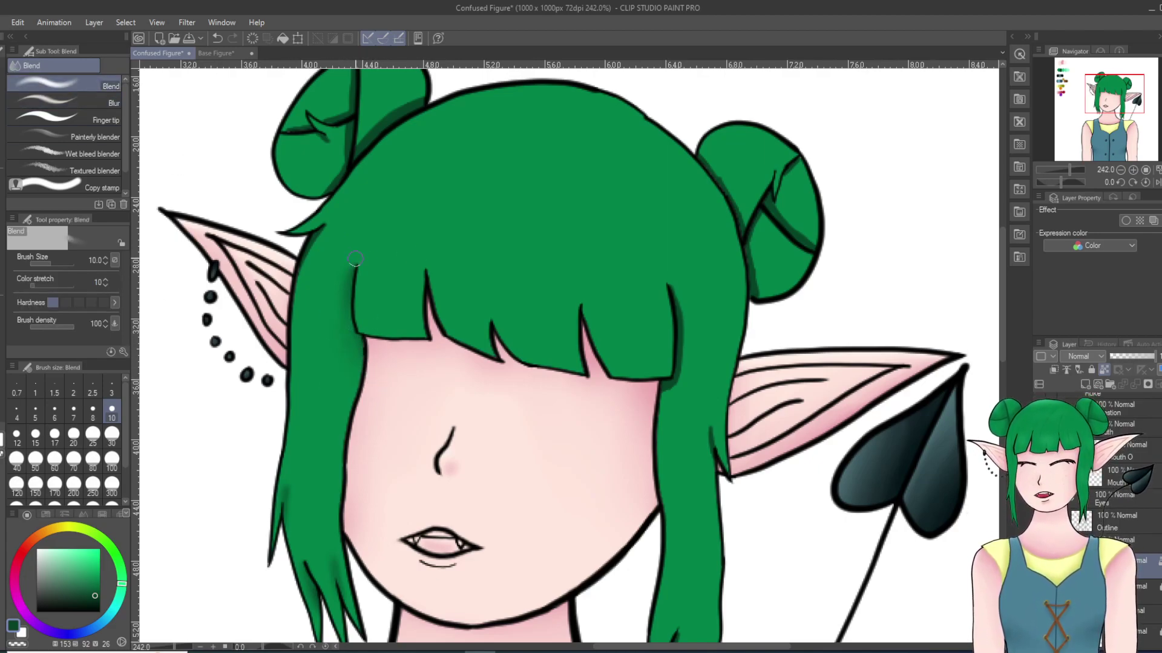
left_click(90, 101)
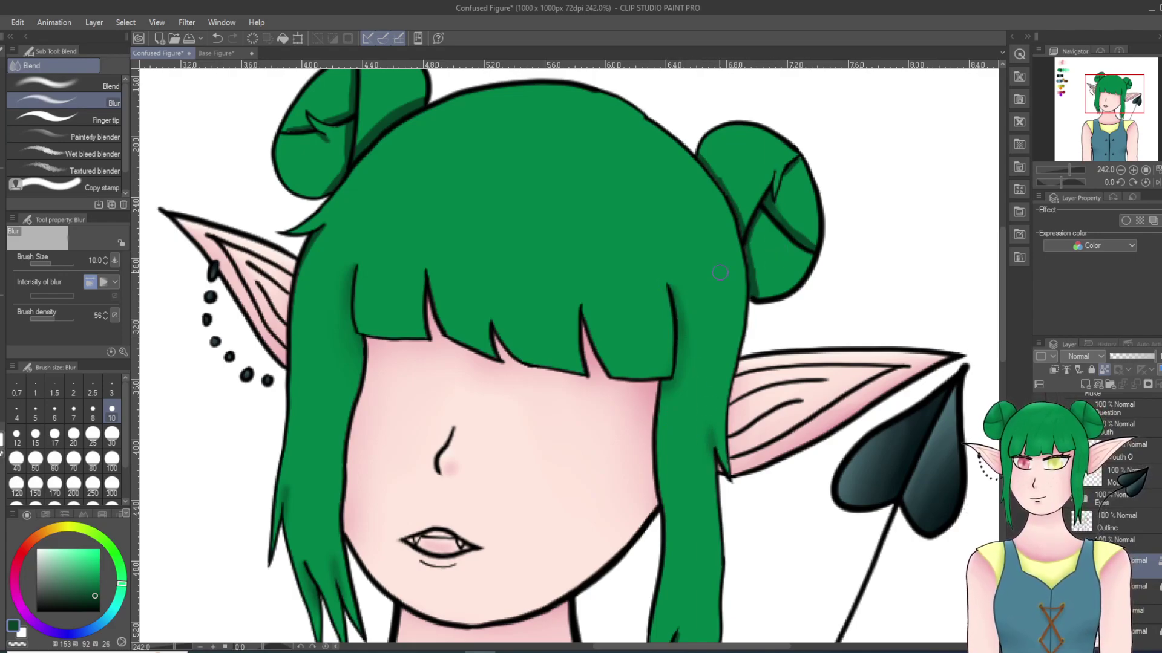
Step: Blur the dark green shading on both hair buns with the brush size set to 30
left_click(112, 435)
mouse_move(413, 99)
left_mouse_down()
mouse_move(326, 181)
mouse_move(343, 146)
mouse_move(412, 94)
mouse_move(340, 153)
mouse_move(338, 144)
mouse_move(442, 76)
mouse_move(368, 91)
mouse_move(288, 133)
mouse_move(344, 97)
mouse_move(317, 174)
left_mouse_up()
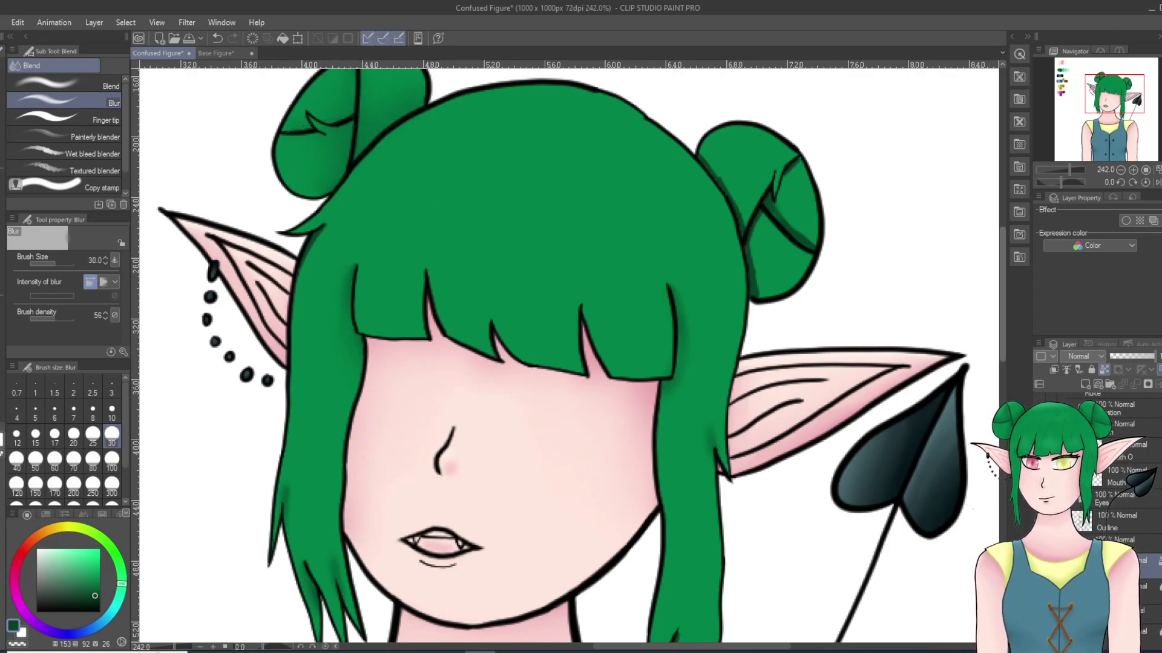
scroll(659, 310, "up", 4)
mouse_move(760, 313)
left_mouse_down()
mouse_move(791, 329)
mouse_move(791, 279)
mouse_move(816, 360)
mouse_move(795, 318)
mouse_move(803, 360)
left_mouse_up()
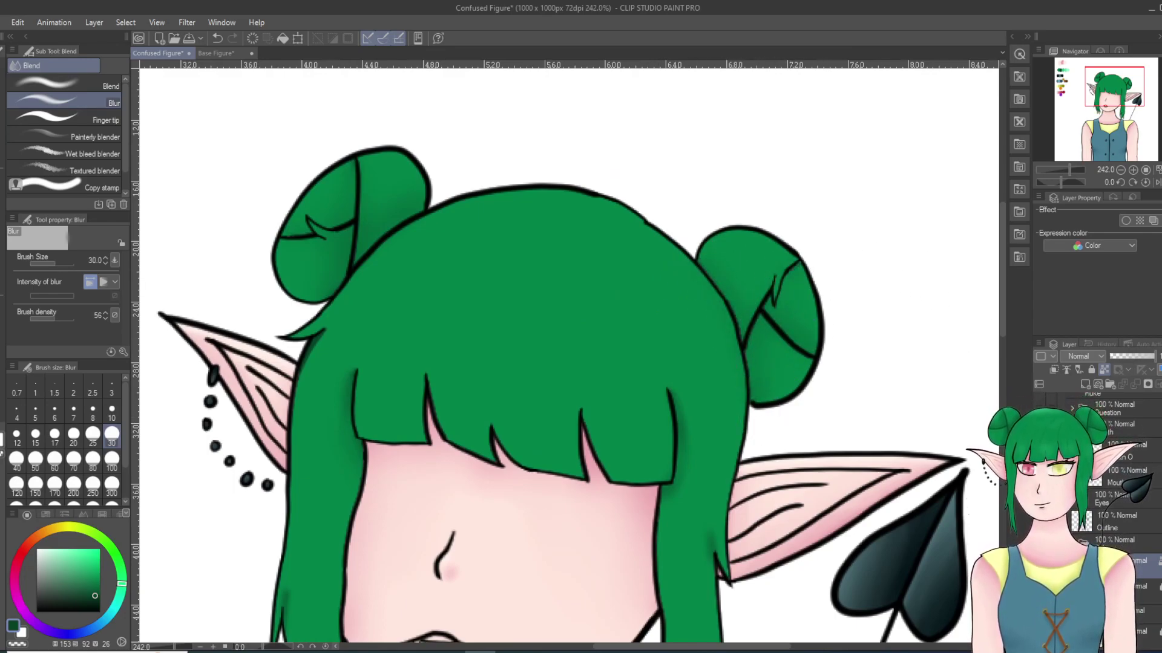
Step: Undo the last blur stroke and soften the shadow above the left ear with Blur at size 10
scroll(824, 415, "down", 12)
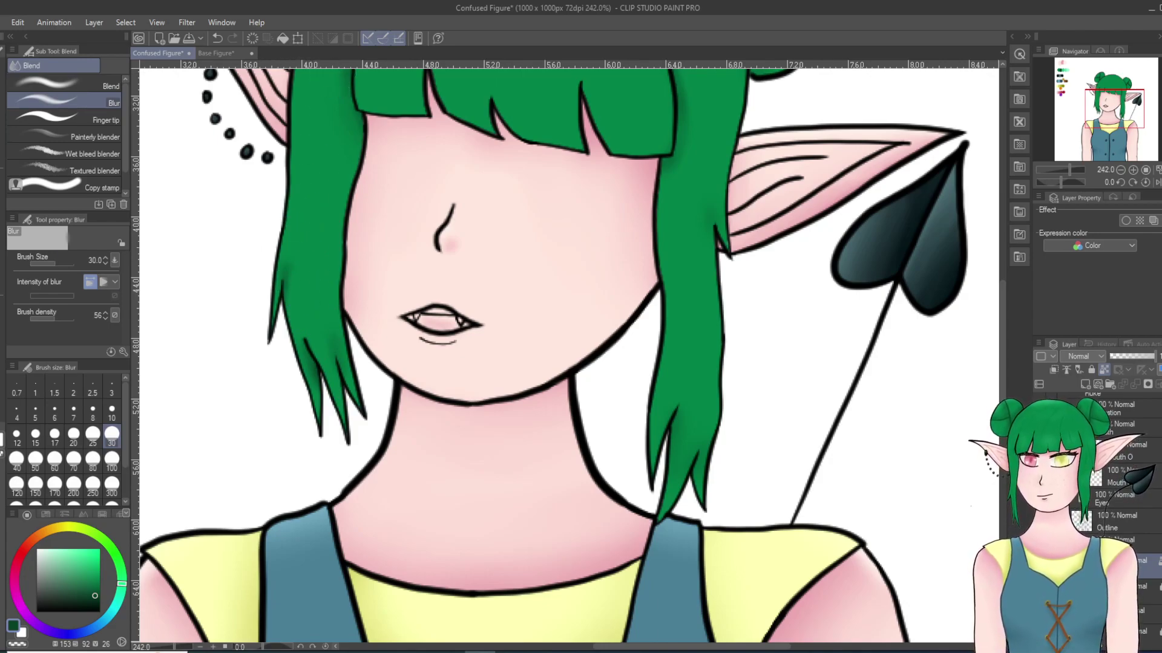
key("i")
key("p")
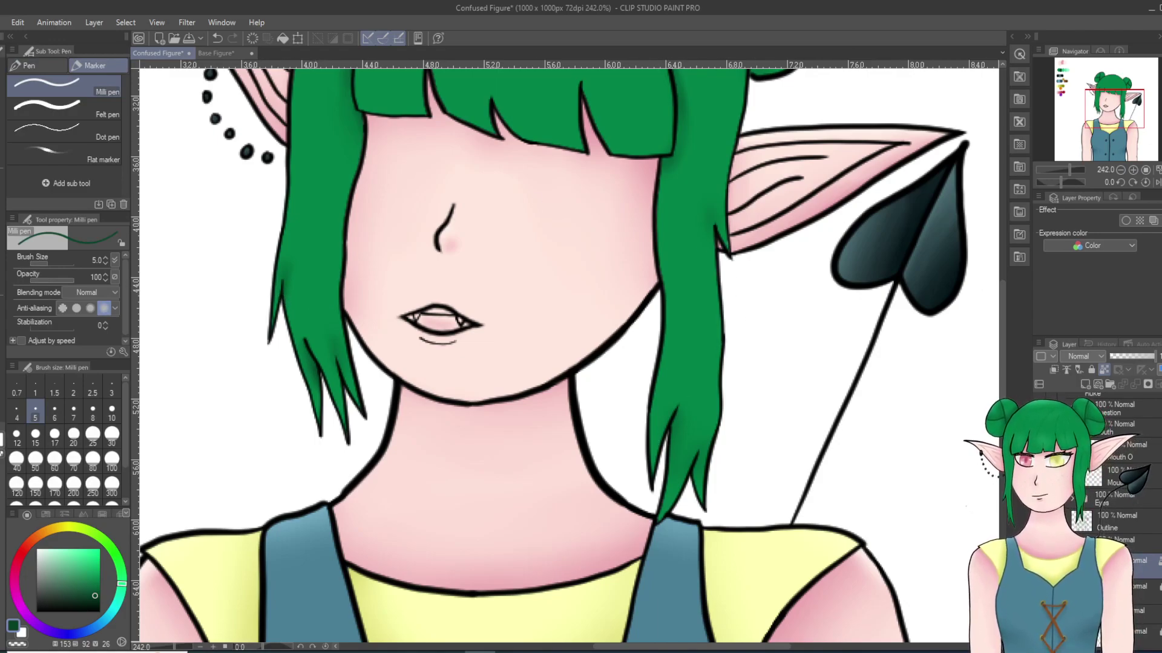
scroll(550, 357, "up", 5)
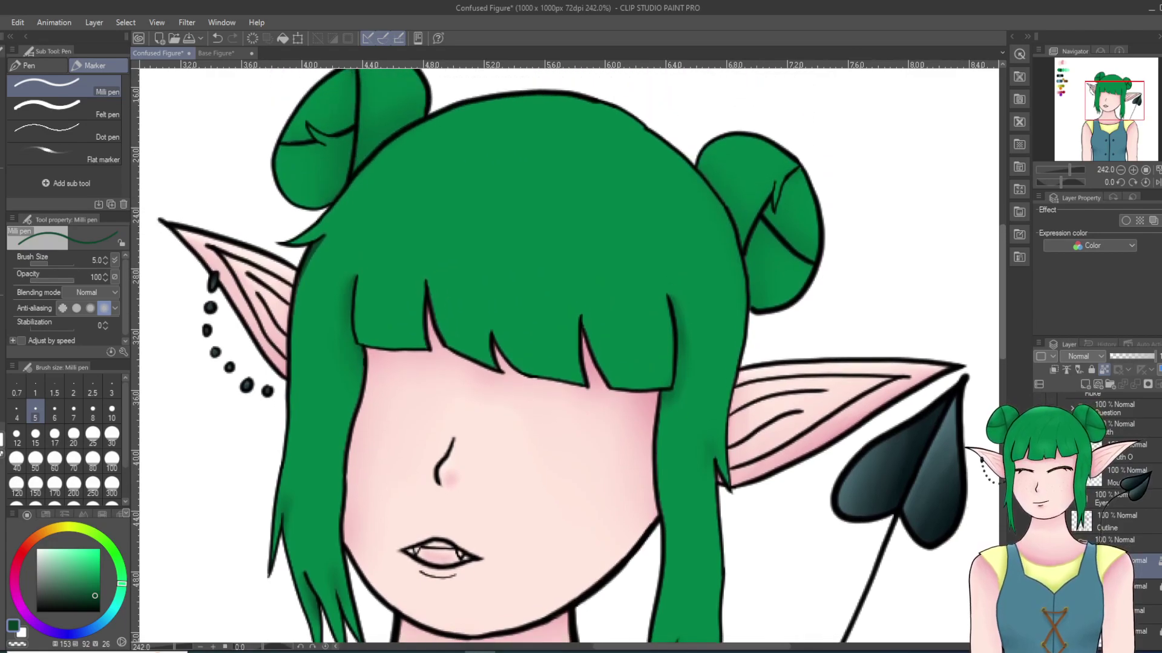
key("j")
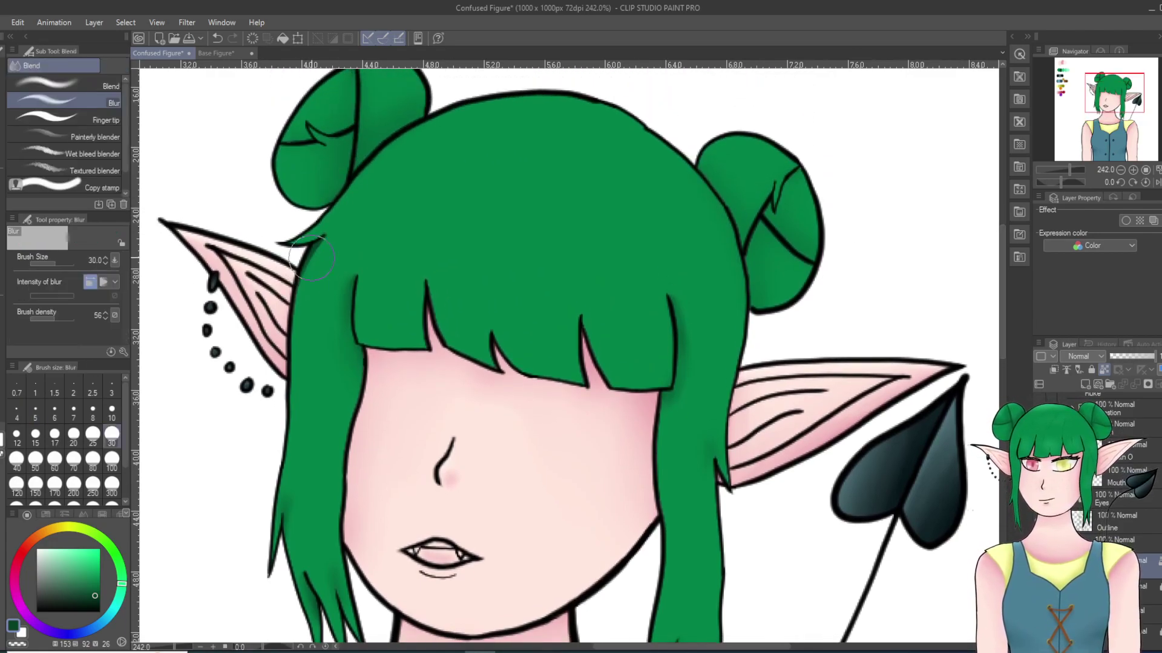
left_click(217, 38)
left_click(111, 411)
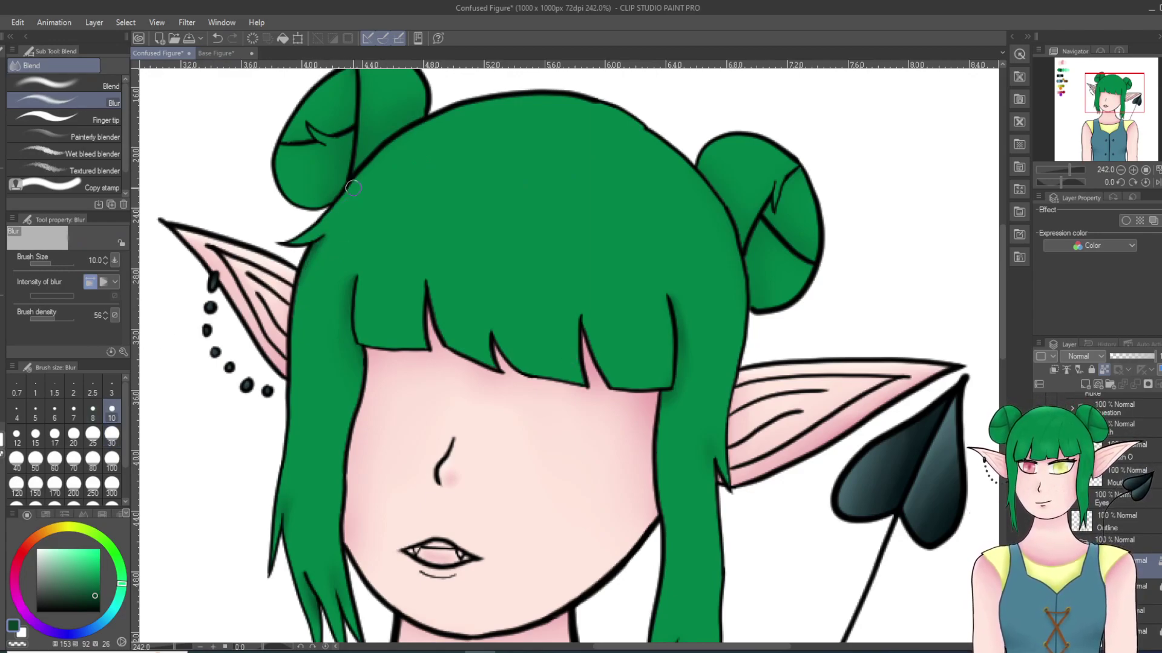
Step: Reinforce the right bun's shadows in dark green along the head edge, creases and dividing lines using the Milli pen at size 5
key("p")
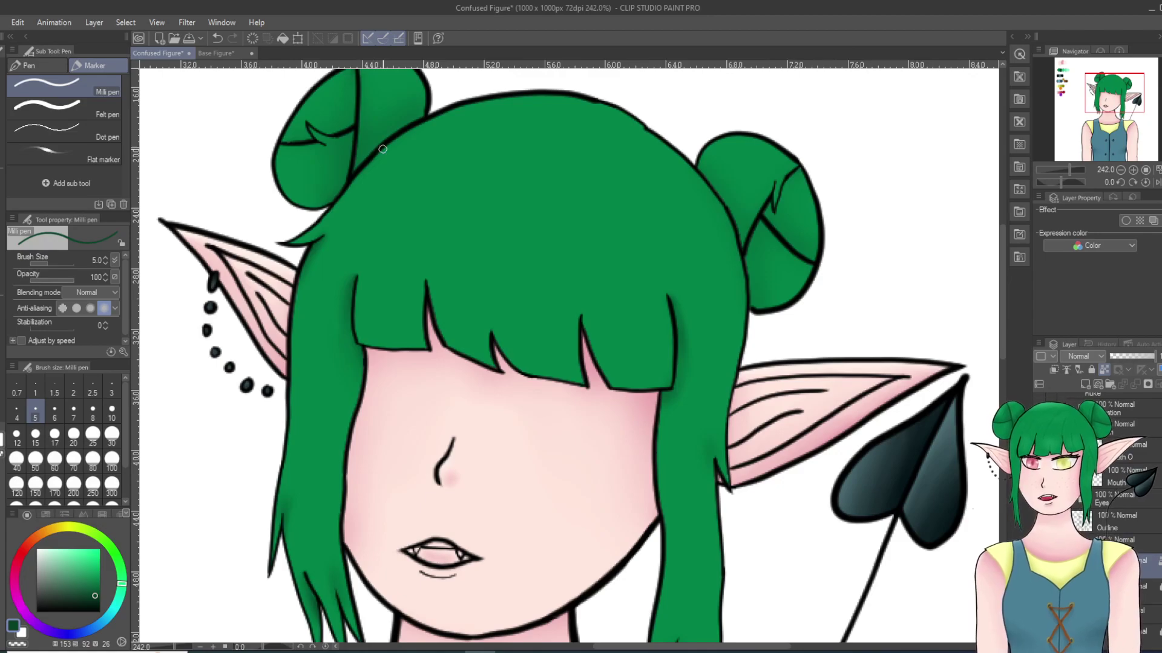
scroll(786, 157, "up", 5)
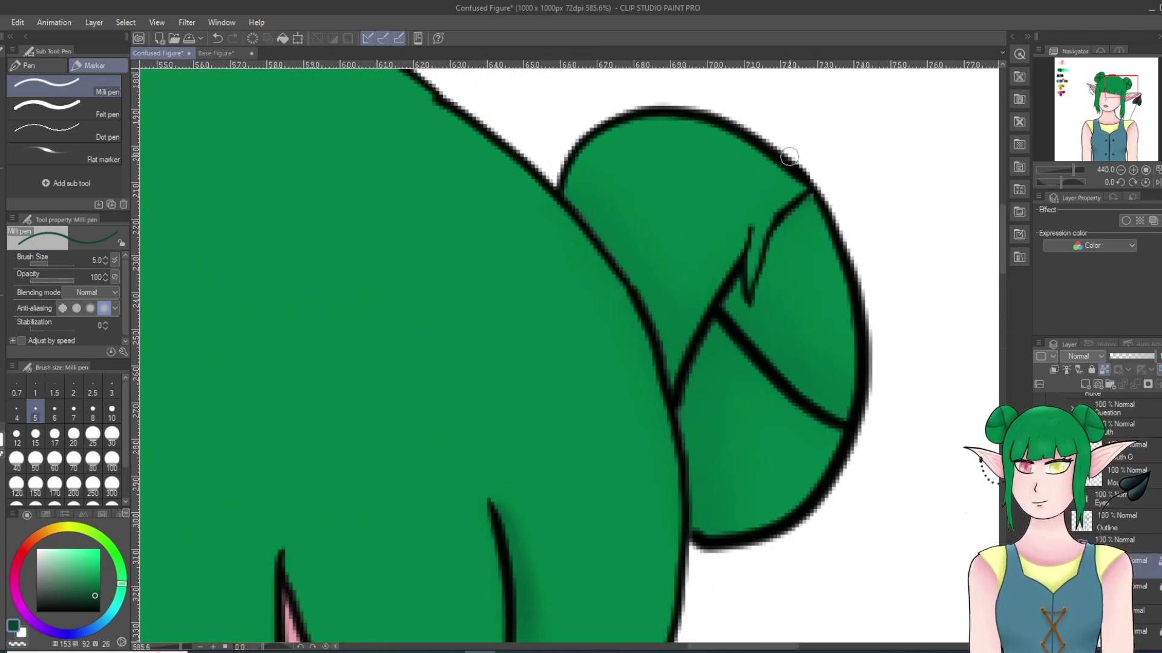
left_click_drag(746, 239, 671, 389)
mouse_move(565, 198)
left_mouse_down()
mouse_move(617, 254)
mouse_move(656, 334)
mouse_move(679, 407)
mouse_move(695, 540)
mouse_move(679, 379)
mouse_move(607, 231)
left_mouse_up()
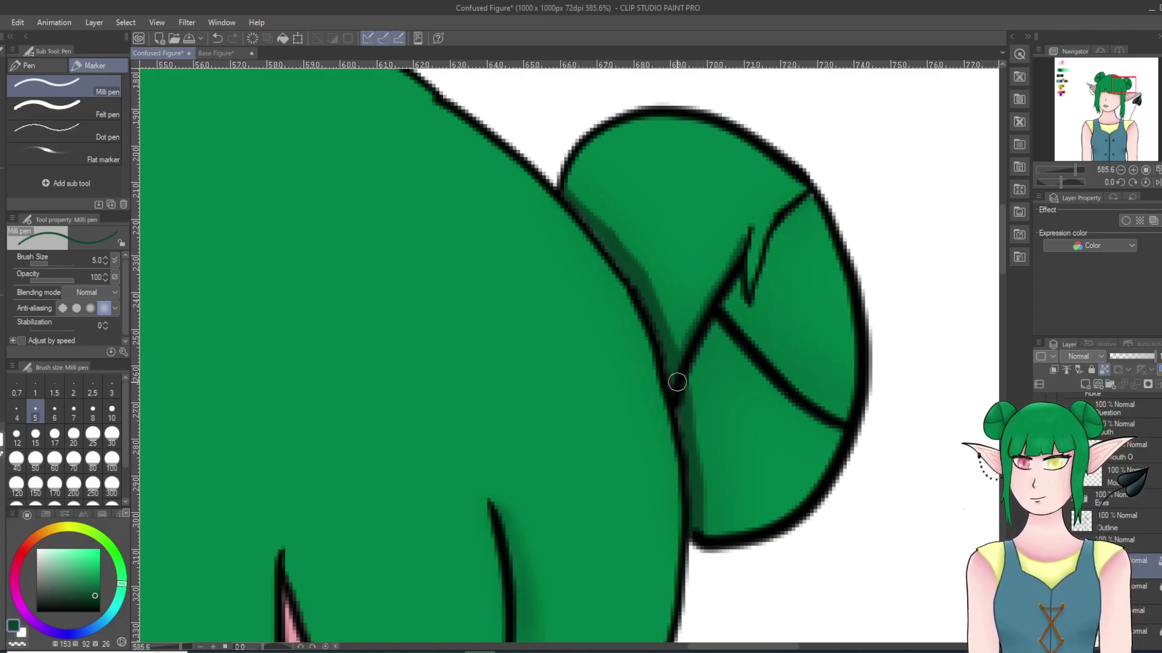
mouse_move(689, 412)
left_mouse_down()
mouse_move(722, 314)
mouse_move(691, 376)
mouse_move(739, 282)
mouse_move(743, 315)
mouse_move(732, 310)
mouse_move(819, 402)
left_mouse_up()
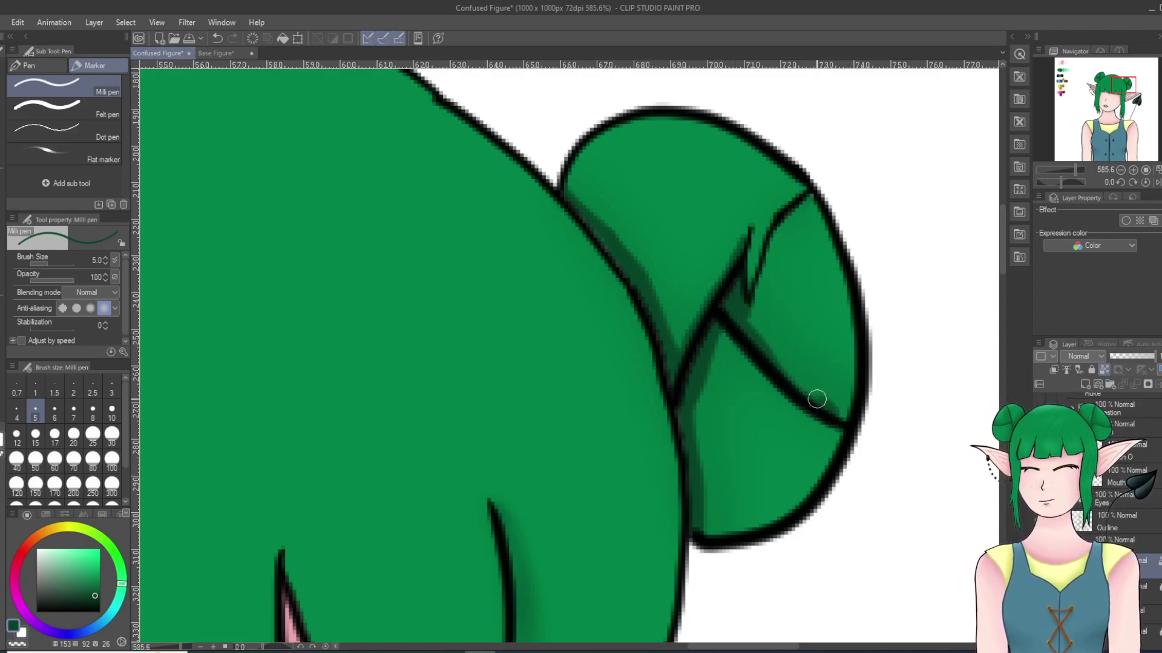
left_click_drag(801, 204, 807, 194)
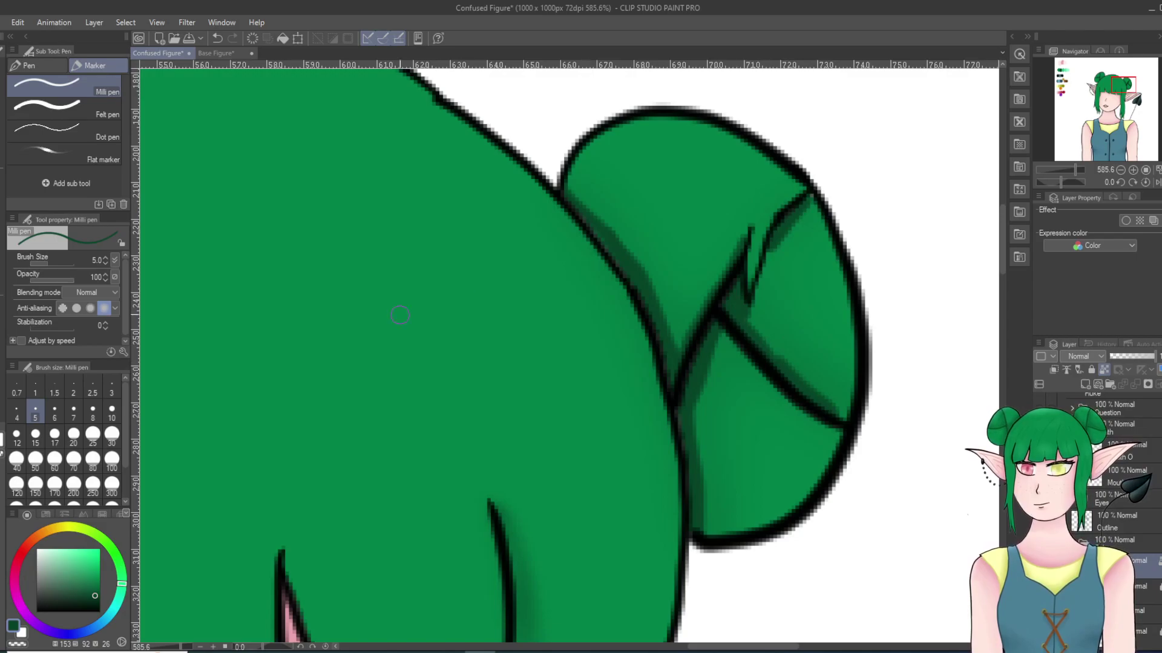
Step: Blur the right bun's reinforced shadows into the base green at brush size 10
key("j")
mouse_move(604, 251)
left_mouse_down()
mouse_move(616, 231)
mouse_move(565, 184)
mouse_move(637, 258)
mouse_move(612, 233)
mouse_move(694, 345)
mouse_move(676, 352)
mouse_move(684, 336)
mouse_move(692, 359)
mouse_move(708, 363)
mouse_move(722, 331)
mouse_move(695, 425)
mouse_move(705, 422)
mouse_move(677, 351)
mouse_move(693, 336)
mouse_move(723, 325)
mouse_move(750, 362)
mouse_move(775, 361)
mouse_move(745, 309)
mouse_move(841, 421)
mouse_move(772, 301)
mouse_move(818, 234)
mouse_move(793, 213)
mouse_move(770, 311)
mouse_move(738, 270)
left_mouse_up()
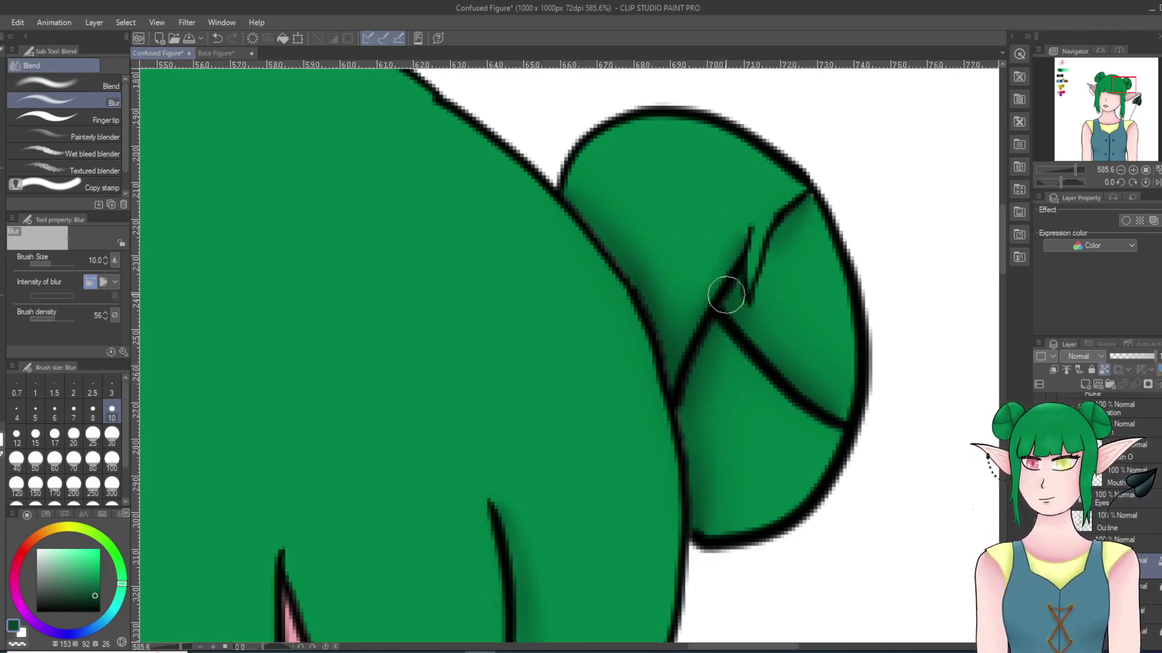
scroll(841, 104, "down", 5)
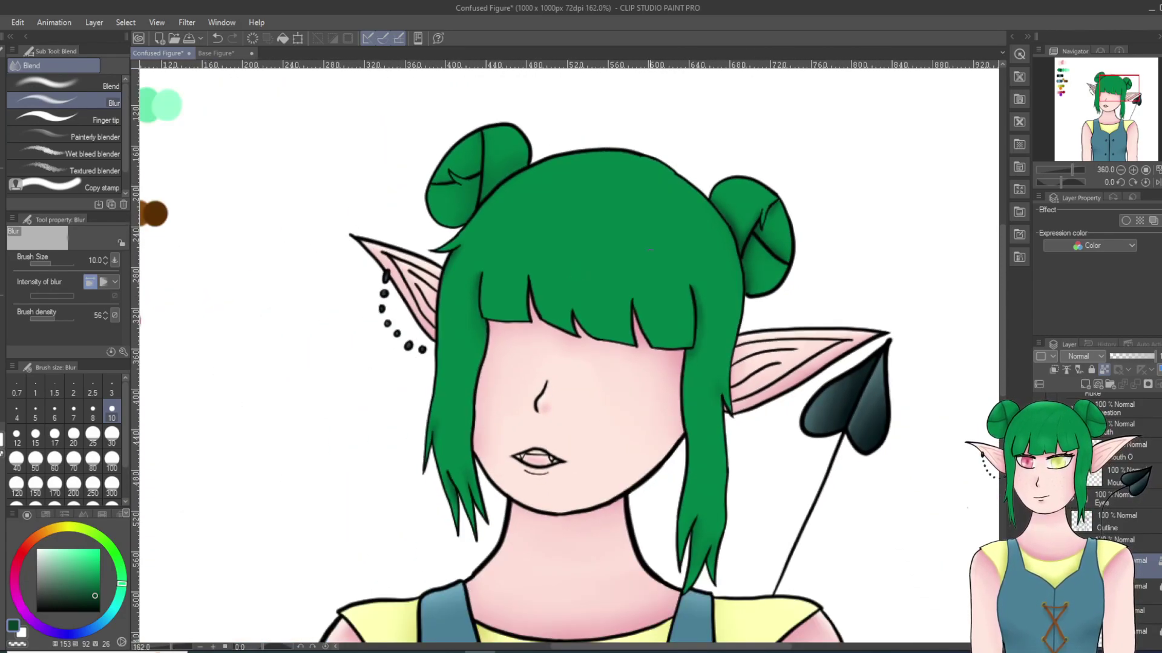
Step: Reinforce the left bun's shadows in dark green along its dividing line, crease and head edge with the Milli pen
scroll(437, 165, "up", 5)
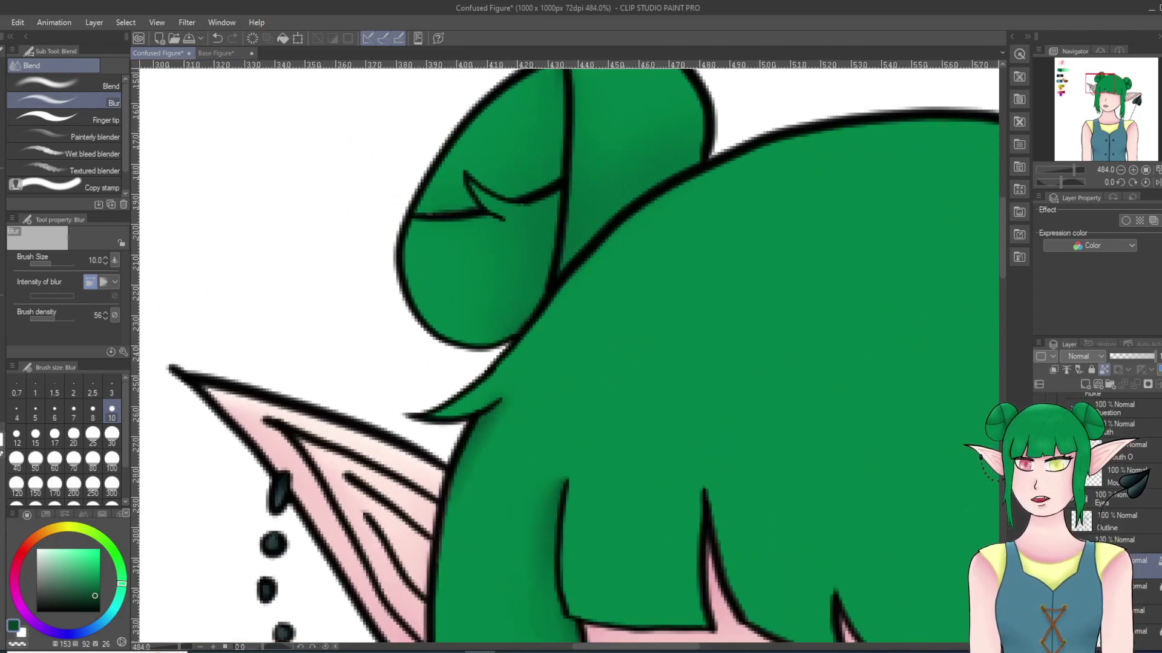
key("p")
scroll(606, 124, "down", 2)
scroll(580, 191, "up", 1)
mouse_move(573, 132)
left_mouse_down()
mouse_move(571, 293)
mouse_move(535, 369)
mouse_move(565, 301)
mouse_move(572, 208)
left_mouse_up()
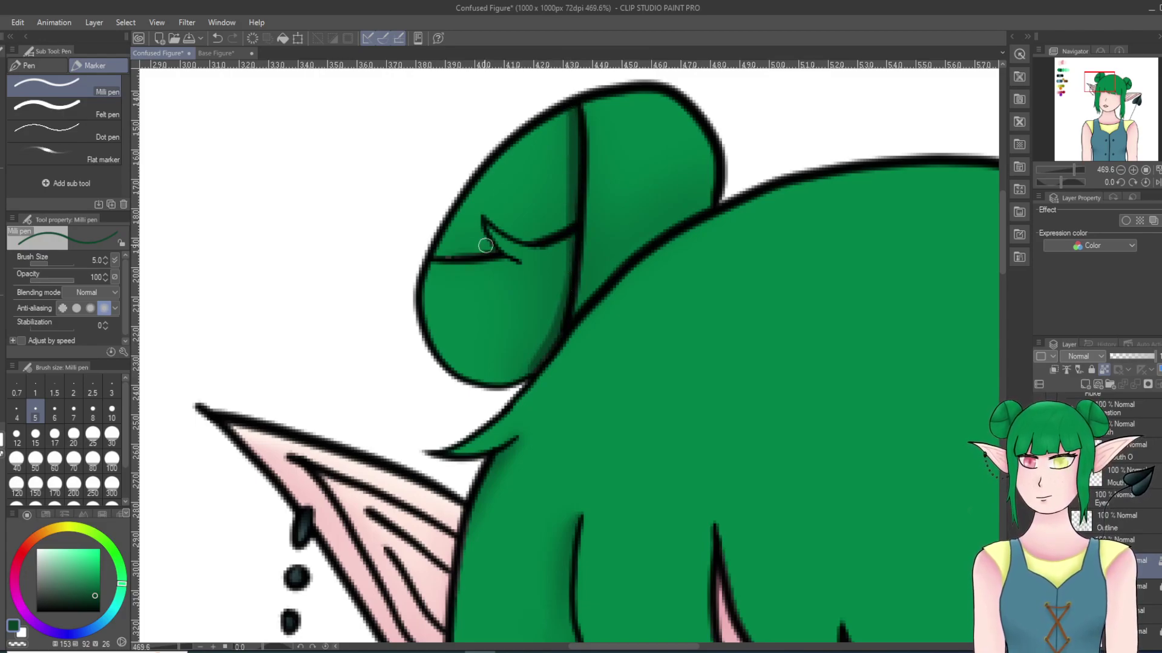
mouse_move(438, 253)
left_mouse_down()
mouse_move(493, 250)
mouse_move(573, 218)
mouse_move(527, 235)
left_mouse_up()
mouse_move(608, 268)
left_mouse_down()
mouse_move(665, 208)
mouse_move(560, 316)
mouse_move(635, 239)
mouse_move(717, 189)
mouse_move(594, 280)
mouse_move(648, 239)
left_mouse_up()
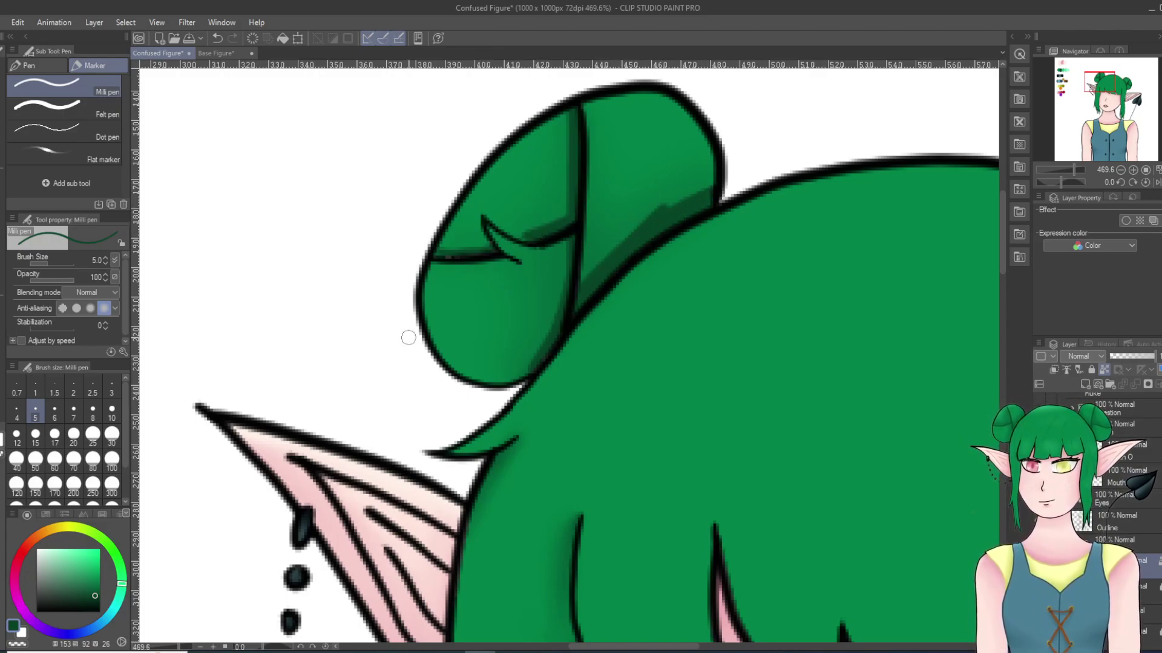
Step: Blur the left bun's reinforced shadows along the dividing line, crease and head edge at brush size 10
key("j")
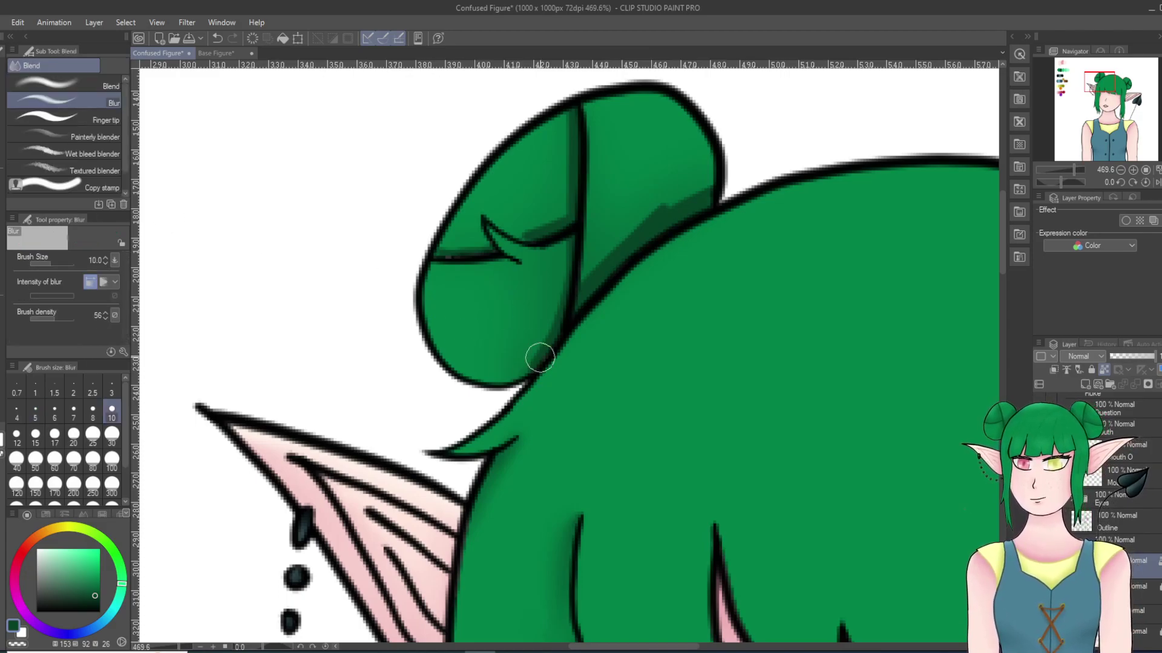
mouse_move(542, 350)
left_mouse_down()
mouse_move(561, 268)
mouse_move(557, 214)
mouse_move(544, 225)
mouse_move(576, 164)
mouse_move(548, 231)
mouse_move(561, 106)
mouse_move(542, 240)
mouse_move(580, 119)
mouse_move(532, 245)
mouse_move(561, 210)
mouse_move(576, 143)
mouse_move(557, 200)
left_mouse_up()
left_click_drag(488, 257, 436, 245)
mouse_move(678, 186)
left_mouse_down()
mouse_move(605, 263)
mouse_move(593, 303)
mouse_move(619, 266)
mouse_move(590, 301)
mouse_move(605, 253)
mouse_move(688, 171)
mouse_move(662, 207)
mouse_move(703, 176)
left_mouse_up()
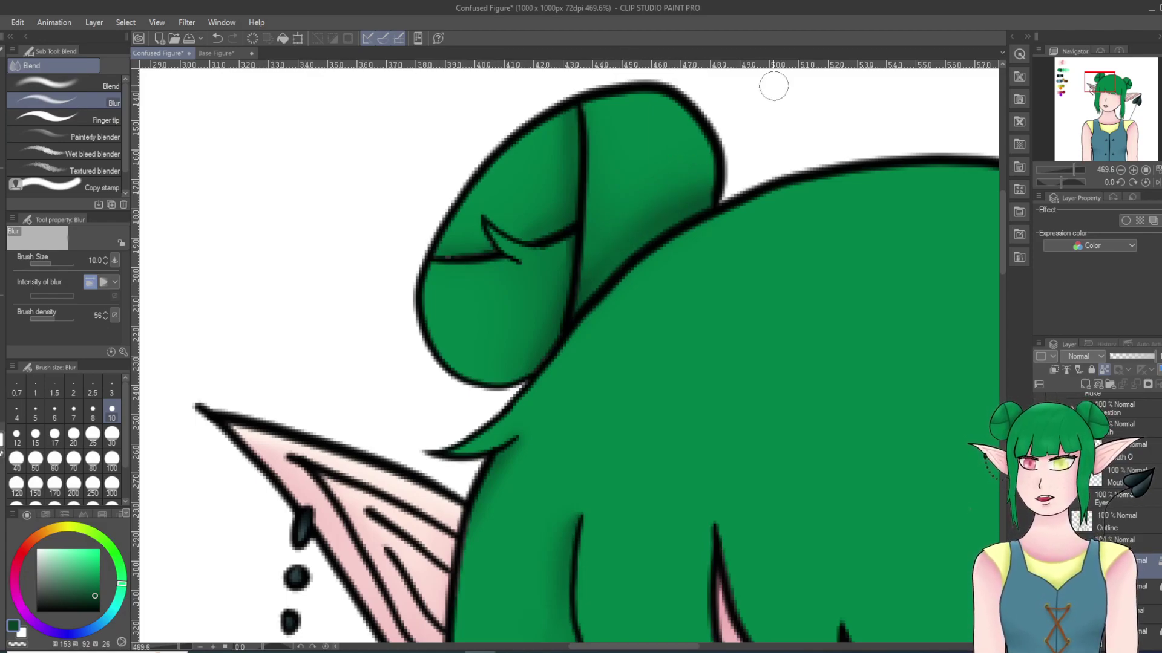
scroll(730, 233, "down", 2)
scroll(730, 233, "down", 5)
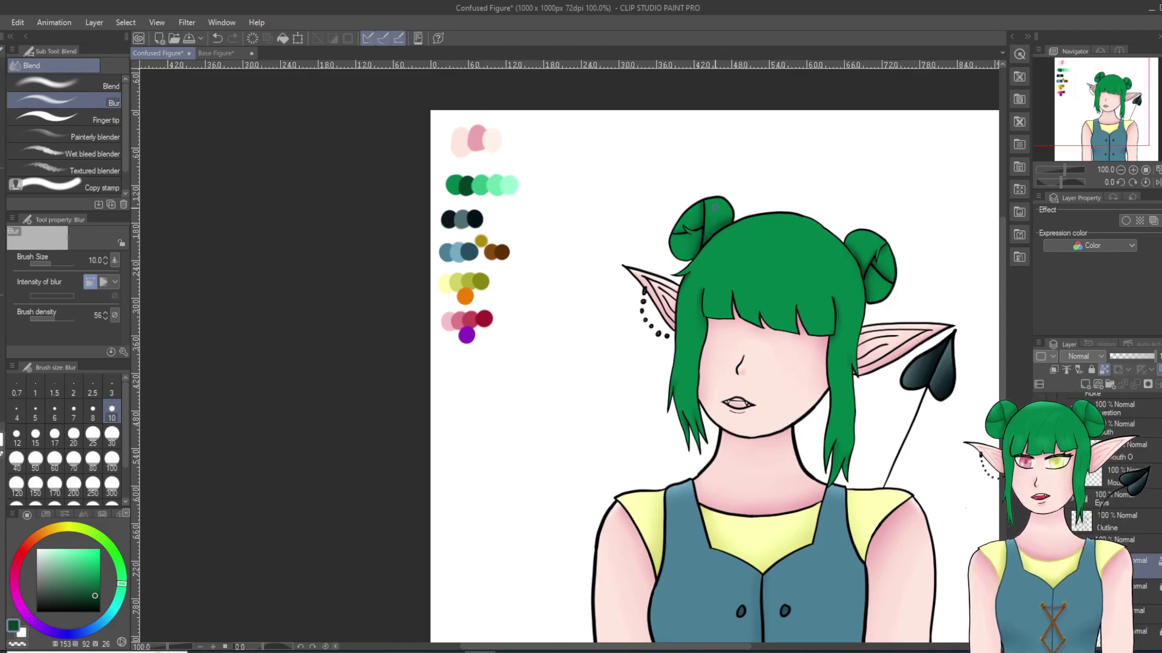
scroll(936, 287, "down", 1)
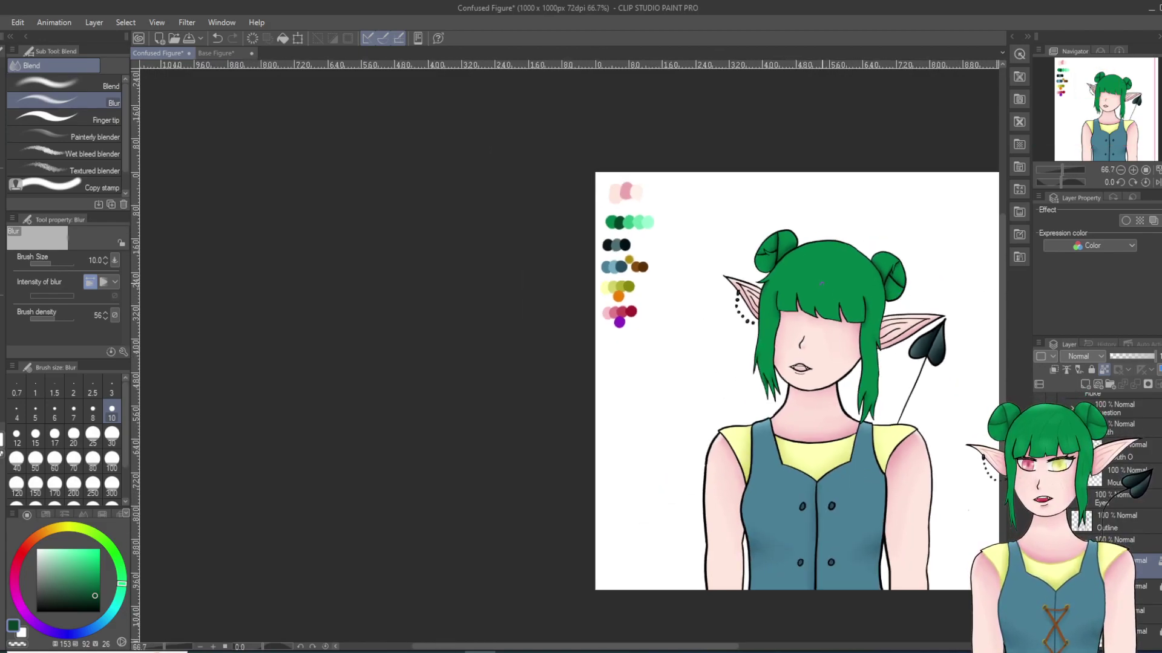
Step: Switch to the Turnip pen and add a new layer above the Outline layer
scroll(820, 283, "up", 2)
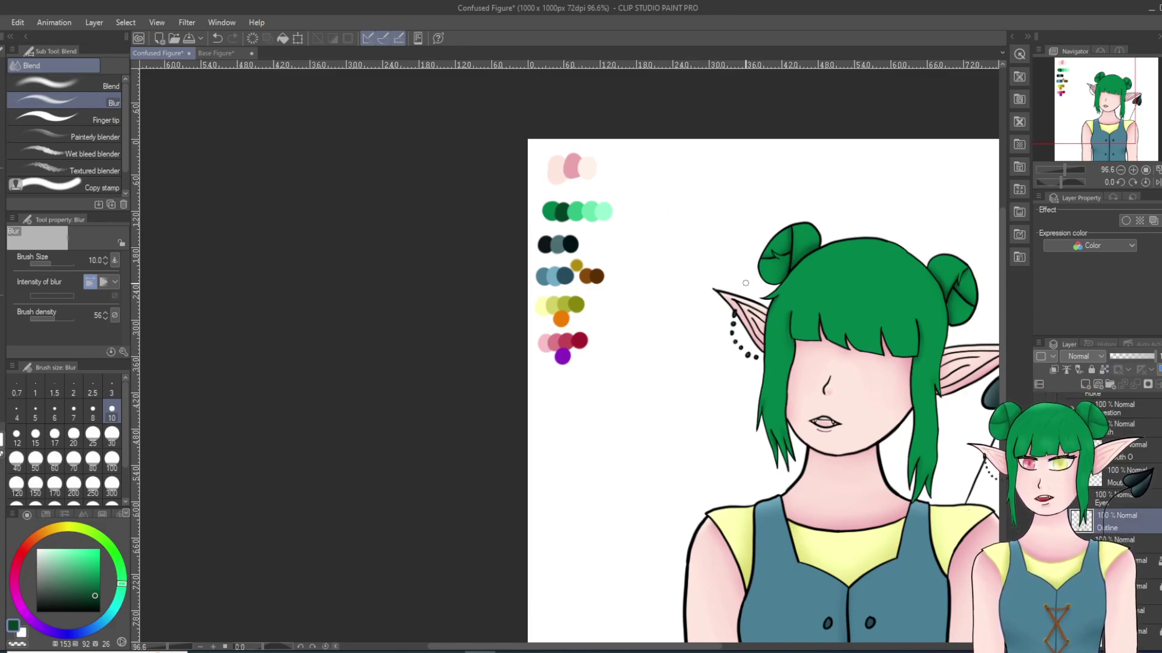
left_click(560, 201, "alt")
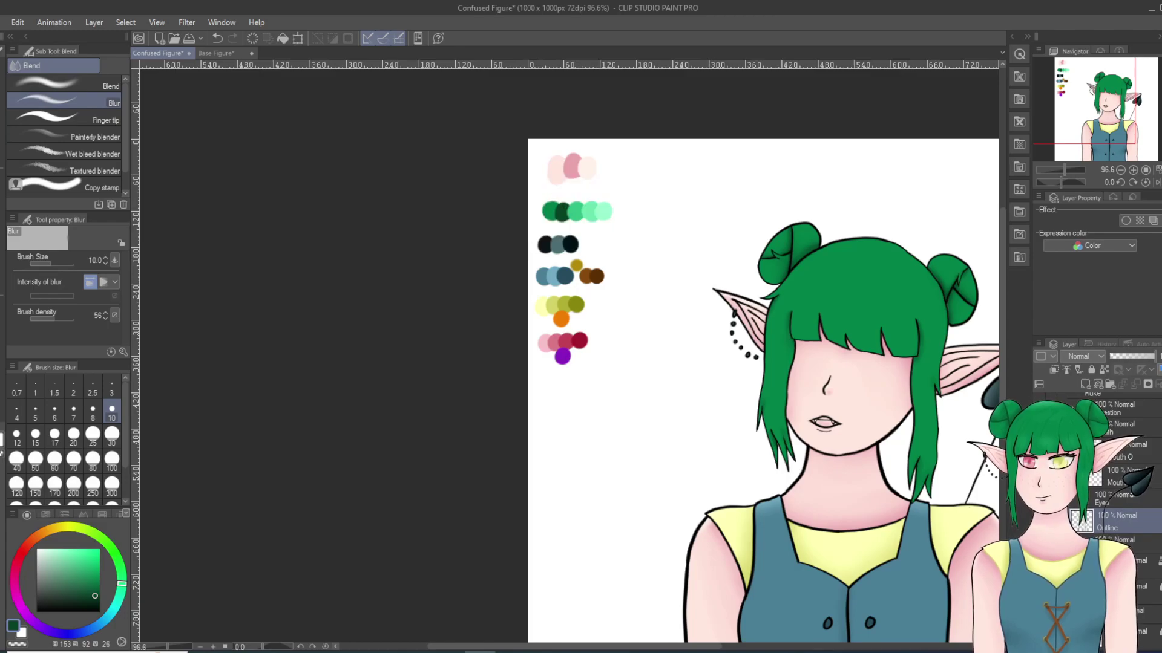
scroll(850, 350, "up", 1)
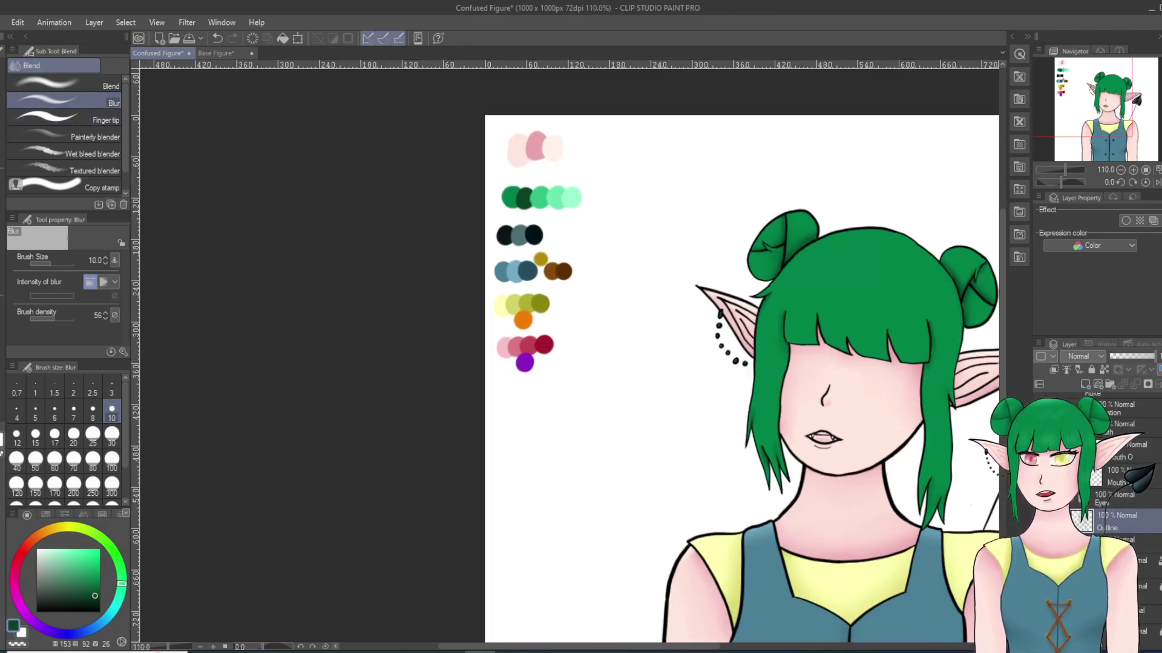
key("p")
scroll(776, 510, "up", 2)
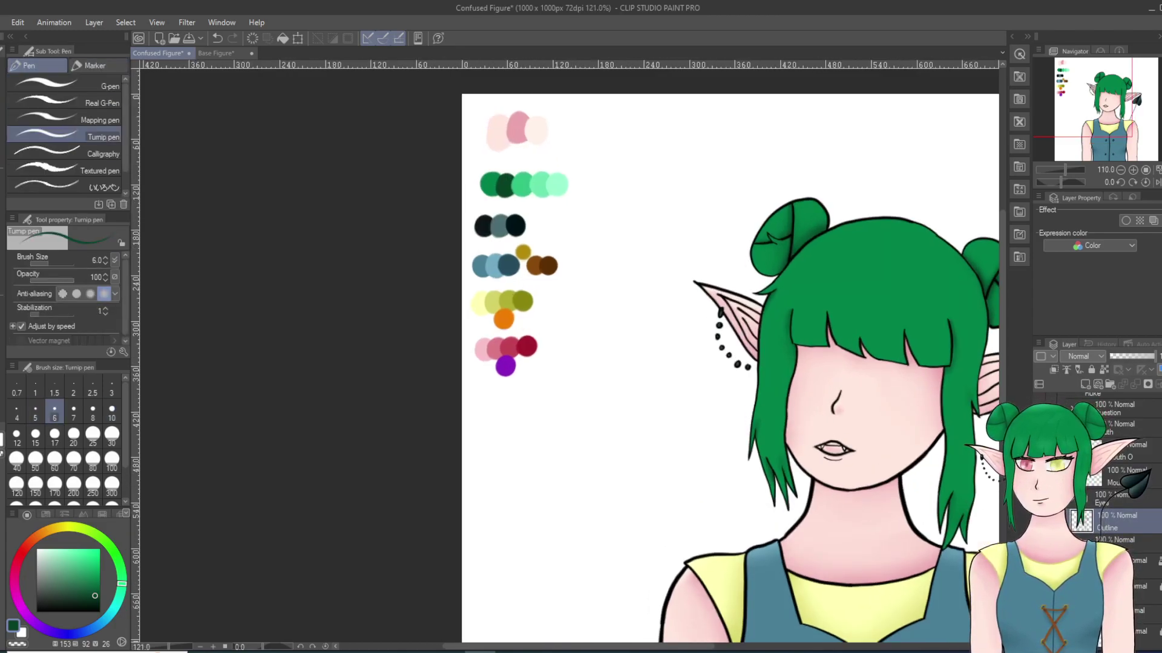
scroll(776, 510, "up", 5)
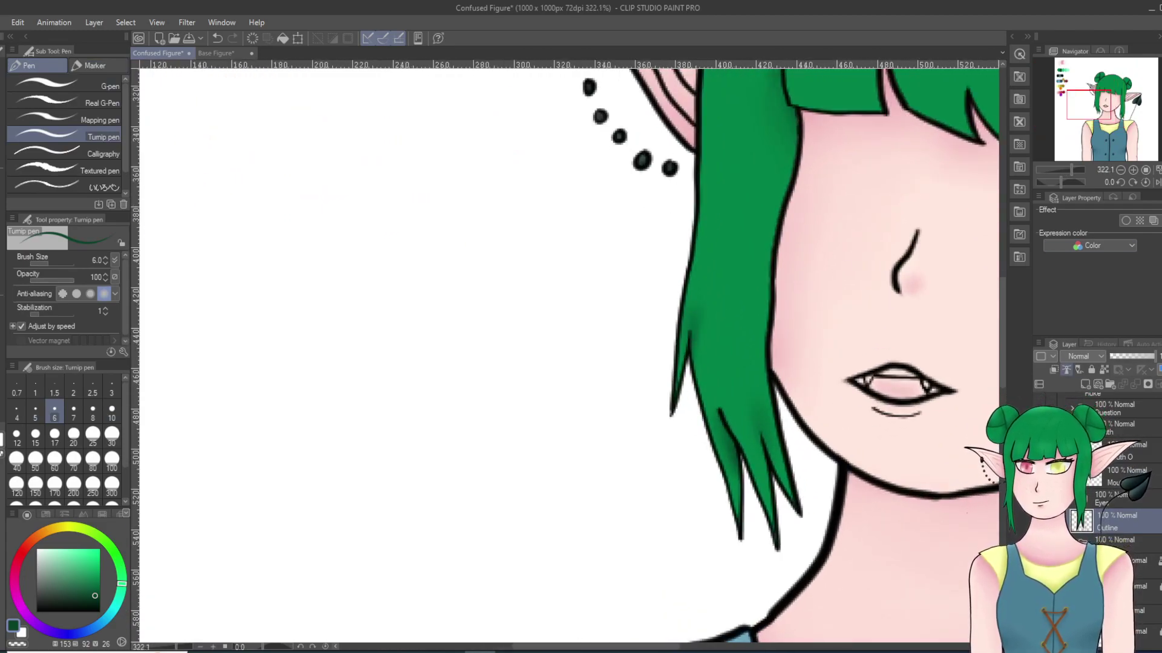
key("ctrl+shift+n")
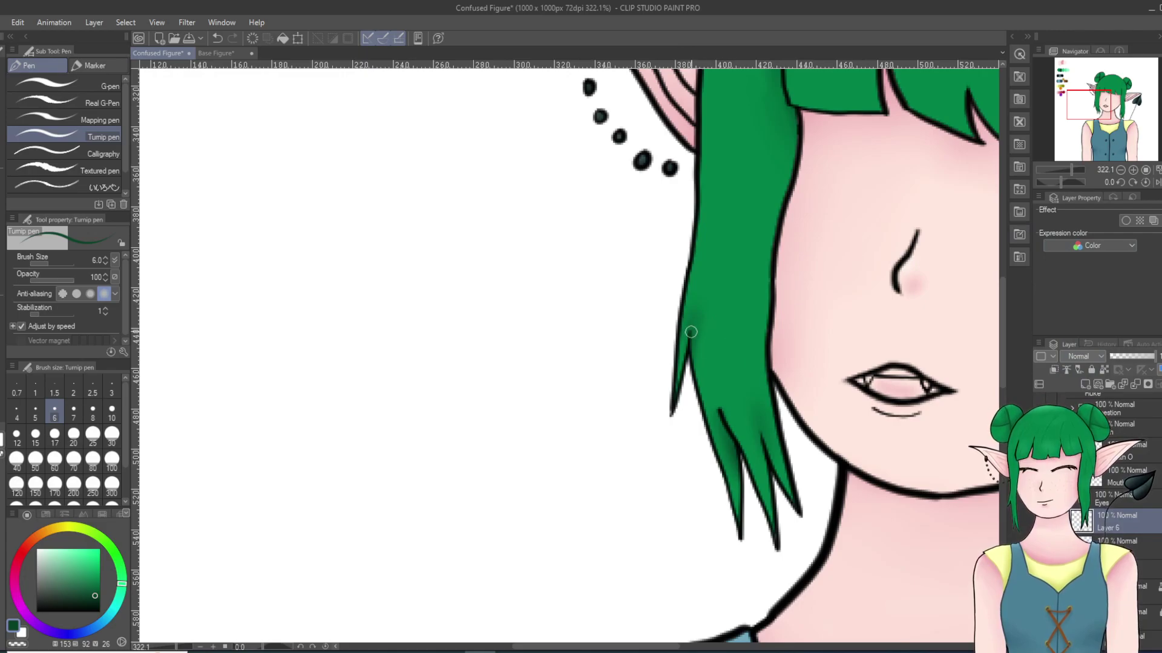
Step: Draw three thin dark green strand lines up from the notches of the left side lock using the Turnip pen at size 6
left_click_drag(690, 339, 707, 255)
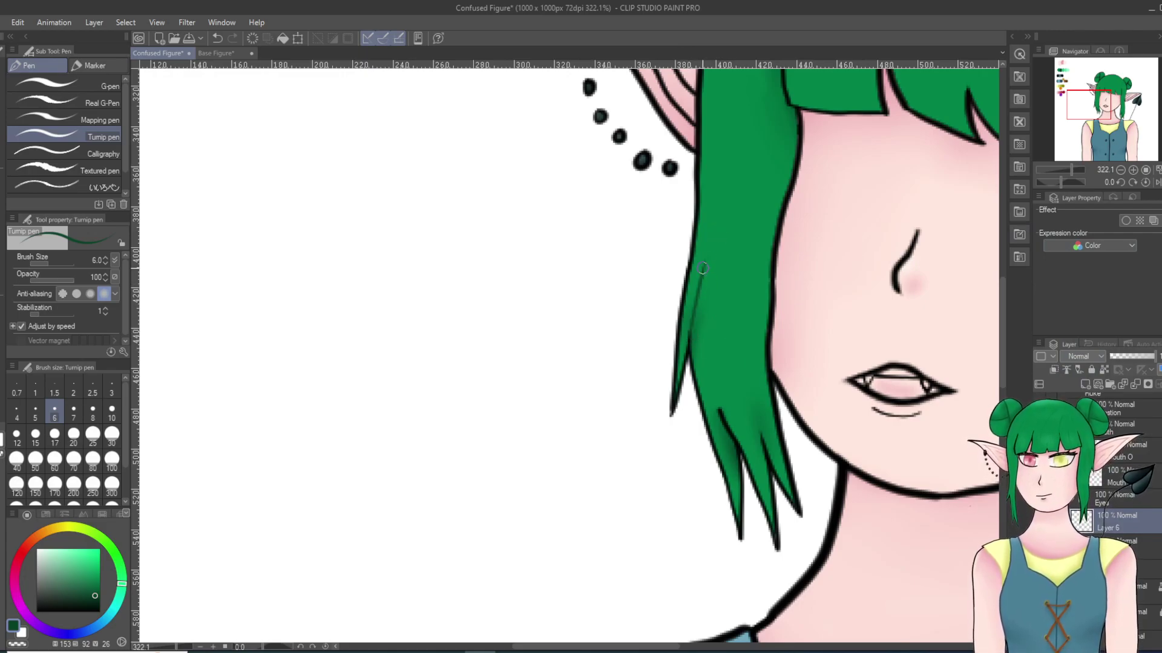
left_click_drag(720, 418, 726, 292)
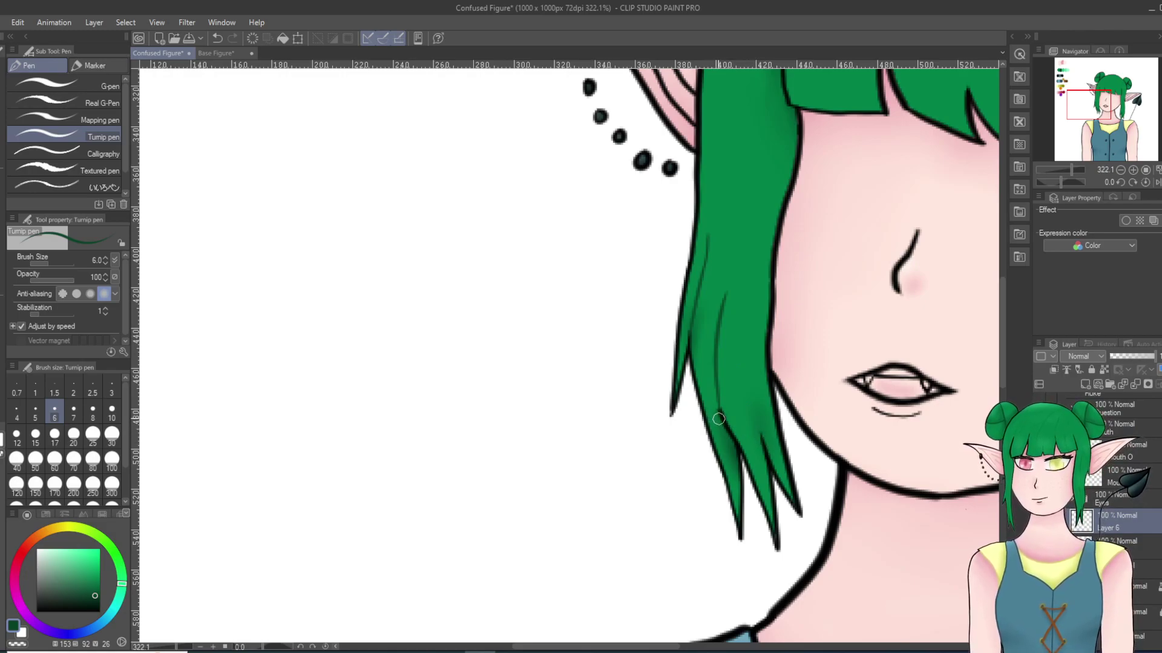
left_click_drag(762, 442, 757, 364)
left_click(218, 38)
left_click_drag(757, 427, 750, 329)
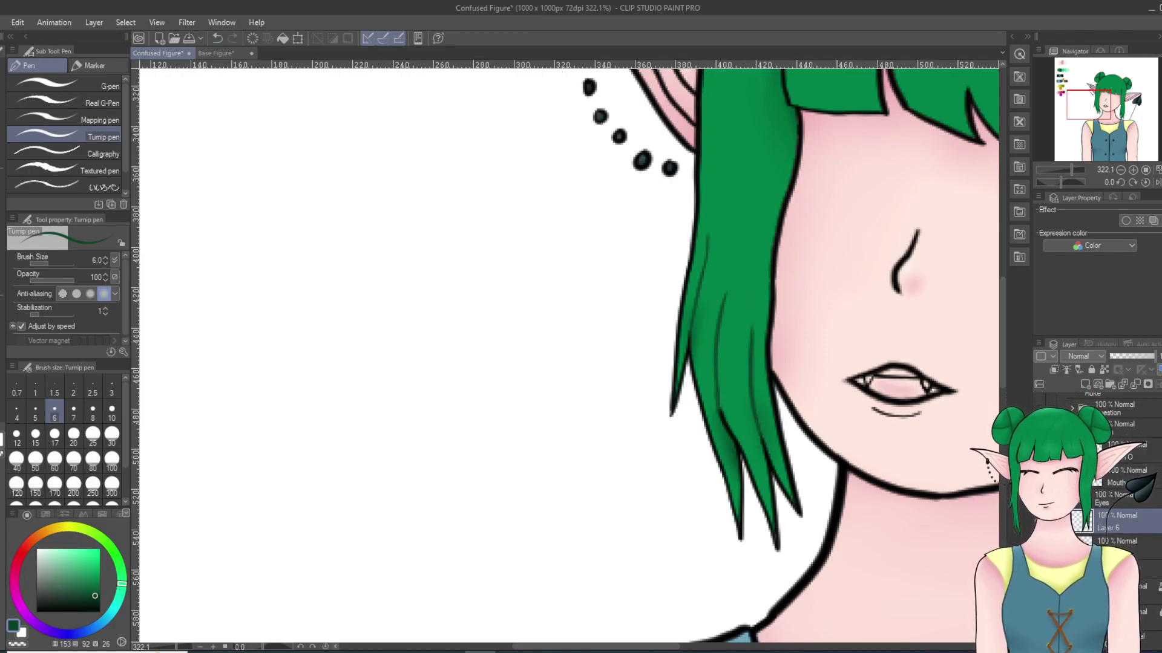
Step: Draw thin dark green strand lines up from the notches of the right side lock
scroll(821, 145, "down", 15)
scroll(752, 140, "up", 10)
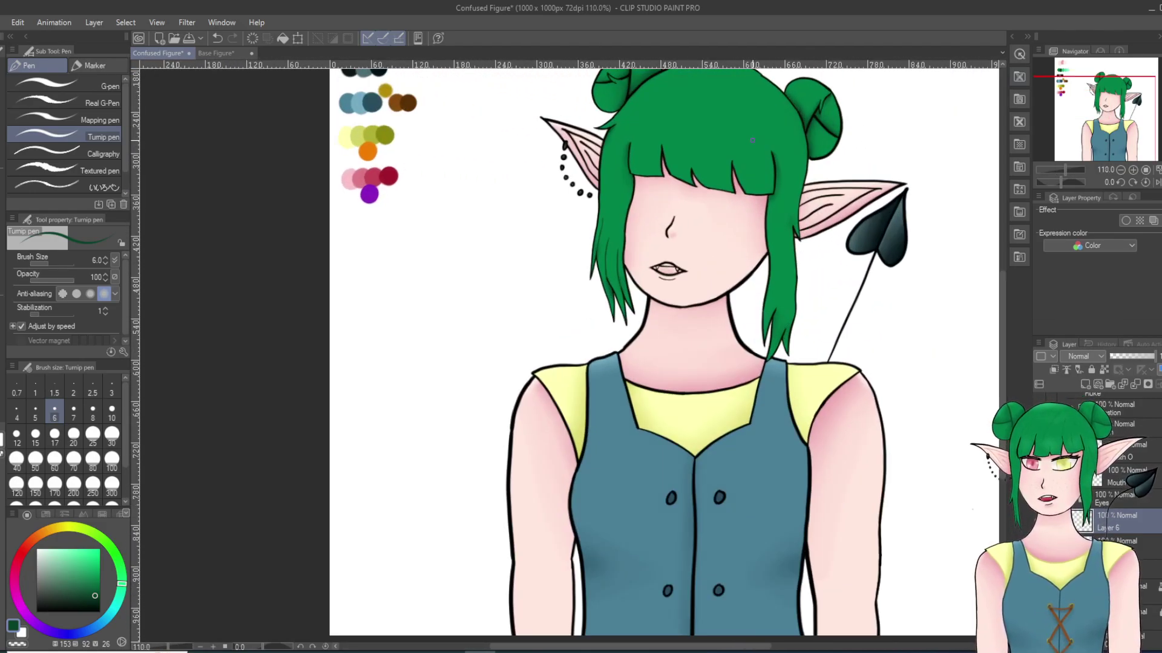
scroll(752, 141, "up", 5)
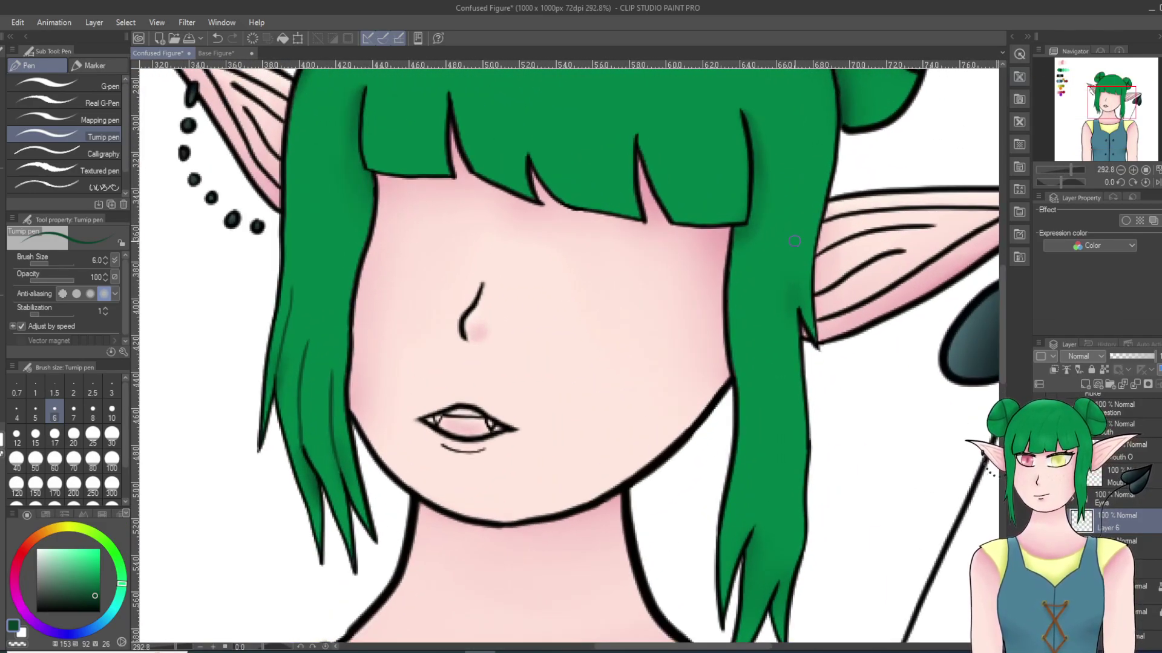
left_click_drag(780, 587, 785, 532)
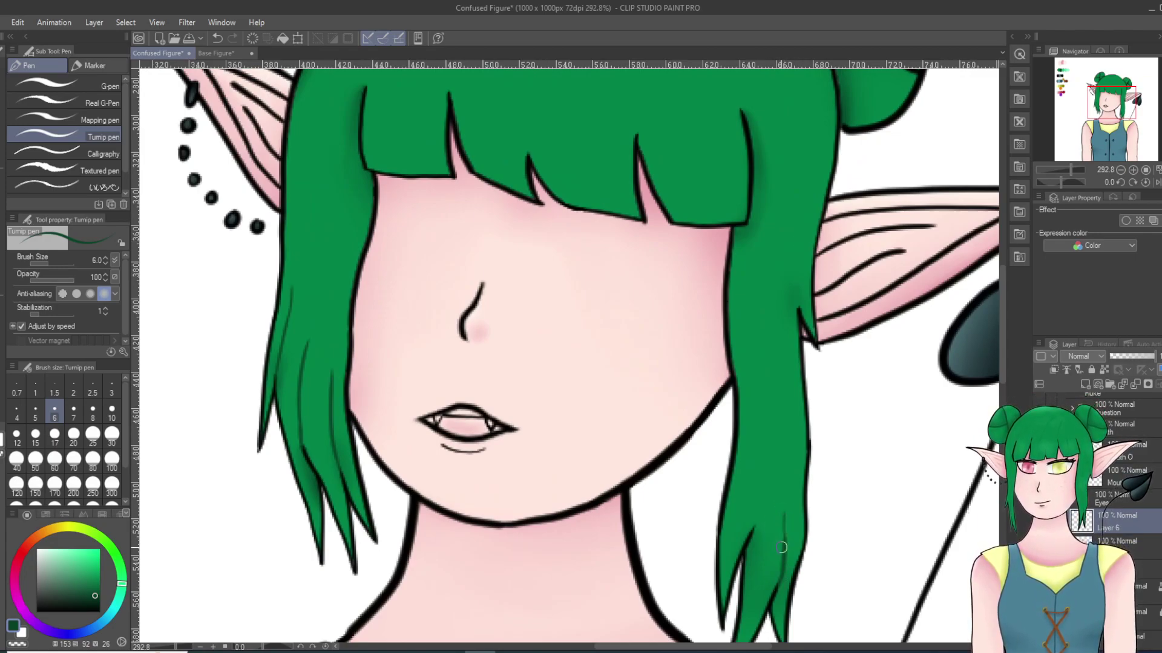
left_click_drag(751, 536, 760, 457)
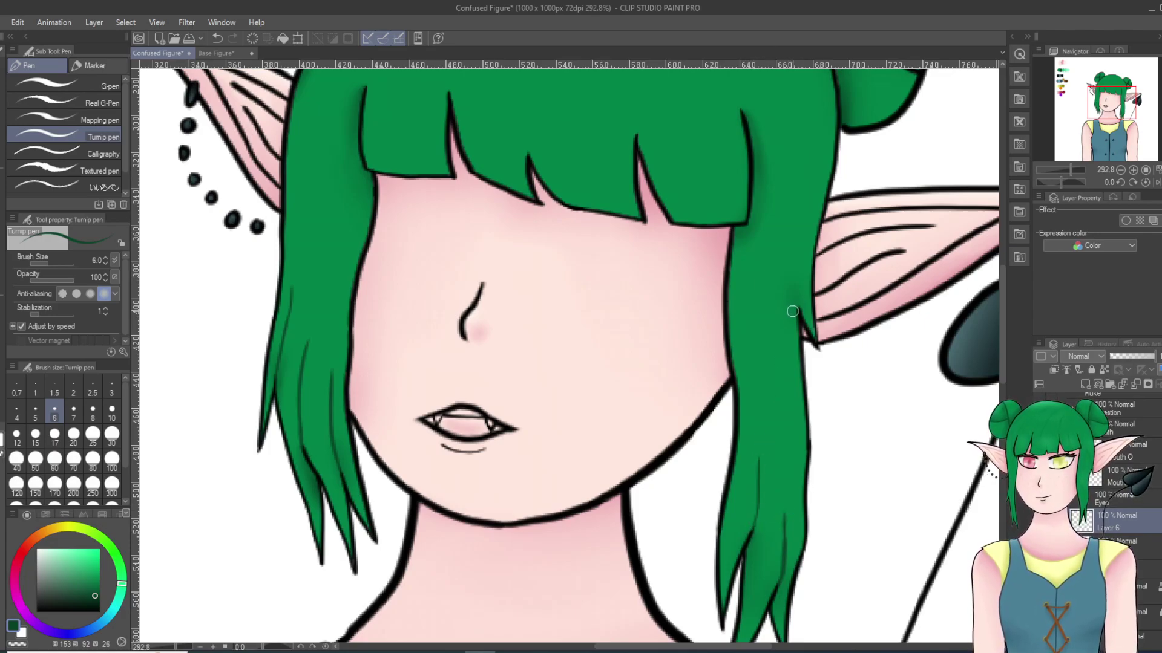
left_click_drag(794, 305, 800, 259)
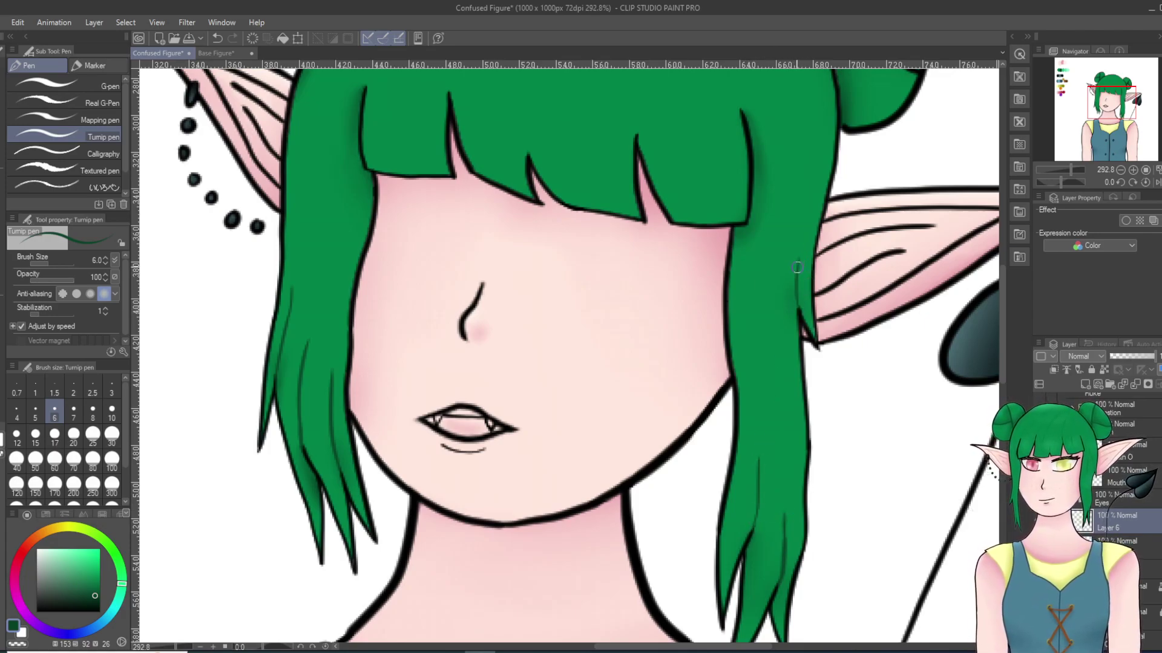
Step: Extend the bang notches and the tuft above the left ear upward with thin dark green strand lines
scroll(849, 100, "down", 6)
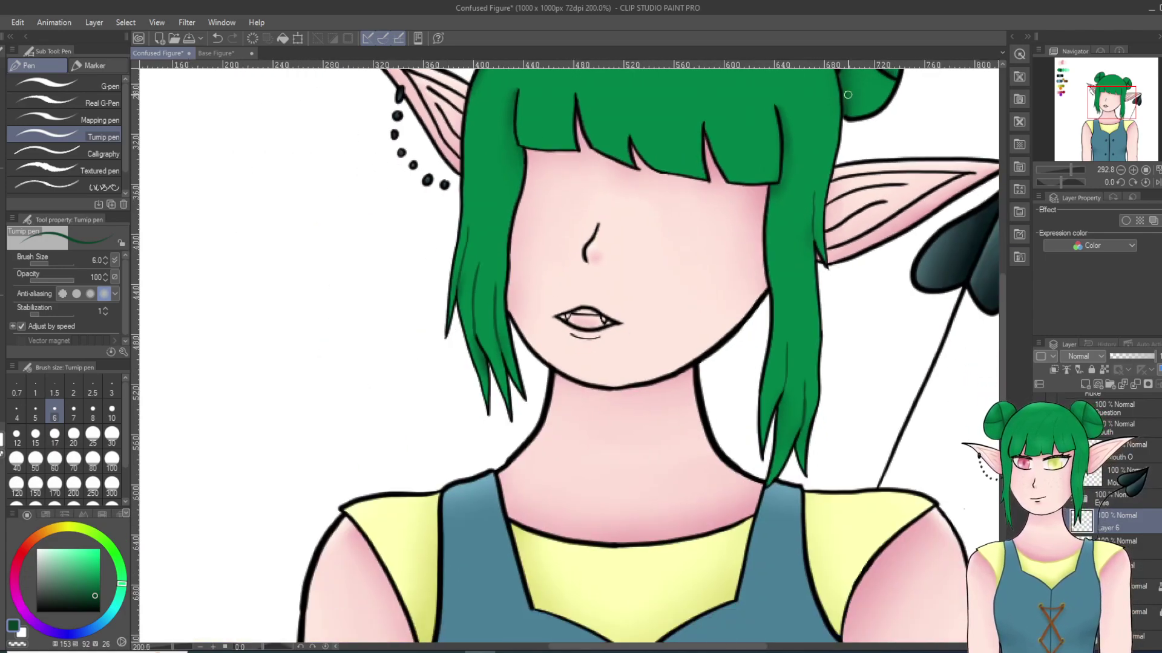
scroll(942, 204, "up", 3)
left_click_drag(1001, 329, 1001, 279)
scroll(981, 275, "down", 1)
scroll(553, 200, "up", 2)
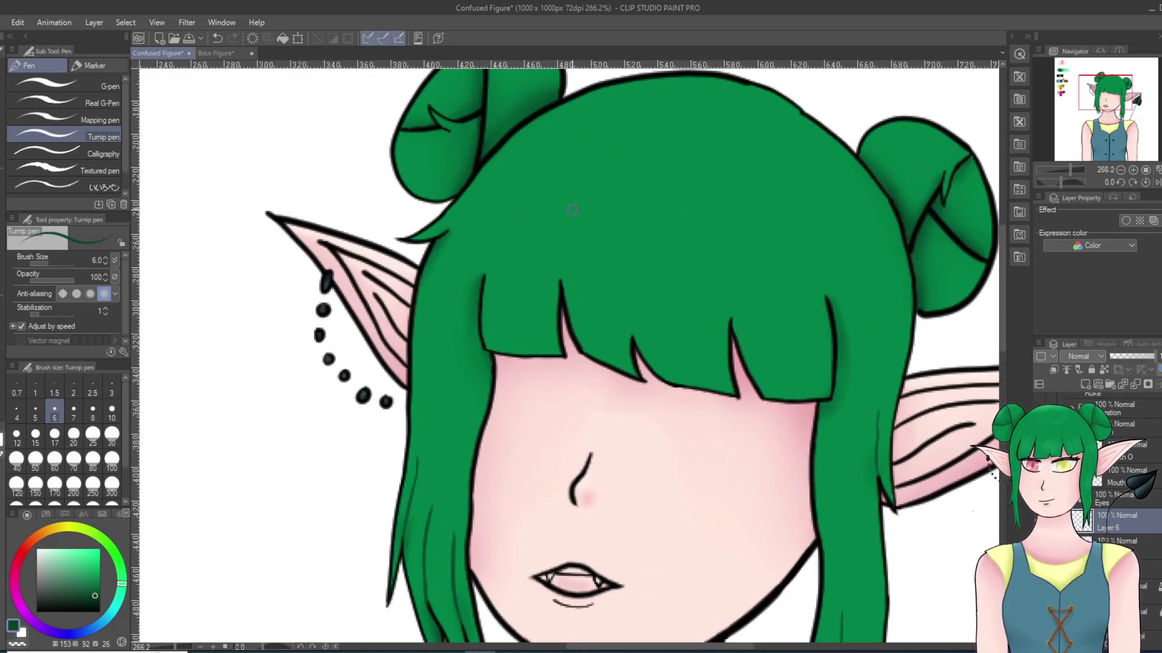
left_click_drag(449, 231, 472, 208)
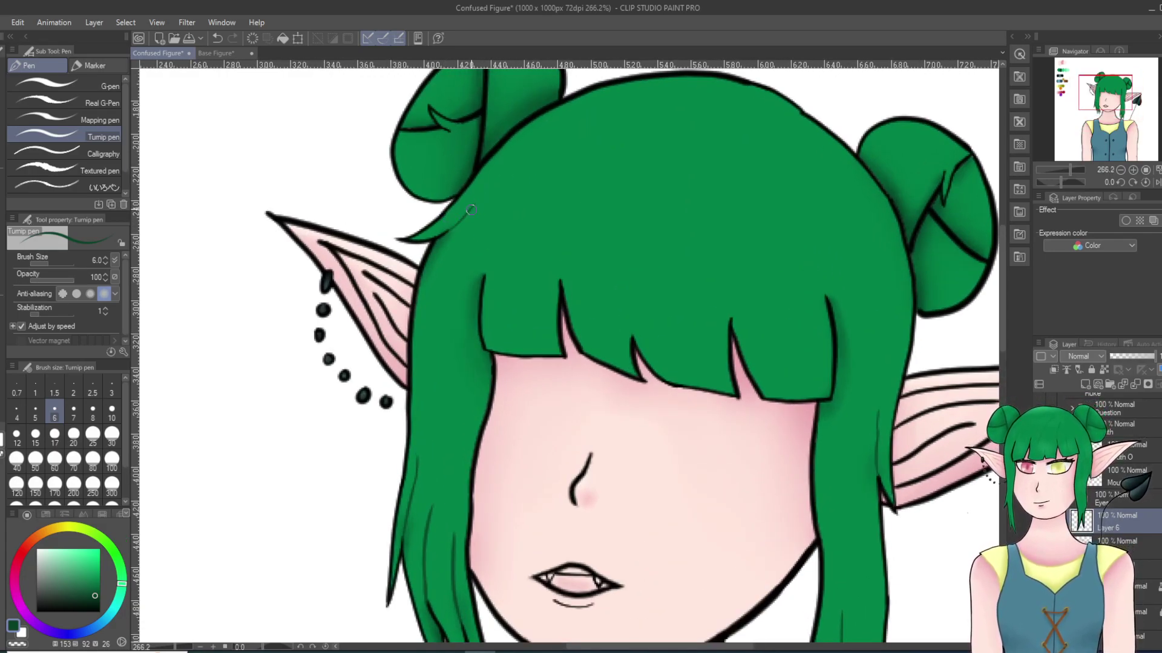
left_click_drag(484, 277, 501, 231)
left_click_drag(630, 337, 651, 253)
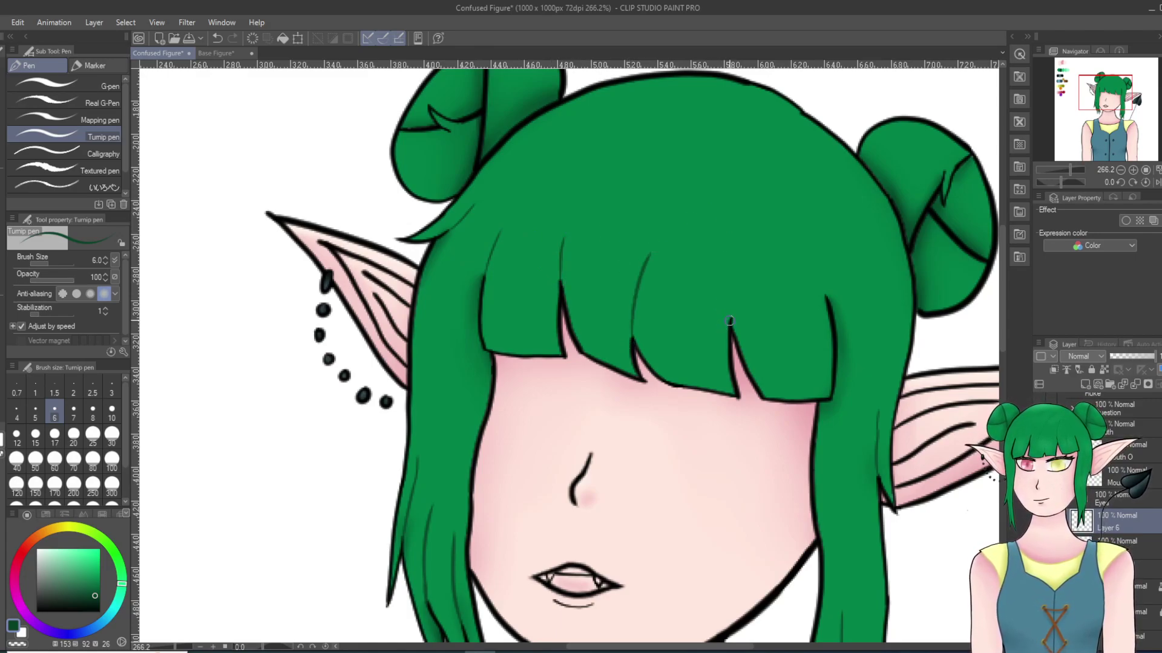
left_click_drag(731, 296, 742, 232)
left_click_drag(825, 295, 803, 233)
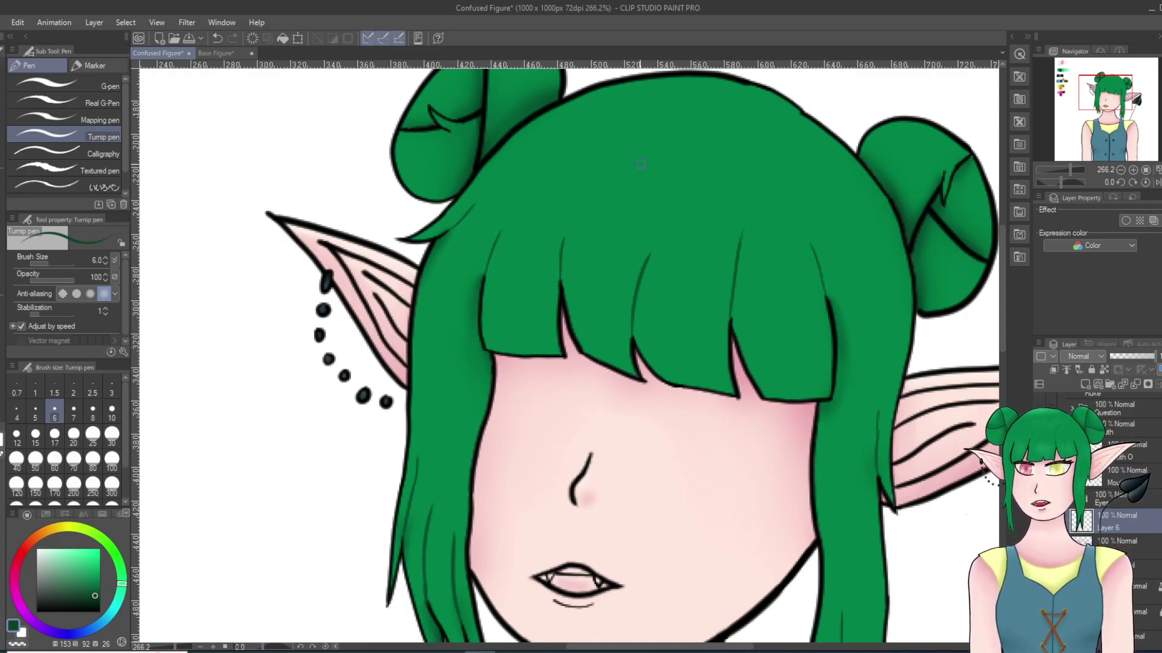
Step: Draw thin dark green strands down the upper left side lock, across the crown and through the left and middle bangs
left_click_drag(447, 492, 451, 318)
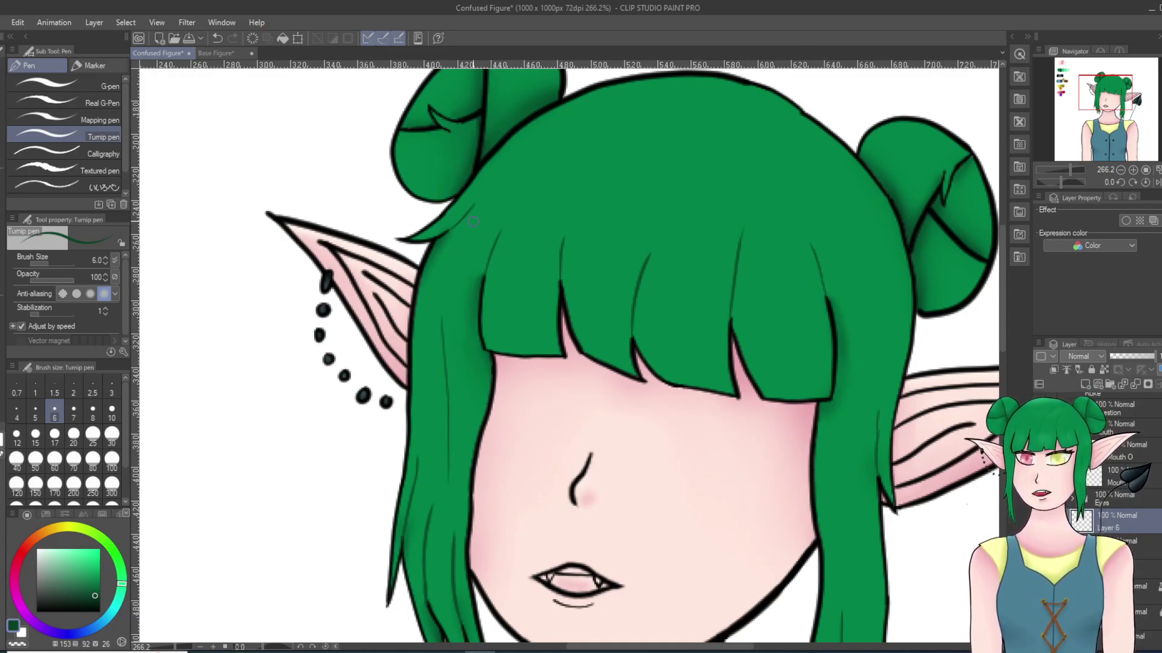
left_click_drag(461, 274, 530, 161)
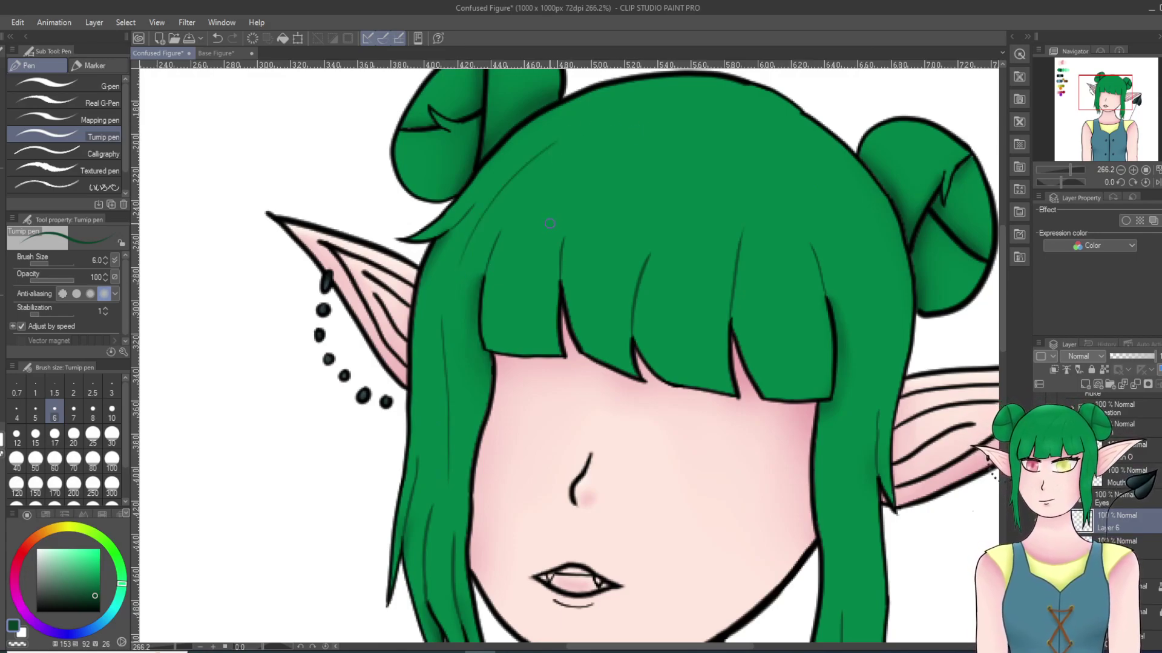
left_click_drag(519, 356, 530, 253)
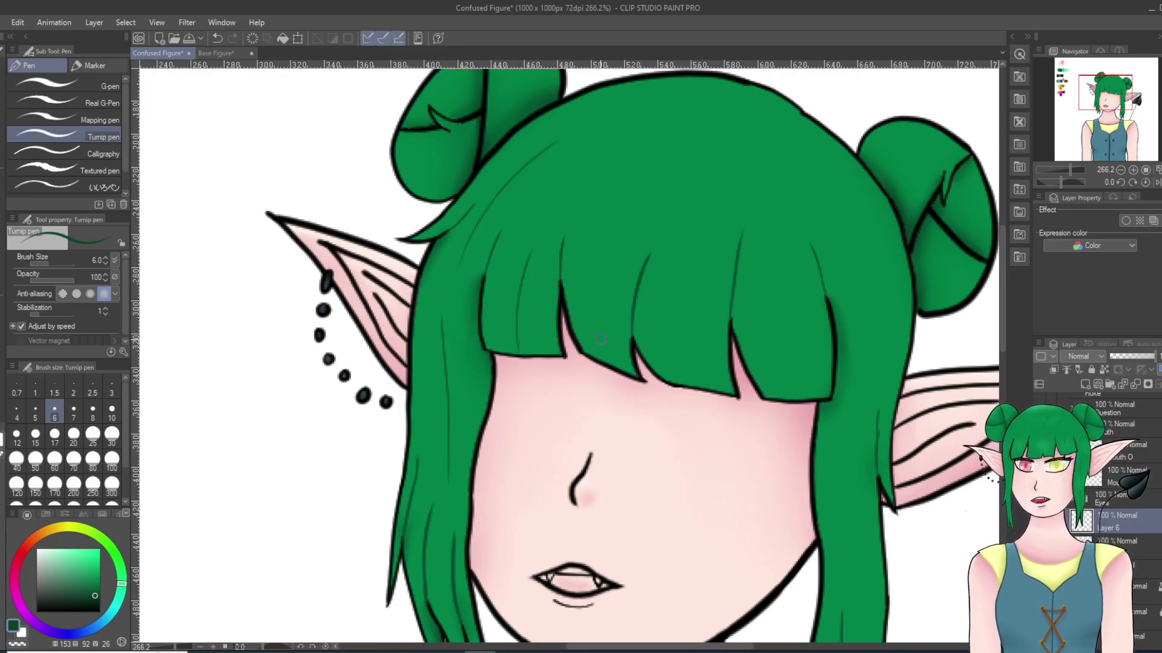
left_click_drag(593, 345, 595, 256)
left_click_drag(616, 367, 649, 250)
mouse_move(656, 314)
left_mouse_down()
mouse_move(697, 185)
mouse_move(731, 198)
mouse_move(689, 278)
left_mouse_up()
mouse_move(706, 117)
left_mouse_down()
mouse_move(602, 210)
mouse_move(648, 108)
left_mouse_up()
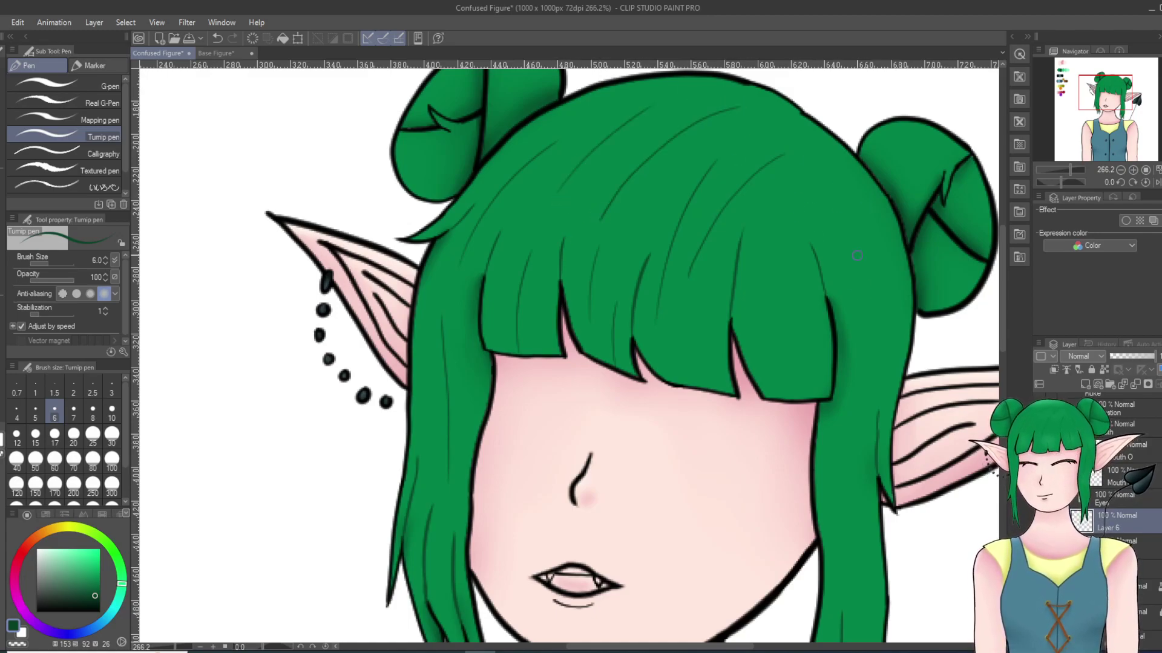
Step: Draw thin dark green strand lines through the right bangs and the hair just above them
left_click_drag(707, 393, 715, 298)
left_click_drag(781, 399, 774, 296)
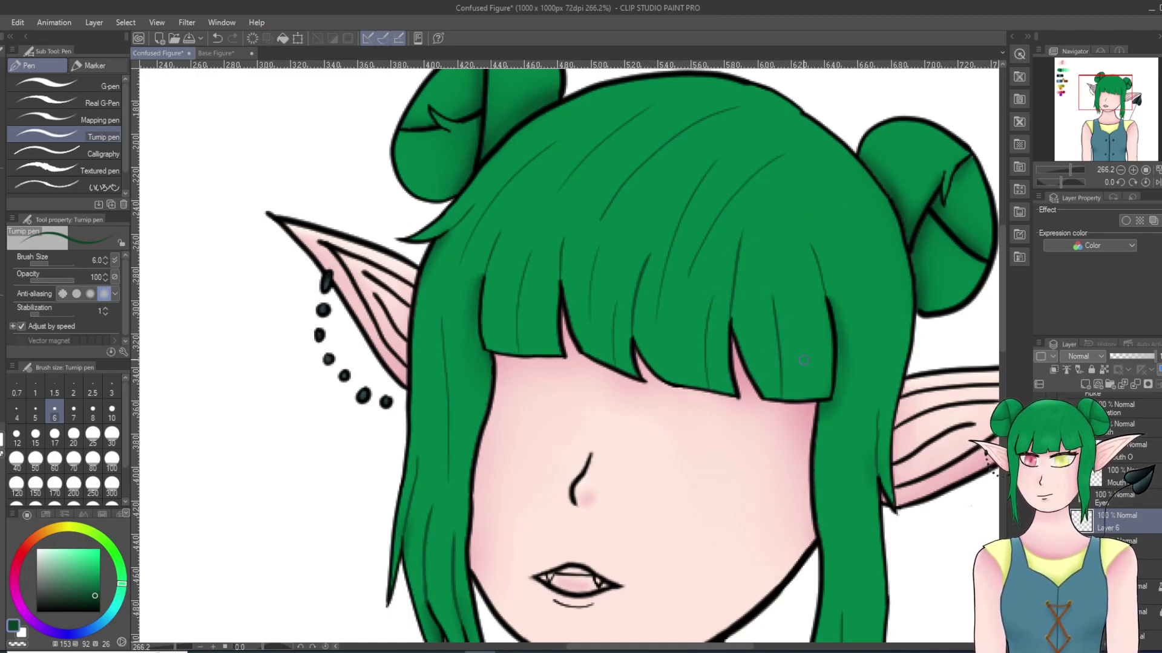
left_click_drag(810, 351, 795, 252)
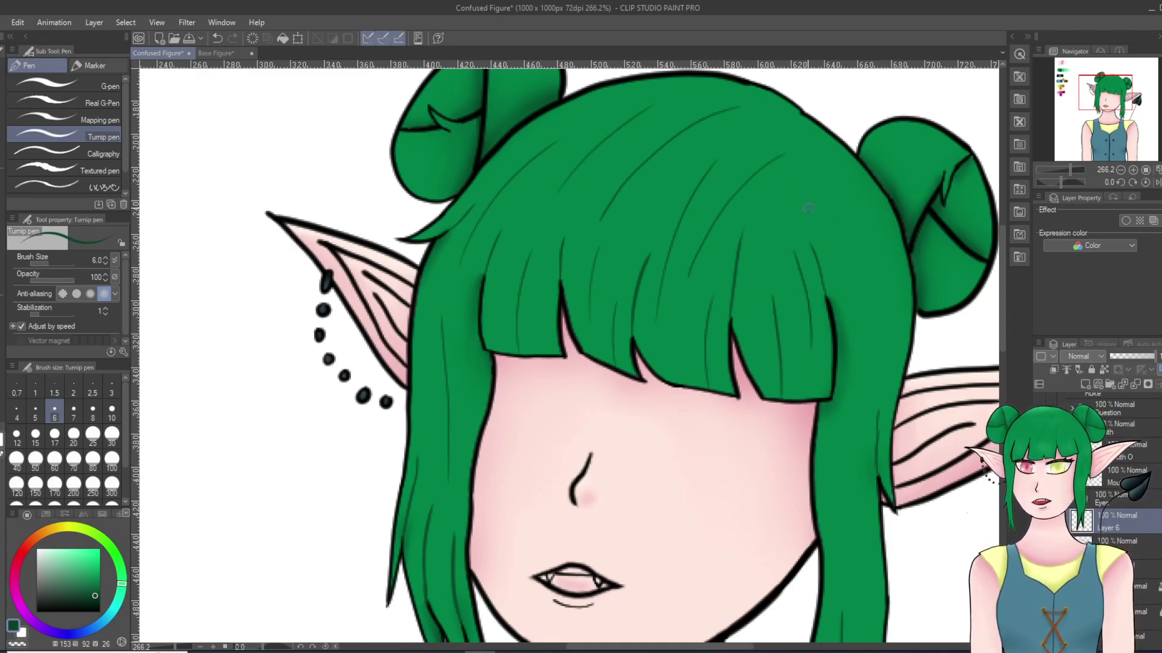
left_click_drag(787, 186, 791, 243)
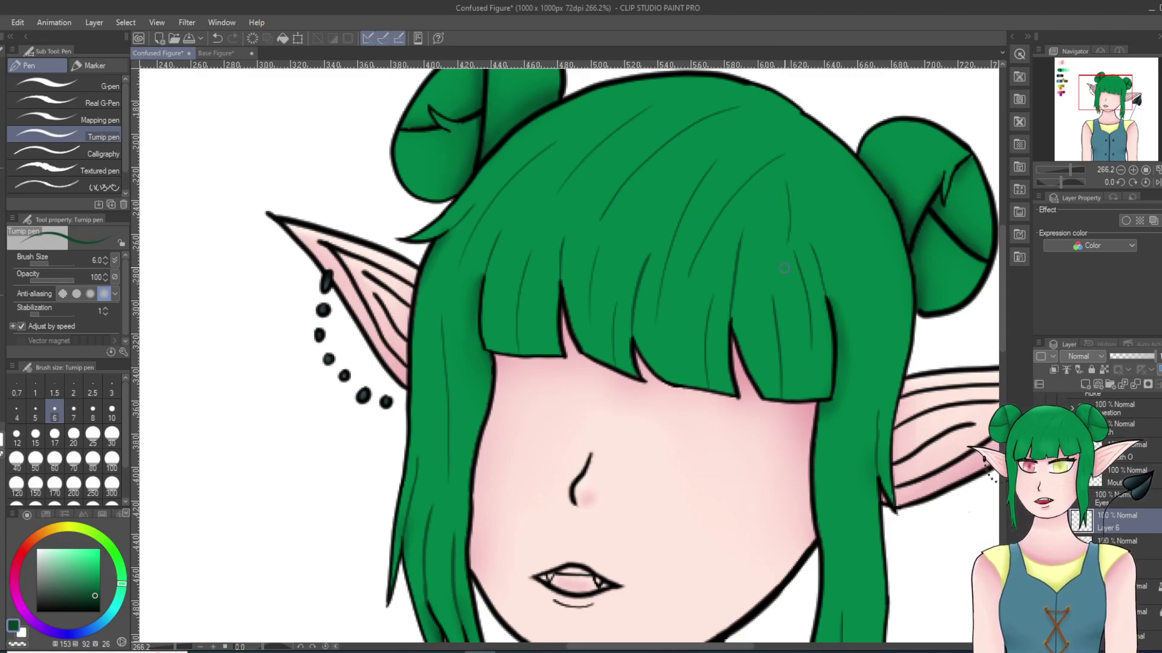
mouse_move(800, 134)
left_mouse_down()
mouse_move(874, 278)
mouse_move(878, 335)
left_mouse_up()
left_click(218, 38)
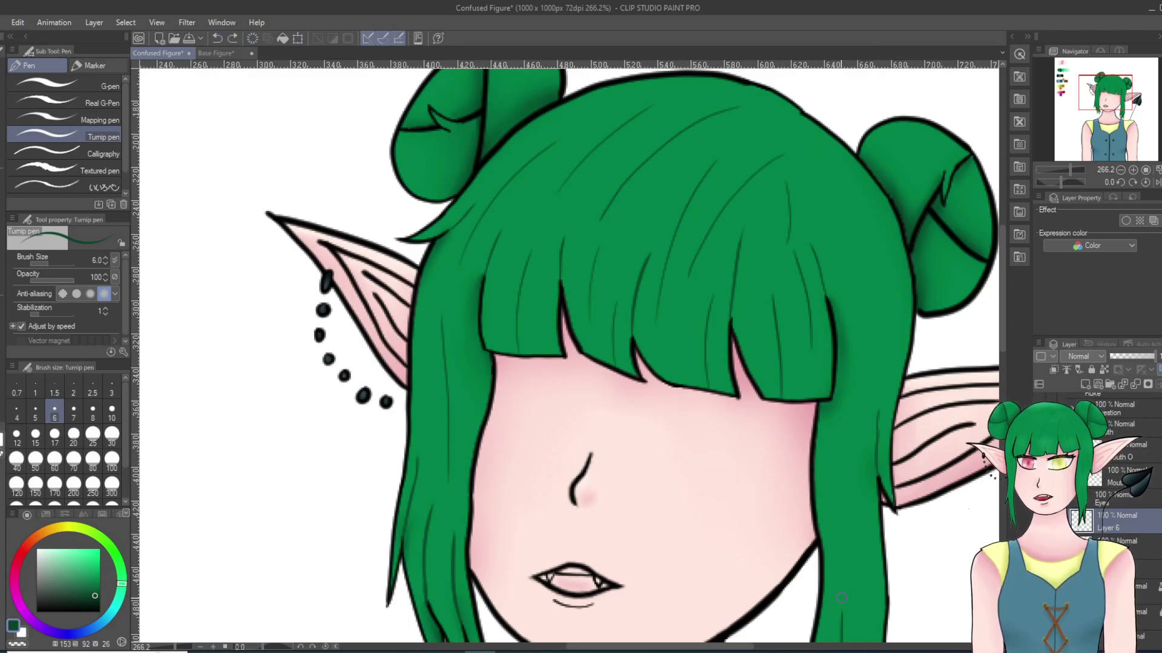
left_click_drag(865, 604, 859, 502)
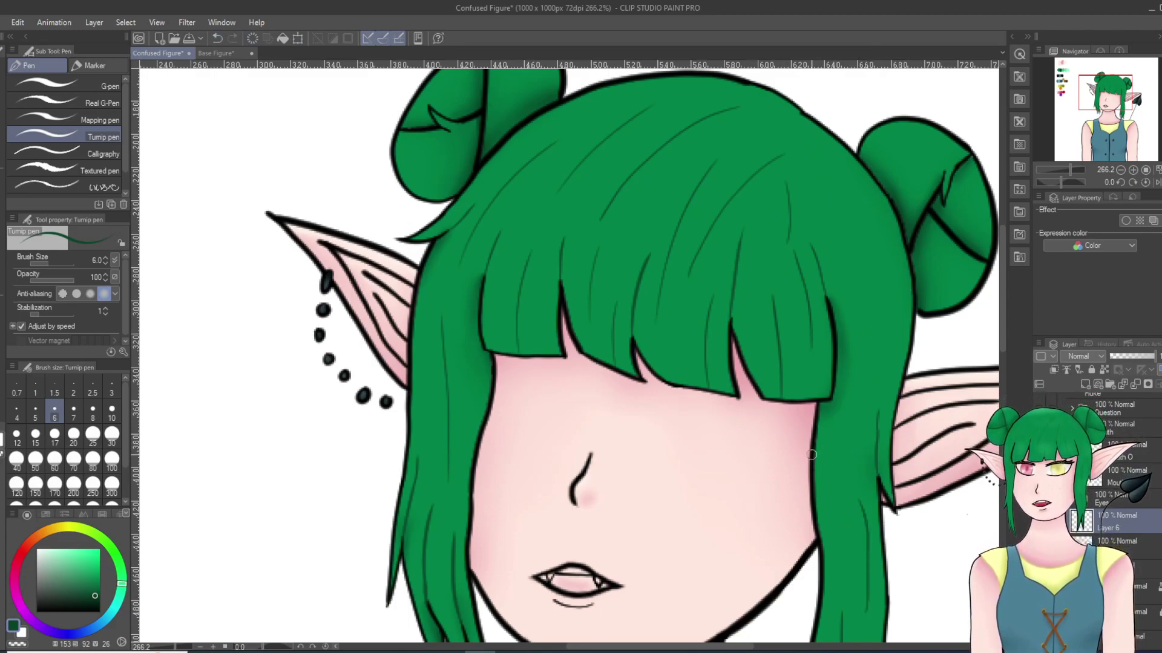
left_click(218, 38)
left_click_drag(860, 605, 857, 436)
left_click(218, 38)
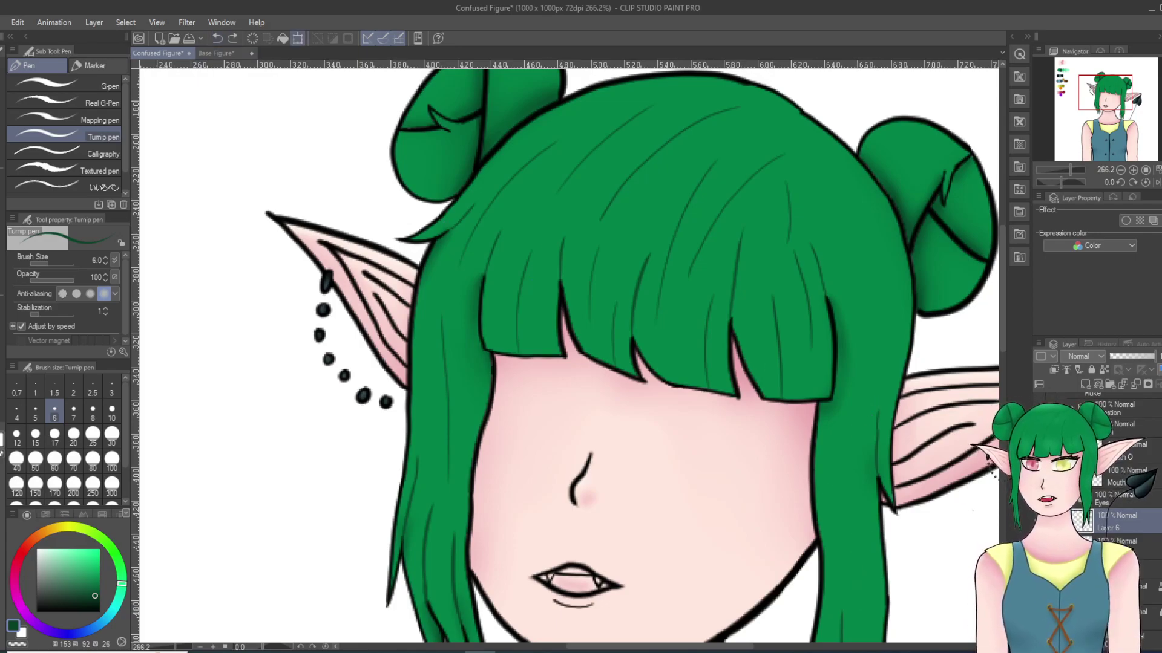
Step: Draw thin dark green strand lines along the right side lock on a rotated canvas, and turn the canvas back to -15°
left_click_drag(474, 350, 253, 379)
mouse_move(244, 434)
left_mouse_down()
mouse_move(235, 318)
mouse_move(354, 92)
left_mouse_up()
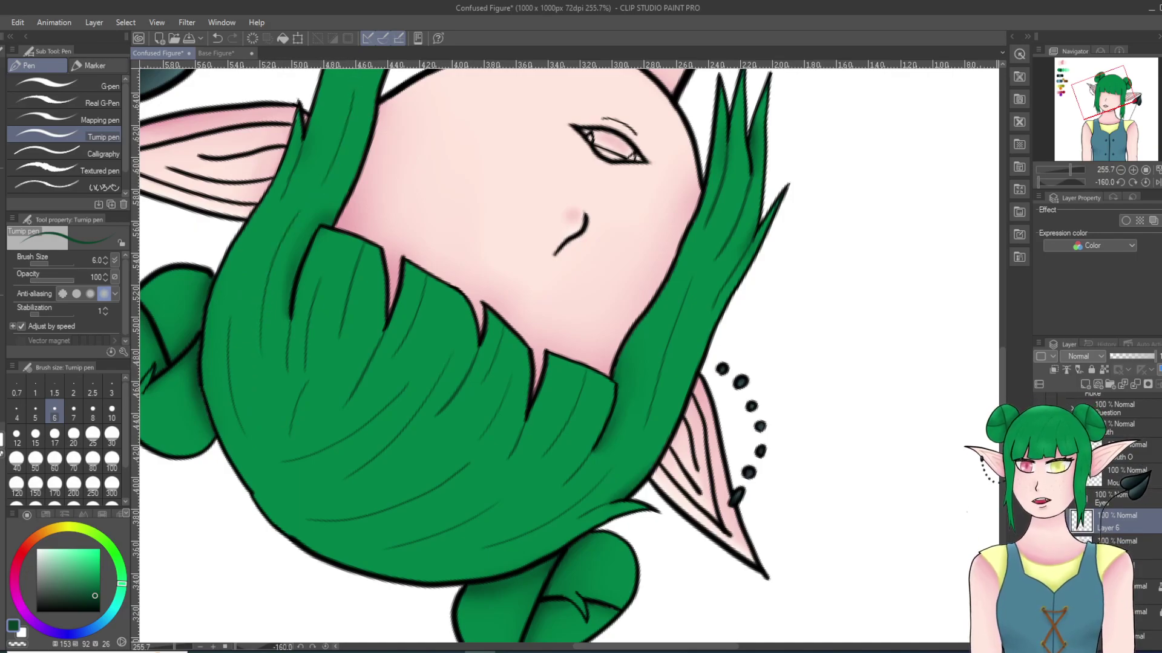
key("shift+6")
key("shift+6")
key("shift+6")
key("shift+6")
key("shift+6")
key("shift+6")
key("shift+6")
key("shift+6")
key("shift+6")
key("shift+6")
key("shift+6")
key("shift+6")
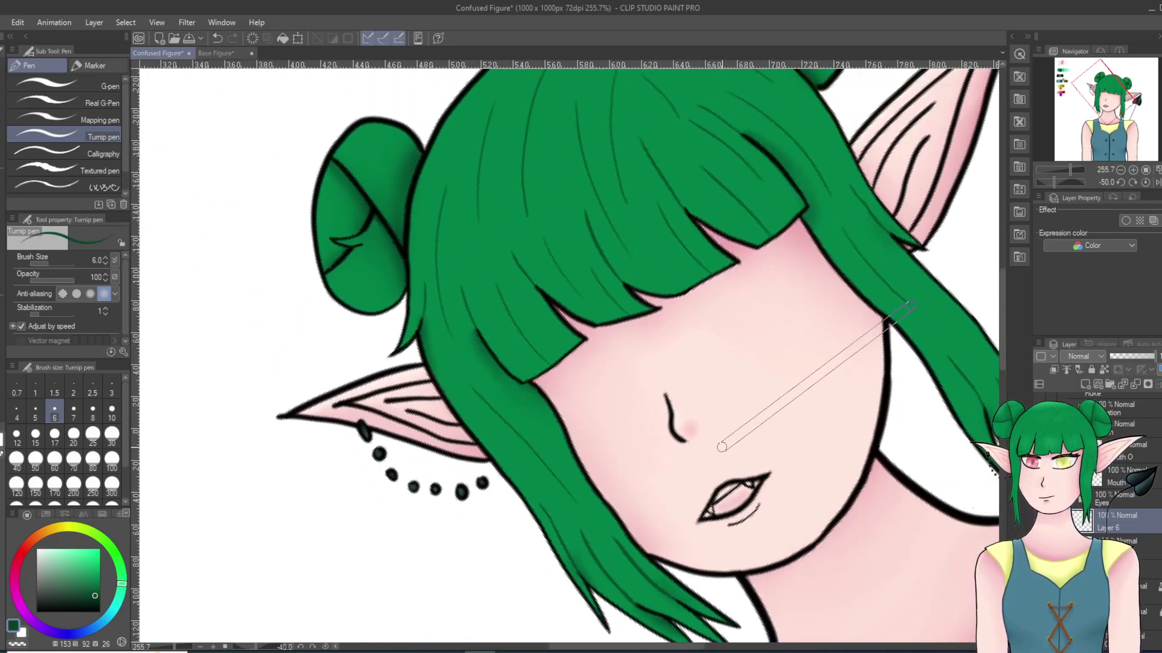
key("shift+6")
key("shift+6")
key("shift+6")
scroll(723, 447, "up", 1)
key("shift+6")
key("shift+6")
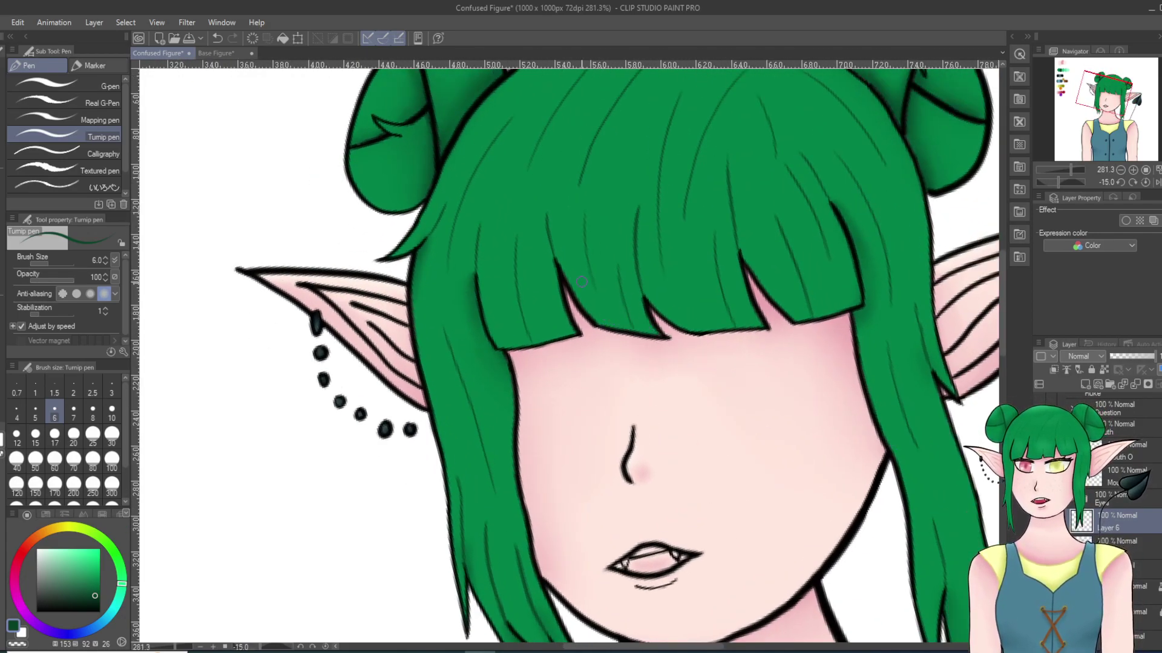
scroll(588, 289, "down", 5)
scroll(458, 137, "up", 5)
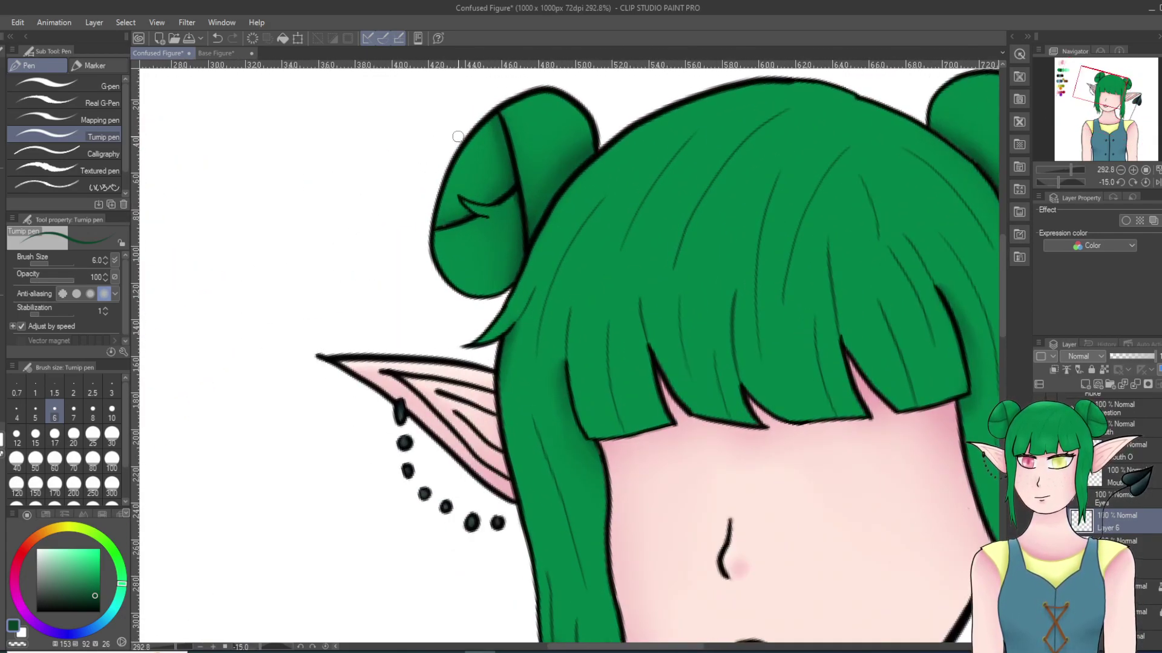
scroll(458, 136, "up", 1)
mouse_move(546, 121)
left_mouse_down()
mouse_move(548, 170)
mouse_move(600, 128)
mouse_move(578, 121)
left_mouse_up()
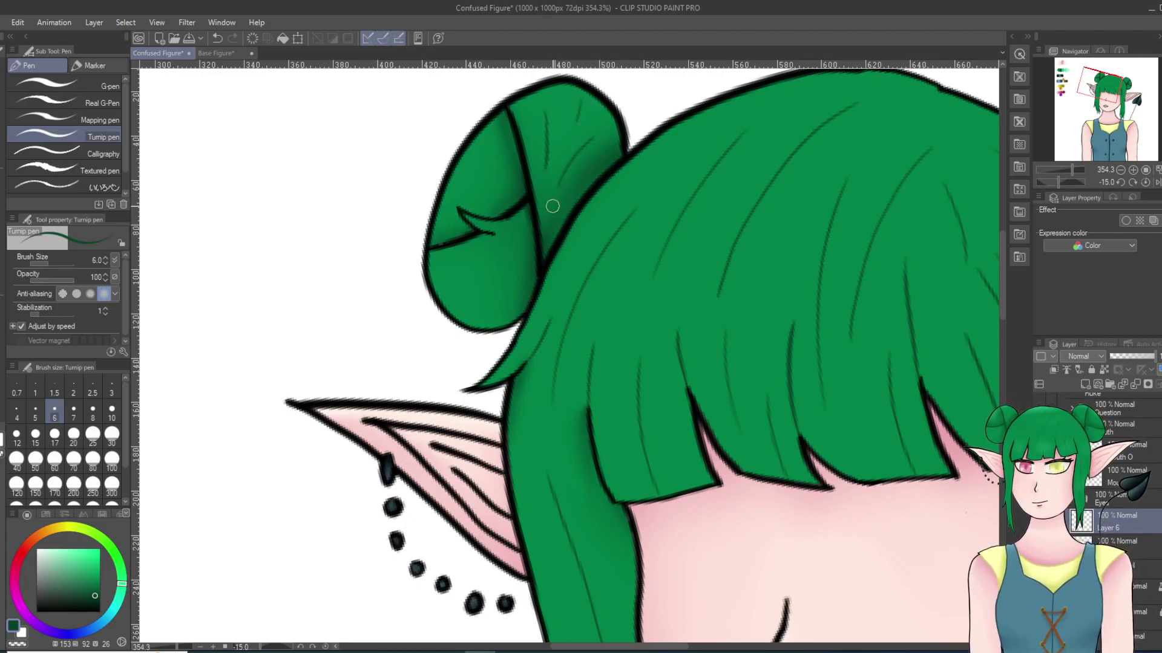
left_click(217, 38)
left_click(217, 38)
left_click(217, 38)
Step: Draw thin dark green strand lines across all sections of the left hair bun
left_click_drag(544, 94, 550, 139)
left_click_drag(565, 213, 572, 162)
left_click_drag(597, 101, 600, 129)
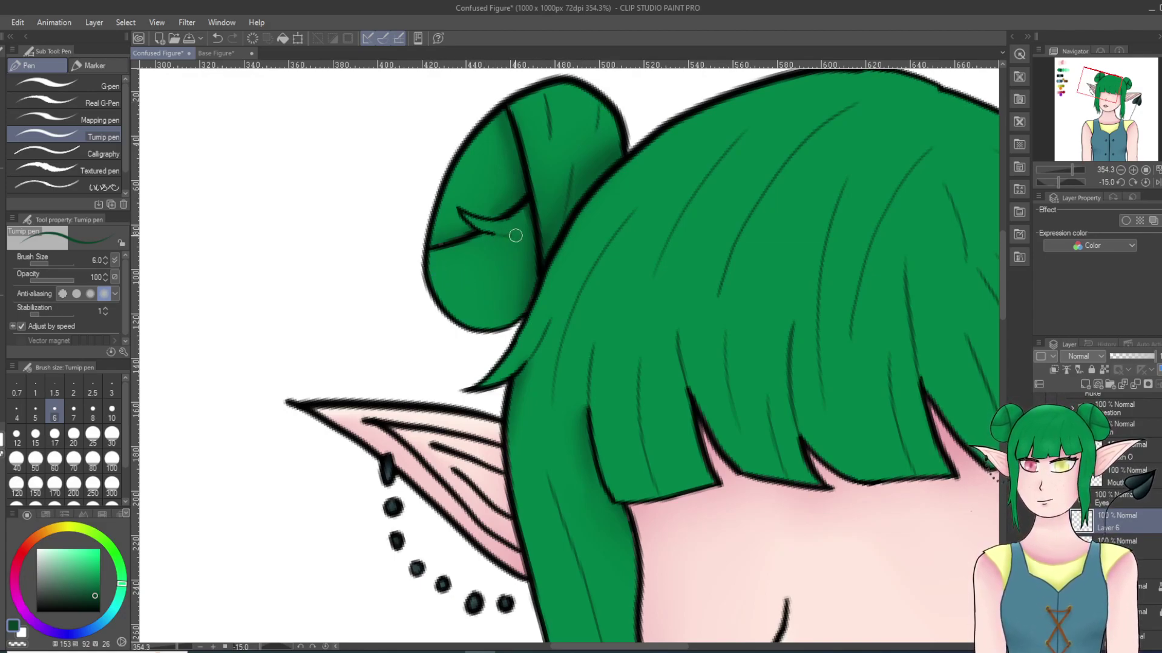
left_click_drag(516, 265, 468, 295)
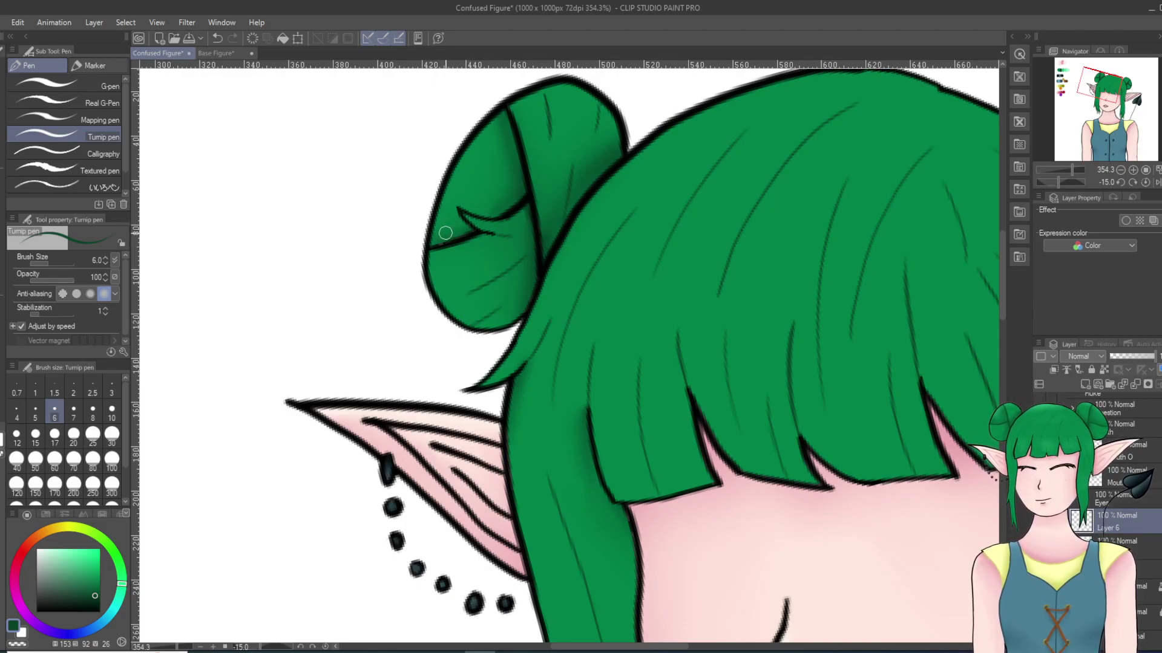
mouse_move(446, 237)
left_mouse_down()
mouse_move(503, 130)
mouse_move(512, 136)
mouse_move(482, 197)
left_mouse_up()
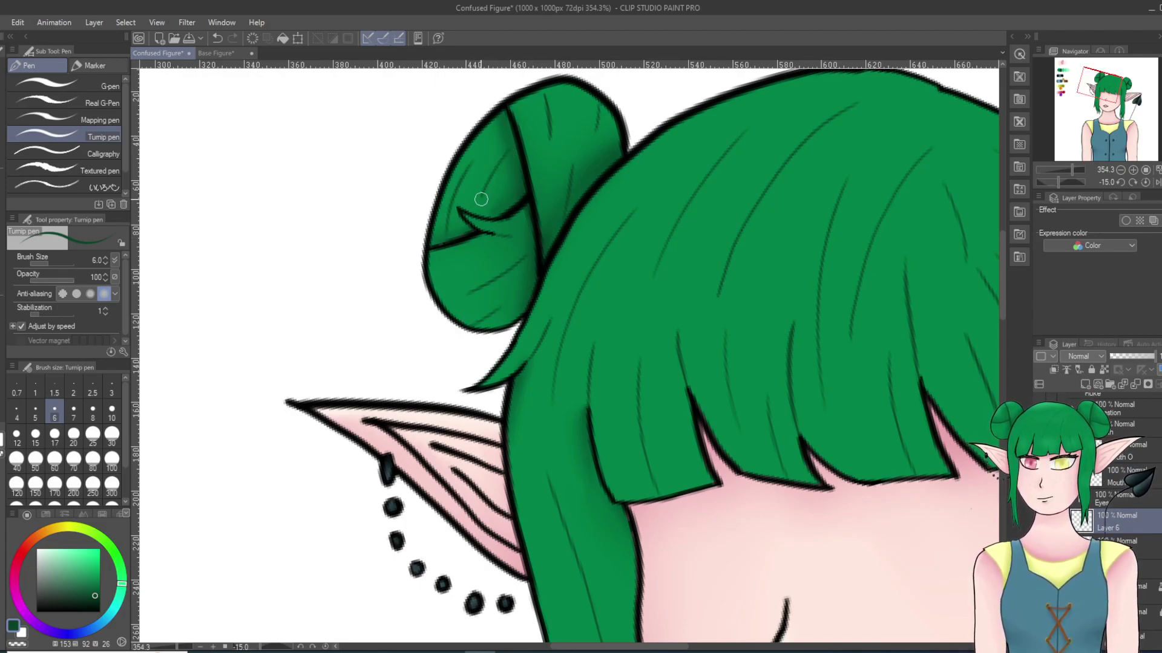
Step: Draw thin dark green strand lines across the lower, upper and outer sections of the right hair bun
scroll(763, 315, "down", 9)
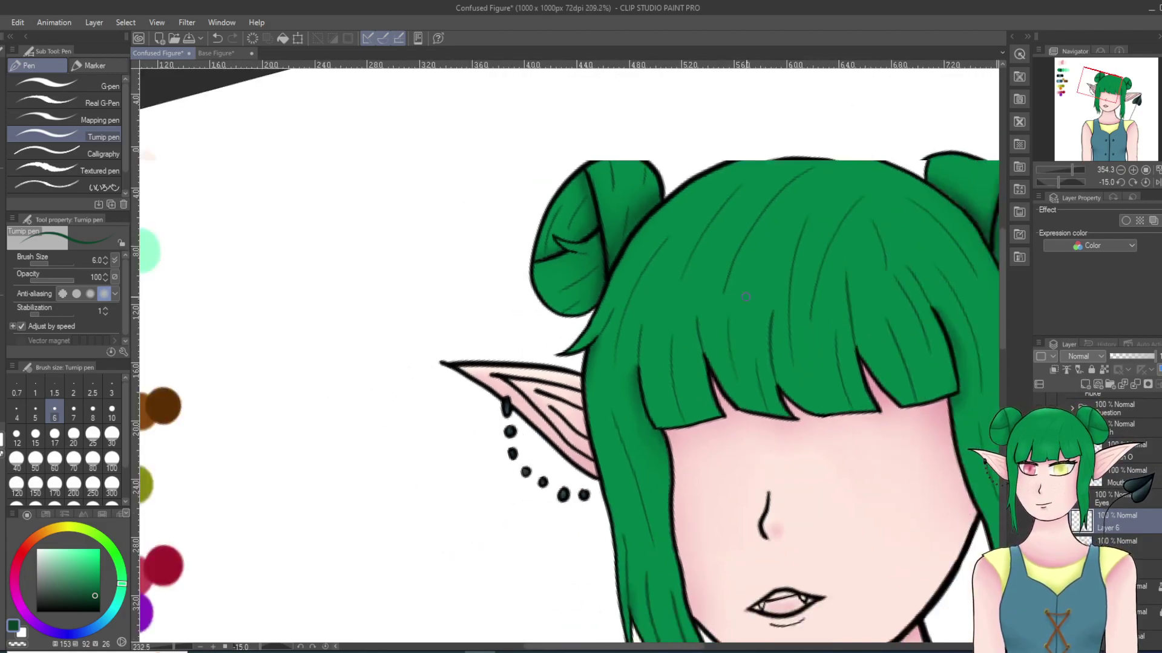
scroll(945, 260, "up", 5)
scroll(943, 257, "up", 5)
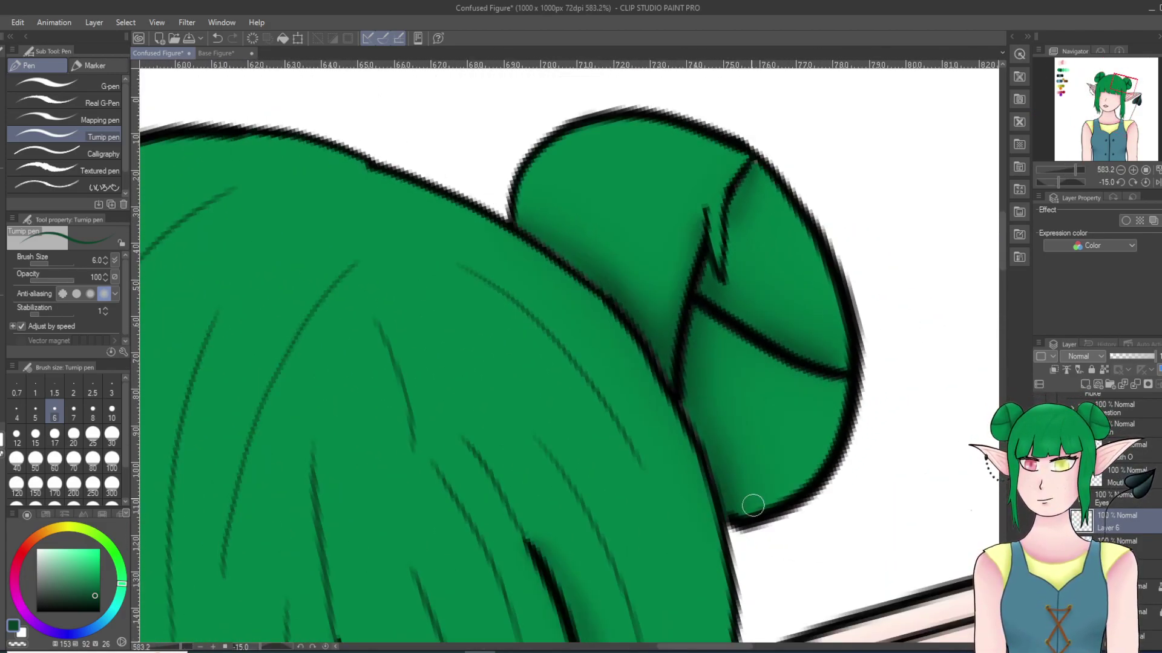
left_click_drag(777, 496, 729, 477)
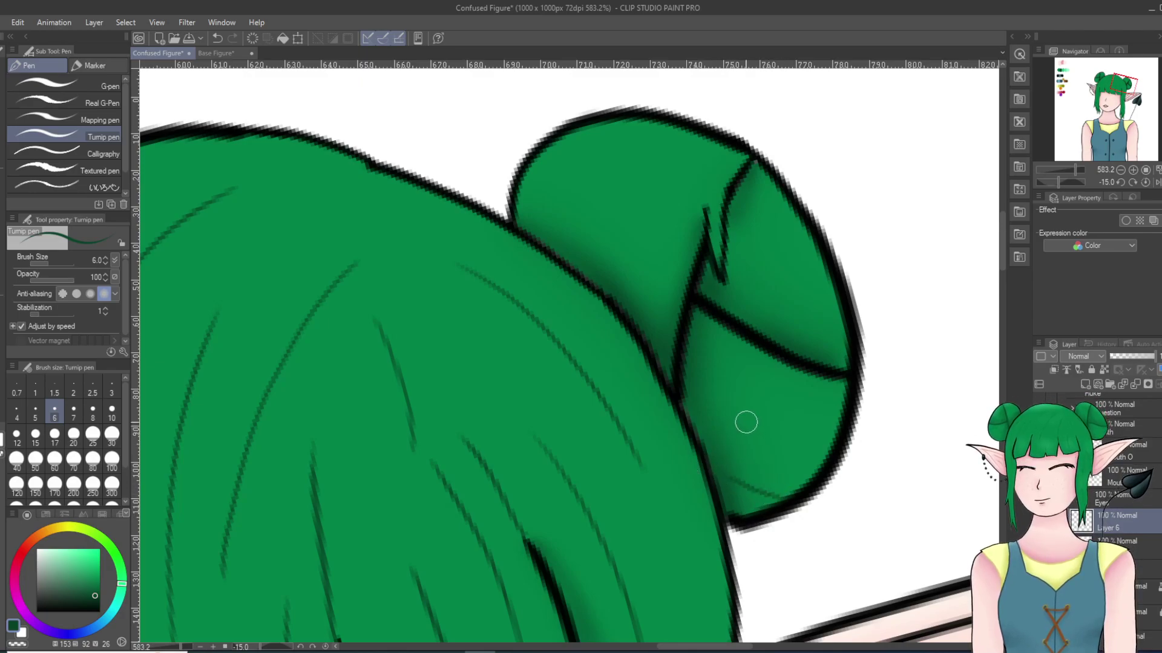
left_click_drag(701, 386, 759, 401)
left_click_drag(833, 435, 775, 438)
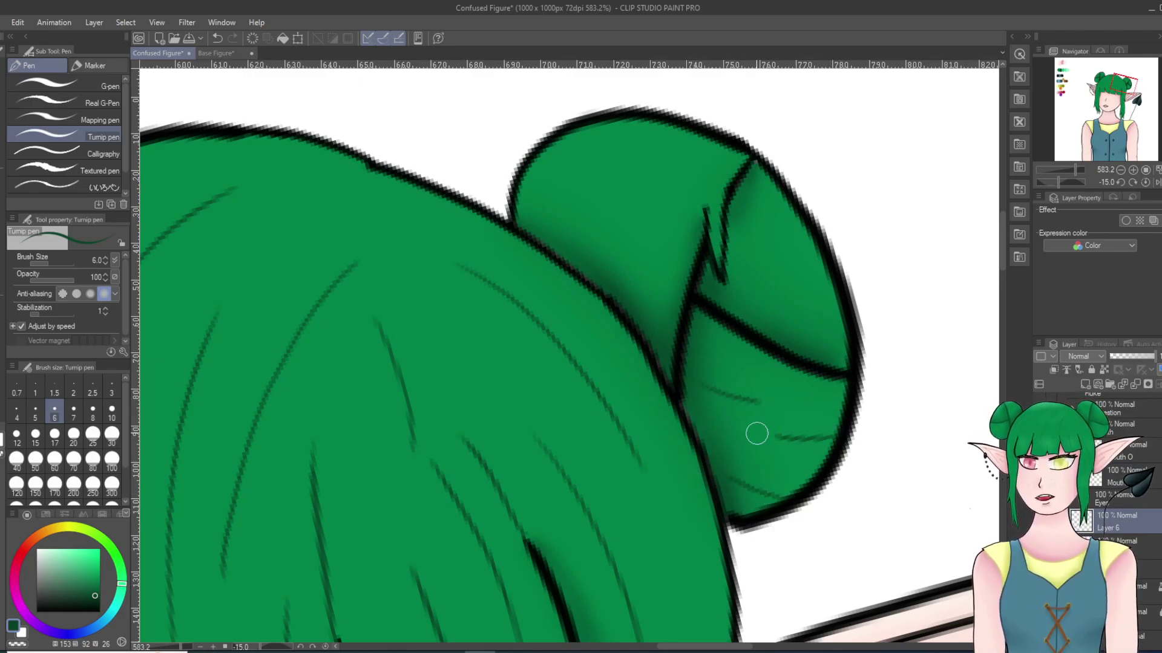
left_click_drag(550, 143, 542, 209)
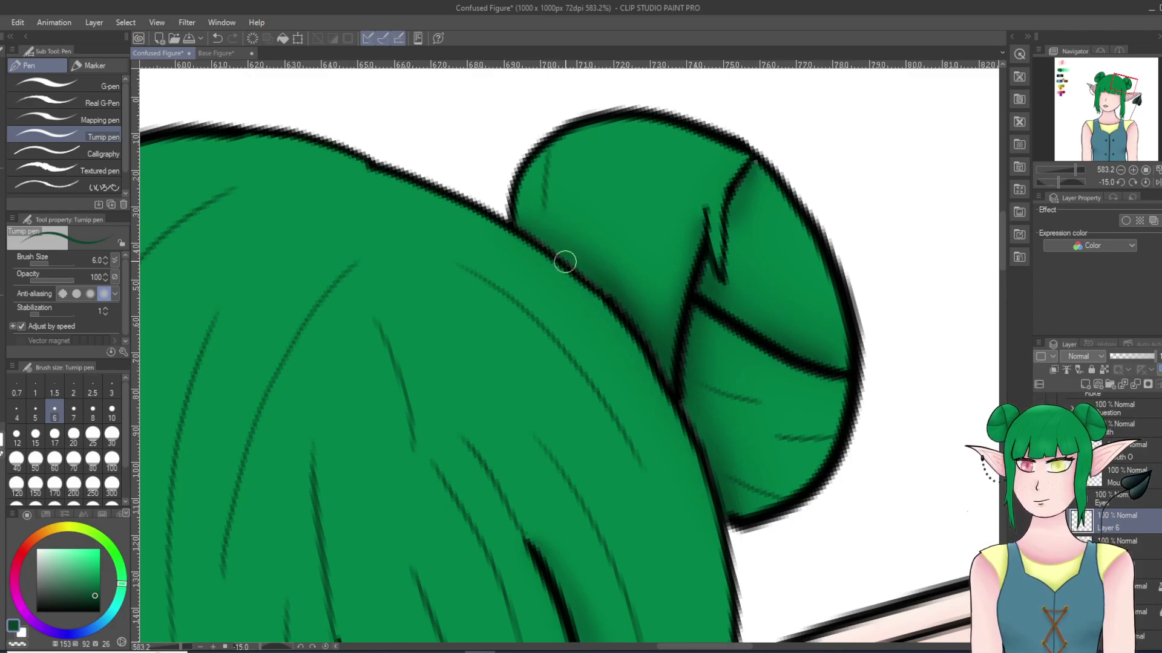
left_click_drag(583, 252, 579, 224)
left_click_drag(669, 126, 633, 245)
left_click_drag(705, 217, 716, 159)
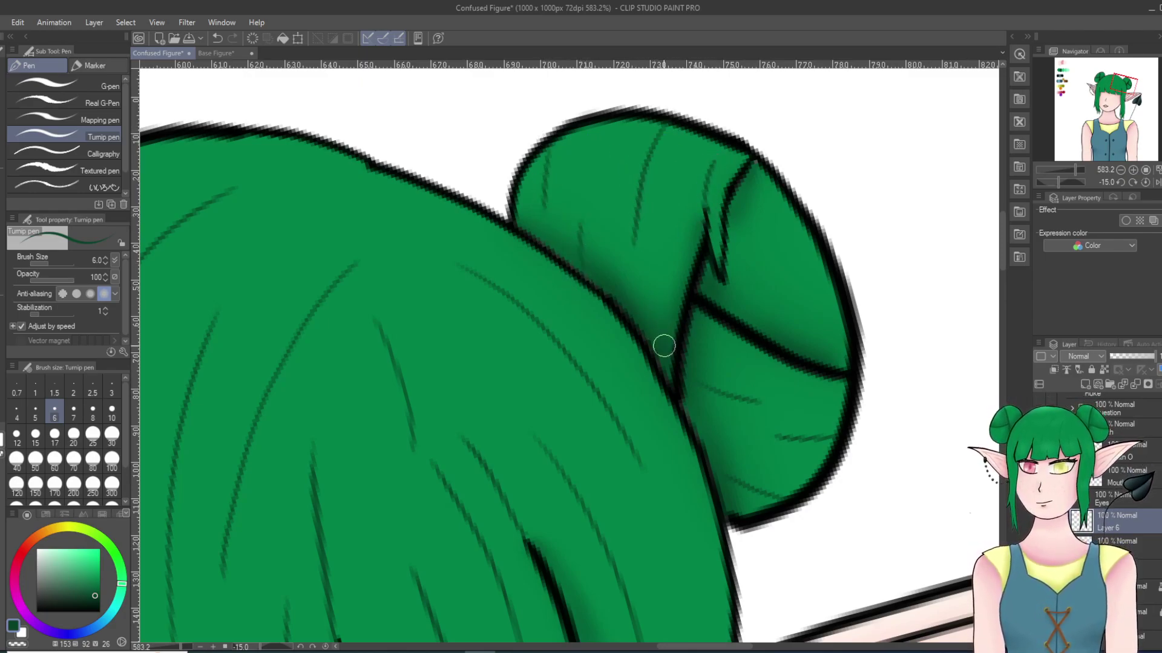
left_click_drag(656, 324, 668, 237)
mouse_move(782, 337)
left_mouse_down()
mouse_move(749, 249)
mouse_move(804, 289)
left_mouse_up()
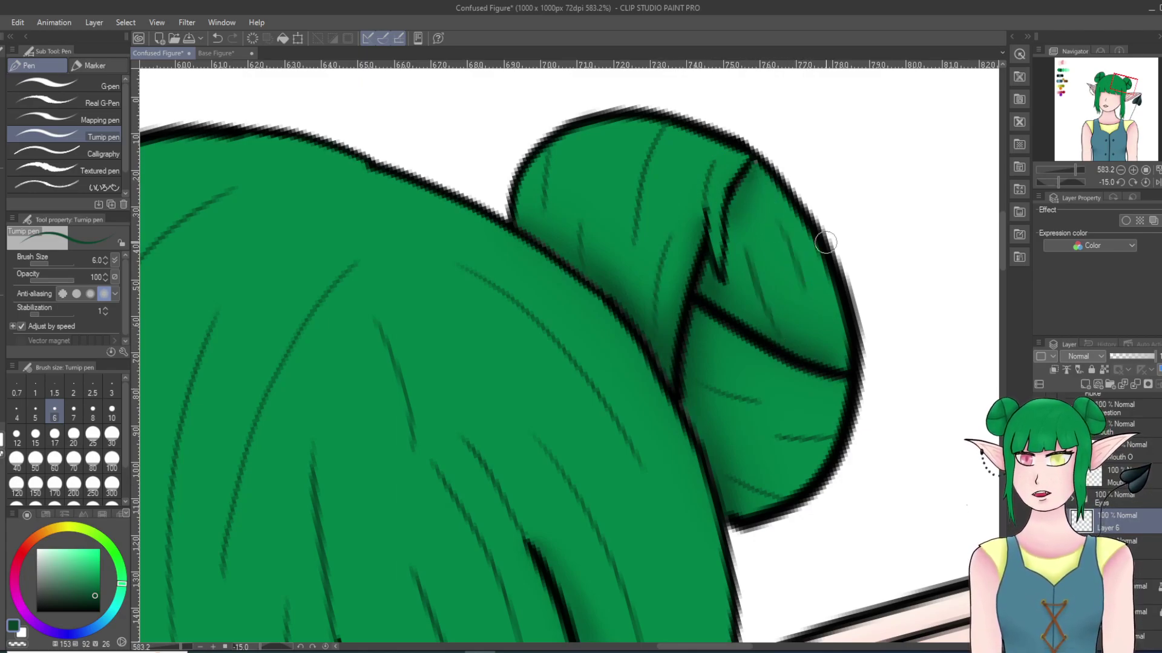
Step: Soften the dark green strand lines across the hair and buns with the Blur tool at size 10
scroll(721, 358, "down", 18)
scroll(669, 395, "down", 3)
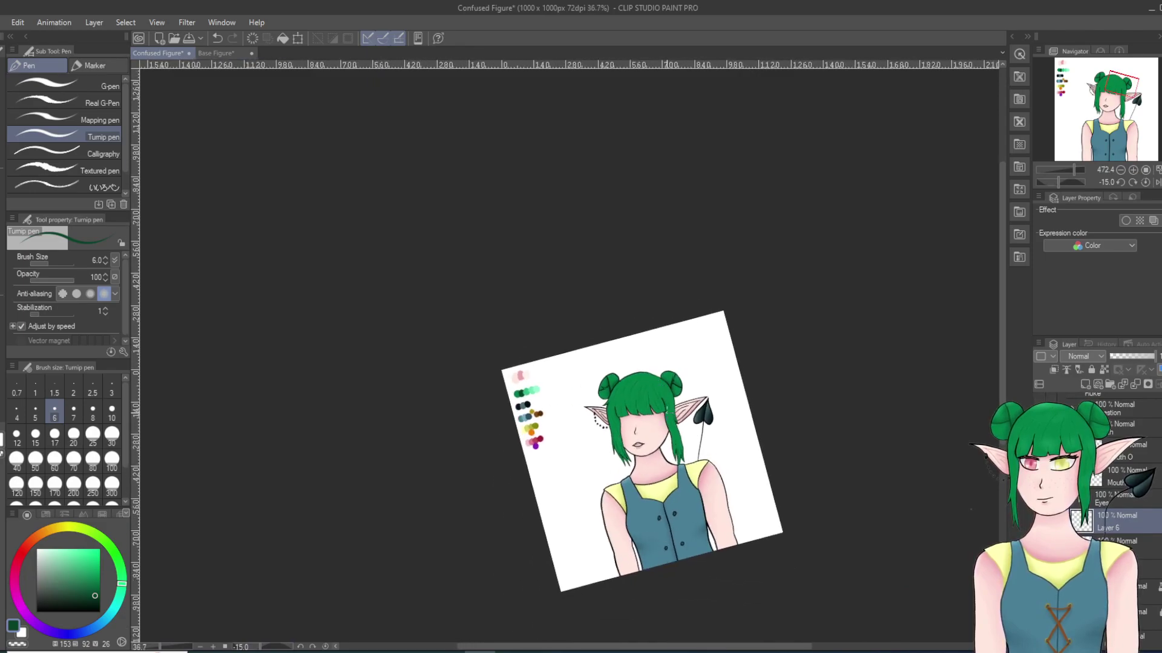
scroll(653, 460, "up", 8)
scroll(633, 531, "up", 1)
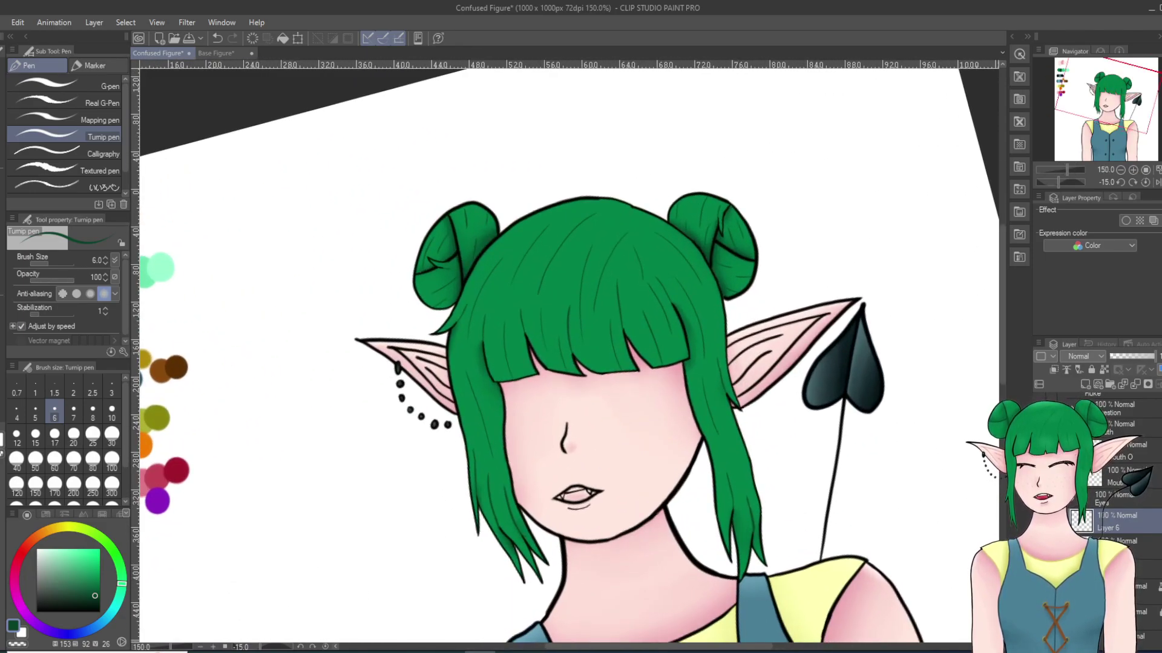
key("j")
scroll(664, 477, "up", 2)
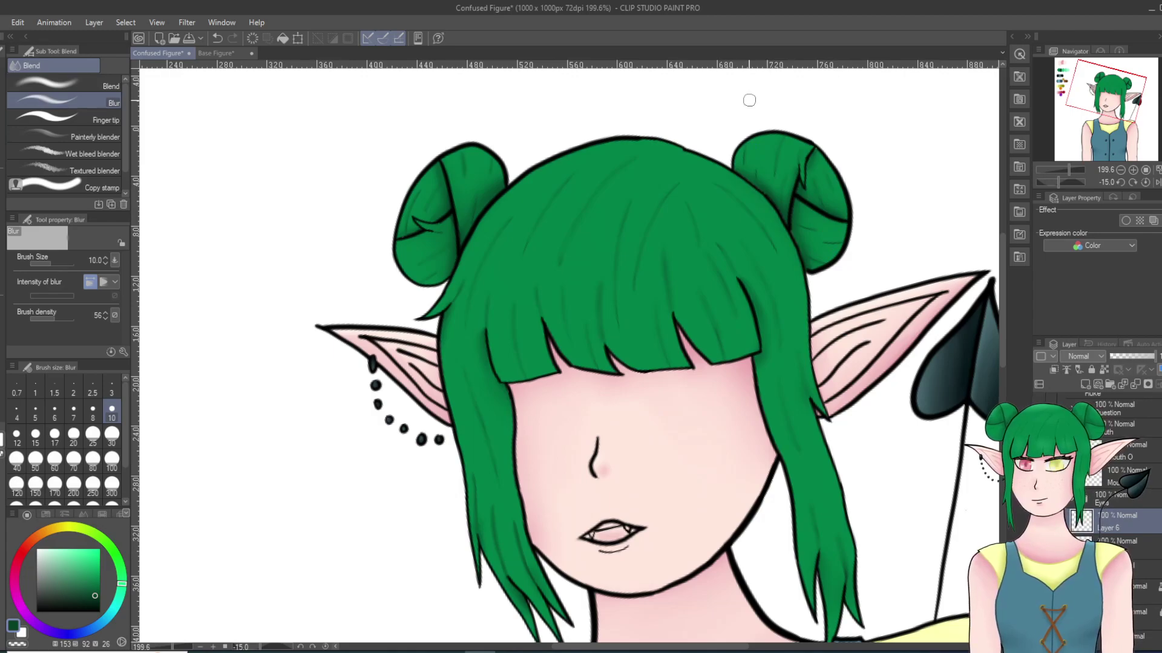
Step: Lower the opacity of the strand line layer, Layer 6, to 67%
scroll(749, 100, "down", 5)
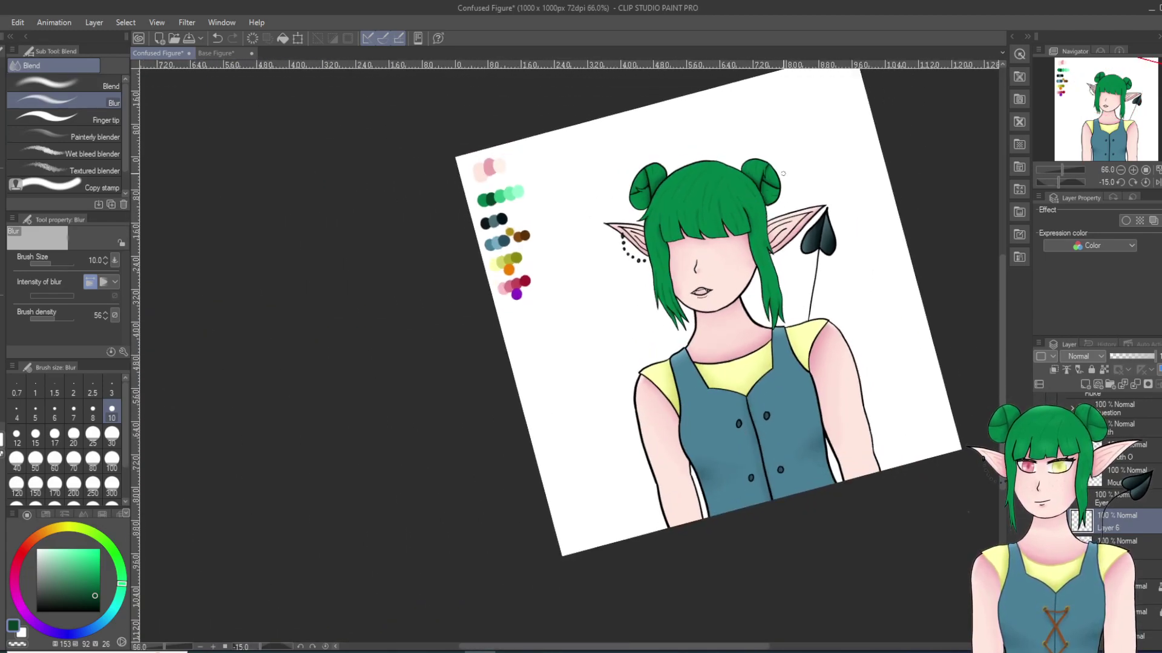
scroll(784, 173, "up", 2)
left_click_drag(1154, 356, 1140, 357)
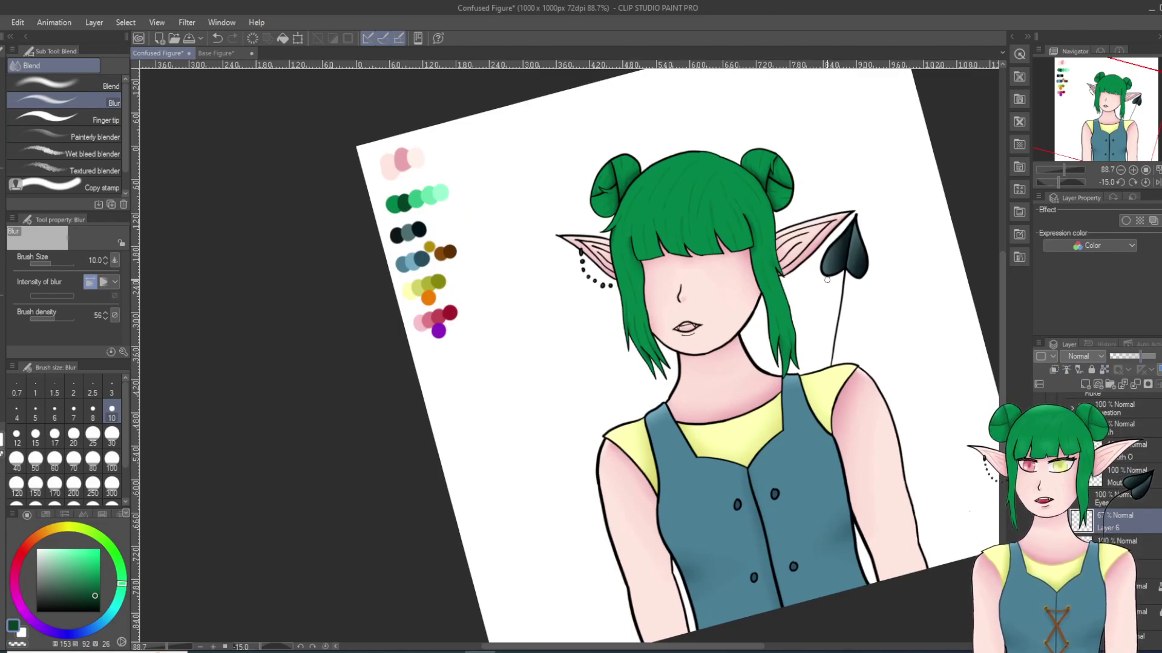
Step: Turn the canvas to -5°, sample the palette's medium light green, and ready the Milli pen at size 5 on the hair color layer
key("shift+6")
key("shift+6")
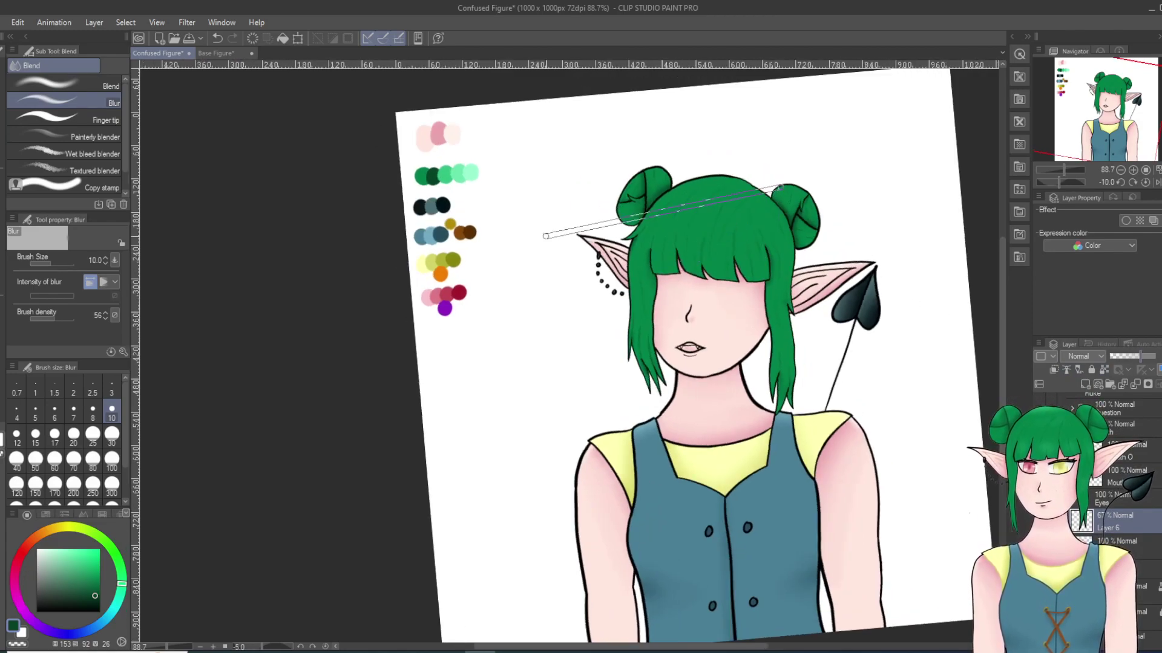
left_click(448, 175, "alt")
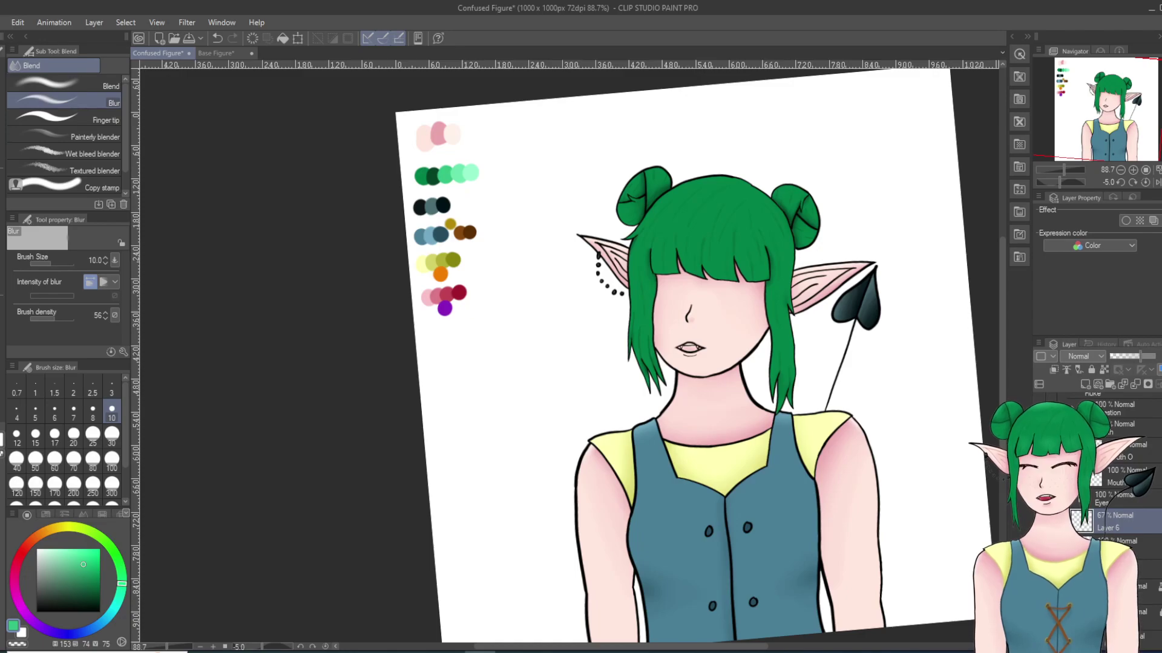
left_click(1142, 591)
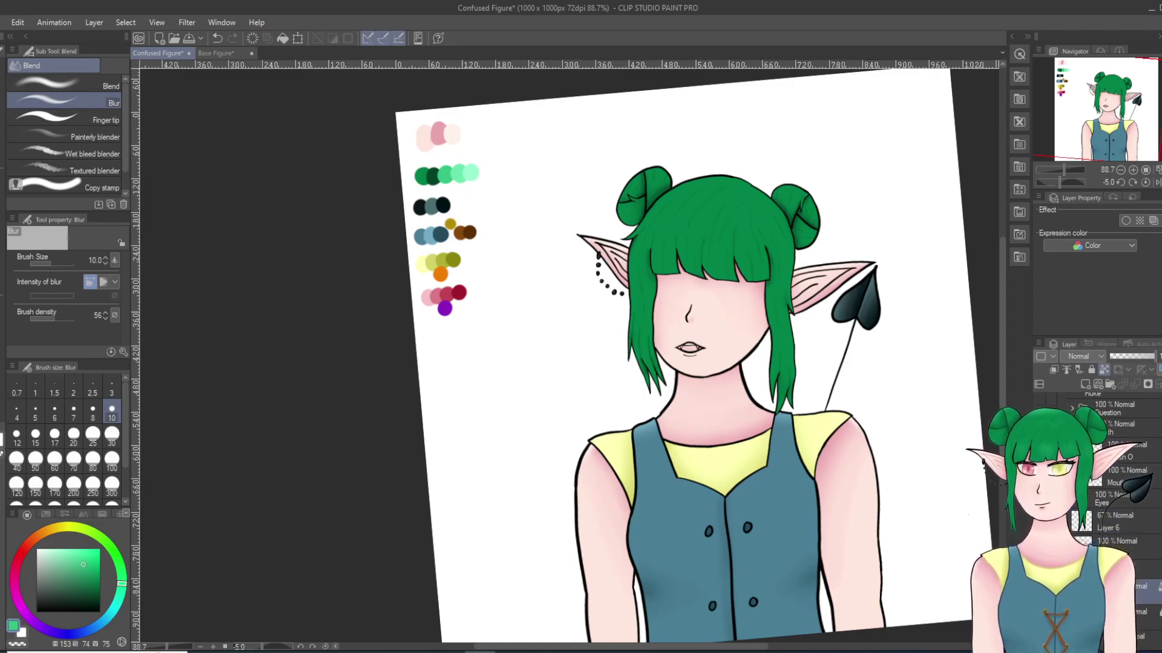
key("p")
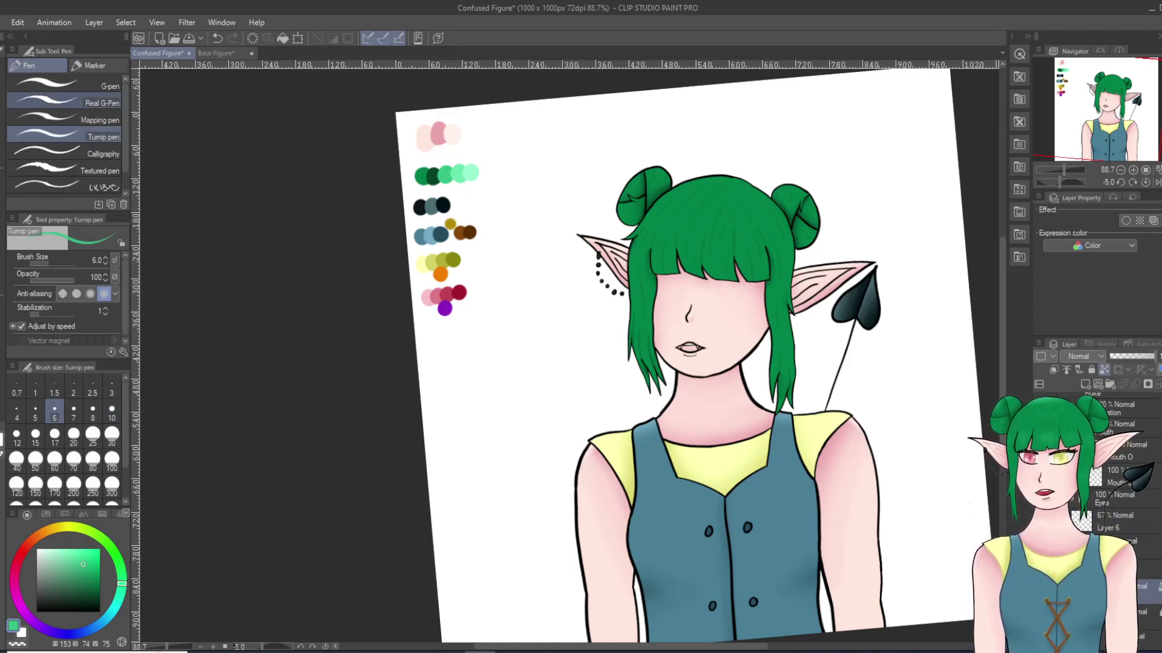
scroll(635, 173, "up", 4)
scroll(579, 203, "up", 1)
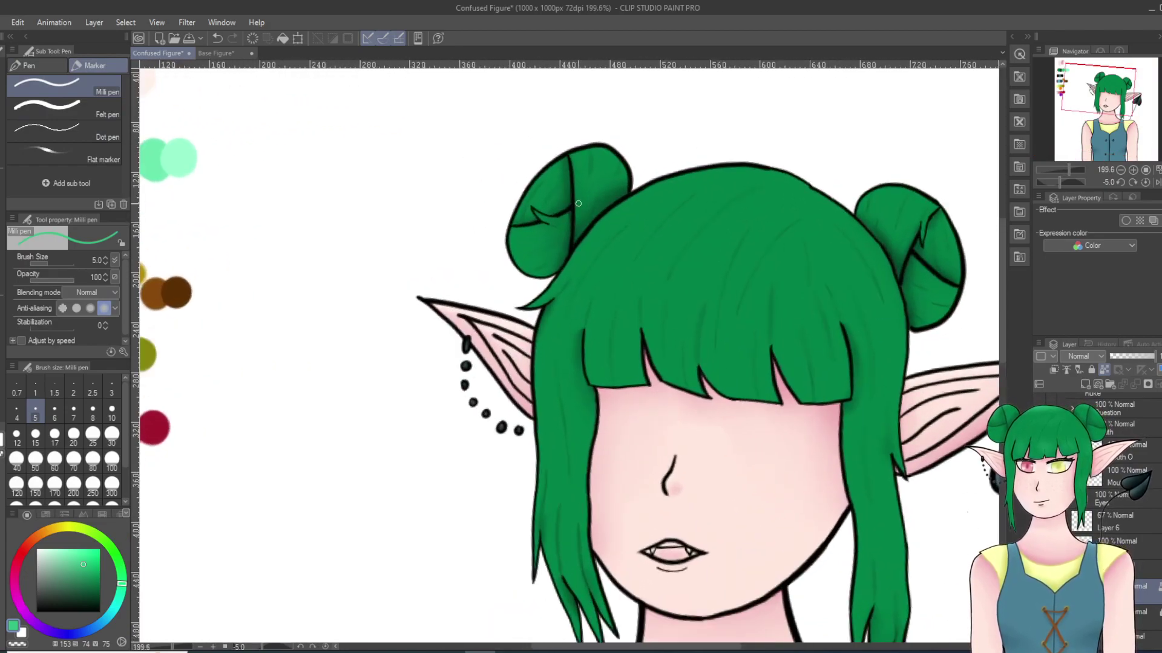
mouse_move(508, 247)
left_mouse_down()
mouse_move(531, 187)
mouse_move(601, 136)
left_mouse_up()
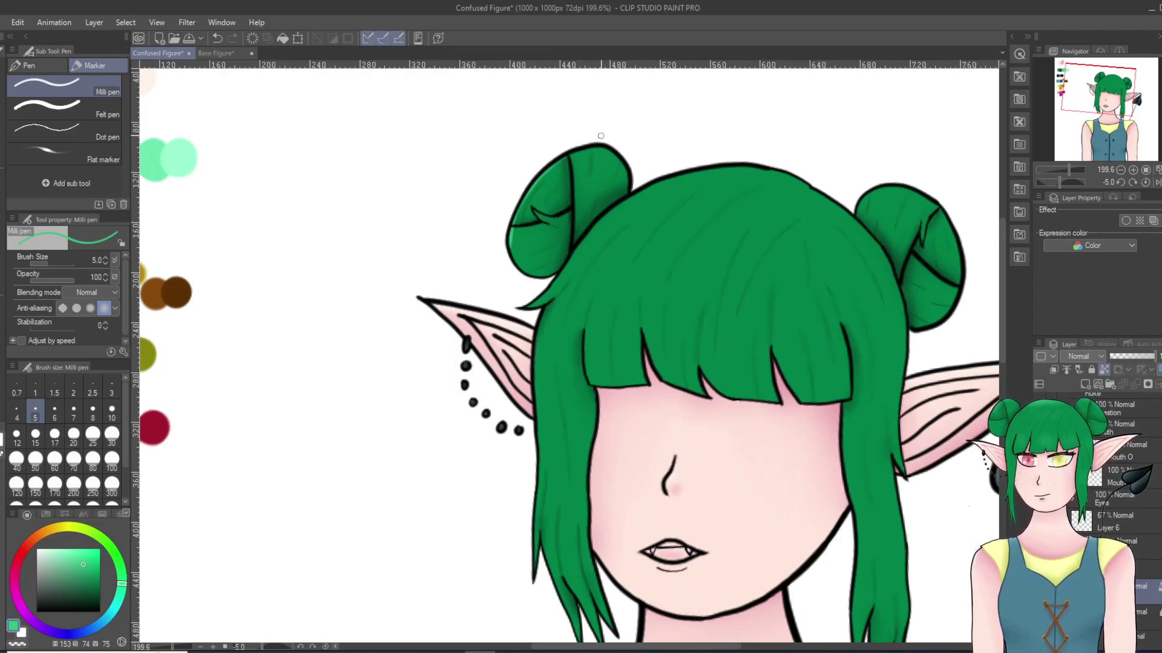
mouse_move(953, 303)
left_mouse_down()
mouse_move(944, 218)
mouse_move(925, 199)
left_mouse_up()
key("ctrl+z")
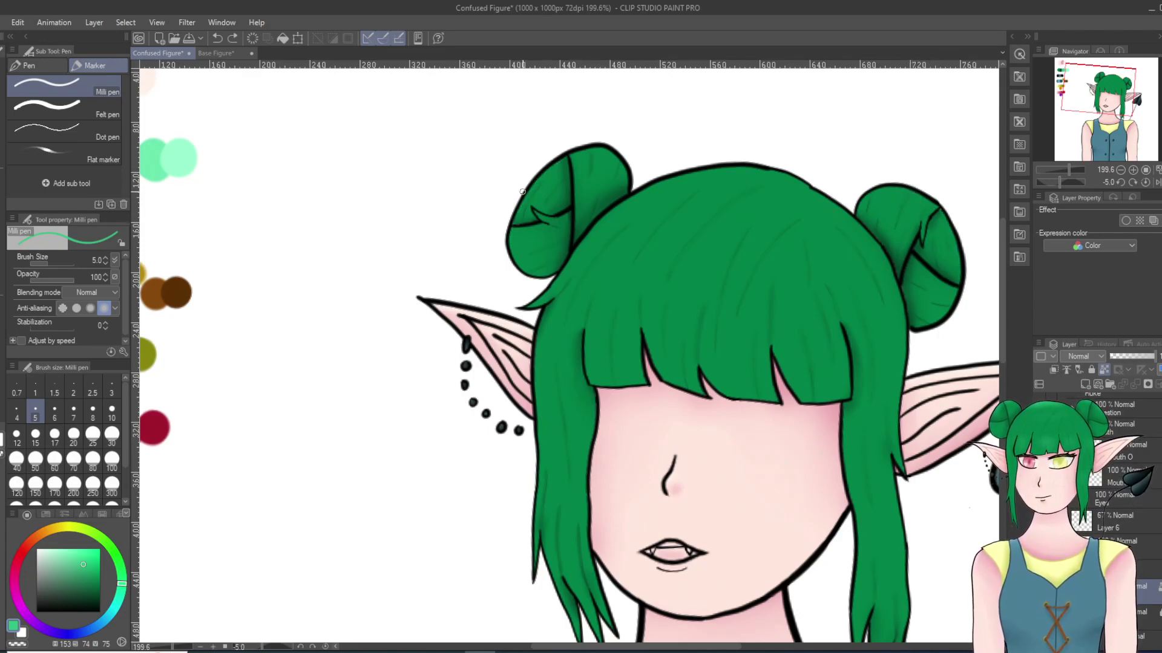
Step: Paint light green highlights along the upper edges of both hair buns, undoing the last extra stroke
mouse_move(535, 182)
left_mouse_down()
mouse_move(631, 144)
mouse_move(561, 154)
mouse_move(592, 142)
mouse_move(545, 169)
mouse_move(603, 146)
left_mouse_up()
left_click_drag(886, 185, 956, 232)
mouse_move(957, 233)
left_mouse_down()
mouse_move(894, 188)
mouse_move(951, 231)
mouse_move(908, 189)
mouse_move(948, 219)
left_mouse_up()
key("ctrl+z")
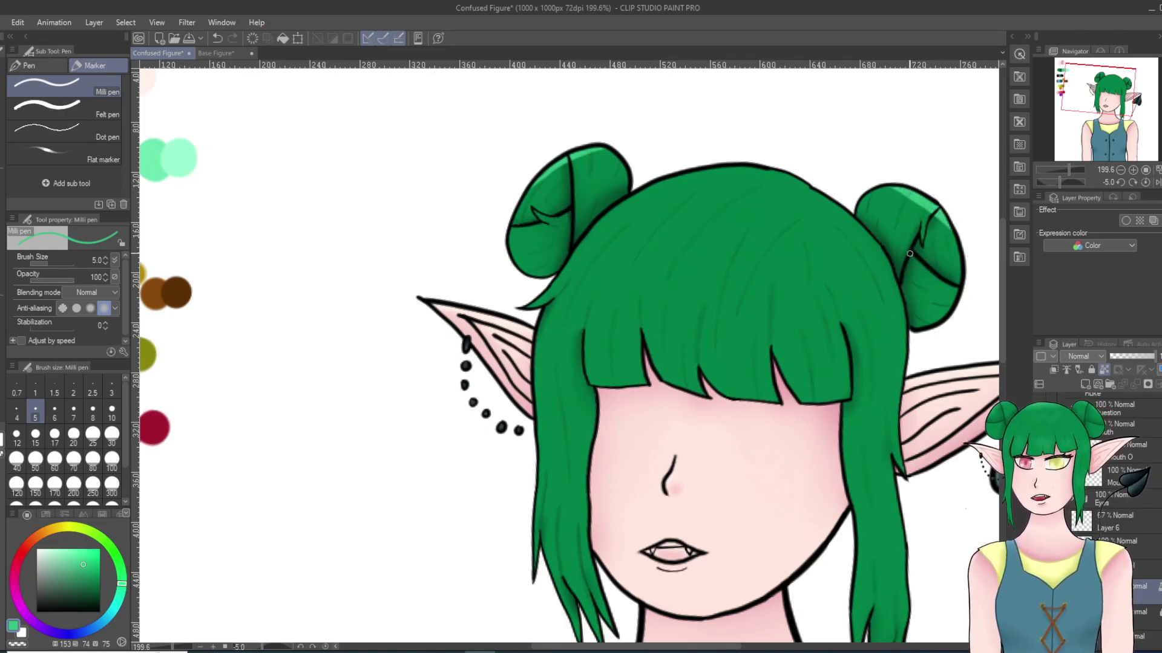
Step: Set the Milli pen's brush size to 8 and turn the canvas to -105° with the crown in view
left_click(93, 414)
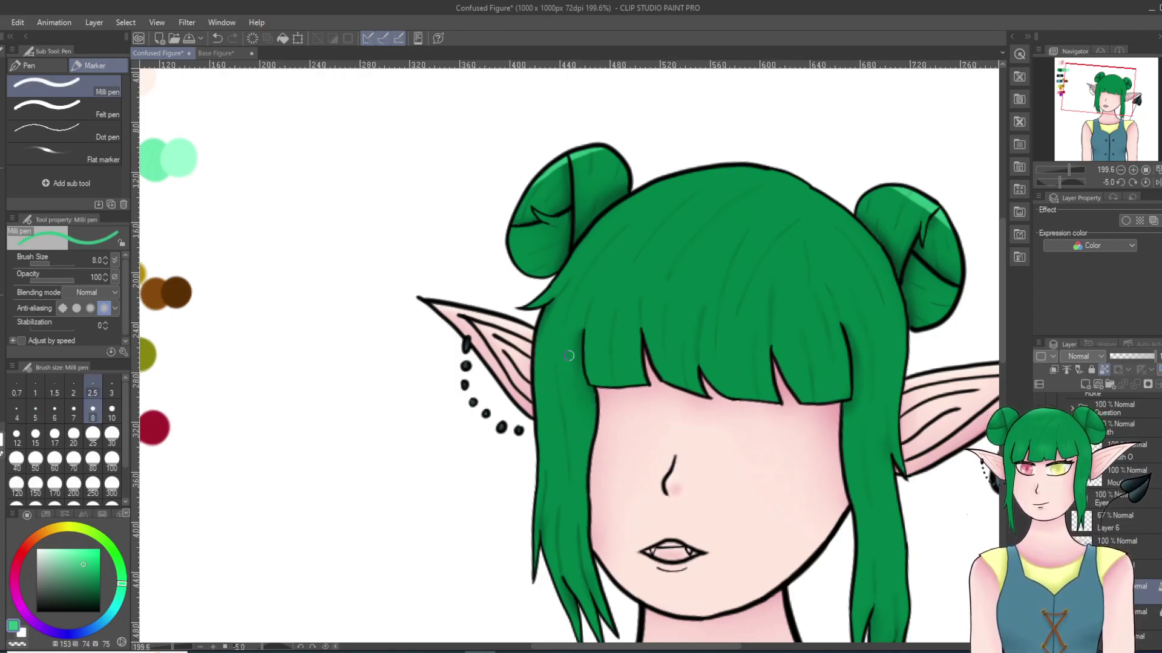
scroll(570, 356, "down", 10)
scroll(189, 446, "down", 12)
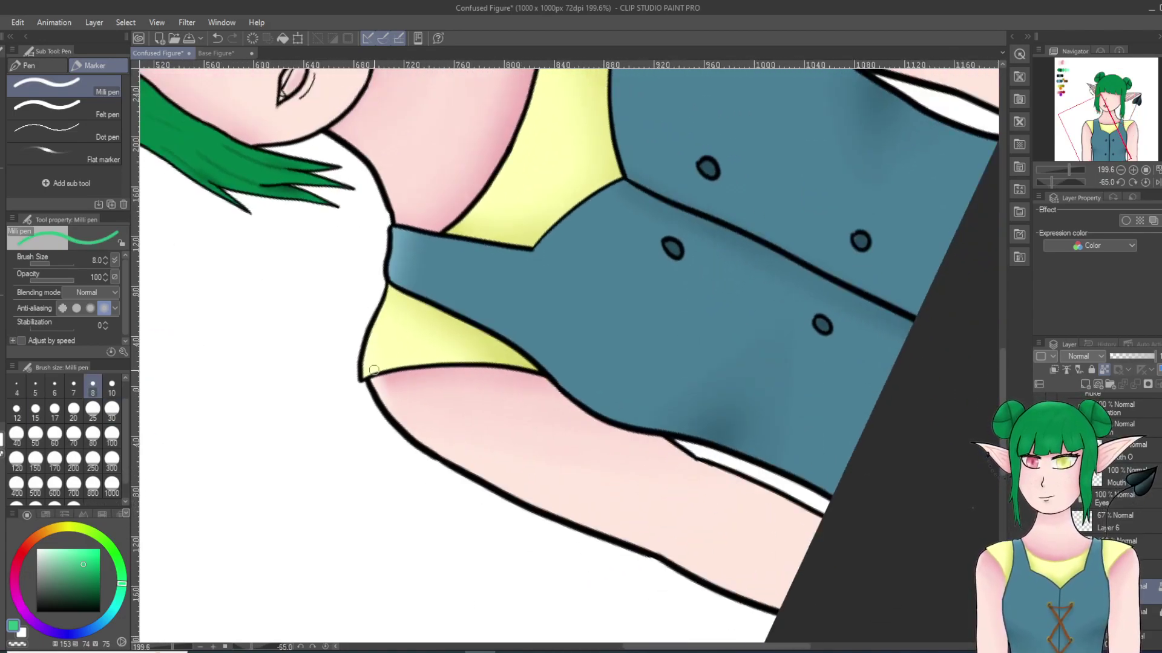
left_click(1108, 77)
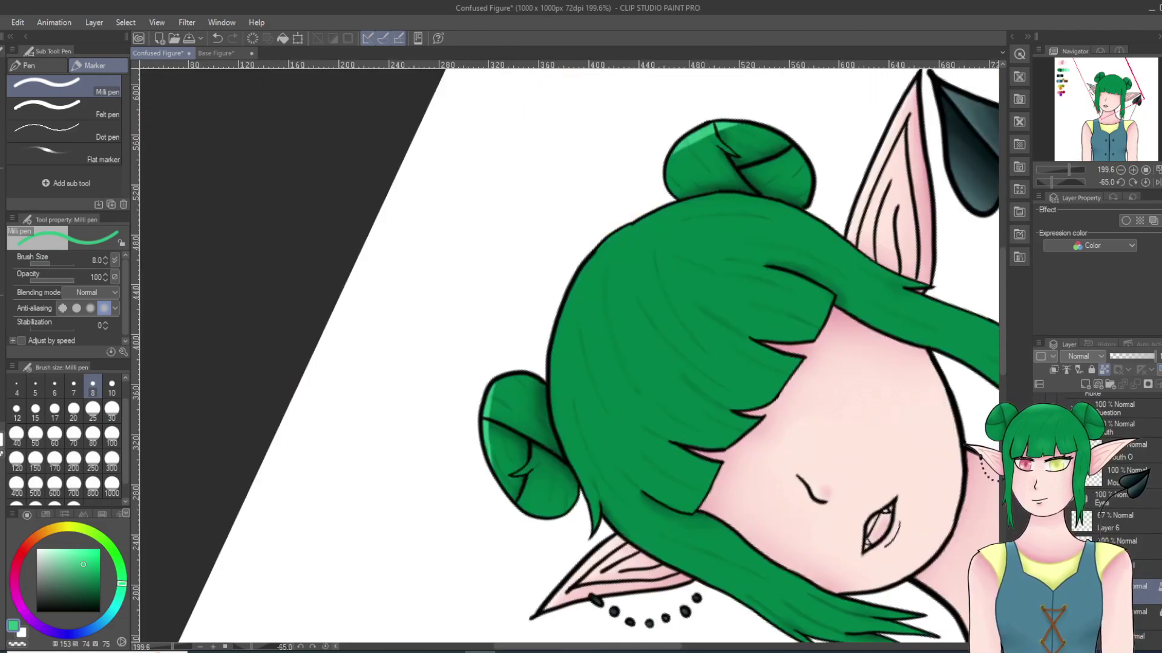
scroll(760, 358, "down", 10)
scroll(759, 358, "up", 1)
scroll(760, 358, "up", 1)
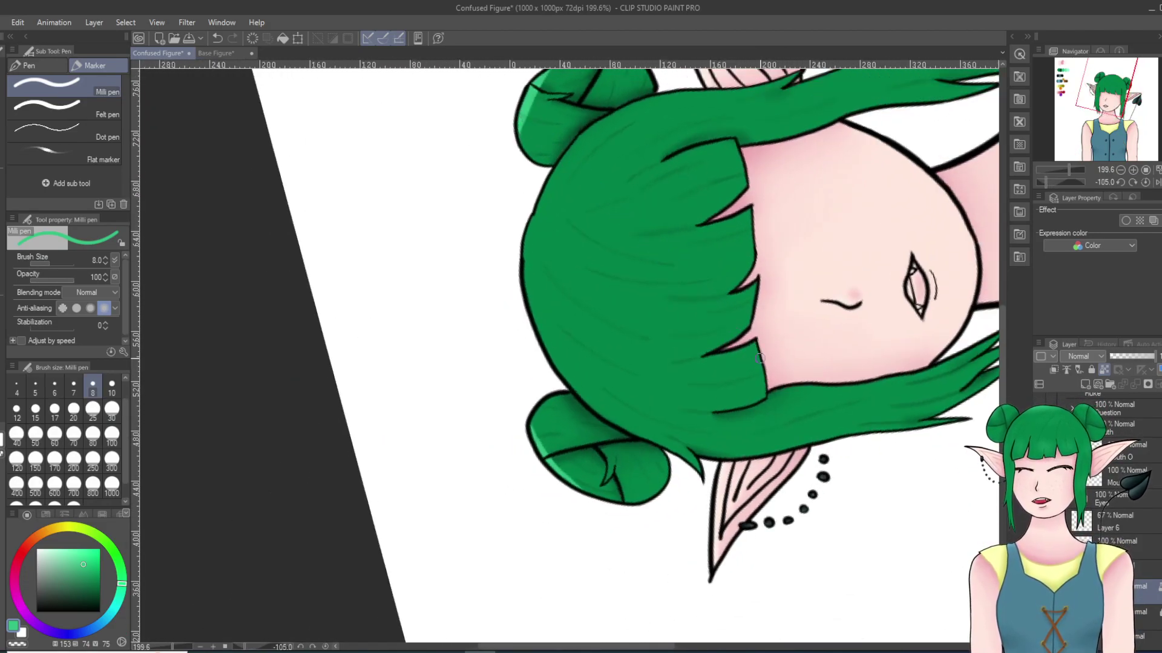
left_click_drag(533, 339, 539, 185)
left_click_drag(524, 284, 527, 222)
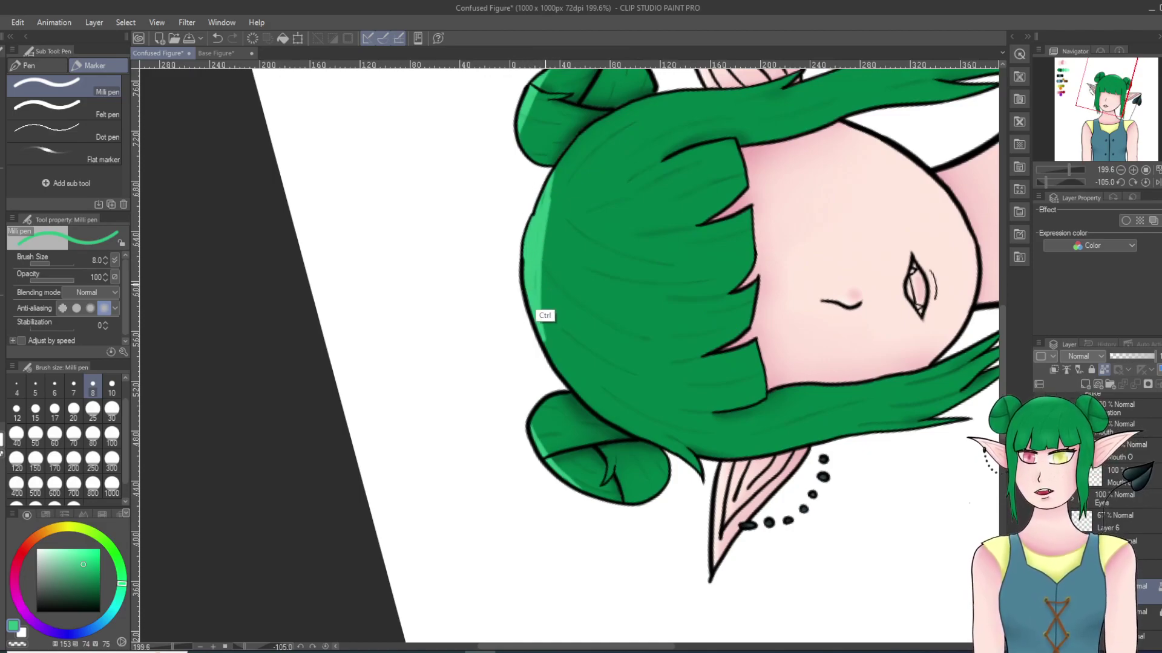
key("ctrl+z")
key("ctrl+z")
key("ctrl+z")
Step: Paint a light green highlight along the crown's edge and soften it and the bun highlights with Blur at size 30
mouse_move(549, 375)
left_mouse_down()
mouse_move(528, 309)
mouse_move(534, 183)
mouse_move(548, 372)
mouse_move(528, 256)
mouse_move(533, 205)
mouse_move(557, 379)
mouse_move(536, 273)
left_mouse_up()
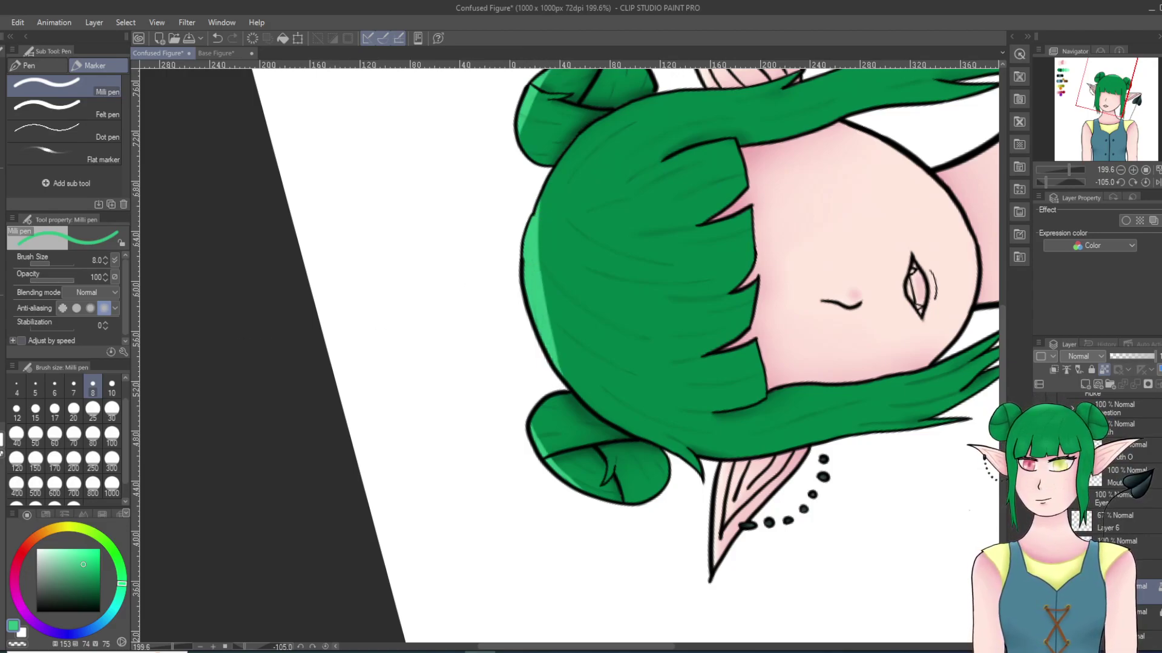
key("j")
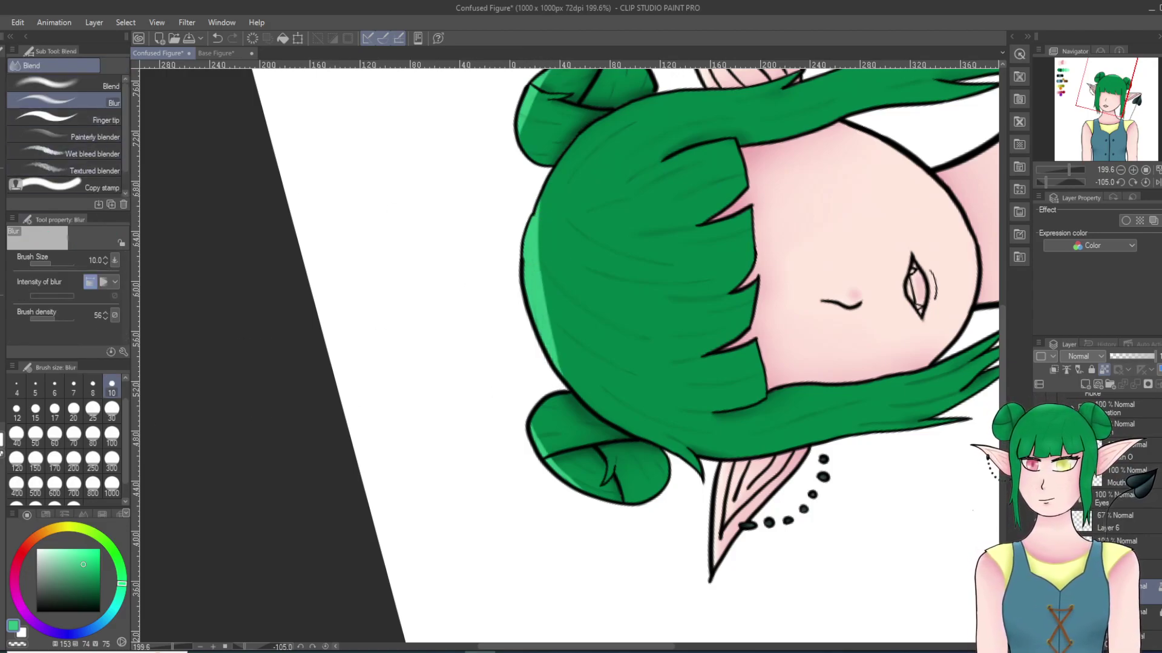
left_click(112, 410)
mouse_move(569, 385)
left_mouse_down()
mouse_move(523, 216)
mouse_move(540, 338)
mouse_move(567, 369)
mouse_move(535, 273)
left_mouse_up()
mouse_move(590, 461)
left_mouse_down()
mouse_move(561, 461)
mouse_move(593, 493)
mouse_move(539, 440)
left_mouse_up()
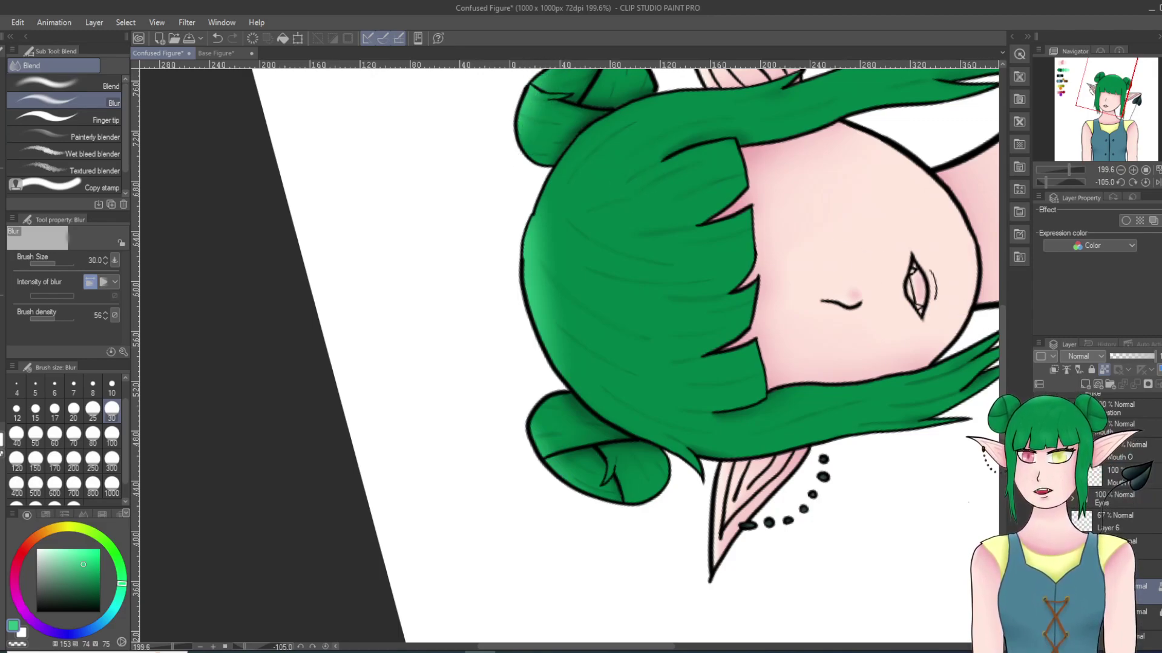
Step: Turn the canvas back to -5° with the whole head in view
mouse_move(767, 272)
left_mouse_down()
mouse_move(786, 343)
mouse_move(731, 441)
mouse_move(680, 497)
left_mouse_up()
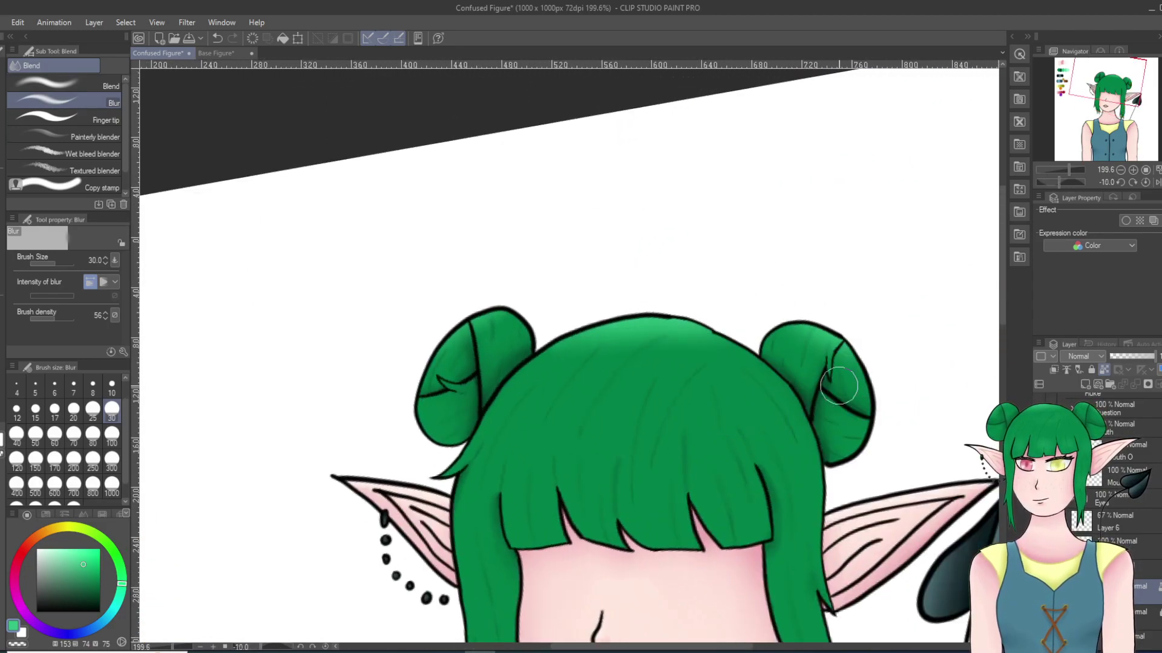
left_click_drag(1002, 255, 1002, 310)
left_click(1104, 369)
left_click_drag(848, 364, 847, 388)
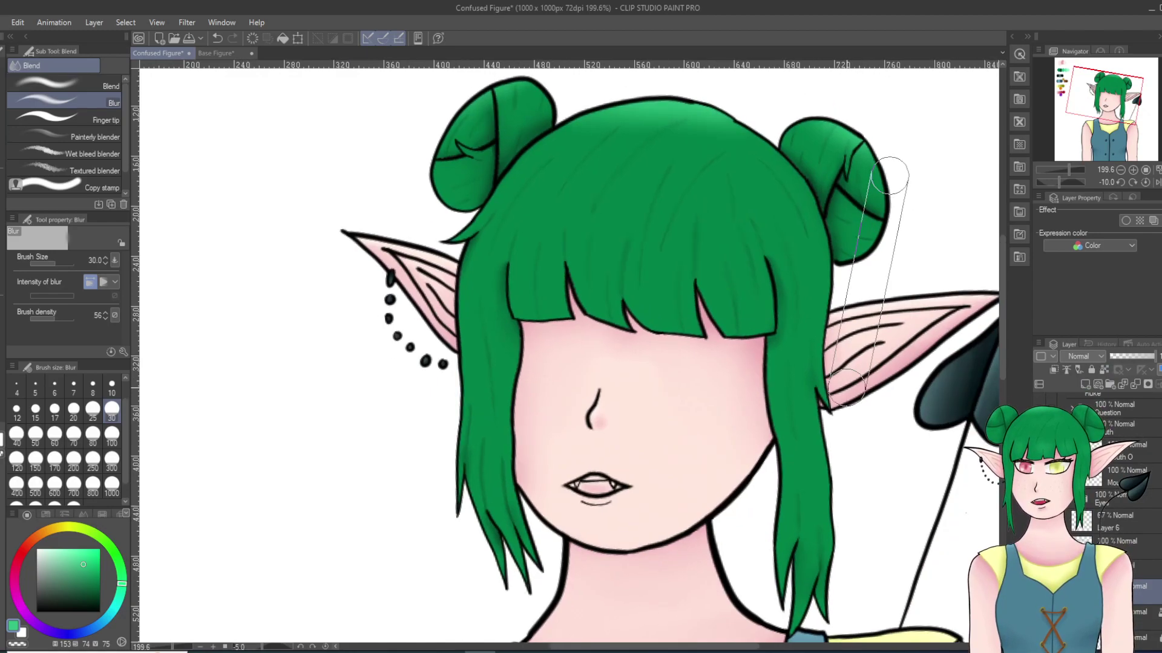
scroll(279, 331, "down", 4)
scroll(279, 330, "down", 2)
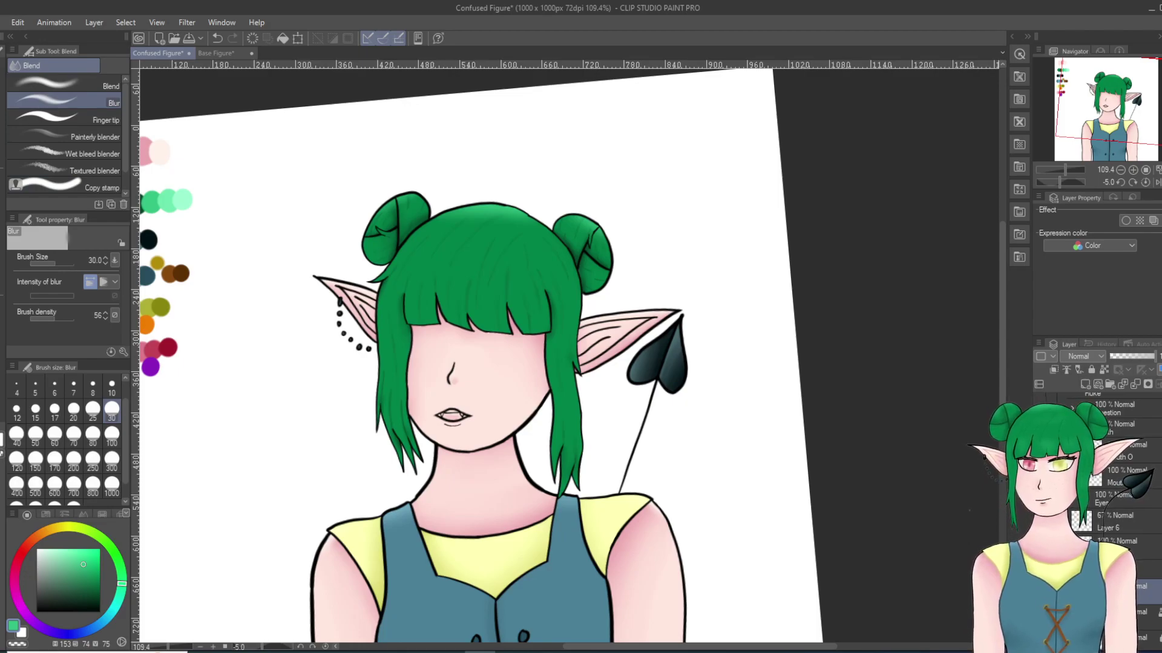
Step: Try light green highlights across the fringe and both side locks with the Soft airbrush at size 20
key("b")
scroll(405, 334, "up", 4)
scroll(442, 327, "down", 1)
scroll(163, 337, "up", 2)
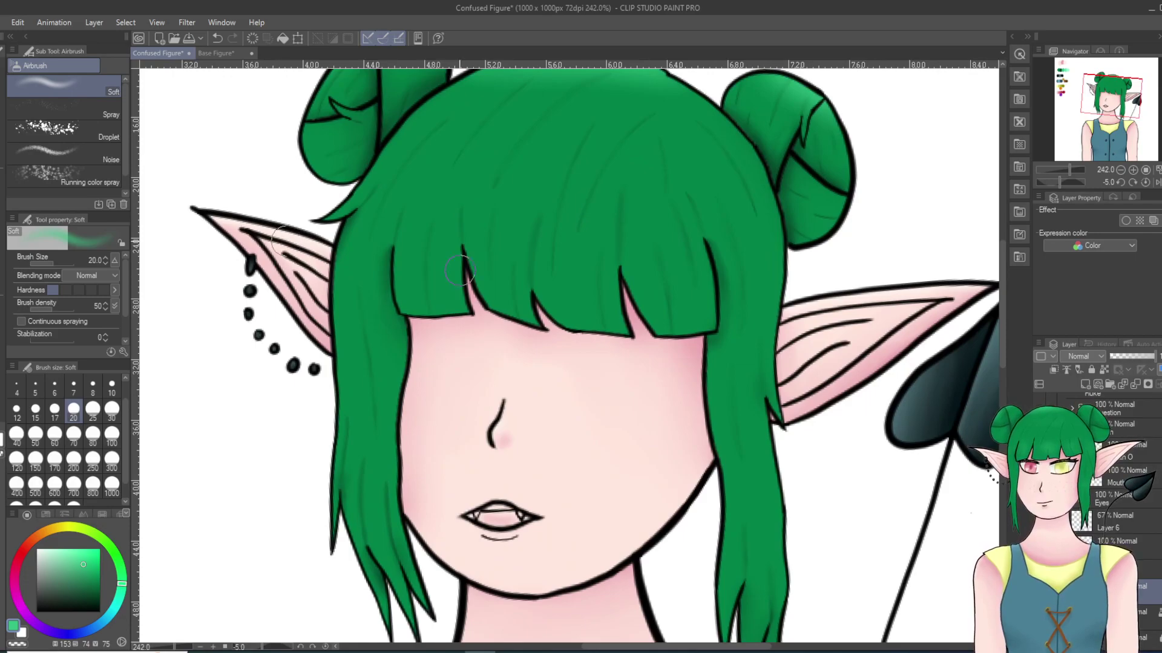
mouse_move(421, 275)
left_mouse_down()
mouse_move(431, 240)
mouse_move(448, 277)
mouse_move(492, 236)
mouse_move(502, 283)
mouse_move(550, 265)
mouse_move(558, 292)
mouse_move(580, 289)
mouse_move(605, 257)
mouse_move(656, 279)
mouse_move(641, 254)
mouse_move(686, 282)
mouse_move(702, 260)
left_mouse_up()
mouse_move(375, 379)
left_mouse_down()
mouse_move(359, 422)
mouse_move(380, 380)
mouse_move(376, 403)
mouse_move(353, 402)
mouse_move(357, 354)
left_mouse_up()
mouse_move(732, 383)
left_mouse_down()
mouse_move(753, 365)
mouse_move(743, 418)
mouse_move(727, 393)
left_mouse_up()
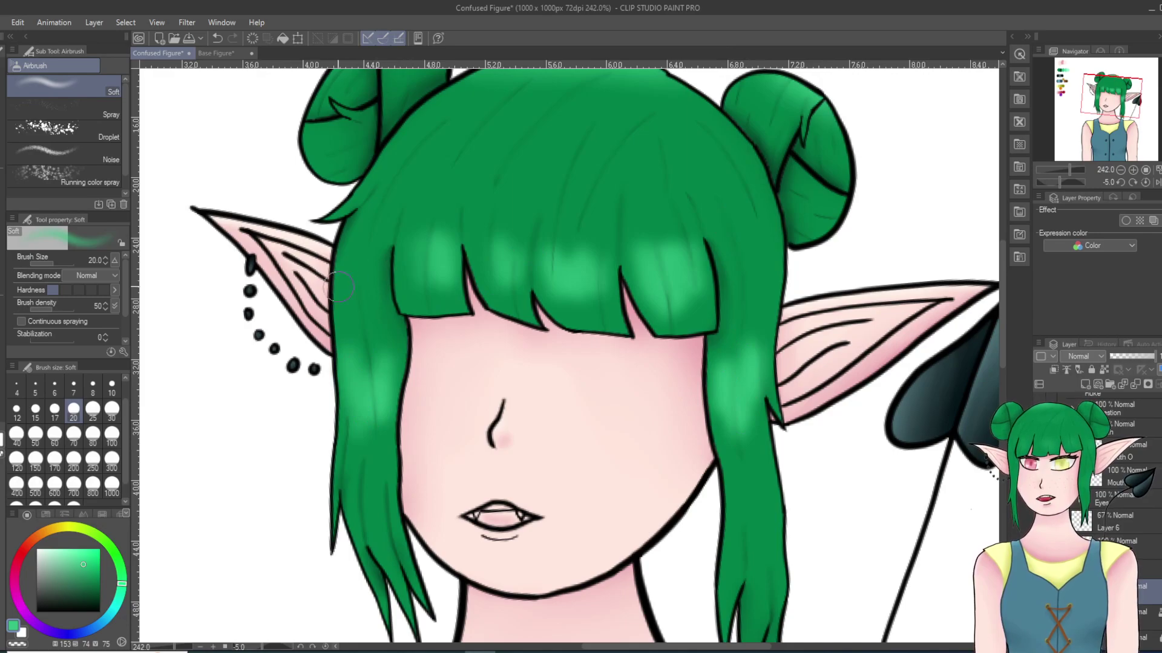
Step: Switch to the Spray airbrush and undo all the soft highlights on the fringe and side locks
left_click(66, 108)
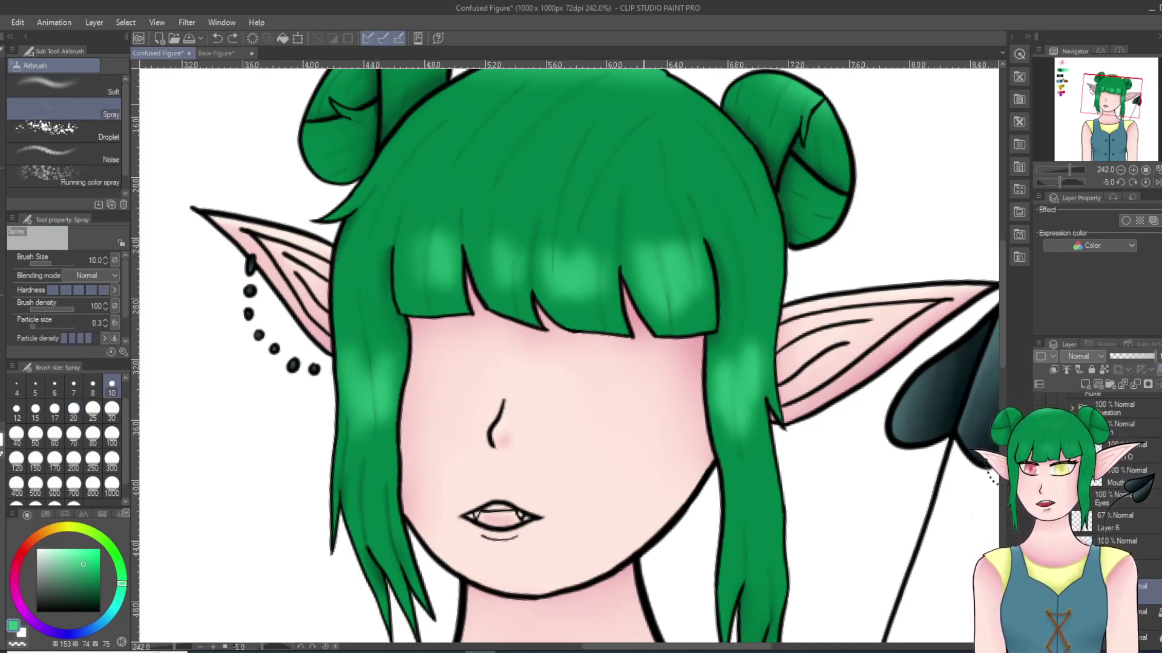
key("ctrl+z")
key("ctrl+z")
key("ctrl+z")
key("ctrl+z")
key("ctrl+z")
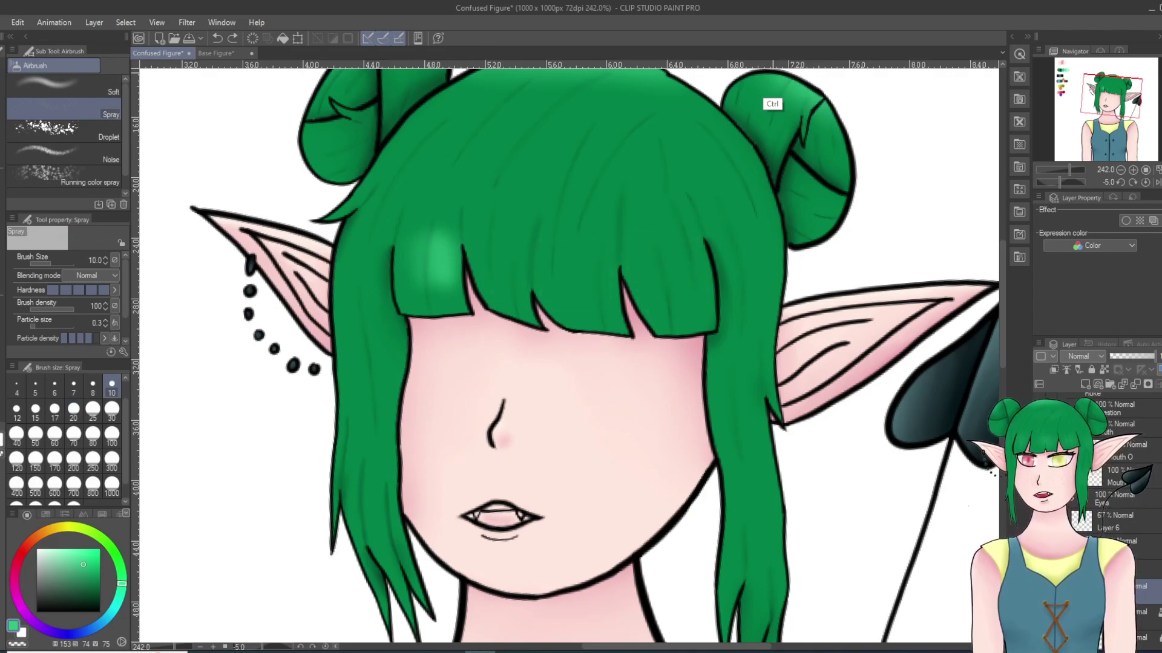
key("ctrl+z")
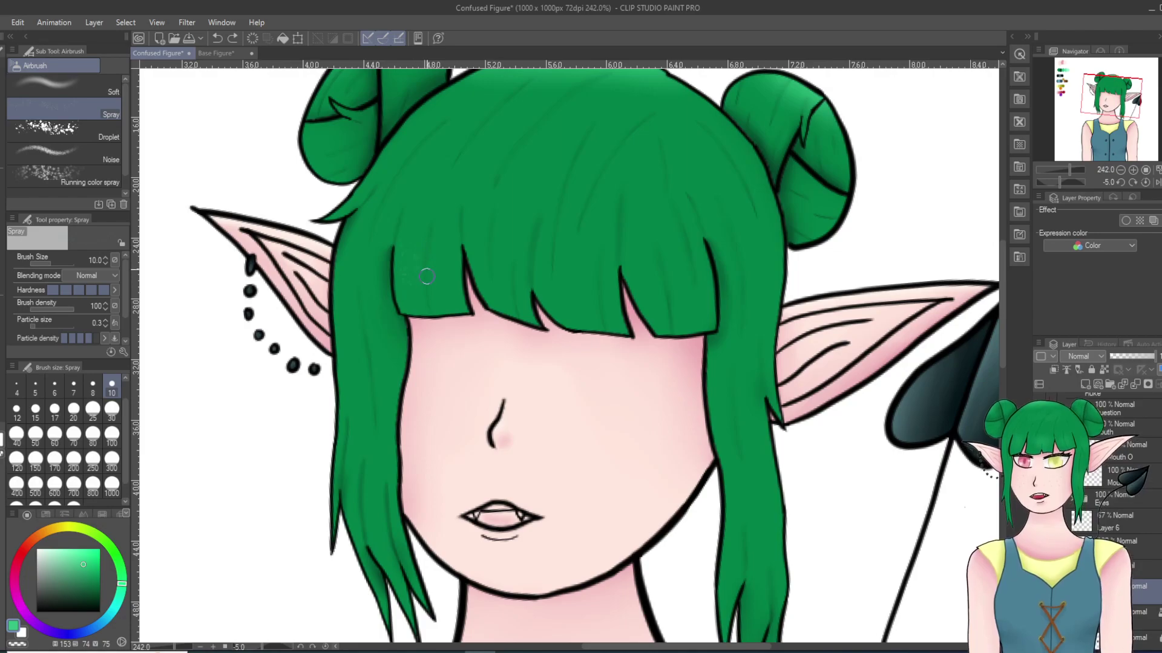
Step: Spray speckled highlights at size 10 across the fringe and side locks and soften them with Blur at size 30
left_click_drag(445, 246, 492, 271)
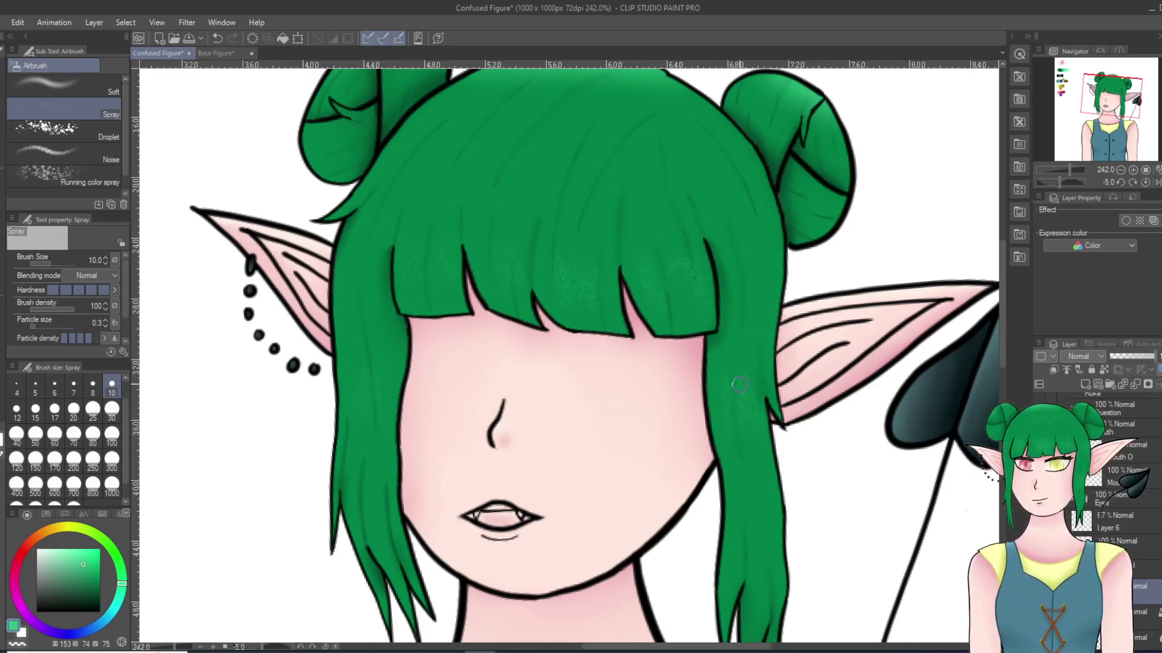
key("j")
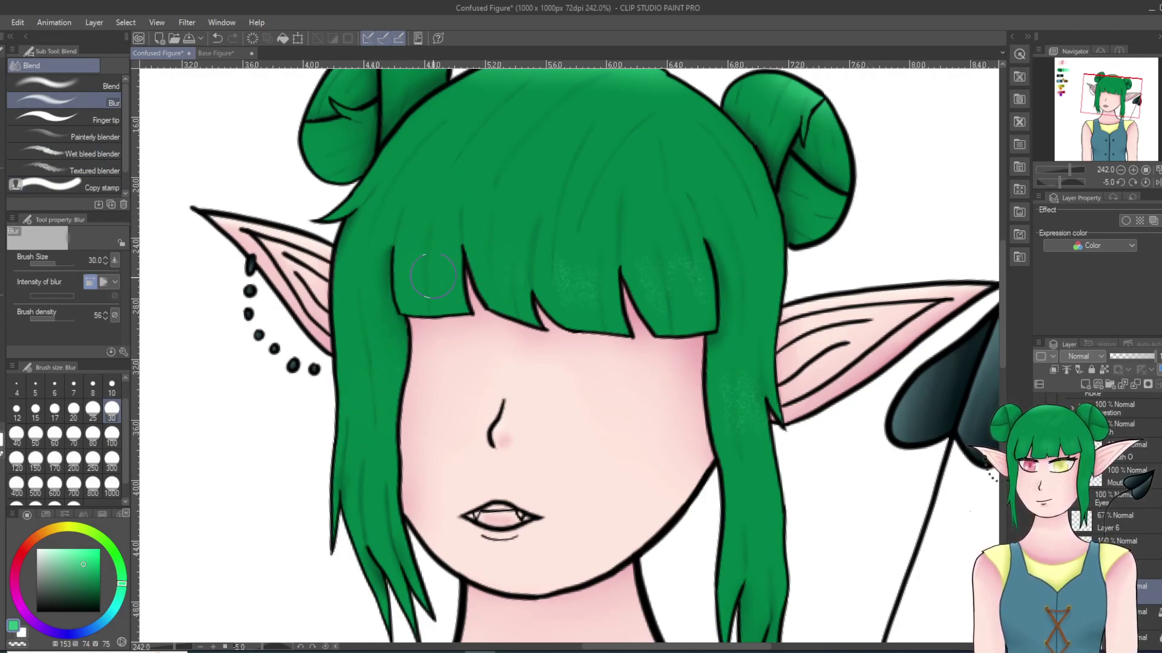
mouse_move(635, 261)
left_mouse_down()
mouse_move(640, 289)
mouse_move(651, 297)
mouse_move(667, 273)
mouse_move(695, 270)
left_mouse_up()
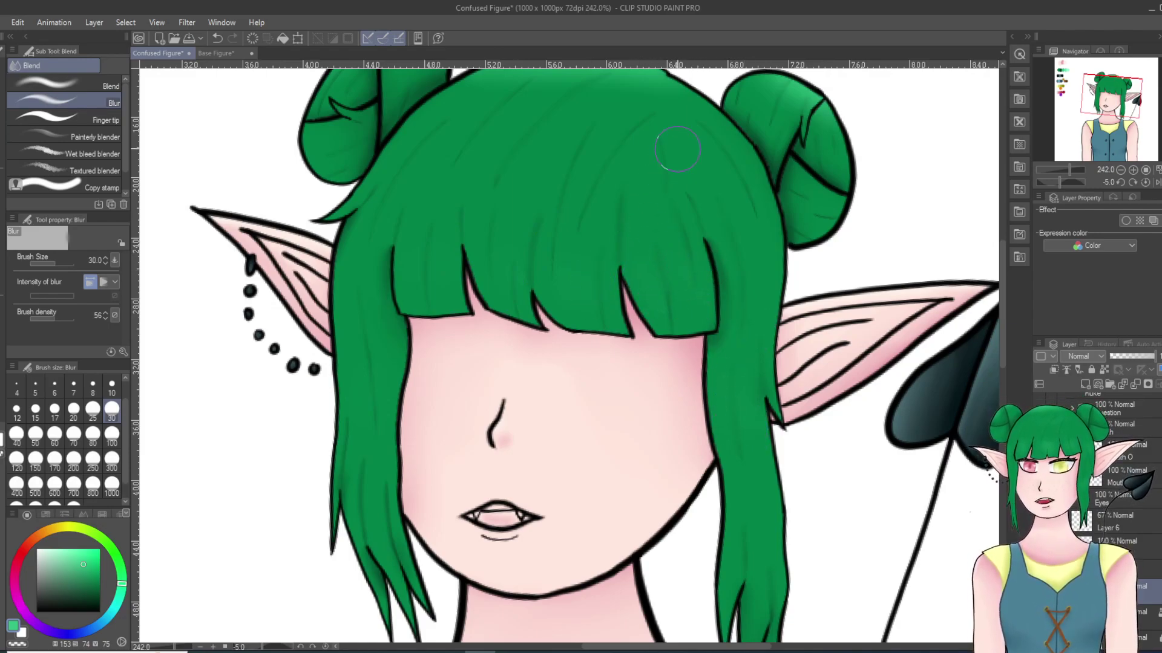
Step: Sample a lighter green from the palette and spray highlights at size 10 over the fringe and both side locks
key("ctrl+alt+0")
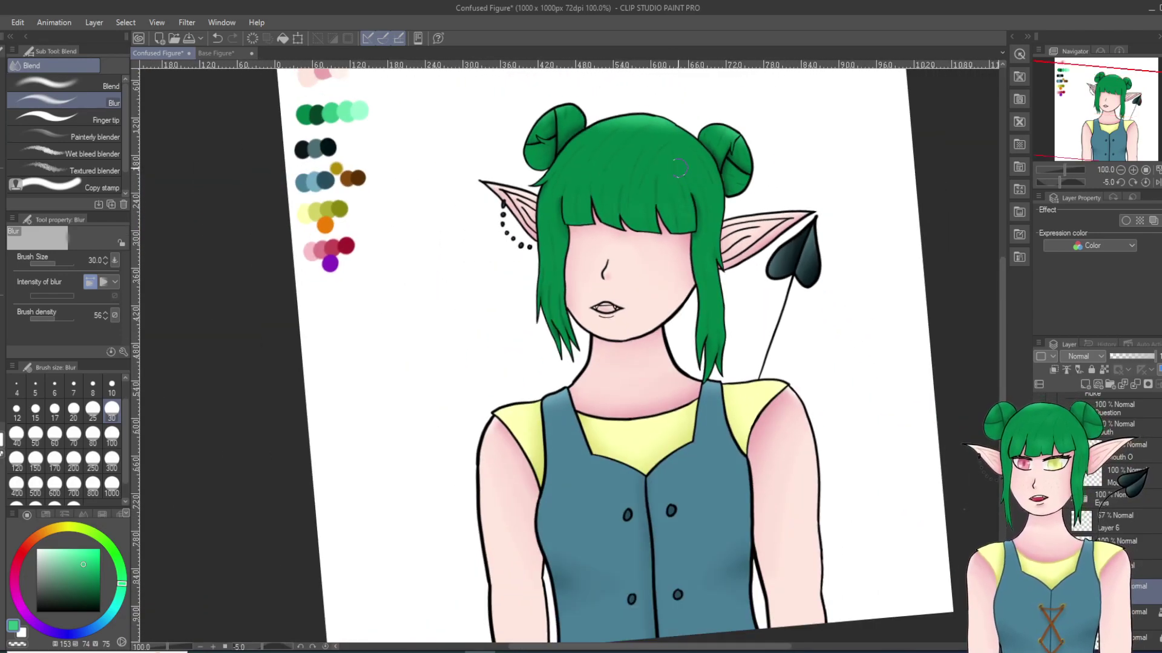
left_click(337, 108, "alt")
left_click_drag(338, 108, 343, 112)
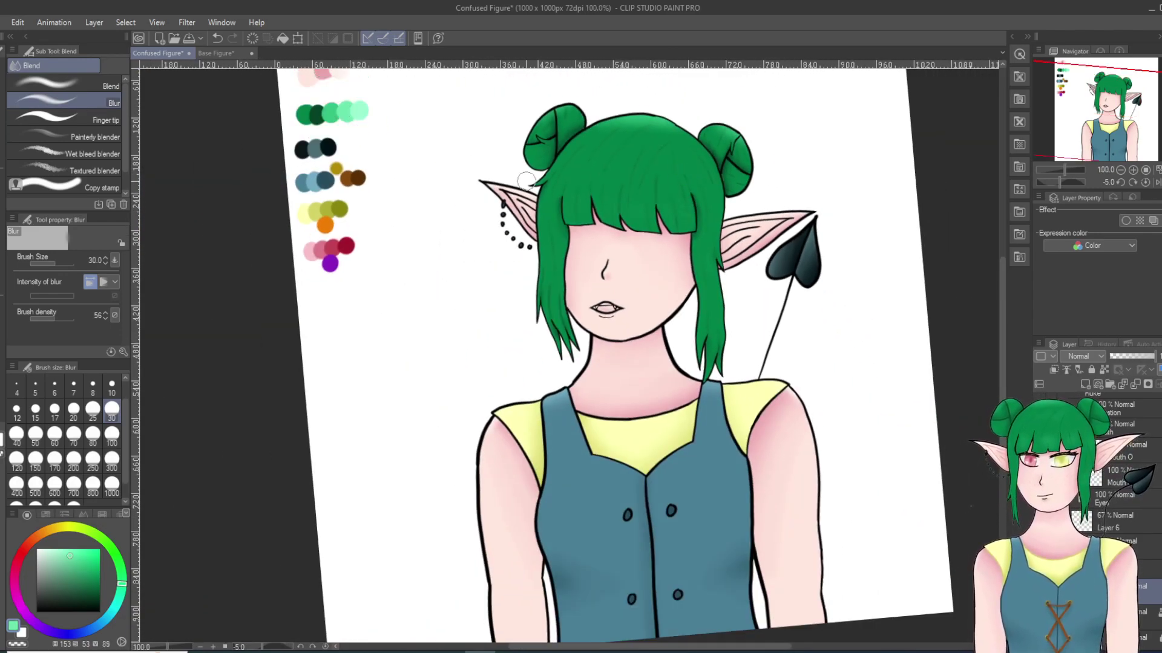
scroll(605, 213, "up", 5)
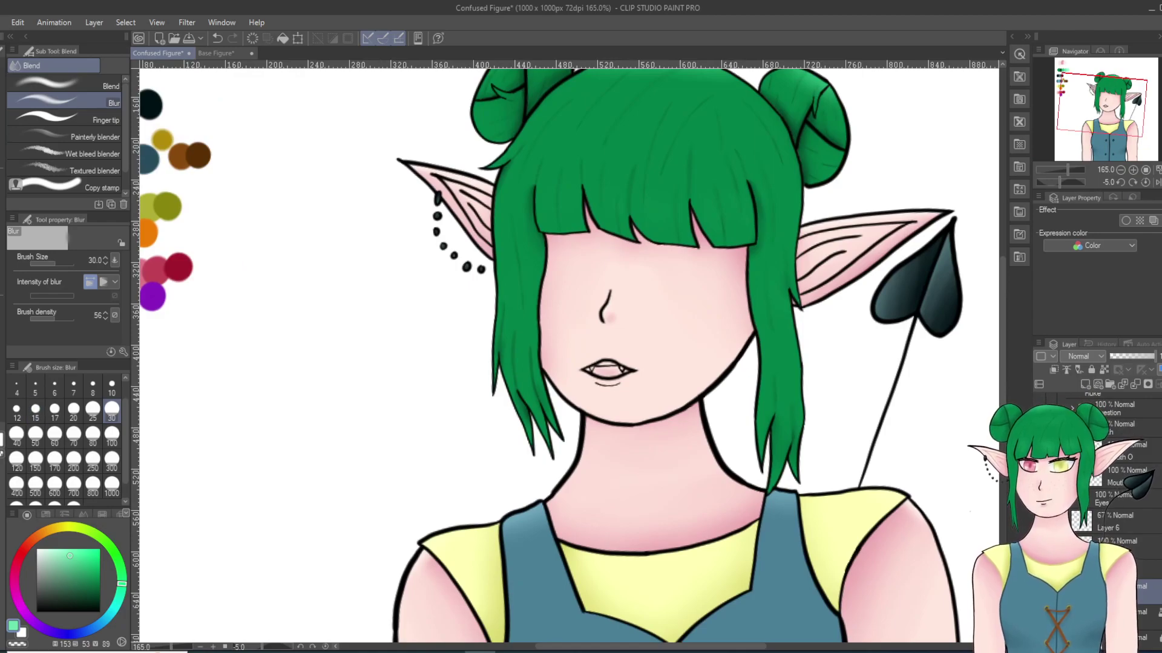
key("b")
scroll(702, 218, "up", 3)
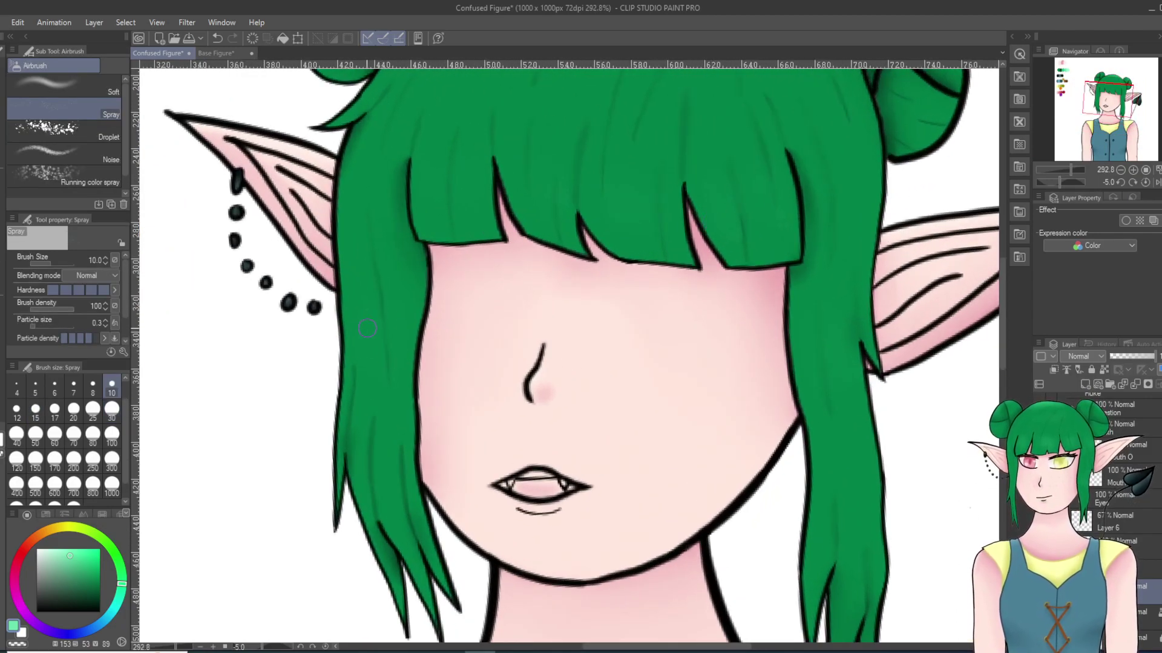
mouse_move(442, 168)
left_mouse_down()
mouse_move(462, 183)
mouse_move(482, 169)
mouse_move(547, 193)
left_mouse_up()
left_click_drag(615, 212, 655, 208)
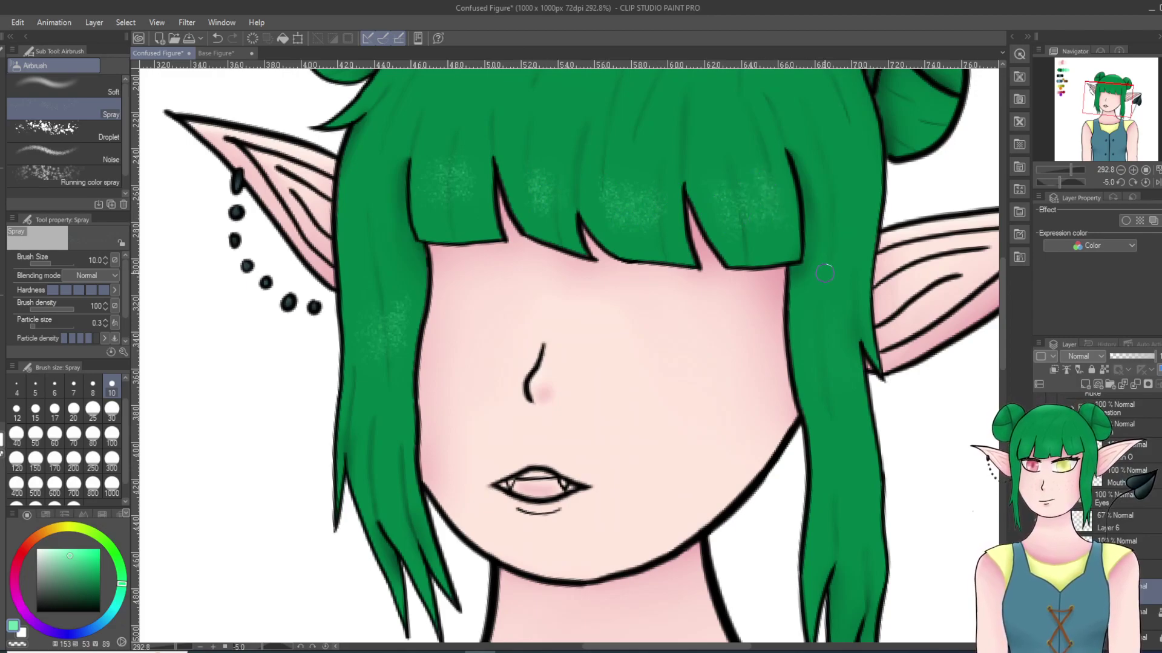
left_click_drag(828, 298, 817, 328)
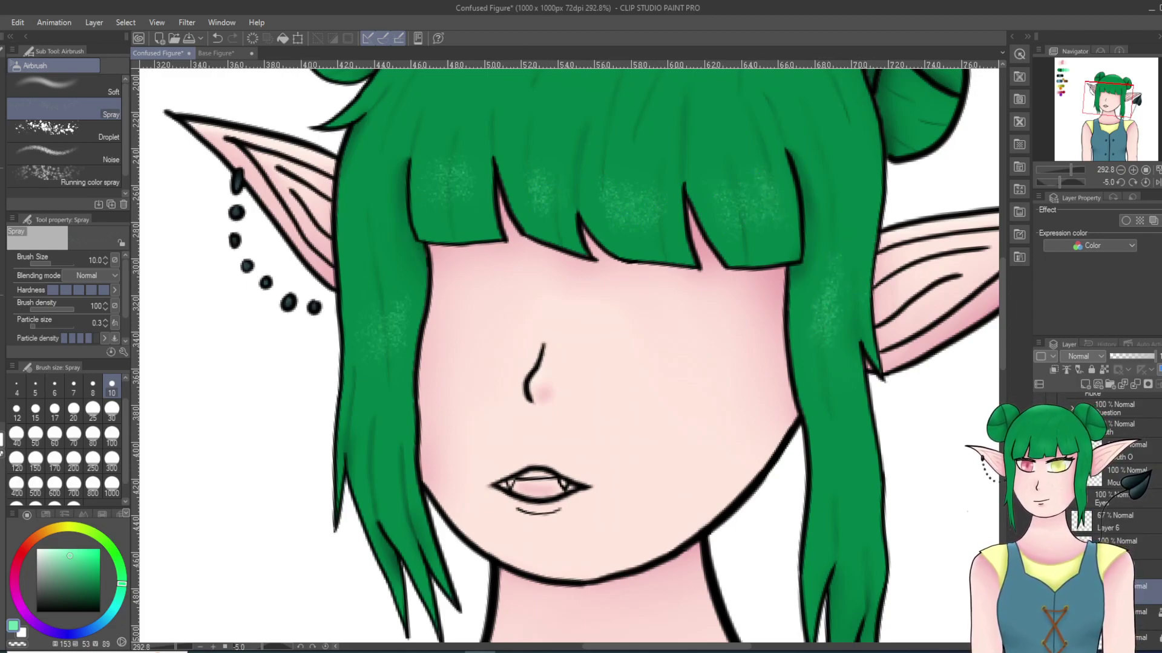
Step: Soften the lighter sprayed highlights on the fringe and side locks with Blur at size 30
key("e")
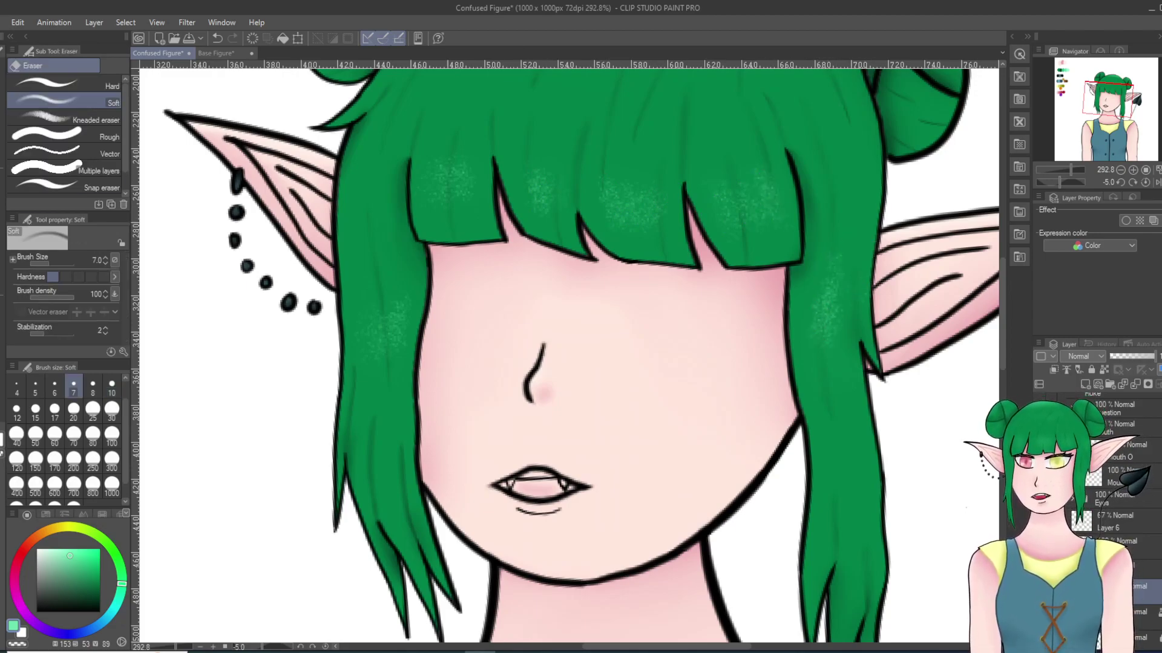
key("j")
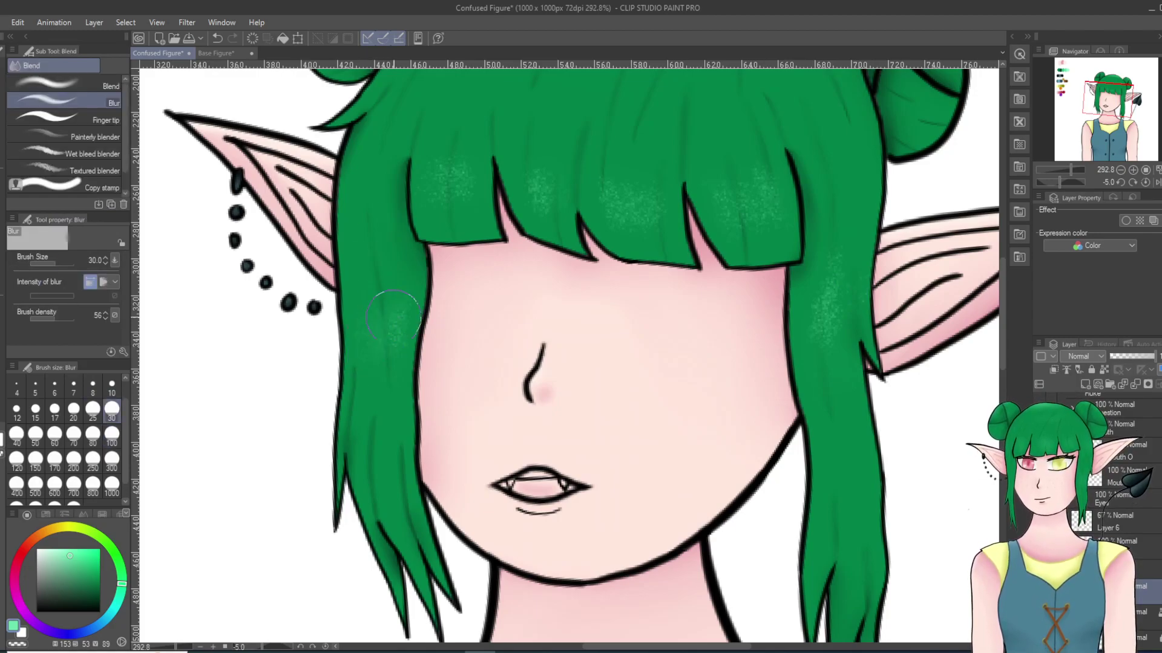
mouse_move(415, 241)
left_mouse_down()
mouse_move(446, 201)
mouse_move(435, 164)
mouse_move(469, 159)
mouse_move(545, 209)
left_mouse_up()
mouse_move(610, 180)
left_mouse_down()
mouse_move(638, 158)
mouse_move(611, 167)
mouse_move(641, 191)
mouse_move(715, 167)
mouse_move(737, 174)
mouse_move(723, 196)
mouse_move(755, 209)
mouse_move(757, 184)
mouse_move(733, 206)
left_mouse_up()
mouse_move(655, 238)
left_mouse_down()
mouse_move(782, 269)
mouse_move(832, 308)
mouse_move(827, 319)
mouse_move(847, 313)
mouse_move(853, 283)
mouse_move(764, 248)
left_mouse_up()
left_click_drag(700, 617, 587, 629)
Step: Sample the palette's palest mint green and spray it at size 10 on the side locks, fringe and crown
scroll(684, 106, "down", 3)
scroll(586, 629, "down", 1)
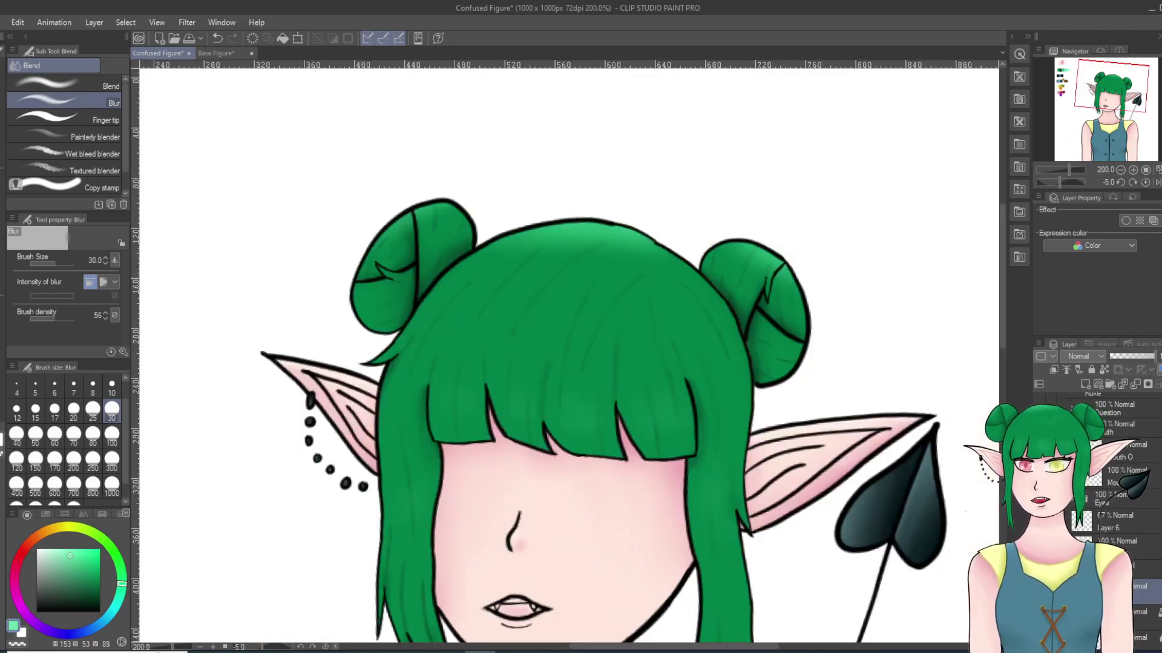
scroll(181, 286, "down", 4)
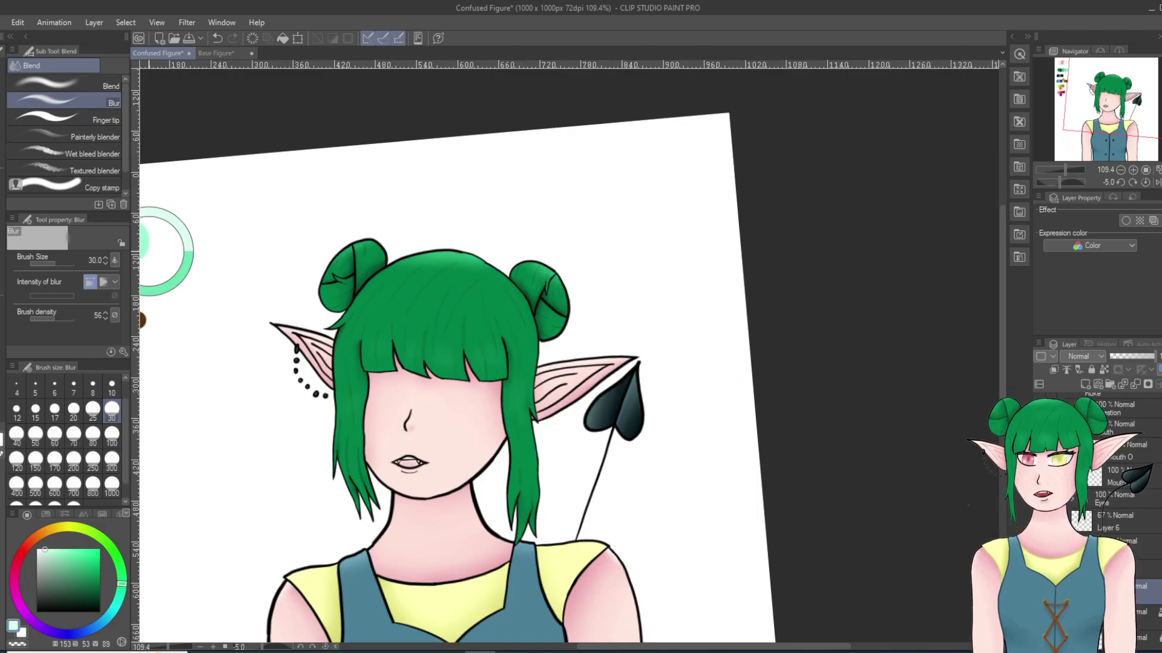
scroll(361, 392, "up", 4)
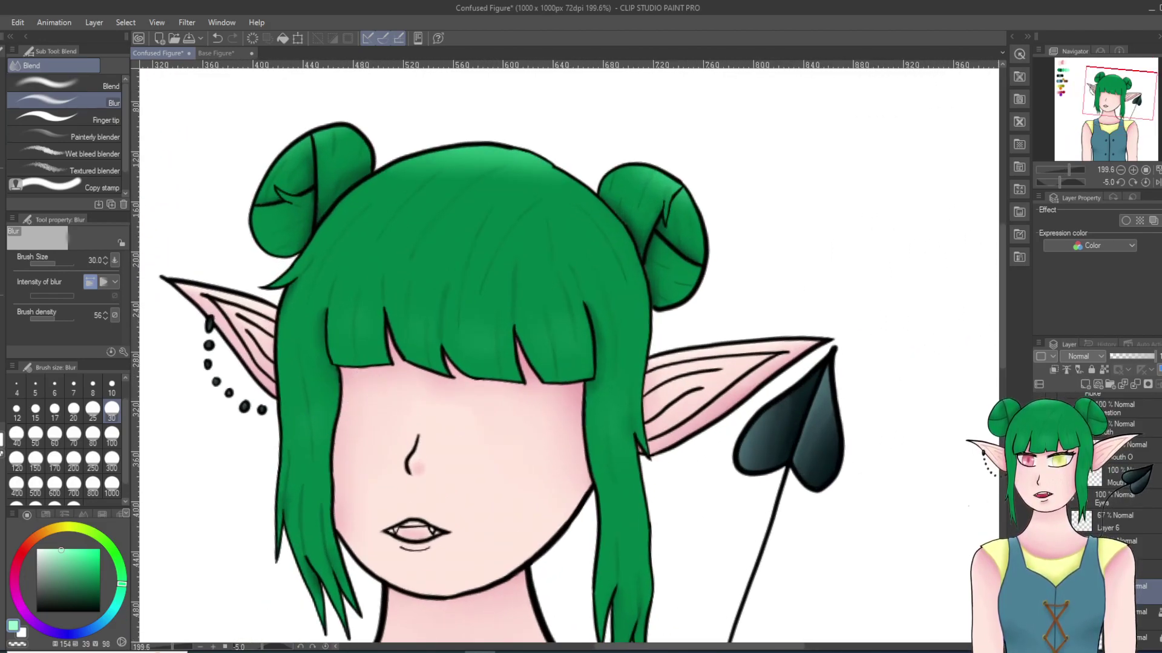
key("b")
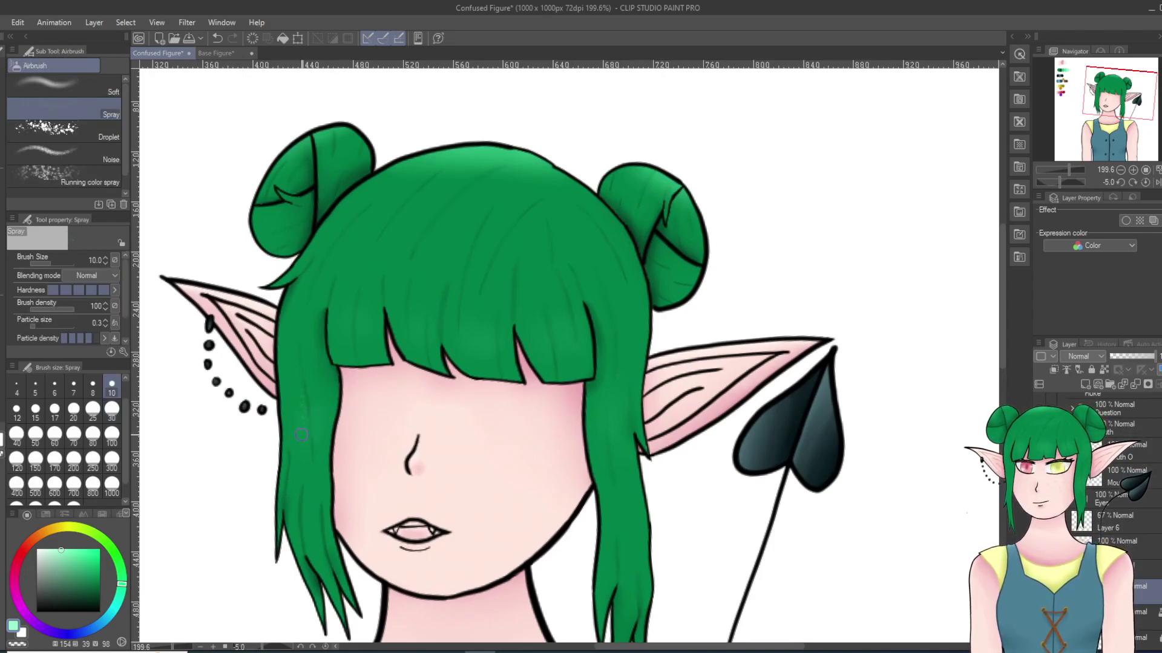
left_click_drag(307, 401, 298, 417)
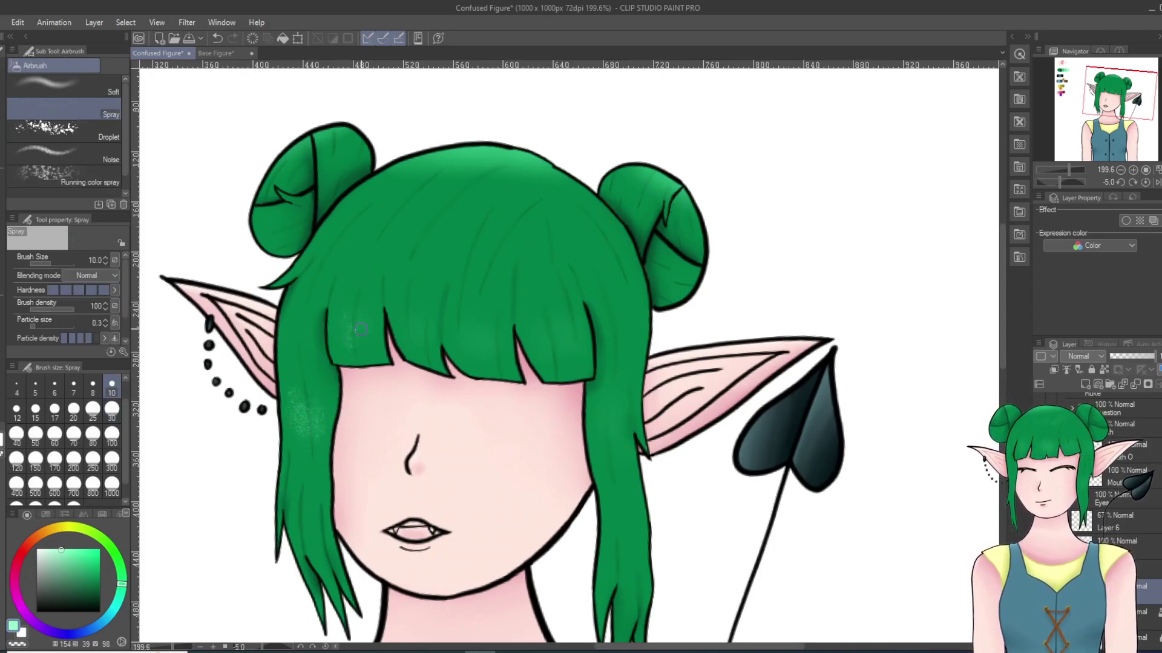
mouse_move(414, 319)
left_mouse_down()
mouse_move(474, 336)
mouse_move(461, 321)
mouse_move(491, 349)
left_mouse_up()
left_click_drag(517, 240, 509, 244)
left_click_drag(548, 364, 581, 341)
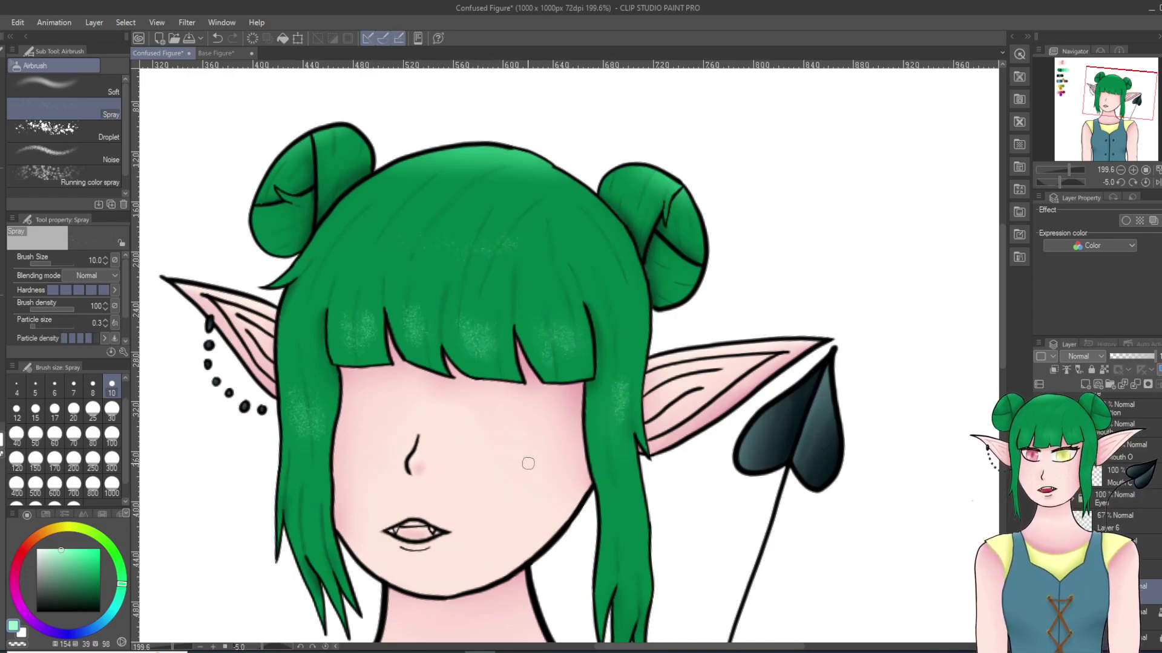
Step: Soften the mint speckles on the crown, fringe and both side locks with Blur at size 30
key("j")
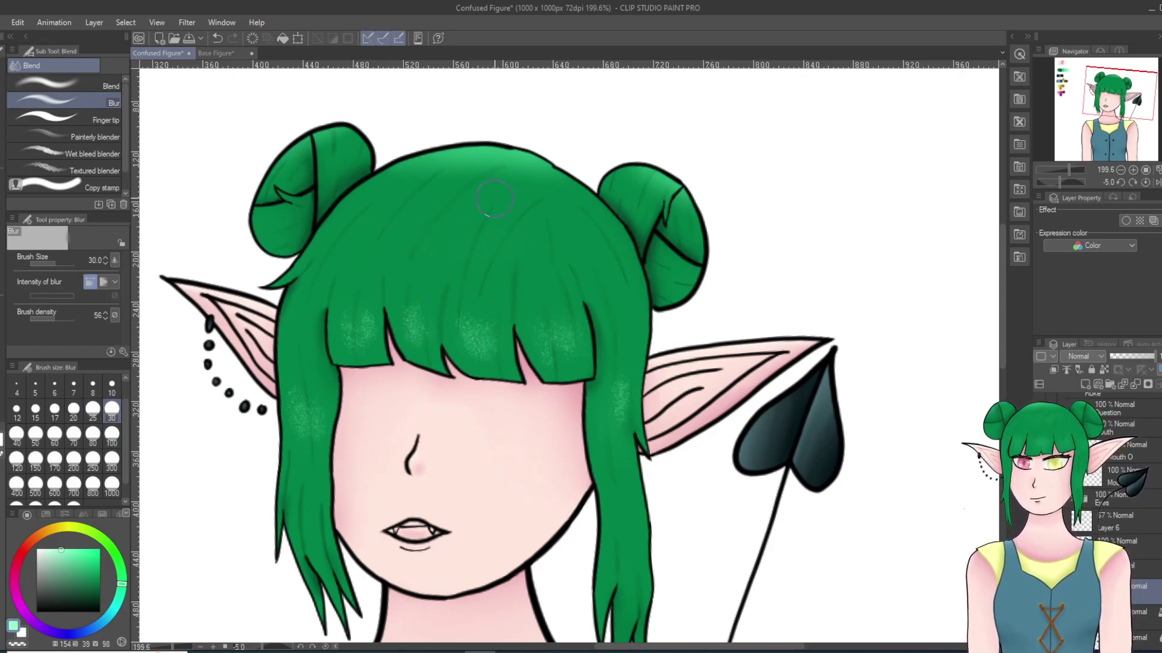
mouse_move(310, 420)
left_mouse_down()
mouse_move(296, 414)
mouse_move(320, 398)
left_mouse_up()
mouse_move(351, 322)
left_mouse_down()
mouse_move(408, 309)
mouse_move(418, 334)
left_mouse_up()
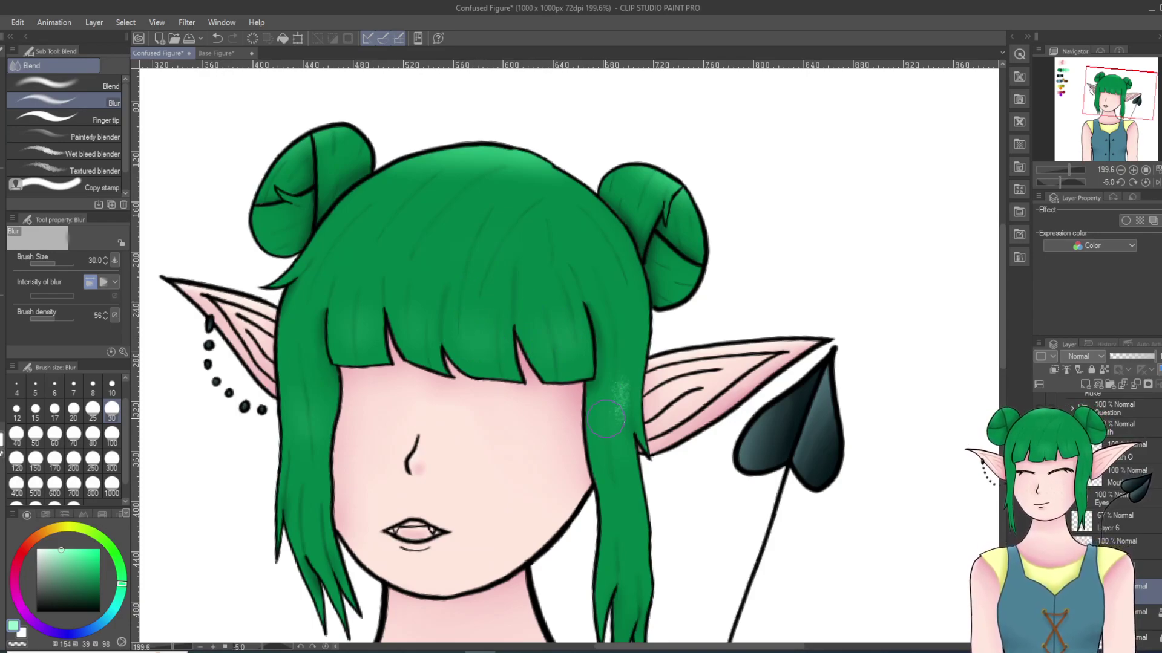
scroll(761, 291, "down", 1)
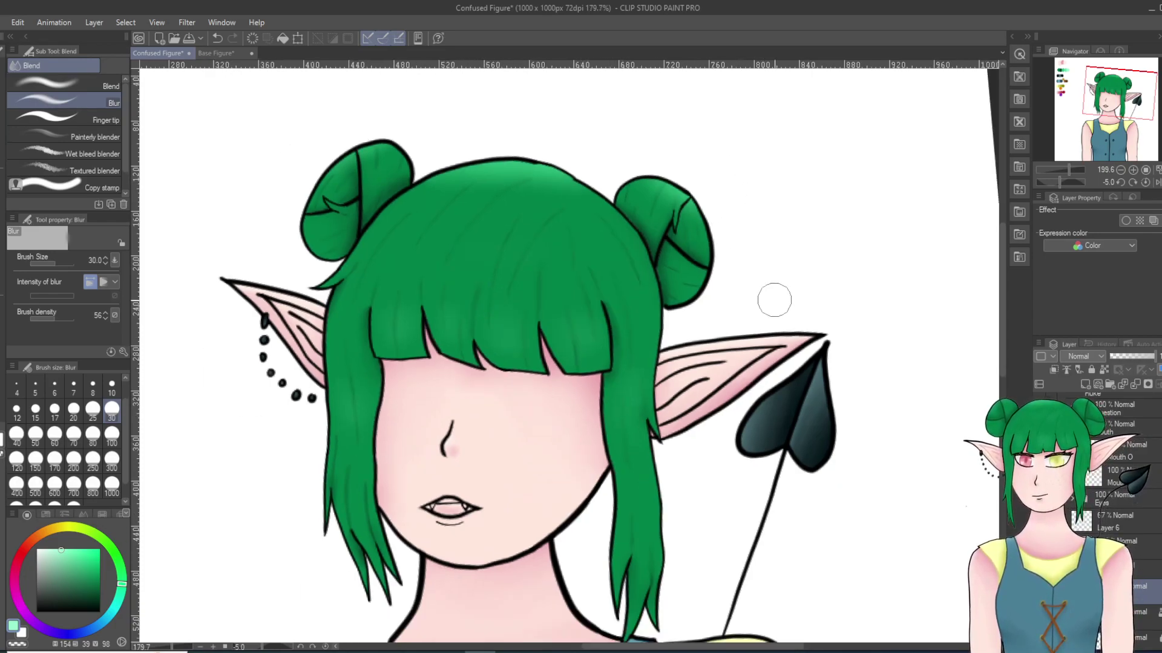
scroll(762, 291, "down", 1)
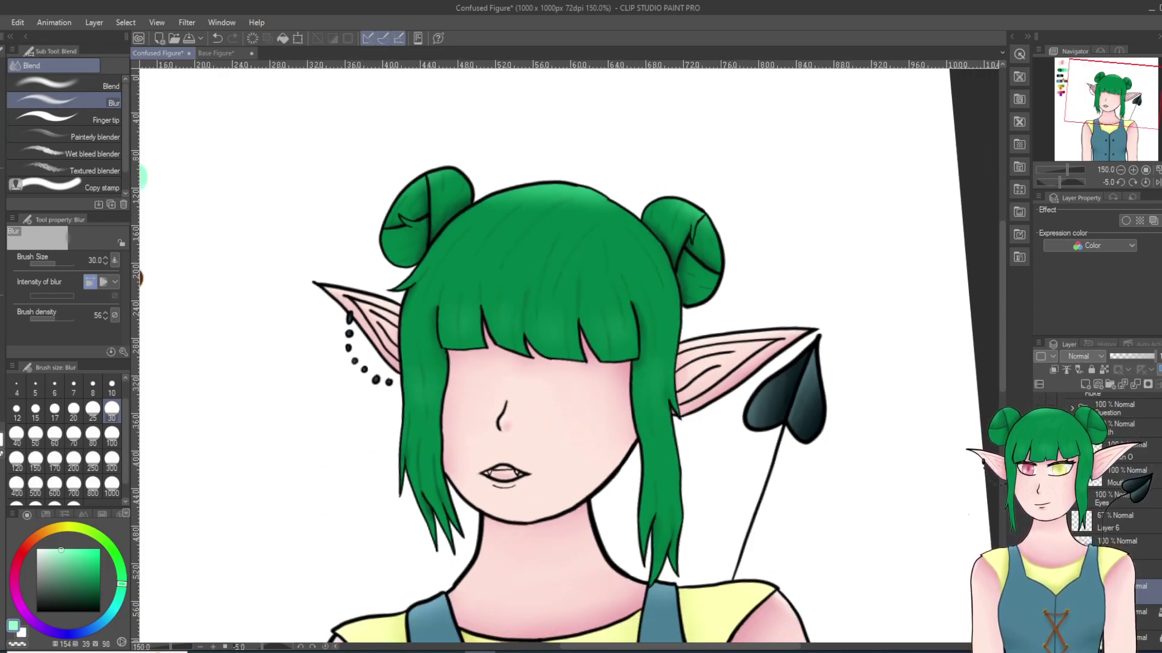
left_click_drag(422, 383, 422, 399)
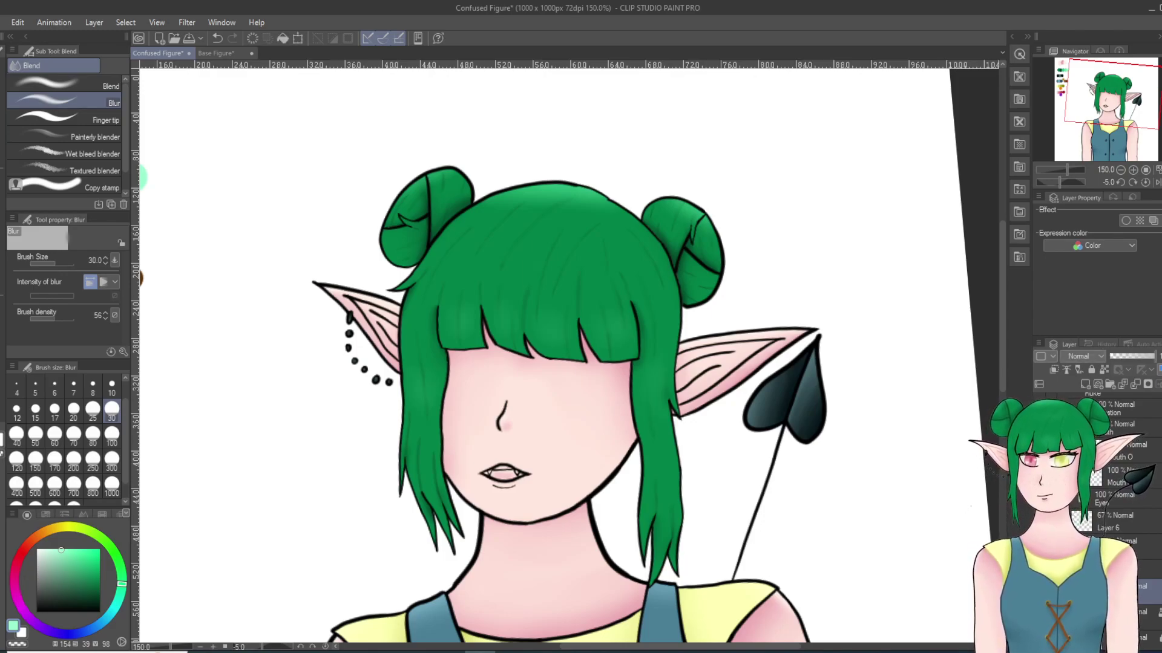
Step: Sample the palette's dark green and draw strand lines upward from three fringe notches on Layer 6 with the Turnip pen at size 6
scroll(530, 310, "up", 6)
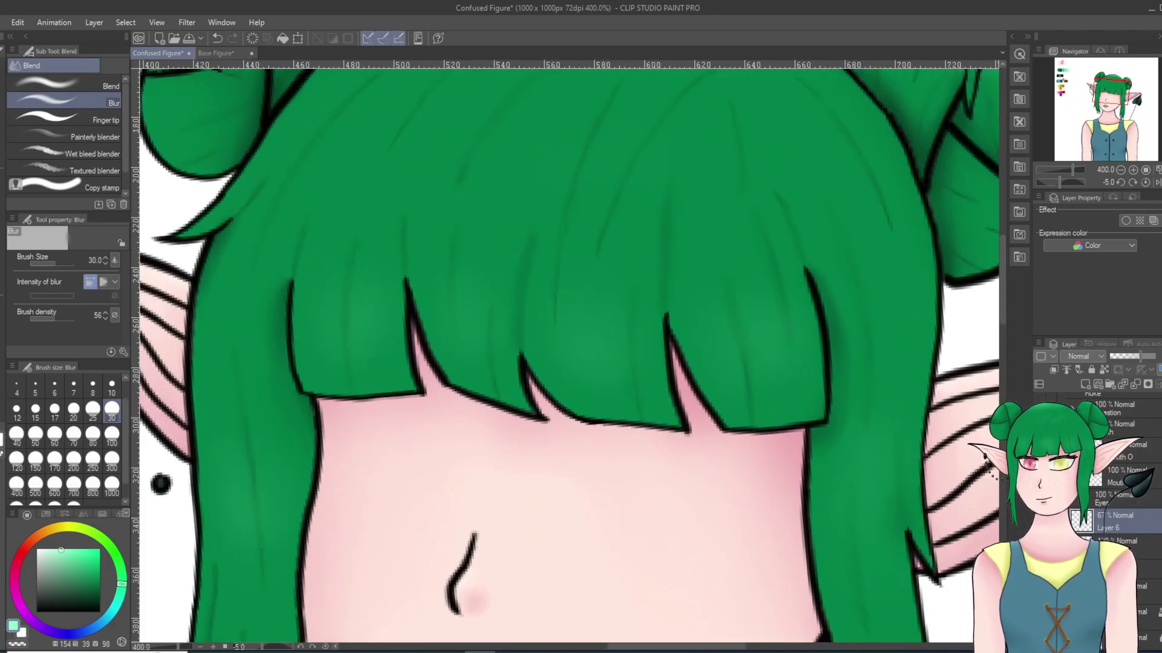
key("e")
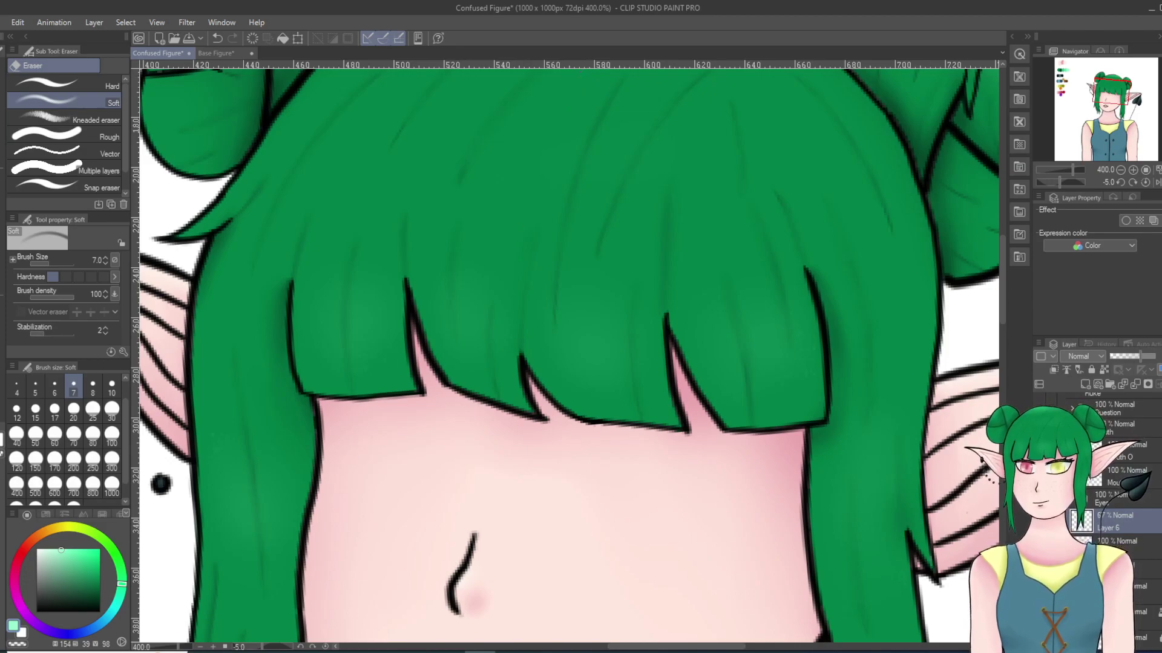
key("p")
left_click(37, 65)
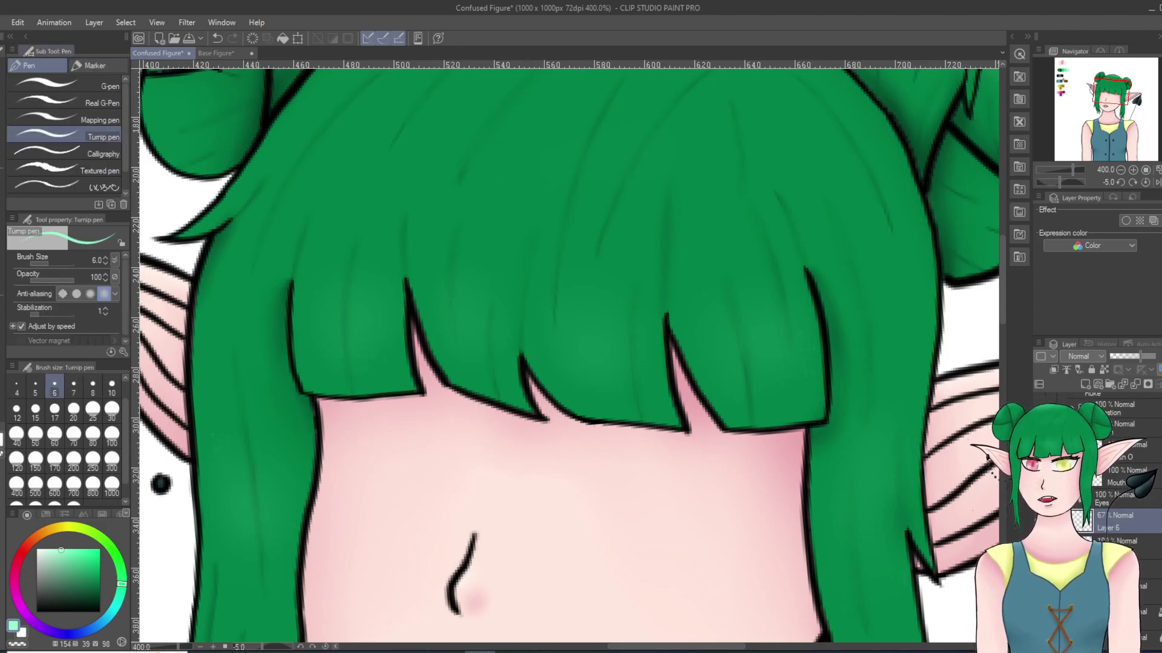
scroll(429, 456, "down", 6)
scroll(429, 455, "down", 2)
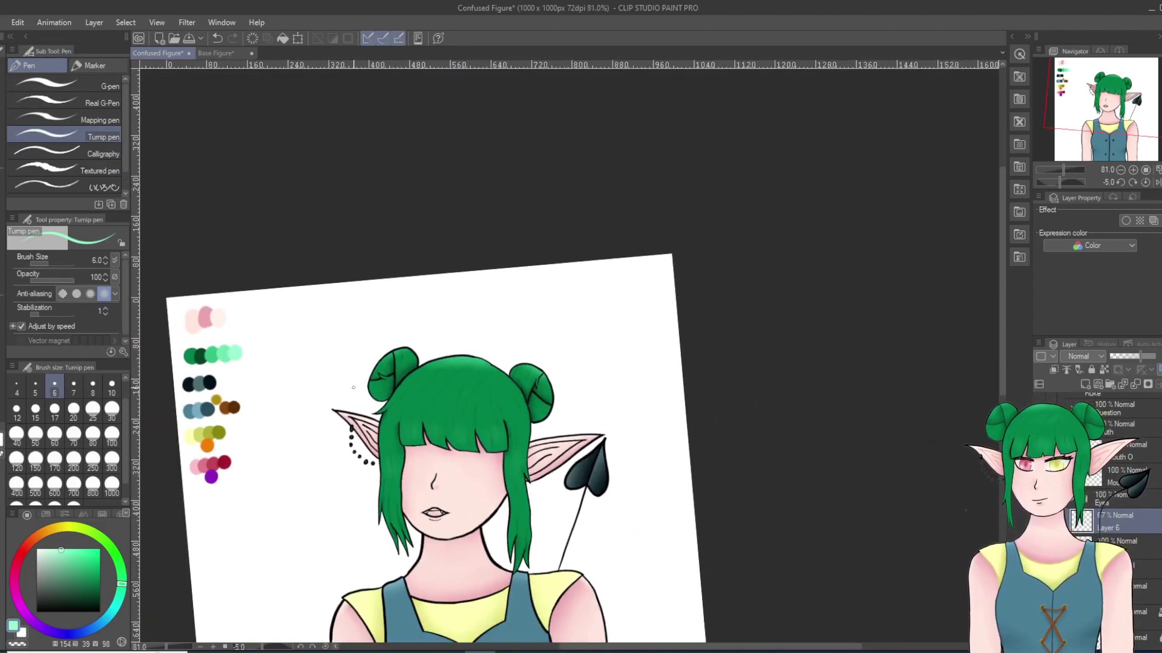
left_click(199, 360, "alt")
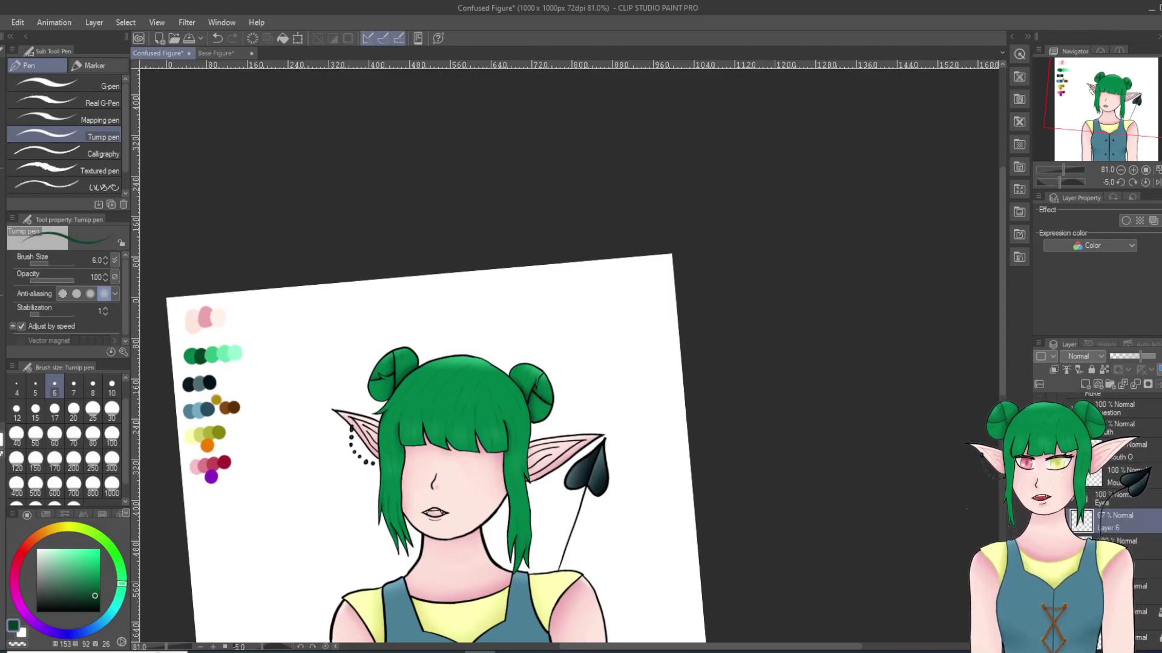
scroll(350, 413, "up", 3)
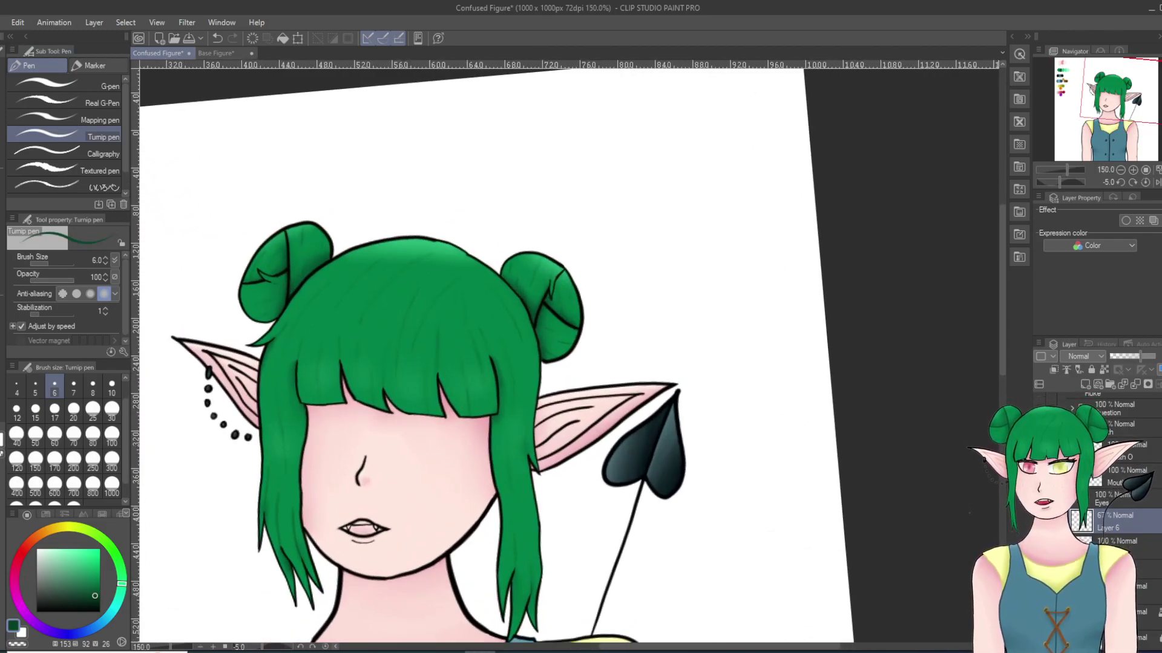
scroll(412, 359, "up", 5)
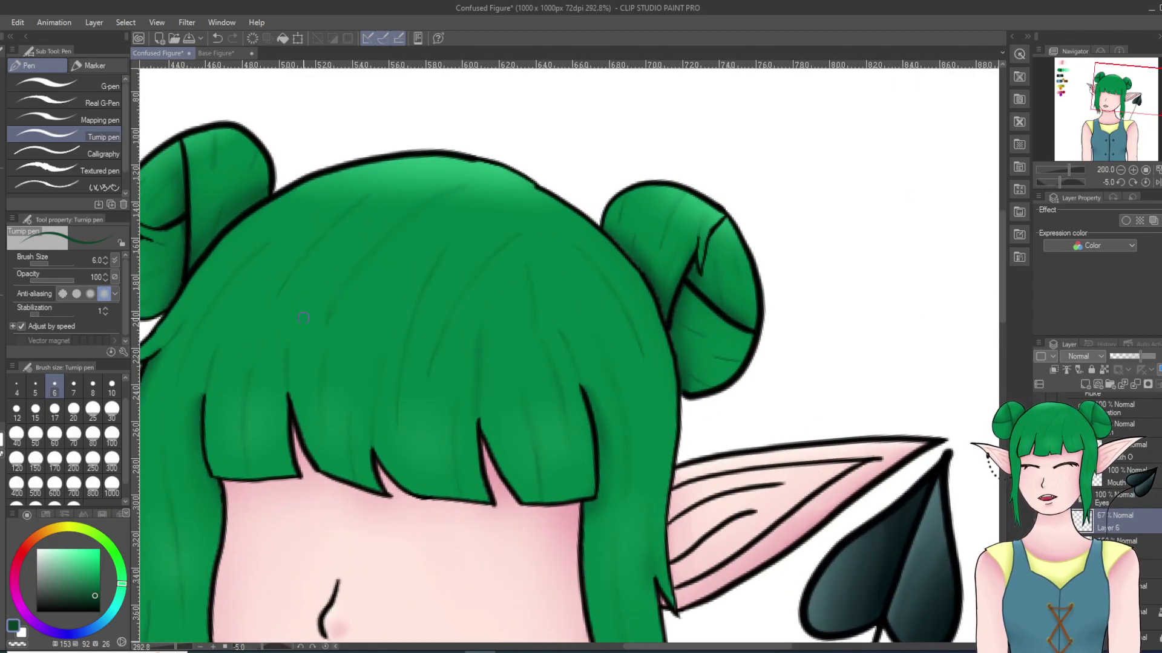
left_click_drag(349, 454, 351, 360)
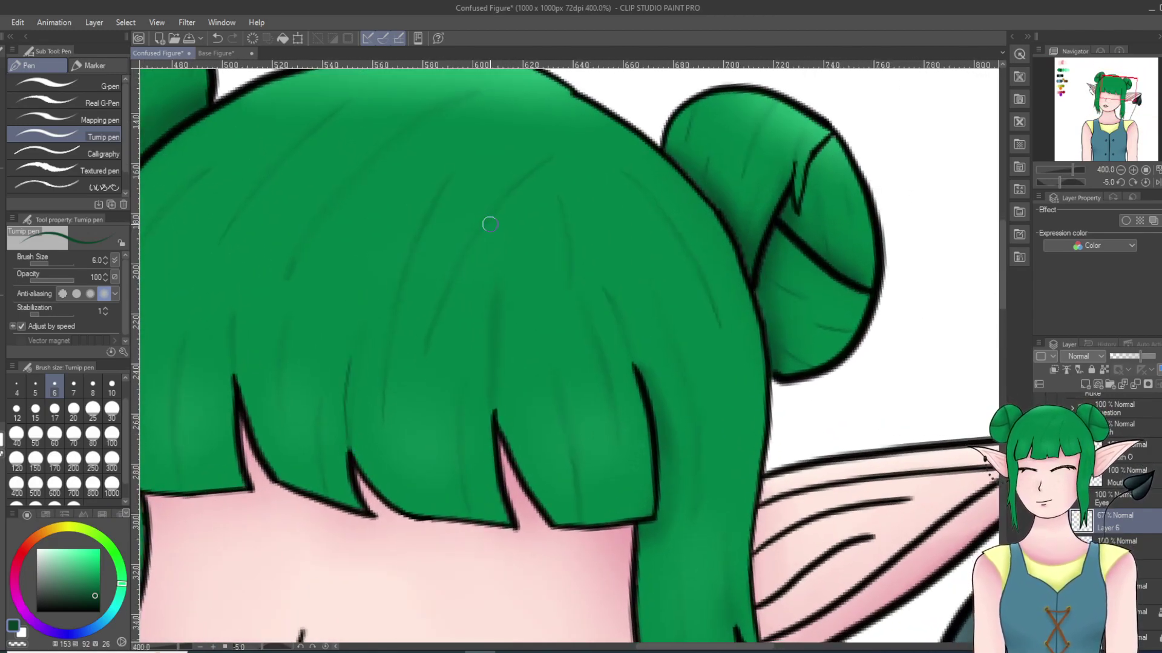
left_click_drag(492, 407, 504, 300)
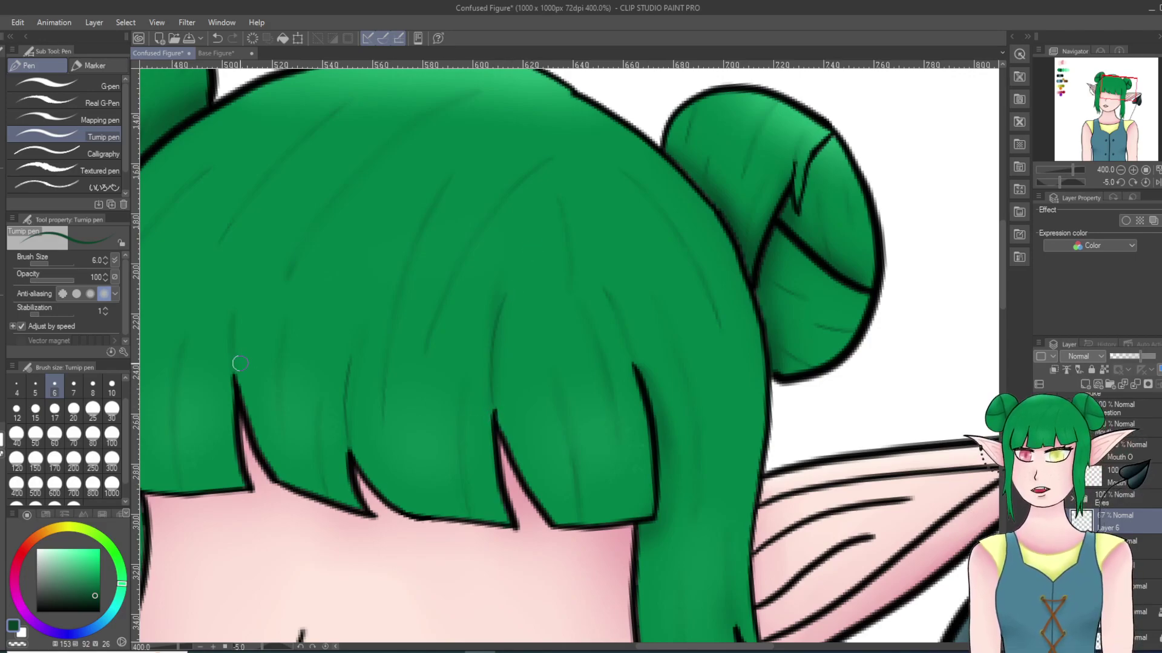
left_click_drag(235, 375, 230, 304)
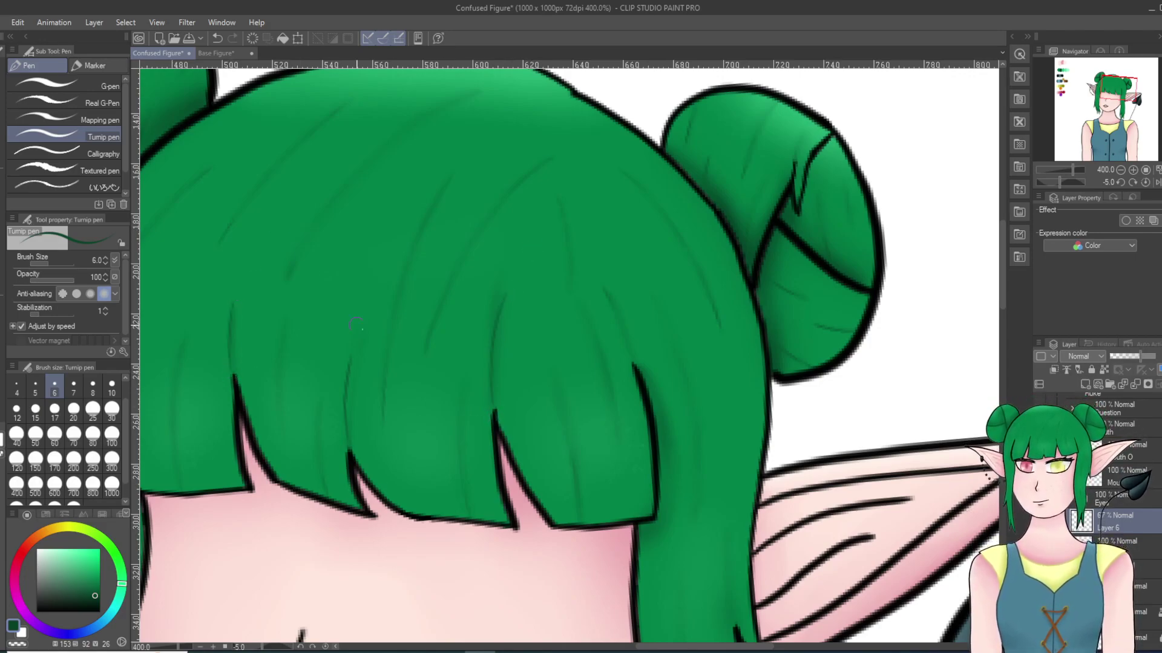
Step: Draw dark green strand lines above the fringe's outermost notches, redoing the rightmost line
scroll(333, 260, "down", 3)
scroll(277, 339, "up", 1)
scroll(277, 339, "up", 3)
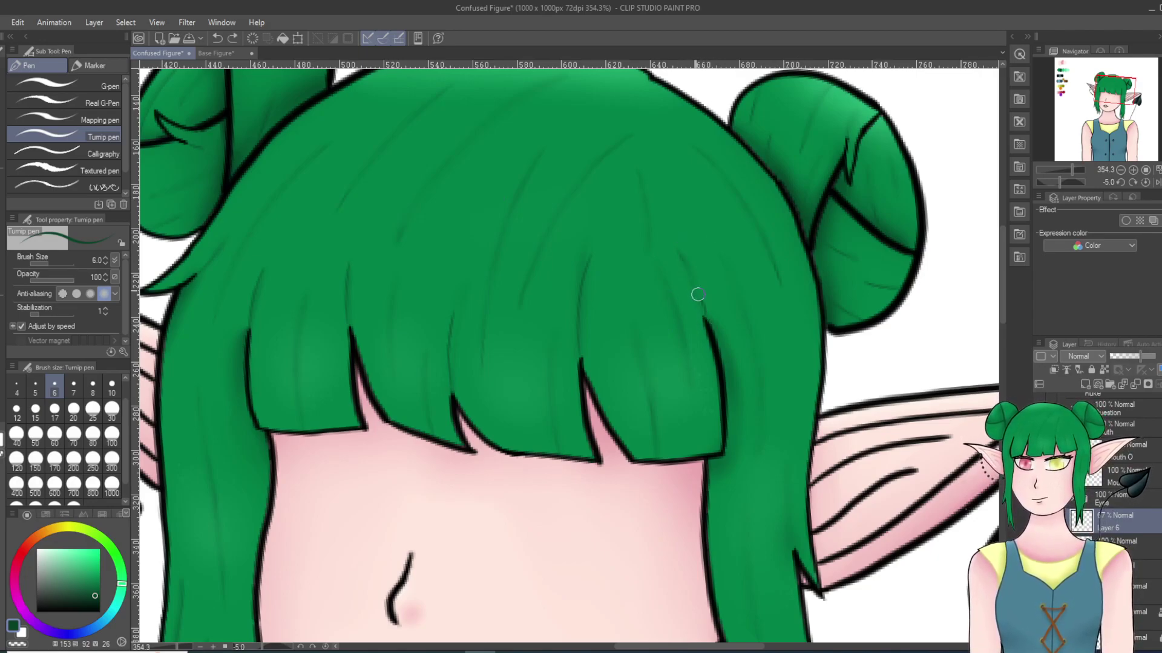
key("ctrl+z")
key("ctrl+z")
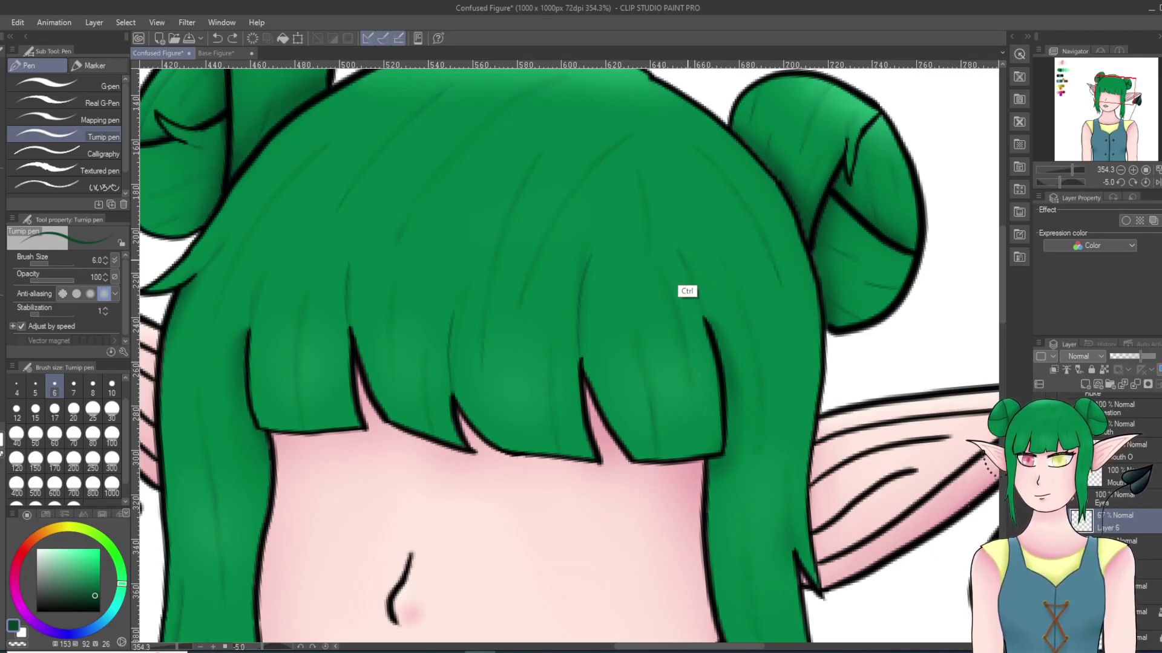
key("ctrl+shift+z")
left_click_drag(681, 254, 705, 320)
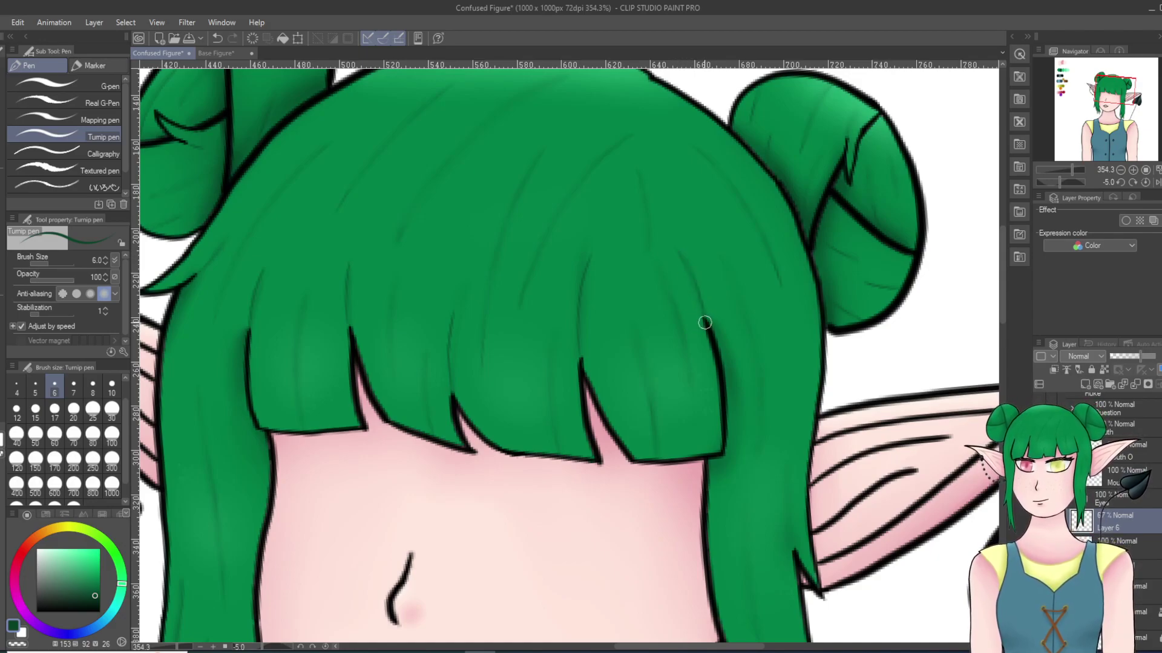
Step: Examine the strand lines and hair shading in relation to the whole figure
scroll(761, 191, "down", 5)
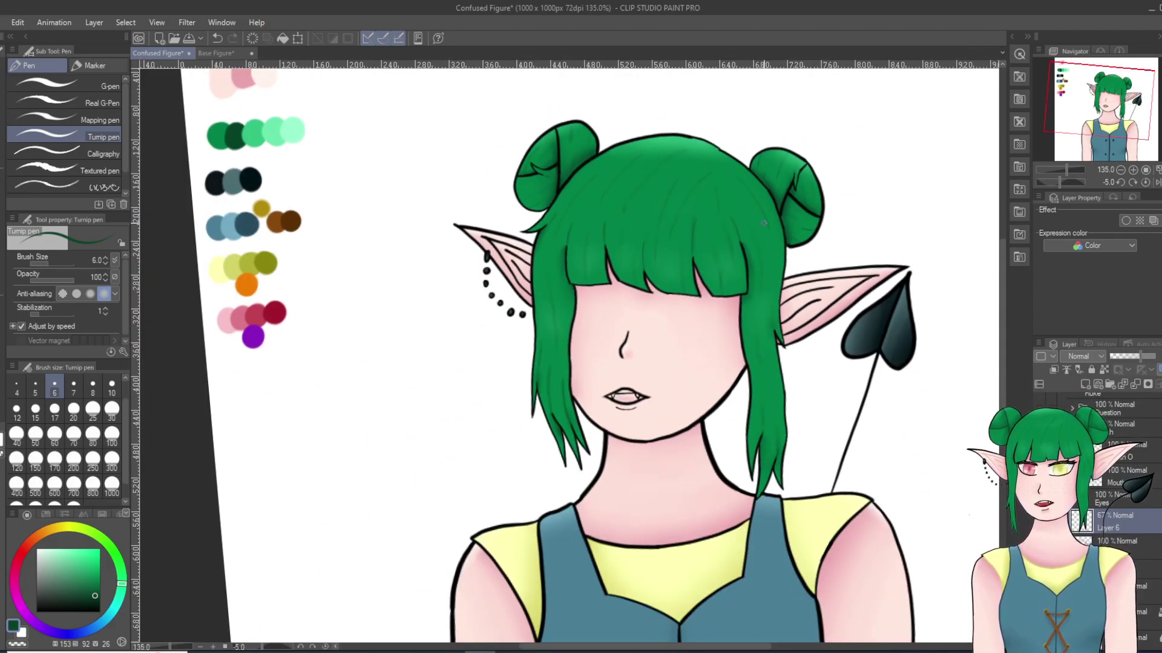
scroll(766, 237, "down", 5)
scroll(796, 344, "up", 2)
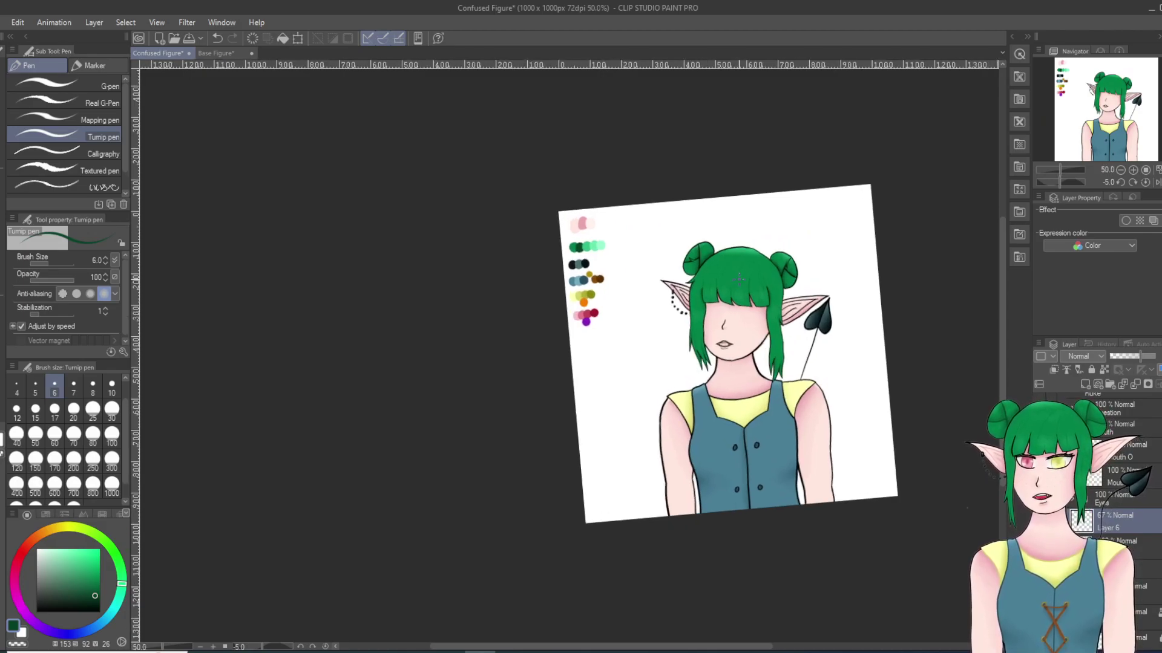
scroll(792, 338, "up", 3)
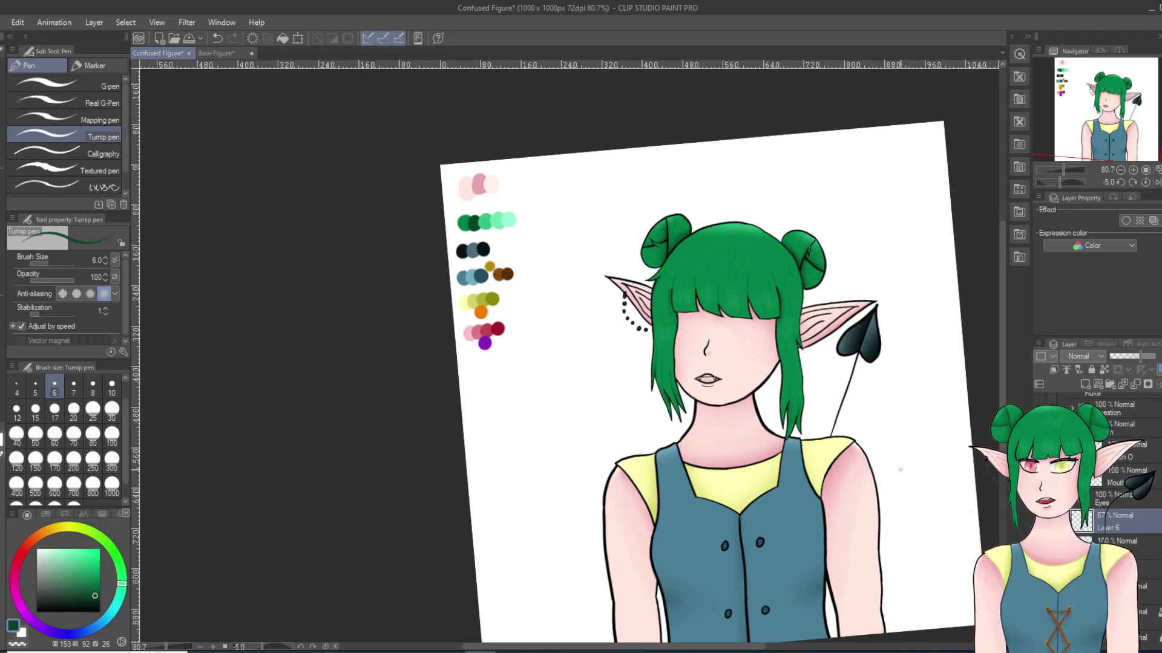
scroll(829, 481, "up", 3)
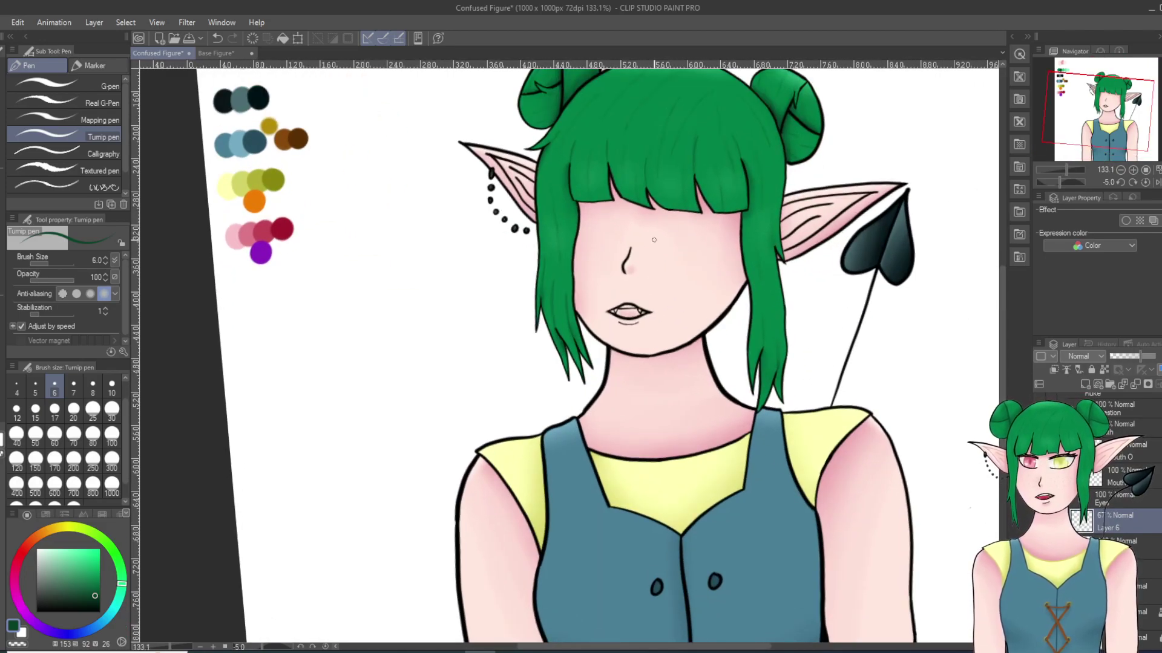
scroll(478, 232, "up", 2)
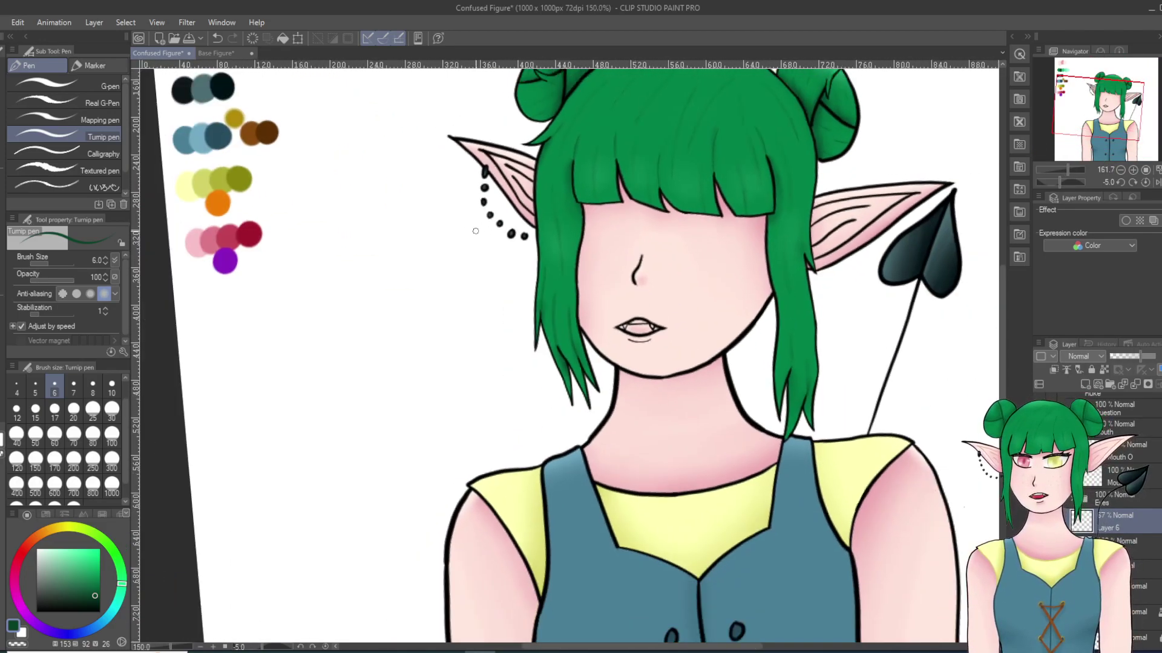
scroll(476, 231, "down", 1)
scroll(701, 259, "up", 1)
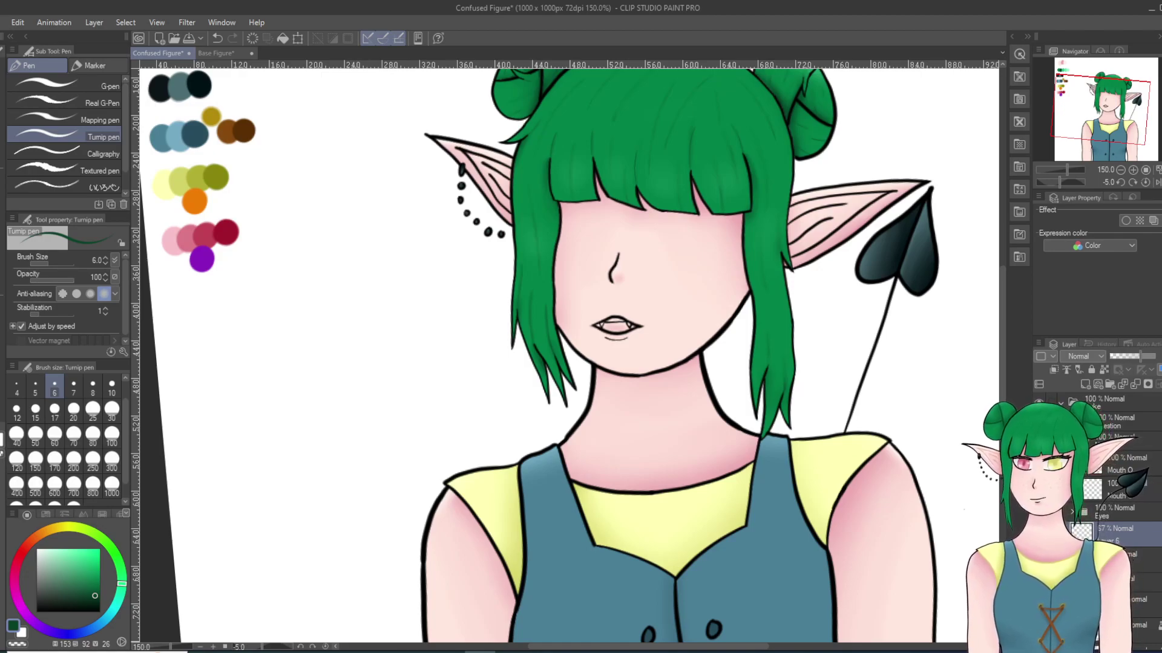
Step: Add a layer folder with a new raster layer for coloring the mouth, and choose a dark red
left_click(1143, 605)
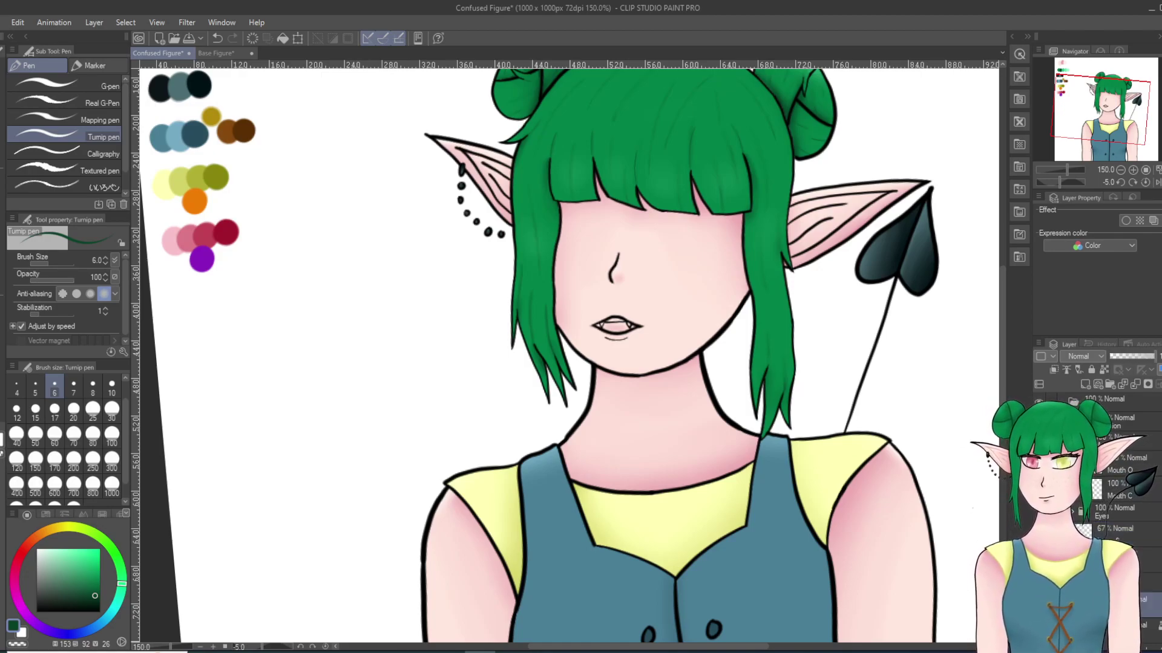
left_click(1109, 384)
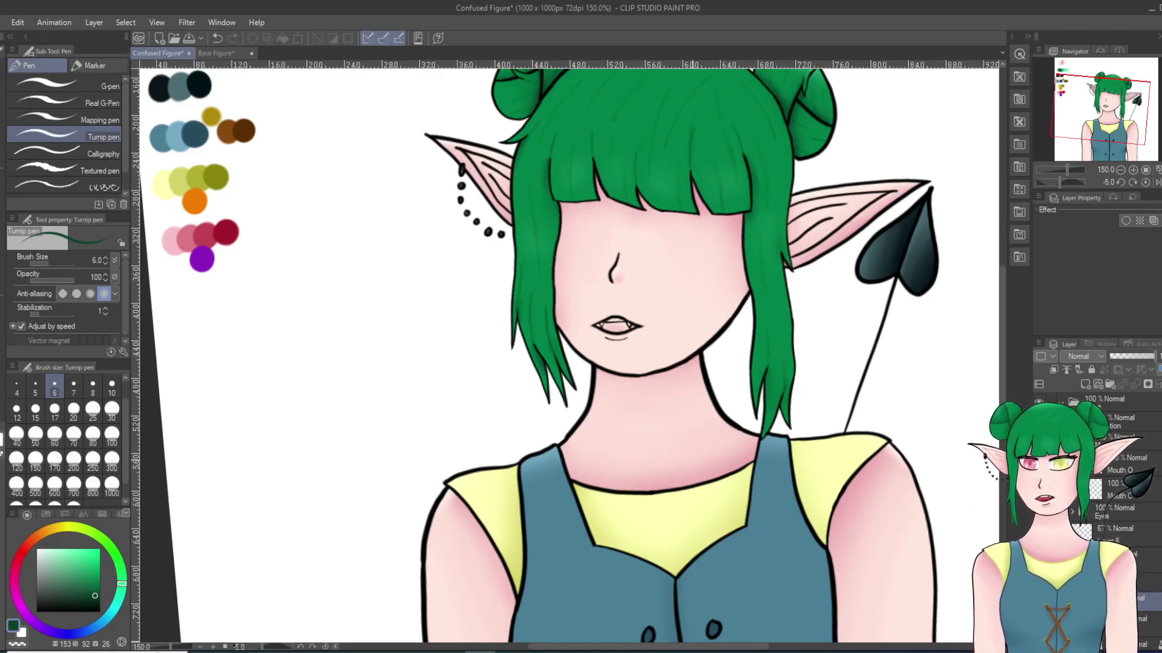
scroll(620, 345, "up", 5)
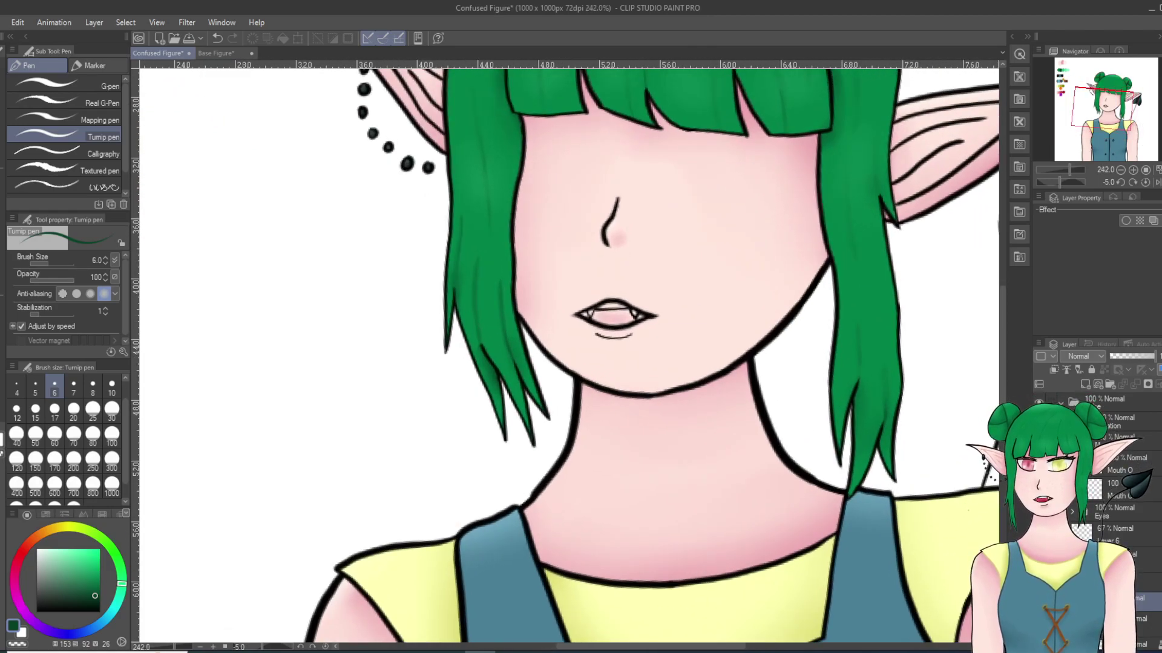
left_click(23, 551)
left_click(90, 568)
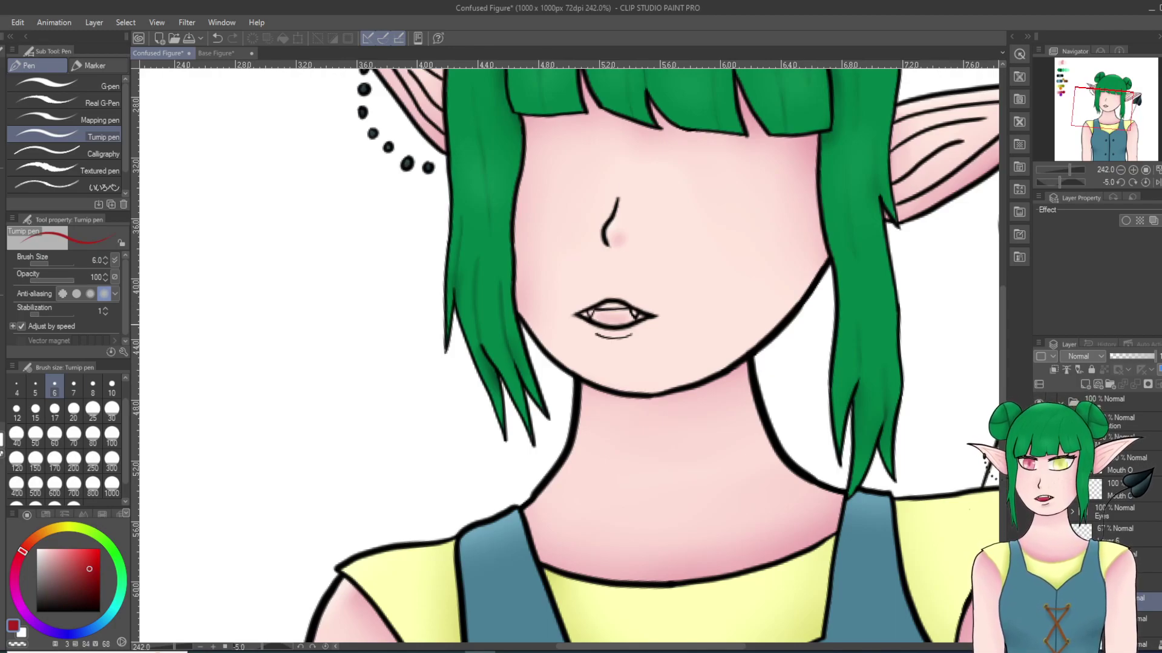
scroll(651, 321, "up", 4)
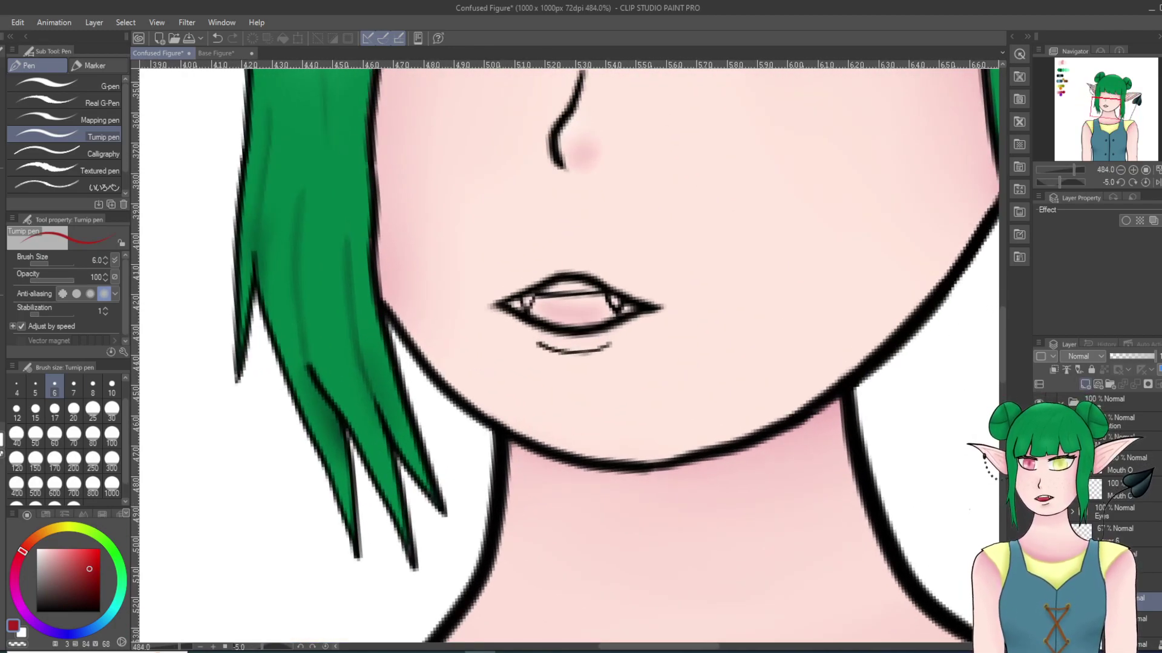
scroll(484, 379, "up", 2)
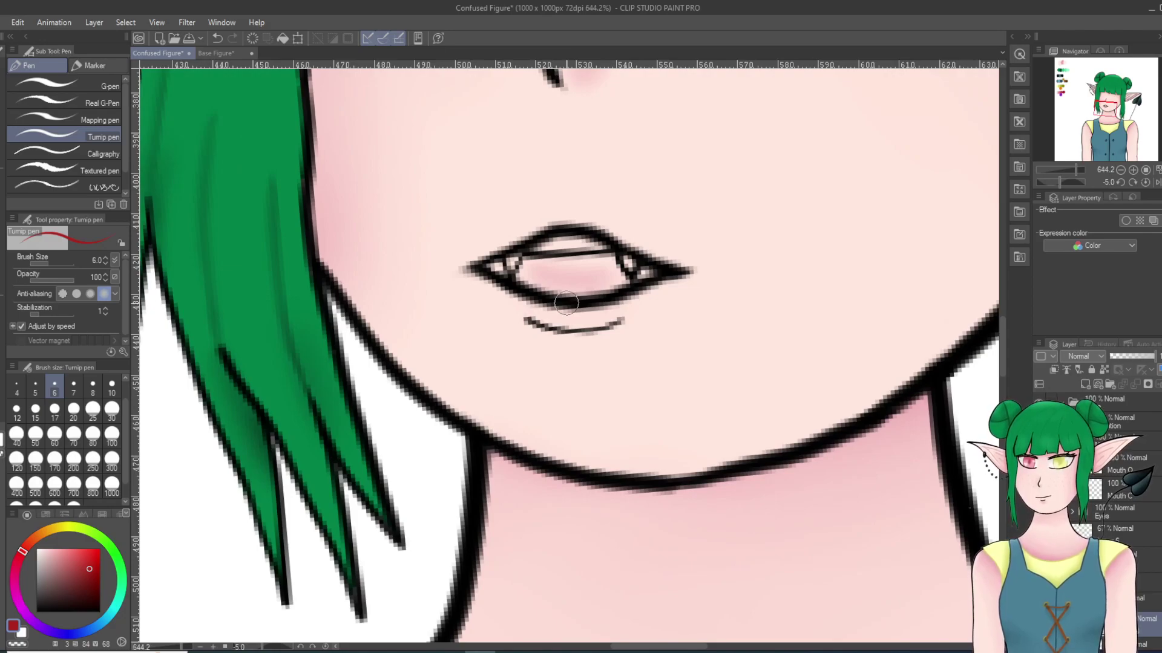
Step: Try to fill the mouth with dark red by encircling it with the 隙間無く囲って塗るツール fill tool, and undo the attempt
key("g")
left_click(67, 176)
left_click_drag(664, 226, 586, 205)
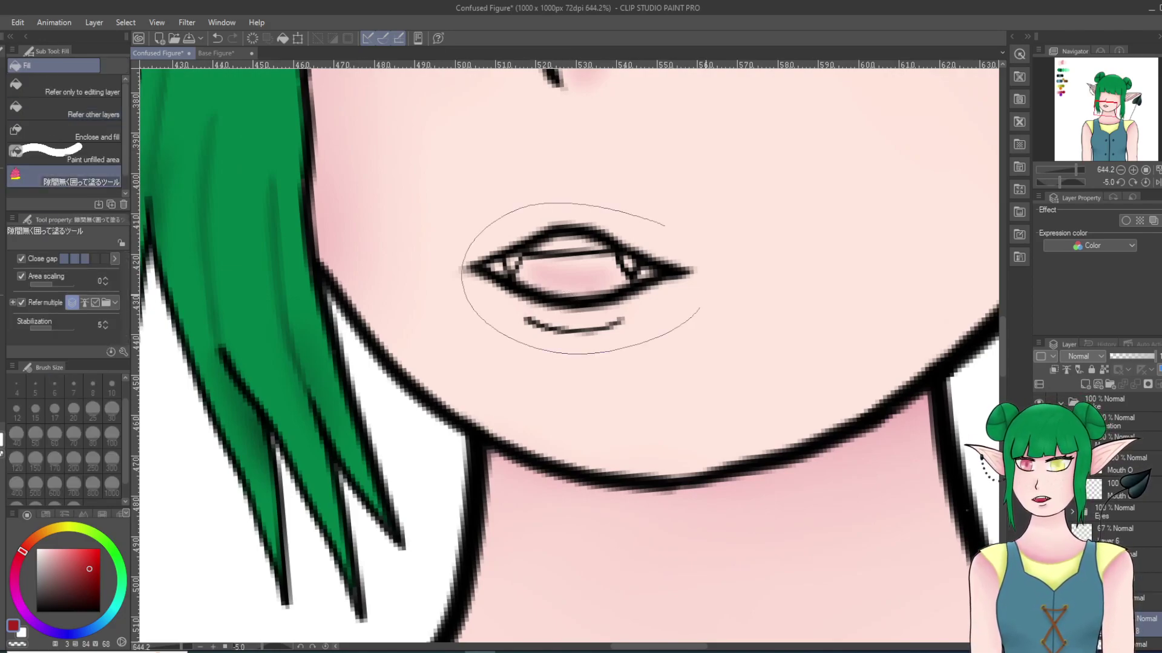
left_click(217, 38)
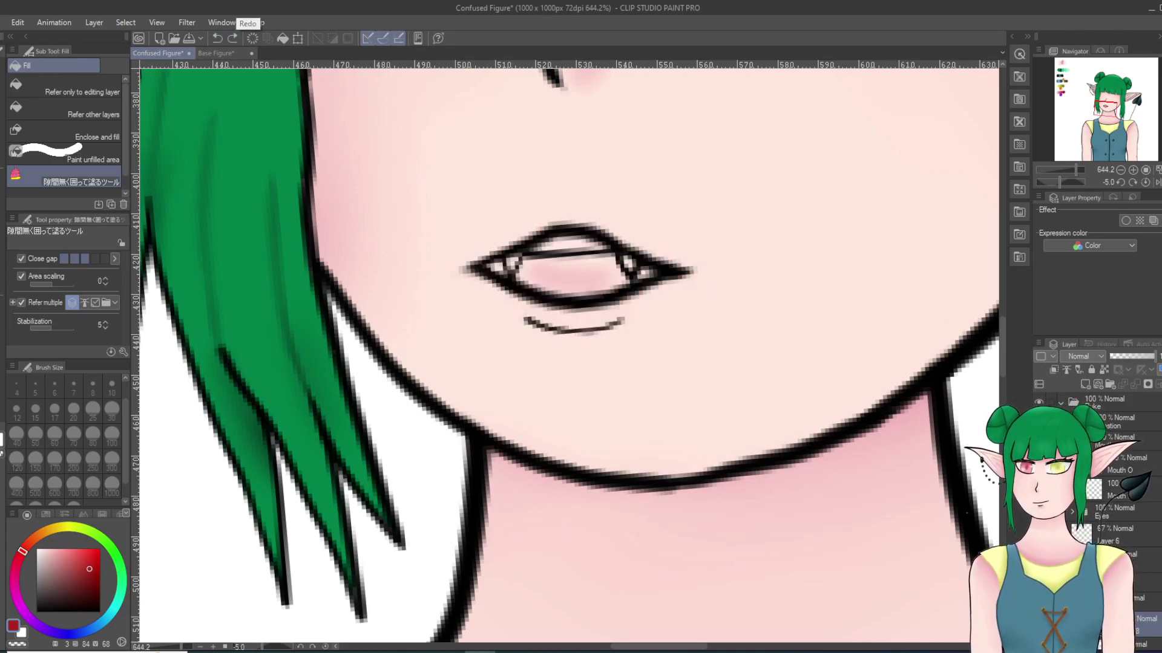
Step: Turn off Area scaling, retry the encircling dark red fill around the mouth, and undo each attempt
left_click(22, 276)
mouse_move(669, 205)
left_mouse_down()
mouse_move(512, 334)
mouse_move(701, 225)
left_mouse_up()
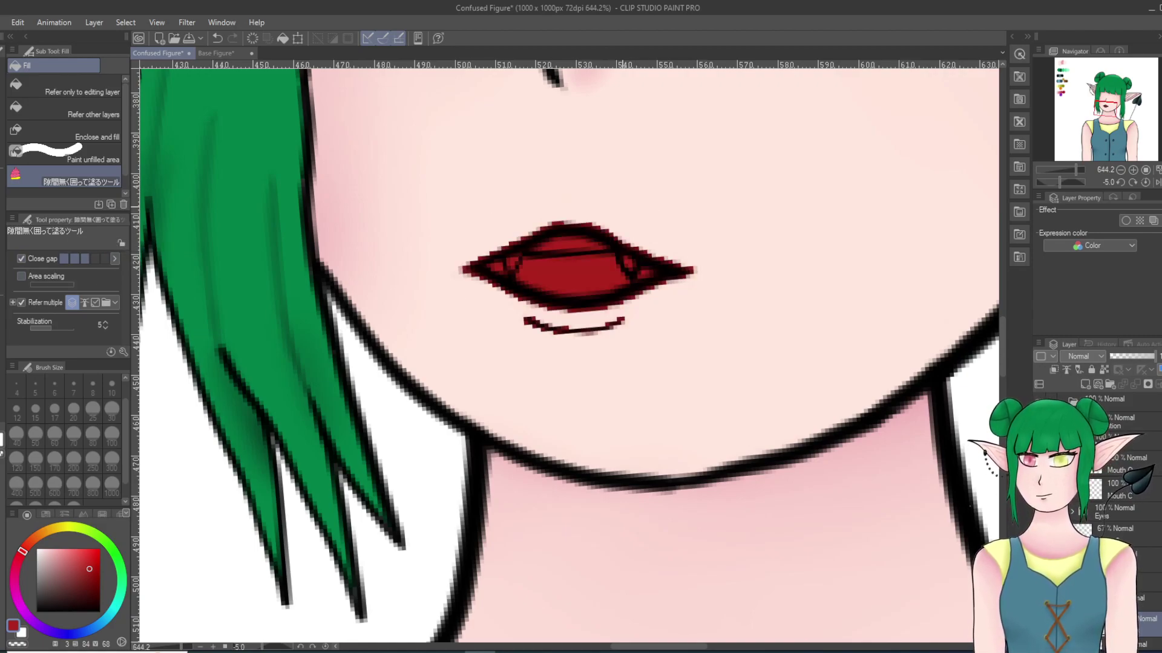
key("ctrl+z")
mouse_move(701, 310)
left_mouse_down()
mouse_move(683, 370)
mouse_move(686, 339)
left_mouse_up()
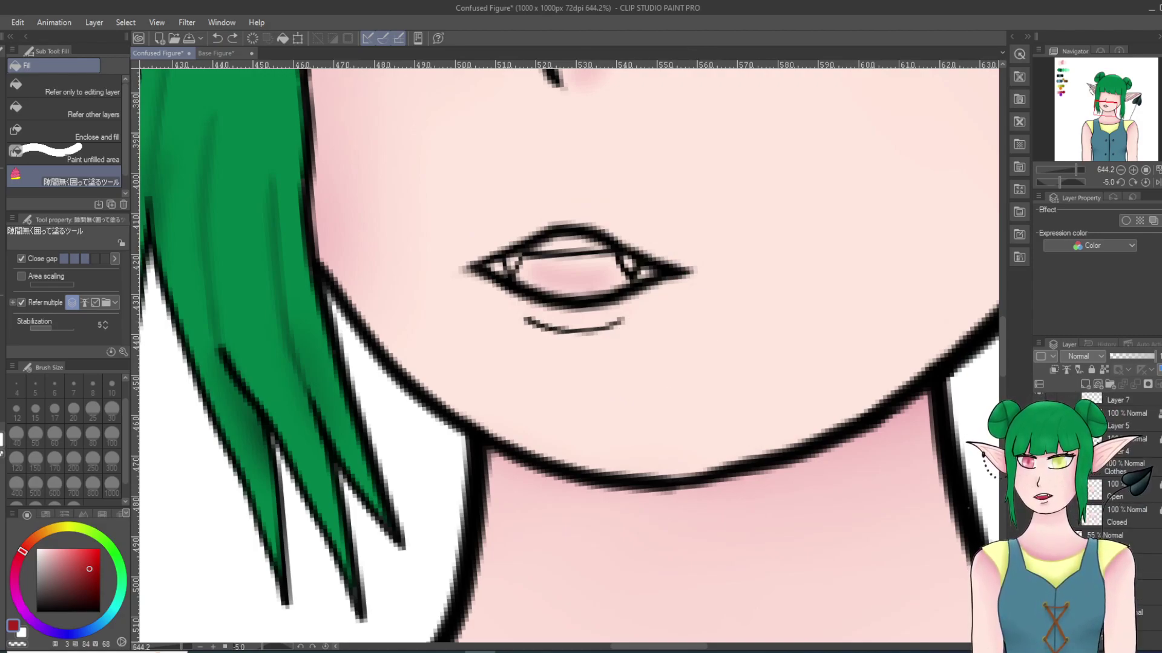
left_click(1091, 369)
mouse_move(451, 236)
left_mouse_down()
mouse_move(660, 206)
mouse_move(451, 248)
left_mouse_up()
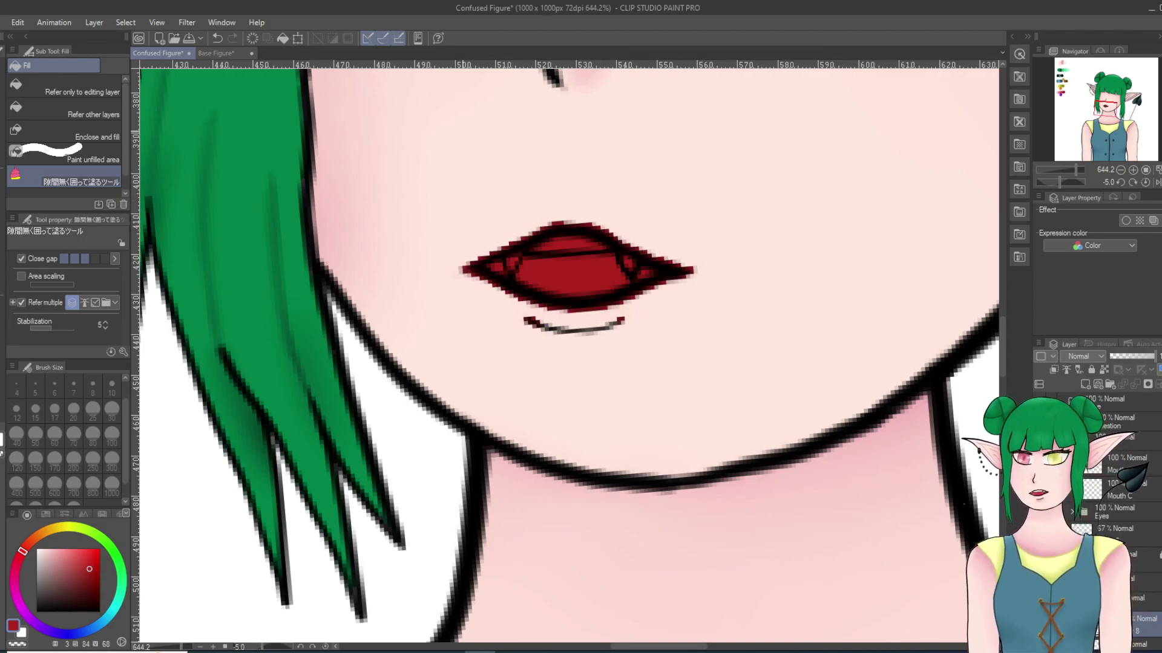
key("ctrl+z")
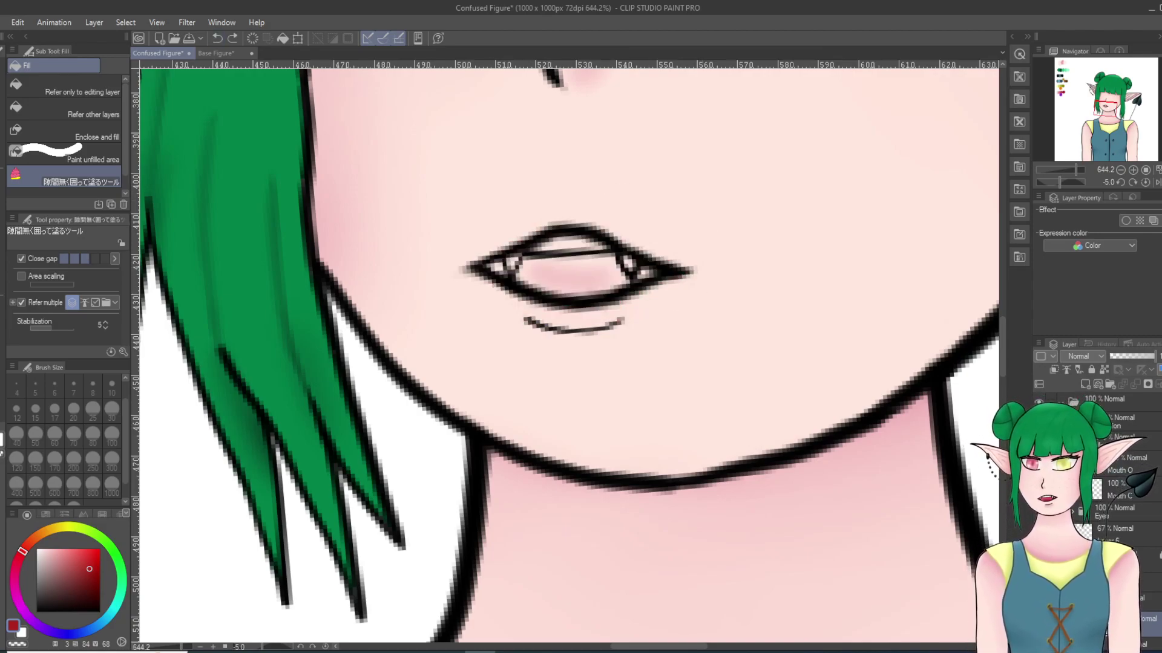
Step: Turn off Close gap, try the encircling mouth fill once more, and undo it
left_click(21, 258)
mouse_move(635, 205)
left_mouse_down()
mouse_move(484, 209)
mouse_move(726, 242)
mouse_move(635, 205)
left_mouse_up()
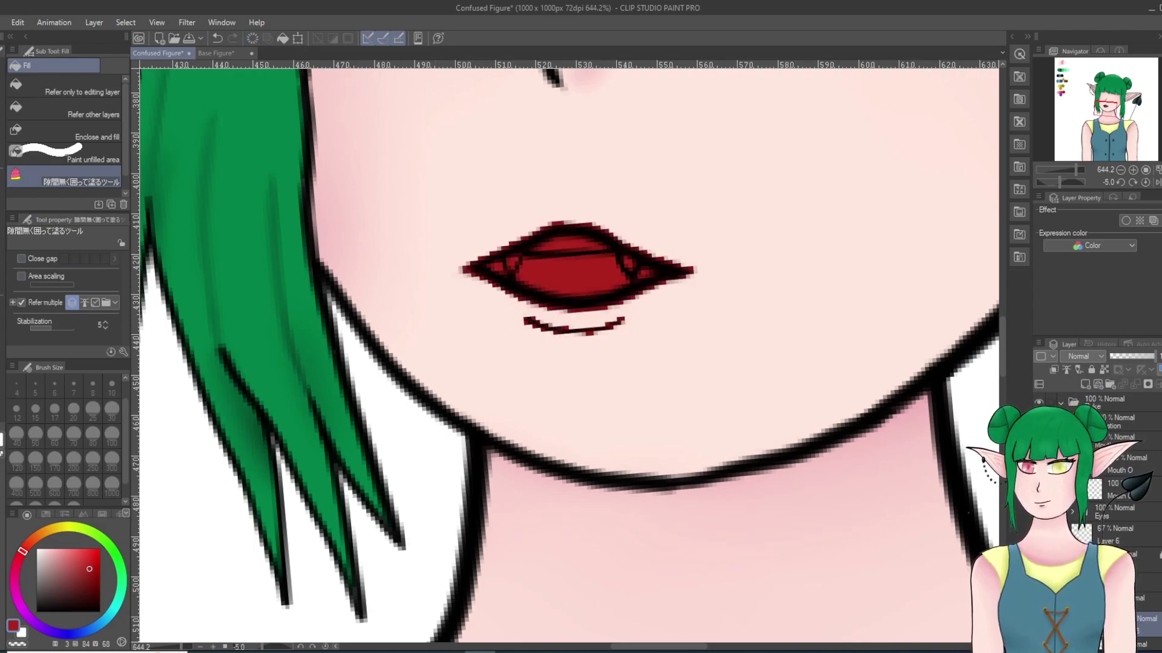
left_click(217, 38)
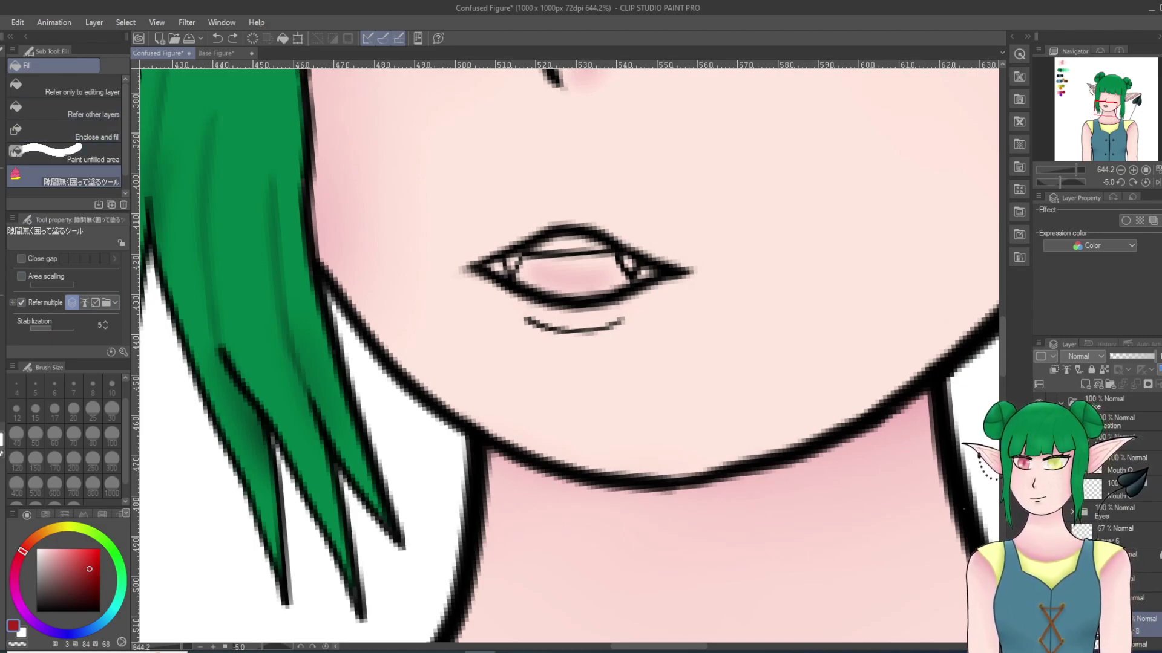
Step: Fill the gaps inside the mouth outline with dark red using the Refer other layers fill, leaving the teeth unfilled
left_click(67, 109)
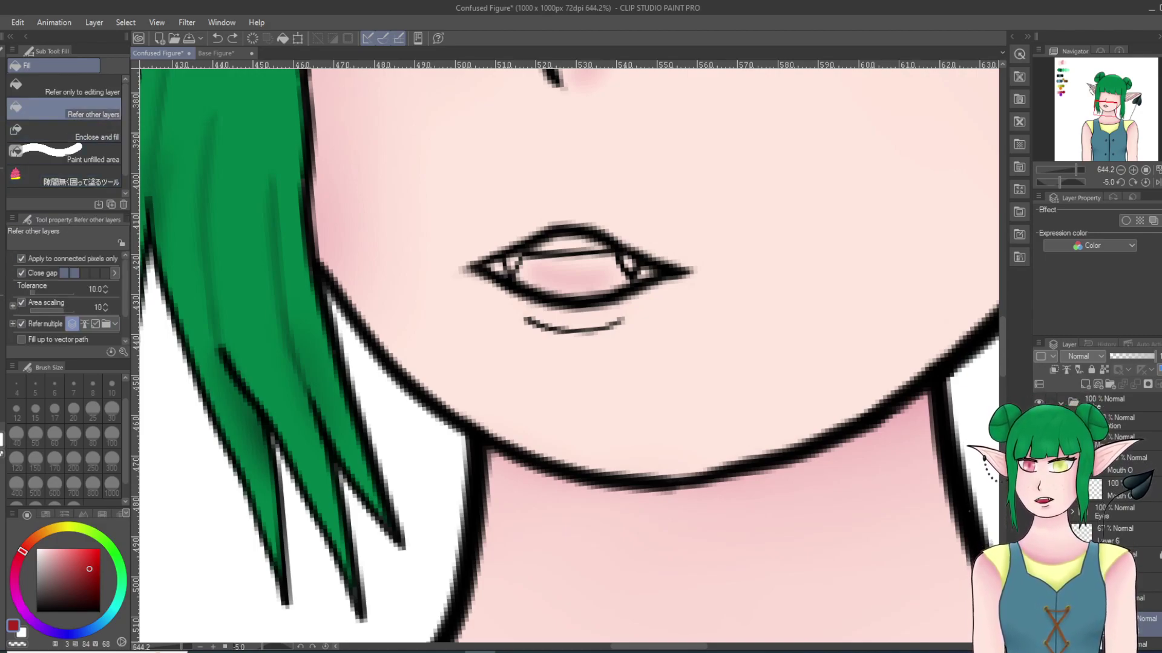
left_click(495, 267)
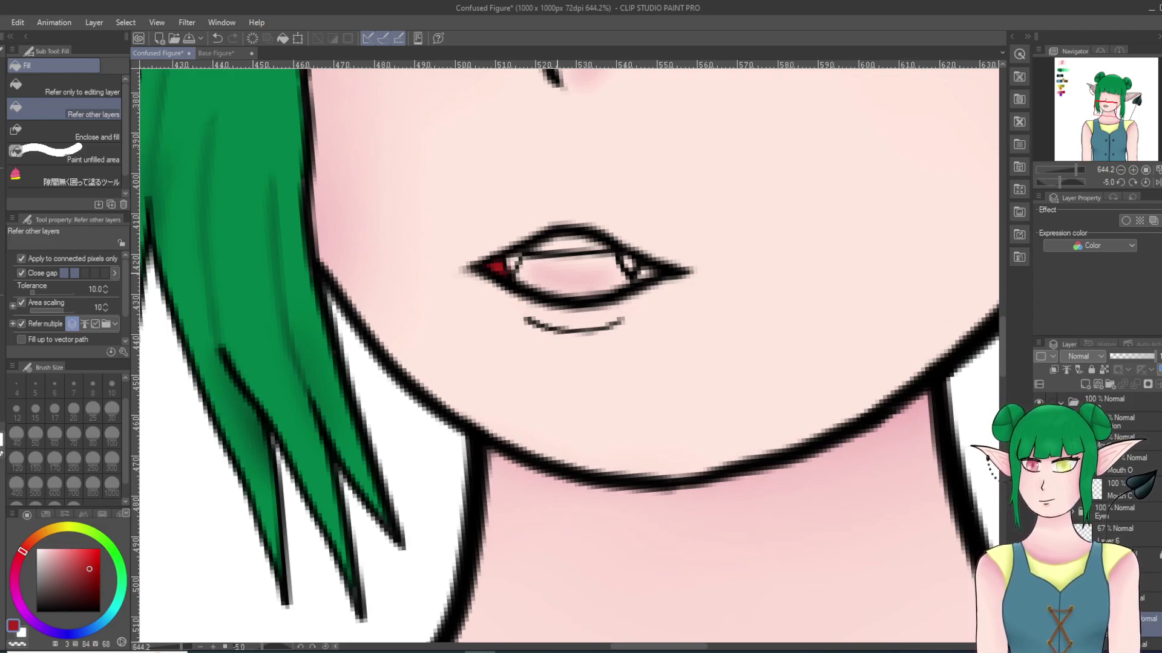
left_click(517, 273)
left_click(650, 272)
left_click(647, 273)
left_click(640, 273)
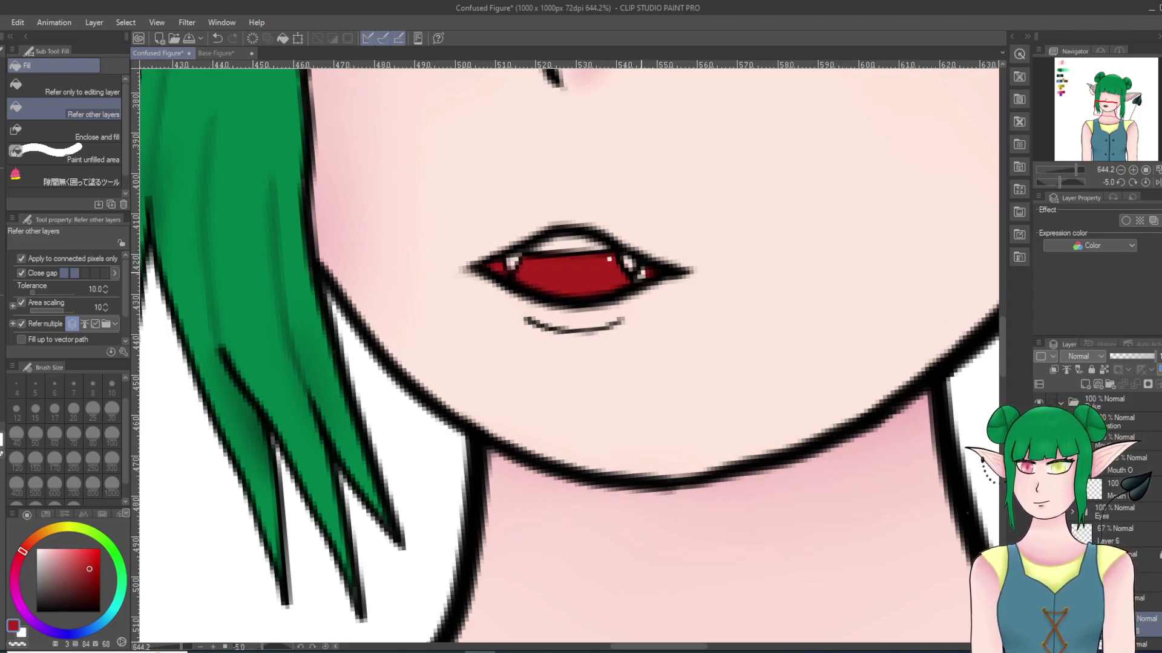
left_click(642, 274)
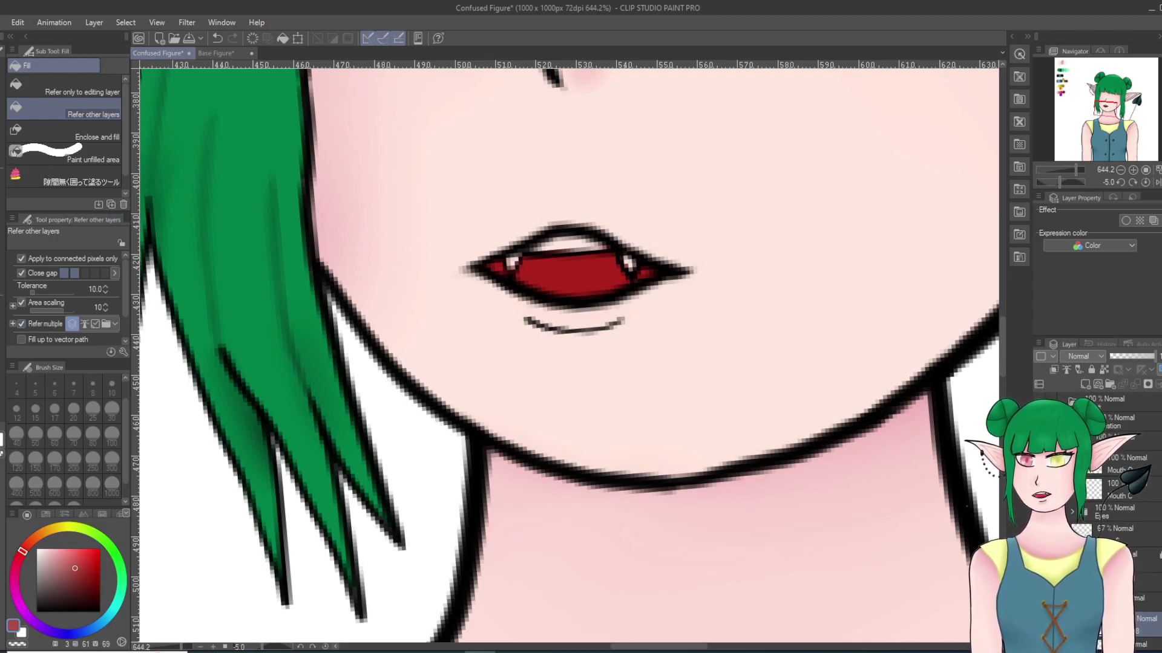
Step: Paint over the middle of the mouth's dark red fill in a lighter, muted red with the Milli pen marker
key("p")
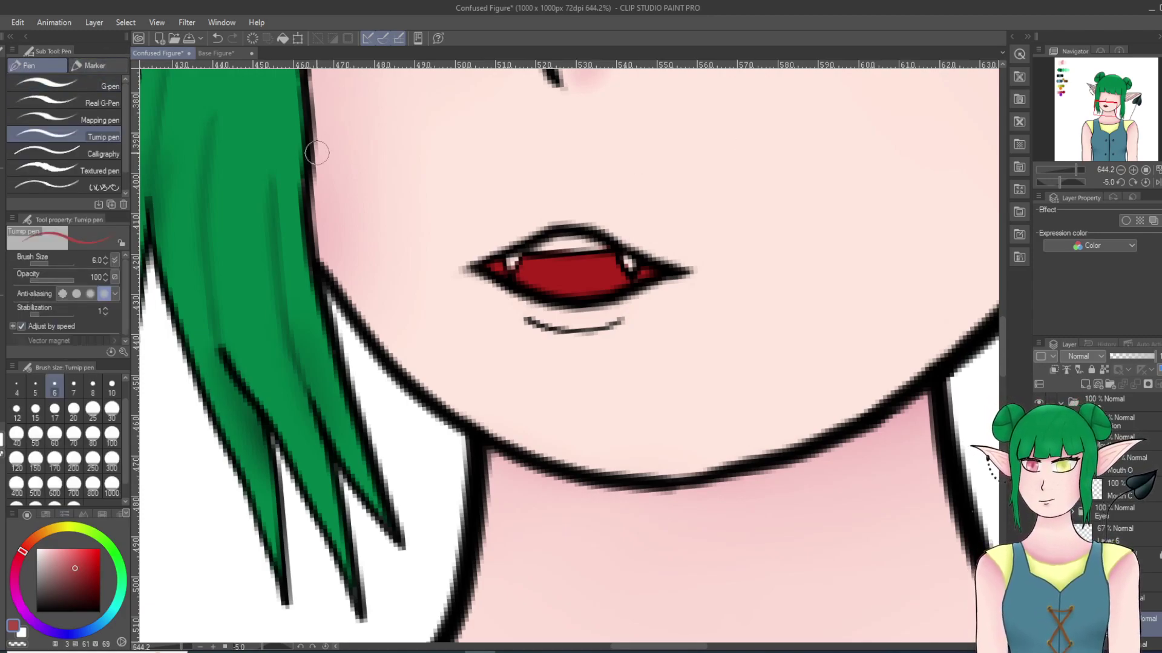
left_click(95, 65)
mouse_move(542, 268)
left_mouse_down()
mouse_move(464, 262)
mouse_move(488, 294)
mouse_move(578, 291)
mouse_move(657, 258)
left_mouse_up()
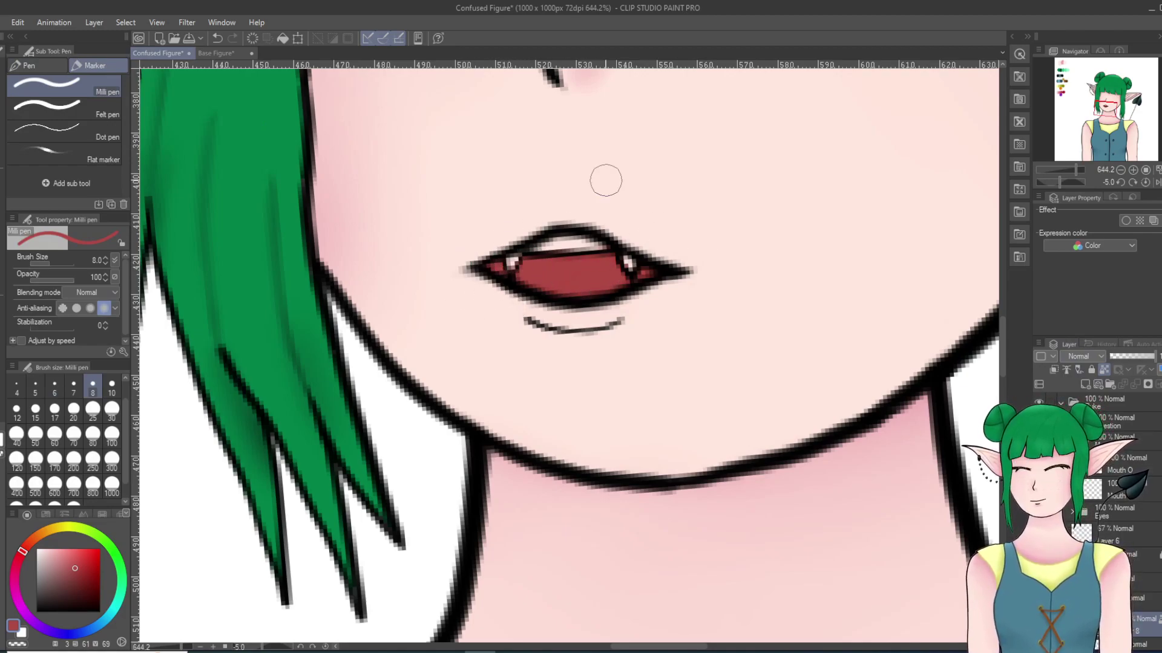
Step: Shade the lower part of the mouth's interior in a darker red and soften it with the Blur tool at size 10
left_click(85, 582)
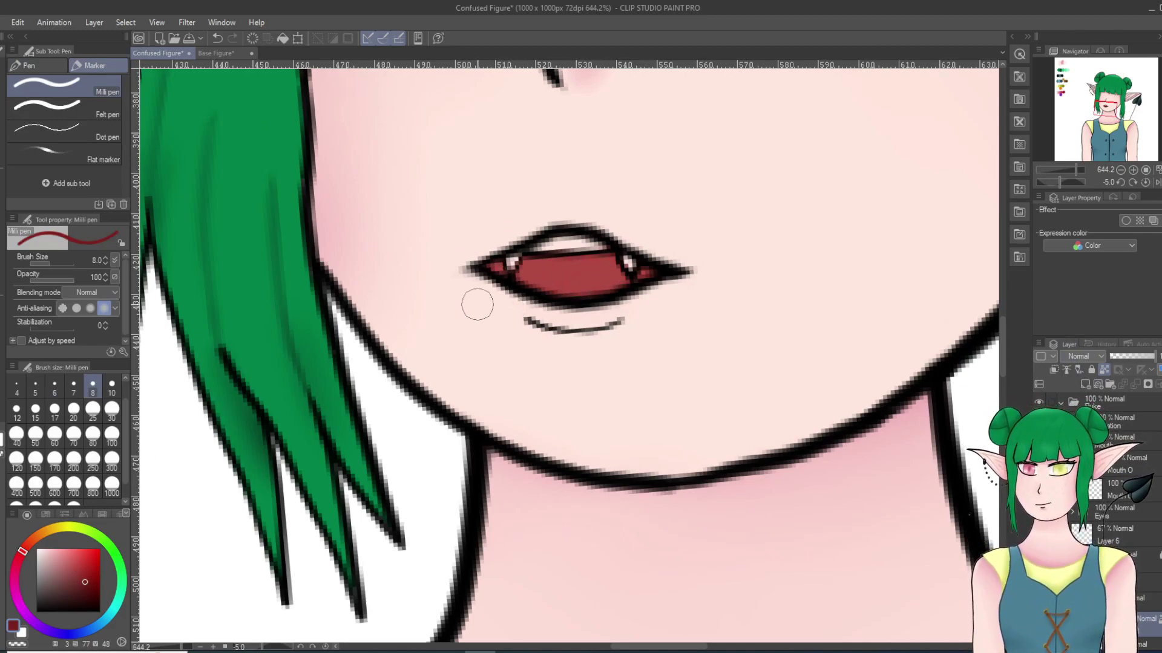
mouse_move(509, 289)
left_mouse_down()
mouse_move(634, 304)
mouse_move(603, 286)
mouse_move(499, 308)
mouse_move(512, 318)
mouse_move(616, 296)
mouse_move(550, 233)
mouse_move(511, 298)
mouse_move(554, 284)
mouse_move(661, 293)
mouse_move(568, 306)
left_mouse_up()
key("ctrl+z")
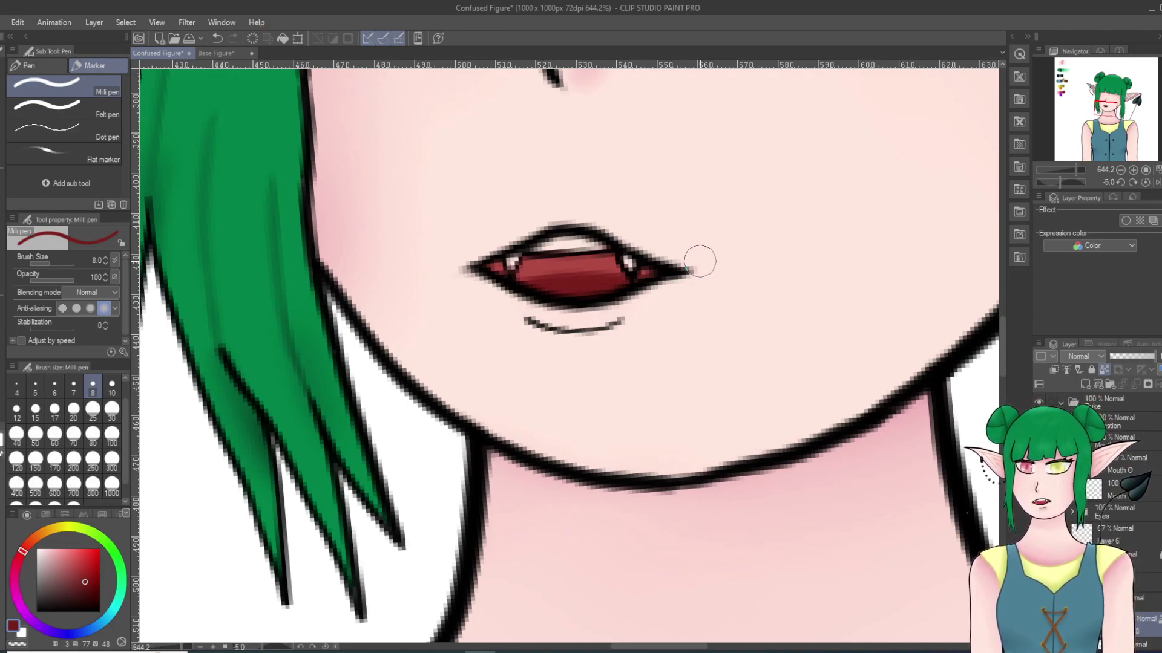
key("j")
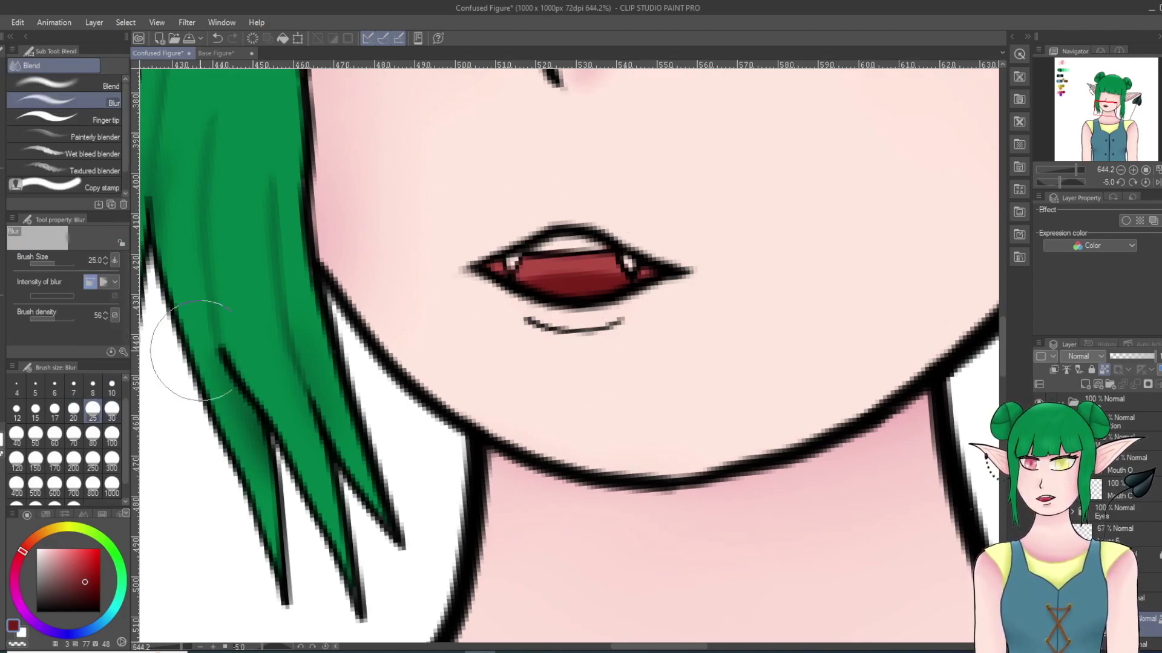
left_click(112, 387)
mouse_move(521, 286)
left_mouse_down()
mouse_move(556, 278)
mouse_move(533, 281)
mouse_move(548, 267)
mouse_move(605, 263)
left_mouse_up()
Step: Paint the upper teeth and fangs white with the Milli pen at brush size 5
left_click(58, 572)
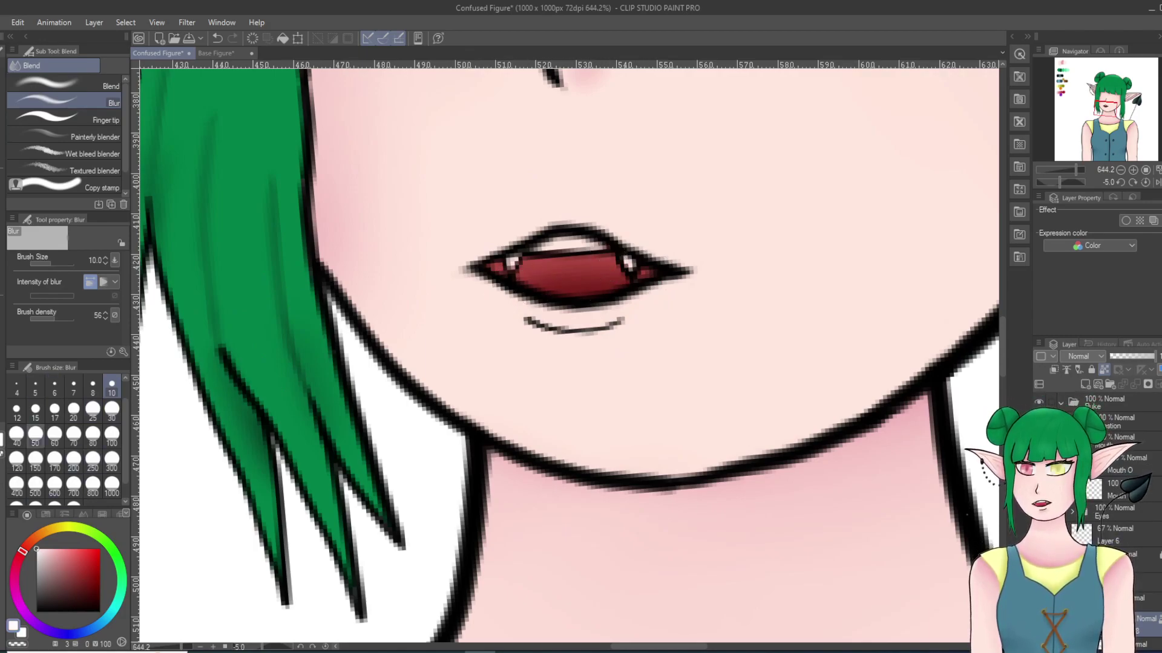
left_click(35, 387)
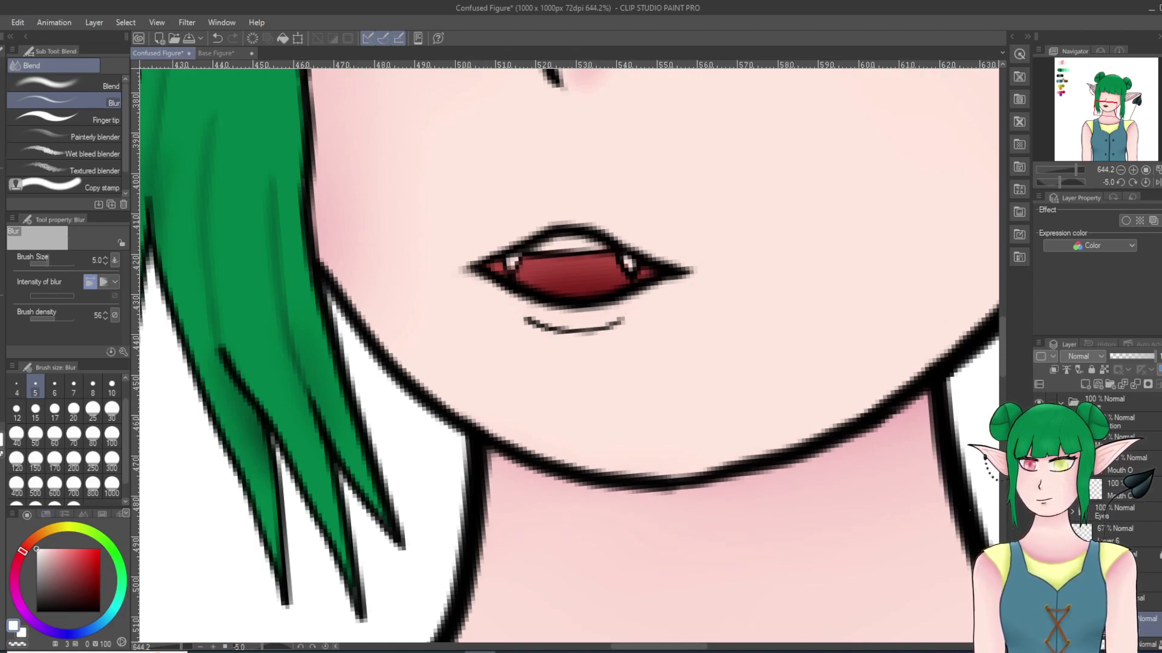
key("p")
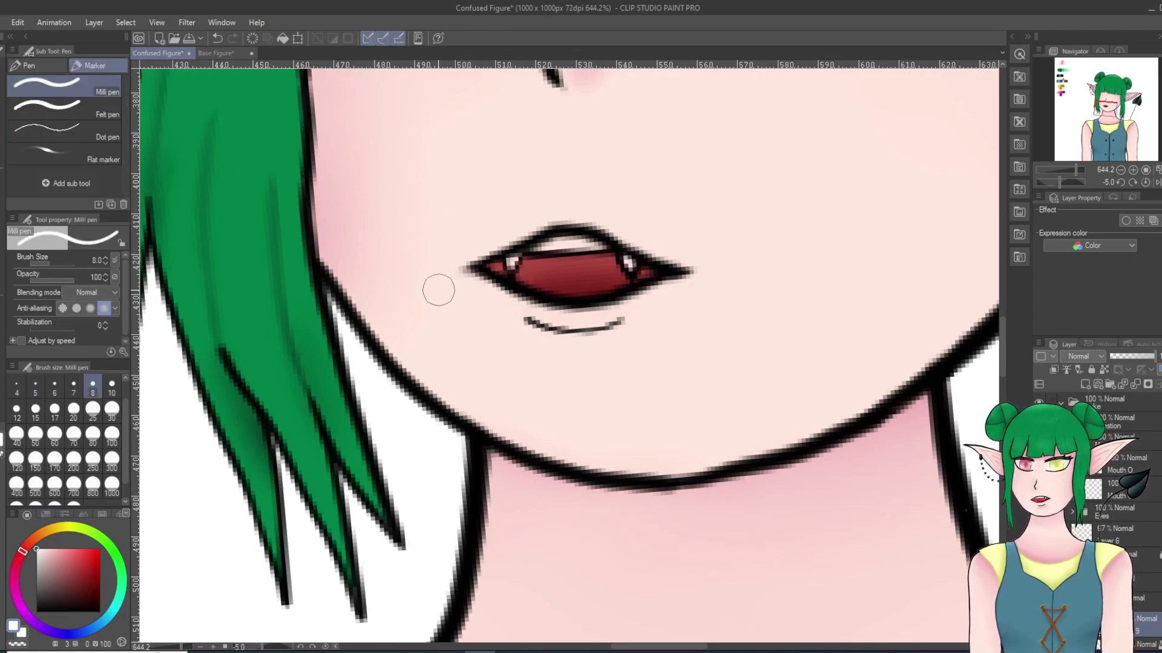
left_click(35, 388)
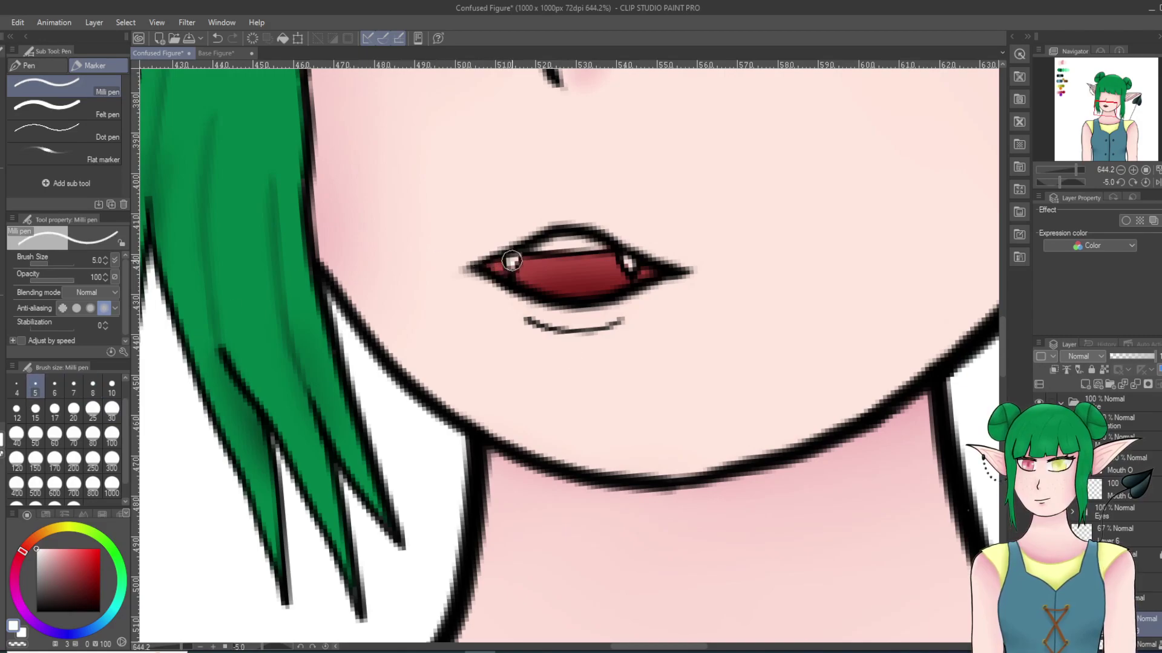
mouse_move(572, 236)
left_mouse_down()
mouse_move(538, 245)
mouse_move(577, 236)
mouse_move(628, 261)
left_mouse_up()
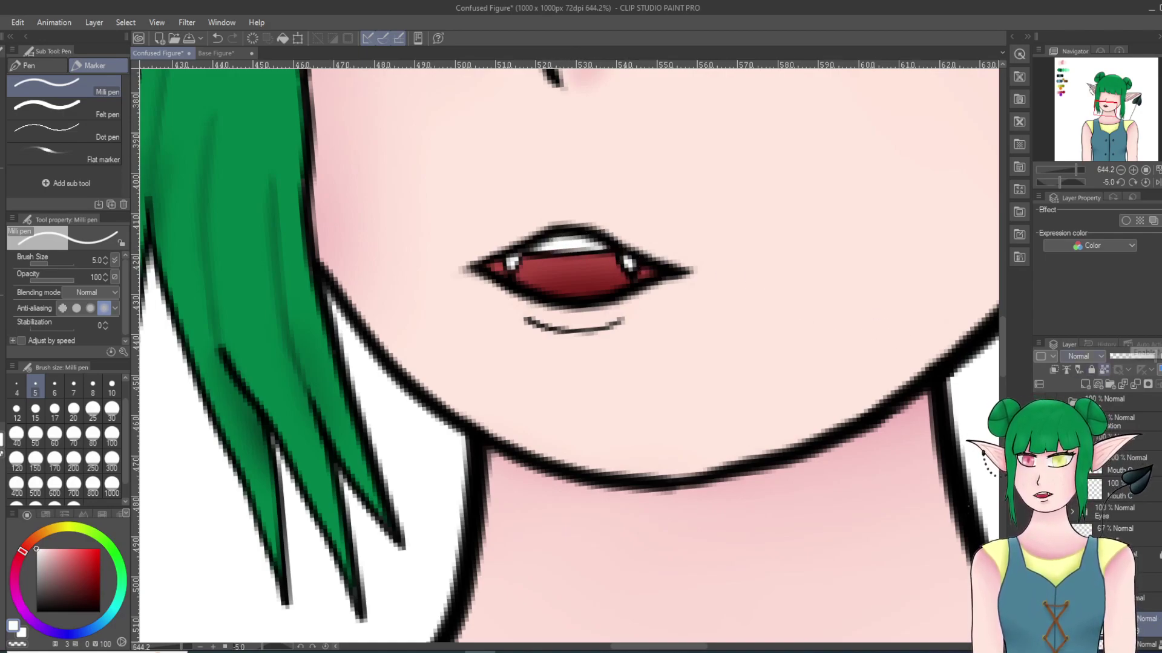
Step: Add light grey shading to the upper teeth and soften it with the Blur tool at size 5
left_click(39, 556)
left_click_drag(548, 252, 604, 252)
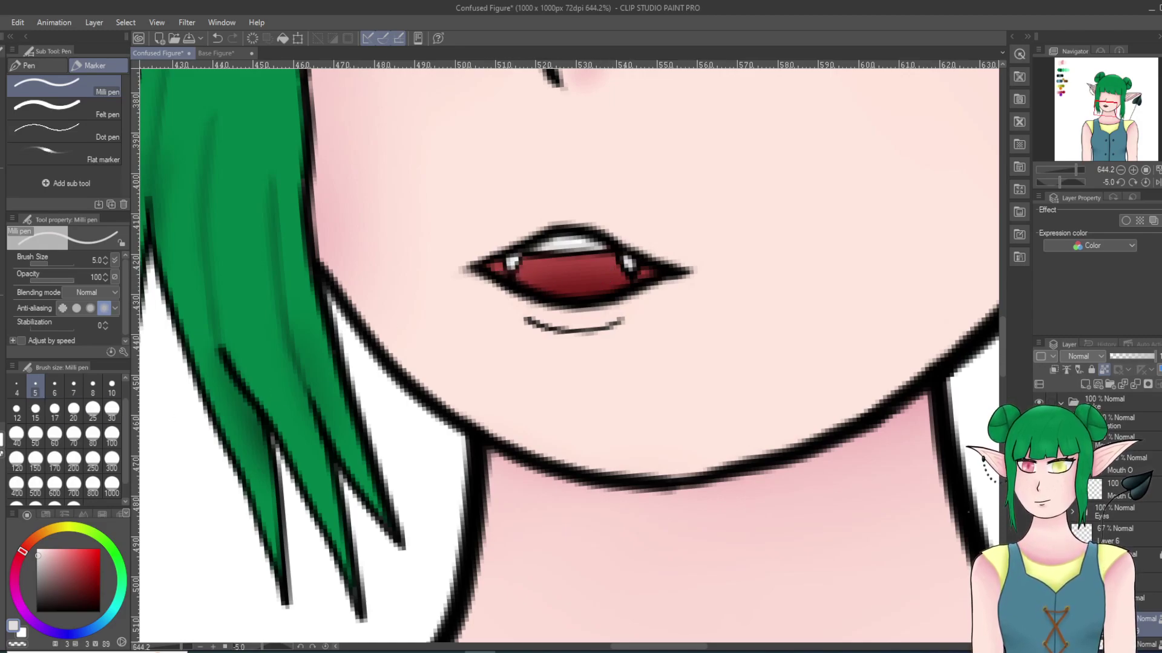
key("j")
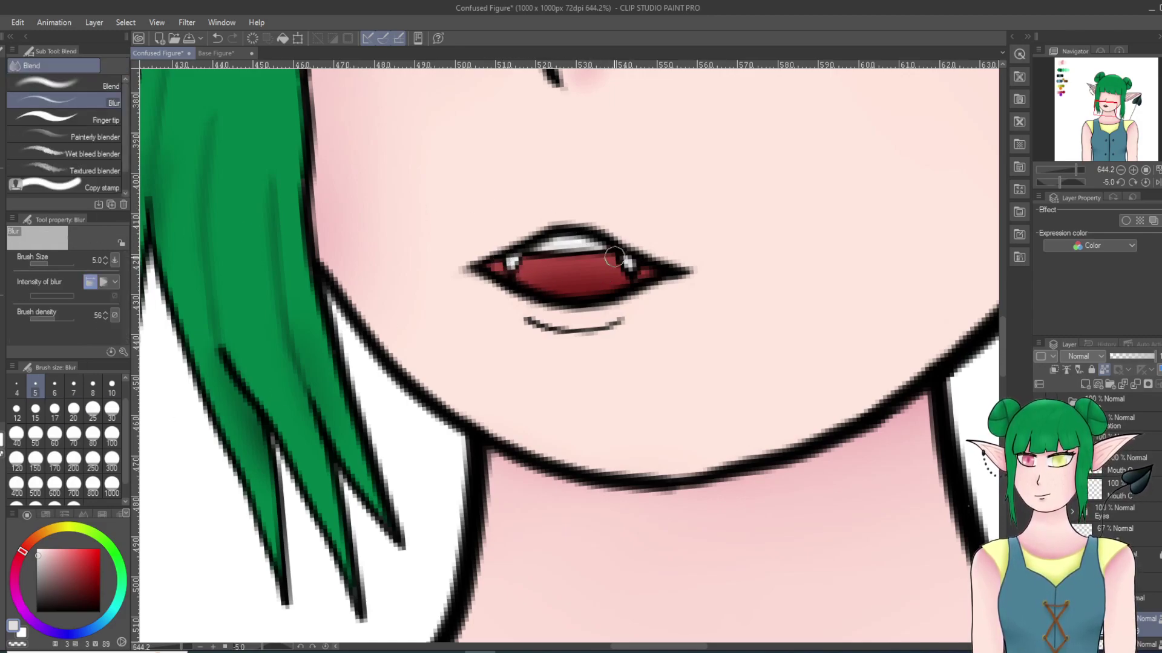
scroll(669, 161, "down", 10)
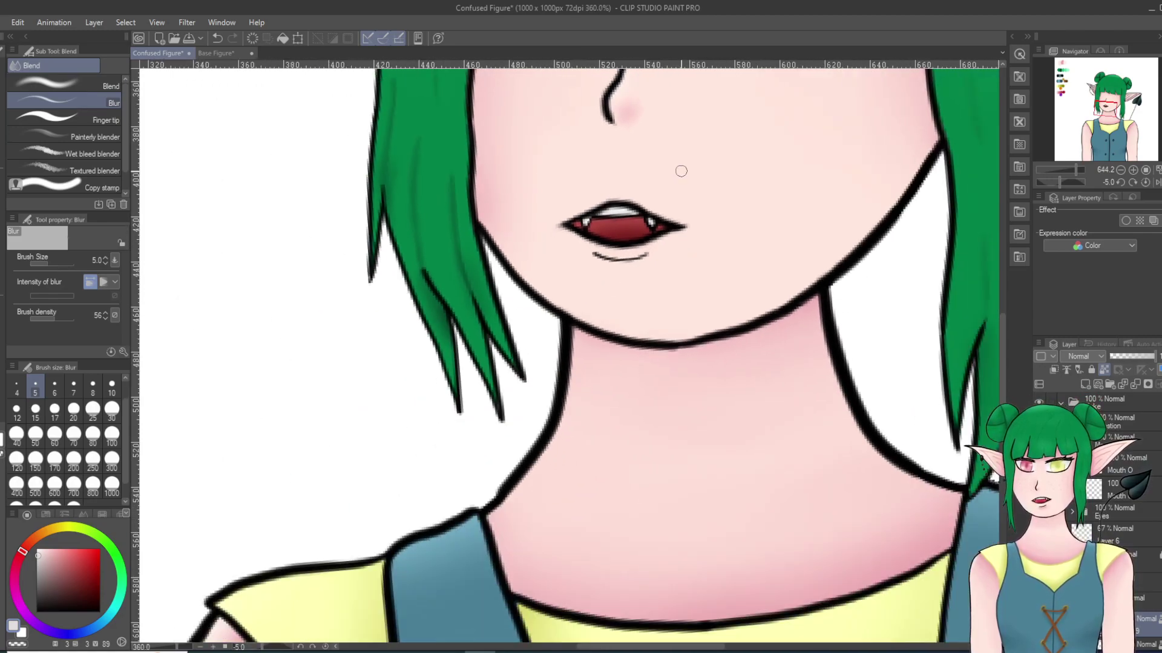
Step: Hide the open mouth's colouring and line art and show the closed mouth on the face instead
scroll(674, 124, "up", 5)
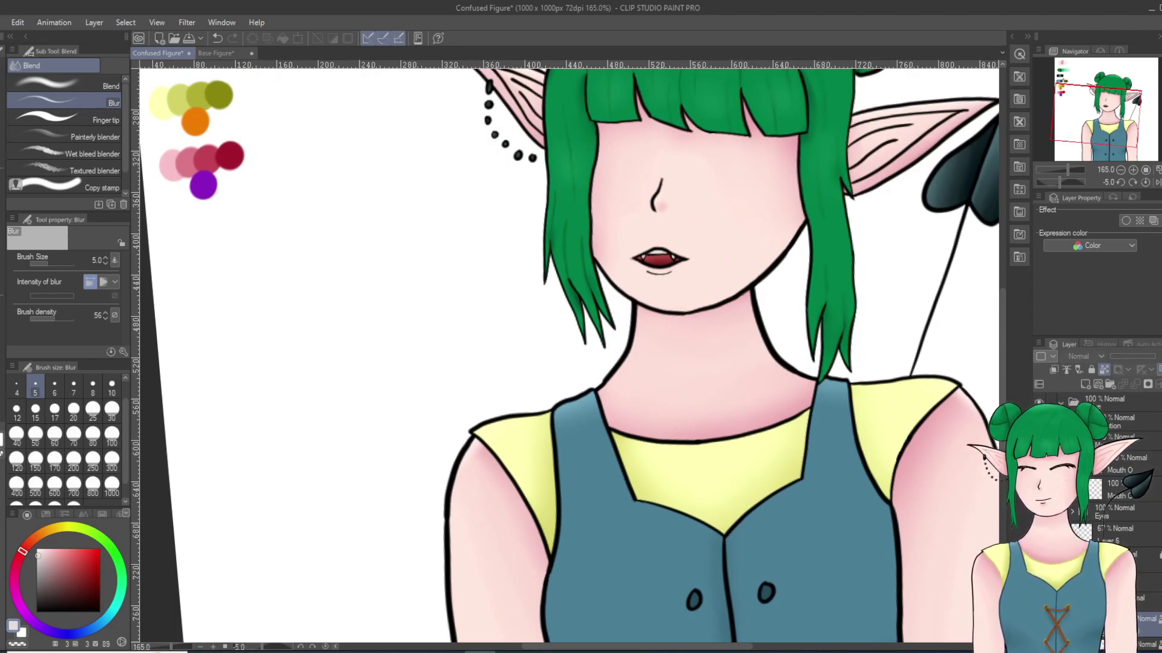
left_click(1082, 602)
left_click(1039, 603)
left_click(1039, 603)
left_click(1039, 603)
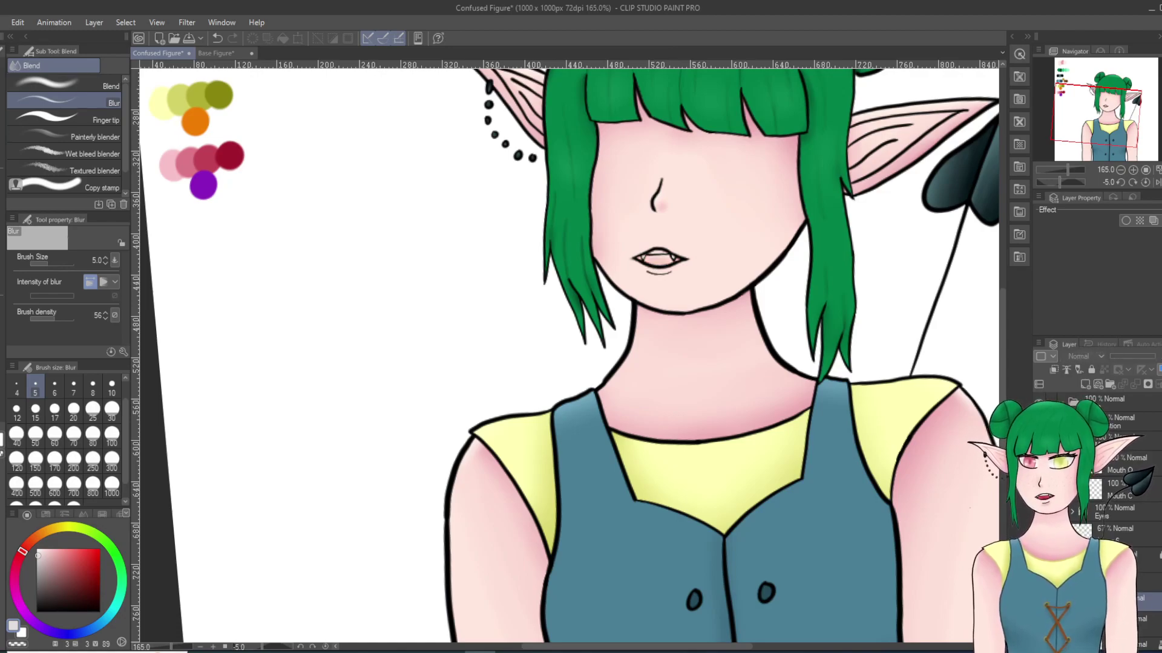
left_click(1038, 464)
left_click(1039, 442)
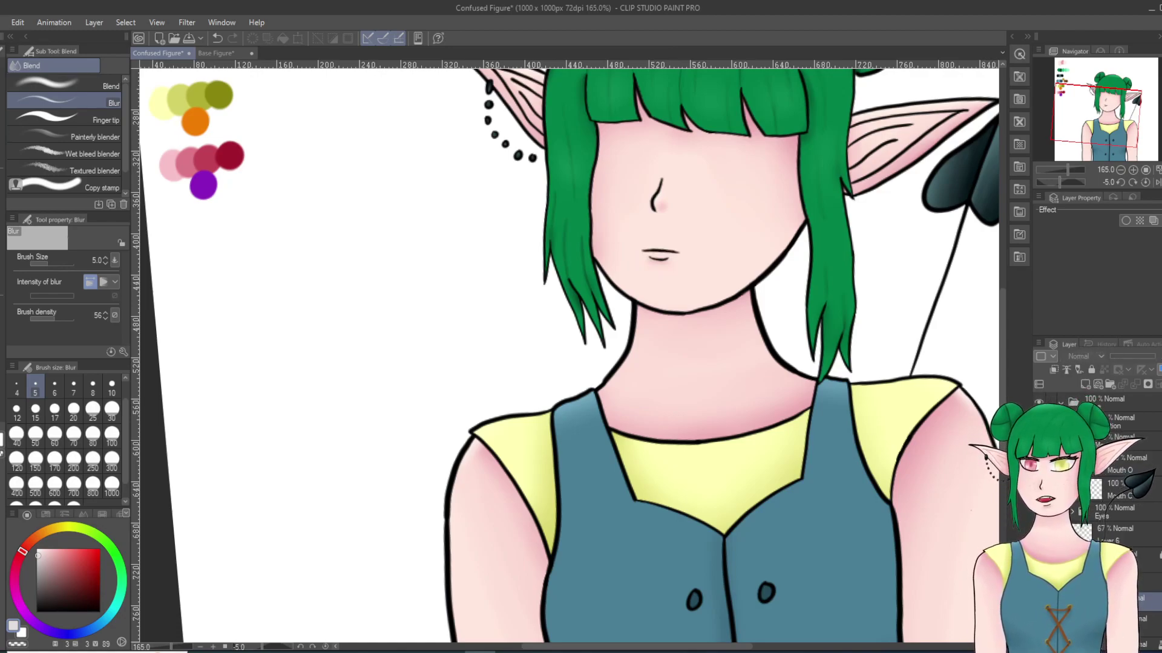
Step: Add a layer folder and a new raster layer beneath the eye line art, and show only the open-eye outlines
scroll(568, 356, "up", 2)
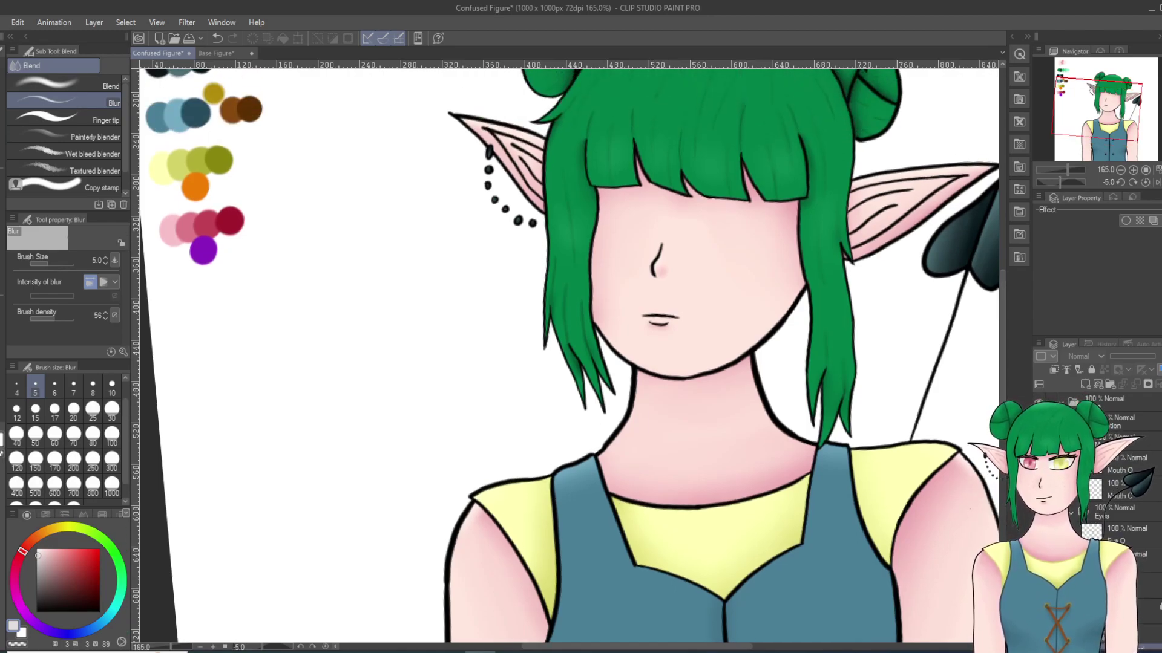
left_click(1122, 633)
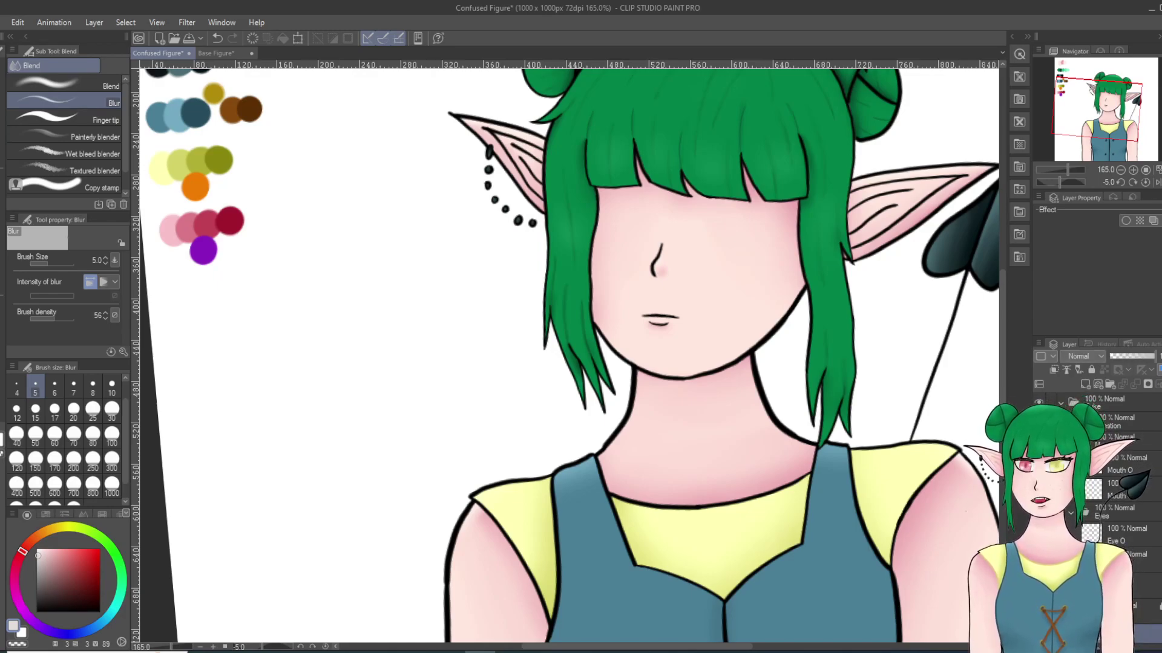
left_click(1126, 535)
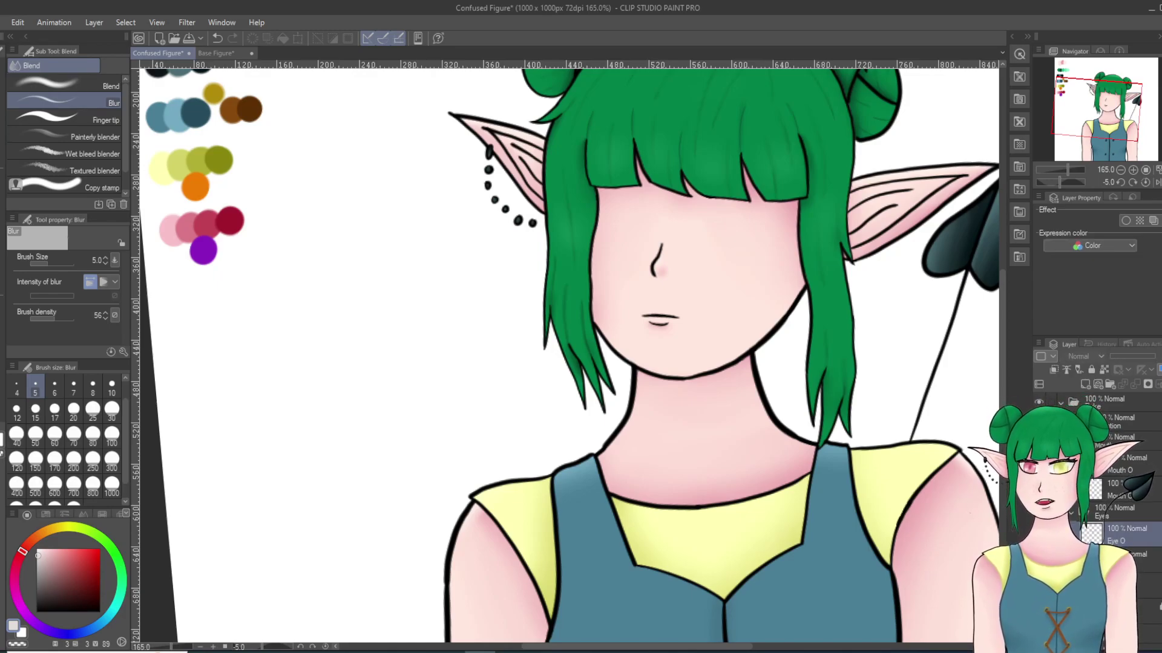
left_click(1109, 385)
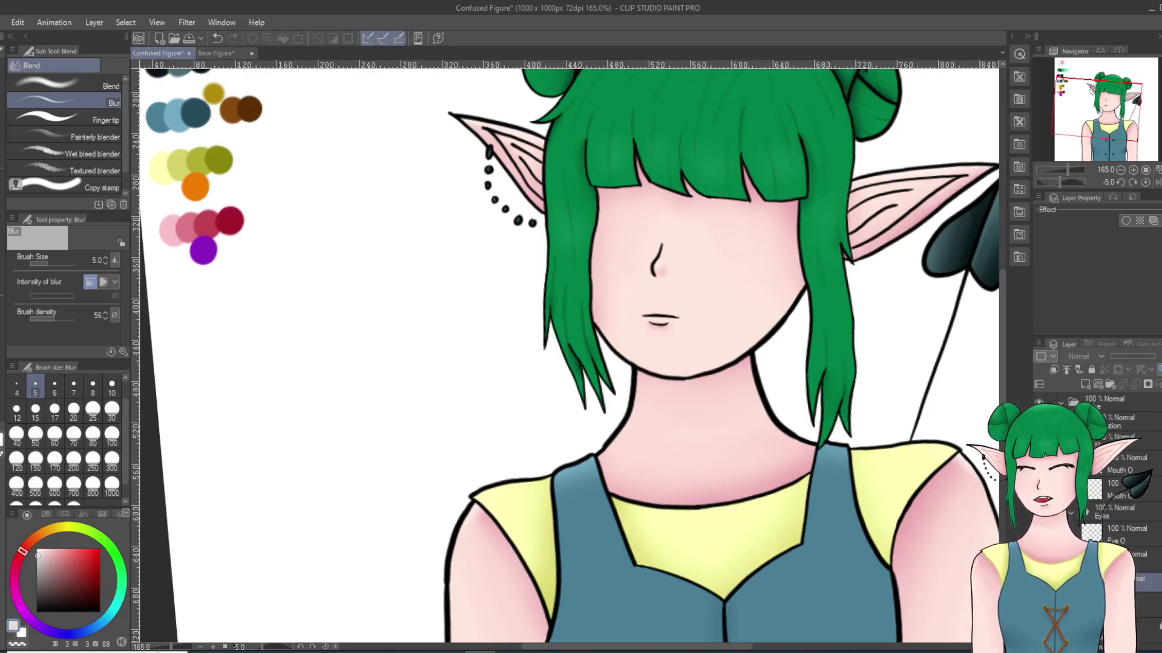
left_click(1085, 385)
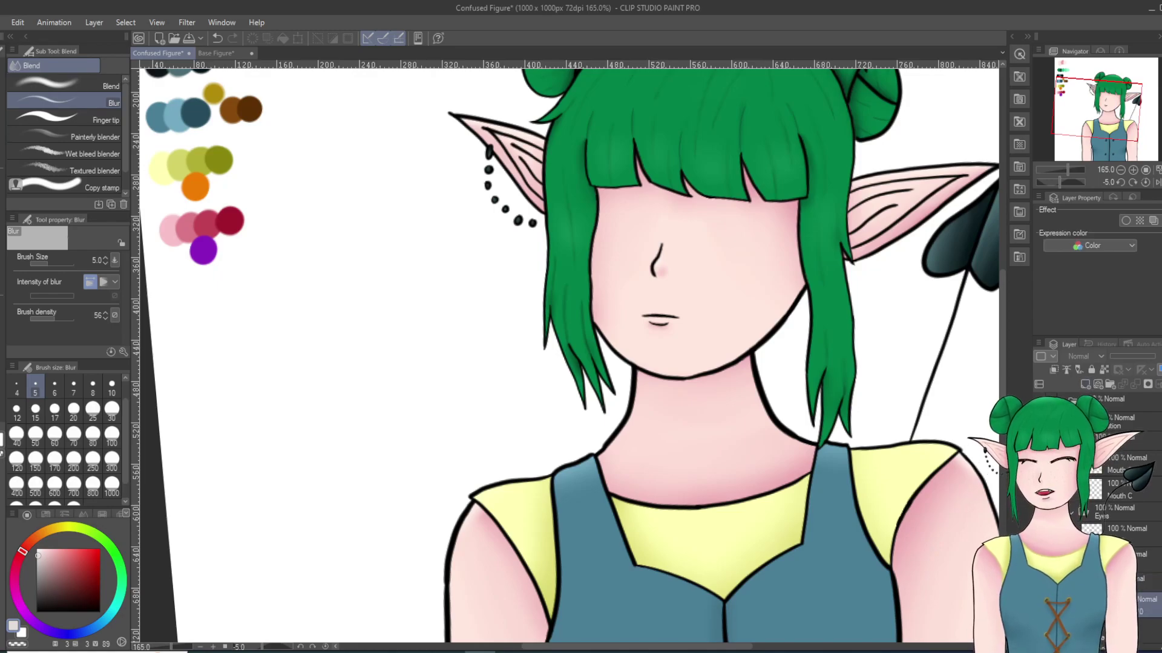
left_click(1038, 512)
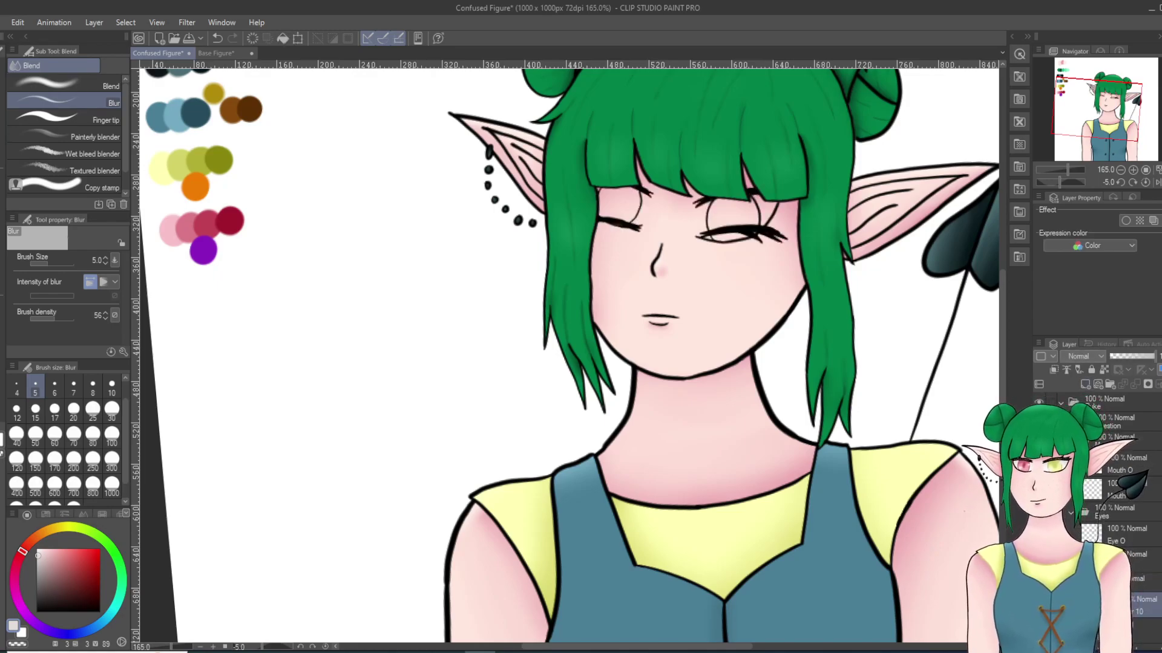
left_click(1039, 560)
Step: Erase the iris outline of the eye nearest the beaded ear on the Eye O layer, using the Soft eraser at size 7
scroll(678, 225, "up", 10)
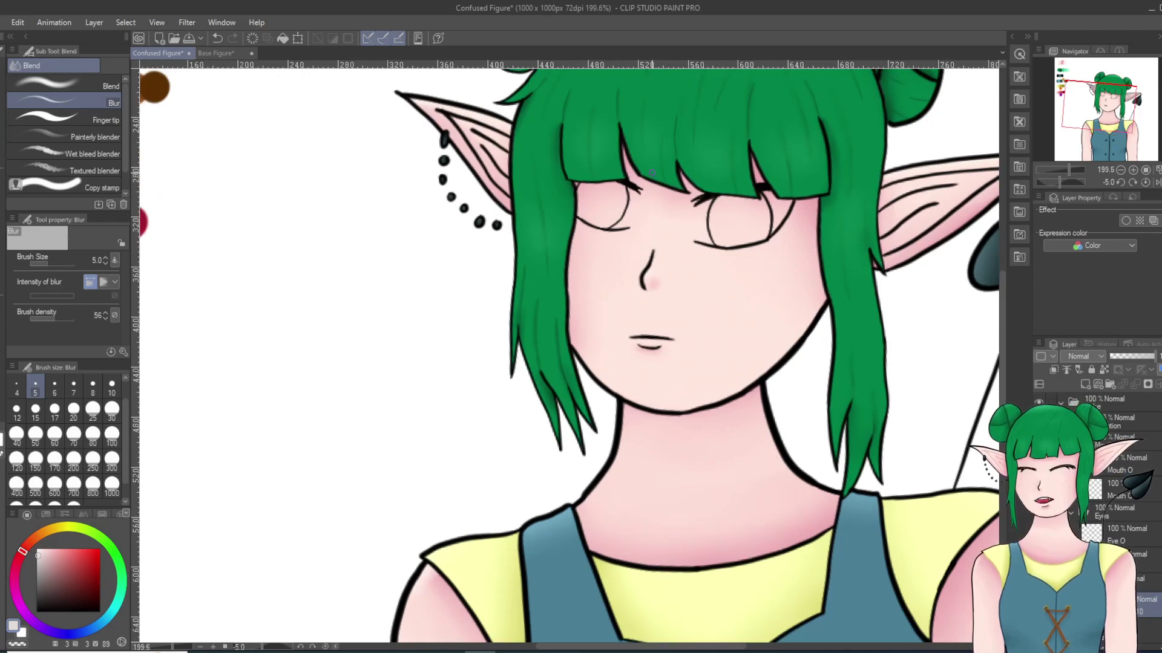
scroll(714, 216, "down", 12)
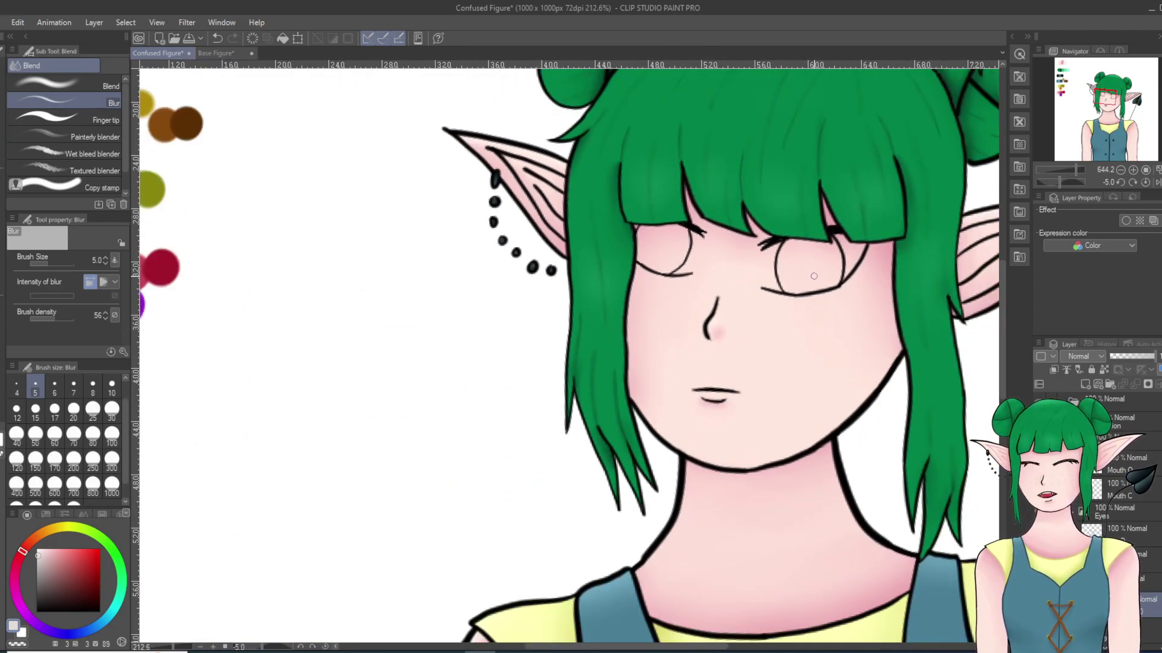
scroll(791, 228, "up", 3)
scroll(791, 227, "up", 5)
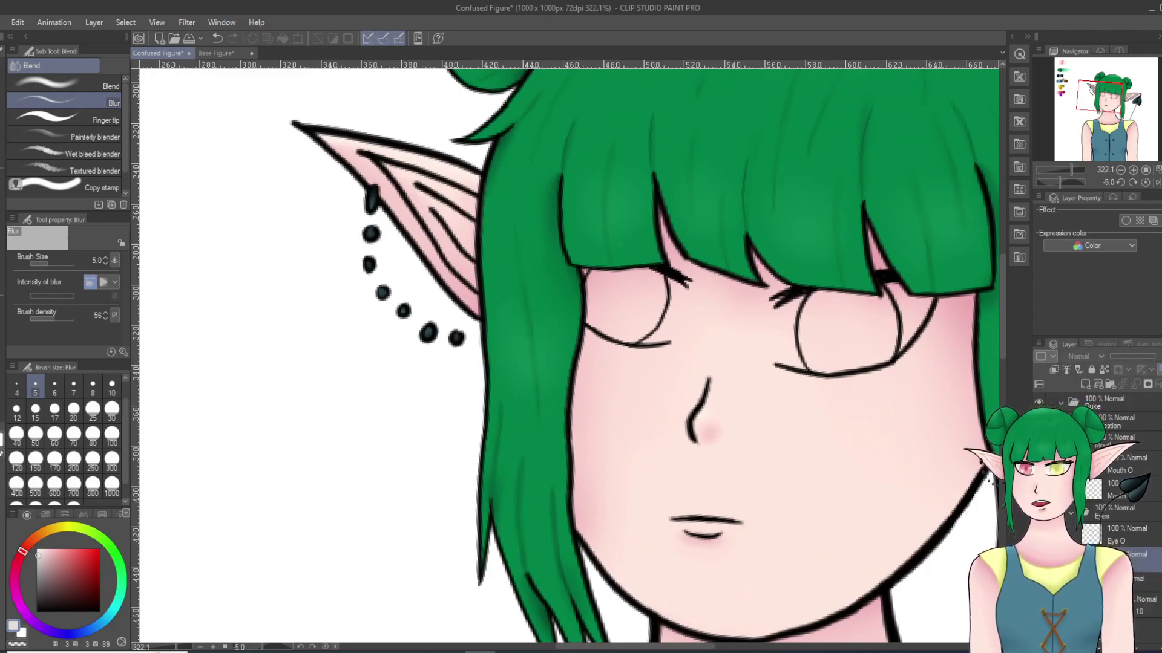
left_click(1124, 535)
key("e")
scroll(642, 339, "up", 3)
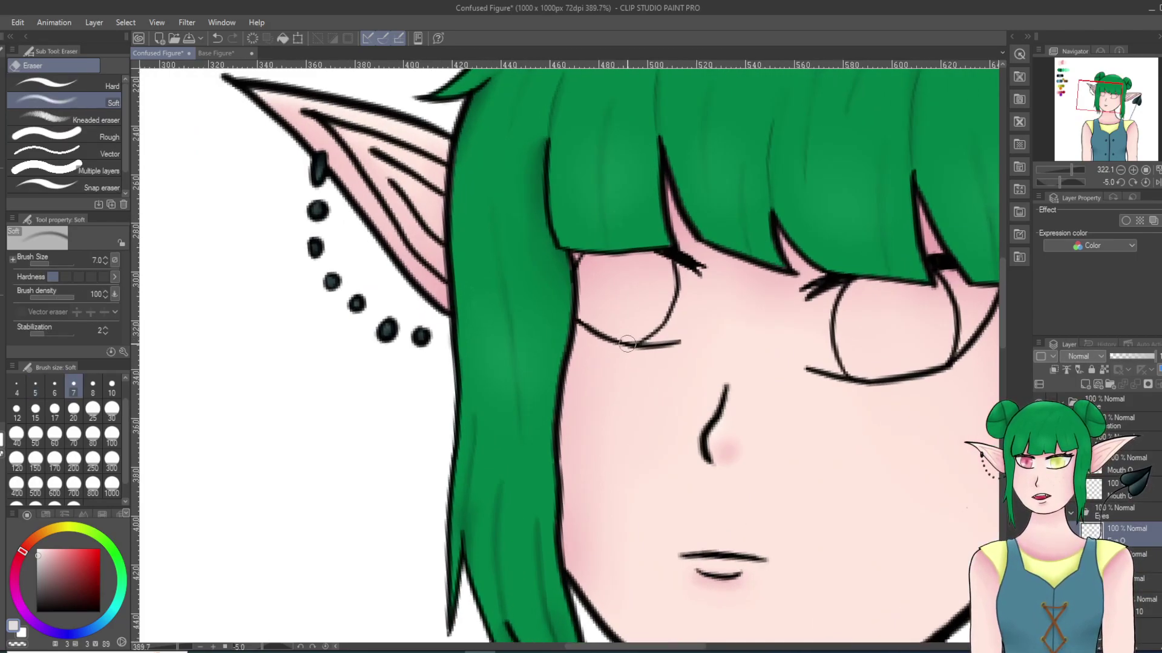
left_click_drag(565, 250, 547, 226)
mouse_move(694, 294)
left_mouse_down()
mouse_move(638, 333)
mouse_move(684, 303)
mouse_move(693, 236)
mouse_move(674, 293)
mouse_move(654, 316)
mouse_move(650, 307)
left_mouse_up()
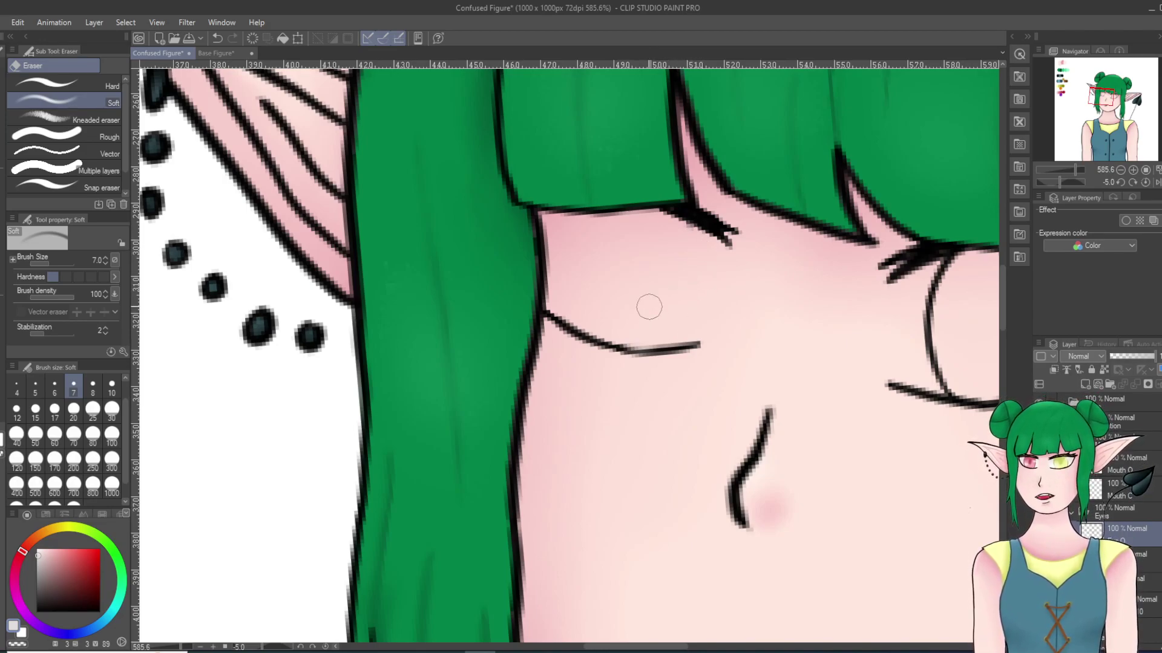
Step: Switch to the Turnip pen in black at size 6 and try a first iris curve in the emptied eye
key("p")
left_click(37, 65)
left_click_drag(76, 582, 36, 612)
mouse_move(668, 348)
left_mouse_down()
mouse_move(694, 281)
mouse_move(691, 235)
left_mouse_up()
key("ctrl+z")
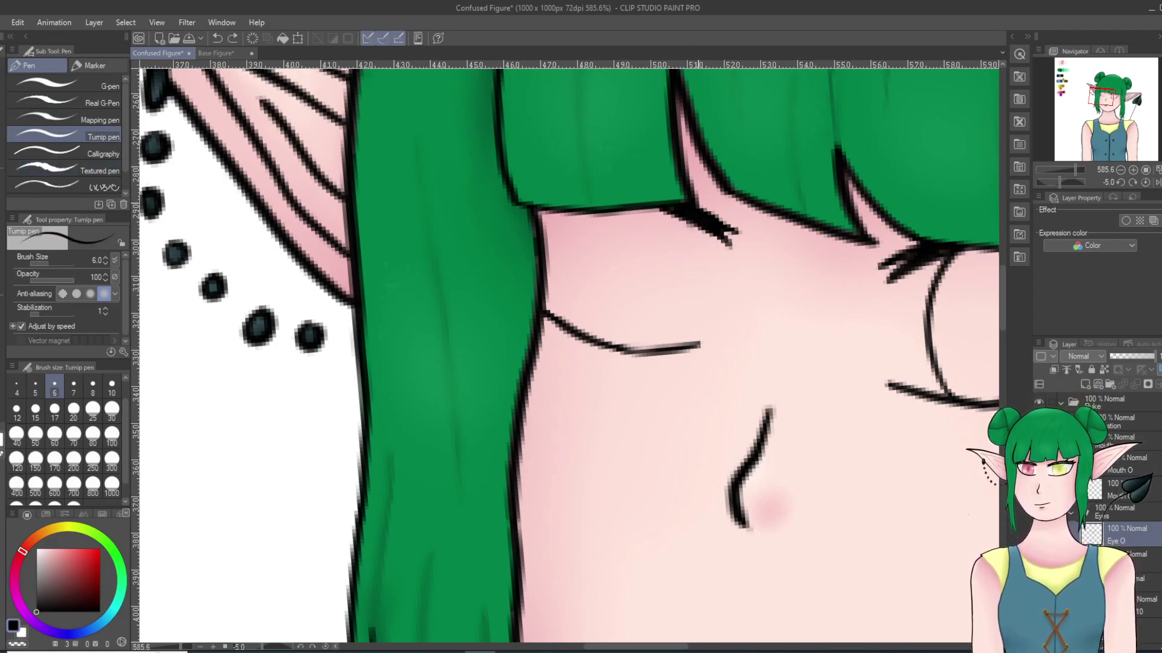
Step: Try to redraw the emptied eye's iris with a curve from the lashes to the lower lid and a short stroke beside the hair
scroll(806, 399, "up", 3)
scroll(796, 407, "down", 6)
scroll(797, 407, "down", 1)
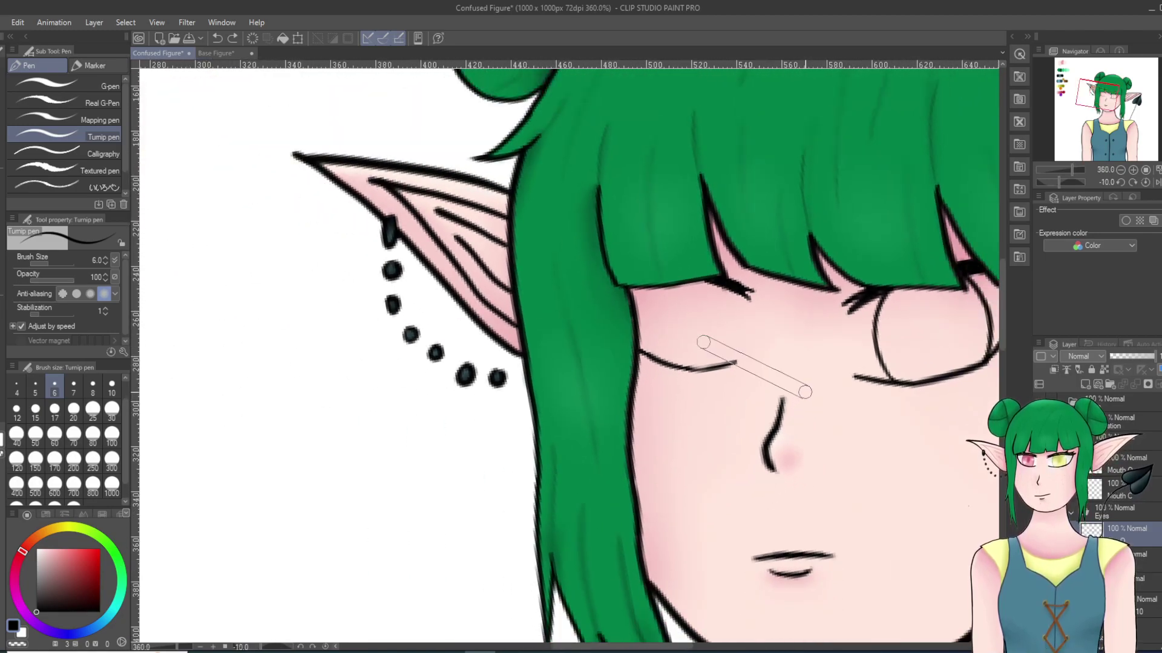
key("minus")
key("minus")
scroll(813, 386, "up", 1)
scroll(814, 385, "down", 2)
scroll(813, 385, "up", 2)
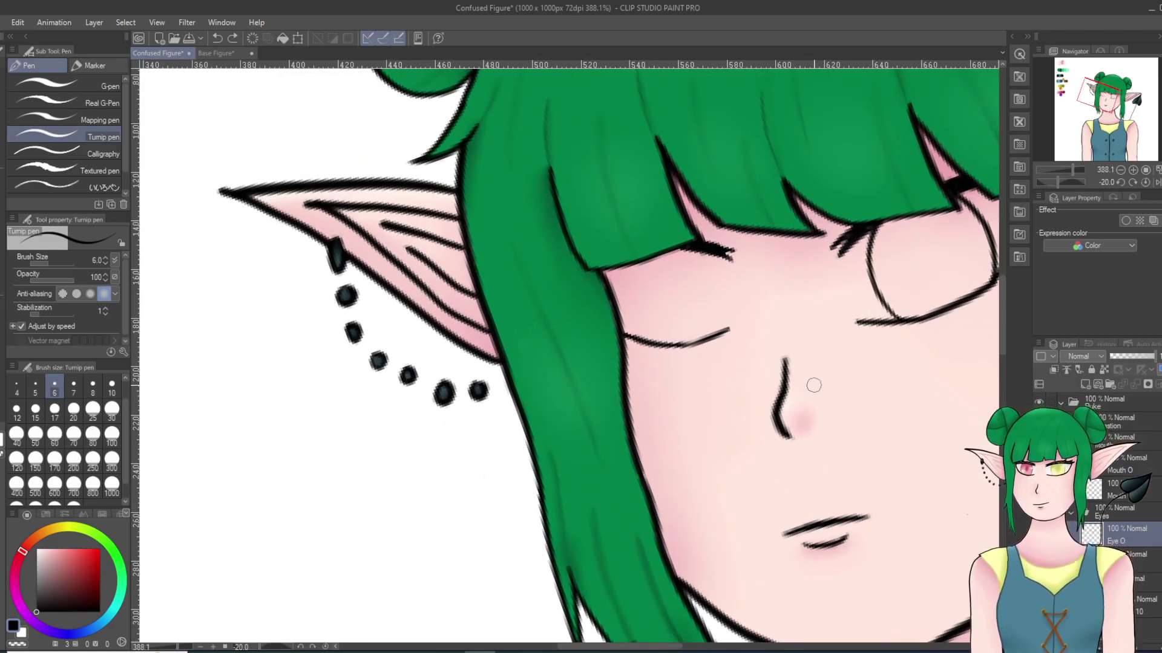
left_click_drag(704, 254, 703, 331)
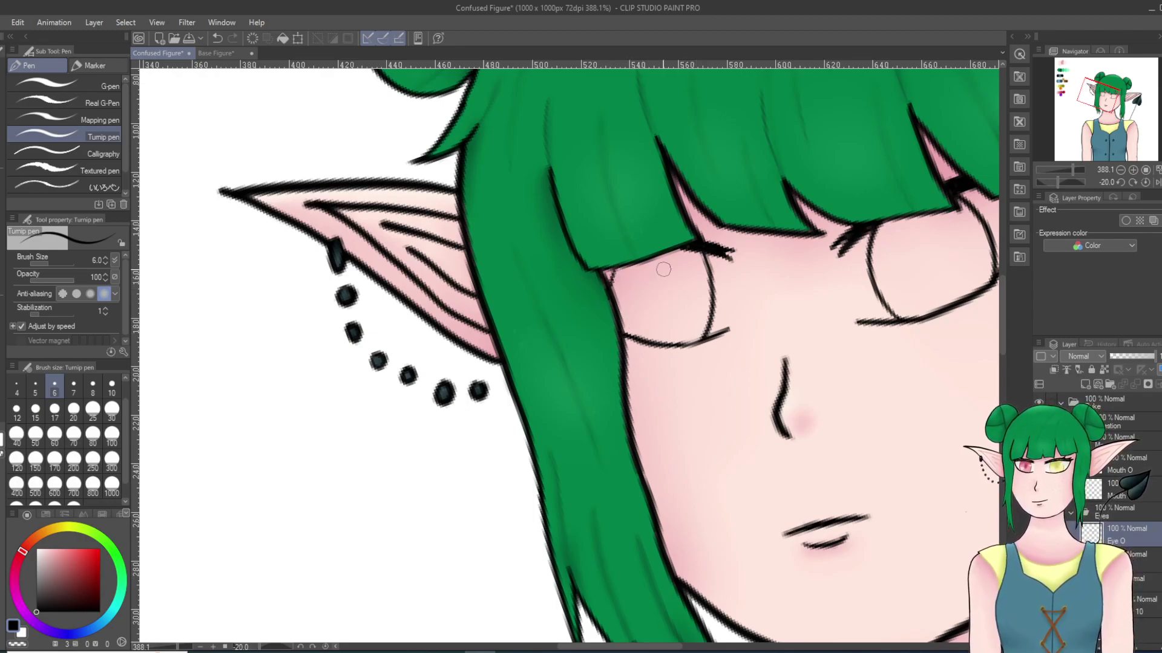
key("ctrl+z")
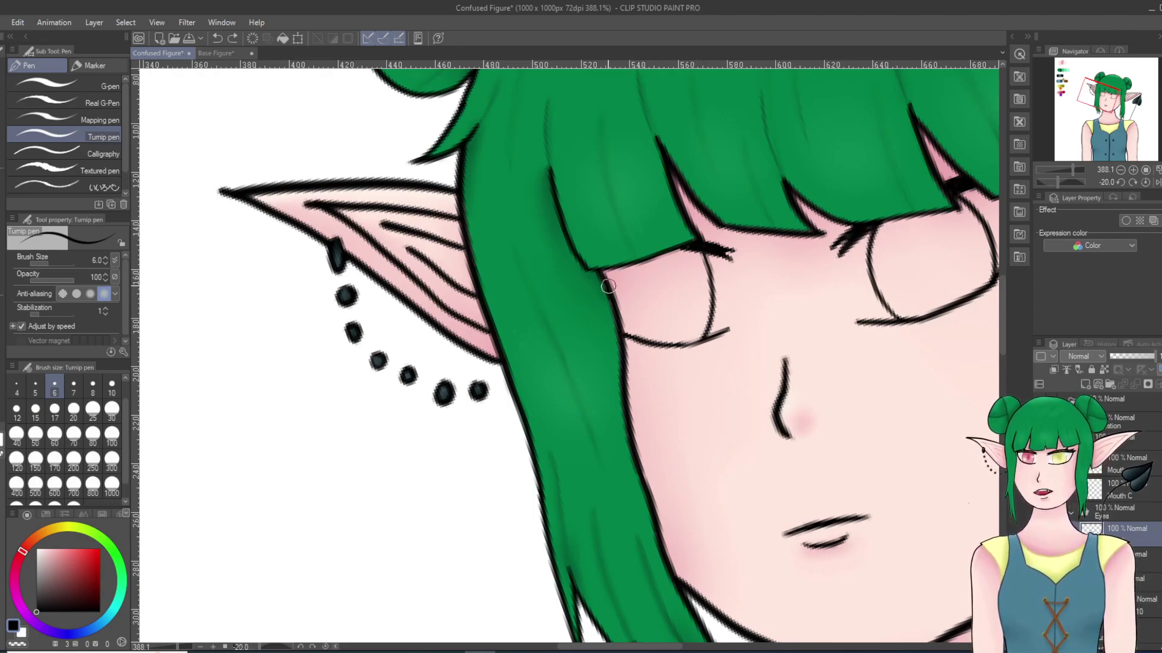
left_click_drag(608, 274, 615, 268)
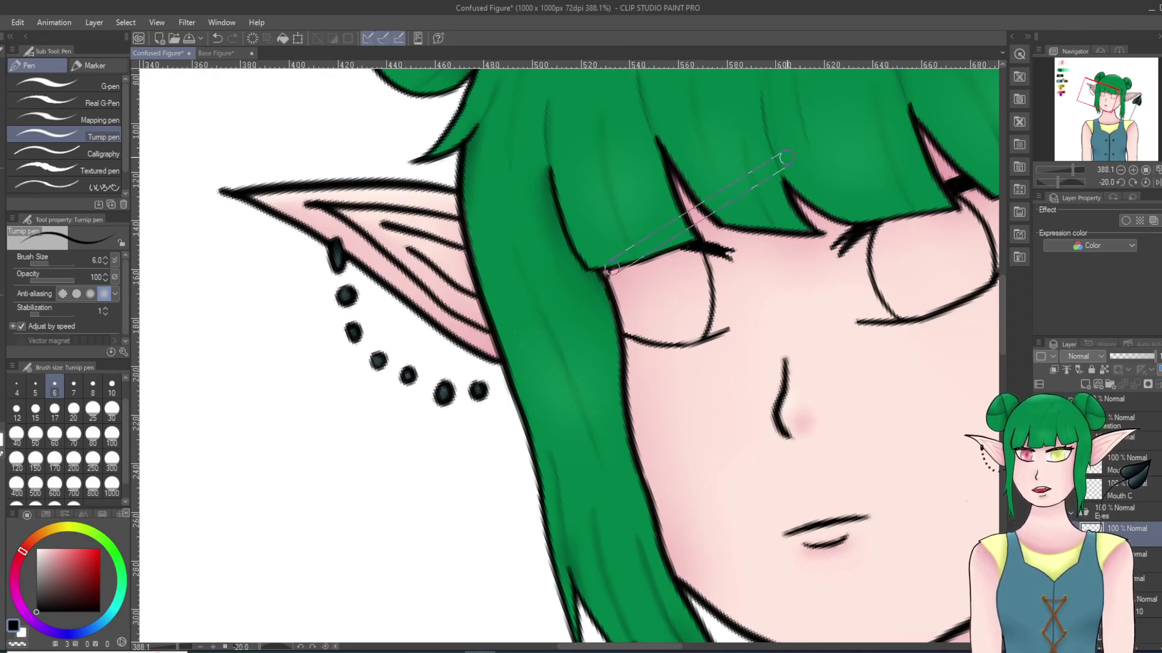
Step: Undo the iris curve just drawn in the eye nearest the beaded ear
key("asciicircum")
key("asciicircum")
key("asciicircum")
key("asciicircum")
scroll(807, 192, "down", 5)
scroll(807, 192, "down", 5)
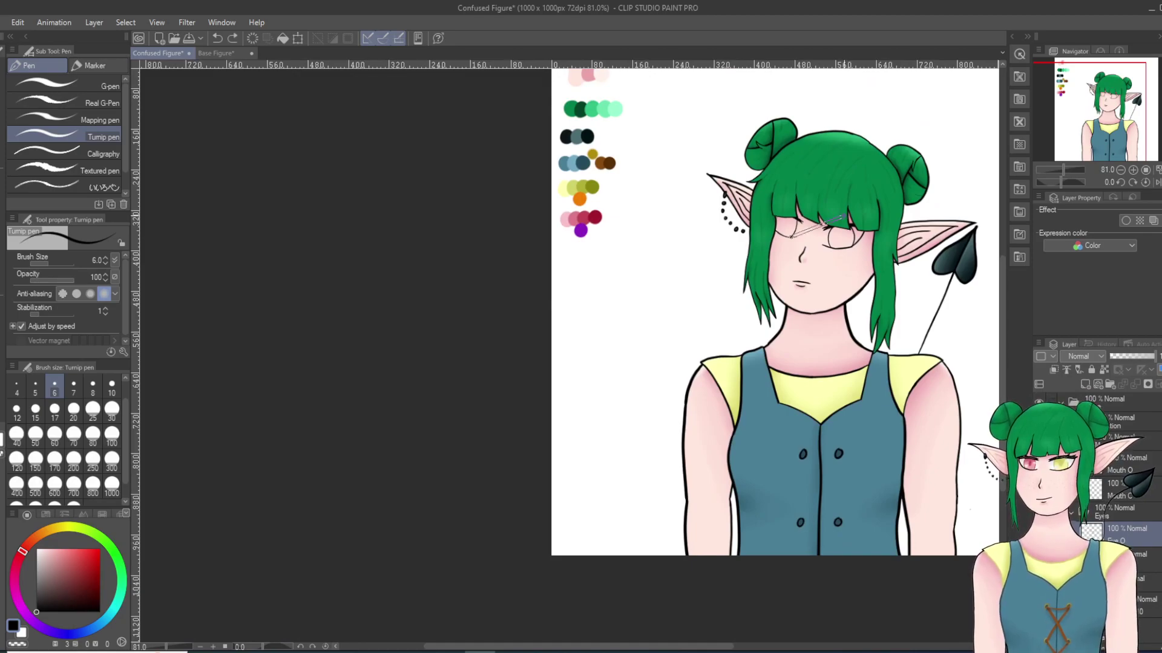
scroll(845, 215, "up", 6)
scroll(676, 112, "up", 20)
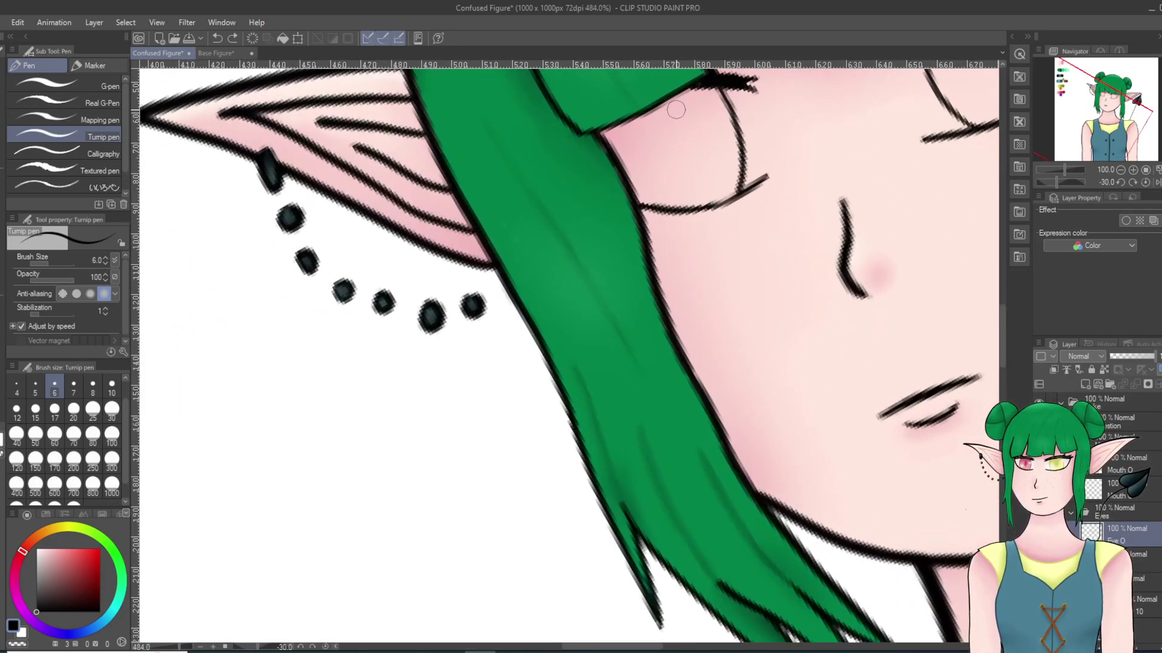
scroll(676, 110, "up", 1)
key("ctrl+z")
Step: Try two iris strokes between the lashes and the lower lid, undoing both
scroll(741, 109, "up", 3)
scroll(787, 338, "down", 3)
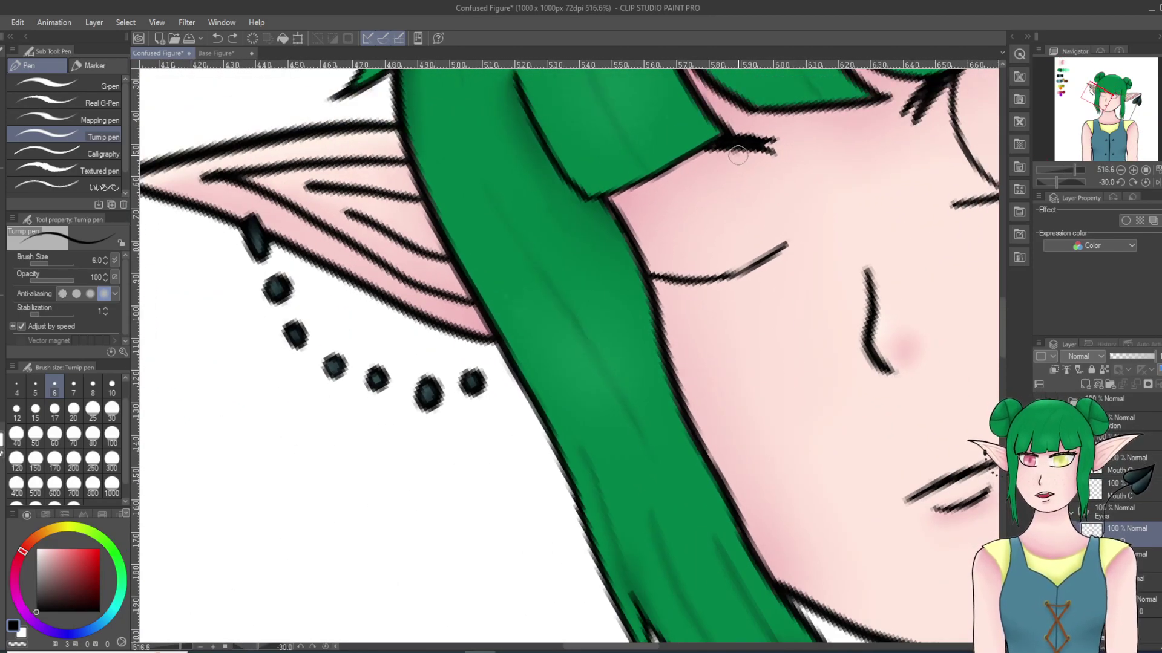
scroll(738, 155, "up", 2)
left_click_drag(726, 146, 754, 219)
left_click_drag(702, 335, 776, 147)
key("ctrl+z")
key("ctrl+z")
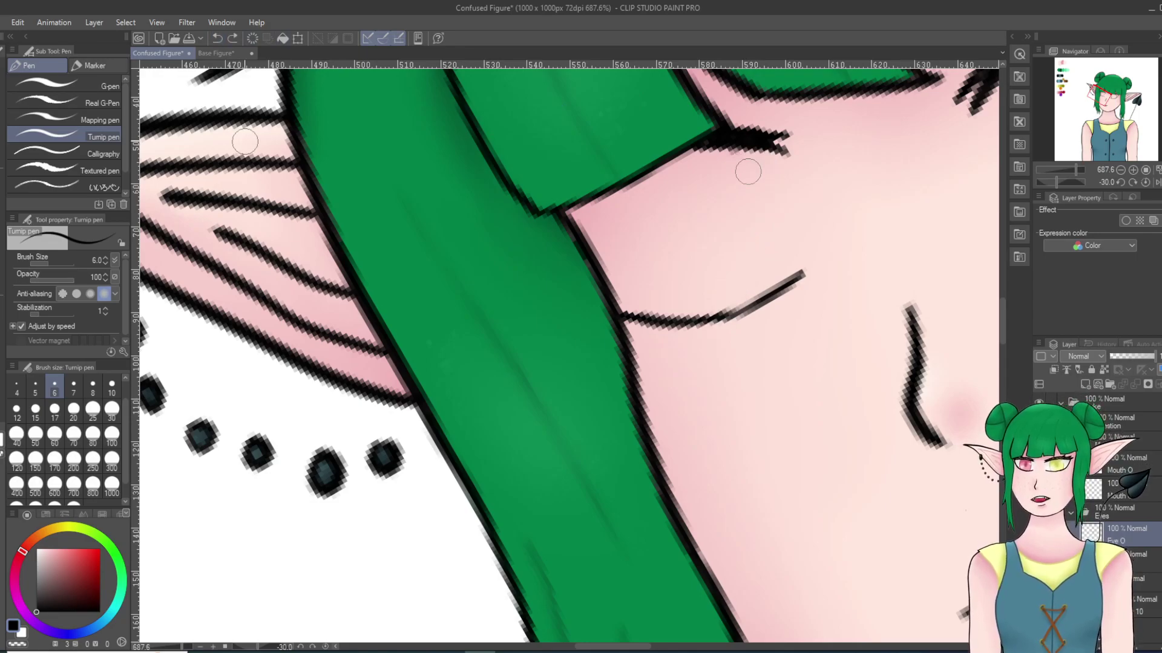
Step: Try a wide iris curve near the lower lid's inner end and a narrower one closer to the hair, undoing both
mouse_move(746, 164)
left_mouse_down()
mouse_move(769, 236)
mouse_move(762, 295)
left_mouse_up()
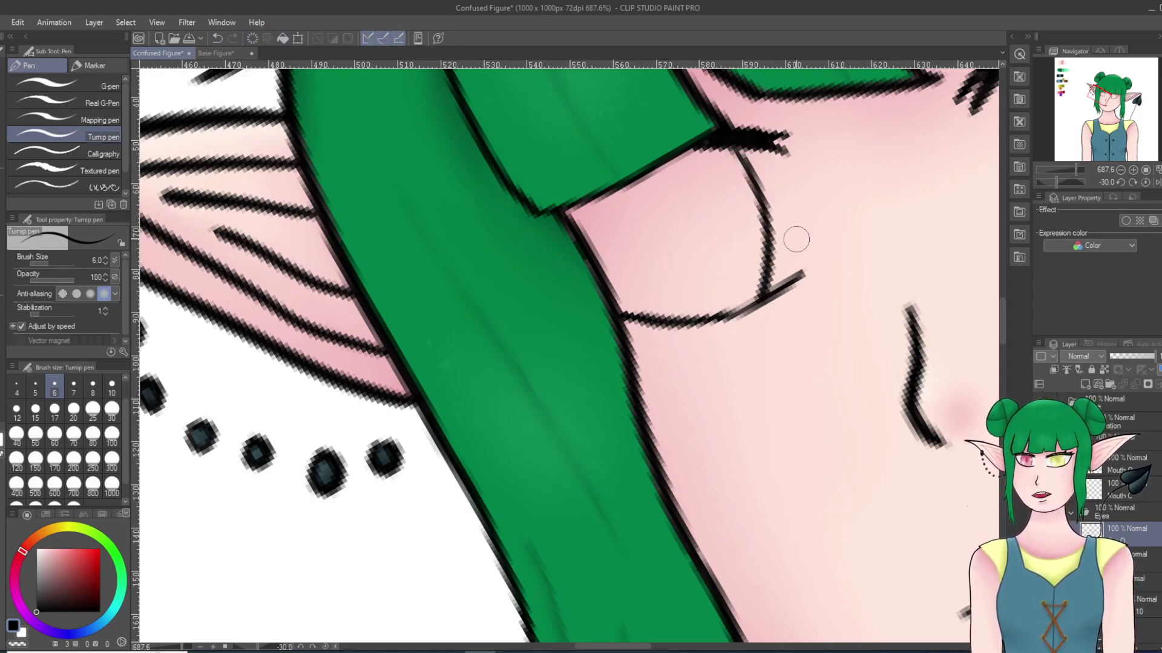
key("ctrl+z")
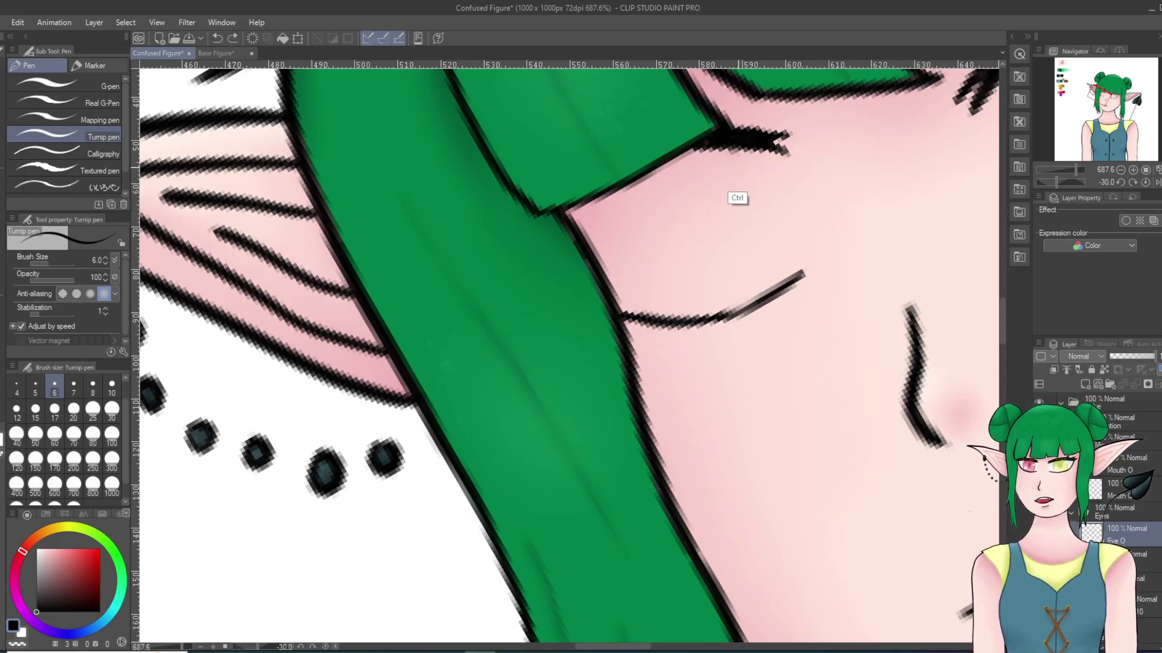
key("ctrl+z")
mouse_move(747, 174)
left_mouse_down()
mouse_move(759, 247)
mouse_move(735, 311)
left_mouse_up()
key("ctrl+z")
key("ctrl+z")
Step: Try a narrower iris outline closer to the hair, joining its ends to the lashes and the lower lid
mouse_move(726, 150)
left_mouse_down()
mouse_move(755, 253)
mouse_move(739, 312)
left_mouse_up()
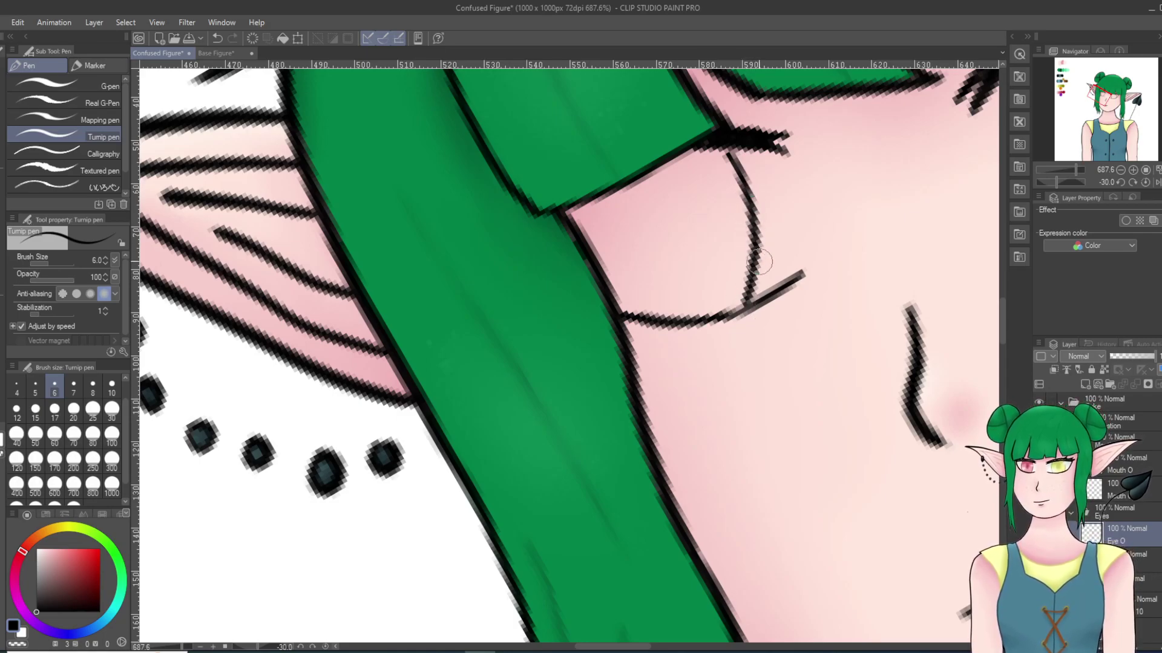
left_click_drag(724, 150, 733, 162)
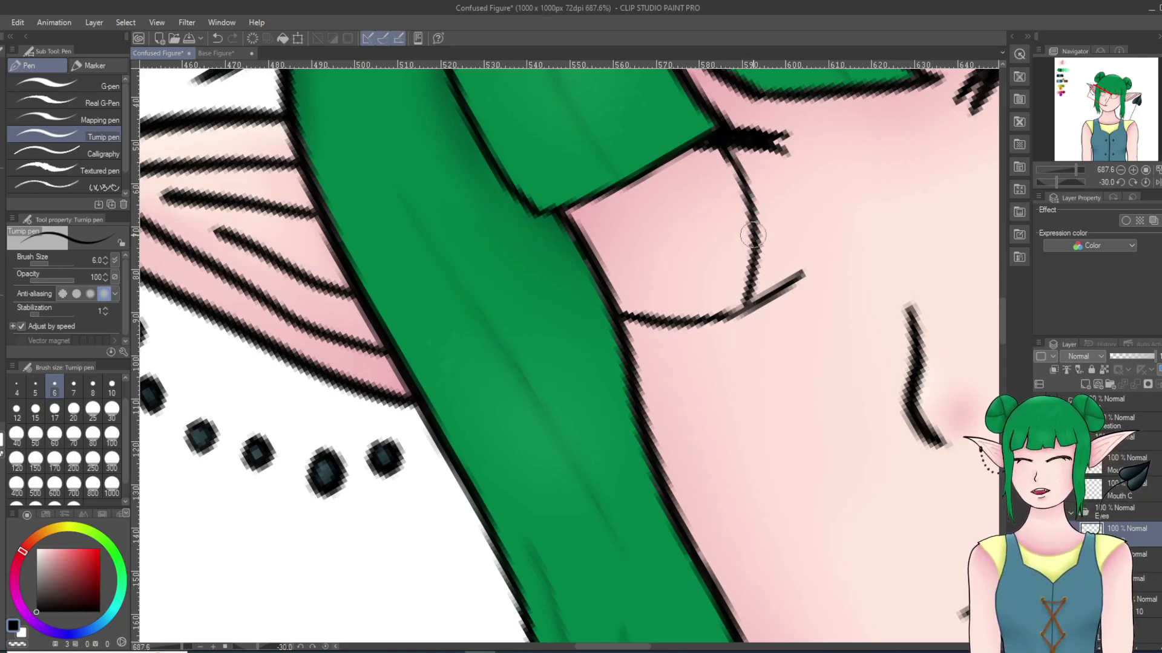
left_click_drag(746, 301, 739, 311)
scroll(786, 220, "down", 5)
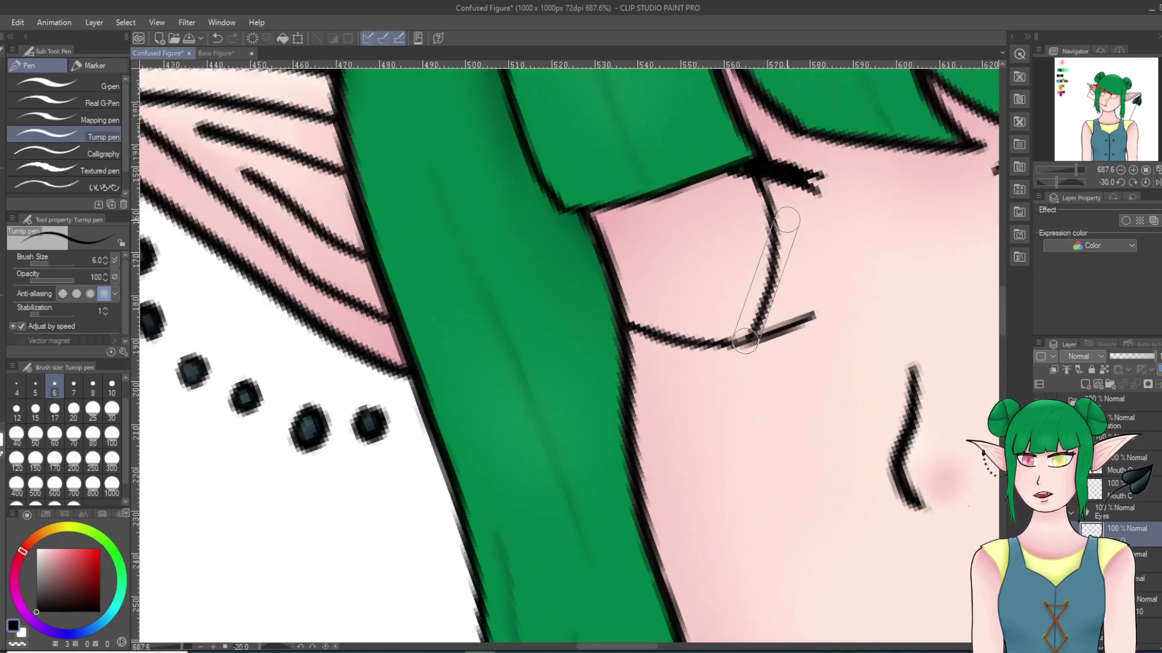
scroll(786, 221, "down", 5)
scroll(786, 219, "down", 5)
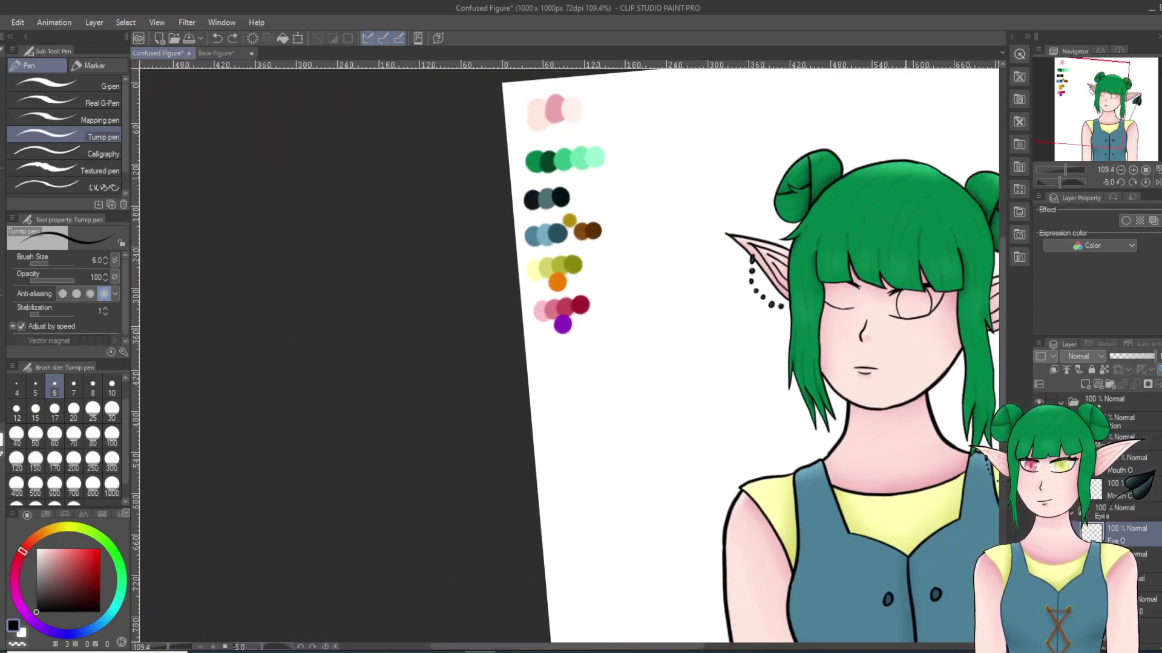
Step: Try another iris curve from the lashes down to the lower lid's inner end, and undo it
scroll(834, 293, "up", 5)
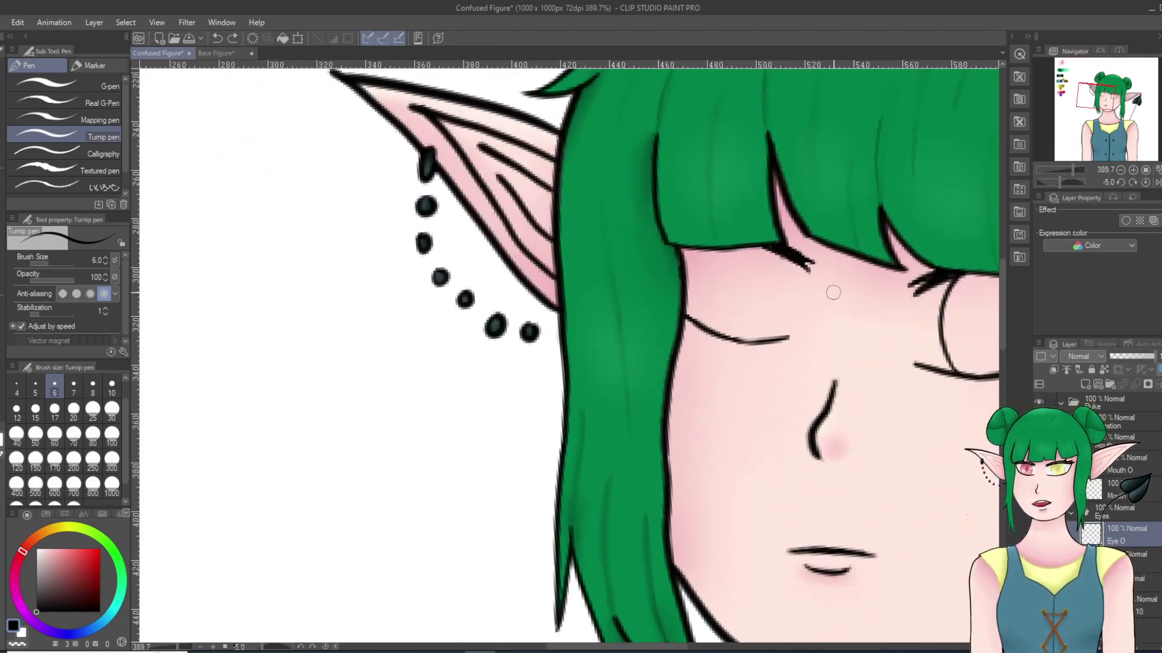
left_click_drag(794, 259, 777, 339)
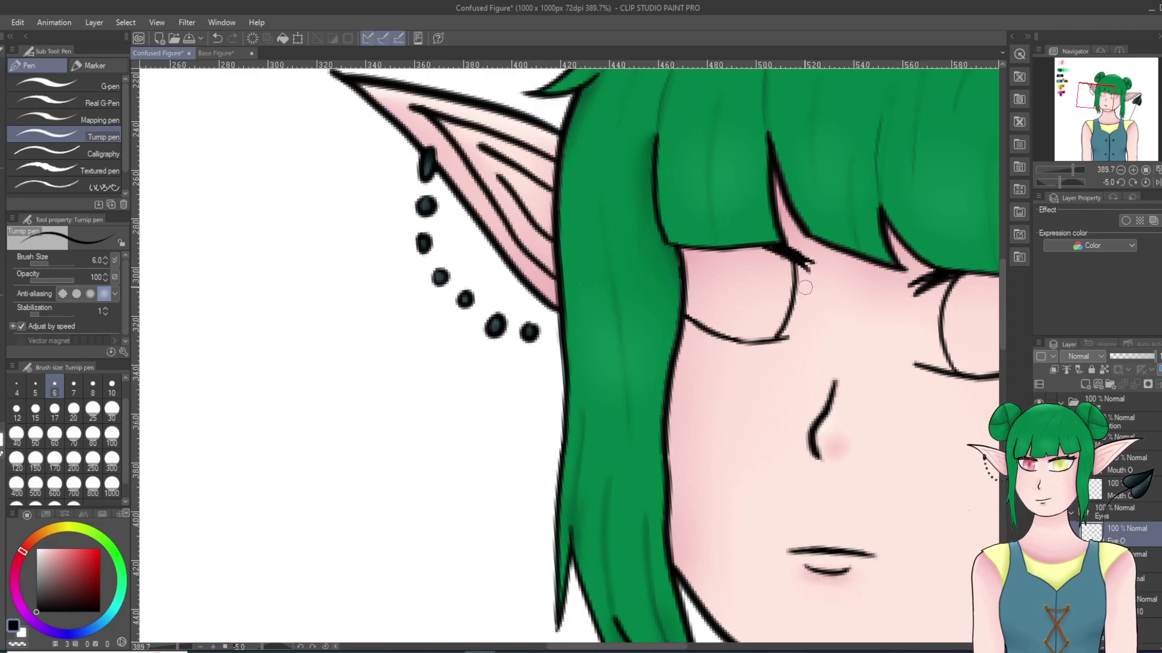
scroll(805, 288, "down", 4)
scroll(857, 240, "up", 1)
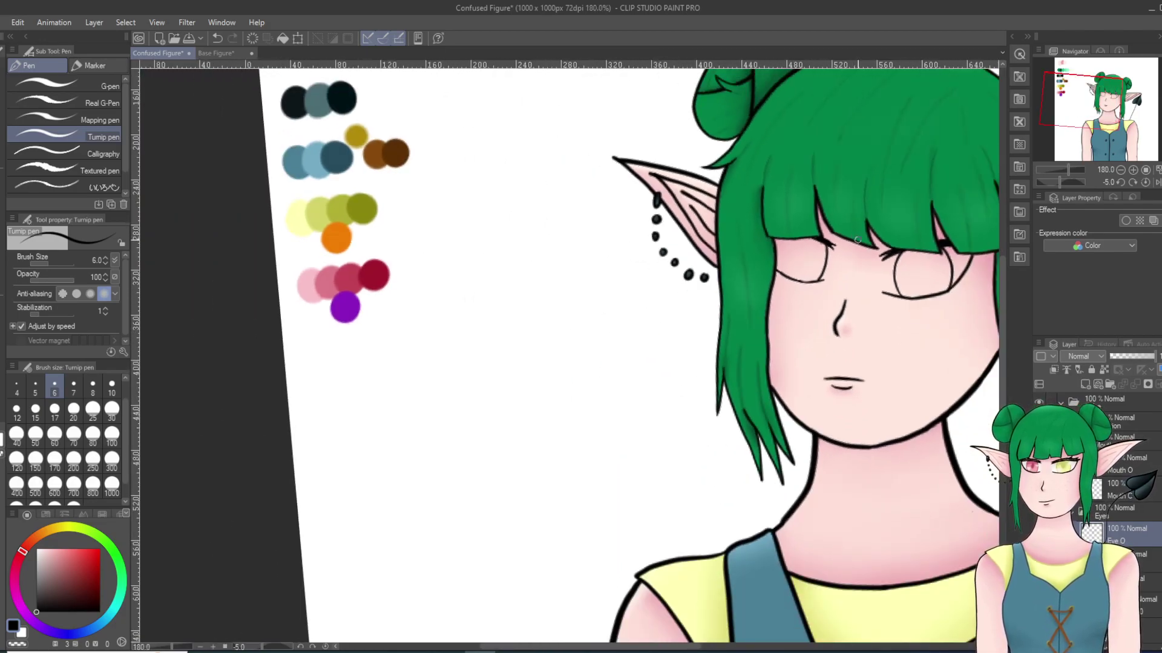
scroll(872, 245, "up", 5)
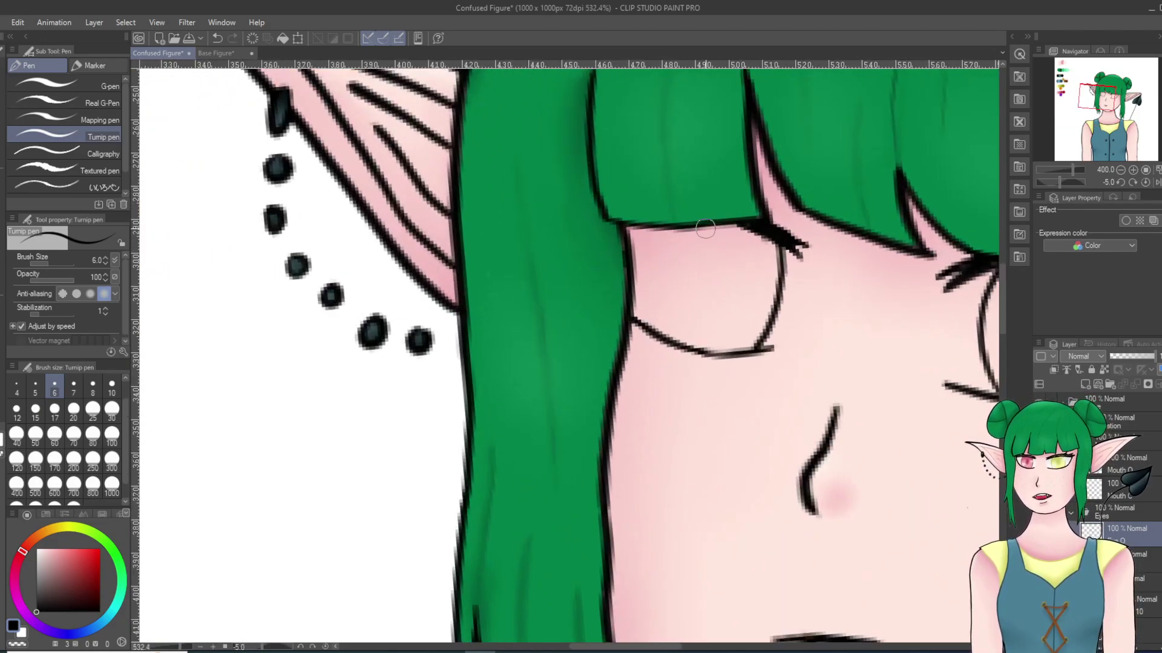
key("ctrl+z")
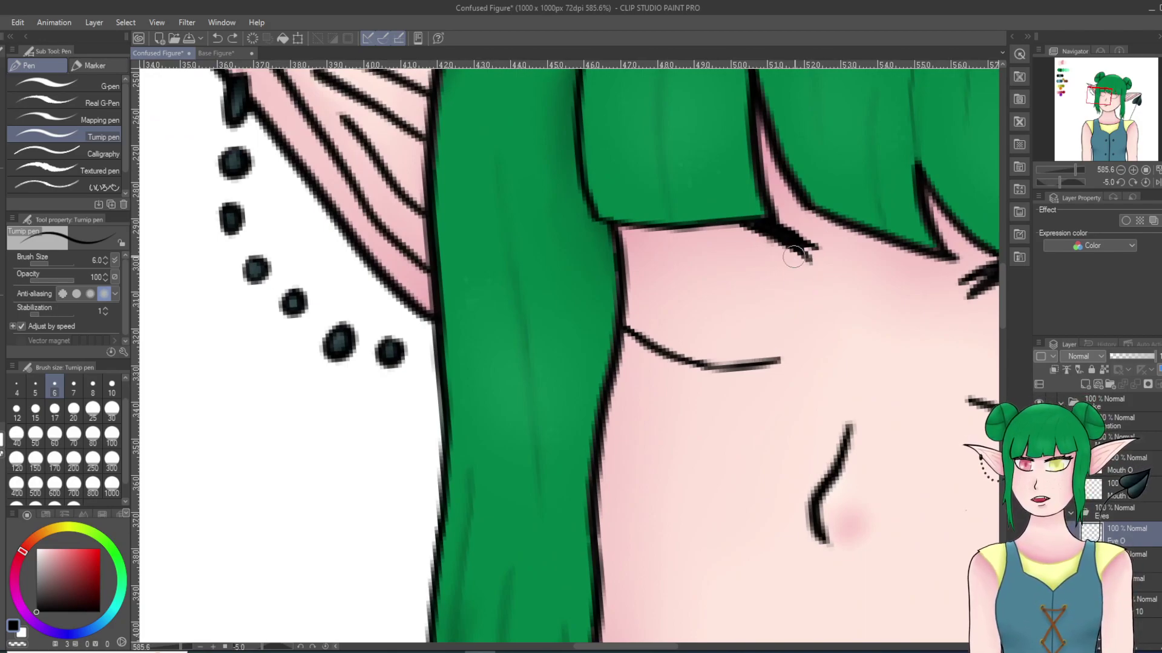
Step: Try several inner iris curves between the lashes and the lower lid of the eye beside the long hair strand, undoing each
left_click_drag(801, 246, 777, 292)
key("ctrl+z")
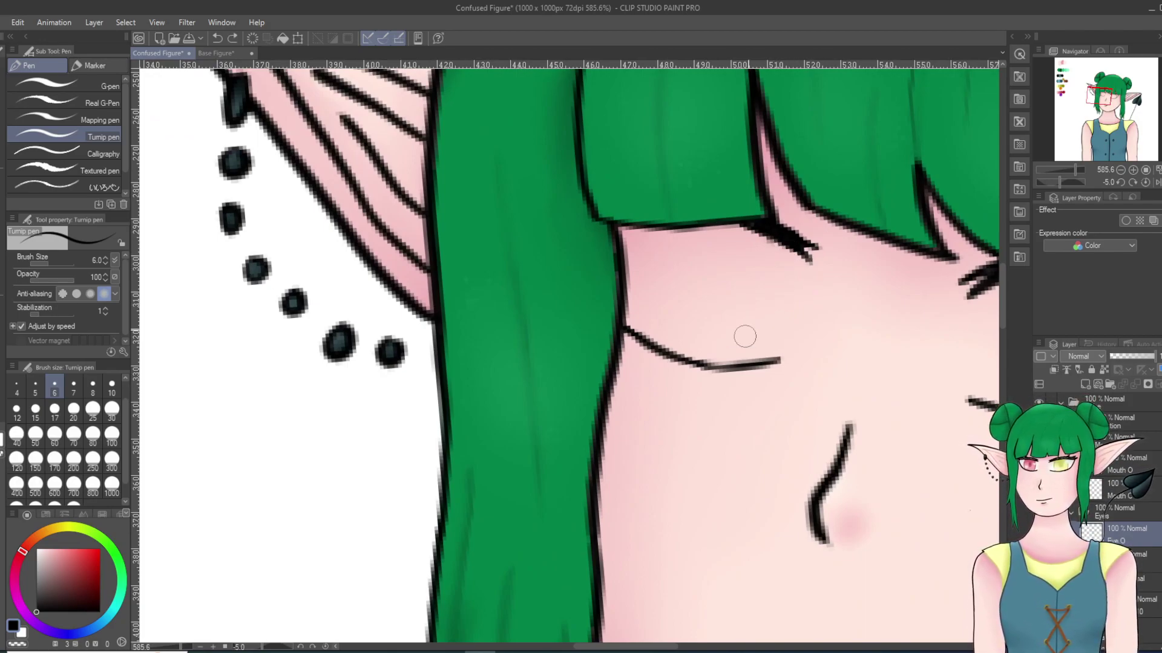
left_click_drag(775, 242, 749, 337)
key("ctrl+z")
mouse_move(777, 237)
left_mouse_down()
mouse_move(775, 284)
mouse_move(732, 366)
left_mouse_up()
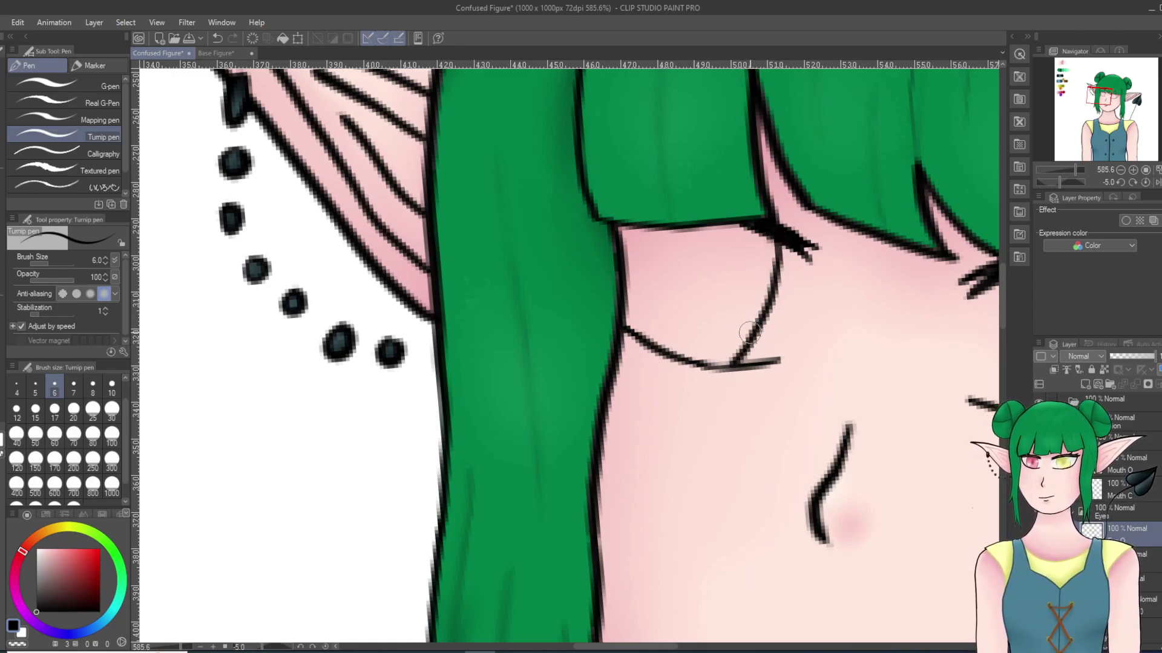
key("ctrl+z")
mouse_move(731, 363)
left_mouse_down()
mouse_move(775, 313)
mouse_move(771, 235)
left_mouse_up()
key("ctrl+z")
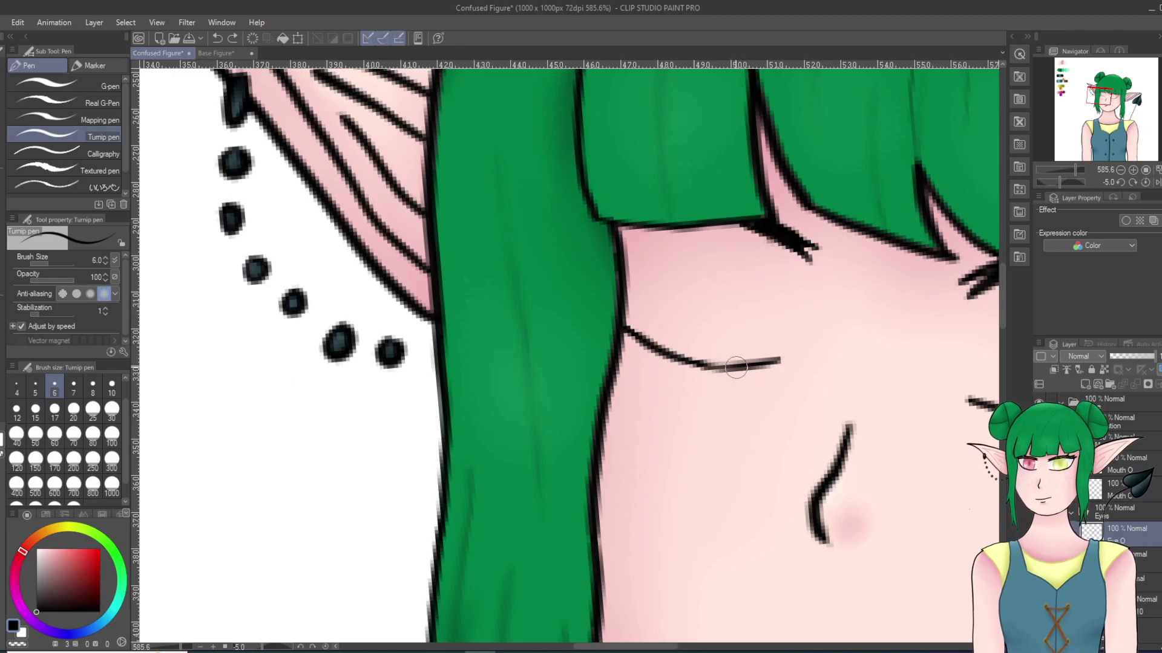
Step: Outline the iris of the eye beside the hair strand with an inner curve from lower lid to lashes and an outer curve along the hair
mouse_move(751, 362)
left_mouse_down()
mouse_move(782, 306)
mouse_move(778, 237)
left_mouse_up()
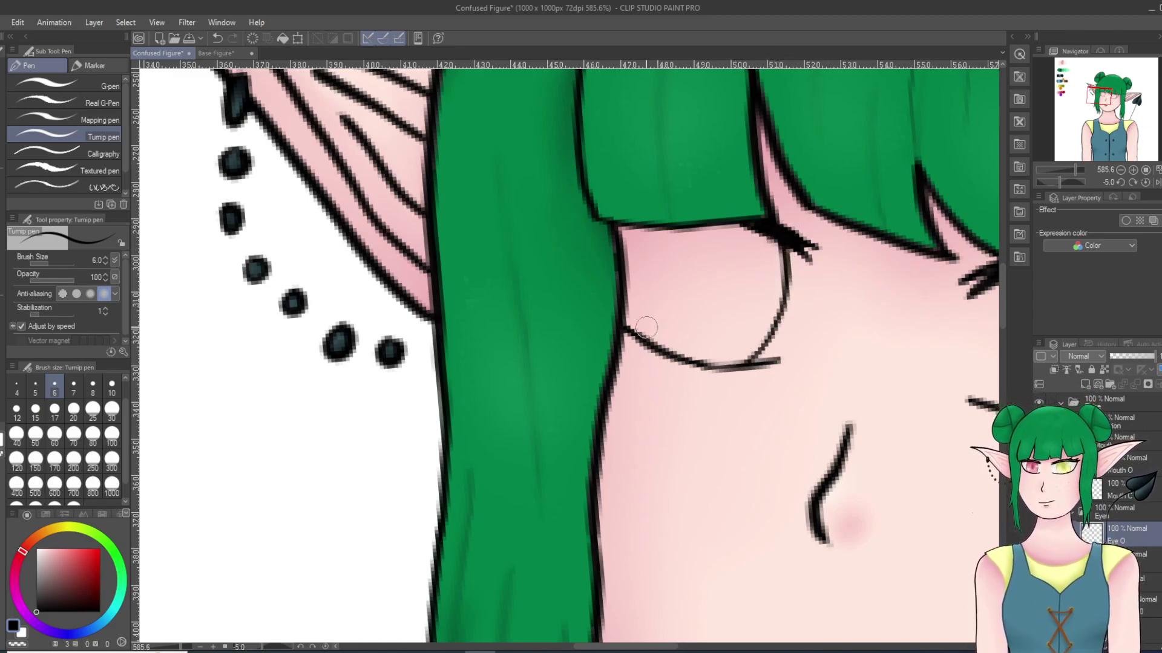
mouse_move(636, 337)
left_mouse_down()
mouse_move(632, 276)
mouse_move(624, 290)
mouse_move(647, 227)
left_mouse_up()
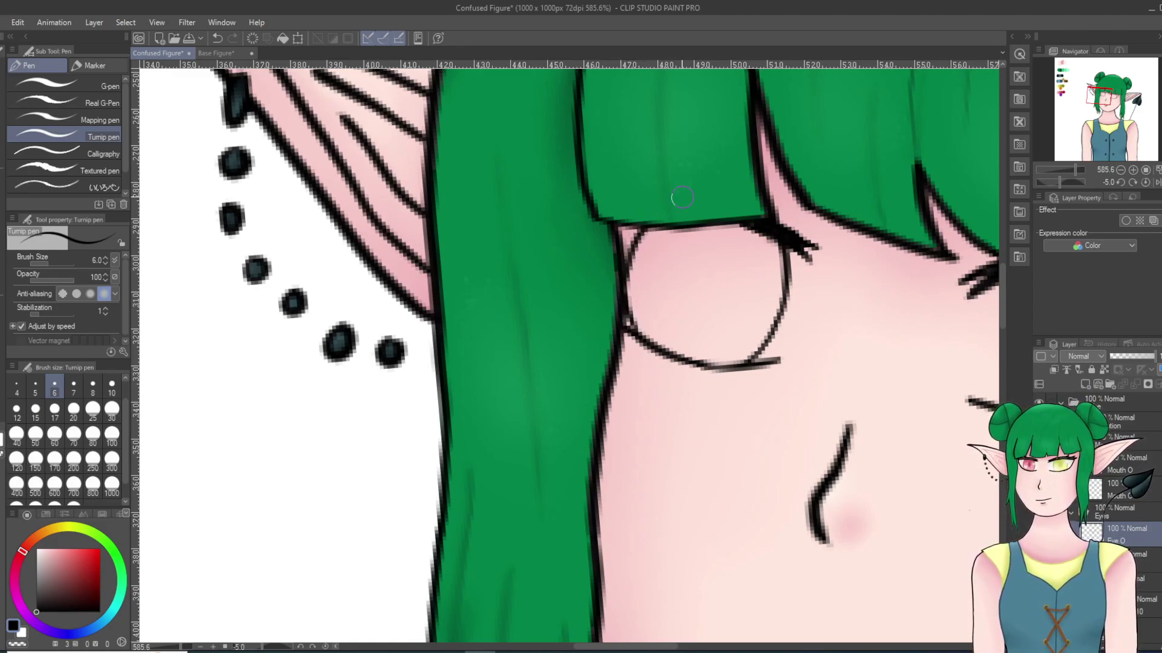
scroll(682, 232, "down", 9)
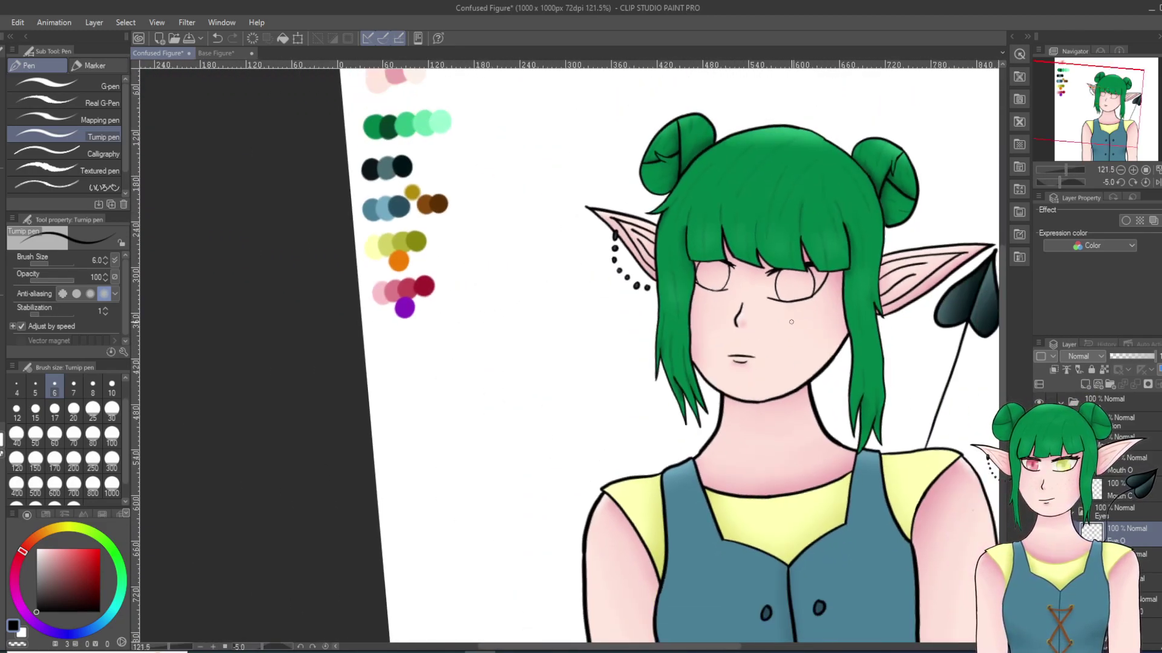
scroll(799, 323, "down", 2)
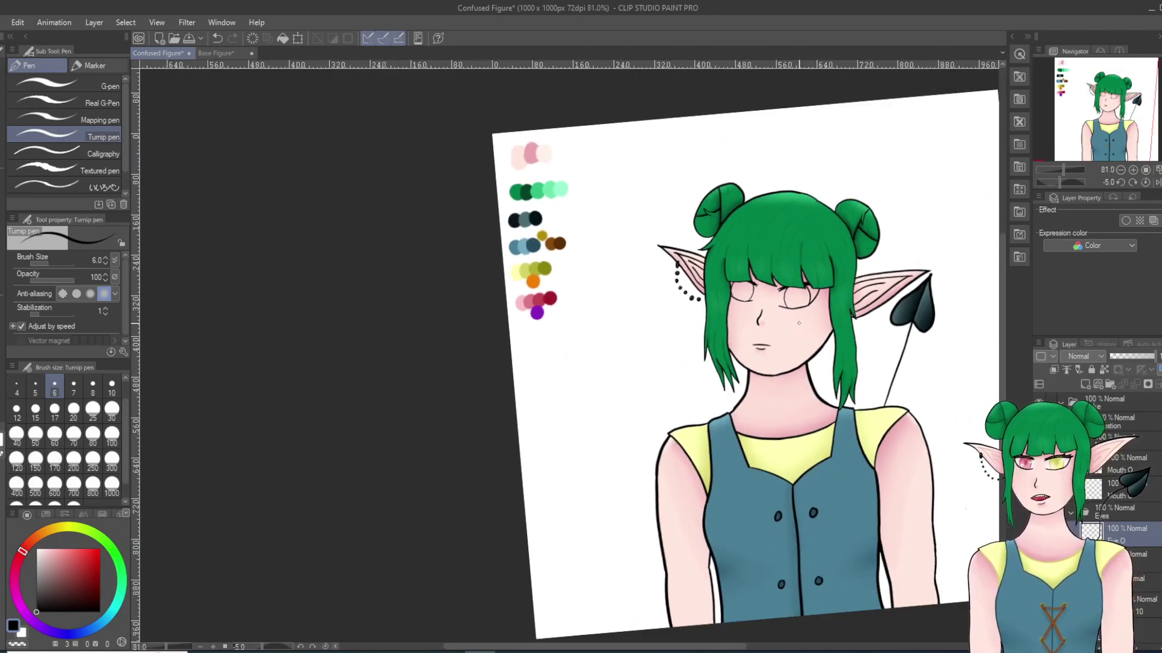
scroll(799, 323, "up", 2)
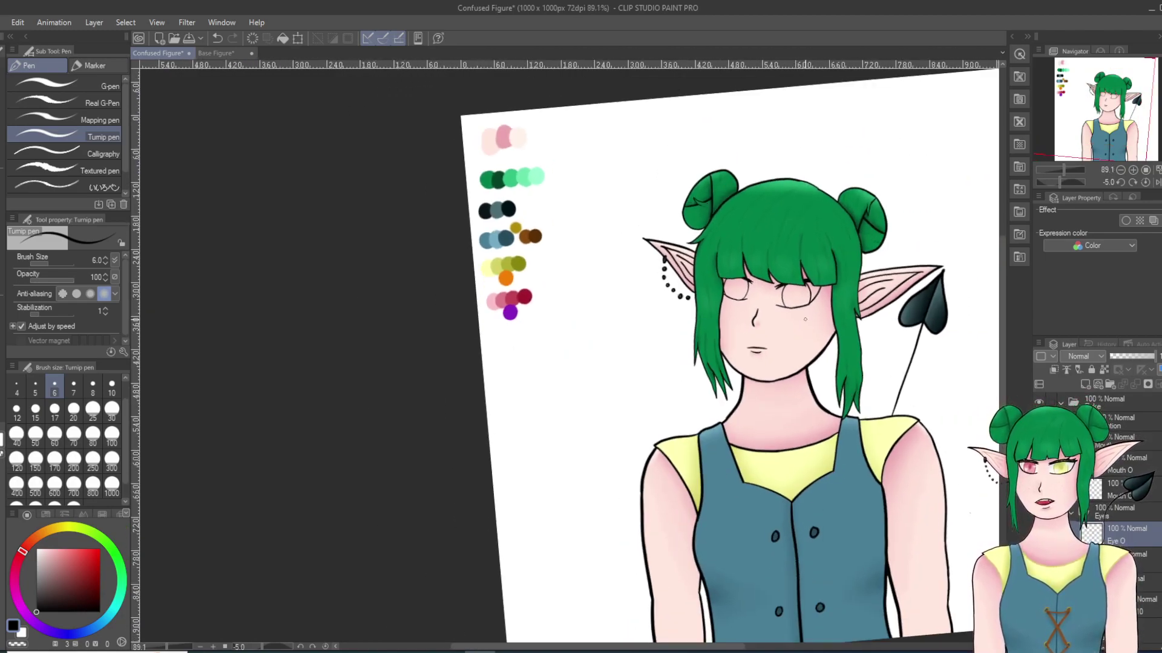
scroll(992, 315, "up", 2)
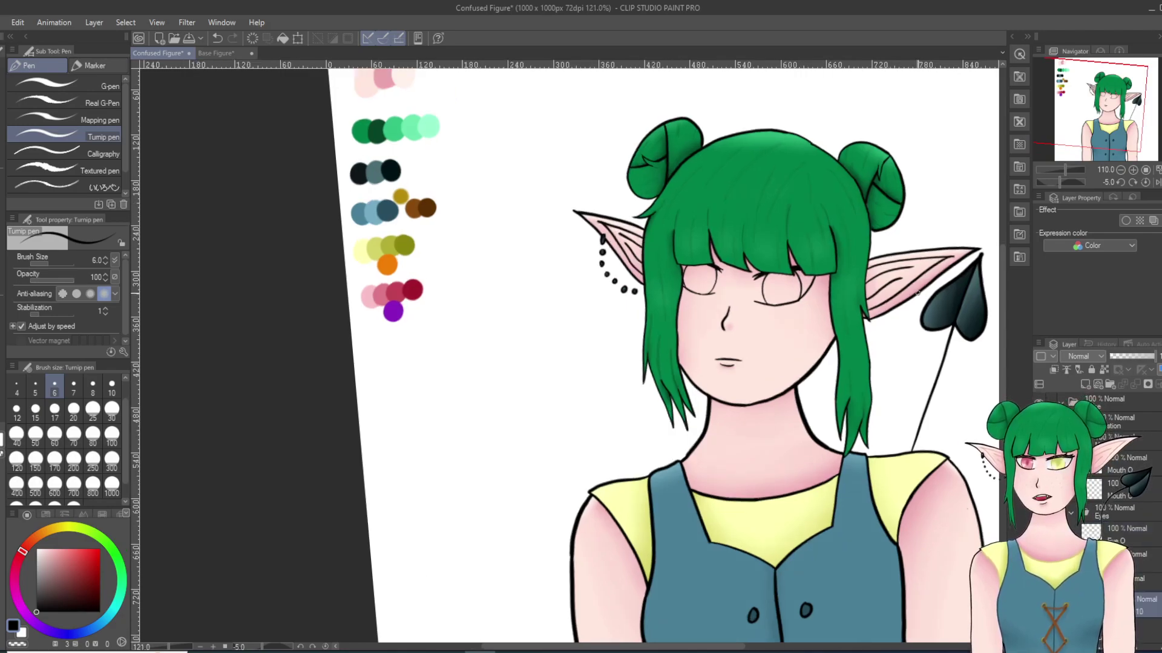
Step: Paint the eye beside the long hair strand white on Layer 10 inside the Eye folder, redoing the first stroke beneath the line art
key("x")
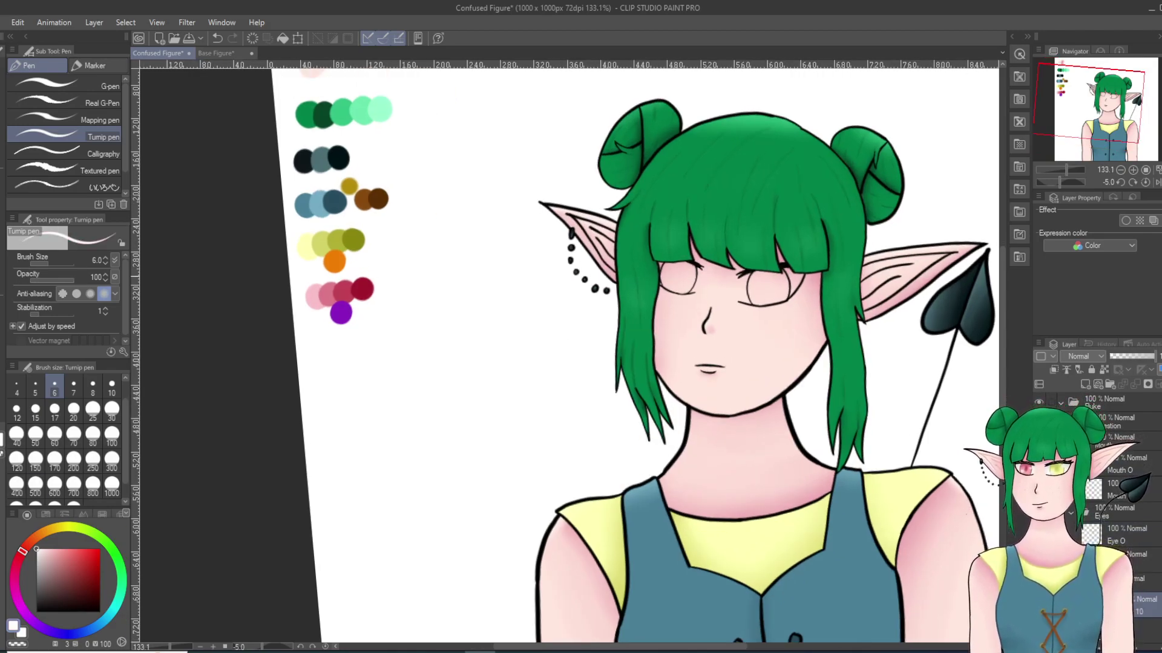
scroll(781, 297, "up", 6)
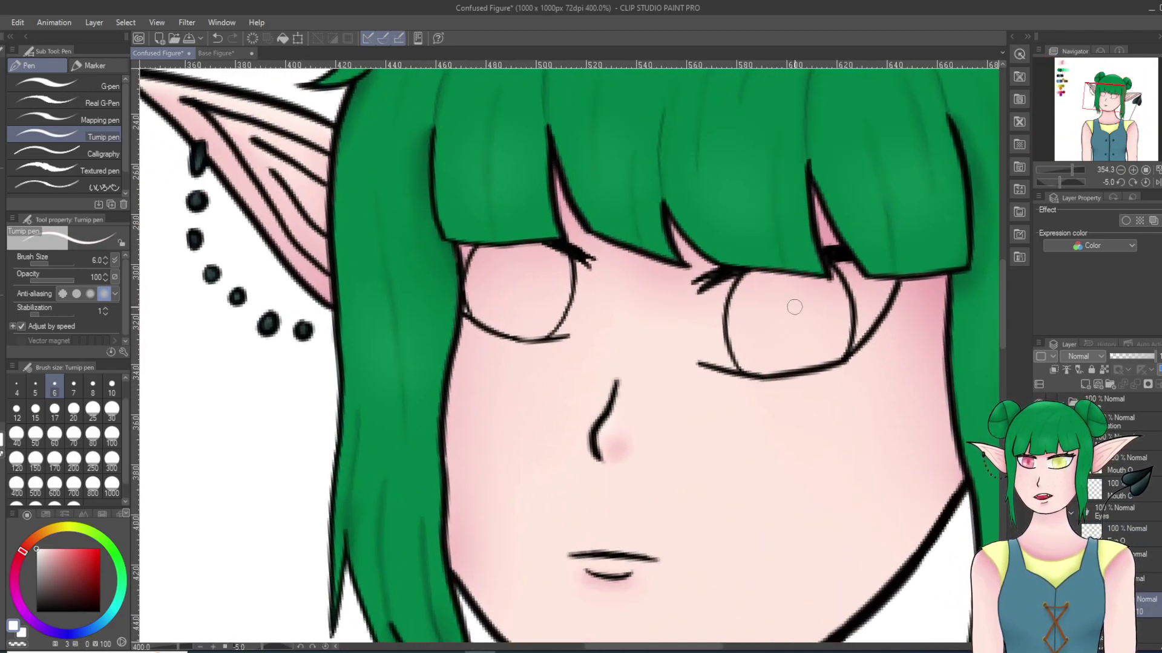
scroll(795, 307, "up", 1)
mouse_move(418, 264)
left_mouse_down()
mouse_move(393, 234)
mouse_move(407, 250)
mouse_move(399, 310)
left_mouse_up()
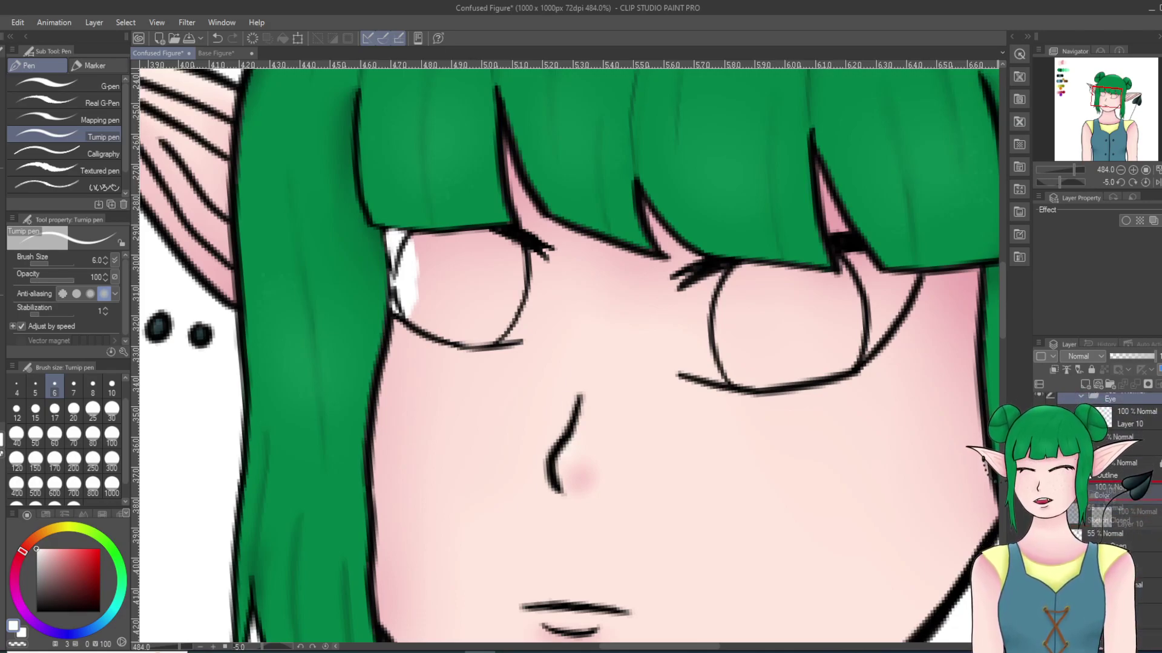
key("ctrl+z")
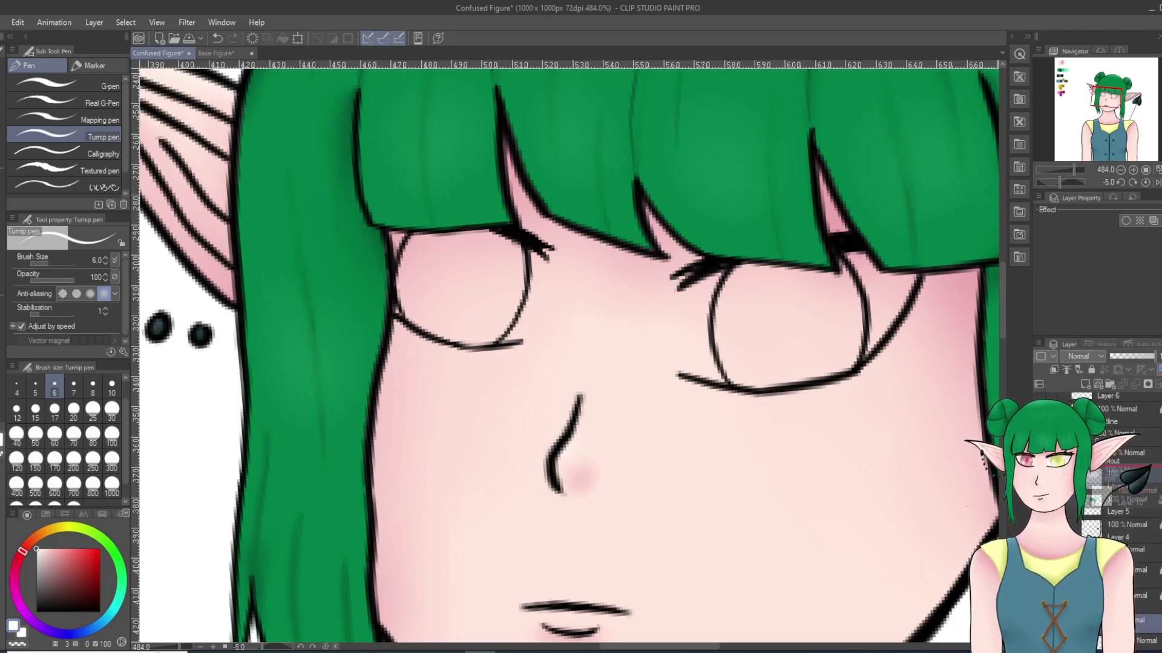
left_click_drag(405, 239, 409, 306)
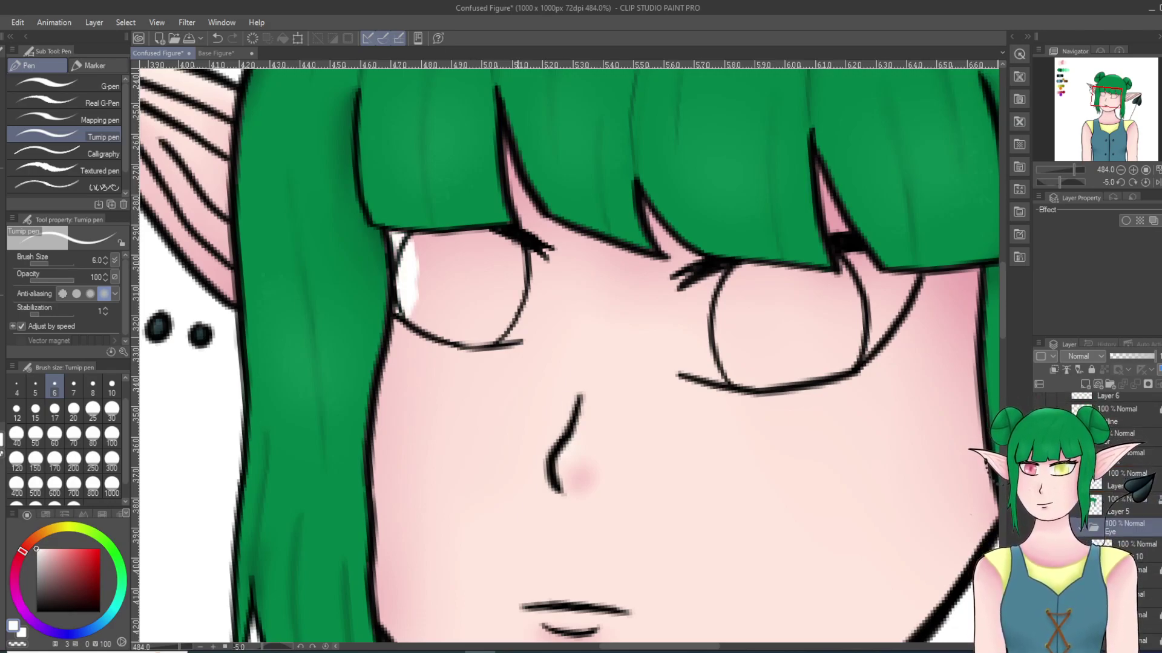
scroll(415, 290, "up", 1)
left_click(1141, 550)
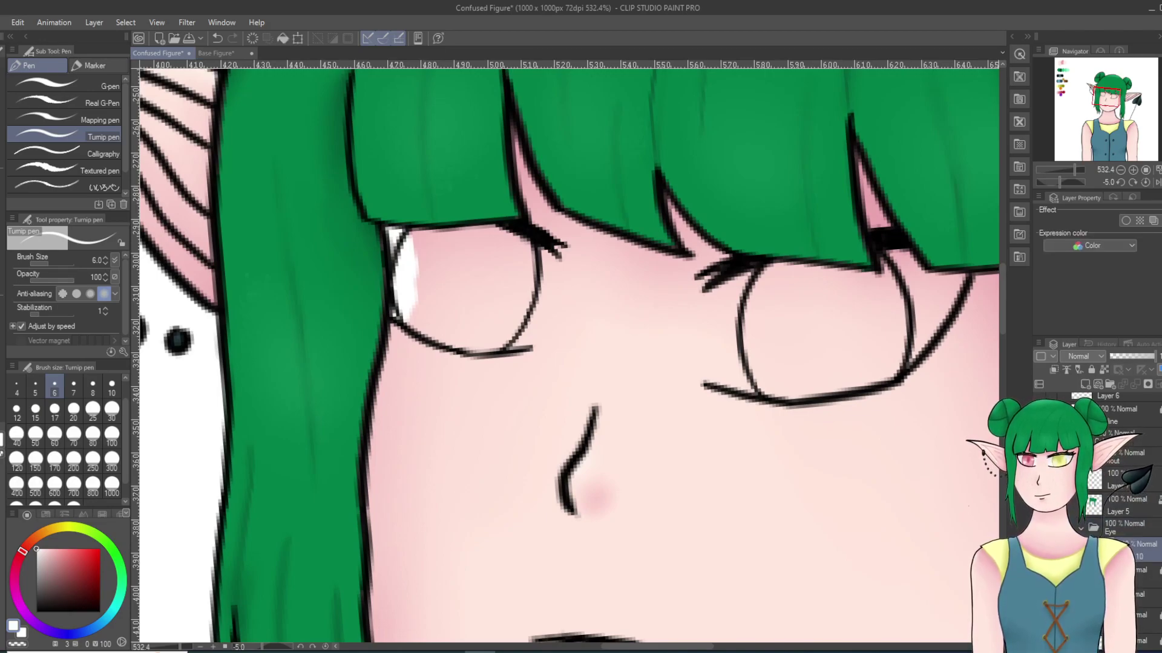
mouse_move(408, 279)
left_mouse_down()
mouse_move(425, 331)
mouse_move(397, 269)
mouse_move(420, 266)
mouse_move(410, 234)
mouse_move(427, 270)
mouse_move(456, 287)
mouse_move(423, 290)
mouse_move(431, 322)
mouse_move(454, 339)
mouse_move(430, 332)
mouse_move(457, 344)
mouse_move(513, 337)
mouse_move(473, 334)
mouse_move(509, 340)
mouse_move(477, 343)
mouse_move(495, 345)
mouse_move(475, 345)
mouse_move(525, 337)
mouse_move(552, 266)
mouse_move(531, 329)
left_mouse_up()
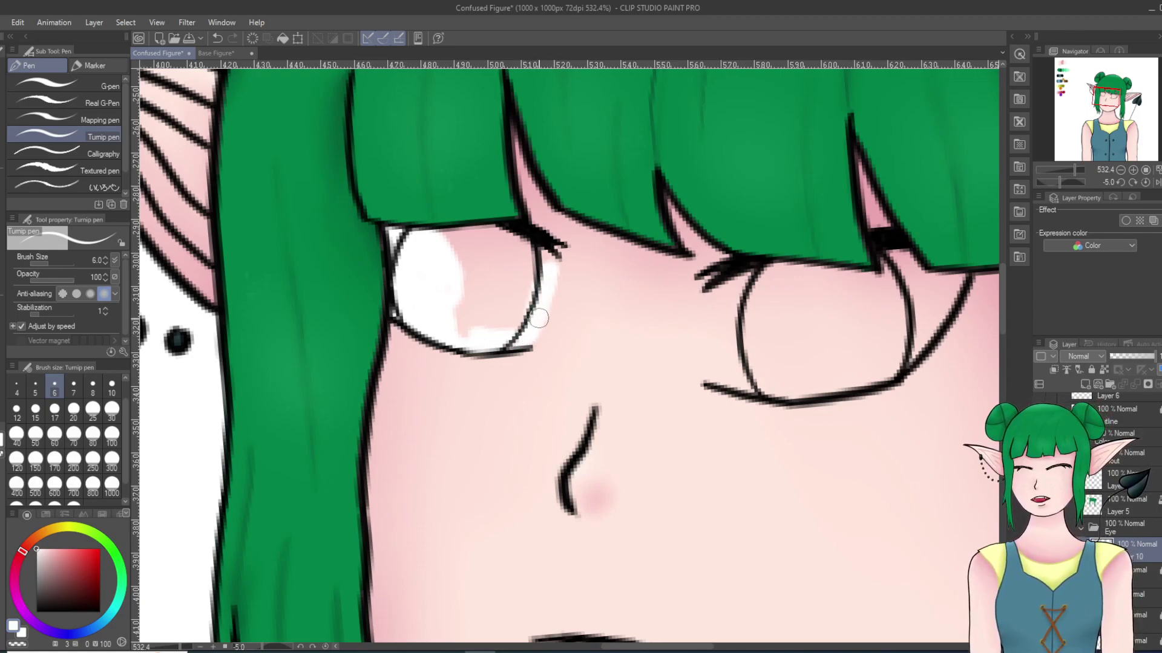
mouse_move(548, 271)
left_mouse_down()
mouse_move(487, 233)
mouse_move(437, 235)
mouse_move(479, 272)
mouse_move(451, 282)
mouse_move(454, 323)
mouse_move(465, 300)
mouse_move(454, 227)
mouse_move(459, 327)
mouse_move(483, 305)
mouse_move(505, 322)
mouse_move(520, 302)
mouse_move(522, 311)
mouse_move(517, 244)
left_mouse_up()
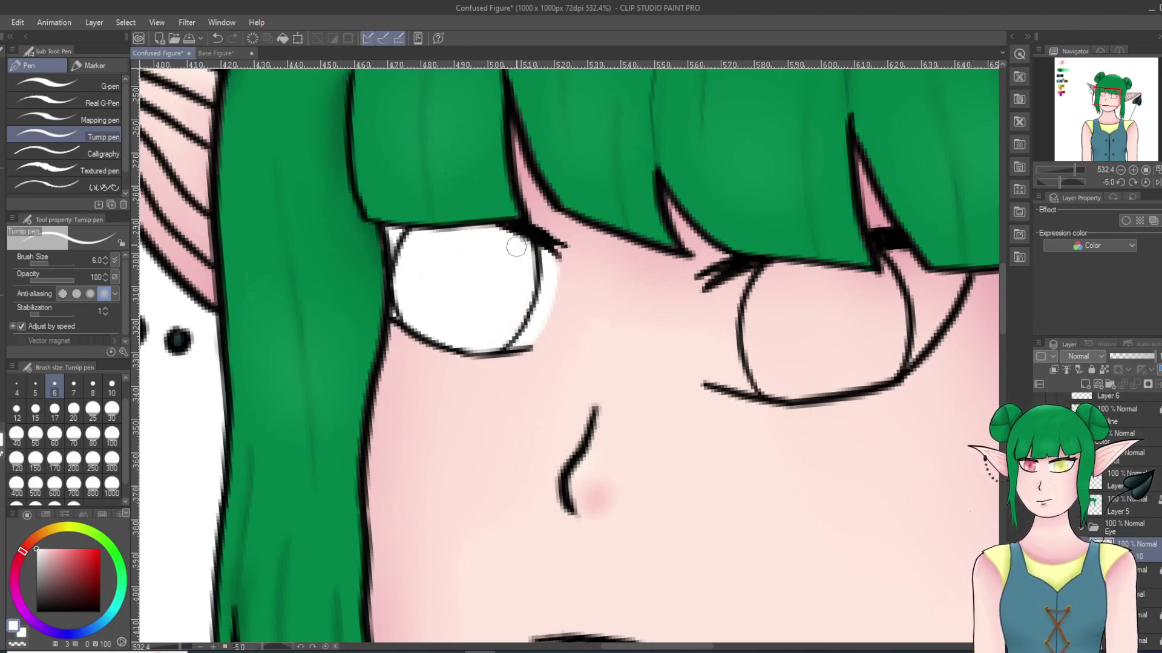
Step: Fill the larger eye with white from its inner corner to the outer lid line, repainting the stroke near the outer corner
mouse_move(711, 288)
left_mouse_down()
mouse_move(716, 375)
mouse_move(736, 335)
mouse_move(752, 392)
mouse_move(784, 384)
left_mouse_up()
mouse_move(850, 367)
left_mouse_down()
mouse_move(908, 341)
mouse_move(900, 360)
mouse_move(954, 297)
left_mouse_up()
key("ctrl+z")
mouse_move(895, 356)
left_mouse_down()
mouse_move(948, 299)
mouse_move(929, 316)
mouse_move(900, 256)
mouse_move(911, 292)
mouse_move(904, 259)
mouse_move(920, 293)
mouse_move(924, 279)
mouse_move(941, 280)
mouse_move(878, 359)
mouse_move(920, 318)
mouse_move(910, 339)
mouse_move(818, 384)
mouse_move(895, 368)
mouse_move(768, 390)
mouse_move(855, 381)
mouse_move(825, 378)
mouse_move(804, 357)
mouse_move(822, 343)
mouse_move(767, 300)
mouse_move(806, 267)
mouse_move(762, 277)
mouse_move(770, 272)
mouse_move(742, 322)
mouse_move(790, 310)
mouse_move(726, 348)
mouse_move(829, 321)
mouse_move(842, 329)
mouse_move(824, 337)
mouse_move(908, 326)
mouse_move(898, 317)
mouse_move(946, 276)
left_mouse_up()
mouse_move(854, 322)
left_mouse_down()
mouse_move(837, 359)
mouse_move(749, 377)
mouse_move(744, 351)
left_mouse_up()
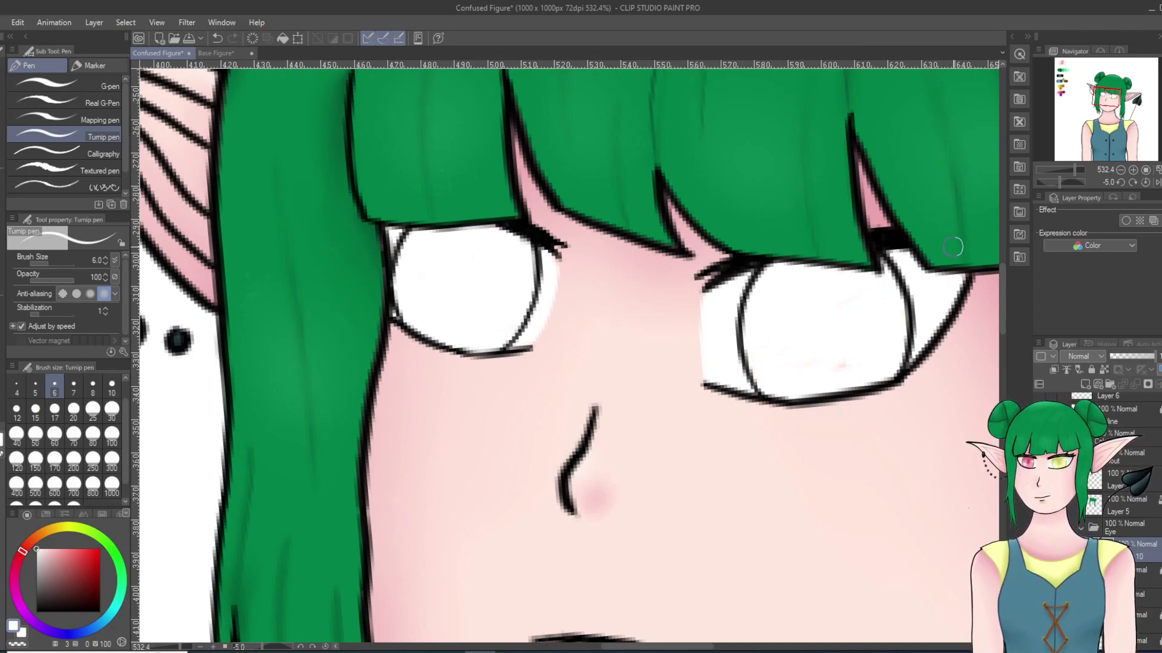
scroll(949, 293, "down", 15)
scroll(943, 319, "up", 8)
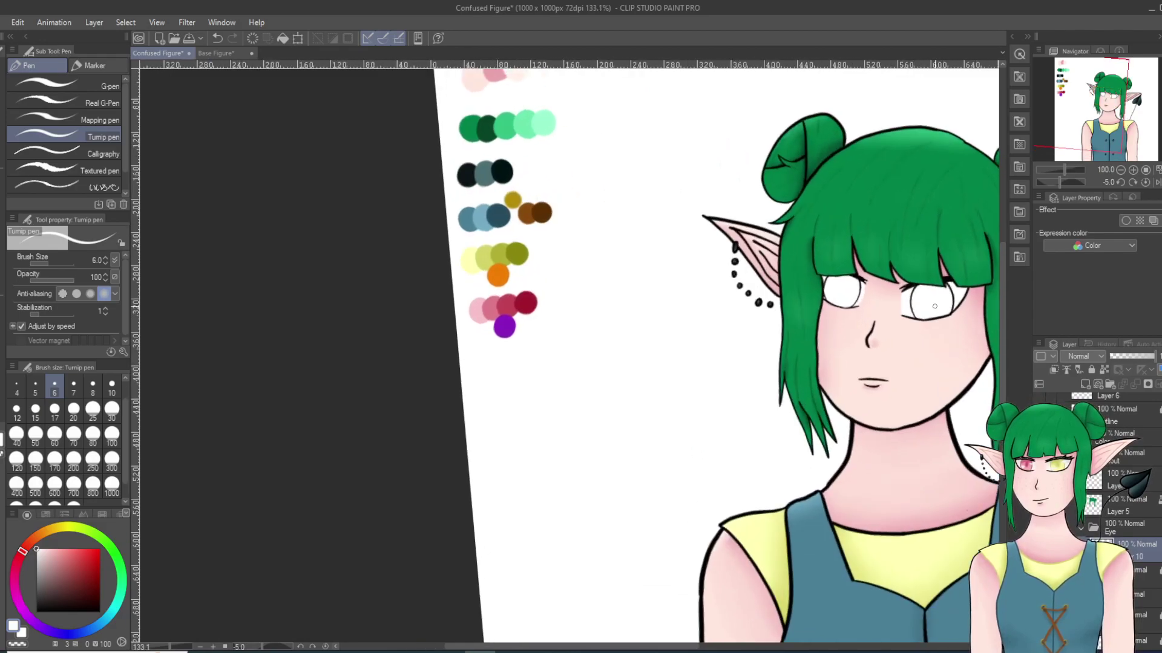
scroll(943, 320, "up", 2)
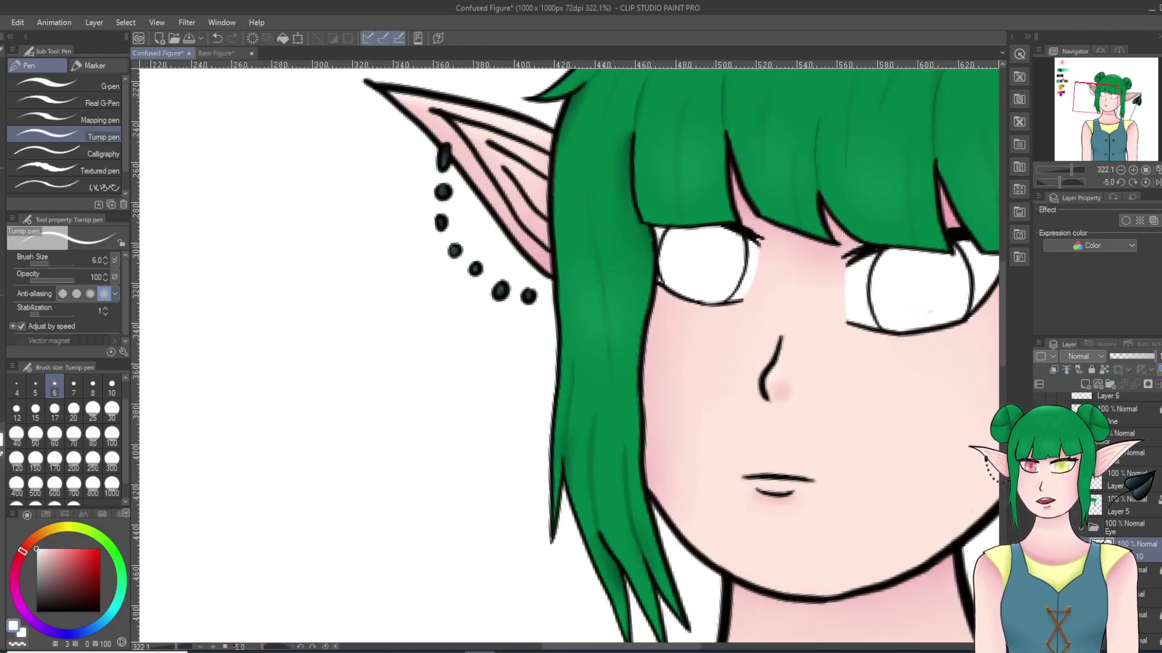
Step: Soften the inner-corner edges of the white fill in both eyes with the Blur tool at size 5
key("j")
scroll(605, 314, "up", 6)
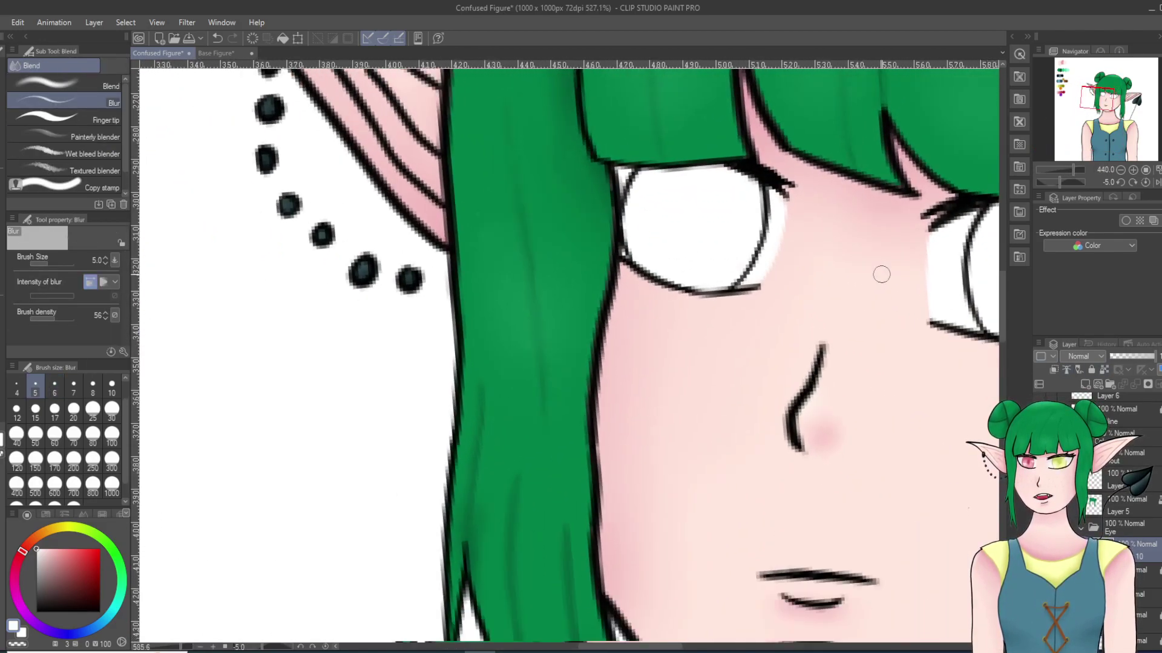
scroll(514, 277, "down", 5)
scroll(682, 222, "up", 1)
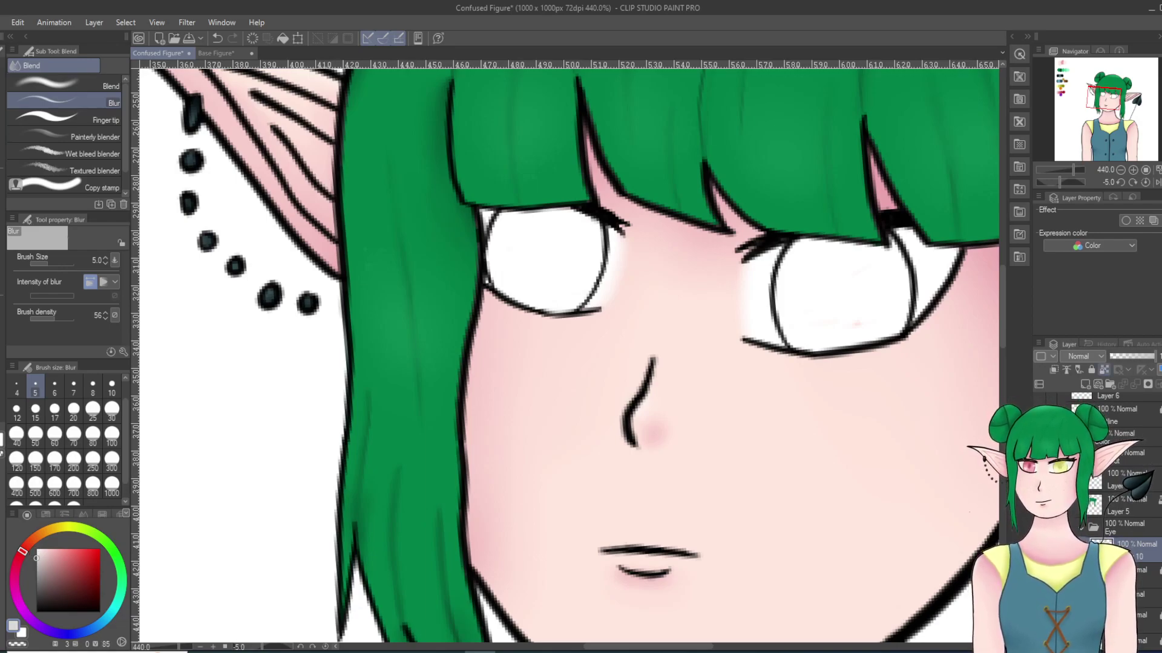
scroll(865, 407, "down", 1)
scroll(572, 338, "down", 2)
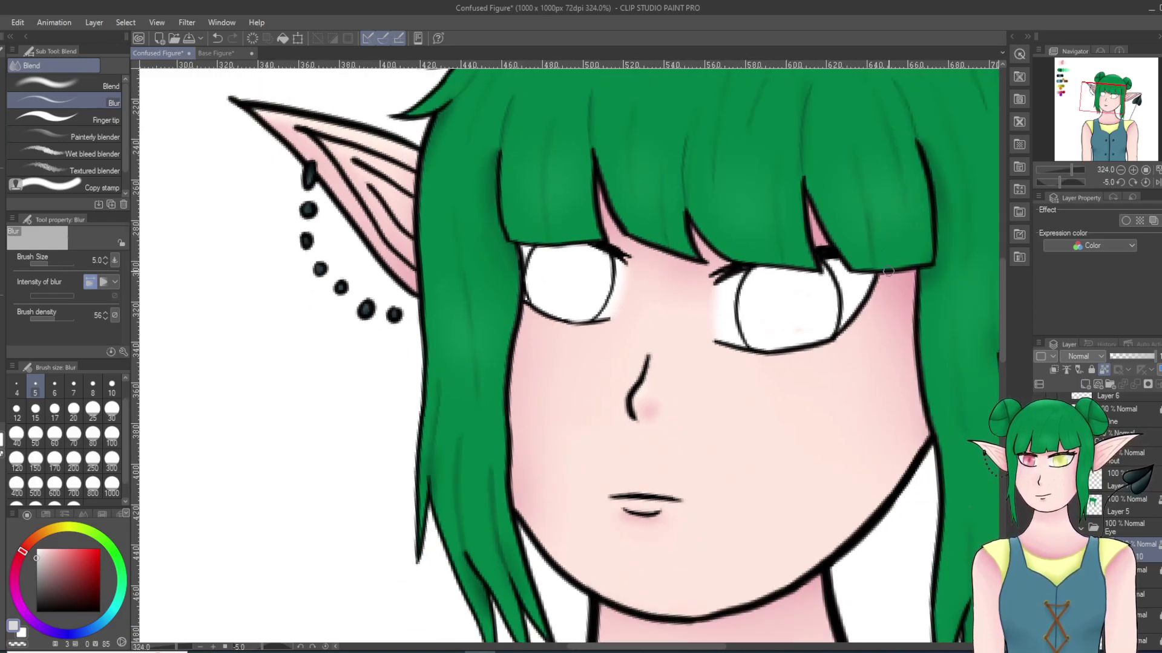
scroll(895, 268, "up", 3)
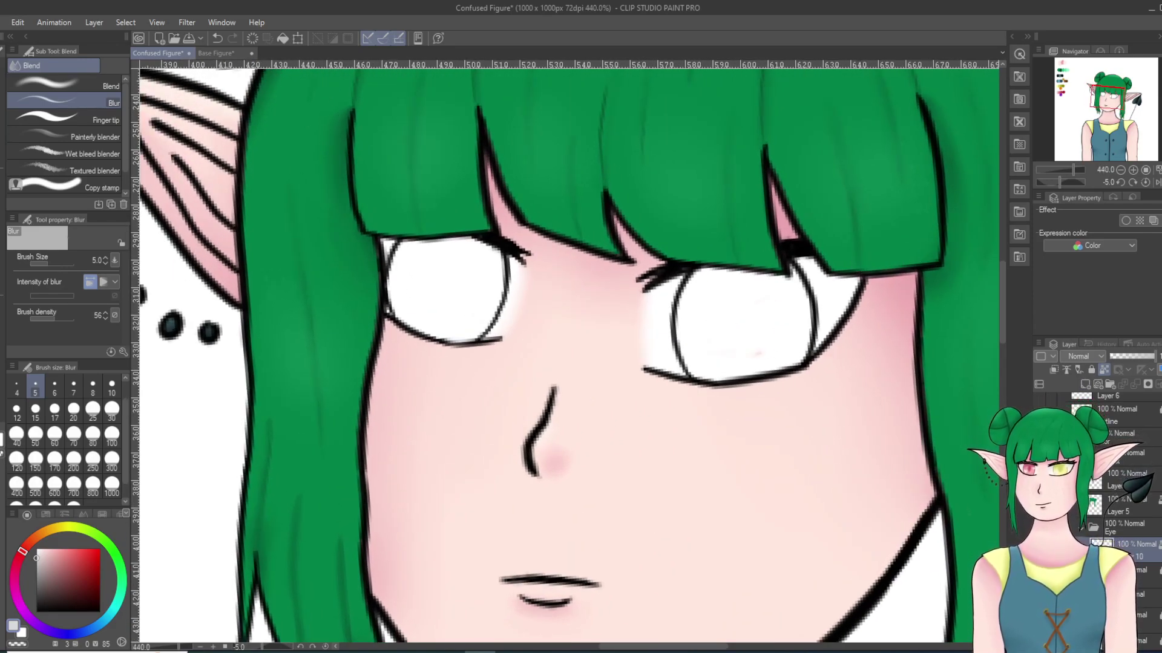
Step: Shade the top of both eye whites light grey beneath the lashes and fringe with the Milli pen at size 10, redoing the last stroke
left_click(1, 178)
left_click(97, 65)
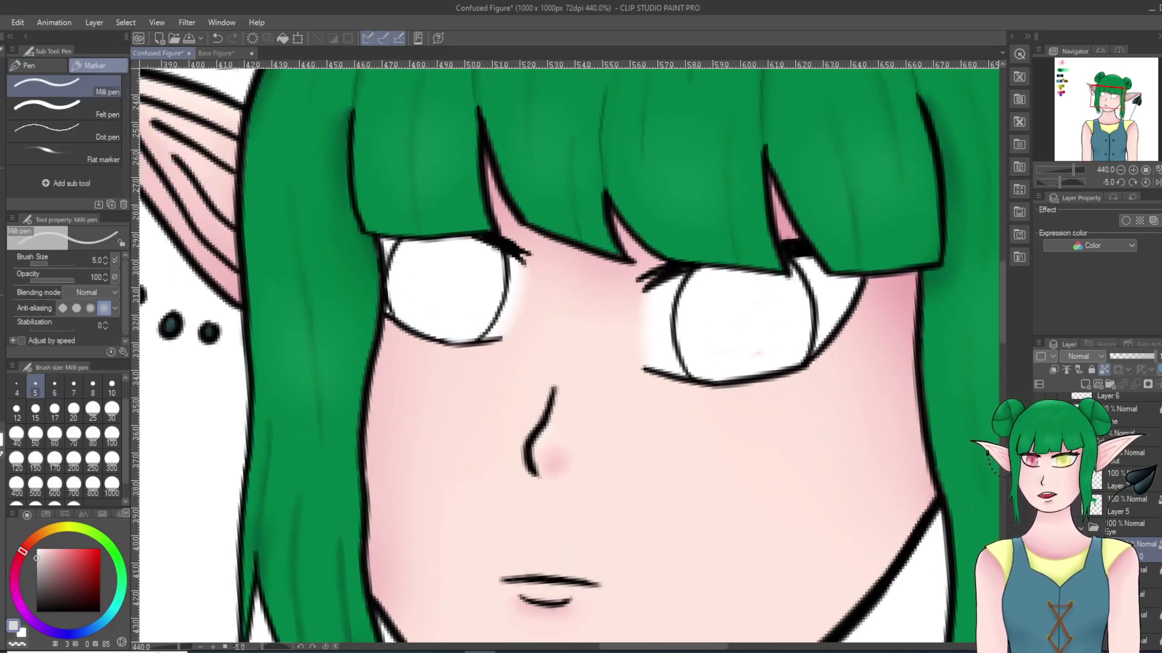
left_click(112, 387)
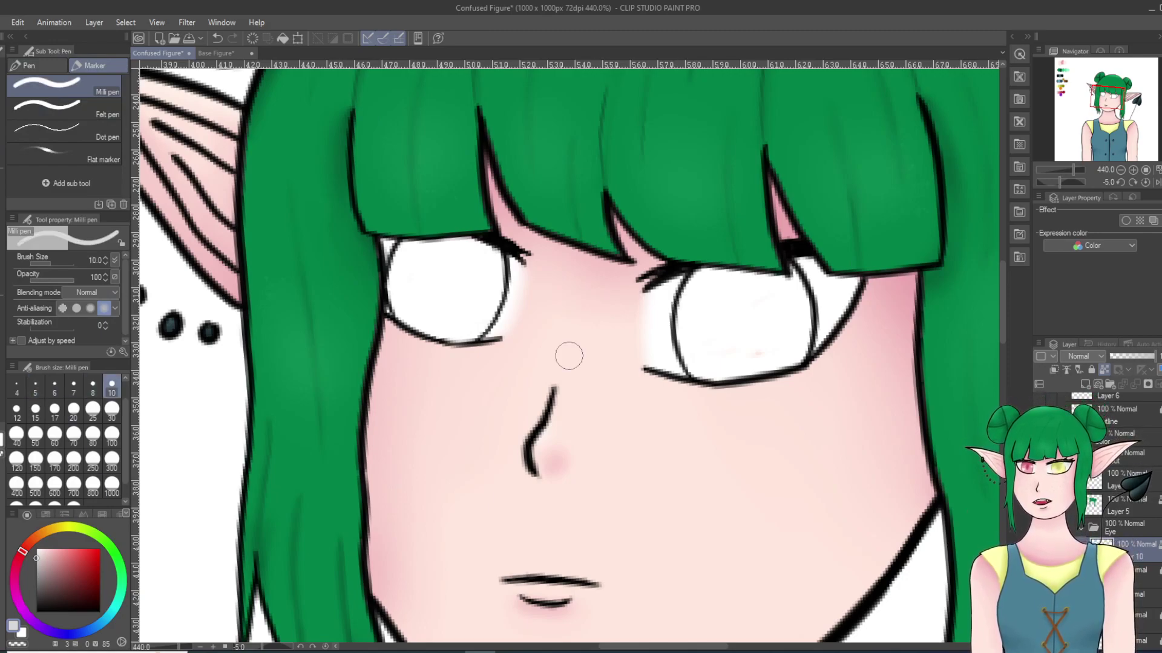
mouse_move(626, 303)
left_mouse_down()
mouse_move(888, 274)
mouse_move(577, 320)
mouse_move(895, 279)
mouse_move(568, 298)
mouse_move(884, 278)
mouse_move(605, 286)
mouse_move(797, 272)
mouse_move(642, 261)
left_mouse_up()
mouse_move(400, 242)
left_mouse_down()
mouse_move(539, 264)
mouse_move(520, 262)
left_mouse_up()
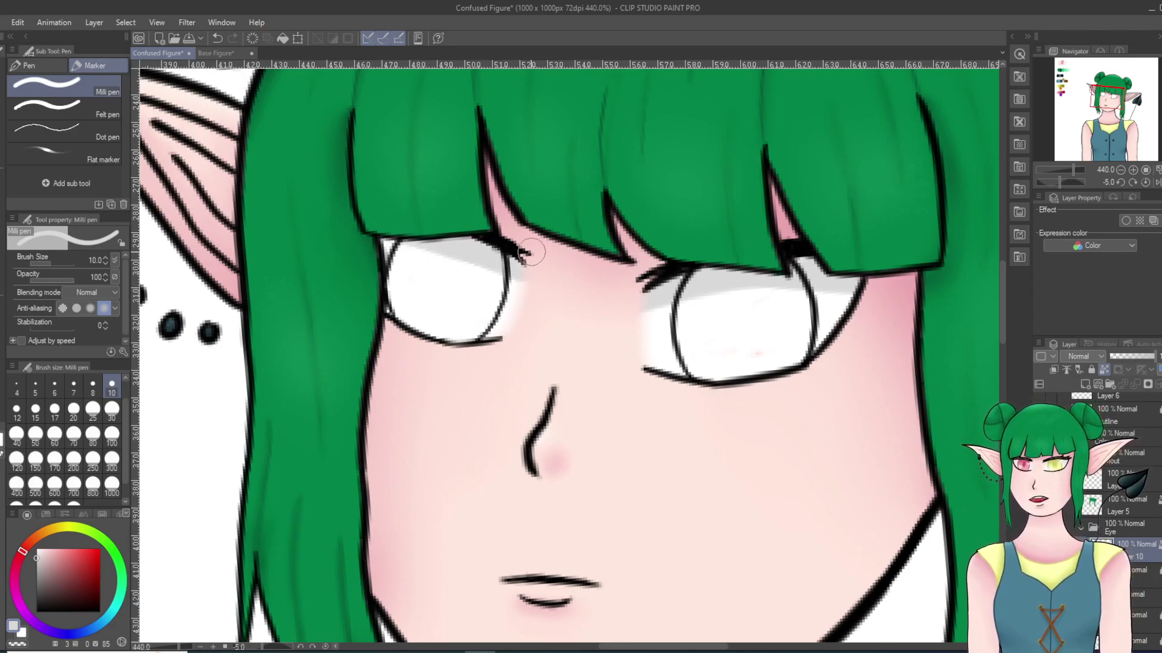
mouse_move(377, 243)
left_mouse_down()
mouse_move(466, 254)
mouse_move(507, 271)
left_mouse_up()
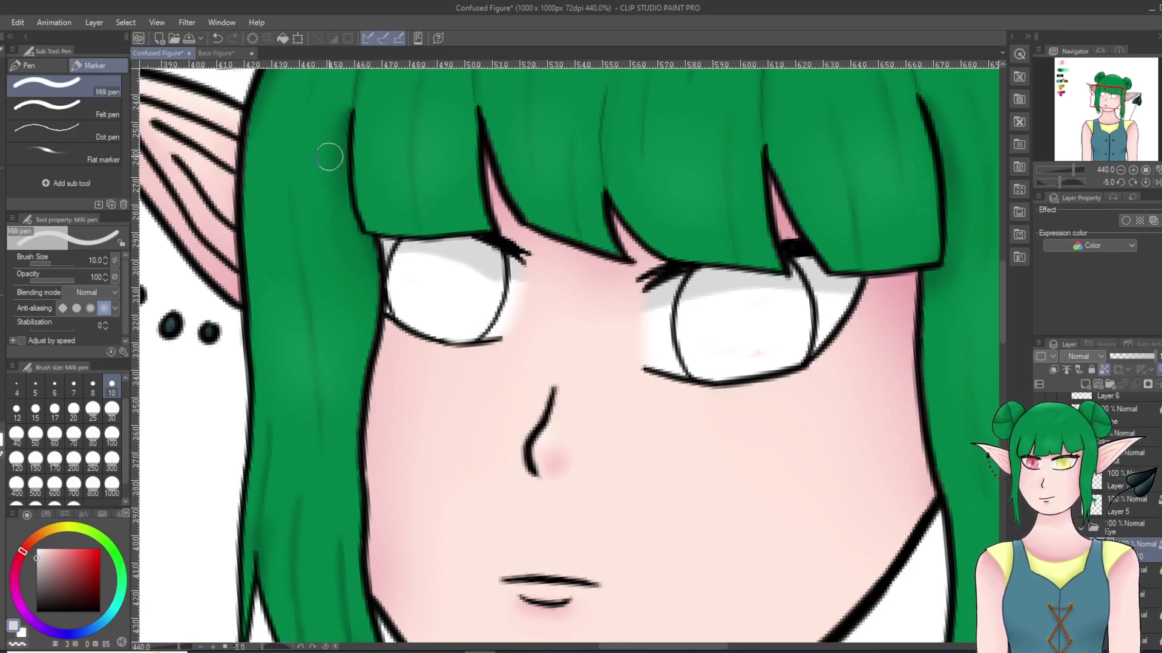
left_click(218, 39)
left_click_drag(375, 245, 481, 239)
Step: Blend the grey shading down into the whites of both eyes with the Blur tool at size 30
key("j")
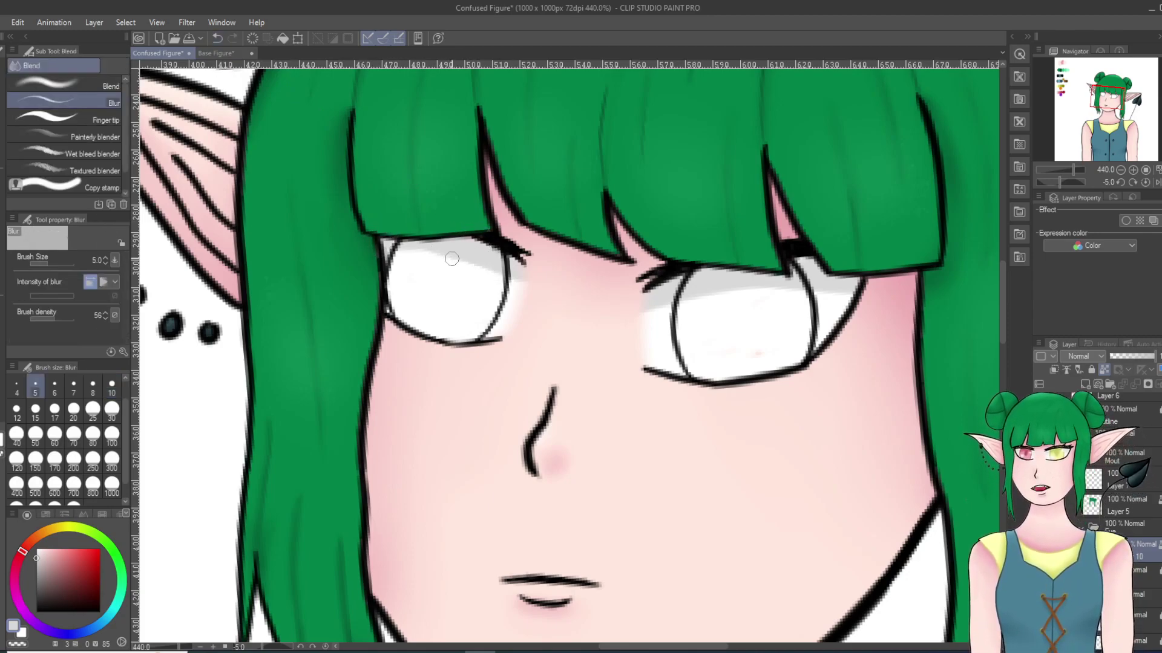
left_click(112, 409)
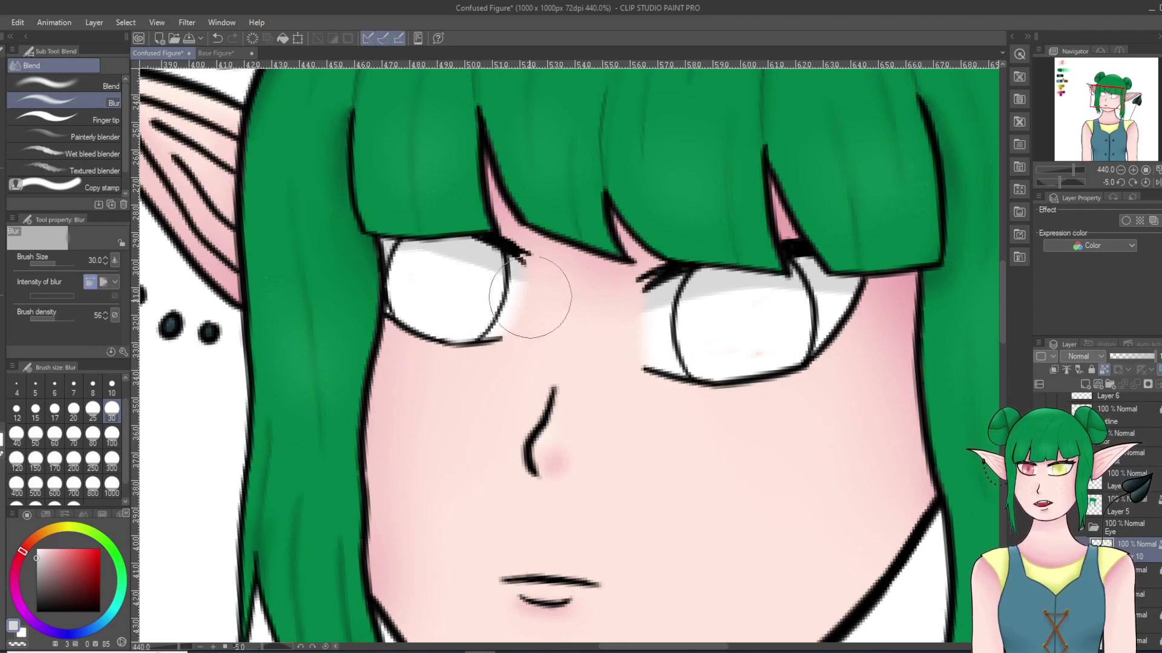
left_click_drag(515, 285, 401, 269)
mouse_move(699, 297)
left_mouse_down()
mouse_move(712, 318)
mouse_move(826, 298)
mouse_move(638, 324)
mouse_move(809, 311)
left_mouse_up()
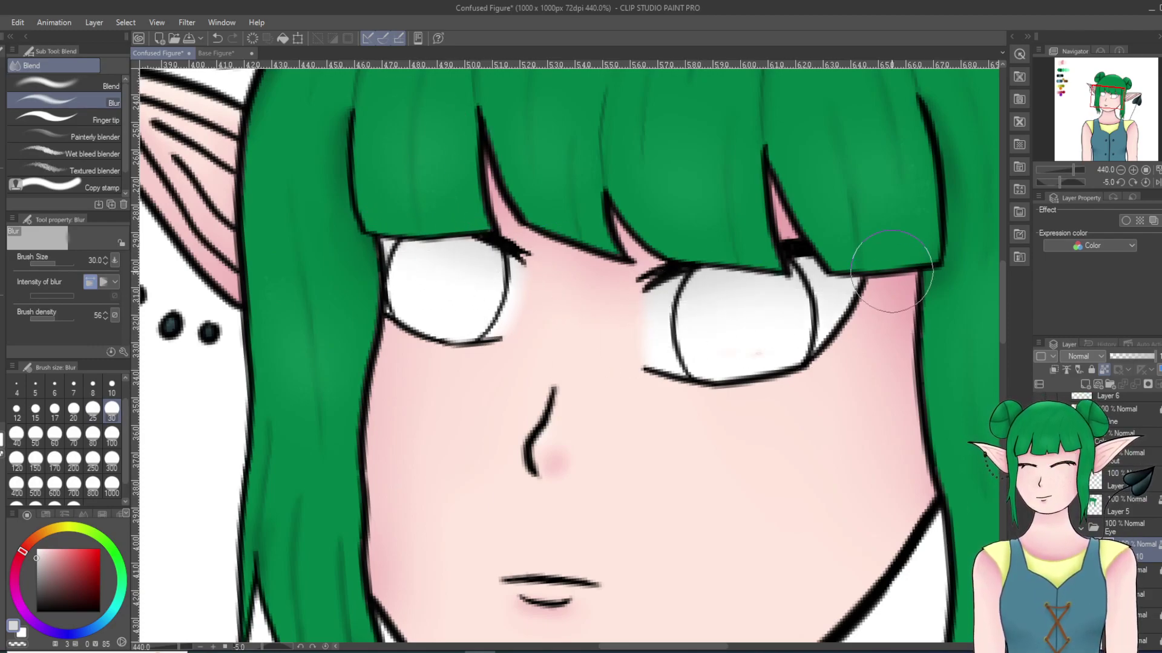
scroll(852, 339, "down", 1)
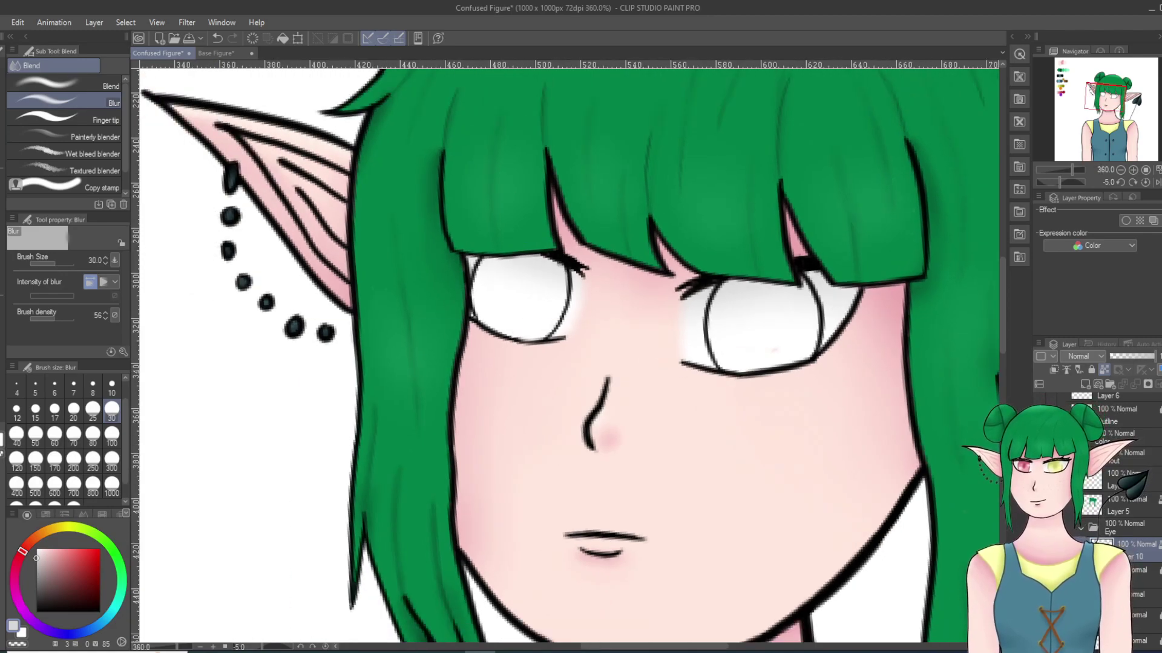
Step: Fill the smaller eye's iris with the light pink palette colour using the Milli pen at size 10
scroll(705, 358, "down", 6)
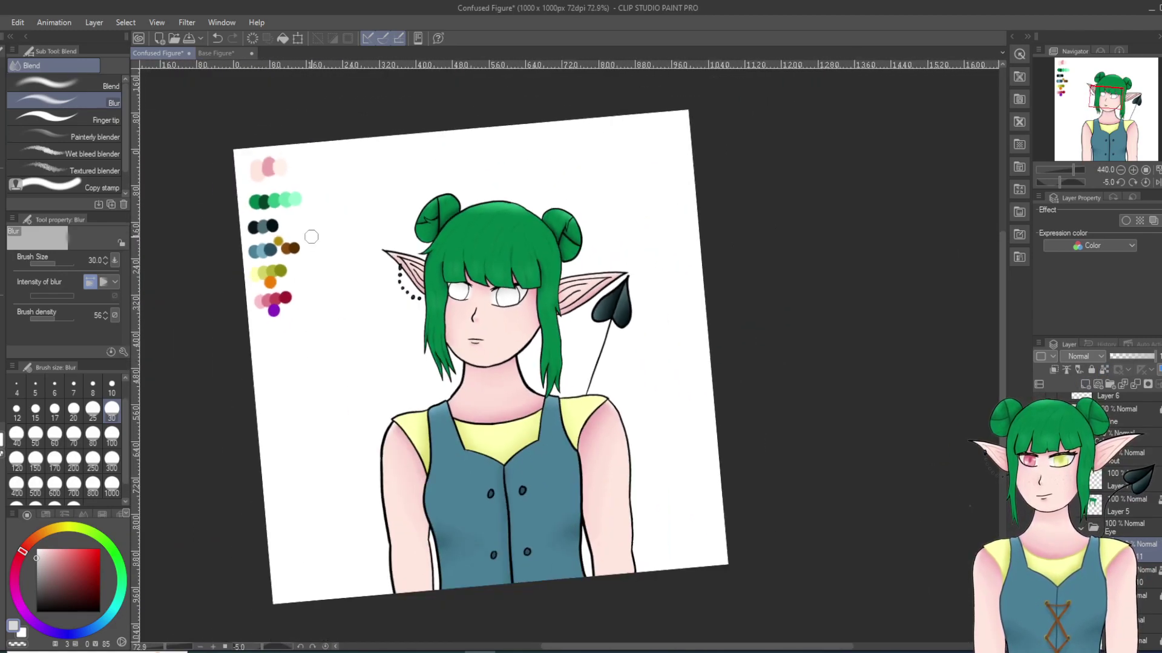
mouse_move(282, 260)
left_mouse_down("alt")
mouse_move(285, 290)
mouse_move(256, 302)
left_mouse_up("alt")
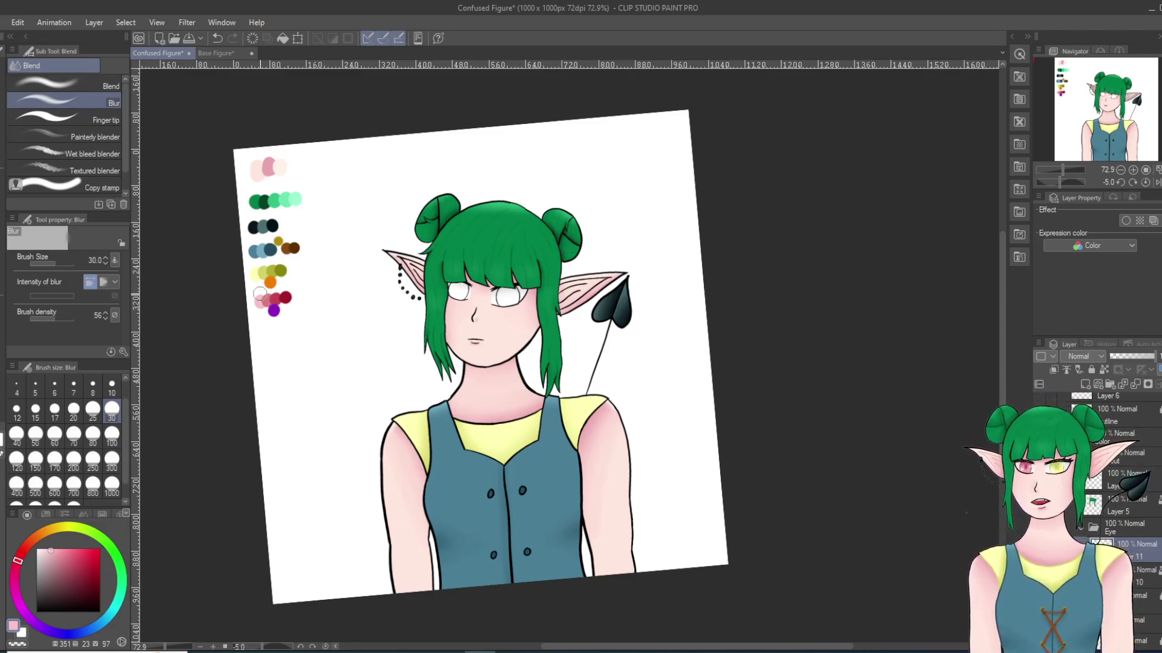
scroll(412, 306, "up", 10)
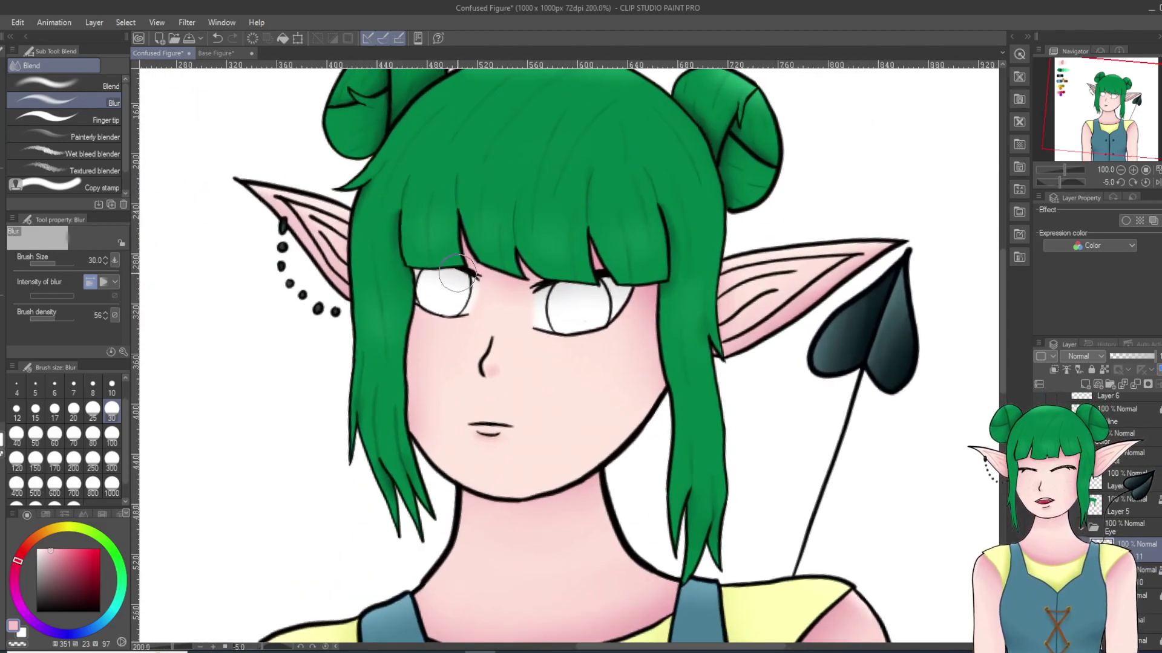
scroll(425, 301, "up", 1)
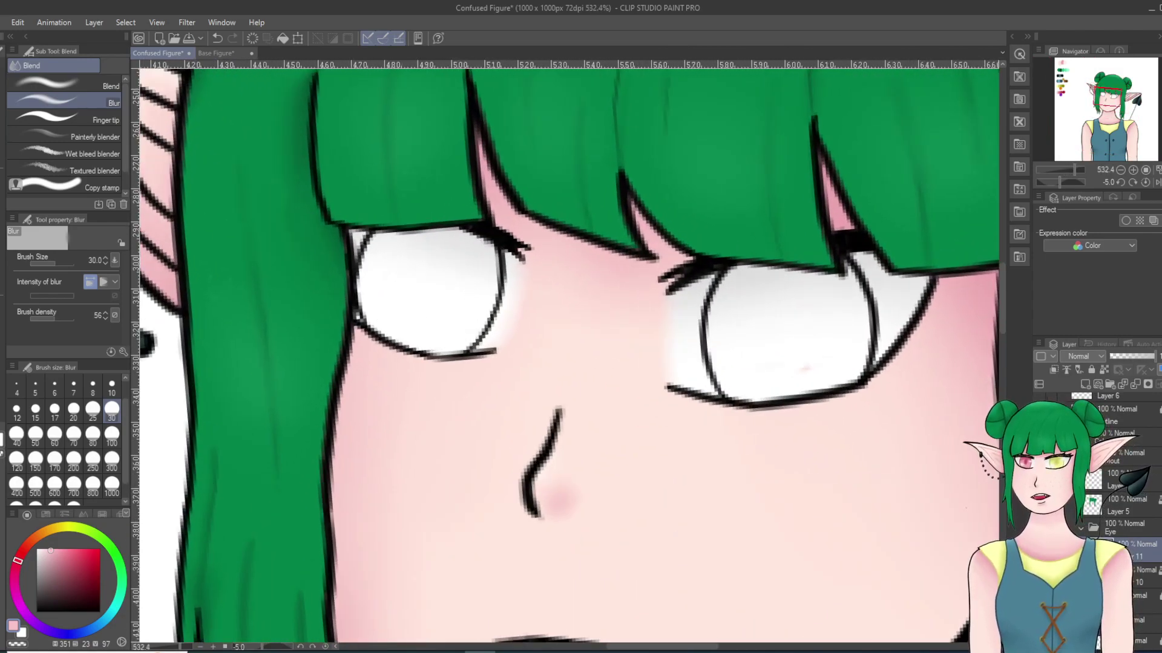
key("p")
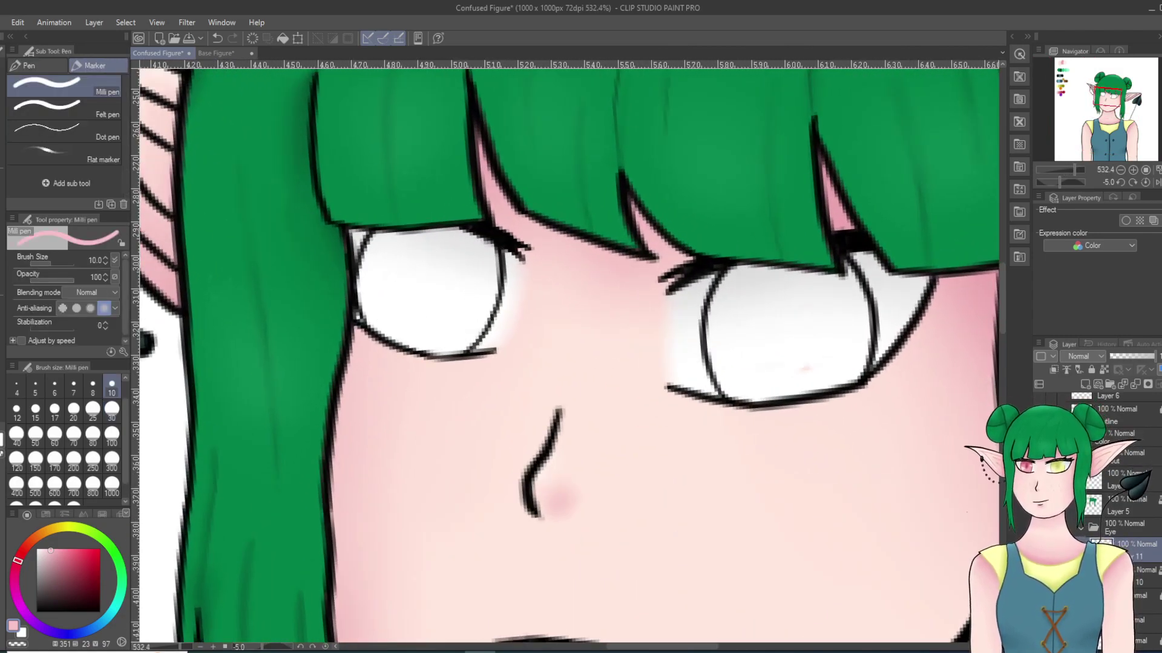
mouse_move(397, 315)
left_mouse_down()
mouse_move(387, 324)
mouse_move(370, 279)
mouse_move(372, 290)
mouse_move(375, 249)
mouse_move(414, 269)
mouse_move(432, 249)
mouse_move(462, 248)
mouse_move(482, 259)
mouse_move(480, 274)
left_mouse_up()
mouse_move(477, 307)
left_mouse_down()
mouse_move(446, 344)
mouse_move(445, 282)
mouse_move(408, 303)
mouse_move(422, 342)
mouse_move(418, 303)
mouse_move(400, 284)
mouse_move(418, 233)
left_mouse_up()
Step: Fill the larger eye's iris with the pale yellow palette colour using the Milli pen at size 10
scroll(418, 233, "down", 10)
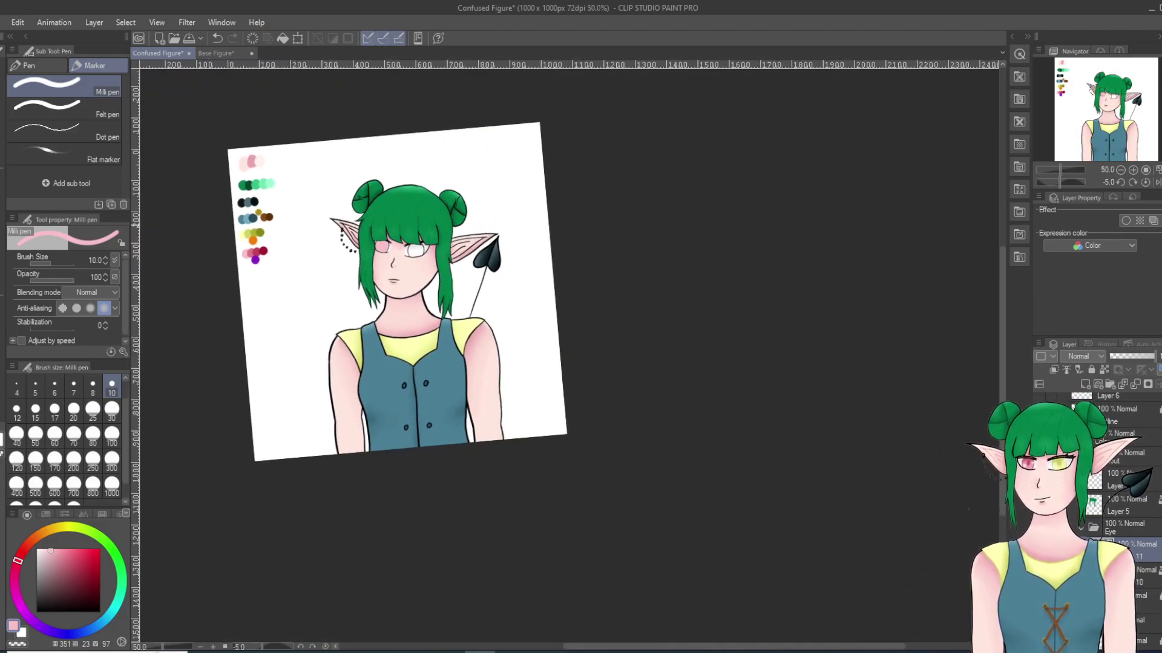
left_click(253, 233, "alt")
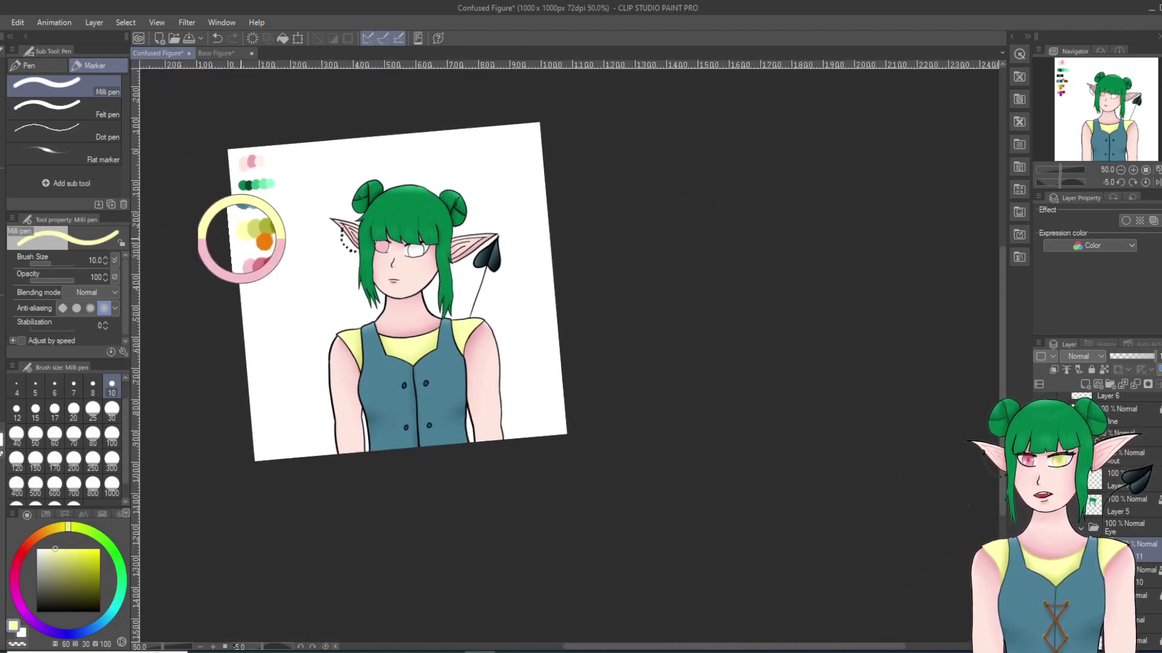
scroll(388, 232, "up", 4)
scroll(385, 231, "up", 5)
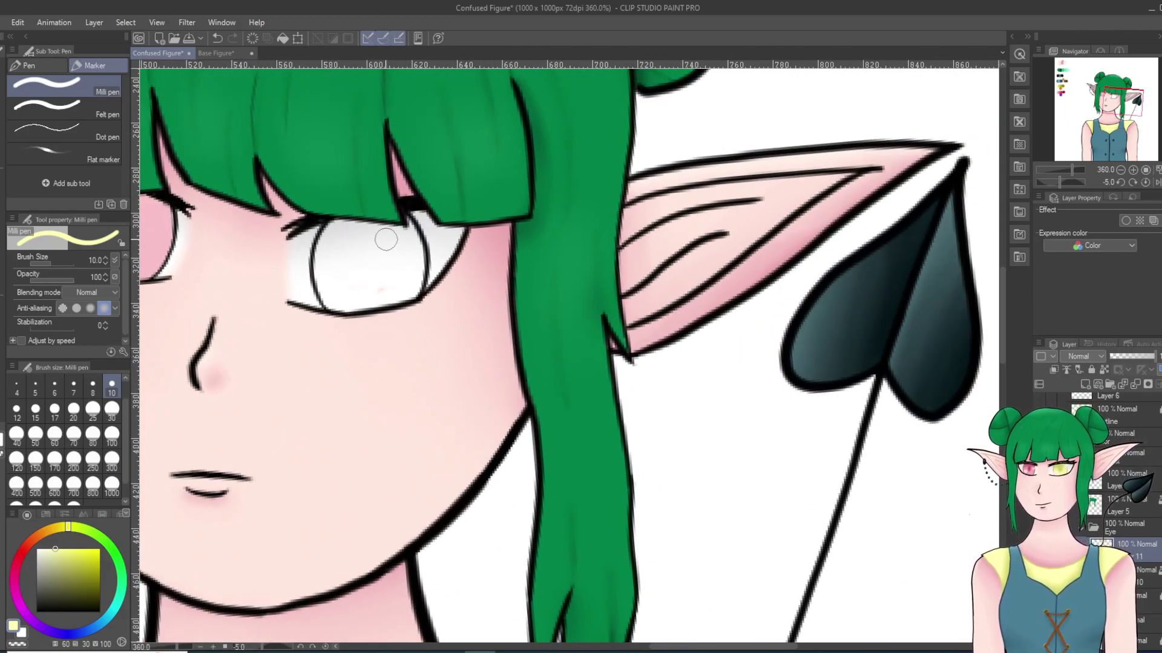
left_click_drag(383, 284, 348, 258)
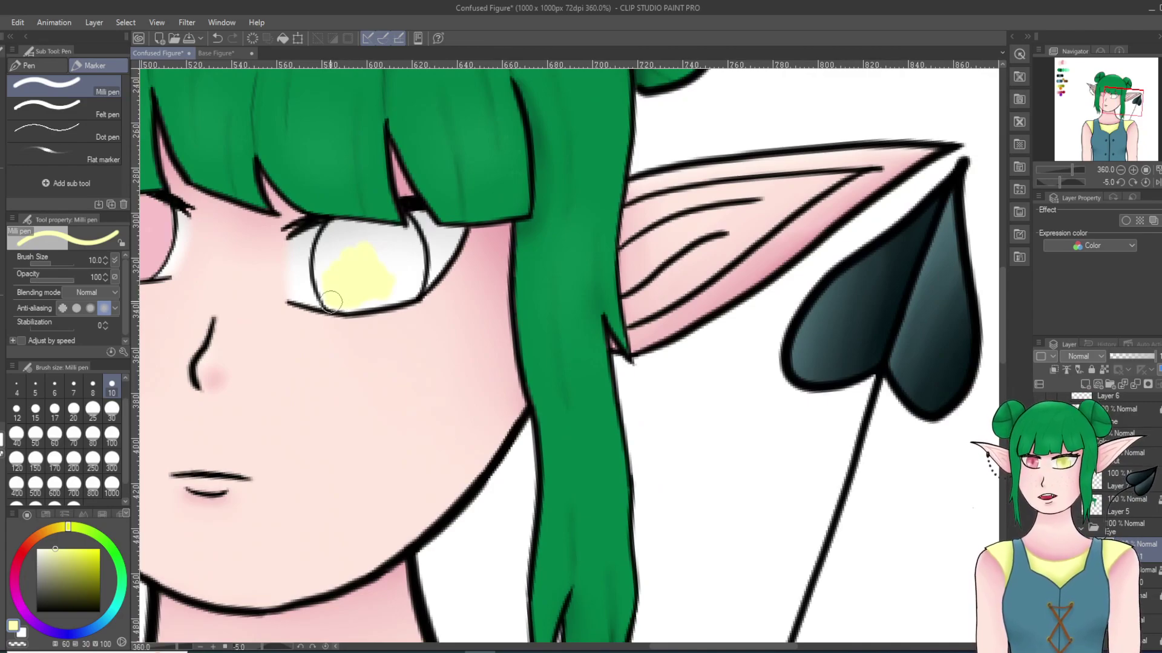
mouse_move(321, 249)
left_mouse_down()
mouse_move(339, 224)
mouse_move(342, 260)
mouse_move(346, 238)
mouse_move(364, 267)
mouse_move(397, 245)
left_mouse_up()
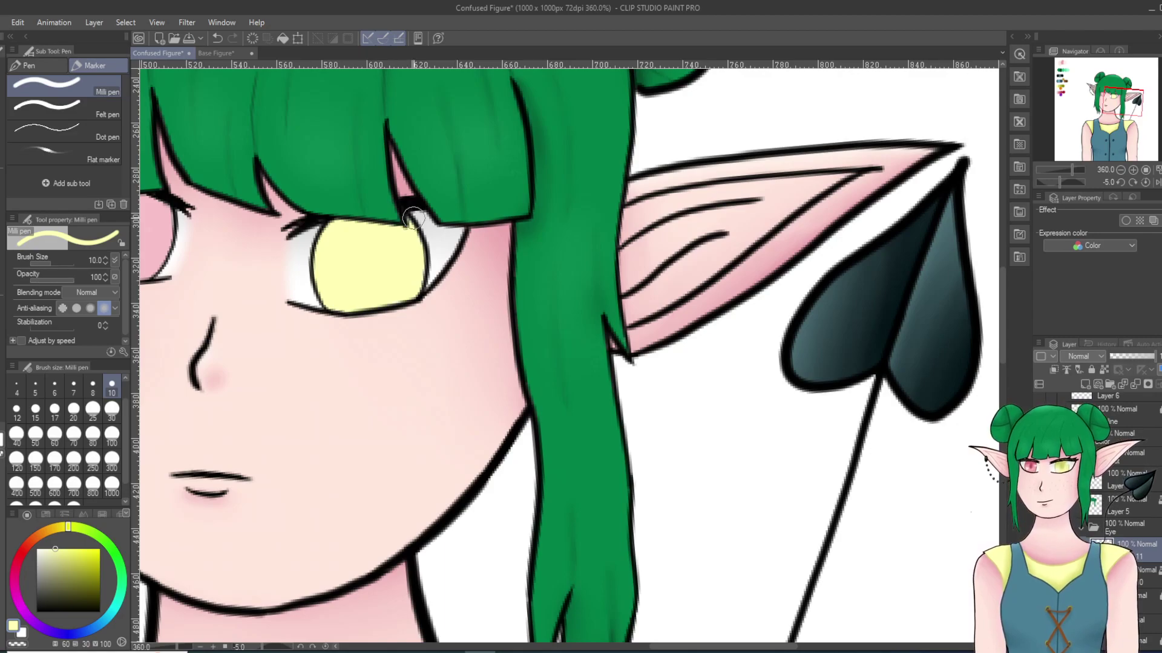
Step: Shade the top and rim of the yellow iris with the yellow-green palette colour using the Milli pen at size 10
scroll(412, 217, "down", 4)
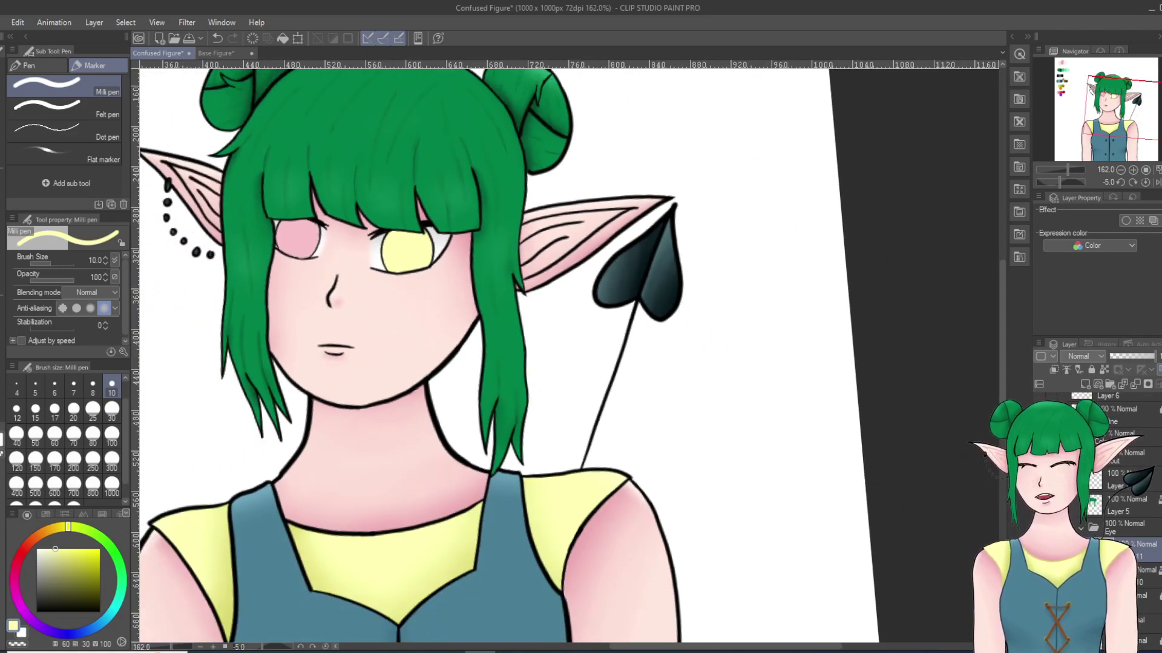
left_click_drag(412, 217, 857, 183)
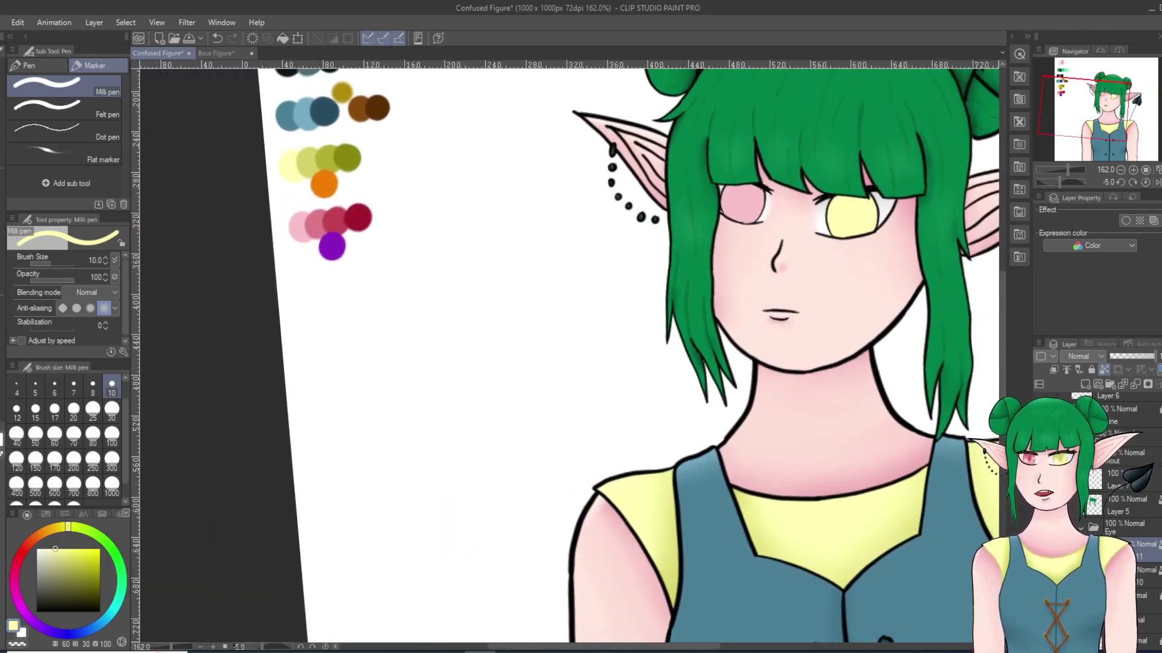
left_click(311, 166, "alt")
scroll(907, 193, "up", 5)
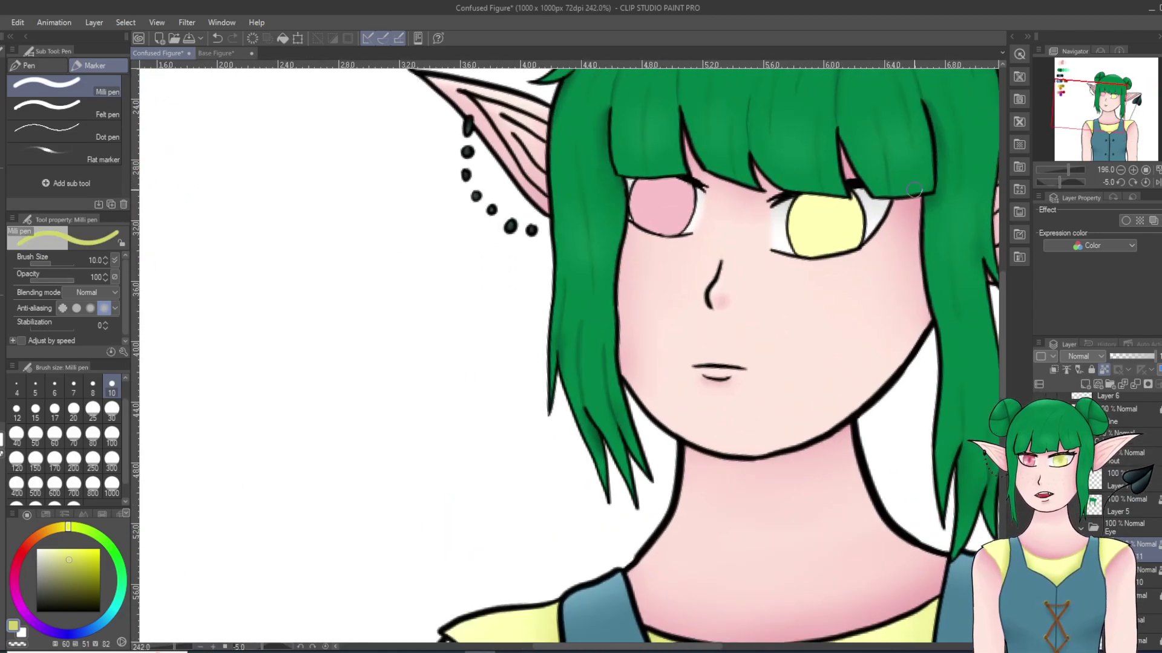
scroll(908, 191, "up", 1)
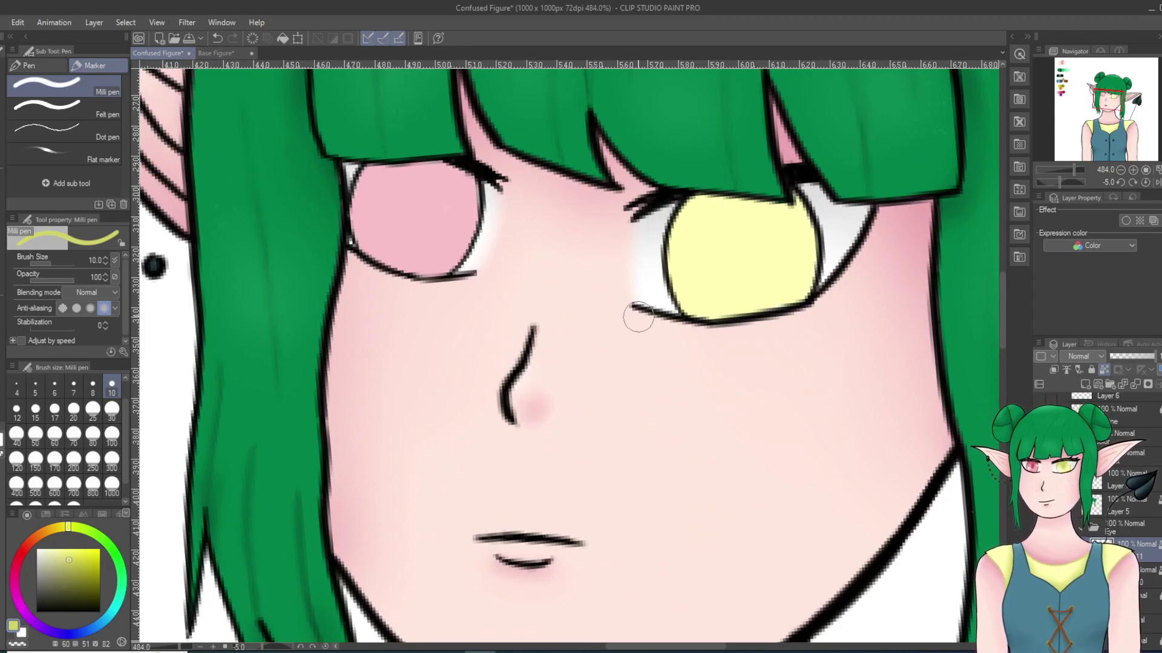
mouse_move(655, 265)
left_mouse_down()
mouse_move(783, 207)
mouse_move(808, 216)
mouse_move(658, 243)
mouse_move(742, 221)
mouse_move(820, 246)
mouse_move(736, 209)
mouse_move(690, 211)
mouse_move(706, 200)
mouse_move(672, 254)
mouse_move(670, 279)
mouse_move(687, 307)
mouse_move(786, 300)
mouse_move(820, 260)
left_mouse_up()
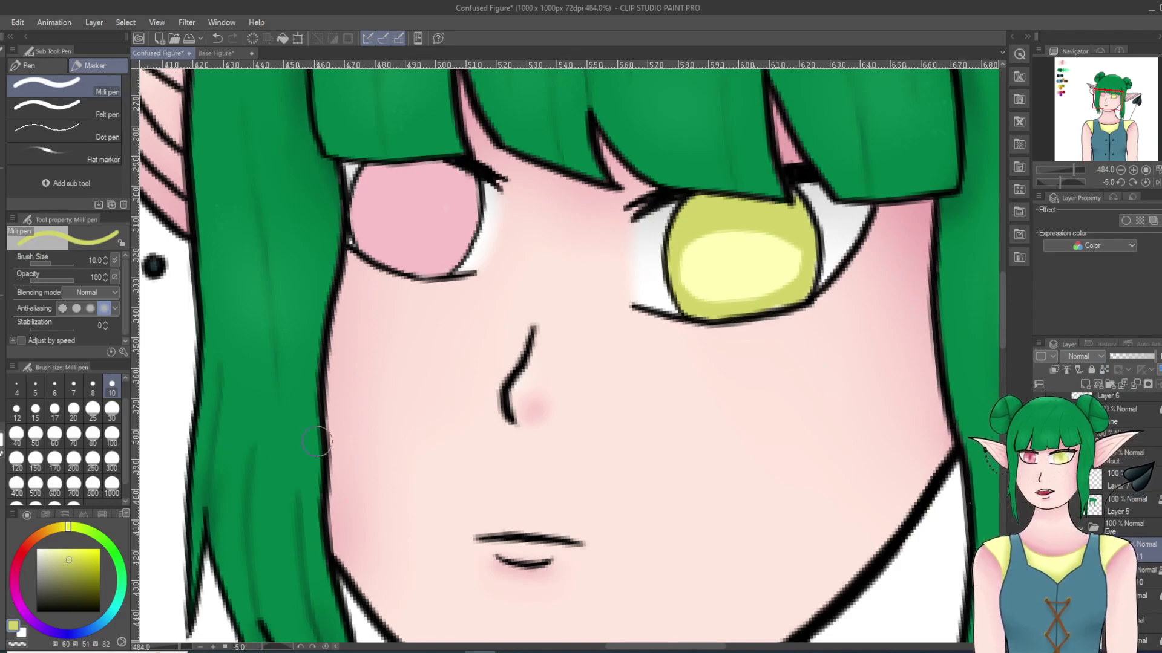
Step: Blend the thick yellow-green shading into the centre of the iris with the Blur tool at size 10
left_click(54, 387)
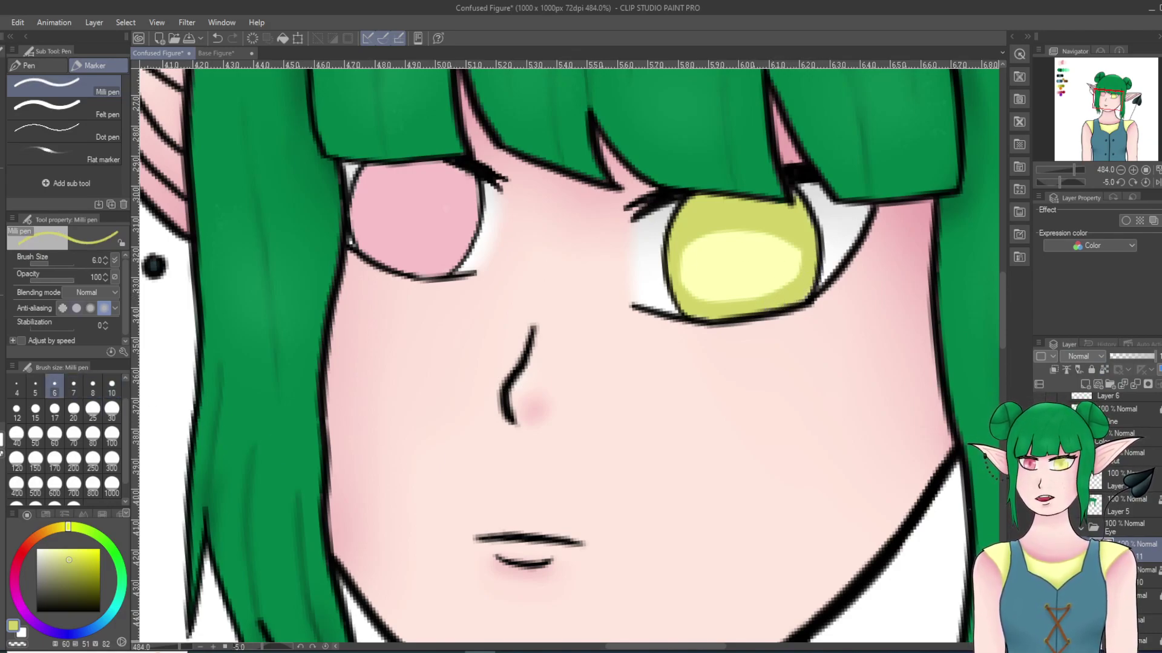
key("j")
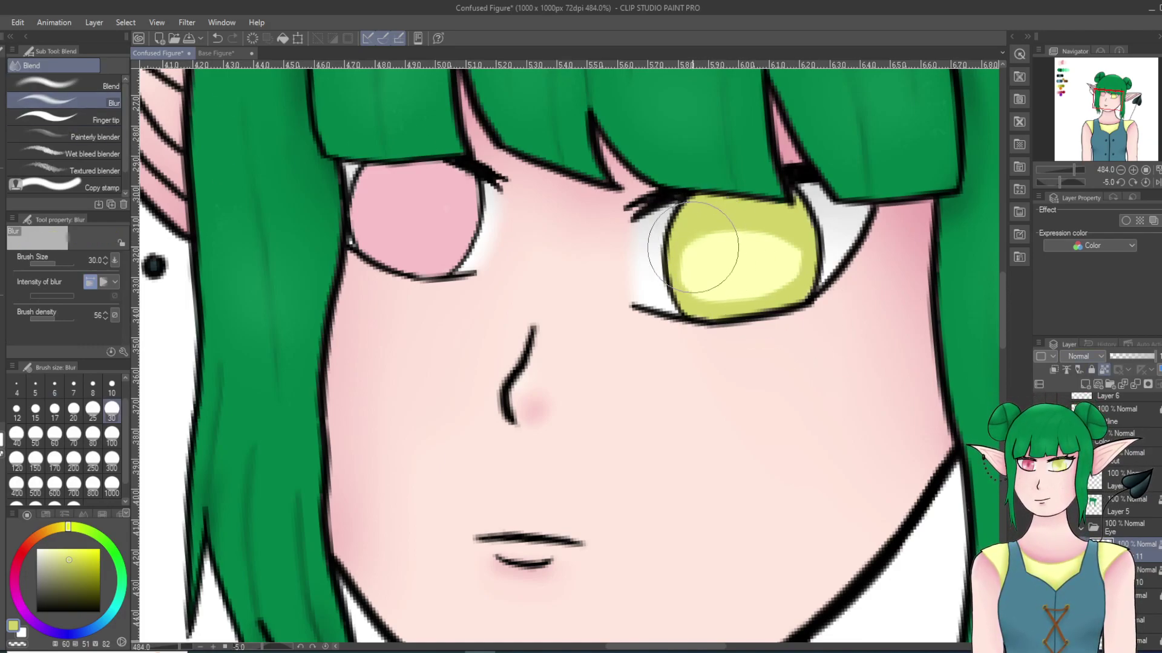
left_click(111, 388)
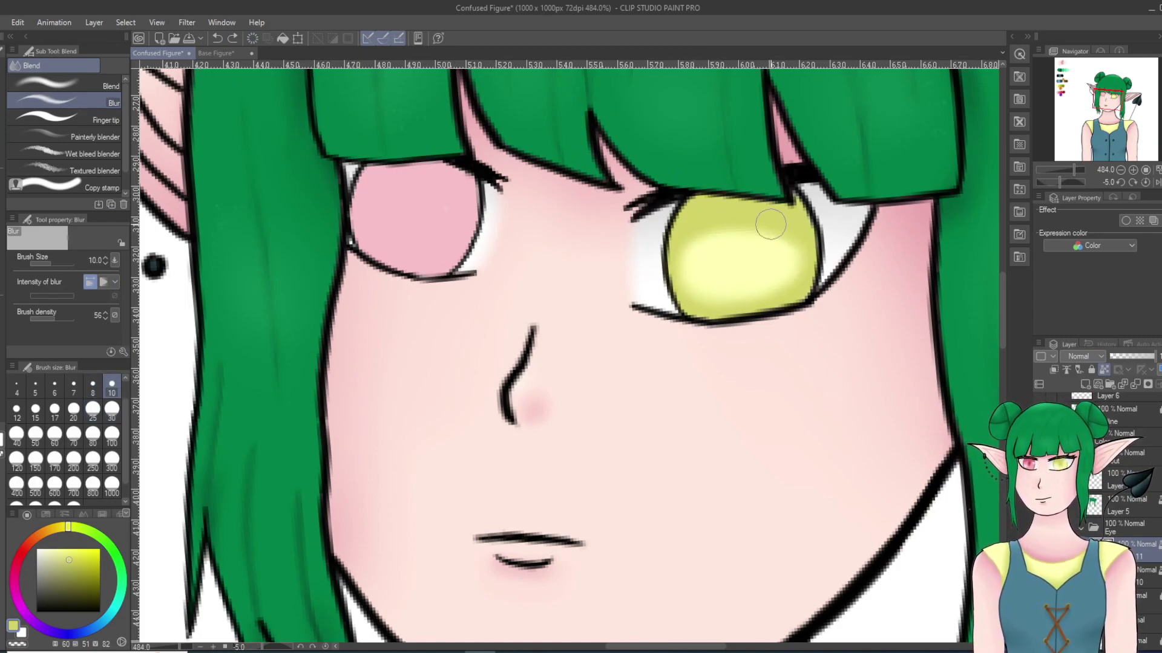
left_click_drag(763, 245, 792, 233)
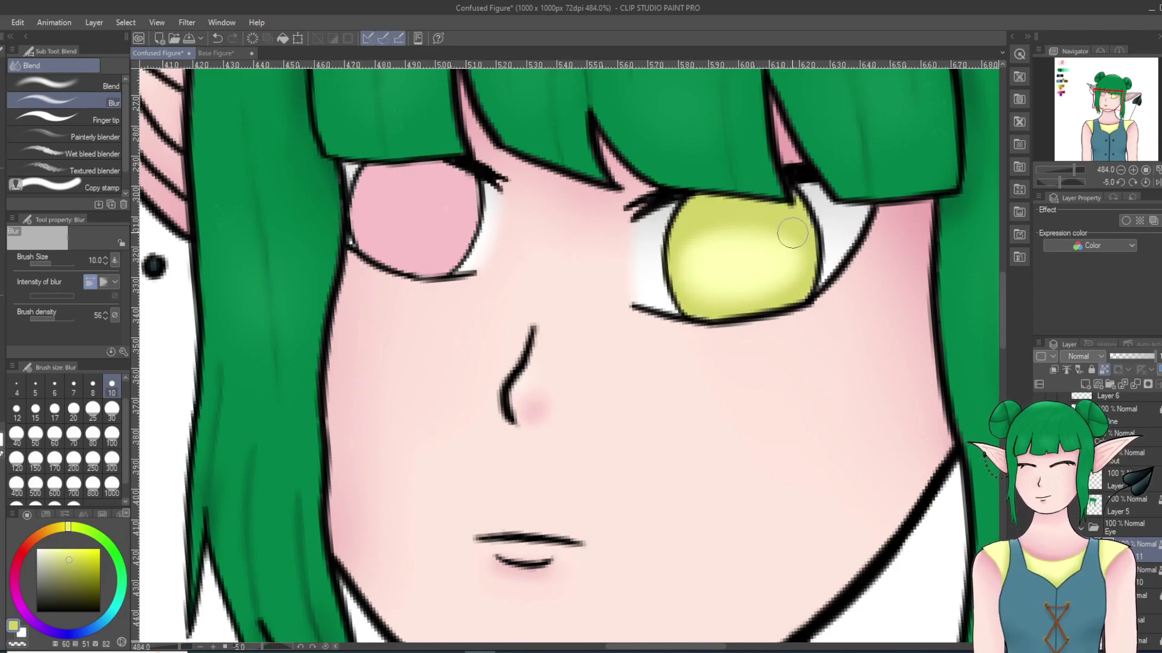
Step: Paint over the shaded iris with the pale yellow palette colour using the Milli pen, enlarging the brush to size 30
scroll(756, 266, "down", 8)
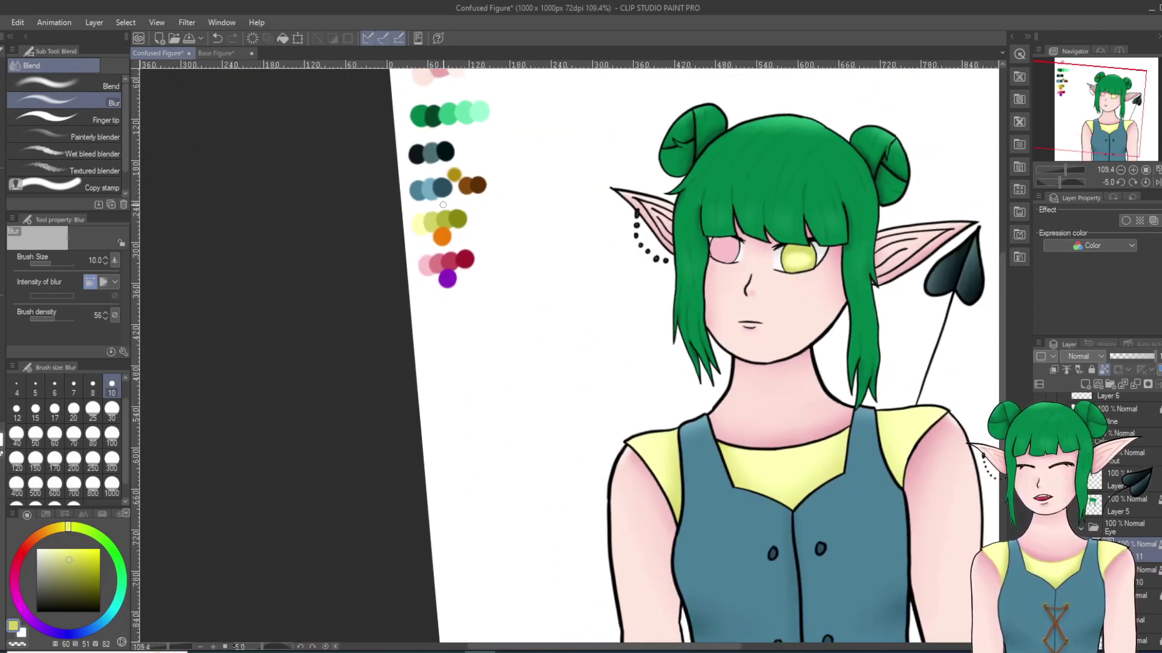
left_click(425, 225, "alt")
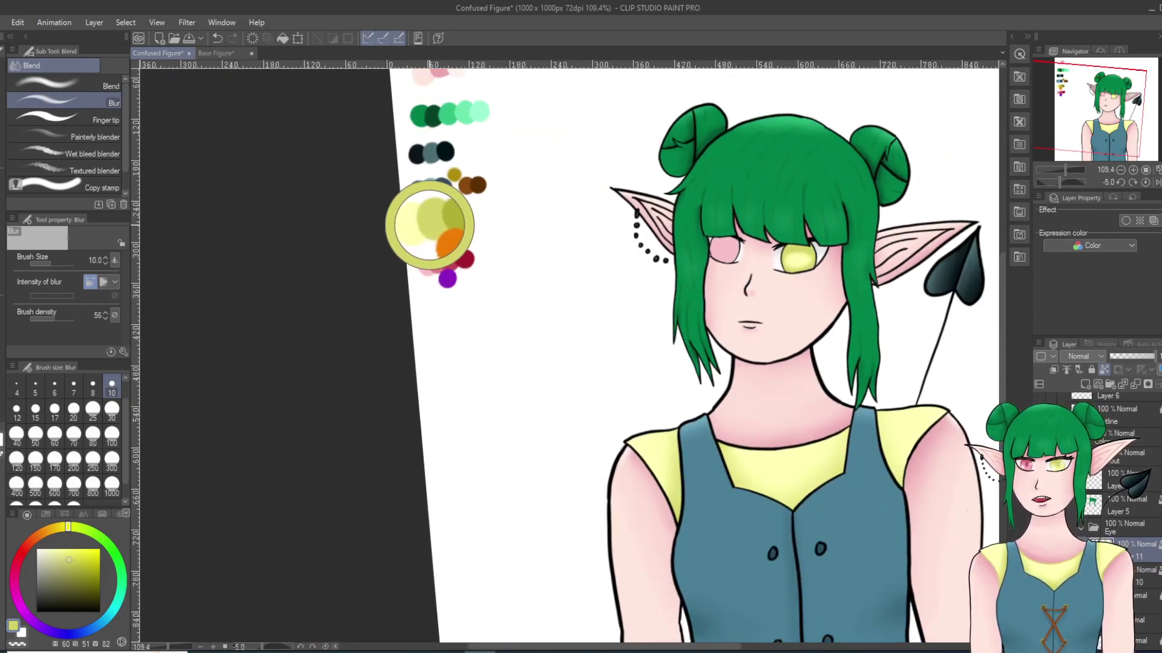
scroll(482, 192, "up", 3)
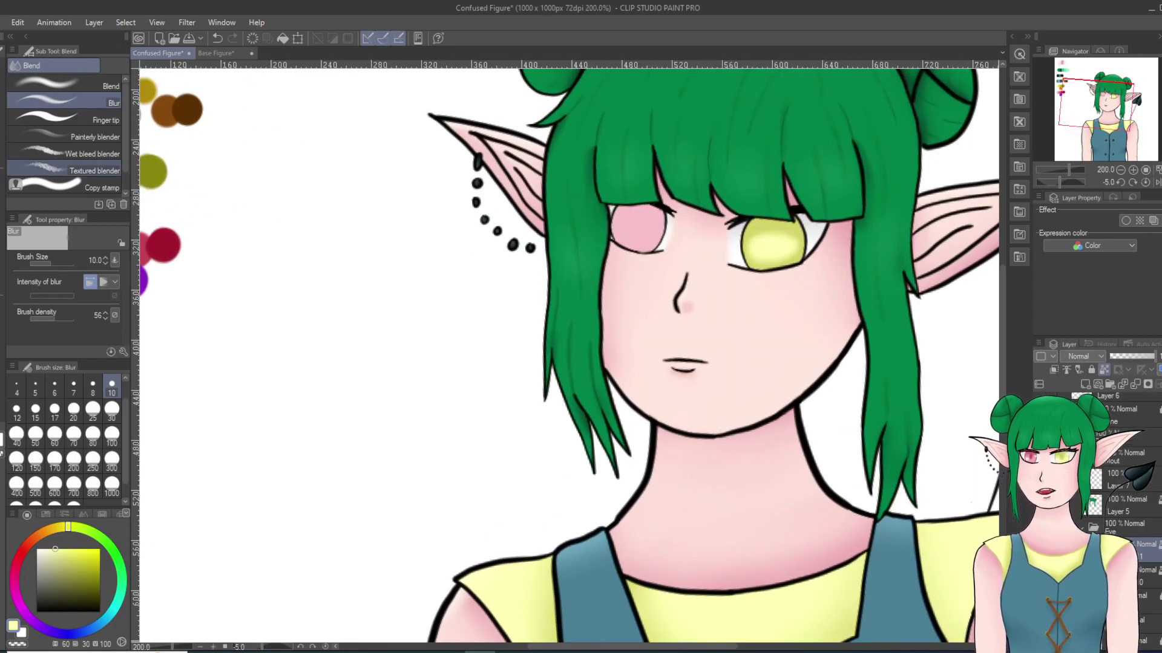
key("p")
scroll(888, 317, "up", 1)
scroll(888, 317, "up", 3)
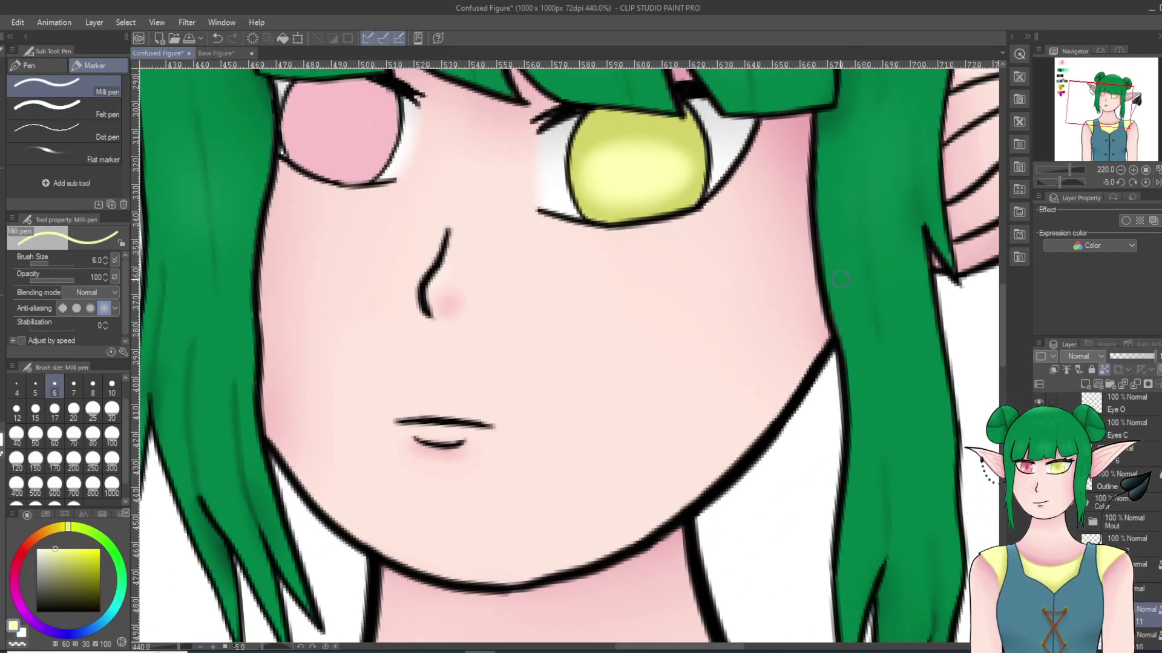
mouse_move(715, 192)
left_mouse_down()
mouse_move(575, 228)
mouse_move(753, 171)
mouse_move(607, 185)
mouse_move(582, 208)
mouse_move(584, 222)
mouse_move(583, 192)
mouse_move(703, 151)
mouse_move(734, 116)
mouse_move(706, 117)
mouse_move(671, 85)
mouse_move(565, 130)
left_mouse_up()
left_click(111, 412)
mouse_move(565, 203)
left_mouse_down()
mouse_move(603, 189)
mouse_move(646, 206)
mouse_move(539, 199)
left_mouse_up()
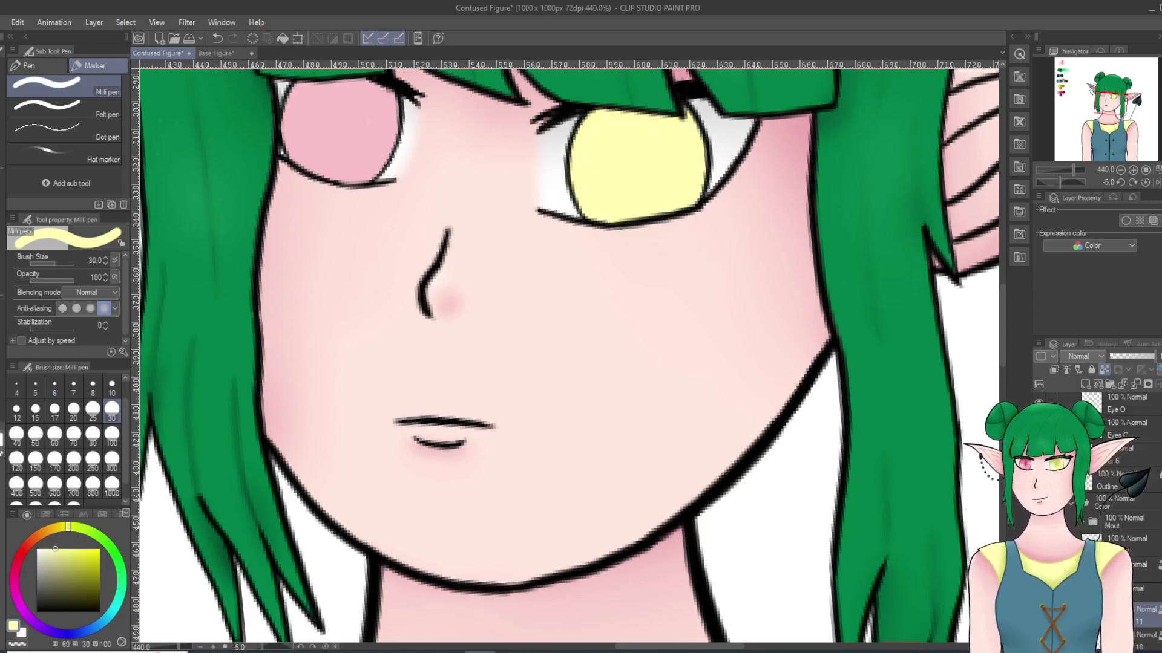
Step: Paint a thinner yellow-green shadow along the top and rim of the yellow iris with the Milli pen at size 8
left_click(92, 387)
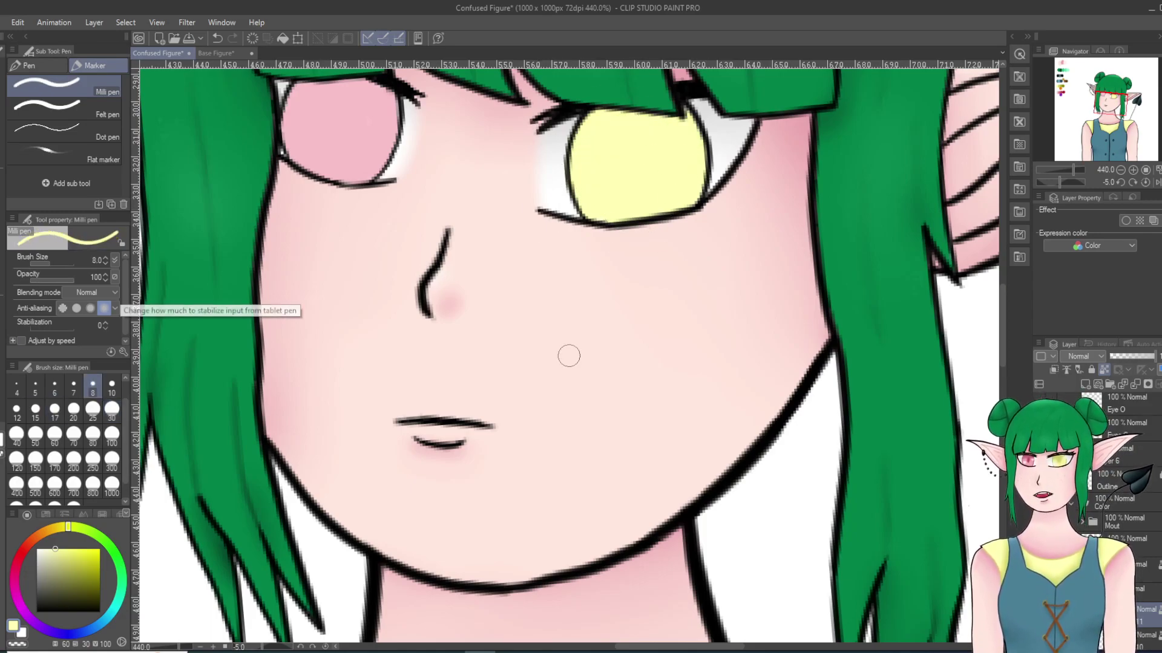
scroll(172, 230, "down", 10)
scroll(278, 283, "up", 2)
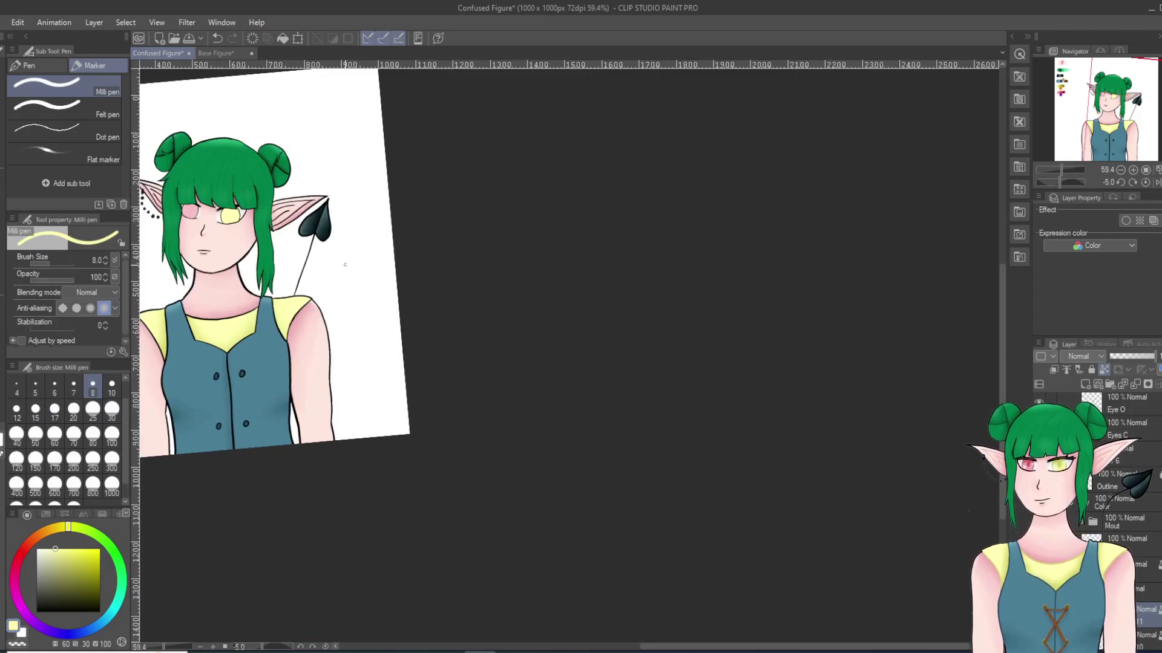
left_click(1072, 94)
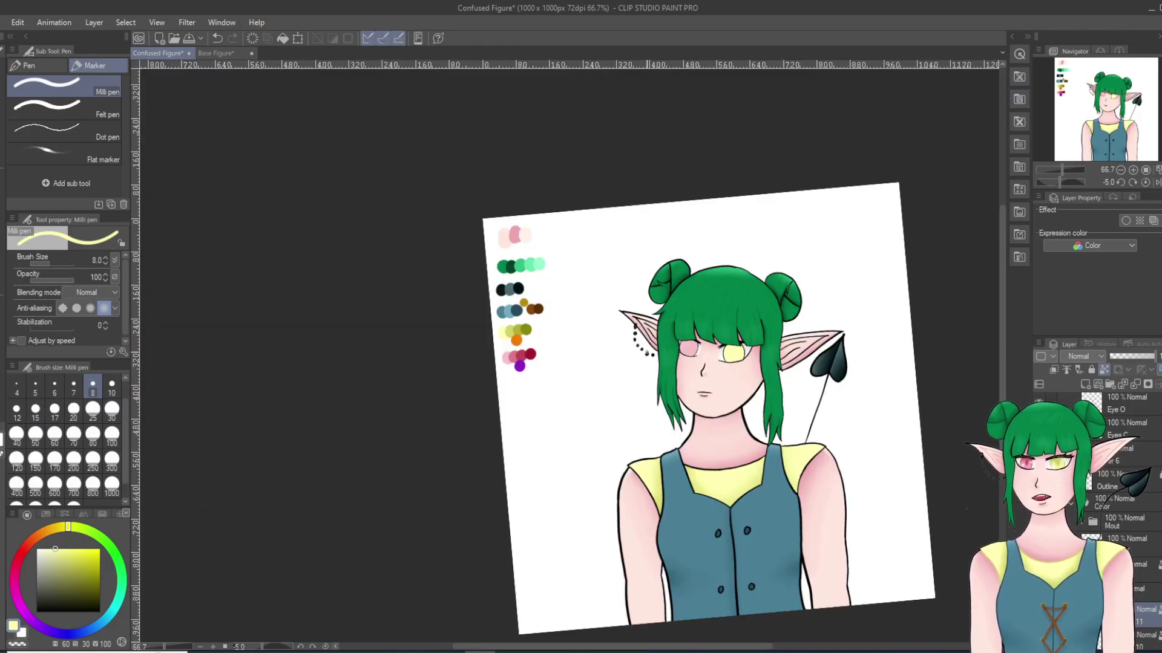
scroll(520, 361, "up", 3)
left_click(506, 306, "alt")
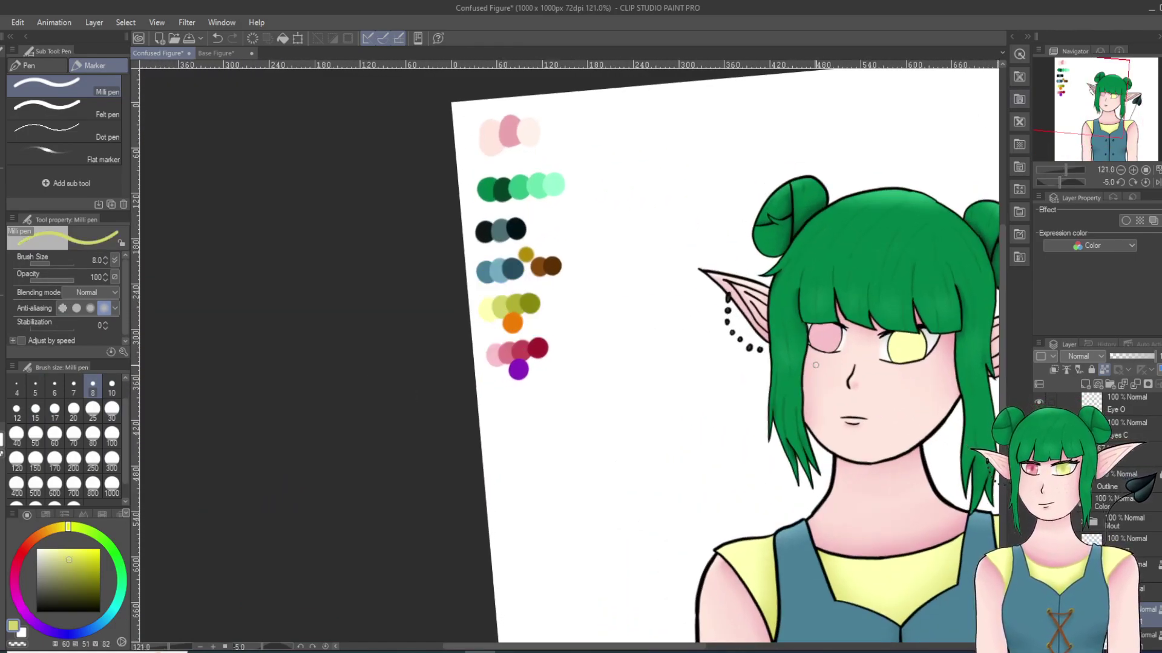
scroll(815, 365, "up", 5)
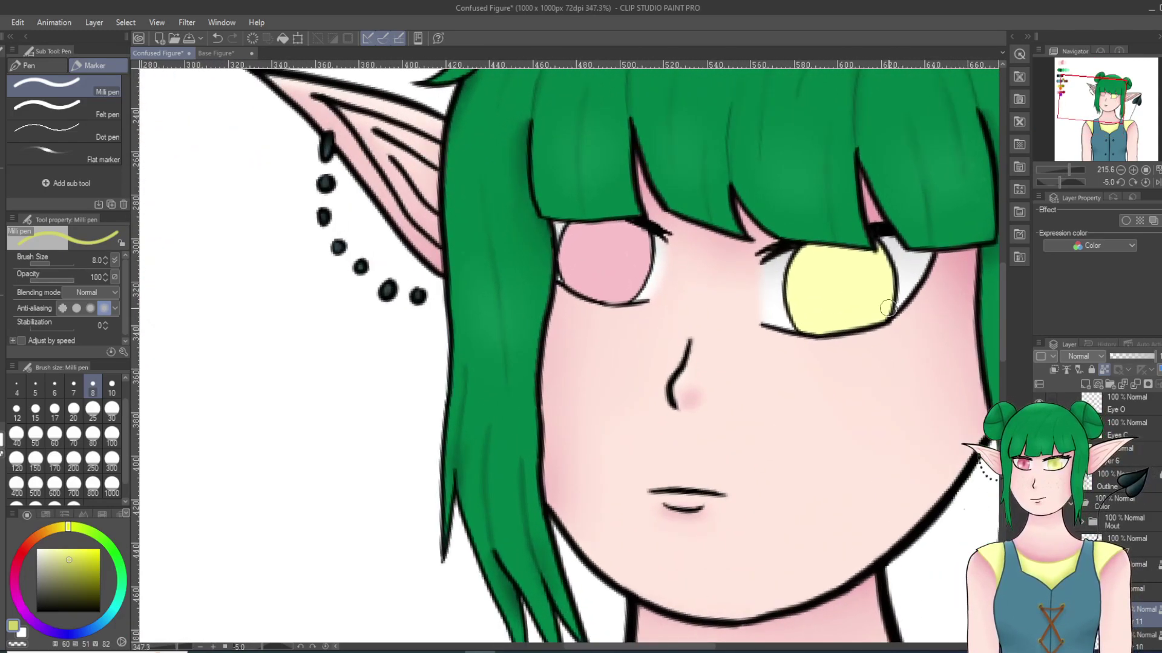
scroll(887, 308, "up", 3)
mouse_move(687, 267)
left_mouse_down()
mouse_move(922, 224)
mouse_move(722, 228)
mouse_move(767, 221)
mouse_move(928, 247)
mouse_move(815, 215)
mouse_move(702, 237)
mouse_move(862, 208)
mouse_move(718, 219)
mouse_move(722, 268)
mouse_move(705, 262)
mouse_move(707, 300)
mouse_move(728, 340)
mouse_move(758, 359)
mouse_move(868, 333)
mouse_move(893, 248)
mouse_move(892, 224)
mouse_move(890, 288)
mouse_move(871, 330)
mouse_move(812, 350)
mouse_move(714, 344)
left_mouse_up()
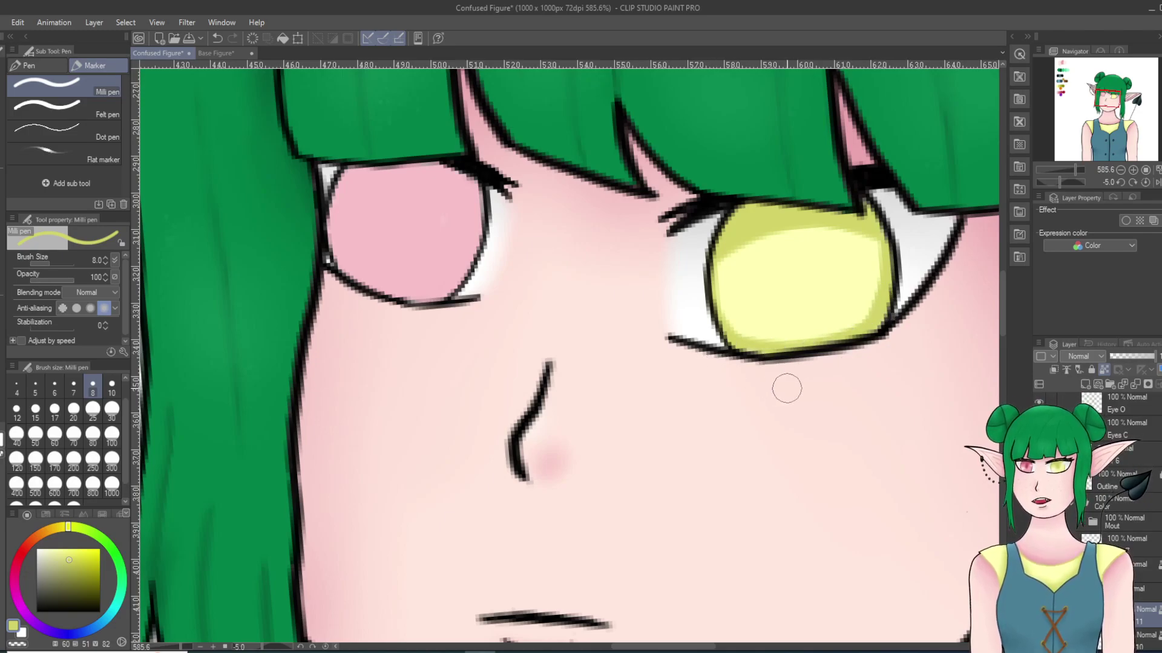
left_click_drag(711, 269, 748, 363)
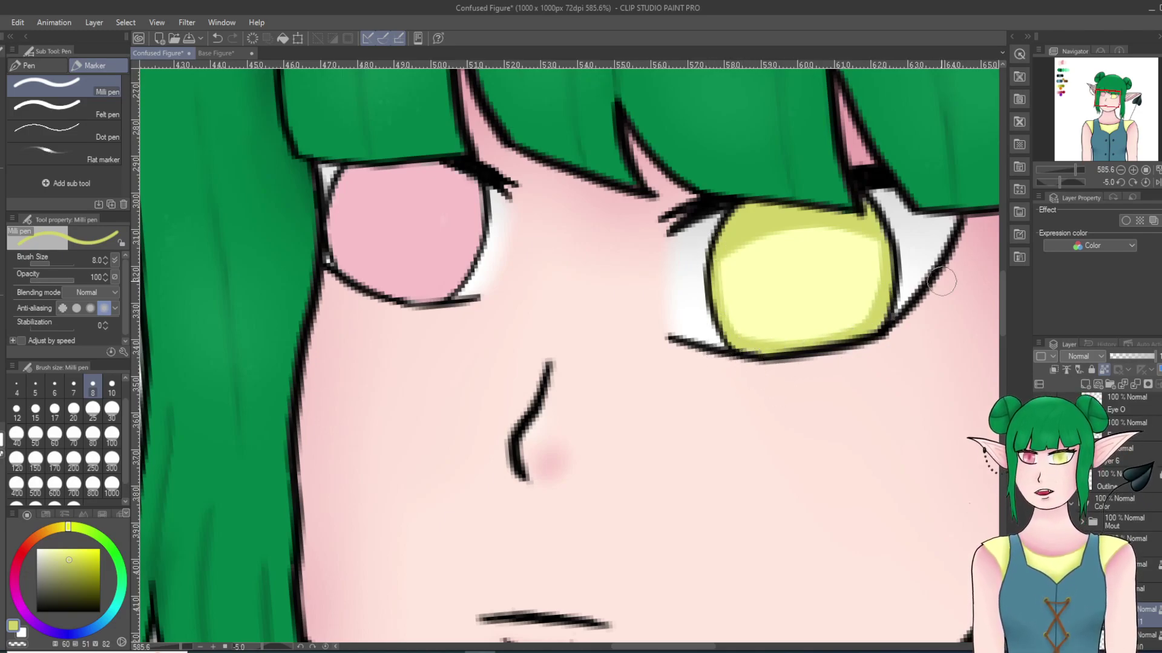
Step: Soften the thin yellow-green shading around the yellow iris with the Blur tool at size 10
key("j")
mouse_move(714, 290)
left_mouse_down()
mouse_move(723, 254)
mouse_move(721, 325)
mouse_move(735, 344)
mouse_move(752, 222)
mouse_move(757, 239)
mouse_move(705, 268)
mouse_move(850, 216)
mouse_move(770, 249)
mouse_move(864, 221)
mouse_move(885, 277)
mouse_move(849, 228)
mouse_move(885, 281)
mouse_move(846, 242)
mouse_move(817, 333)
mouse_move(827, 320)
mouse_move(809, 318)
mouse_move(872, 276)
mouse_move(732, 359)
mouse_move(875, 273)
mouse_move(746, 324)
mouse_move(858, 203)
mouse_move(820, 316)
mouse_move(860, 266)
mouse_move(826, 240)
mouse_move(810, 249)
mouse_move(781, 212)
left_mouse_up()
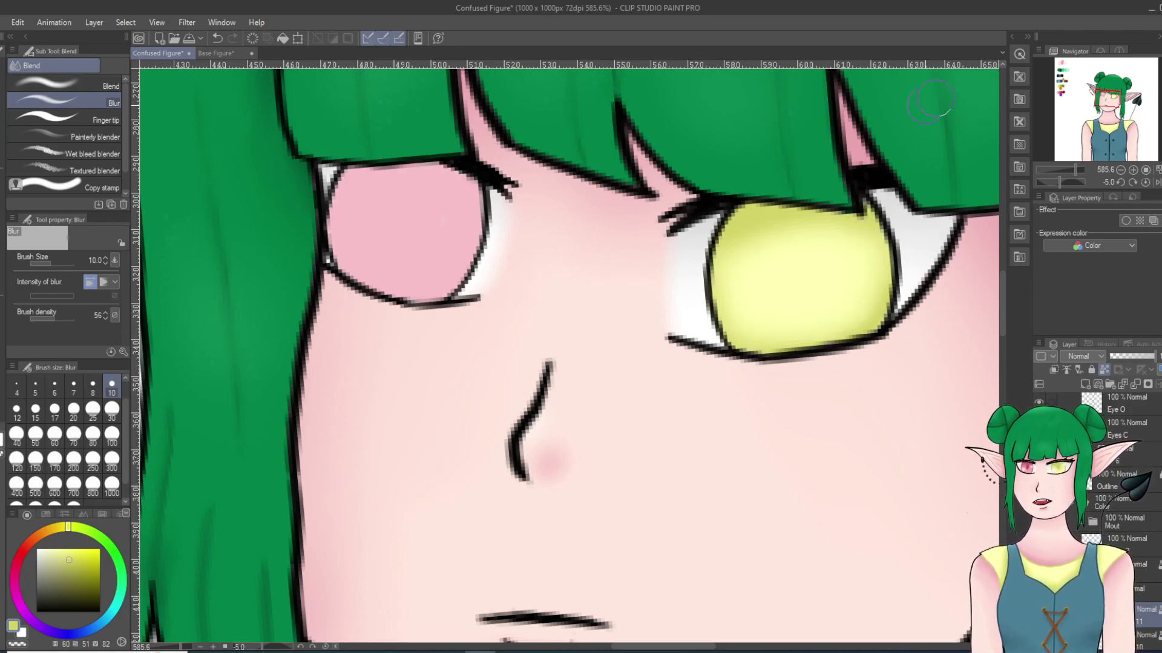
scroll(682, 264, "down", 10)
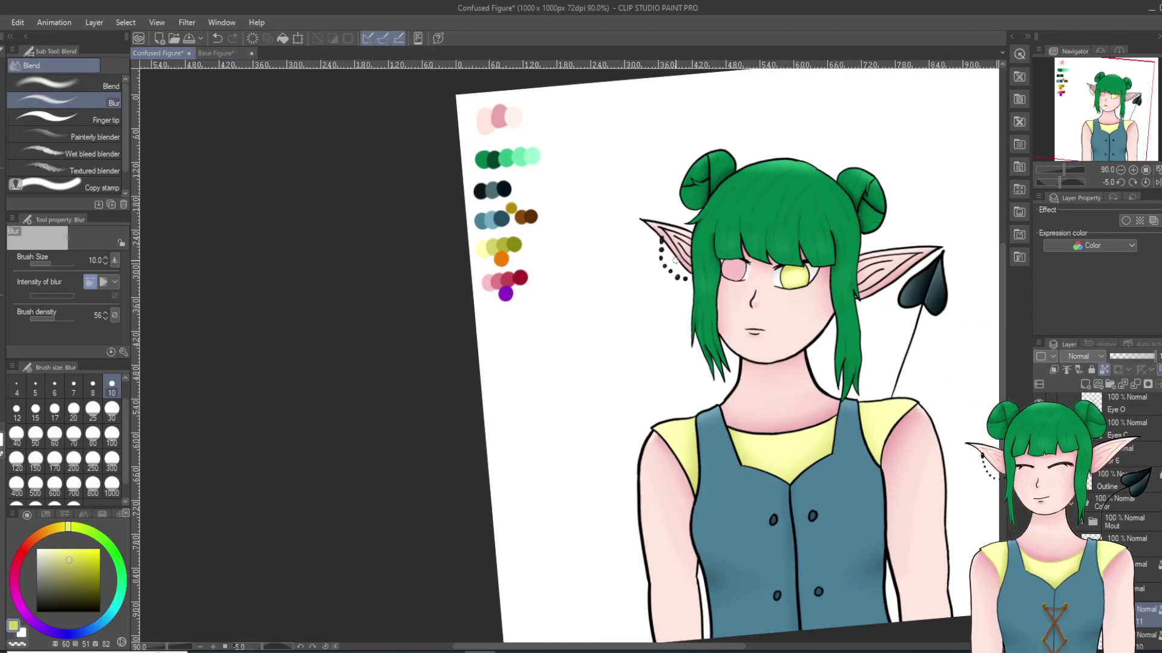
scroll(762, 294, "up", 6)
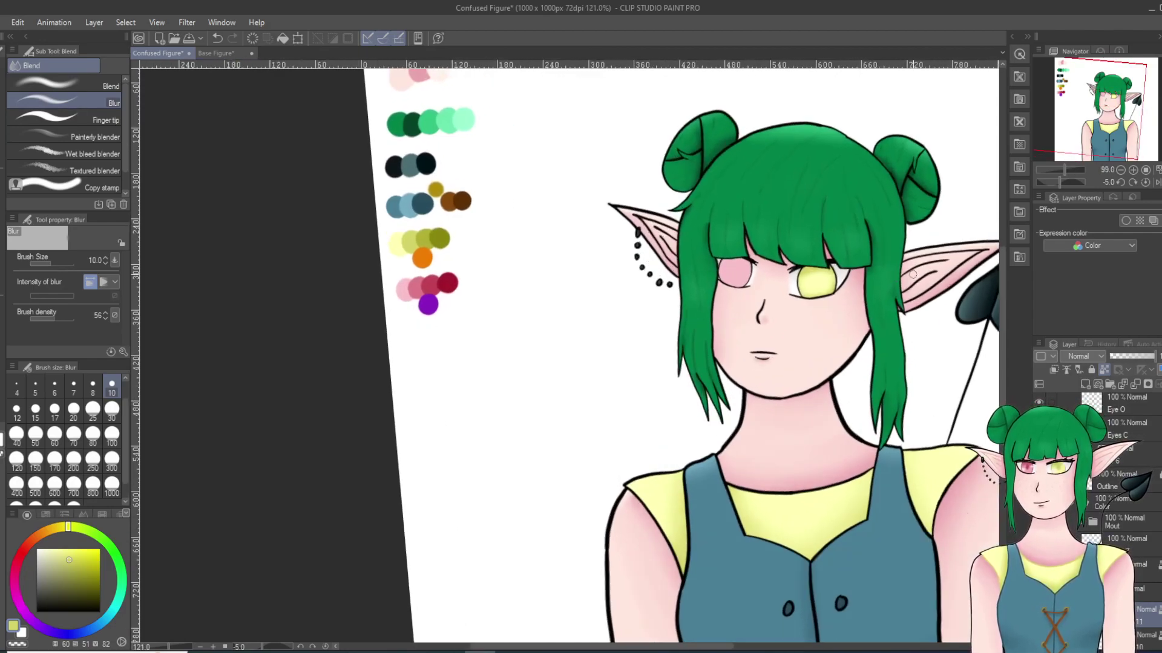
scroll(762, 294, "up", 1)
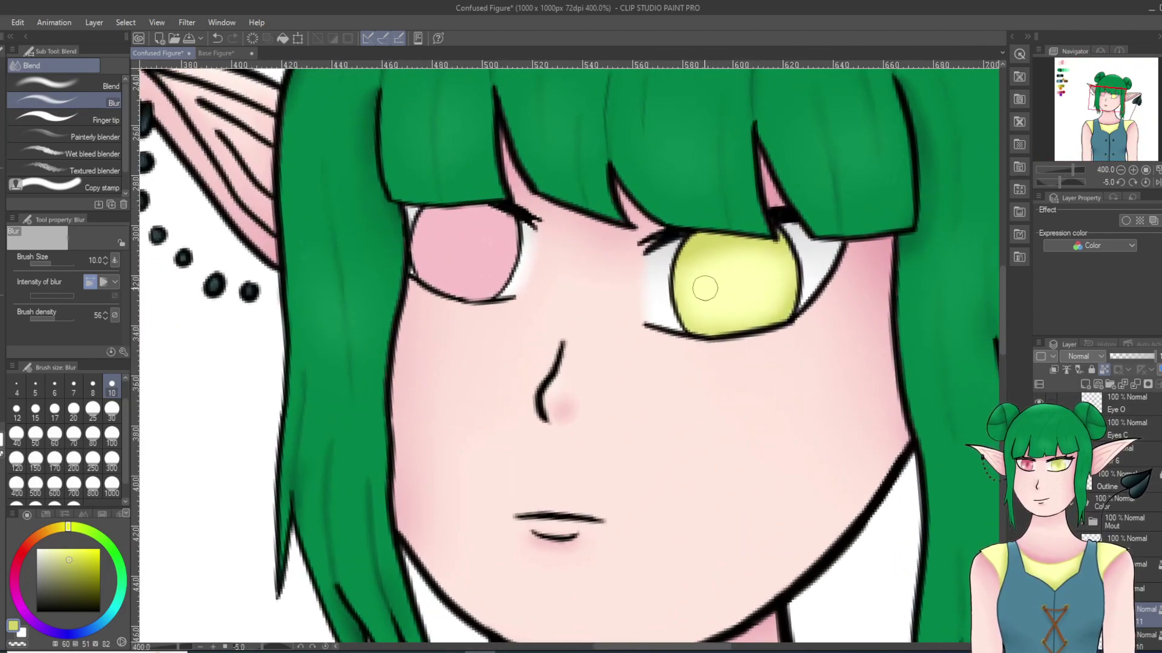
Step: Paint a darker yellow-green top shadow and oval pupil on the yellow iris with the Milli pen at size 8, and soften both with Blur
scroll(701, 218, "down", 4)
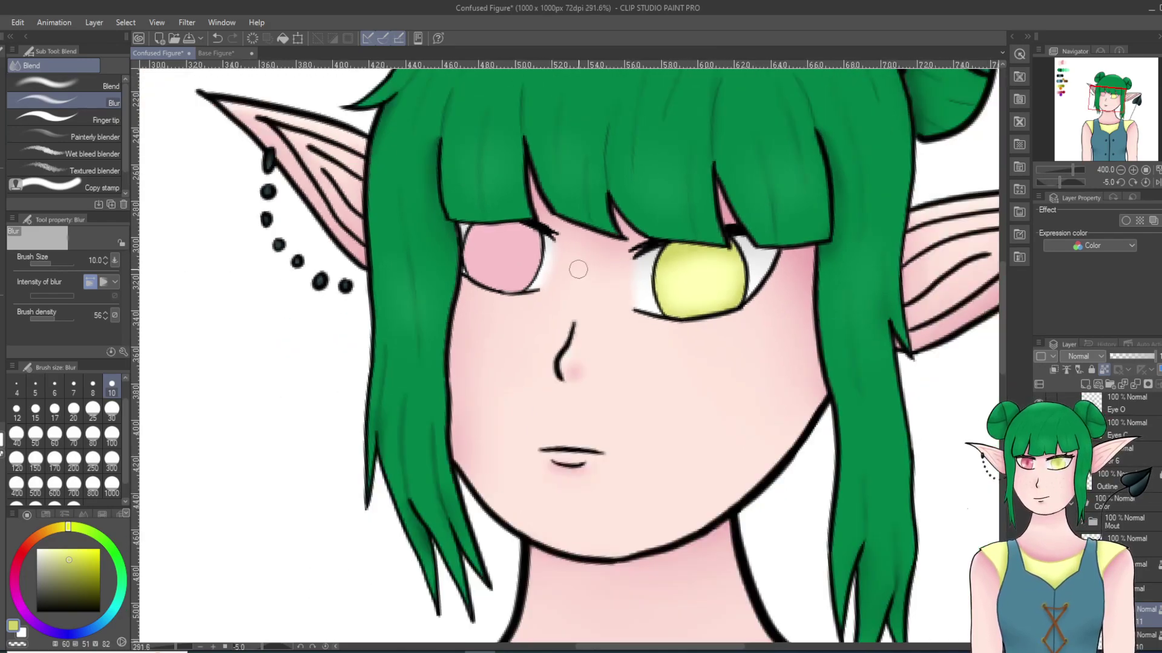
scroll(206, 225, "up", 1)
left_click_drag(290, 254, 559, 209)
left_click(298, 171, "alt")
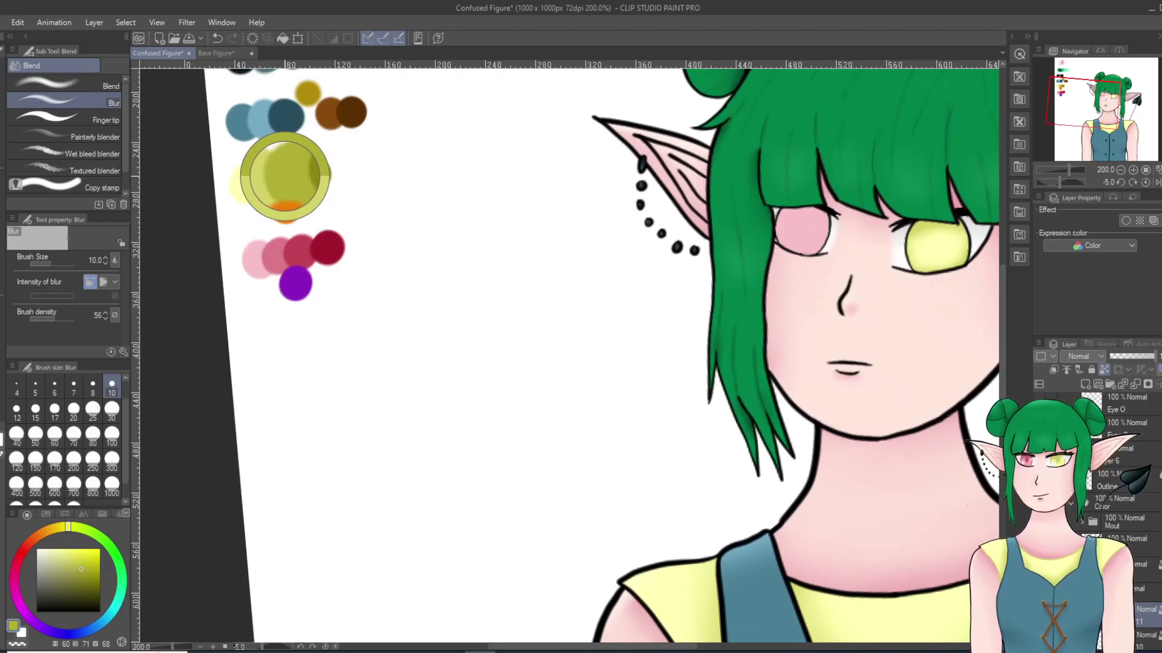
scroll(961, 237, "up", 6)
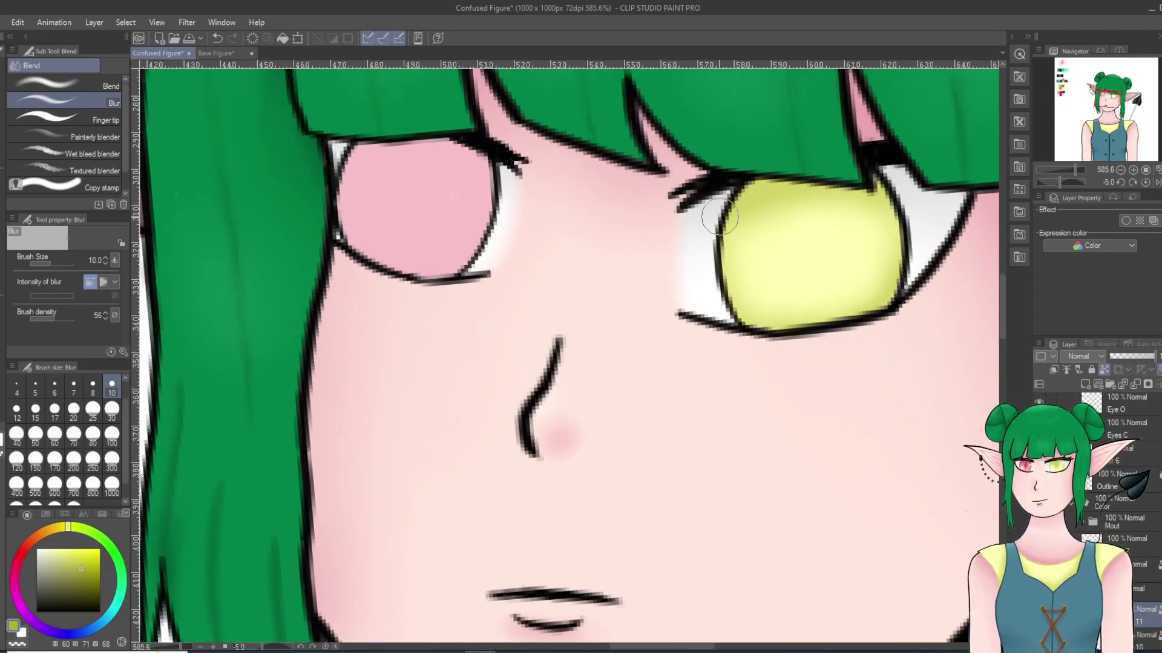
left_click(2, 177)
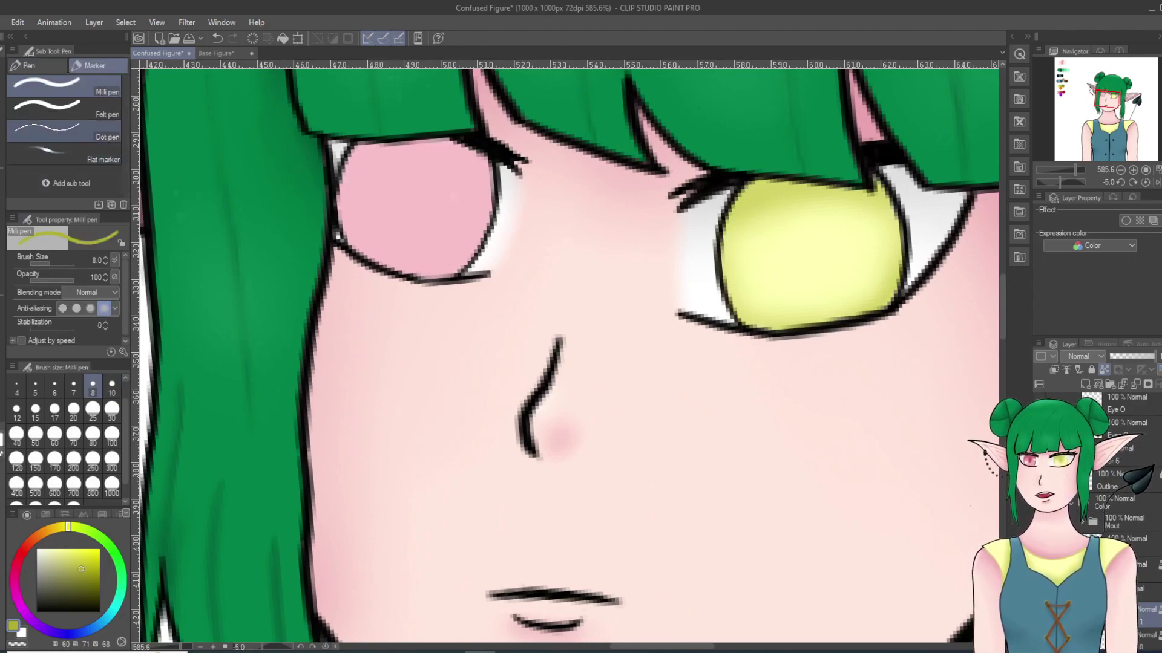
mouse_move(696, 215)
left_mouse_down()
mouse_move(802, 182)
mouse_move(908, 186)
left_mouse_up()
mouse_move(765, 183)
left_mouse_down()
mouse_move(883, 183)
mouse_move(690, 244)
left_mouse_up()
mouse_move(808, 252)
left_mouse_down()
mouse_move(817, 257)
mouse_move(801, 233)
mouse_move(806, 262)
left_mouse_up()
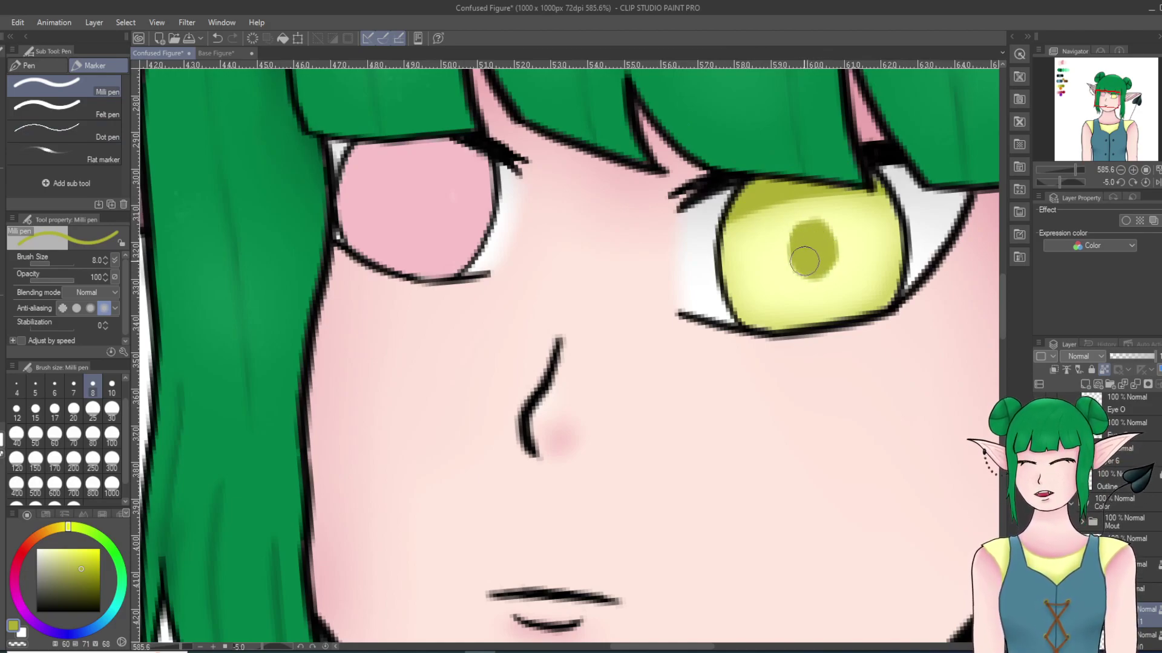
key("j")
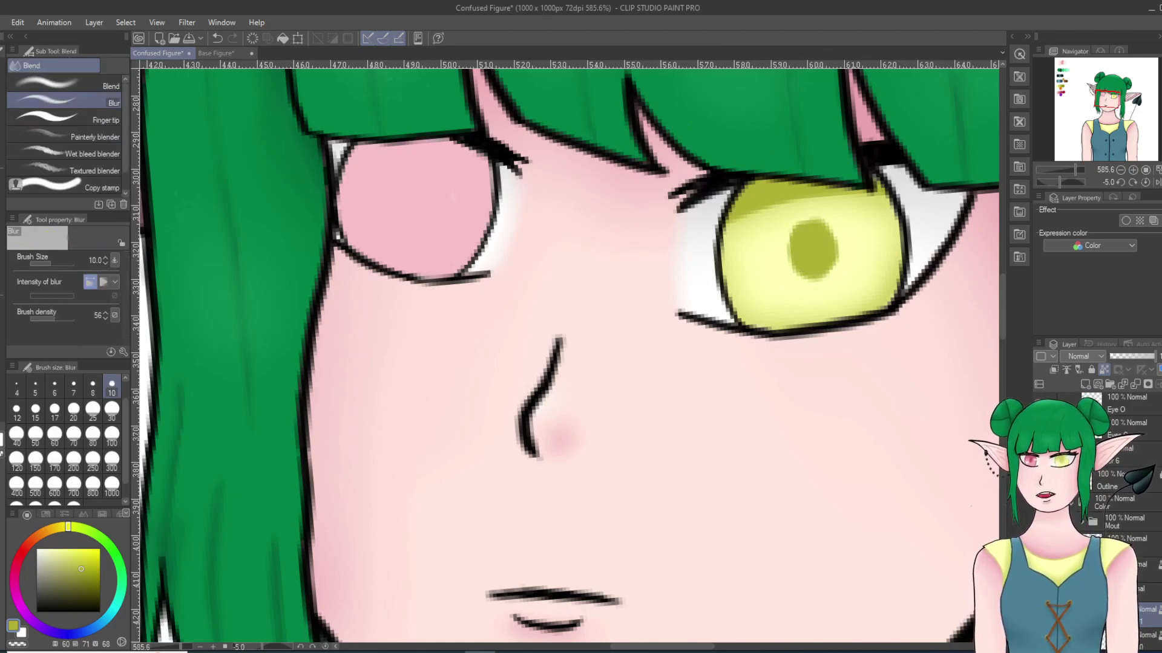
mouse_move(826, 252)
left_mouse_down()
mouse_move(793, 273)
mouse_move(796, 256)
mouse_move(869, 194)
mouse_move(763, 213)
mouse_move(871, 205)
mouse_move(743, 222)
mouse_move(885, 212)
mouse_move(705, 218)
mouse_move(921, 202)
mouse_move(701, 212)
mouse_move(923, 182)
mouse_move(680, 239)
mouse_move(902, 188)
mouse_move(701, 245)
mouse_move(884, 134)
left_mouse_up()
Step: Paint a curved shadow across the top of the pink iris in the medium pink palette colour with the Milli pen at size 8
scroll(883, 134, "down", 10)
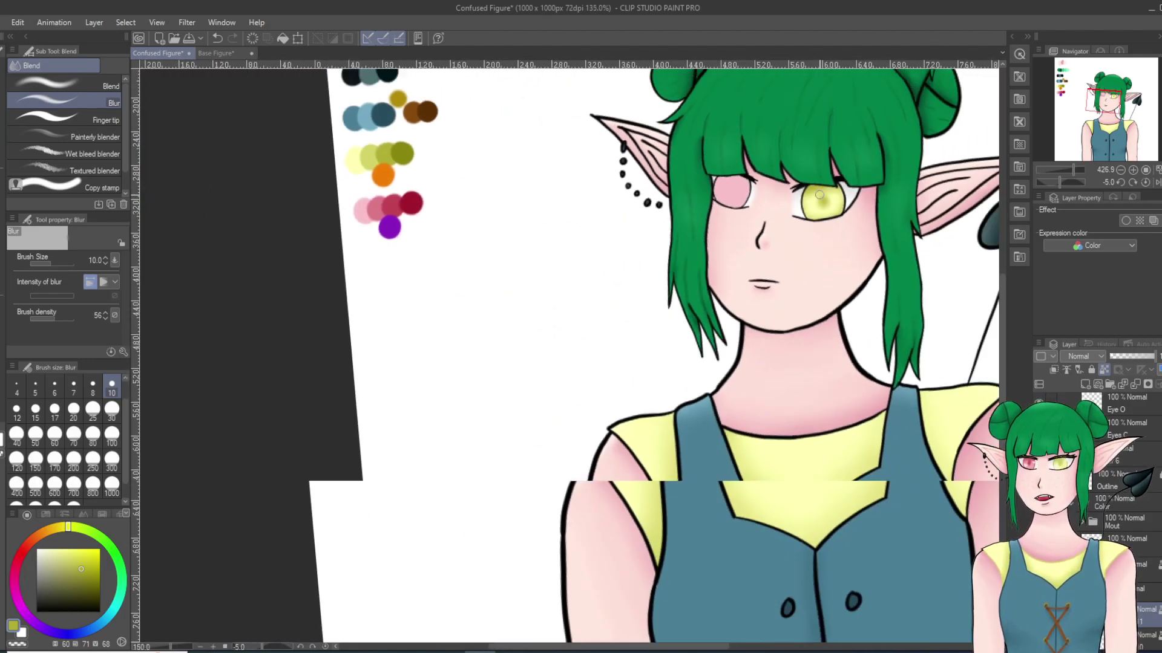
scroll(832, 174, "up", 2)
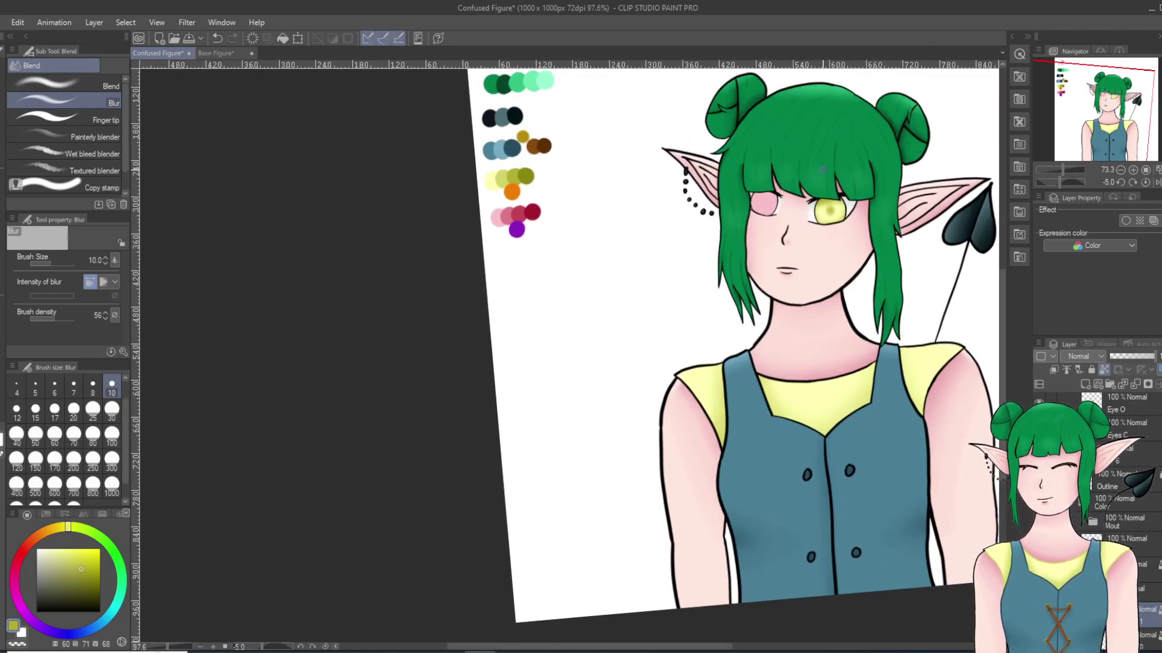
left_click(509, 213, "alt")
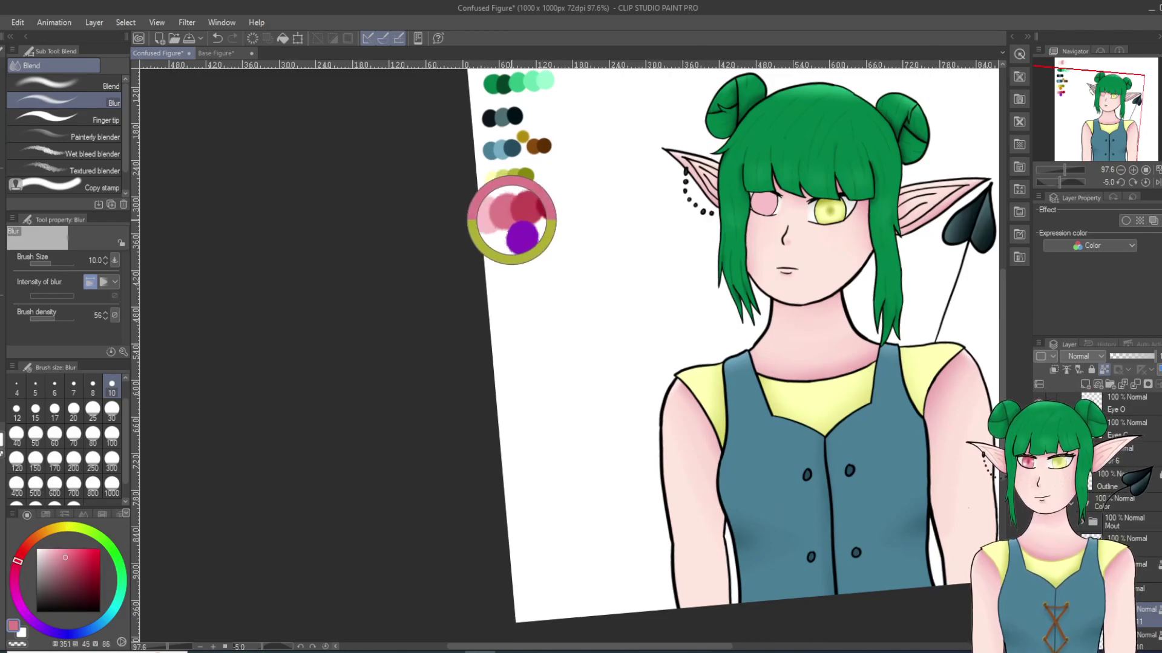
key("p")
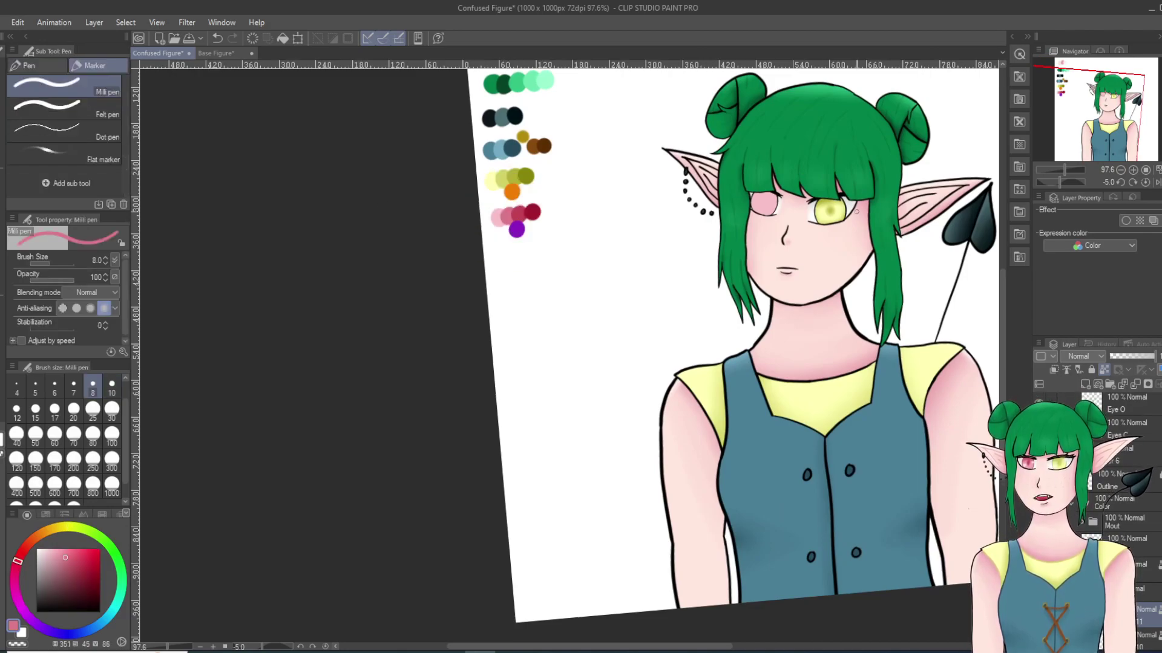
scroll(740, 245, "up", 4)
scroll(762, 147, "up", 10)
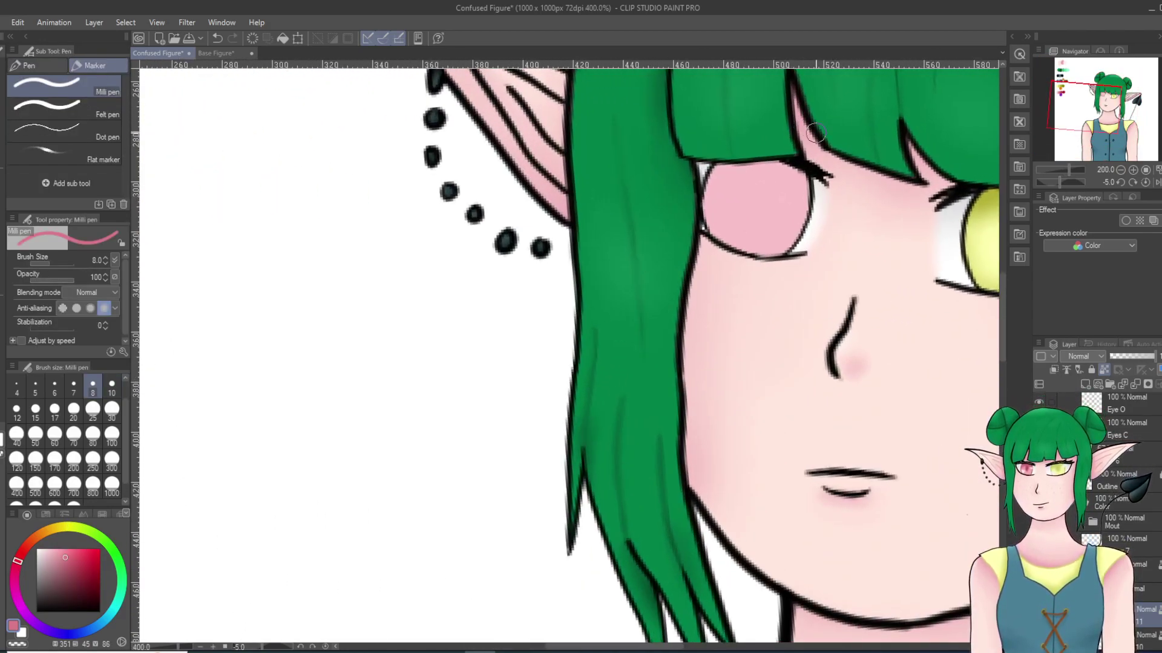
mouse_move(646, 187)
left_mouse_down()
mouse_move(812, 222)
mouse_move(670, 174)
mouse_move(758, 186)
mouse_move(817, 236)
mouse_move(671, 170)
mouse_move(766, 181)
left_mouse_up()
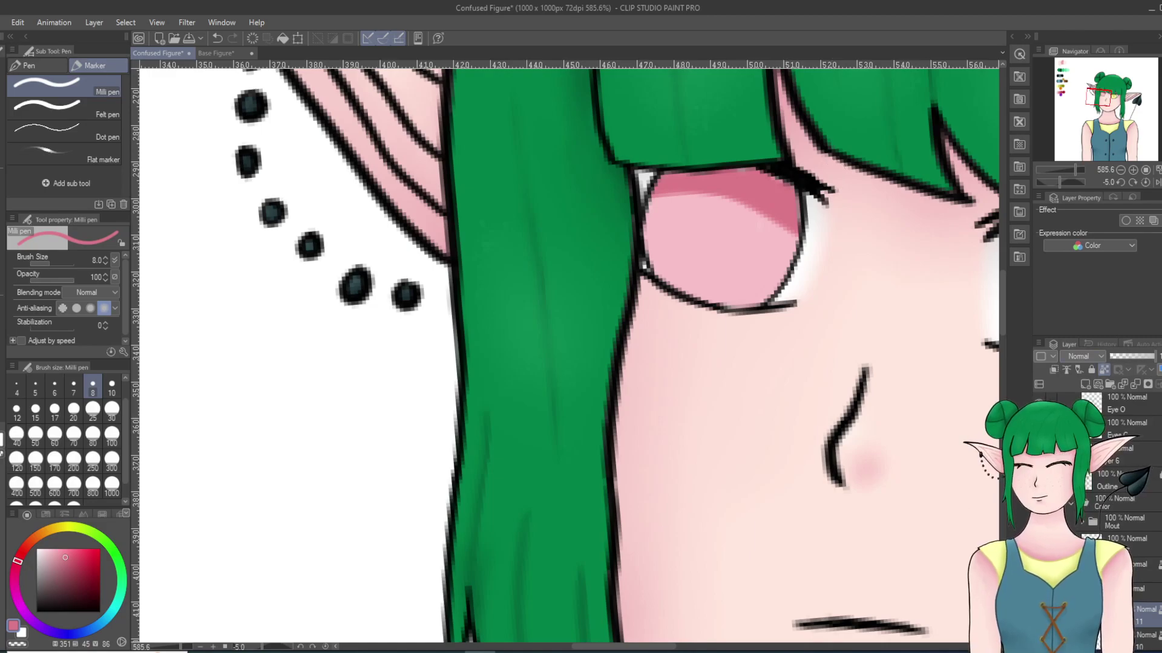
Step: With transparent pixels locked, add a thin medium-pink rim around the pink iris using the Milli pen at size 6, and blur the shading at size 10
left_click(55, 387)
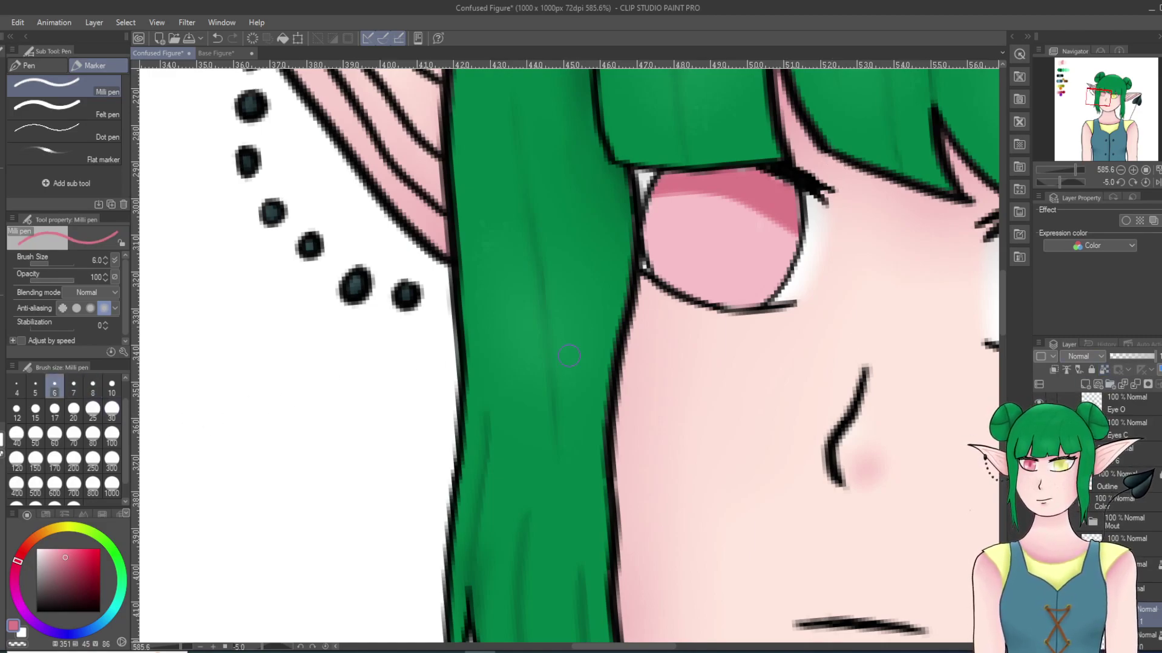
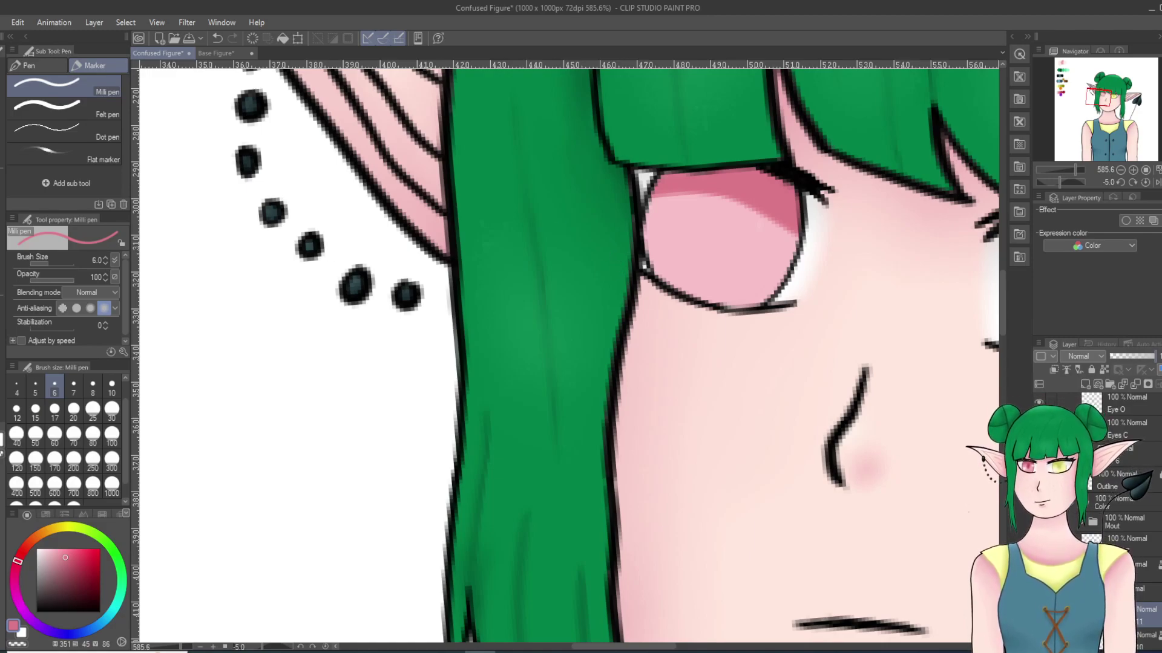
mouse_move(797, 237)
left_mouse_down()
mouse_move(775, 298)
mouse_move(834, 267)
left_mouse_up()
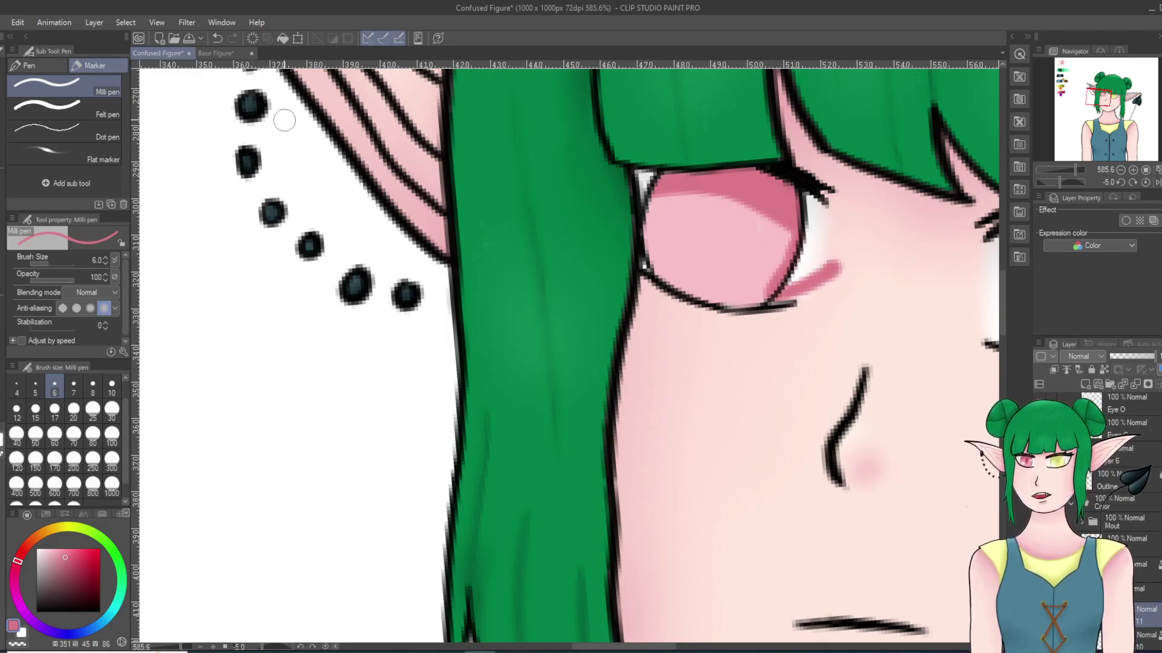
left_click(217, 38)
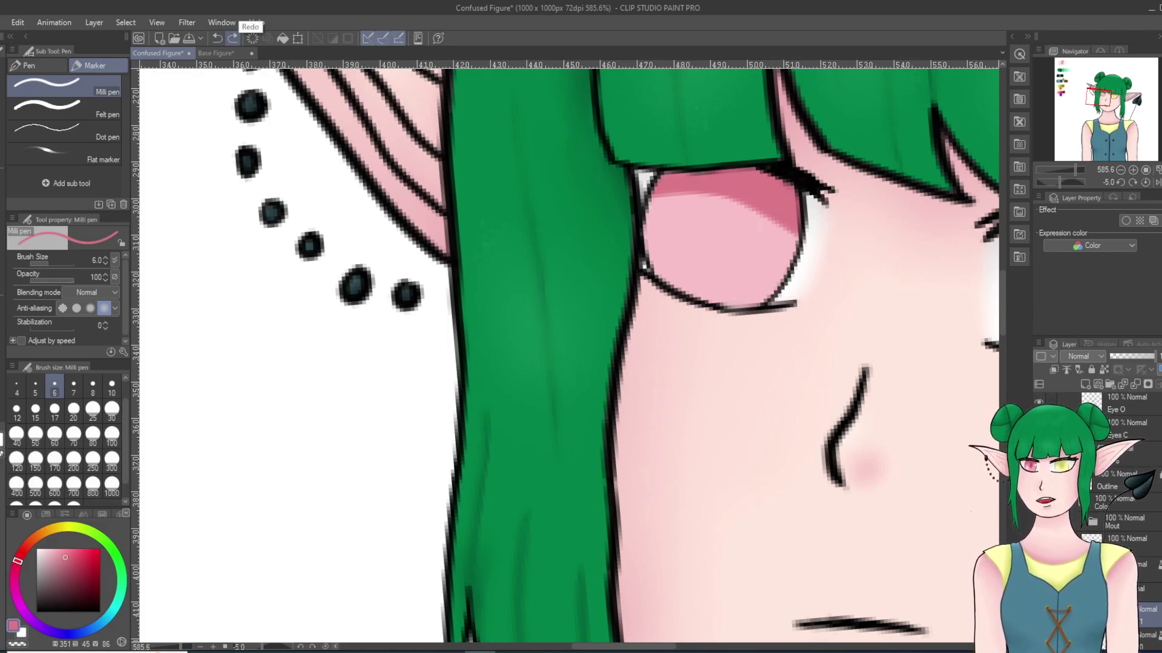
left_click(1104, 369)
mouse_move(799, 242)
left_mouse_down()
mouse_move(778, 285)
mouse_move(797, 233)
left_mouse_up()
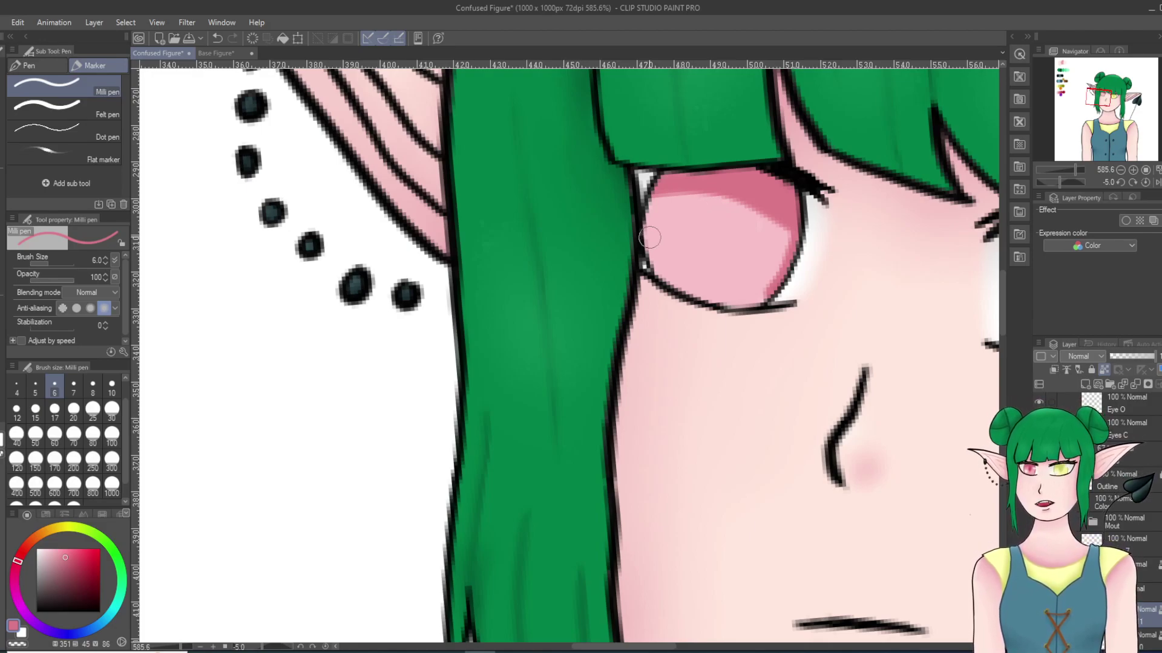
mouse_move(653, 197)
left_mouse_down()
mouse_move(649, 257)
mouse_move(671, 280)
mouse_move(735, 305)
mouse_move(783, 294)
left_mouse_up()
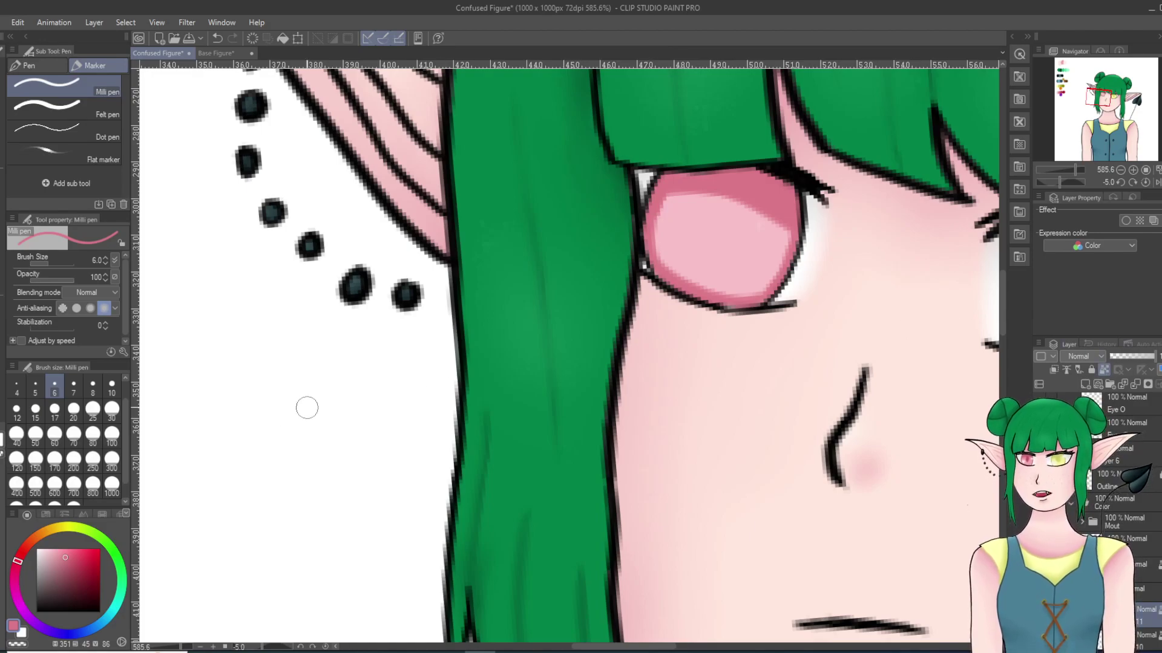
key("j")
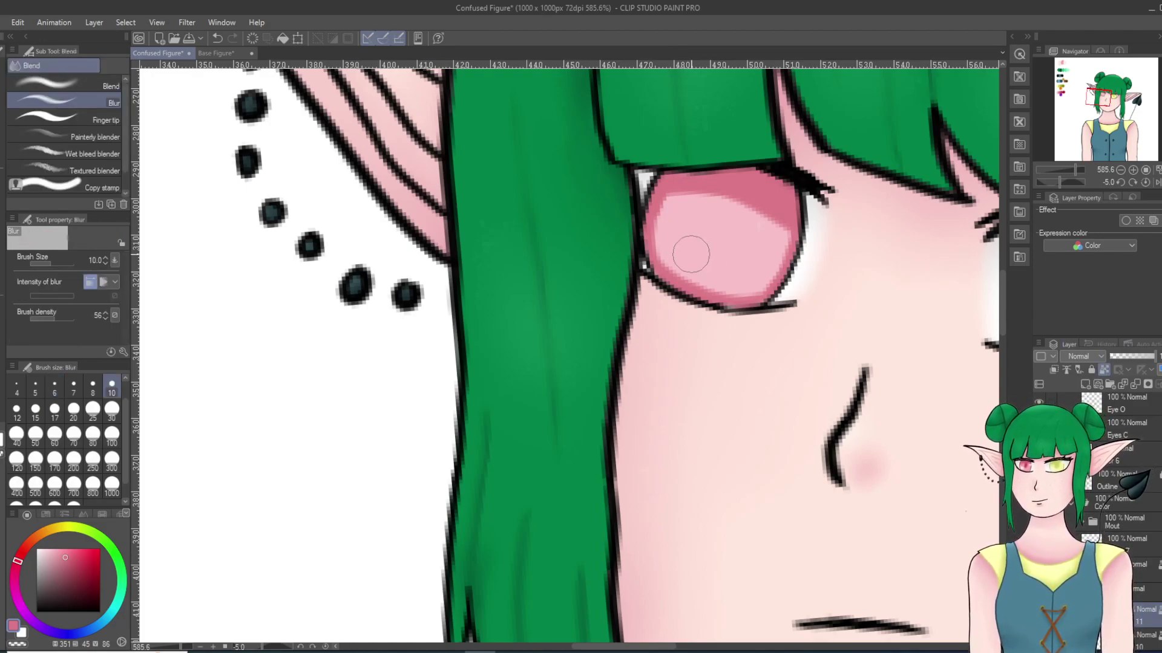
mouse_move(674, 200)
left_mouse_down()
mouse_move(656, 223)
mouse_move(720, 199)
mouse_move(681, 201)
mouse_move(798, 228)
mouse_move(704, 190)
mouse_move(782, 228)
mouse_move(773, 206)
mouse_move(720, 292)
mouse_move(695, 280)
mouse_move(732, 289)
mouse_move(704, 276)
mouse_move(738, 270)
mouse_move(704, 261)
mouse_move(789, 213)
mouse_move(733, 289)
mouse_move(717, 225)
left_mouse_up()
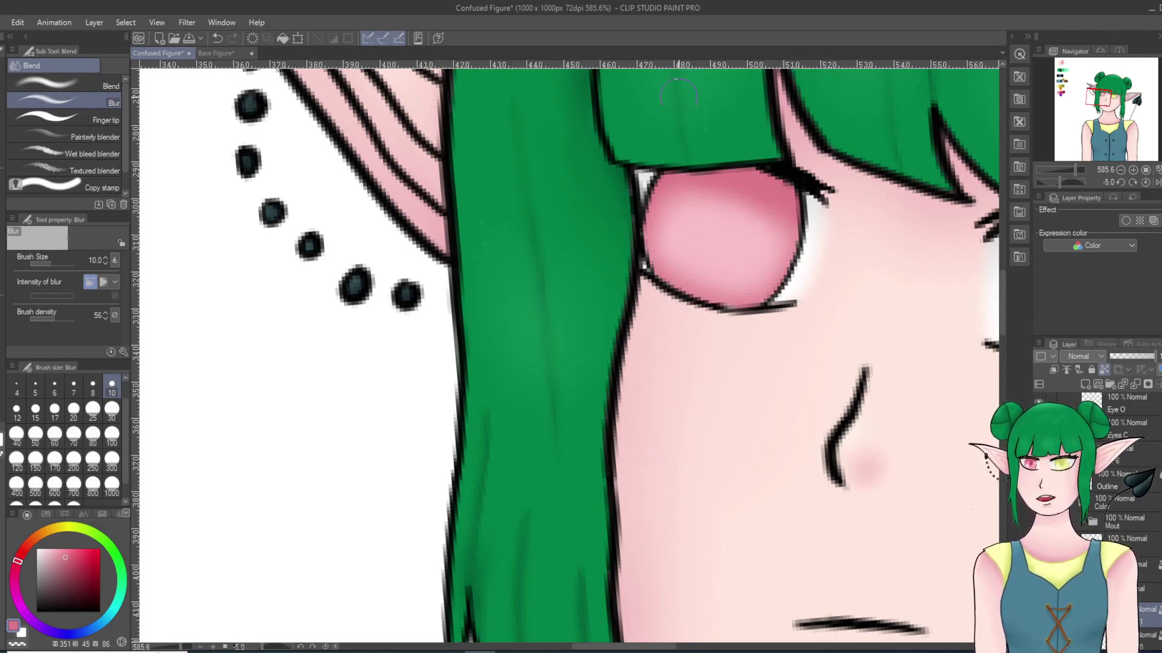
Step: Paint an oval pupil and a top shadow on the pink iris in the darker crimson-pink palette colour with the Milli pen at size 6
scroll(774, 248, "down", 5)
left_click(198, 253, "alt")
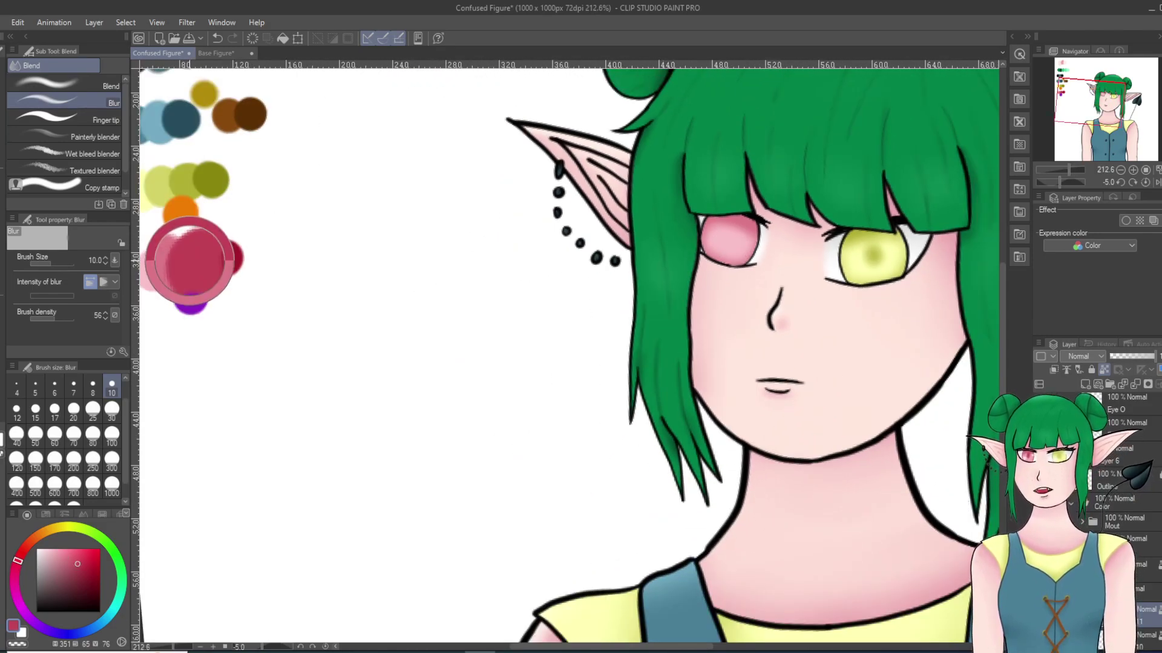
scroll(599, 248, "up", 3)
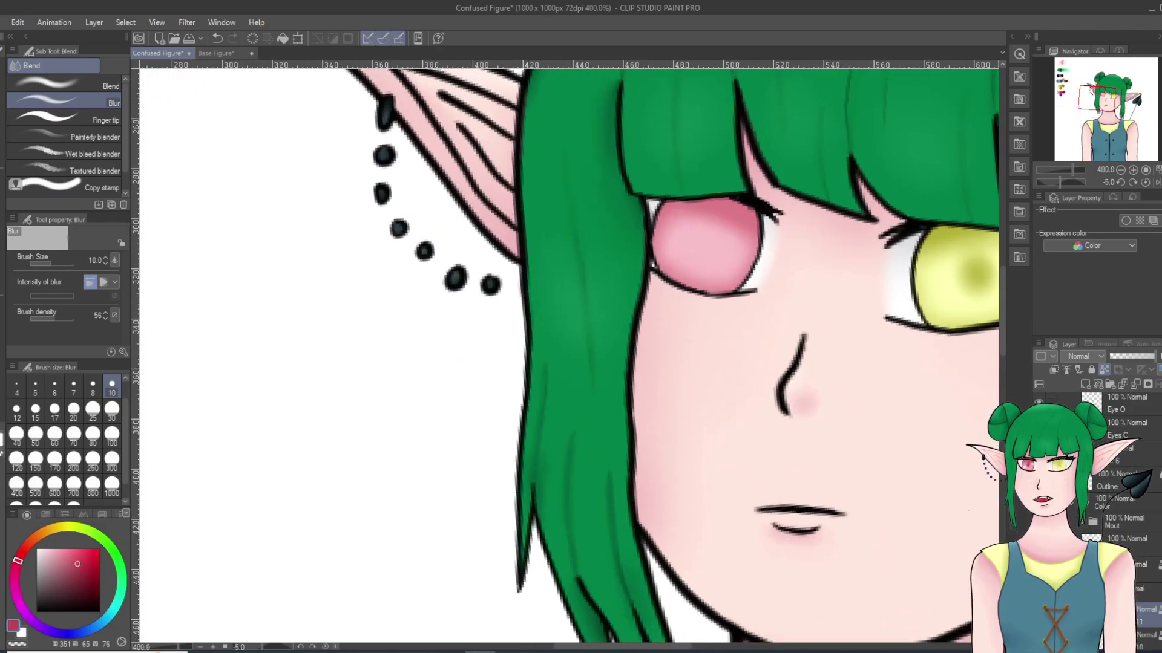
key("p")
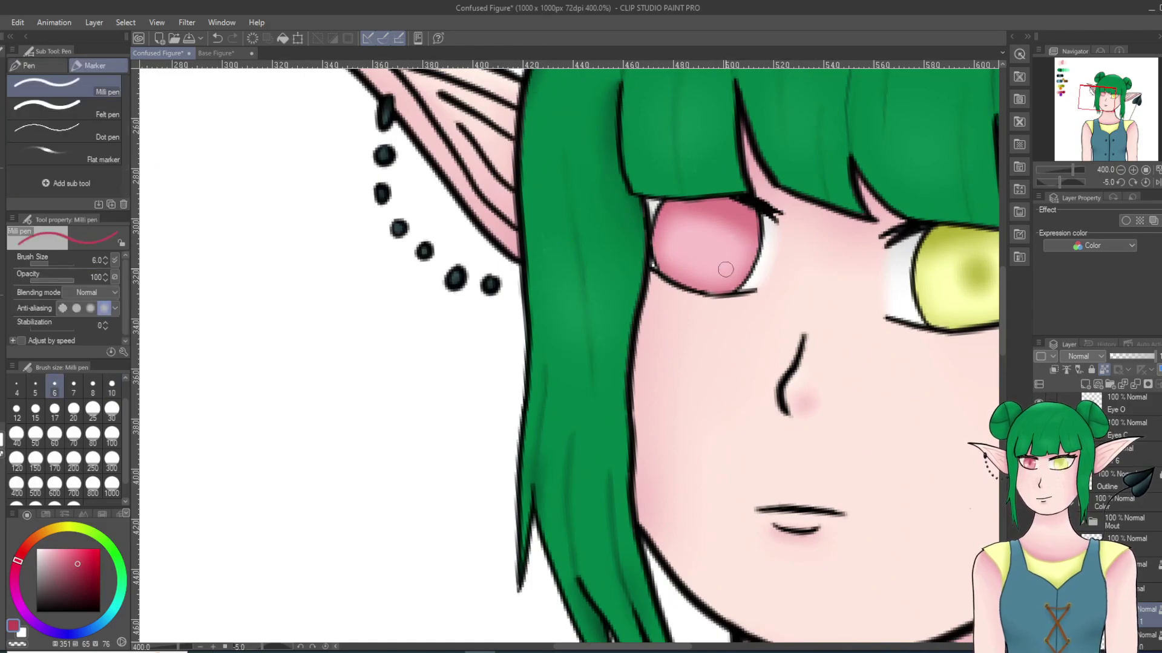
mouse_move(703, 233)
left_mouse_down()
mouse_move(705, 257)
mouse_move(696, 227)
mouse_move(693, 251)
mouse_move(707, 254)
mouse_move(693, 243)
left_mouse_up()
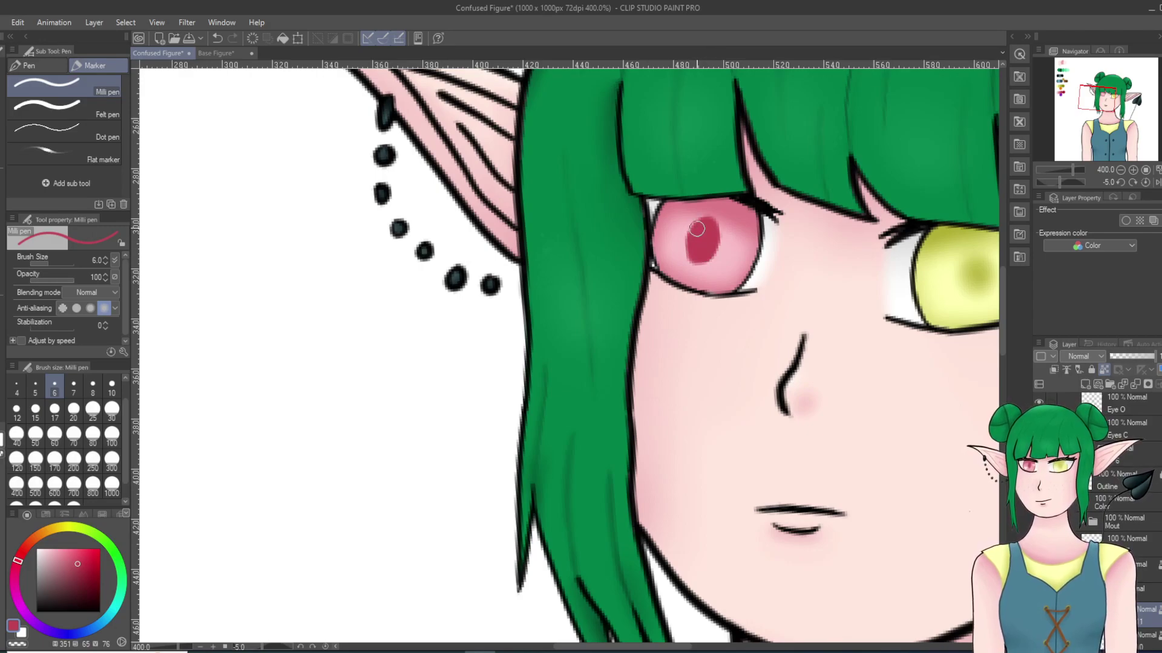
mouse_move(762, 222)
left_mouse_down()
mouse_move(716, 194)
mouse_move(760, 241)
mouse_move(707, 195)
mouse_move(680, 191)
left_mouse_up()
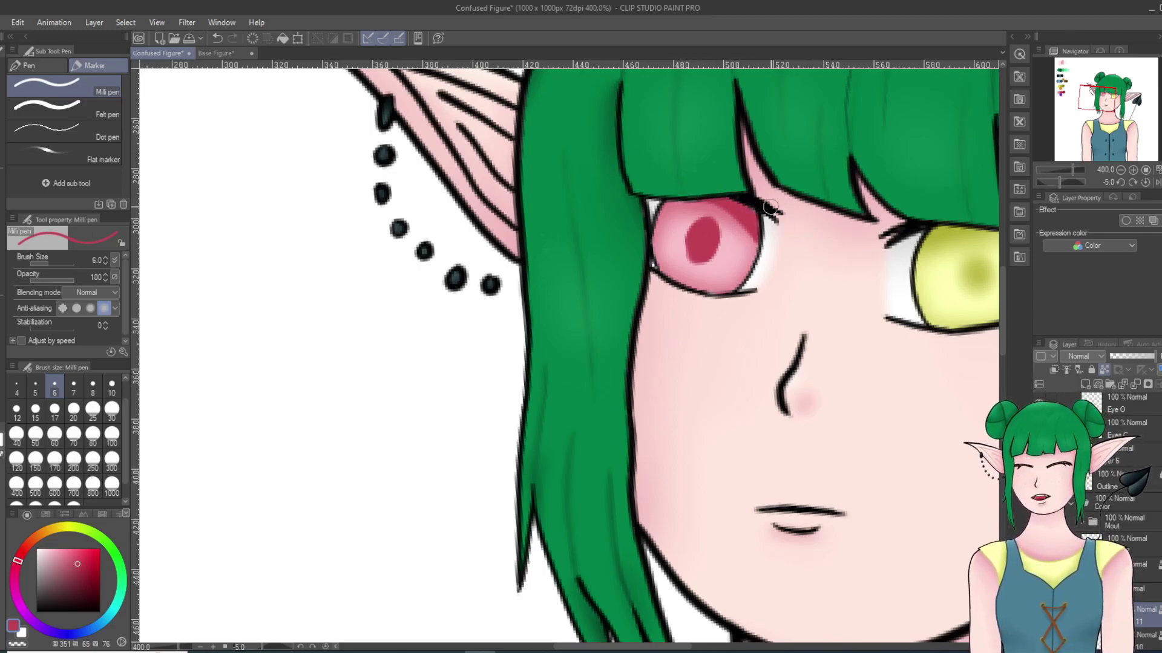
Step: Soften the crimson-pink pupil and top shadow of the pink iris with the Blur tool at size 10
key("j")
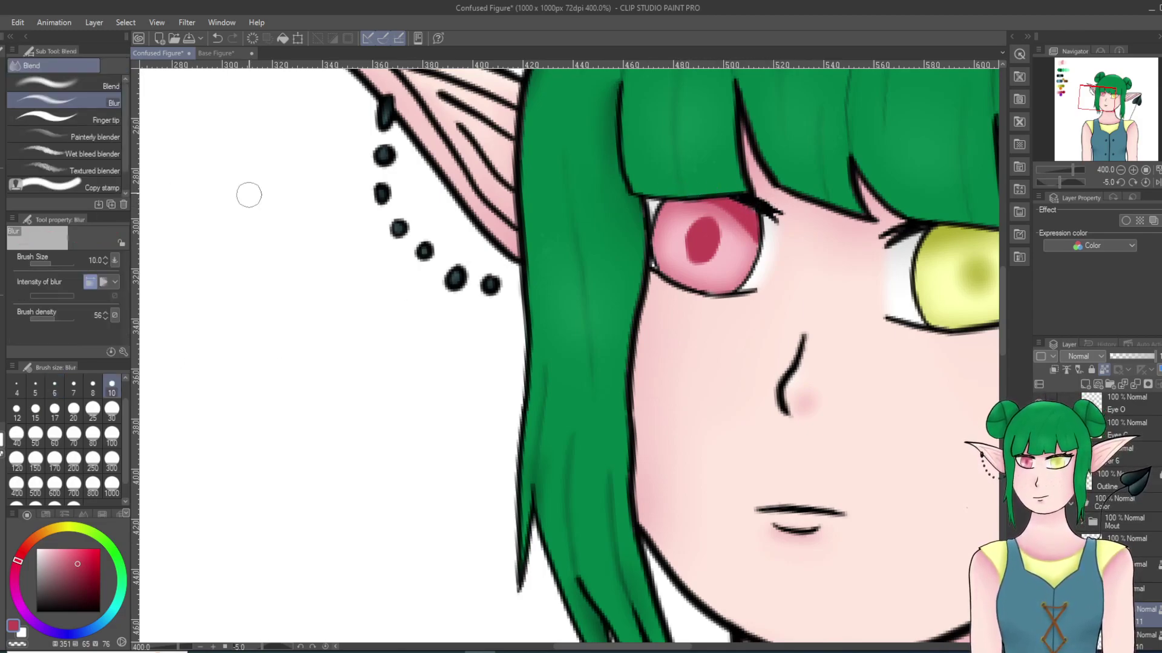
mouse_move(703, 269)
left_mouse_down()
mouse_move(689, 223)
mouse_move(701, 266)
mouse_move(753, 239)
left_mouse_up()
mouse_move(698, 194)
left_mouse_down()
mouse_move(748, 230)
mouse_move(685, 200)
mouse_move(681, 221)
mouse_move(760, 223)
left_mouse_up()
Step: Draw an orange spiral across the yellow iris with the Textured pen at size 6, using the orange palette colour
scroll(769, 192, "down", 10)
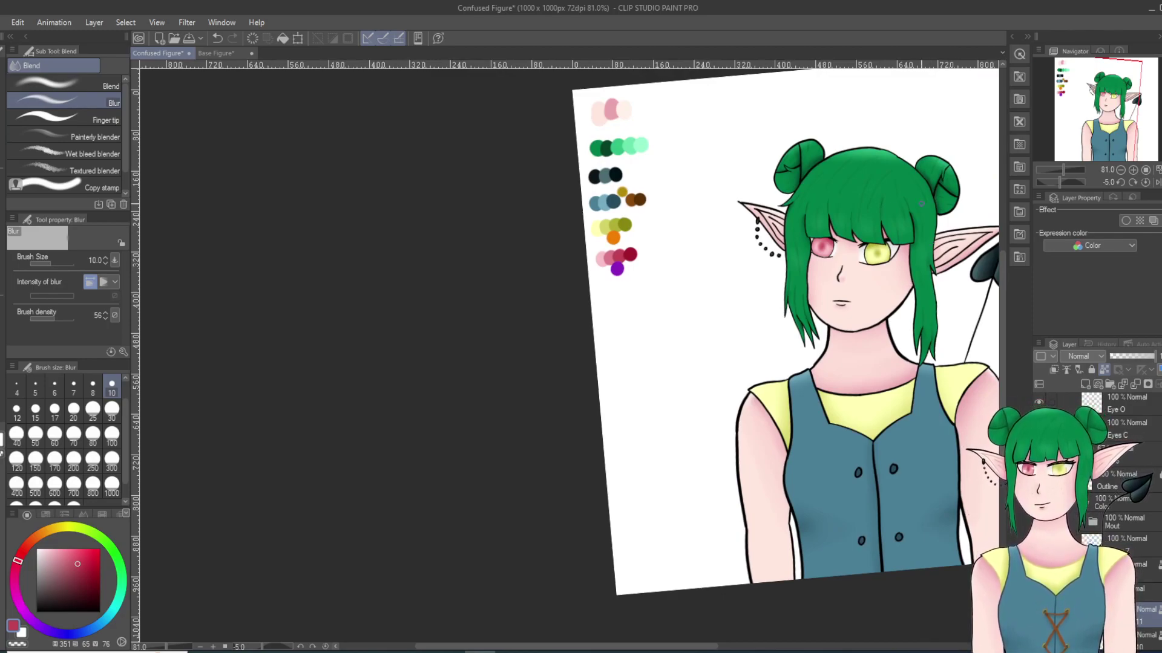
scroll(936, 207, "up", 1)
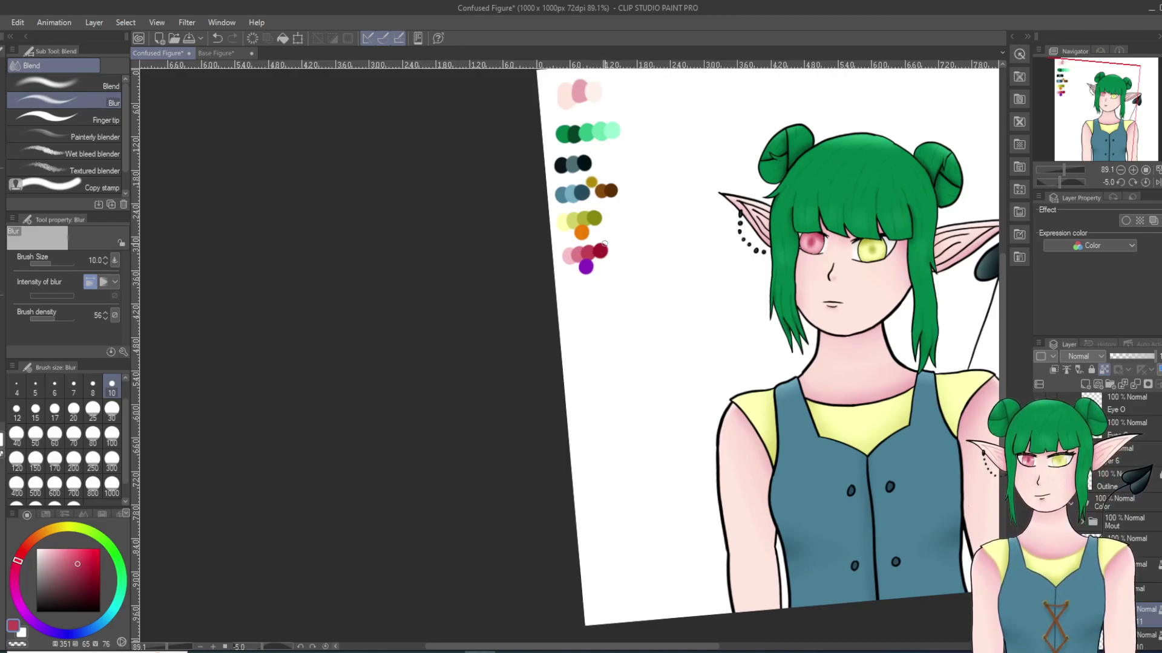
left_click(585, 238, "alt")
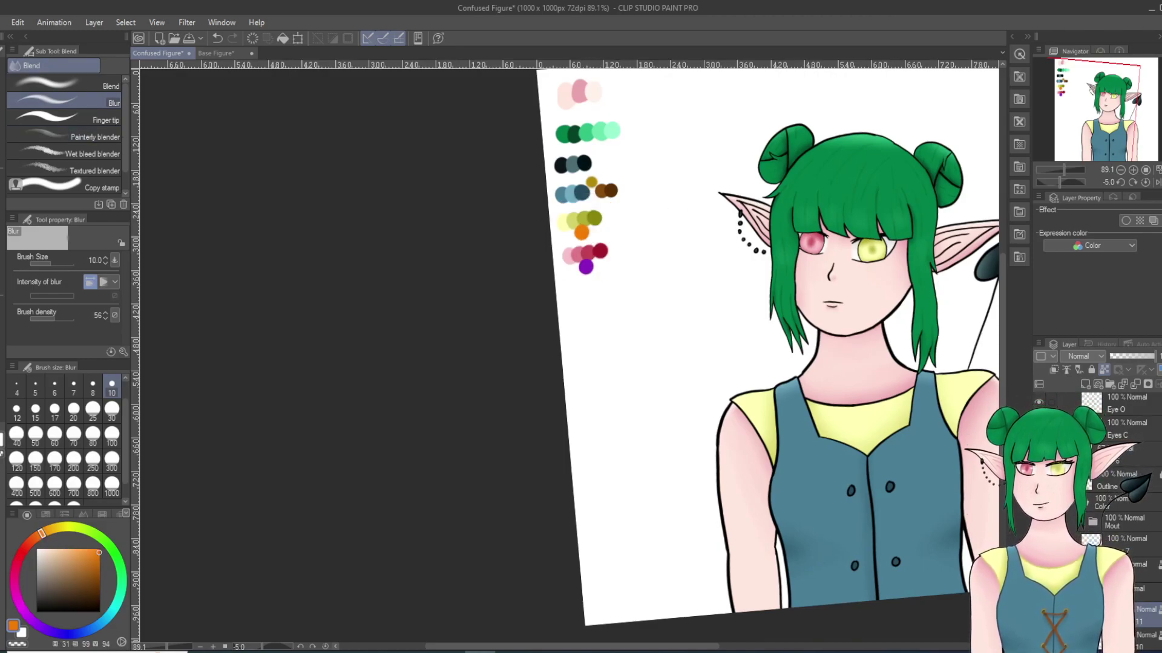
key("p")
key("p")
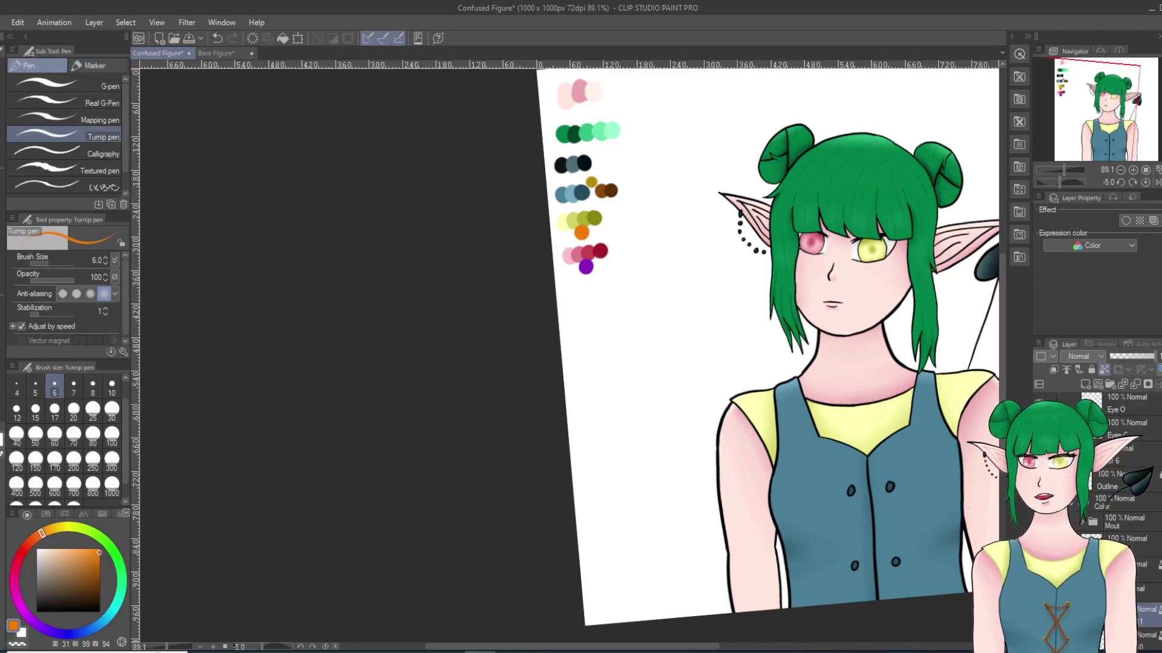
scroll(957, 261, "up", 1)
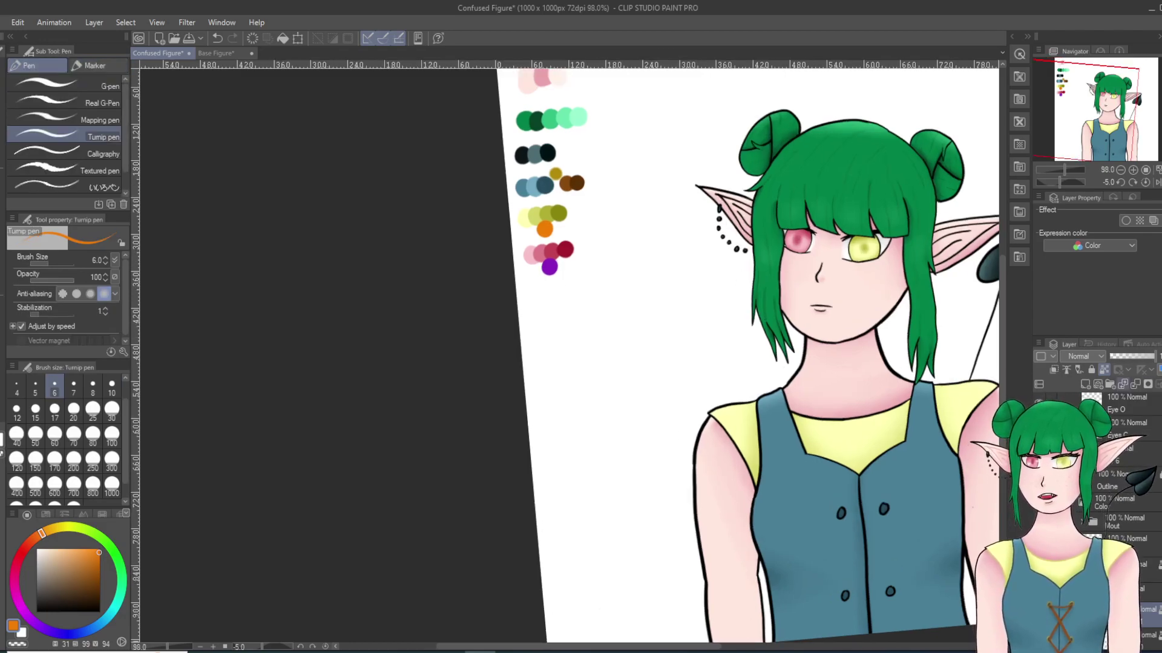
scroll(874, 229, "up", 5)
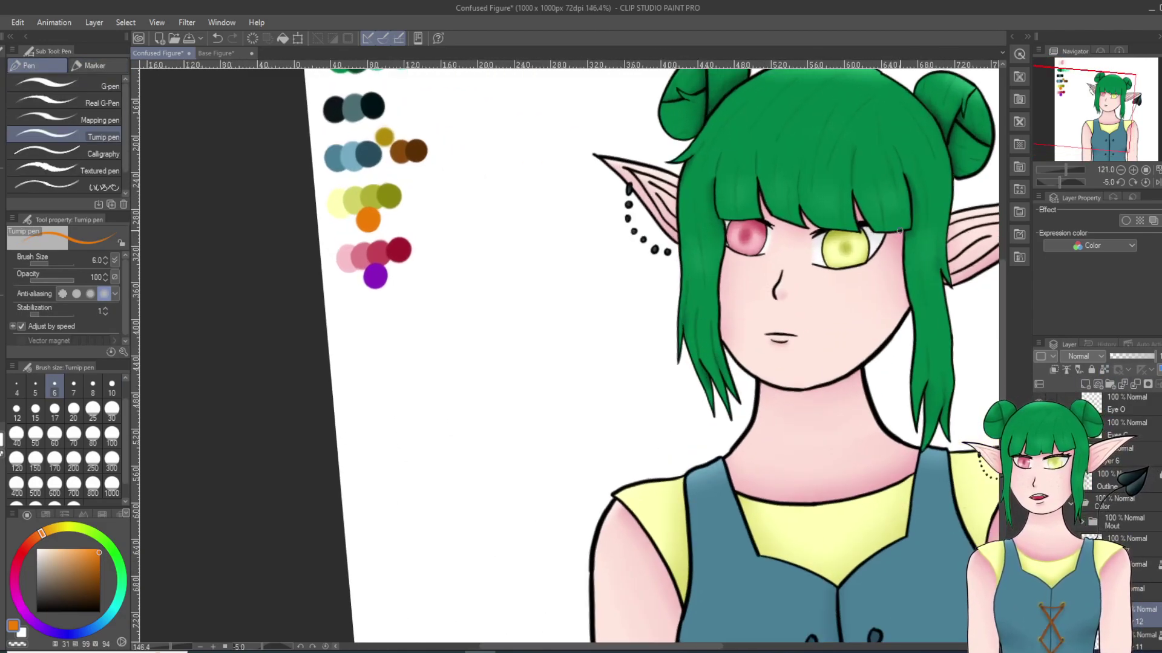
scroll(875, 228, "up", 10)
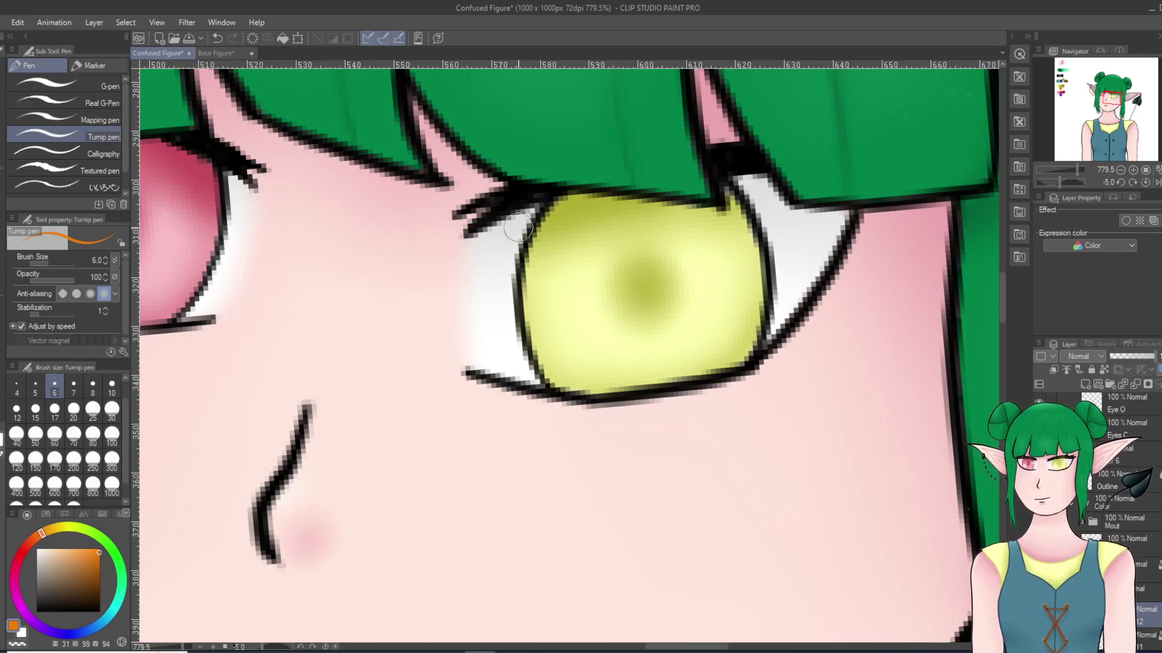
left_click(90, 170)
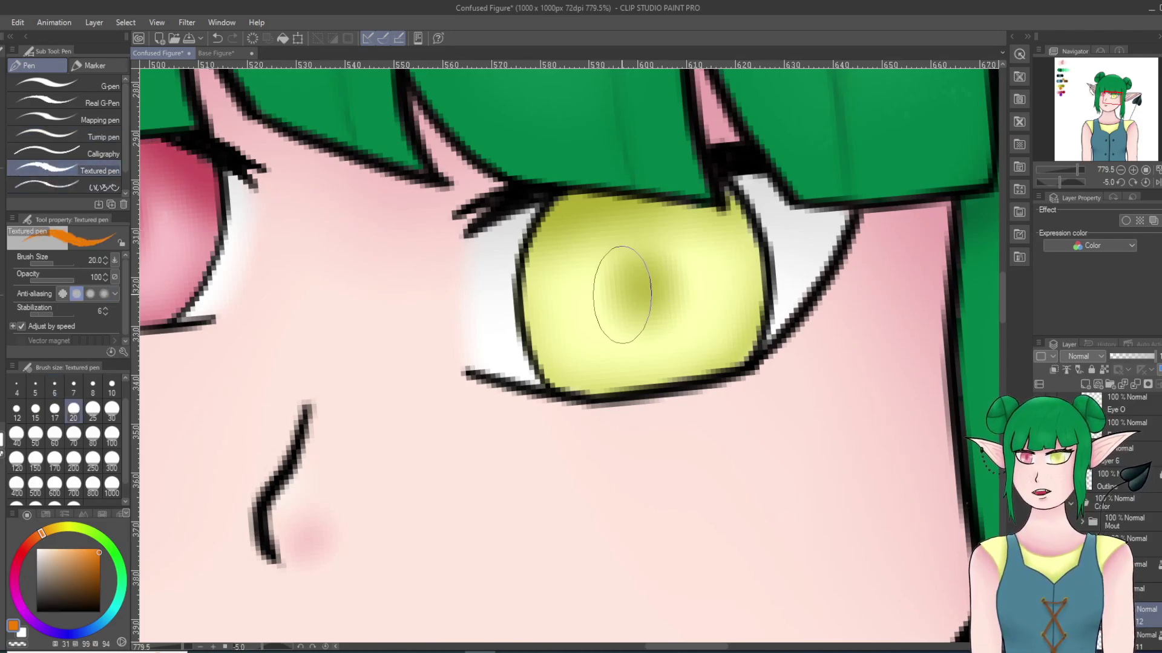
left_click(111, 388)
left_click(54, 388)
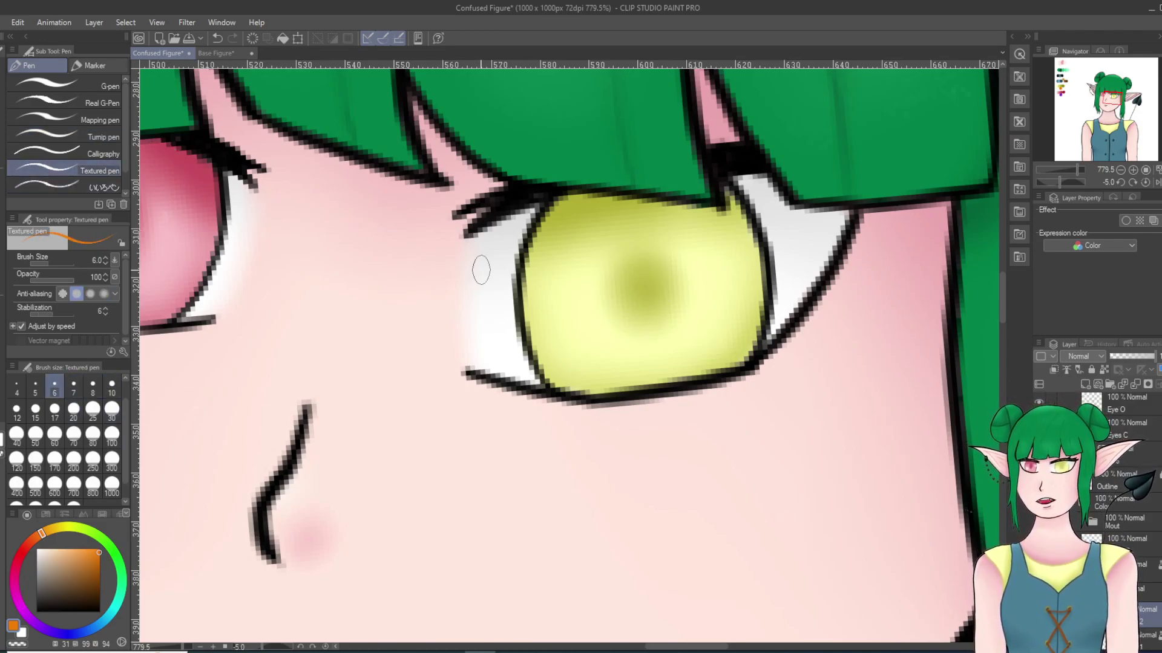
mouse_move(642, 292)
left_mouse_down()
mouse_move(616, 284)
mouse_move(622, 244)
mouse_move(619, 257)
mouse_move(675, 269)
mouse_move(674, 289)
mouse_move(653, 325)
mouse_move(595, 304)
mouse_move(589, 225)
mouse_move(673, 227)
mouse_move(713, 294)
mouse_move(654, 369)
mouse_move(568, 341)
mouse_move(553, 236)
mouse_move(606, 198)
mouse_move(723, 216)
mouse_move(739, 294)
mouse_move(741, 271)
mouse_move(741, 285)
mouse_move(705, 366)
left_mouse_up()
left_click_drag(605, 392, 560, 369)
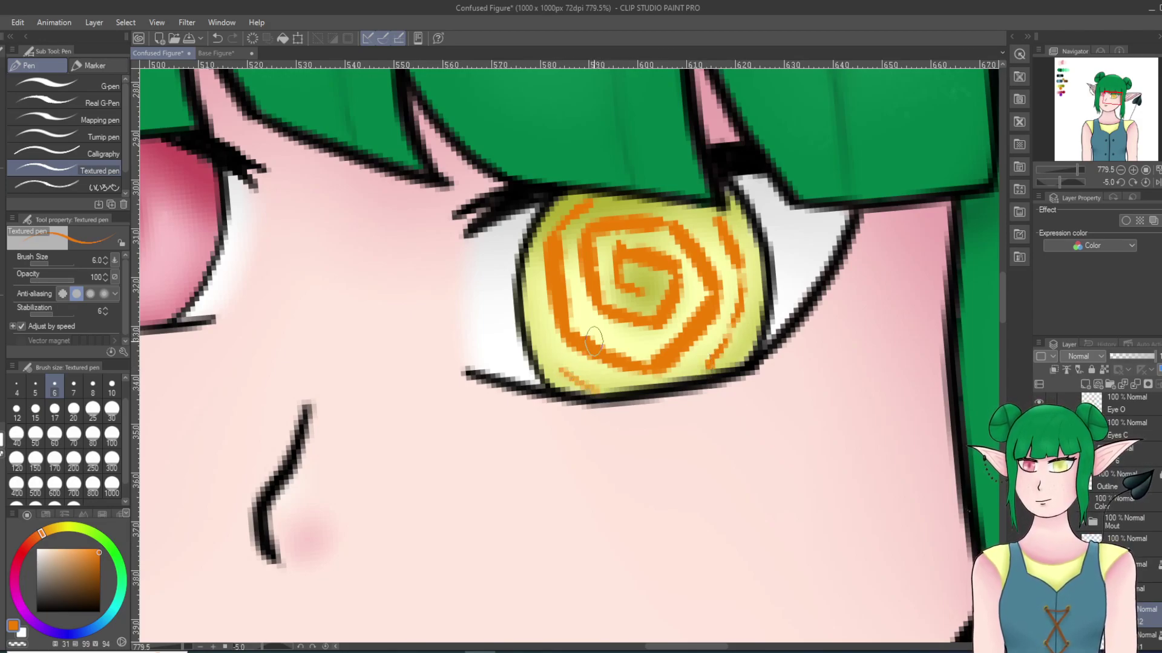
Step: Pick the purple palette colour and draw the inner windings of a spiral from the centre of the pink iris with the size 6 Textured pen
scroll(619, 336, "down", 10)
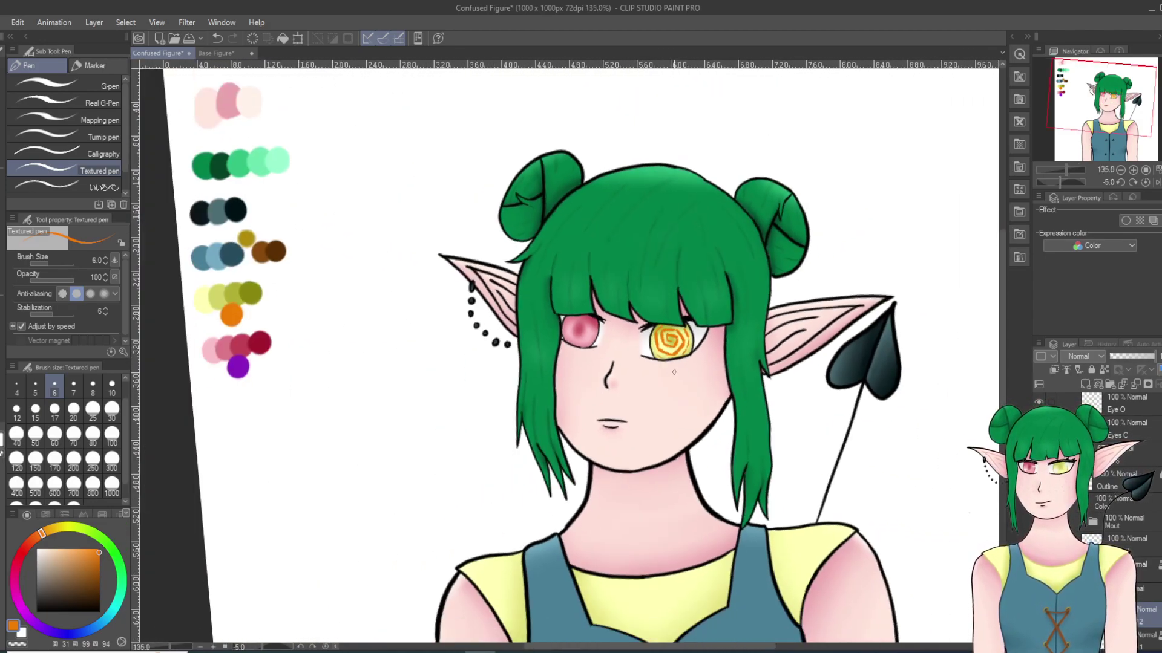
scroll(687, 394, "up", 2)
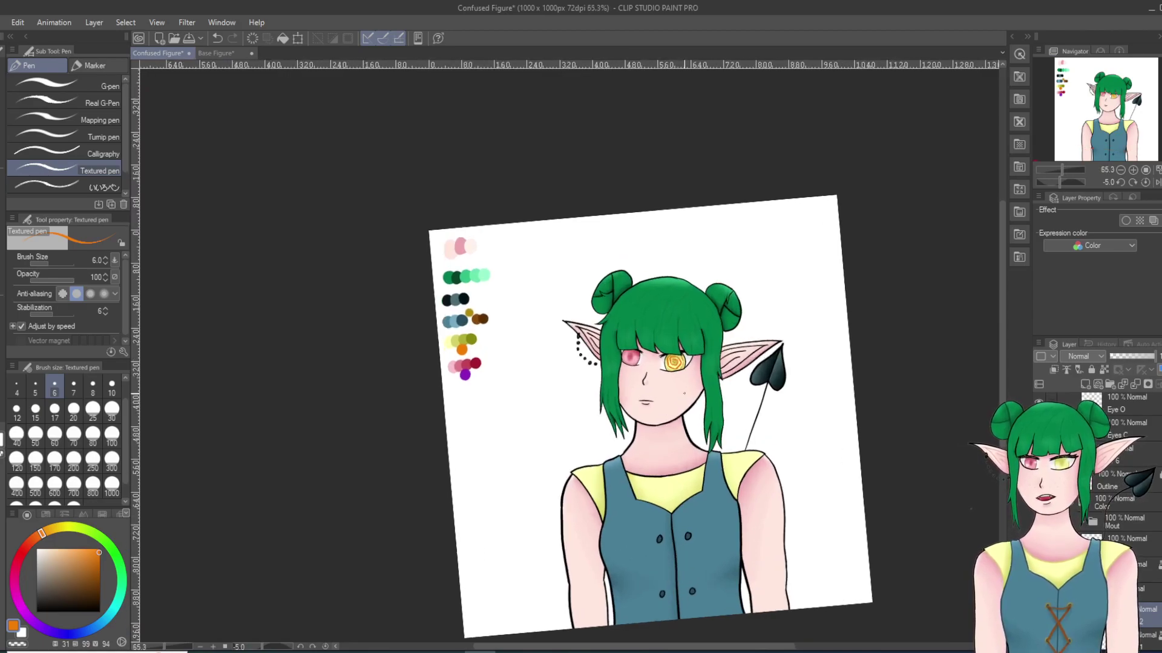
scroll(687, 376, "up", 5)
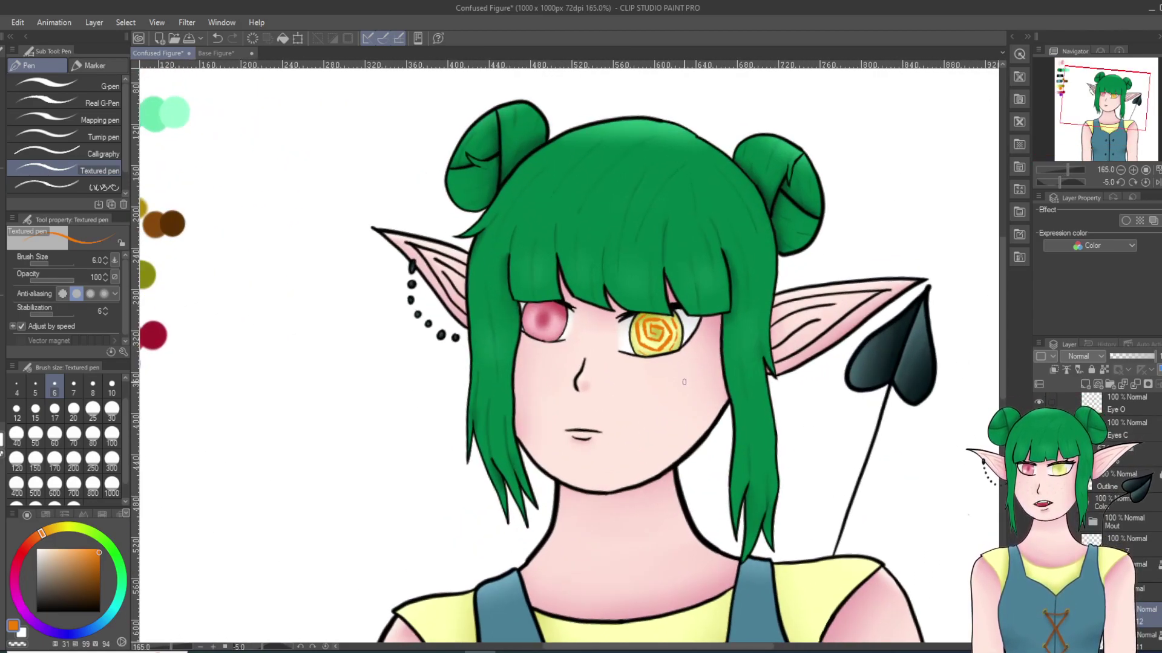
scroll(626, 389, "up", 3)
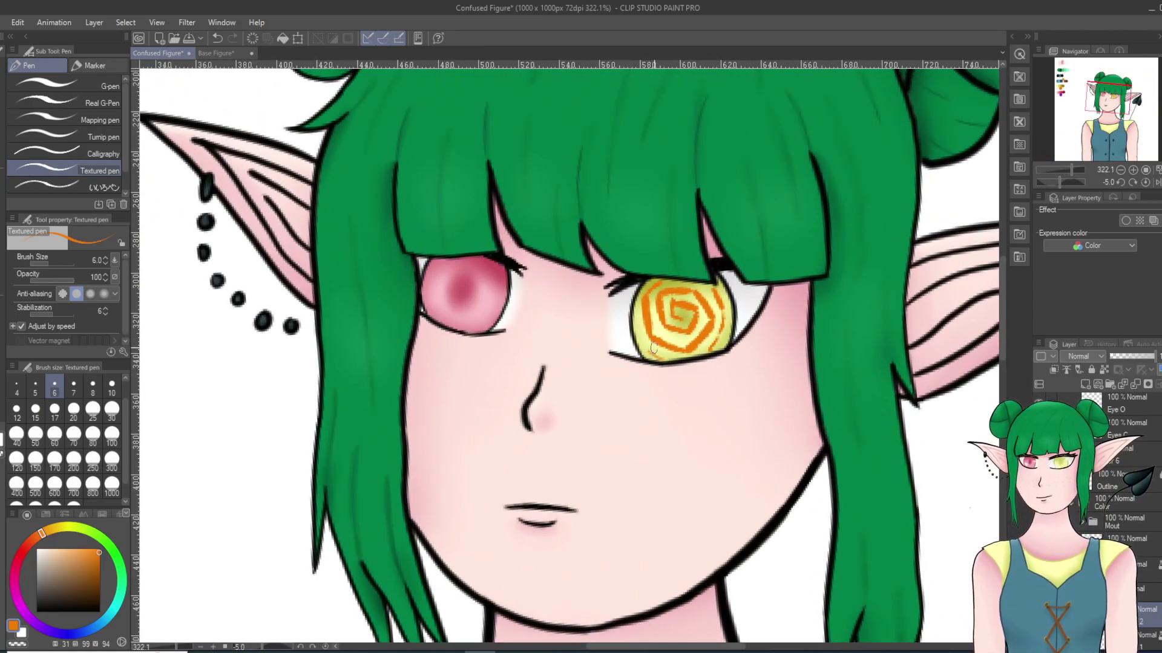
scroll(663, 380, "down", 5)
scroll(665, 387, "down", 4)
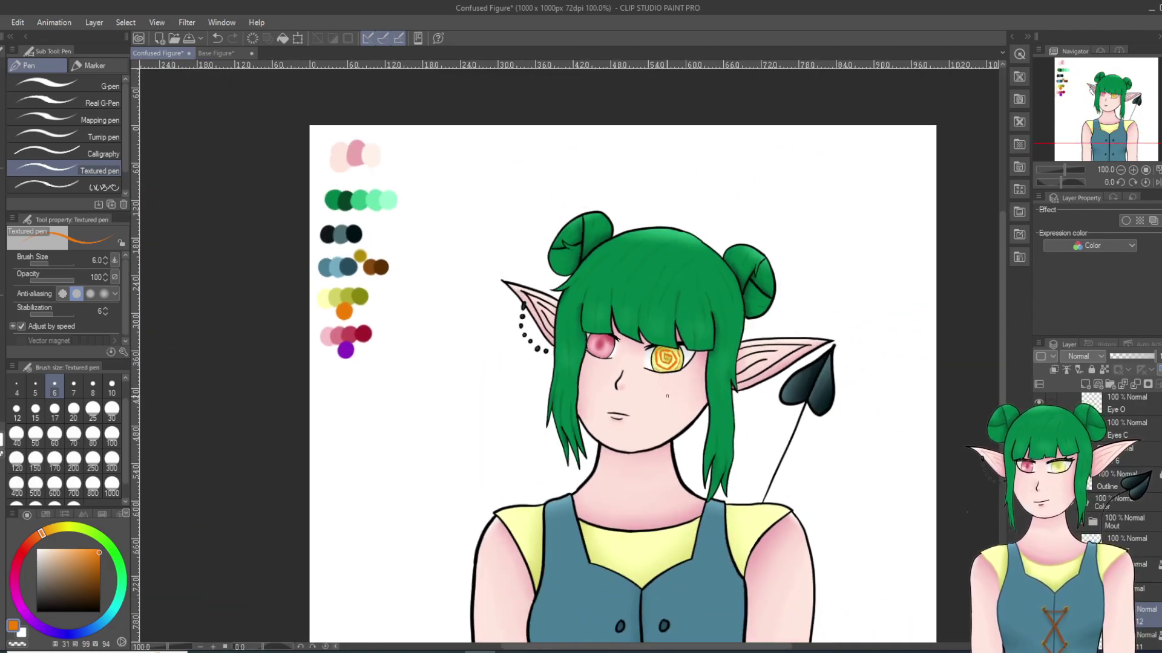
scroll(667, 398, "up", 5)
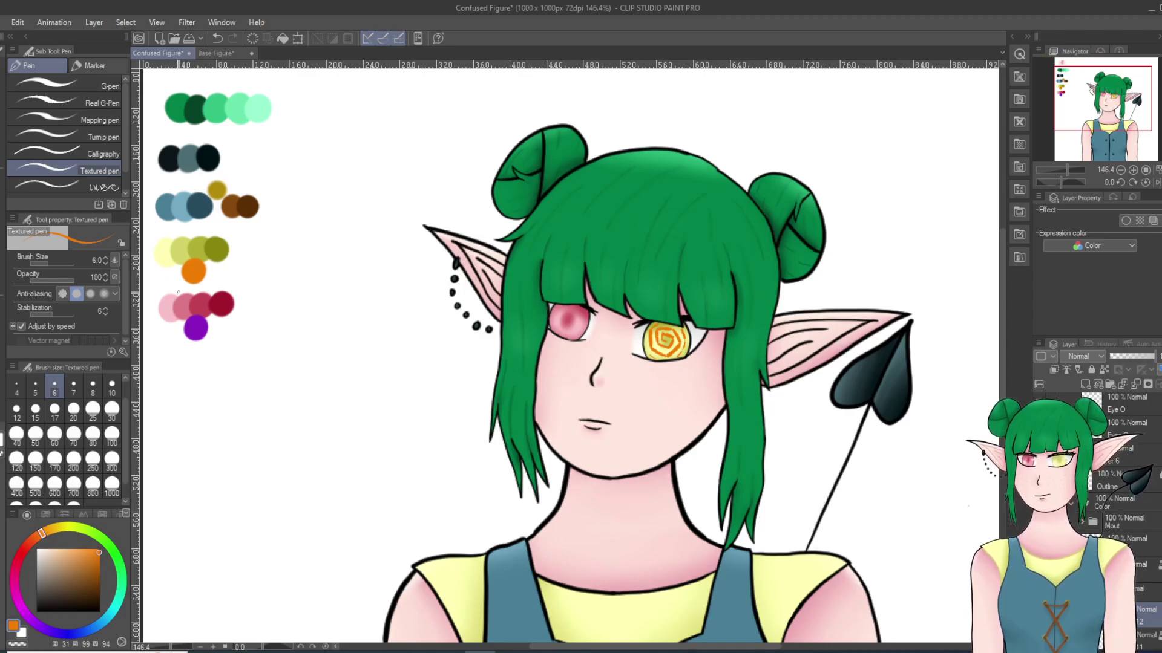
left_click(195, 327, "alt")
scroll(535, 287, "up", 2)
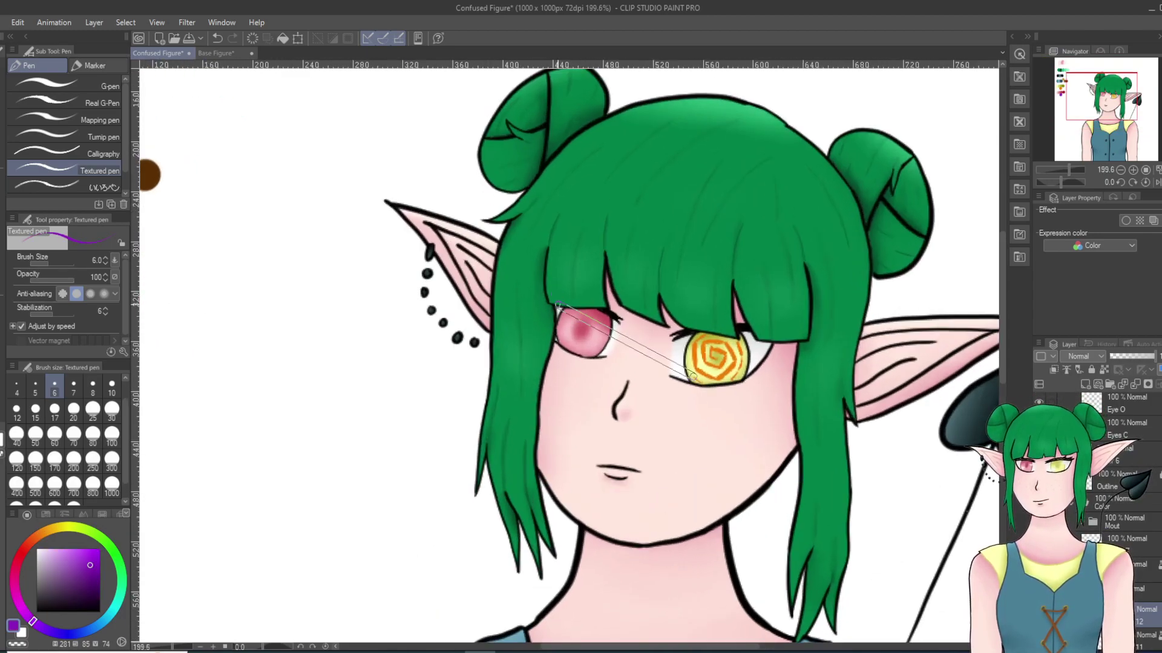
scroll(558, 306, "down", 3)
scroll(583, 336, "up", 8)
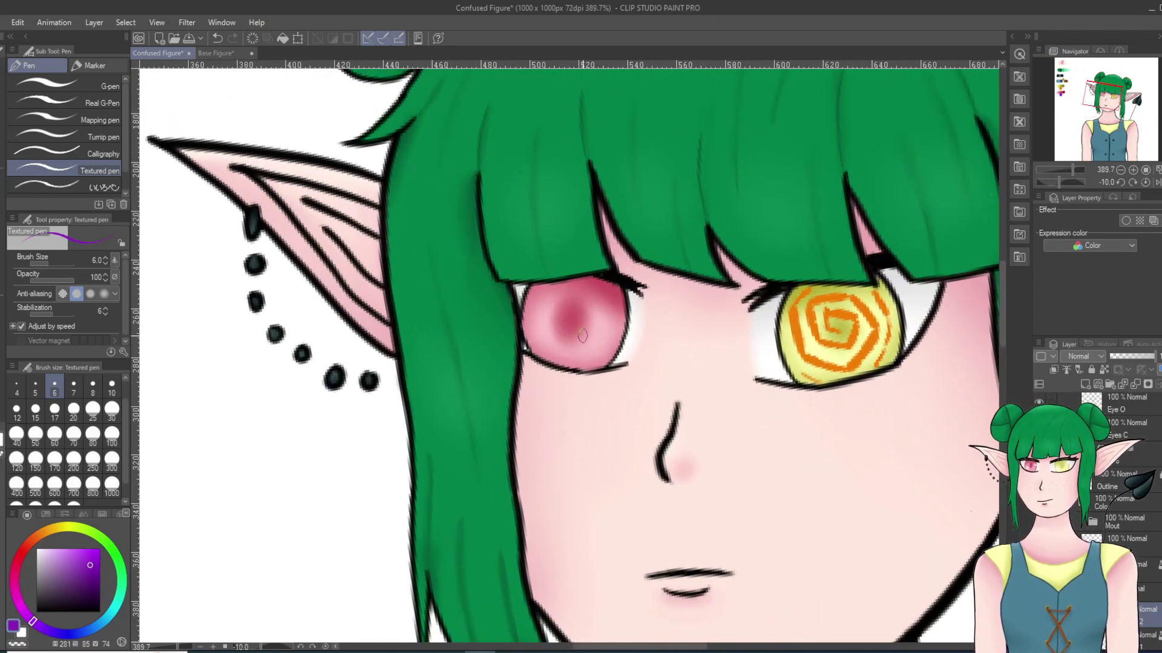
scroll(582, 336, "up", 1)
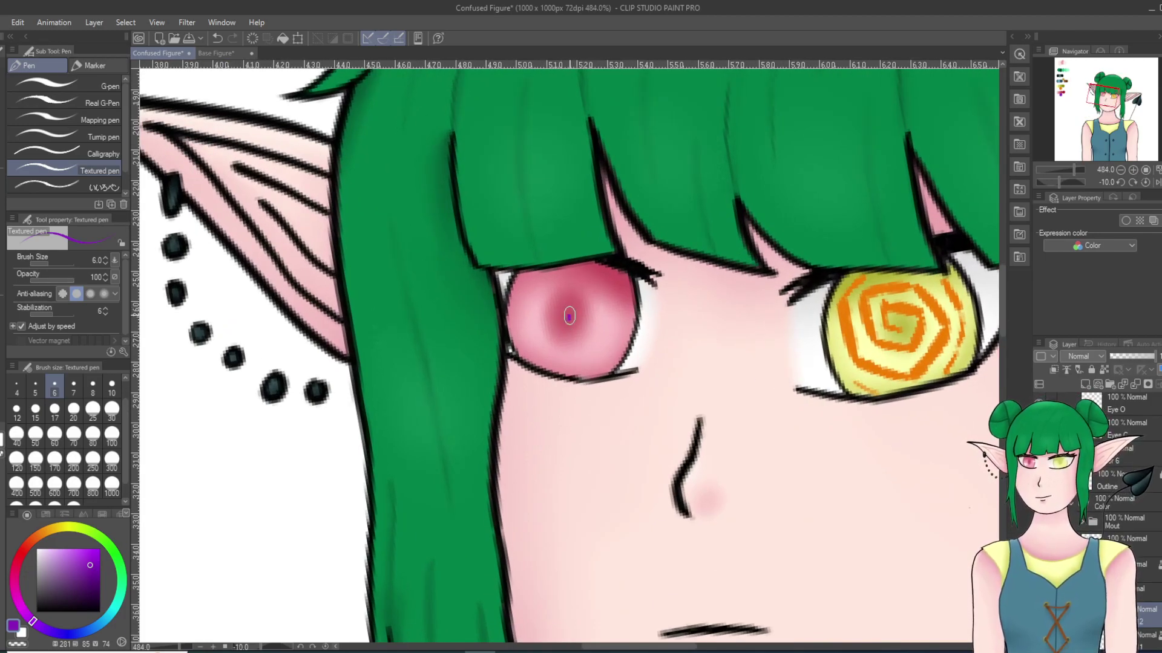
mouse_move(592, 313)
left_mouse_down()
mouse_move(574, 335)
mouse_move(557, 328)
mouse_move(555, 285)
mouse_move(589, 284)
mouse_move(605, 312)
mouse_move(587, 350)
left_mouse_up()
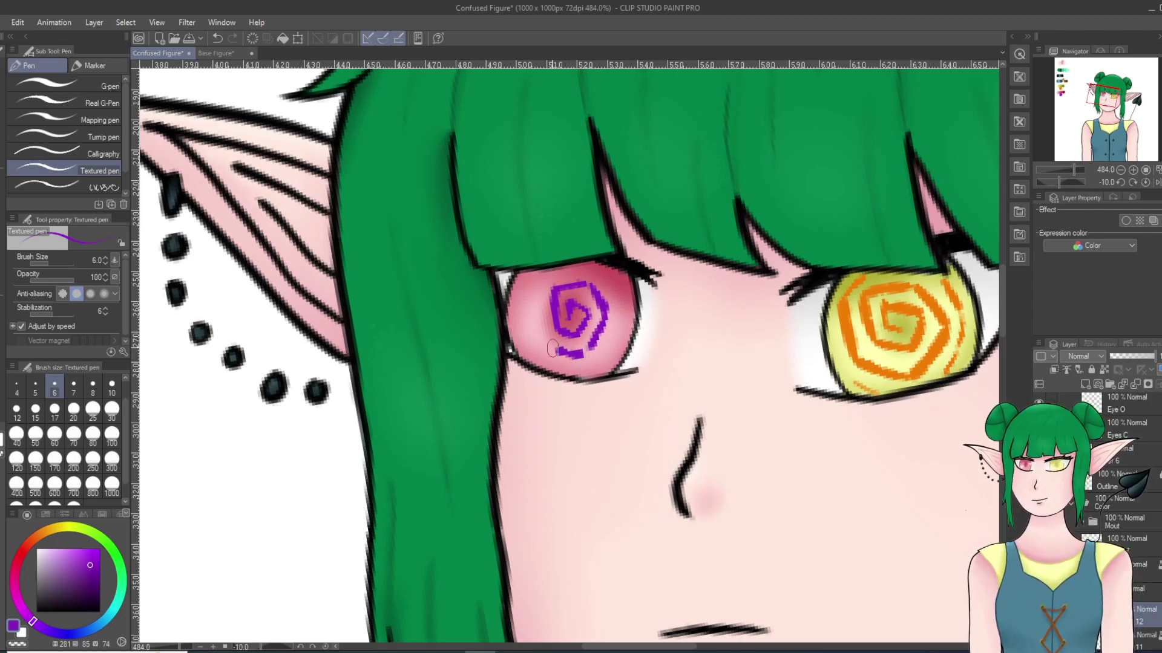
Step: Extend the purple spiral with outer windings to the edge of the pink iris and close the gap in its lower curve
mouse_move(546, 346)
left_mouse_down()
mouse_move(530, 308)
mouse_move(542, 274)
mouse_move(591, 270)
mouse_move(609, 286)
mouse_move(574, 268)
mouse_move(614, 287)
mouse_move(617, 338)
mouse_move(582, 370)
mouse_move(596, 380)
mouse_move(550, 372)
mouse_move(532, 351)
mouse_move(518, 306)
mouse_move(531, 271)
left_mouse_up()
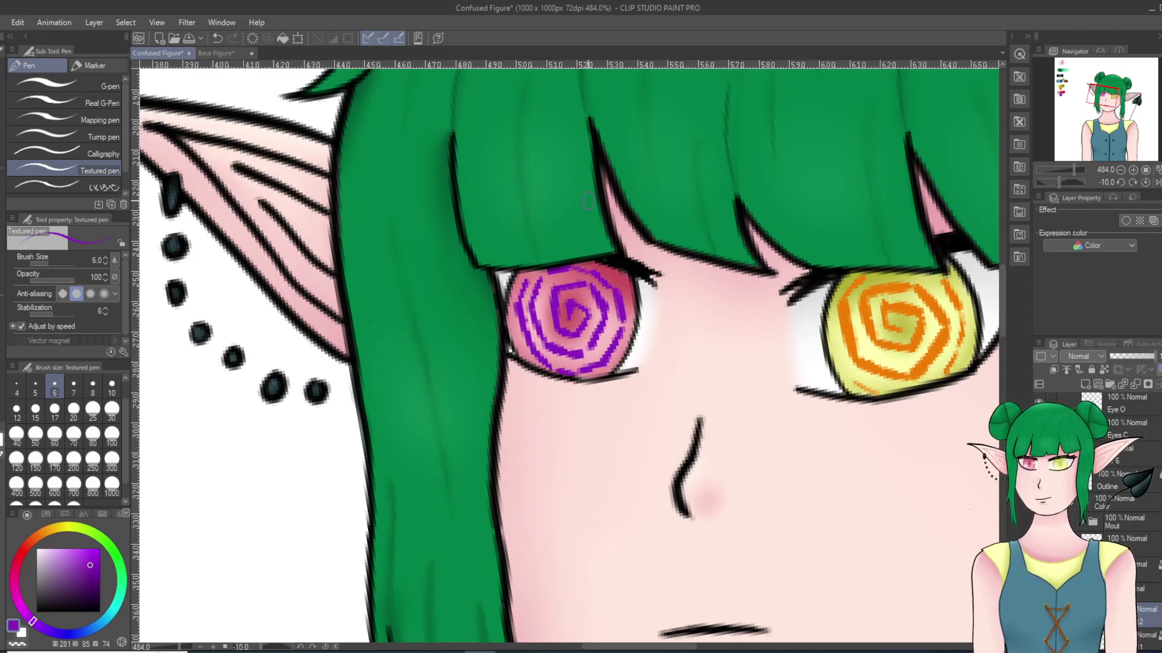
scroll(587, 275, "down", 20)
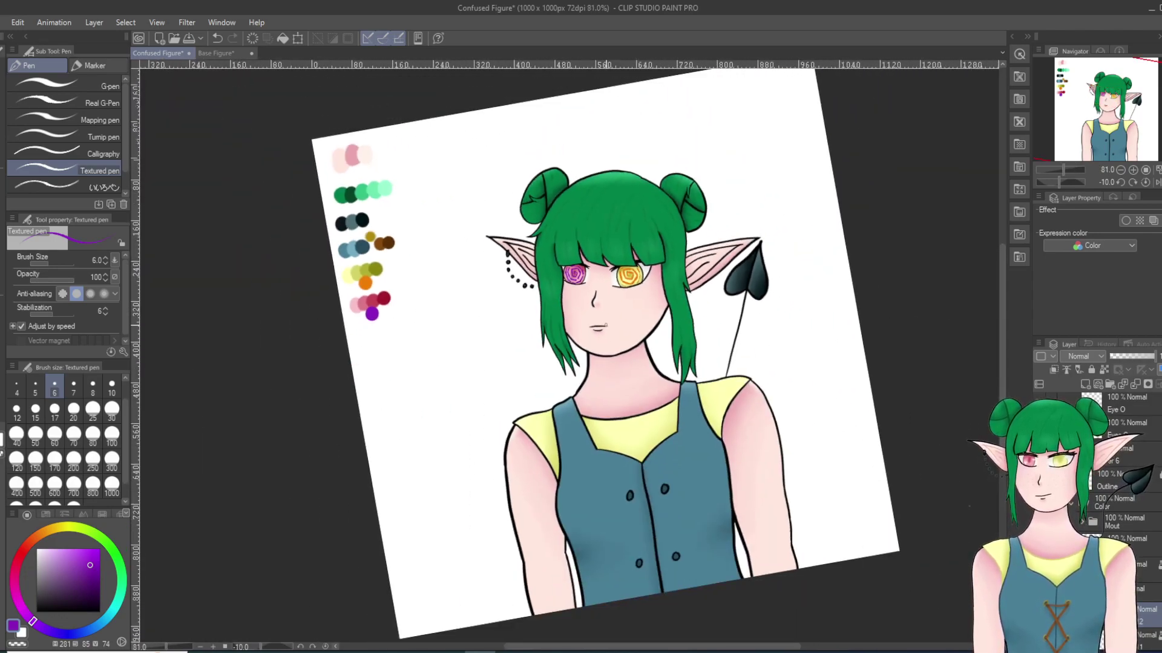
key("^")
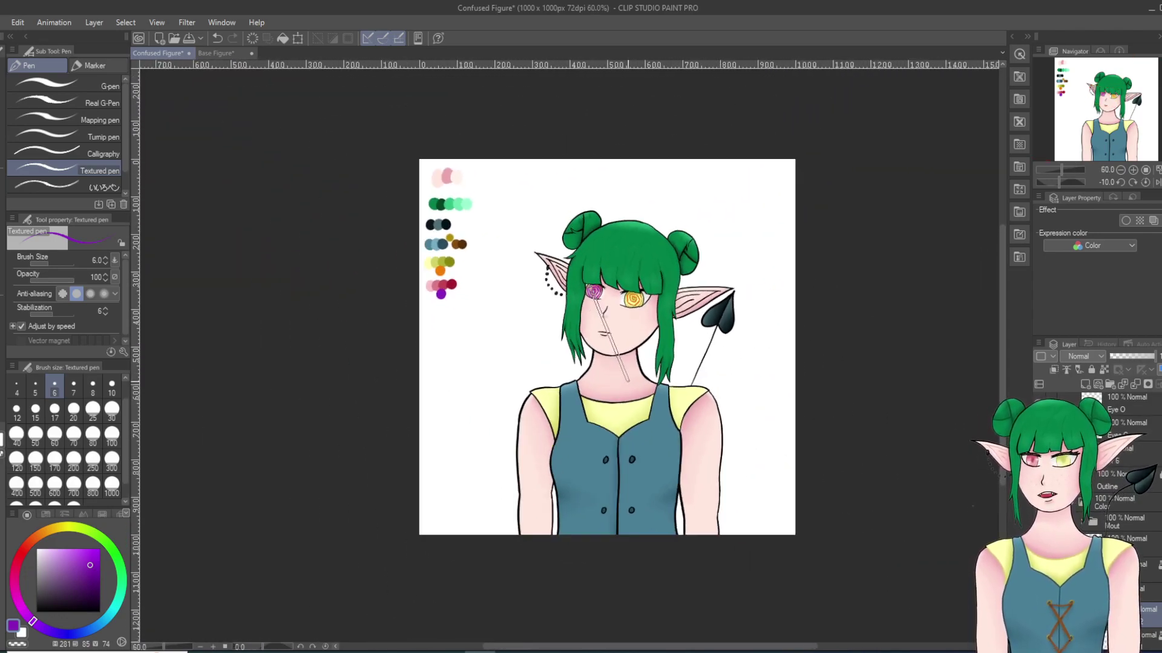
scroll(710, 458, "up", 17)
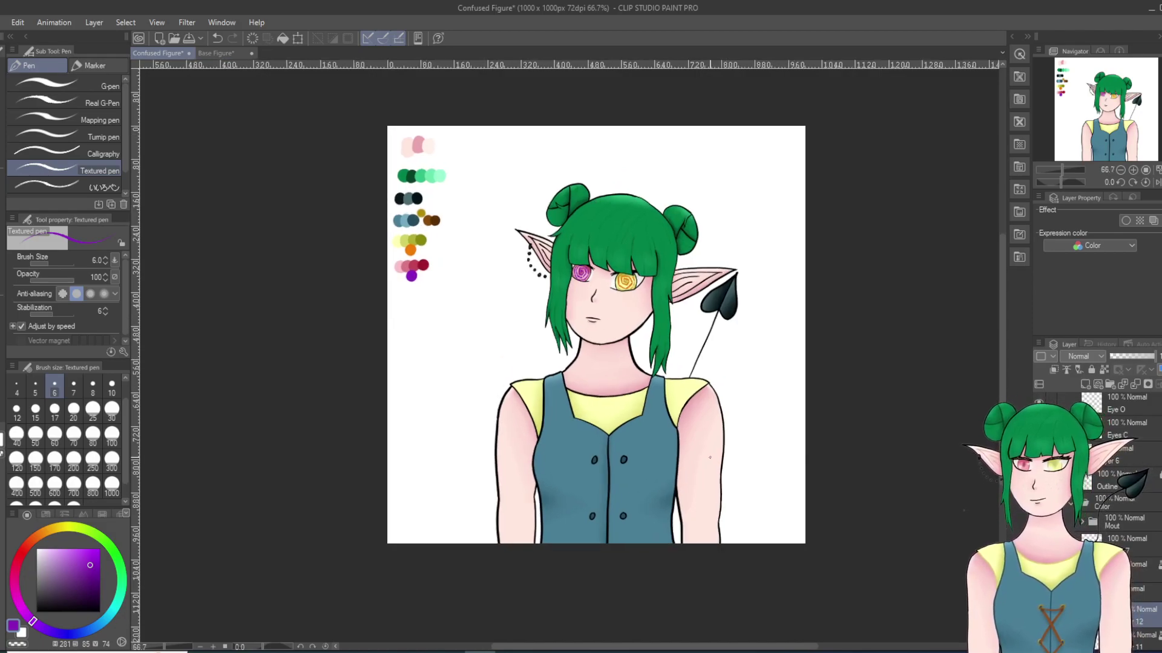
scroll(542, 226, "up", 8)
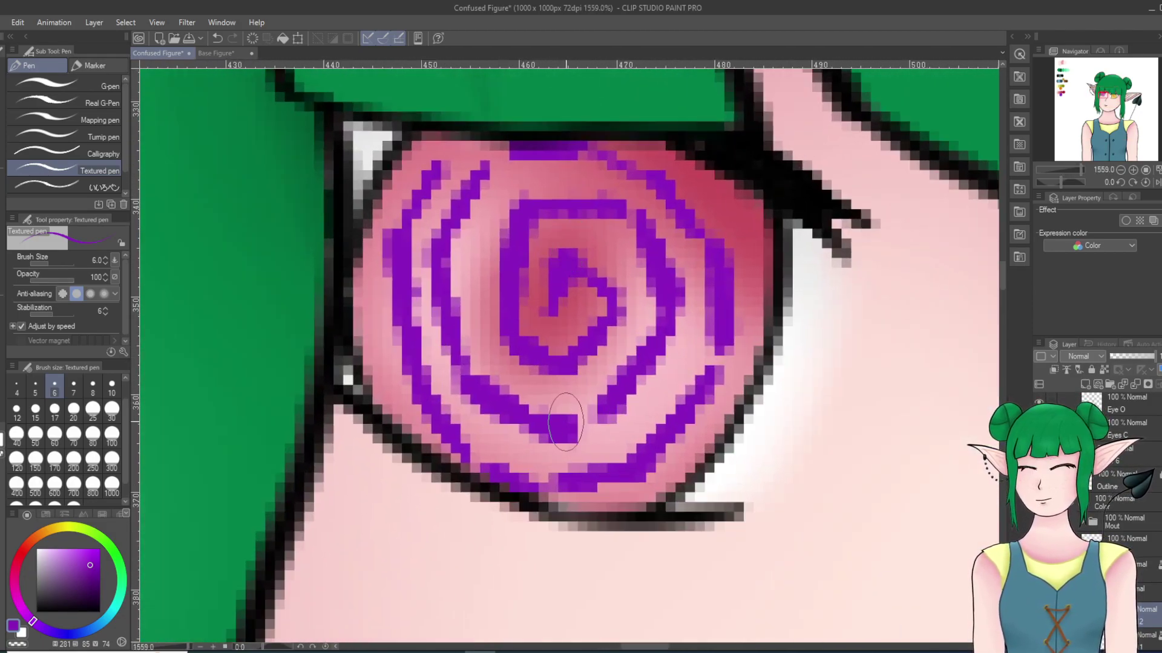
left_click_drag(565, 422, 602, 414)
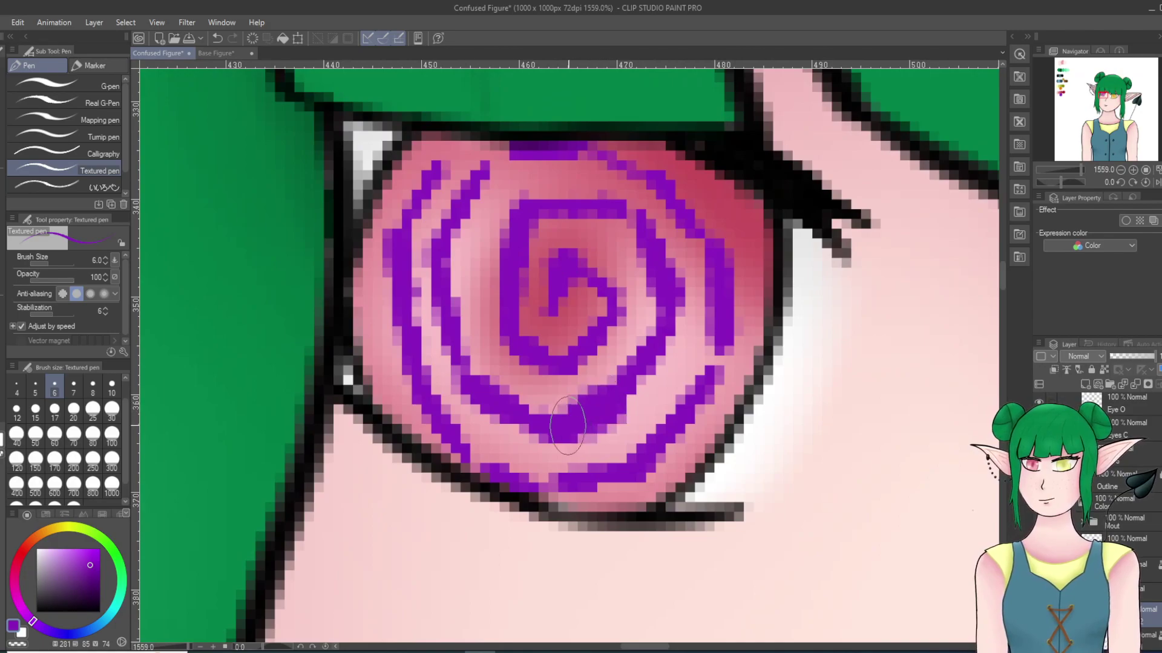
Step: Undo the purple spiral's outer windings on the pink iris, back to its innermost turns
scroll(826, 265, "down", 10)
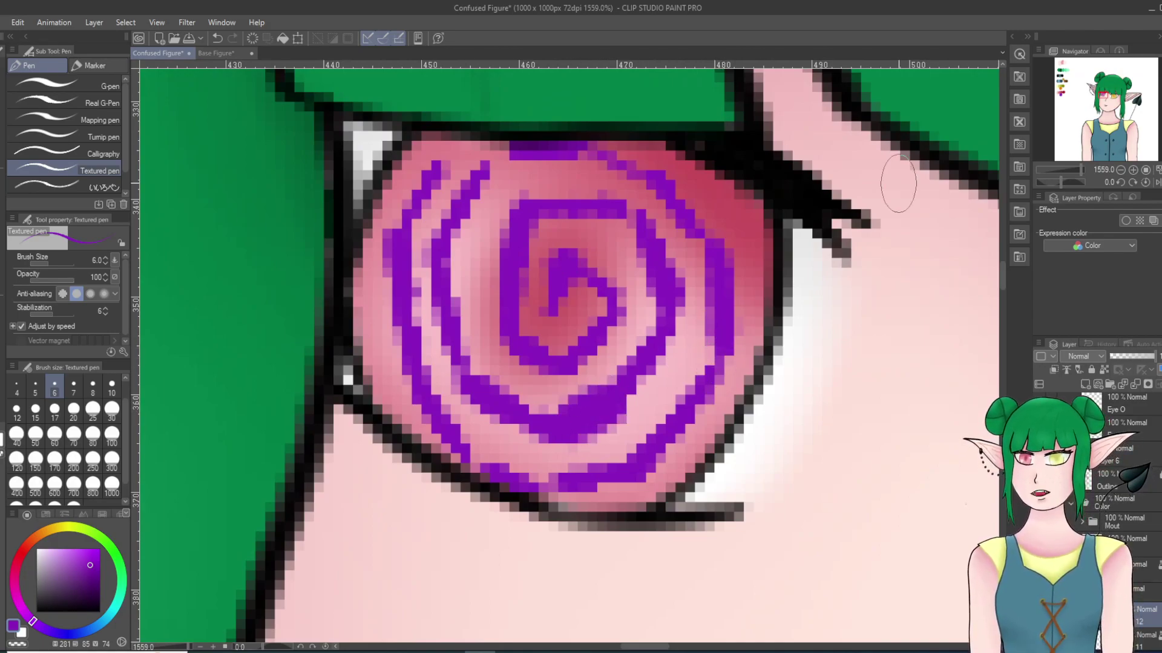
scroll(625, 283, "down", 3)
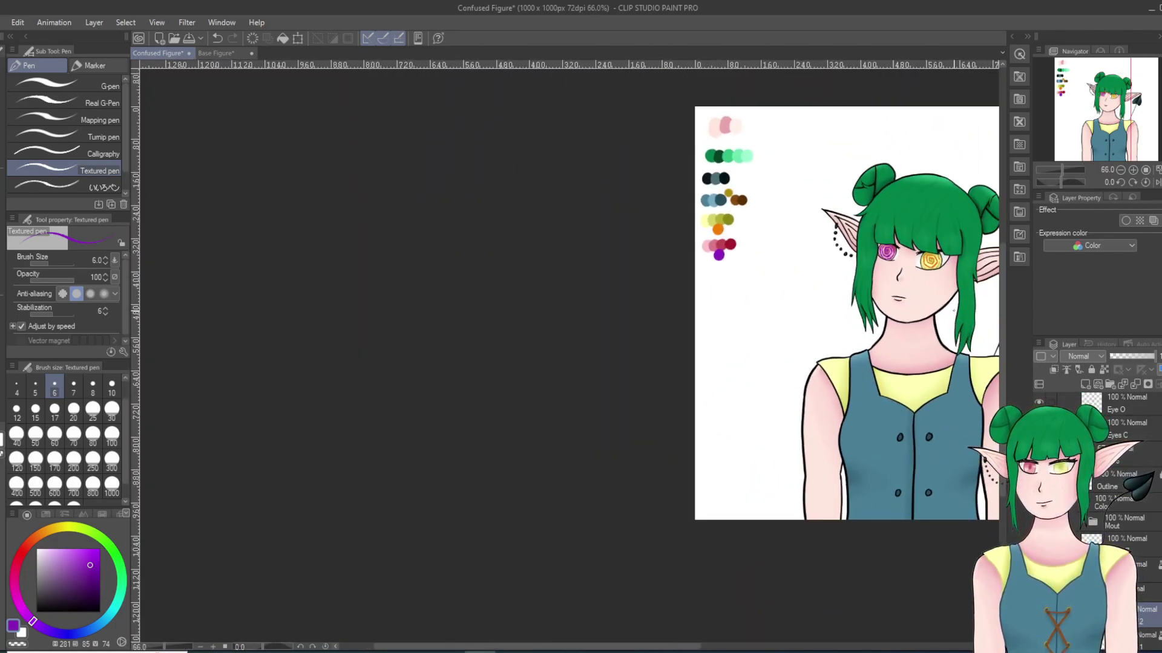
scroll(806, 345, "up", 2)
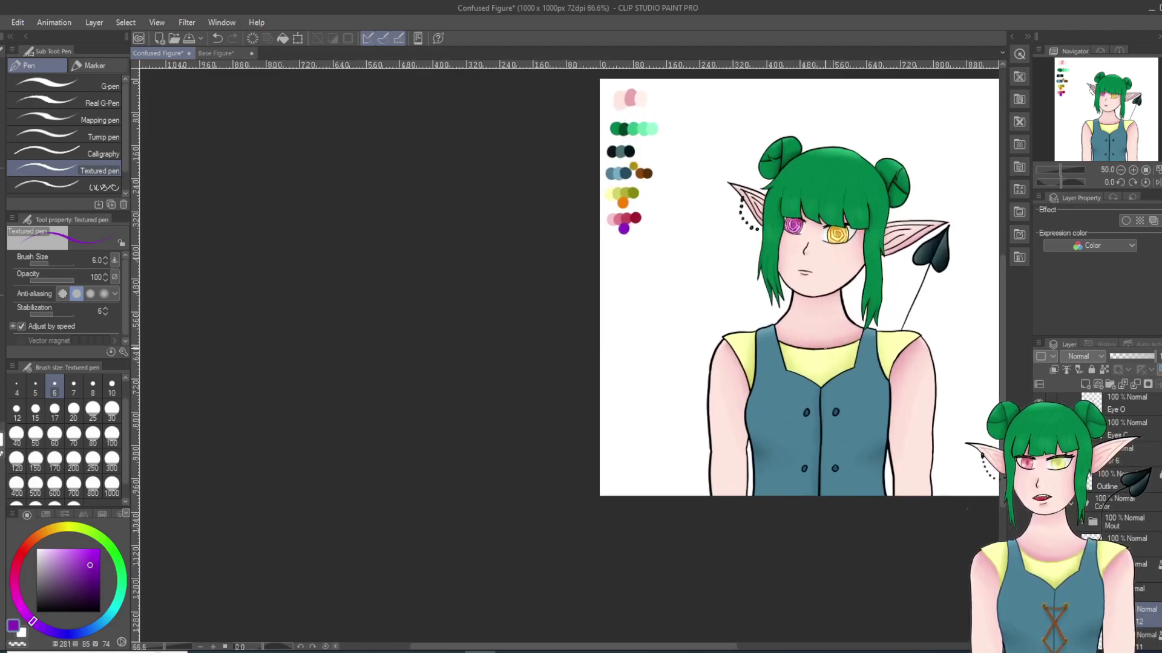
scroll(830, 226, "up", 3)
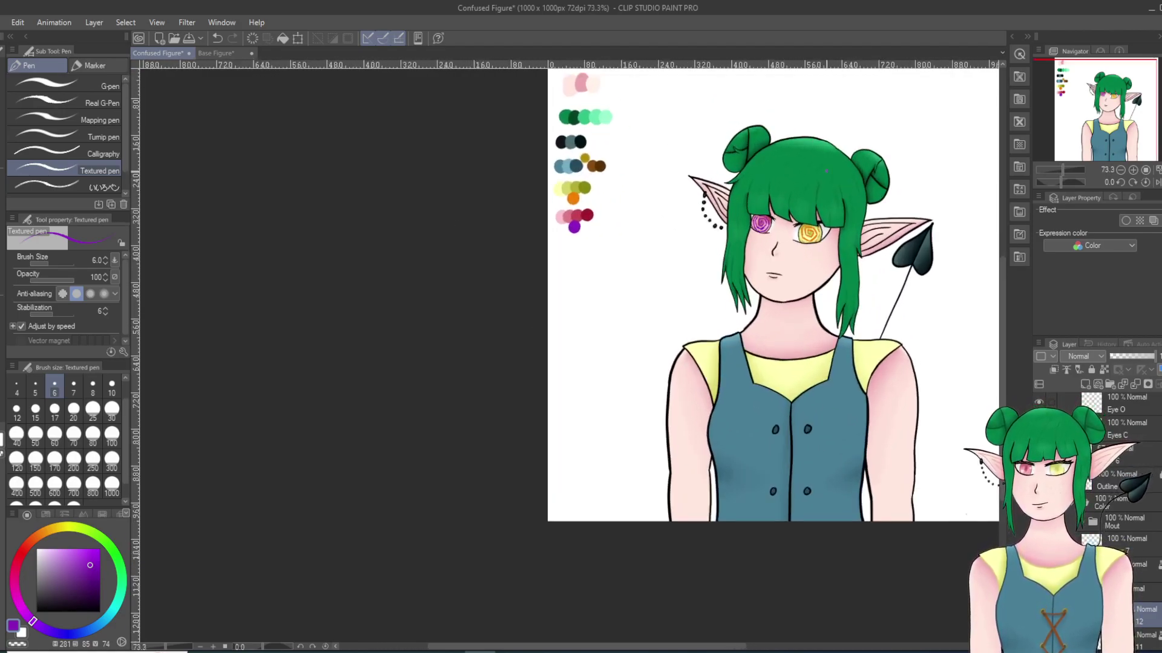
scroll(830, 227, "up", 1)
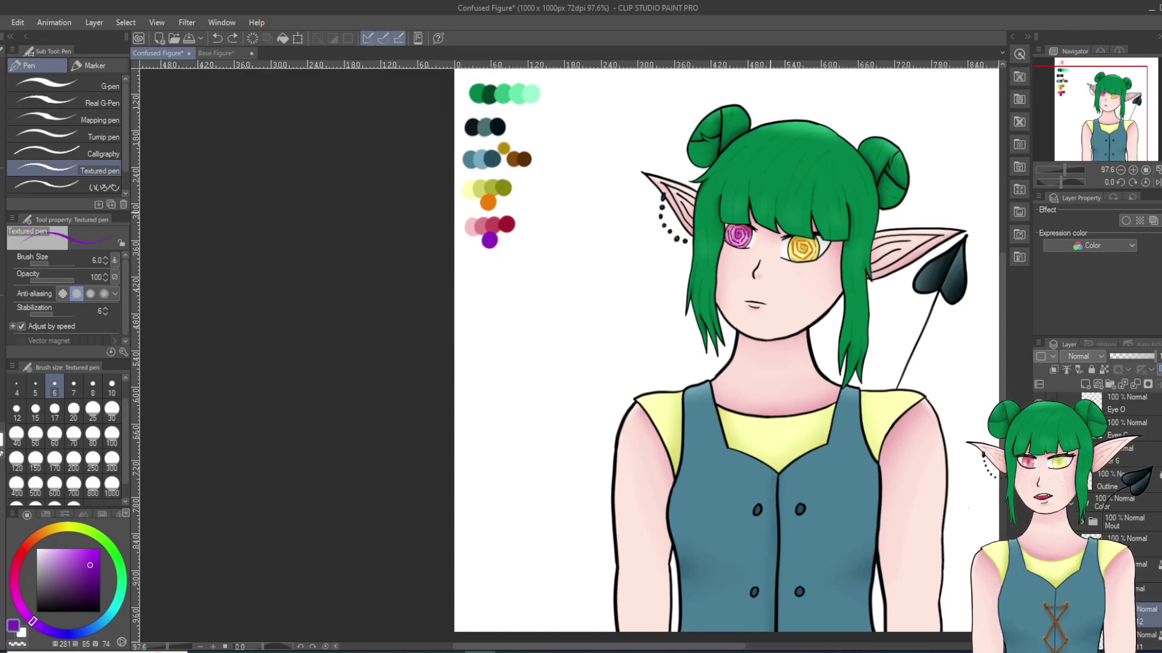
scroll(753, 221, "up", 10)
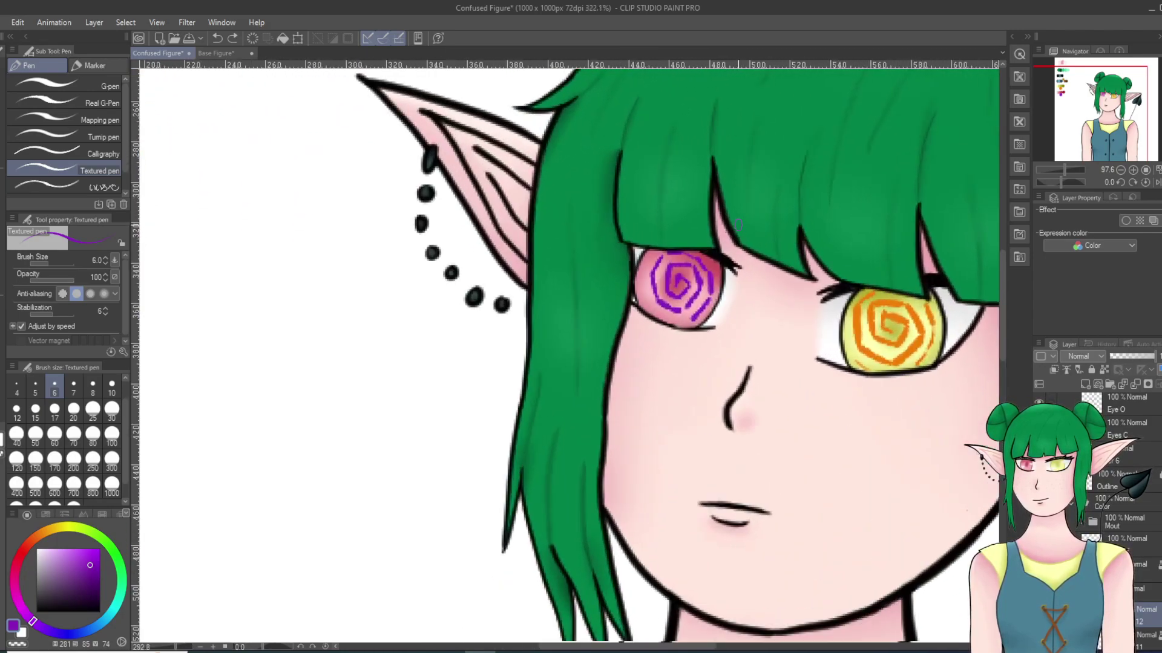
key("ctrl+z")
key("ctrl+z")
key("ctrl+z")
key("ctrl+z")
key("ctrl+z")
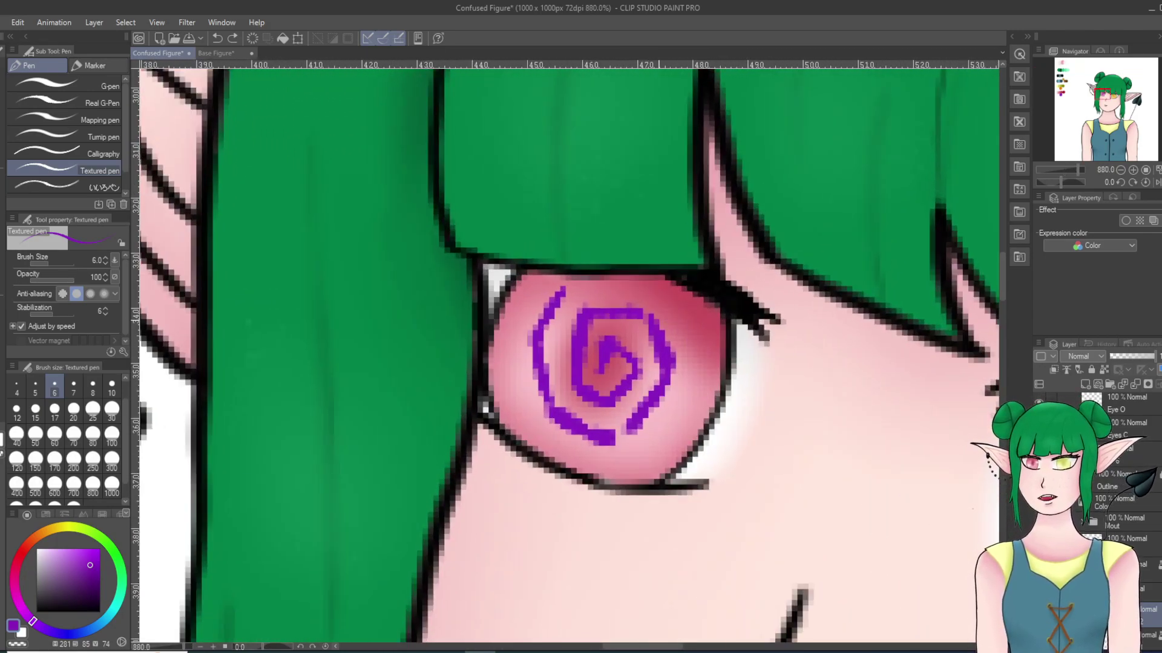
key("ctrl+z")
key("ctrl+z")
Step: Redraw the outer windings of the purple spiral out to the edge of the pink iris, redoing the stroke nearest the hair
mouse_move(658, 320)
left_mouse_down()
mouse_move(665, 384)
mouse_move(620, 436)
mouse_move(584, 442)
mouse_move(557, 418)
mouse_move(549, 333)
left_mouse_up()
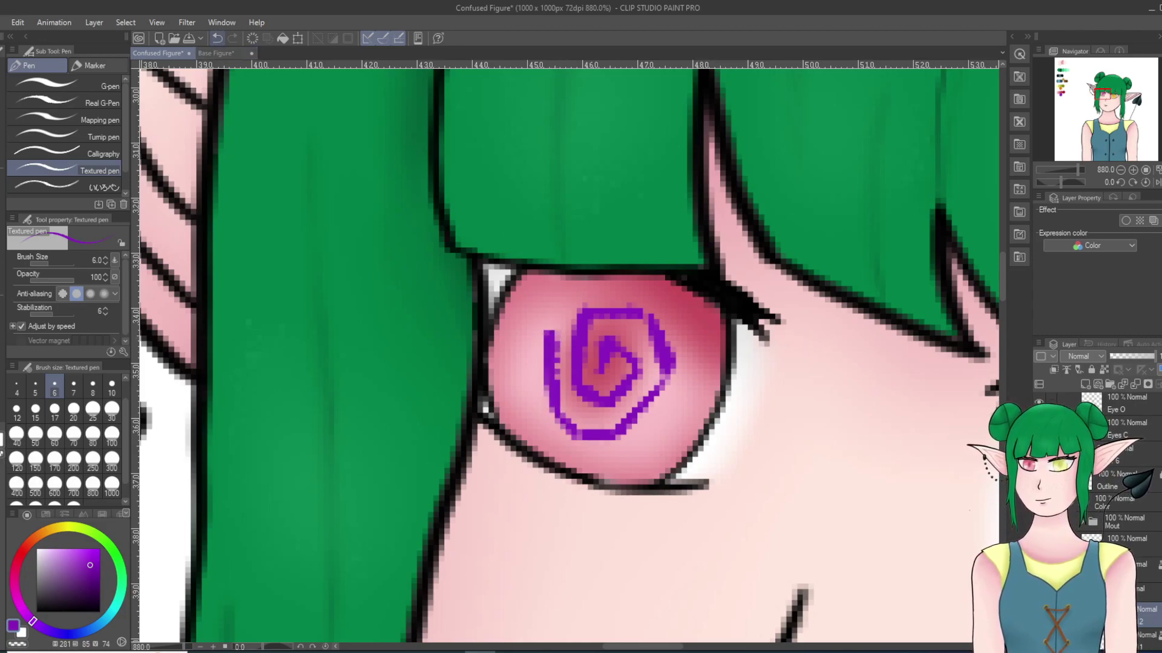
left_click(217, 38)
mouse_move(577, 437)
left_mouse_down()
mouse_move(540, 398)
mouse_move(548, 316)
mouse_move(543, 323)
mouse_move(597, 280)
mouse_move(682, 289)
mouse_move(692, 343)
left_mouse_up()
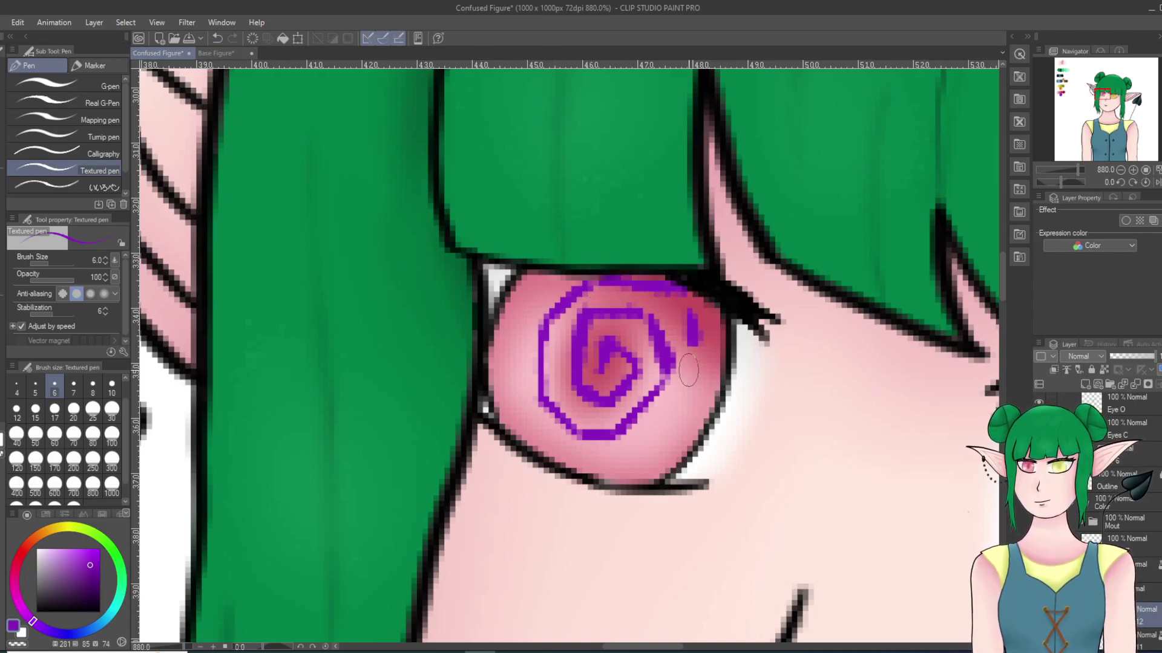
mouse_move(681, 291)
left_mouse_down()
mouse_move(699, 350)
mouse_move(698, 403)
mouse_move(618, 479)
mouse_move(536, 453)
mouse_move(517, 371)
mouse_move(527, 300)
left_mouse_up()
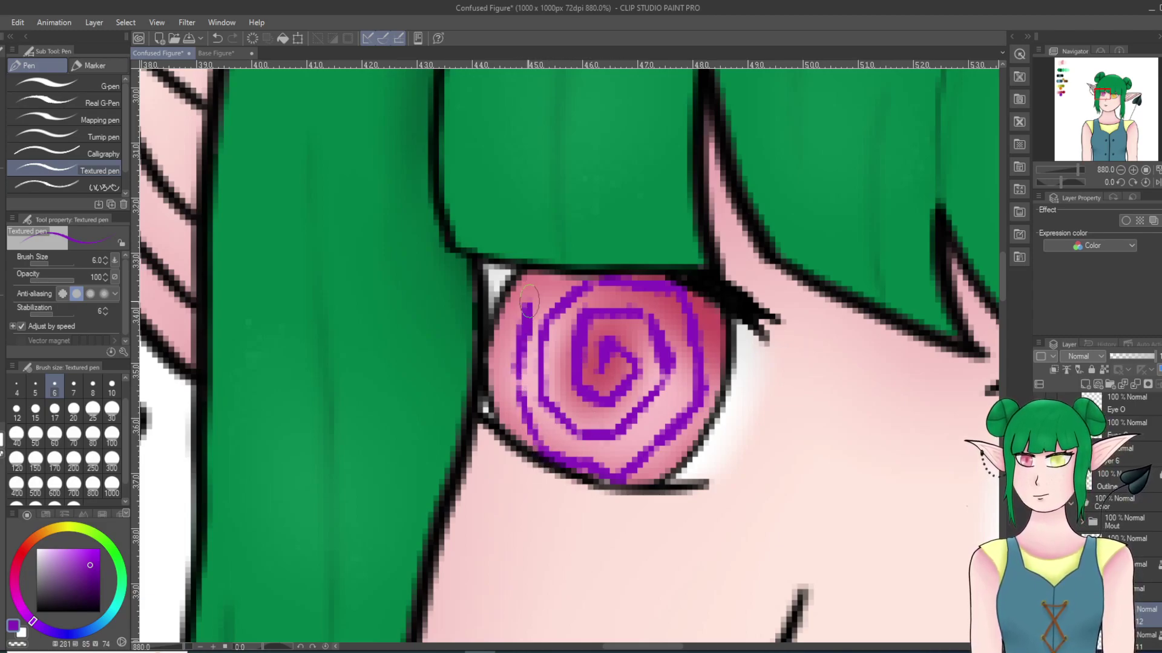
left_click(217, 38)
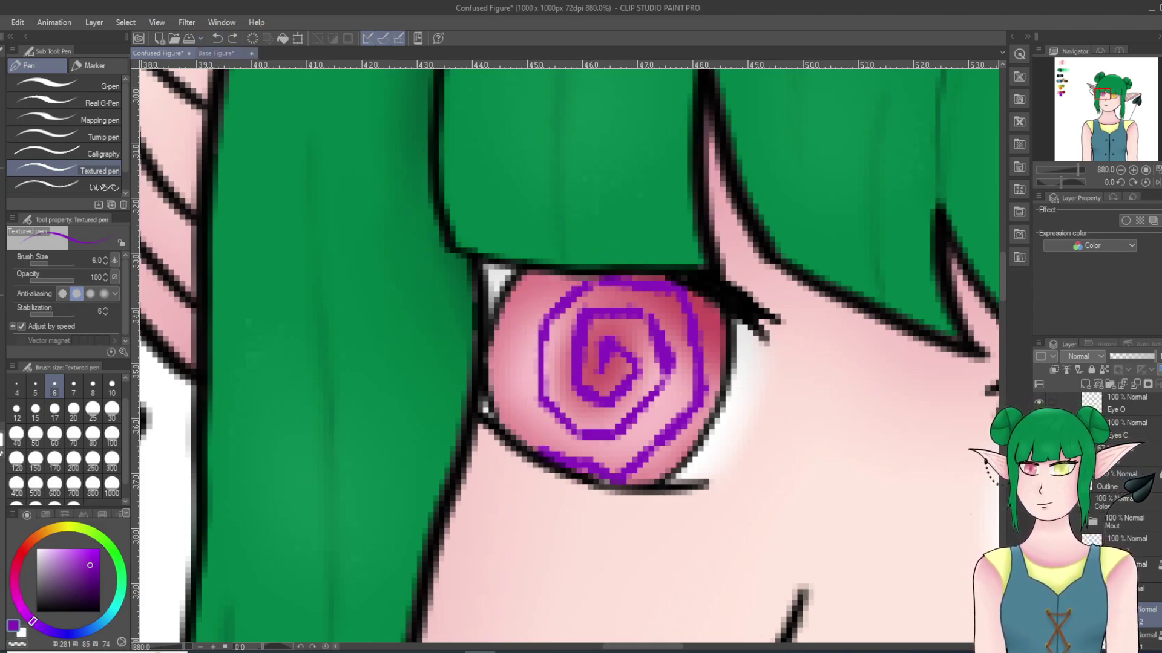
mouse_move(544, 452)
left_mouse_down()
mouse_move(512, 379)
mouse_move(525, 293)
left_mouse_up()
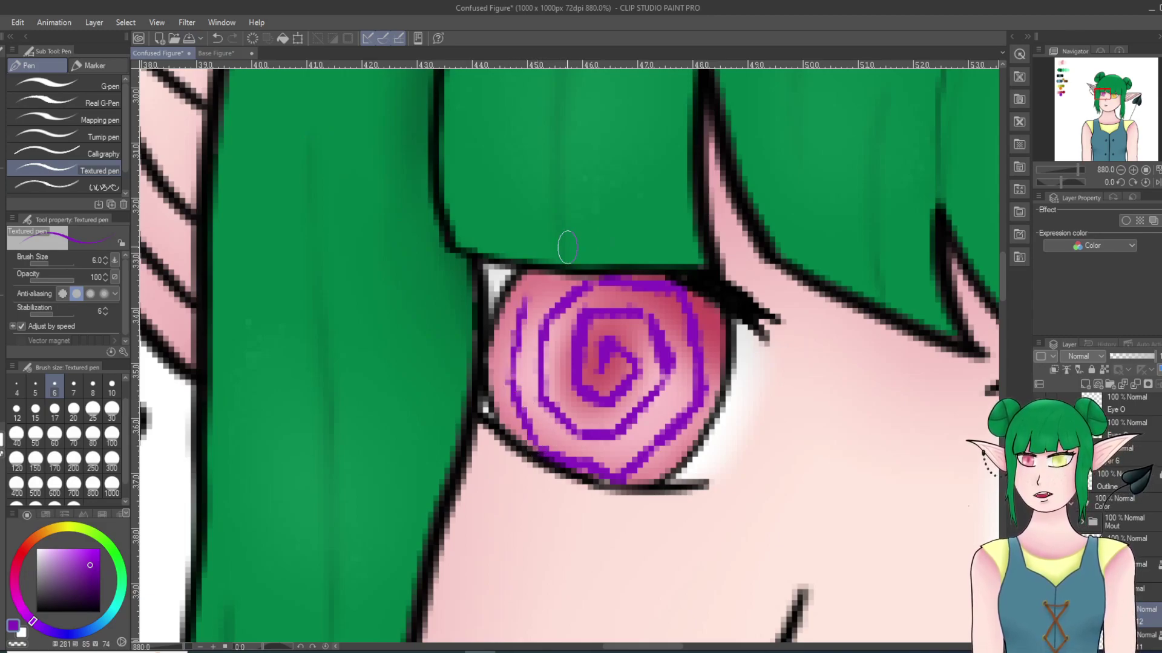
scroll(573, 241, "down", 10)
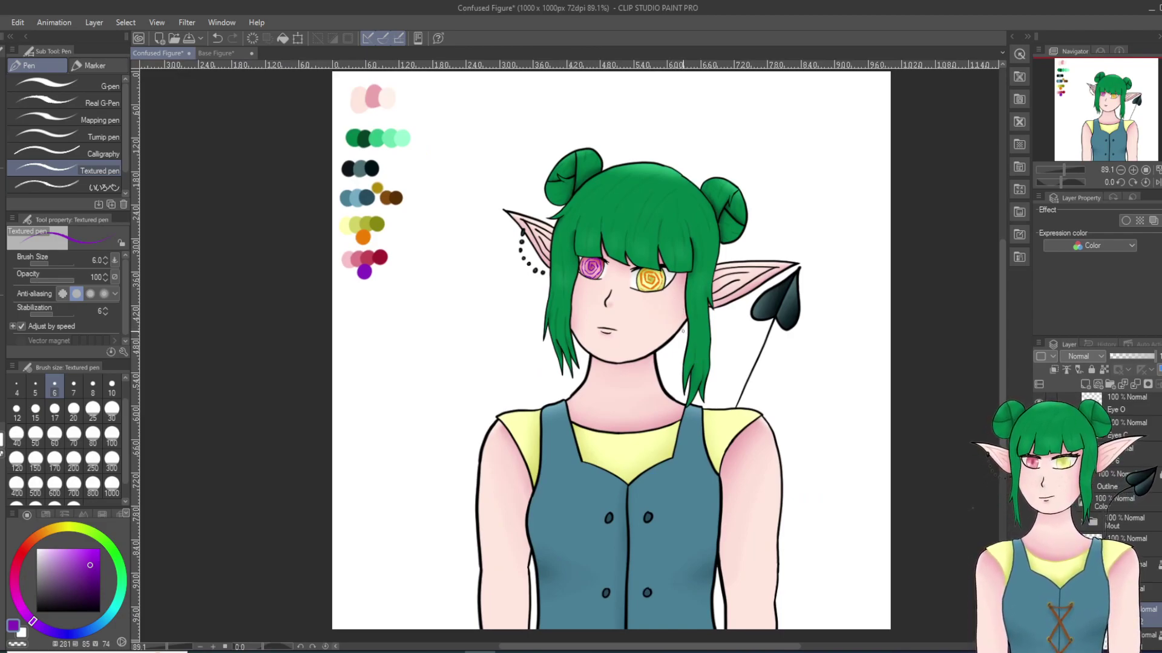
scroll(684, 331, "down", 5)
scroll(664, 331, "up", 3)
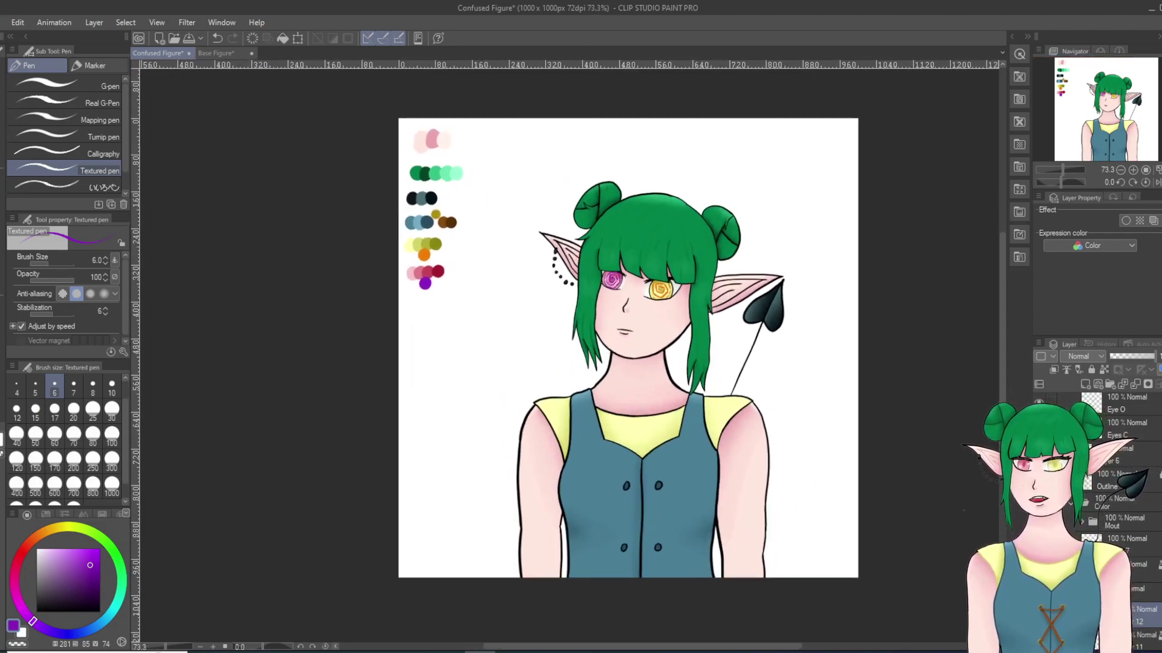
Step: Show the question mark outlines beside the face and hide one of the two overlapping versions
left_click(1072, 503)
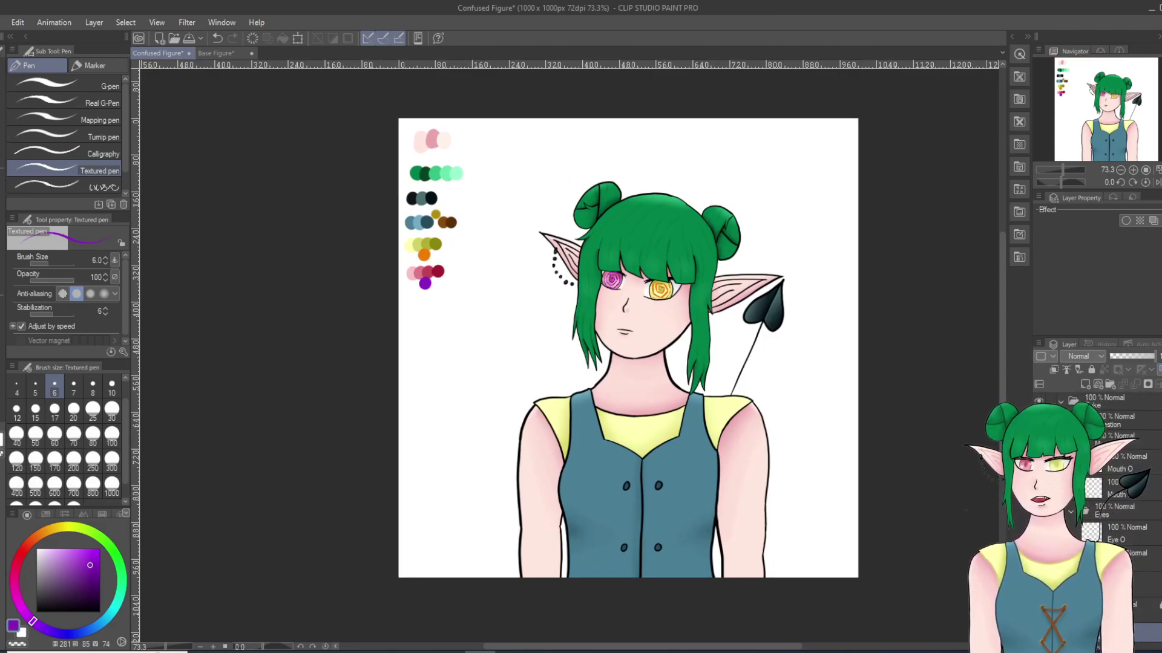
left_click(1039, 421)
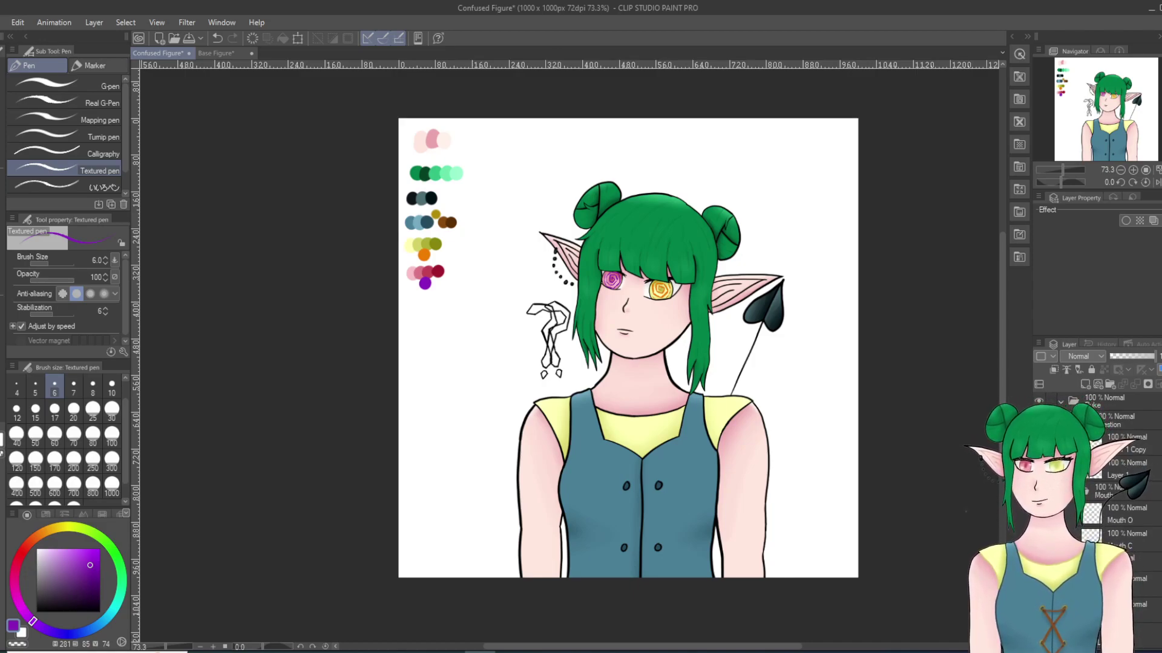
left_click(1039, 443)
scroll(538, 392, "up", 3)
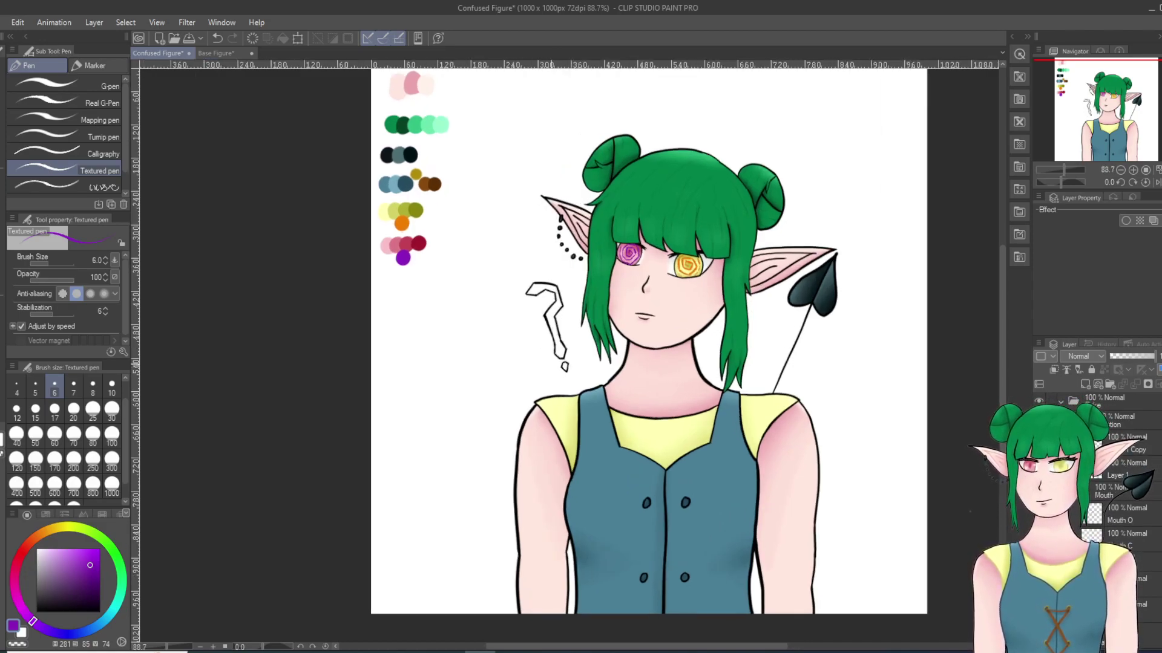
scroll(794, 379, "up", 2)
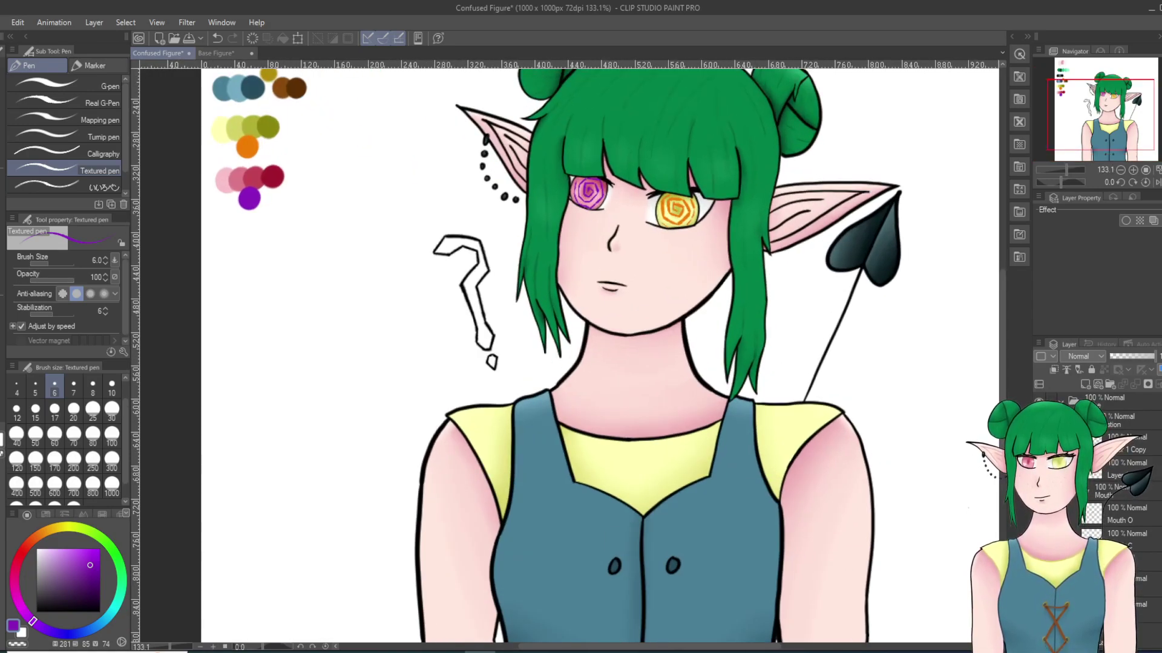
Step: Fill the question mark and its dot with purple on Layer 13, using the Refer other layers fill
key("g")
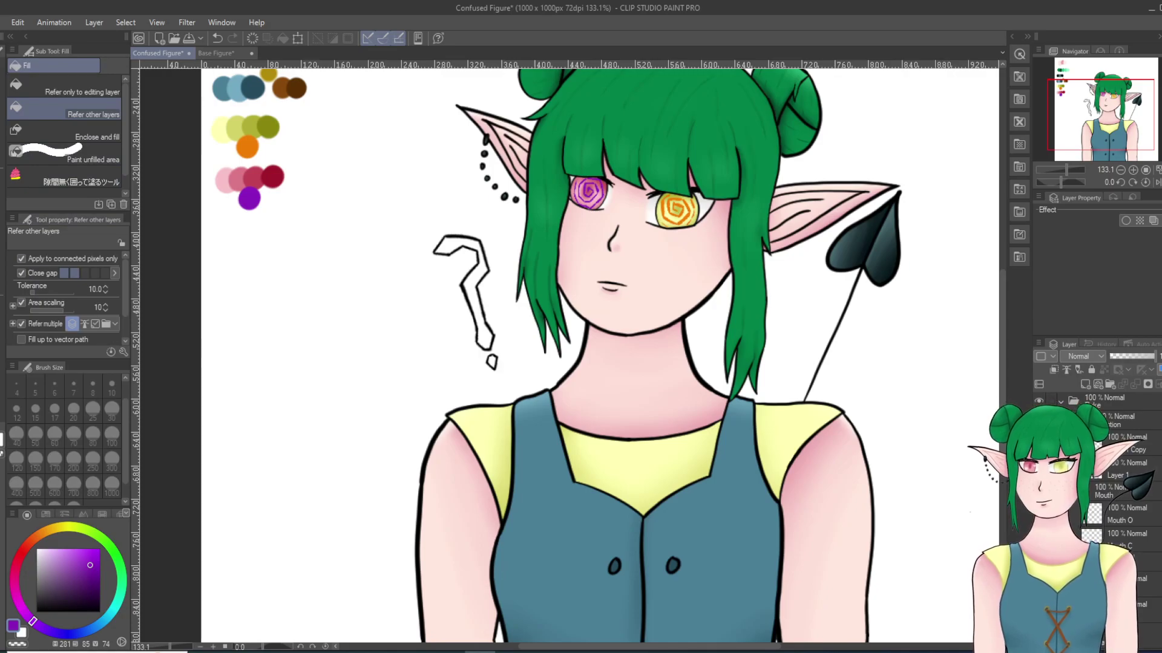
scroll(437, 283, "up", 1)
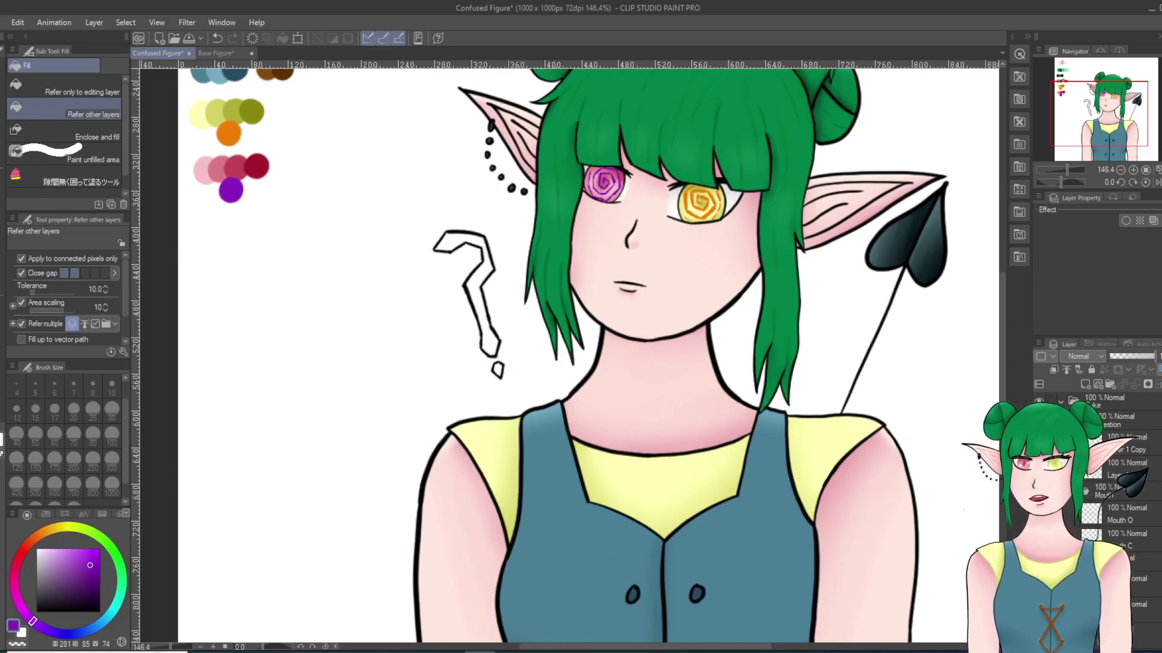
left_click(1126, 469)
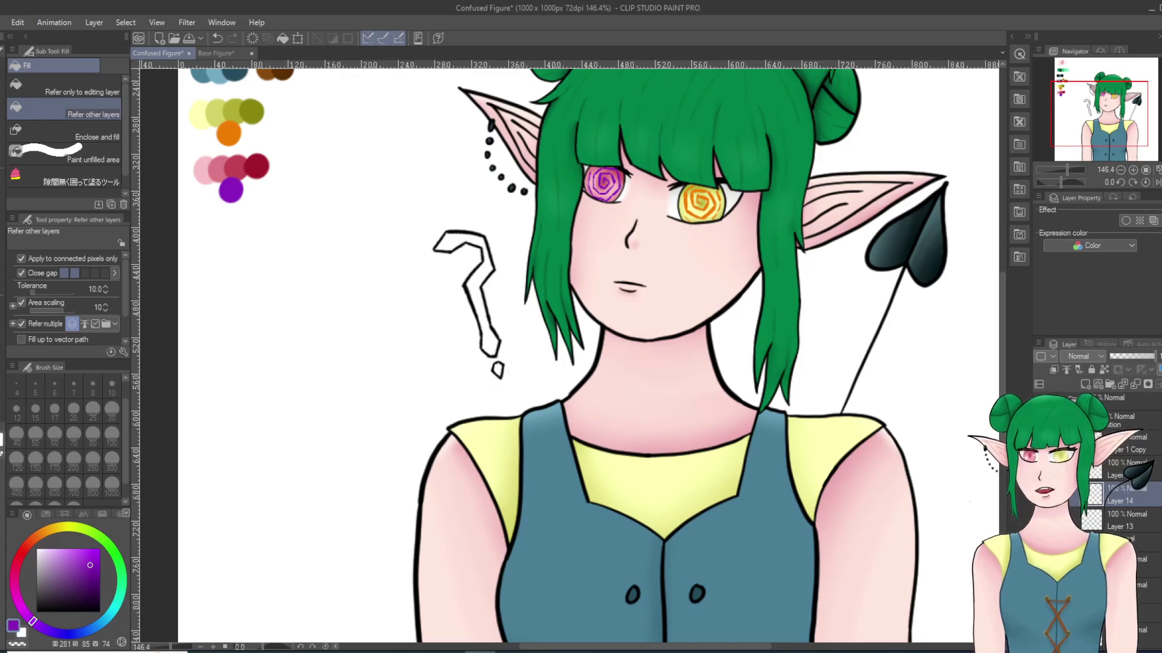
scroll(608, 340, "up", 1)
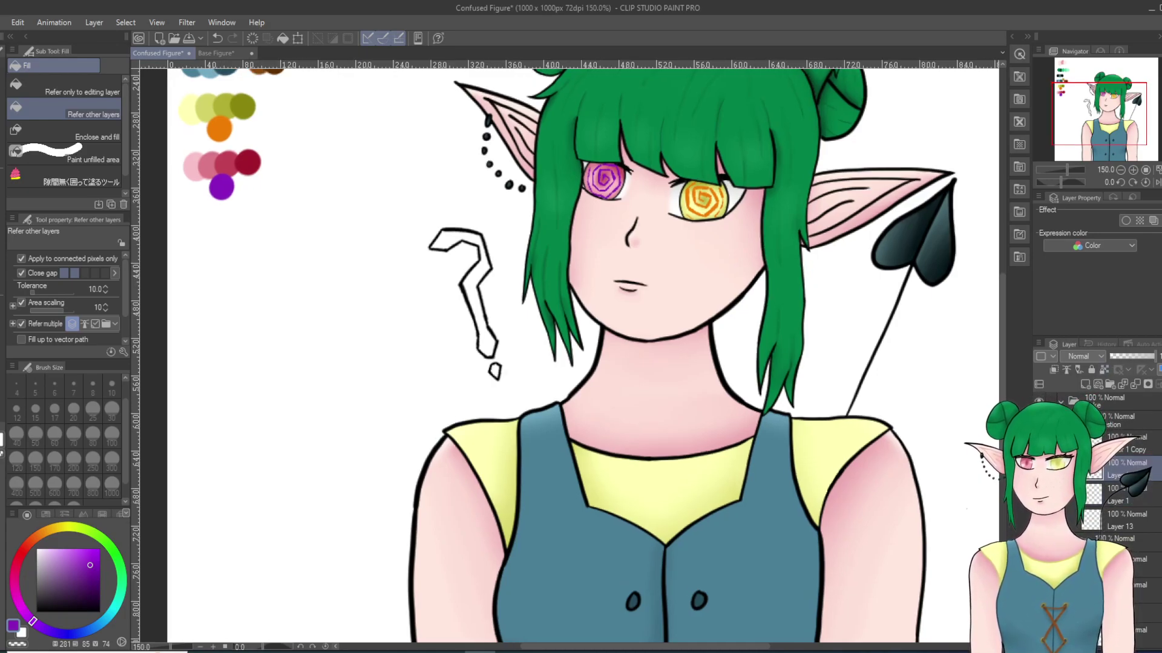
scroll(497, 292, "up", 1)
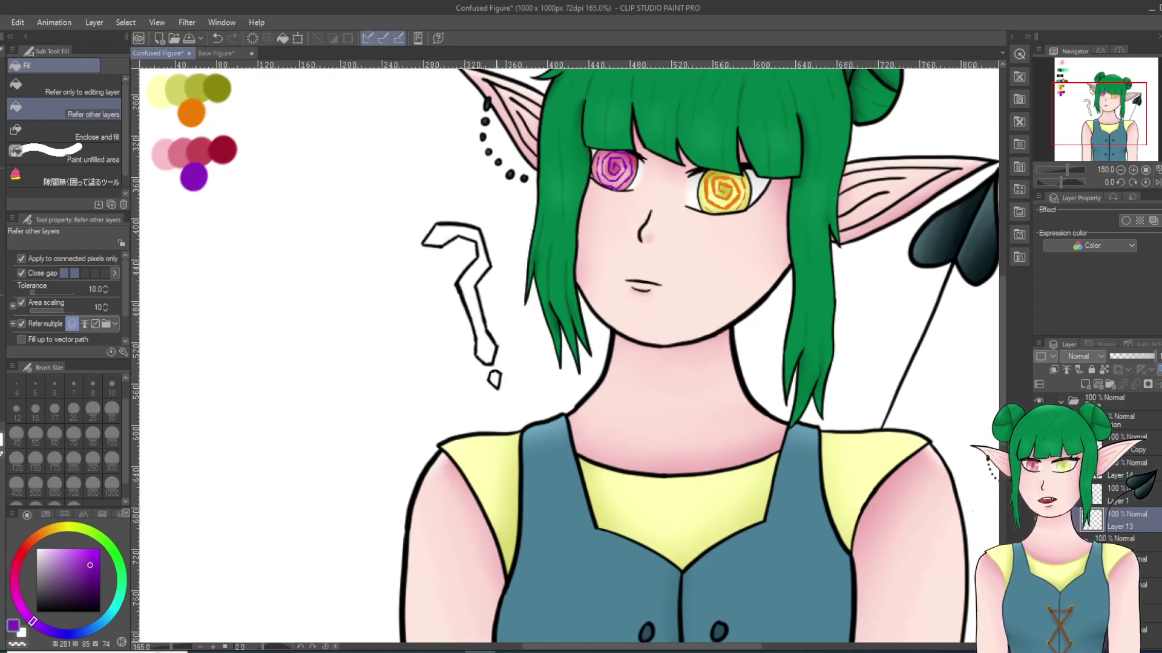
left_click(474, 304)
left_click(471, 233)
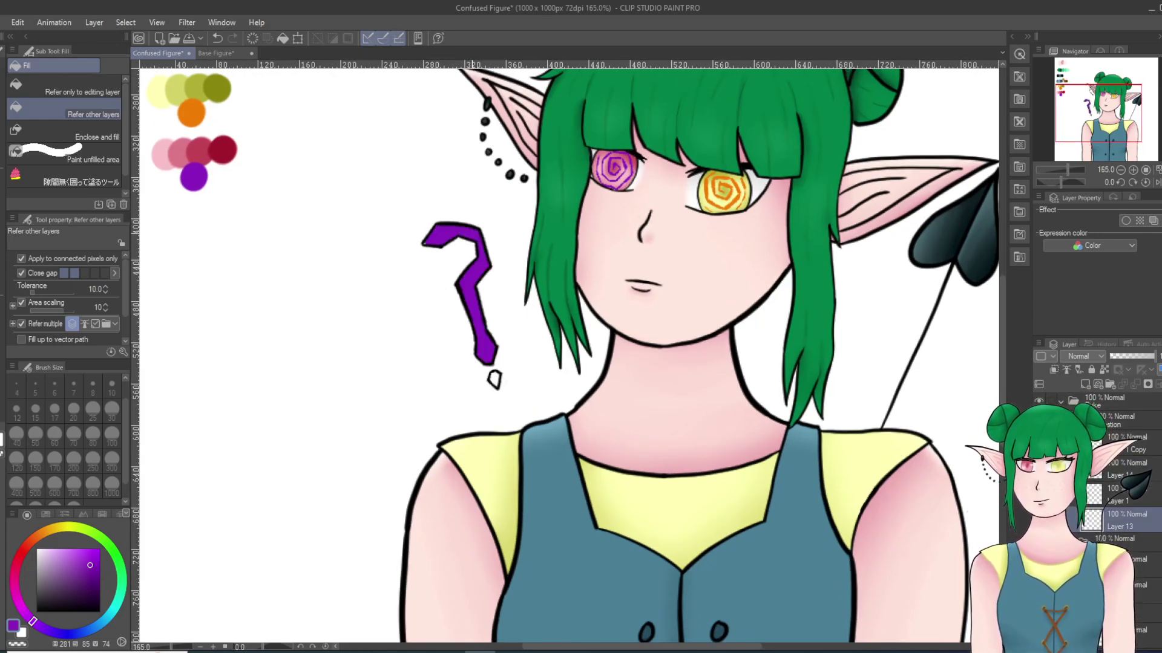
scroll(449, 272, "up", 2)
left_click(503, 402)
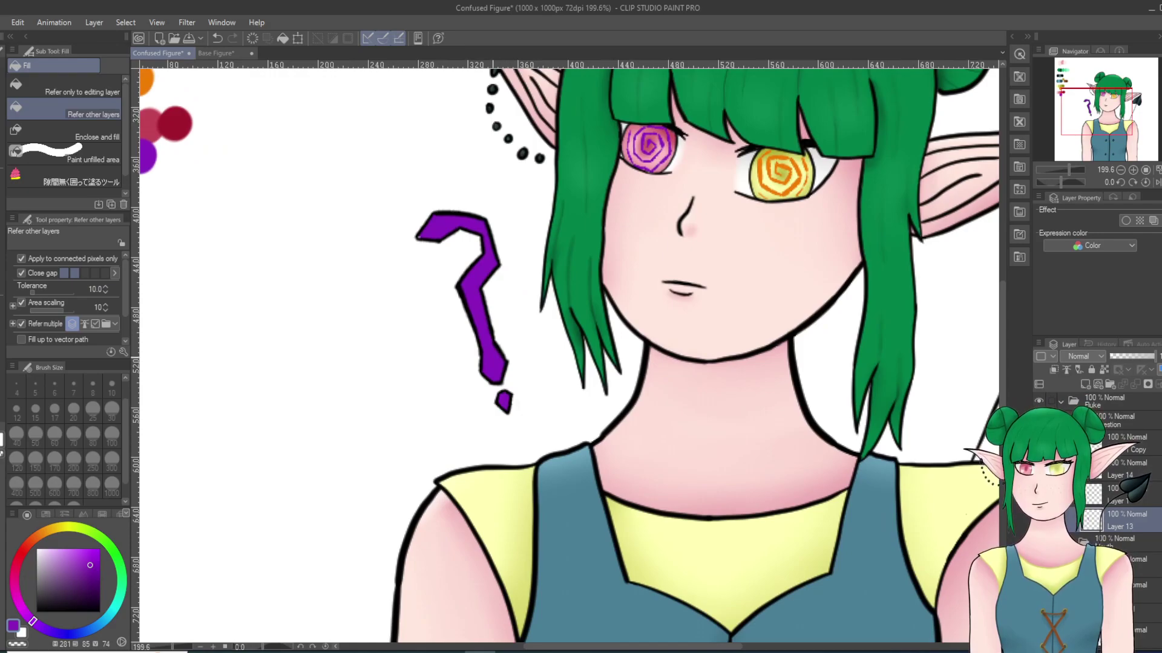
Step: Touch up the unfilled tip of the question mark's hook in purple with the Milli pen at size 6
scroll(437, 225, "up", 4)
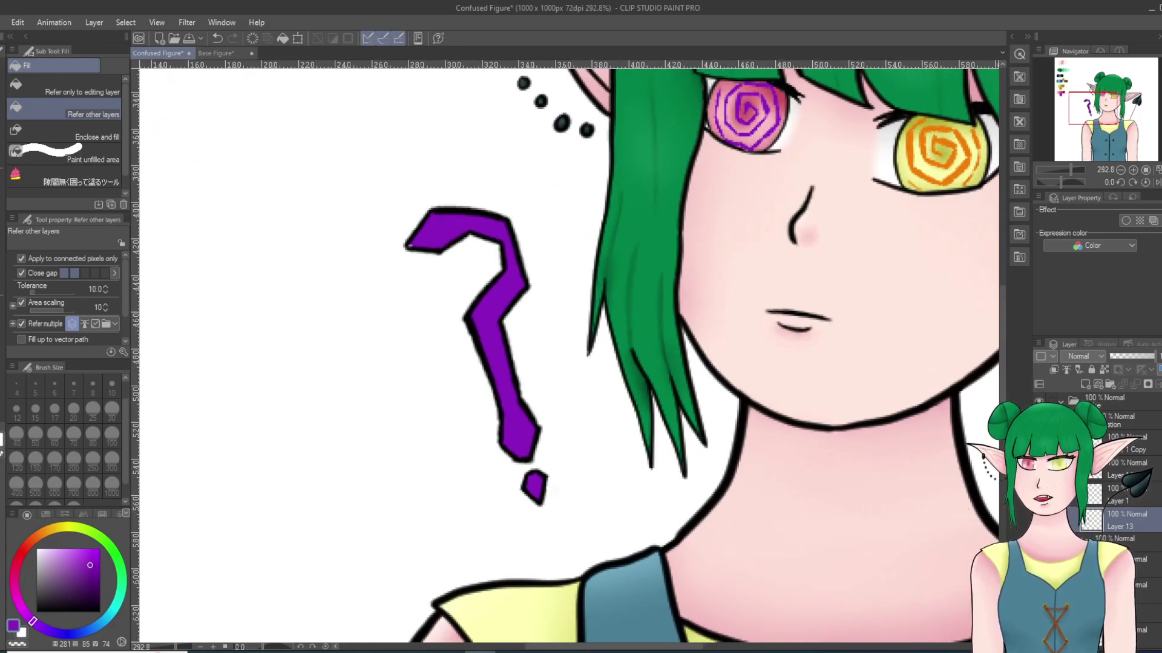
key("p")
left_click_drag(420, 244, 412, 244)
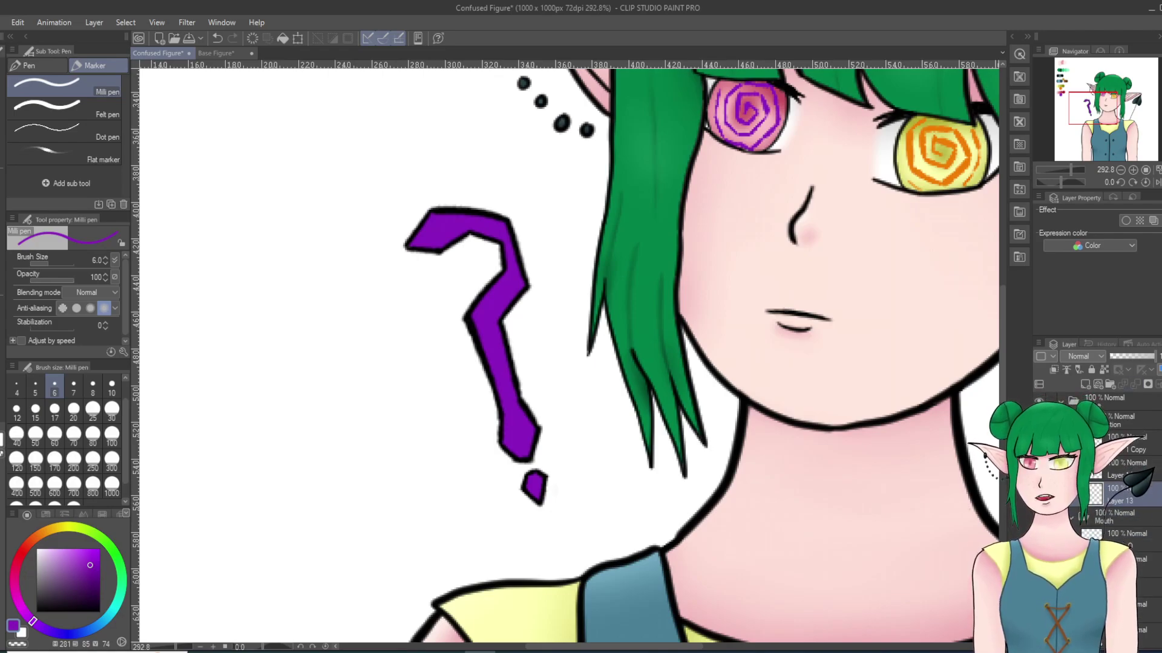
Step: Swap the purple question mark for the other outline and fill it and its dot on Layer 14 with the iris spiral's orange
left_click(1039, 469)
left_click(1038, 494)
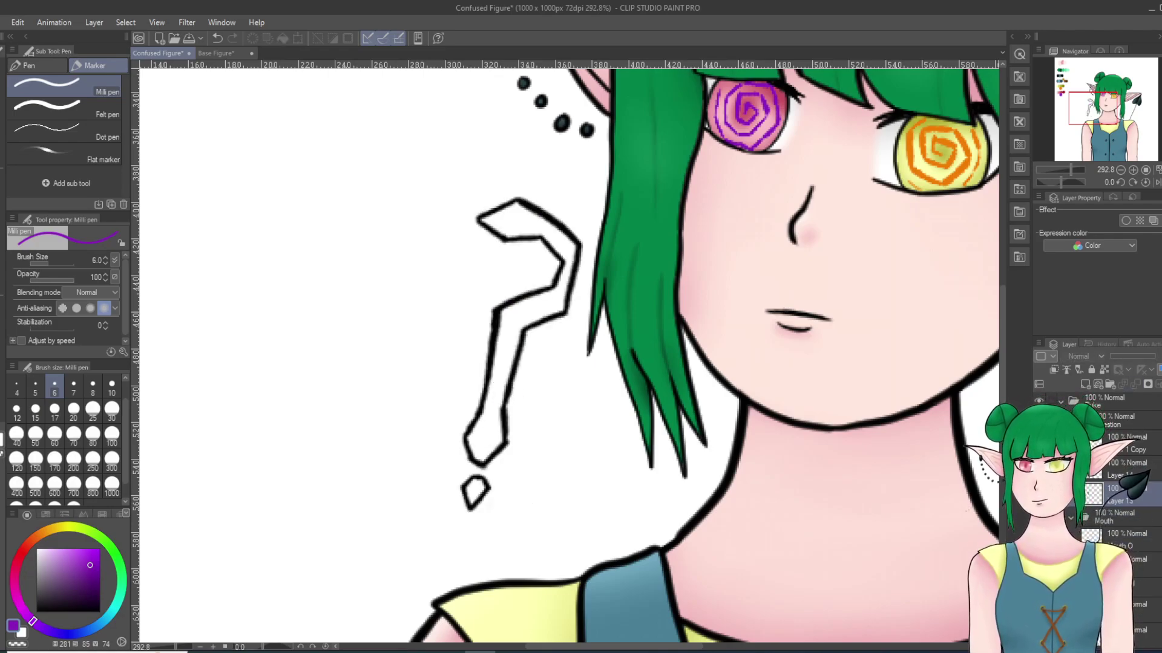
left_click_drag(921, 169, 909, 151)
key("g")
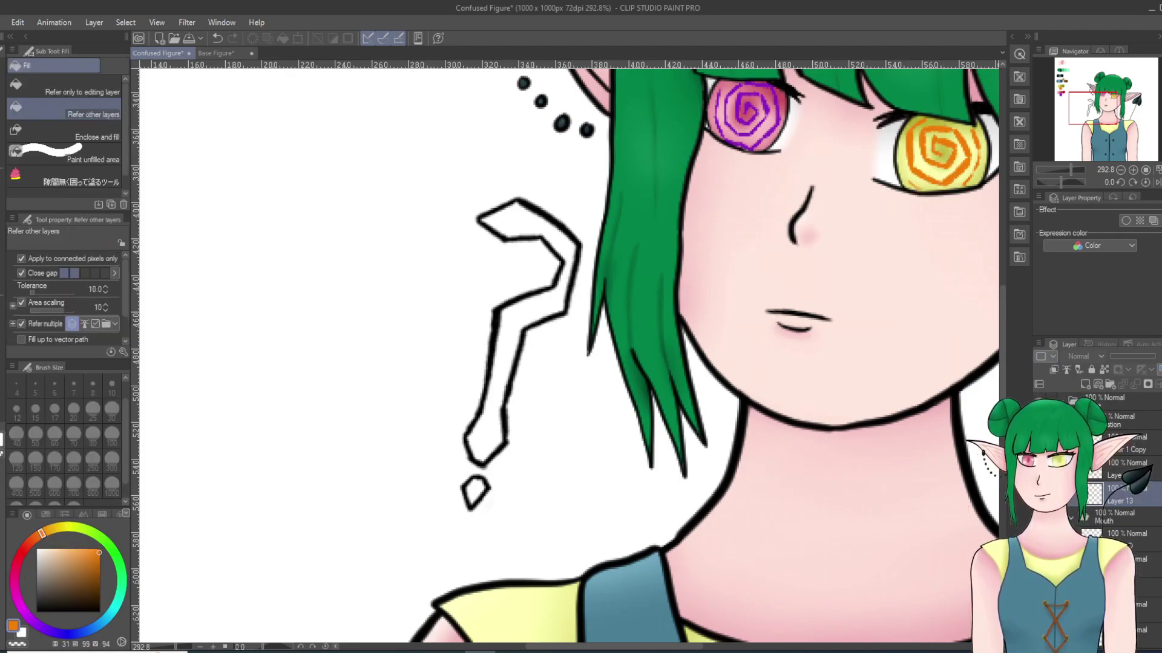
left_click(1126, 469)
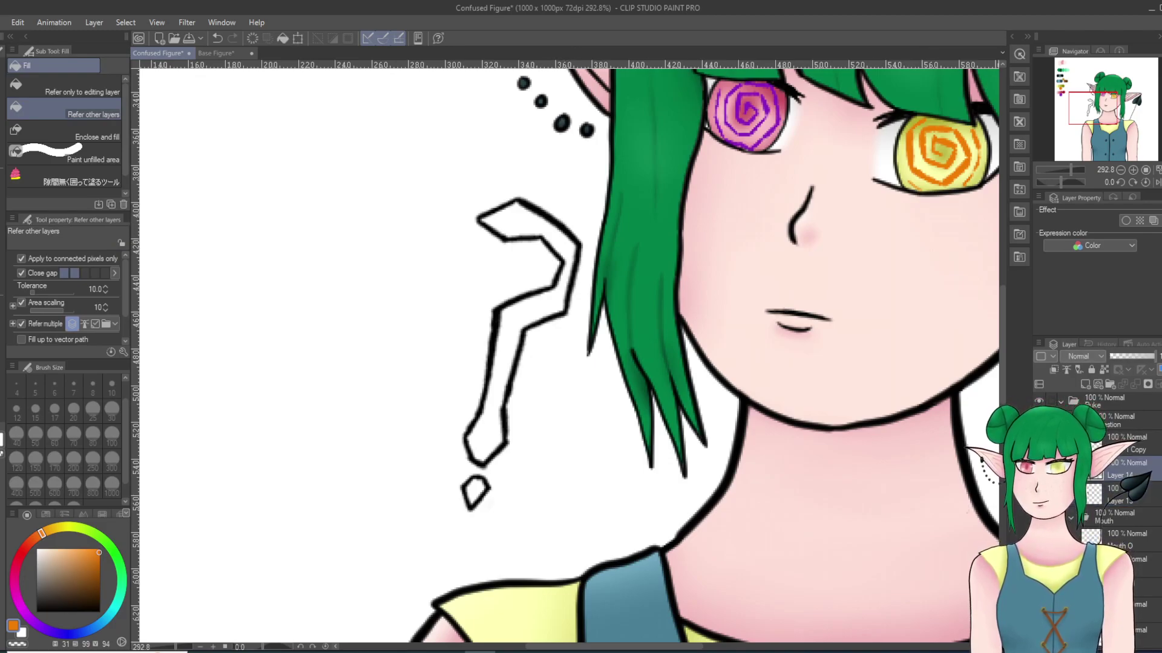
left_click(563, 260)
left_click(499, 363)
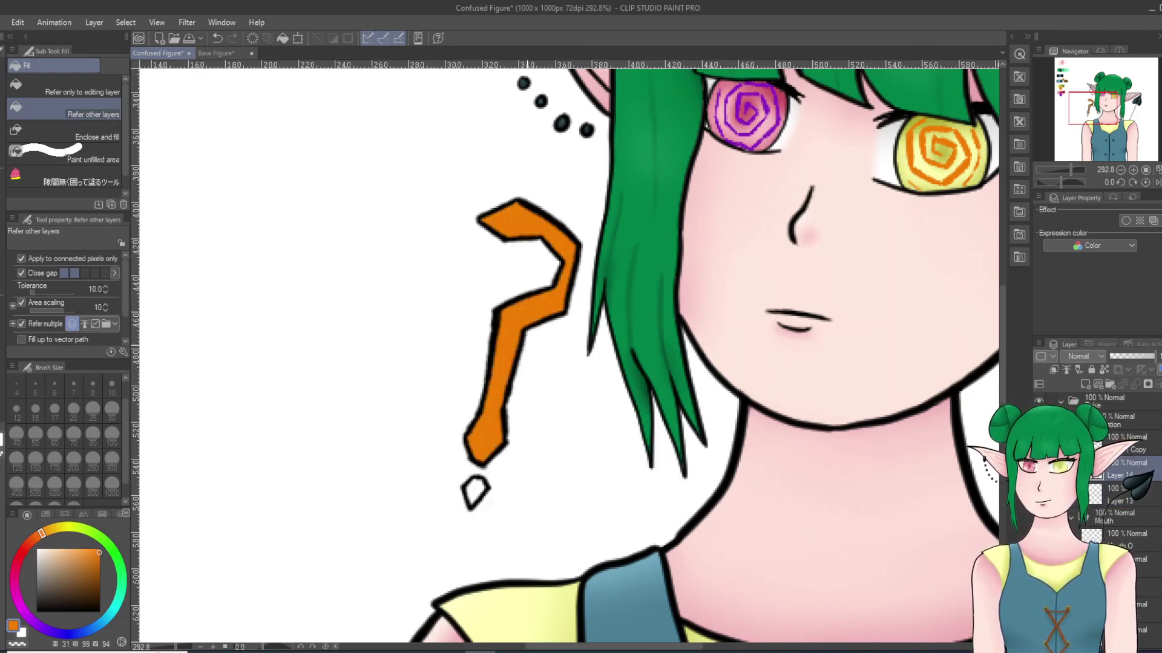
left_click(475, 492)
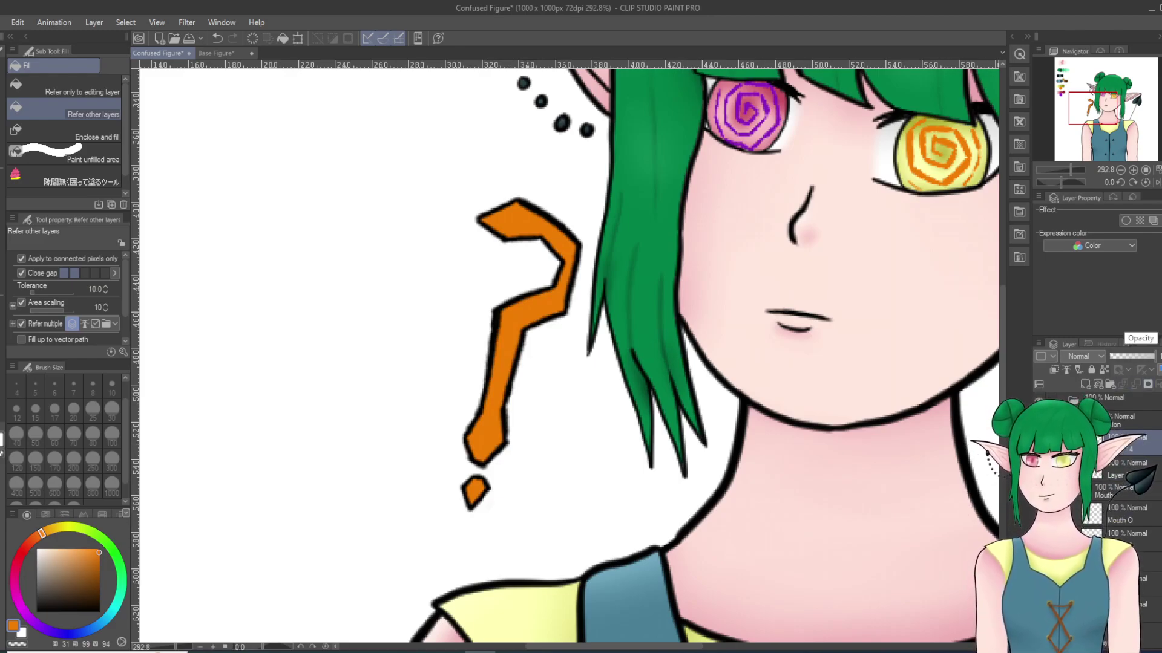
Step: Choose a slightly darker orange and try shading the orange question mark's dot with the Milli pen at size 6
scroll(876, 398, "down", 10)
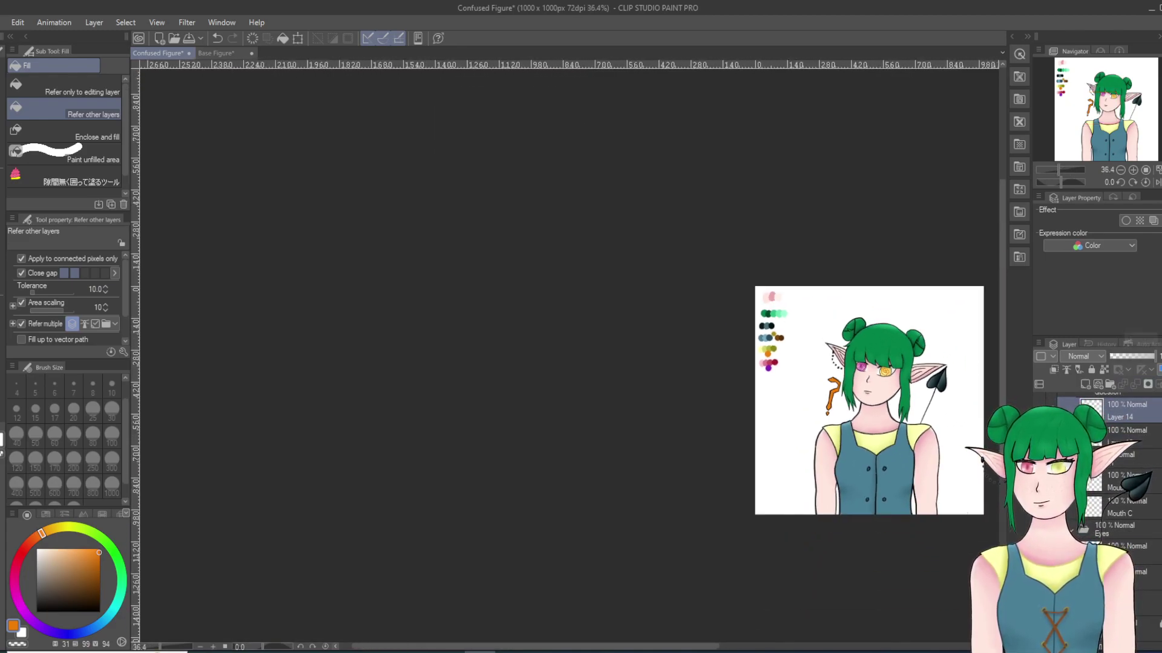
scroll(895, 435, "up", 5)
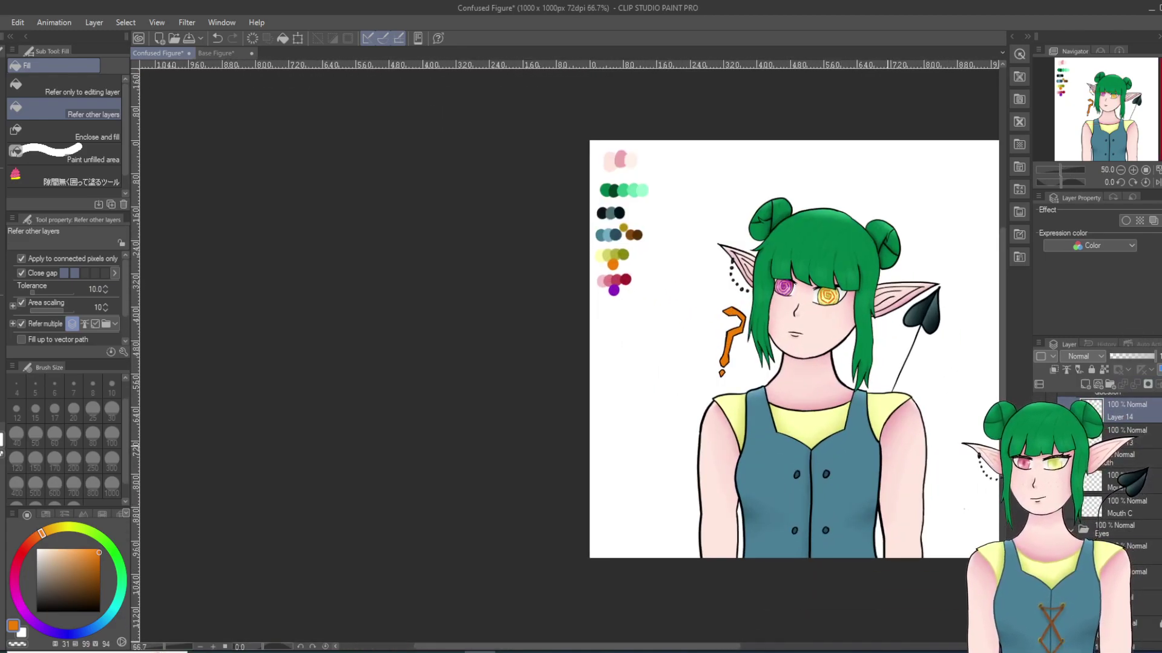
scroll(704, 359, "up", 1)
left_click_drag(90, 571, 94, 560)
scroll(810, 345, "up", 4)
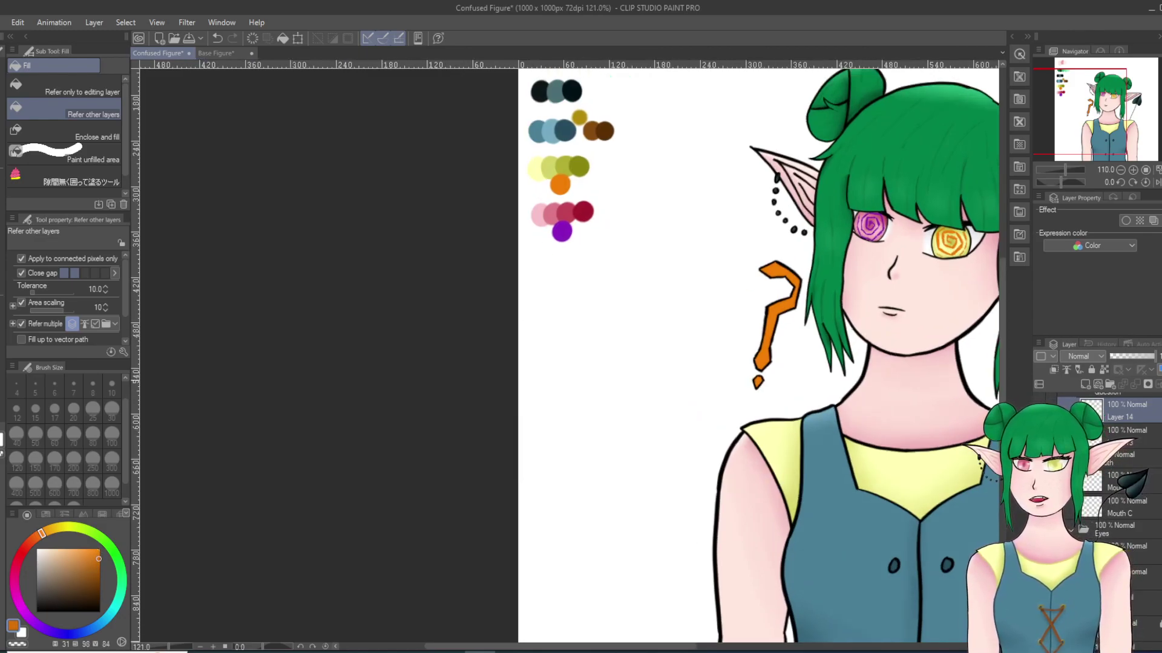
key("p")
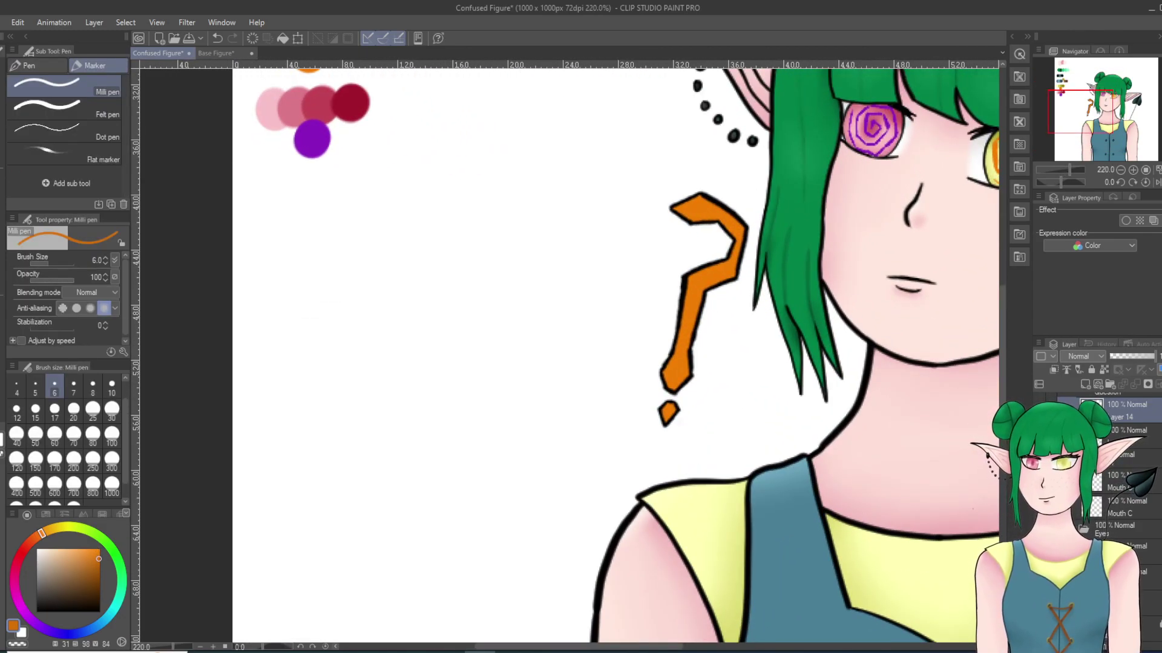
scroll(662, 427, "up", 3)
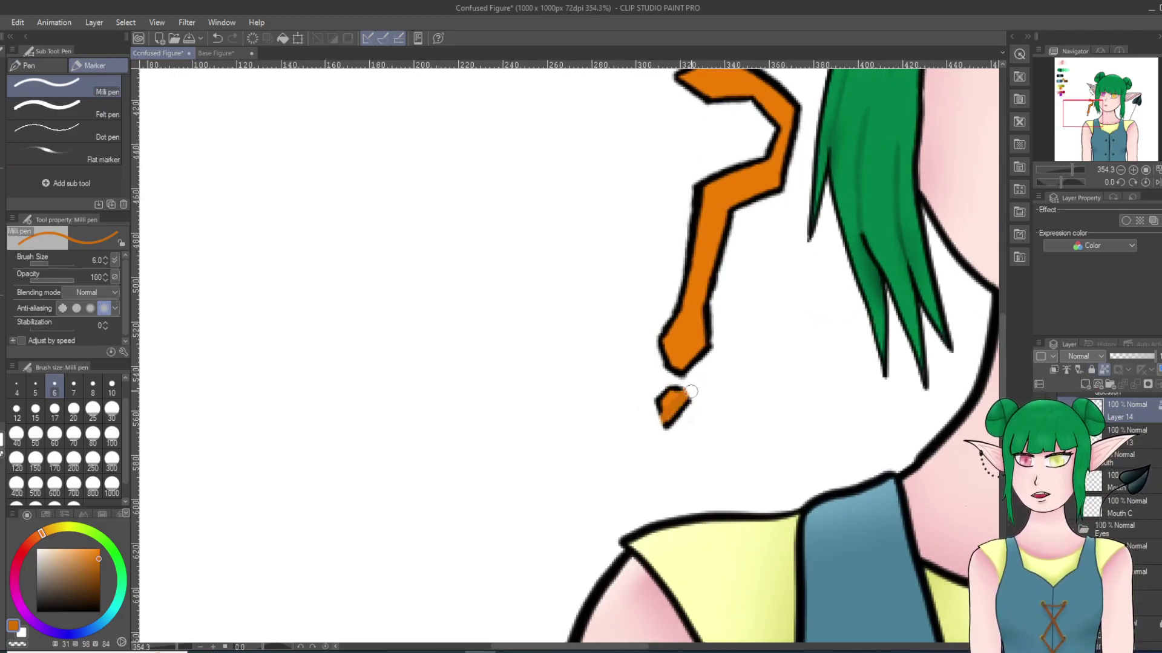
Step: Undo the darker shading and the orange fill of the question mark's dot
left_click(218, 38)
key("ctrl+z")
key("ctrl+z")
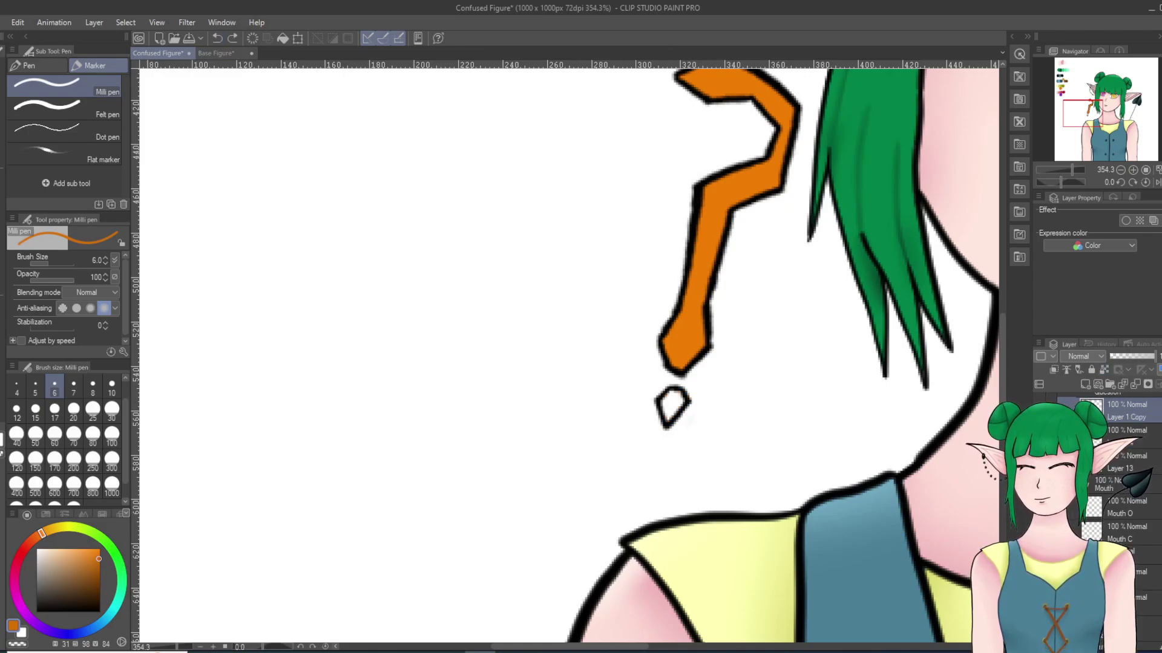
key("ctrl+y")
key("ctrl+y")
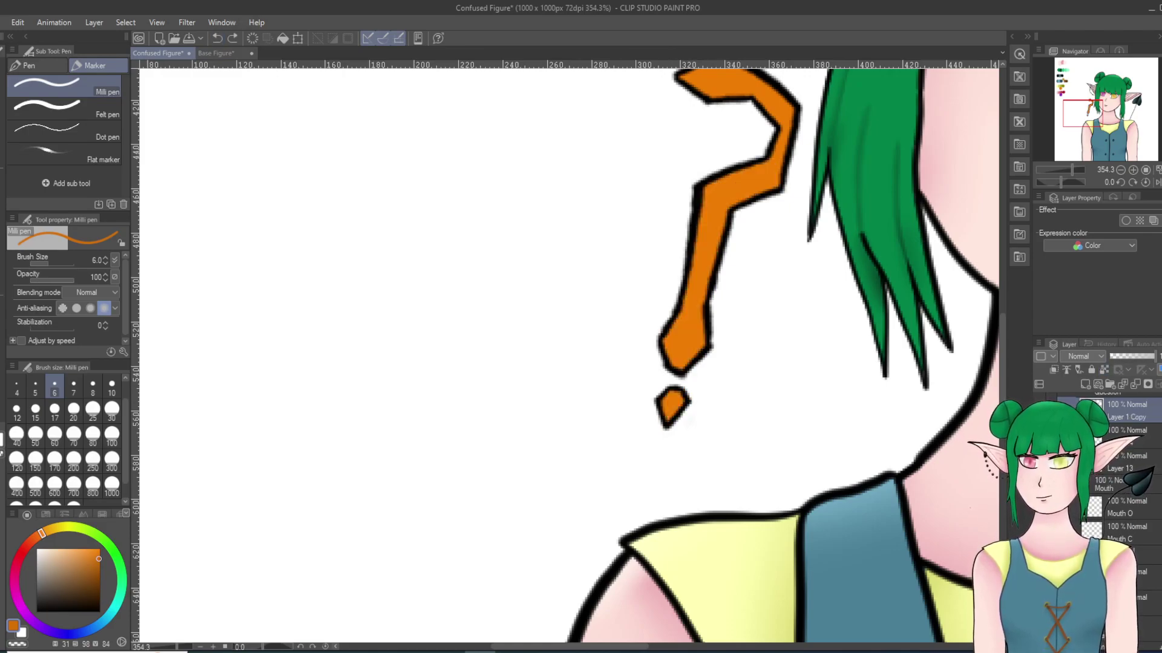
key("ctrl+z")
key("ctrl+y")
key("ctrl+z")
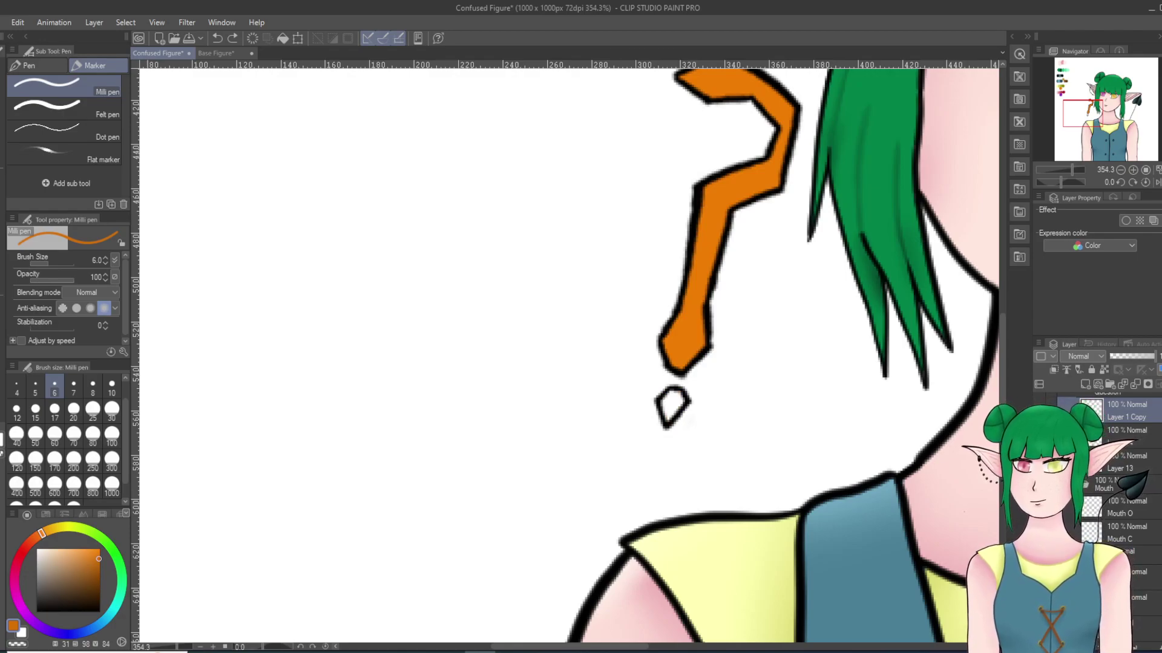
Step: Undo the orange fill of the question mark's body and step back to the purple fill without its outline
key("ctrl+z")
key("ctrl+z")
key("ctrl+z")
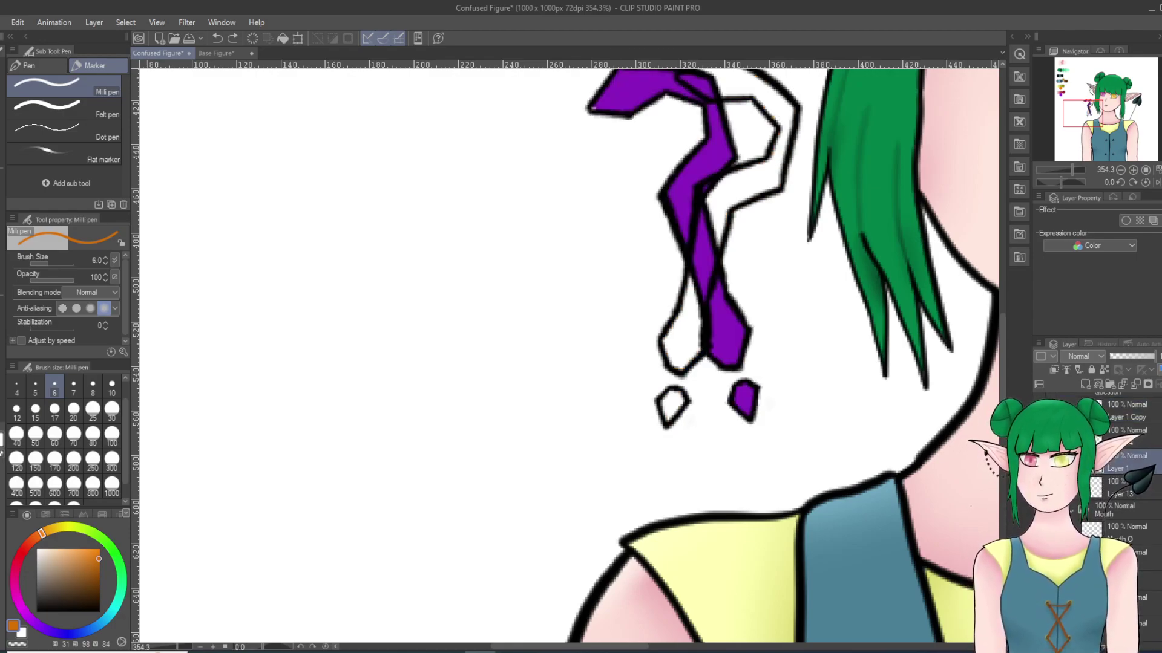
key("ctrl+z")
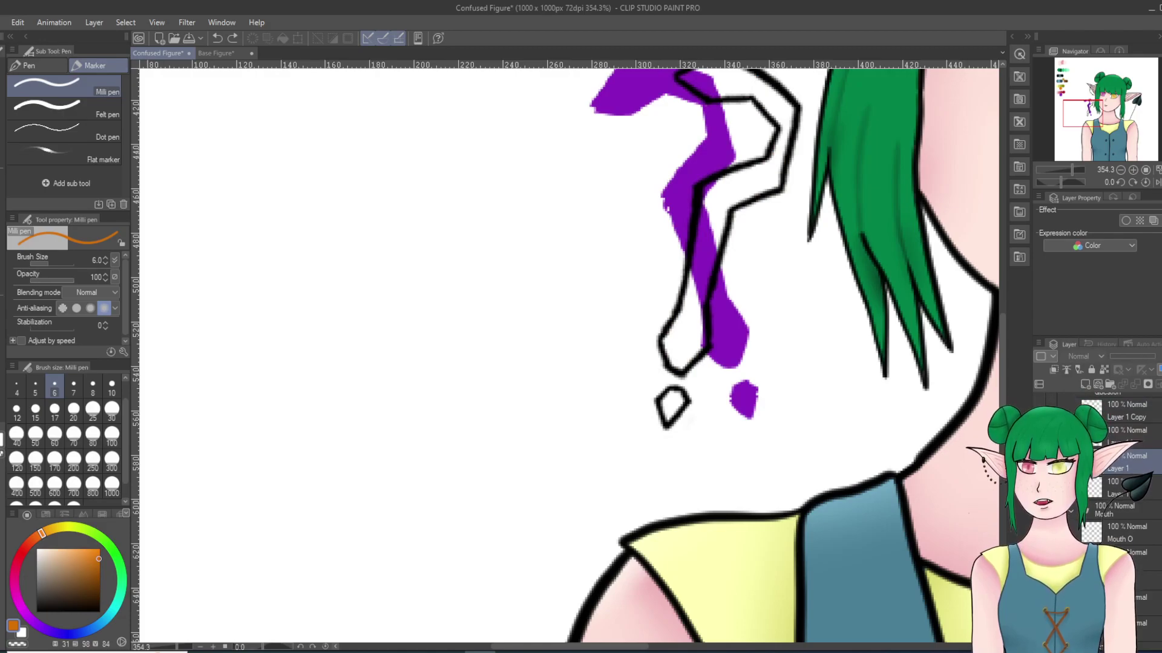
Step: Step back to the outline alone, then fill the question mark's body and dot on Layer 14 with the palette's orange swatch
key("ctrl+z")
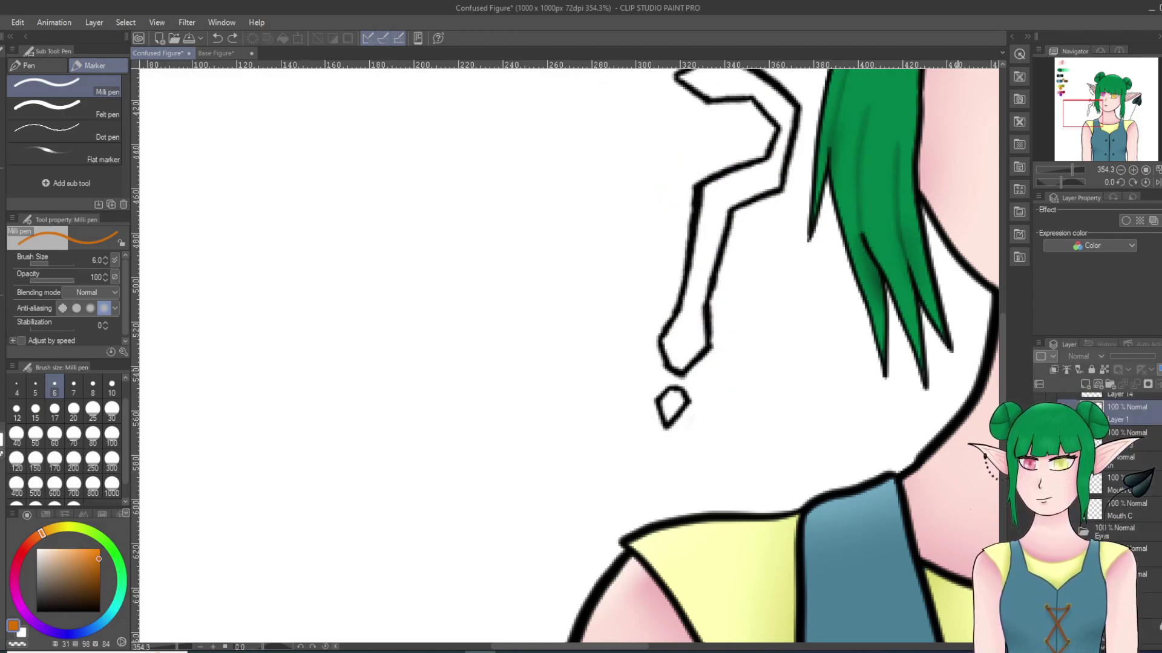
scroll(830, 303, "down", 6)
left_click(577, 141, "alt")
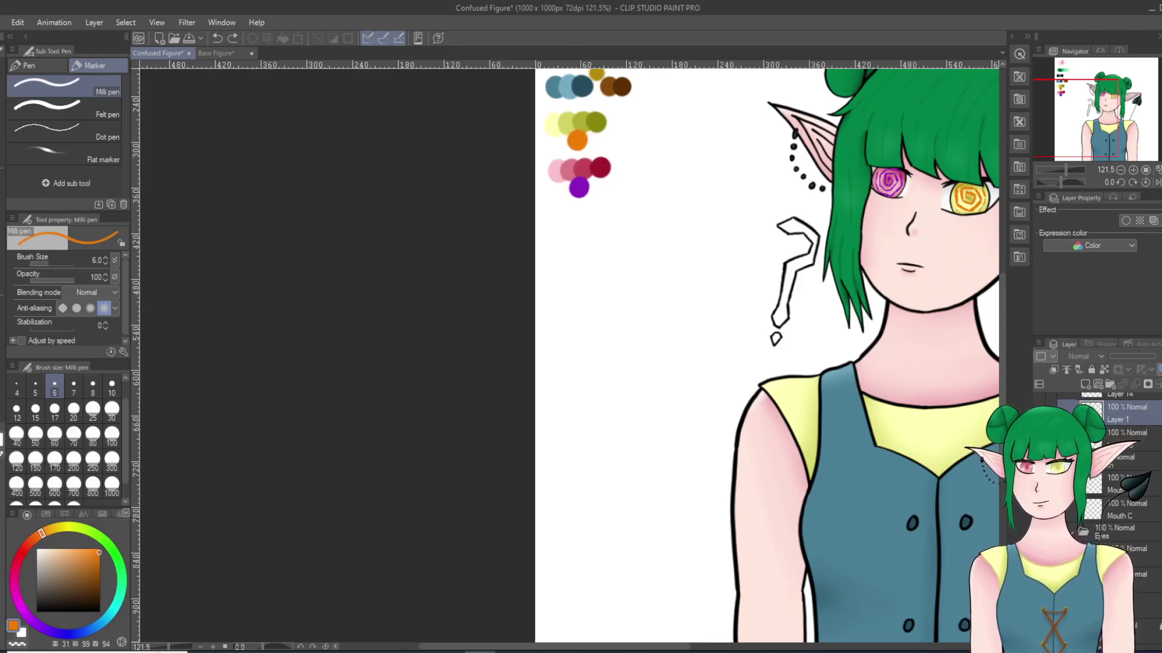
key("g")
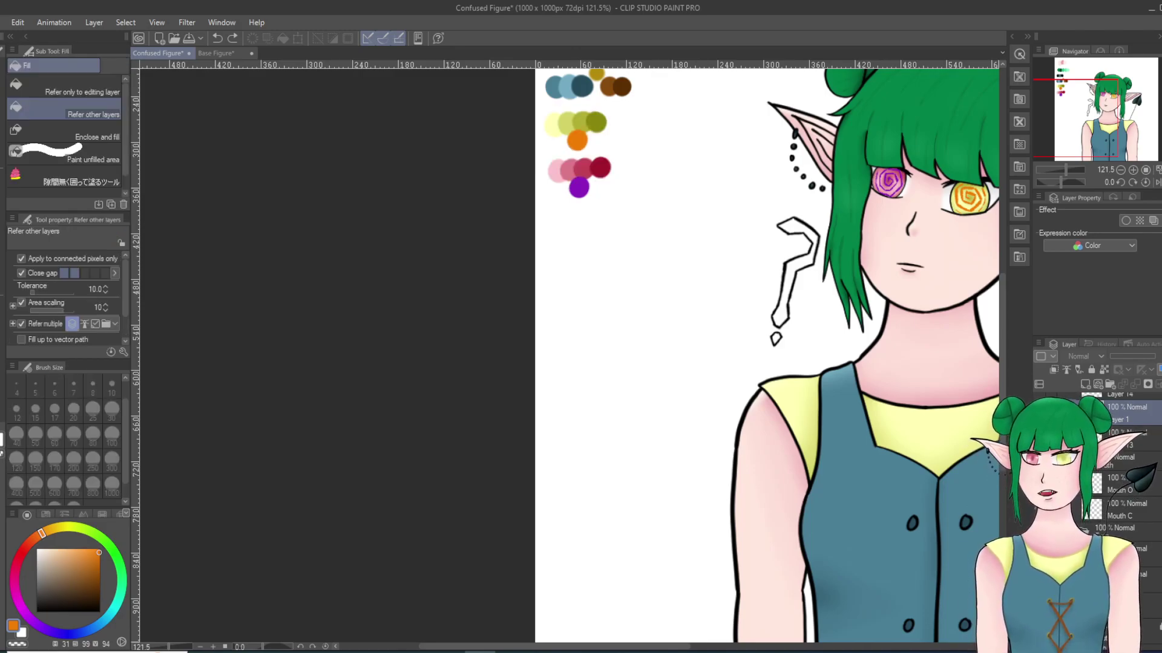
scroll(834, 254, "up", 3)
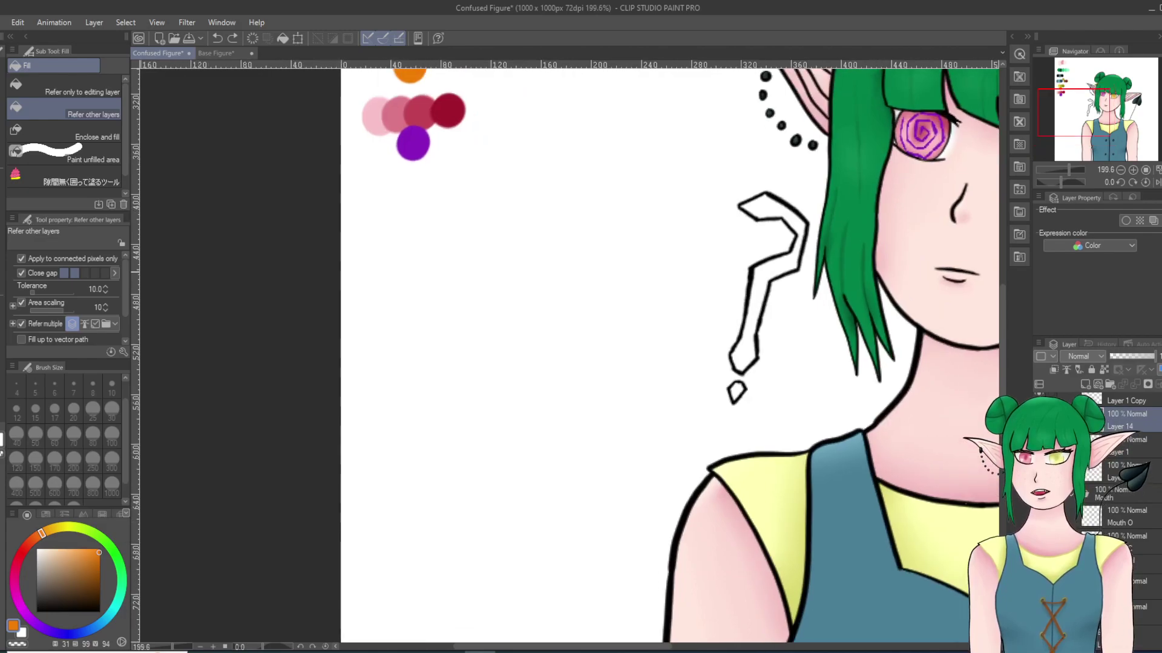
left_click(788, 264)
left_click(775, 210)
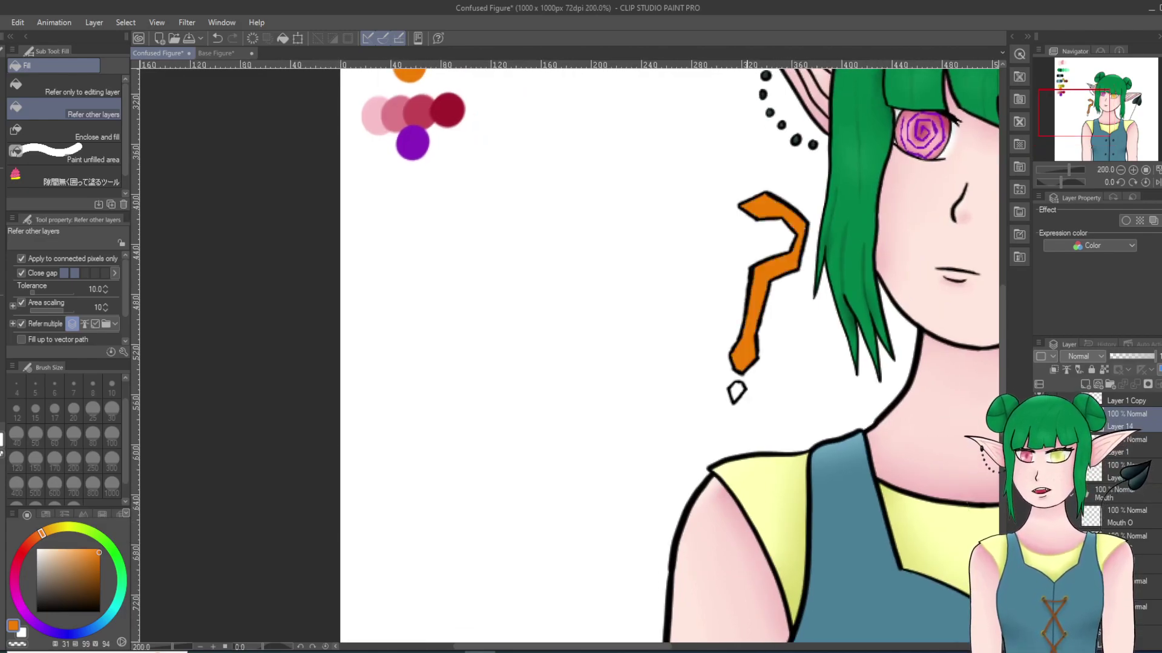
left_click(736, 394)
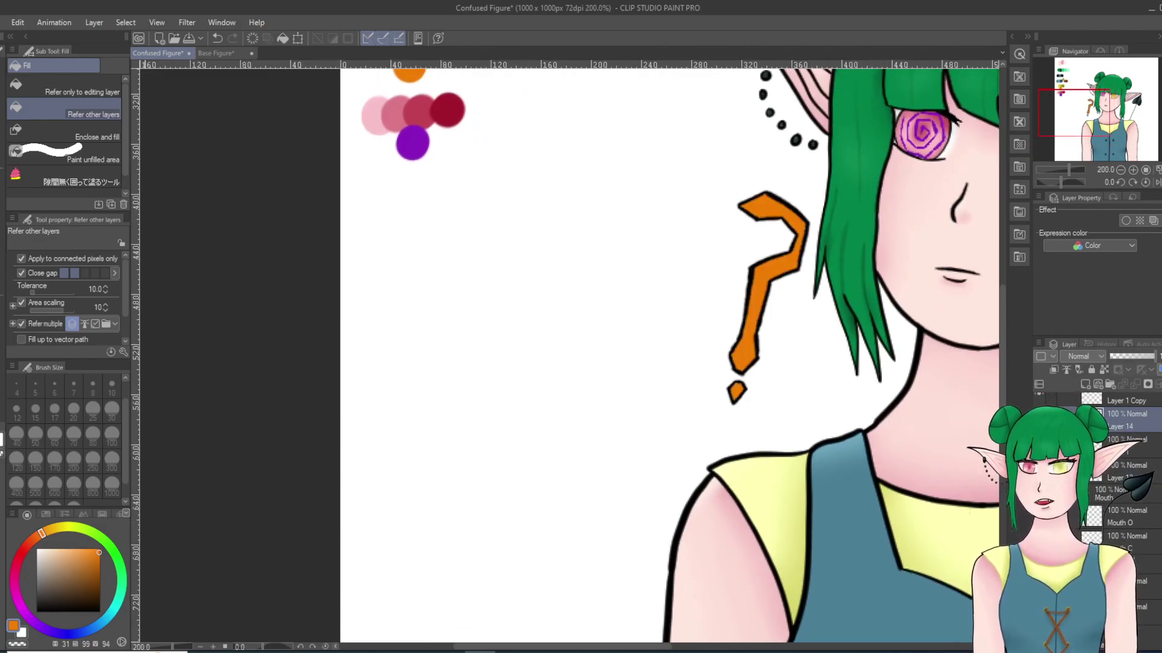
Step: Lock Layer 14's transparent pixels and shade the orange question mark's dot, lower end and bend in darker orange with the Milli pen at size 6
left_click(94, 565)
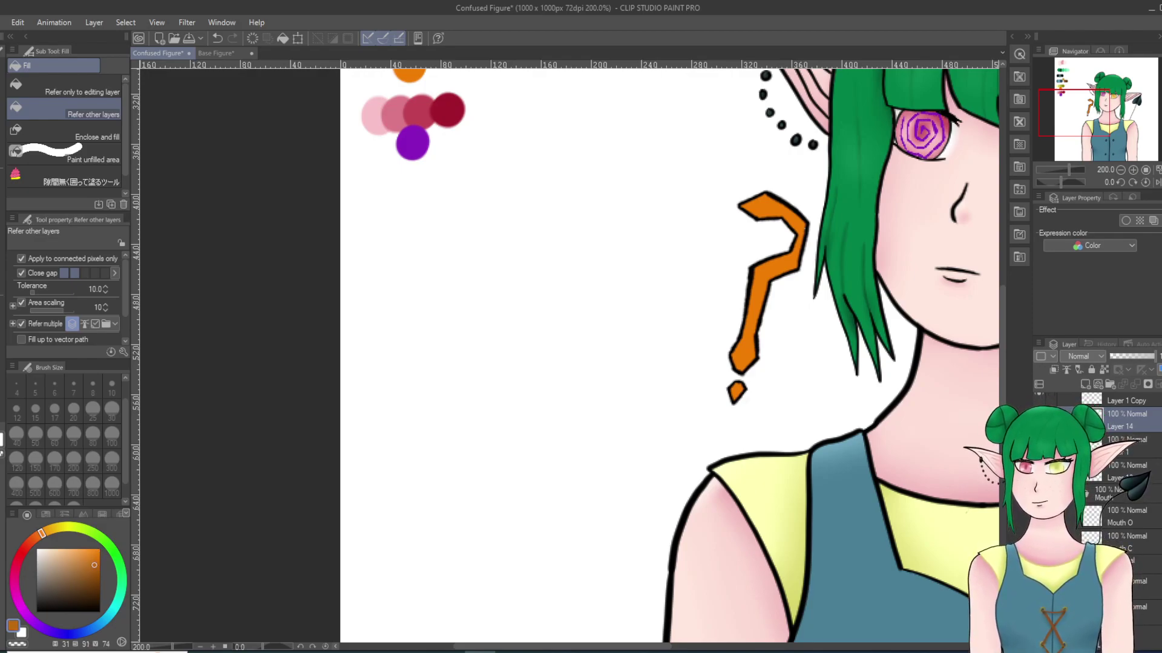
scroll(766, 339, "up", 4)
key("p")
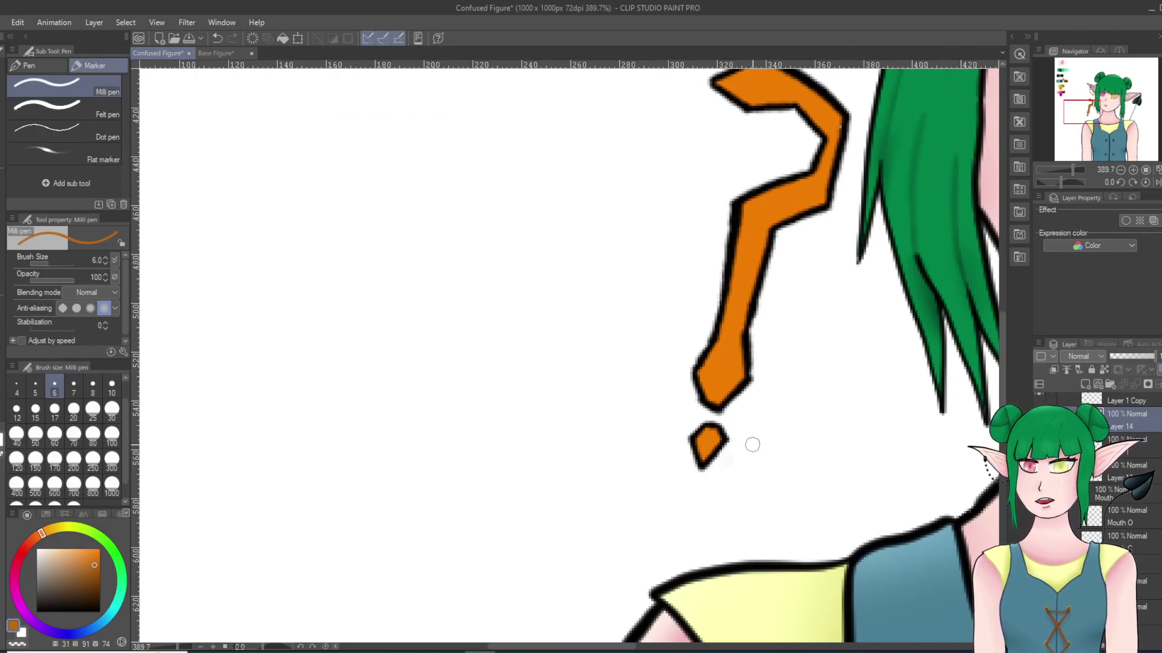
left_click_drag(687, 470, 739, 427)
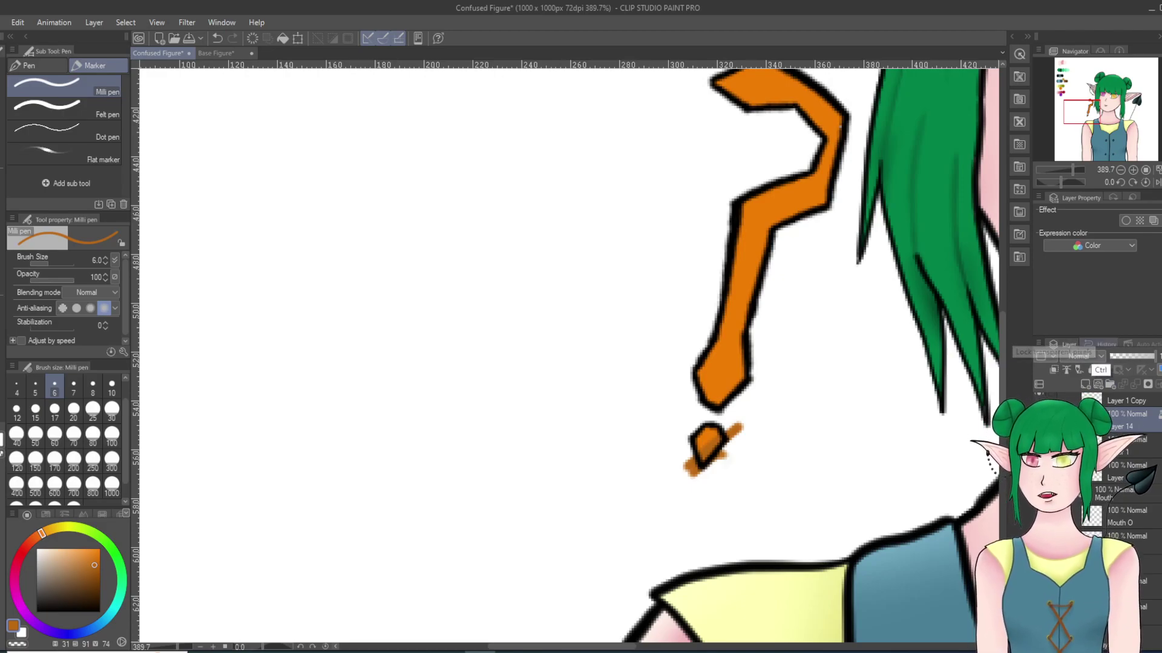
key("ctrl+z")
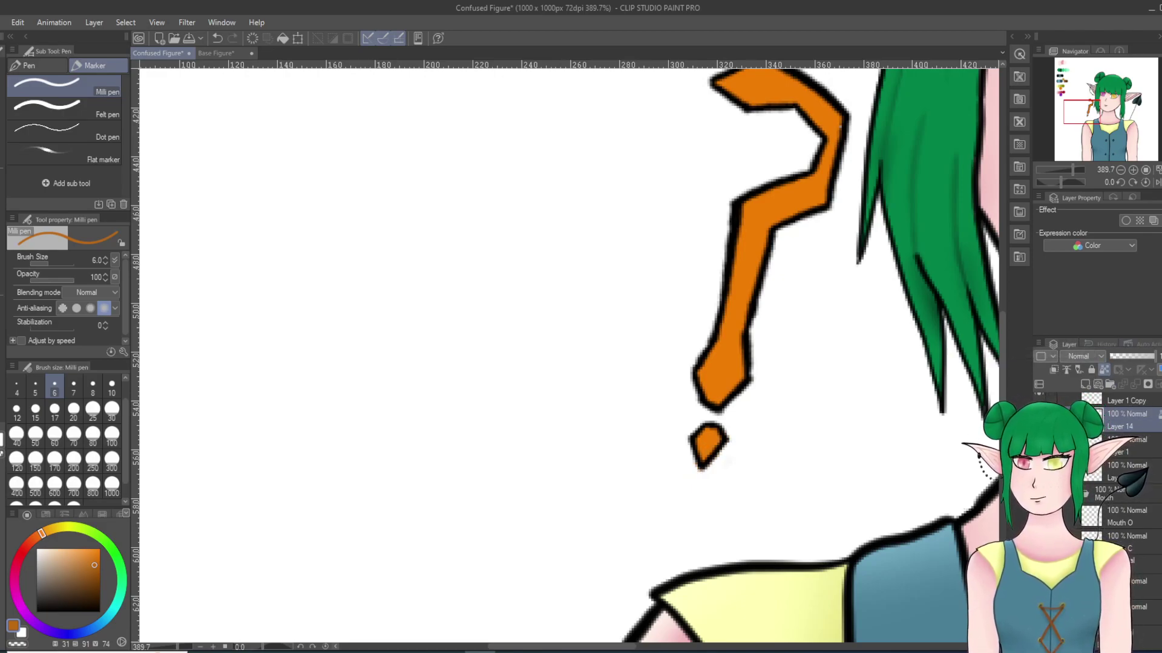
mouse_move(739, 385)
left_mouse_down()
mouse_move(729, 376)
mouse_move(722, 394)
left_mouse_up()
left_click_drag(826, 190, 807, 212)
left_click_drag(844, 121, 784, 232)
left_click_drag(802, 181, 774, 242)
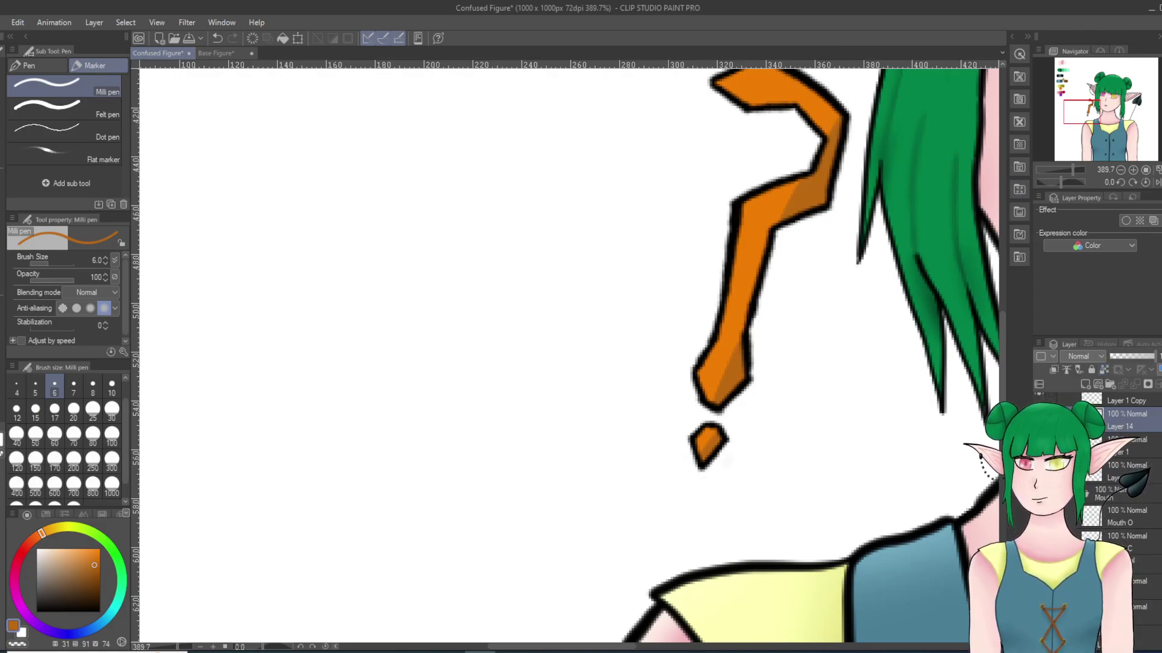
Step: Soften the darker shading on the orange question mark with the Blur tool at size 10
scroll(835, 313, "down", 5)
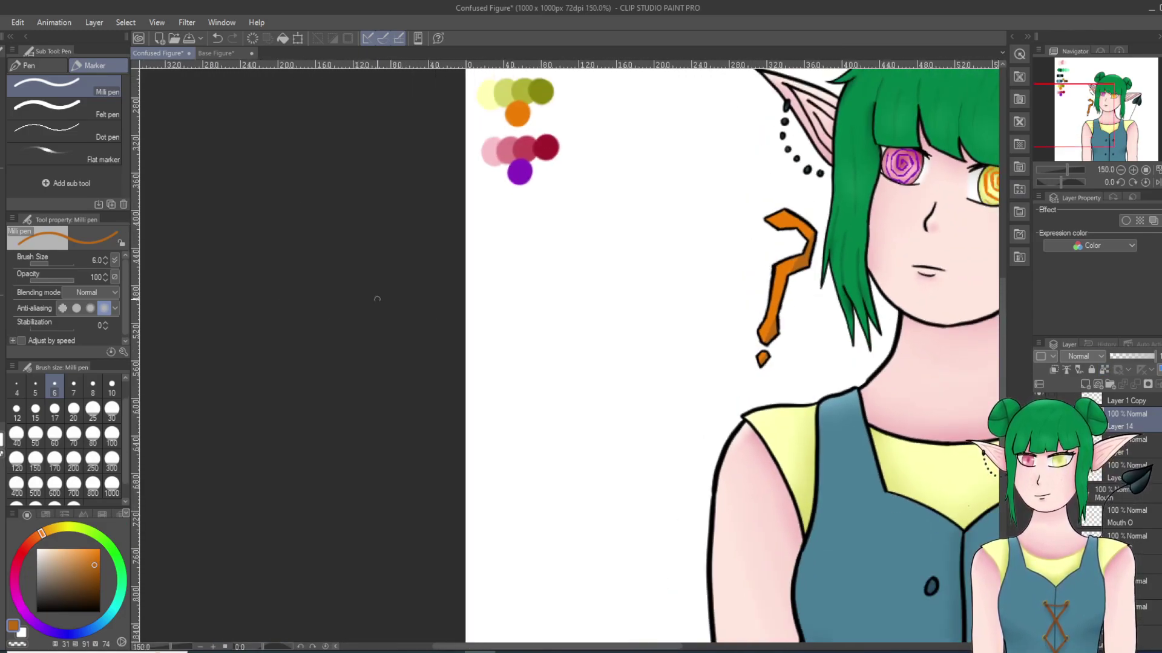
key("j")
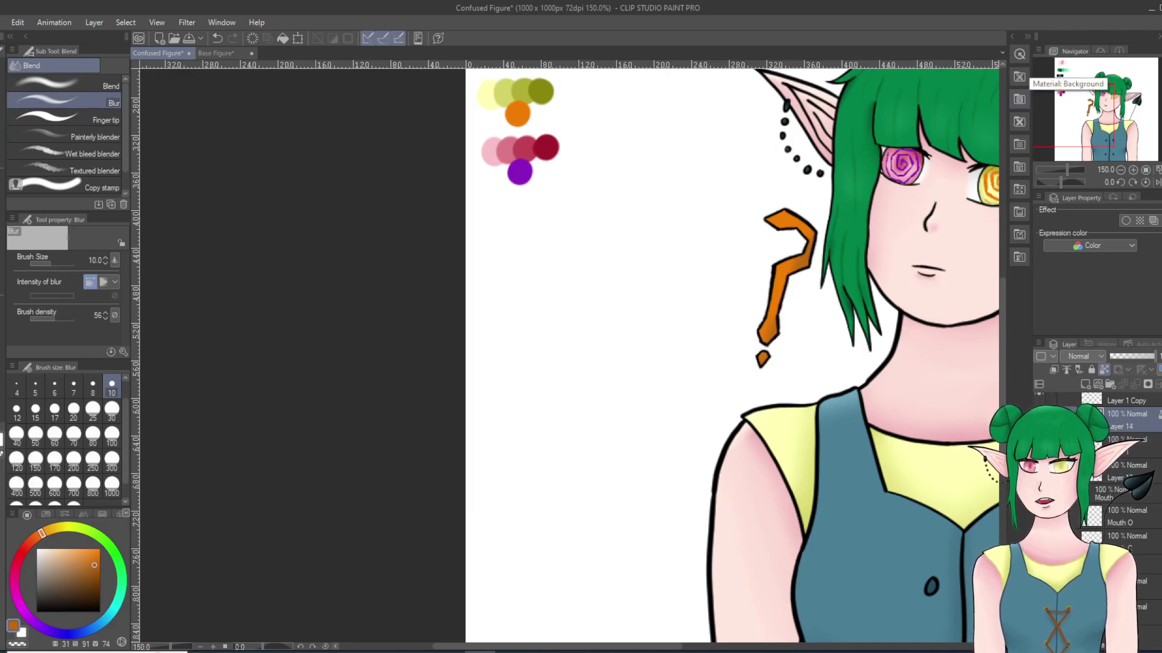
scroll(664, 174, "down", 5)
scroll(682, 218, "up", 1)
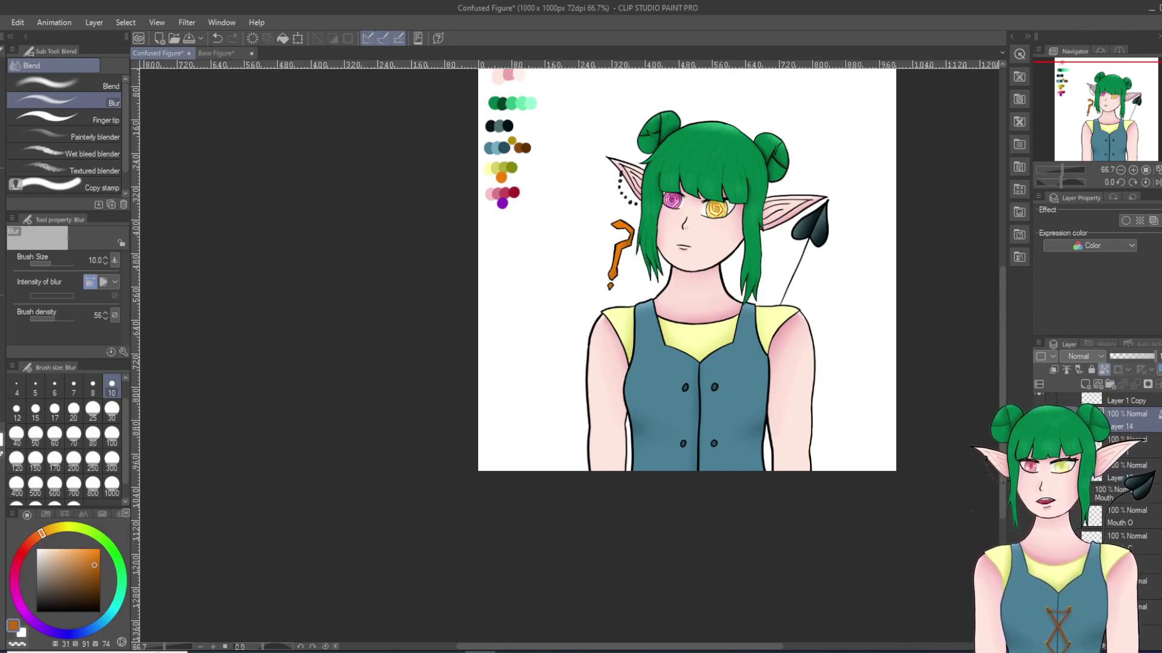
Step: Swap the orange question mark for the purple one, select its fill layer and sample its purple
left_click(1127, 472)
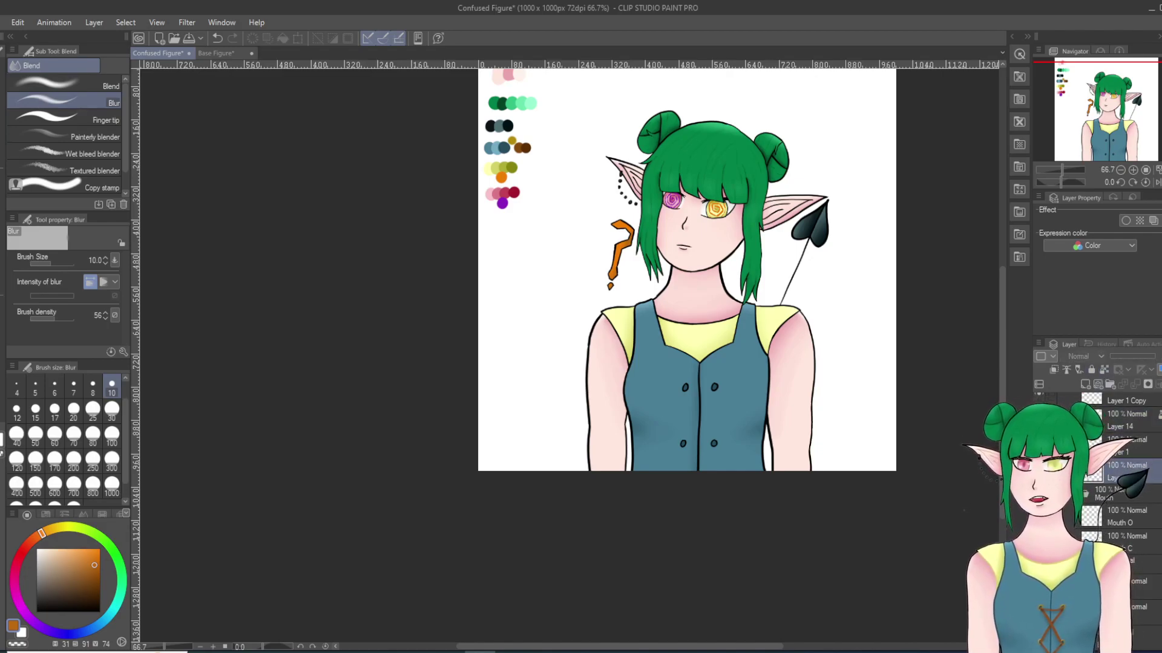
left_click(1039, 472)
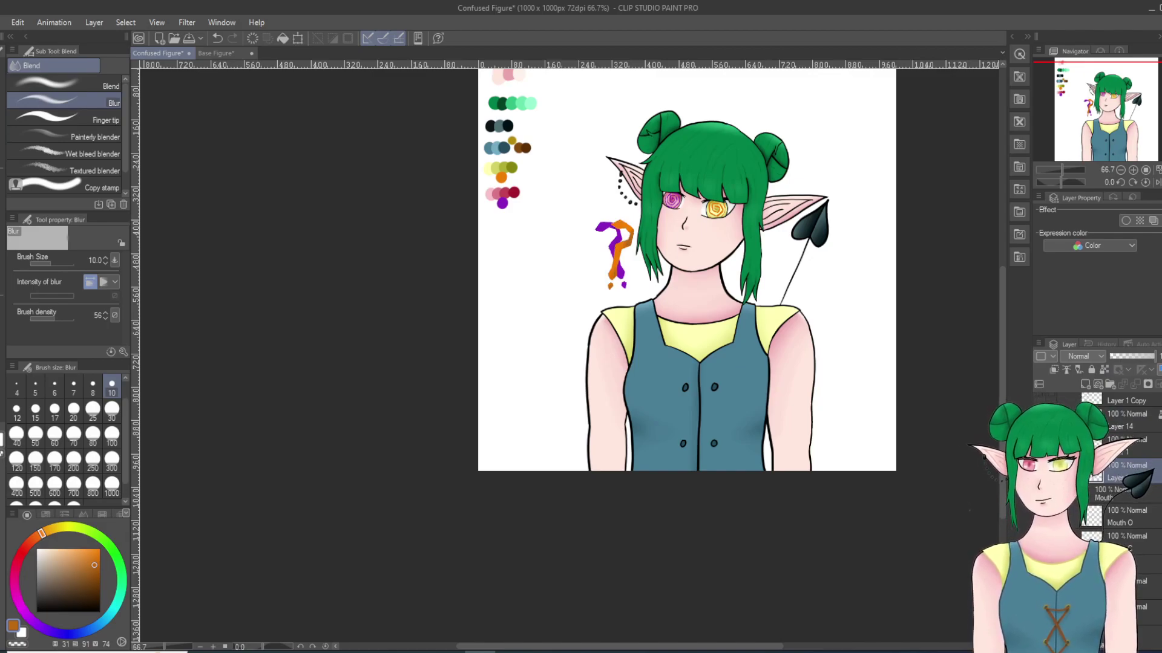
scroll(565, 248, "up", 1)
right_click(639, 275)
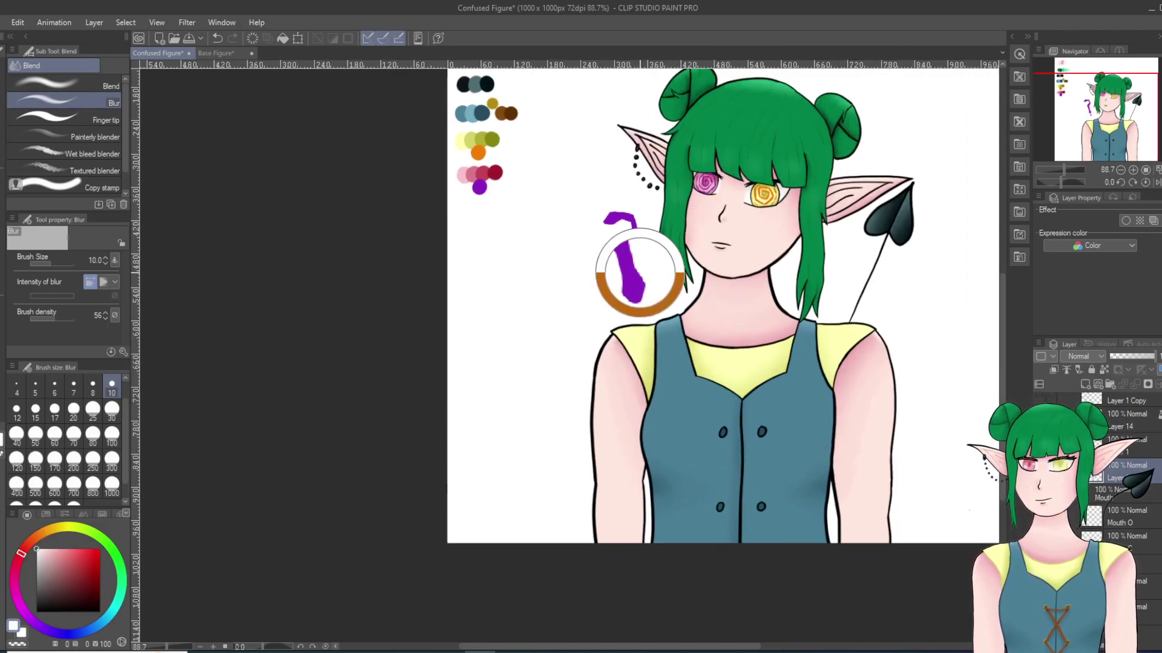
scroll(616, 204, "up", 2)
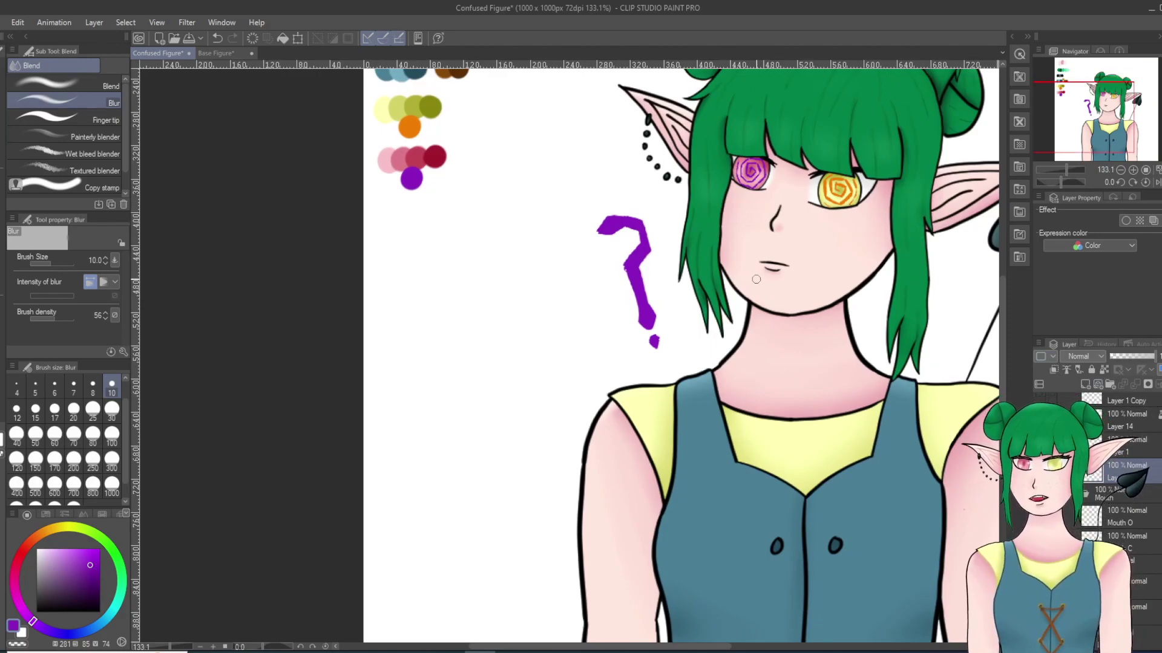
scroll(684, 278, "up", 3)
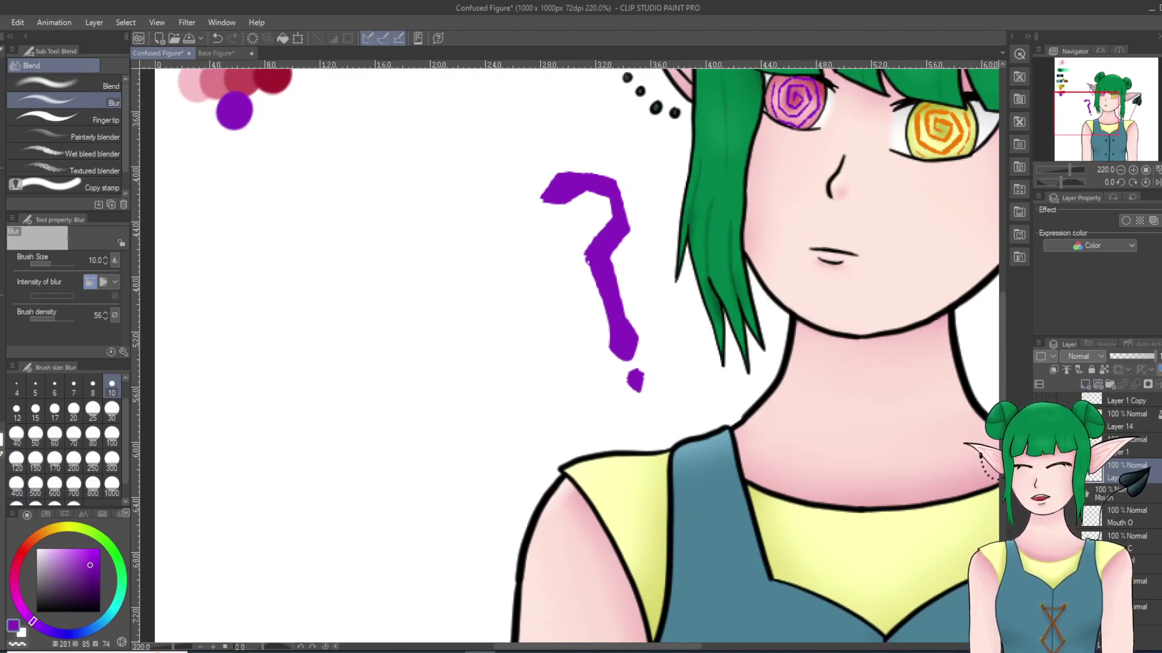
Step: Show the purple question mark's outline, lock its fill layer's transparent pixels and shade the hook's tip in darker purple with the Milli pen
left_click(94, 583)
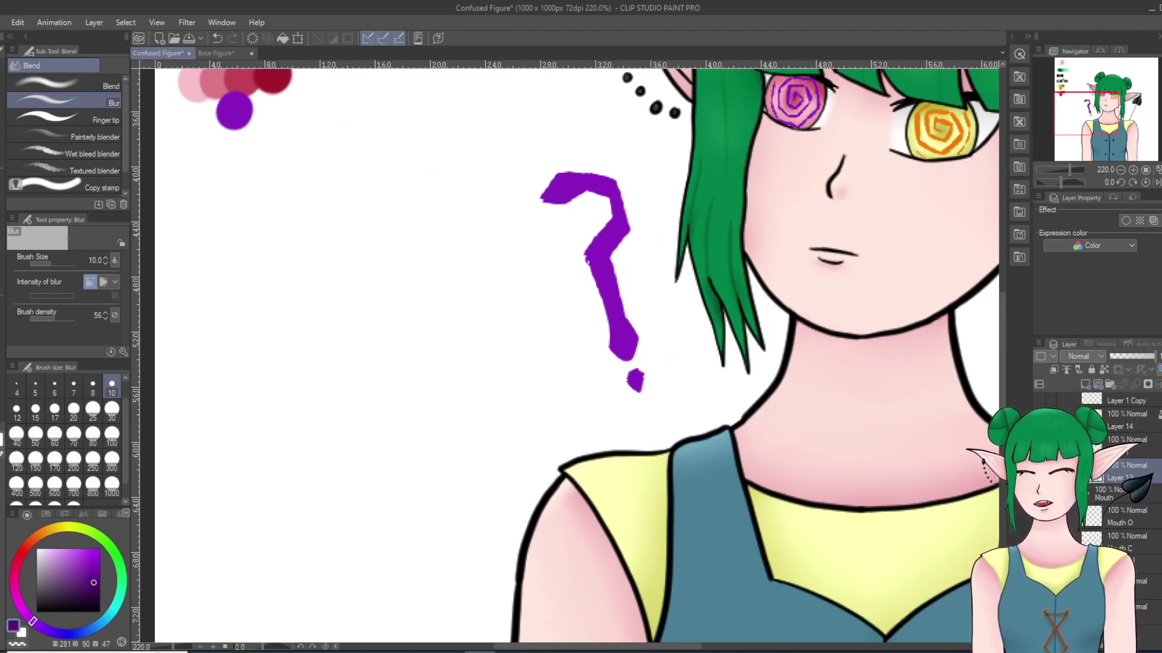
key("p")
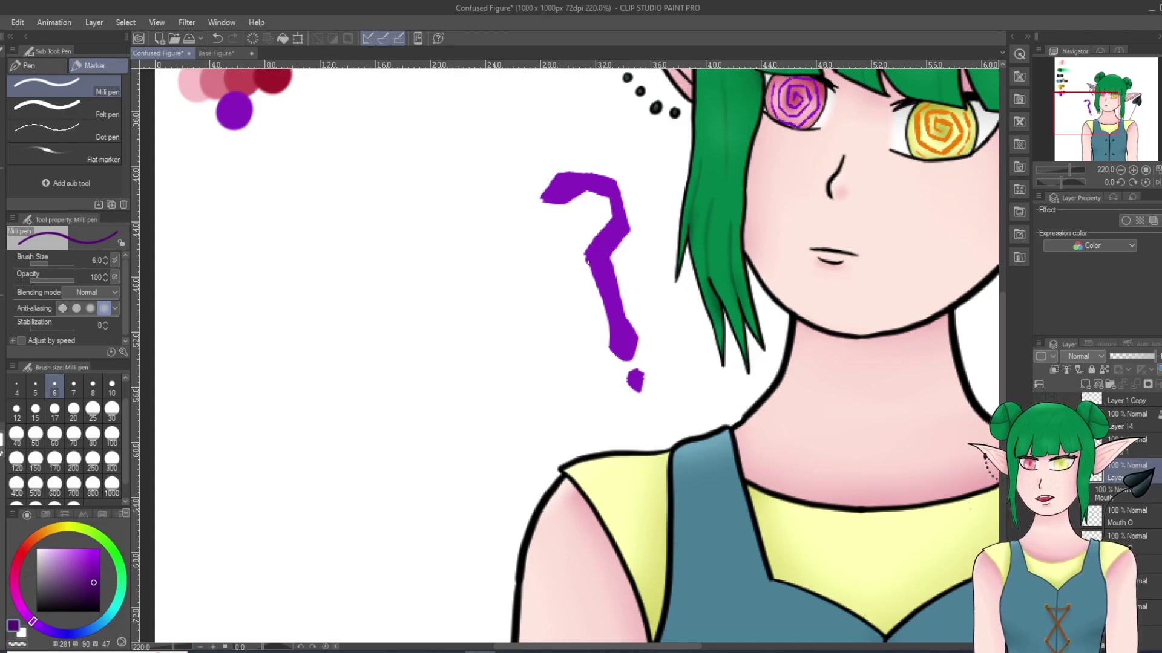
scroll(652, 232, "up", 2)
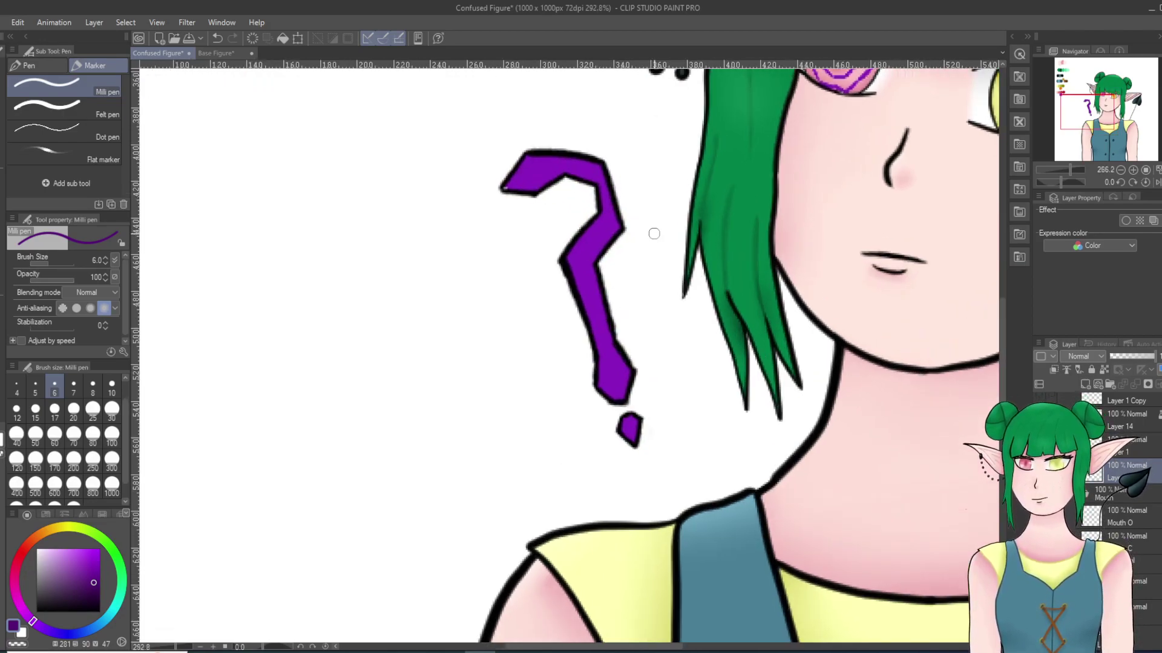
scroll(545, 205, "up", 4)
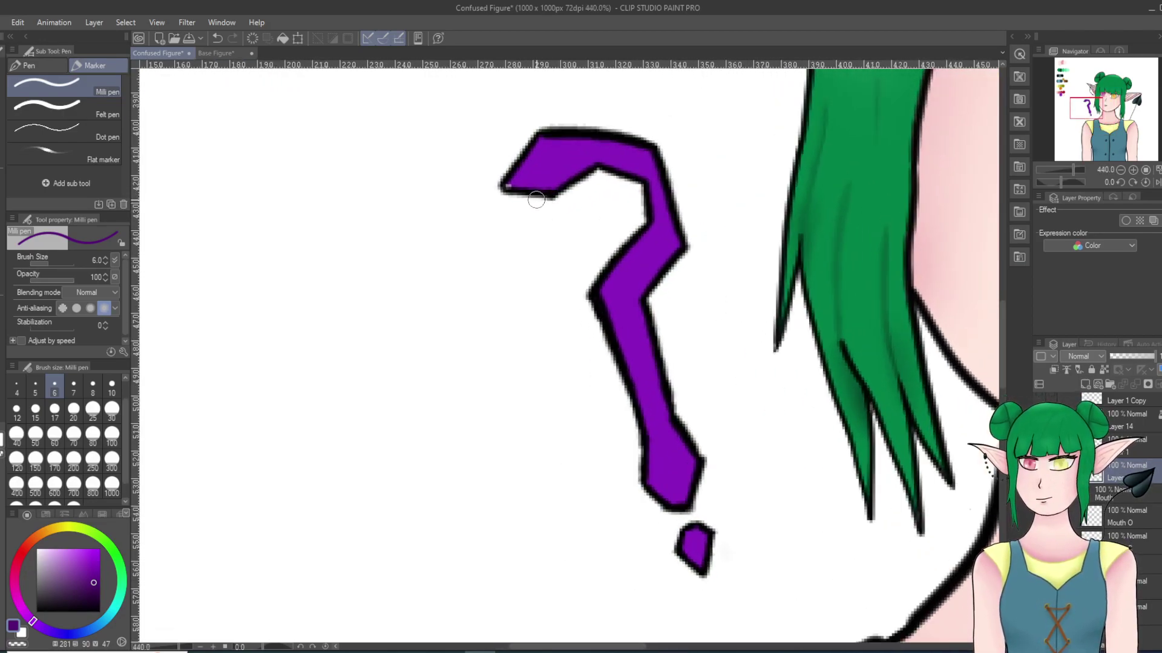
mouse_move(506, 182)
left_mouse_down()
mouse_move(500, 174)
mouse_move(553, 201)
left_mouse_up()
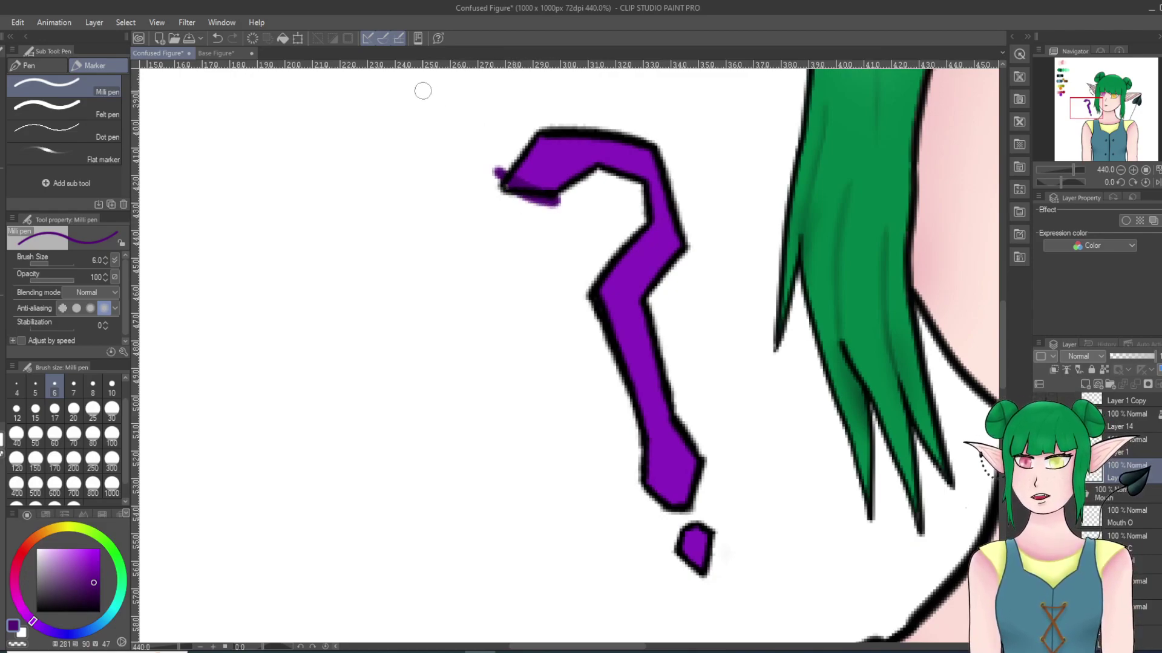
left_click(217, 38)
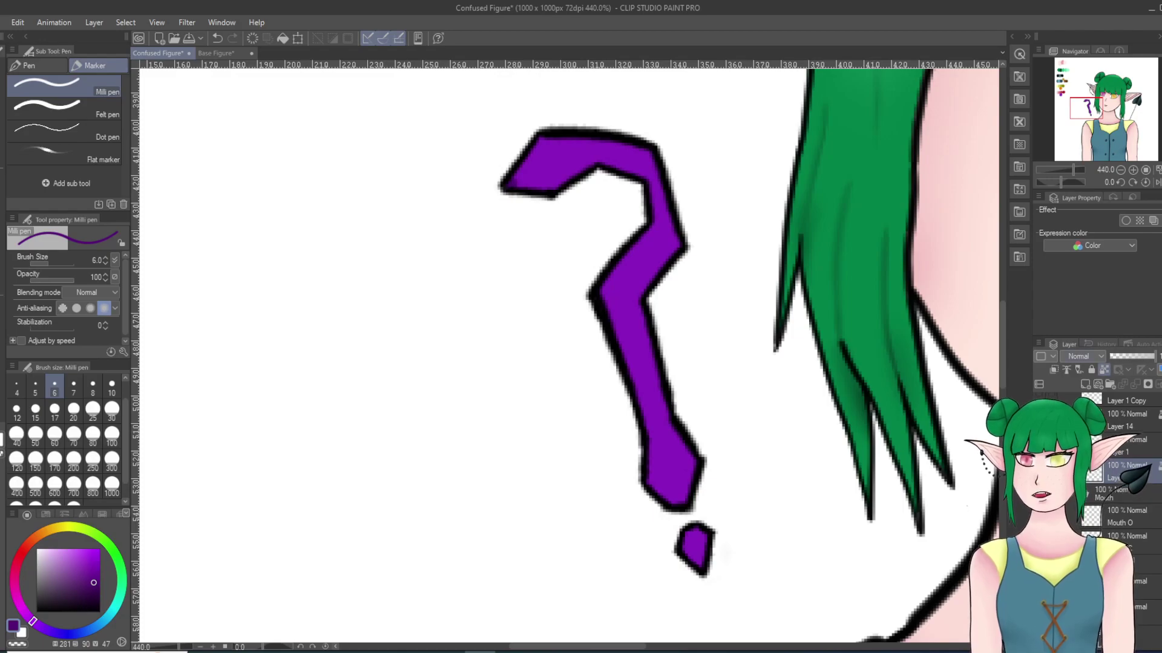
mouse_move(527, 171)
left_mouse_down()
mouse_move(554, 197)
mouse_move(558, 177)
left_mouse_up()
Step: Try out dark purple shading strokes along the purple question mark's stem and dot, and undo them
left_click_drag(605, 301, 634, 374)
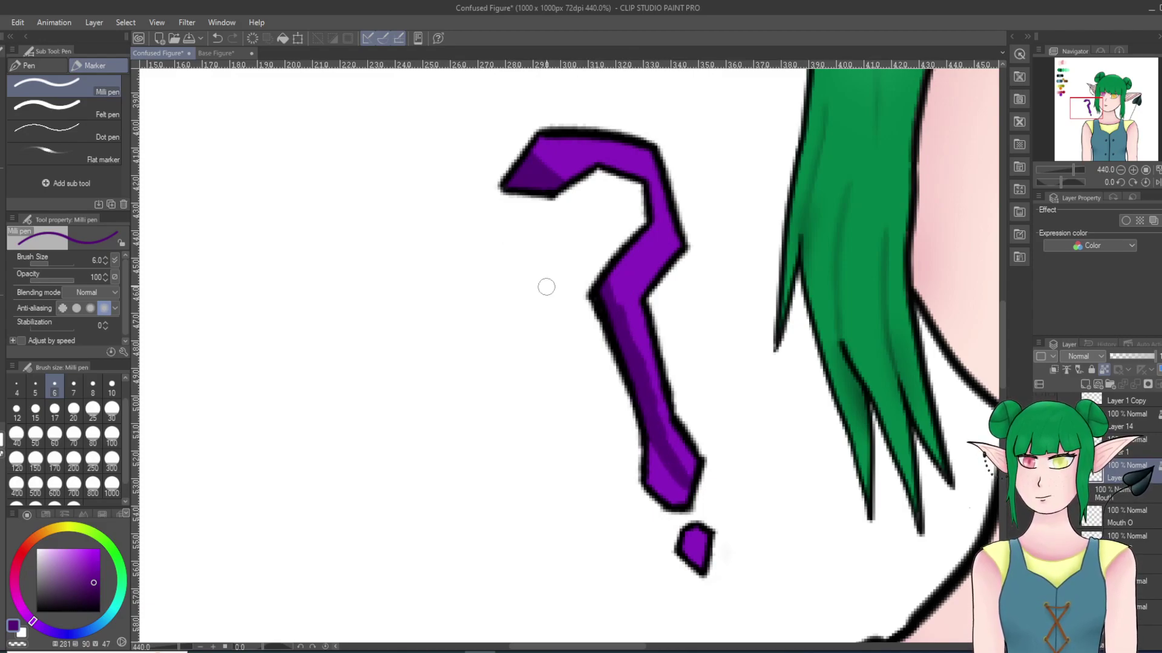
key("ctrl+z")
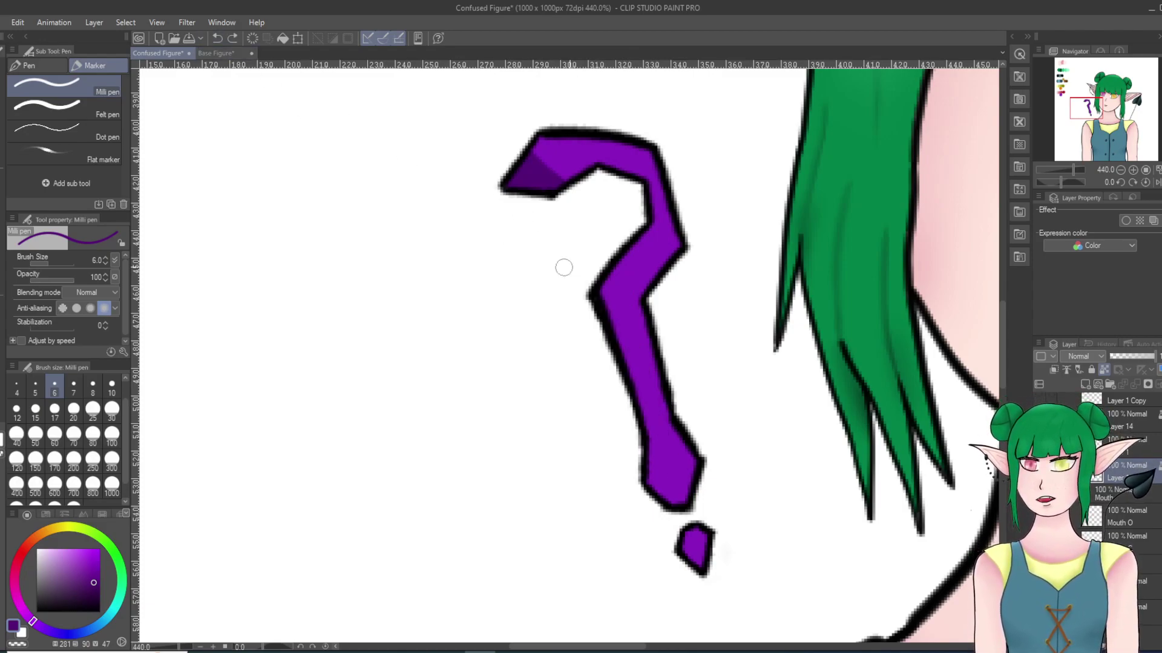
key("ctrl+y")
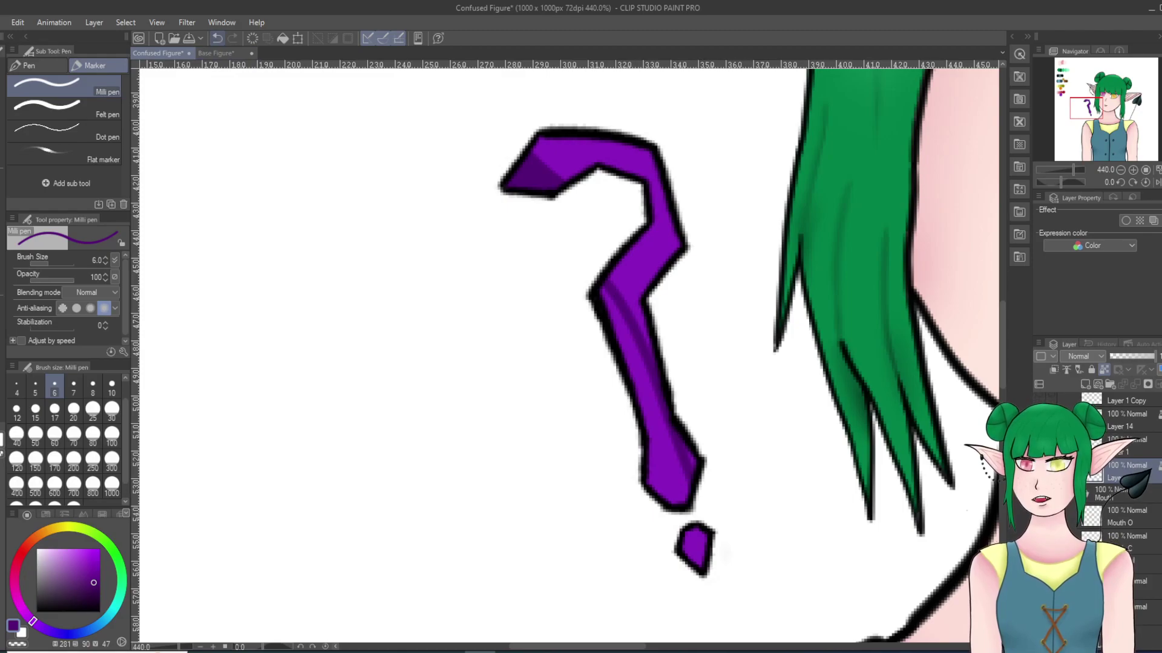
left_click(218, 38)
left_click_drag(602, 275, 684, 412)
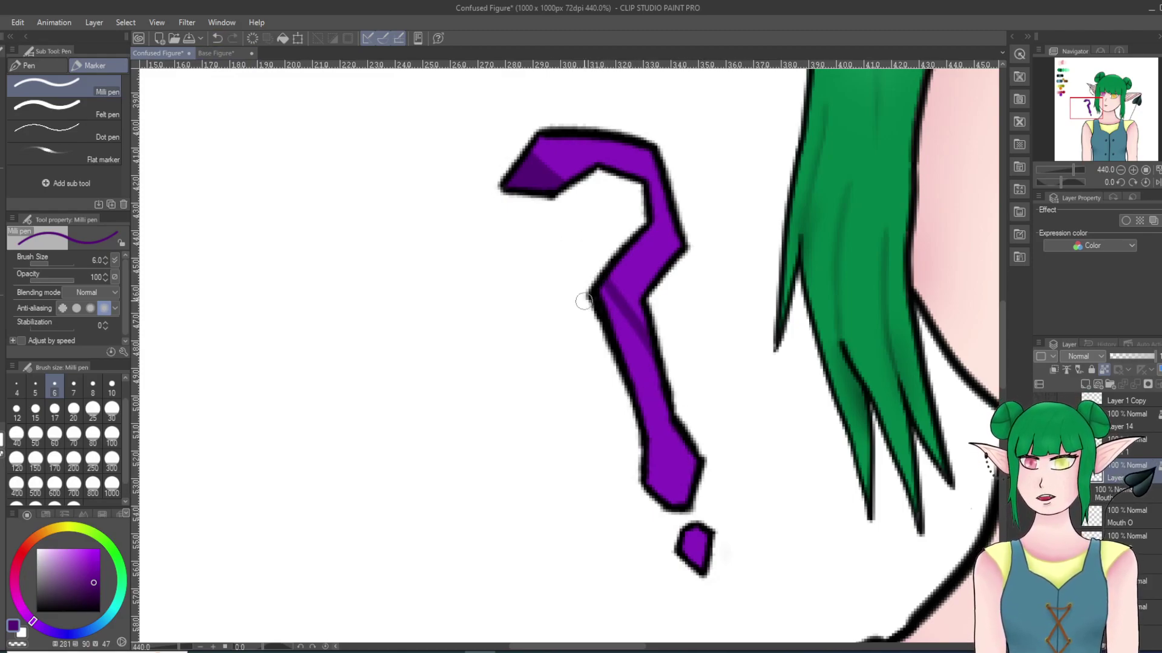
key("ctrl+z")
left_click_drag(598, 283, 683, 503)
left_click(698, 537)
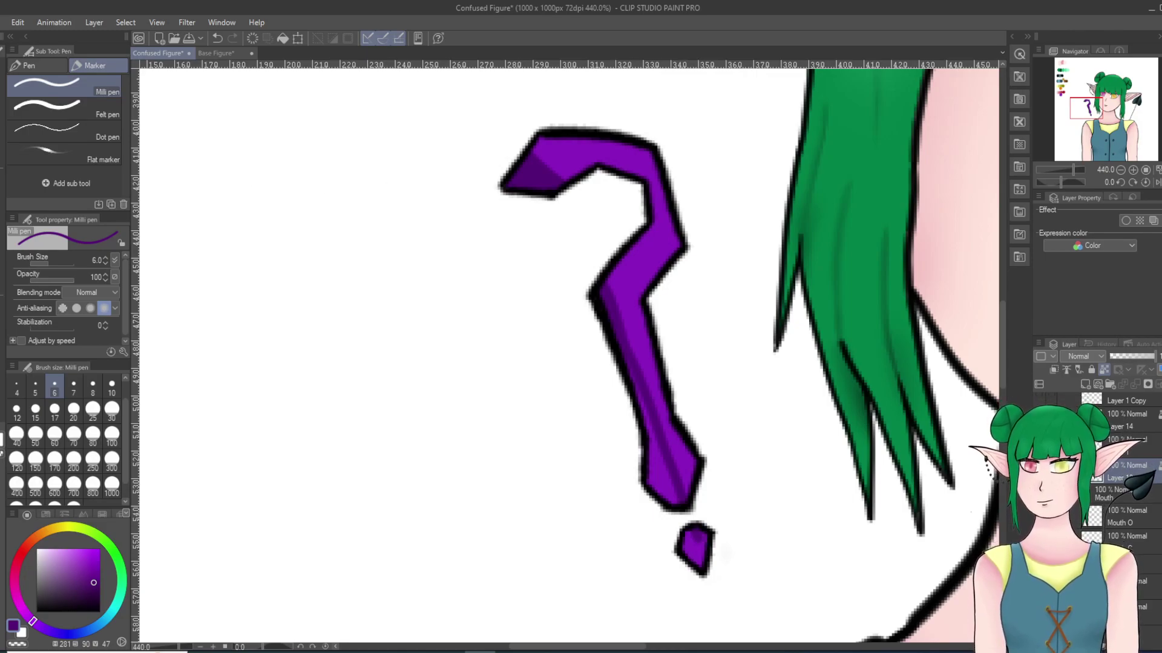
left_click(217, 38)
left_click(217, 38)
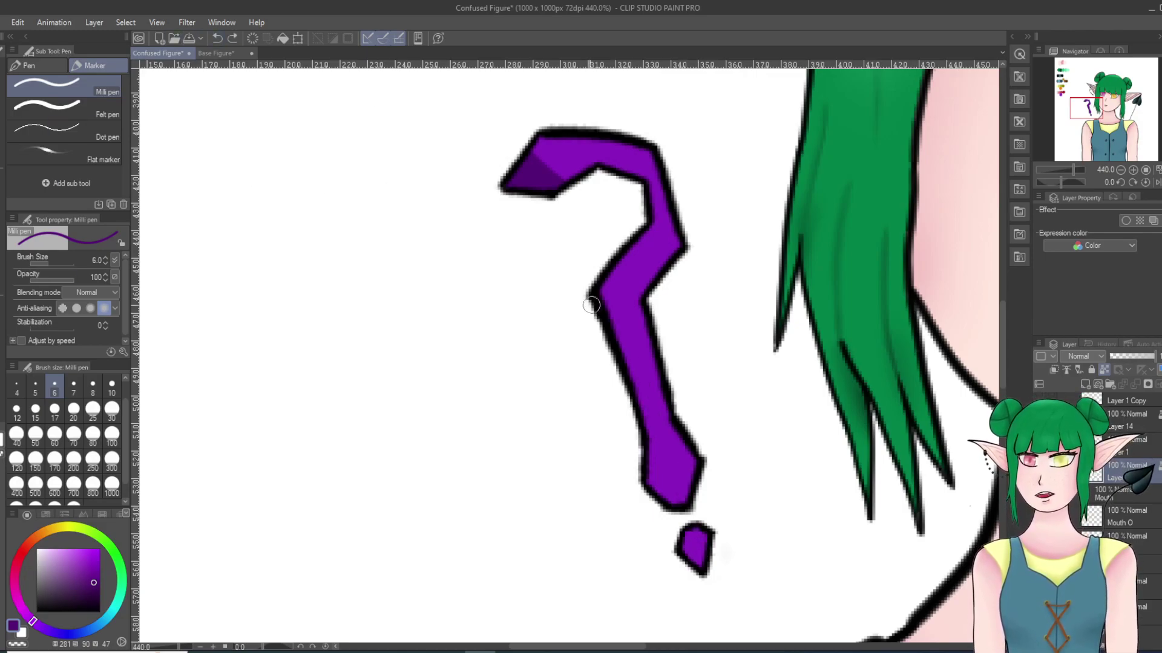
Step: Shade the outer edge of the purple question mark's stem, its lower end and the dot in dark purple
mouse_move(599, 284)
left_mouse_down()
mouse_move(683, 500)
mouse_move(650, 448)
mouse_move(648, 479)
mouse_move(661, 470)
mouse_move(610, 334)
left_mouse_up()
mouse_move(676, 547)
left_mouse_down()
mouse_move(692, 551)
mouse_move(705, 591)
mouse_move(678, 536)
left_mouse_up()
left_click(217, 38)
Step: Blend the dark purple shading on the question mark's hook tip, stem and dot with the Blur tool at size 10
left_click(2, 285)
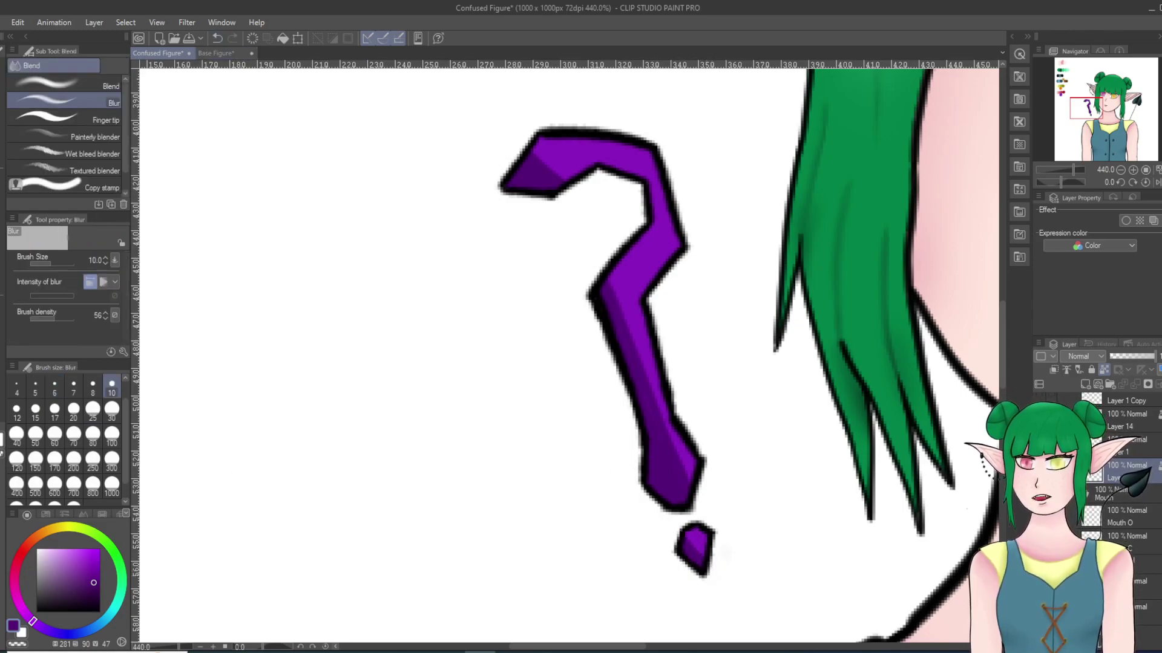
left_click_drag(533, 160, 565, 182)
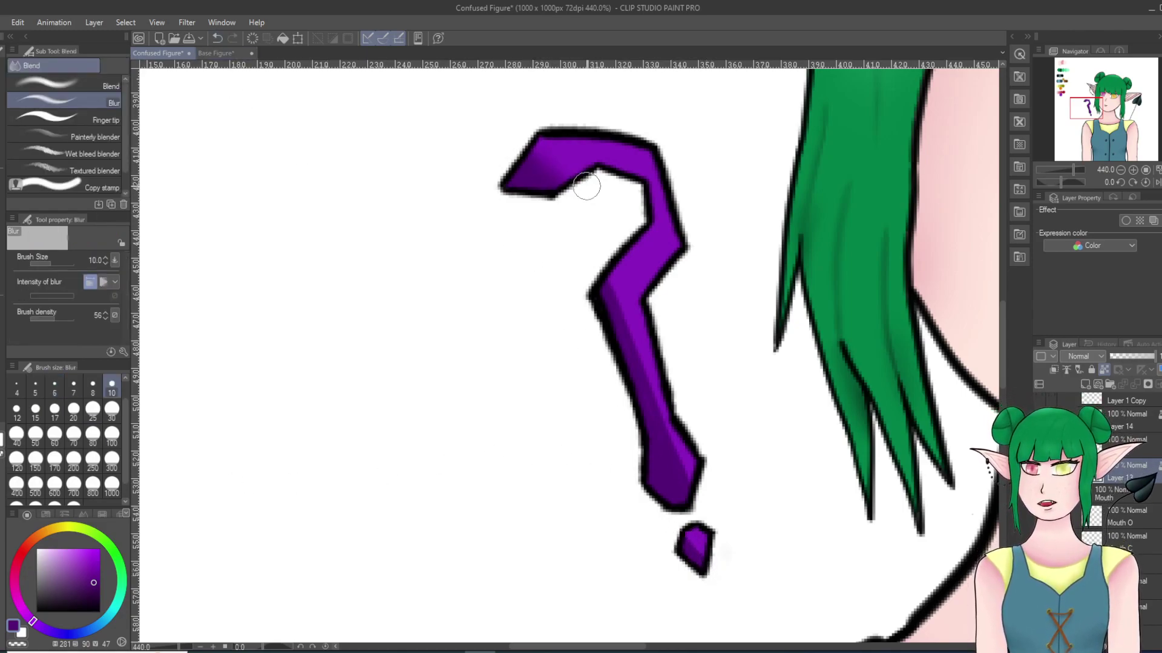
left_click_drag(613, 280, 693, 476)
left_click_drag(685, 529, 709, 569)
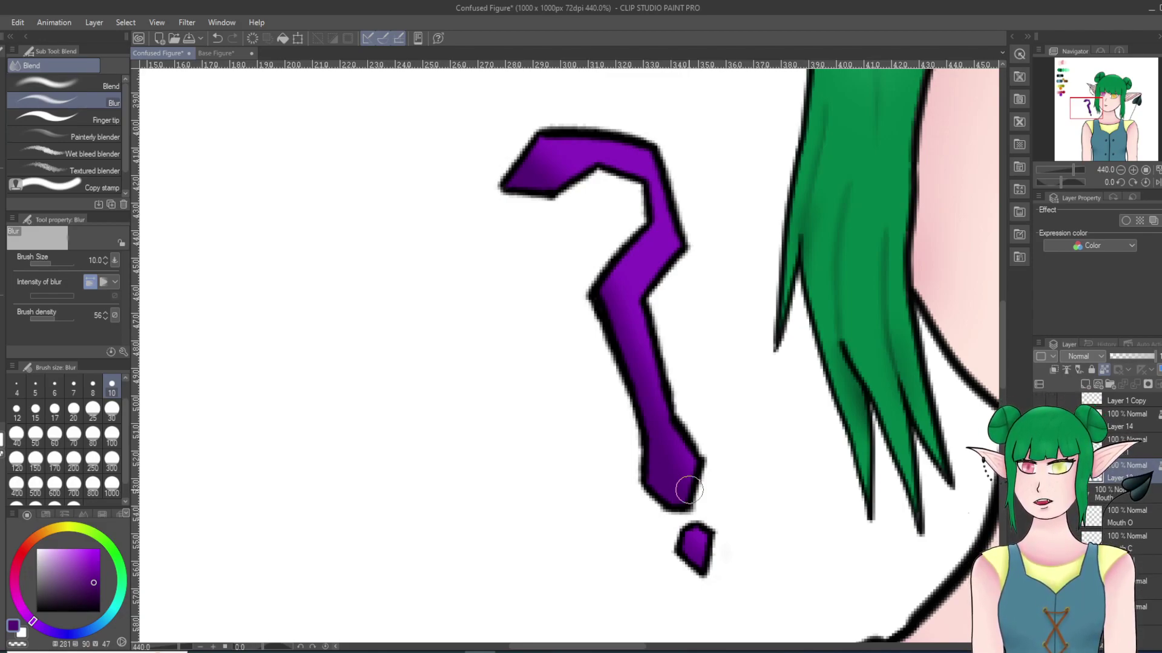
scroll(688, 490, "down", 10)
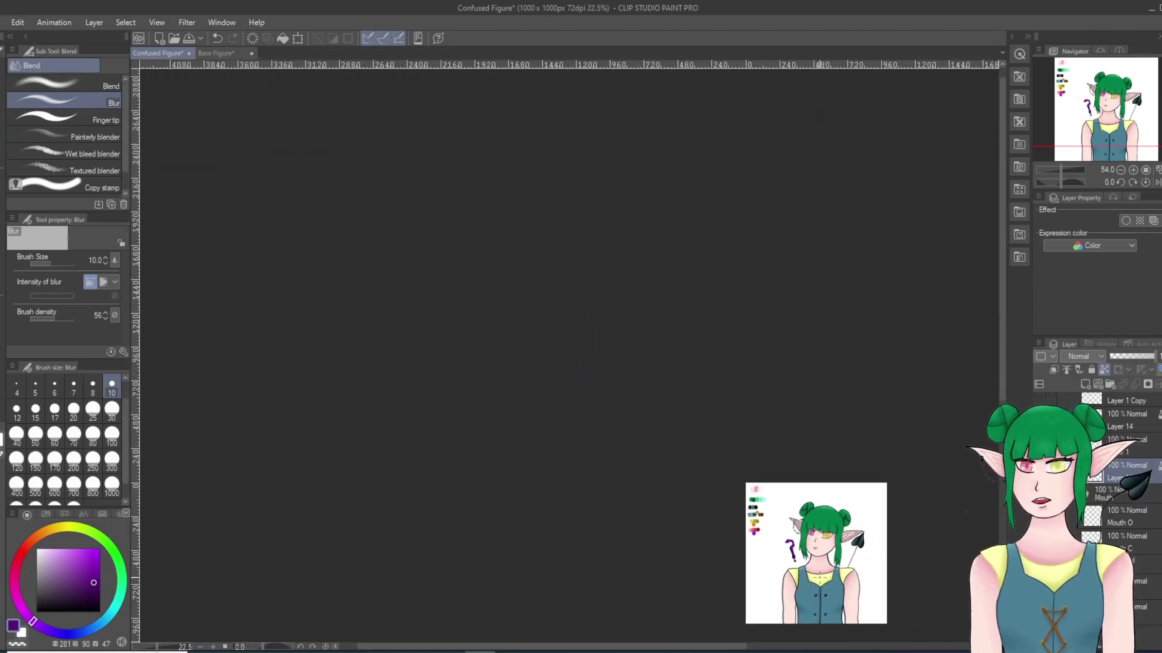
Step: Sample the dark green from the colour swatches and activate the character's line art layer below Layer 6 for editing
scroll(868, 579, "up", 5)
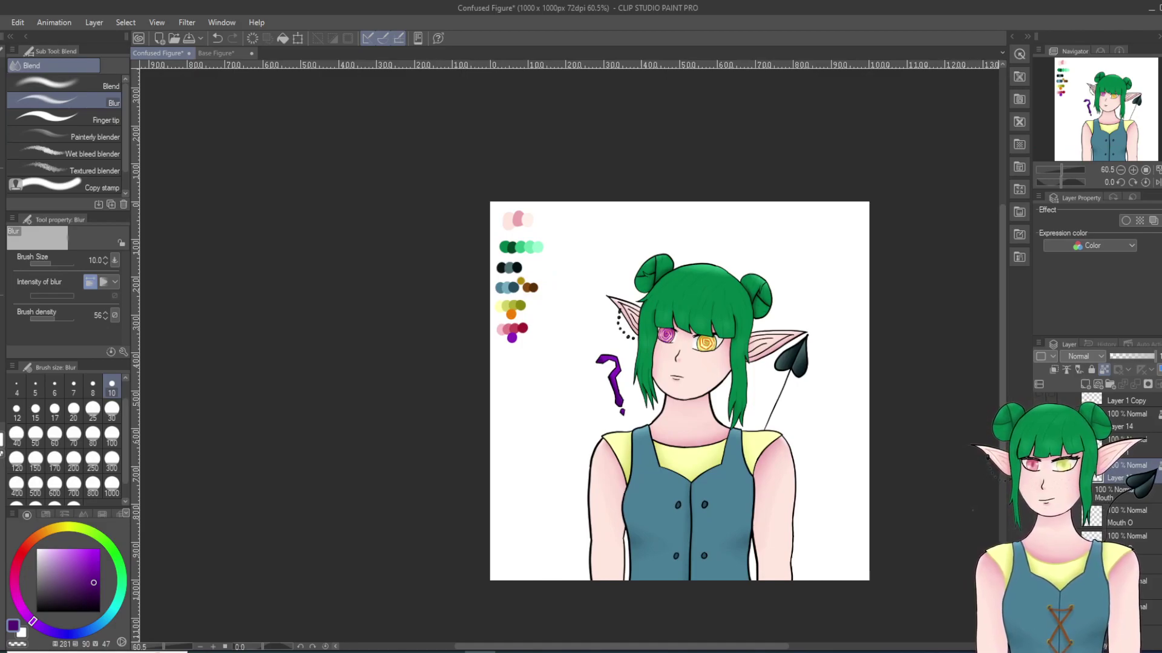
scroll(530, 276, "up", 2)
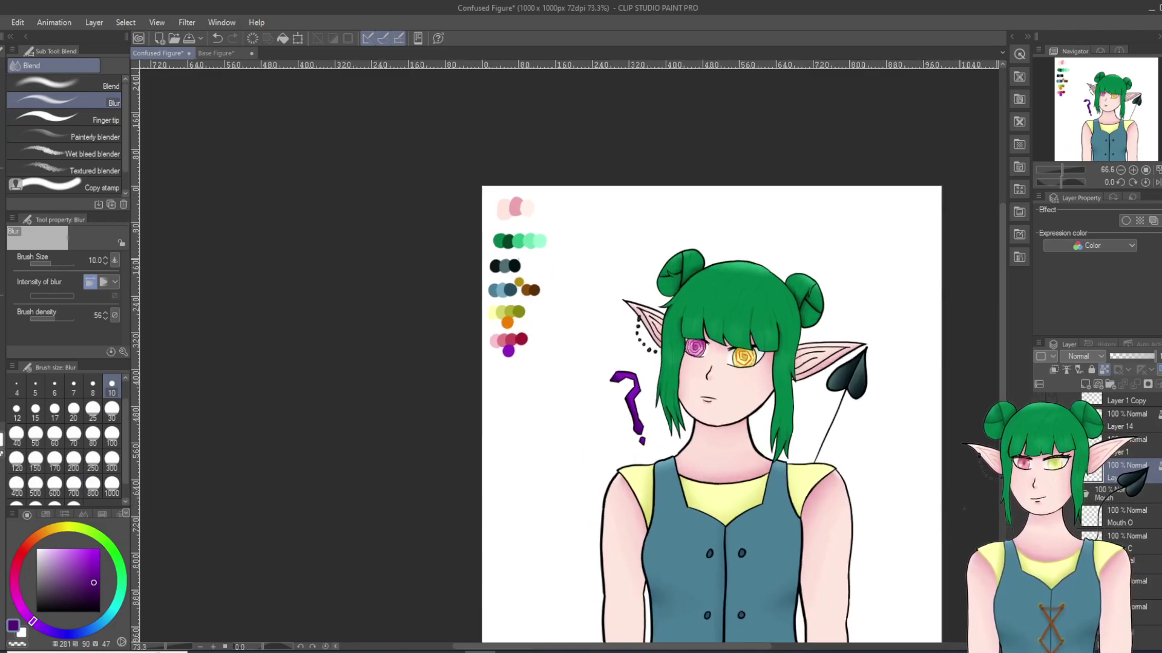
left_click(504, 241, "alt")
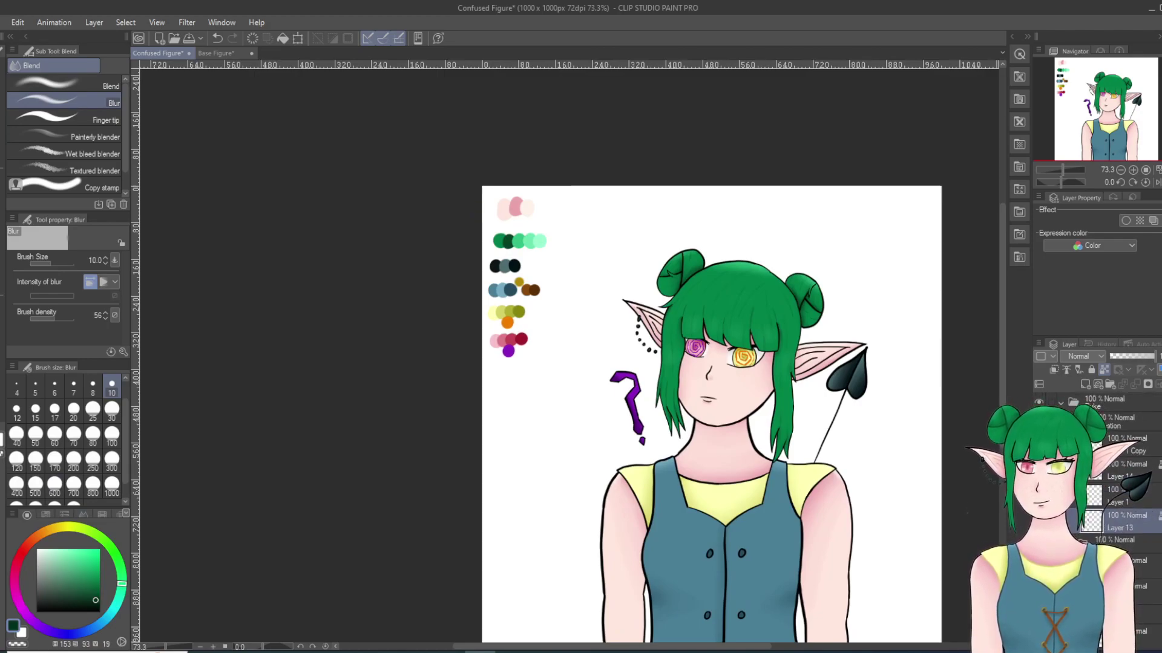
left_click(1070, 423)
left_click(1071, 442)
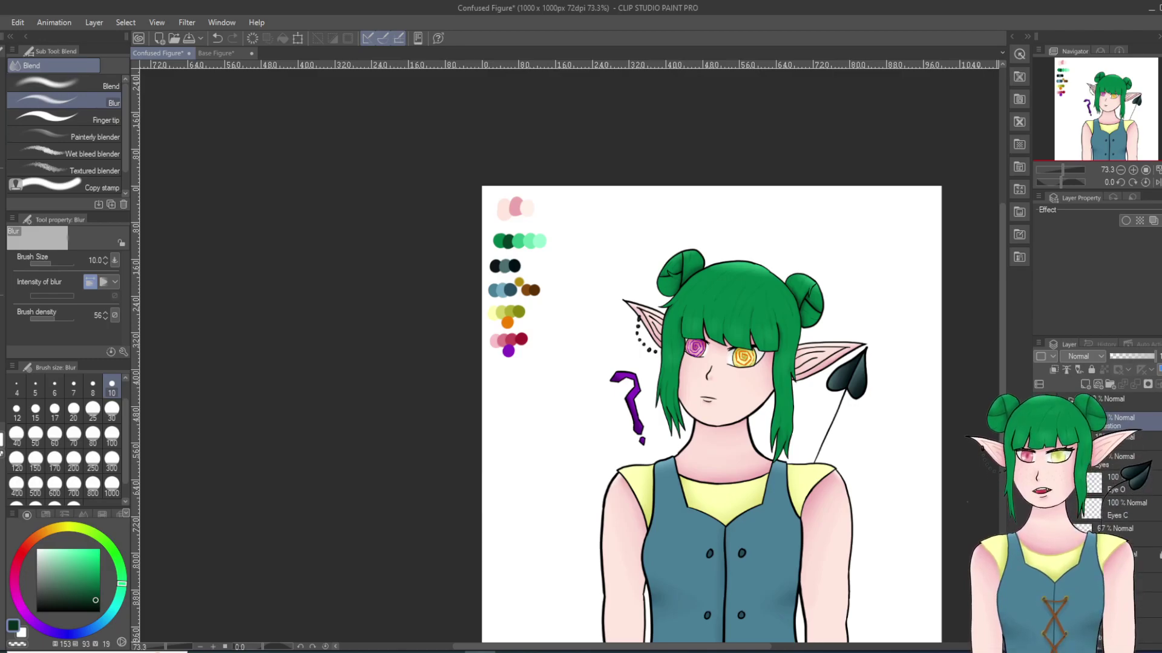
left_click(1126, 559)
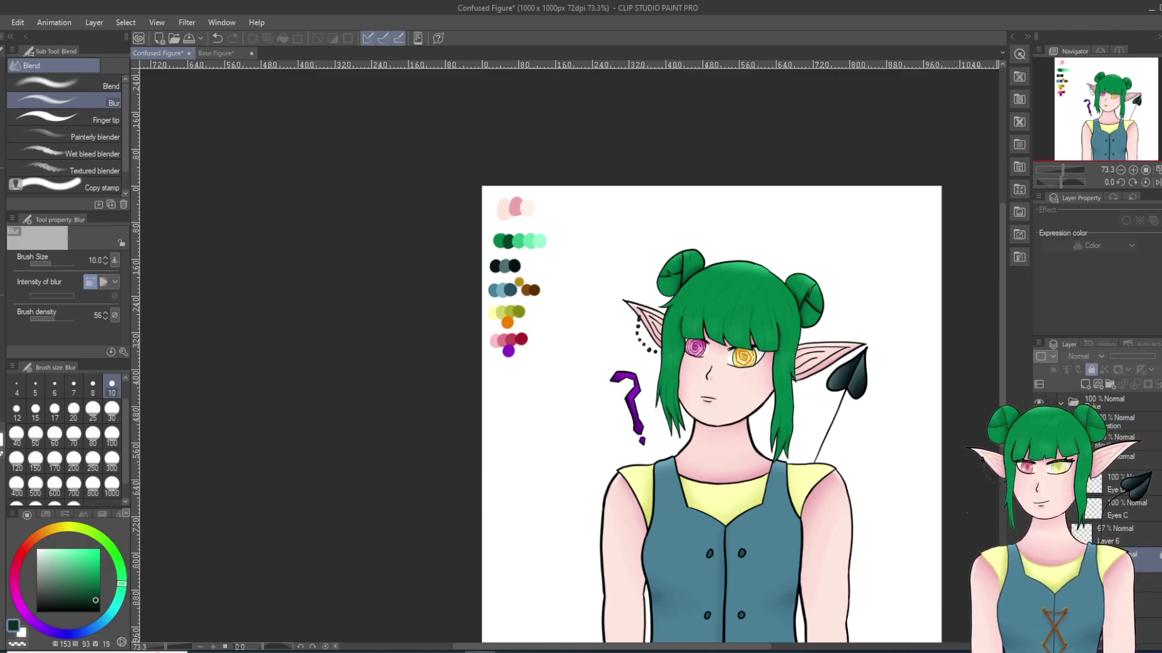
Step: Recolour the black inner lines of both hair buns in a slightly lighter dark green with the Milli pen at size 6
scroll(720, 356, "up", 5)
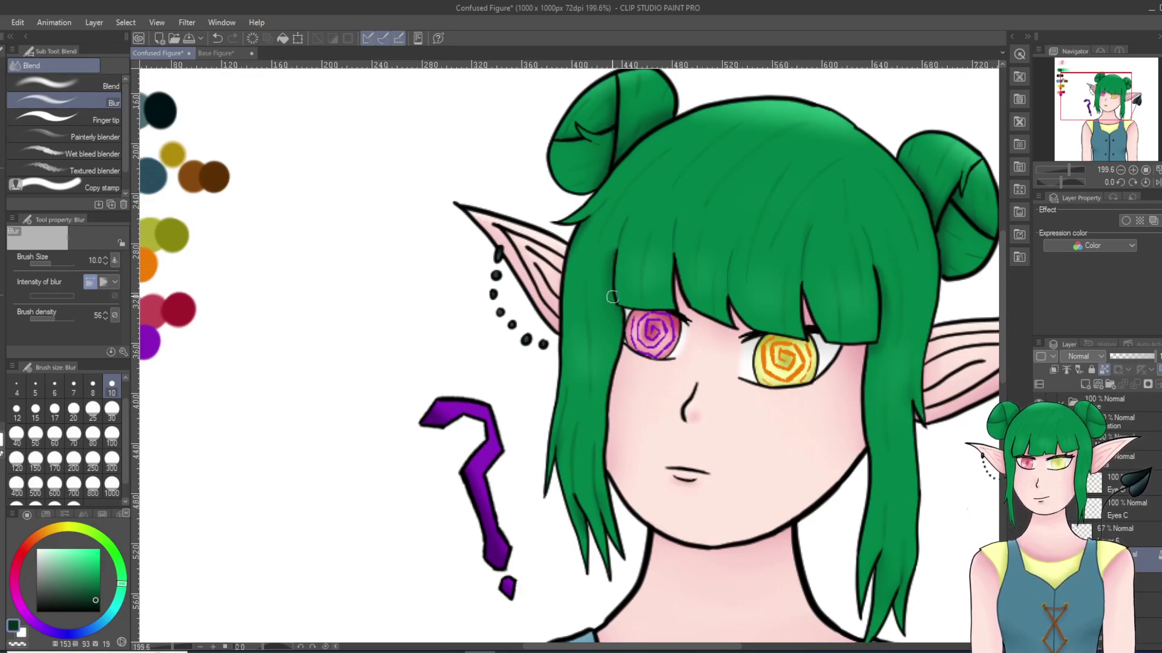
key("p")
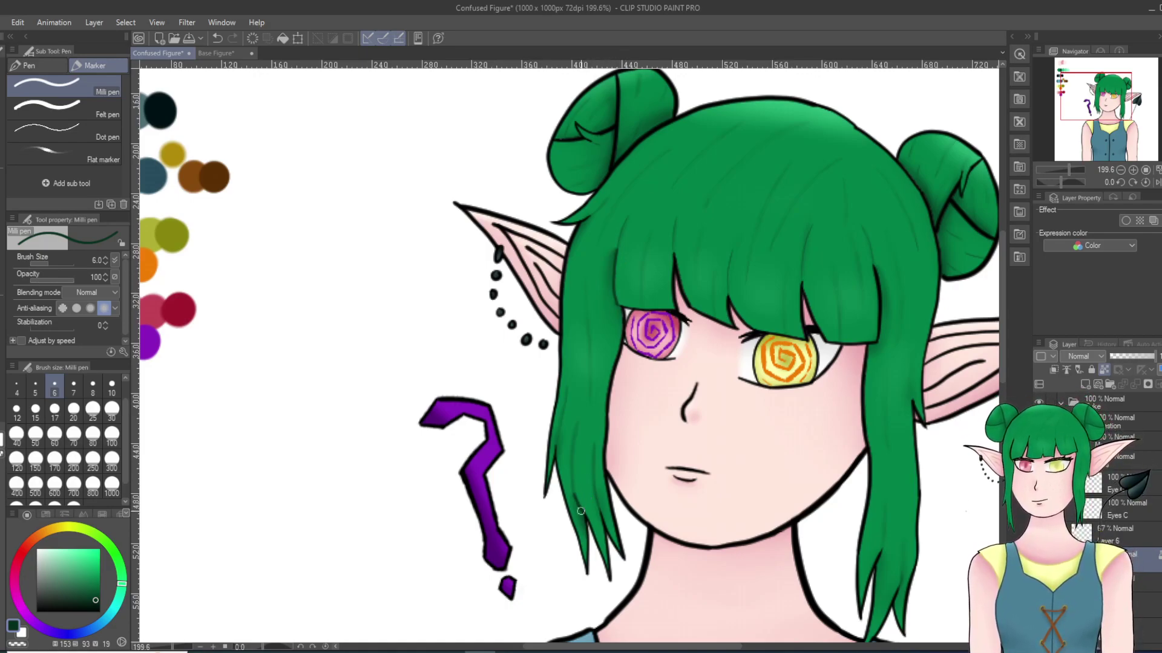
left_click(90, 593)
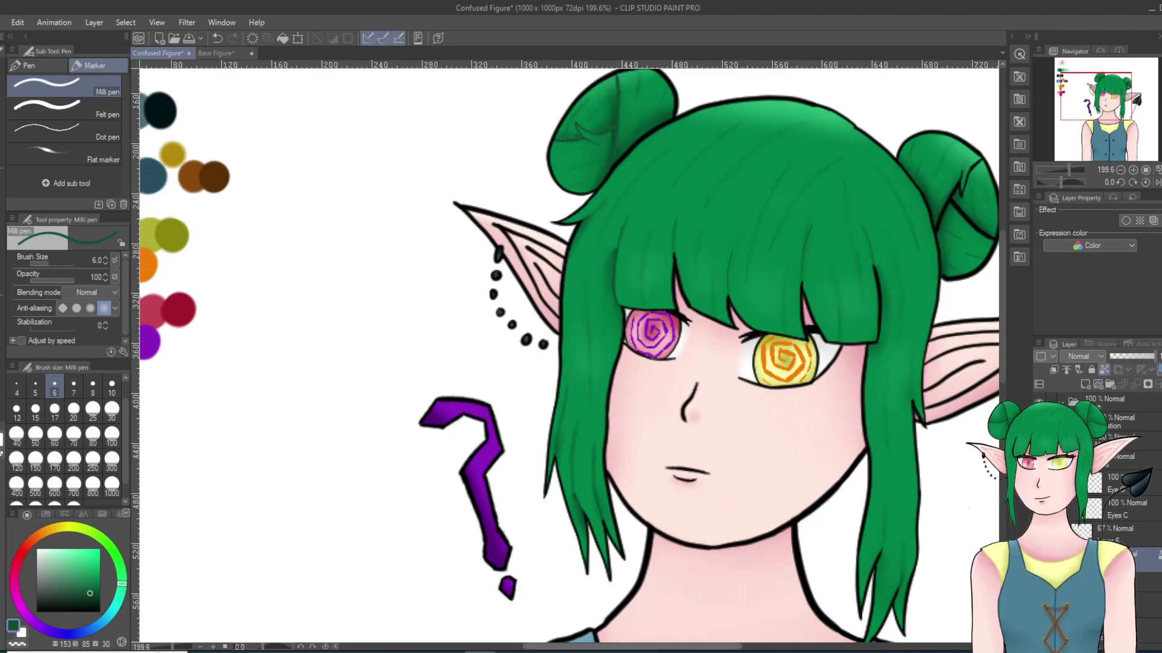
left_click_drag(629, 646, 702, 647)
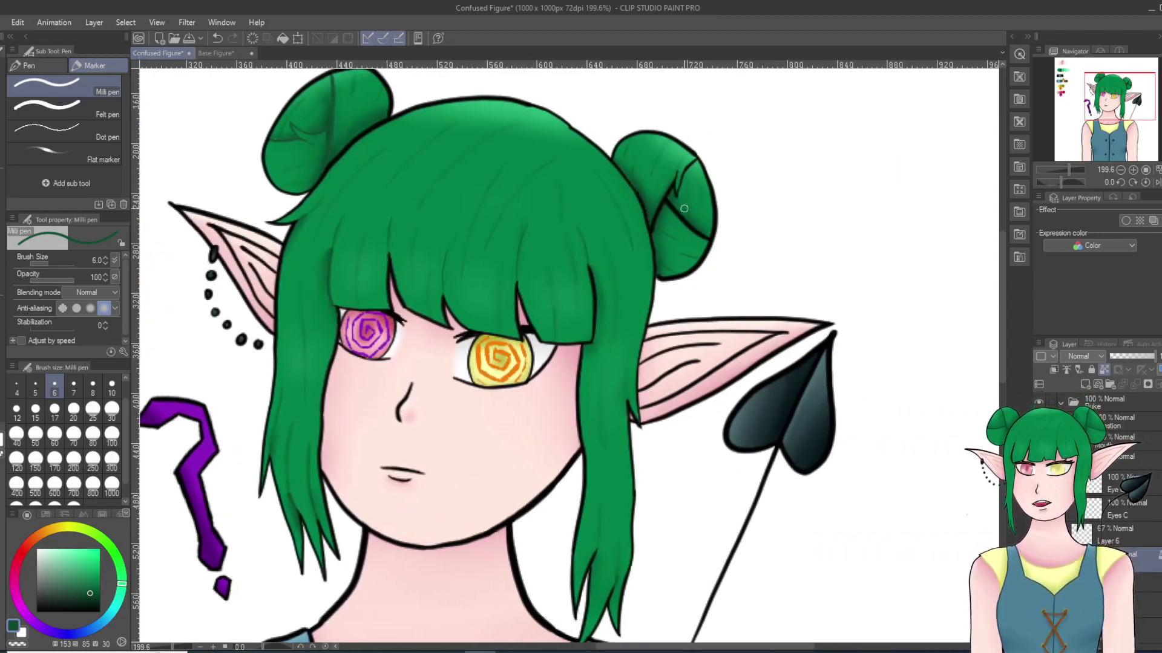
left_click_drag(671, 199, 681, 226)
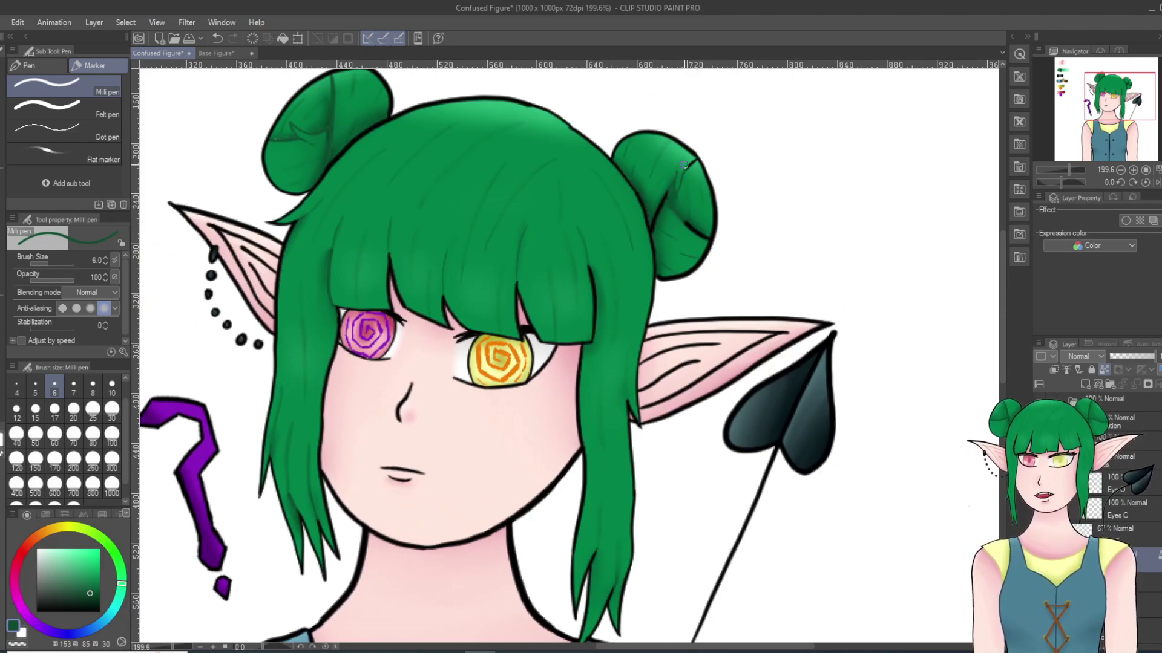
mouse_move(696, 221)
left_mouse_down()
mouse_move(690, 211)
mouse_move(702, 243)
left_mouse_up()
left_click_drag(667, 195, 654, 223)
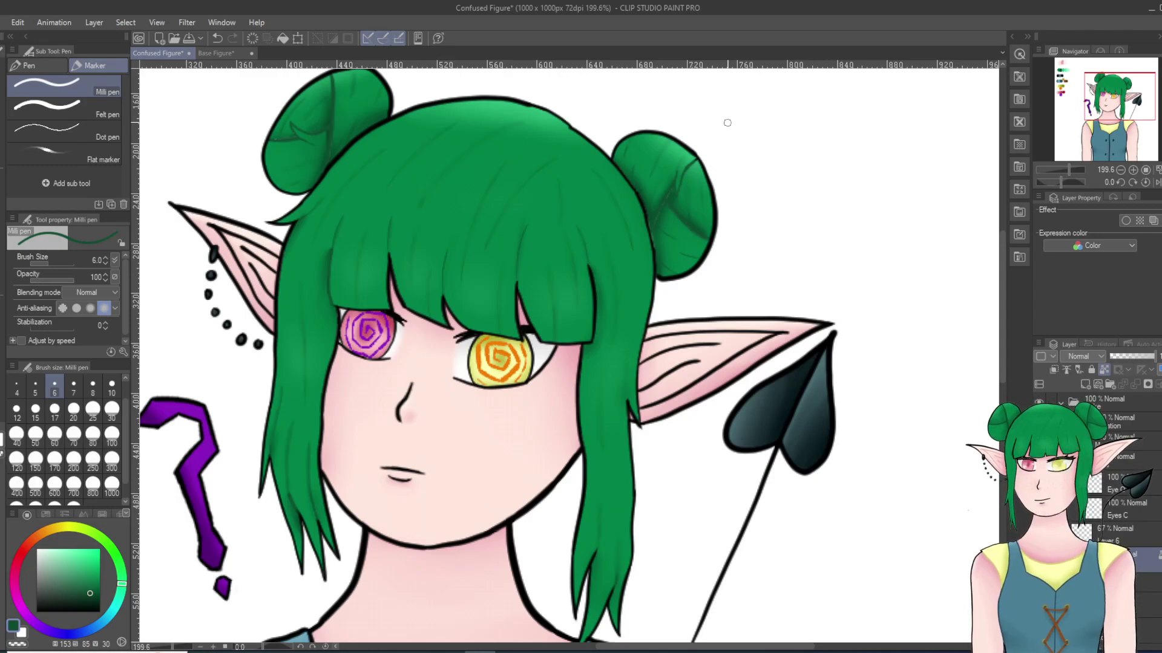
Step: Sample the olive swatch and recolour the black hem lines of both yellow sleeves with the Milli pen at size 6
scroll(720, 127, "down", 6)
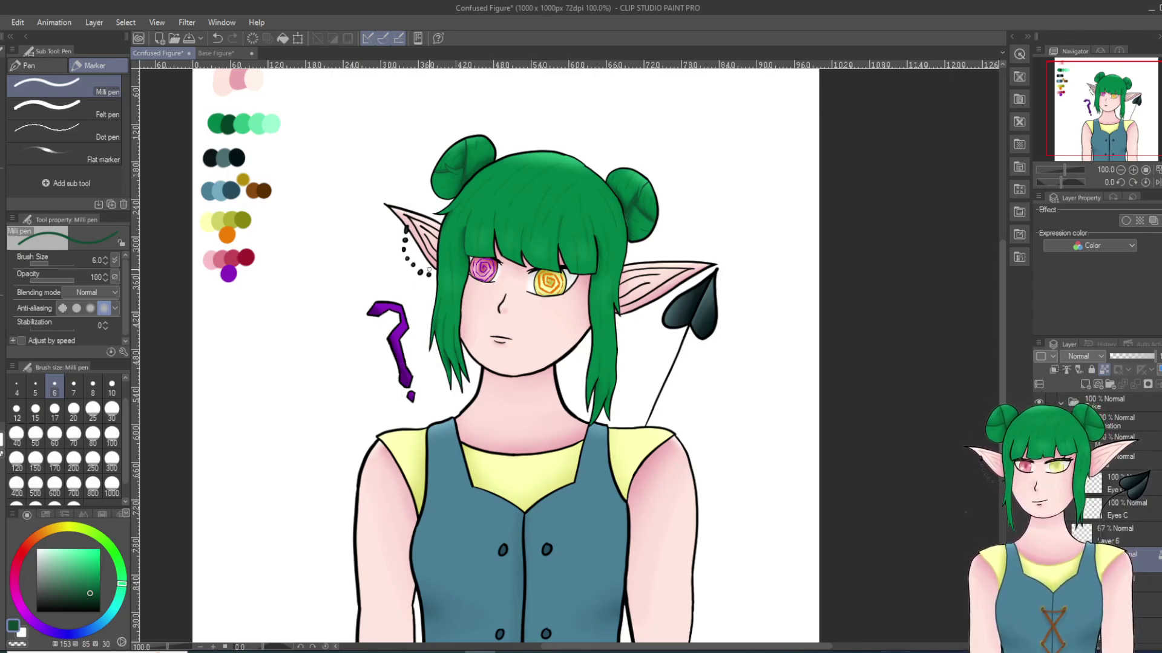
scroll(427, 381, "down", 4)
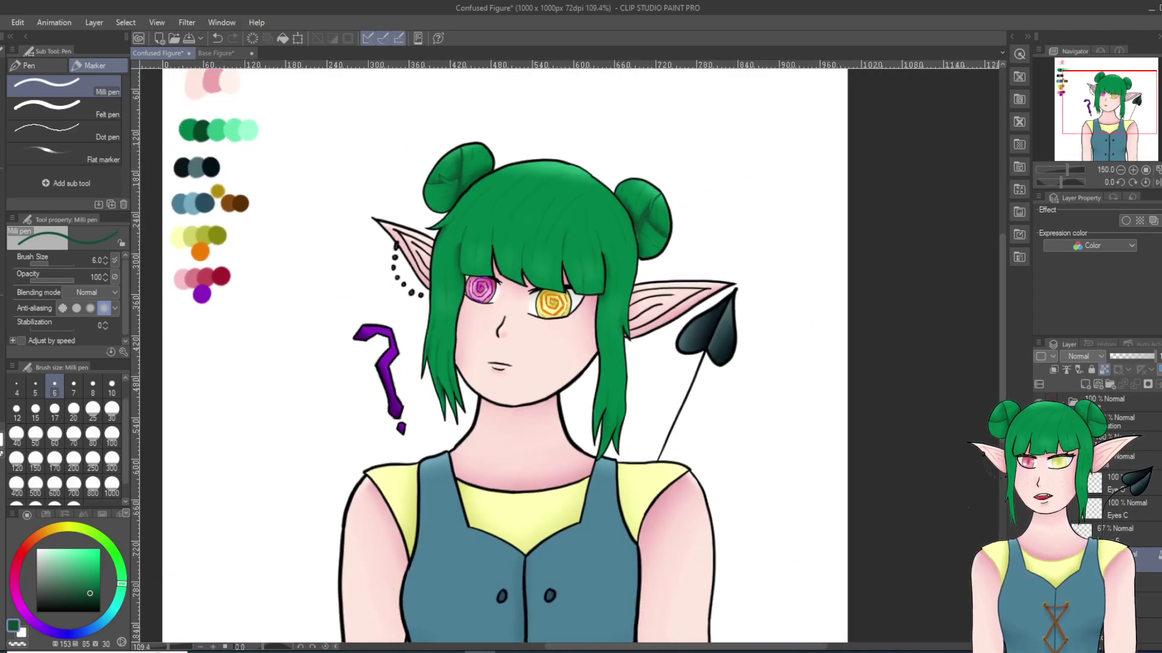
scroll(503, 405, "up", 4)
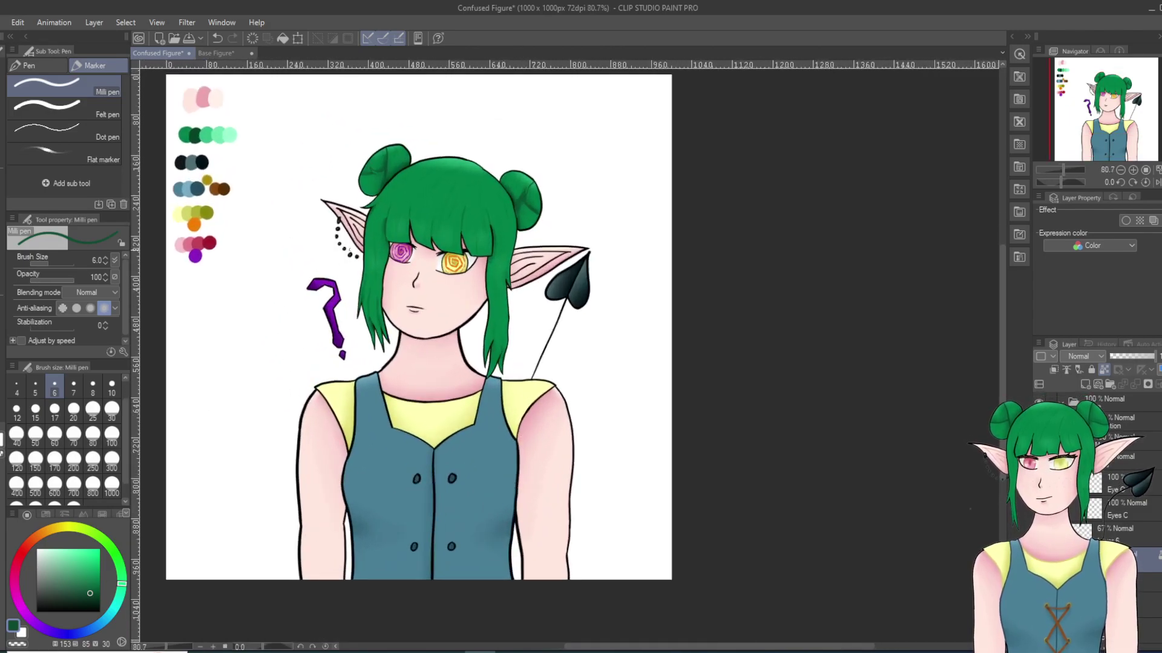
left_click(195, 211, "alt")
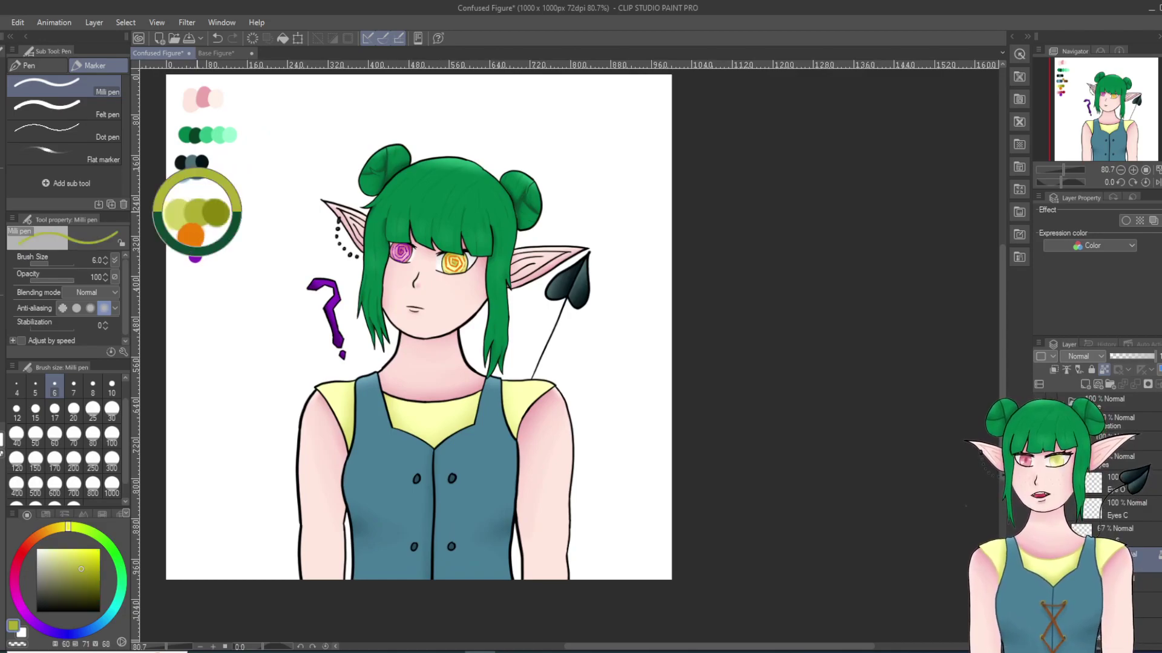
scroll(372, 423, "up", 2)
scroll(377, 442, "up", 3)
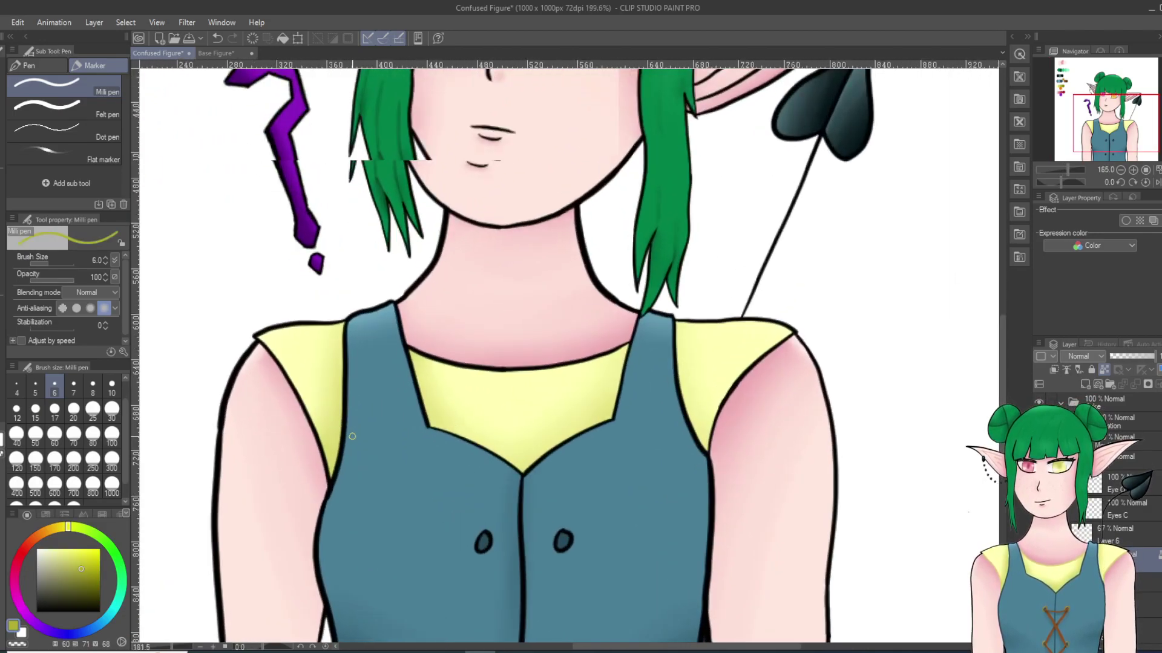
mouse_move(334, 392)
left_mouse_down()
mouse_move(315, 411)
mouse_move(307, 478)
mouse_move(318, 436)
mouse_move(316, 490)
mouse_move(326, 423)
mouse_move(304, 443)
mouse_move(294, 378)
mouse_move(285, 368)
mouse_move(281, 415)
mouse_move(260, 328)
mouse_move(242, 350)
mouse_move(245, 326)
left_mouse_up()
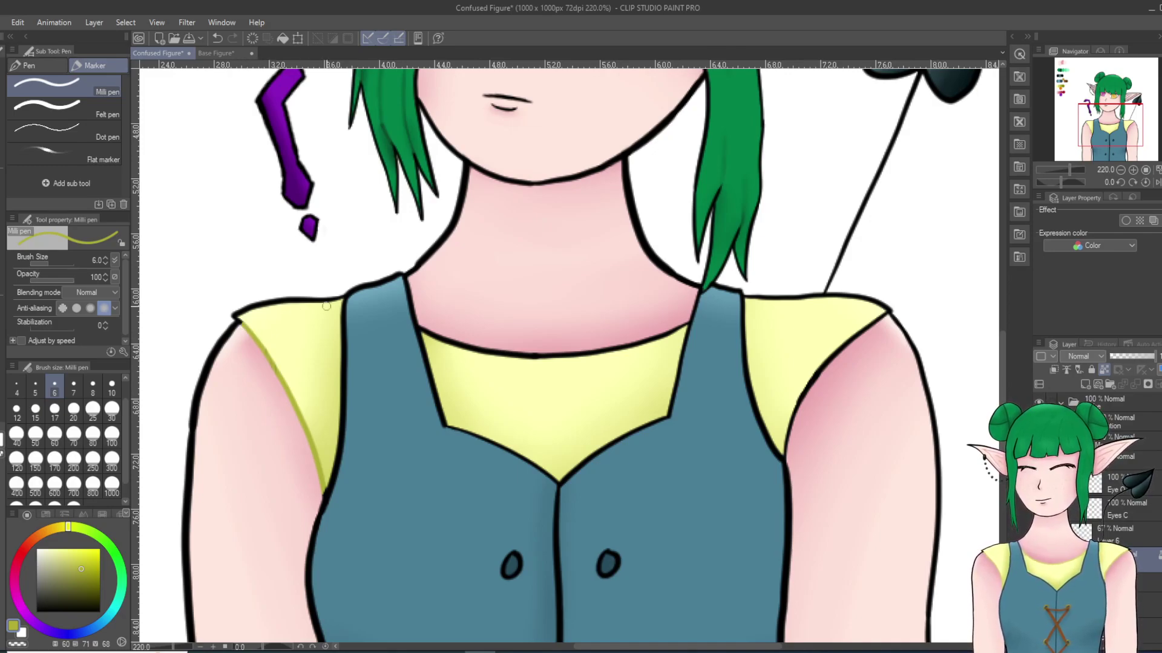
mouse_move(795, 453)
left_mouse_down()
mouse_move(783, 407)
mouse_move(794, 392)
mouse_move(796, 422)
mouse_move(807, 414)
mouse_move(814, 361)
mouse_move(810, 420)
mouse_move(830, 352)
mouse_move(815, 400)
mouse_move(843, 331)
mouse_move(854, 361)
mouse_move(849, 331)
mouse_move(835, 356)
mouse_move(879, 326)
left_mouse_up()
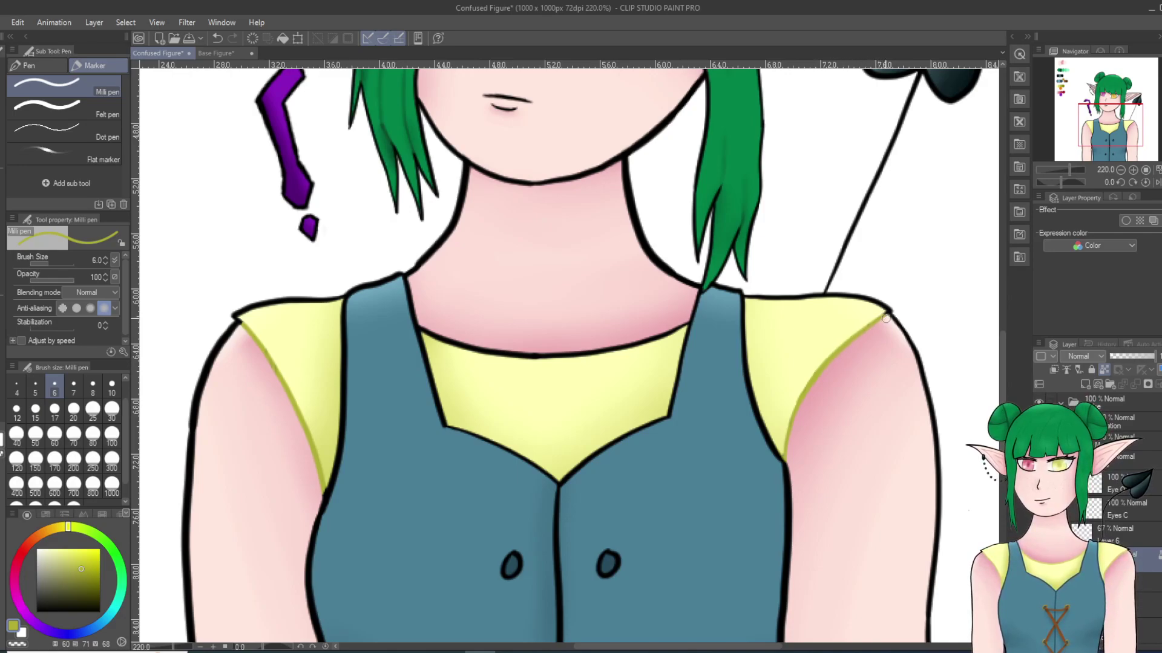
Step: Recolour the yellow shirt's black neckline in olive, covering the remaining dark gaps with the brush at size 30
mouse_move(437, 348)
left_mouse_down()
mouse_move(427, 333)
mouse_move(455, 368)
mouse_move(465, 339)
mouse_move(474, 360)
mouse_move(491, 362)
mouse_move(472, 355)
left_mouse_up()
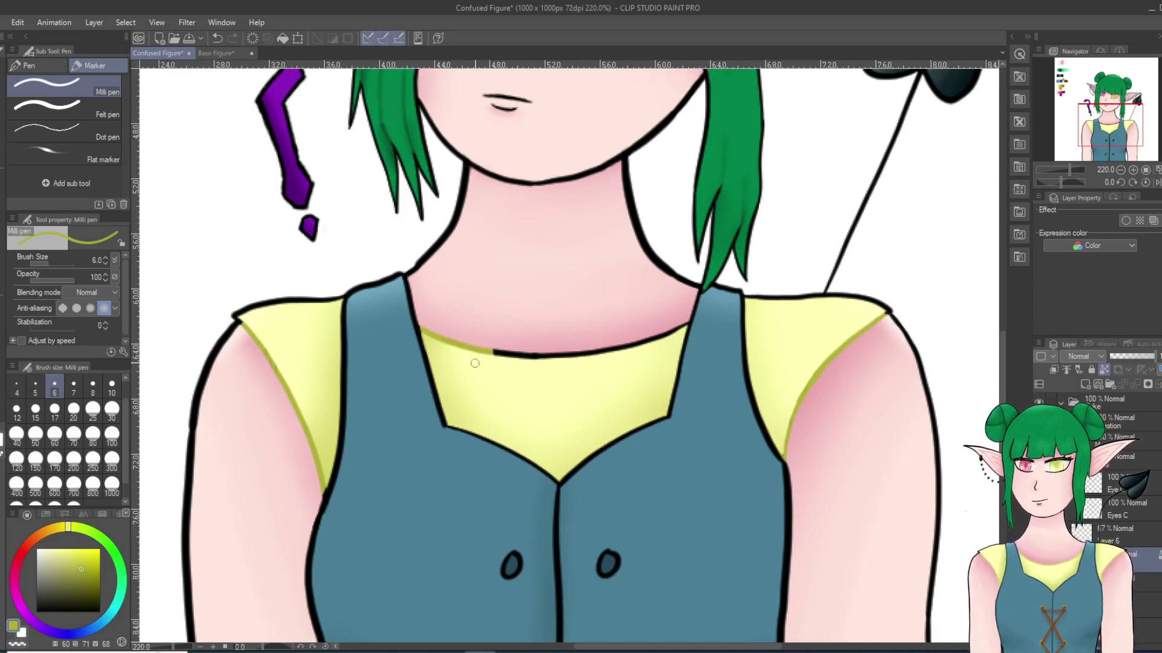
mouse_move(679, 334)
left_mouse_down()
mouse_move(628, 359)
mouse_move(657, 337)
mouse_move(578, 354)
mouse_move(646, 340)
left_mouse_up()
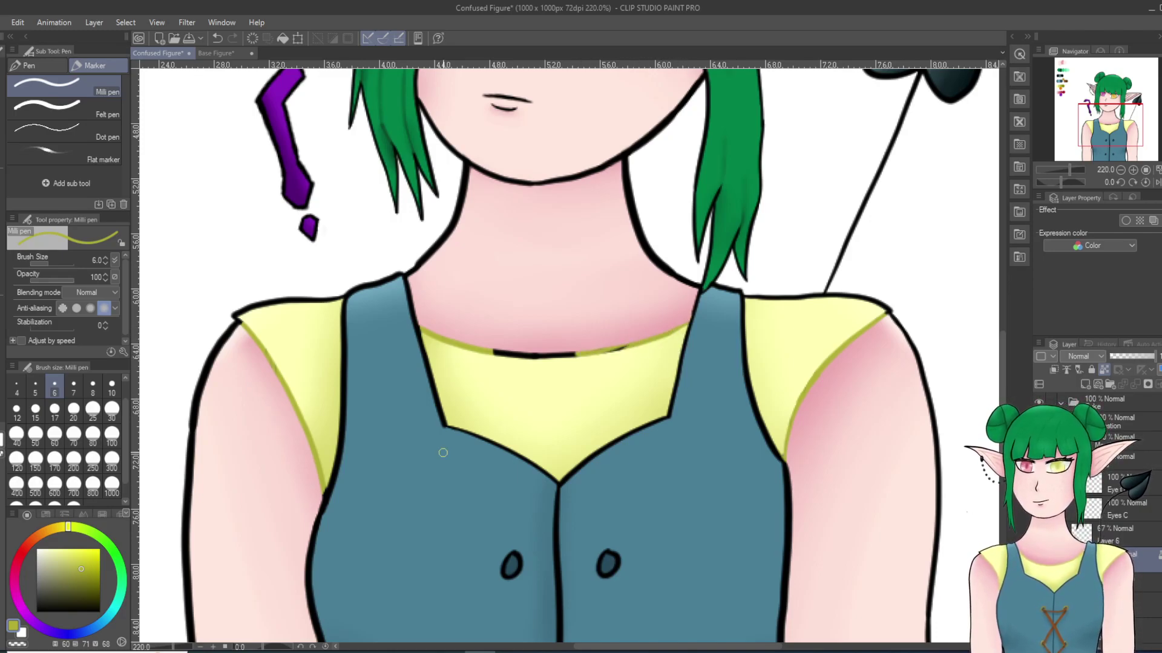
left_click_drag(501, 353, 551, 356)
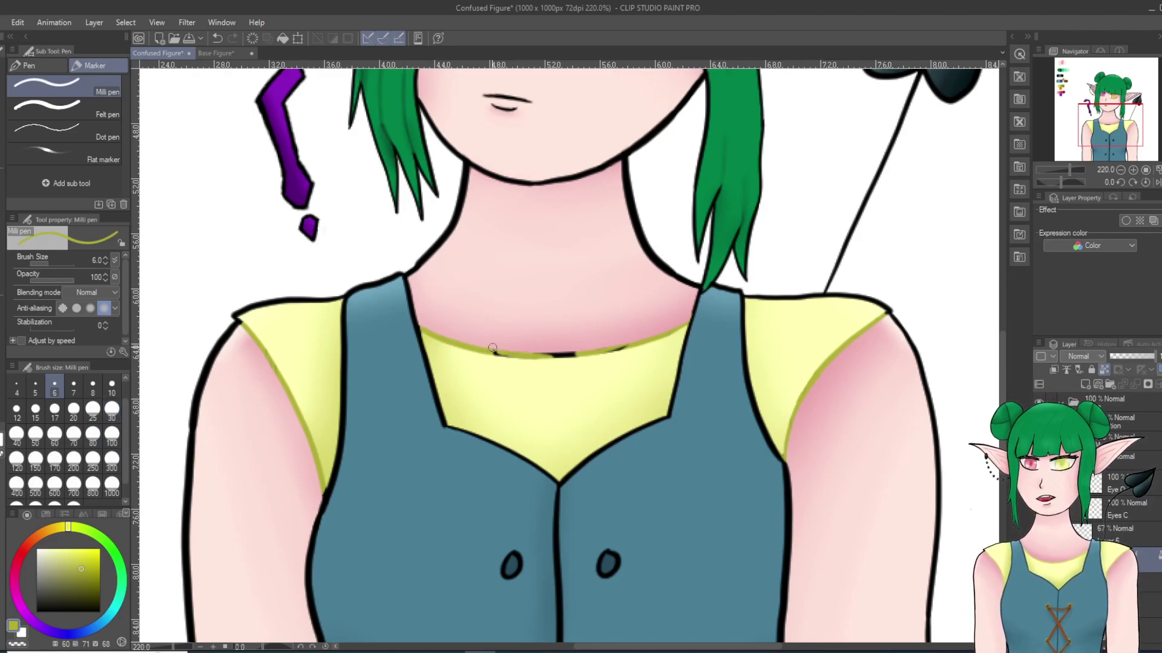
left_click(112, 412)
mouse_move(484, 336)
left_mouse_down()
mouse_move(567, 354)
mouse_move(647, 323)
left_mouse_up()
Step: Sample the dark blue swatch and recolour the vest's strap edges, neckline and centre seam at brush size 30
scroll(647, 322, "down", 7)
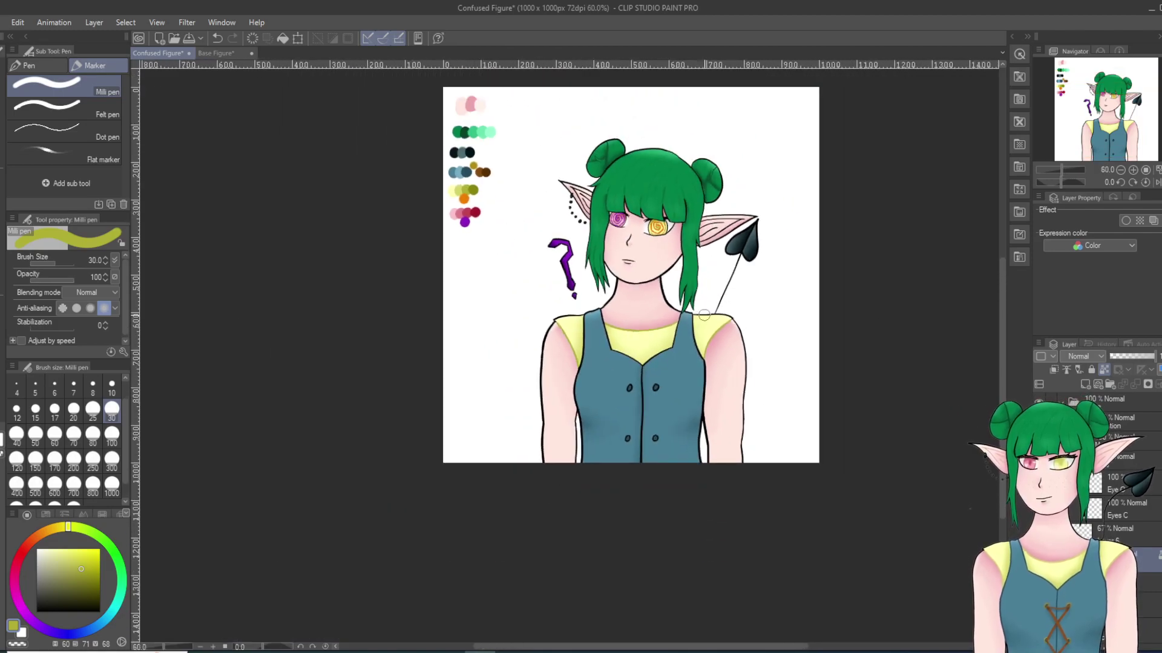
scroll(708, 427, "up", 4)
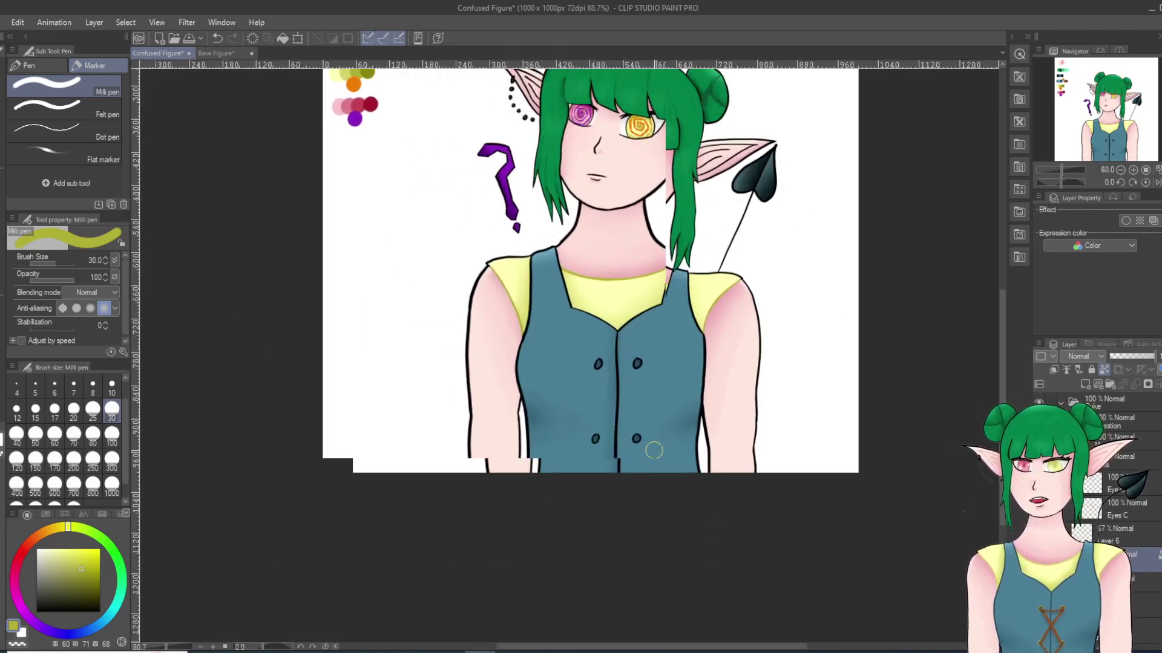
scroll(535, 344, "down", 5)
left_click(421, 160, "alt")
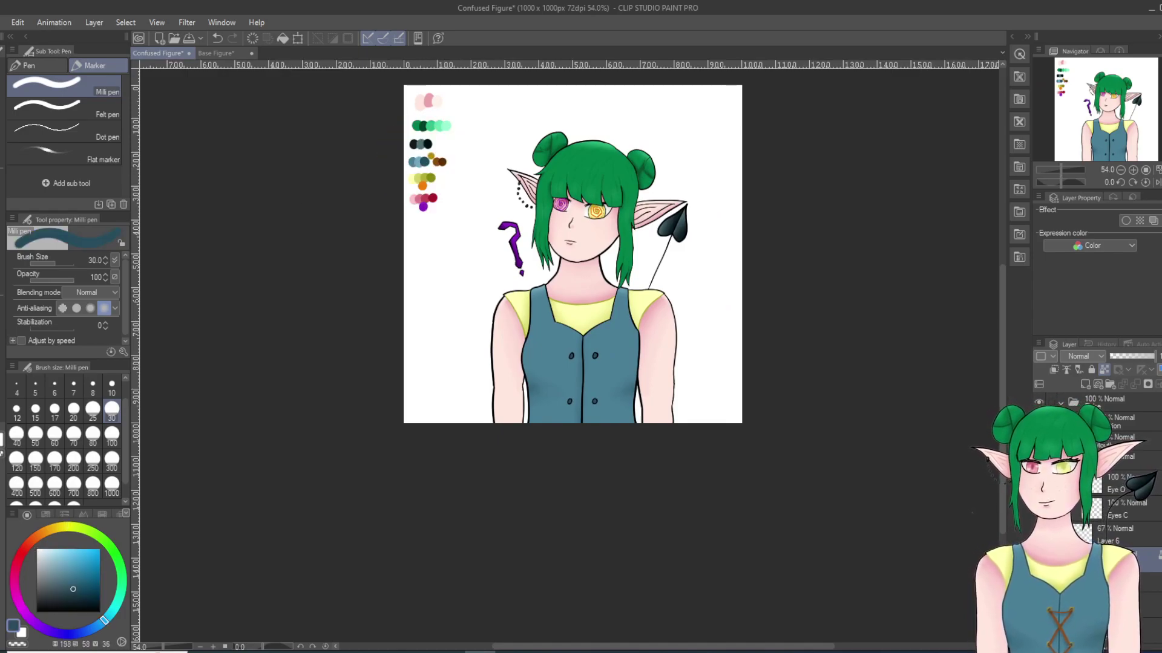
scroll(543, 349, "up", 6)
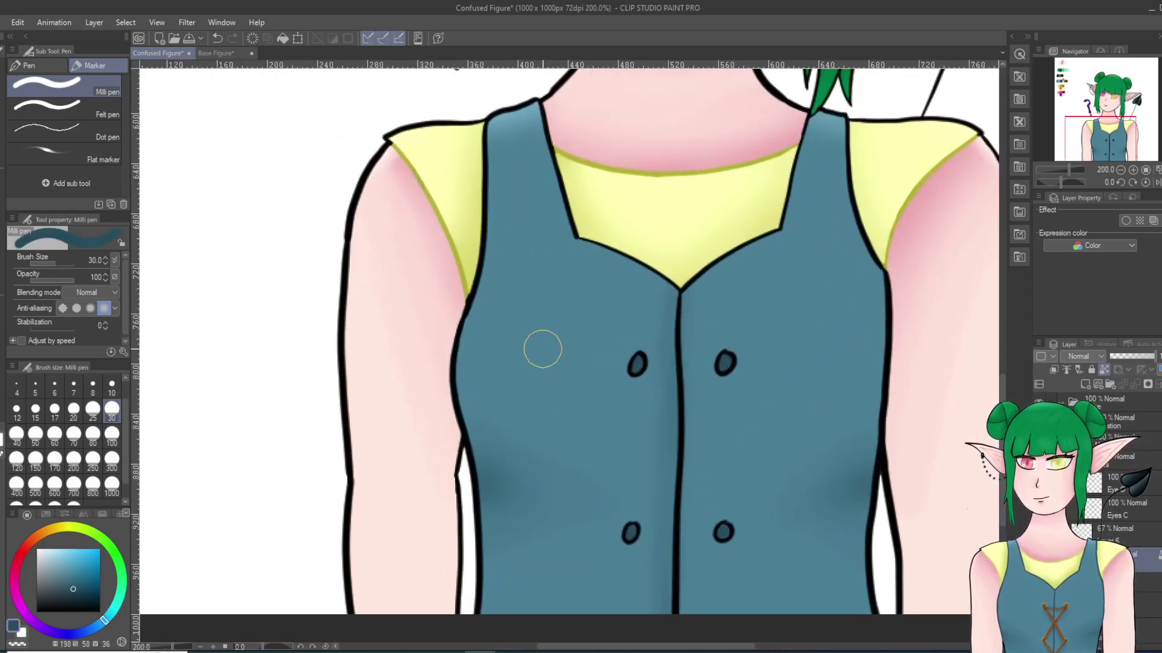
left_click_drag(484, 181, 489, 309)
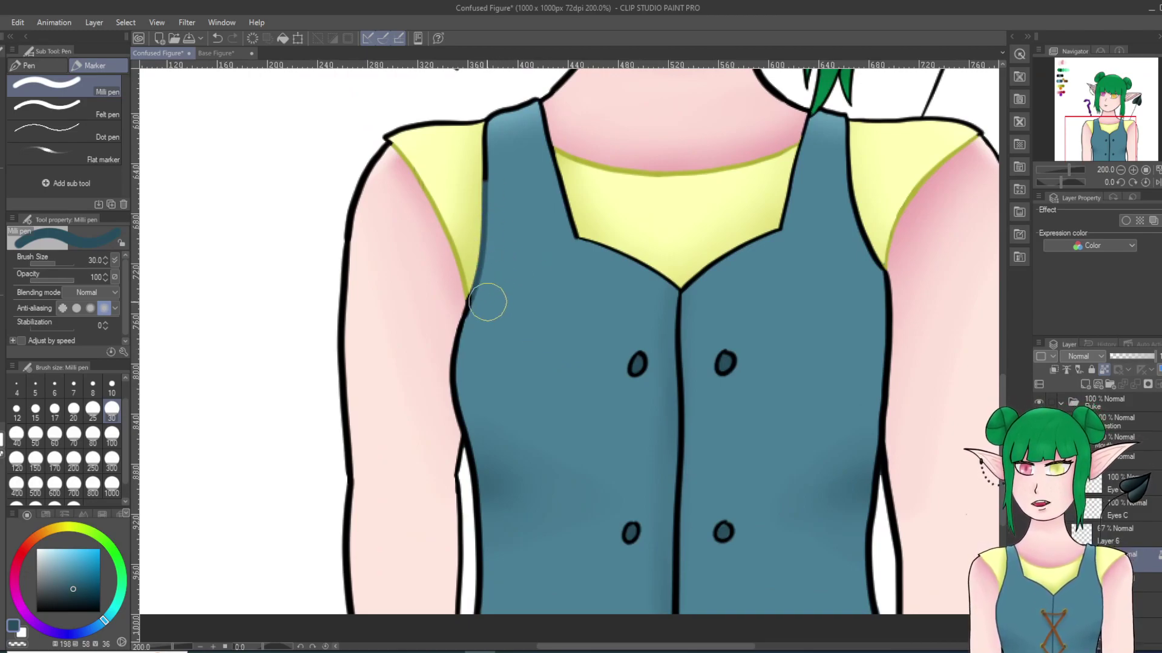
mouse_move(540, 187)
left_mouse_down()
mouse_move(679, 306)
mouse_move(676, 612)
left_mouse_up()
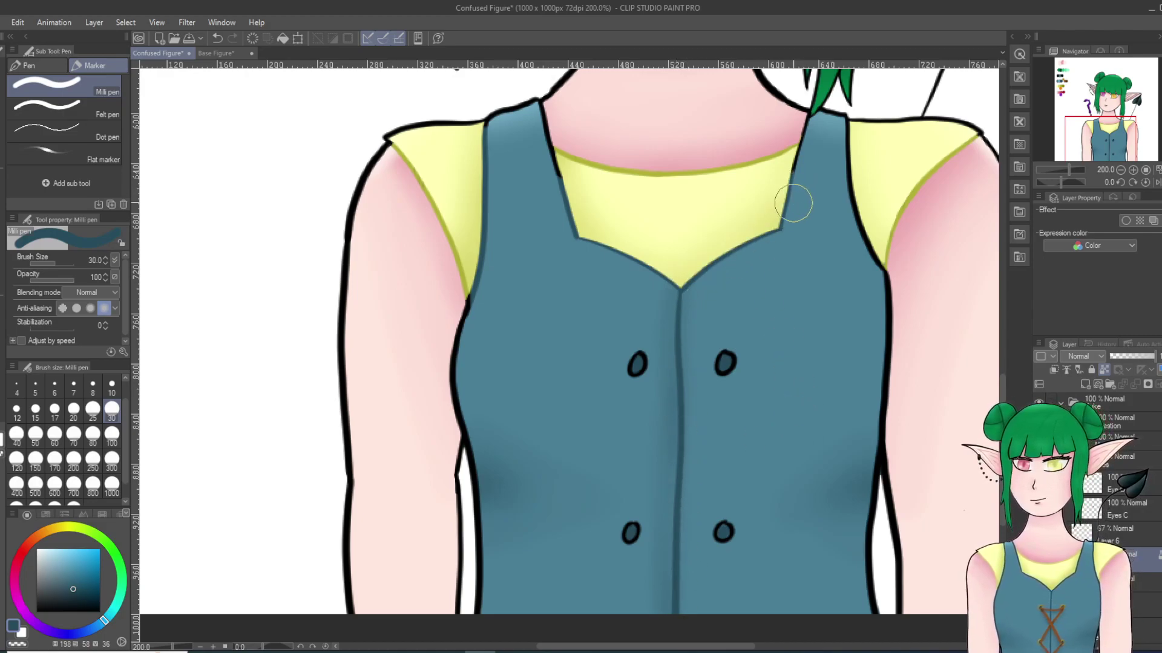
left_click_drag(856, 151, 852, 241)
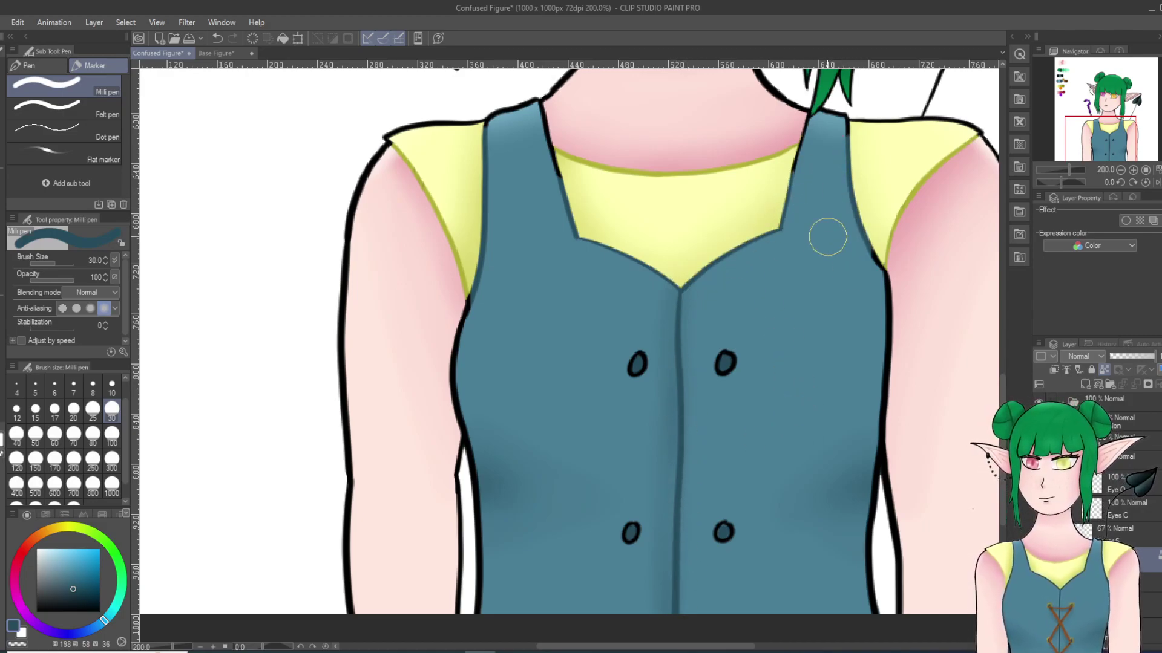
Step: Recolour the vest's side outlines down to the arms and the remaining black strap bits in dark blue at brush size 10
left_click(111, 387)
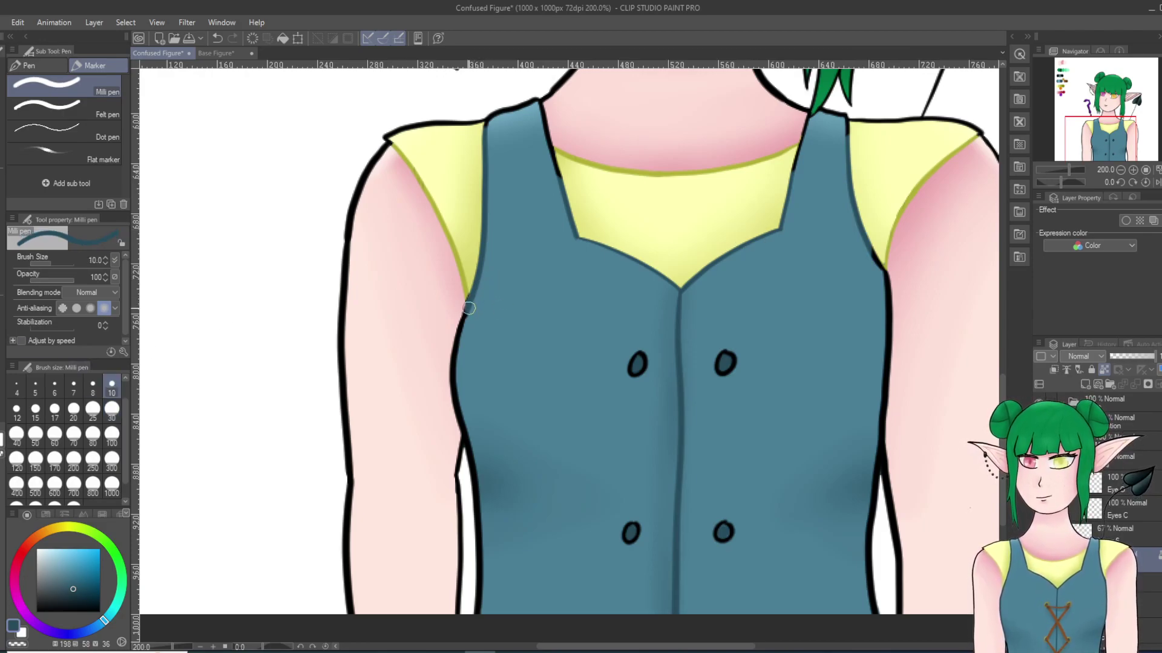
mouse_move(467, 311)
left_mouse_down()
mouse_move(453, 363)
mouse_move(458, 433)
left_mouse_up()
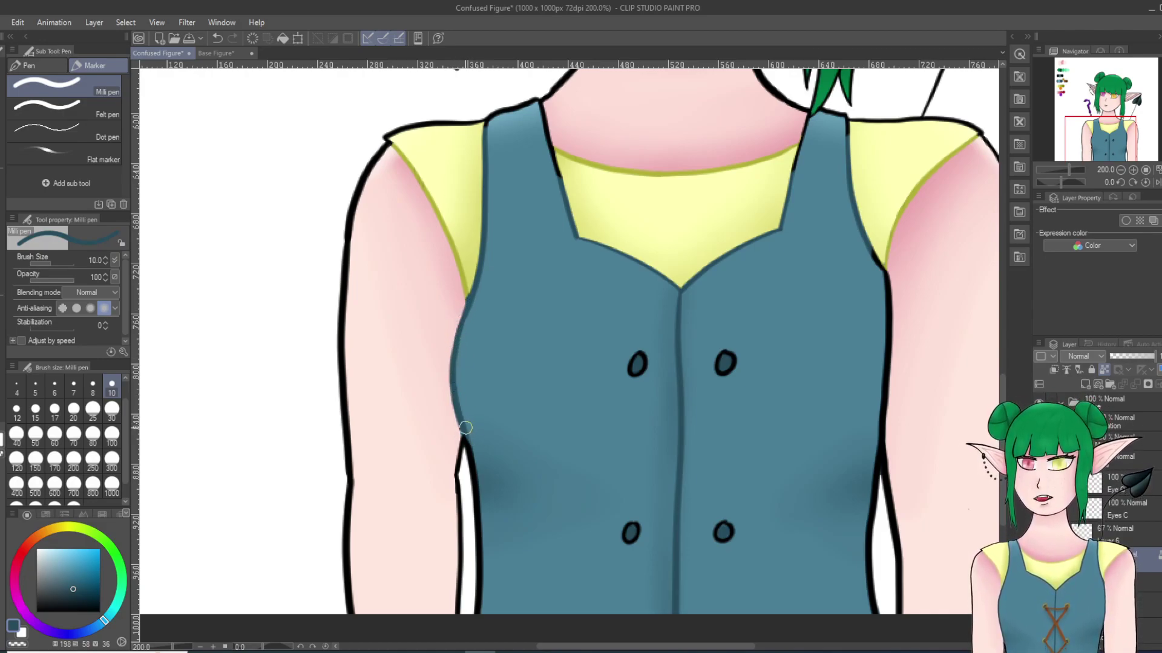
left_click_drag(877, 376, 863, 480)
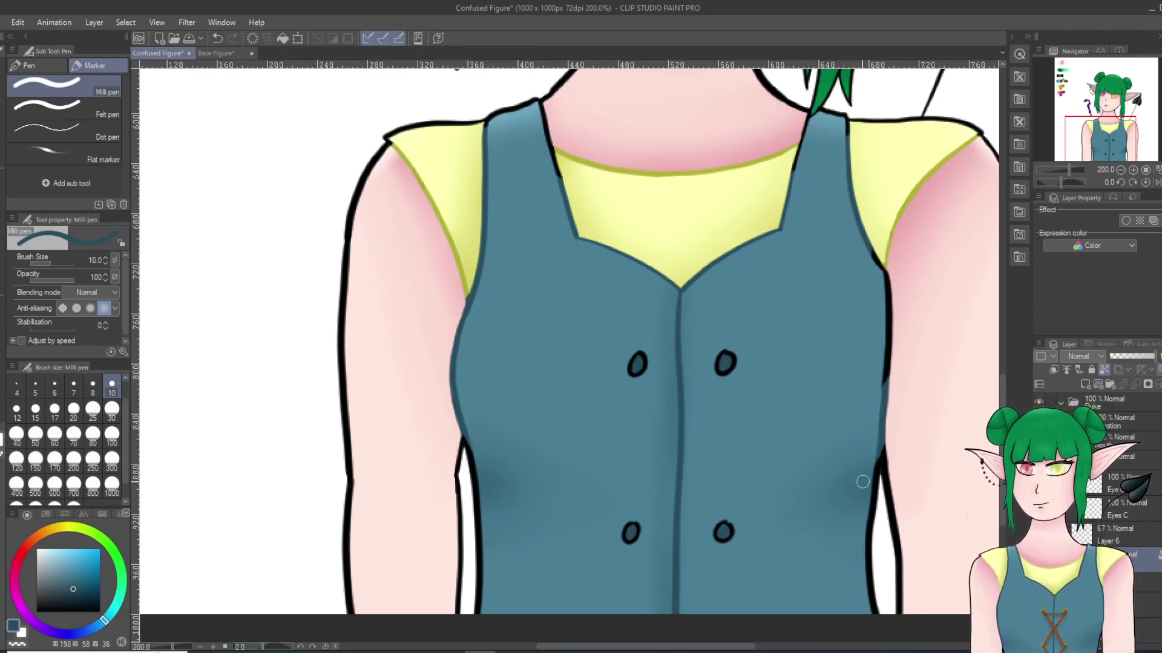
mouse_move(877, 404)
left_mouse_down()
mouse_move(886, 275)
mouse_move(862, 238)
mouse_move(850, 127)
mouse_move(796, 166)
mouse_move(805, 146)
mouse_move(794, 179)
left_mouse_up()
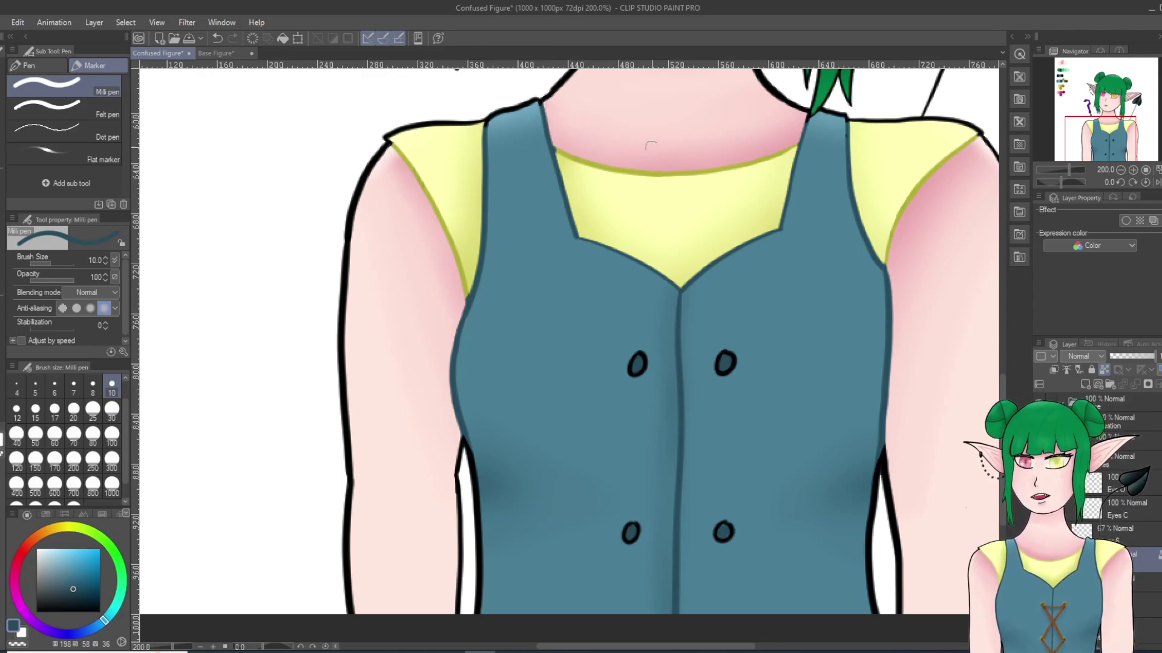
Step: Try an olive touch-up where the sleeve hem's lower tip meets the vest, and undo it
left_click(450, 250, "alt")
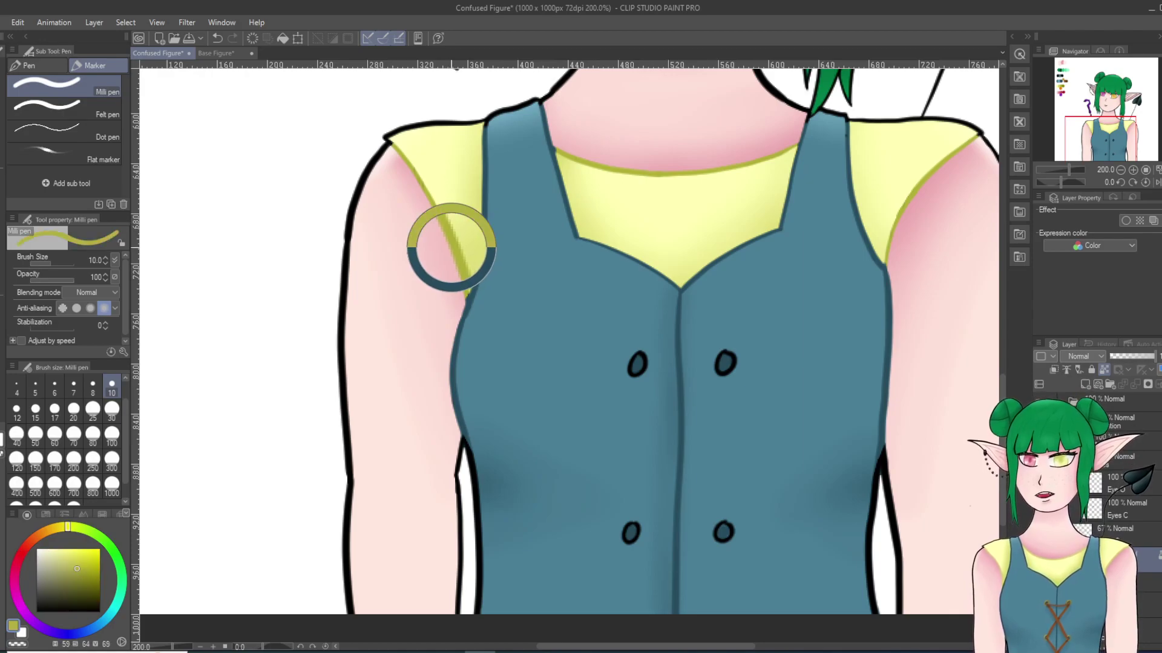
scroll(451, 258, "up", 4)
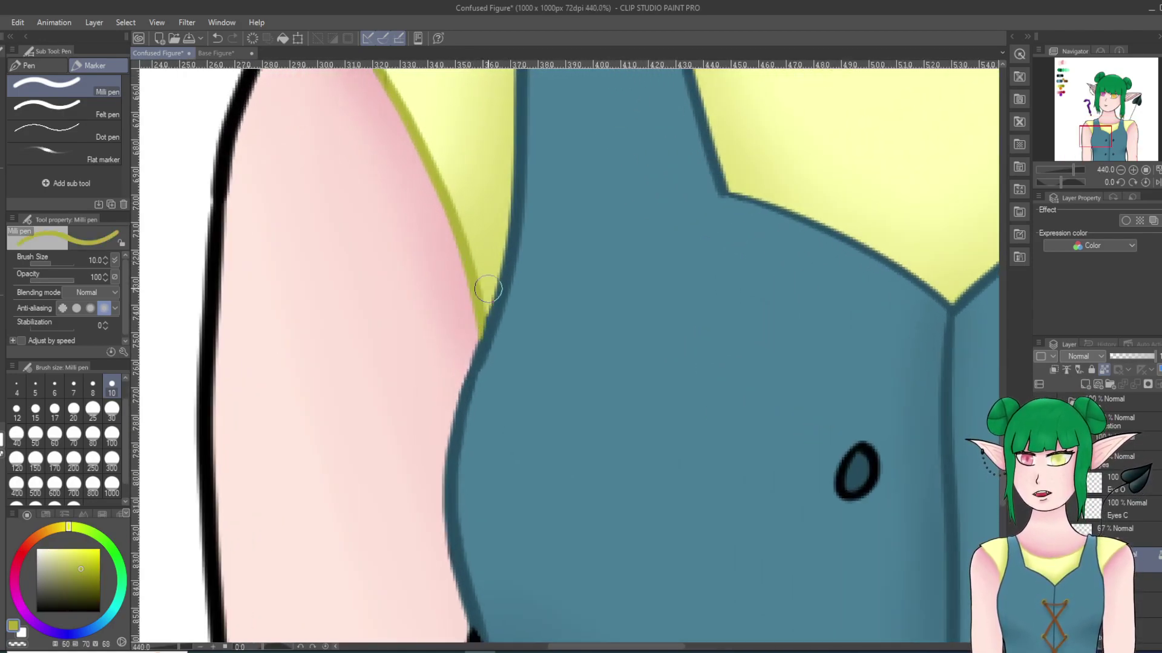
left_click(217, 38)
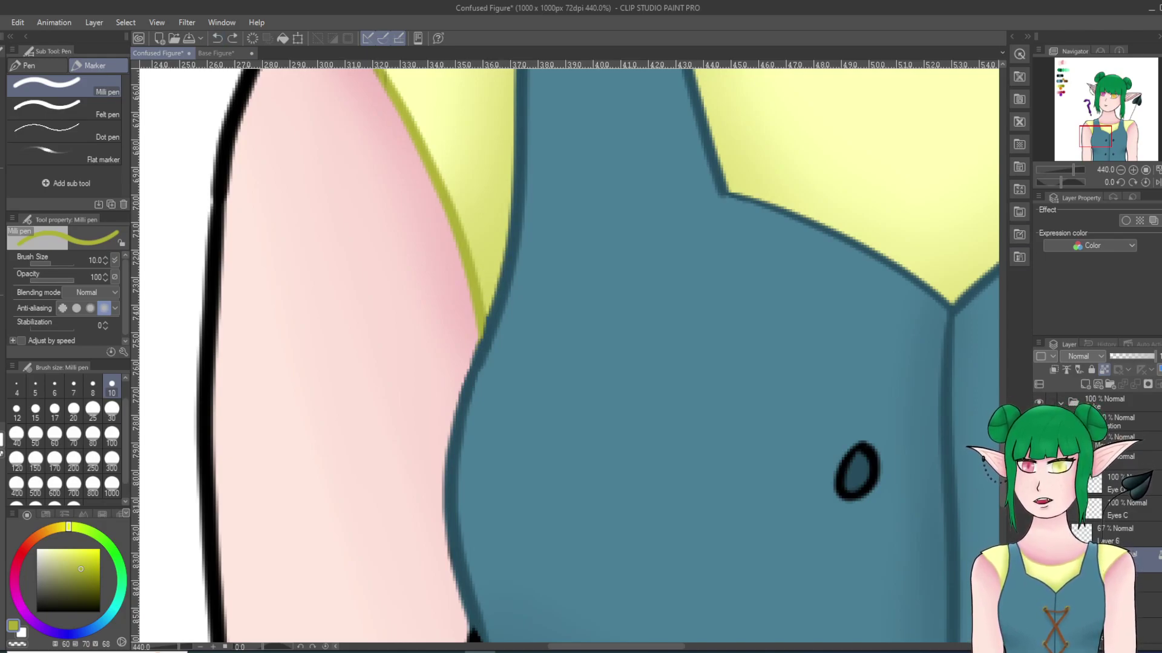
Step: Touch up the olive neckline where it meets one vest strap, and recolour the dark remnants on the other strap's outer edge in dark blue
scroll(684, 242, "up", 5)
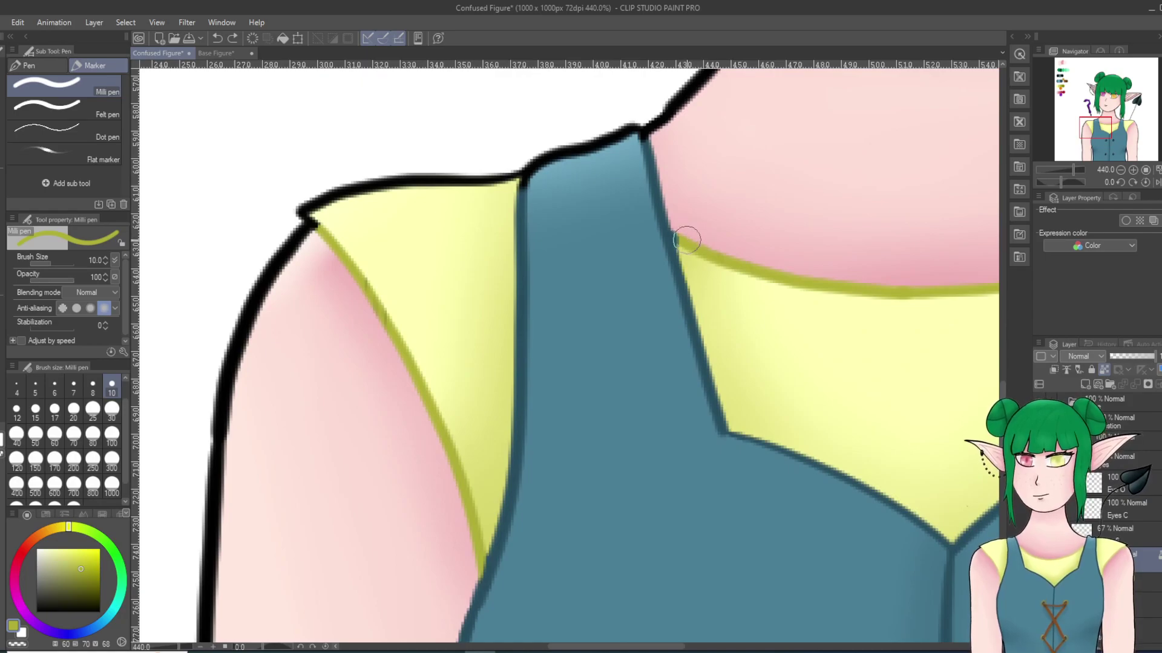
left_click(684, 241)
left_click(1119, 126)
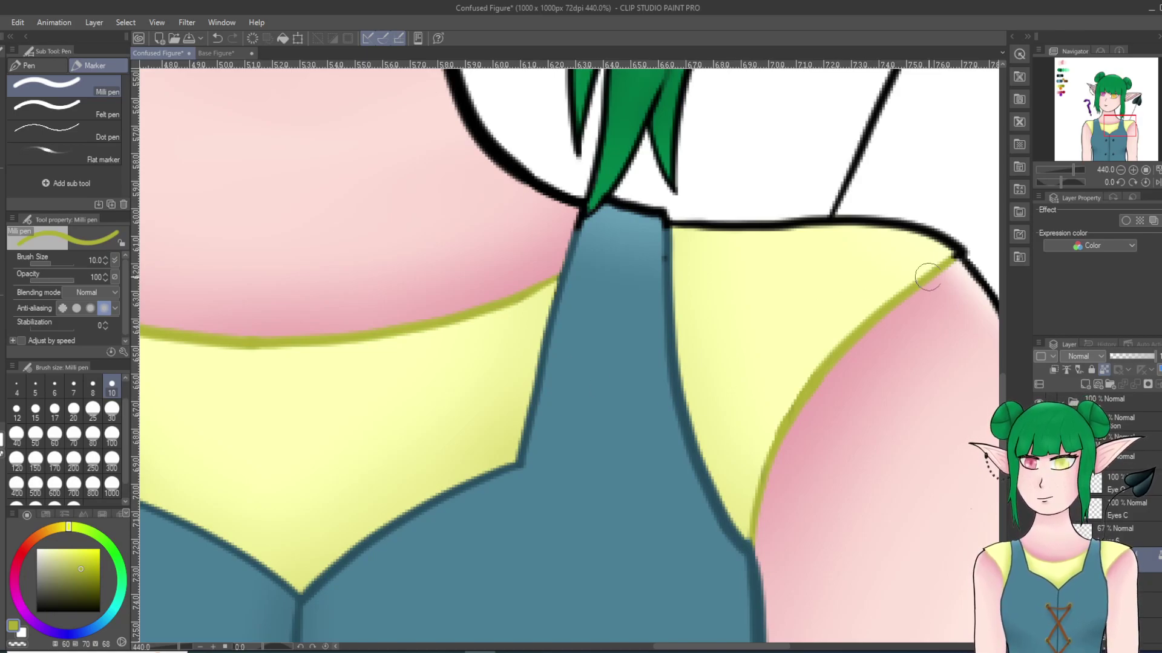
left_click(670, 346, "alt")
left_click_drag(667, 236, 668, 276)
Step: Sample the gold swatch and recolour the black outlines of the four vest buttons at brush size 10
scroll(523, 301, "down", 10)
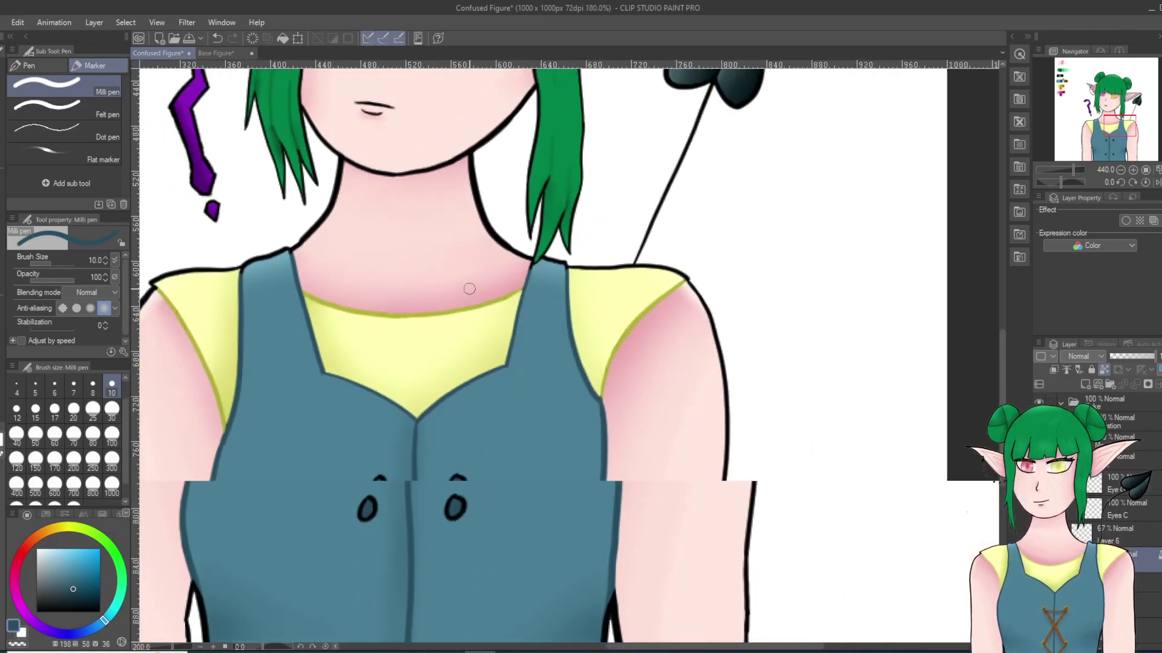
scroll(448, 418, "up", 6)
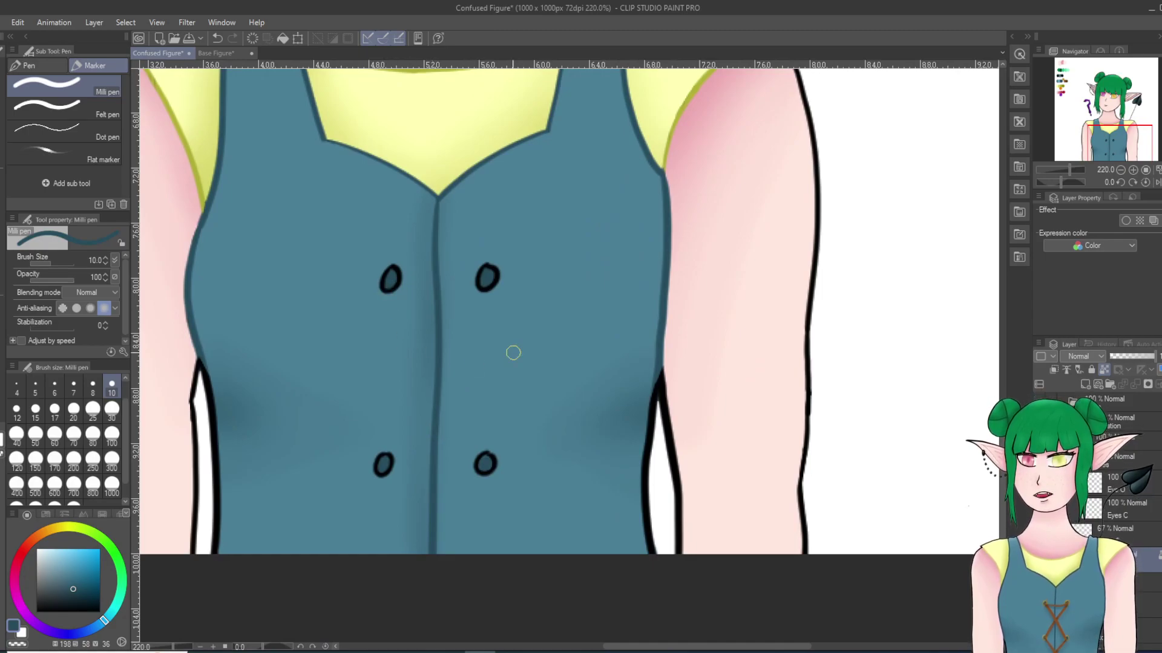
scroll(635, 158, "down", 6)
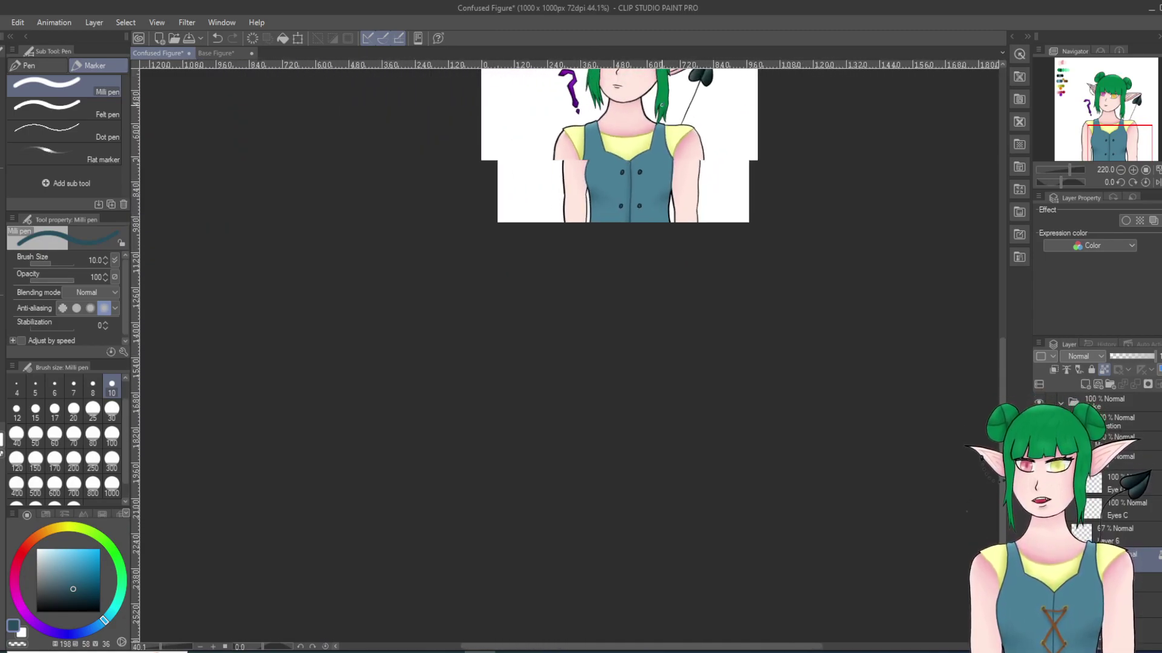
scroll(635, 157, "up", 3)
left_click_drag(1002, 402, 1002, 314)
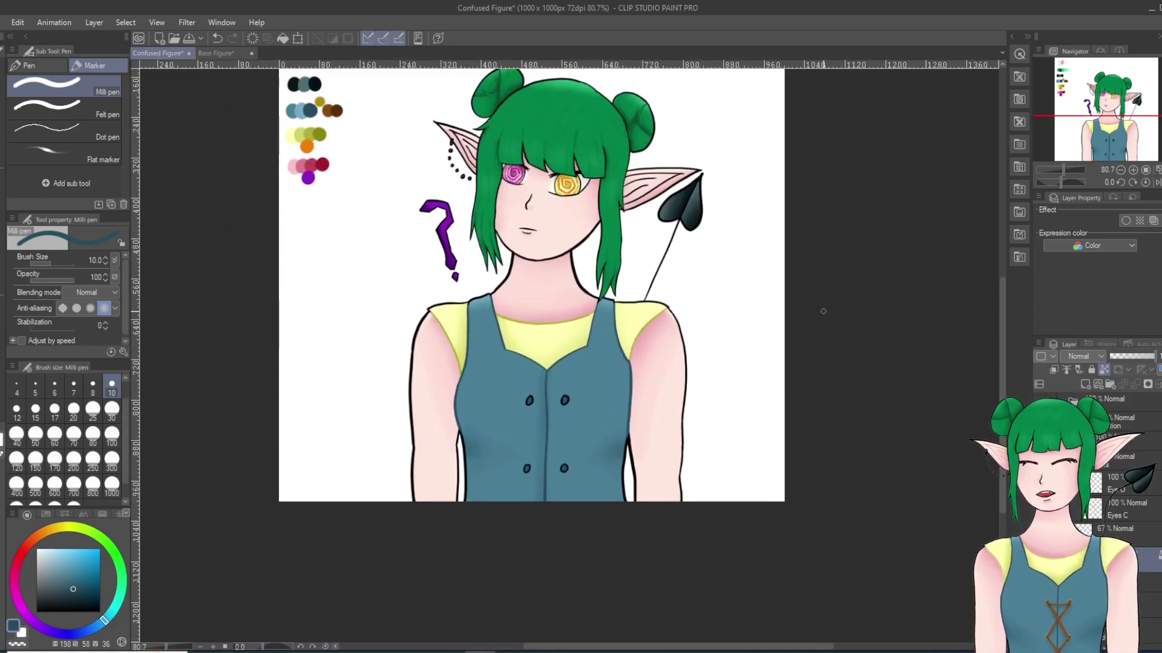
left_click(320, 102, "alt")
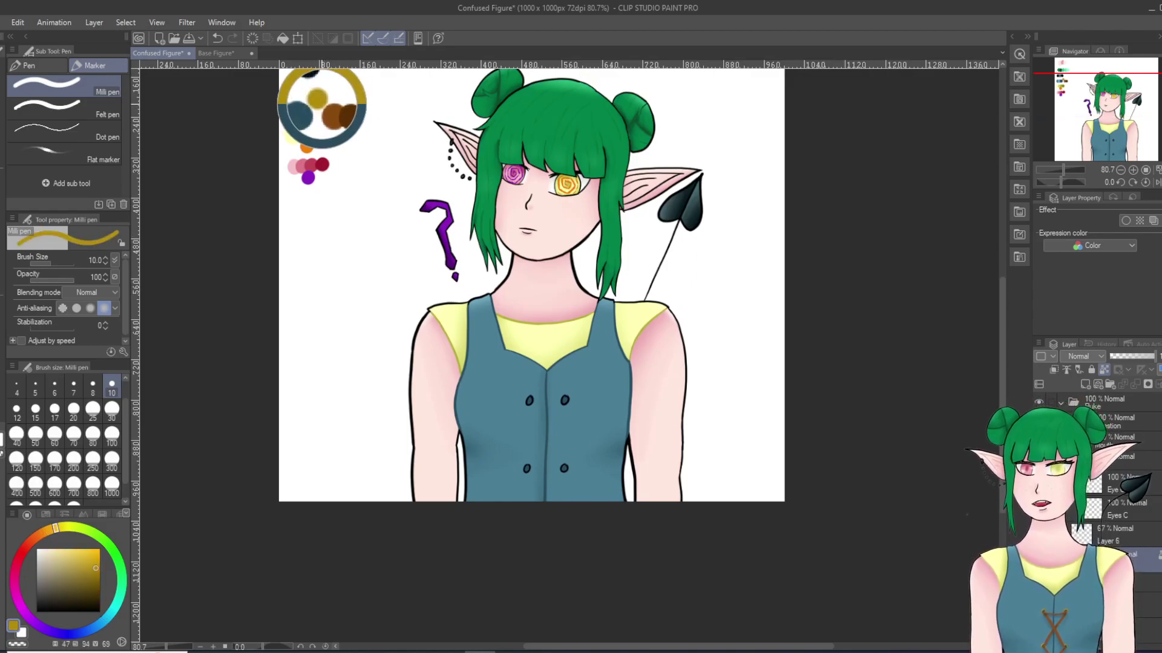
scroll(600, 452, "up", 2)
scroll(595, 453, "up", 4)
mouse_move(455, 358)
left_mouse_down()
mouse_move(447, 390)
mouse_move(455, 350)
left_mouse_up()
left_click_drag(448, 496, 445, 491)
left_click_drag(524, 509, 522, 510)
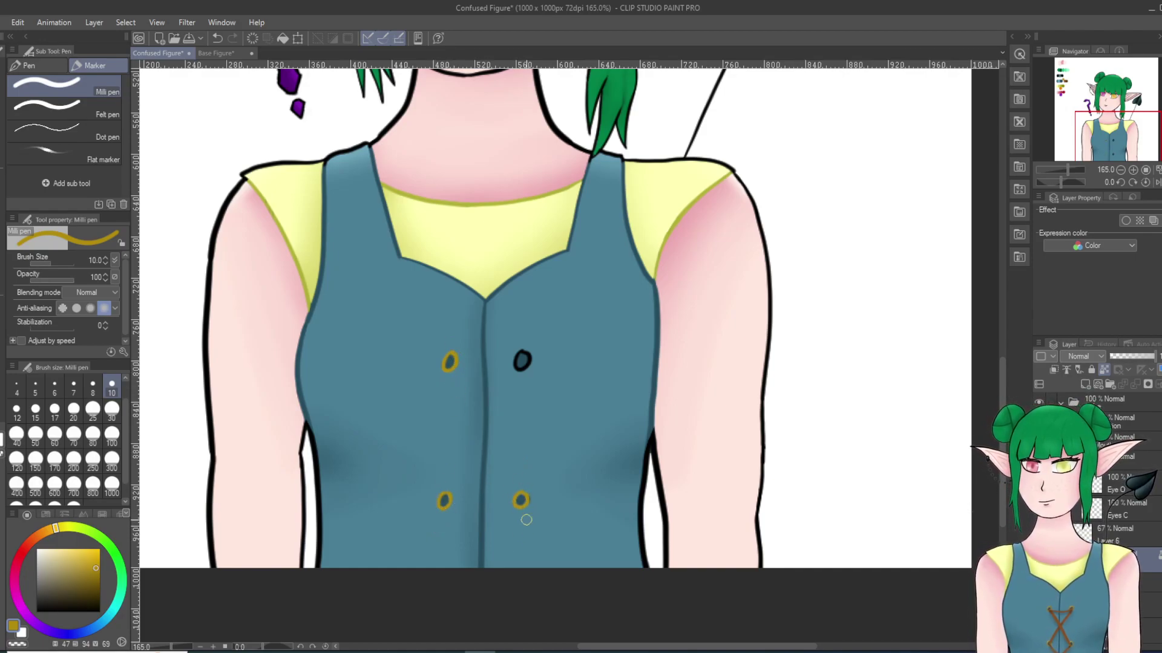
left_click_drag(527, 354, 524, 369)
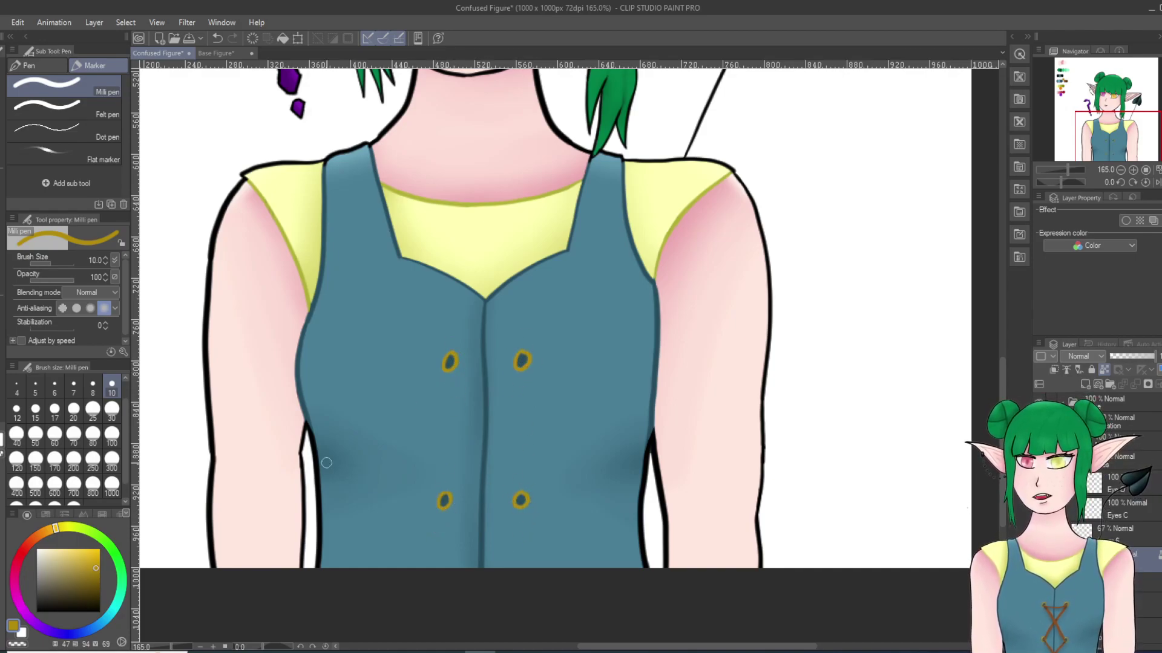
Step: Darken the gold to hue 47, saturation 96, brightness 58 and shade the vest button outlines, ending on the Blur tool
left_click(97, 576)
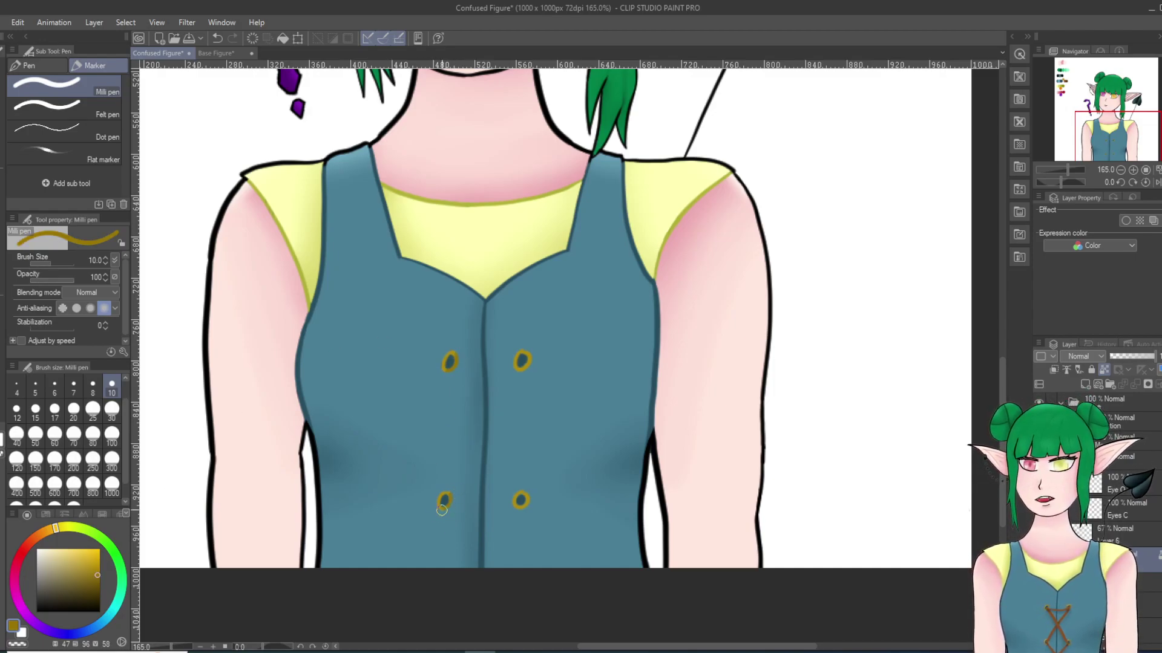
left_click_drag(531, 356, 518, 372)
key("j")
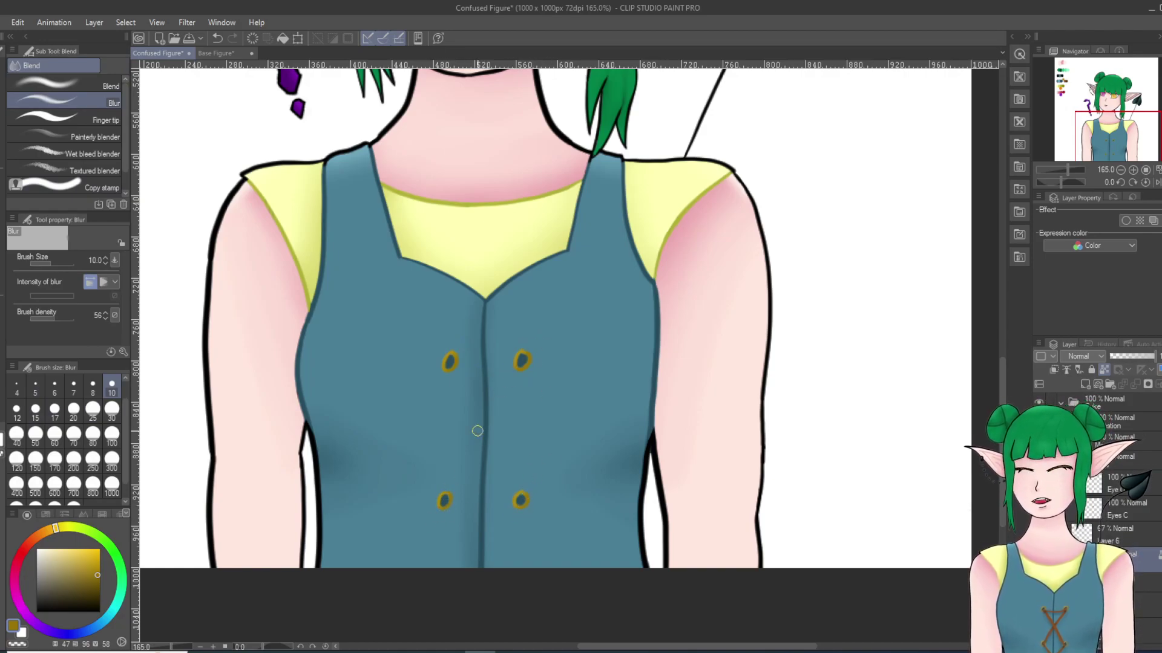
Step: Sample the darker pink skin swatch and try it with the Milli pen on the lower inner line of the ear beside the spade tail
scroll(576, 280, "down", 5)
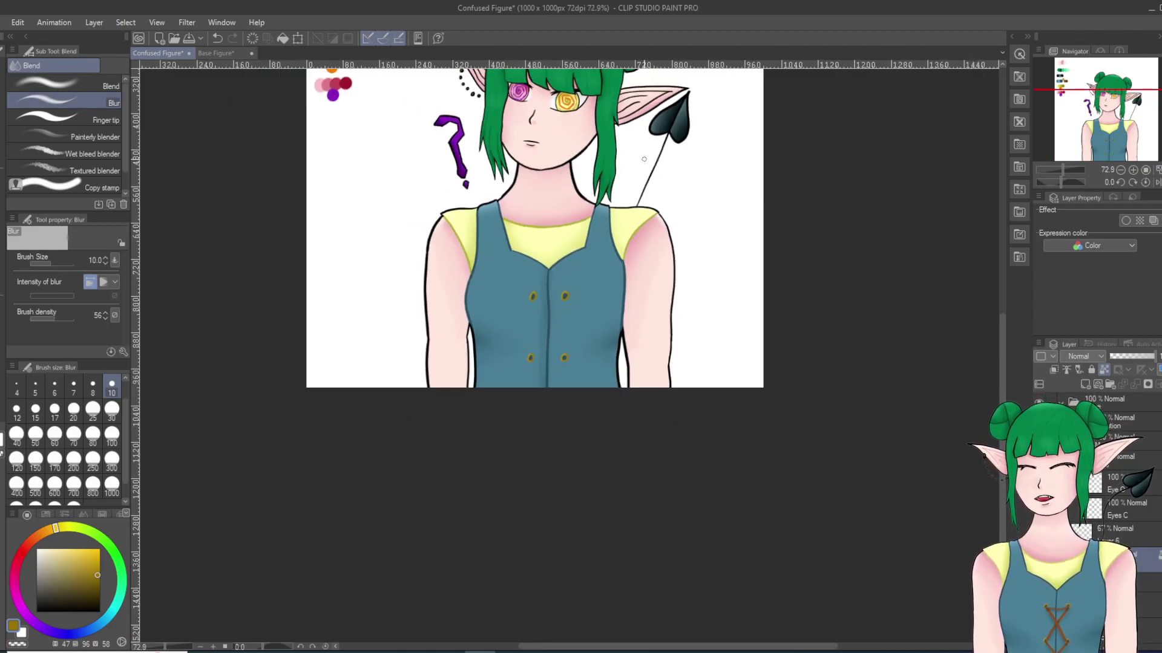
scroll(651, 156, "down", 3)
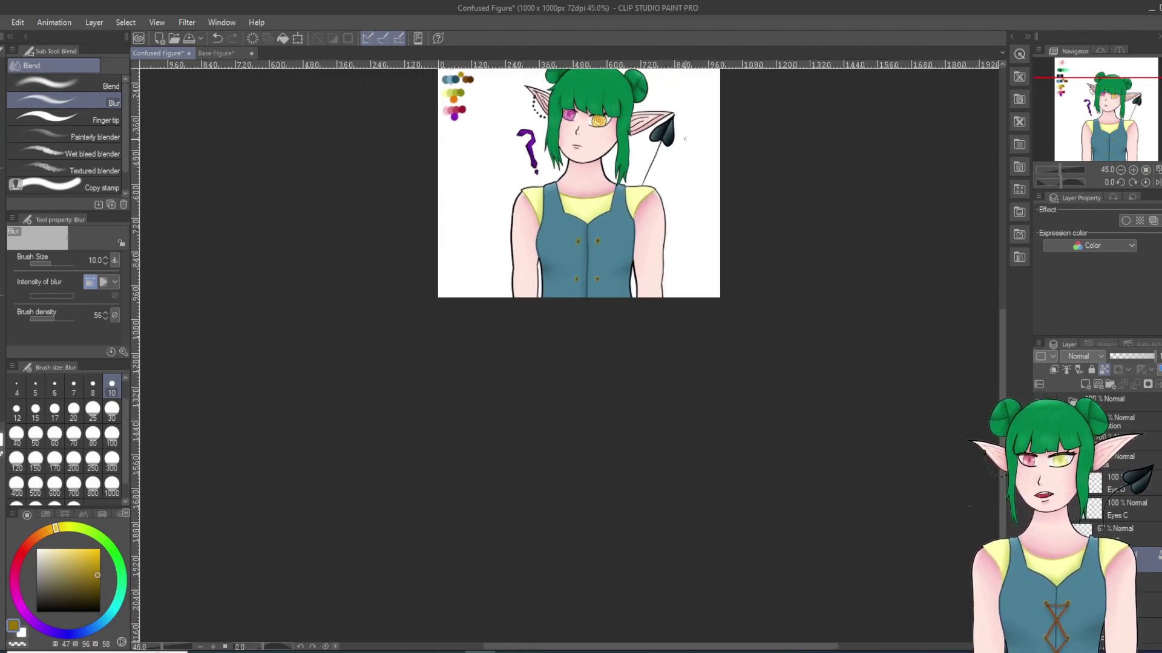
scroll(687, 128, "down", 1)
scroll(625, 153, "up", 2)
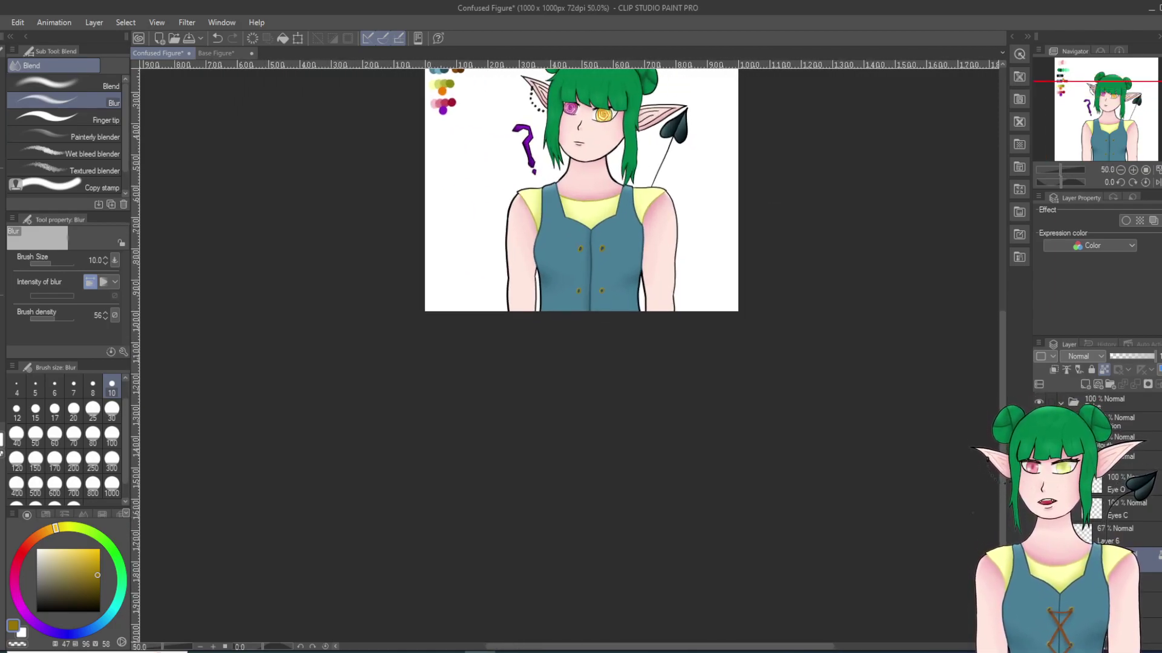
left_click_drag(1002, 387, 1002, 314)
scroll(545, 205, "up", 3)
left_click(417, 147, "alt")
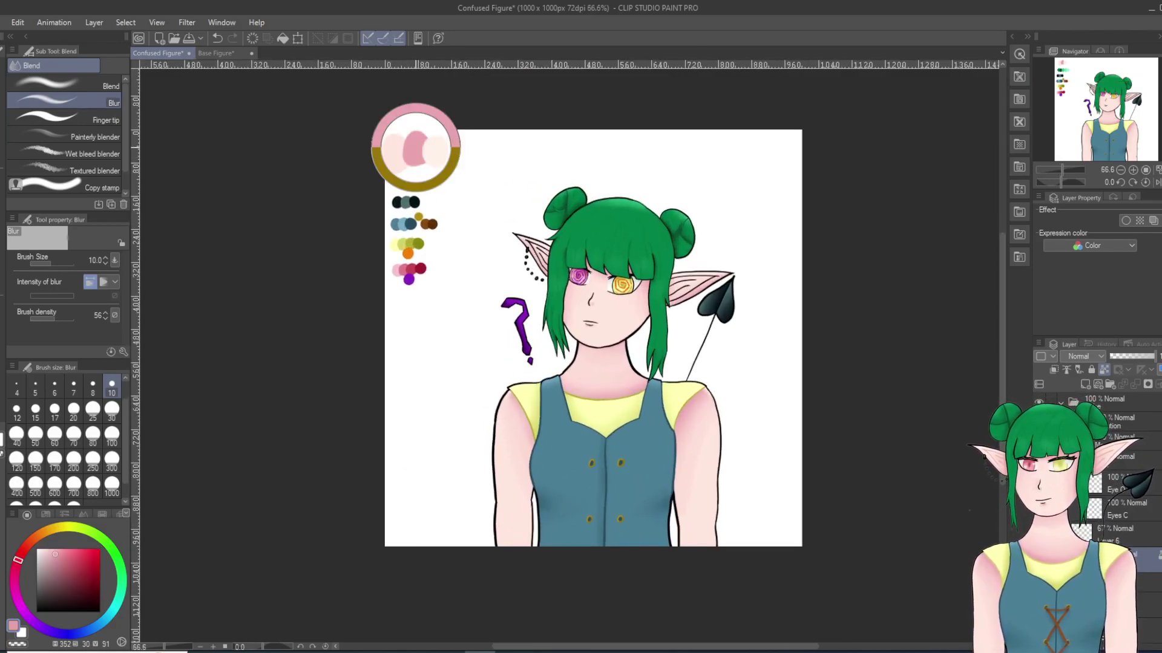
scroll(696, 282, "up", 5)
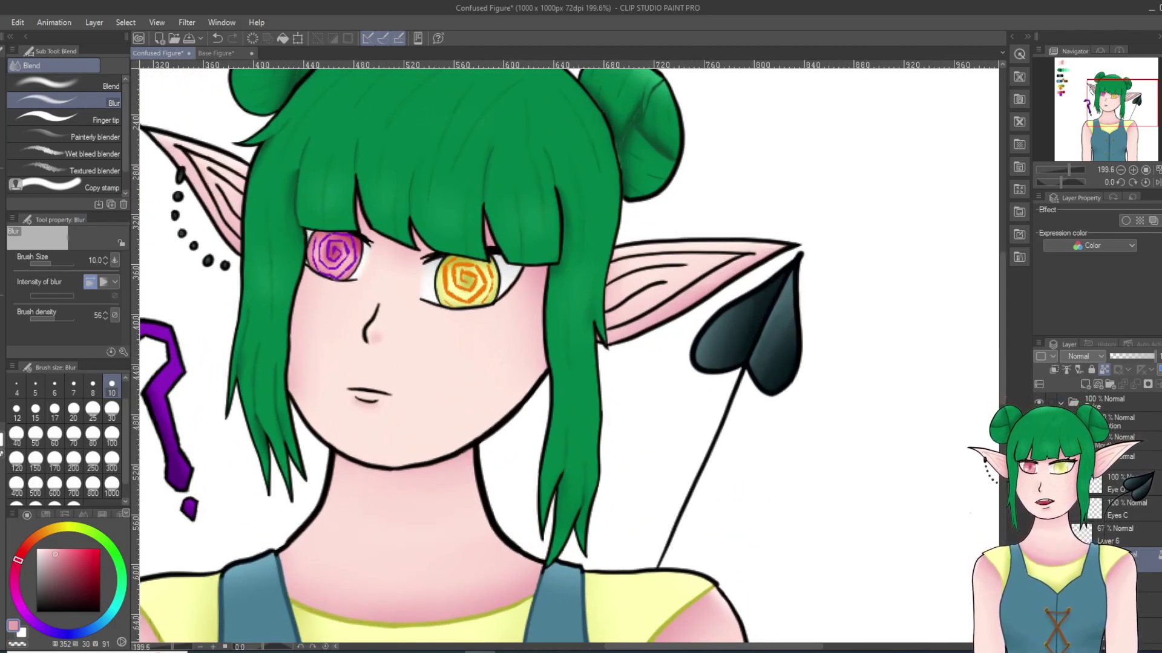
key("p")
left_click_drag(676, 292, 739, 254)
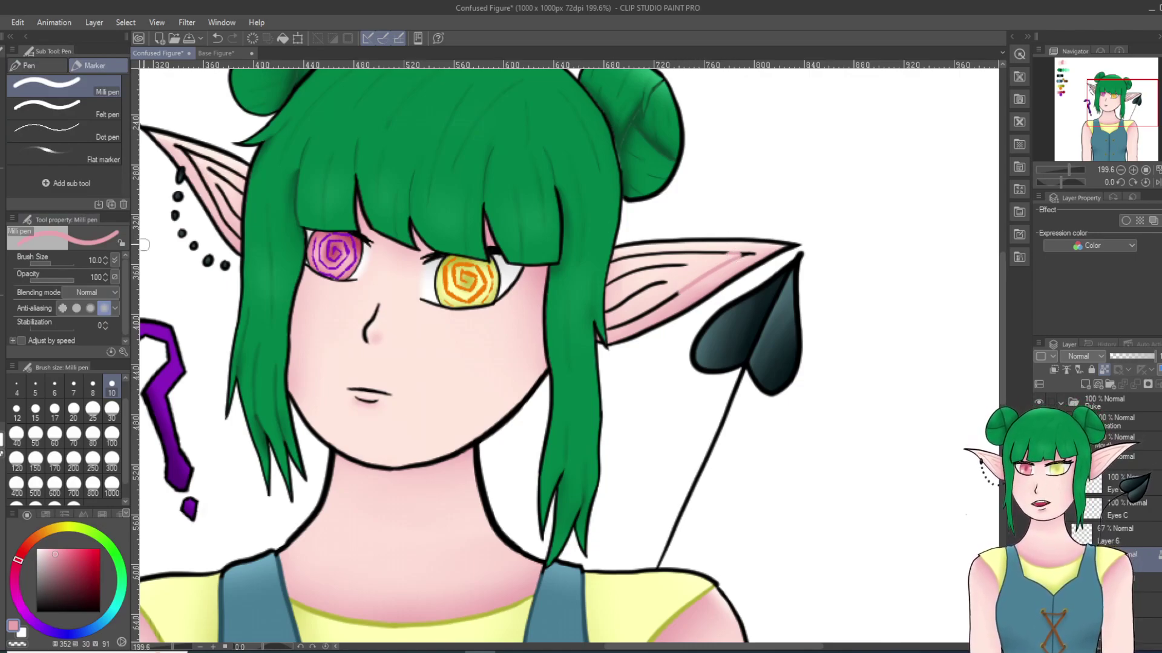
Step: Sample the light skin swatch, deepen it to peach (hue 16, saturation 34, brightness 99), and recolour the tips of that ear's inner lines
scroll(395, 396, "down", 7)
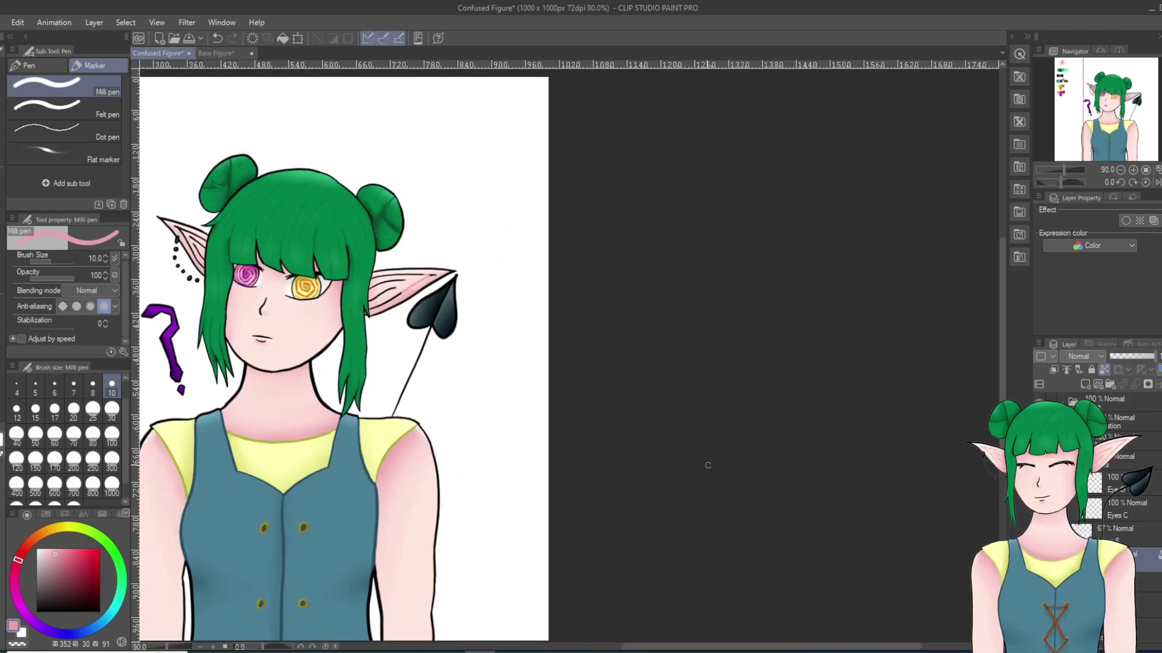
scroll(339, 297, "up", 1)
left_click(225, 256, "alt")
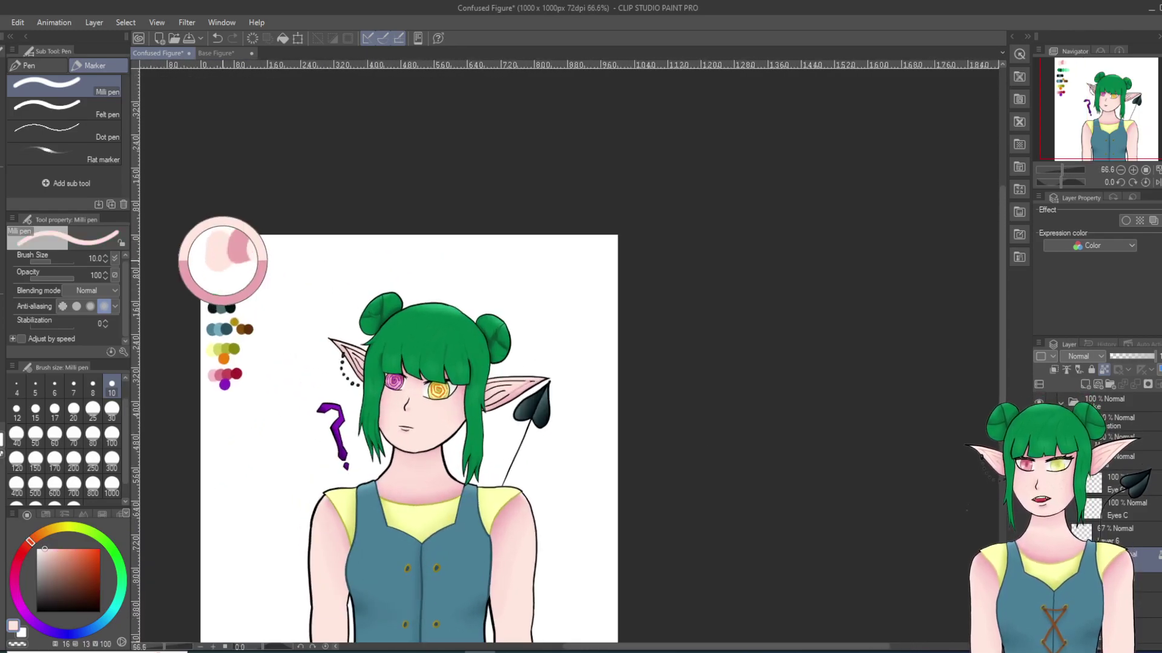
left_click(67, 557)
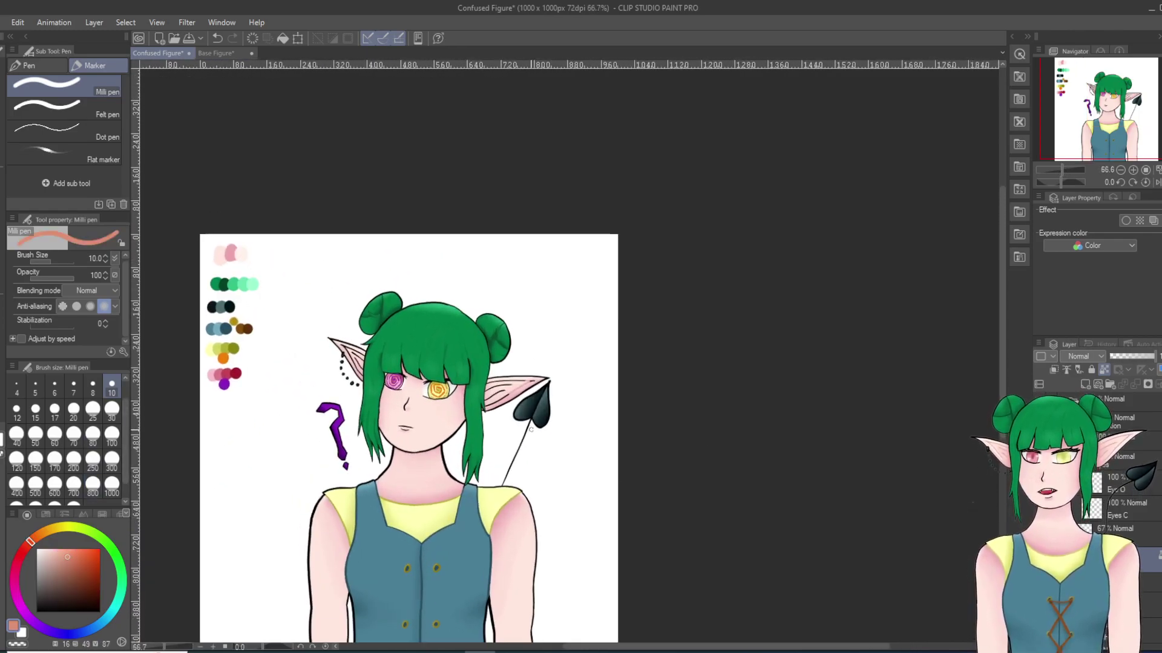
scroll(514, 405, "up", 1)
scroll(486, 381, "up", 1)
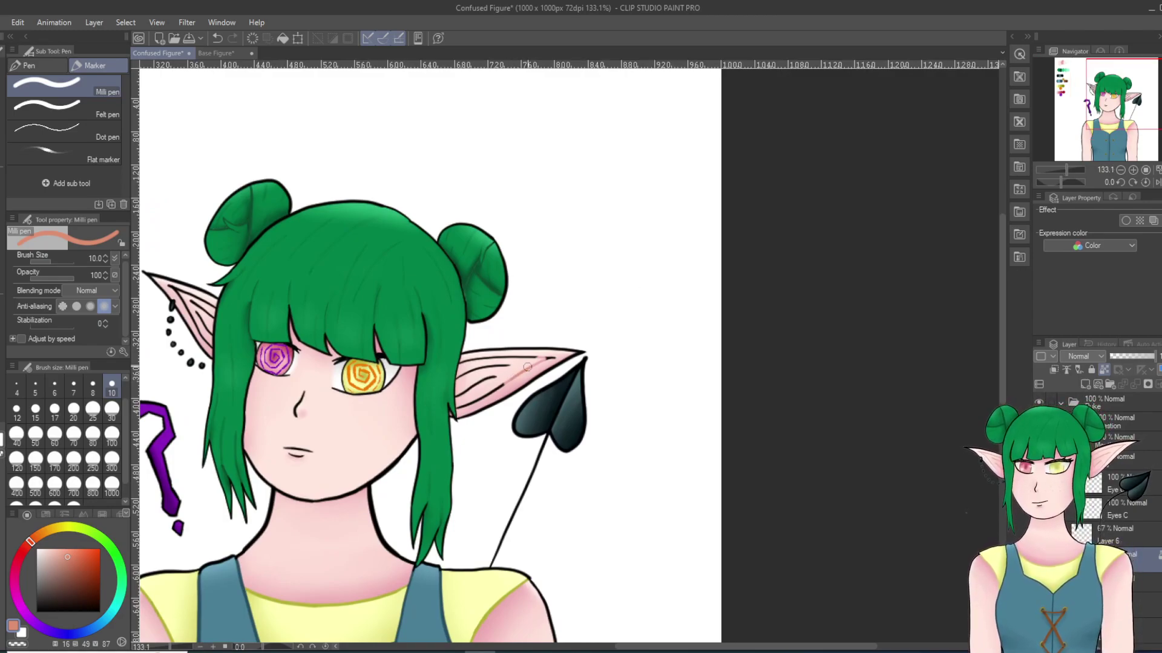
left_click(62, 553)
left_click(58, 550)
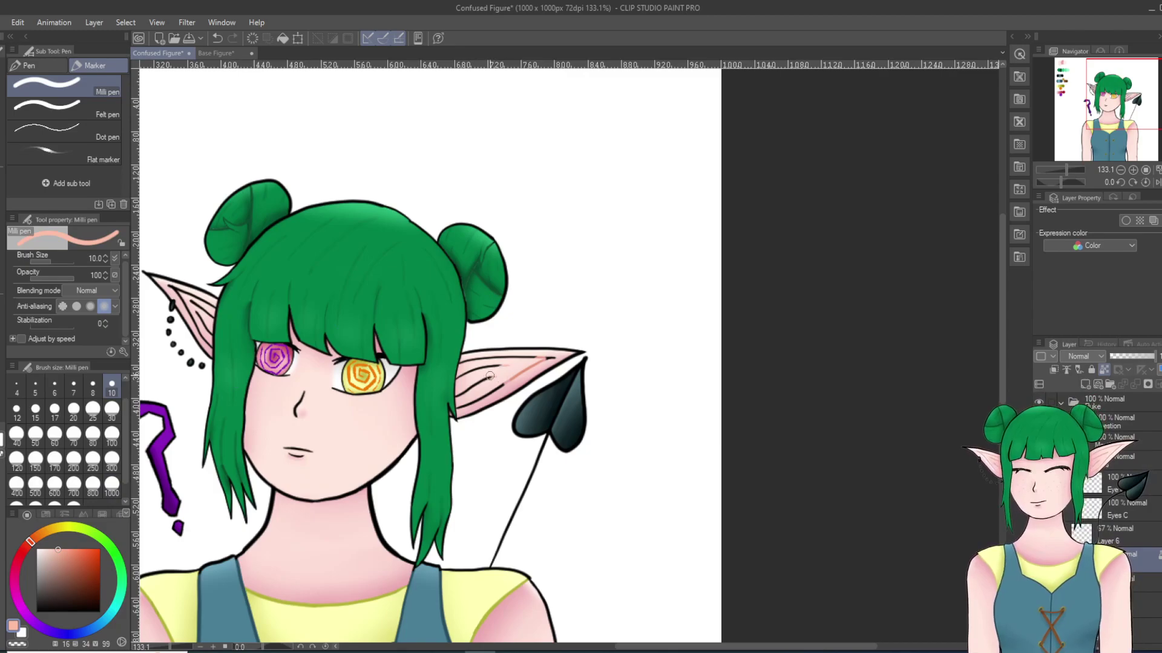
left_click_drag(506, 374, 516, 377)
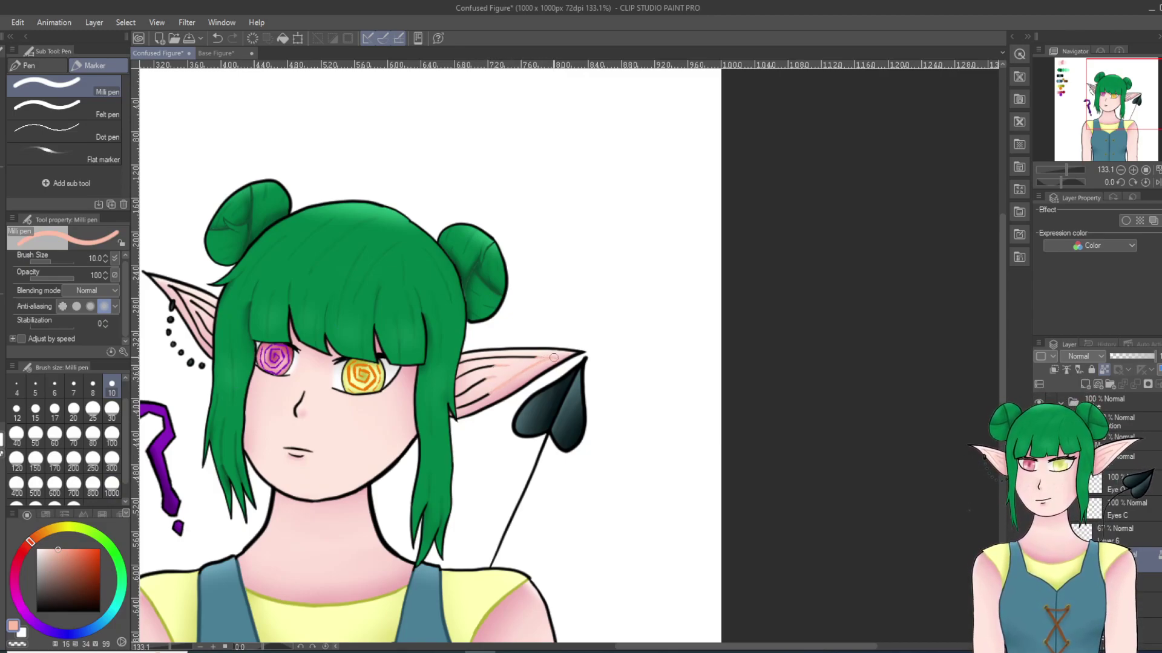
Step: Try several muted peach shades over the nose's black line
scroll(265, 447, "up", 5)
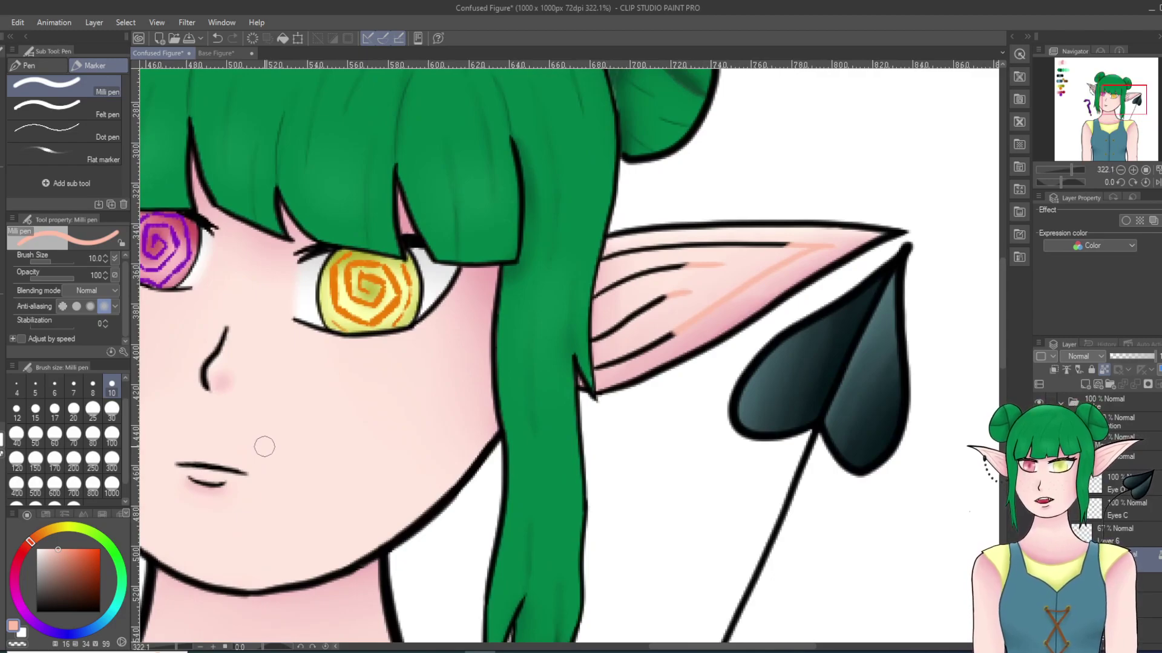
left_click_drag(225, 329, 205, 387)
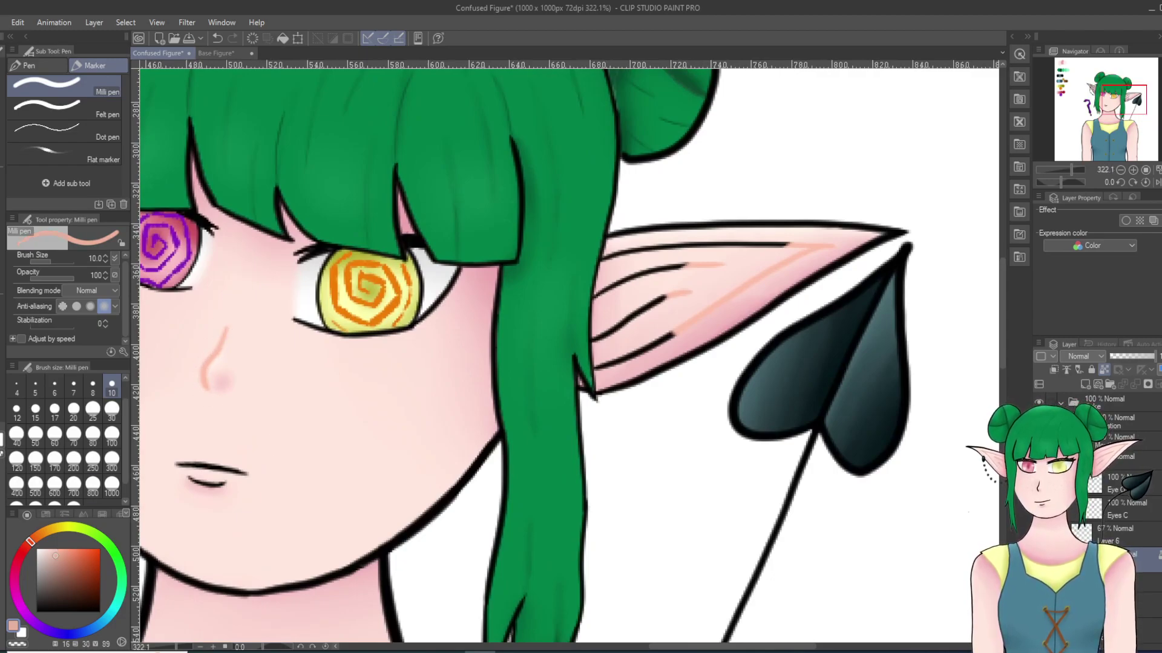
left_click_drag(225, 329, 205, 391)
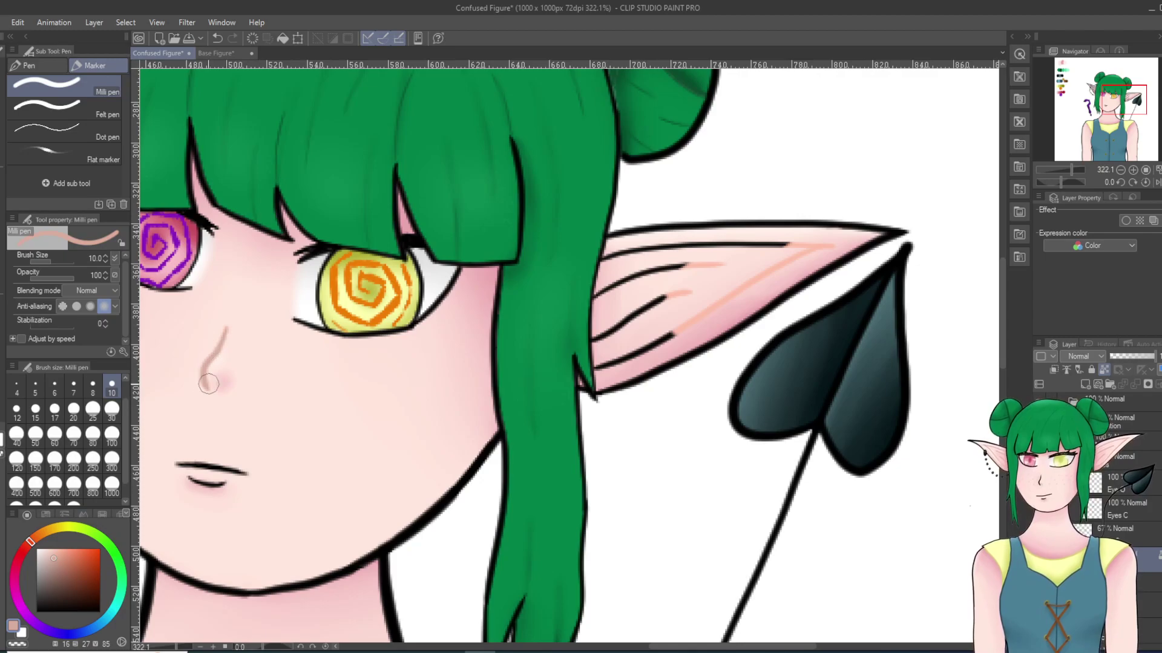
left_click(57, 548)
left_click_drag(226, 330, 206, 388)
Step: Set the colour to hue 16, saturation 37, brightness 87 and recolour the nose line and the ear's long lower inner line
left_click(59, 558)
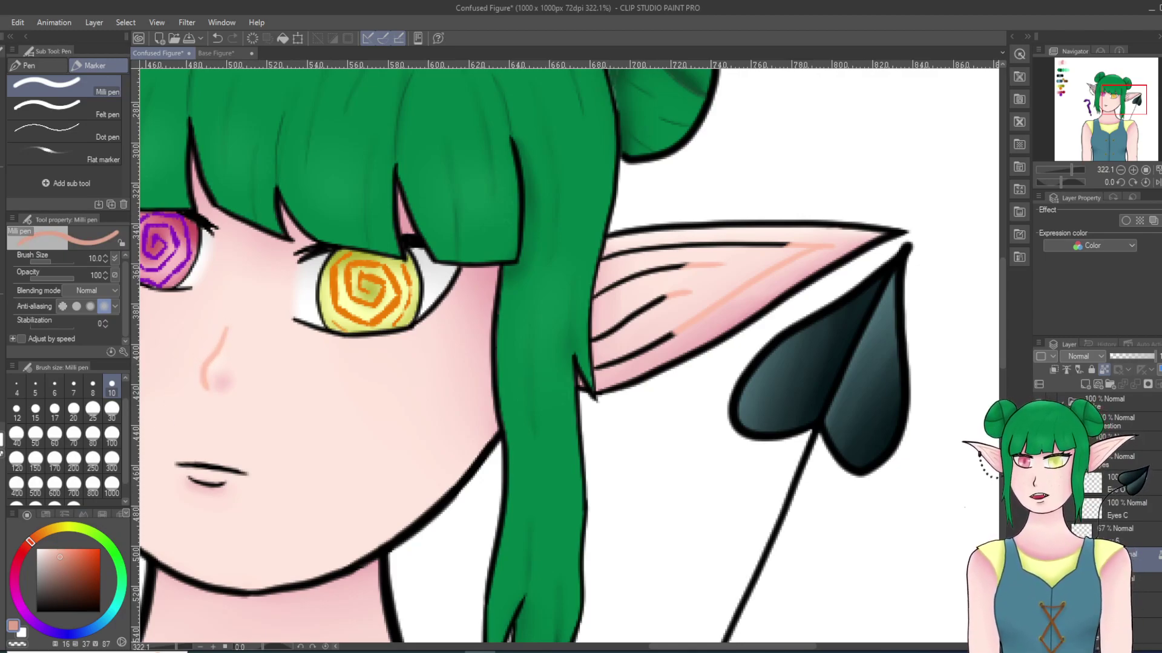
left_click_drag(225, 330, 206, 388)
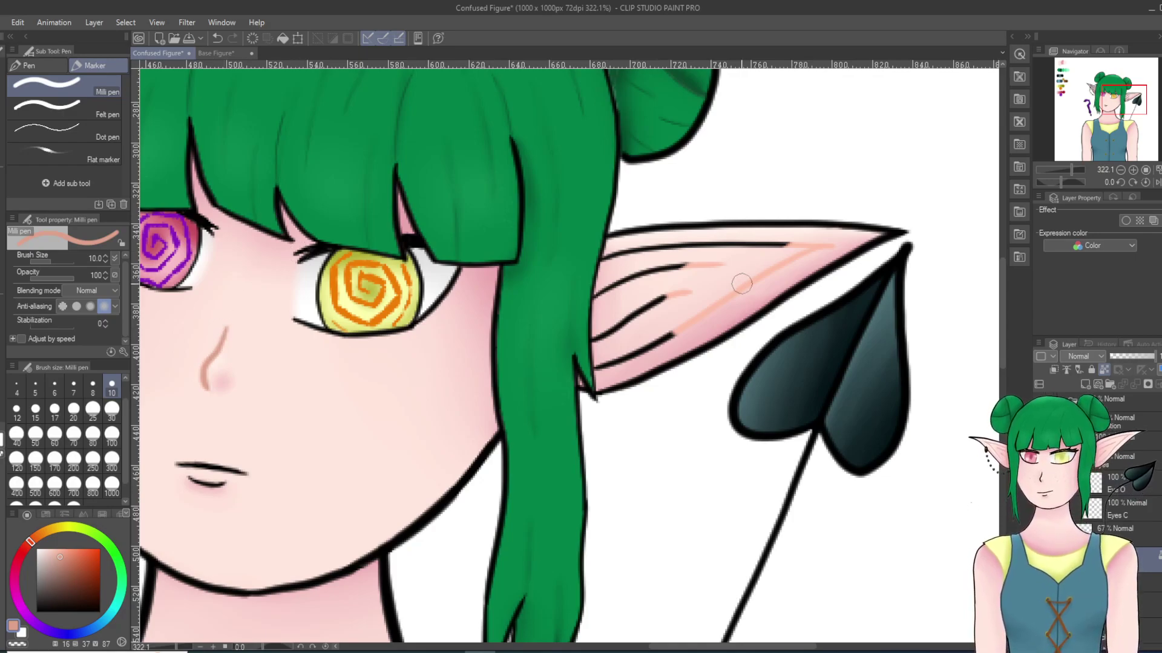
left_click_drag(779, 266, 696, 321)
left_click_drag(832, 245, 794, 255)
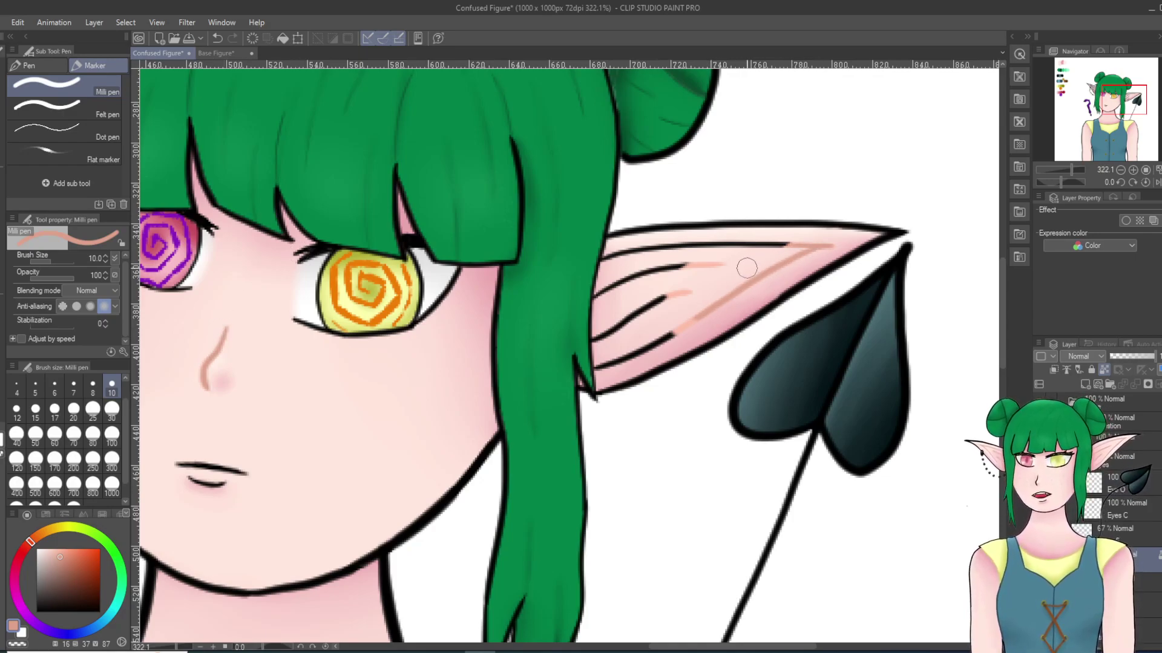
Step: Lighten the colour to hue 16, saturation 33, brightness 91 and recolour all the inner lines of the ear beside the spade tail
left_click(55, 552)
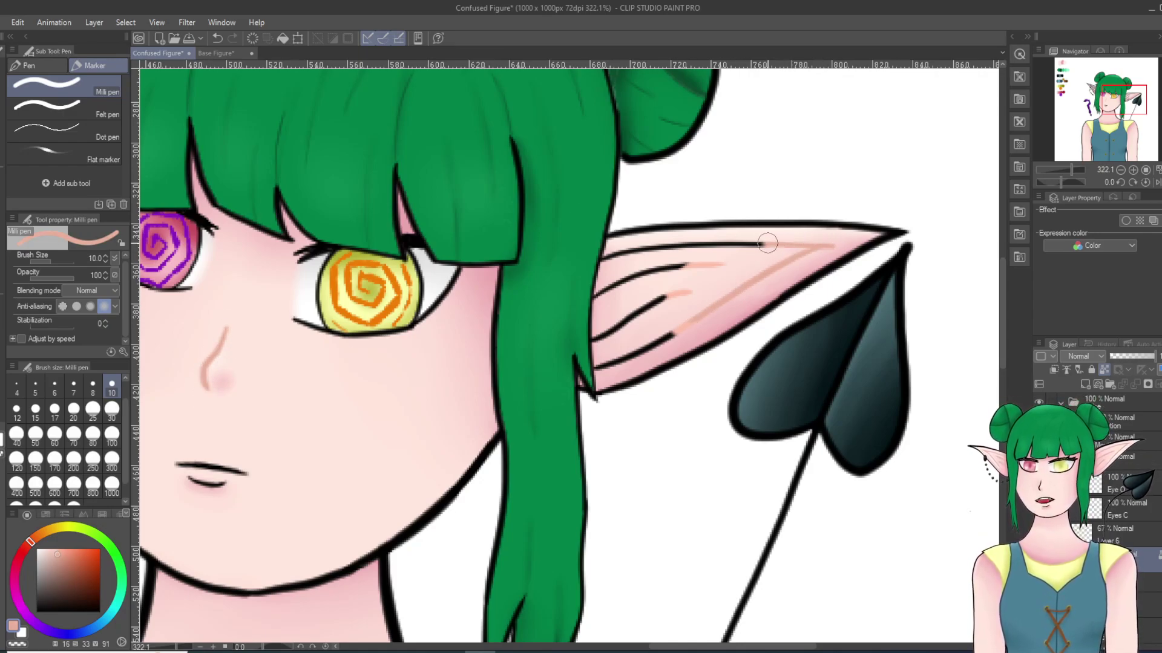
mouse_move(662, 248)
left_mouse_down()
mouse_move(611, 259)
mouse_move(674, 256)
mouse_move(632, 287)
mouse_move(619, 308)
mouse_move(630, 319)
mouse_move(689, 275)
mouse_move(666, 262)
mouse_move(670, 324)
mouse_move(714, 254)
mouse_move(657, 329)
mouse_move(723, 295)
mouse_move(602, 368)
mouse_move(603, 325)
mouse_move(600, 345)
mouse_move(629, 297)
mouse_move(600, 299)
mouse_move(611, 262)
left_mouse_up()
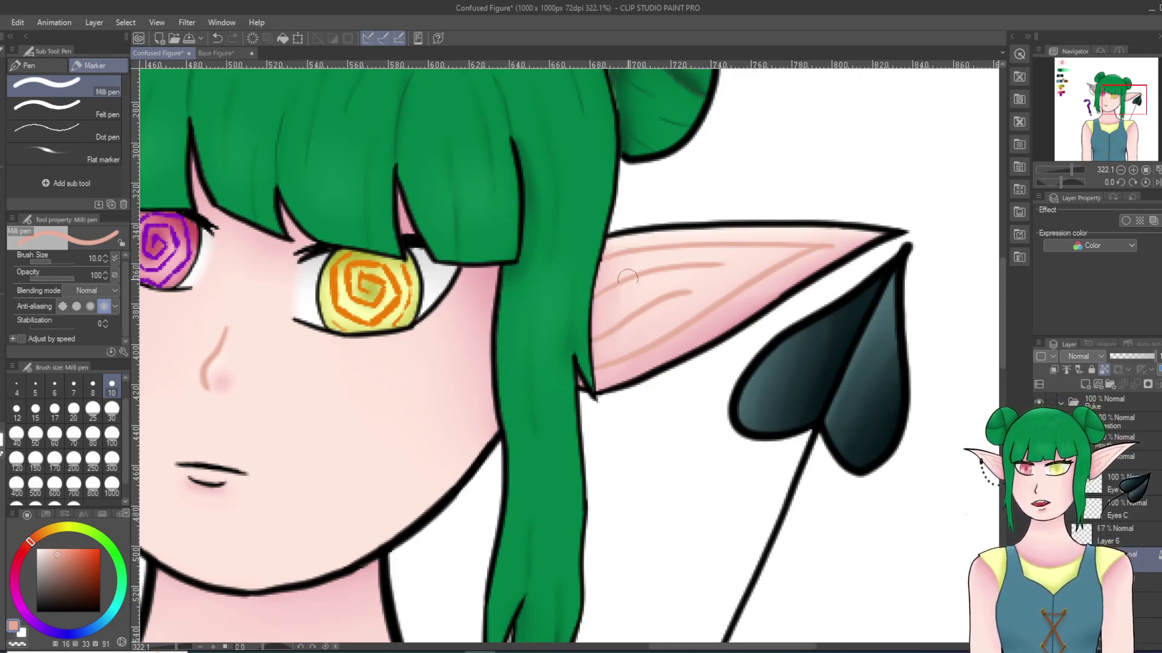
Step: Recolour the black inner lines of the ear with the beaded earring in the same peach colour
left_click_drag(733, 647, 634, 647)
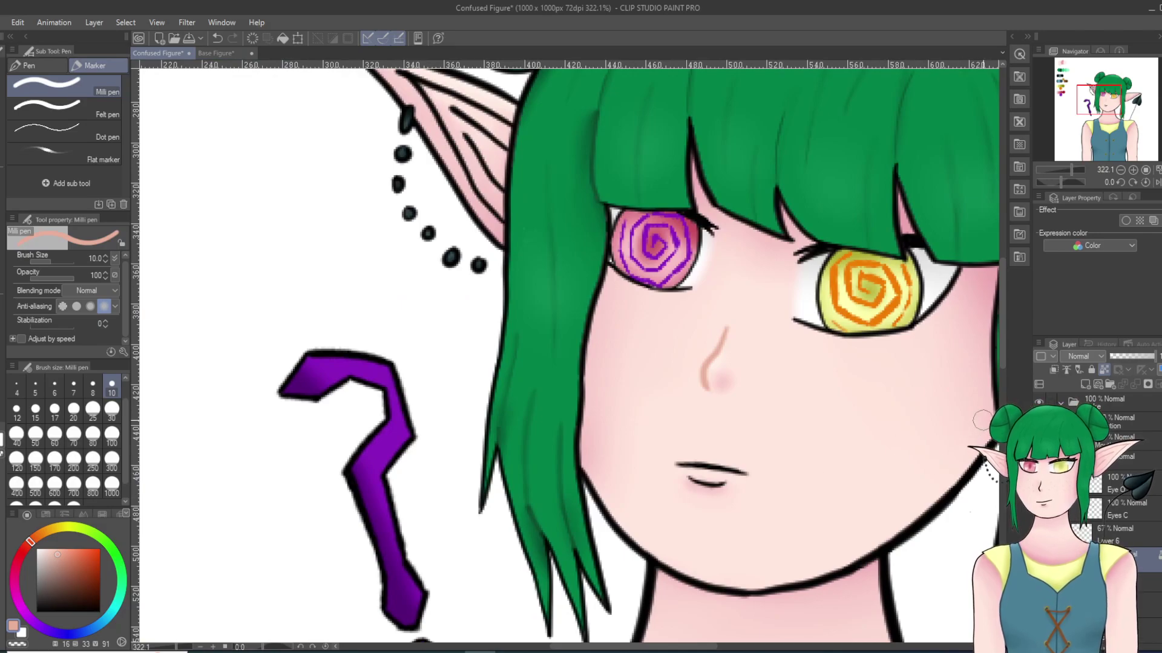
scroll(568, 356, "up", 5)
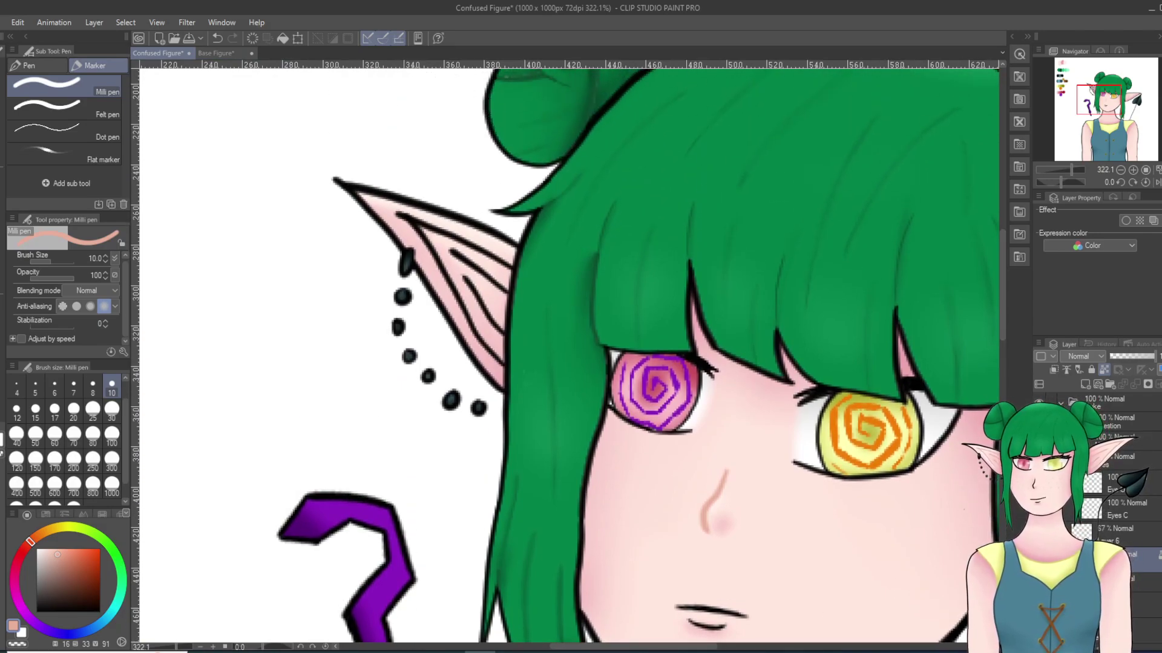
mouse_move(407, 230)
left_mouse_down()
mouse_move(404, 221)
mouse_move(506, 266)
mouse_move(494, 372)
mouse_move(491, 314)
mouse_move(493, 339)
mouse_move(475, 302)
mouse_move(466, 345)
mouse_move(439, 250)
mouse_move(450, 280)
mouse_move(464, 283)
mouse_move(460, 266)
mouse_move(482, 287)
left_mouse_up()
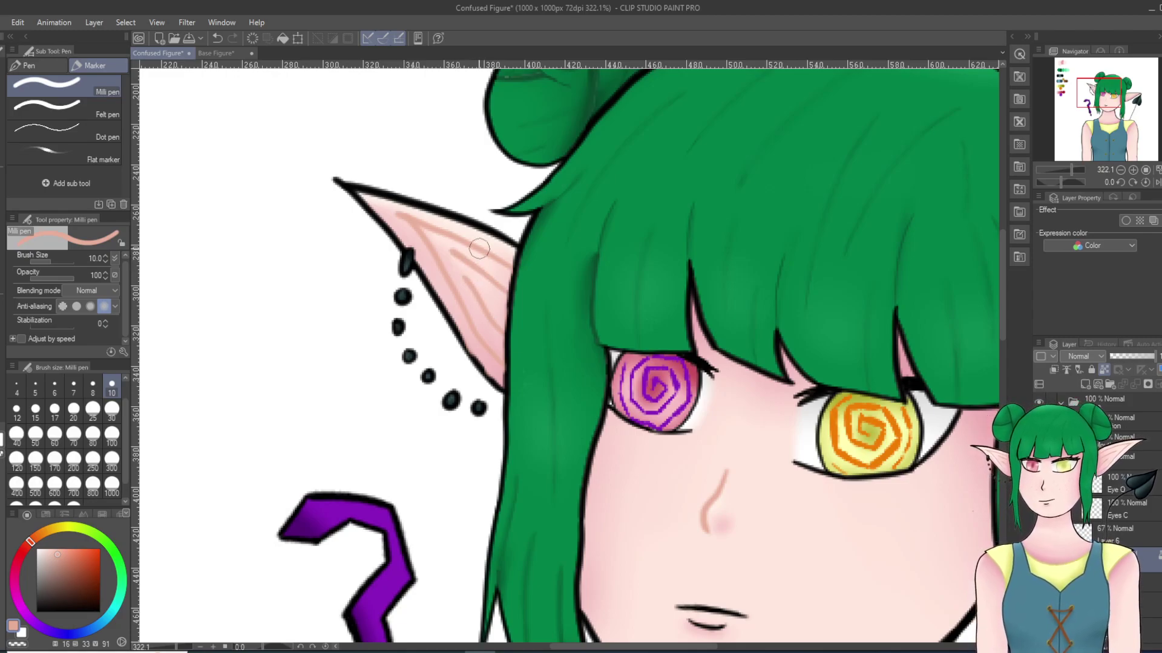
scroll(640, 224, "down", 5)
scroll(537, 306, "up", 20)
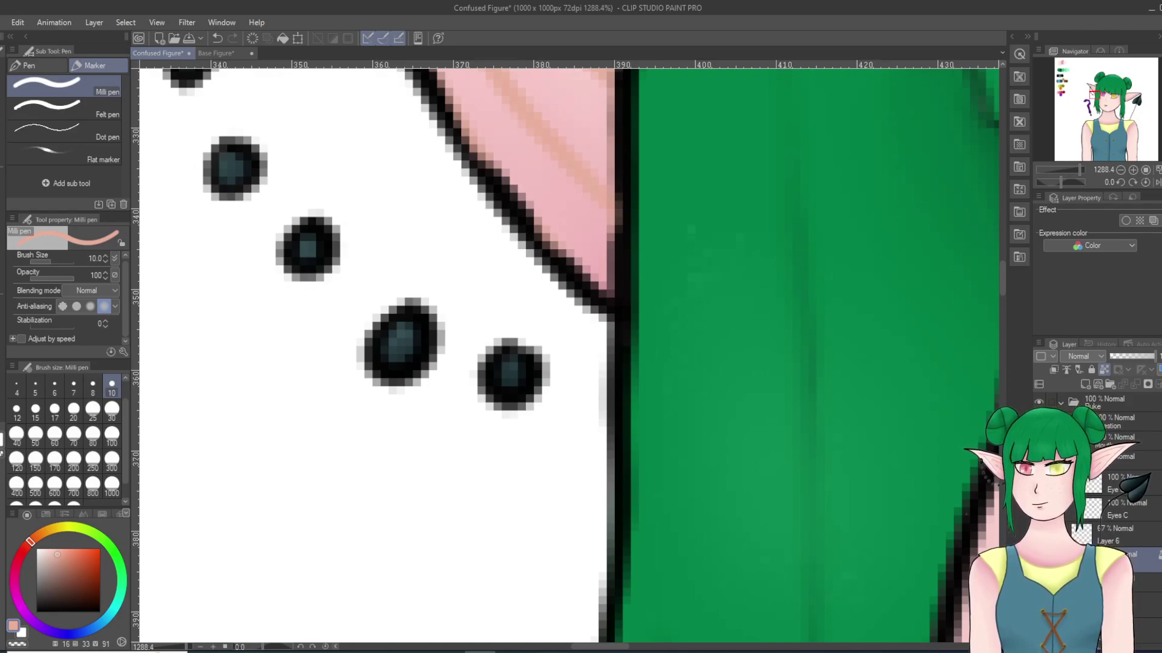
left_click_drag(43, 596, 36, 612)
scroll(277, 299, "down", 3)
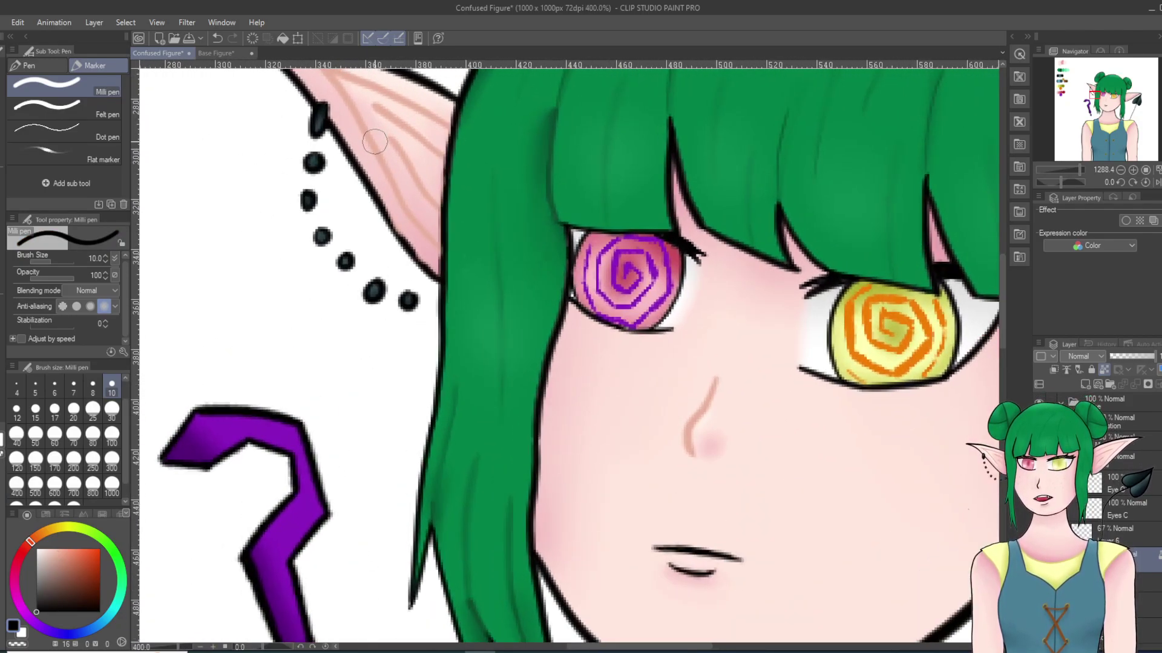
scroll(374, 142, "up", 2)
scroll(374, 142, "up", 1)
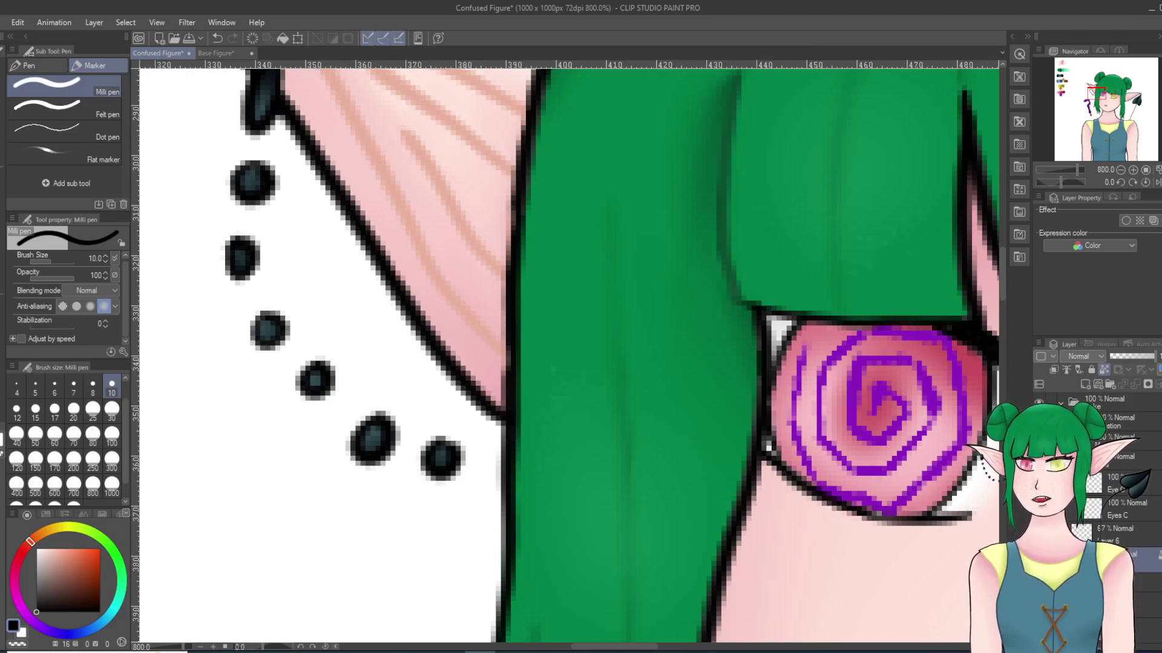
scroll(428, 153, "down", 3)
scroll(524, 249, "down", 3)
scroll(772, 223, "up", 3)
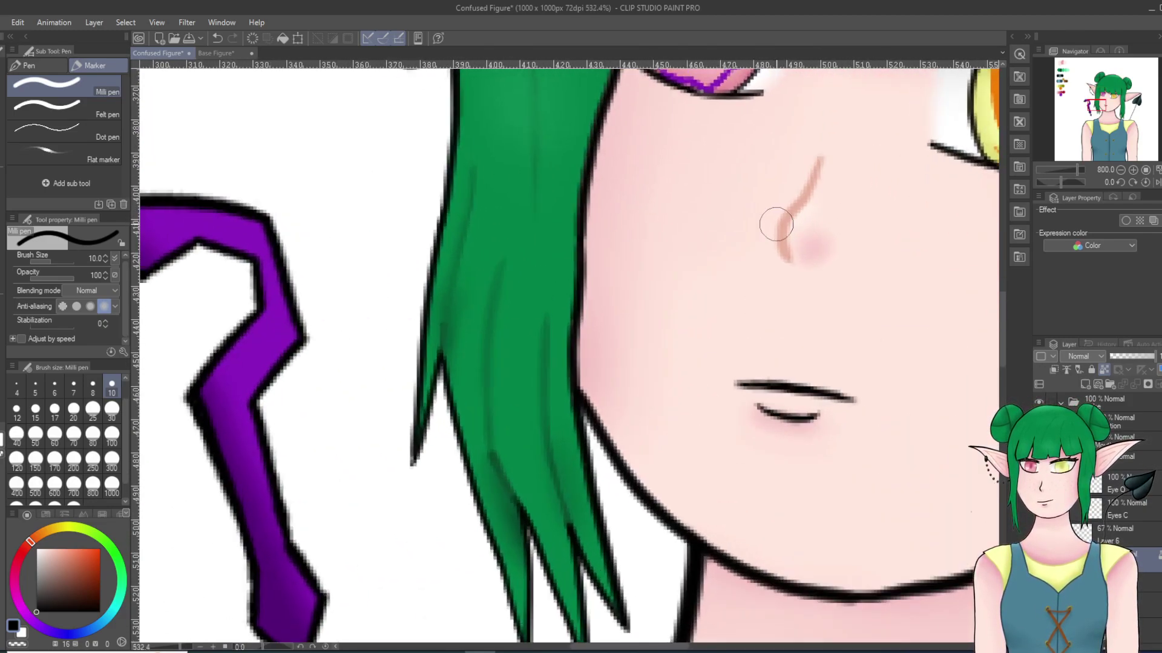
scroll(786, 246, "up", 2)
Step: Pick the nose line's peach colour, and show and unlock the Open skin-shading layer
left_click(773, 238, "alt")
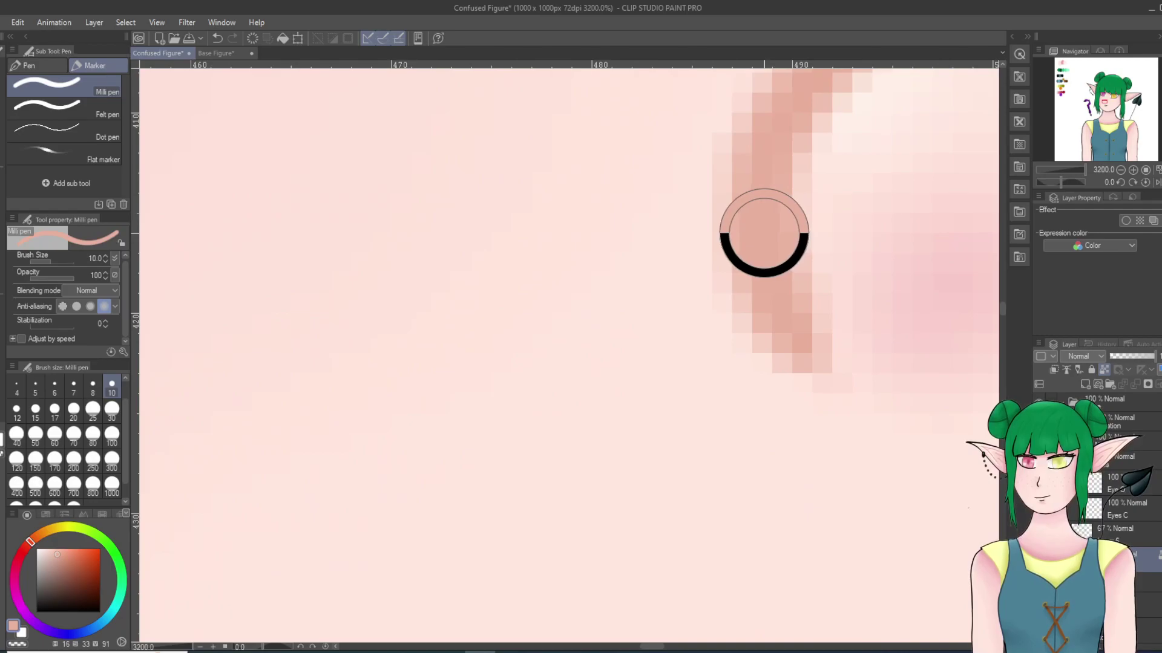
scroll(768, 241, "up", 2)
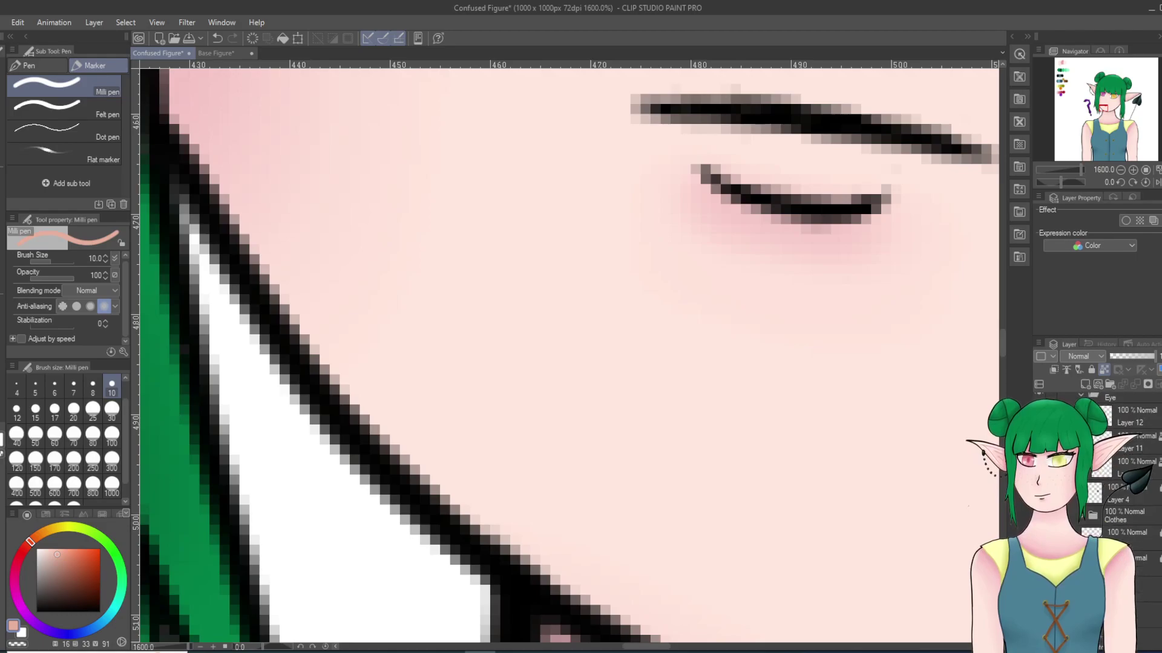
left_click(1130, 538)
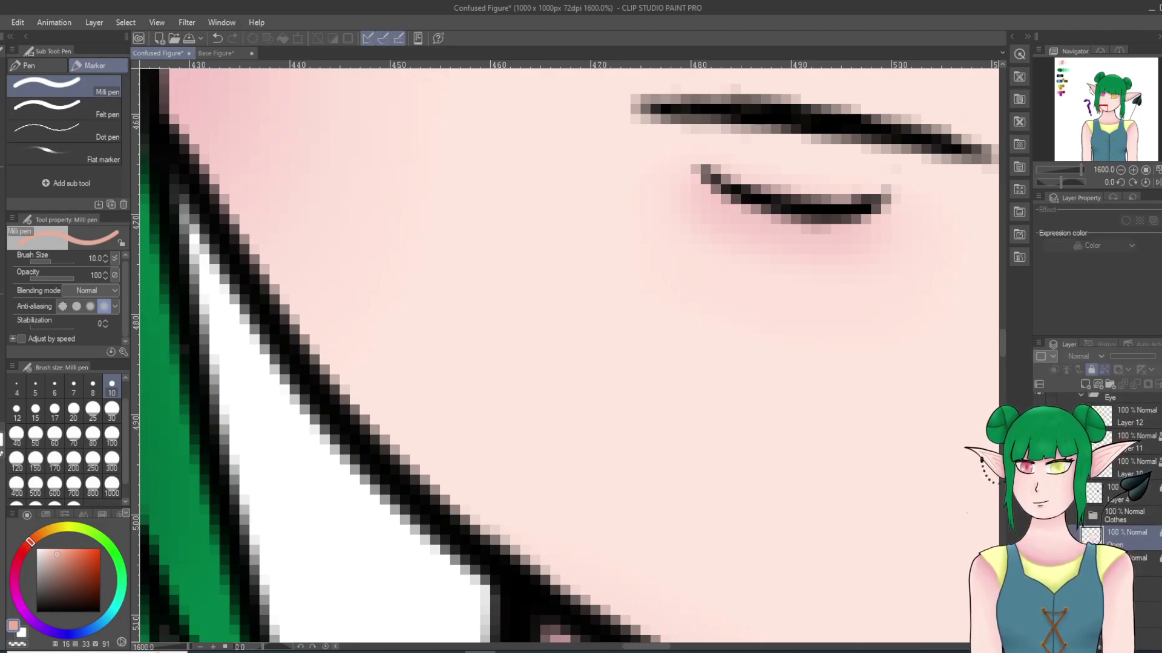
left_click(1039, 538)
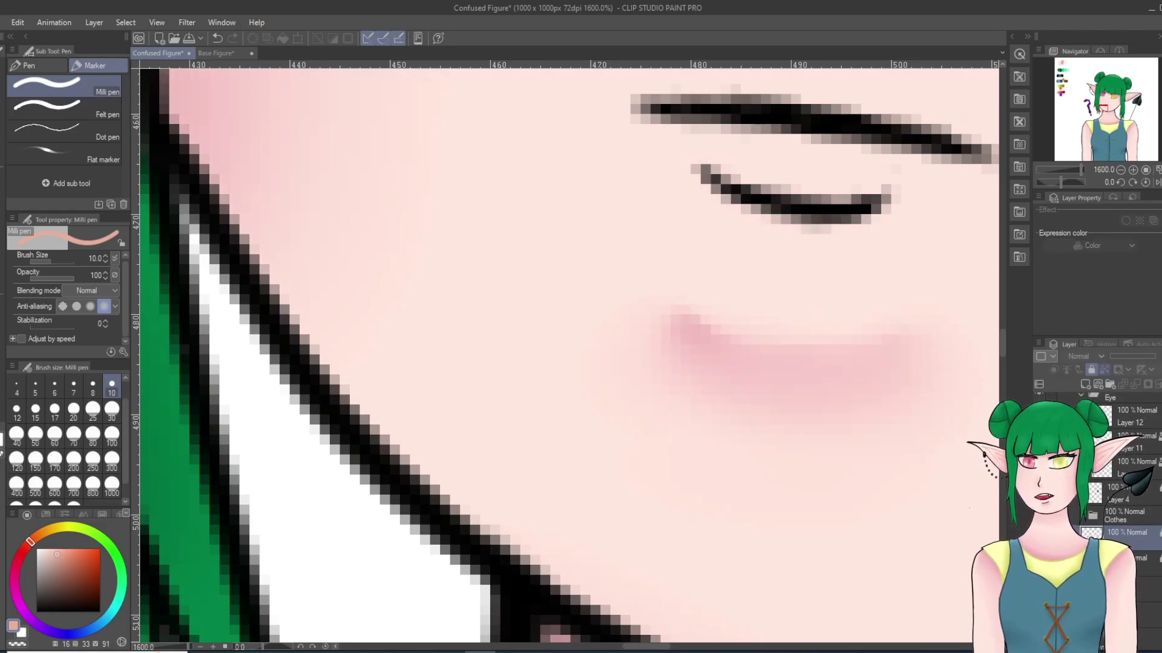
left_click(1091, 370)
Step: Dot peach freckles across both cheeks on the Open layer with the Milli pen at size 6
scroll(690, 341, "down", 8)
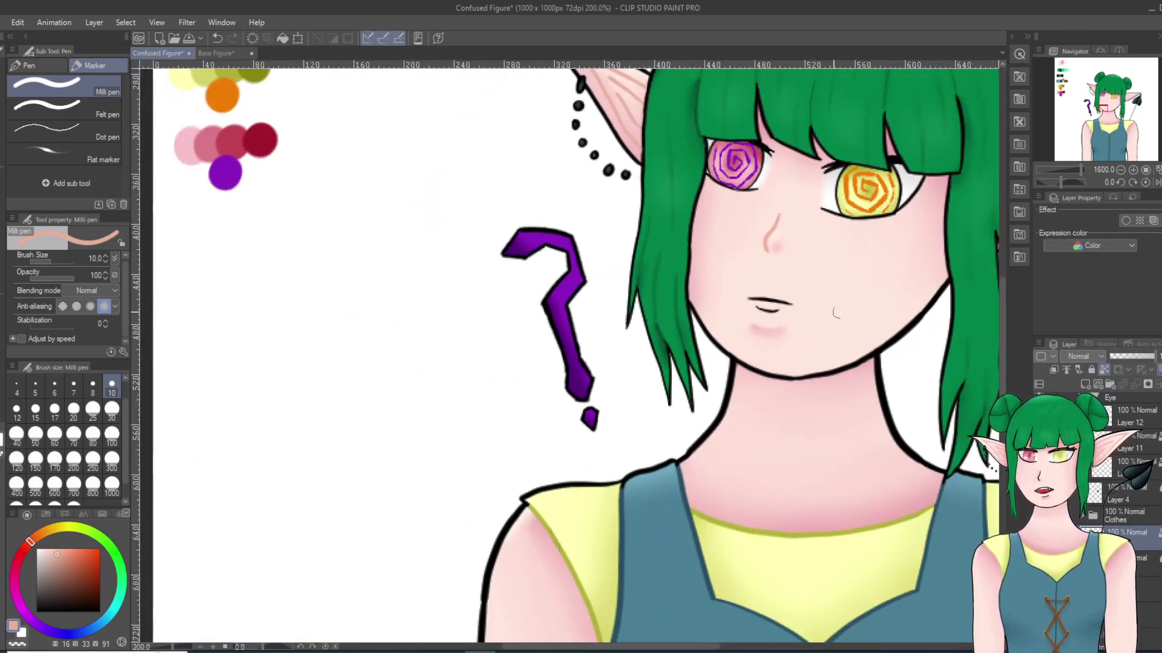
scroll(865, 306, "up", 2)
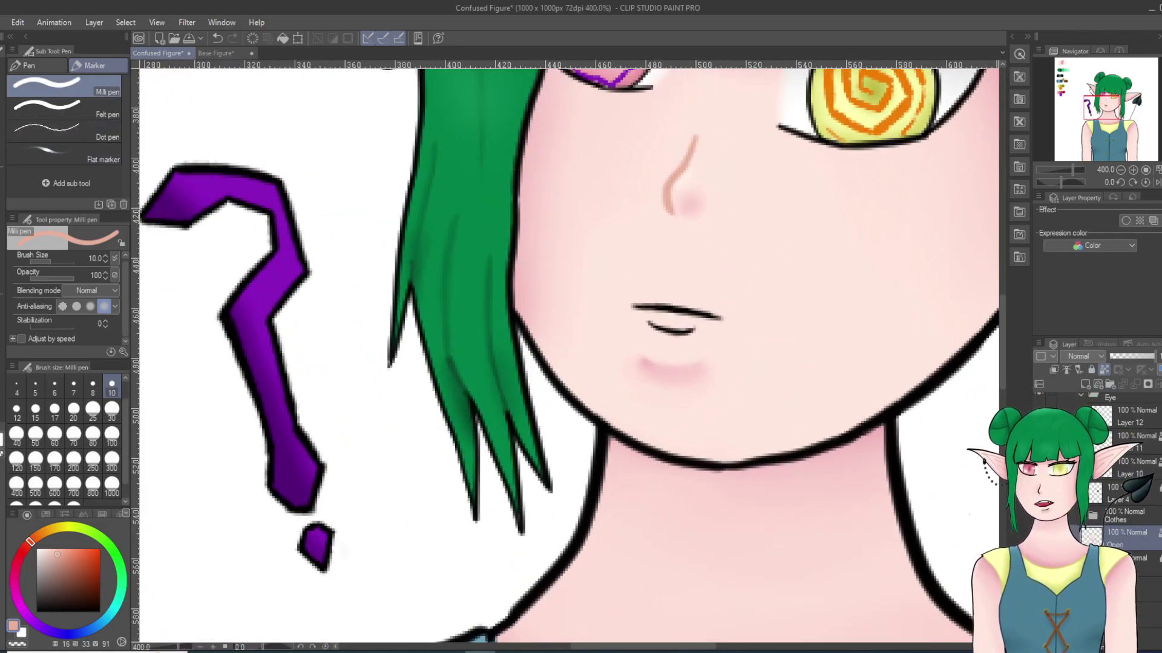
left_click(54, 388)
scroll(957, 225, "down", 3)
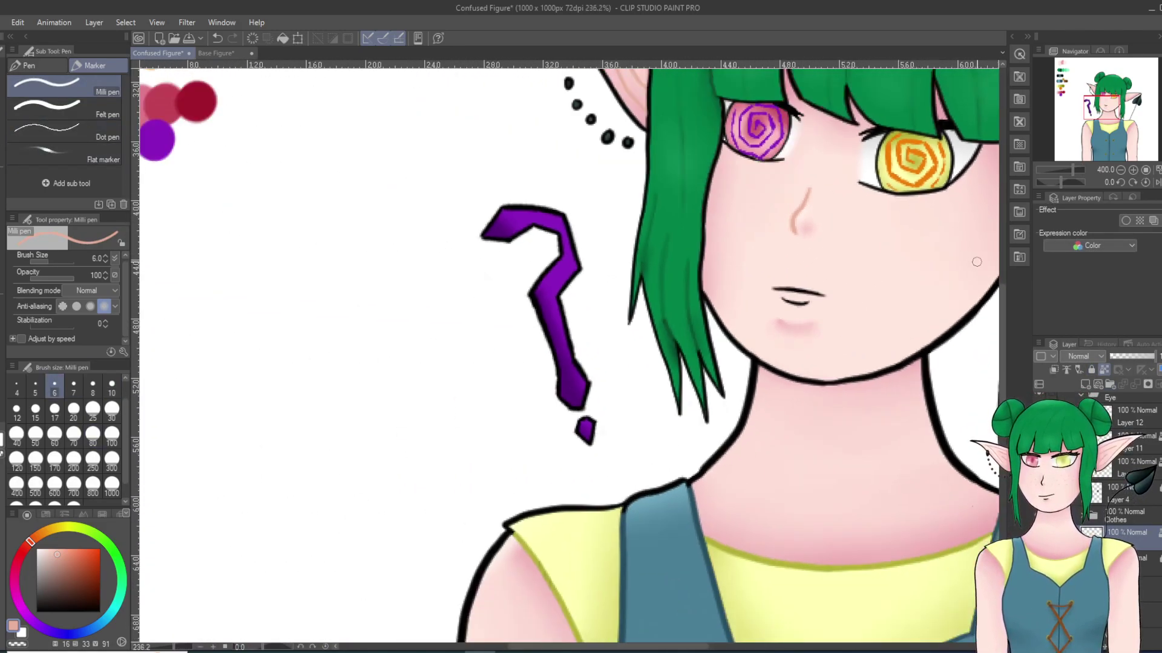
scroll(957, 224, "up", 2)
scroll(957, 225, "up", 3)
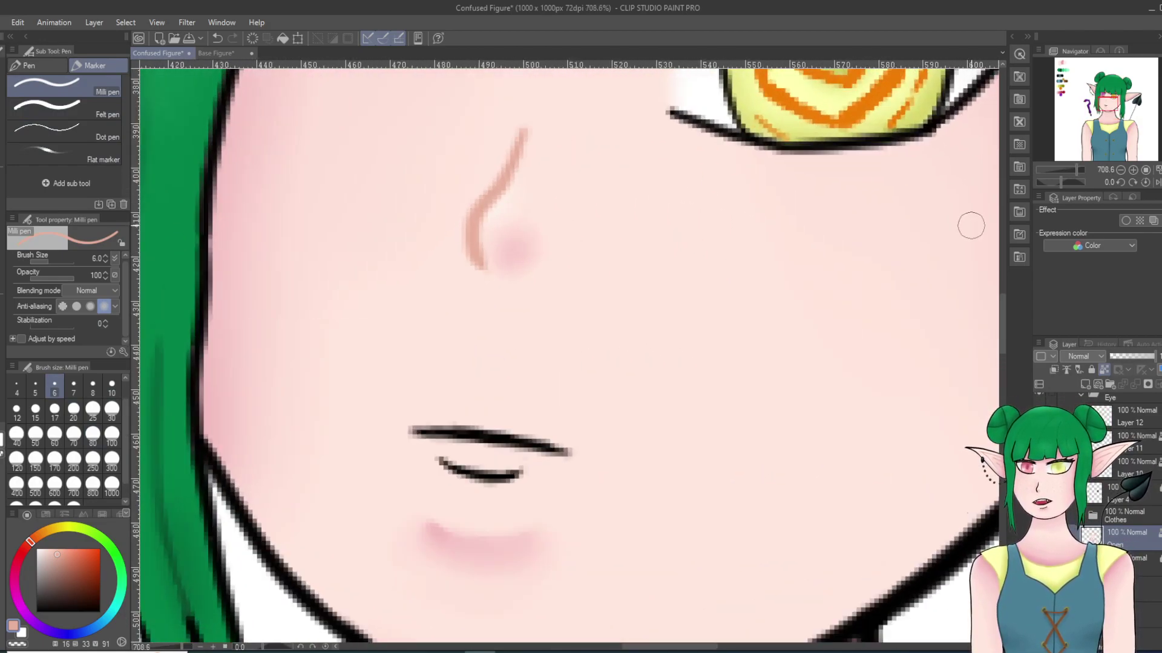
scroll(827, 353, "down", 3)
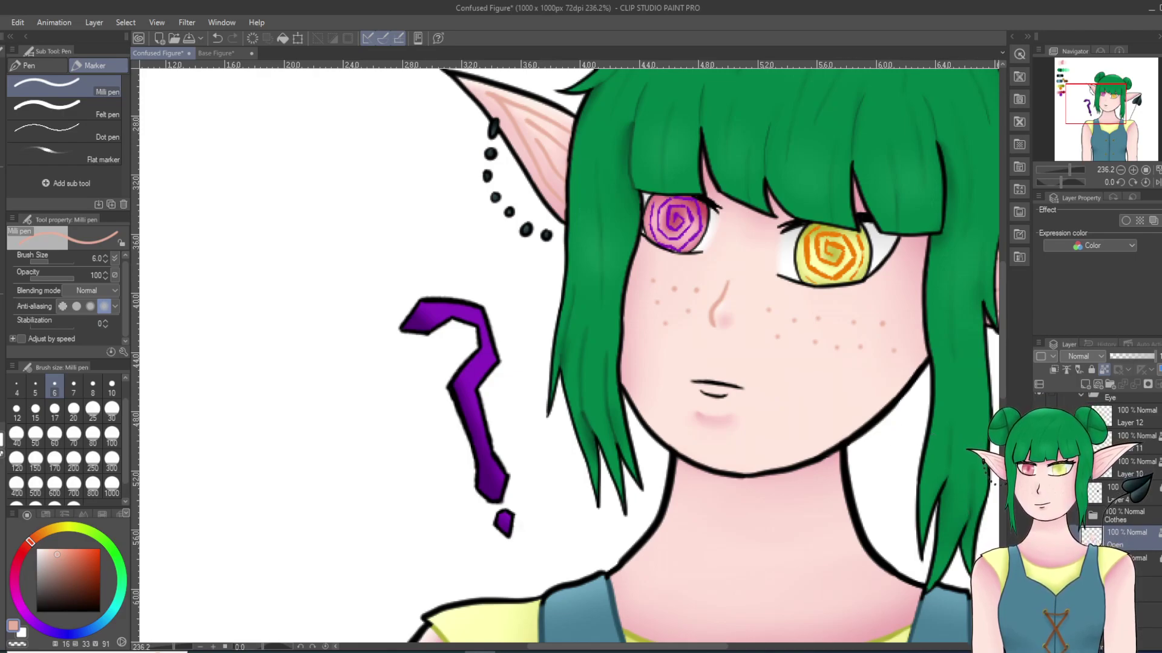
Step: Soften the Open layer's freckles on both cheeks with the Blur tool at size 10
key("j")
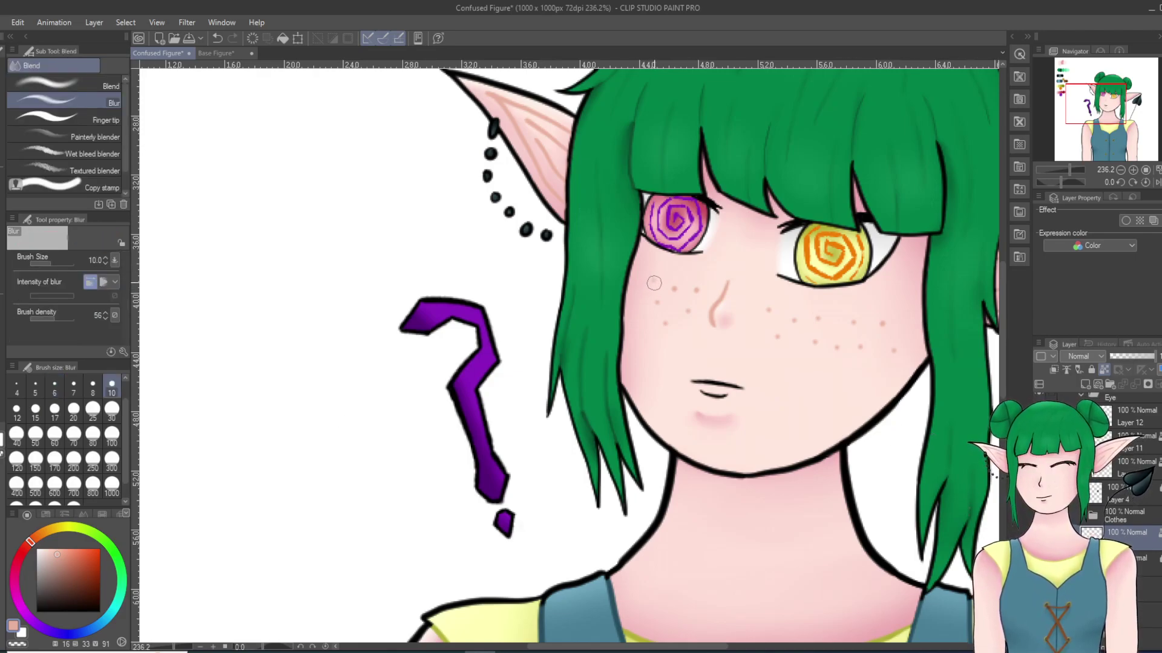
mouse_move(662, 295)
left_mouse_down()
mouse_move(674, 286)
mouse_move(688, 300)
mouse_move(698, 288)
left_mouse_up()
mouse_move(828, 318)
left_mouse_down()
mouse_move(765, 304)
mouse_move(785, 309)
mouse_move(794, 342)
mouse_move(828, 313)
mouse_move(839, 319)
mouse_move(849, 357)
mouse_move(884, 329)
mouse_move(882, 373)
mouse_move(842, 361)
mouse_move(857, 337)
left_mouse_up()
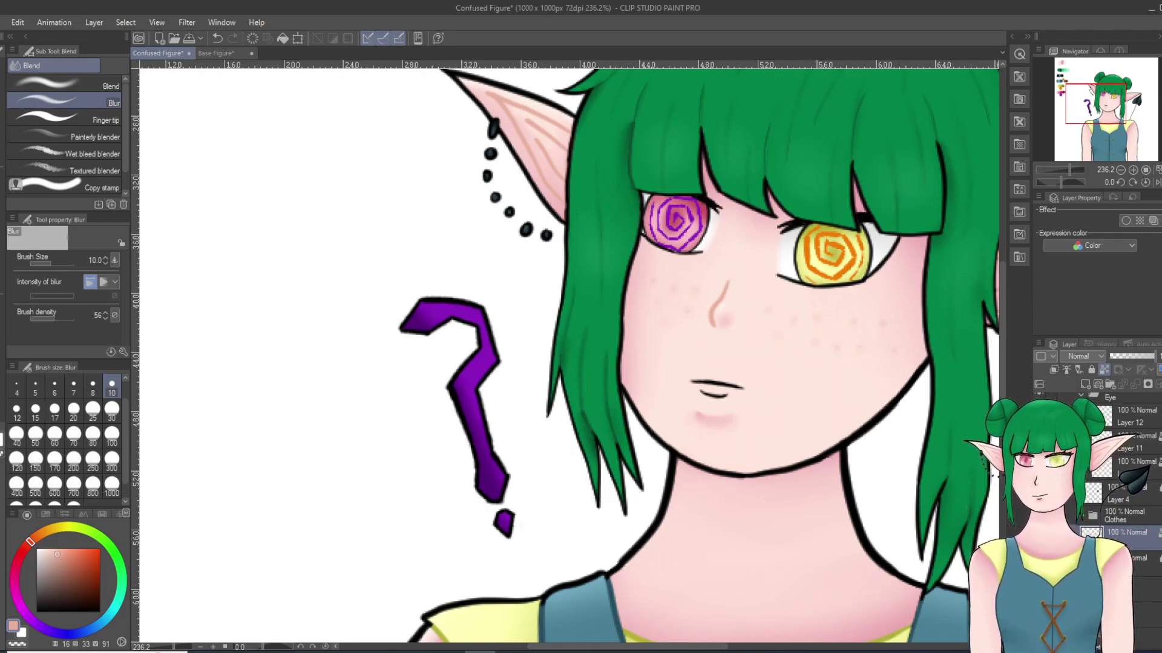
scroll(952, 233, "down", 4)
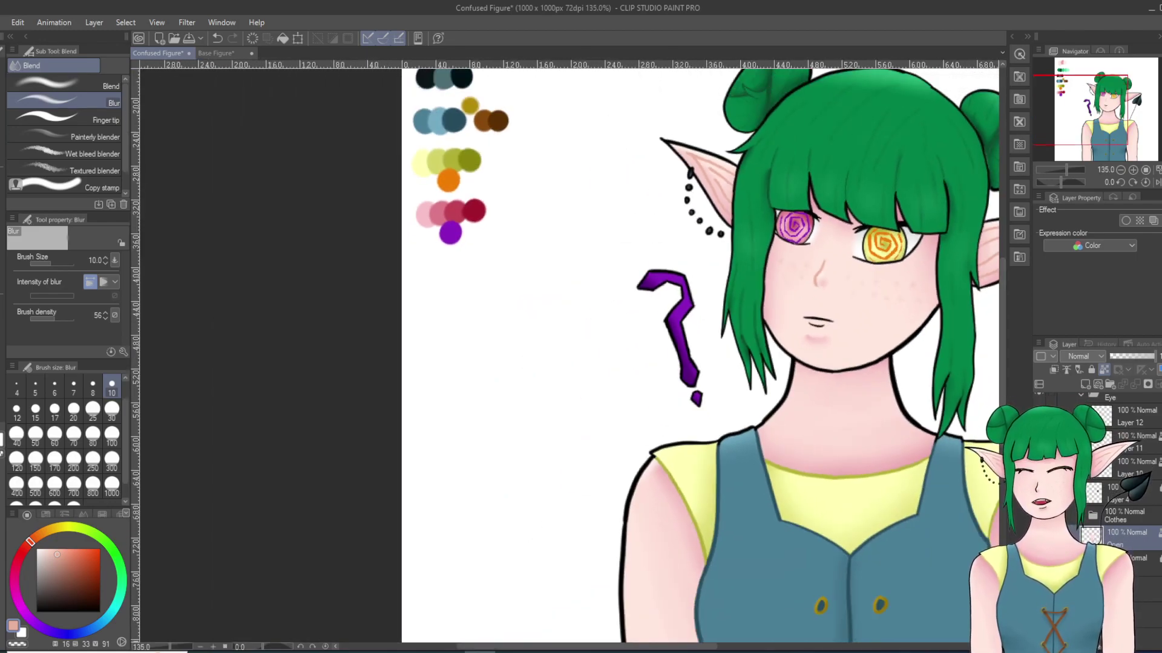
Step: Hide the Open layer, then select and unlock the skin-shading layer beneath it for painting with the Milli pen
left_click(1038, 537)
scroll(956, 375, "up", 7)
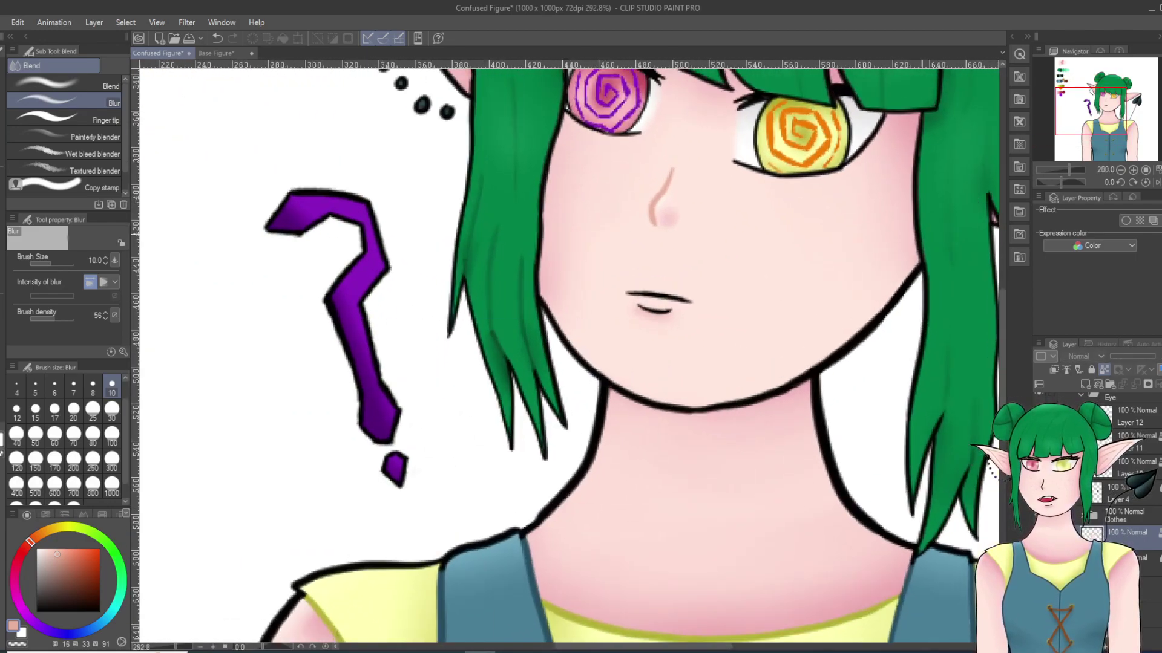
key("p")
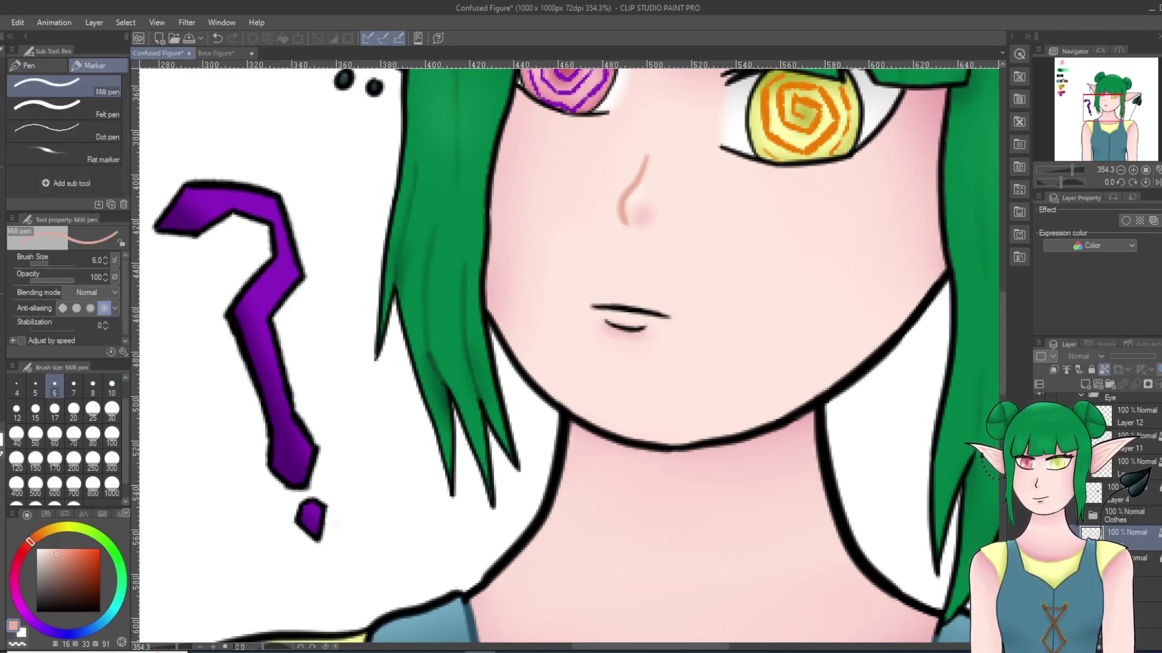
left_click(1132, 563)
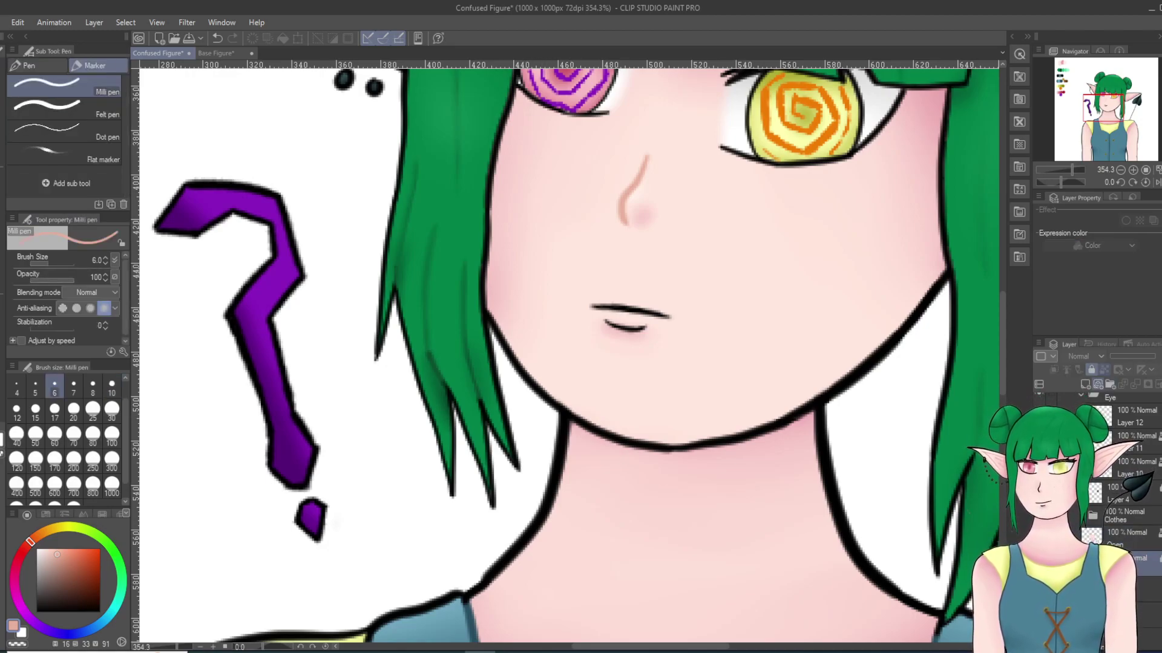
left_click(1091, 370)
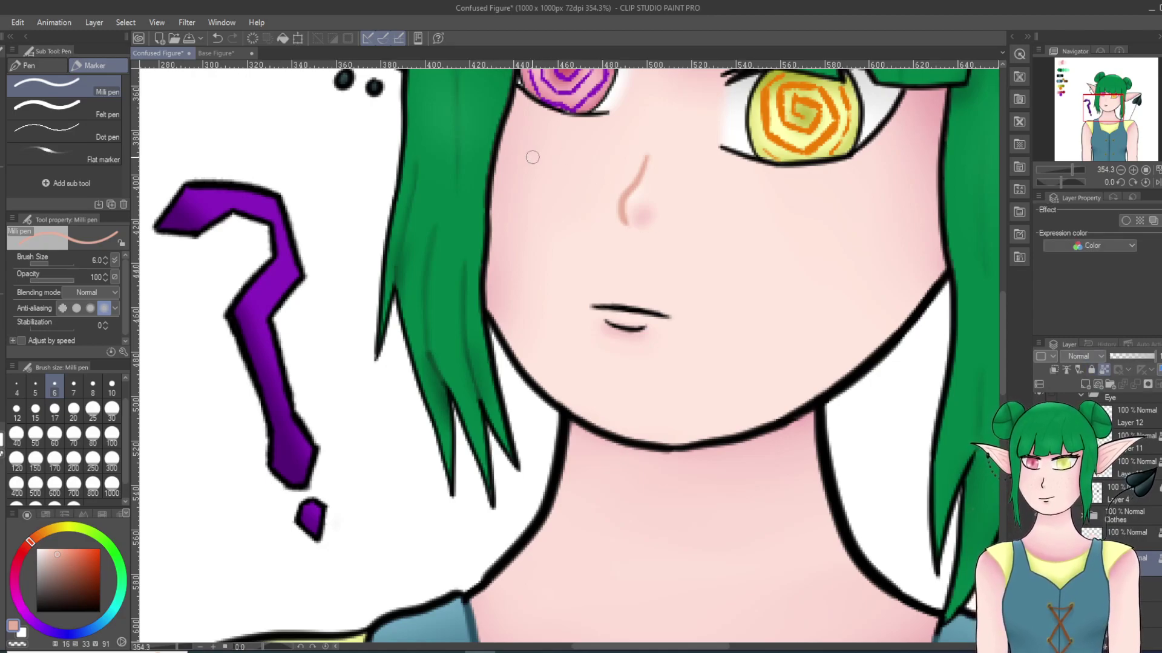
Step: Dot peach size 6 freckles across both cheeks on the shading layer beneath Open
left_click(585, 165)
left_click(549, 181)
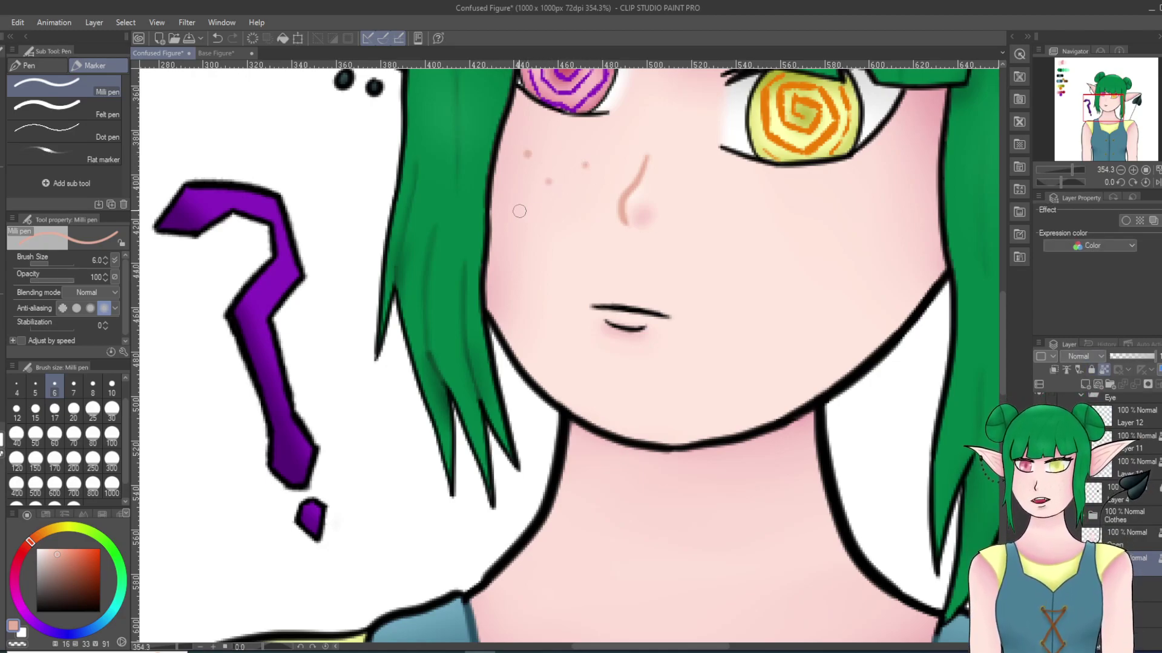
left_click(571, 214)
left_click(593, 195)
left_click(729, 204)
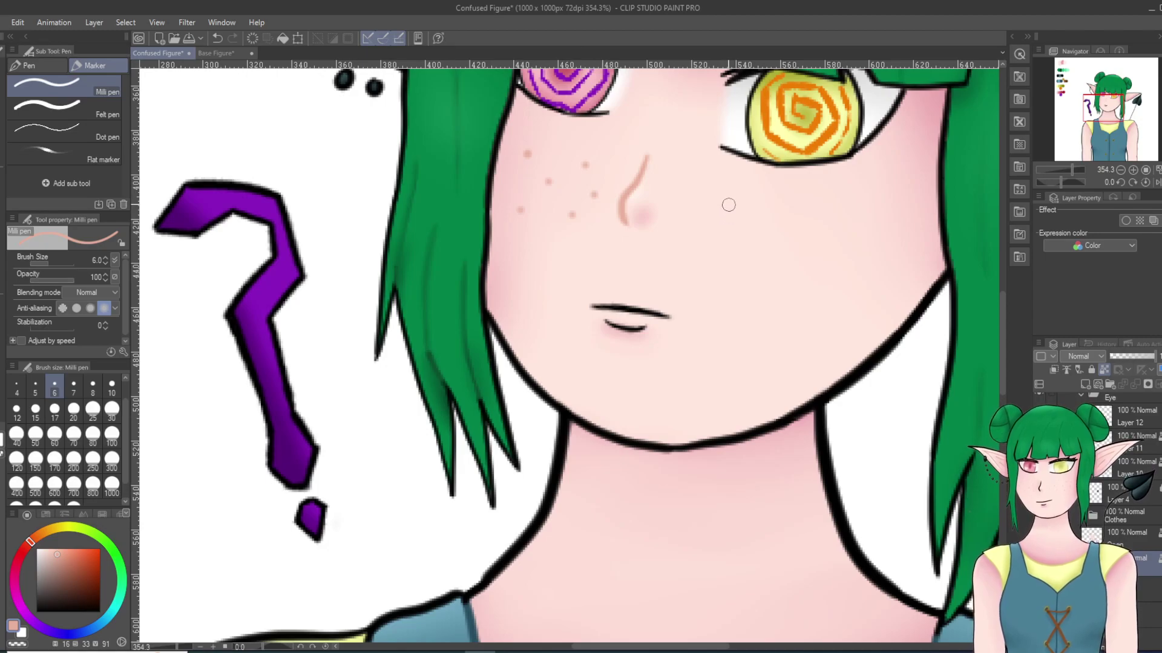
left_click(720, 239)
left_click(773, 206)
left_click(780, 245)
left_click(853, 223)
left_click(838, 254)
left_click(875, 251)
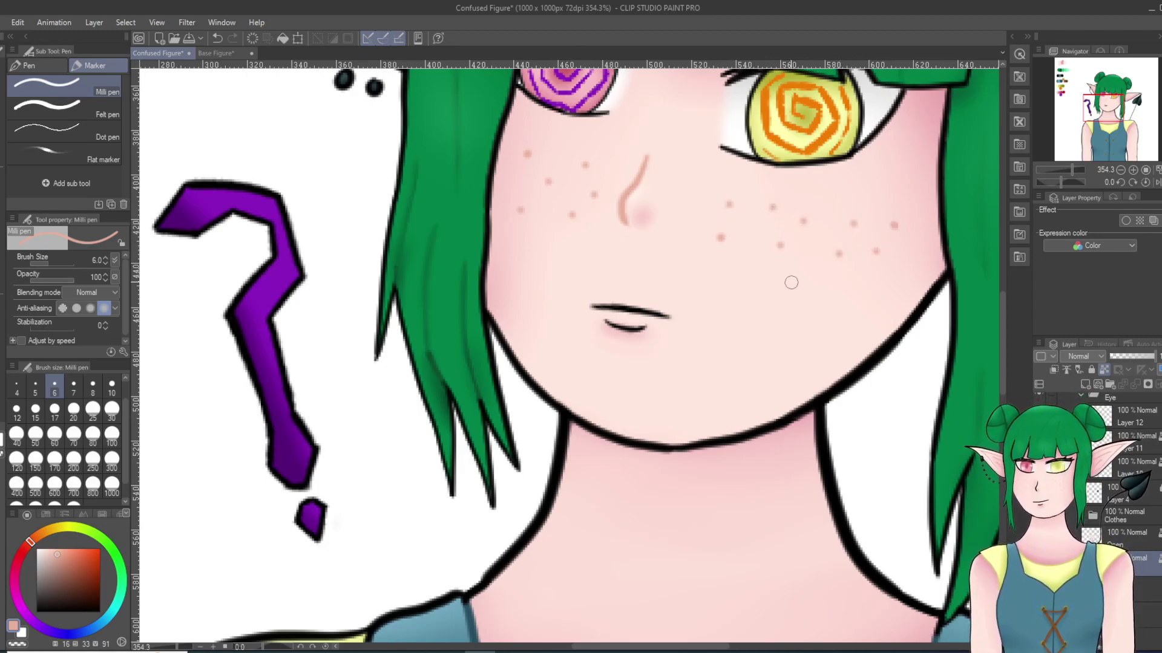
Step: Blur the new freckles on both cheeks at brush size 10 so they blend into the skin
key("j")
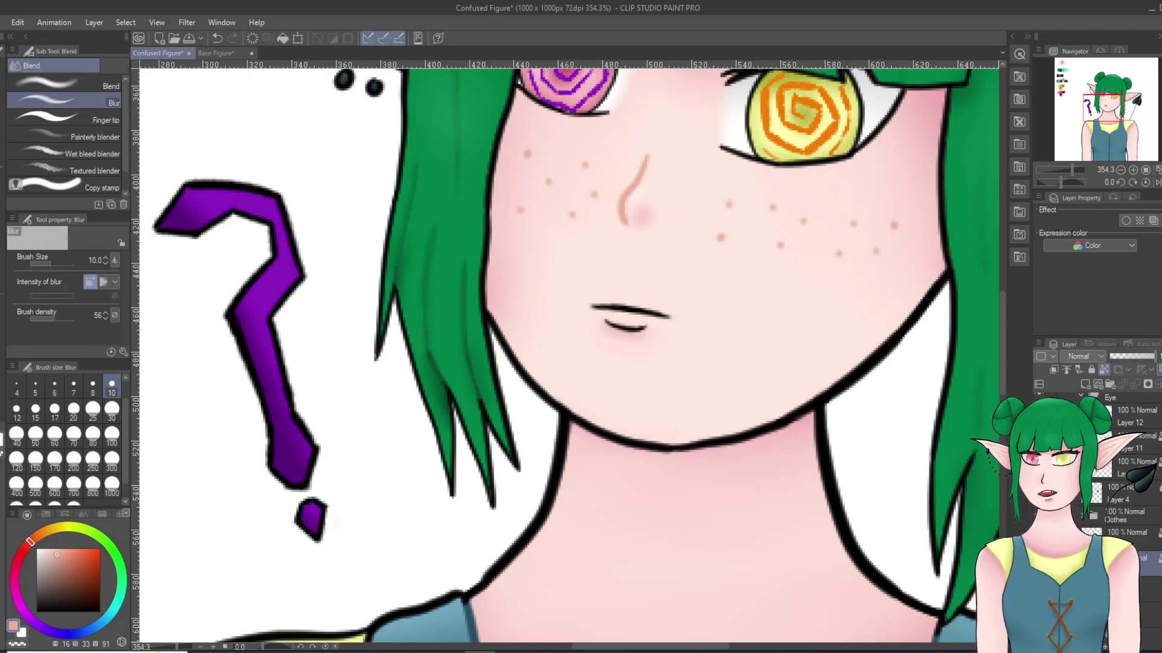
mouse_move(534, 170)
left_mouse_down()
mouse_move(515, 203)
mouse_move(529, 212)
mouse_move(560, 176)
mouse_move(593, 166)
mouse_move(543, 179)
mouse_move(596, 166)
left_mouse_up()
mouse_move(714, 201)
left_mouse_down()
mouse_move(725, 236)
mouse_move(753, 240)
mouse_move(783, 203)
mouse_move(811, 212)
mouse_move(794, 242)
mouse_move(826, 249)
mouse_move(897, 213)
mouse_move(874, 250)
mouse_move(764, 259)
mouse_move(755, 221)
left_mouse_up()
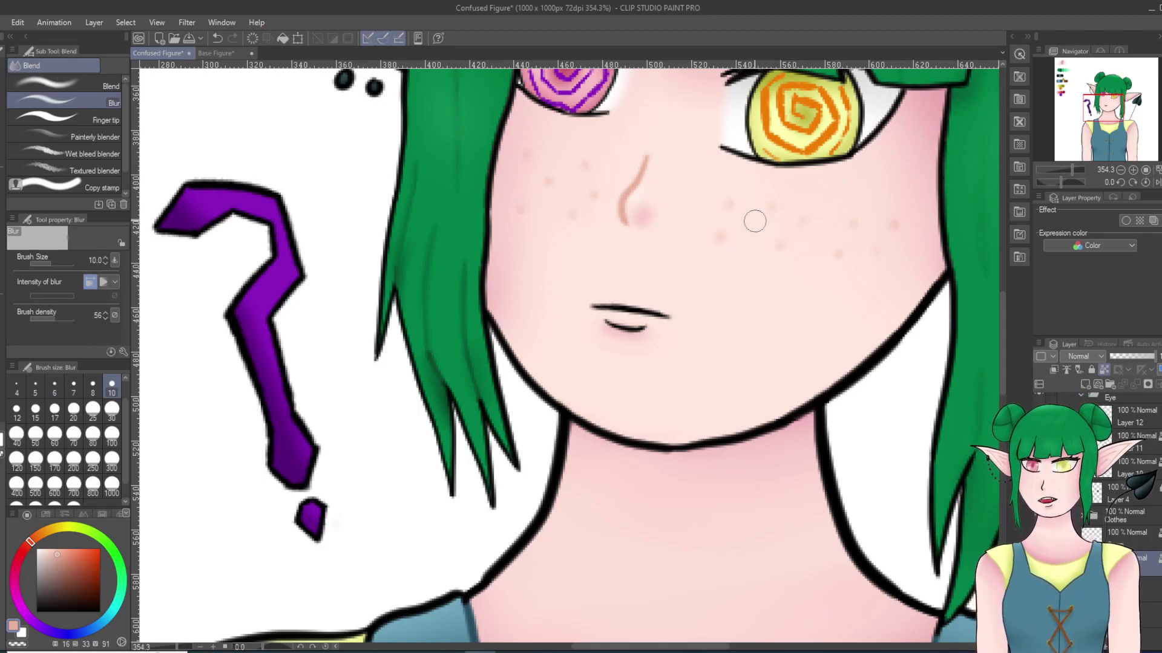
Step: Pick the lighter brown swatch and add a new layer above the character's collapsed layer folder
scroll(755, 221, "down", 10)
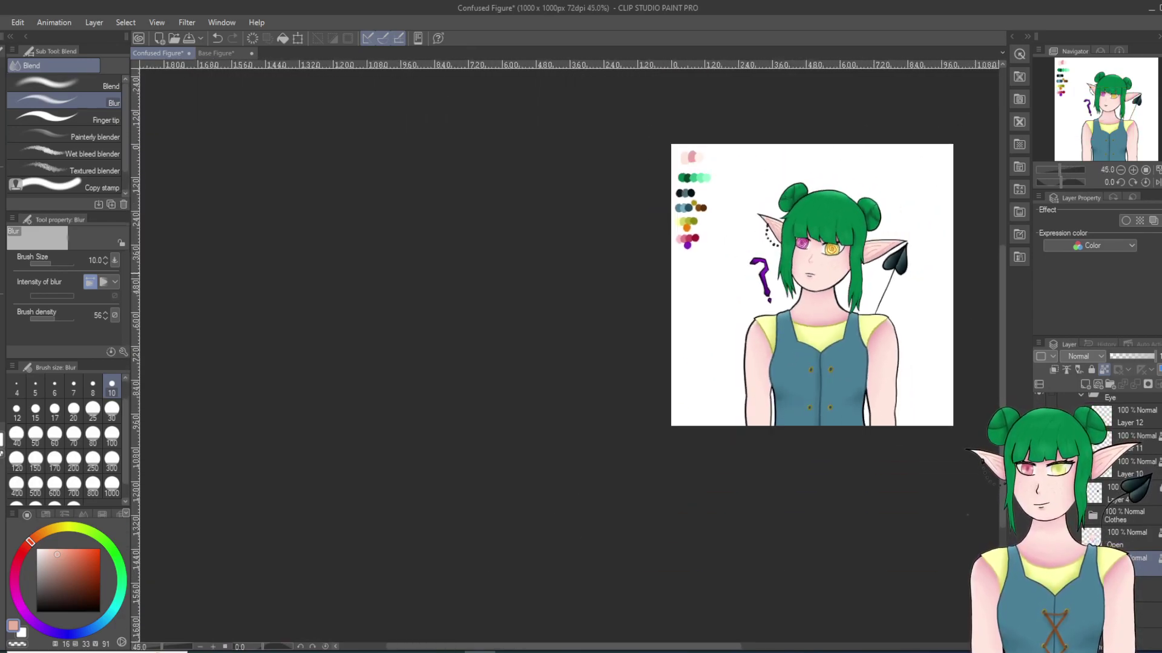
scroll(835, 220, "up", 1)
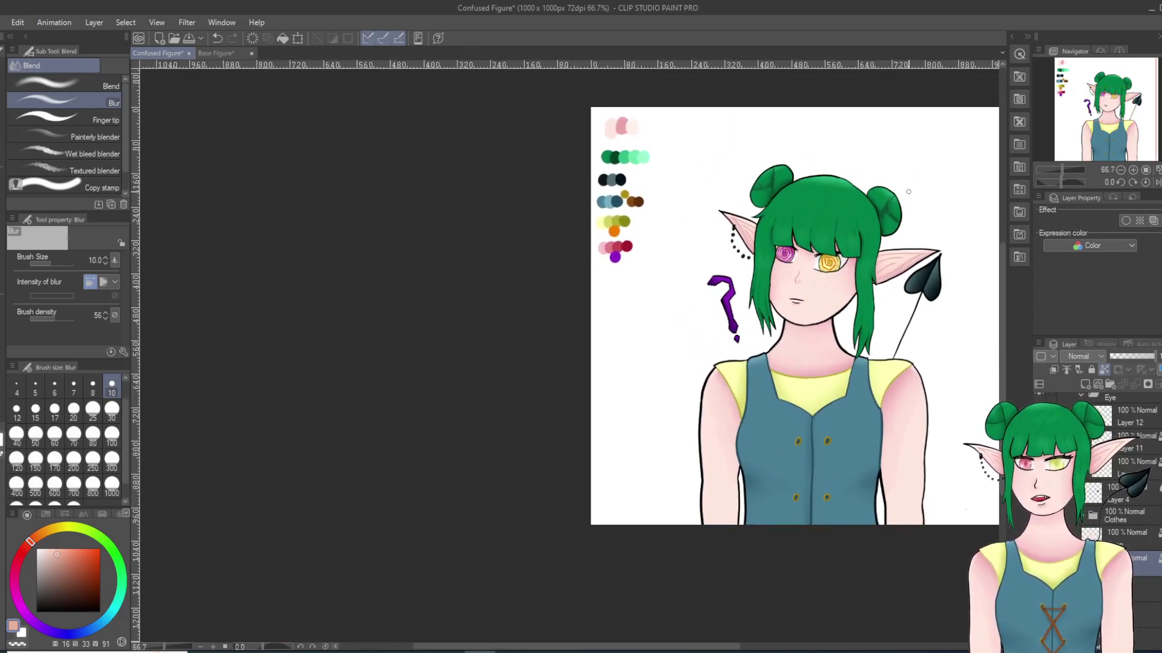
scroll(901, 447, "up", 1)
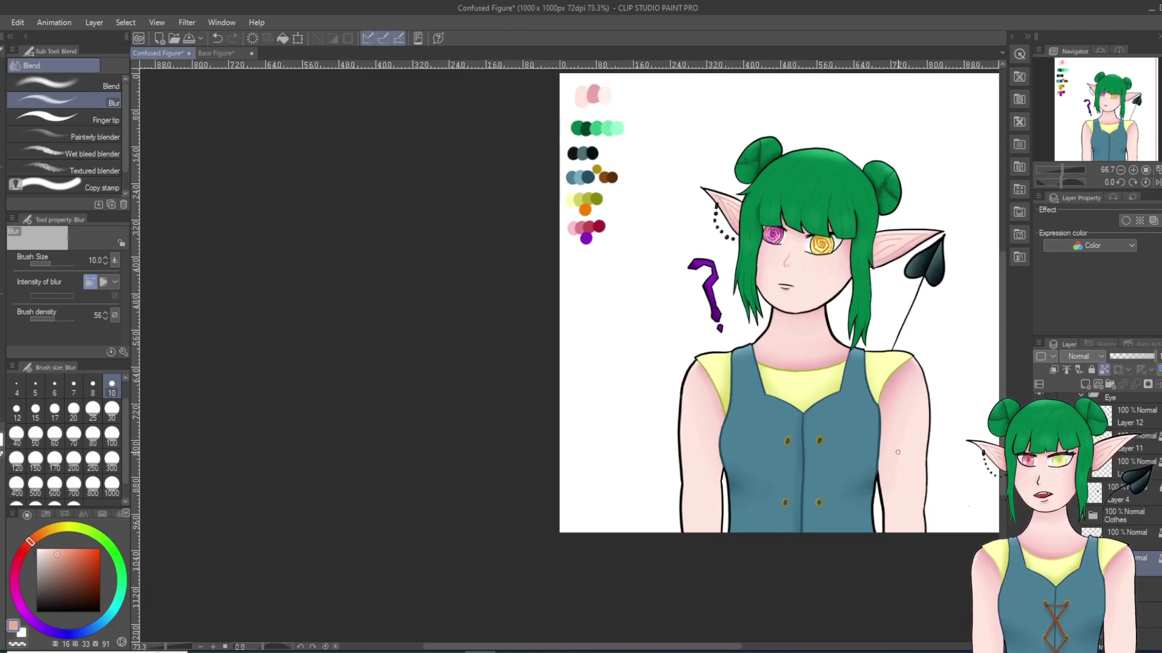
scroll(908, 432, "up", 1)
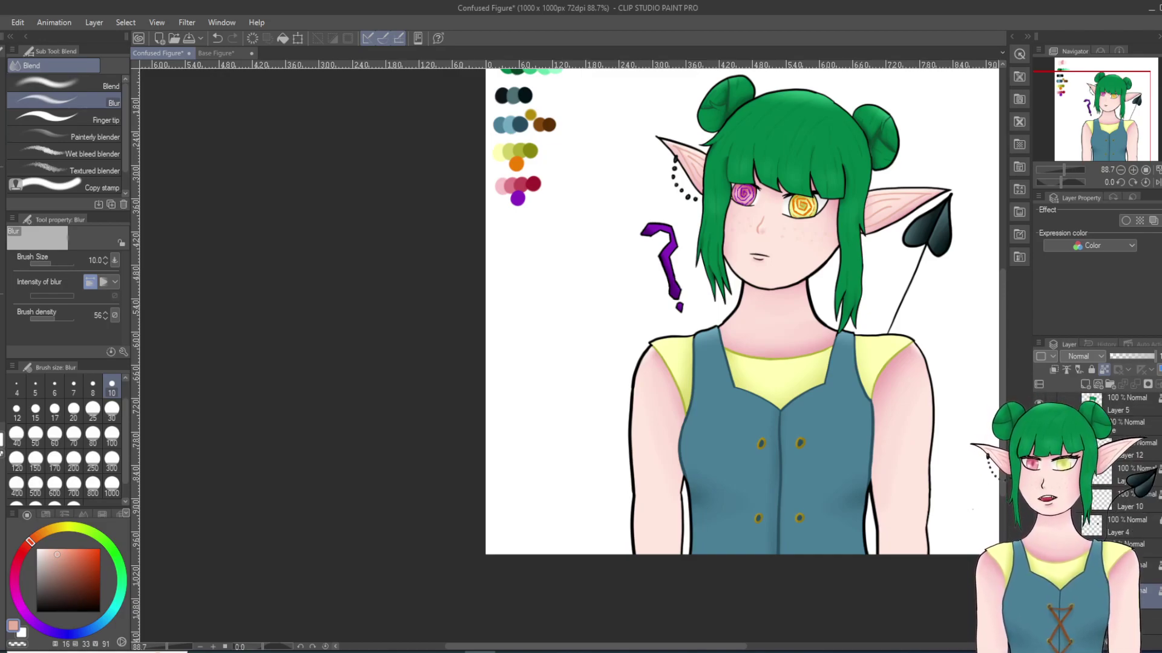
left_click(541, 127, "alt")
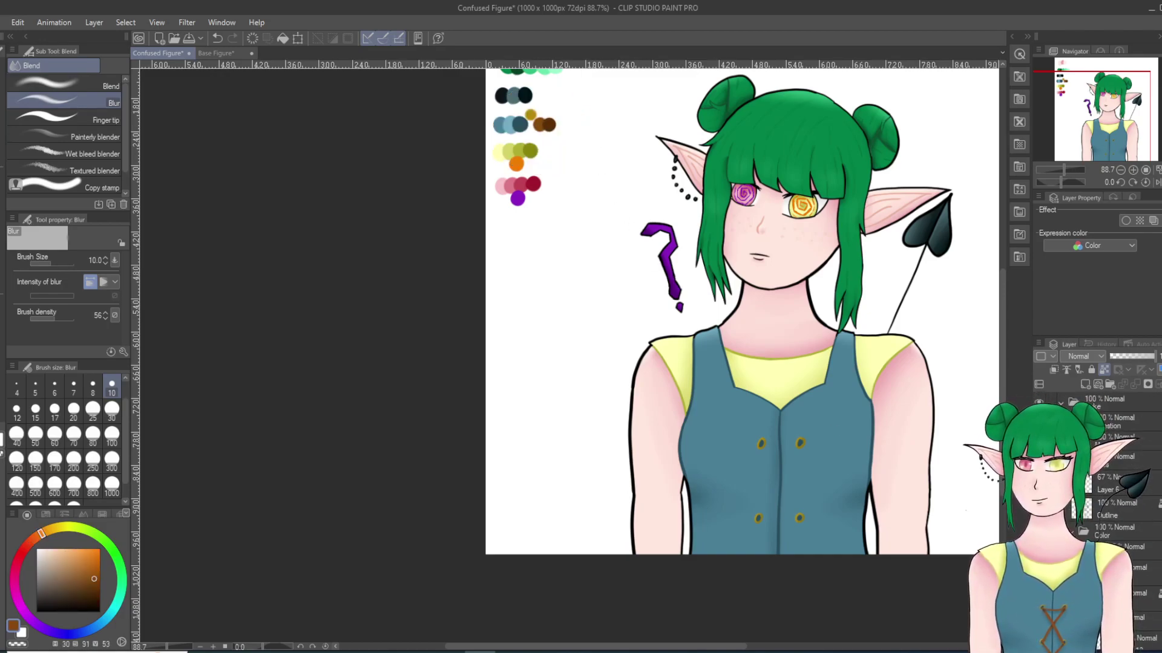
left_click(1060, 403)
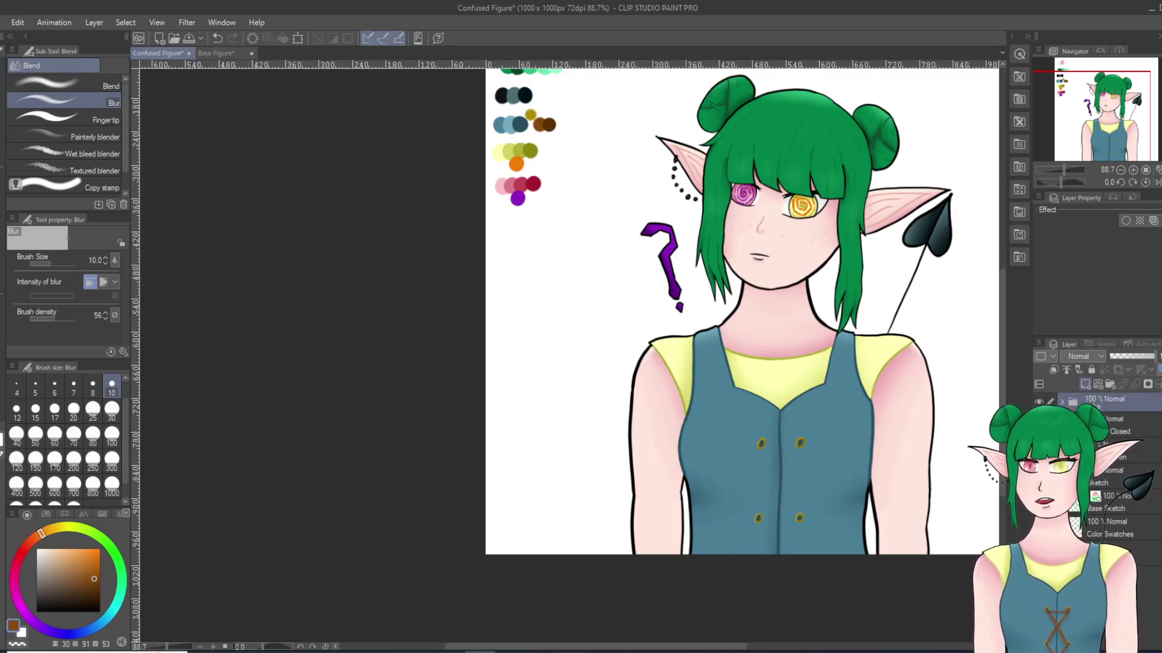
left_click(1085, 384)
Step: Try a brown lace stroke between the vest's two upper eyelets with the Mapping pen at size 10, and undo it
scroll(873, 555, "up", 10)
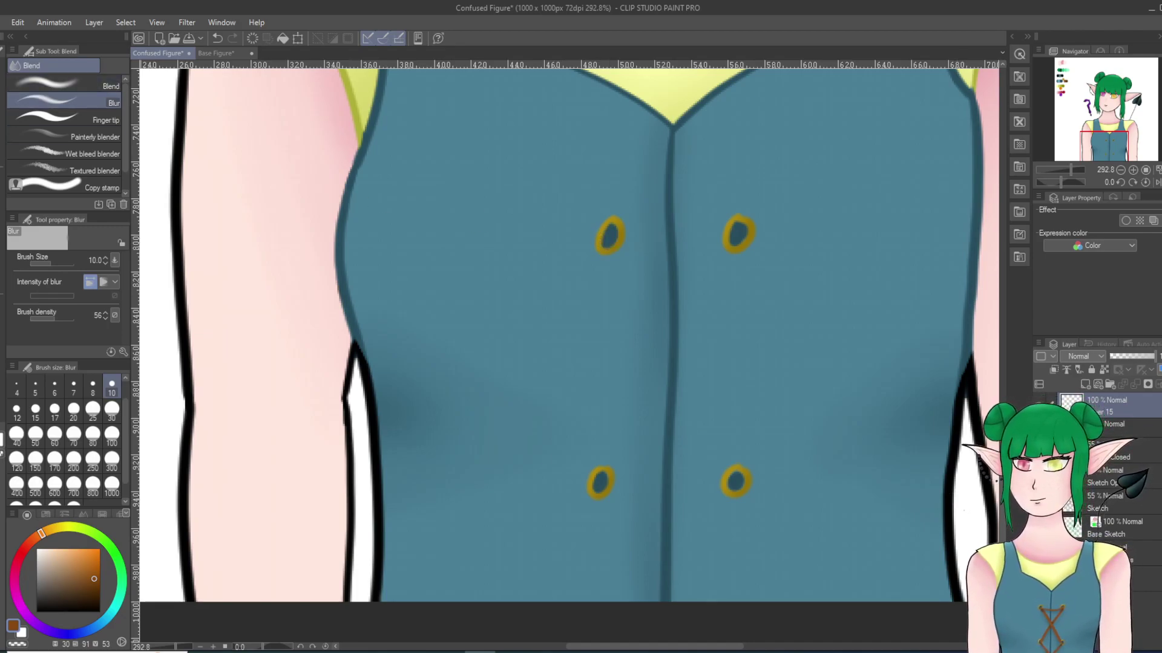
key("p")
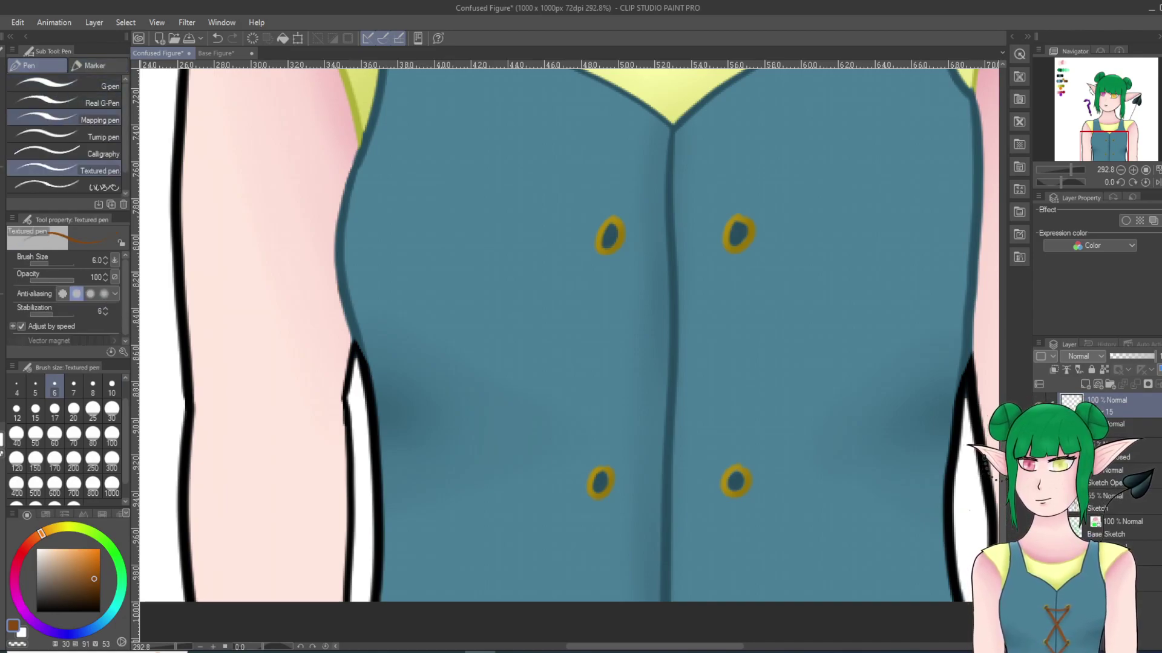
left_click(66, 118)
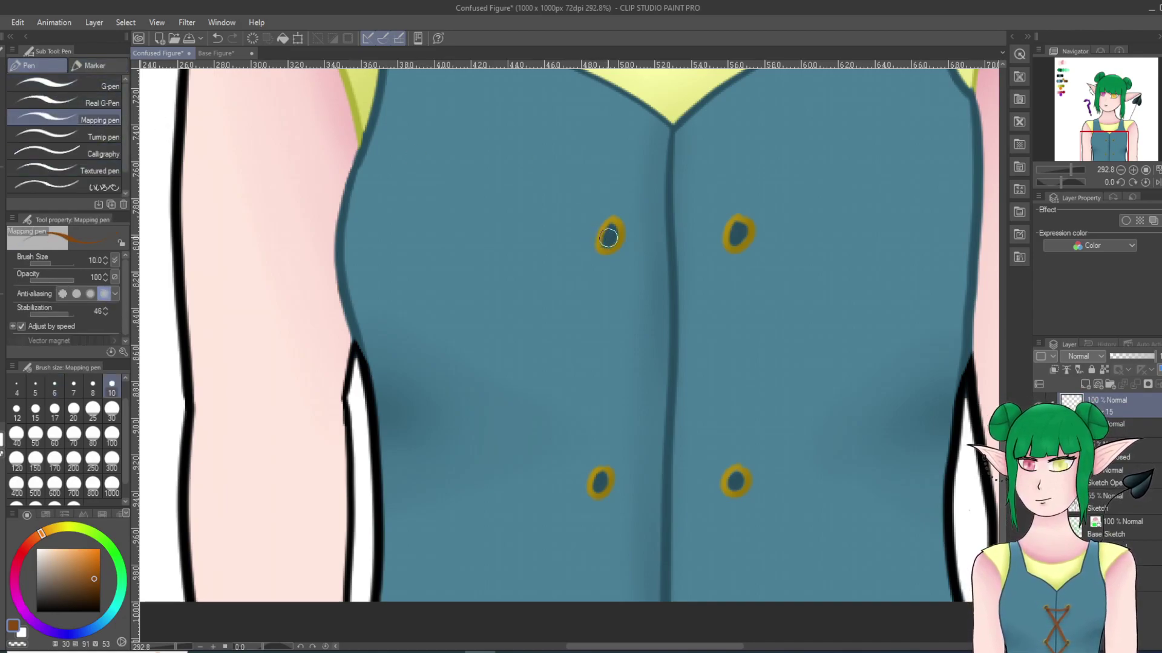
left_click_drag(610, 241, 753, 240)
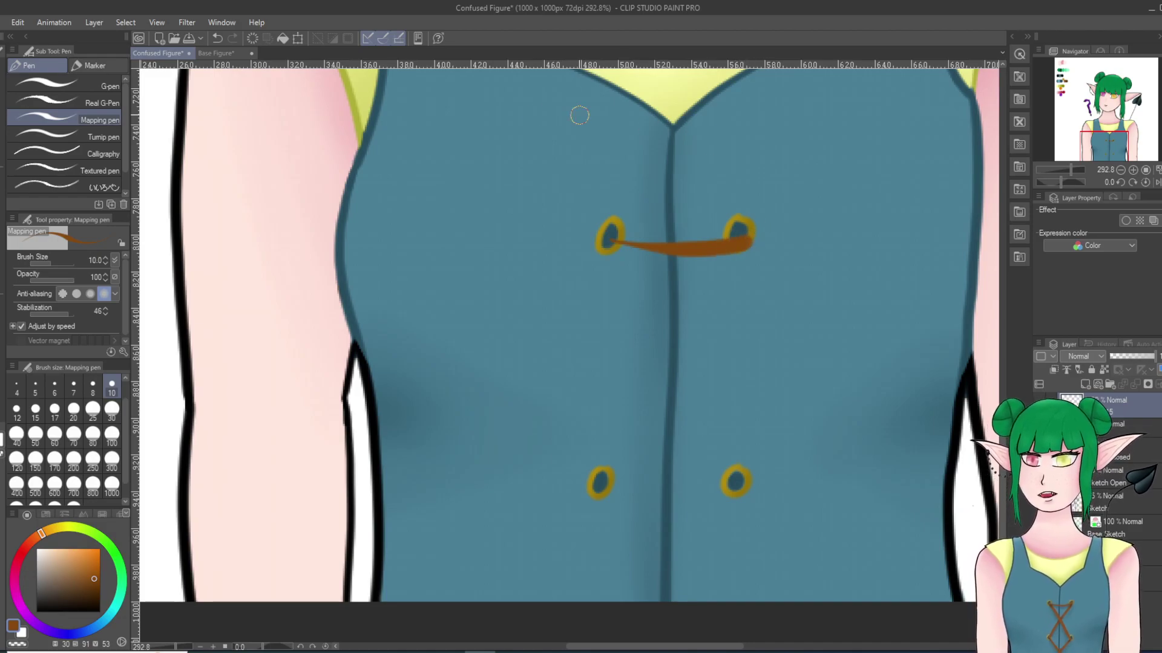
left_click(216, 38)
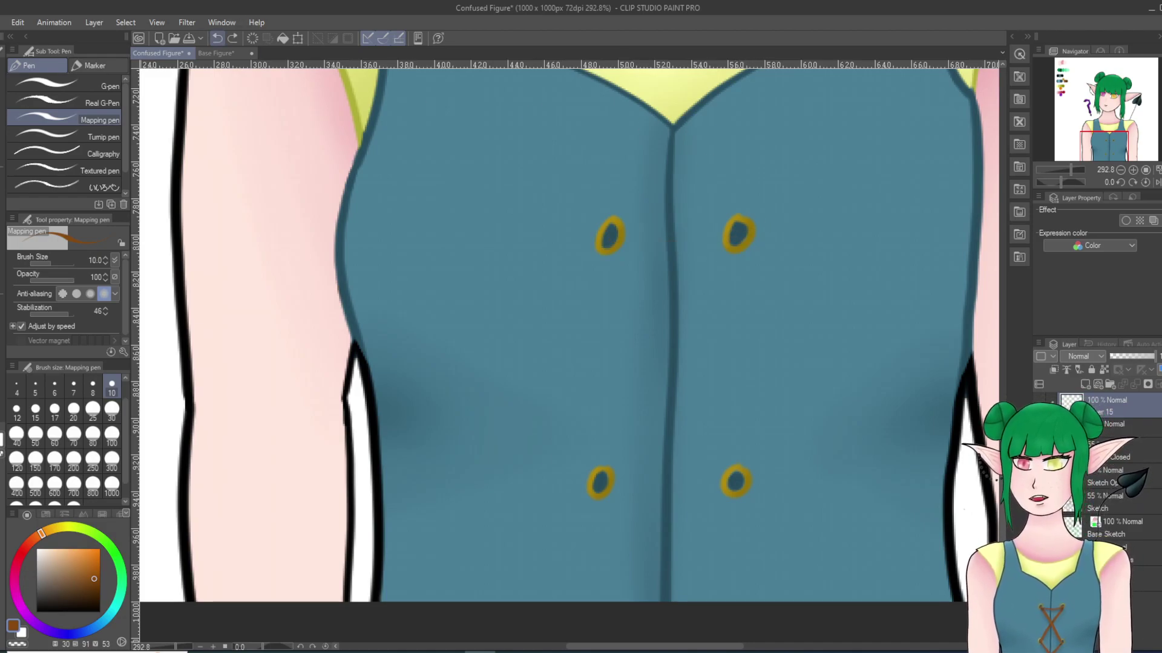
Step: Draw a brown lace between the vest's two upper eyelets and a diagonal from the upper-right eyelet to the lower-left one, redrawing the diagonal until clean
mouse_move(611, 241)
left_mouse_down()
mouse_move(691, 251)
mouse_move(745, 236)
mouse_move(672, 336)
mouse_move(603, 480)
left_mouse_up()
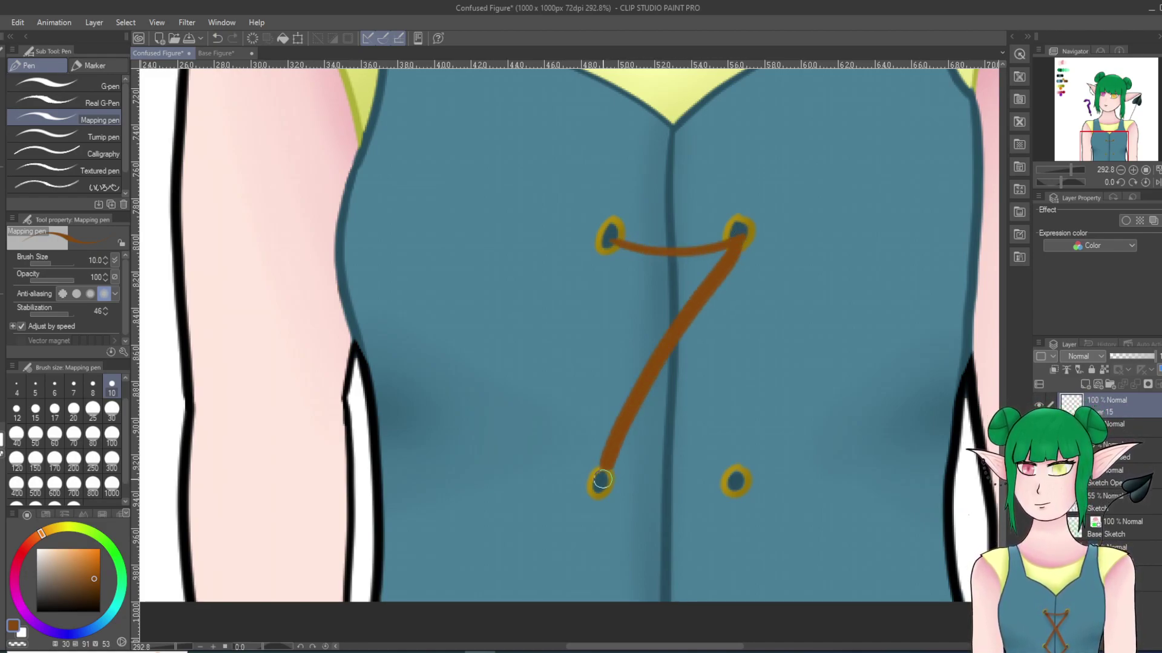
left_click(216, 38)
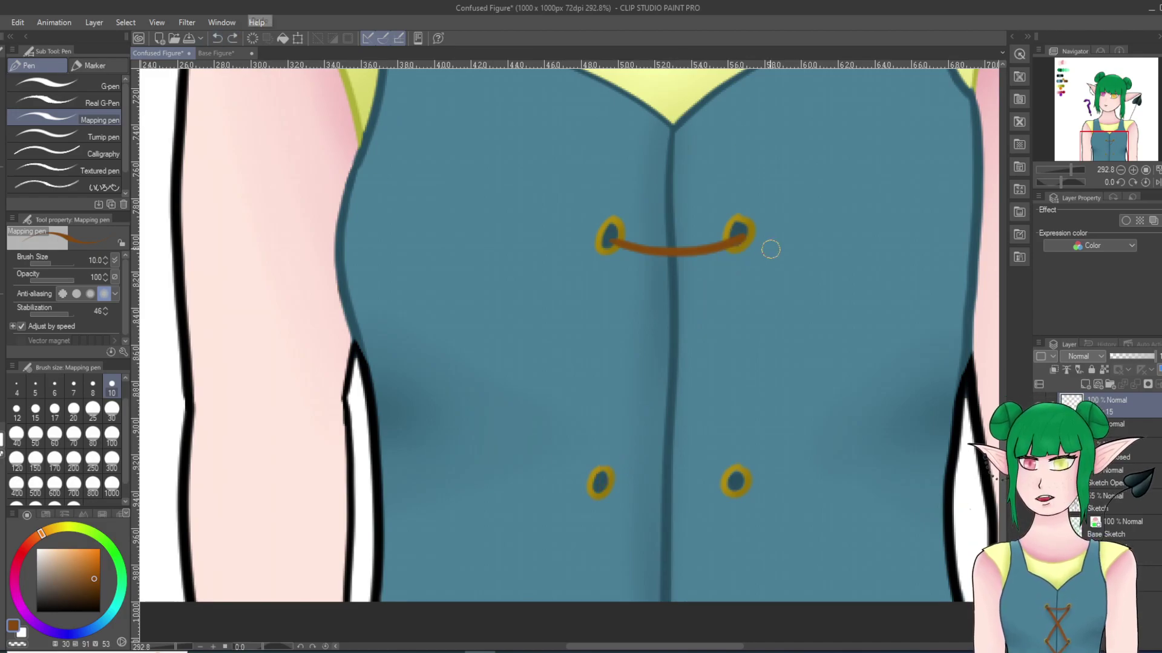
left_click_drag(740, 237, 599, 496)
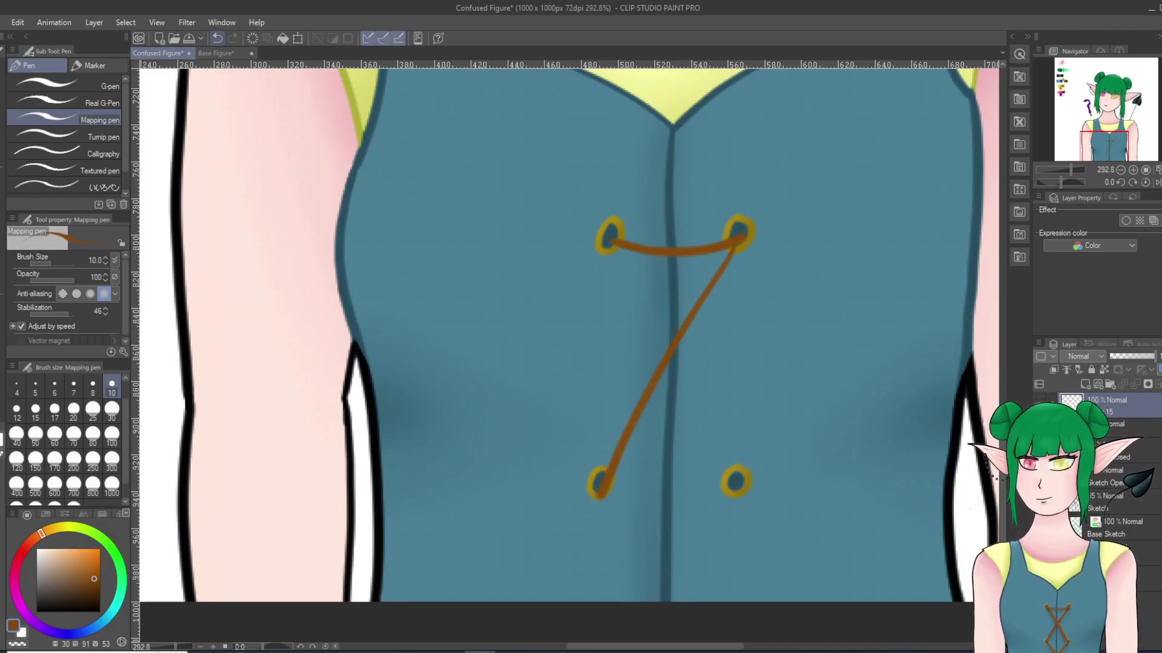
left_click(216, 38)
left_click_drag(740, 238, 646, 405)
left_click(216, 39)
left_click_drag(739, 230, 605, 480)
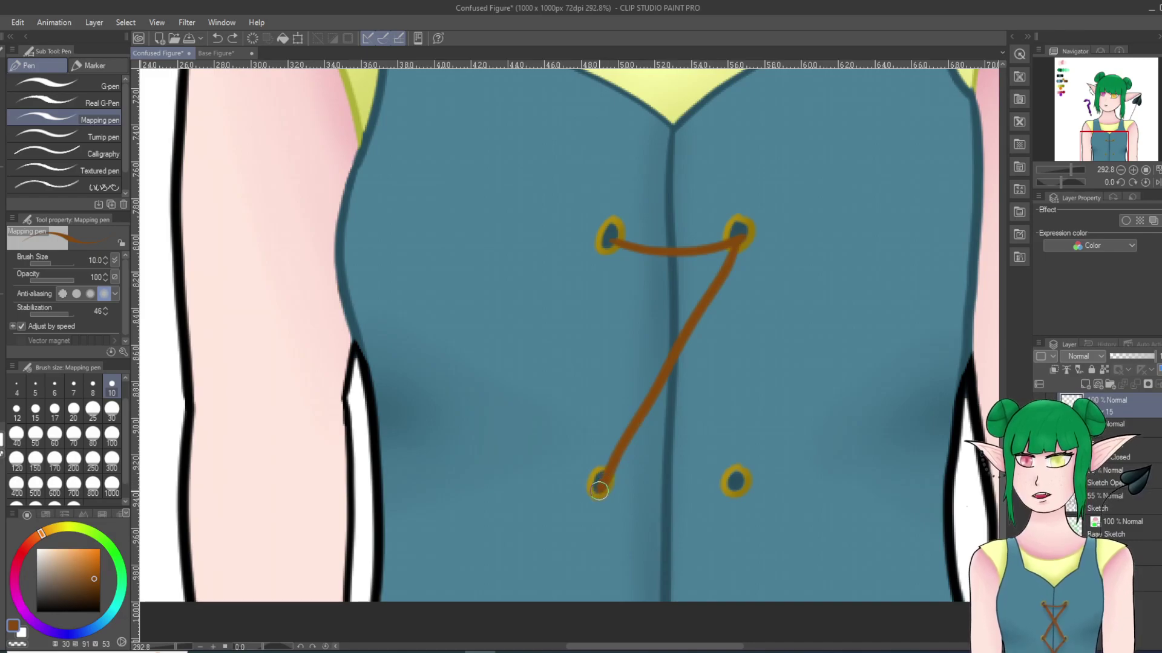
Step: Draw the opposite lace diagonal, remove the strand between the lower eyelets, and add two crossing laces from them to the canvas edge
mouse_move(612, 248)
left_mouse_down()
mouse_move(733, 487)
mouse_move(601, 484)
left_mouse_up()
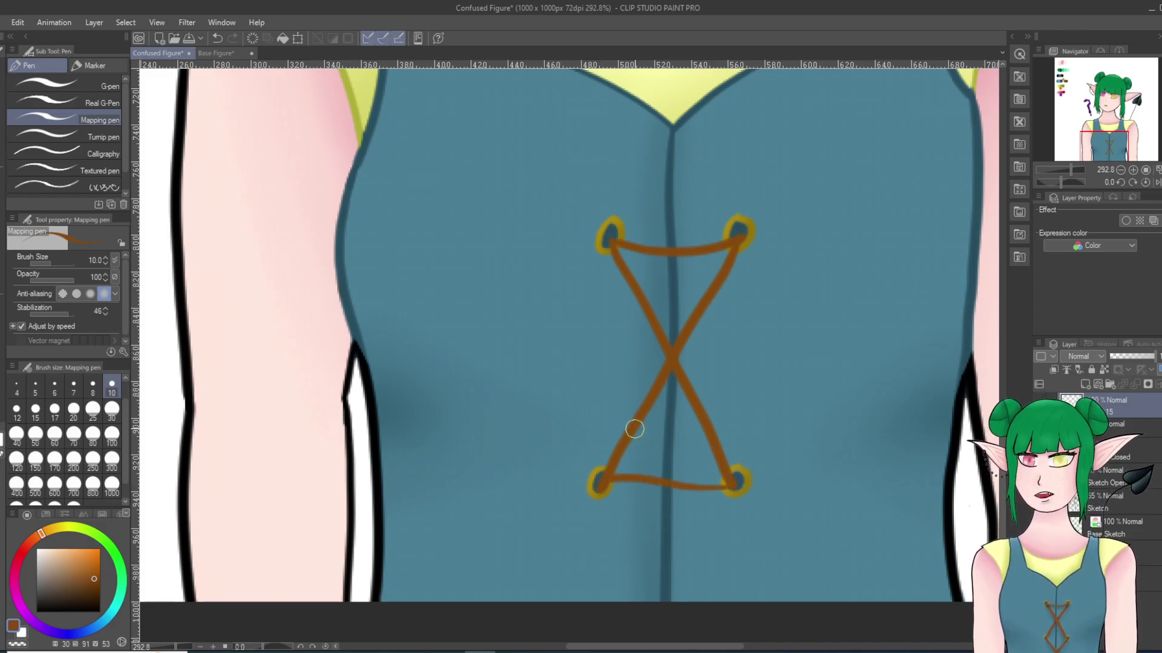
key("ctrl+z")
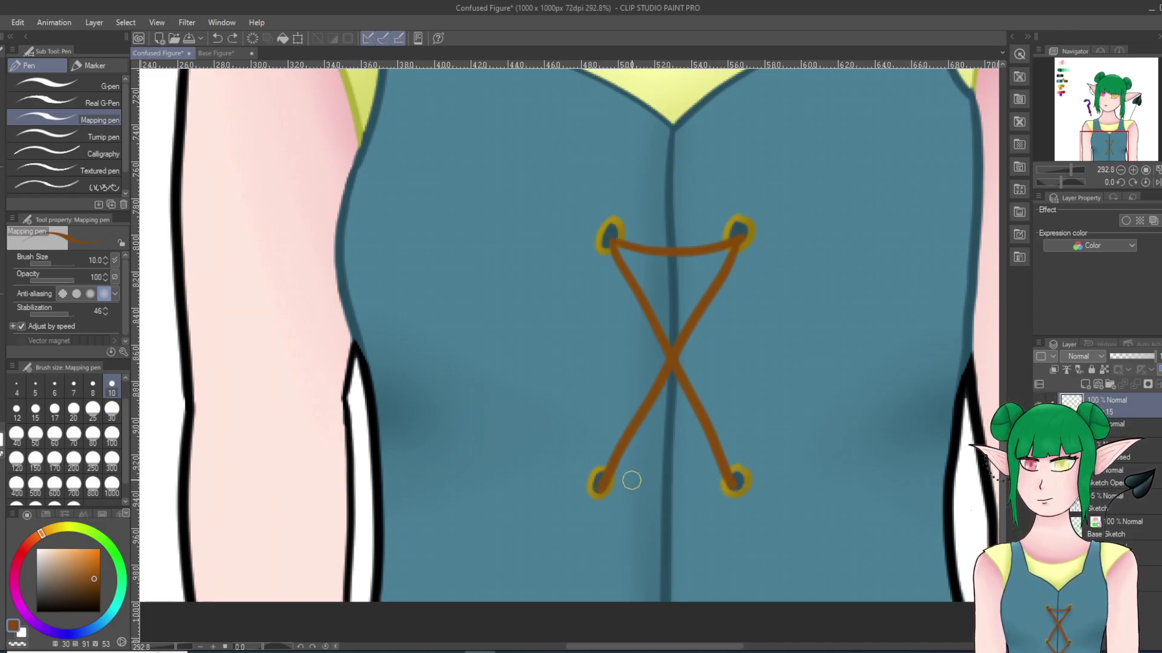
left_click_drag(602, 493, 673, 605)
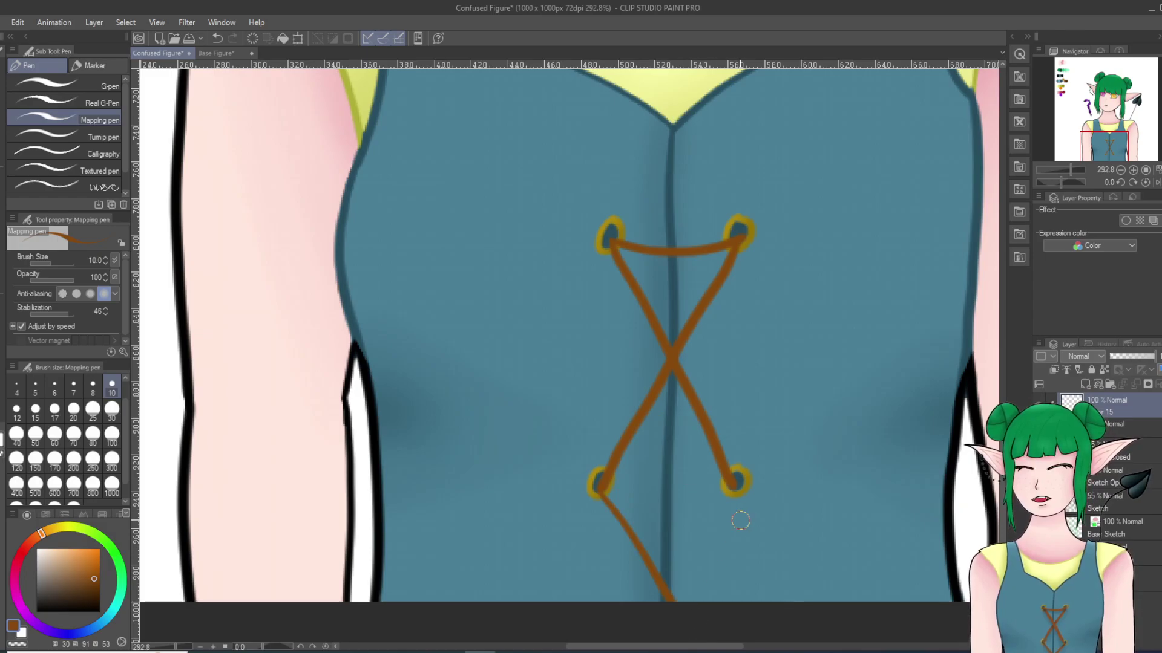
left_click_drag(734, 487, 612, 633)
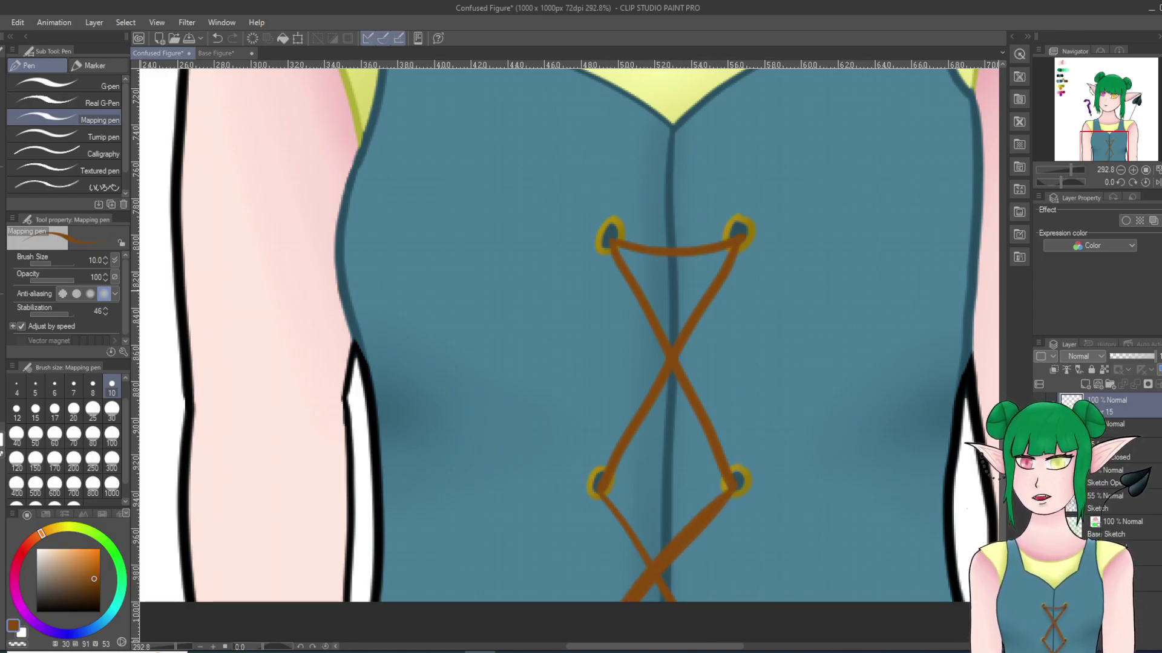
Step: Lock the lace layer's transparent pixels and pick the darker brown swatch from the palette
scroll(782, 313, "down", 18)
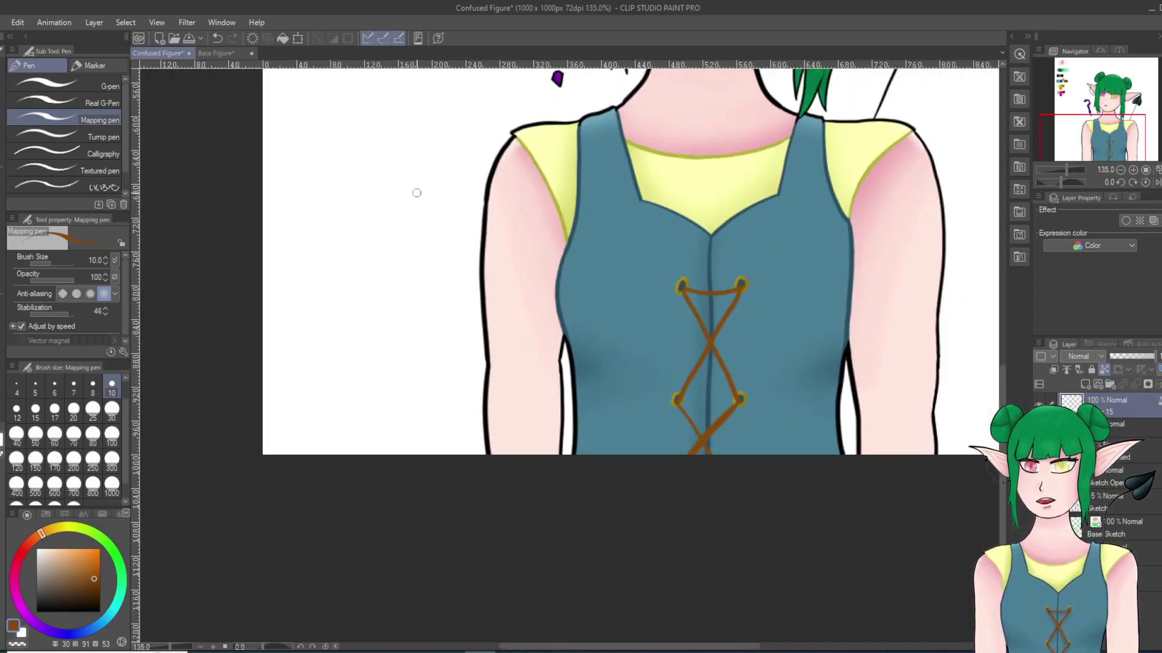
scroll(536, 173, "up", 3)
scroll(622, 201, "up", 1)
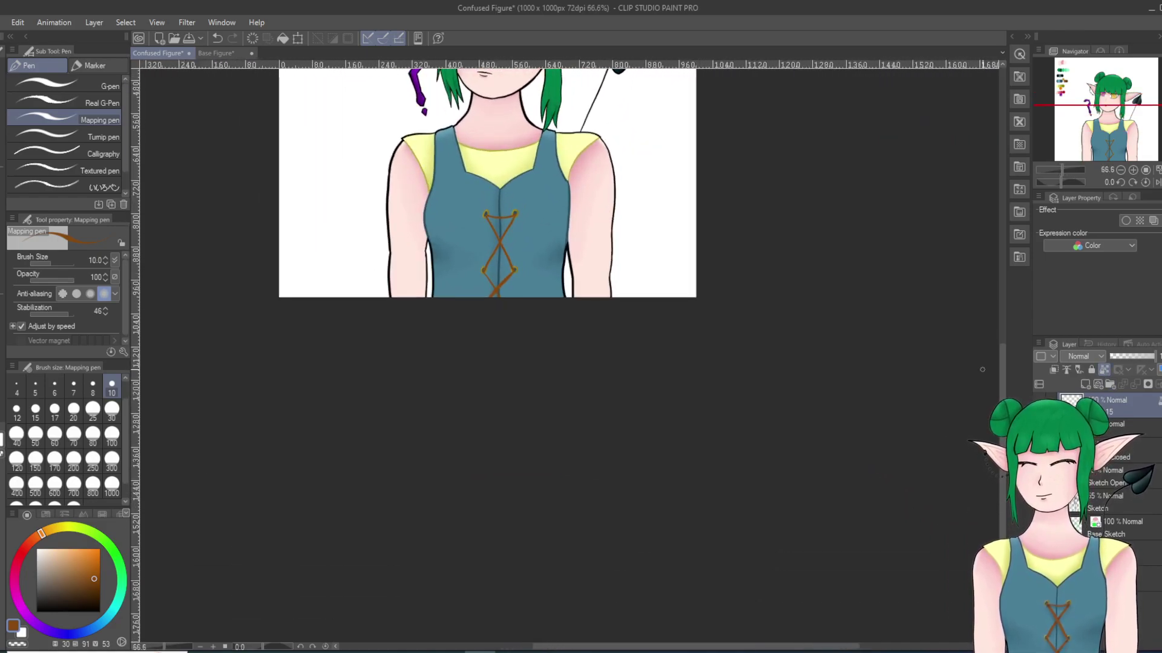
left_click_drag(1002, 417, 1002, 370)
right_click(326, 78)
scroll(492, 349, "up", 8)
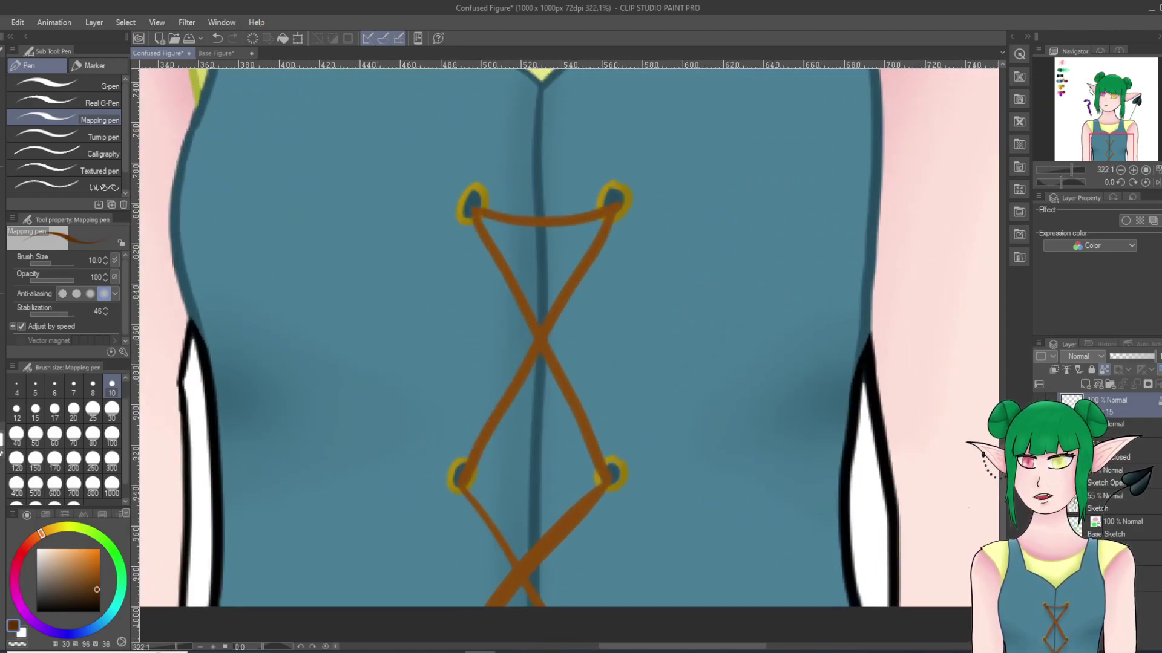
Step: Shade the laces dark brown with the Milli pen at size 6 beneath the eyelets and where the strands cross
left_click(97, 66)
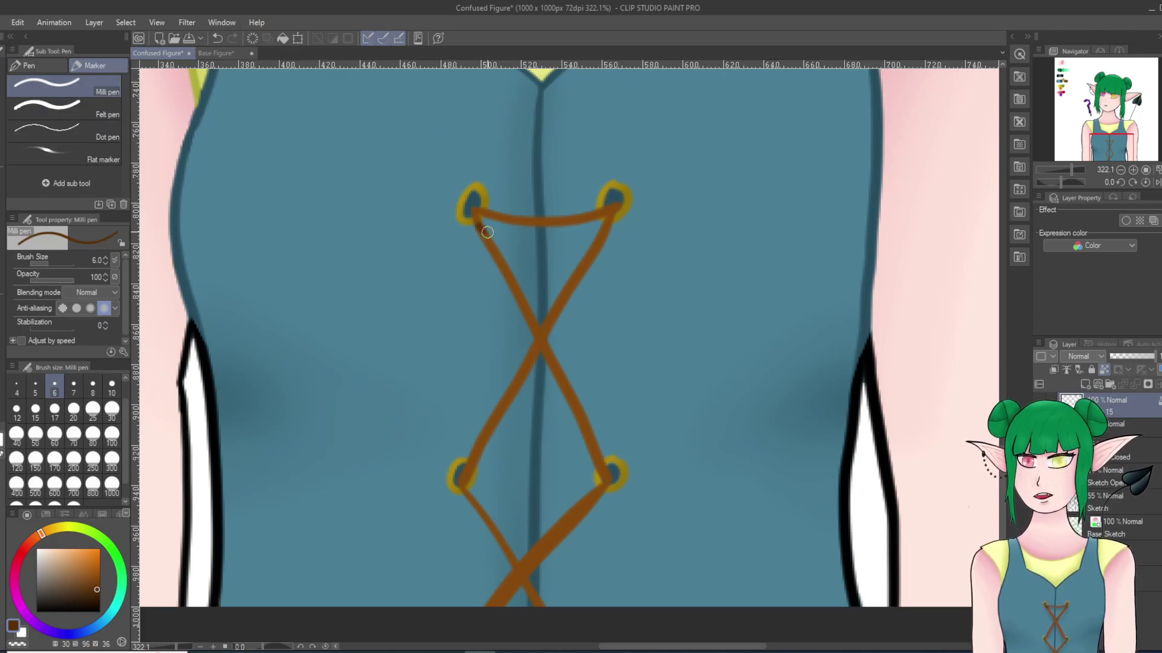
left_click_drag(596, 230, 615, 219)
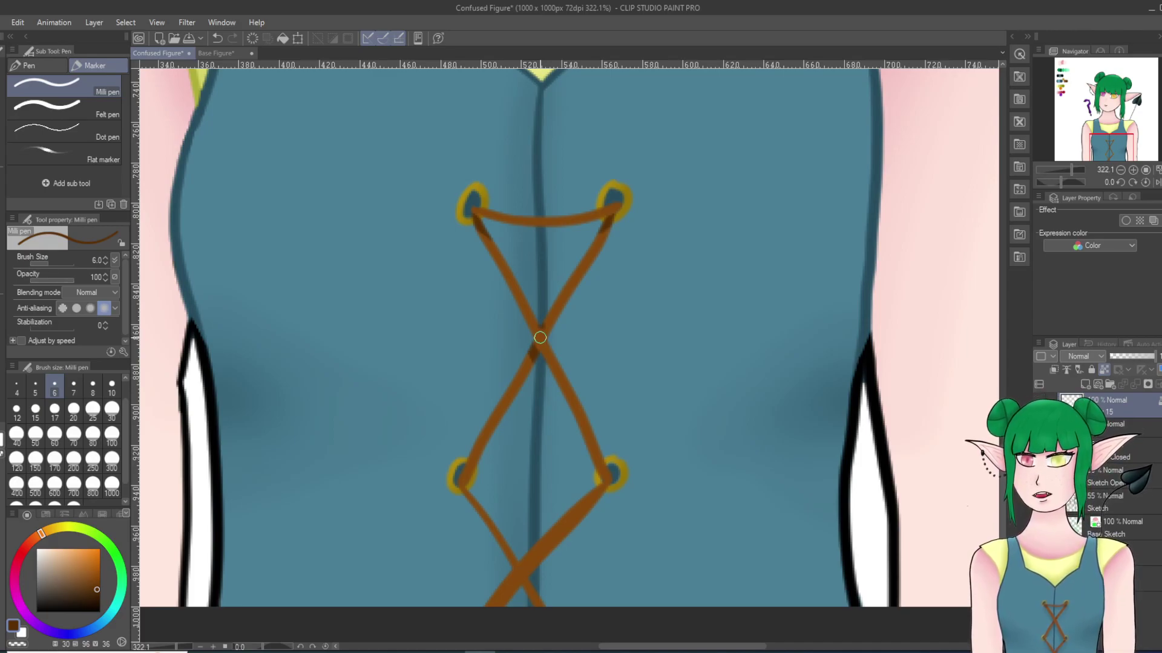
left_click_drag(545, 332, 550, 317)
key("ctrl+z")
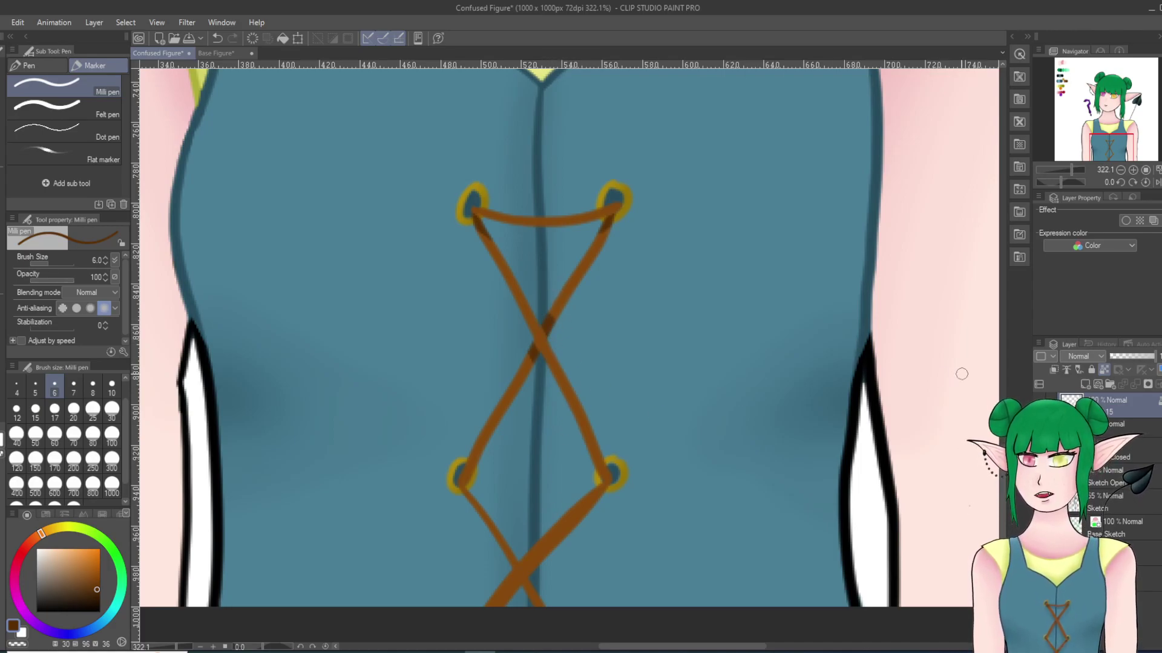
scroll(534, 416, "down", 3)
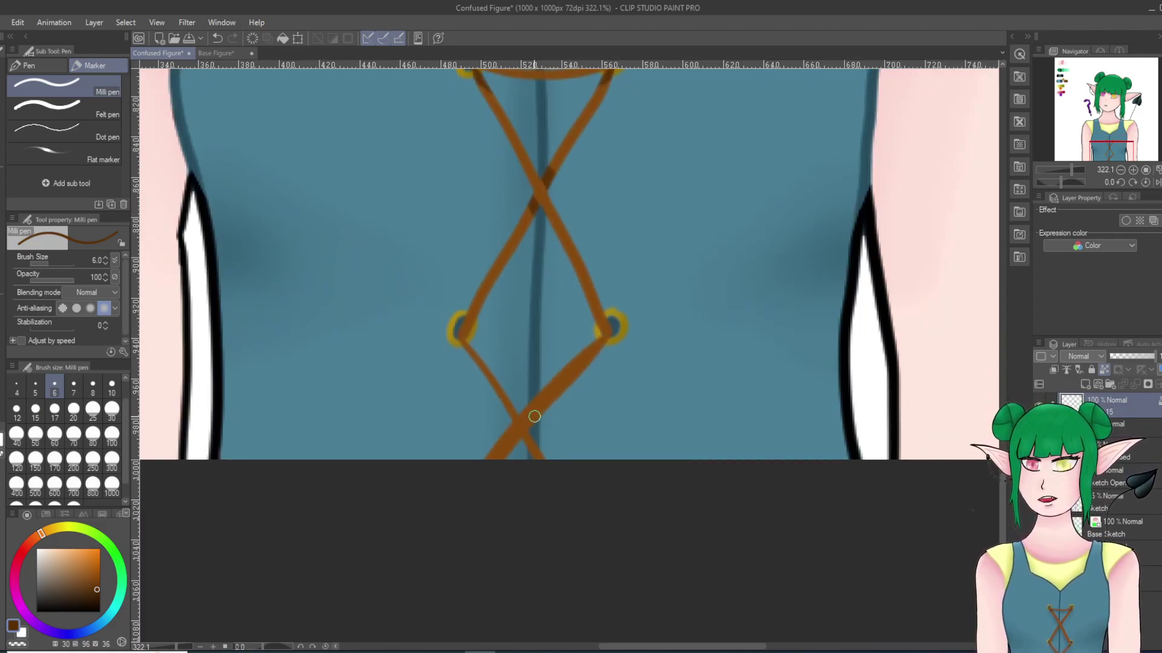
mouse_move(530, 418)
left_mouse_down()
mouse_move(537, 437)
mouse_move(509, 452)
mouse_move(521, 447)
left_mouse_up()
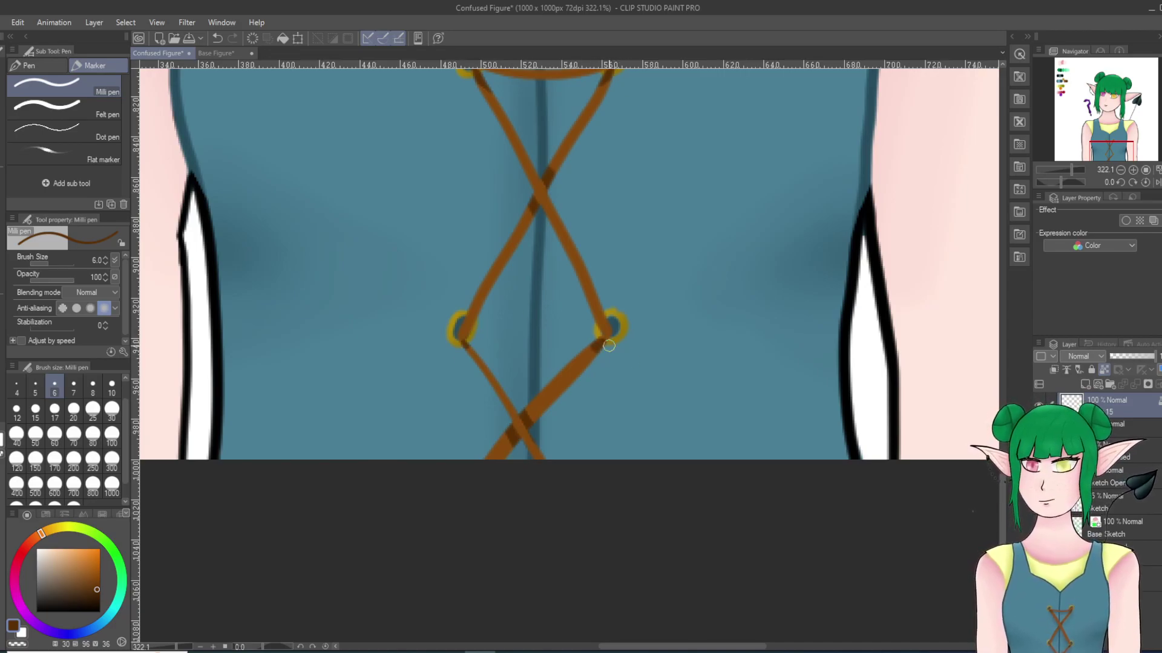
Step: Blur the dark brown lace shading at brush size 10 so it blends into the laces
key("j")
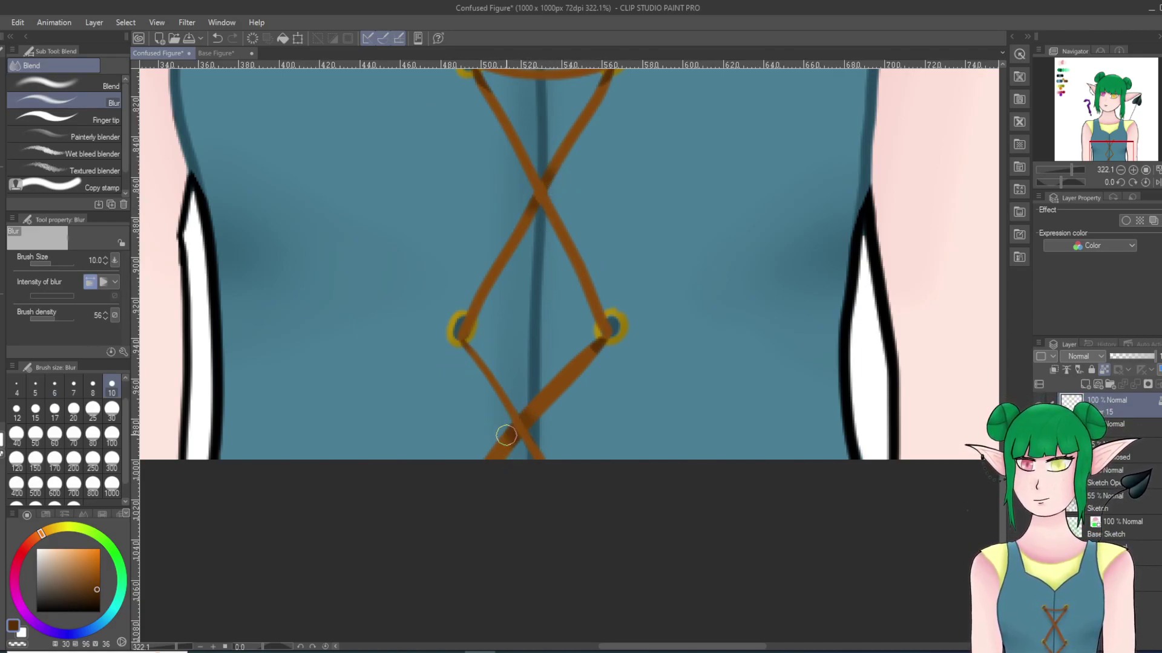
scroll(772, 324, "up", 5)
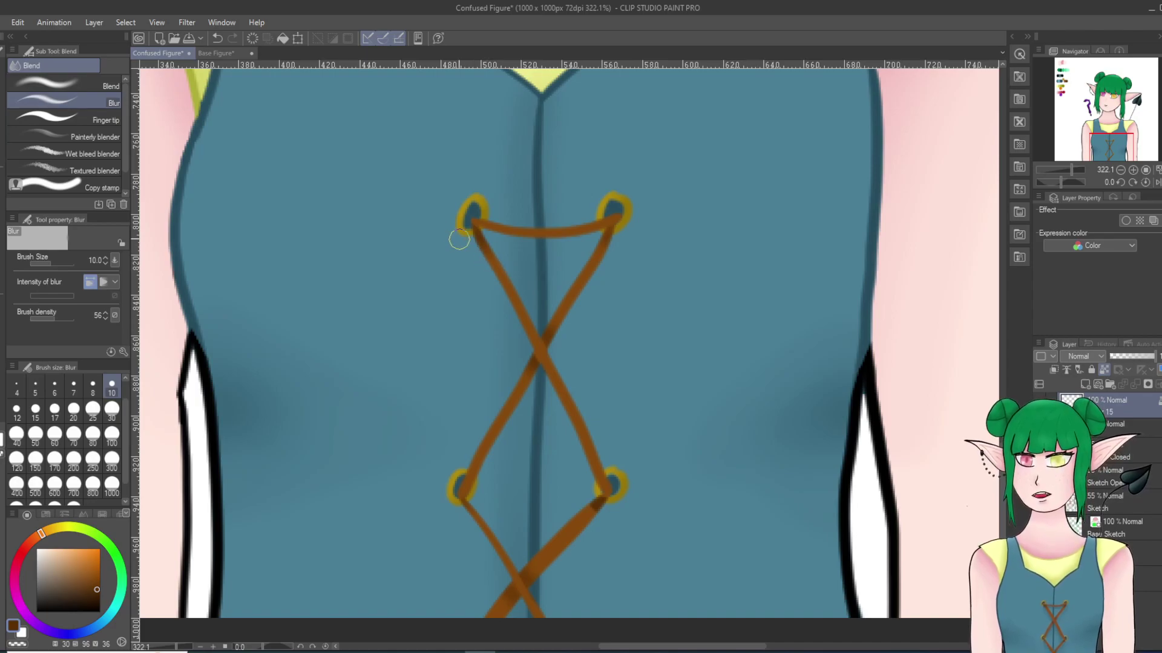
scroll(558, 292, "down", 8)
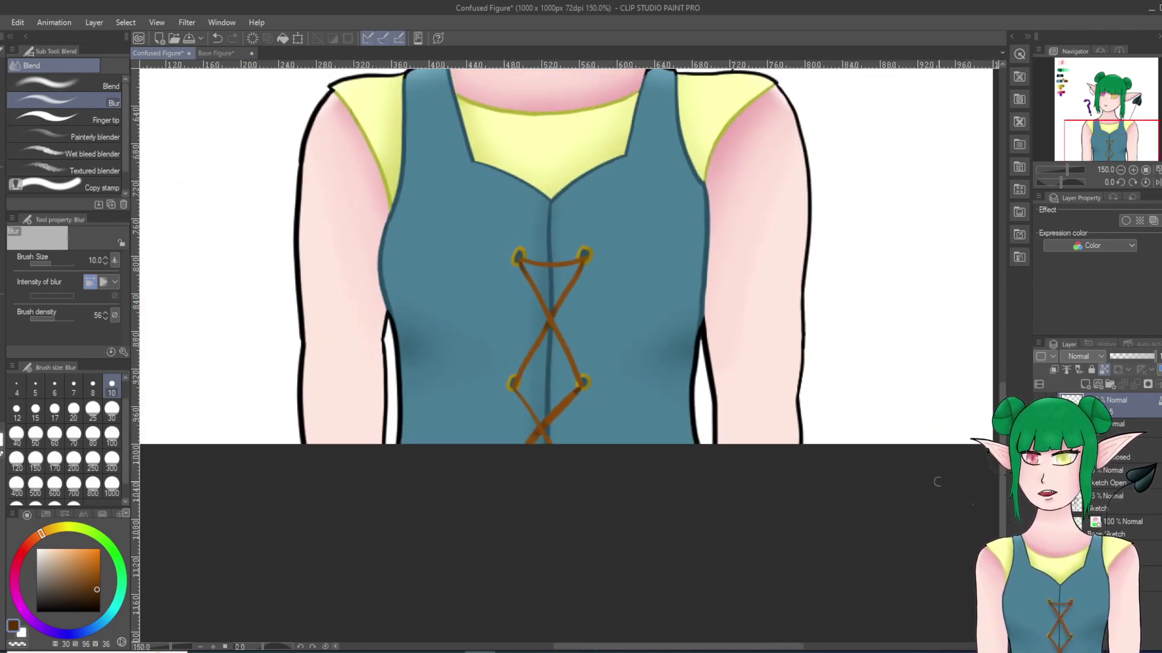
scroll(777, 358, "down", 4)
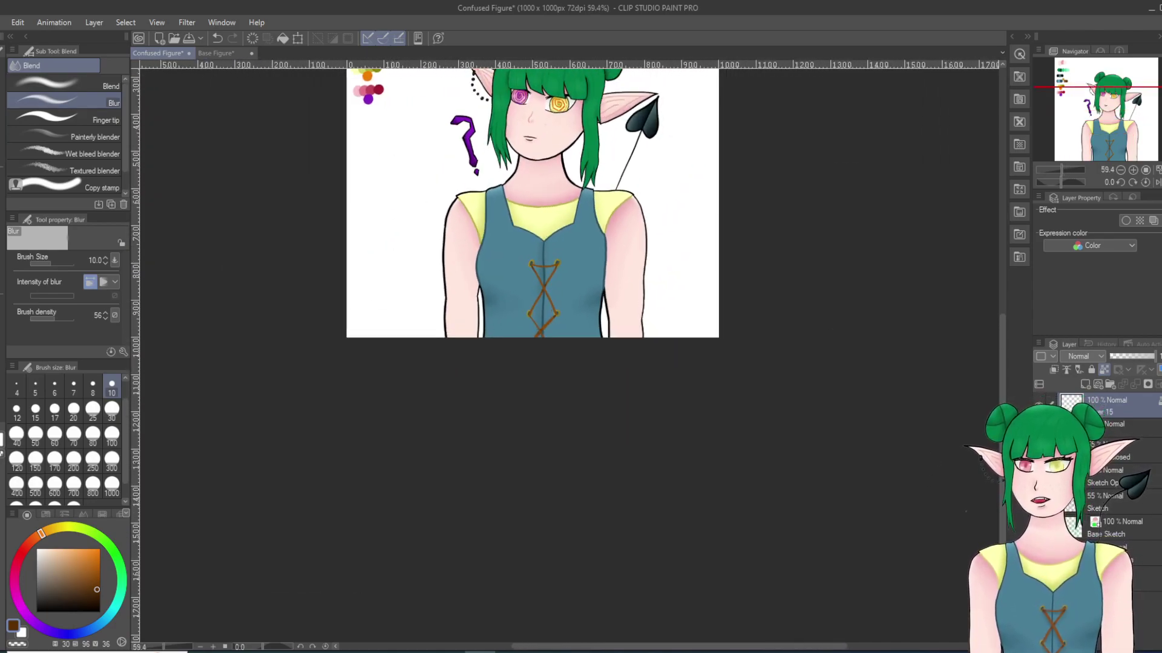
Step: Pick the dark blue swatch and draw Milli pen size 6 shadows beside the upper laces on the vest shading layer in the Clothes folder
scroll(532, 233, "up", 2)
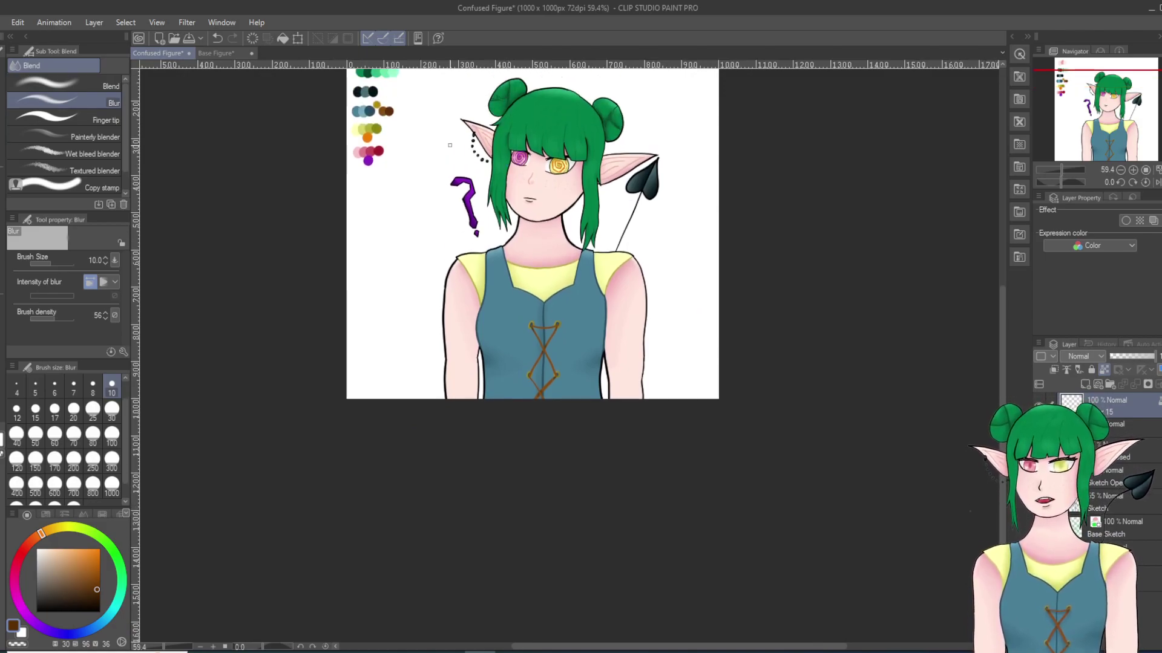
left_click(372, 111, "alt")
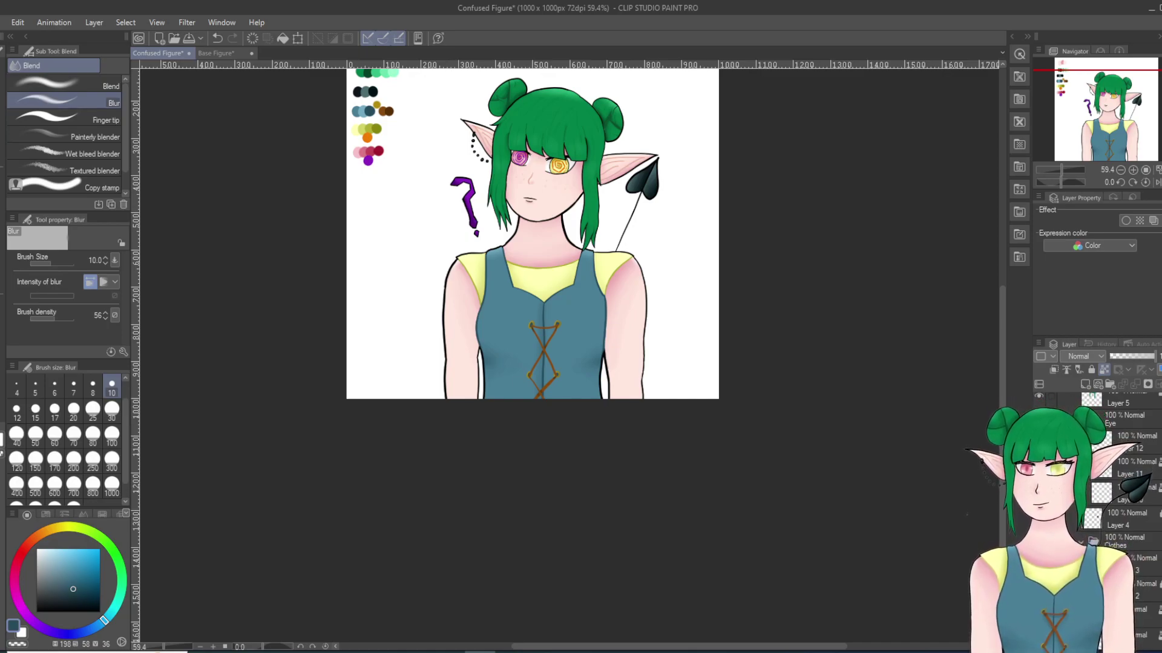
scroll(535, 372, "up", 5)
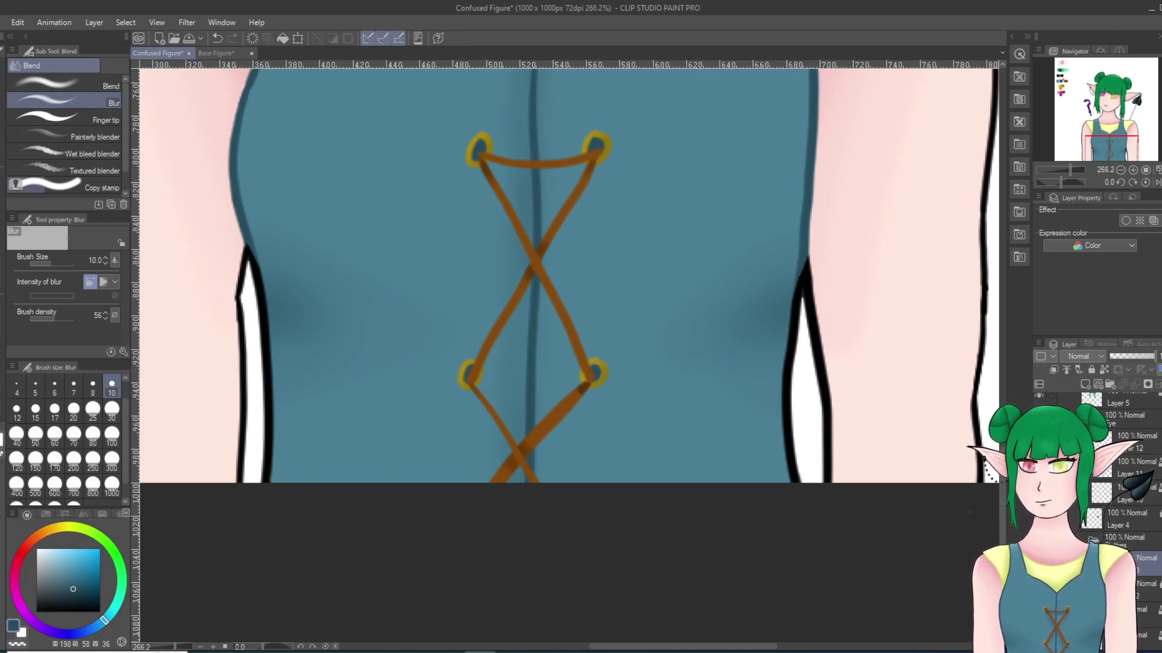
key("p")
left_click_drag(539, 270, 587, 182)
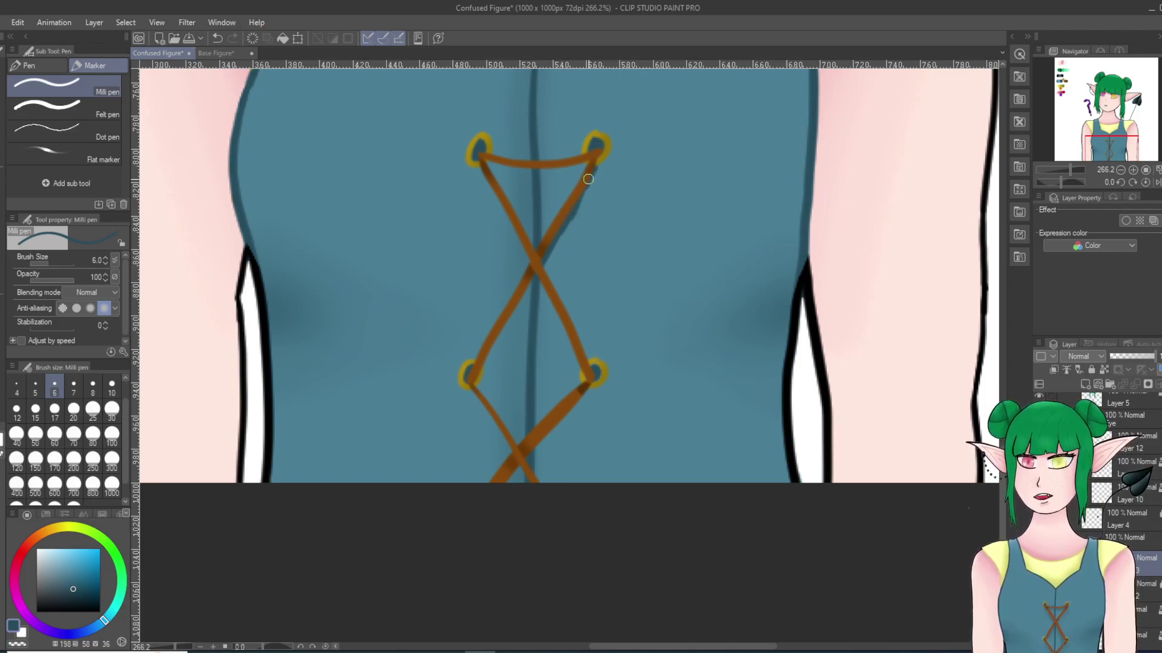
mouse_move(489, 192)
left_mouse_down()
mouse_move(481, 173)
mouse_move(526, 251)
left_mouse_up()
left_click_drag(490, 164, 585, 161)
left_click_drag(513, 240, 524, 257)
Step: Continue the dark blue shadows along the lower halves of the crossed laces and down to the canvas edge
left_click_drag(525, 300, 477, 381)
left_click_drag(533, 275, 582, 383)
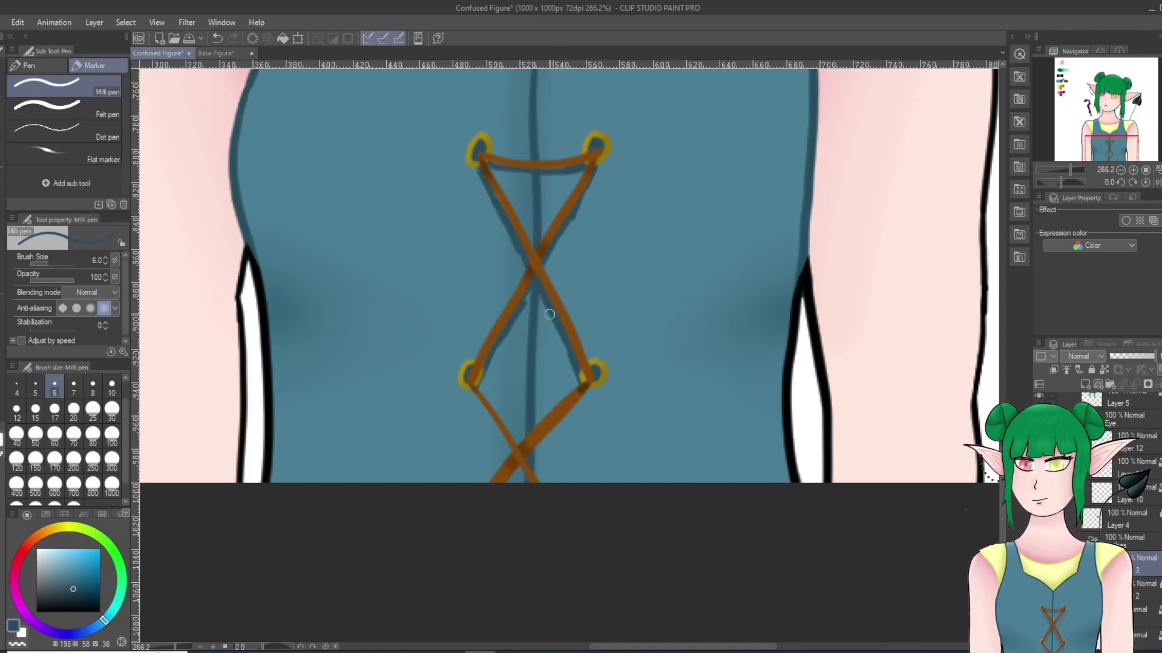
left_click_drag(469, 386, 512, 464)
left_click_drag(588, 393, 501, 485)
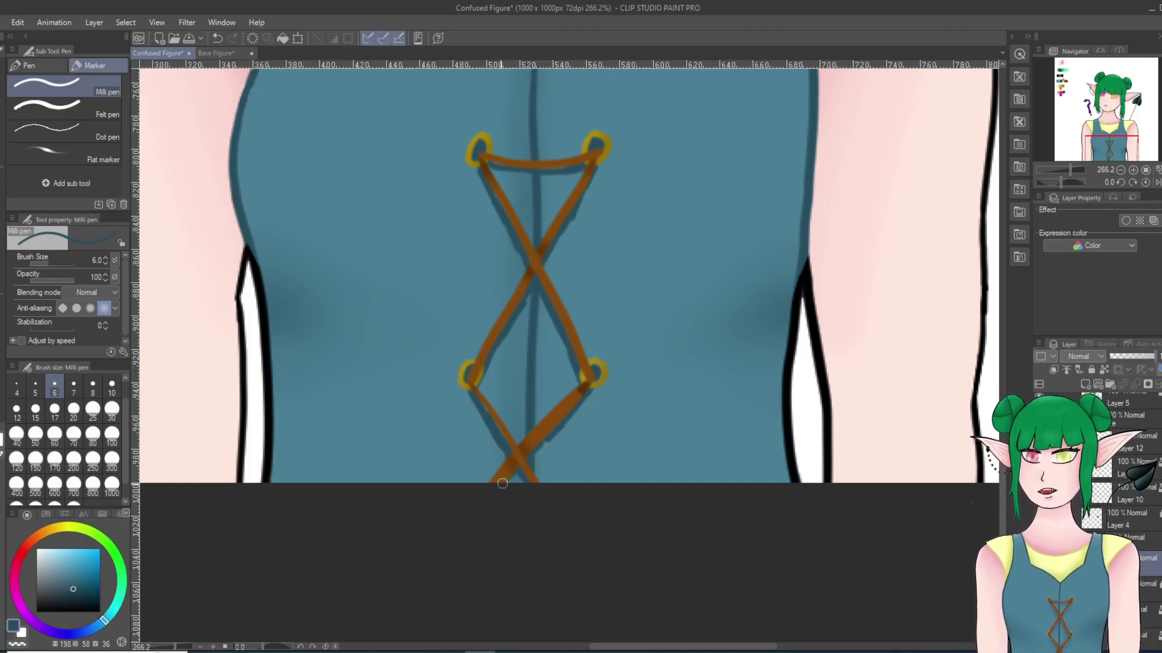
Step: Blur the dark blue lace shadows at brush size 10 so they blend into the vest
key("j")
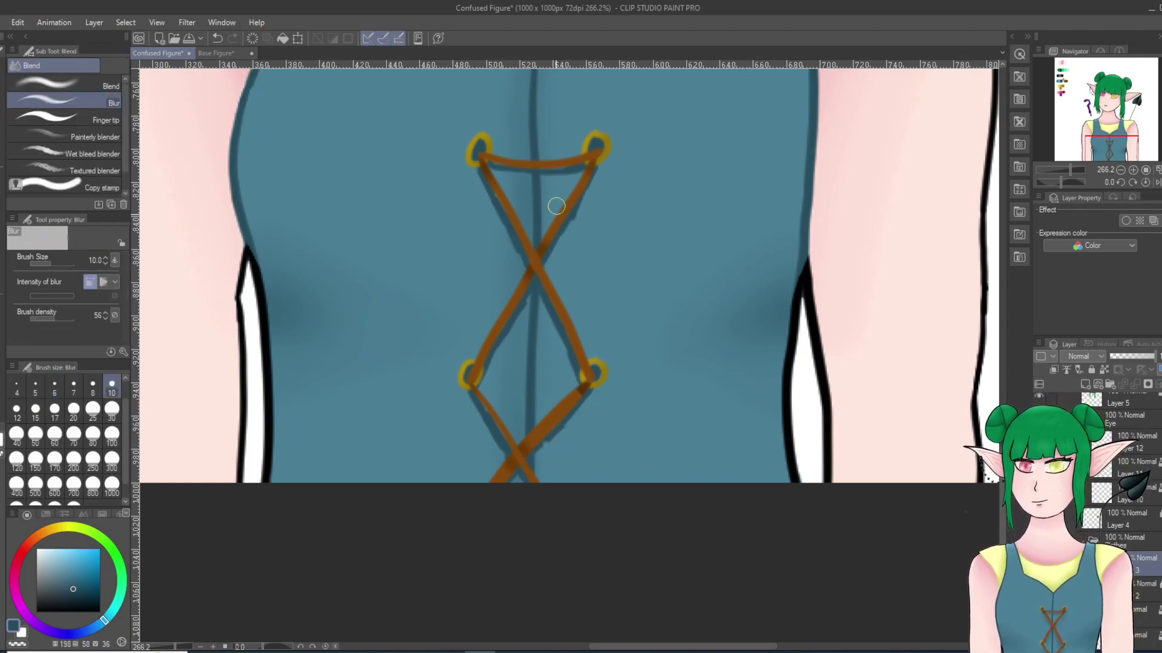
mouse_move(561, 246)
left_mouse_down()
mouse_move(584, 202)
mouse_move(498, 352)
left_mouse_up()
mouse_move(481, 398)
left_mouse_down()
mouse_move(500, 458)
mouse_move(525, 480)
mouse_move(477, 407)
mouse_move(508, 472)
mouse_move(537, 462)
mouse_move(579, 410)
left_mouse_up()
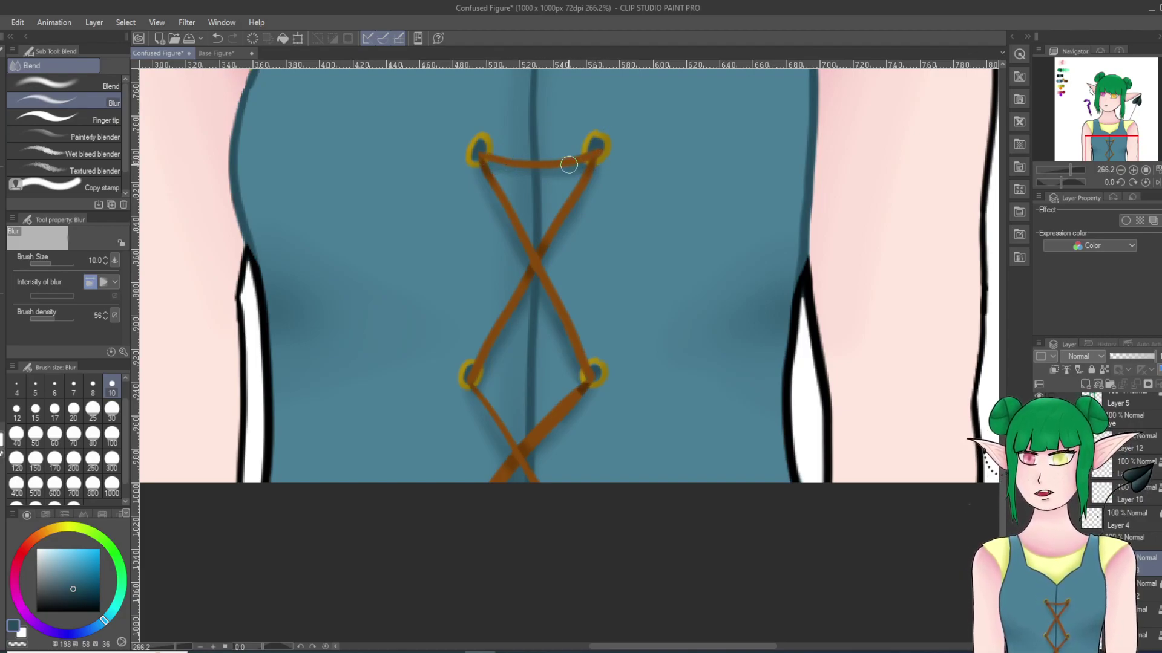
scroll(563, 164, "down", 8)
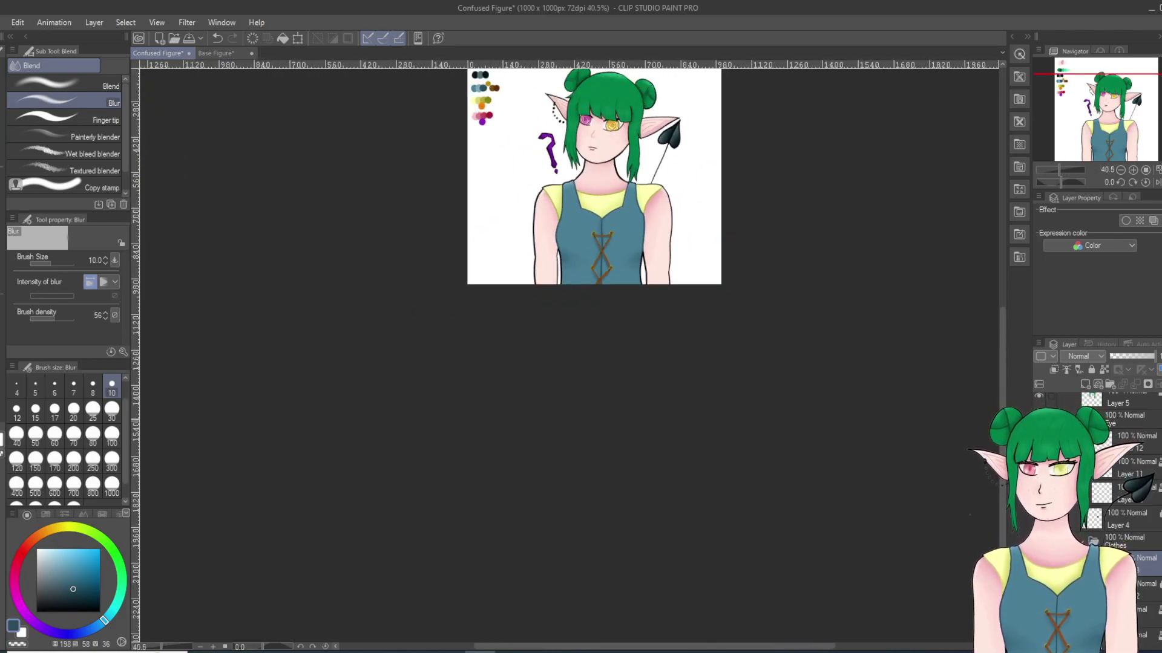
left_click_drag(1002, 418, 1001, 327)
scroll(630, 378, "up", 5)
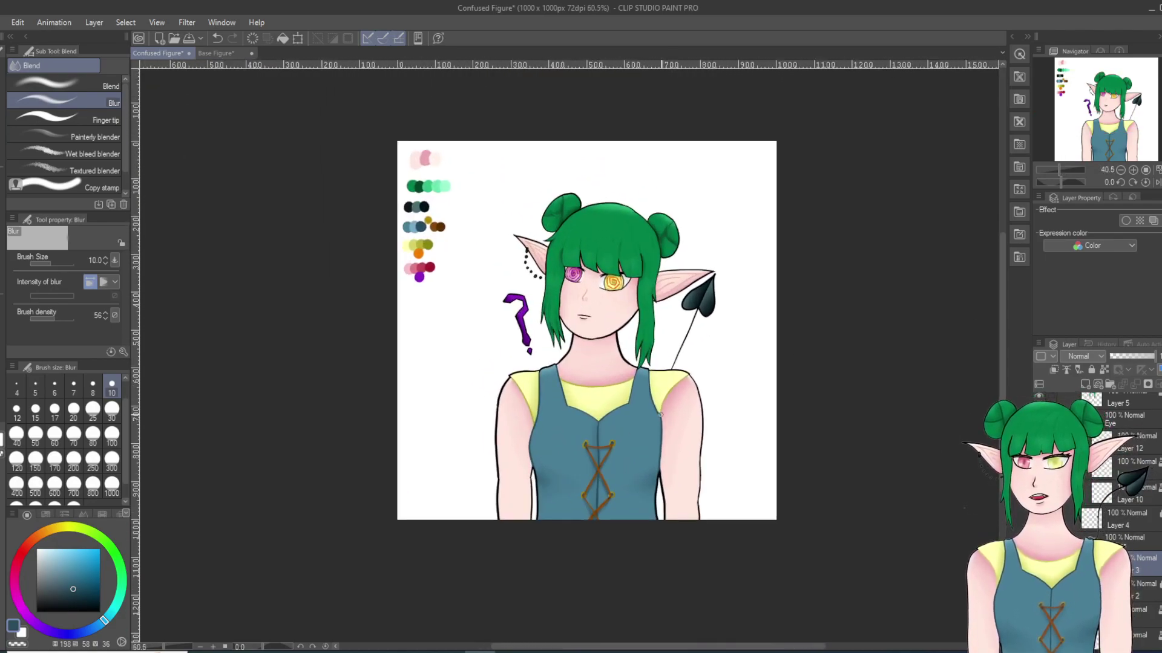
scroll(664, 397, "up", 1)
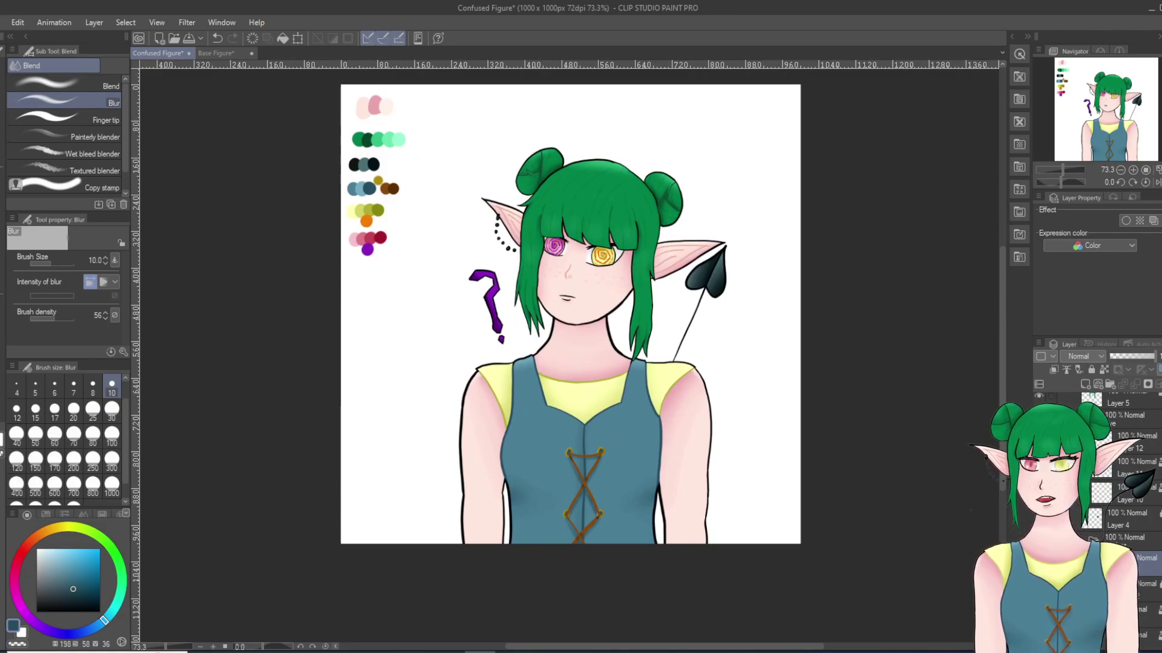
Step: Hide the purple question mark, show the orange one, and merge the orange question mark's layers
scroll(1113, 472, "up", 3)
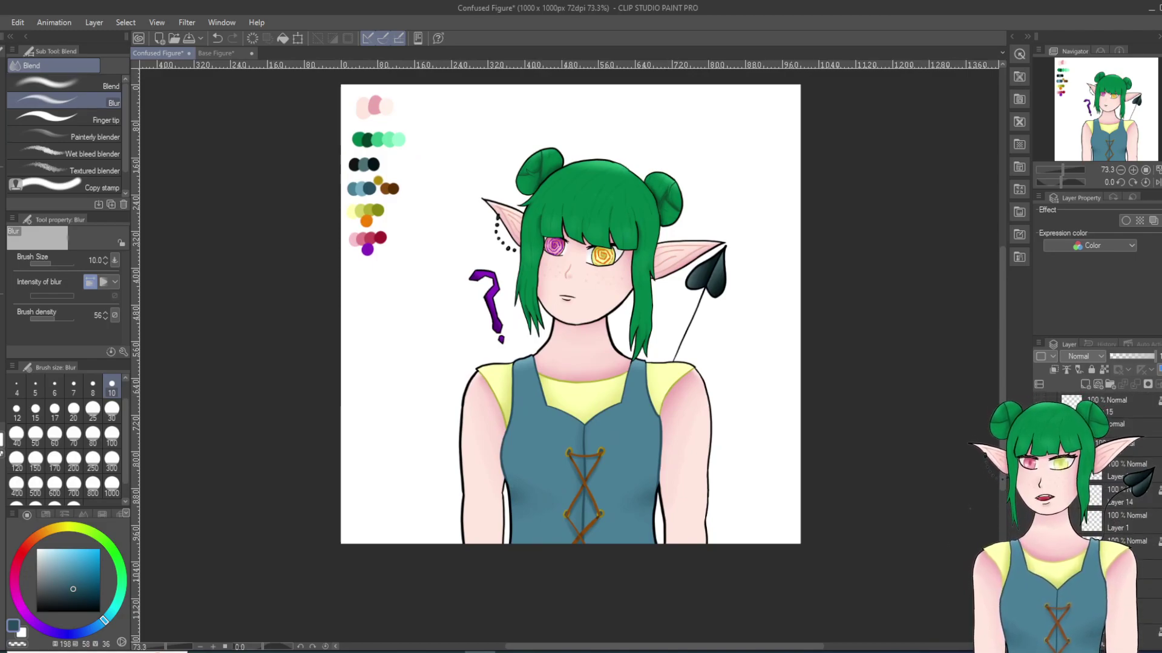
left_click(1039, 406)
key("ctrl+z")
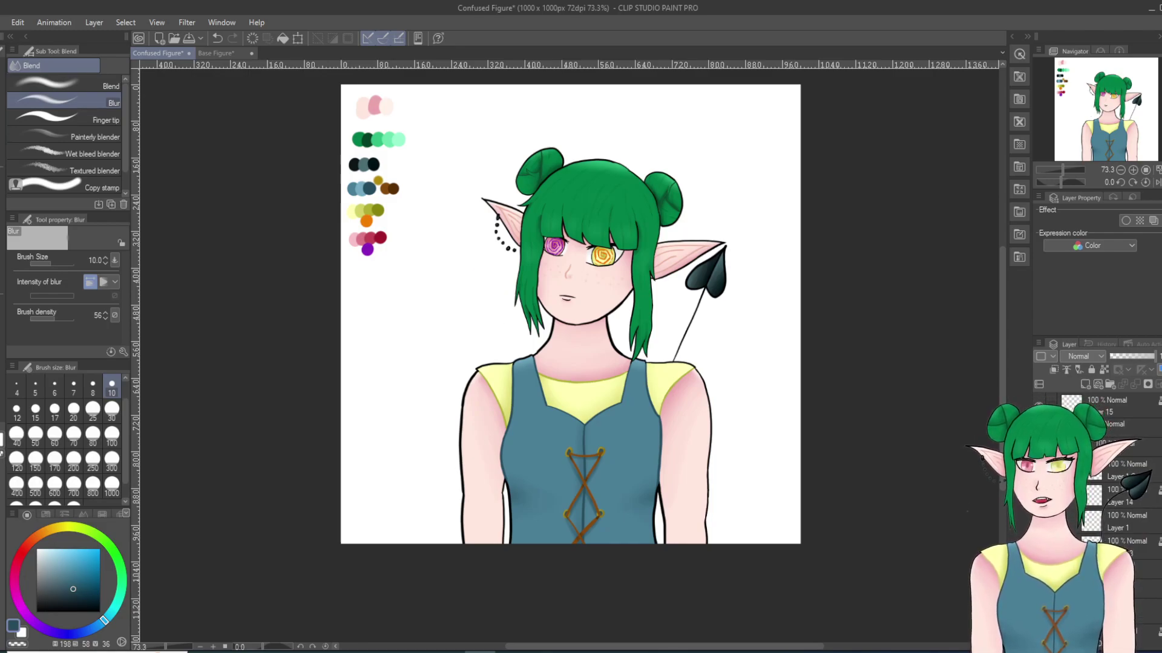
left_click(1039, 432)
left_click(1038, 406)
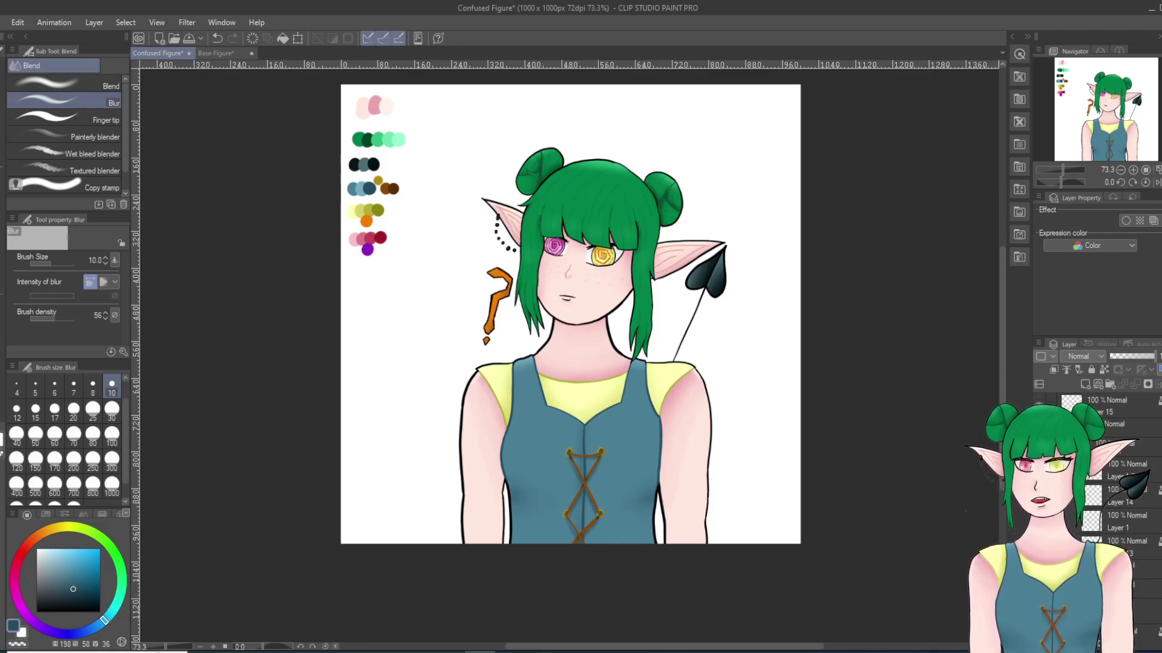
key("ctrl+z")
key("ctrl+y")
key("ctrl+z")
key("ctrl+y")
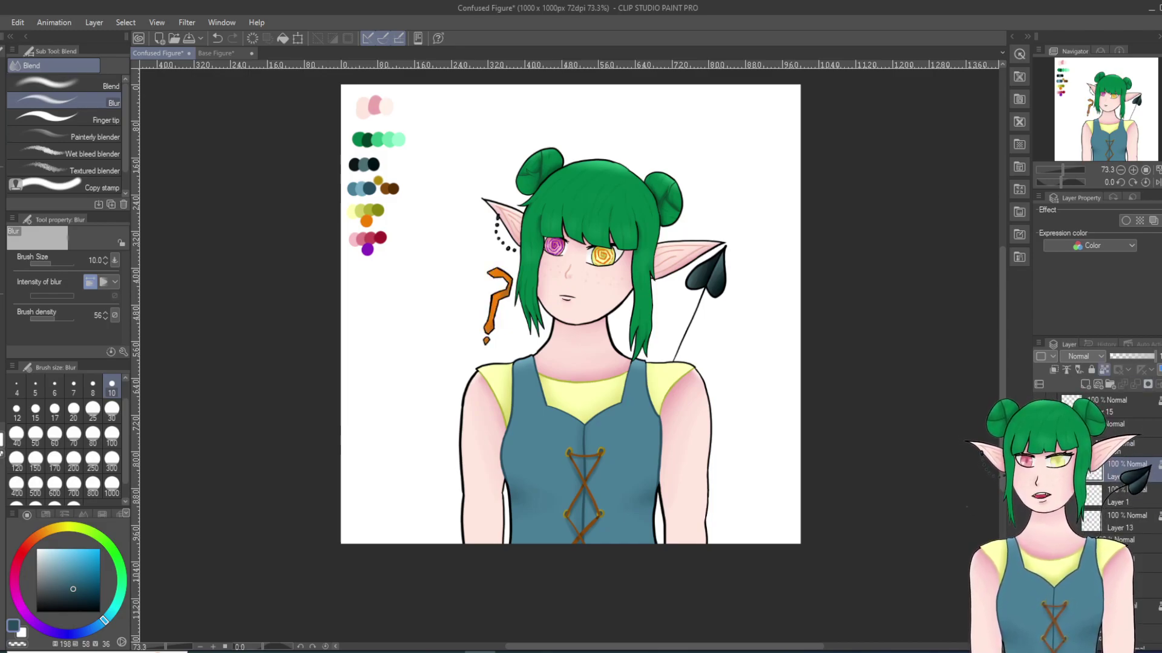
Step: Merge the purple question mark's layers and leave only the purple question mark visible, with the orange one hidden
left_click(1038, 406)
left_click(1038, 471)
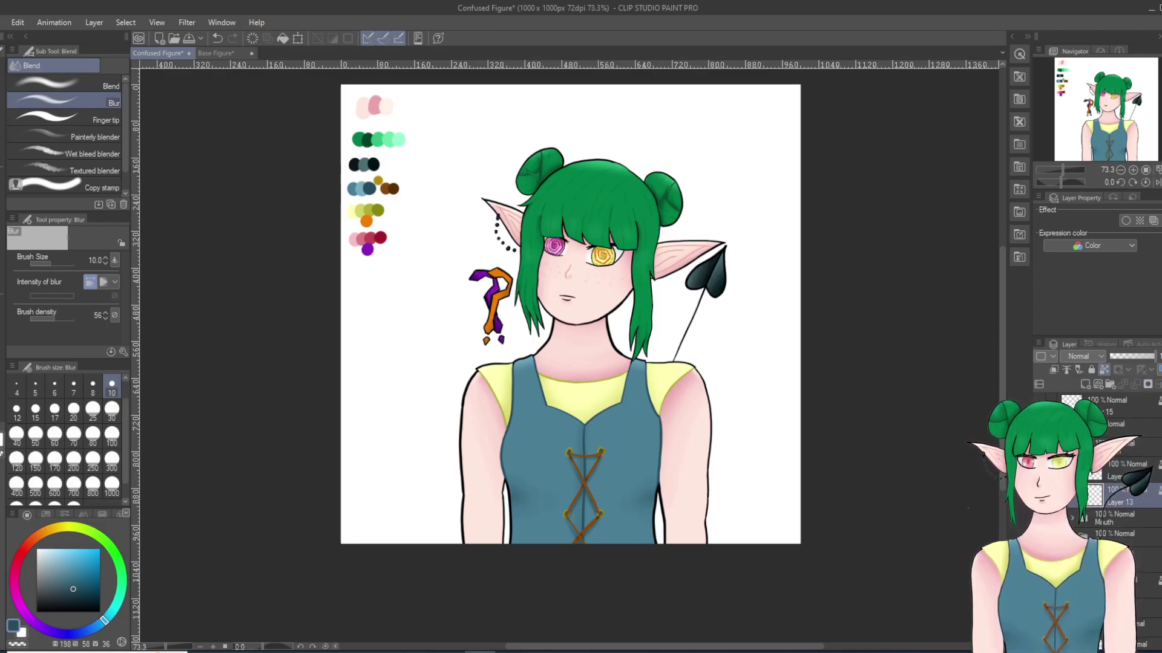
key("ctrl+z")
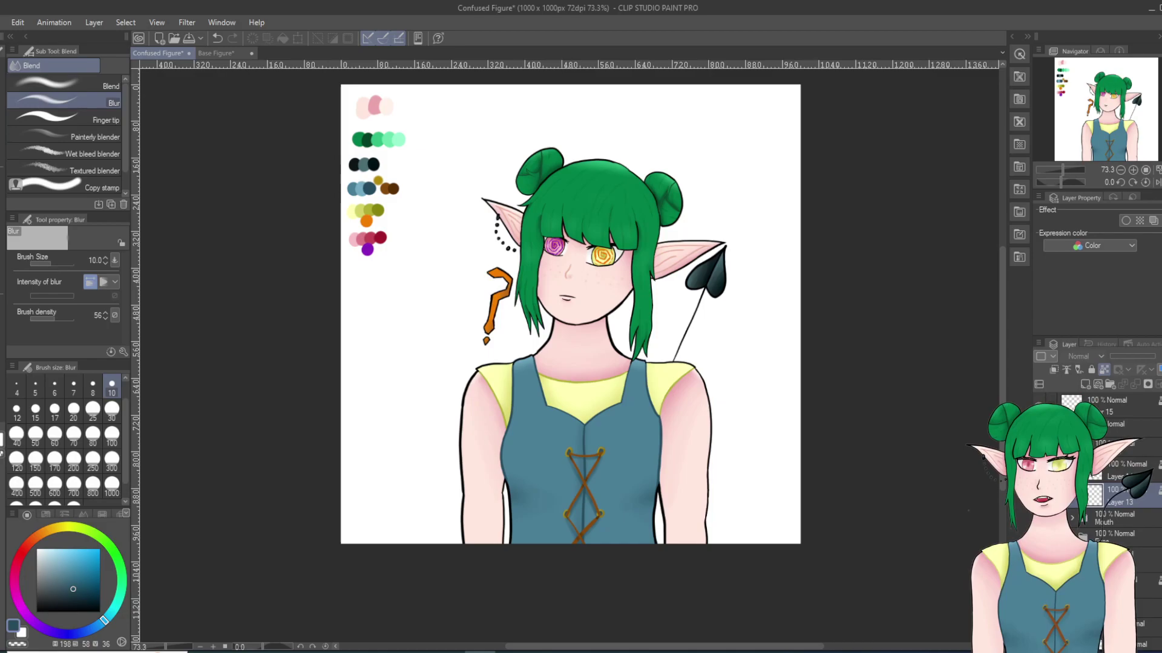
left_click(1039, 406)
left_click(1038, 496)
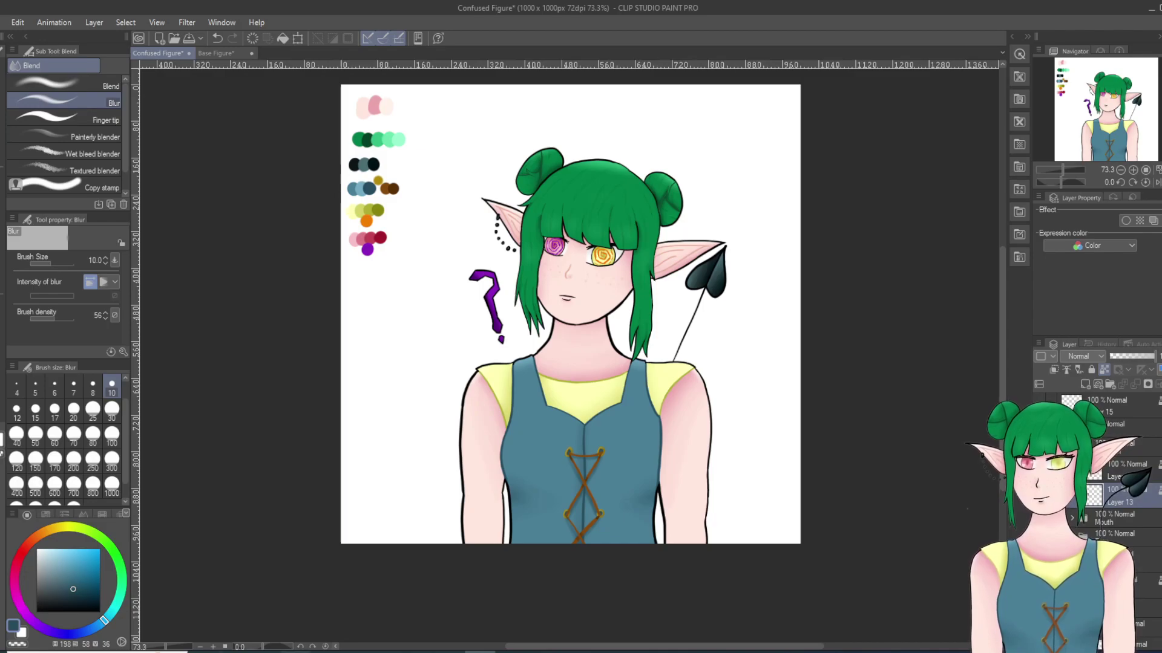
mouse_move(419, 652)
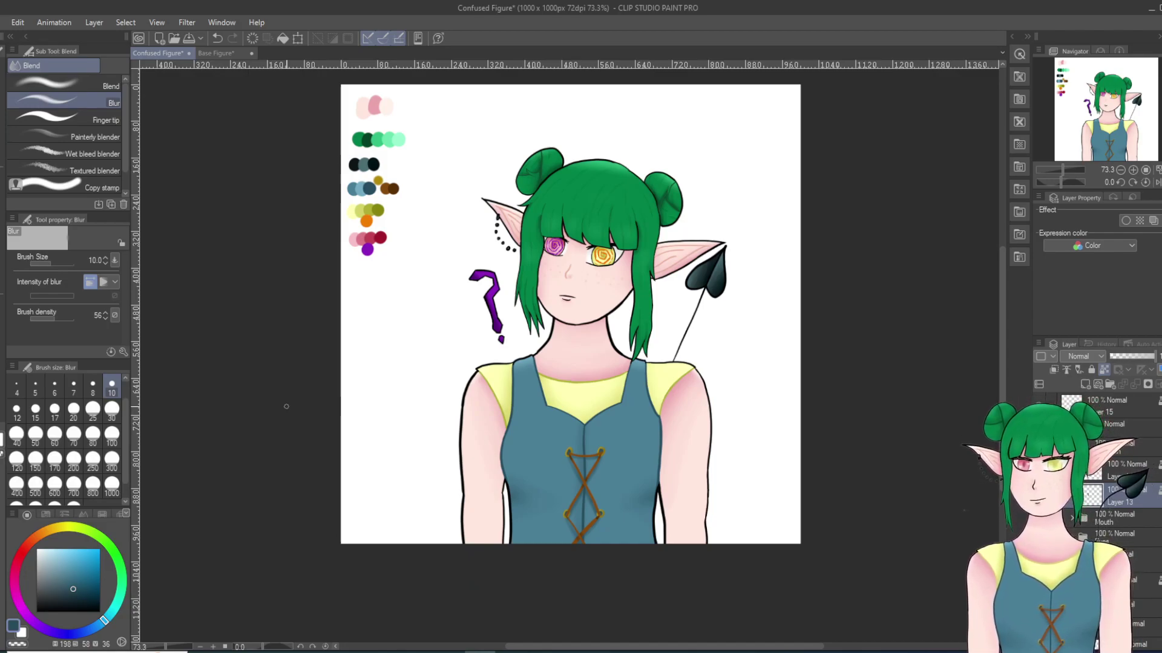
scroll(287, 406, "up", 1)
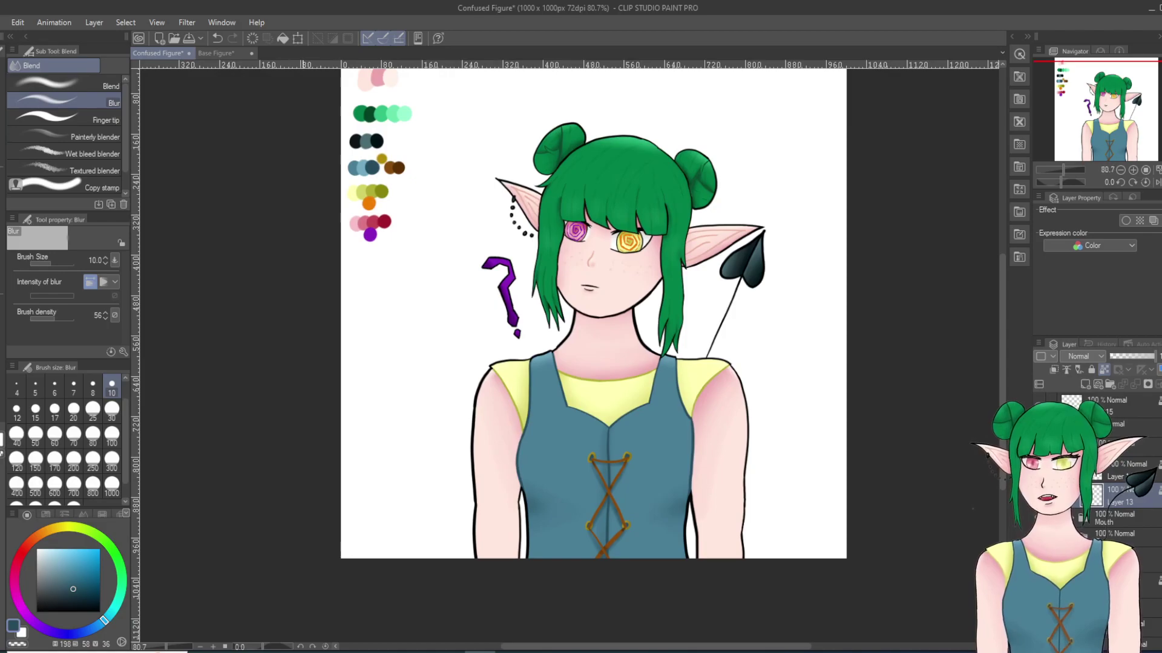